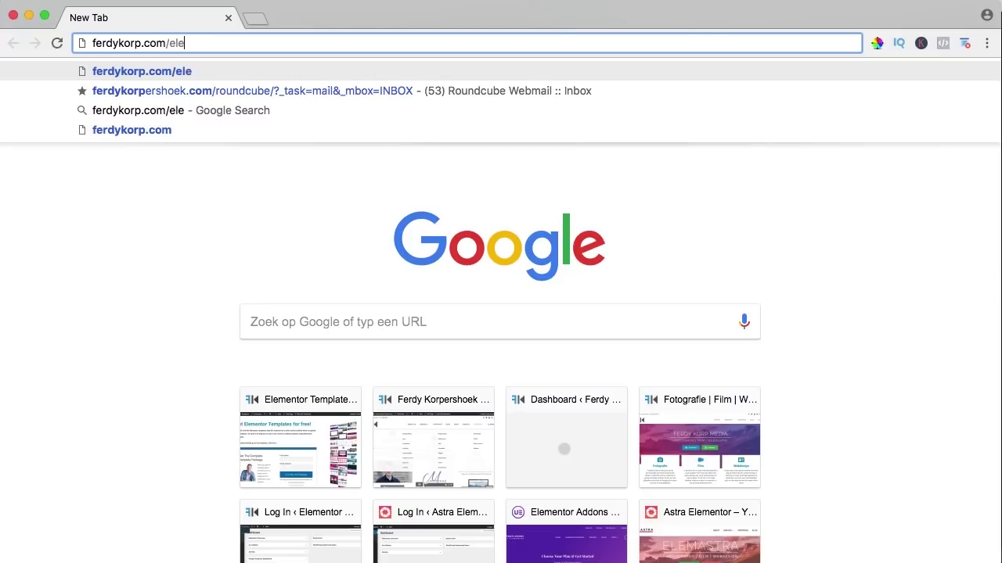
Step: Load the elementor web address and start the free Elementor download
type("mentor")
key("Return")
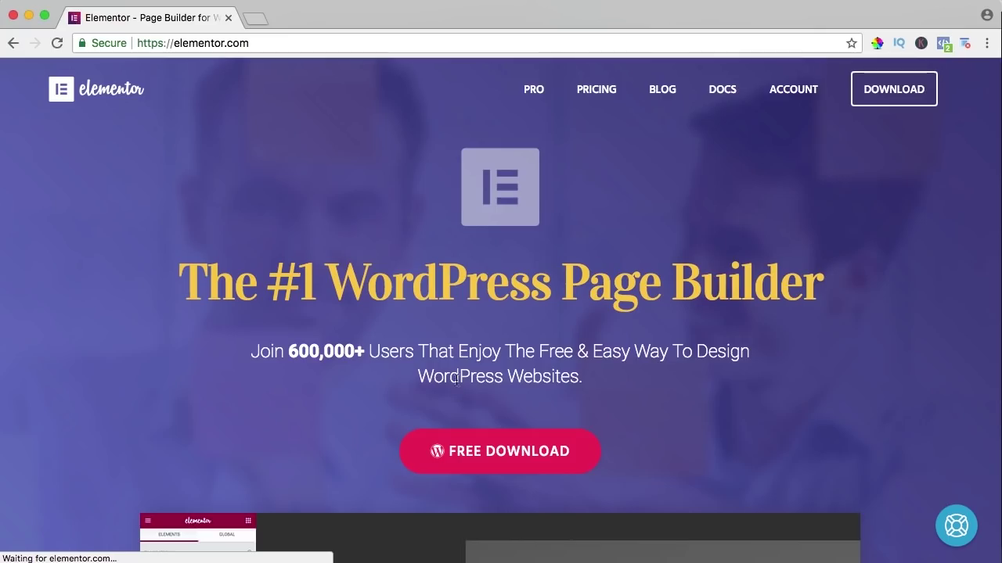
left_click(481, 445)
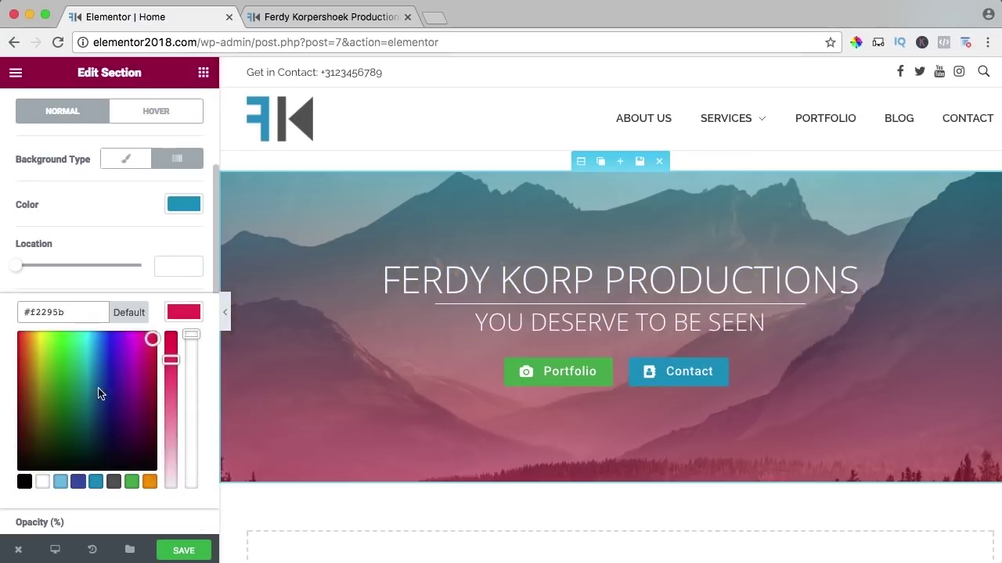
Step: Set an orange #ff9800 to red linear gradient and raise the section's negative top margin
left_click(149, 475)
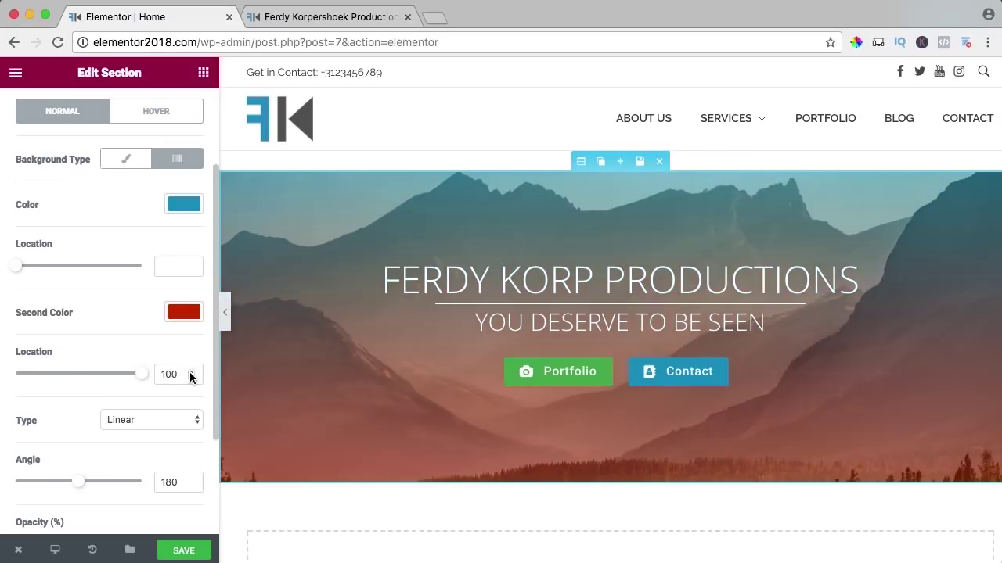
left_click(151, 420)
left_click(125, 427)
left_click(126, 419)
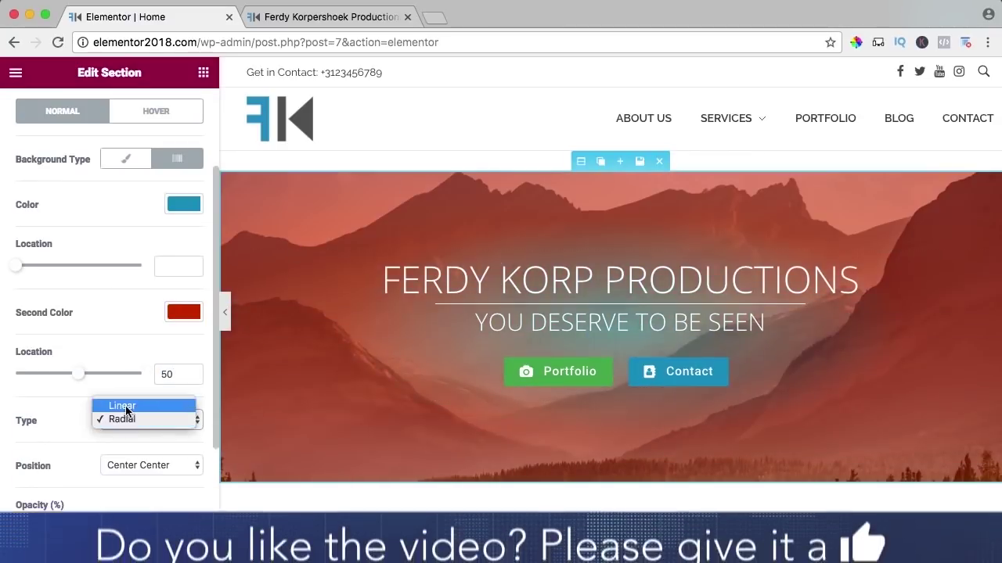
left_click(126, 406)
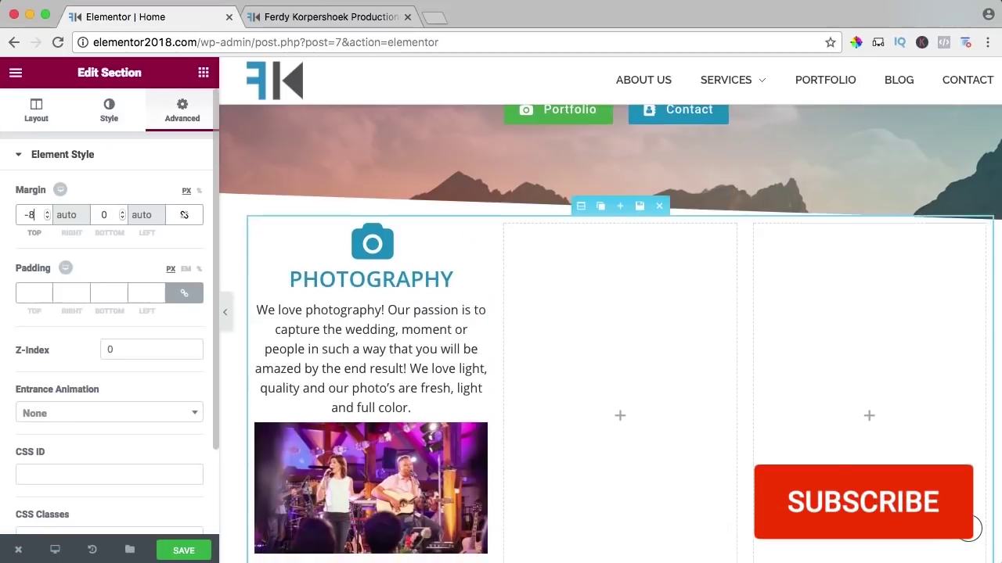
key("Down")
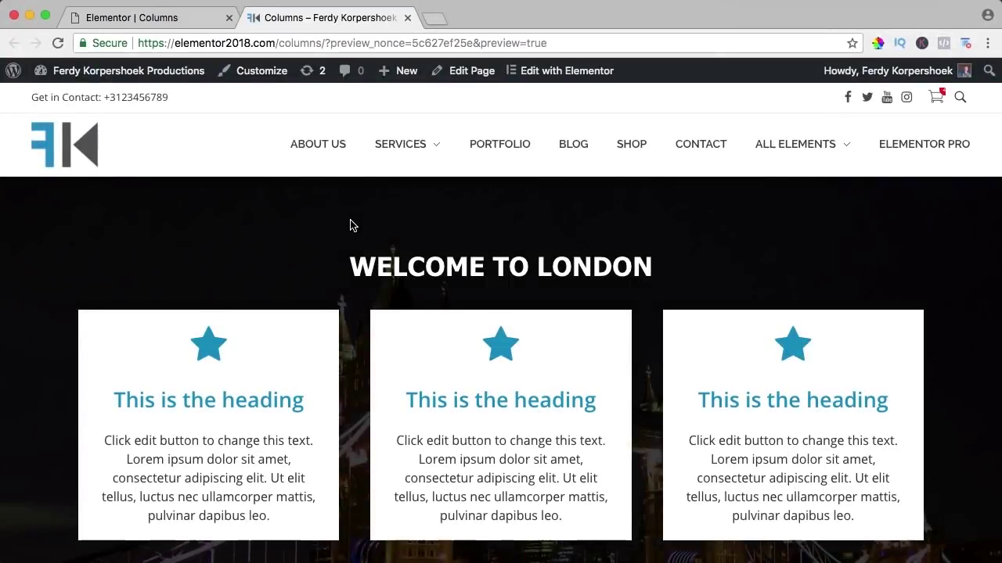
Step: Scroll through the finished Columns preview page, then close the preview tab
scroll(350, 225, "down", 3)
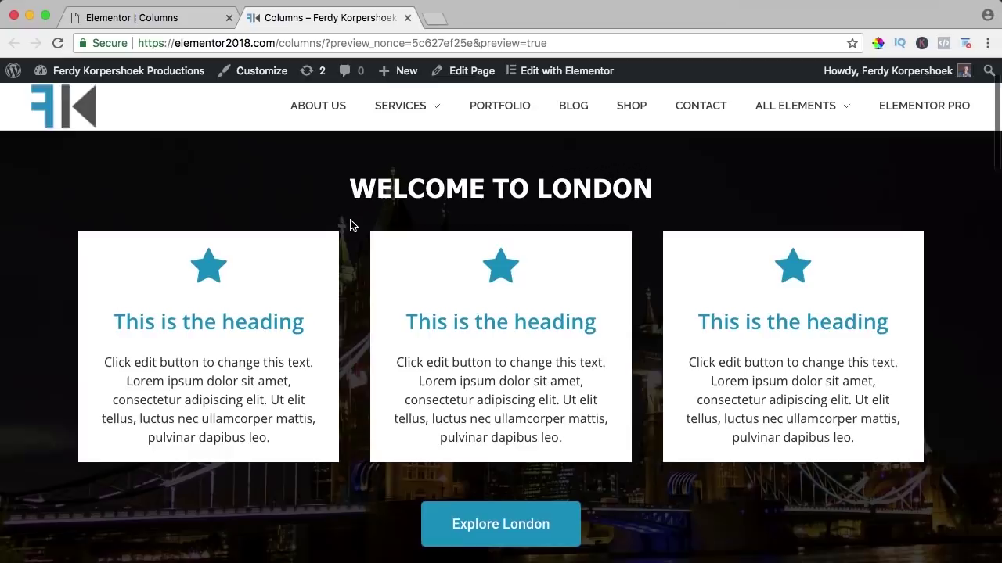
scroll(351, 224, "up", 3)
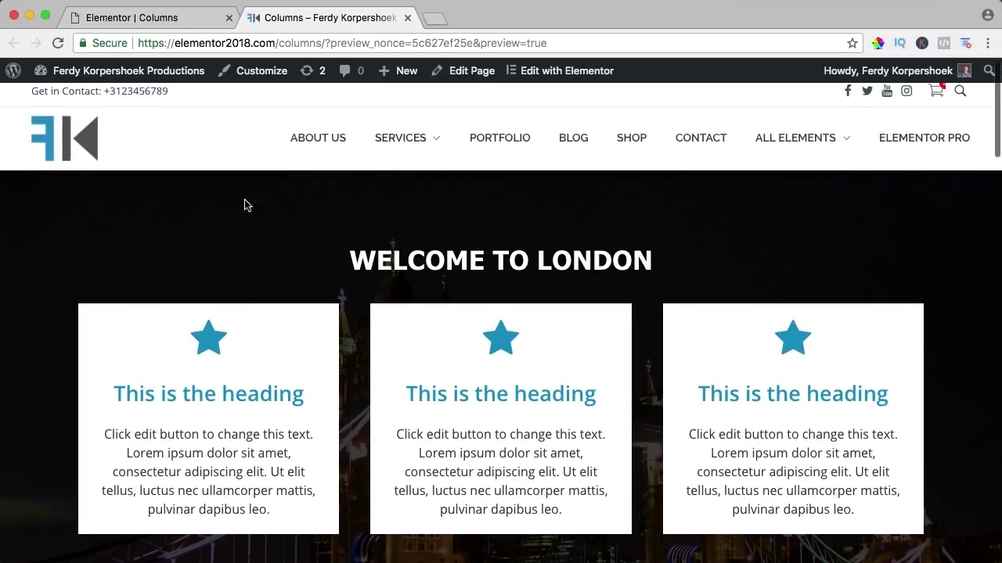
scroll(567, 326, "down", 3)
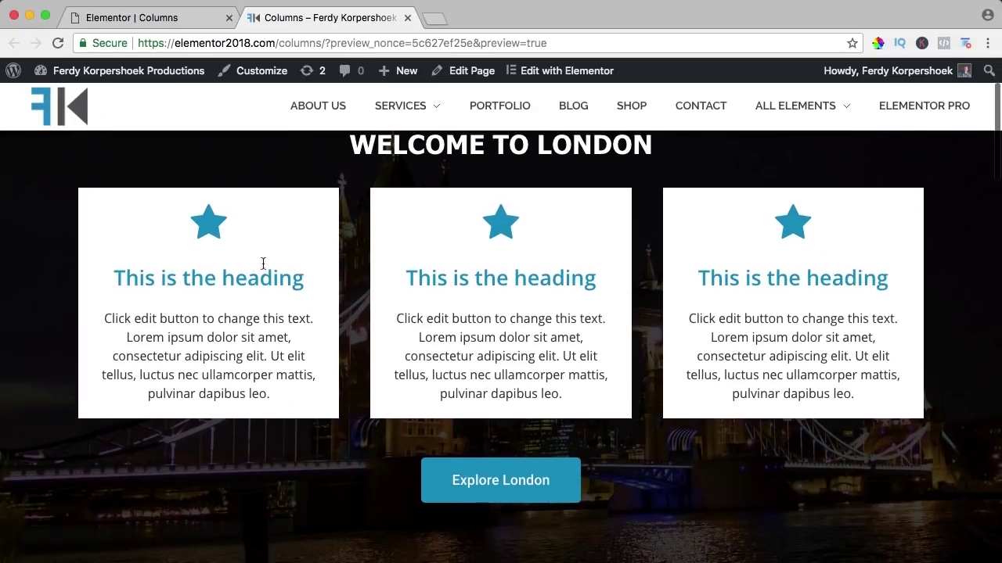
scroll(547, 360, "down", 2)
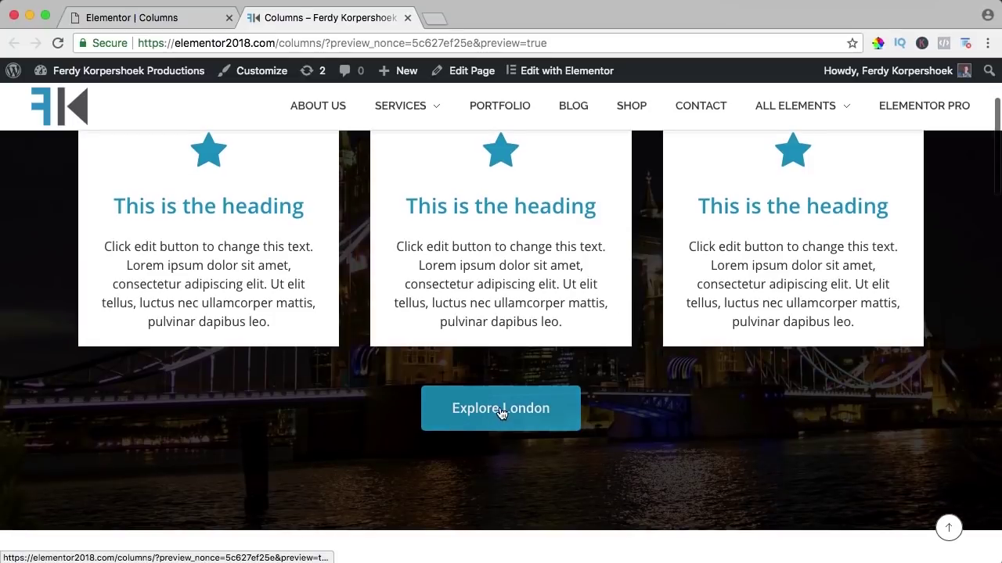
scroll(505, 409, "down", 10)
scroll(499, 368, "down", 3)
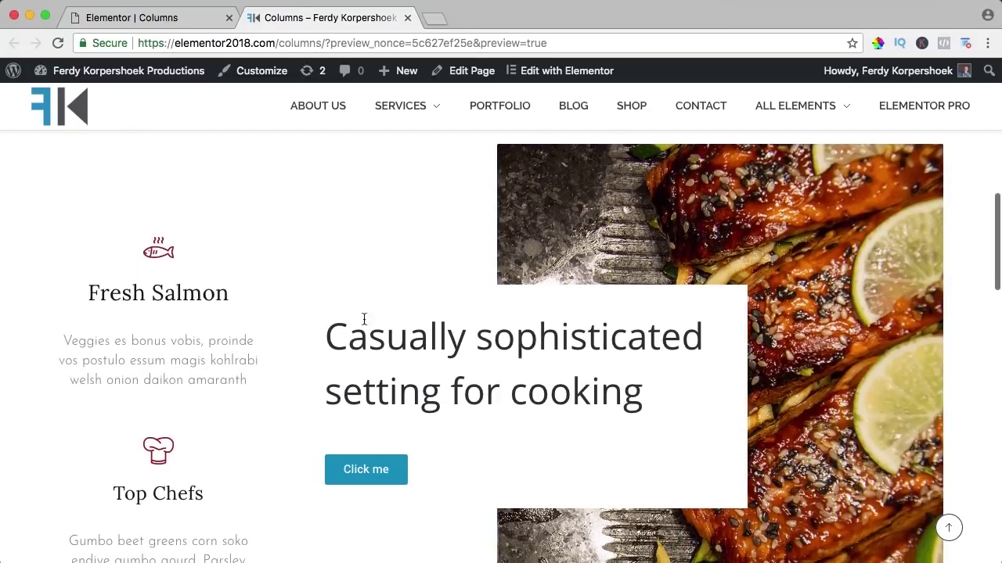
scroll(309, 355, "down", 15)
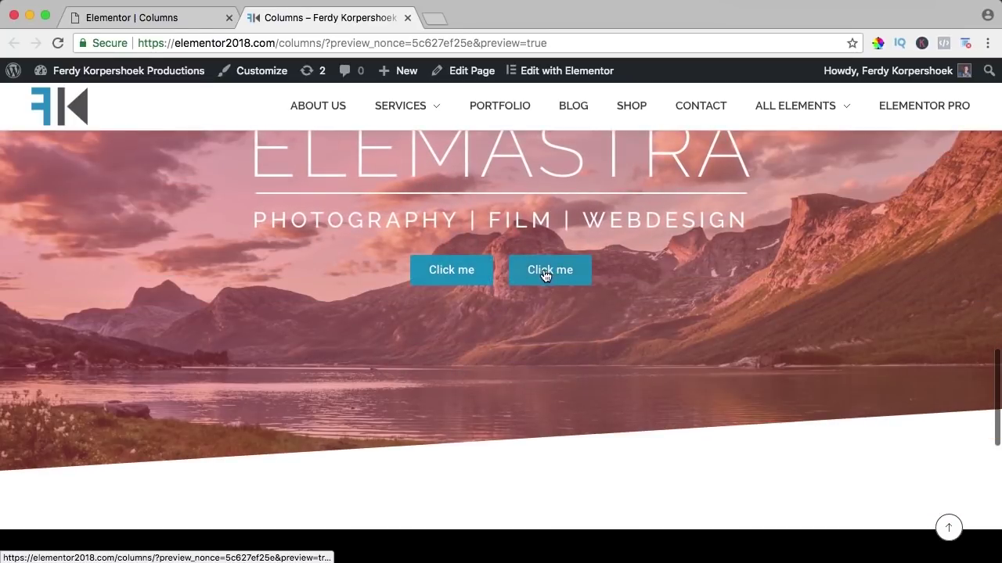
scroll(496, 325, "down", 5)
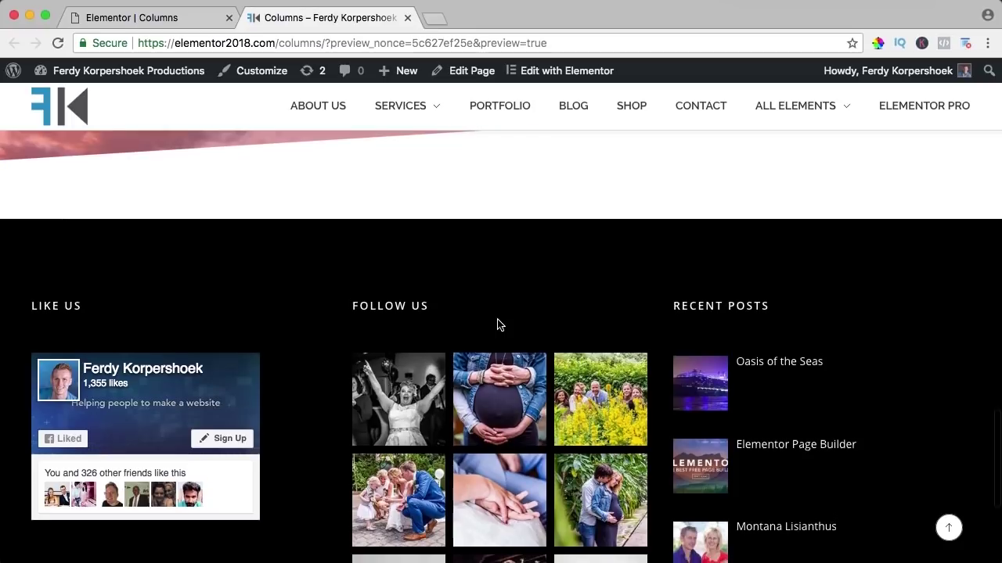
scroll(499, 325, "up", 15)
key("super+w")
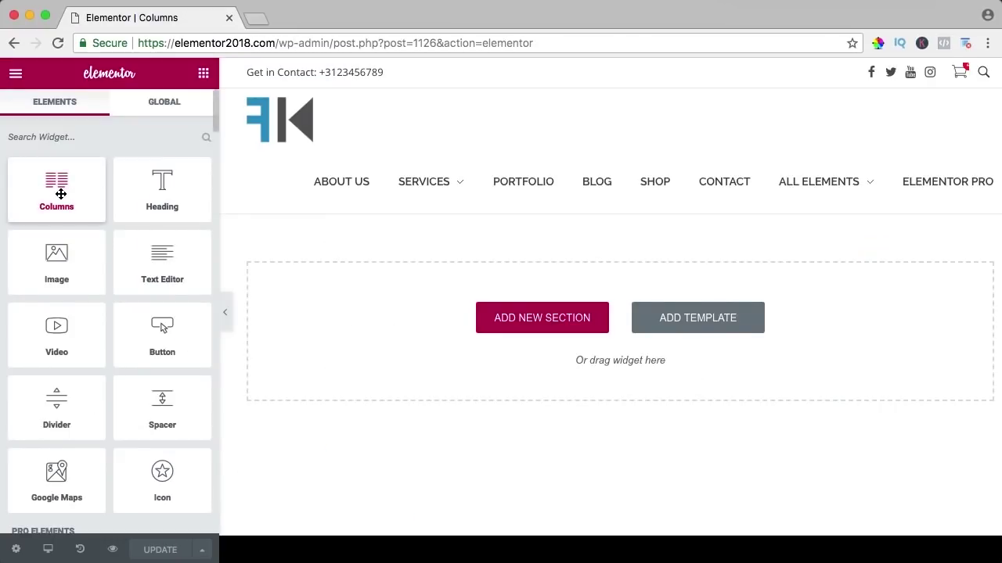
Step: Add a two-column section, expand it to four columns, then delete it
left_click(539, 321)
left_click(494, 352)
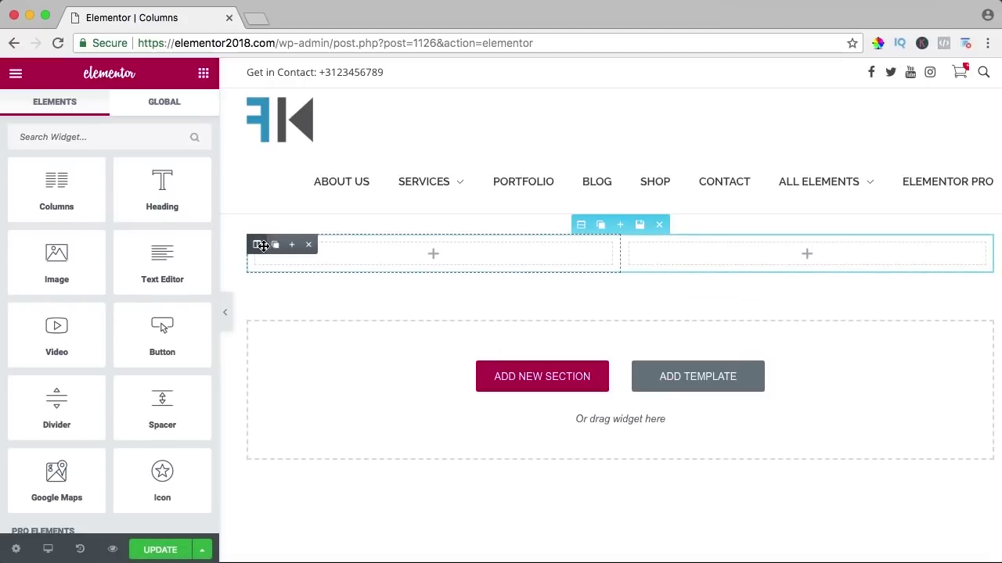
left_click(285, 248)
left_click(299, 247)
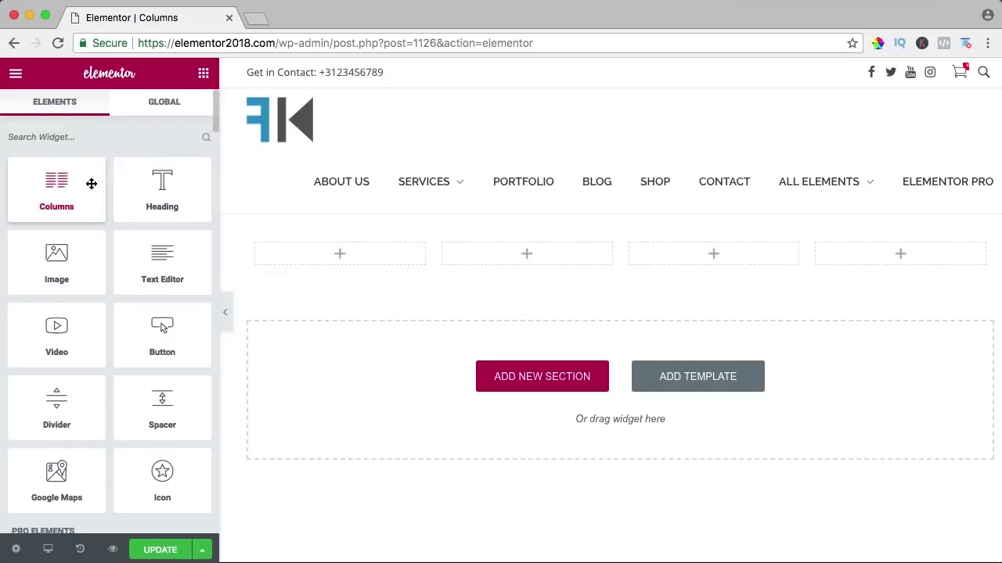
mouse_move(634, 246)
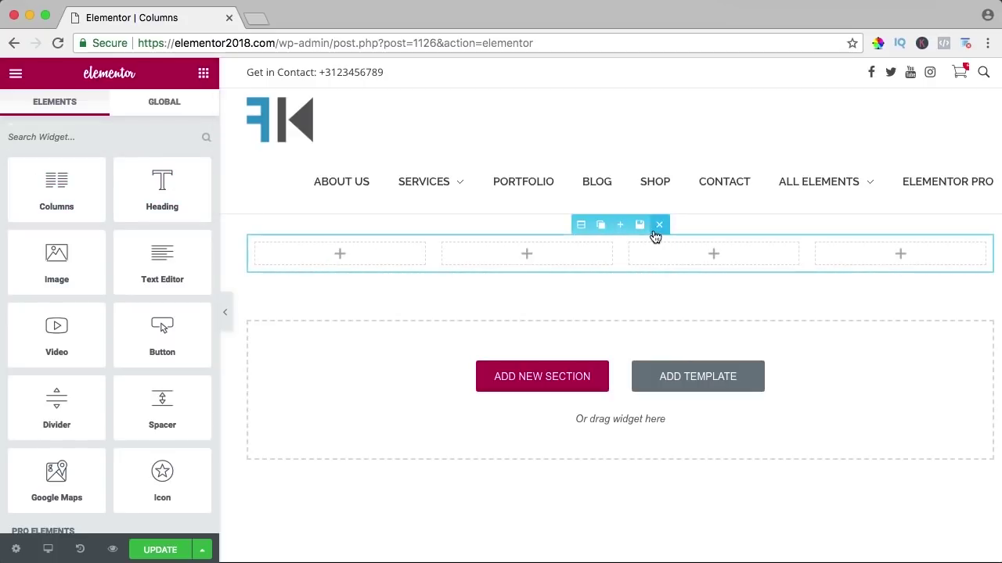
left_click(658, 226)
Step: Add a single-column section stretched to the full page width
left_click(566, 318)
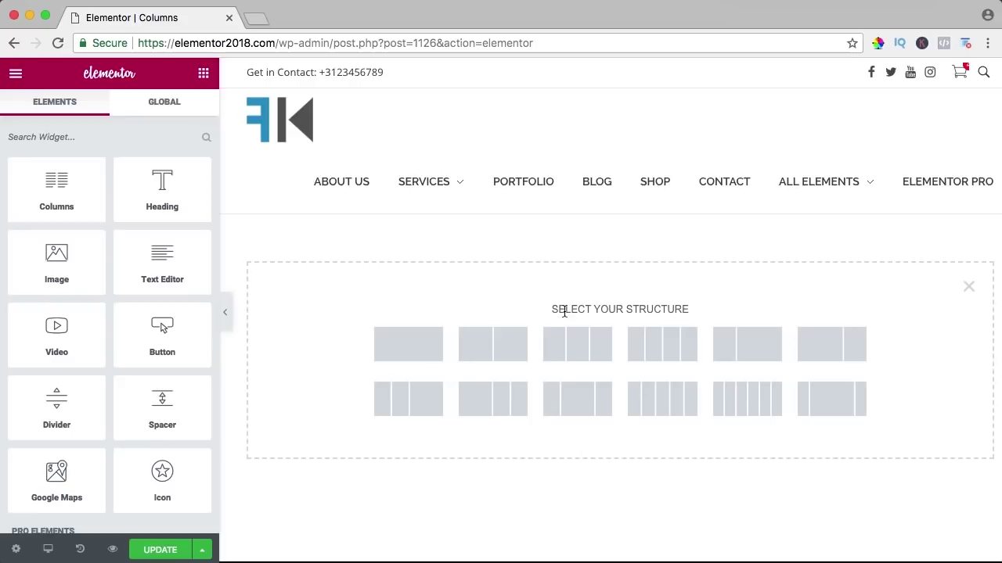
left_click(408, 356)
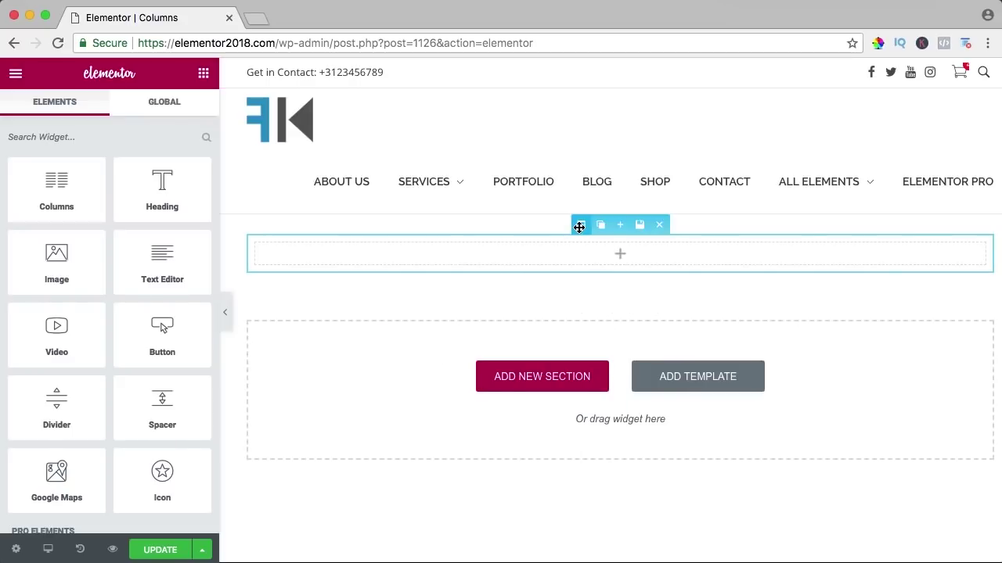
left_click(579, 225)
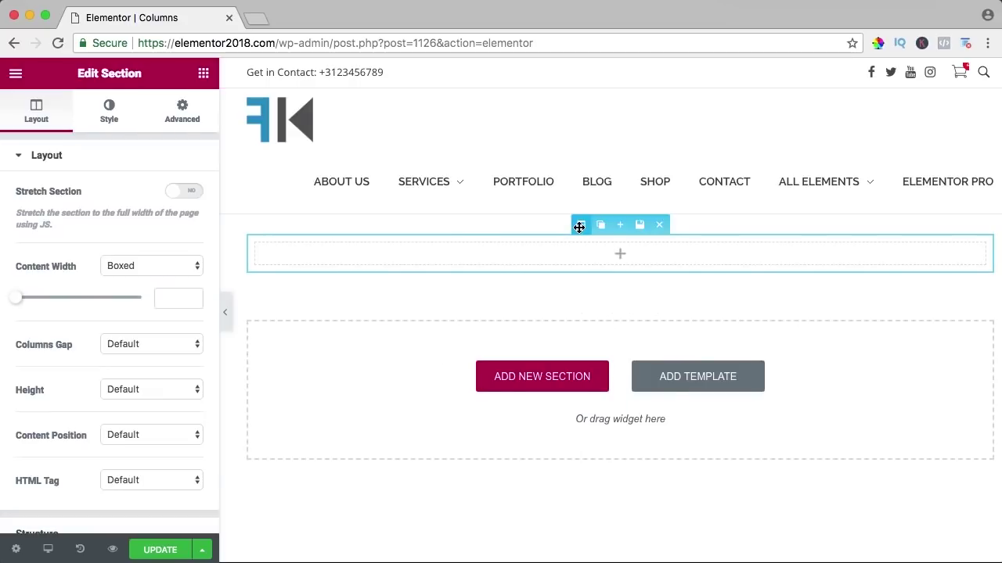
left_click(194, 198)
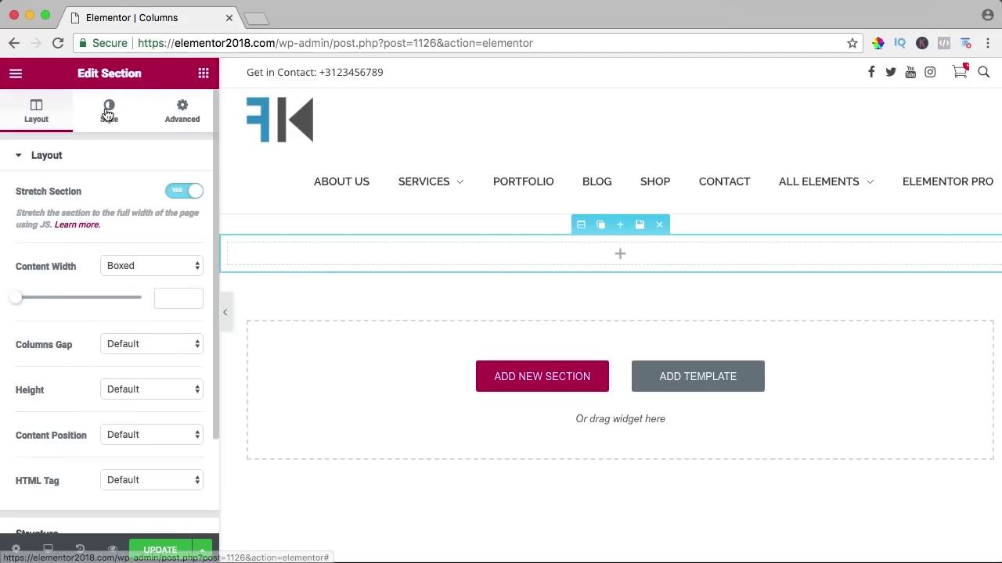
Step: Give the section a classic background image of the London bridge night photo
left_click(109, 113)
left_click(117, 243)
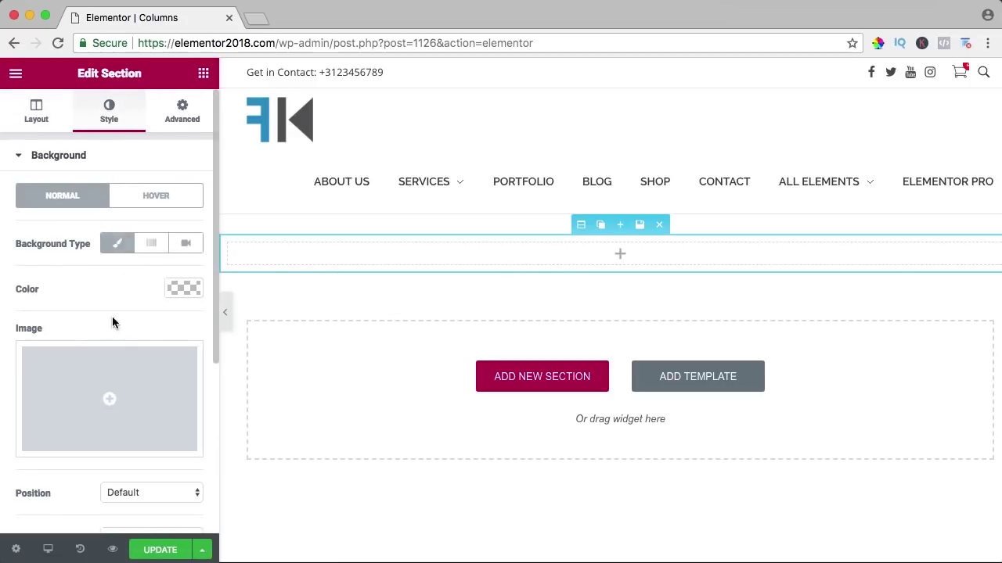
left_click(110, 382)
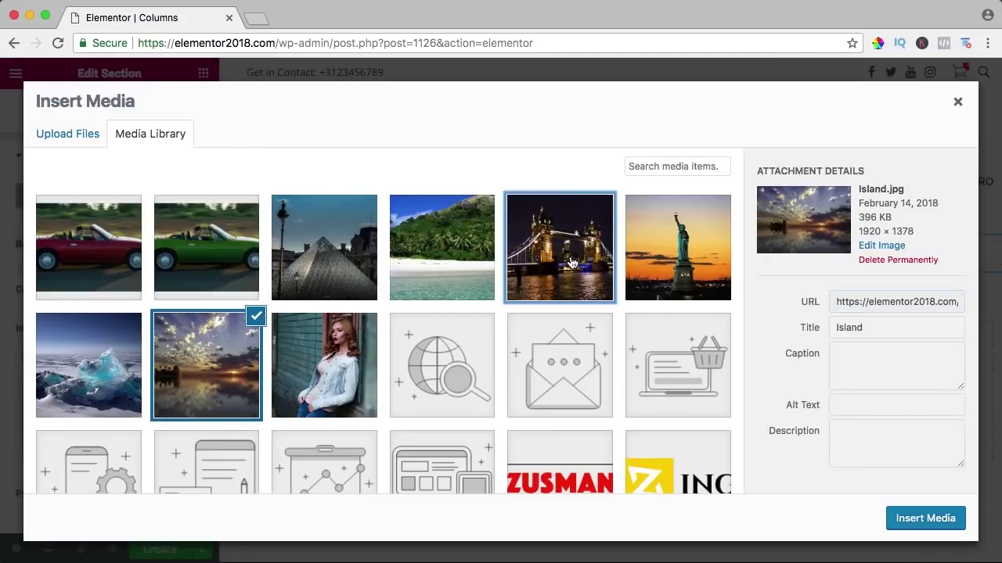
left_click(560, 247)
left_click(944, 519)
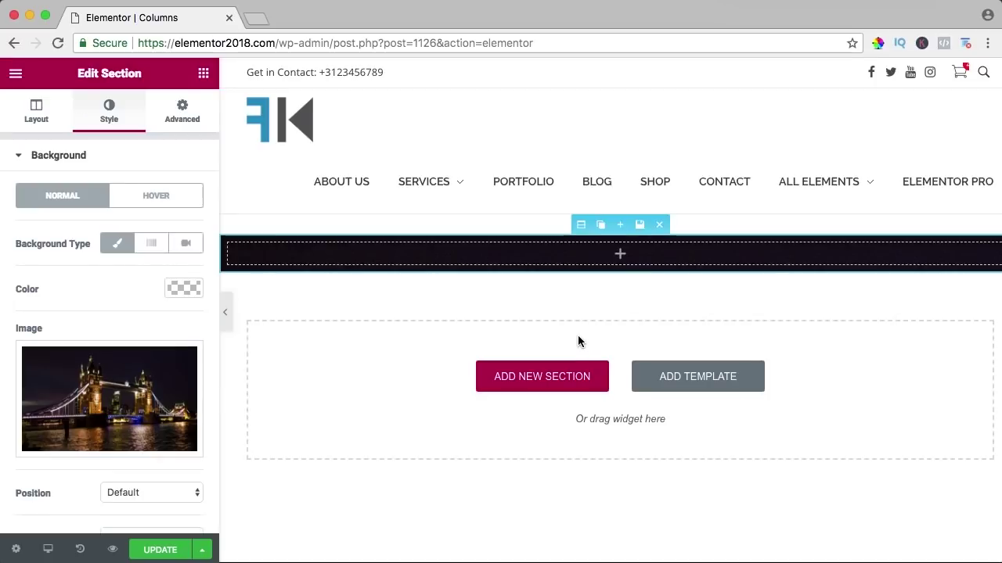
Step: Set the section to a 596 px minimum height
left_click(36, 113)
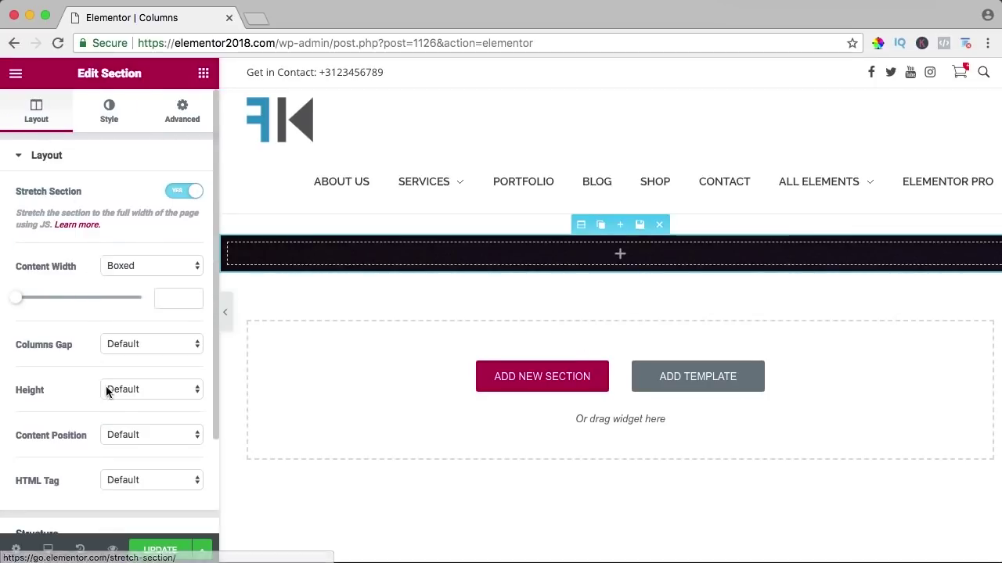
left_click(138, 391)
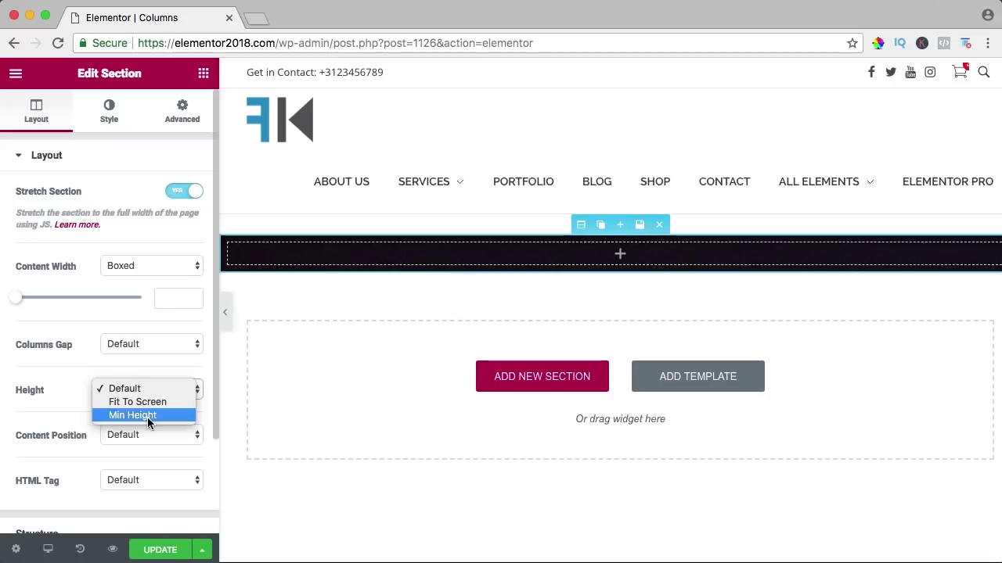
left_click(147, 415)
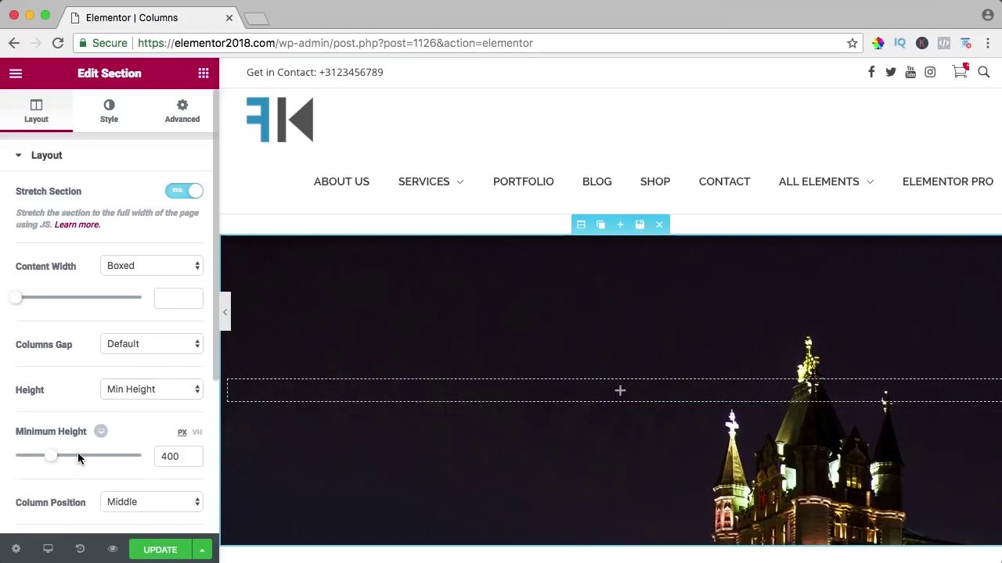
left_click_drag(56, 460, 73, 460)
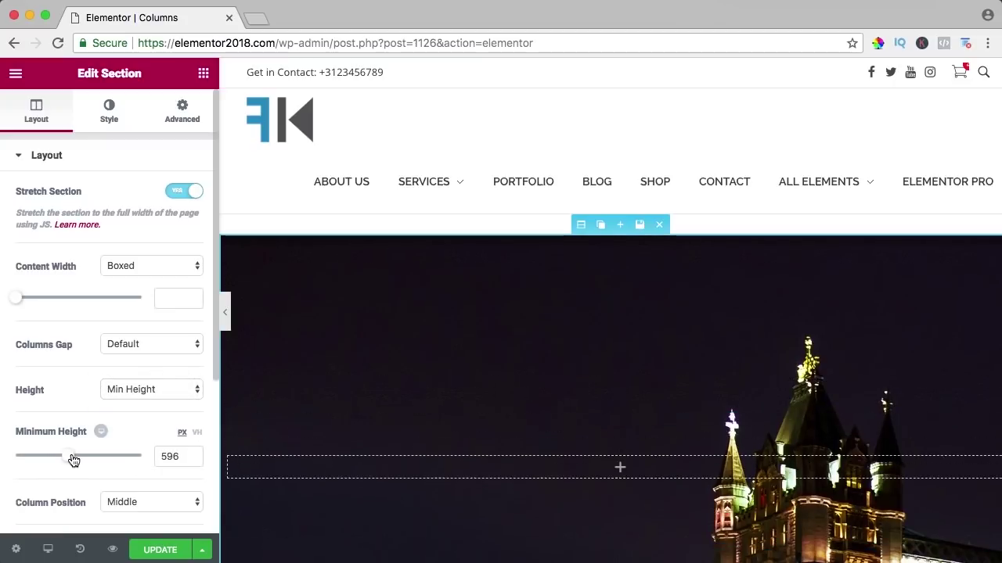
Step: Set the background image size to Cover
left_click(109, 119)
scroll(49, 290, "down", 5)
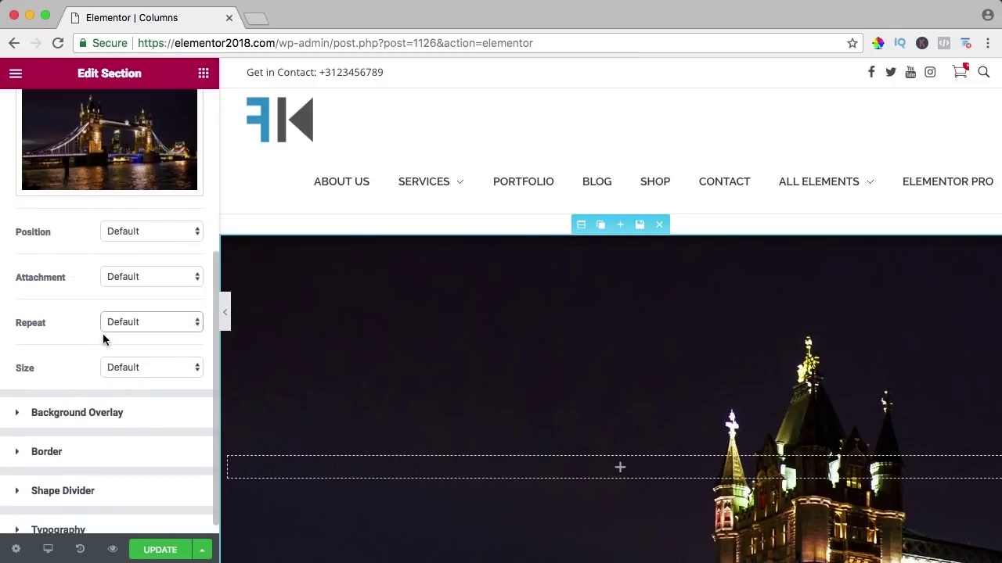
left_click(134, 369)
left_click(123, 393)
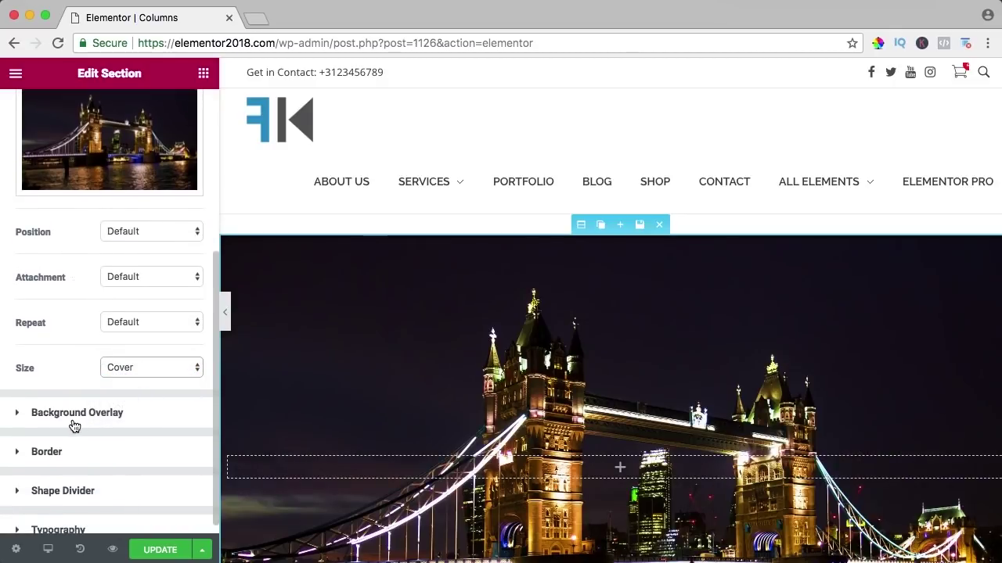
Step: Add a classic black background overlay at about 0.72 opacity
left_click(78, 410)
left_click(124, 286)
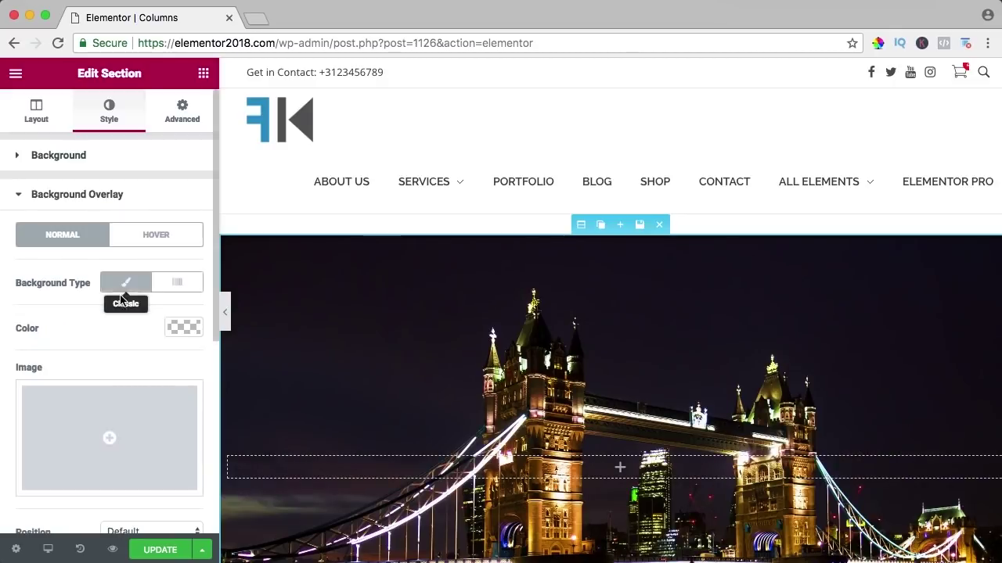
left_click(180, 330)
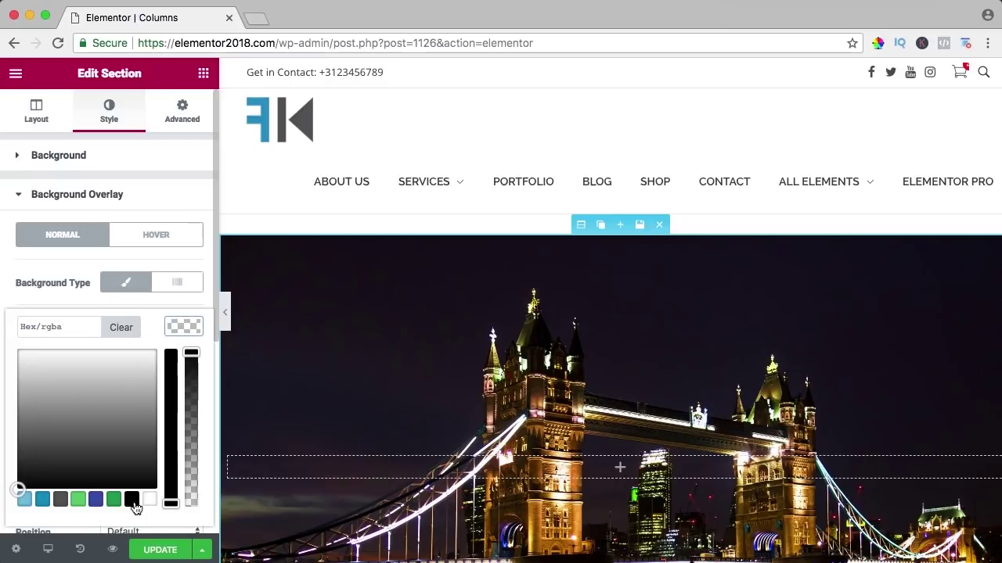
left_click(133, 504)
left_click(184, 327)
scroll(119, 425, "down", 6)
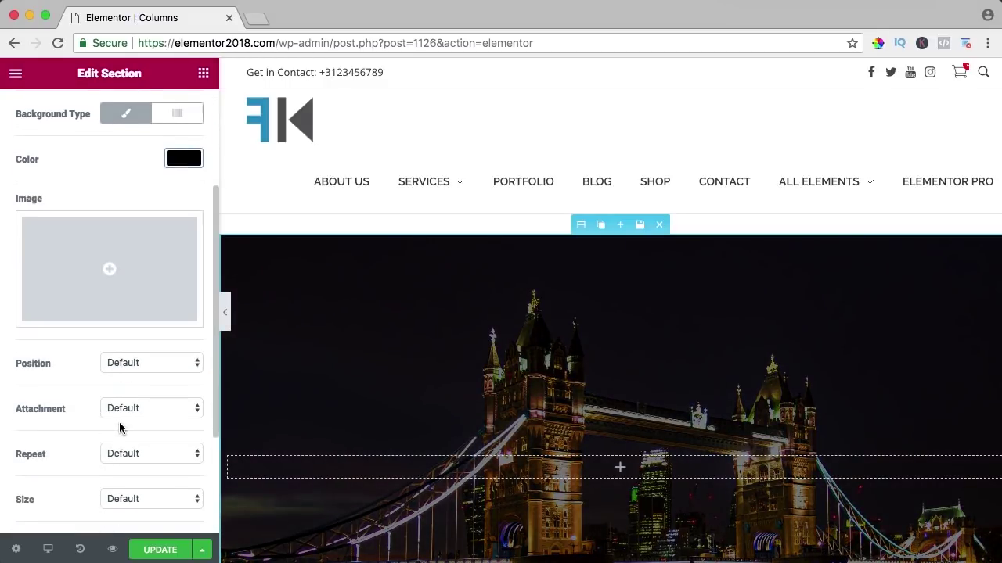
left_click_drag(82, 399, 109, 401)
scroll(132, 283, "up", 5)
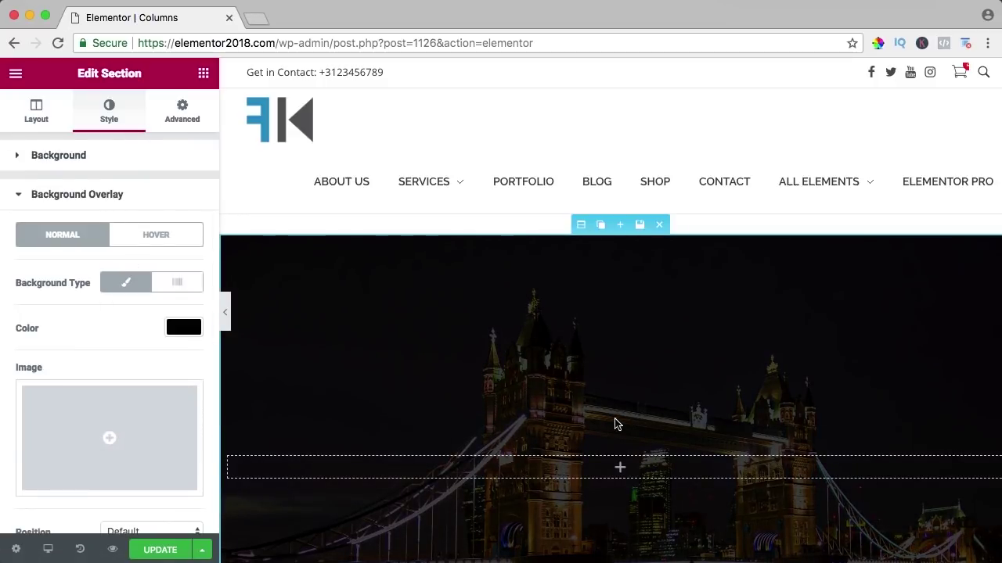
Step: Place a centred heading reading 'Welcome To London' in the hero column
left_click(620, 470)
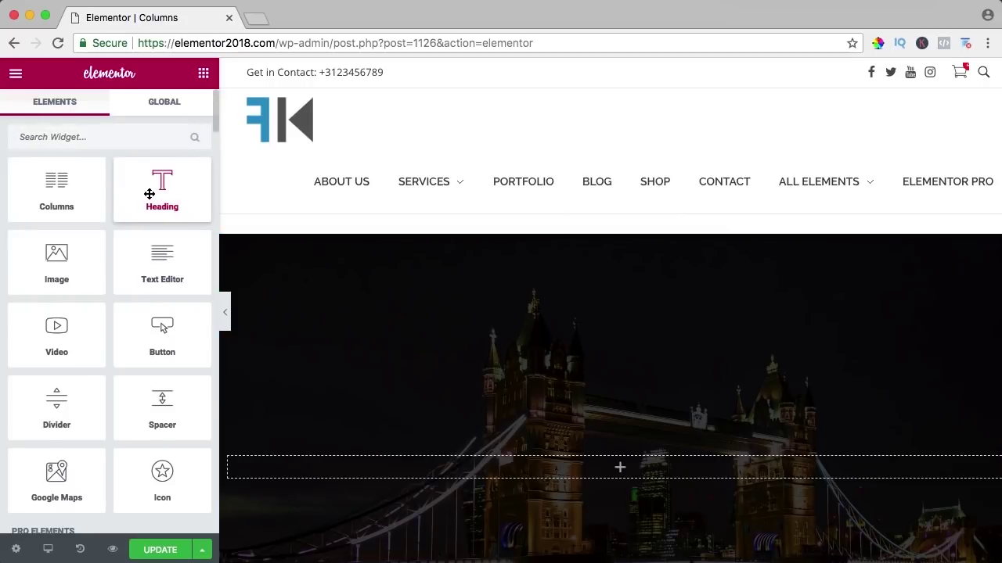
left_click_drag(157, 196, 583, 462)
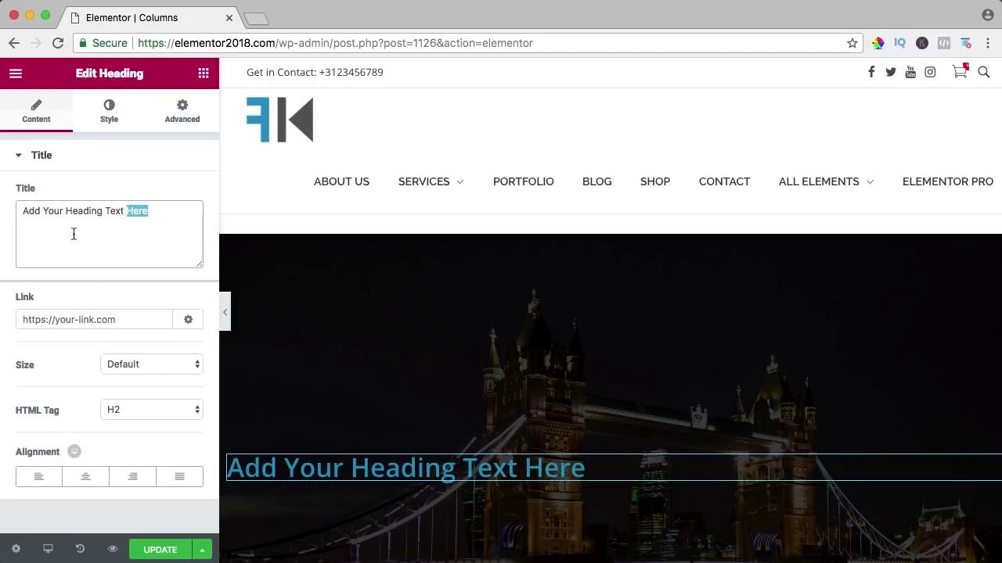
type("Welcome To London")
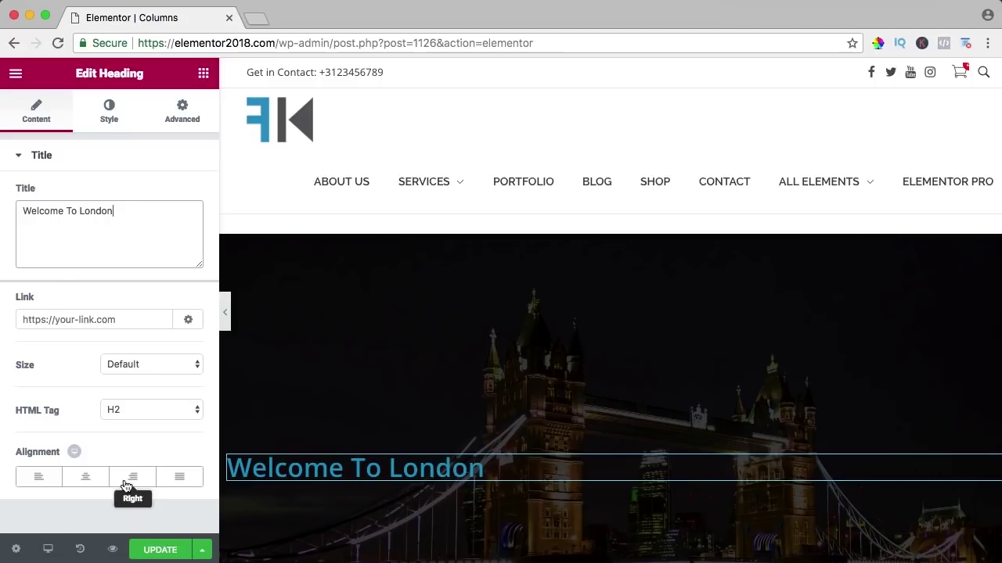
left_click(85, 477)
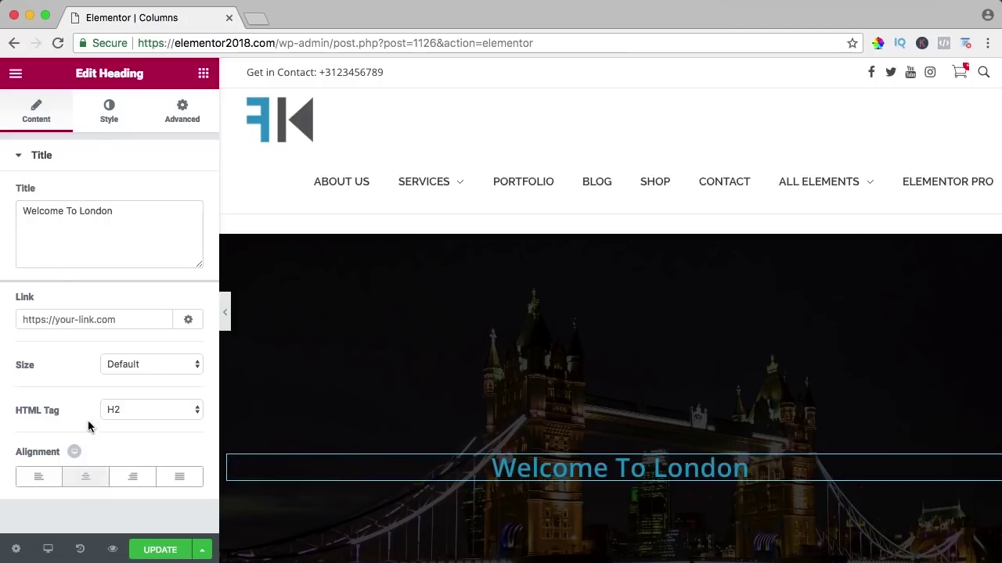
Step: Style the heading white, in Tahoma, with uppercase text transform
left_click(109, 111)
left_click(183, 193)
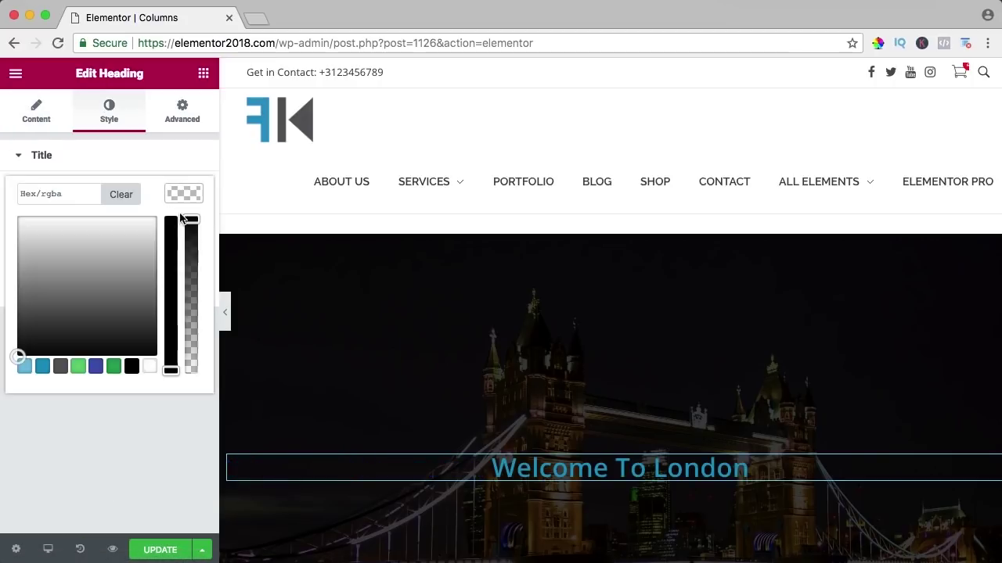
left_click(150, 366)
left_click(185, 198)
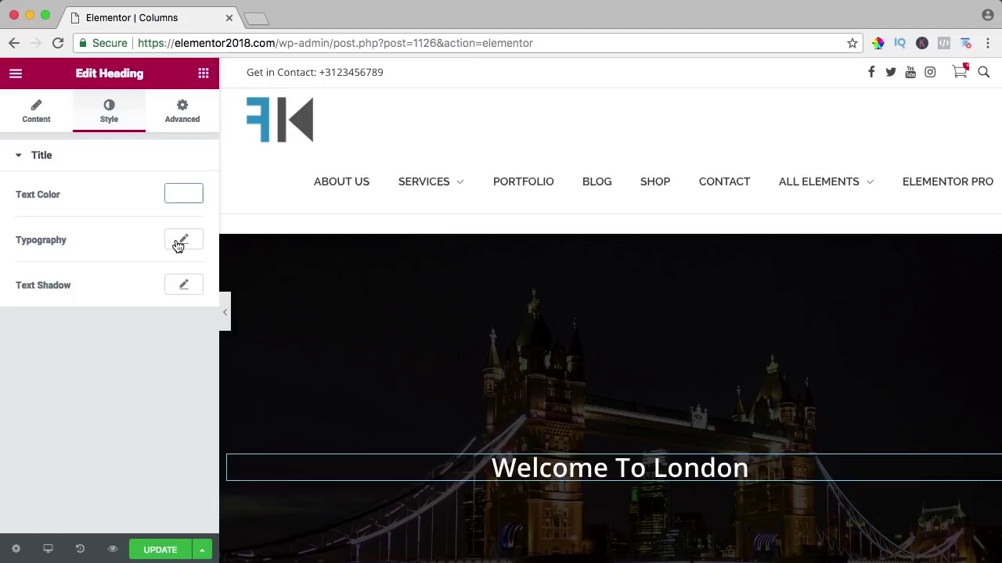
left_click(174, 247)
left_click(121, 285)
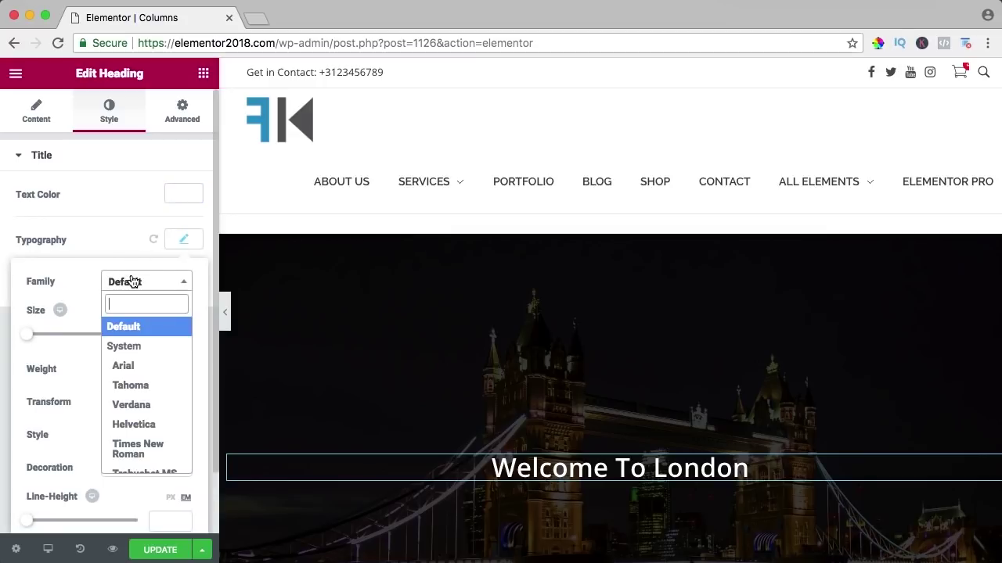
left_click(142, 393)
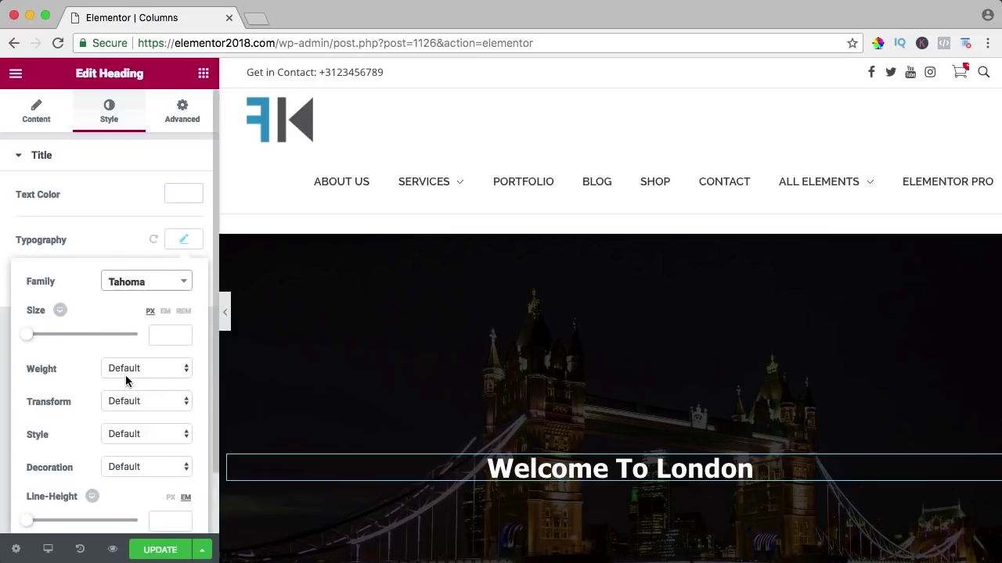
left_click(141, 402)
left_click(141, 415)
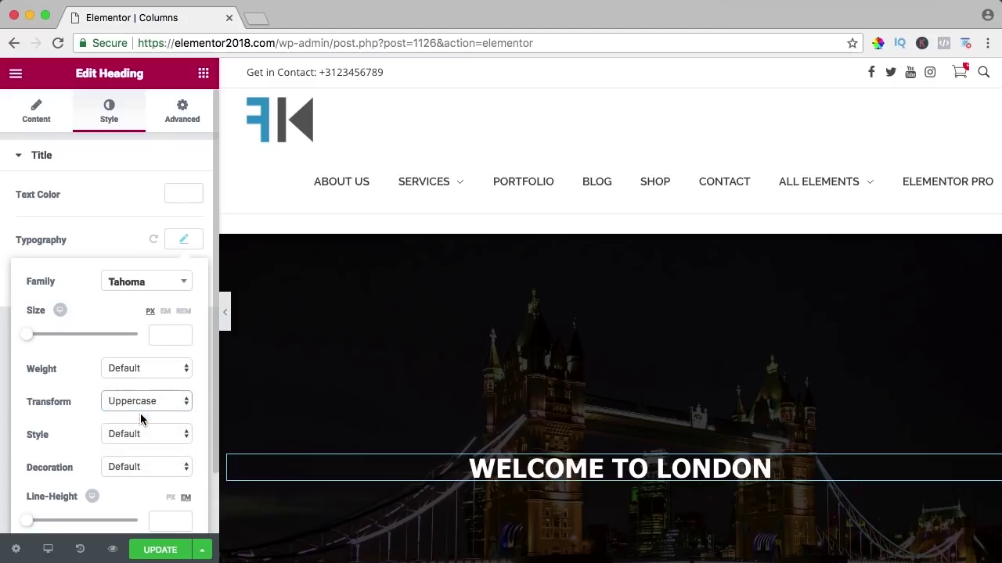
scroll(557, 394, "down", 2)
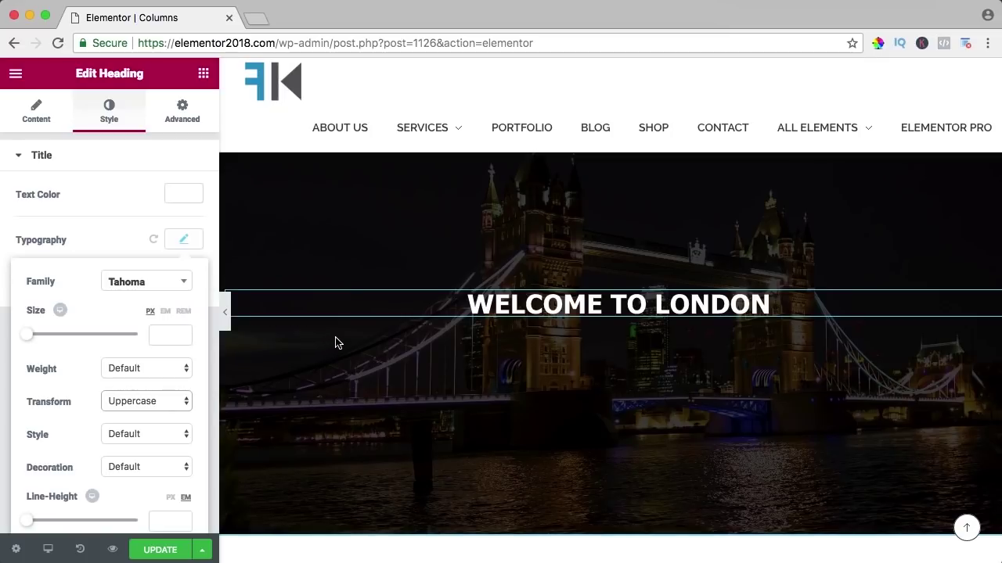
Step: Add an Icon Box widget below the heading
left_click(201, 73)
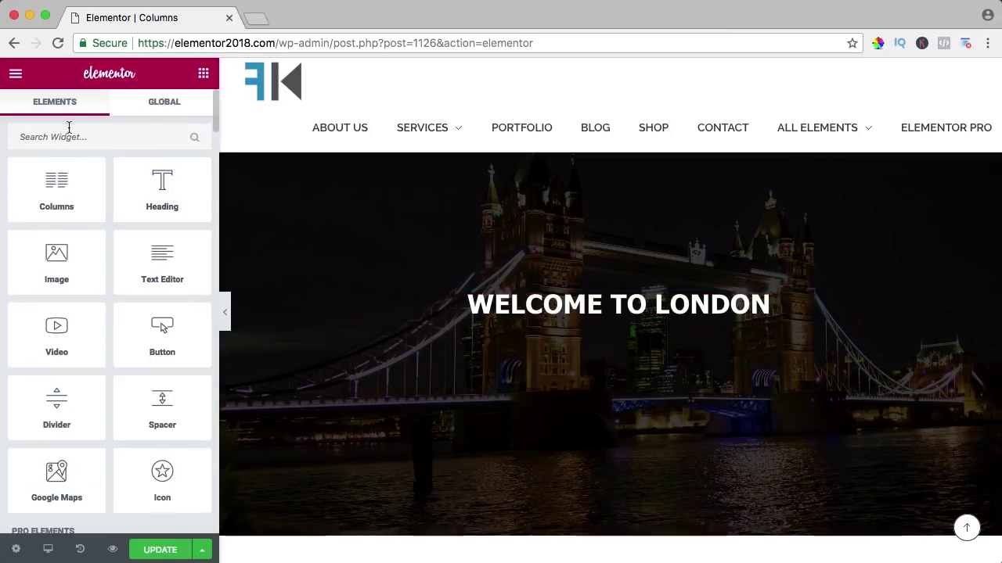
type("icon")
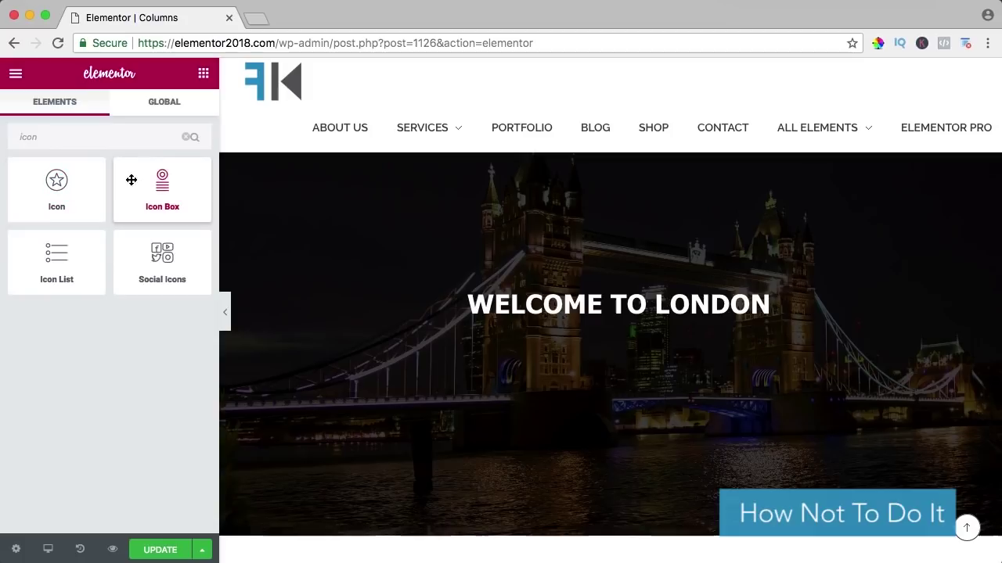
left_click_drag(131, 180, 503, 327)
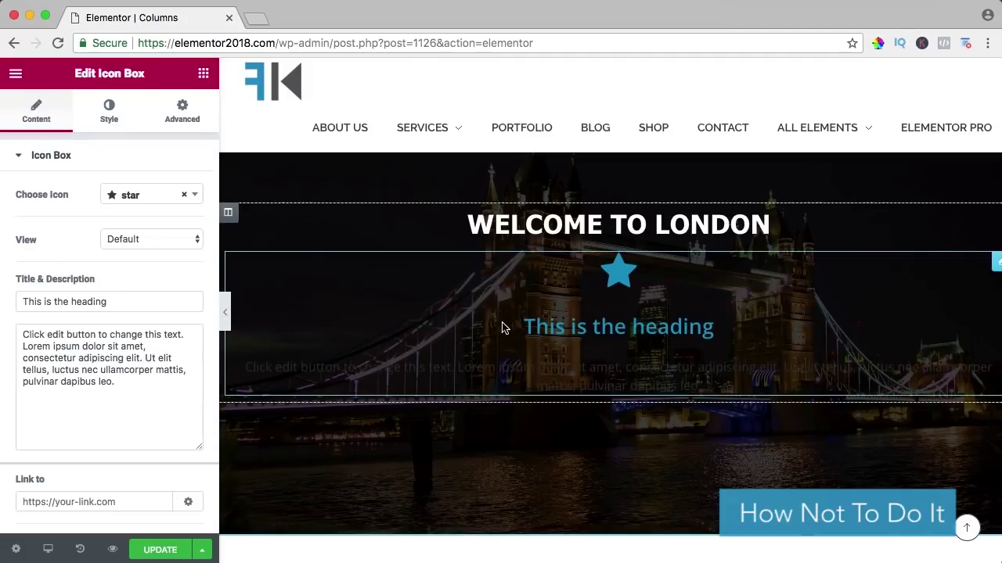
Step: Give the icon box a classic white background
left_click(182, 113)
scroll(91, 292, "down", 5)
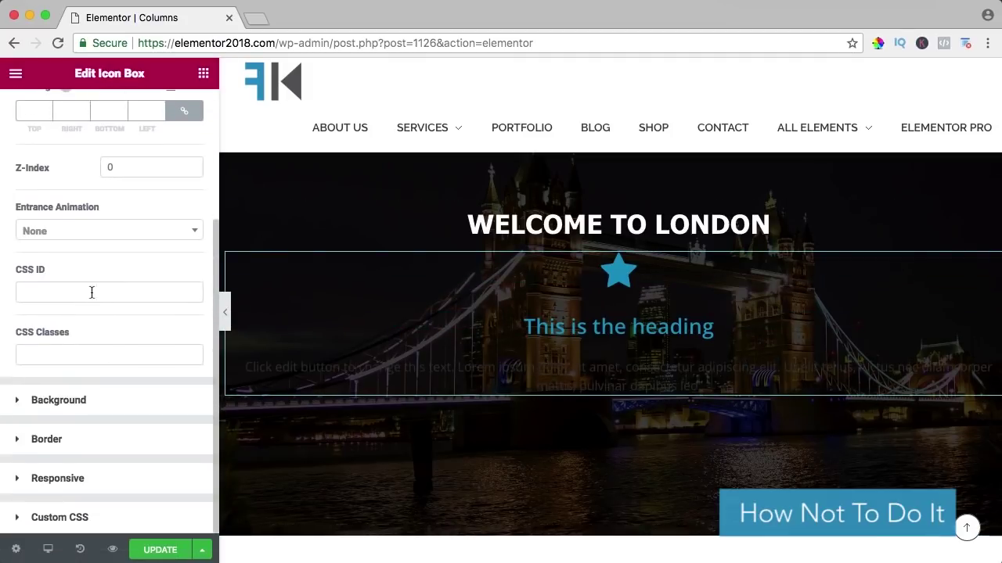
left_click(70, 400)
left_click(123, 284)
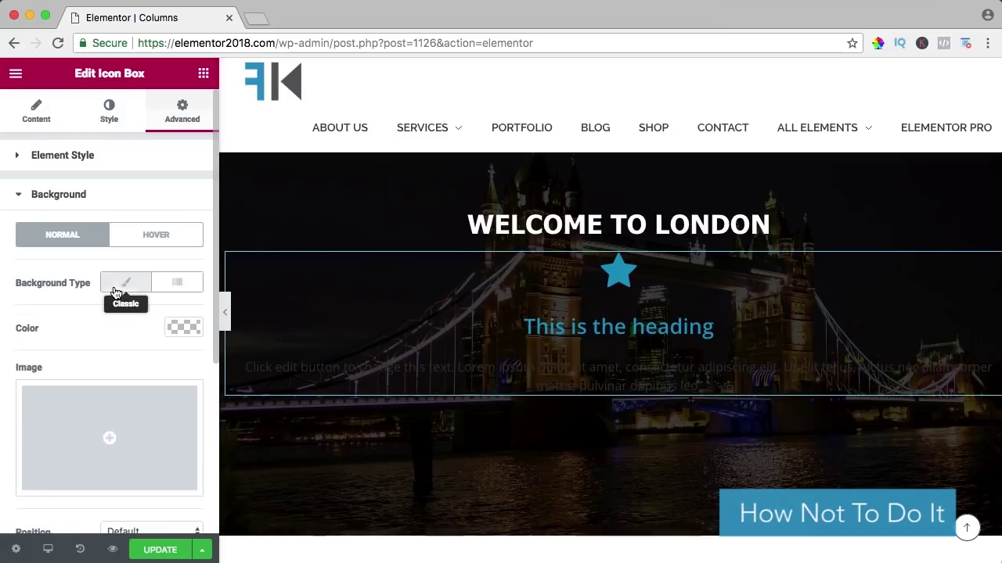
scroll(179, 474, "down", 3)
left_click(184, 203)
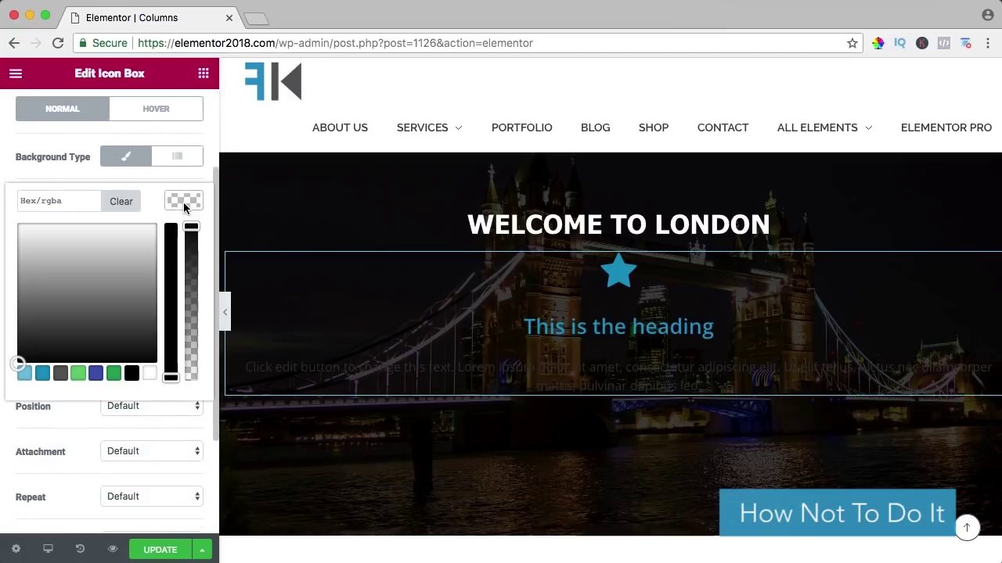
left_click(149, 372)
scroll(175, 202, "up", 3)
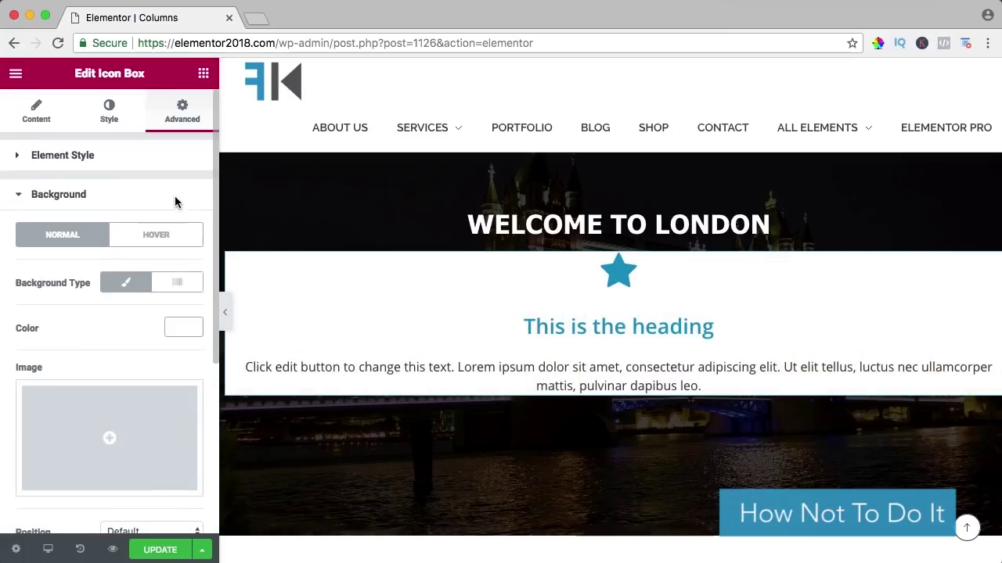
Step: Set the icon box margin to 10 and padding to 20, then duplicate it
left_click(157, 156)
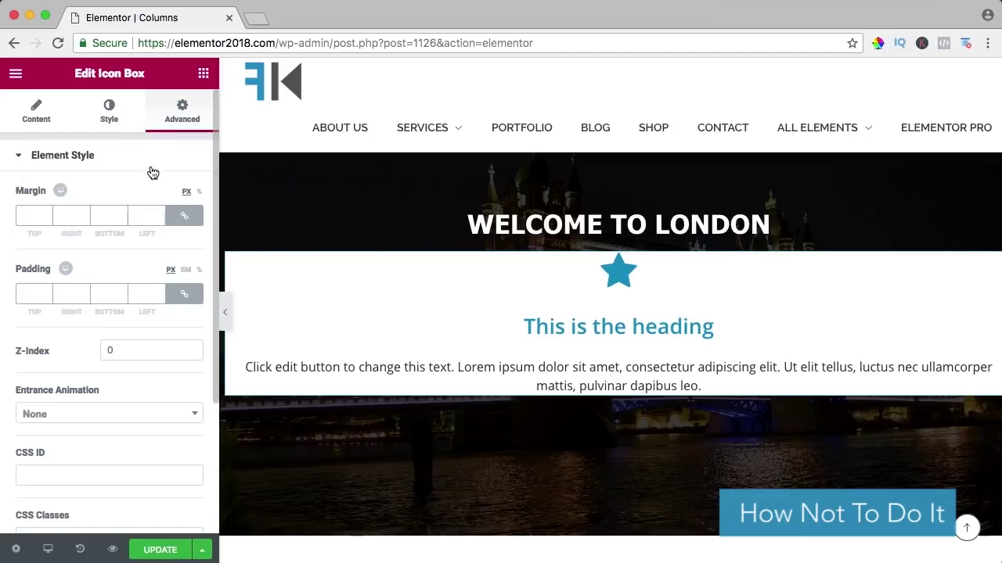
left_click(35, 216)
type("10")
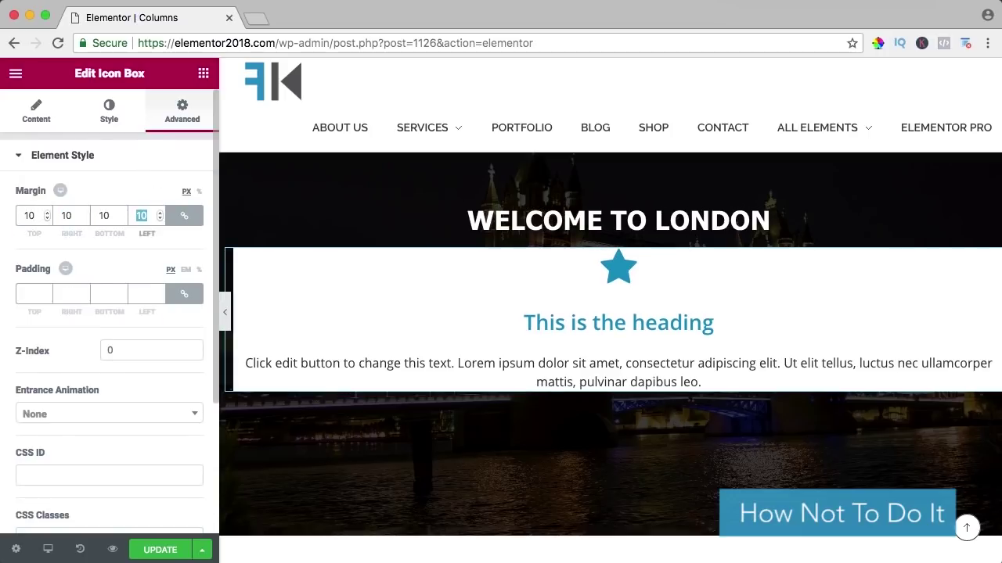
type("20")
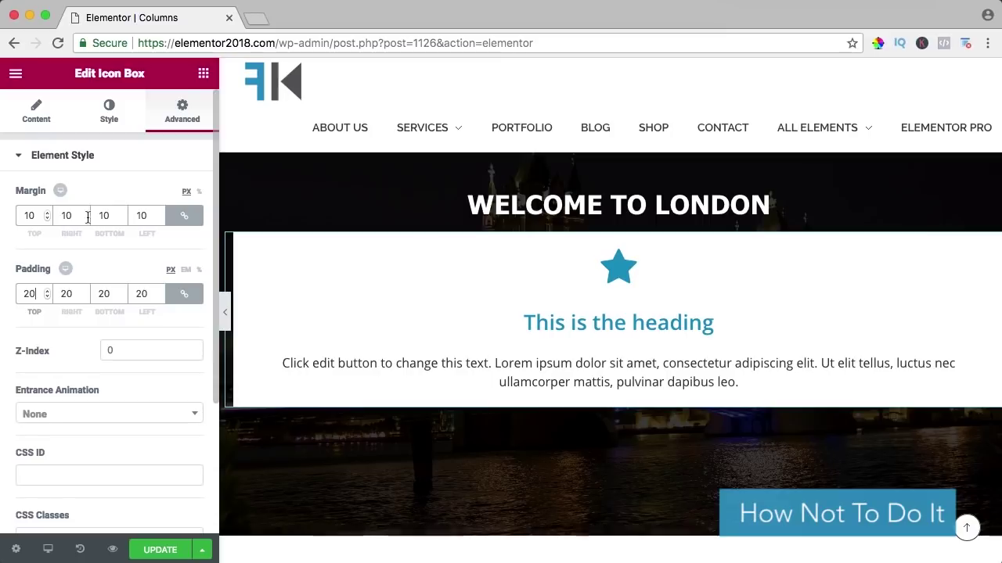
left_click(982, 244)
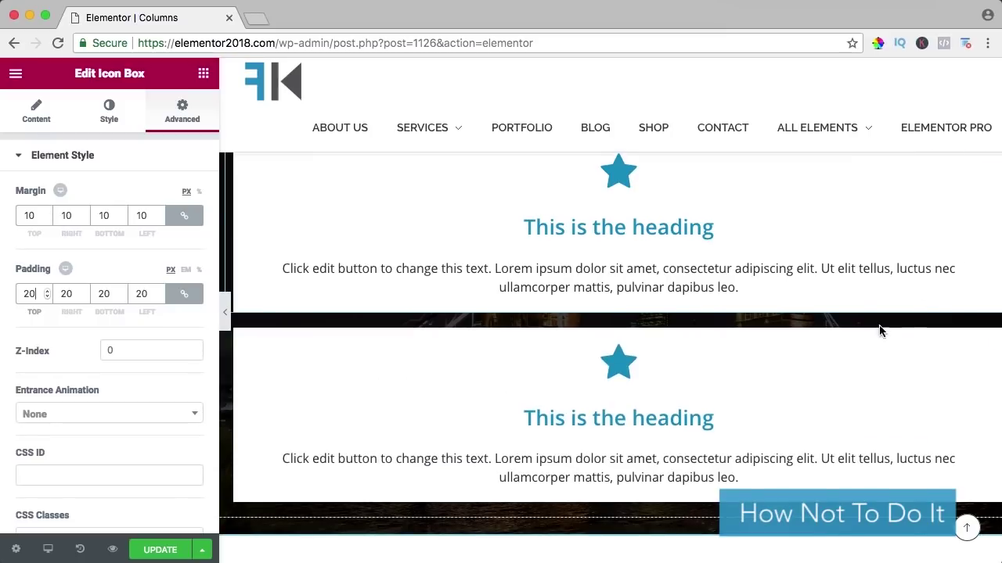
Step: Delete the first icon box and add a three-column section at the bottom
scroll(860, 333, "up", 3)
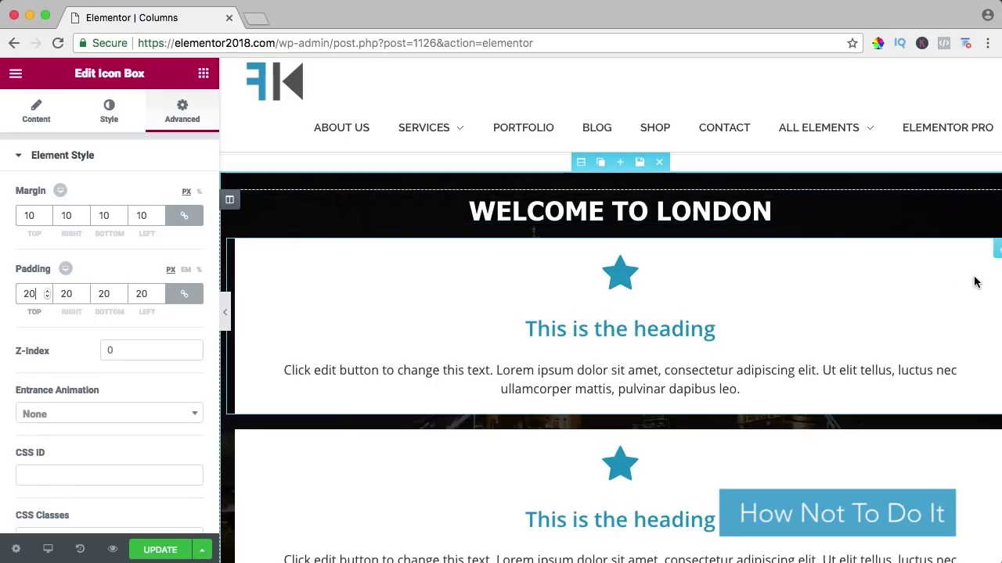
left_click(945, 250)
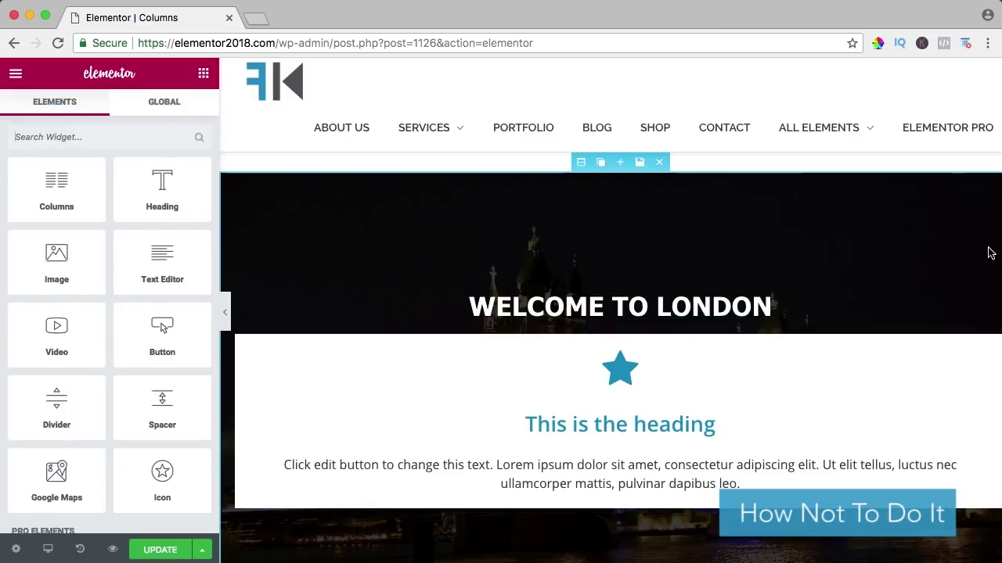
scroll(616, 397, "down", 3)
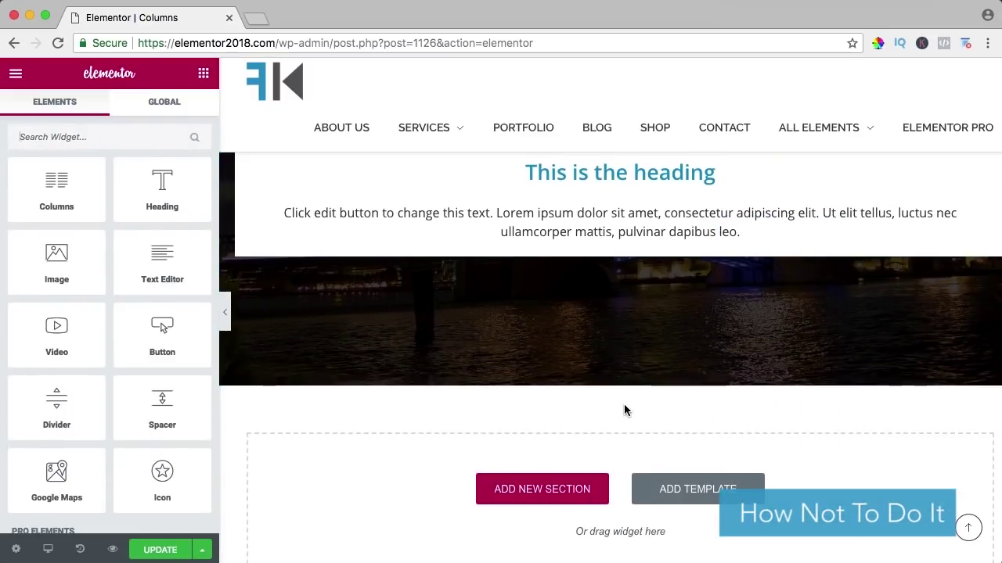
left_click(551, 489)
left_click(581, 513)
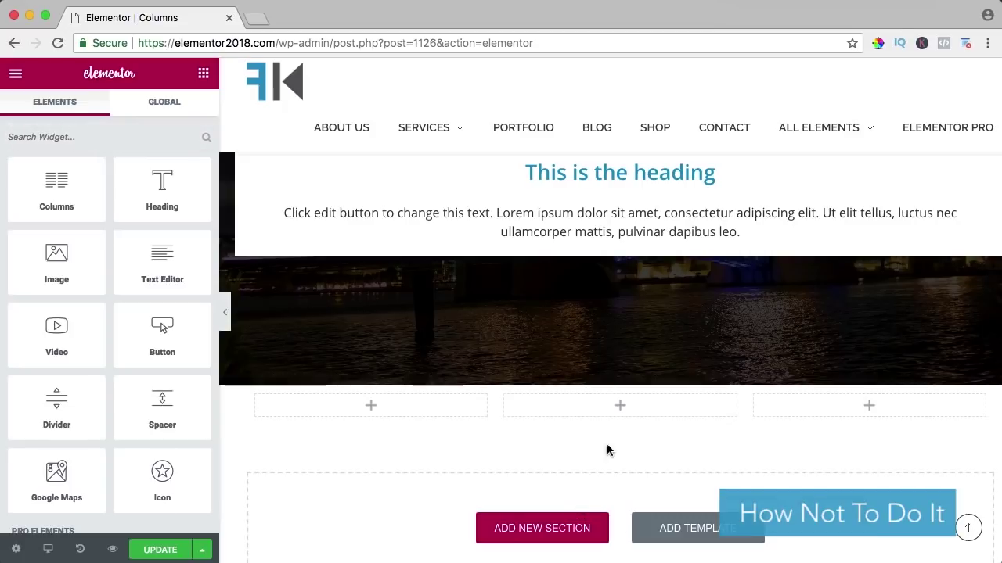
Step: Move the icon box into the new section, remove the empty columns, and duplicate its column twice
scroll(605, 415, "up", 3)
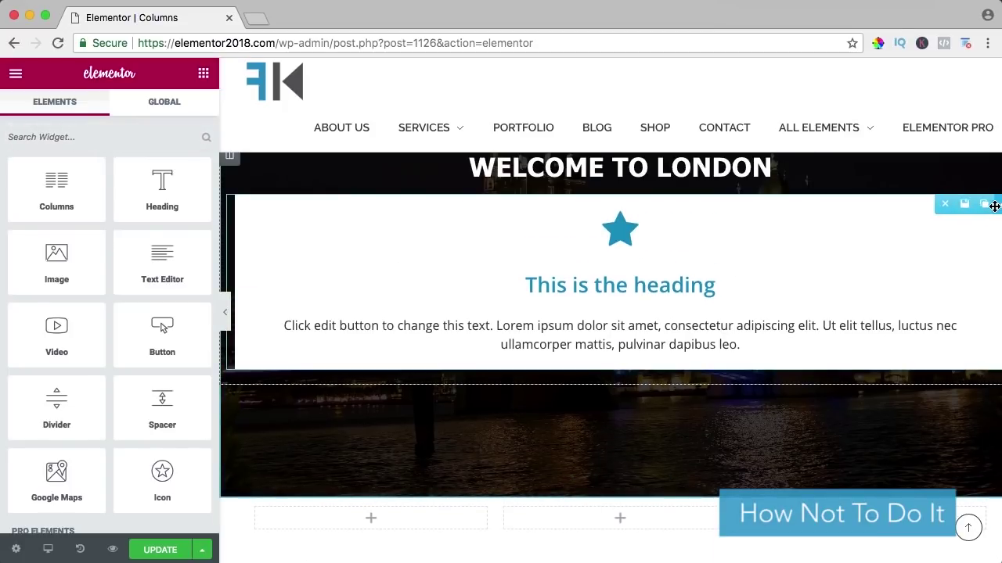
left_click_drag(996, 205, 360, 385)
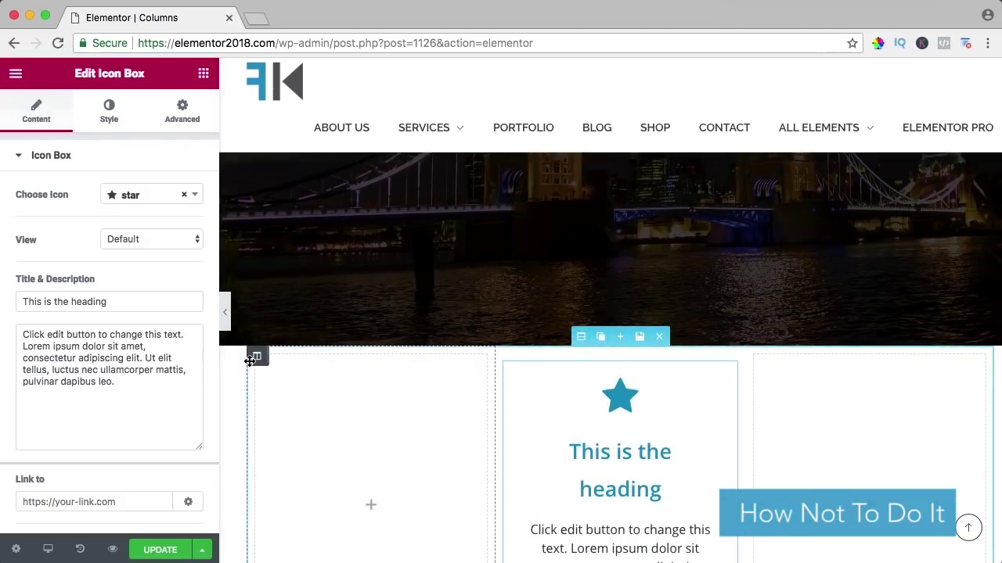
left_click(312, 357)
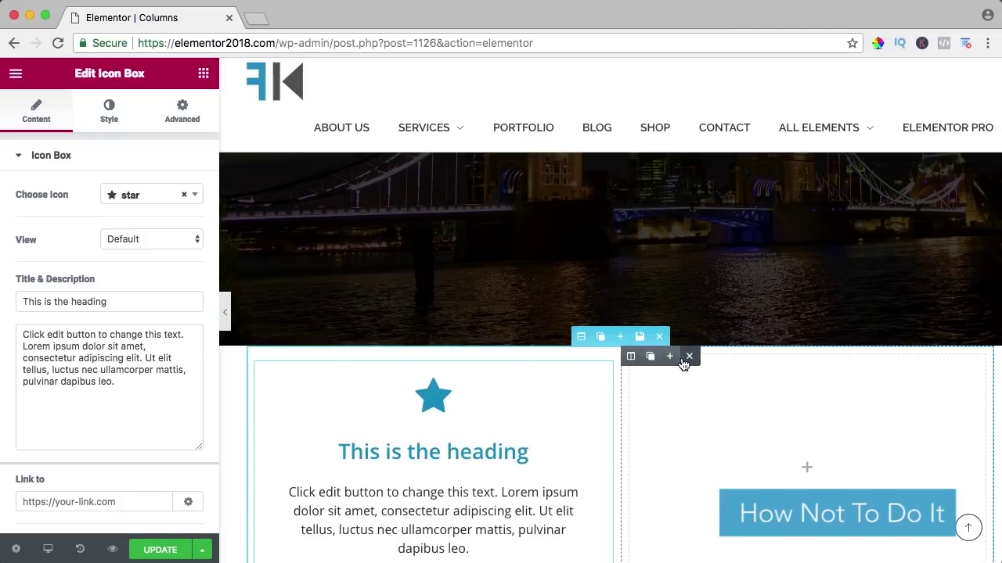
left_click(685, 359)
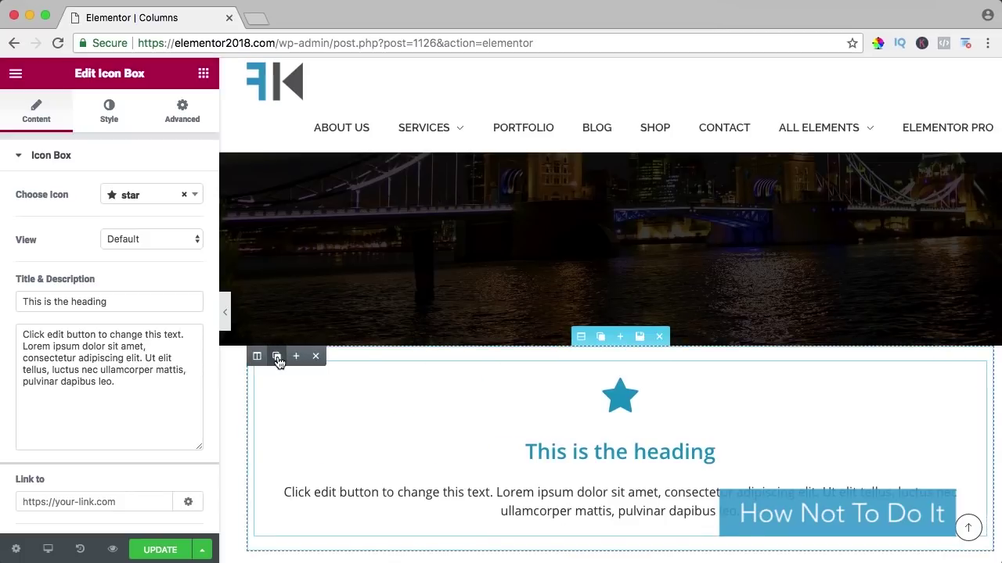
left_click(278, 357)
left_click(278, 357)
Step: Select the three-column section and lower its top margin value
scroll(505, 395, "up", 1)
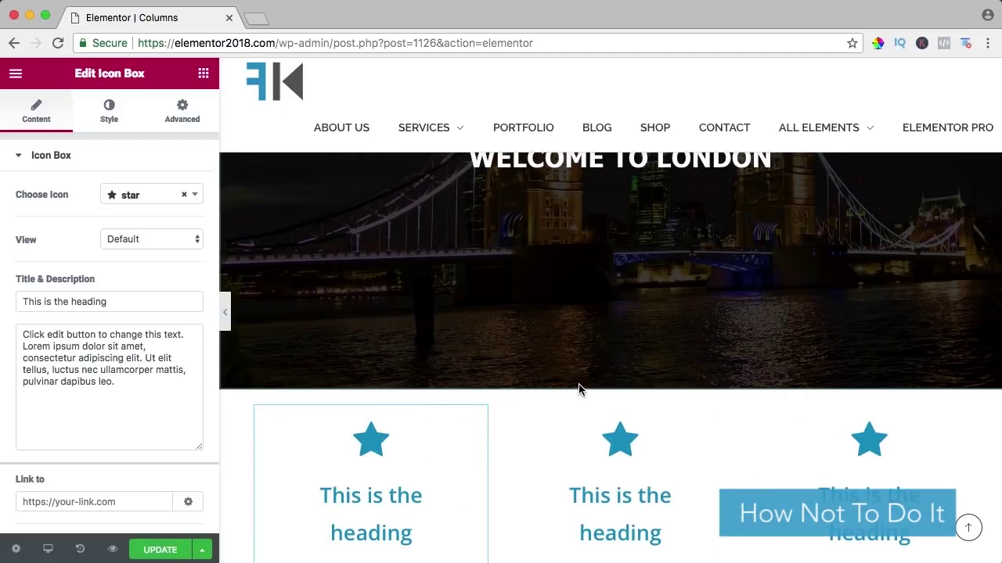
scroll(577, 375, "up", 5)
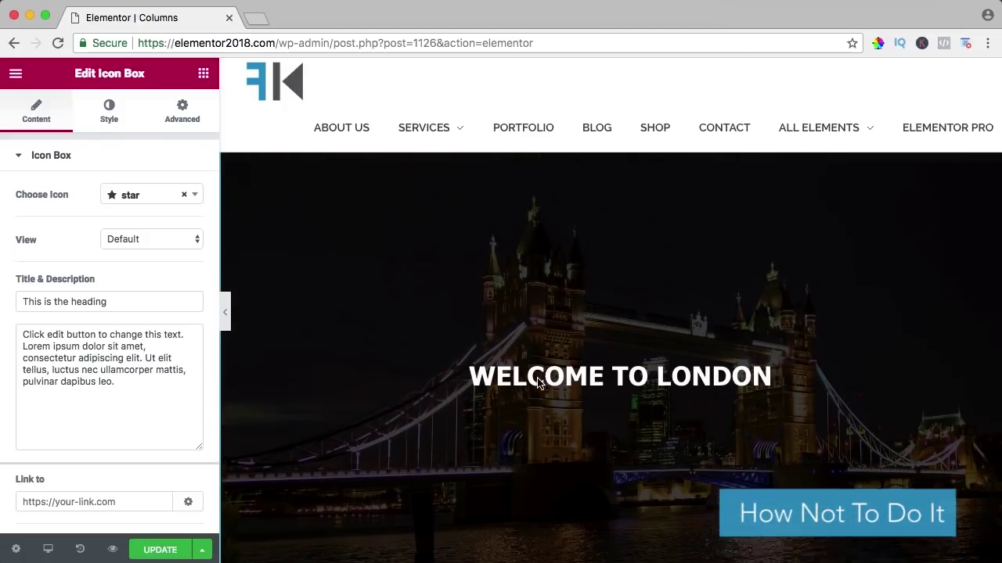
scroll(537, 382, "down", 5)
left_click(580, 252)
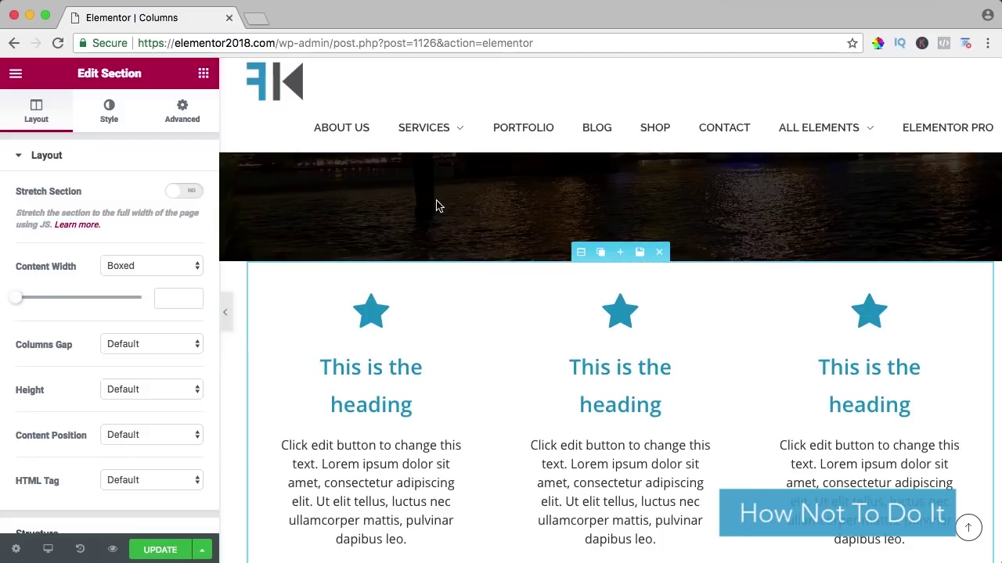
left_click(187, 112)
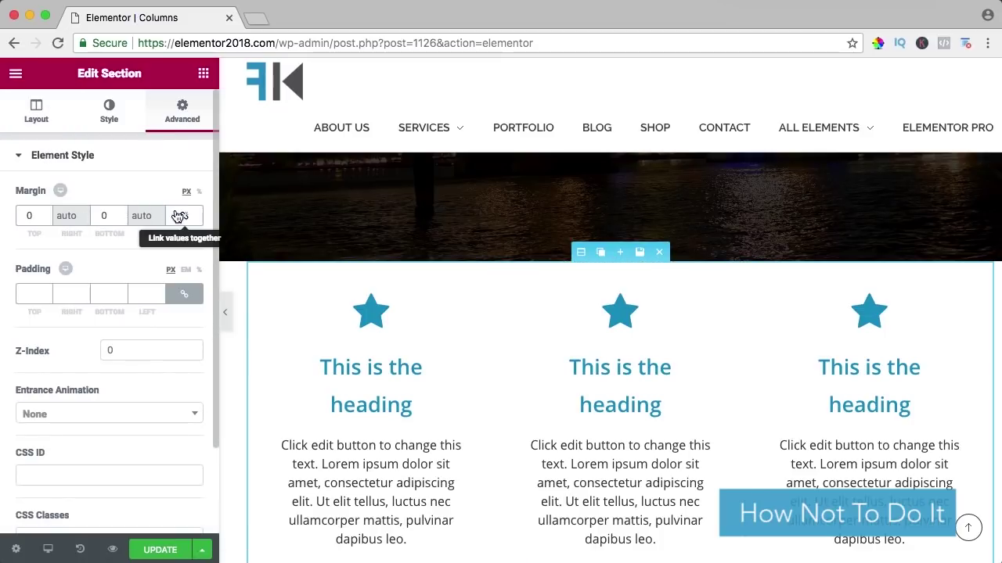
key("Down")
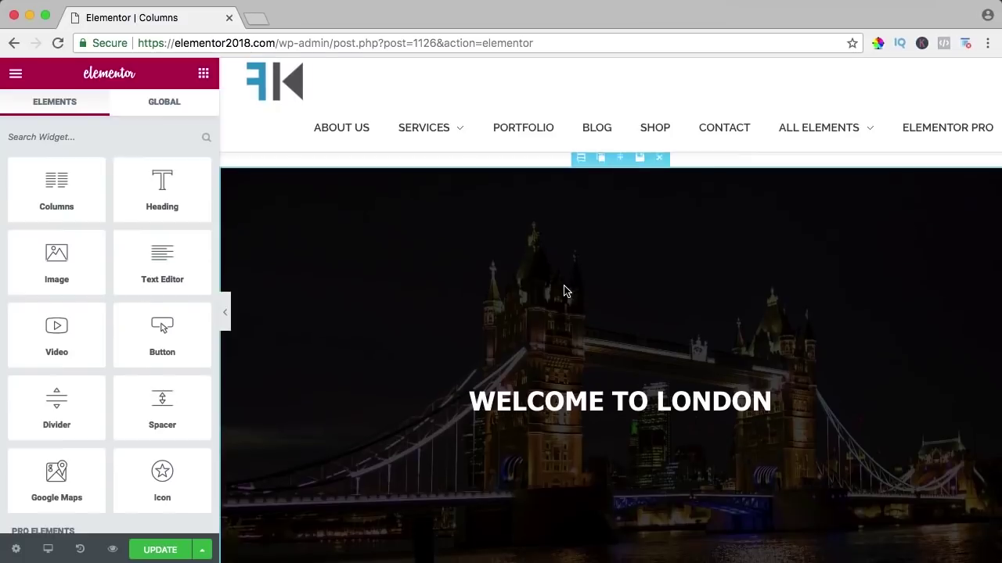
Step: Add a two-column section inside the hero and move an icon box into it
scroll(563, 287, "down", 3)
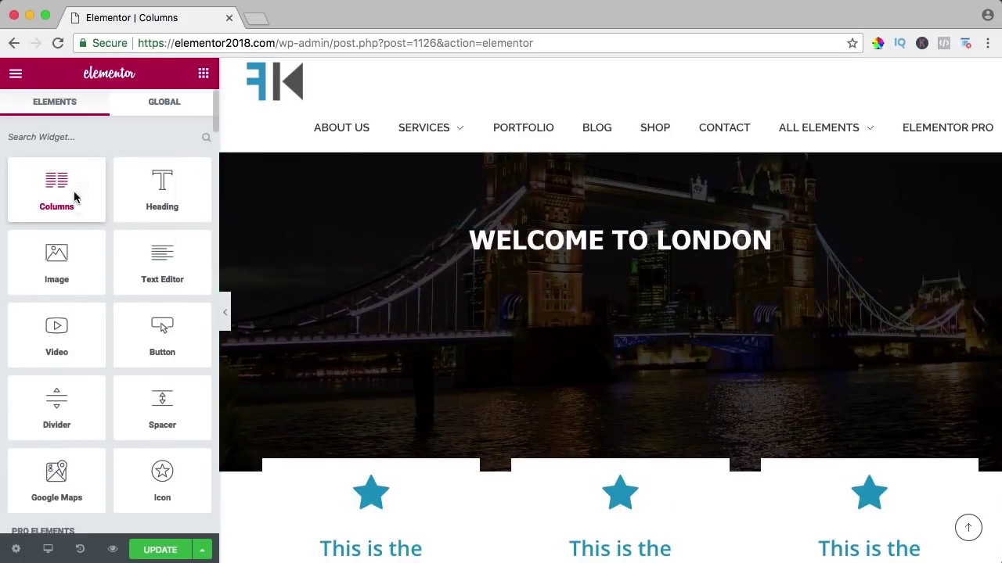
left_click_drag(74, 197, 570, 253)
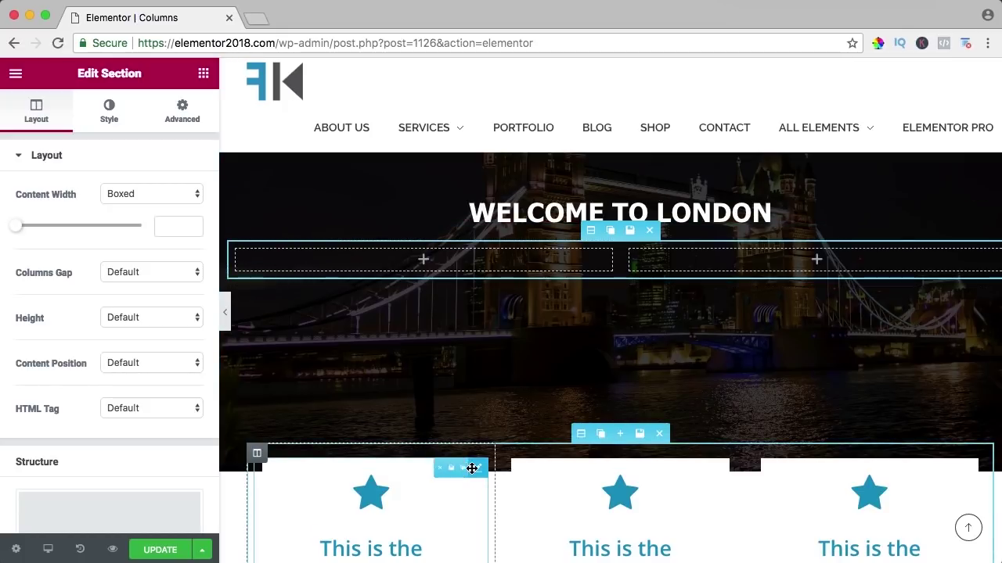
left_click_drag(463, 470, 374, 263)
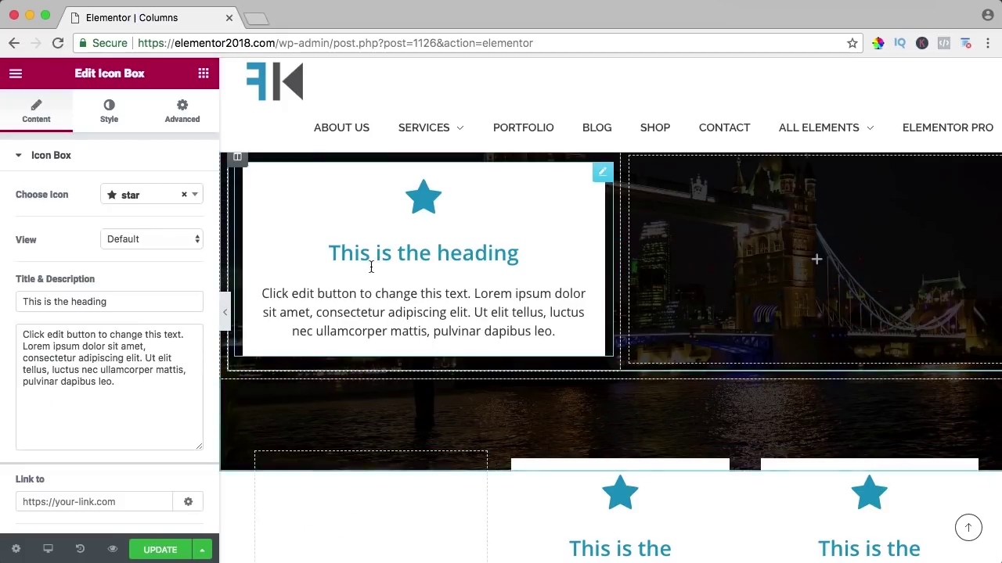
scroll(520, 238, "up", 1)
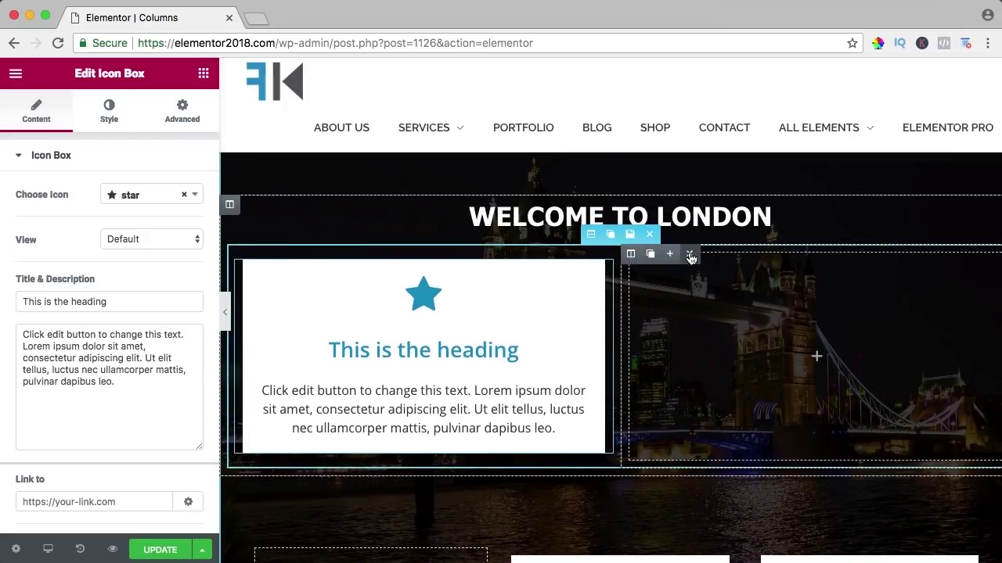
Step: Delete the empty right column and duplicate the icon box column twice
left_click(690, 255)
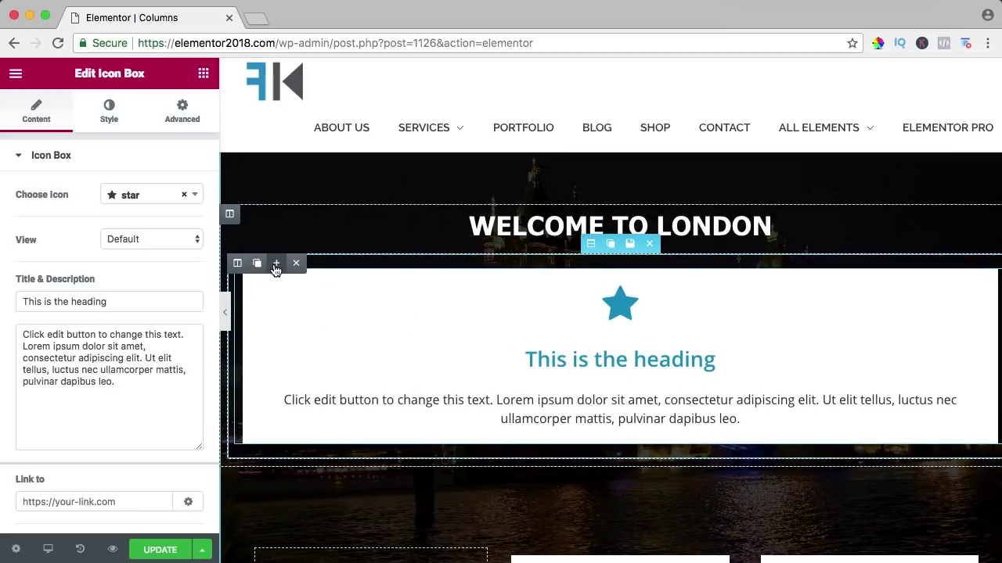
left_click(258, 264)
left_click(258, 258)
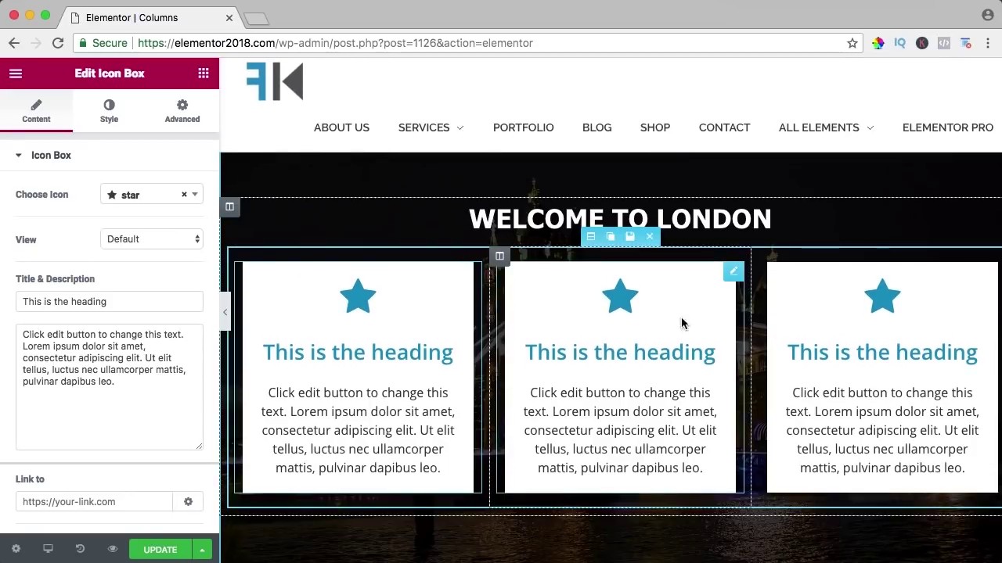
left_click(203, 74)
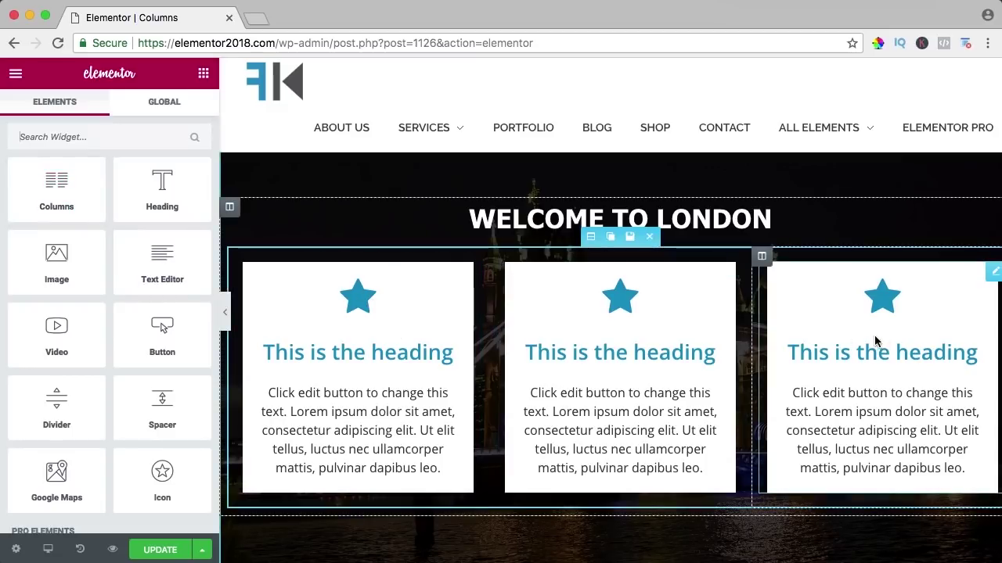
Step: Add a centred, large button labelled 'Explore London' below the icon boxes
scroll(425, 285, "up", 1)
scroll(588, 297, "down", 2)
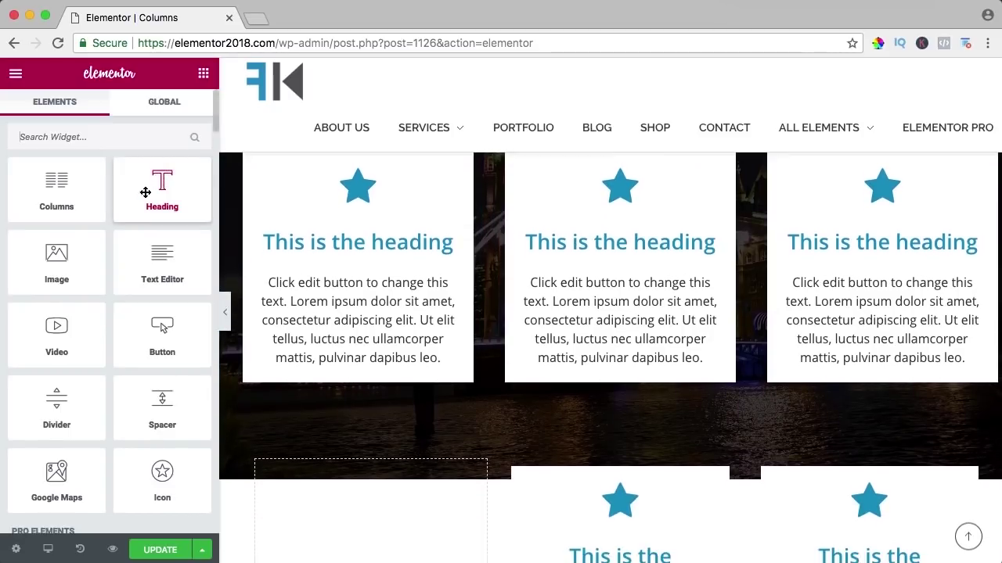
left_click_drag(132, 326, 650, 391)
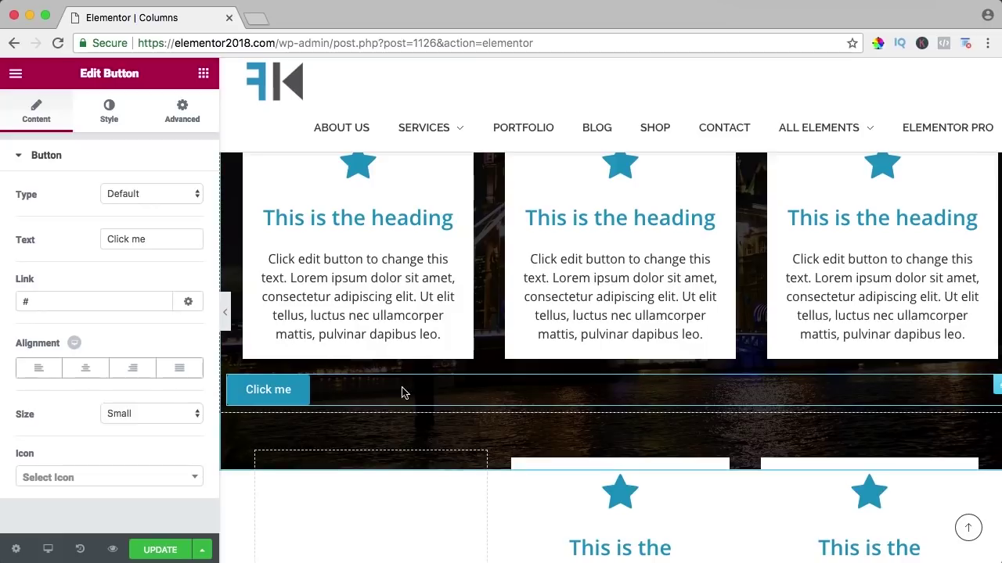
left_click(86, 371)
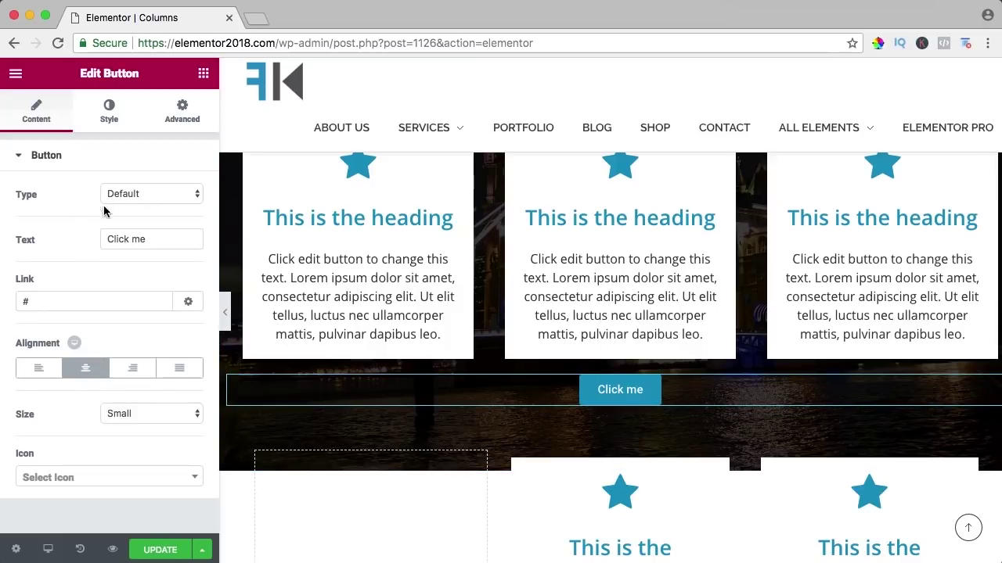
triple_click(140, 240)
type("Explore London")
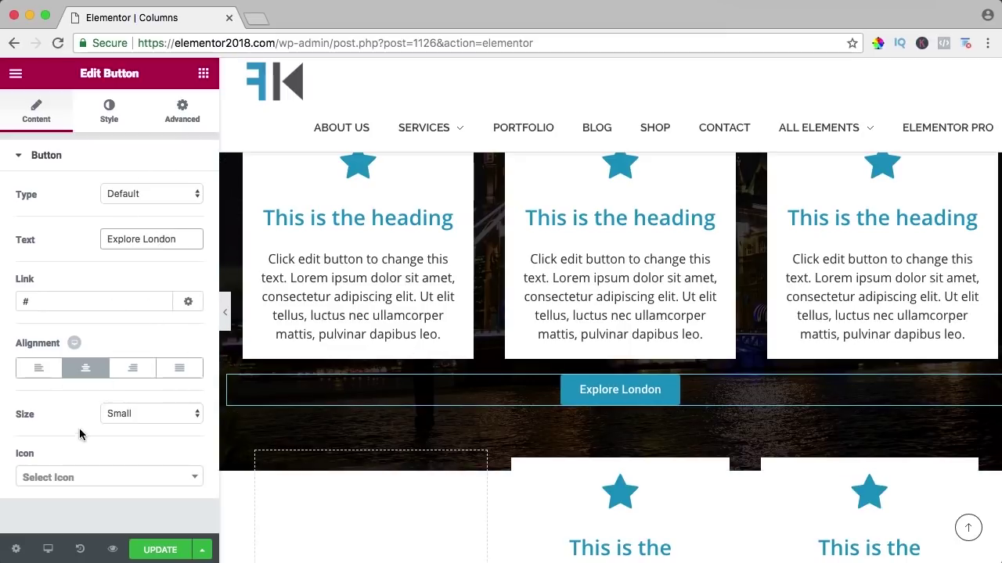
left_click(130, 414)
left_click(130, 438)
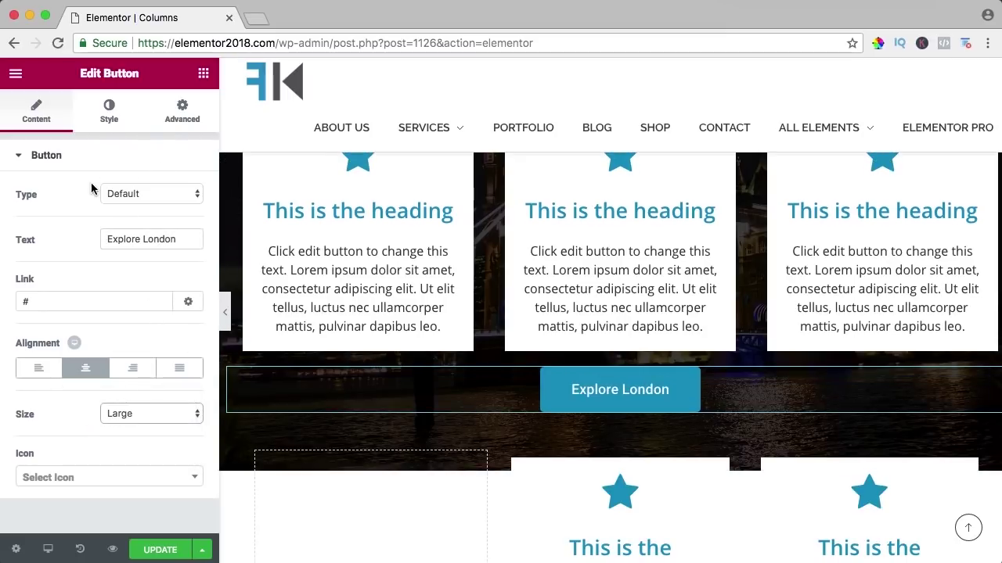
Step: Give the button 20 px margin and 10 px padding, then preview the page
left_click(162, 123)
left_click(33, 213)
type("20")
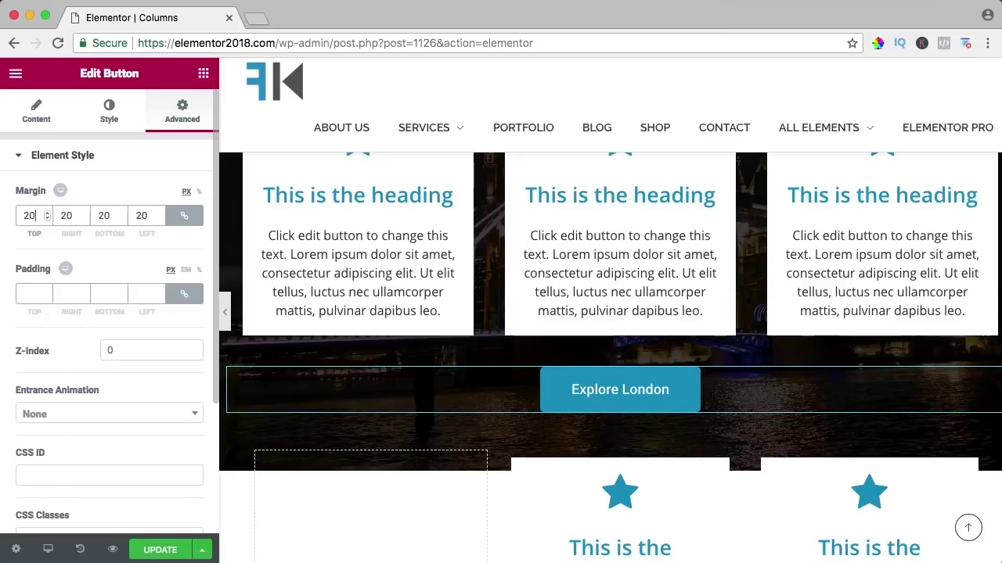
type("10")
key("Tab")
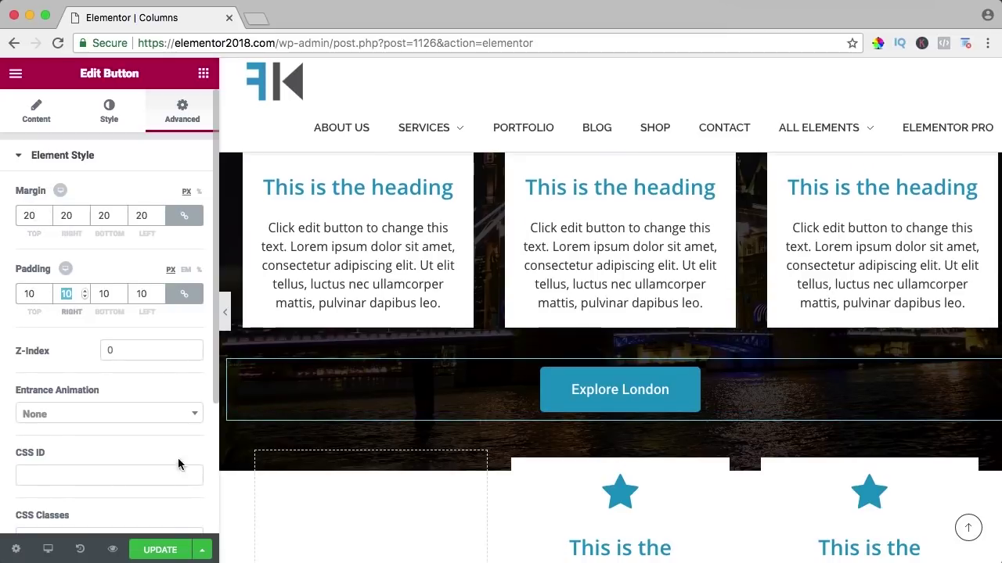
left_click(112, 550)
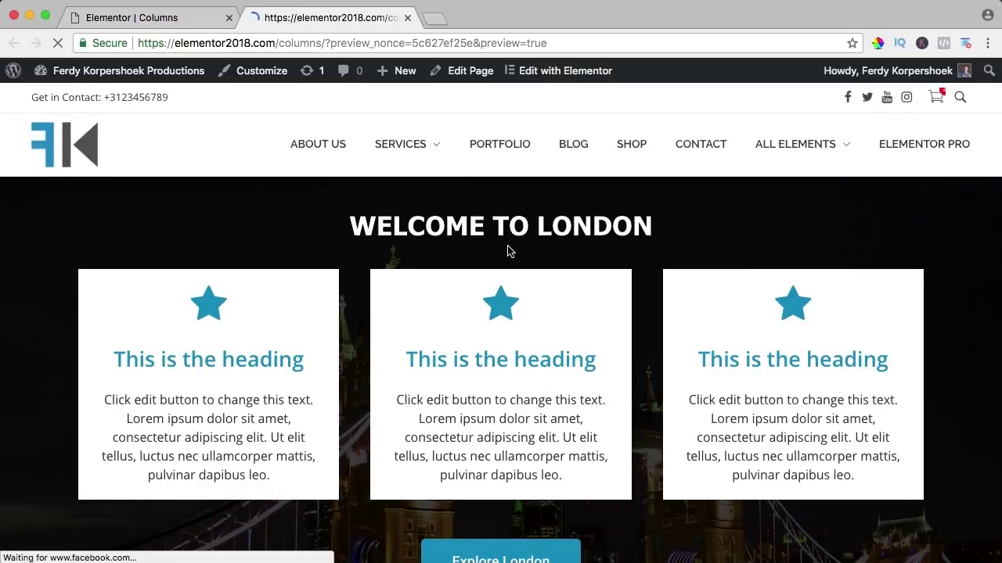
Step: Scroll the preview to check the icon boxes and Explore London button, then return to the editor
scroll(507, 249, "down", 3)
scroll(491, 346, "up", 3)
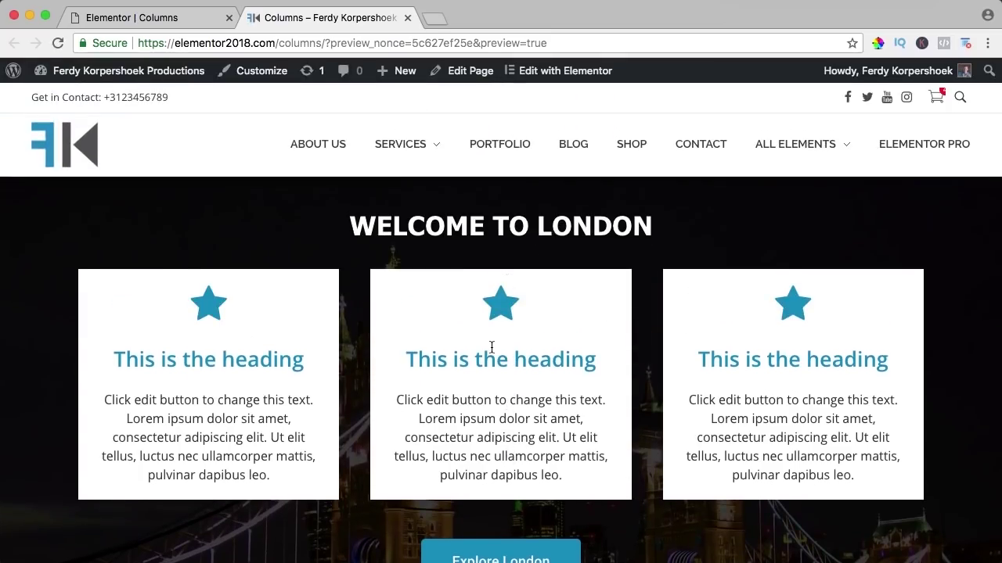
scroll(739, 311, "down", 5)
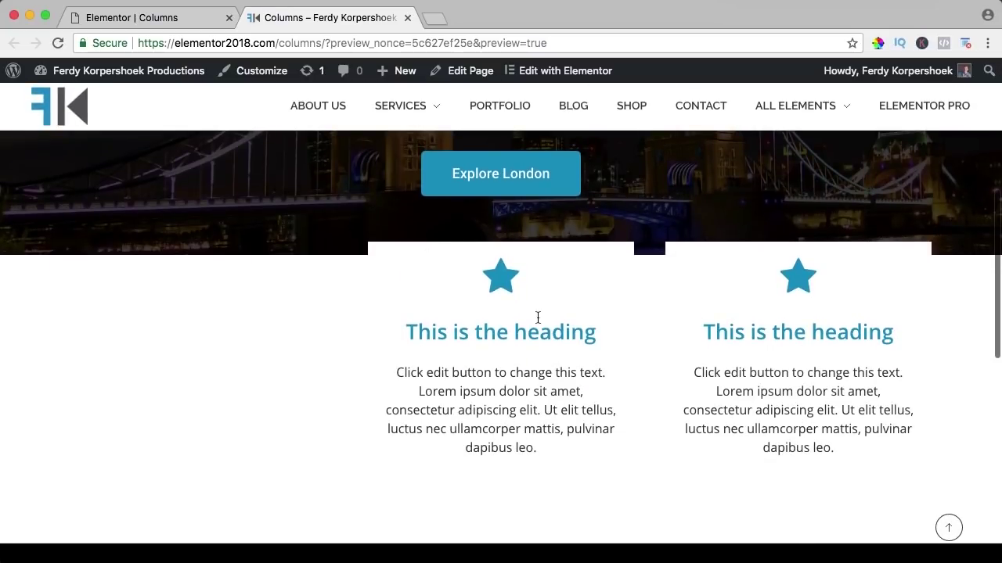
left_click(157, 18)
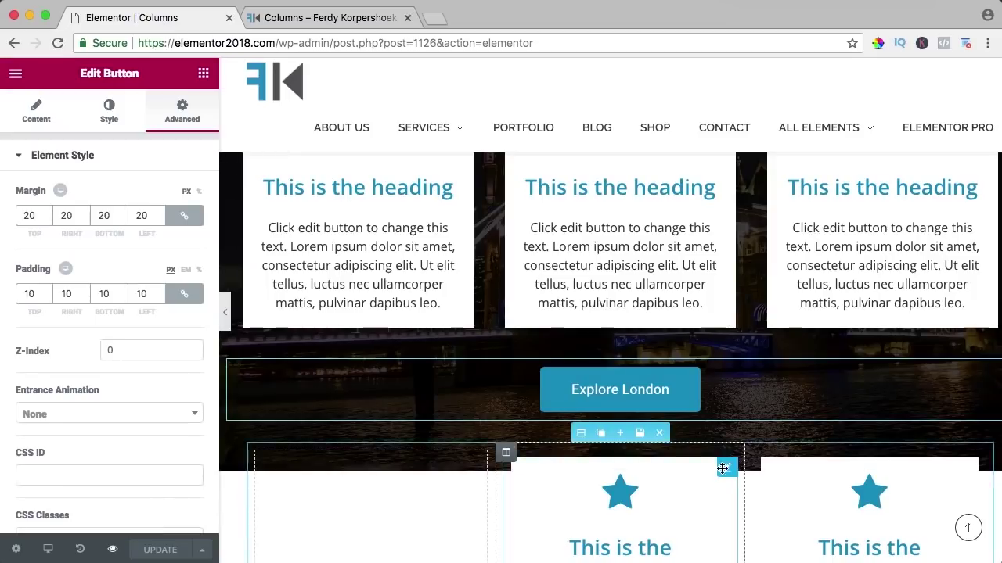
Step: Delete the lower star-column section
left_click(659, 433)
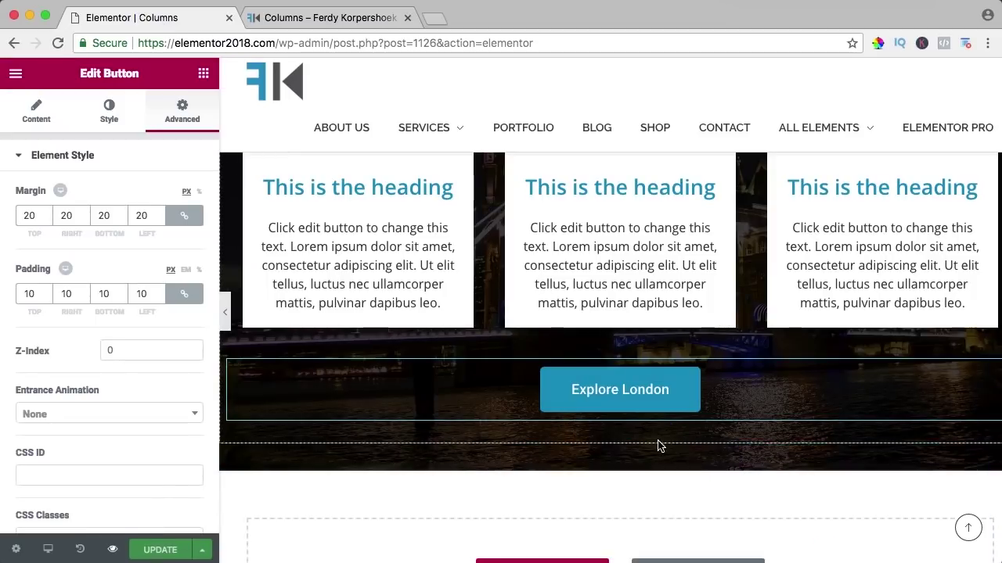
scroll(646, 440, "down", 1)
scroll(646, 439, "down", 2)
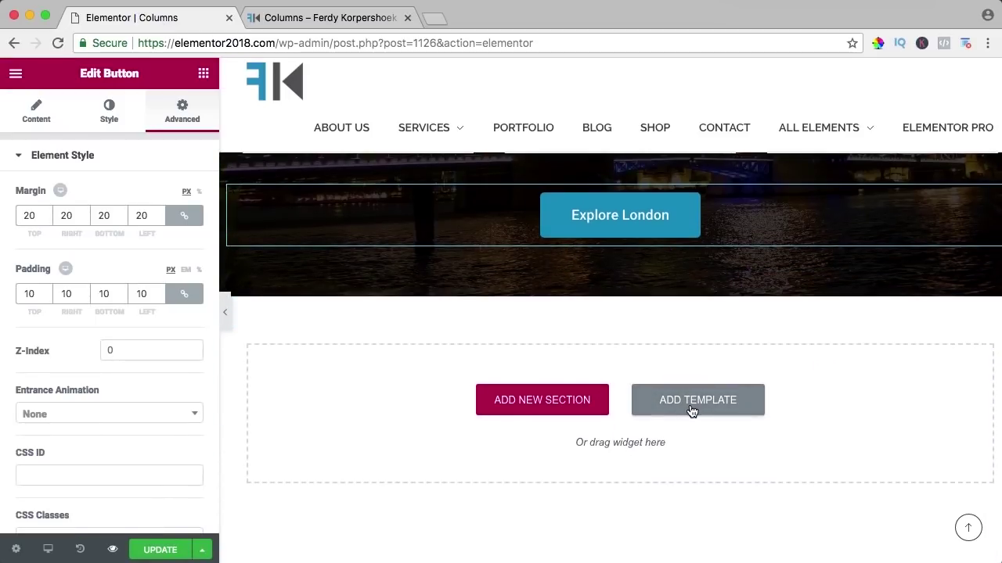
Step: Insert the Restaurant Site – Homepage template from the library below the hero
left_click(690, 407)
scroll(280, 248, "down", 2)
scroll(280, 248, "down", 3)
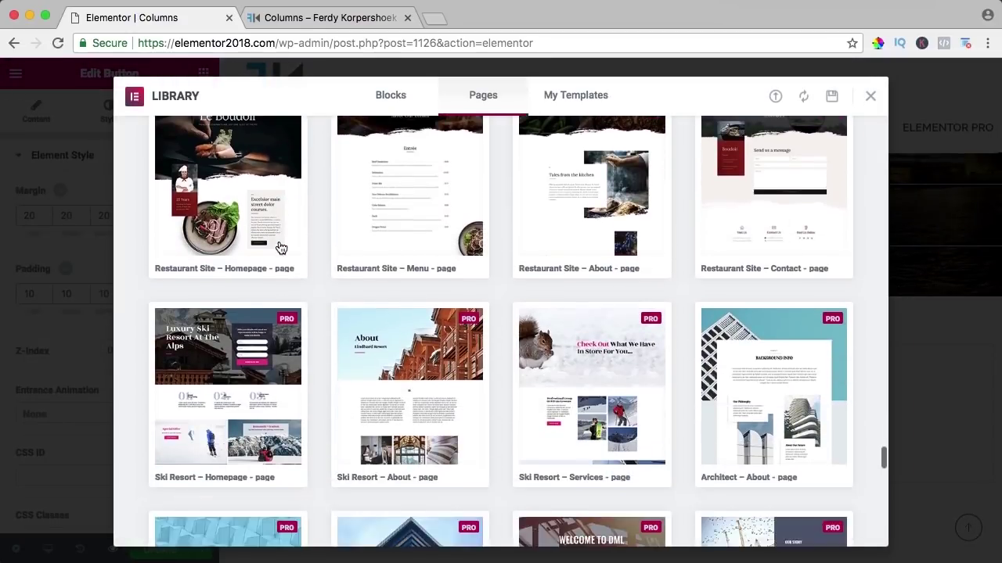
scroll(282, 250, "up", 1)
left_click(177, 326)
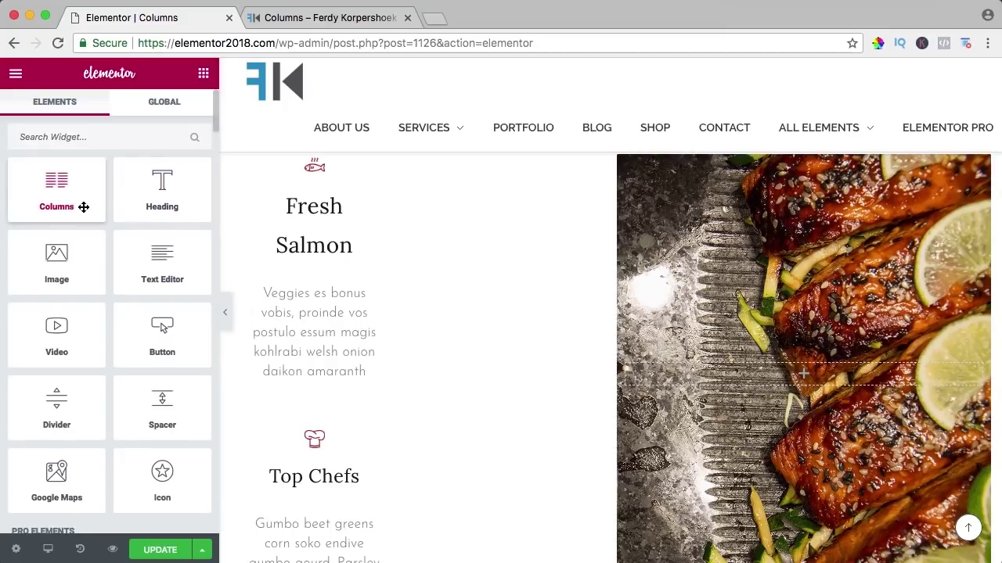
Step: Add a text block over the salmon image reading 'Casually sophisticated setting for cooking' at about 50 px
left_click_drag(162, 264, 751, 369)
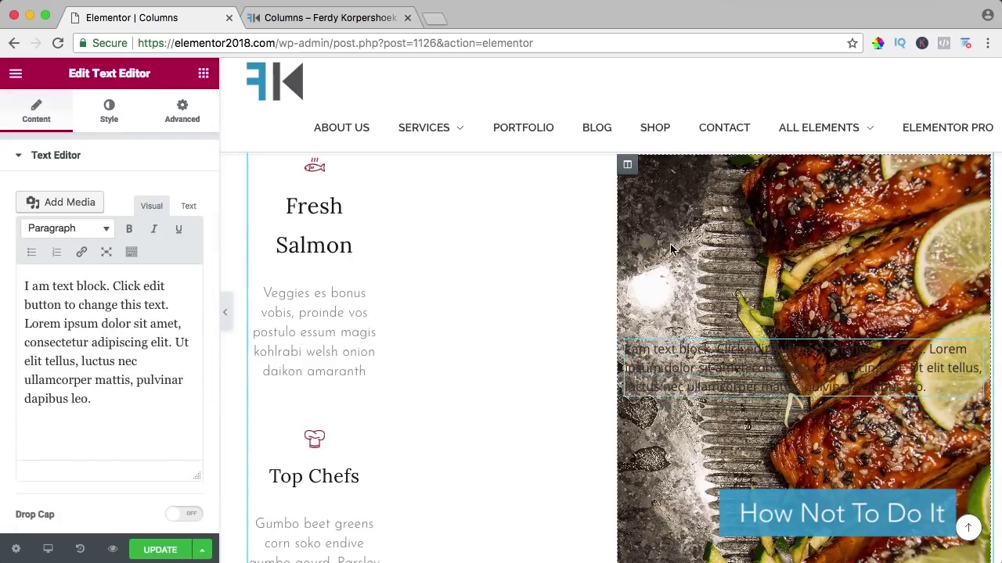
triple_click(131, 316)
type("Casually sophisticated setting for cooking")
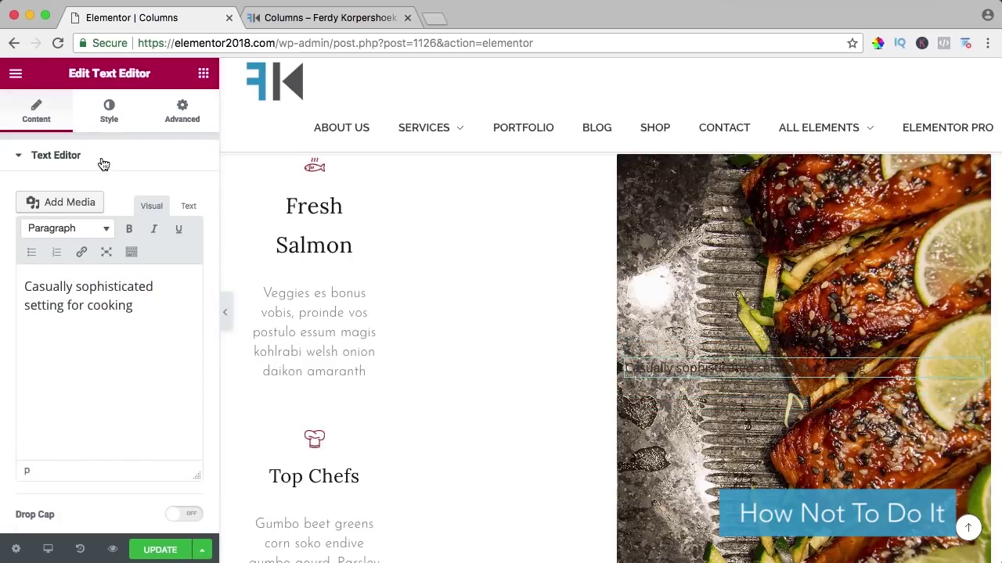
left_click(109, 111)
left_click(173, 310)
left_click_drag(28, 411, 55, 411)
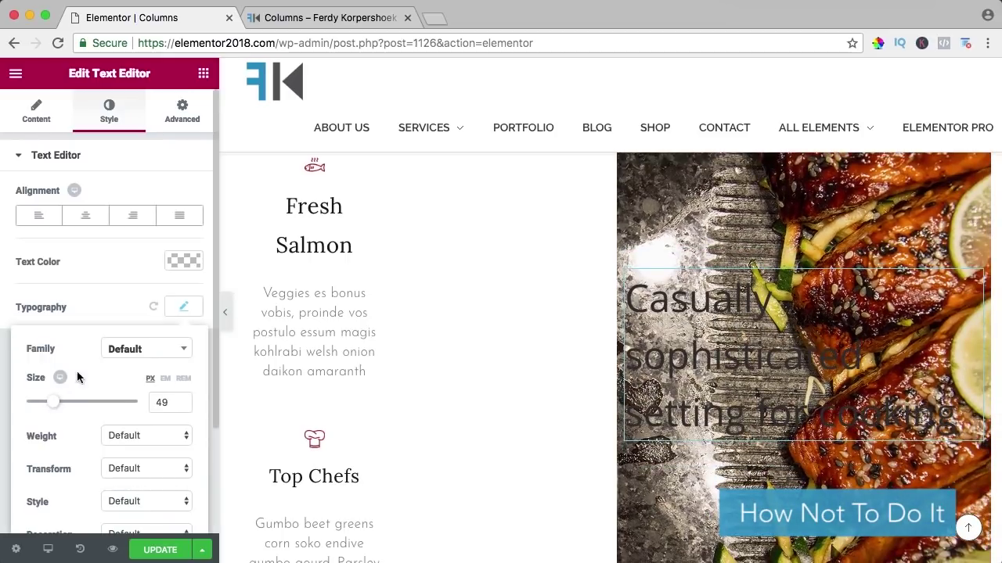
Step: Give the text box a white classic background colour
left_click(183, 110)
scroll(102, 316, "down", 1)
scroll(103, 316, "down", 4)
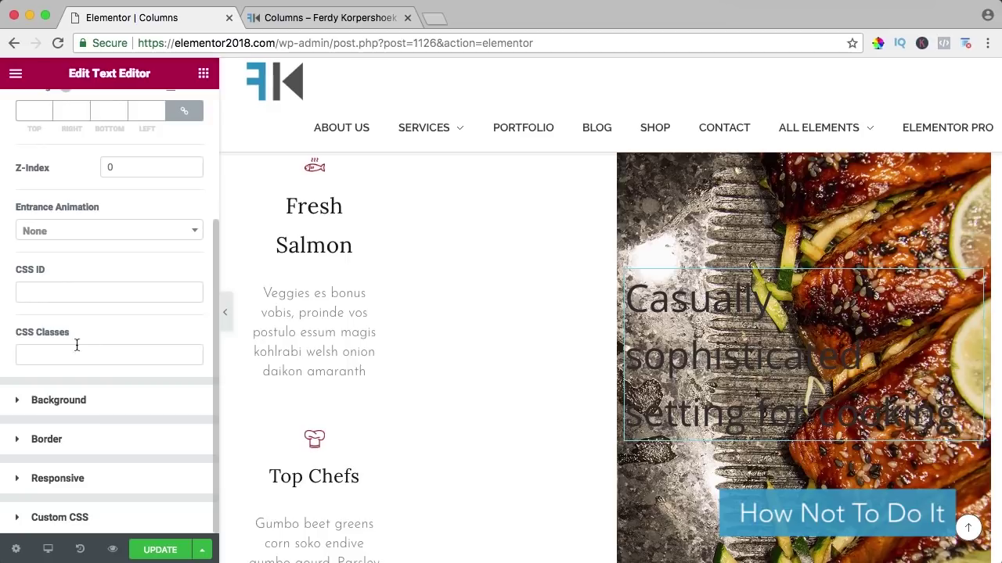
left_click(56, 396)
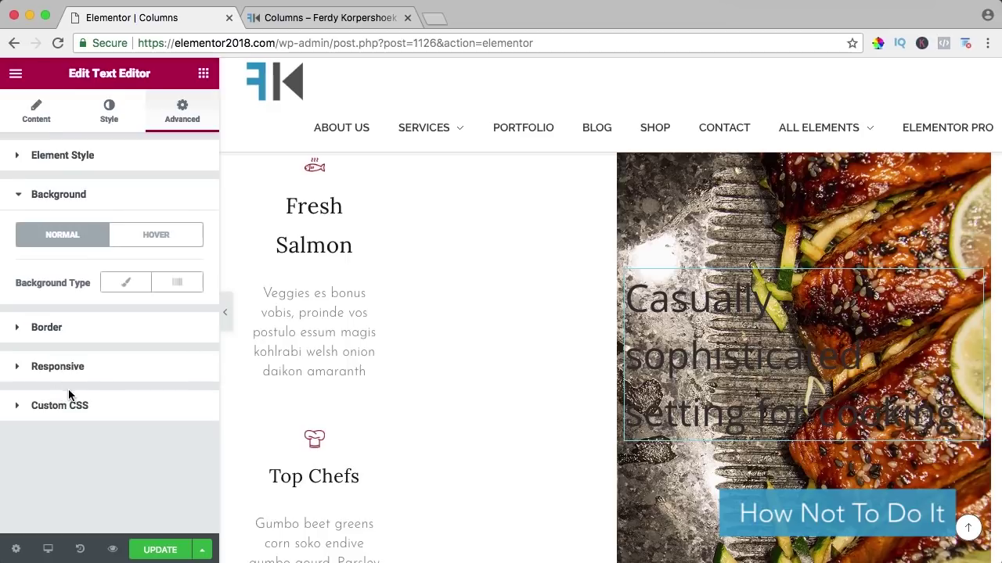
left_click(135, 281)
left_click(180, 328)
left_click(148, 501)
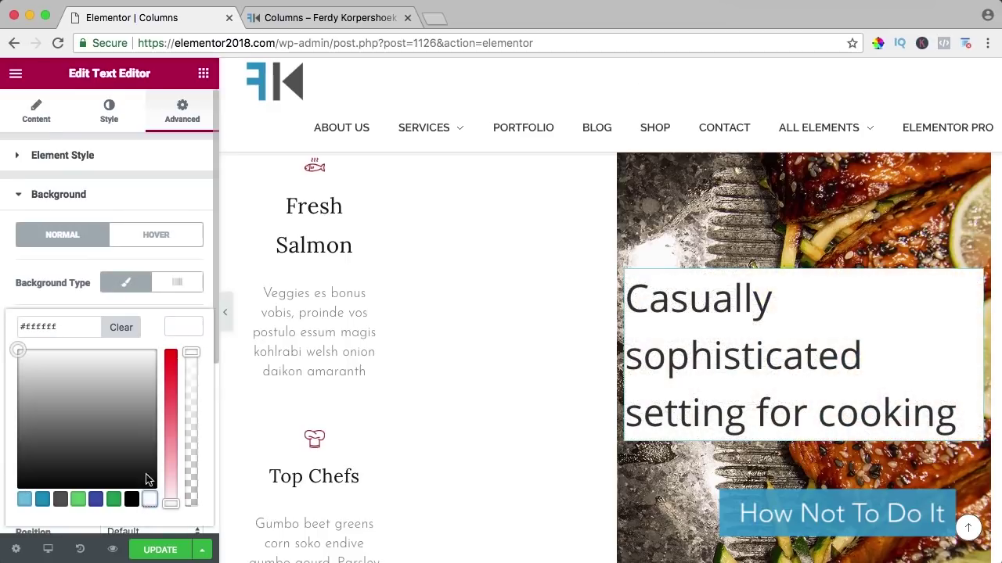
left_click(175, 294)
Step: Set 20 px linked padding and unlinked margins of 2 top, 250 right, -250 left
left_click(62, 159)
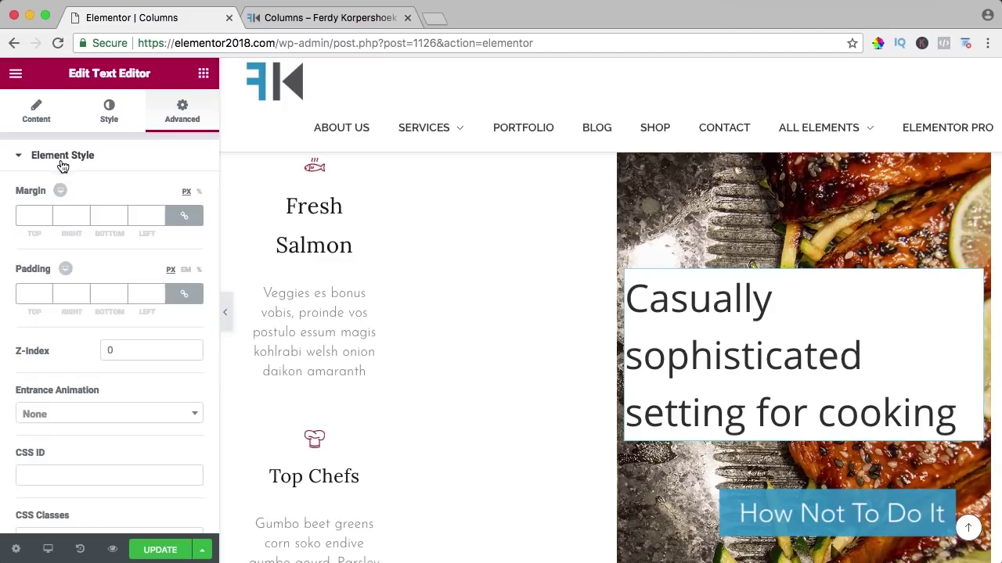
left_click(32, 294)
type("20")
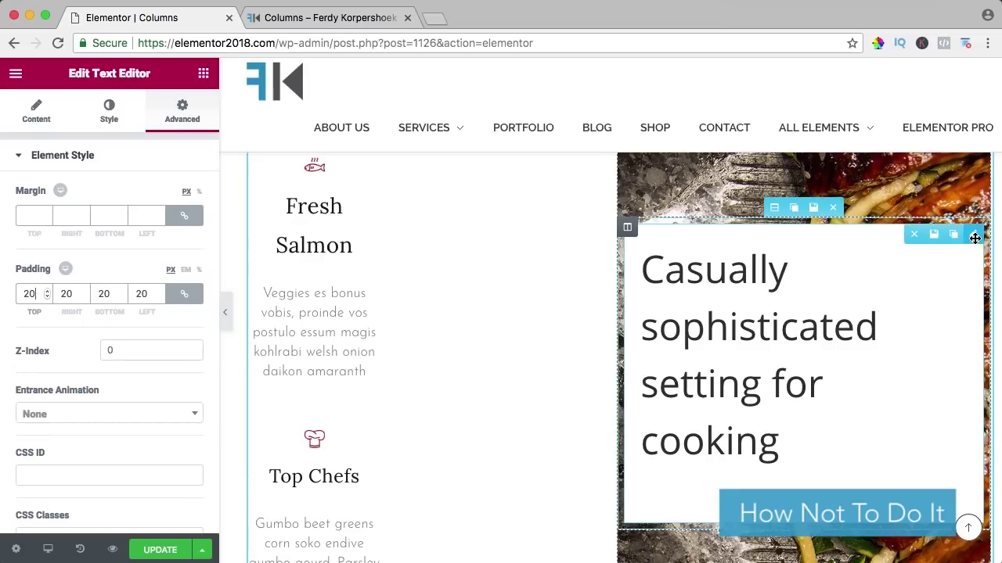
left_click(186, 219)
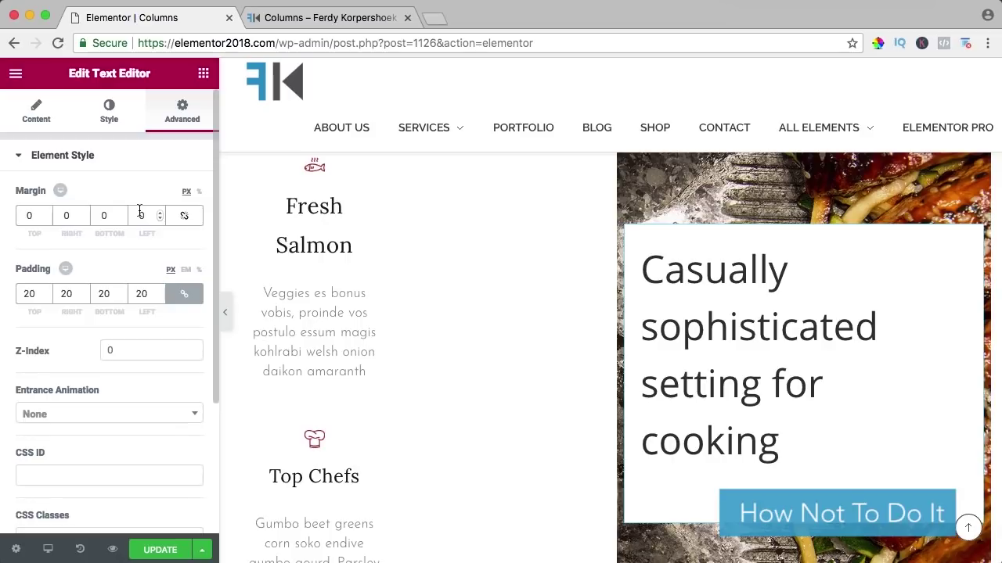
left_click_drag(158, 219, 160, 218)
key("BackSpace")
key("BackSpace")
key("BackSpace")
type("02")
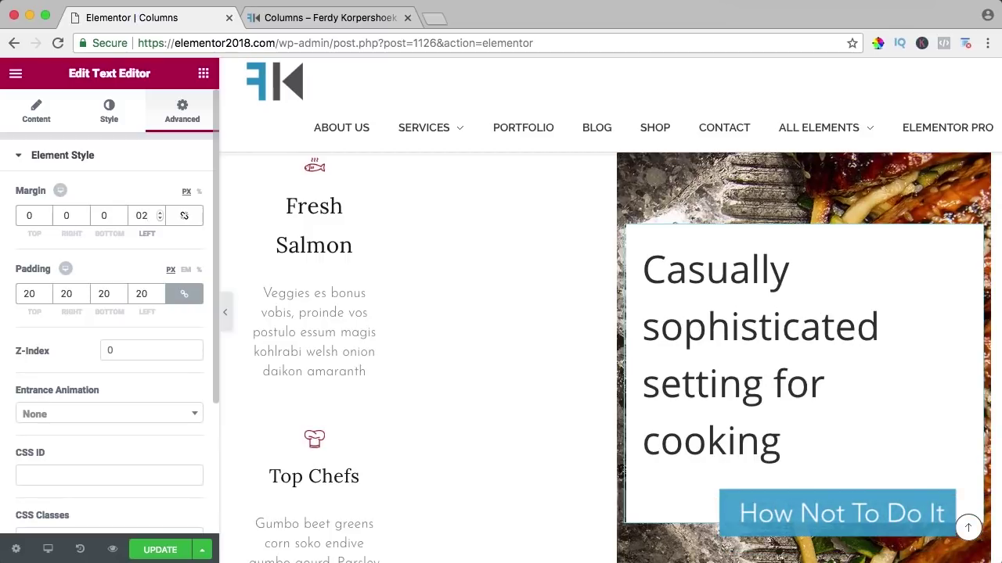
key("BackSpace")
key("BackSpace")
type("-300")
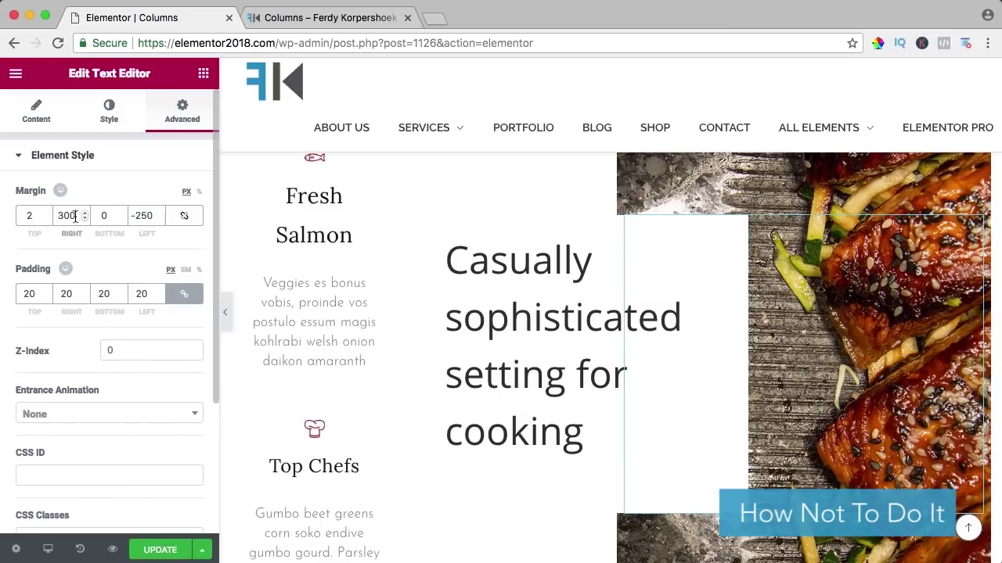
type("250")
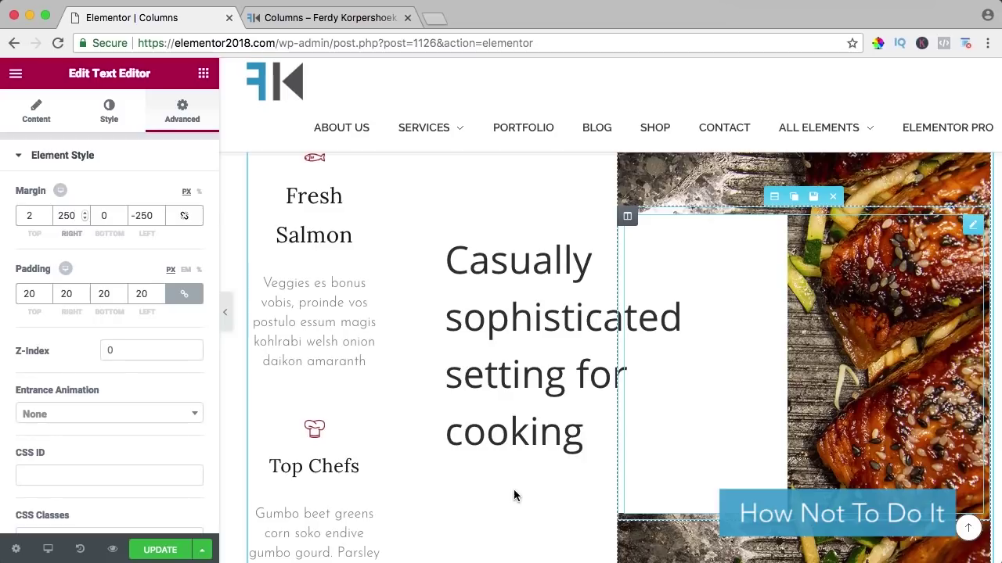
Step: Drag a Button widget, found by searching 'butt', into the image column
left_click(203, 73)
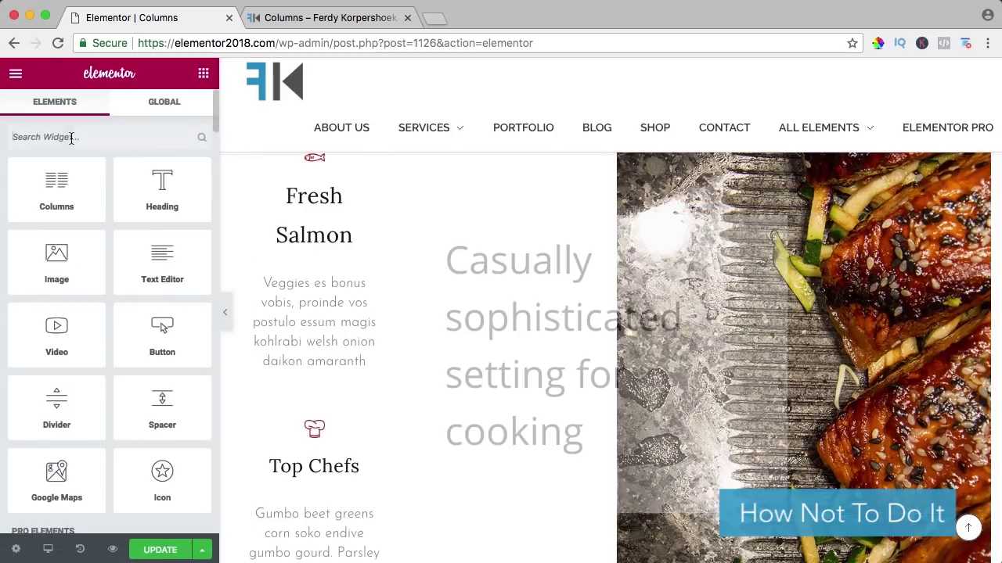
type("button")
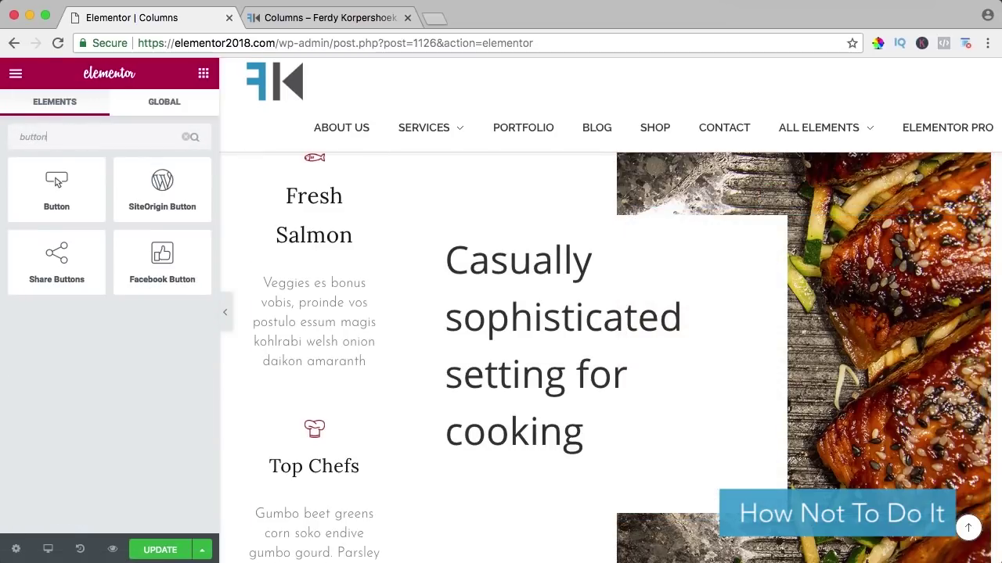
left_click_drag(57, 179, 657, 487)
scroll(662, 445, "down", 2)
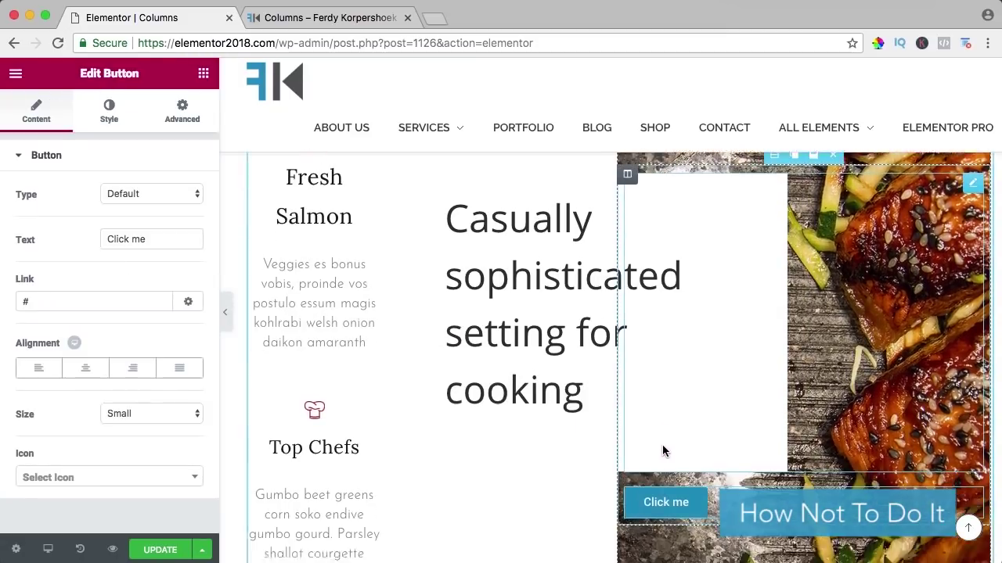
Step: Unlink the button's margin and set right and bottom to -250 px
left_click(168, 125)
left_click(184, 215)
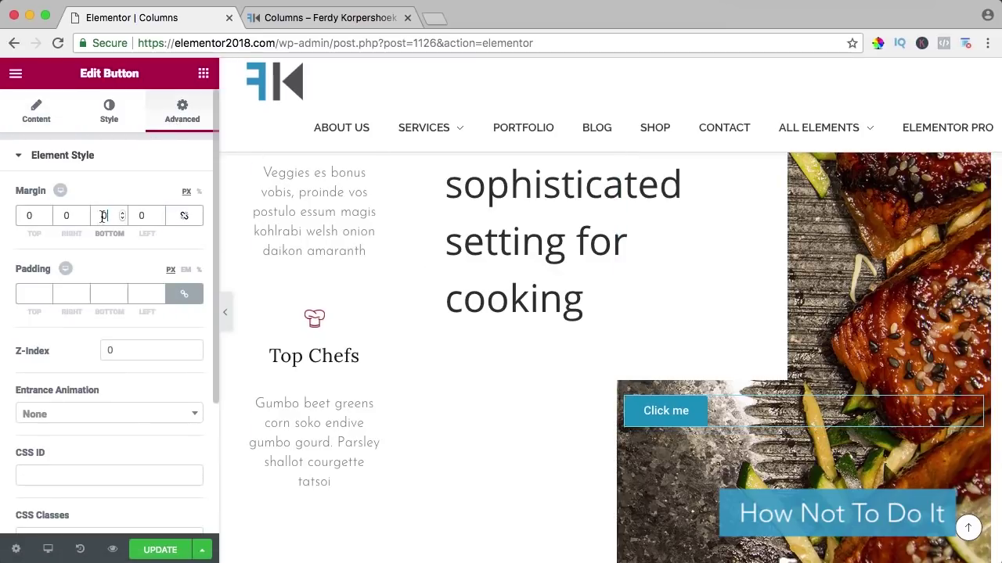
type("-1")
key("BackSpace")
key("BackSpace")
type("025")
type("0")
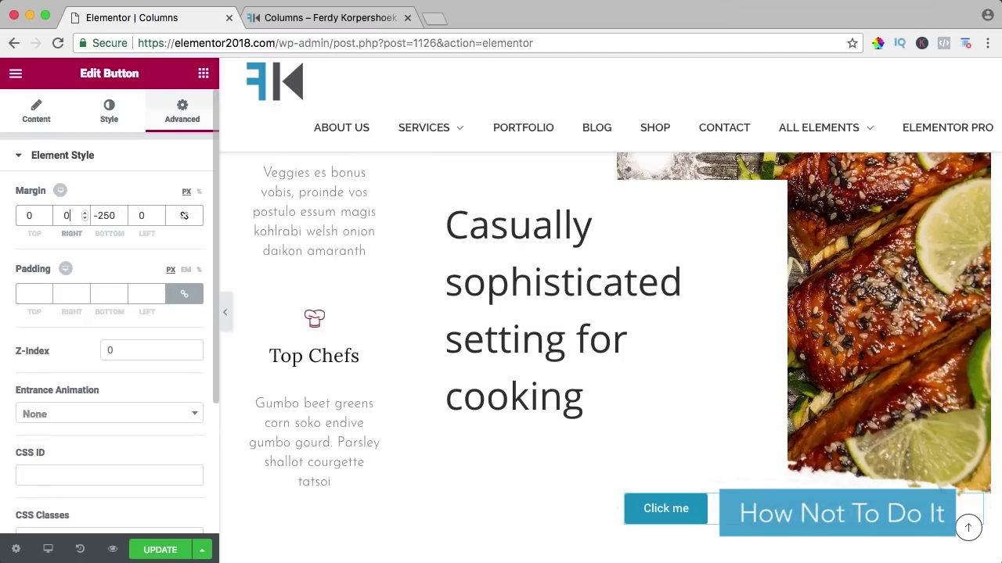
type("-")
key("Delete")
key("Tab")
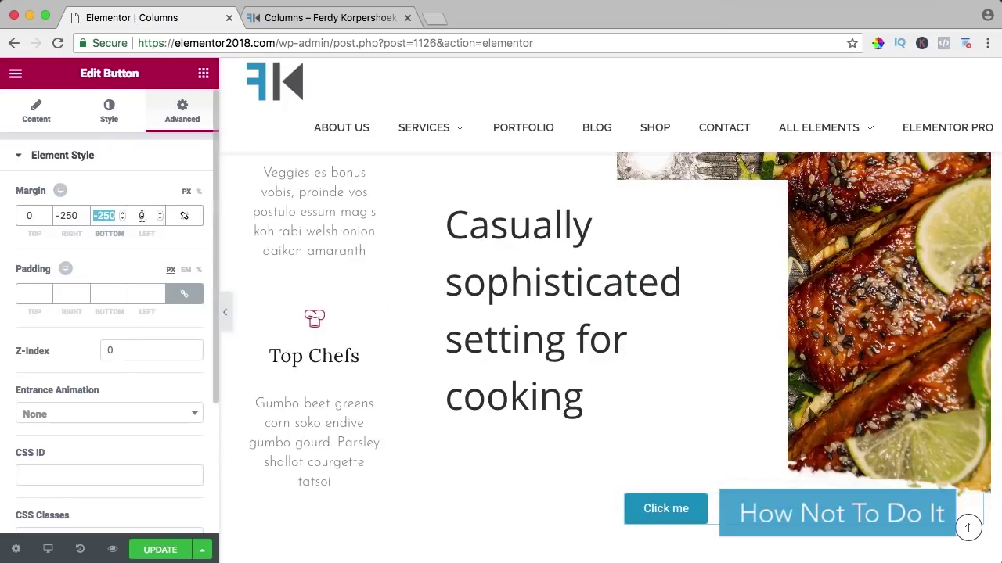
type("-250")
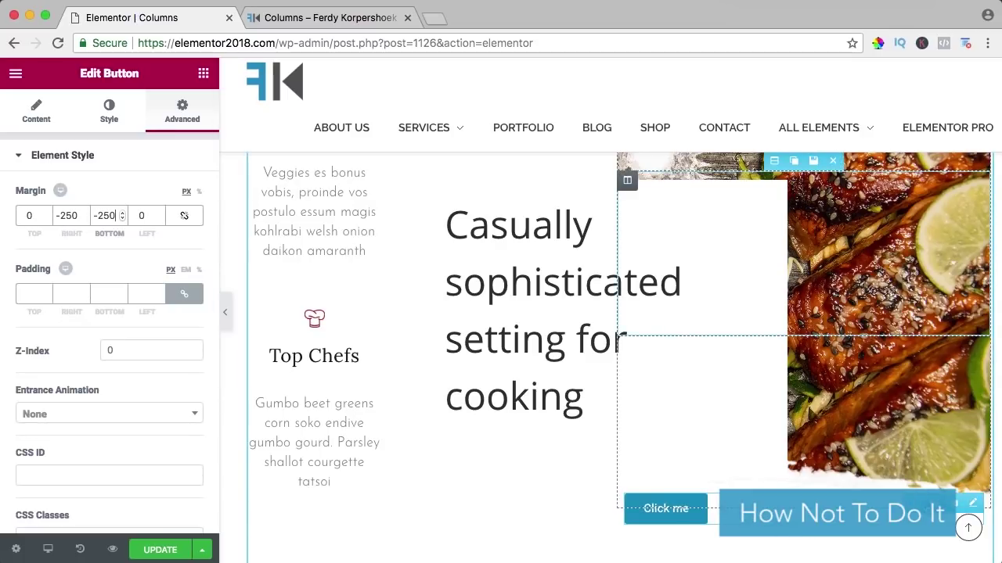
scroll(665, 337, "up", 3)
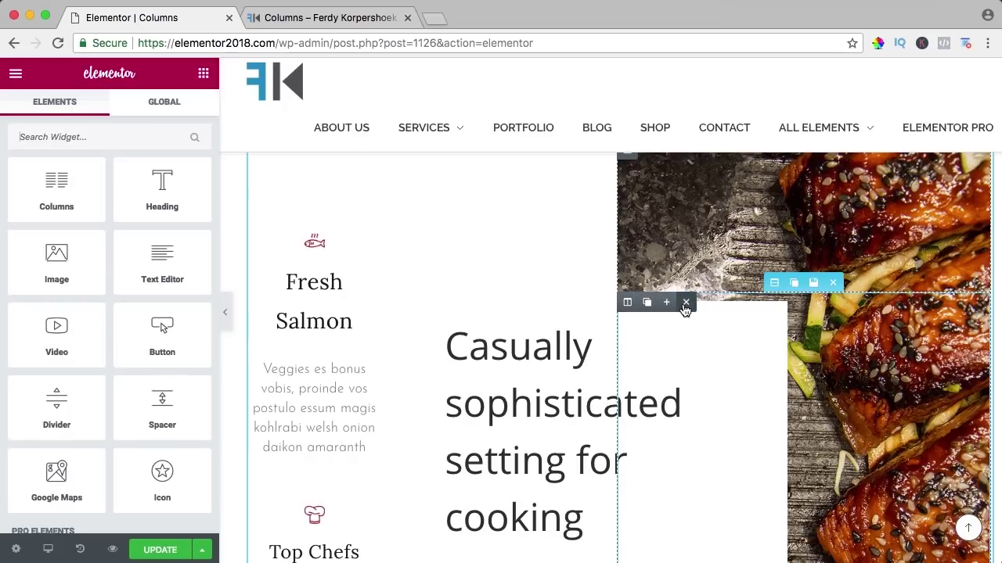
Step: Delete the old overlapping text column and drop a new columns section onto the image
left_click(686, 306)
left_click_drag(74, 197, 802, 434)
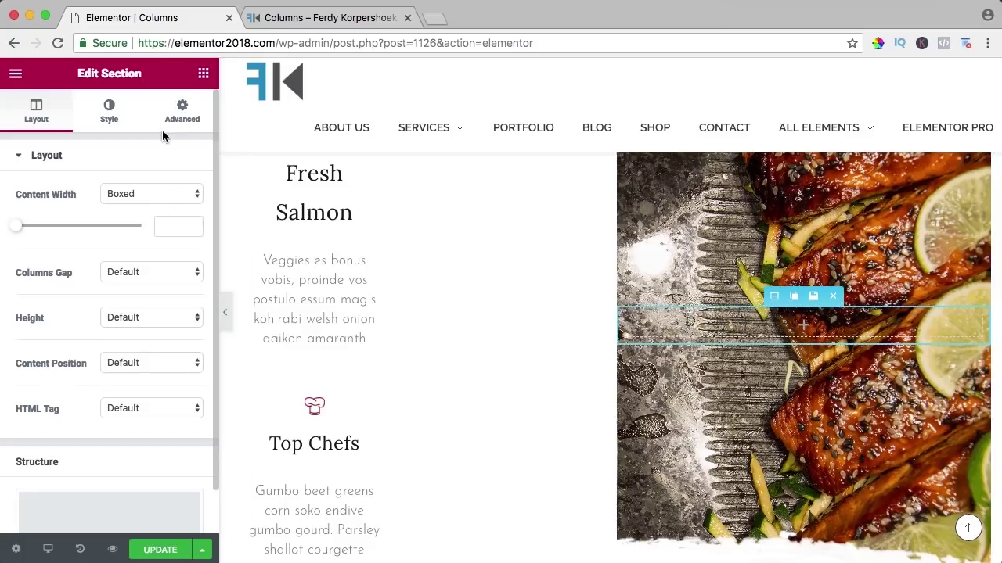
left_click(202, 73)
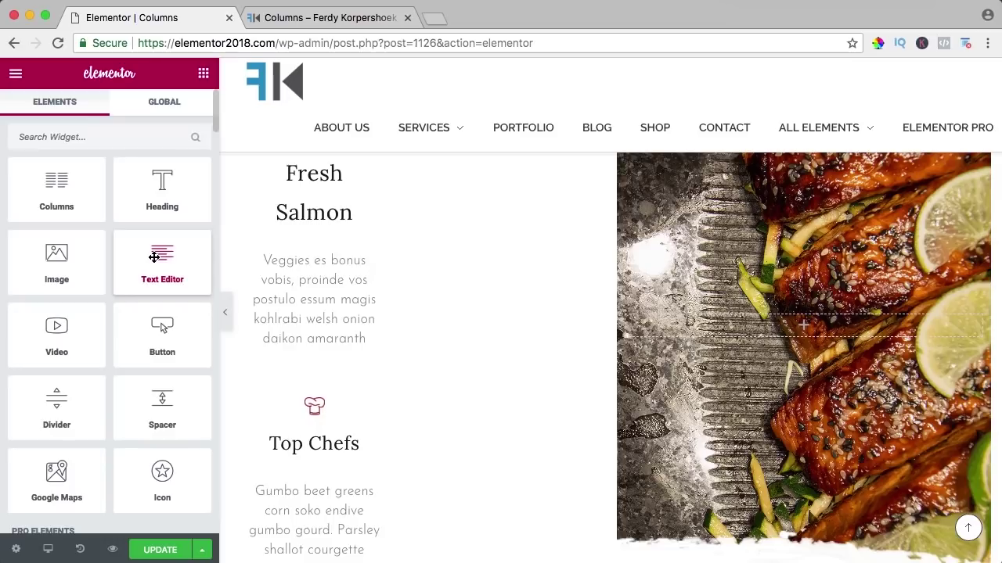
left_click_drag(162, 258, 785, 330)
key("ctrl+z")
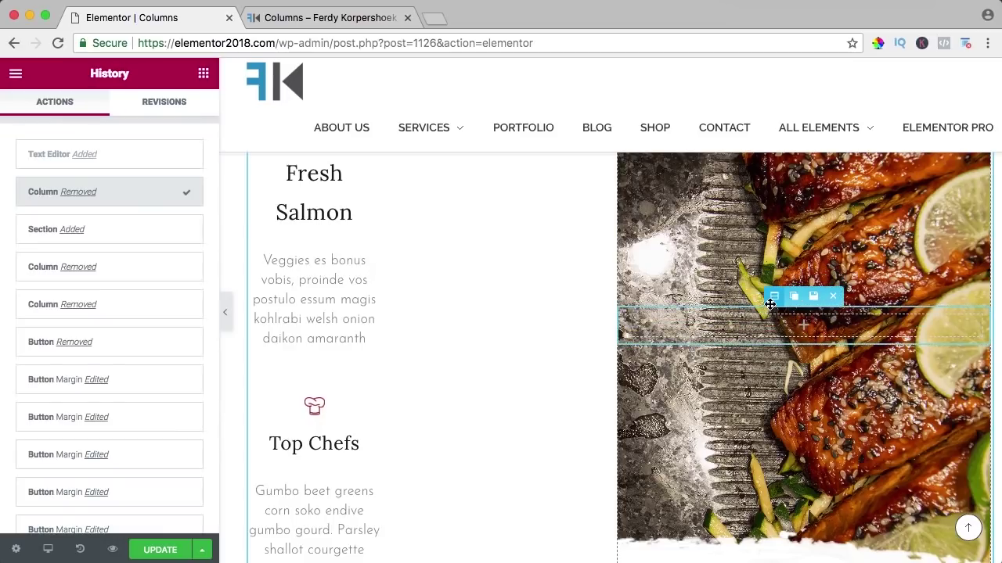
Step: Give the new column a white classic background and drop a text block into it
left_click(626, 316)
left_click(181, 109)
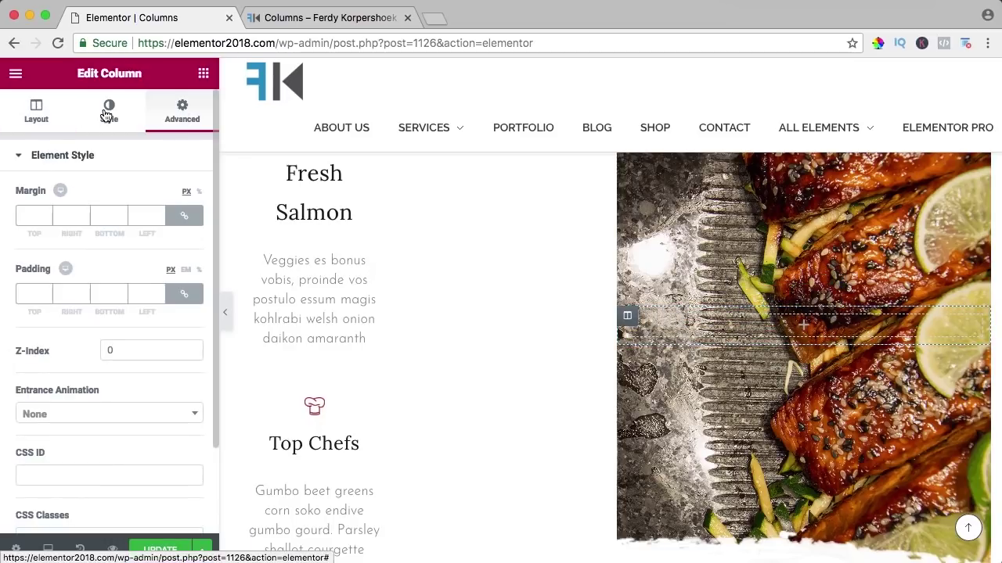
left_click(107, 114)
left_click(113, 244)
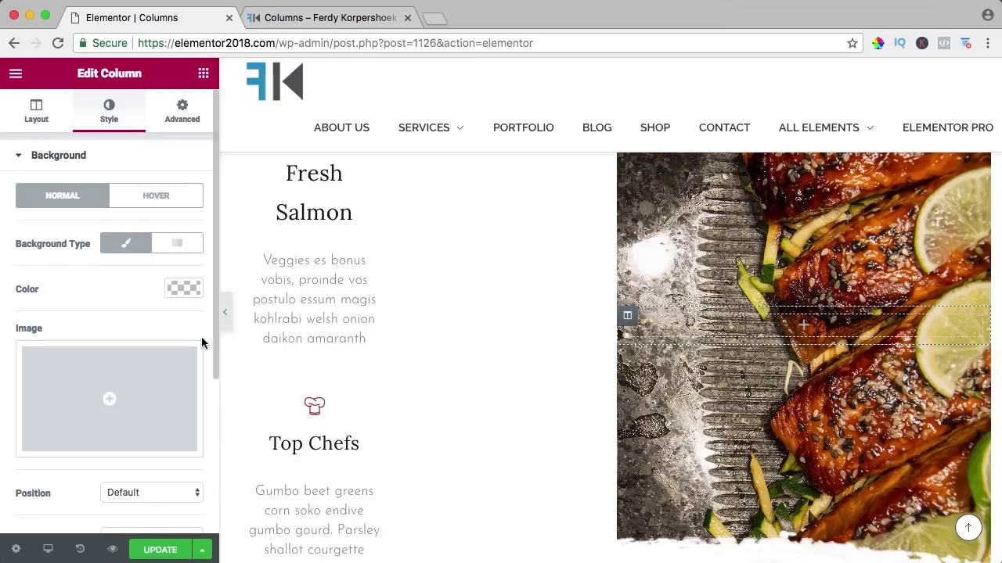
left_click(185, 288)
left_click(150, 461)
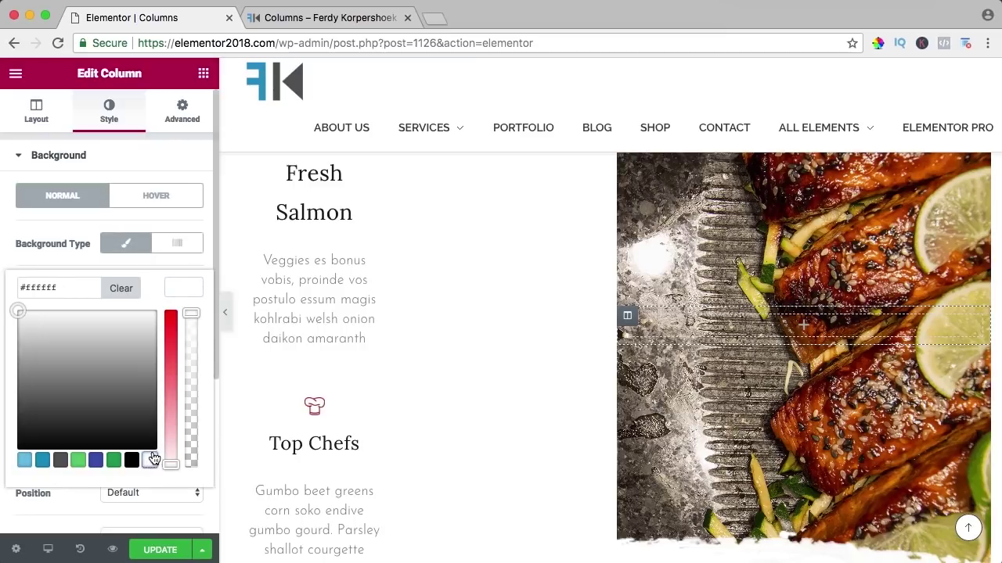
left_click(173, 293)
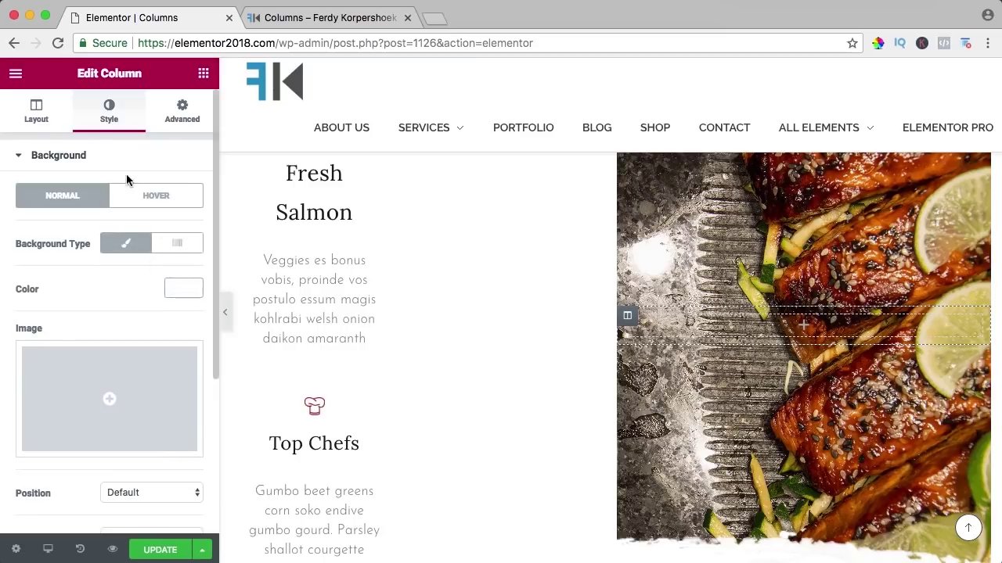
left_click(202, 75)
left_click_drag(162, 262, 757, 328)
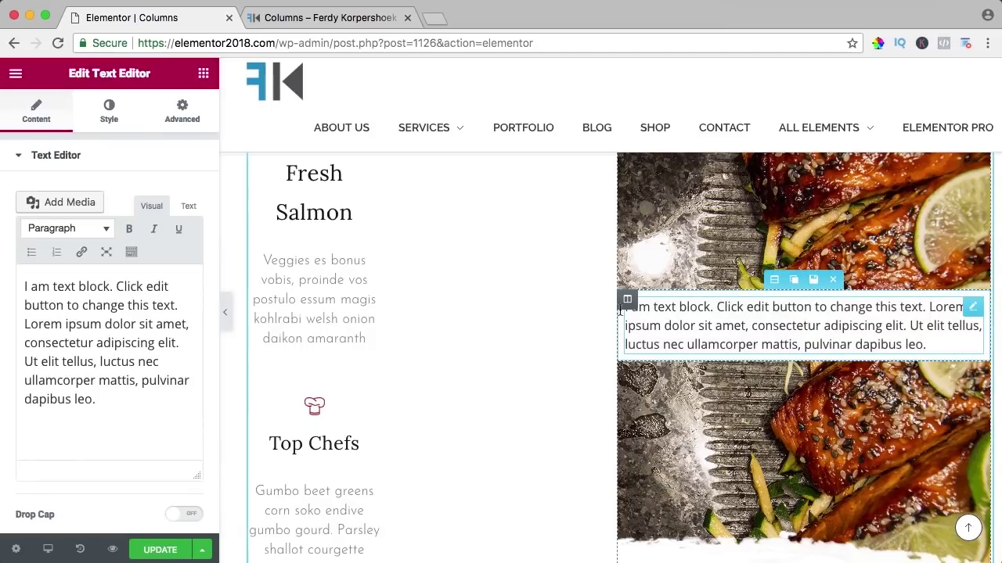
Step: Replace the placeholder with 'Casually sophisticated setting for cooking' and enlarge it to about 47 px
left_click(103, 327)
key("ctrl+a")
type("Casually sophisticated setting for cooking")
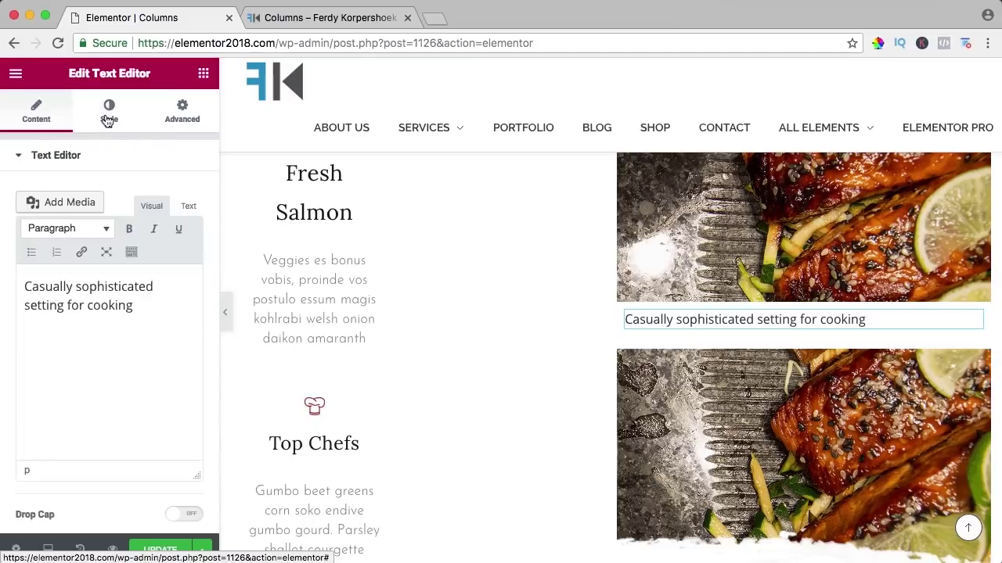
left_click(108, 119)
left_click(192, 266)
left_click(192, 266)
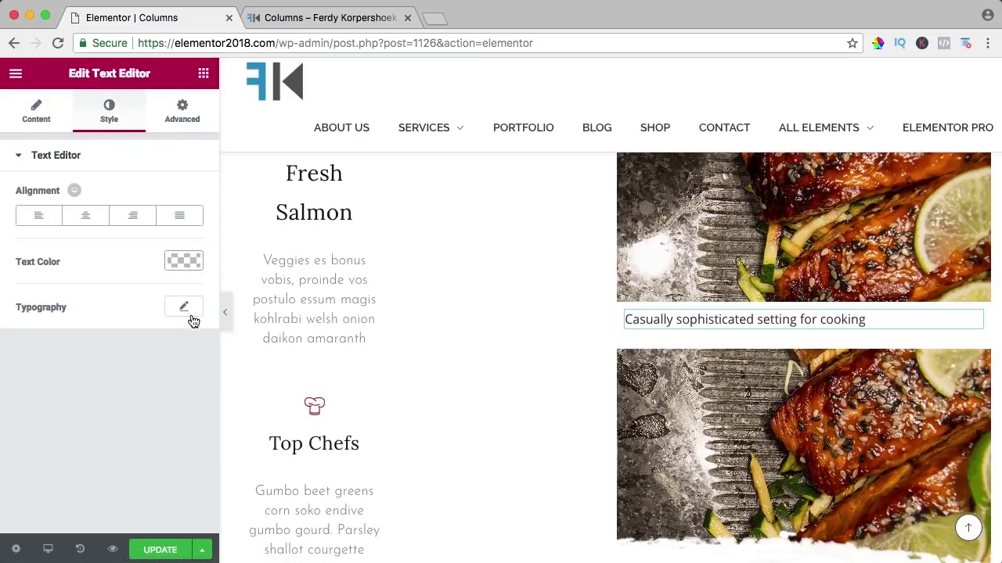
left_click(182, 307)
left_click_drag(30, 405, 54, 406)
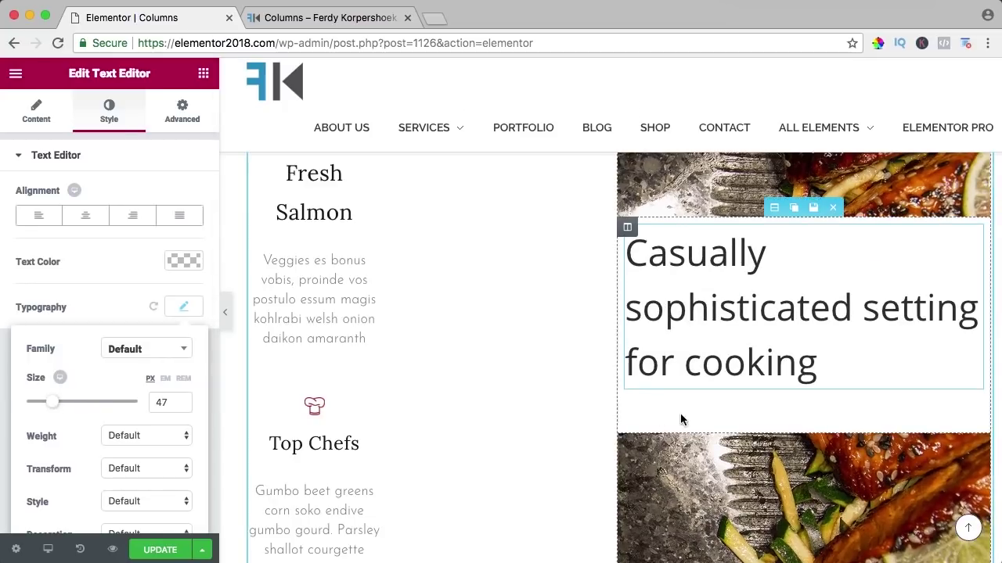
Step: Give the white column a -250 px left margin and 30 px padding on every side
left_click(773, 211)
left_click(627, 243)
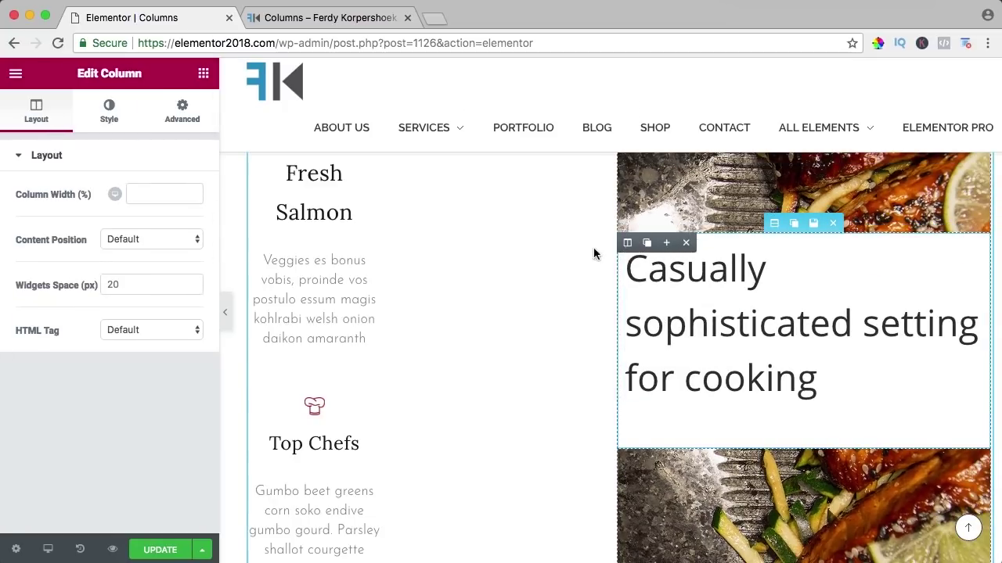
left_click(186, 119)
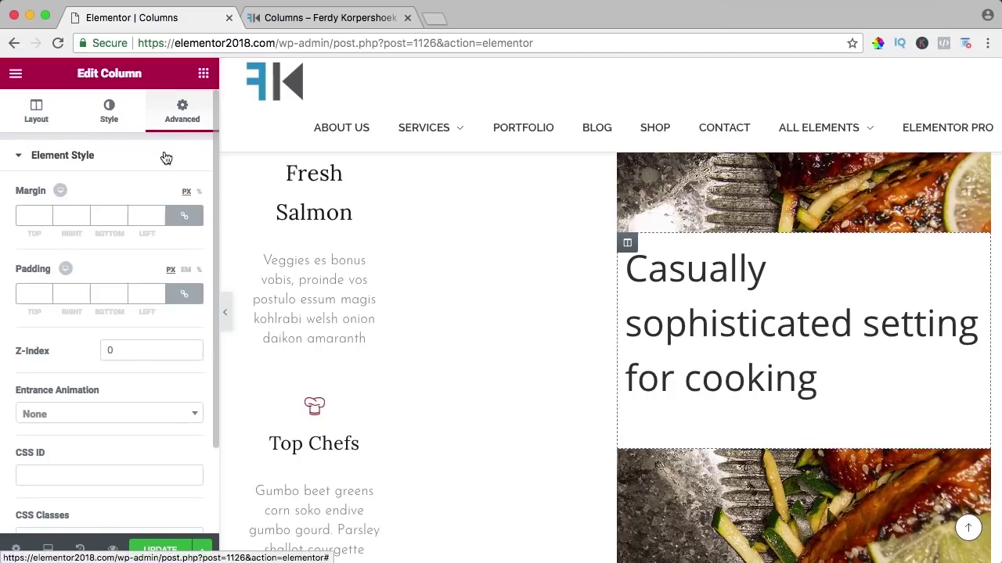
left_click(185, 216)
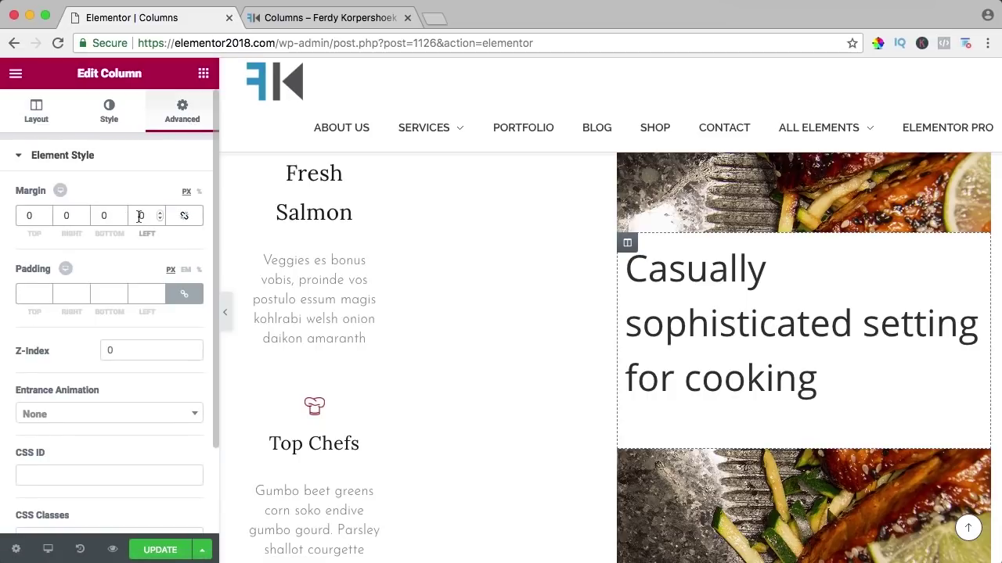
key("Down")
key("Down")
key("Down")
key("Down")
key("Down")
key("Down")
key("Down")
key("Down")
key("Down")
key("Down")
key("Down")
key("Down")
key("Down")
key("Down")
key("Down")
key("Down")
key("Down")
key("Down")
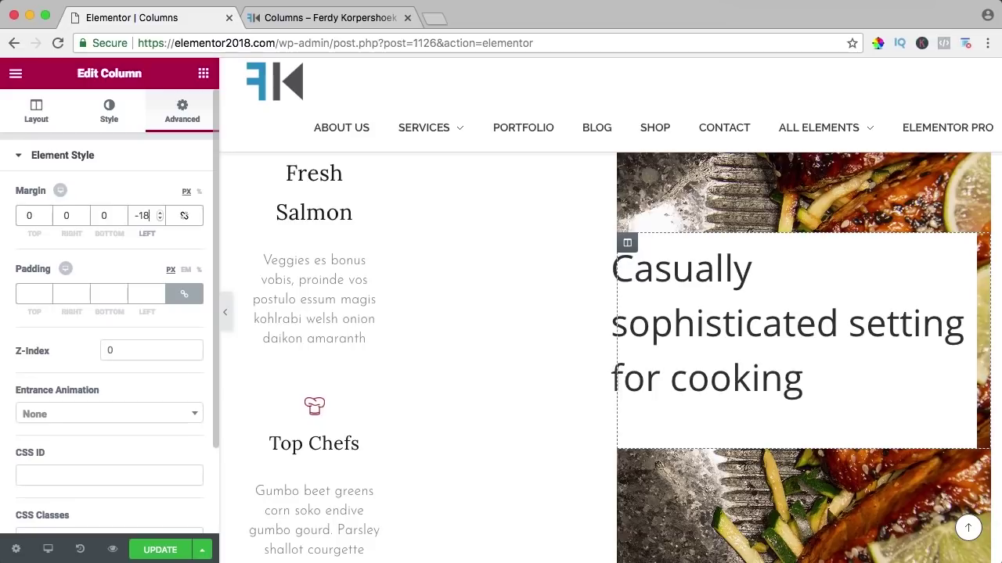
key("Down")
key("Down")
key("Down")
key("Down")
key("Down")
key("Down")
key("Down")
key("Down")
key("Down")
key("Down")
key("Down")
key("Down")
key("Down")
key("Down")
key("Down")
key("Down")
key("Down")
key("Down")
key("Down")
key("Down")
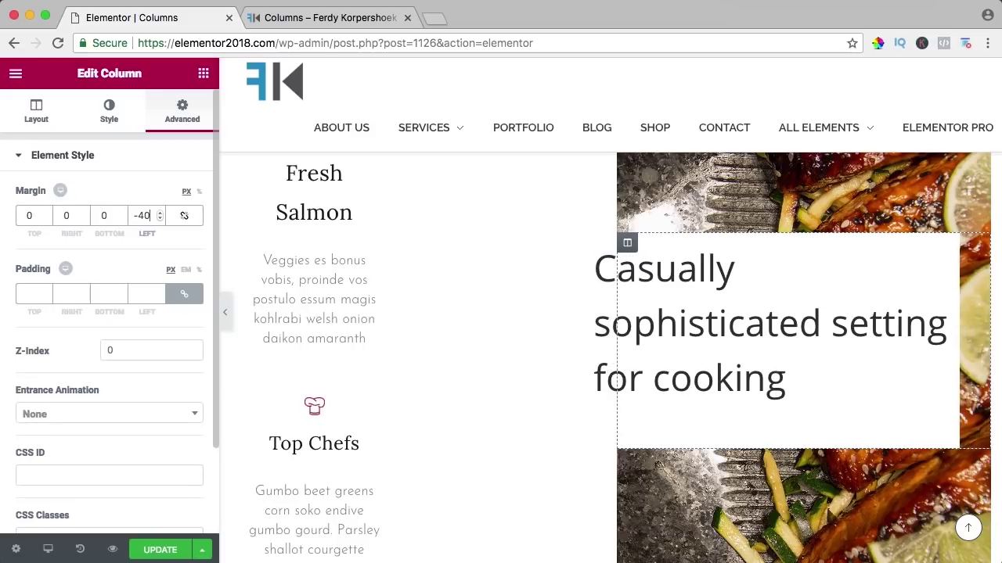
type("-25")
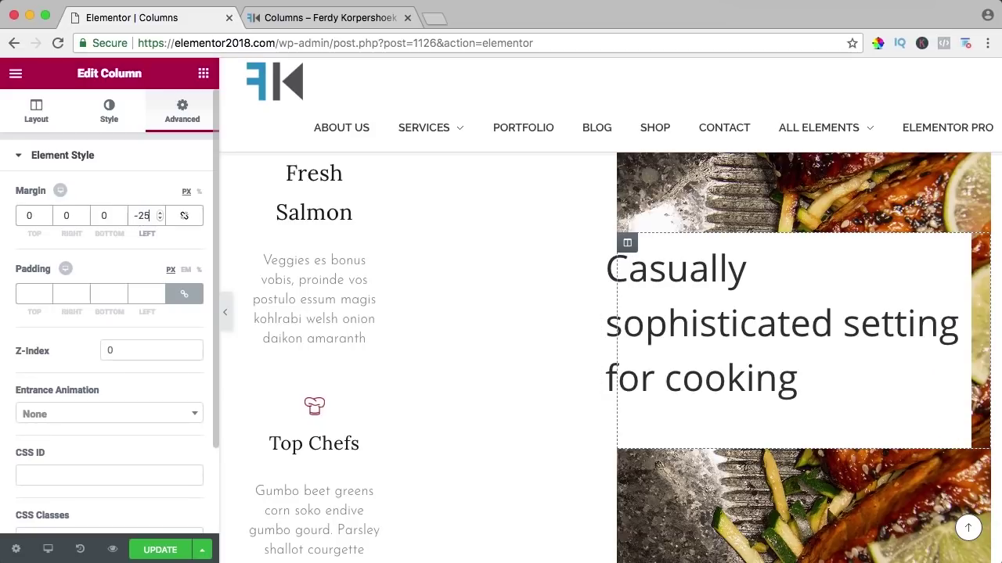
type("0")
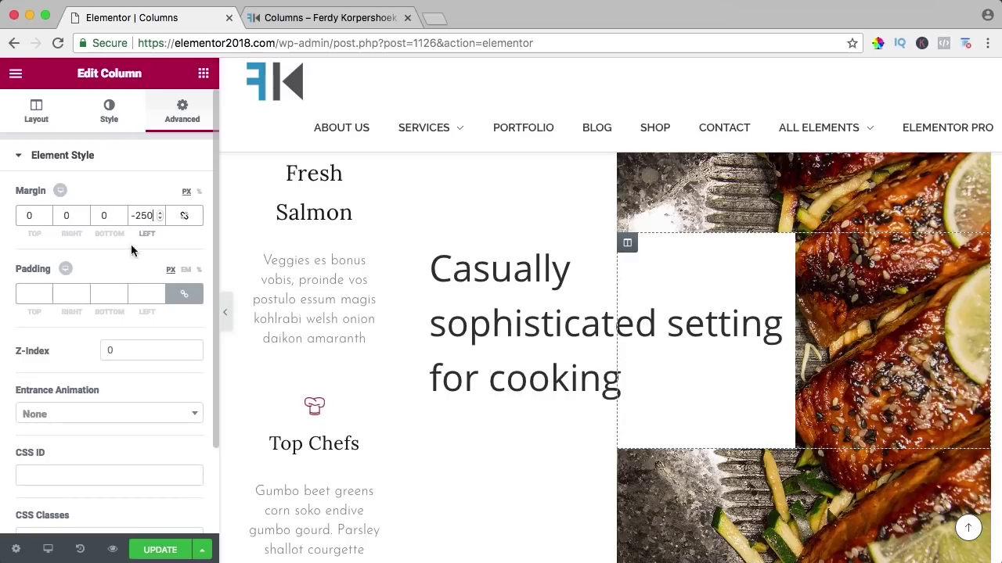
left_click(46, 291)
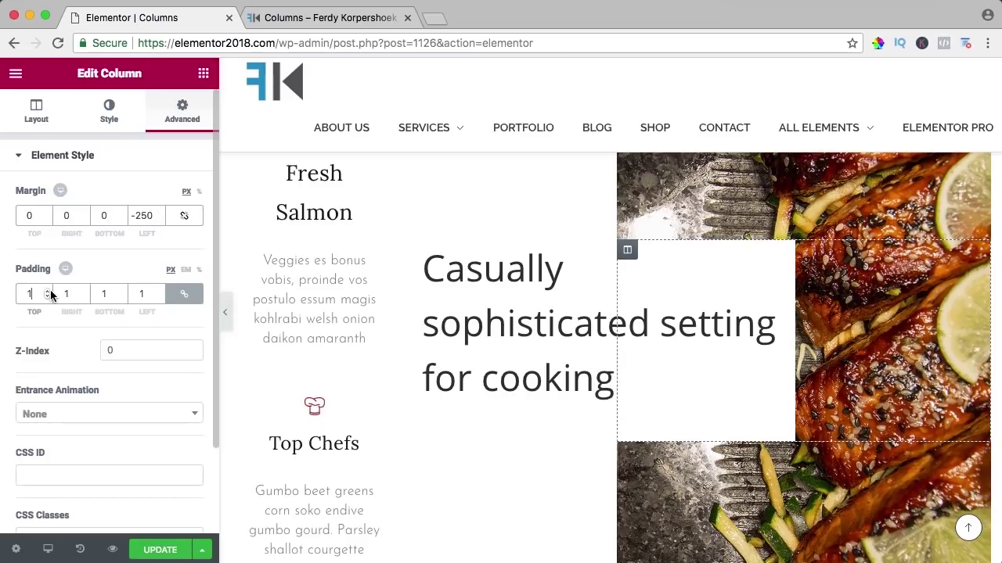
left_click_drag(47, 291, 47, 291)
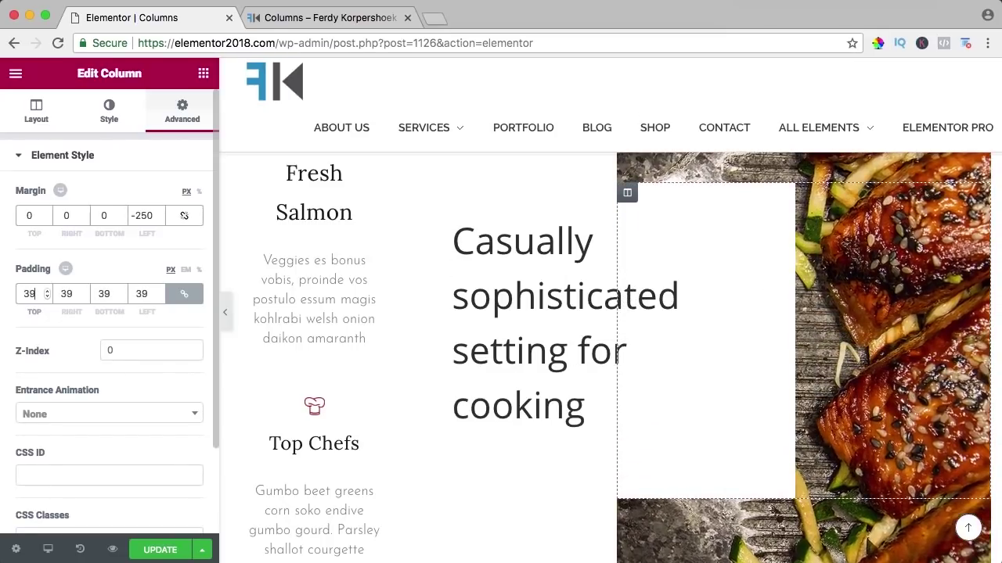
key("Down")
key("Down")
key("Down")
key("Down")
key("Down")
key("Down")
key("Down")
key("Down")
key("Down")
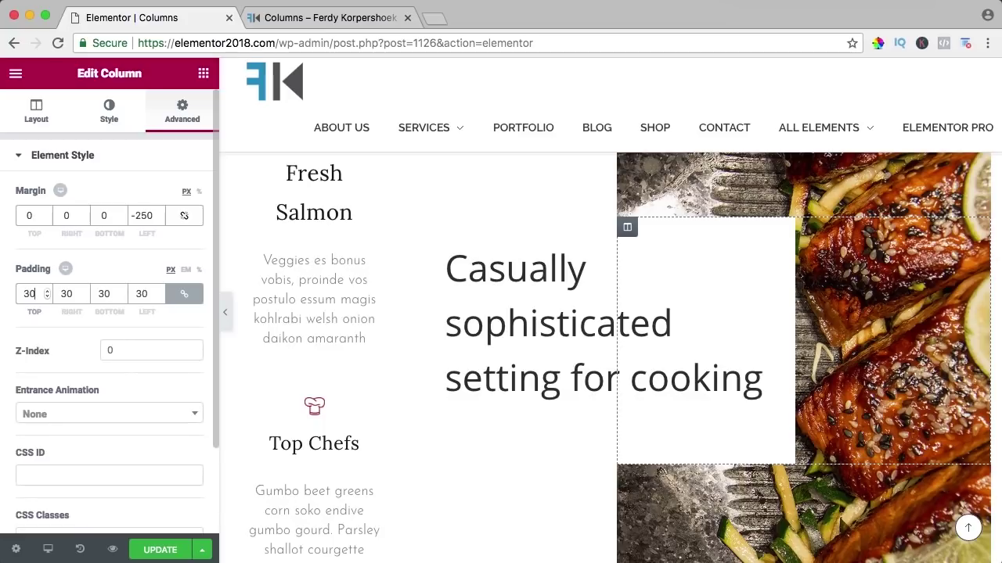
Step: Drag a Button widget, found via 'butt', below the cooking heading in the white column
left_click(204, 73)
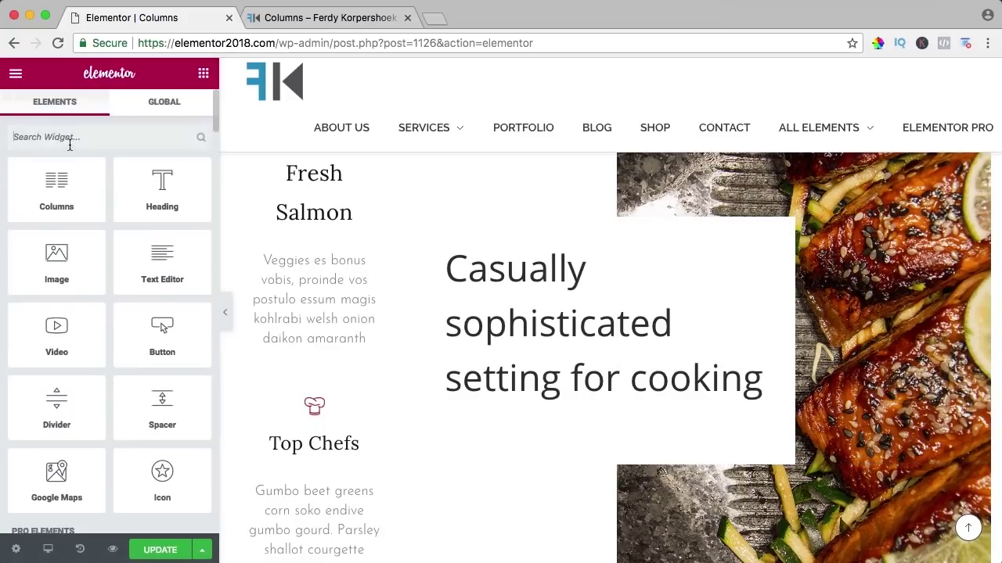
type("button")
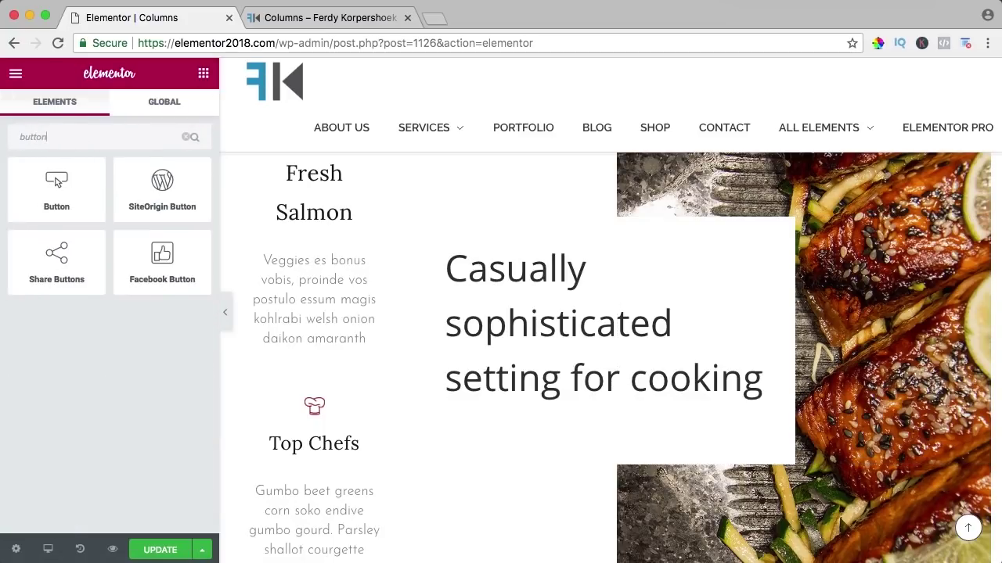
left_click_drag(56, 183, 565, 423)
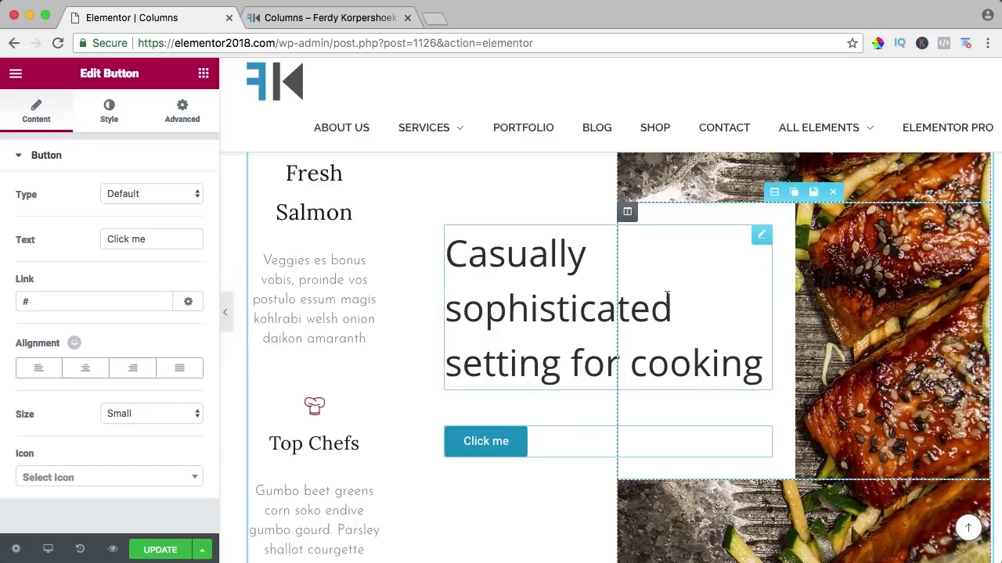
scroll(665, 234, "up", 3)
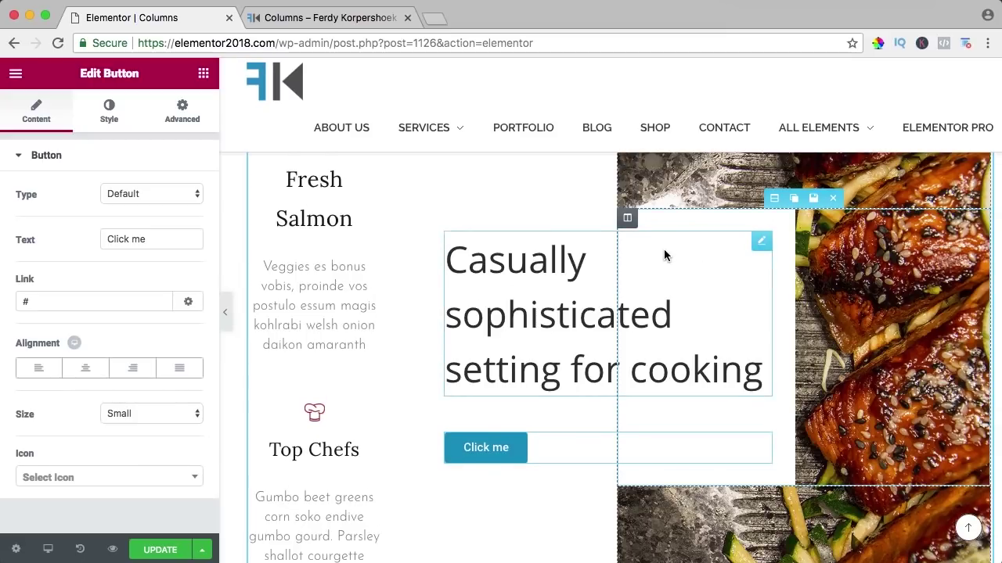
scroll(716, 320, "down", 3)
scroll(636, 330, "down", 10)
scroll(606, 270, "down", 20)
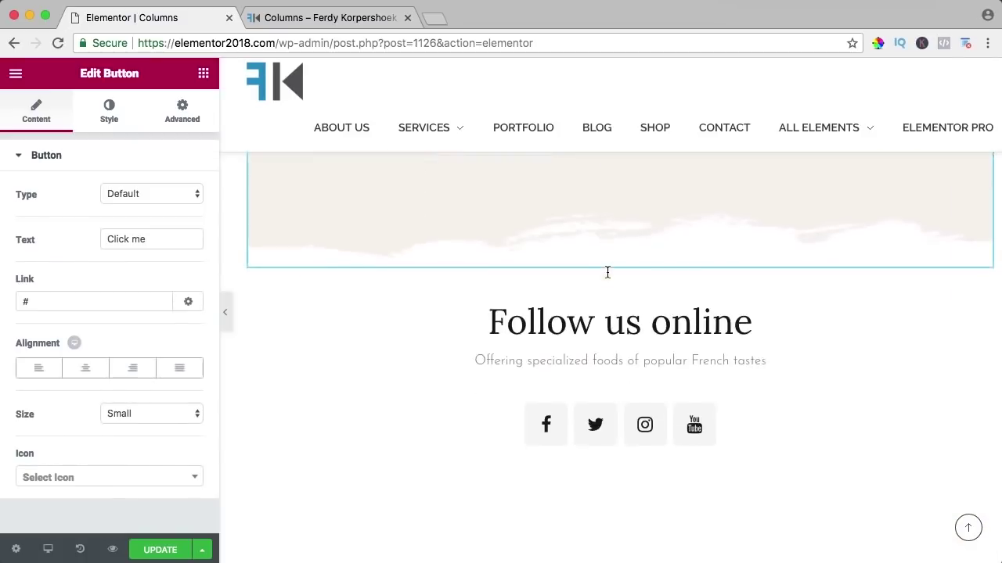
Step: Import Header-V2.zip through the template library and insert the Header V2 template
left_click(684, 252)
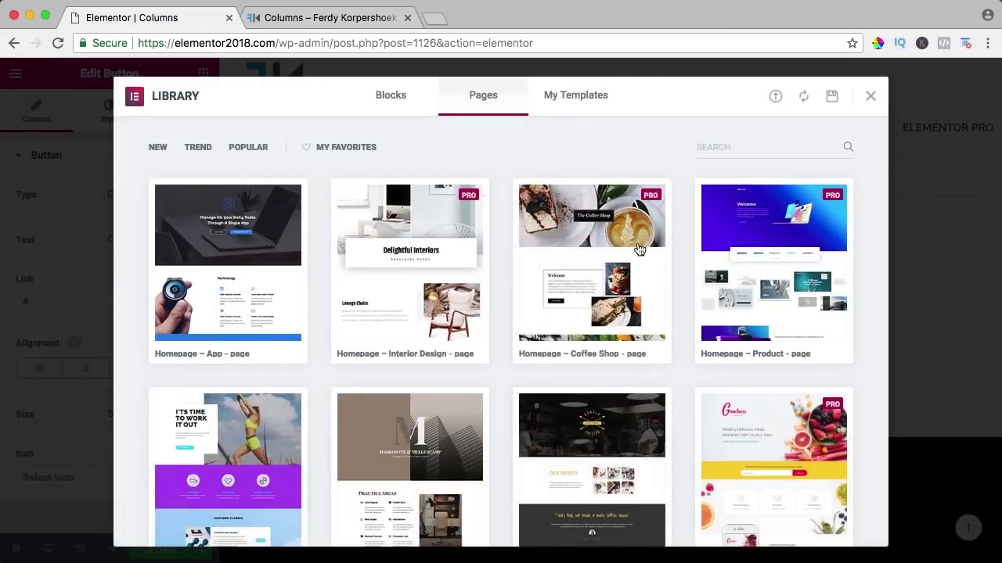
left_click(774, 95)
left_click(505, 440)
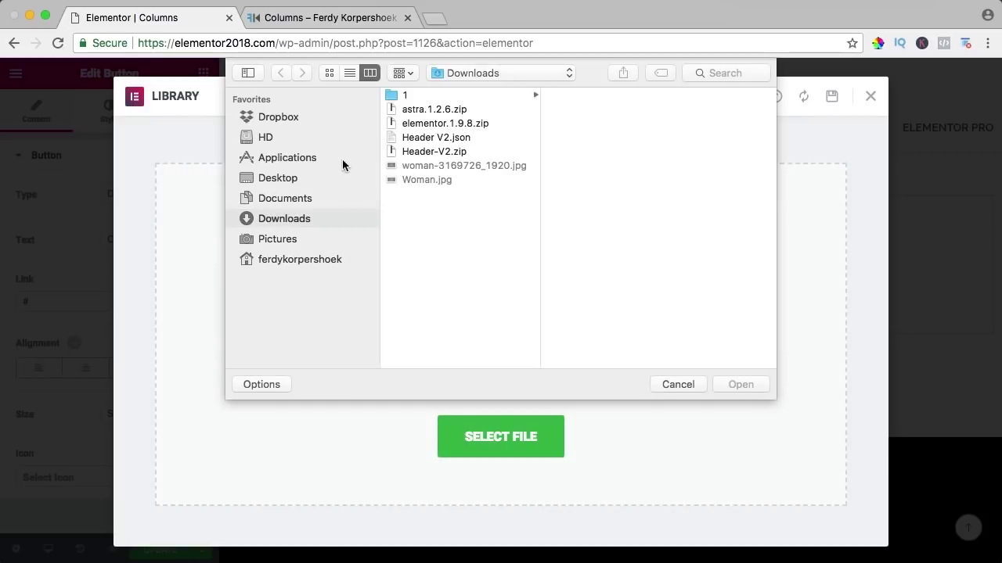
left_click(426, 151)
left_click(740, 383)
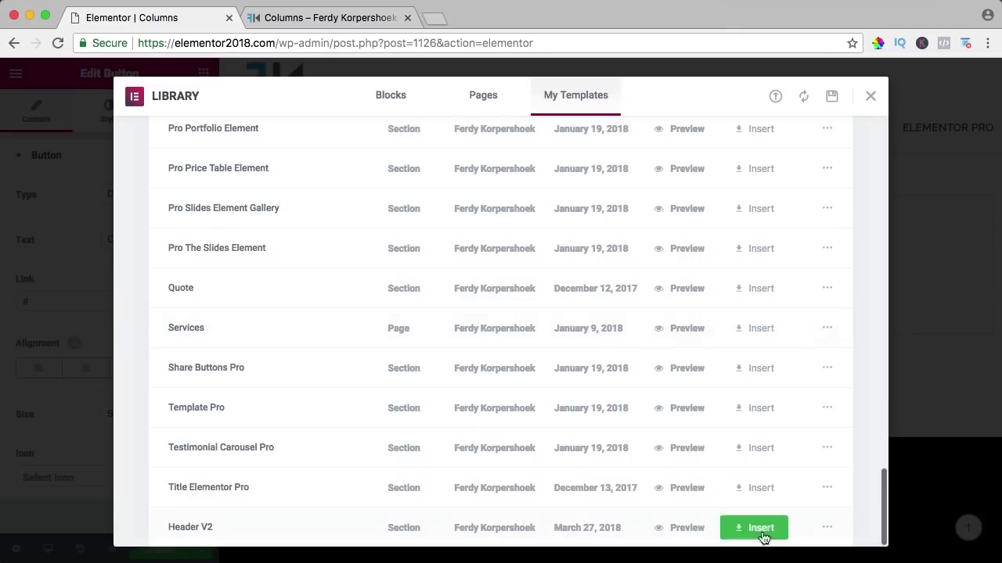
left_click(756, 531)
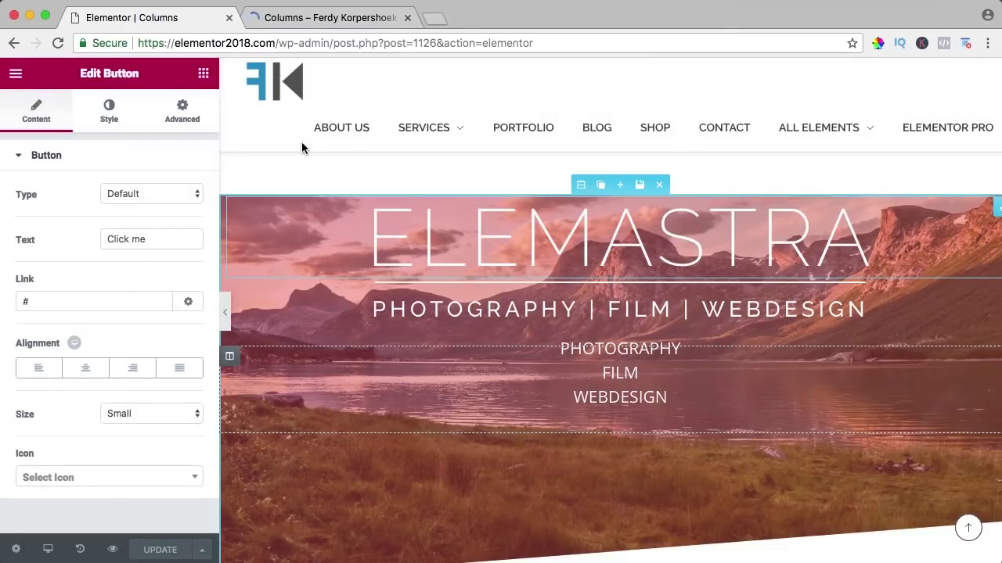
Step: Add a right-aligned Click me button to the ELEMASTRA hero and duplicate it
left_click(202, 74)
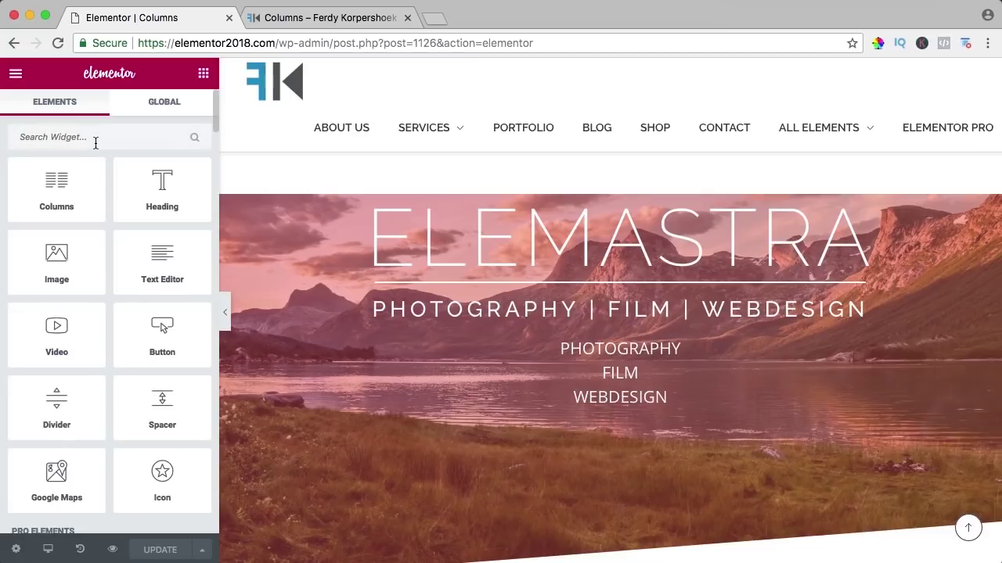
left_click(96, 143)
type("button")
left_click_drag(85, 193, 620, 427)
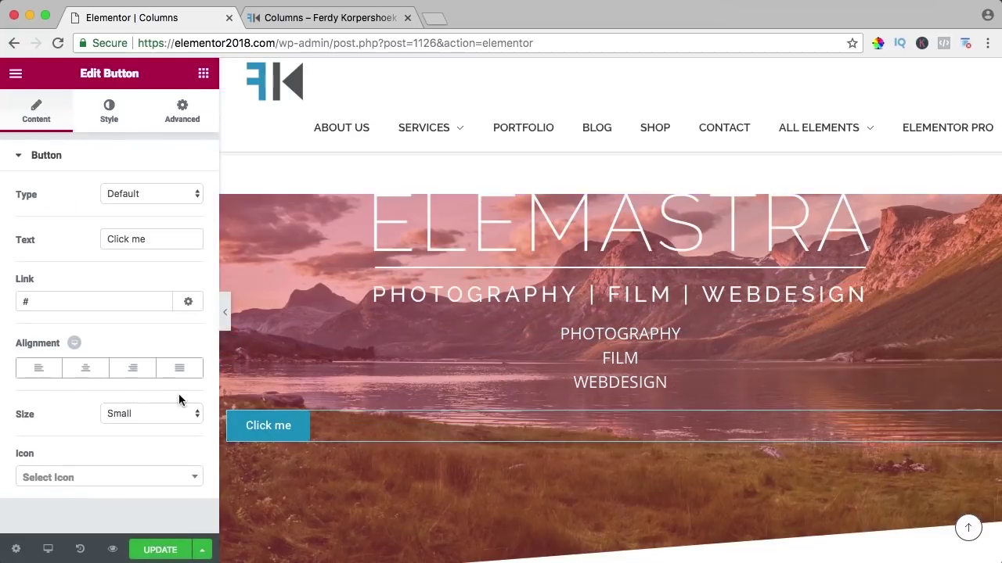
left_click(84, 370)
left_click(130, 373)
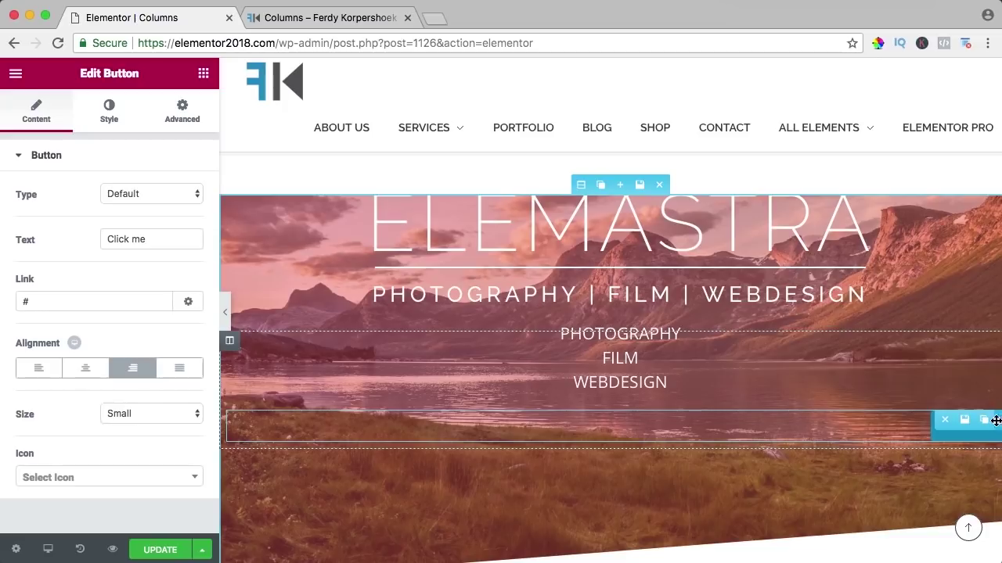
left_click(982, 423)
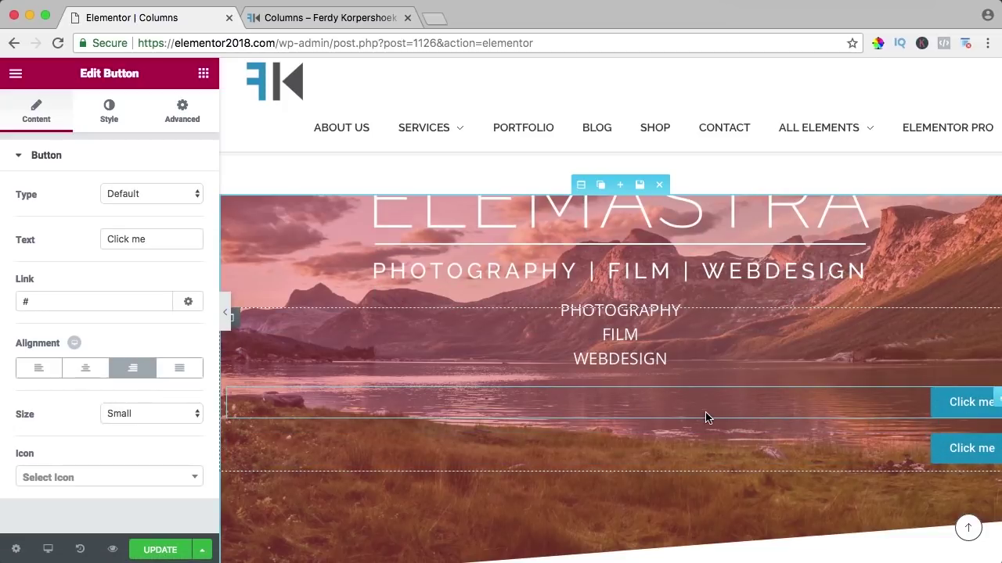
Step: Add a two-column section with one button per column, the right column's button left-aligned
left_click(203, 72)
left_click_drag(56, 192, 631, 365)
left_click(853, 426)
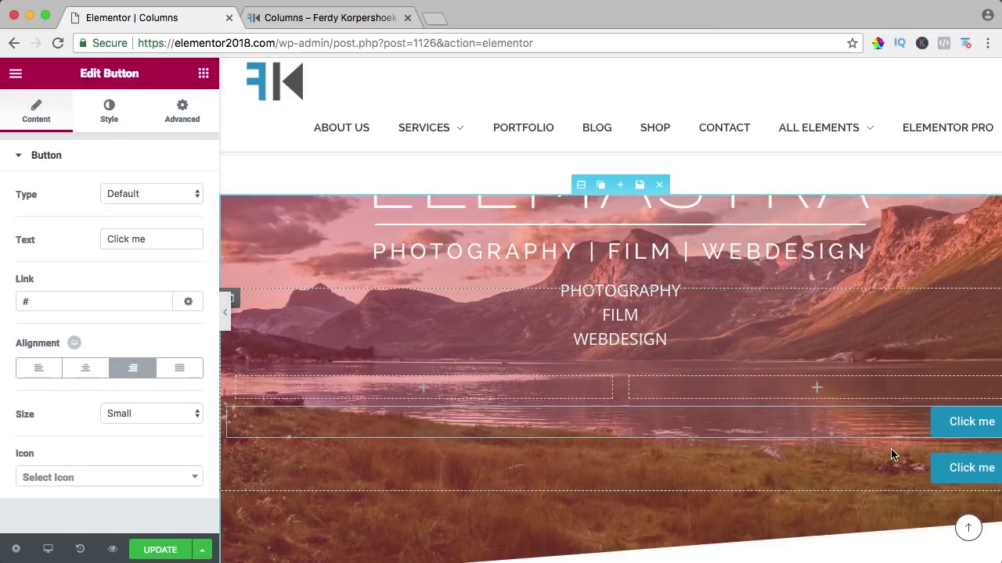
left_click_drag(987, 423, 509, 407)
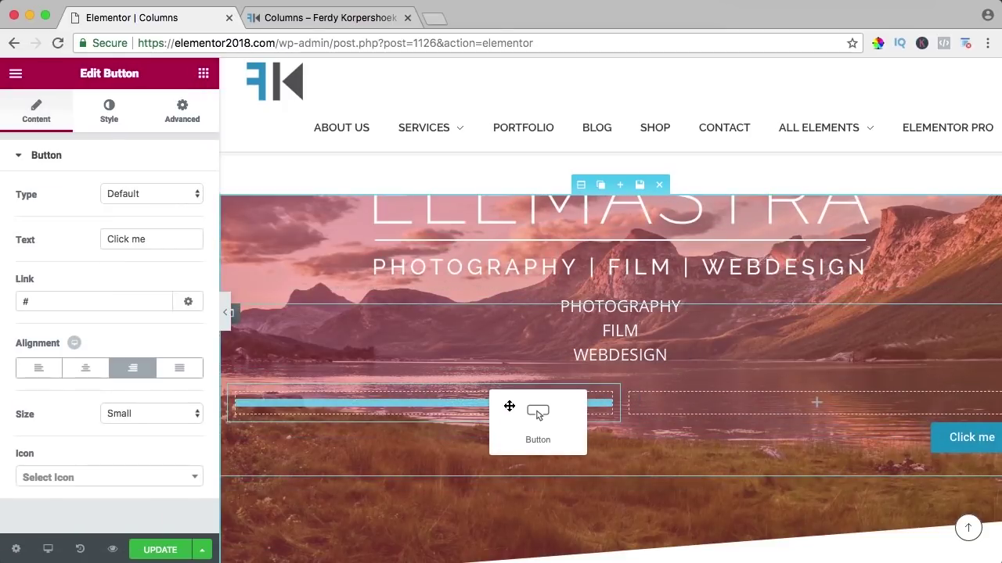
left_click_drag(637, 424, 626, 424)
left_click_drag(972, 438, 810, 425)
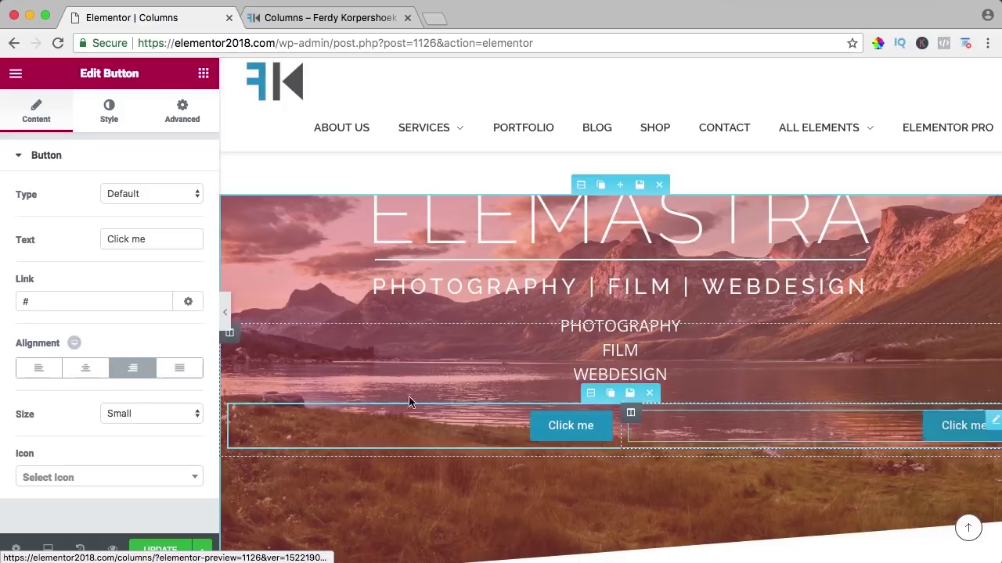
left_click(41, 368)
Step: Bring up the live page preview to check the buttons
scroll(669, 424, "up", 3)
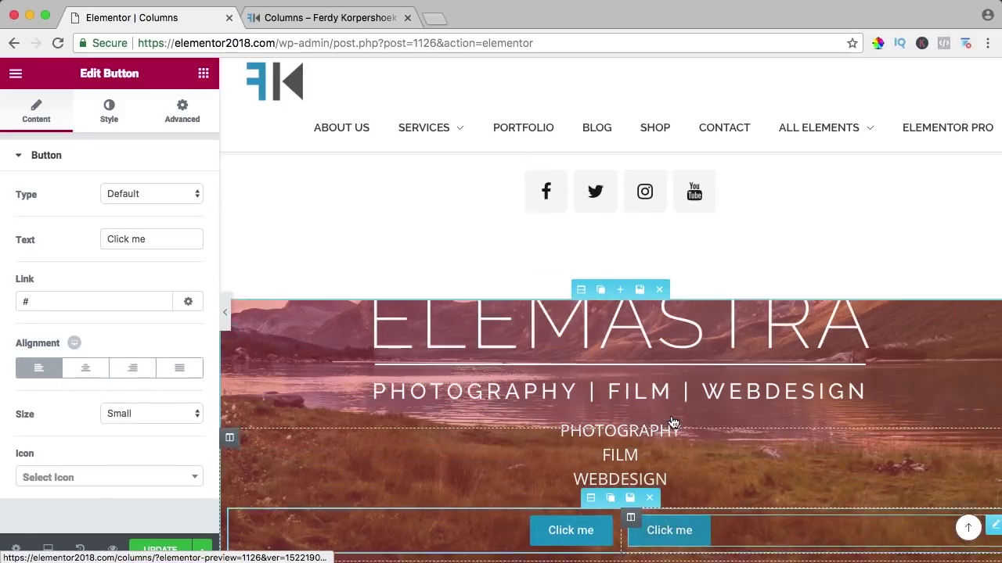
scroll(673, 423, "down", 2)
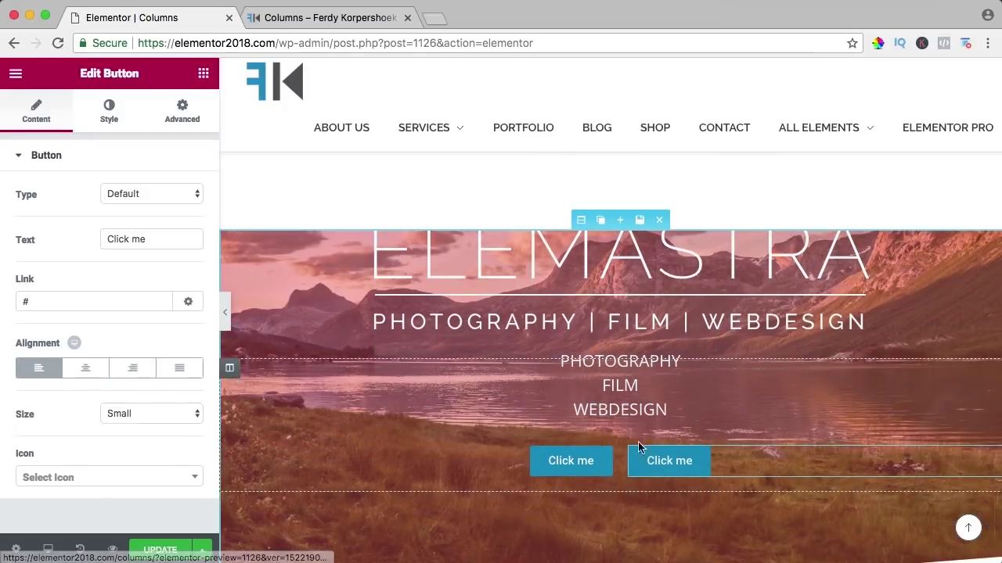
left_click(202, 76)
scroll(637, 412, "down", 2)
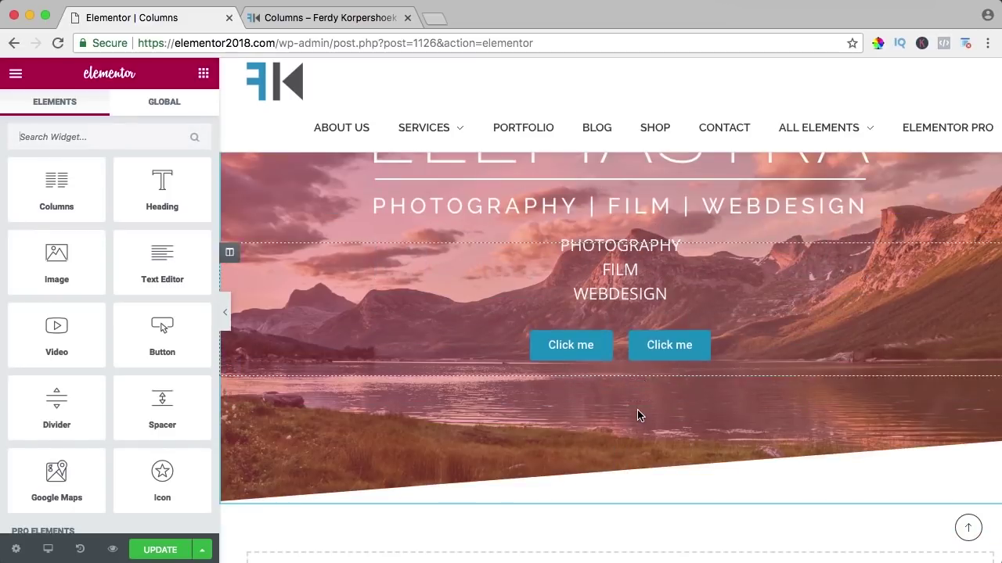
scroll(613, 382, "up", 1)
scroll(612, 378, "down", 2)
scroll(607, 378, "up", 2)
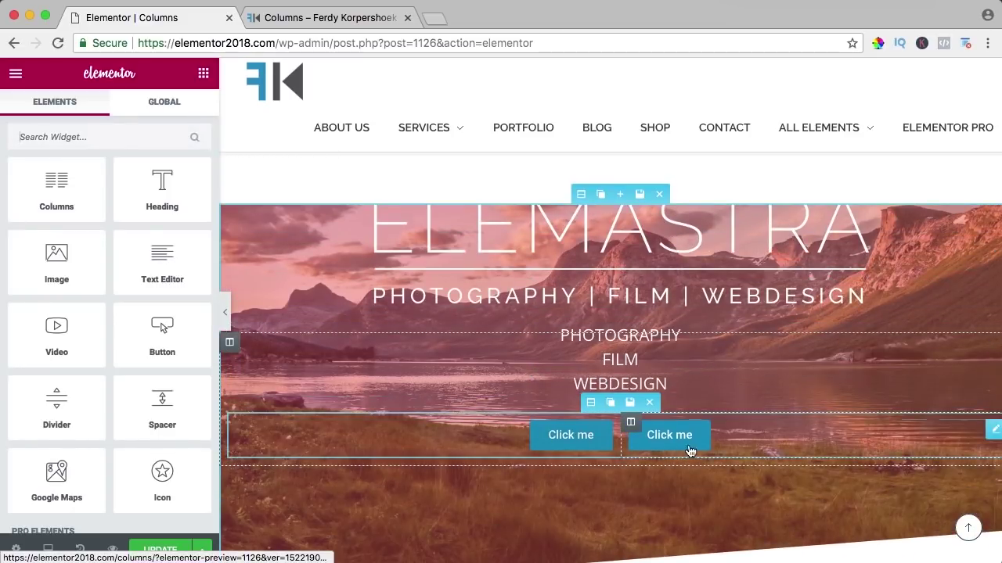
key("ctrl+Tab")
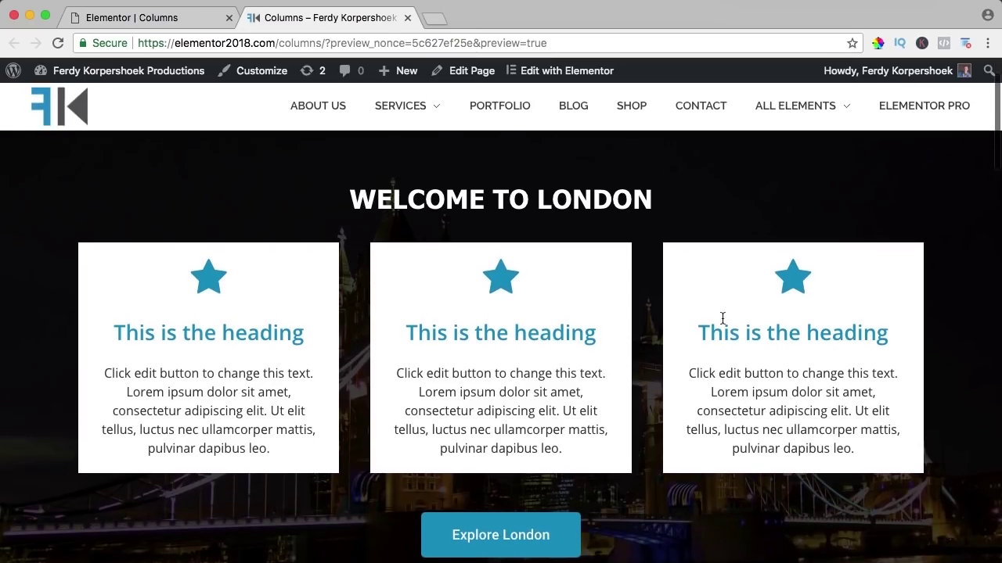
Step: Scroll the preview past the 'Casually sophisticated' caption, then go back to the Elementor editor
scroll(618, 415, "down", 10)
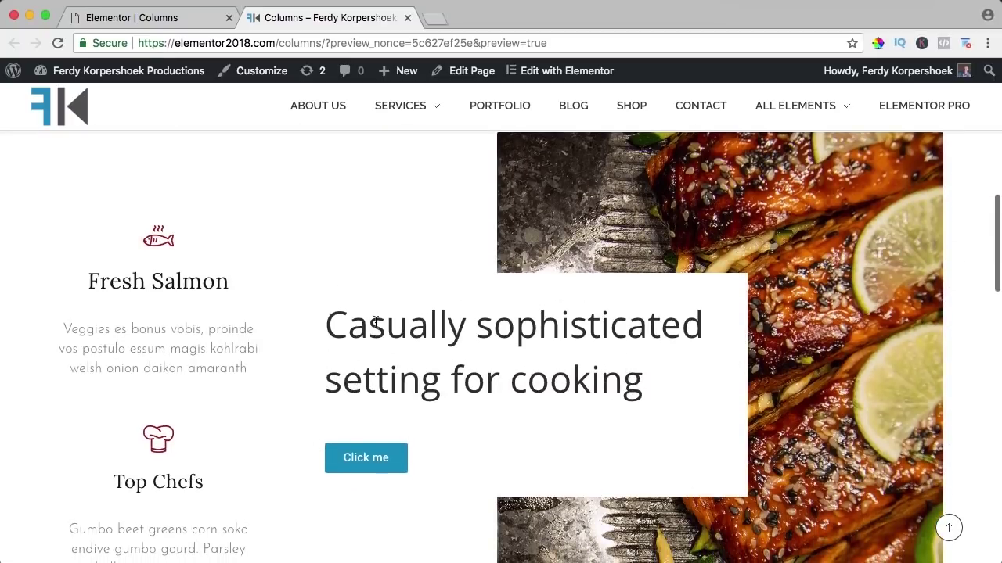
left_click_drag(355, 328, 352, 379)
left_click(537, 416)
scroll(537, 415, "down", 15)
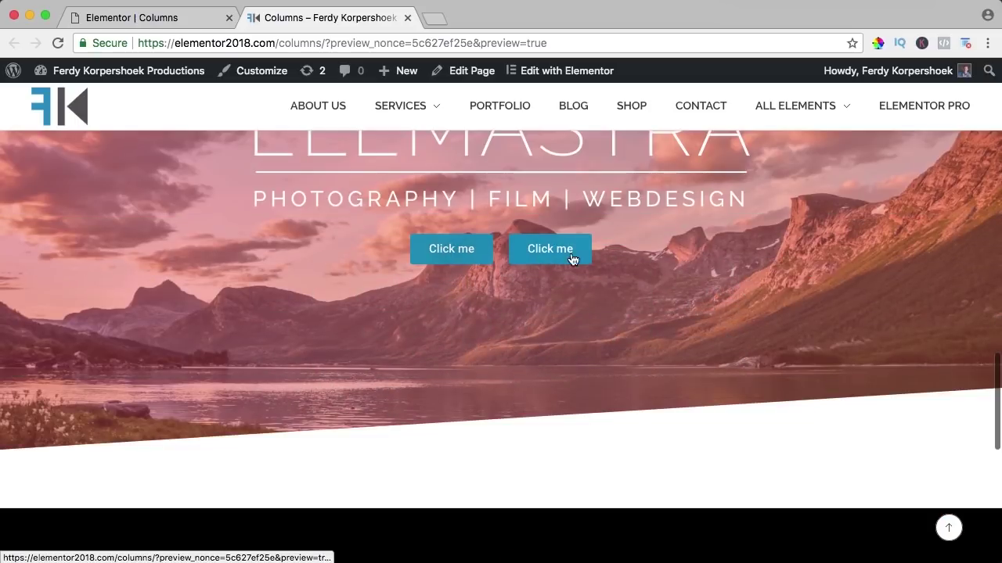
key("ctrl+shift+Tab")
scroll(666, 438, "up", 5)
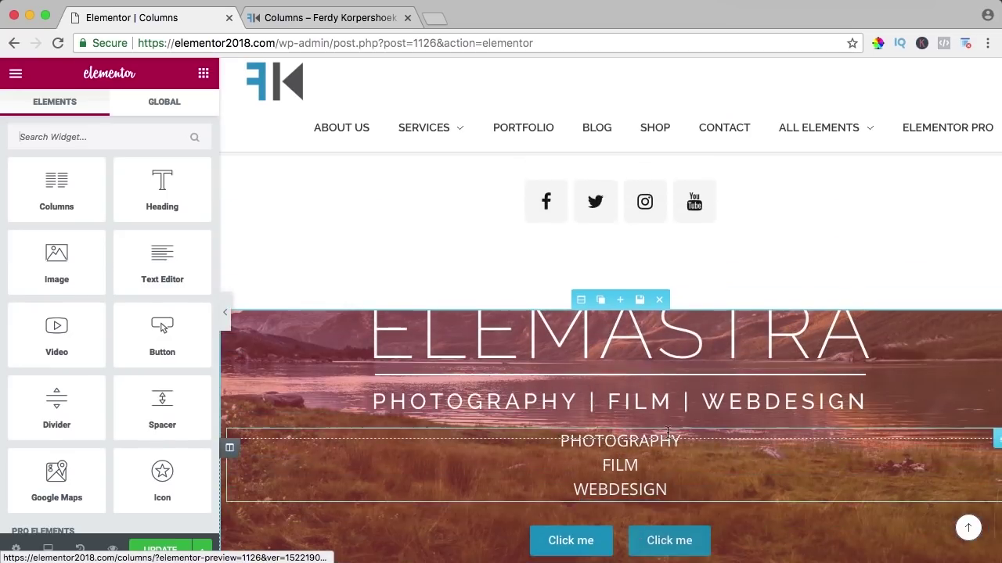
scroll(667, 430, "up", 4)
scroll(666, 427, "down", 9)
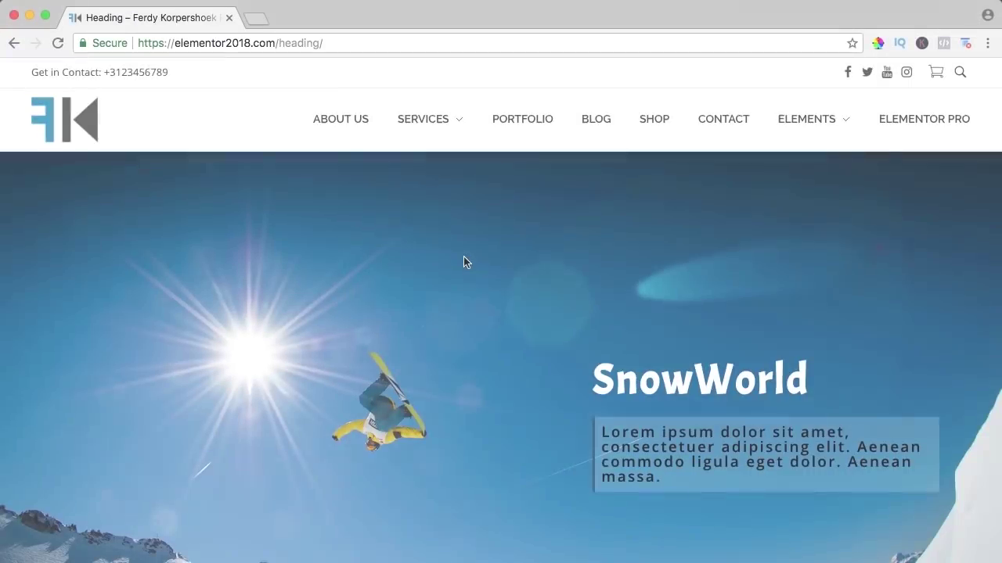
Step: Scroll down the blank Heading page and start a new section
scroll(464, 258, "down", 1)
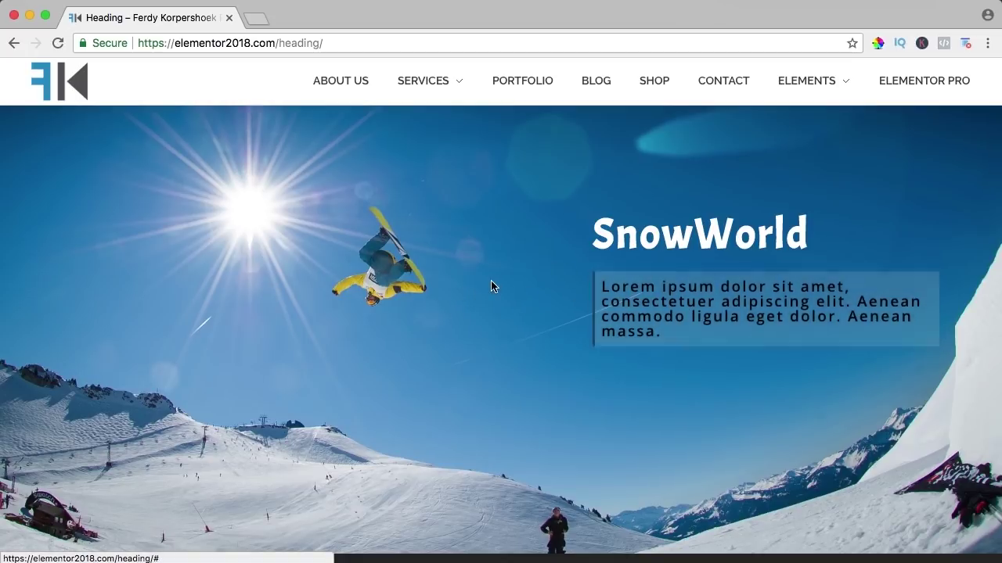
scroll(492, 283, "down", 5)
scroll(492, 285, "down", 1)
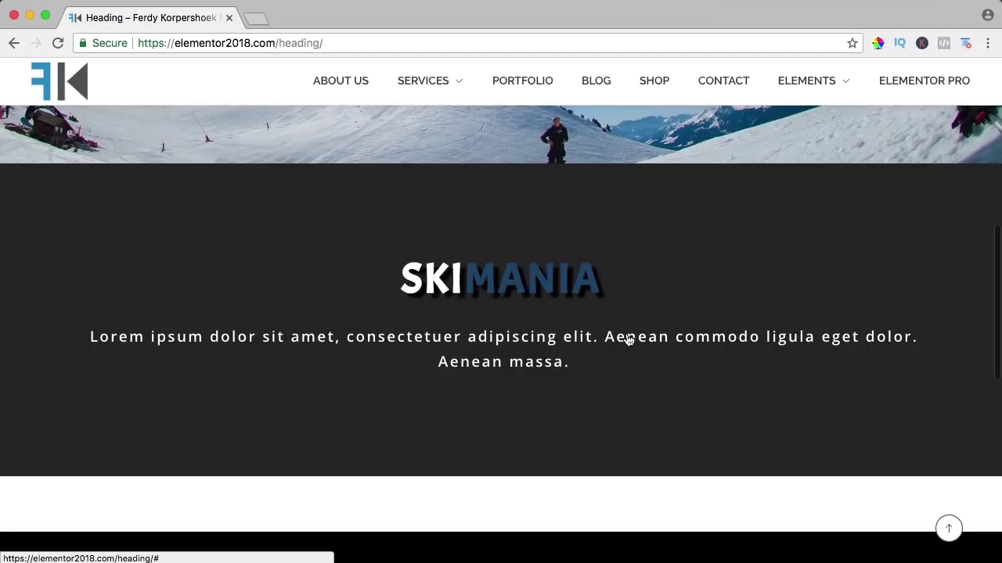
scroll(415, 363, "down", 2)
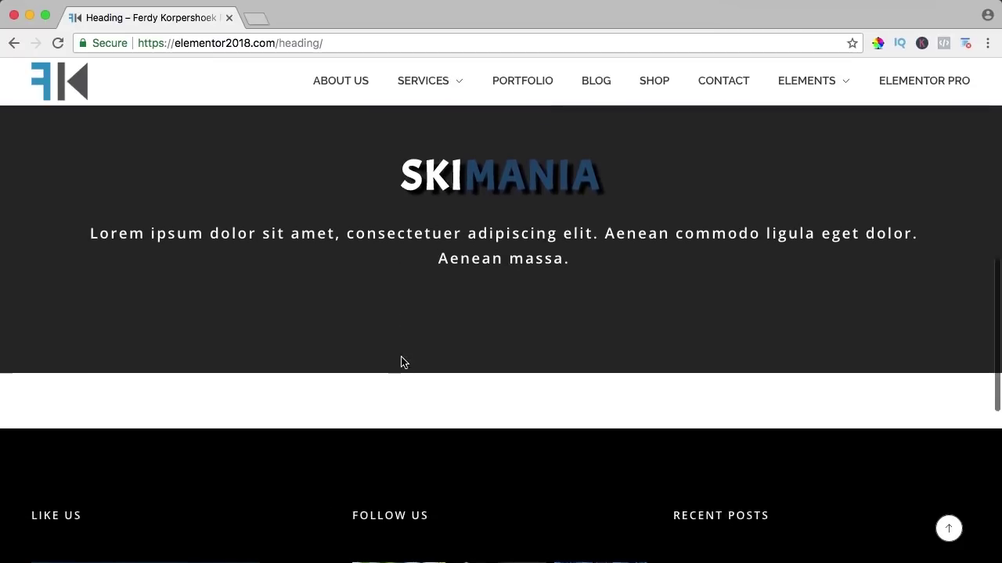
scroll(406, 362, "up", 8)
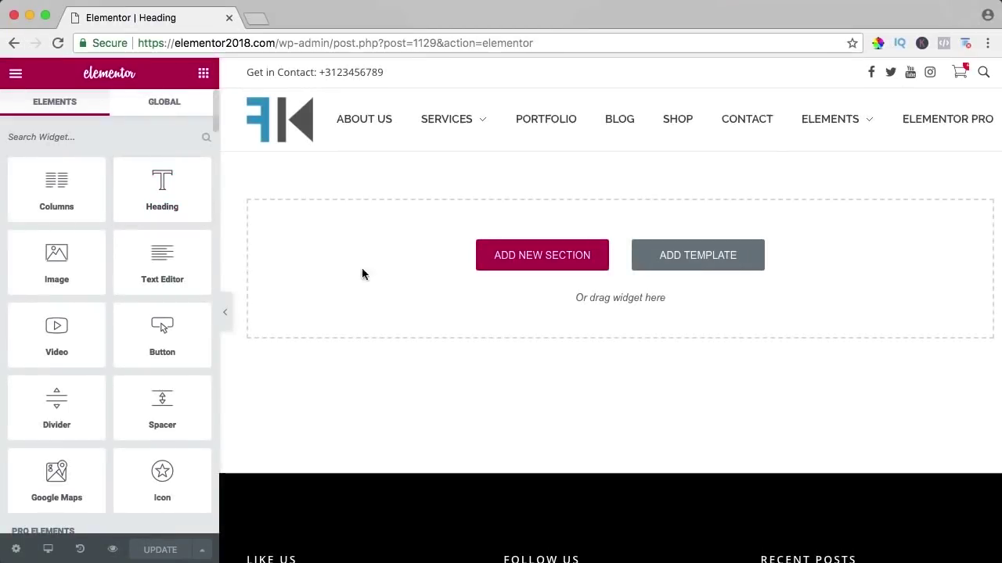
left_click(525, 262)
Step: Create a single-column section with the Snowboarder photo as its classic background image
left_click(405, 282)
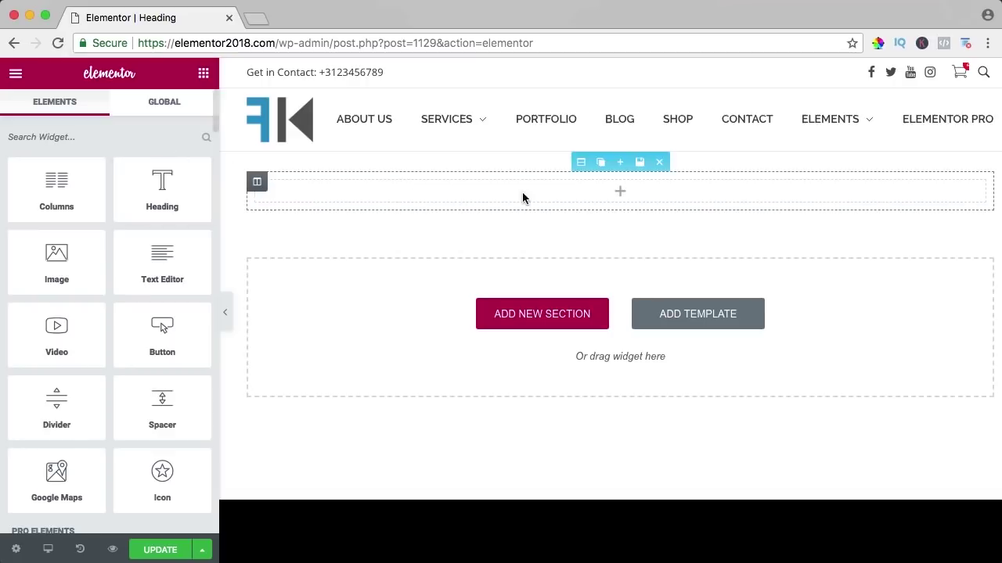
left_click(581, 162)
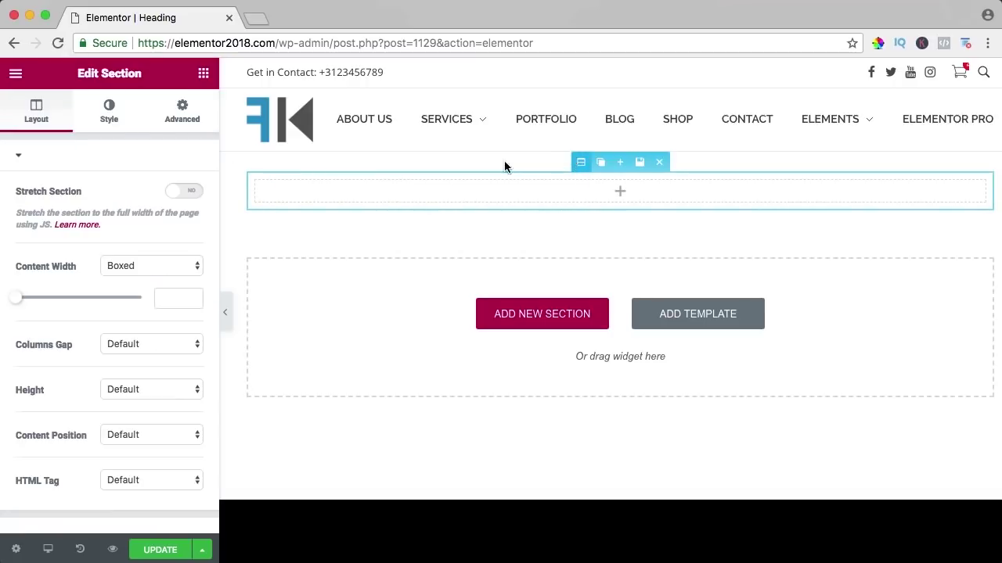
left_click(117, 125)
left_click(117, 243)
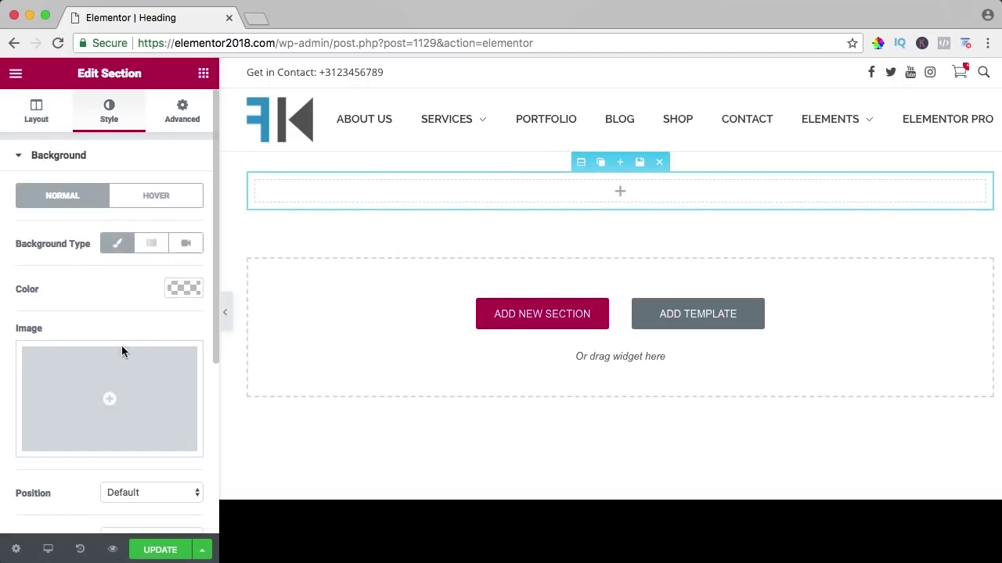
left_click(121, 368)
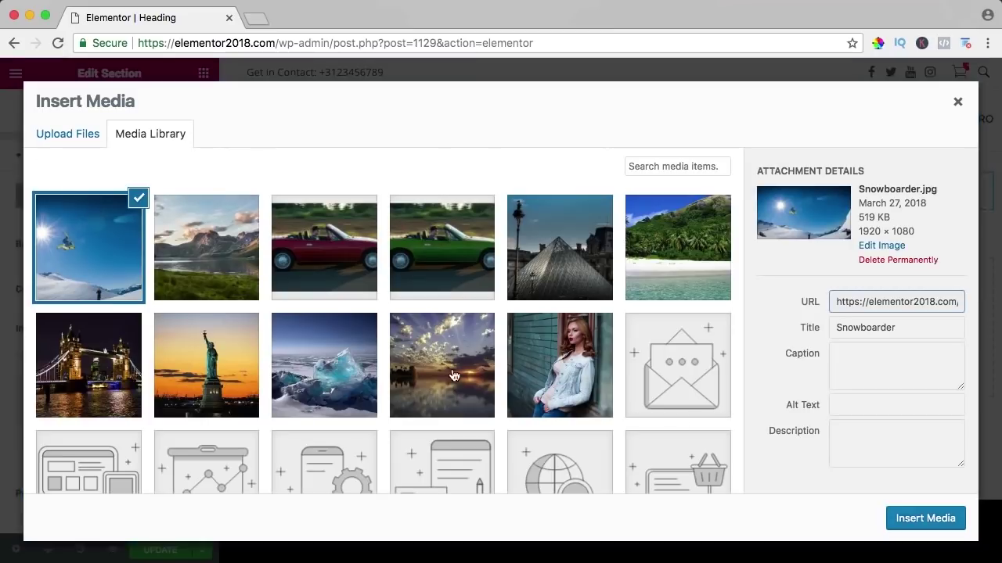
left_click(925, 510)
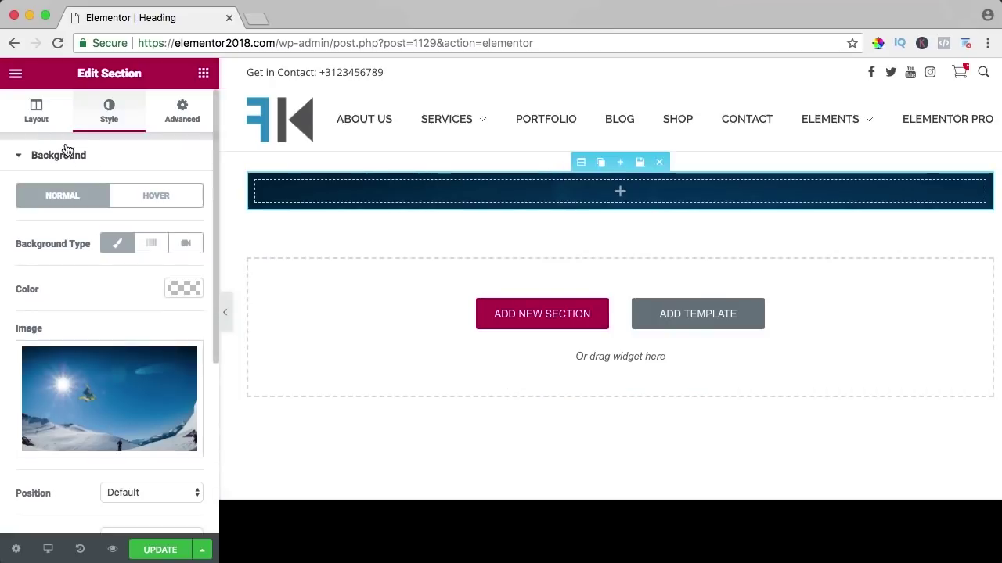
Step: Stretch the section to full width with a 700 px minimum height
left_click(29, 115)
left_click(179, 195)
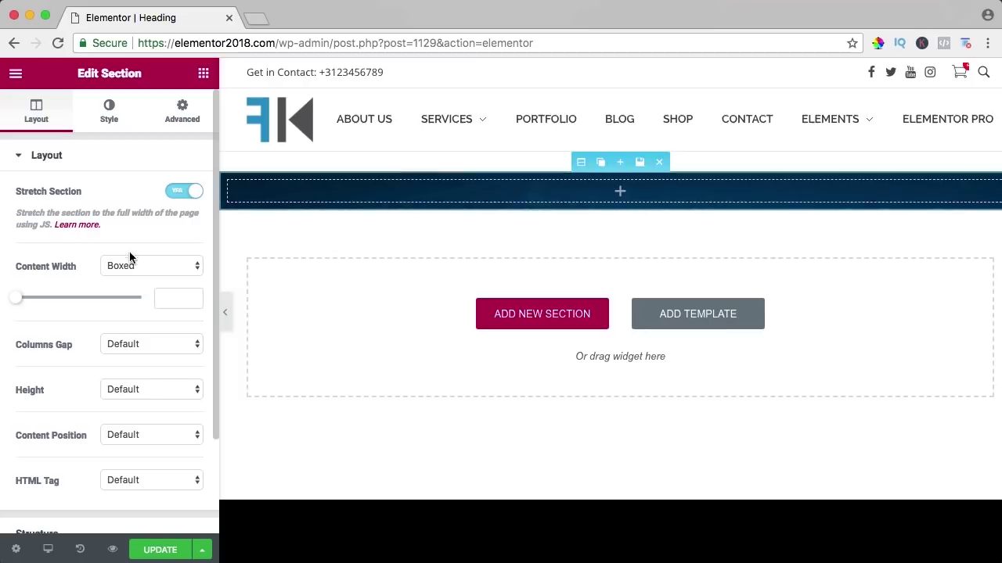
left_click(130, 394)
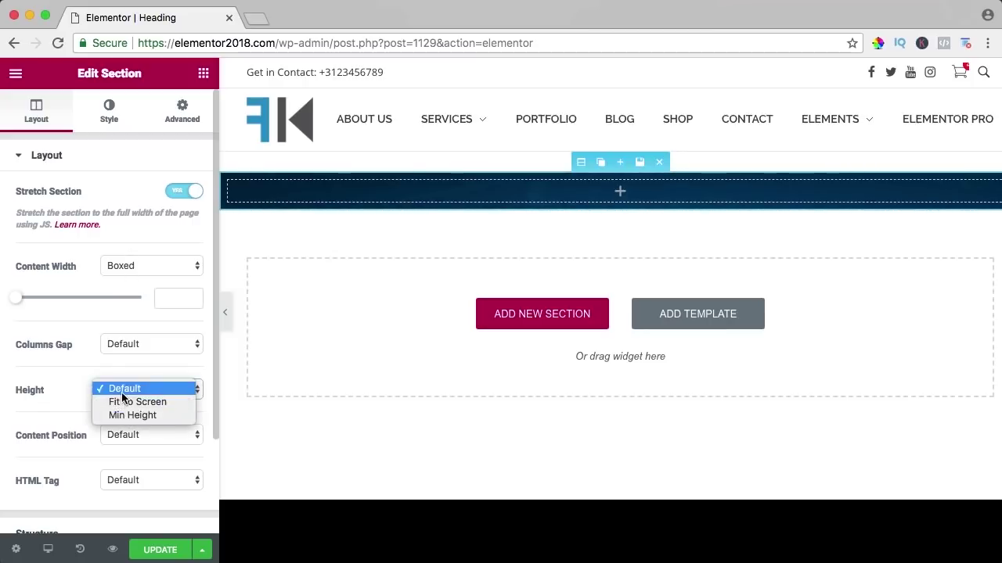
left_click(125, 415)
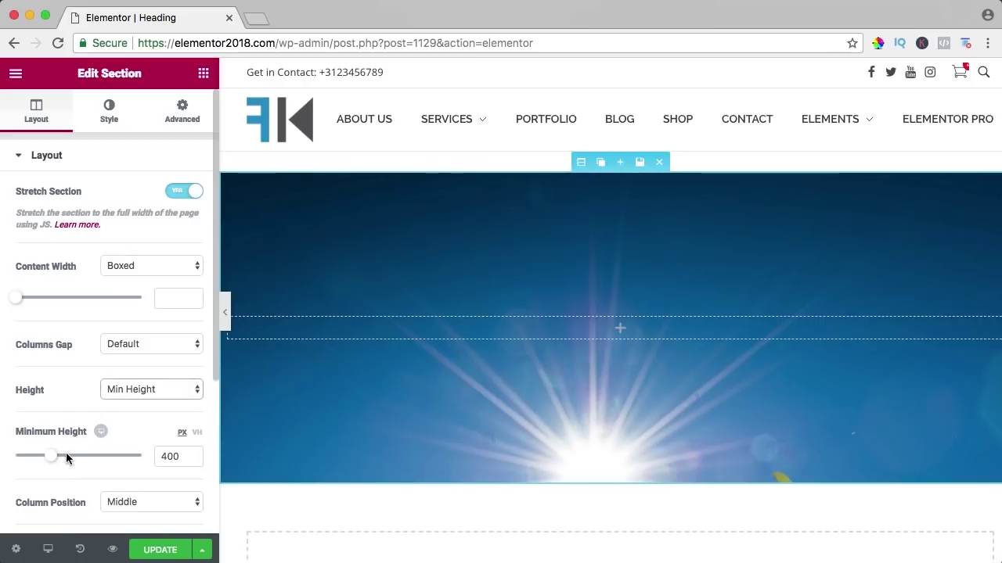
type("7")
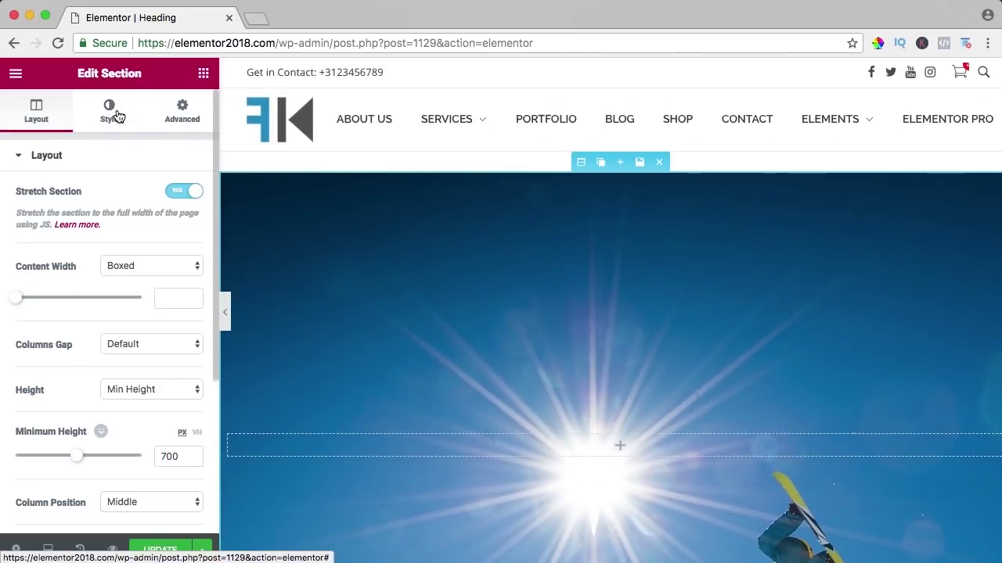
Step: Set the background image size to Cover
left_click(109, 112)
scroll(137, 309, "down", 5)
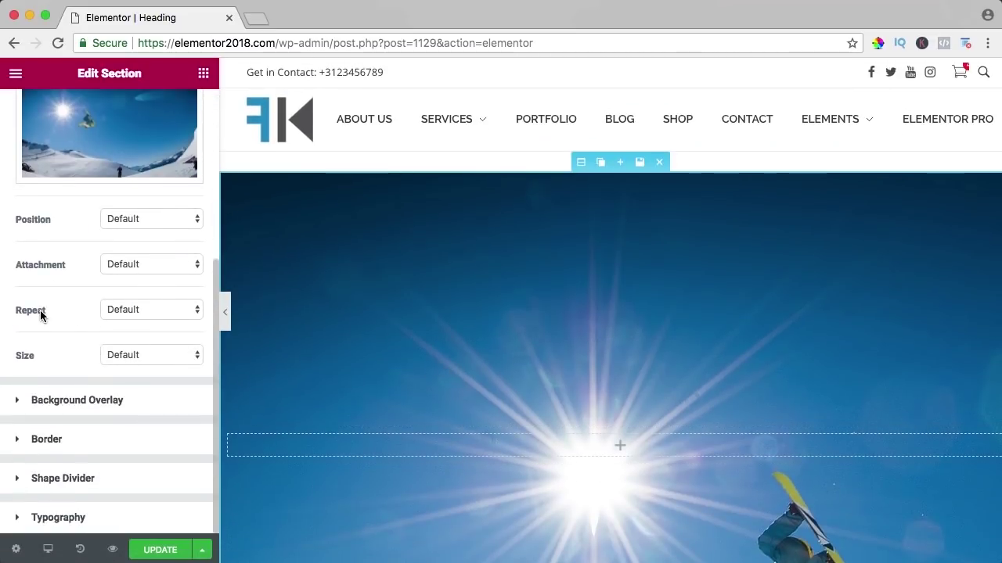
left_click(128, 356)
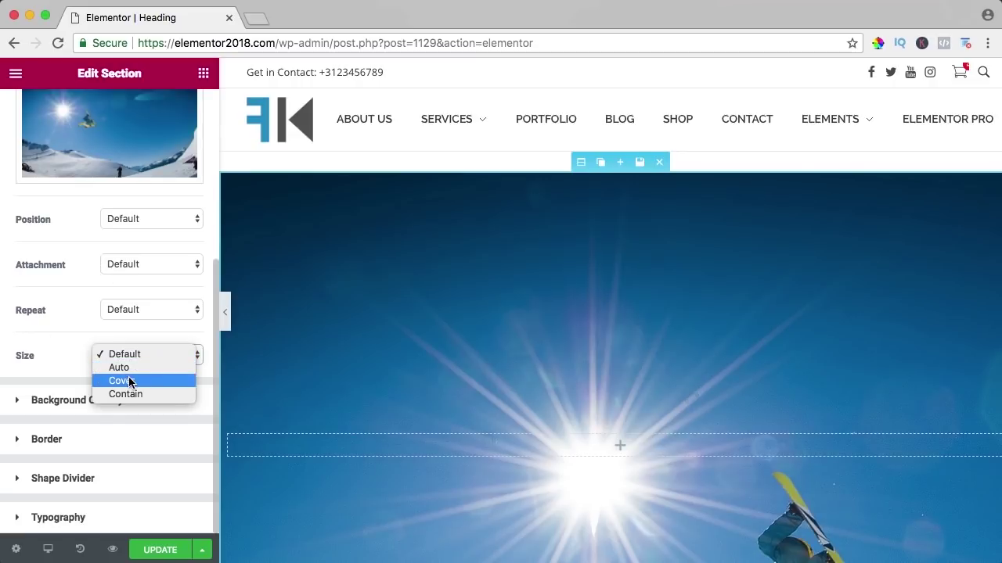
left_click(125, 381)
scroll(503, 378, "down", 2)
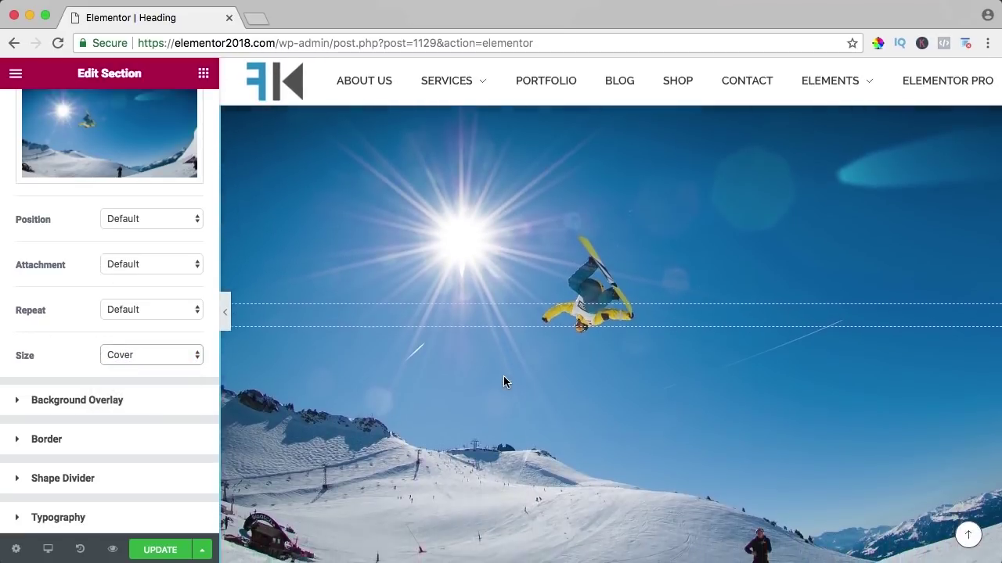
scroll(493, 372, "up", 3)
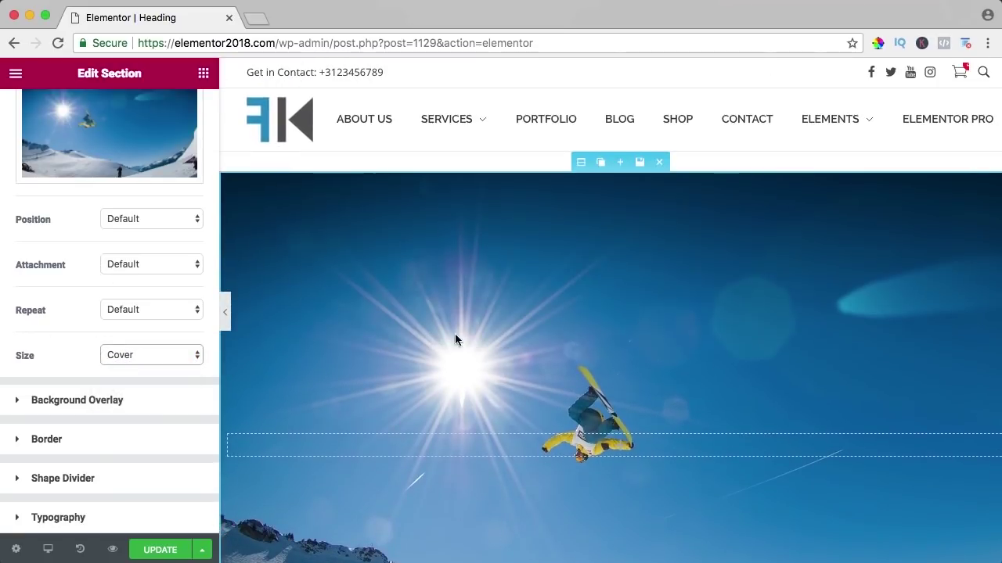
Step: Add a Heading widget to the hero, titled 'SnowWorld' with white text
left_click(204, 75)
left_click_drag(148, 195, 440, 456)
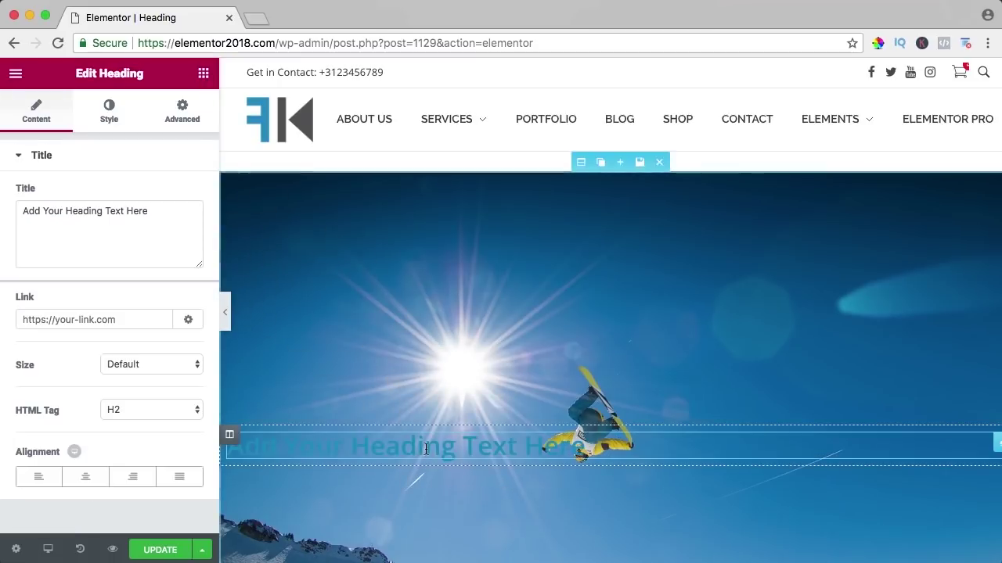
triple_click(121, 227)
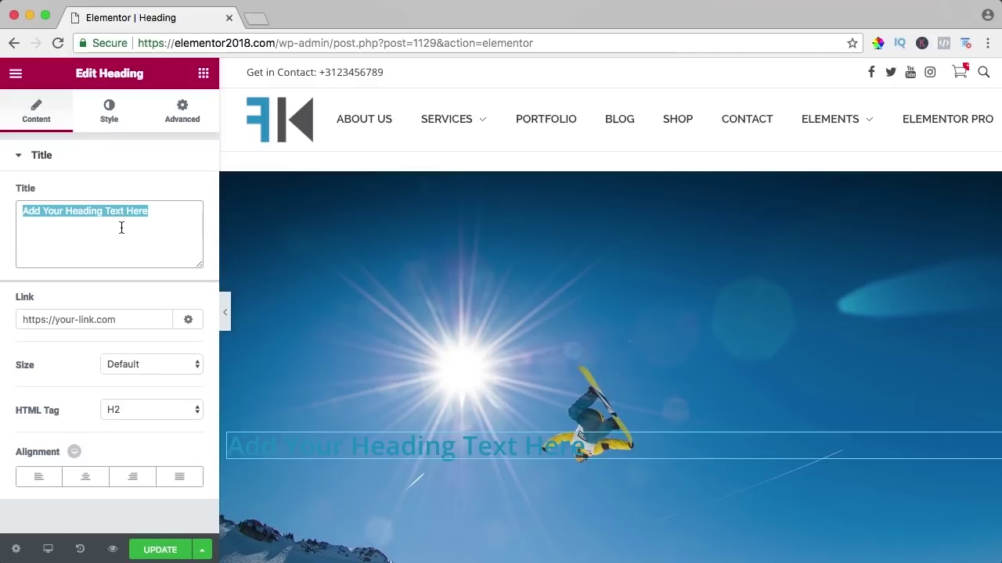
type("SnowWorld")
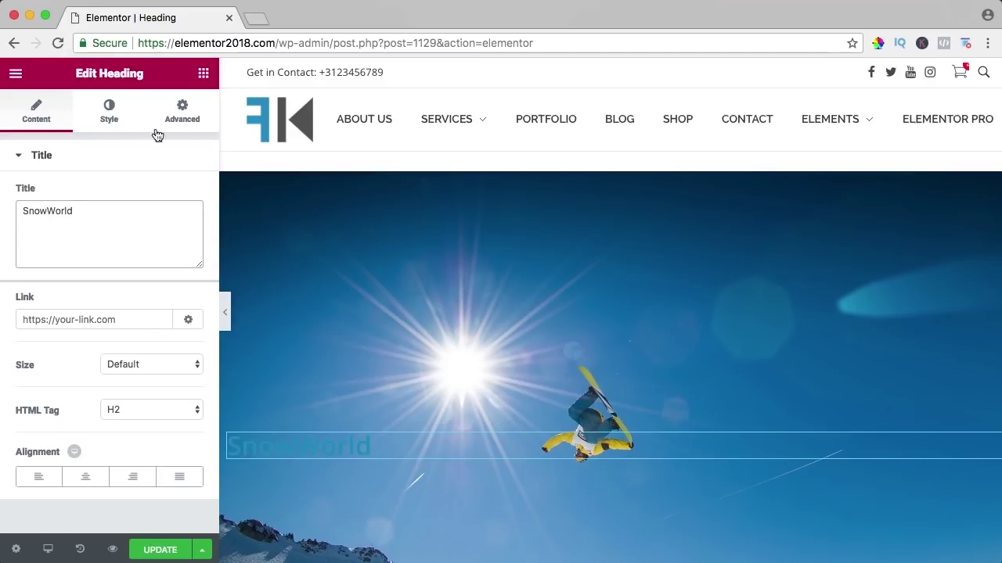
left_click(107, 119)
left_click(190, 194)
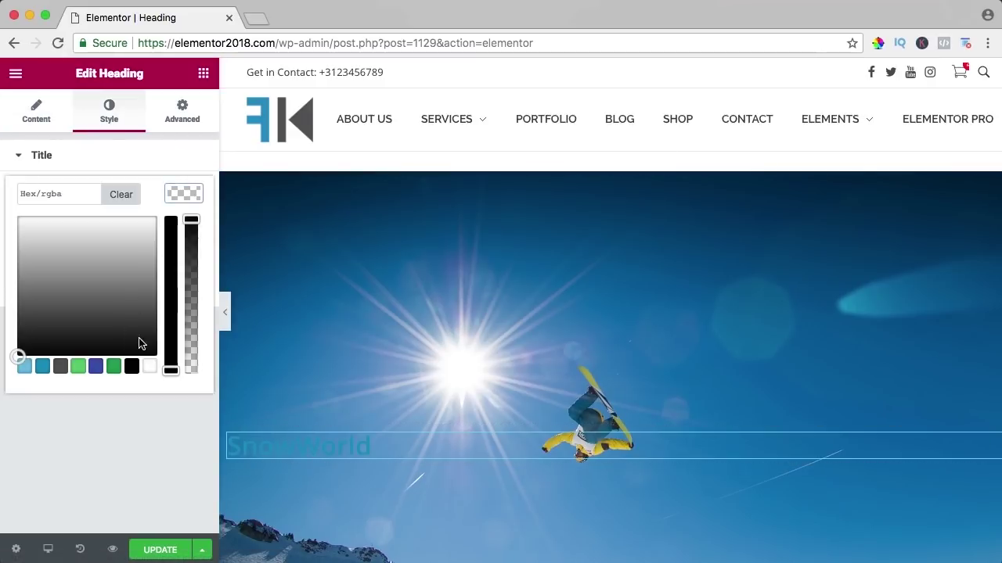
left_click(149, 367)
left_click(181, 197)
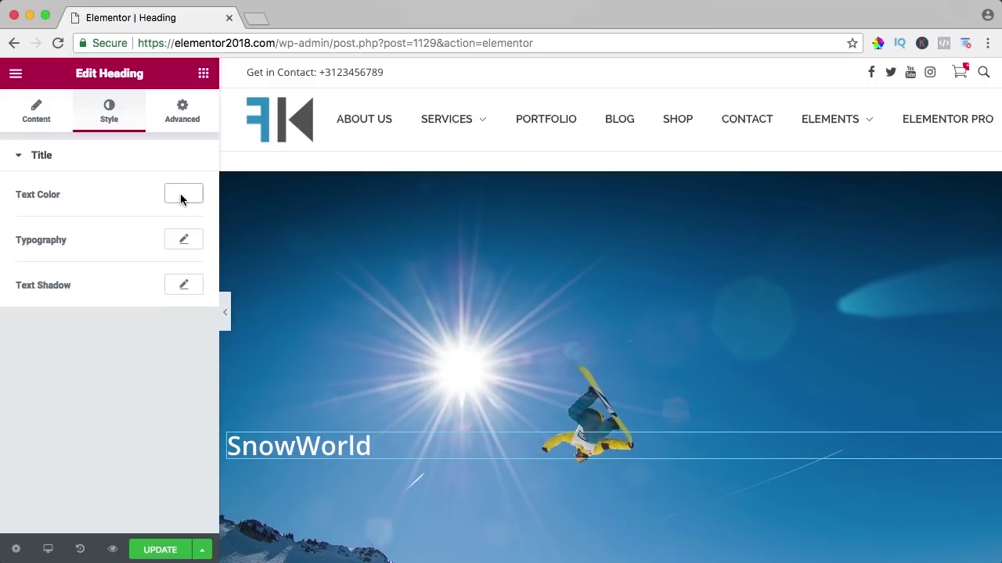
Step: Duplicate the column and delete the left heading, leaving SnowWorld in the right column
scroll(373, 396, "down", 1)
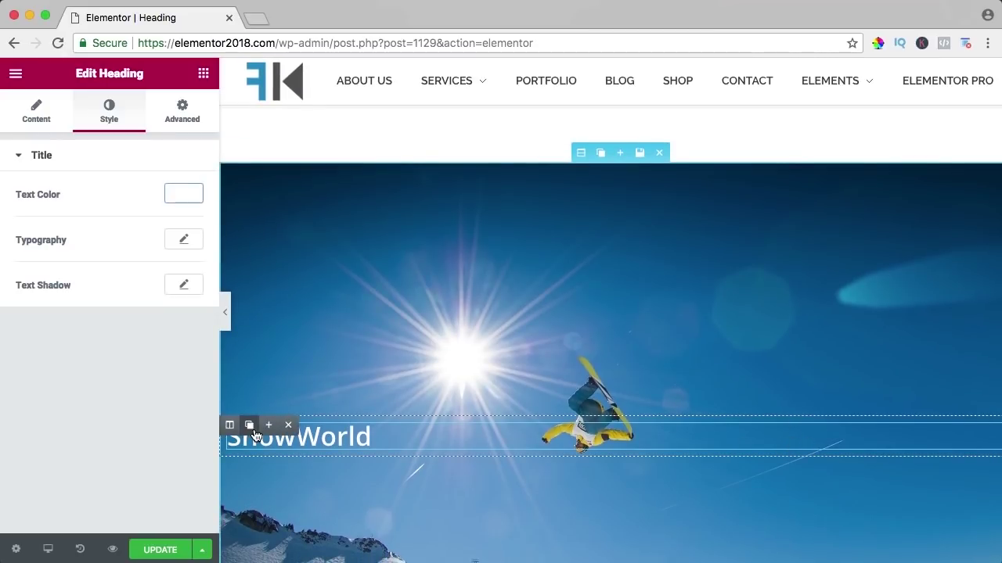
left_click(250, 427)
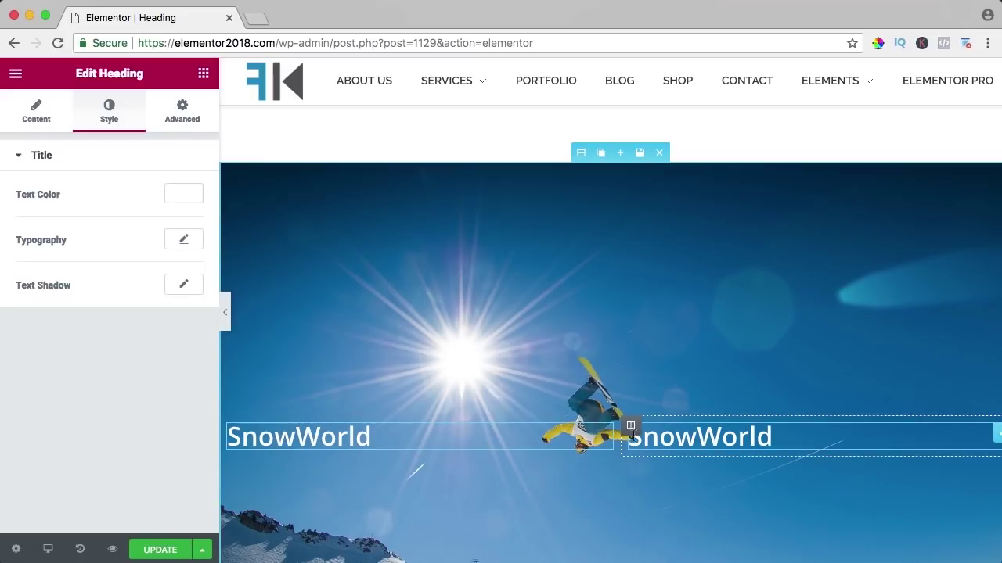
left_click(544, 435)
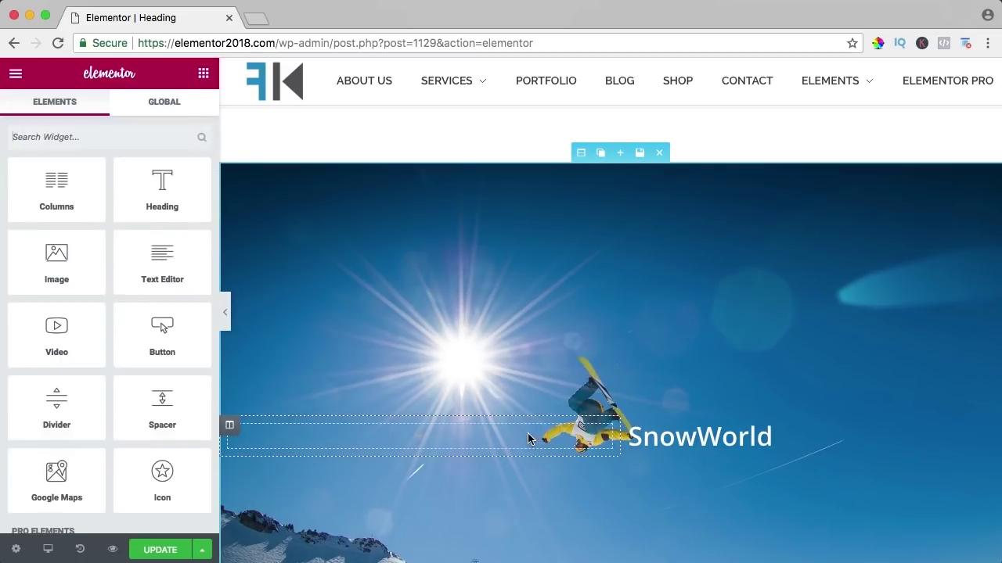
scroll(577, 431, "down", 3)
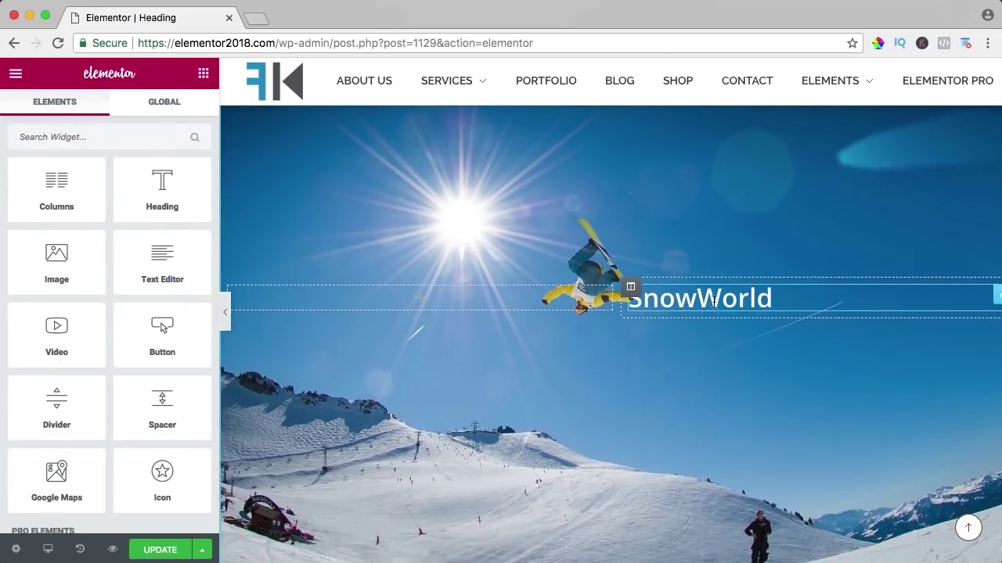
left_click(712, 301)
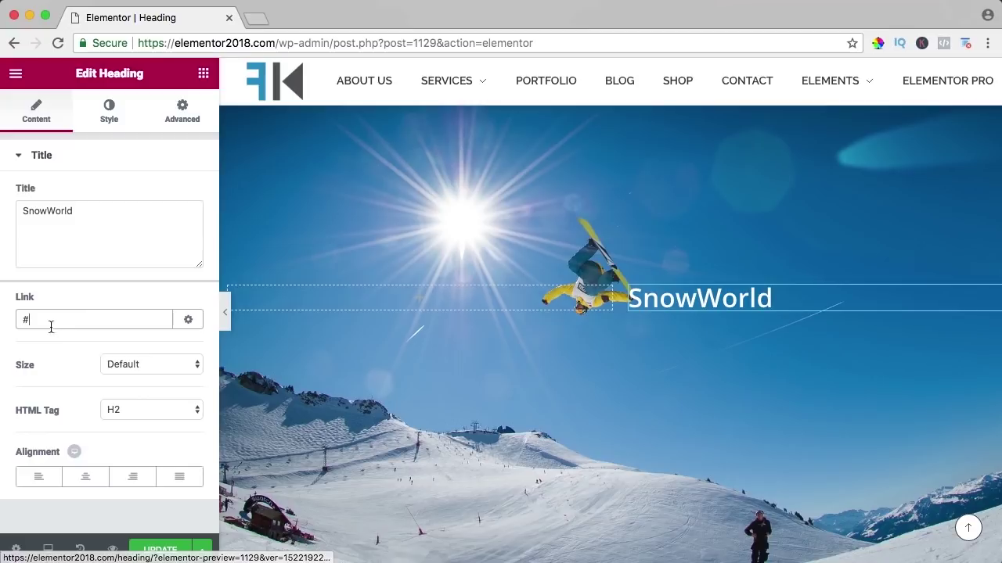
Step: Keep size Default, make SnowWorld an H1 tag, and align it left
left_click(123, 365)
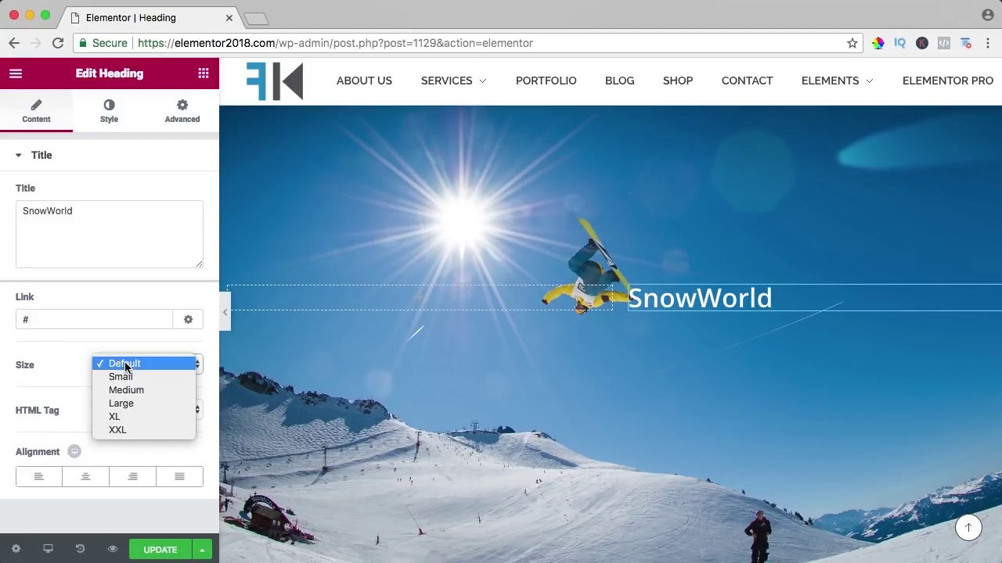
left_click(23, 378)
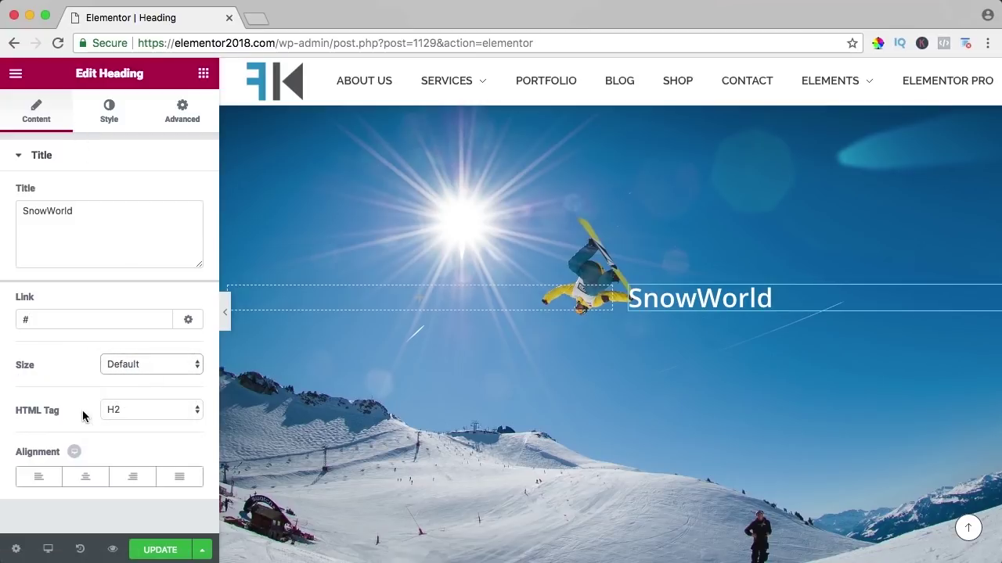
left_click(122, 411)
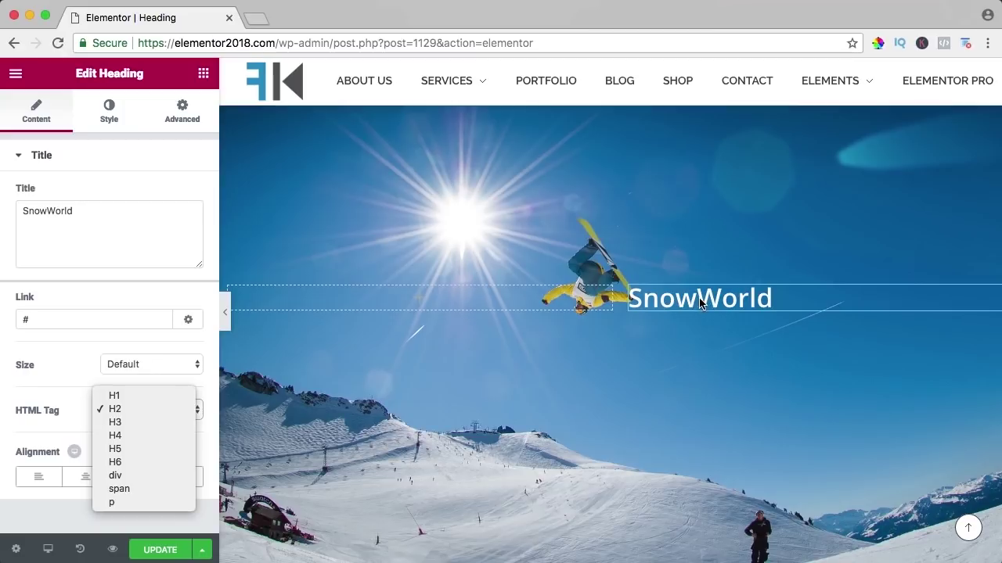
left_click(138, 396)
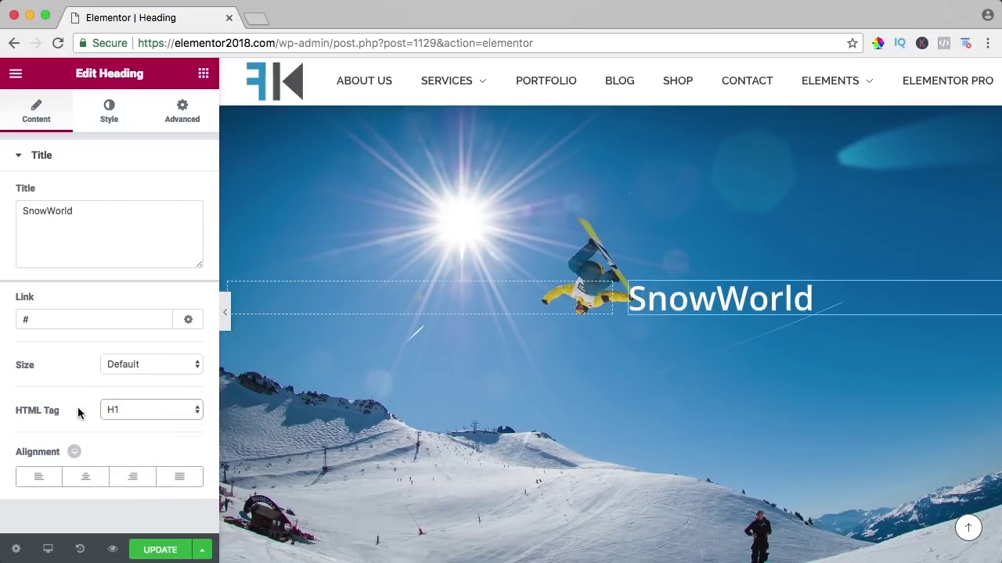
left_click(130, 476)
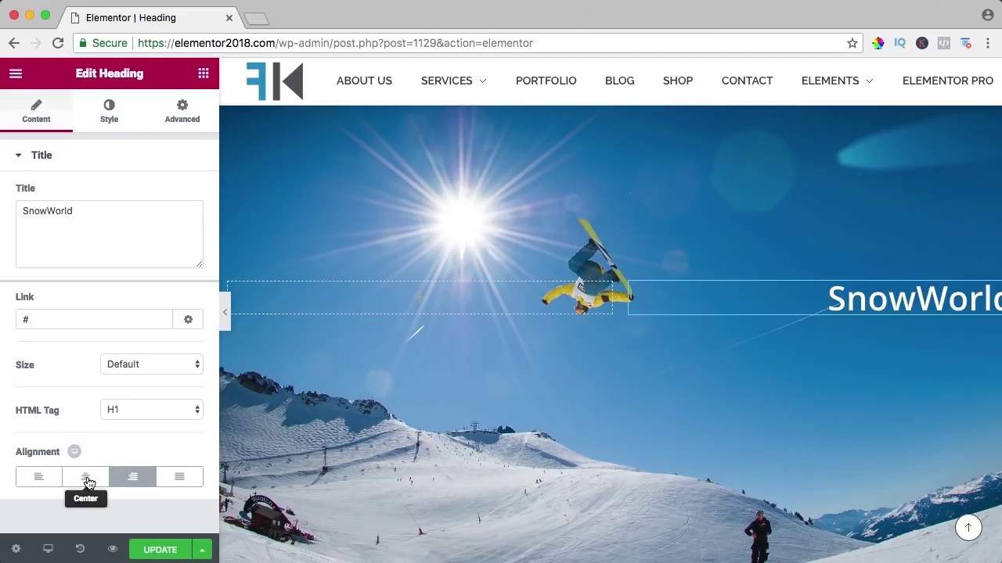
left_click(89, 480)
left_click(36, 477)
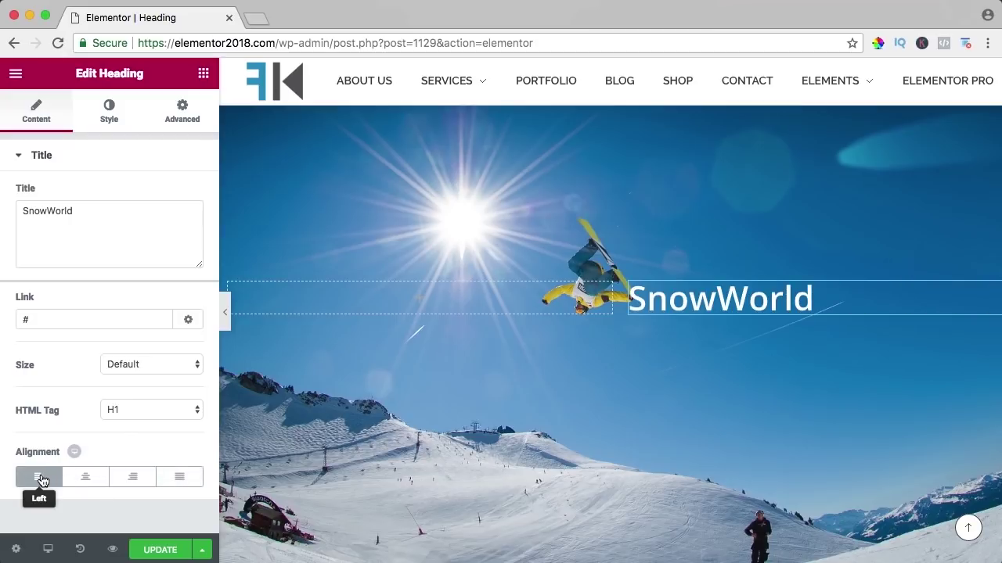
Step: Drag the column divider right to widen the empty left column
left_click_drag(620, 294, 695, 294)
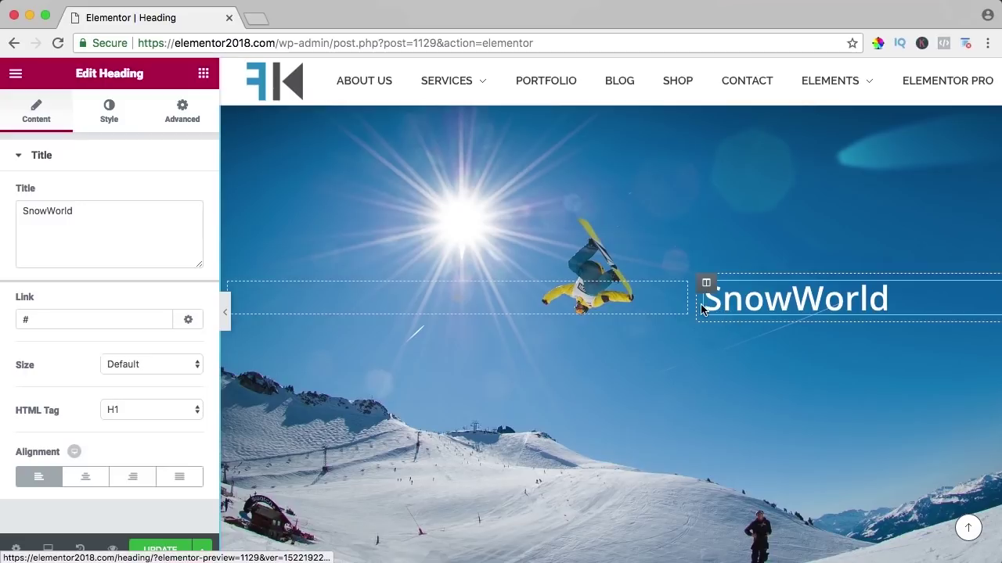
left_click(106, 115)
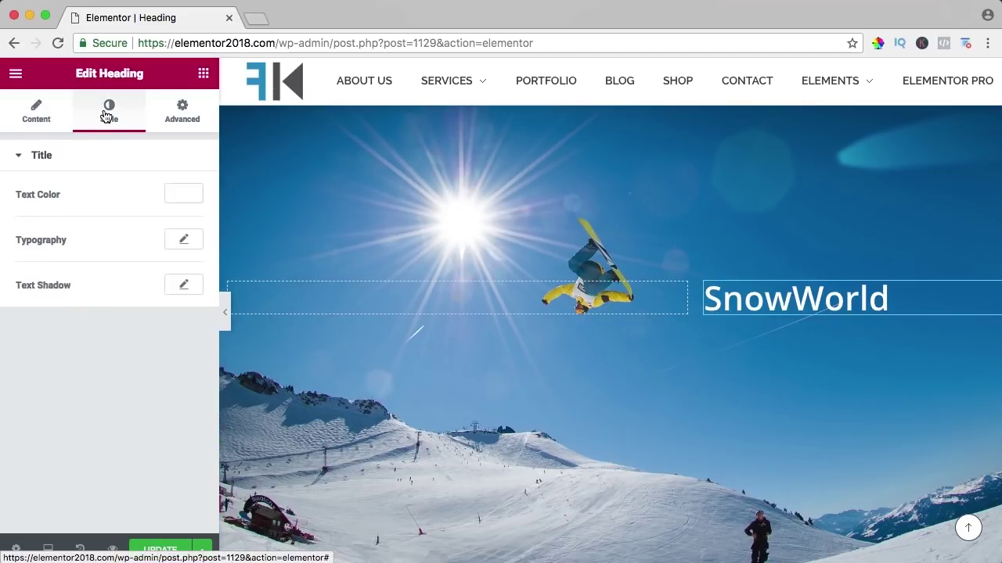
left_click(174, 196)
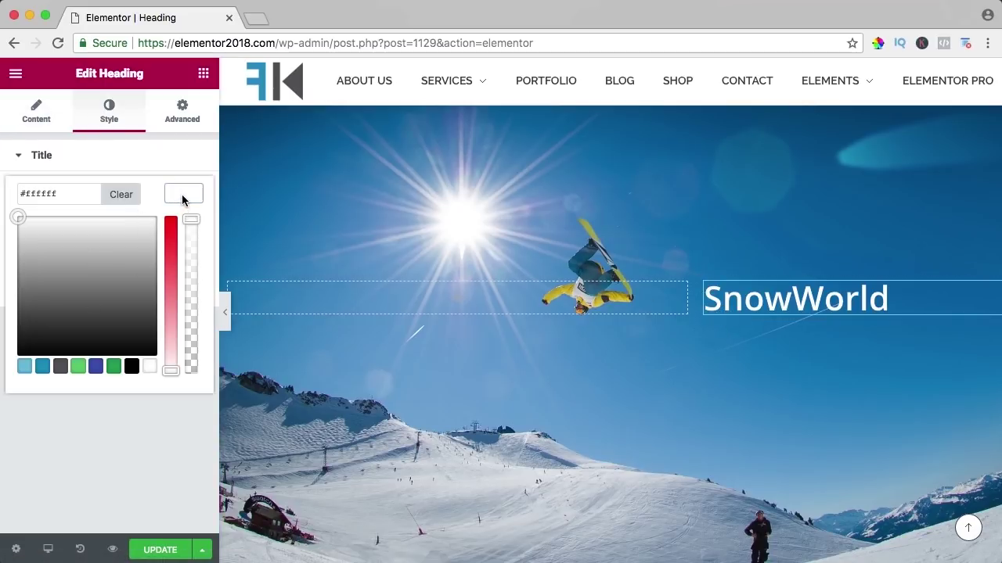
Step: Set the SnowWorld heading's font to Acme at 54 px, weight 900
mouse_move(193, 222)
left_mouse_down()
mouse_move(187, 374)
mouse_move(188, 218)
left_mouse_up()
left_click(181, 205)
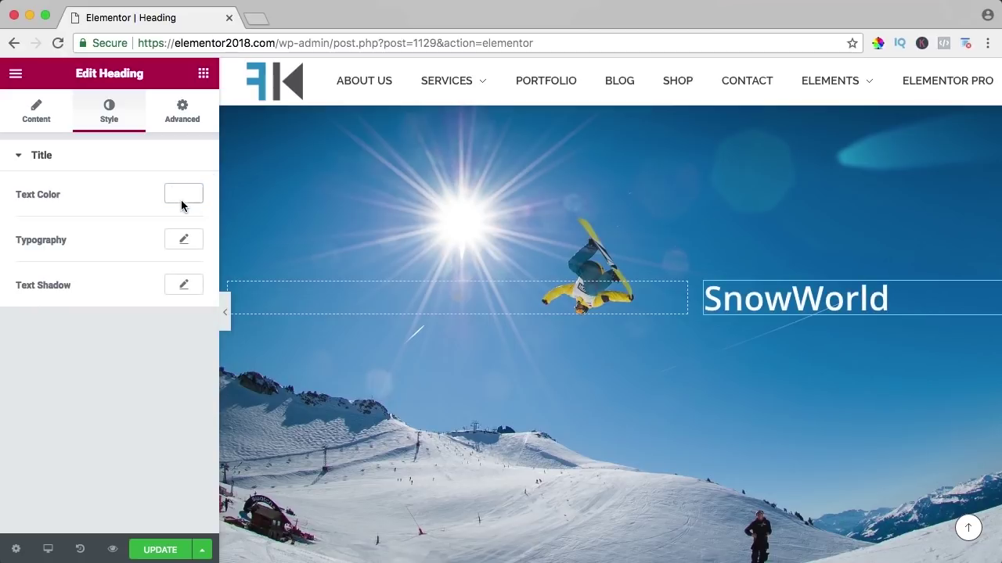
left_click(184, 244)
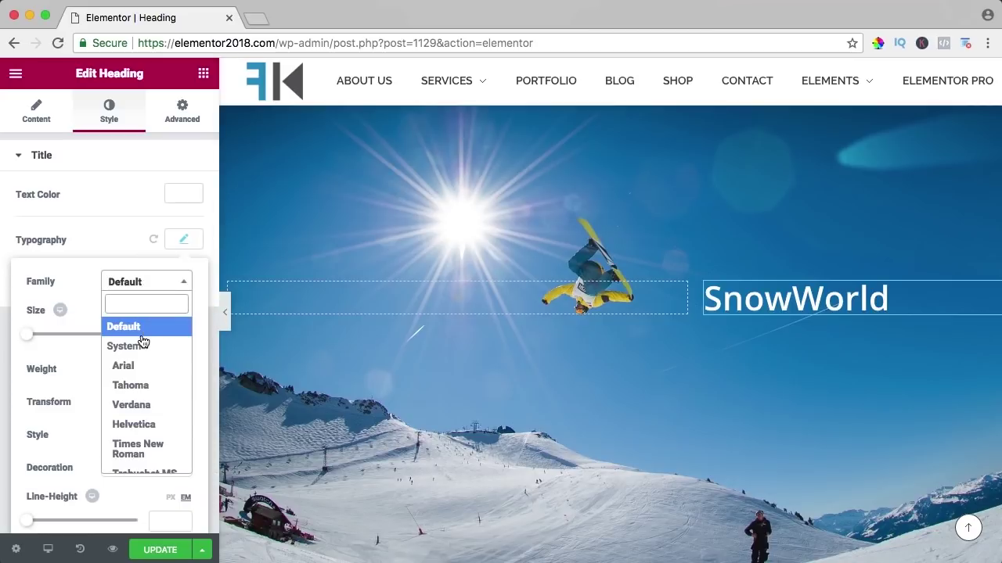
left_click(133, 343)
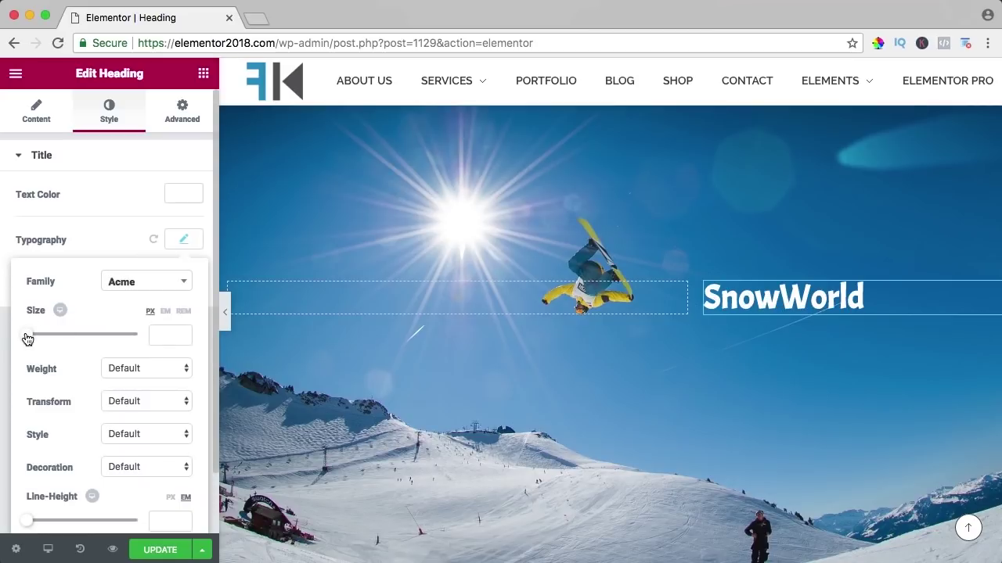
left_click_drag(27, 336, 57, 339)
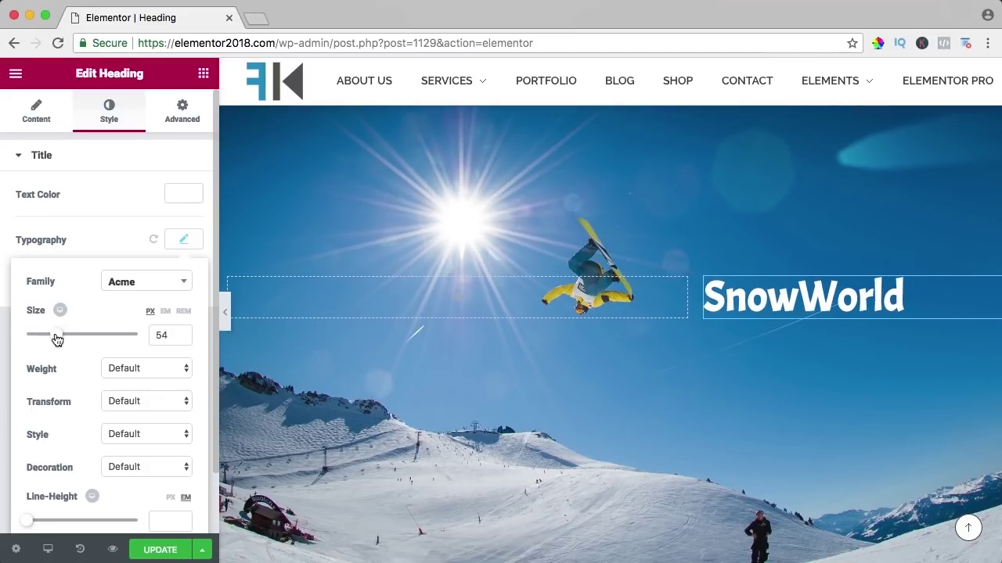
left_click(125, 369)
left_click(119, 354)
left_click(129, 379)
left_click(130, 262)
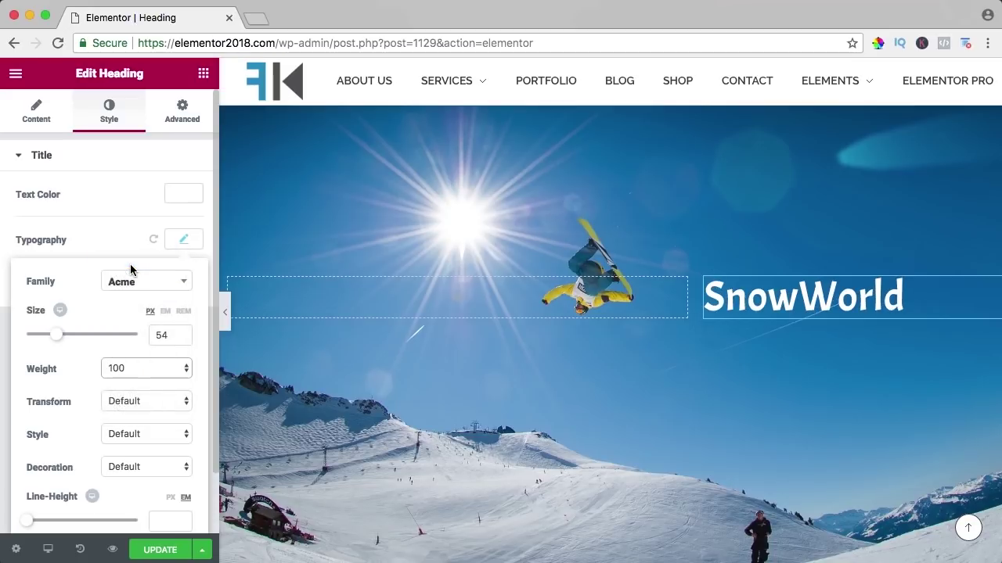
left_click(134, 379)
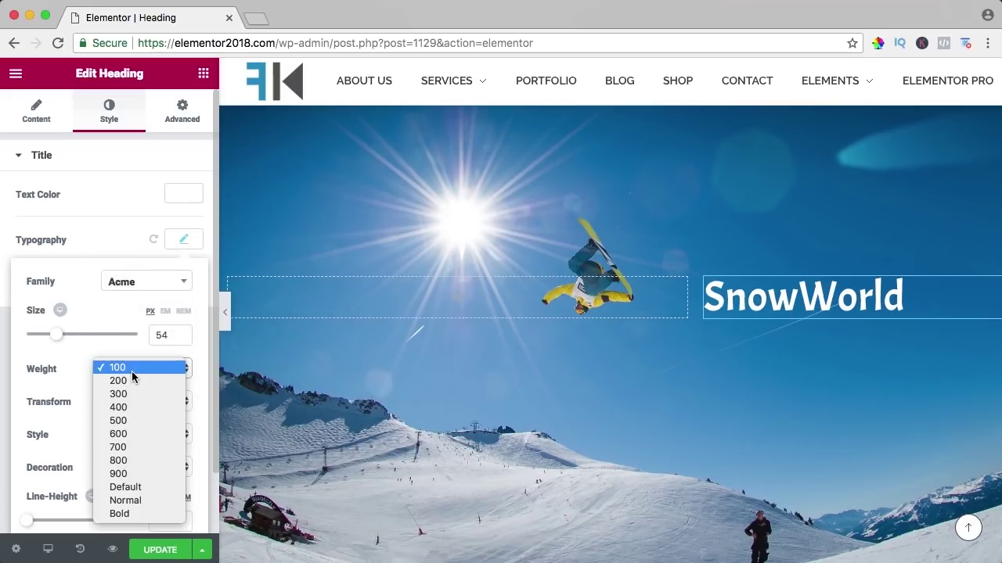
left_click(122, 473)
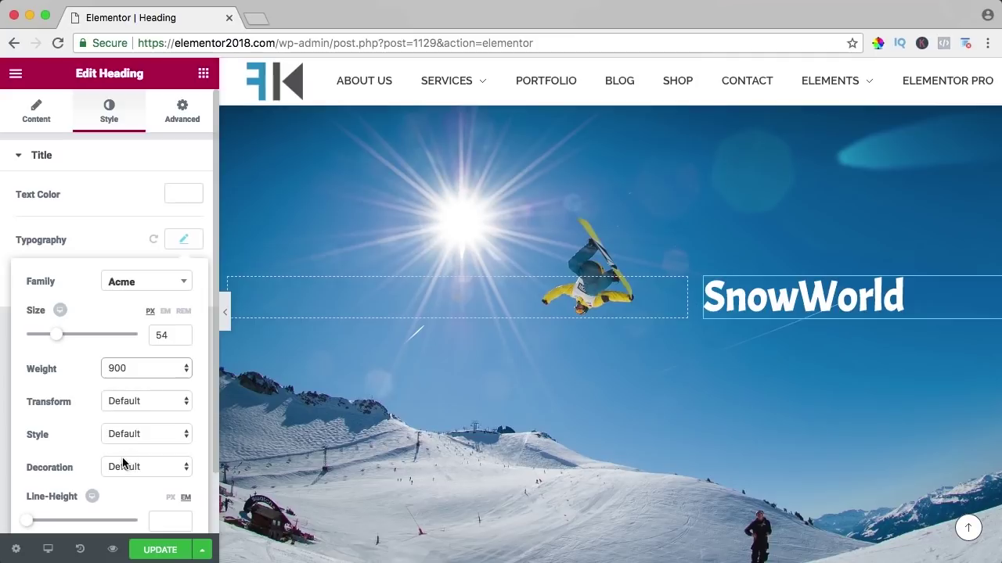
Step: Try uppercase, lowercase and italic, then leave Transform and Style at Default
left_click(108, 399)
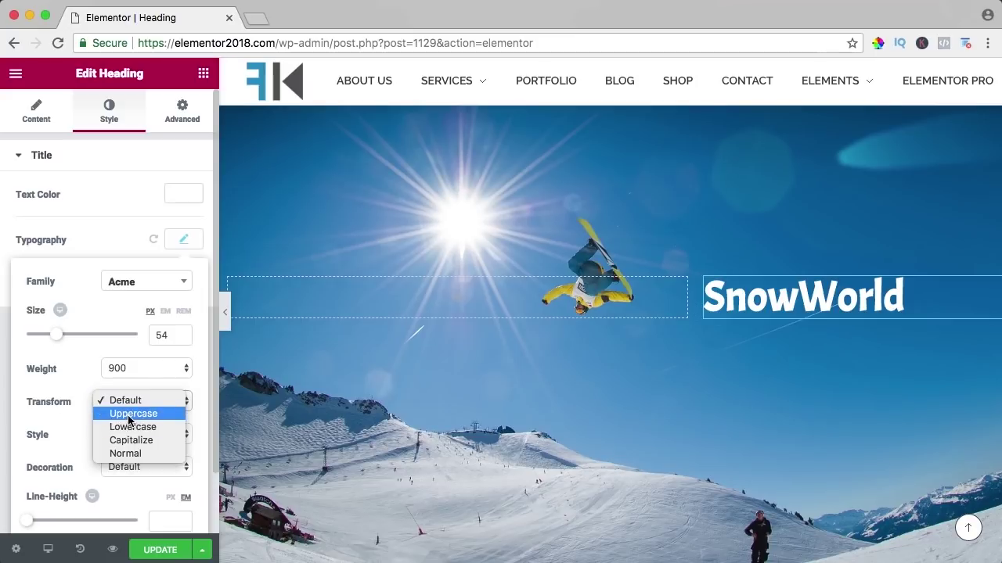
left_click(129, 415)
left_click(128, 403)
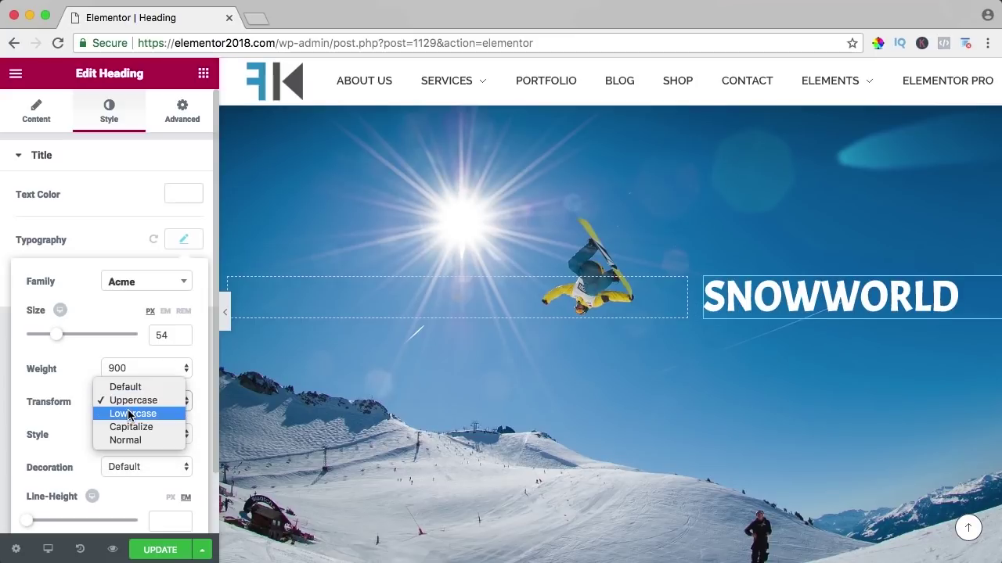
left_click(128, 415)
left_click(128, 401)
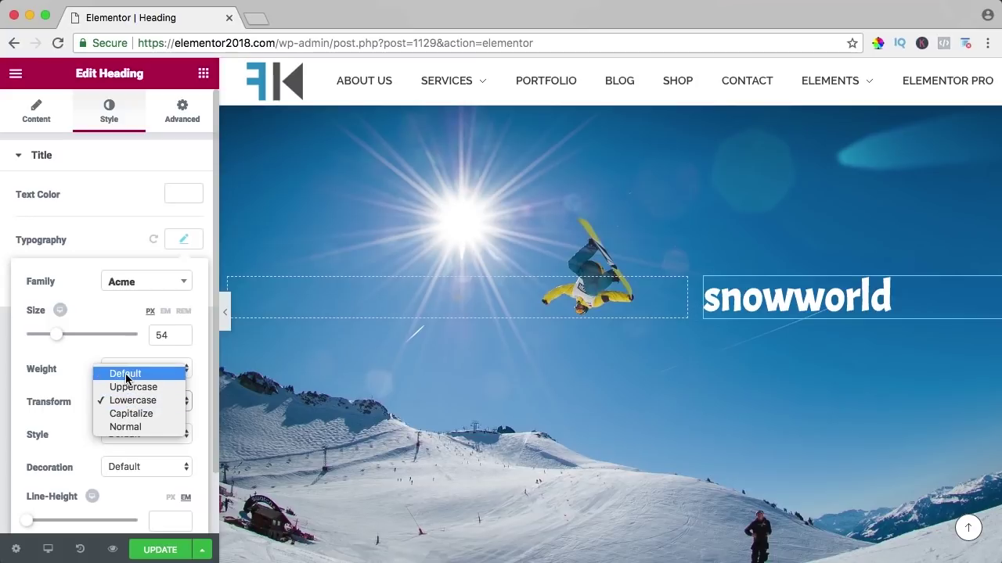
left_click(125, 377)
left_click(121, 435)
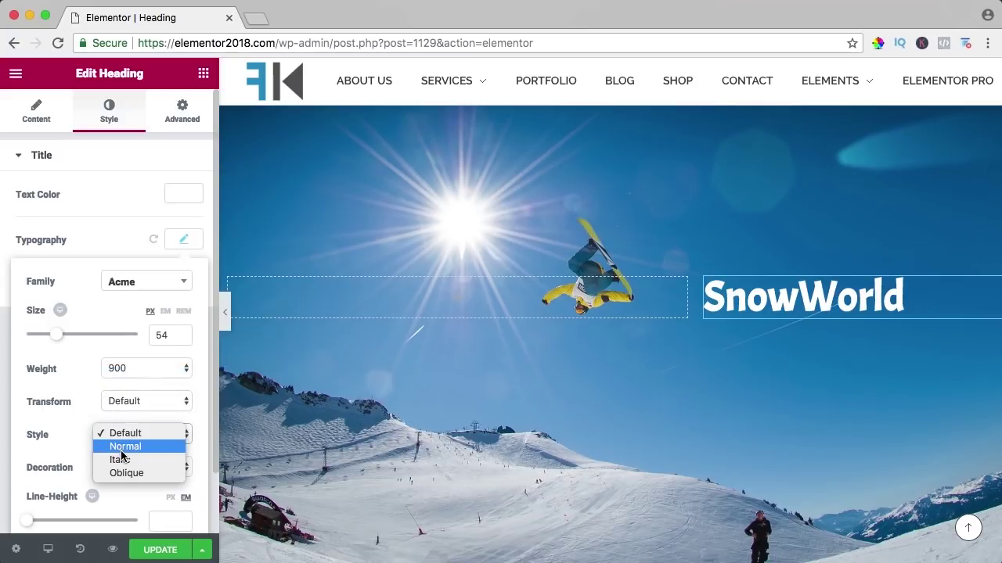
left_click(127, 462)
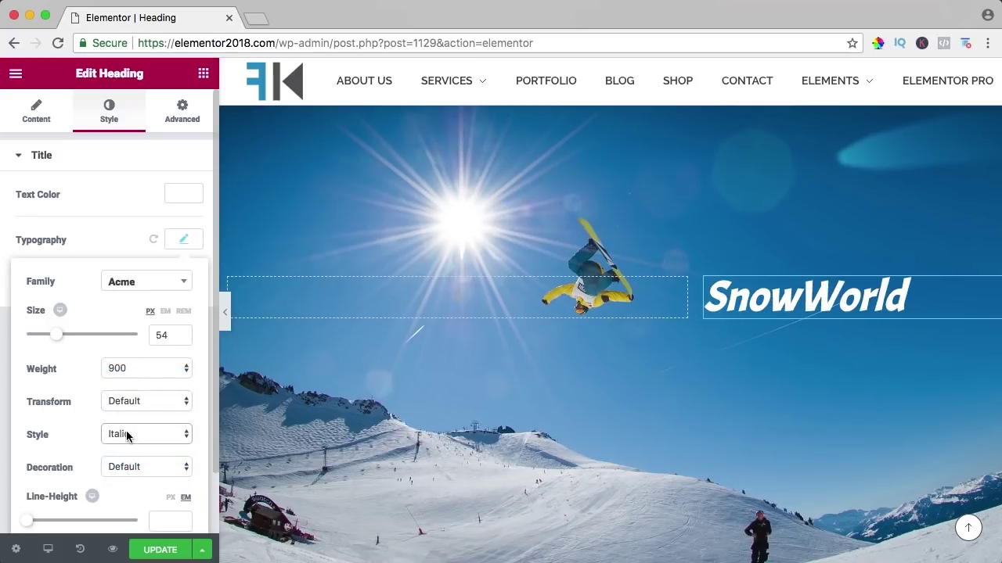
left_click(109, 433)
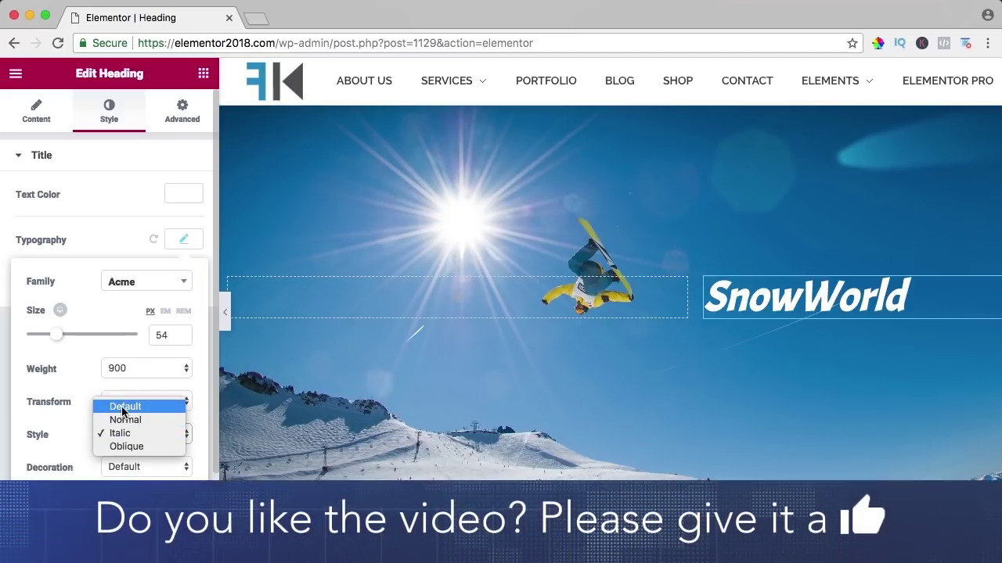
left_click(123, 410)
Step: Try underline, overline and strikethrough, keep no decoration, and set letter spacing to 2.2
scroll(102, 435, "down", 2)
left_click(129, 404)
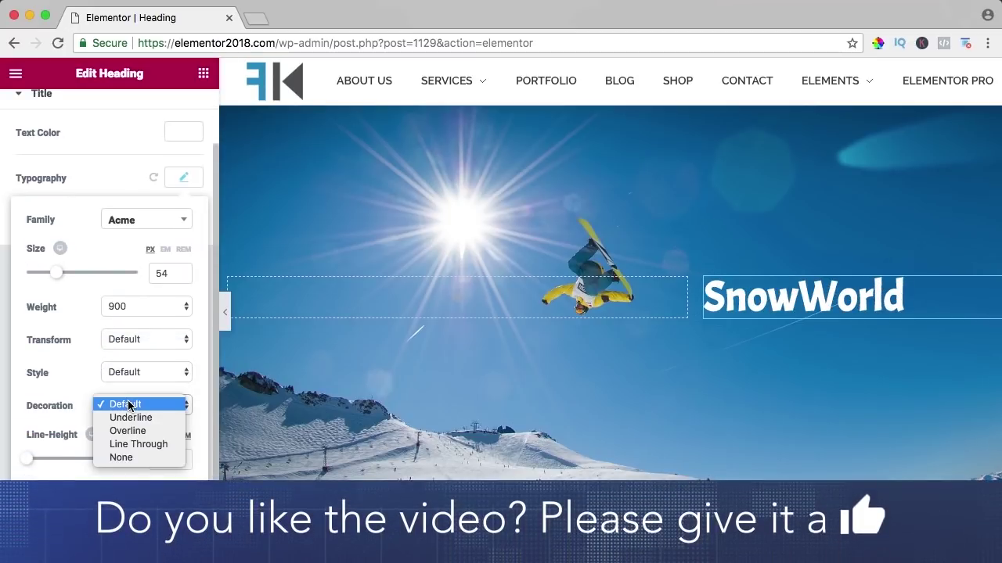
left_click(127, 419)
left_click(127, 405)
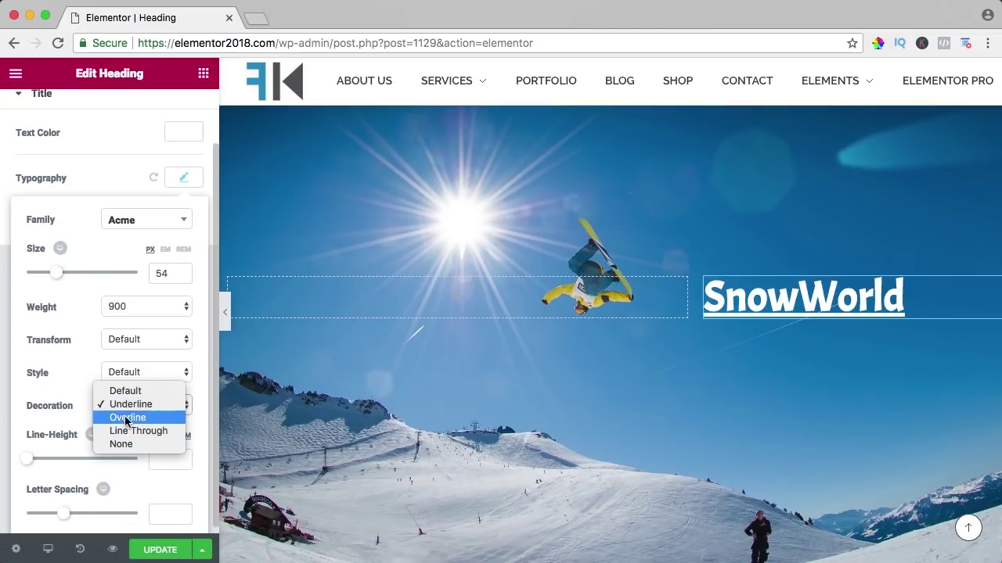
left_click(128, 417)
left_click(129, 405)
left_click(133, 417)
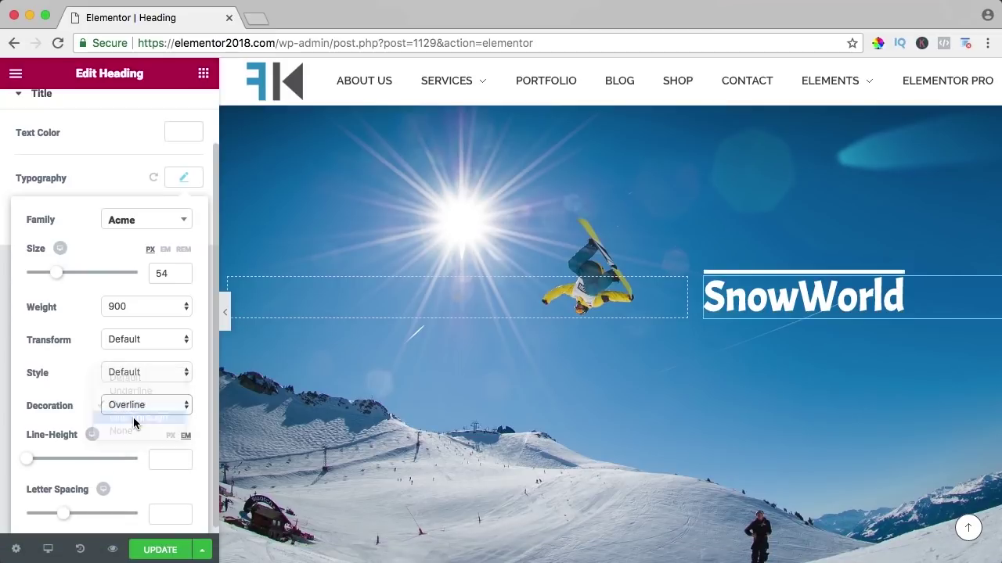
left_click(132, 404)
left_click(118, 364)
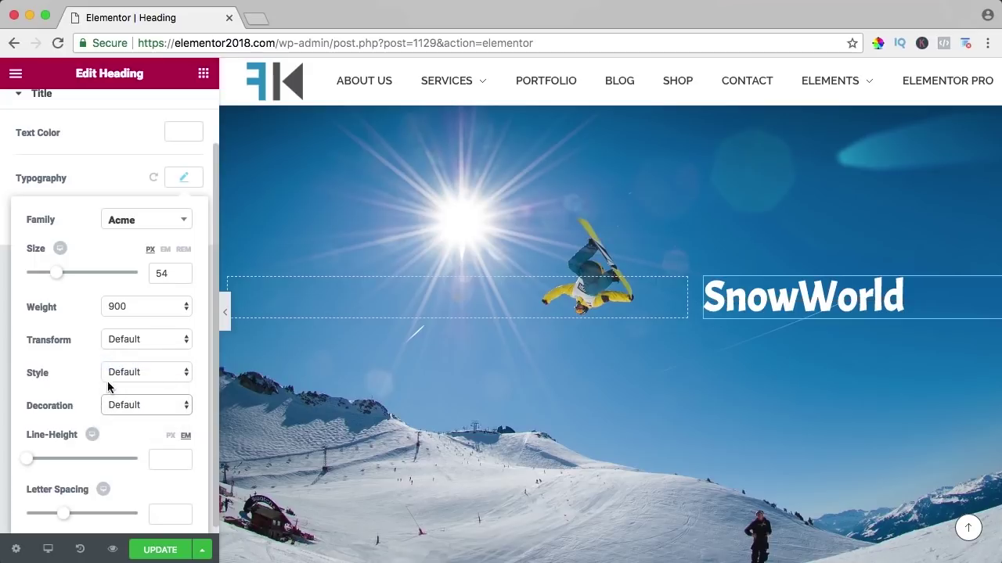
scroll(59, 406, "down", 1)
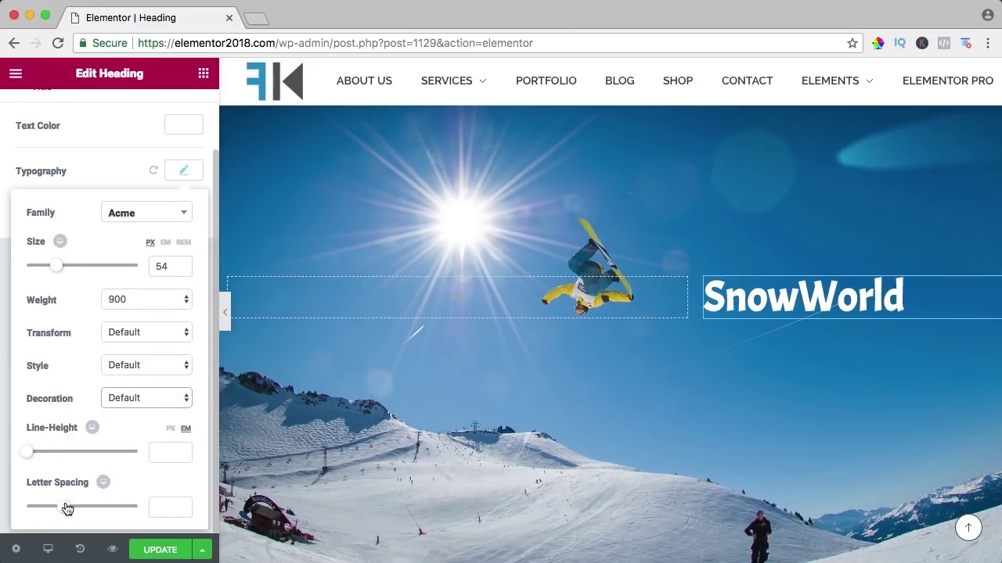
mouse_move(67, 507)
left_mouse_down()
mouse_move(94, 509)
mouse_move(84, 513)
left_mouse_up()
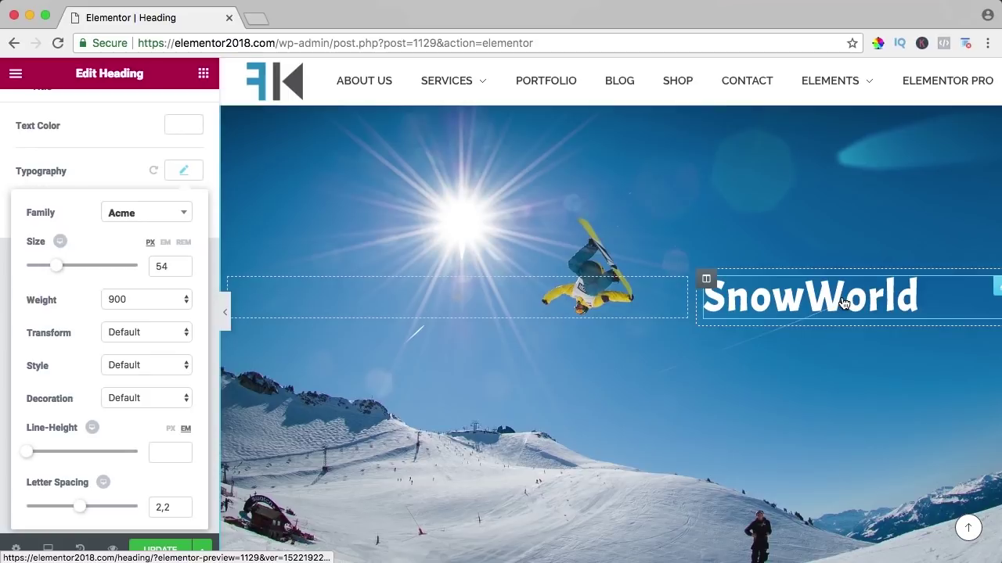
scroll(107, 197, "up", 2)
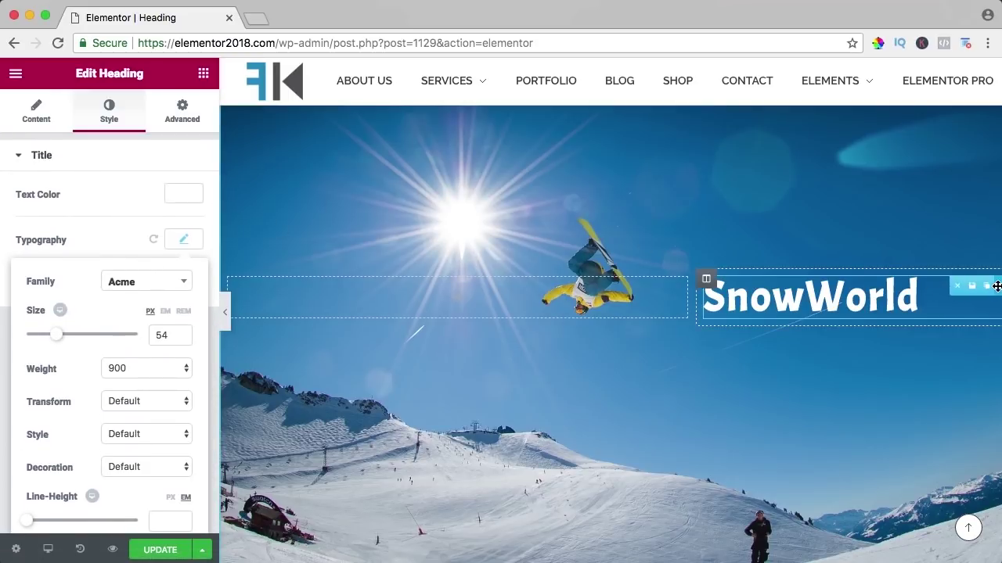
Step: Duplicate the SnowWorld heading and paste Lorem ipsum text as its title
left_click(982, 289)
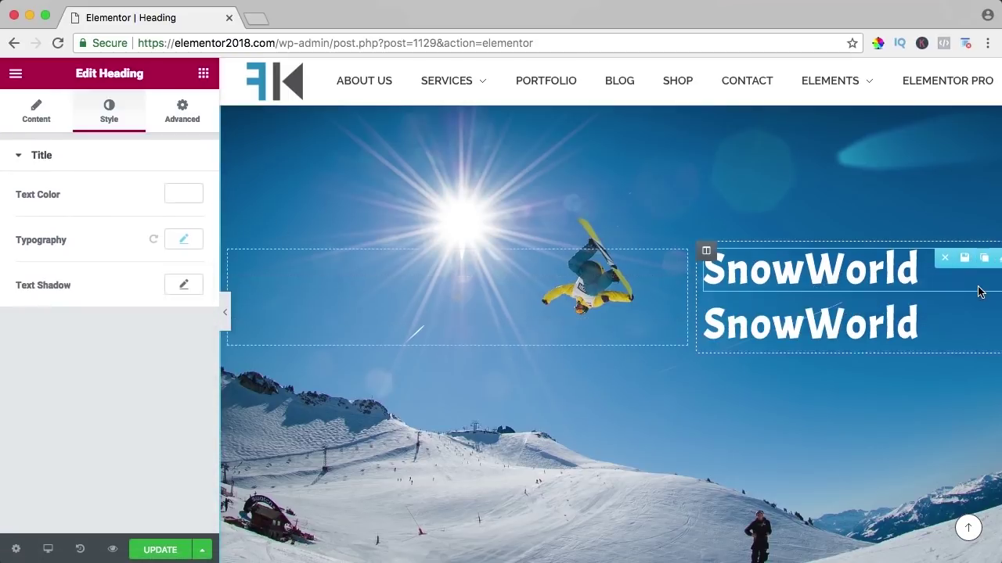
left_click(861, 331)
double_click(118, 227)
type("Lorem ipsum dolor sit amet, consectetuer adipiscing elit. Aenean commodo ligula eget dolor. Aenean massa.")
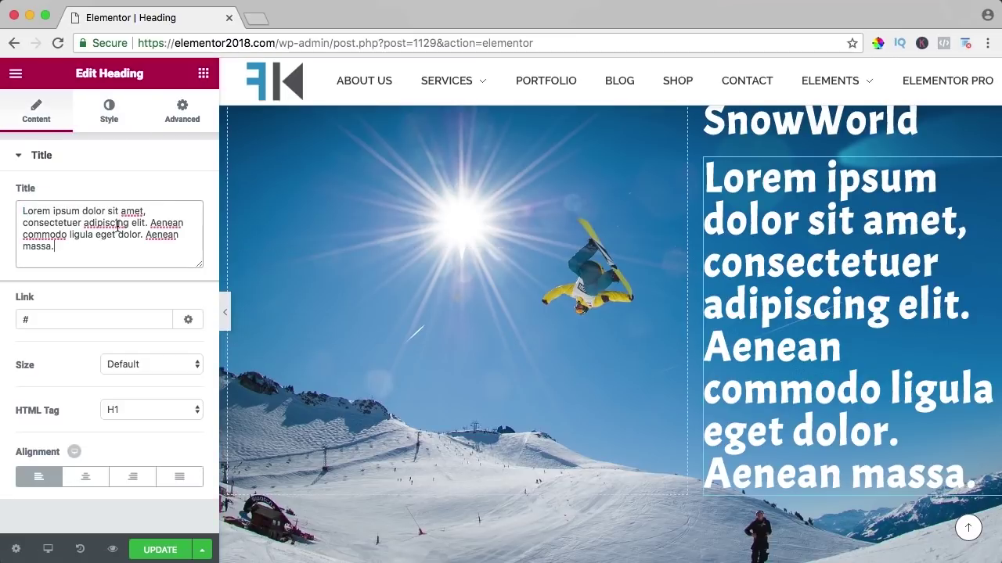
Step: Set the Lorem ipsum heading's typography to Open Sans at 19 px
left_click(108, 117)
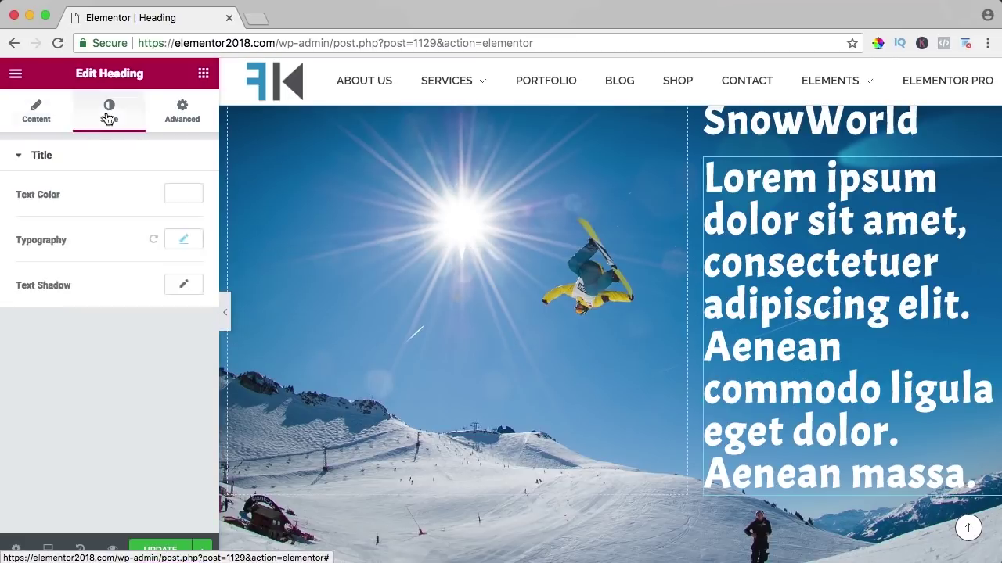
left_click(178, 240)
left_click_drag(59, 343, 45, 343)
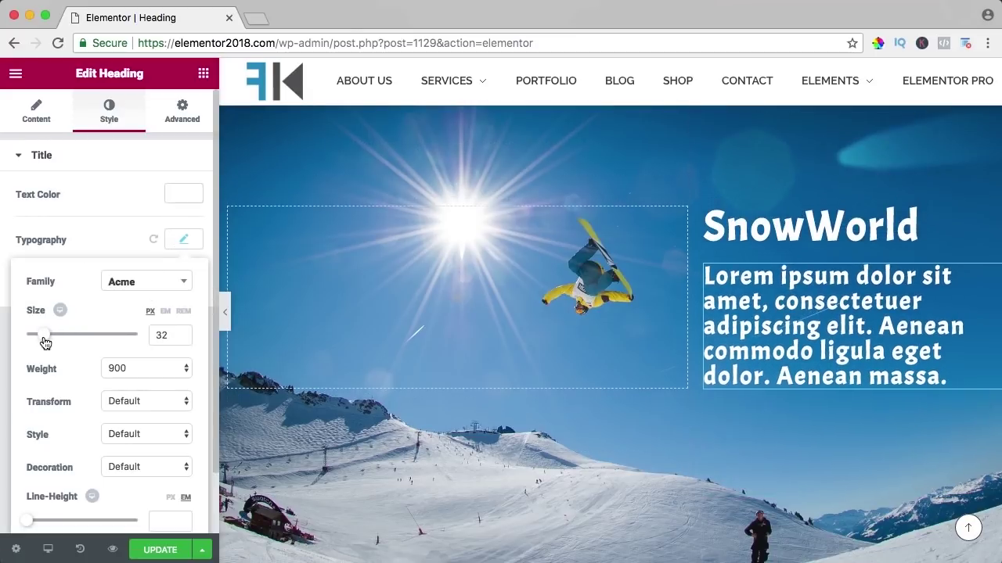
left_click(141, 283)
type("open")
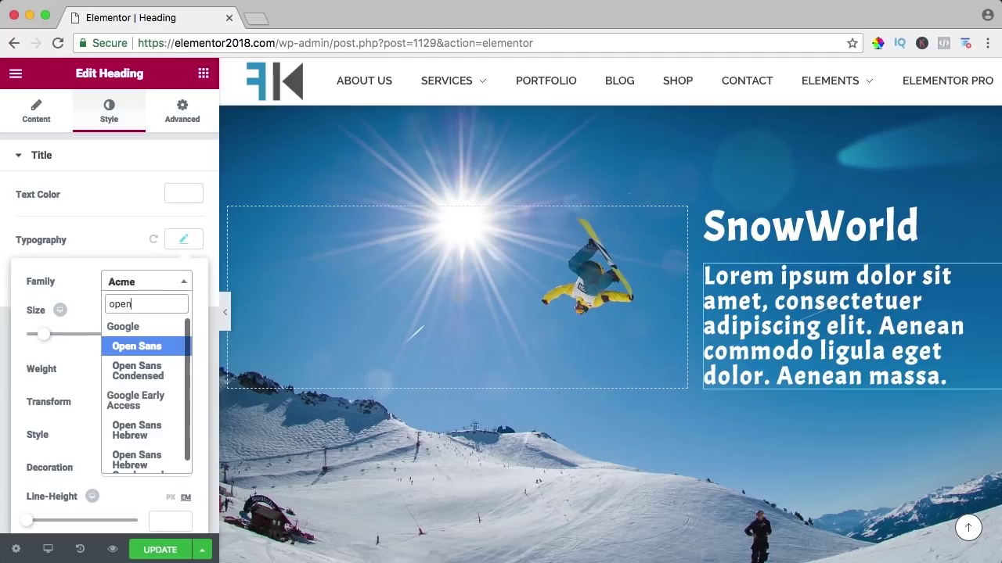
left_click(134, 347)
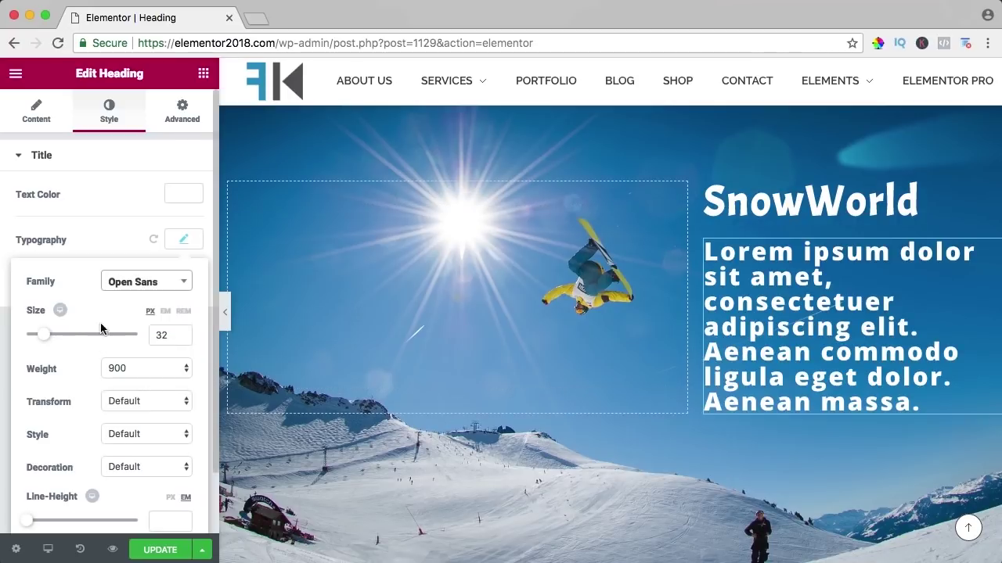
left_click_drag(47, 340, 40, 341)
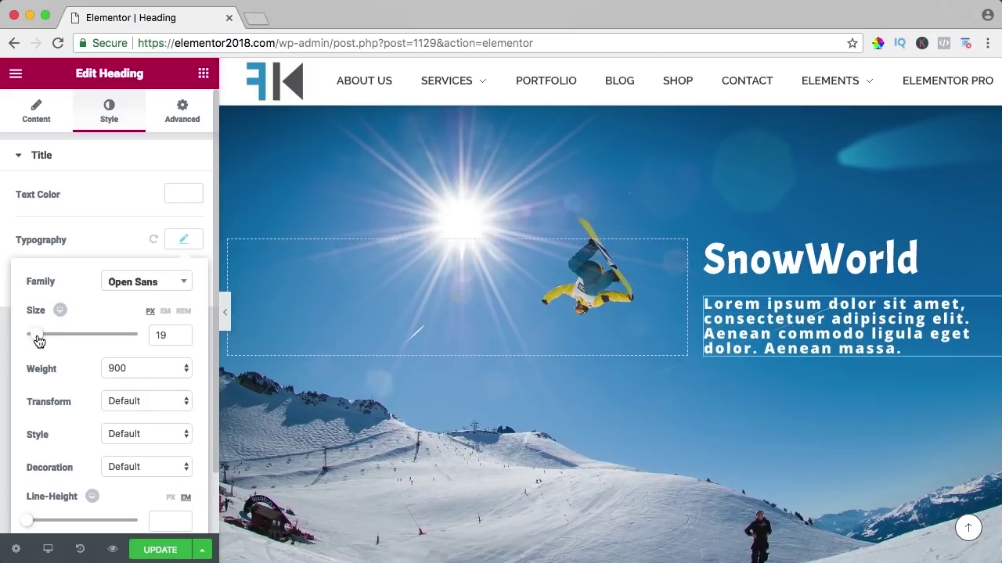
Step: Make the subheading text black and give it a solid border 3 px on the left
left_click(179, 200)
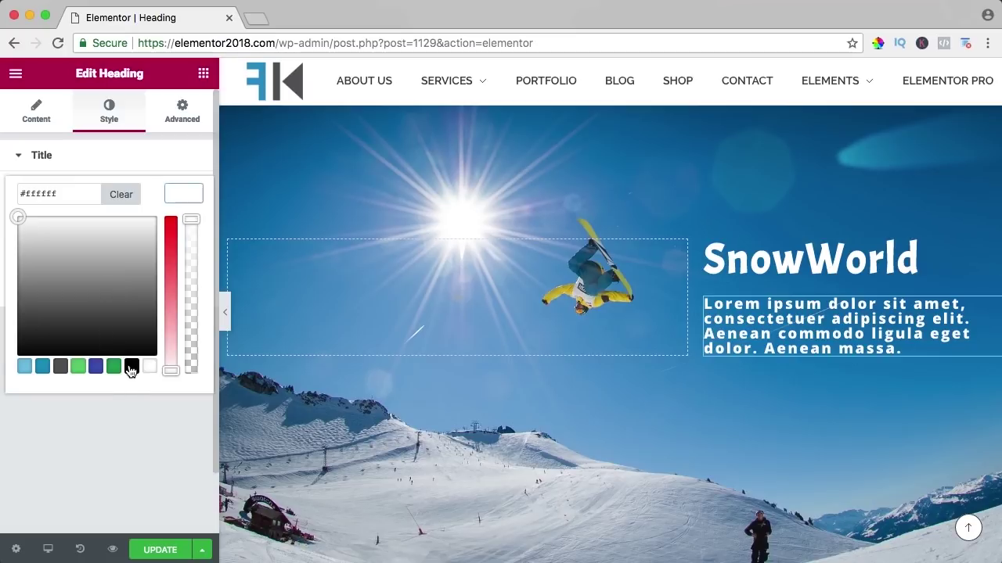
left_click(130, 367)
left_click(177, 197)
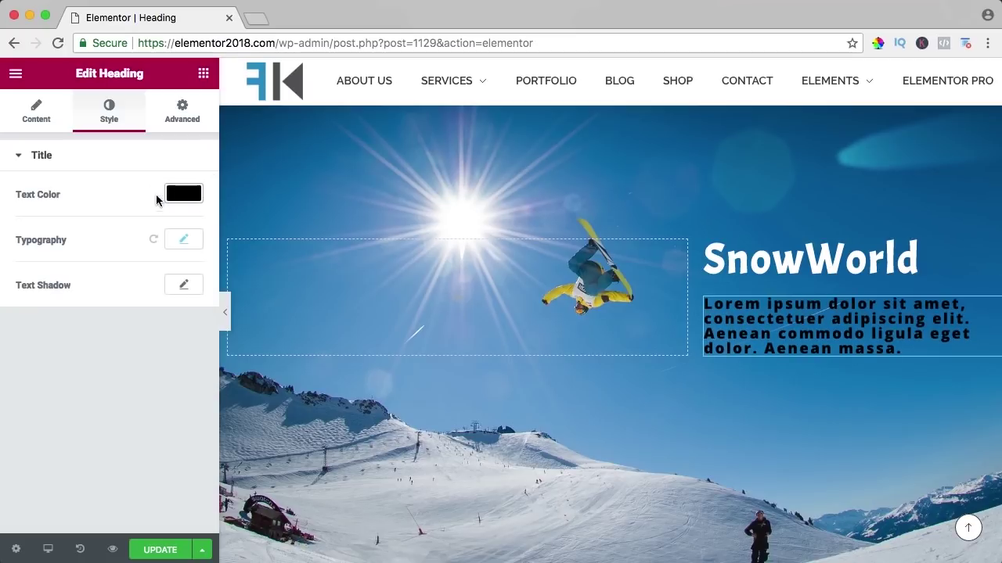
left_click(185, 118)
scroll(83, 368, "down", 5)
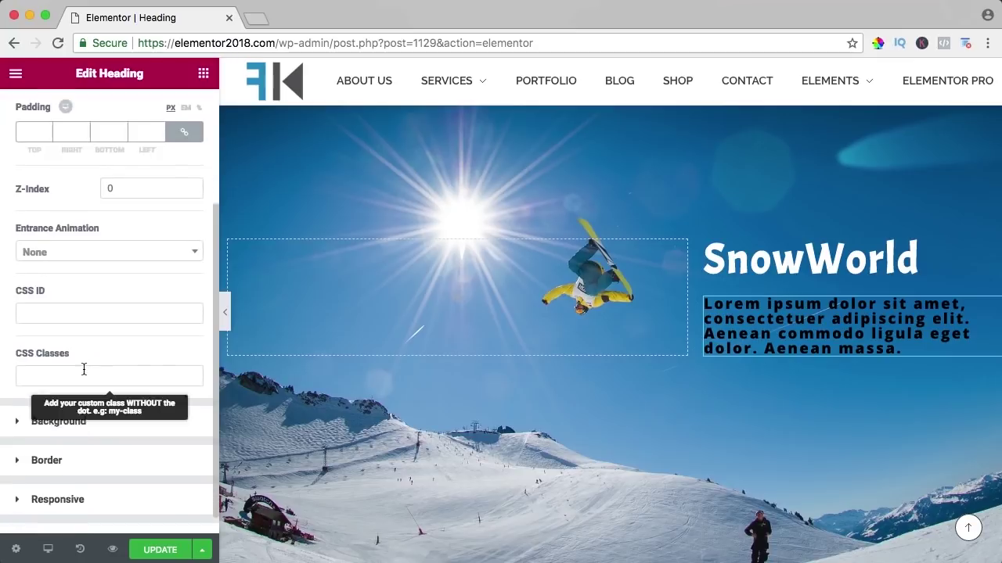
left_click(19, 443)
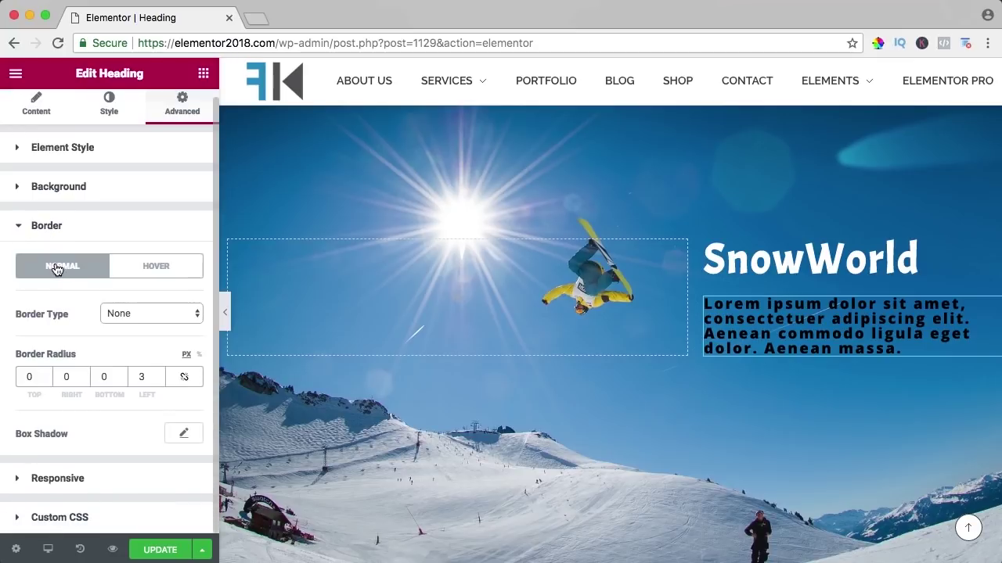
left_click(126, 313)
left_click(131, 324)
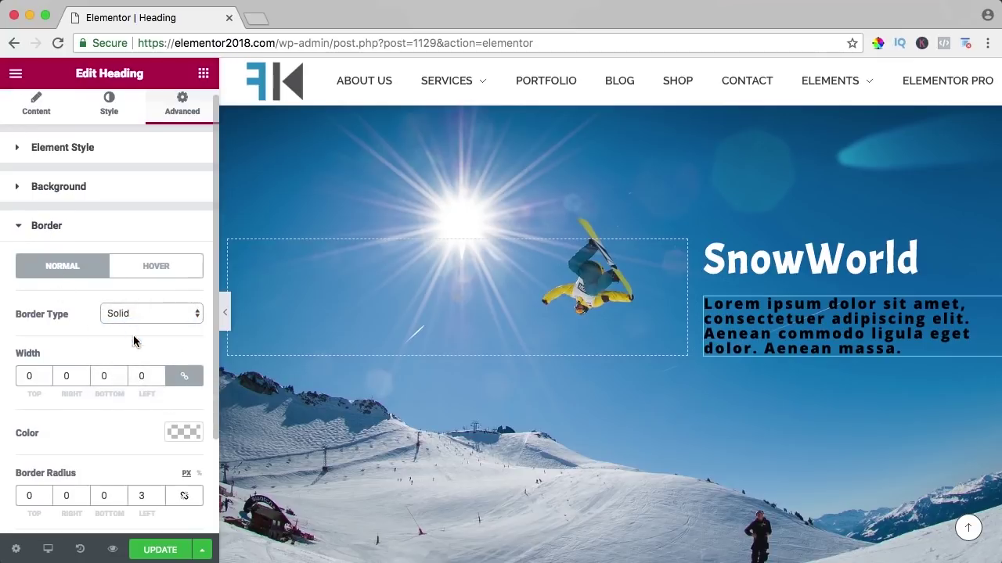
left_click(186, 379)
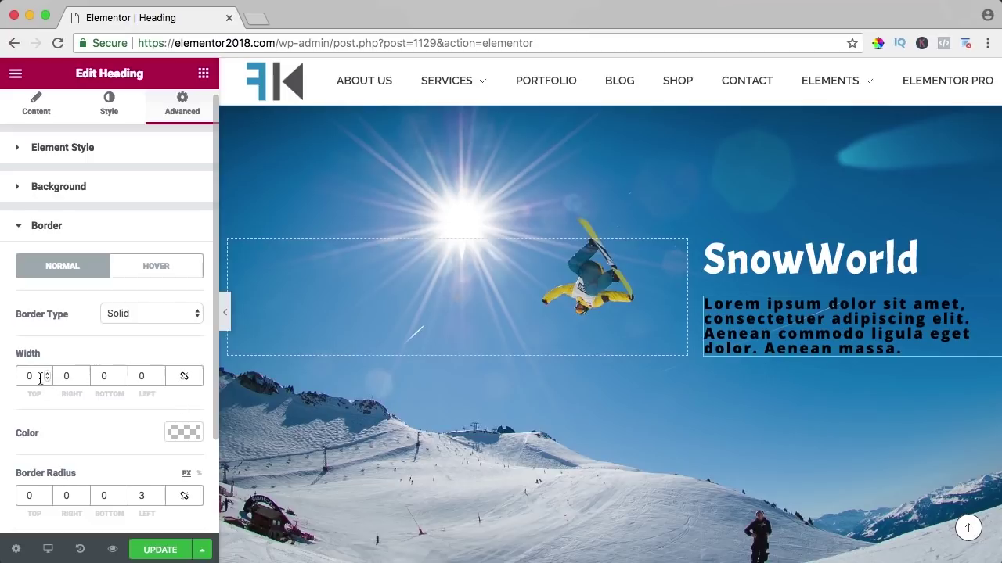
type("3")
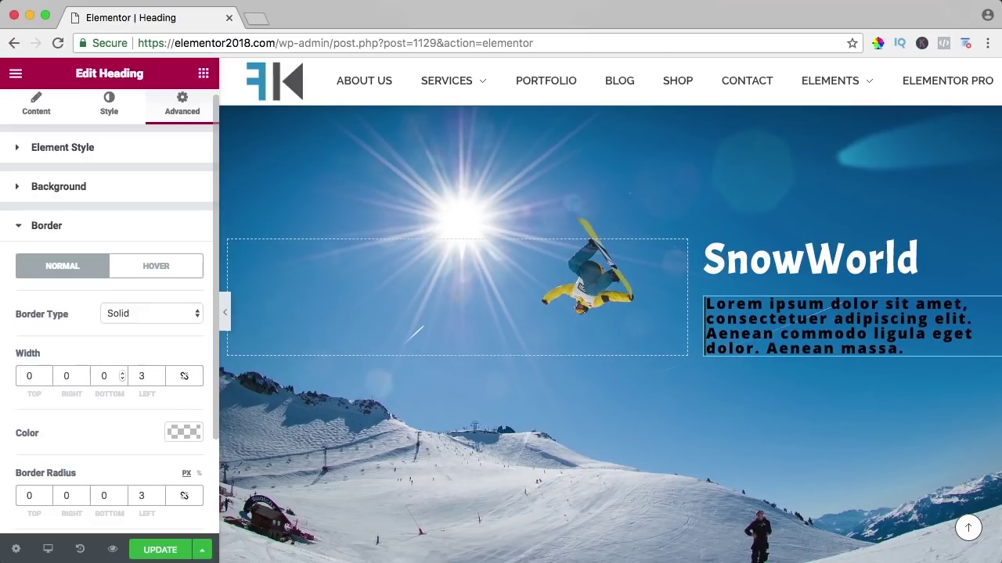
Step: Set the border colour to bright red (#ff2626)
left_click(174, 432)
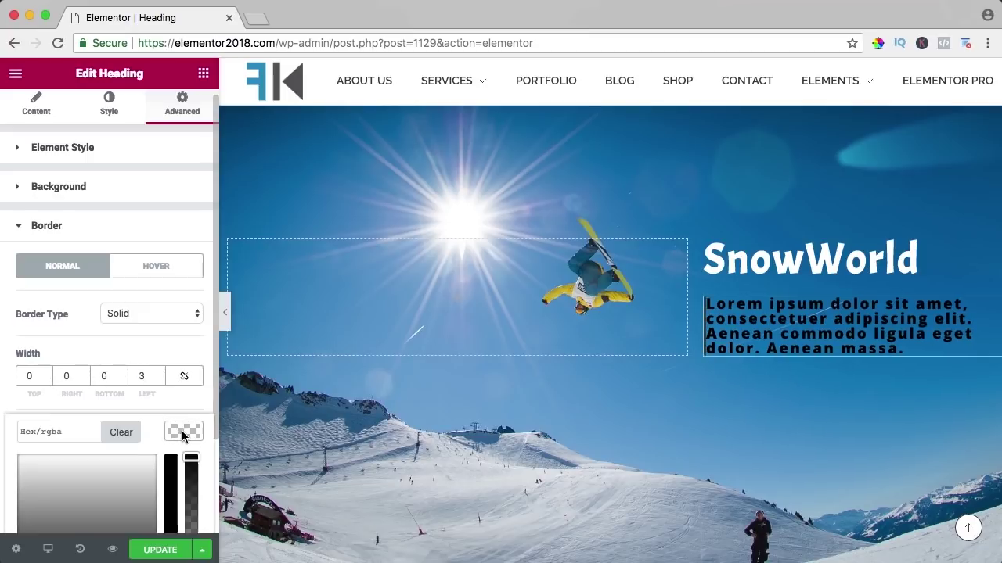
scroll(144, 438, "down", 3)
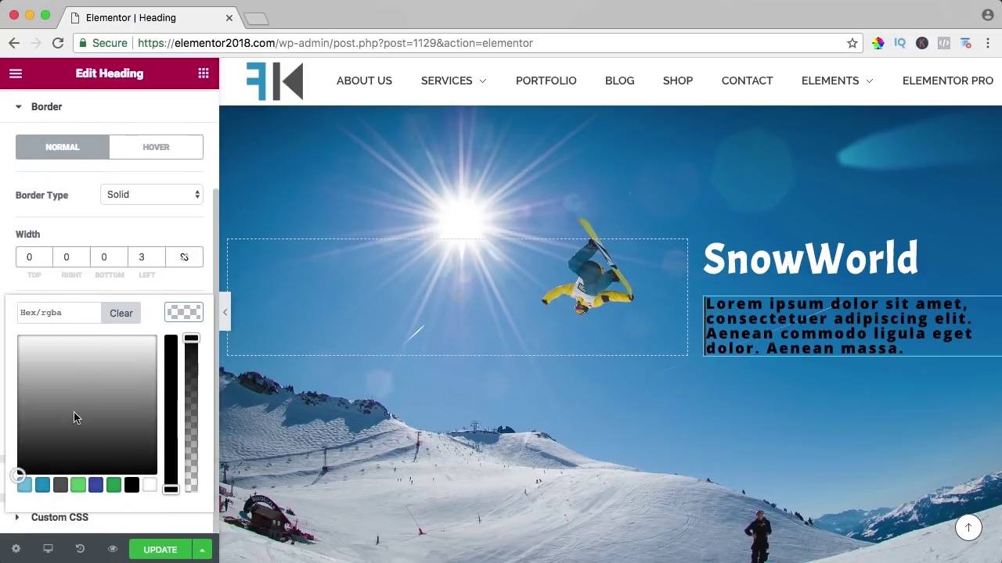
left_click(43, 485)
left_click_drag(54, 384, 8, 329)
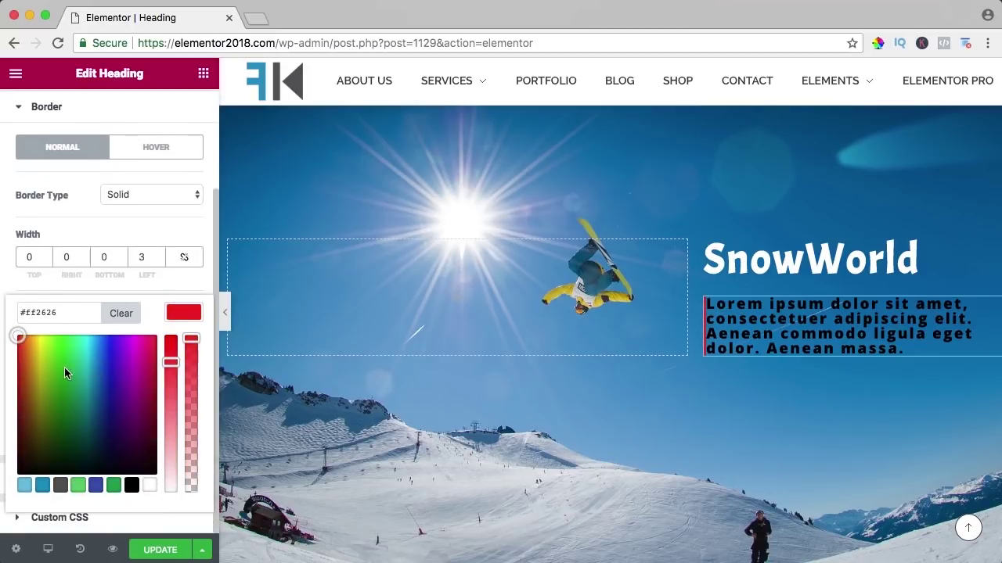
left_click(185, 320)
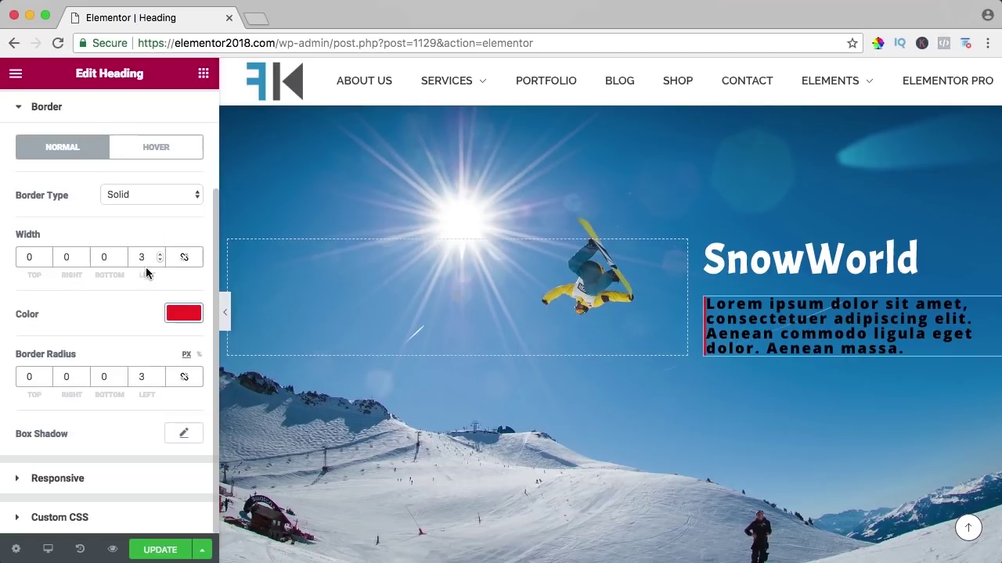
scroll(145, 272, "up", 3)
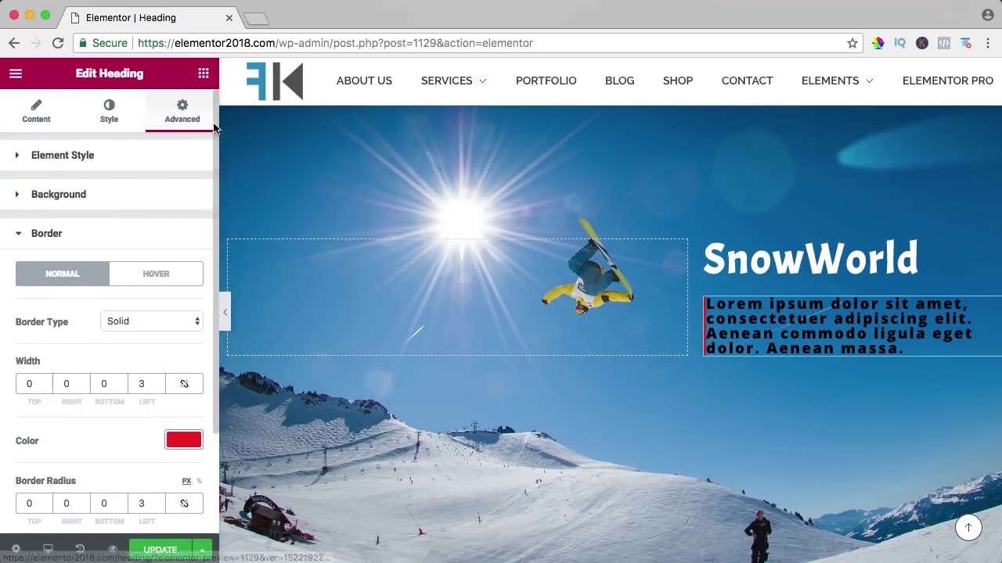
Step: Set the subheading's padding to 0 with 8 on the left side
left_click(41, 155)
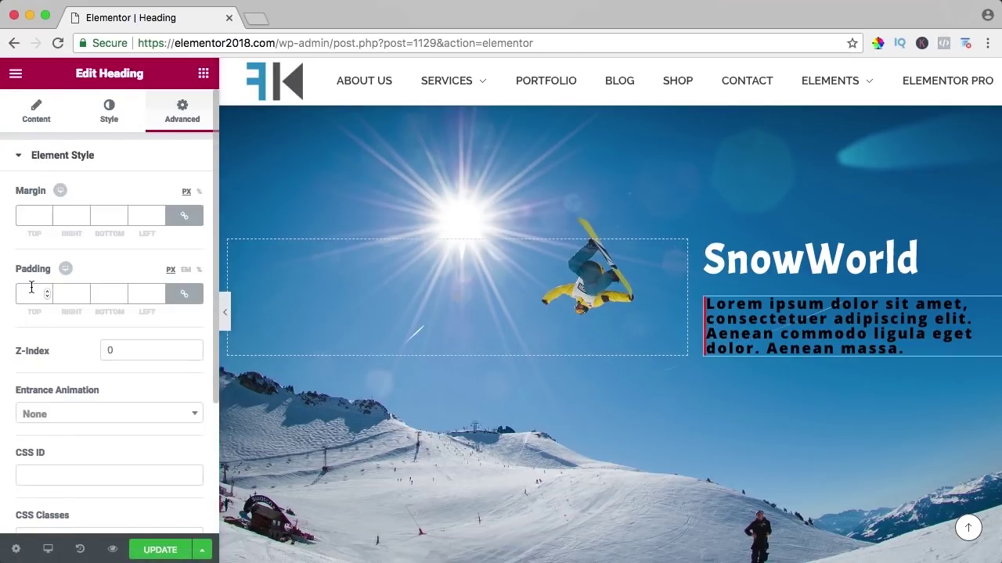
type("0")
left_click(184, 294)
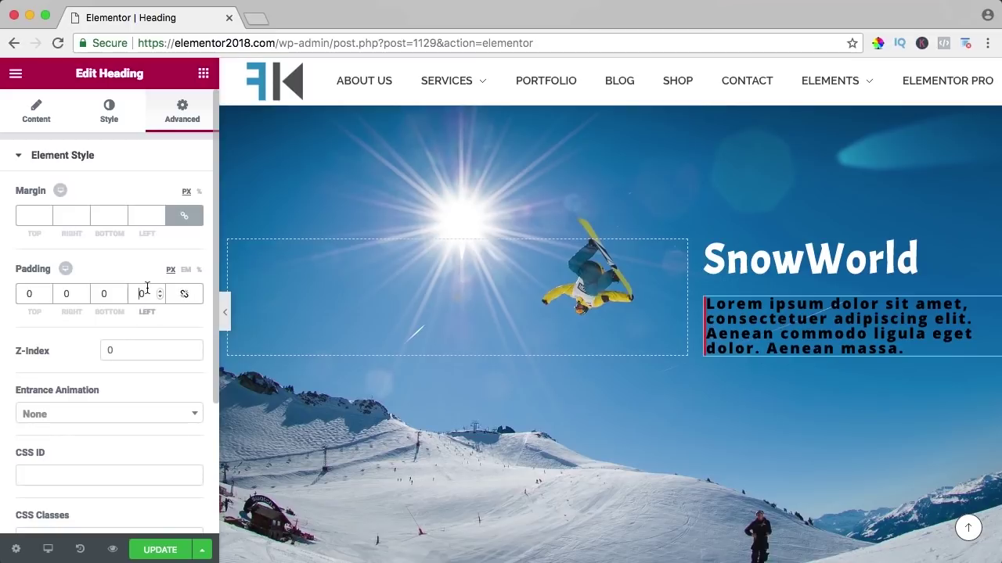
double_click(142, 294)
type("10")
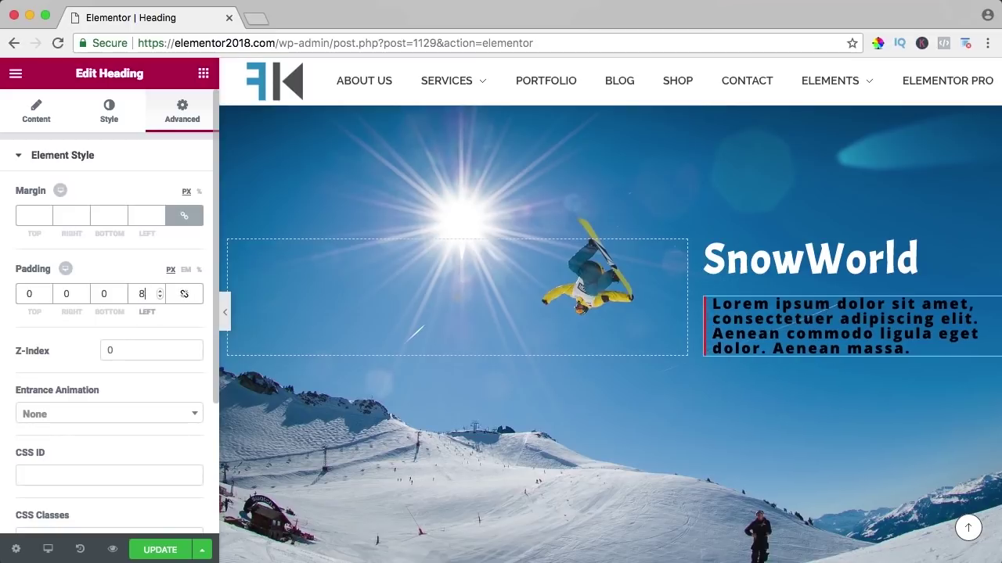
key("BackSpace")
key("BackSpace")
type("8")
left_click(51, 158)
Step: Give the subheading a Classic semi-transparent white background
left_click(42, 201)
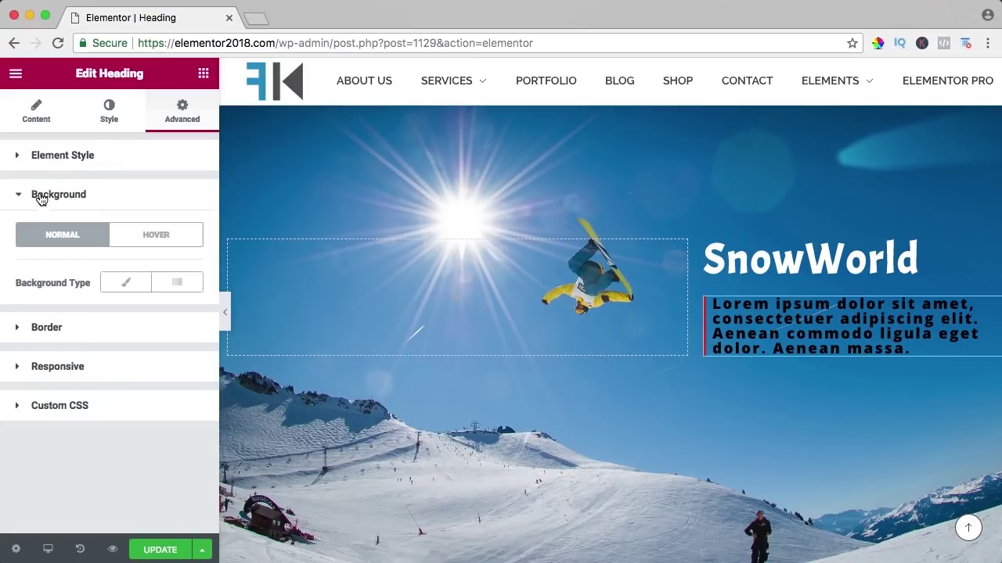
left_click(125, 282)
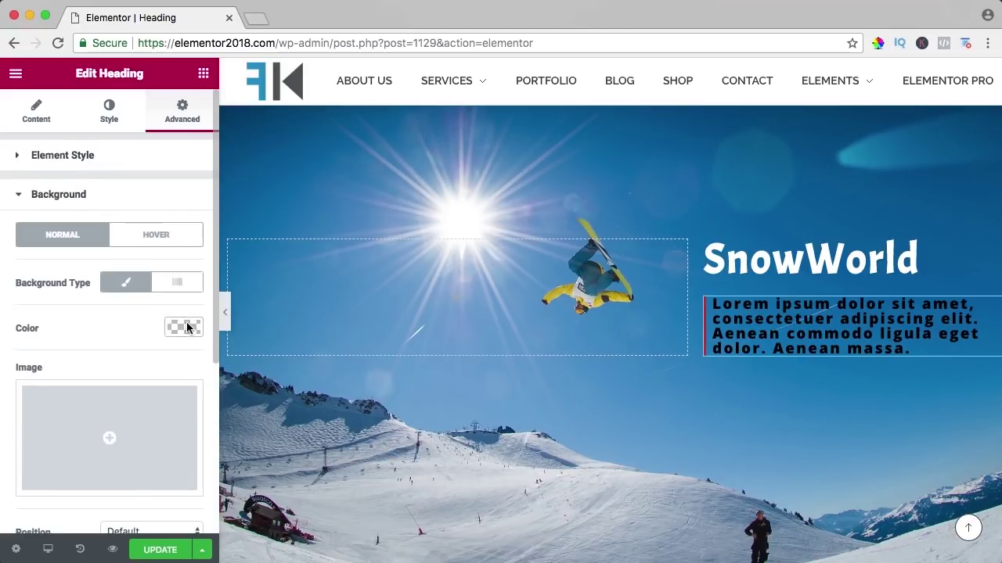
left_click(186, 328)
scroll(188, 313, "down", 3)
left_click(194, 222)
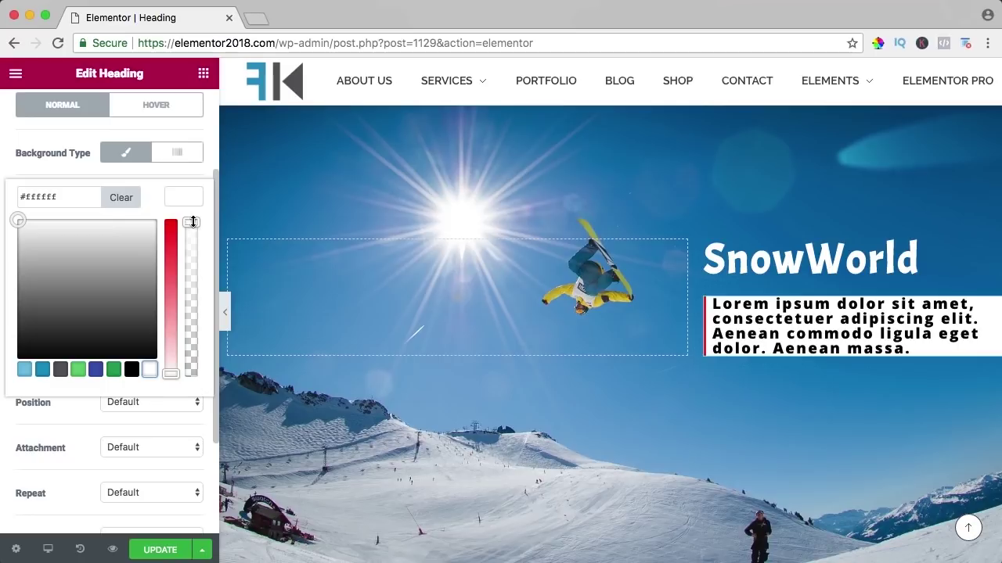
left_click_drag(192, 223, 190, 342)
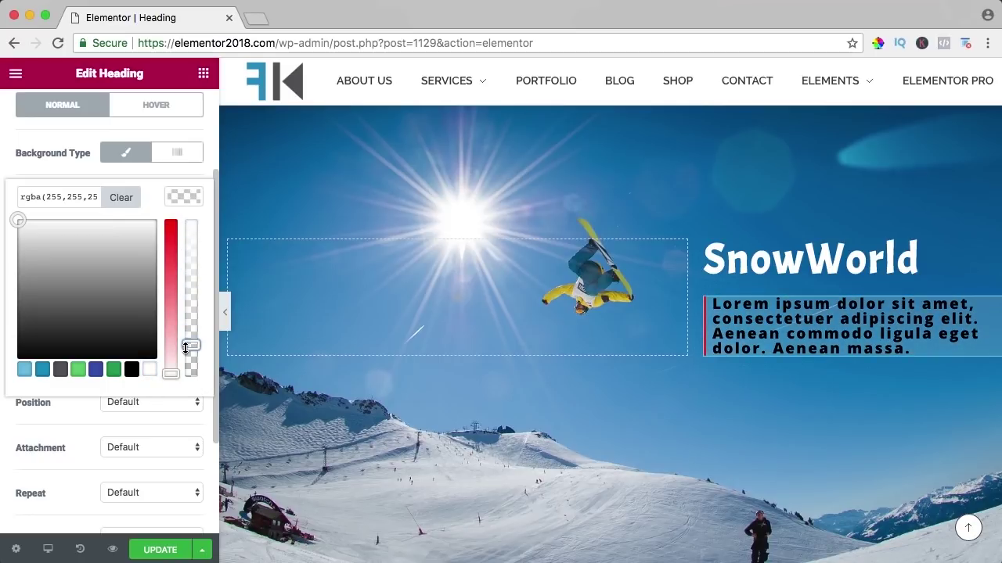
scroll(155, 202, "up", 2)
Step: Raise the subheading's top and bottom padding to 10
left_click(51, 161)
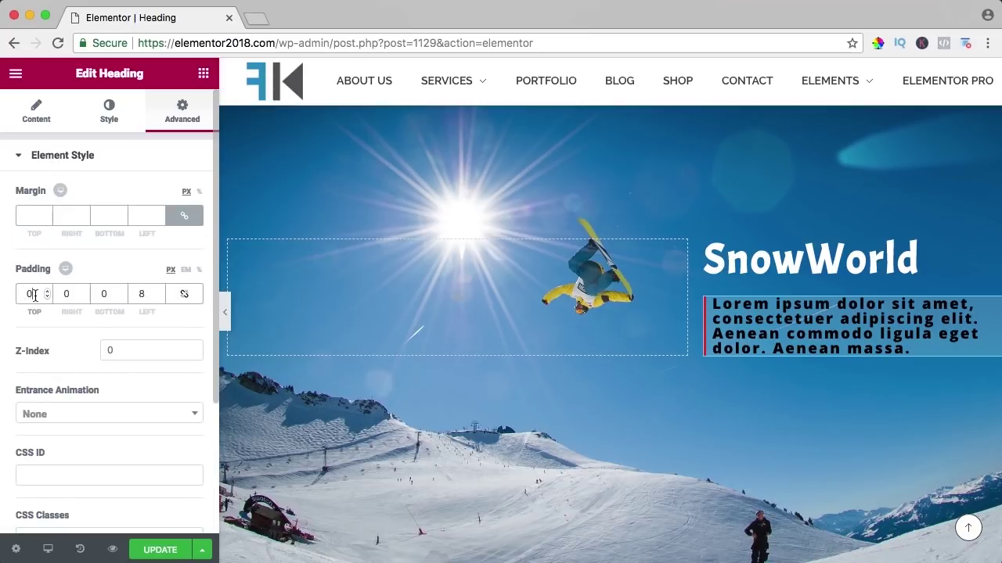
key("Up")
key("Up")
key("Up")
key("Up")
key("Up")
key("Up")
key("Up")
key("Up")
key("Up")
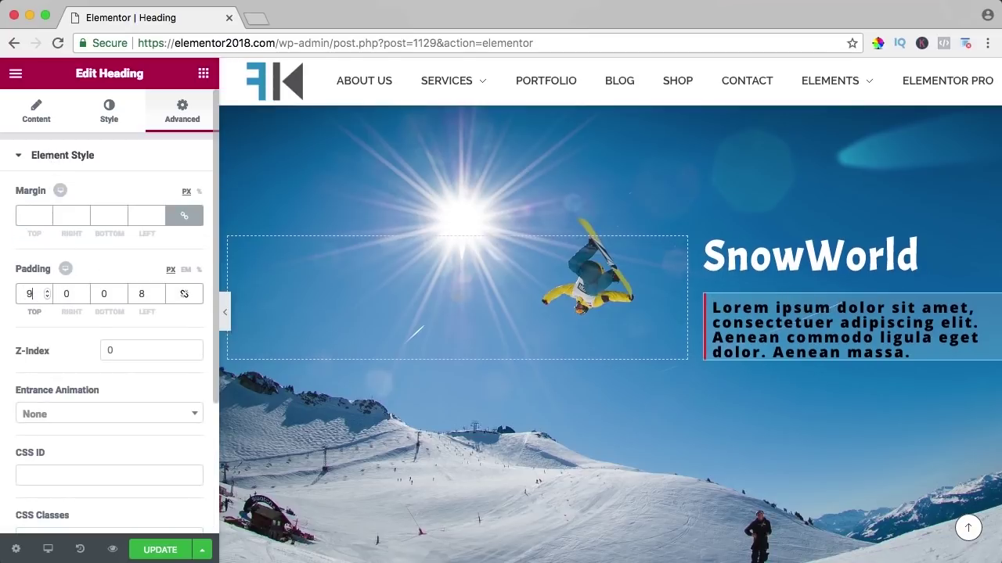
key("Up")
key("Tab")
key("Tab")
key("Up")
key("Up")
key("Up")
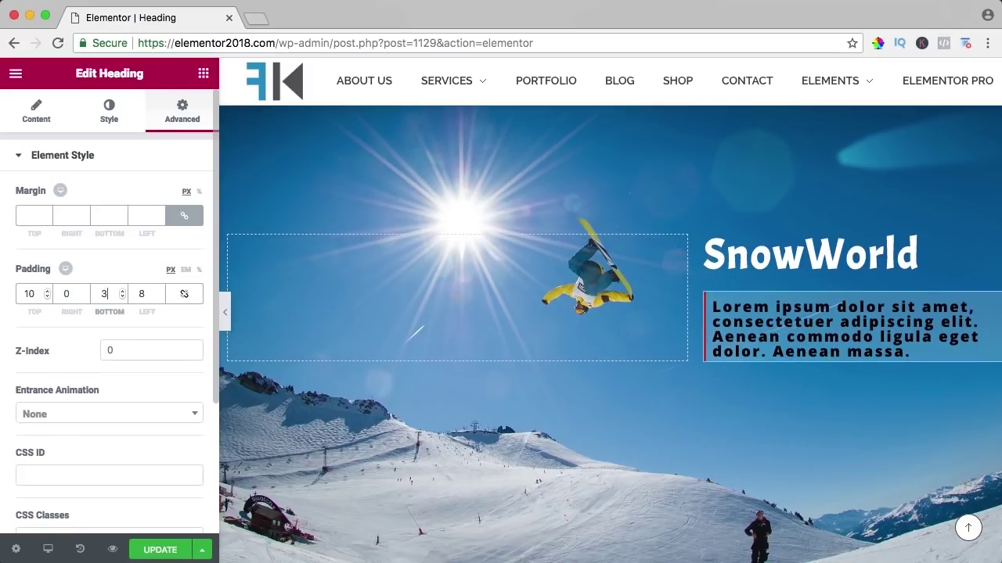
key("Up")
key("Up")
key("Up")
key("Up")
key("Up")
key("Up")
key("Up")
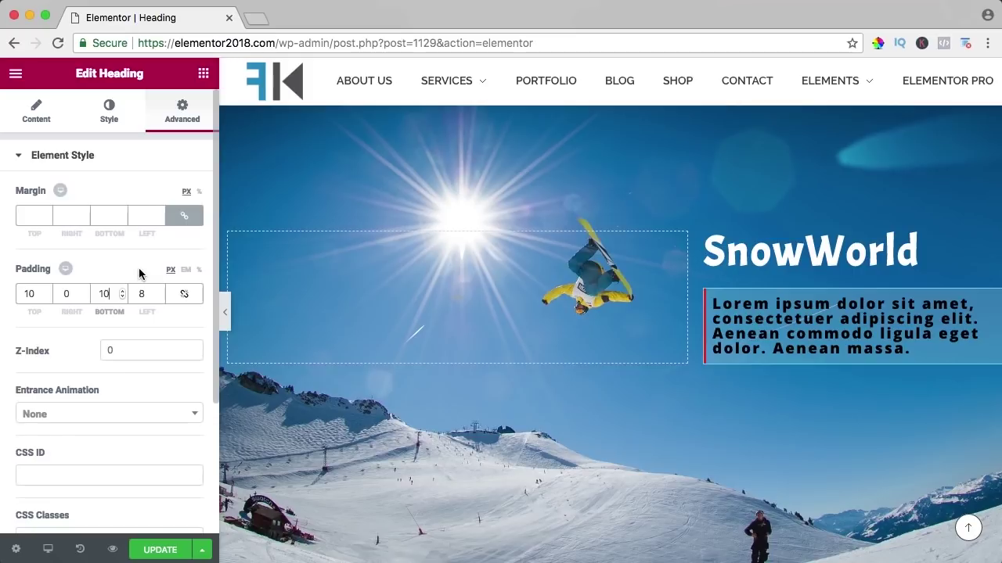
Step: Try white for the subheading text, then keep it black
left_click(109, 112)
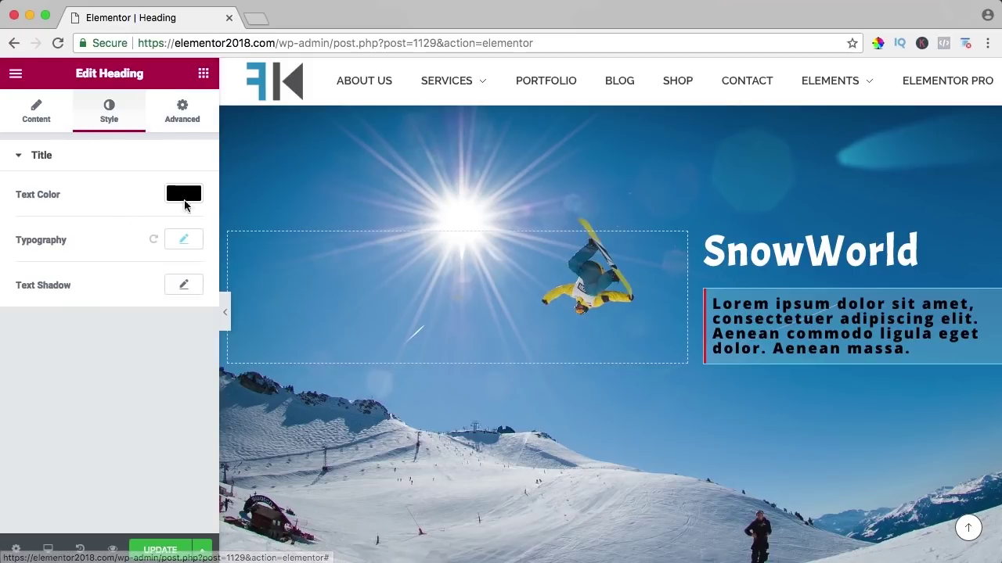
left_click(184, 202)
left_click(150, 367)
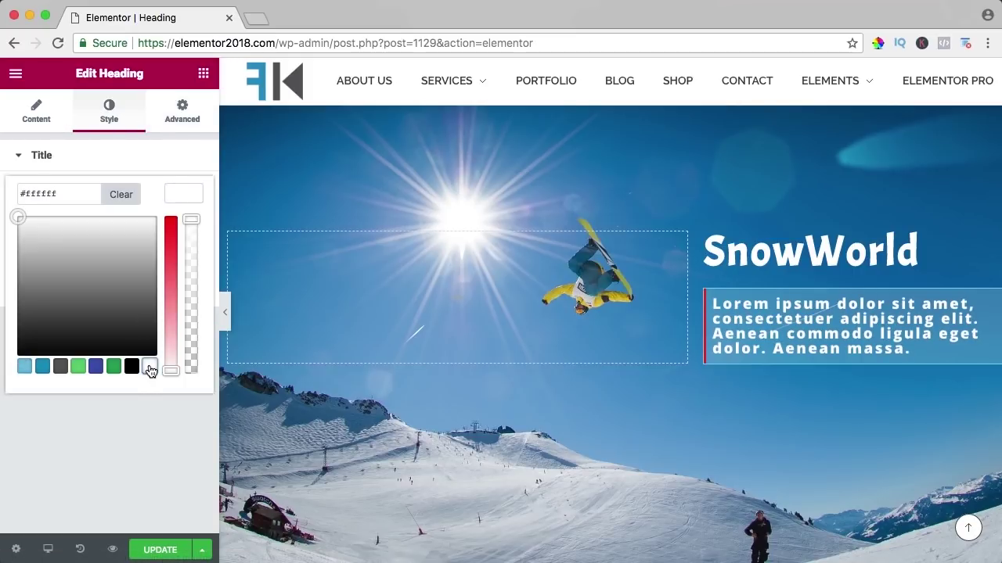
left_click(130, 368)
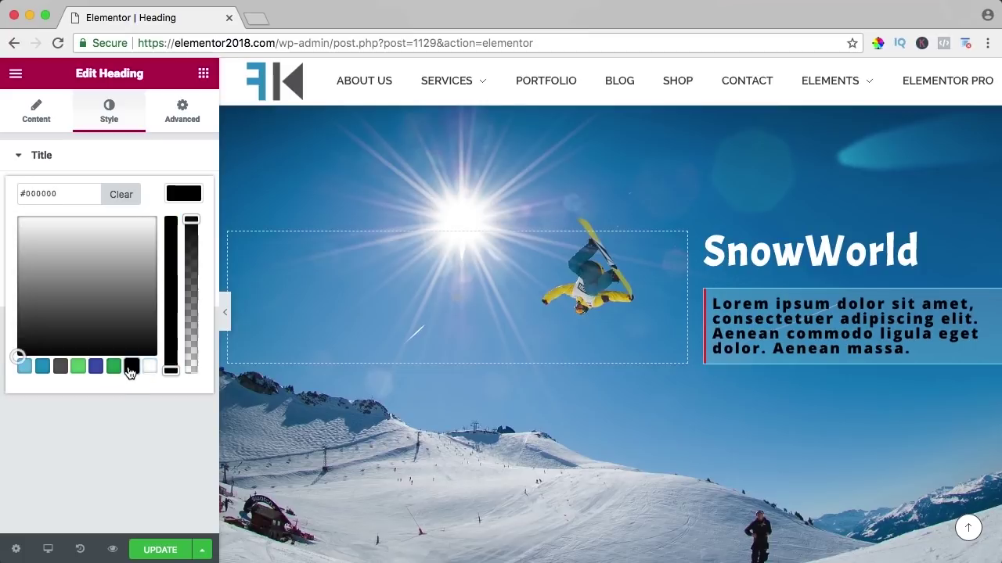
left_click(174, 195)
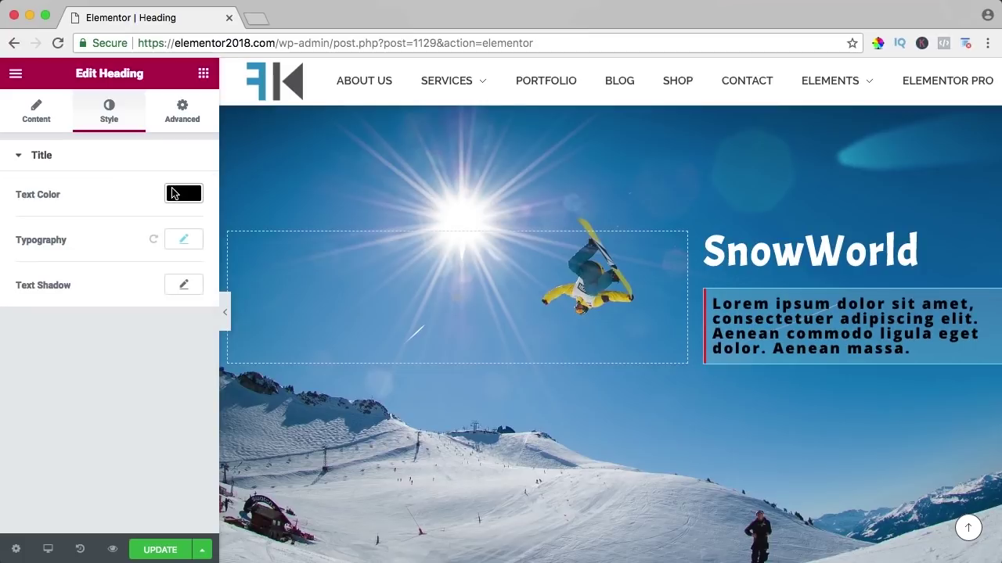
left_click(182, 116)
Step: Try the mountain lake image as the subheading's hover background
scroll(73, 381, "down", 5)
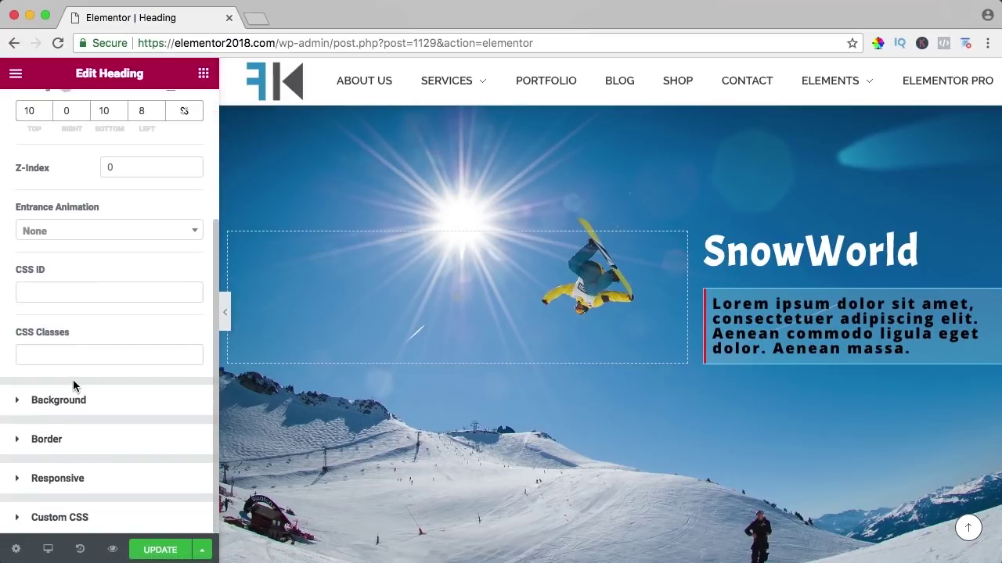
left_click(48, 402)
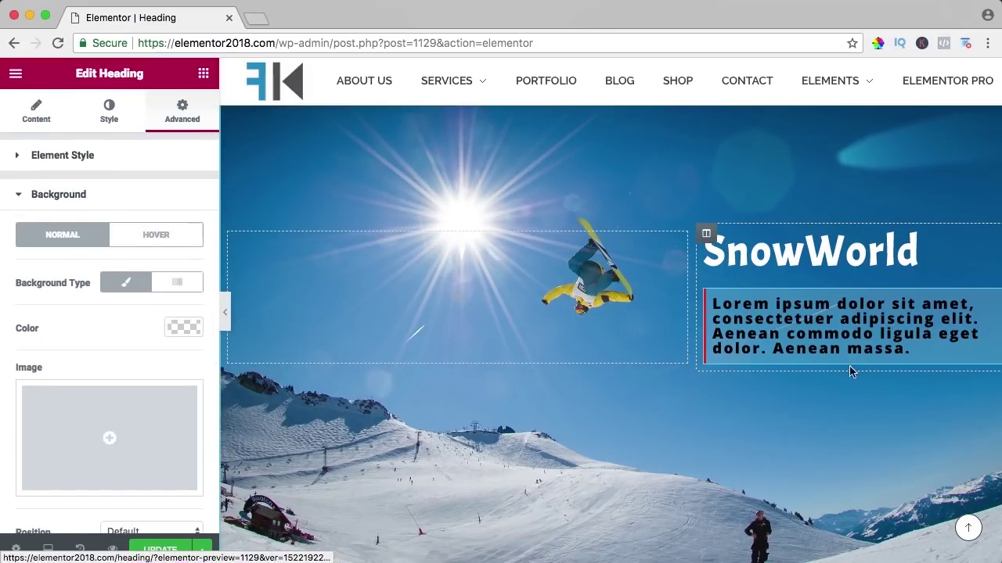
left_click(146, 239)
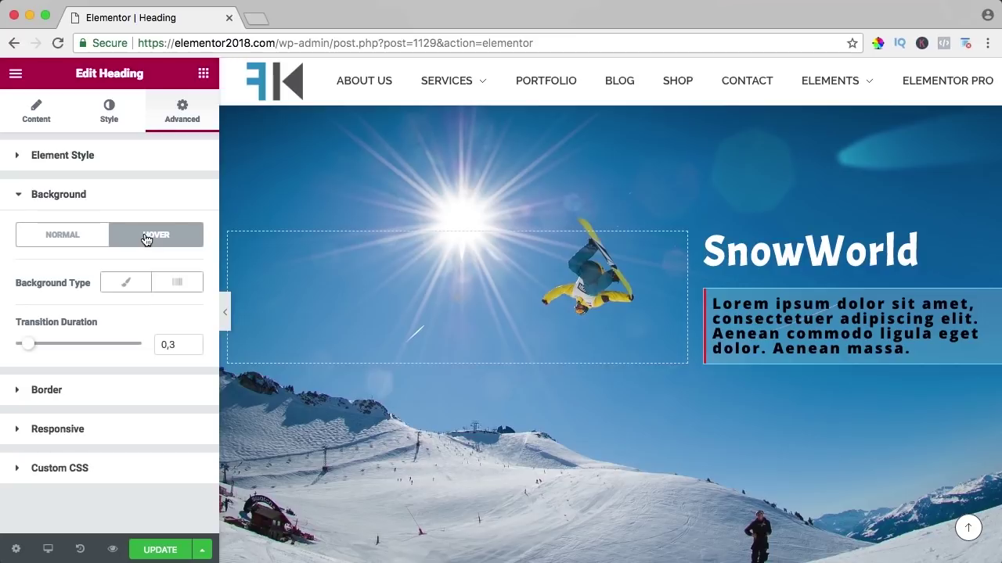
left_click(113, 282)
scroll(119, 338, "down", 4)
scroll(126, 251, "up", 2)
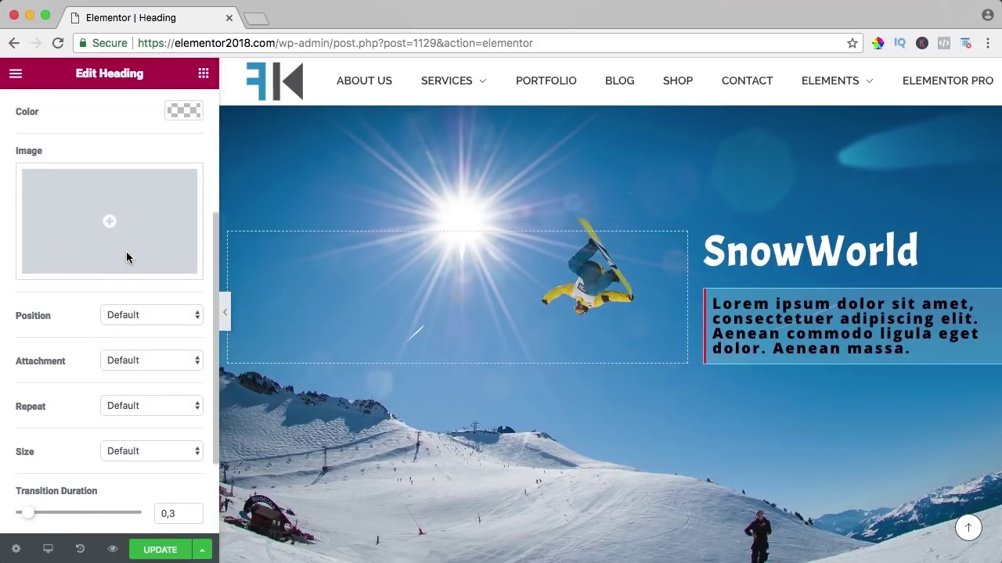
left_click(129, 244)
left_click(114, 256)
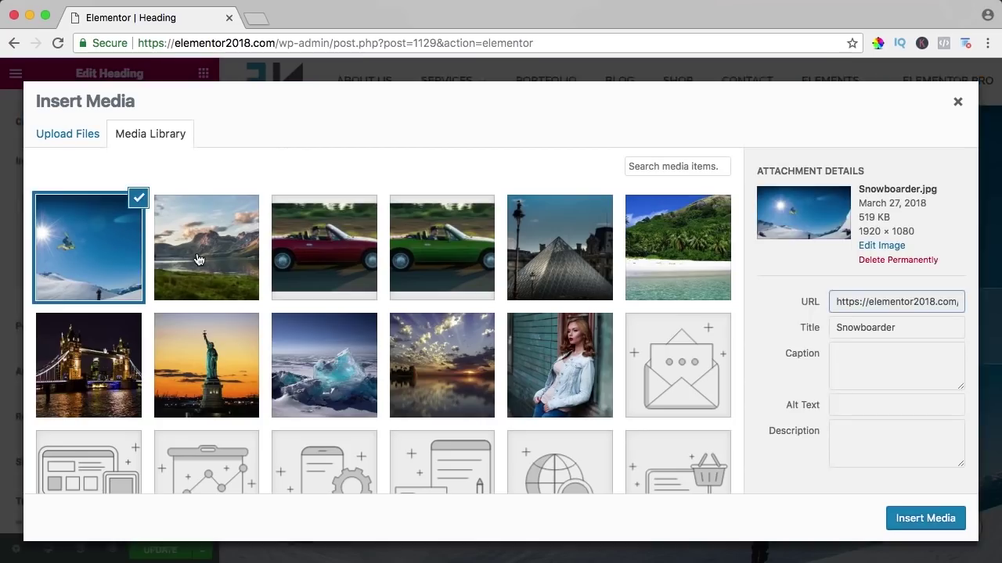
left_click(198, 258)
left_click(900, 516)
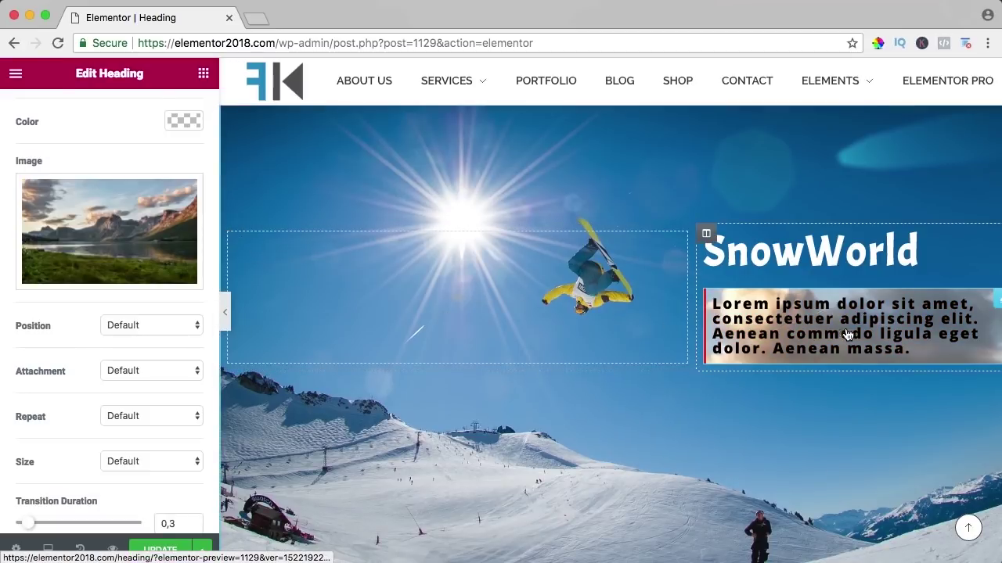
Step: Remove the lake image and use a green hover background colour instead
scroll(108, 321, "down", 1)
scroll(107, 321, "up", 3)
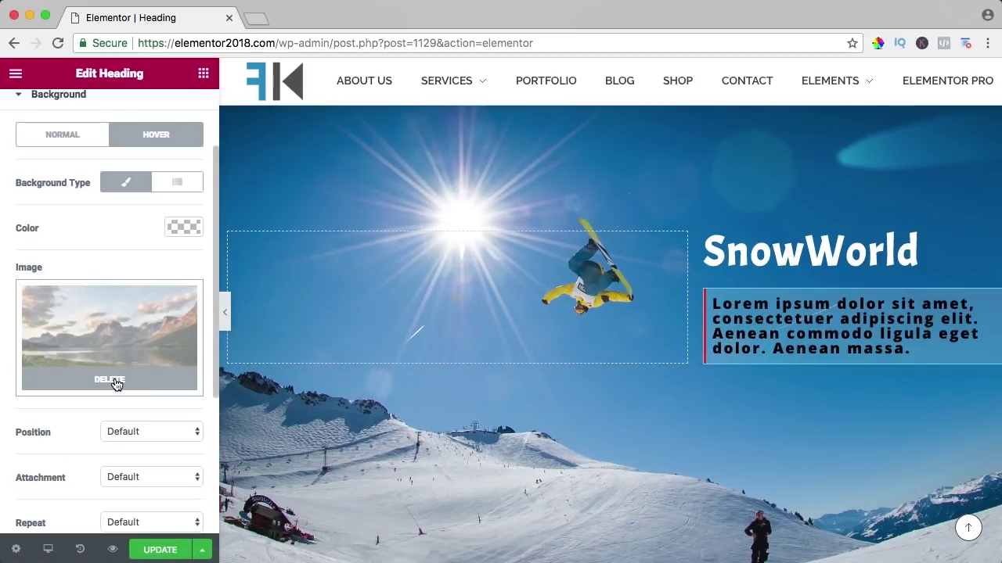
left_click(107, 380)
left_click(188, 227)
left_click(82, 400)
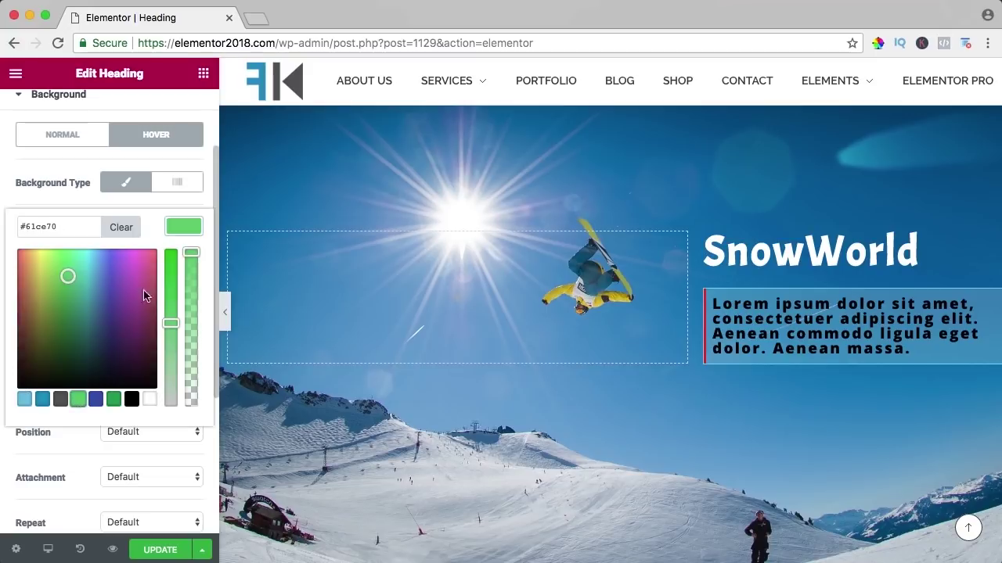
left_click(188, 227)
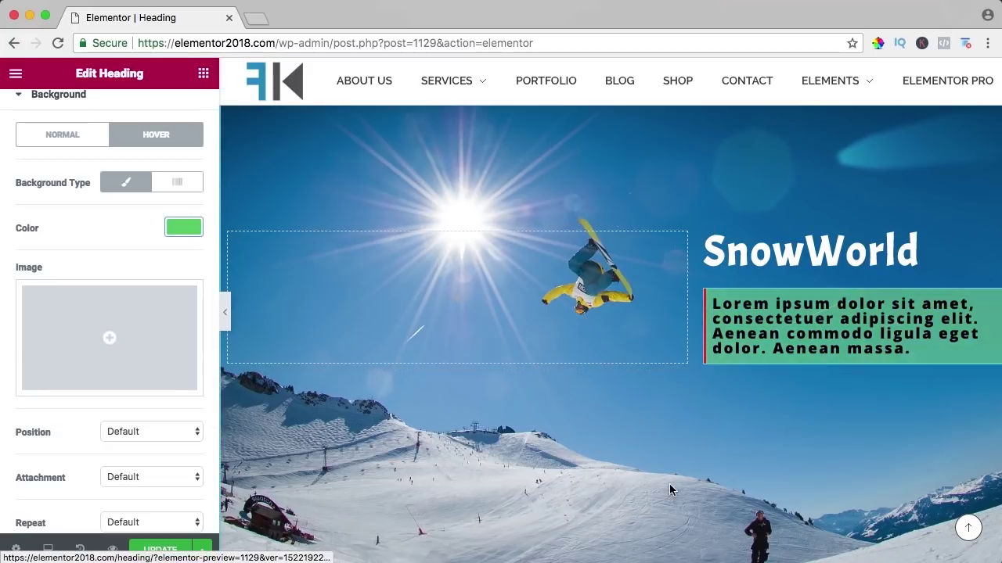
Step: Set the hover transition duration to 0,4
scroll(120, 353, "down", 3)
scroll(121, 353, "down", 3)
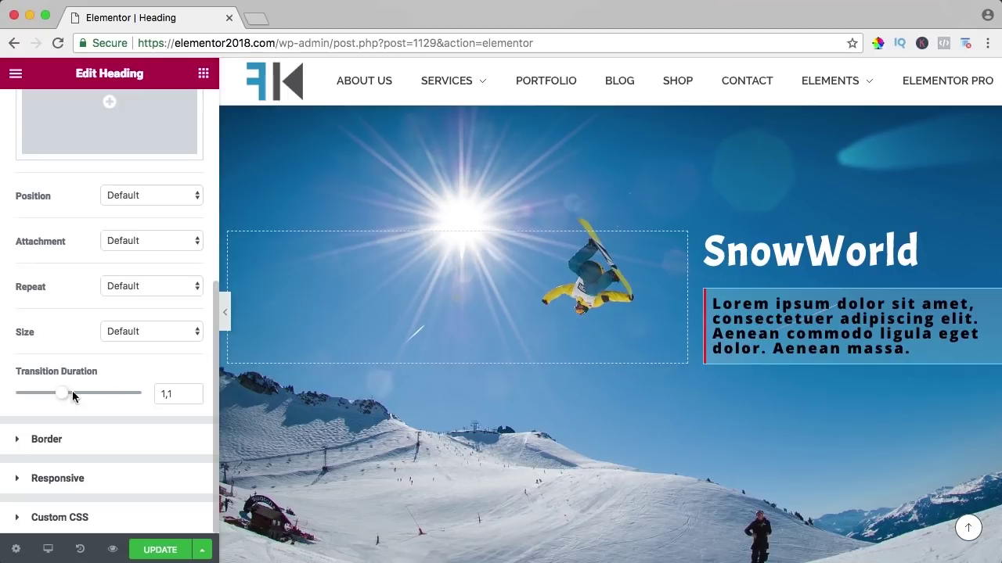
left_click_drag(64, 393, 117, 393)
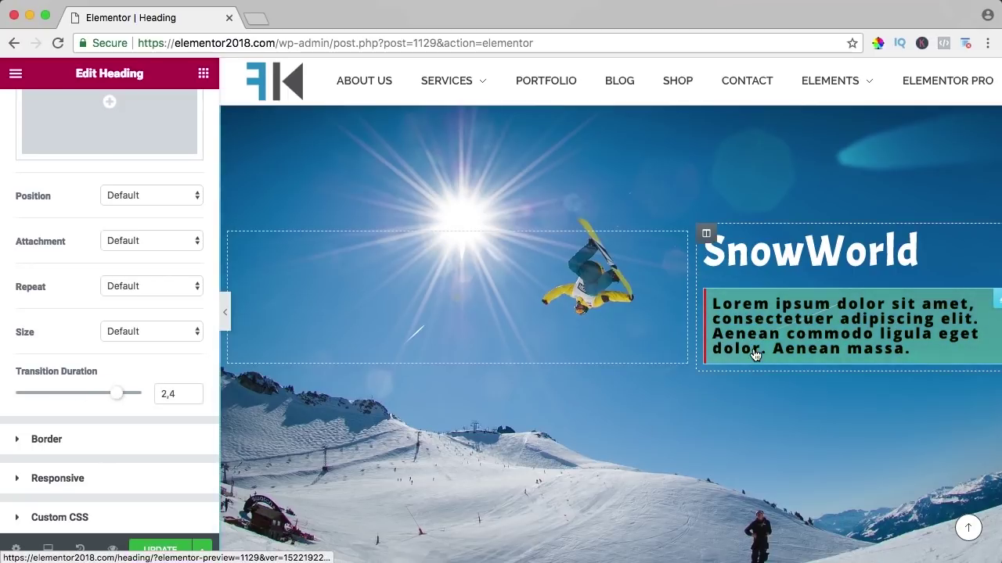
left_click(31, 394)
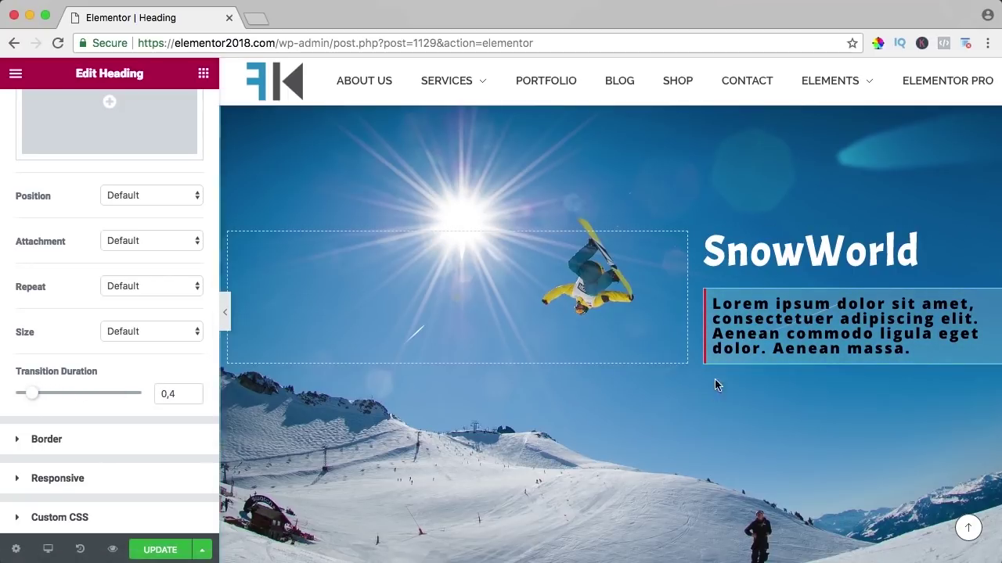
Step: Change the hover background colour to custom dark blue #234b70
scroll(139, 322, "up", 5)
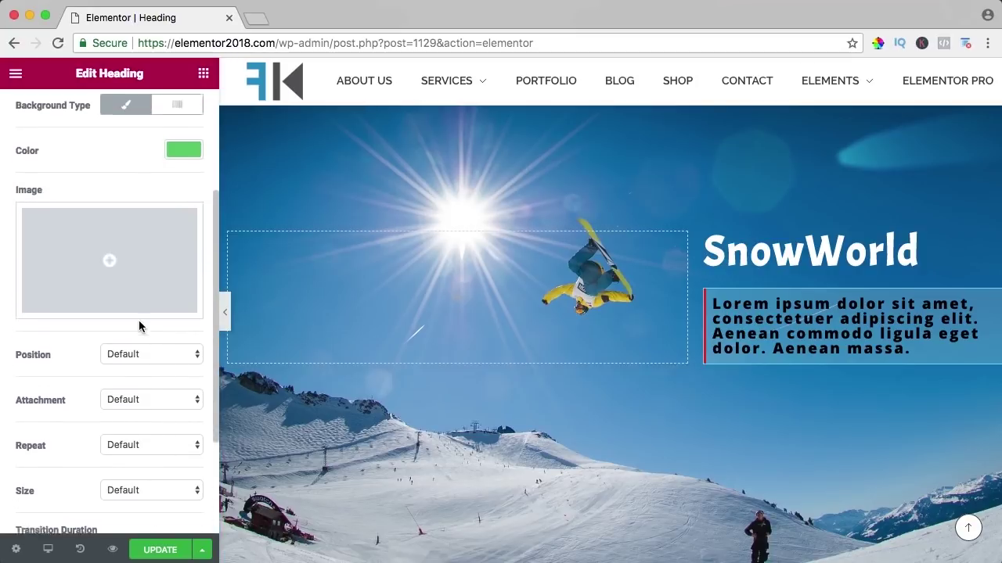
left_click(176, 167)
left_click(42, 338)
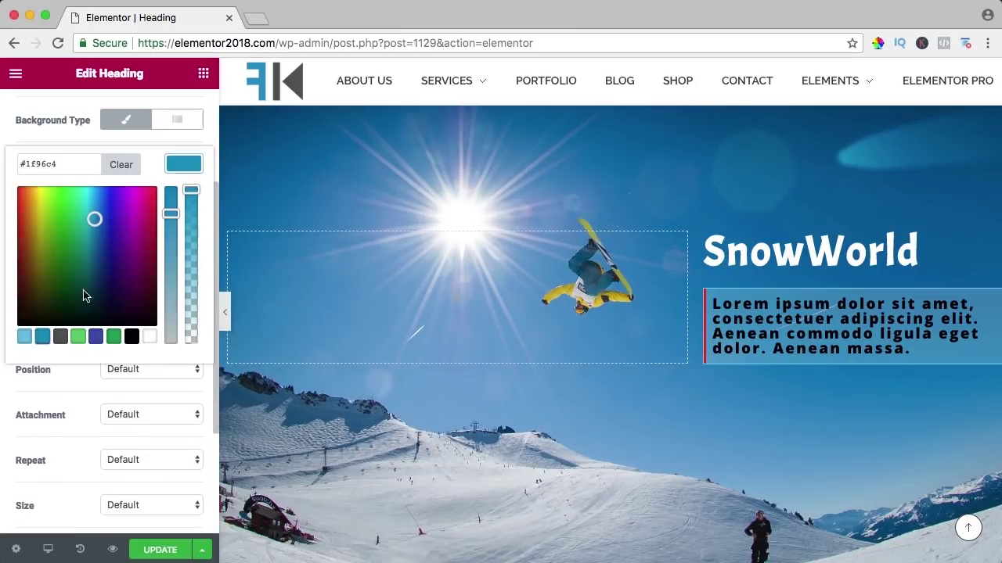
left_click(102, 245)
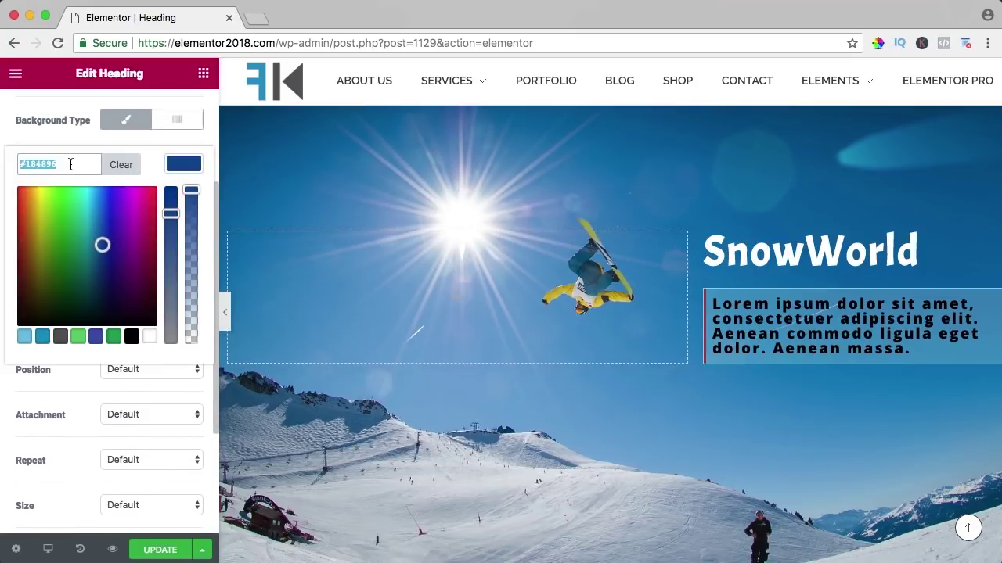
type("#234b70")
key("Return")
left_click(176, 167)
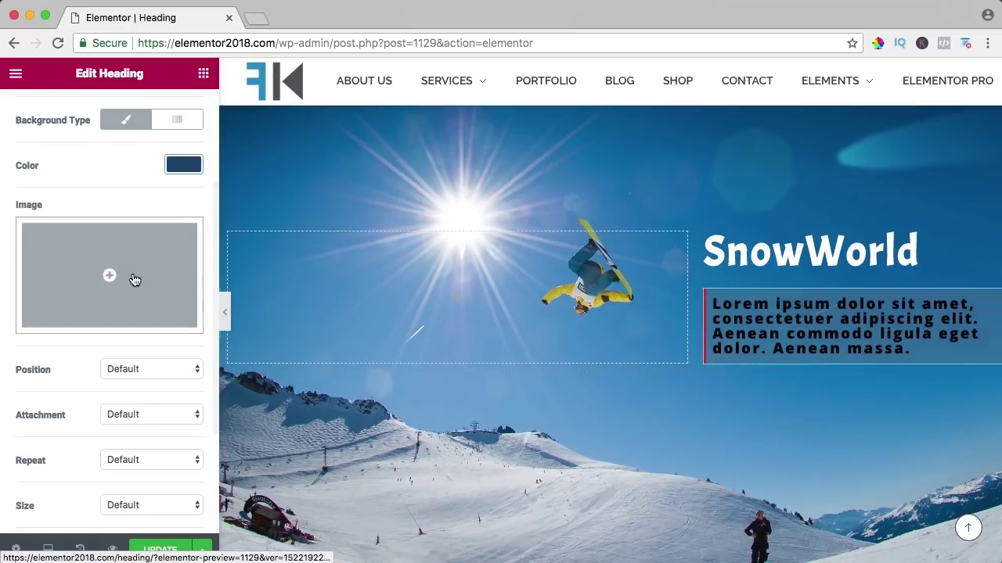
Step: Lower the hover background's alpha to make the dark blue semi-transparent
left_click(193, 167)
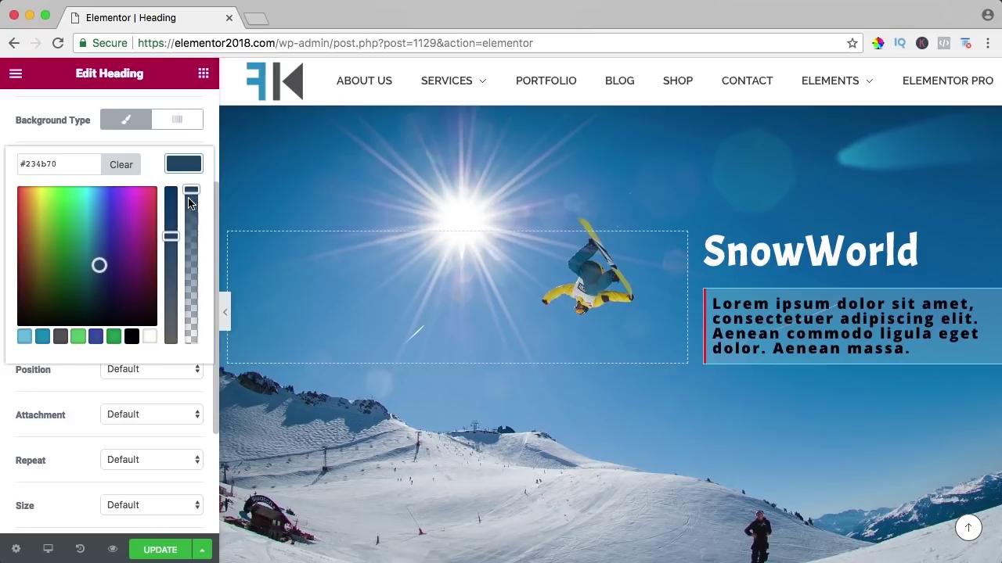
left_click_drag(190, 202, 187, 264)
left_click(186, 167)
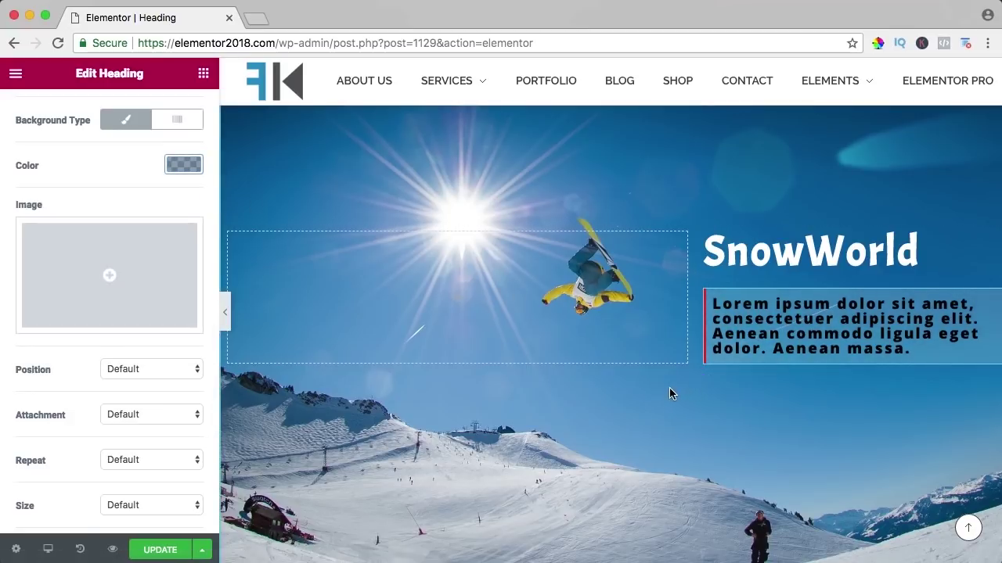
scroll(669, 388, "up", 1)
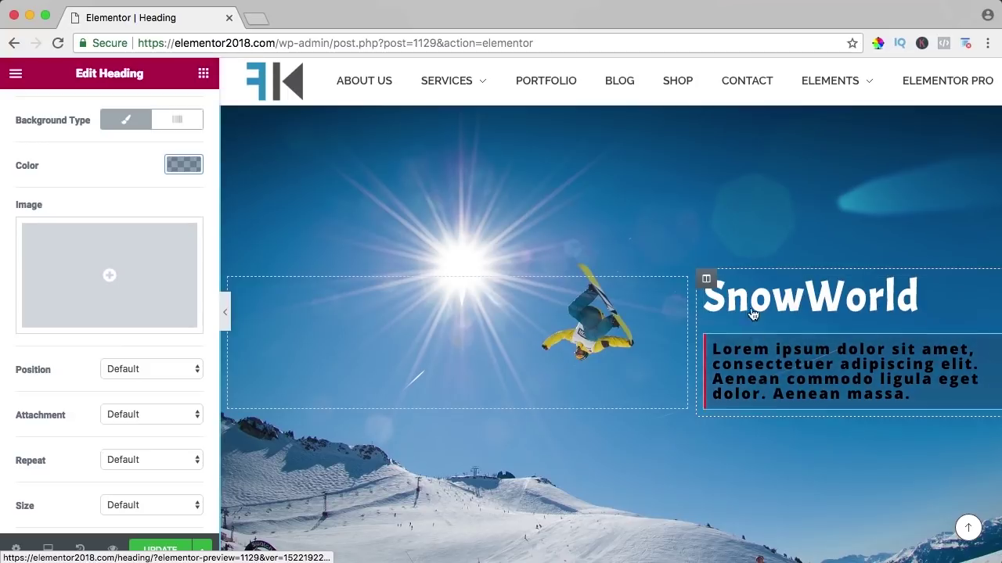
scroll(515, 330, "down", 1)
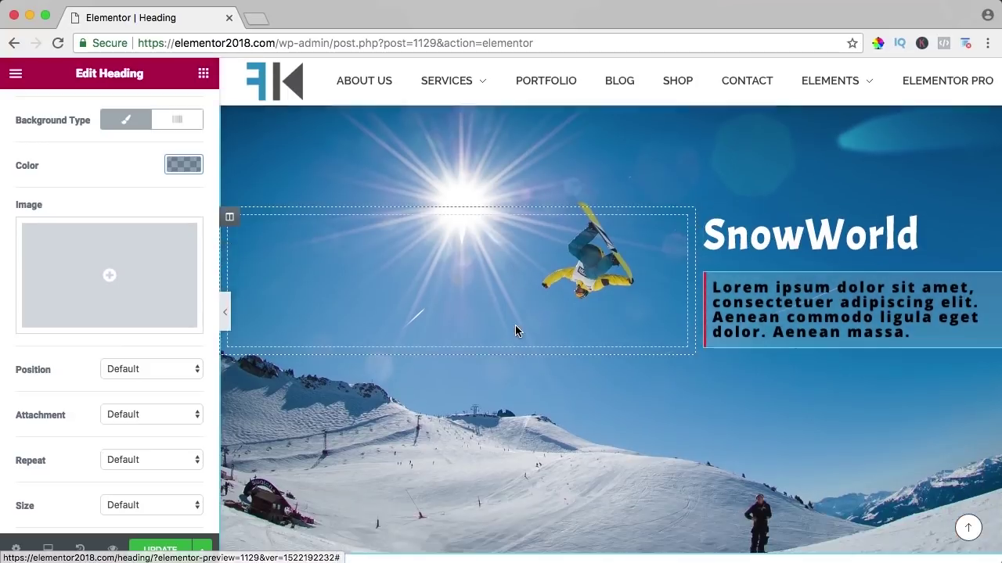
scroll(515, 330, "down", 5)
Step: Add a one-column section below the hero with a dark grey classic background
left_click(519, 338)
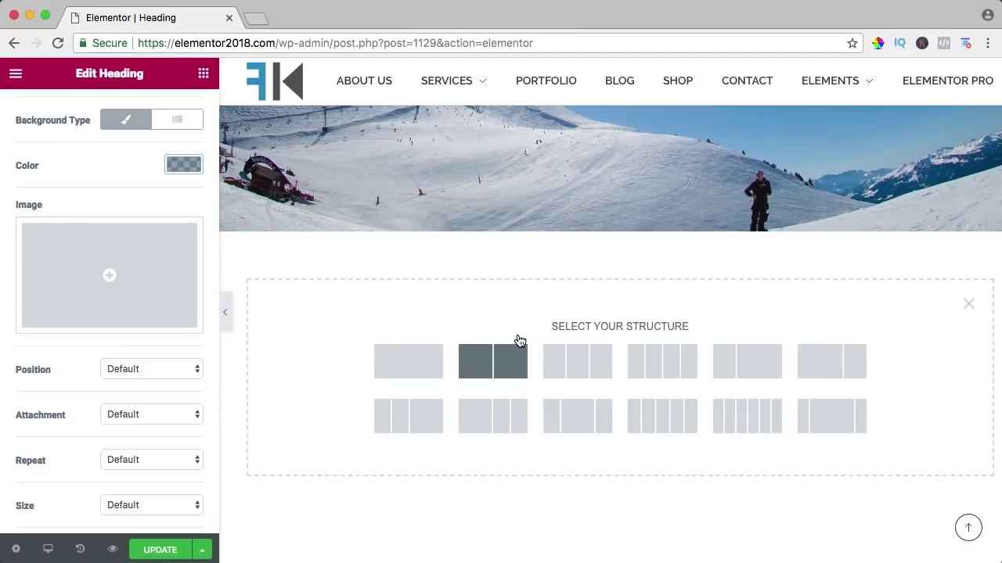
left_click(394, 362)
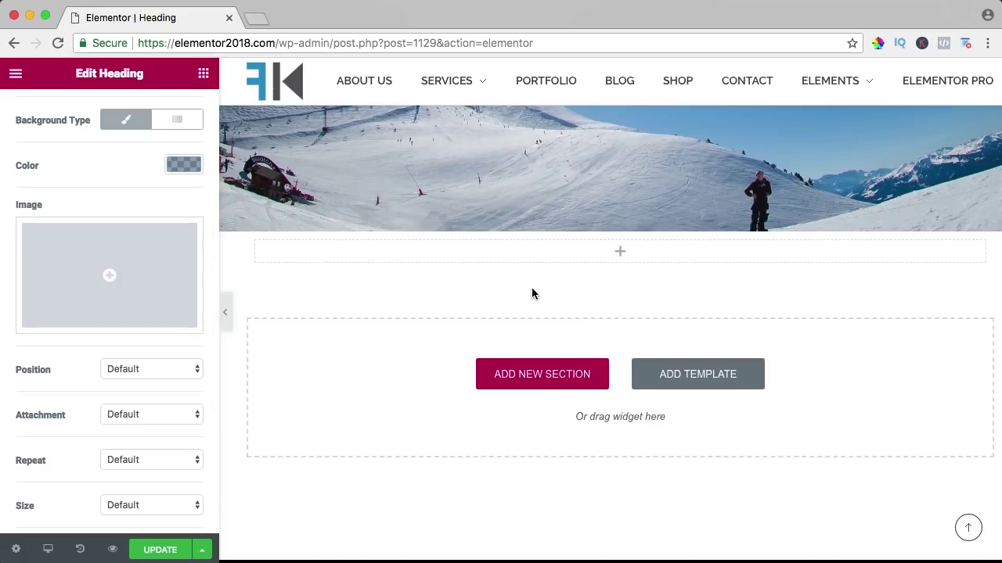
left_click(570, 224)
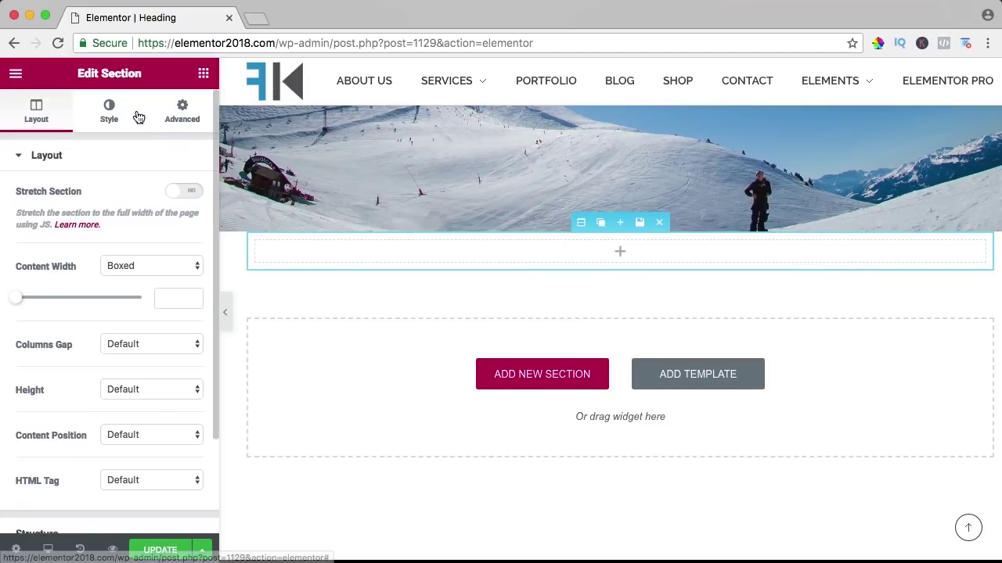
left_click(137, 116)
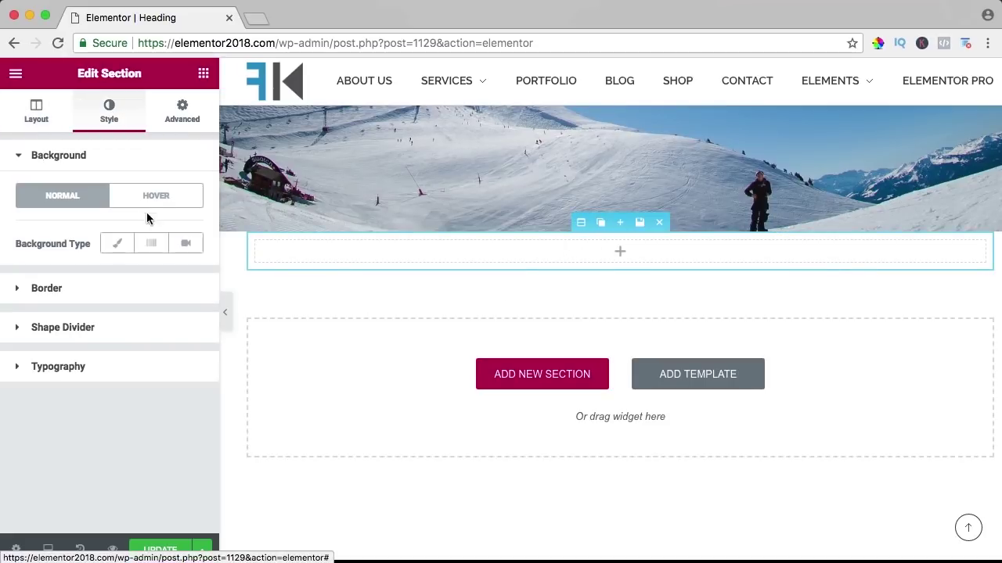
left_click(119, 247)
left_click(184, 288)
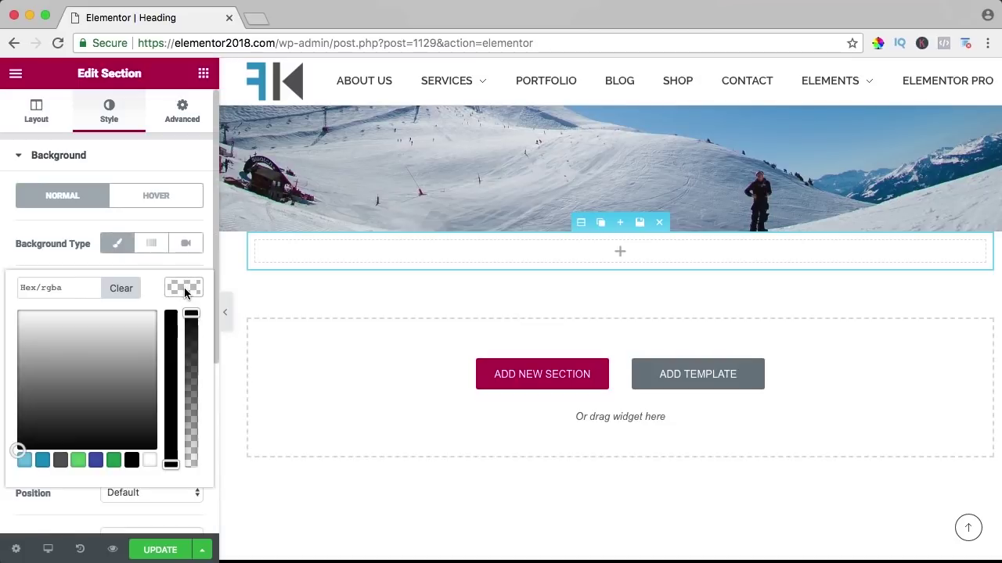
left_click_drag(40, 375, 10, 428)
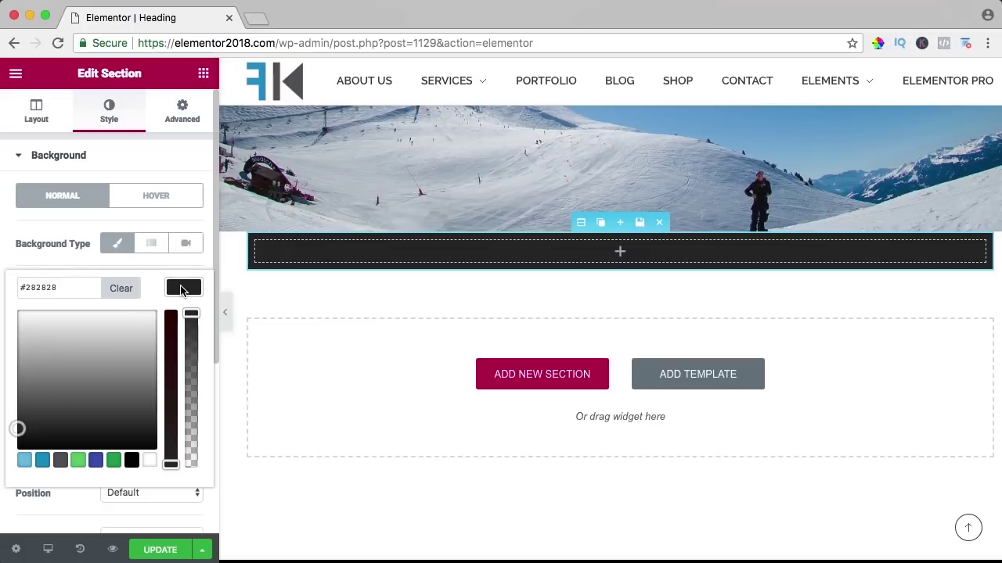
left_click(181, 291)
Step: Stretch the section to full width, give it a 400 minimum height, and drop in a heading
left_click(36, 113)
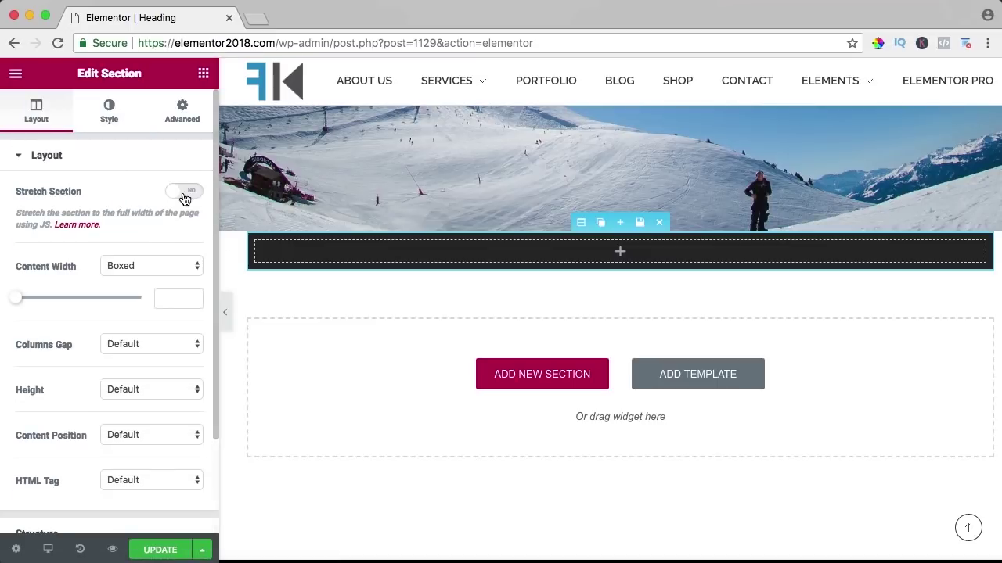
left_click(183, 192)
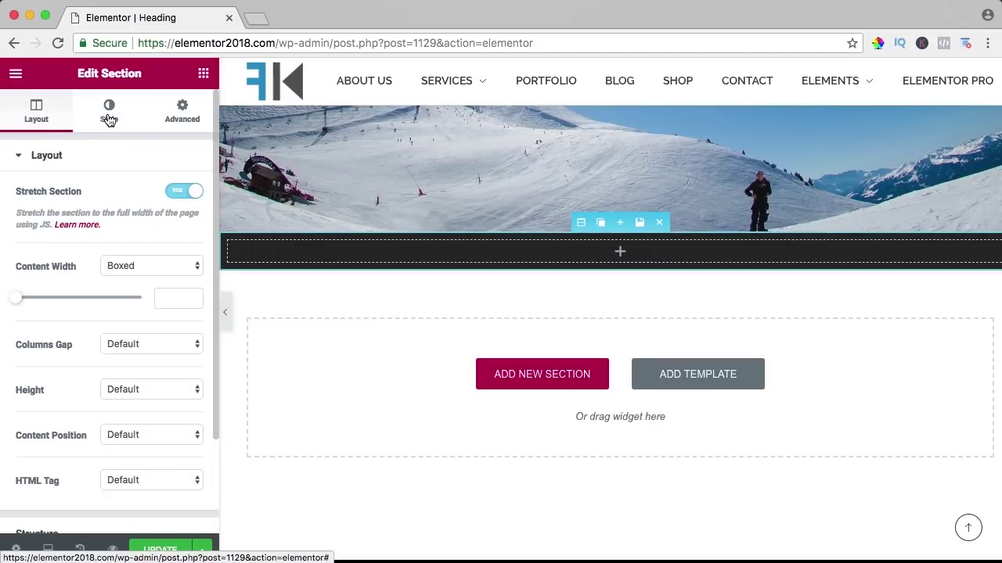
left_click(111, 391)
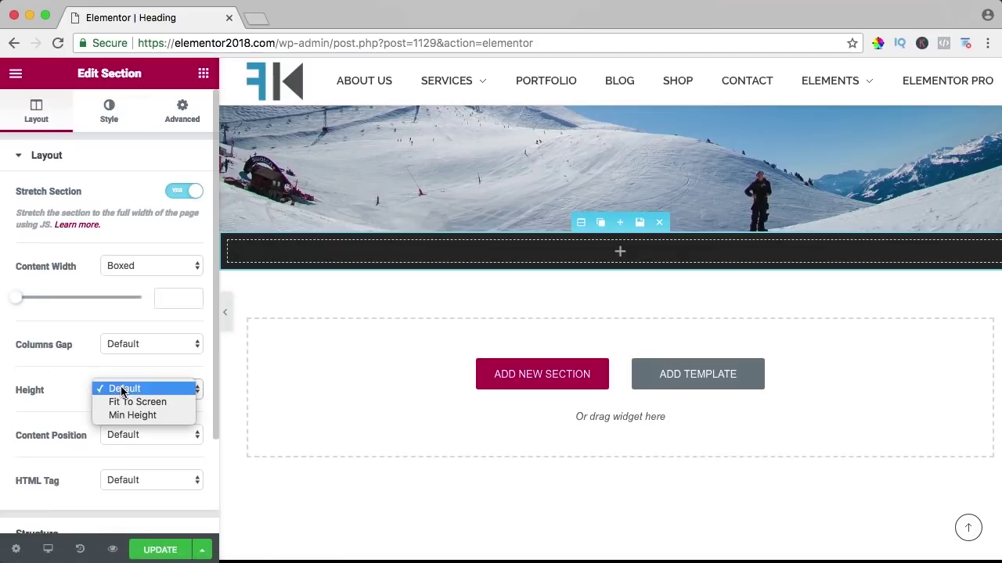
left_click(127, 415)
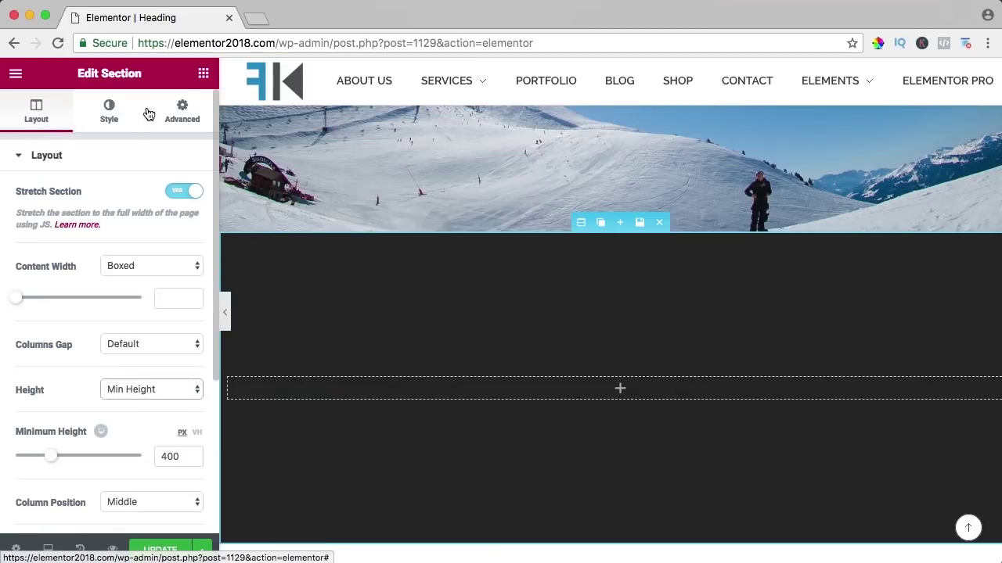
left_click(202, 76)
left_click_drag(159, 184, 595, 403)
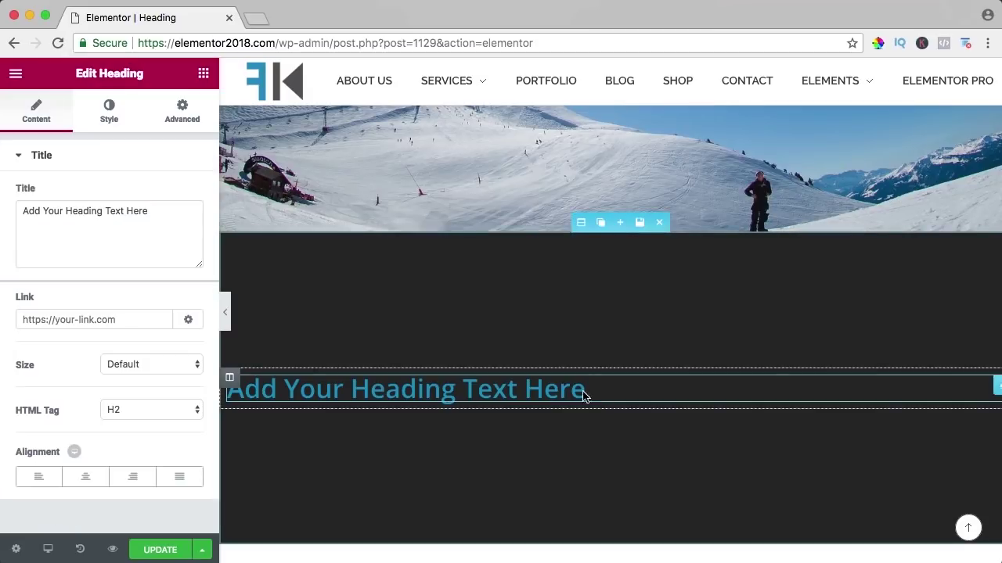
Step: Replace the placeholder with a centred copy of the SnowWorld heading retitled SKIMANIA
left_click(944, 389)
scroll(879, 302, "up", 5)
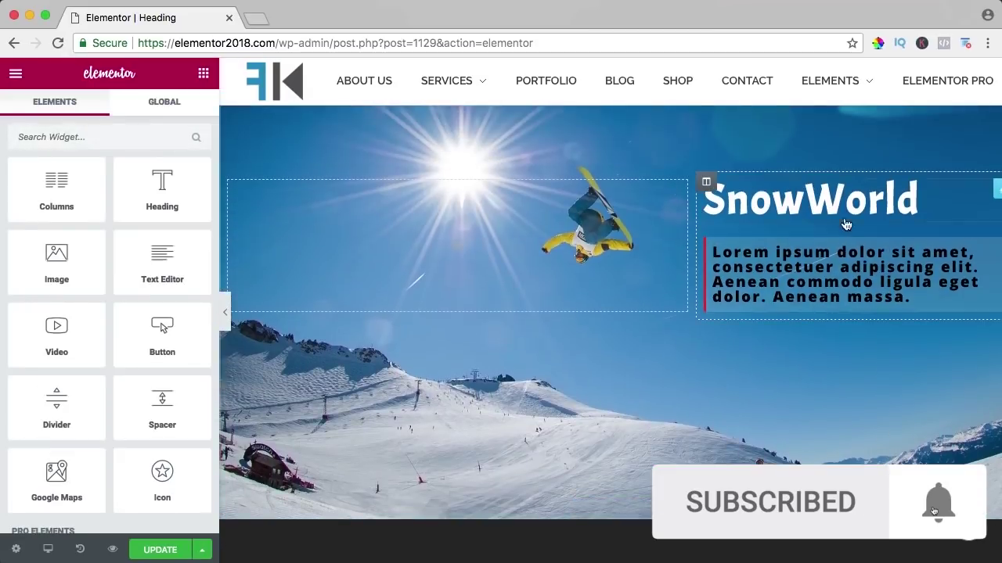
left_click(979, 195)
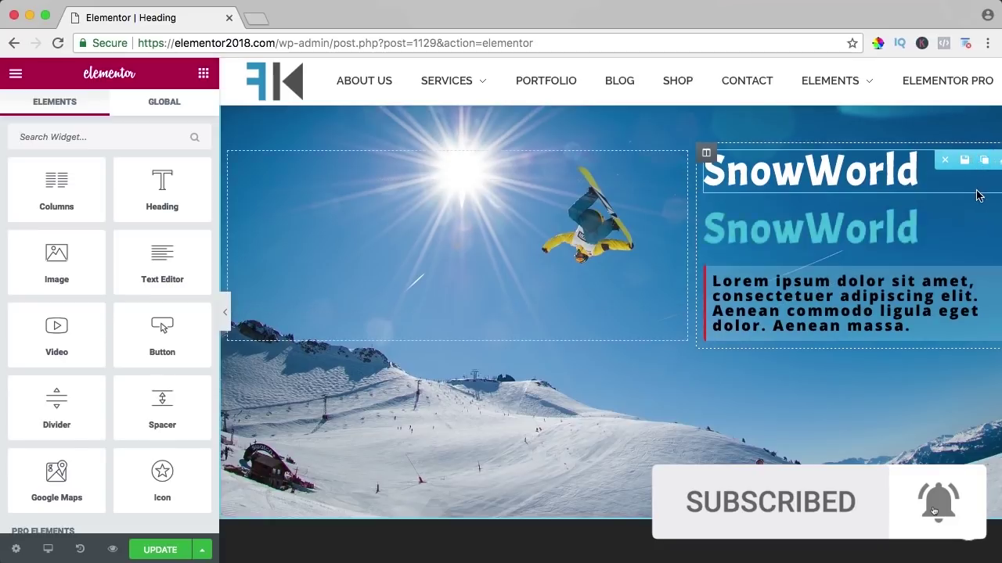
scroll(917, 224, "down", 1)
left_click_drag(996, 185, 650, 436)
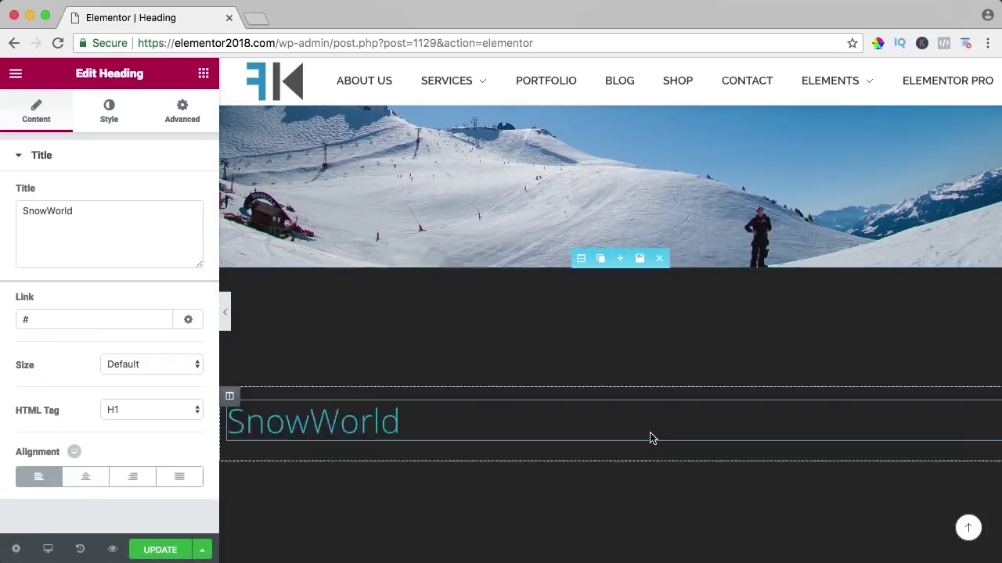
left_click(87, 478)
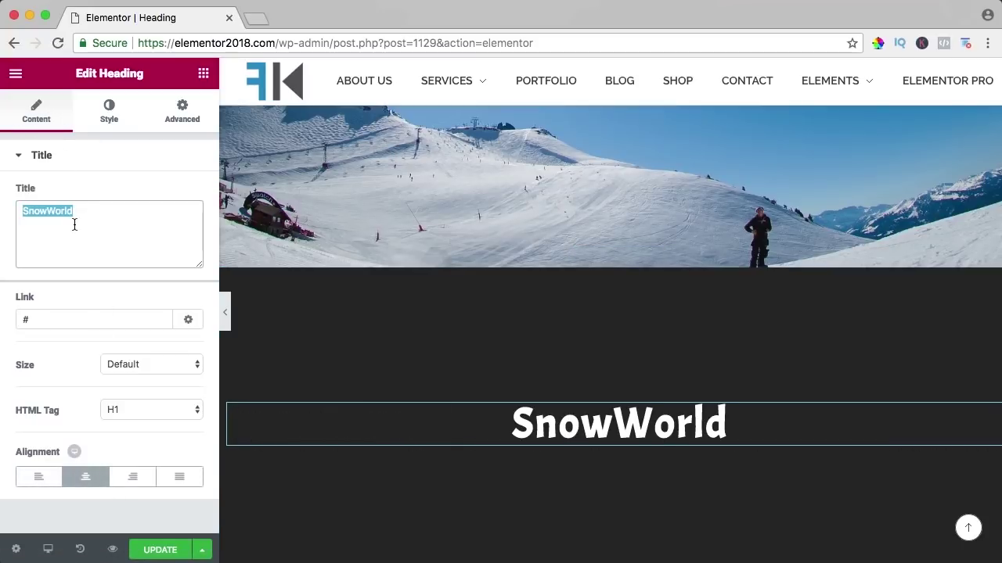
type("SKIMANIA")
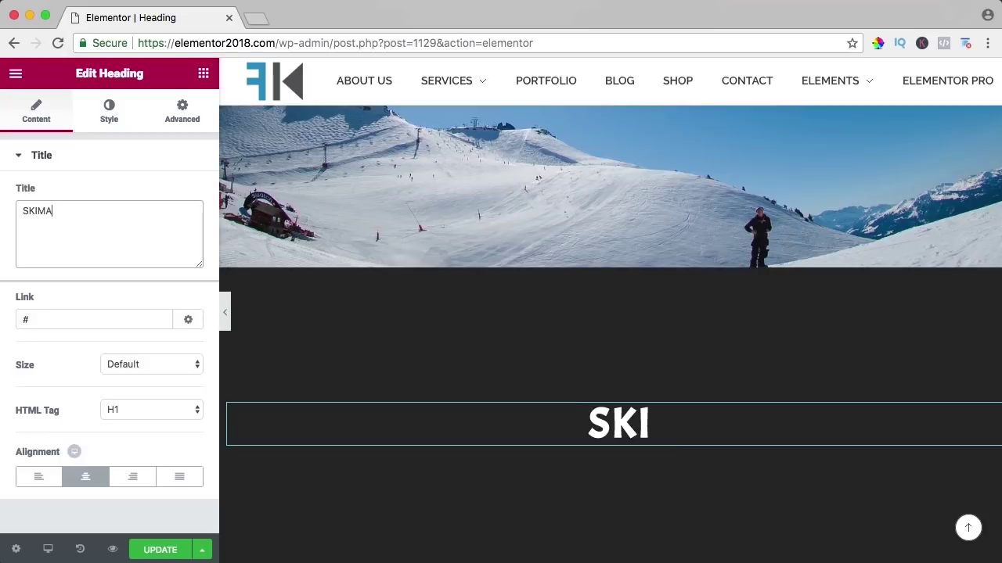
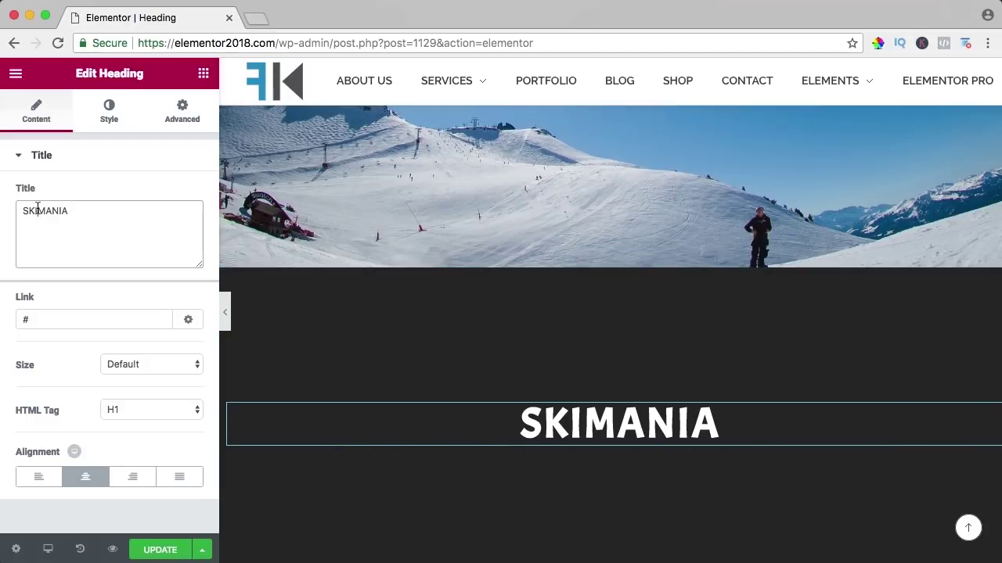
Step: Wrap MANIA in a <span> coloured #234b70 so it turns dark blue while SKI stays white
left_click(37, 212)
type("<span style=color:#234b70;>")
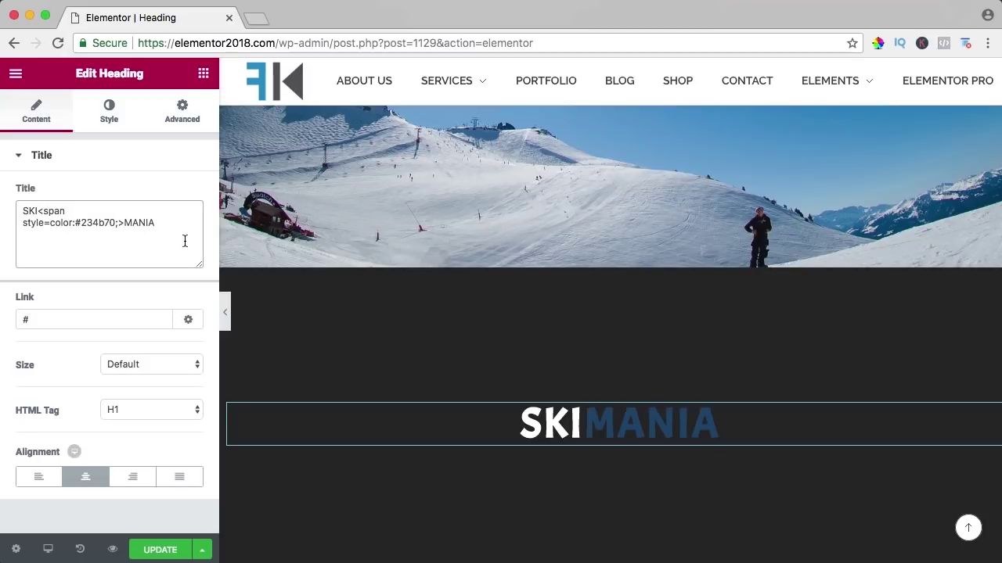
type("</span>")
scroll(659, 379, "down", 1)
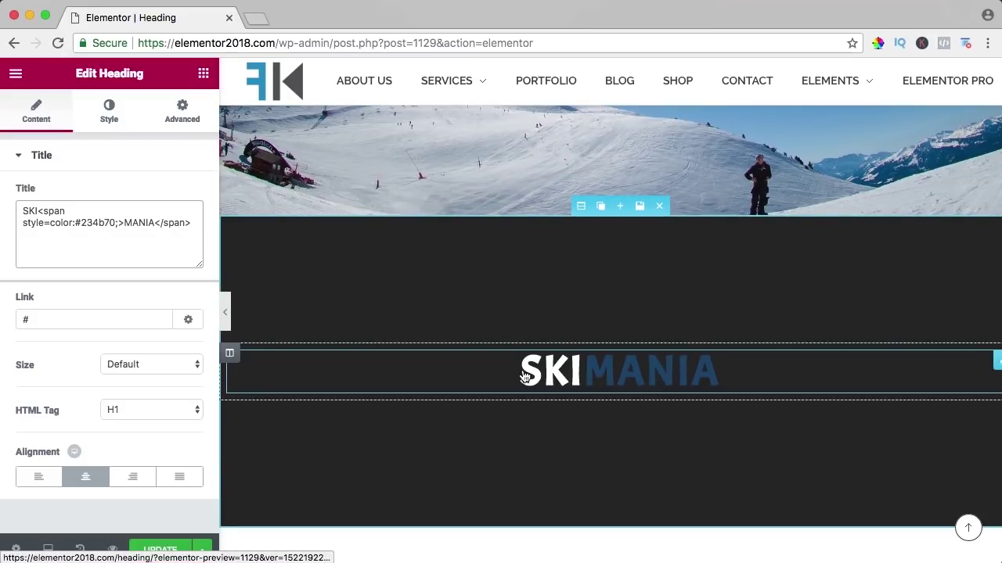
left_click(108, 111)
Step: Experiment with the heading's text shadow blur and colour, trying teal and green
left_click(184, 287)
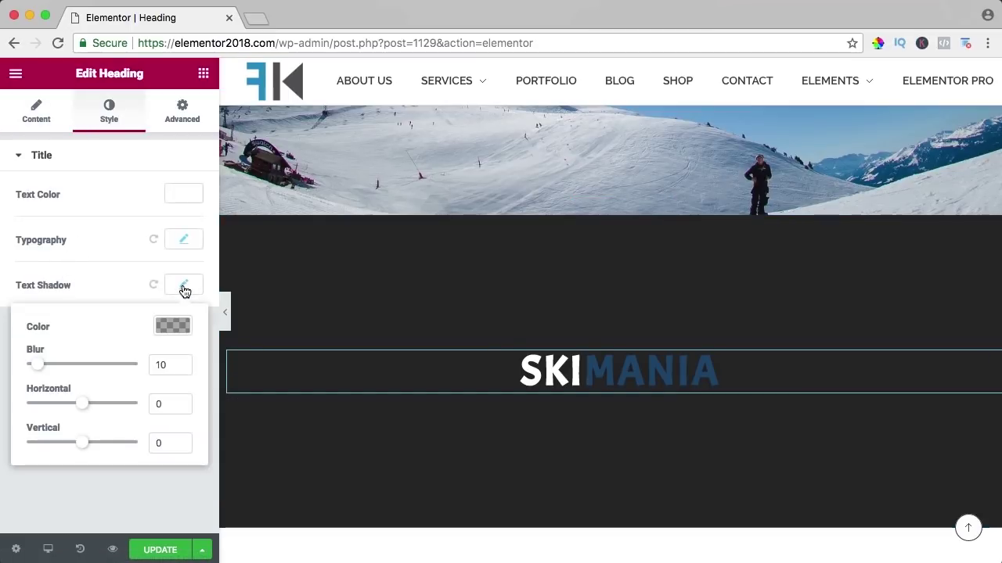
left_click_drag(39, 365, 65, 370)
left_click(173, 326)
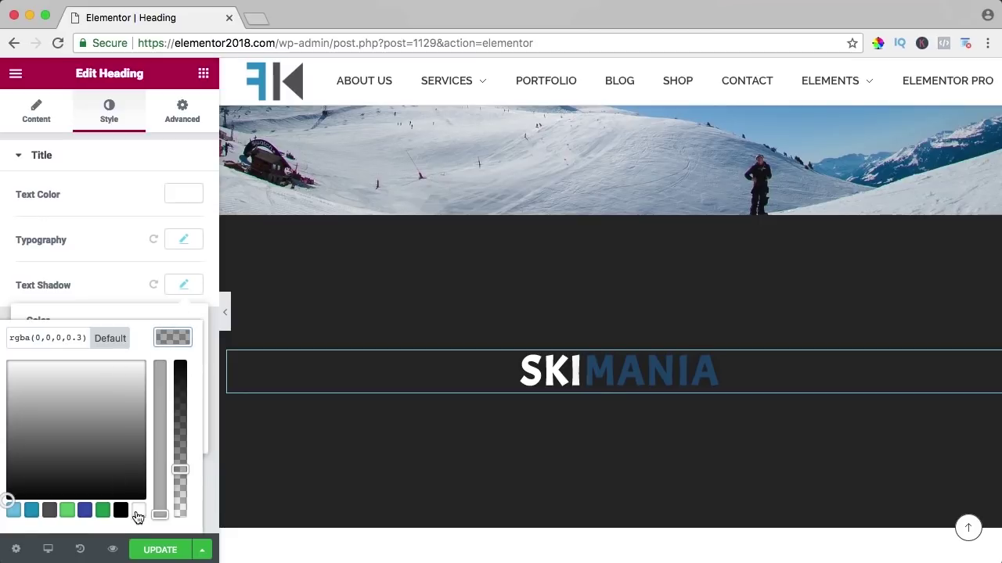
left_click(31, 511)
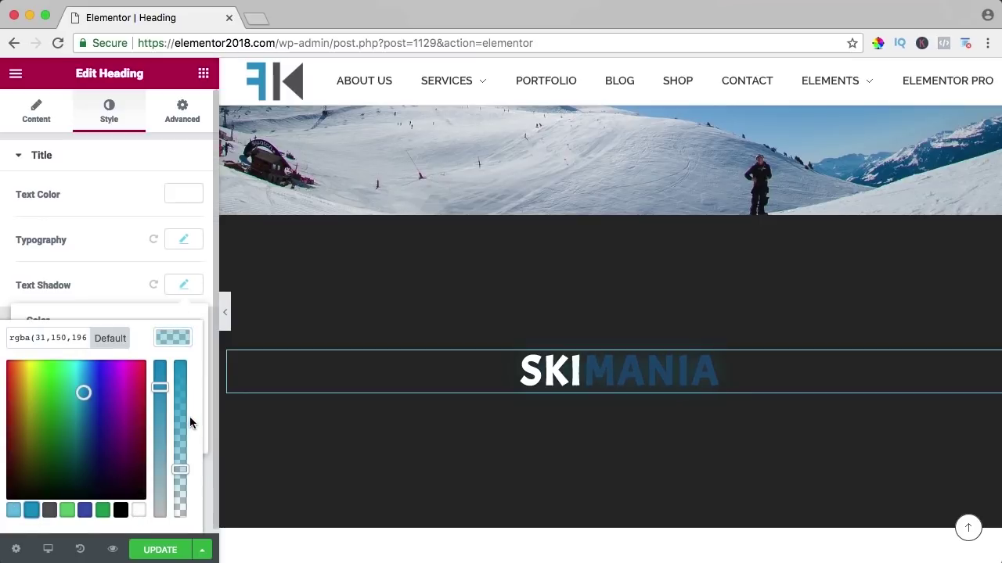
left_click_drag(180, 470, 181, 377)
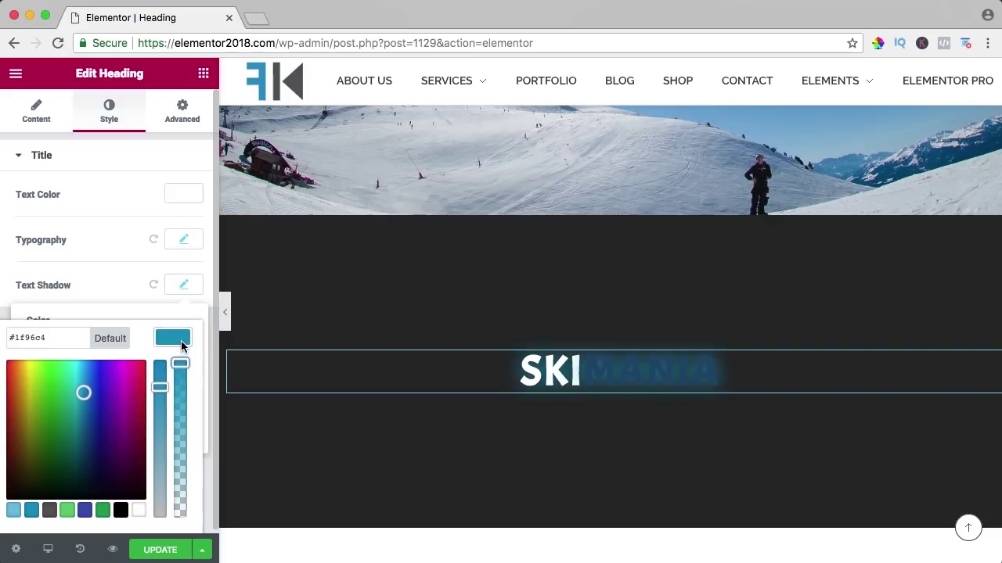
left_click(44, 398)
left_click(83, 385)
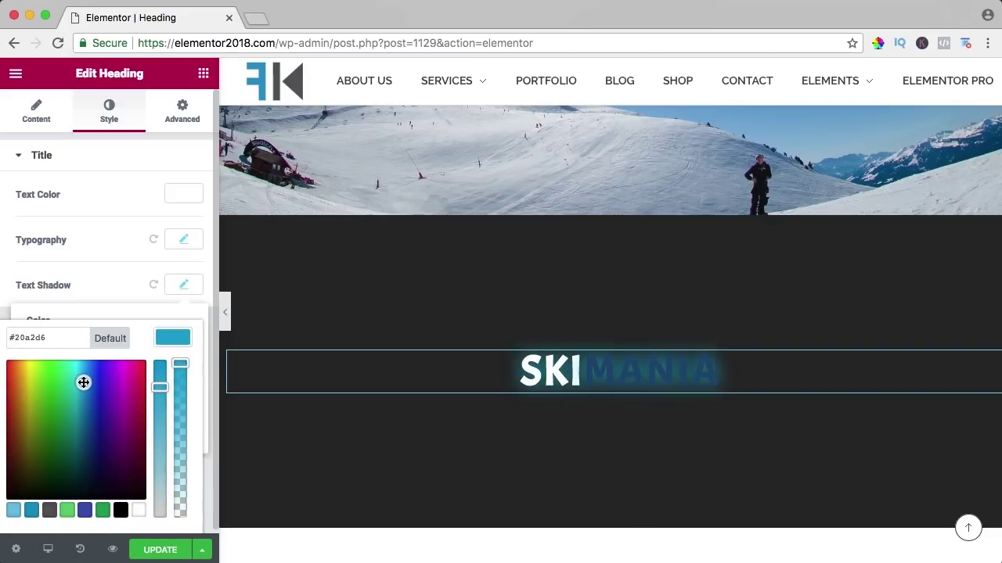
left_click(37, 380)
left_click(174, 338)
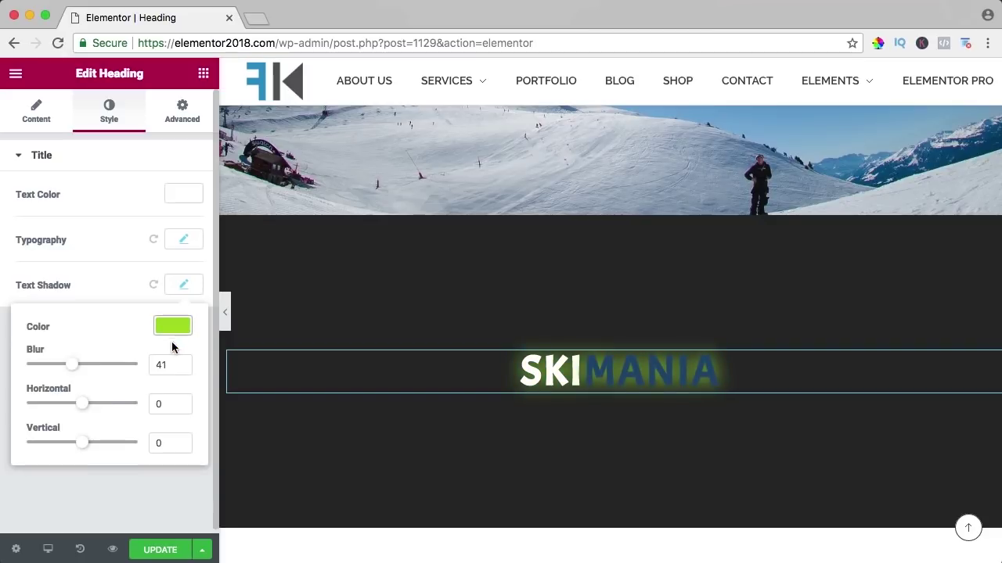
Step: Settle the text shadow at Blur 3, Horizontal 7 and Vertical 6
left_click_drag(76, 366, 118, 366)
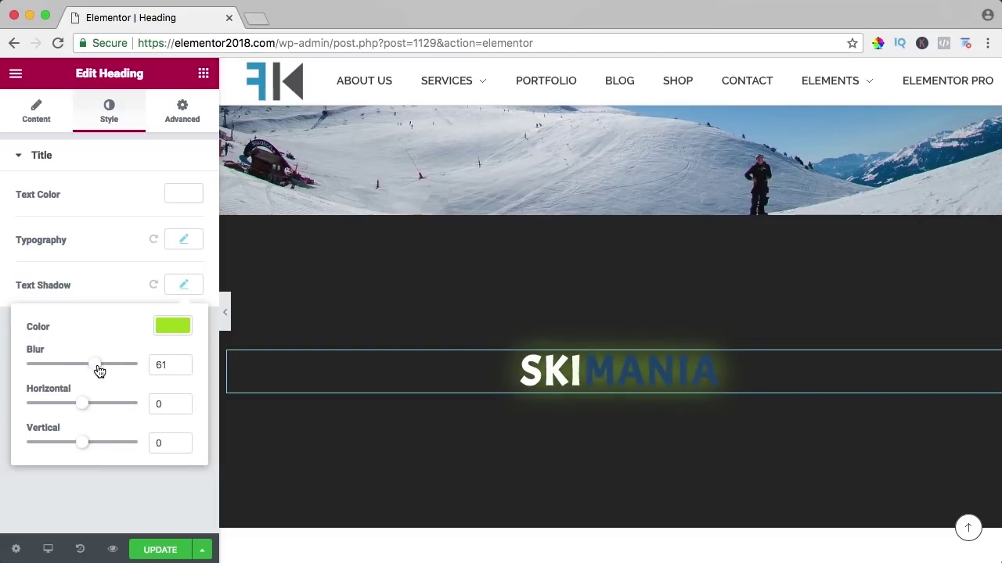
left_click_drag(86, 406, 114, 408)
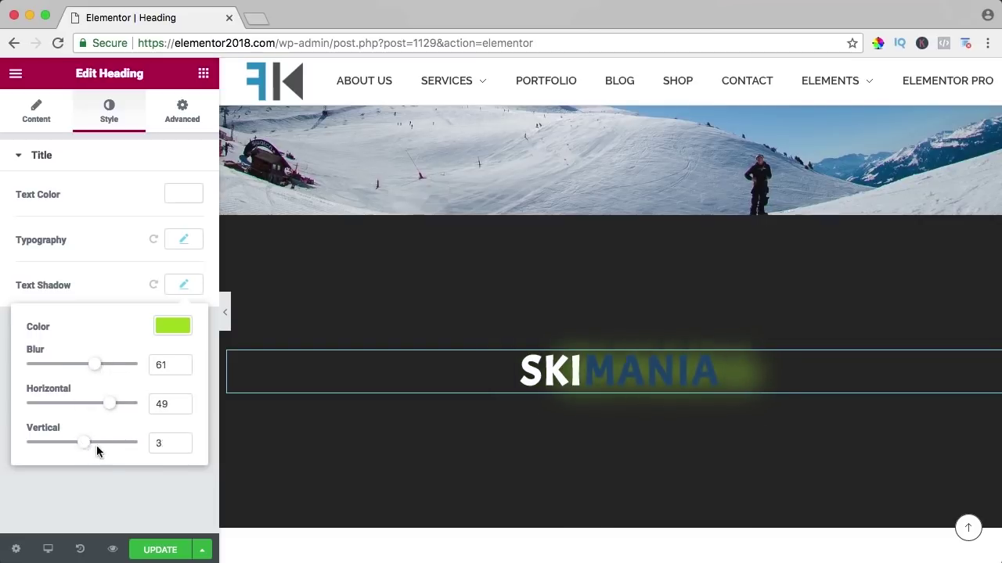
left_click_drag(96, 445, 89, 449)
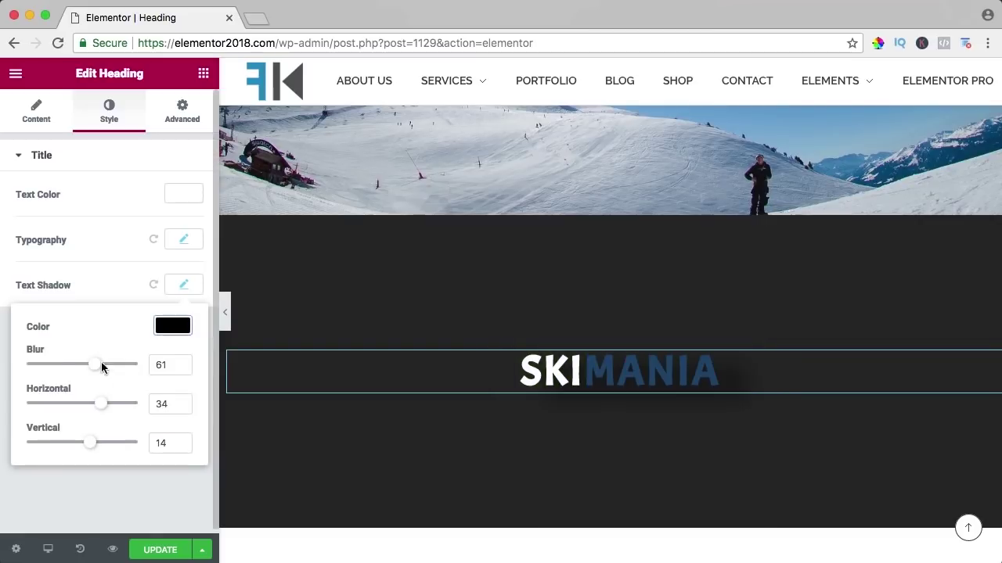
left_click_drag(102, 368, 30, 366)
left_click_drag(97, 405, 86, 406)
left_click_drag(89, 443, 85, 443)
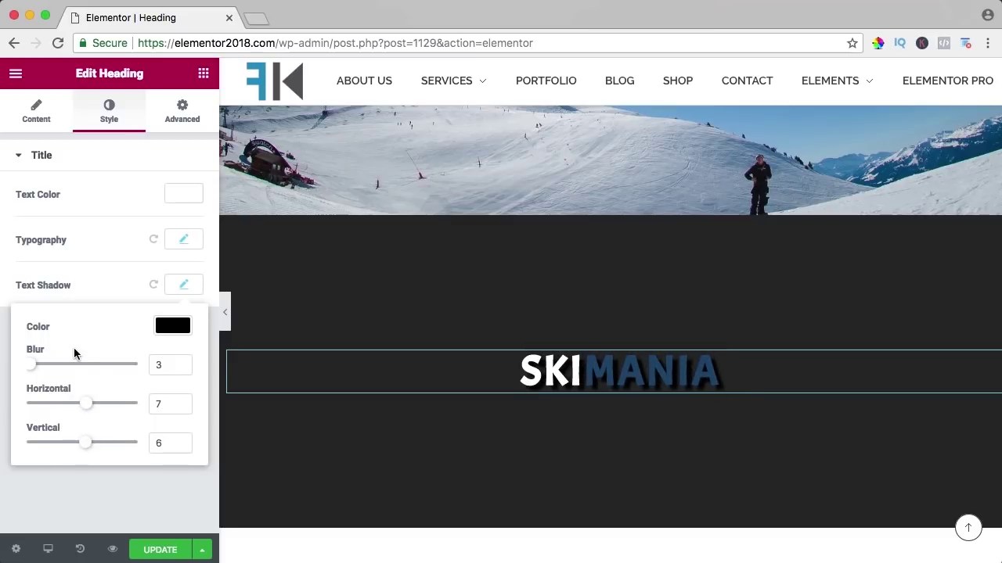
scroll(411, 373, "up", 5)
Step: Duplicate the SnowWorld lorem ipsum block and drag the copy beneath the SKIMANIA heading
left_click(861, 246)
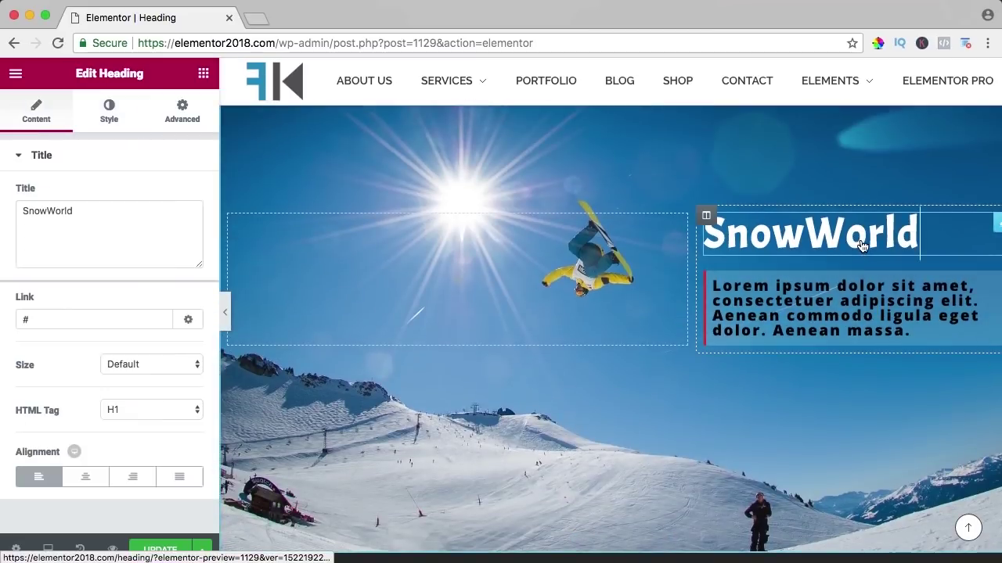
scroll(632, 234, "down", 5)
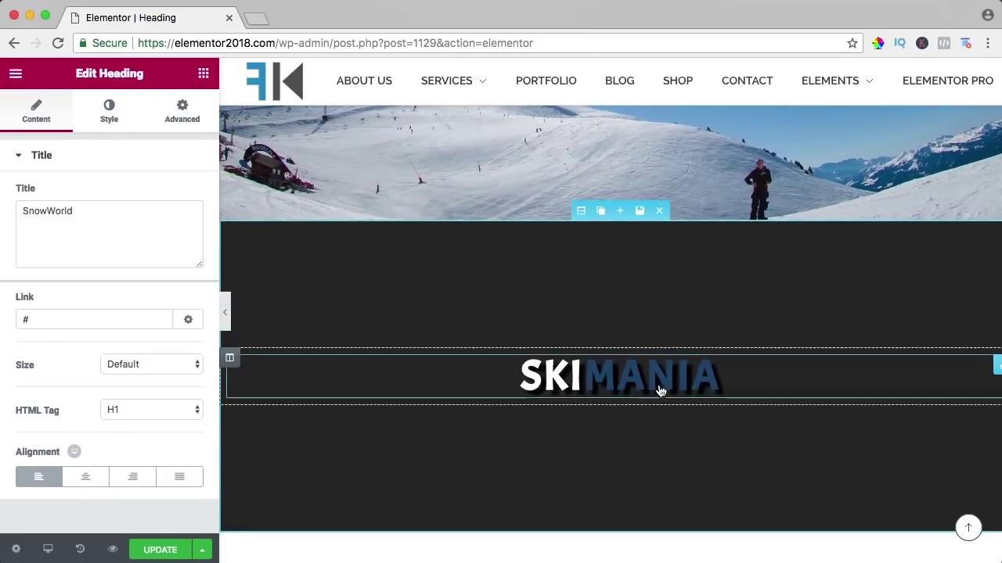
left_click(660, 387)
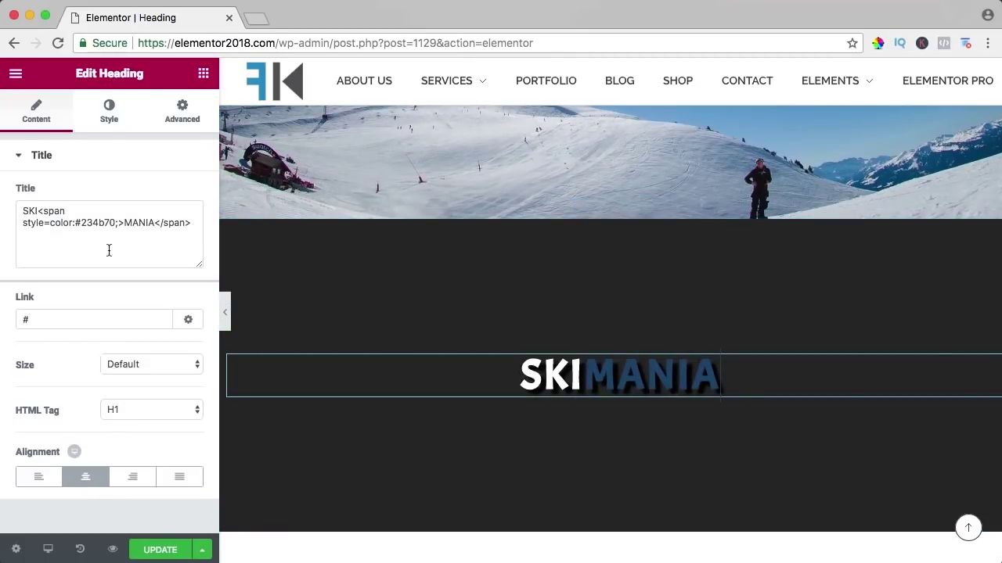
scroll(568, 331, "down", 3)
scroll(569, 328, "up", 8)
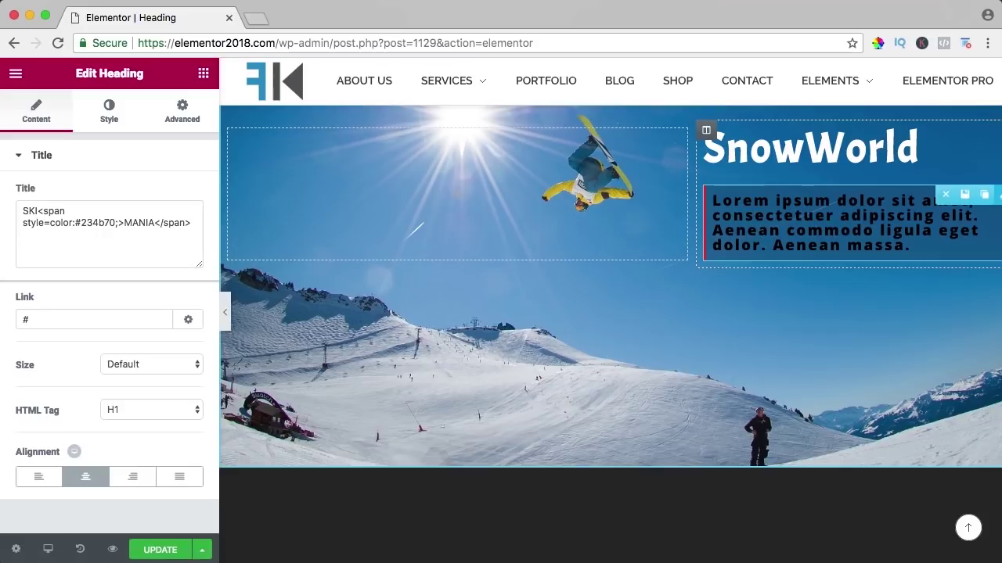
left_click(984, 194)
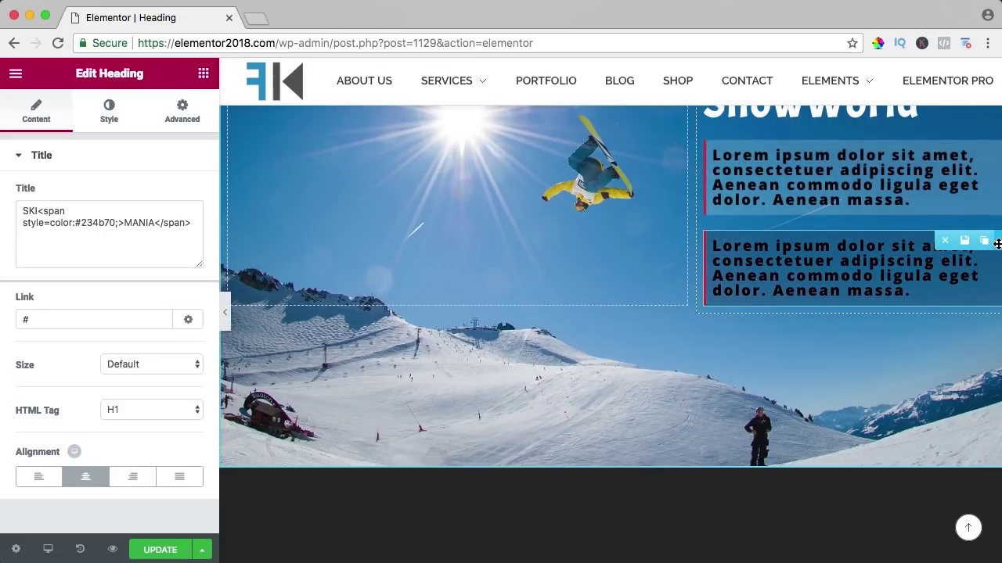
left_click_drag(995, 242, 588, 398)
scroll(673, 382, "down", 5)
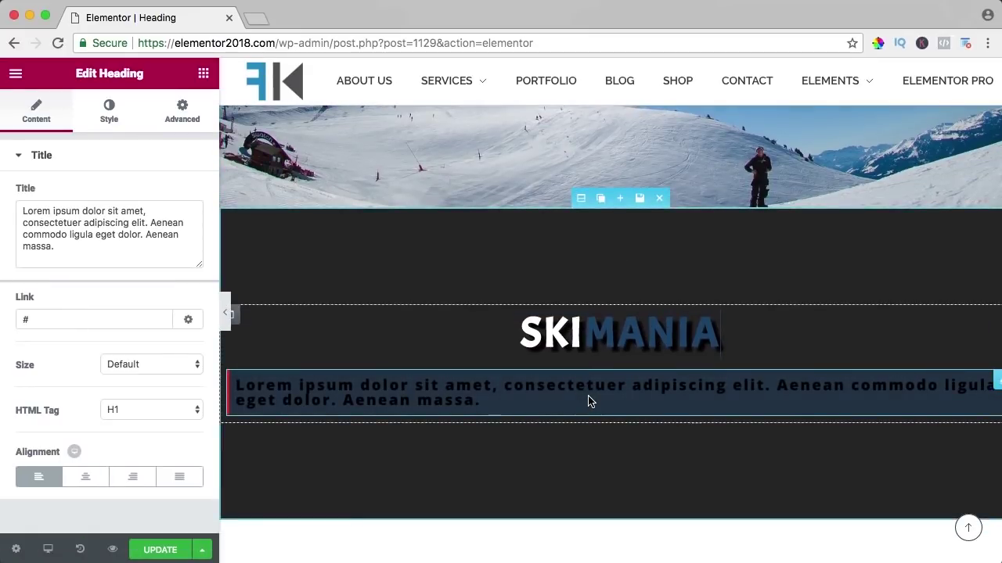
Step: Make the copied lorem text white
left_click(115, 127)
left_click(182, 194)
left_click(150, 366)
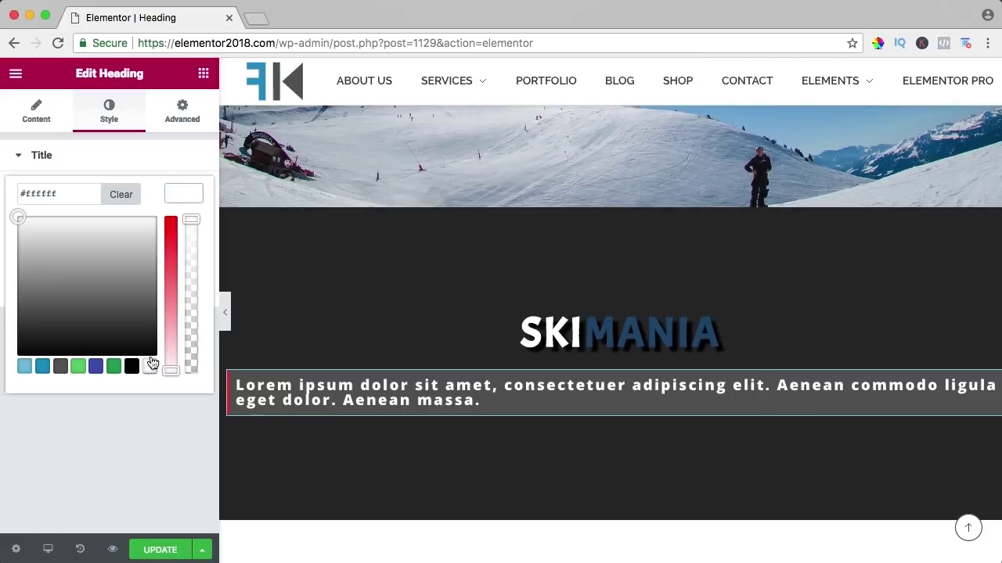
left_click(178, 195)
Step: Clear the text block's normal and hover background colours
left_click(187, 116)
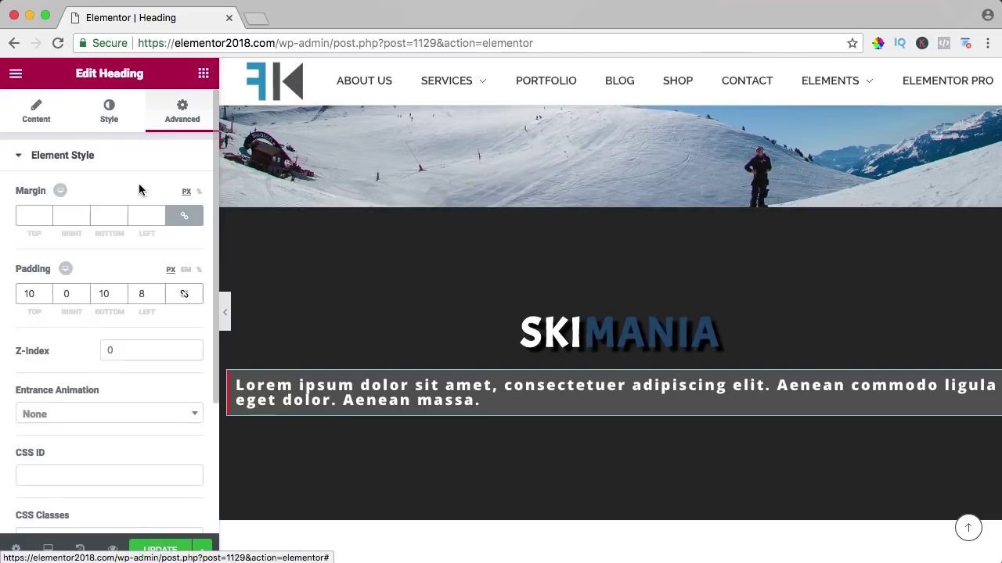
scroll(58, 403, "down", 5)
left_click(57, 402)
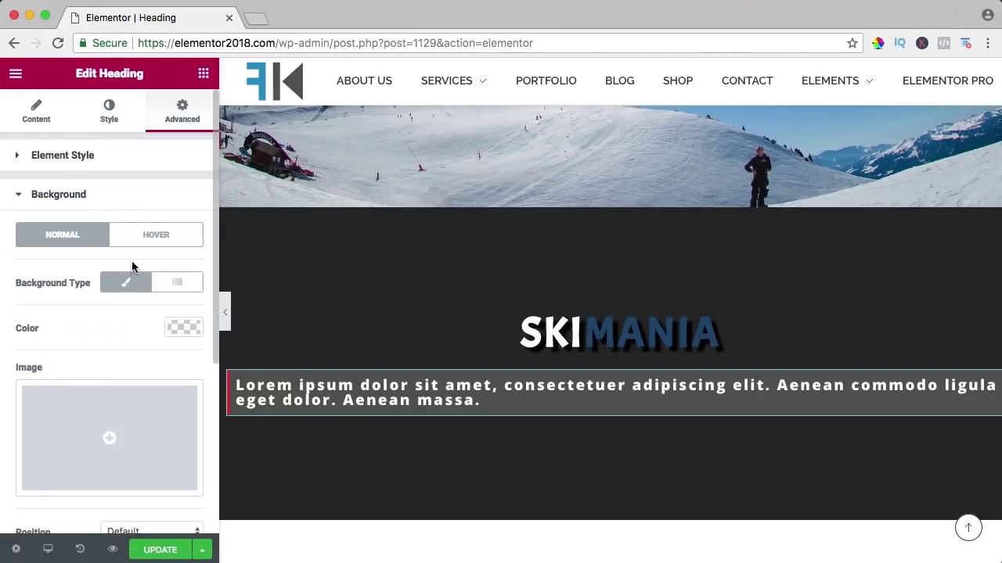
left_click(181, 329)
left_click(124, 326)
left_click(177, 283)
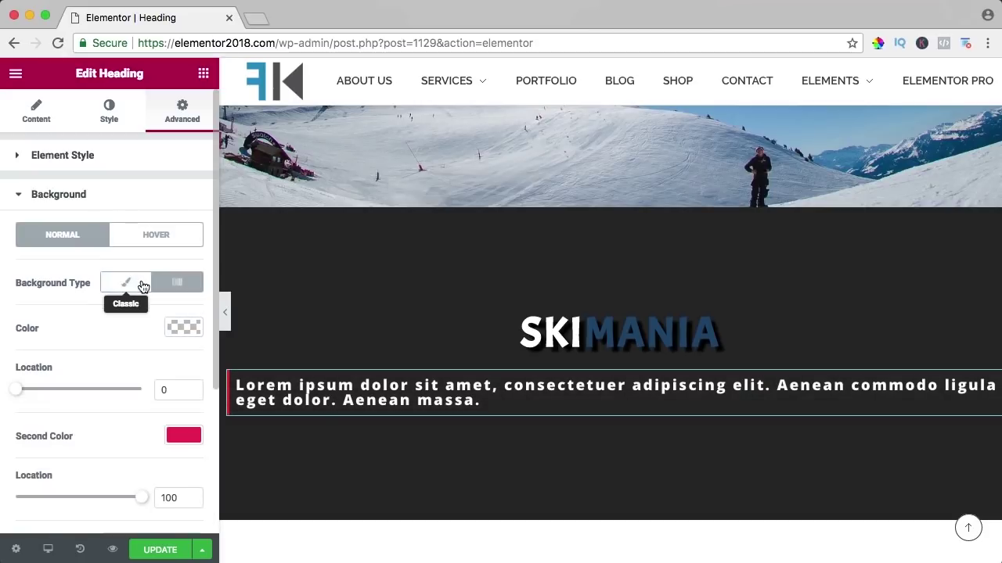
left_click(143, 286)
left_click(144, 244)
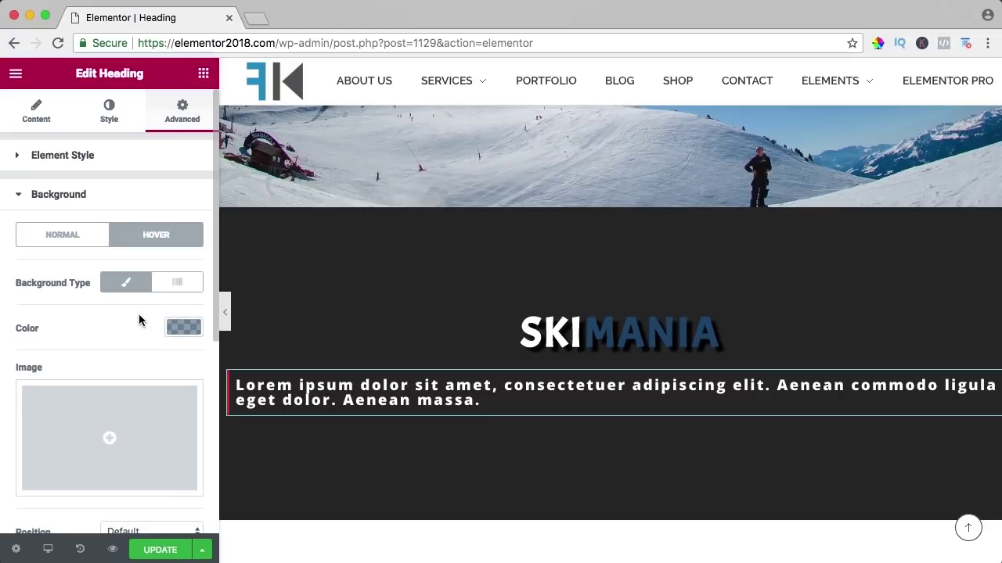
left_click(196, 328)
left_click(122, 326)
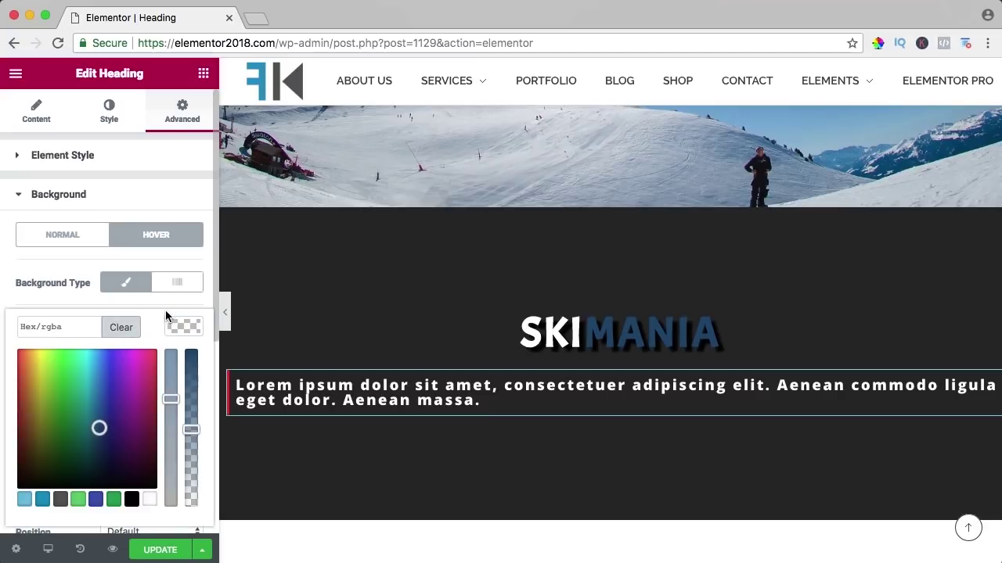
left_click(102, 204)
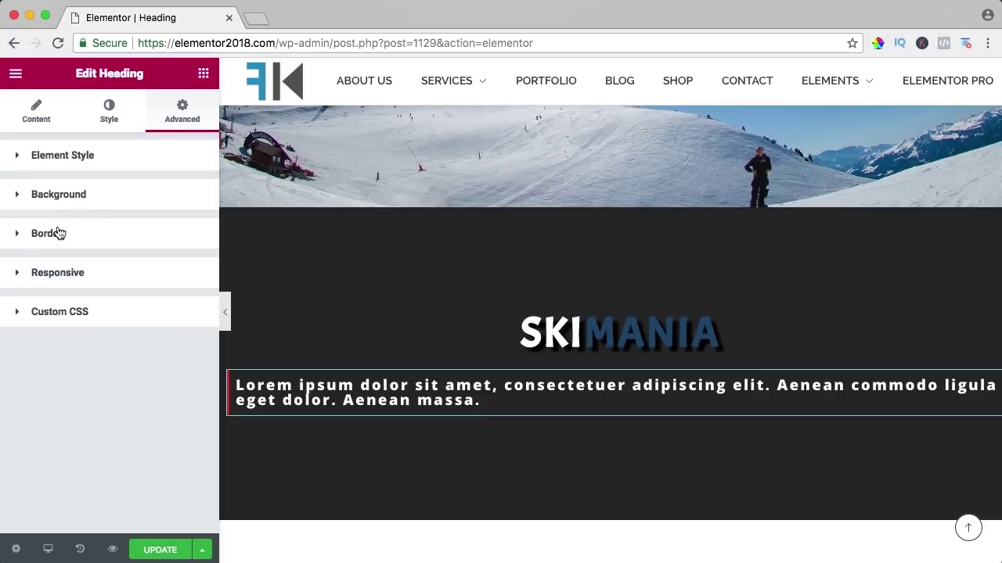
Step: Set the text block's Border Type to None, removing the red left border
left_click(24, 241)
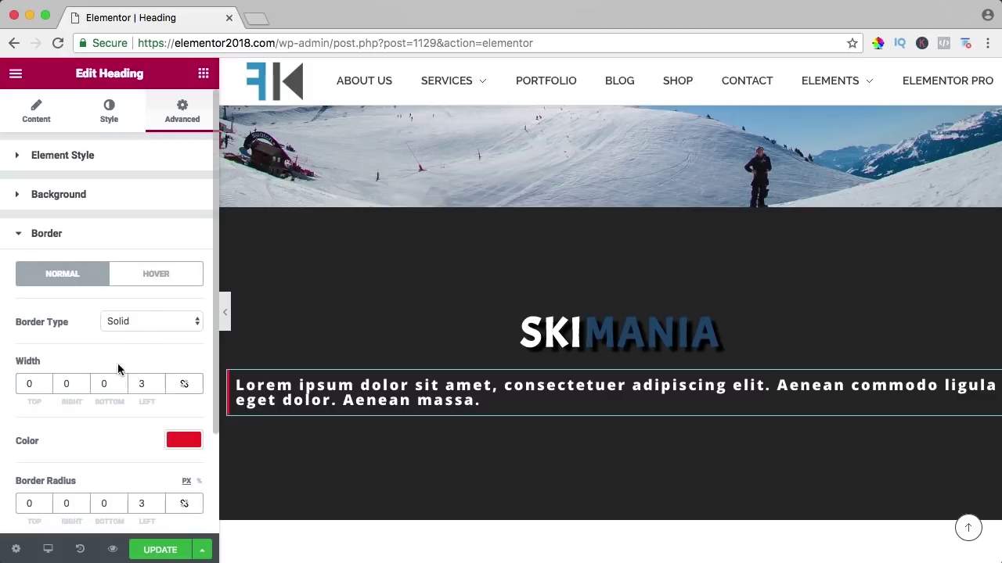
left_click(137, 321)
left_click(131, 310)
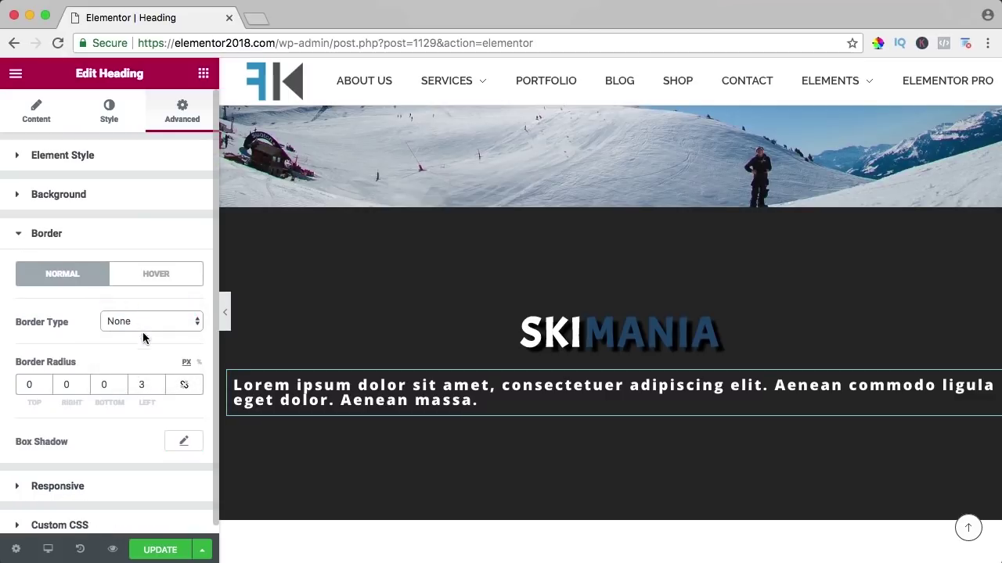
left_click(36, 110)
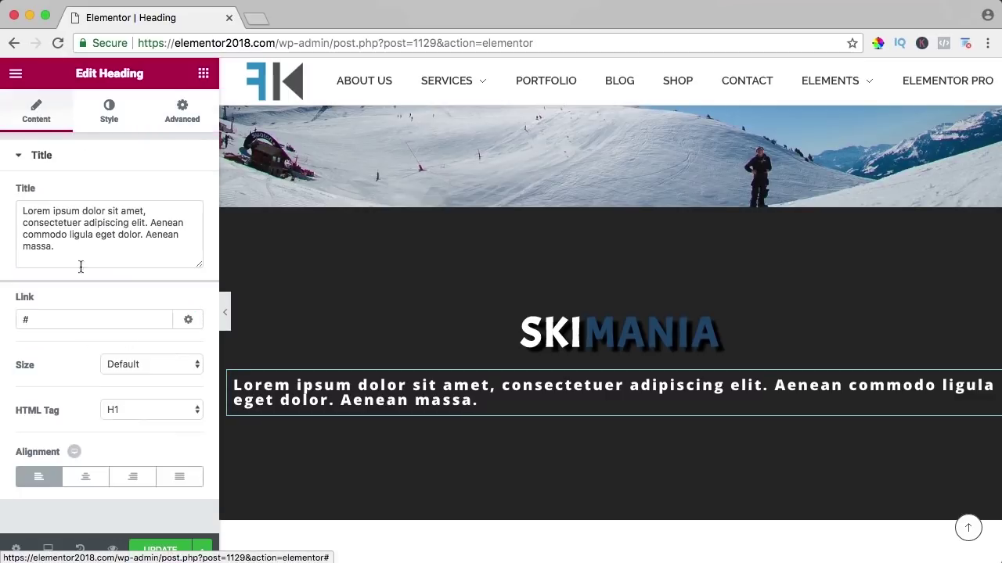
Step: Centre the lorem text under SKIMANIA and reset its font weight from 900 to Default
left_click(86, 477)
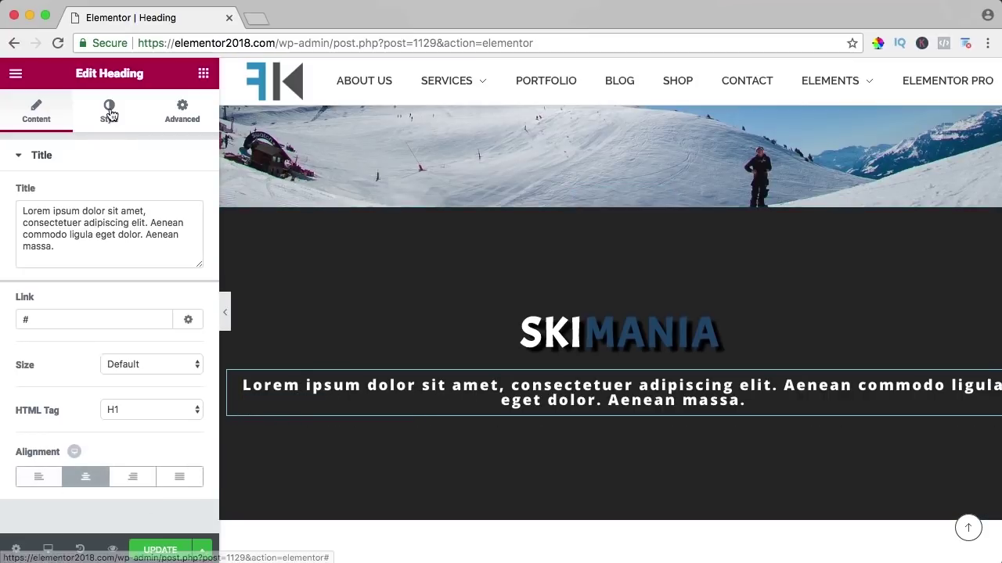
left_click(109, 111)
left_click(183, 240)
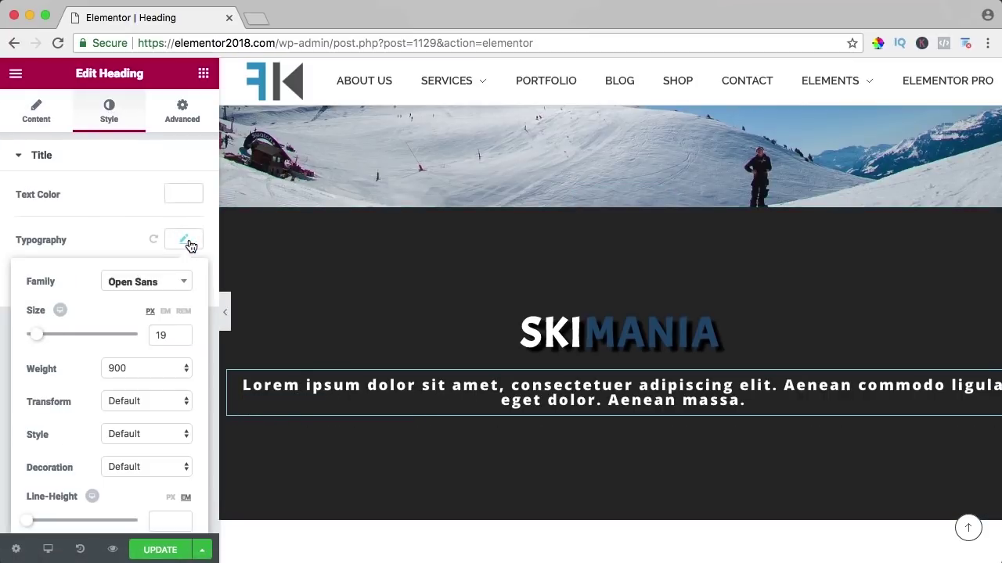
left_click(124, 371)
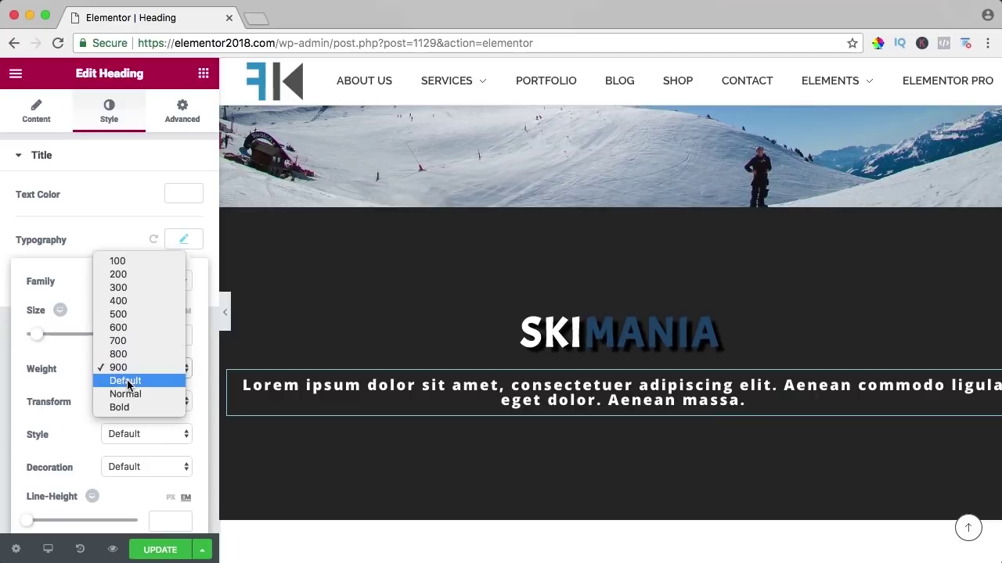
left_click(125, 381)
Step: Reset the SnowWorld Lorem ipsum text's font weight to Default as well
scroll(723, 362, "up", 5)
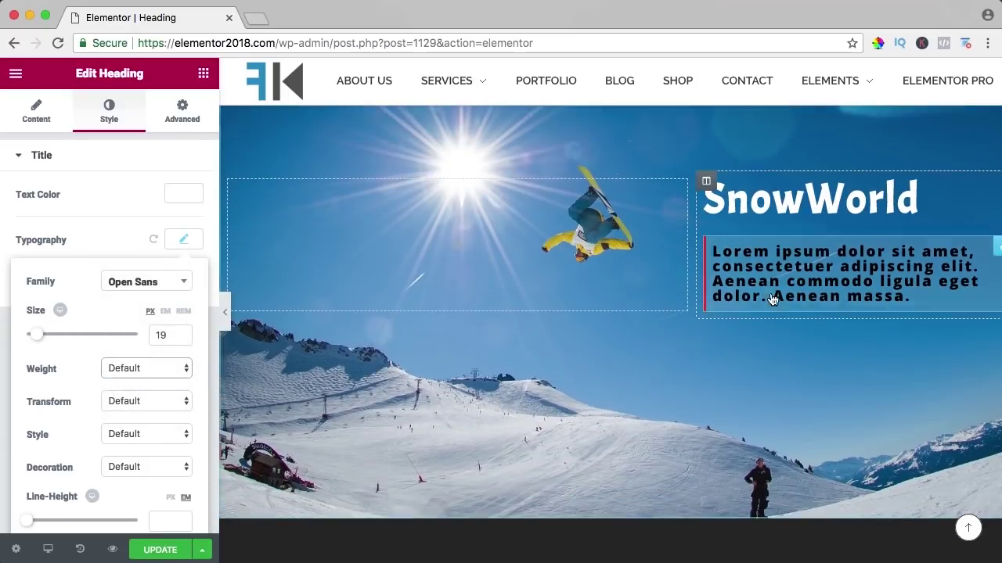
left_click(773, 270)
left_click(108, 110)
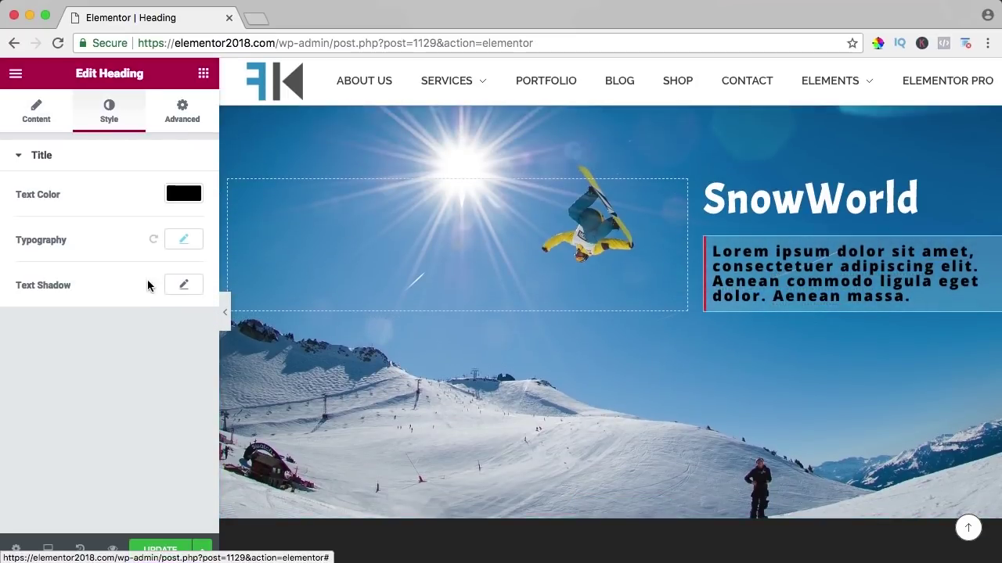
left_click(182, 243)
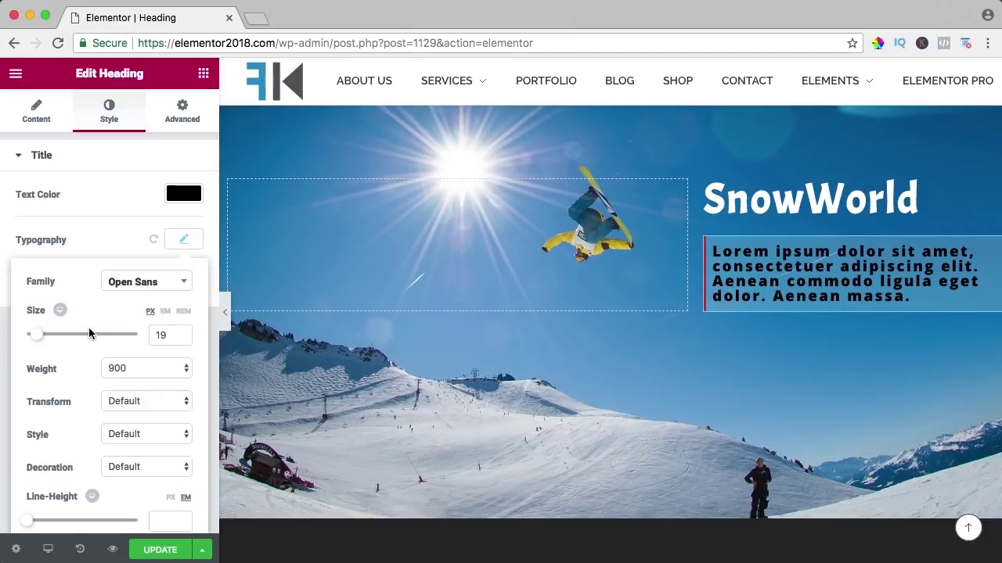
left_click(129, 399)
left_click(129, 399)
left_click(139, 374)
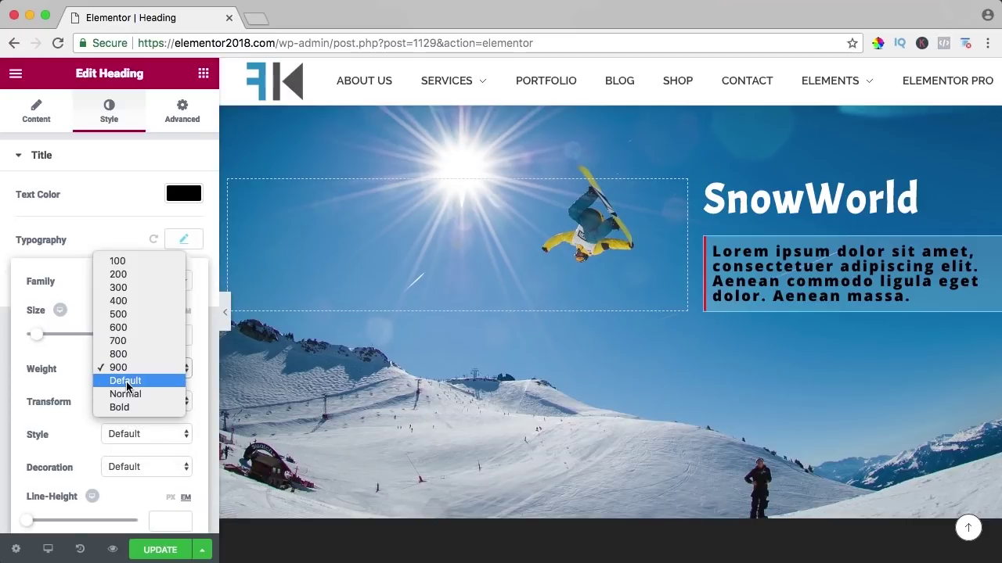
left_click(127, 382)
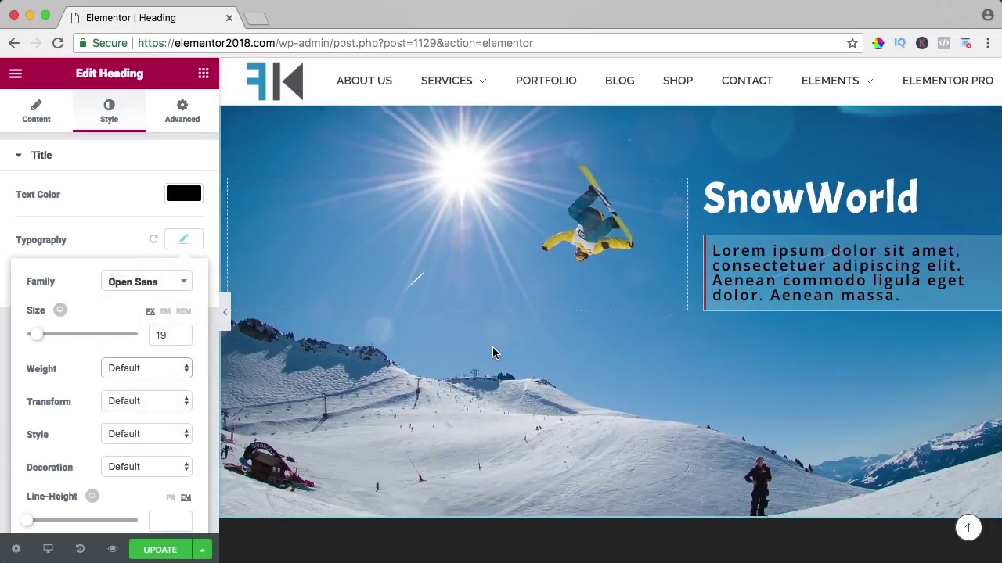
scroll(502, 349, "down", 5)
left_click(562, 351)
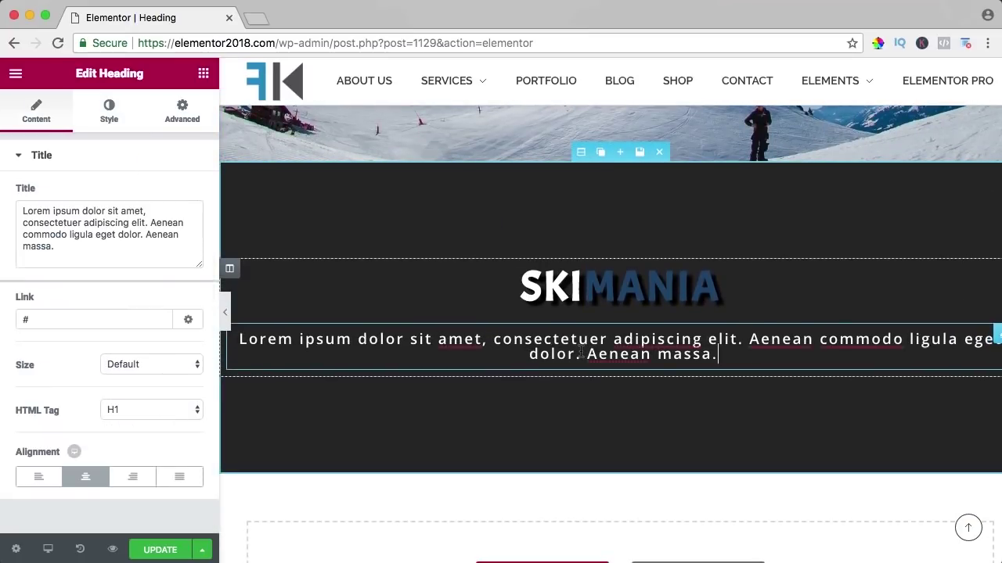
Step: Give the SKIMANIA lorem text line height 1.7 and letter spacing 2.3, then preview changes
left_click(109, 112)
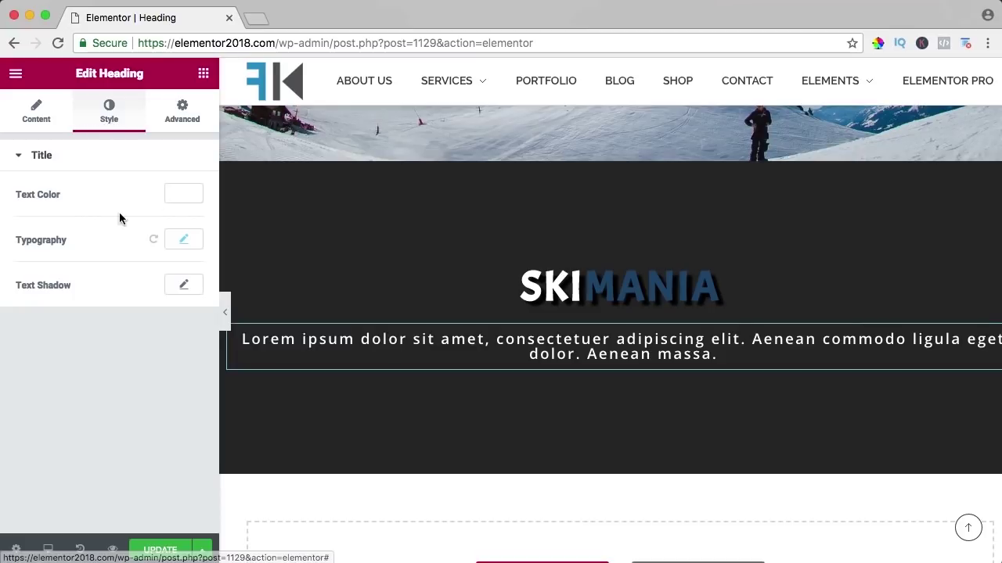
left_click(180, 241)
scroll(114, 329, "down", 2)
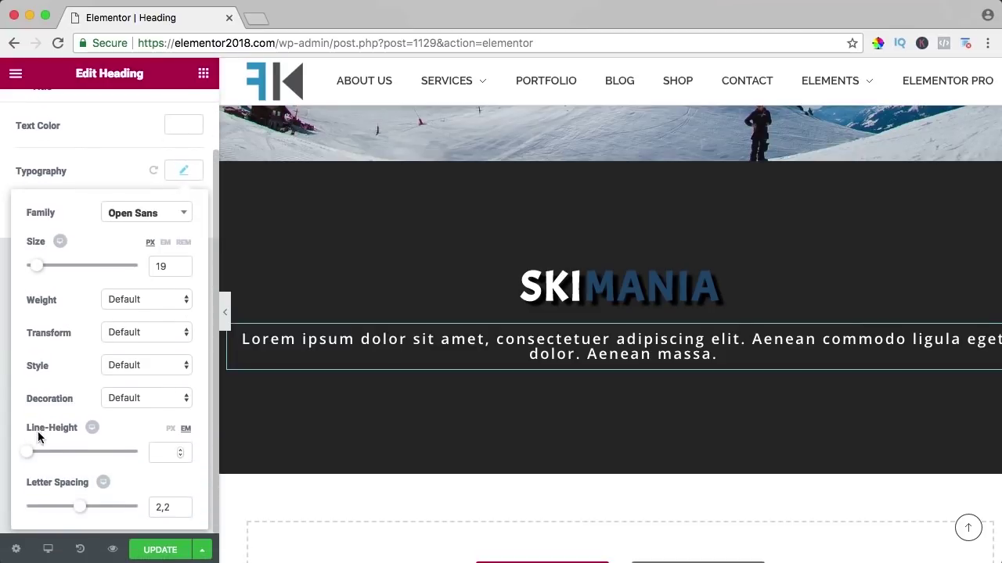
left_click_drag(31, 454, 51, 455)
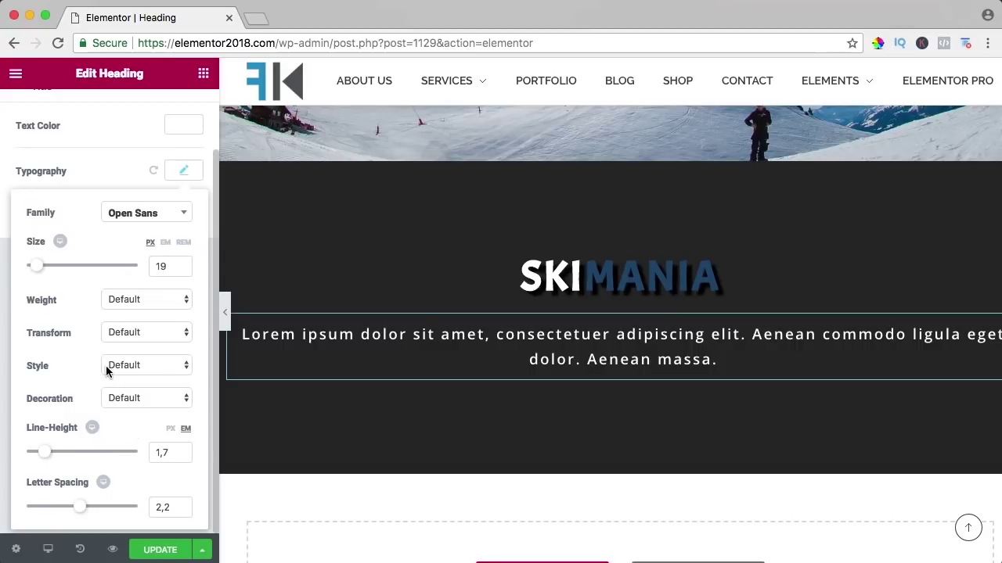
mouse_move(80, 506)
left_mouse_down()
mouse_move(96, 510)
mouse_move(84, 514)
left_mouse_up()
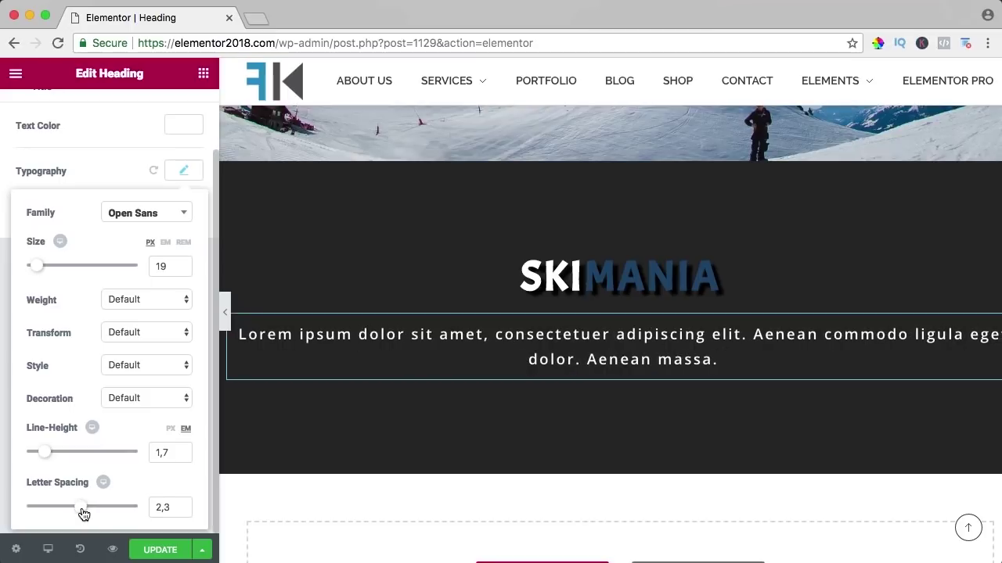
left_click(142, 548)
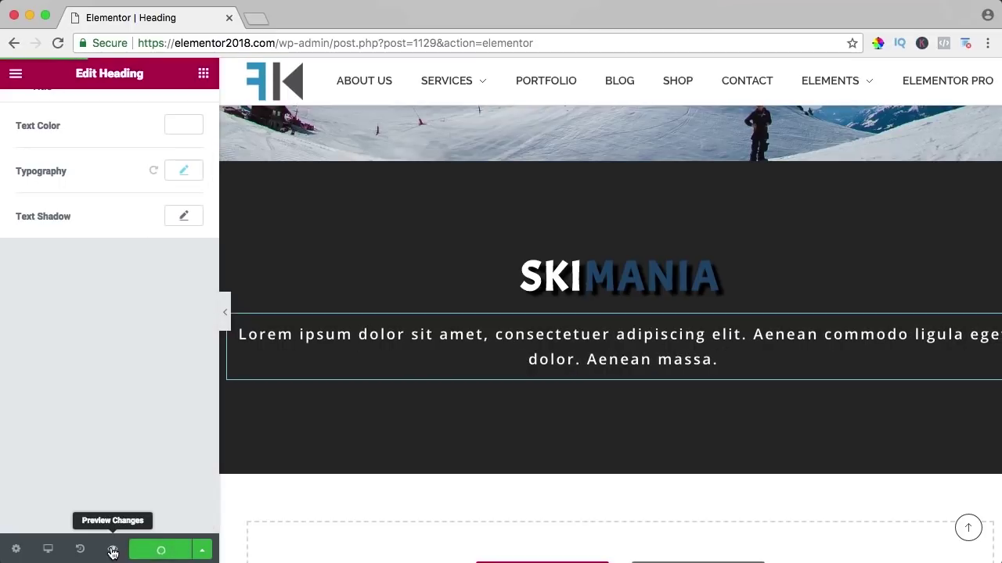
Step: Scroll the live preview between the SnowWorld and SKIMANIA sections, then return to the editor
left_click(113, 552)
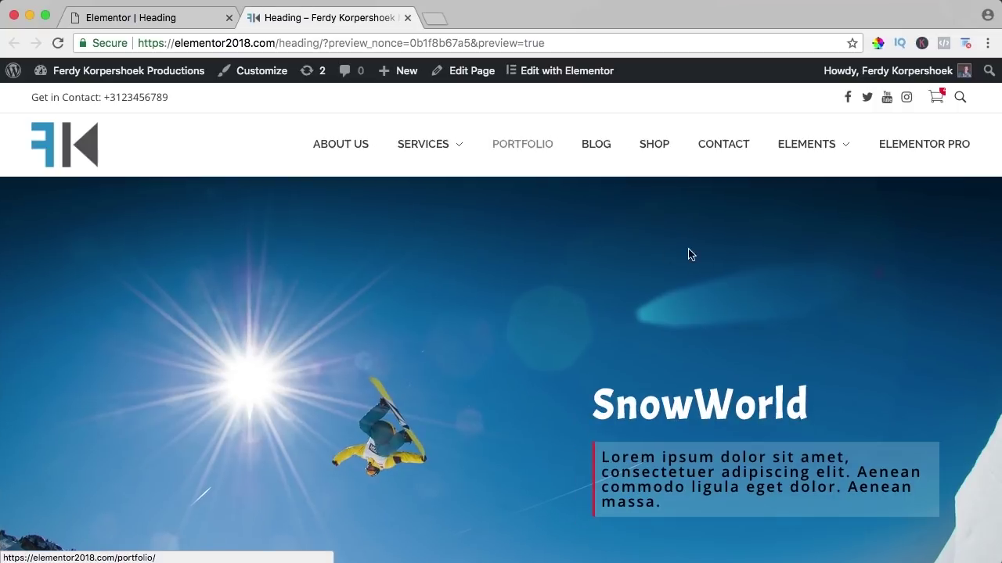
scroll(688, 255, "down", 3)
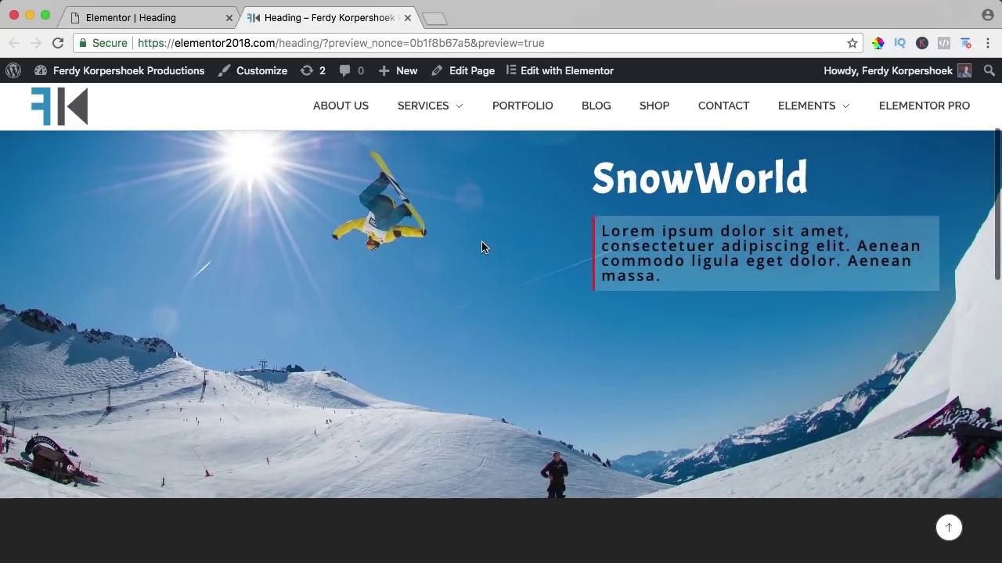
scroll(482, 247, "down", 5)
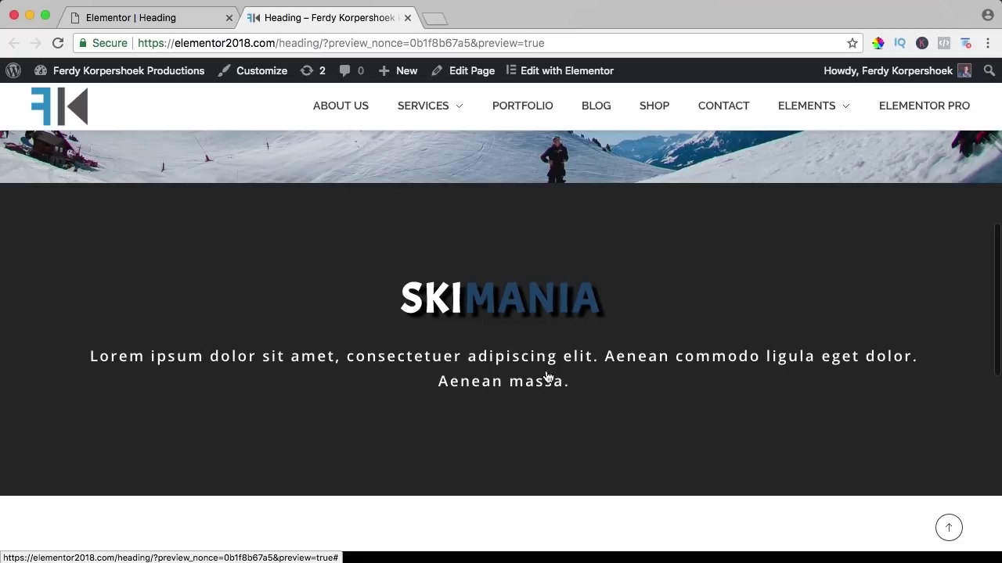
scroll(548, 365, "down", 10)
scroll(551, 353, "up", 20)
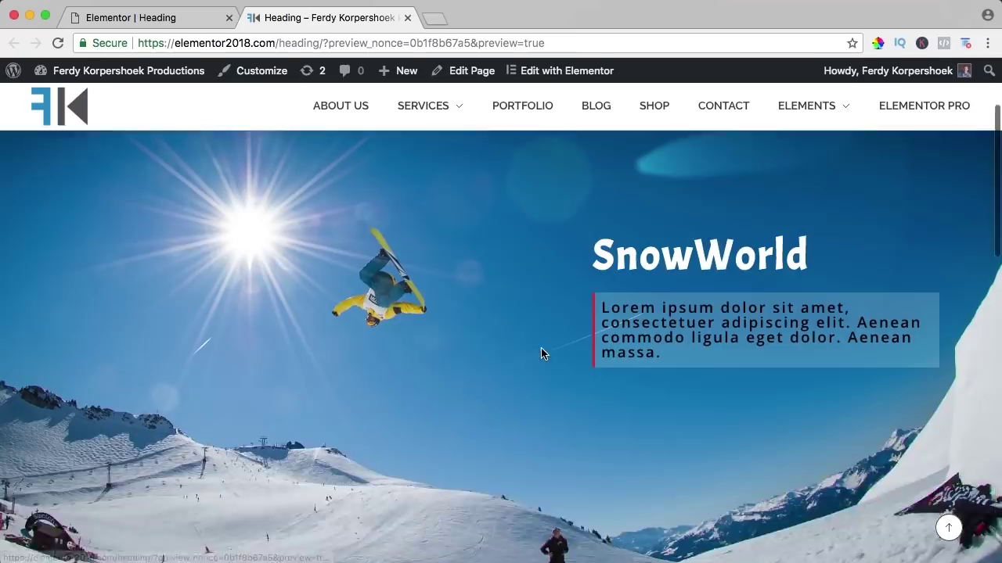
scroll(540, 352, "up", 2)
scroll(539, 352, "down", 5)
scroll(538, 352, "up", 5)
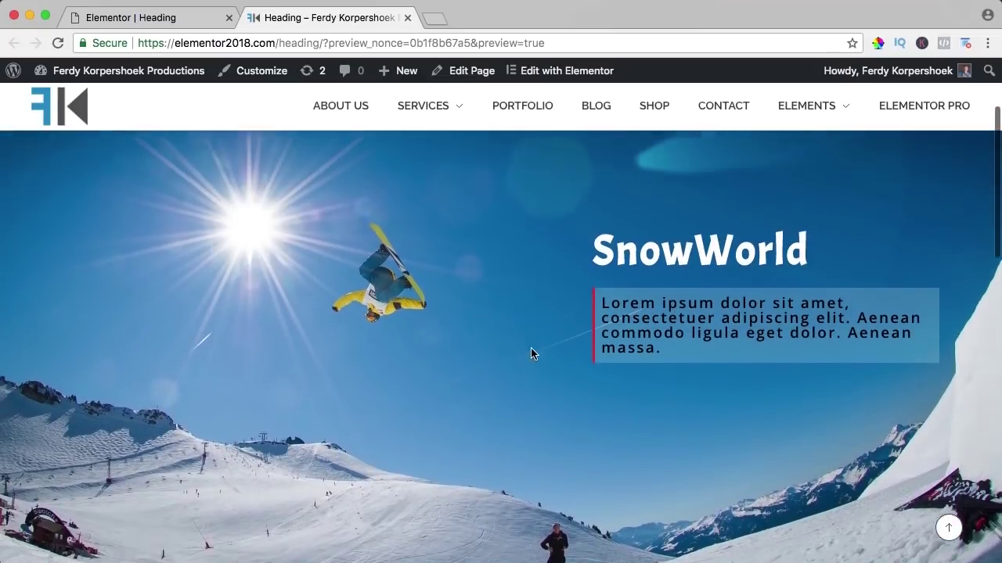
scroll(531, 347, "up", 2)
scroll(527, 346, "down", 6)
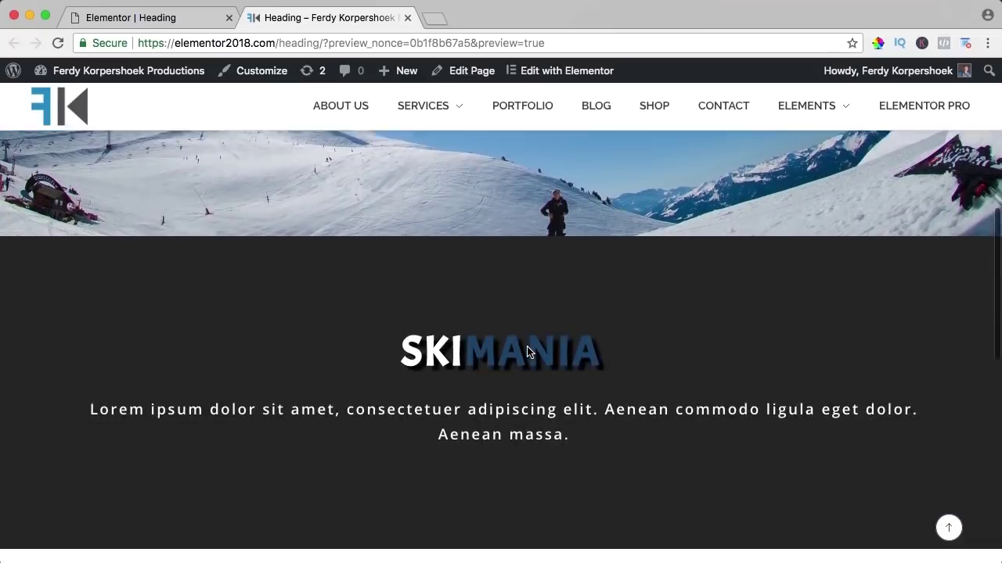
left_click(197, 20)
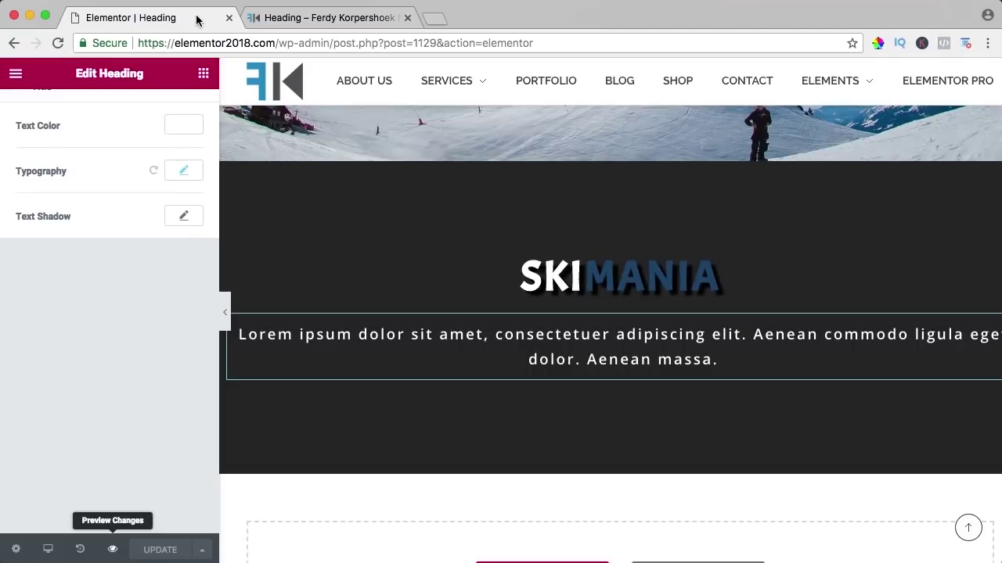
Step: Replace the SnowWorld text box's red #ff2626 border colour with the SKIMANIA navy and preview it
left_click(634, 270)
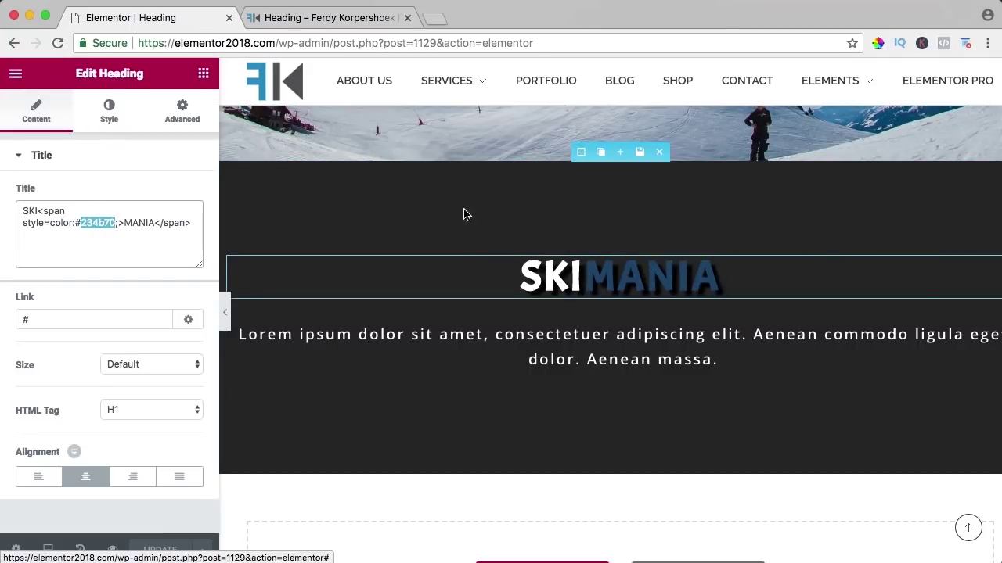
scroll(676, 246, "up", 5)
left_click(736, 234)
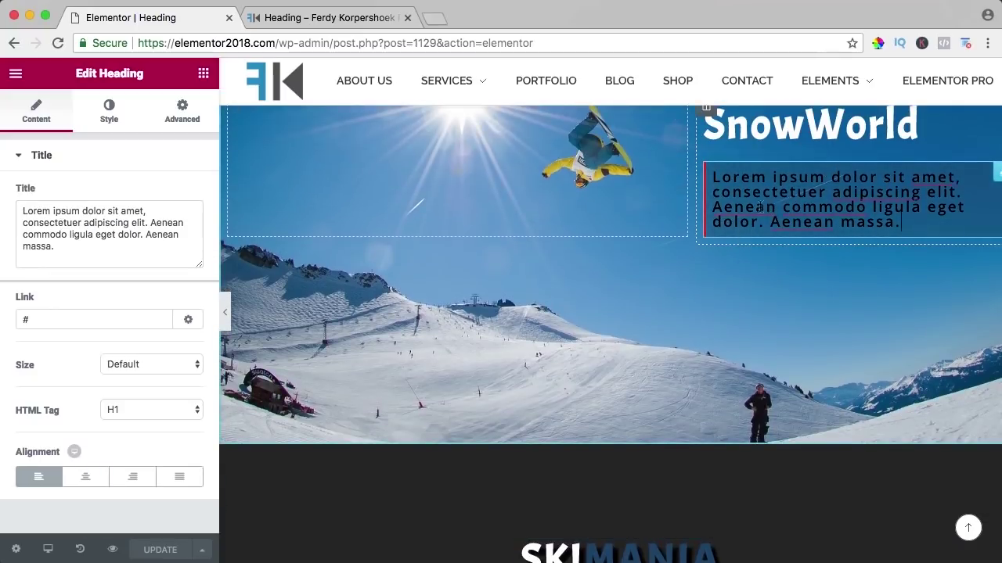
left_click(188, 116)
scroll(118, 301, "down", 3)
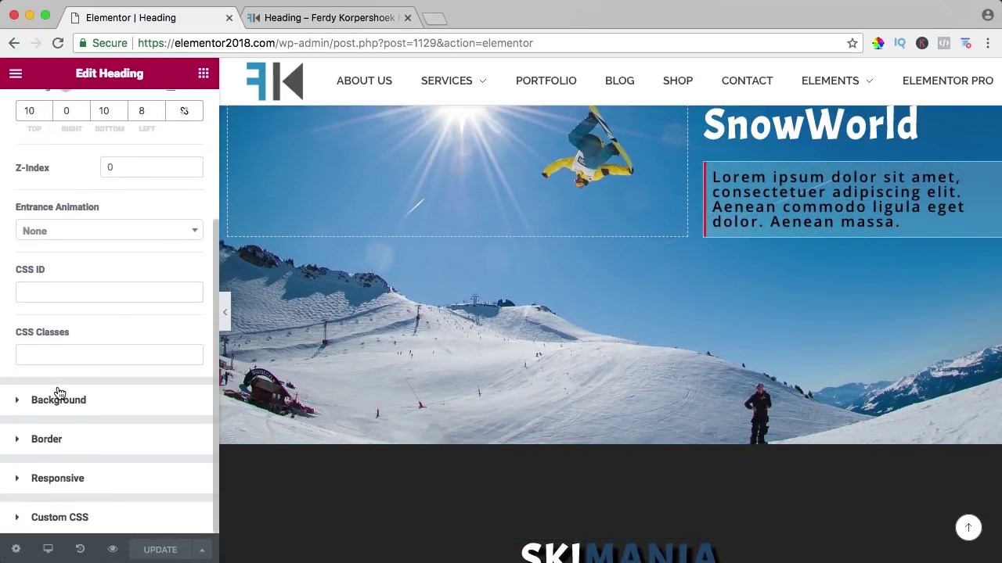
left_click(48, 439)
scroll(160, 356, "down", 3)
left_click(179, 335)
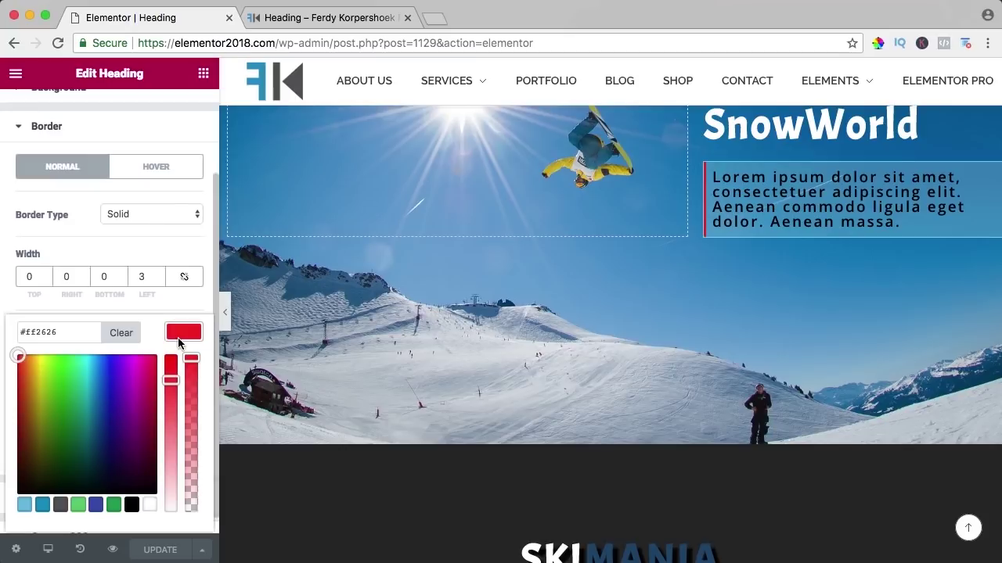
triple_click(64, 333)
key("super+v")
left_click(472, 374)
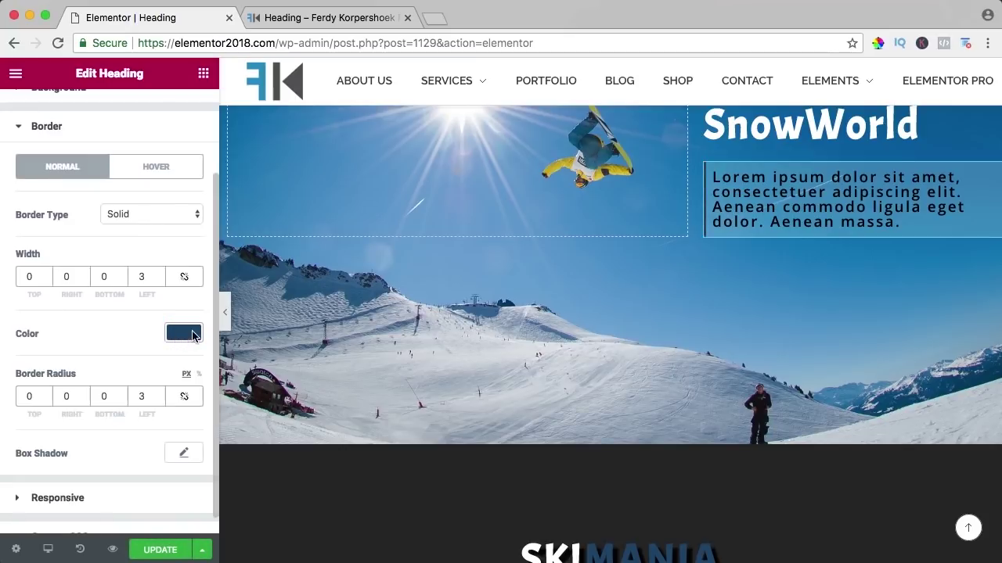
left_click(112, 550)
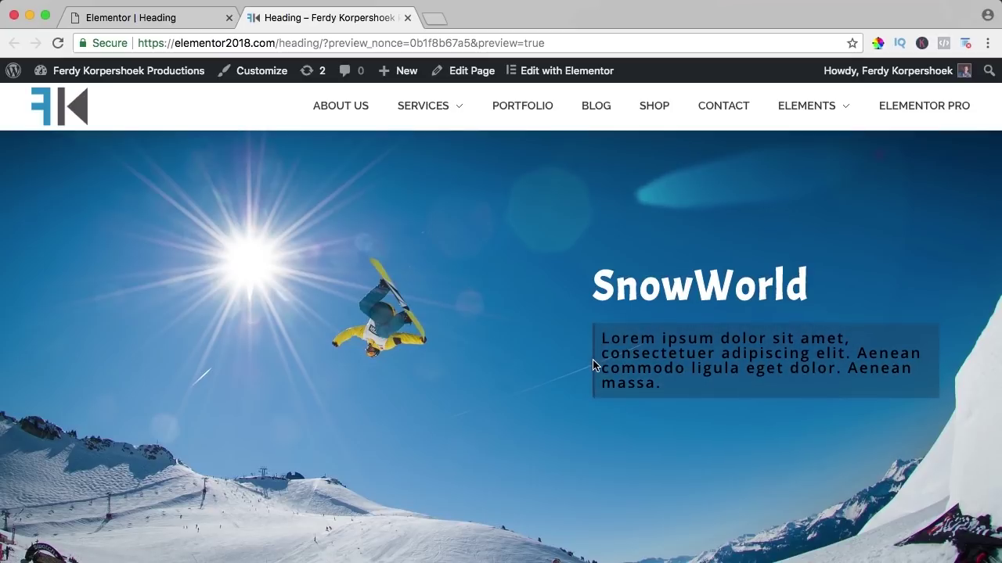
scroll(514, 346, "down", 5)
scroll(532, 345, "up", 3)
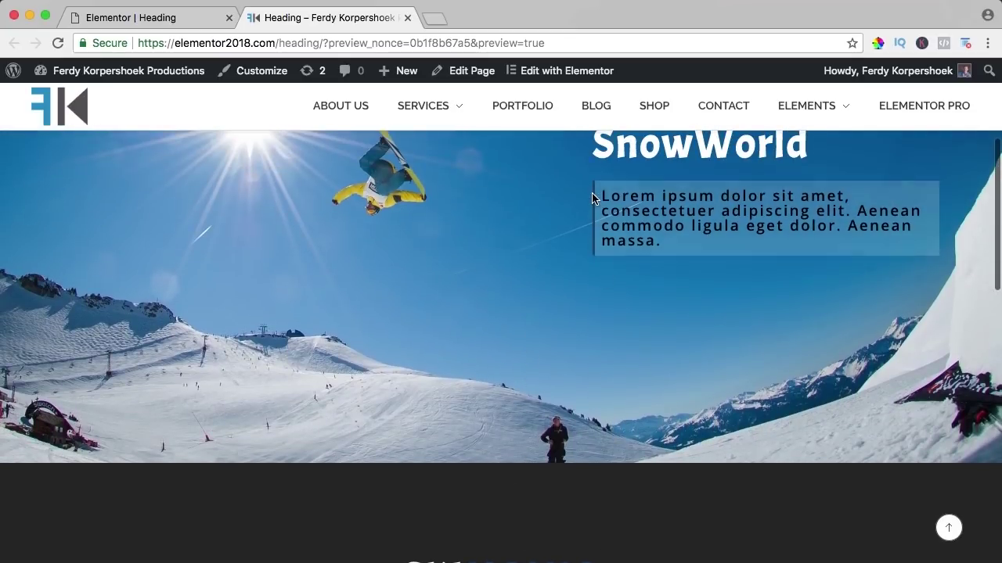
scroll(532, 271, "down", 5)
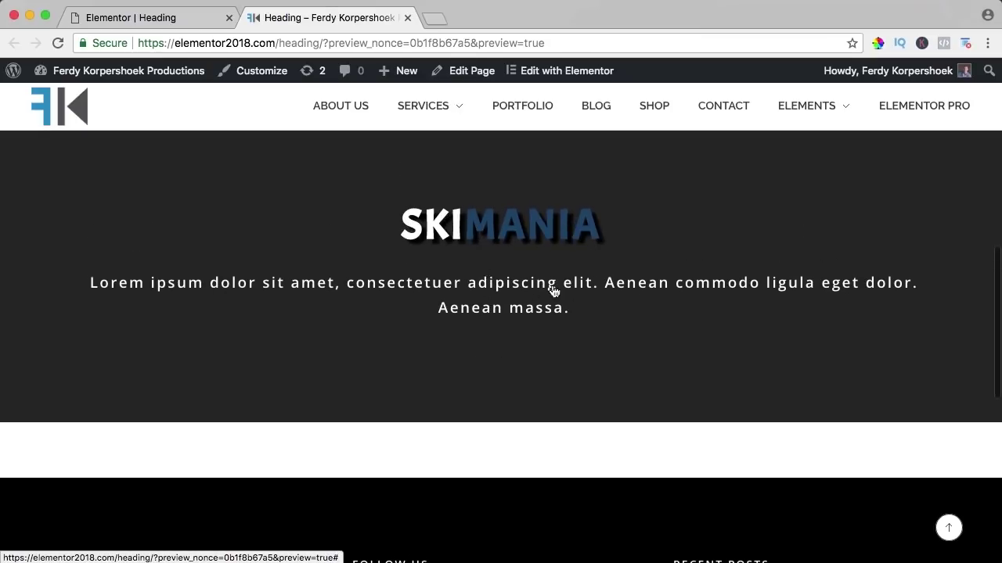
scroll(512, 338, "down", 3)
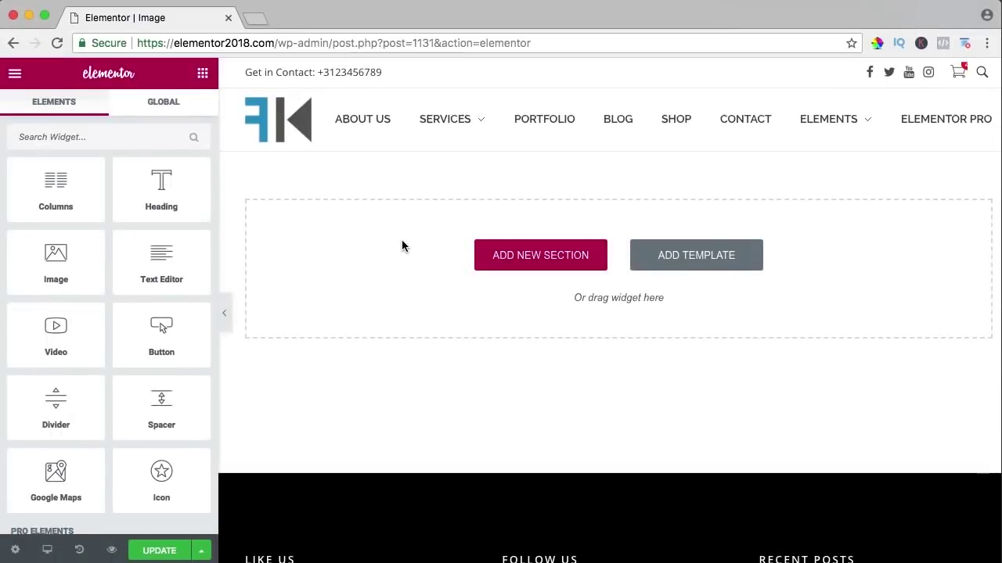
Step: Drop an Image widget onto the page and insert WinterCollection.jpg from the Media Library
left_click_drag(64, 242, 405, 252)
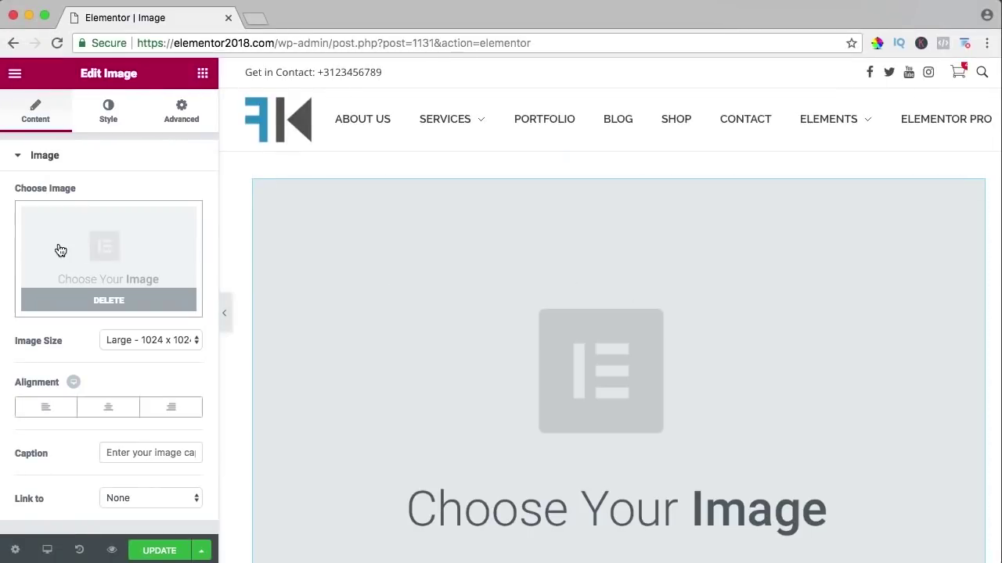
left_click(106, 258)
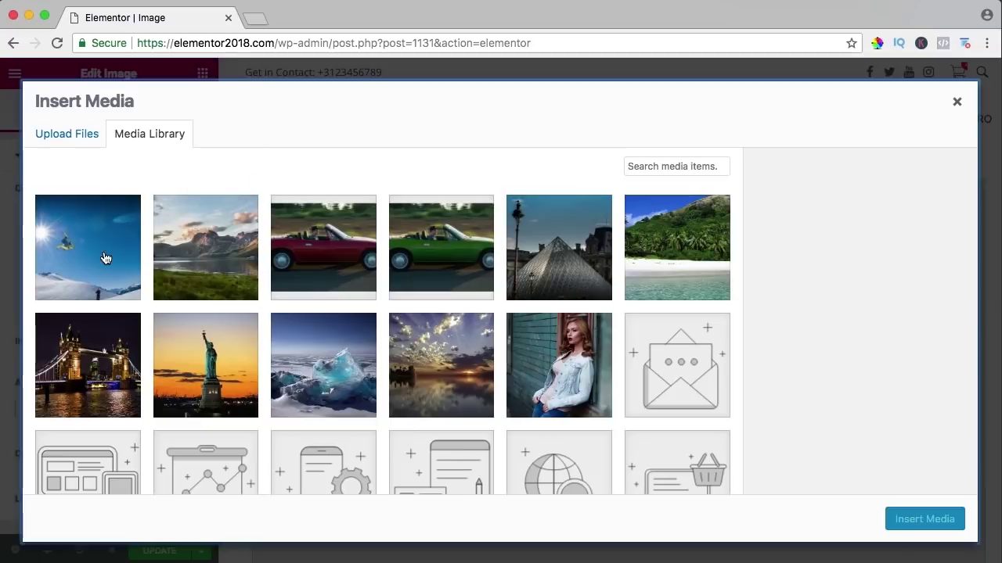
scroll(504, 331, "down", 2)
scroll(536, 362, "up", 2)
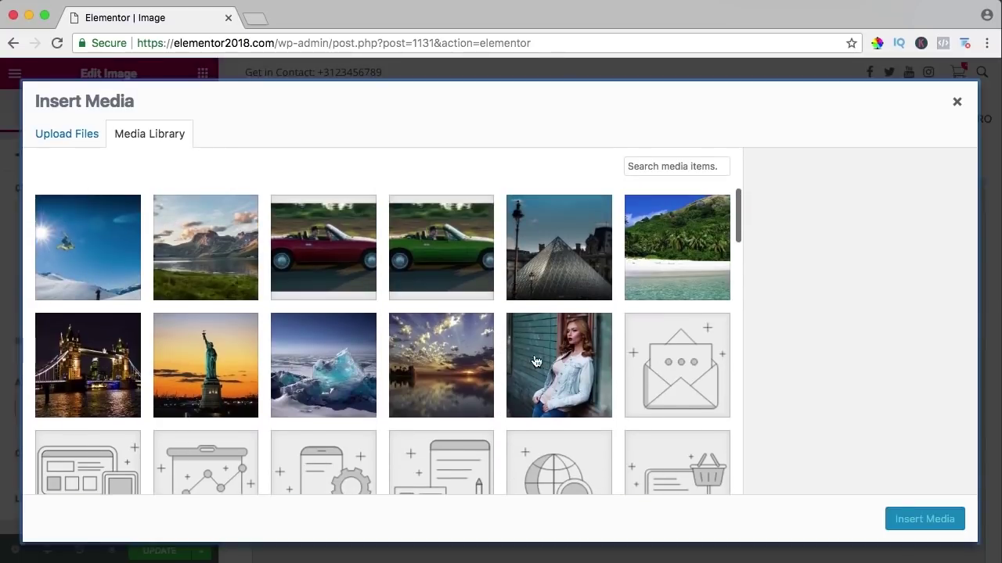
left_click(557, 363)
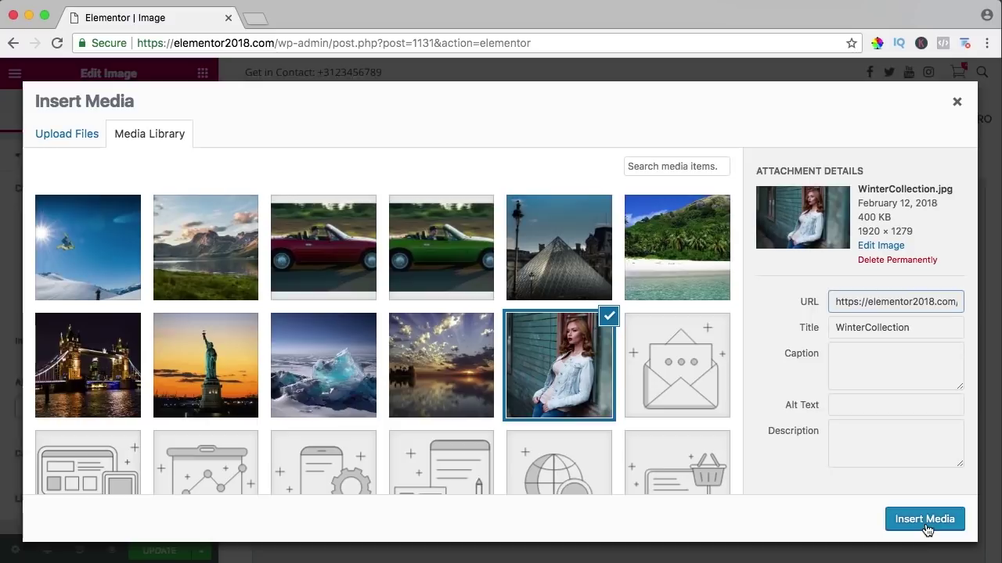
left_click(915, 520)
scroll(621, 324, "down", 2)
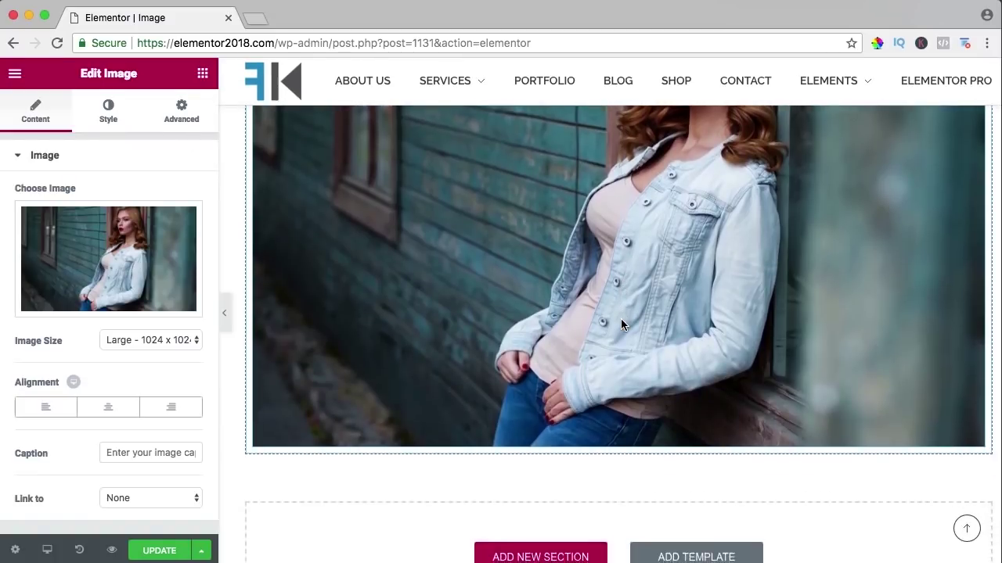
scroll(621, 319, "up", 5)
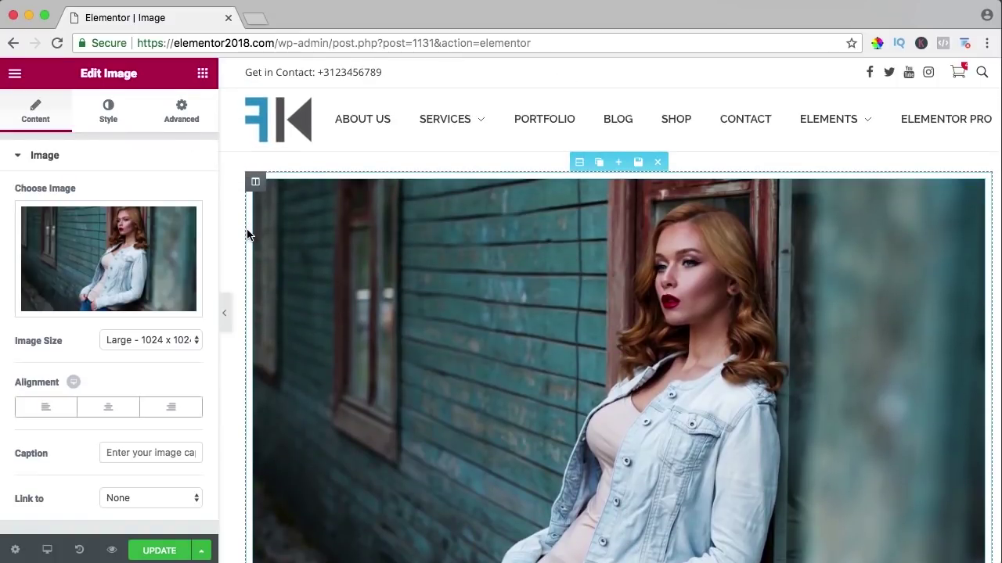
Step: Set the section's Columns Gap to No Gap
left_click(580, 164)
left_click(114, 346)
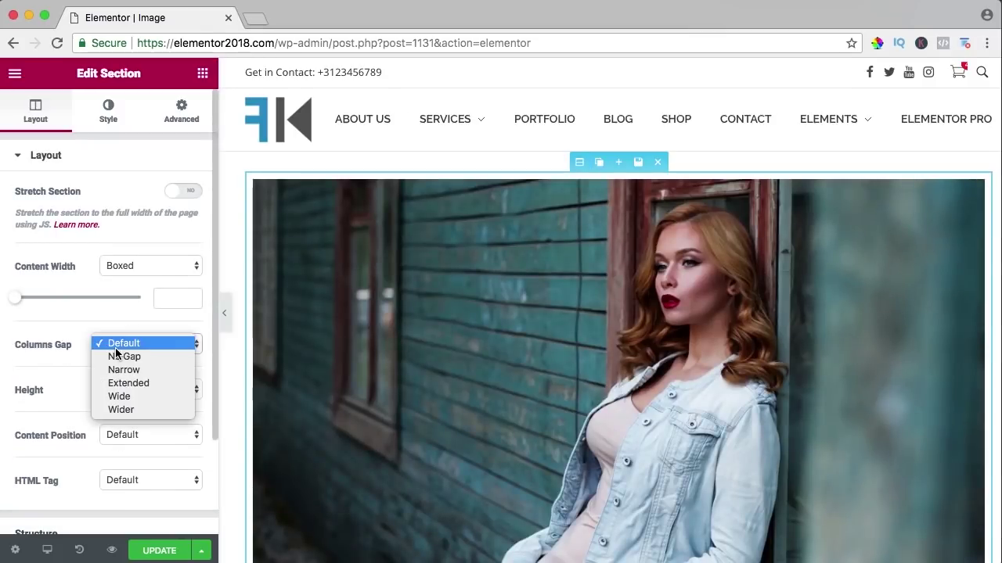
left_click(124, 358)
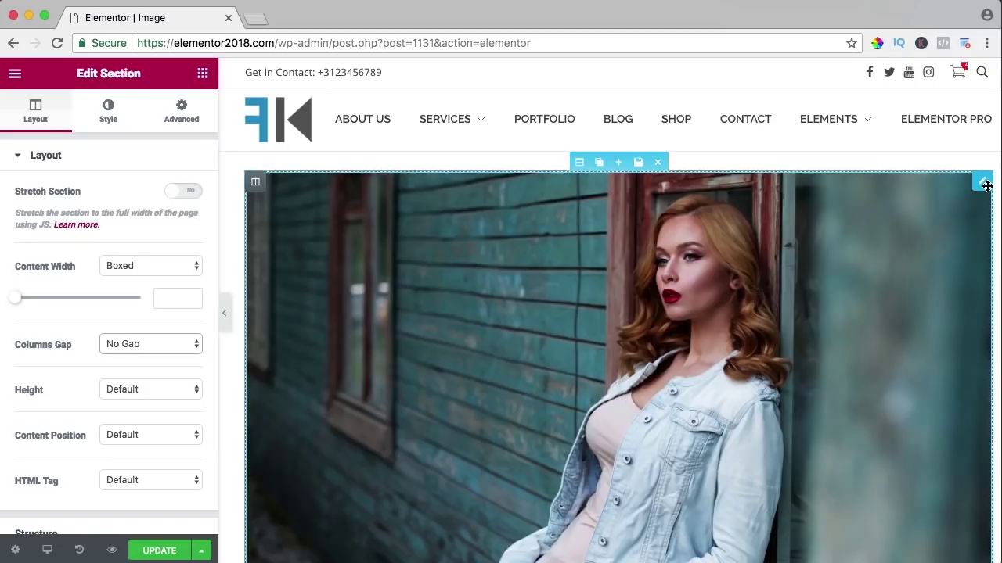
Step: Try Medium and Thumbnail image sizes, finally setting the photo to Large - 1024 x 1024
left_click(983, 182)
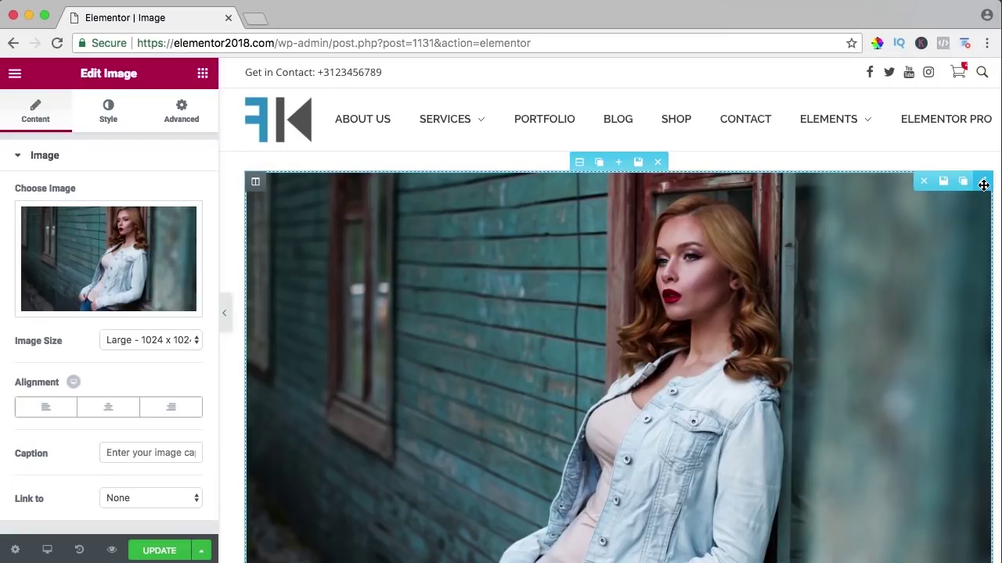
left_click(130, 341)
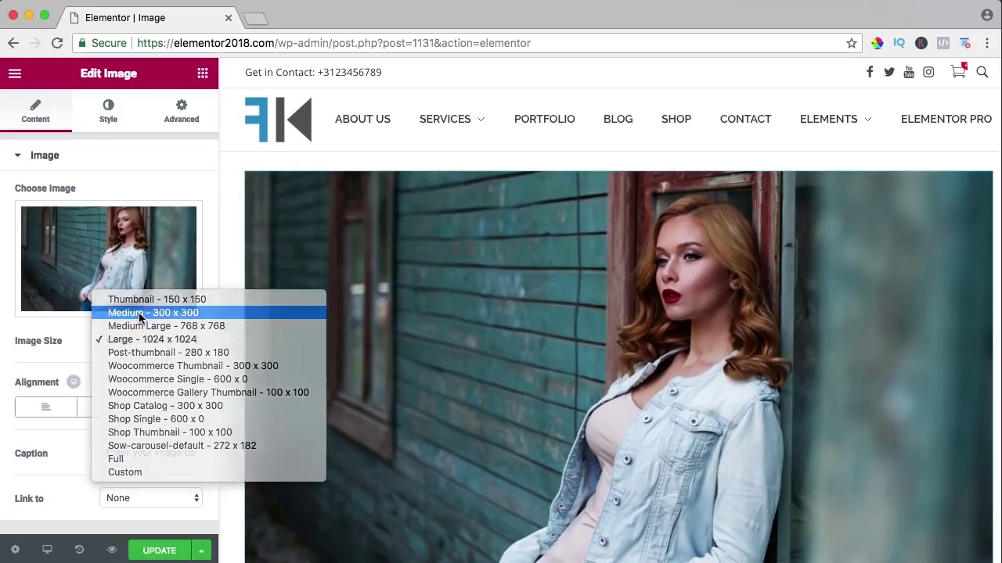
left_click(138, 313)
left_click(147, 337)
left_click(146, 334)
left_click(146, 337)
left_click(137, 335)
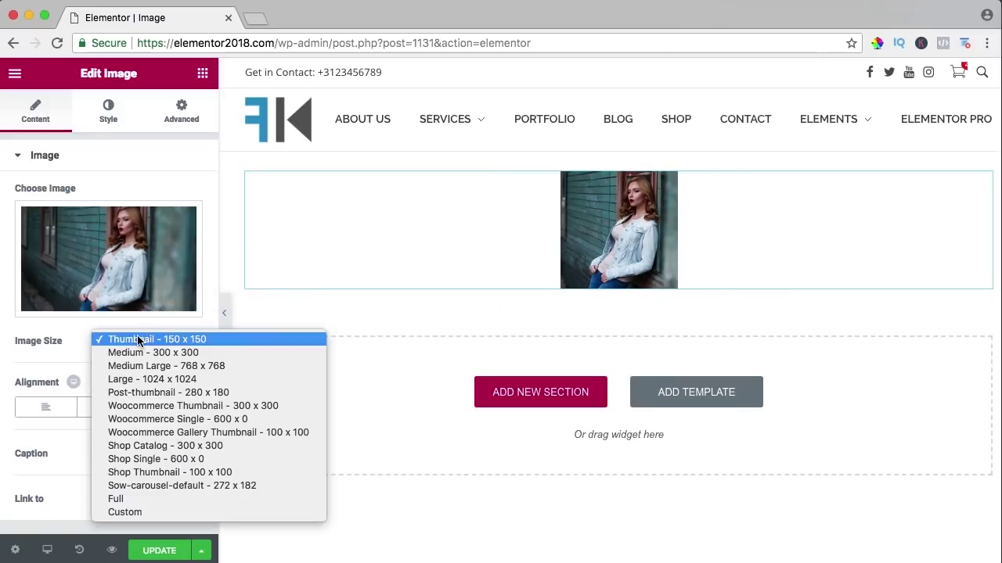
left_click(135, 357)
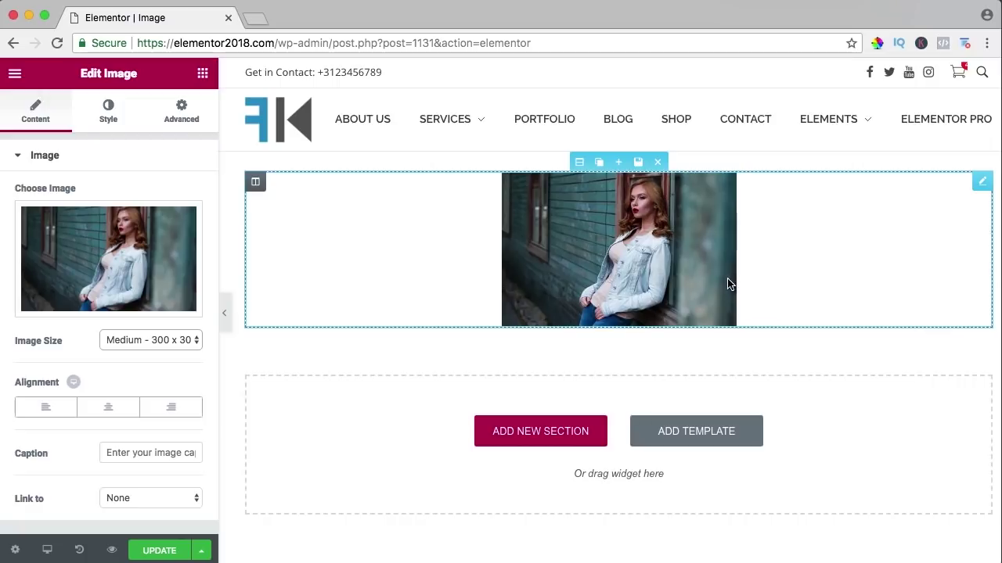
left_click(138, 345)
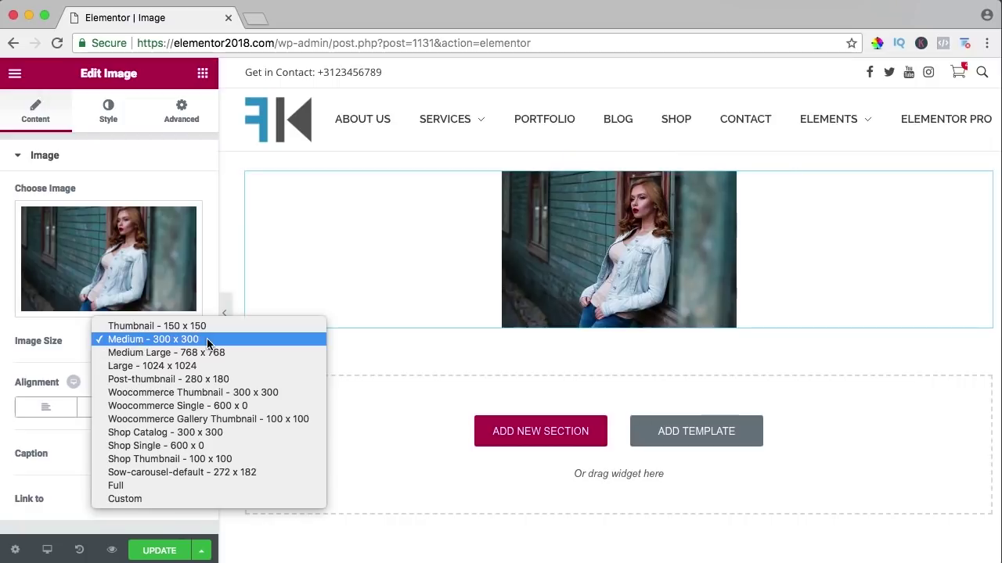
left_click(157, 367)
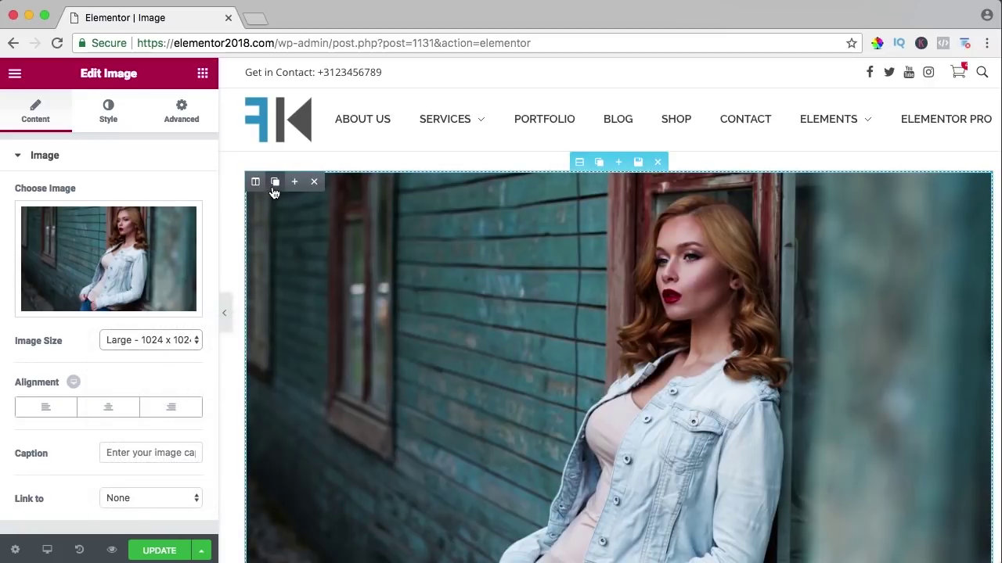
Step: Duplicate the image column, delete the right copy's image, and narrow the left column
left_click(274, 188)
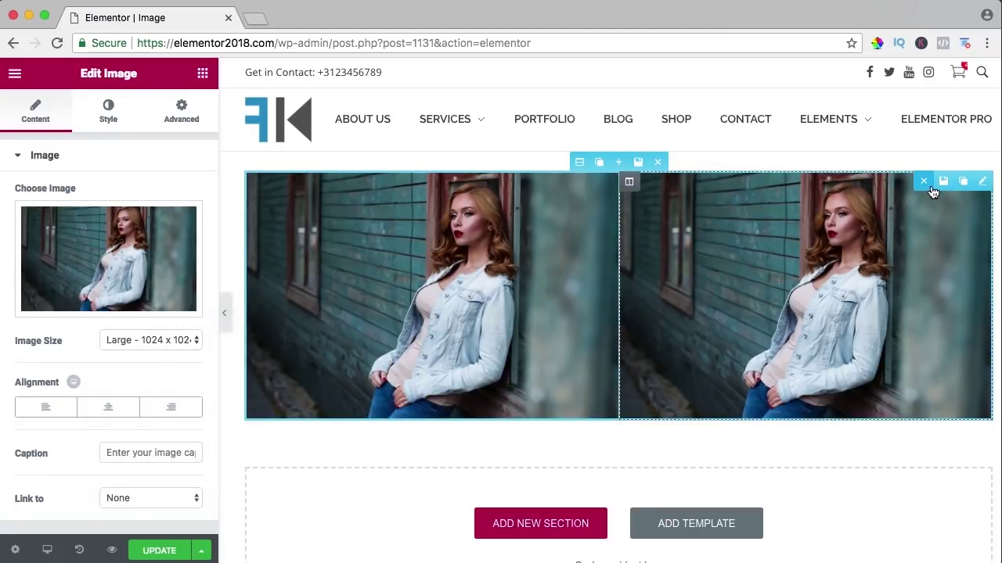
left_click(924, 182)
left_click_drag(621, 242, 366, 260)
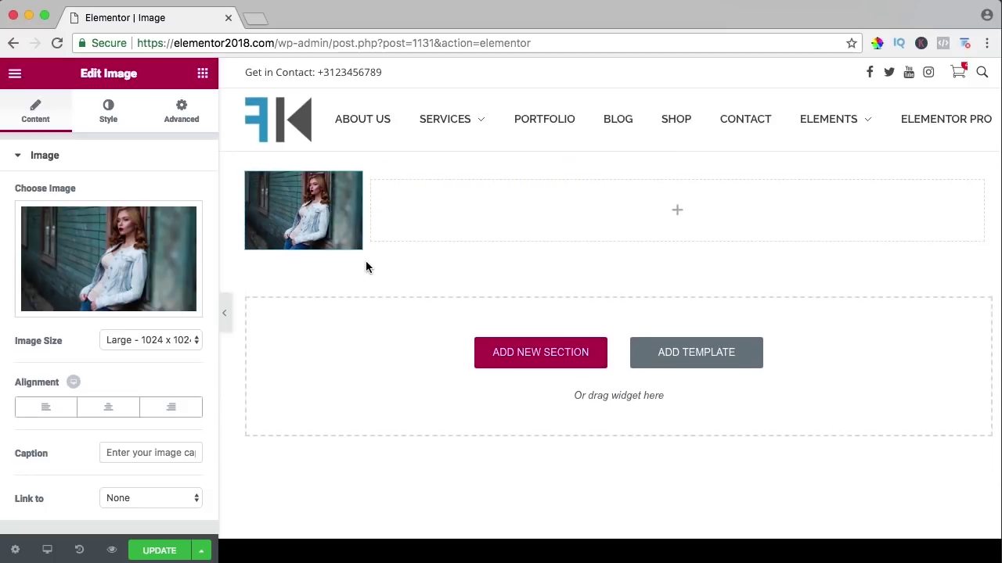
Step: Set the photo to Medium Large - 768 x 768 and widen its column to about half
left_click(126, 343)
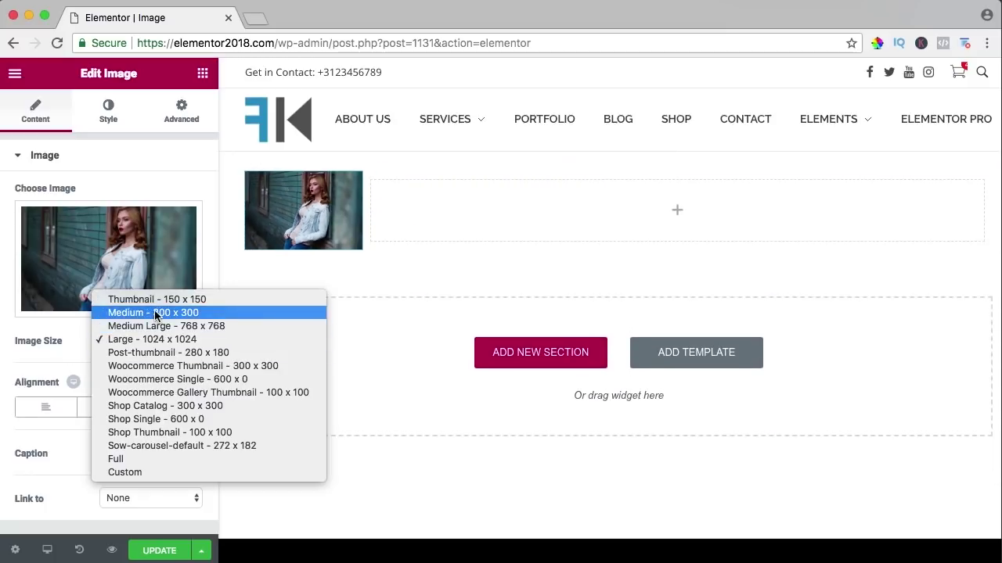
left_click(155, 313)
left_click(143, 344)
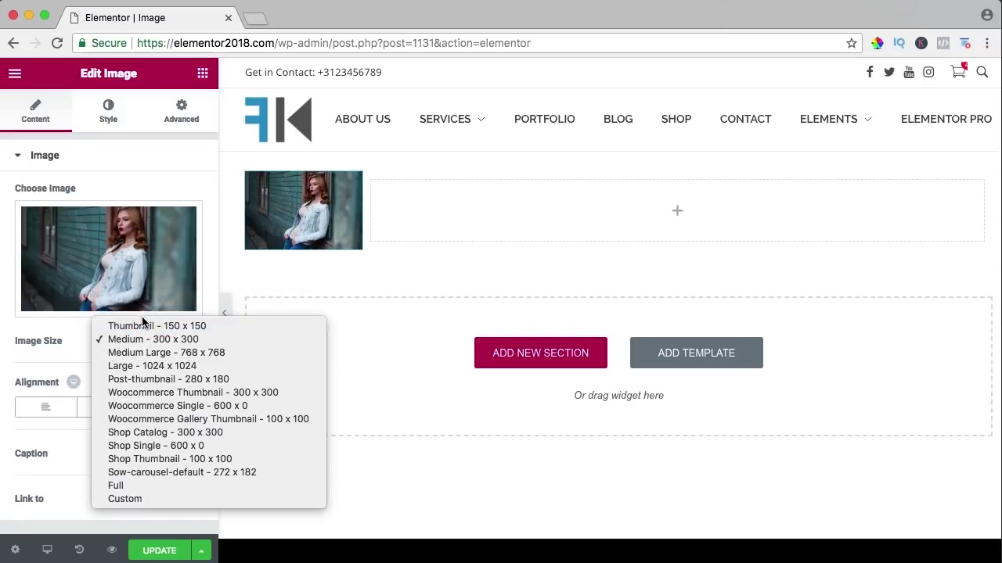
left_click(143, 329)
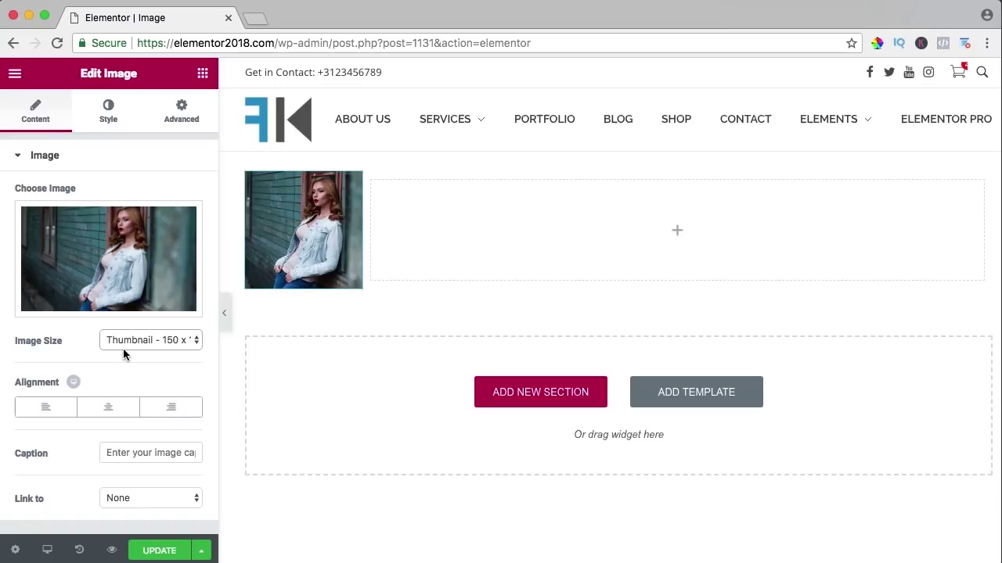
left_click(150, 337)
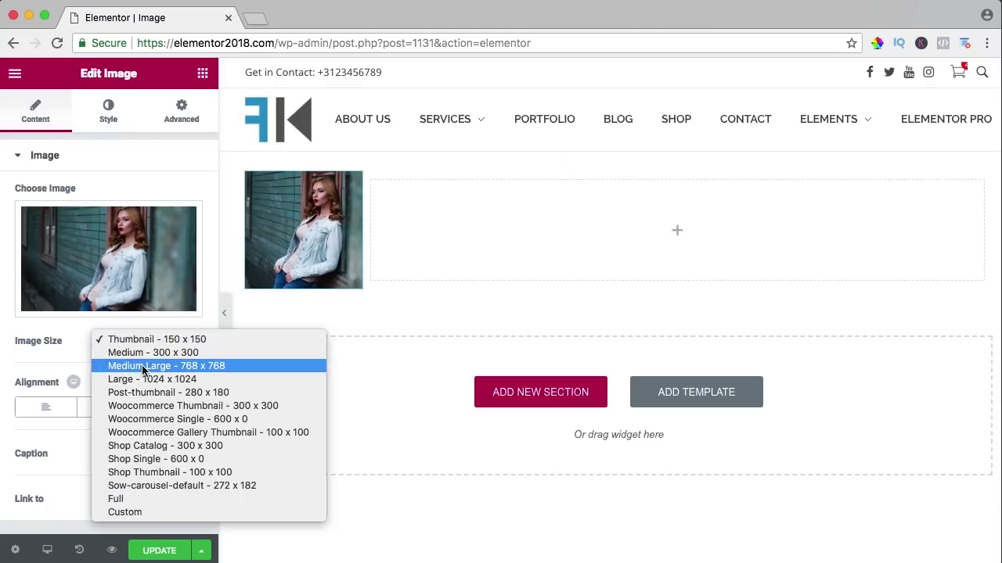
left_click(143, 365)
left_click_drag(362, 232, 568, 240)
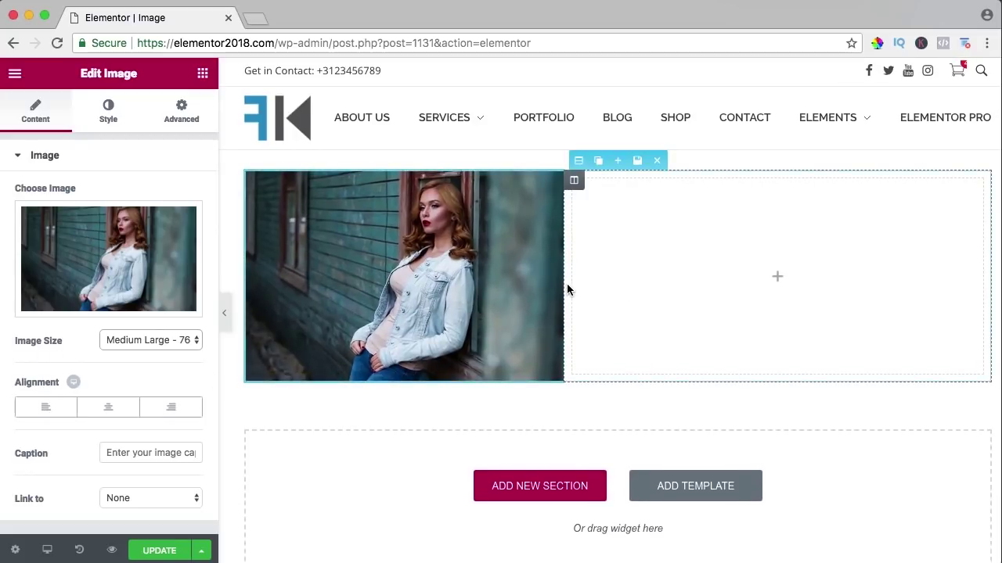
Step: Widen the image column to about 61.5% and left-align the photo
left_click_drag(568, 284, 946, 288)
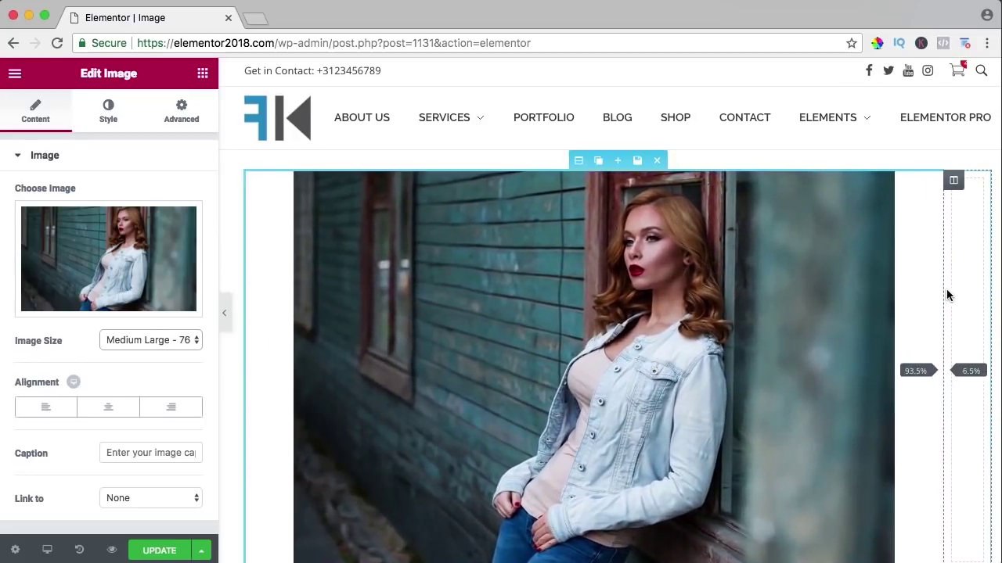
left_click(47, 408)
left_click(108, 407)
left_click(171, 407)
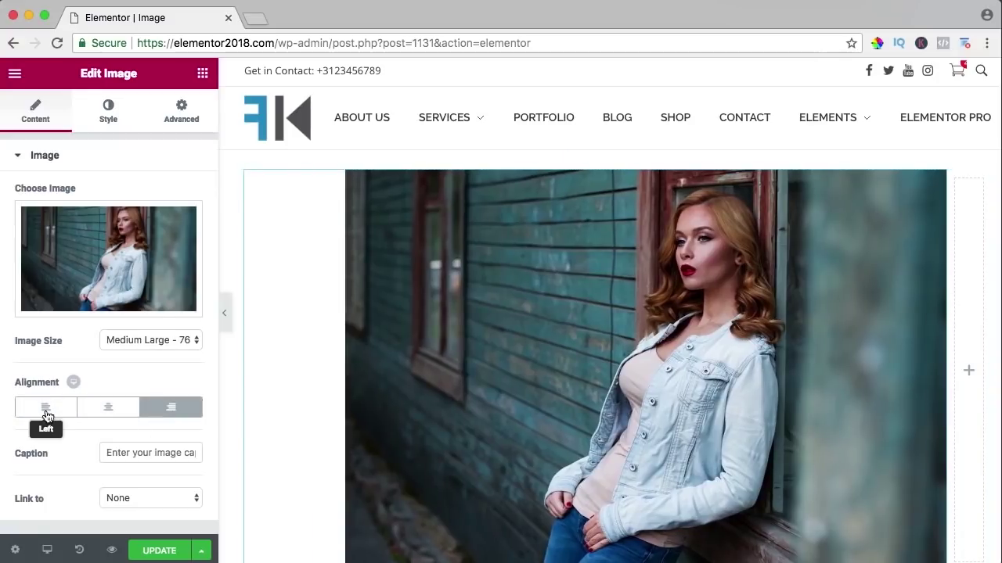
left_click(47, 408)
Step: Set the photo to Medium - 300 x 300 and narrow its column to about 30.8%
left_click_drag(904, 331, 511, 324)
left_click(174, 344)
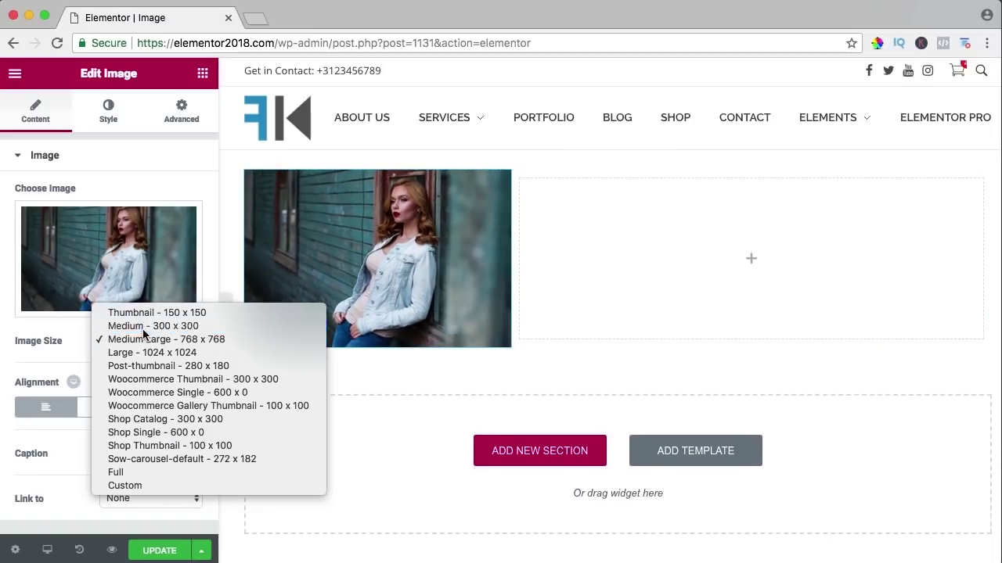
left_click(142, 327)
left_click_drag(509, 253, 474, 253)
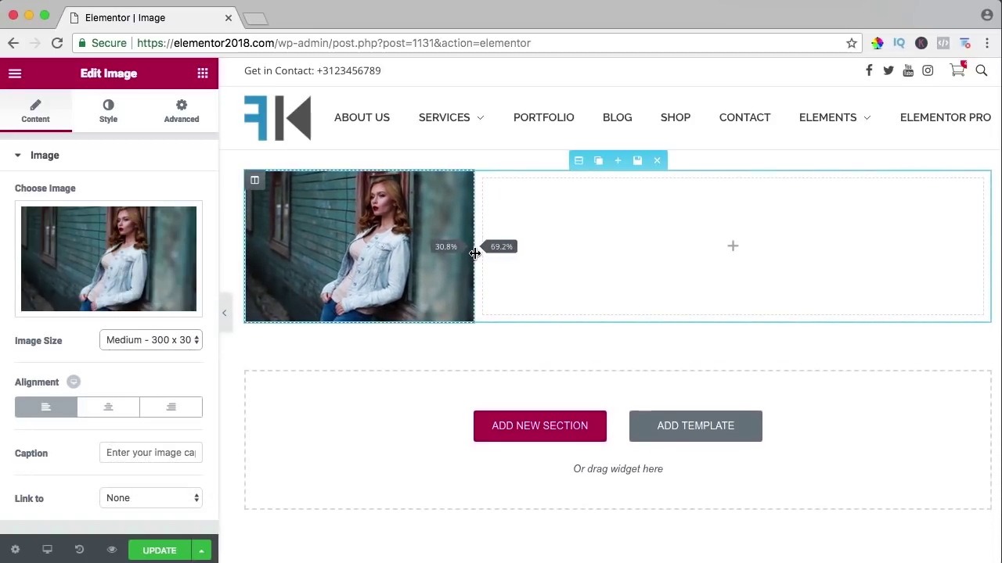
Step: Type a 'Woman' caption for the photo, then clear it
left_click(126, 461)
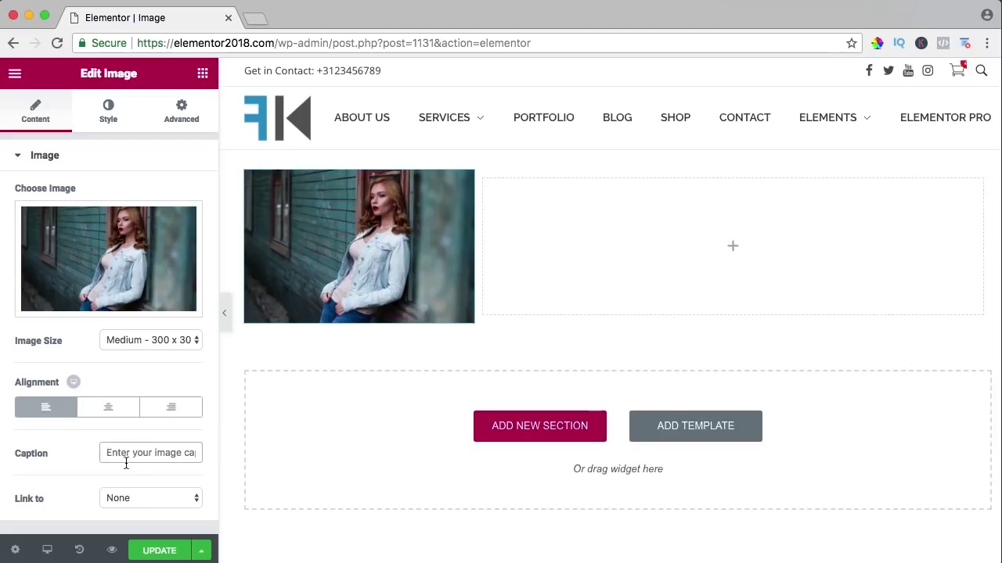
type("Woman")
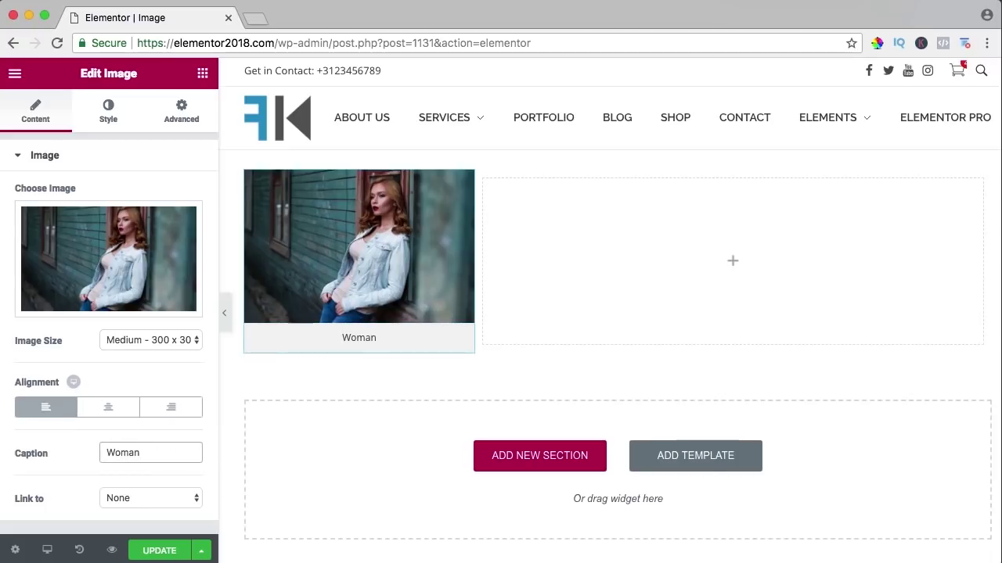
key("ctrl+a")
key("BackSpace")
Step: Link the image to its media file and check its full-screen view
left_click(126, 498)
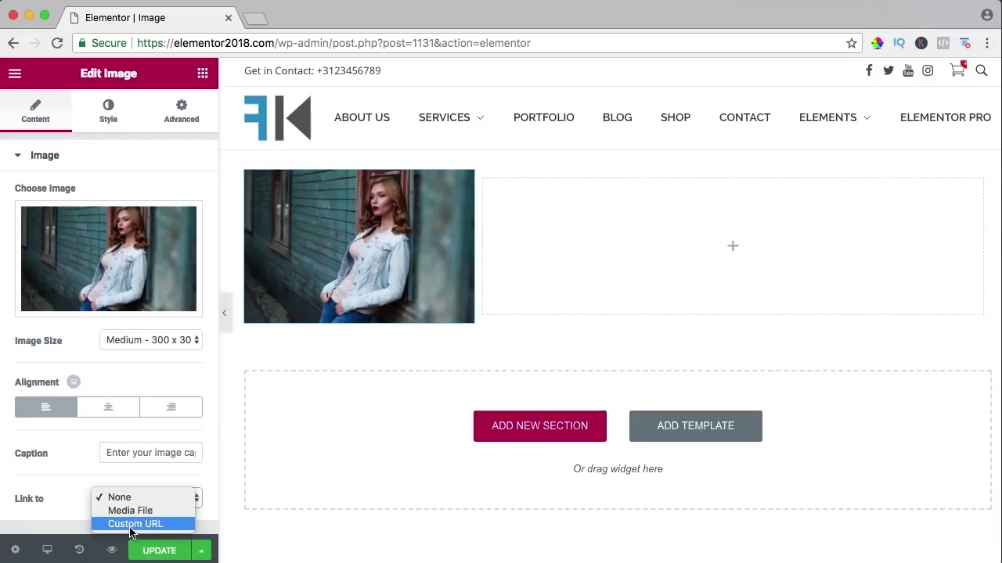
left_click(131, 511)
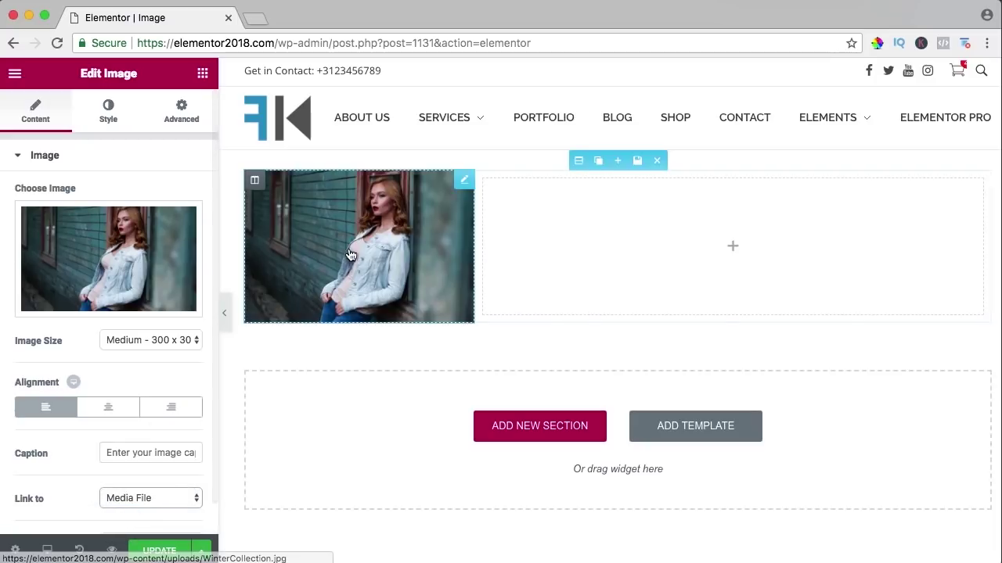
left_click(395, 264)
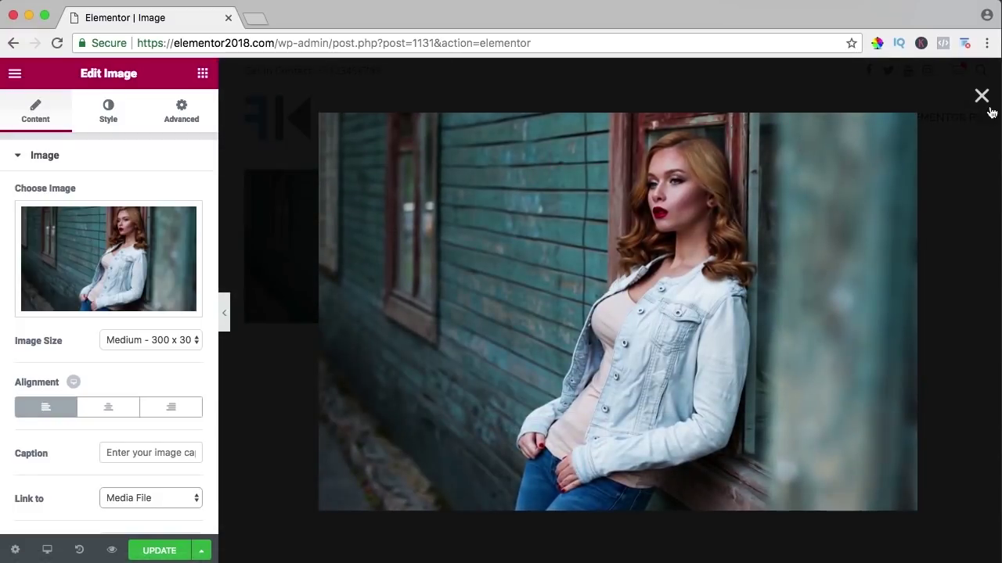
left_click(979, 98)
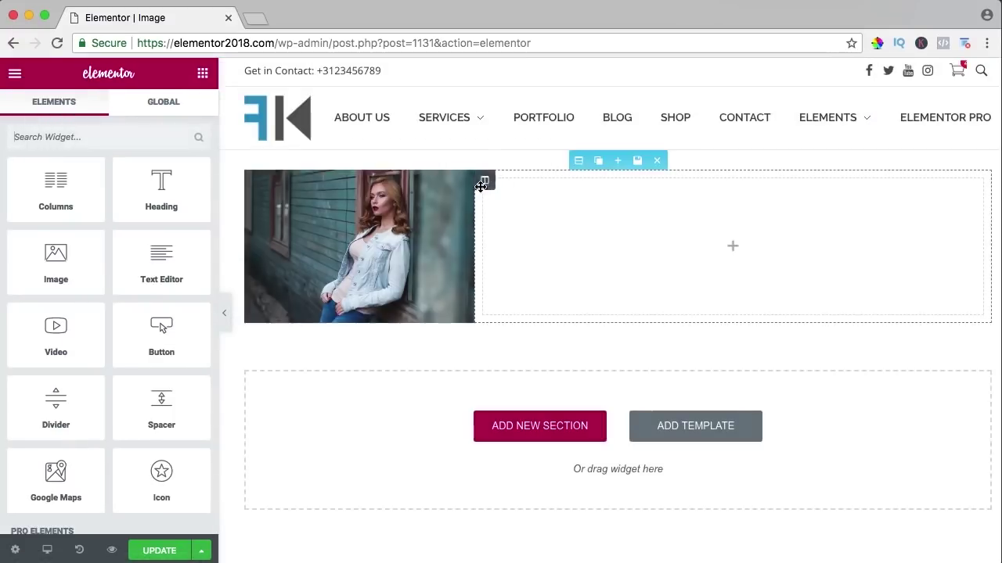
Step: Bring up the Lightbox global settings and test the photo's lightbox
left_click(15, 76)
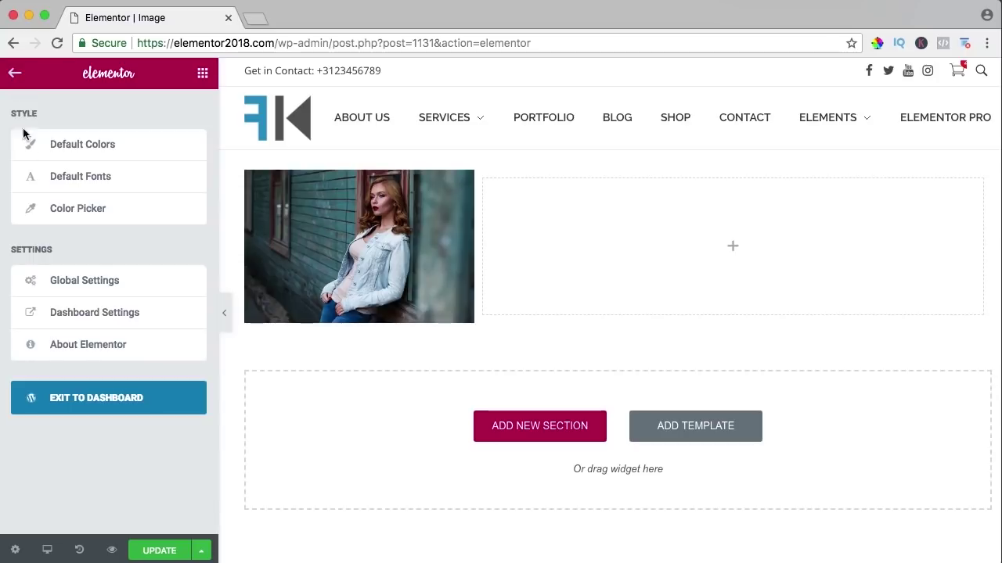
left_click(95, 290)
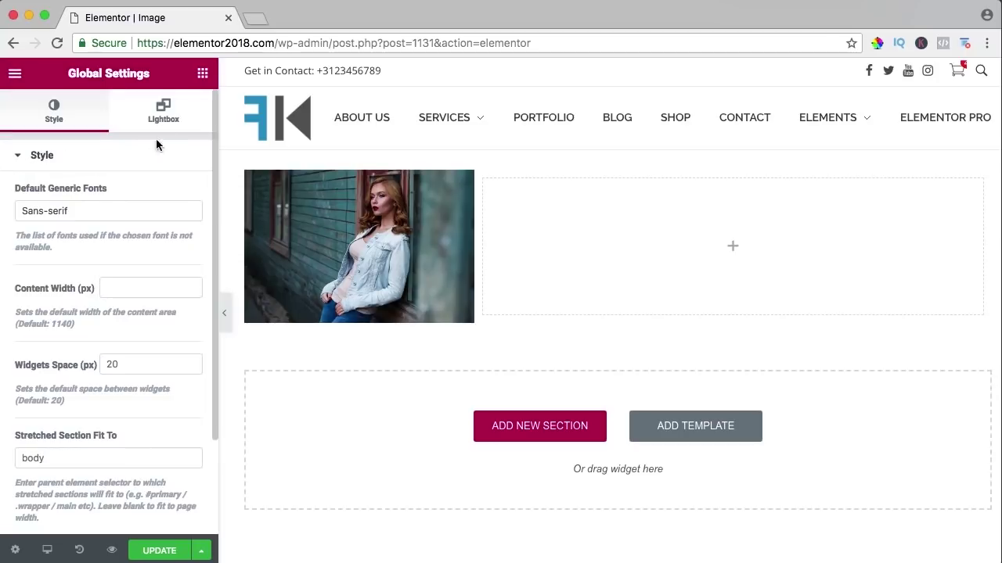
left_click(164, 116)
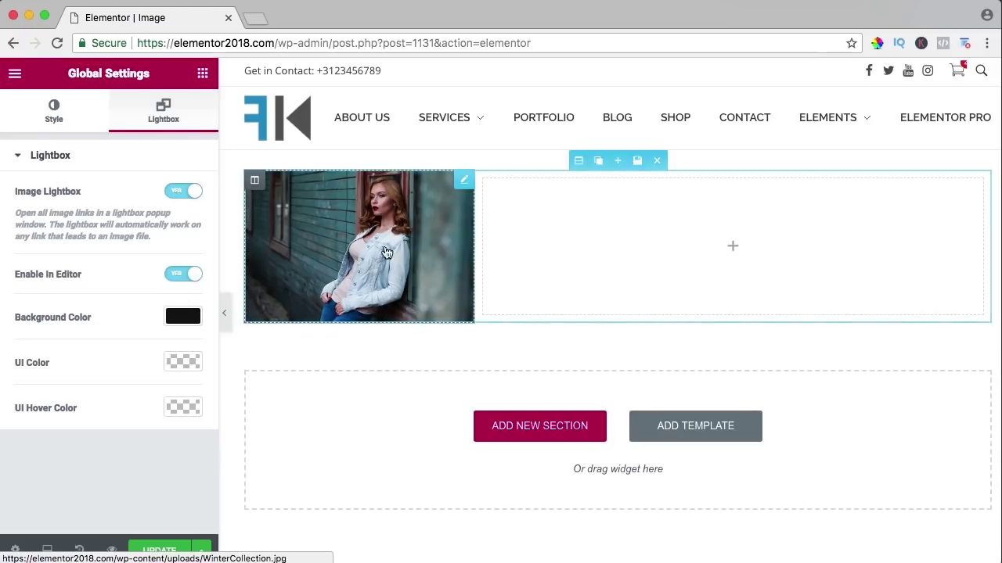
left_click(419, 228)
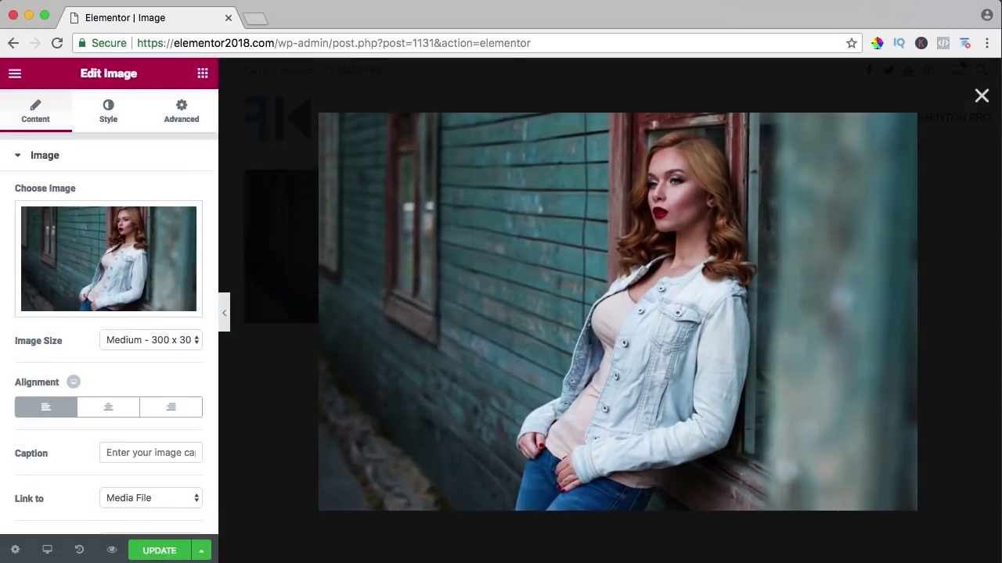
left_click(982, 95)
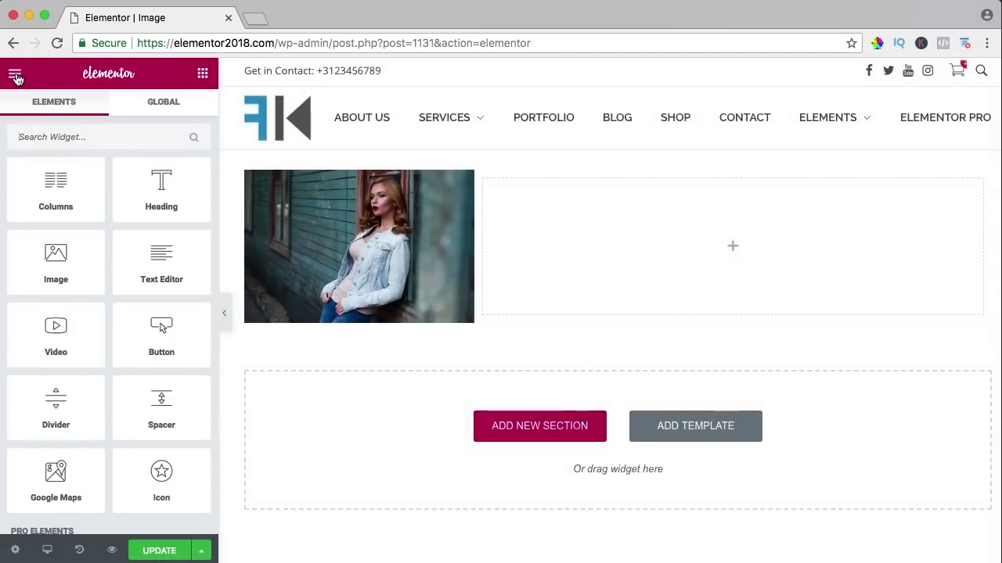
Step: Switch the lightbox's Enable In Editor to No and confirm the photo no longer enlarges
left_click(15, 73)
left_click(91, 288)
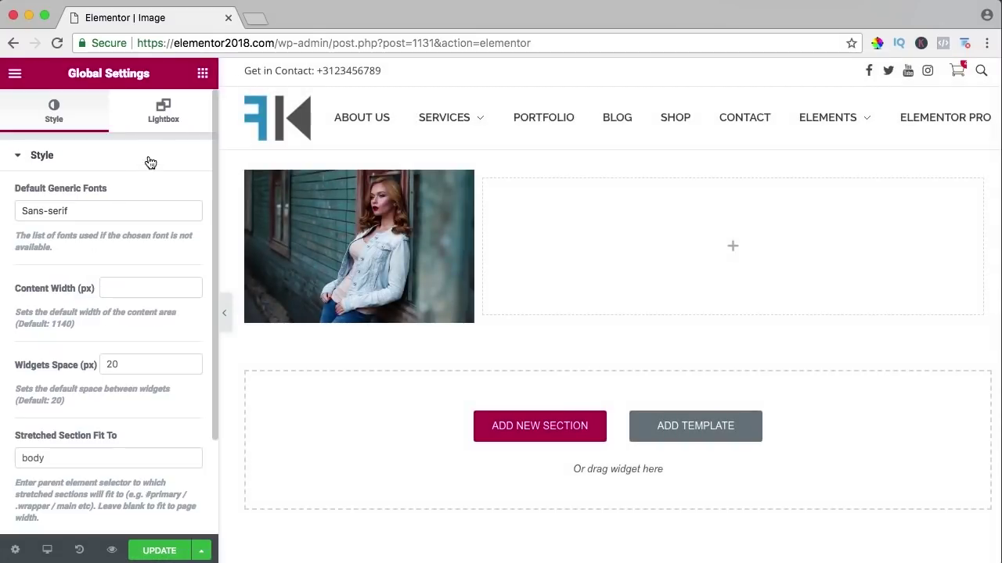
left_click(162, 112)
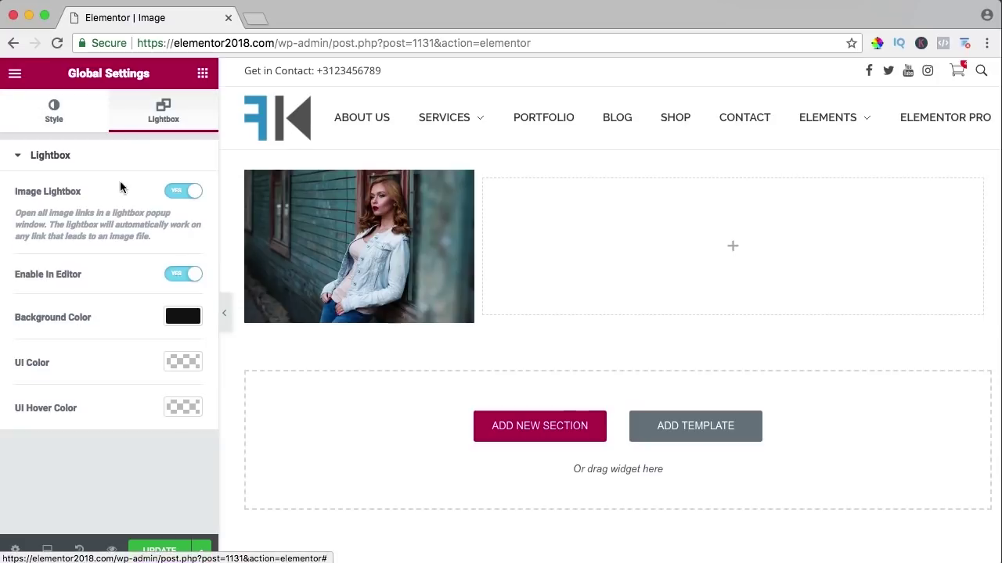
left_click(177, 277)
left_click(370, 243)
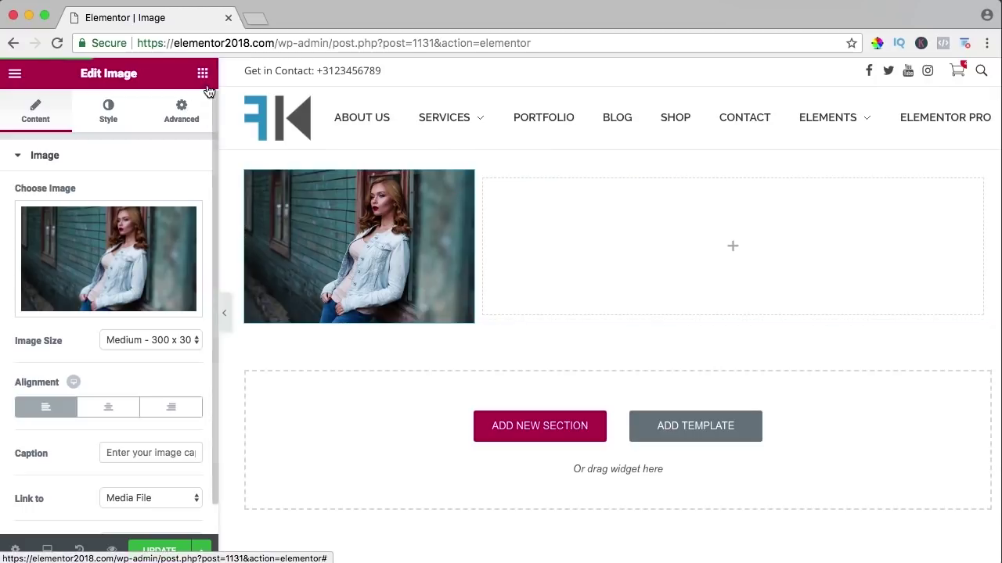
Step: Give the lightbox a semi-transparent blue background colour
left_click(11, 76)
left_click(90, 281)
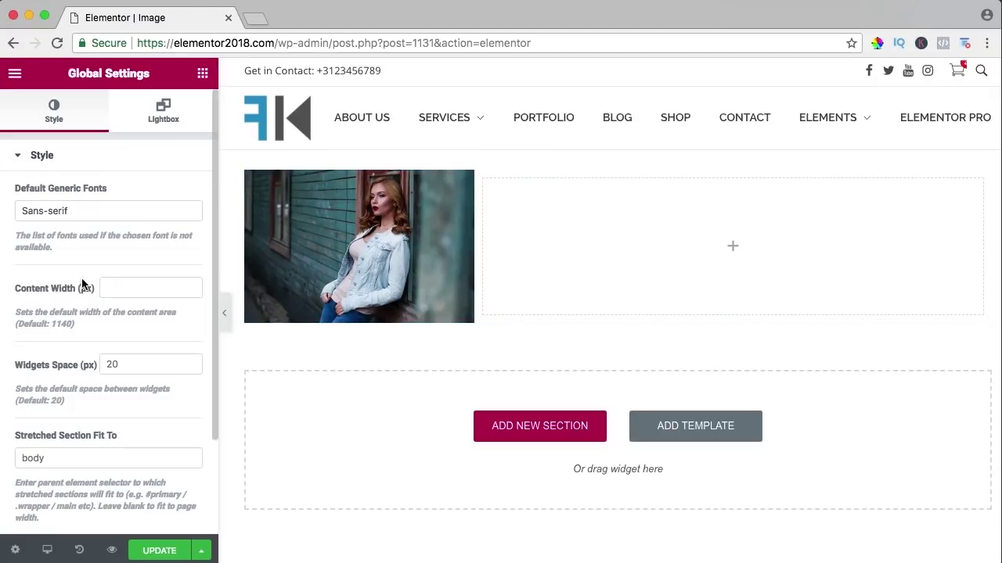
left_click(150, 121)
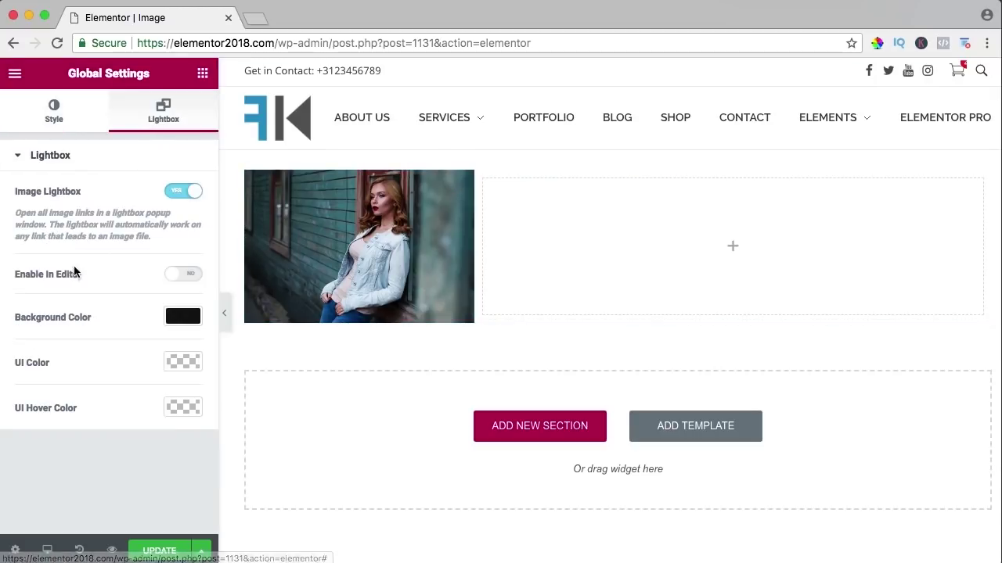
left_click(175, 317)
left_click(40, 492)
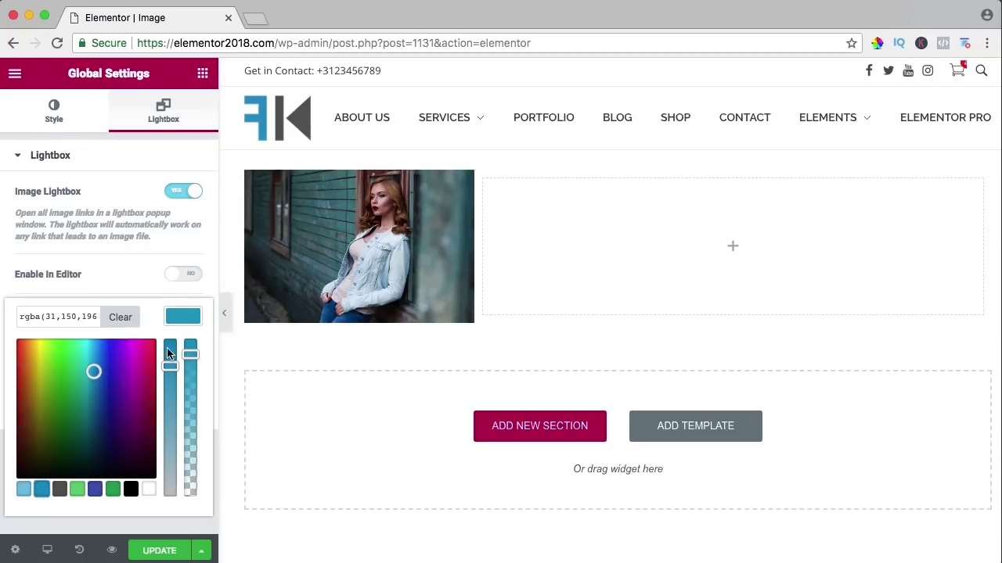
left_click_drag(192, 352, 192, 408)
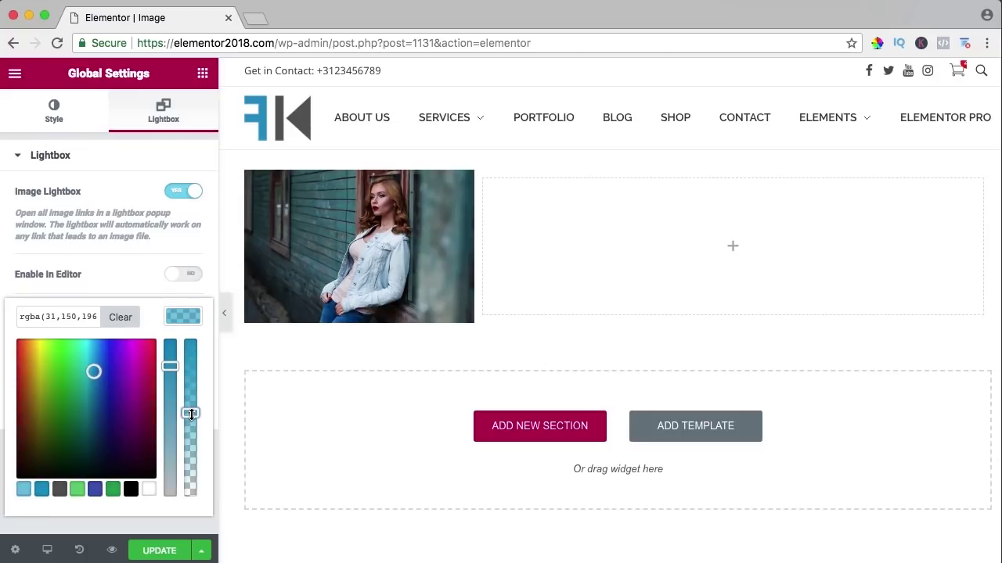
left_click(186, 319)
Step: Set the lightbox UI colour to green and UI hover to dark grey, then update
scroll(111, 350, "down", 1)
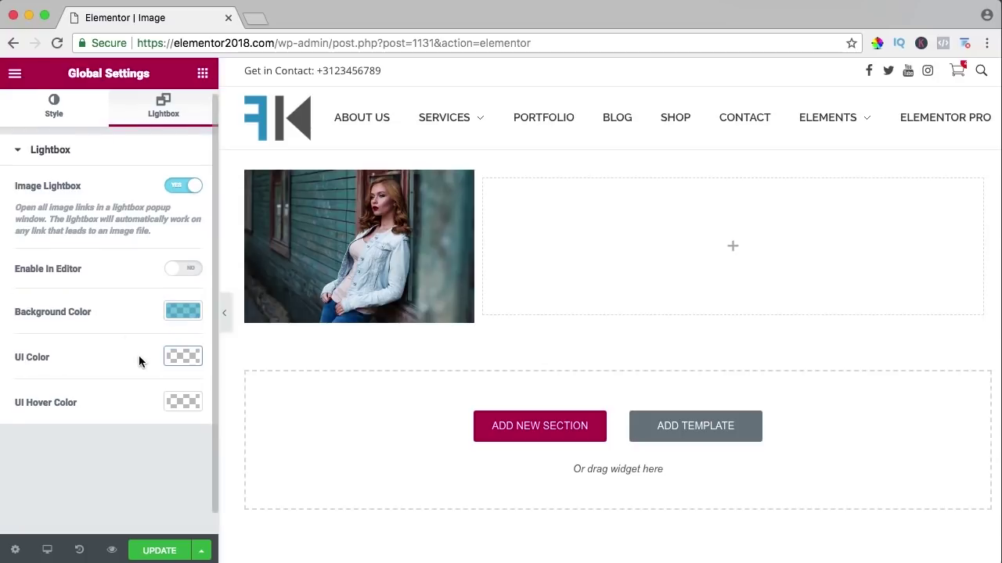
left_click(183, 357)
scroll(141, 415, "down", 1)
left_click(77, 508)
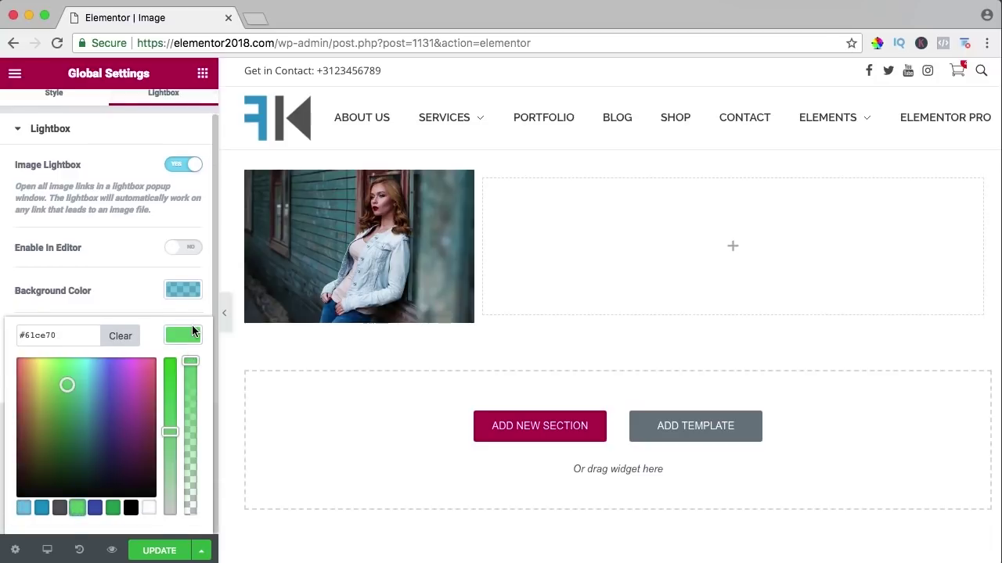
left_click(191, 332)
left_click(180, 380)
scroll(153, 410, "down", 1)
left_click(60, 508)
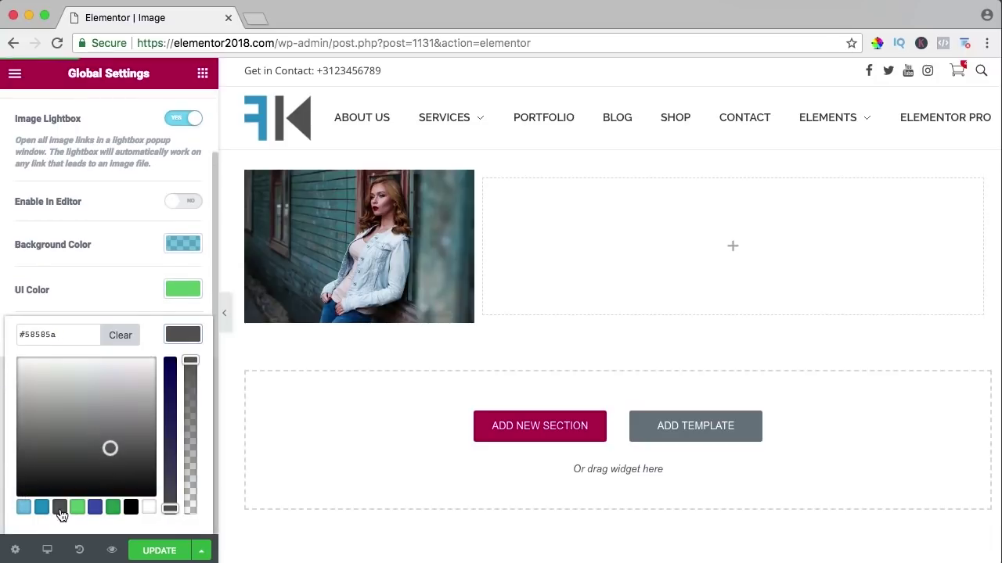
left_click(160, 550)
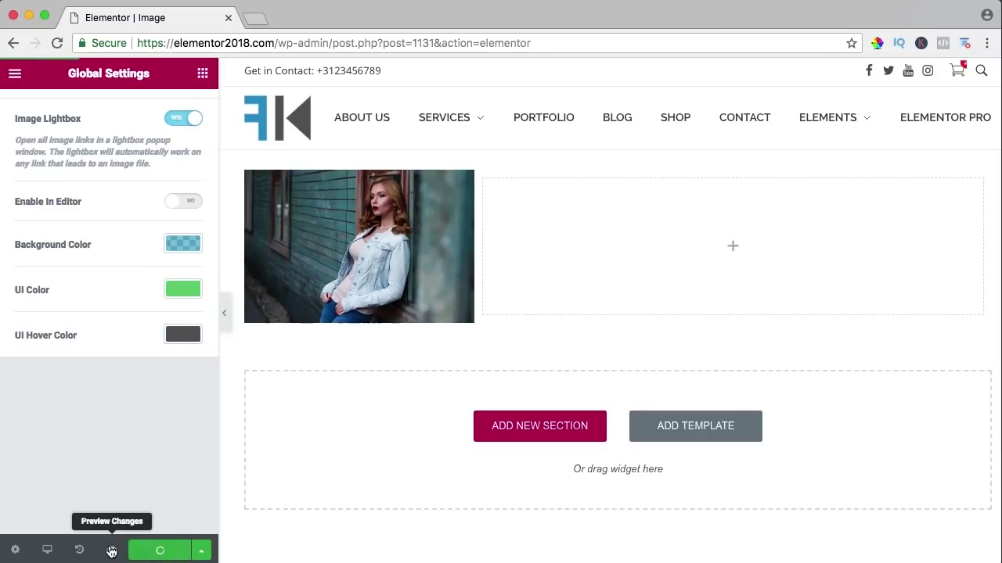
Step: Preview the page, view the photo's tinted lightbox, then reselect the photo in the editor
left_click(112, 552)
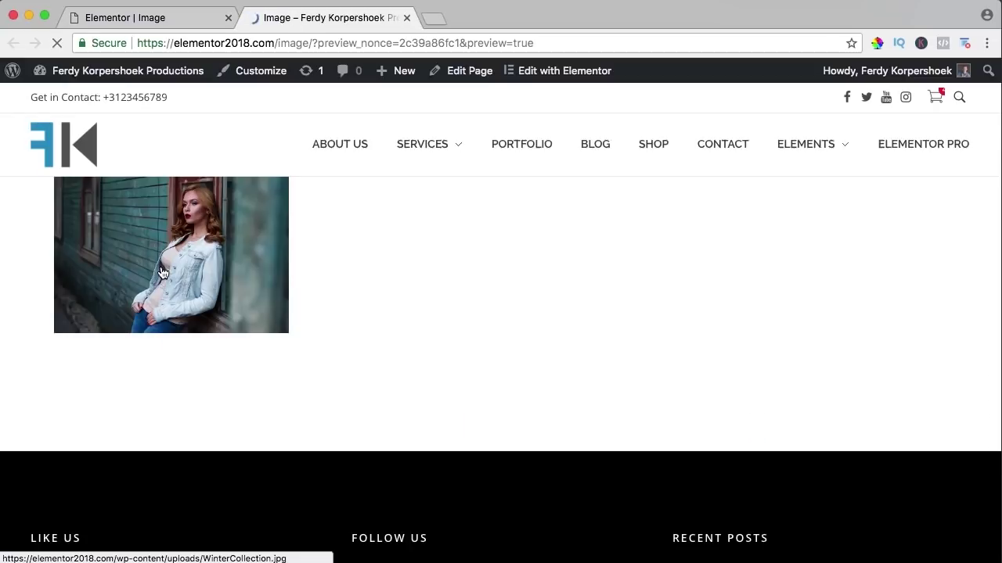
left_click(175, 244)
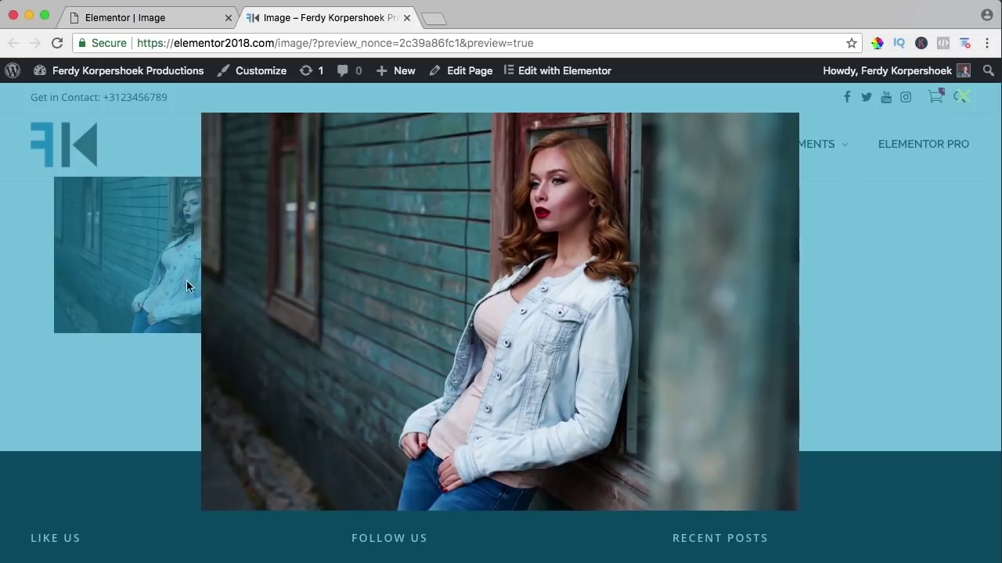
left_click(959, 107)
left_click(125, 17)
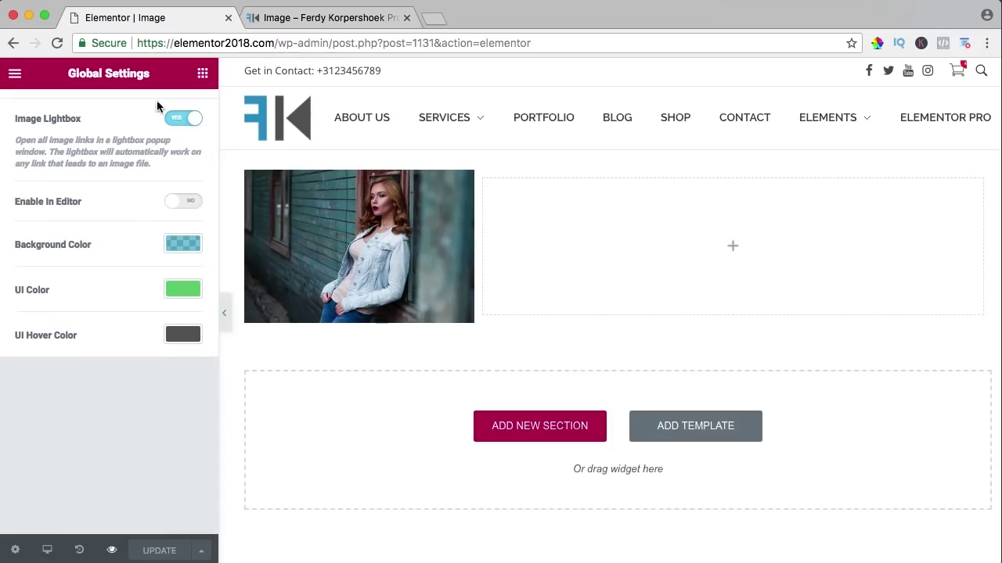
left_click(409, 185)
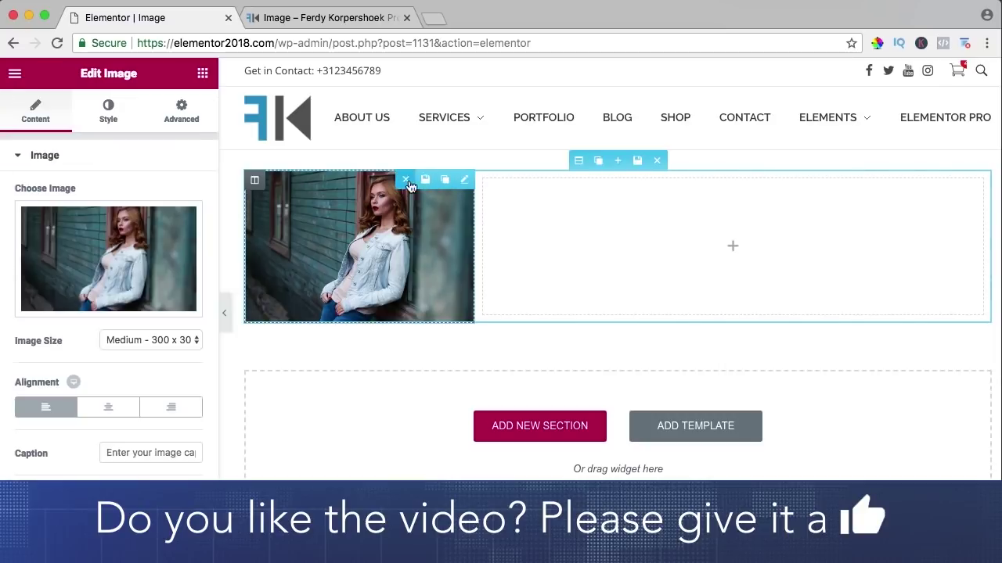
Step: Fade the woman photo with the Opacity slider on its Style tab
left_click(108, 112)
left_click_drag(20, 220, 142, 222)
left_click_drag(22, 280, 82, 277)
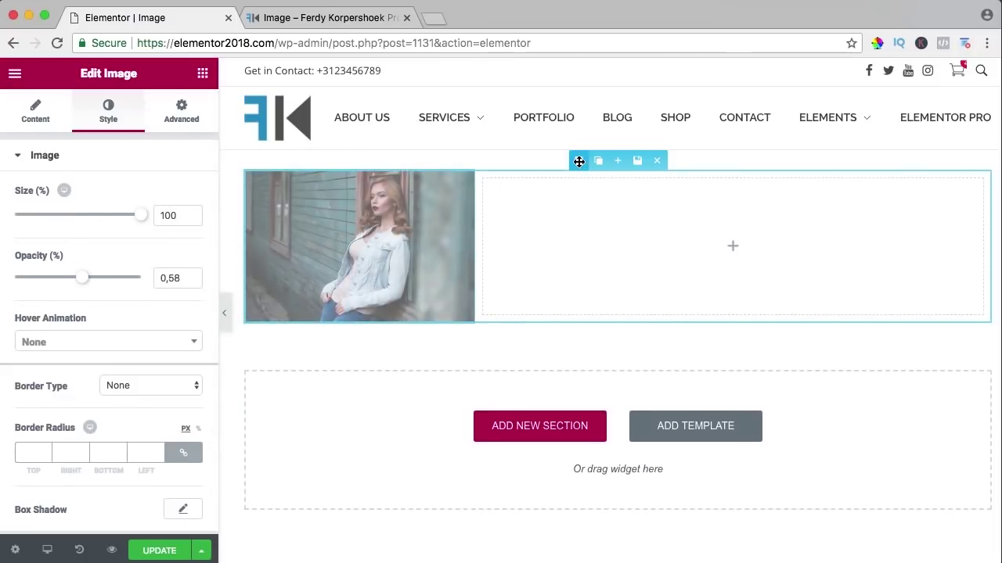
Step: Give the section a classic Snowboarder background image
left_click(579, 160)
left_click(98, 117)
left_click(112, 243)
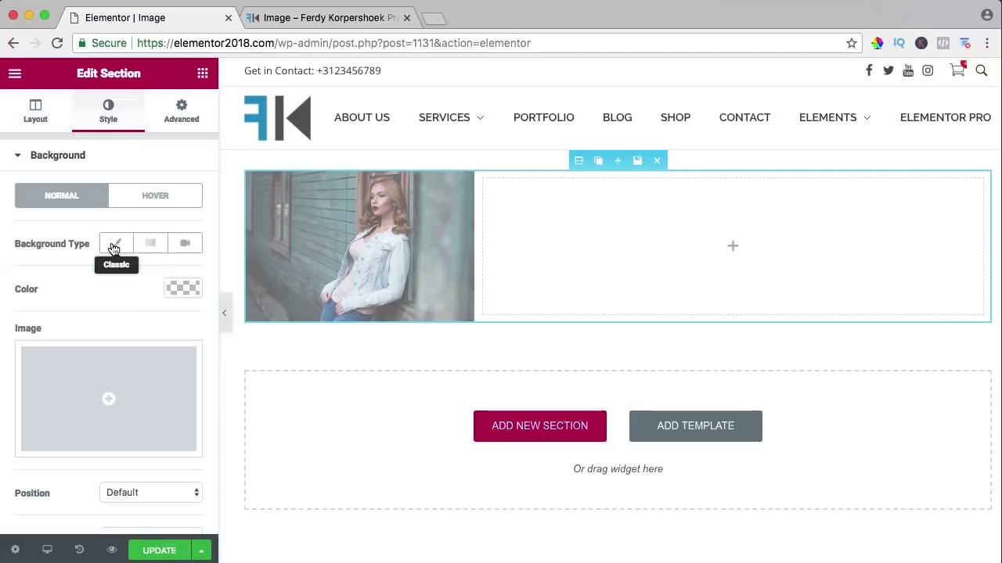
left_click(117, 365)
left_click(124, 263)
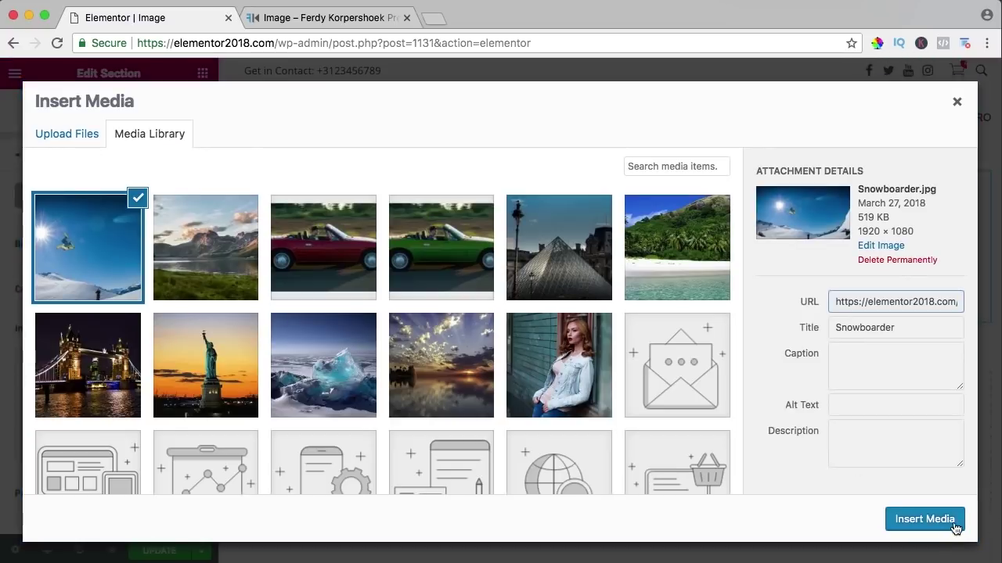
left_click(925, 520)
Step: Set the photo's opacity to 0,53 and remove the section's background image
left_click(459, 182)
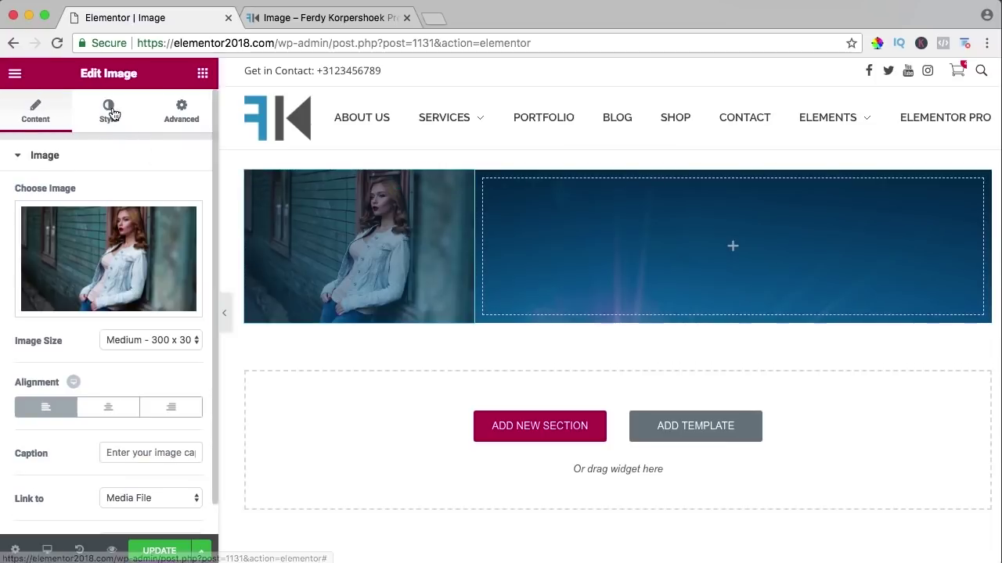
left_click(109, 112)
mouse_move(88, 286)
left_mouse_down()
mouse_move(116, 279)
mouse_move(14, 281)
mouse_move(76, 278)
left_mouse_up()
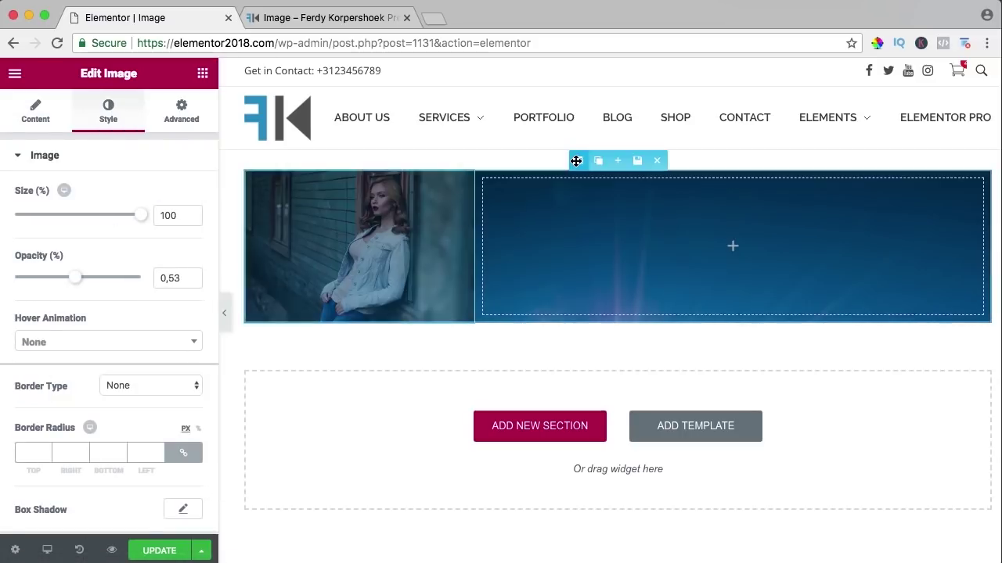
left_click(579, 160)
left_click(107, 121)
left_click(110, 441)
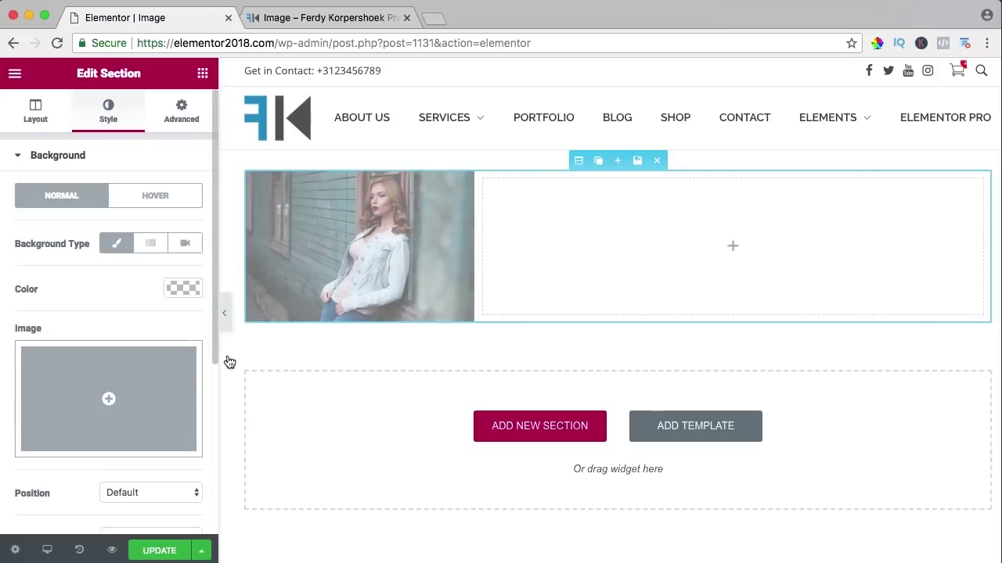
left_click(459, 181)
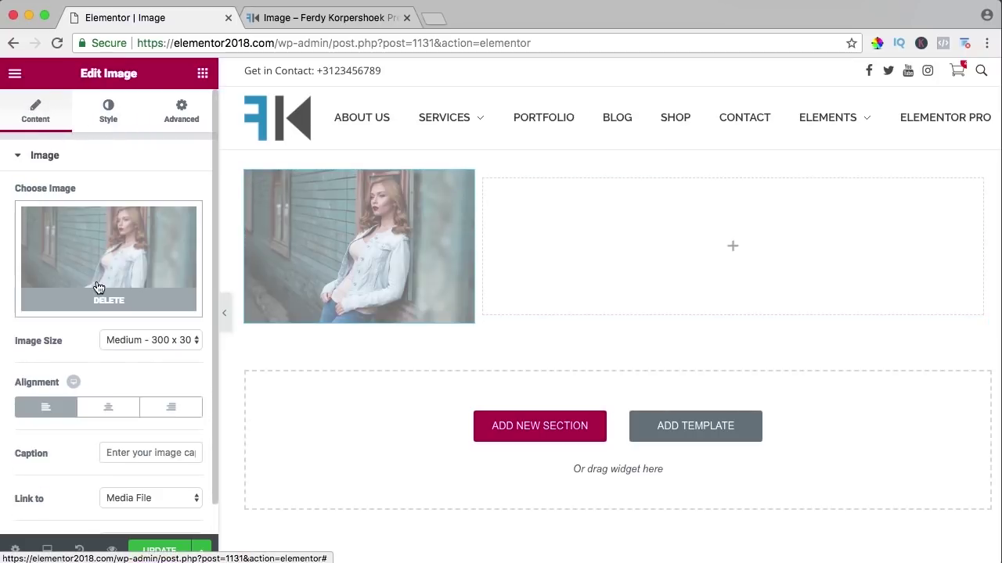
mouse_move(114, 276)
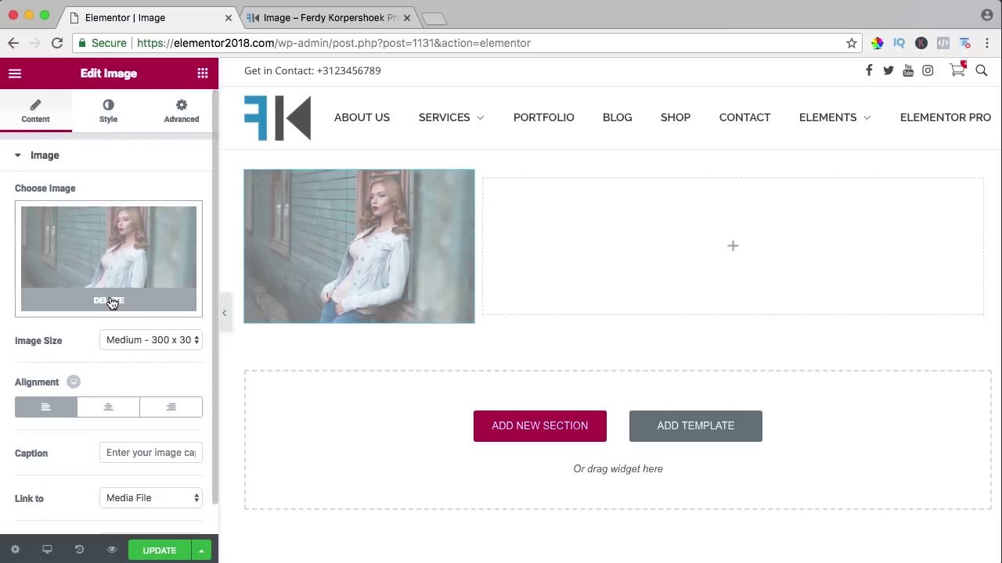
left_click(107, 116)
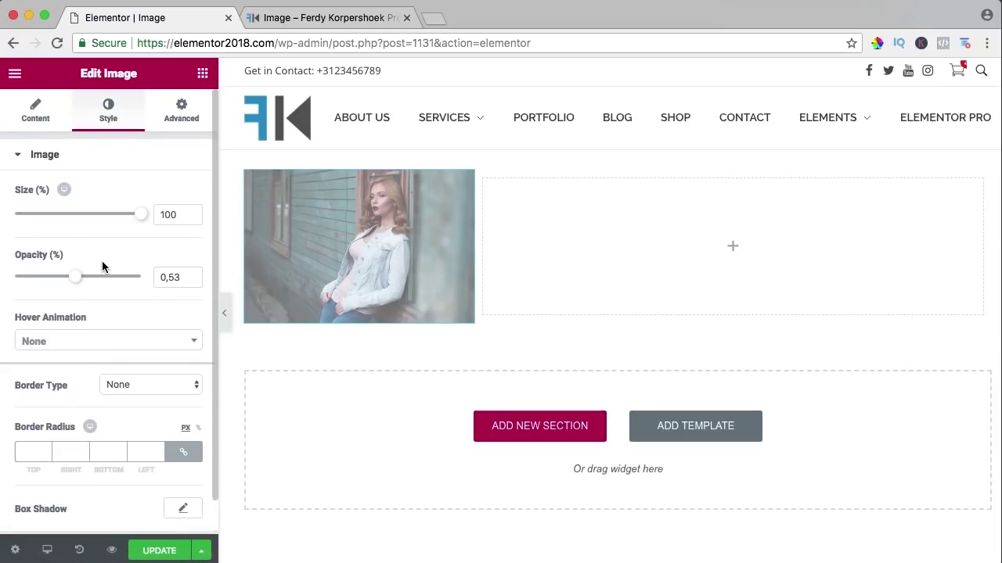
Step: Give the photo a Shrink hover animation
scroll(59, 307, "down", 1)
left_click(58, 307)
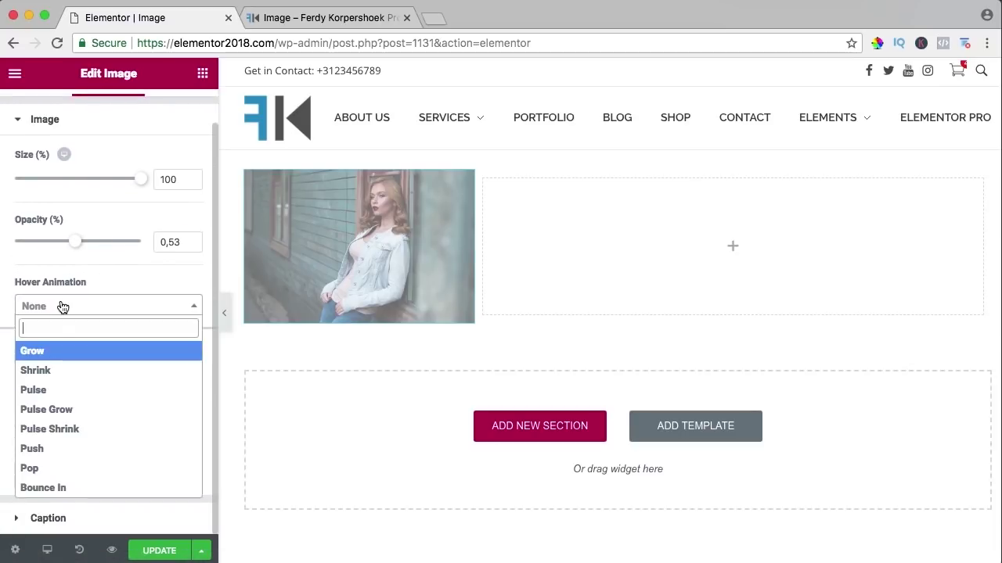
left_click(50, 372)
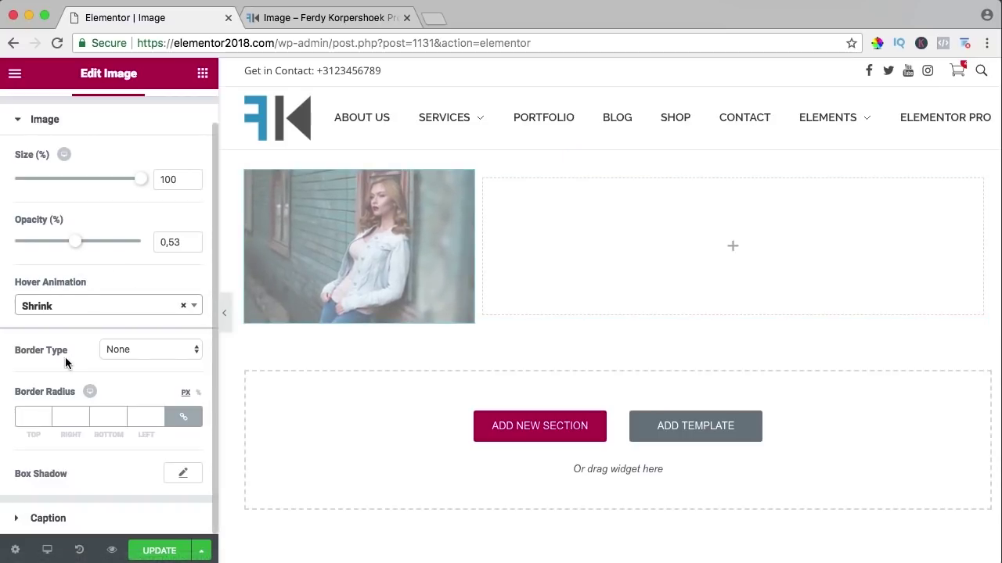
Step: Give the image a solid 10 px border on all sides, after trying double and dashed
left_click(107, 354)
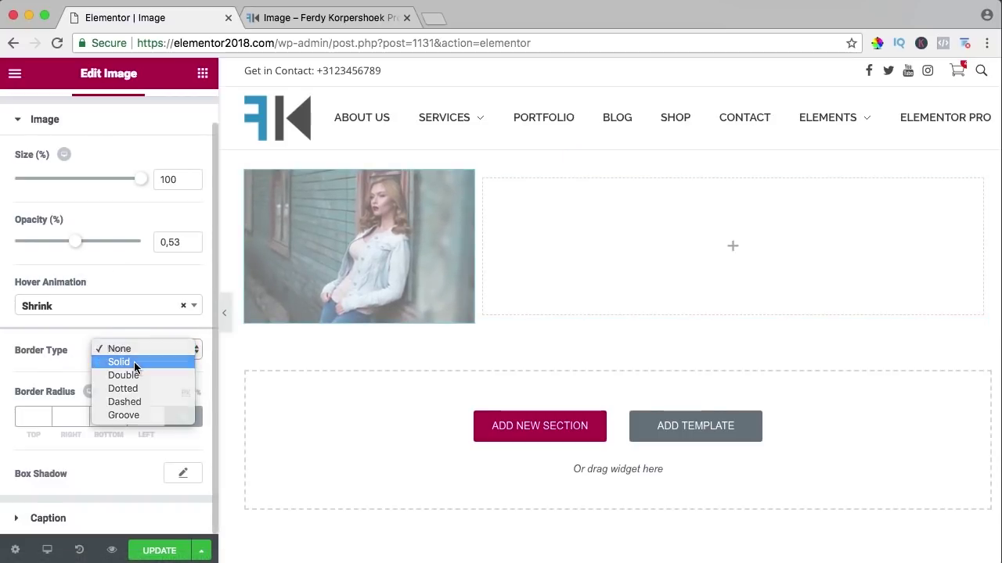
left_click(134, 362)
left_click(122, 358)
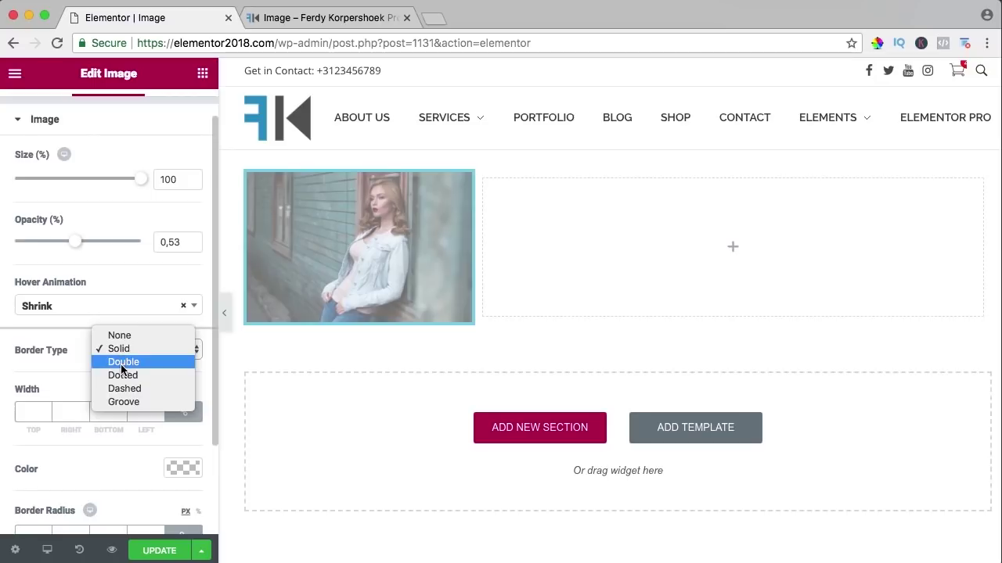
left_click(122, 362)
left_click(130, 347)
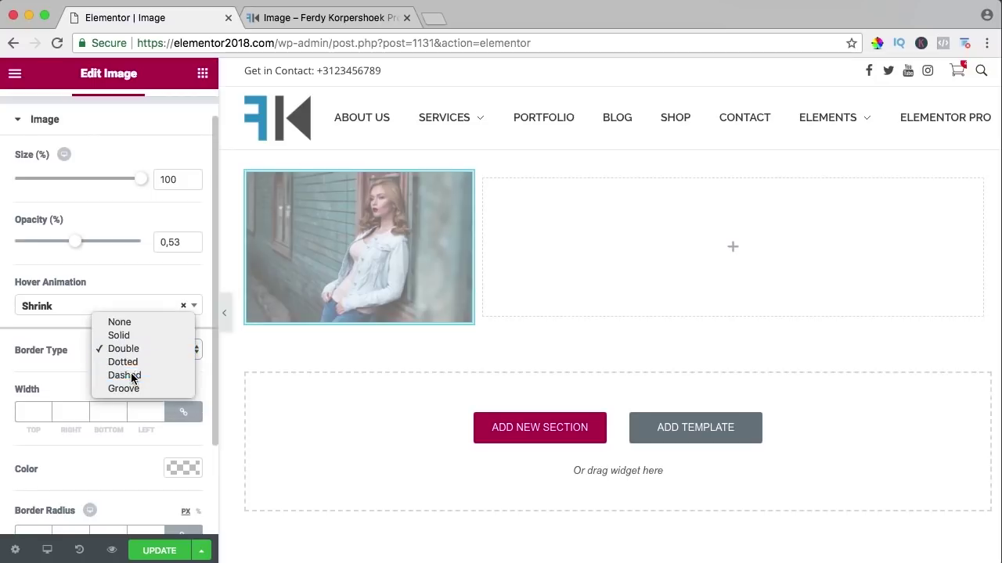
left_click(131, 375)
scroll(123, 332, "down", 3)
left_click(122, 232)
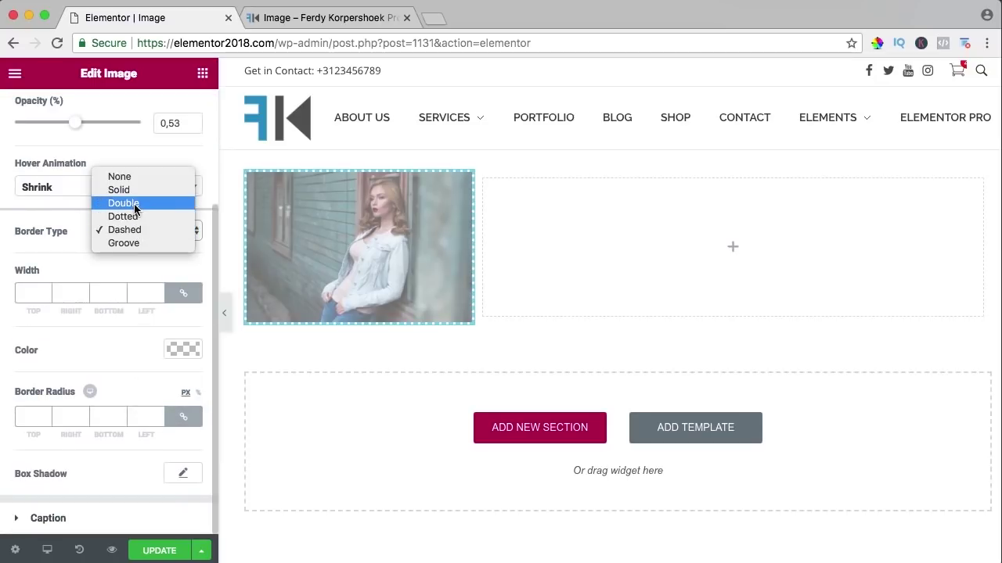
left_click(131, 204)
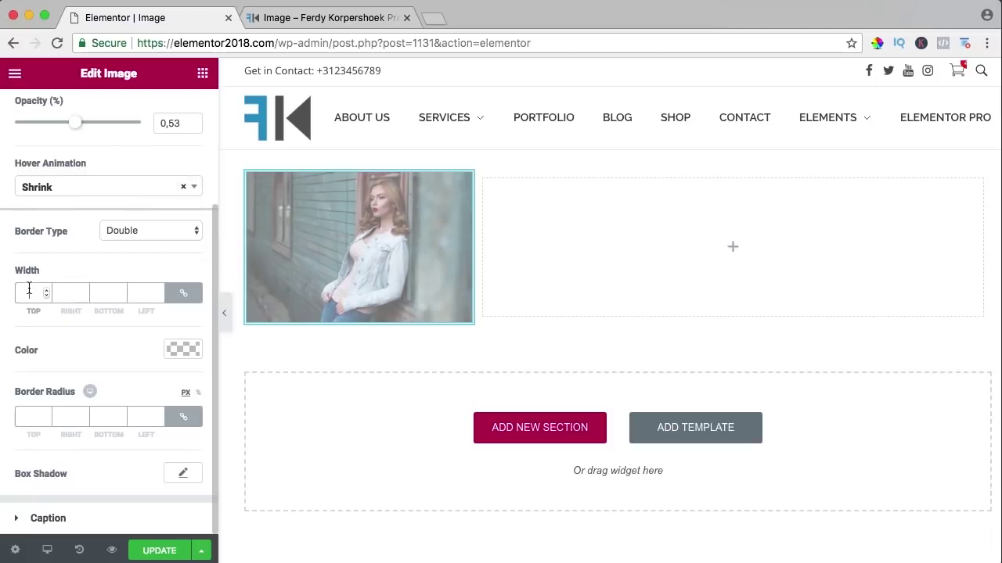
type("5")
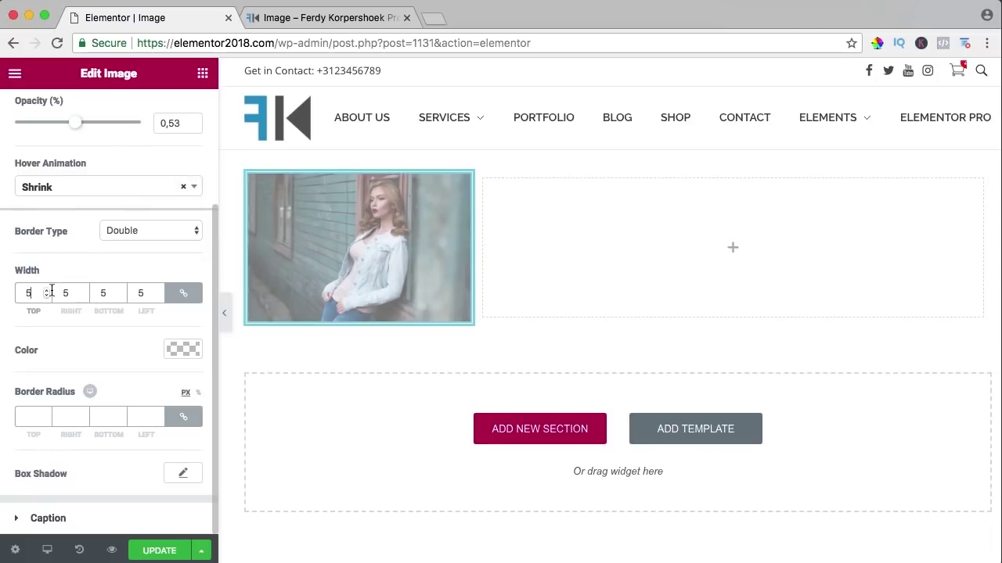
type("10")
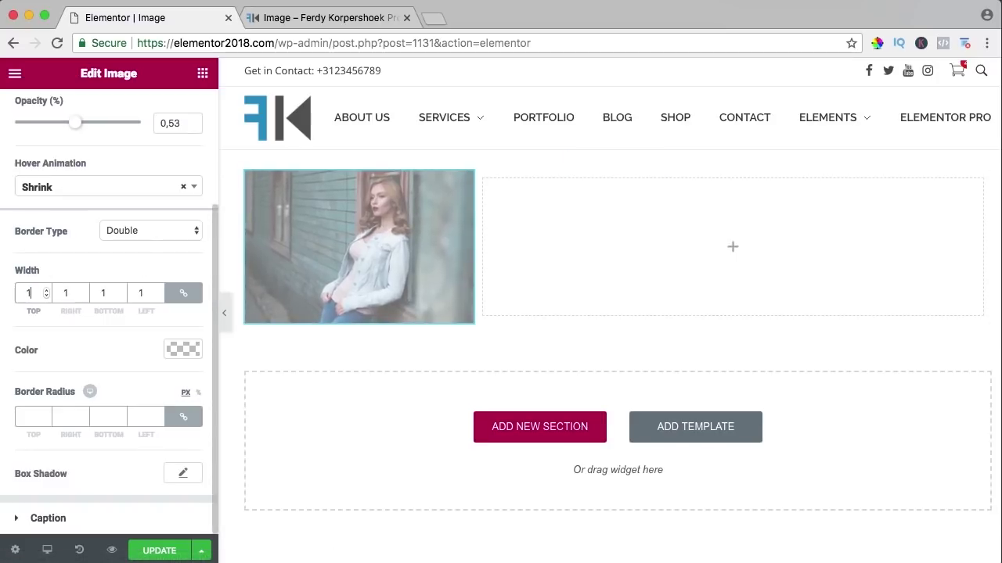
left_click(136, 231)
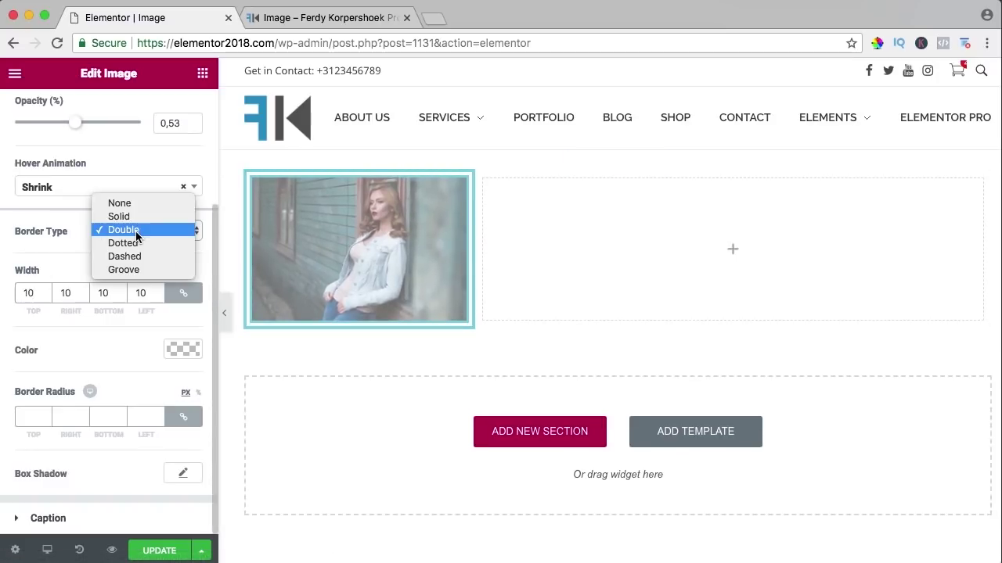
left_click(129, 218)
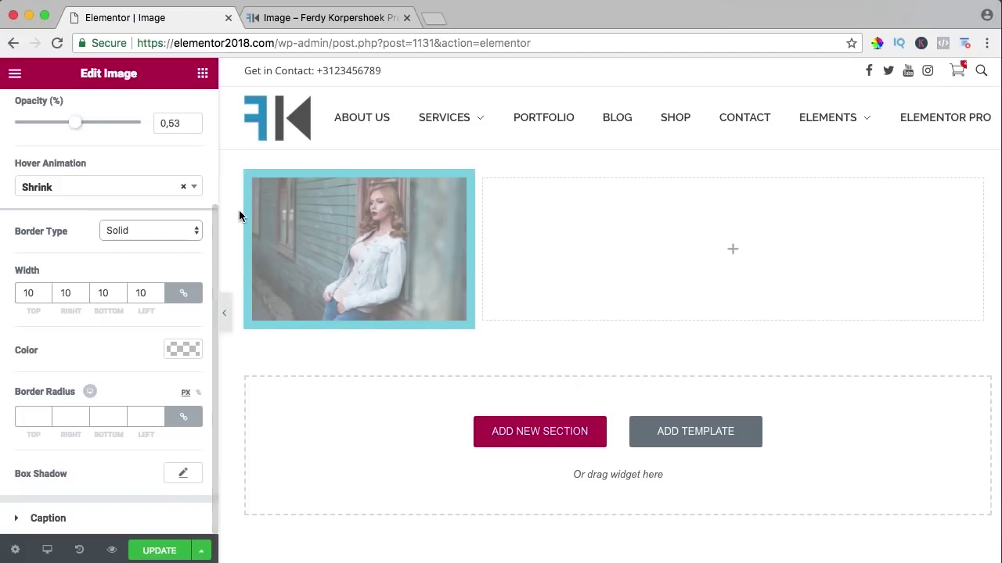
Step: Unlink border widths: top, right and bottom 0, left 5, with a black border colour
left_click(181, 295)
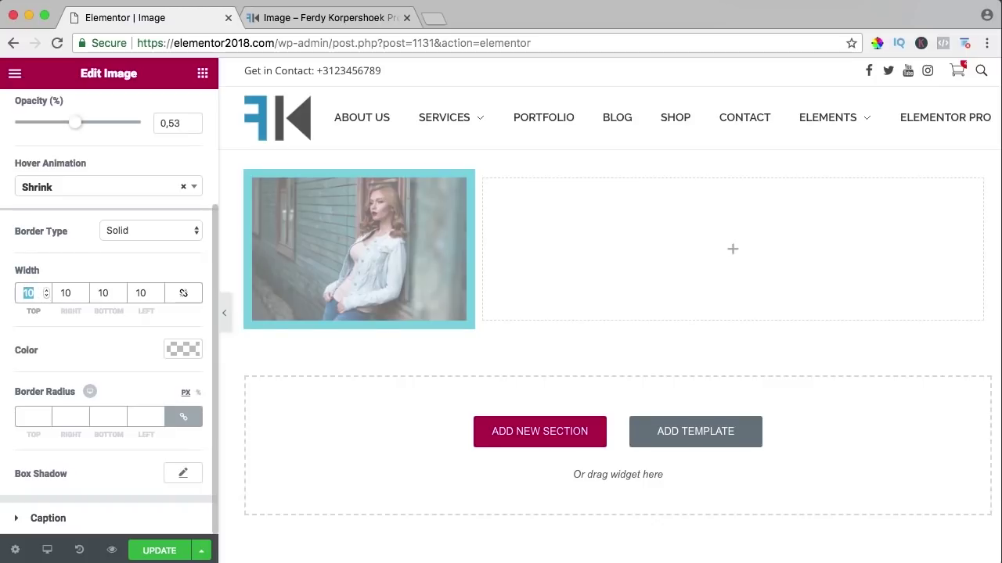
type("0")
key("Tab")
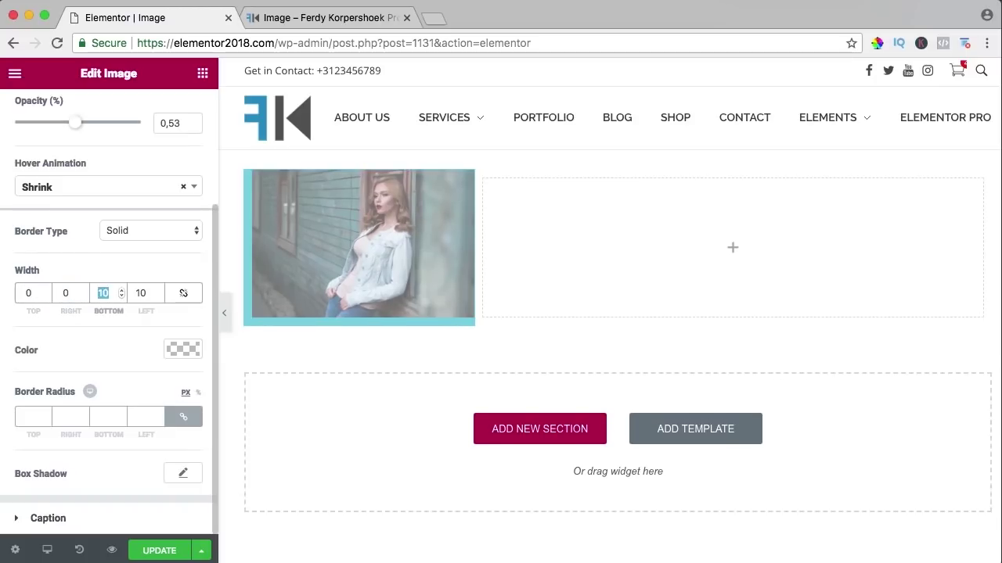
type("0")
key("Tab")
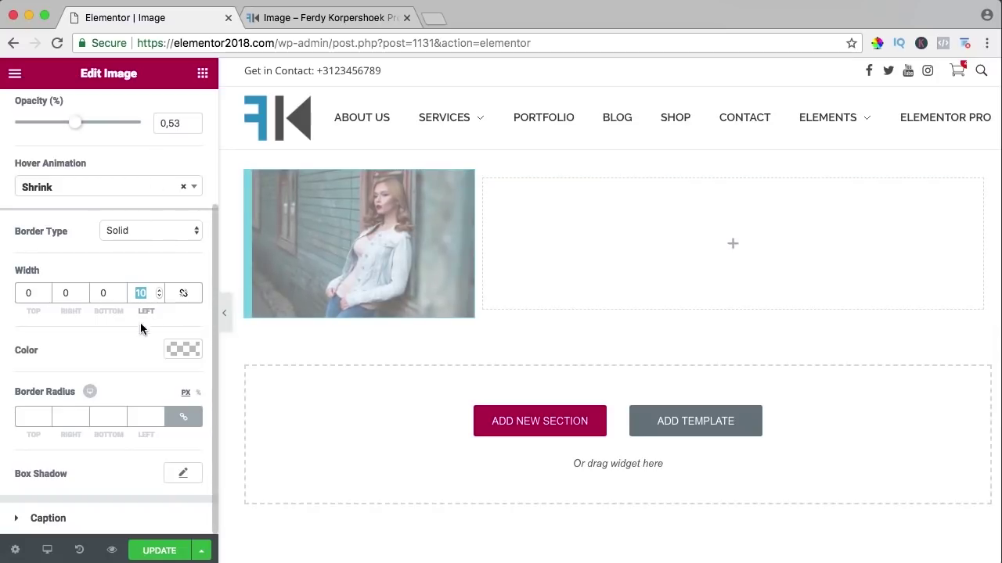
type("5")
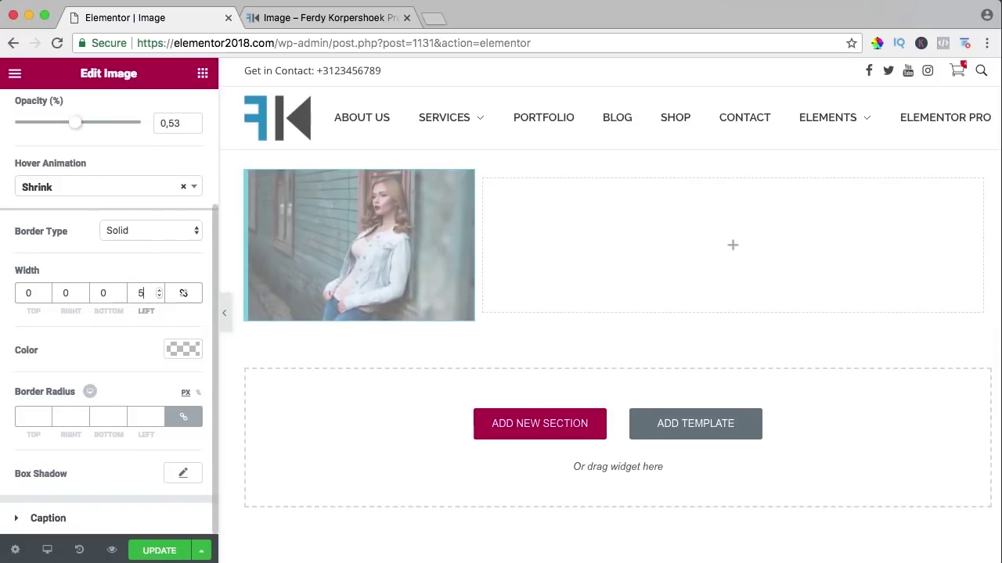
left_click(175, 354)
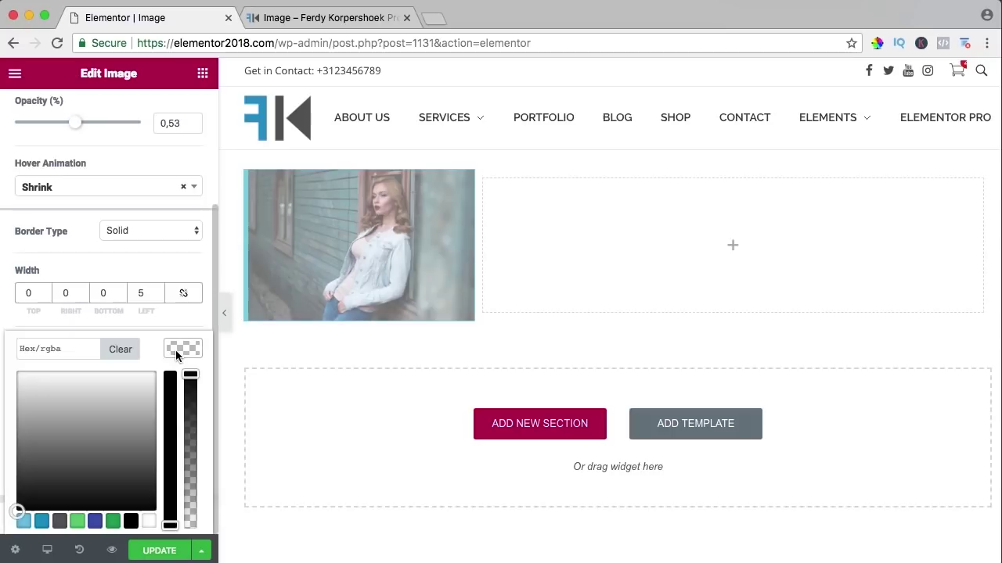
left_click(174, 339)
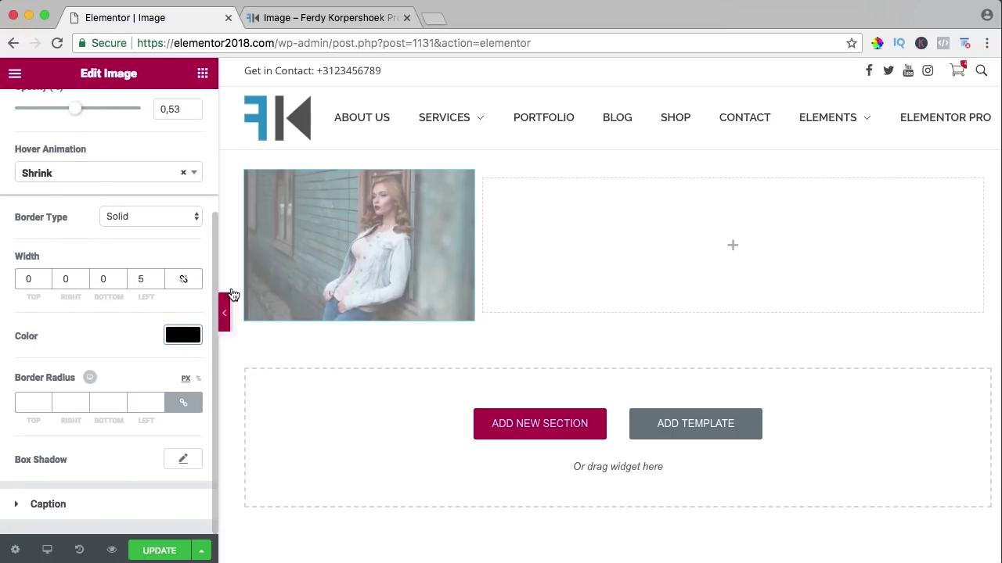
Step: Make the image fully opaque, turn the border blue, and round the top-right corner to 50 px
scroll(123, 179, "up", 3)
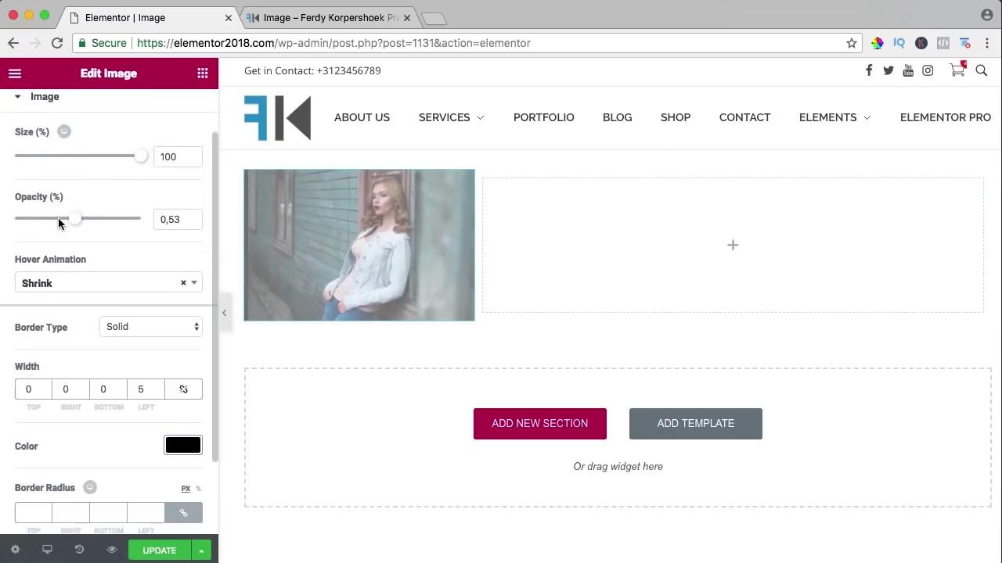
left_click_drag(77, 224, 193, 217)
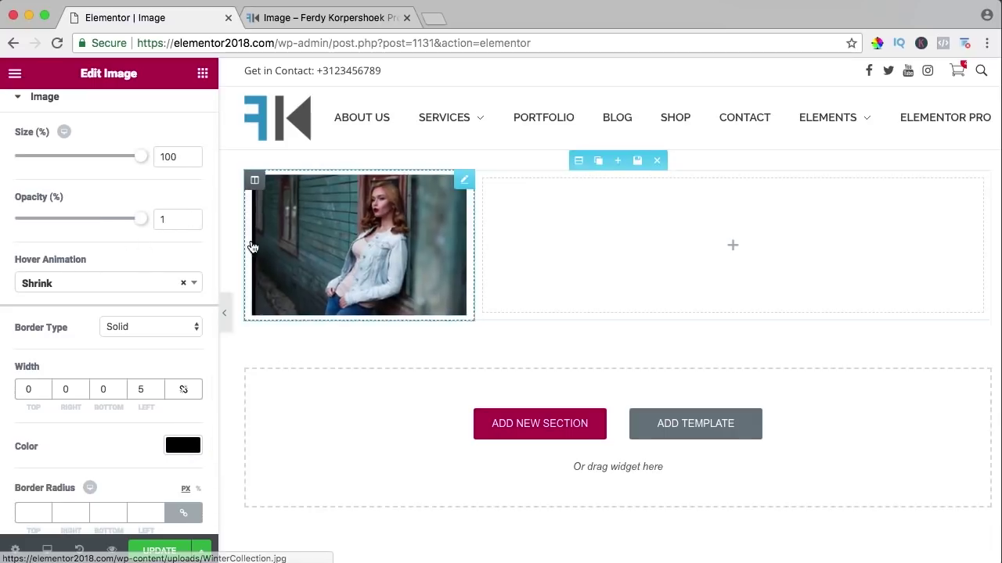
scroll(138, 258, "down", 2)
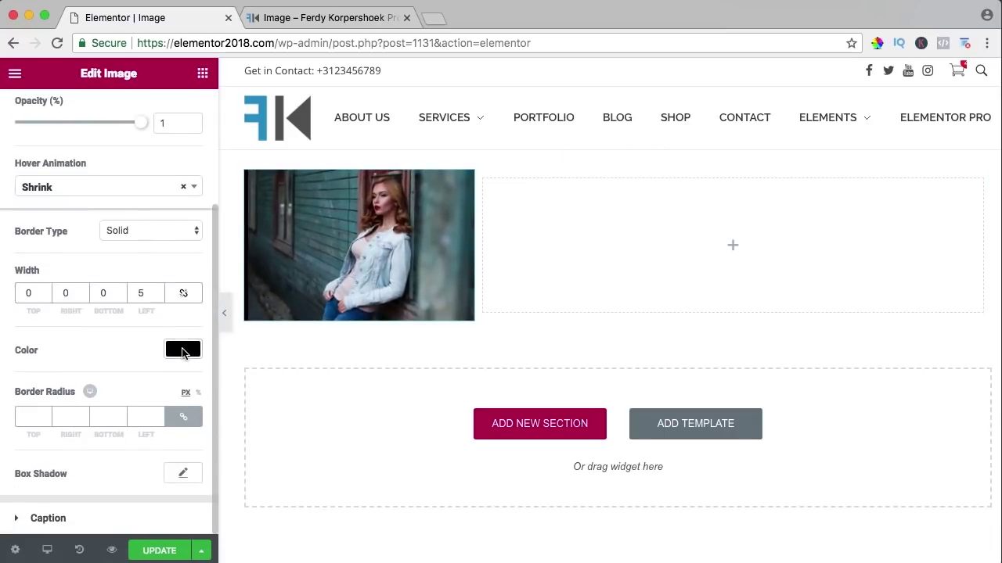
left_click(182, 351)
scroll(164, 416, "down", 1)
left_click(43, 507)
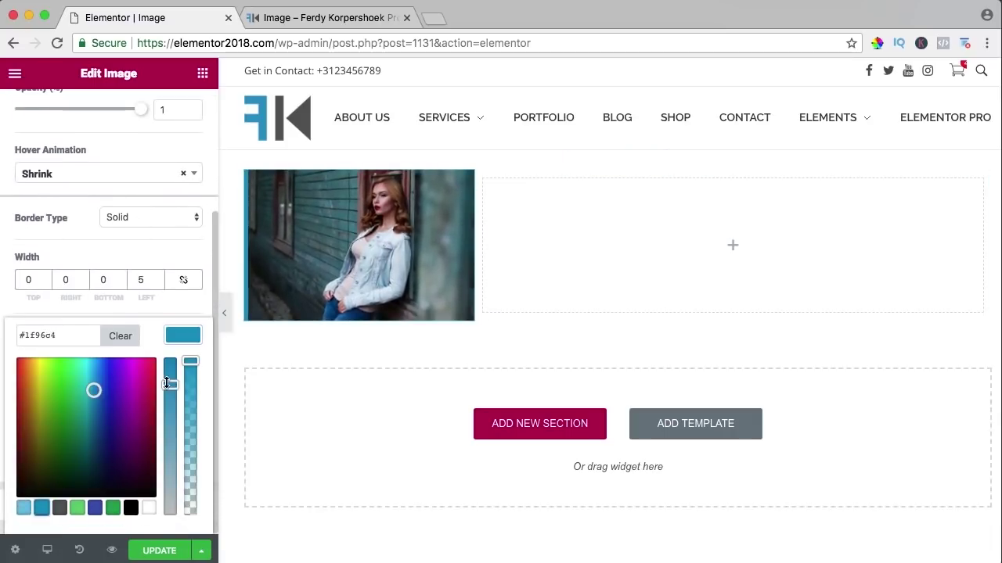
left_click(183, 336)
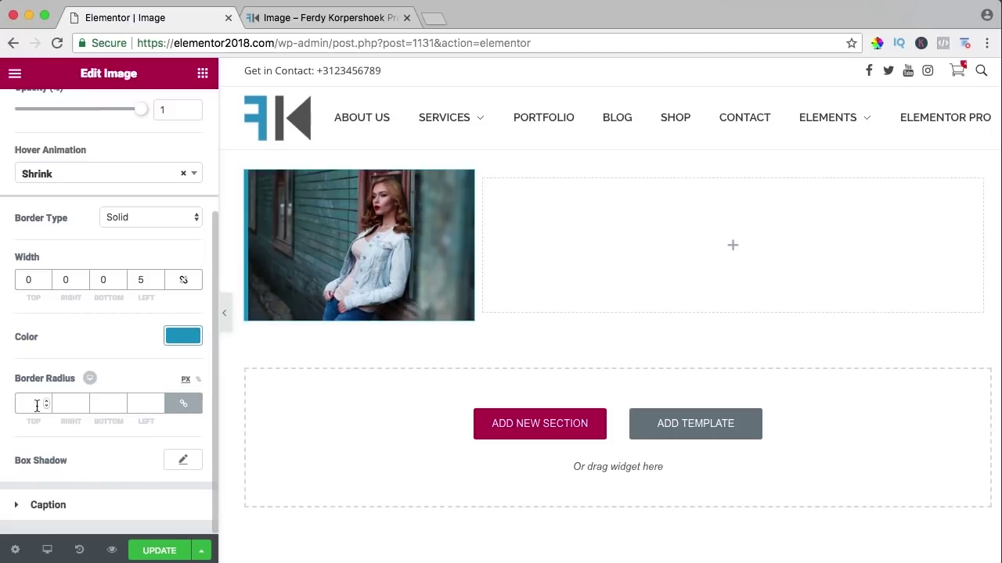
type("20")
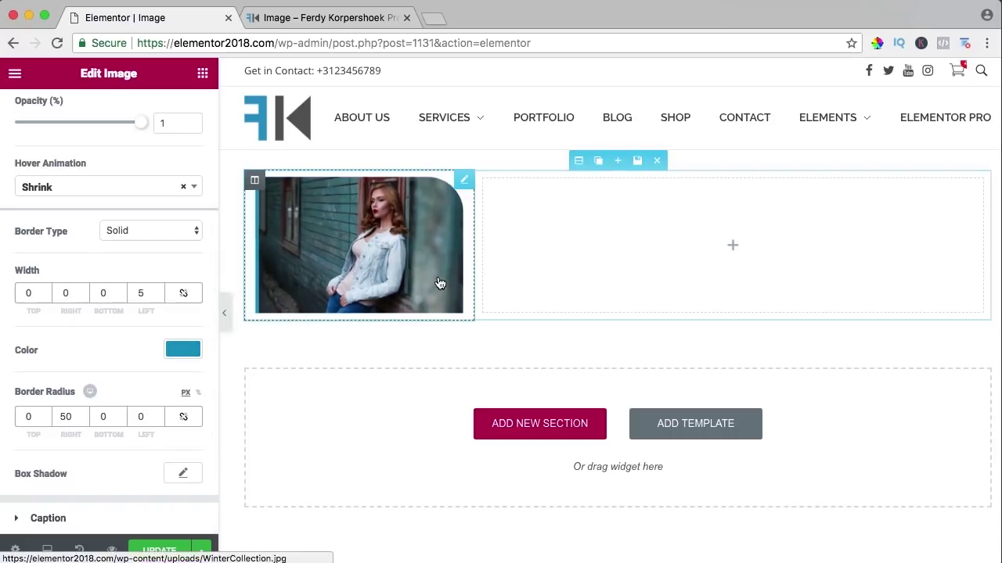
left_click(183, 474)
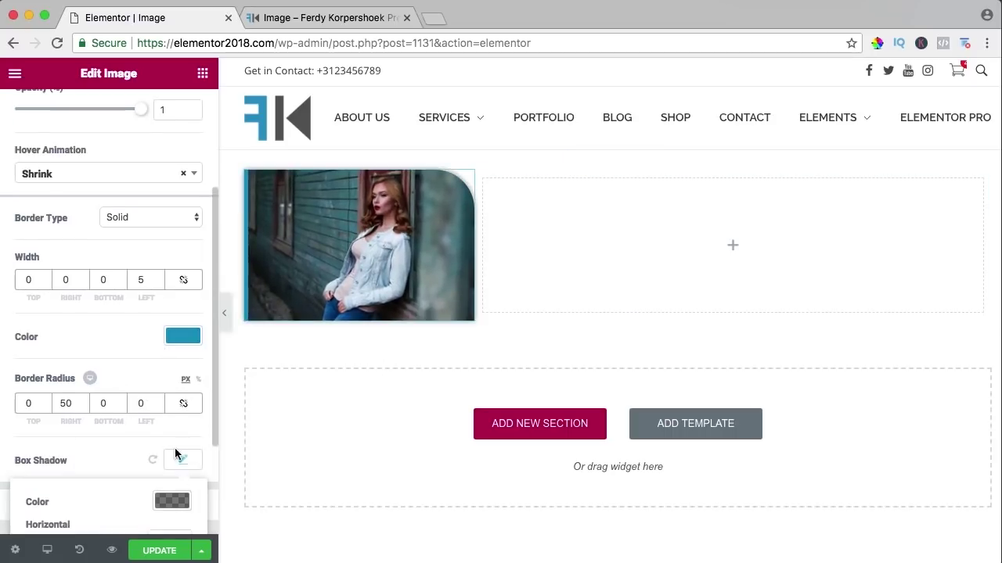
Step: Set the box shadow to horizontal 15, vertical 32, blur 43 and spread -8
scroll(172, 445, "down", 3)
left_click_drag(79, 397, 101, 398)
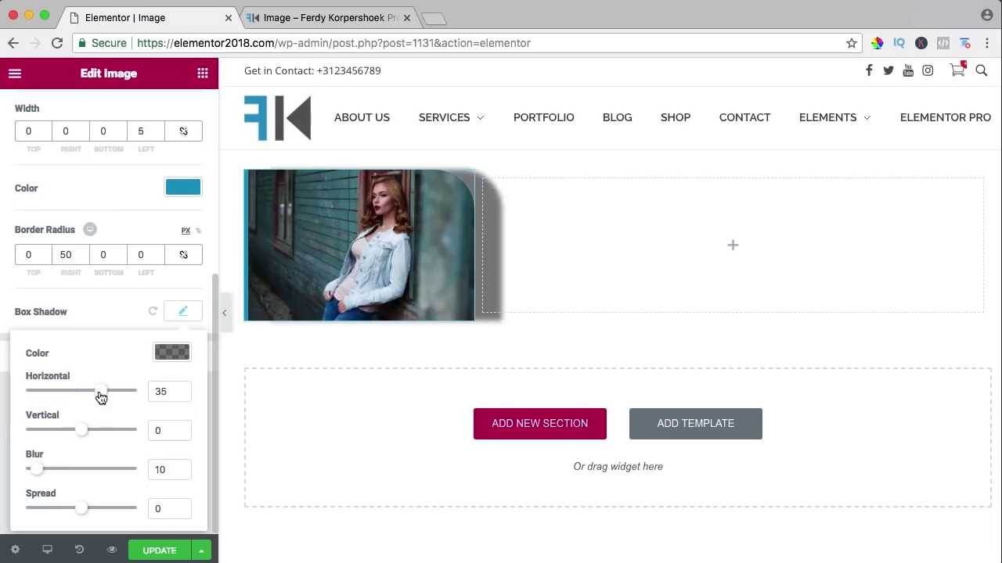
left_click_drag(81, 434, 101, 434)
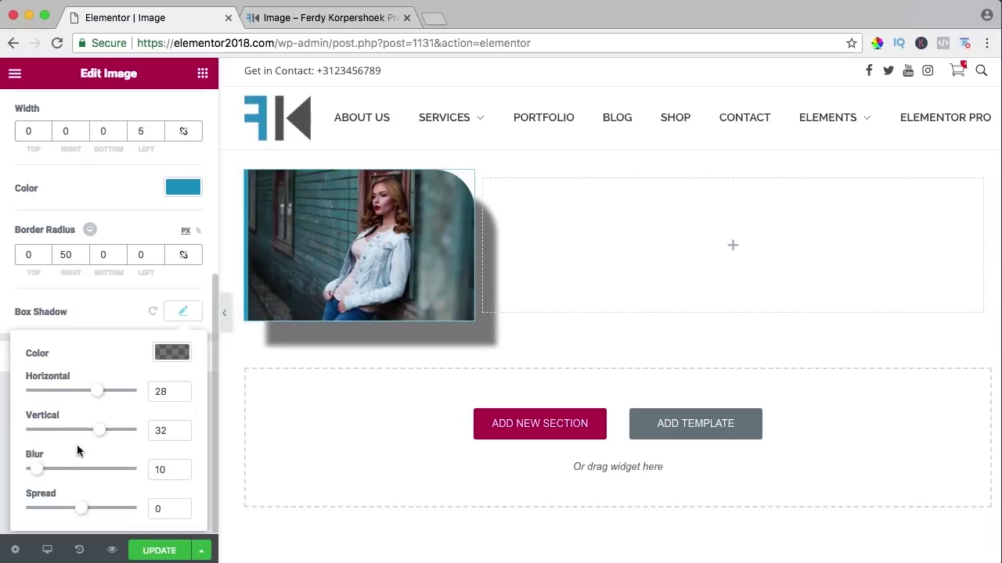
left_click_drag(39, 475, 75, 476)
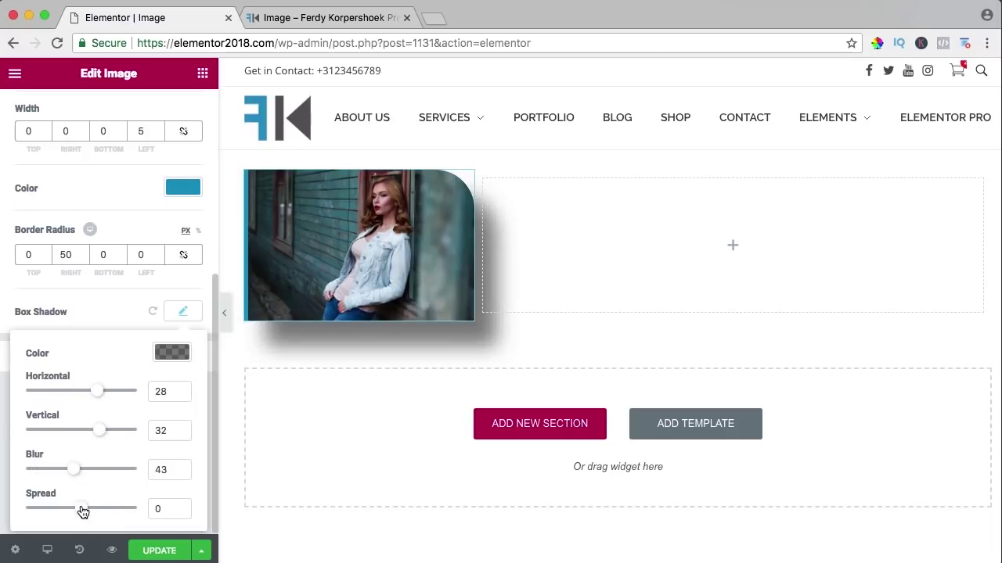
mouse_move(83, 512)
left_mouse_down()
mouse_move(98, 512)
mouse_move(79, 515)
left_mouse_up()
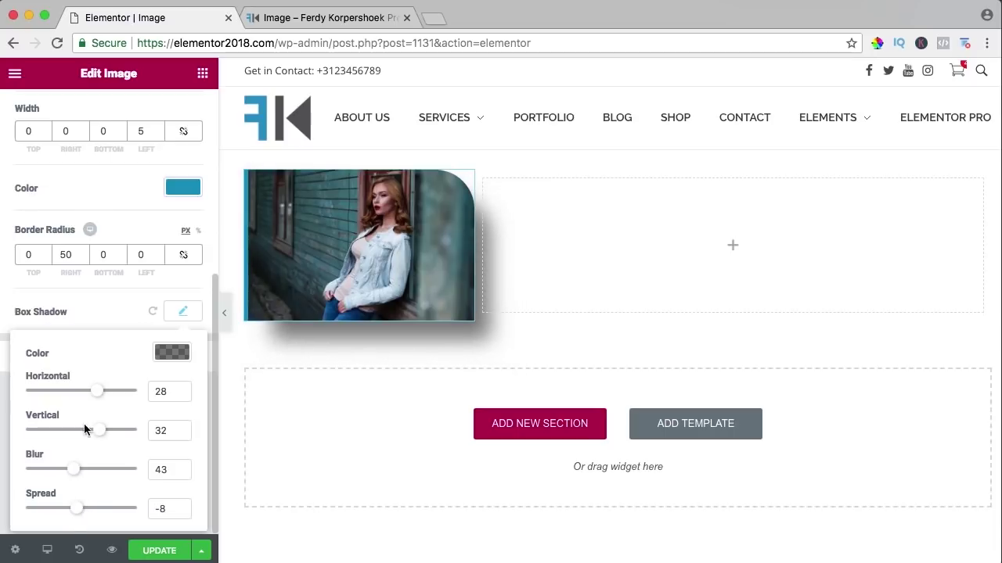
mouse_move(99, 399)
left_mouse_down()
mouse_move(83, 398)
mouse_move(94, 398)
mouse_move(93, 430)
left_mouse_up()
left_click(182, 320)
scroll(78, 235, "up", 5)
left_click(60, 156)
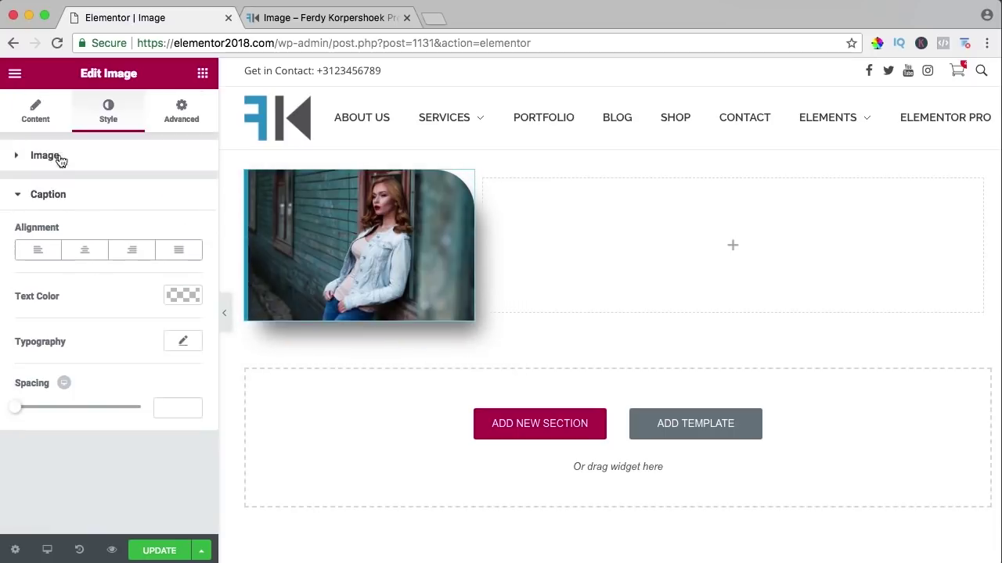
Step: Enter a 'Woman' caption for the image on the Content tab
left_click(35, 118)
scroll(55, 435, "down", 1)
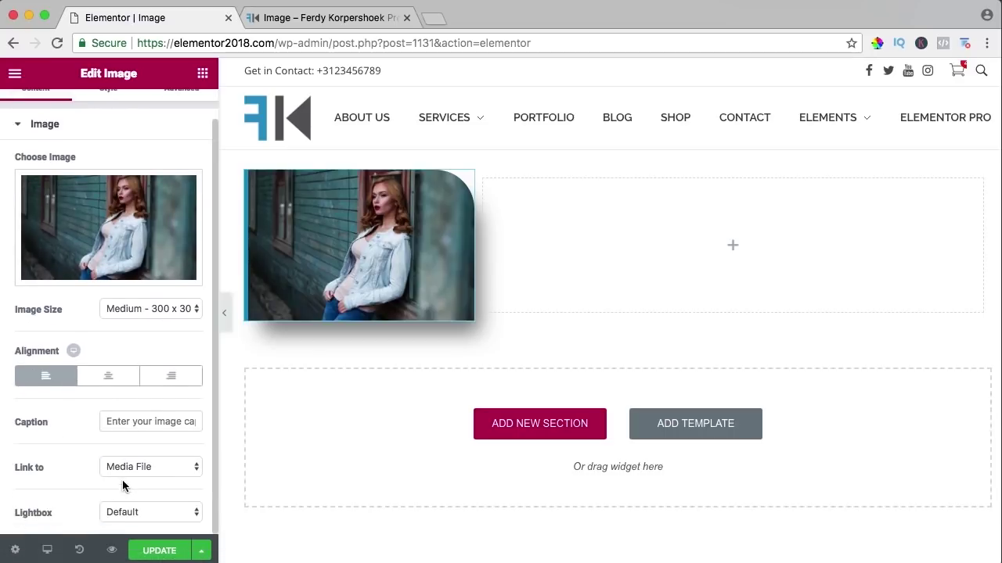
left_click(134, 422)
type("Woman")
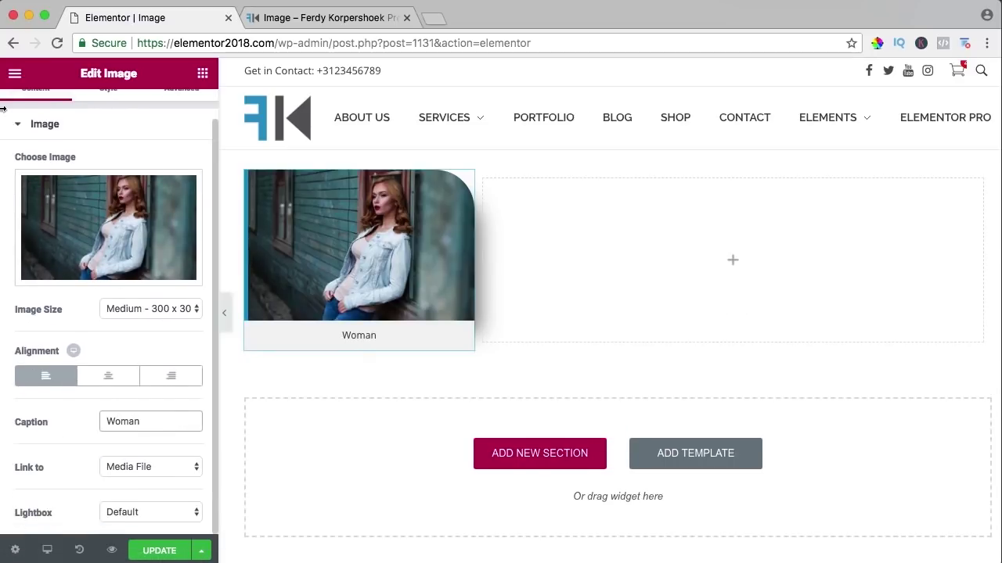
Step: Make the caption text colour green (#61ce70)
scroll(108, 120, "up", 1)
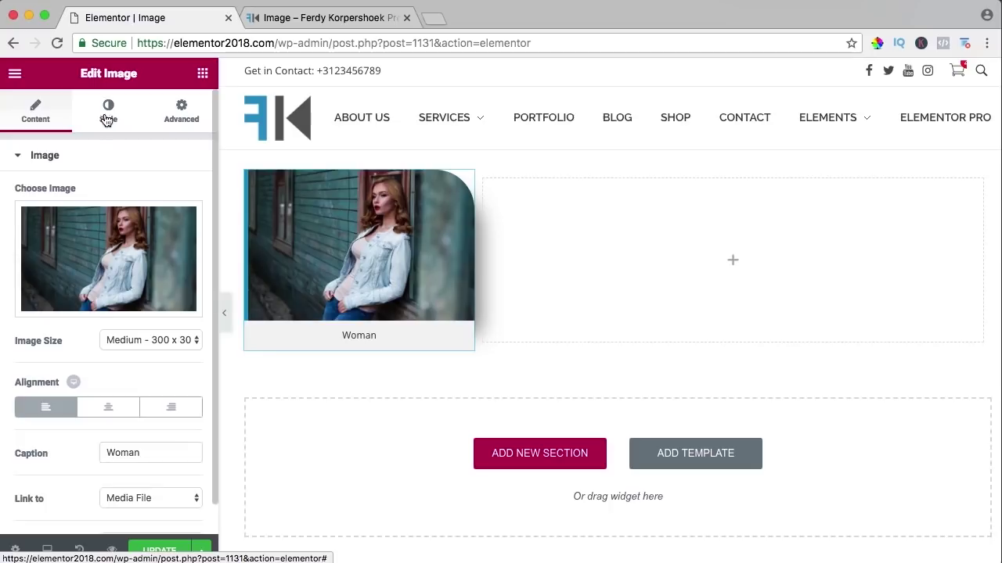
left_click(107, 120)
scroll(91, 339, "down", 5)
left_click(44, 520)
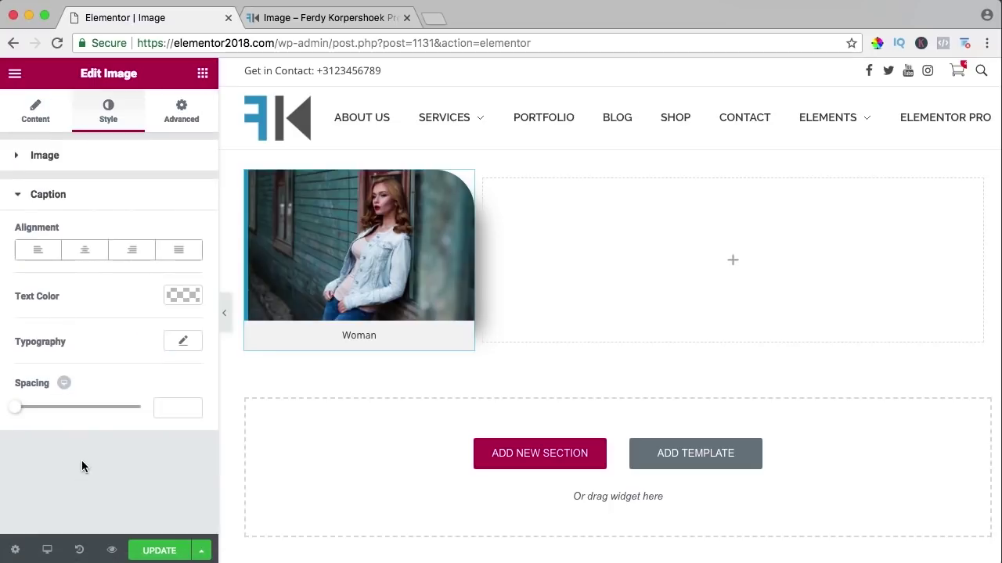
left_click(182, 295)
left_click(77, 468)
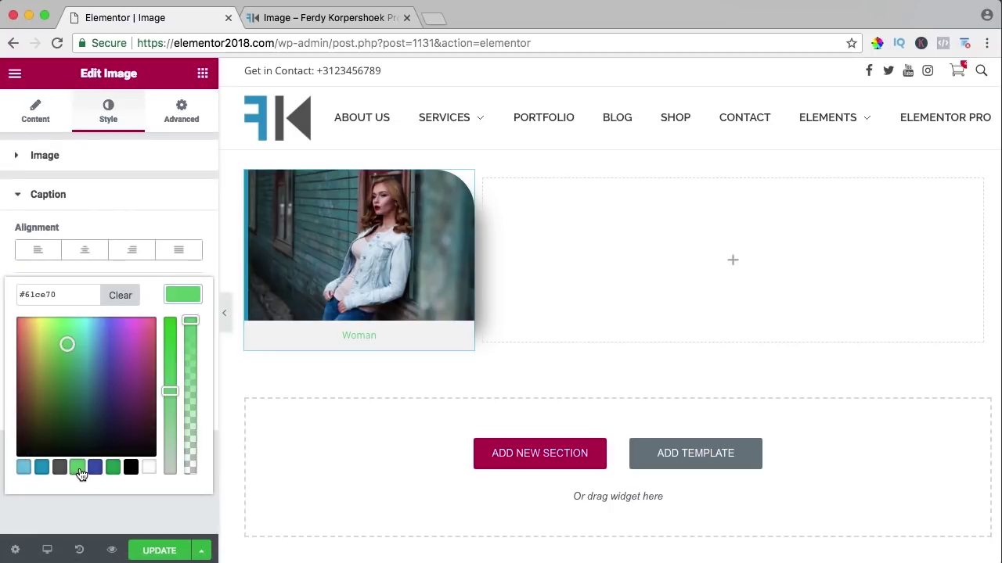
left_click(176, 298)
Step: Set the caption typography to 26 px Acme and increase its spacing below the image
left_click(179, 345)
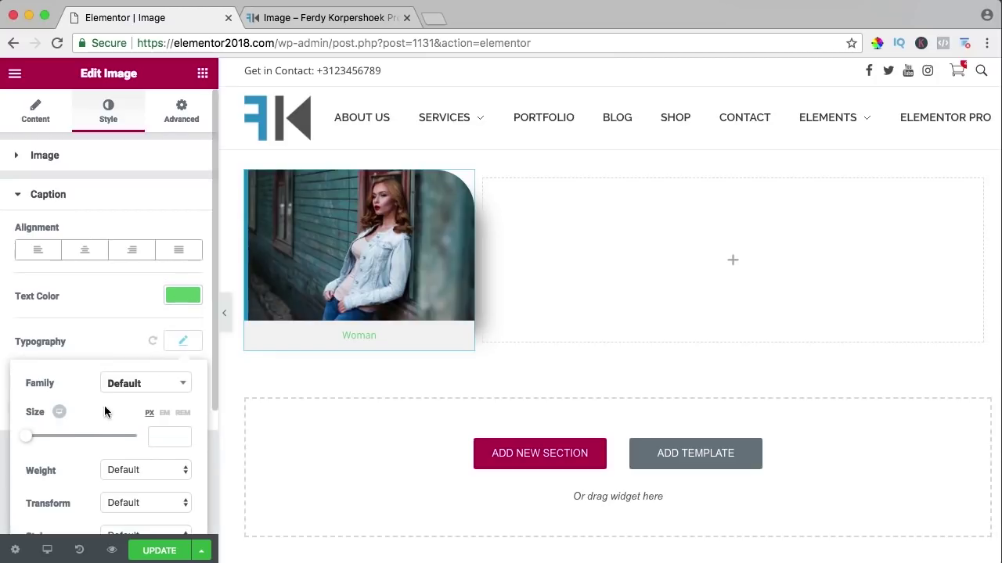
left_click_drag(30, 443, 40, 442)
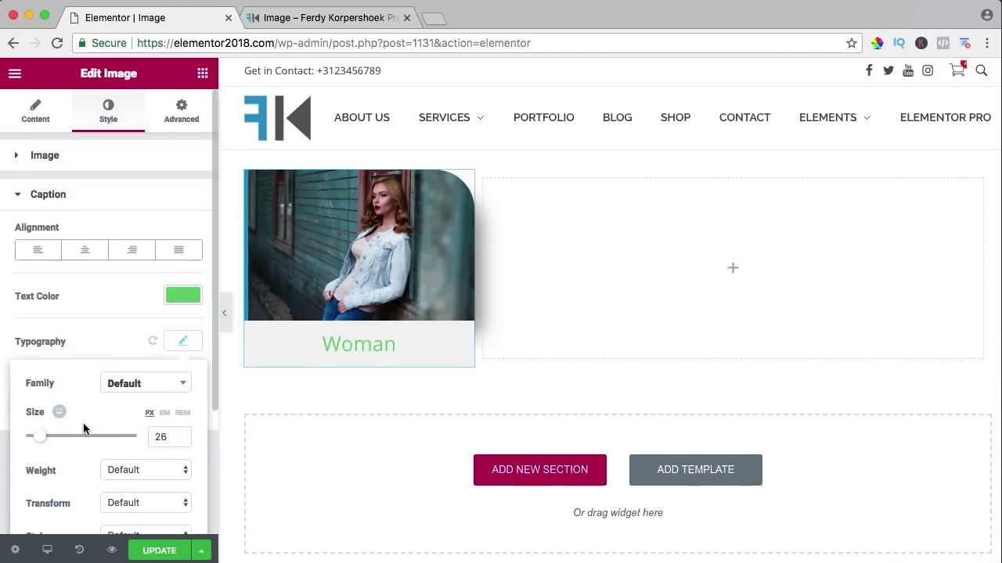
left_click(130, 391)
scroll(146, 235, "down", 5)
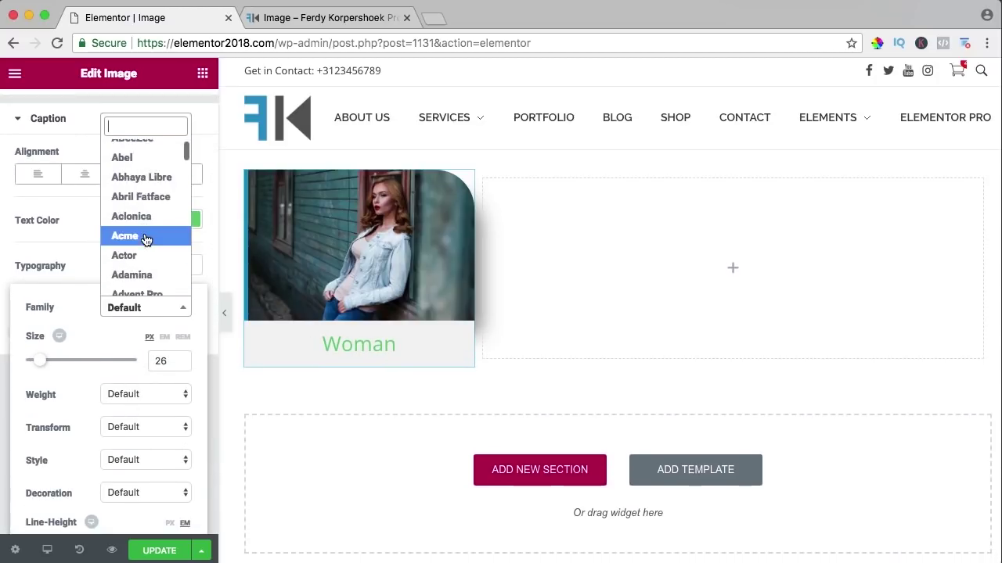
left_click(140, 236)
left_click(176, 267)
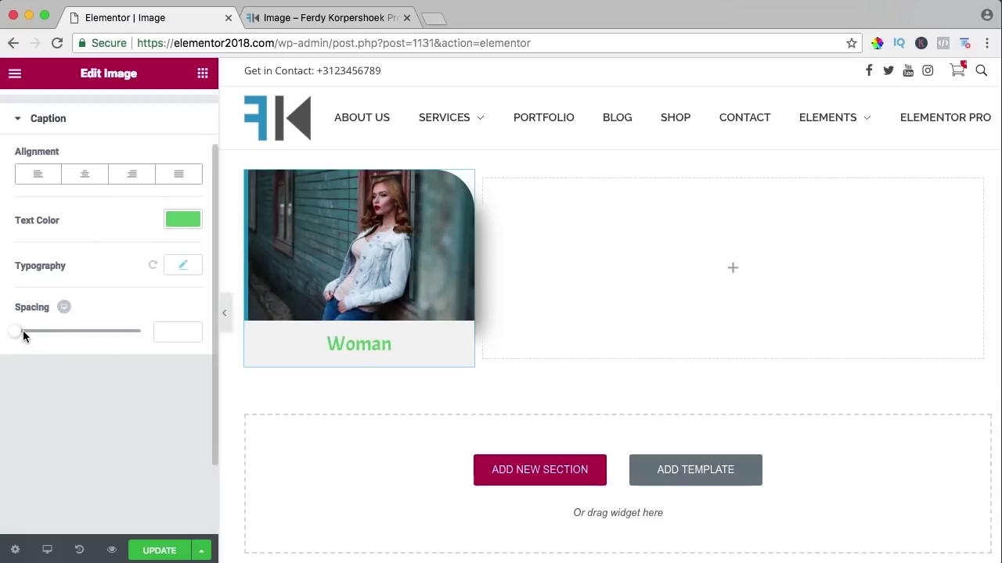
mouse_move(23, 331)
left_mouse_down()
mouse_move(68, 340)
mouse_move(39, 340)
left_mouse_up()
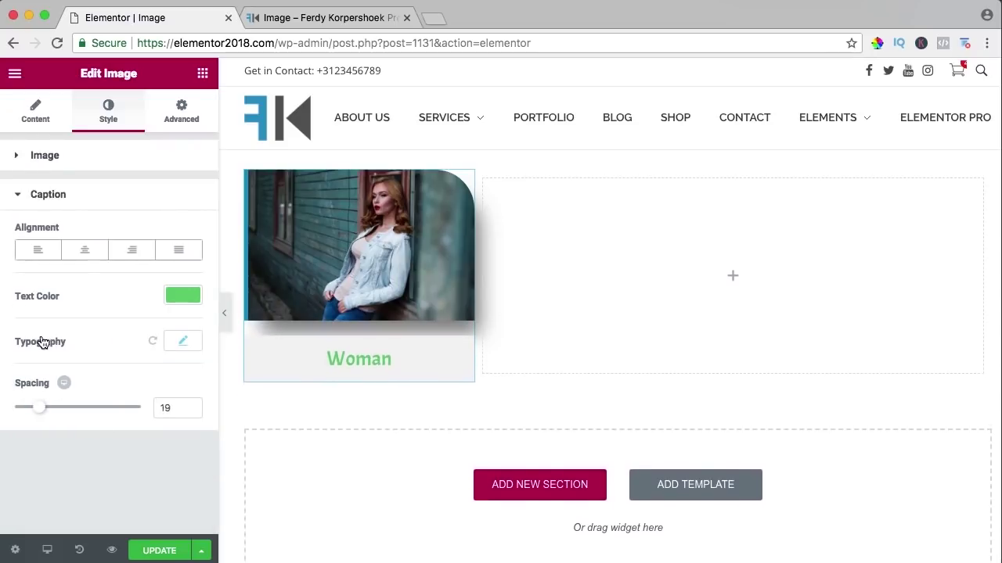
left_click(34, 201)
Step: Delete the 'Woman' text from the Caption field
left_click(48, 124)
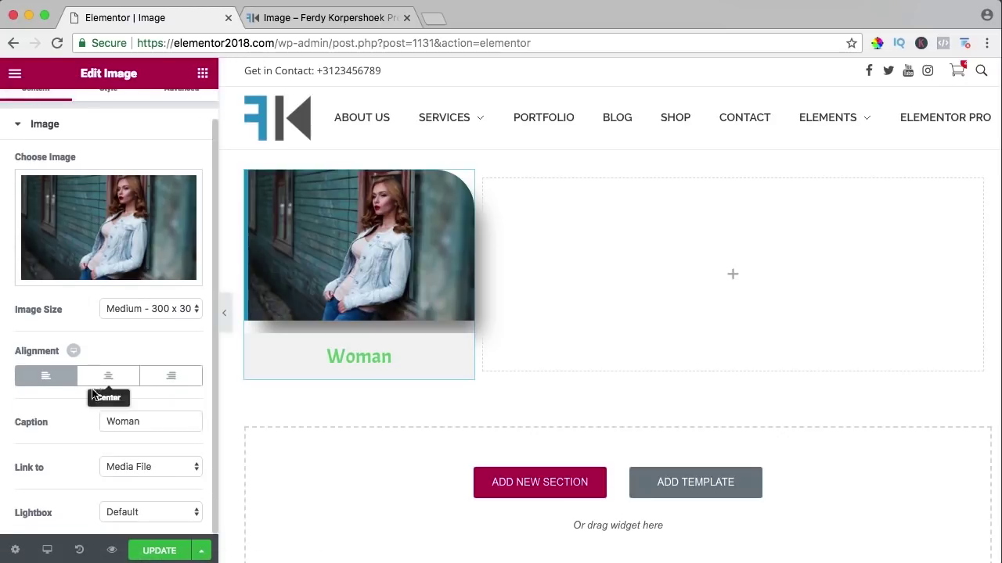
left_click_drag(118, 425, 104, 422)
key("BackSpace")
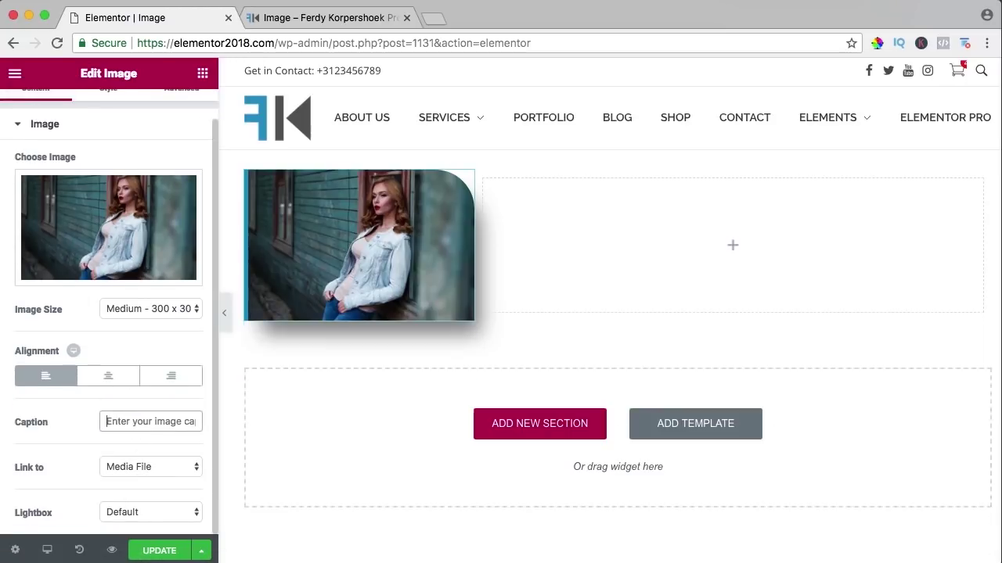
scroll(126, 329, "up", 1)
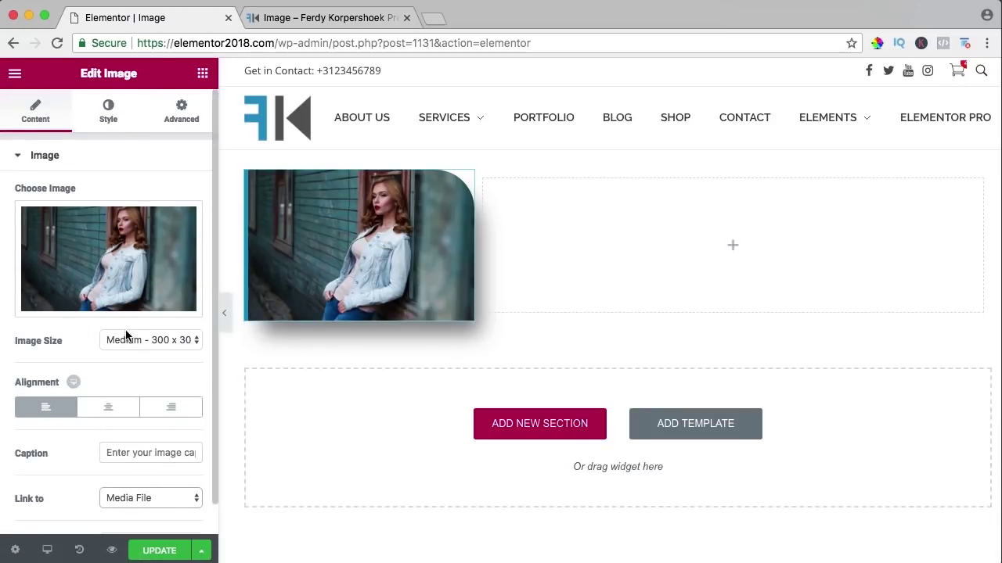
Step: Set the image's Entrance Animation to Fade In Down in its Advanced settings
left_click(179, 122)
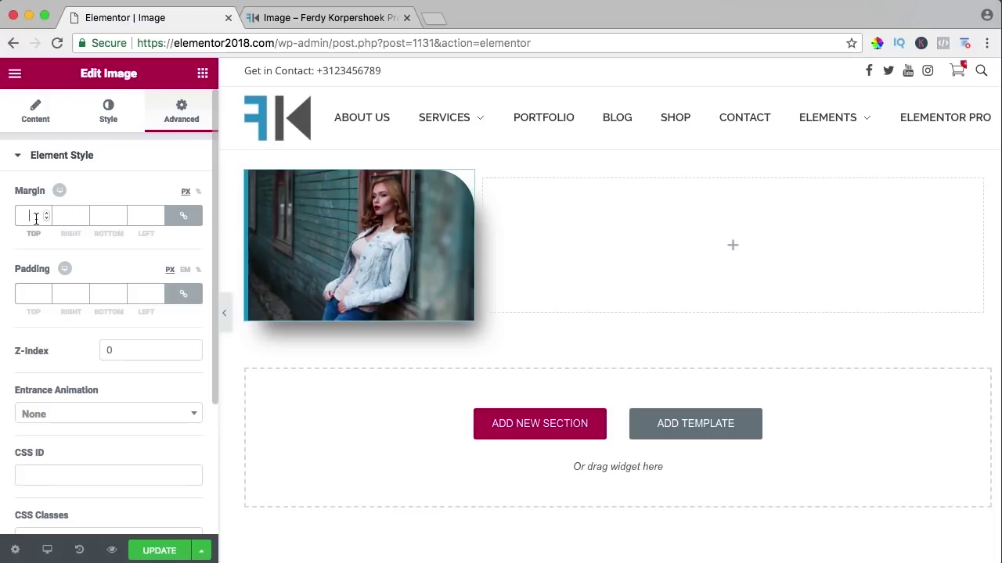
scroll(42, 286, "down", 5)
left_click(75, 230)
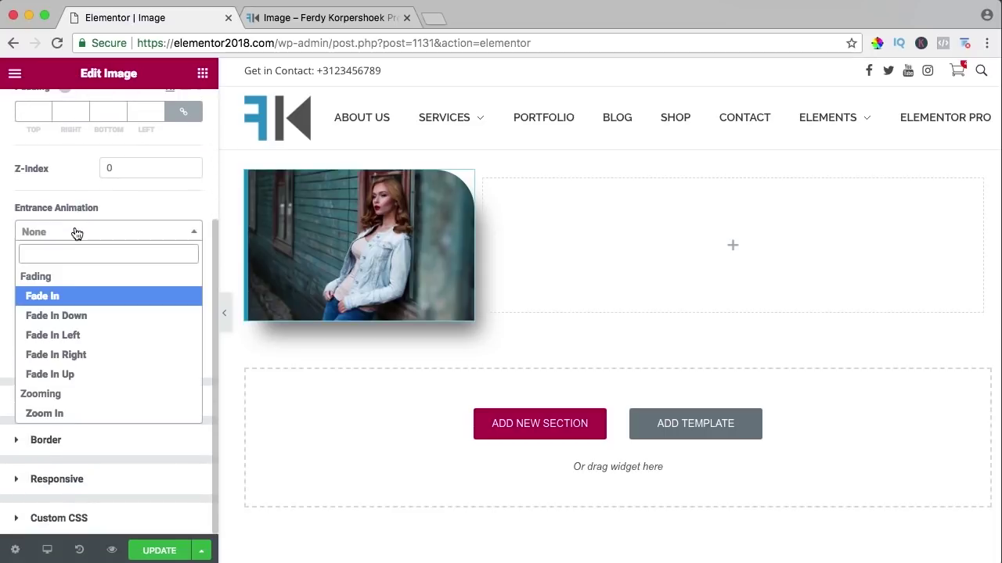
left_click(72, 319)
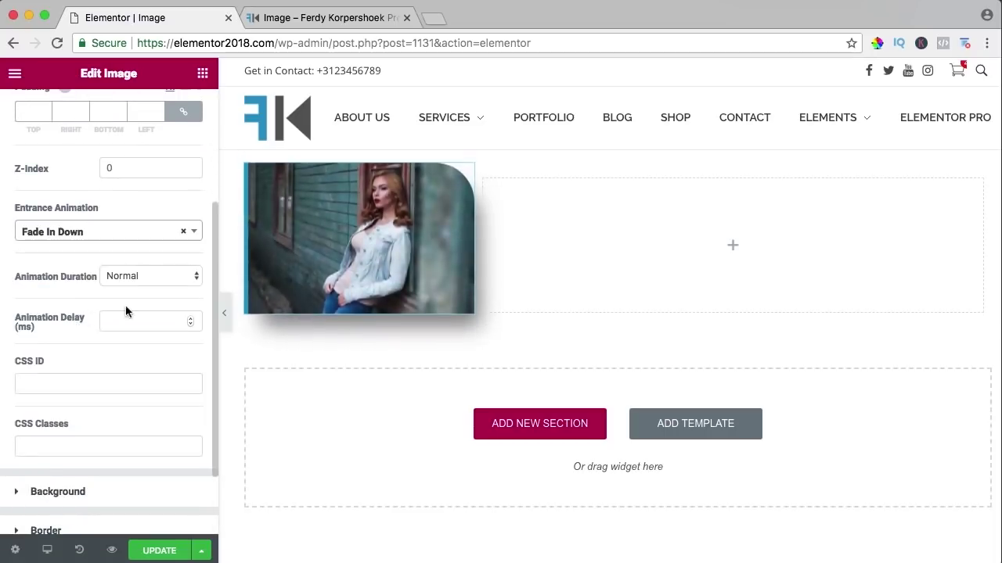
scroll(80, 291, "down", 2)
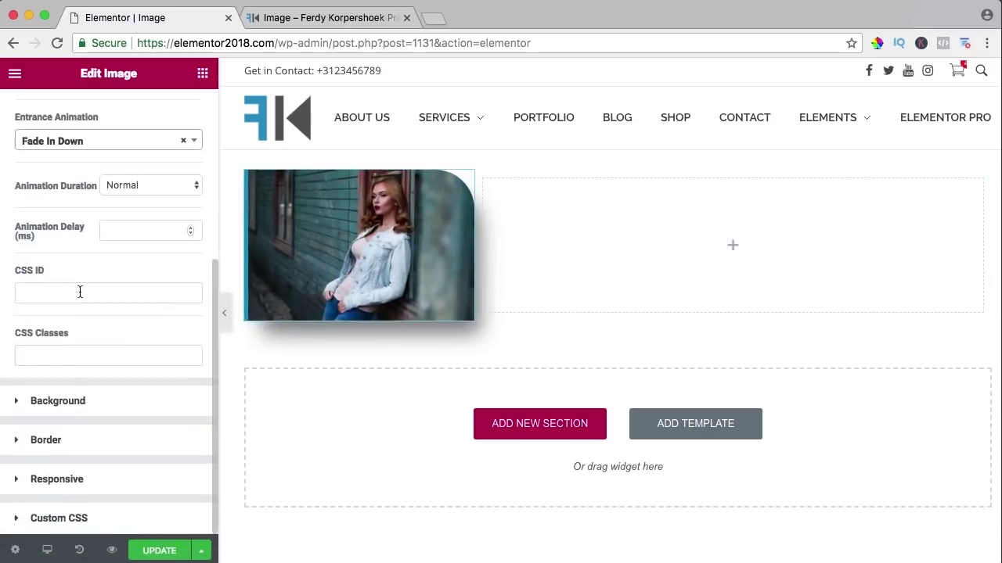
scroll(71, 461, "up", 6)
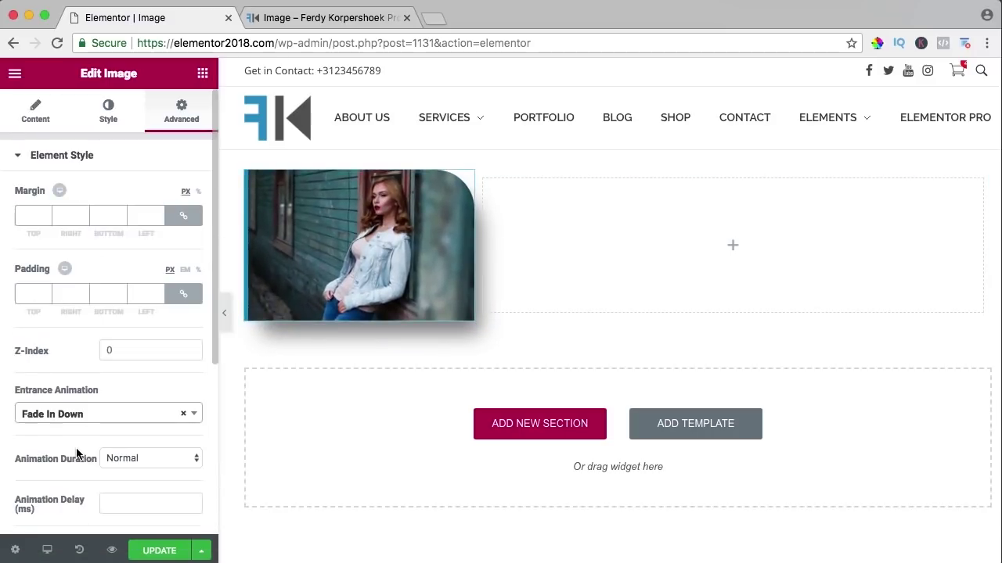
left_click(34, 114)
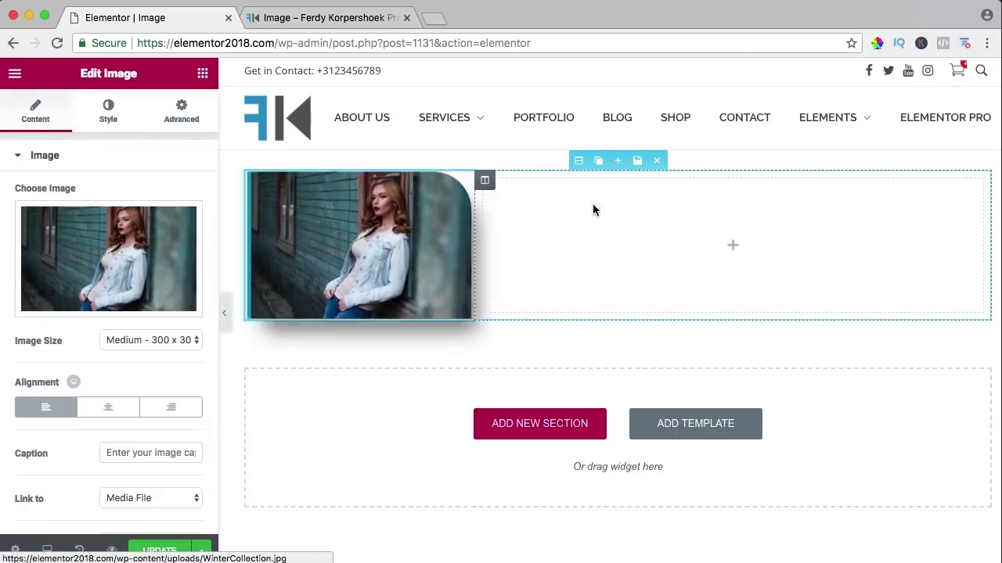
Step: Add a new four-column section and drag the image into its first column
left_click(544, 426)
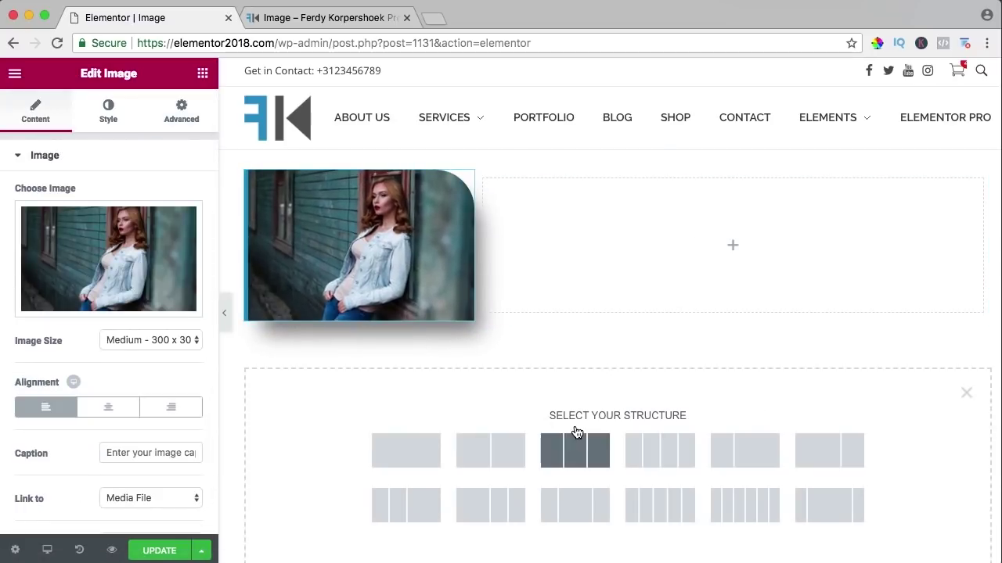
left_click(662, 460)
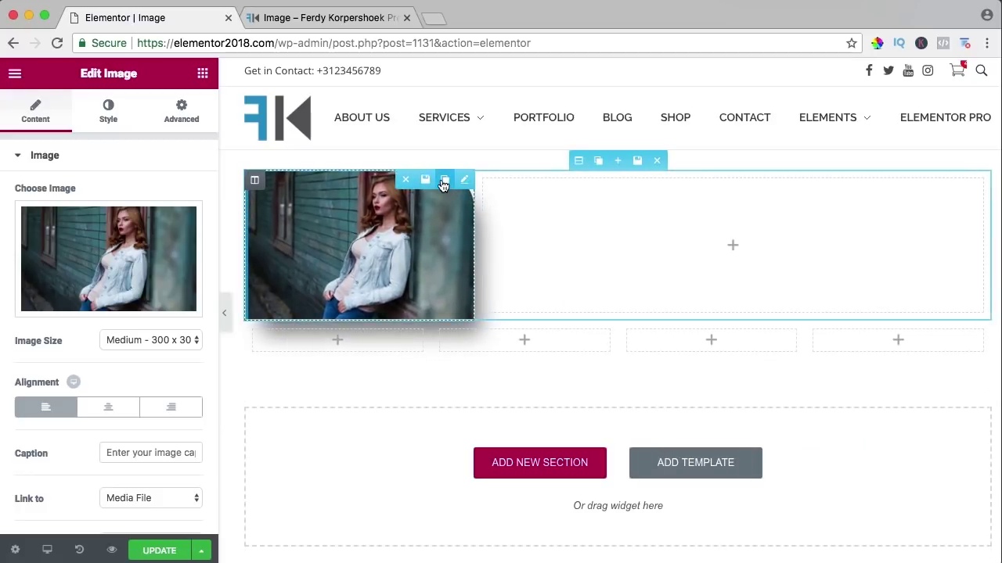
left_click_drag(442, 184, 368, 154)
scroll(447, 193, "down", 3)
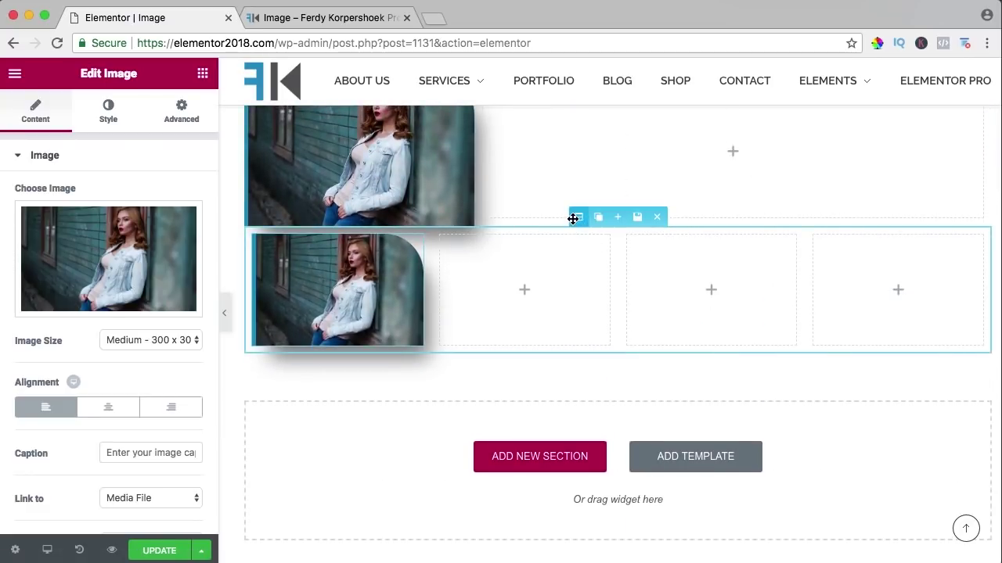
Step: Stretch the section to page width with Full Width content, then hide the editor panel
left_click(575, 217)
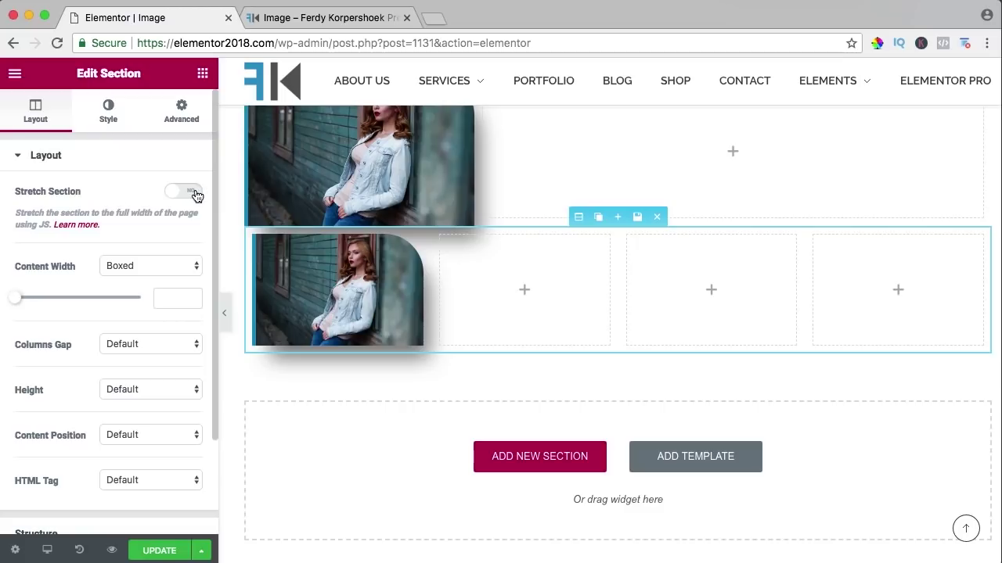
left_click(195, 193)
left_click(152, 267)
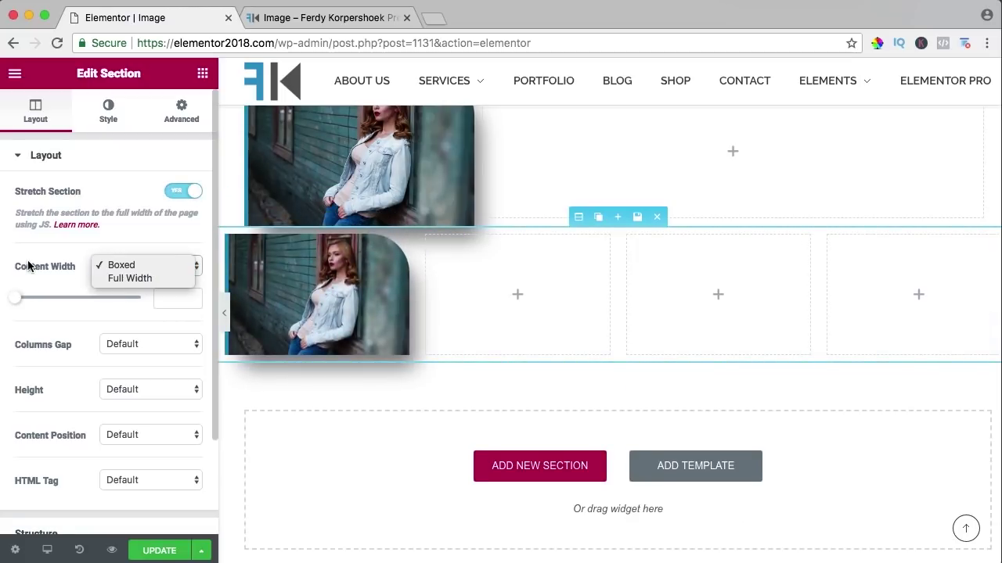
left_click(125, 279)
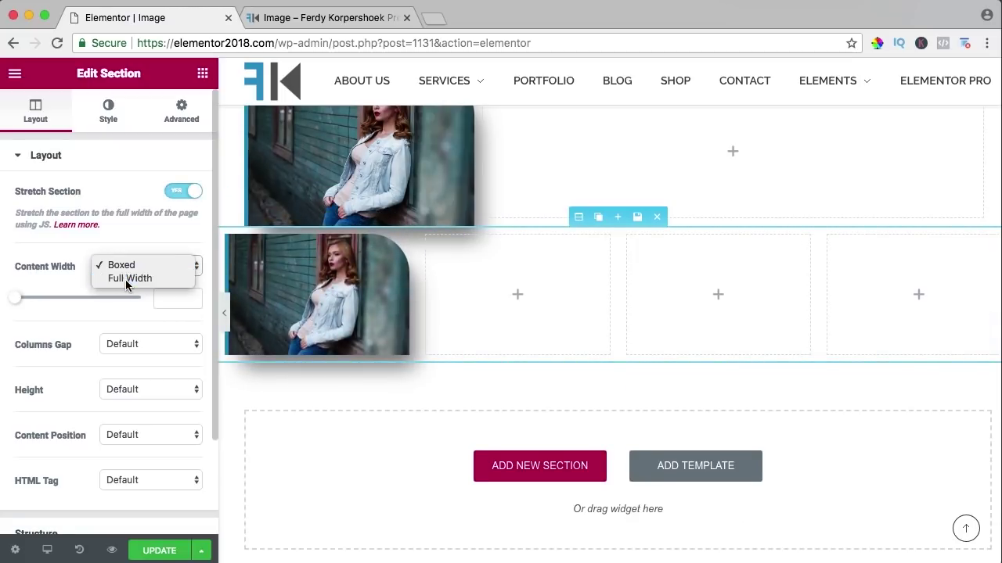
left_click(224, 320)
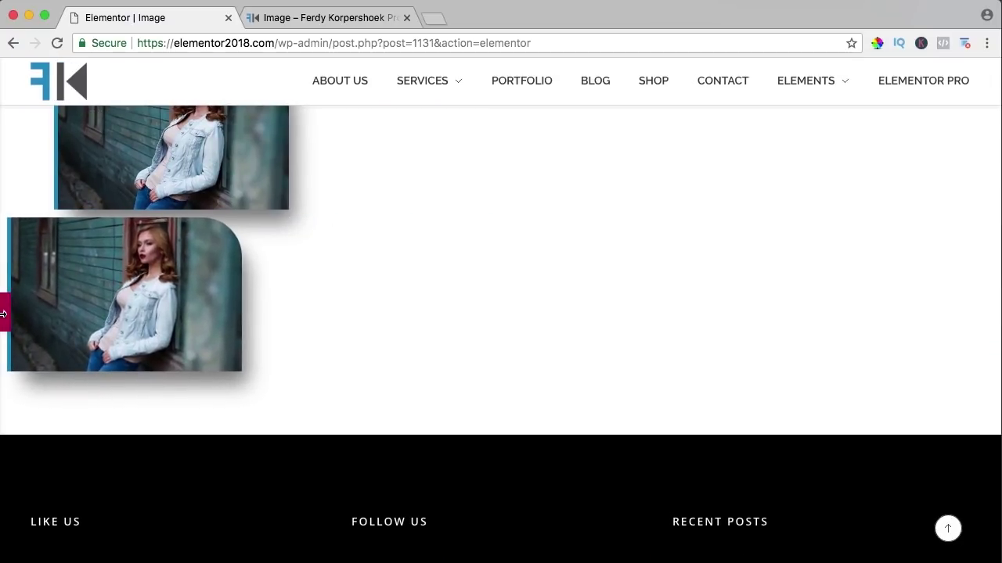
Step: Duplicate the image and move the copies into the second, third and fourth columns
left_click(7, 315)
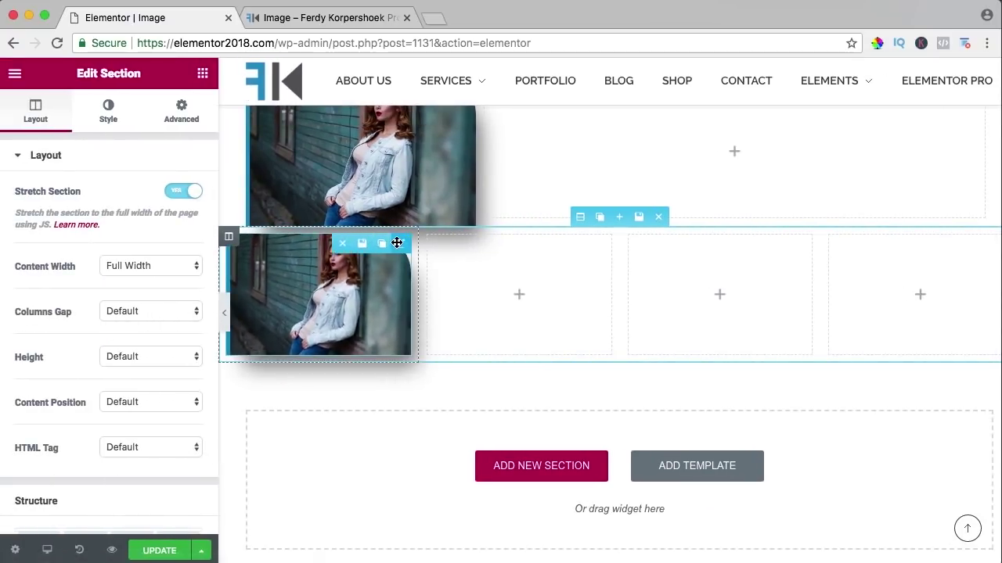
left_click(380, 245)
left_click_drag(399, 376, 462, 306)
left_click(582, 242)
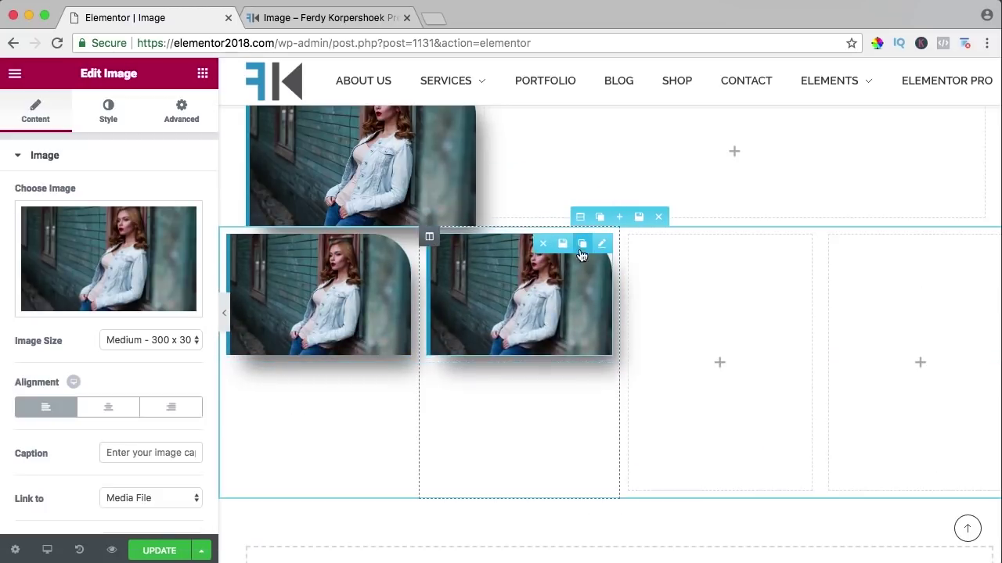
left_click_drag(604, 381, 664, 242)
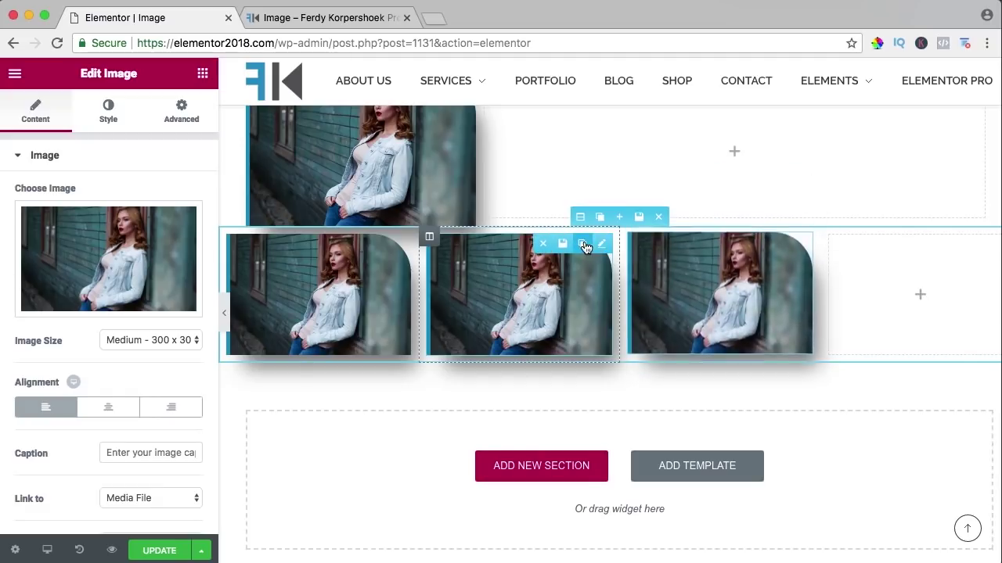
left_click_drag(599, 381, 822, 279)
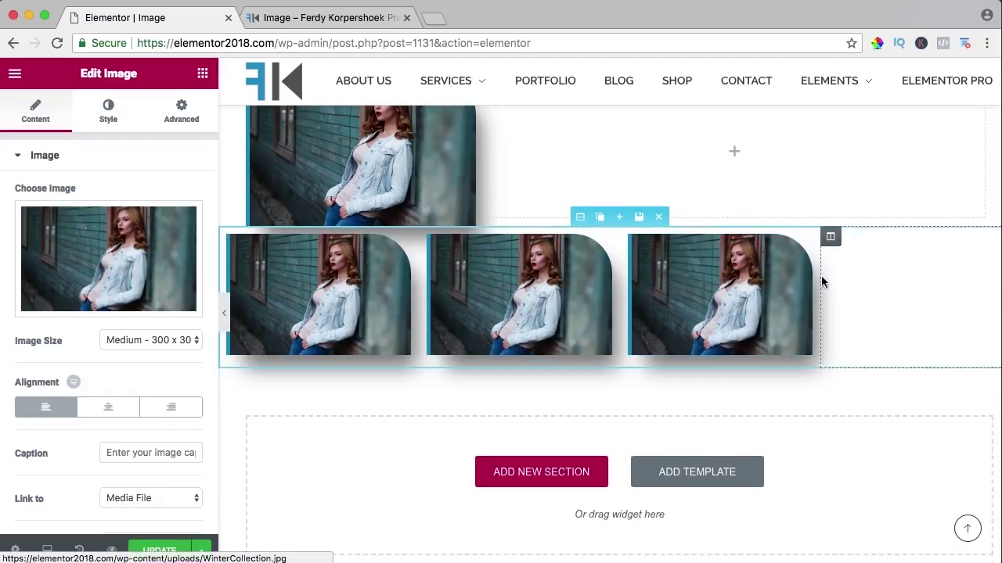
Step: Replace the copies with the red car, Statue of Liberty and mountain-lake photos
left_click(106, 273)
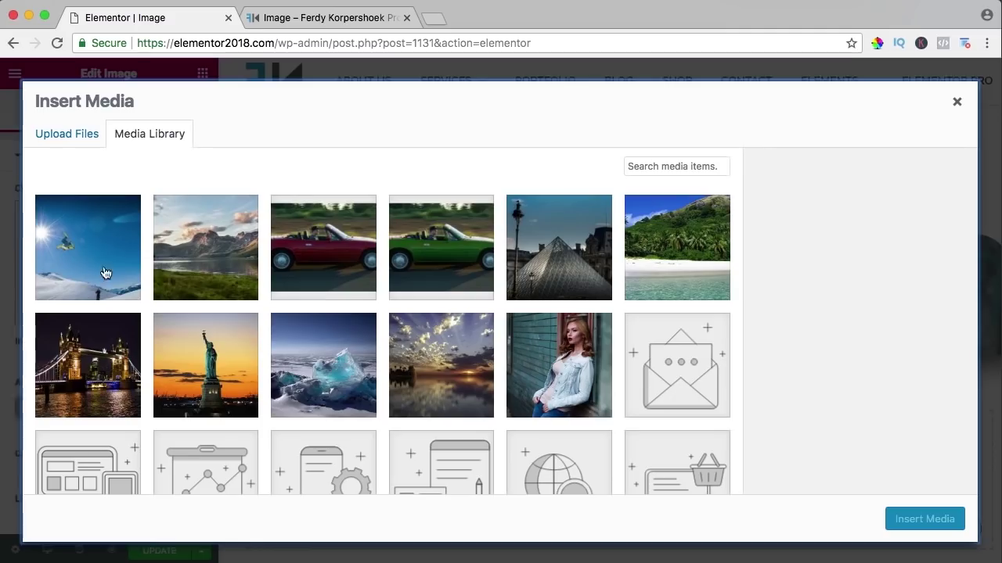
left_click(340, 280)
left_click(922, 519)
left_click(133, 257)
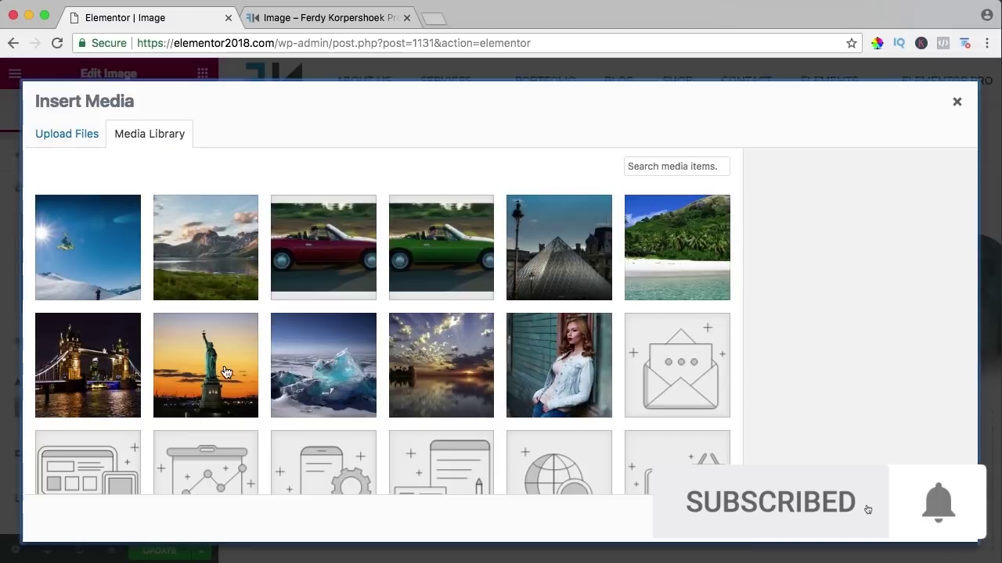
double_click(226, 372)
left_click(191, 282)
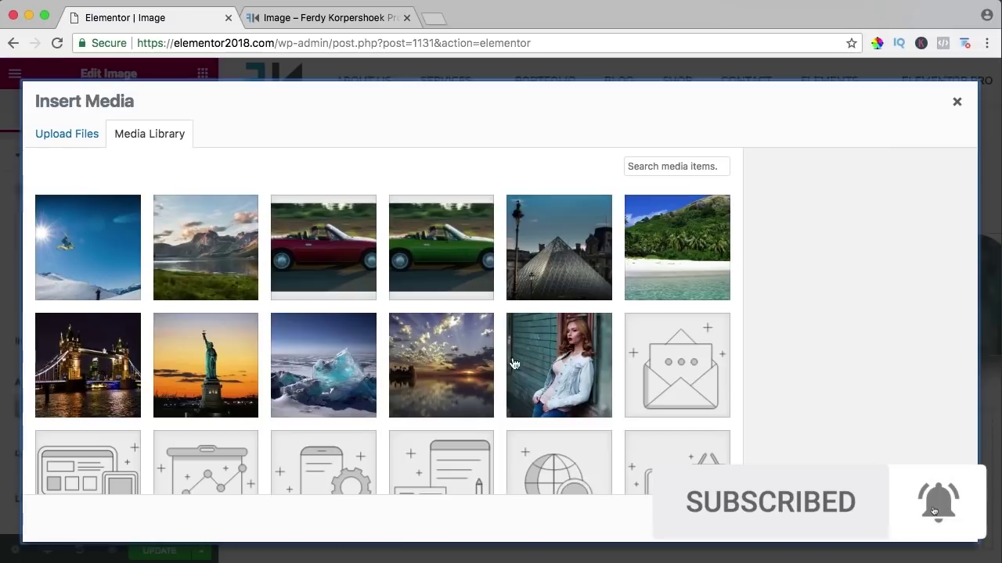
left_click(671, 238)
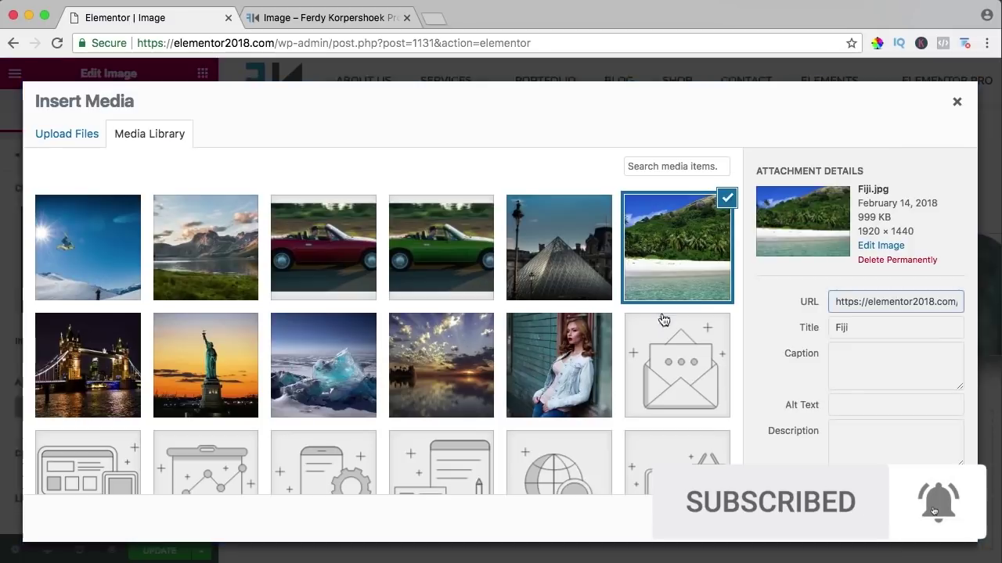
left_click(199, 259)
left_click(940, 533)
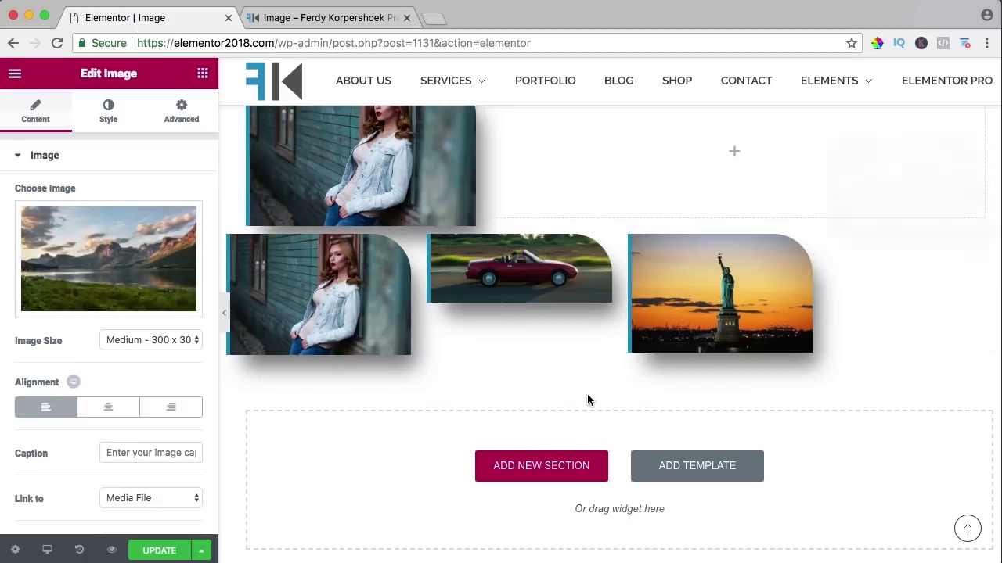
Step: Swap the red car image for the Paris pyramid photo from the Media Library
left_click(518, 290)
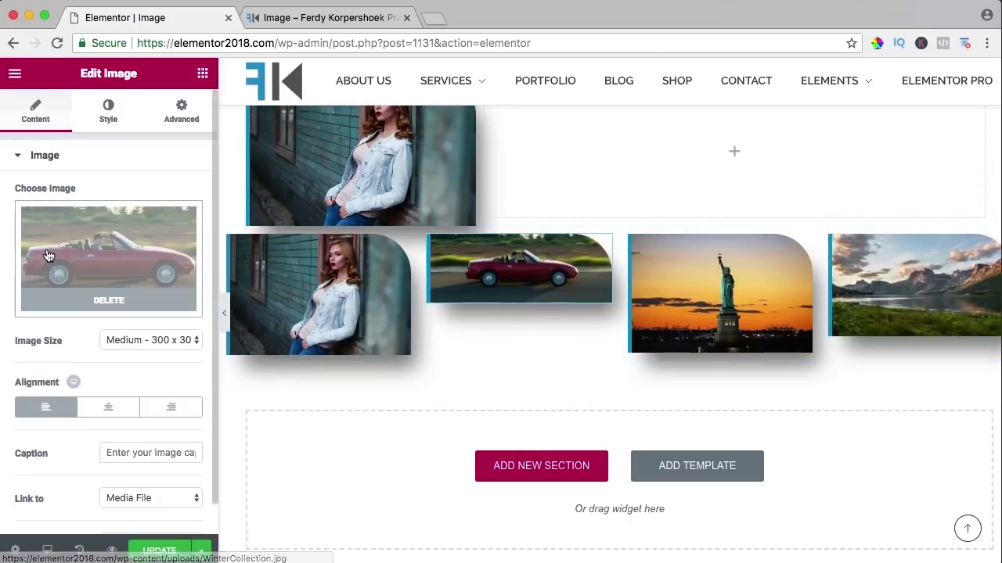
left_click(82, 261)
left_click(562, 249)
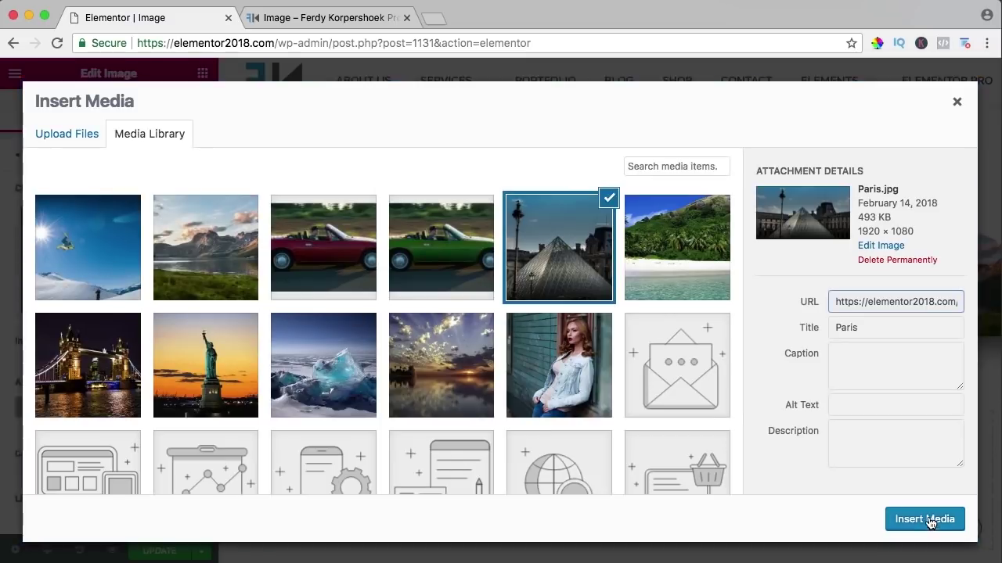
left_click(928, 520)
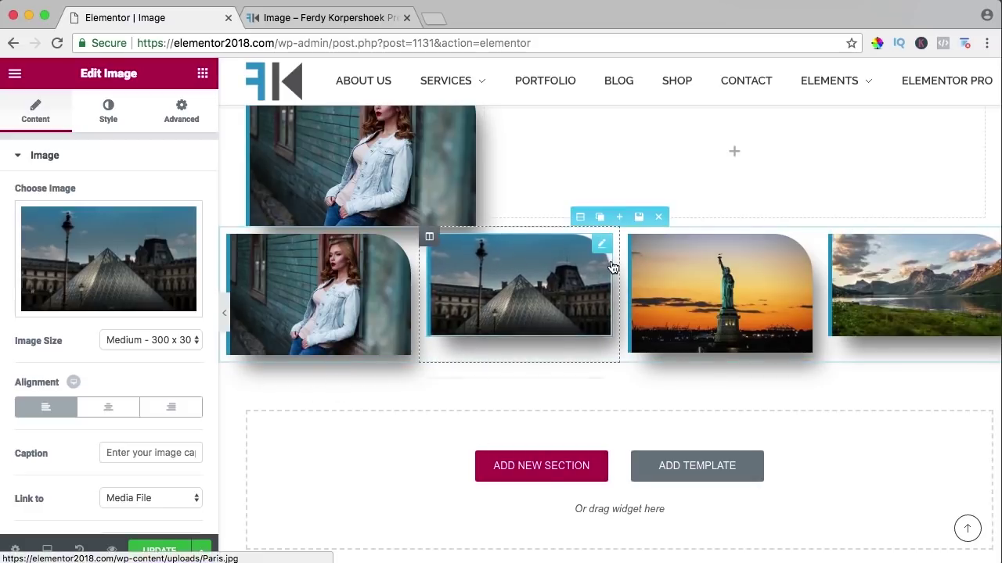
Step: Set the image row's Columns Gap to No Gap
left_click(579, 219)
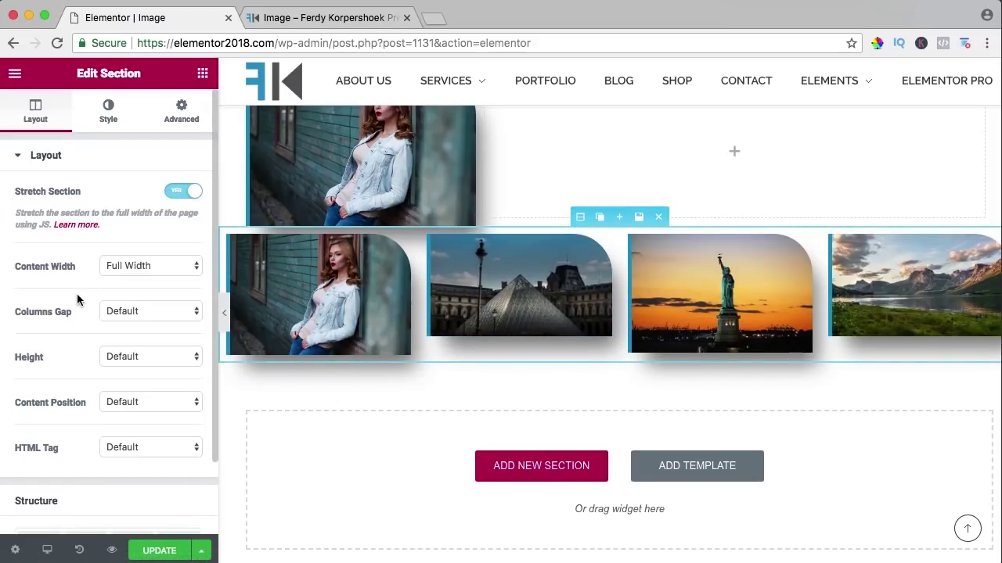
left_click(121, 311)
left_click(129, 322)
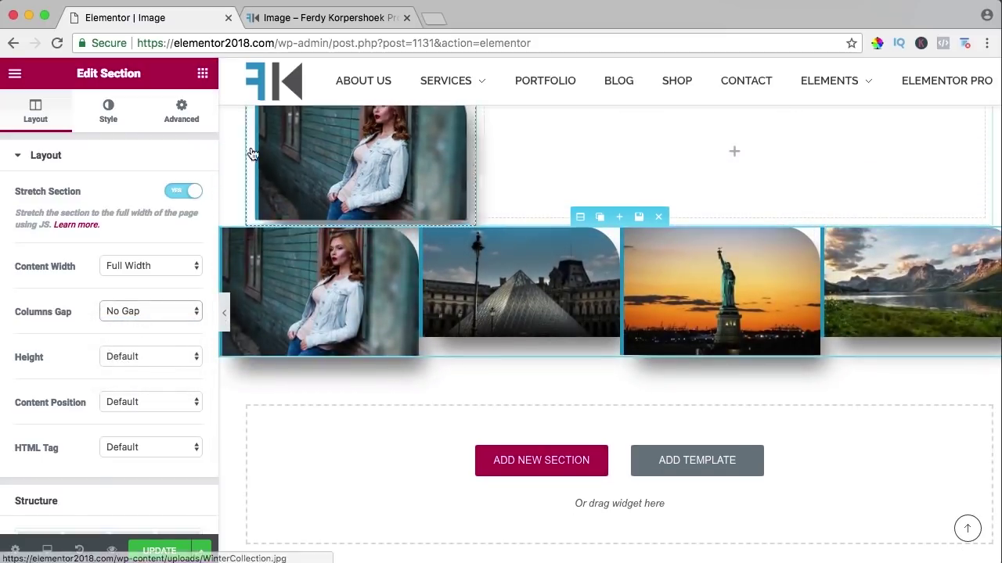
left_click(182, 113)
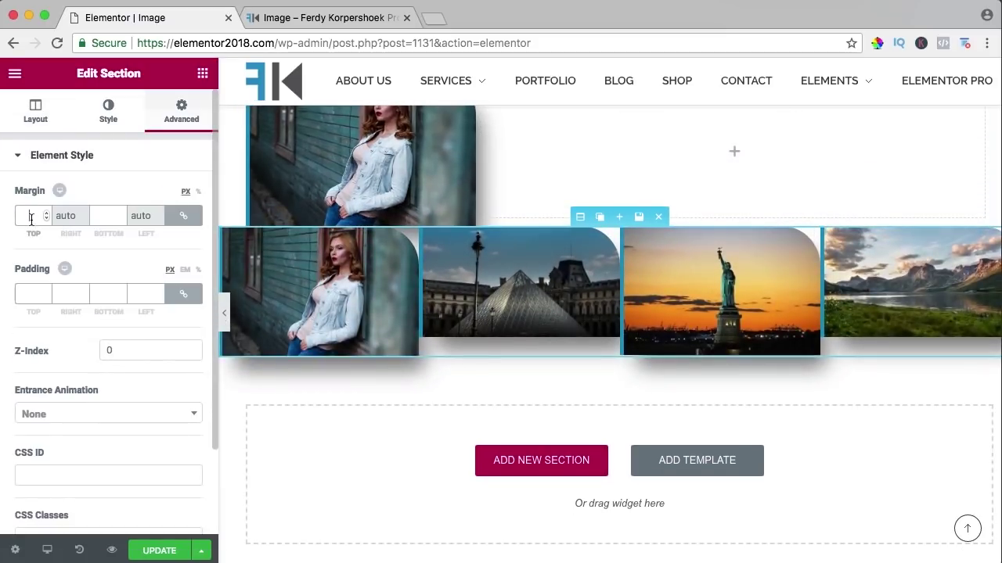
Step: Give the row 50 px top and bottom margins, update the page, and check the live preview
left_click(31, 219)
type("50")
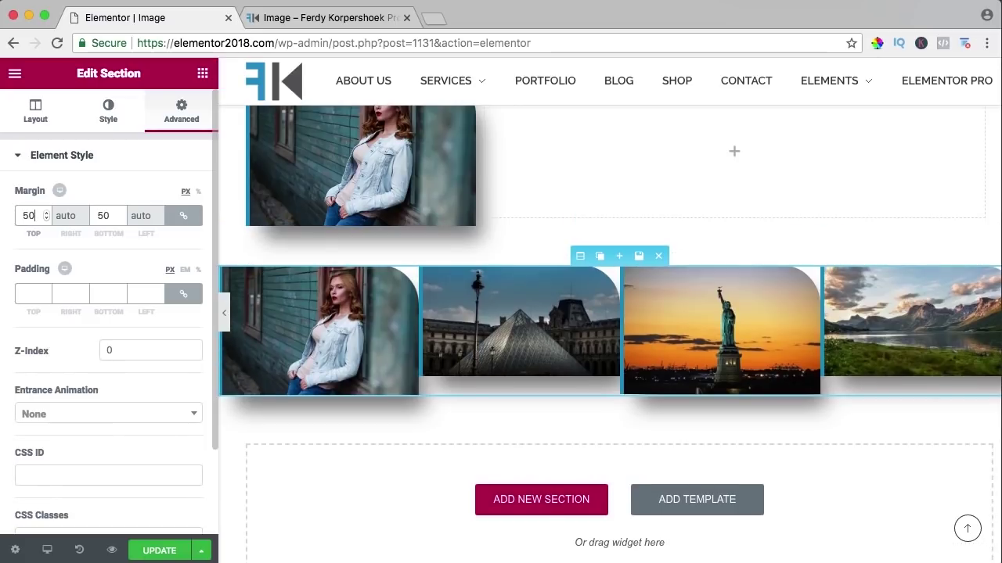
left_click(153, 551)
left_click(111, 552)
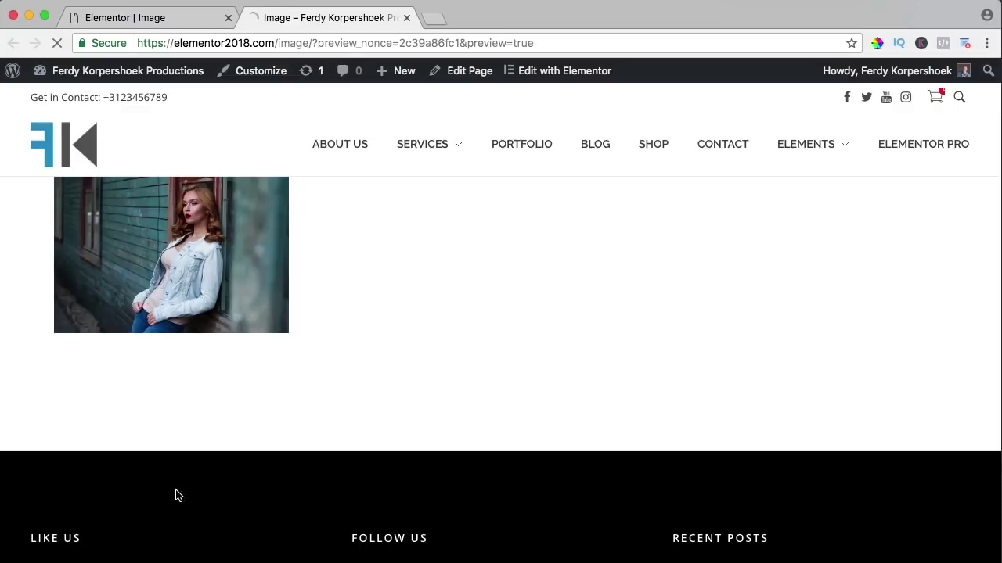
scroll(440, 243, "down", 2)
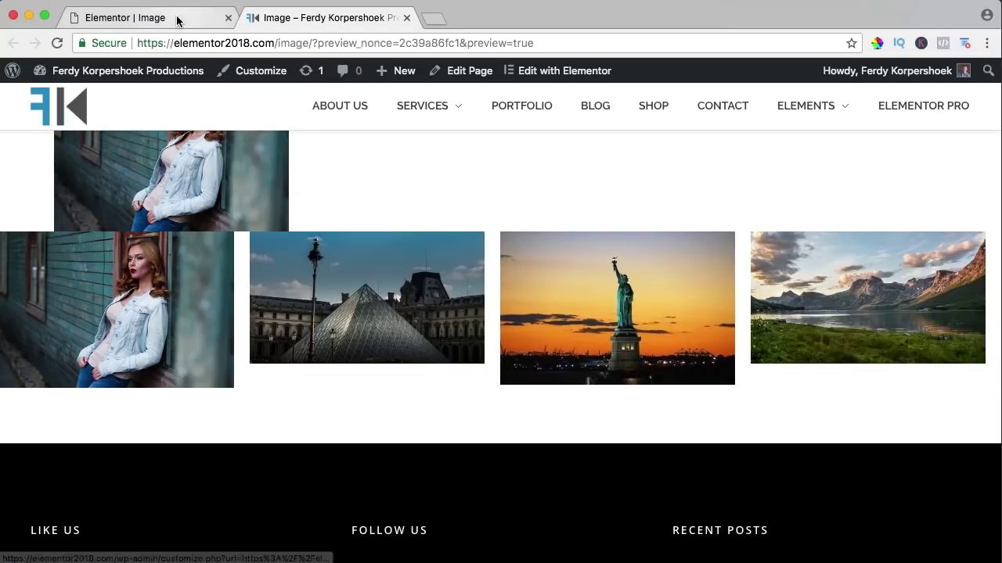
left_click(180, 17)
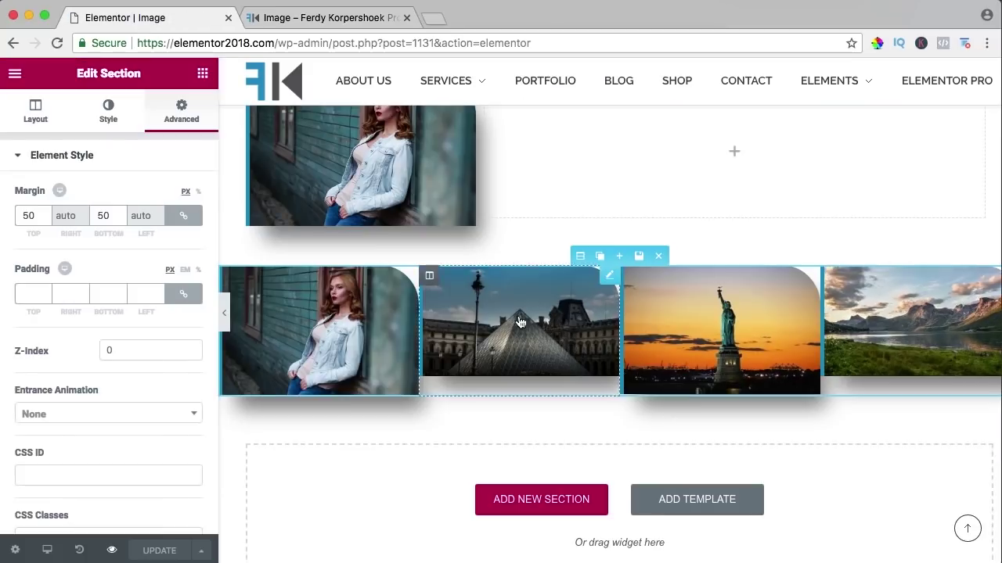
Step: Confirm the row's Columns Gap stays at No Gap
left_click(35, 113)
left_click(125, 313)
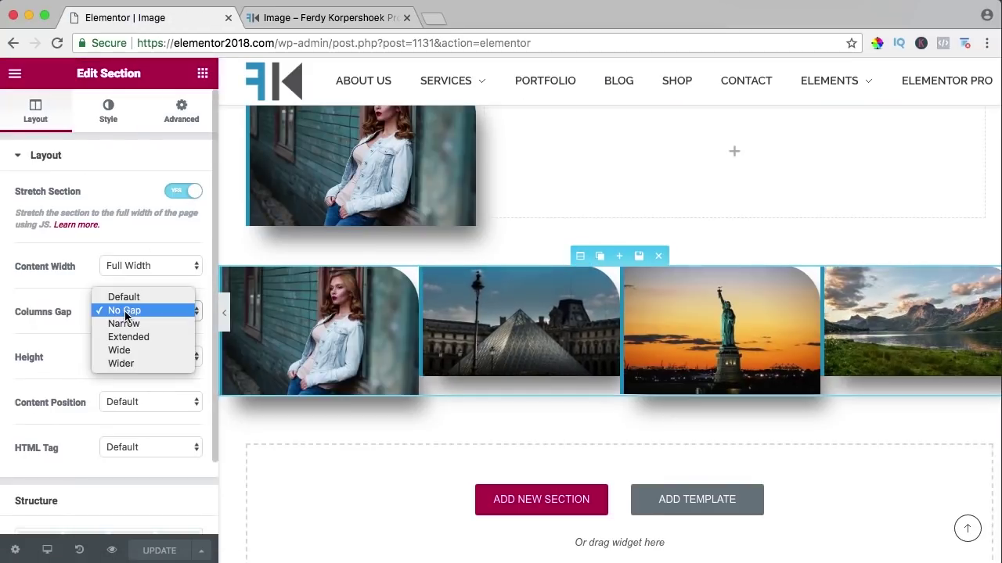
left_click(134, 314)
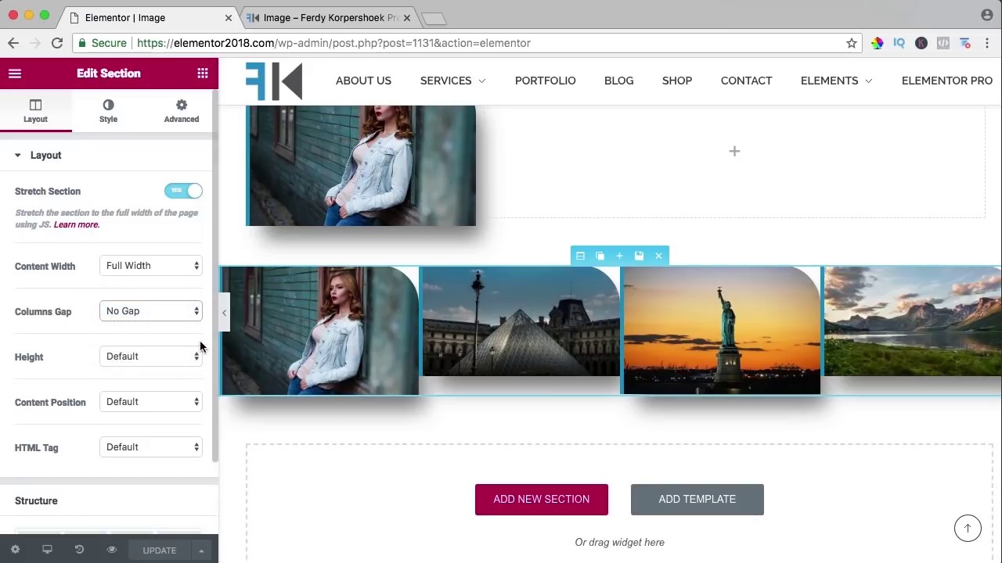
Step: Set the first image and the Louvre image to Medium Large size
left_click(264, 340)
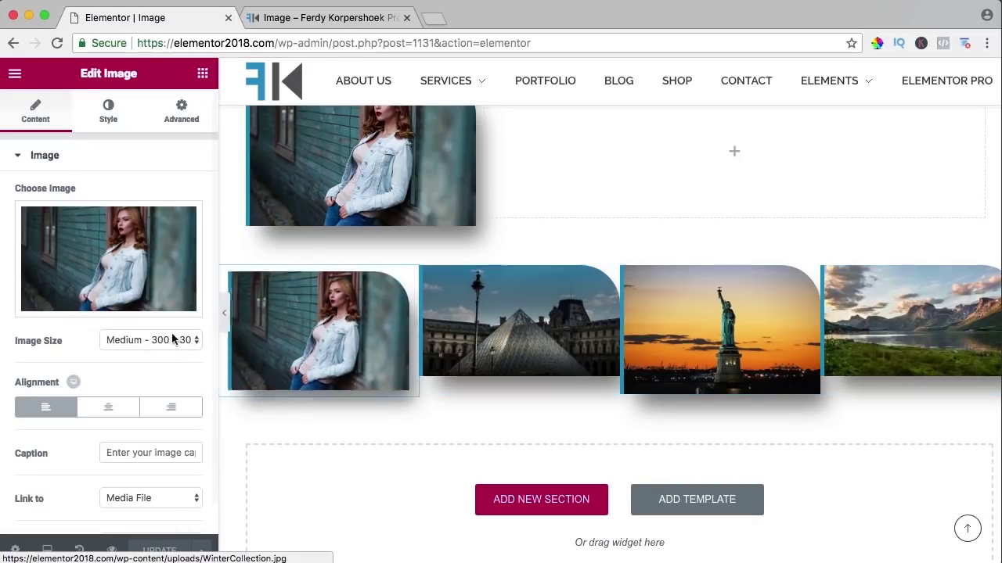
left_click(145, 349)
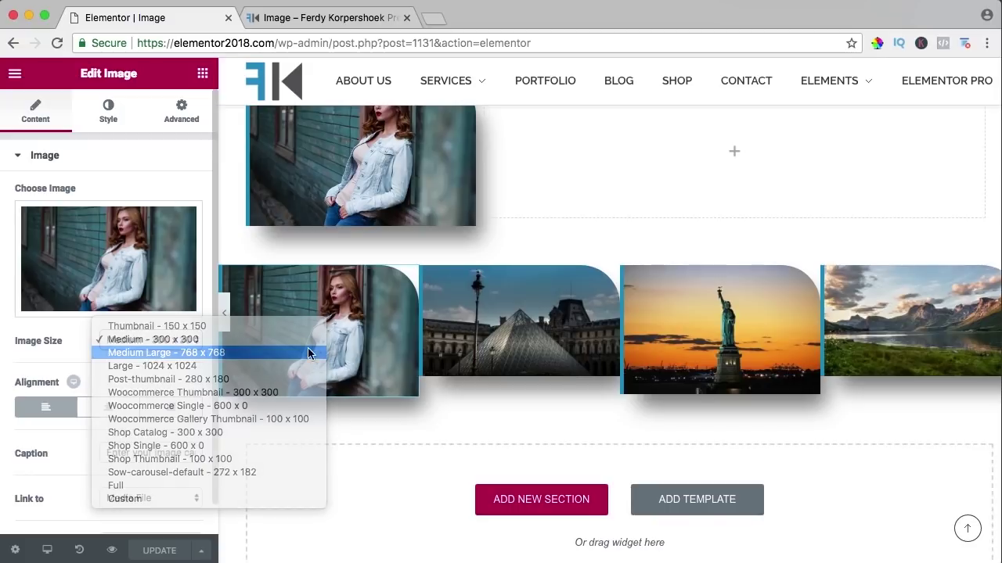
left_click(142, 353)
left_click(537, 320)
left_click(137, 341)
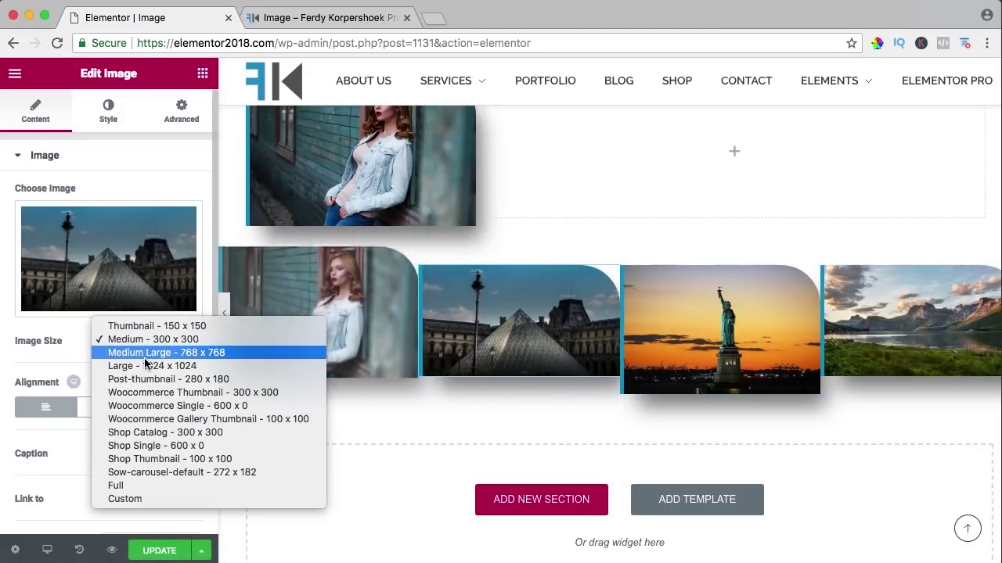
left_click(141, 353)
Step: Set the Statue of Liberty and mountain-lake images to Medium Large, update, and reload the preview
left_click(720, 329)
left_click(106, 340)
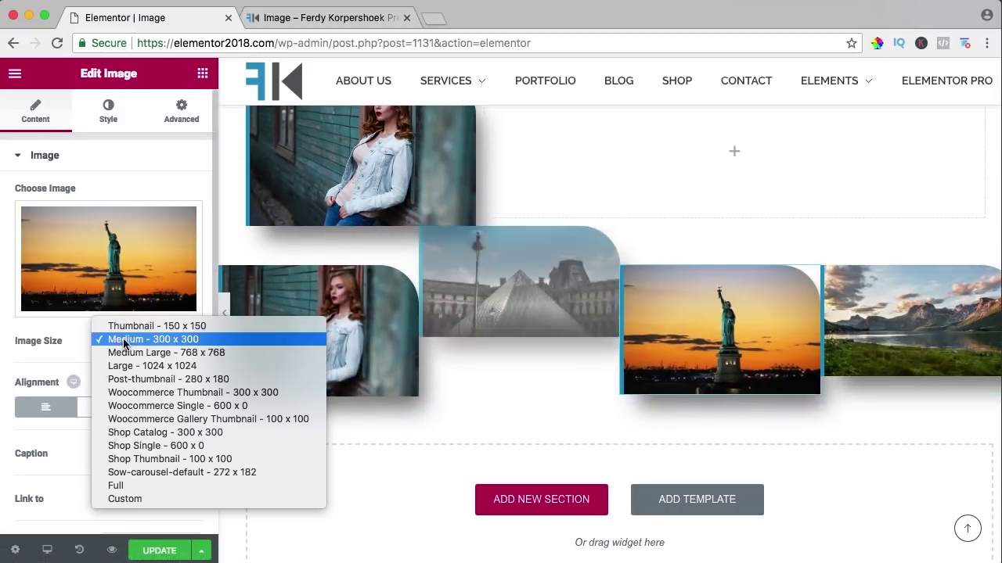
left_click(146, 351)
left_click(802, 341)
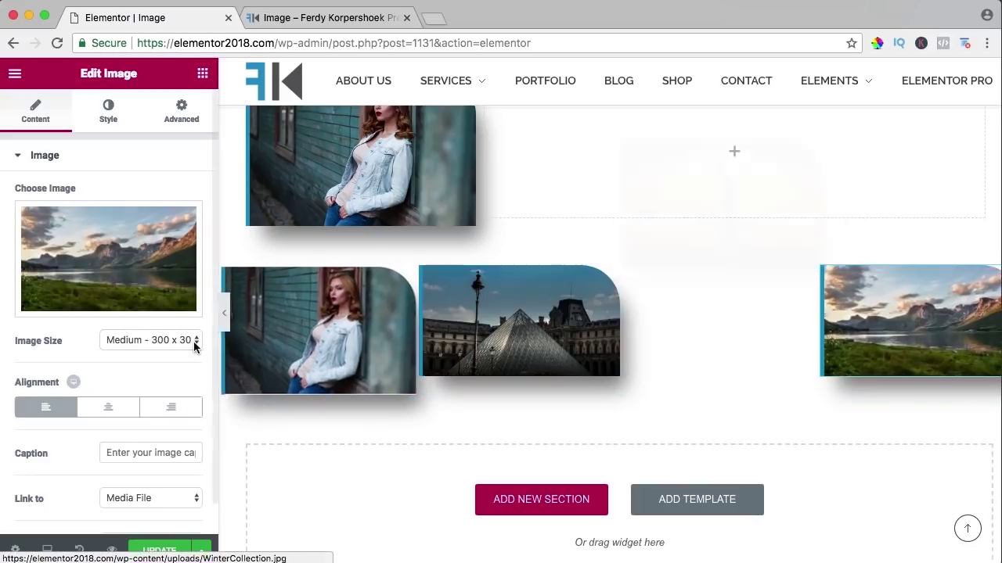
left_click(195, 342)
left_click(170, 354)
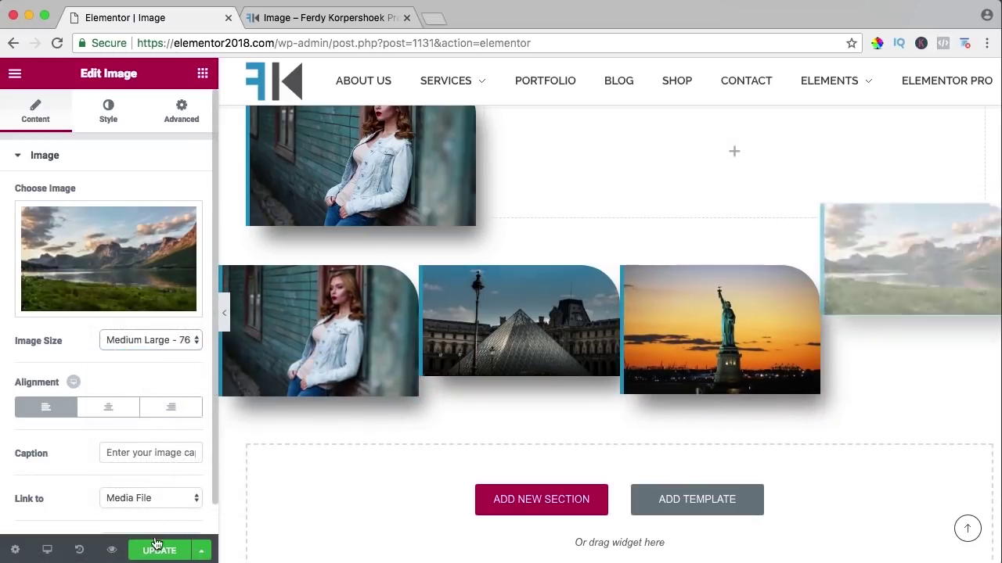
left_click(156, 550)
left_click(341, 21)
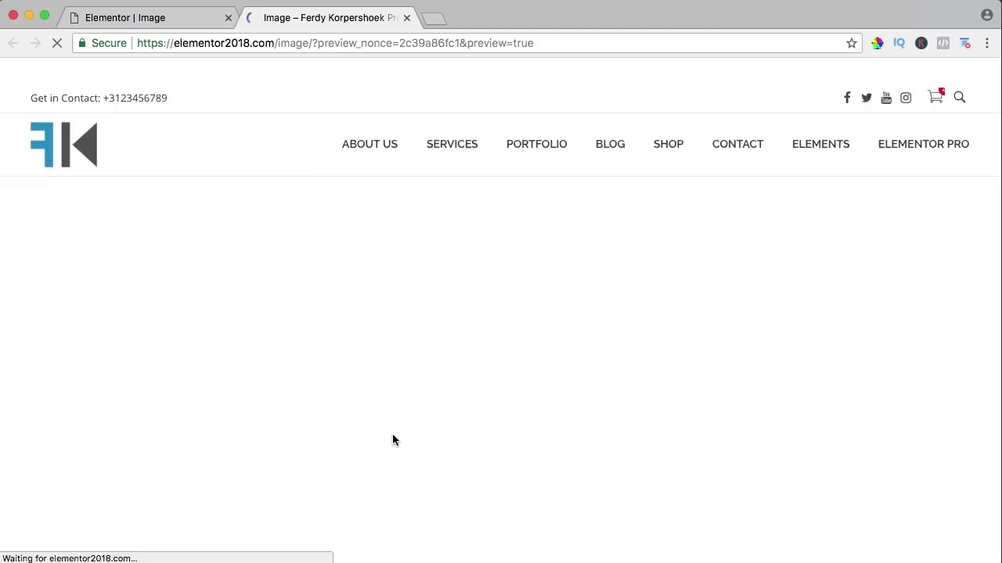
Step: Open elementor.ferdykorpershoek.com in a new tab, browse All Templates, then return to the preview
scroll(491, 272, "down", 2)
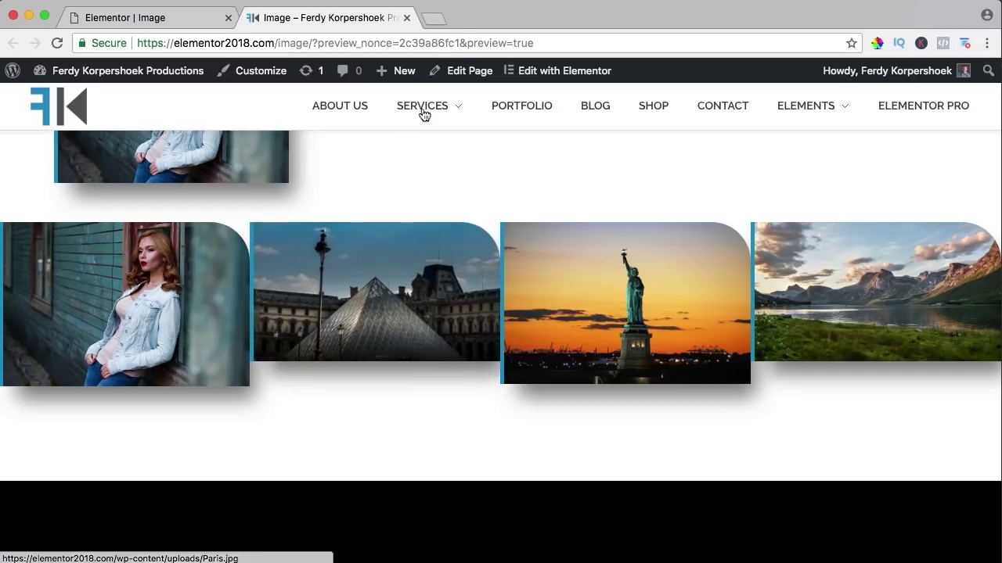
left_click(437, 19)
type("elementor.ferdykorpershoek.com")
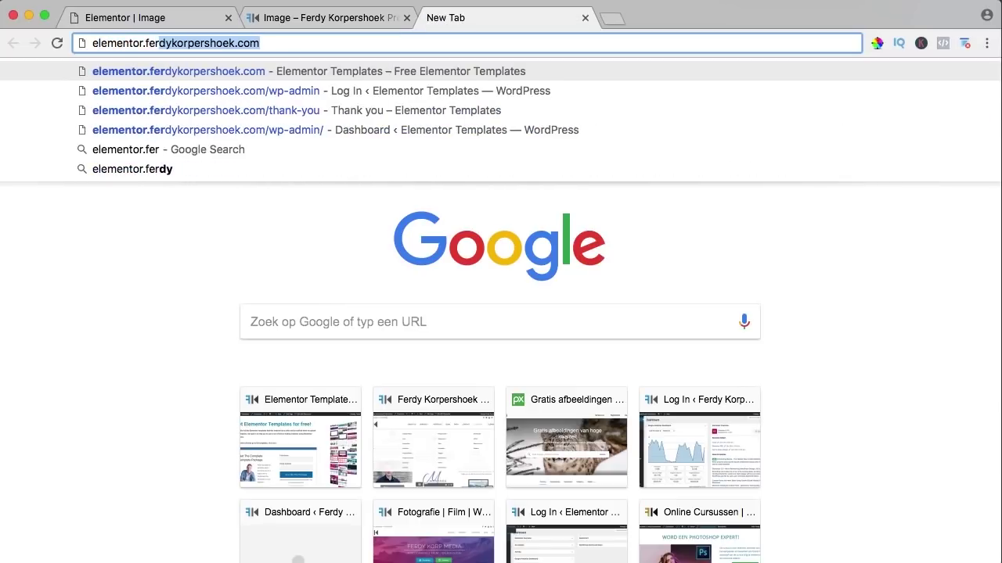
key("Return")
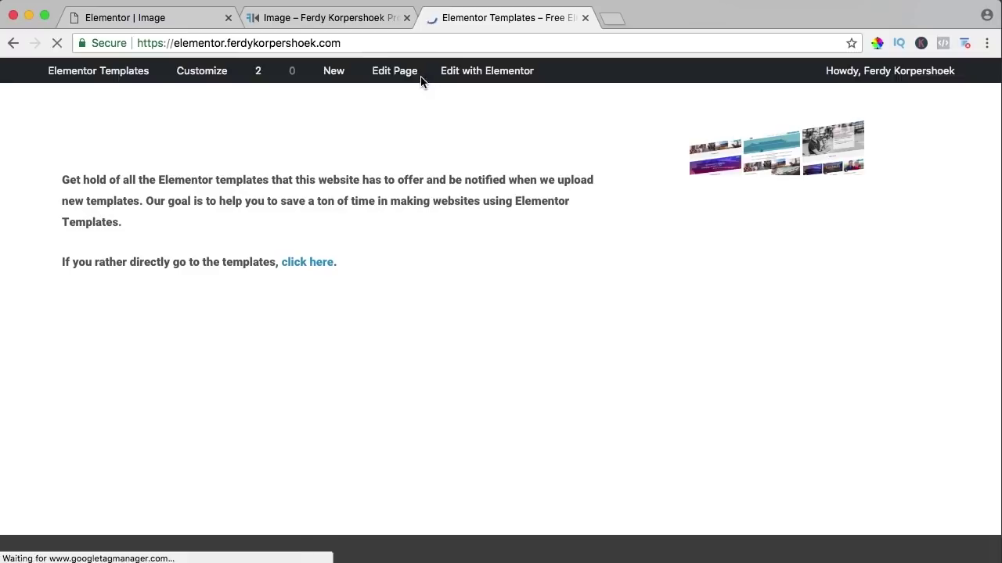
left_click(316, 270)
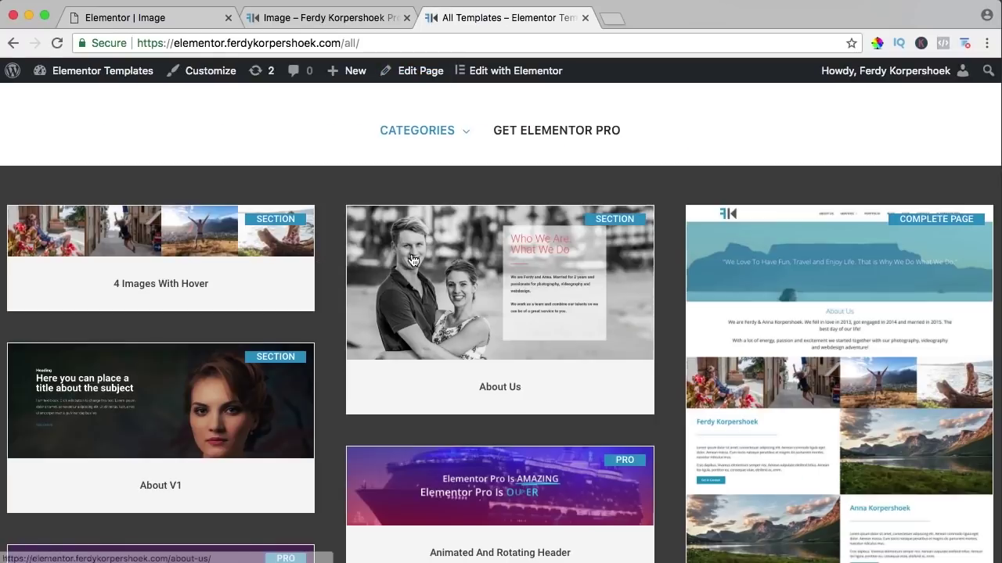
scroll(344, 234, "down", 1)
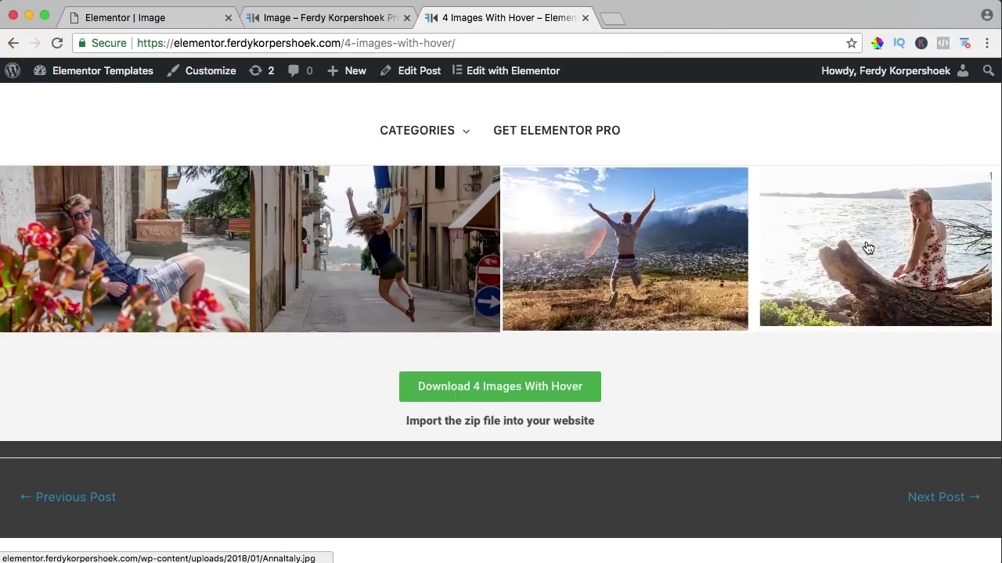
left_click(282, 17)
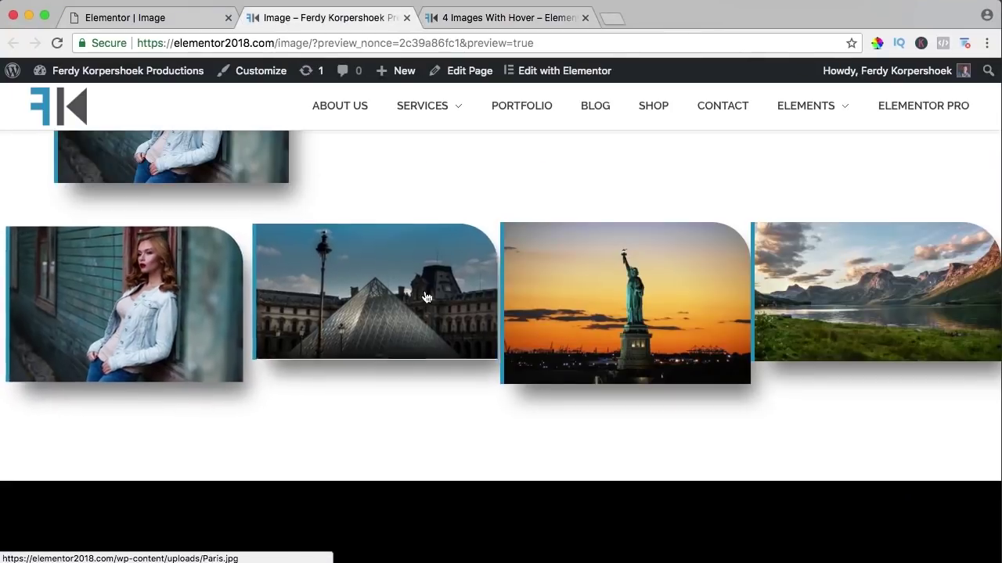
scroll(258, 295, "up", 4)
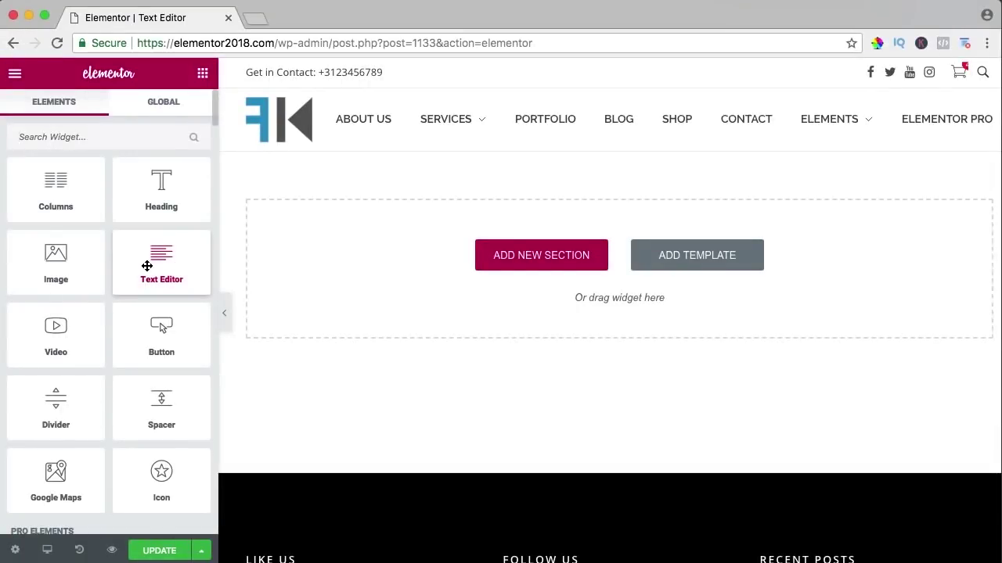
Step: Add a Text Editor widget with paragraphs 'I start a new alinea', 'A new title', 'A new alinea'
left_click_drag(146, 266, 417, 250)
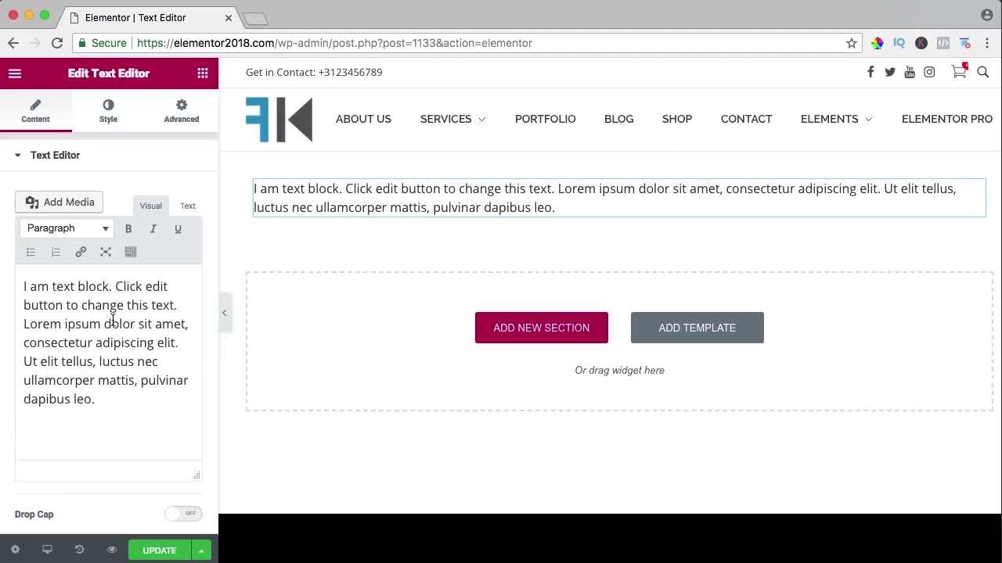
left_click(117, 308)
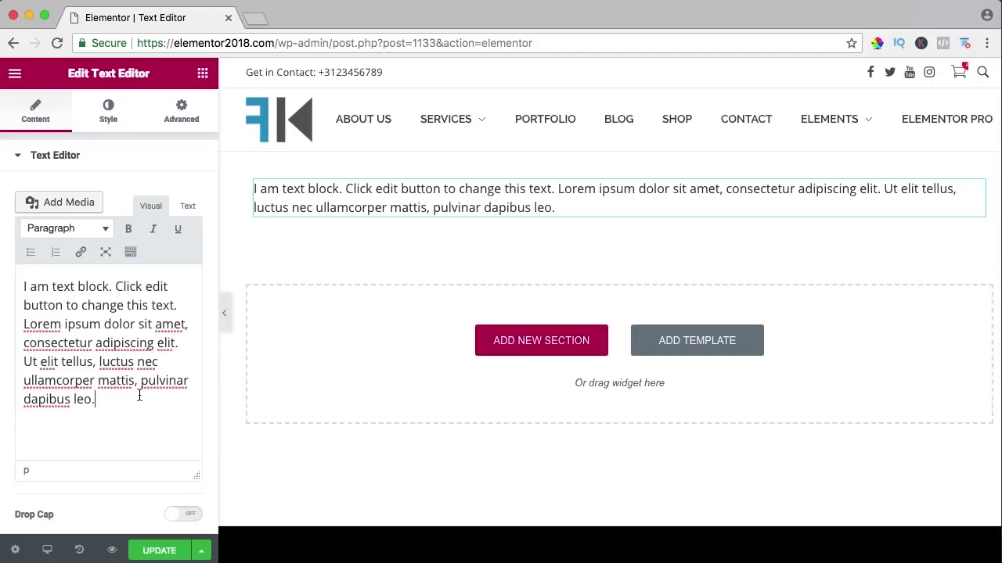
key("Return")
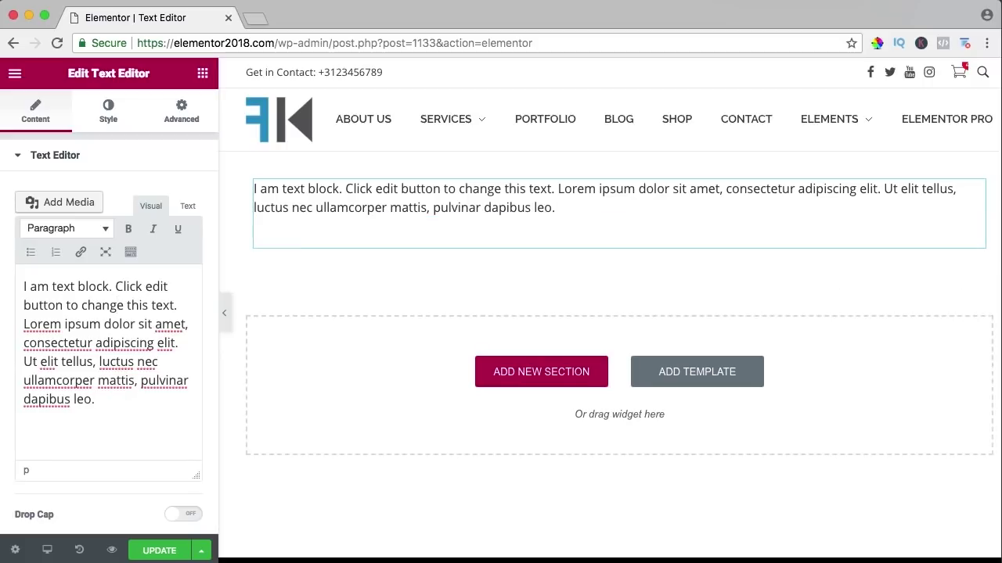
type("I start a new alinea")
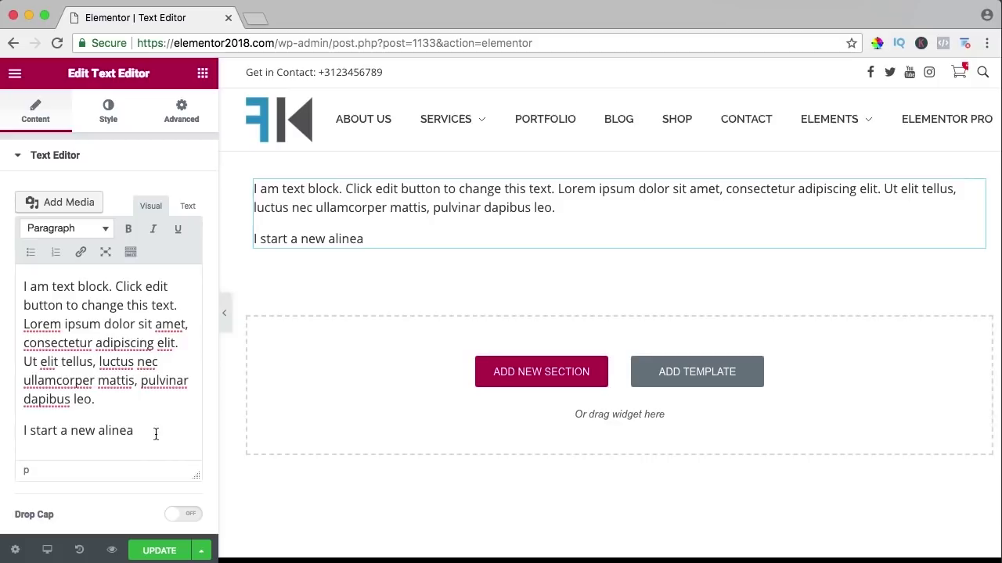
key("Return")
type("A new t")
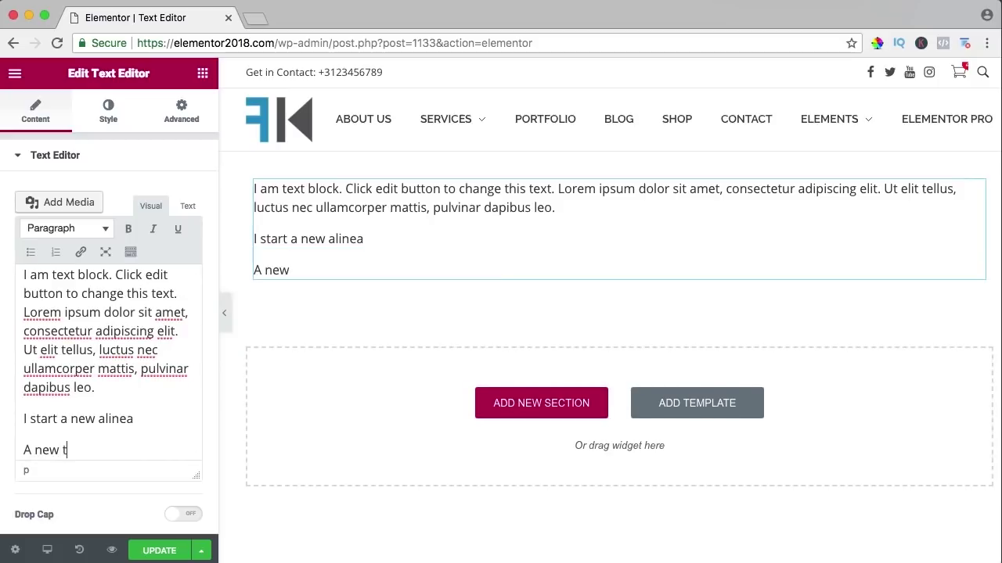
type("itle")
key("Return")
type("A new ")
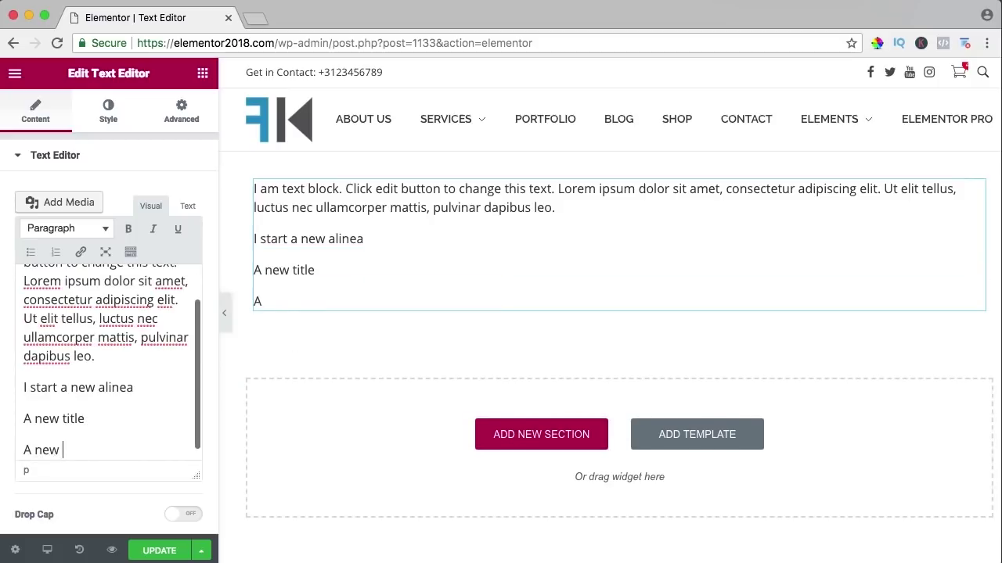
type("alinea")
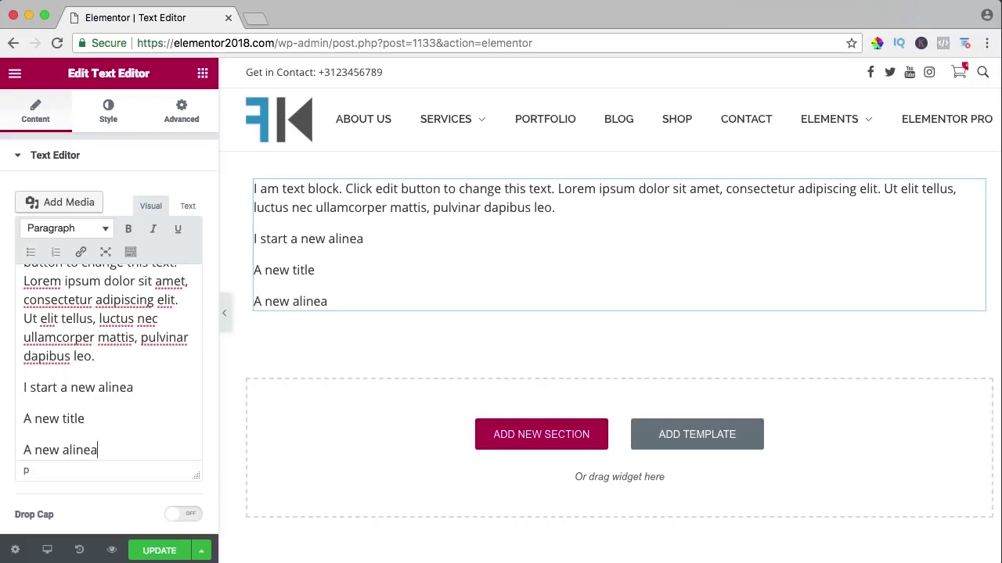
Step: Add a soft line break followed by 'This is the same alinea as the line above'
key("shift+Return")
type("This is")
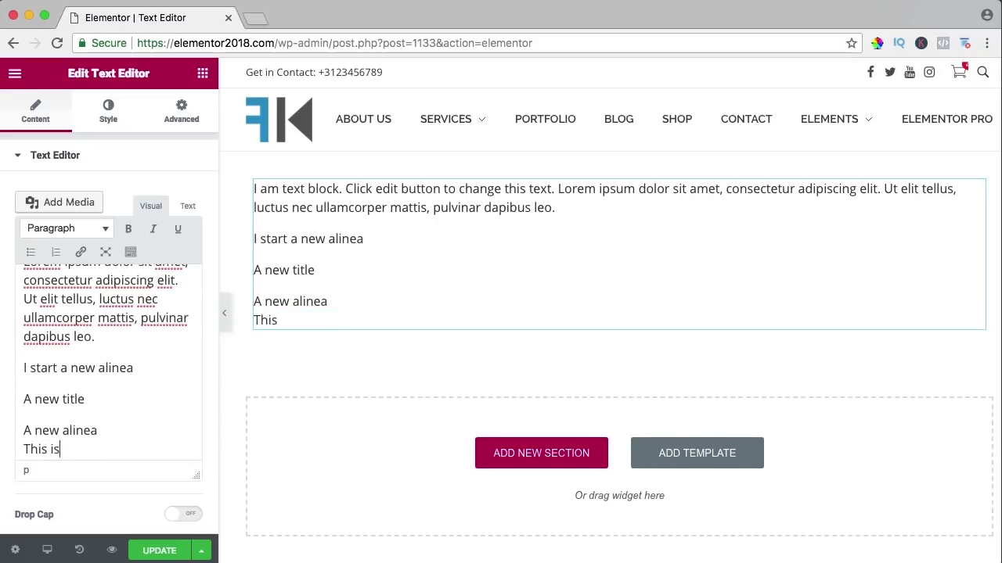
type(" the same alinea ")
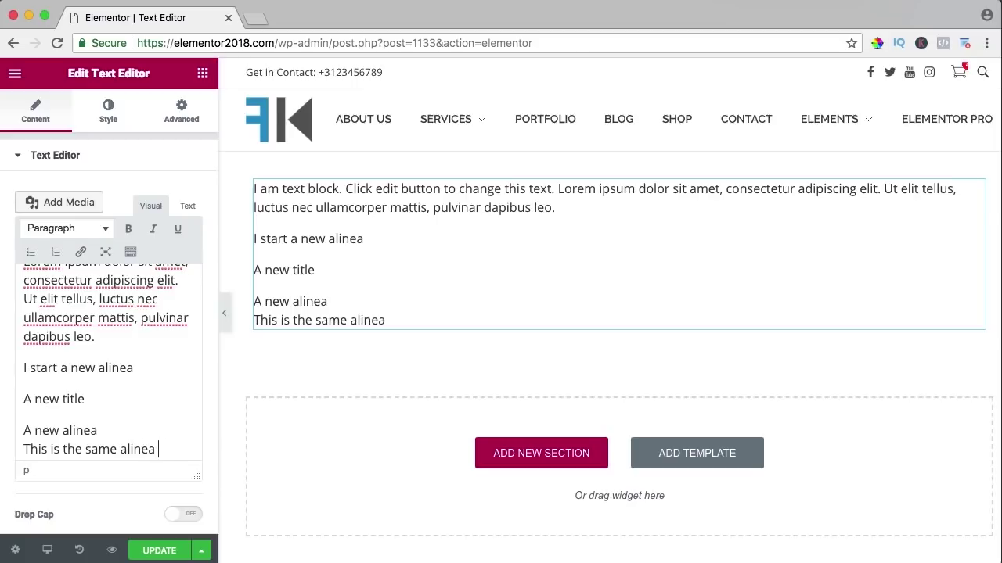
type("as the ")
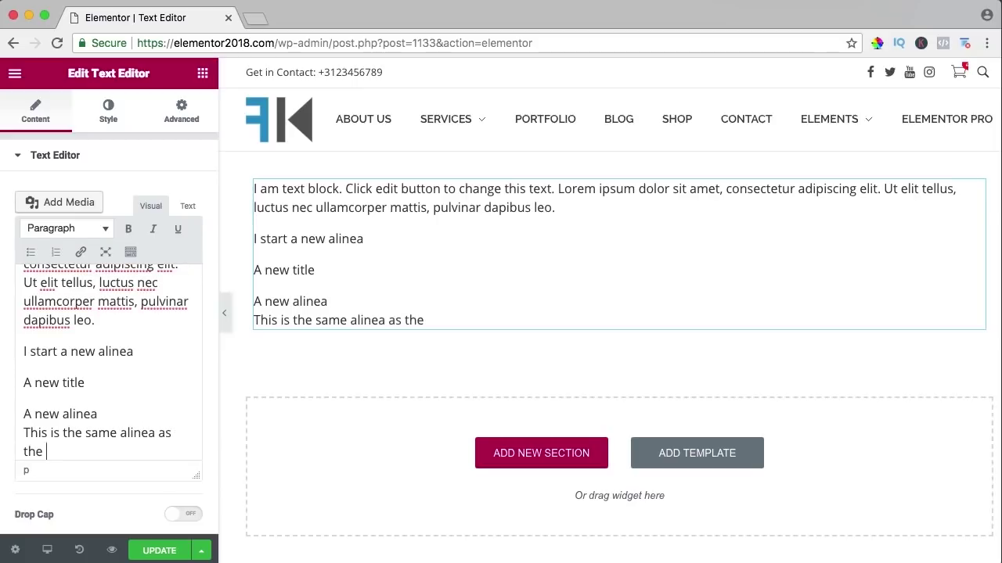
type("line above.")
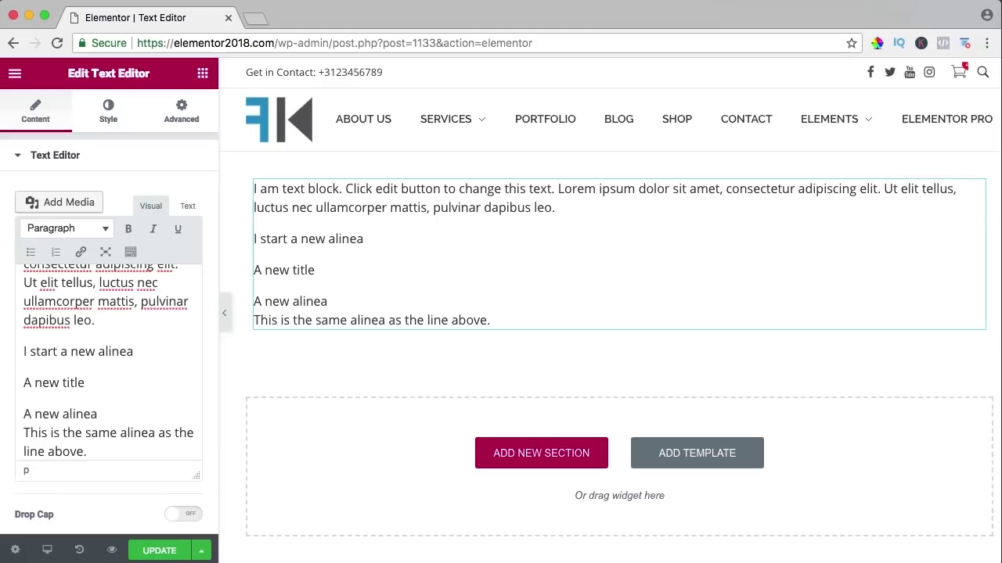
left_click(338, 192)
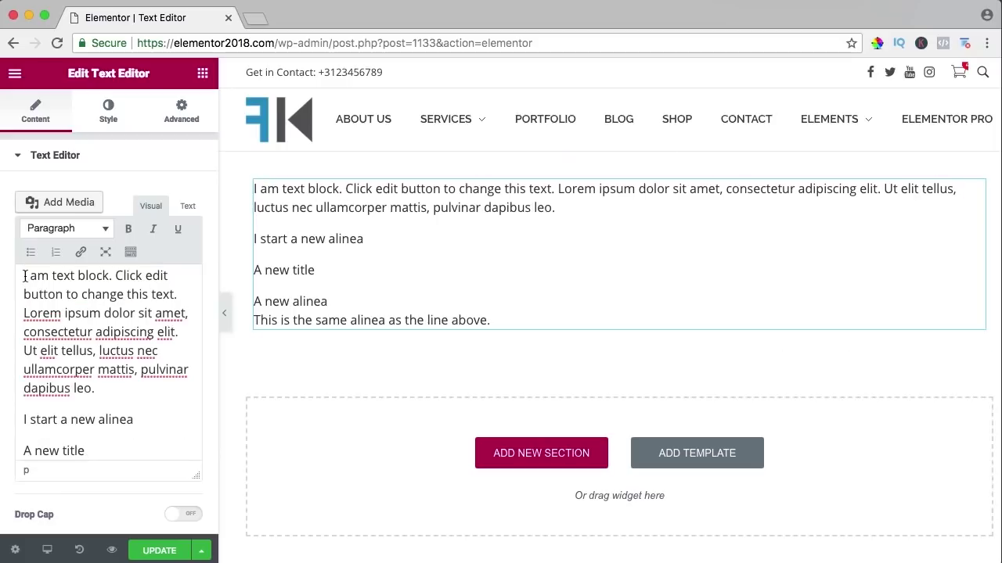
Step: Insert a line break after 'dapibus leo.' and type 'I star a new line in the slinea.'
left_click_drag(25, 275, 95, 389)
scroll(73, 378, "down", 2)
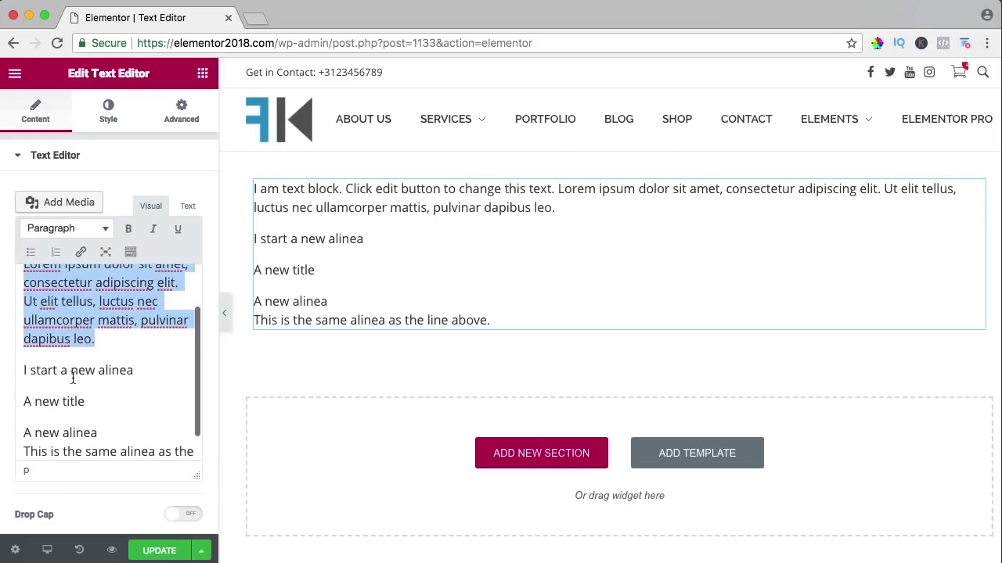
left_click(68, 371)
scroll(55, 403, "down", 1)
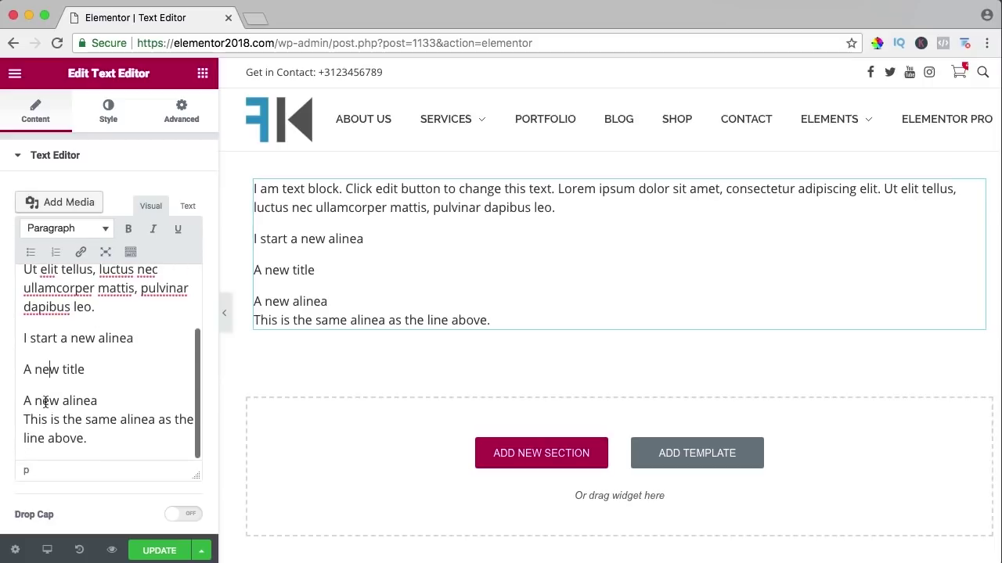
left_click_drag(43, 402, 94, 443)
left_click(103, 439)
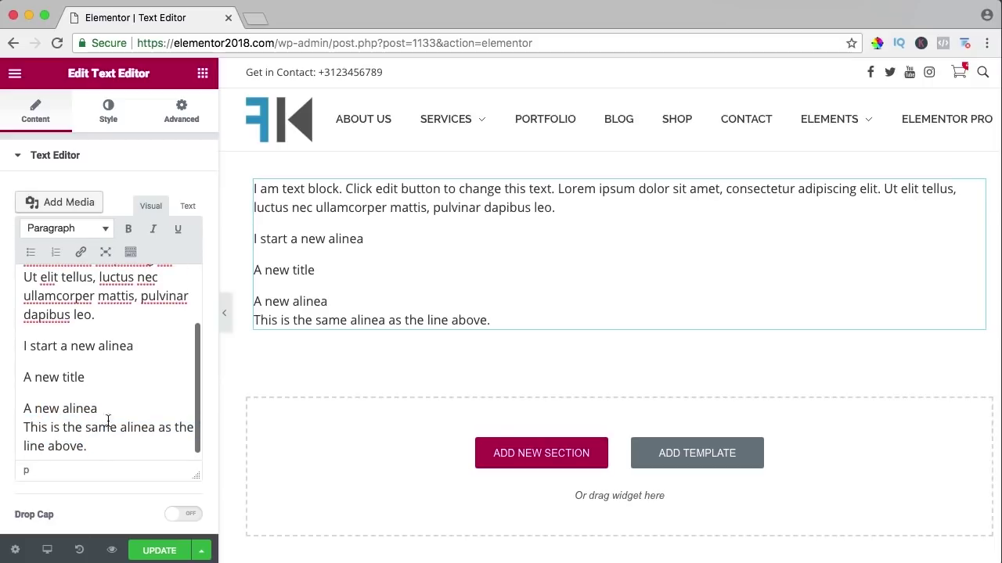
scroll(146, 376, "up", 2)
scroll(134, 352, "down", 2)
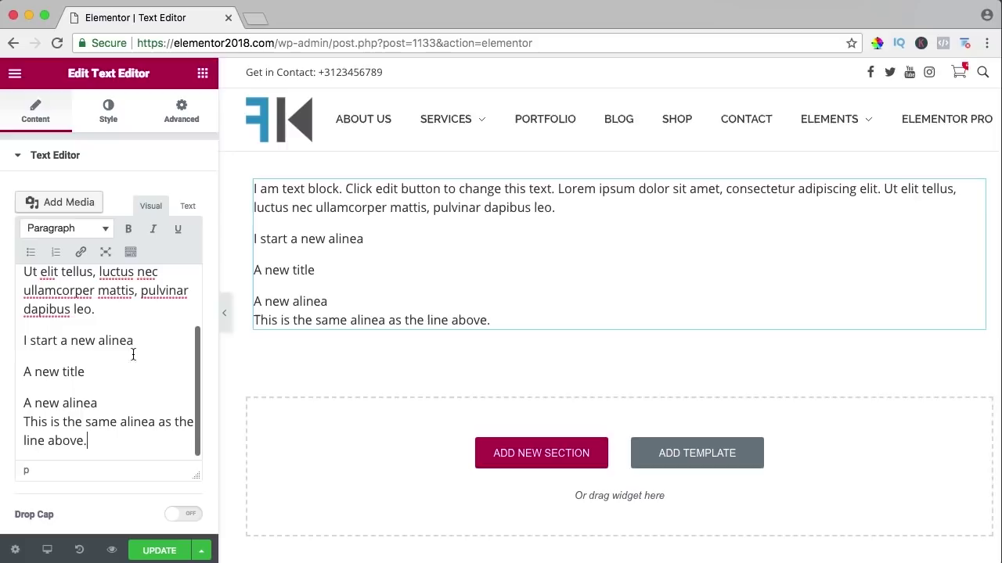
left_click(111, 312)
key("Return")
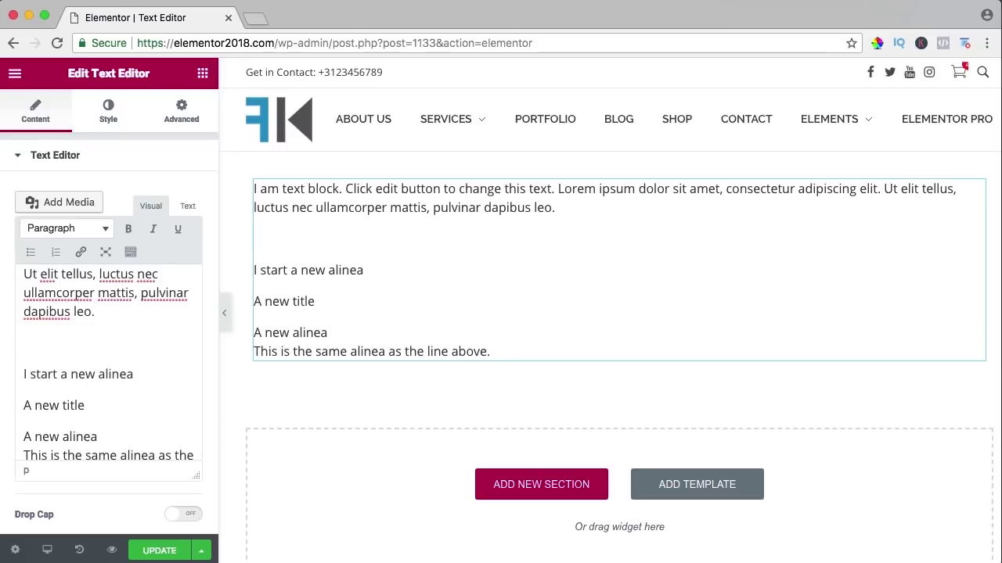
key("BackSpace")
key("shift+Return")
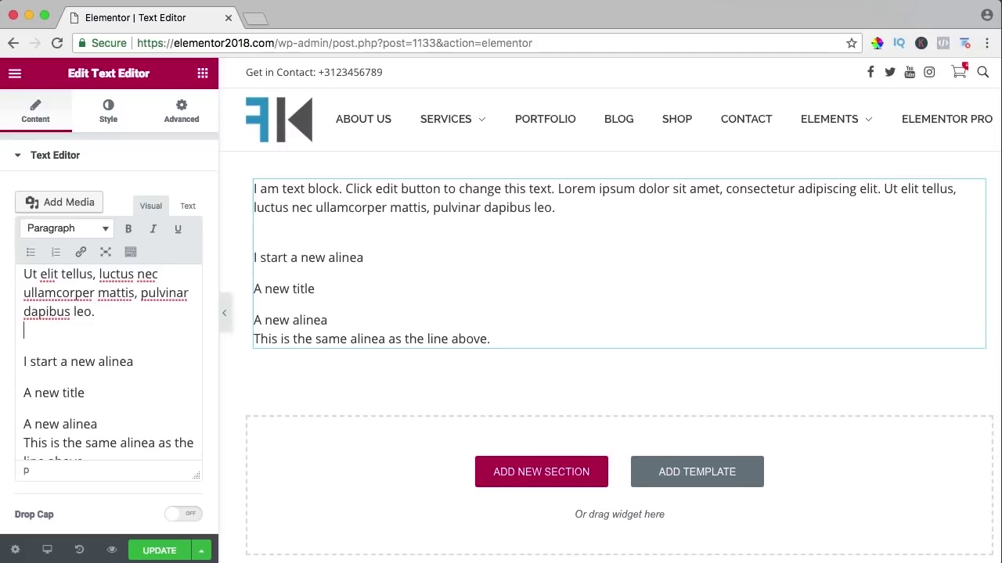
type("I star a ")
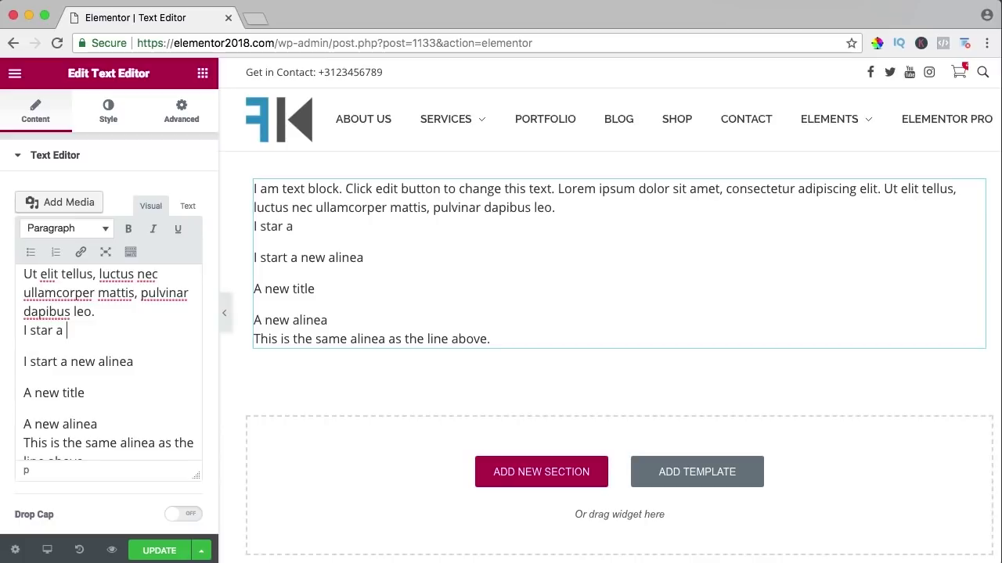
type("new line in the s")
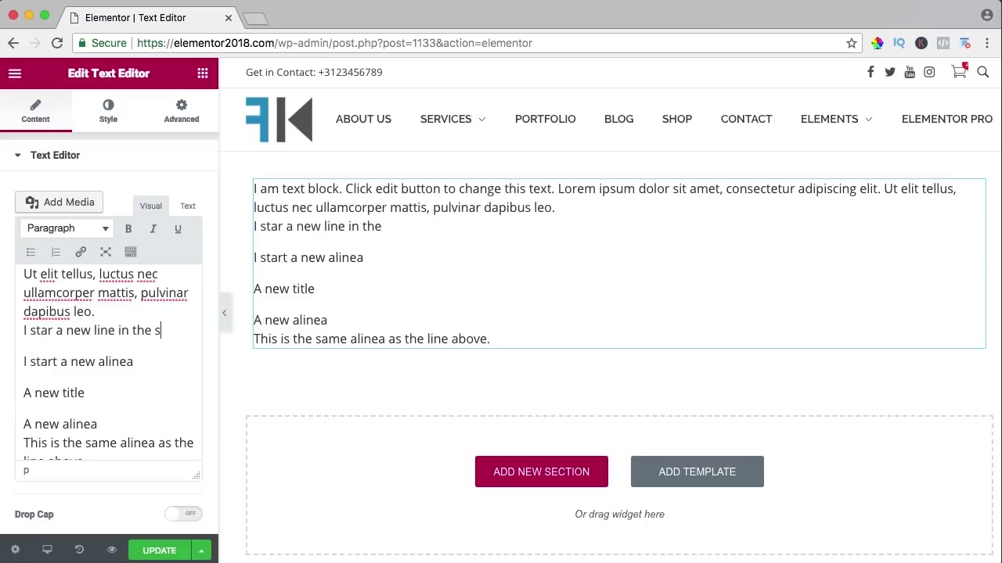
key("BackSpace")
type("alinea.")
scroll(97, 323, "up", 3)
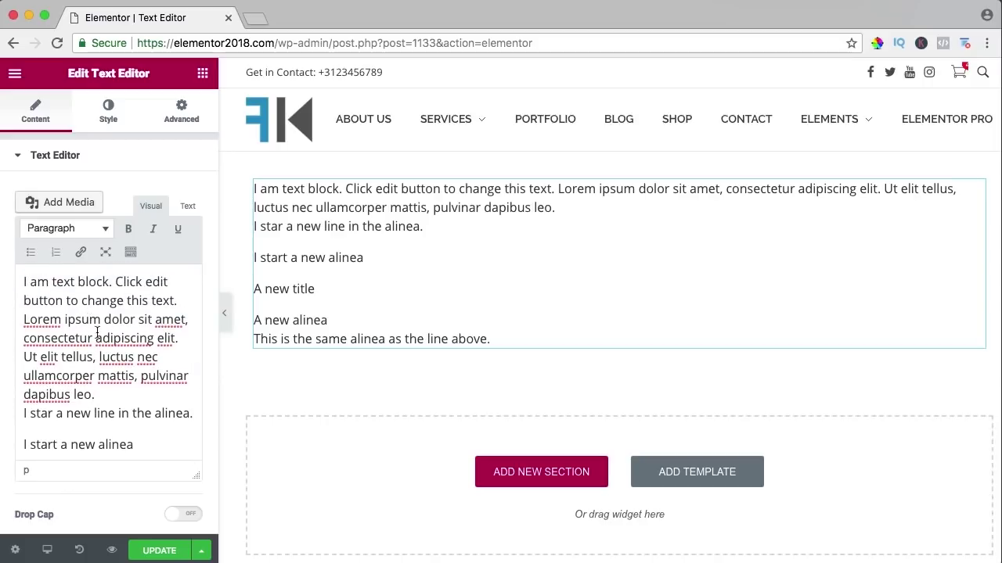
left_click(76, 228)
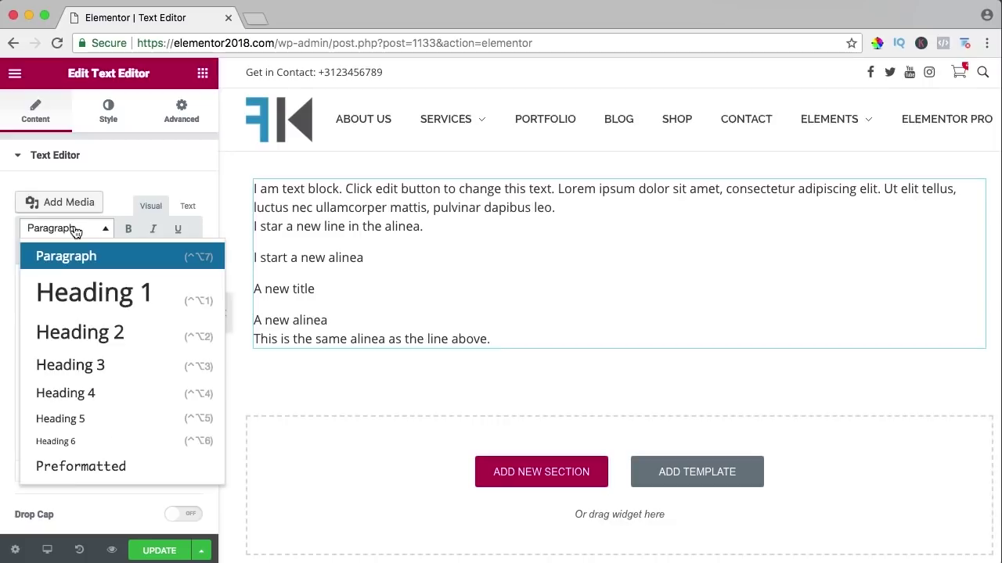
left_click(71, 337)
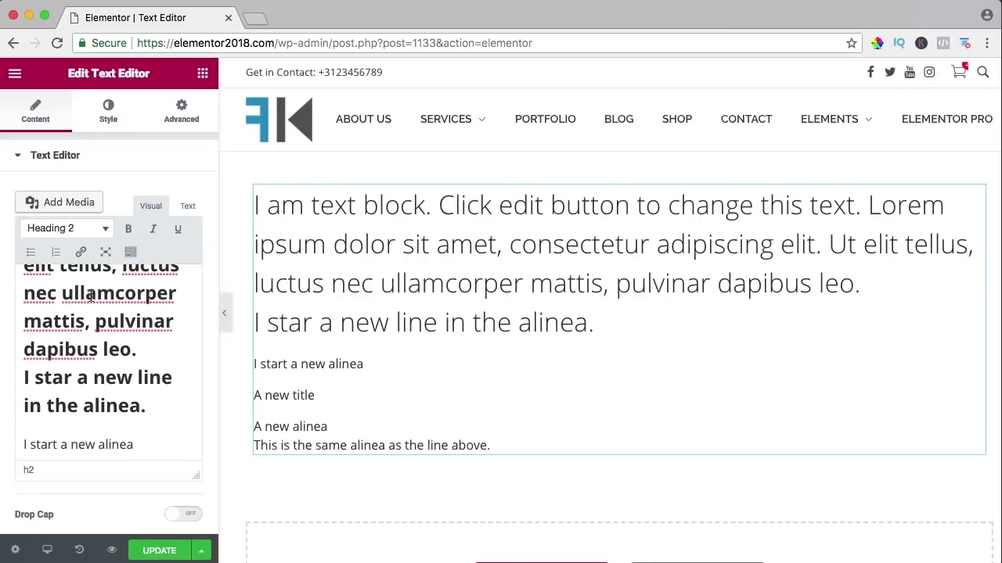
left_click(71, 228)
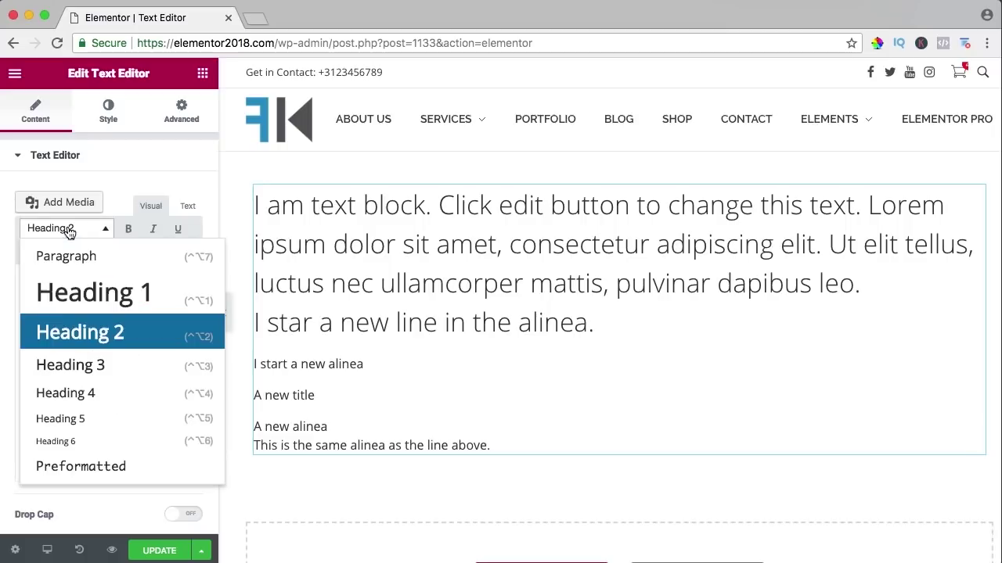
left_click(64, 259)
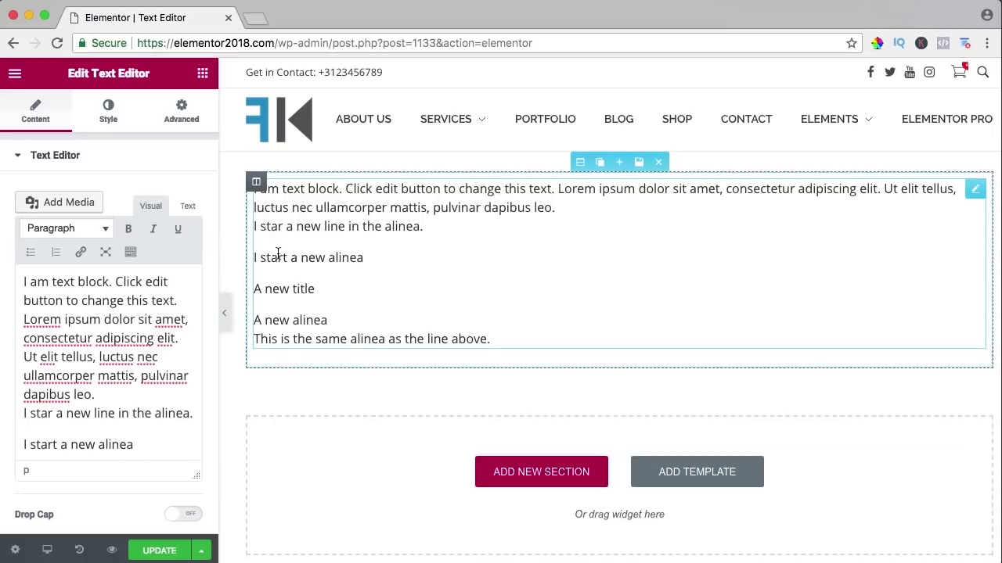
scroll(47, 352, "down", 3)
left_click(42, 338)
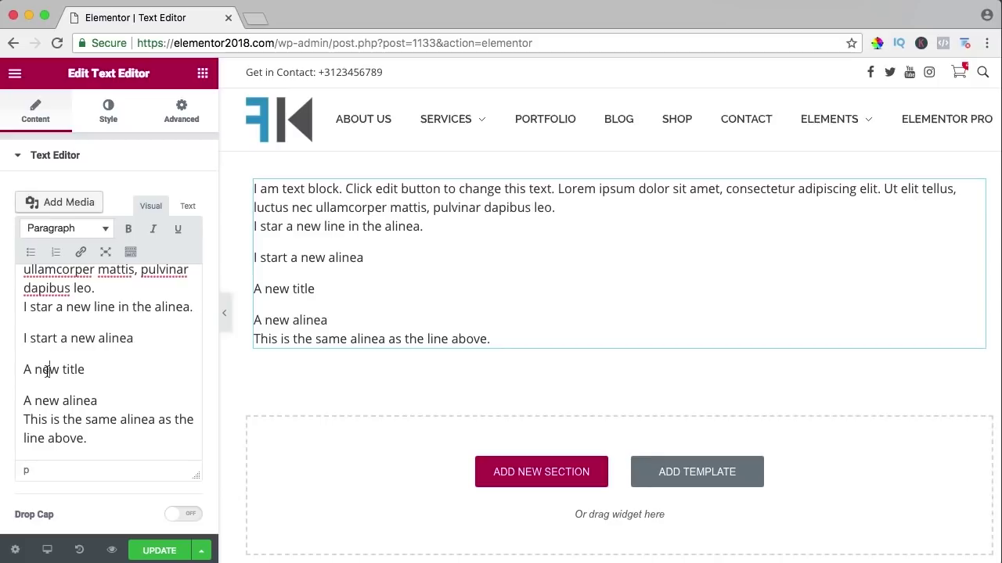
Step: Make the 'A new title' line a Heading 2
left_click(63, 228)
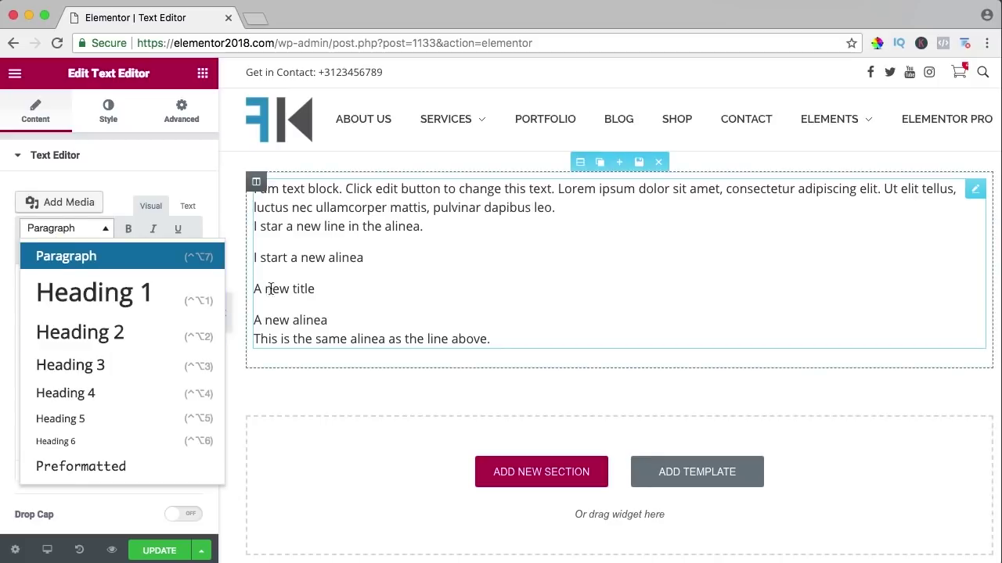
left_click(119, 335)
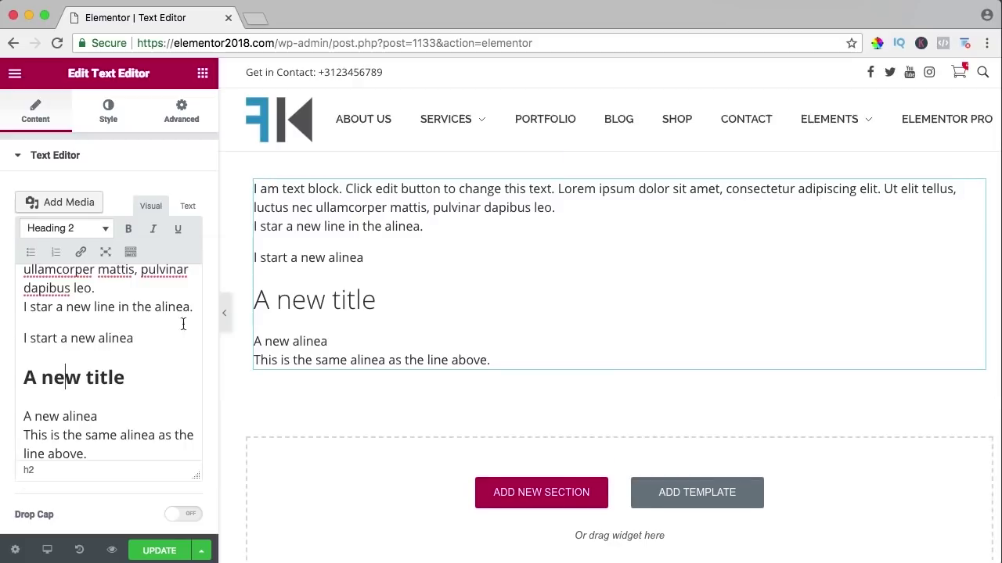
scroll(159, 353, "down", 1)
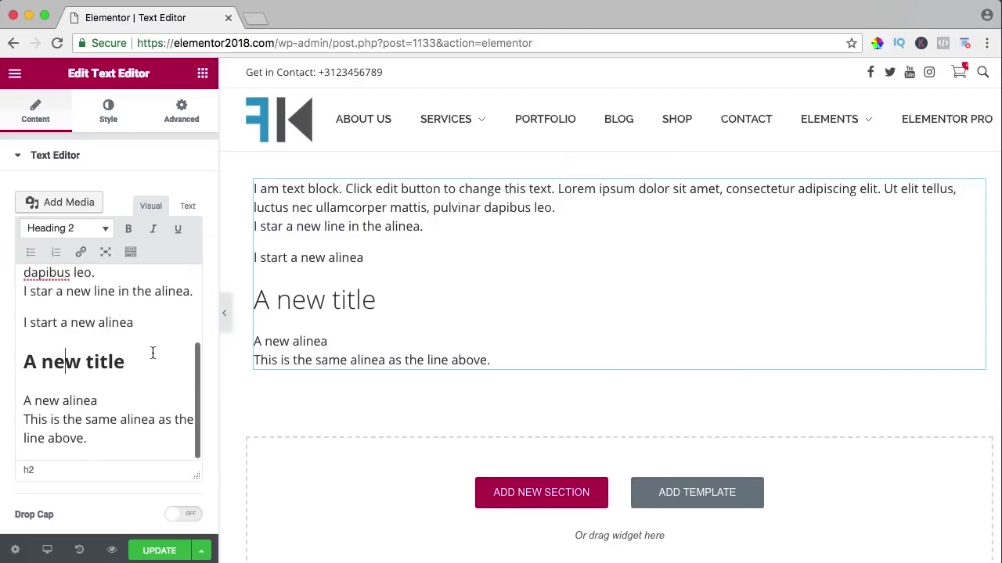
Step: Make the two-line 'A new alinea' paragraph a Heading 2, then select all the editor text
left_click(44, 400)
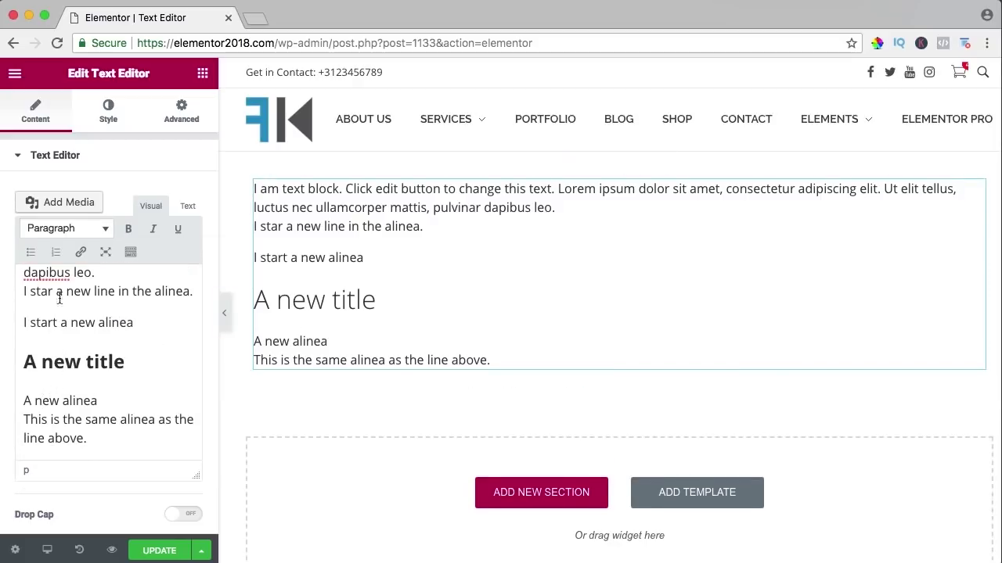
left_click_drag(29, 402, 116, 405)
left_click(97, 399)
left_click(71, 227)
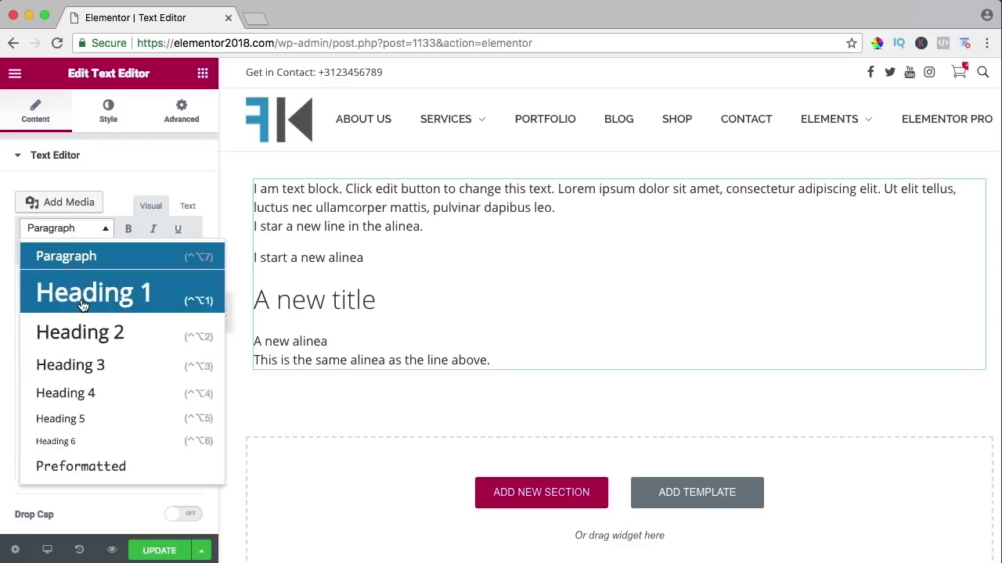
left_click(85, 336)
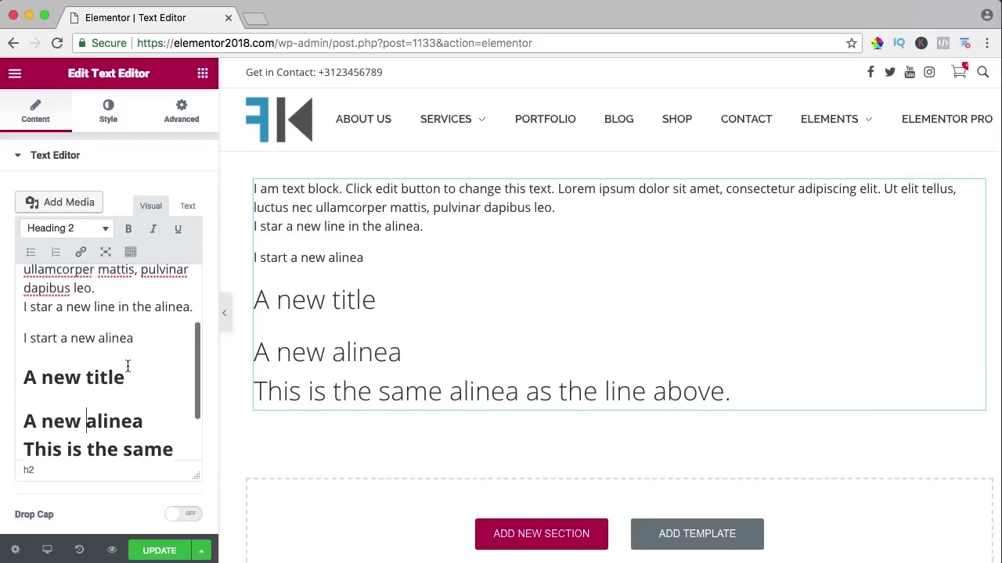
scroll(126, 366, "down", 3)
left_click(151, 351)
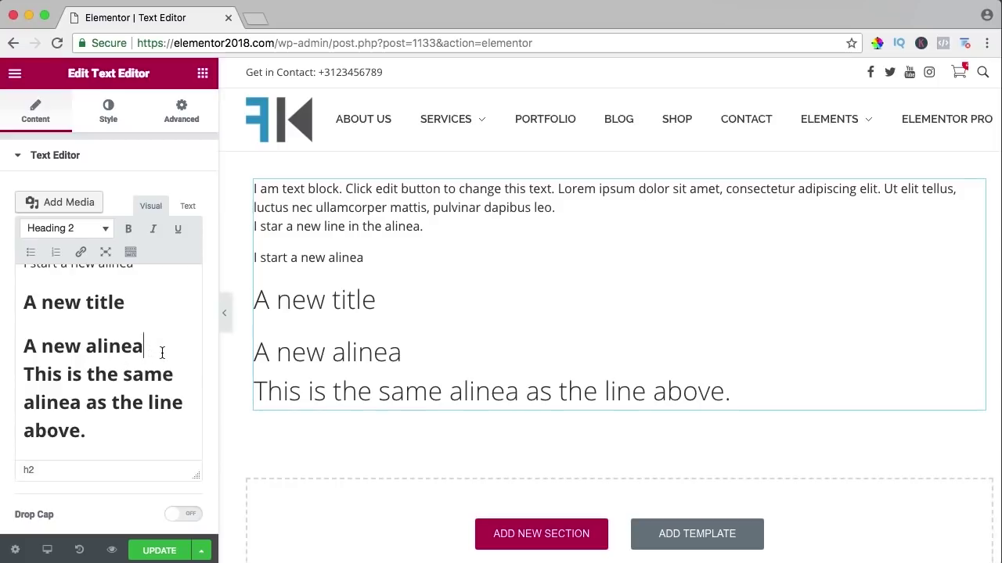
key("shift+Return")
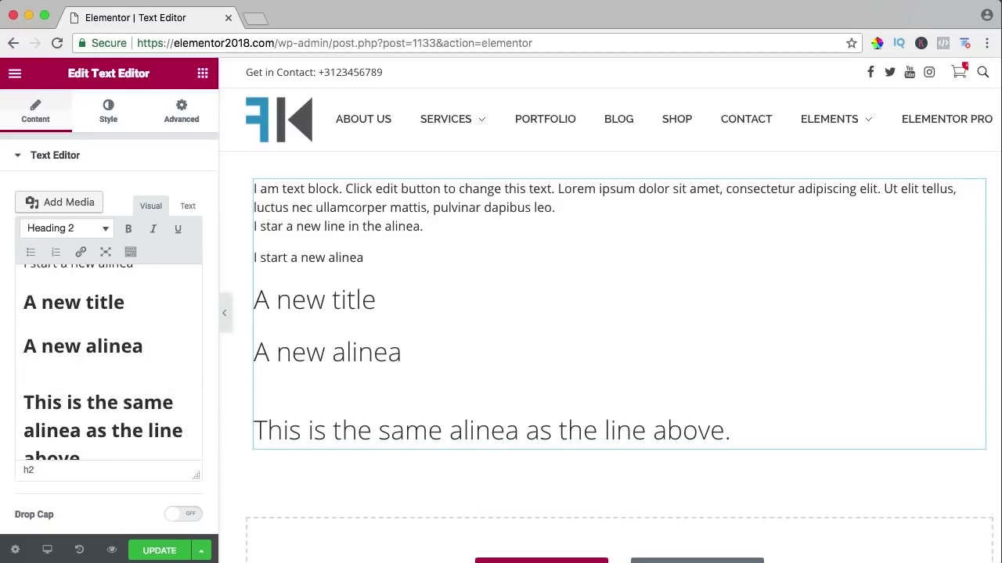
key("BackSpace")
key("ctrl+a")
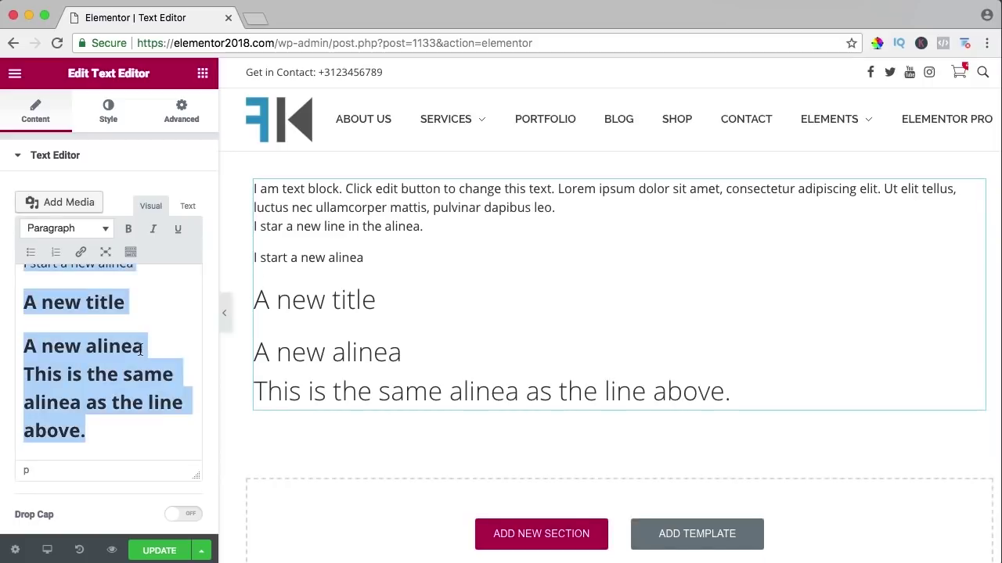
Step: Replace the text with 'This is a paragraph', 'This is a title', 'This is a paragraph' and 'This is the second line of the paragraph'
key("BackSpace")
type("This is a pa")
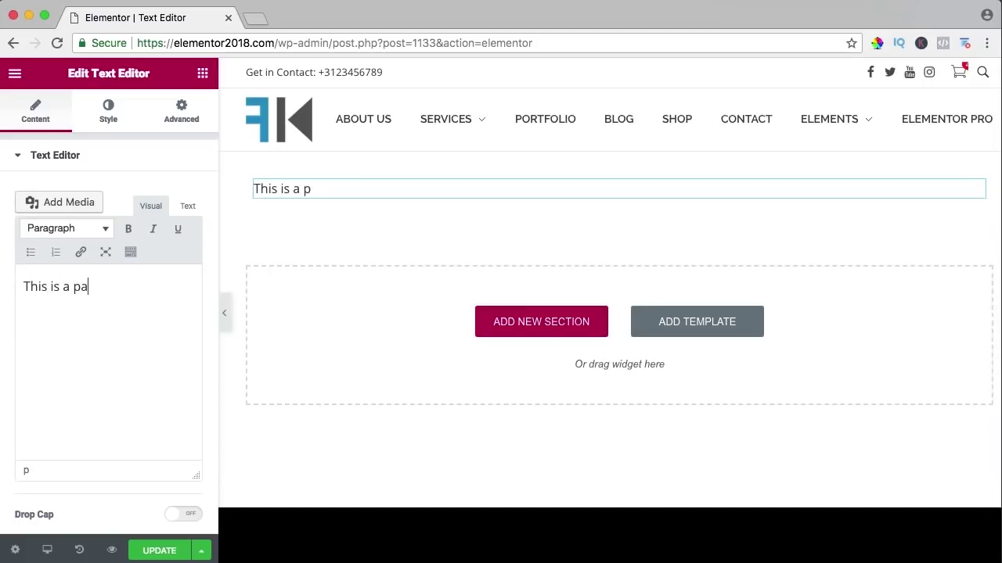
type("ragraph")
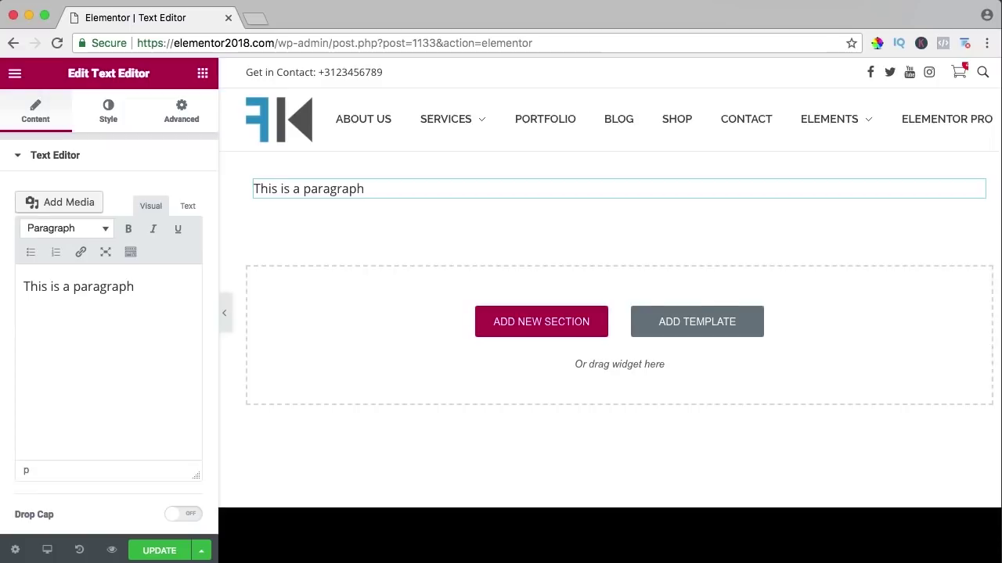
key("Return")
type("This is a ")
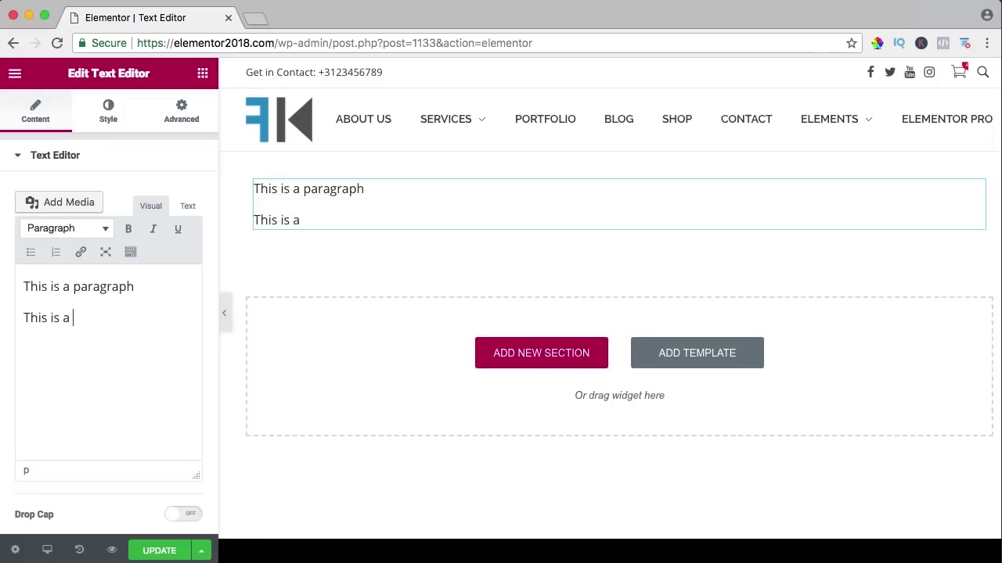
type("title")
key("Return")
type("This")
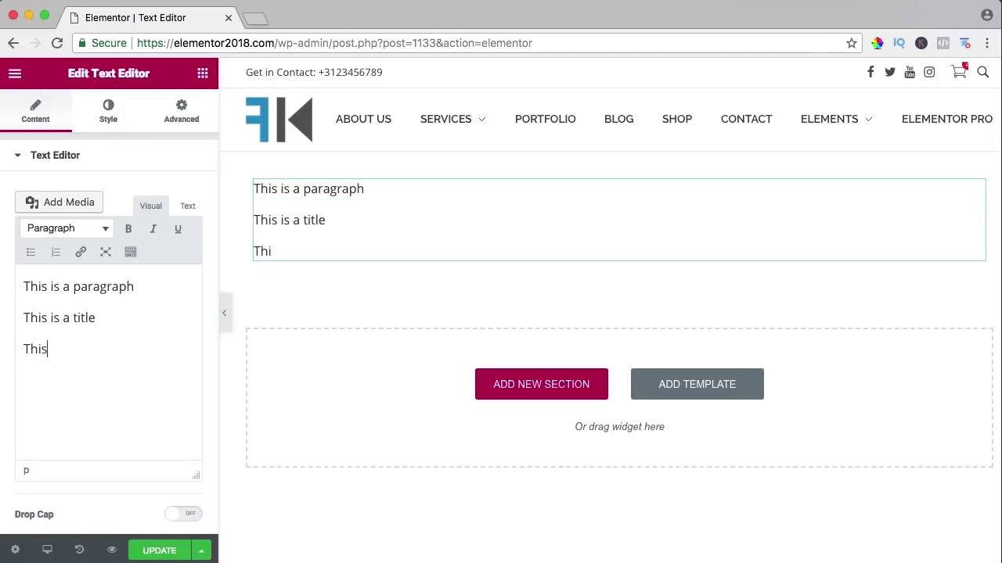
type(" is a paragra")
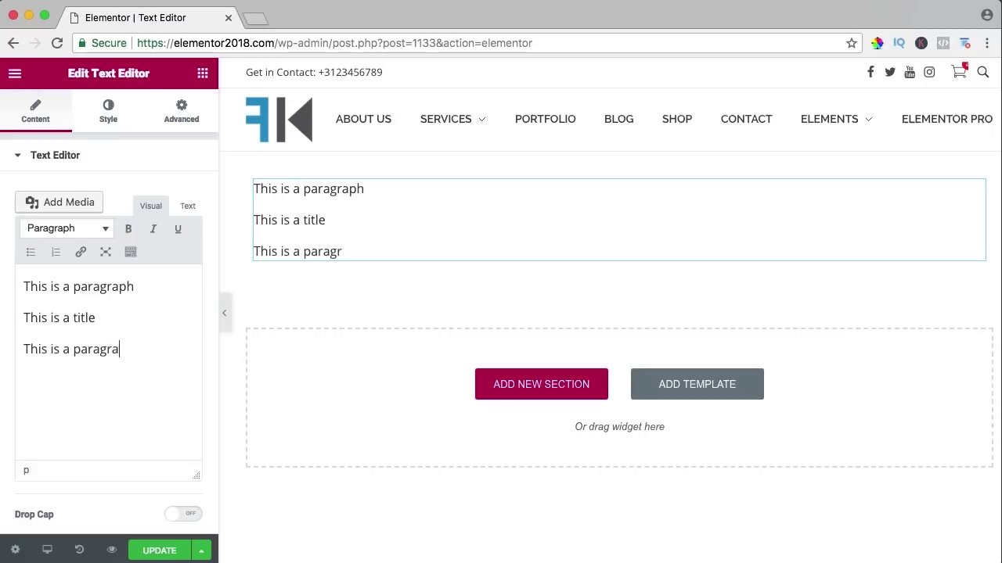
type("ph")
key("Return")
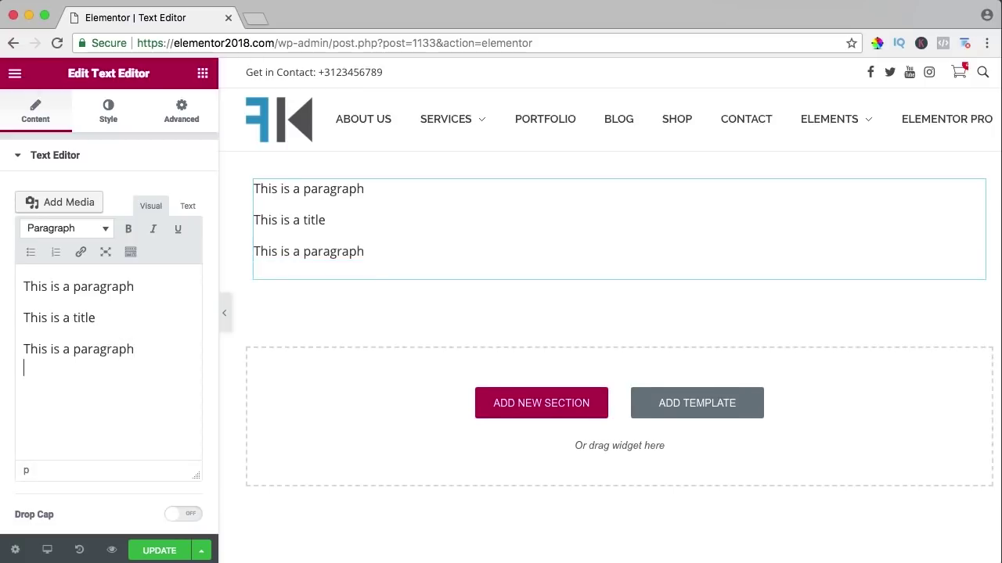
type("This is the s")
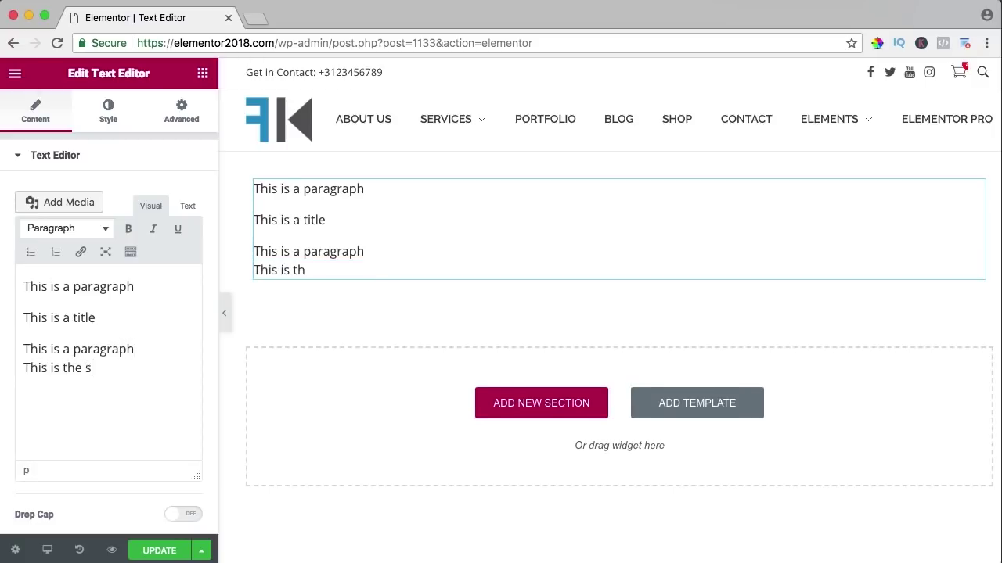
type("econd line of the pa")
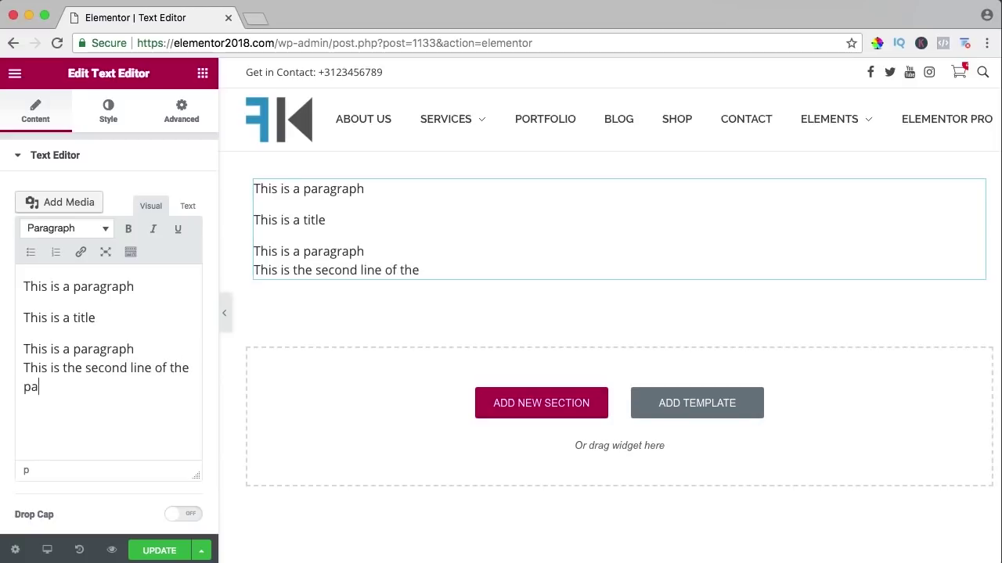
type("ragraph")
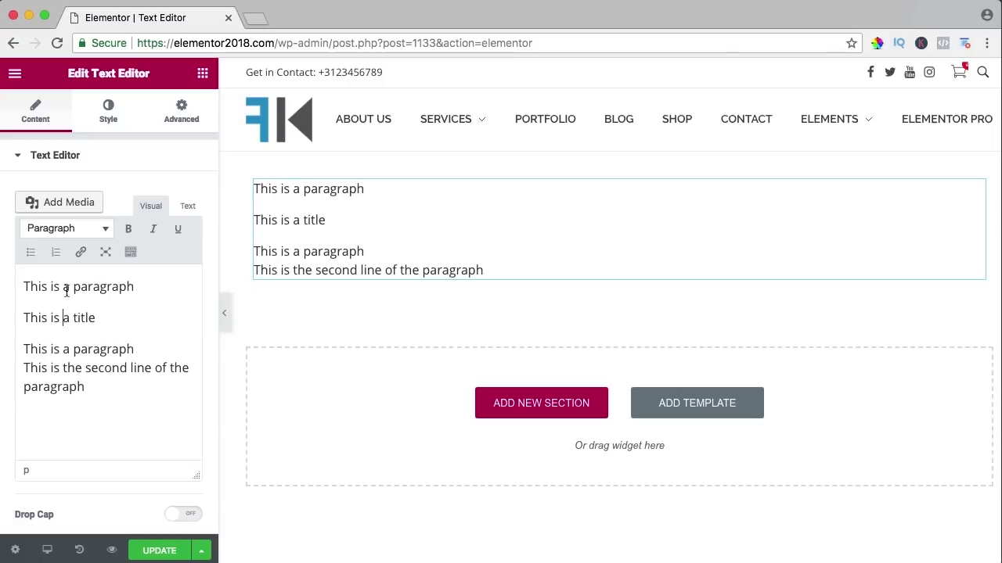
Step: Make 'This is a title' a Heading 2, undoing the heading on the two-line paragraph
left_click(63, 230)
left_click(63, 329)
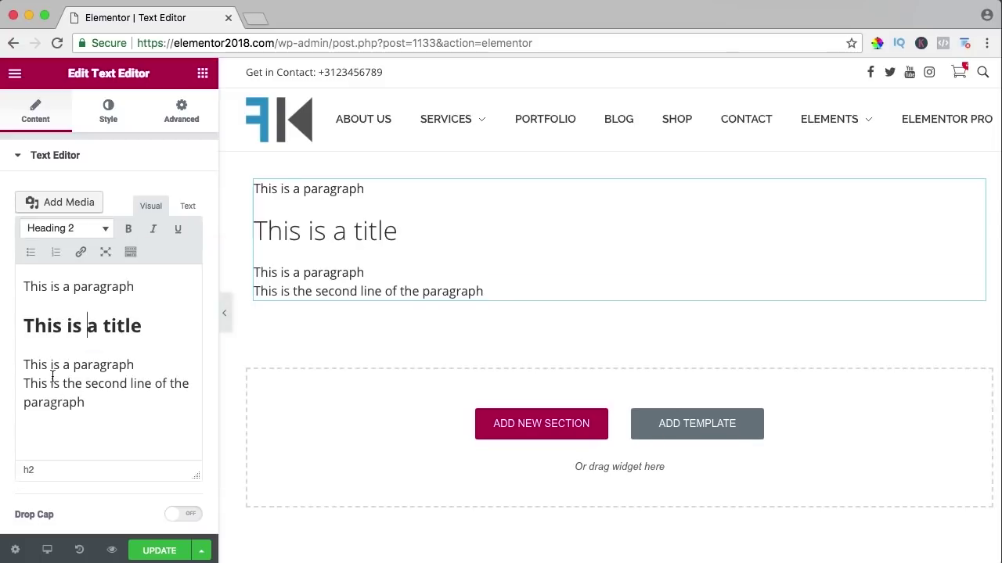
left_click(72, 235)
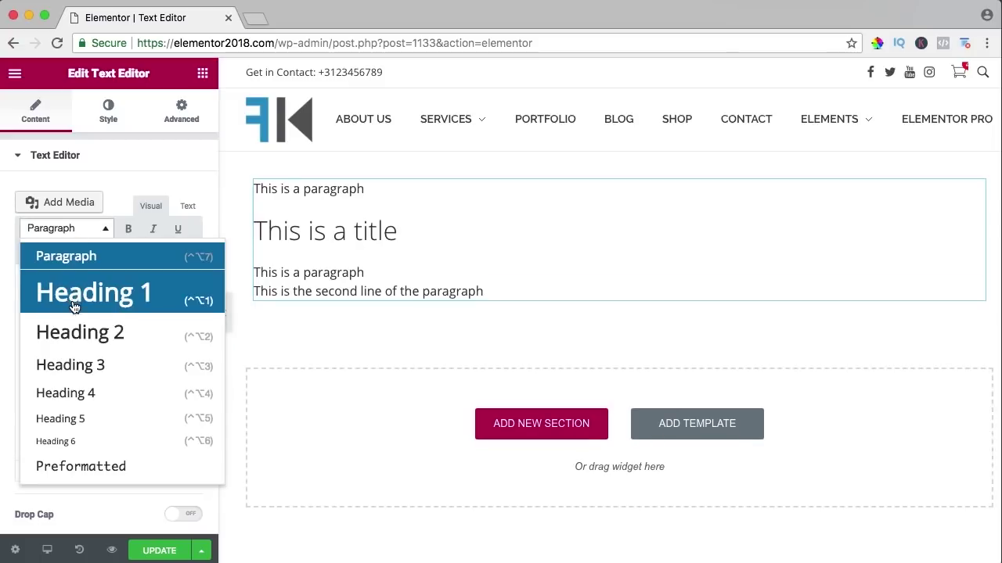
left_click(74, 332)
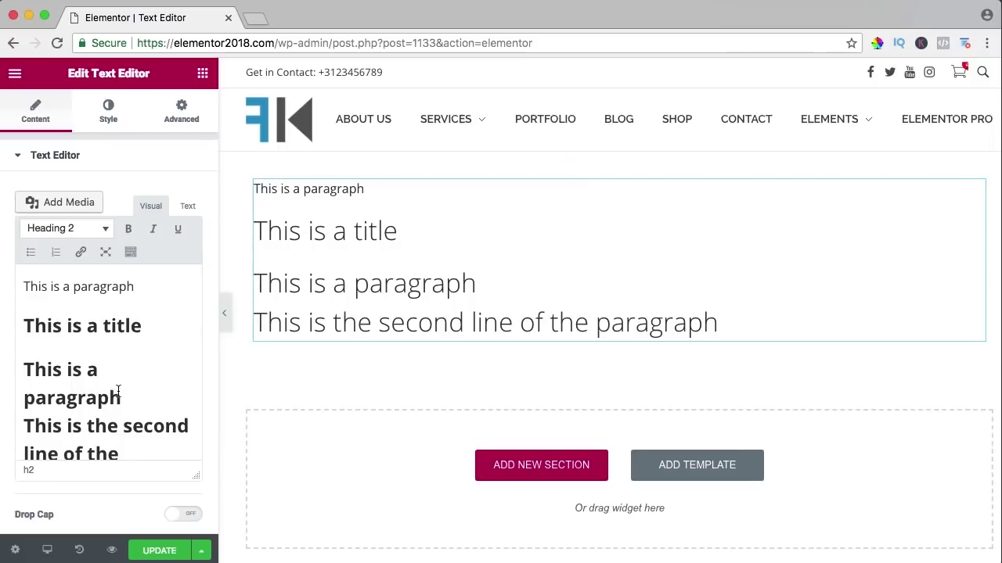
key("ctrl+z")
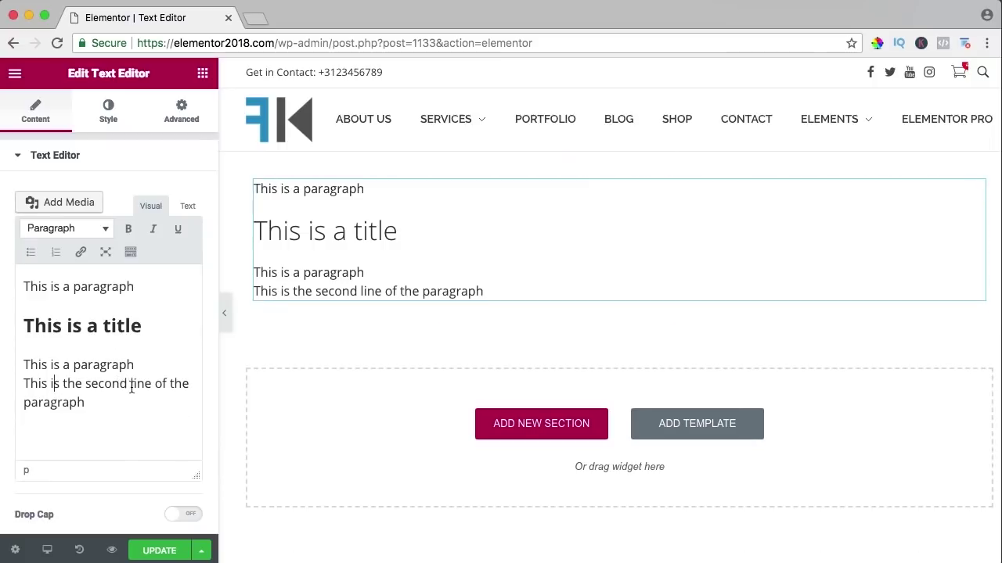
Step: Replace the sample text with the pasted Elementor article, update the page, preview it, and open a new tab
key("ctrl+a")
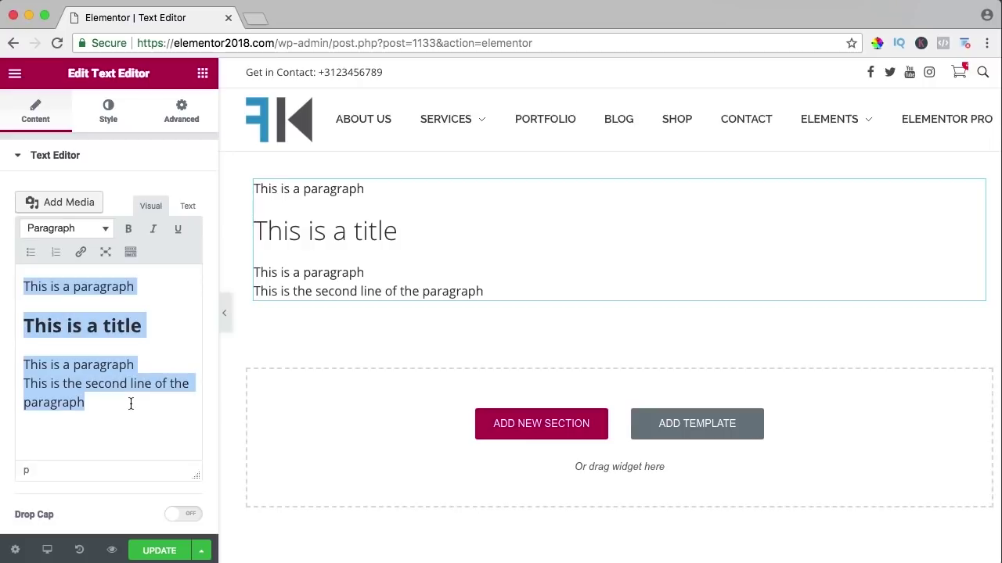
key("BackSpace")
key("ctrl+v")
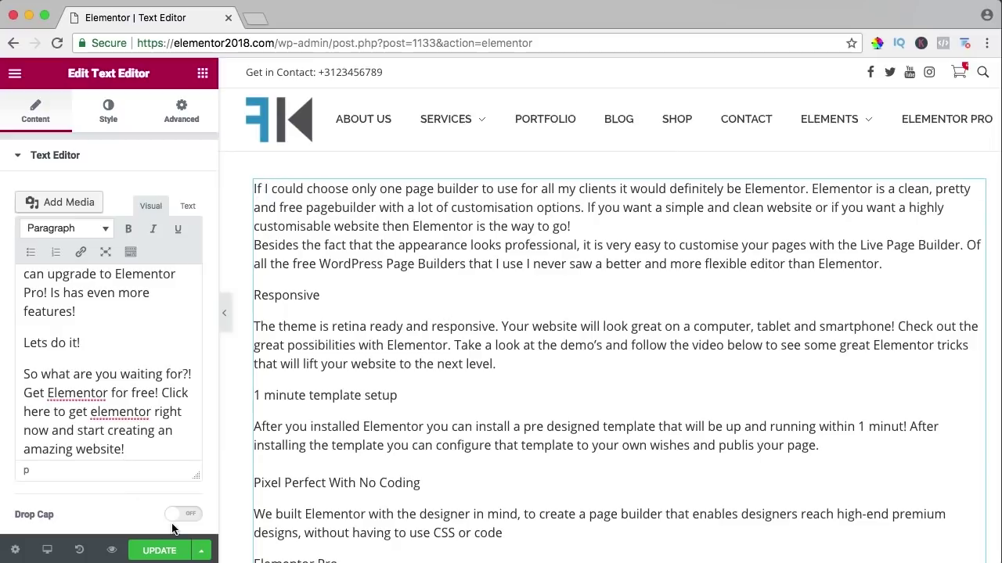
left_click(160, 552)
left_click(112, 551)
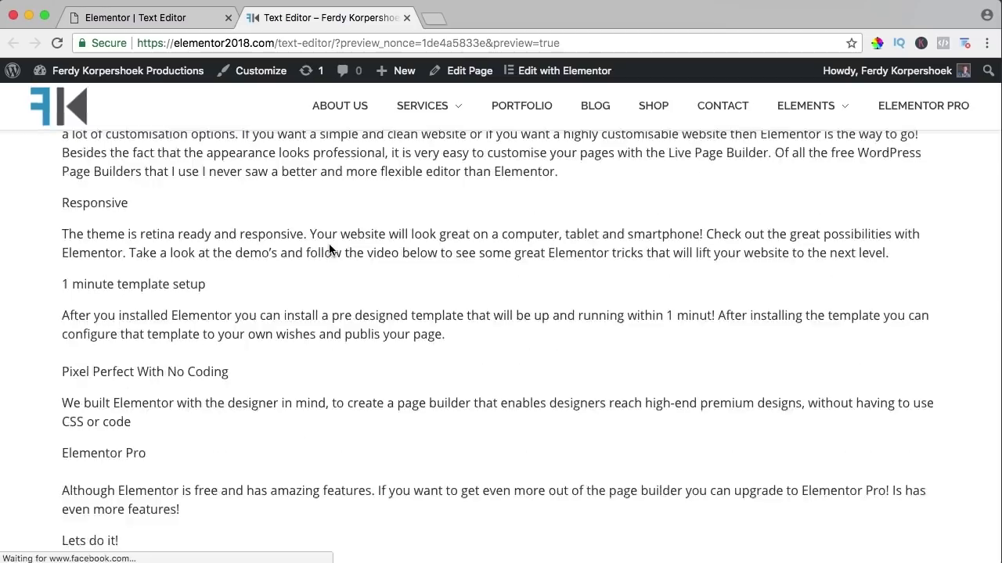
left_click(435, 18)
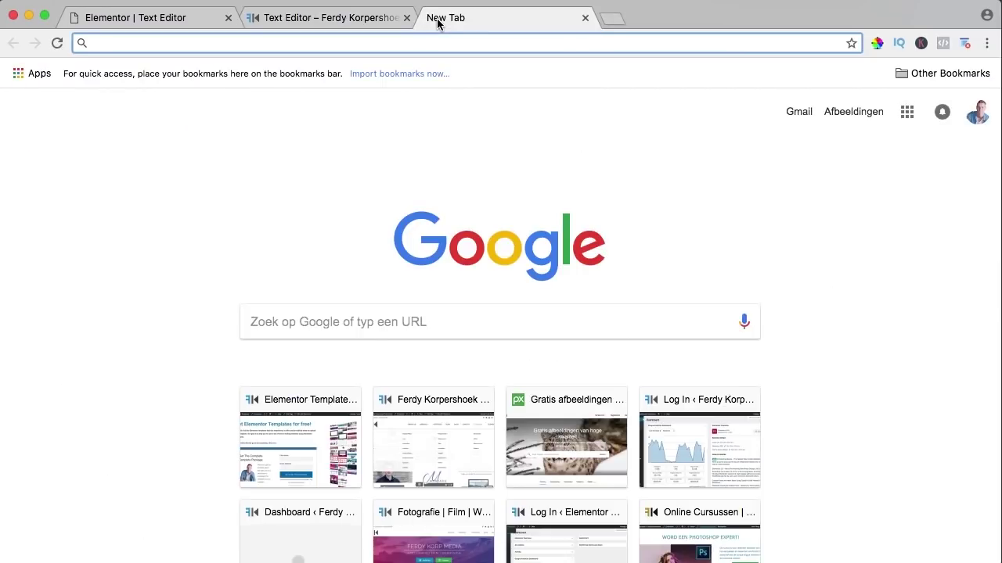
Step: Search for 'latest news' and open the Sky News article on the poisoned ex-Ukrainian president
type("latest news")
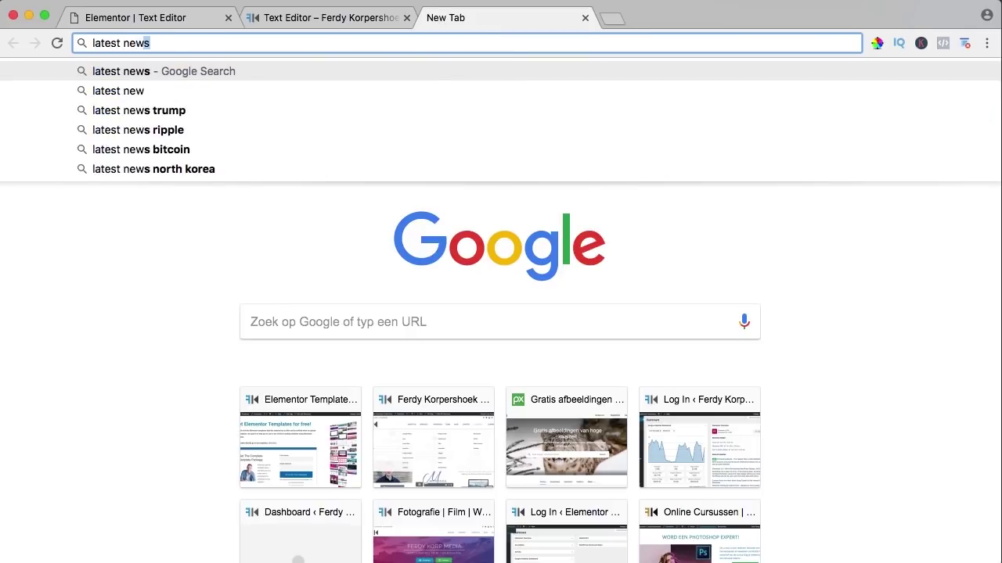
key("Return")
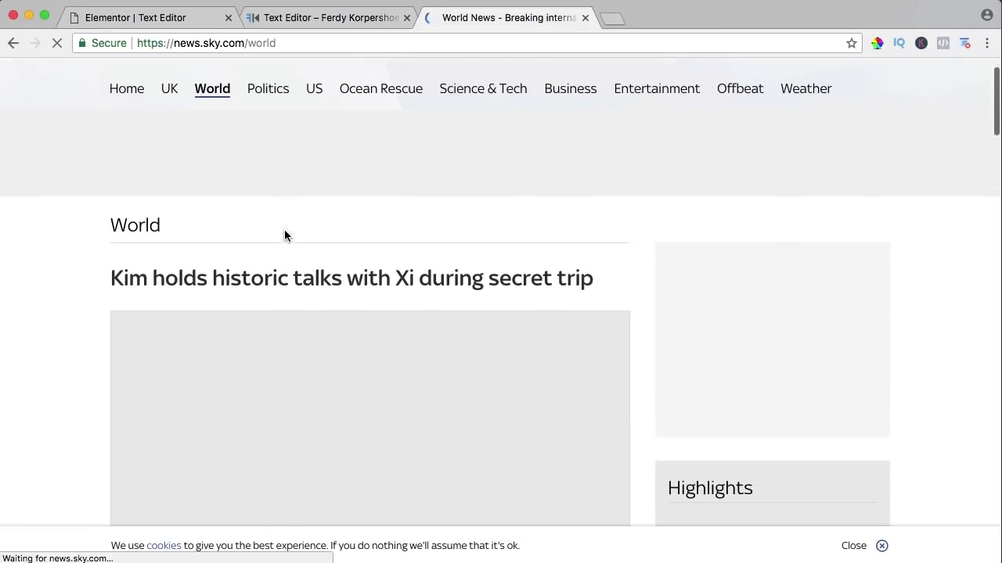
scroll(284, 229, "down", 5)
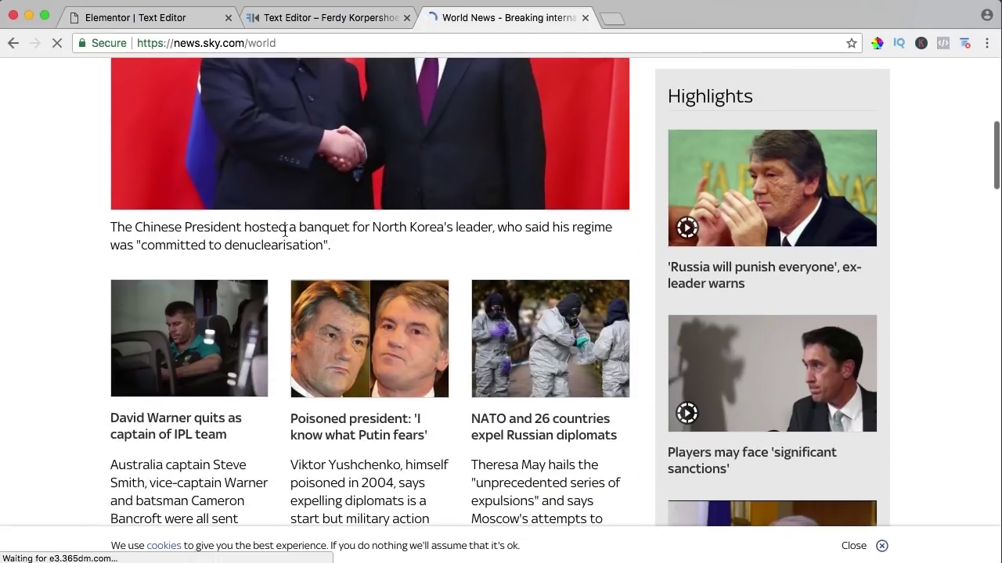
left_click(369, 401)
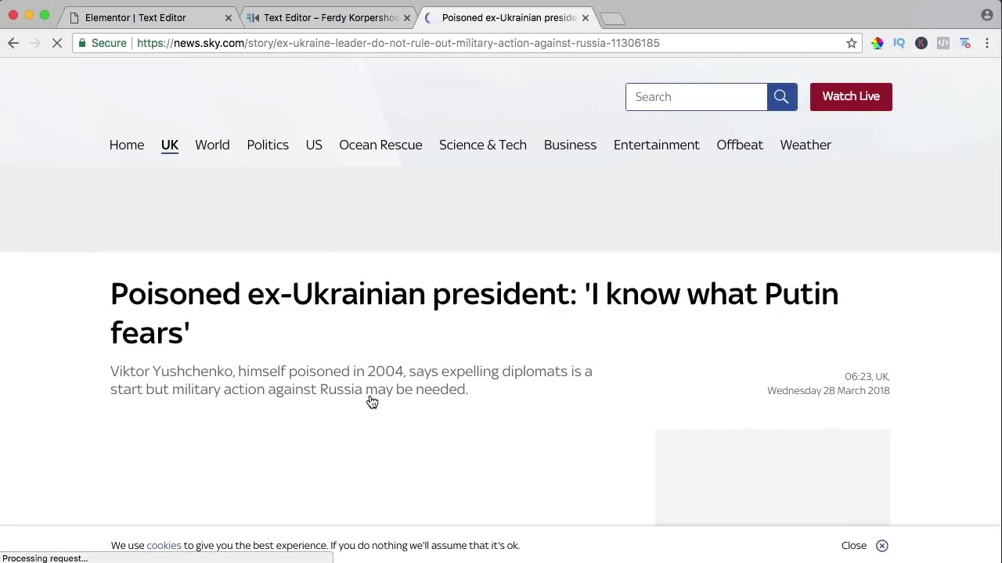
Step: Read through the news article, then close its tab
scroll(344, 306, "down", 3)
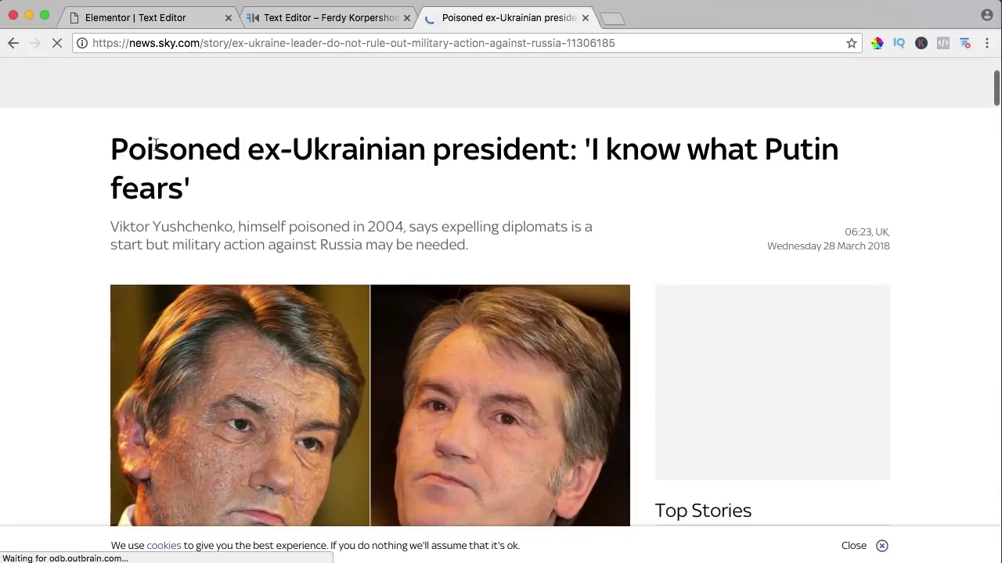
scroll(324, 252, "down", 10)
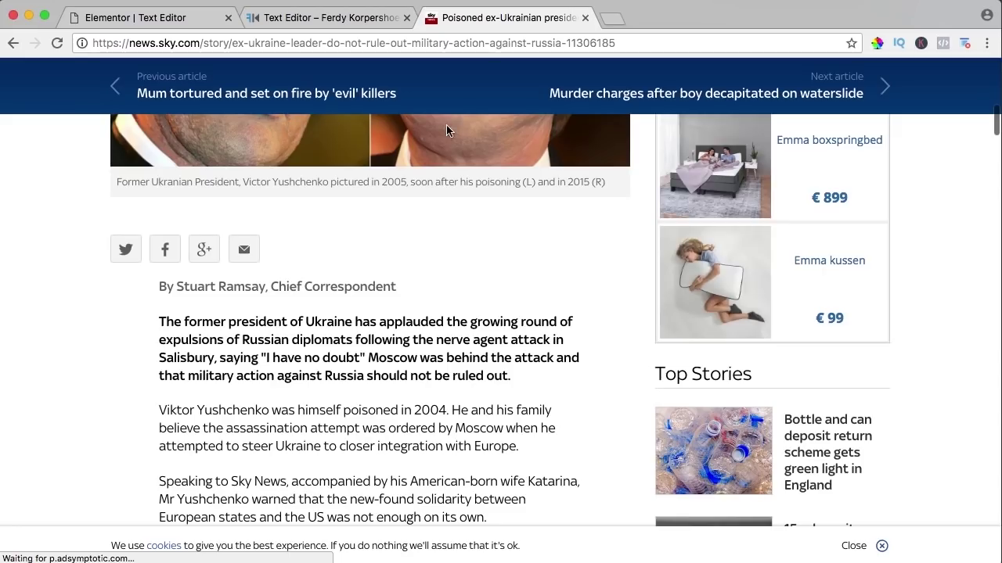
scroll(366, 208, "down", 2)
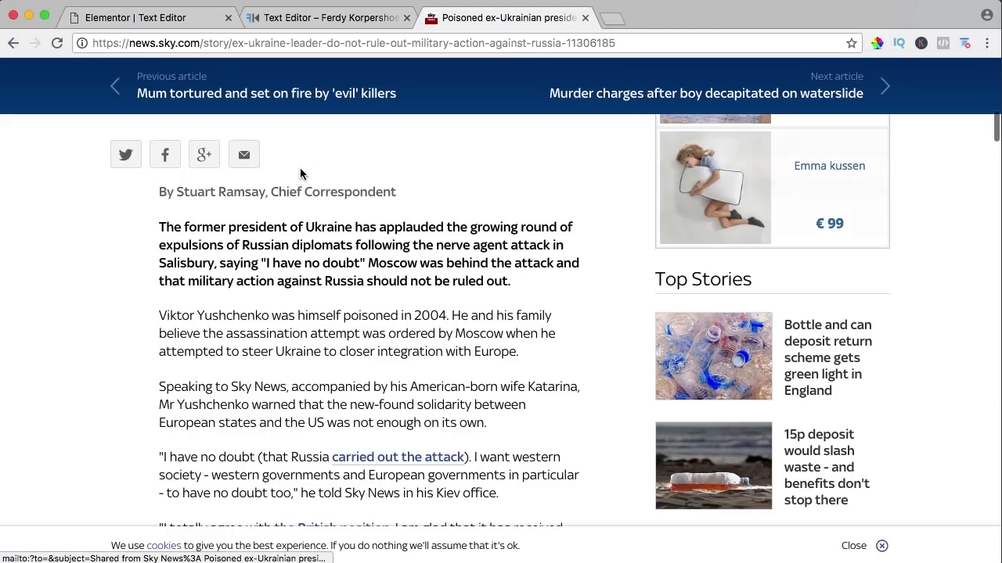
left_click_drag(166, 227, 552, 279)
left_click(552, 280)
scroll(391, 338, "down", 4)
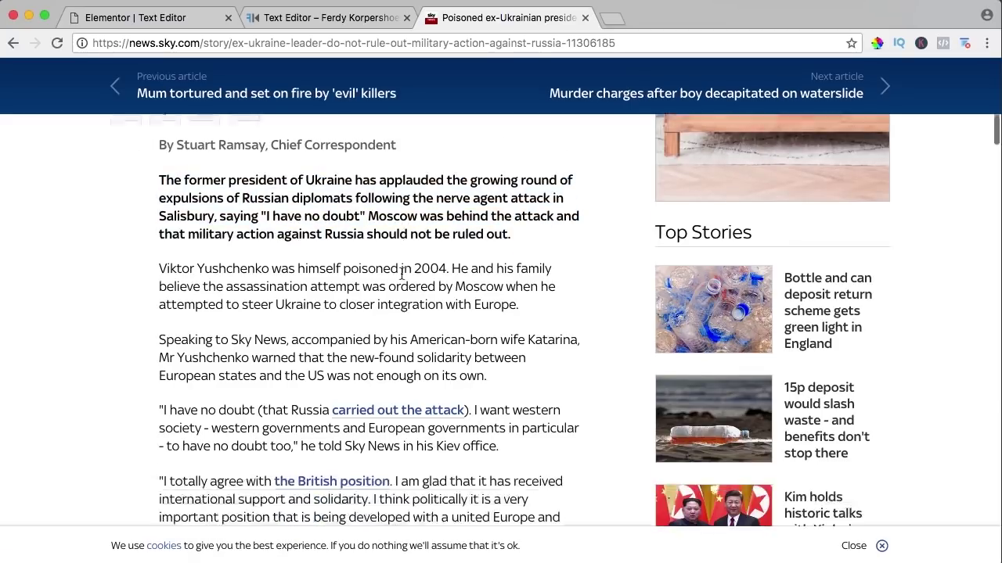
scroll(282, 405, "down", 8)
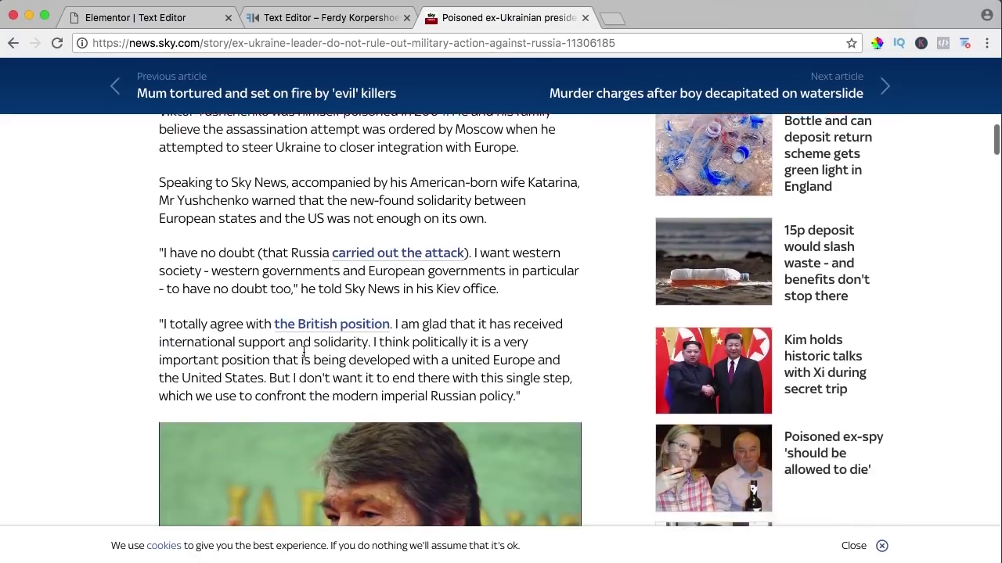
scroll(298, 362, "down", 15)
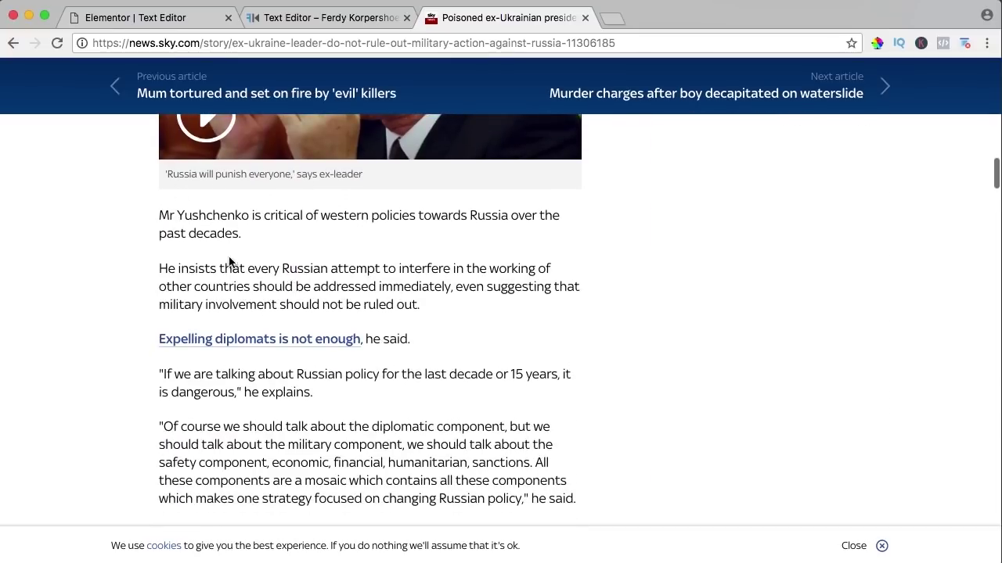
scroll(232, 258, "up", 20)
left_click(585, 17)
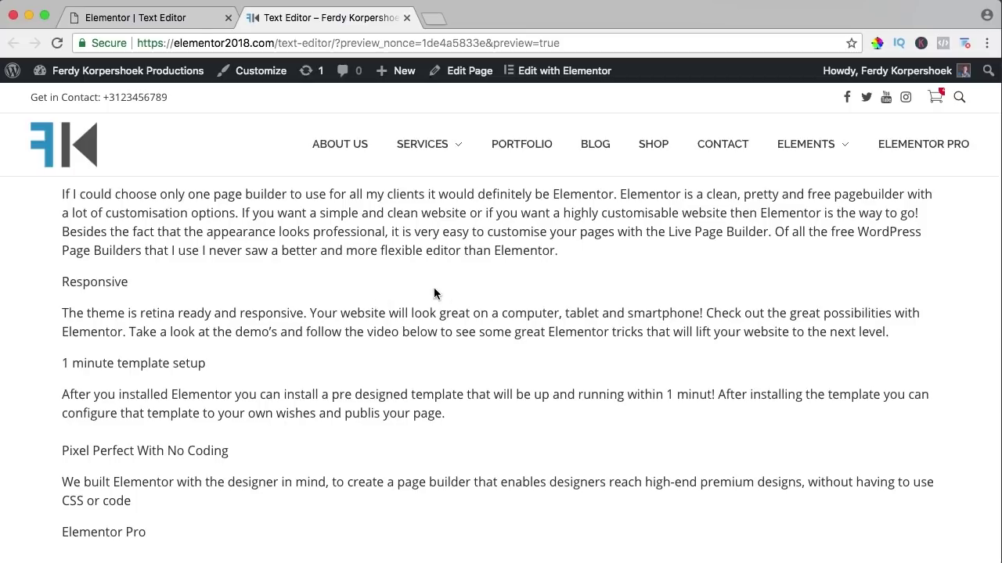
Step: Return to the 'Elementor | Text Editor' tab and drag the editing panel wider
left_click(172, 17)
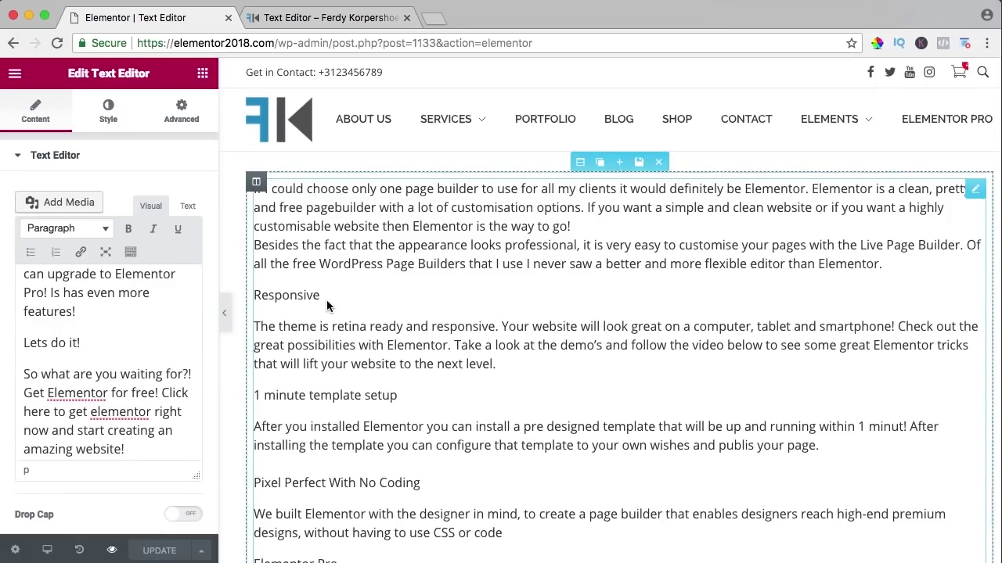
scroll(81, 325, "up", 3)
scroll(82, 325, "up", 3)
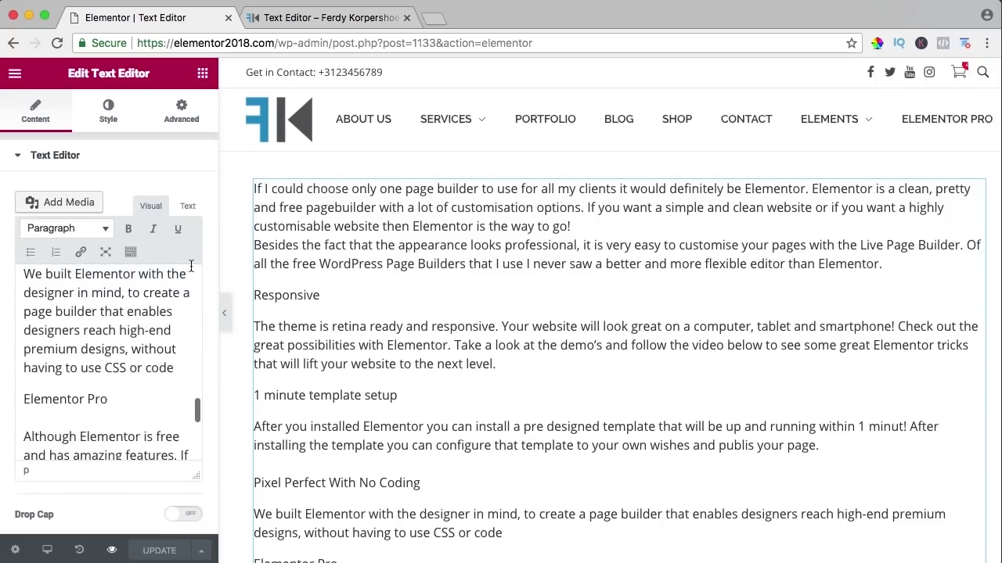
left_click_drag(219, 266, 489, 264)
scroll(177, 342, "up", 3)
scroll(178, 342, "down", 3)
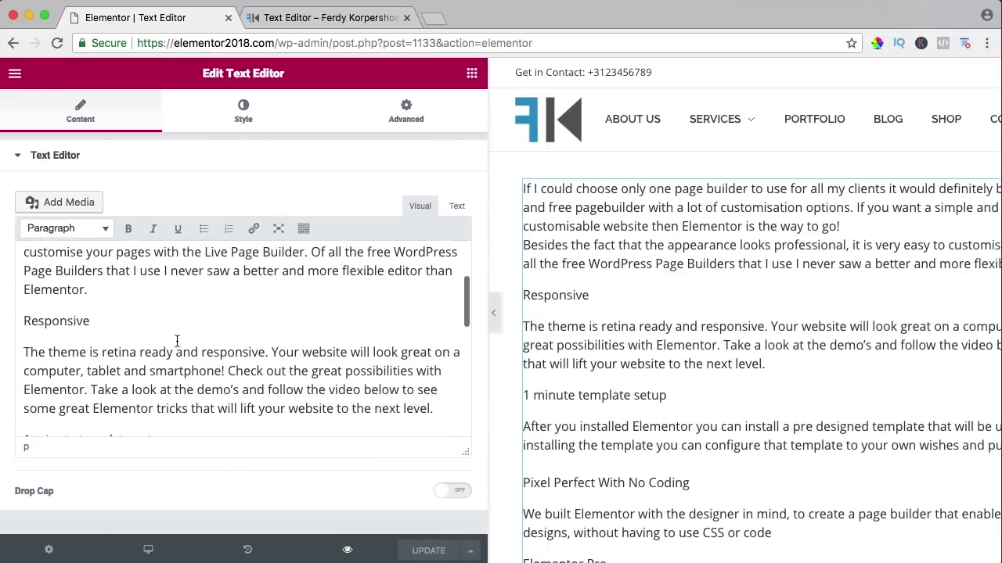
scroll(47, 328, "up", 3)
Step: Split the introduction before 'Besides' into two normal paragraphs, reverting a trial Heading 2
left_click(97, 287)
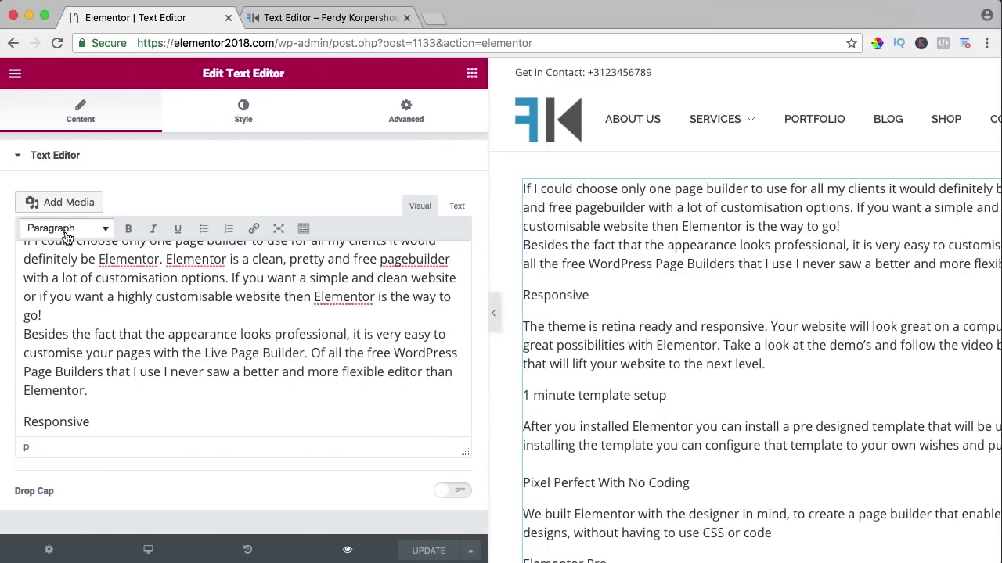
left_click(66, 227)
left_click(71, 329)
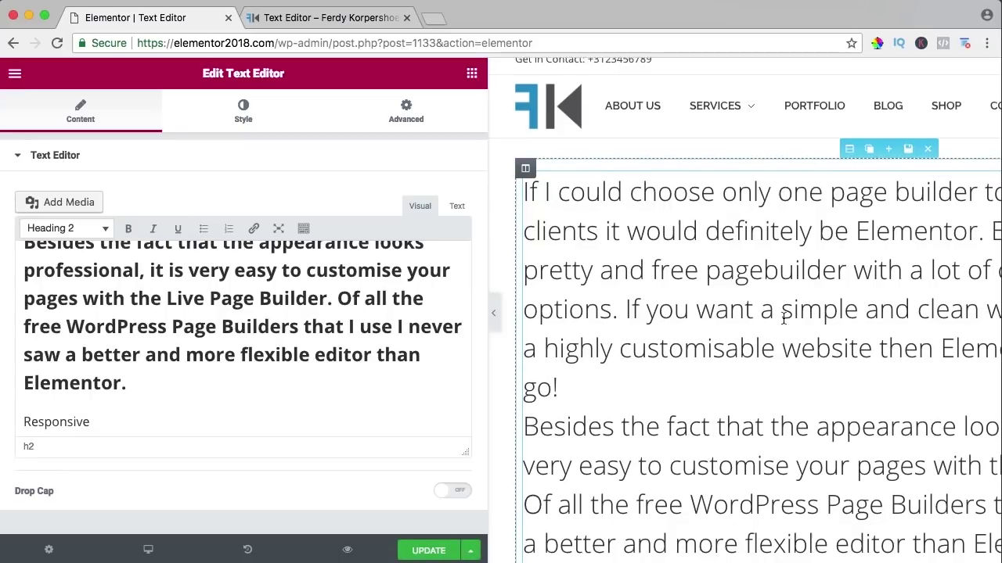
scroll(217, 316, "up", 2)
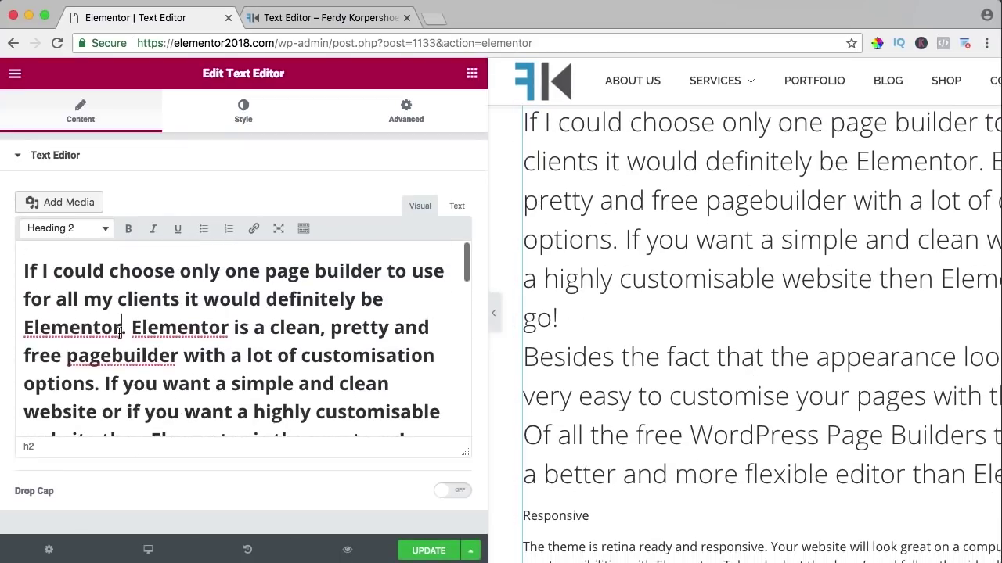
left_click(66, 228)
left_click(60, 260)
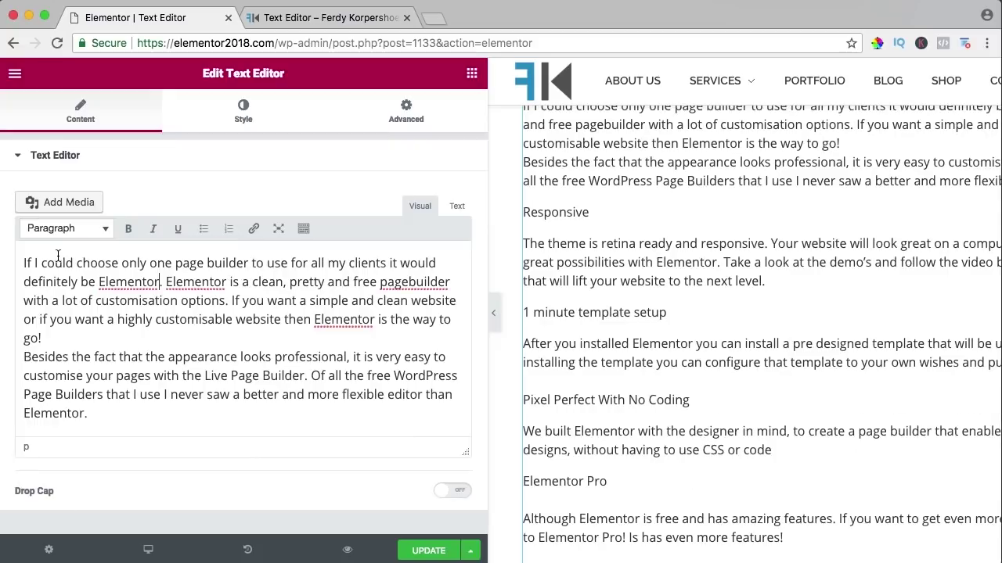
key("Return")
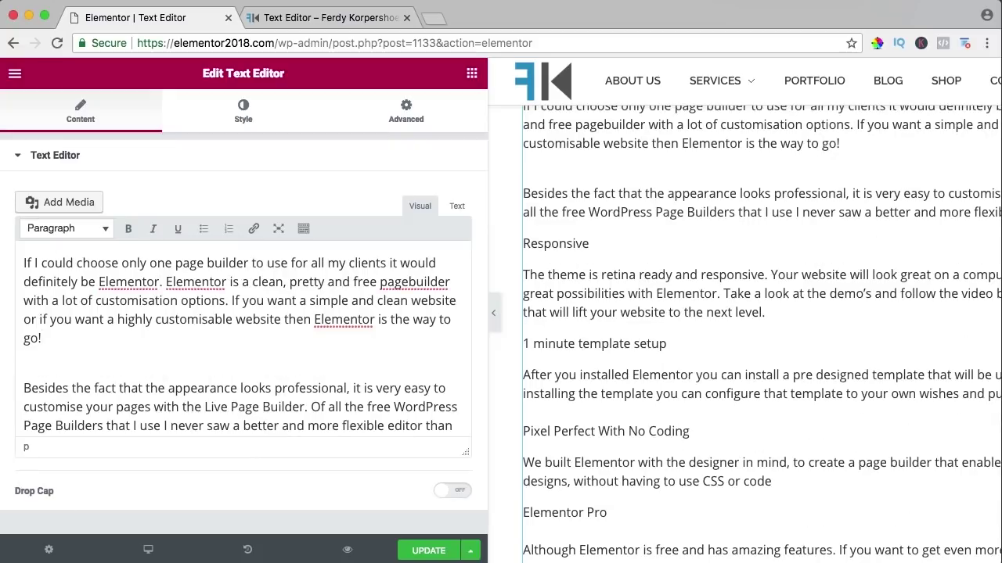
key("BackSpace")
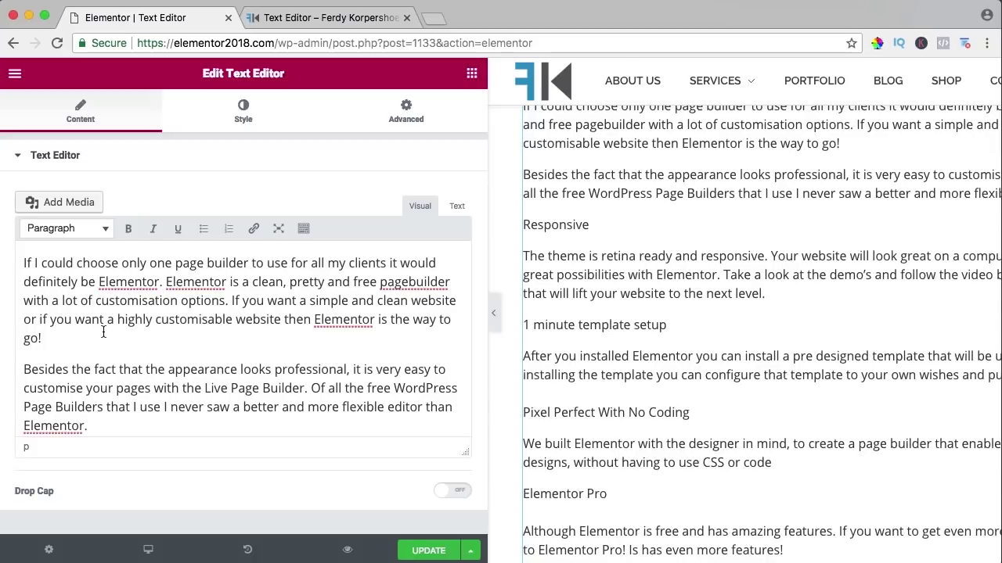
scroll(103, 332, "down", 5)
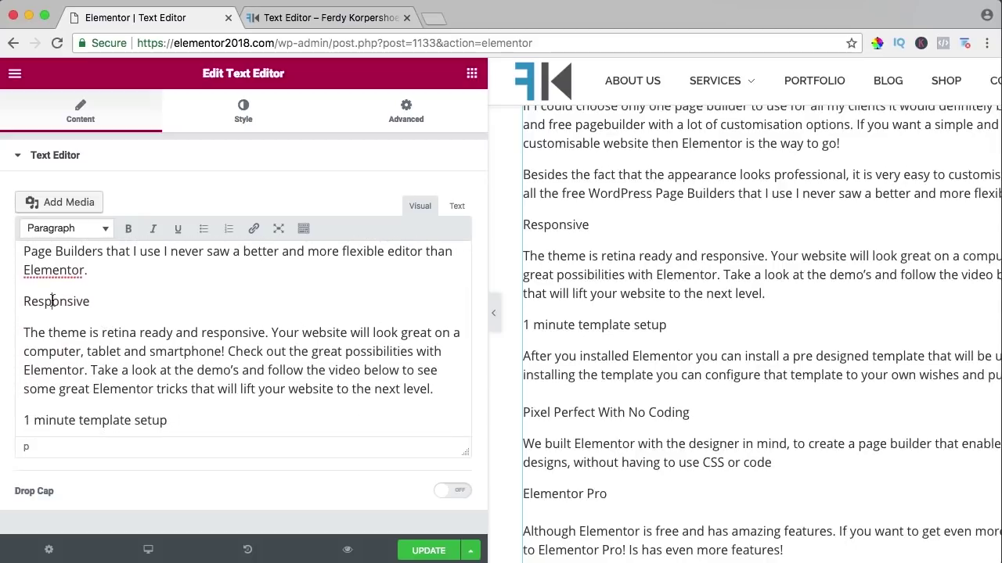
Step: Make 'Responsive', '1 minute template setup' and the next section title Heading 2
left_click(66, 233)
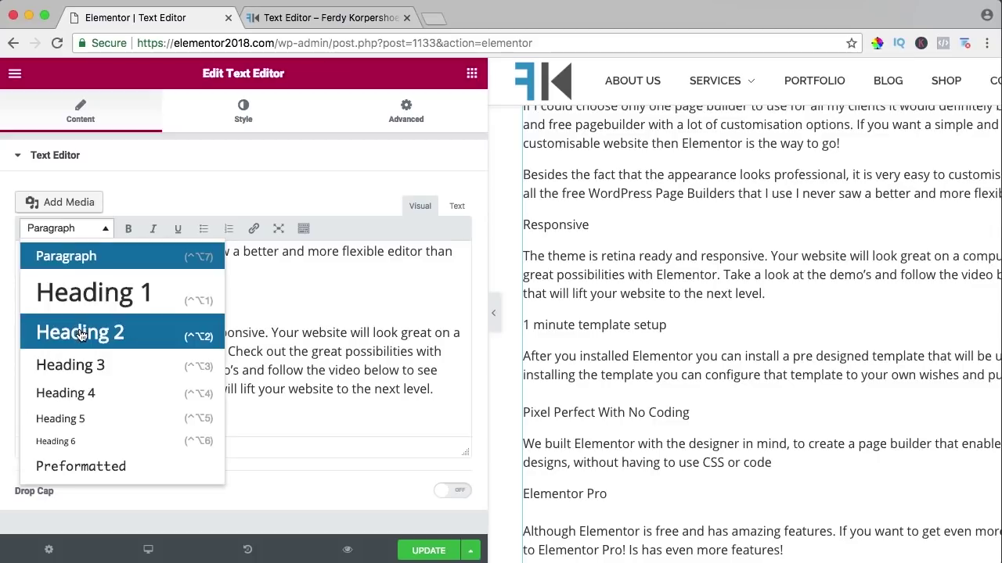
left_click(80, 334)
scroll(83, 322, "down", 3)
left_click(82, 327)
left_click(56, 230)
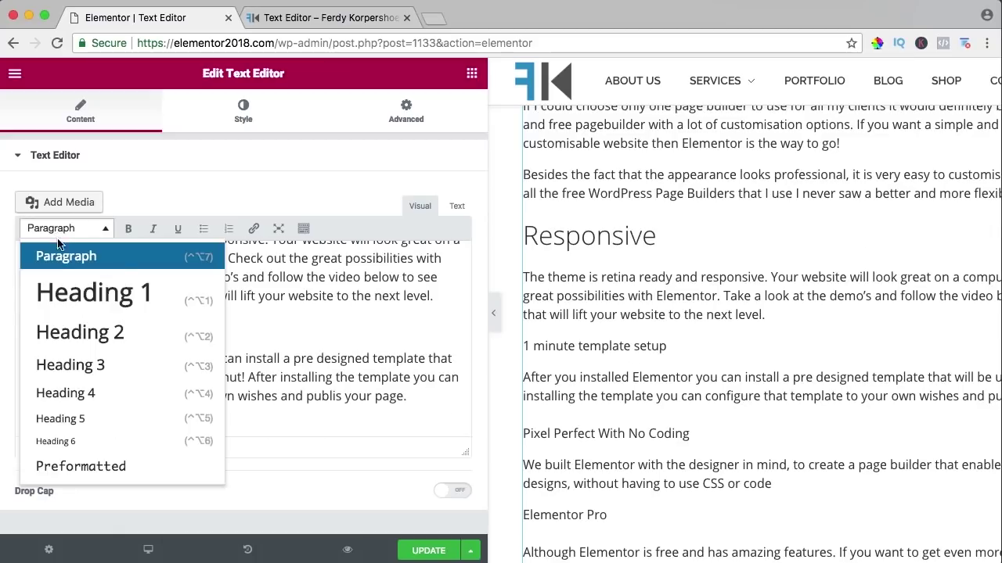
left_click(79, 333)
scroll(82, 328, "down", 5)
left_click(85, 243)
left_click(56, 228)
left_click(79, 333)
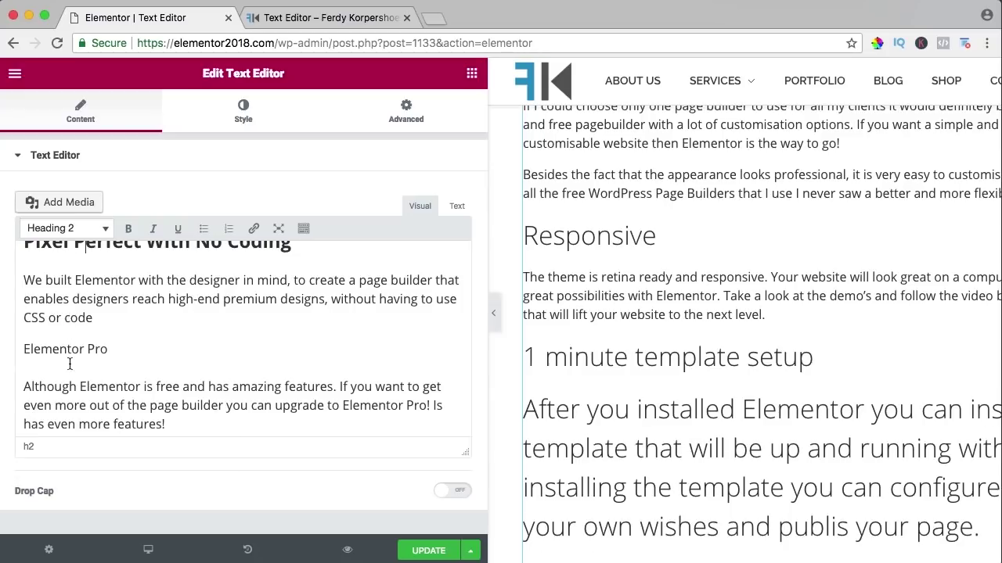
Step: Restore wrongly enlarged text to normal paragraphs and put 'Pixel Perfect With No Coding' on its own line
left_click(68, 349)
left_click(56, 228)
left_click(65, 321)
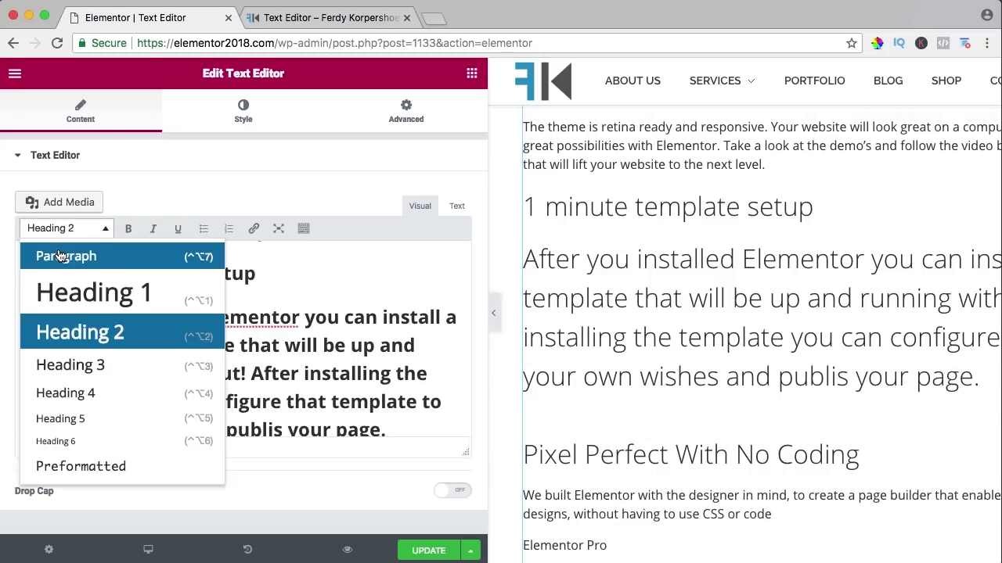
left_click(60, 252)
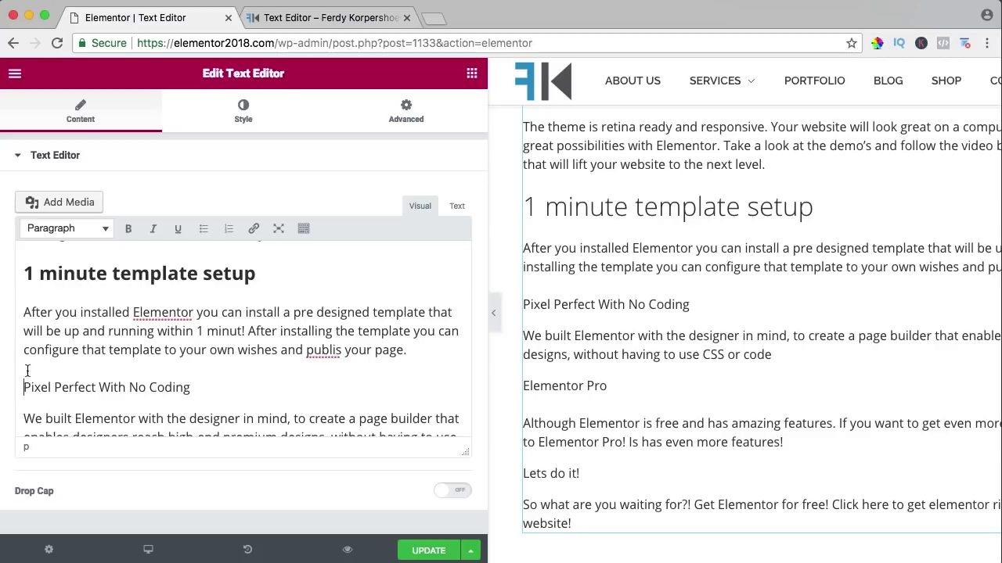
left_click(27, 370)
key("BackSpace")
key("BackSpace")
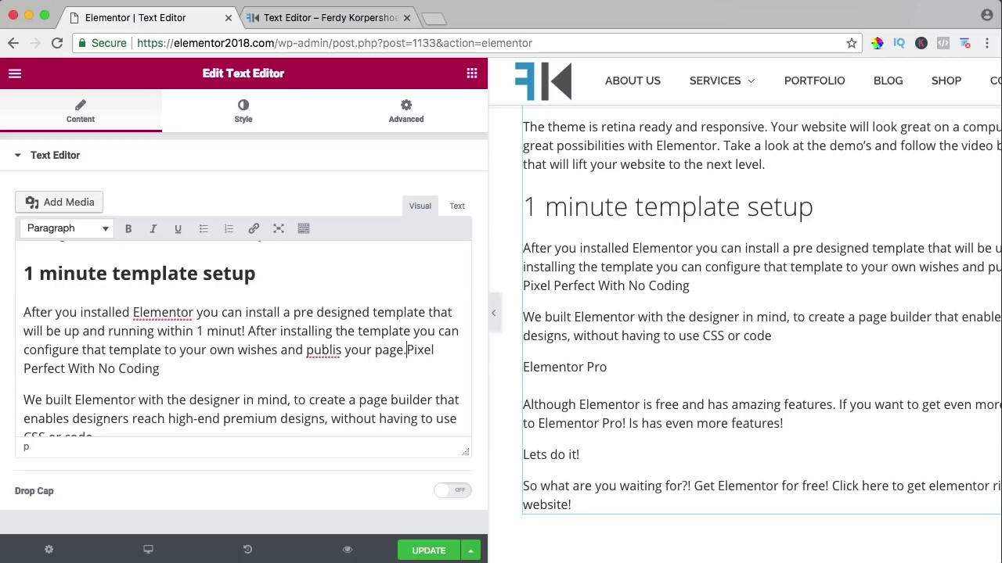
key("Return")
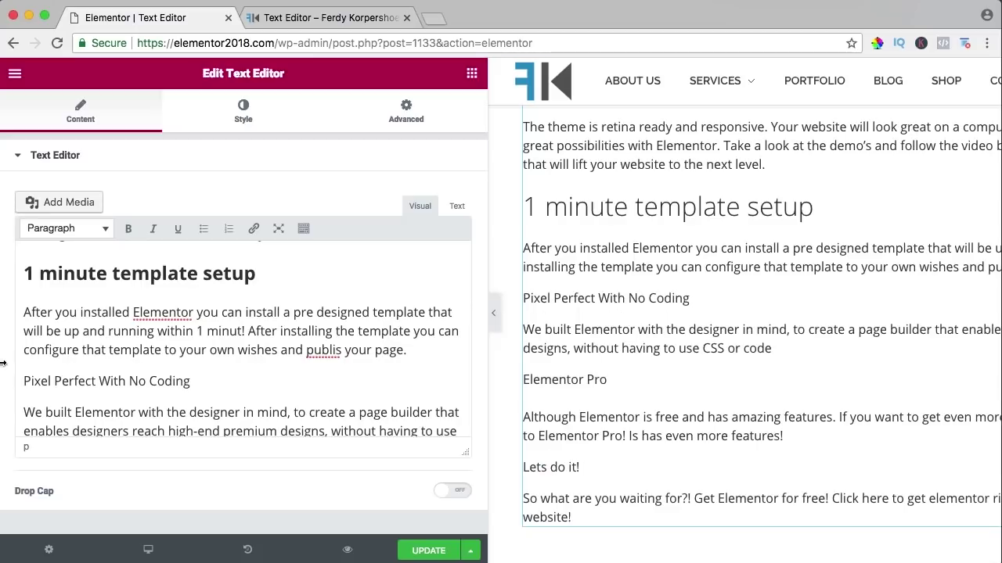
Step: Make 'Pixel Perfect With No Coding' a Heading 2
left_click(63, 231)
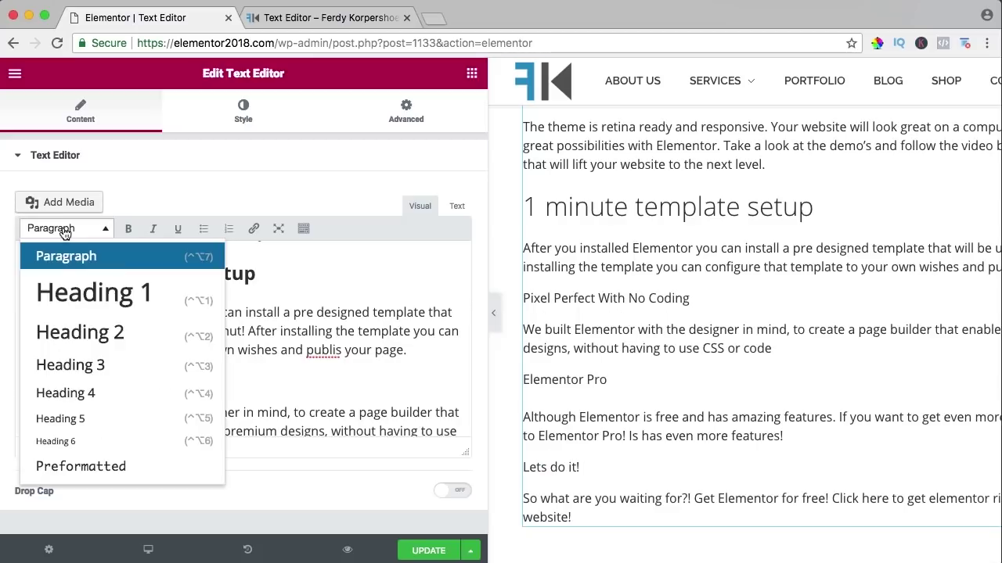
left_click(69, 325)
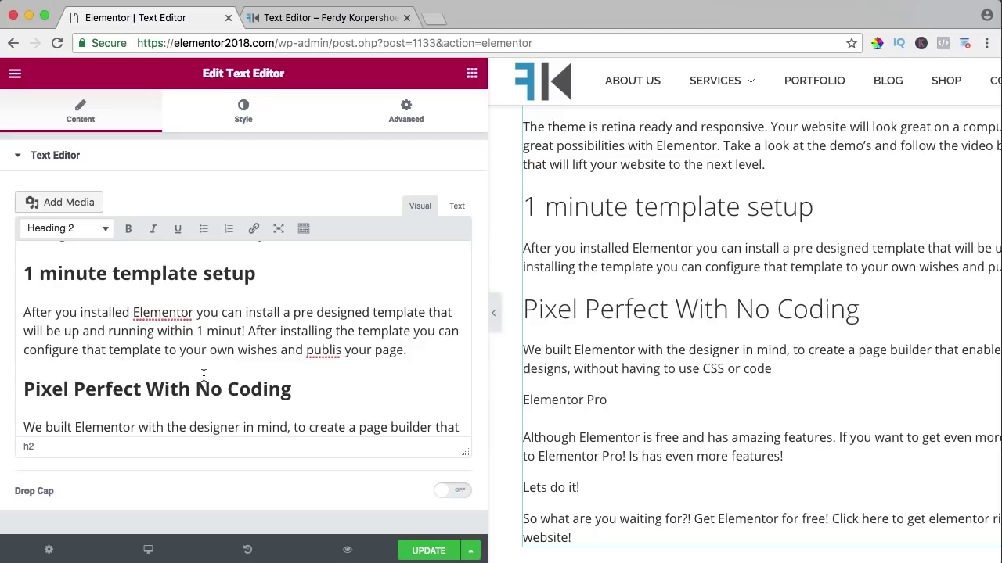
scroll(204, 376, "down", 5)
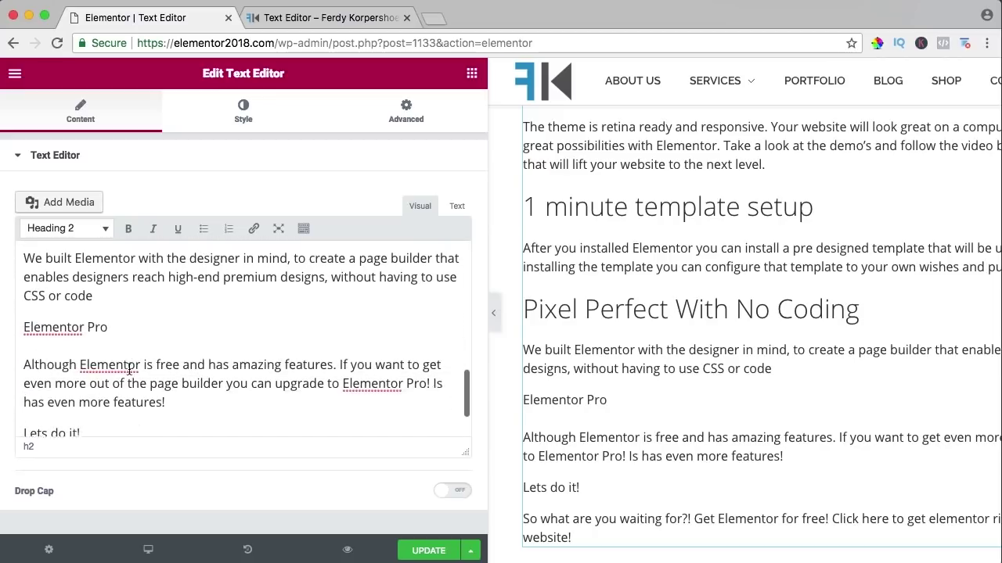
Step: Make 'Elementor Pro' a Heading 2, fixing the line breaks beneath it
left_click(52, 310)
left_click(63, 228)
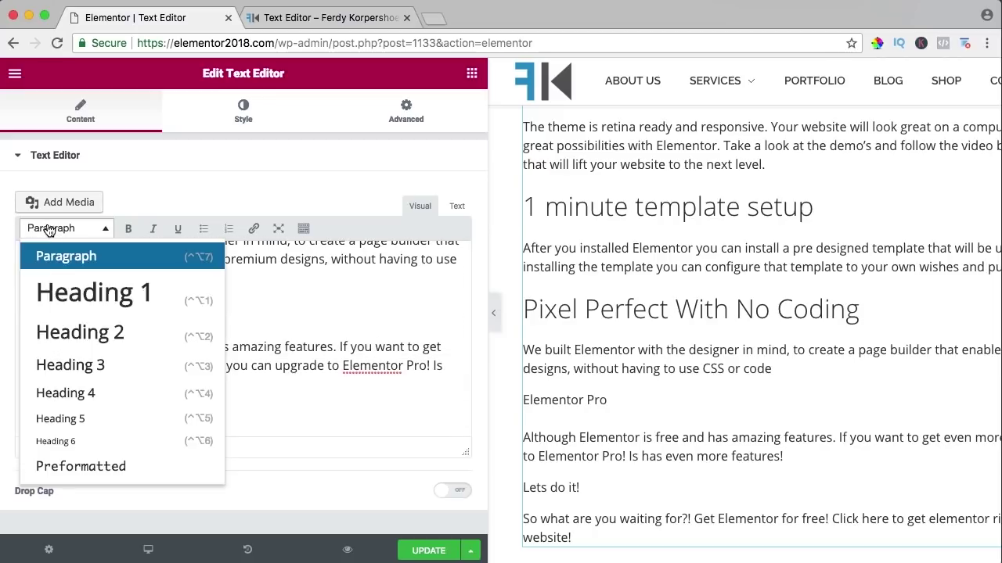
left_click(80, 335)
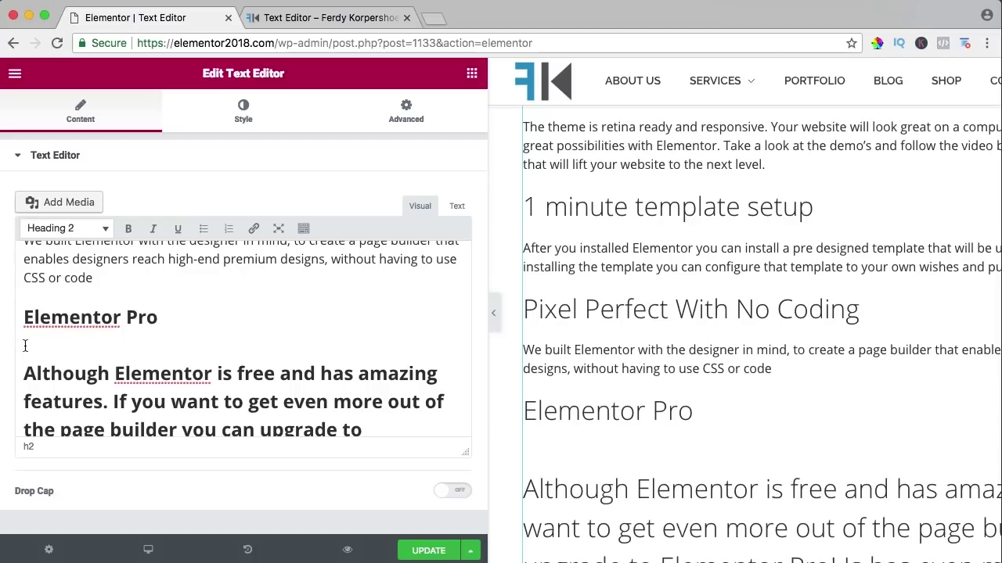
left_click(62, 228)
left_click(68, 264)
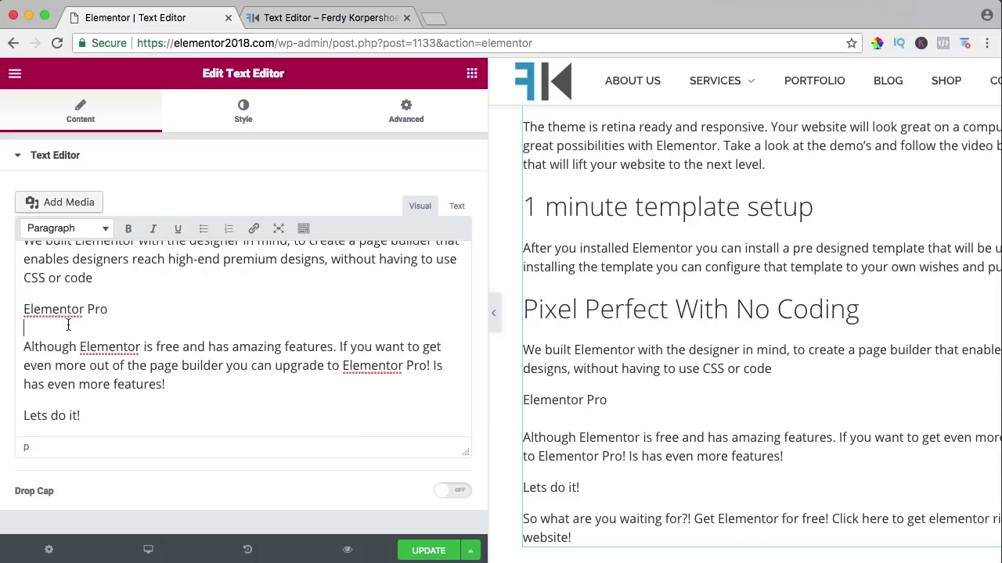
key("BackSpace")
key("Return")
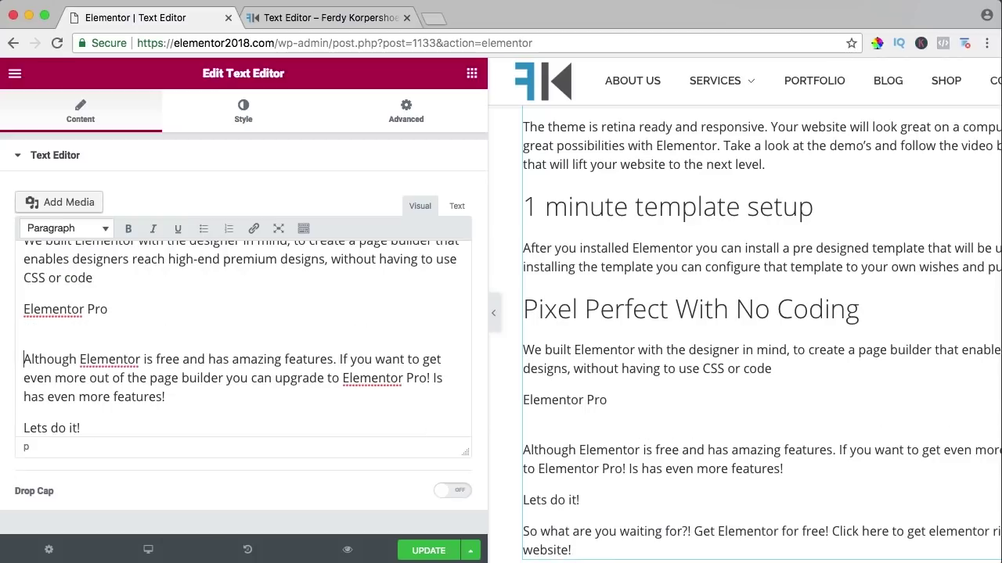
key("BackSpace")
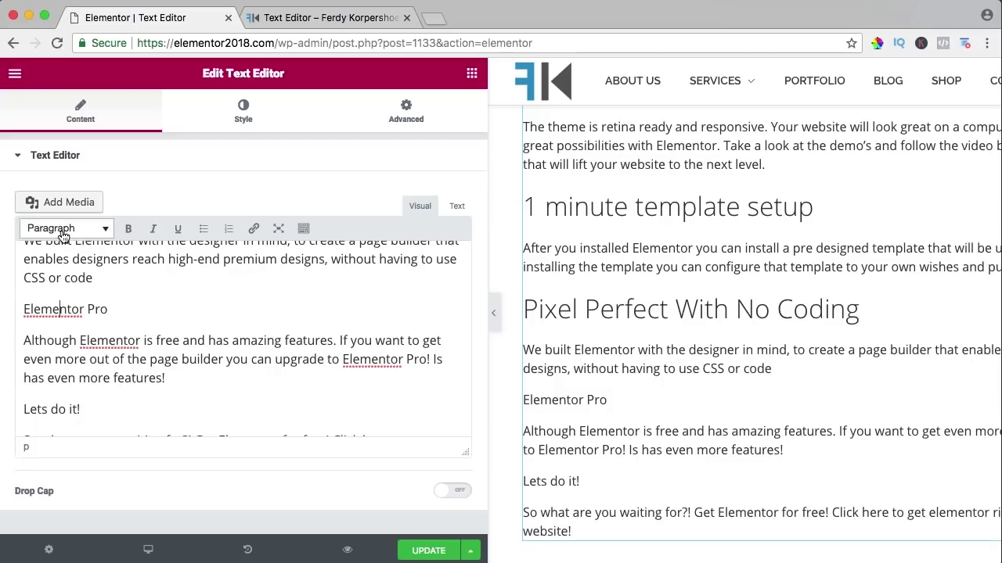
left_click(66, 228)
left_click(78, 331)
scroll(80, 338, "down", 2)
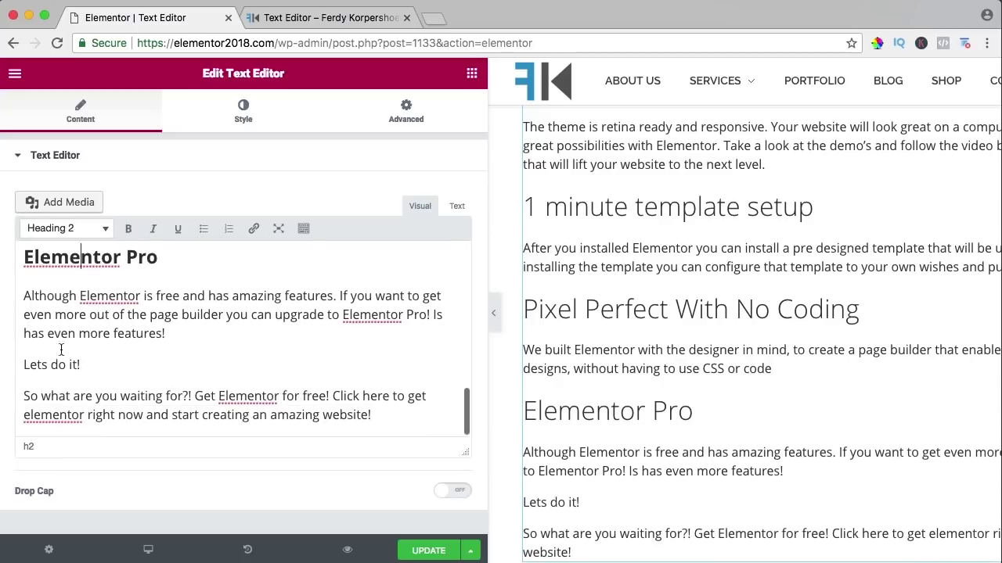
Step: Make the 'Lets do it!' line a Heading 2
left_click(57, 356)
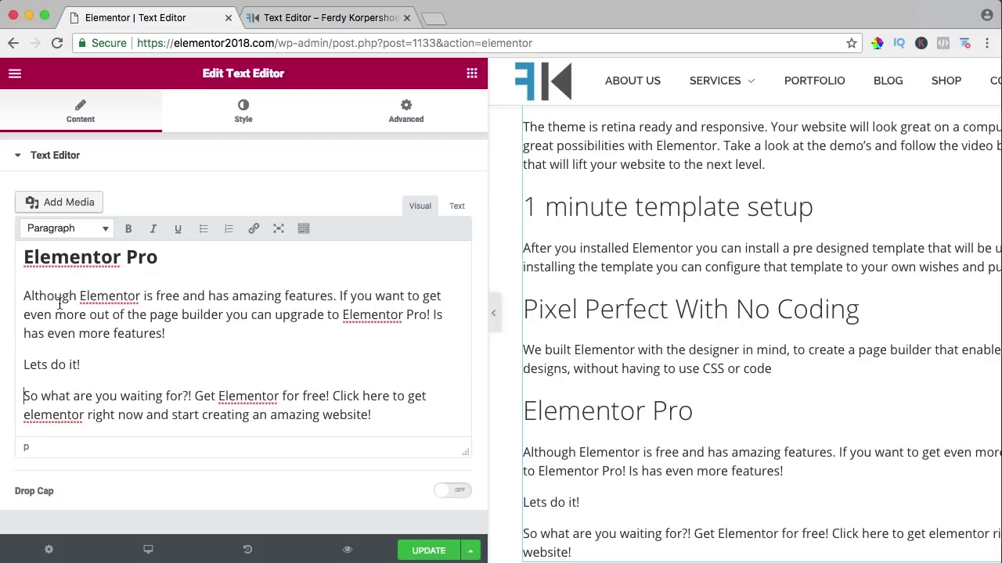
left_click(70, 228)
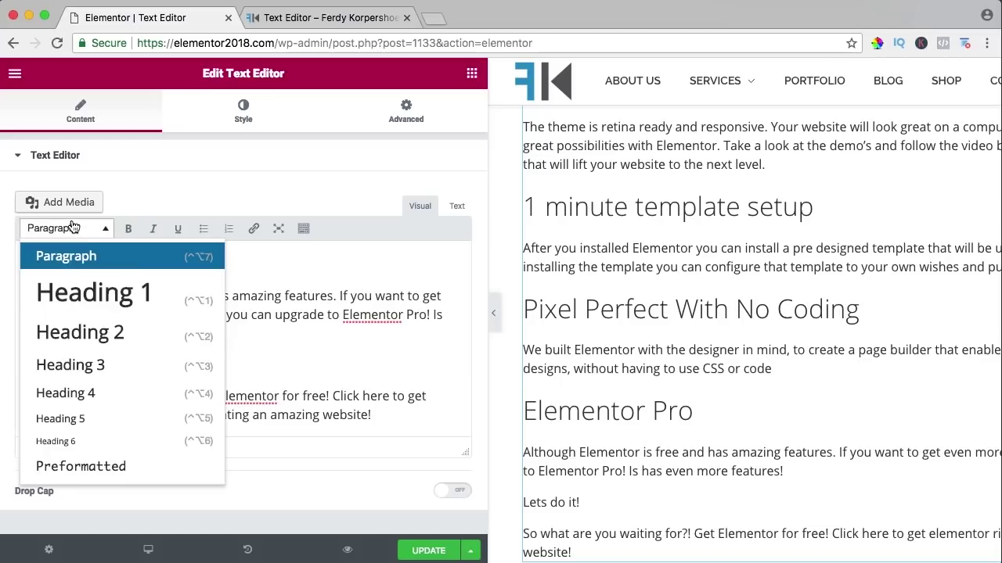
left_click(78, 331)
scroll(185, 376, "down", 1)
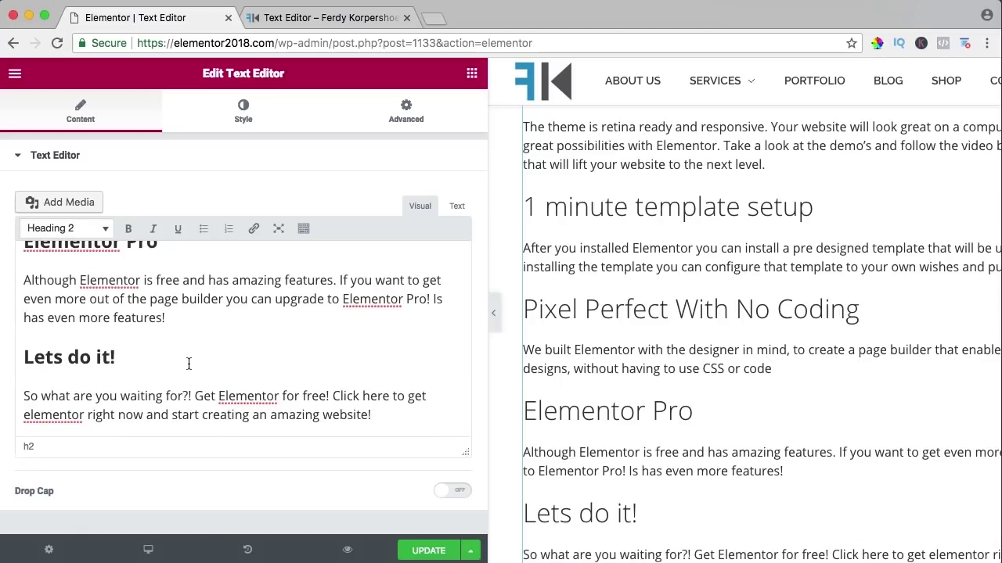
scroll(264, 365, "up", 3)
scroll(806, 320, "up", 5)
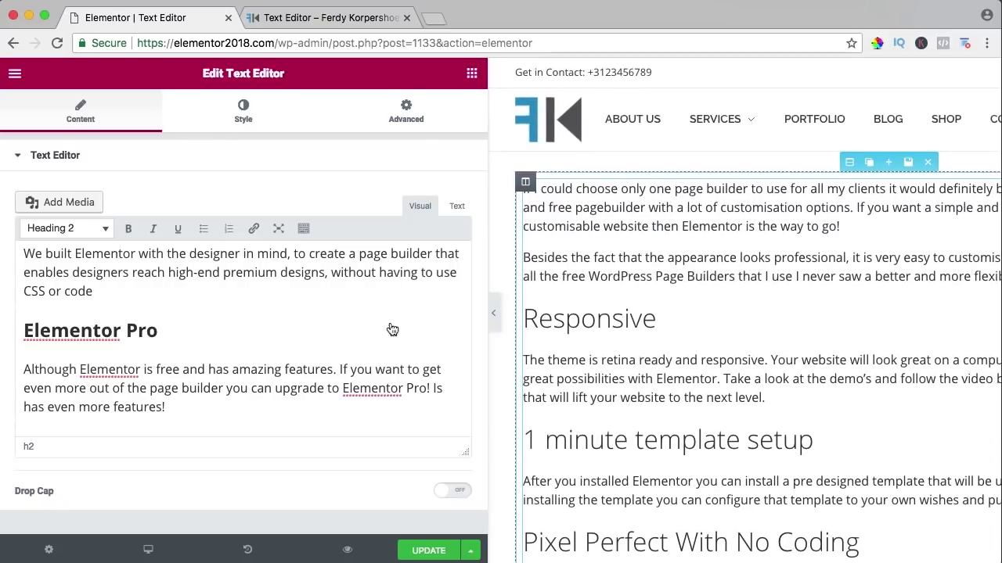
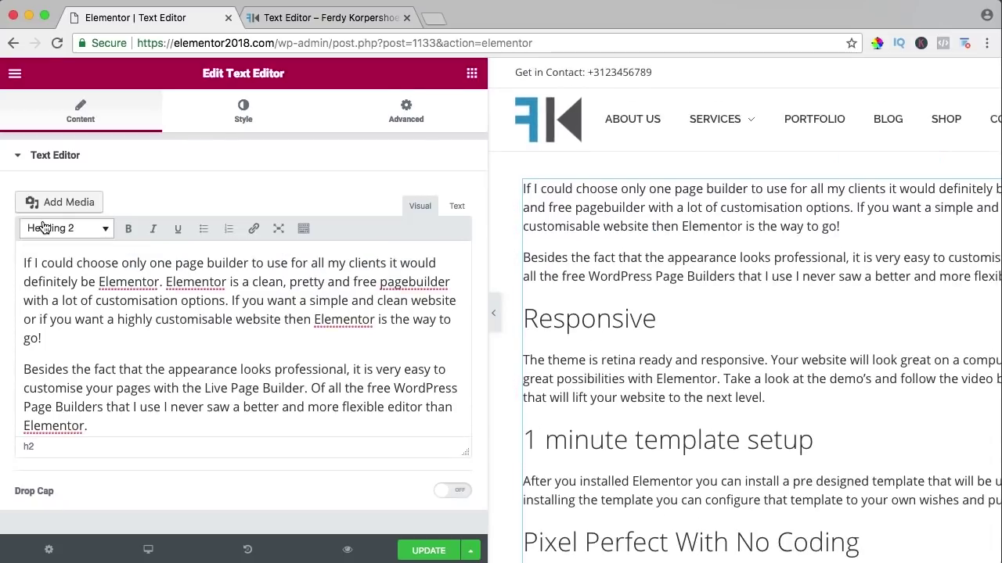
Step: Bold the first Elementor, split pagebuilder into page builder, and make it bold italic
left_click(303, 229)
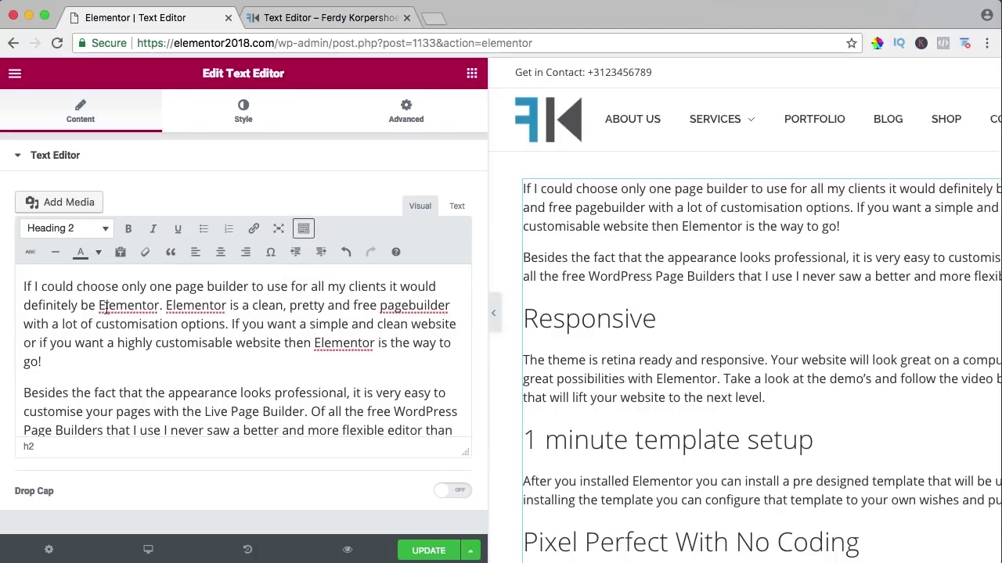
left_click_drag(100, 306, 161, 305)
left_click(128, 228)
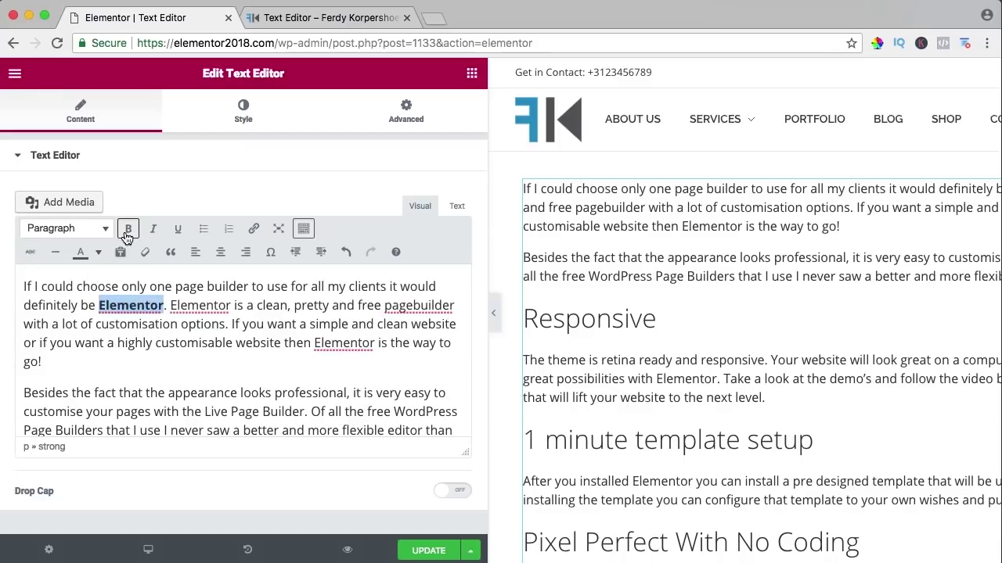
left_click(385, 305)
left_click_drag(384, 305, 461, 305)
left_click(409, 305)
left_click(129, 229)
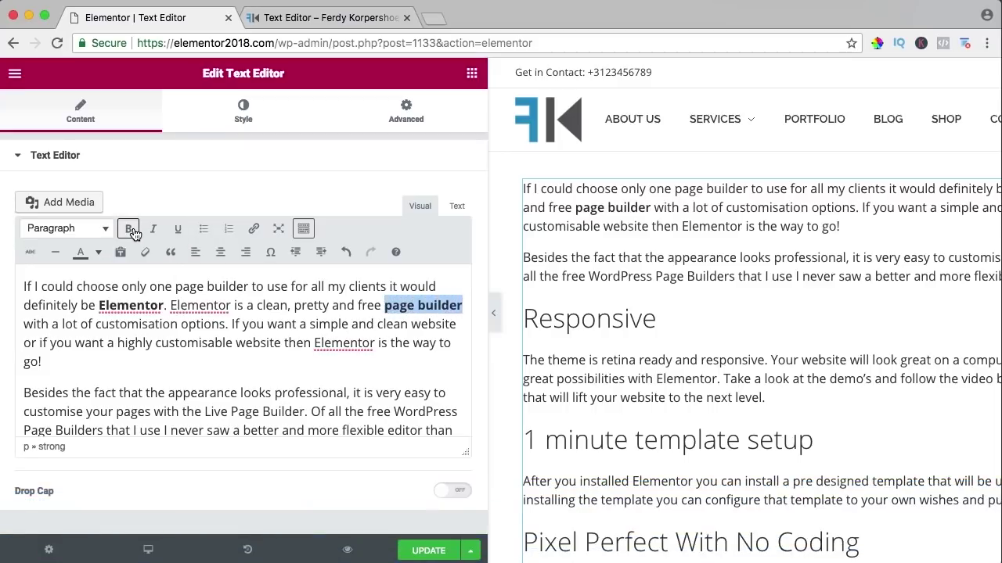
left_click(154, 228)
left_click(329, 344)
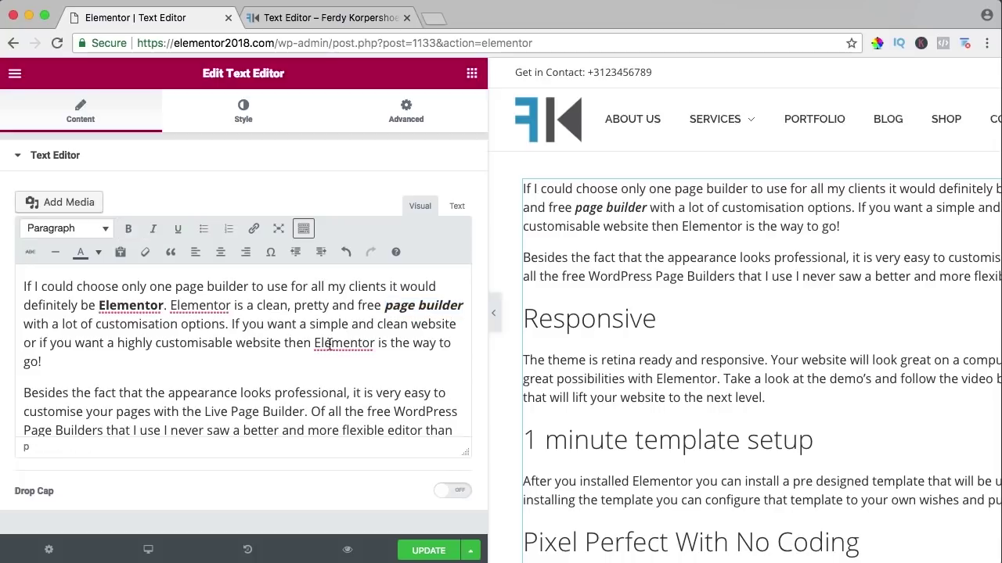
Step: Make the last Elementor magenta, bold, italic and underlined, then blockquote the paragraph
left_click_drag(317, 343, 374, 343)
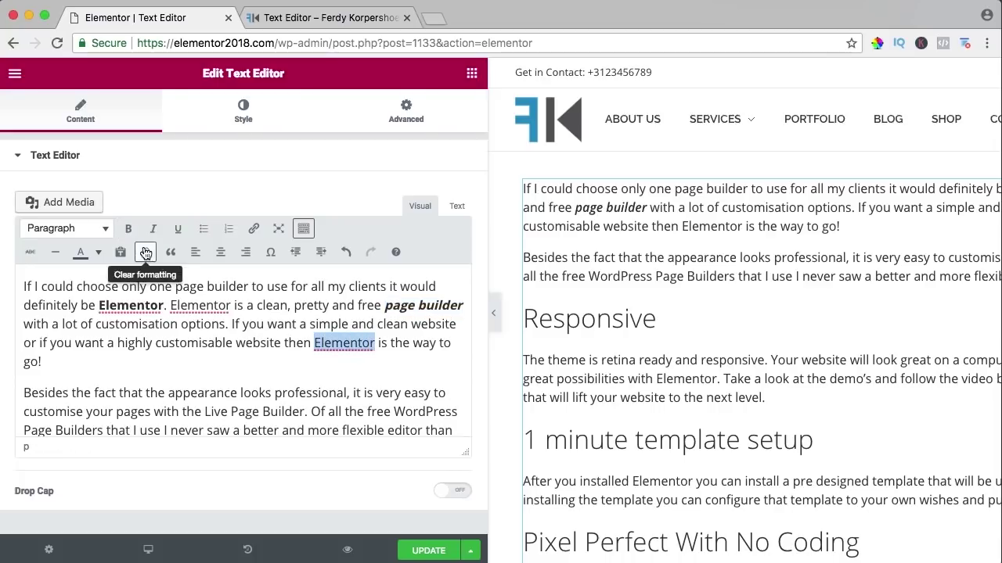
left_click(98, 252)
left_click(43, 329)
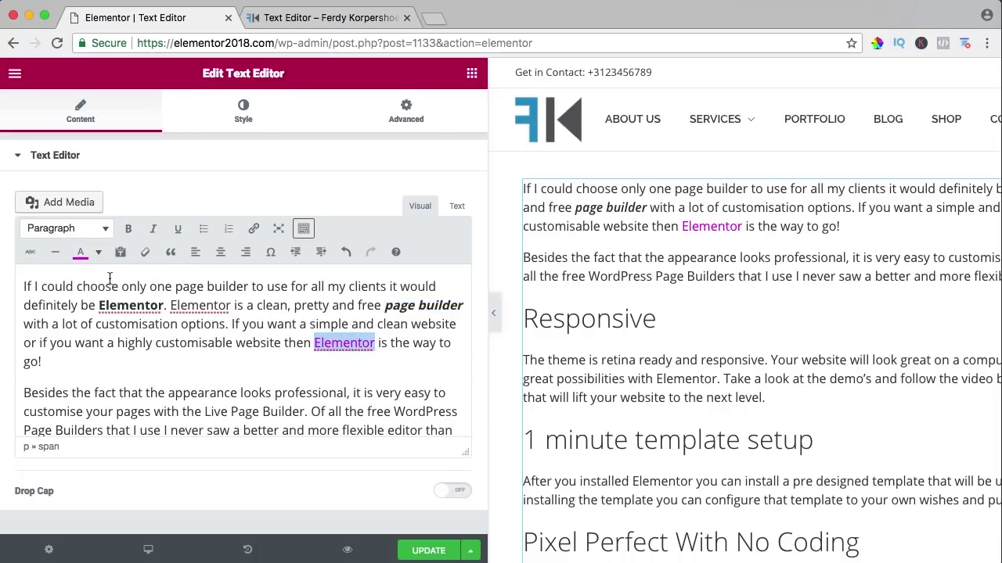
left_click(129, 228)
left_click(154, 228)
left_click(175, 230)
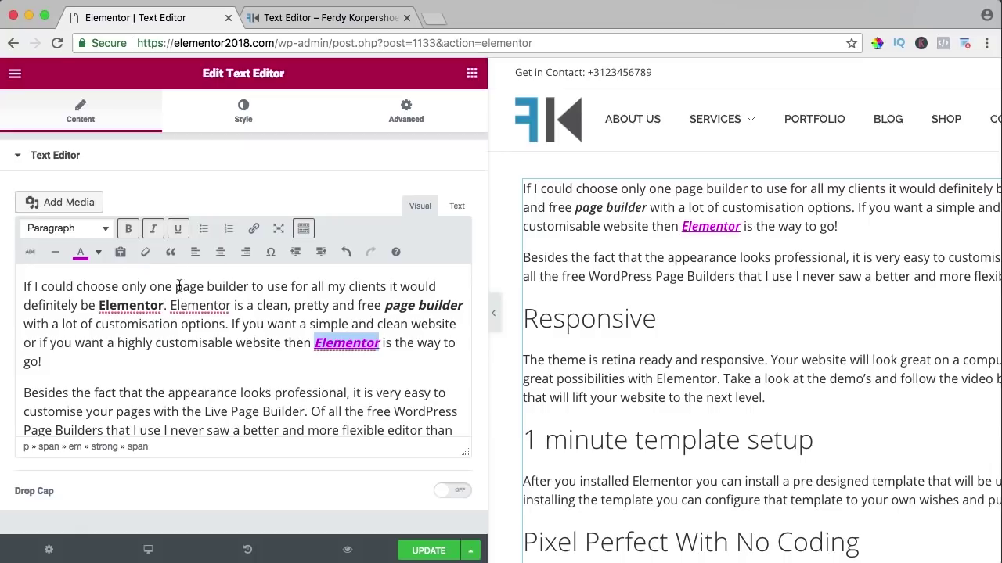
left_click(171, 253)
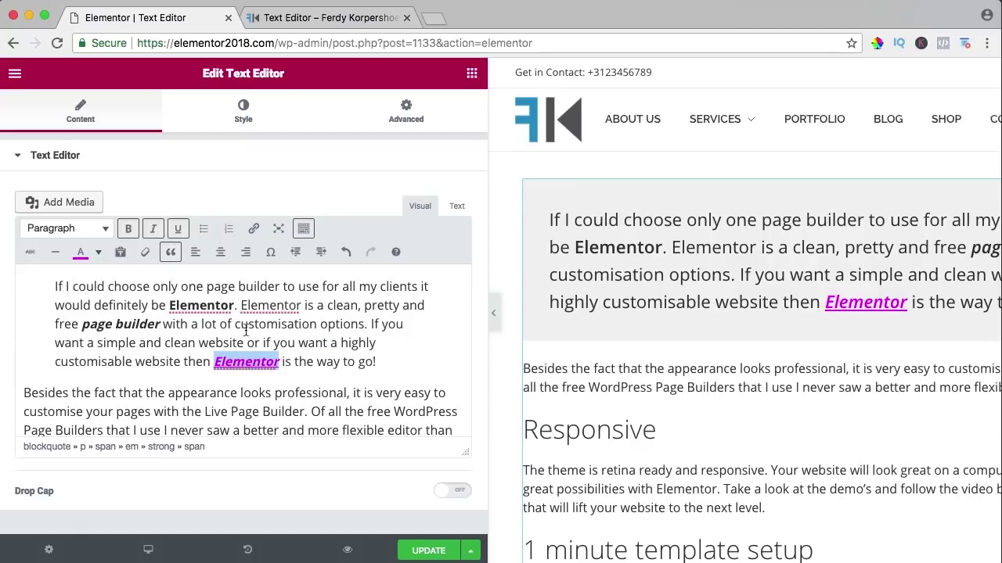
Step: Colour the Responsive heading green and make it bold
scroll(735, 274, "down", 1)
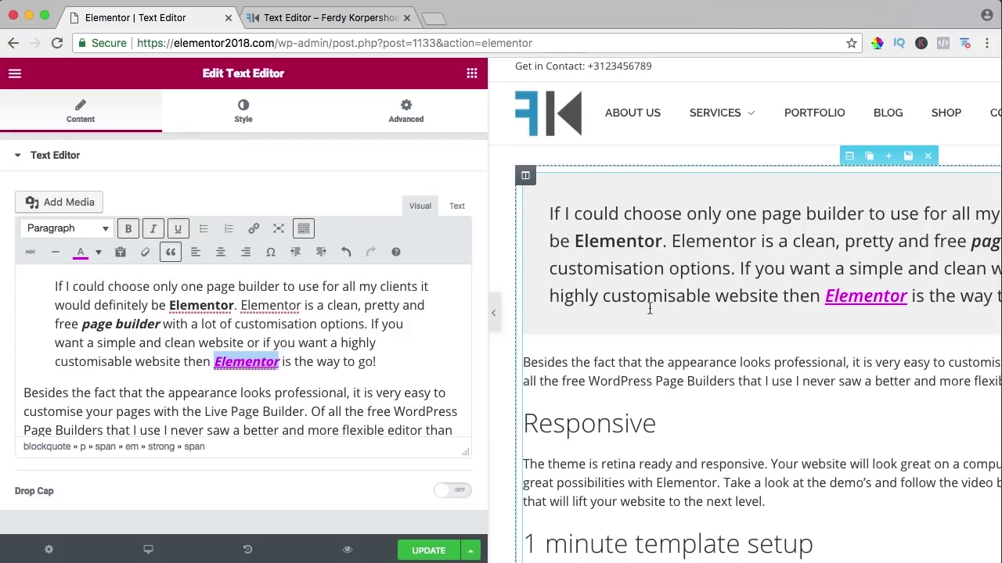
scroll(140, 393, "down", 3)
left_click_drag(140, 393, 13, 391)
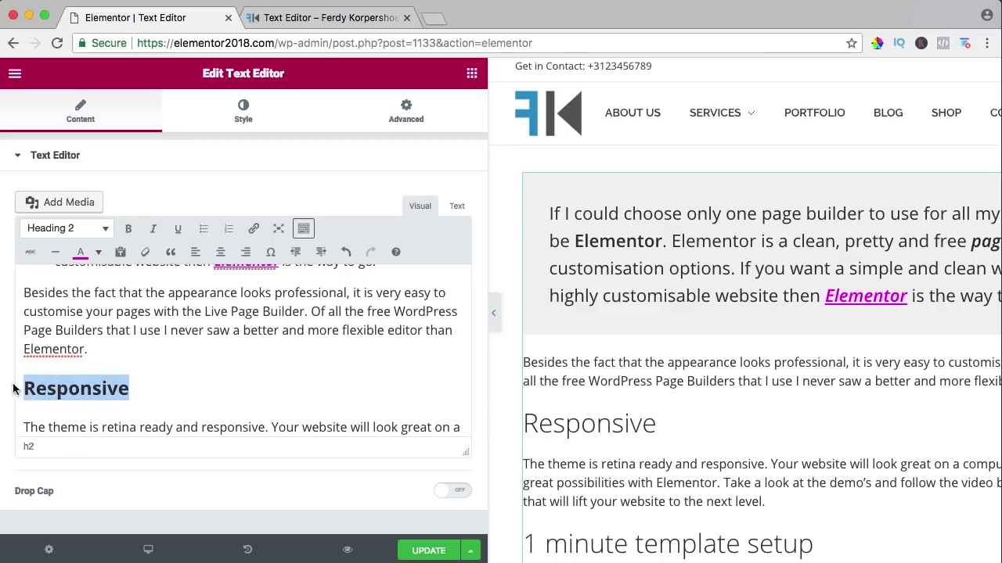
left_click(98, 252)
left_click(77, 311)
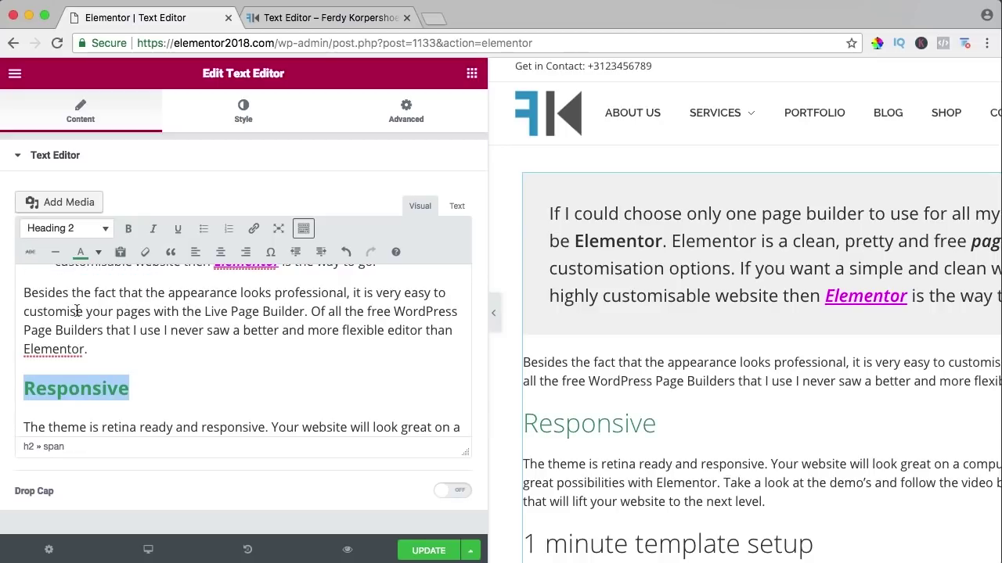
left_click(129, 228)
left_click(269, 358)
scroll(368, 329, "up", 3)
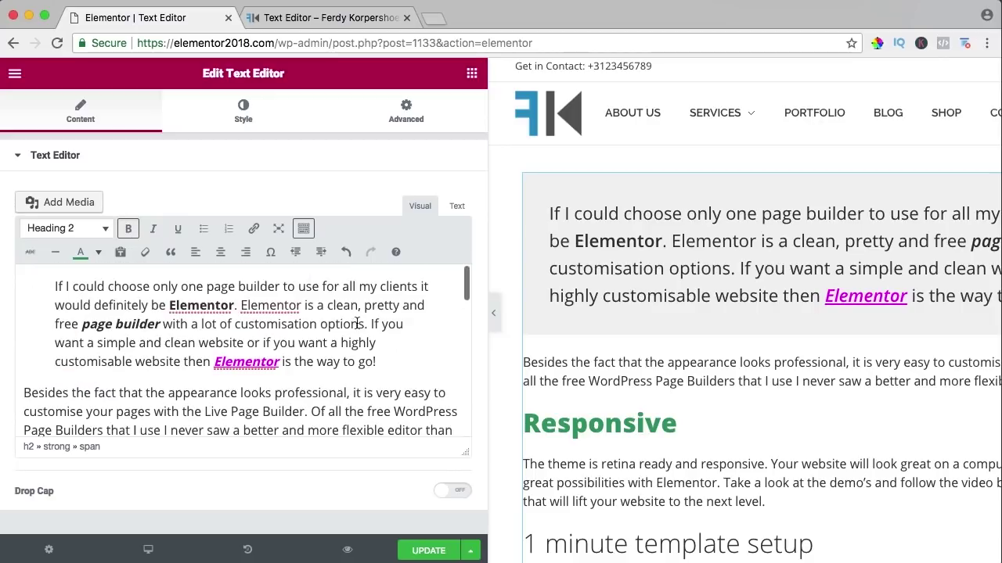
left_click(456, 208)
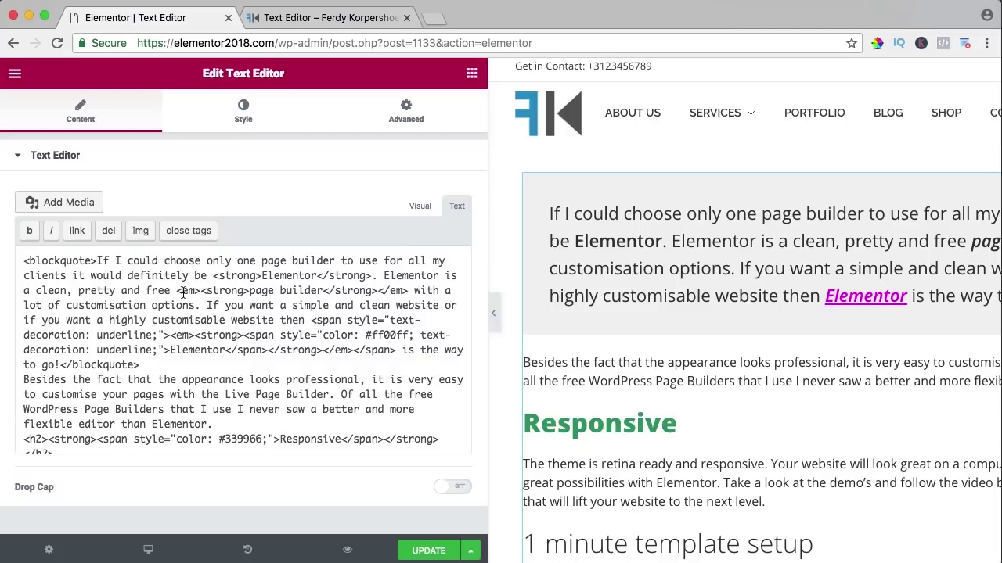
left_click(420, 207)
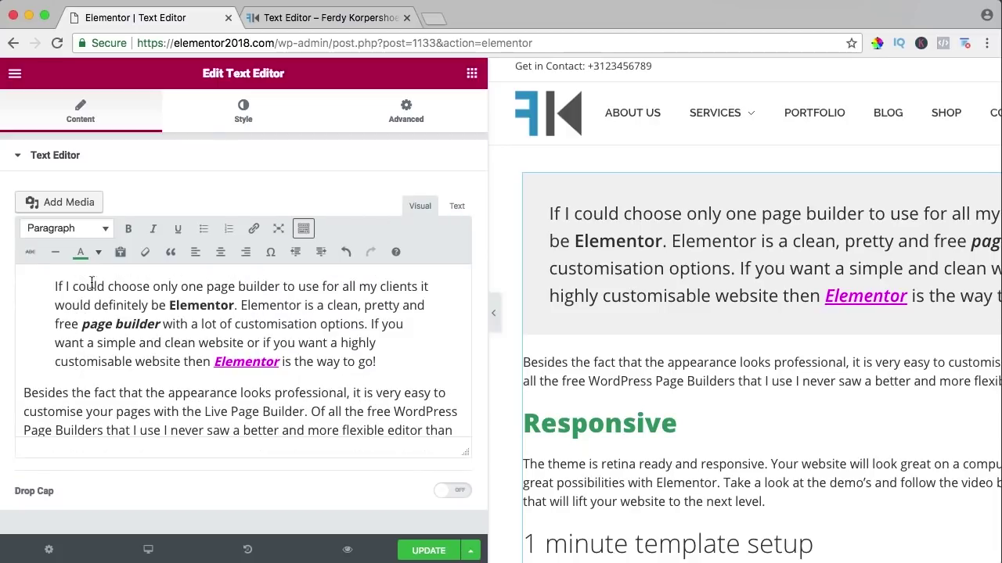
left_click_drag(66, 286, 55, 286)
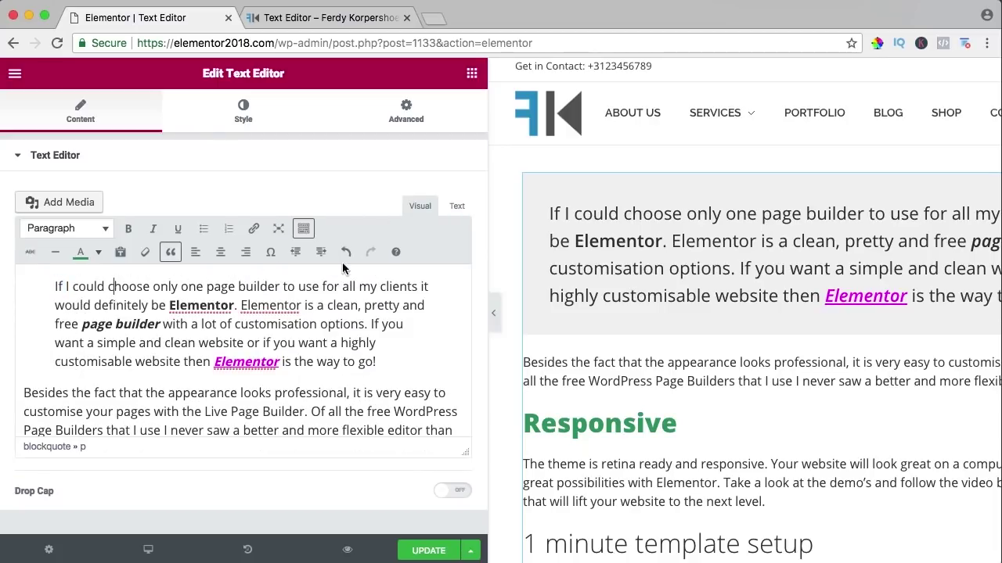
left_click(457, 208)
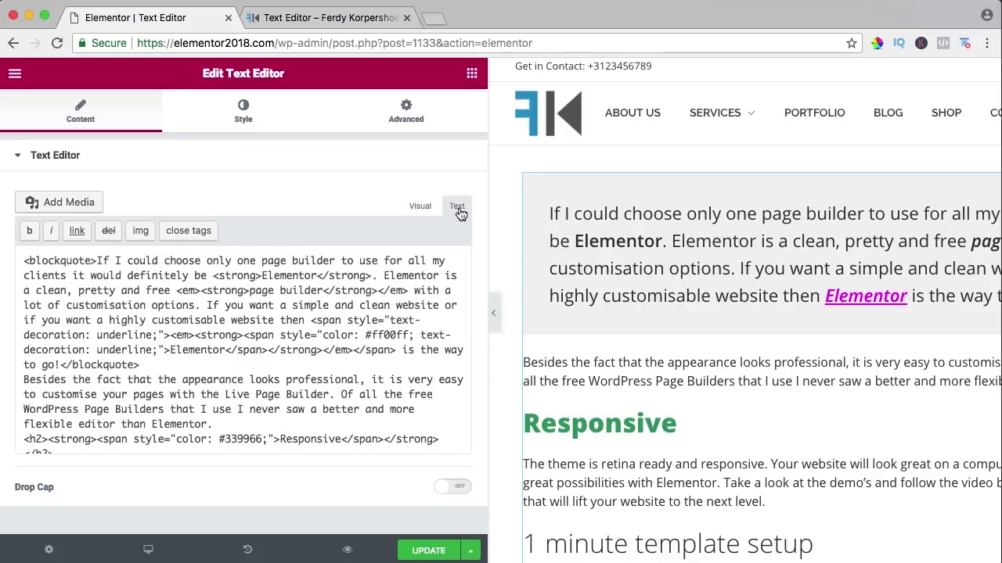
left_click_drag(26, 262, 93, 262)
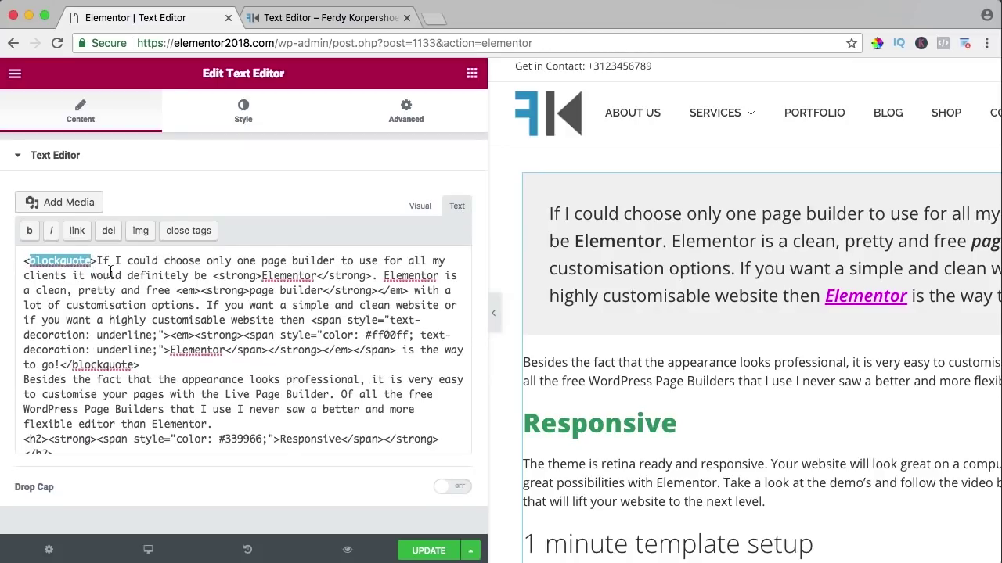
left_click(110, 274)
left_click(419, 208)
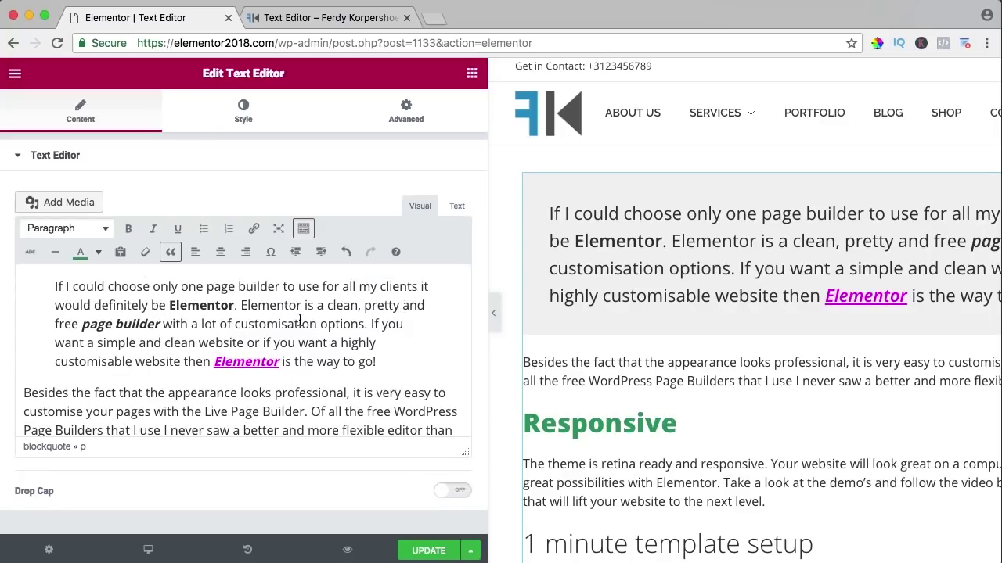
scroll(302, 321, "down", 5)
Step: Right-align the Responsive paragraph and break lines before Your website, tablet and Check out
scroll(341, 358, "down", 1)
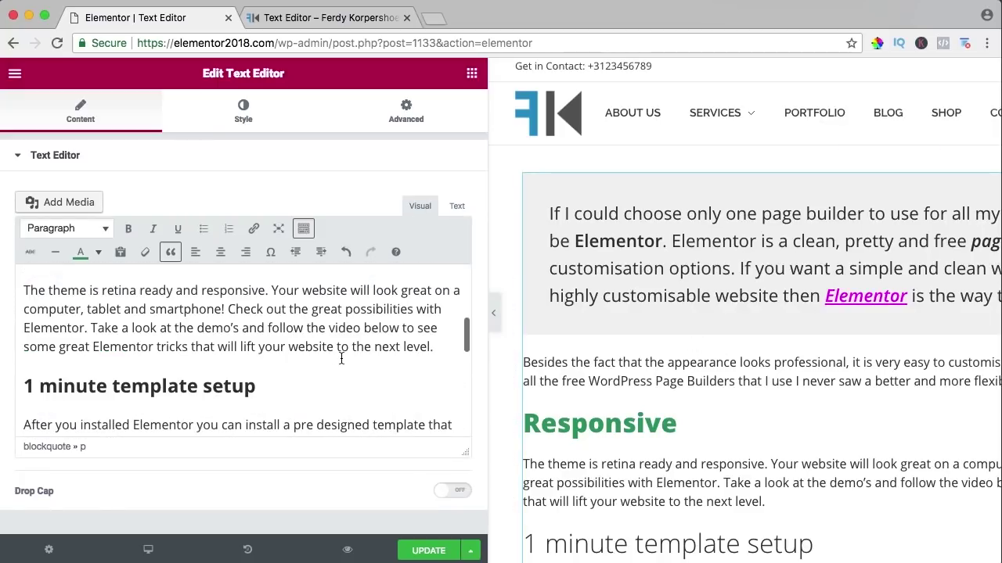
scroll(247, 376, "up", 1)
left_click_drag(463, 392, 180, 352)
left_click(246, 252)
left_click(353, 374)
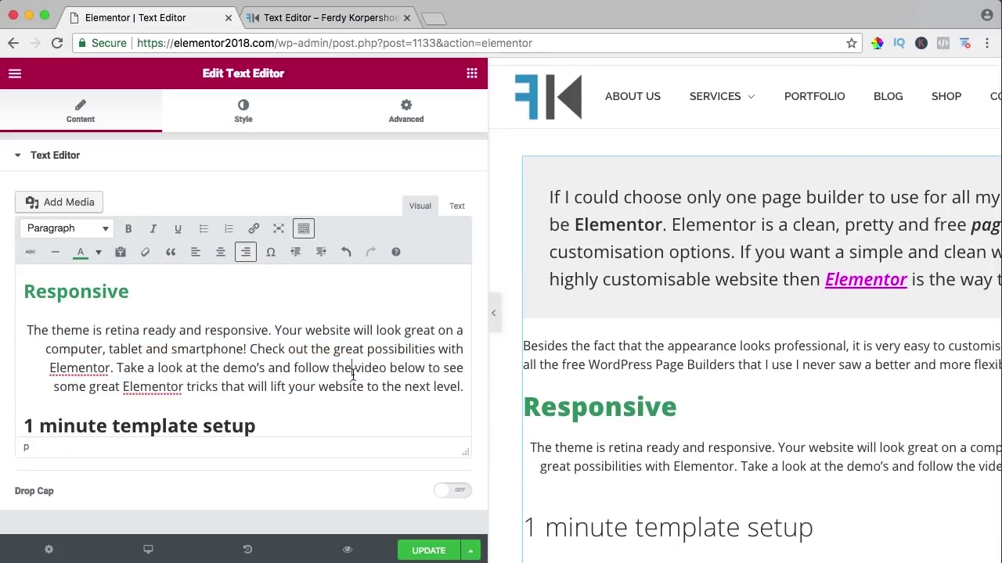
left_click(273, 330)
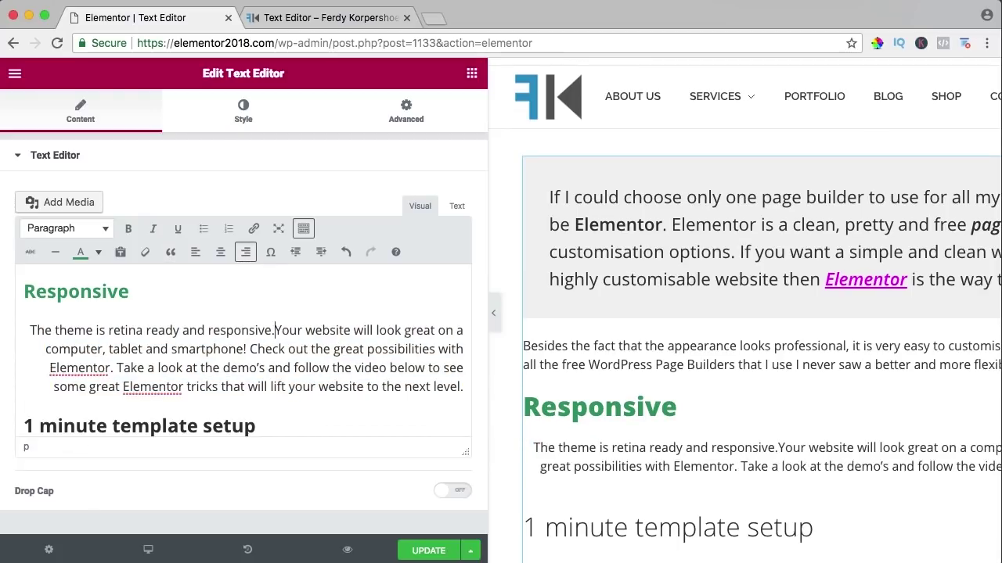
key("Return")
left_click(288, 352)
key("BackSpace")
key("Return")
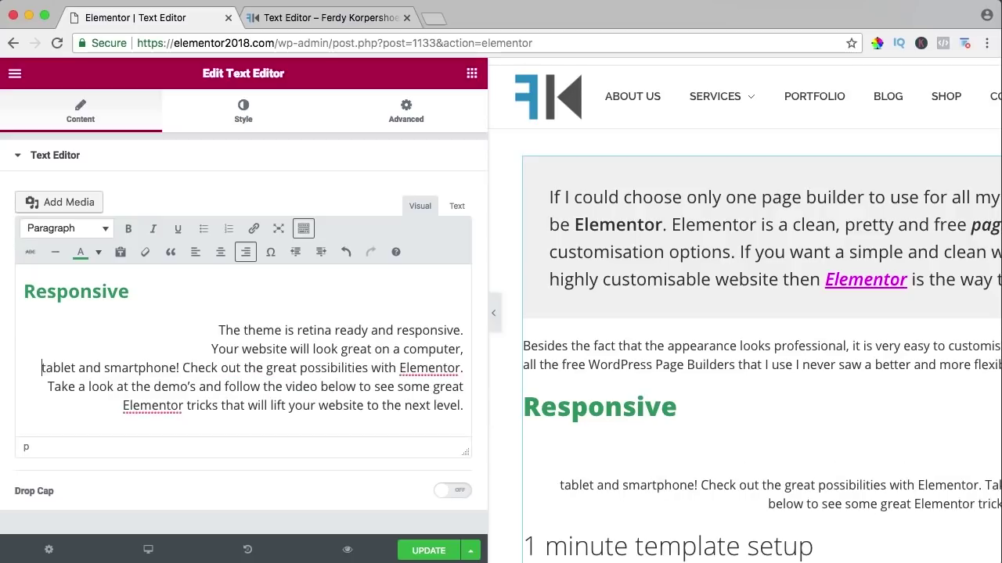
left_click(184, 368)
key("BackSpace")
key("Return")
Step: Start Take a look, below to see, and that will lift on new lines
left_click(315, 387)
key("BackSpace")
key("Return")
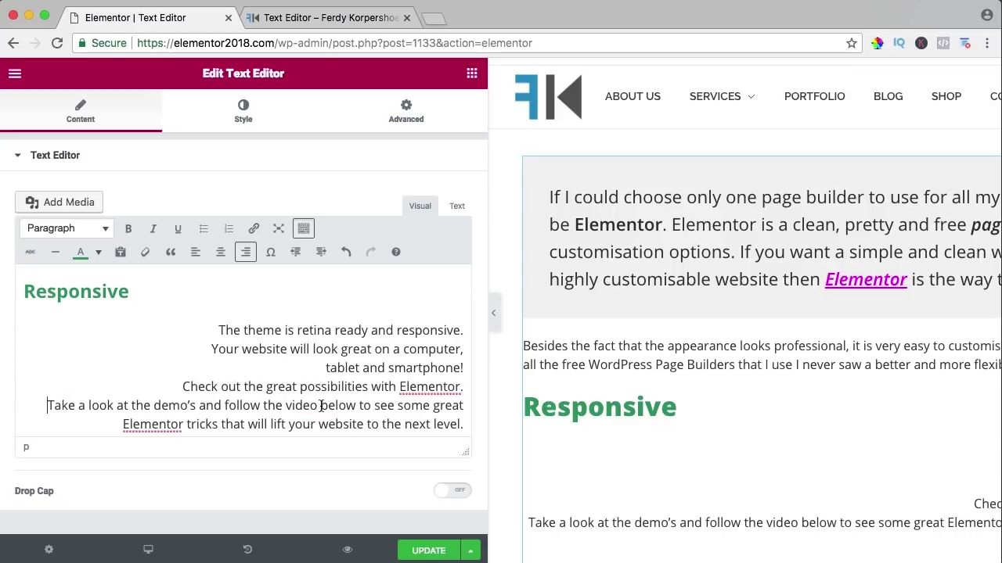
left_click(321, 405)
key("BackSpace")
key("Return")
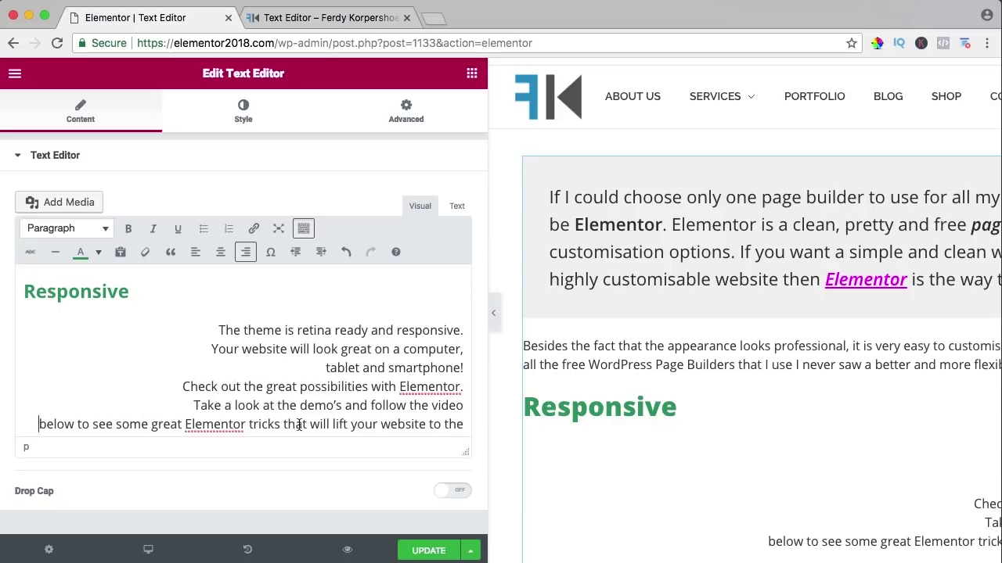
key("BackSpace")
key("Return")
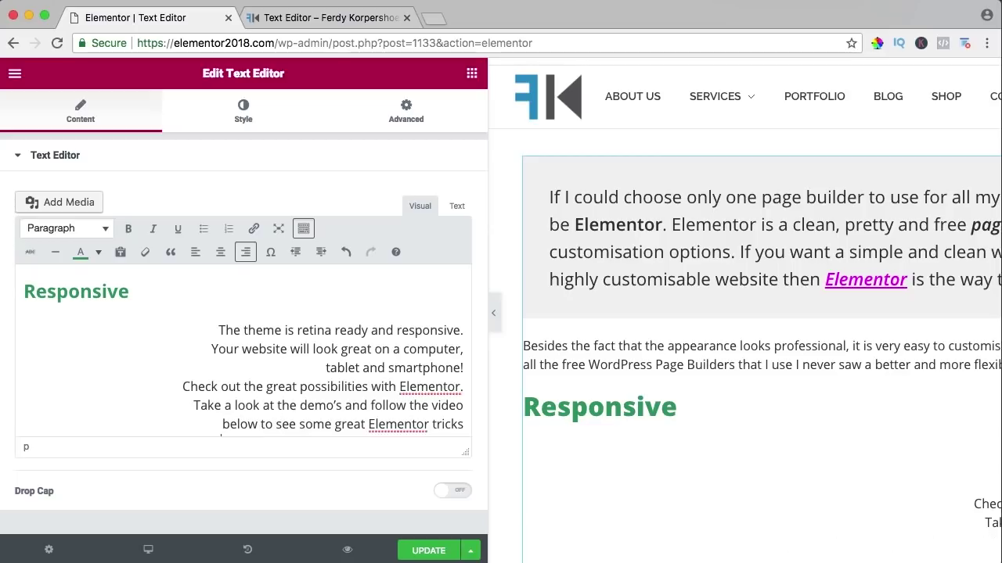
Step: Try left and centre alignment, then leave the paragraph left-aligned
scroll(872, 394, "down", 2)
scroll(871, 388, "right", 6)
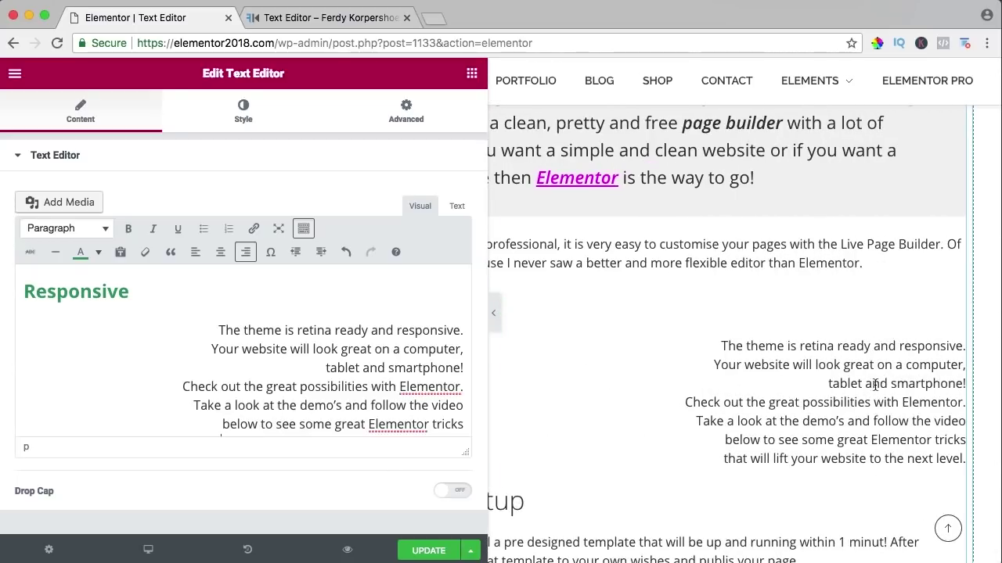
scroll(671, 365, "left", 5)
scroll(671, 364, "right", 3)
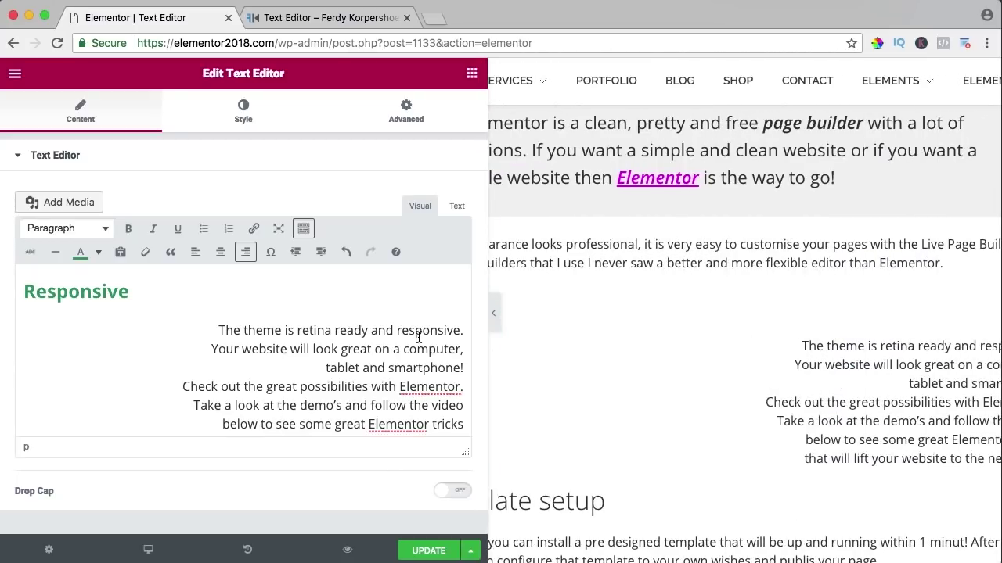
left_click(193, 252)
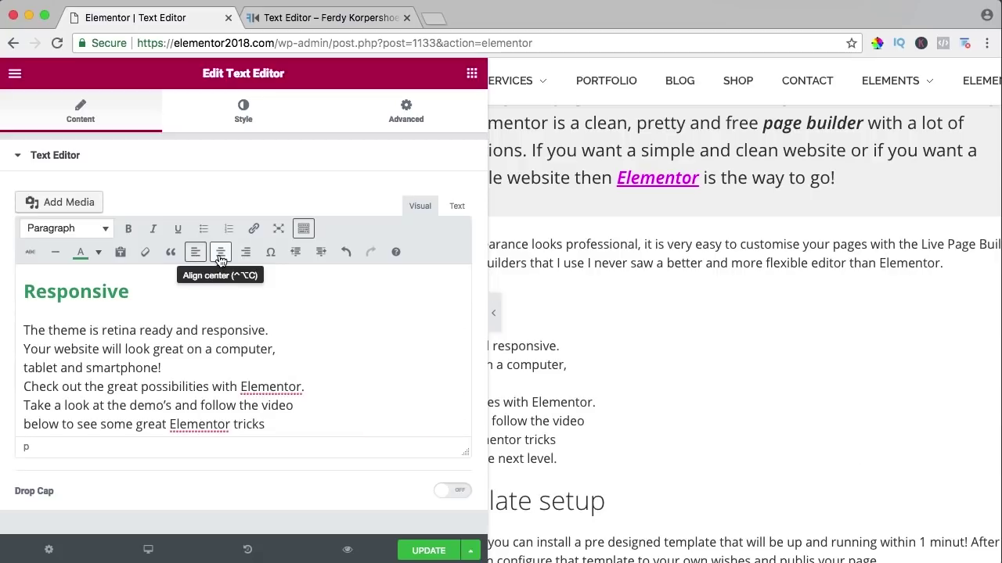
left_click(220, 252)
scroll(689, 358, "left", 1)
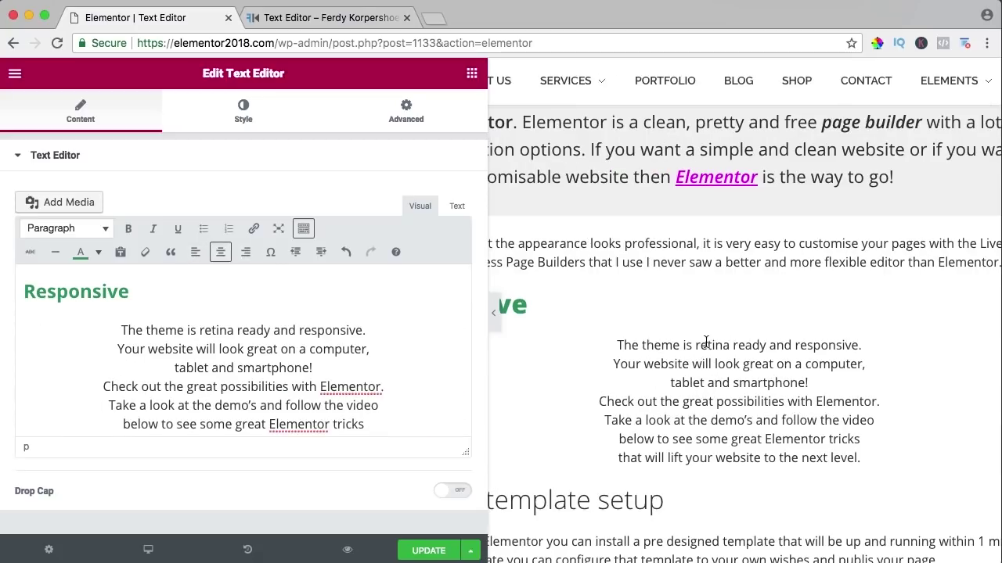
left_click(193, 252)
scroll(206, 306, "down", 5)
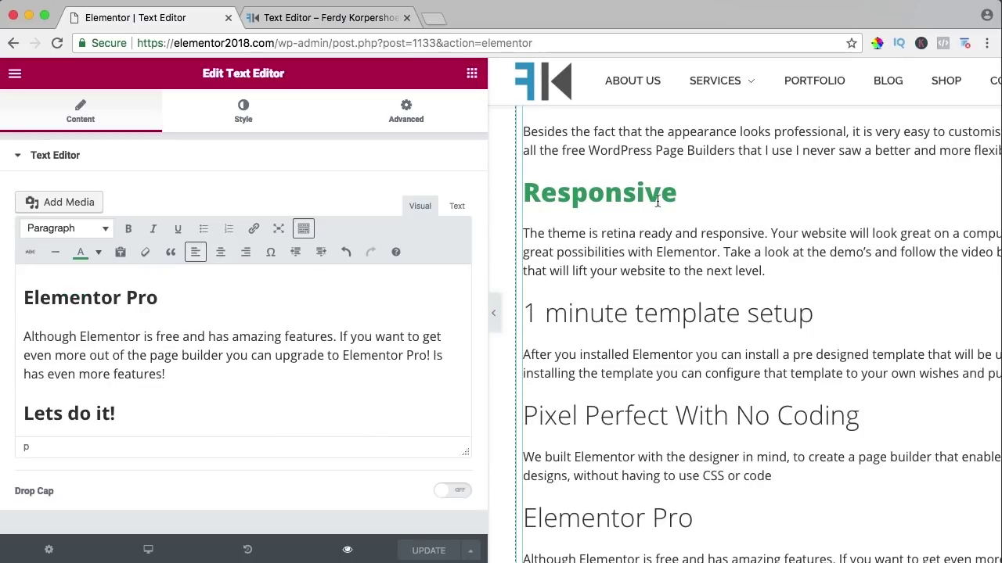
Step: Duplicate the text column and remove the text widget from the left column
left_click(352, 18)
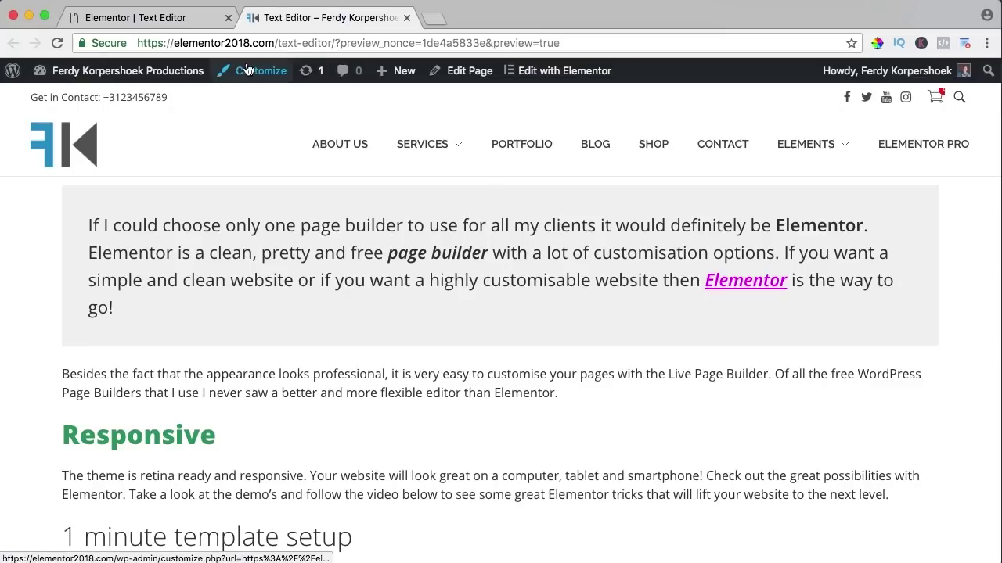
left_click(156, 17)
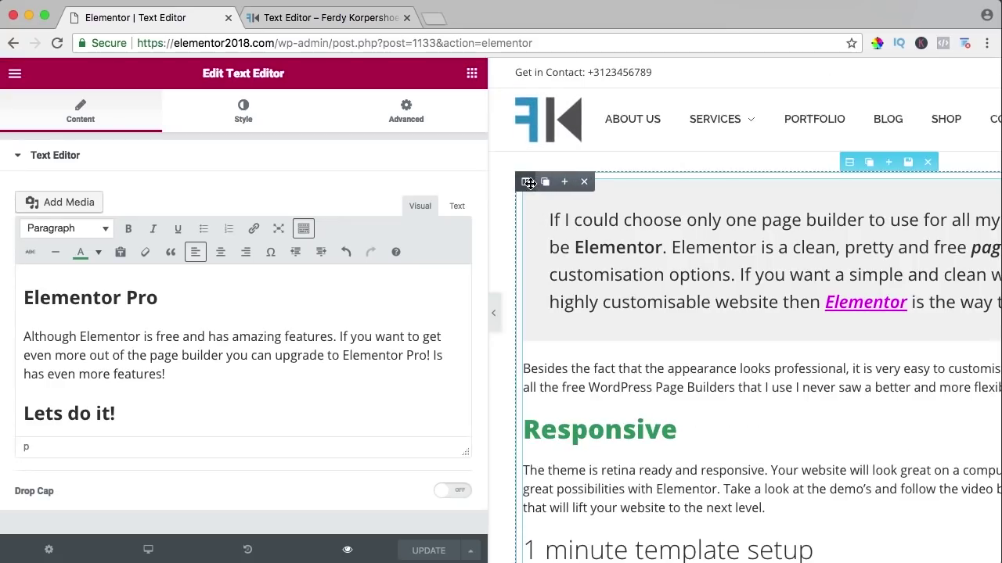
left_click(543, 182)
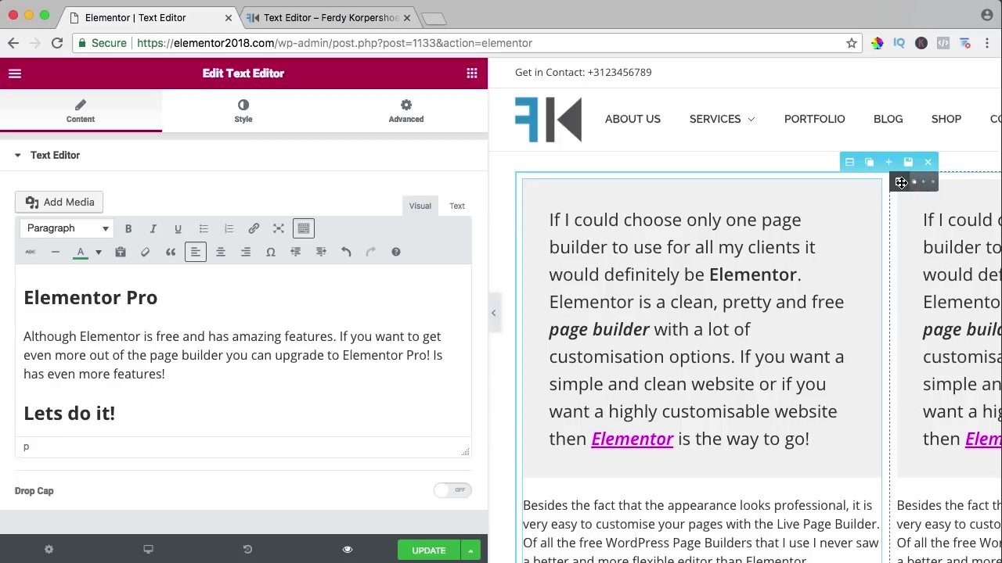
left_click(955, 185)
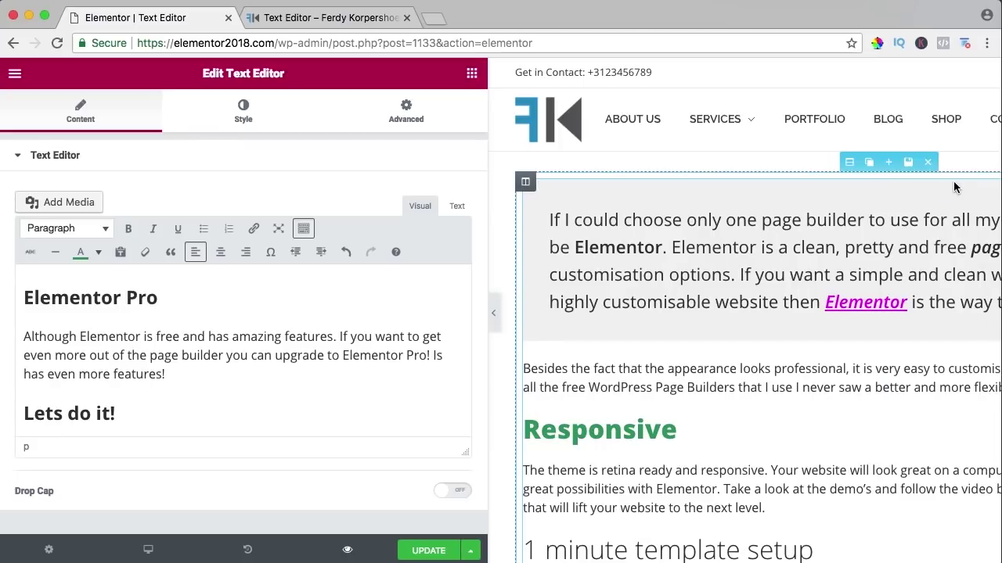
left_click(545, 181)
mouse_move(870, 189)
left_click(812, 192)
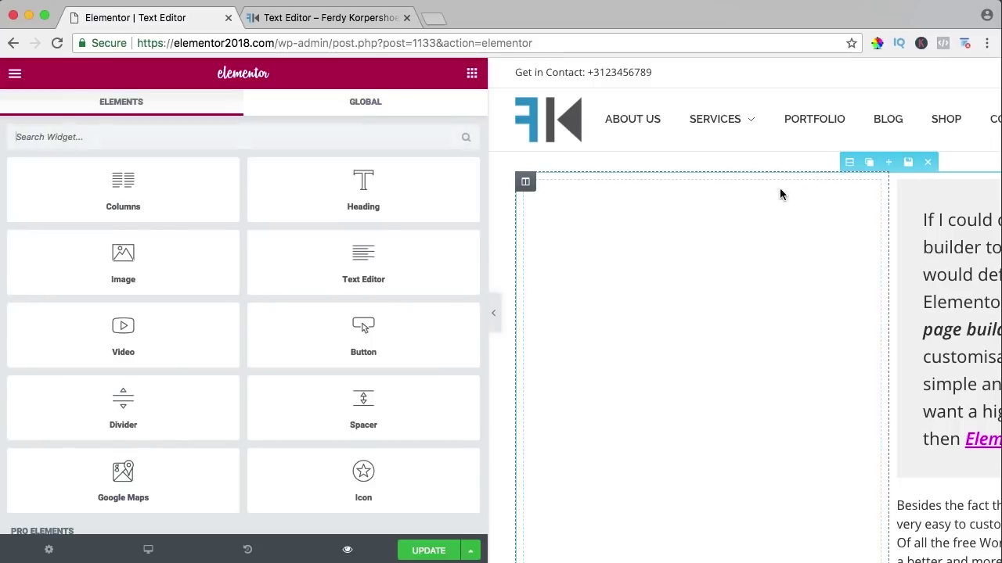
Step: Drag the column divider left to narrow the empty column, checking widths in the preview
key("ctrl+Tab")
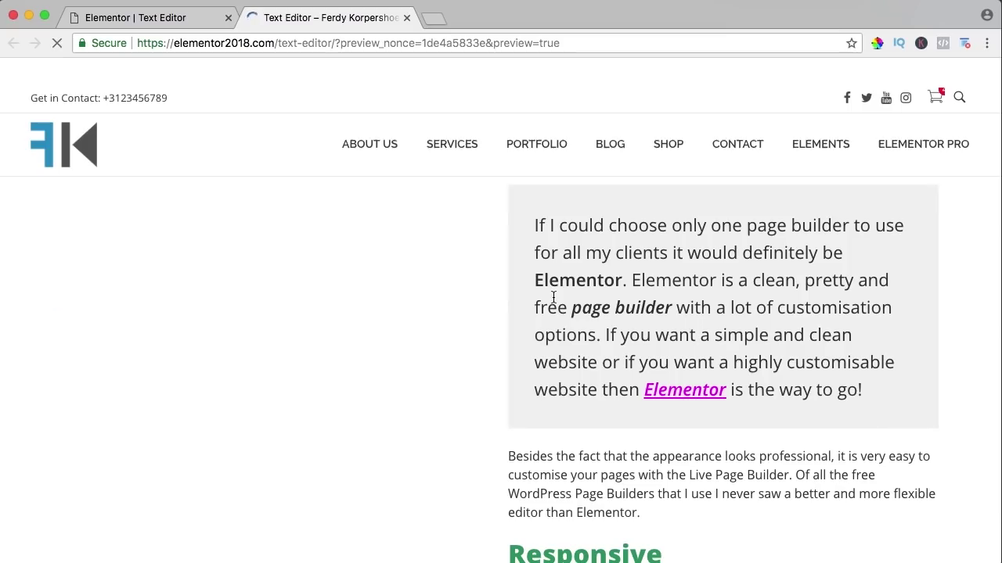
scroll(603, 263, "down", 3)
scroll(603, 264, "up", 3)
left_click(205, 22)
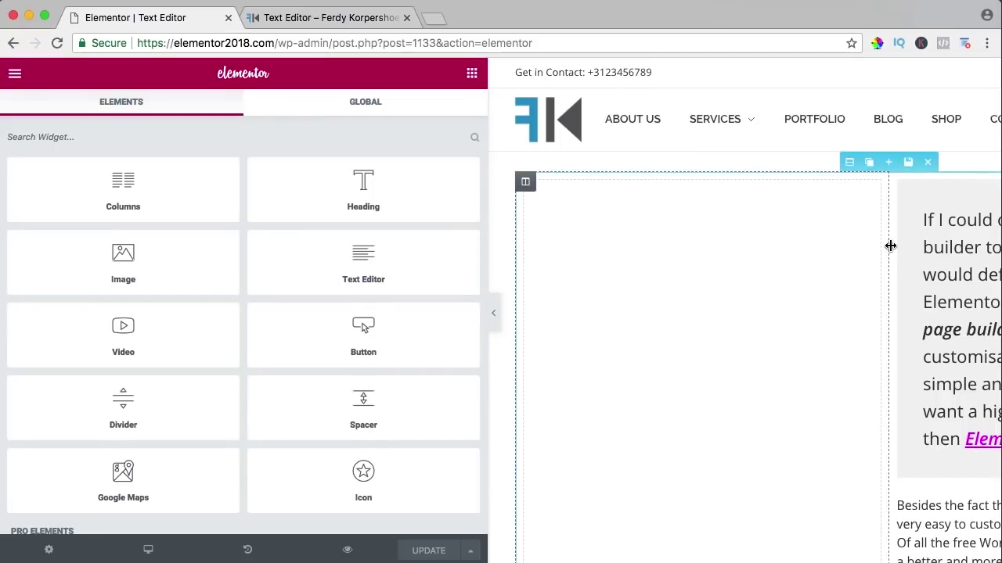
left_click_drag(876, 245, 752, 259)
key("ctrl+Tab")
scroll(465, 224, "up", 10)
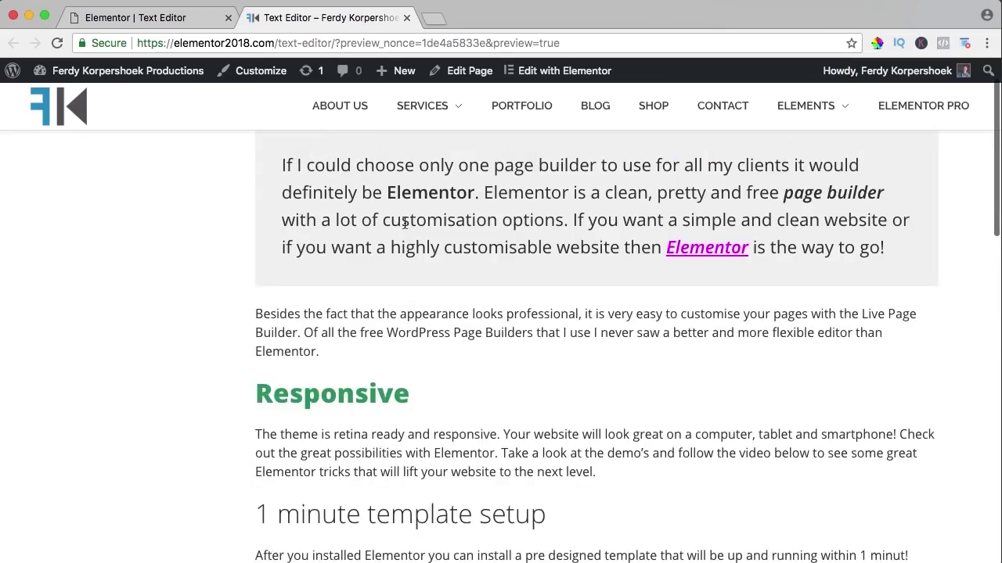
left_click(187, 21)
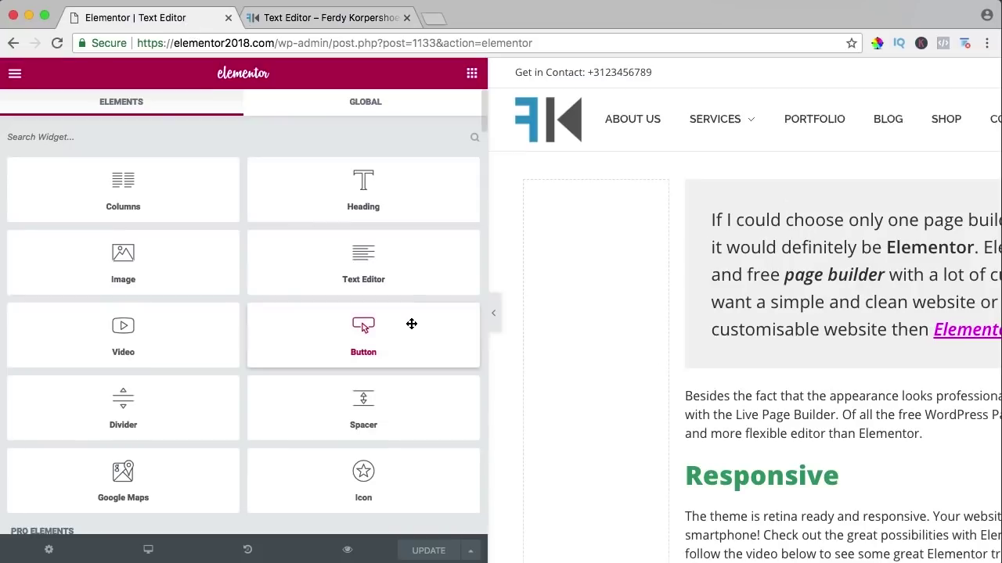
Step: Select the word demo's in the text block and begin adding a link
left_click(749, 248)
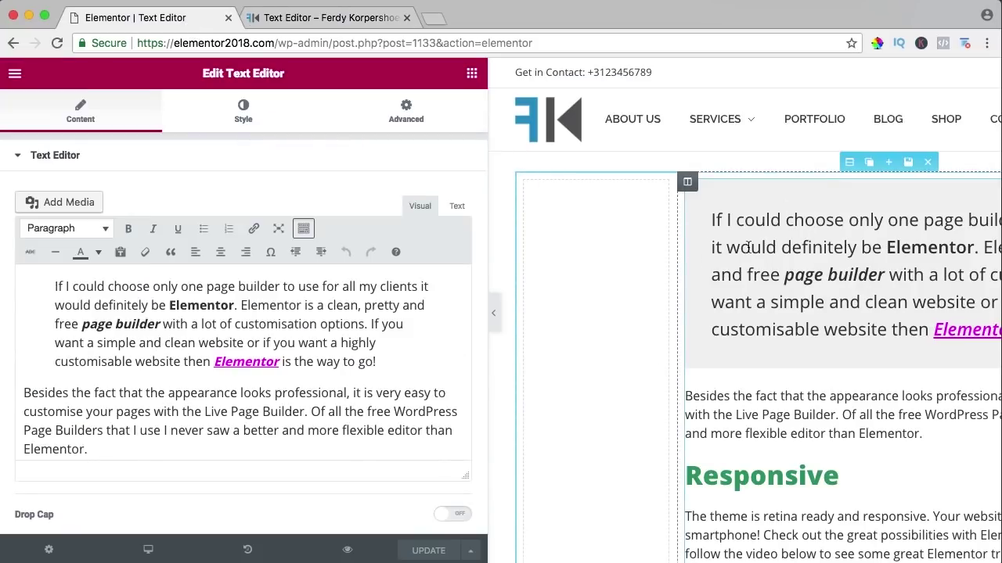
scroll(237, 354, "down", 5)
double_click(227, 358)
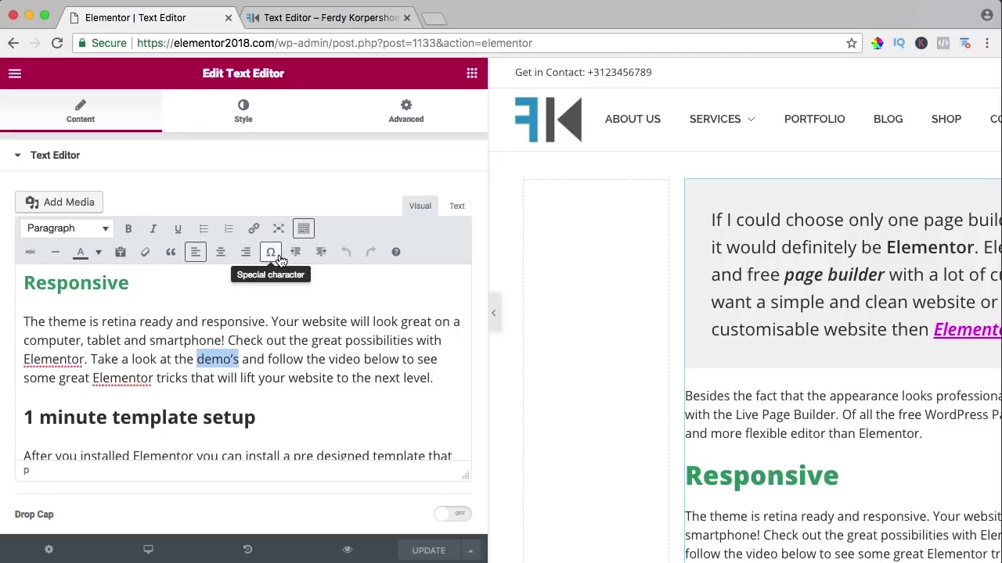
left_click(254, 231)
Step: Link demo's to demos.elementor.com, opening in a new tab
type("d")
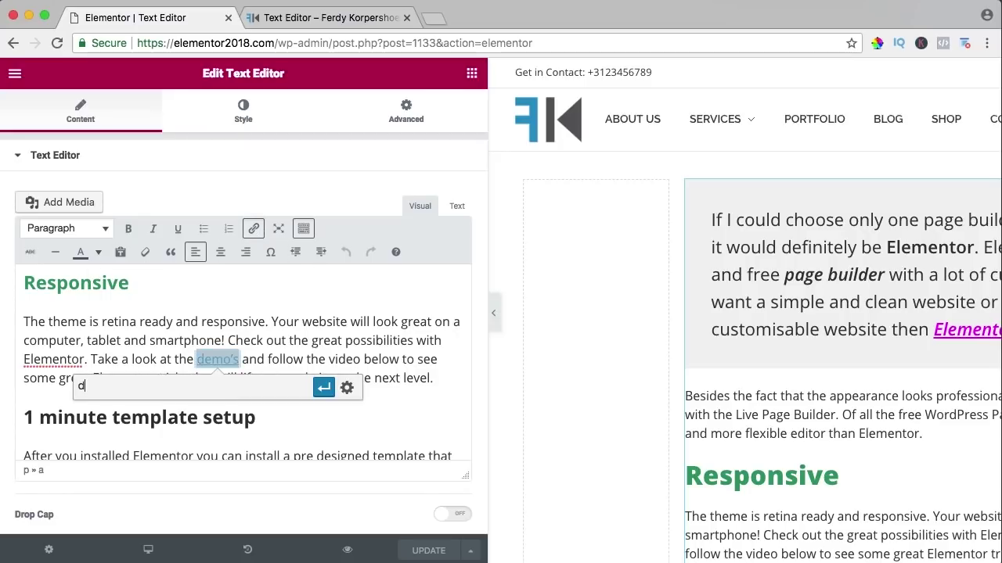
type("emos.elementor.com")
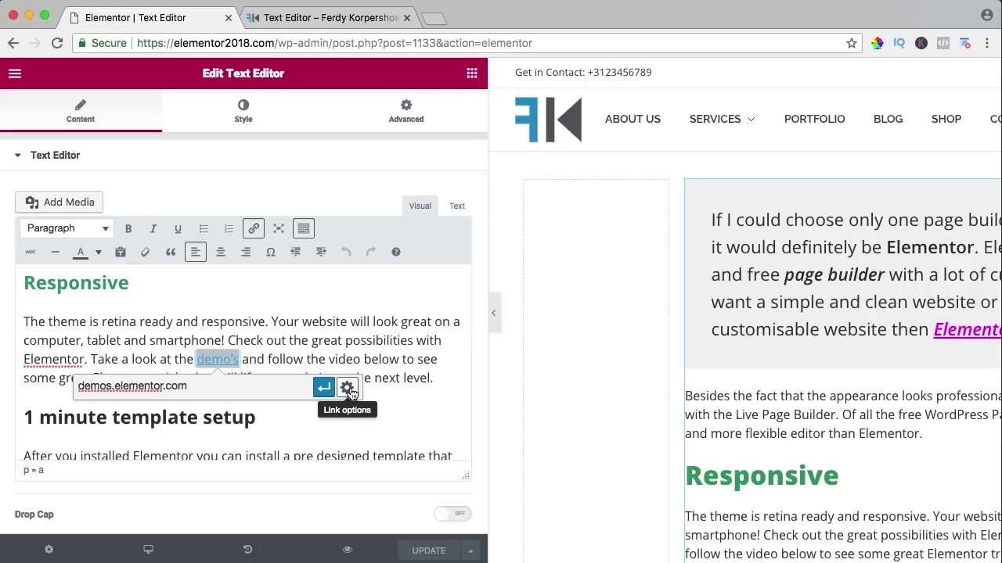
left_click(347, 389)
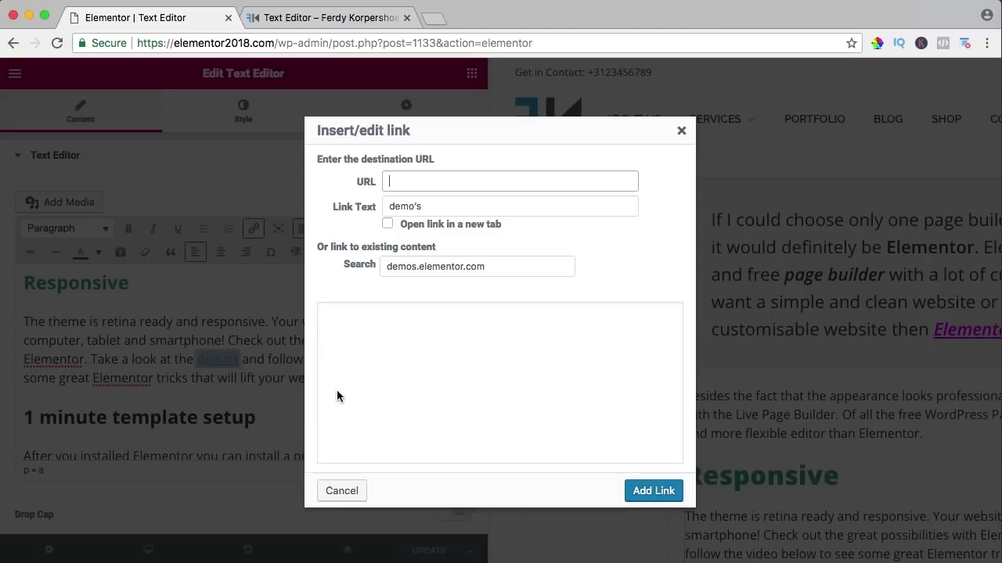
left_click(387, 225)
left_click(416, 182)
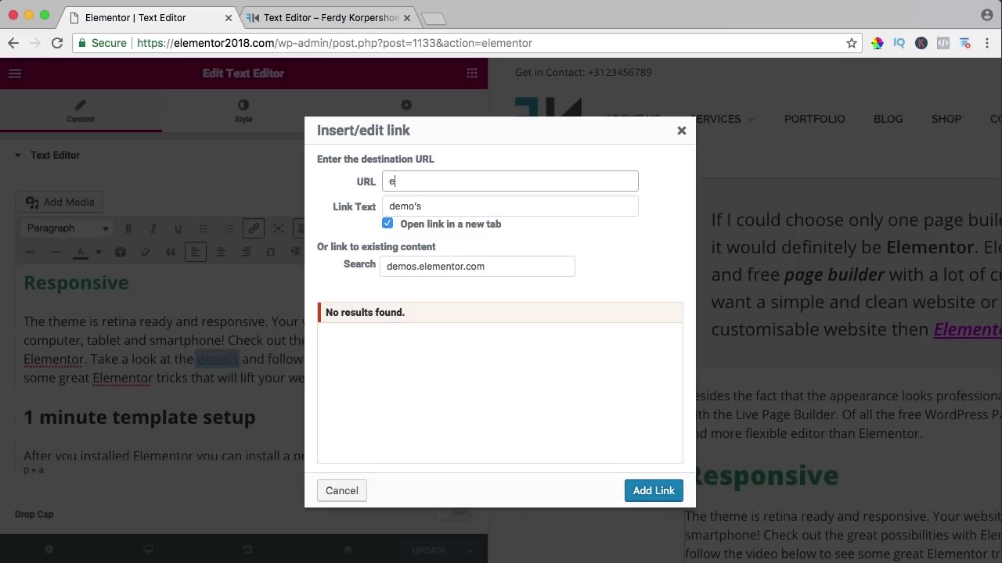
type("r.com")
left_click(653, 491)
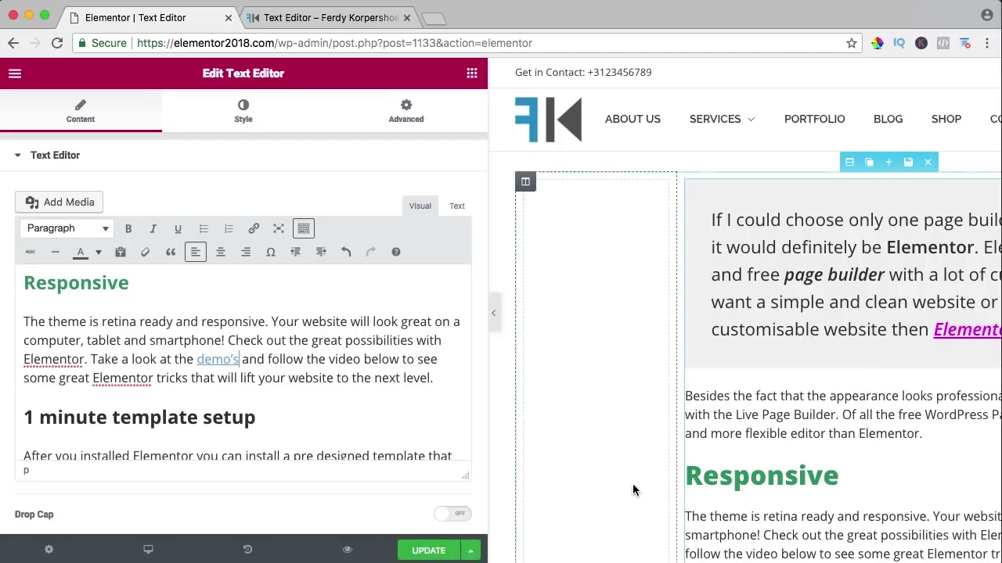
Step: Link 'Elemento' in 'some great Elementor tricks' to the Toggle page
left_click_drag(144, 378, 95, 378)
left_click(246, 228)
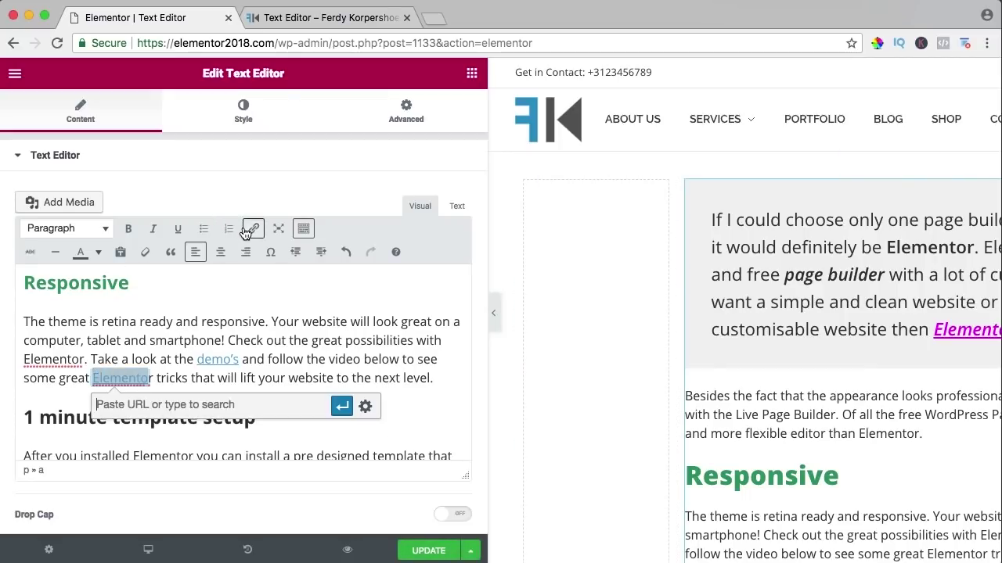
left_click(364, 407)
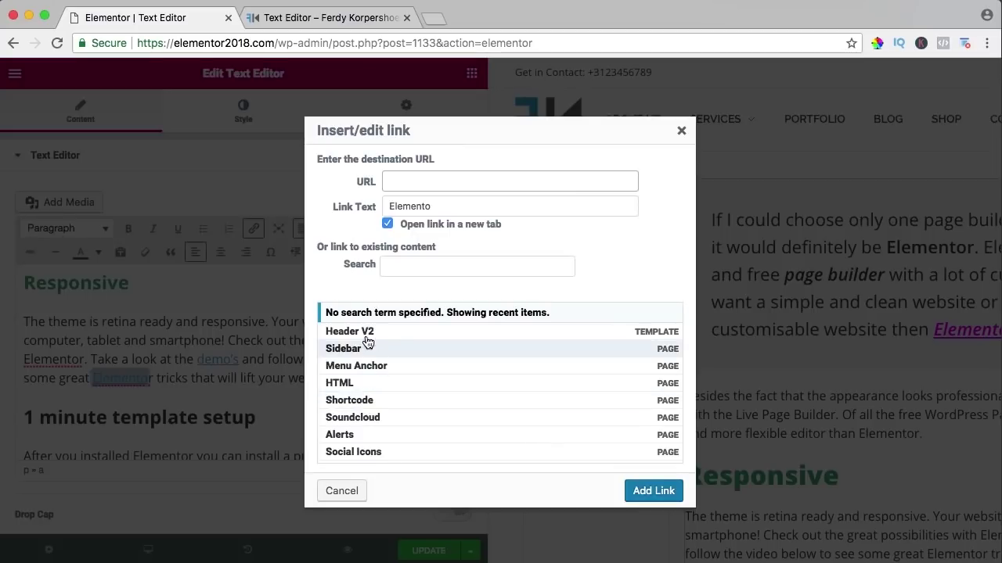
scroll(364, 401, "down", 2)
scroll(365, 339, "up", 2)
scroll(392, 368, "down", 1)
scroll(383, 385, "down", 1)
left_click(348, 391)
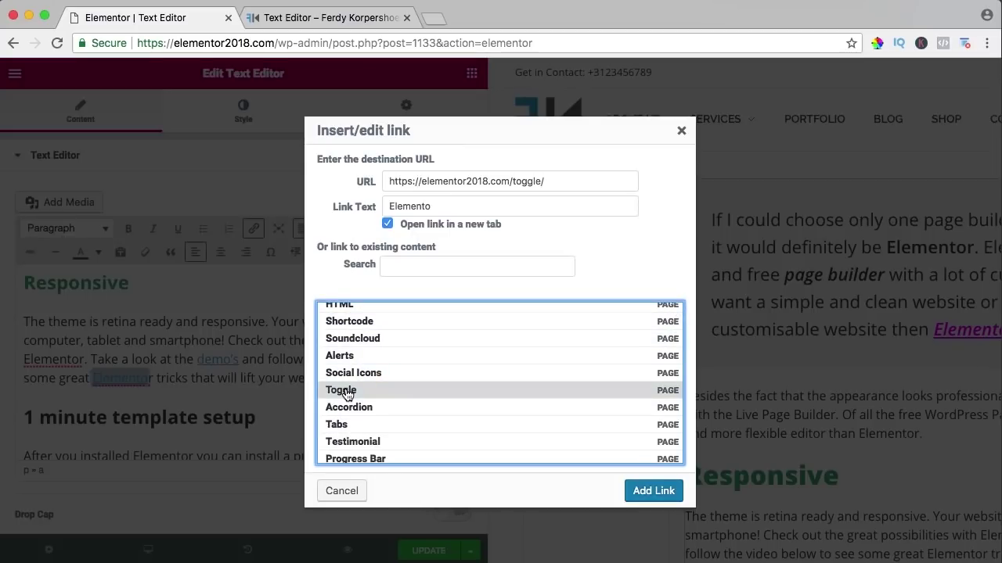
left_click(633, 490)
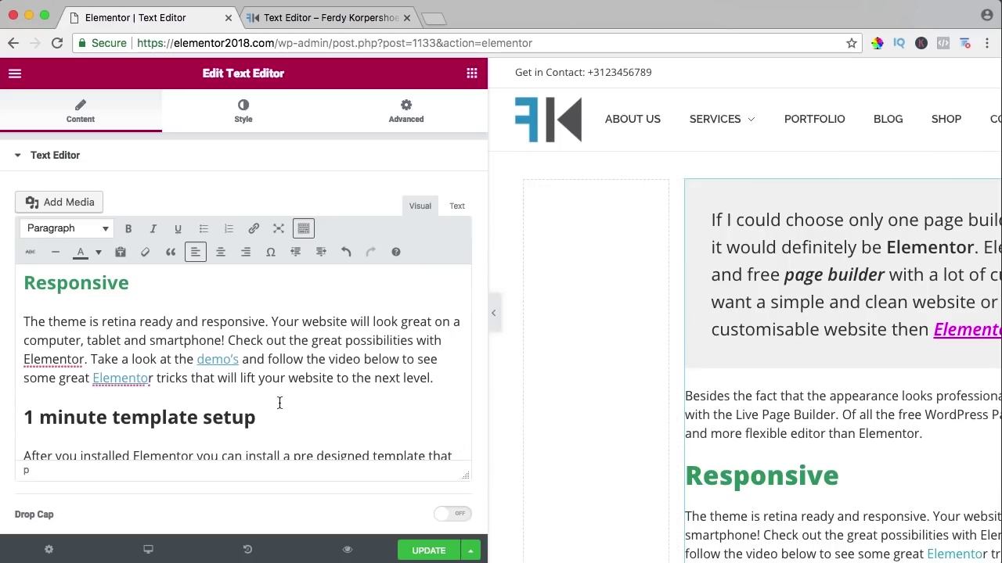
scroll(317, 380, "up", 5)
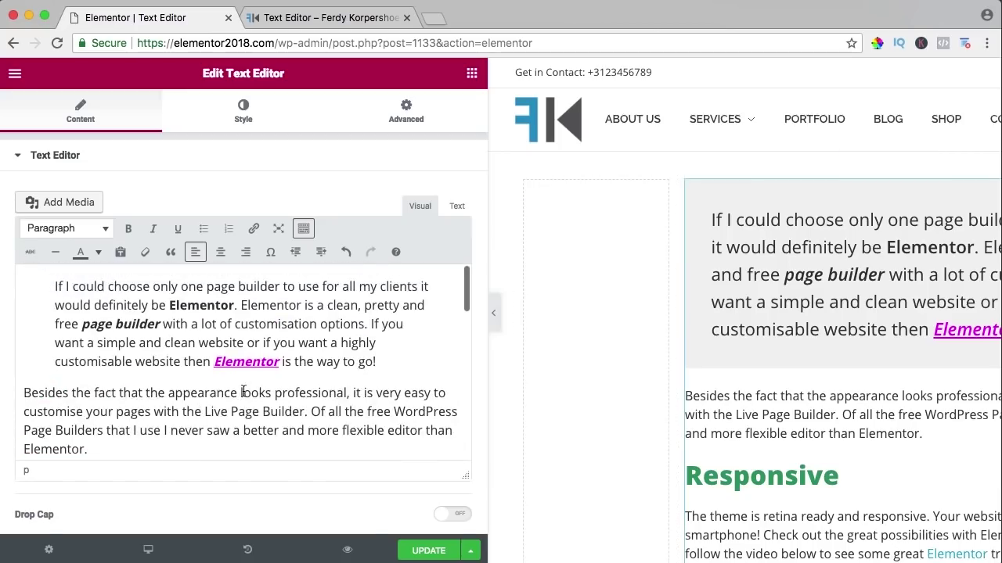
scroll(243, 389, "down", 1)
left_click(25, 355)
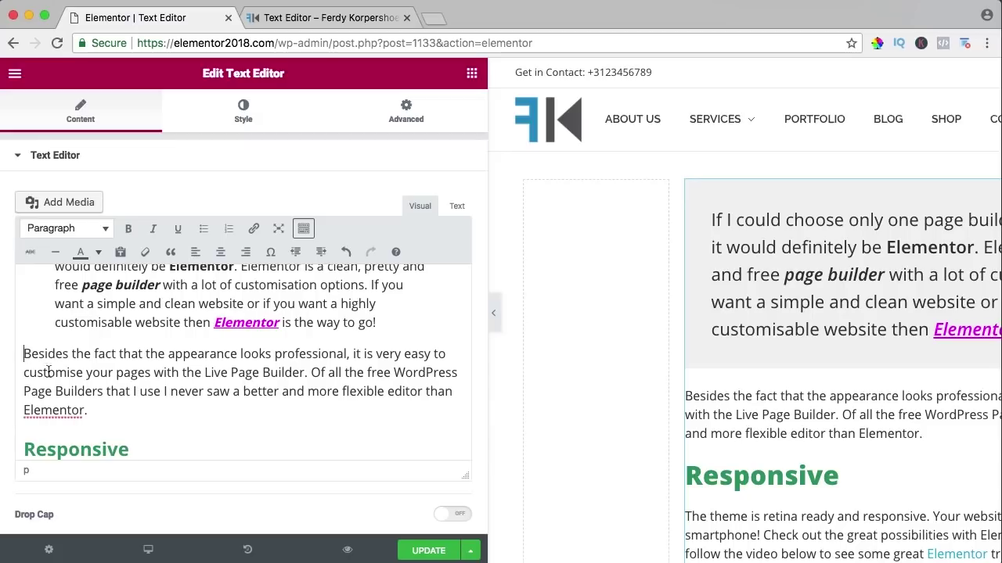
Step: Upload images and insert Elementor-Live-Page-Builder.jpg at the start of the Besides paragraph
left_click(58, 202)
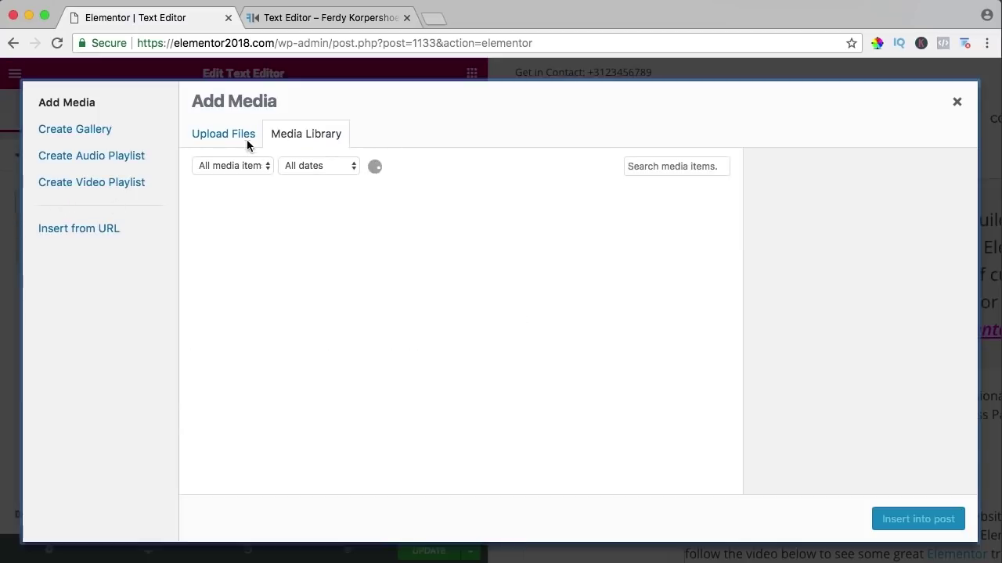
left_click(239, 143)
left_click(555, 327)
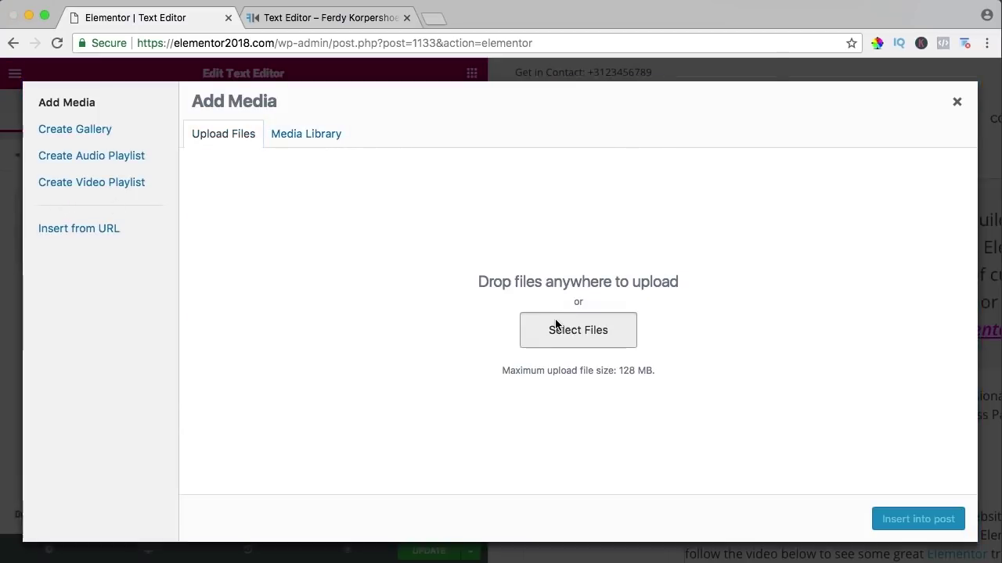
left_click(453, 95)
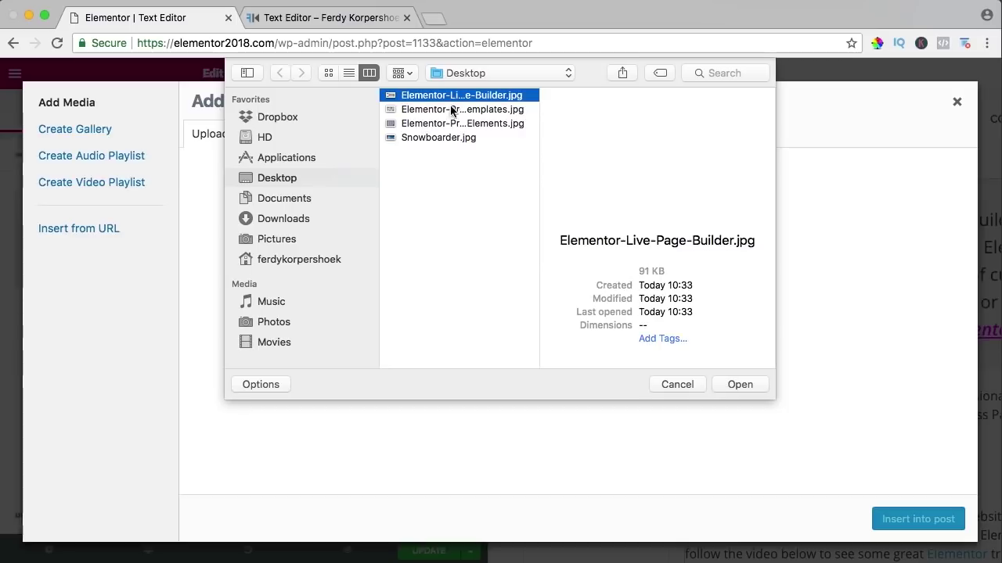
left_click(458, 122, "shift")
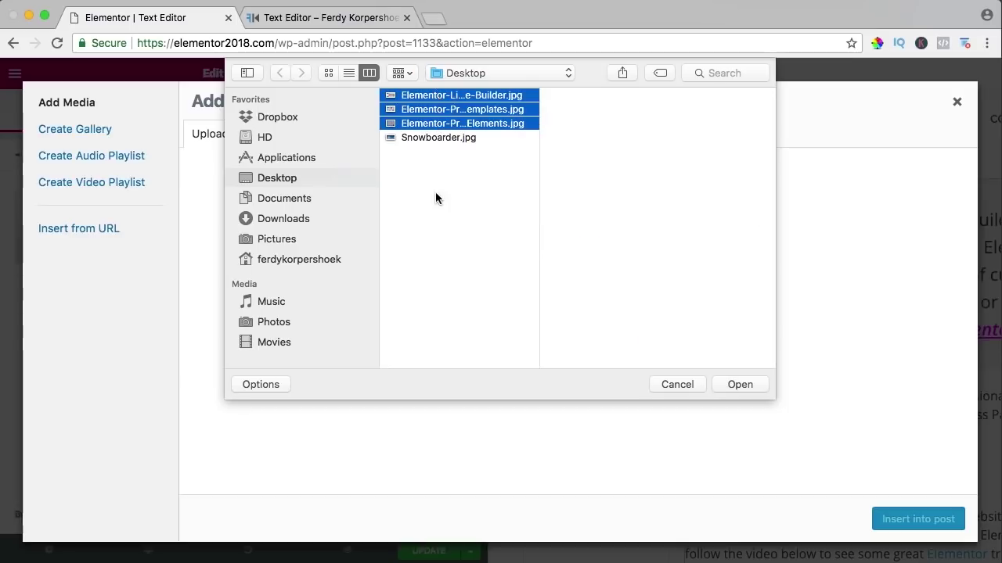
left_click(434, 188)
left_click(437, 96)
left_click(445, 125, "shift")
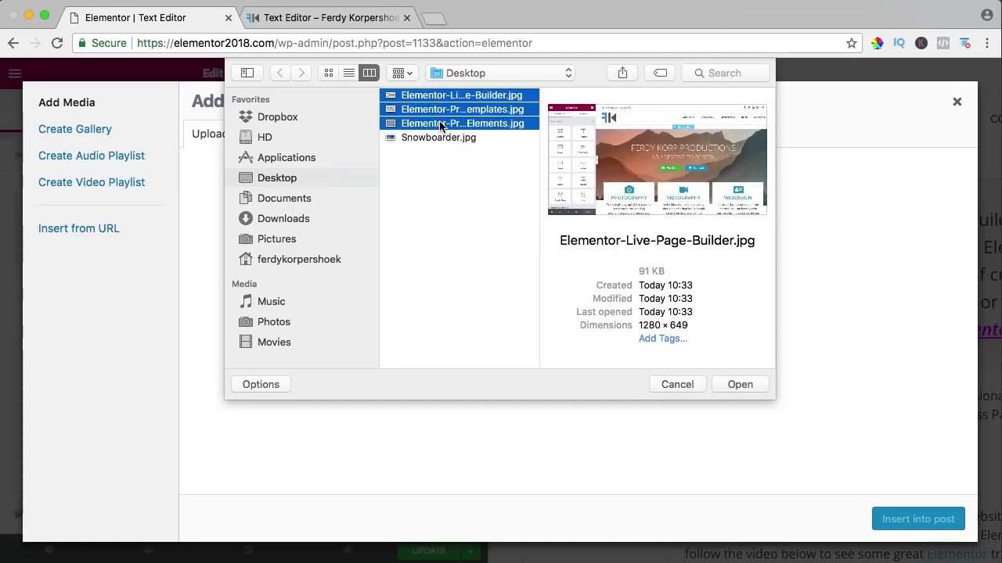
left_click(735, 389)
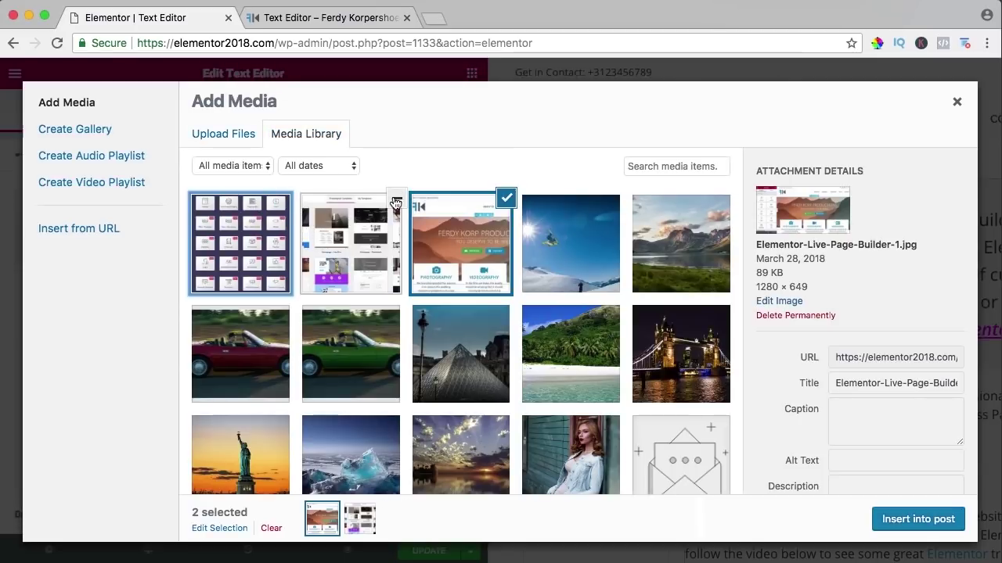
left_click(396, 202)
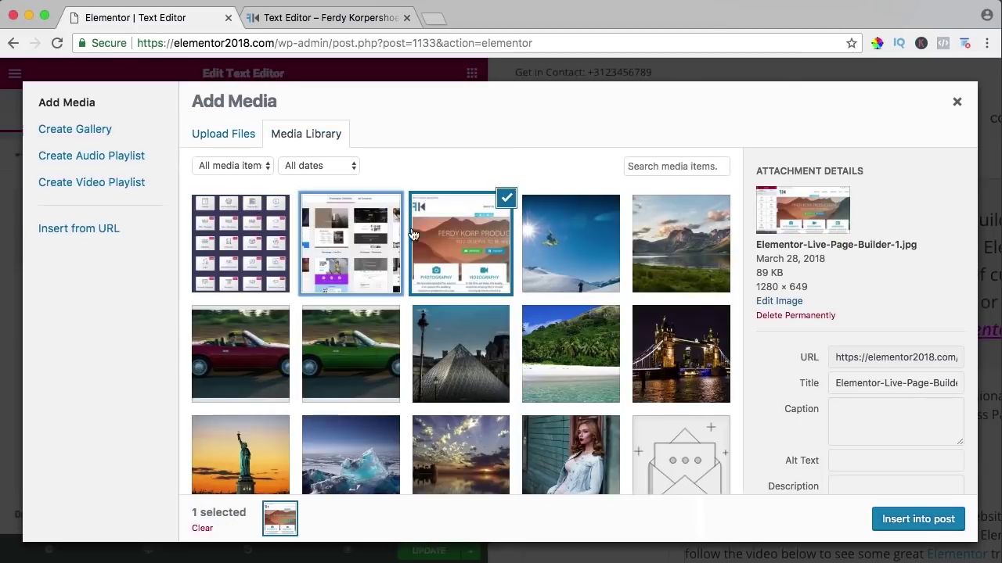
left_click(918, 519)
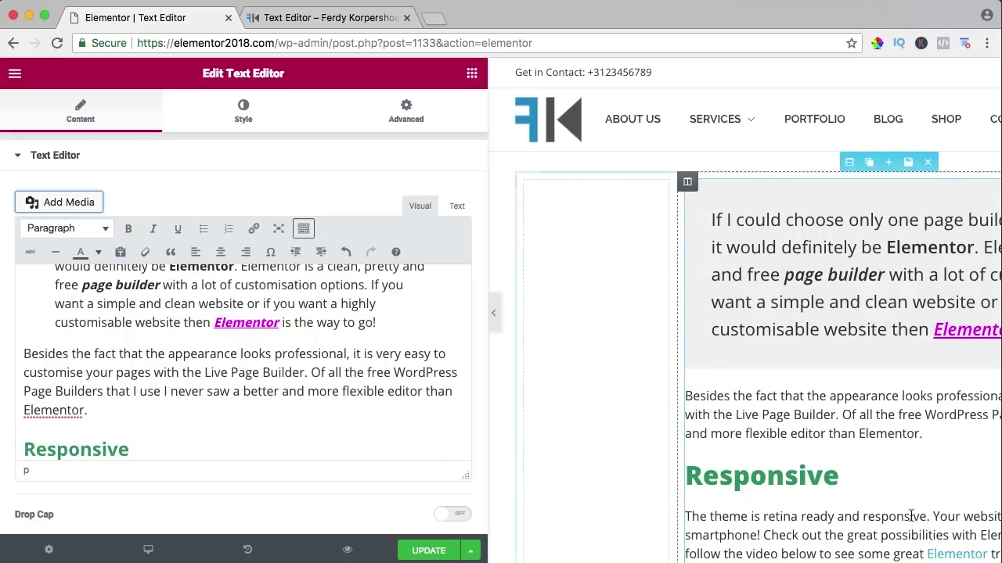
Step: Delete the empty left column and save the page with Update
mouse_move(525, 182)
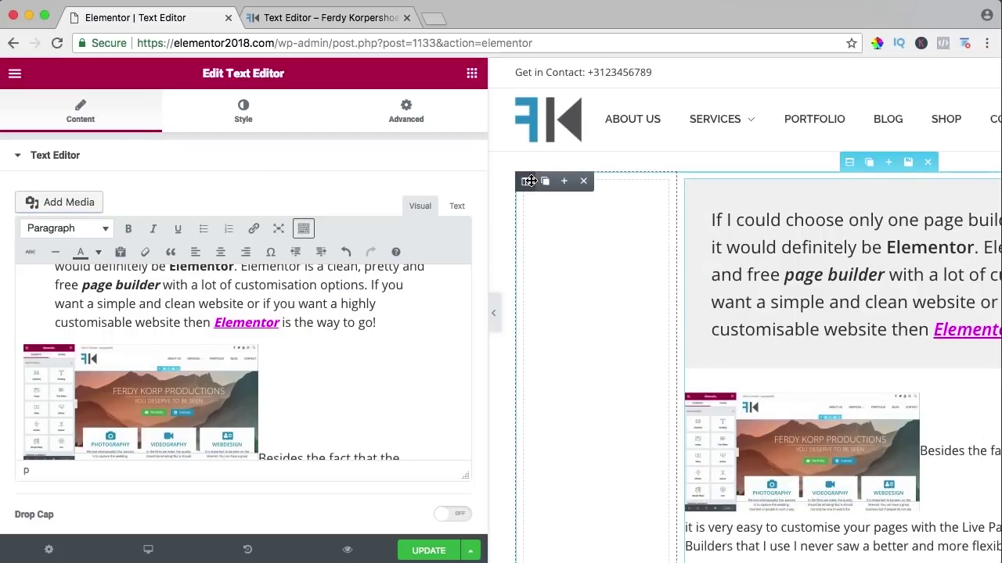
left_click(580, 179)
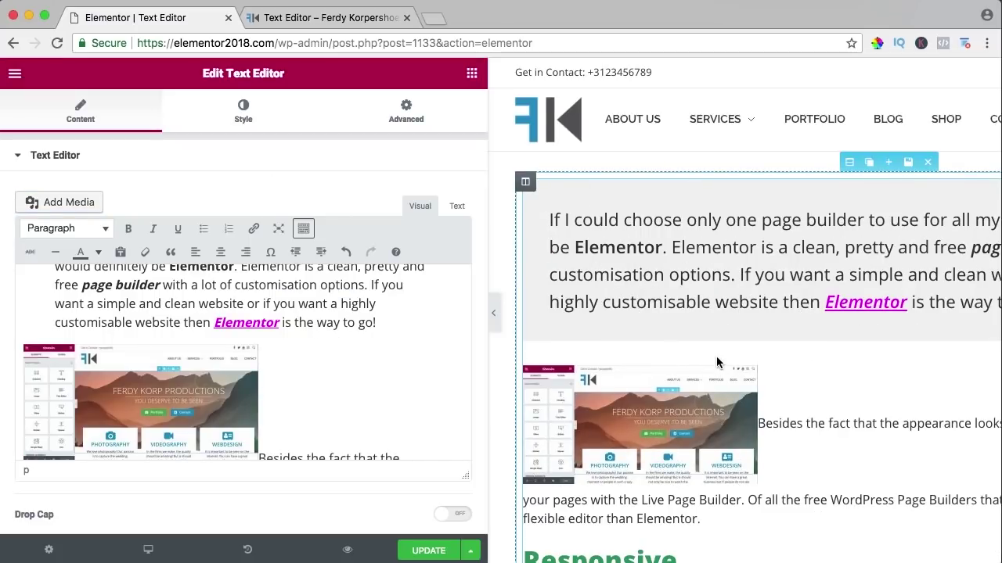
scroll(719, 364, "down", 3)
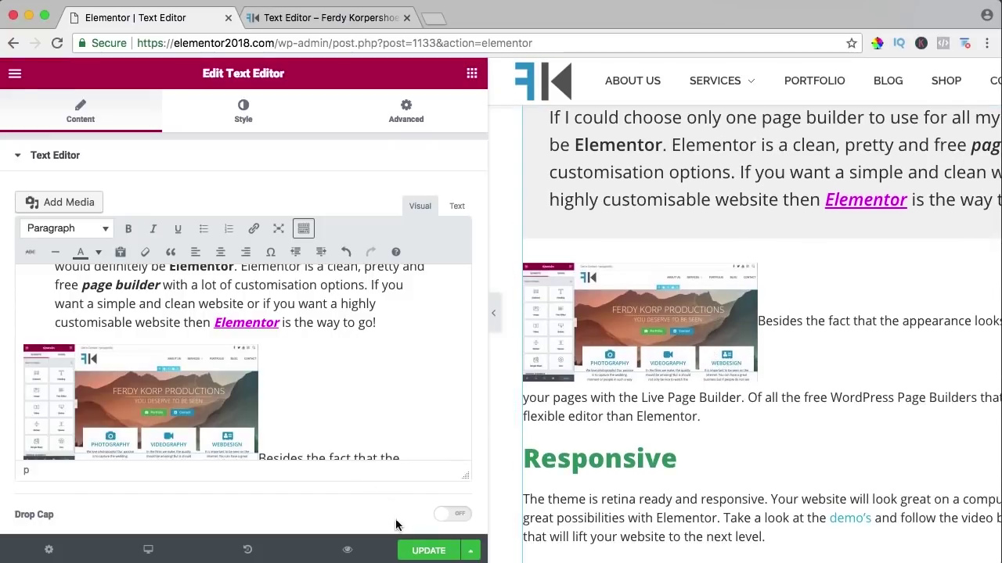
left_click(429, 551)
Step: Shrink the screenshot and float it right of the paragraph after trying left alignment
left_click(331, 17)
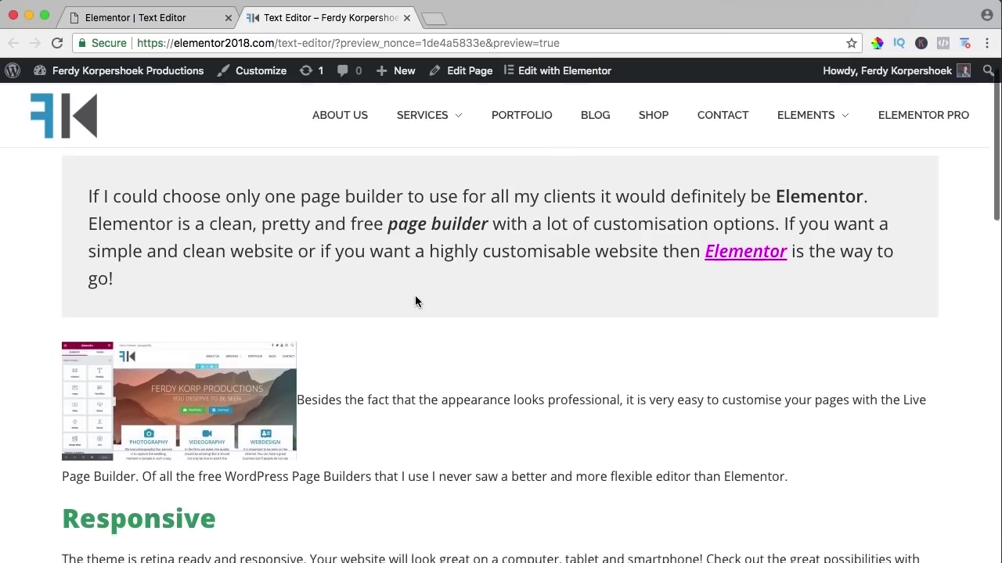
scroll(414, 302, "down", 2)
left_click(165, 22)
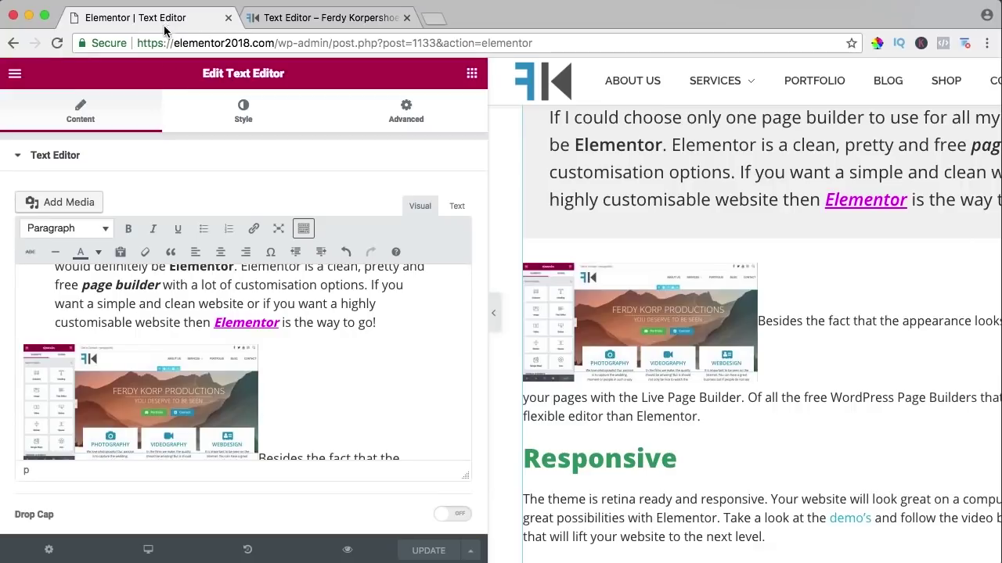
left_click(159, 381)
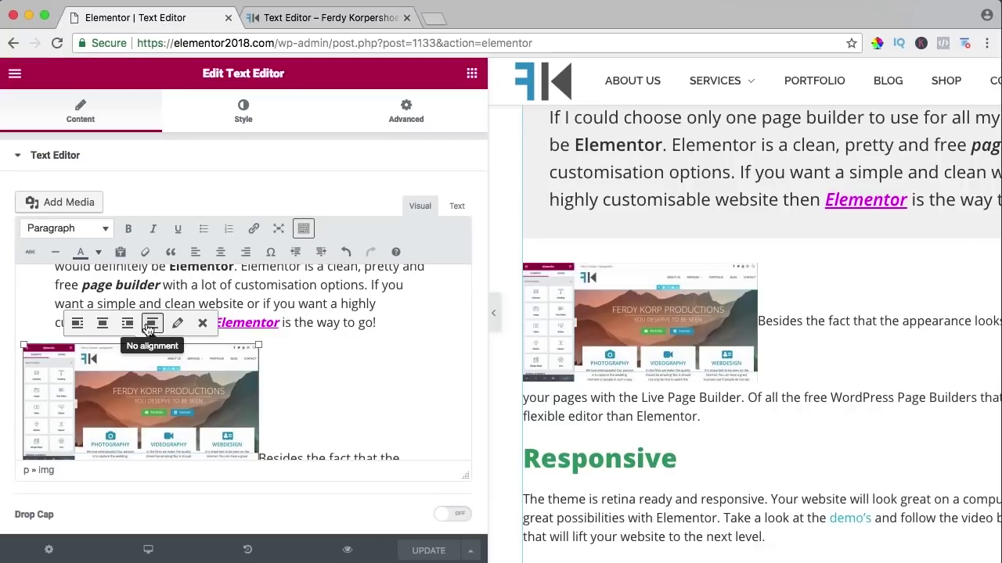
left_click(78, 324)
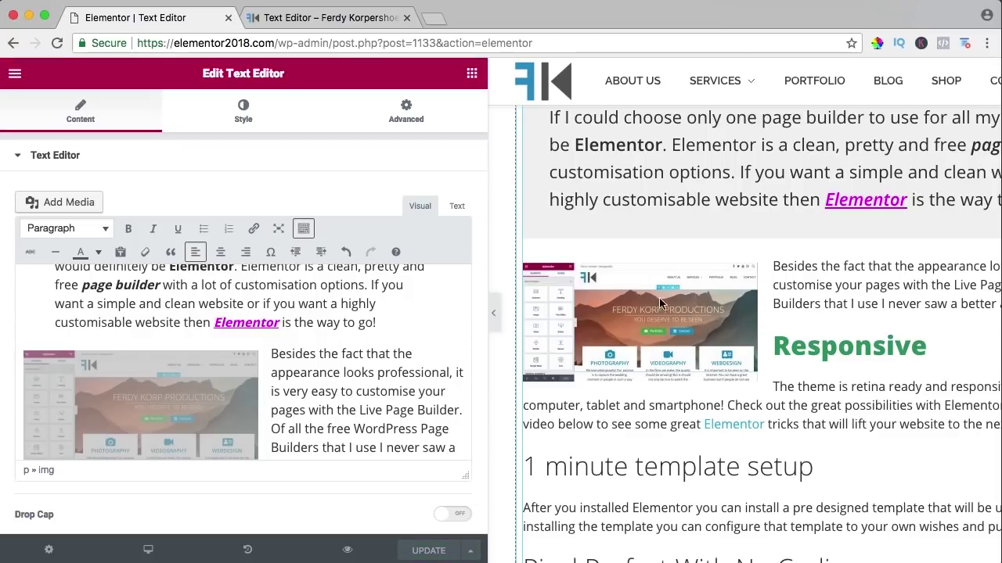
left_click(493, 313)
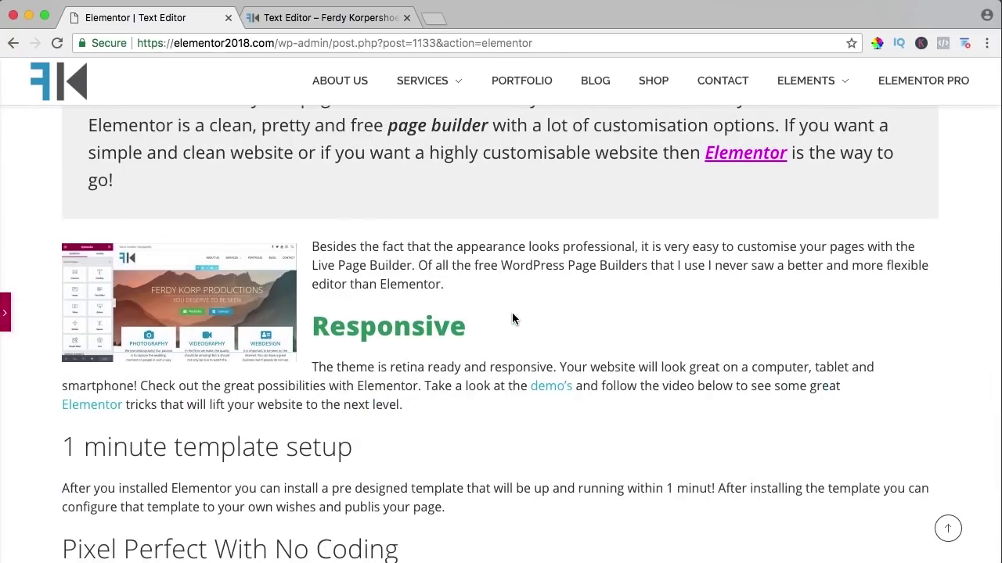
scroll(522, 285, "down", 2)
scroll(521, 293, "up", 2)
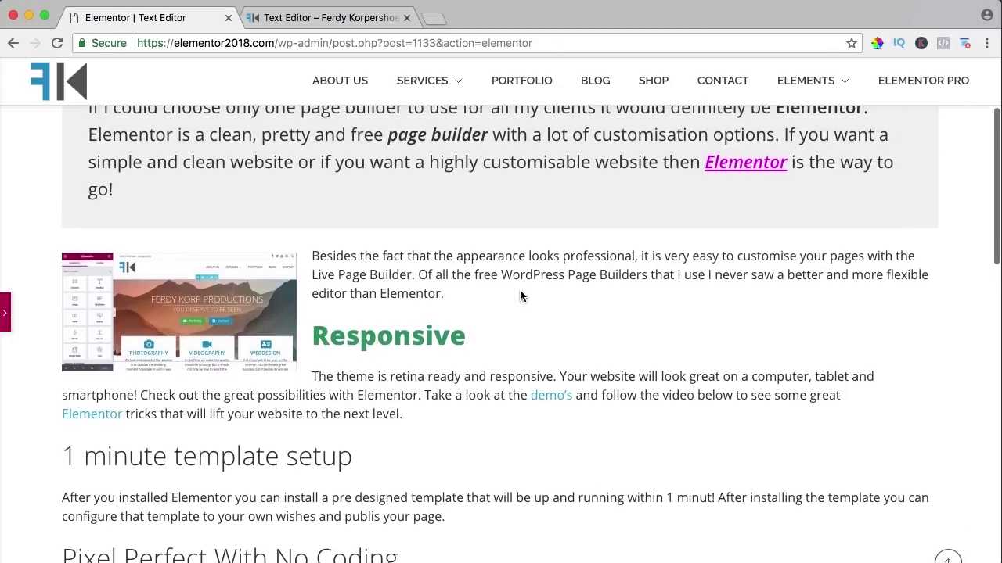
left_click(520, 295)
left_click_drag(259, 385, 173, 361)
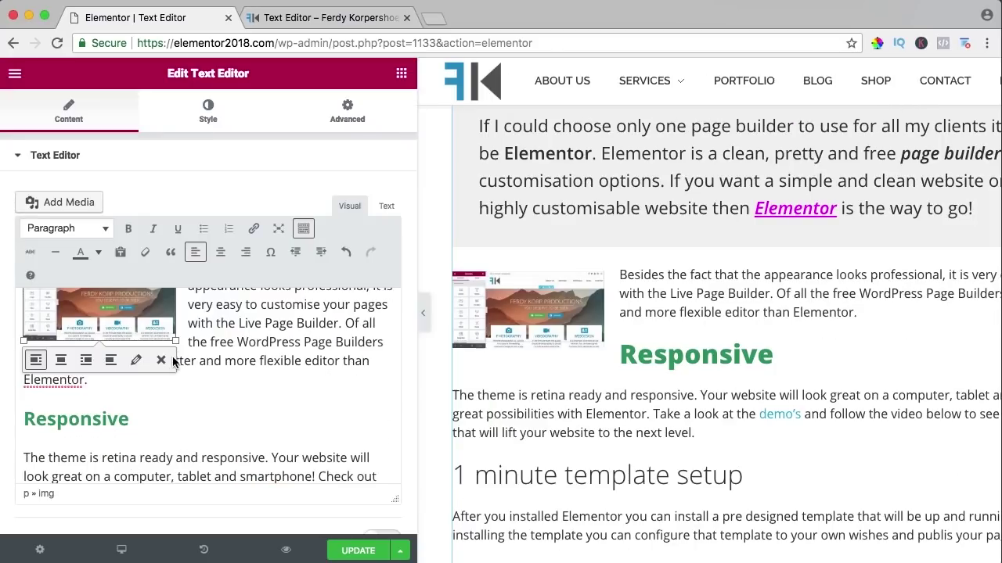
left_click(86, 359)
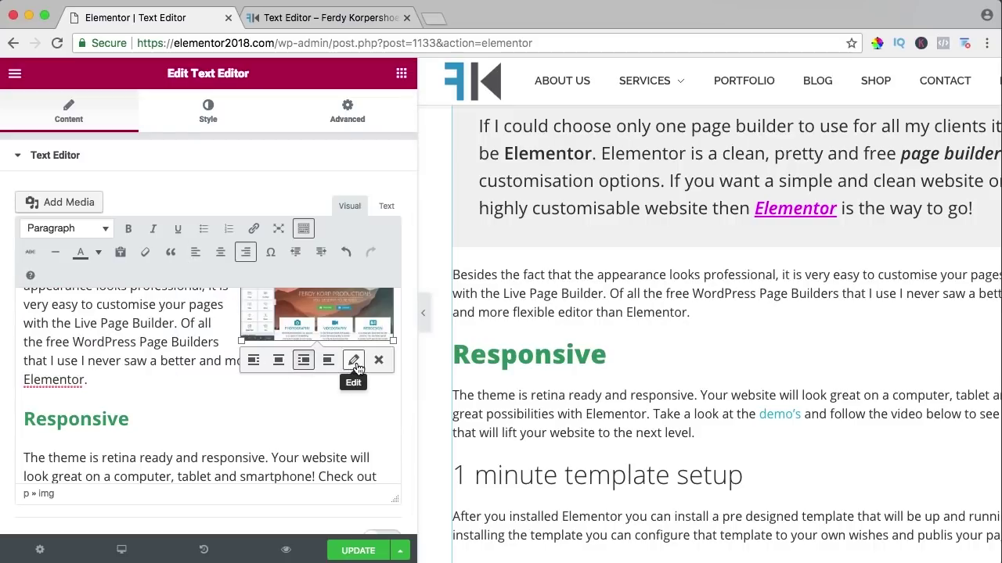
Step: Link the image to its Media File, opening in a new tab
left_click(354, 360)
left_click(297, 397)
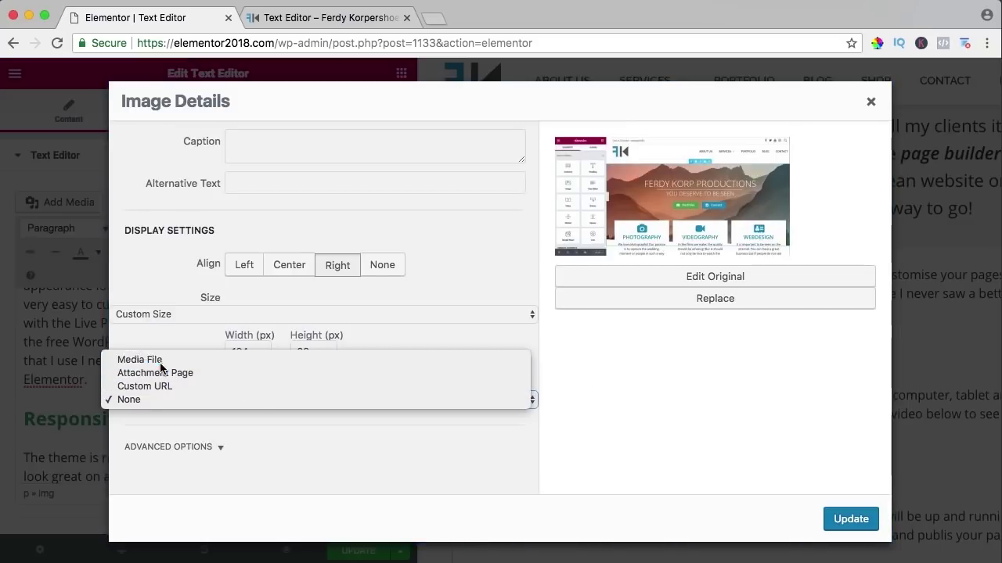
left_click(136, 359)
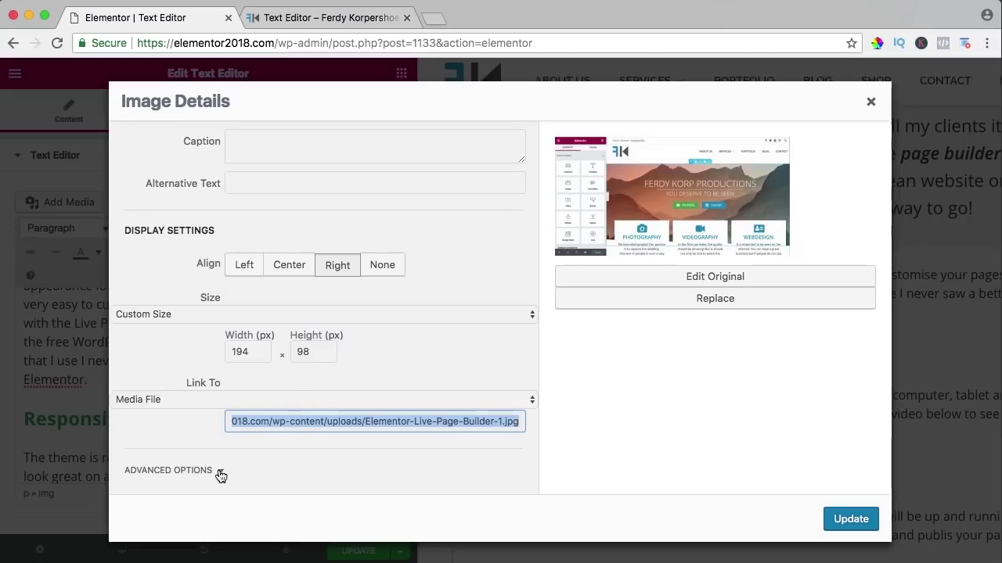
left_click(223, 472)
scroll(216, 446, "down", 3)
left_click(231, 420)
left_click(220, 319)
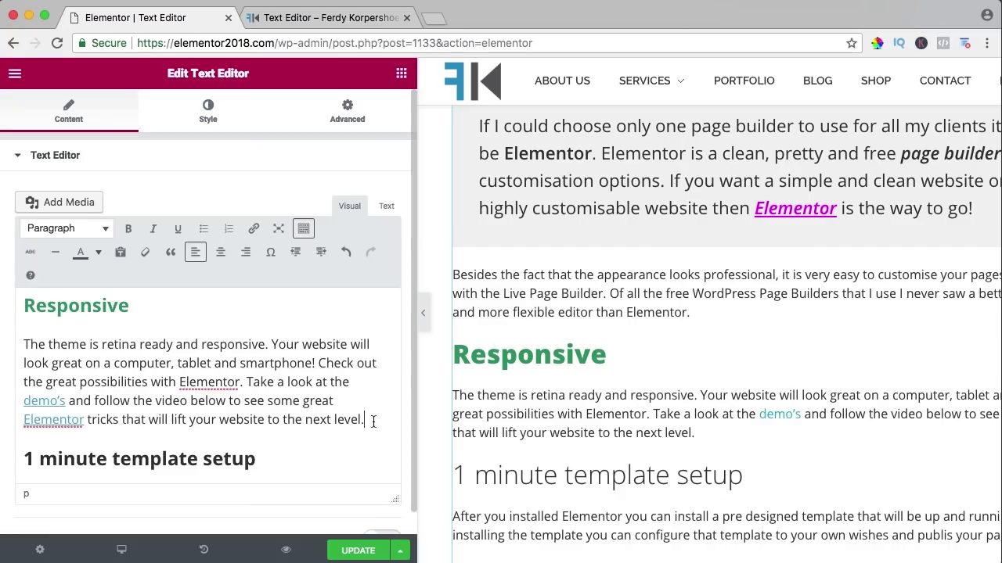
Step: Insert the templates screenshot below the Responsive text: centred, linked to the media file, full size 990 × 601
left_click(374, 422)
key("Return")
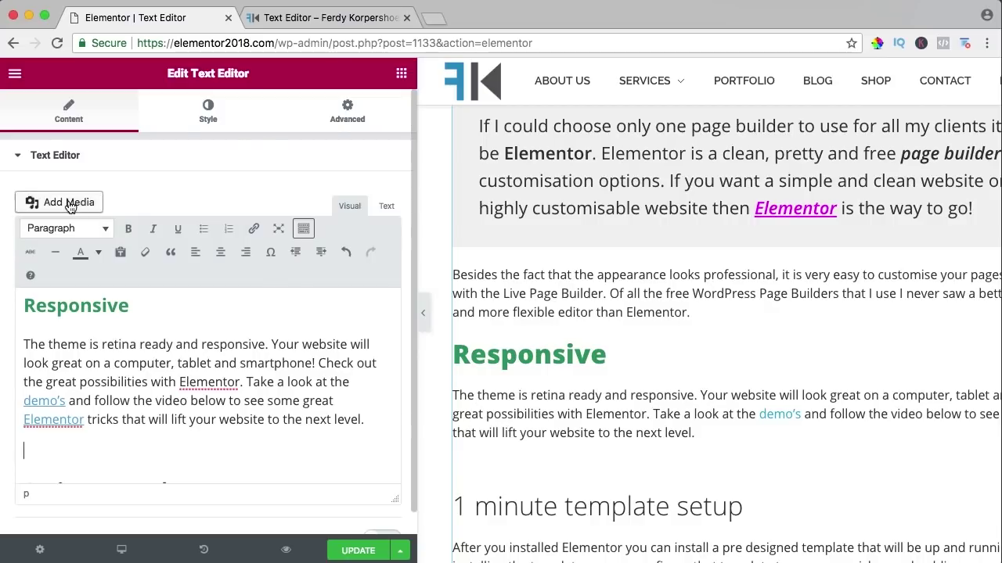
left_click(69, 202)
left_click(362, 252)
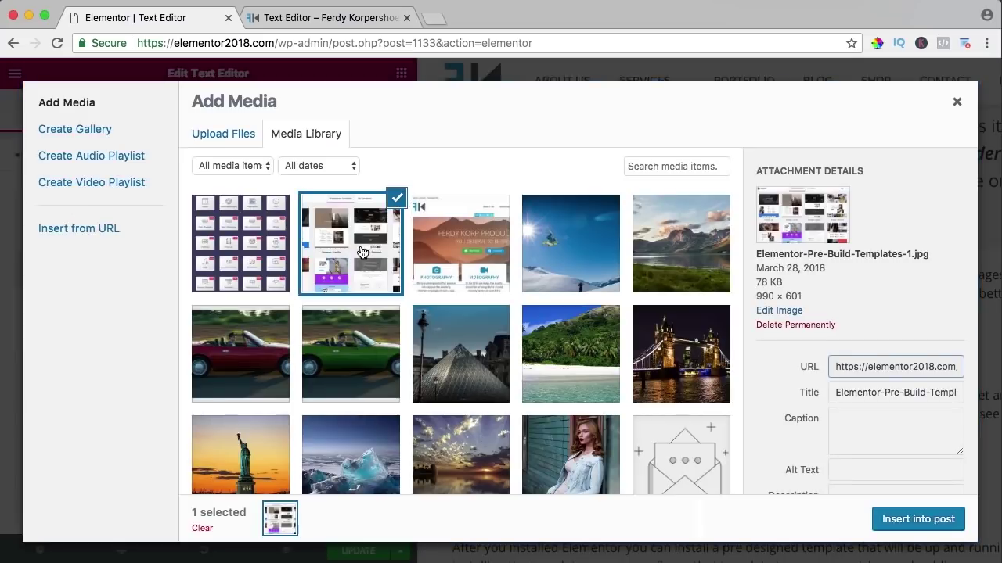
scroll(881, 377, "down", 5)
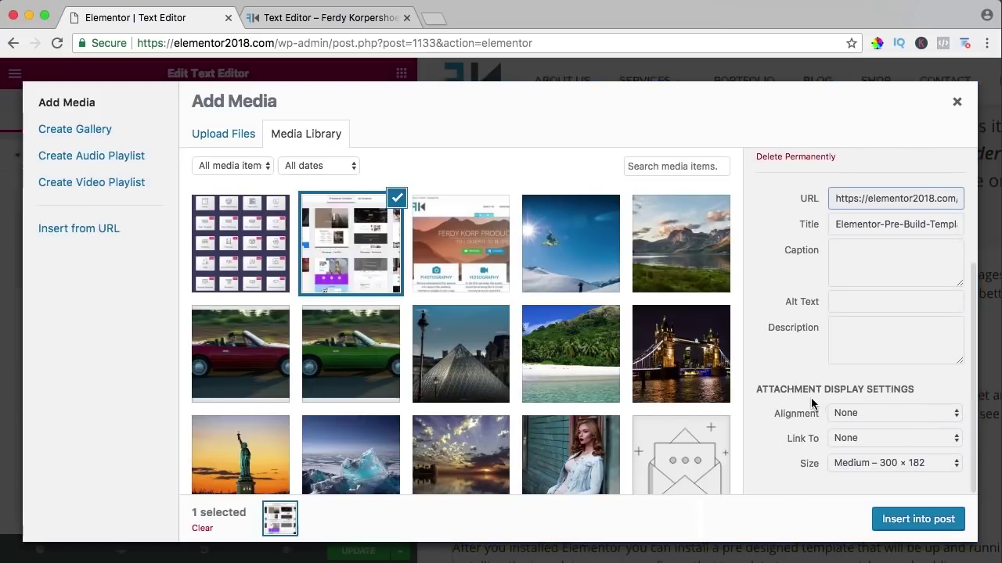
left_click(886, 425)
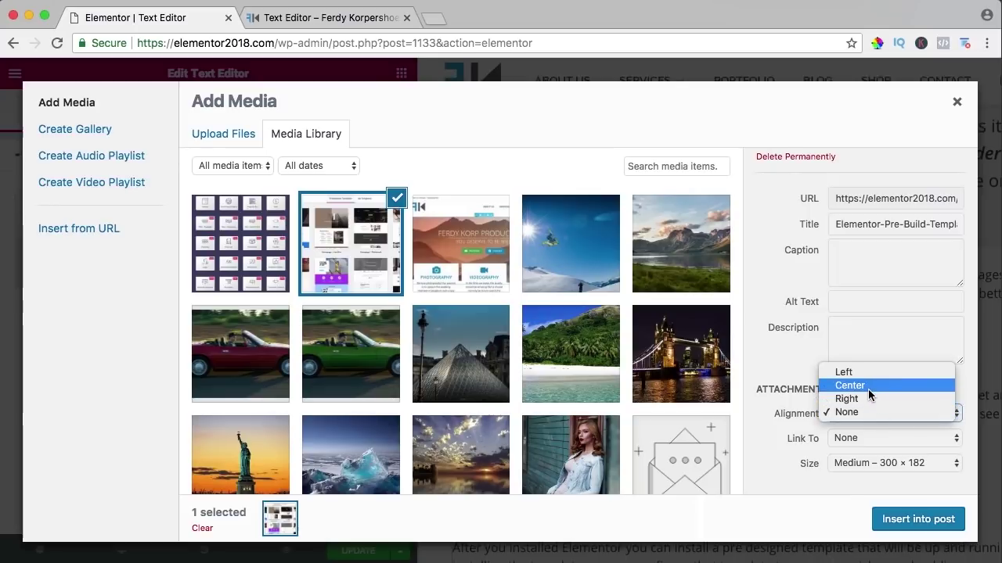
left_click(867, 392)
left_click(861, 438)
left_click(858, 449)
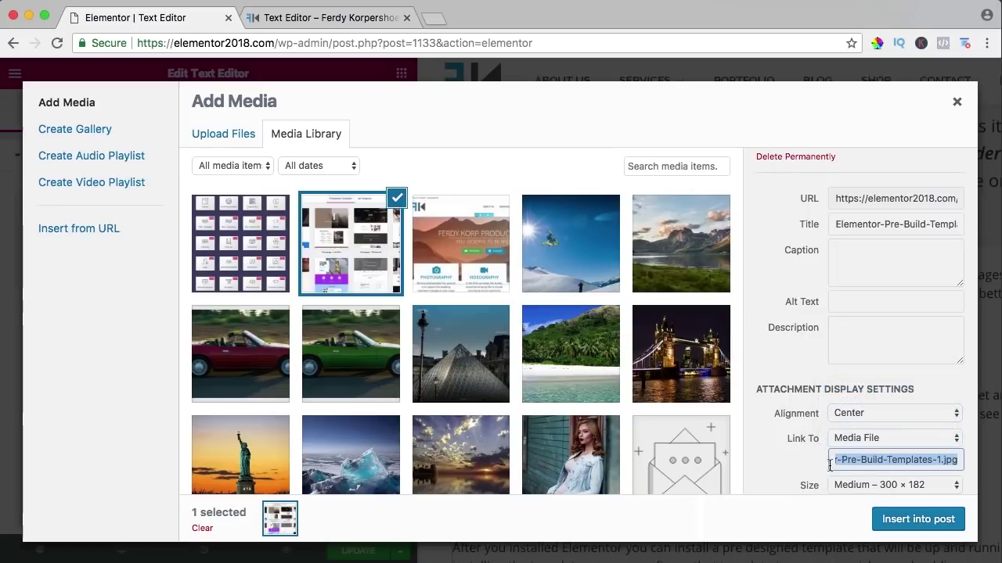
left_click(860, 483)
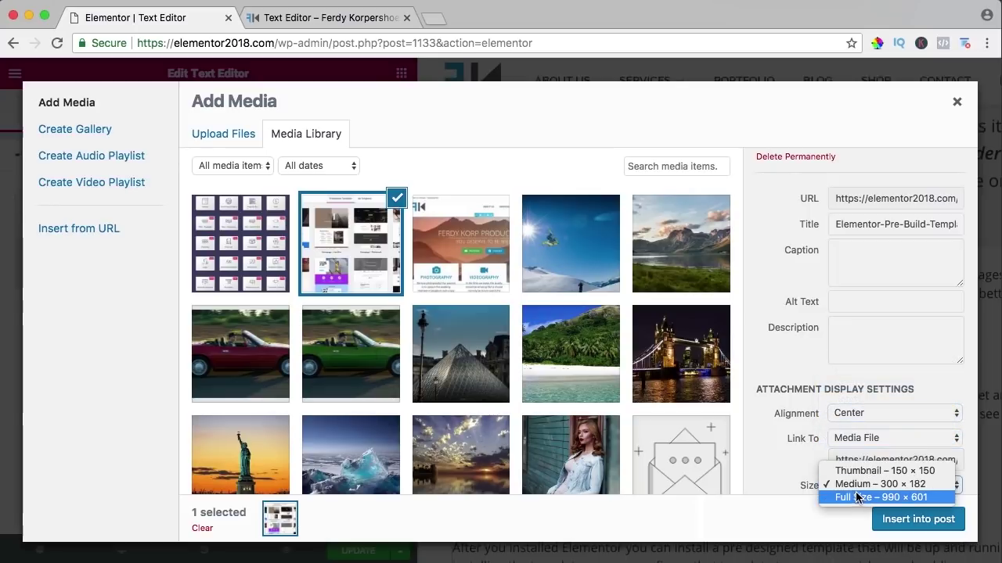
left_click(857, 498)
left_click(908, 519)
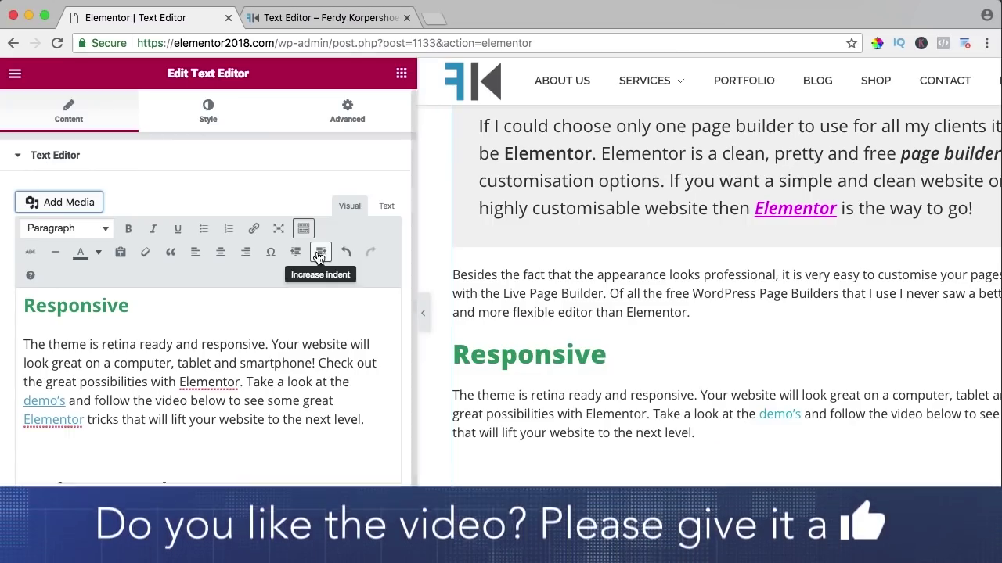
Step: Insert the Elementor-Pro-Elements image in a new paragraph after the 'more features!' text
scroll(698, 357, "down", 5)
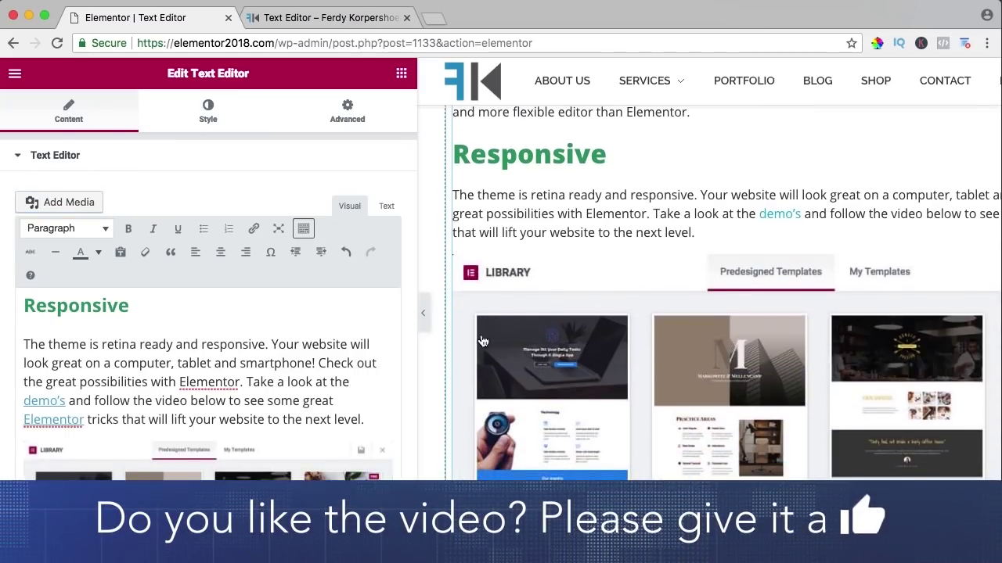
scroll(660, 332, "down", 6)
scroll(201, 326, "down", 5)
scroll(201, 326, "down", 6)
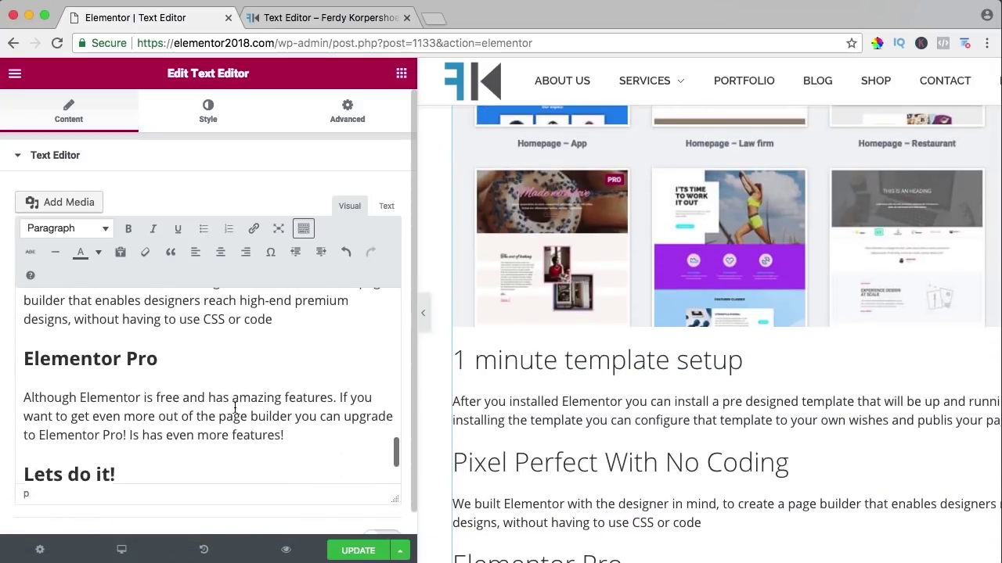
left_click(320, 372)
key("Return")
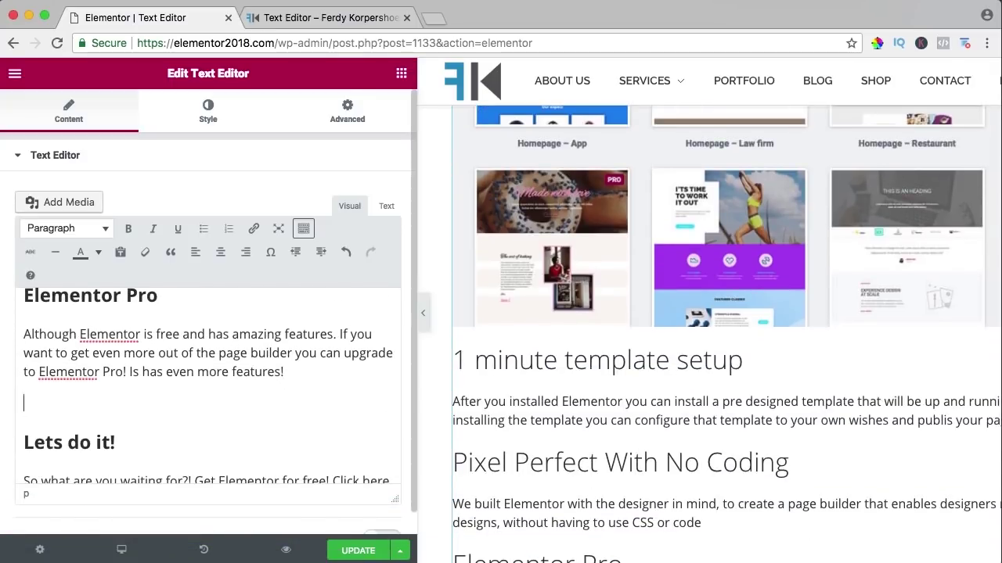
left_click(69, 202)
left_click(260, 244)
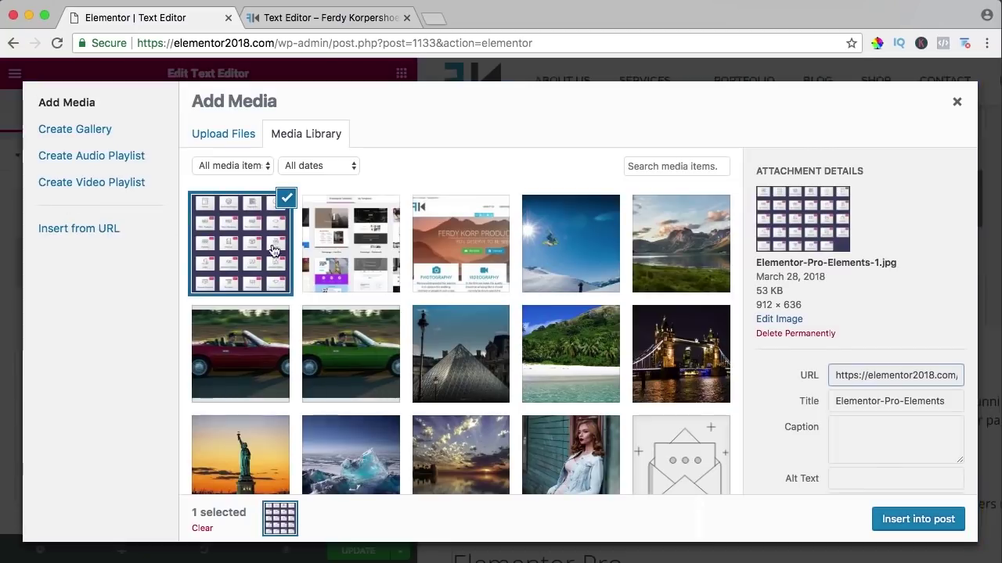
scroll(870, 475, "down", 5)
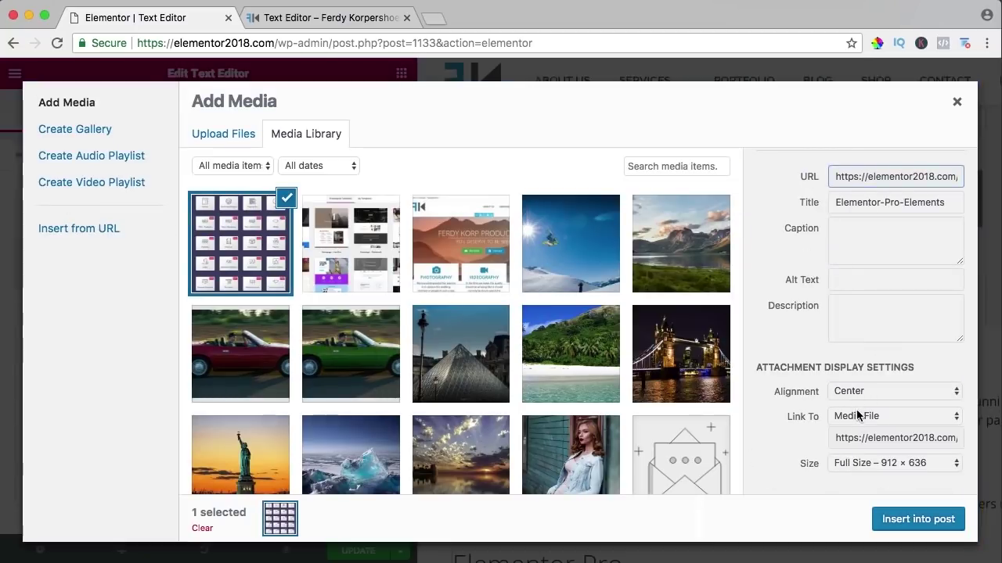
left_click(908, 522)
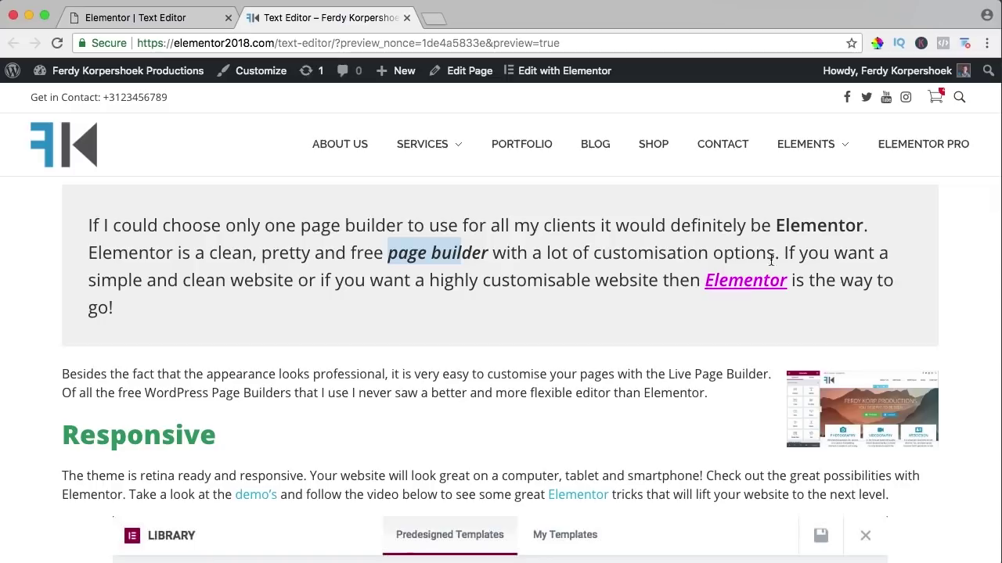
Step: Follow the demo's link to the Toggle page in a new tab, then close it
scroll(588, 280, "down", 4)
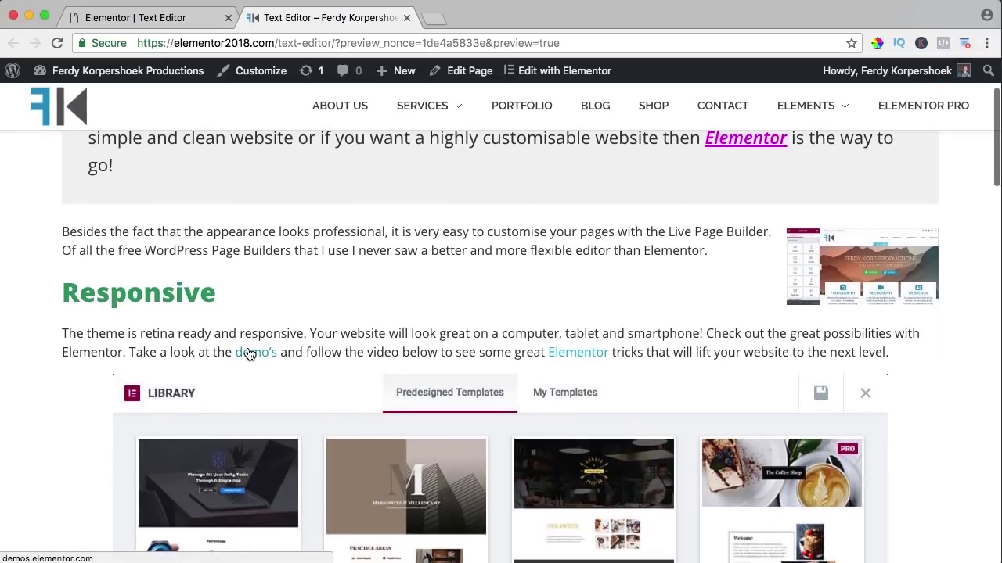
left_click(258, 352)
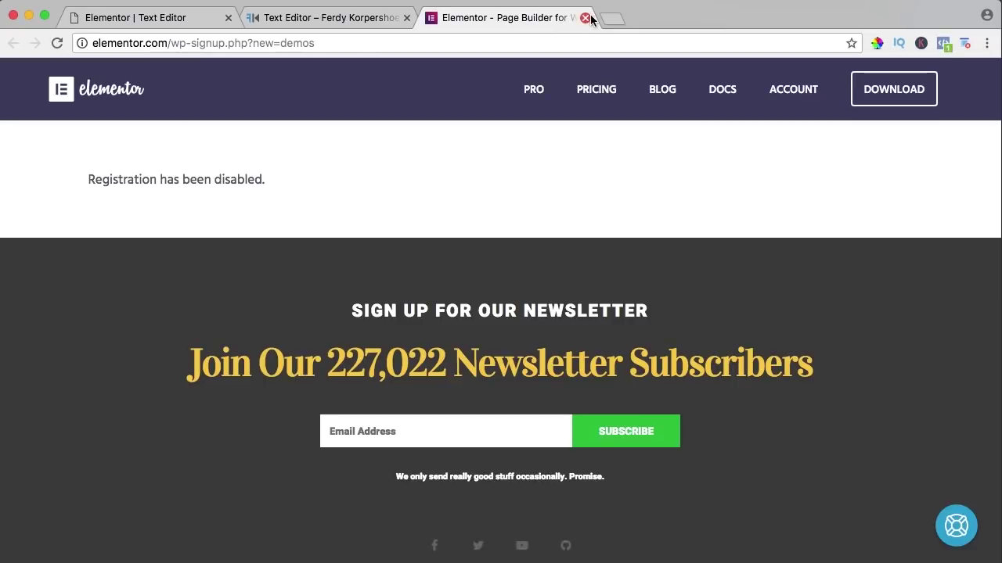
left_click(586, 18)
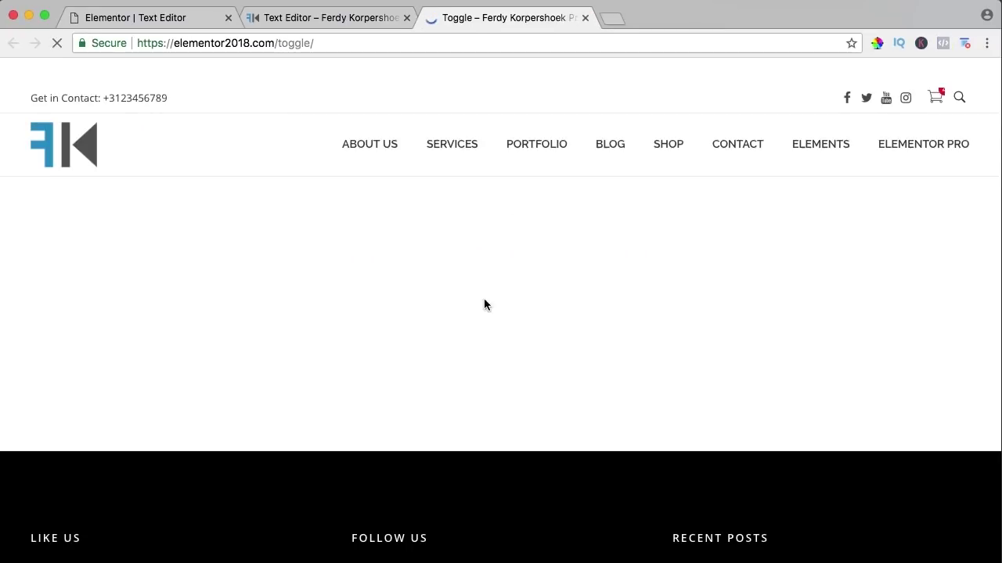
left_click(584, 17)
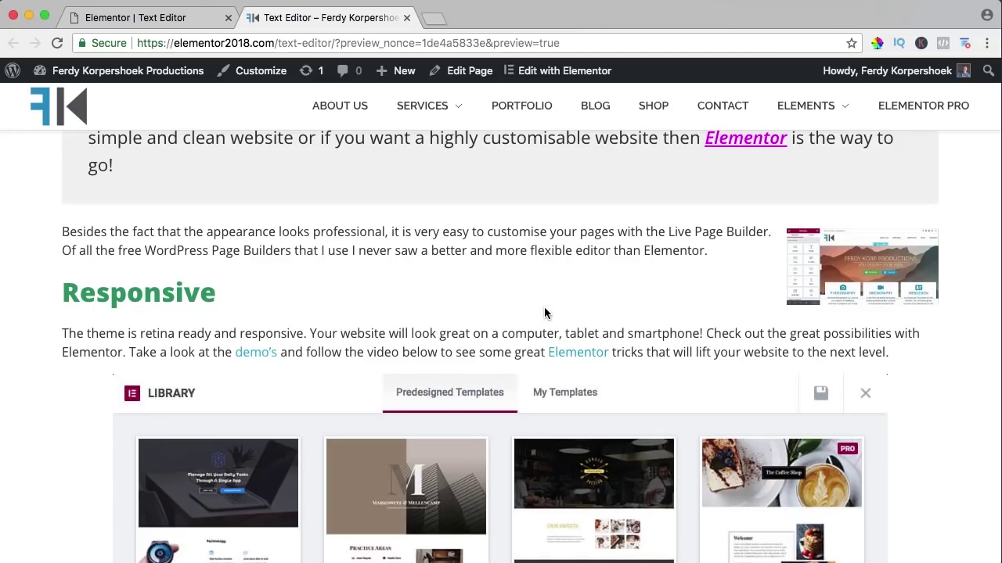
Step: Enlarge the template library screenshot on the Text Editor page, then close the enlarged view
scroll(433, 291, "down", 5)
scroll(433, 290, "down", 3)
left_click(431, 284)
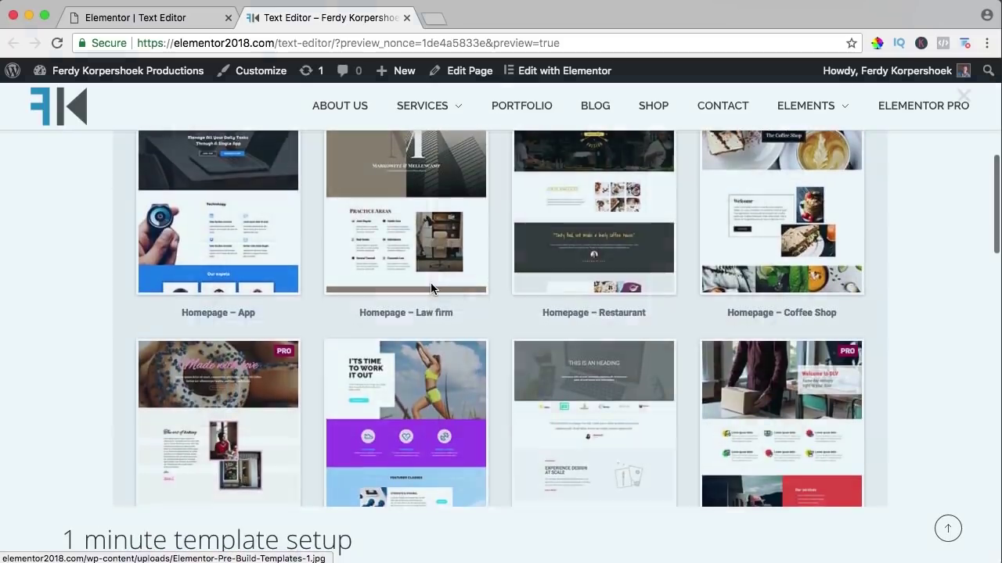
left_click(961, 94)
scroll(442, 313, "down", 10)
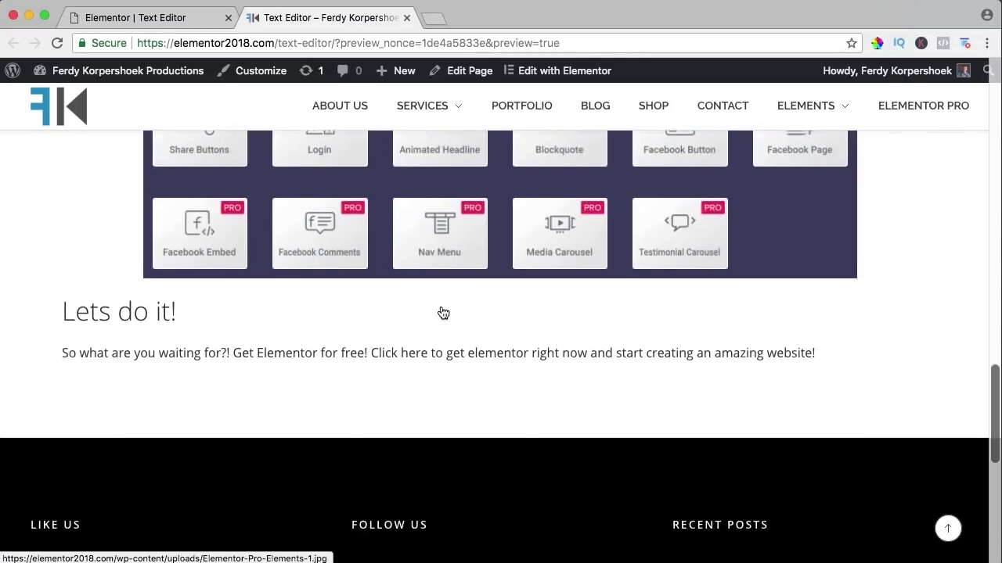
scroll(440, 313, "up", 20)
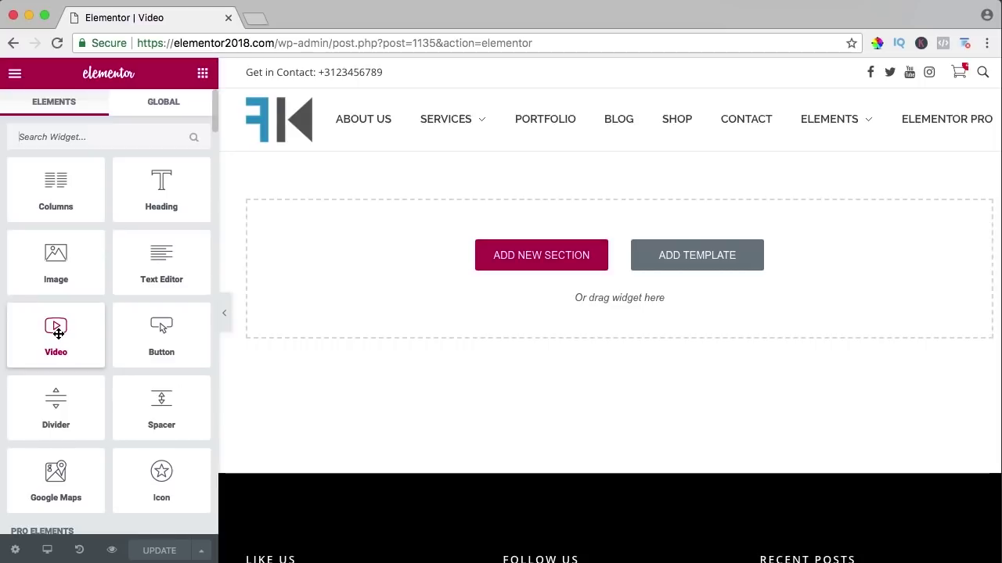
Step: Drop a Video widget on the page, duplicate its column, delete the right copy, and keep YouTube as source
left_click_drag(58, 334, 469, 263)
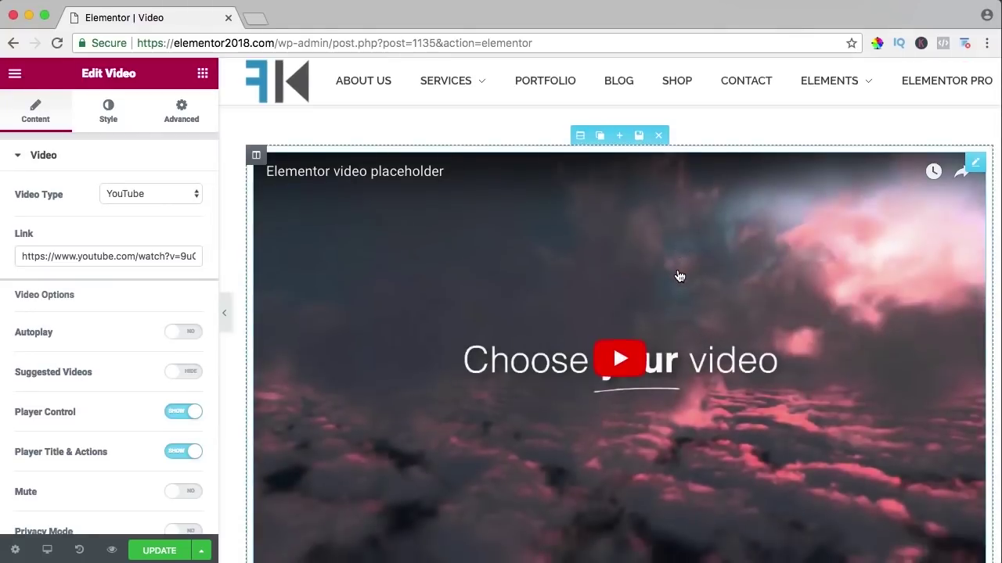
scroll(678, 277, "down", 1)
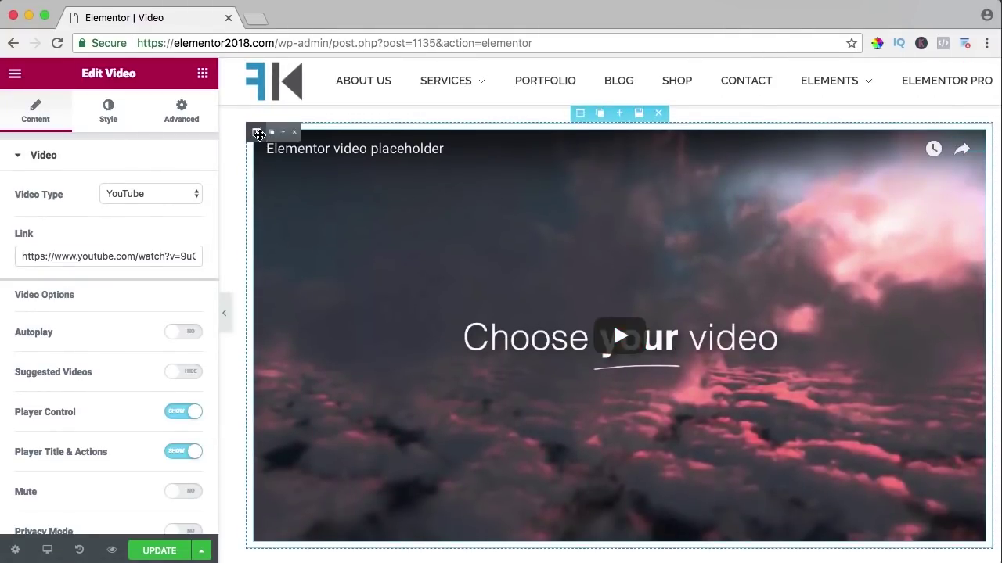
left_click(276, 133)
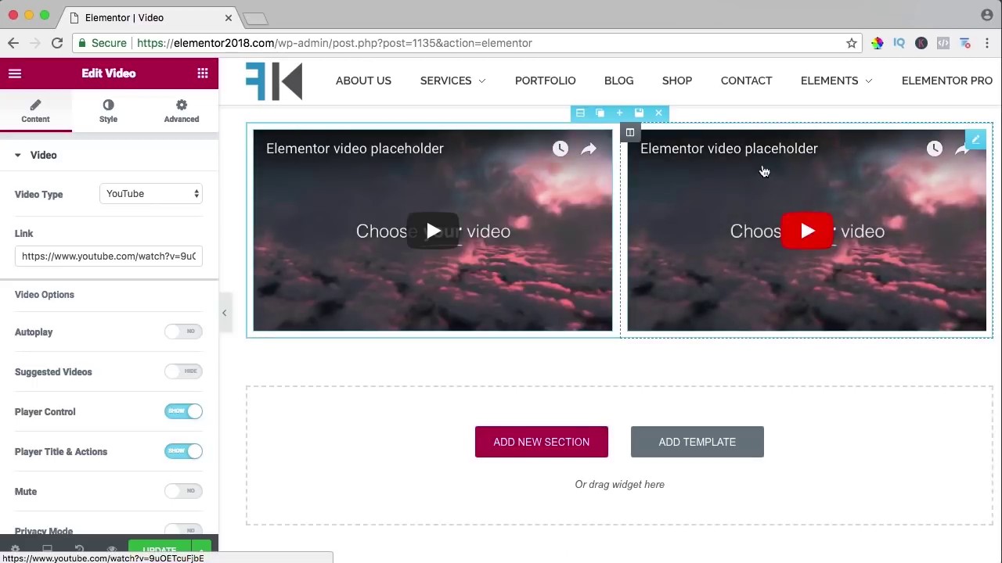
left_click(918, 152)
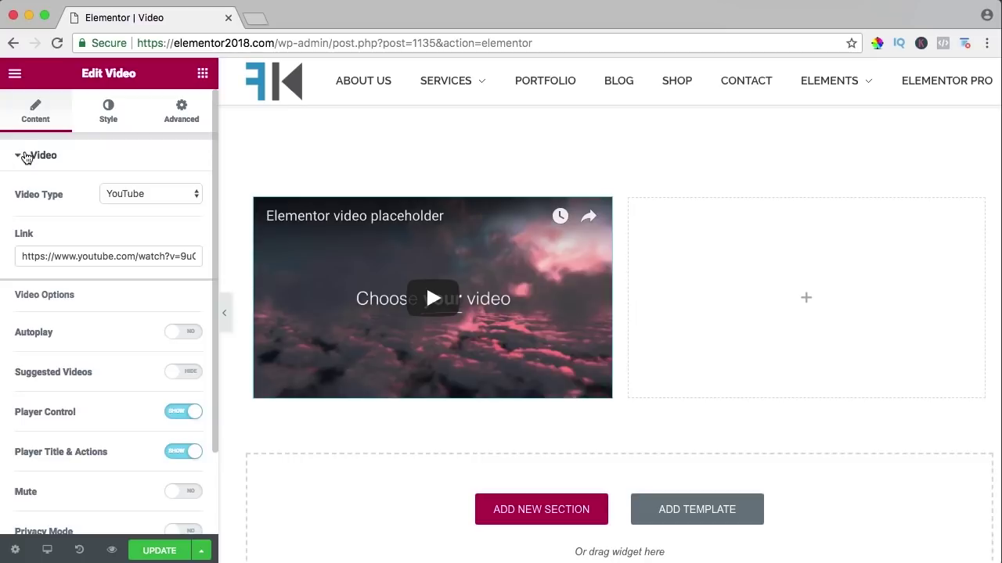
left_click(147, 195)
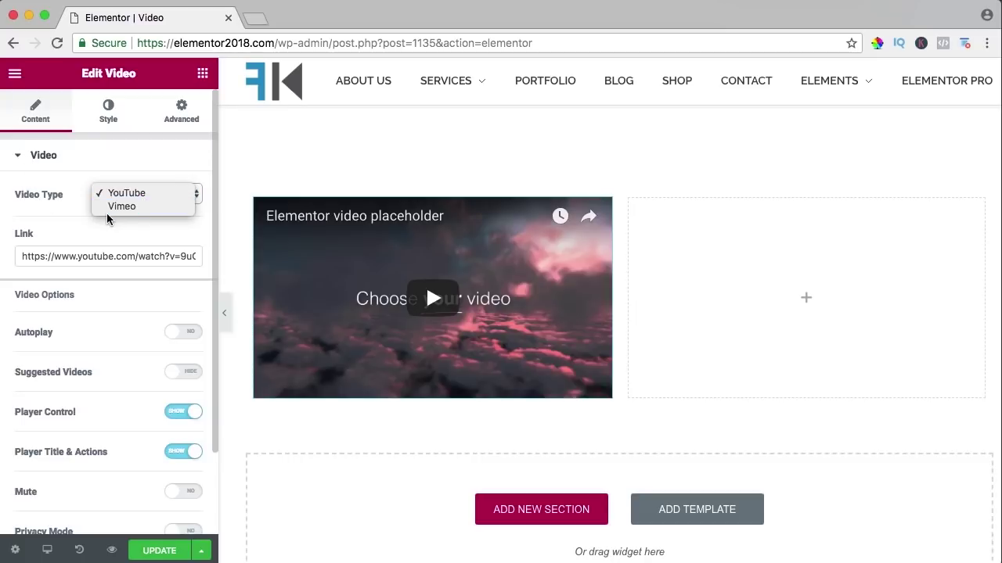
left_click(124, 193)
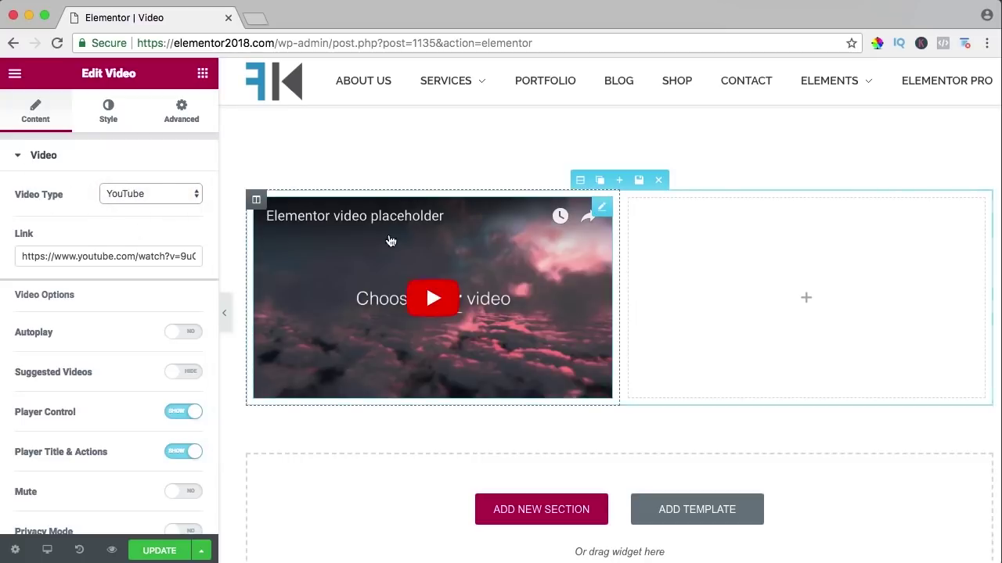
left_click(254, 17)
Step: Search YouTube for the creator's channel, copy the first video's link address, and close the tab
type("yo")
key("Return")
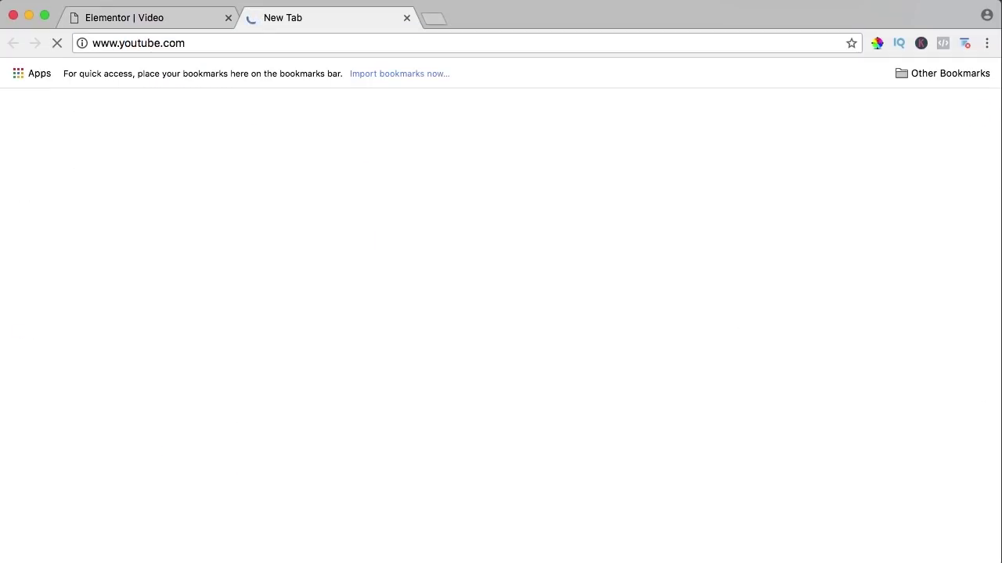
type("ferdy")
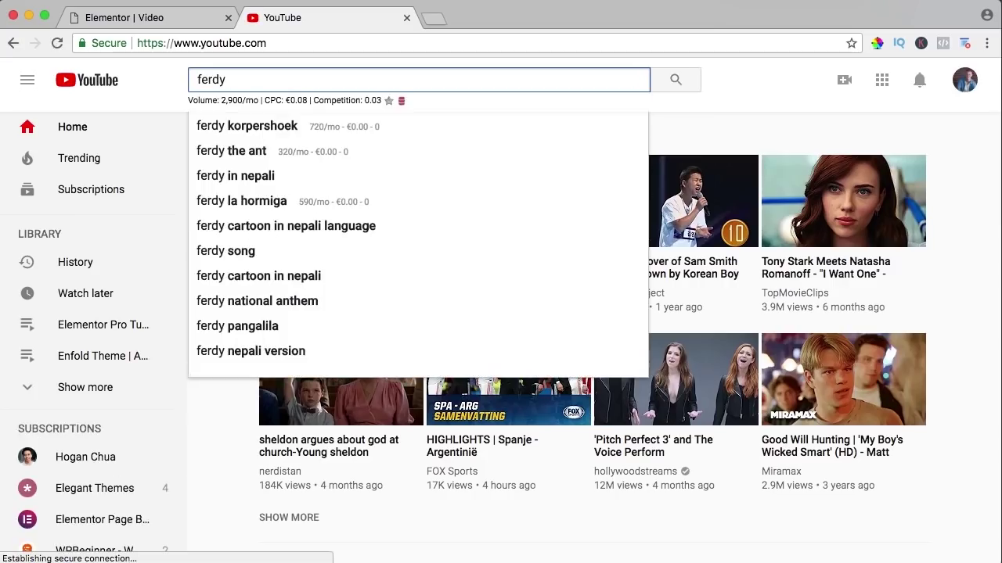
type(" korpershoek")
key("Return")
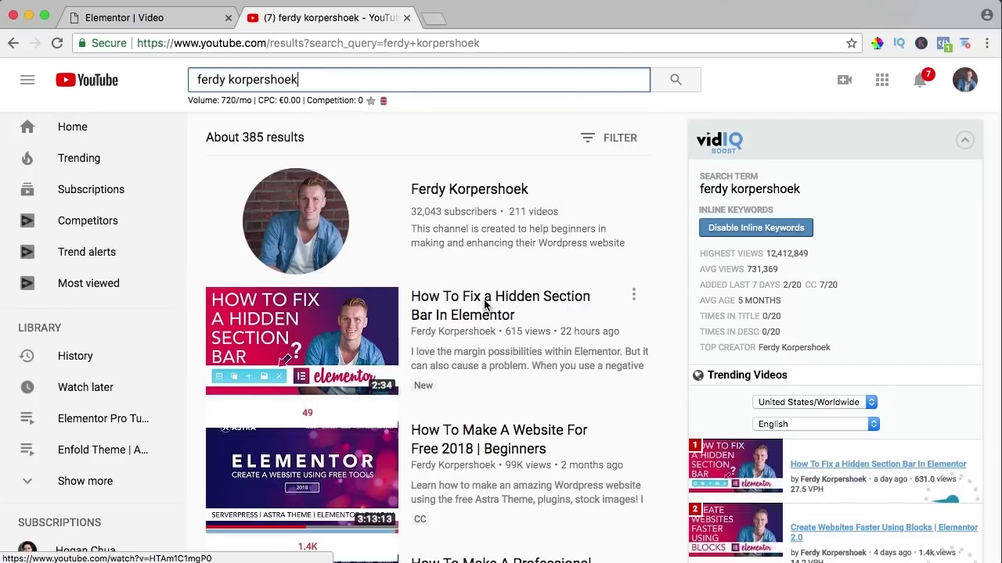
right_click(484, 301)
left_click(539, 378)
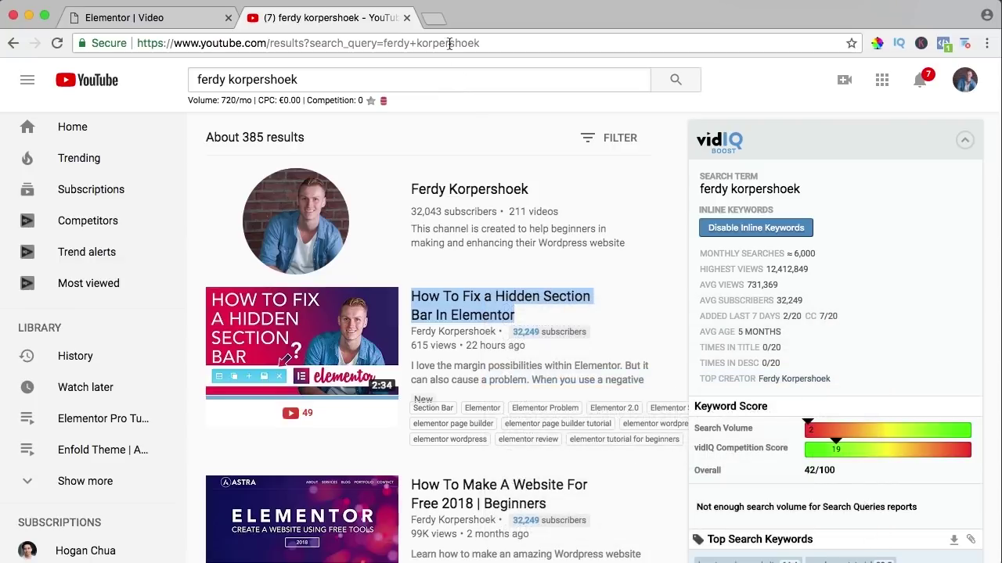
left_click(406, 18)
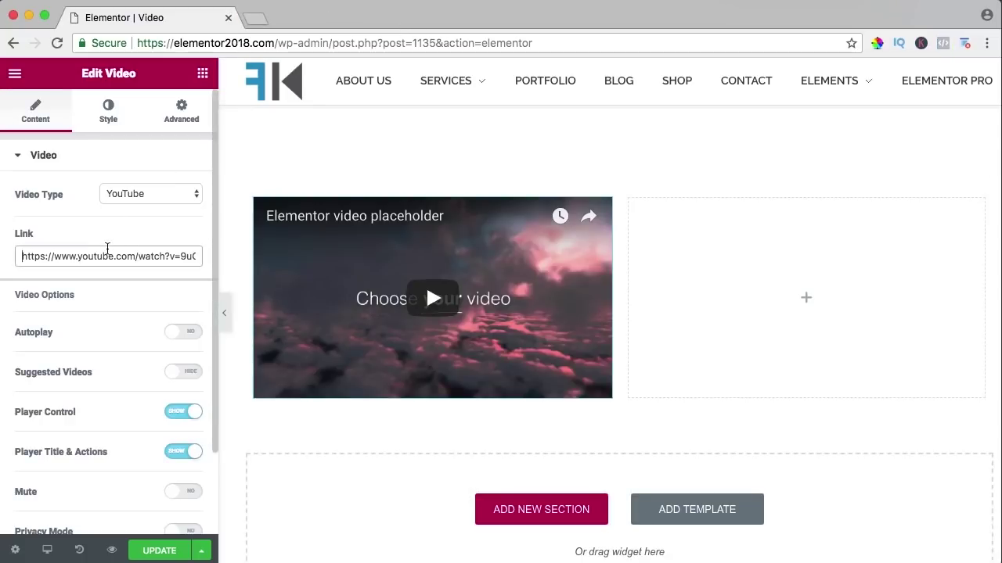
Step: Replace the Video widget's link with the copied YouTube URL and play the preview
key("ctrl+a")
key("ctrl+v")
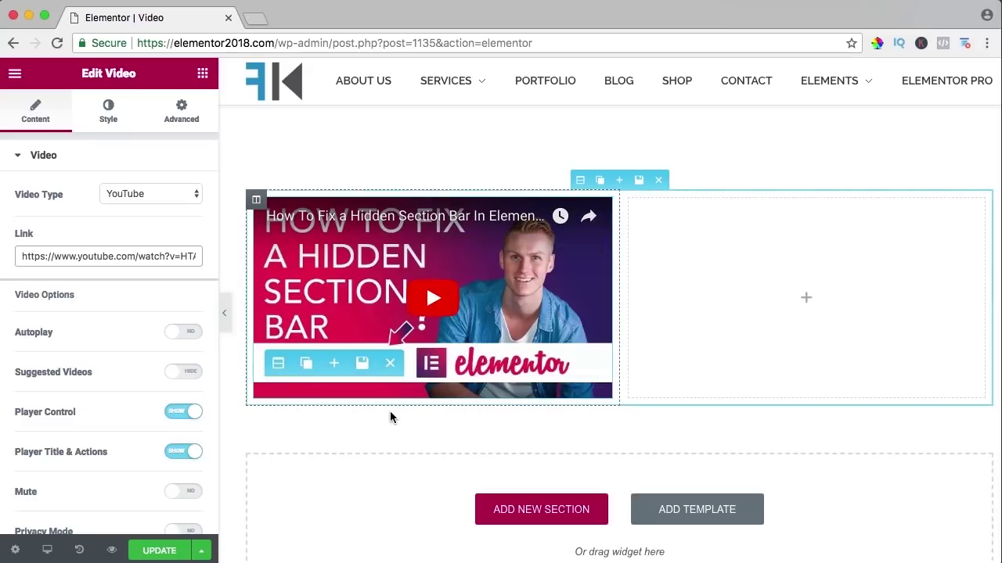
left_click(416, 307)
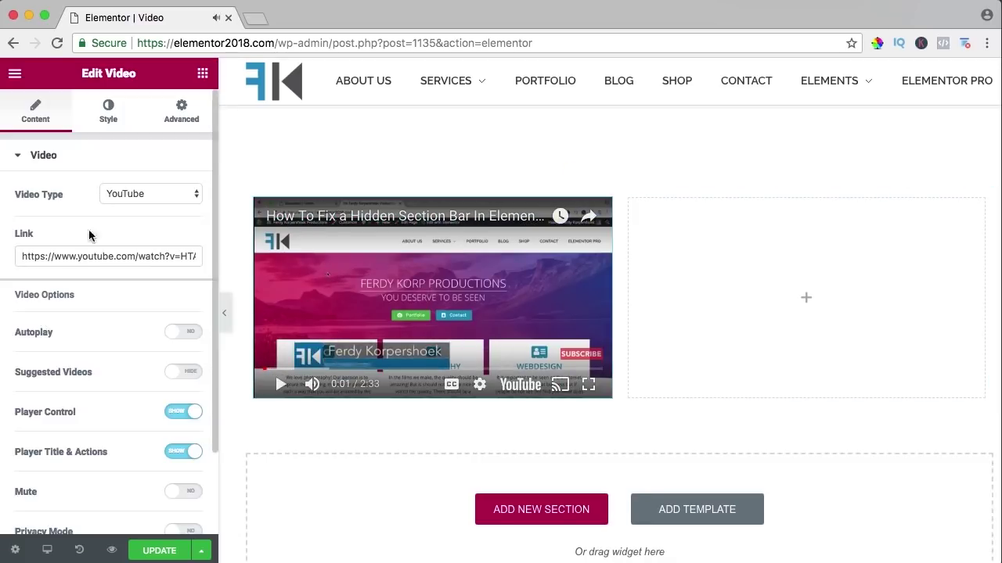
scroll(82, 302, "down", 3)
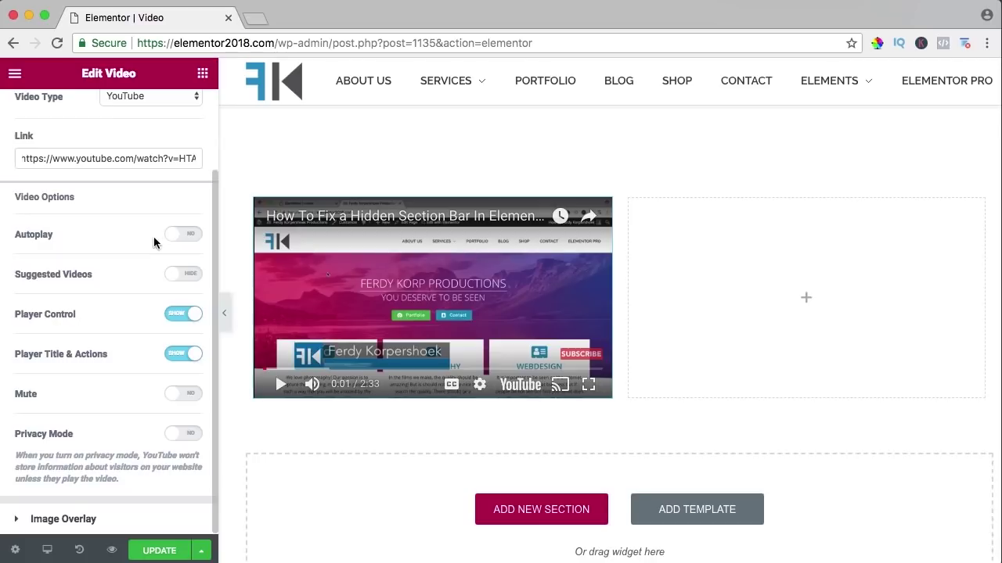
Step: Leave autoplay off and hide the player controls and title/share actions, checking each in the preview
left_click(180, 237)
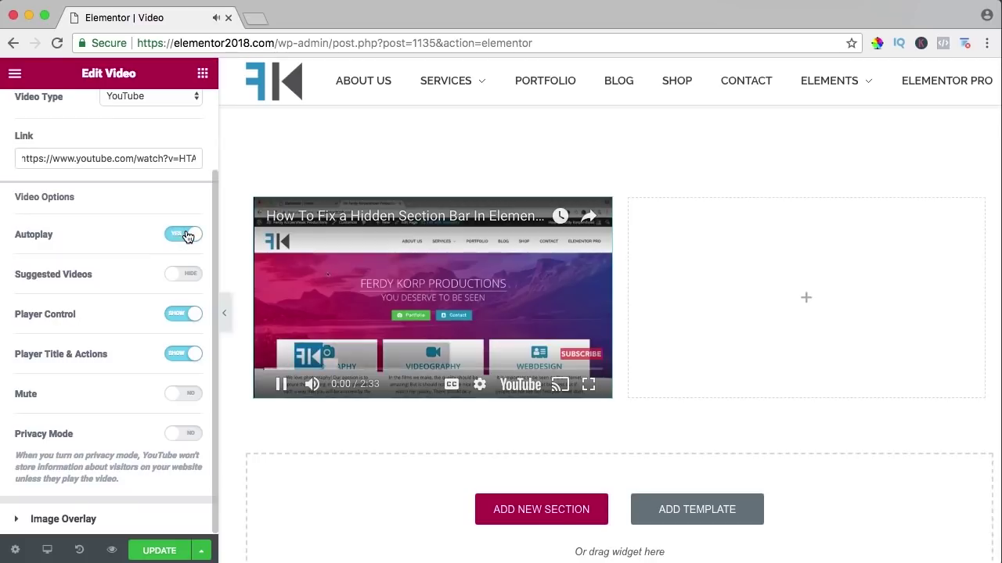
left_click(185, 236)
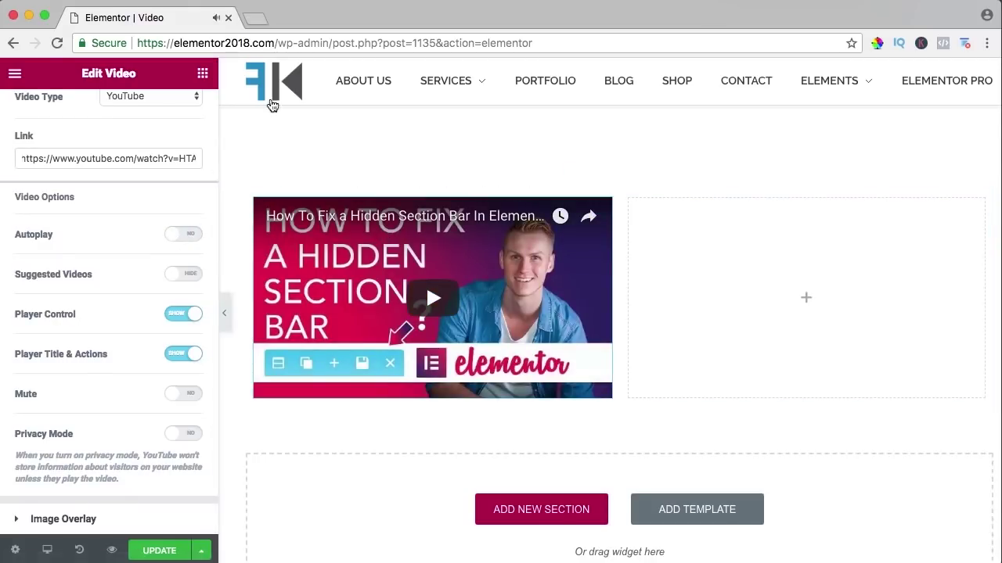
left_click(188, 314)
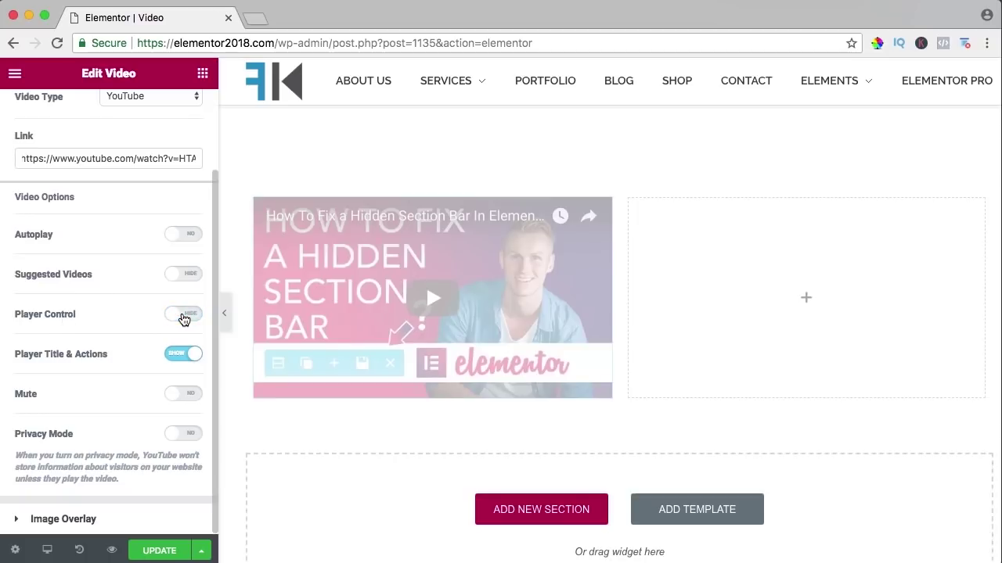
left_click(394, 301)
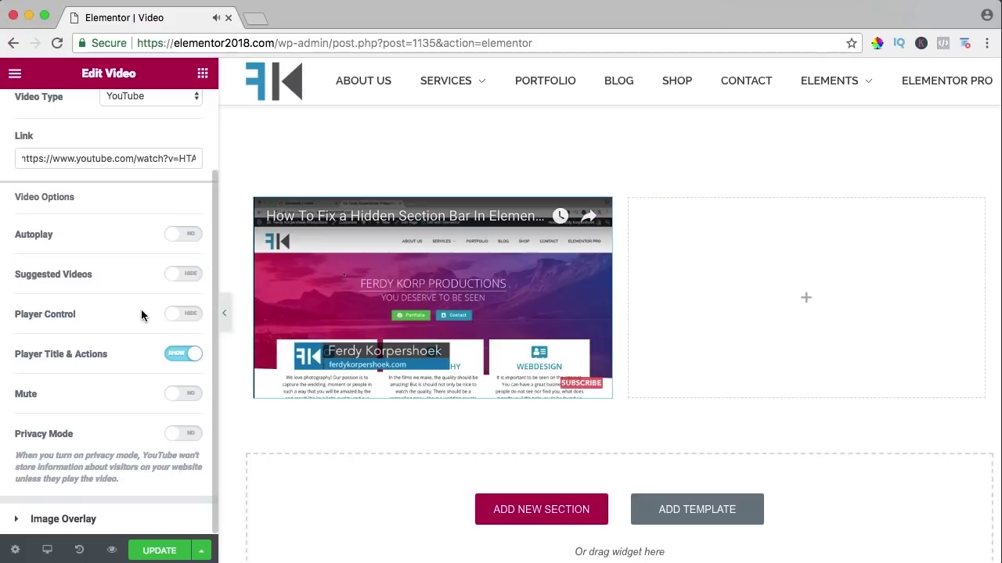
left_click(181, 355)
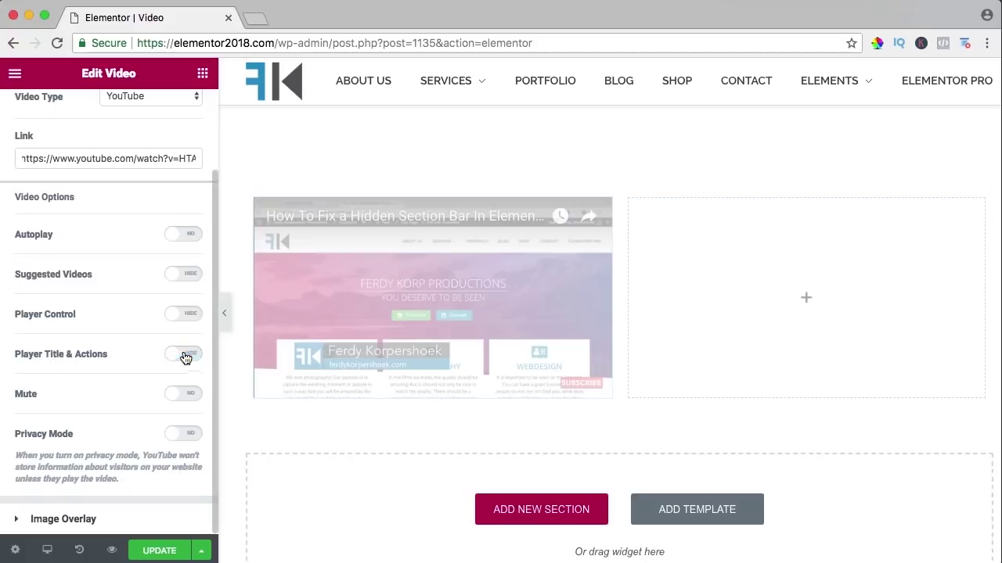
left_click(435, 271)
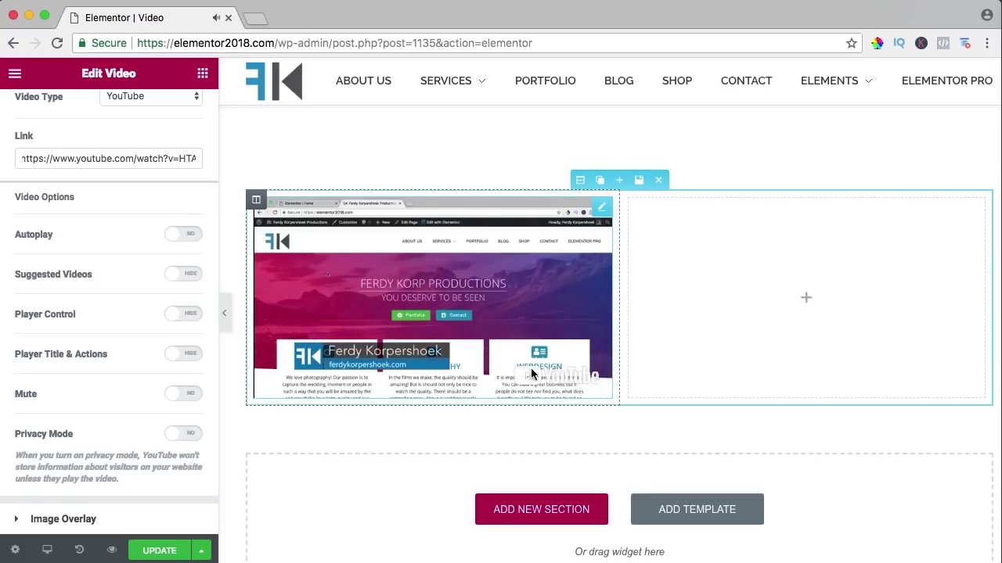
left_click(441, 293)
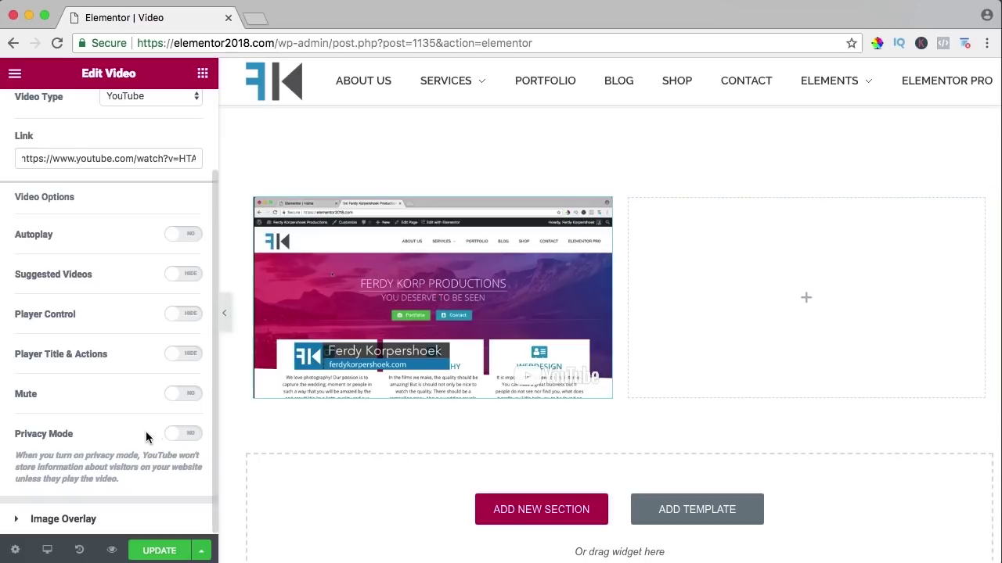
scroll(297, 337, "down", 1)
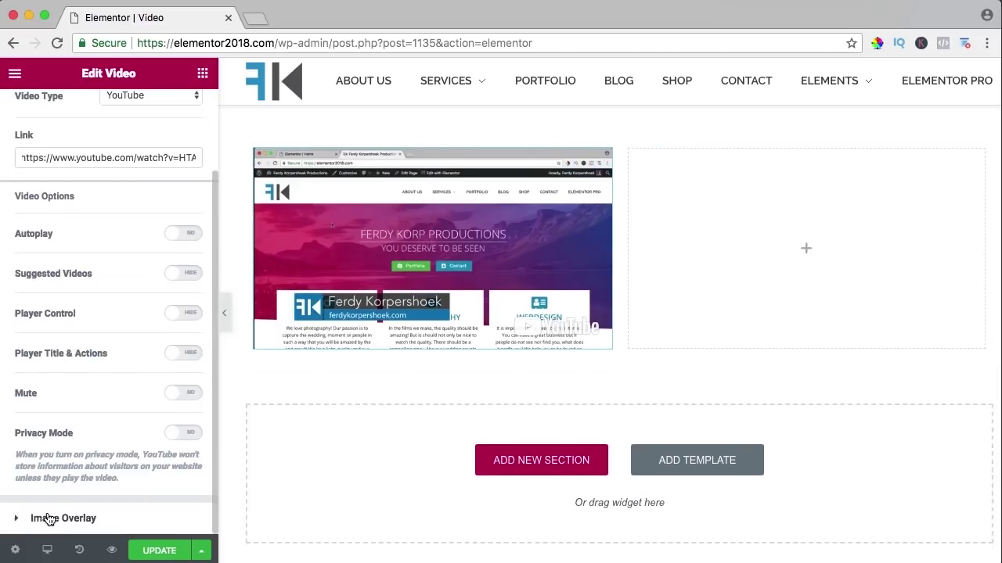
Step: Turn on the image overlay using the Snowboarder image
left_click(48, 519)
left_click(183, 230)
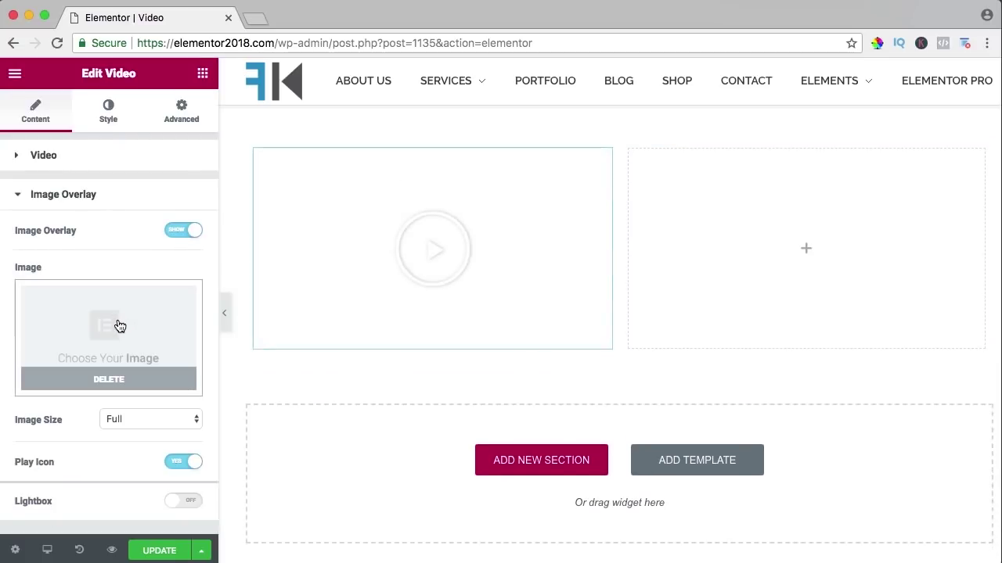
left_click(116, 322)
left_click(454, 252)
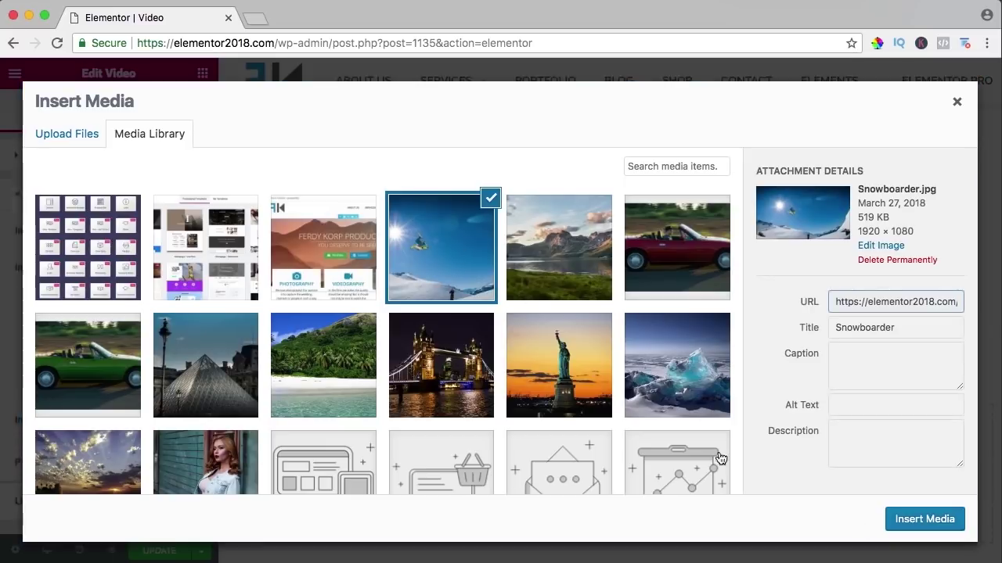
left_click(914, 518)
Step: Try Thumbnail and Post-thumbnail overlay sizes, then settle on Full size
left_click(123, 419)
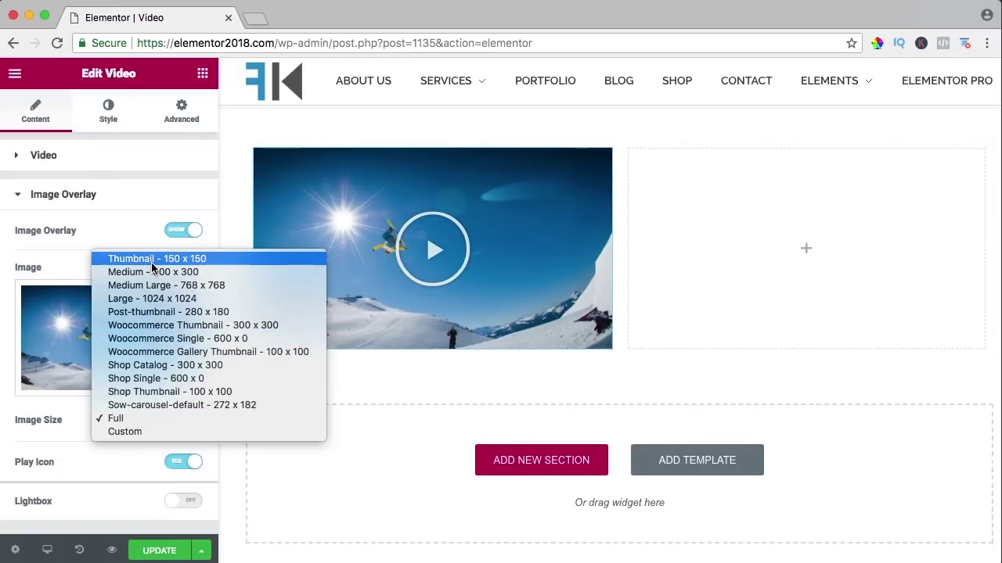
left_click(153, 261)
left_click(150, 420)
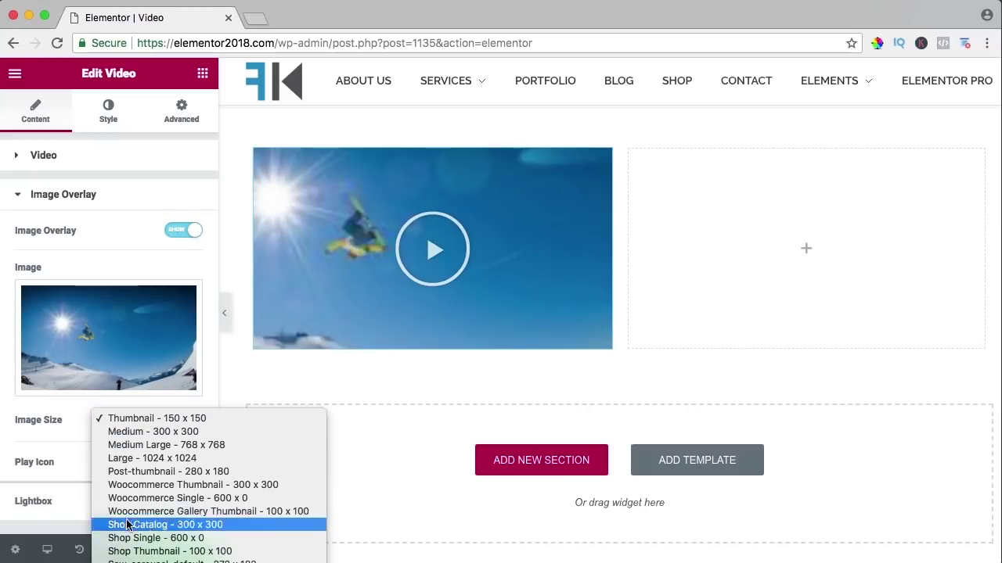
left_click(132, 472)
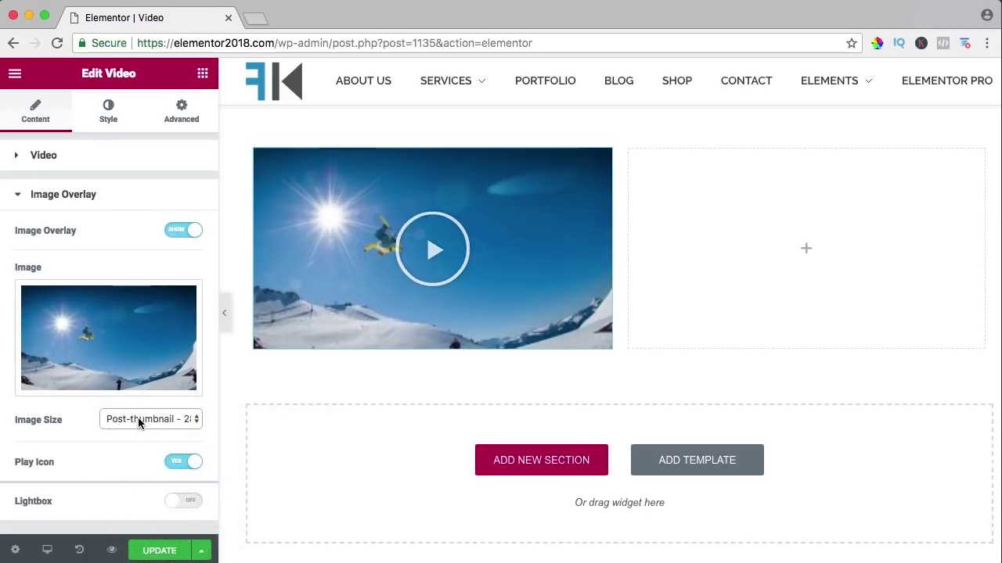
left_click(140, 421)
left_click(131, 522)
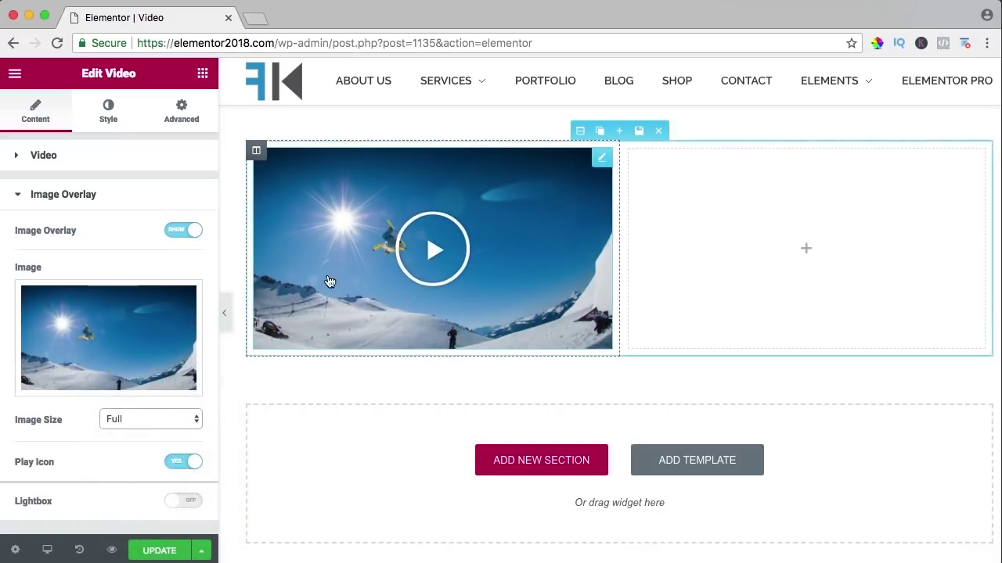
Step: Keep the play icon shown, enable the lightbox, and preview the changes
left_click(191, 463)
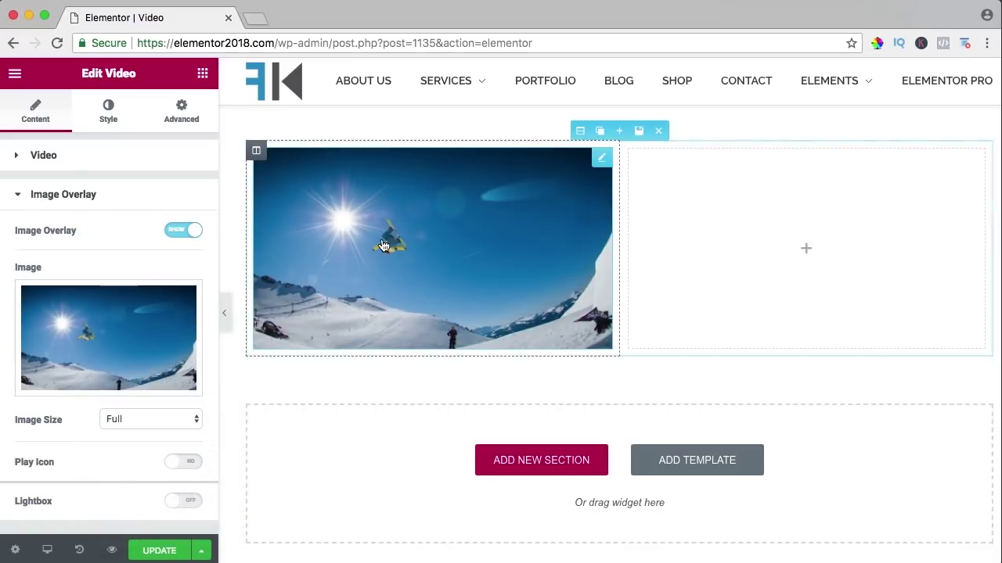
left_click(186, 460)
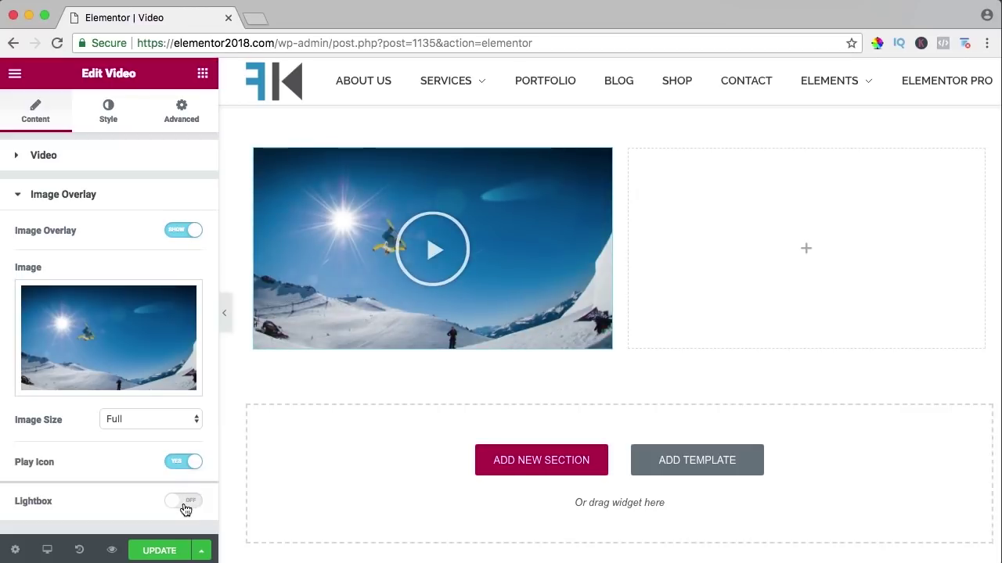
left_click(181, 505)
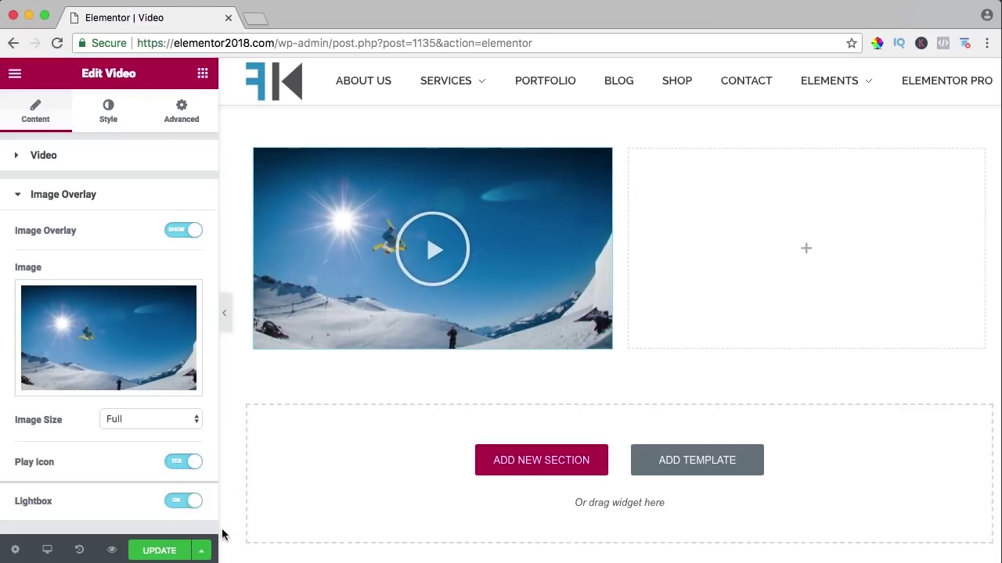
left_click(113, 551)
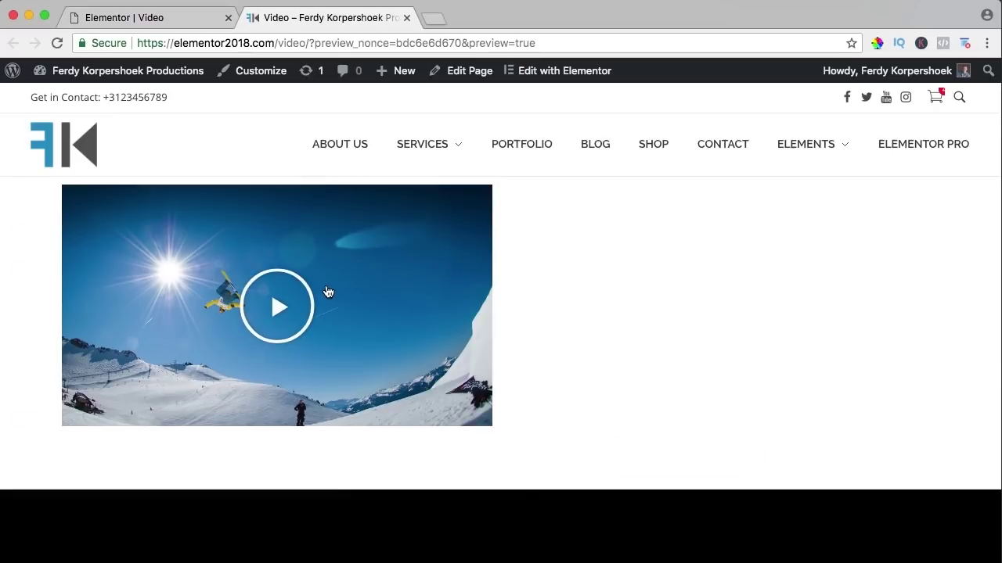
Step: Play the YouTube video in its lightbox on the preview page, then stop and close it
left_click(328, 292)
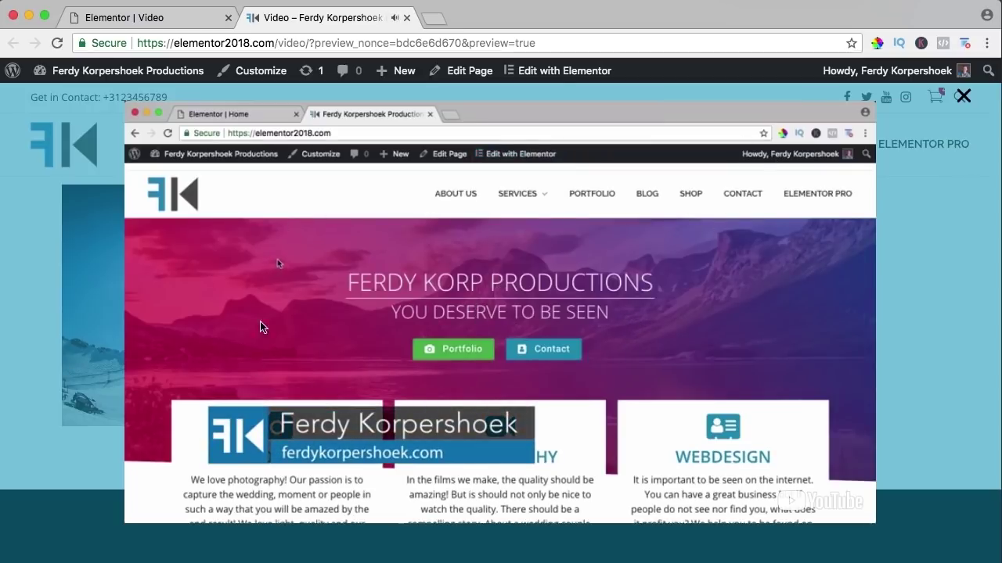
left_click(328, 270)
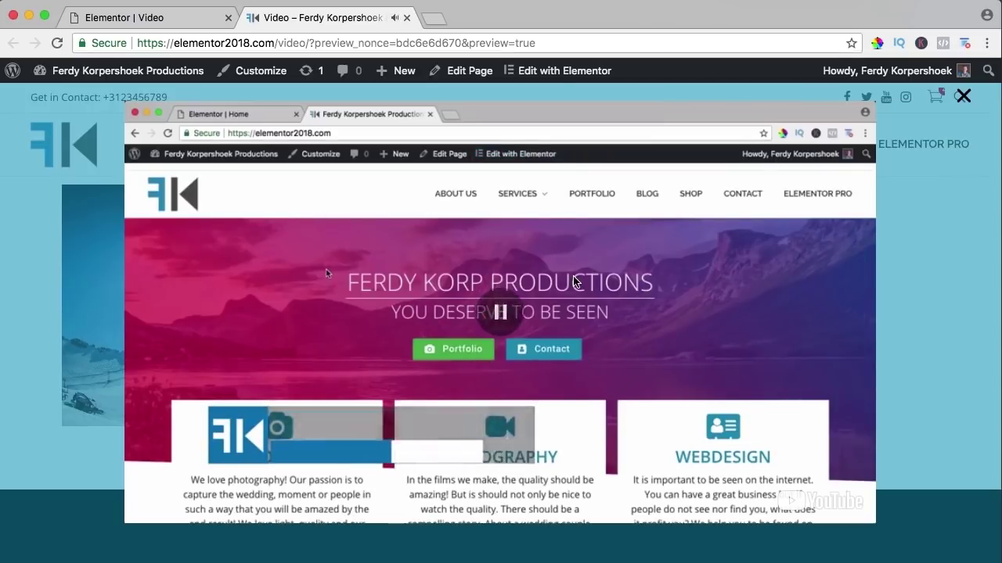
key("Escape")
Step: Back in the editor, paste the video into the right column and toggle suggested videos on, then off
mouse_move(384, 63)
left_click(156, 17)
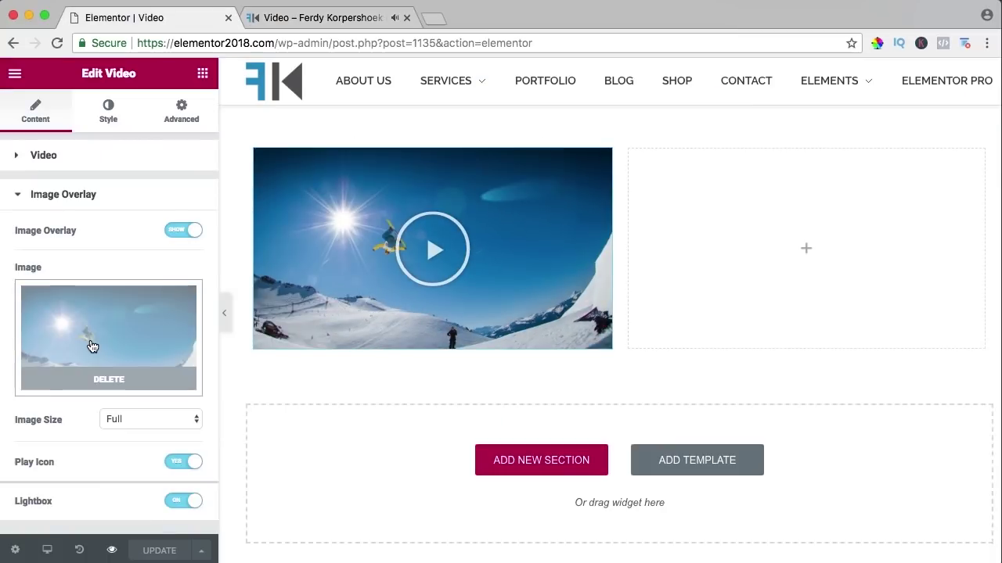
key("ctrl+v")
left_click(346, 208)
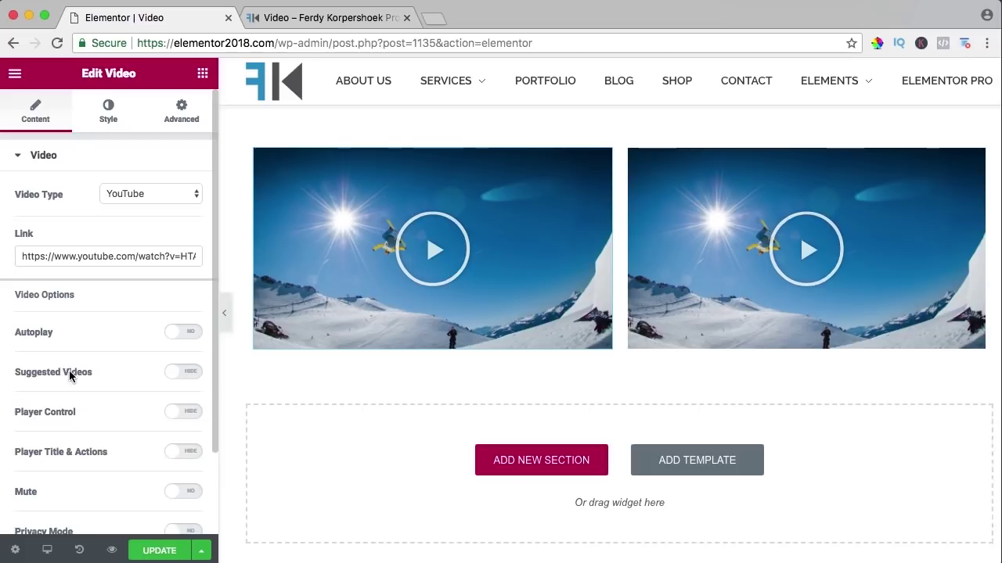
left_click(183, 372)
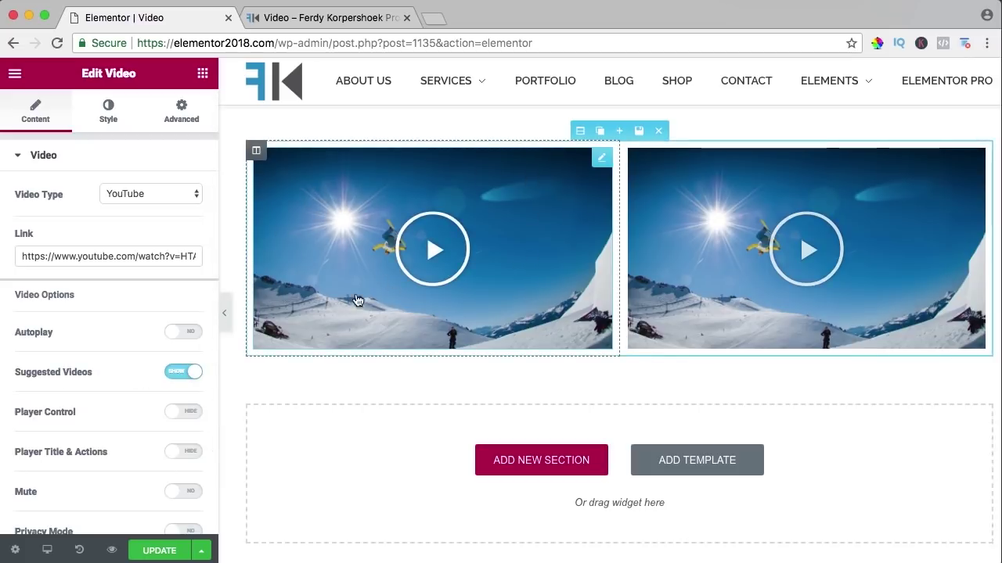
left_click(183, 374)
Step: Replace the right column's duplicate with a new Video widget whose source is Vimeo
left_click(954, 167)
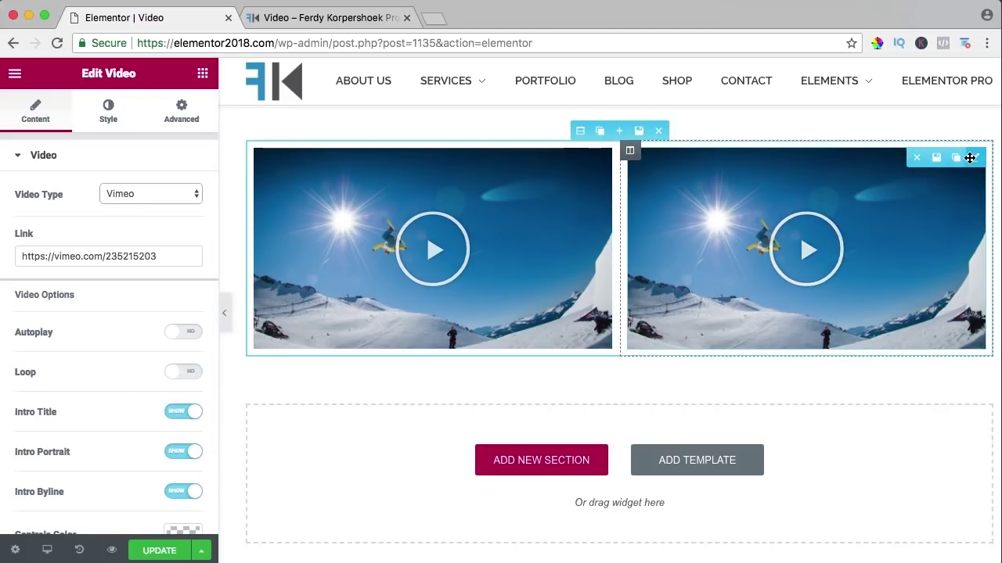
left_click(917, 159)
left_click_drag(56, 333, 758, 228)
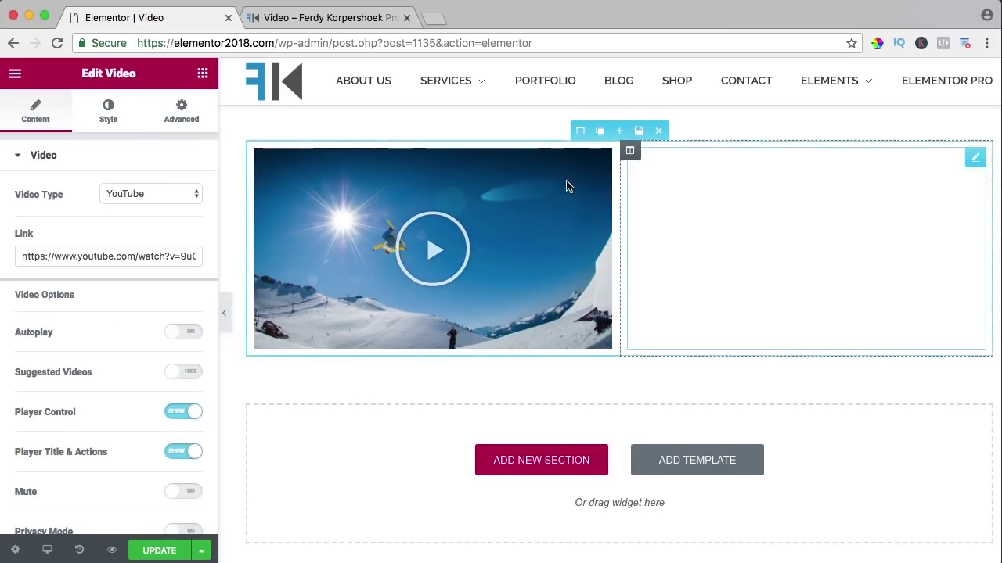
left_click(133, 194)
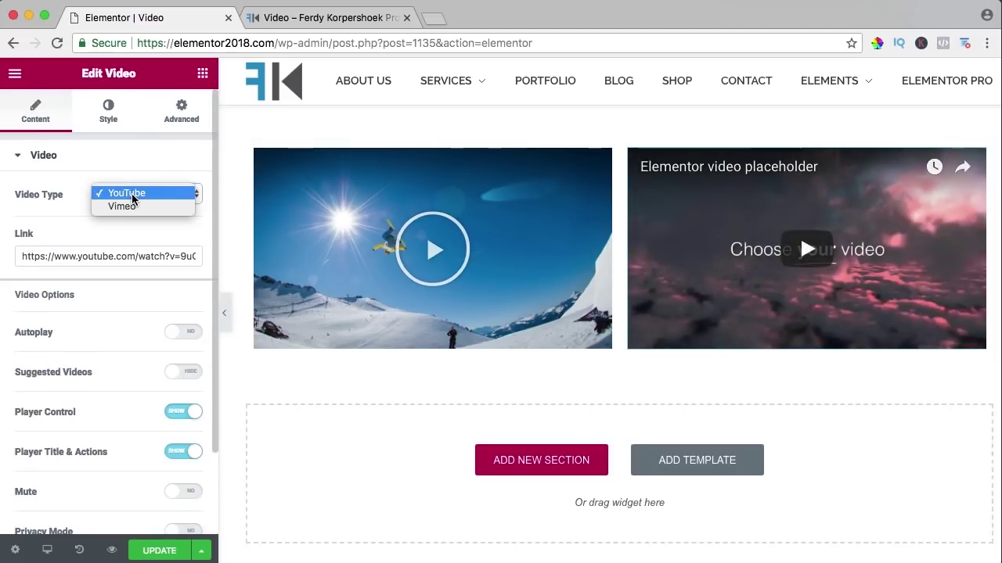
left_click(122, 207)
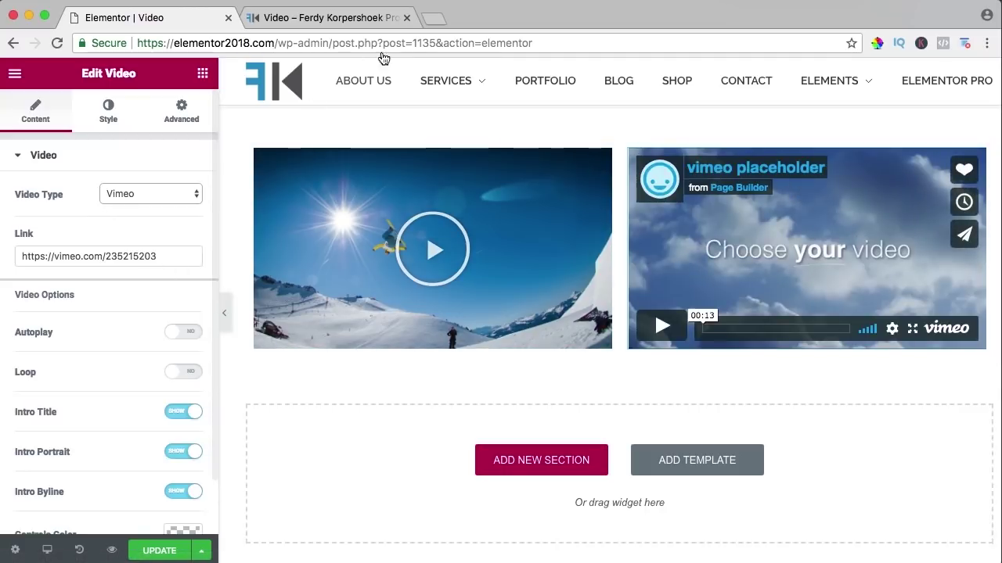
Step: Copy the Make A Website In 1 Hour video's link from vimeo.com and close that tab
left_click(434, 19)
type("vimeo")
key("Return")
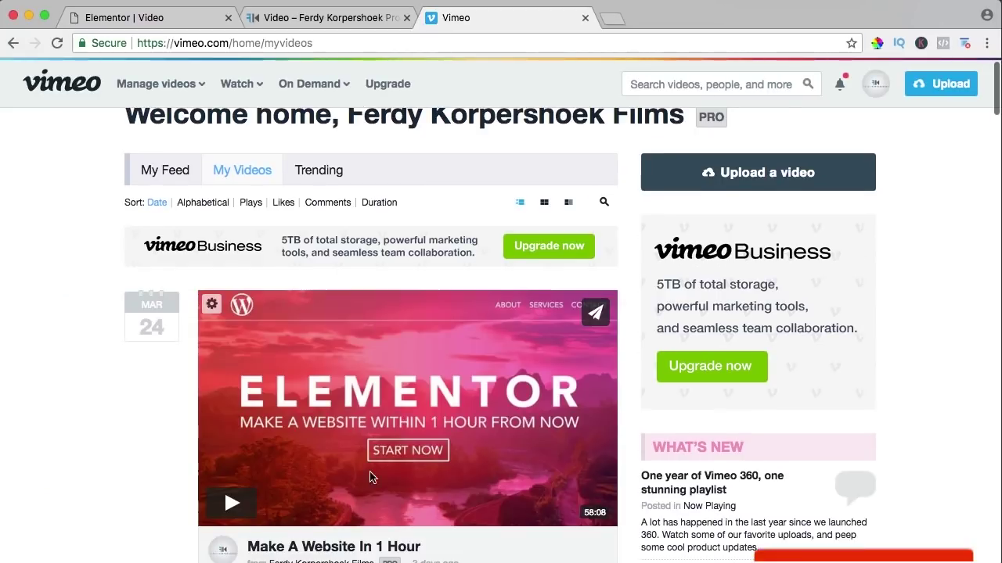
scroll(369, 468, "down", 2)
right_click(369, 467)
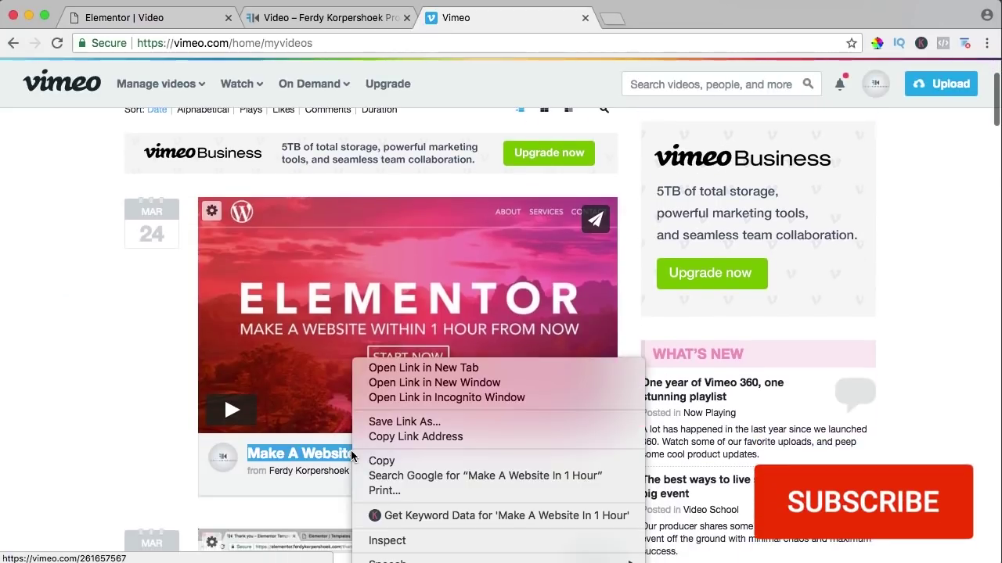
left_click(414, 436)
left_click(585, 17)
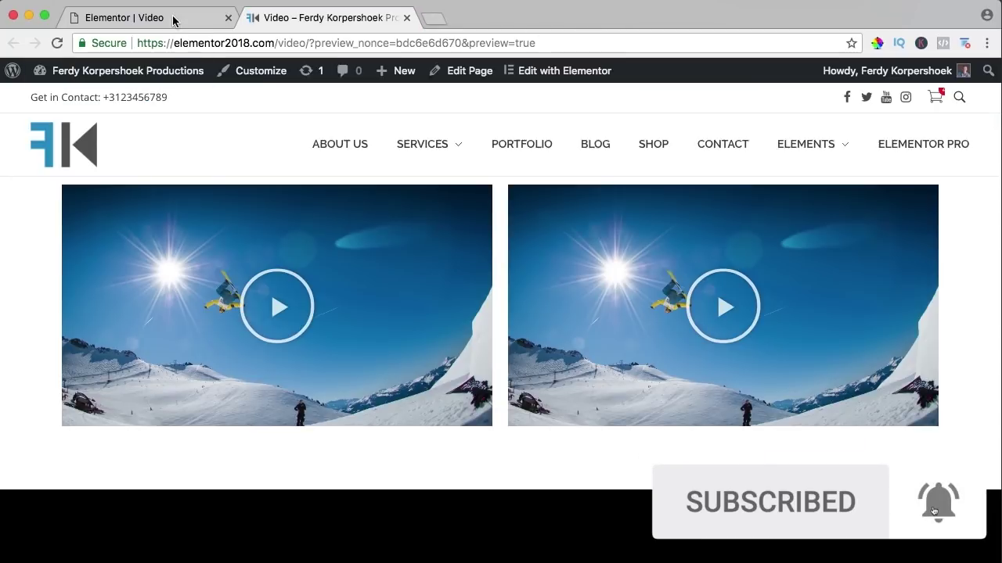
left_click(175, 18)
Step: Paste the Vimeo link into the right video, leave autoplay off, and hide intro title, portrait and byline
triple_click(92, 256)
key("ctrl+v")
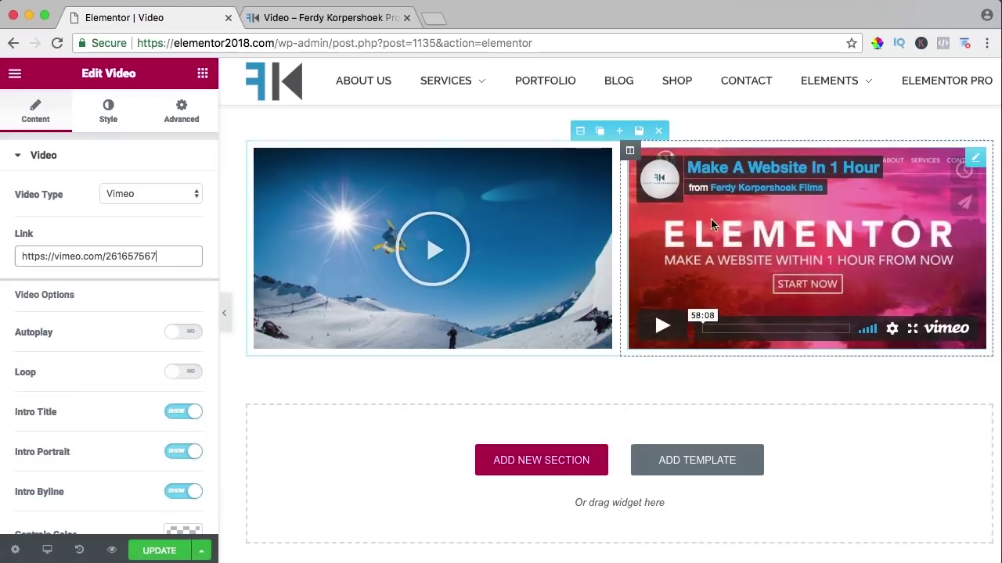
left_click(181, 335)
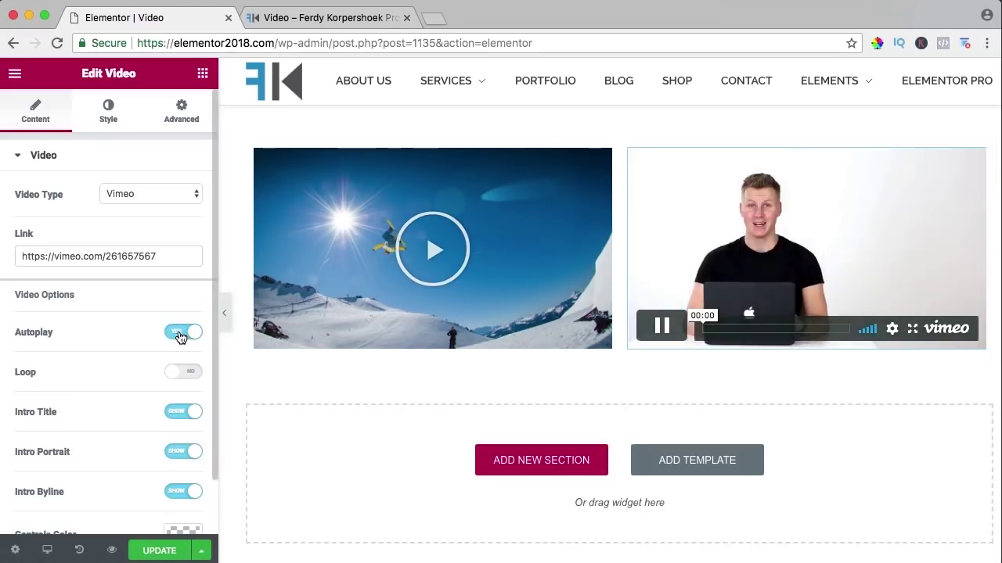
left_click(180, 335)
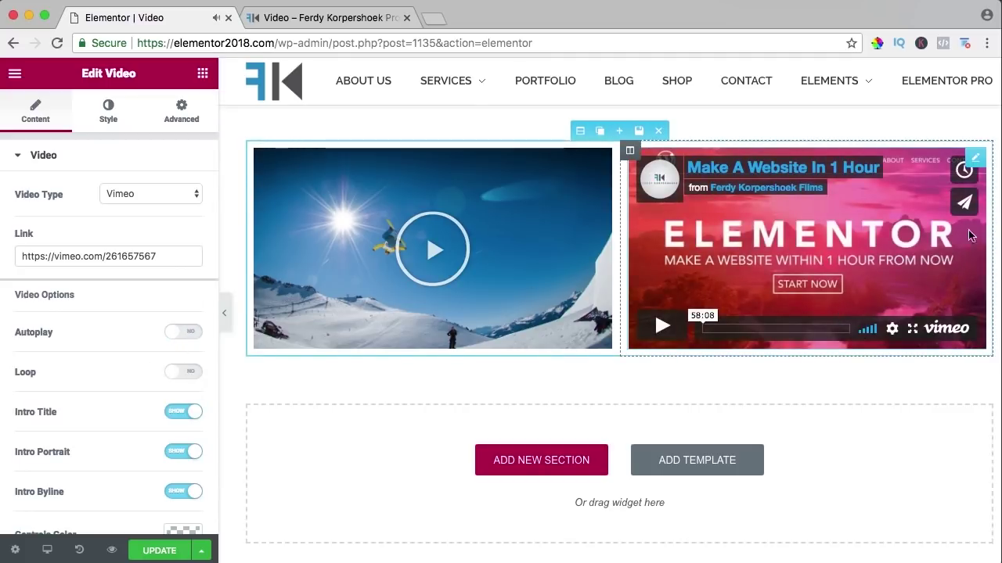
scroll(146, 342, "down", 2)
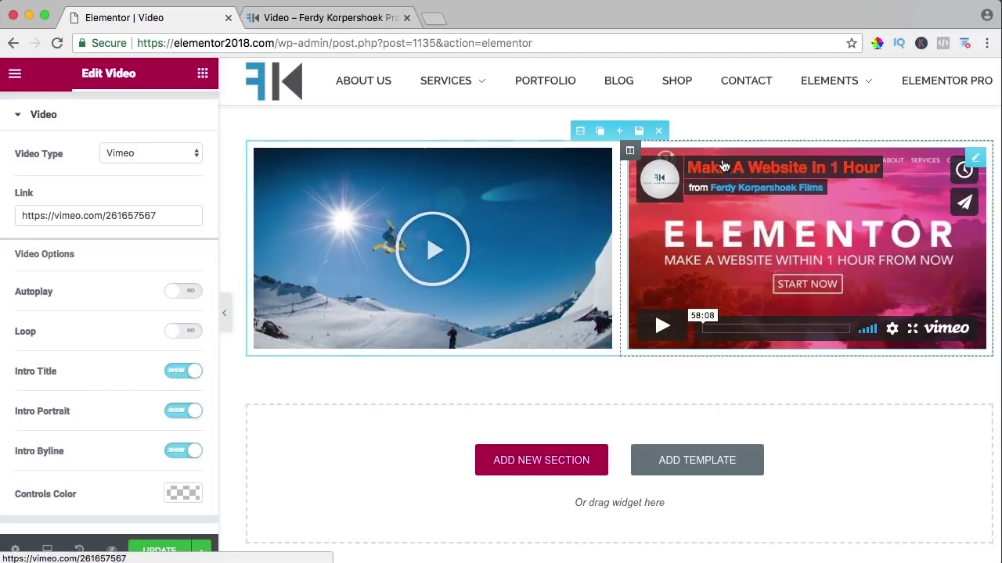
left_click(182, 379)
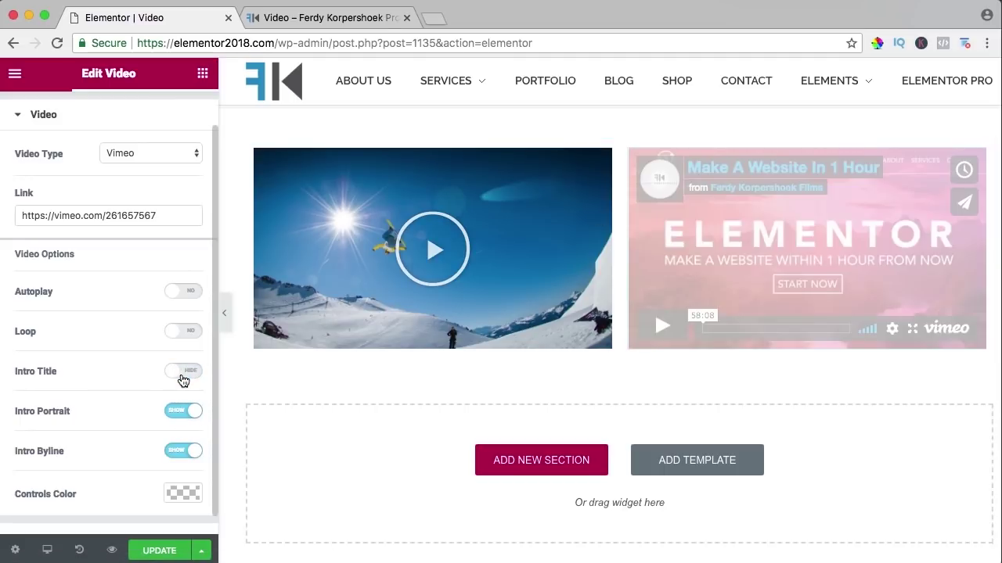
left_click(178, 415)
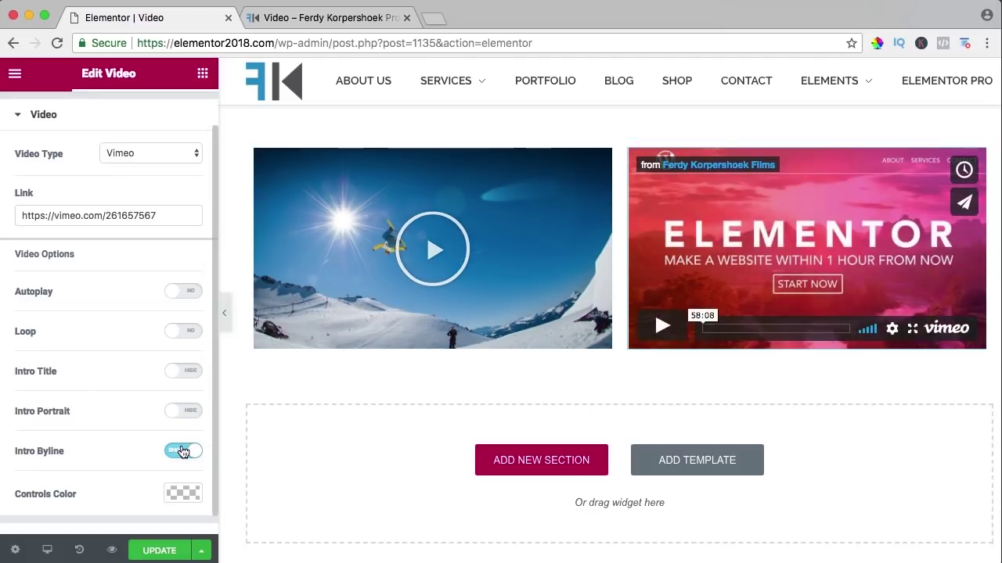
left_click(183, 452)
scroll(156, 351, "down", 1)
Step: Set the Vimeo player's controls colour to red (#e22500) after trying blue and green presets
left_click(178, 474)
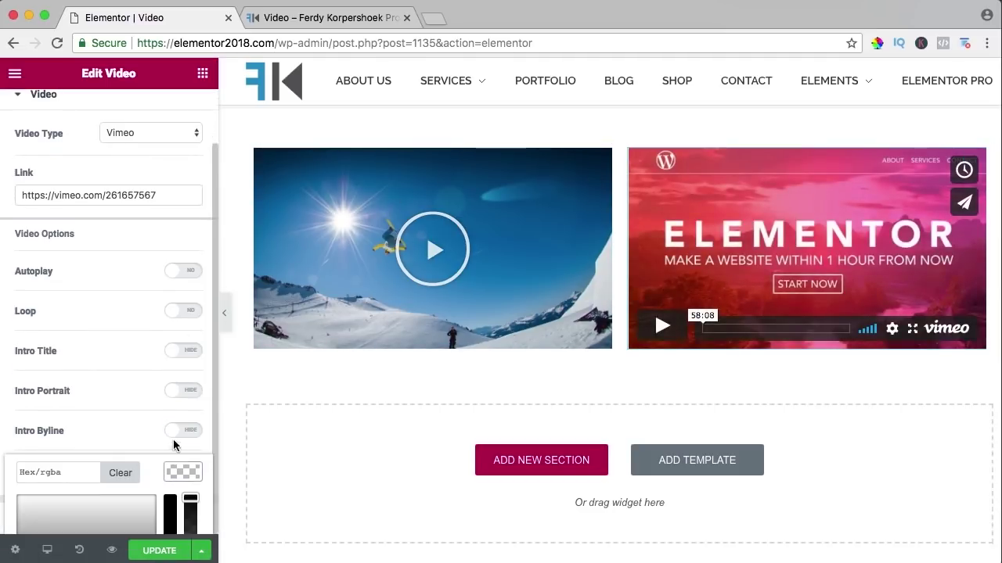
scroll(229, 446, "down", 2)
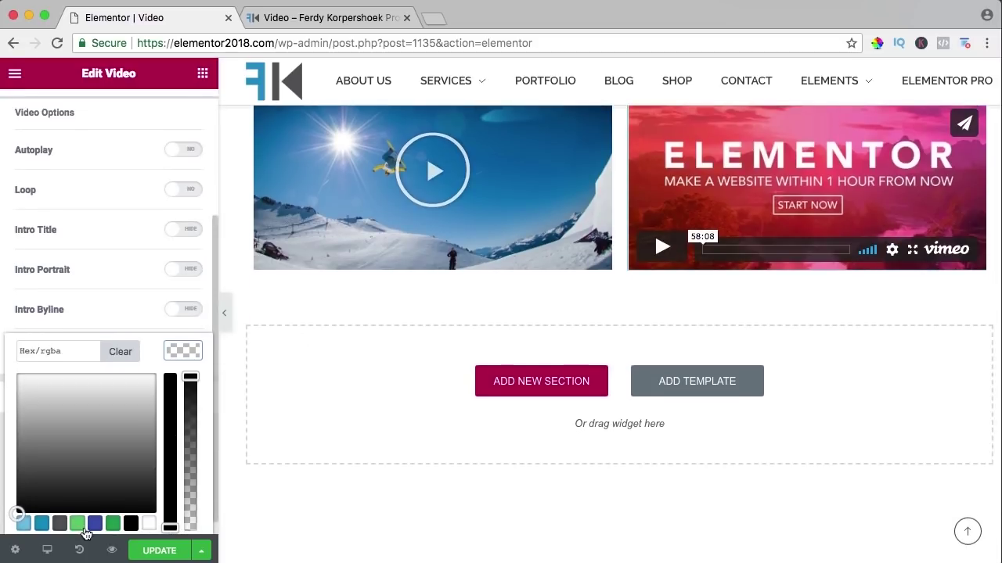
left_click(42, 524)
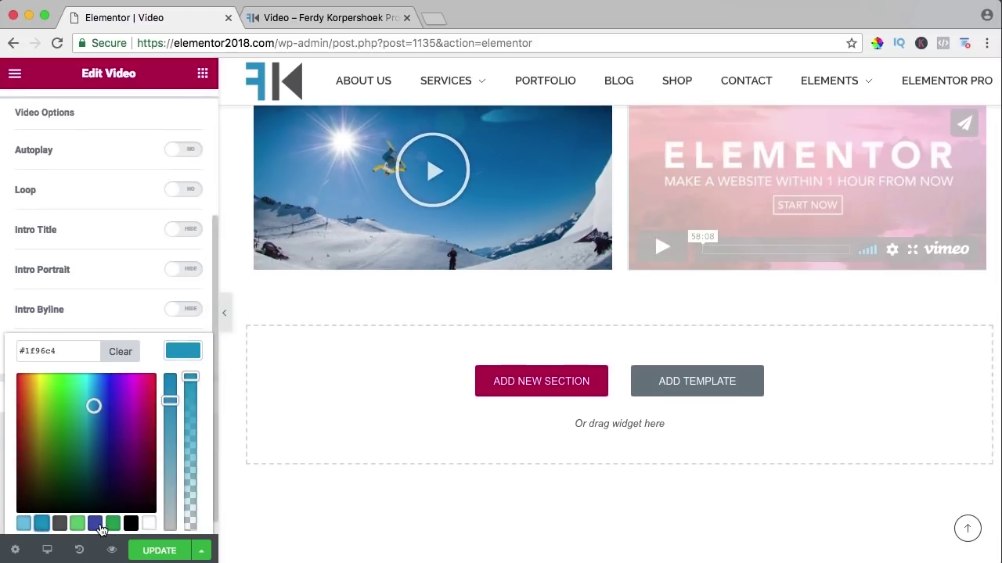
left_click(77, 523)
left_click_drag(169, 397, 169, 376)
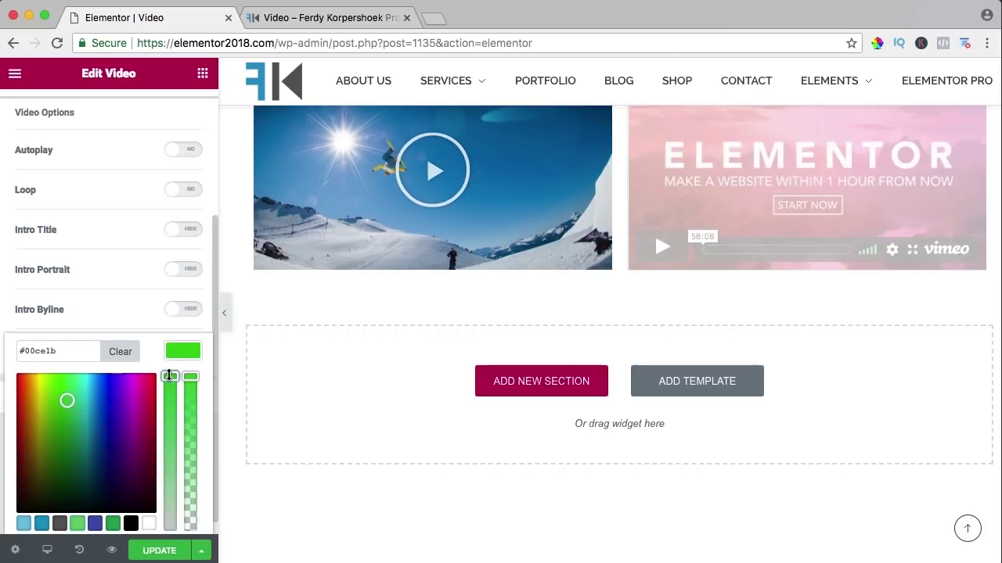
left_click(21, 388)
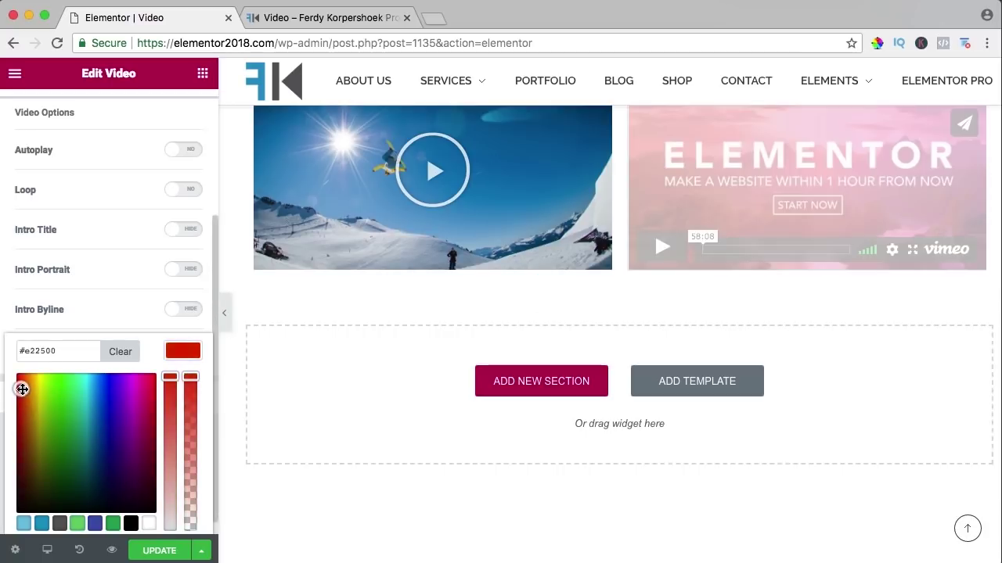
left_click(195, 352)
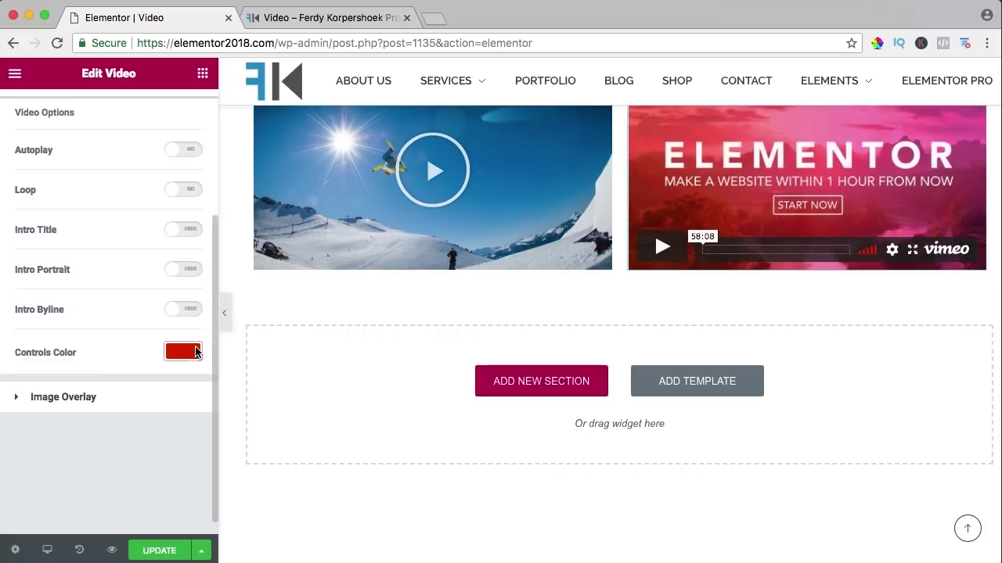
left_click(85, 398)
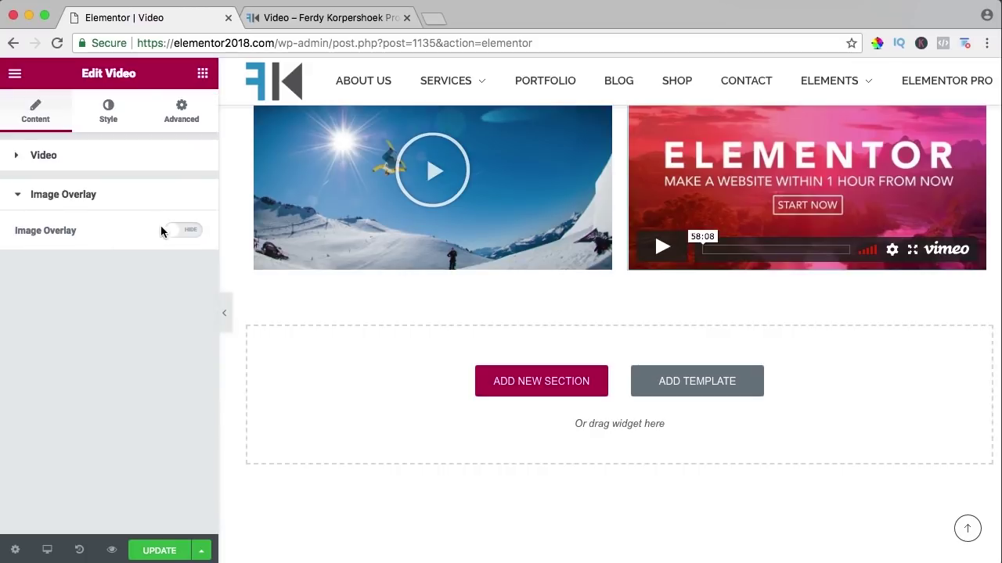
Step: Enable Image Overlay, insert then remove the page-builder screenshot, turn Lightbox on, and update
left_click(173, 229)
left_click(98, 329)
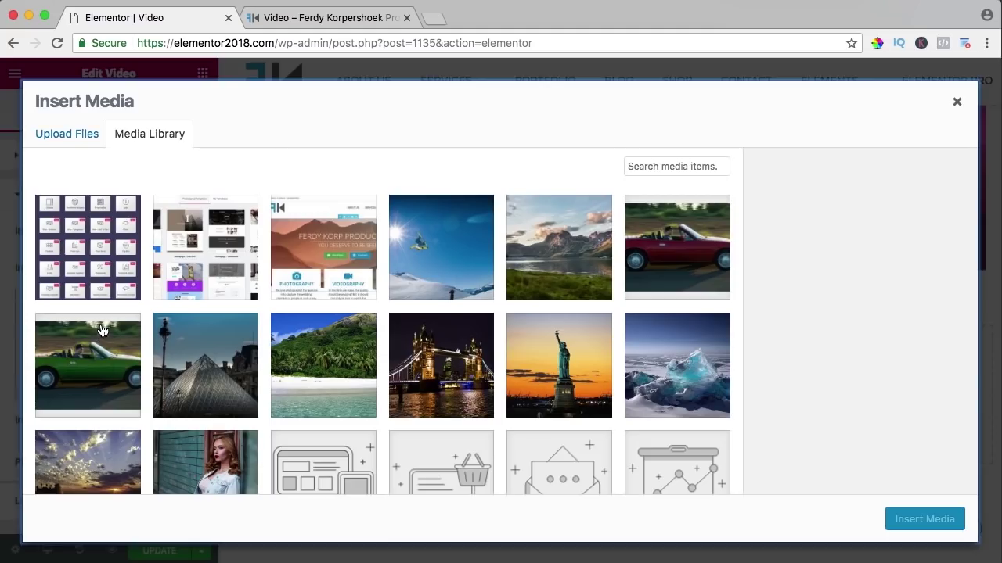
left_click(351, 257)
left_click(925, 519)
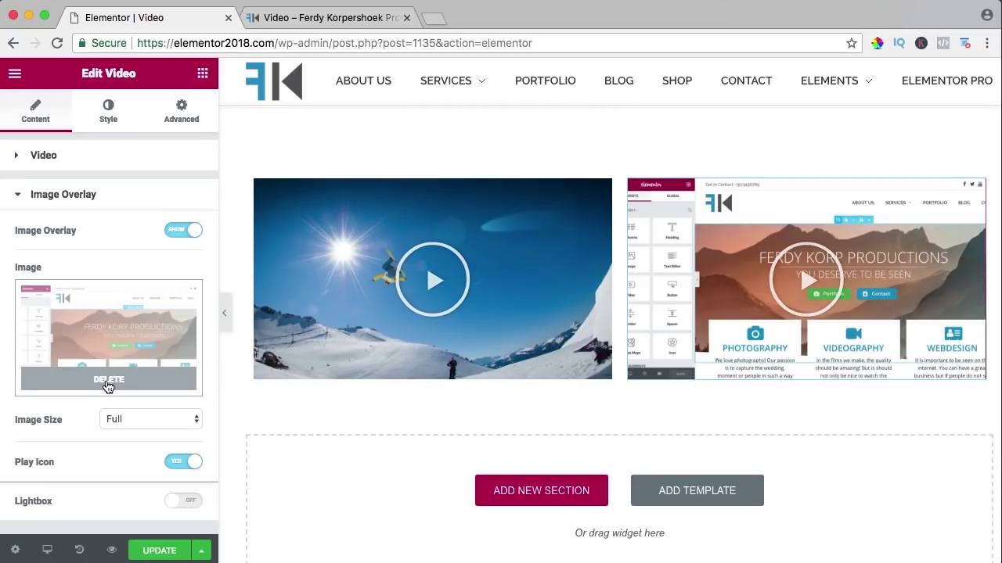
left_click(106, 382)
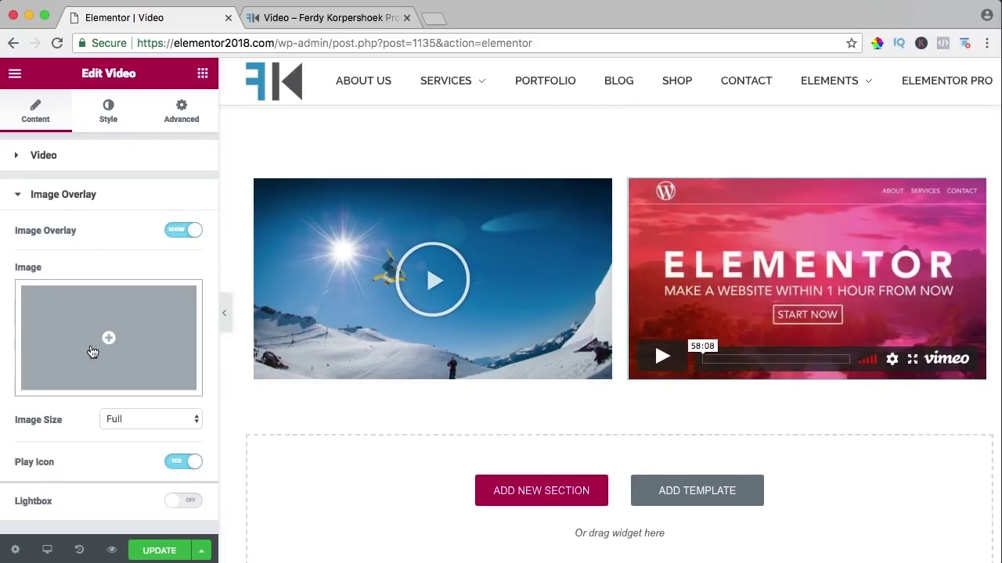
left_click(183, 503)
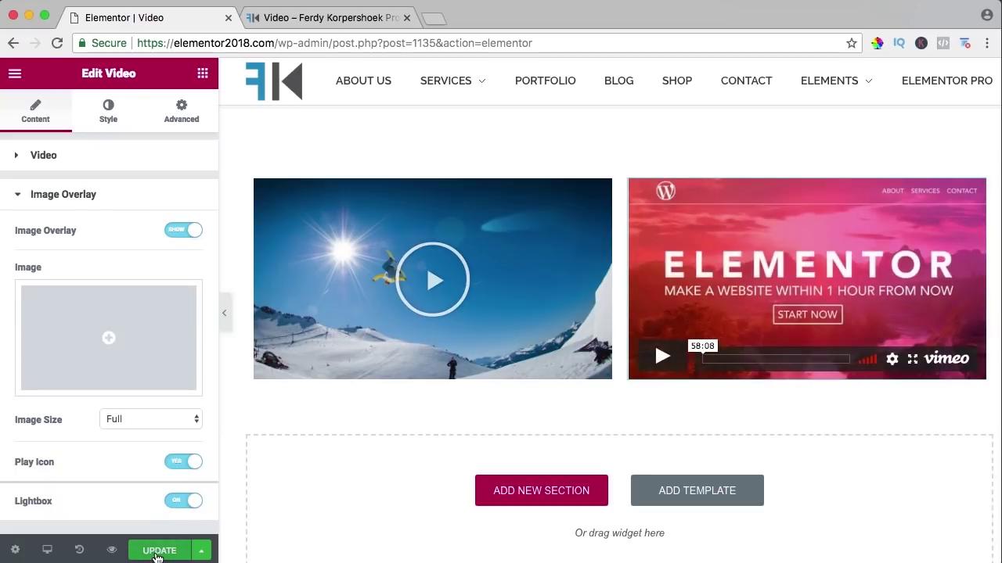
left_click(313, 17)
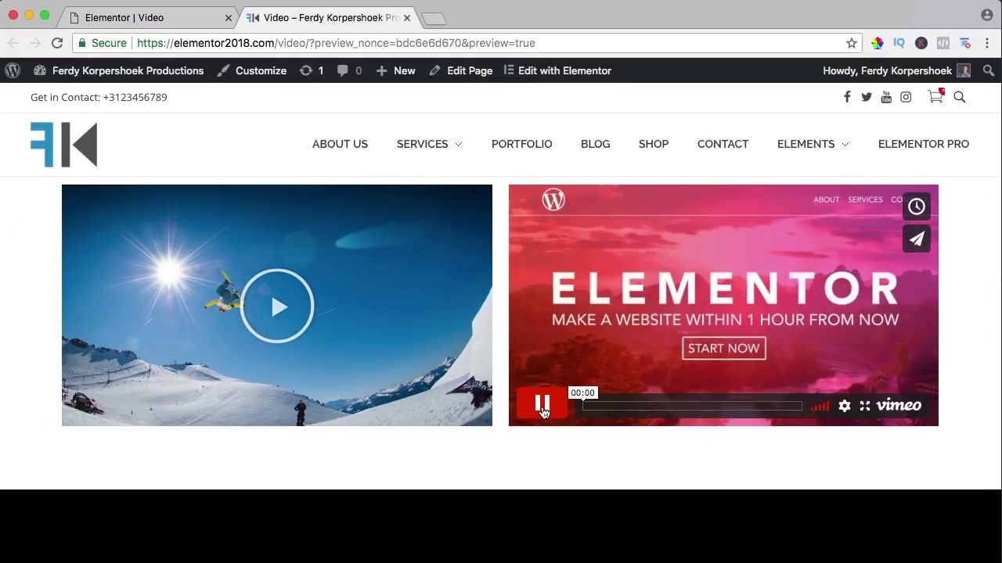
Step: Pause the preview video, switch the Vimeo lightbox off in the editor, and return to the preview
left_click(548, 403)
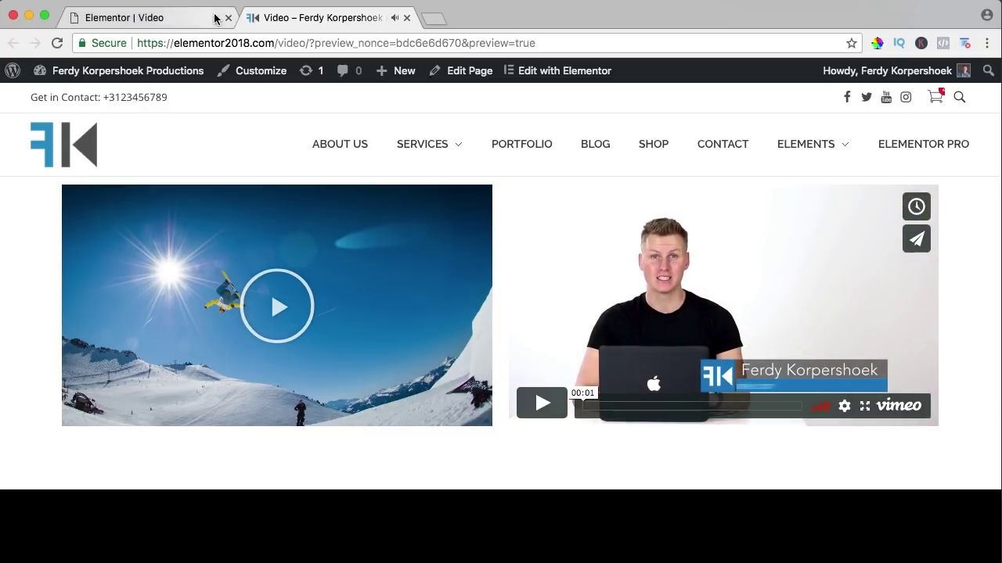
left_click(215, 19)
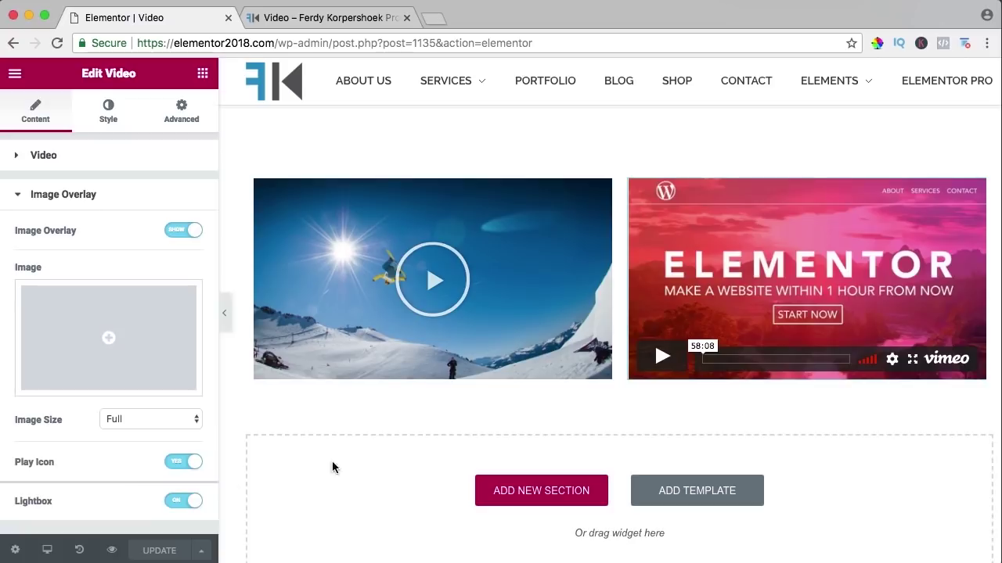
left_click(179, 500)
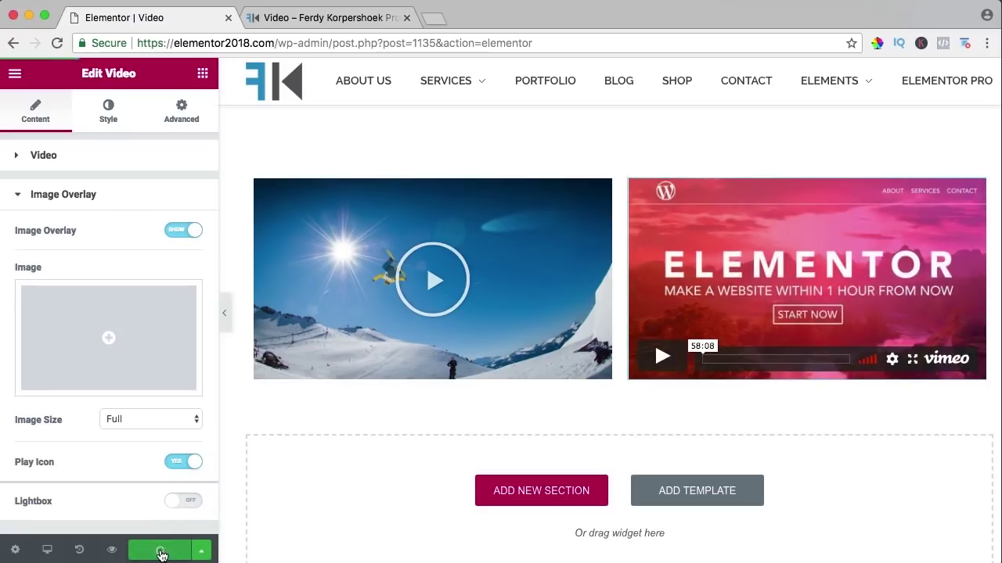
left_click(22, 197)
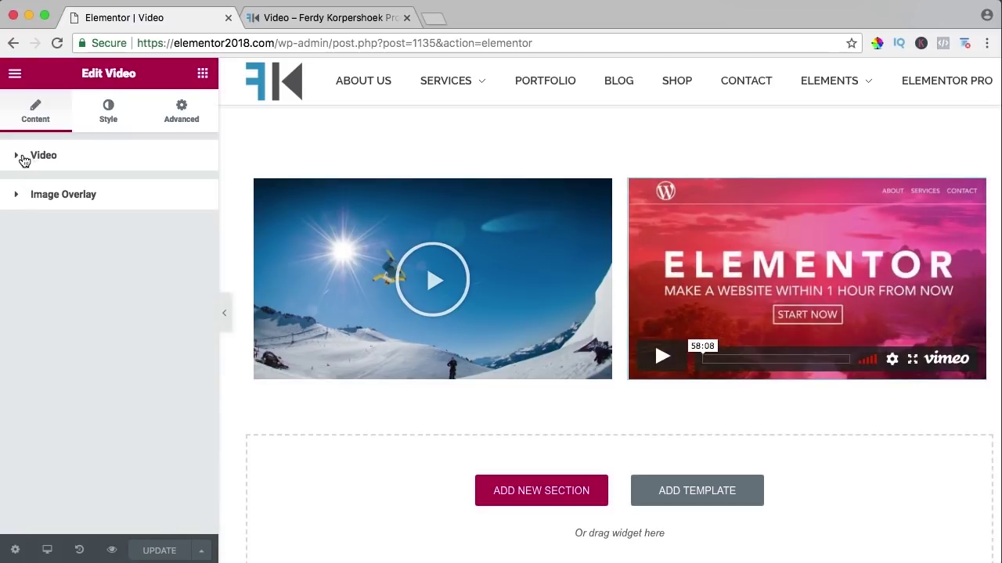
left_click(22, 155)
left_click(19, 155)
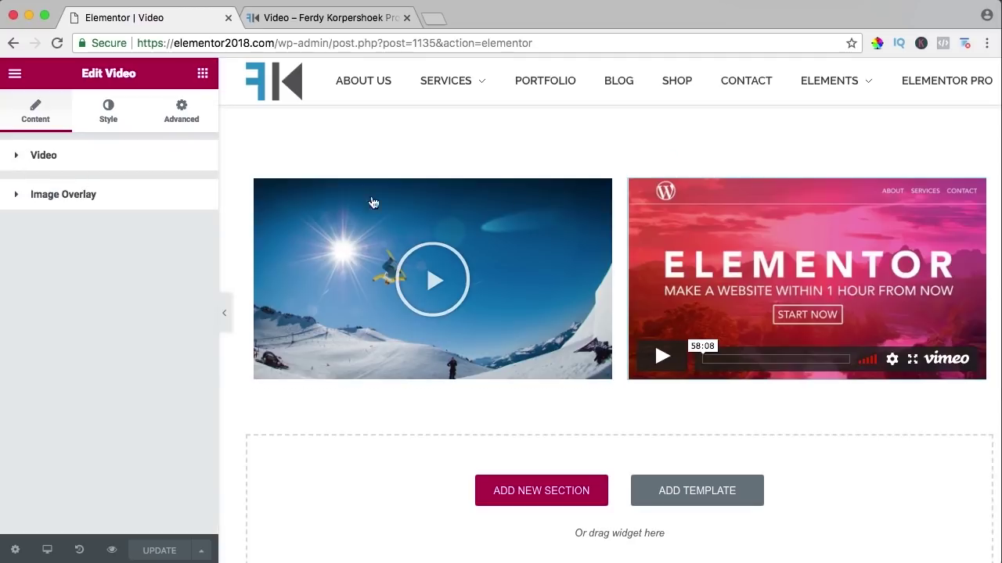
left_click(288, 22)
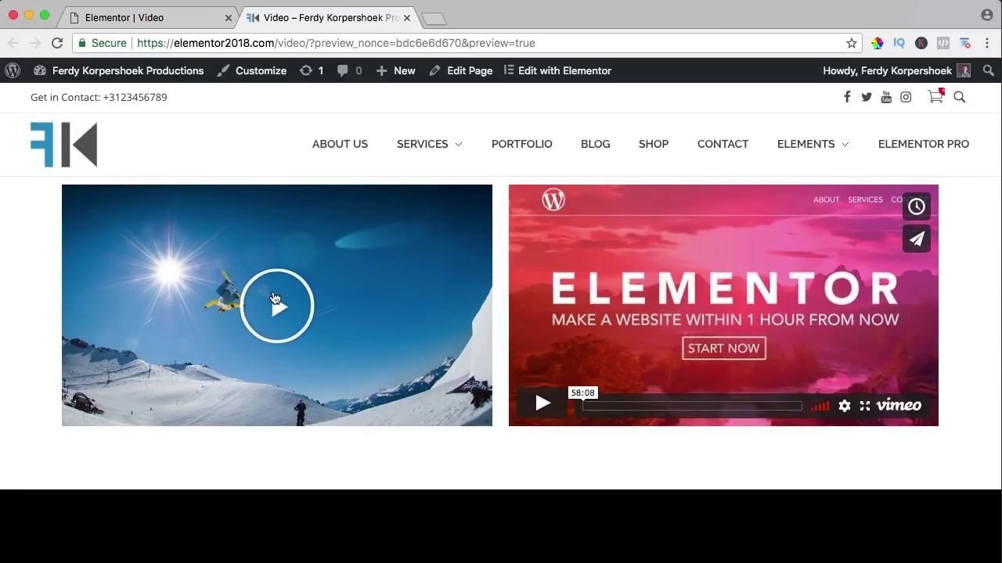
Step: Play the left snowboard video in its lightbox, then close the lightbox
left_click(276, 295)
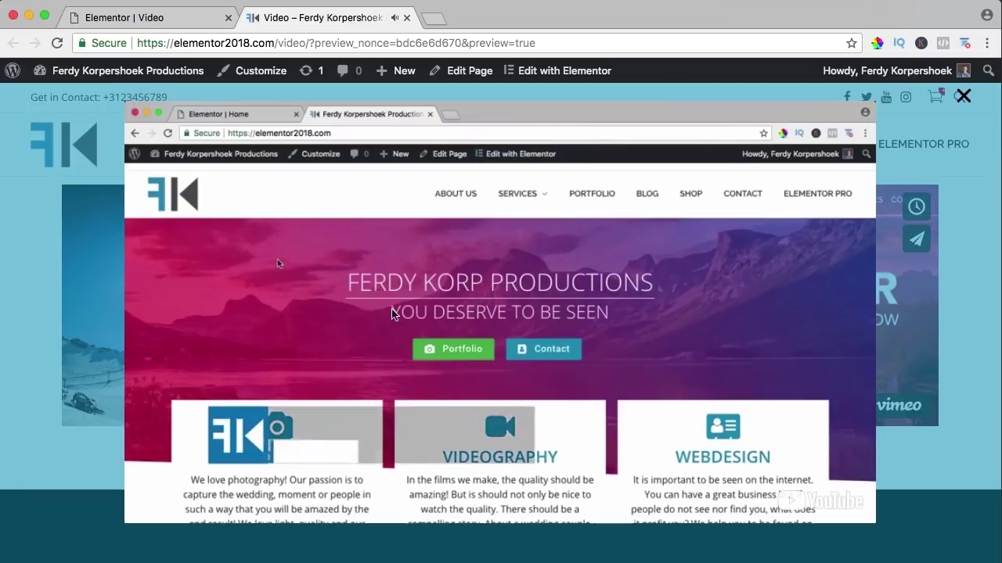
left_click(963, 95)
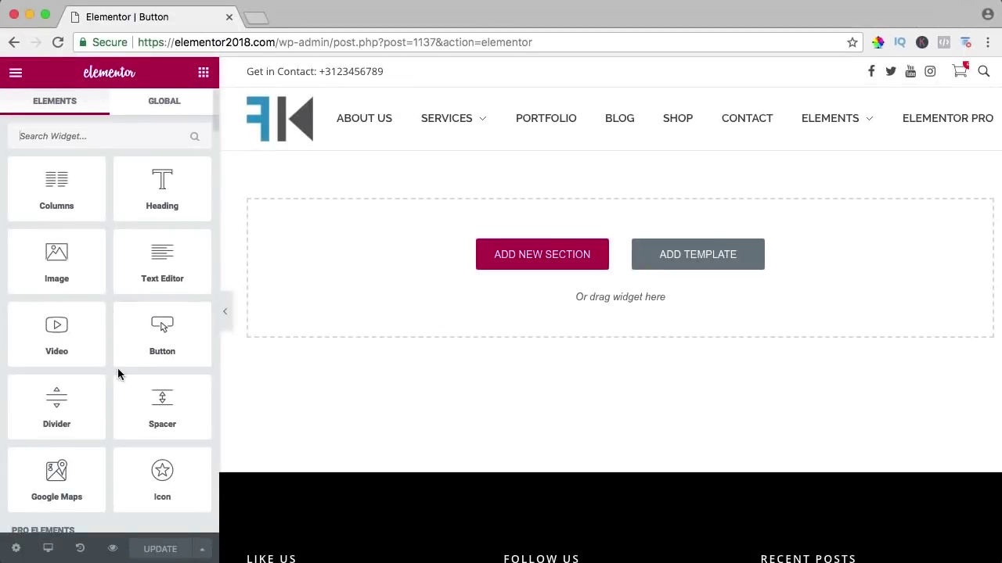
Step: Drop a Button widget into the section and cycle its Type through Info, Success, Warning, back to Default
left_click_drag(149, 341, 463, 263)
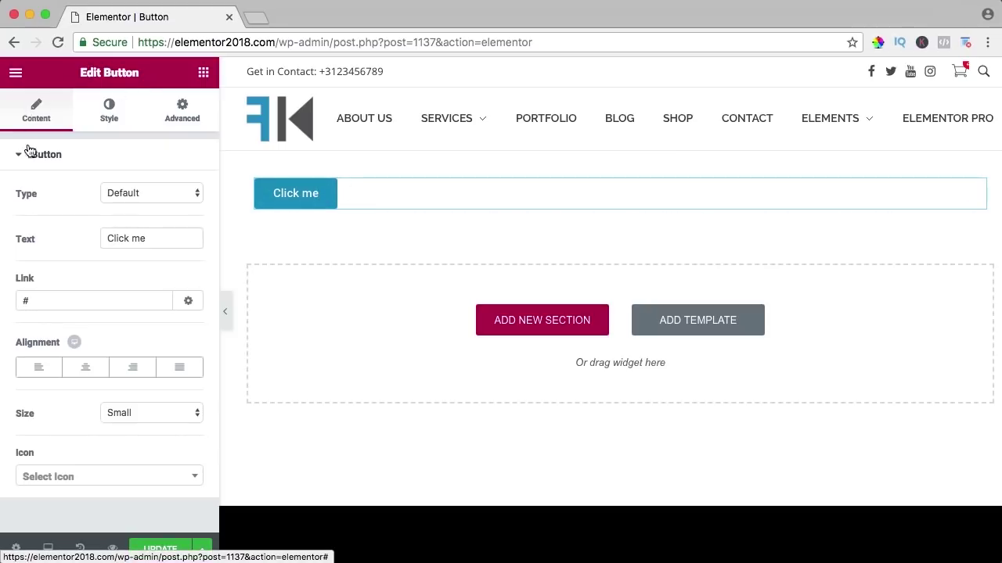
left_click(125, 198)
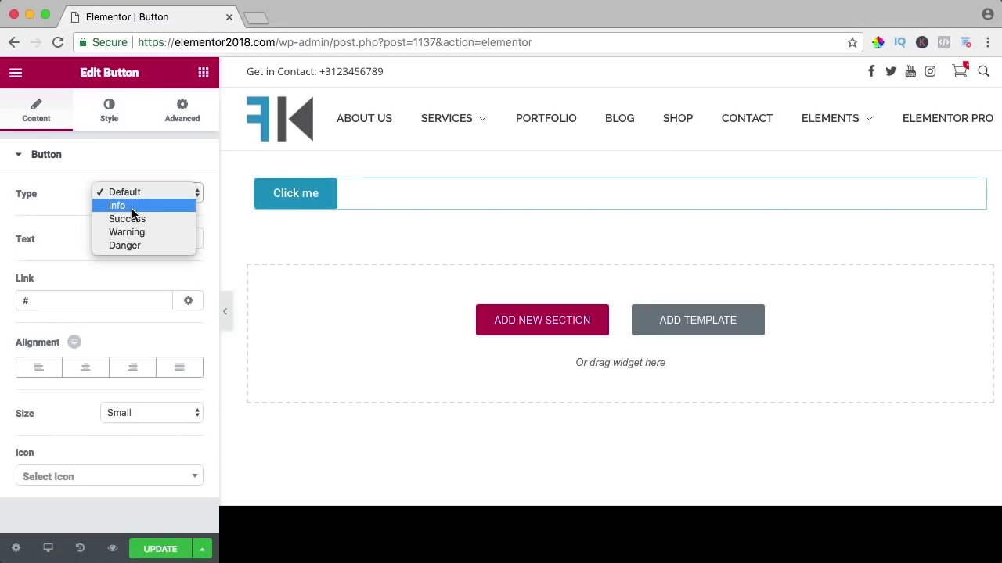
left_click(133, 206)
left_click(141, 197)
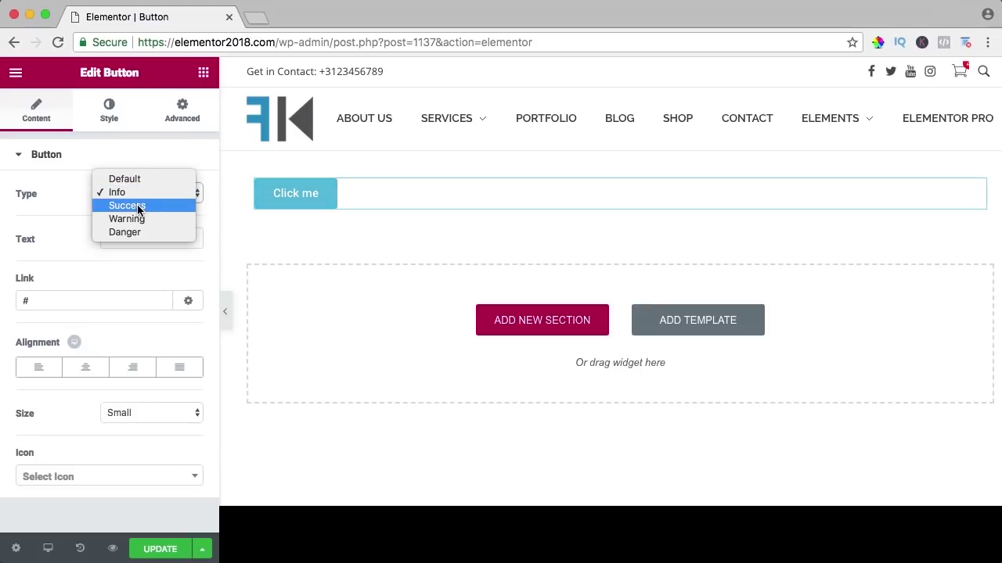
left_click(138, 206)
left_click(139, 194)
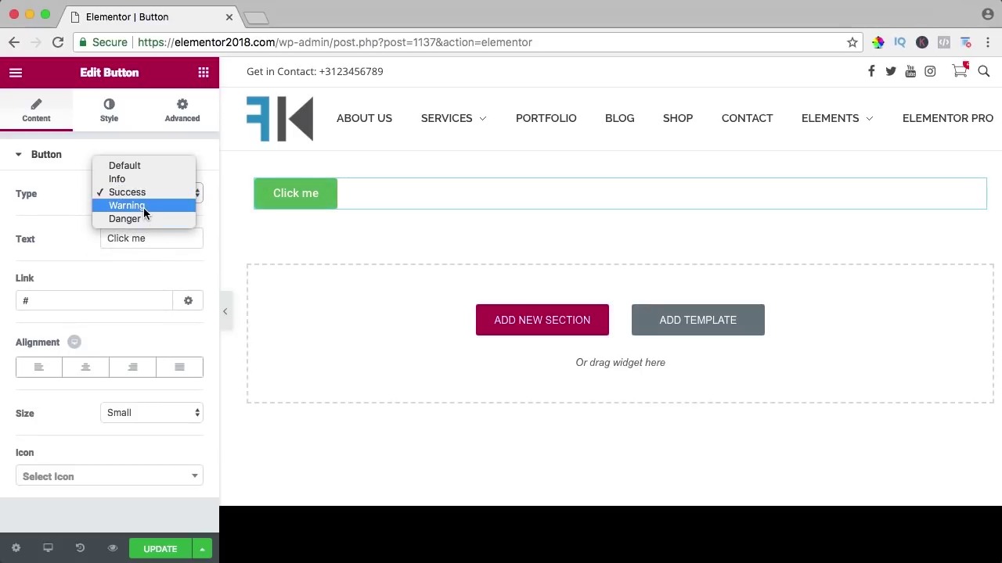
left_click(126, 206)
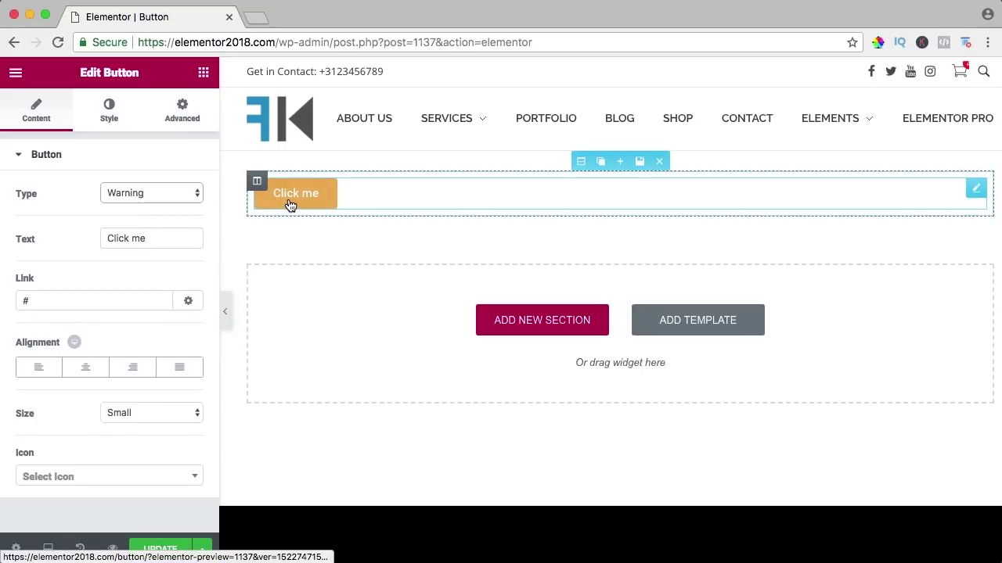
left_click(137, 197)
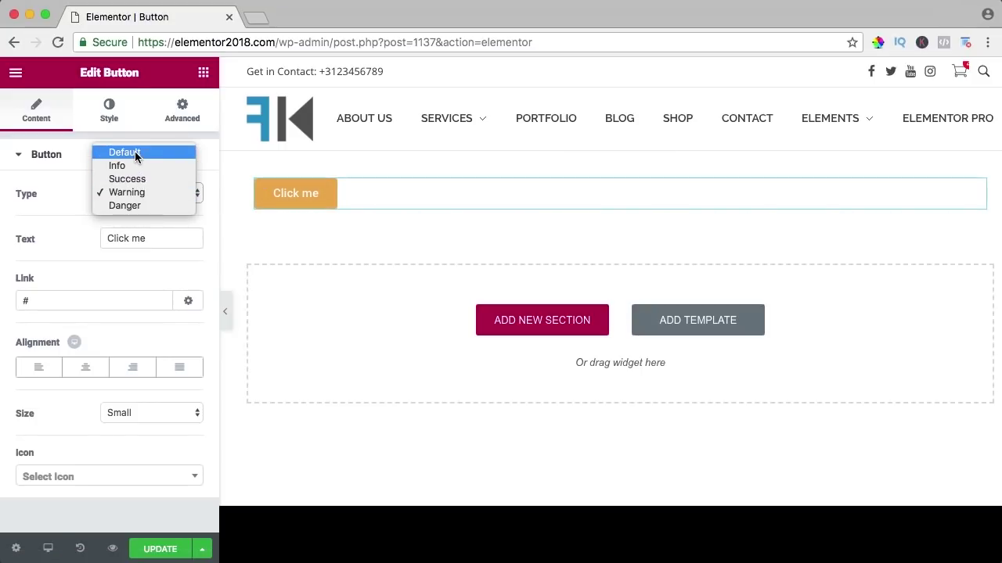
left_click(136, 153)
left_click(175, 243)
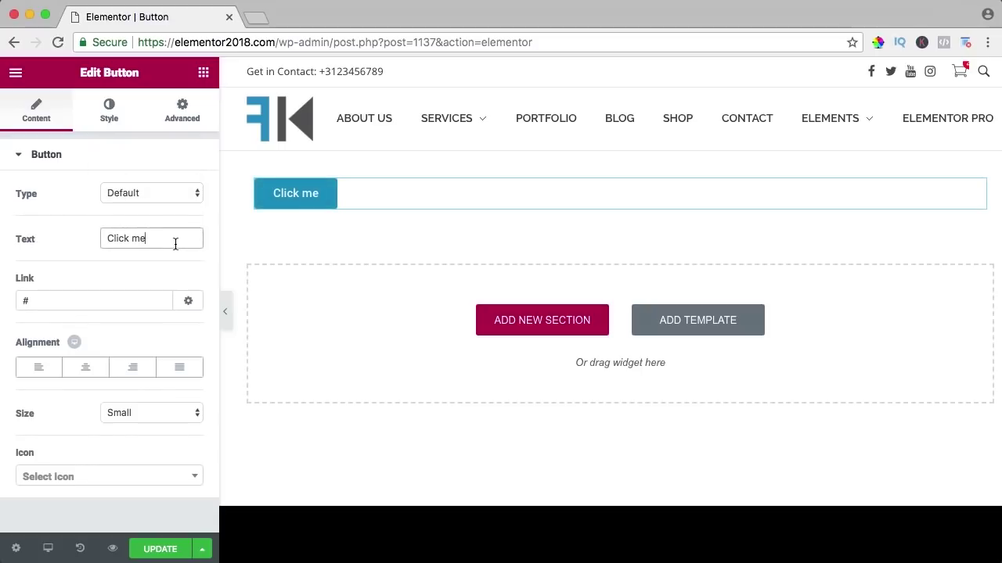
Step: Label the button GO TO THE PAGE and link it to /blog after exploring Link Options
type("GO TO TH")
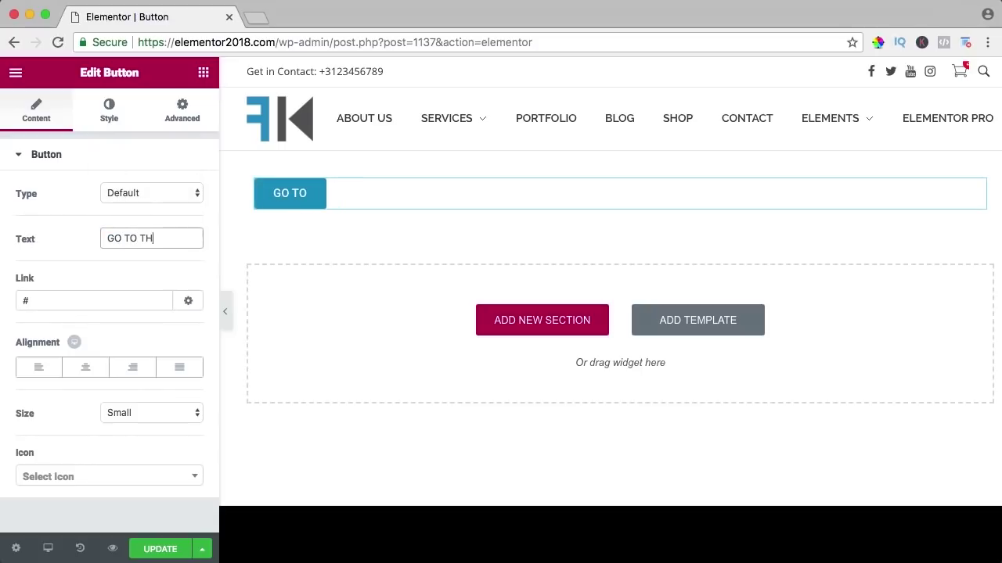
type("E PAGE")
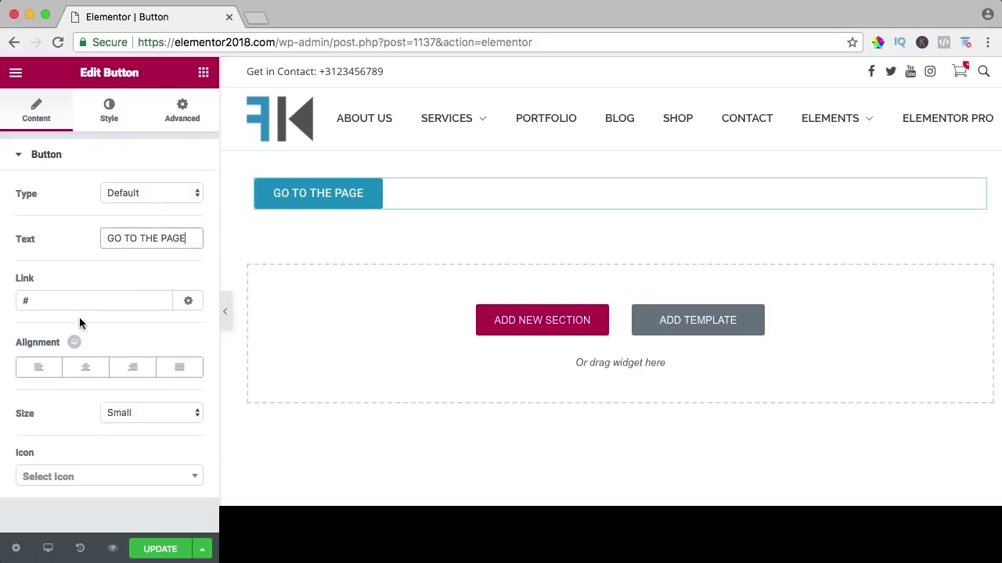
left_click(81, 301)
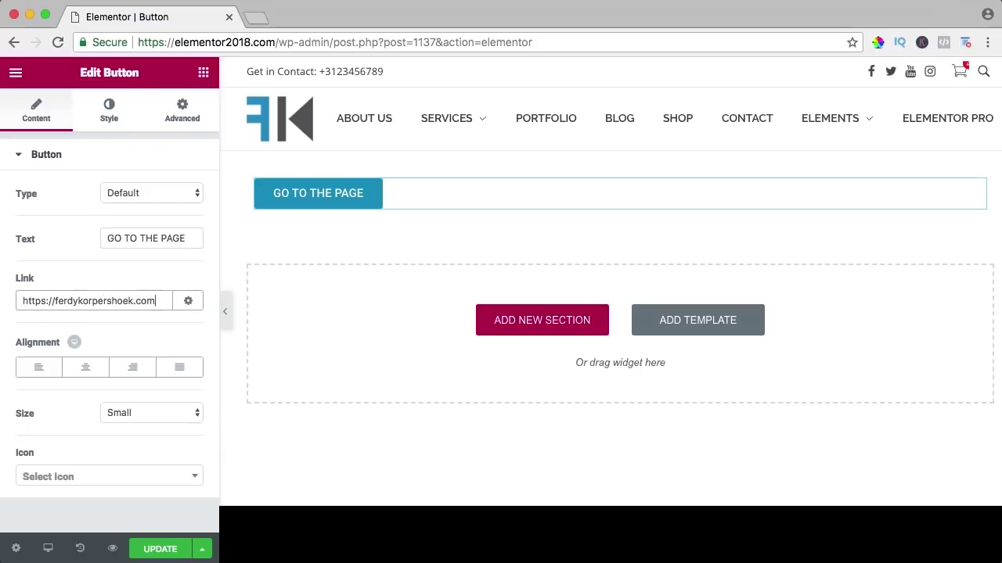
left_click(189, 305)
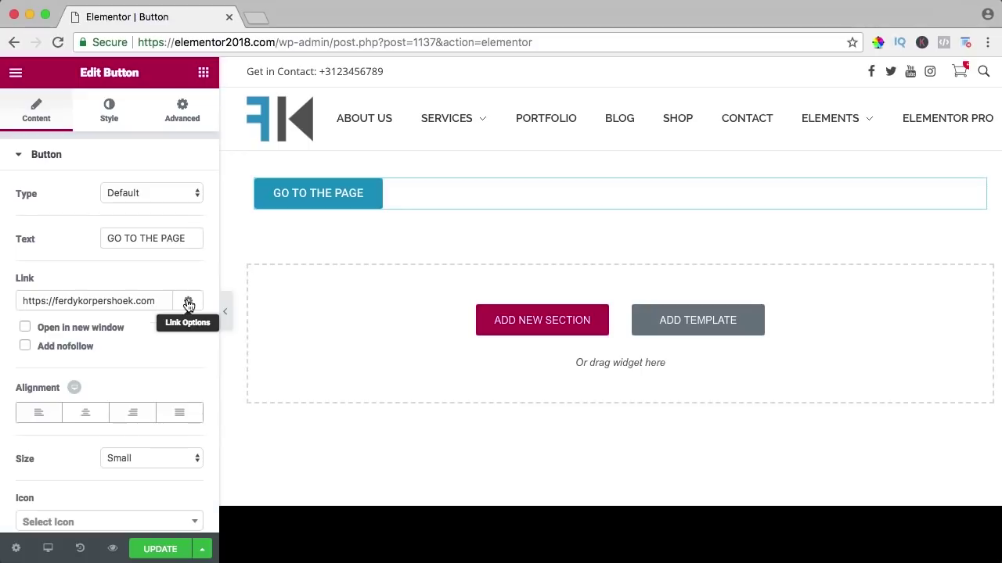
left_click(25, 328)
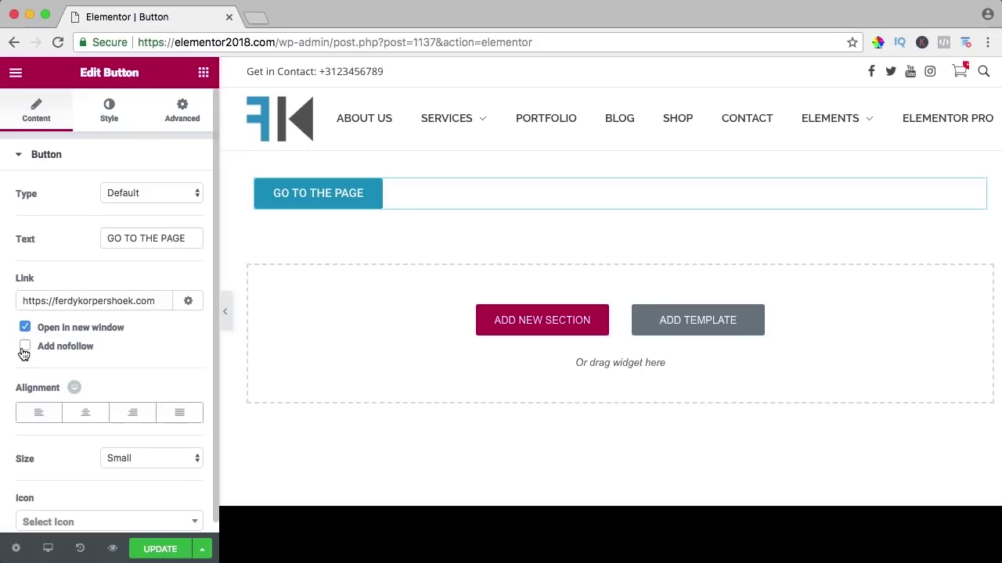
triple_click(94, 300)
type("/blog")
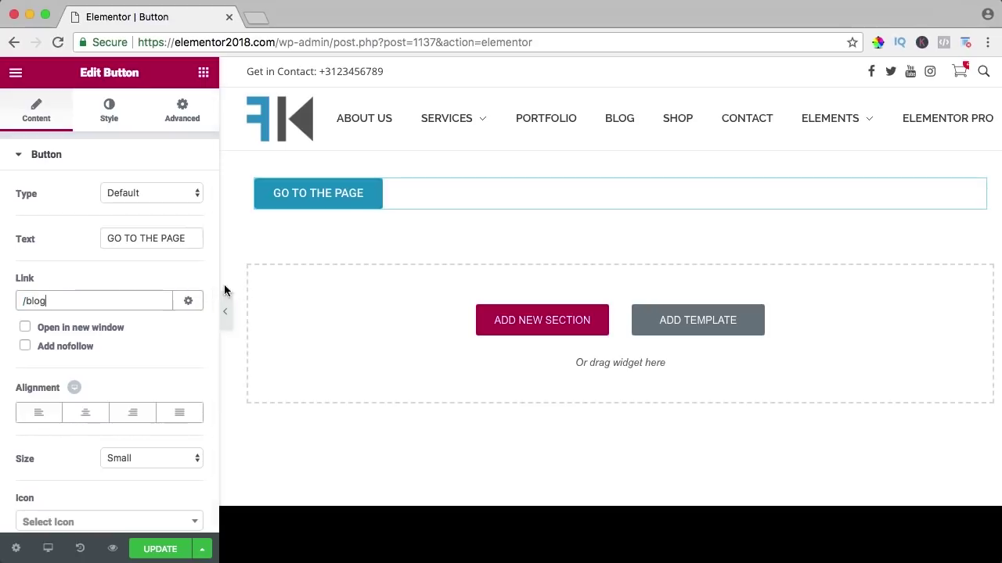
left_click(187, 301)
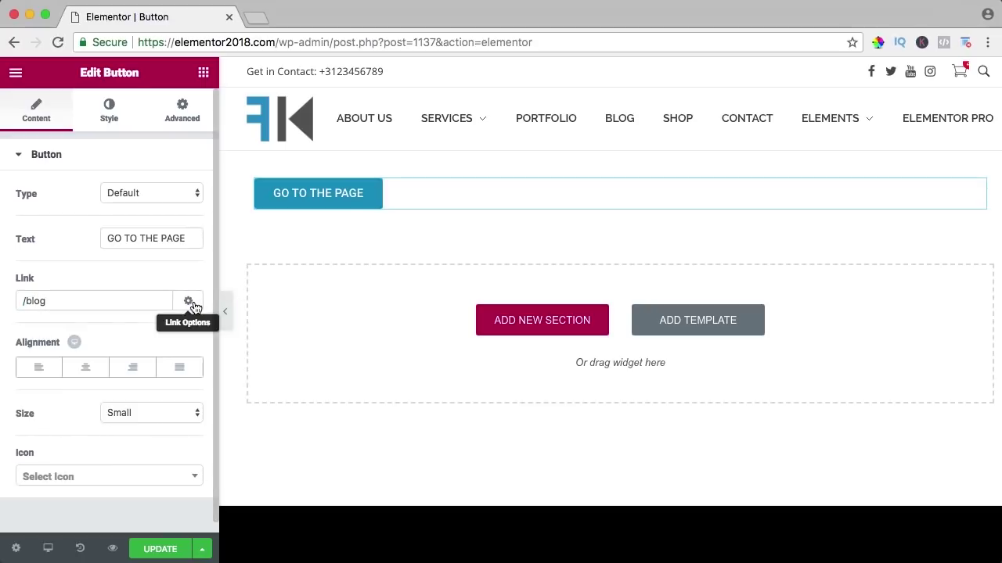
Step: Centre the button and set its size to Small after trying other alignments and Medium
left_click(42, 372)
left_click(83, 373)
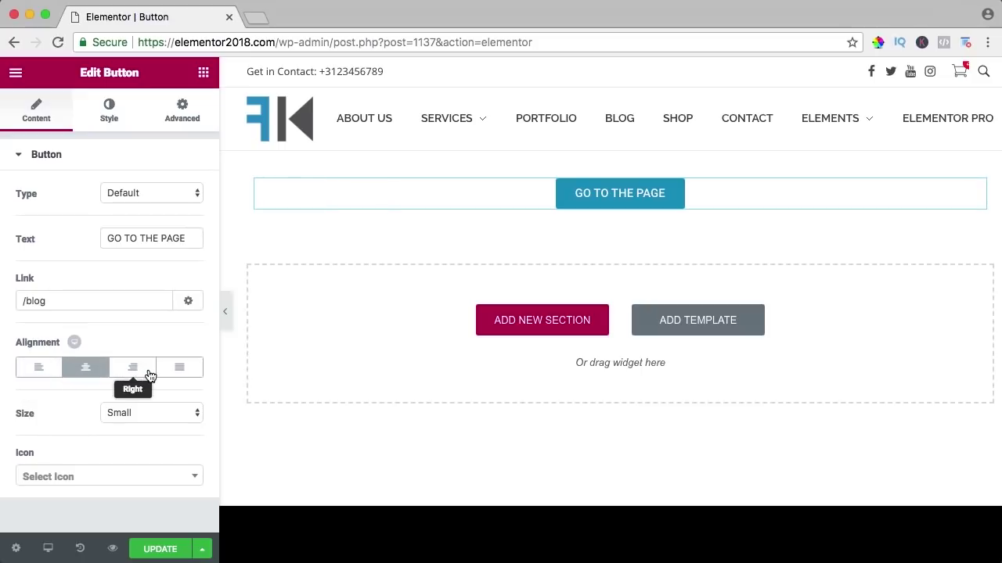
left_click(149, 374)
left_click(174, 371)
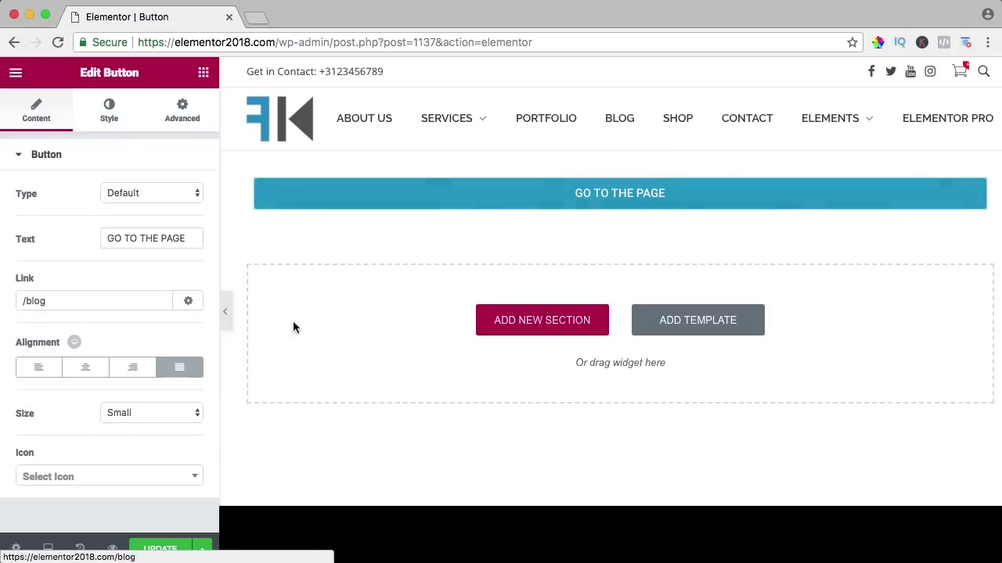
left_click(93, 374)
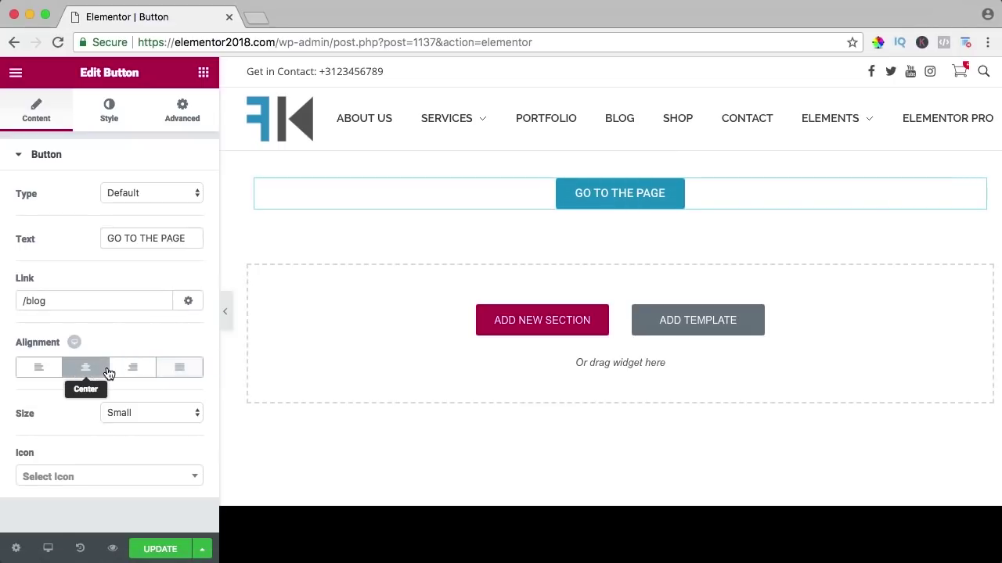
left_click(156, 421)
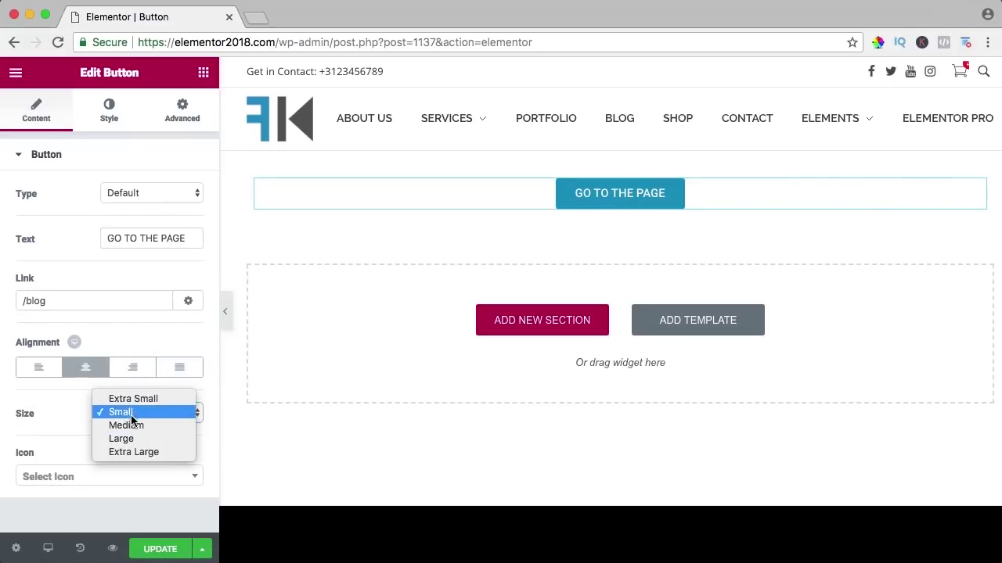
left_click(129, 425)
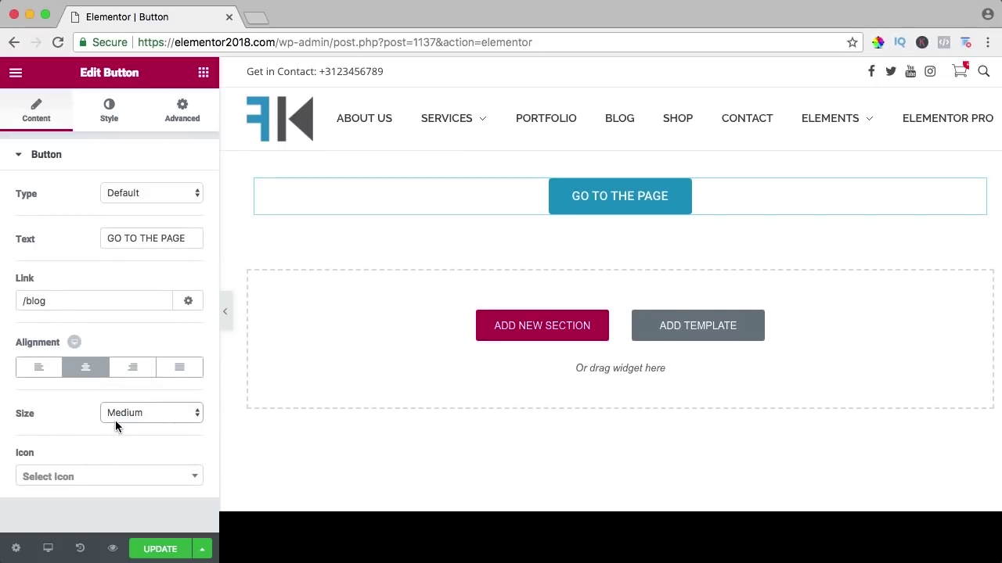
left_click(144, 413)
left_click(142, 400)
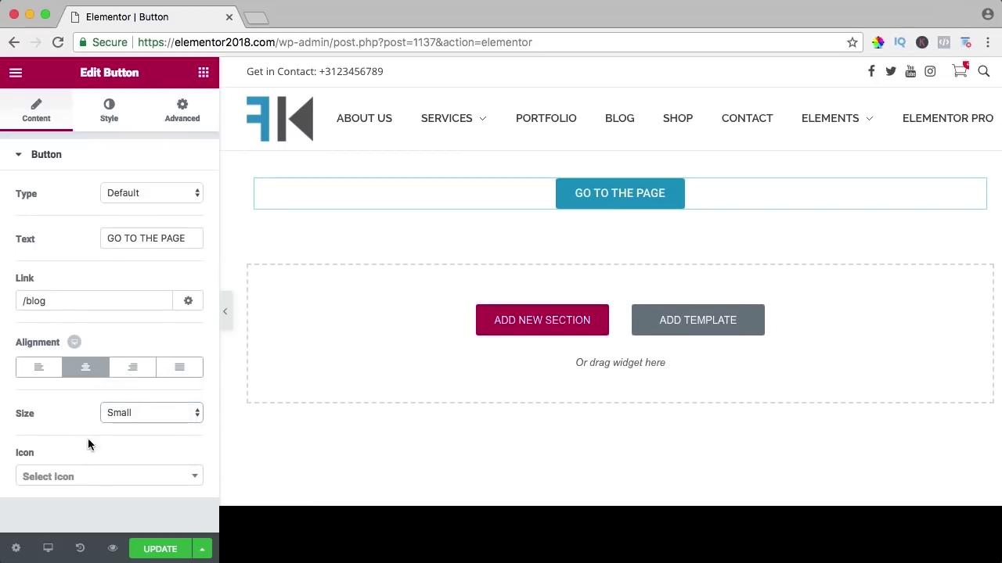
Step: Add the arrow-circle-o-right icon to the button
left_click(94, 476)
scroll(112, 455, "down", 8)
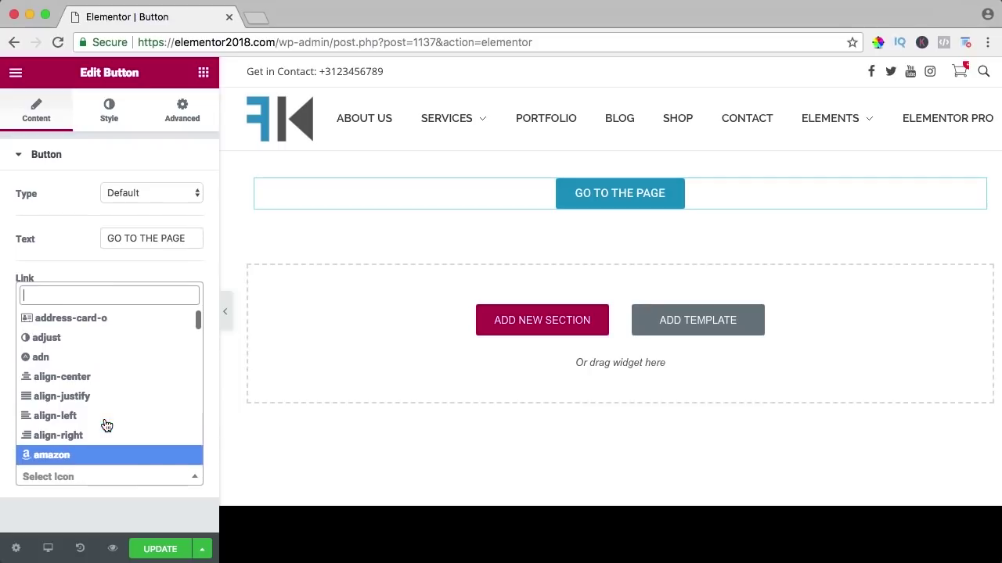
scroll(90, 411, "down", 8)
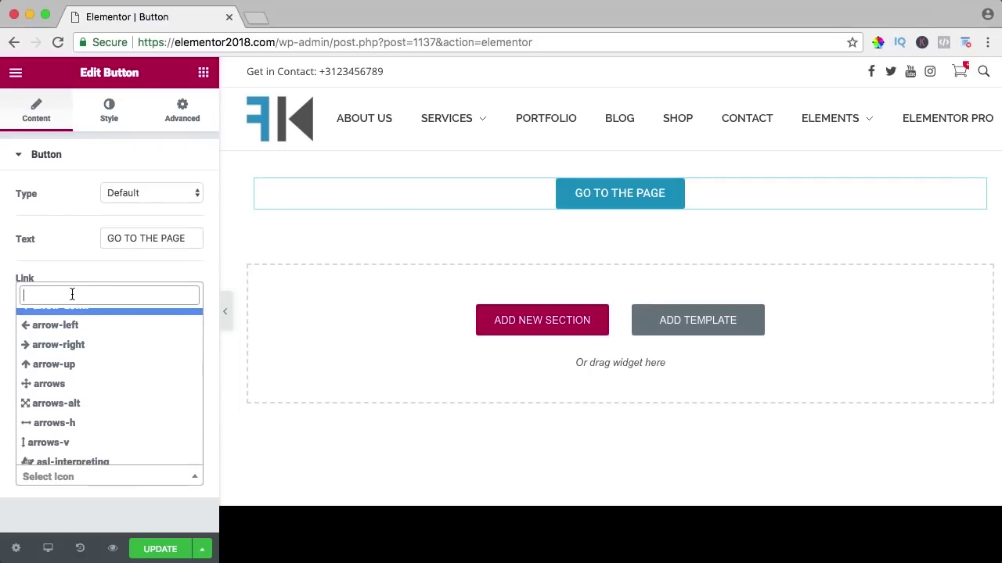
type("arrow")
left_click(74, 396)
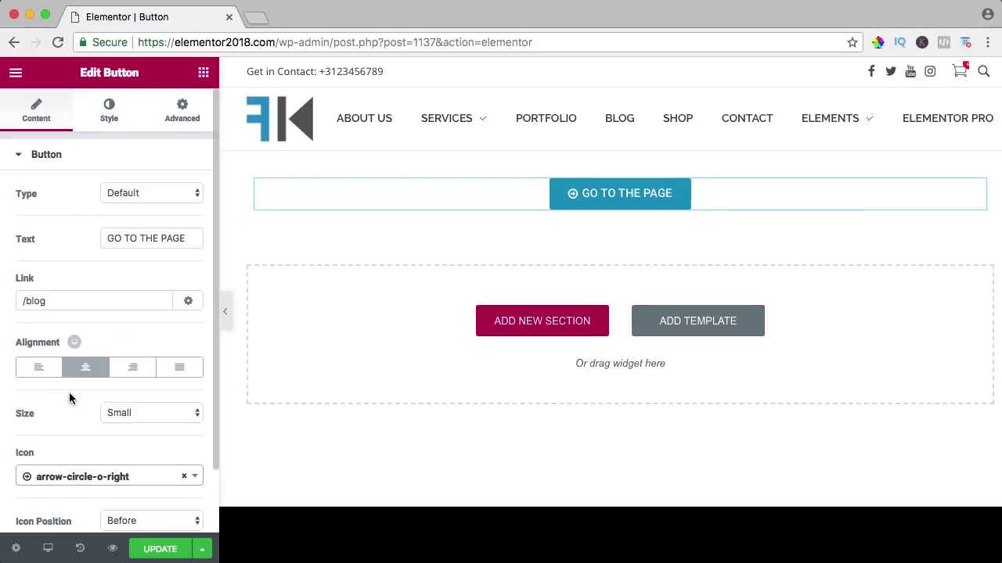
Step: Place the icon Before the text with Icon Spacing 9
scroll(82, 421, "down", 2)
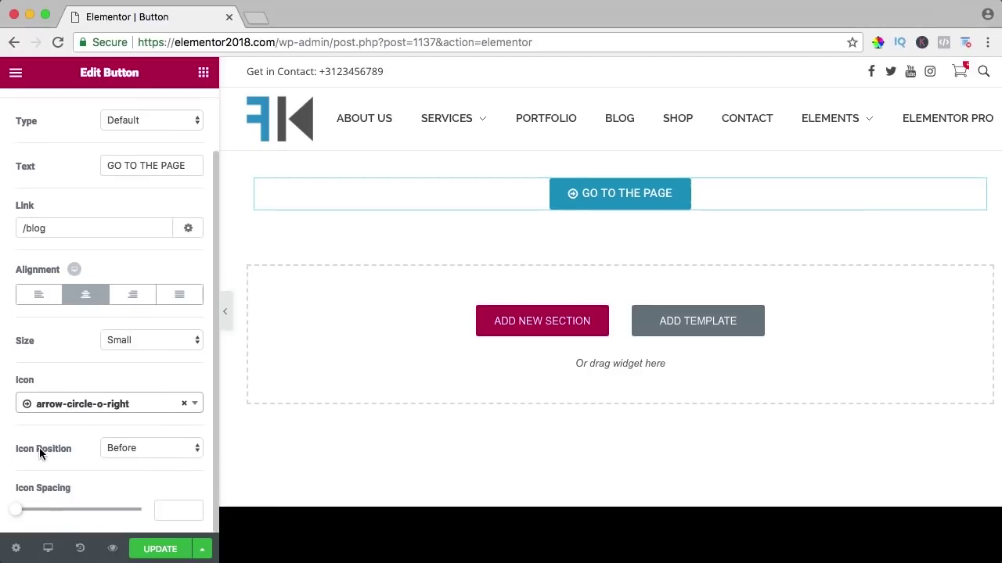
left_click(159, 456)
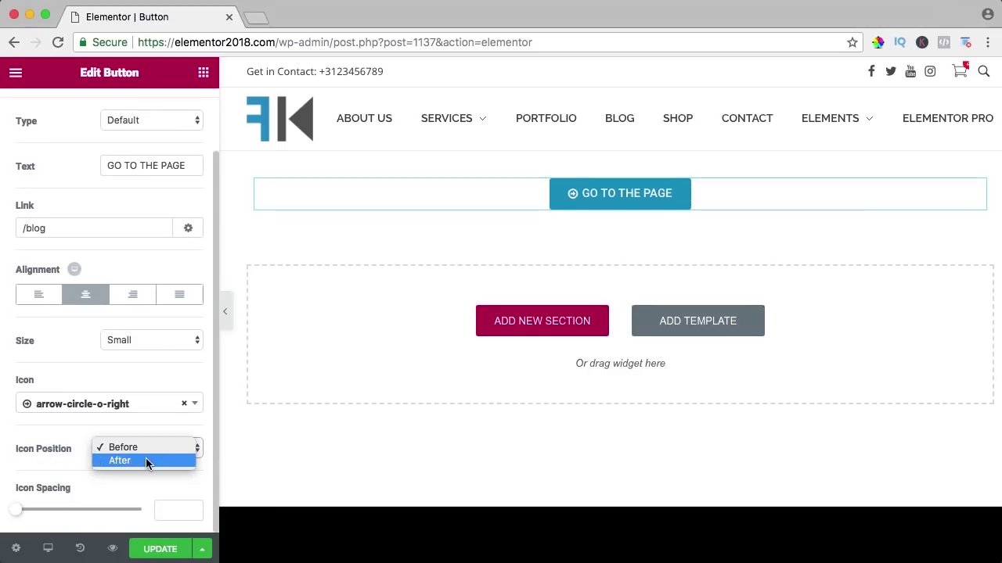
left_click(148, 461)
left_click_drag(17, 511, 46, 518)
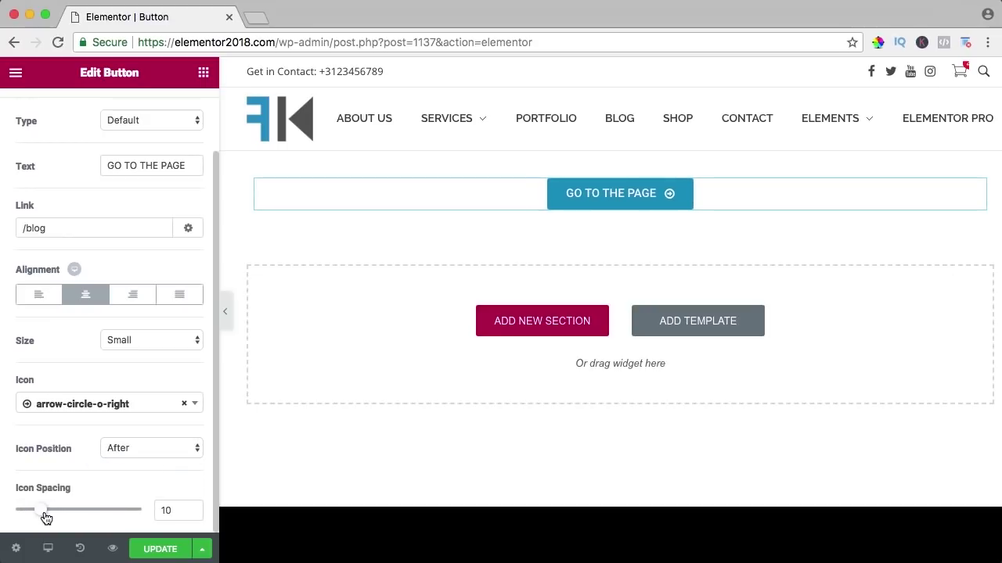
scroll(104, 466, "up", 2)
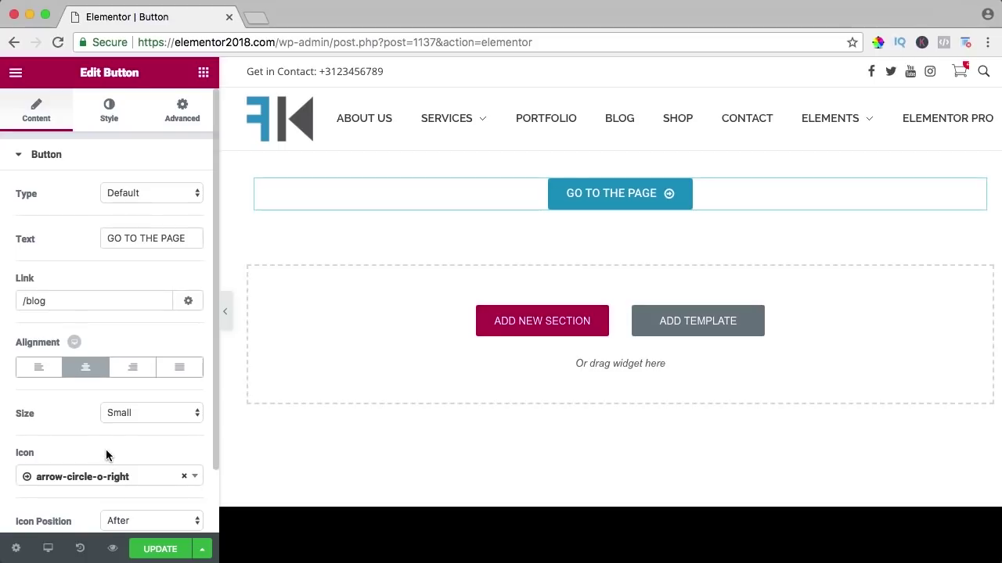
scroll(107, 456, "down", 2)
left_click(133, 447)
key("Escape")
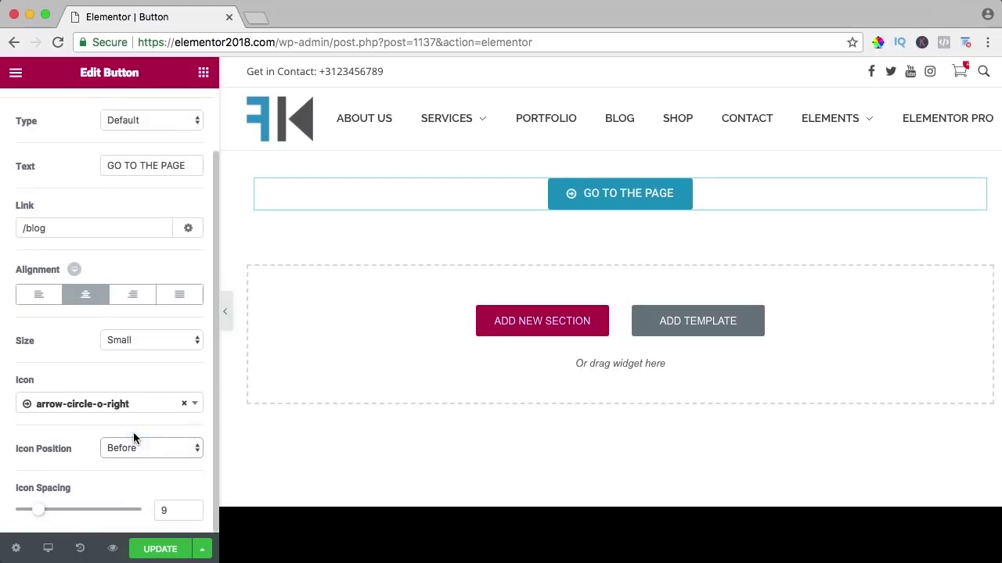
left_click(134, 439)
scroll(134, 414, "up", 2)
left_click(110, 116)
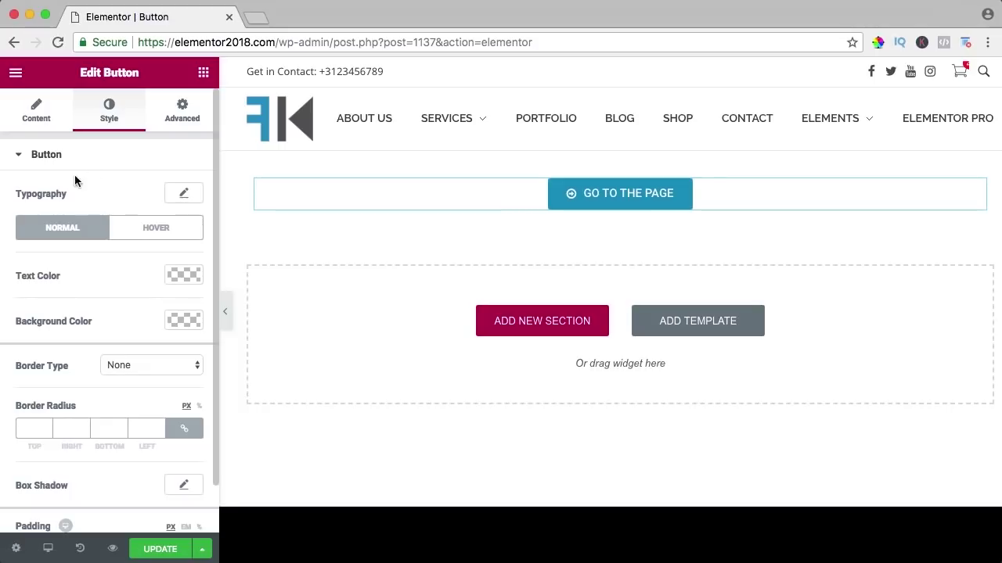
Step: Set the button typography to Verdana at size 26, with size 21 on mobile
left_click(181, 195)
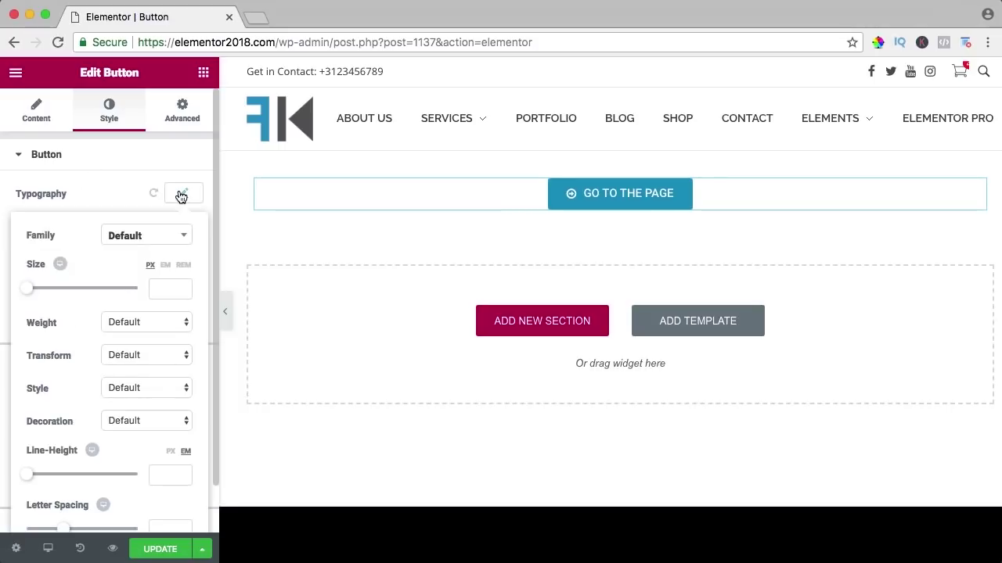
left_click(134, 241)
left_click(141, 359)
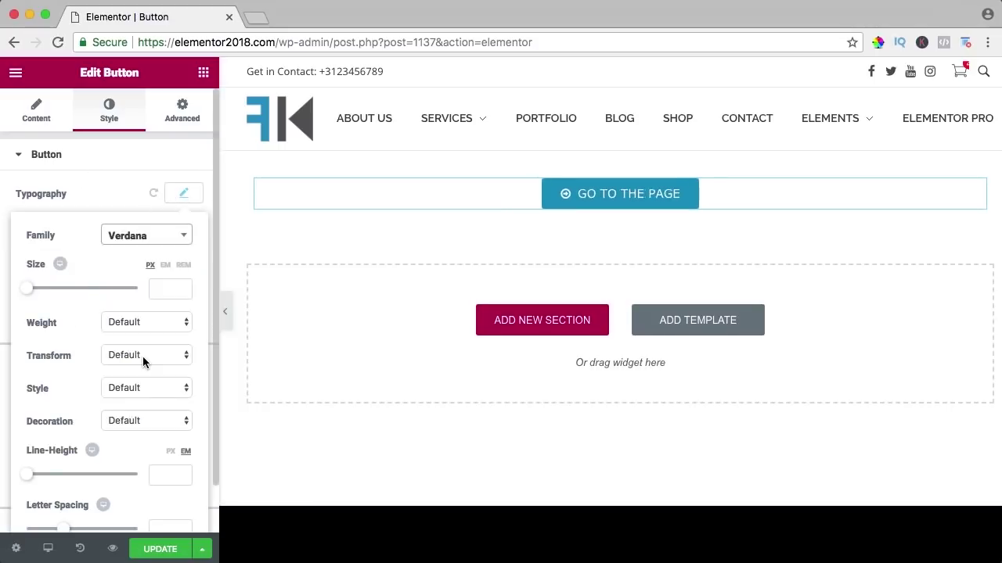
left_click_drag(30, 293, 45, 295)
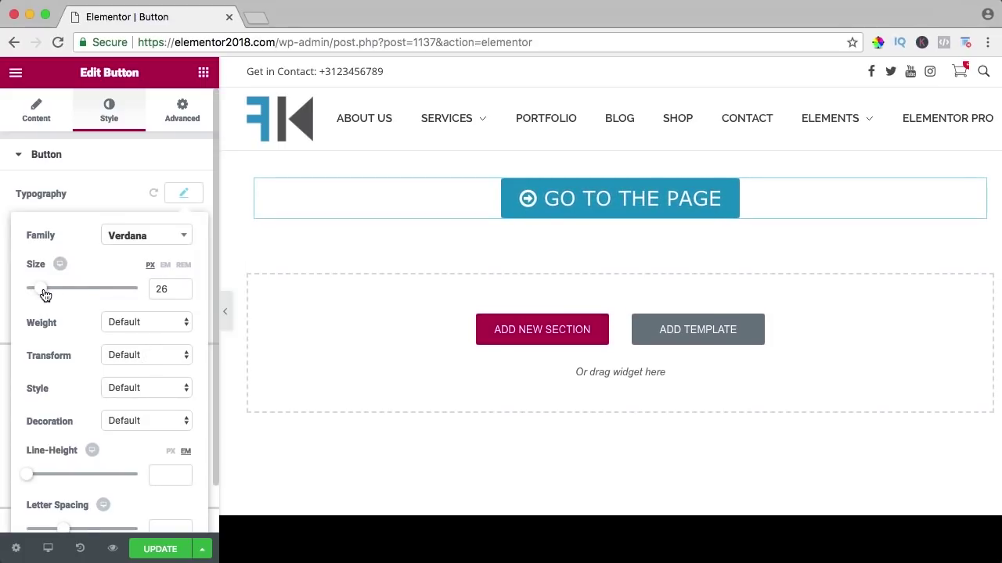
mouse_move(67, 270)
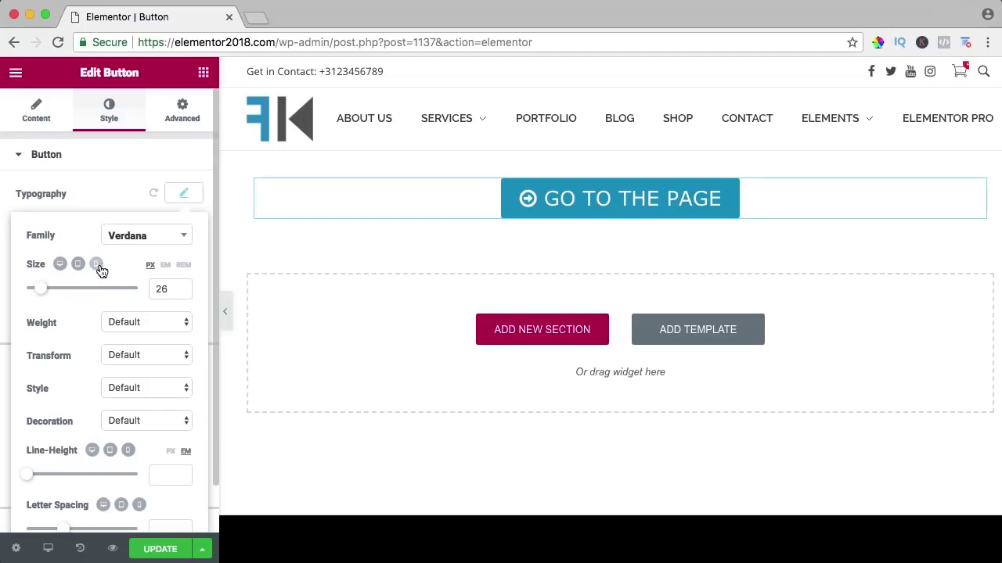
left_click(96, 264)
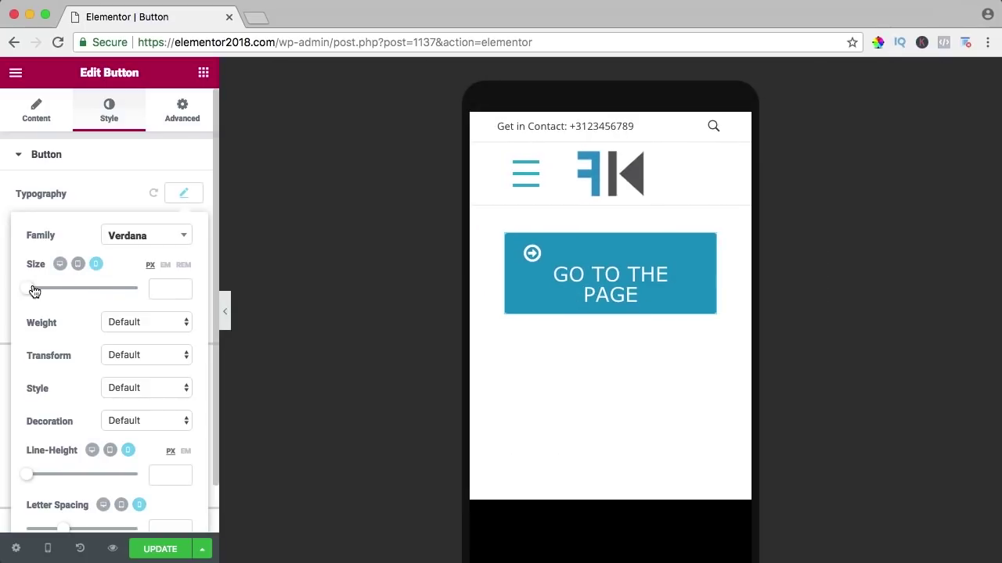
left_click_drag(34, 291, 45, 292)
left_click(61, 264)
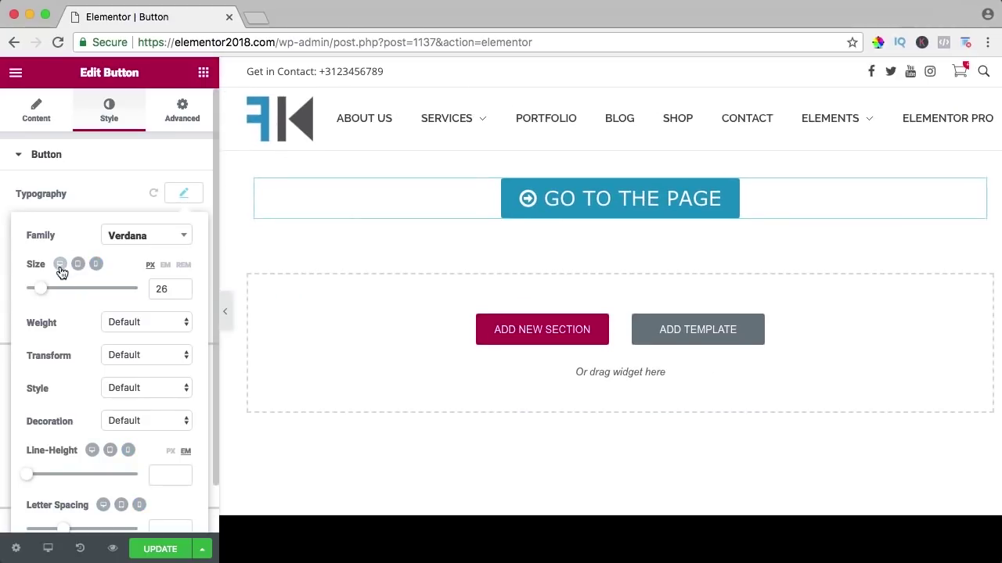
Step: Set the font weight to Normal after trying 900 and 100, leaving Transform at Default
left_click(113, 323)
left_click(124, 308)
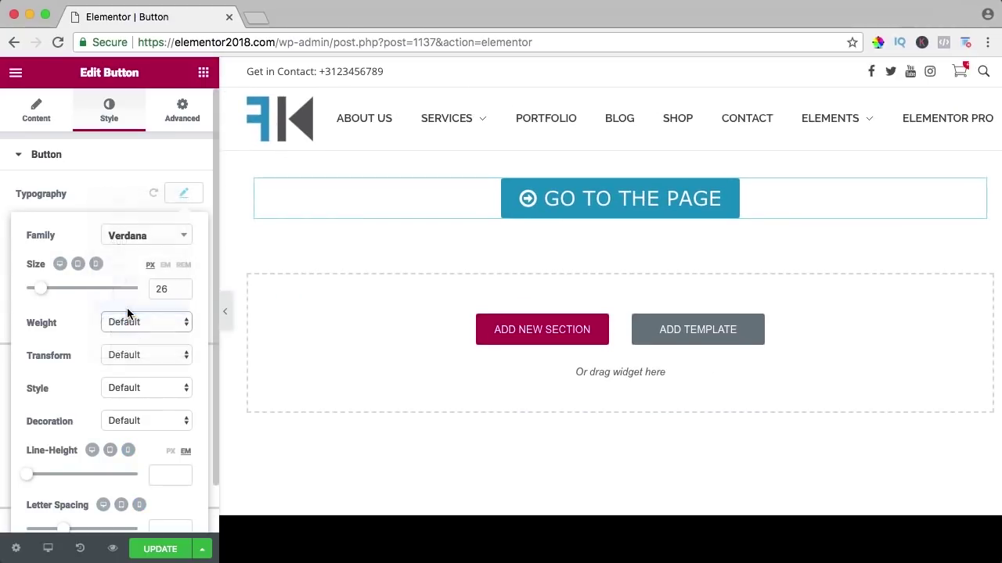
left_click(135, 319)
left_click(127, 217)
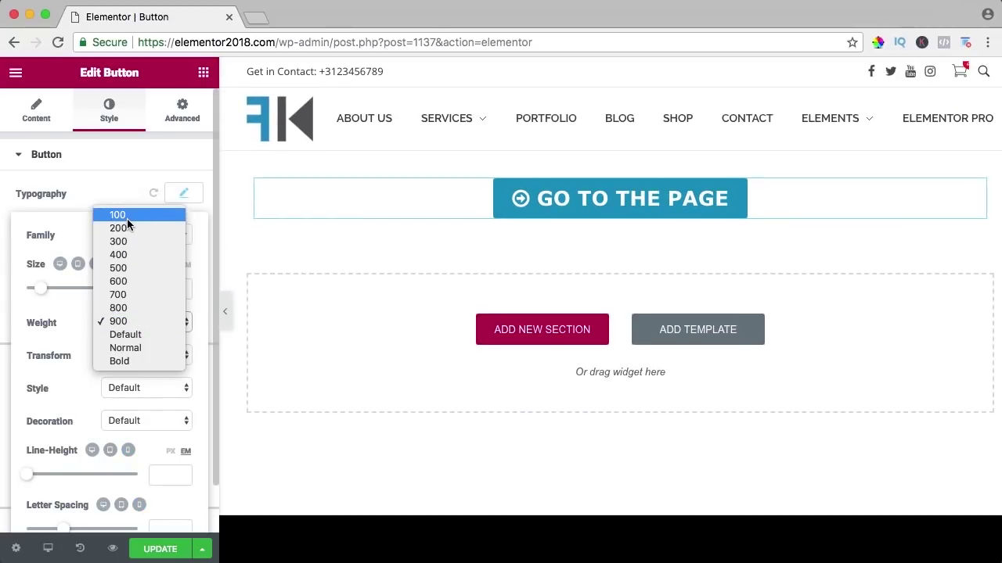
left_click(130, 322)
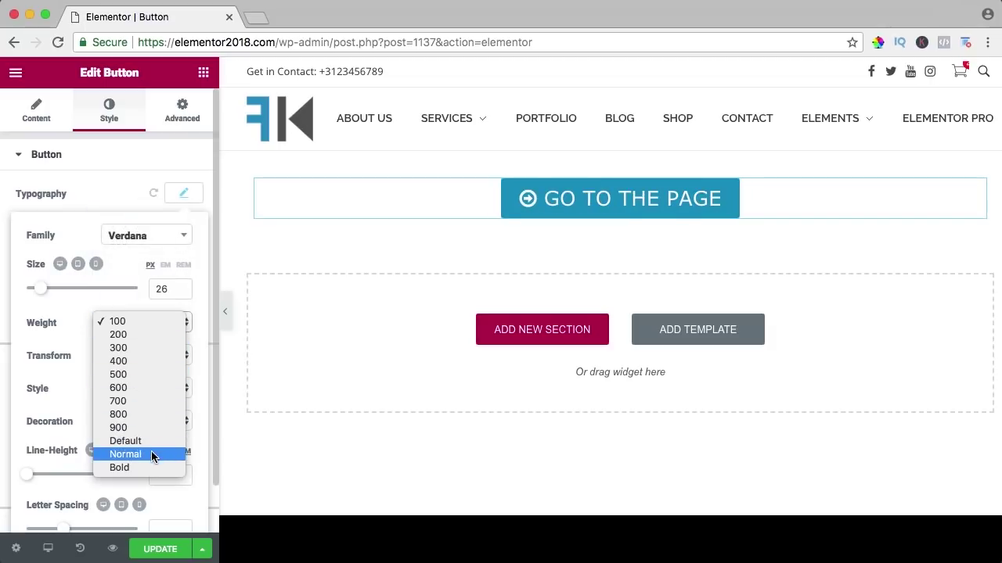
left_click(151, 457)
left_click(135, 358)
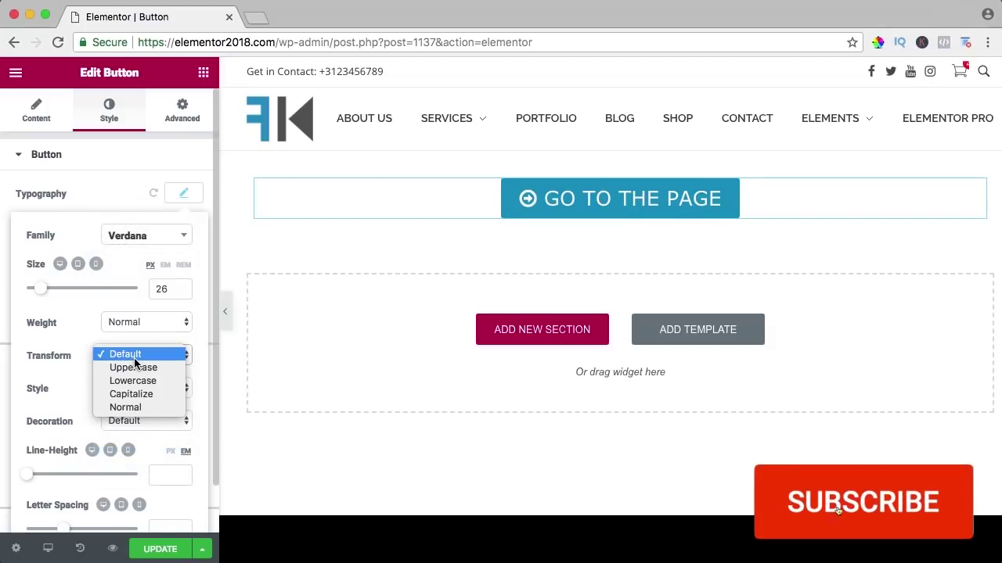
left_click(81, 360)
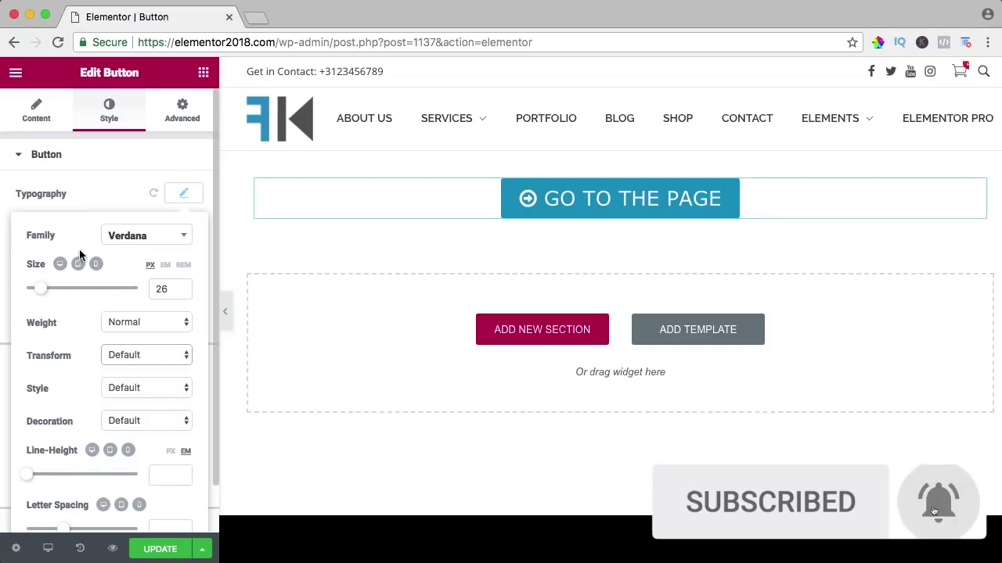
Step: Retype the label as 'Go To The Page' and set its Transform to Uppercase
left_click(37, 113)
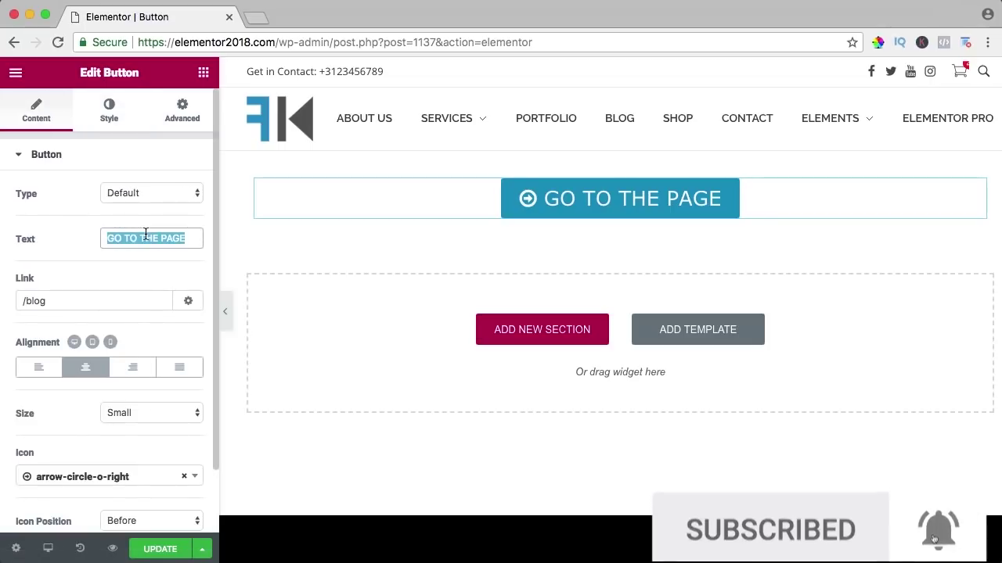
type("Go To The ")
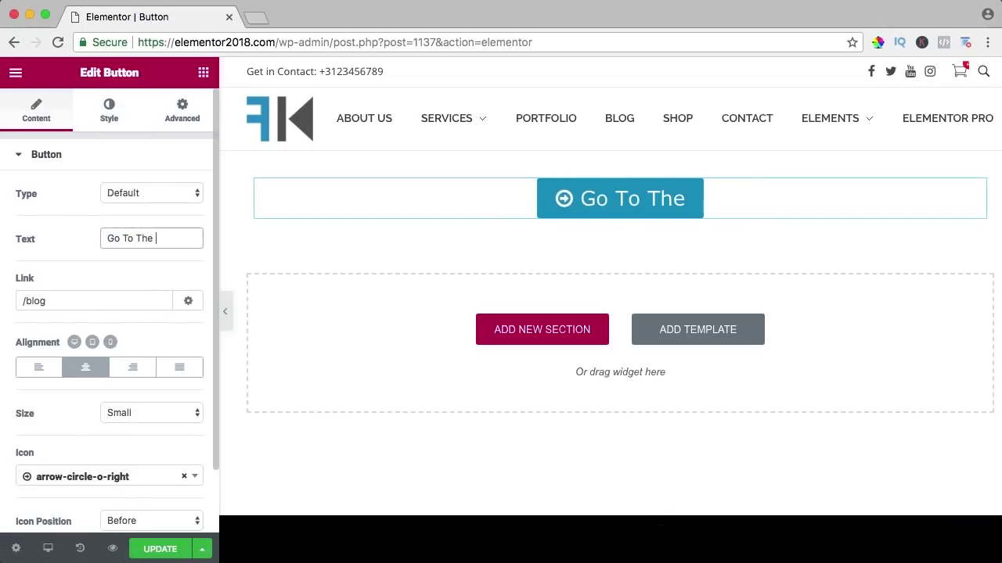
type("Page")
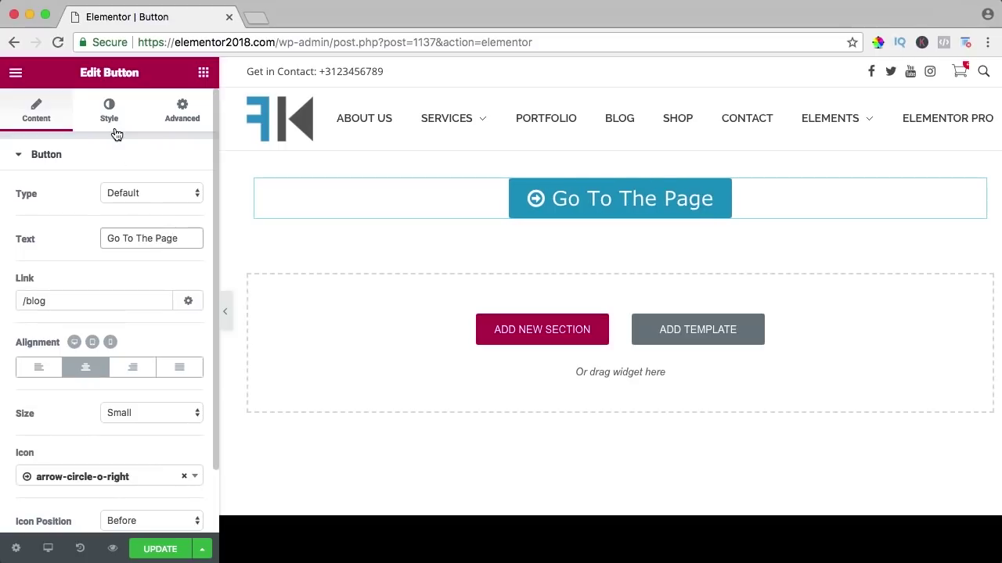
left_click(109, 115)
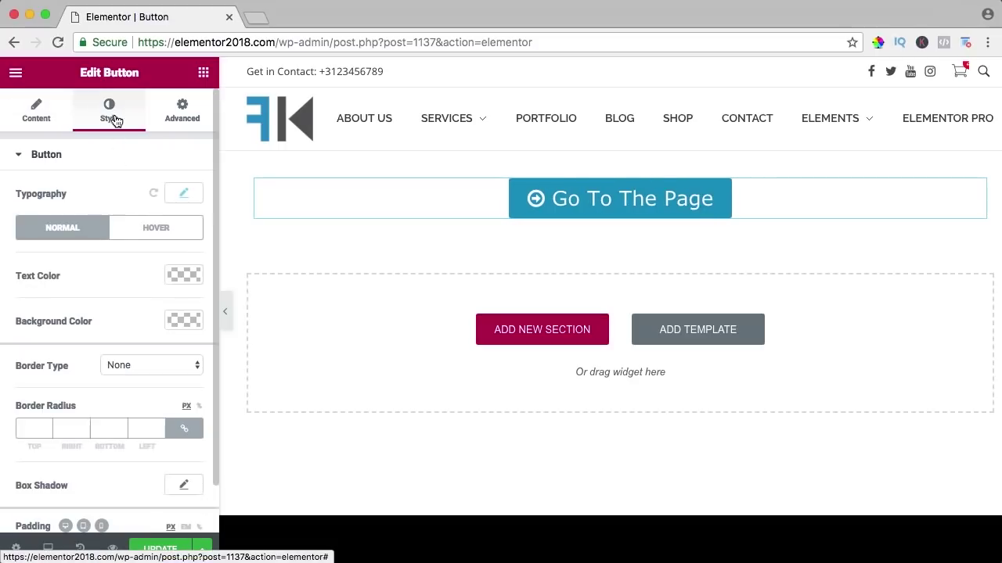
left_click(185, 195)
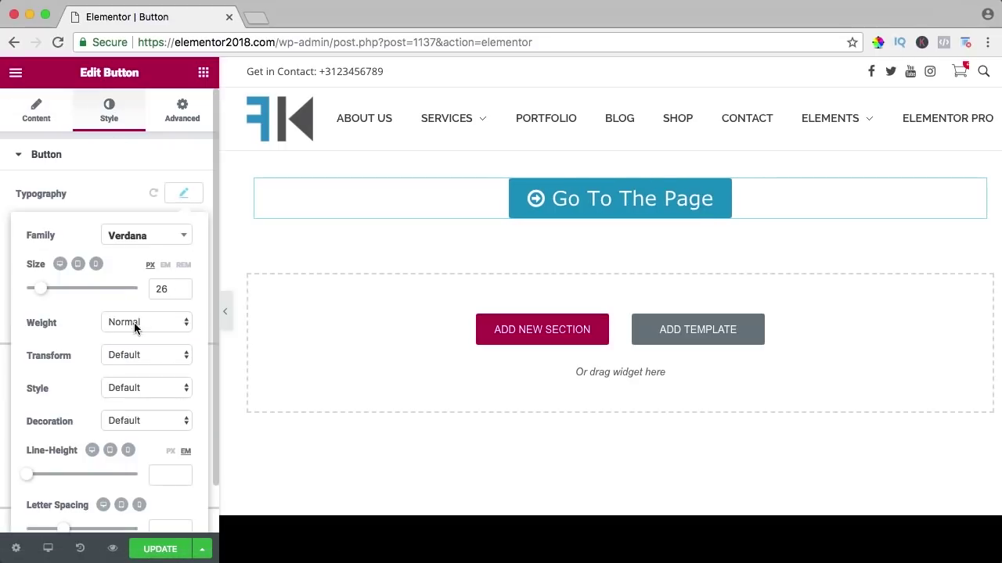
left_click(134, 355)
key("Escape")
left_click(134, 368)
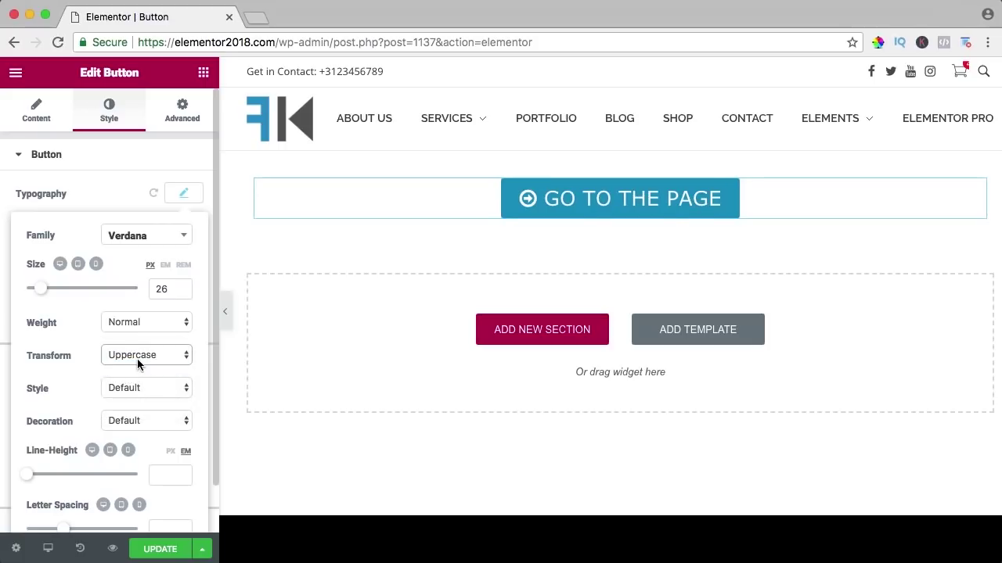
left_click(137, 356)
left_click(134, 366)
left_click(134, 364)
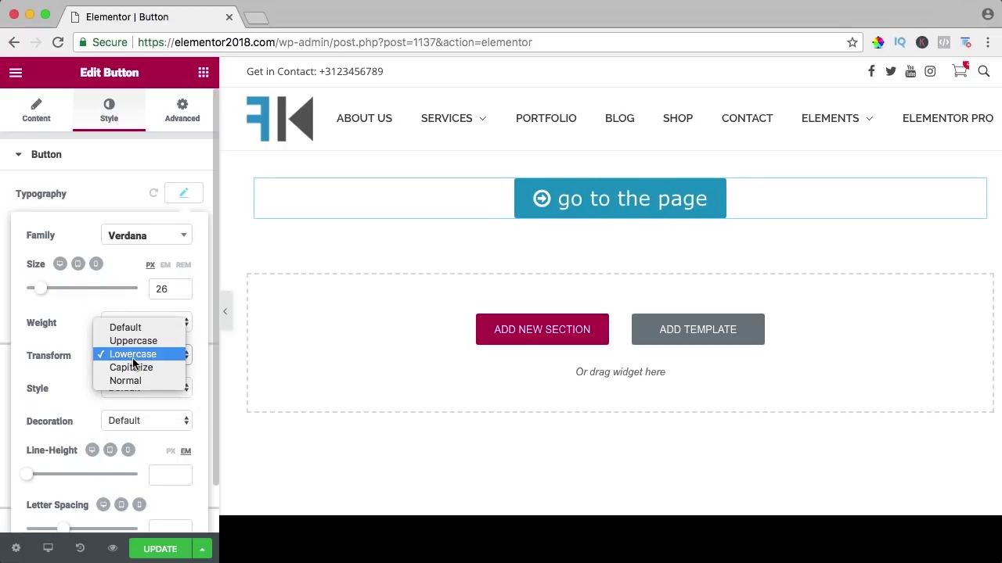
left_click(133, 339)
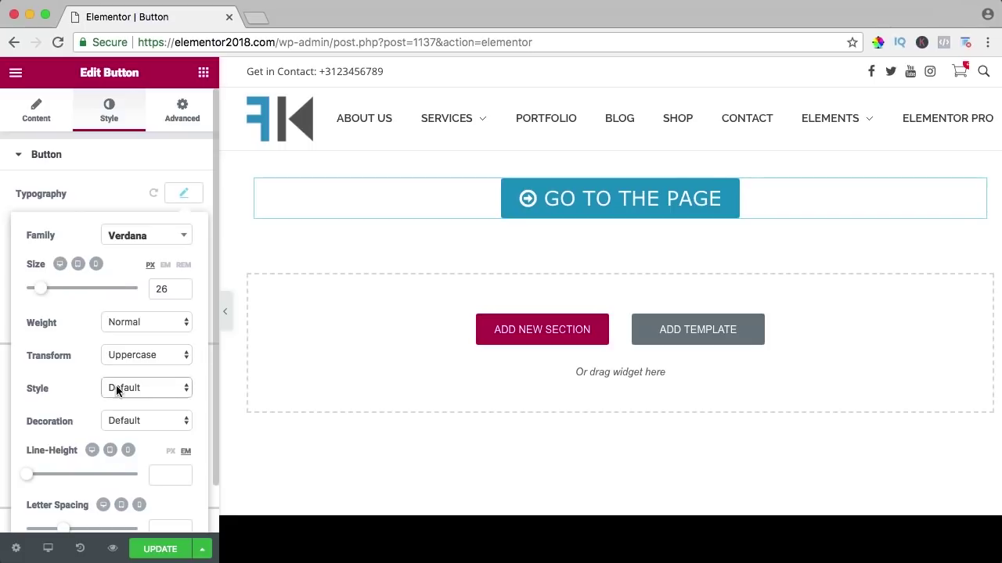
Step: Return Style and Decoration to Default after trying italic, underline and line-through
left_click(114, 389)
left_click(129, 414)
left_click(129, 389)
left_click(123, 357)
left_click(137, 423)
left_click(138, 433)
left_click(137, 423)
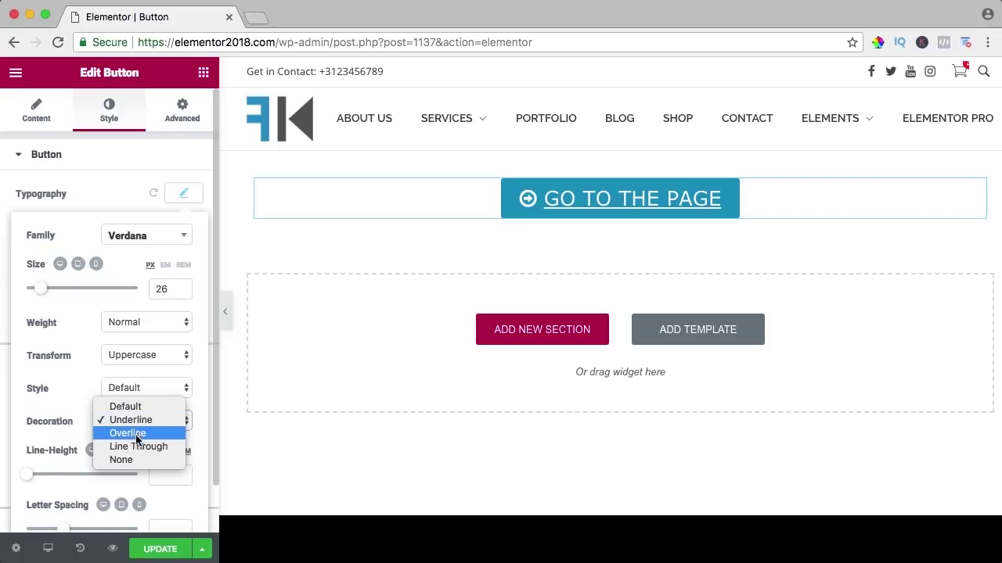
left_click(133, 447)
left_click(138, 421)
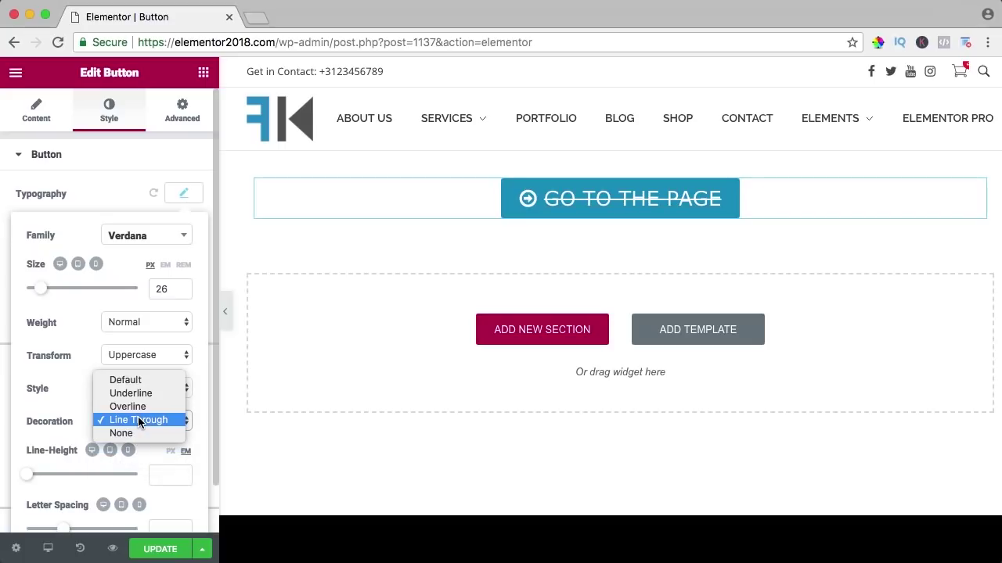
left_click(131, 393)
left_click(133, 423)
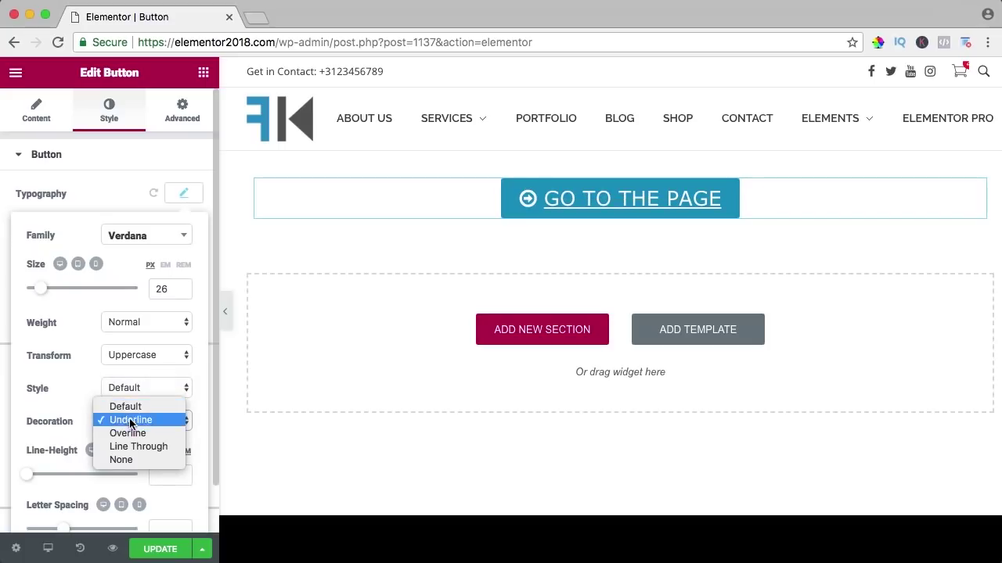
left_click(124, 407)
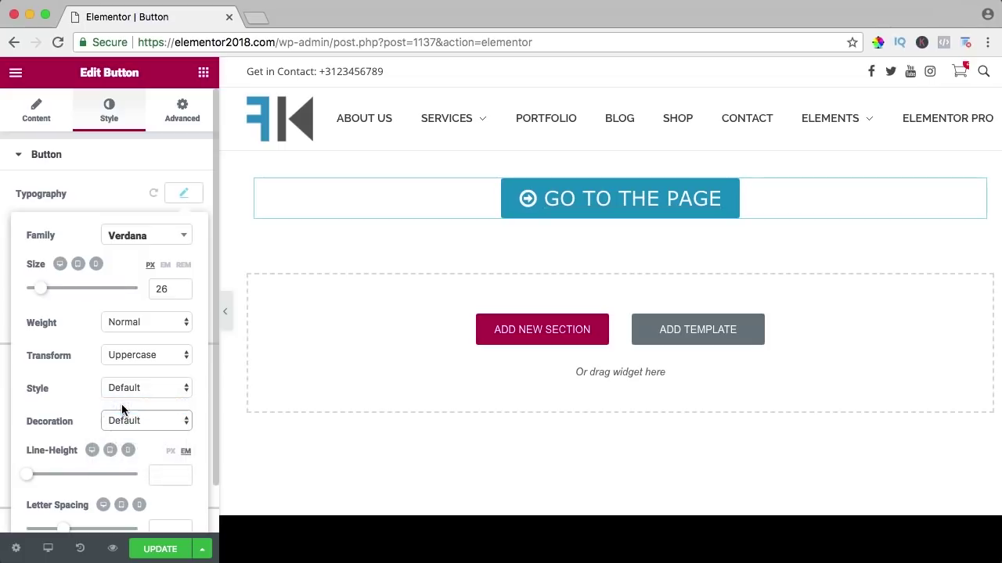
scroll(78, 418, "down", 1)
Step: Try line heights of about 65 and 71 px, then clear the Line-Height field
left_click_drag(30, 448, 67, 450)
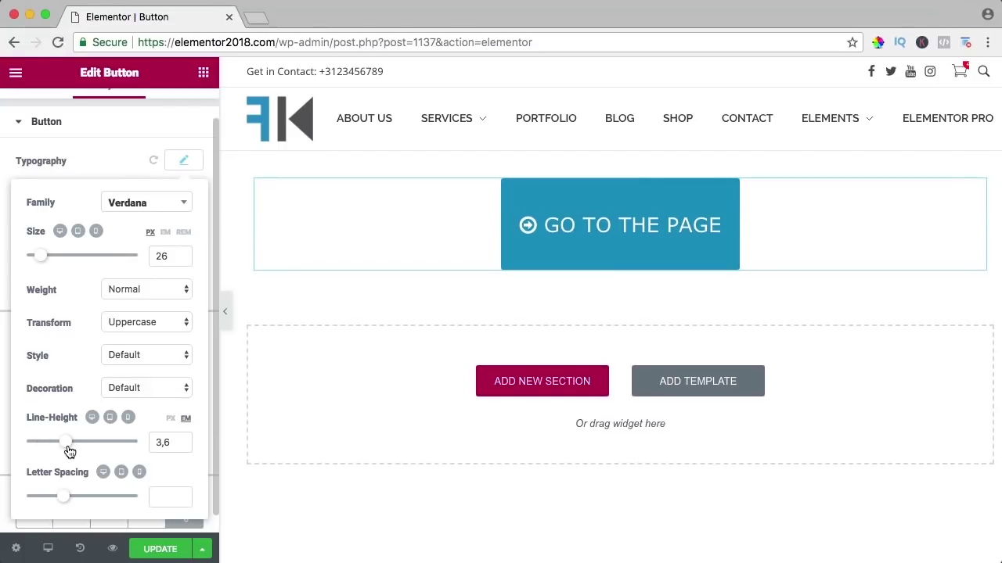
left_click(169, 418)
left_click_drag(28, 441, 105, 447)
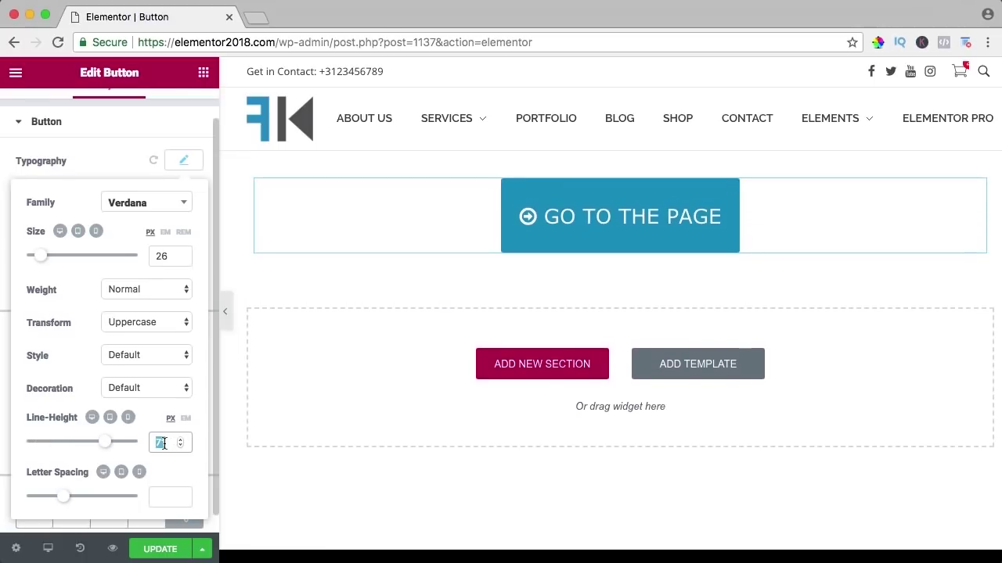
type("100")
key("BackSpace")
key("BackSpace")
key("BackSpace")
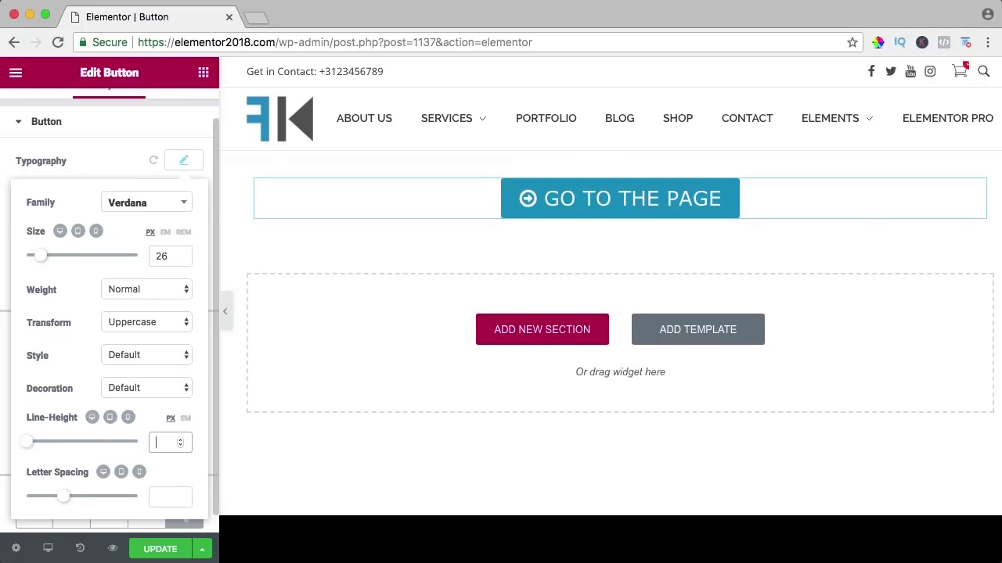
Step: Increase the button's Letter Spacing to 2.3
scroll(118, 446, "down", 1)
mouse_move(66, 489)
left_mouse_down()
mouse_move(98, 487)
mouse_move(81, 481)
left_mouse_up()
scroll(114, 422, "up", 3)
scroll(86, 313, "down", 3)
scroll(68, 332, "up", 2)
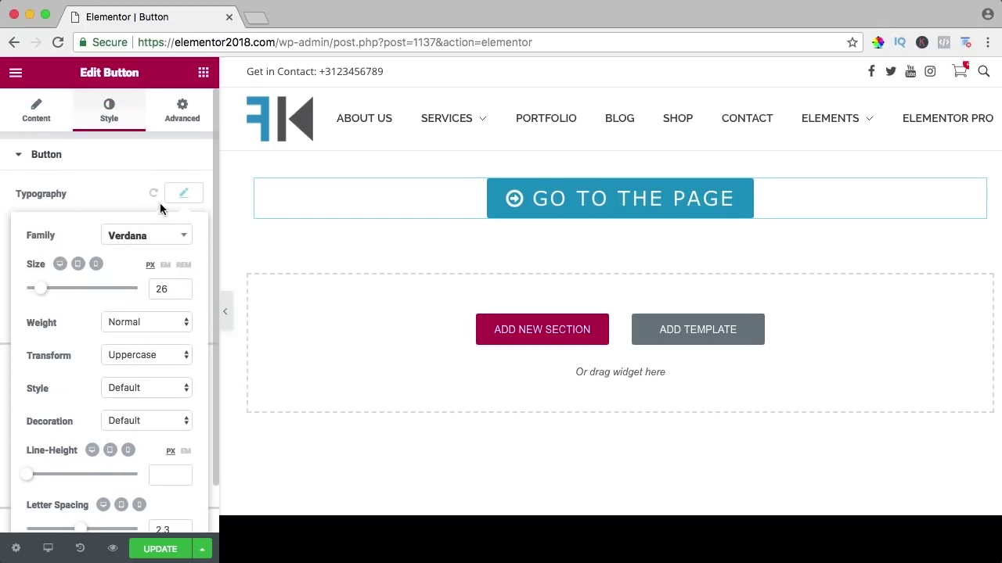
Step: Set the button's normal-state text to the green preset on a black (#000000) background
left_click(185, 195)
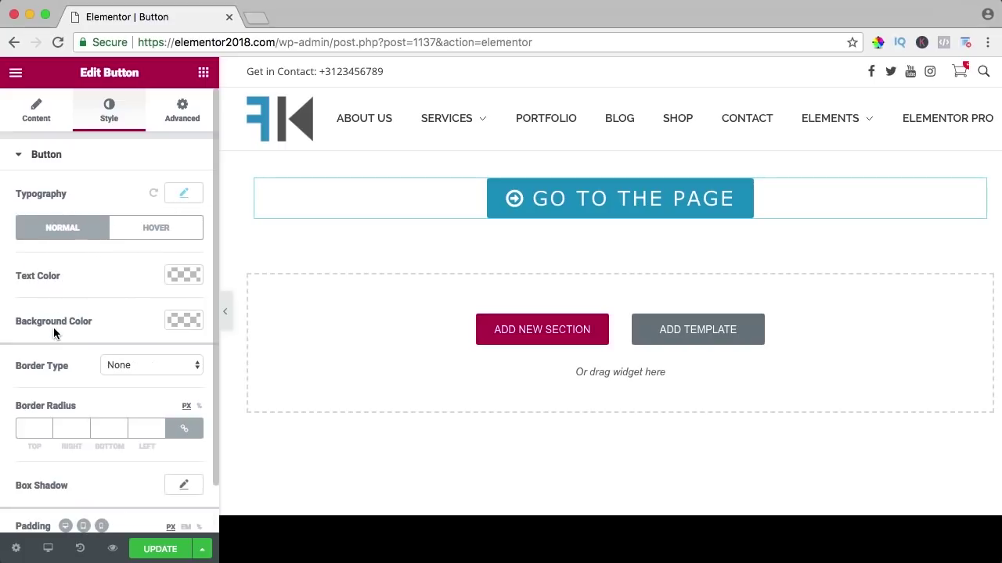
left_click(151, 234)
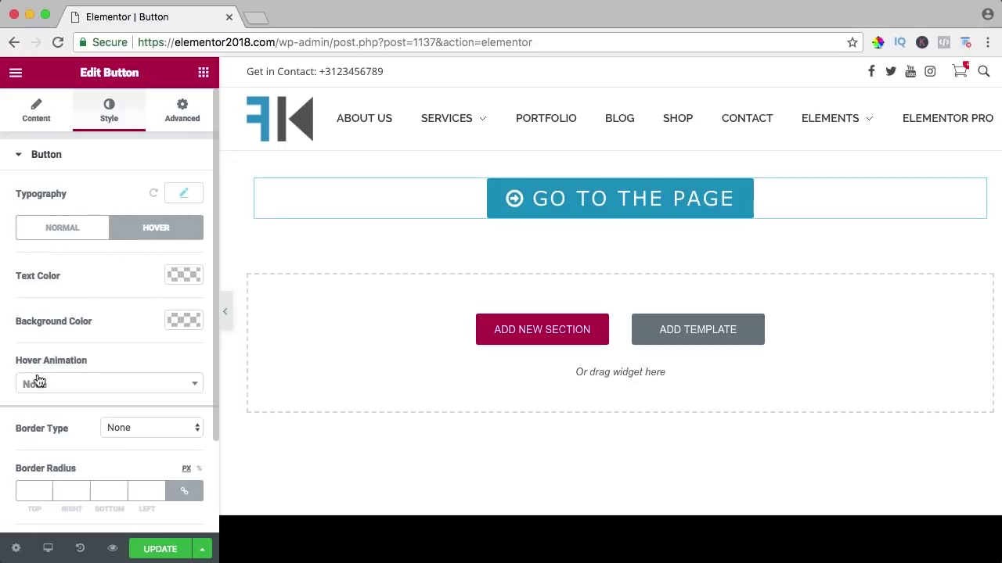
left_click(61, 232)
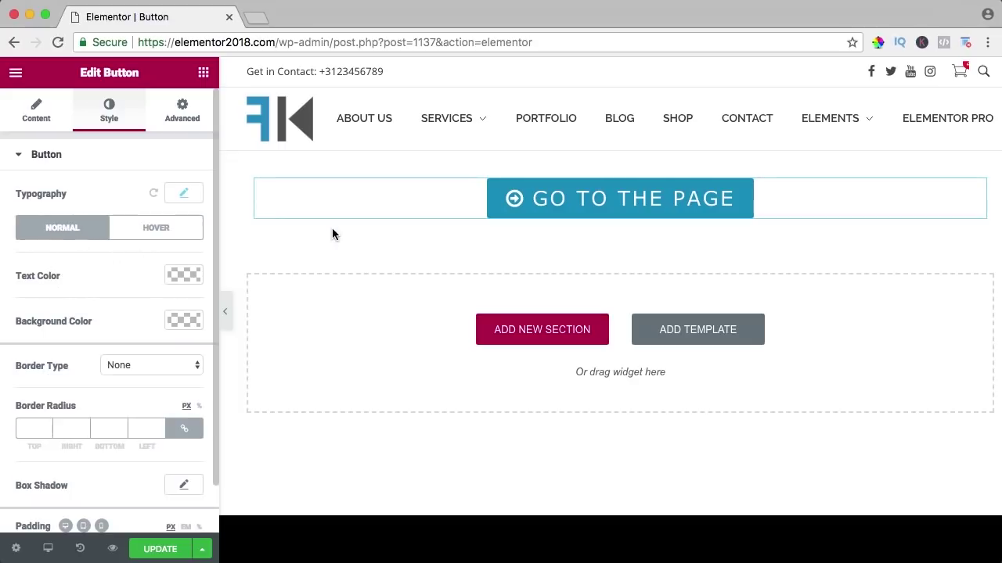
left_click(178, 273)
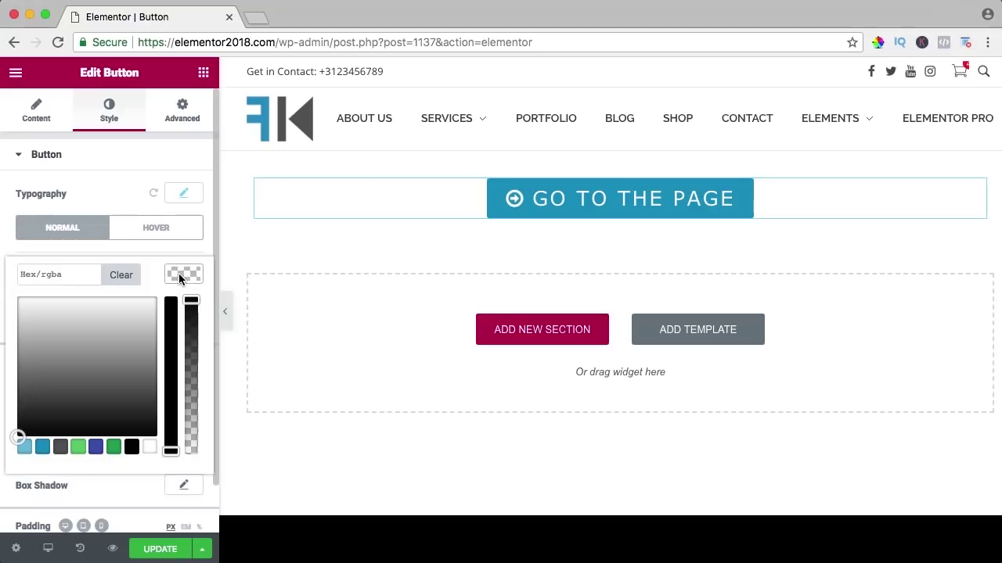
left_click(113, 448)
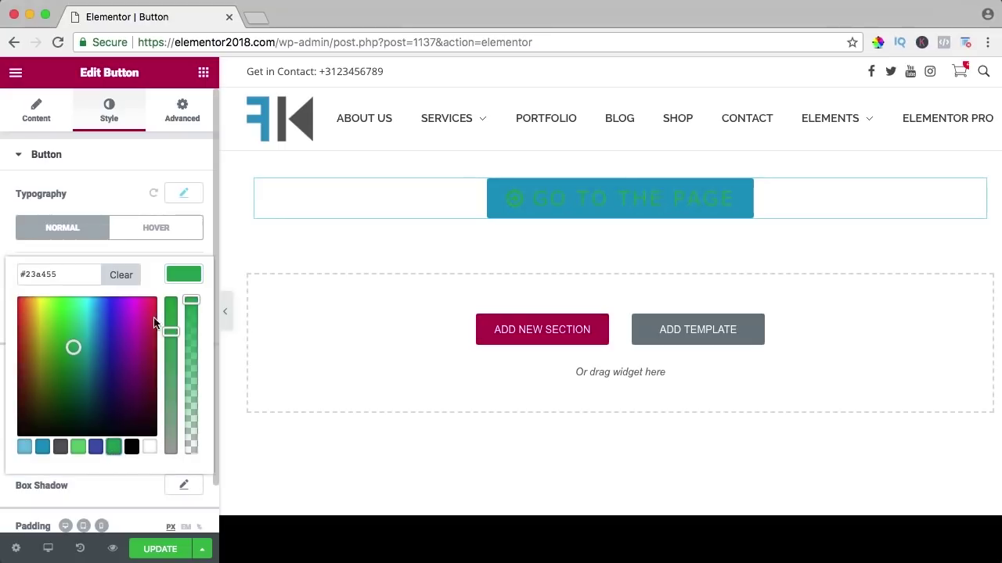
left_click(180, 280)
left_click(182, 319)
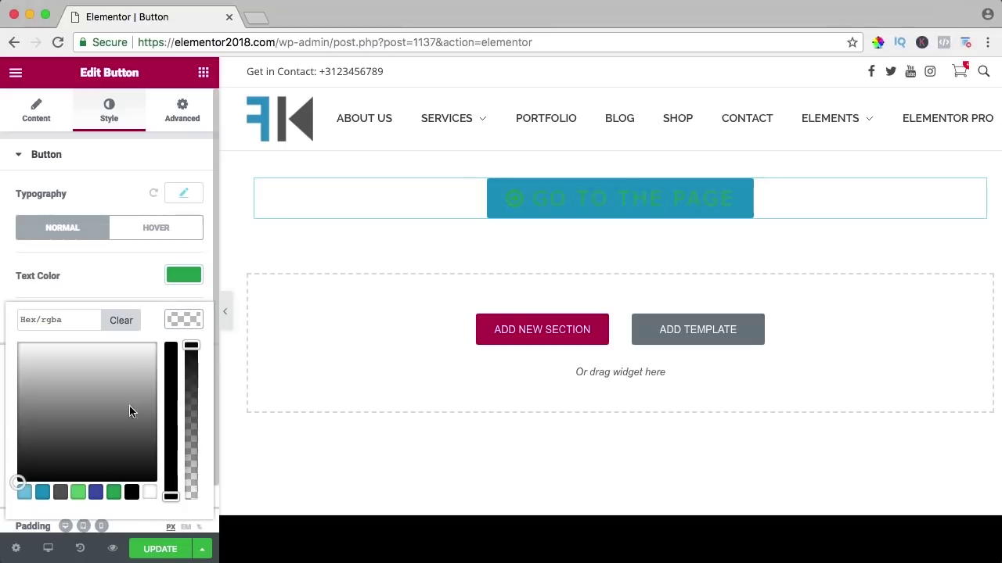
left_click(130, 491)
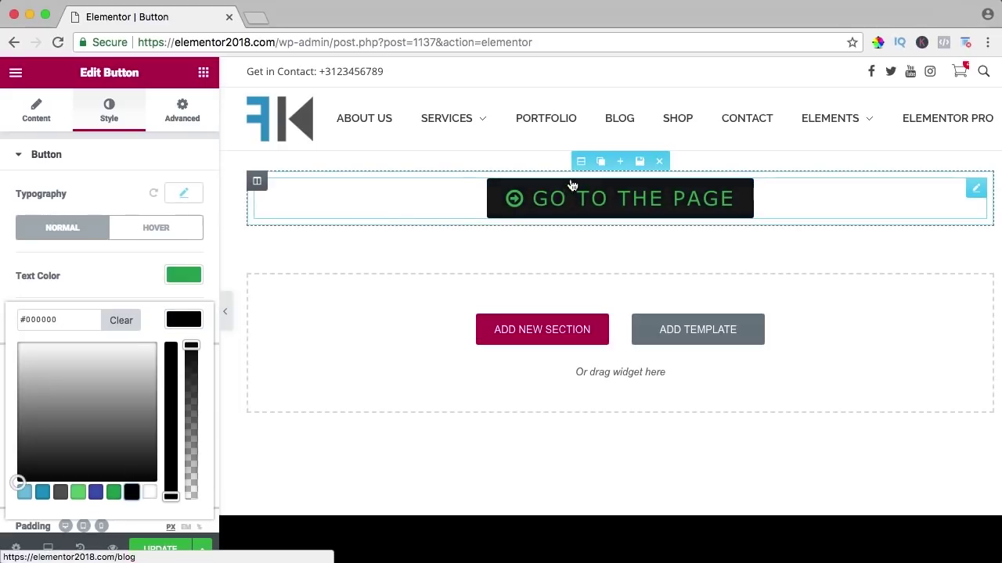
Step: Stretch the button's section to full width with a minimum height of 200
left_click(582, 161)
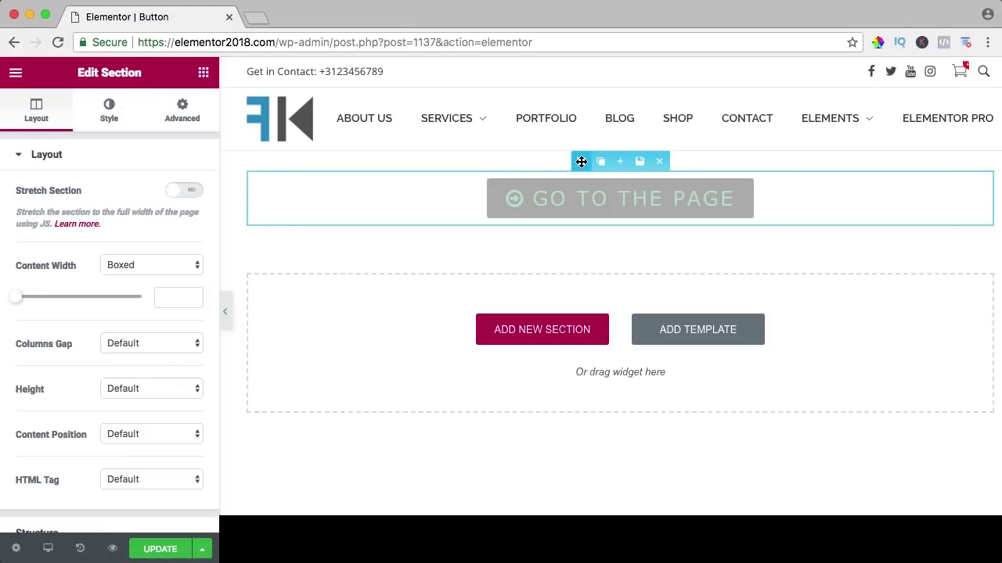
left_click(184, 193)
left_click(102, 389)
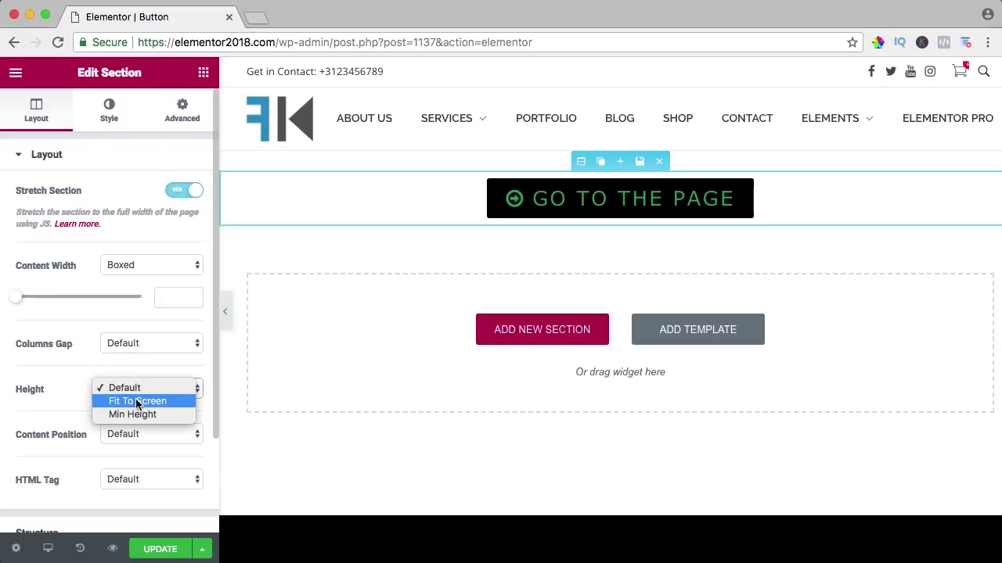
left_click(130, 422)
left_click_drag(165, 456, 155, 457)
type("200")
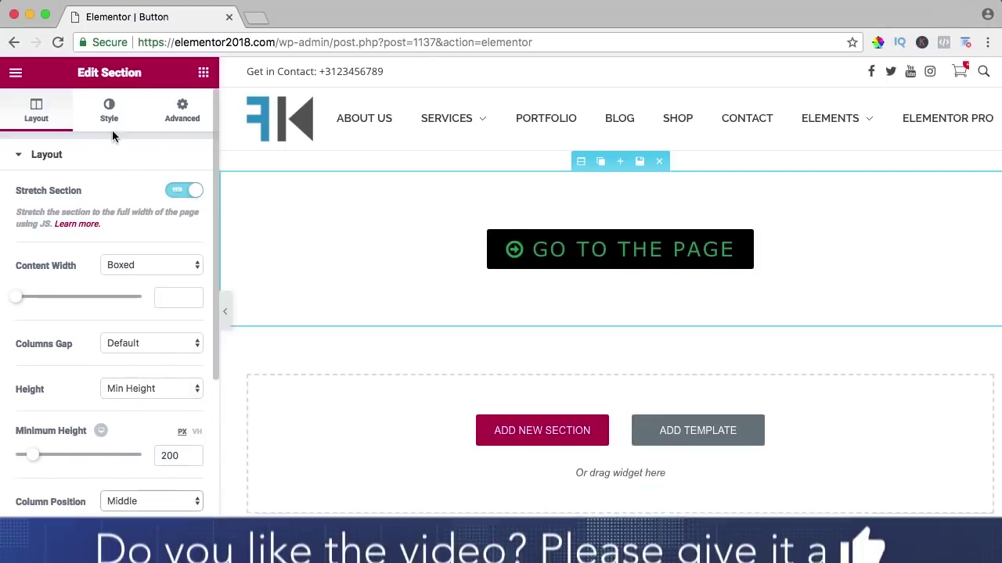
Step: Give the section a gradient background with blue as its first colour
left_click(109, 115)
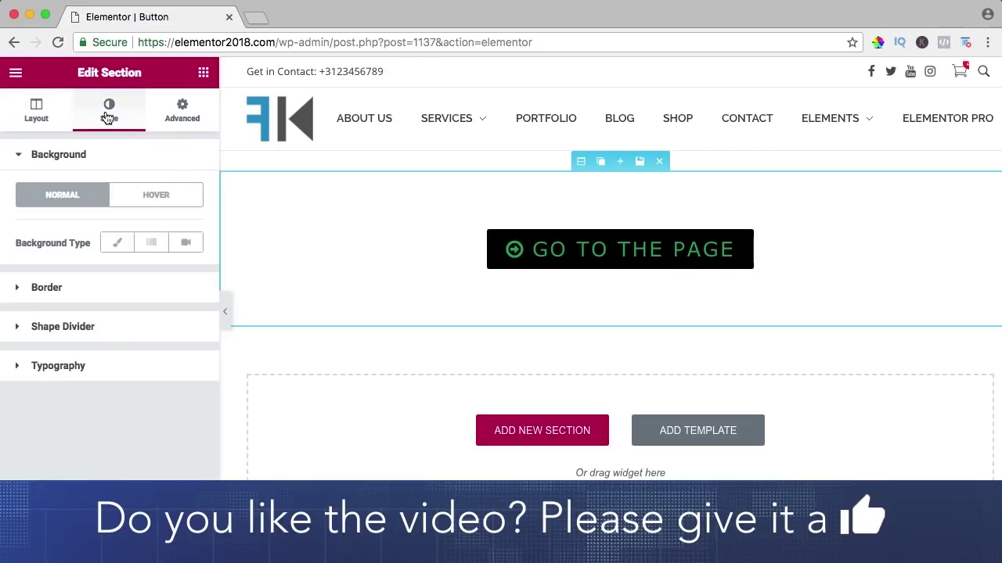
left_click(152, 243)
left_click(185, 289)
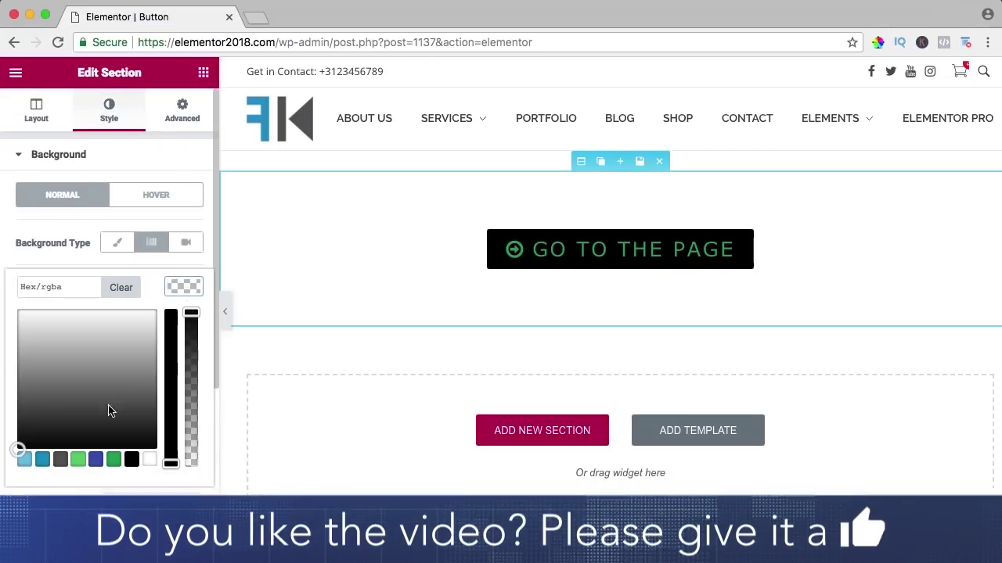
left_click(114, 464)
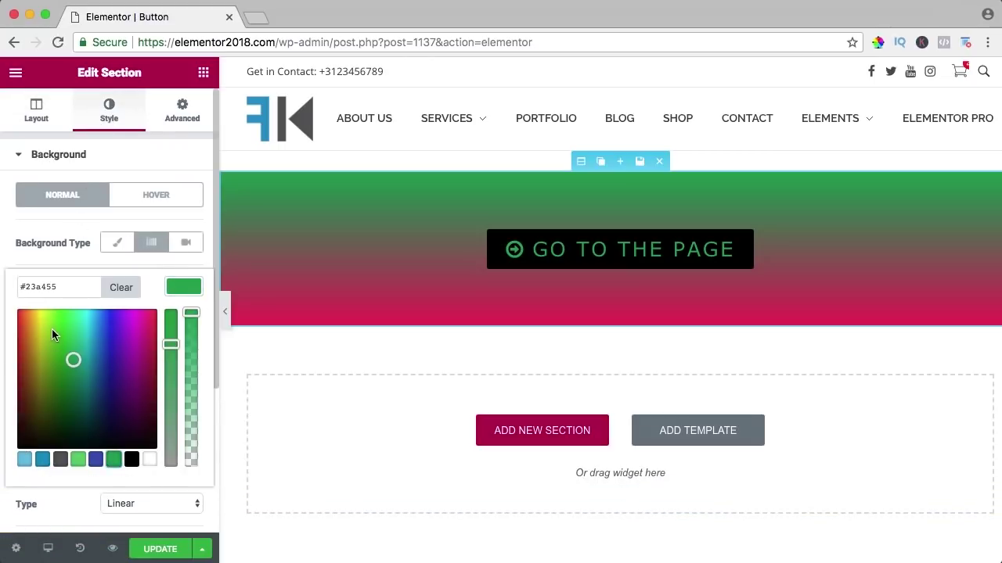
left_click(110, 322)
left_click(176, 287)
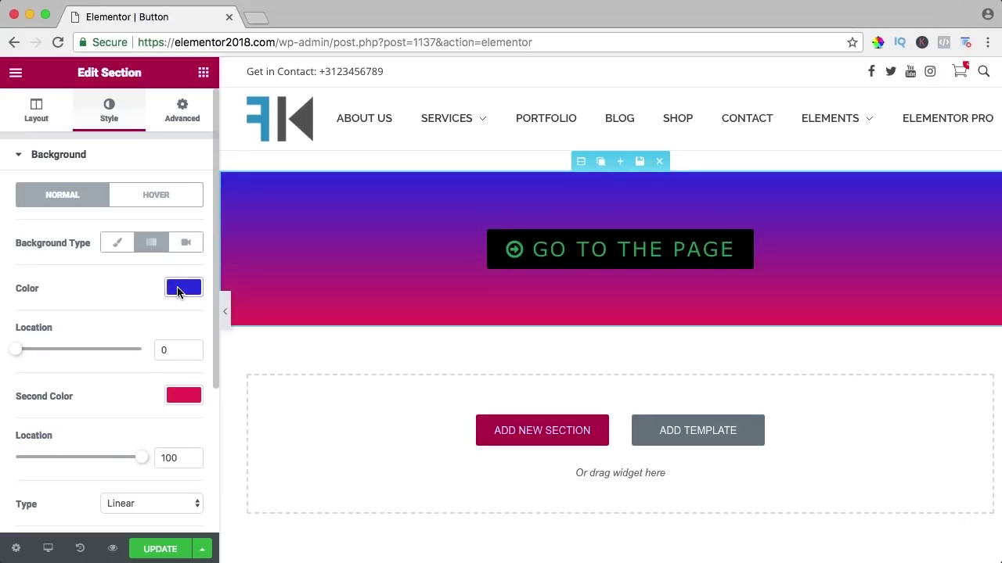
Step: Make the button text the white preset and lower its black background's alpha to semi-transparent
left_click(735, 254)
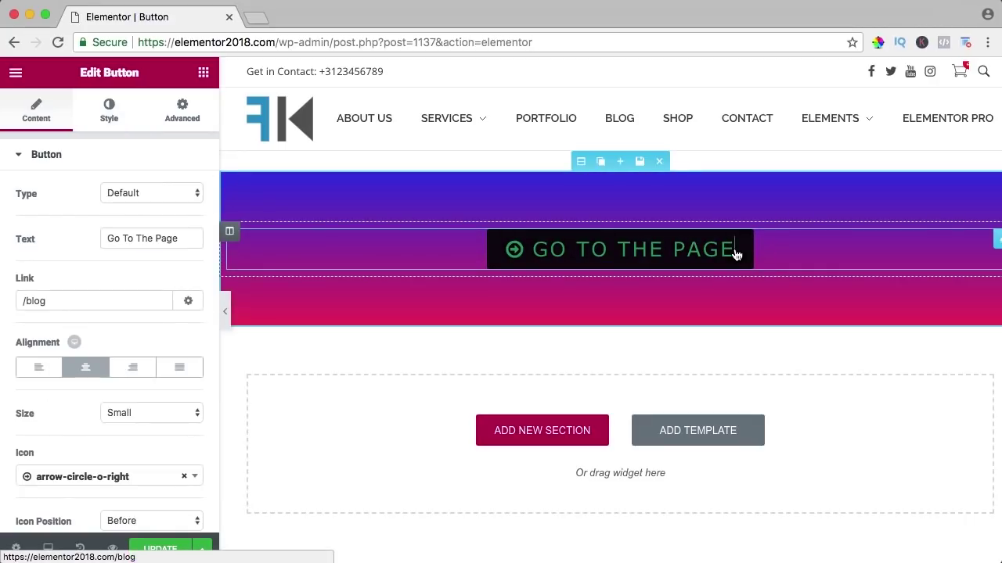
left_click(118, 113)
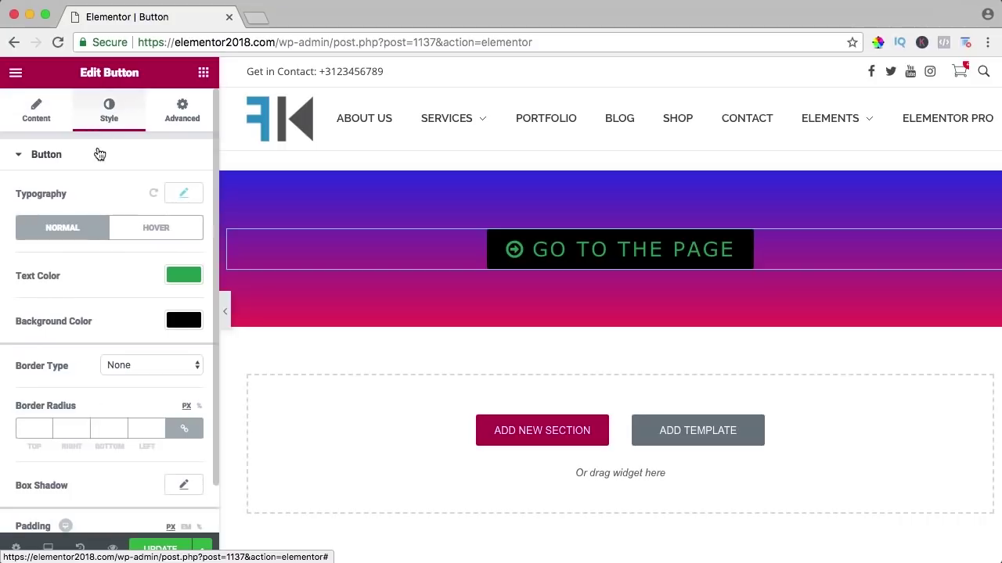
left_click(184, 275)
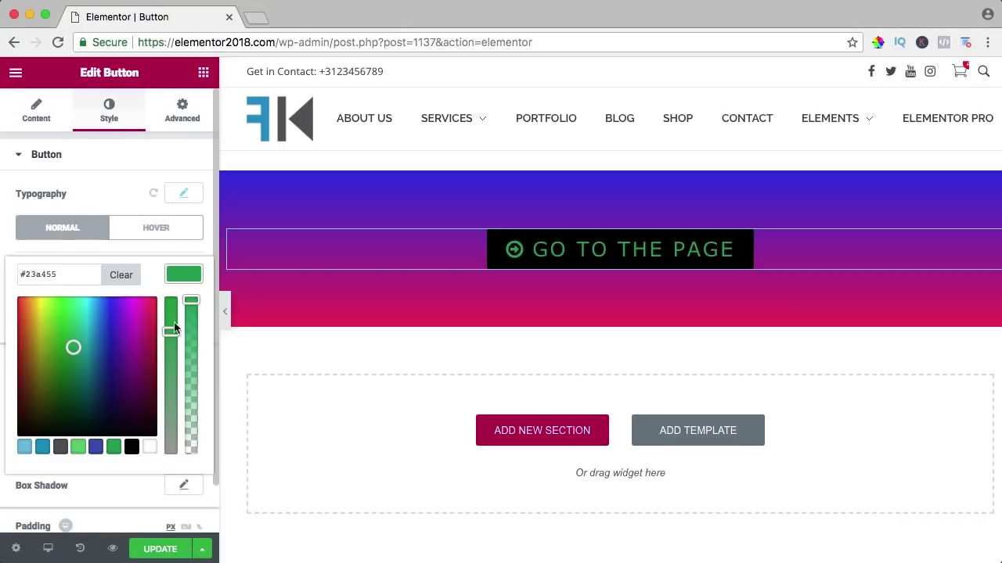
left_click(148, 446)
left_click(182, 274)
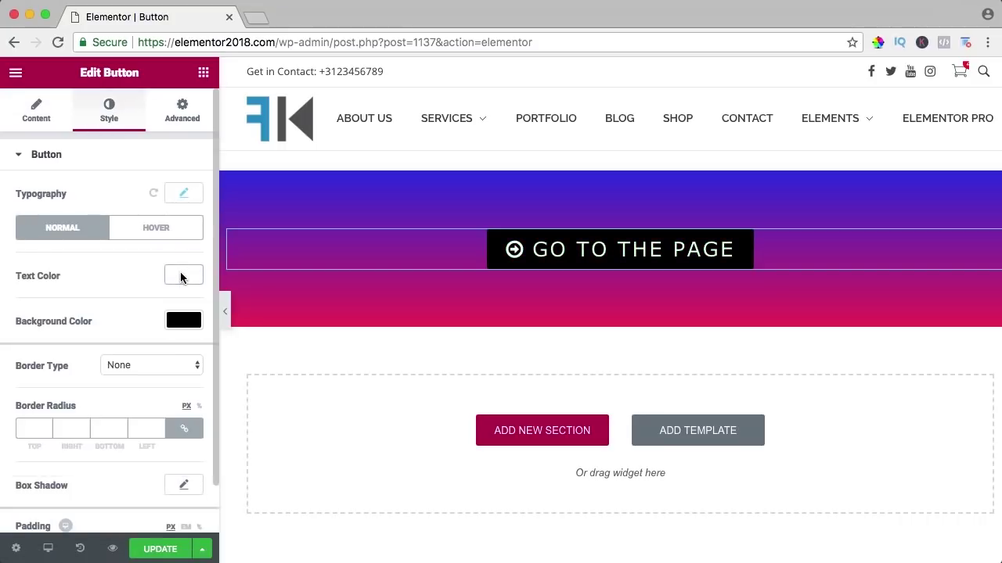
left_click(188, 321)
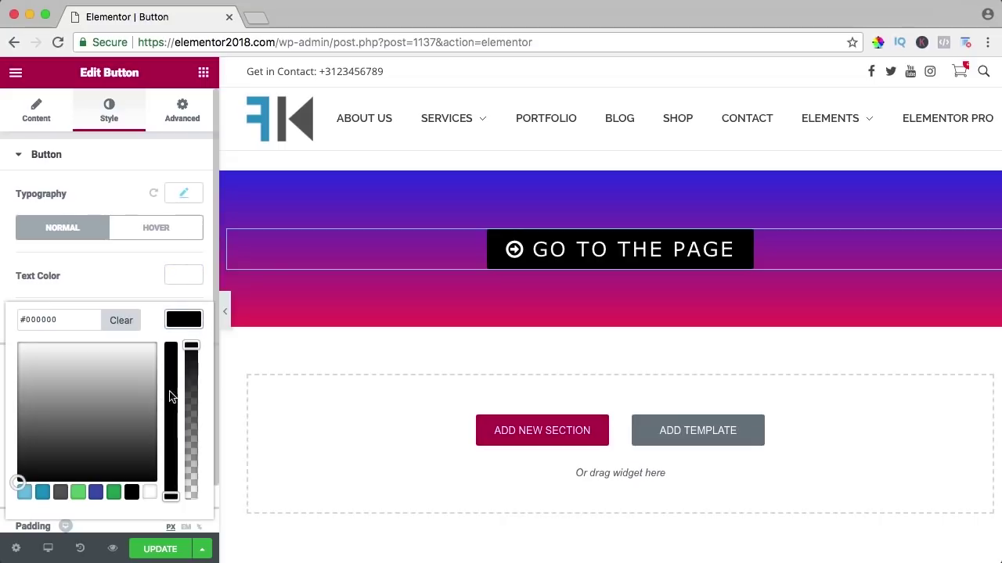
left_click_drag(191, 350, 182, 472)
left_click(496, 250)
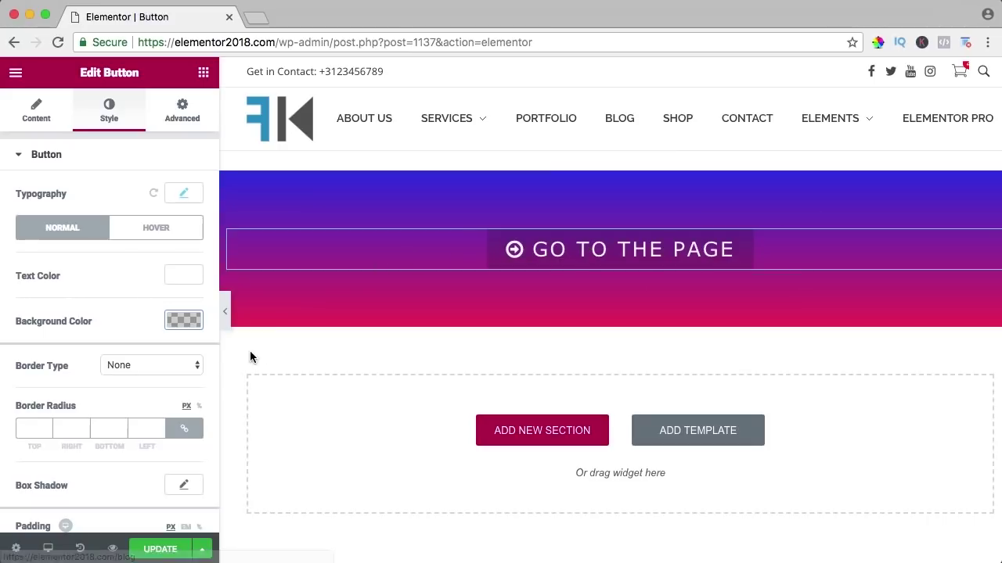
Step: In the hover state, try black text on a semi-transparent blue background
left_click(153, 231)
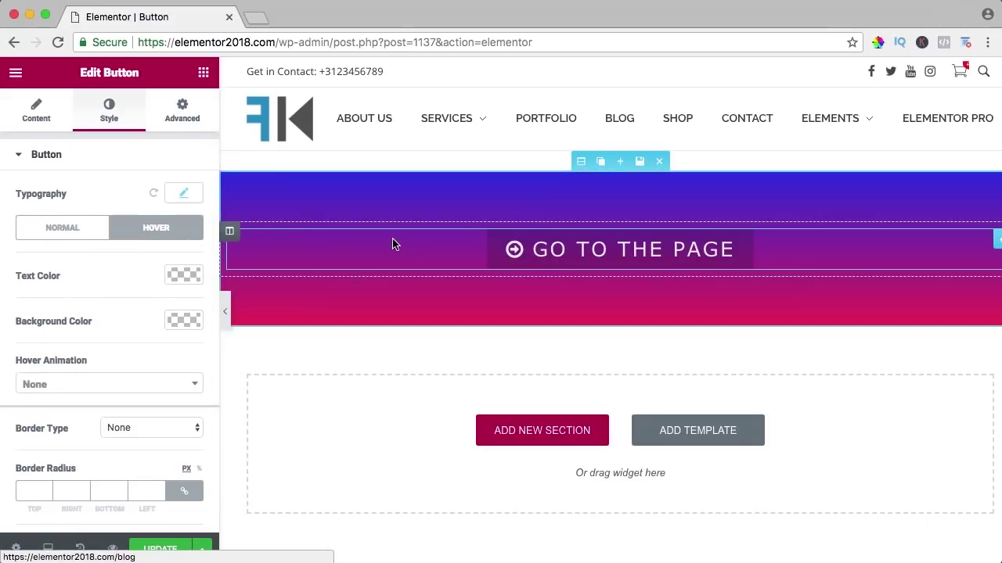
left_click(174, 275)
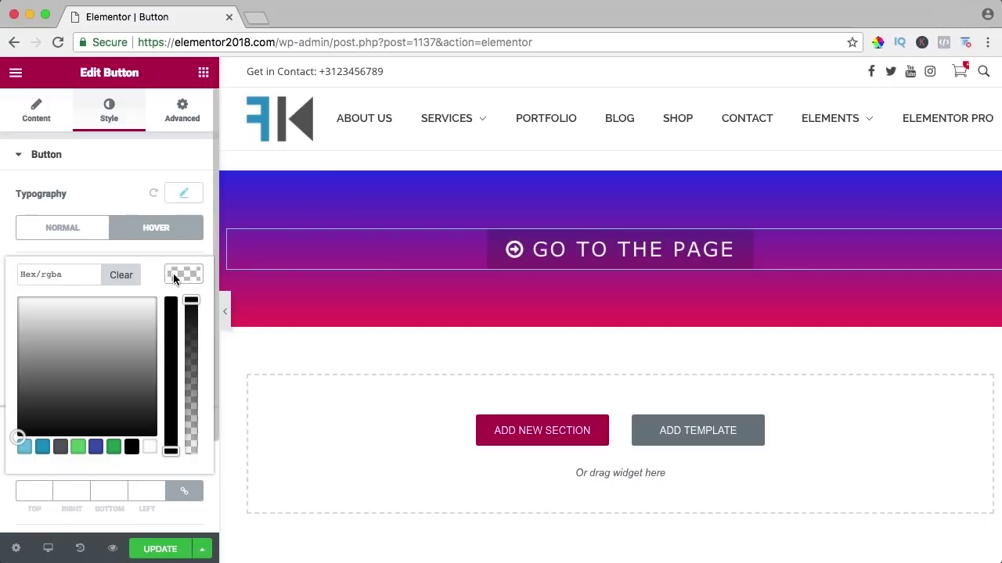
left_click(131, 450)
left_click(195, 278)
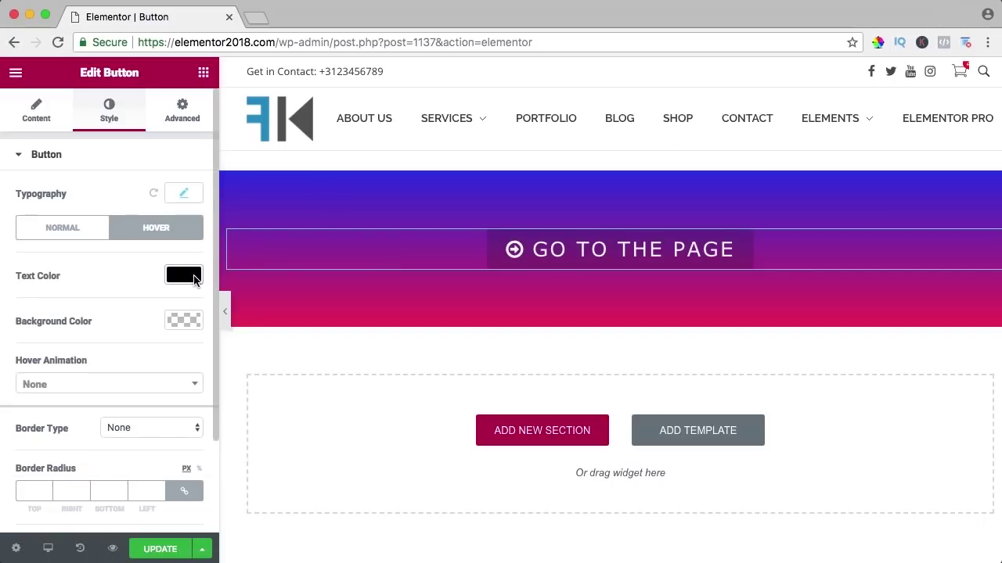
left_click(183, 319)
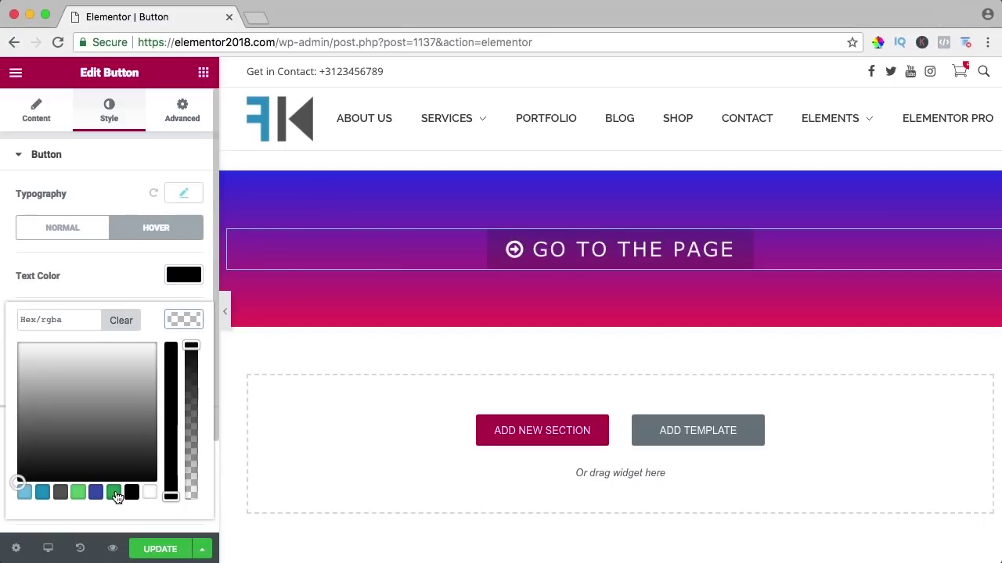
left_click(43, 493)
left_click_drag(189, 349, 189, 408)
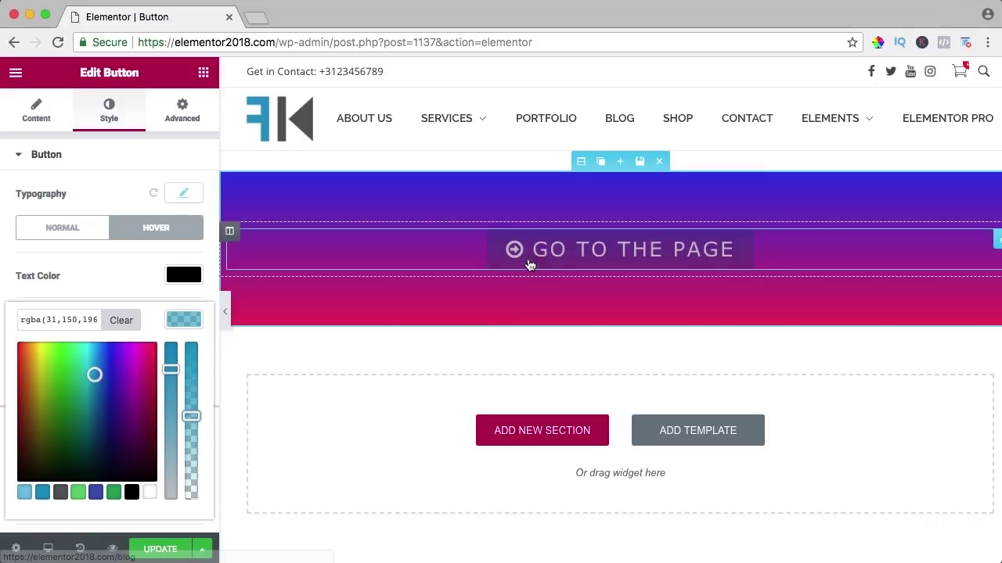
Step: Change the hover text to white and the hover background to a nearly opaque bright green
left_click(175, 273)
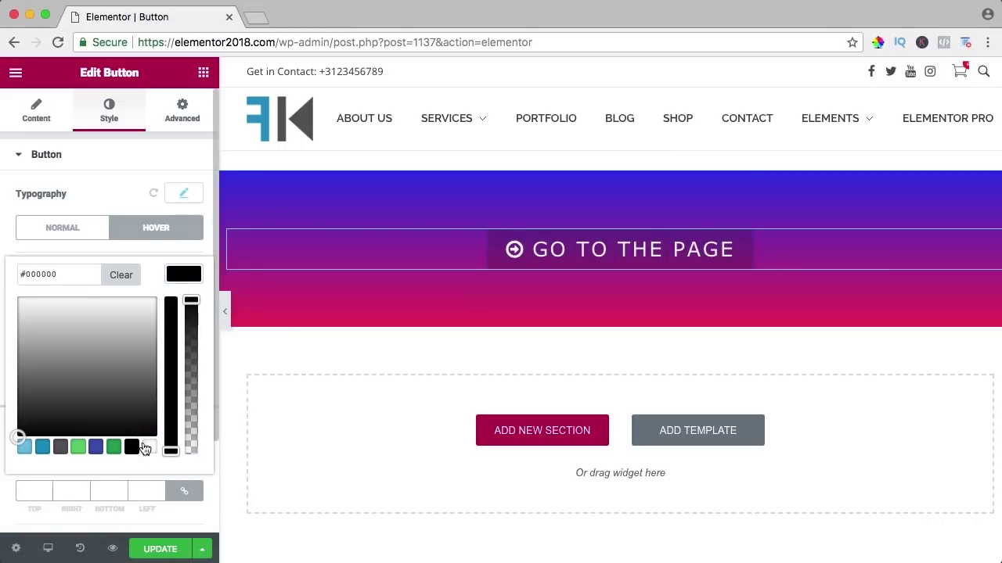
left_click(149, 450)
left_click(180, 281)
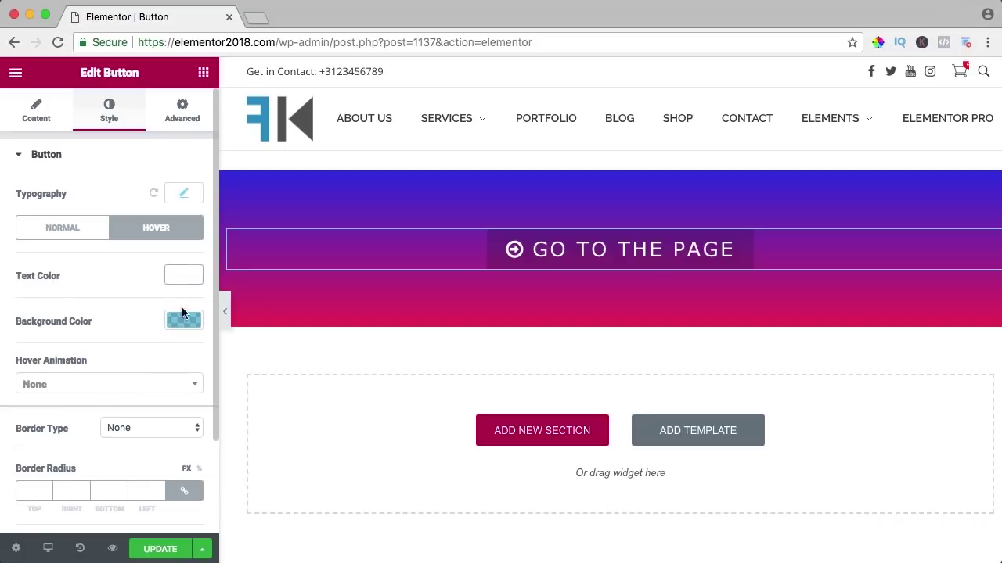
left_click(182, 319)
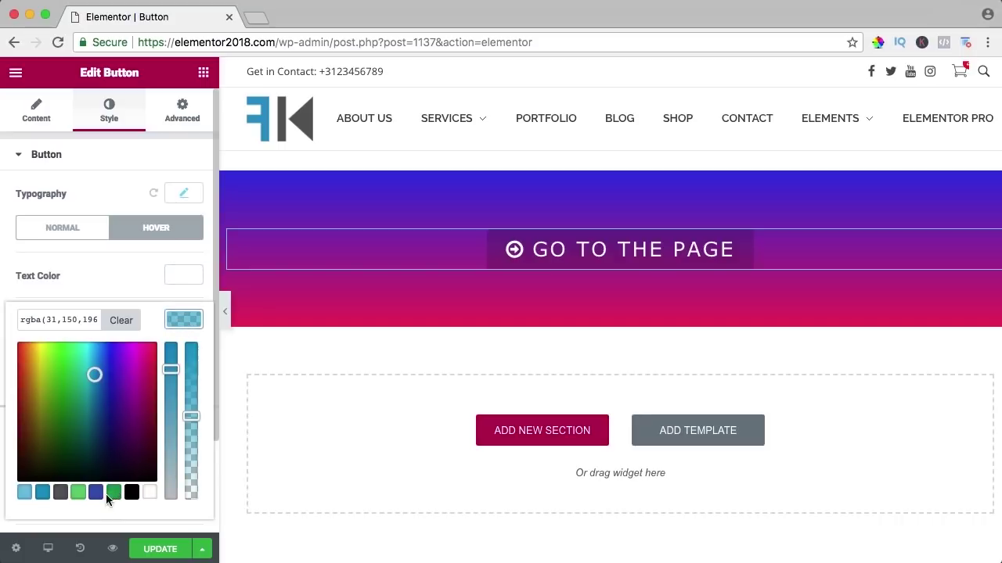
left_click(78, 495)
left_click(193, 356)
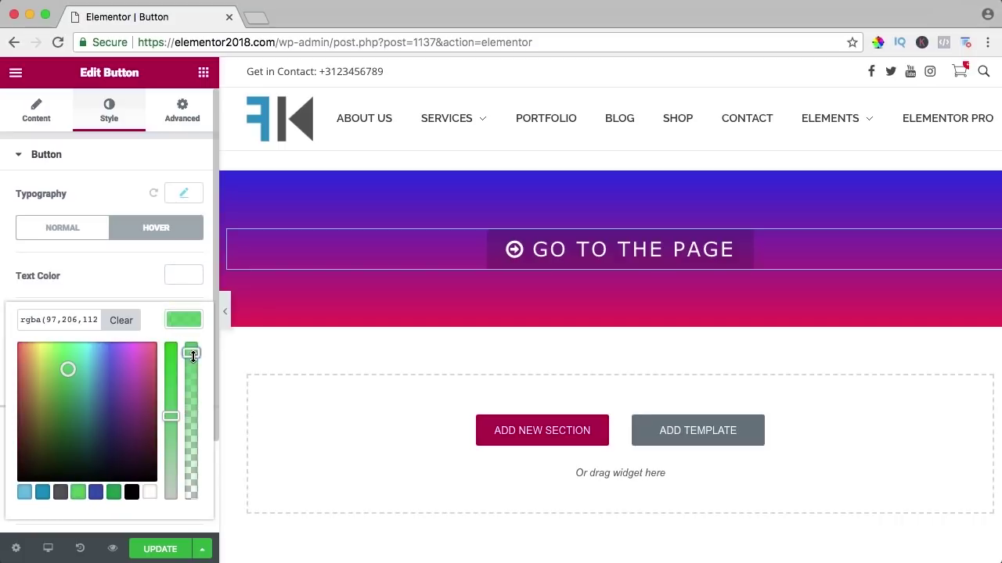
left_click(173, 370)
left_click(372, 308)
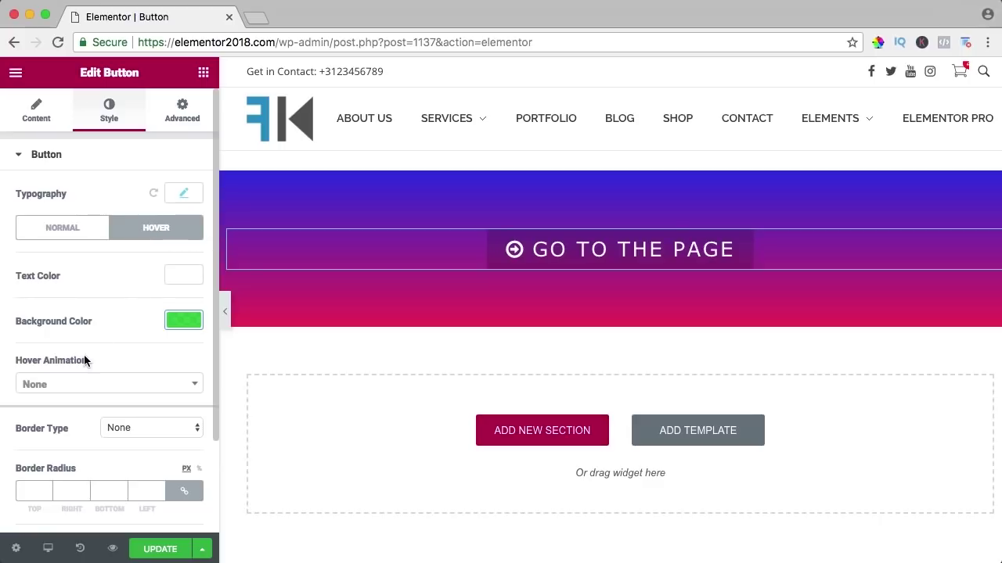
Step: Set the hover animation to Shrink, after briefly trying Pop
left_click(75, 394)
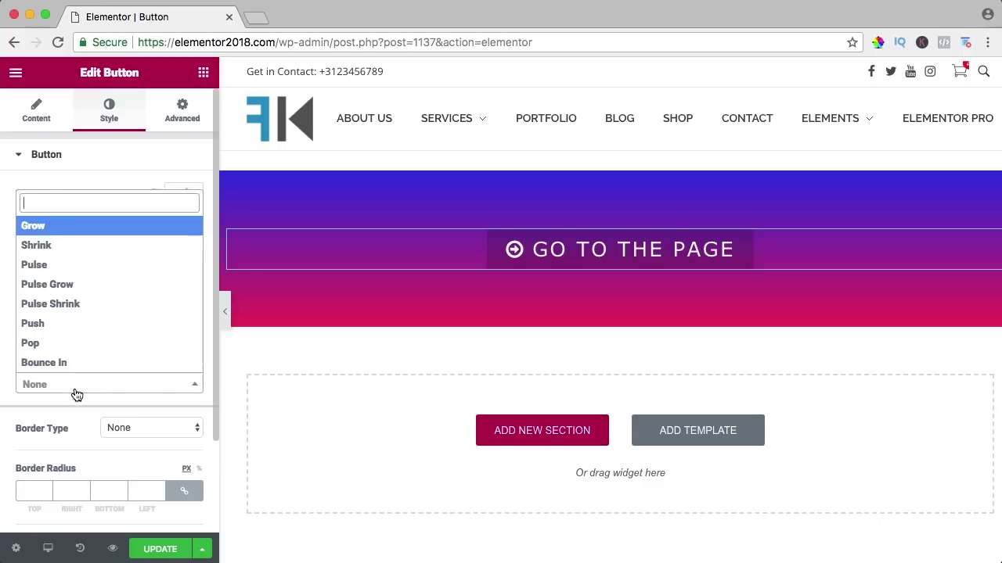
left_click(66, 246)
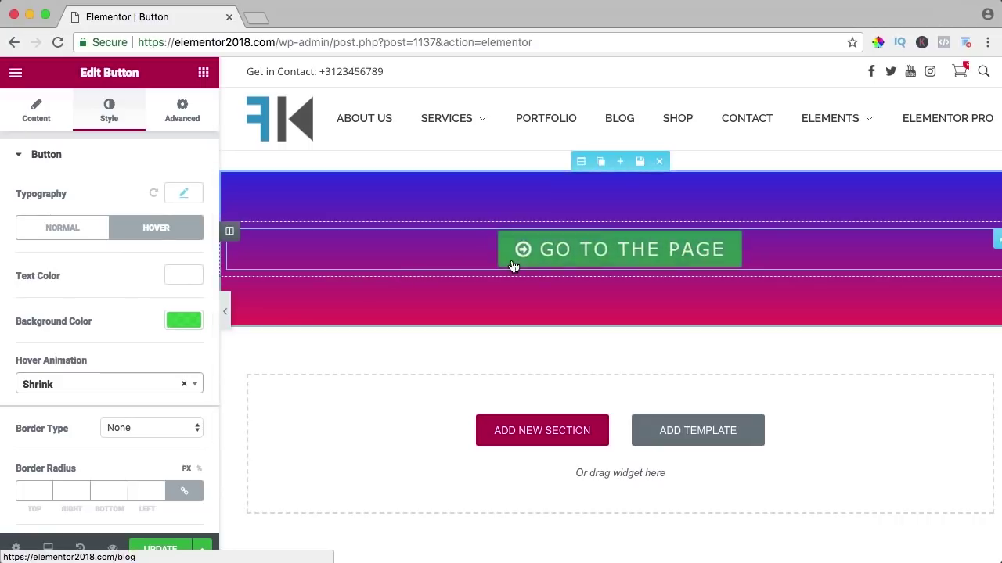
left_click(71, 392)
left_click(68, 344)
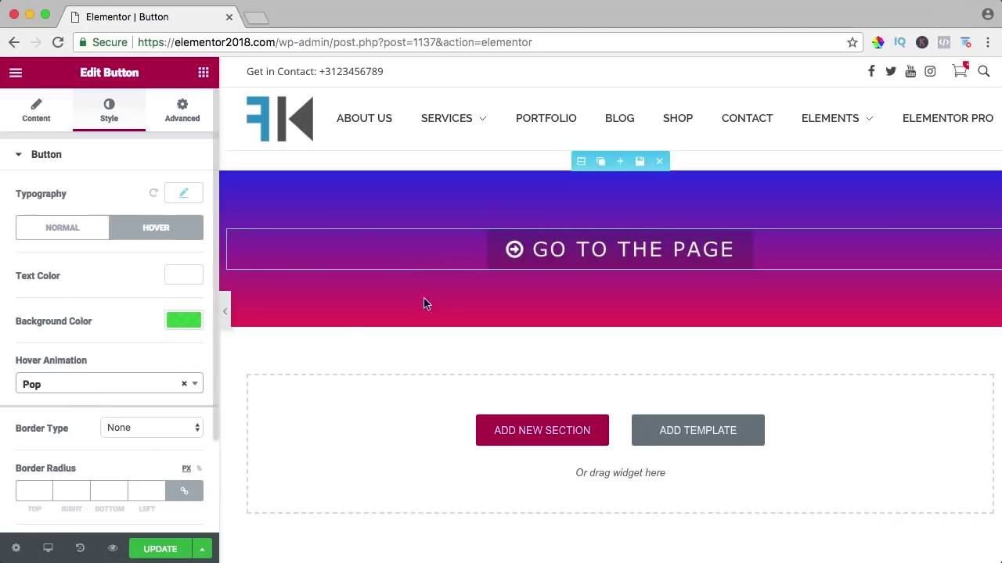
left_click(194, 384)
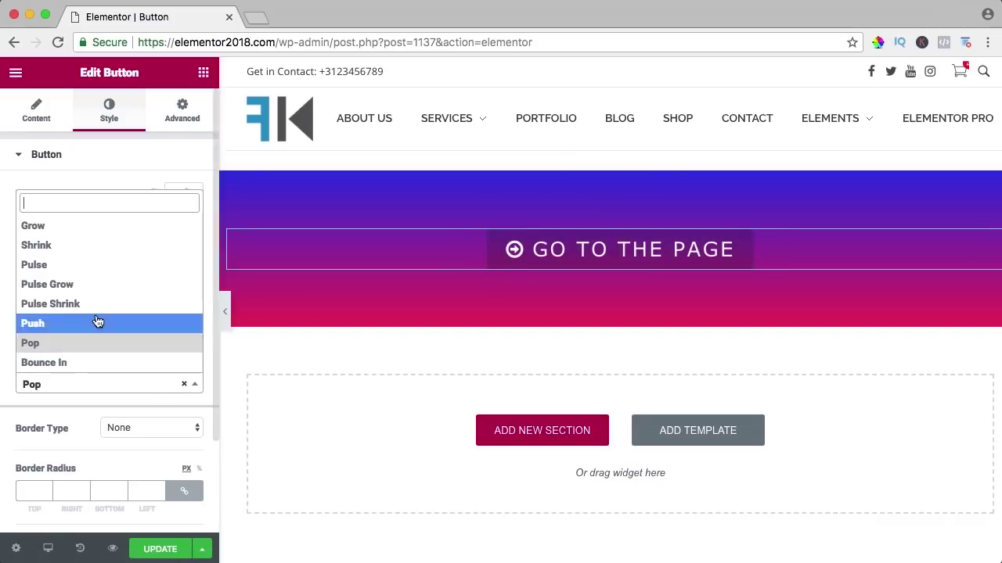
left_click(87, 246)
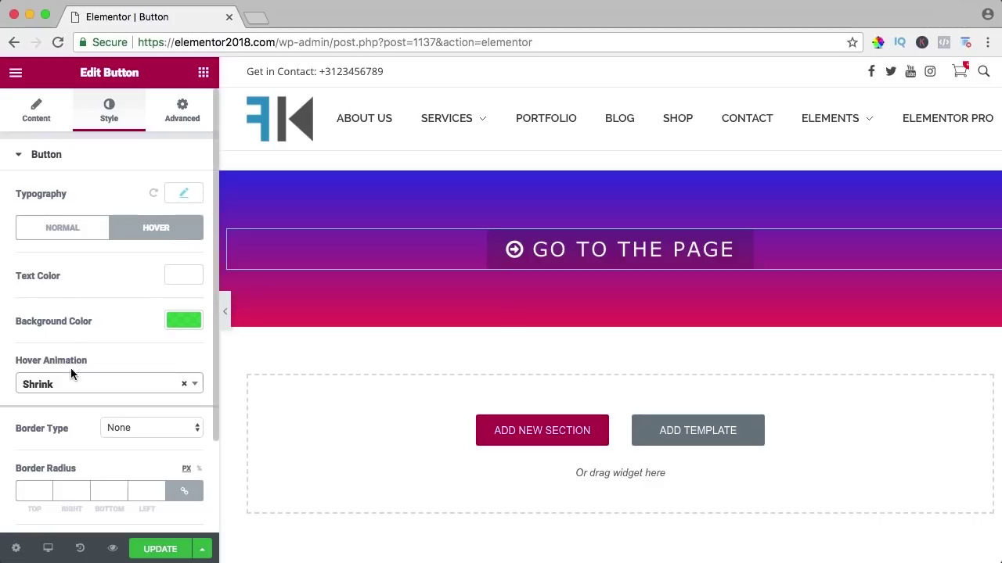
Step: Make the normal-state button background a translucent black
left_click(65, 233)
left_click(186, 321)
left_click_drag(192, 438, 194, 425)
left_click(184, 320)
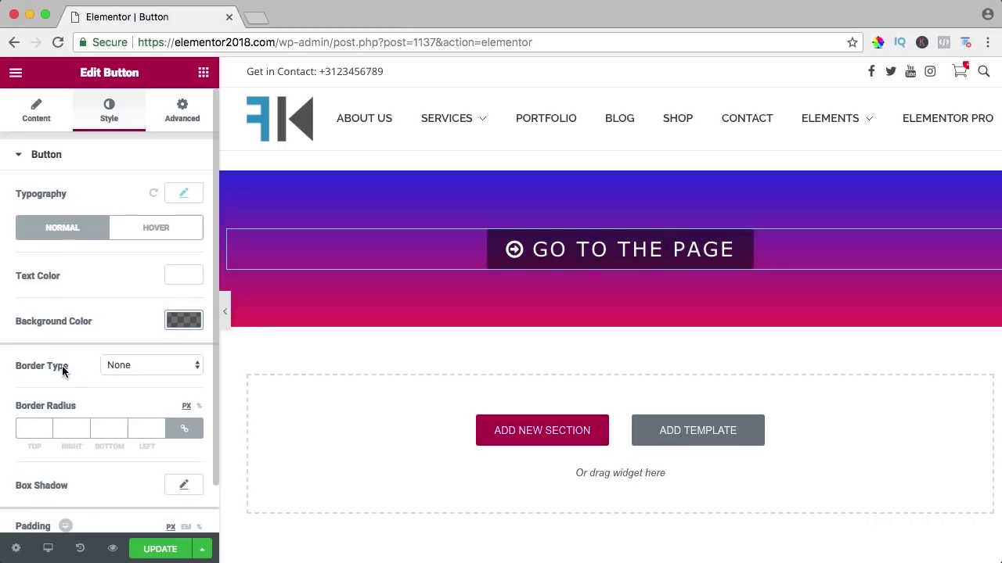
Step: Give the button a solid border coloured white
left_click(126, 365)
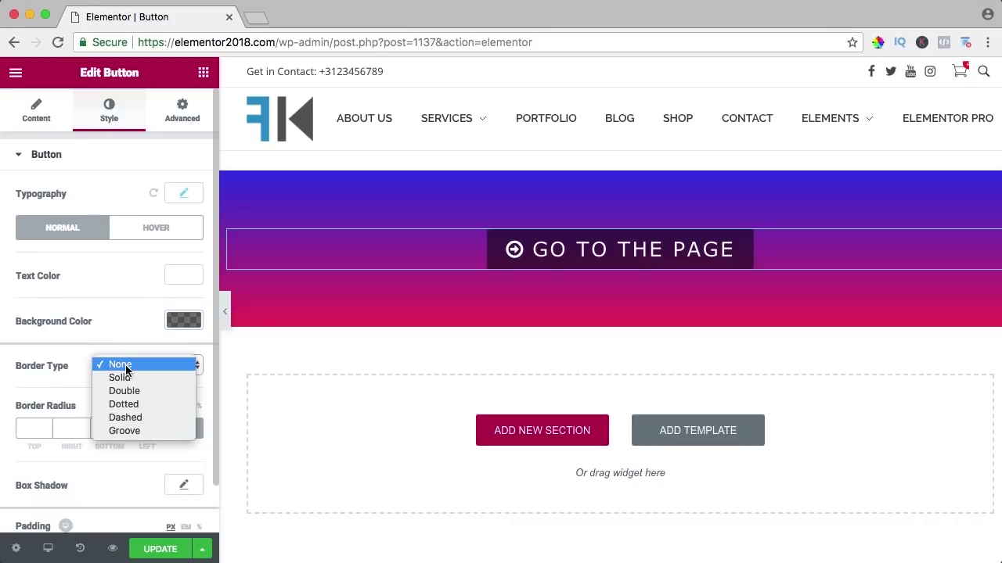
left_click(127, 378)
scroll(135, 345, "down", 2)
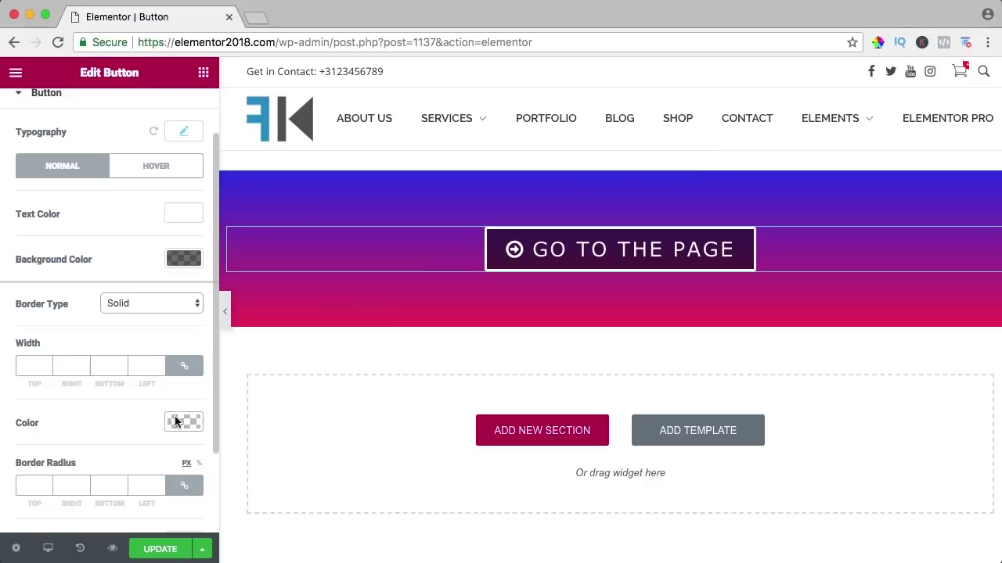
left_click(183, 422)
scroll(154, 442, "down", 3)
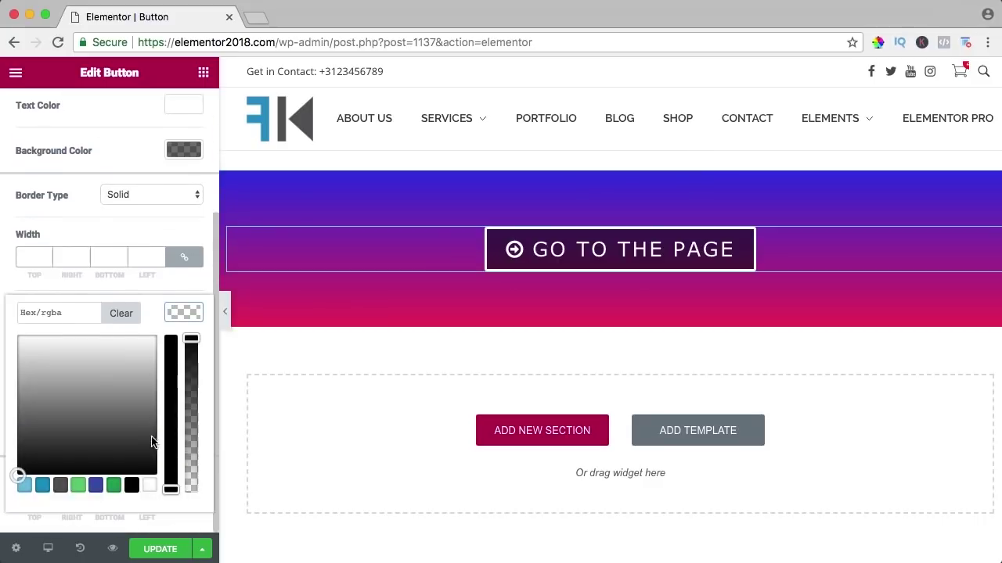
left_click(42, 485)
mouse_move(192, 338)
left_mouse_down()
mouse_move(187, 454)
mouse_move(191, 338)
left_mouse_up()
left_click(149, 485)
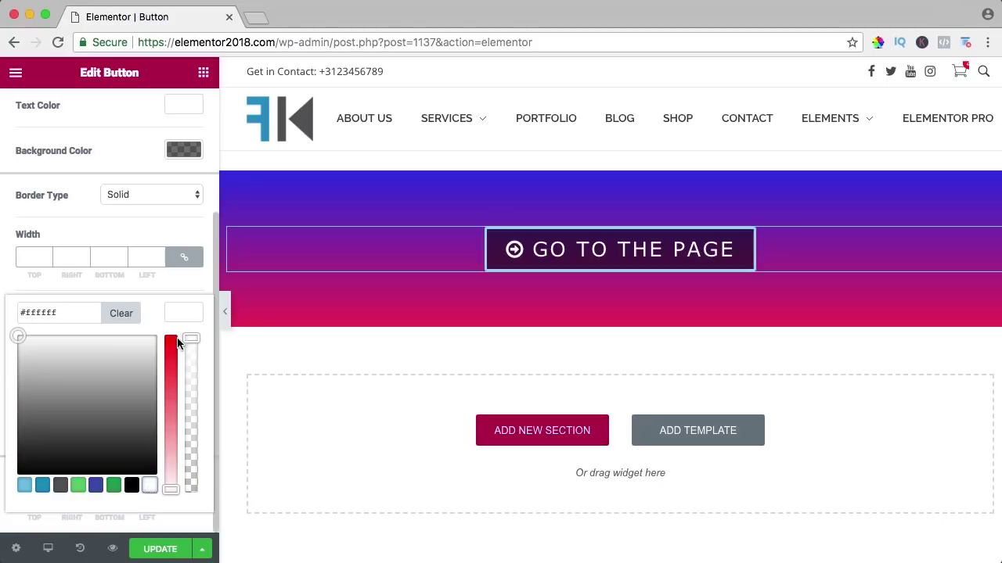
left_click(185, 308)
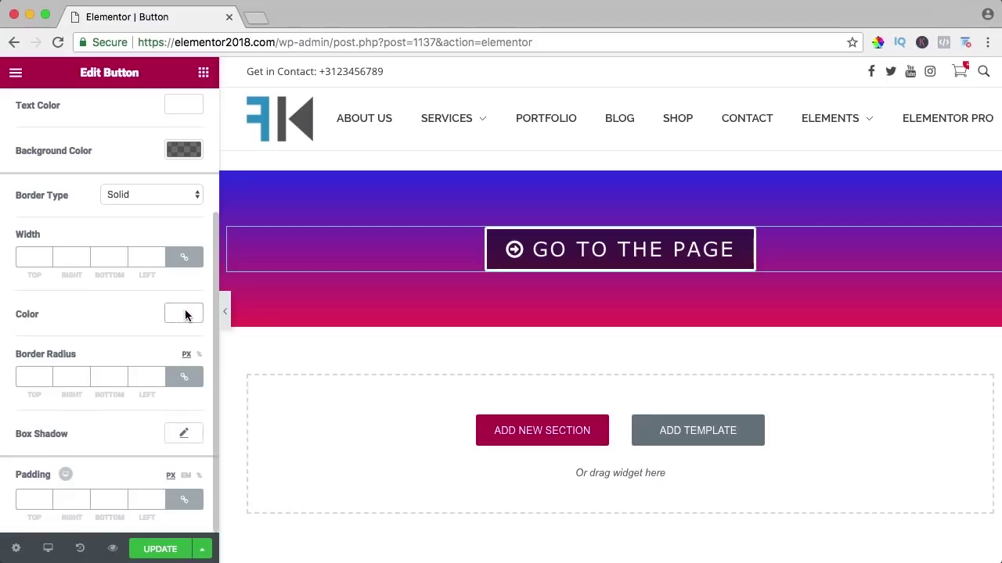
Step: Unlink the border widths and set them to 10, 0, 10, 0
left_click(35, 257)
type("5")
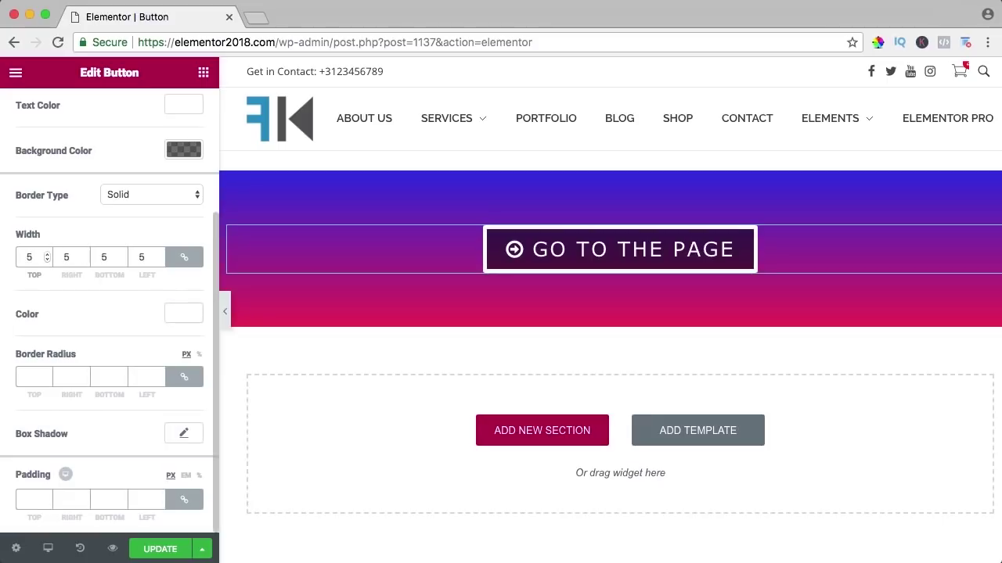
left_click(186, 261)
left_click_drag(34, 258, 12, 260)
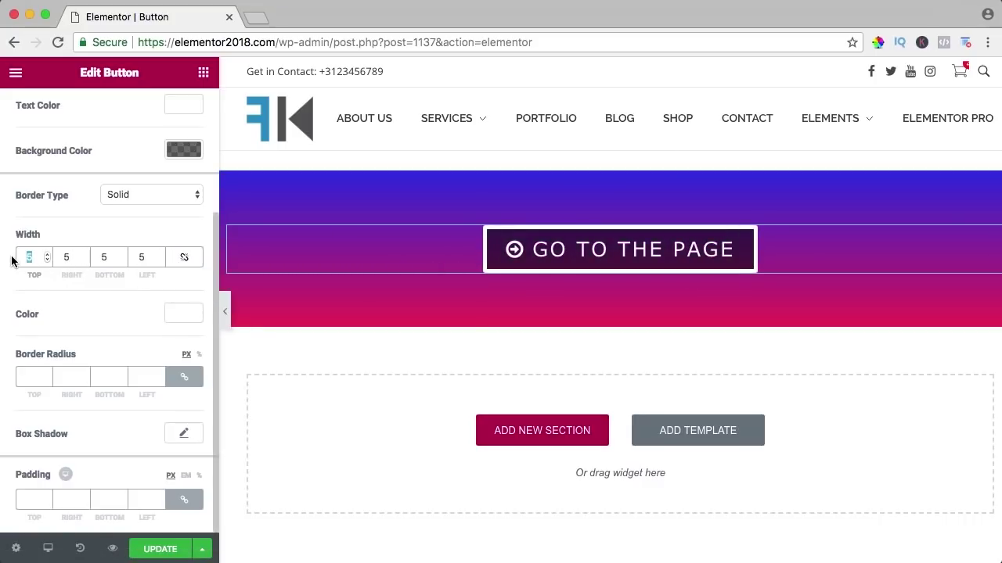
type("10")
key("Tab")
type("0")
key("Tab")
type("10")
key("Tab")
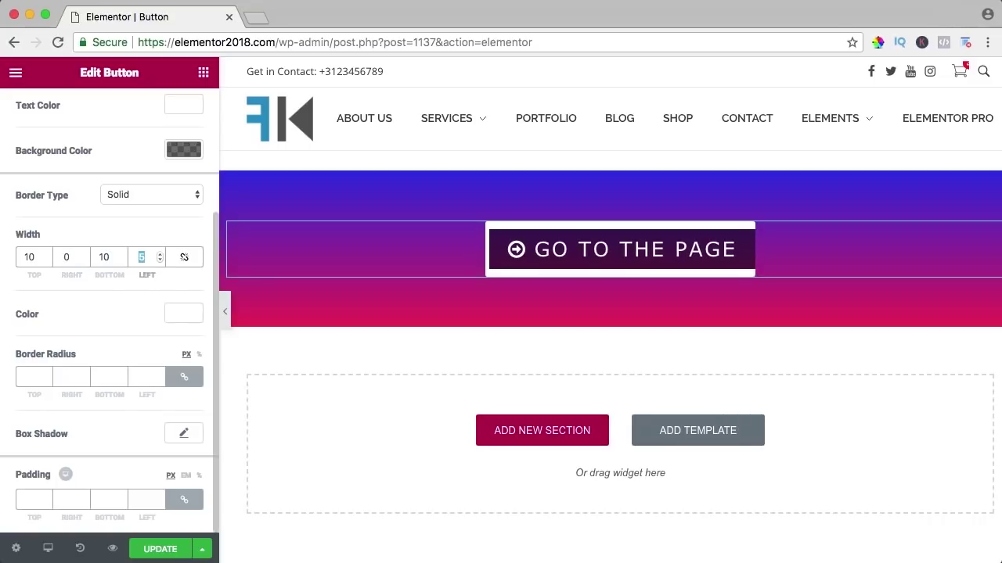
type("0")
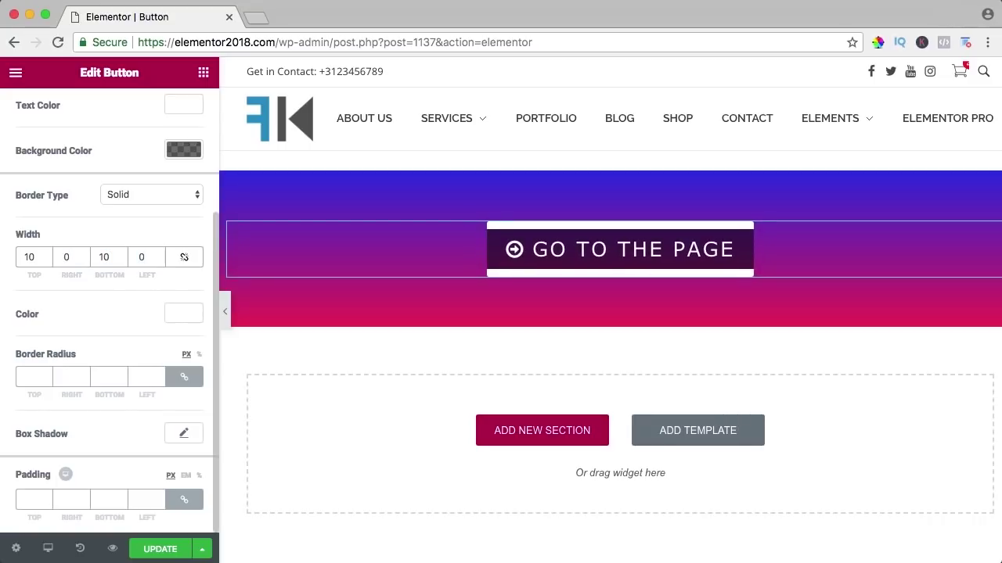
Step: Preview Double, Dotted, Dashed and Groove border styles, then return to Solid
left_click(130, 198)
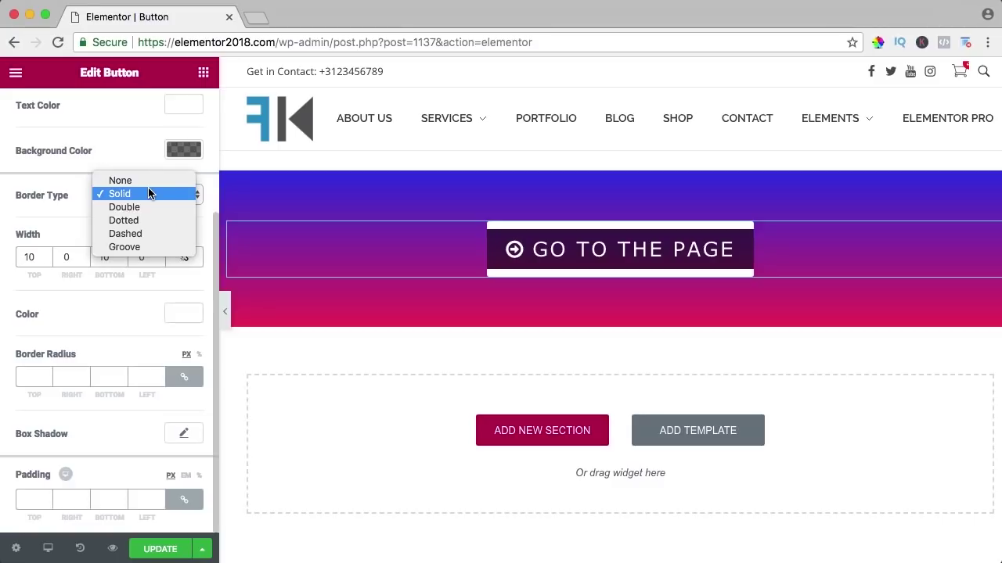
left_click(141, 207)
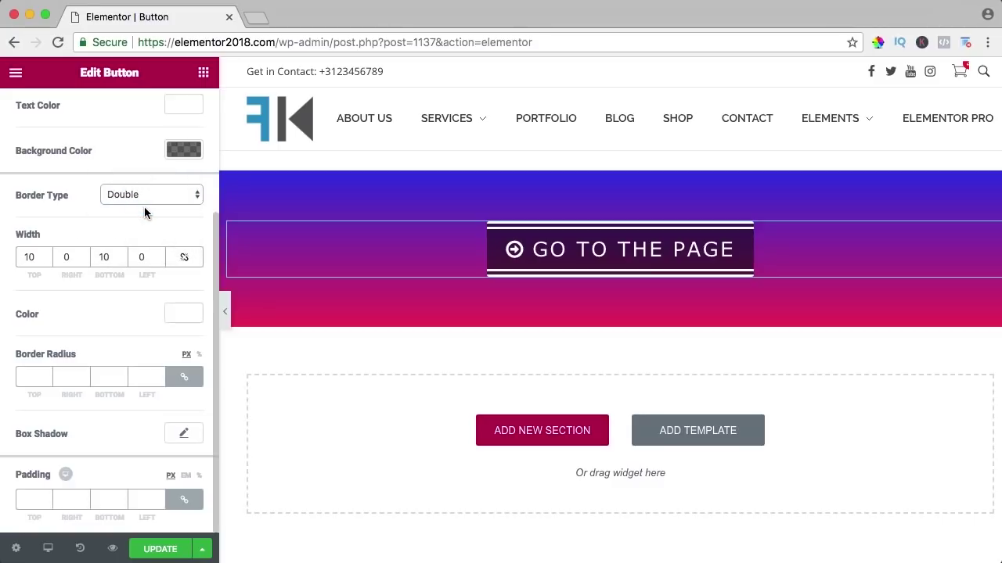
left_click(142, 200)
left_click(141, 208)
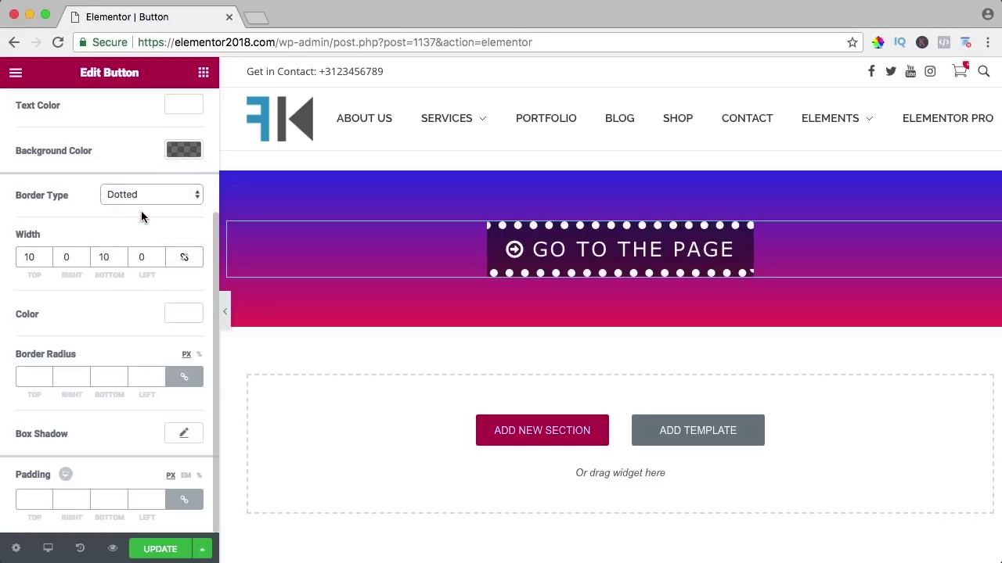
left_click(140, 201)
left_click(140, 207)
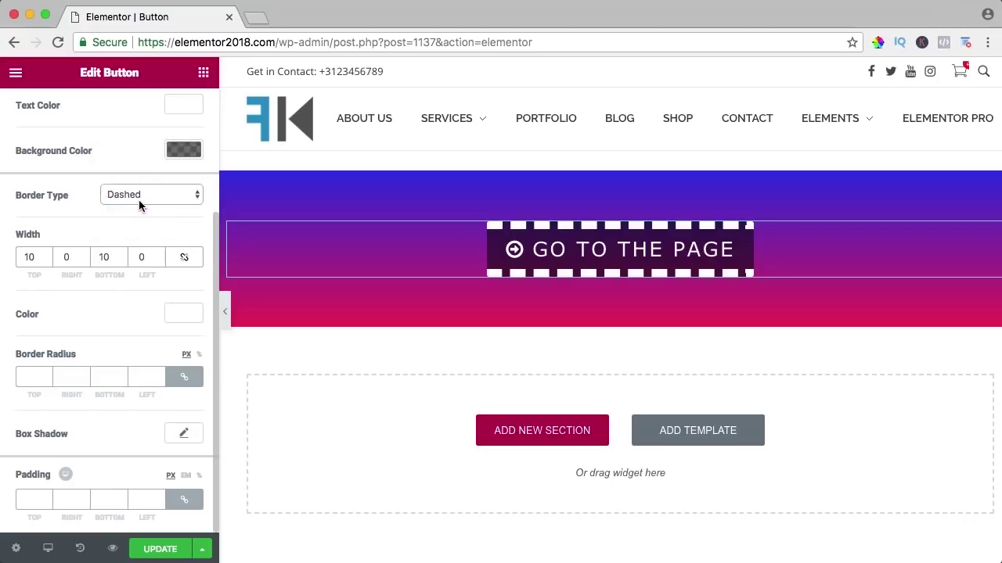
left_click(138, 202)
left_click(136, 205)
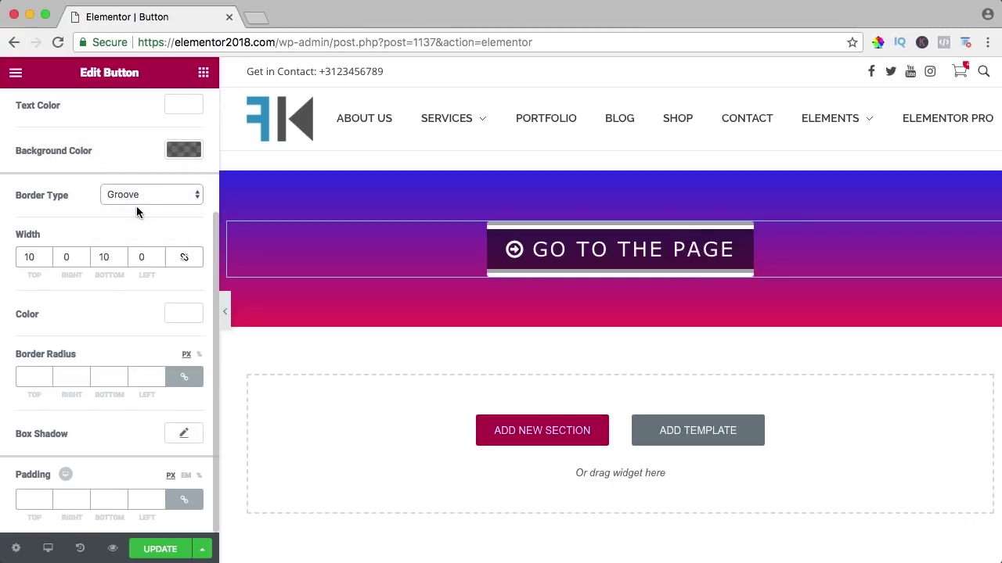
left_click(136, 206)
left_click(128, 141)
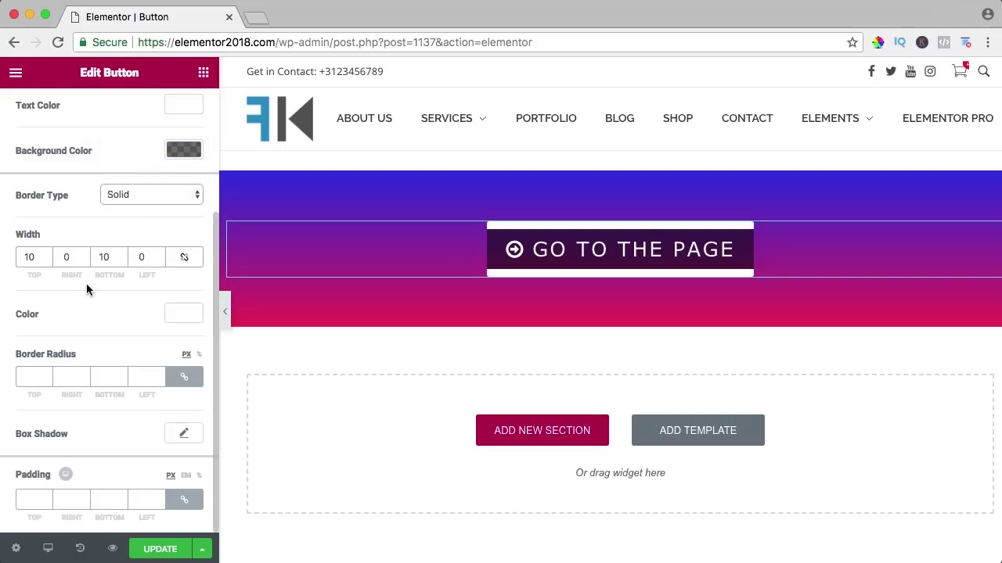
Step: Try corner radius values of 20 px and 50%, then return to 20 px
left_click(30, 376)
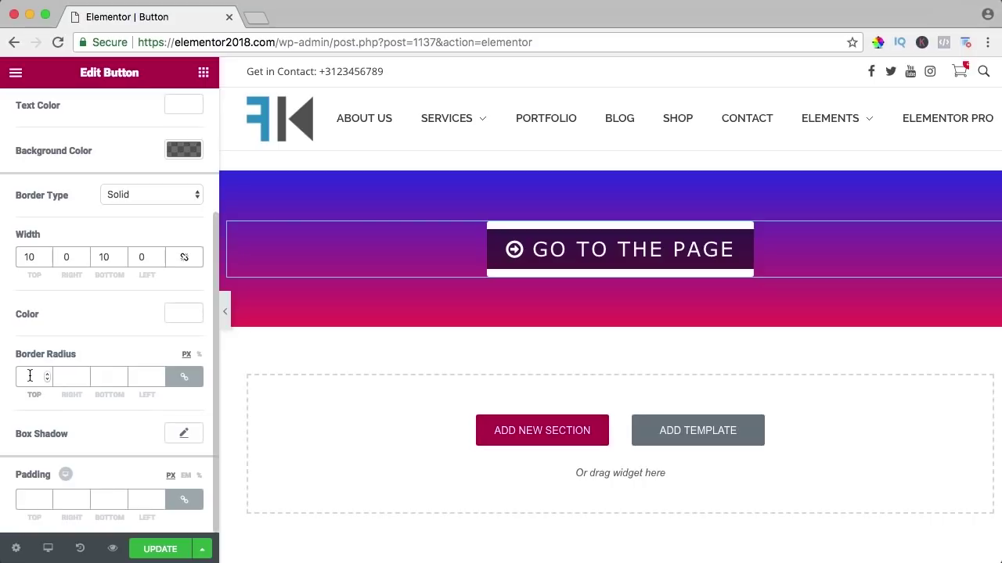
type("2")
key("Up")
key("Up")
key("Up")
key("Up")
key("Up")
key("Up")
key("Up")
key("Up")
key("Up")
key("Up")
key("Up")
key("Up")
key("Up")
key("Up")
left_click(199, 354)
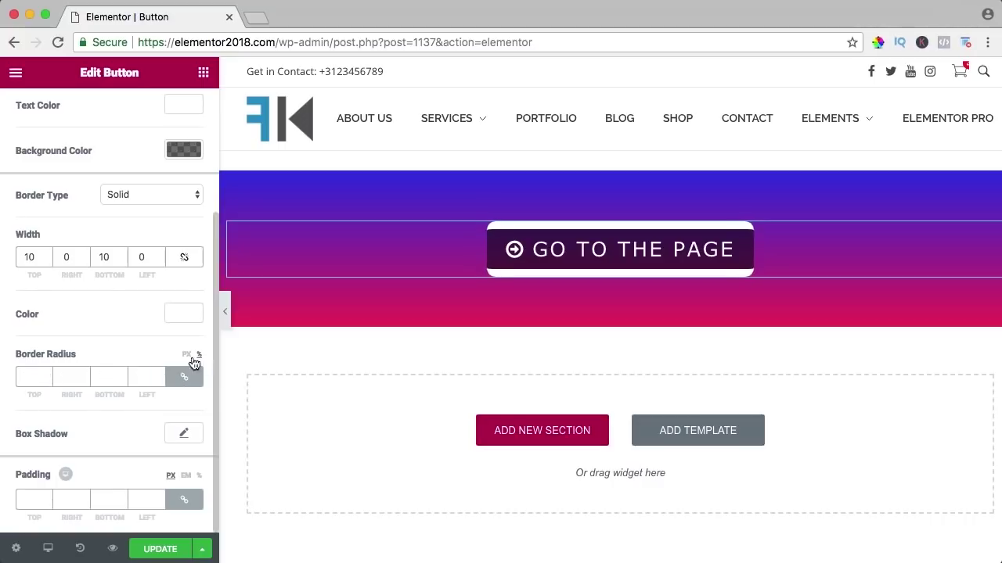
left_click(31, 376)
type("50")
key("Tab")
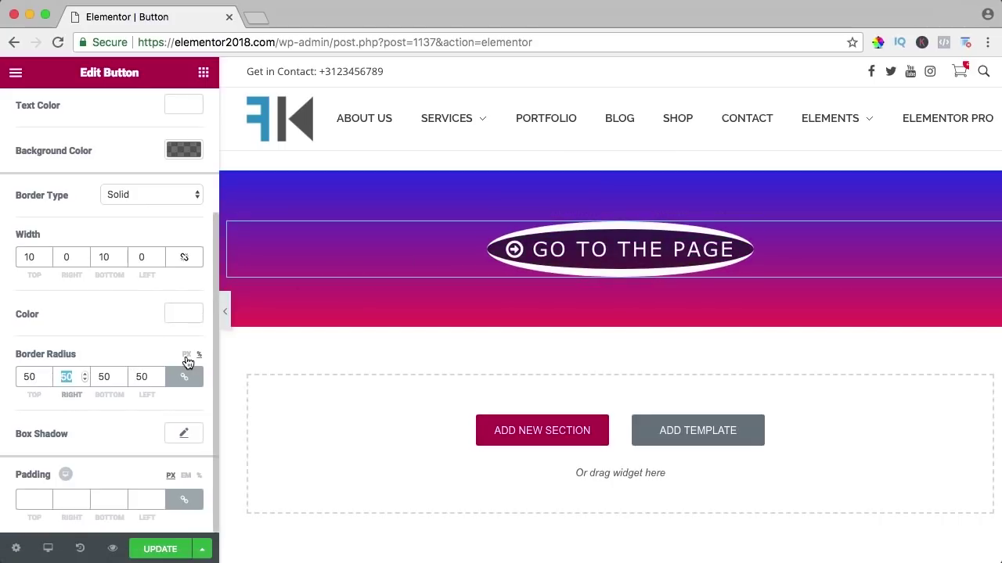
left_click(186, 356)
left_click(33, 378)
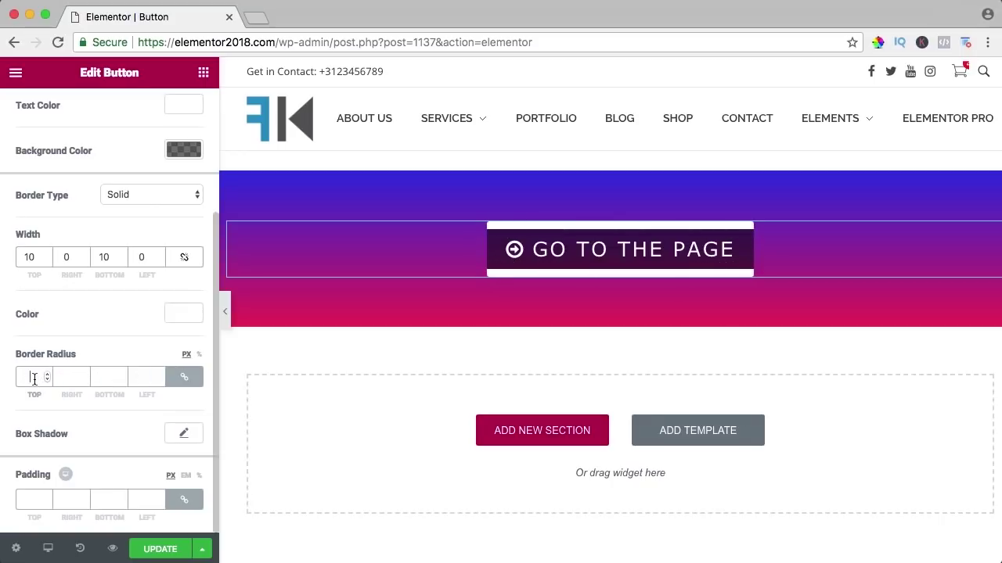
type("20")
Step: Thin the top and bottom border widths to 3
left_click_drag(39, 254, 24, 257)
type("3")
key("Tab")
key("Tab")
type("3")
key("Tab")
key("Tab")
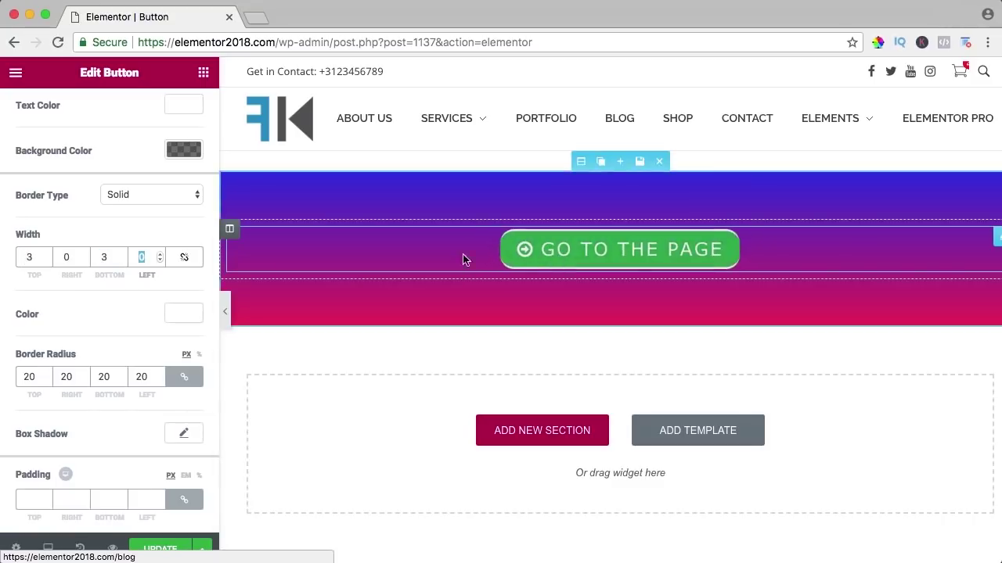
Step: Unlink the border radius and set the corners to 0, 5, 5, 0 px
left_click_drag(35, 376, 11, 378)
type("5")
key("Tab")
key("Tab")
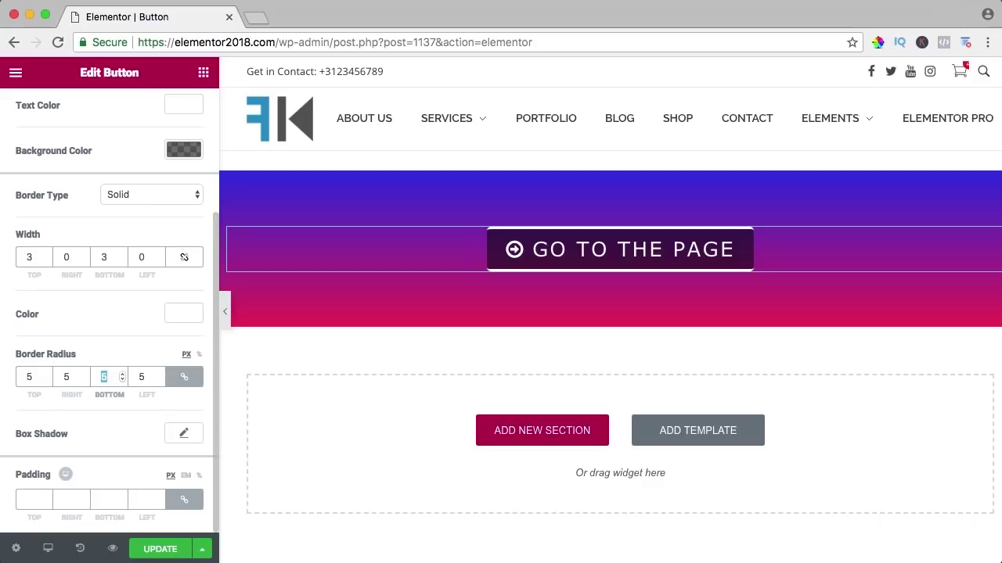
left_click(185, 377)
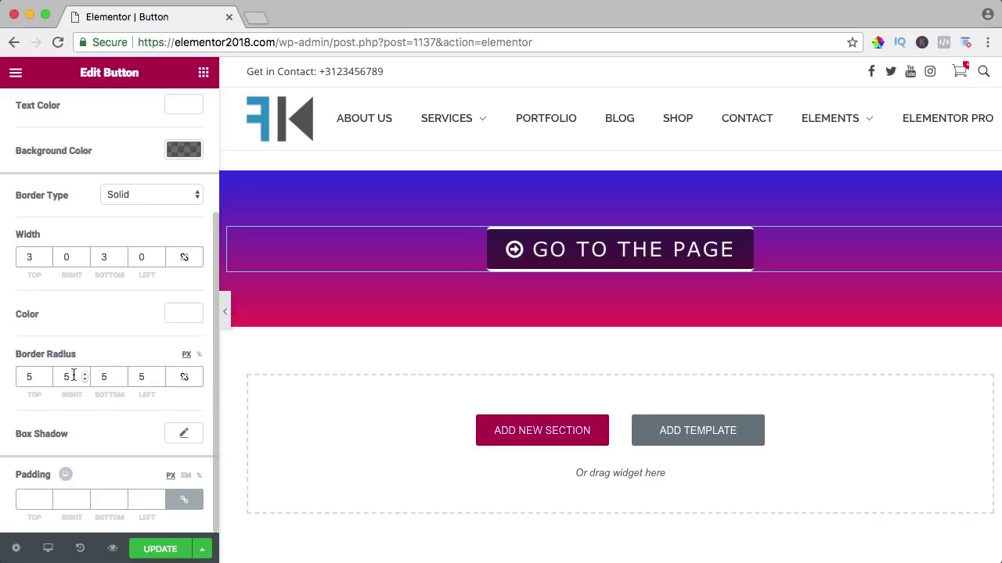
double_click(142, 375)
type("0")
left_click(19, 376)
type("00")
key("Tab")
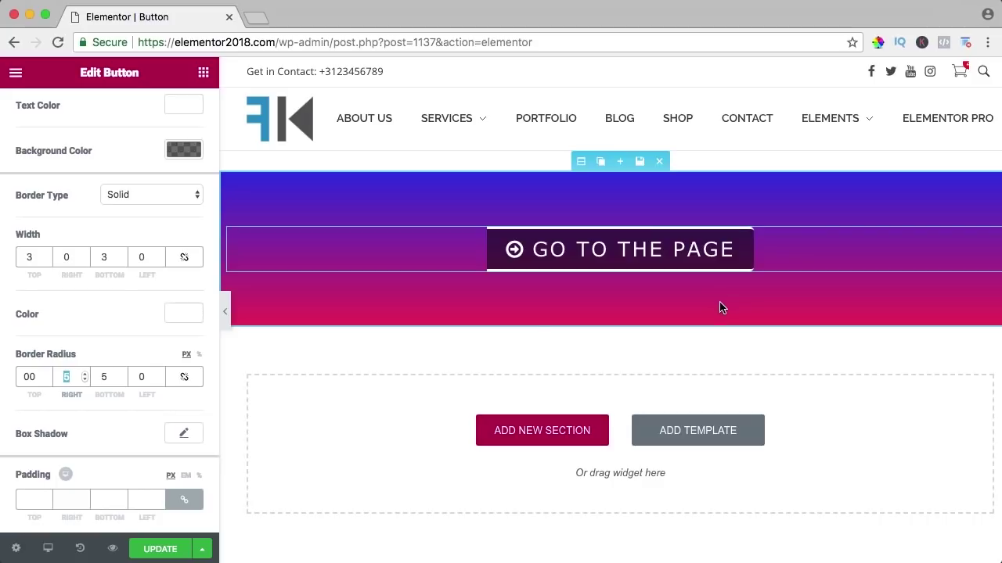
left_click(27, 377)
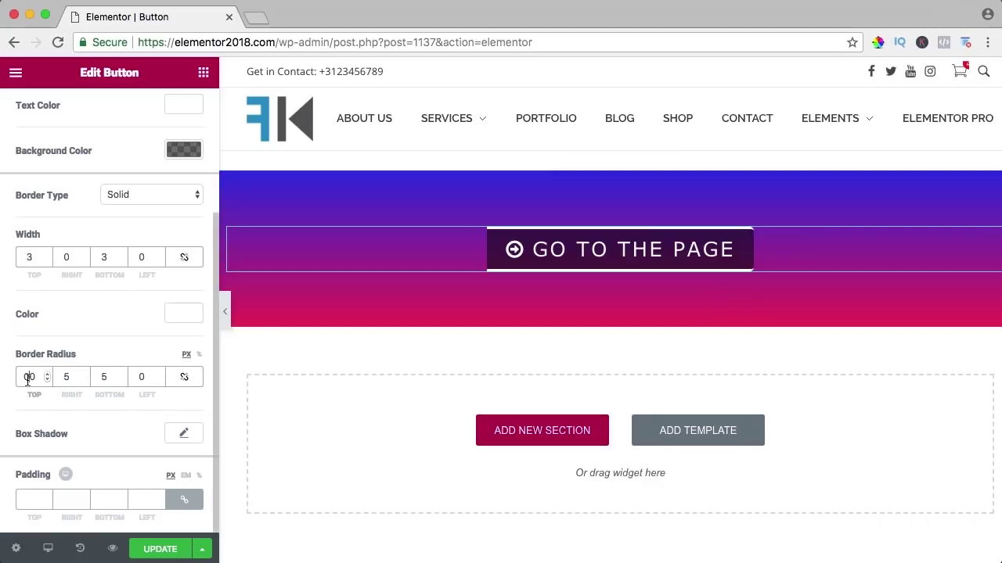
key("Tab")
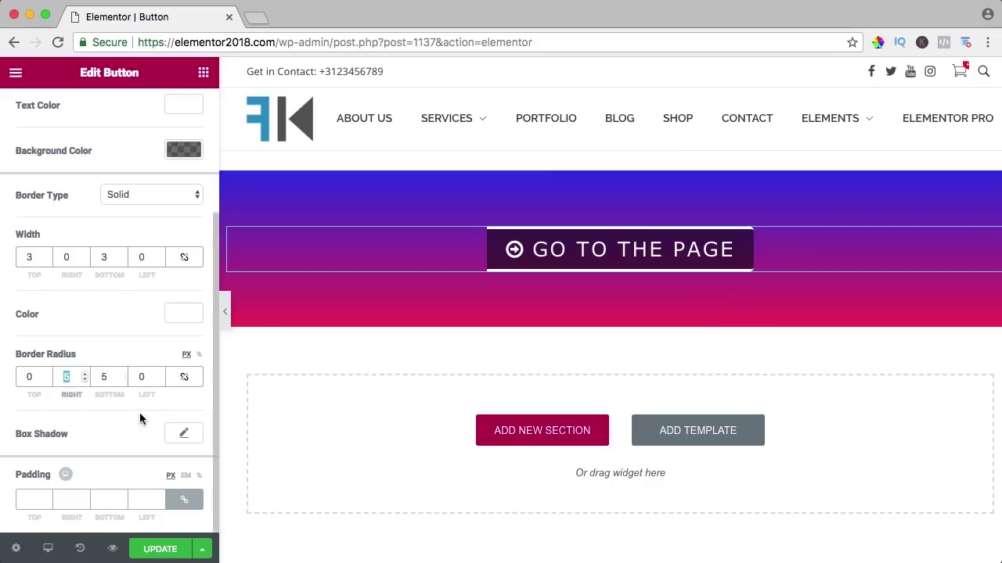
Step: Add a box shadow to the button with some blur and a solid dark colour
left_click(183, 433)
scroll(144, 418, "down", 4)
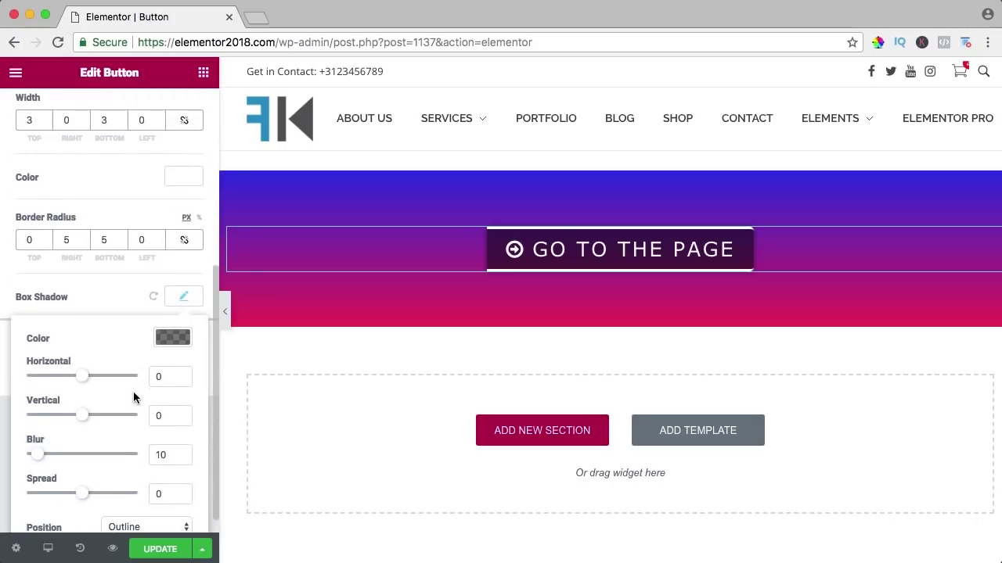
left_click_drag(36, 435, 56, 436)
left_click(171, 318)
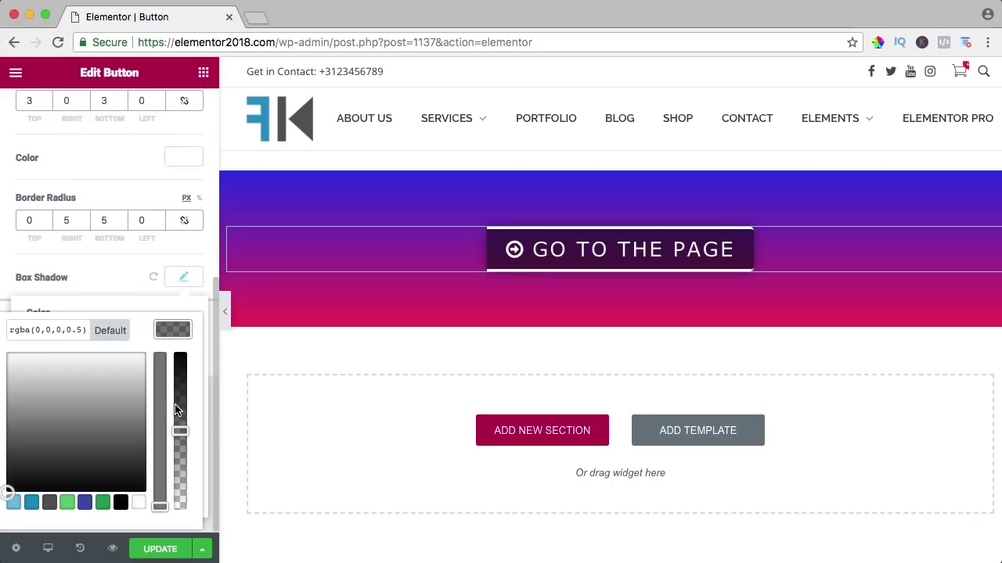
left_click_drag(175, 407, 180, 382)
left_click(172, 318)
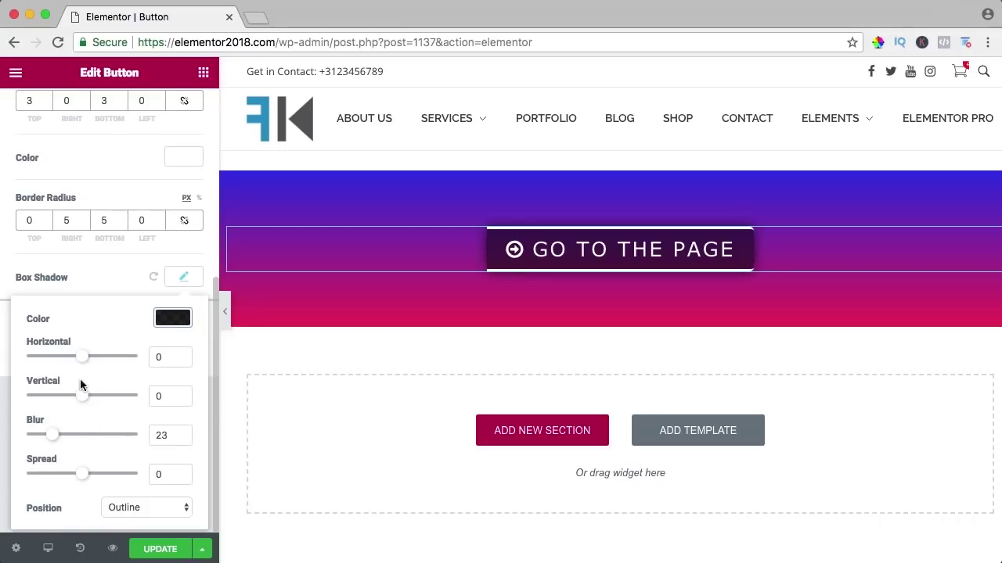
Step: Try an 11 px right, 13 px down shadow with blur 47, keeping Outline position
left_click_drag(112, 362, 94, 362)
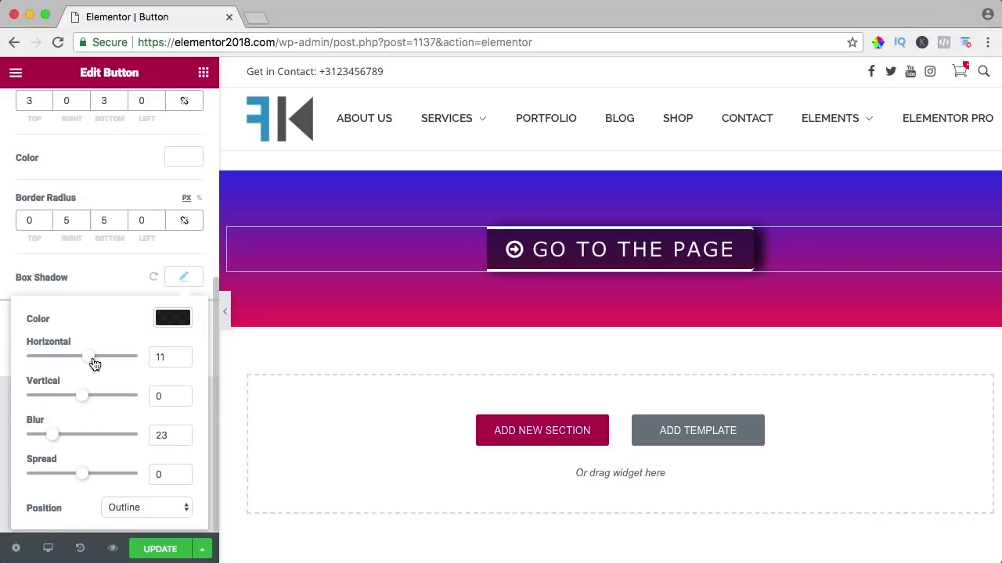
left_click_drag(85, 397, 90, 398)
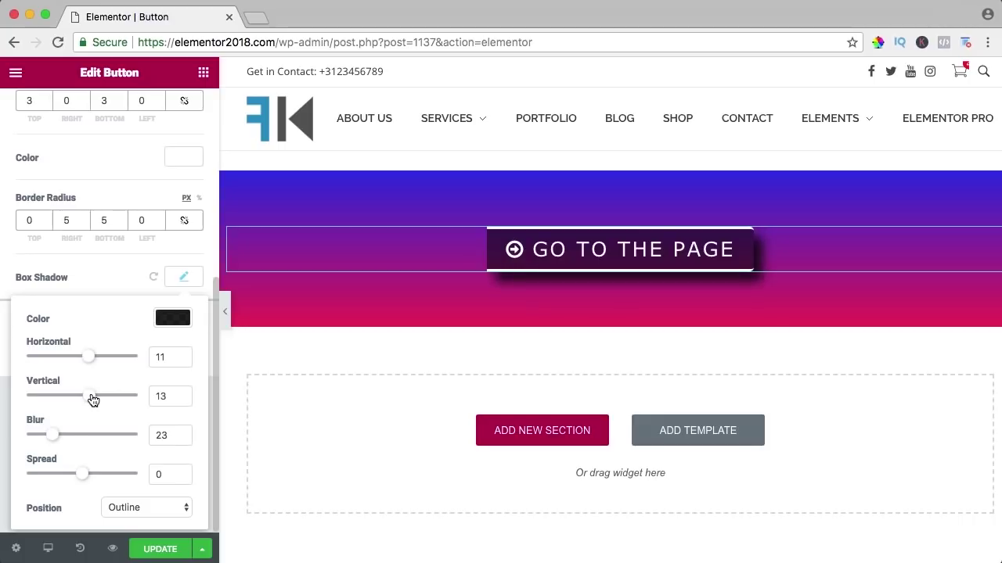
left_click_drag(55, 440, 81, 479)
left_click(125, 506)
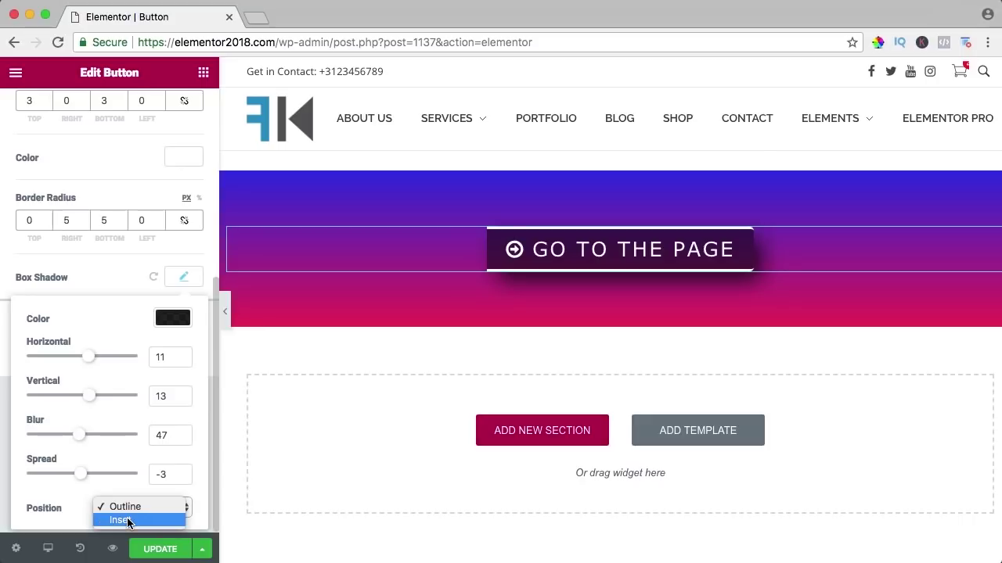
left_click(127, 517)
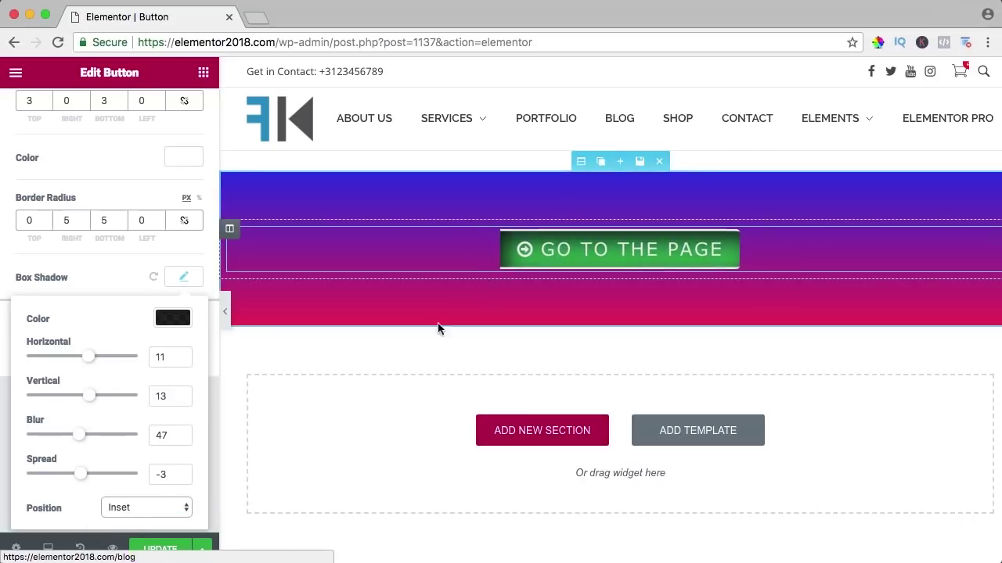
left_click(133, 504)
left_click(132, 496)
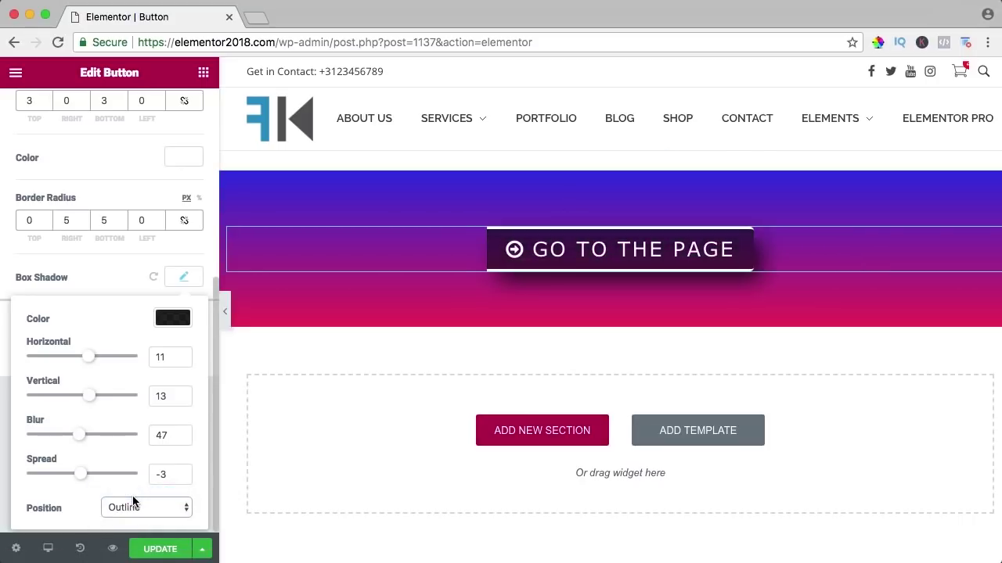
Step: Centre the shadow with 0 horizontal and vertical offset, blur 61 and spread -3
double_click(166, 358)
type("0")
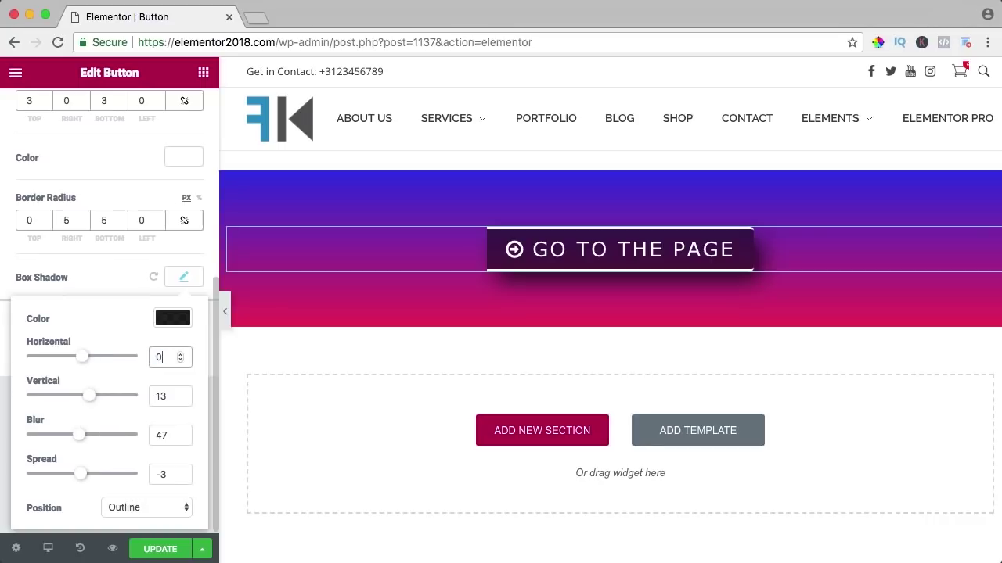
key("Tab")
type("0")
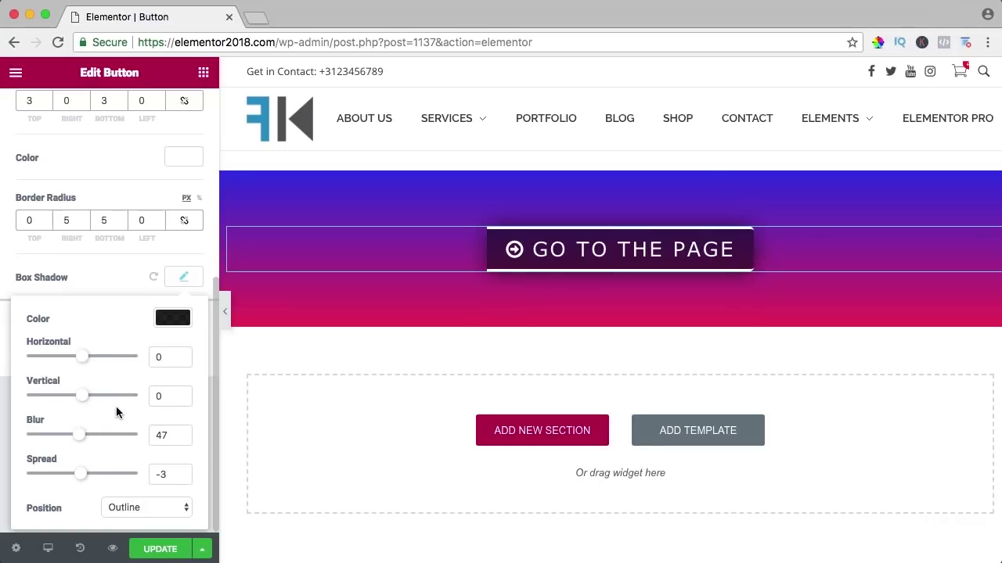
left_click_drag(78, 439, 94, 439)
left_click_drag(84, 482, 85, 478)
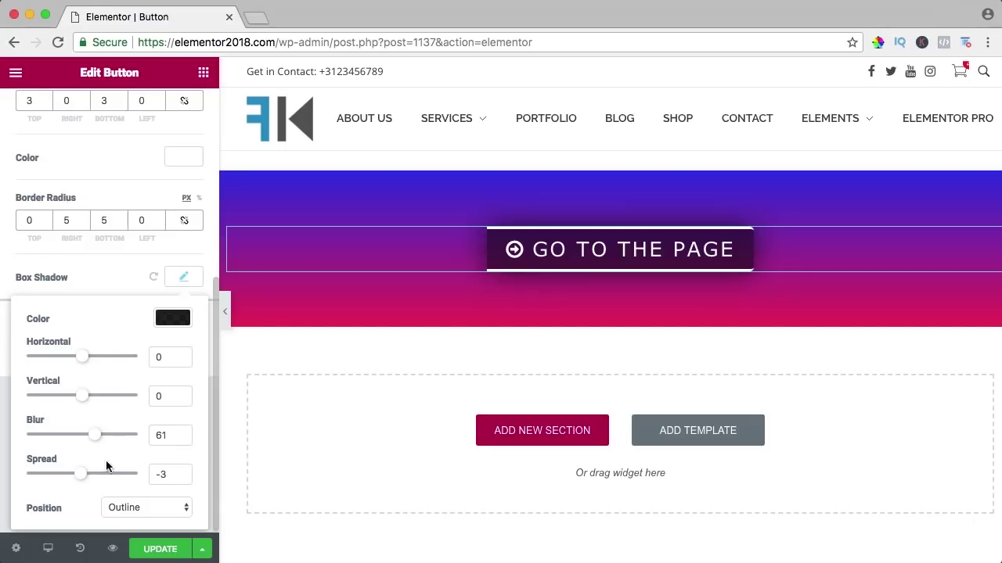
left_click(106, 355)
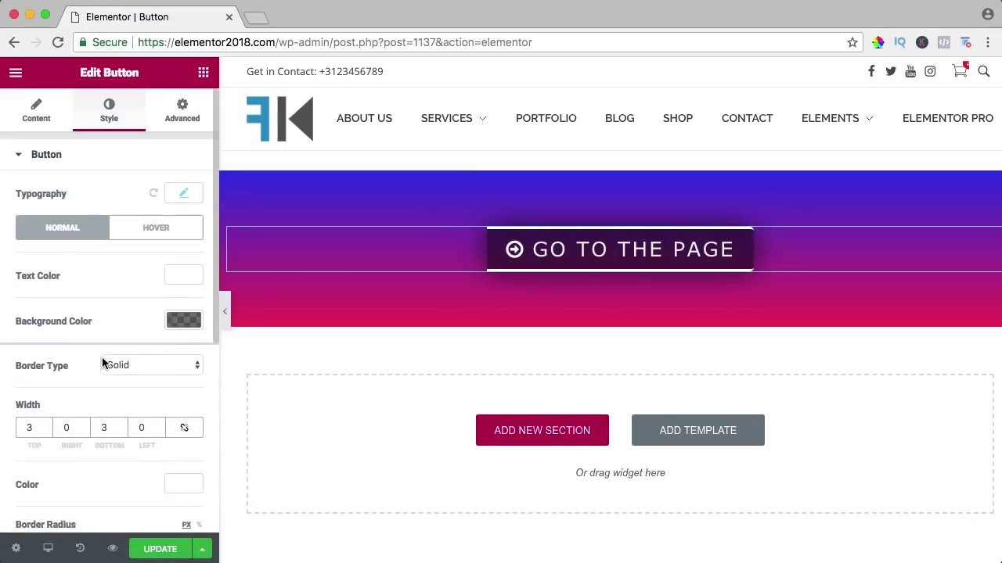
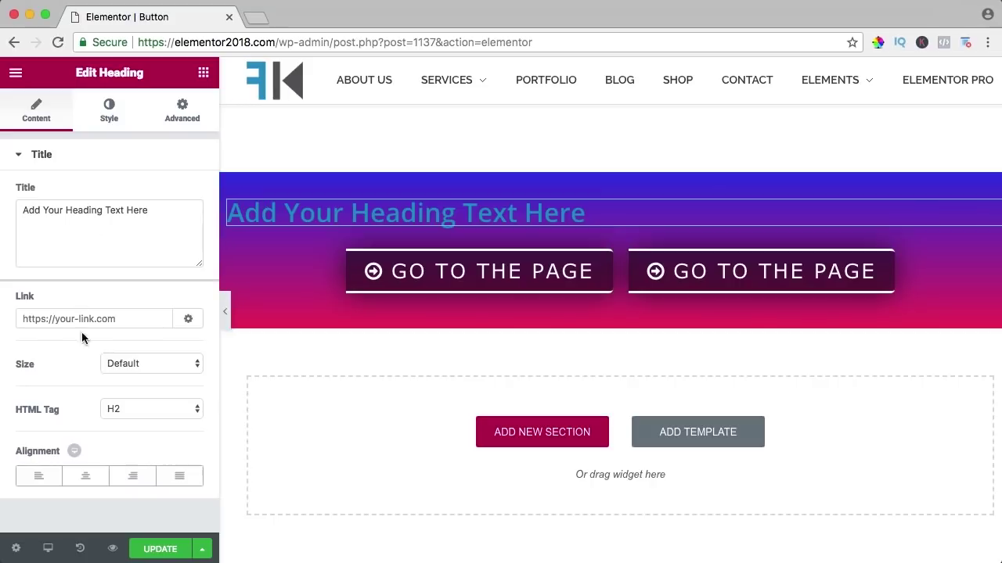
Step: Center-align the heading and set its text color to white
left_click(98, 481)
left_click(109, 109)
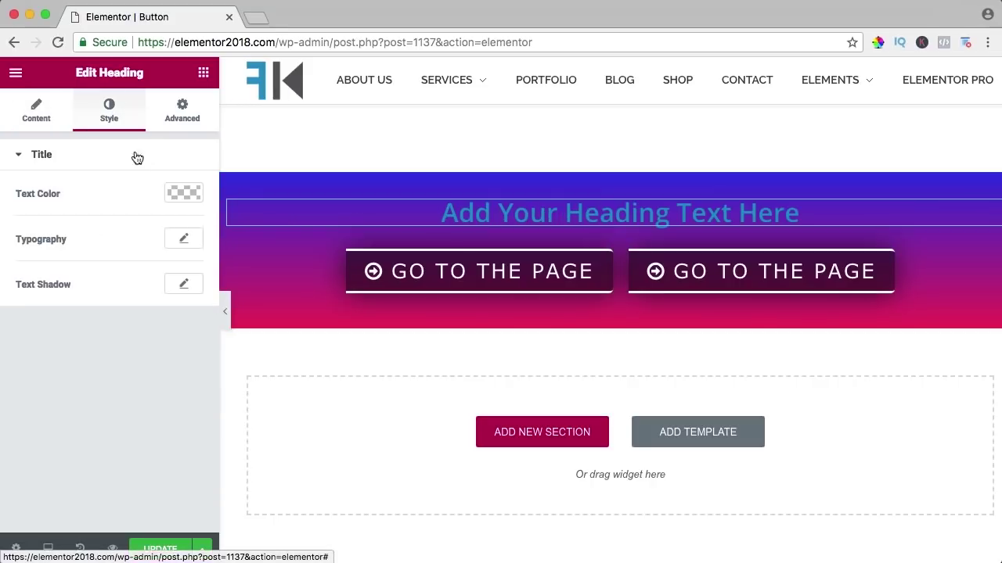
left_click(185, 195)
left_click(147, 366)
left_click(274, 399)
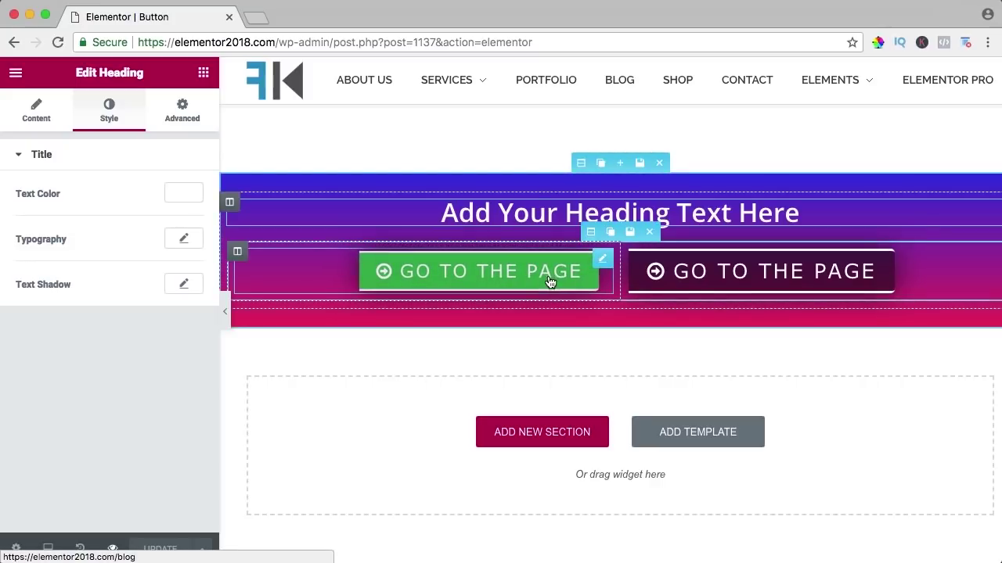
Step: Give the left GO TO THE PAGE button a slow Fade In Left entrance animation
left_click(607, 260)
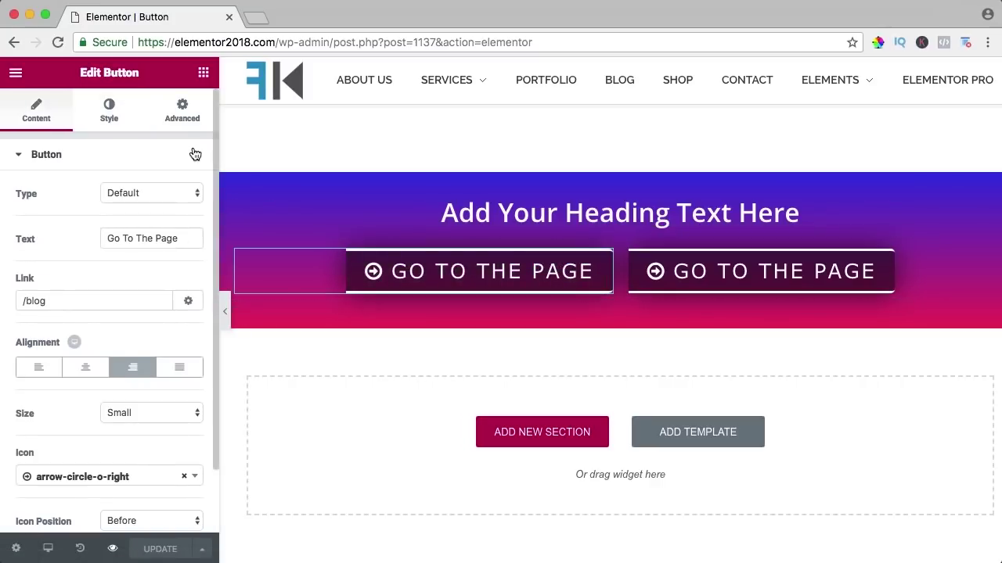
left_click(183, 117)
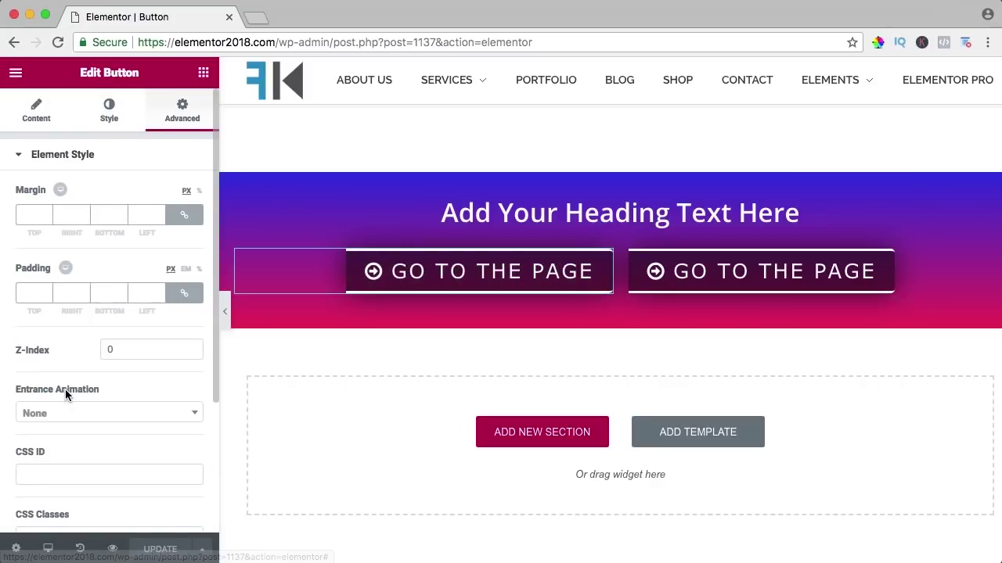
scroll(73, 389, "down", 2)
scroll(73, 389, "down", 1)
left_click(67, 346)
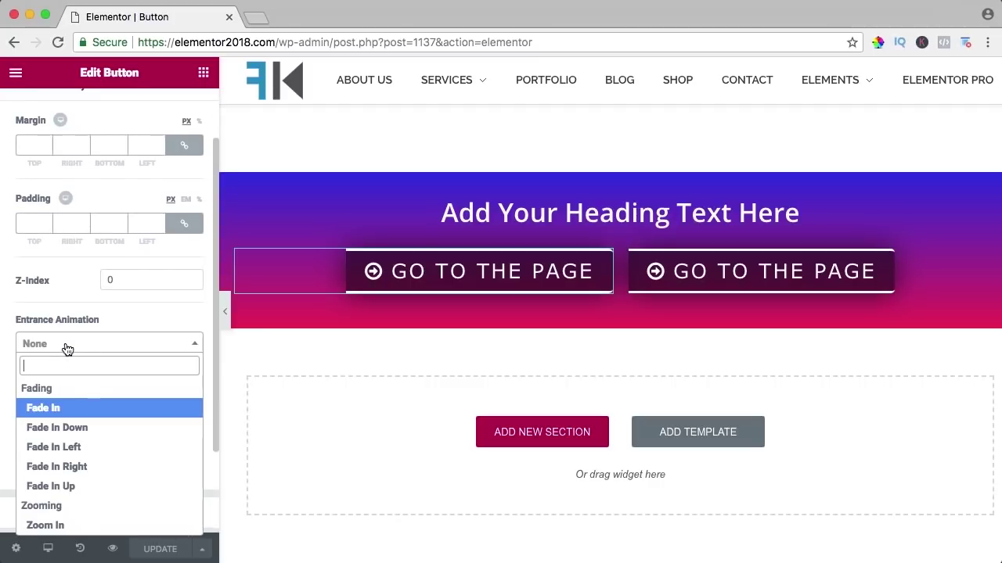
left_click(66, 457)
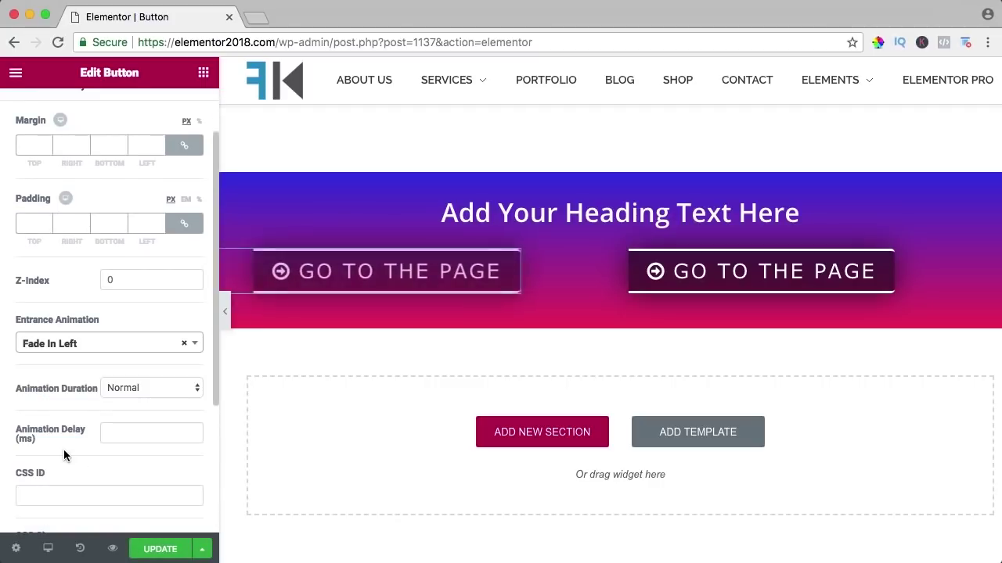
left_click(128, 387)
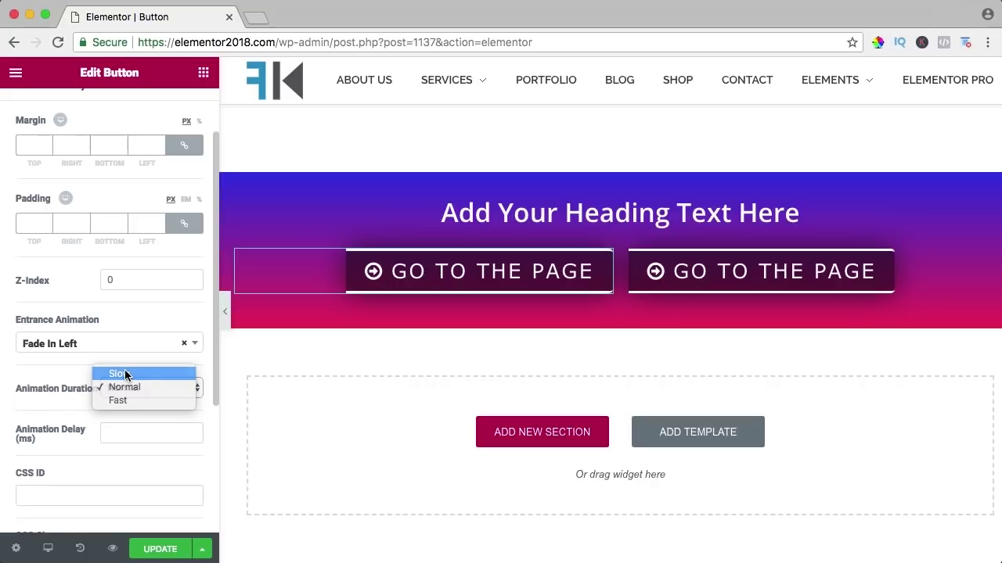
left_click(126, 374)
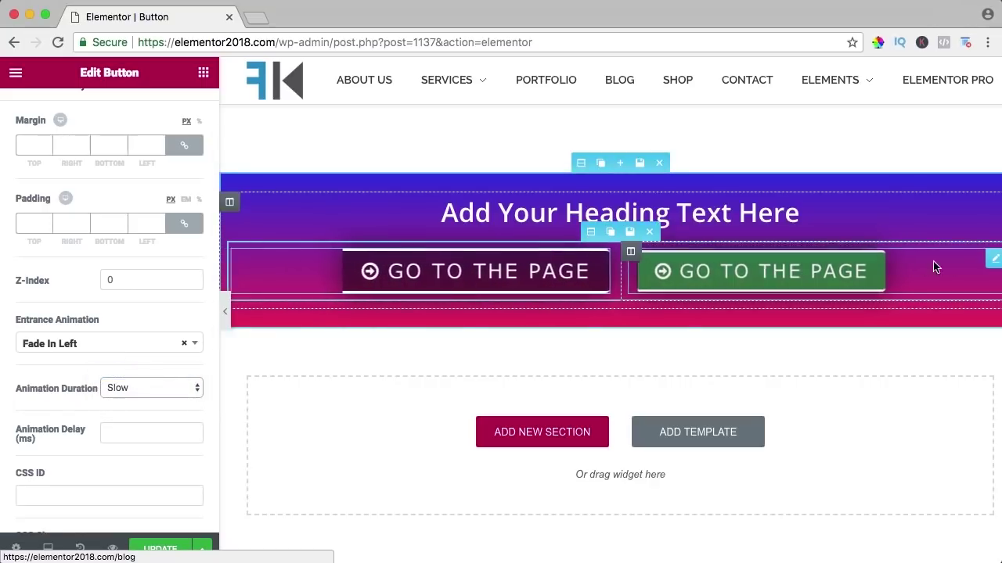
Step: Give the right button a slow Fade In Right entrance animation
left_click(989, 257)
left_click(183, 112)
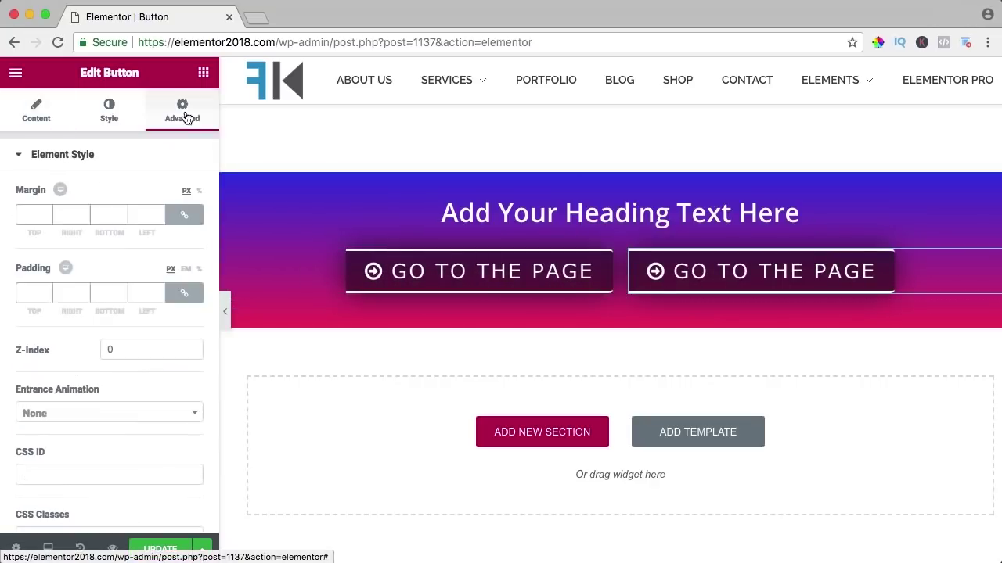
left_click(63, 419)
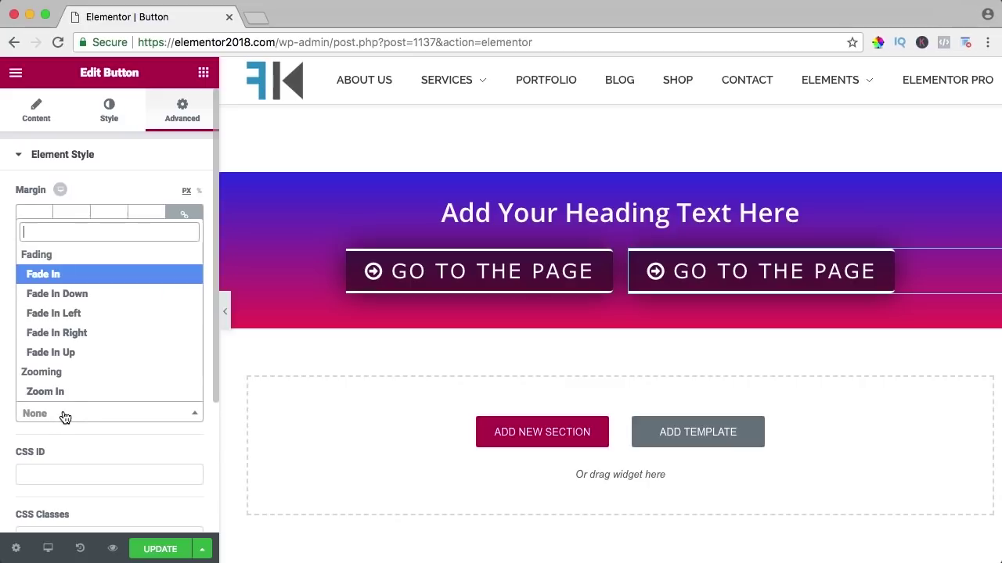
left_click(75, 341)
left_click(131, 464)
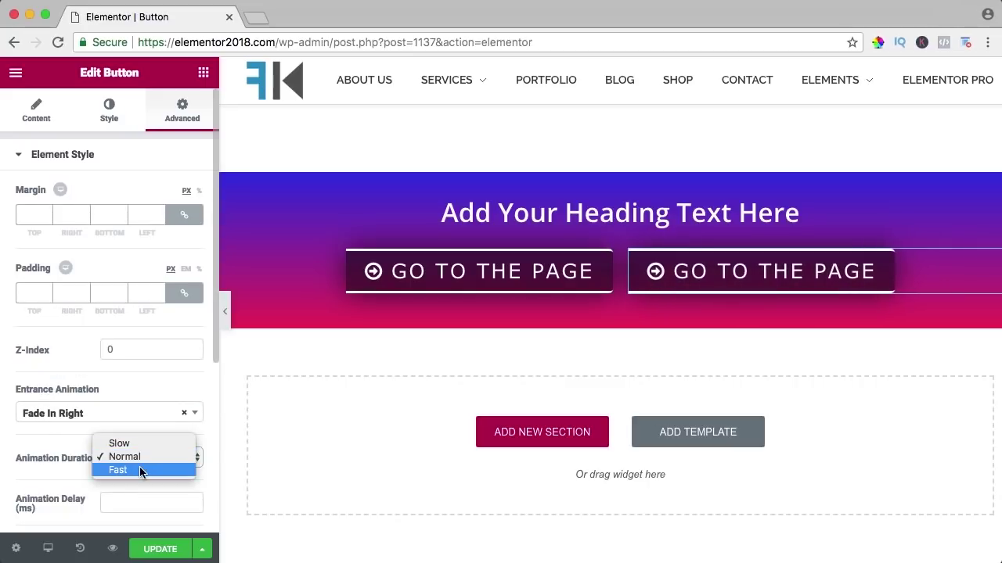
left_click(134, 444)
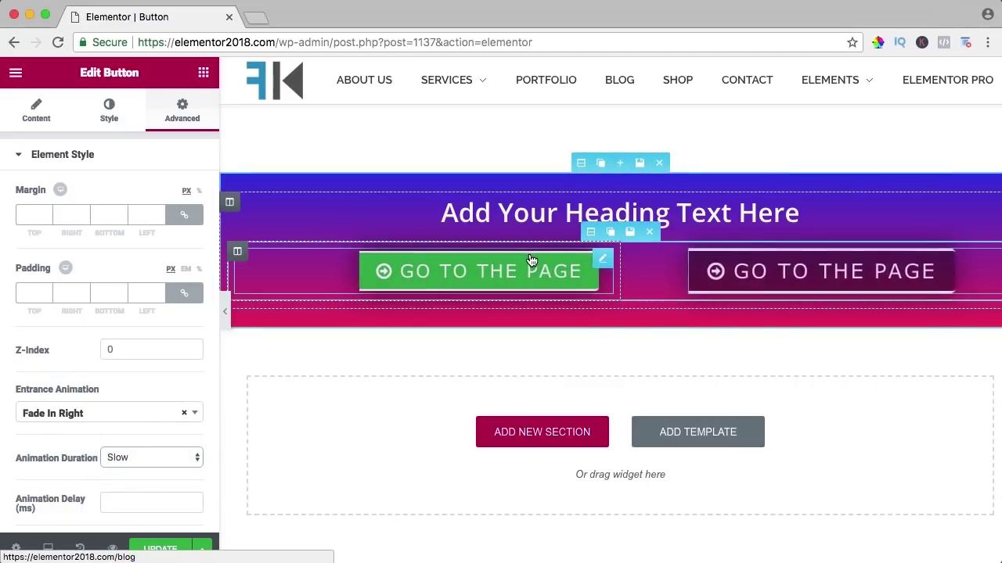
Step: Delay the left button's animation 500 ms and the right's 1000 ms, then update and preview
left_click(600, 257)
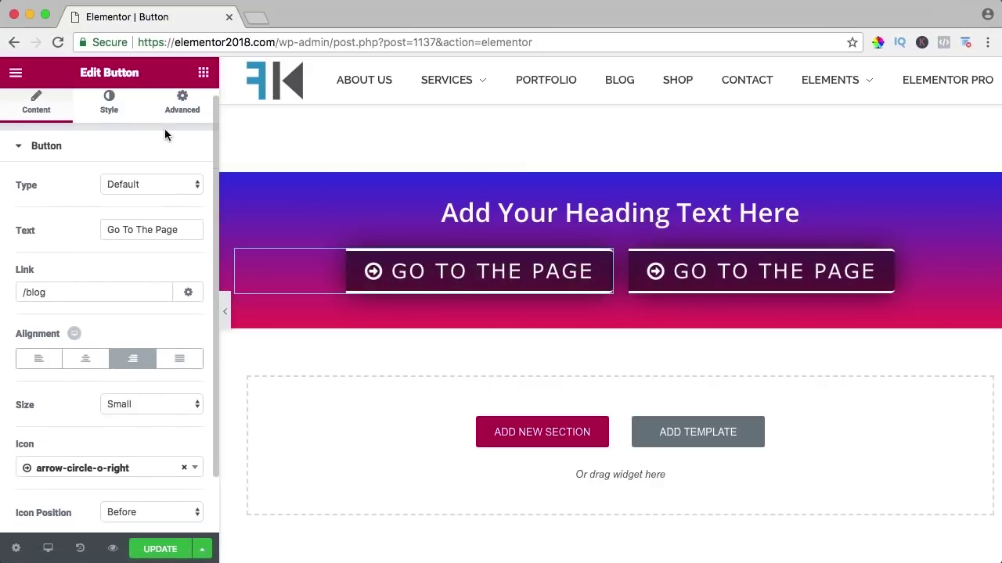
left_click(188, 112)
scroll(110, 305, "down", 3)
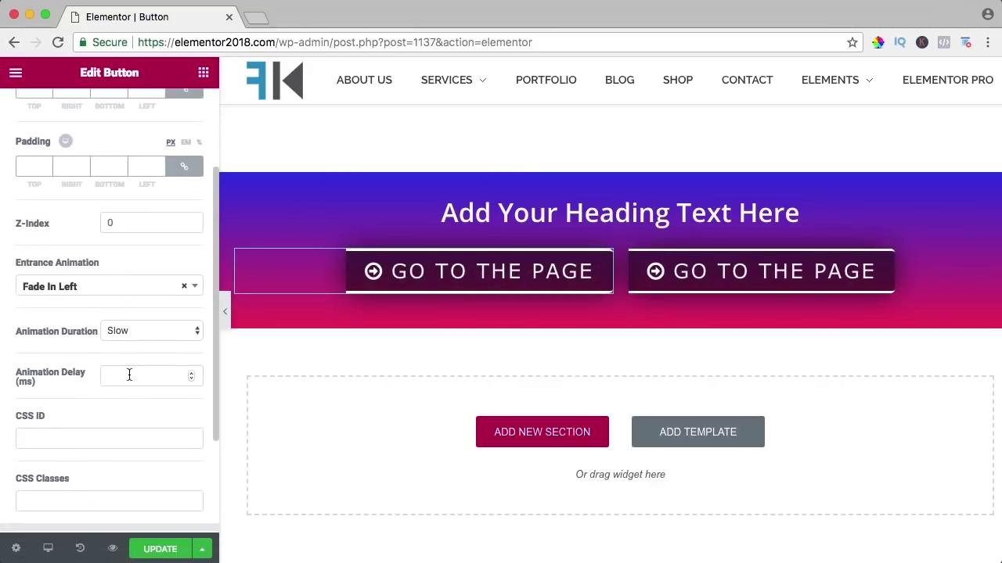
type("500")
key("Tab")
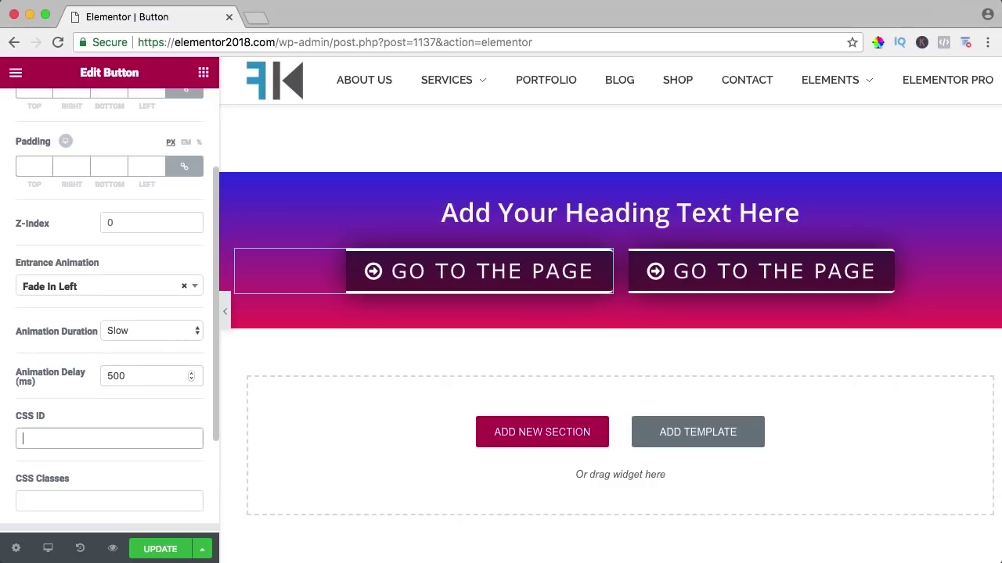
left_click(996, 258)
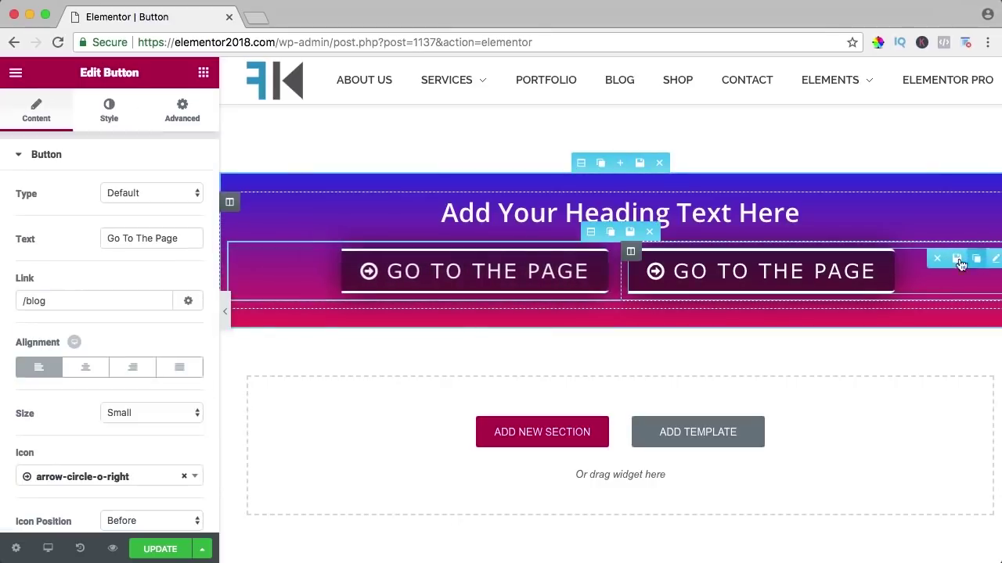
left_click(182, 109)
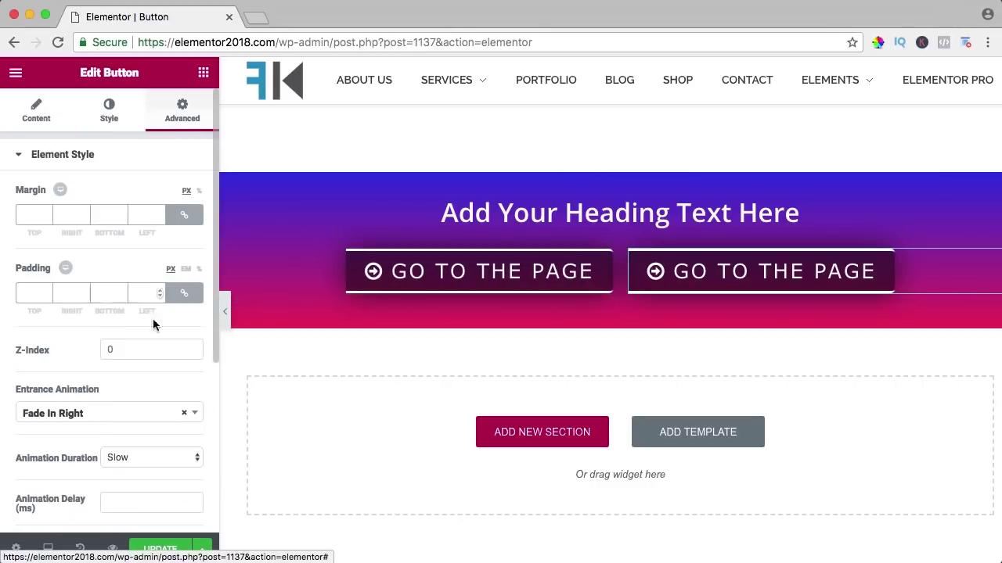
left_click(135, 501)
type("1000")
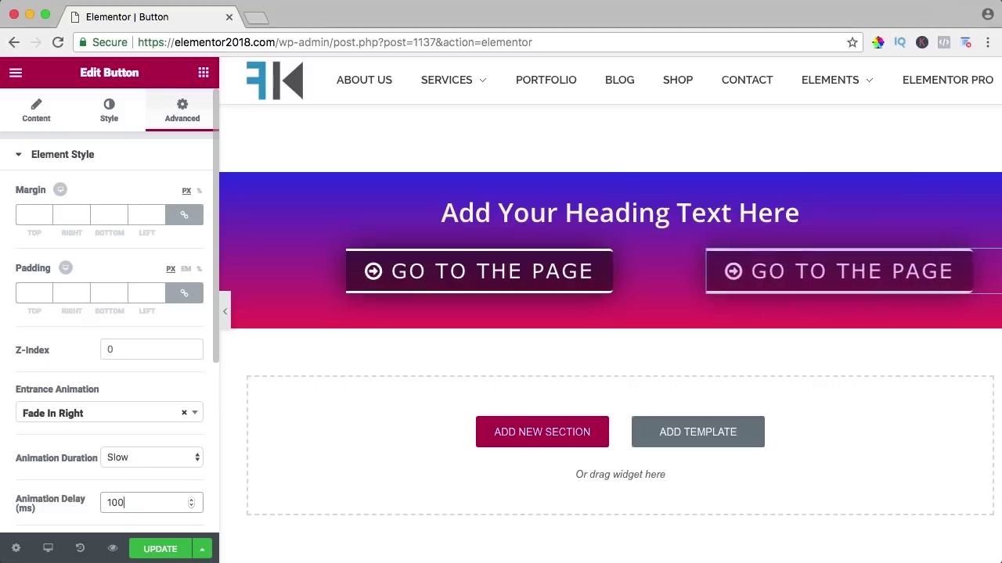
left_click(163, 553)
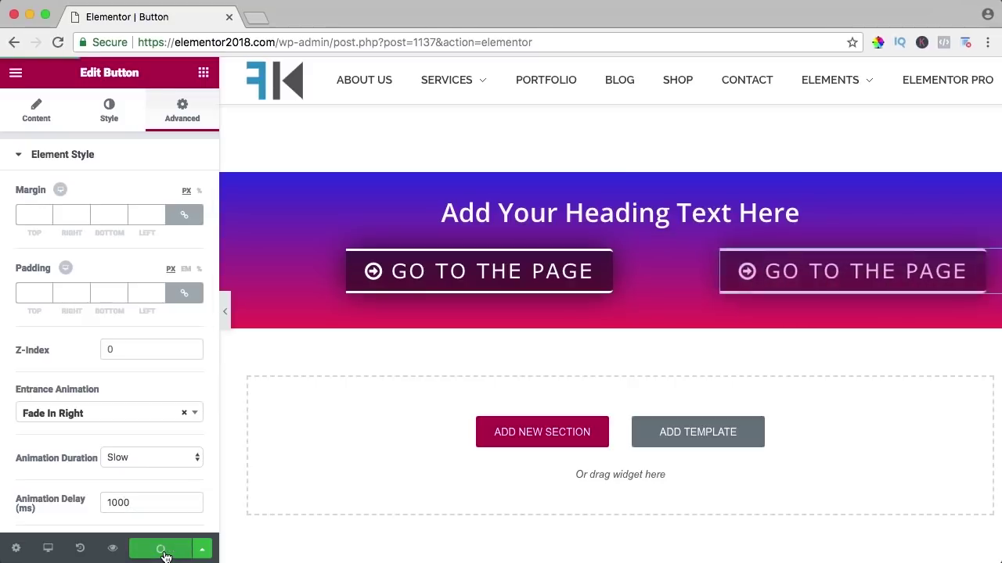
left_click(112, 549)
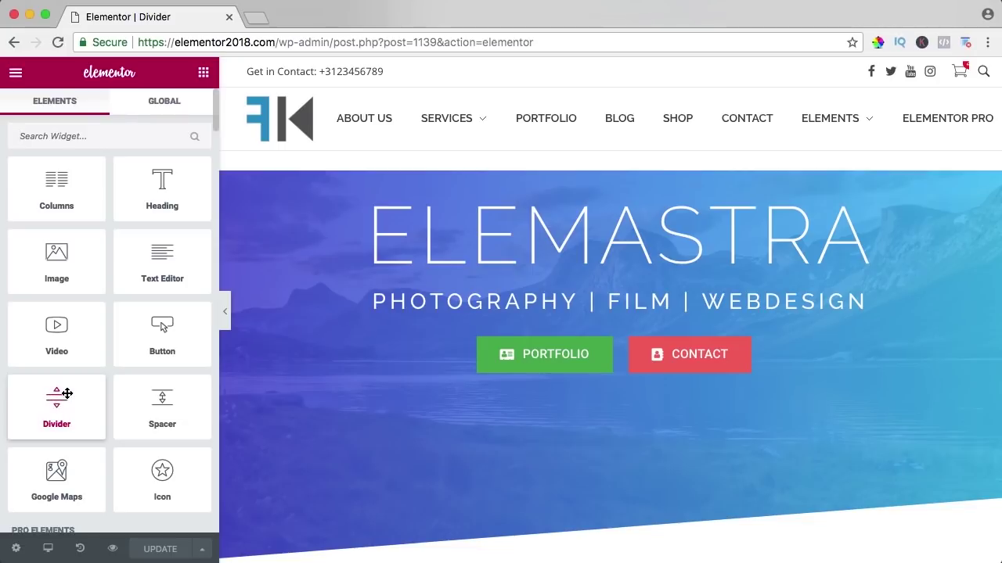
Step: Drop a Divider widget below the ELEMASTRA title, update the page, and return to the editor
left_click_drag(56, 401, 530, 281)
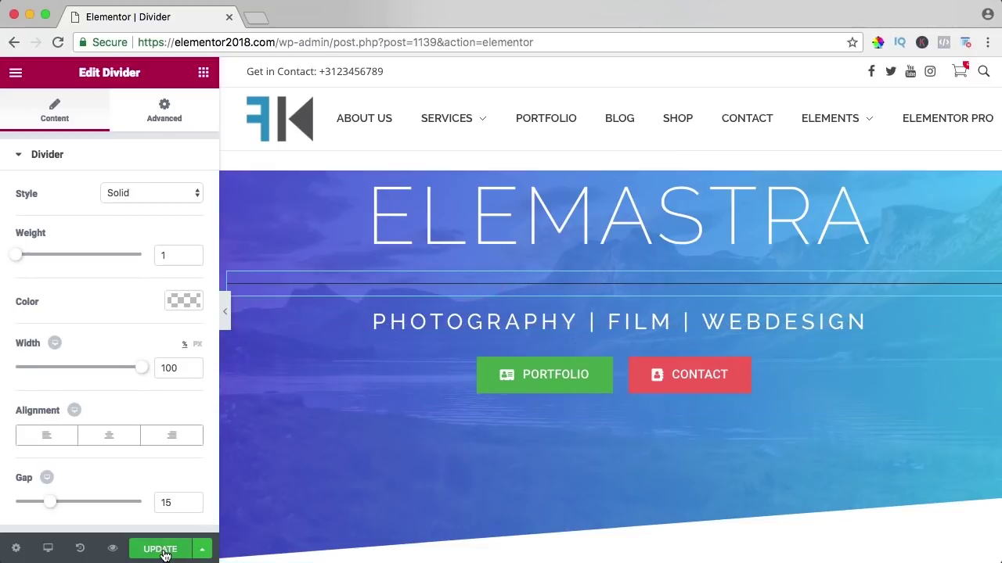
left_click(112, 548)
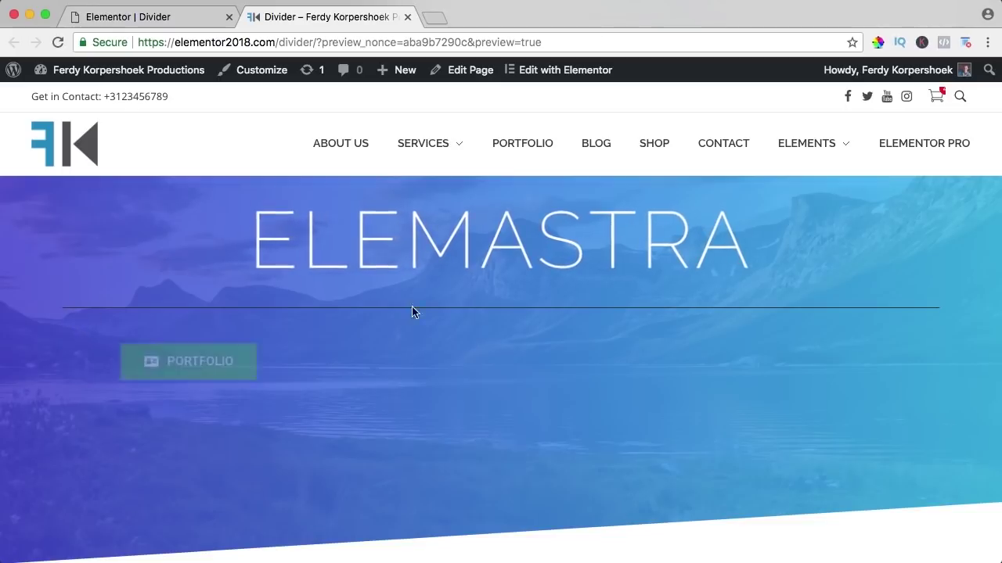
left_click(167, 19)
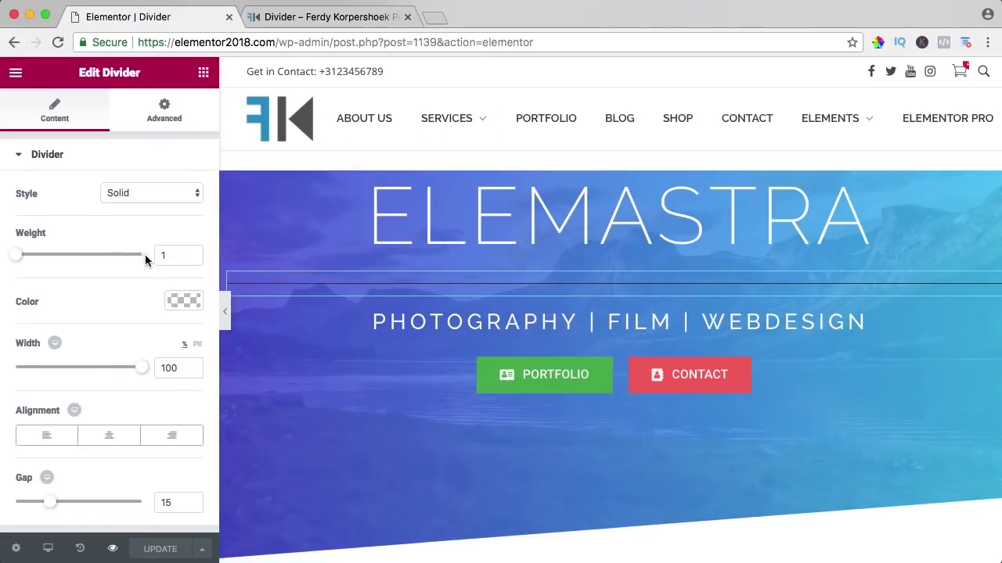
Step: Try the Double, Dotted and Dashed divider styles, ending on Dotted
type("4")
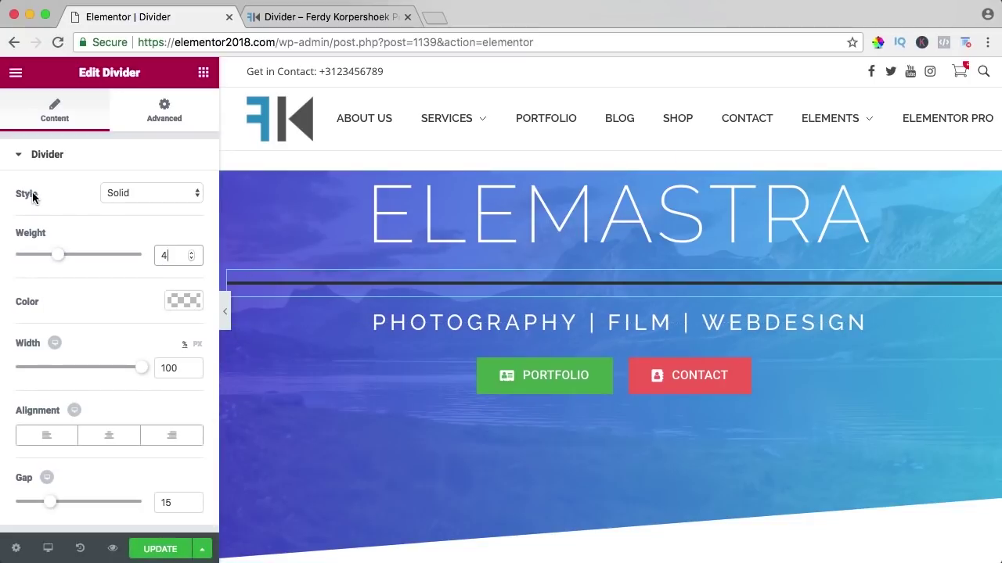
left_click(117, 193)
left_click(127, 205)
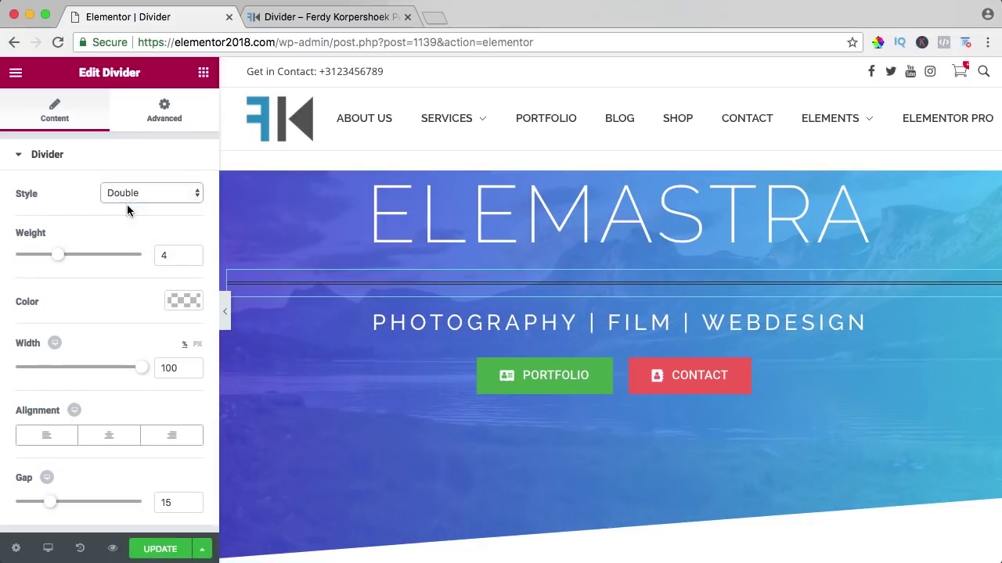
left_click(129, 193)
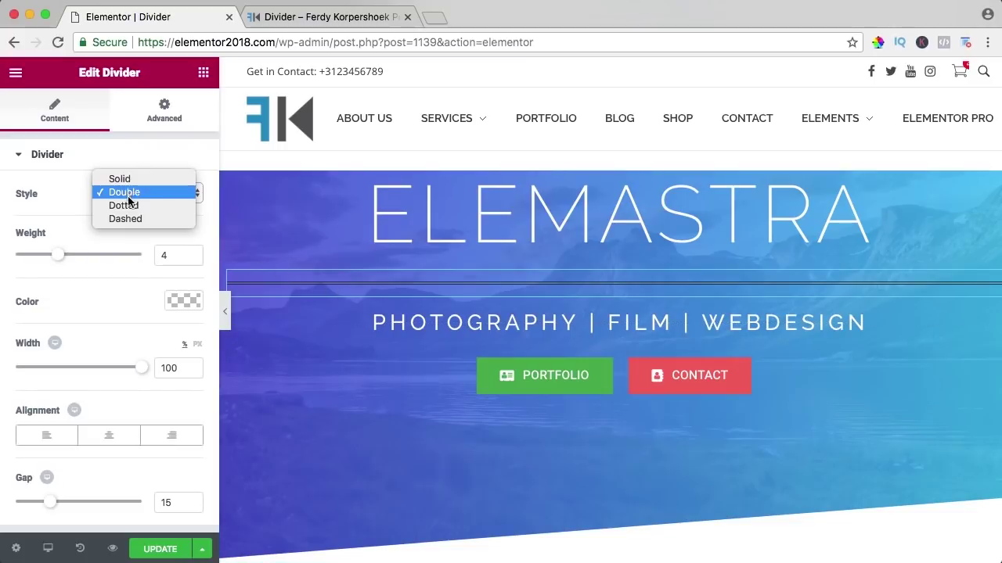
left_click(128, 205)
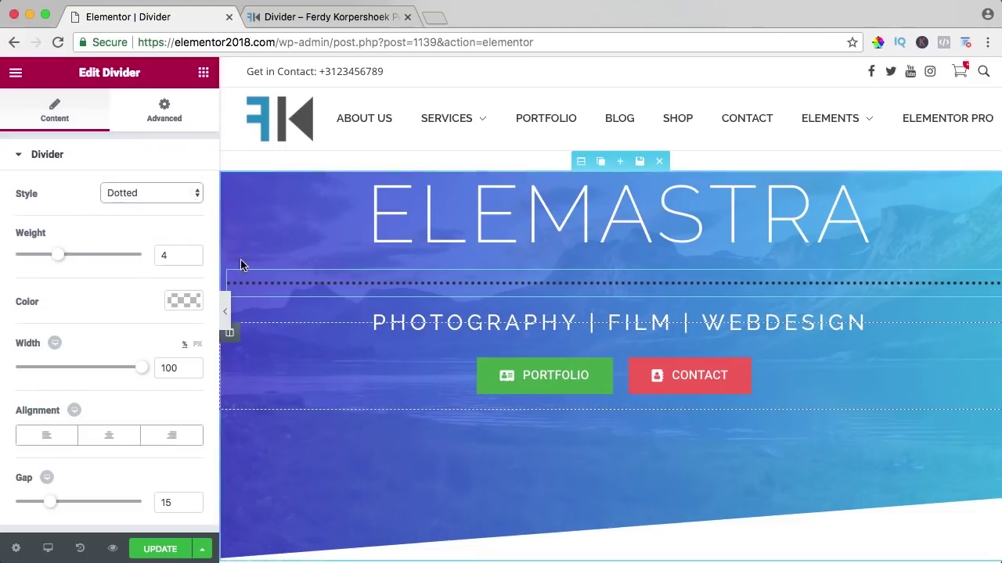
left_click(123, 198)
left_click(124, 206)
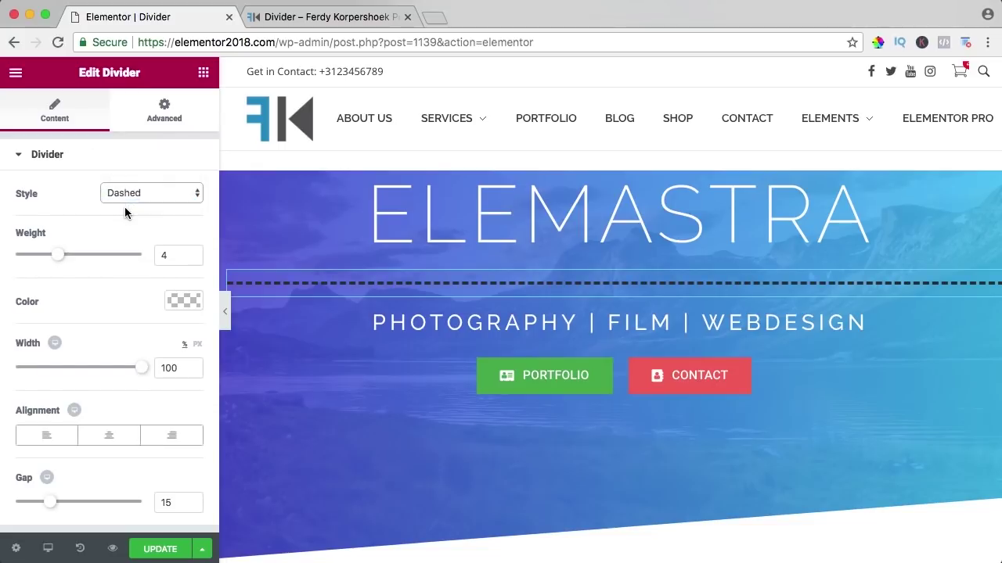
left_click(128, 201)
left_click(125, 179)
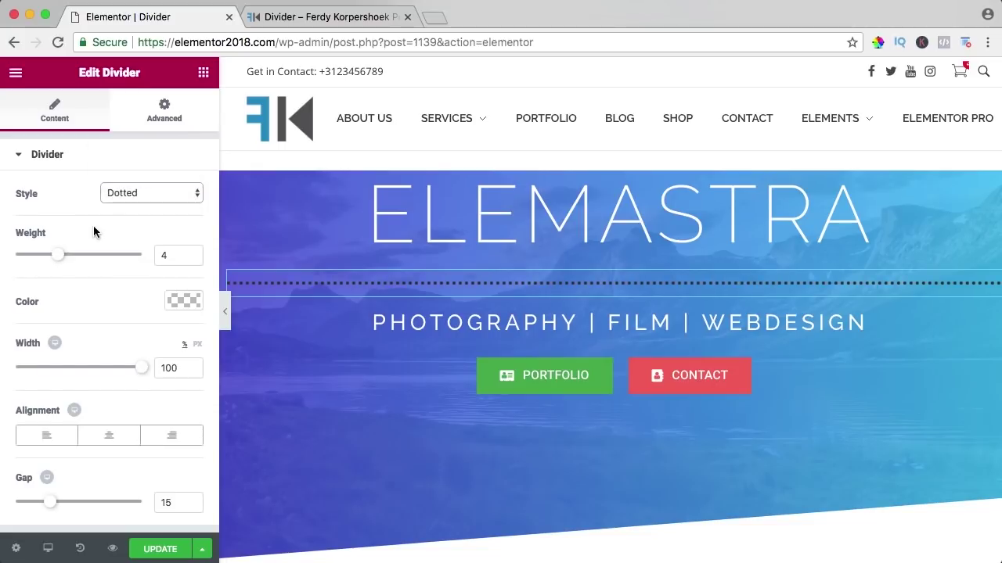
Step: Thicken the divider to weight 9 and settle on a Double line after trying Solid
left_click_drag(61, 260, 142, 259)
left_click(141, 193)
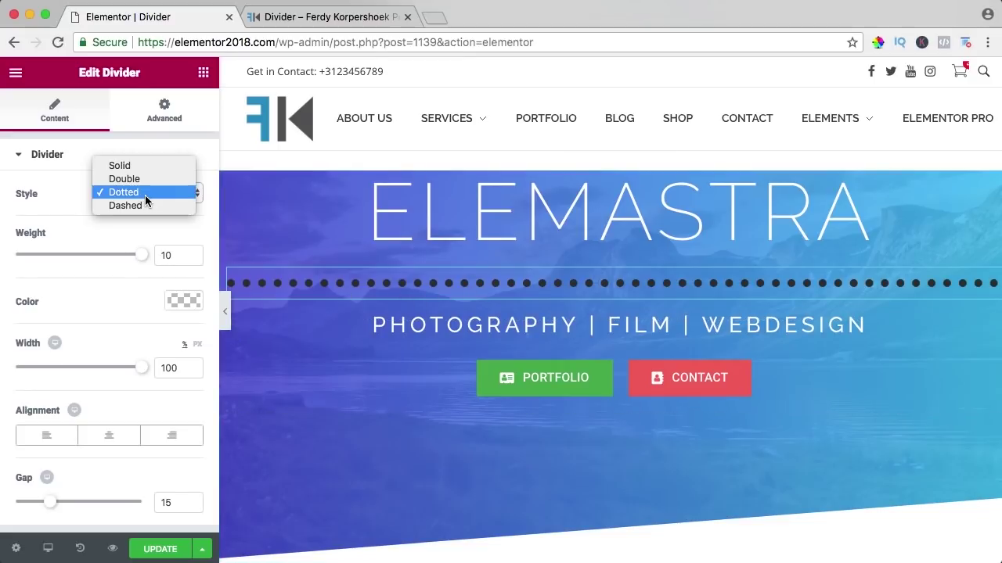
left_click(144, 185)
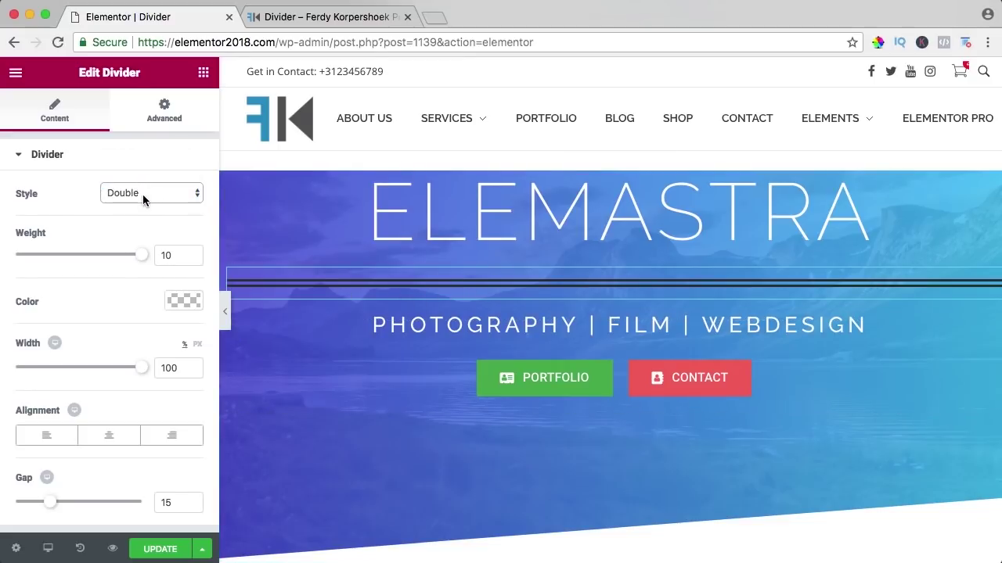
left_click(143, 200)
left_click(140, 180)
left_click(142, 195)
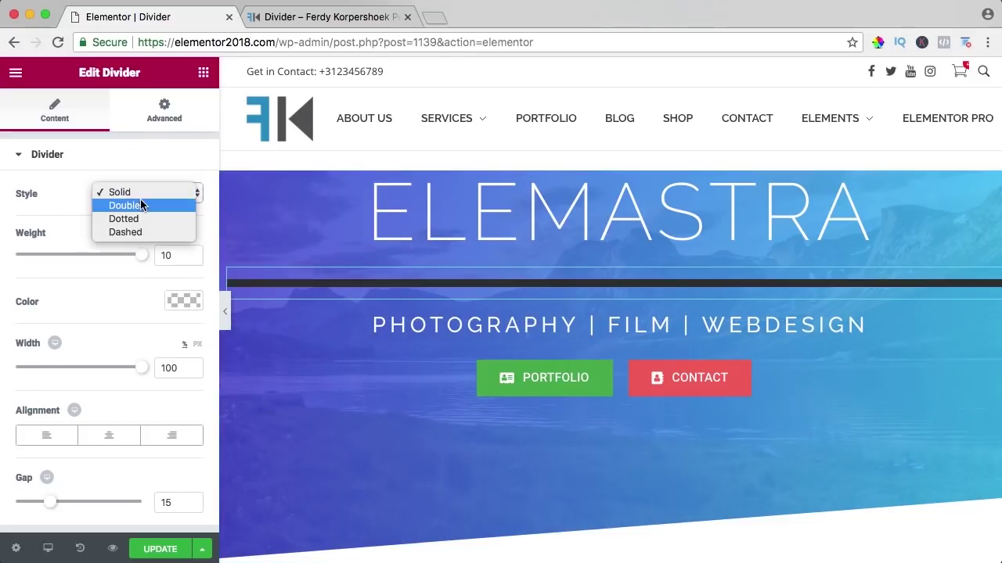
left_click(134, 208)
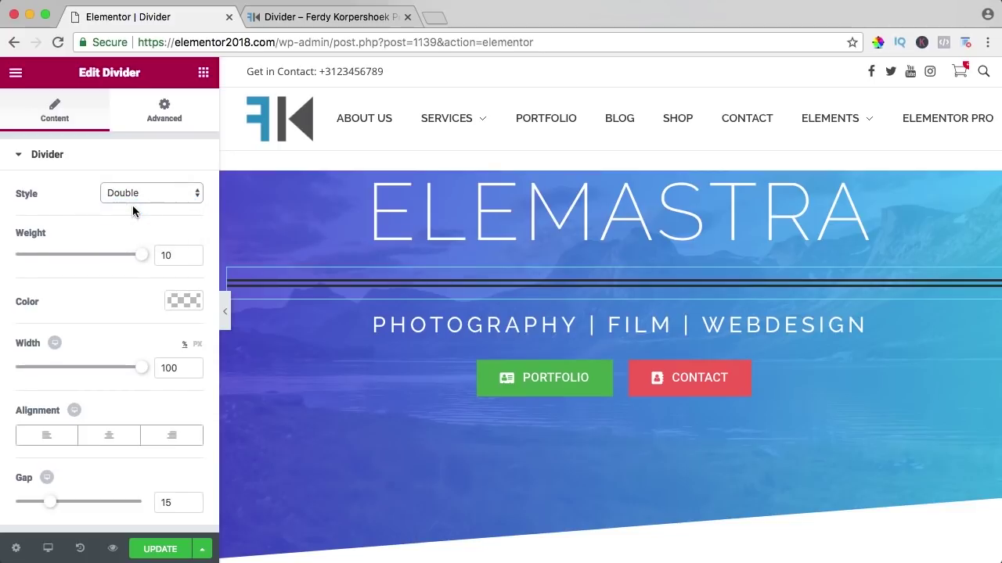
Step: Make the divider lines white at full opacity
left_click(183, 302)
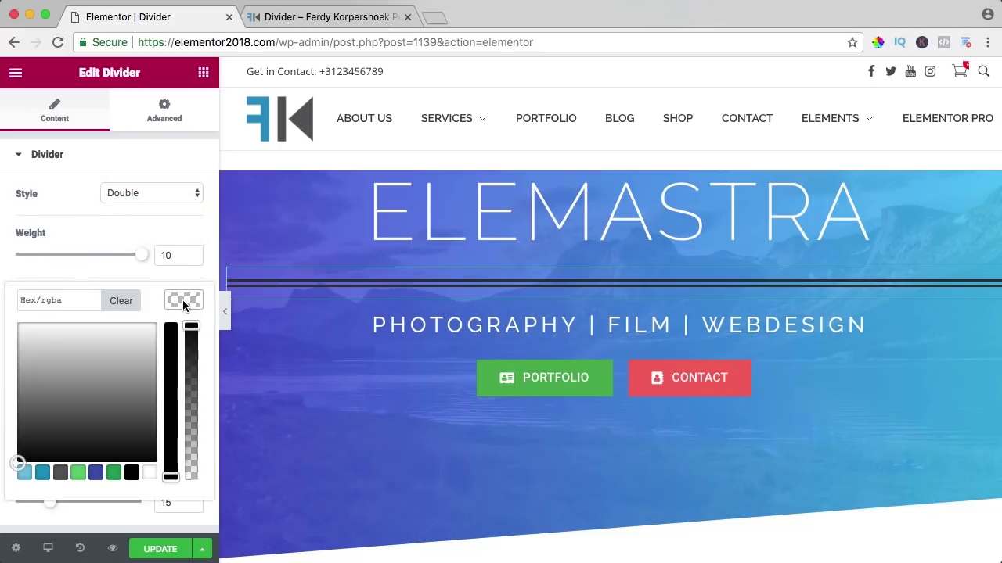
left_click(151, 473)
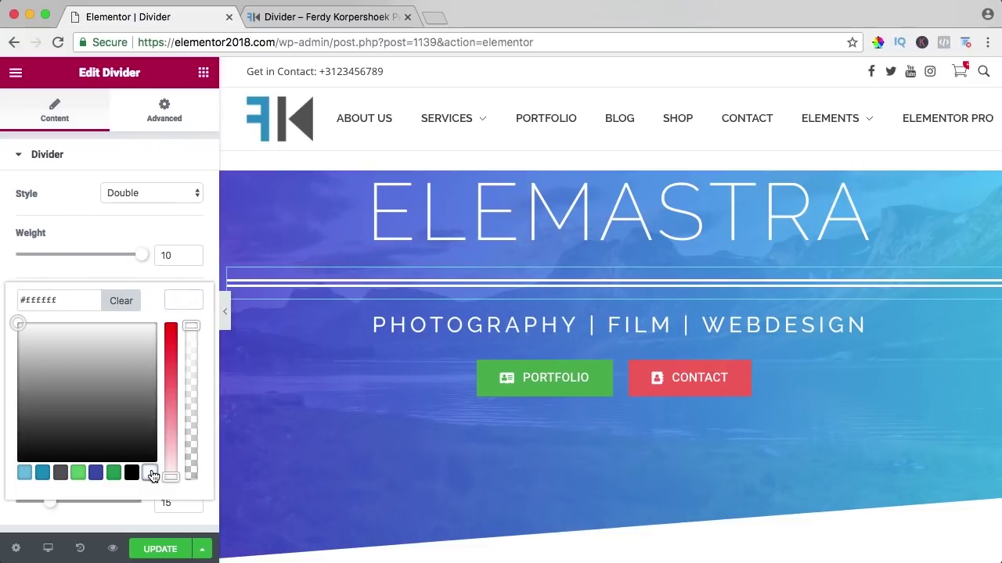
left_click_drag(191, 324, 179, 302)
left_click(180, 302)
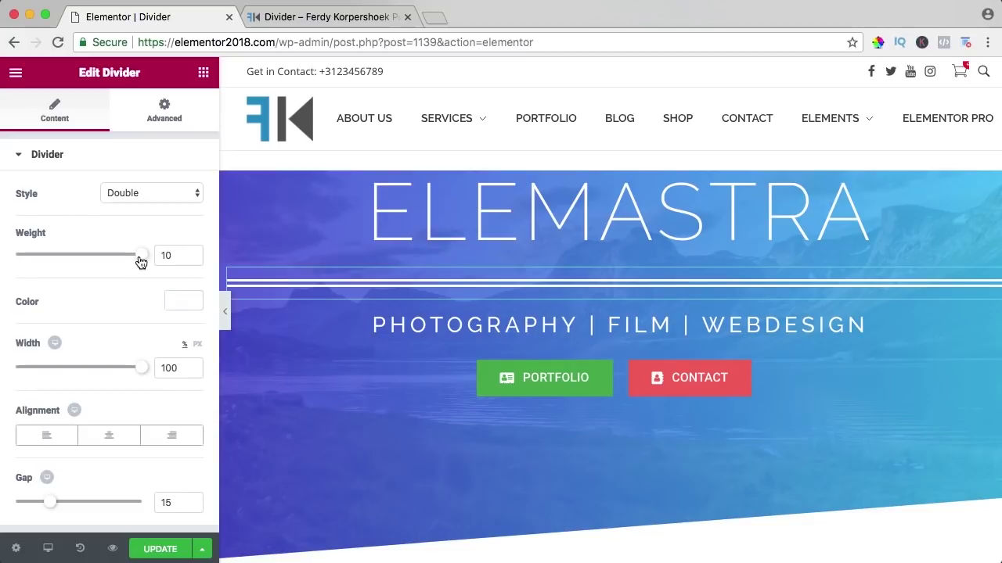
Step: Set divider weight 7, centre it, use a 634 px width, and set gap 10
left_click_drag(140, 263, 102, 261)
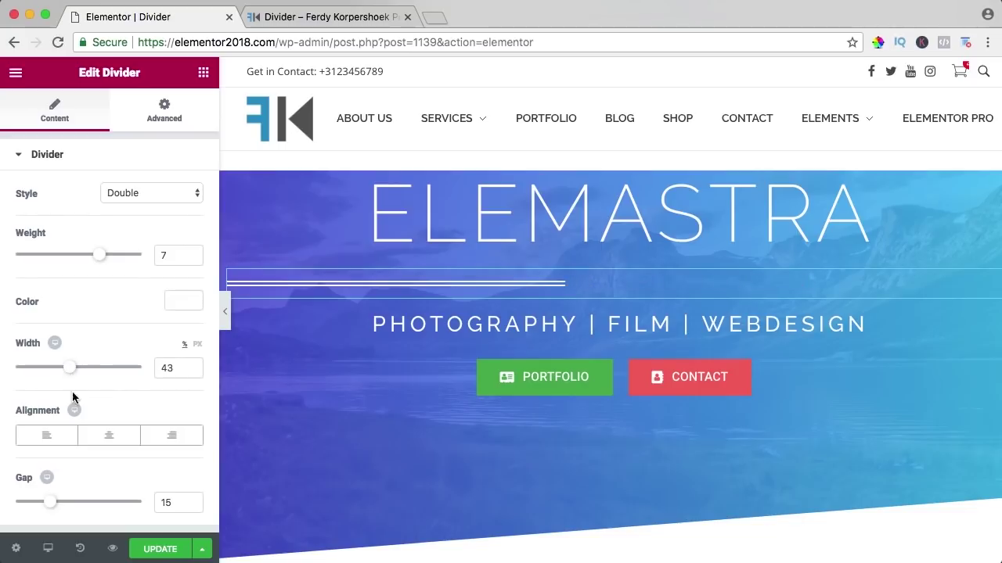
left_click(109, 436)
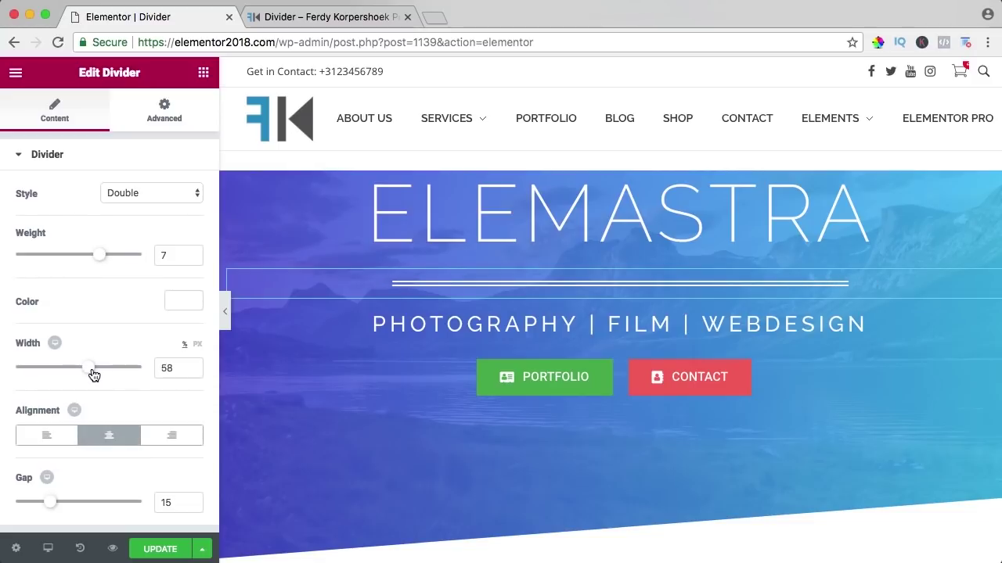
left_click(197, 345)
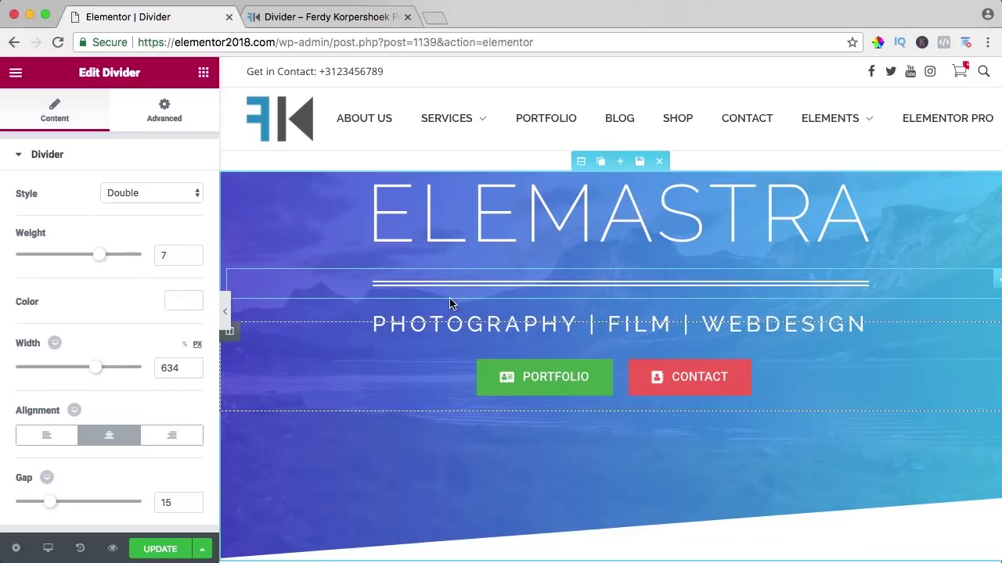
mouse_move(53, 510)
left_mouse_down()
mouse_move(123, 509)
mouse_move(13, 509)
mouse_move(54, 509)
mouse_move(28, 509)
mouse_move(39, 509)
left_mouse_up()
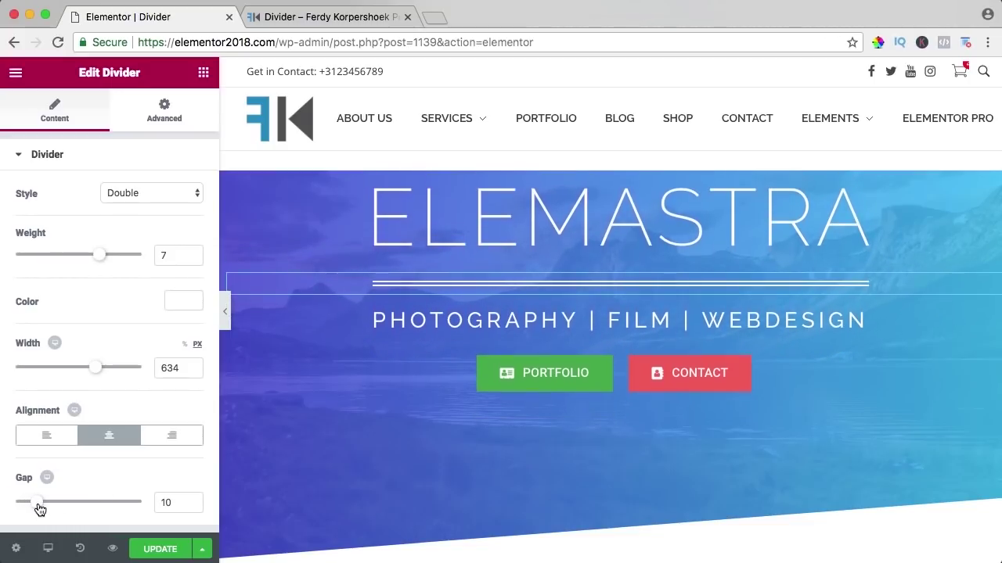
Step: Unlink the divider's margins and set top and bottom to -15 px
left_click(163, 110)
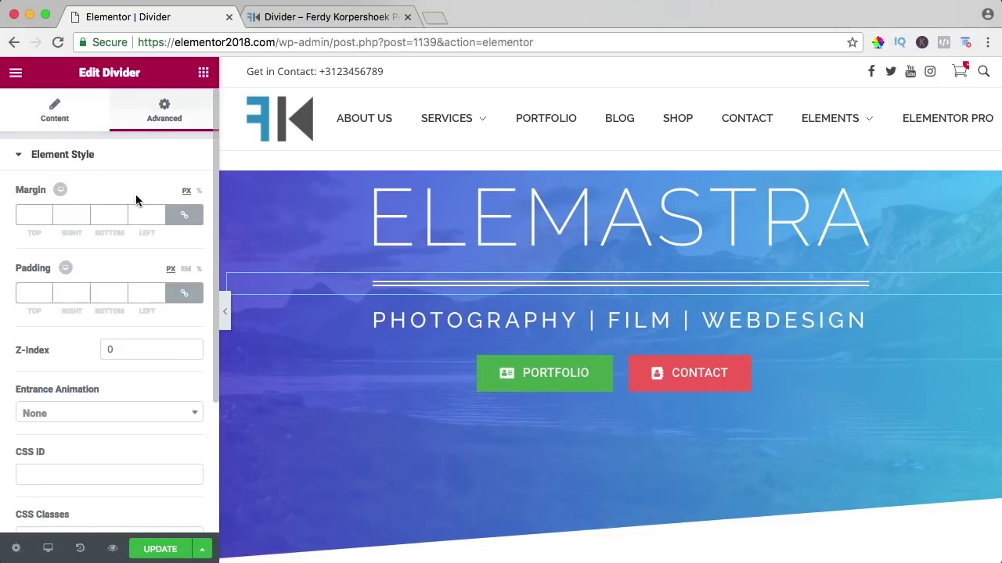
left_click(185, 217)
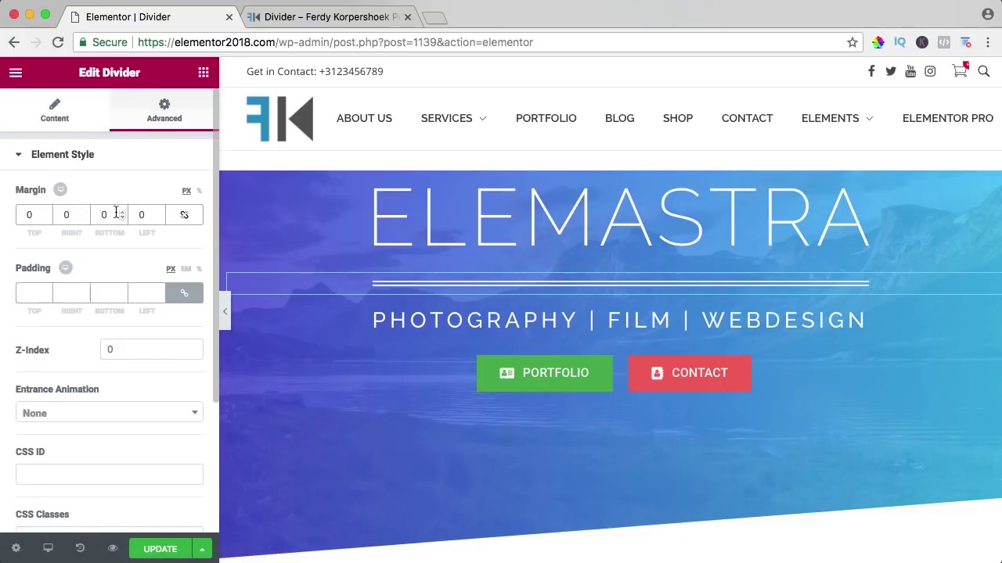
left_click(34, 216)
key("Down")
key("Down")
key("Down")
key("Down")
key("Down")
key("Down")
key("Down")
key("Down")
key("Down")
key("Down")
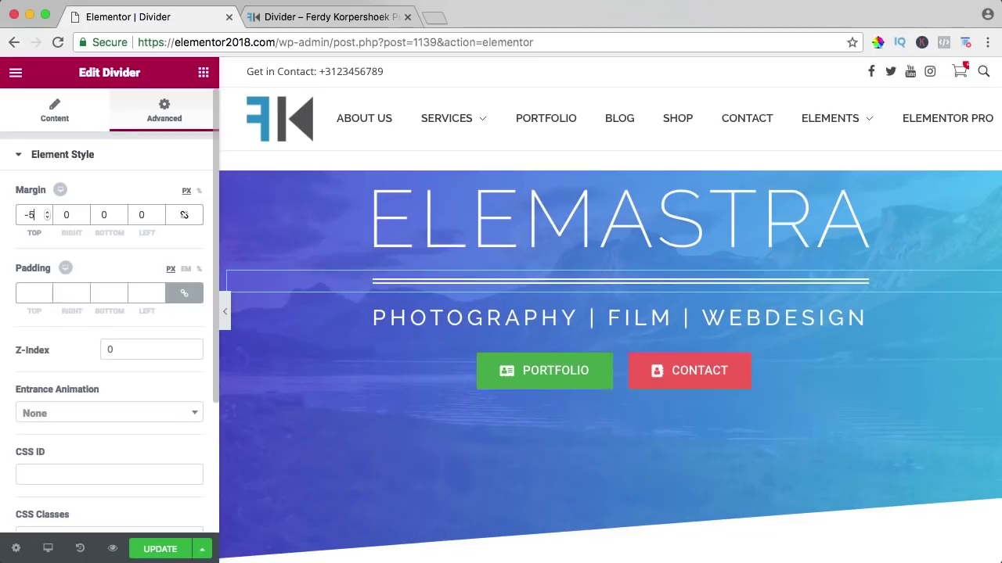
key("Down")
key("Down")
key("Down")
key("Down")
key("Down")
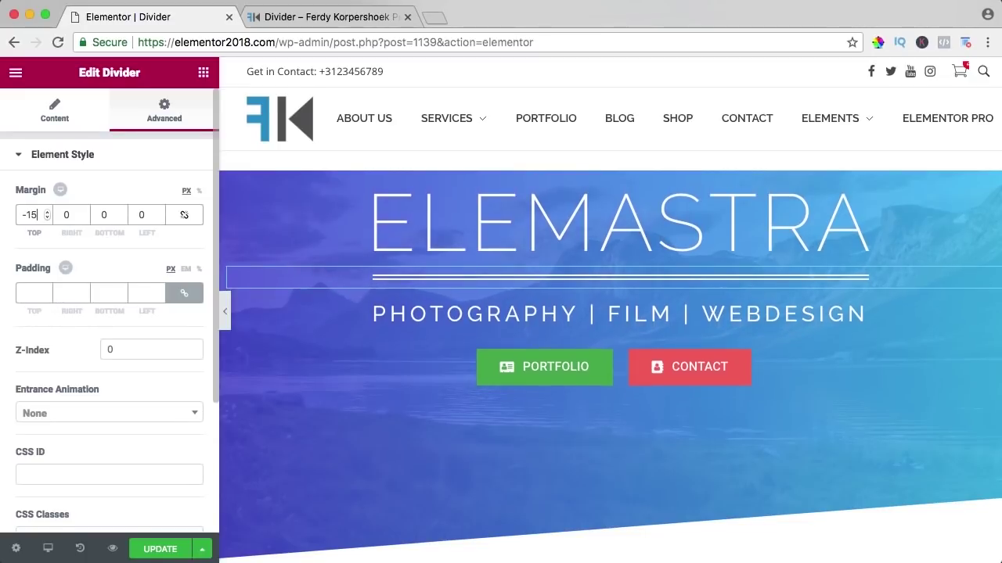
left_click(121, 217)
key("Down")
key("Down")
key("Down")
key("Down")
key("Down")
key("Down")
key("Down")
key("Down")
key("Down")
key("Down")
key("Down")
key("Down")
key("Down")
key("Down")
key("Down")
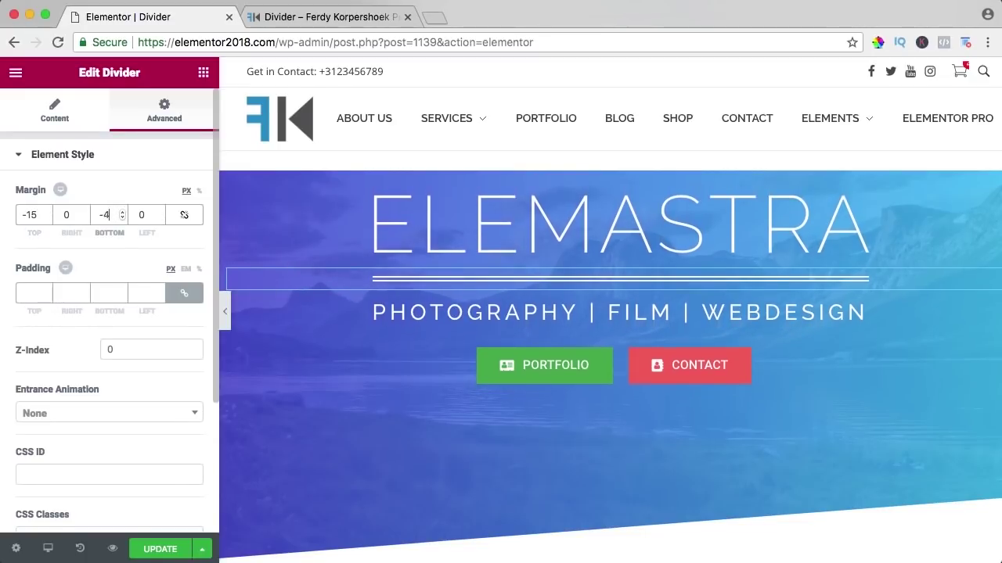
Step: Update the page, check it in the preview tab, and return to the editor
left_click(160, 549)
left_click(331, 17)
key("super+r")
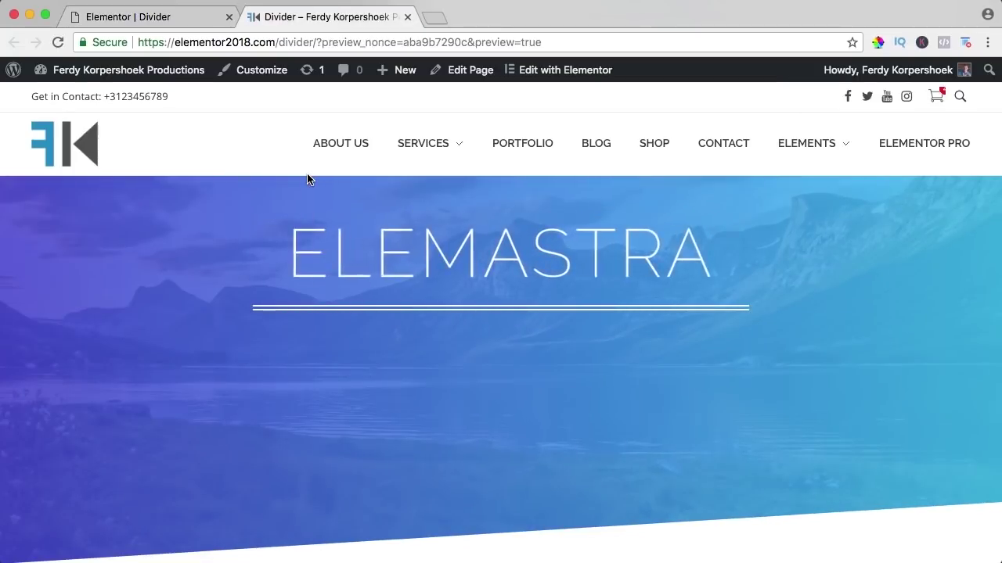
left_click(154, 17)
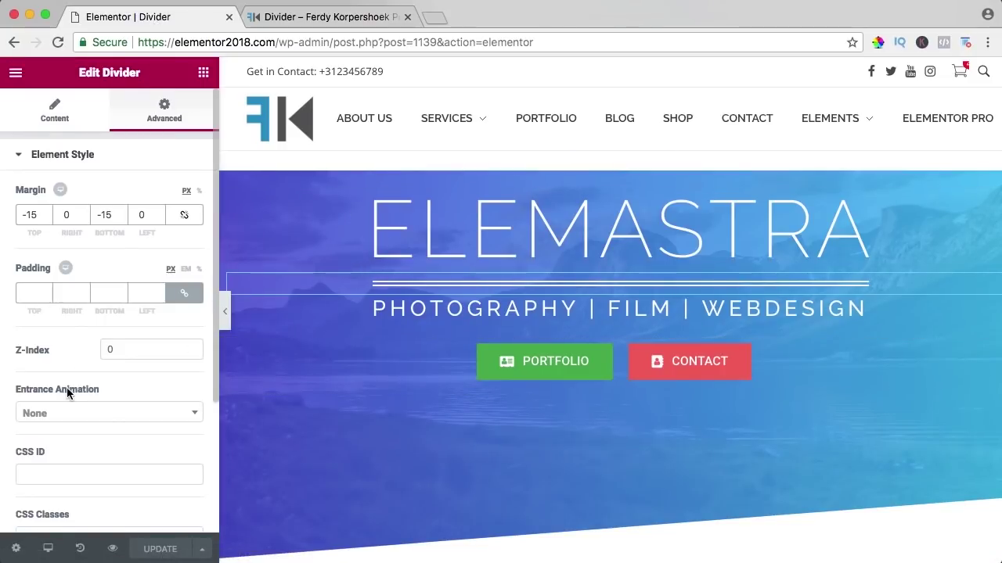
left_click(92, 414)
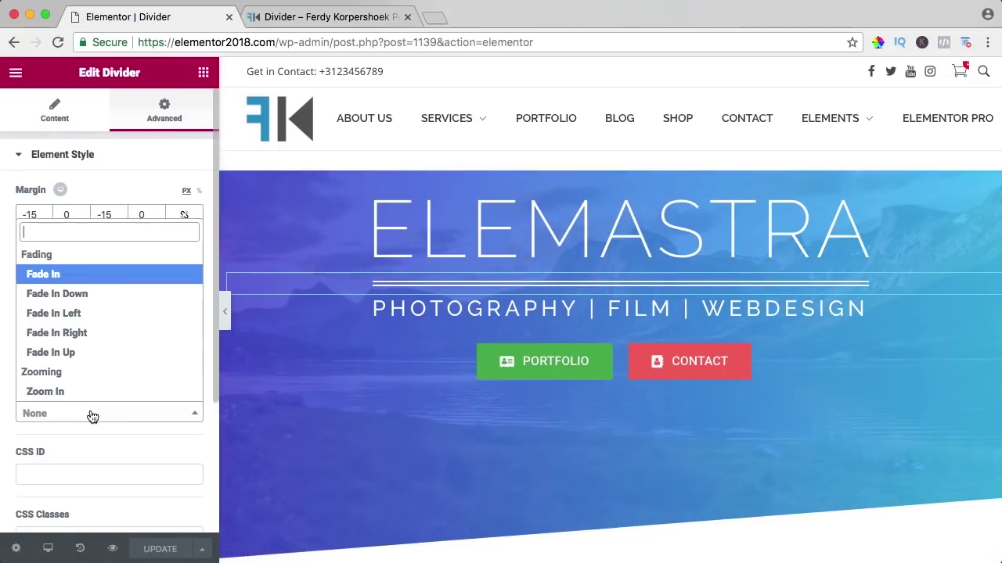
Step: Set the divider's entrance to Fade In Right, Slow, 1000 ms delay, then update and preview
left_click(86, 335)
scroll(112, 376, "down", 2)
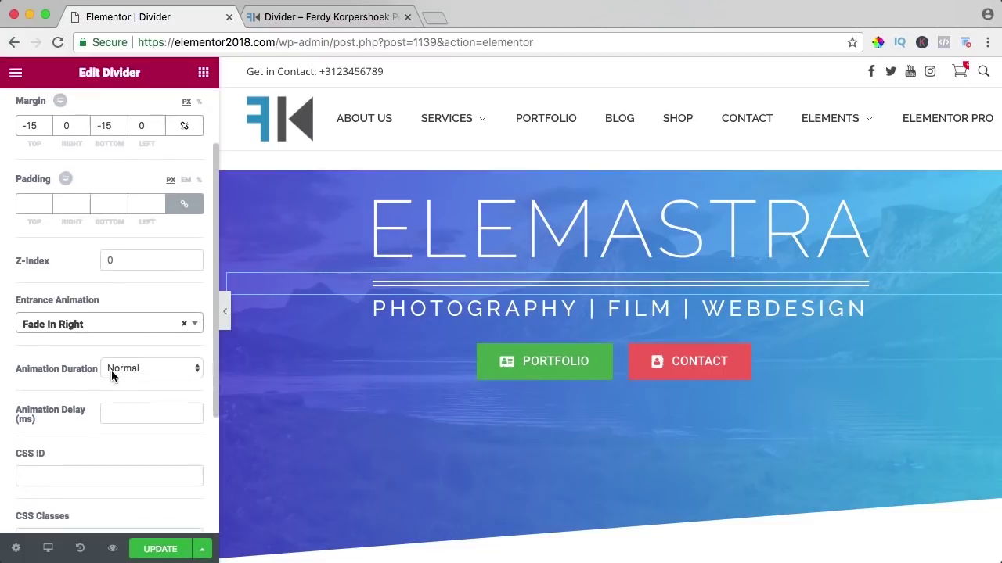
left_click(112, 376)
left_click(110, 352)
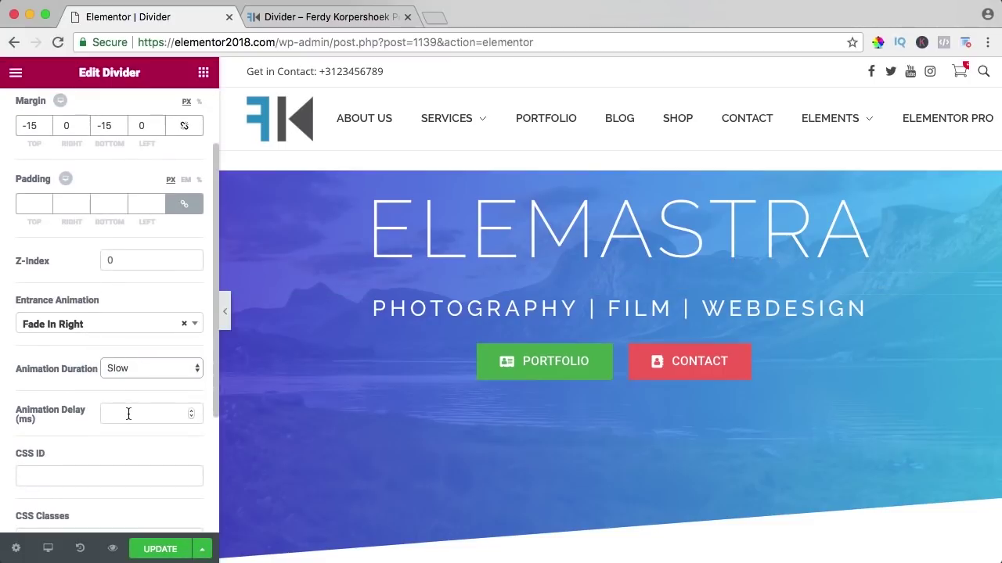
left_click(129, 414)
type("100")
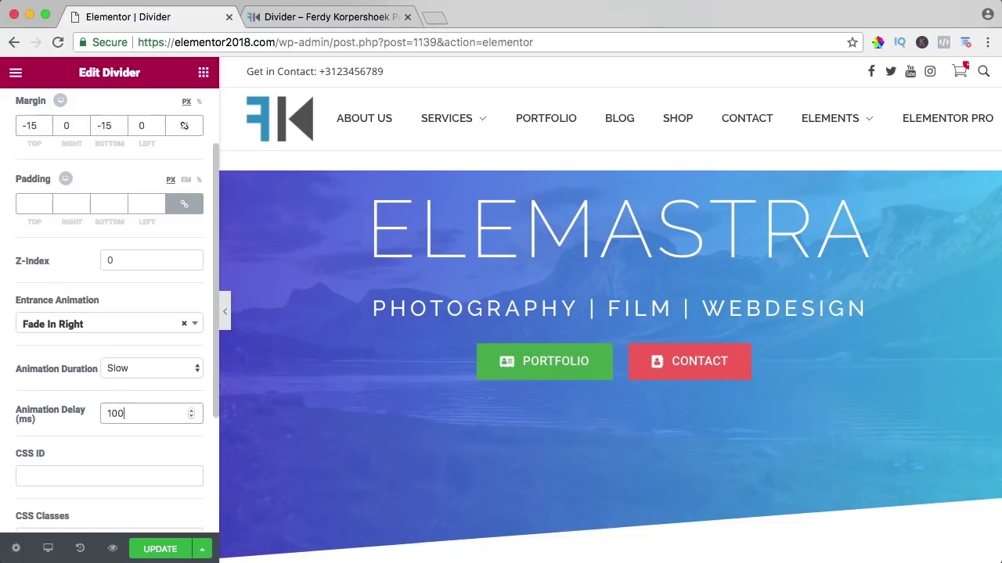
type("0")
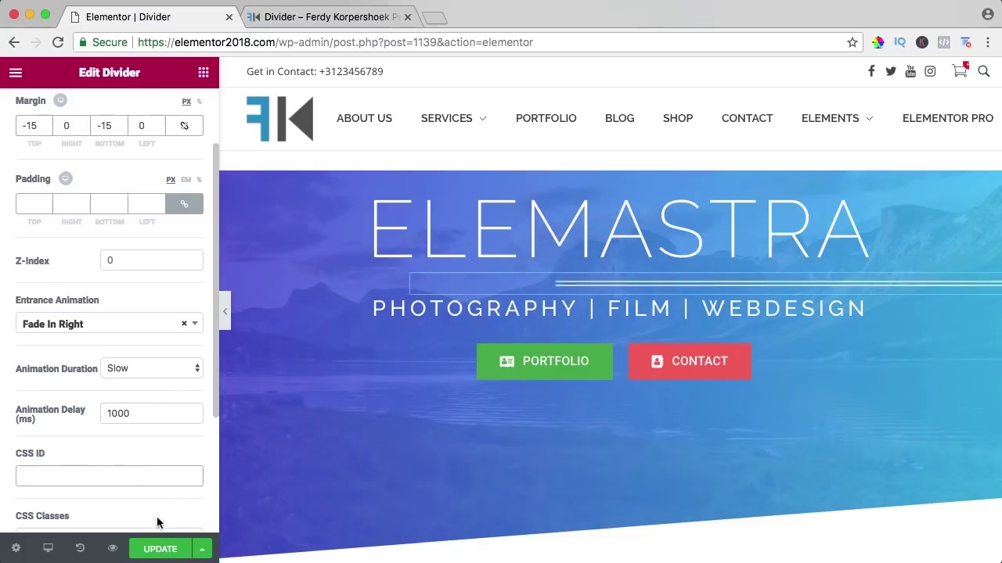
left_click(161, 551)
left_click(112, 548)
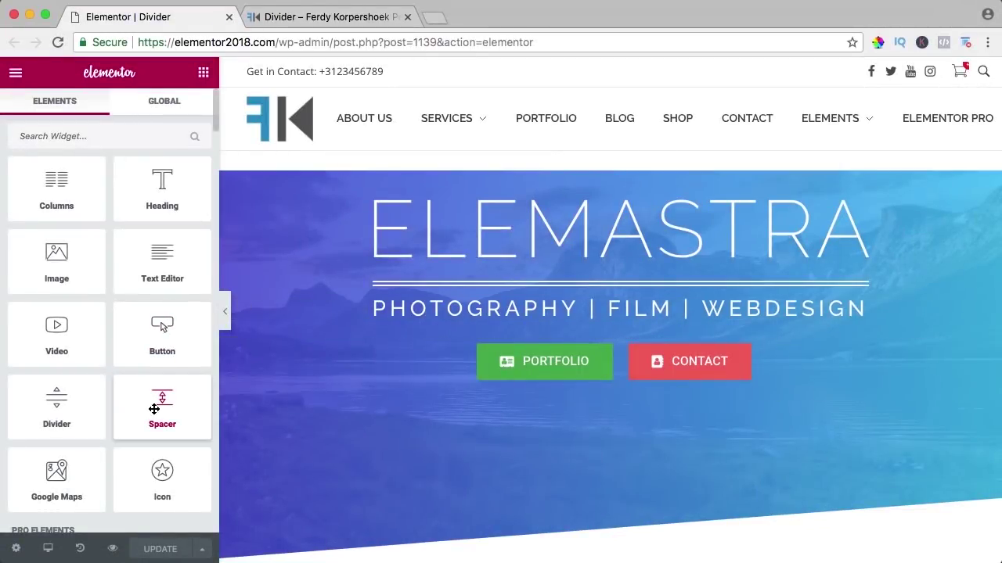
Step: Place a Spacer below the tagline with space 10 on desktop and mobile, then view tablet
left_click_drag(154, 409, 593, 339)
left_click_drag(593, 336, 592, 334)
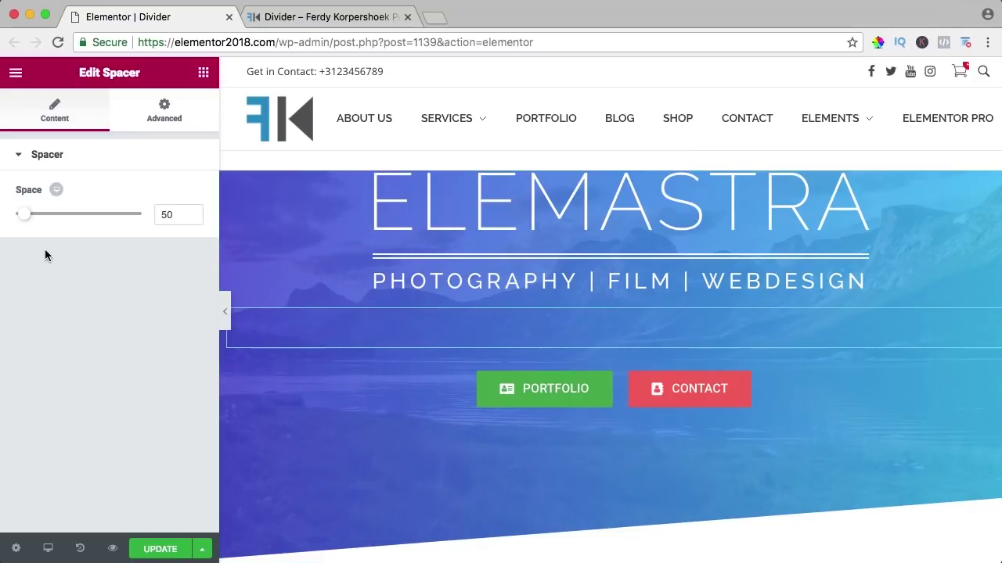
mouse_move(30, 223)
left_mouse_down()
mouse_move(147, 217)
mouse_move(18, 223)
left_mouse_up()
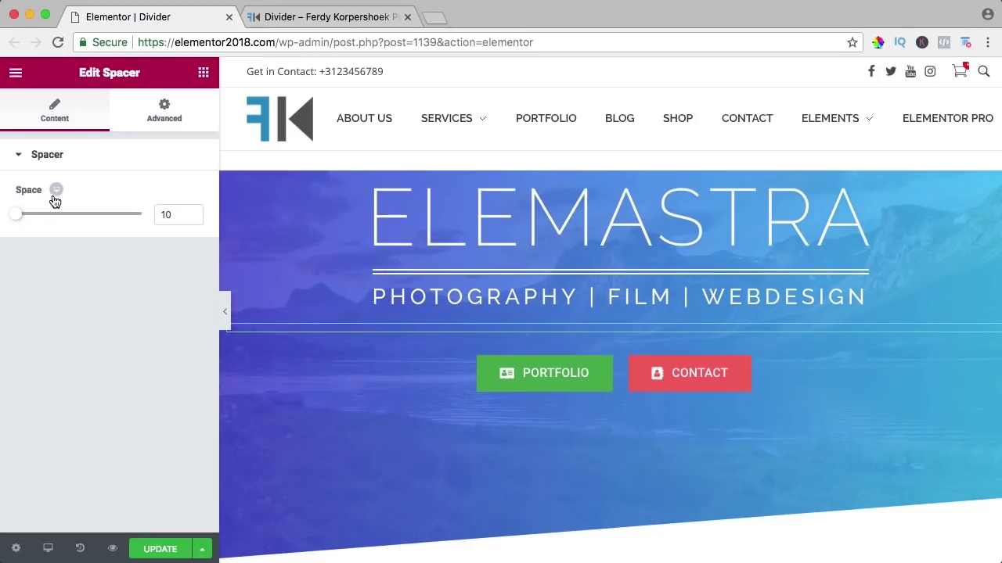
left_click(92, 192)
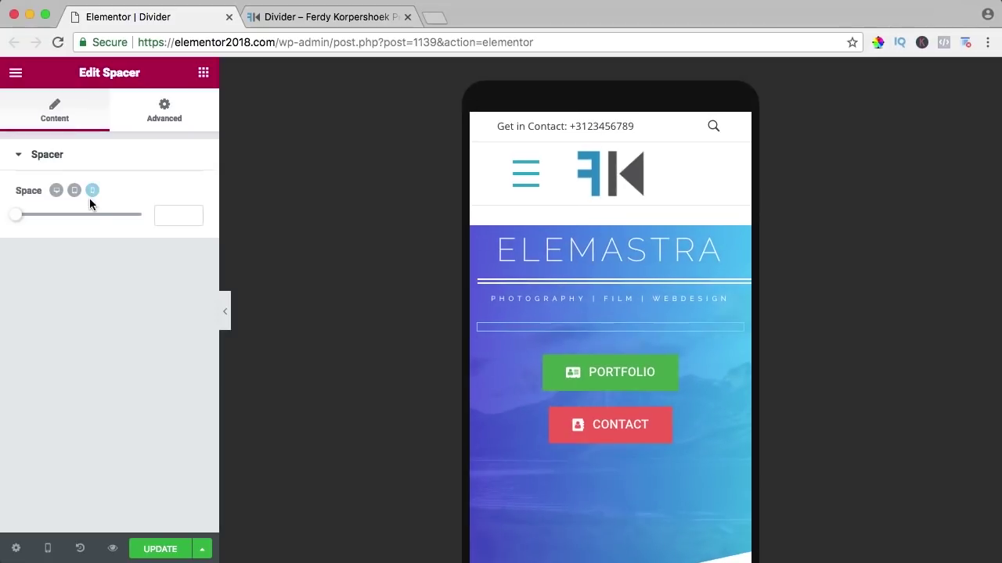
mouse_move(24, 222)
left_mouse_down()
mouse_move(34, 224)
mouse_move(3, 221)
mouse_move(49, 224)
mouse_move(20, 221)
left_mouse_up()
left_click(74, 191)
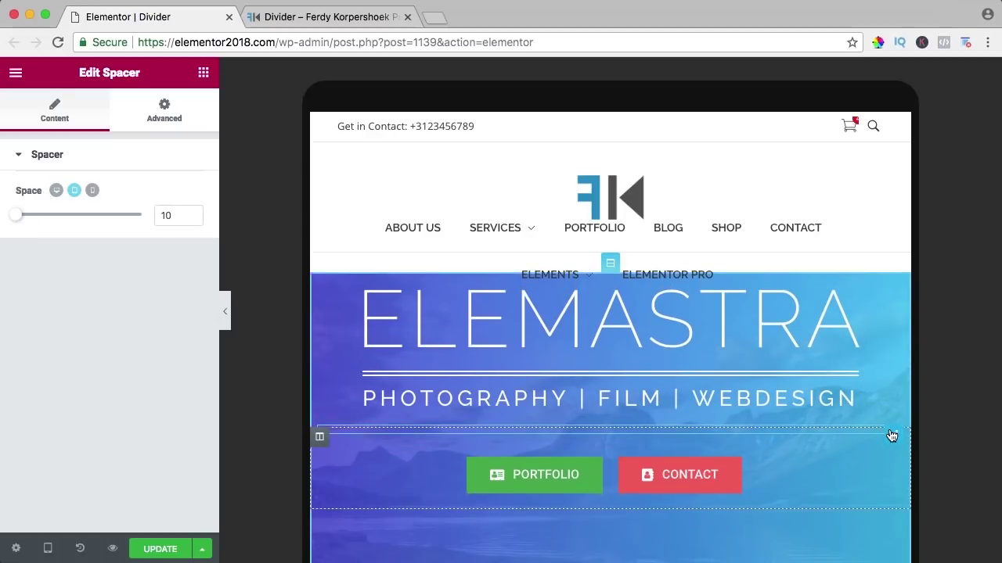
Step: Give the PHOTOGRAPHY | FILM | WEBDESIGN heading 10 px padding on all sides
left_click(673, 398)
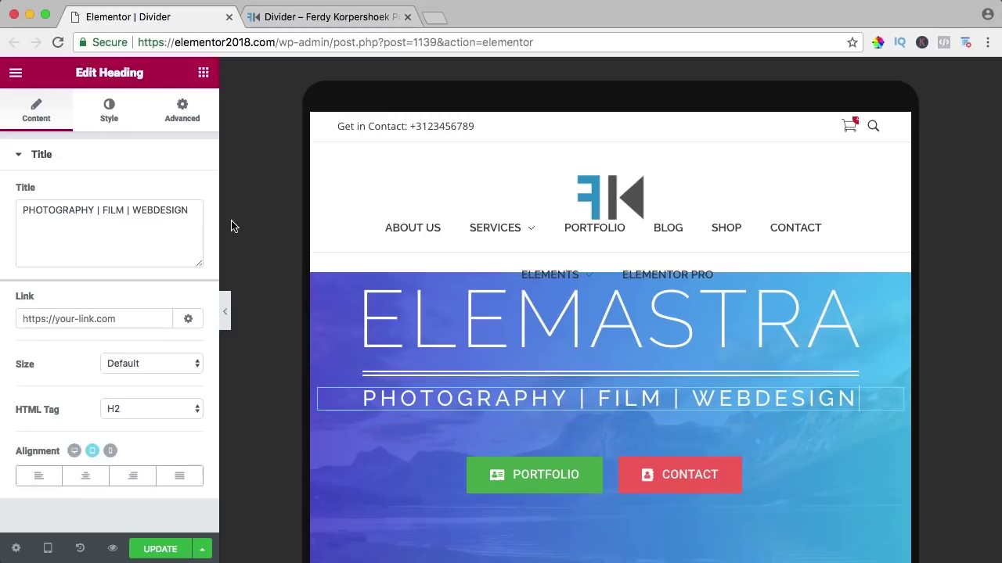
left_click(176, 113)
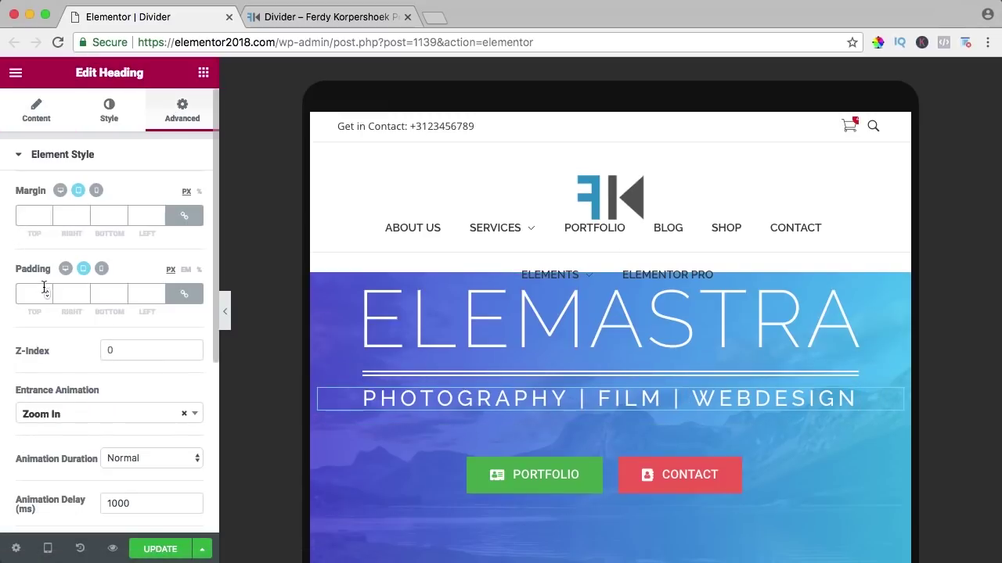
left_click(60, 191)
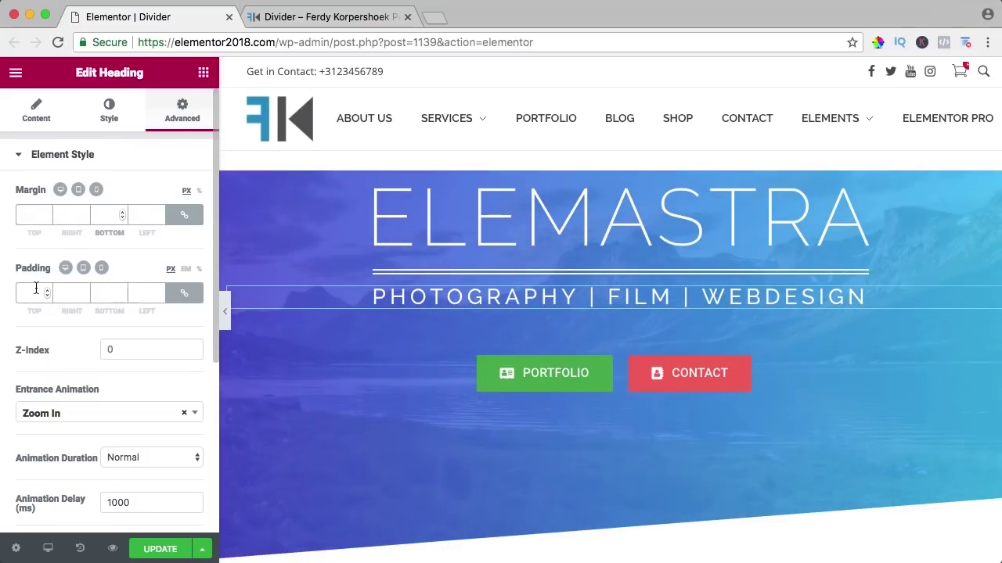
key("Up")
key("Up")
key("Up")
key("Up")
key("Up")
key("Up")
key("Up")
key("Up")
key("Up")
key("Up")
key("Up")
key("Up")
key("Up")
key("Up")
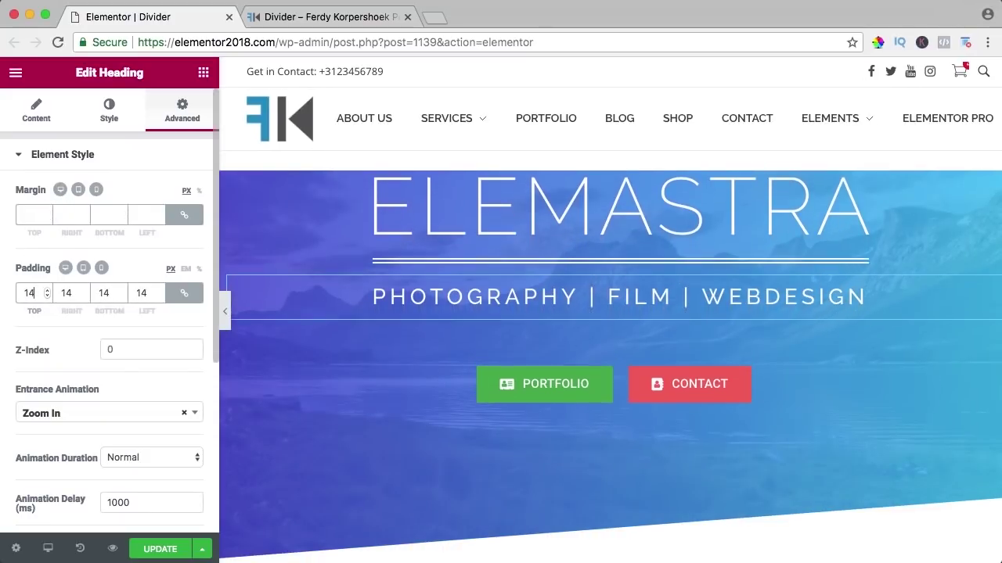
key("Down")
key("Down")
key("Down")
key("Down")
key("Down")
key("Down")
key("Down")
key("Down")
key("Down")
key("Down")
key("Down")
key("Down")
key("Down")
key("Down")
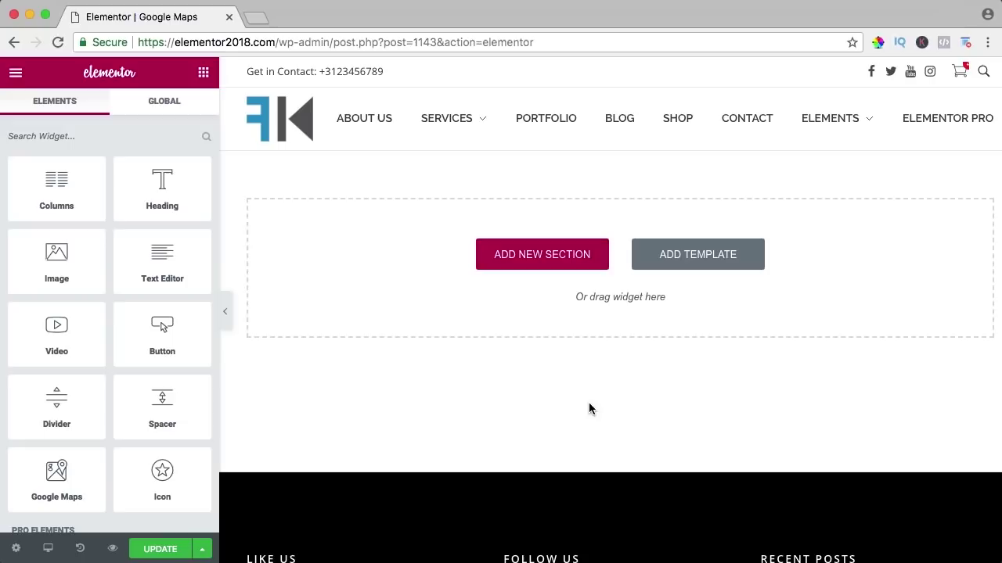
Step: Add a two-column section with a Google Maps widget in the left column
left_click(541, 259)
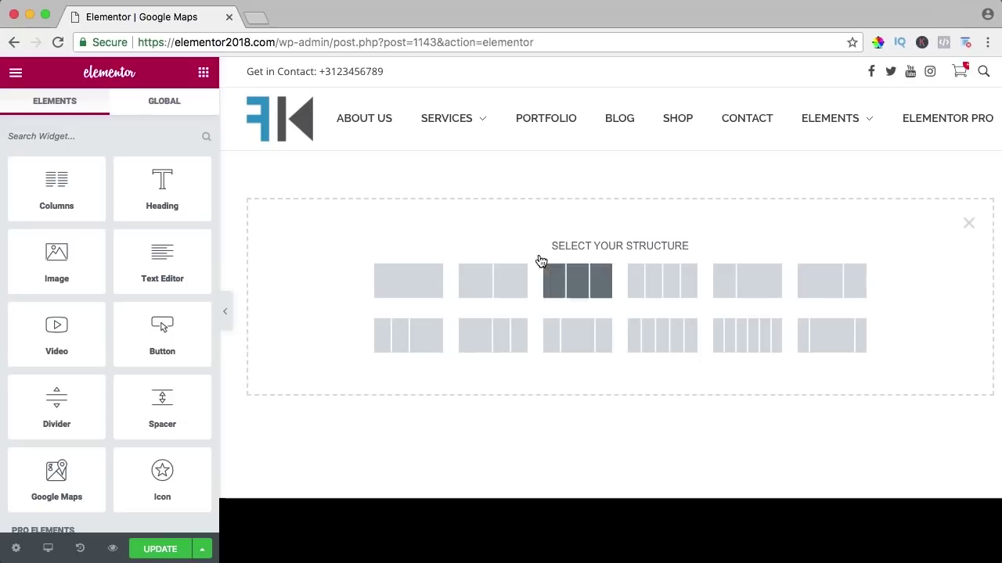
left_click(493, 285)
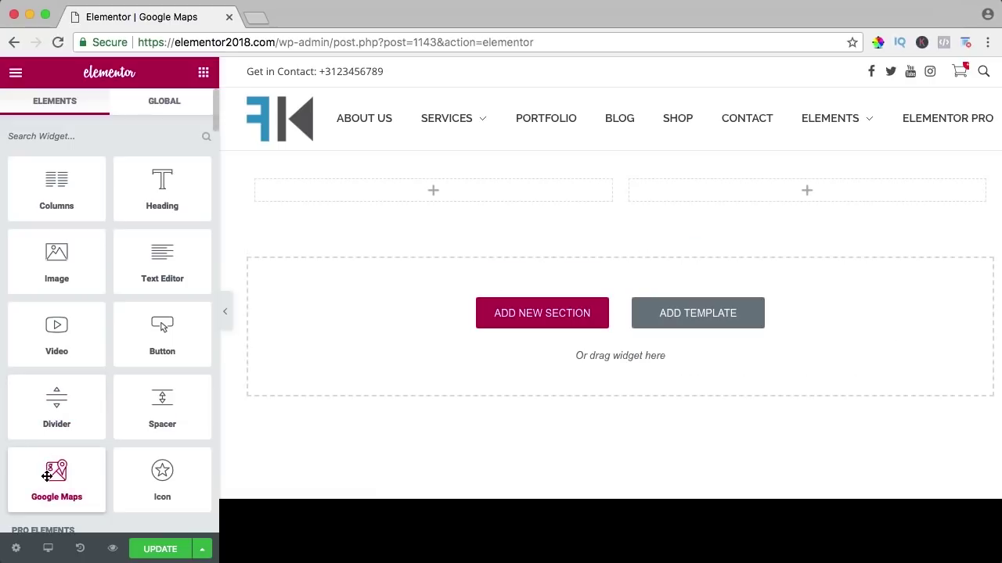
left_click_drag(52, 480, 454, 186)
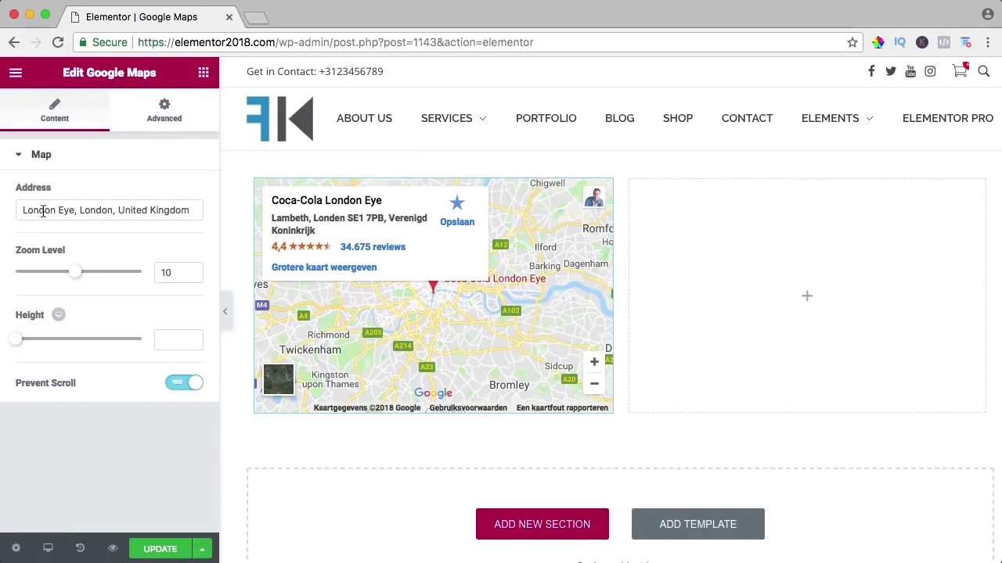
Step: Set the map address to 'Camps Bay, Cape Town', zoom 14 and height 483
triple_click(74, 210)
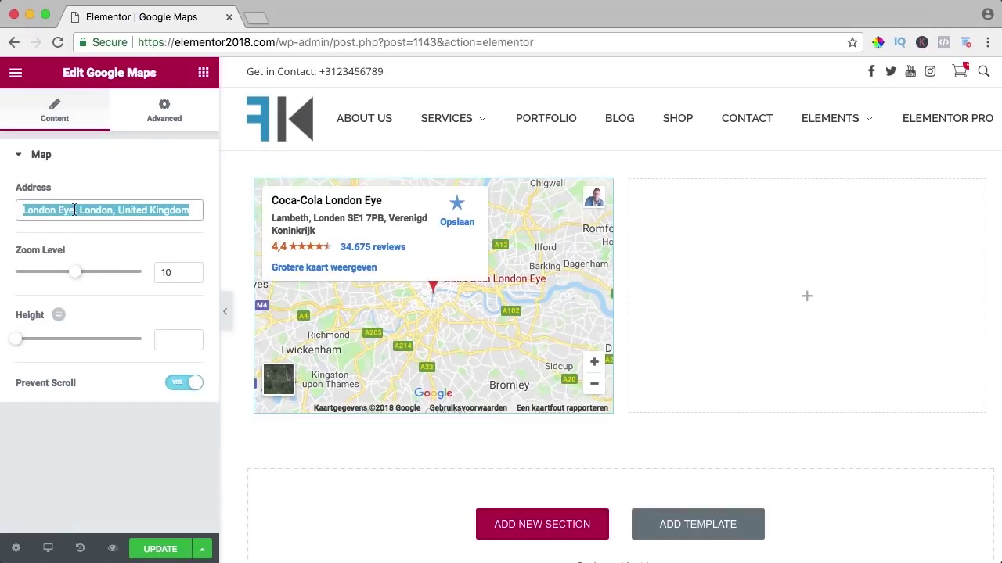
type("Camps Bay, Cap")
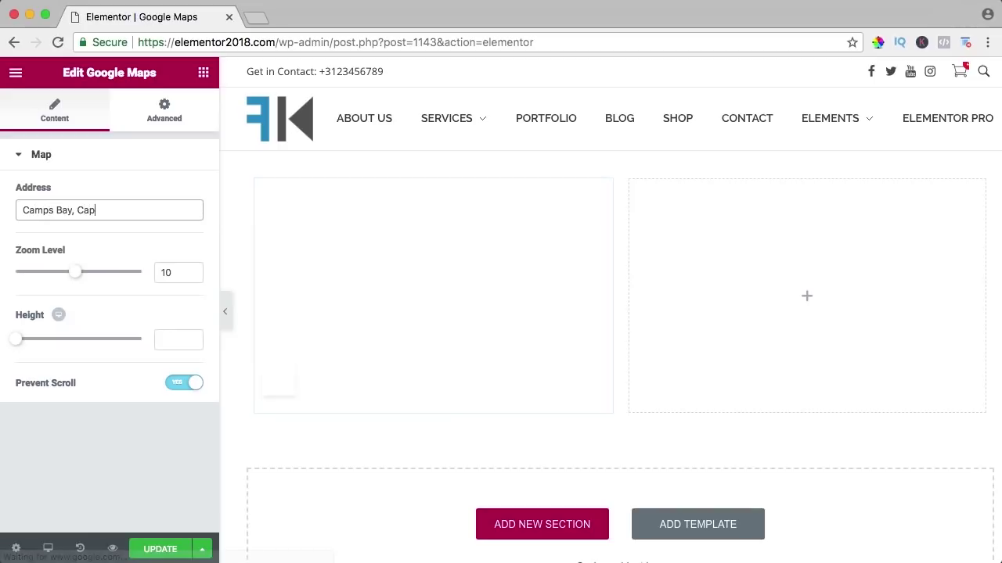
type("e Town")
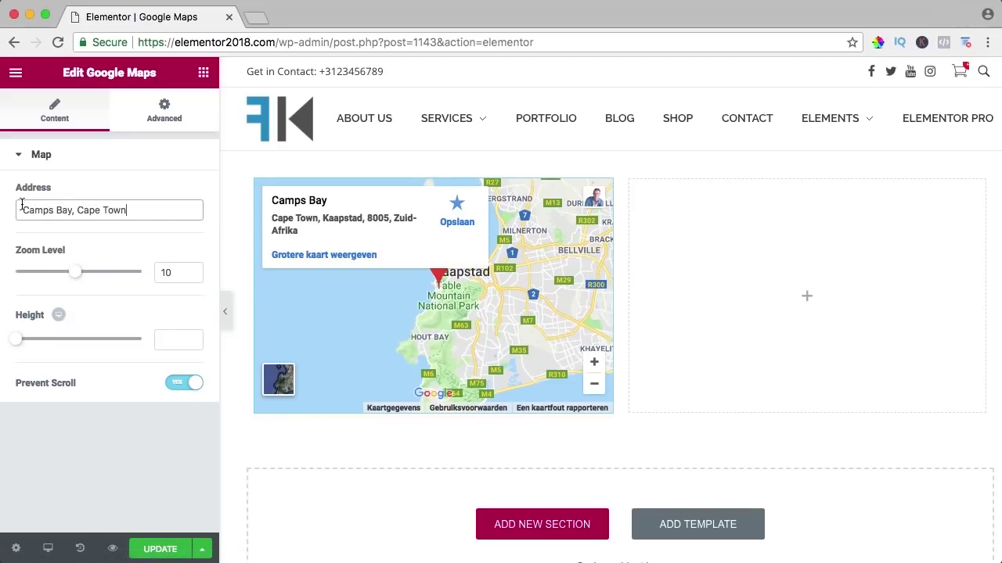
left_click_drag(22, 205, 43, 210)
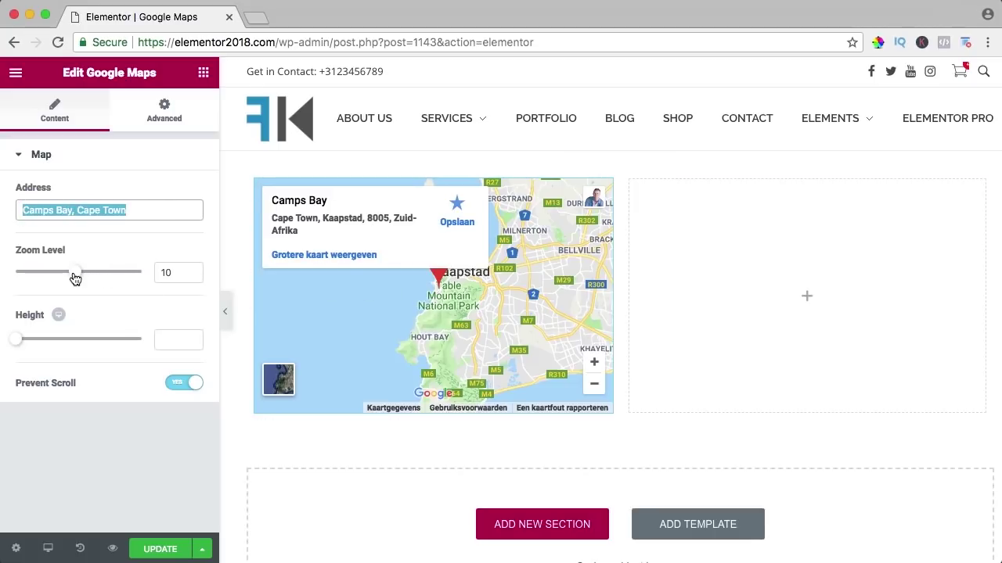
left_click_drag(75, 279, 101, 277)
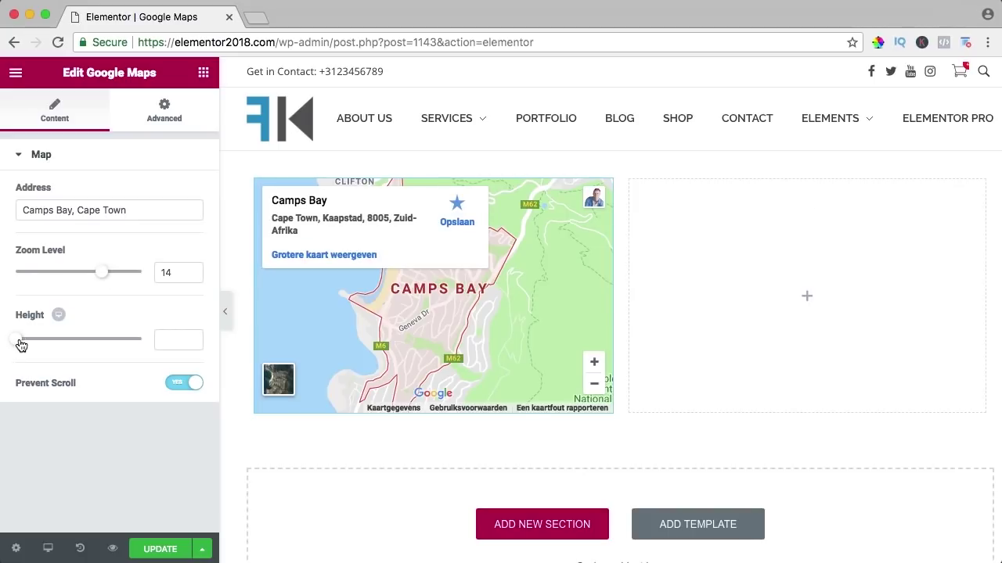
left_click_drag(21, 346, 59, 346)
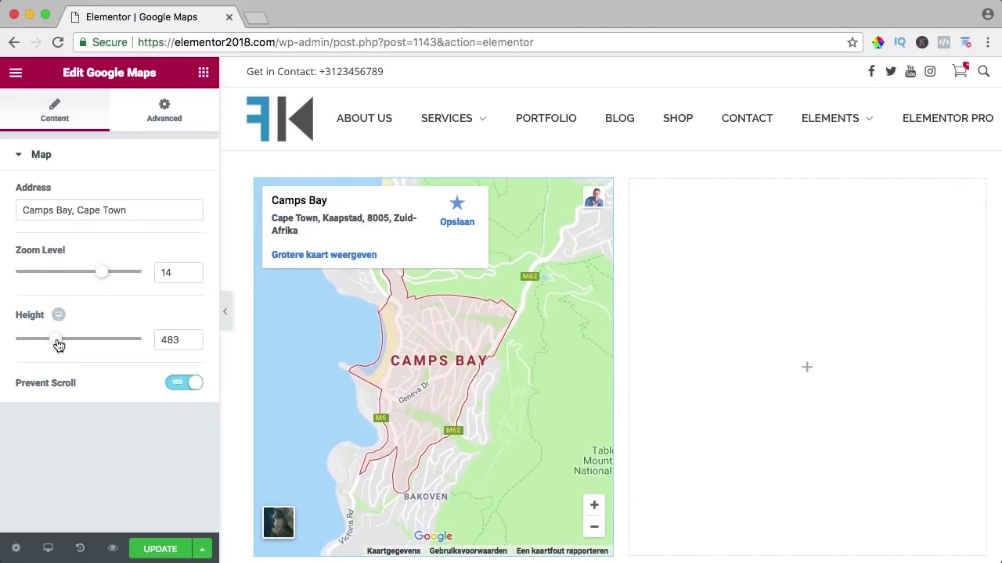
Step: Set the map's mobile height to 205, then update and preview the page
mouse_move(57, 316)
left_click(95, 315)
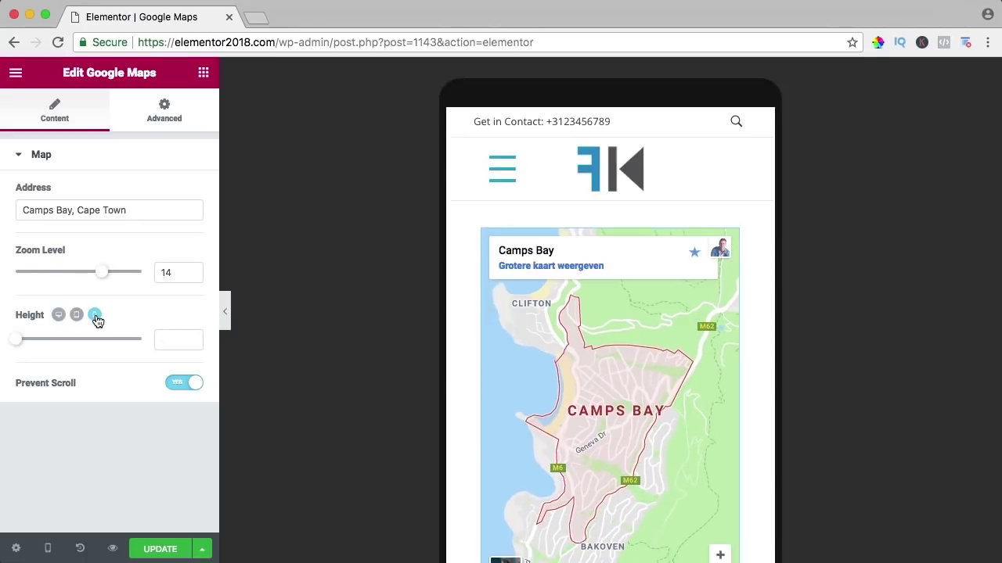
mouse_move(21, 344)
left_mouse_down()
mouse_move(40, 342)
mouse_move(31, 343)
left_mouse_up()
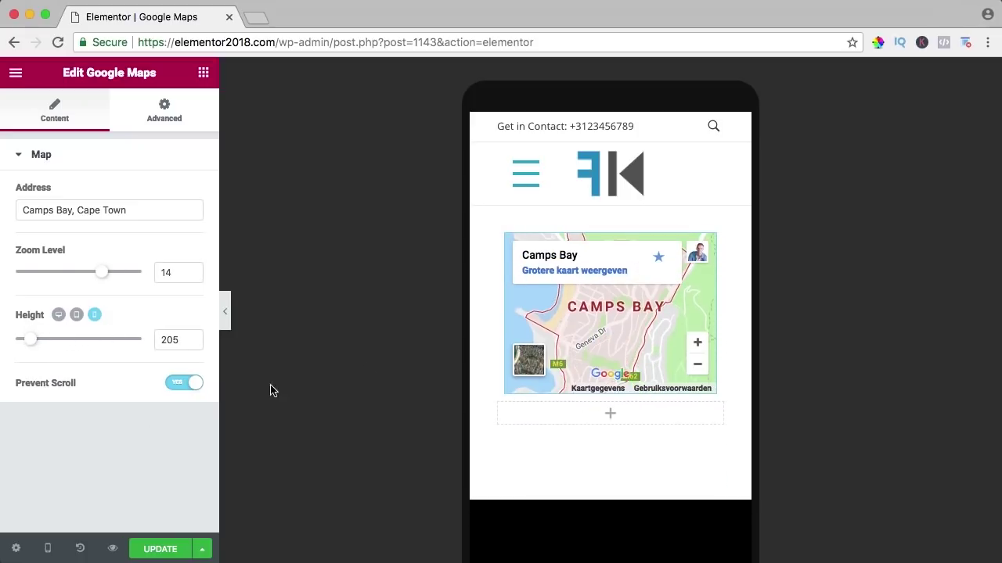
left_click(161, 549)
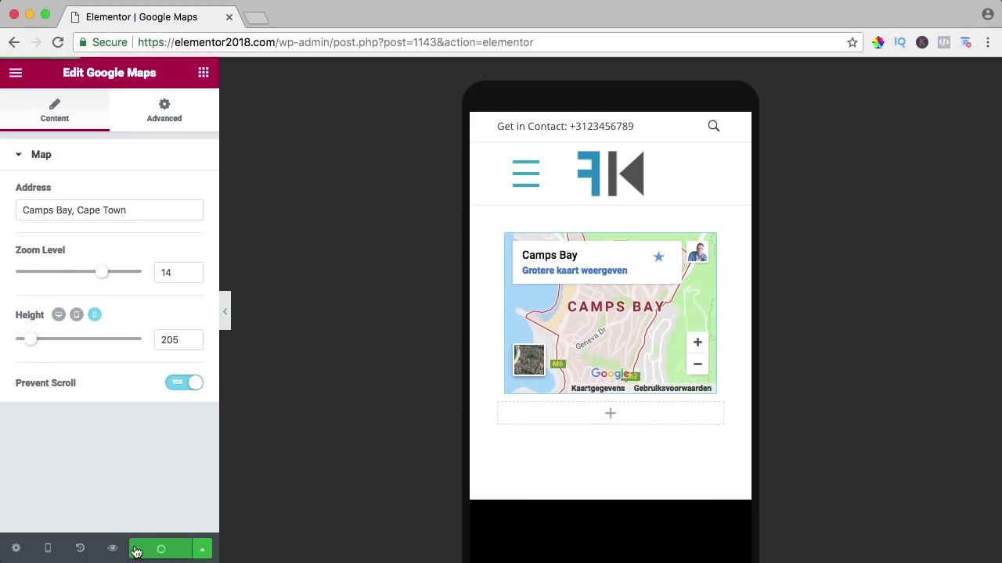
left_click(112, 548)
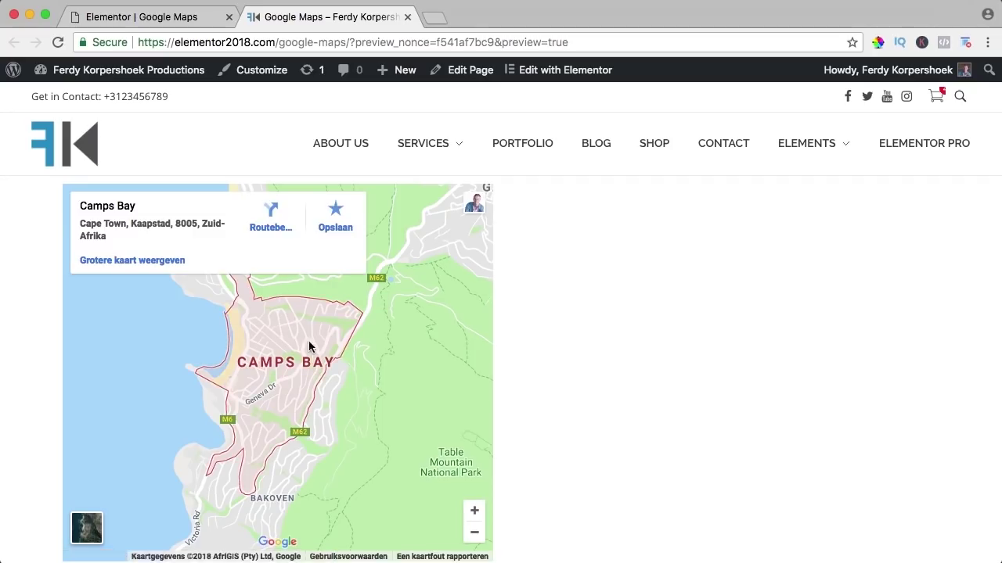
scroll(262, 331, "down", 4)
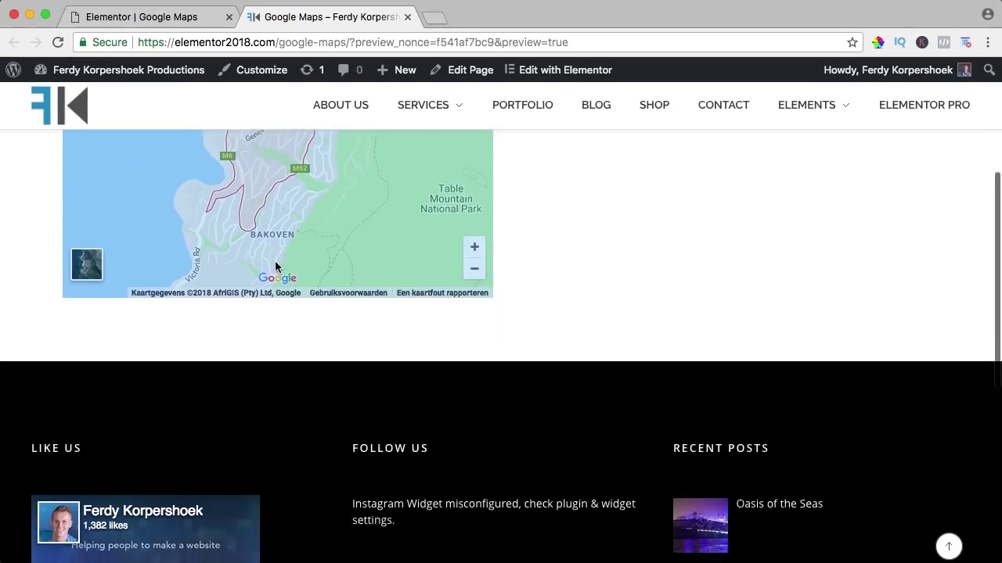
scroll(274, 266, "up", 3)
left_click(187, 24)
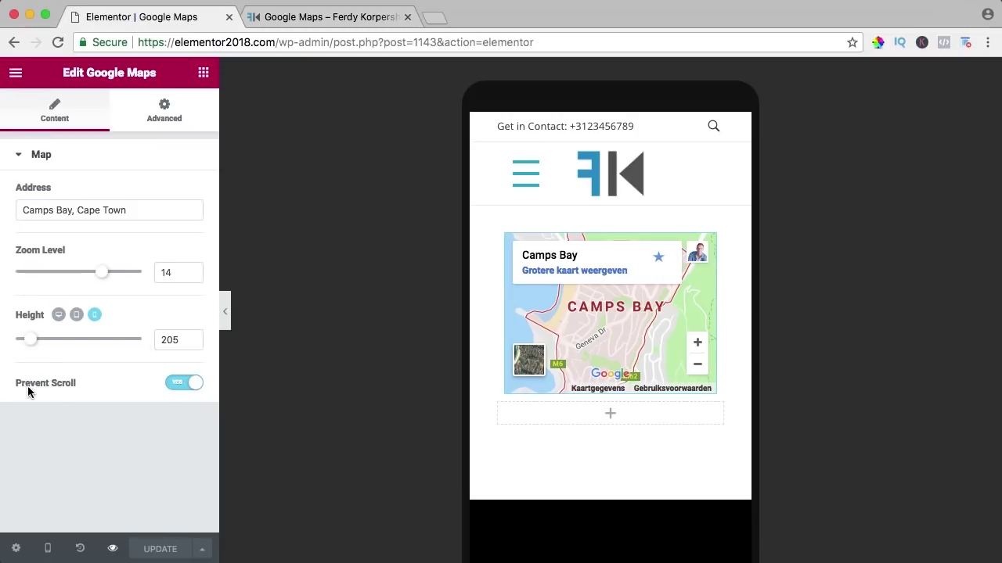
Step: Turn Prevent Scroll off for the map, update, and test panning it in the preview
left_click(187, 385)
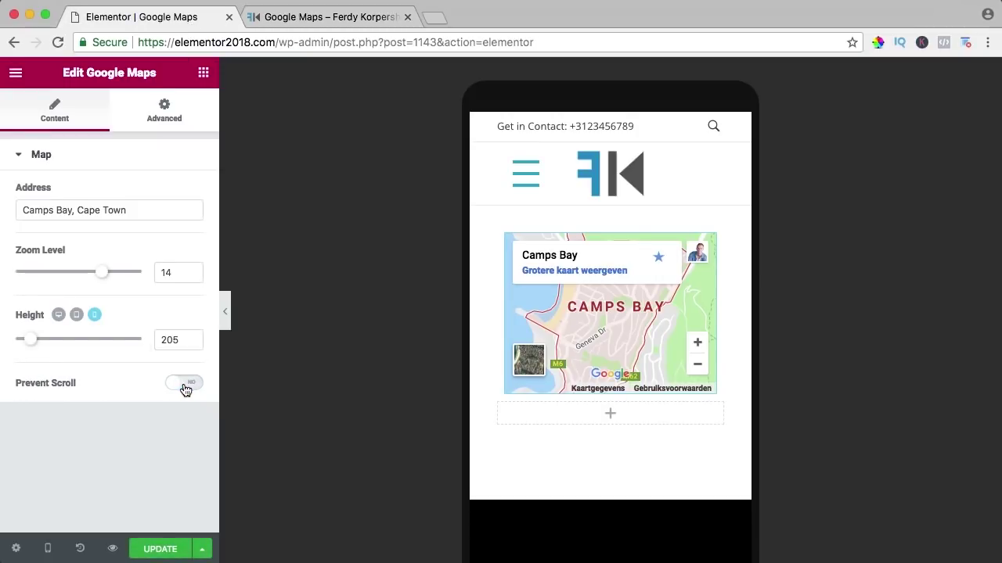
left_click(161, 549)
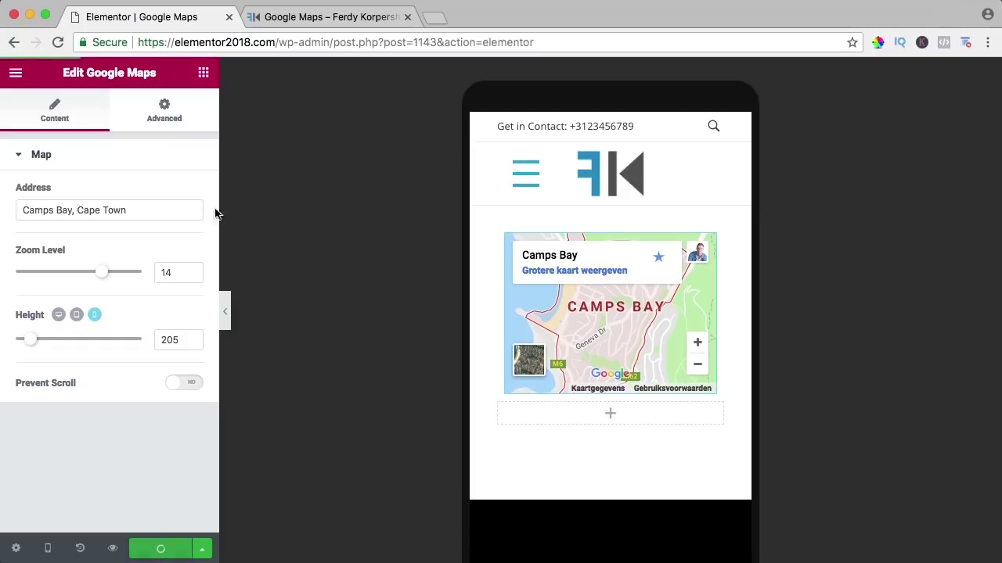
left_click(334, 16)
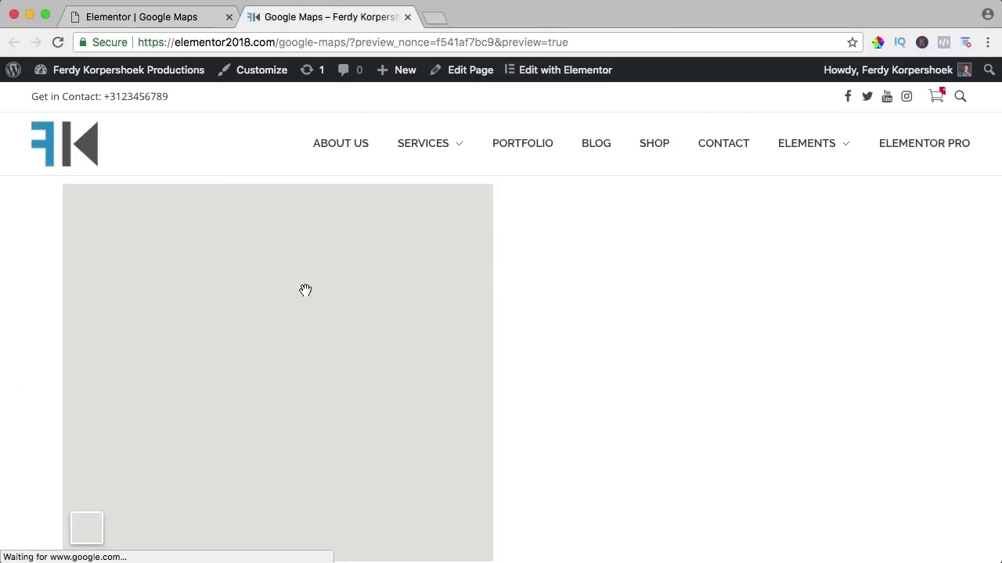
left_click_drag(371, 333, 408, 310)
scroll(316, 335, "up", 4)
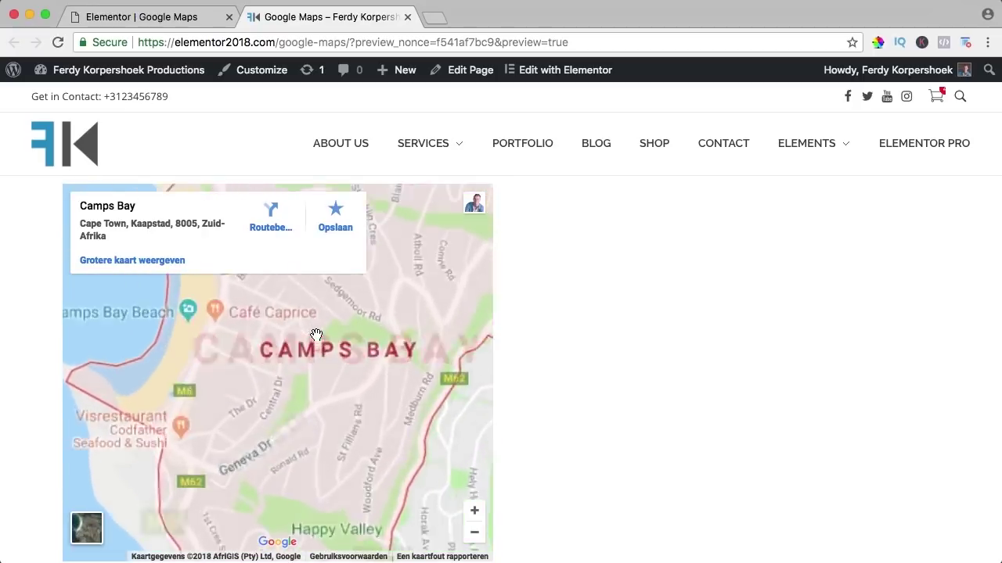
scroll(316, 335, "down", 4)
scroll(316, 334, "down", 2)
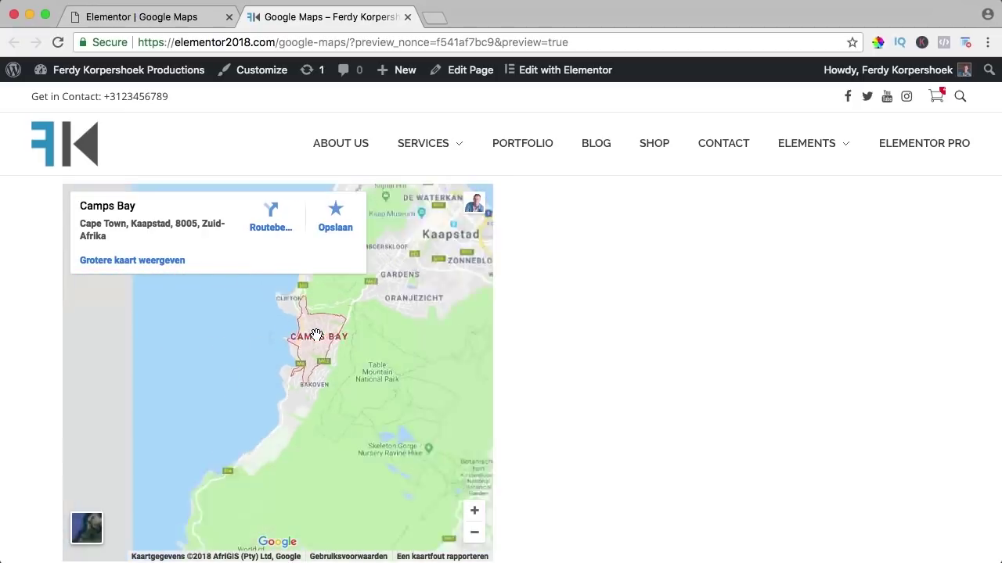
scroll(316, 335, "up", 3)
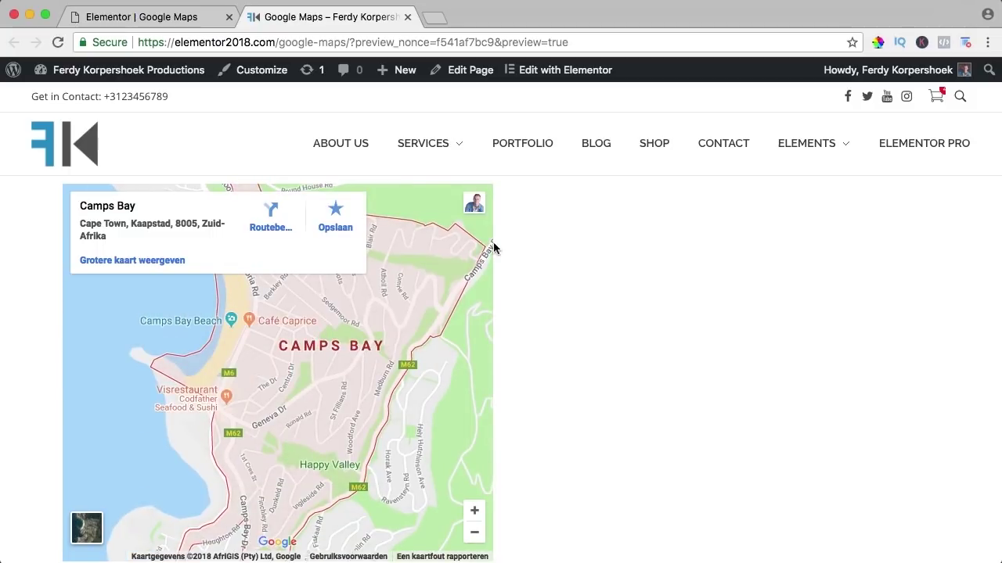
left_click(172, 16)
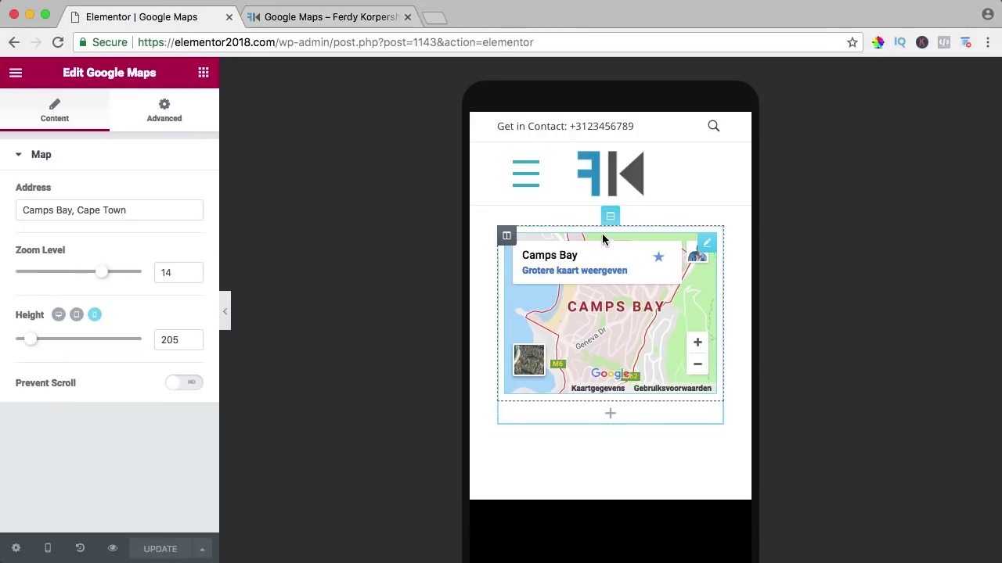
Step: Stretch the map section to full width, with full-width content and no column gap
left_click(611, 217)
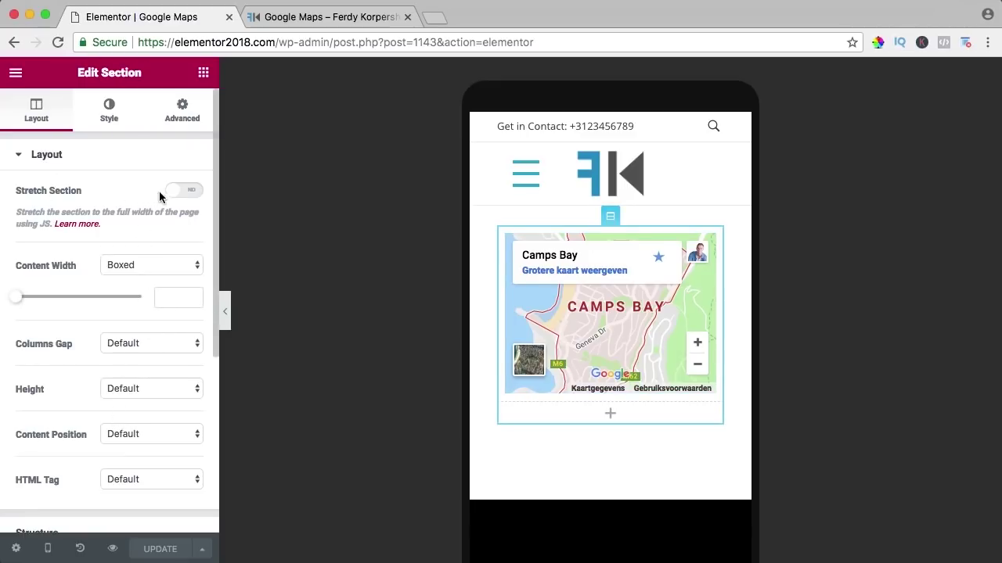
left_click(182, 192)
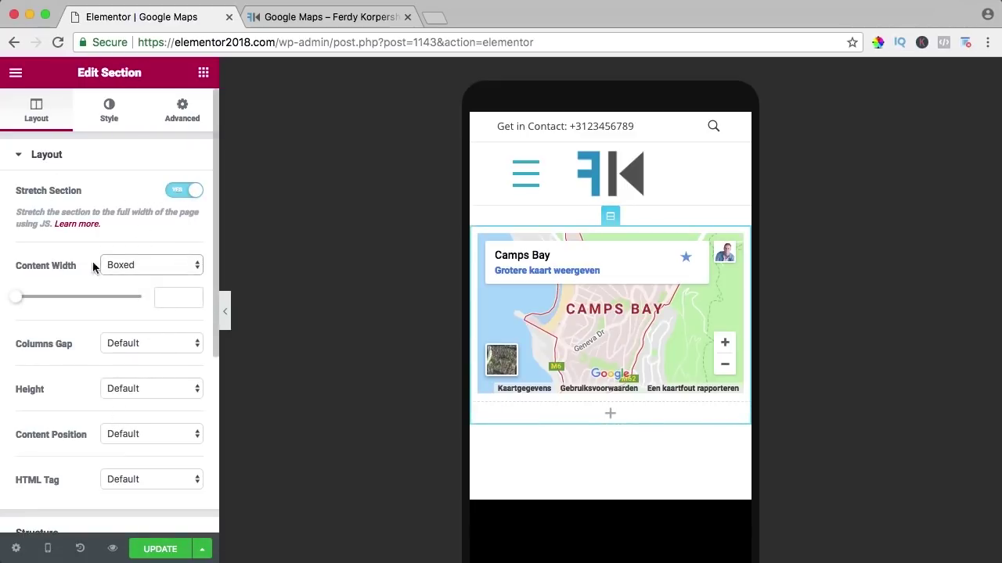
left_click(151, 266)
left_click(135, 278)
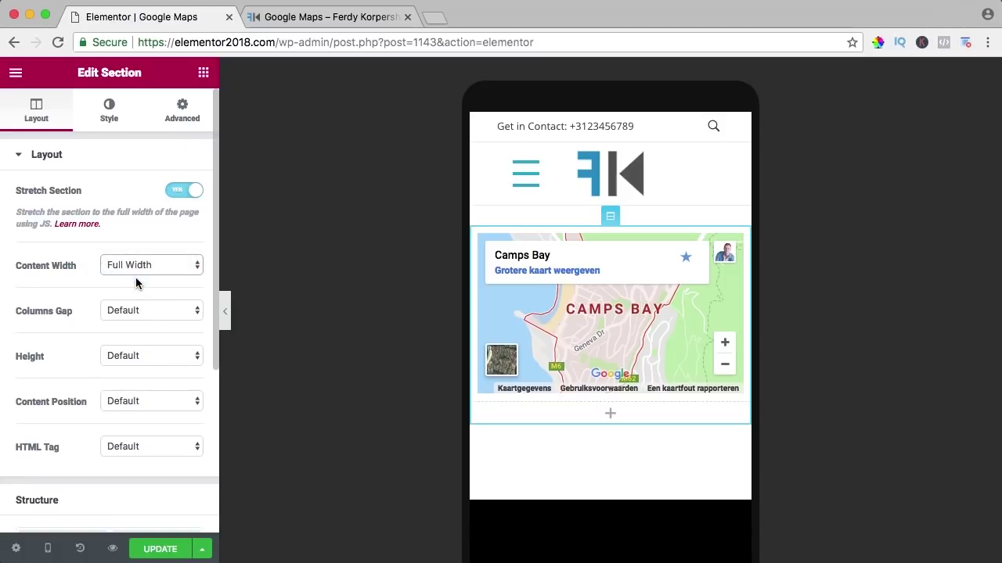
left_click(106, 317)
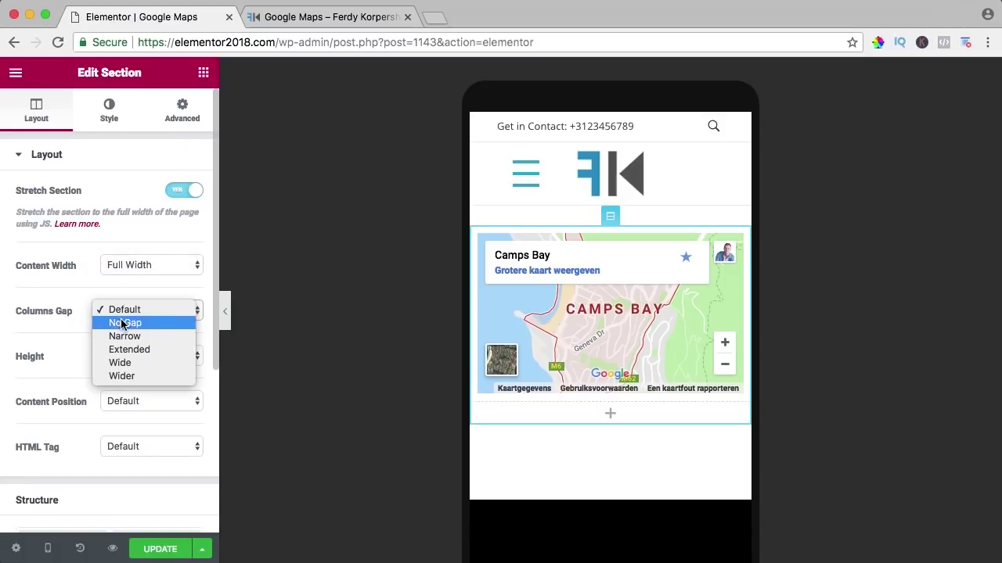
left_click(120, 324)
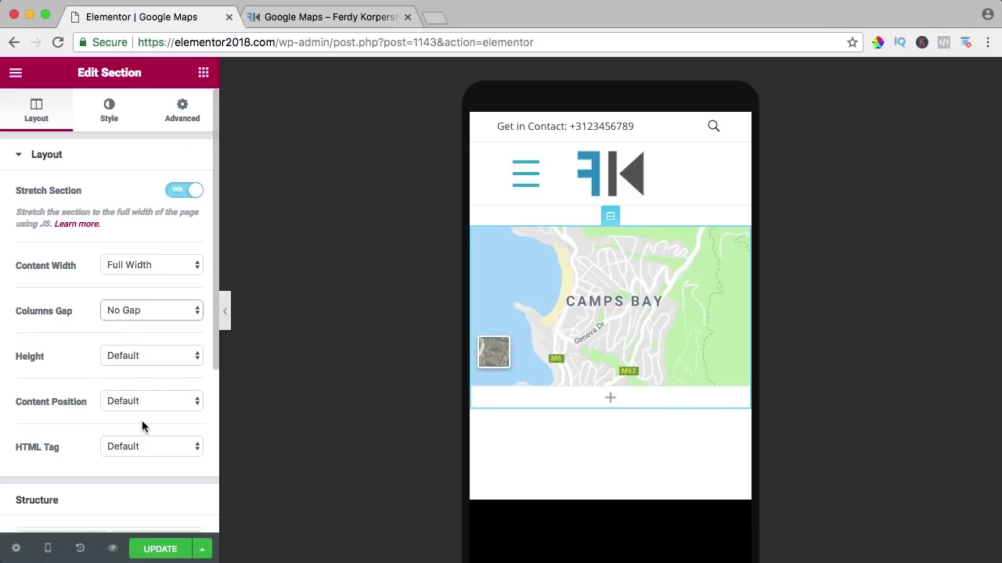
Step: Save the page and explore the map in satellite view in the preview
left_click(157, 549)
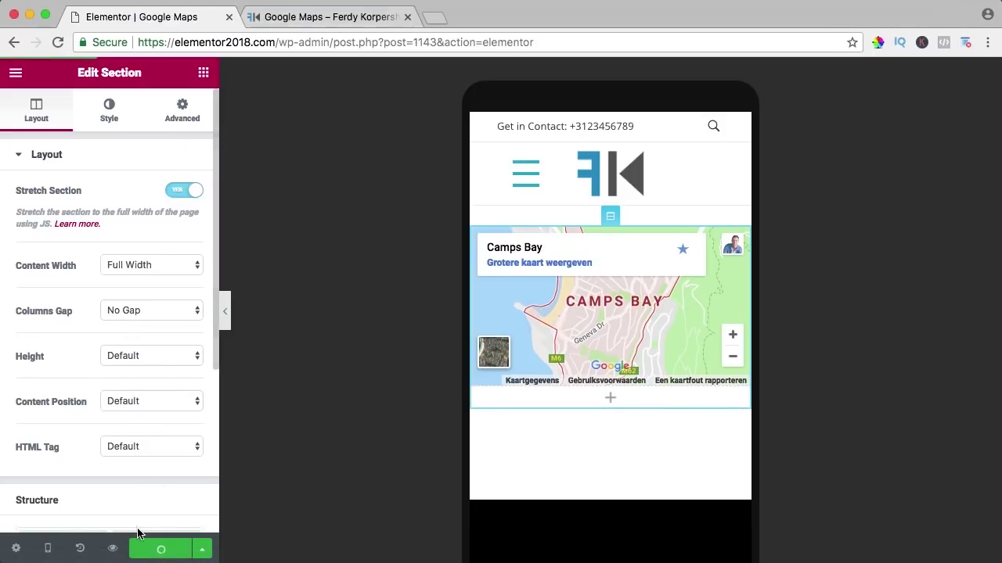
left_click(112, 548)
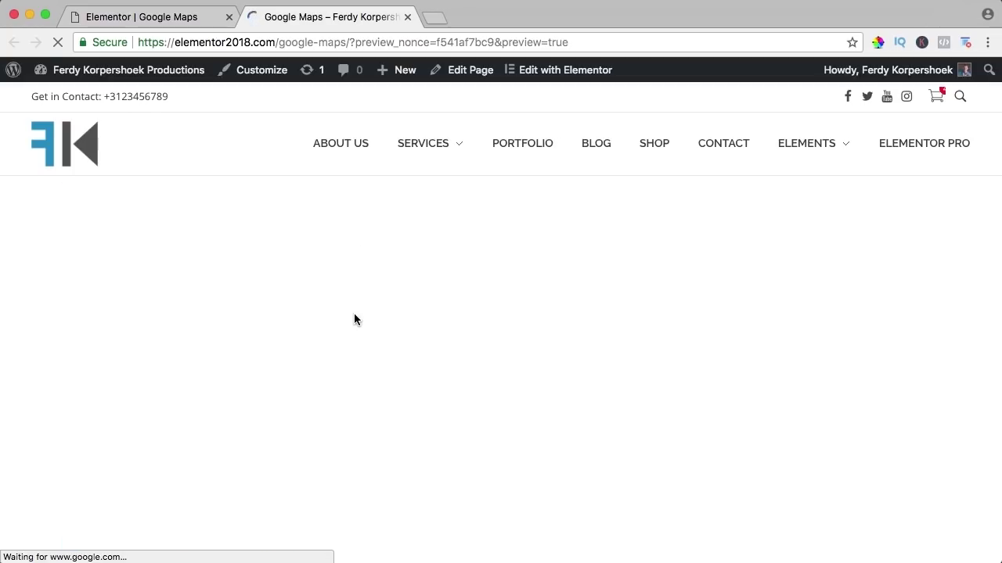
scroll(480, 269, "down", 1)
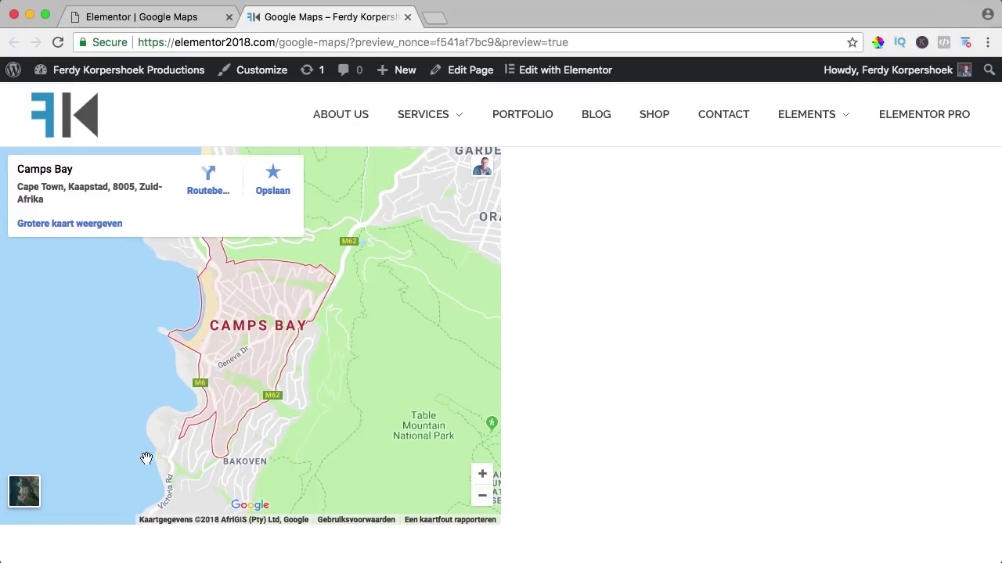
left_click(24, 491)
scroll(253, 308, "up", 1)
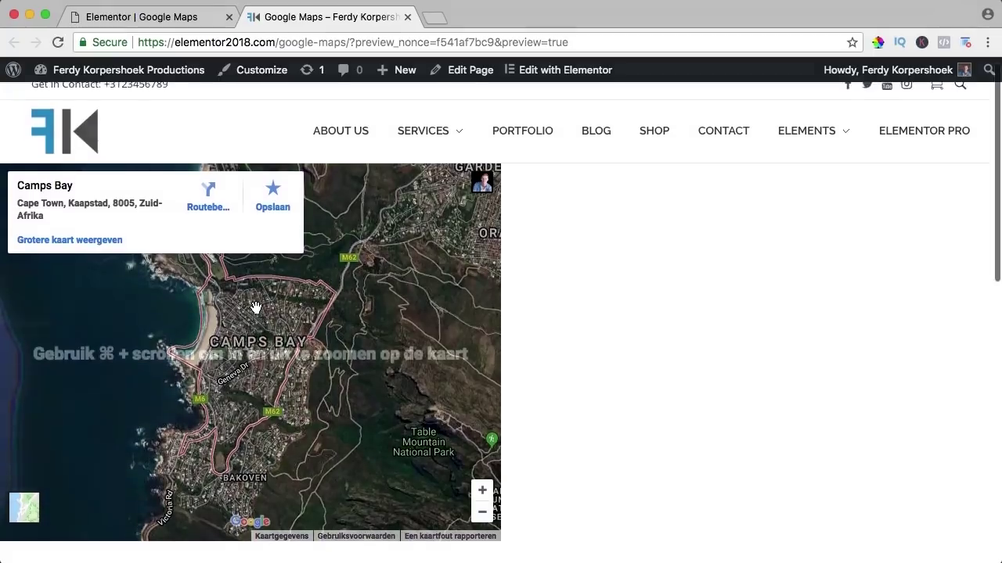
scroll(239, 340, "up", 5)
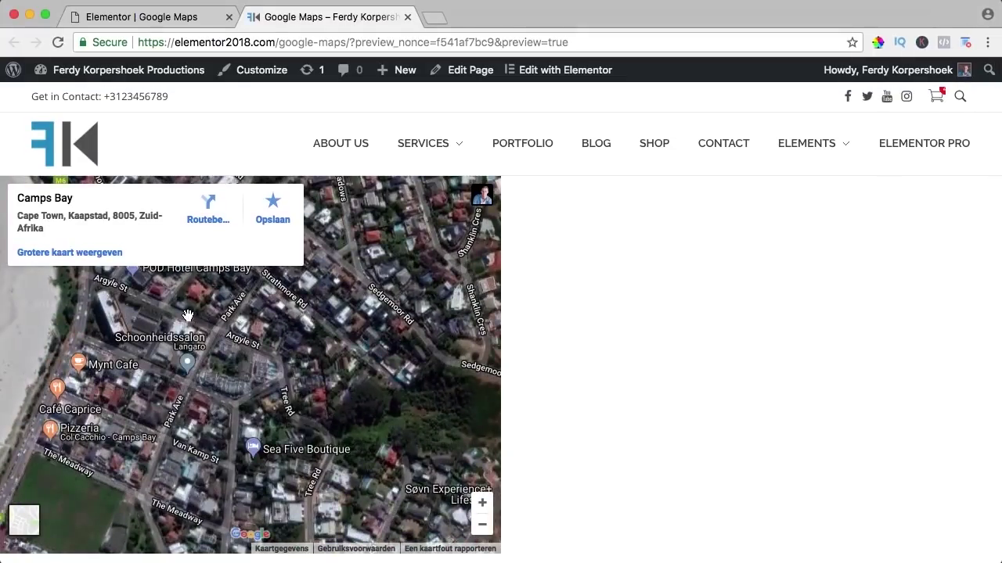
left_click_drag(240, 340, 241, 455)
scroll(210, 379, "up", 5)
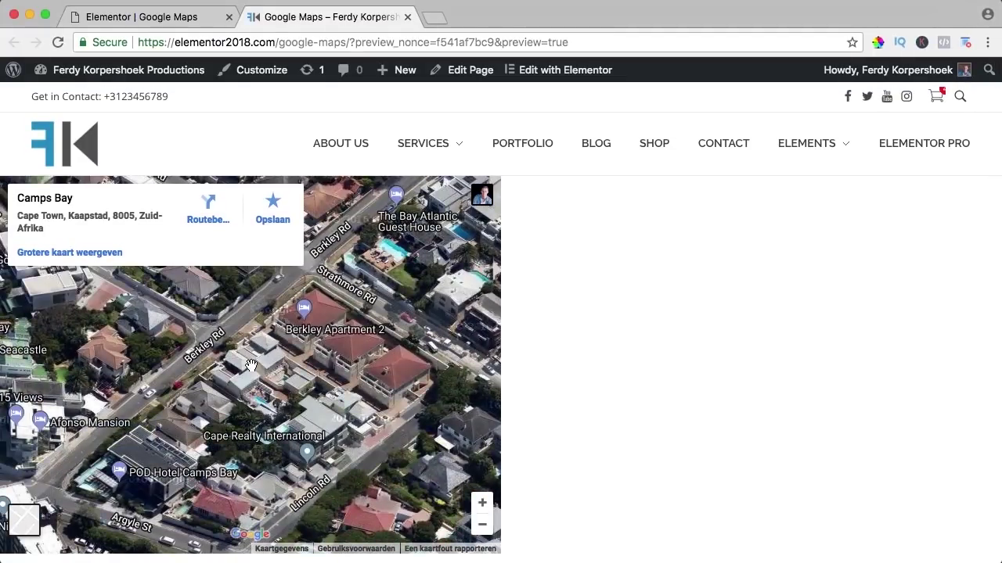
left_click_drag(362, 358, 337, 325)
scroll(337, 325, "down", 10)
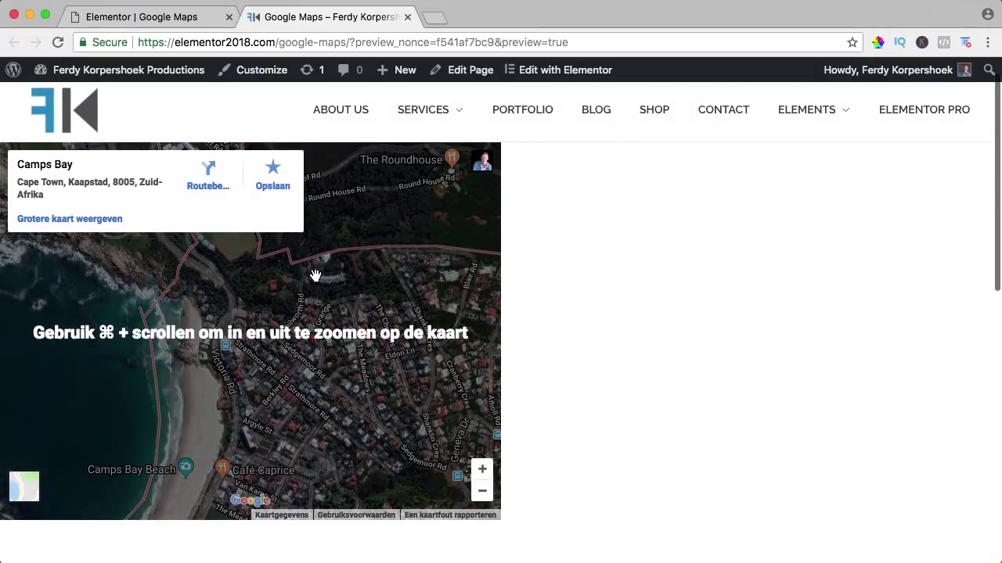
Step: Switch to Desktop responsive mode and delete the empty right column beside the map
left_click(219, 15)
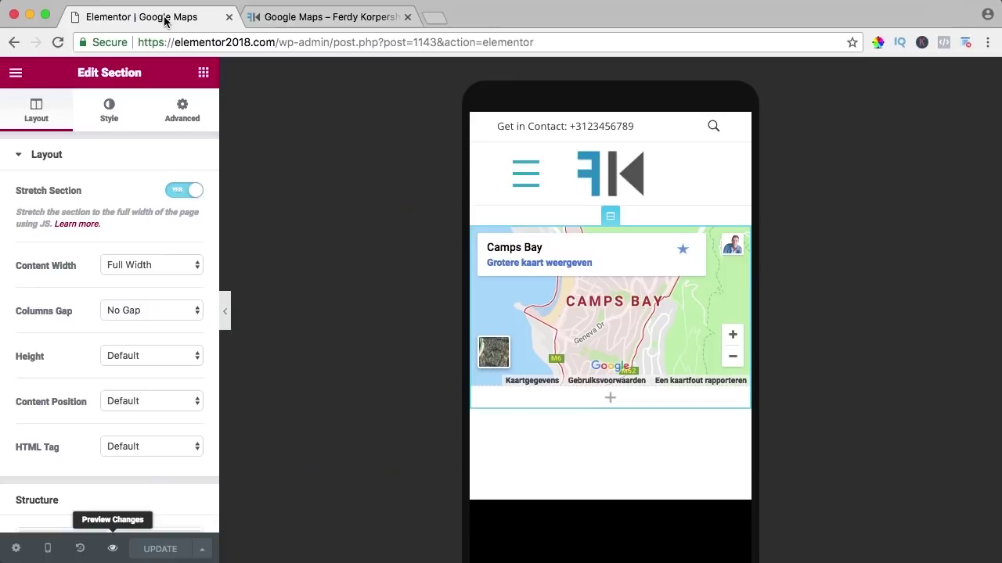
left_click(48, 548)
left_click(60, 456)
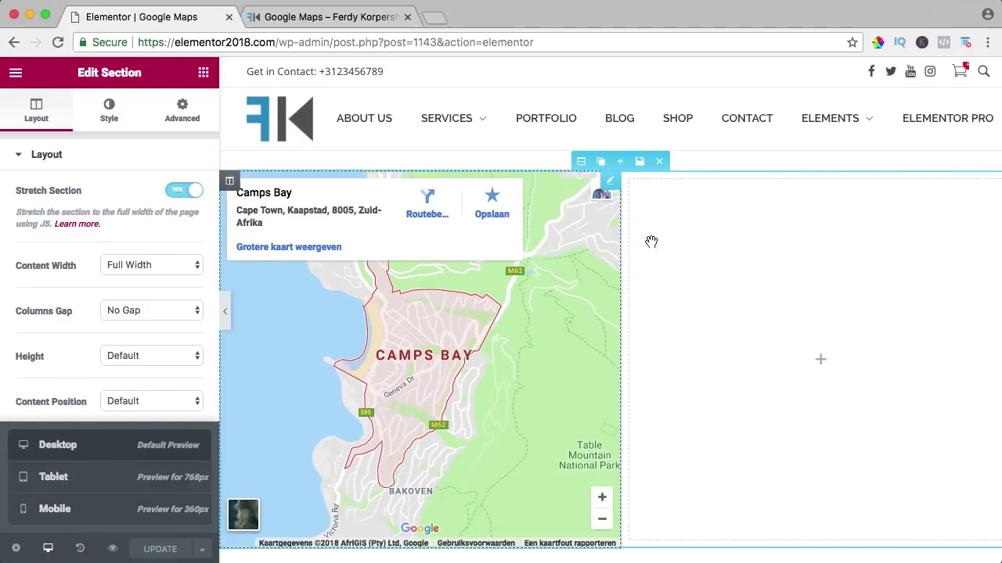
mouse_move(634, 186)
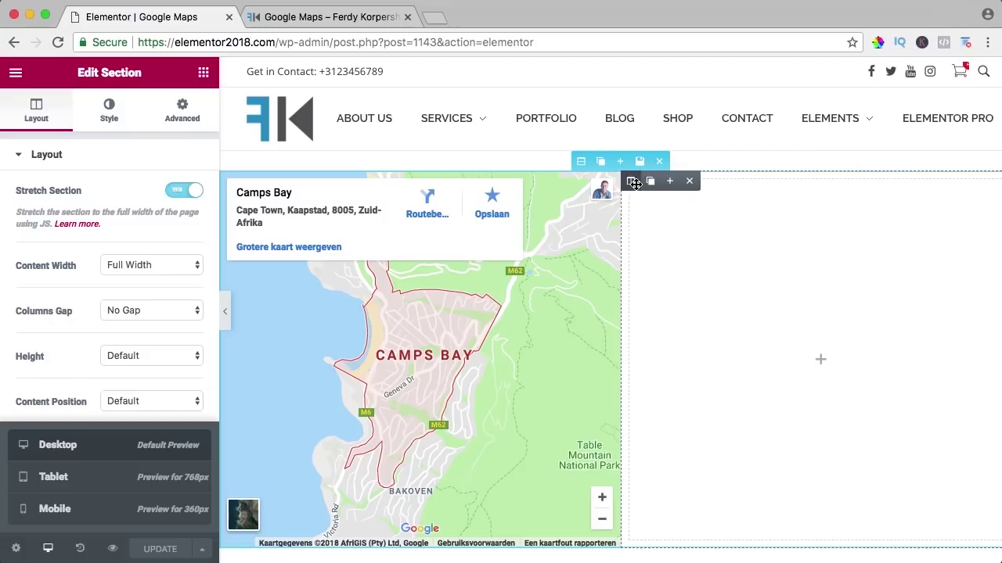
left_click(690, 182)
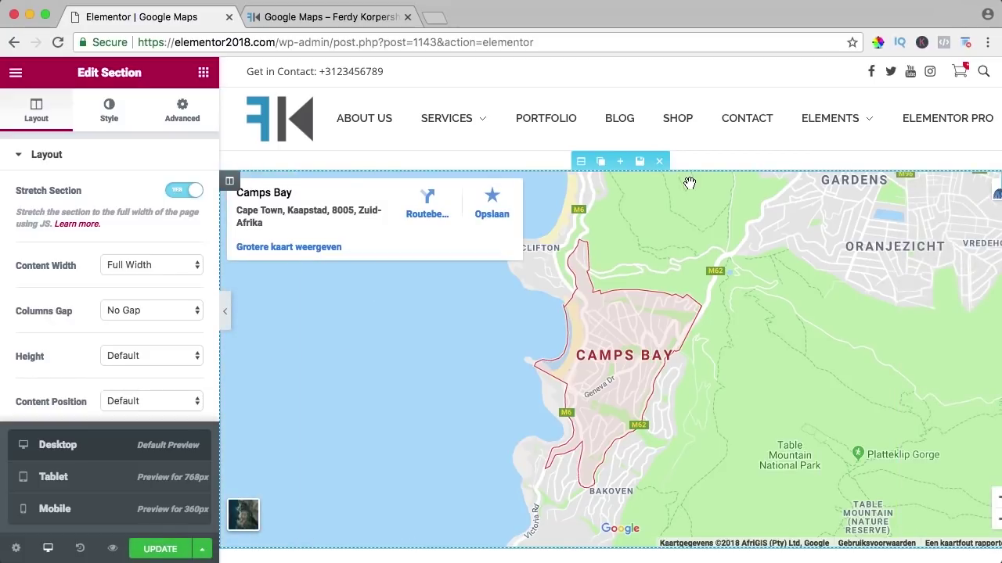
Step: Save the full-width layout, review the reloaded preview, and collapse the Camps Bay info card
left_click(160, 548)
left_click(329, 16)
key("super+r")
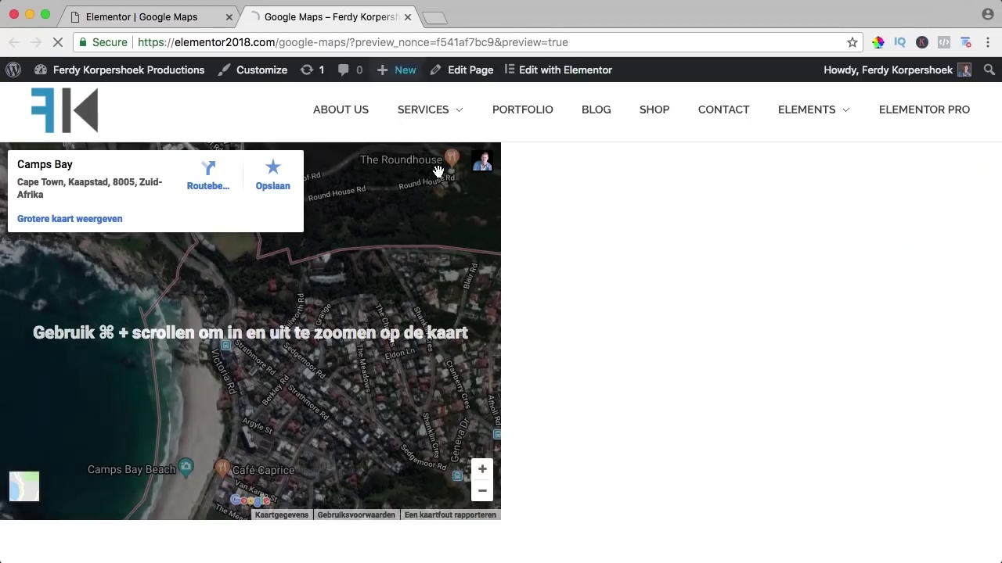
scroll(596, 227, "down", 3)
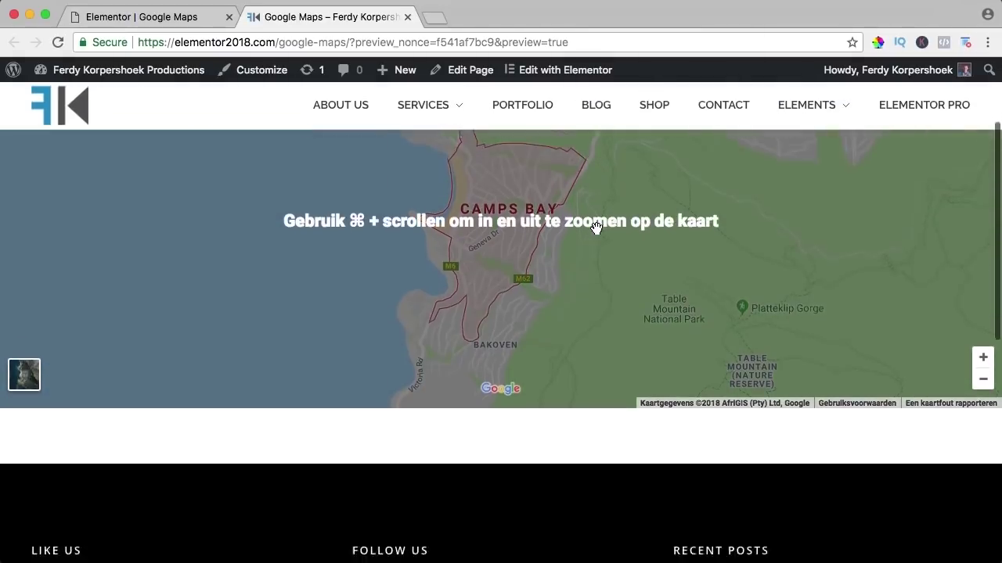
scroll(596, 227, "down", 1)
scroll(597, 228, "up", 5)
scroll(597, 227, "down", 1)
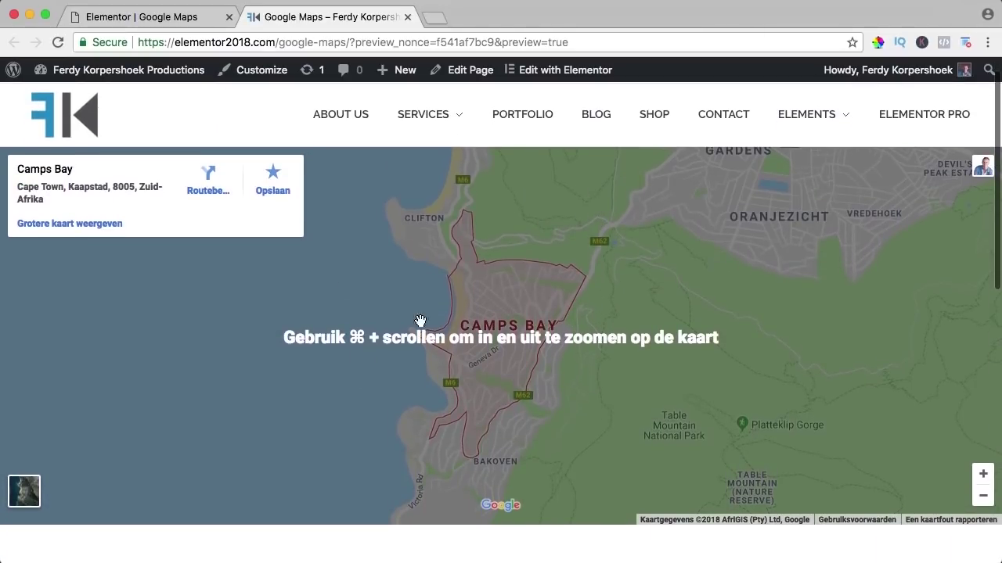
left_click(208, 20)
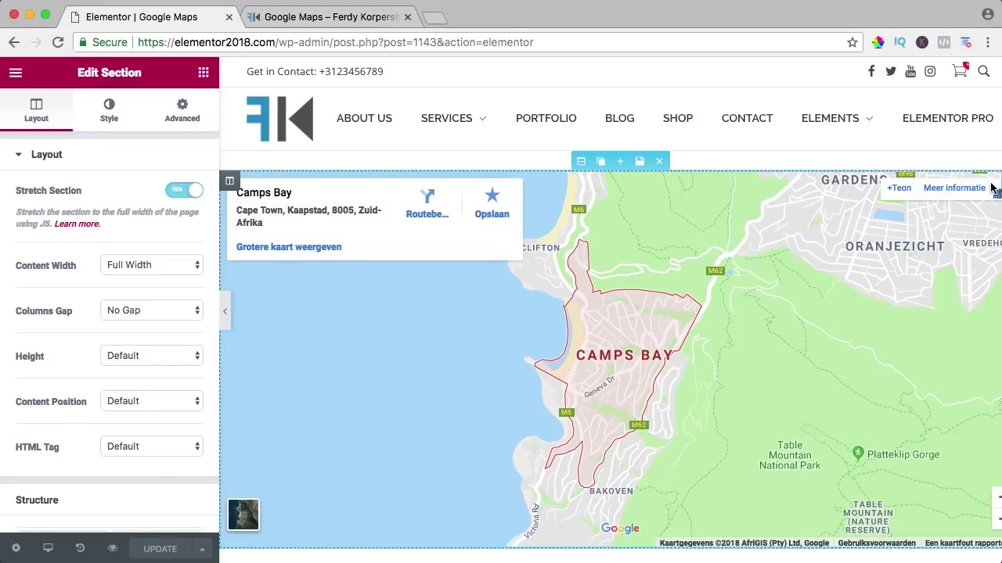
left_click(914, 268)
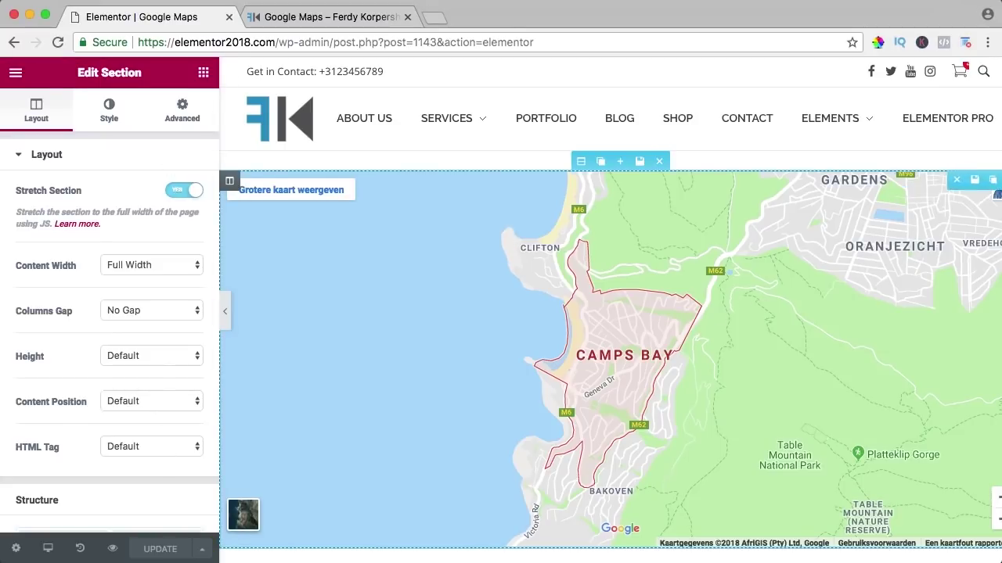
Step: Turn on Prevent Scroll for the Google Map, save, and check the reloaded preview
scroll(996, 181, "right", 2)
left_click(997, 182)
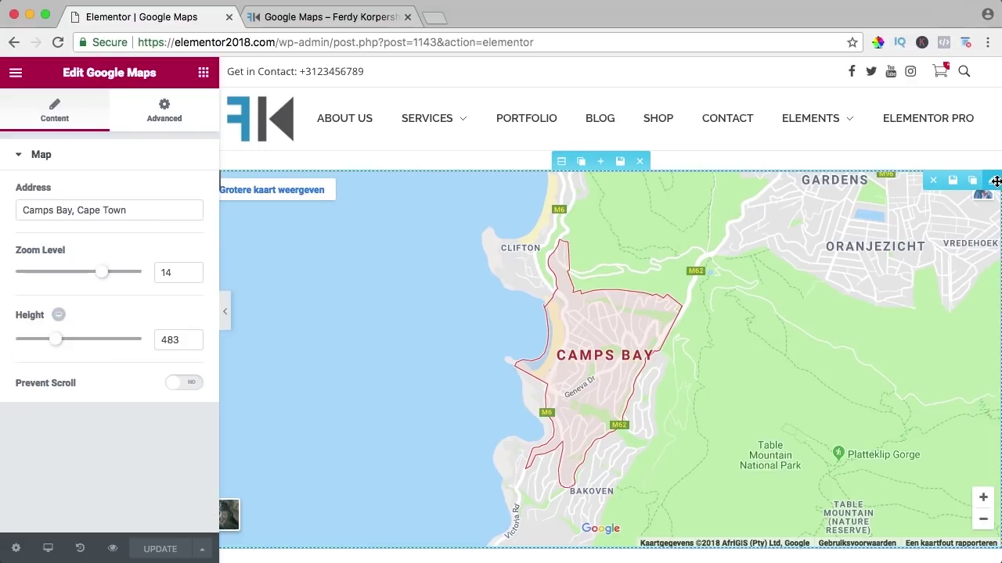
left_click(185, 384)
left_click(156, 545)
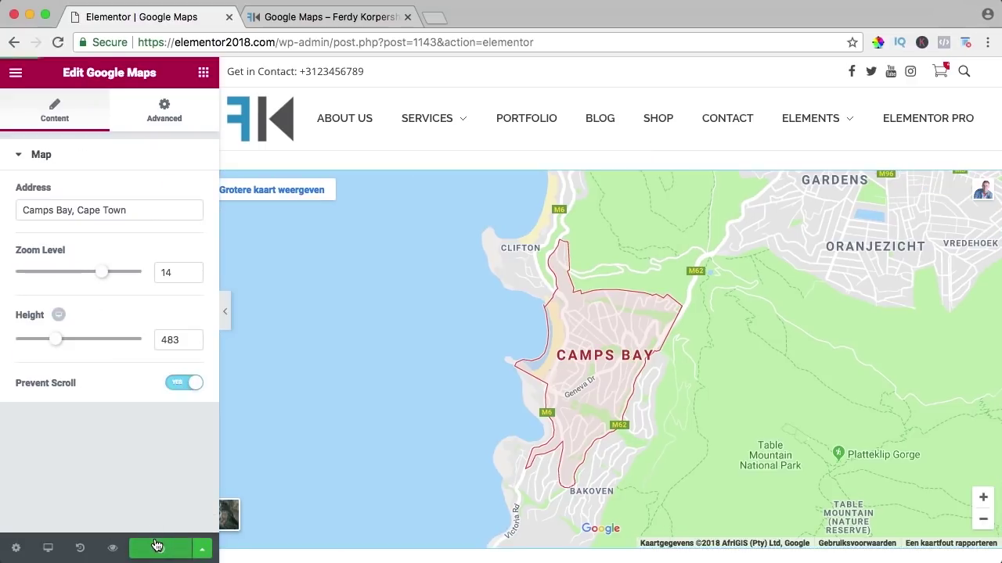
left_click(308, 25)
key("super+r")
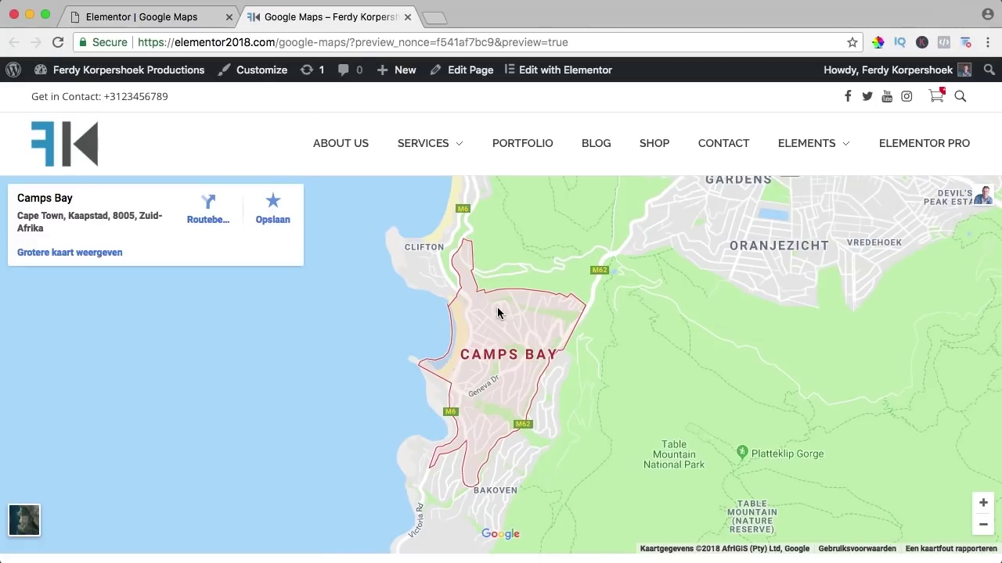
left_click(148, 17)
triple_click(92, 214)
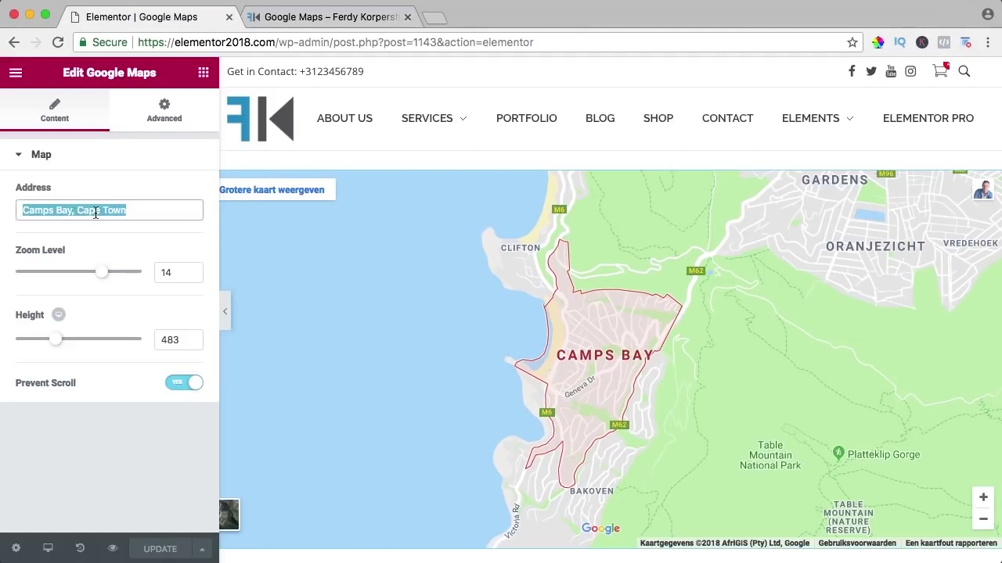
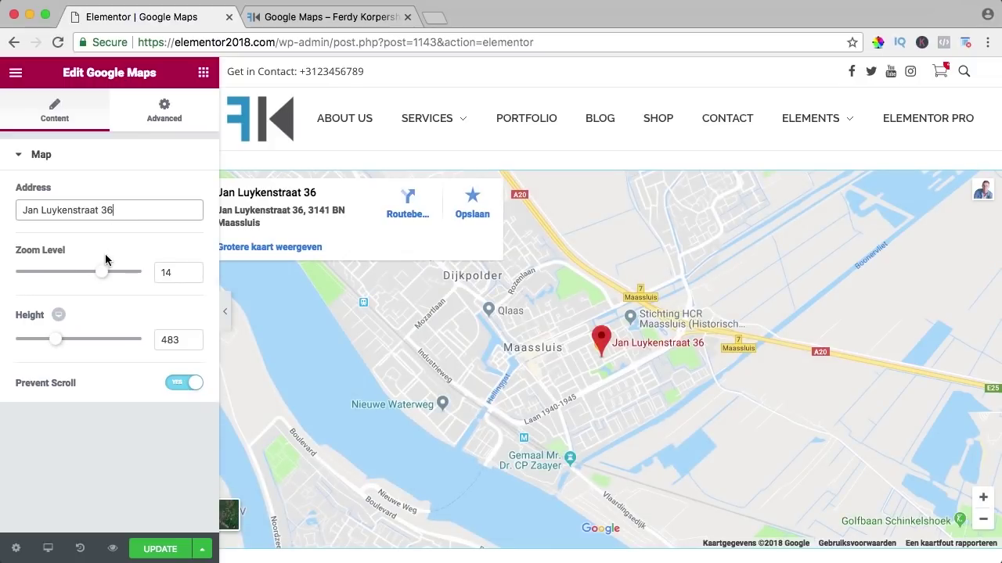
left_click_drag(102, 271, 128, 272)
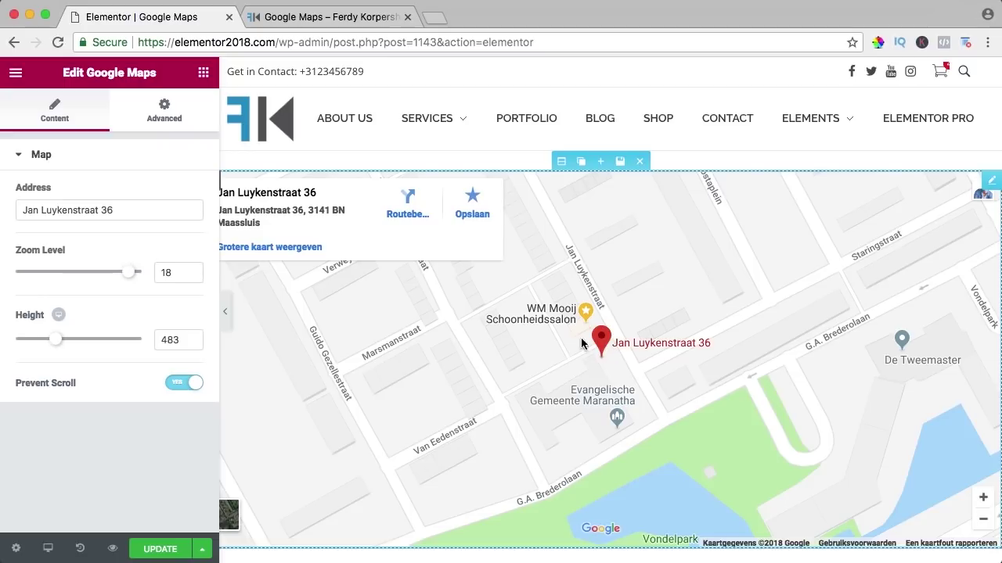
left_click_drag(25, 210, 149, 217)
left_click(152, 216)
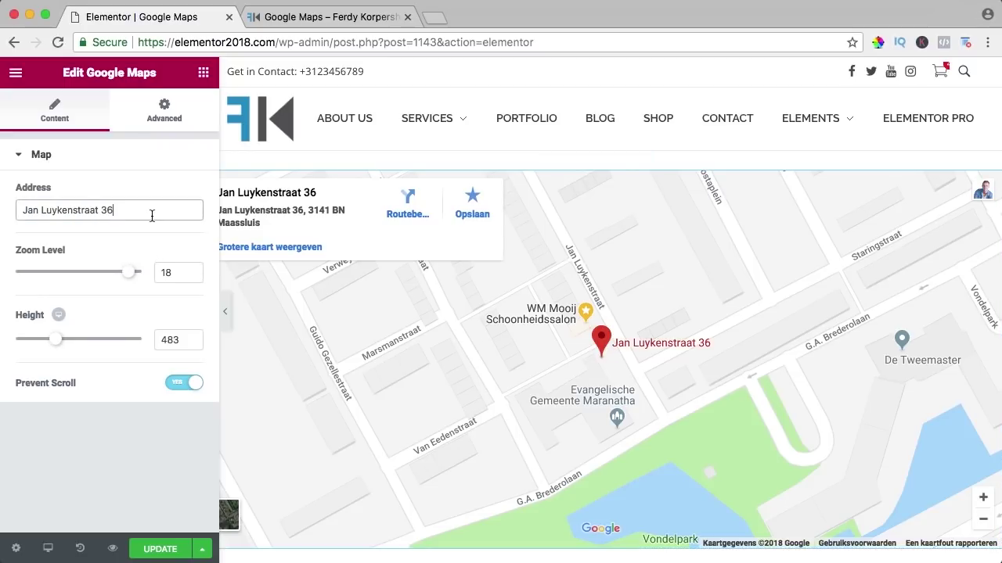
left_click_drag(134, 274, 129, 276)
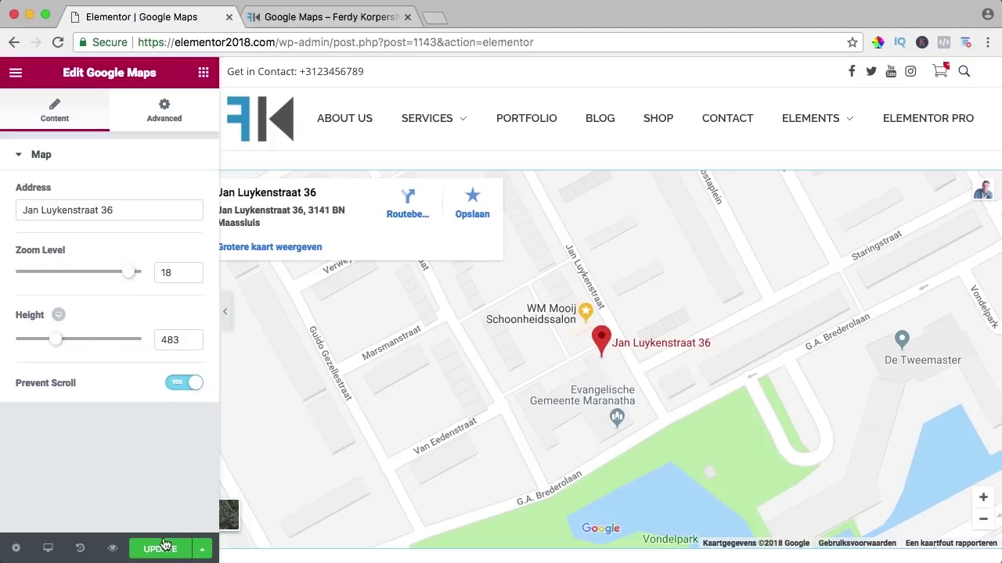
left_click(165, 549)
Step: Review the updated map on the page preview
left_click(364, 13)
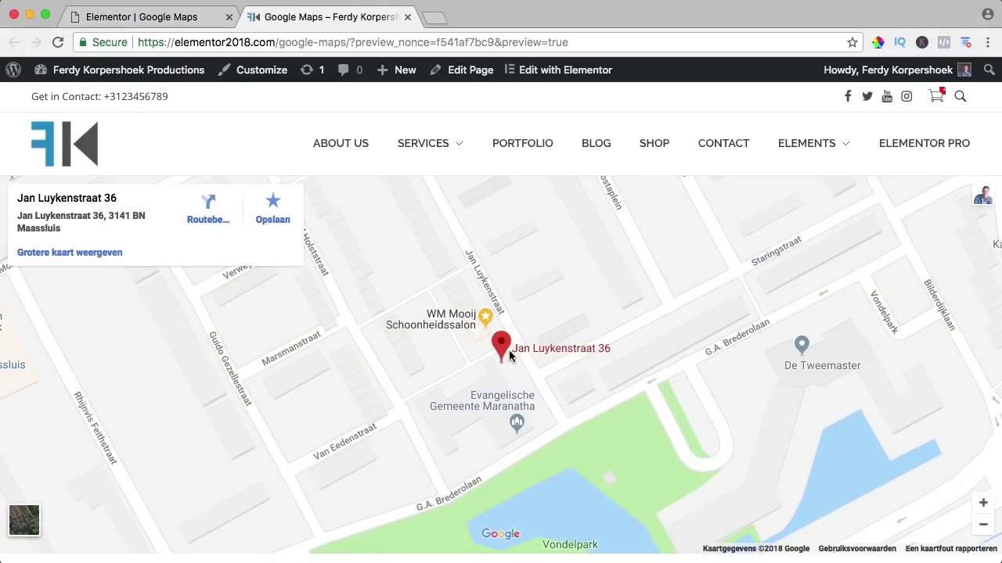
scroll(270, 363, "down", 1)
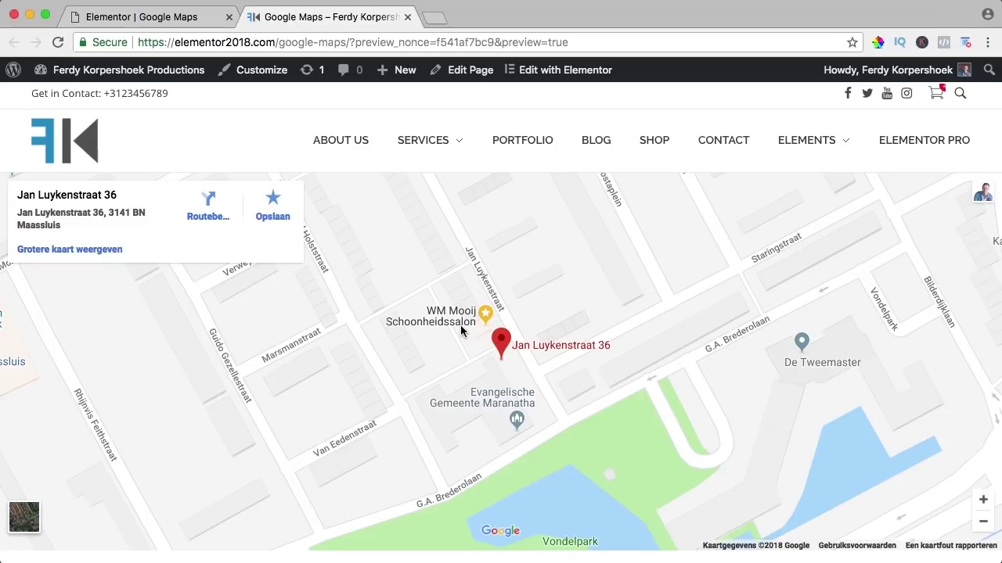
scroll(527, 360, "down", 1)
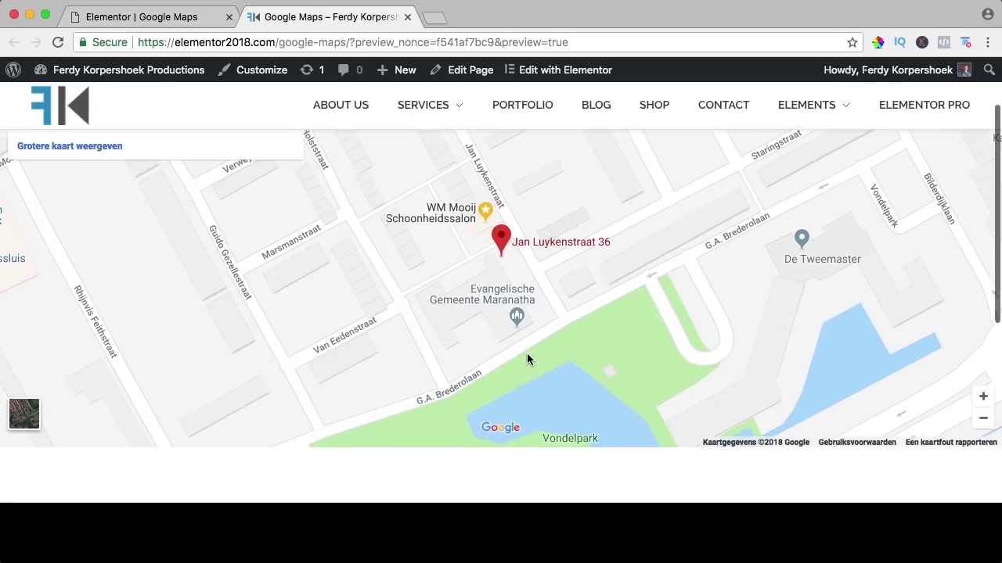
scroll(528, 358, "up", 1)
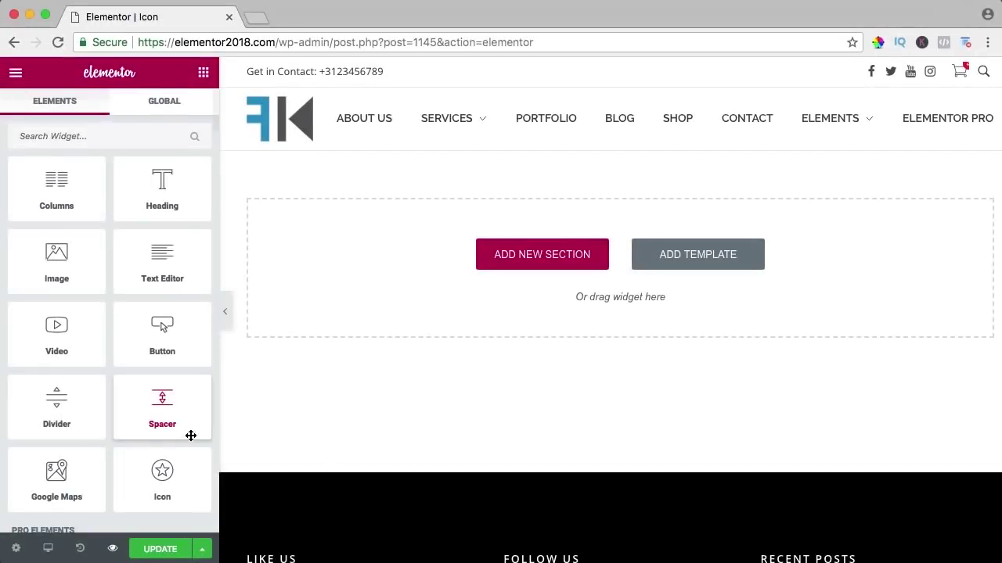
Step: Add an Icon widget to the empty page and set its view to Framed
left_click_drag(154, 489, 423, 258)
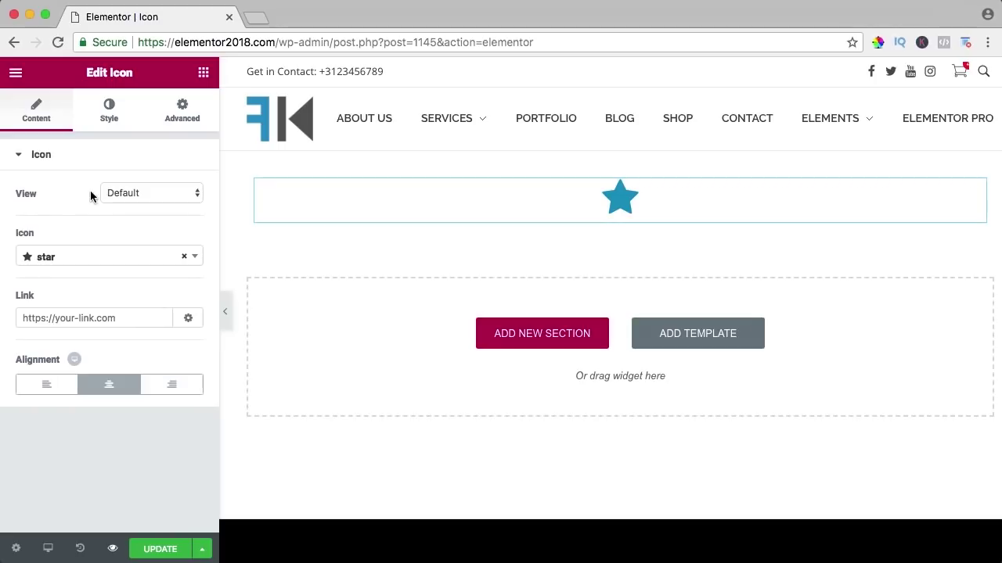
left_click(122, 193)
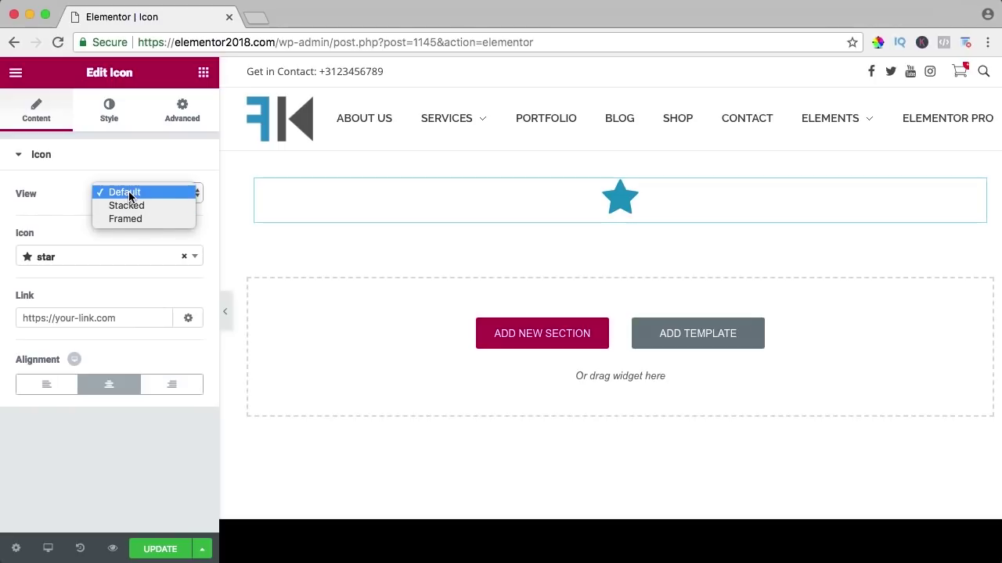
left_click(127, 206)
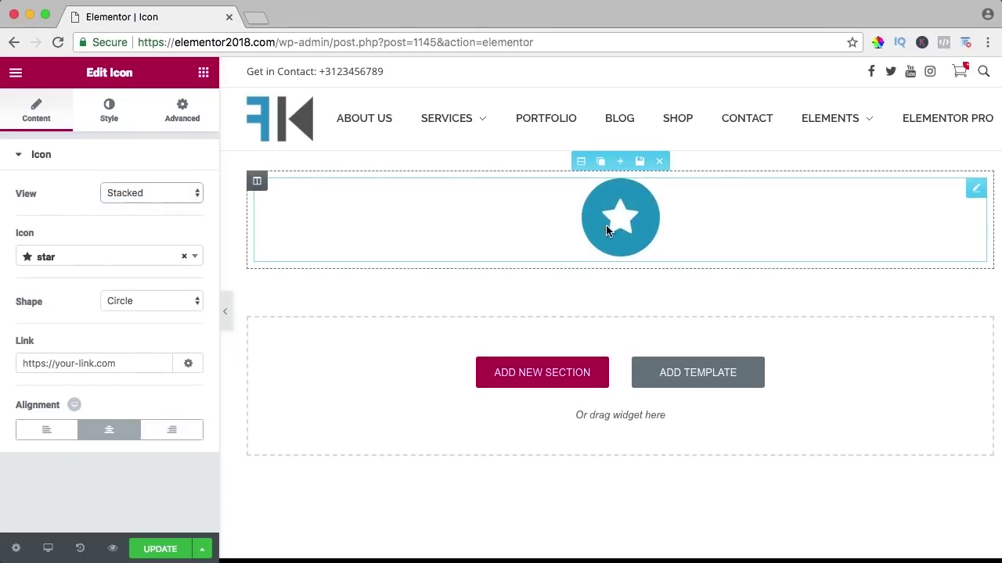
left_click(145, 198)
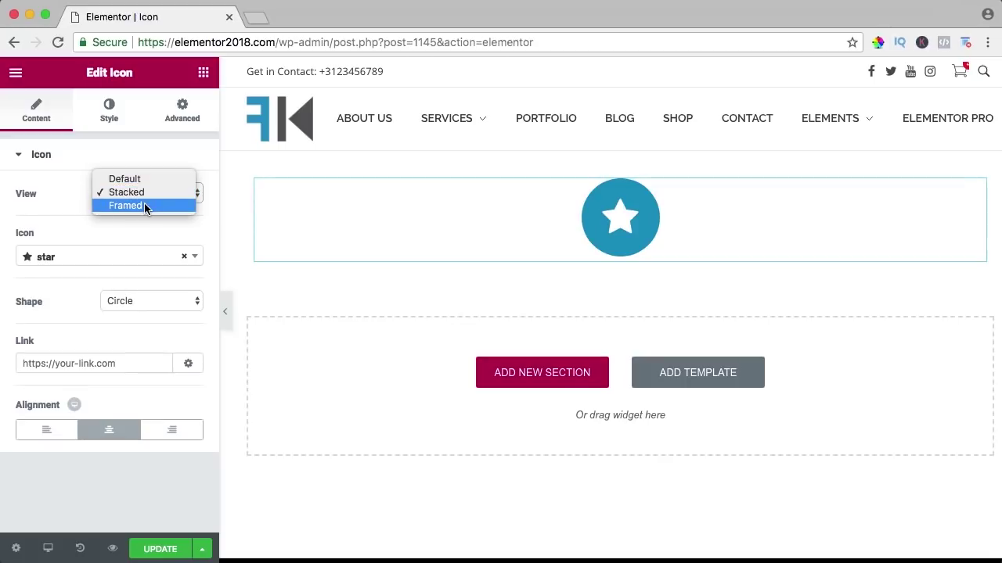
left_click(144, 206)
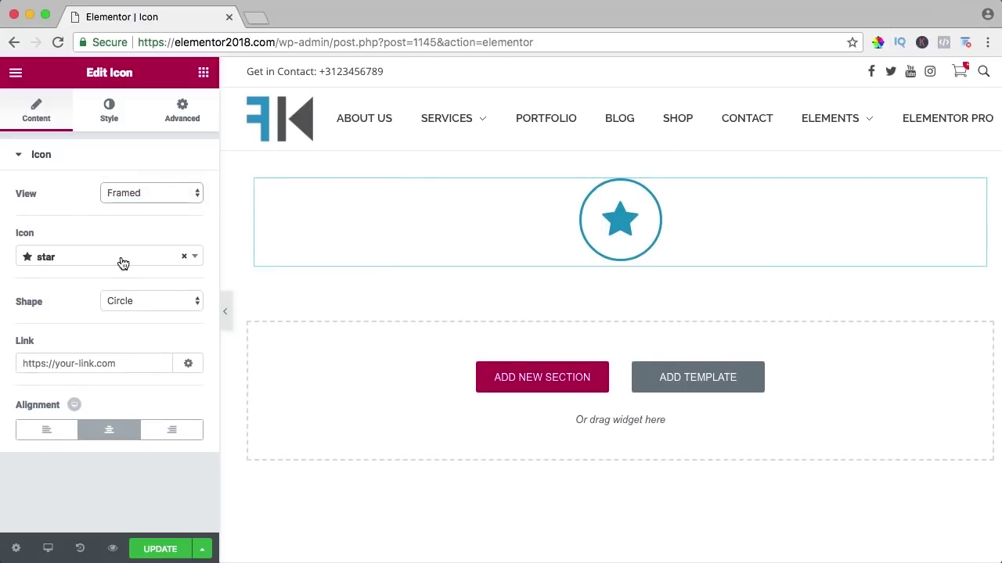
Step: Replace the star with the camera icon
left_click(183, 261)
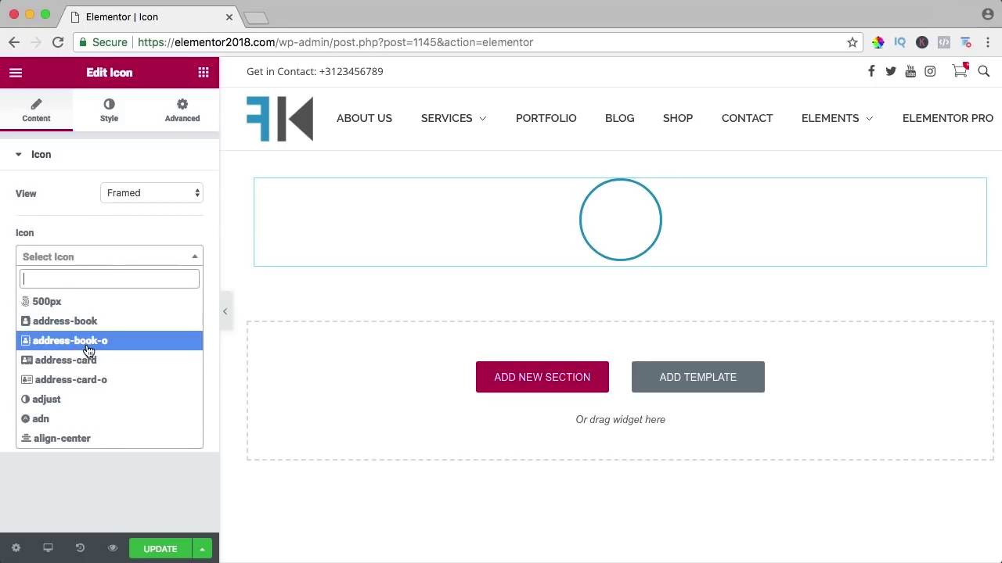
scroll(88, 353, "down", 3)
scroll(86, 350, "down", 10)
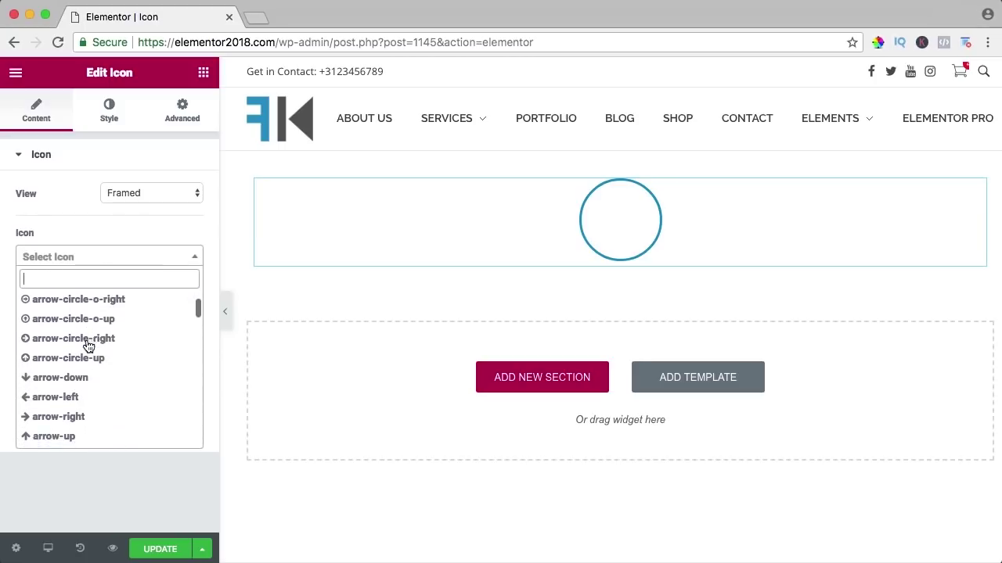
type("arro")
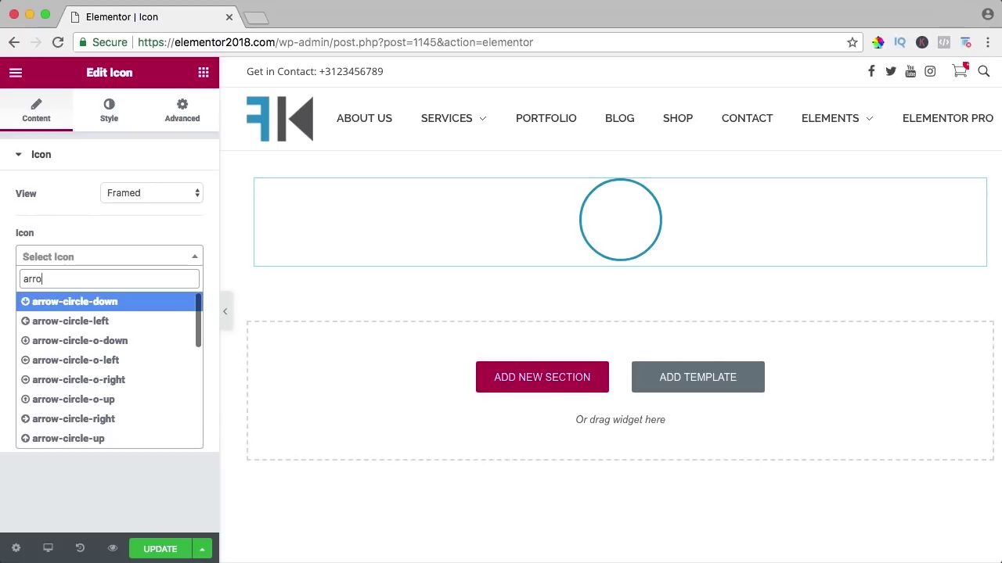
type("camera")
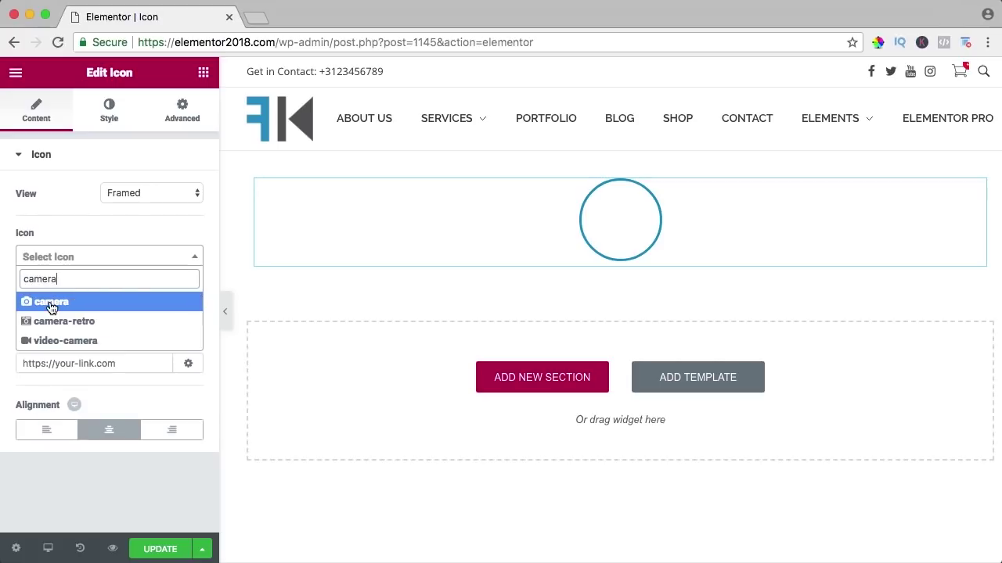
left_click(51, 305)
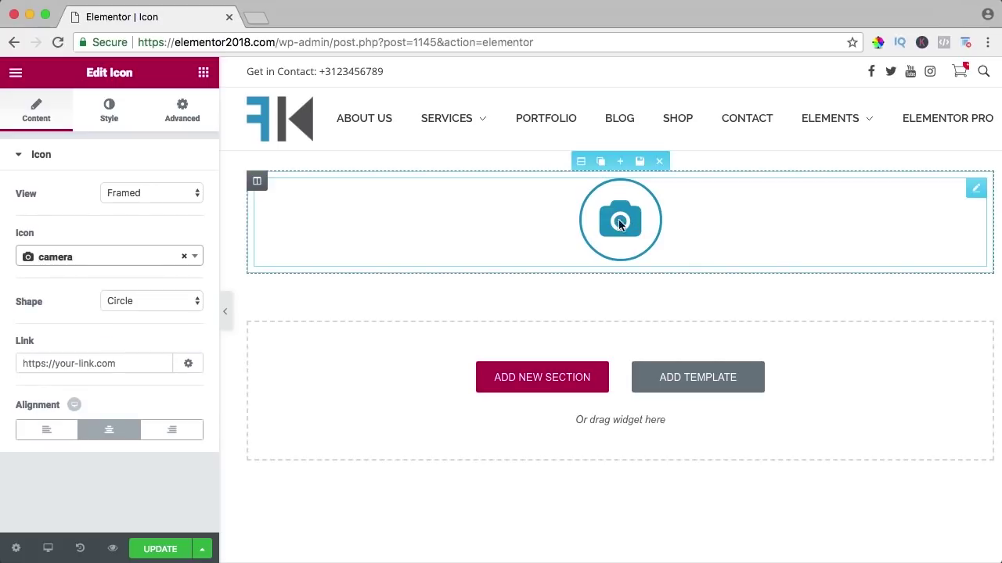
Step: Set the frame shape to Square and enter the /portfolio link
left_click(137, 301)
left_click(131, 313)
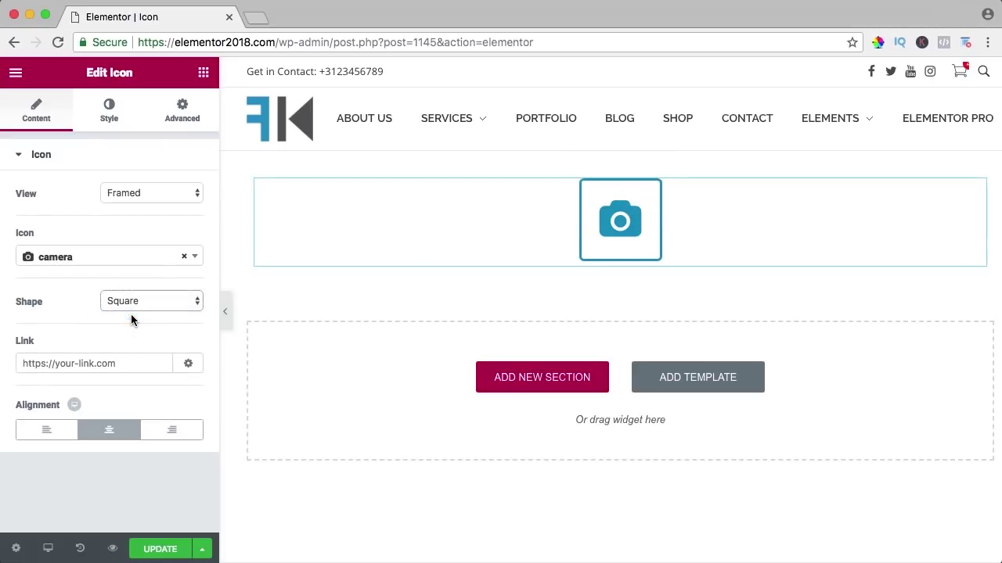
left_click(52, 362)
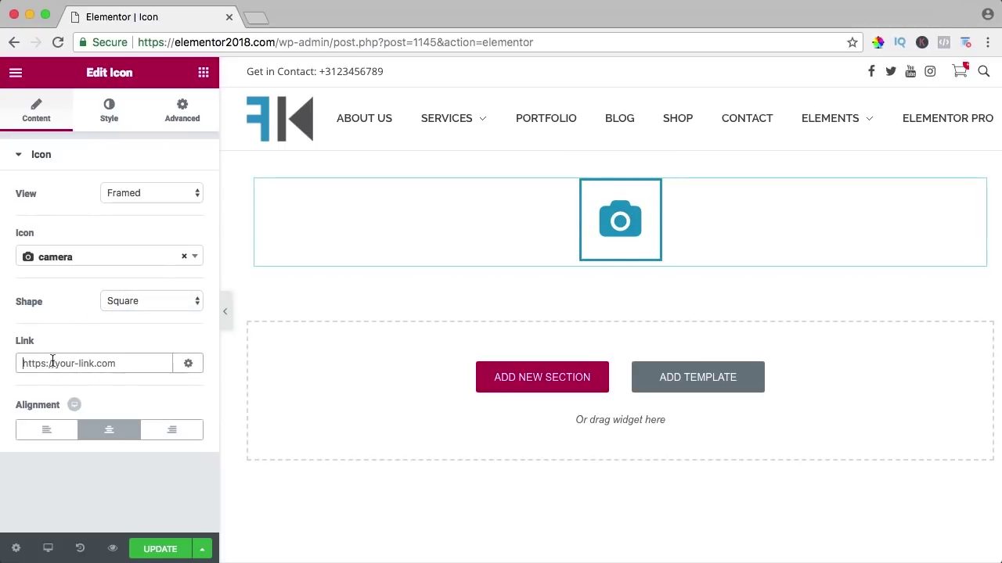
type("/portfolio")
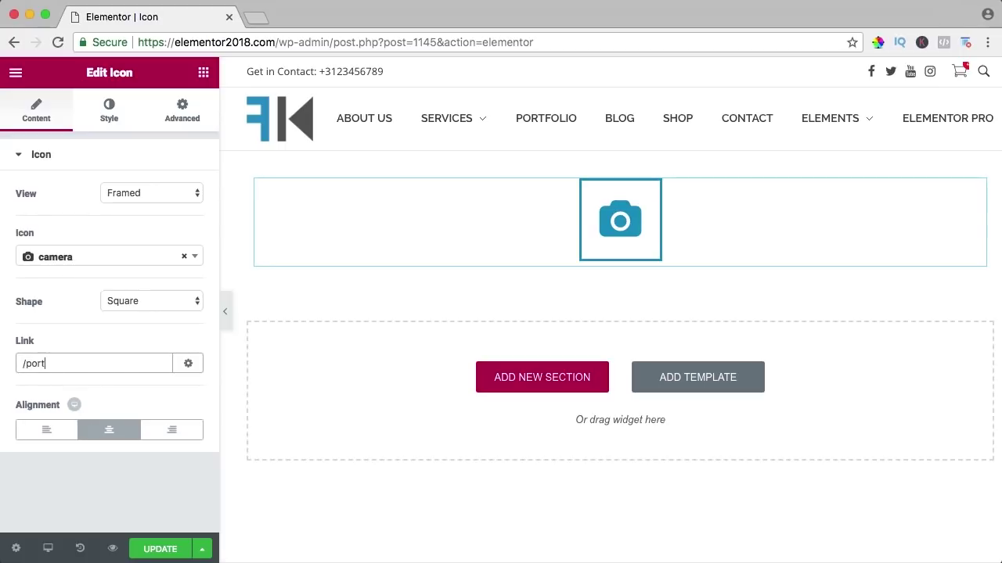
Step: Try left and right alignment, then keep the icon centred
left_click(49, 436)
left_click(108, 435)
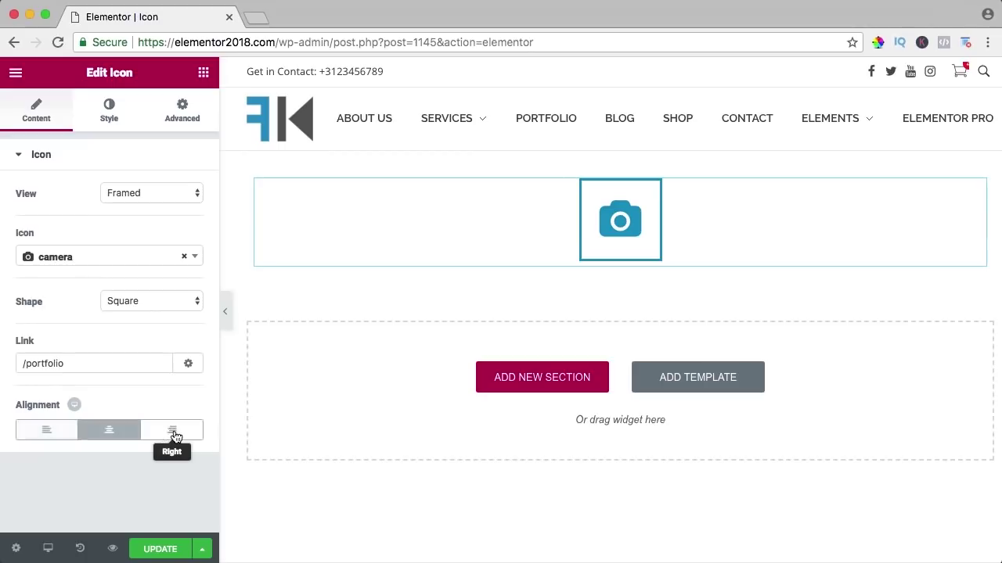
left_click(177, 435)
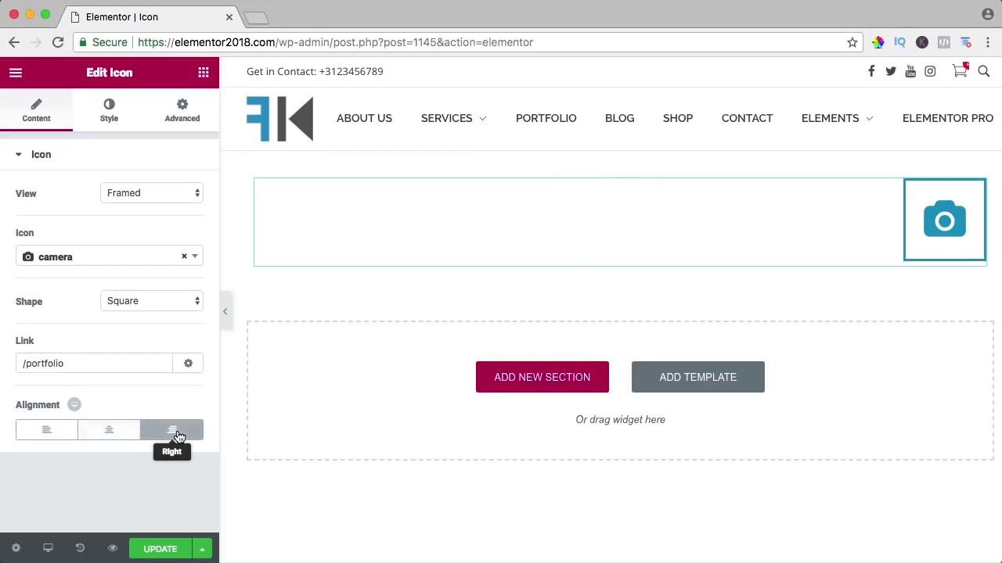
left_click(114, 438)
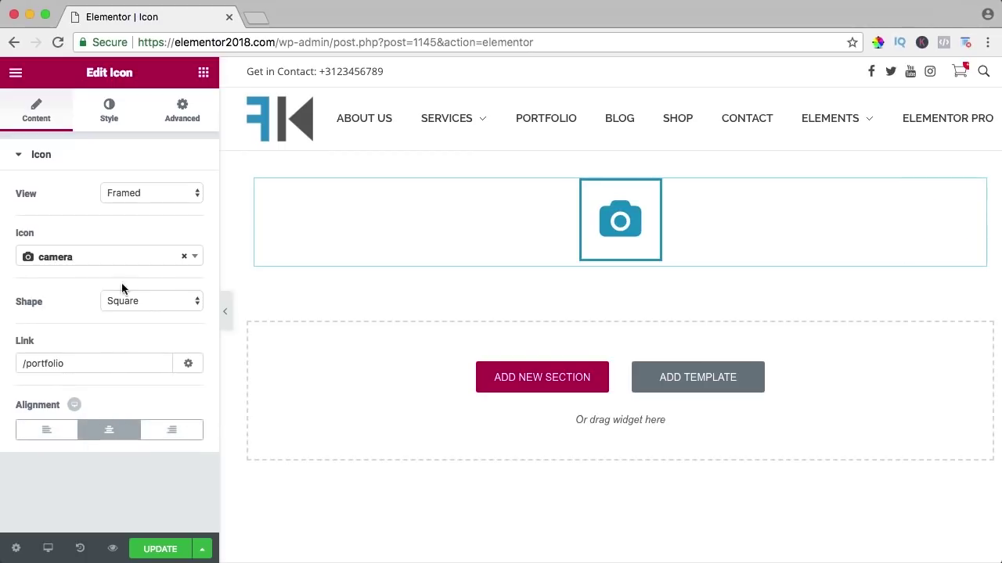
Step: Set the icon's primary colour to red #ed481e
left_click(111, 115)
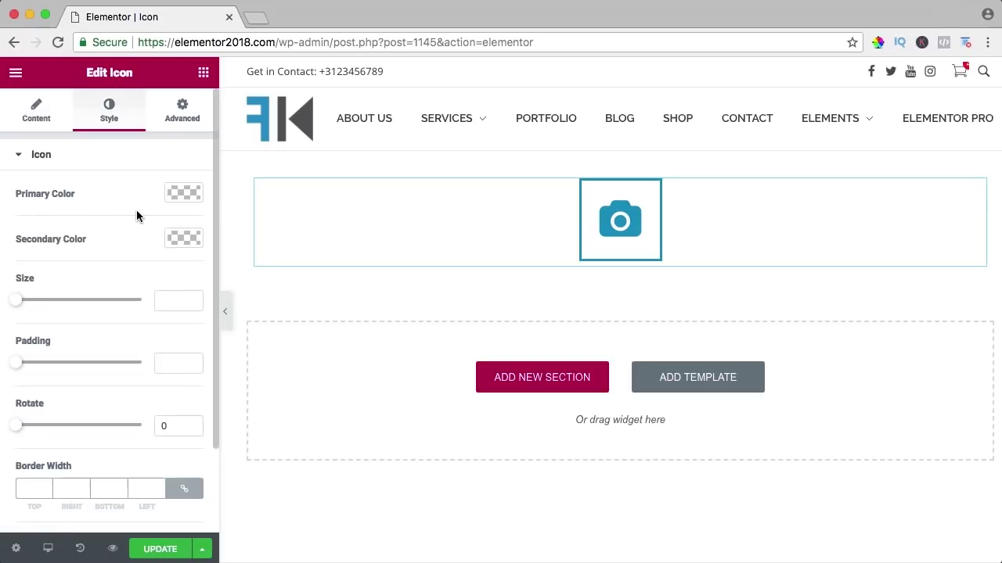
left_click(182, 194)
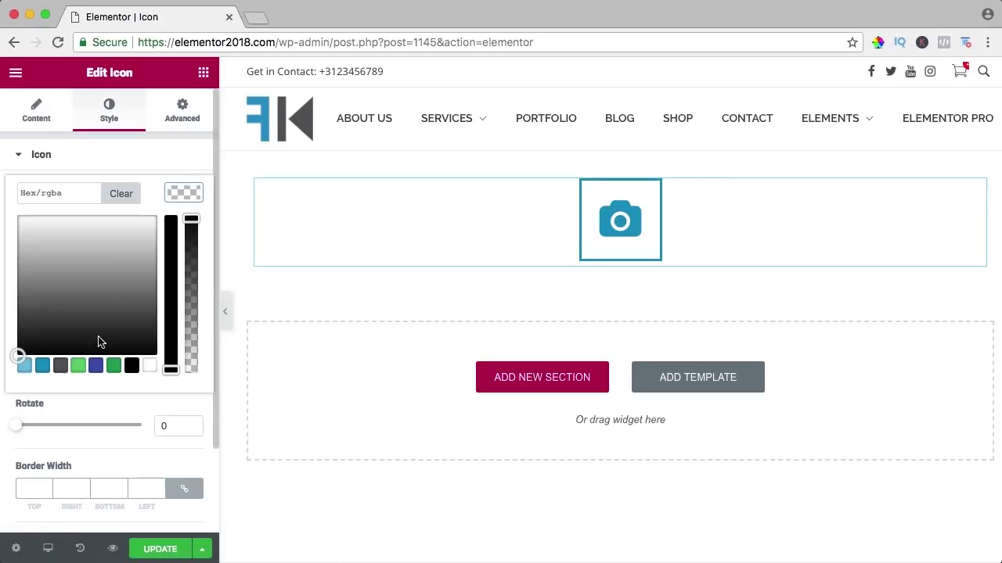
left_click(108, 281)
left_click(77, 365)
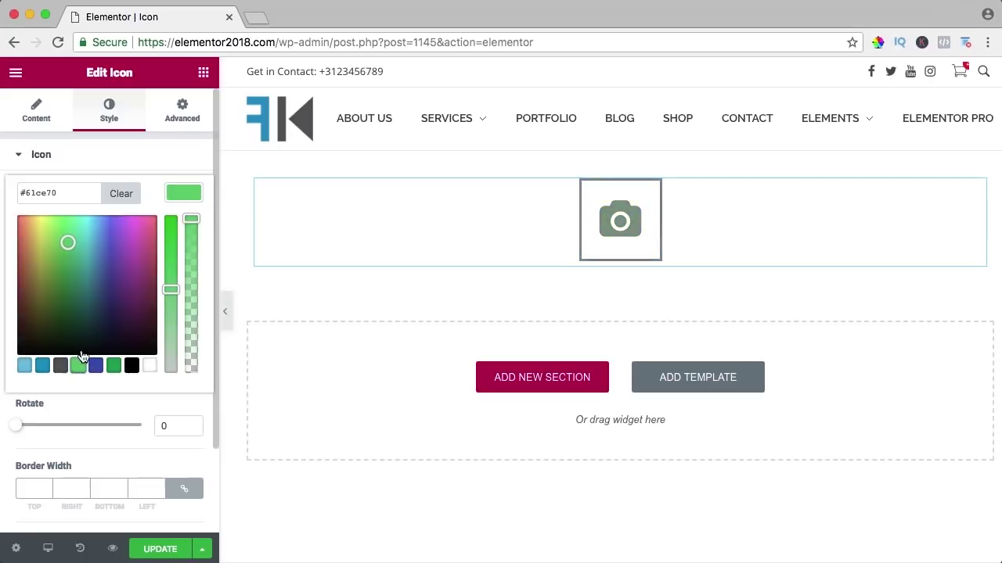
left_click(31, 245)
left_click(22, 225)
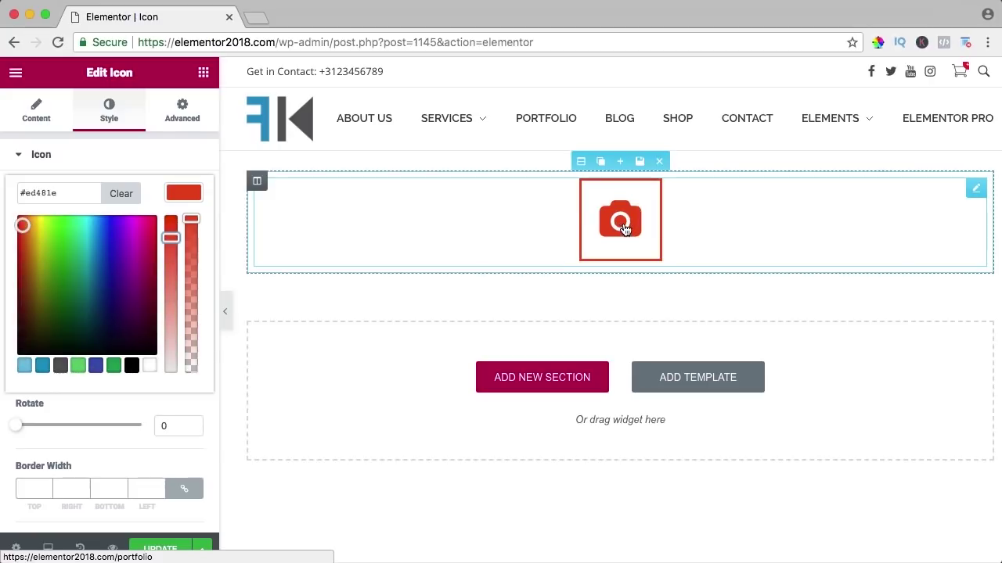
left_click(185, 197)
Step: Set the icon's secondary colour to navy #002472
left_click(183, 238)
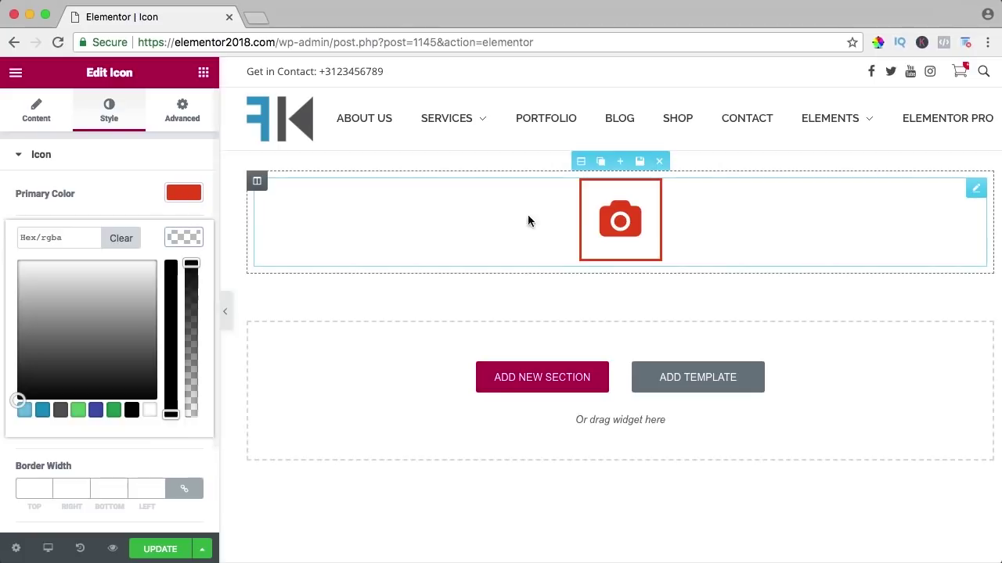
left_click(97, 413)
left_click_drag(36, 304, 107, 335)
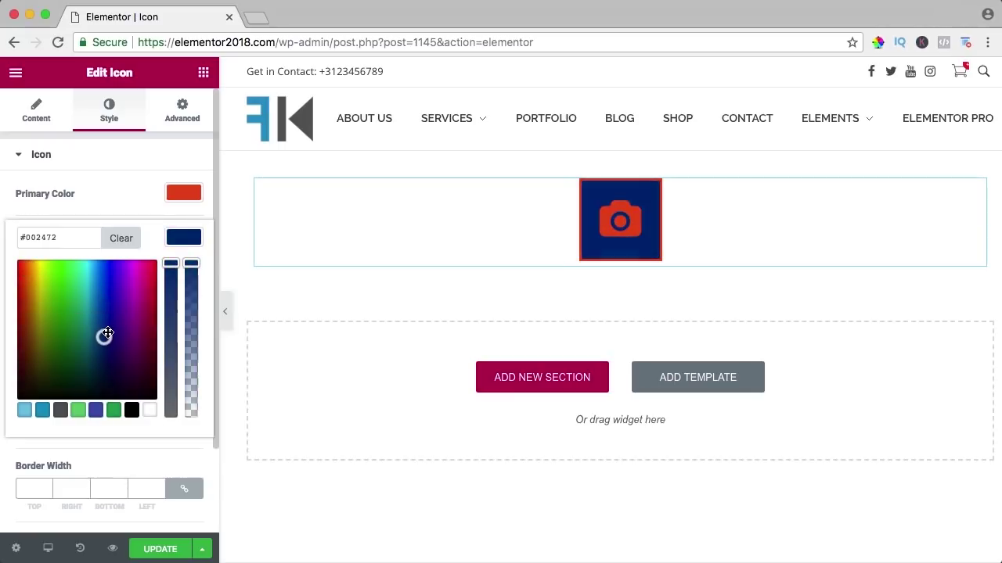
left_click(193, 240)
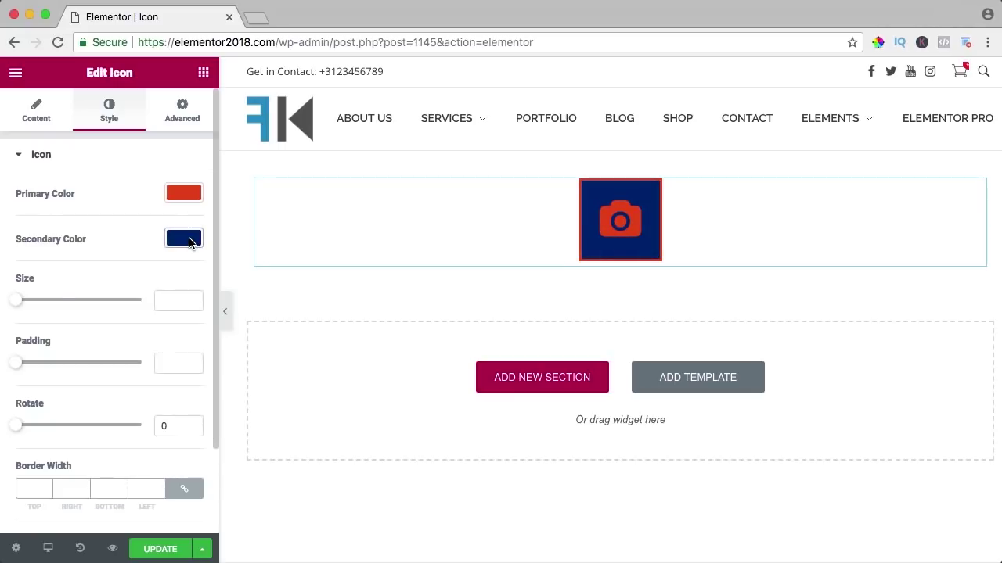
Step: Switch the secondary colour to white, with icon size 62 and padding 35
left_click_drag(20, 307, 147, 305)
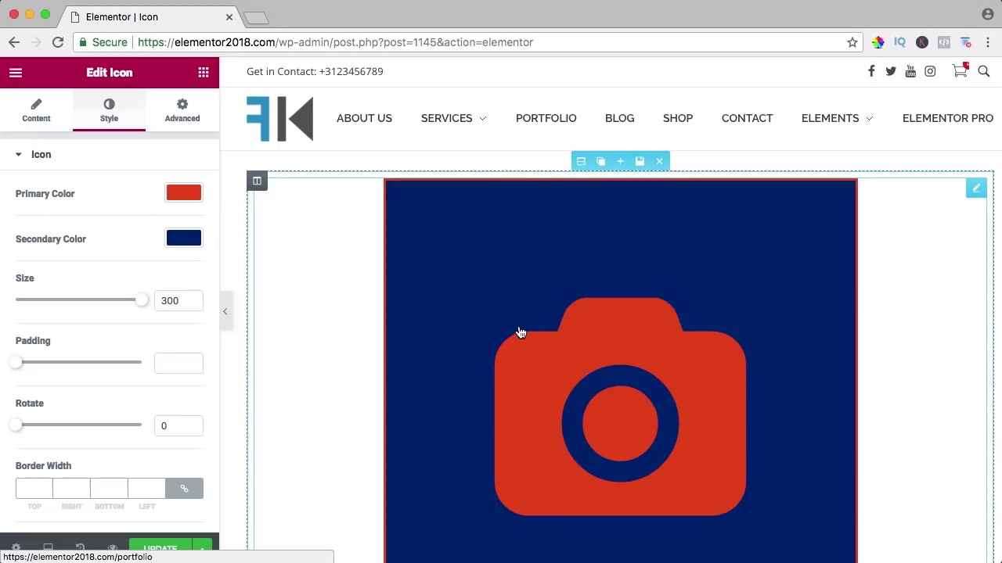
left_click(187, 239)
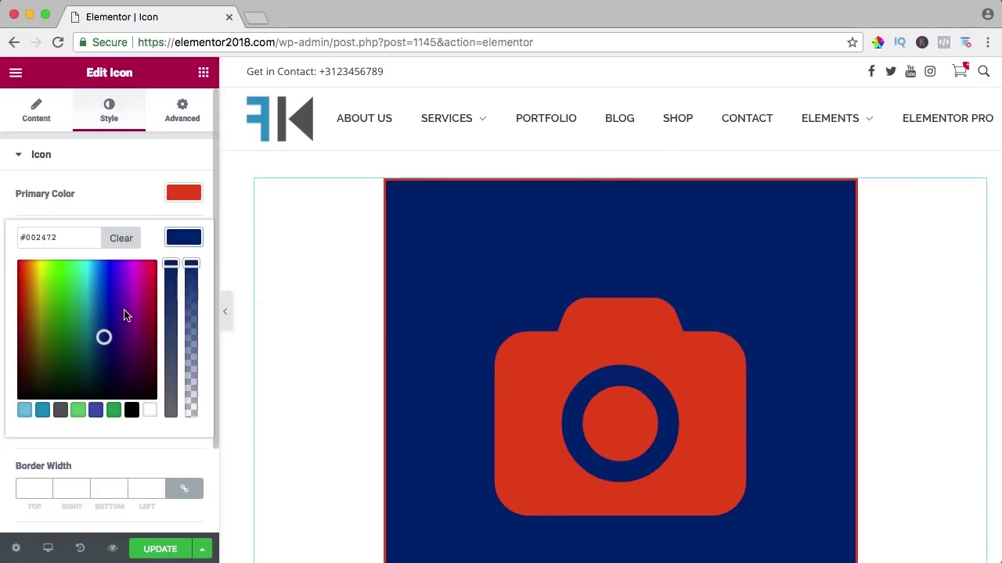
left_click(150, 410)
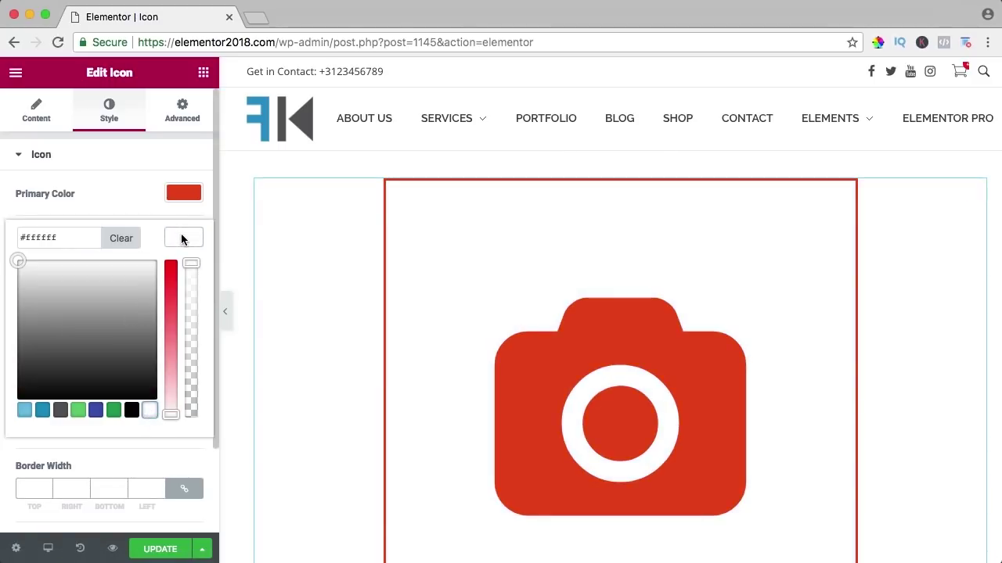
left_click(182, 236)
left_click_drag(134, 301, 38, 305)
left_click_drag(19, 371, 61, 368)
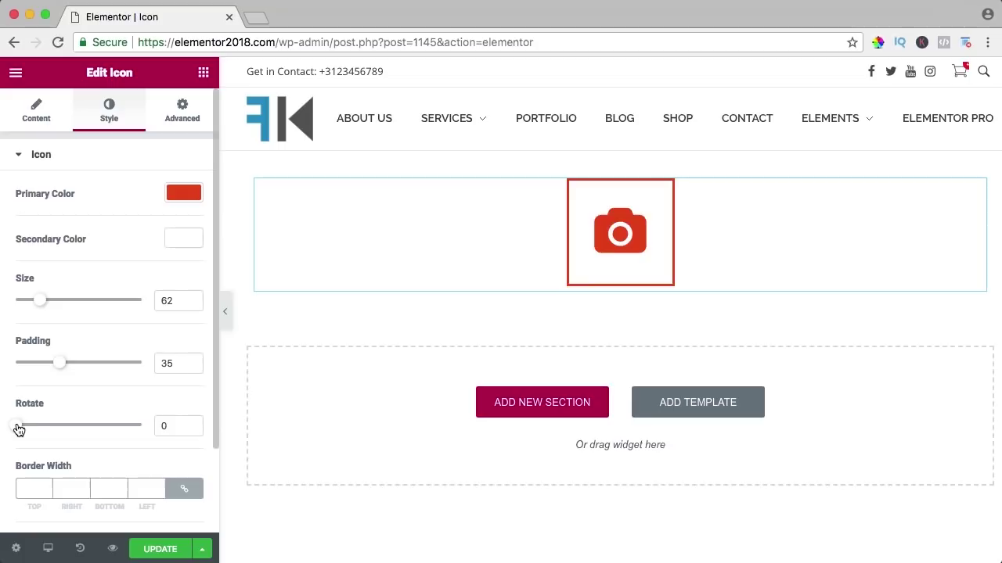
mouse_move(18, 431)
left_mouse_down()
mouse_move(148, 435)
mouse_move(1, 430)
left_mouse_up()
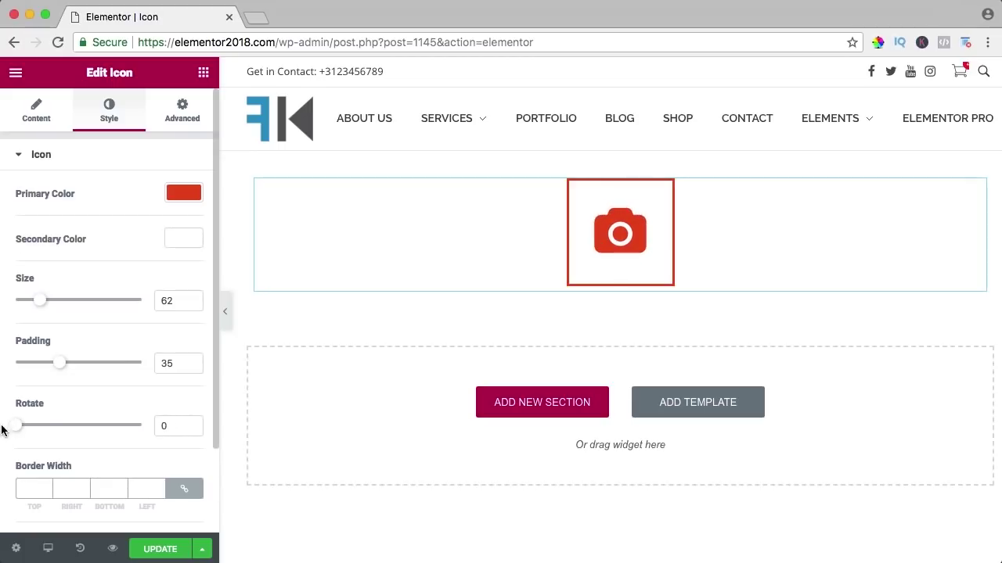
Step: Give the icon frame a 3 px border width on all sides
left_click(32, 493)
type("10")
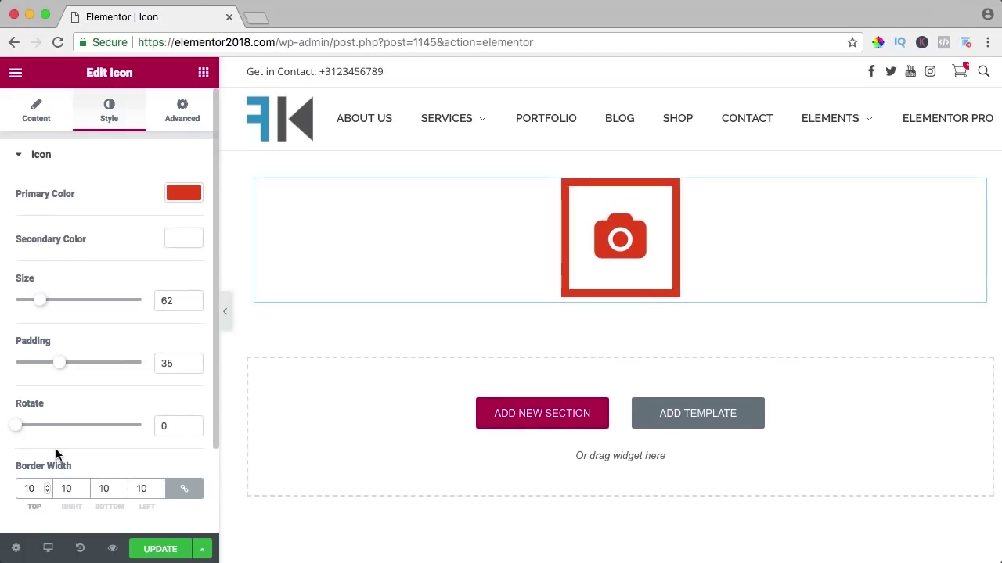
scroll(56, 452, "down", 3)
key("BackSpace")
key("Tab")
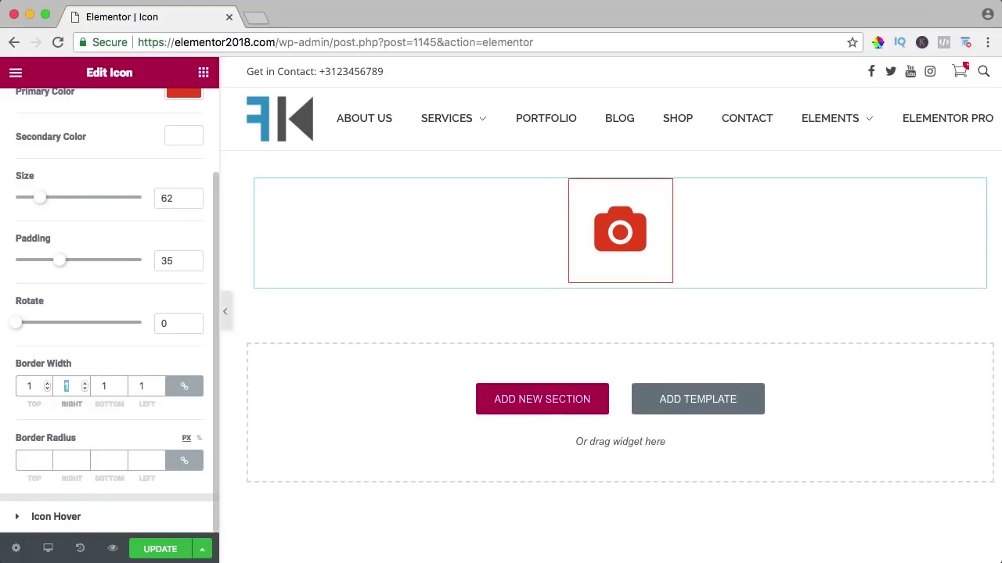
double_click(27, 386)
type("3")
key("Tab")
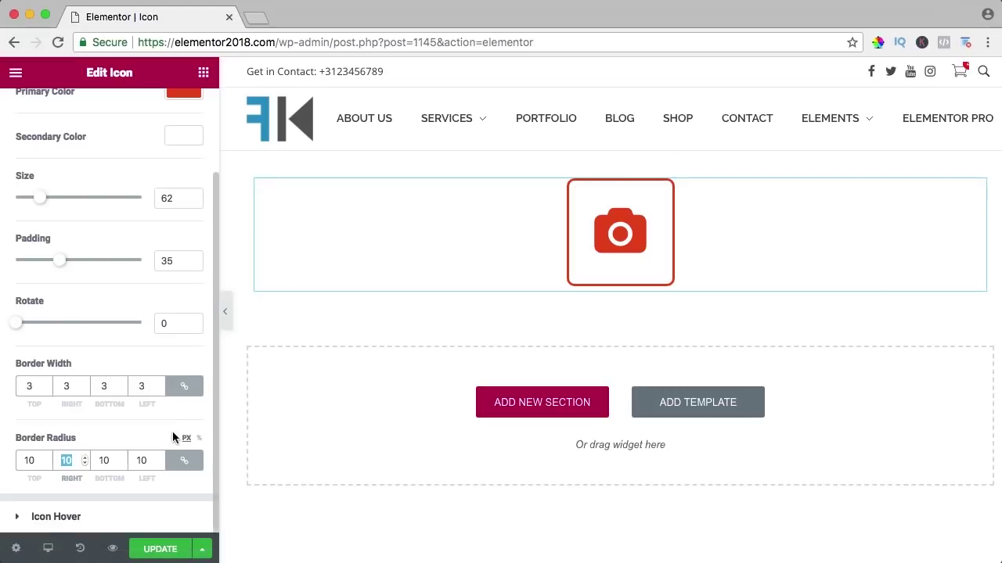
Step: Round the frame corners to 20% and expand the Icon Hover section
left_click(199, 439)
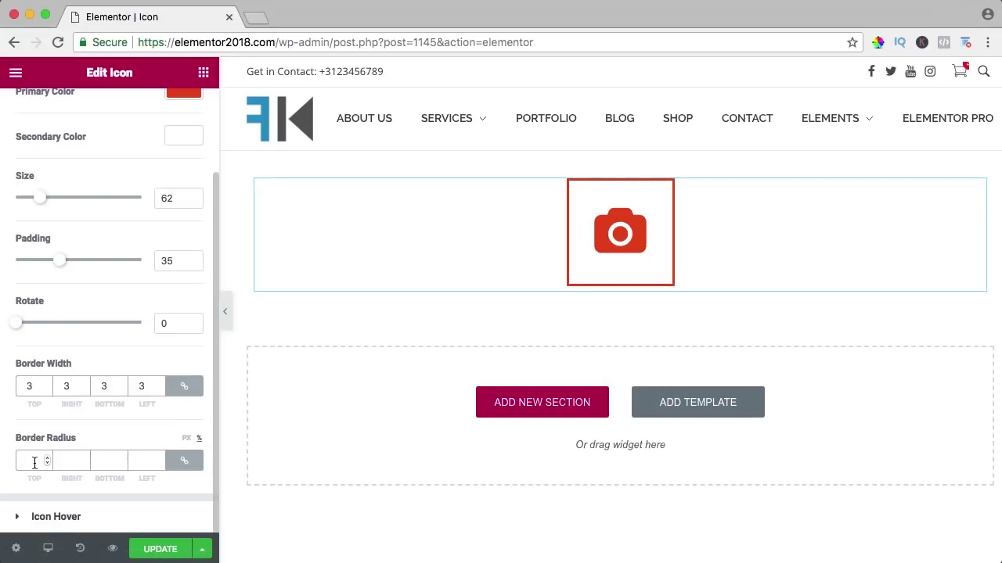
type("20")
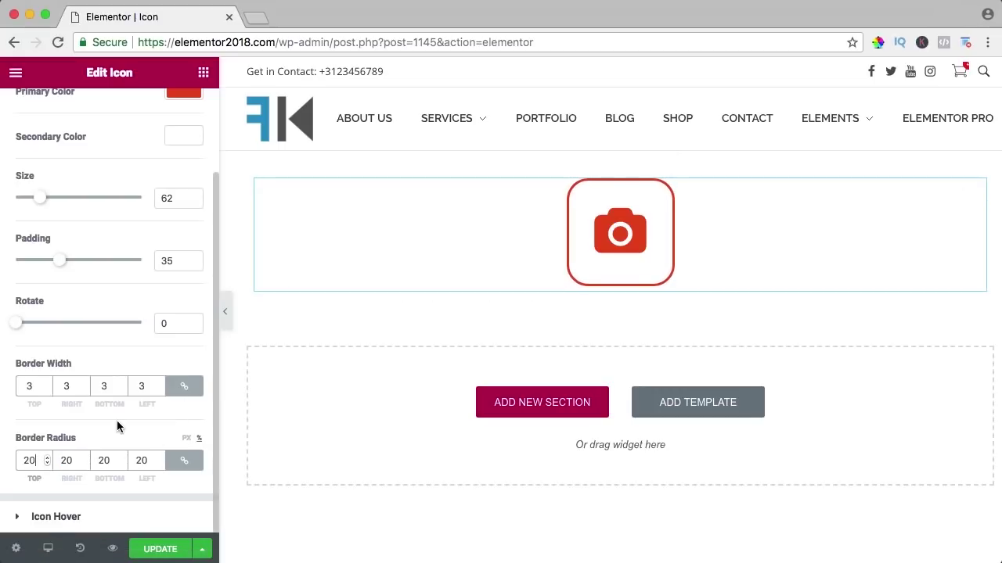
left_click(57, 516)
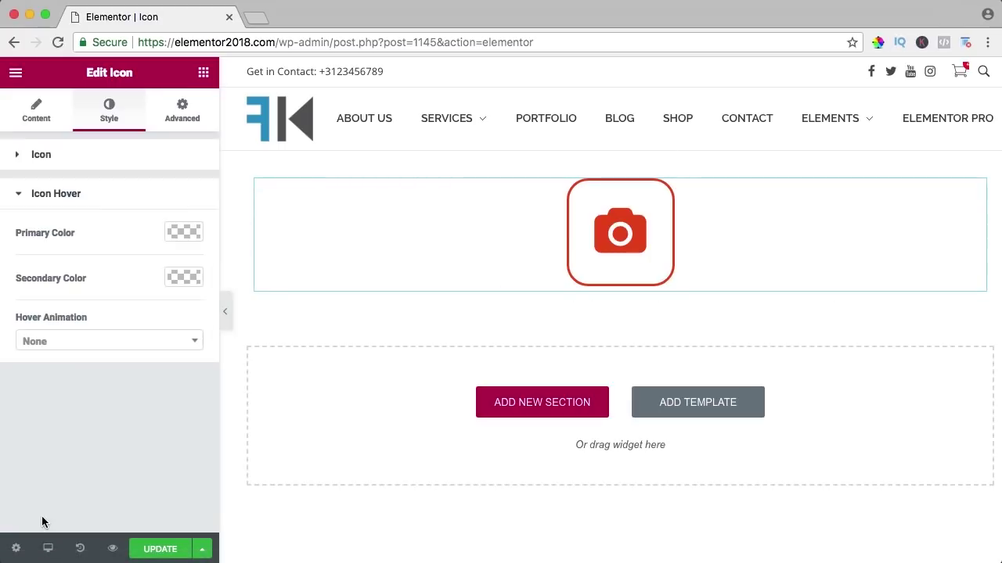
Step: Set the icon's hover primary colour to orange-red
left_click(184, 232)
left_click(109, 345)
left_click(78, 404)
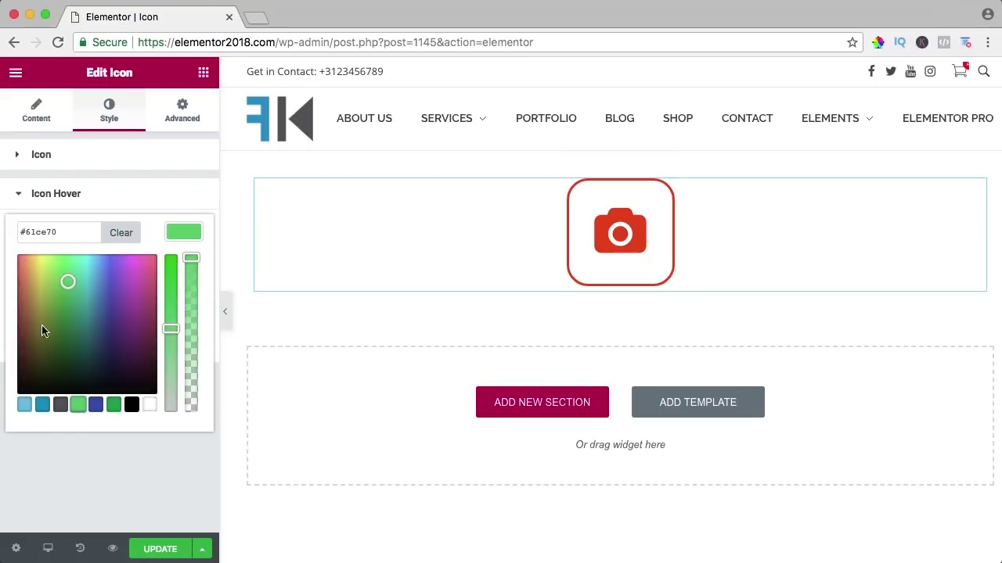
left_click(20, 271)
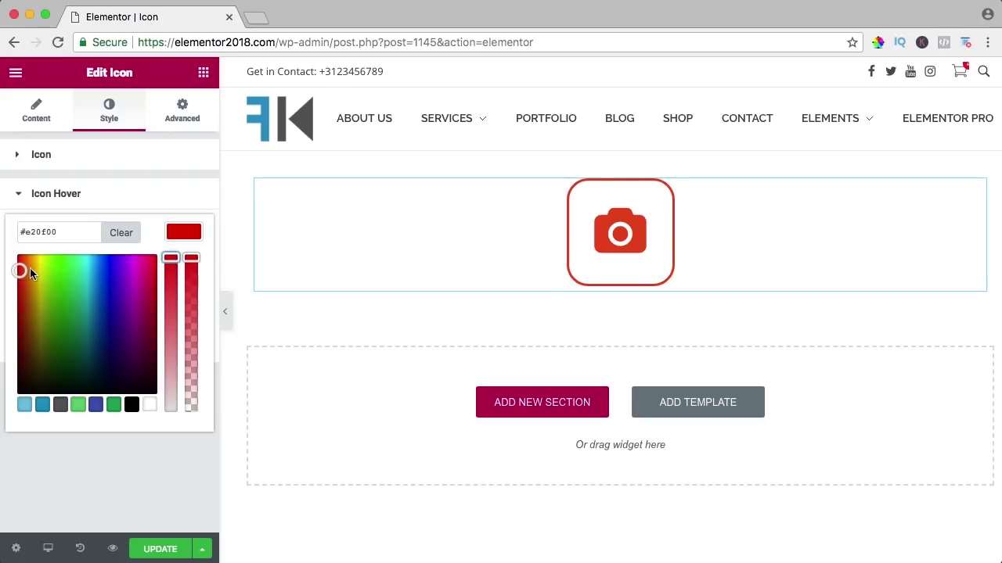
left_click(27, 279)
left_click(184, 231)
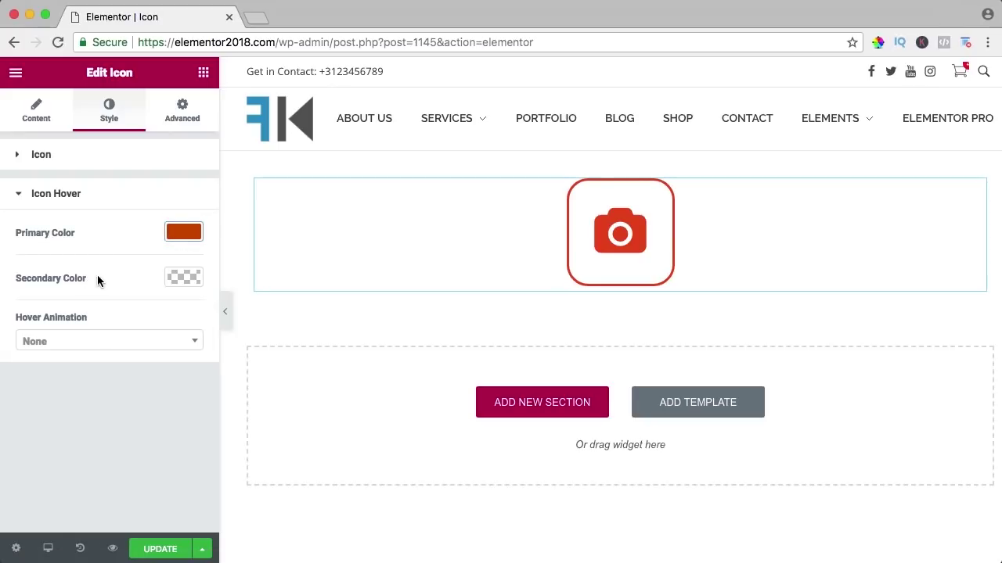
Step: Give the hover background a mostly transparent red and choose the Grow hover animation
left_click(180, 278)
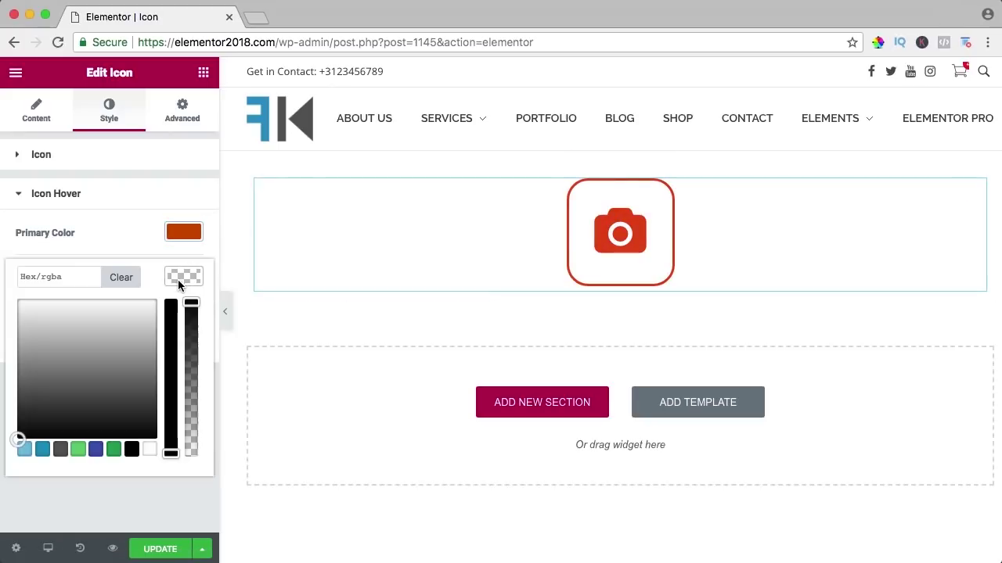
left_click(42, 450)
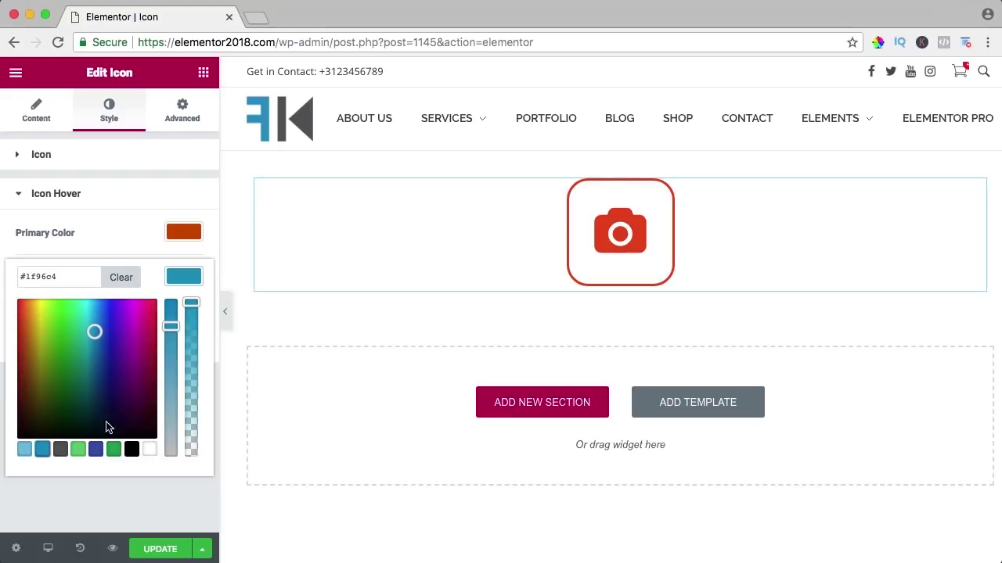
left_click_drag(192, 307, 191, 428)
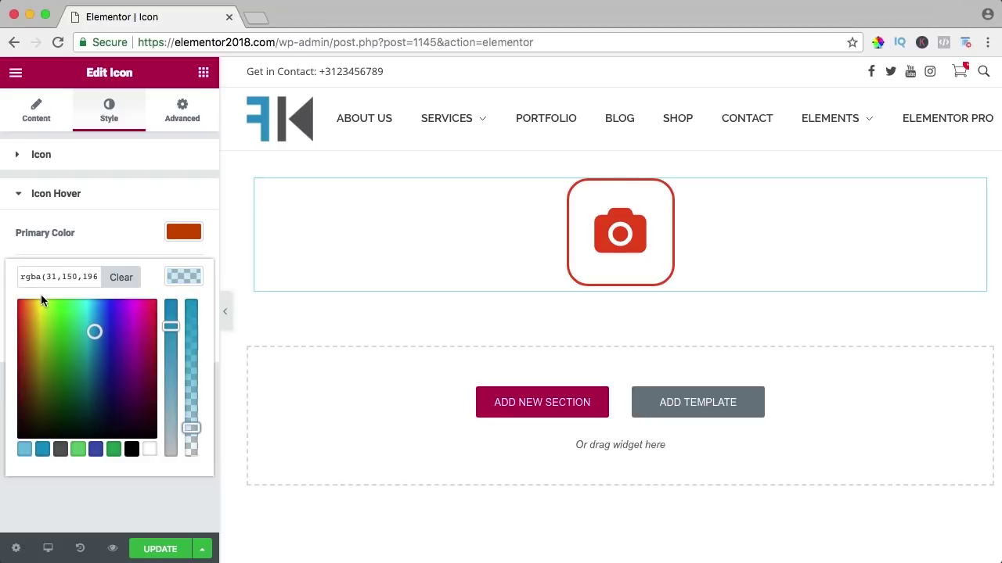
left_click(26, 317)
left_click_drag(25, 318, 20, 318)
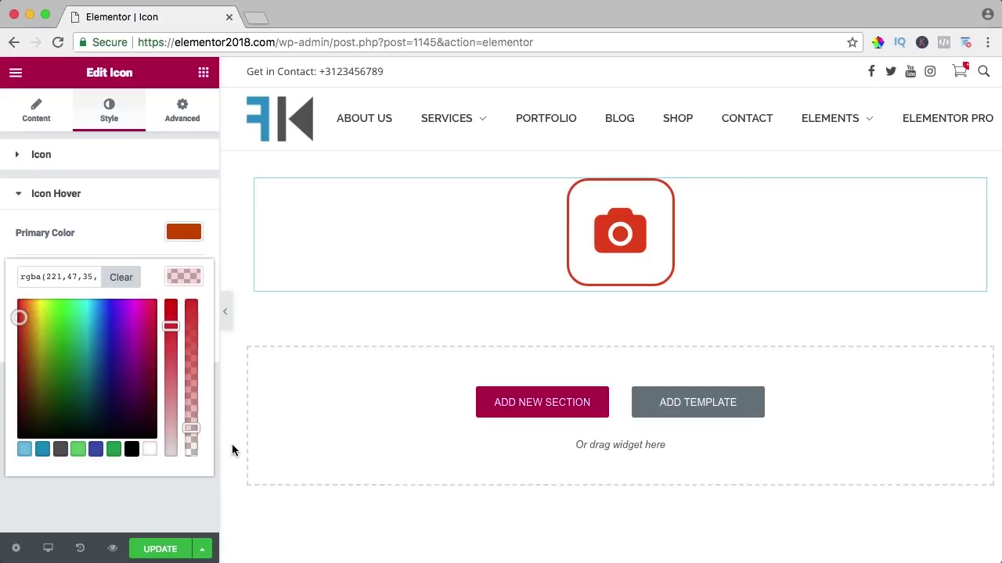
left_click(191, 278)
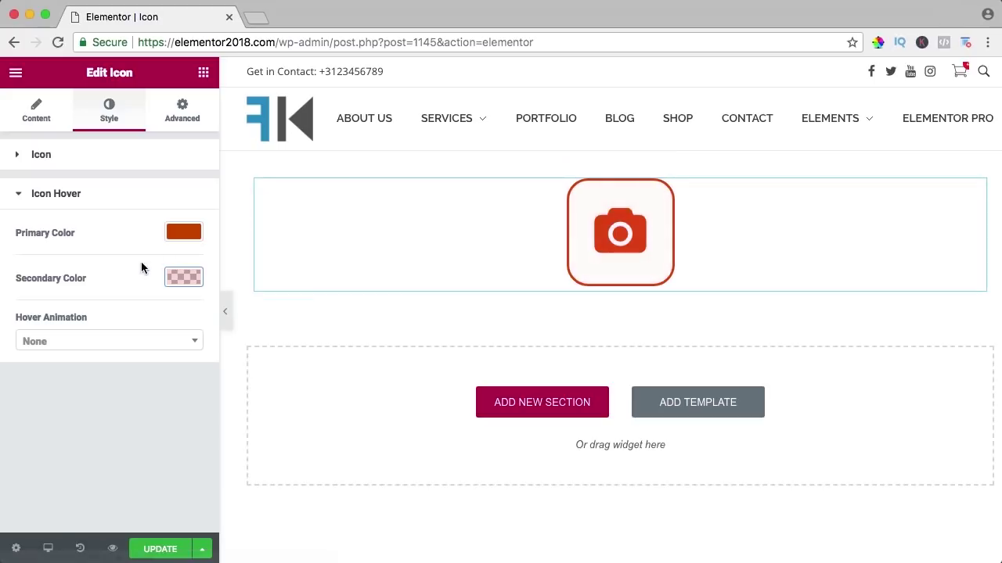
left_click(61, 342)
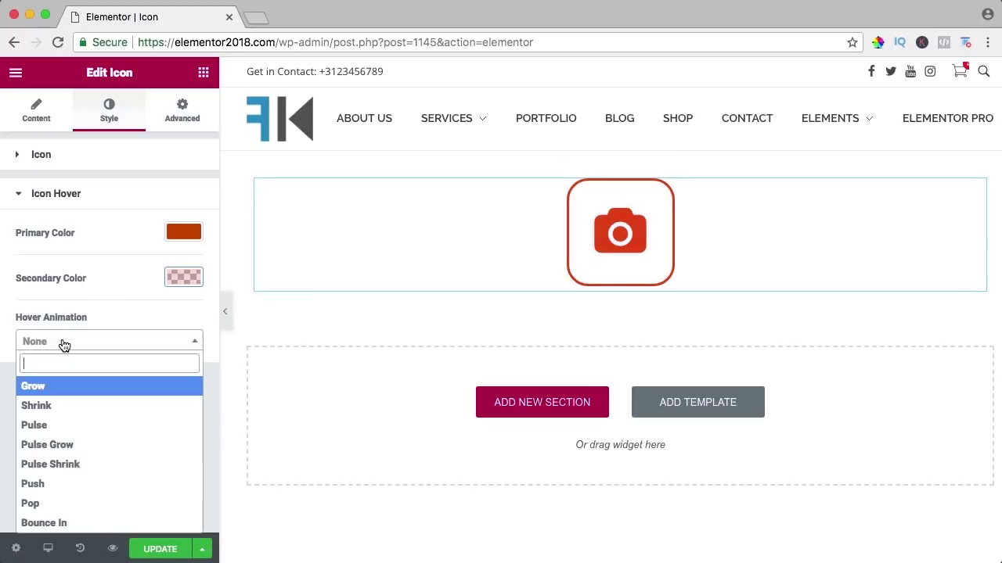
left_click(49, 388)
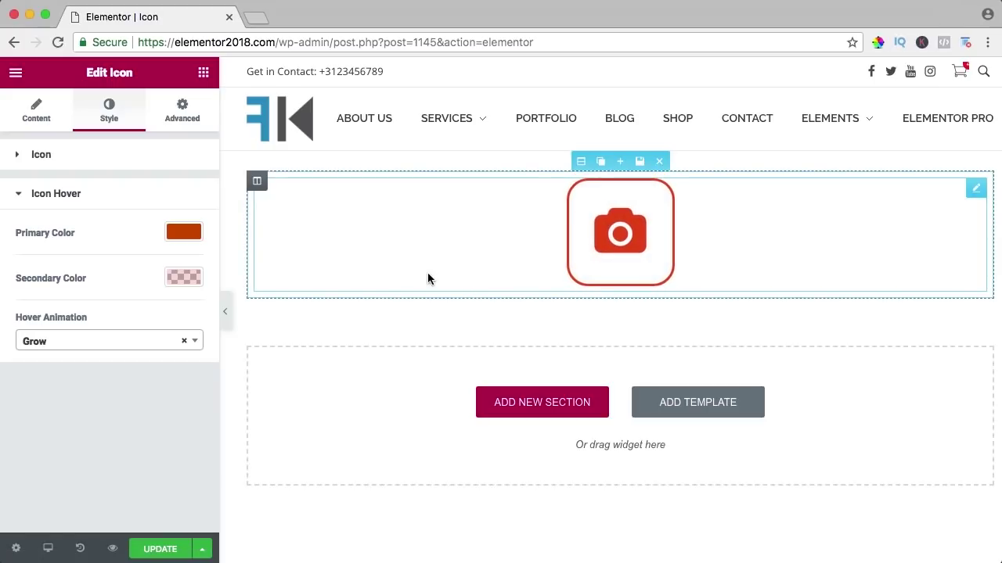
Step: Duplicate the icon column twice and add the mountain image to the first column
left_click(277, 183)
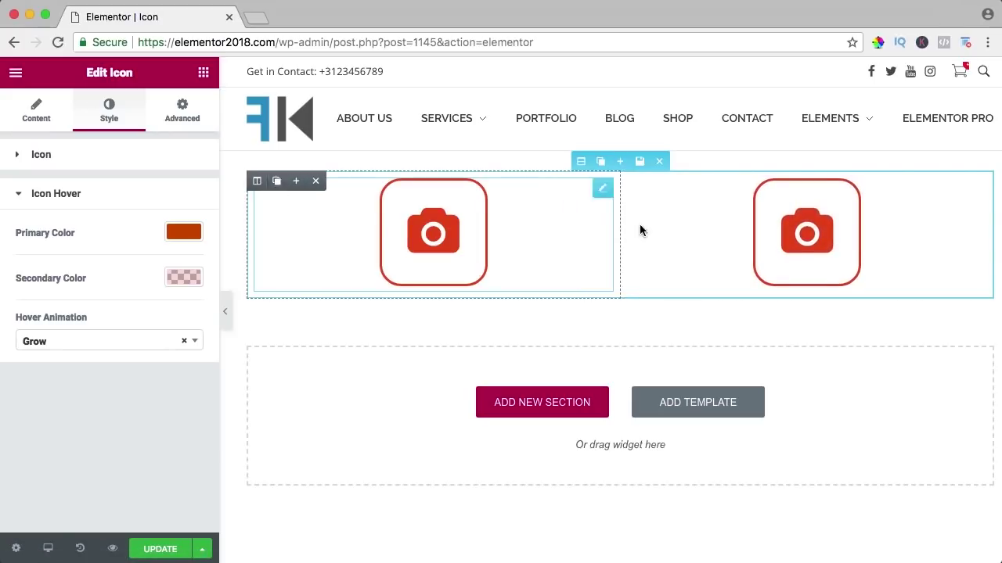
left_click(275, 183)
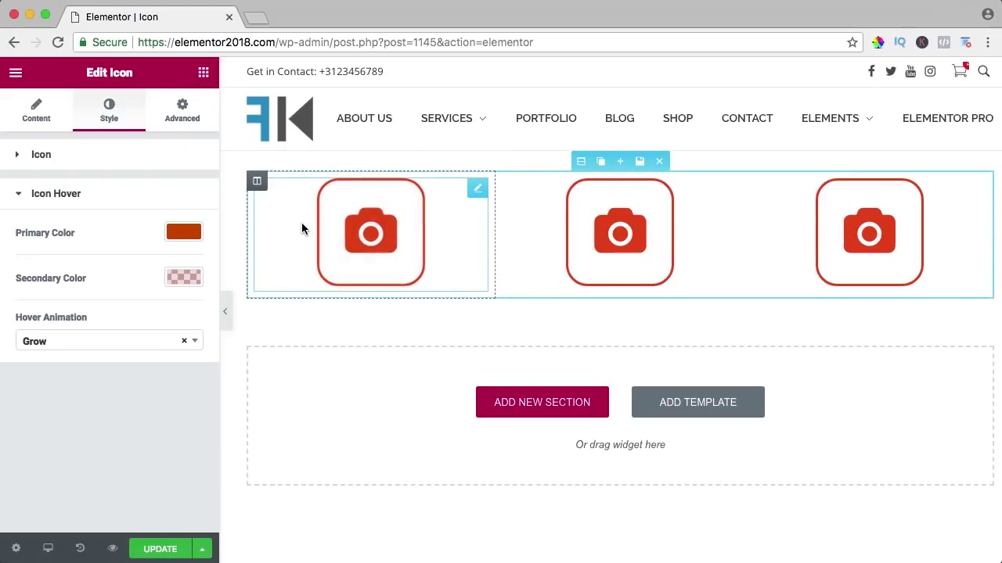
left_click(203, 72)
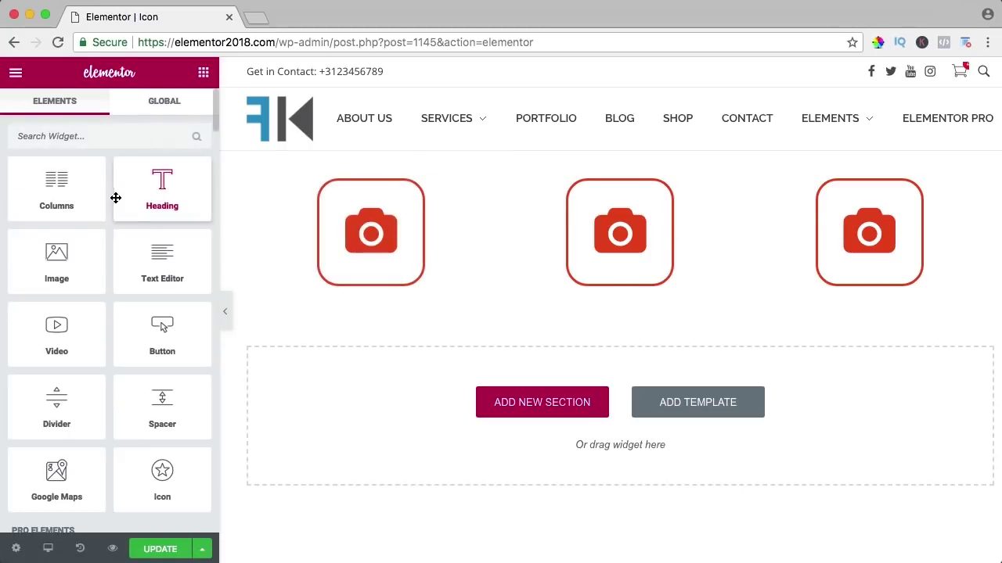
left_click_drag(57, 258, 368, 288)
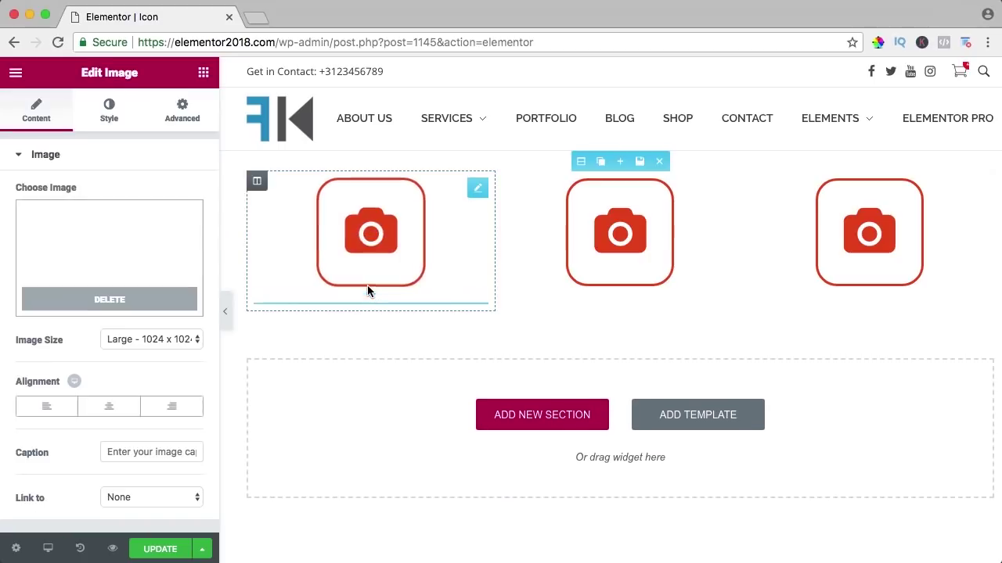
left_click(144, 253)
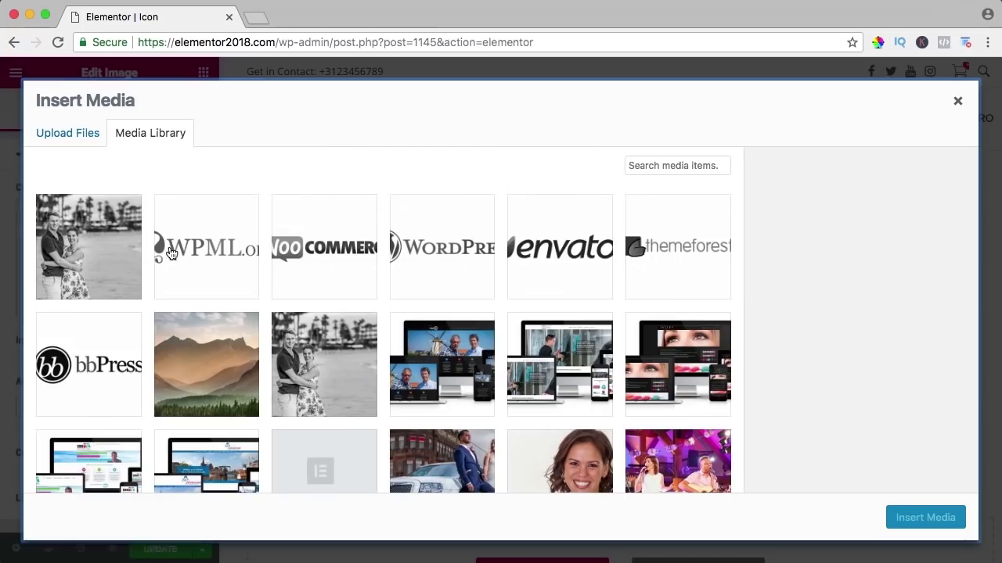
left_click(233, 344)
left_click(920, 517)
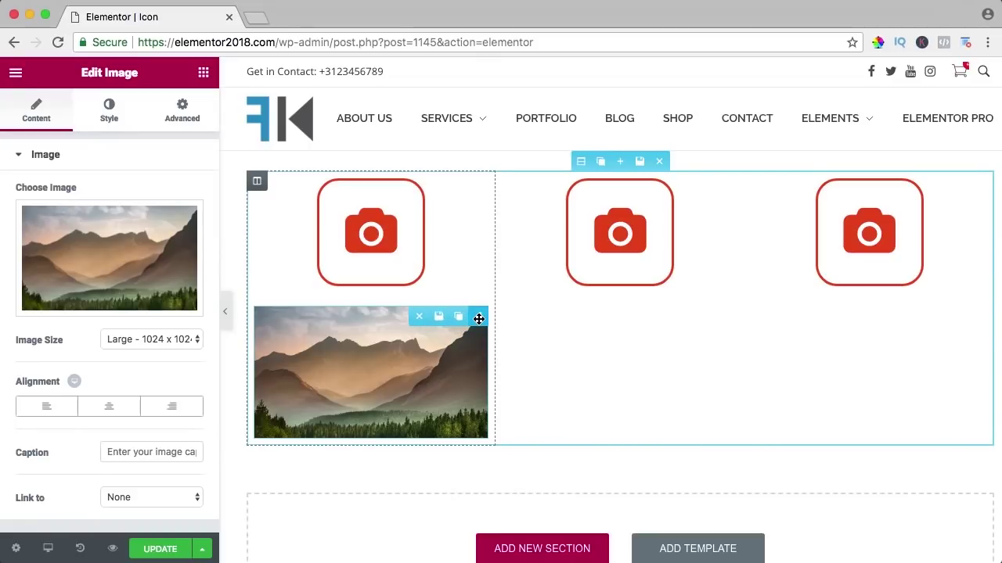
Step: Set the image's top margin to -90 and its Z-Index to 1
left_click(182, 109)
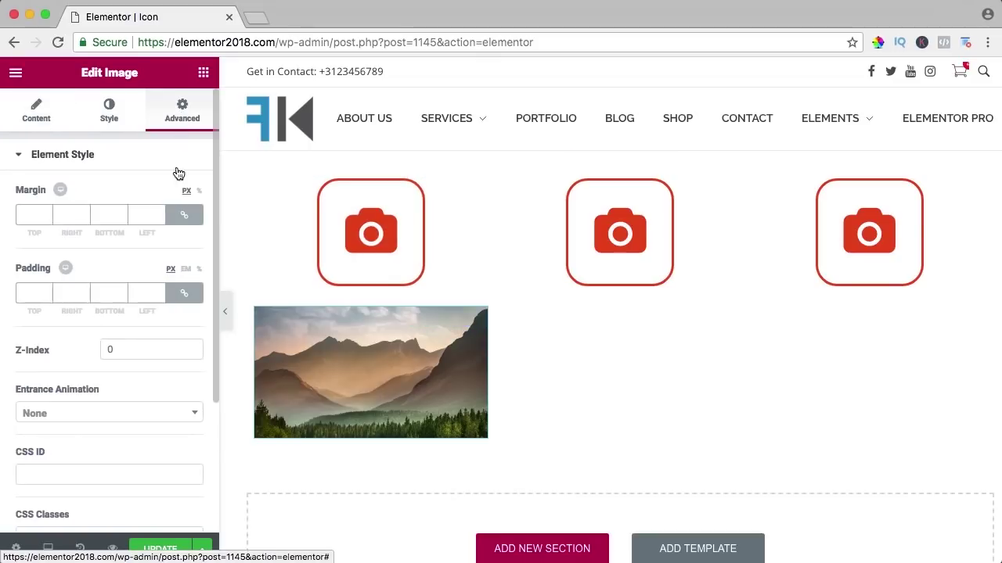
left_click(184, 219)
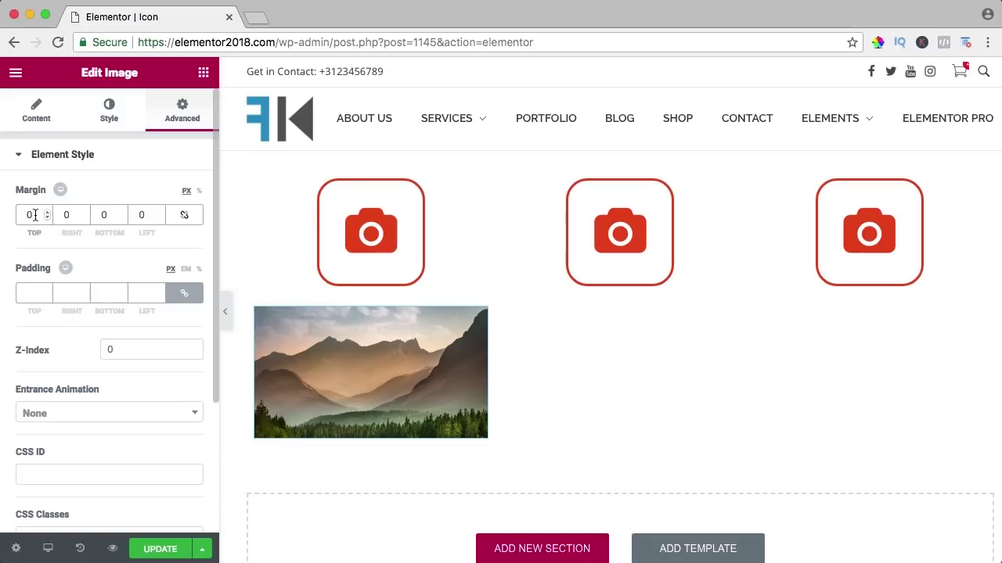
key("Down")
key("Down")
key("Down")
key("Down")
key("Down")
key("Down")
key("Down")
key("Down")
key("Down")
key("Down")
key("Down")
key("Down")
key("Down")
key("Down")
key("Down")
key("Down")
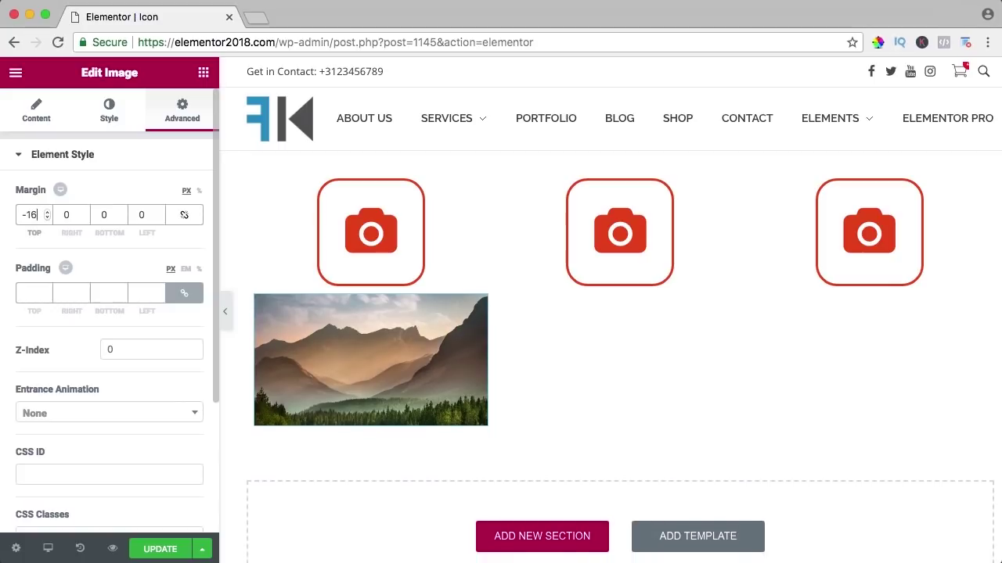
key("Down")
key("Down")
key("Down")
key("Down")
key("Down")
key("Down")
key("Down")
key("Down")
key("Down")
key("Down")
key("Down")
key("Down")
key("Down")
key("Down")
key("Down")
key("Down")
key("Down")
key("Down")
key("Down")
key("Down")
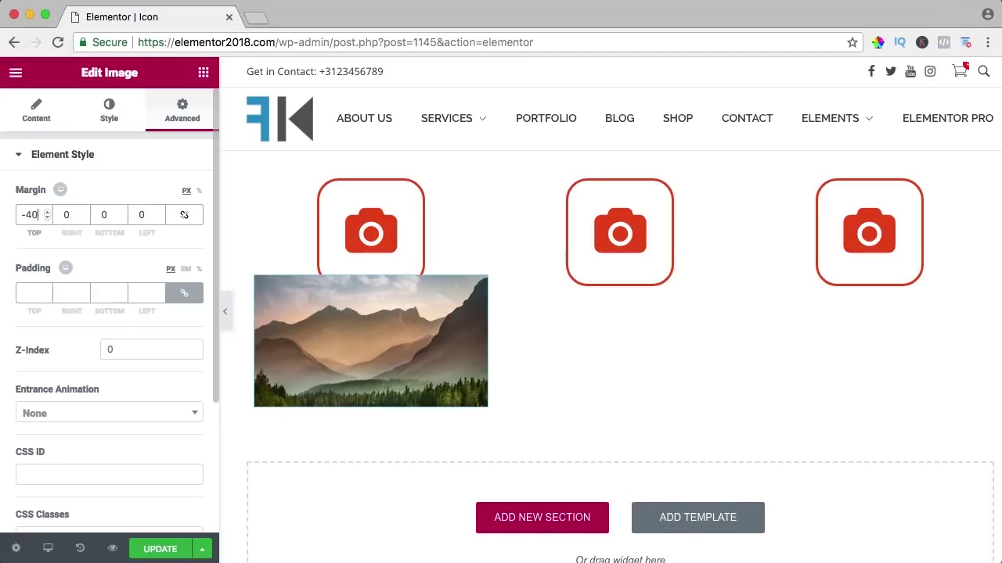
key("Down")
key("Down")
key("Down")
key("Down")
key("Down")
key("Down")
key("Down")
key("Down")
key("Down")
key("Down")
key("Down")
key("Down")
key("Down")
key("Down")
key("Down")
key("Down")
key("Down")
key("Down")
key("Down")
key("Down")
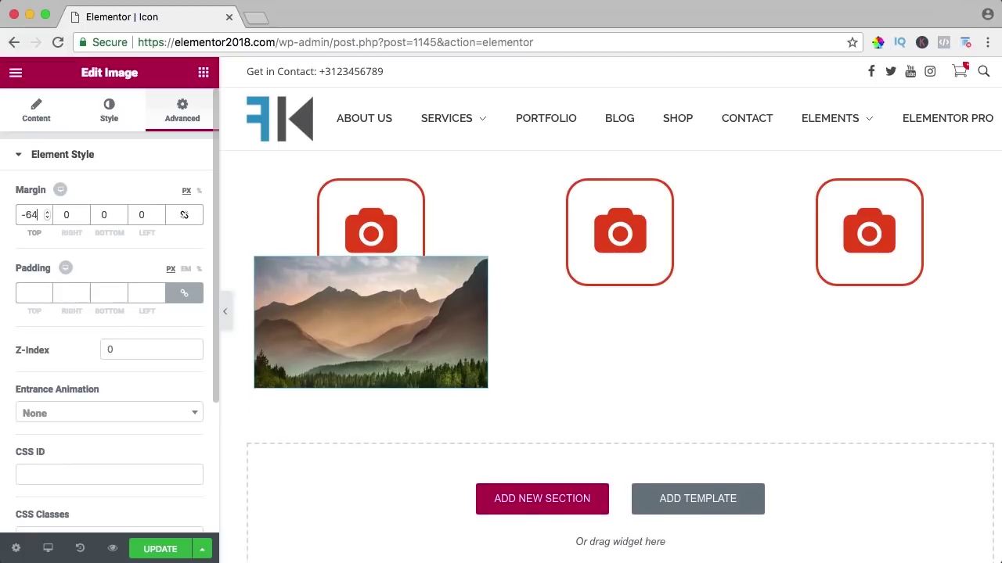
key("Down")
key("Down")
key("Down")
key("Down")
key("Down")
key("Down")
key("Down")
key("Down")
key("Down")
key("Down")
key("Down")
key("Down")
key("Down")
key("Down")
key("Down")
key("Down")
key("Down")
key("Down")
key("Down")
key("Down")
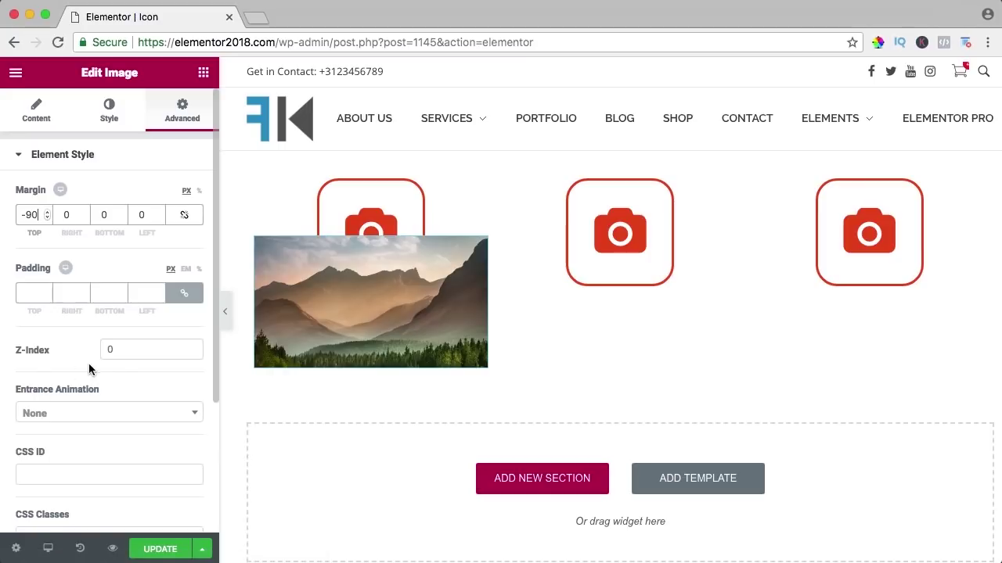
left_click(127, 350)
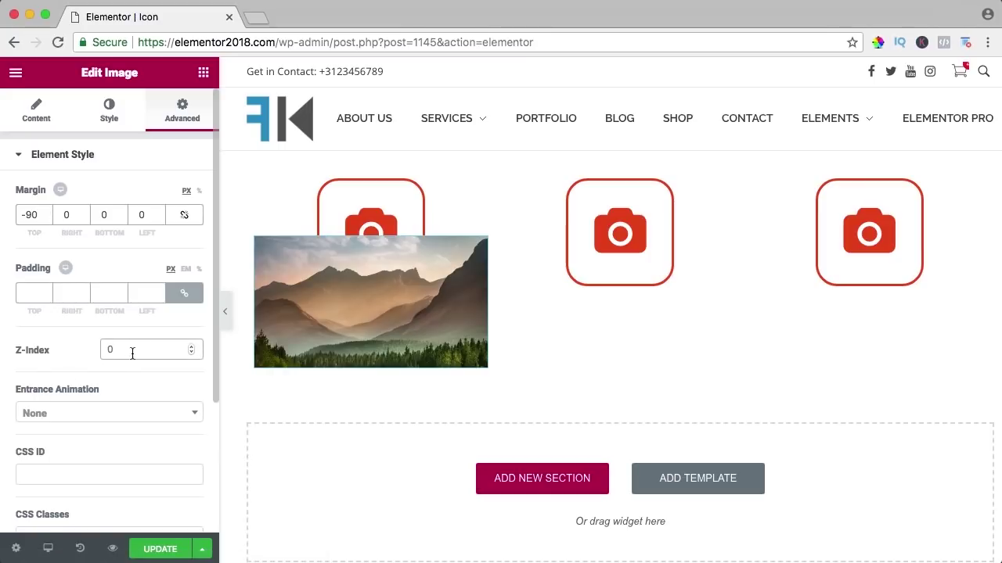
key("Tab")
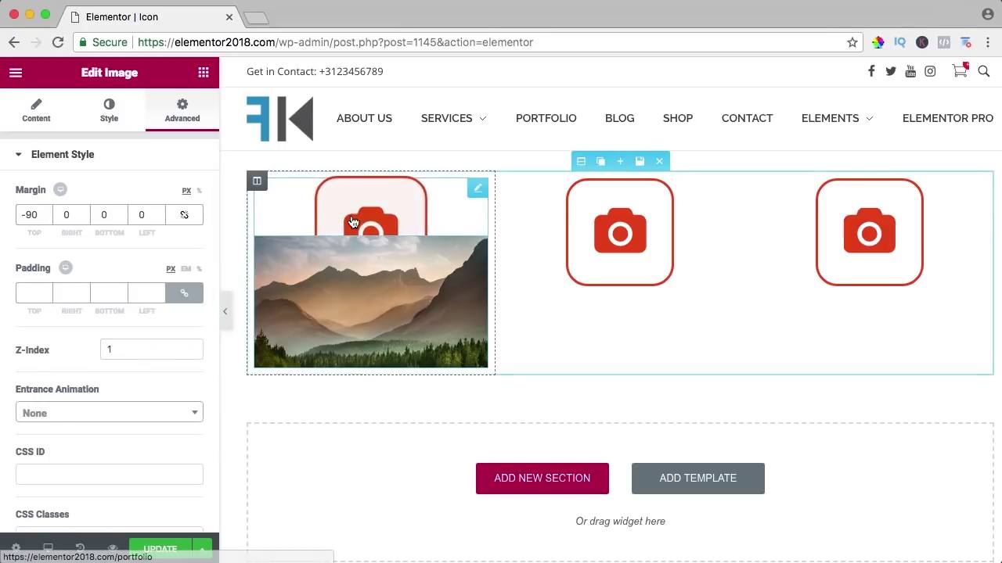
Step: Select the first camera icon and set its z-index to 2
left_click(477, 191)
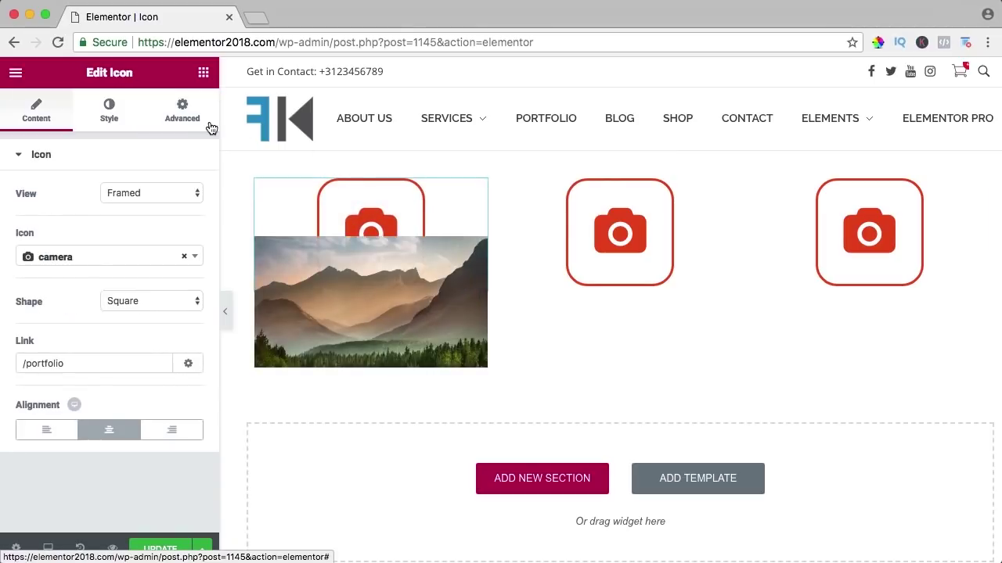
left_click(182, 111)
left_click(124, 349)
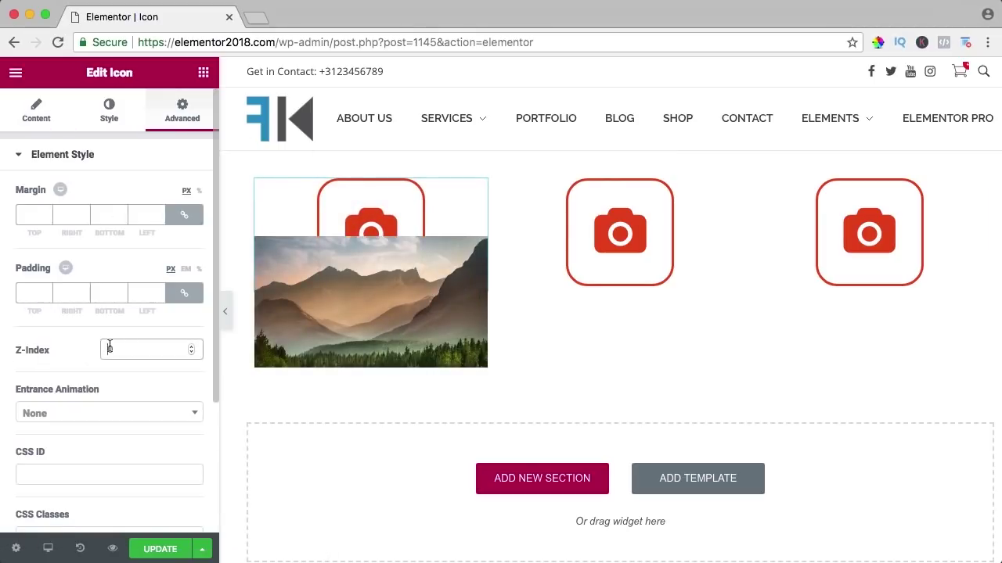
type("2")
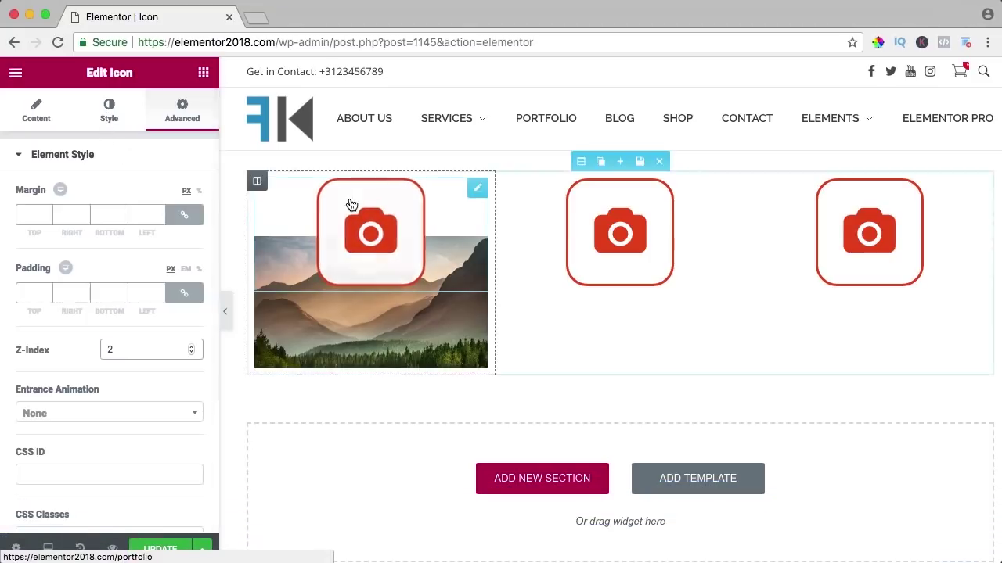
Step: Enlarge the first camera icon, fine-tune its padding, and rotate it
left_click(109, 109)
left_click_drag(40, 304, 54, 304)
mouse_move(59, 363)
left_mouse_down()
mouse_move(84, 364)
mouse_move(58, 363)
left_mouse_up()
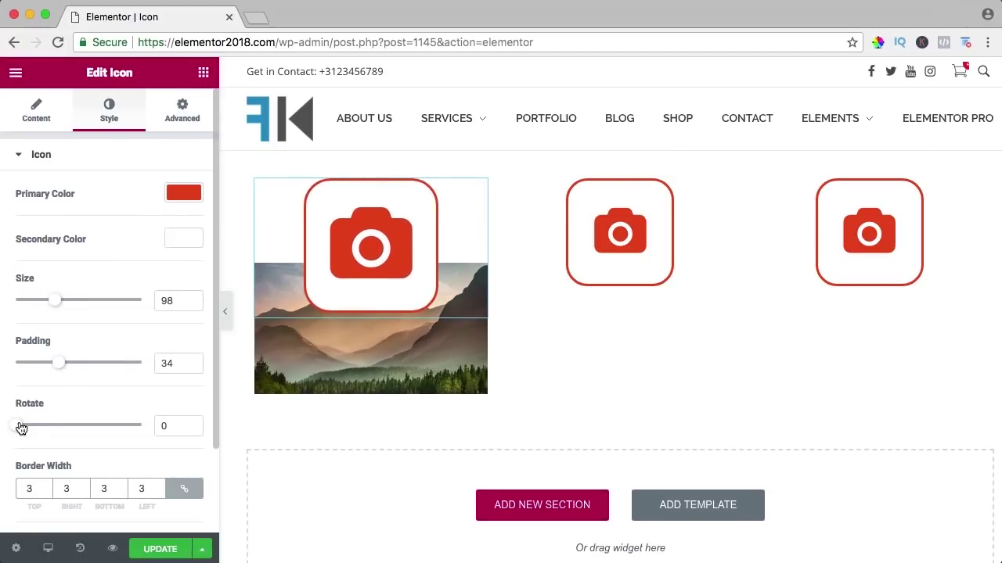
left_click_drag(21, 428, 40, 428)
Step: Make the icon blue on a green background and raise its border width above 3
left_click(187, 197)
left_click_drag(99, 290, 112, 214)
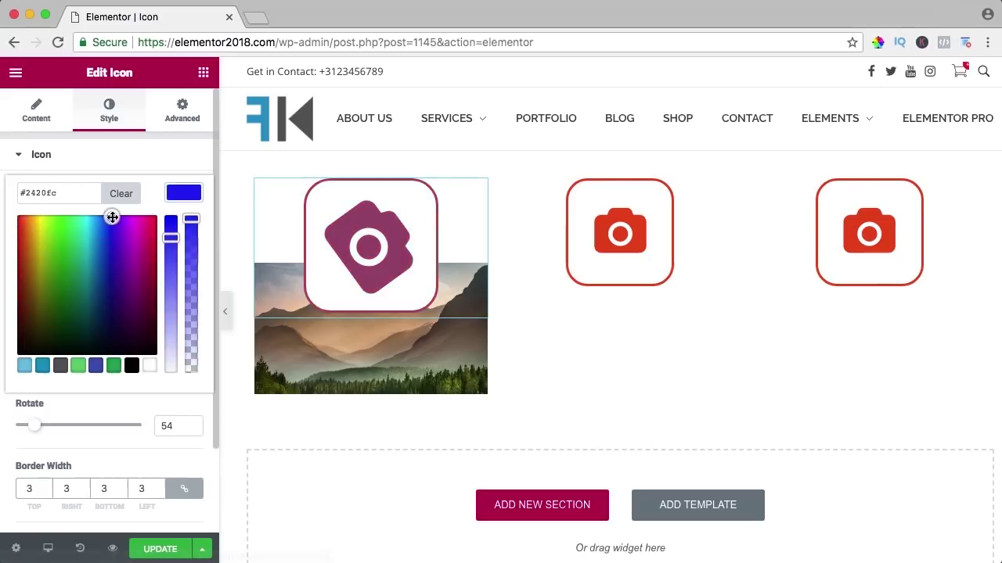
left_click(179, 201)
left_click(187, 244)
left_click(113, 410)
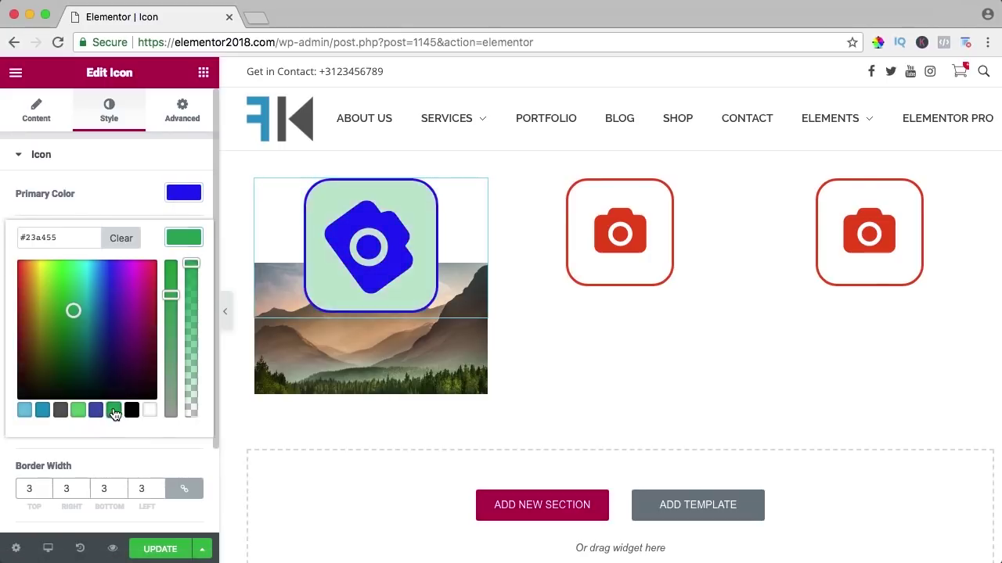
left_click(183, 237)
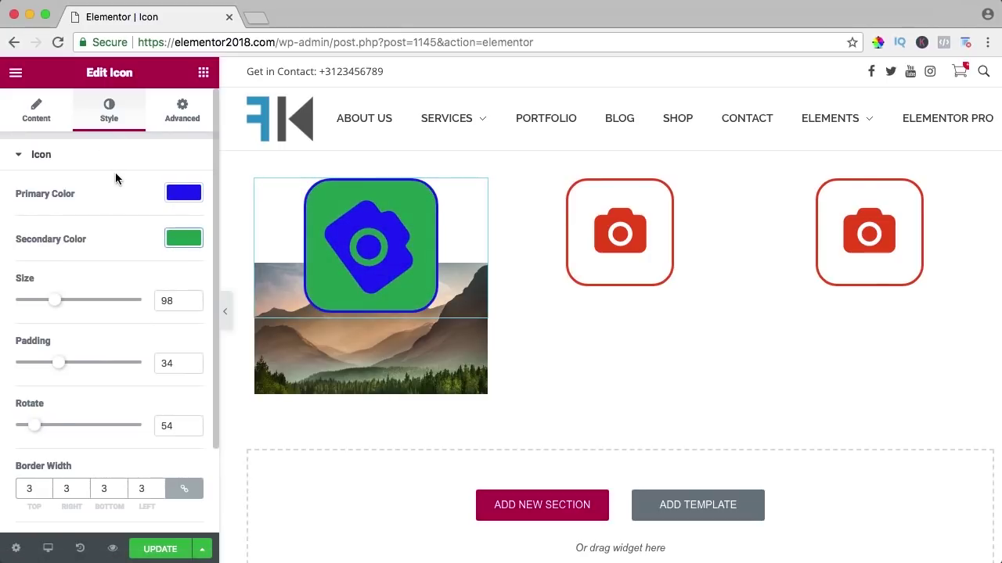
scroll(54, 420, "down", 3)
left_click(31, 386)
key("Up")
key("Up")
key("Up")
key("Up")
key("Up")
key("Up")
key("Up")
key("Up")
key("Up")
key("Up")
key("Up")
key("Up")
key("Up")
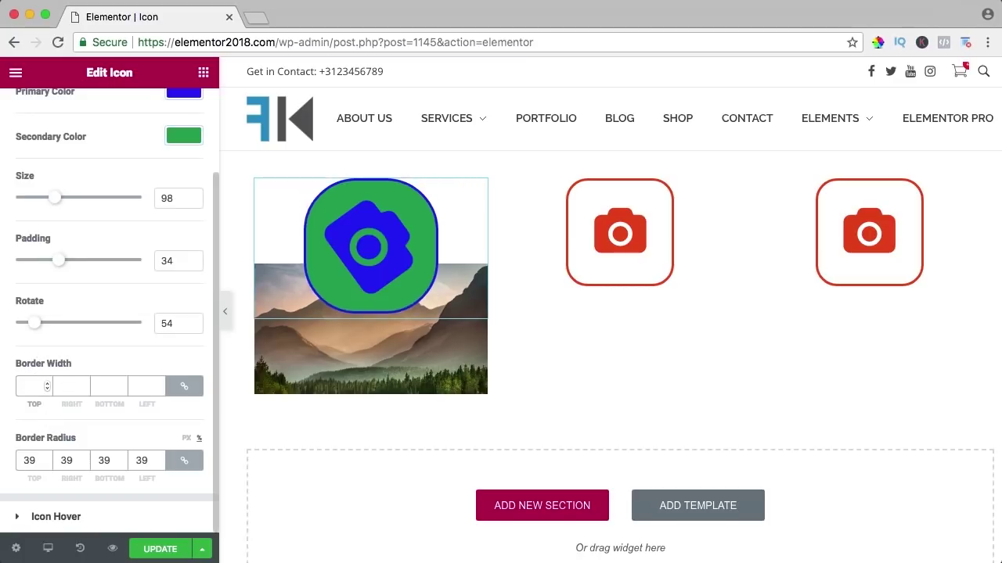
Step: Set the icon's hover primary colour to dark purple
left_click(56, 517)
left_click(183, 231)
left_click_drag(109, 361, 120, 329)
left_click(183, 277)
left_click(248, 280)
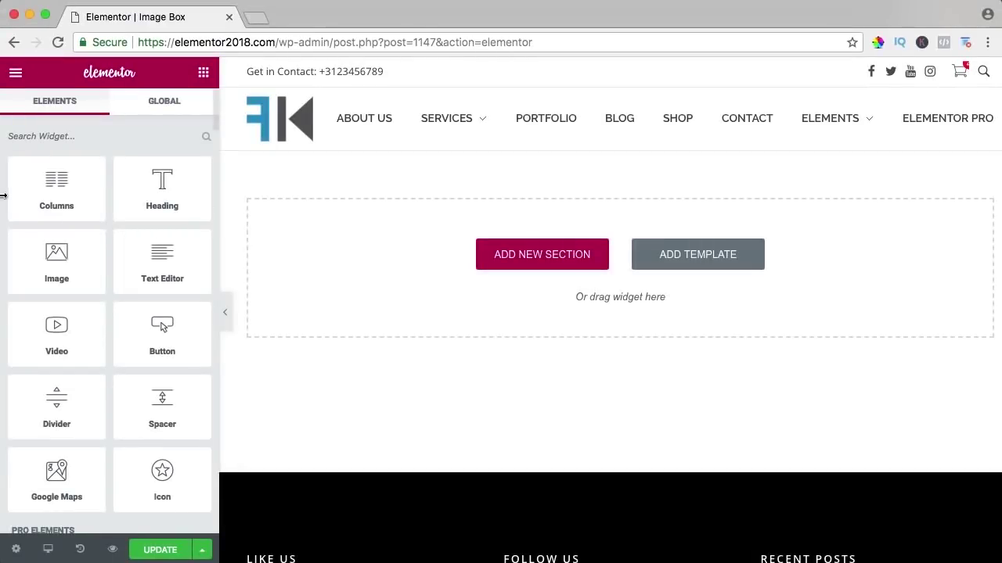
Step: Add a three-column section and place an Image Box in its first column
scroll(100, 212, "down", 5)
scroll(100, 212, "down", 15)
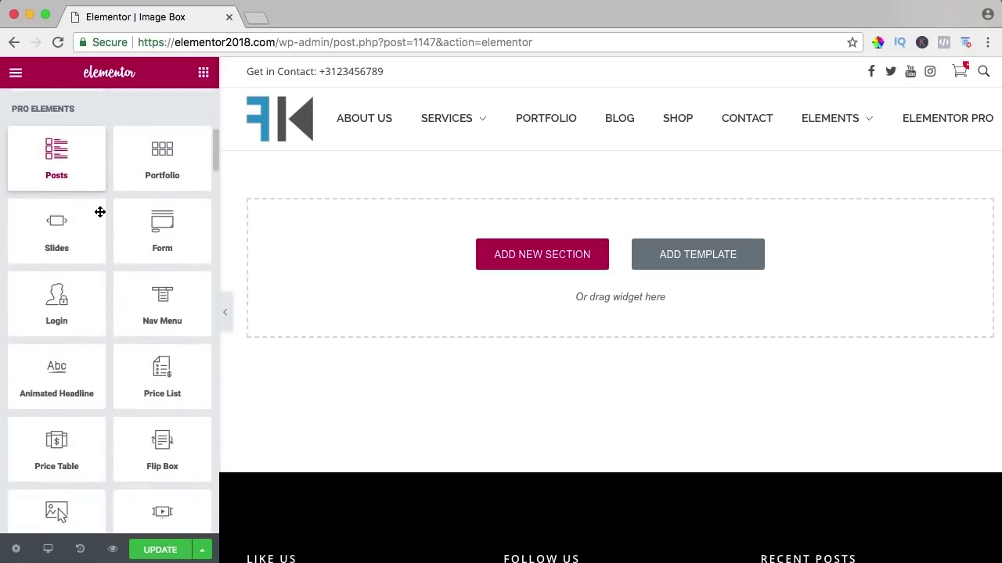
scroll(100, 212, "down", 15)
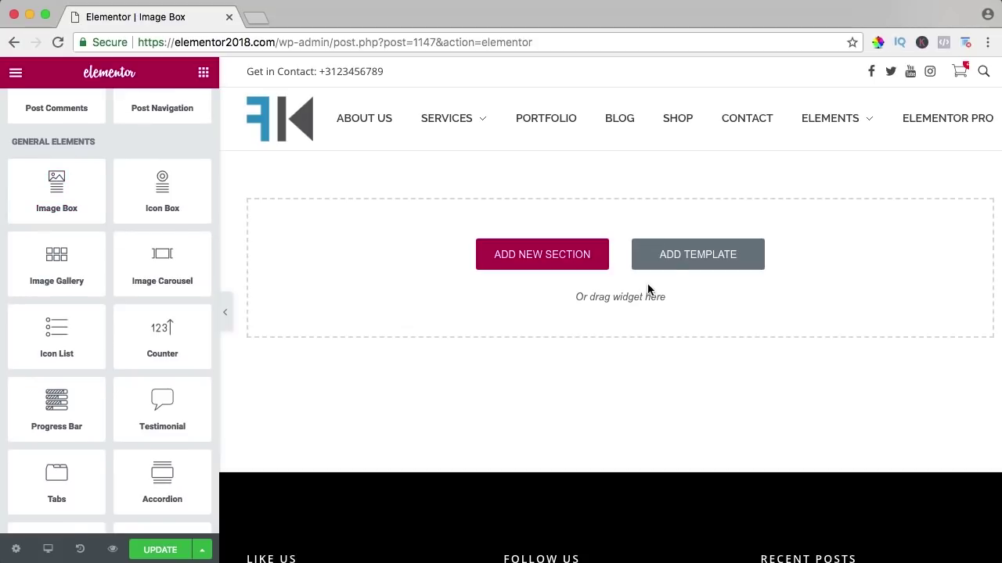
left_click(538, 264)
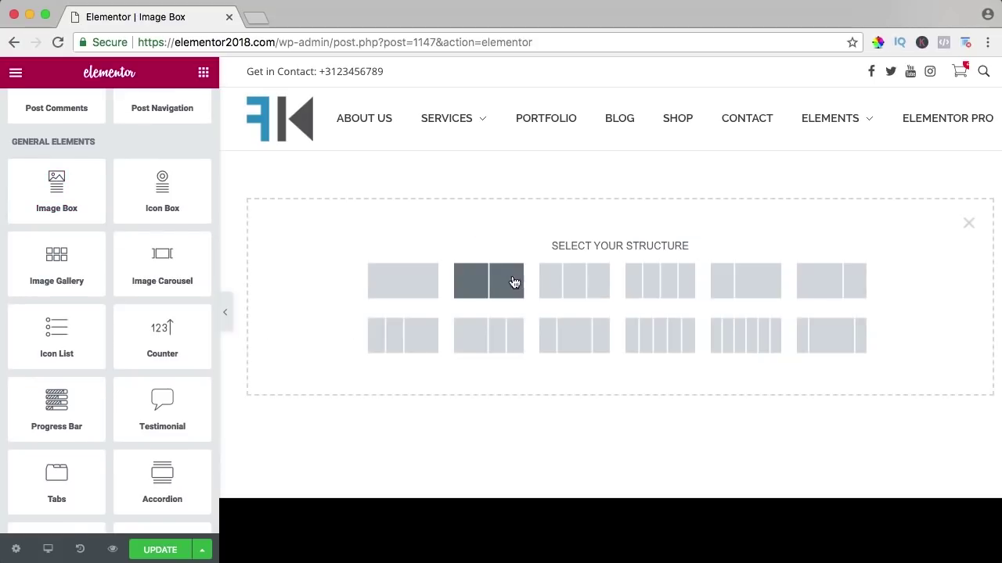
left_click(565, 286)
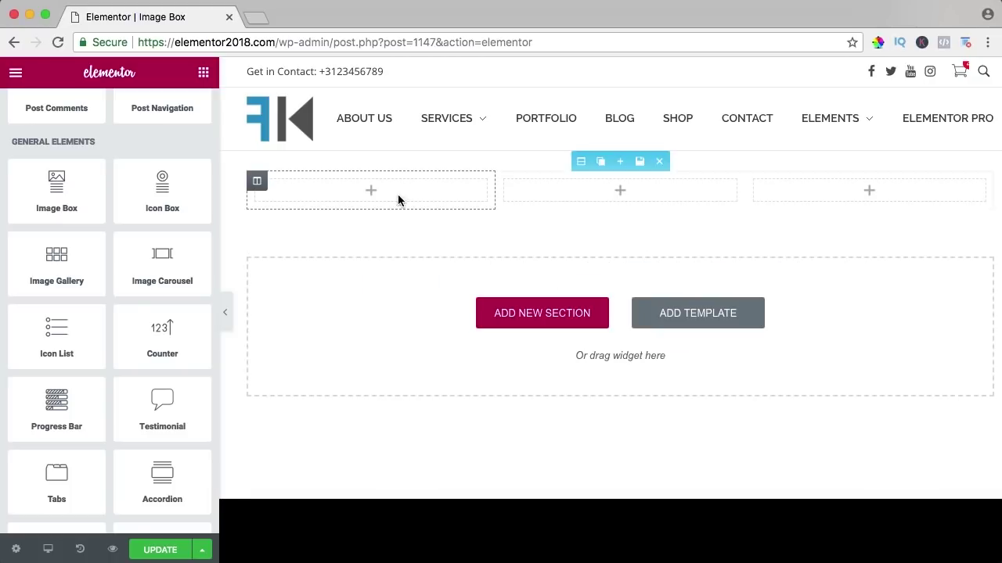
left_click_drag(51, 193, 382, 210)
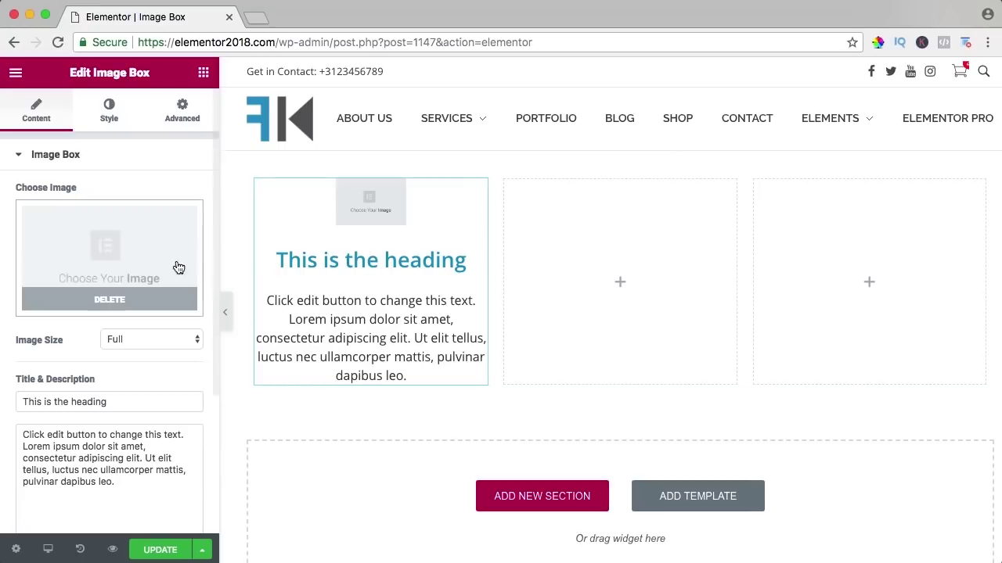
Step: Upload drawing.png from the Desktop and insert it as the Image Box picture
left_click(105, 255)
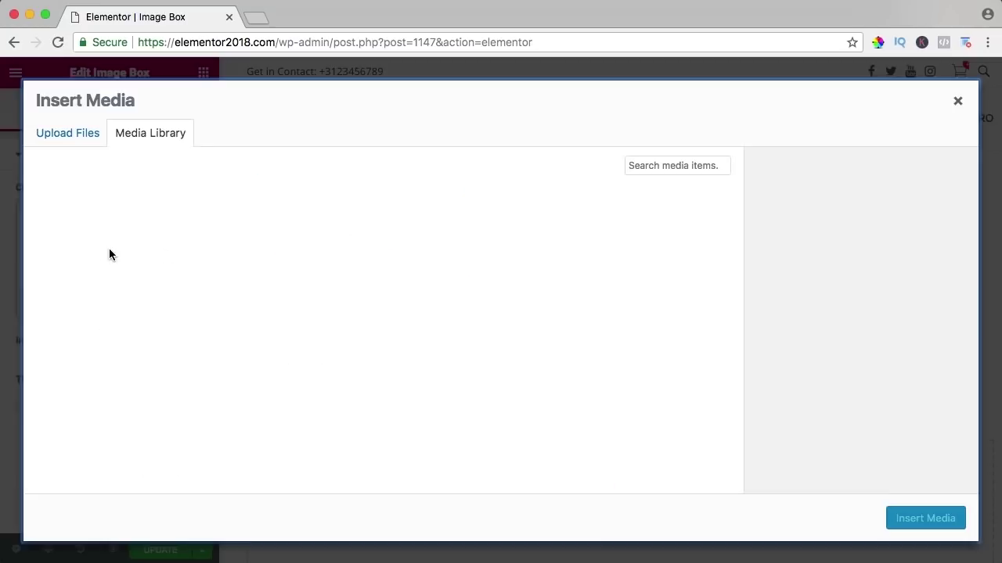
left_click(74, 134)
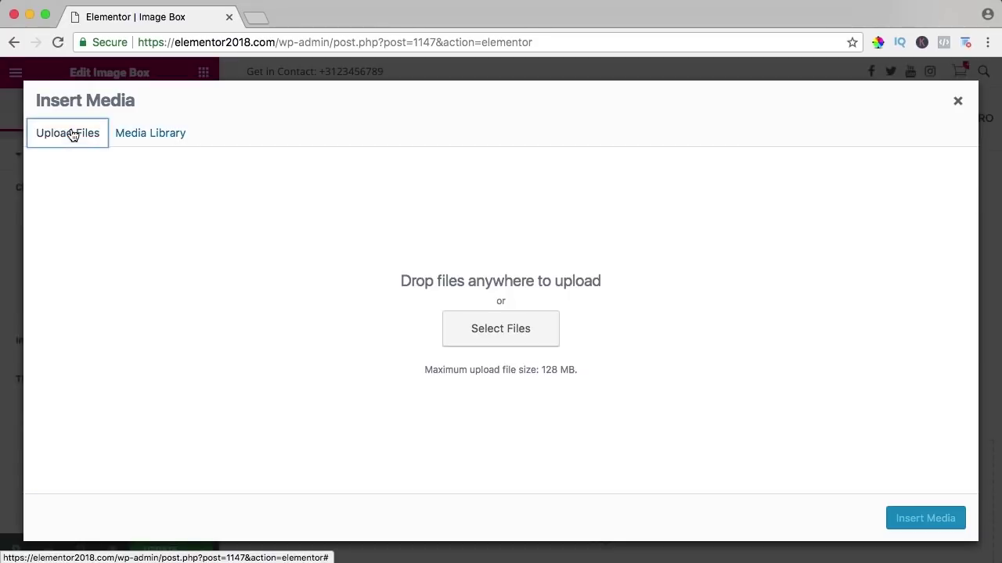
left_click(507, 330)
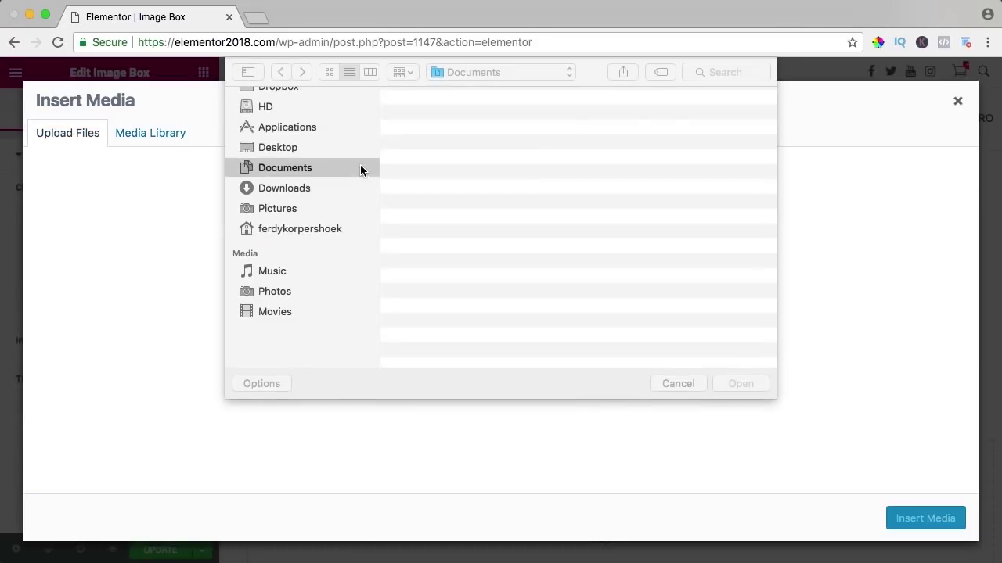
left_click(279, 177)
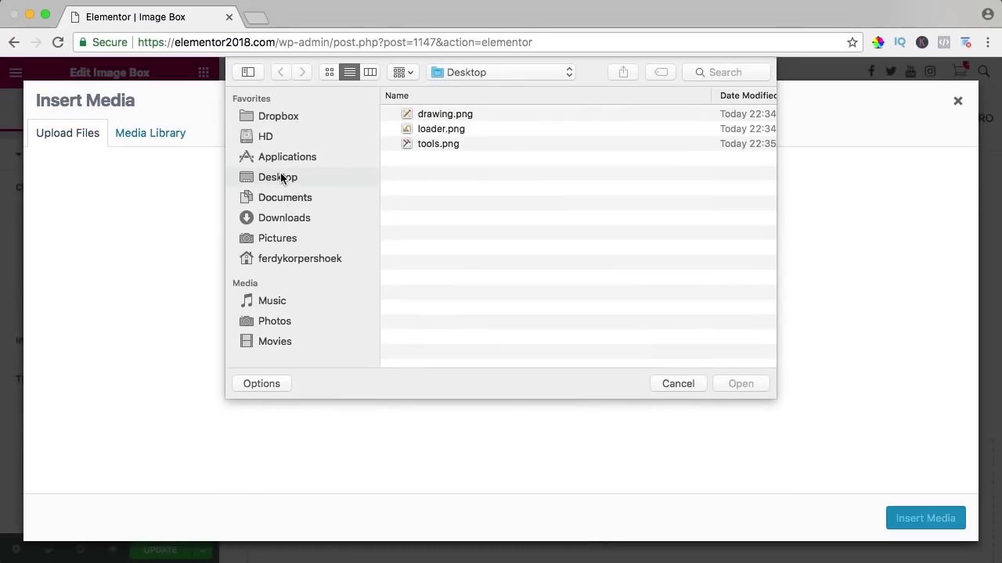
left_click(438, 115)
key("space")
key("space")
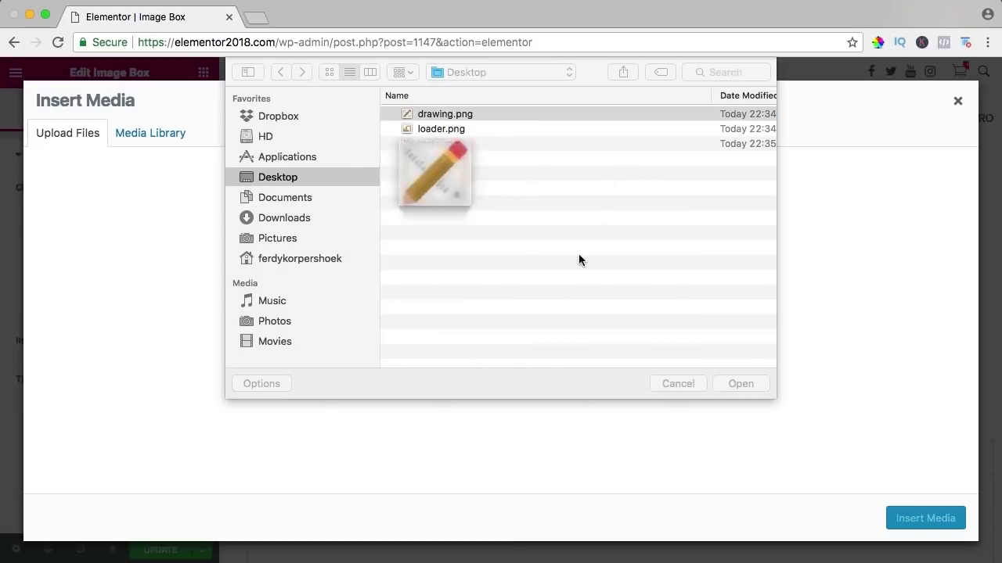
left_click(740, 383)
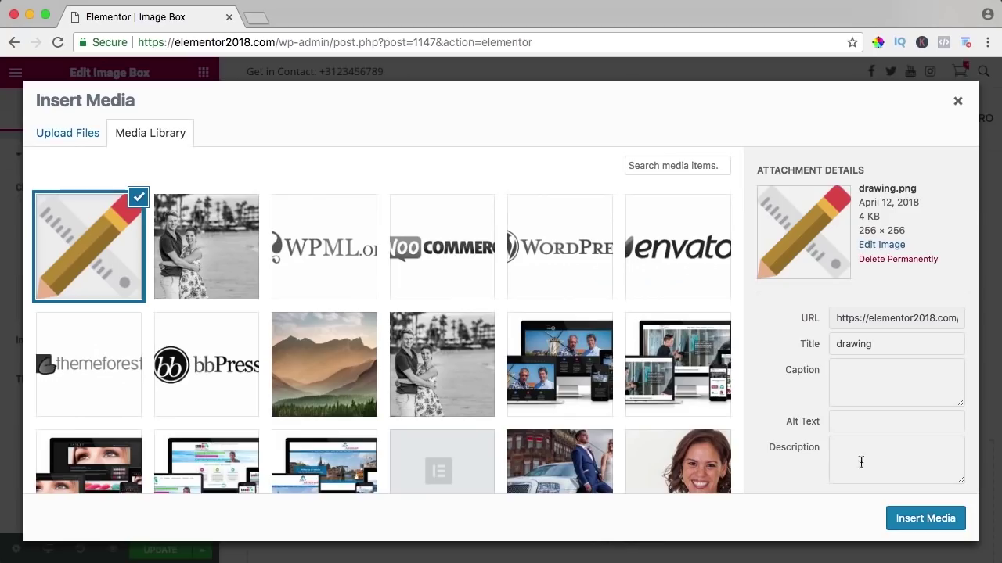
left_click(926, 519)
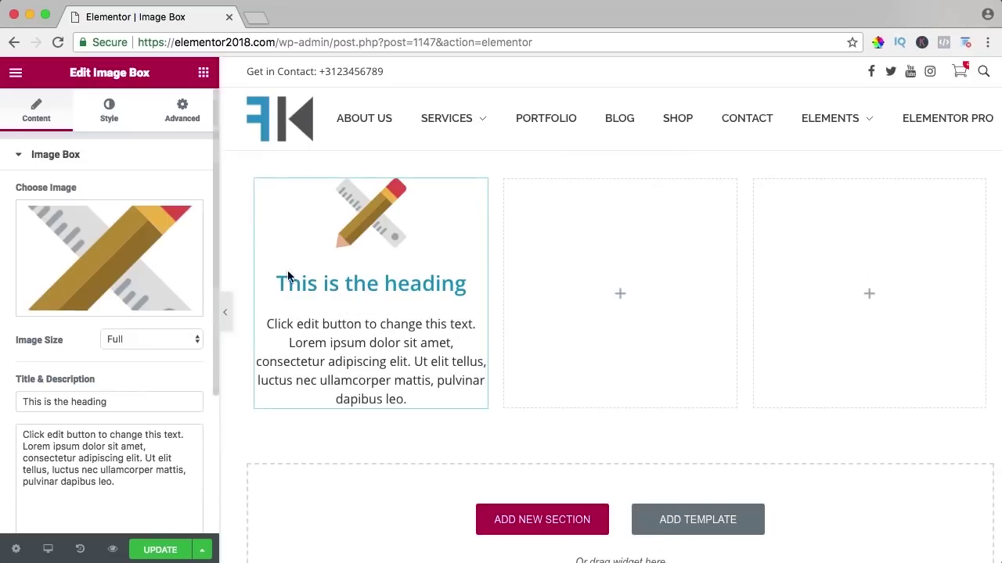
Step: Retitle the image box 'Drawing' and set its link to #
double_click(94, 399)
triple_click(93, 400)
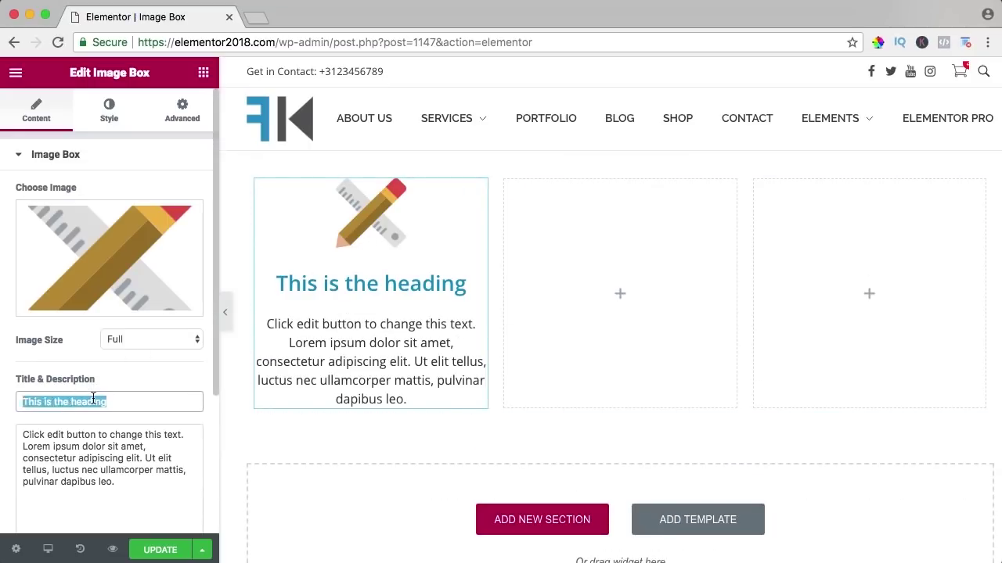
type("Draw")
key("BackSpace")
type("awing")
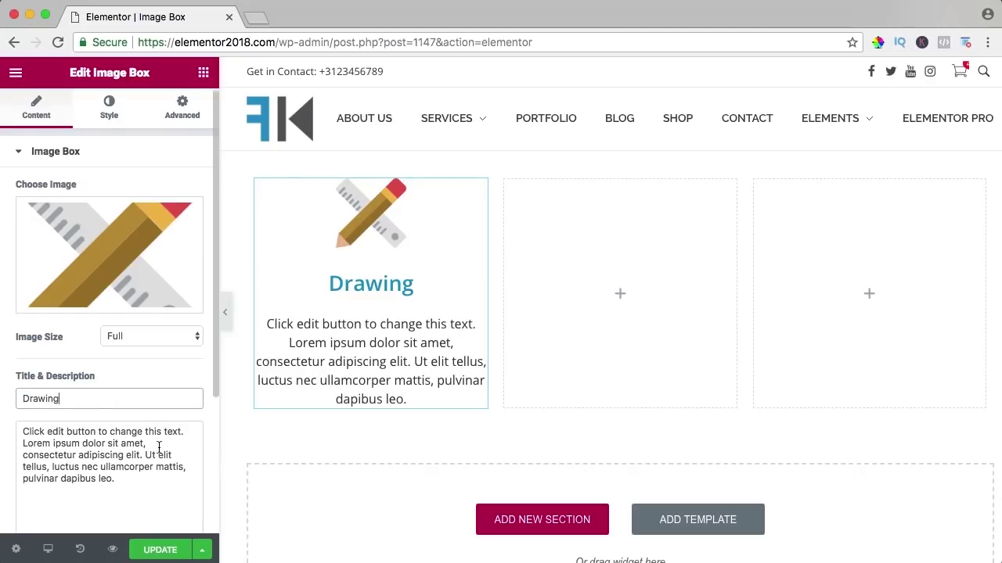
scroll(99, 463, "down", 5)
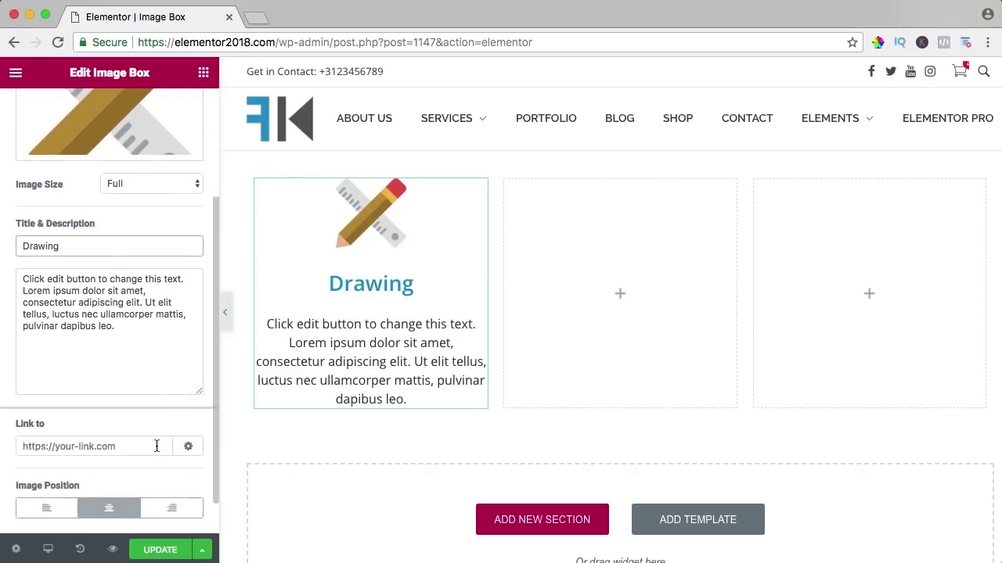
left_click(69, 402)
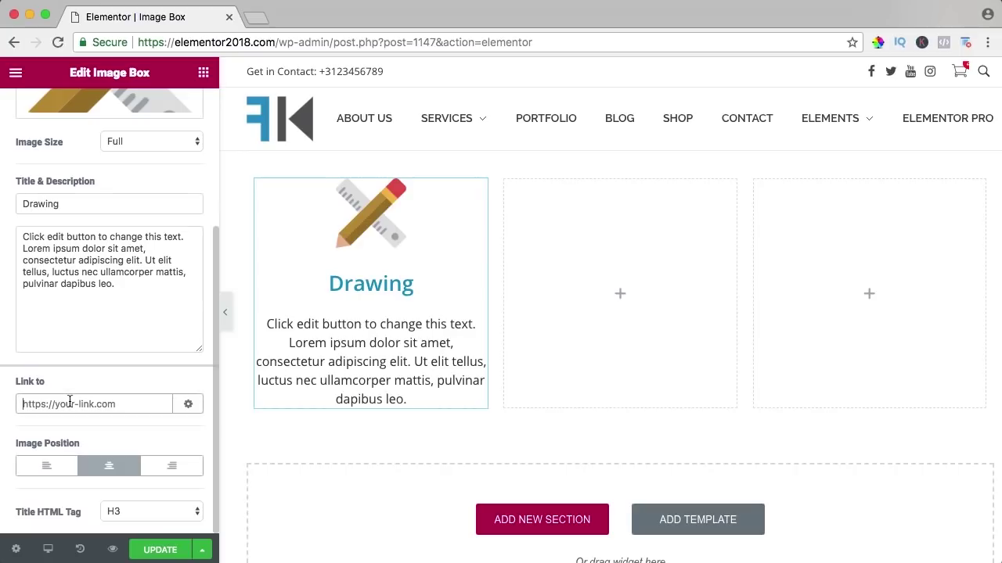
type("#")
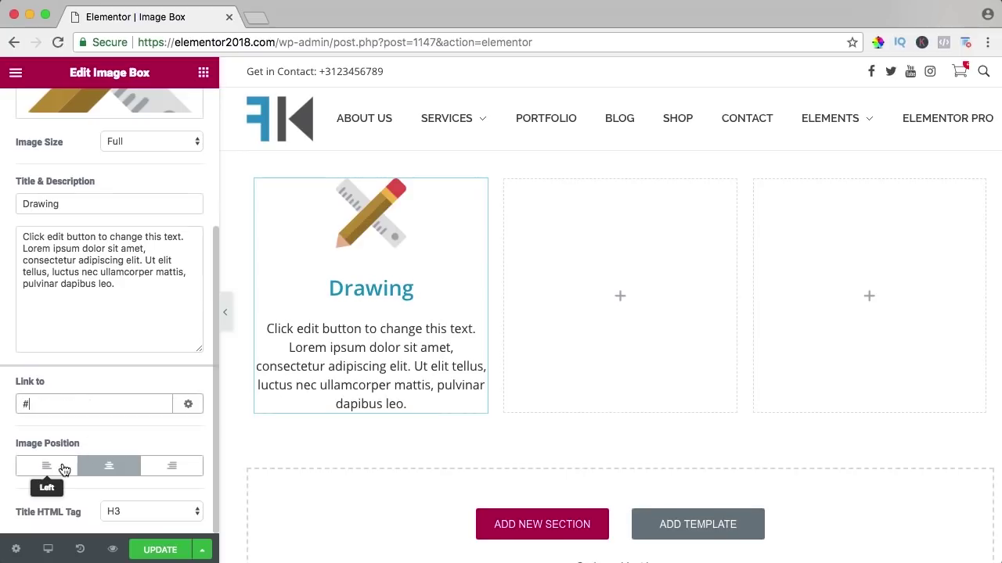
Step: Try image positions left and right, keep it on top, and make the title H2
left_click(47, 467)
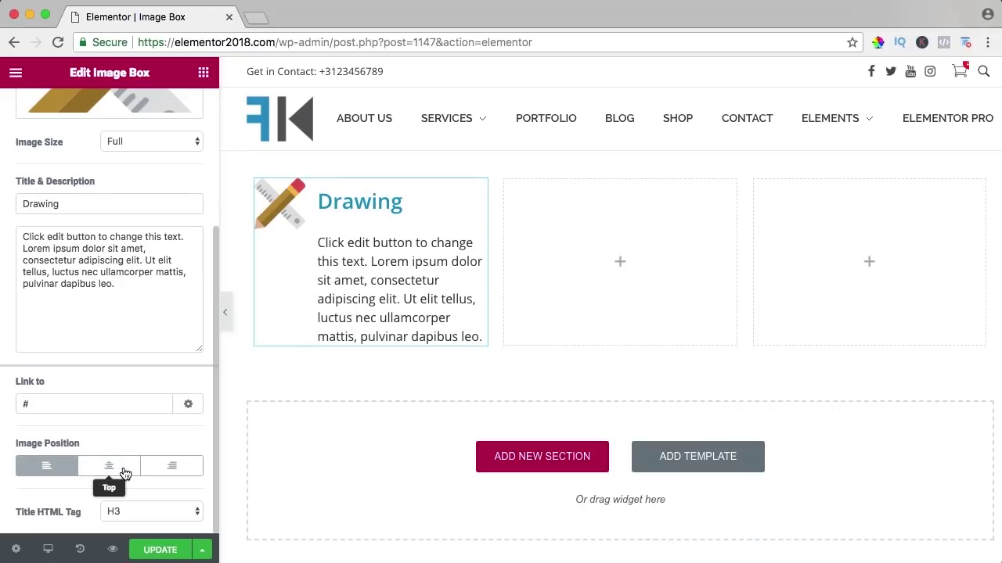
left_click(169, 471)
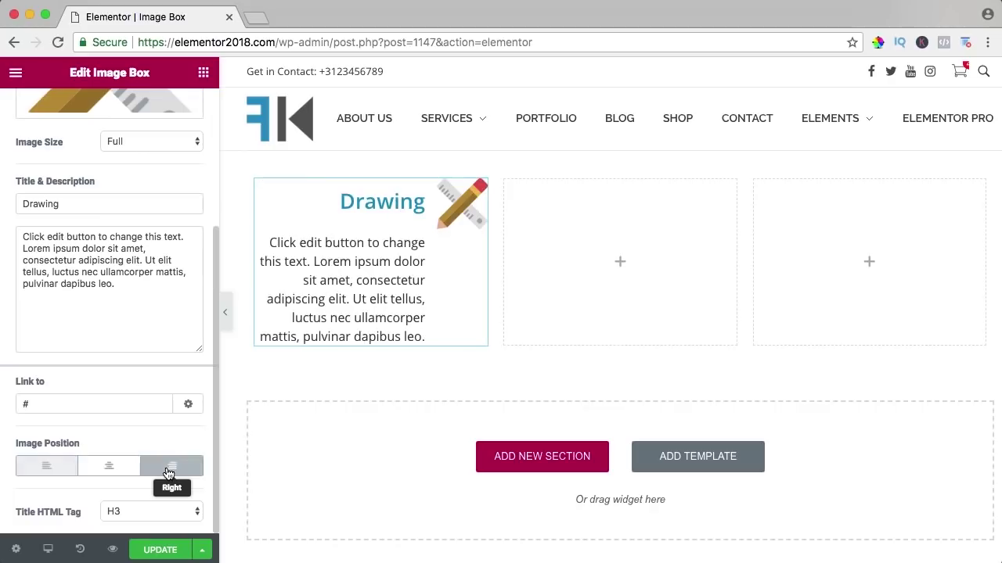
left_click(108, 471)
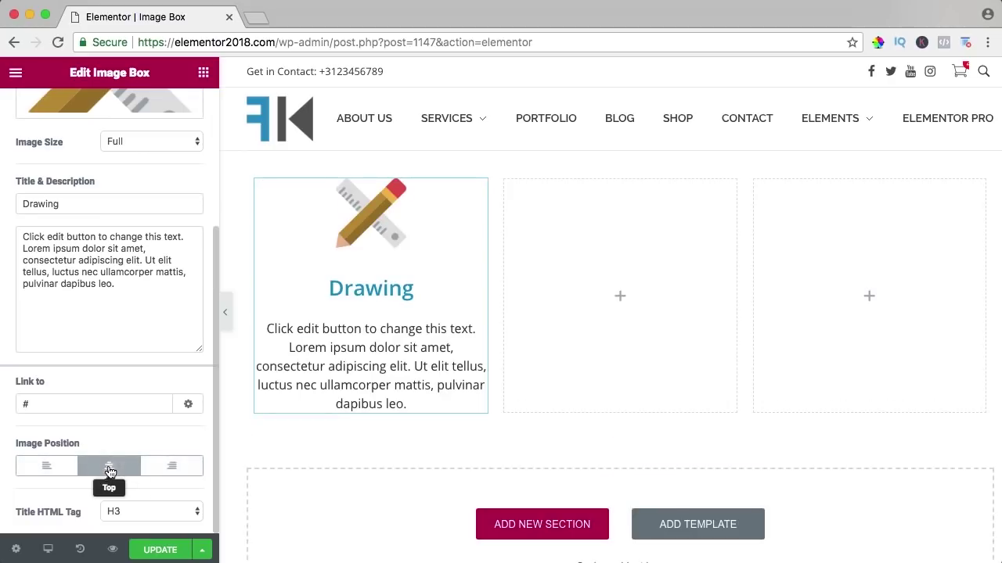
left_click(139, 512)
left_click(128, 498)
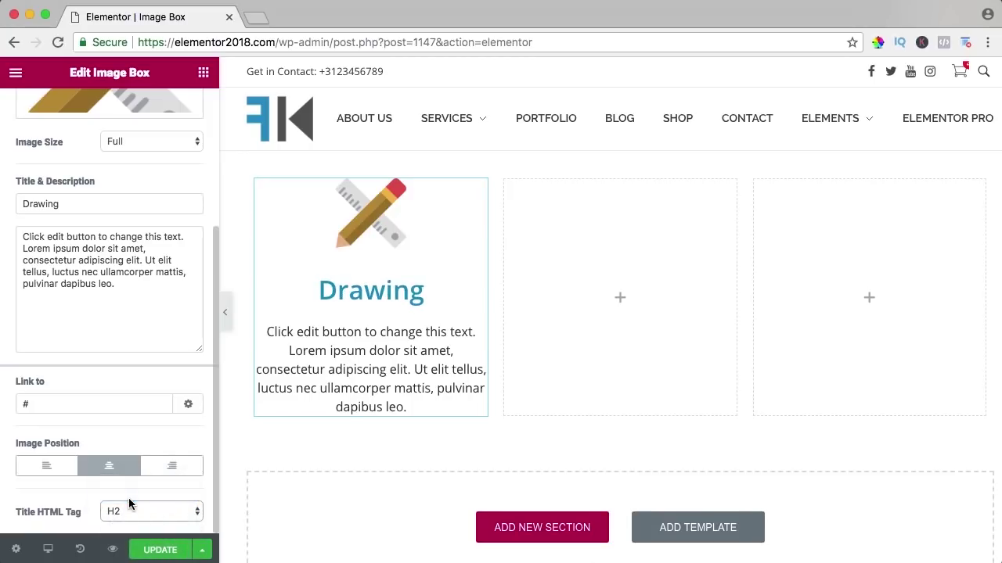
scroll(88, 376, "up", 5)
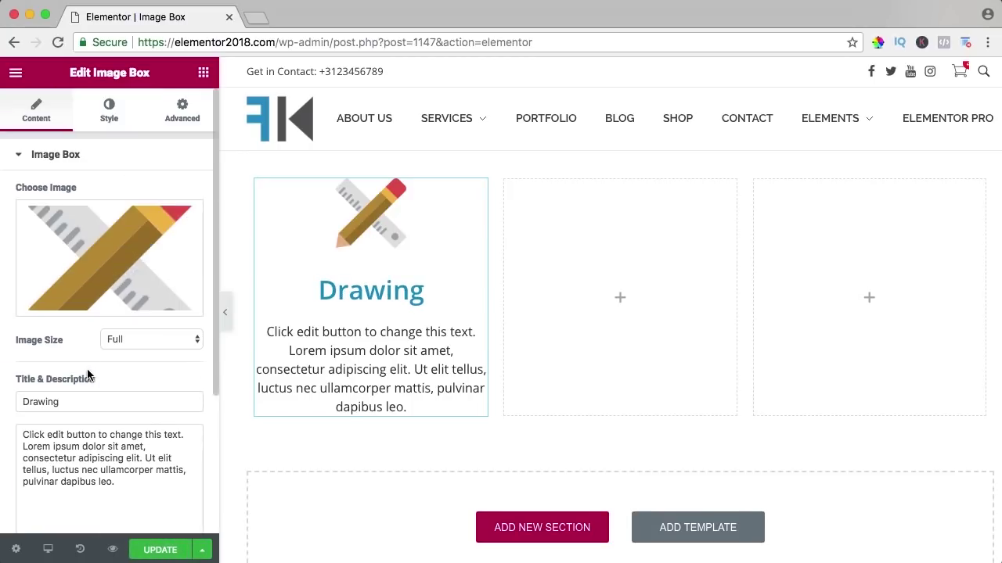
Step: Try adjusting the image-to-title gap in tablet and mobile views, then return to desktop
left_click(108, 114)
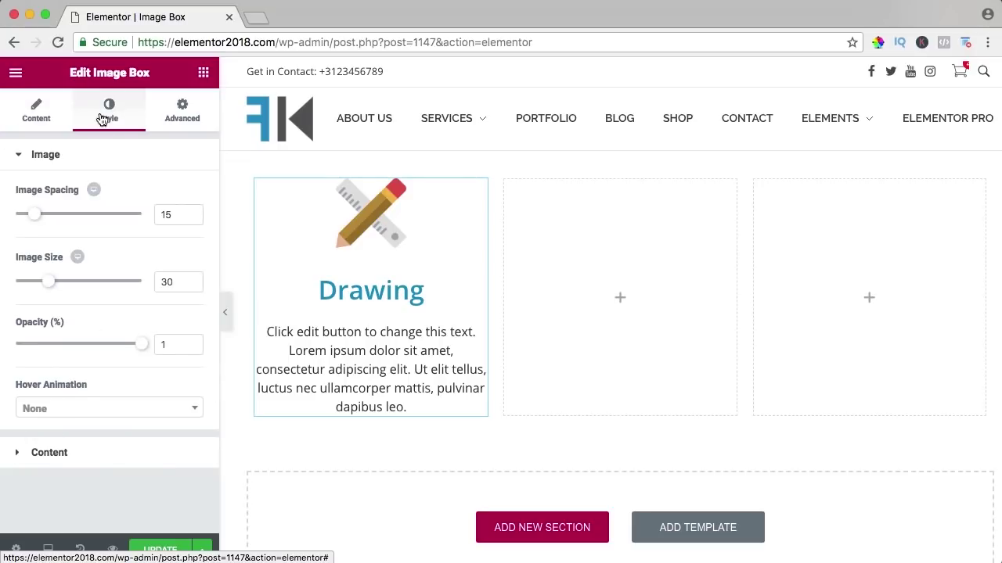
mouse_move(38, 219)
left_mouse_down()
mouse_move(89, 223)
mouse_move(51, 223)
left_mouse_up()
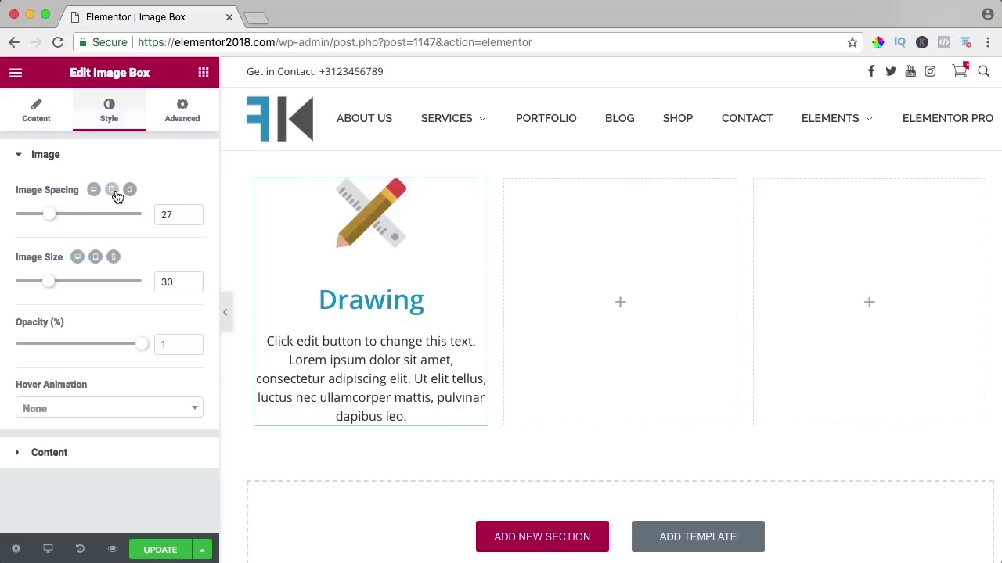
left_click(114, 192)
left_click(131, 193)
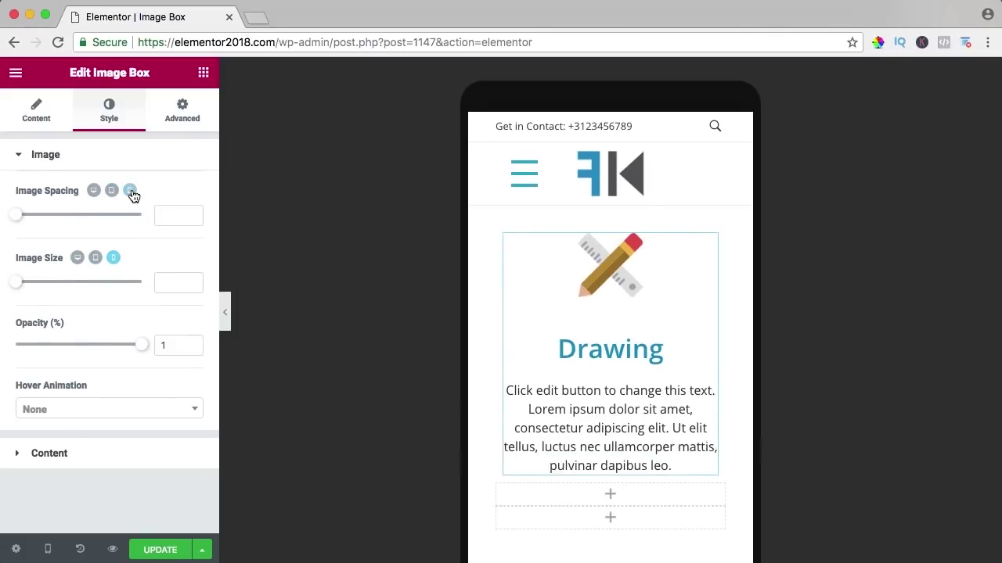
left_click_drag(16, 223, 34, 223)
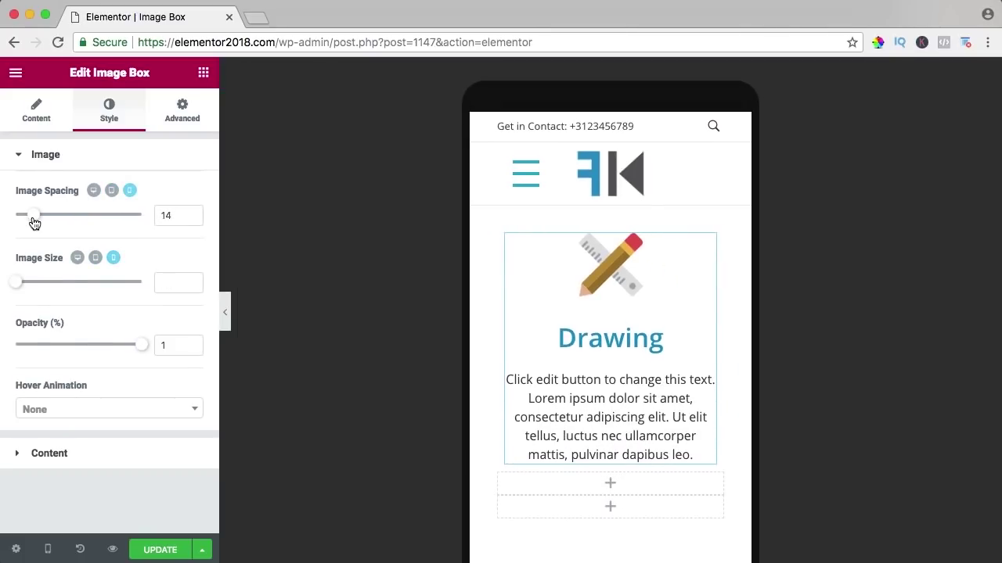
left_click(94, 191)
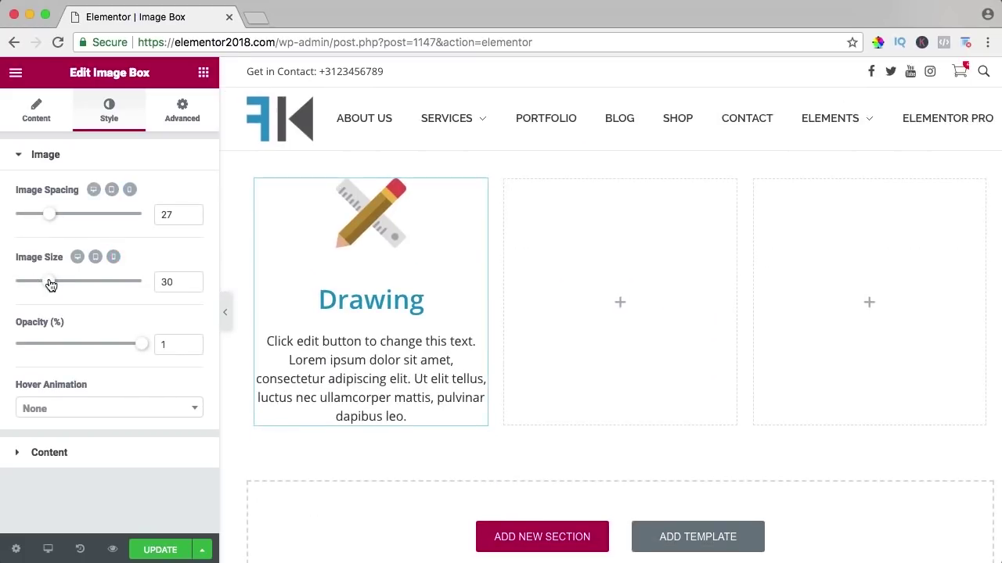
Step: Set the pencil image size to 27, spacing to 3, with a Shrink hover animation
mouse_move(50, 285)
left_mouse_down()
mouse_move(65, 286)
mouse_move(47, 286)
left_mouse_up()
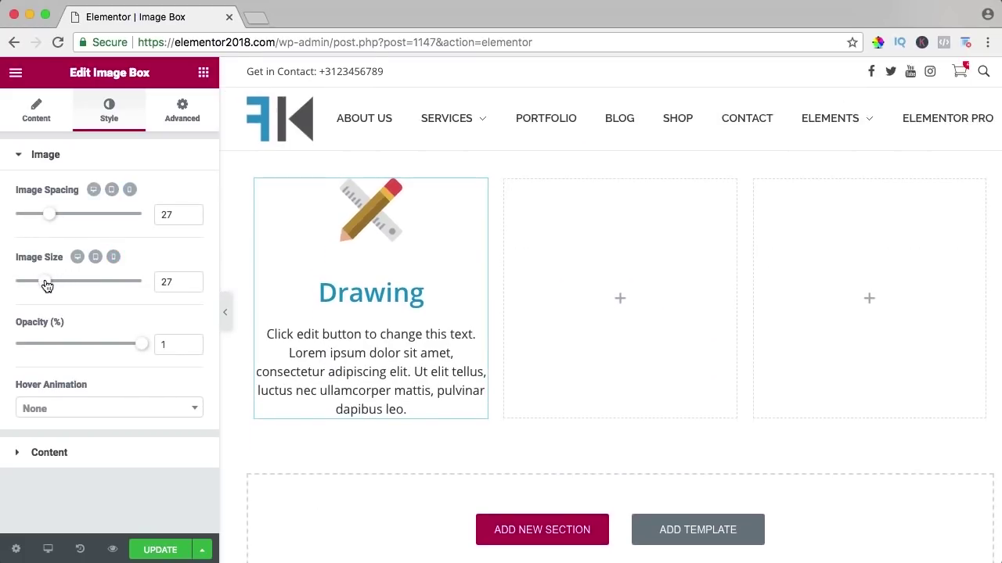
left_click_drag(51, 221, 21, 223)
mouse_move(146, 350)
left_mouse_down()
mouse_move(1, 350)
mouse_move(151, 352)
left_mouse_up()
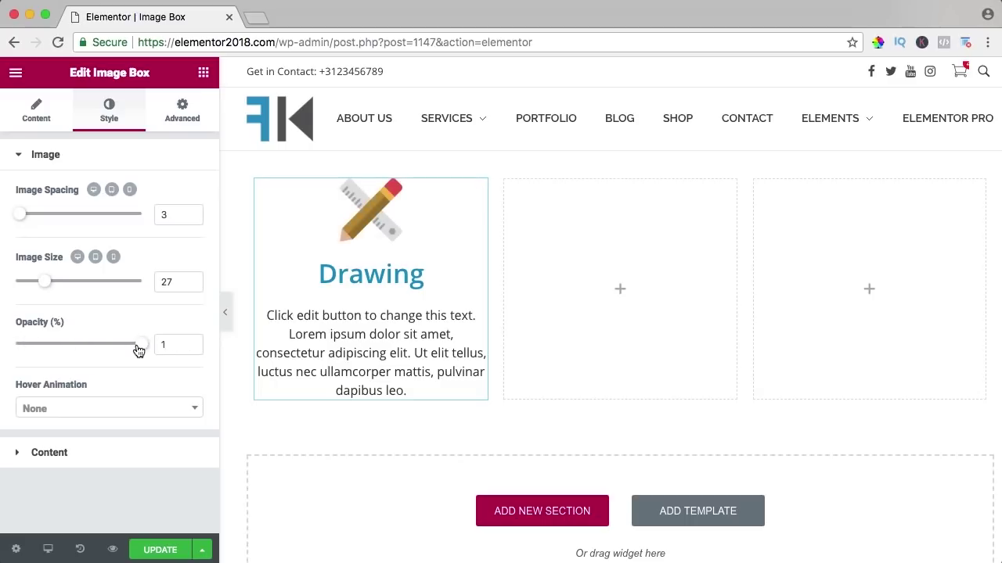
left_click(76, 408)
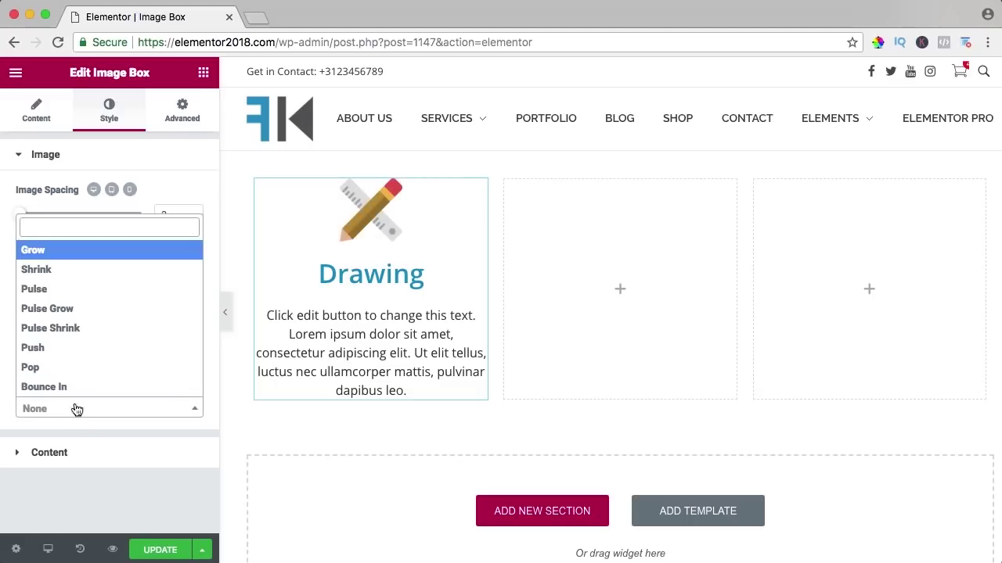
left_click(59, 271)
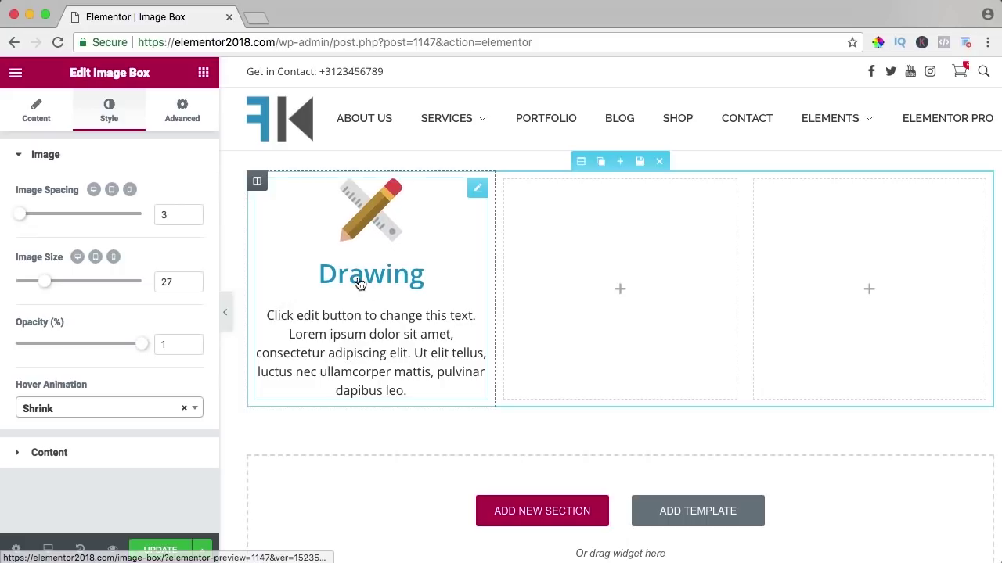
Step: Set the title spacing to 9, trying a green title colour before clearing it
left_click(37, 453)
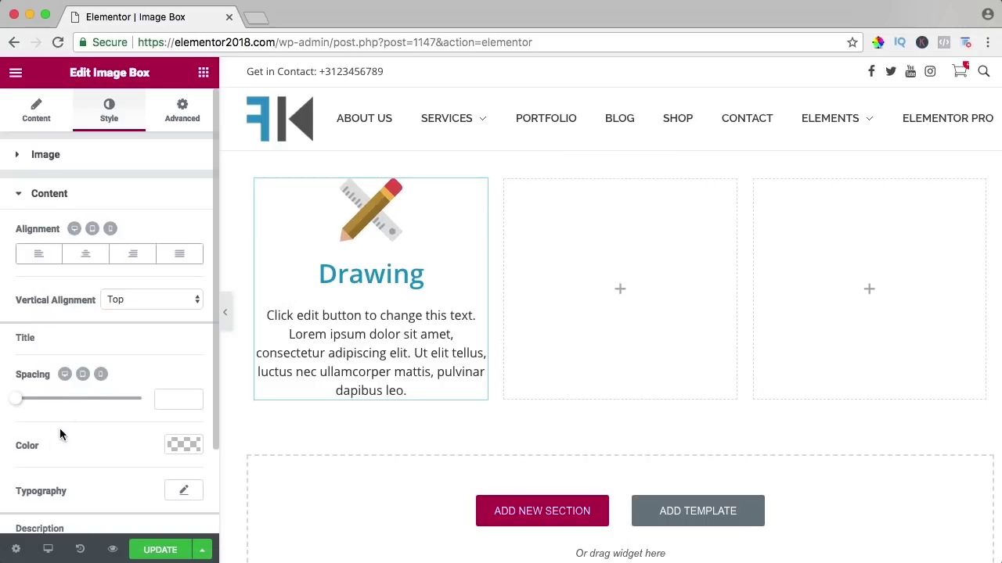
scroll(75, 401, "down", 2)
left_click_drag(15, 306, 28, 312)
left_click(179, 349)
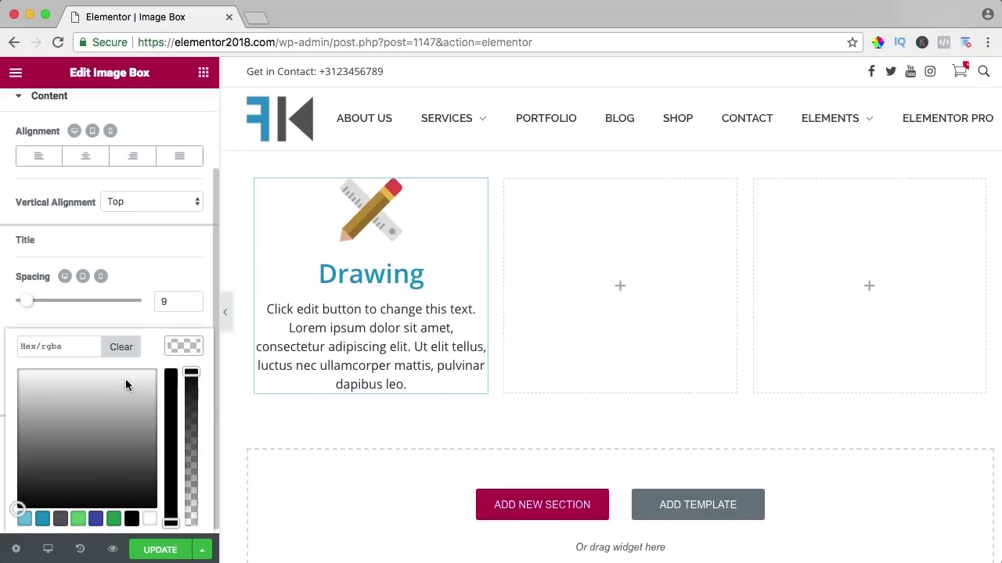
left_click(113, 520)
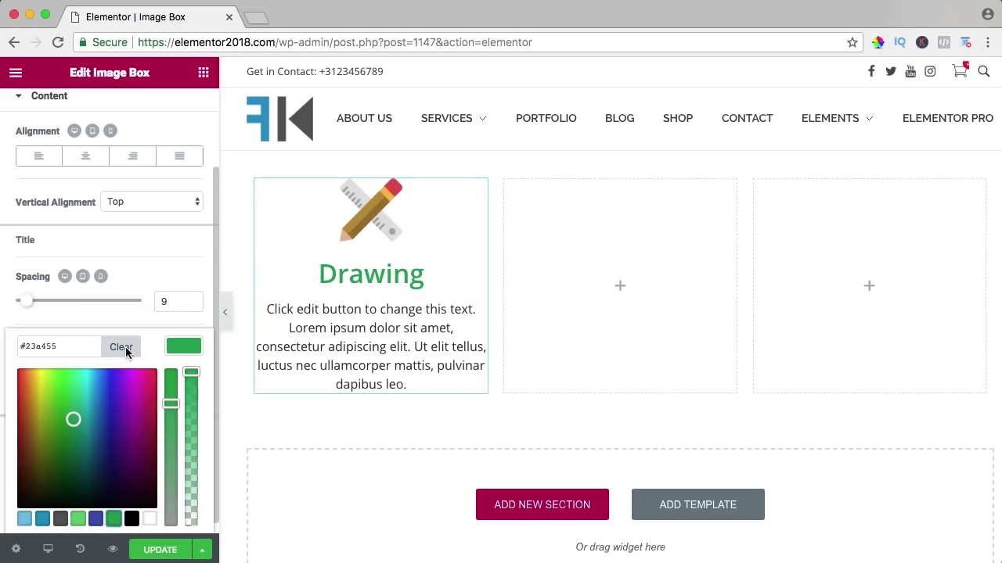
left_click(121, 347)
left_click(179, 349)
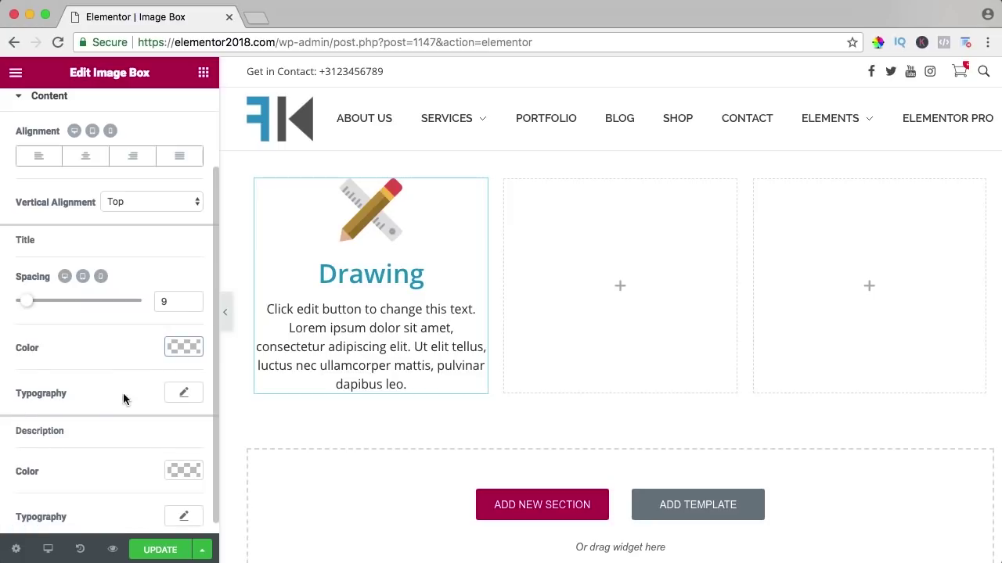
Step: Set the Drawing title's typography font size to 26
left_click(183, 392)
scroll(141, 391, "down", 3)
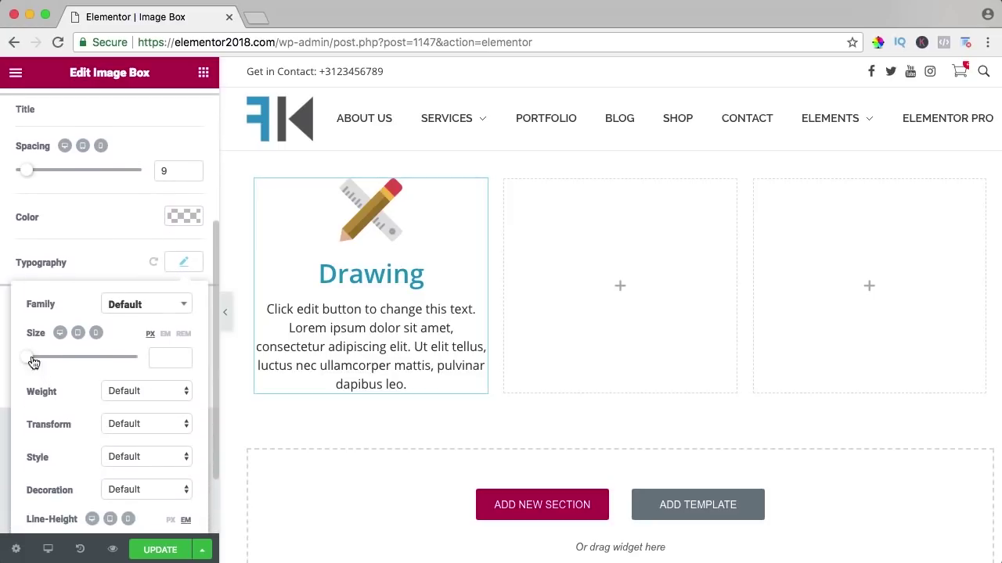
left_click_drag(34, 362, 45, 364)
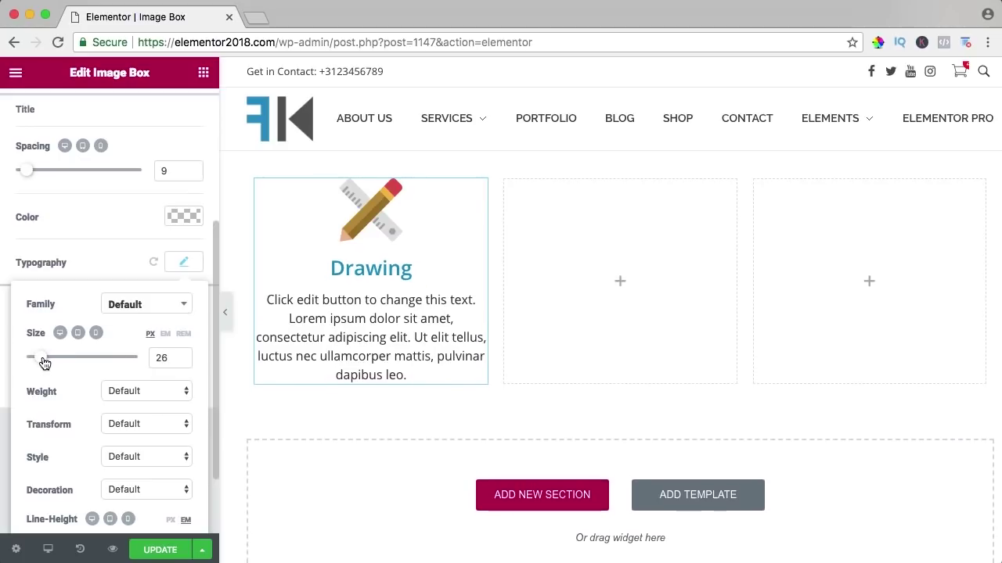
left_click(185, 264)
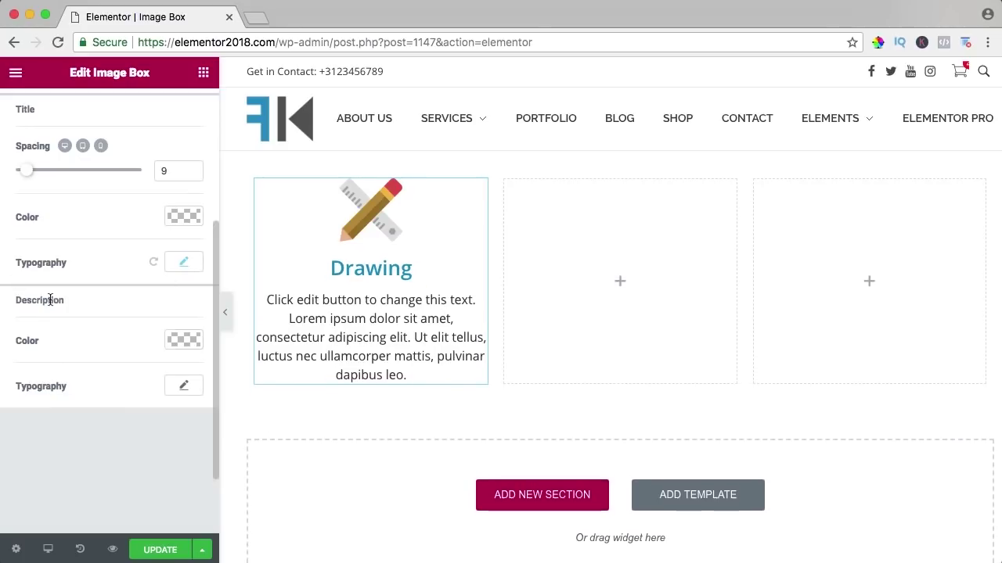
left_click(185, 338)
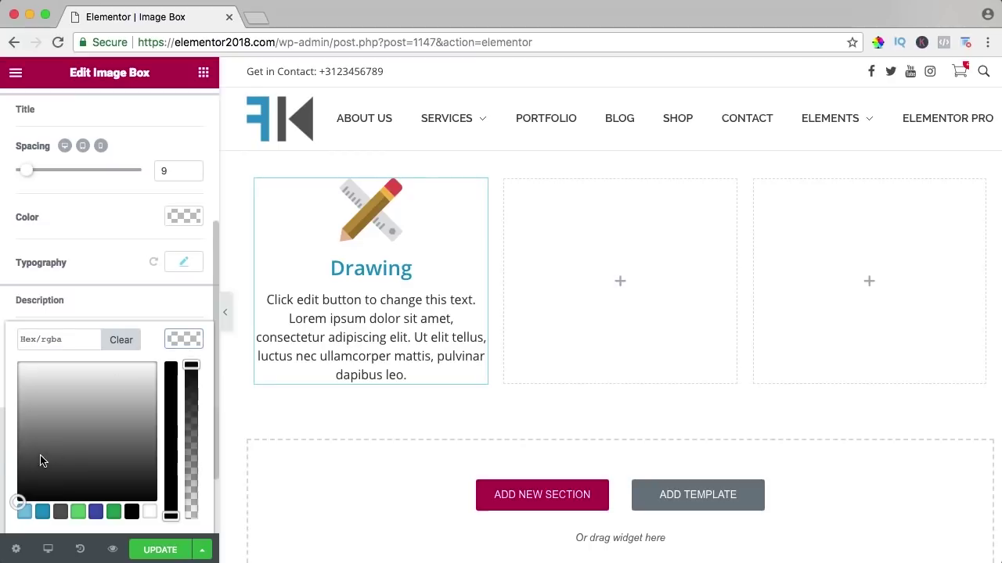
Step: Make the description text dark grey, trying Times New Roman before restoring the default font
left_click_drag(42, 461, 9, 468)
left_click(5, 468)
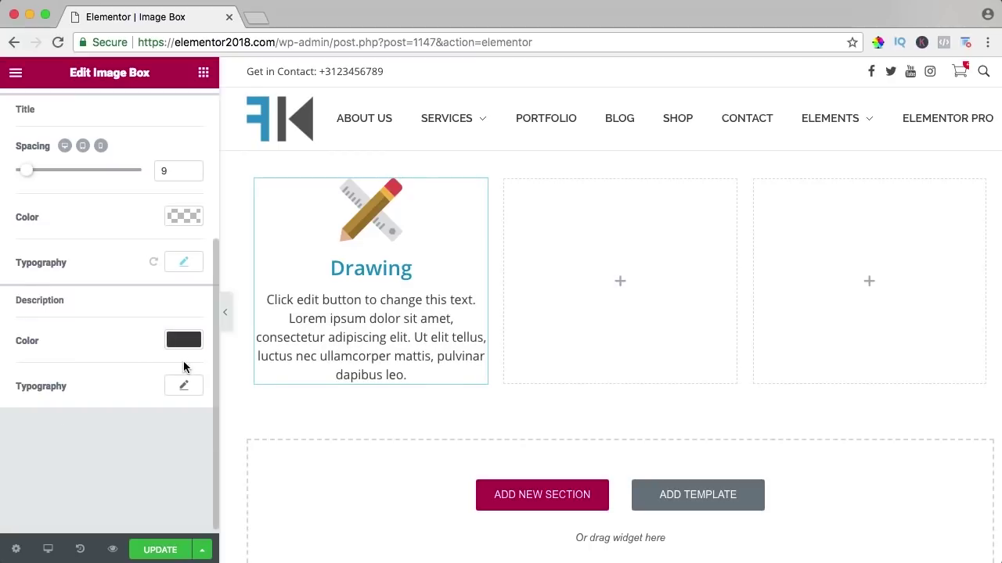
left_click(185, 387)
scroll(134, 386, "down", 1)
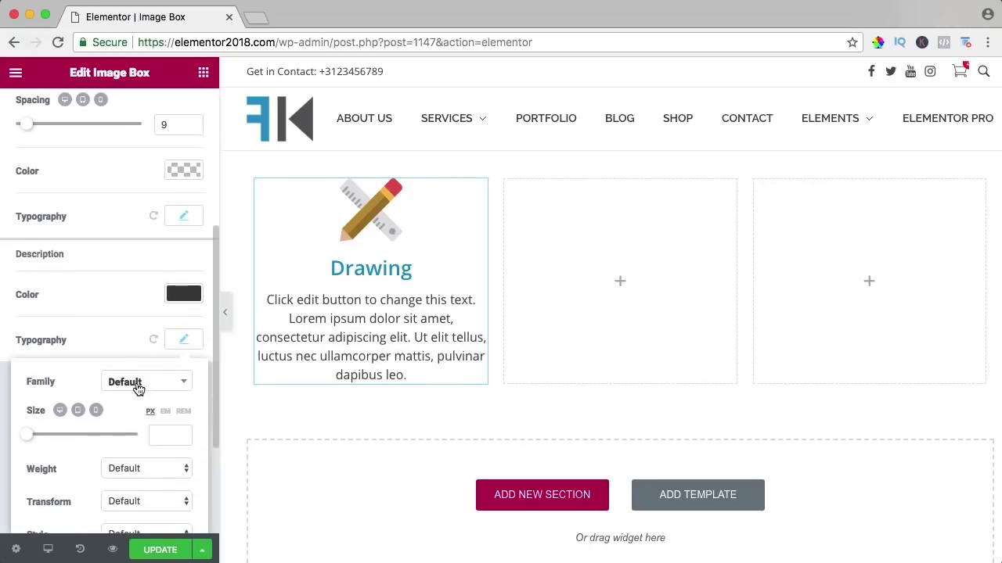
left_click(137, 381)
left_click(144, 344)
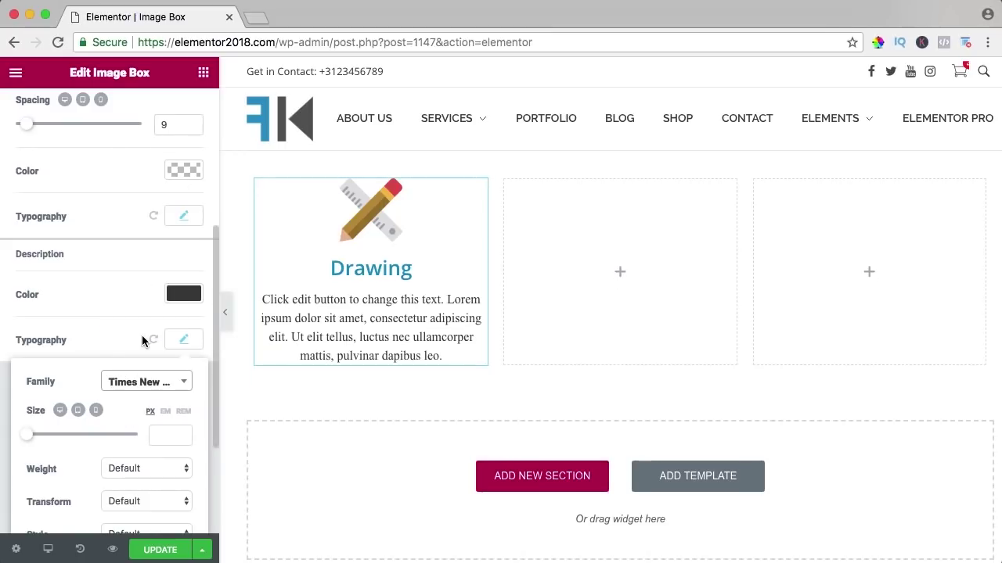
left_click(142, 385)
left_click(160, 383)
left_click(181, 384)
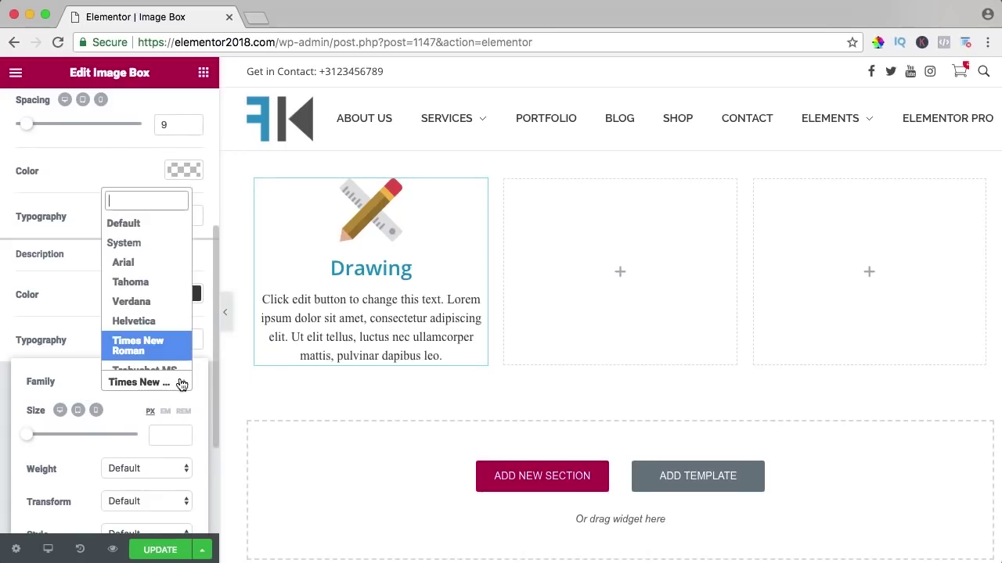
left_click(154, 227)
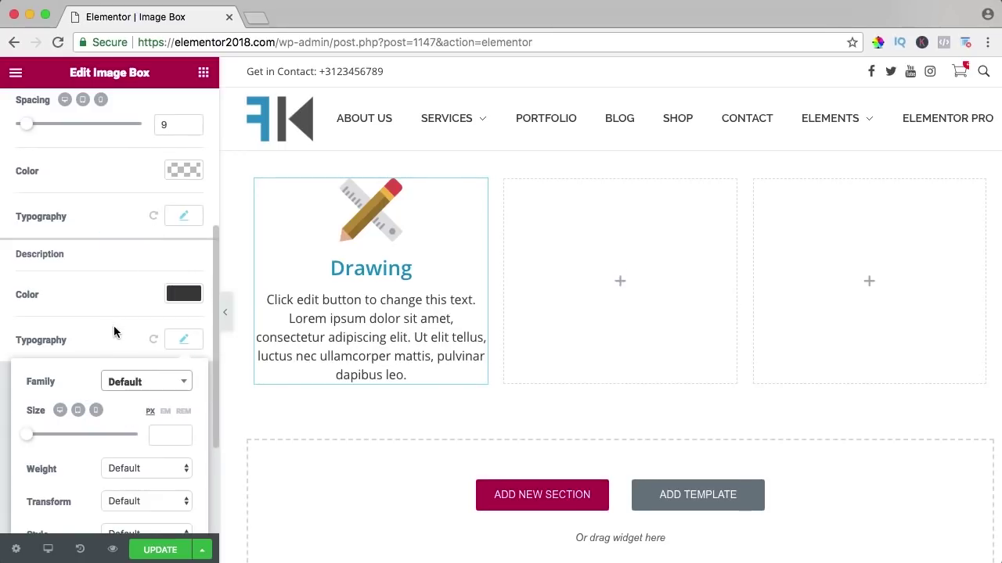
Step: Try bold and uppercase on the description, revert both, and raise its line-height to 2
scroll(116, 332, "down", 3)
left_click(139, 308)
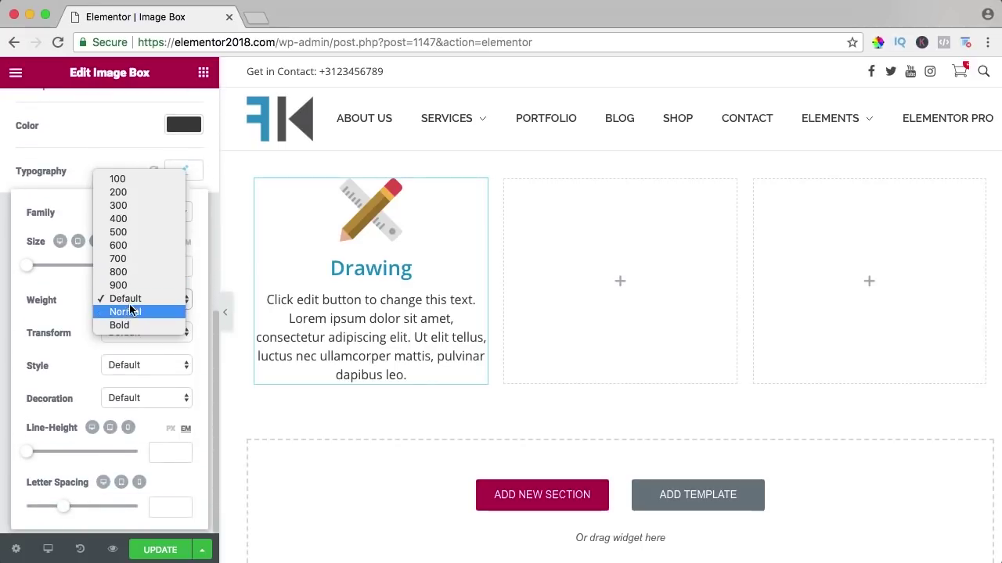
left_click(126, 327)
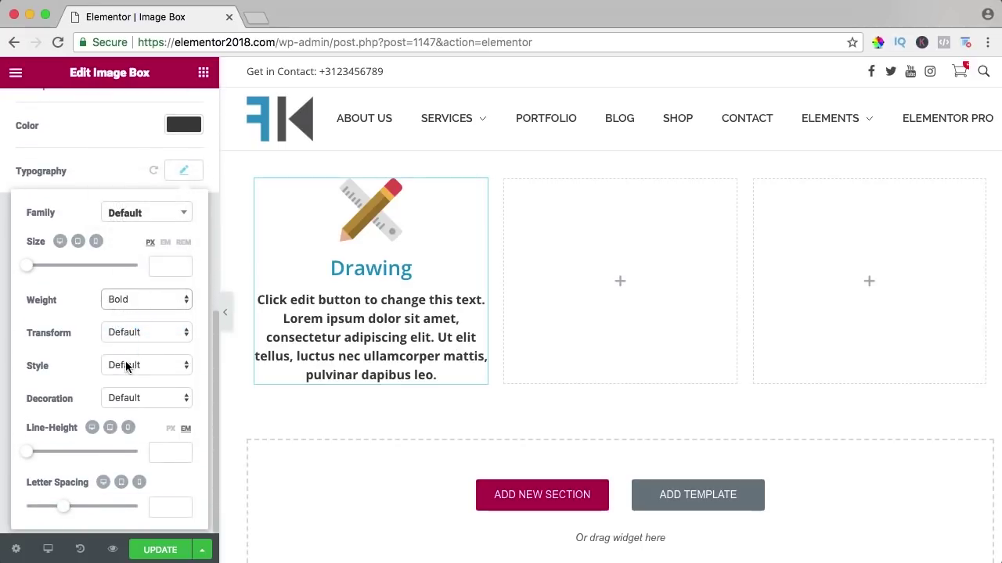
left_click(131, 334)
left_click(132, 345)
left_click(133, 332)
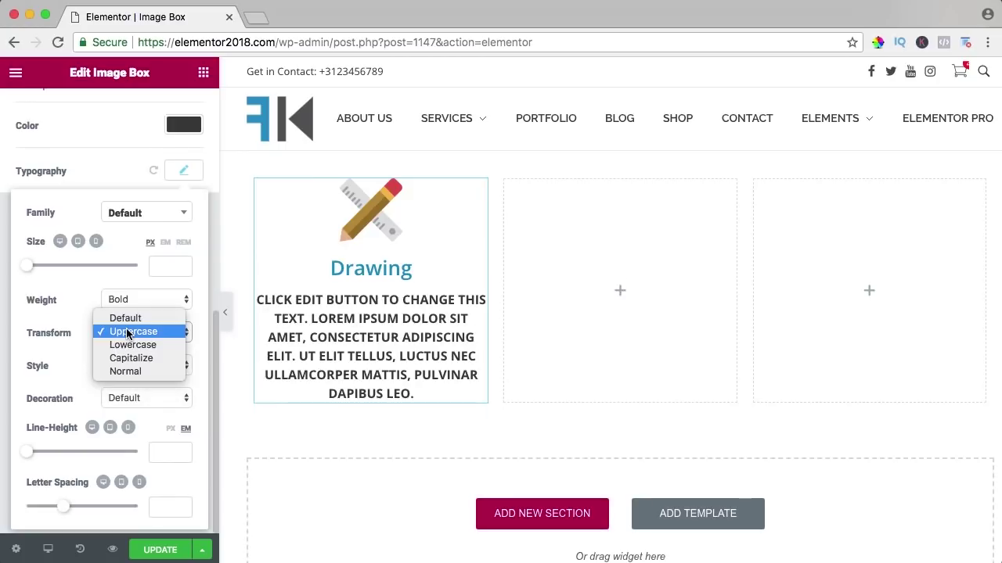
left_click(127, 319)
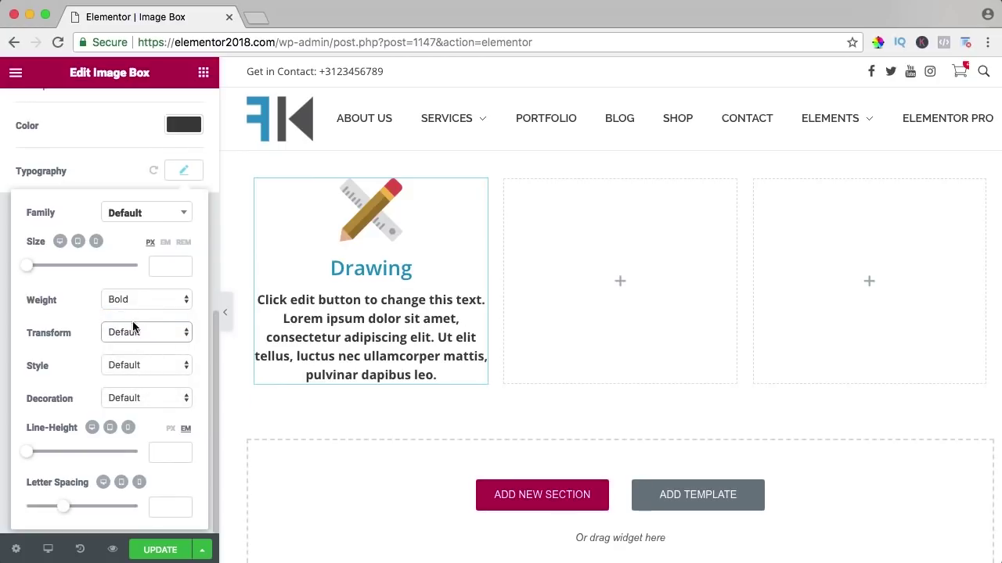
left_click(117, 300)
left_click(130, 271)
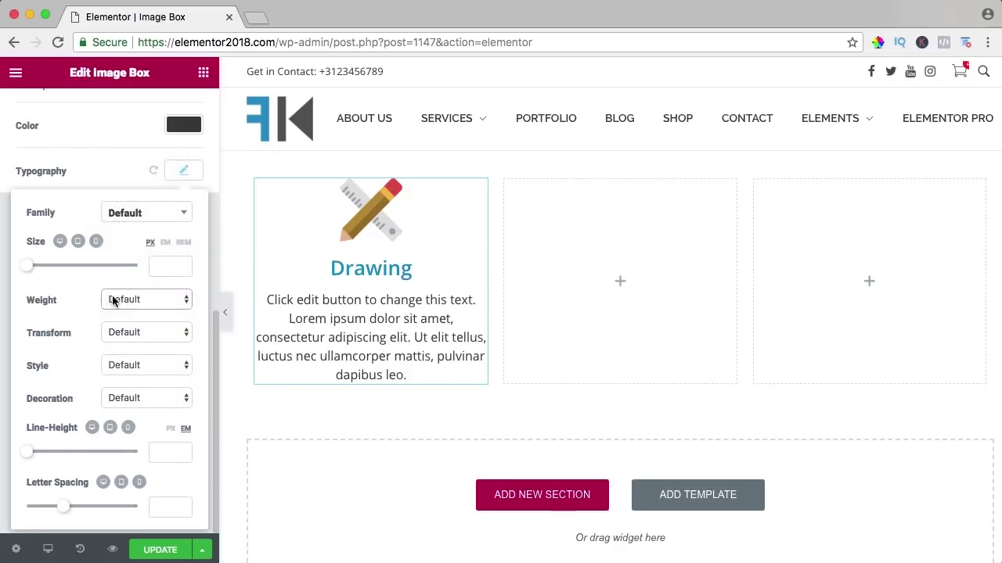
left_click_drag(35, 454, 48, 458)
Step: Enlarge the Drawing title's font size to 33
scroll(117, 188, "up", 5)
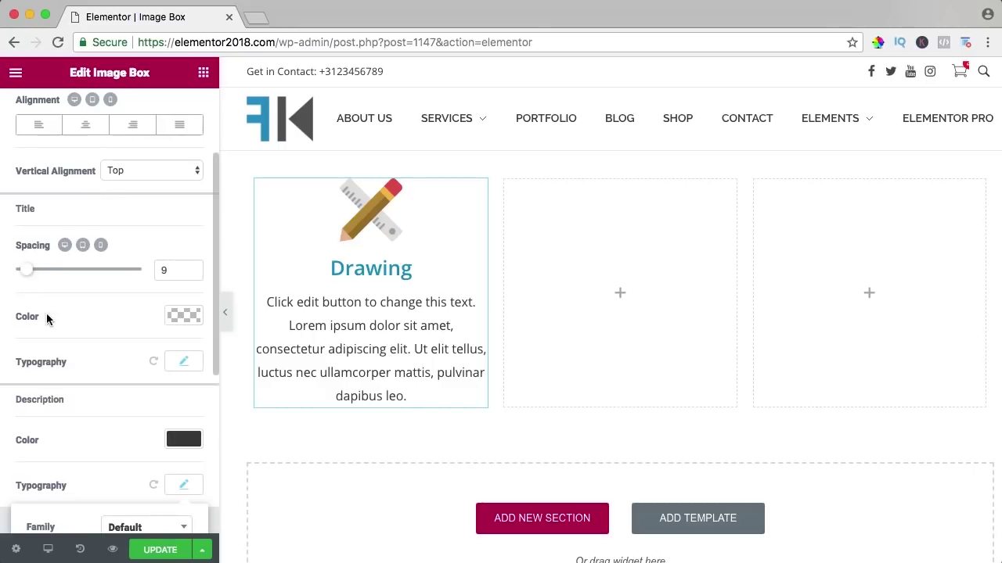
left_click(180, 366)
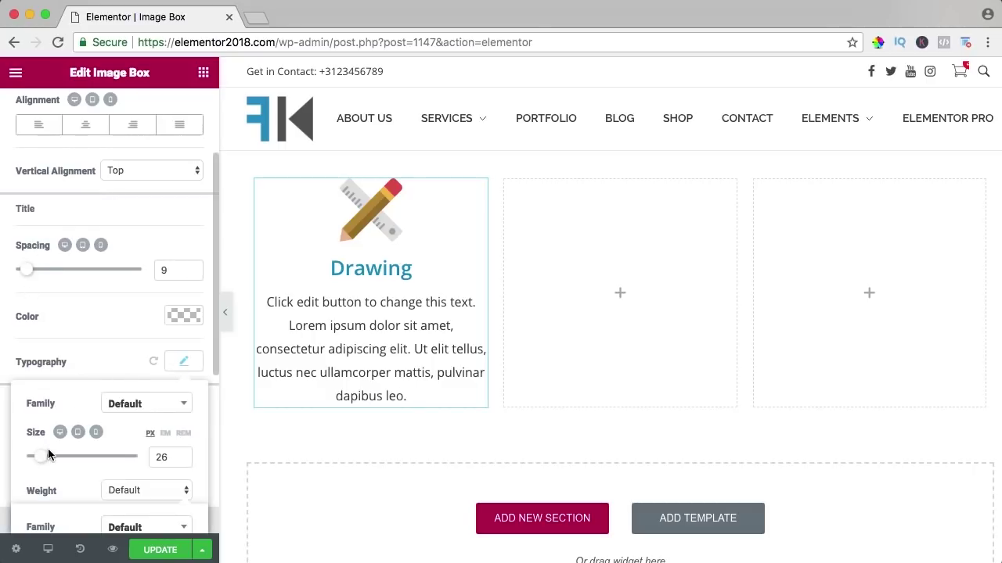
left_click_drag(44, 462, 47, 461)
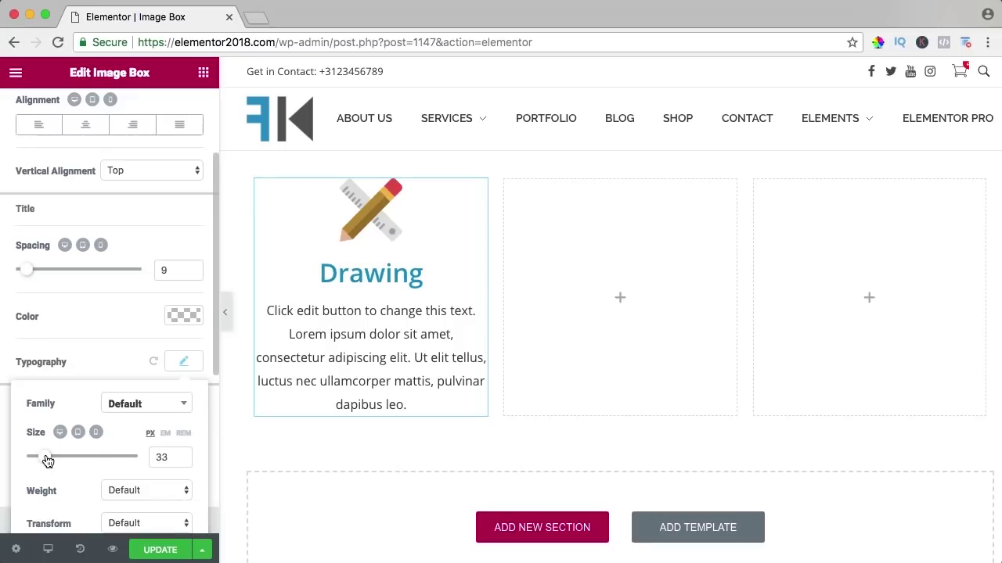
Step: Save the page with Update and open its live preview
scroll(148, 236, "up", 1)
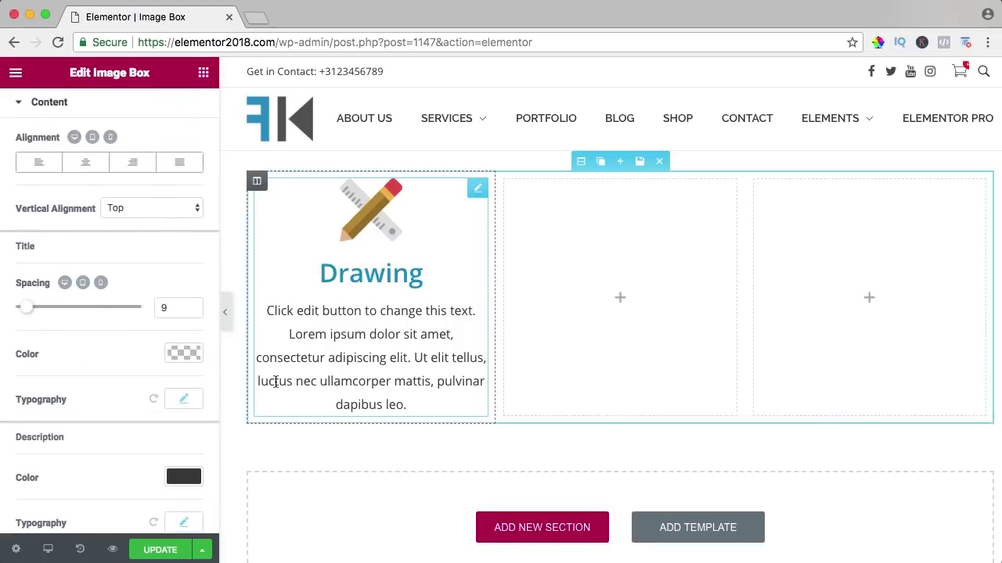
left_click(161, 550)
left_click(112, 550)
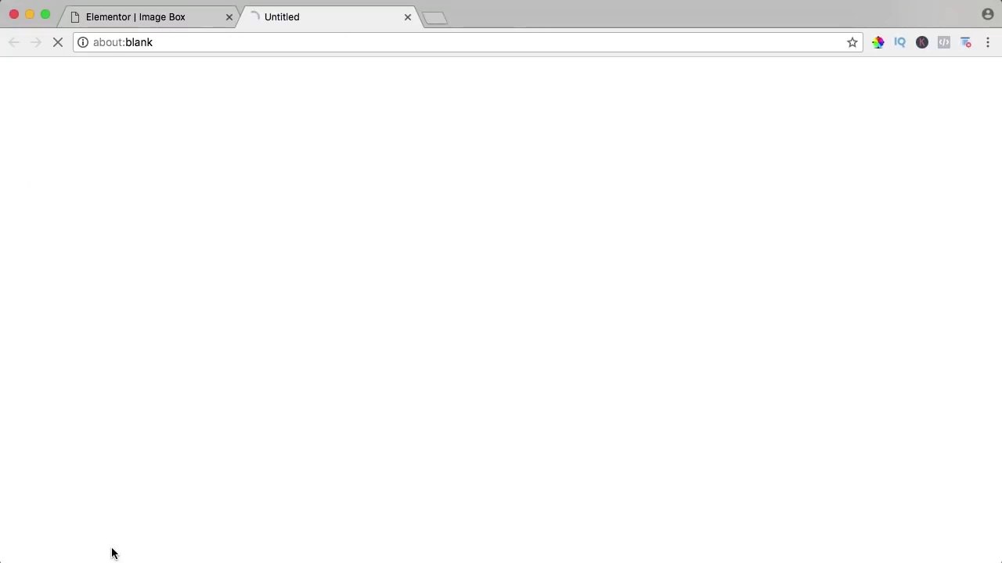
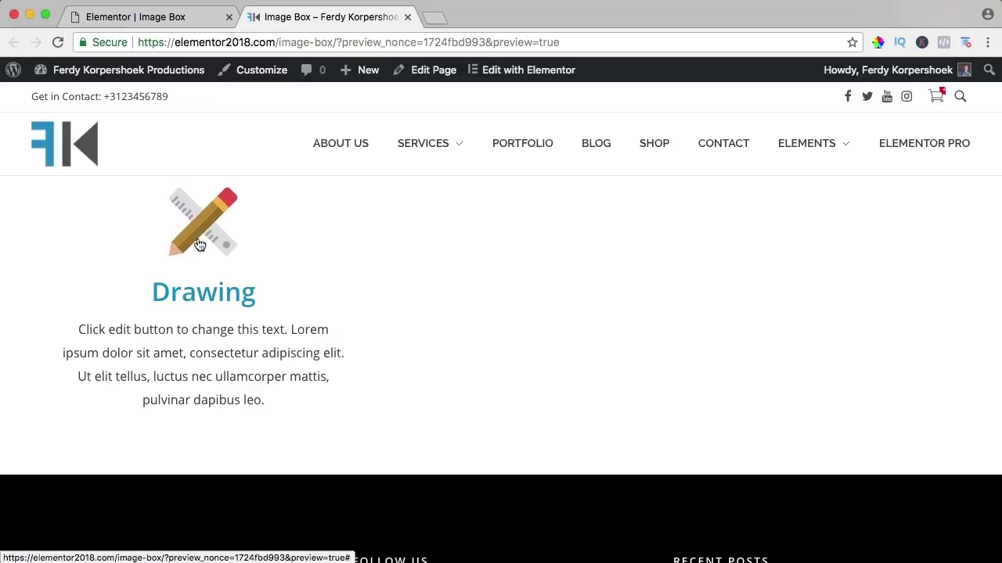
Step: Return to the Image Box page editor and select the column holding the Drawing image box
left_click(181, 16)
scroll(105, 197, "up", 3)
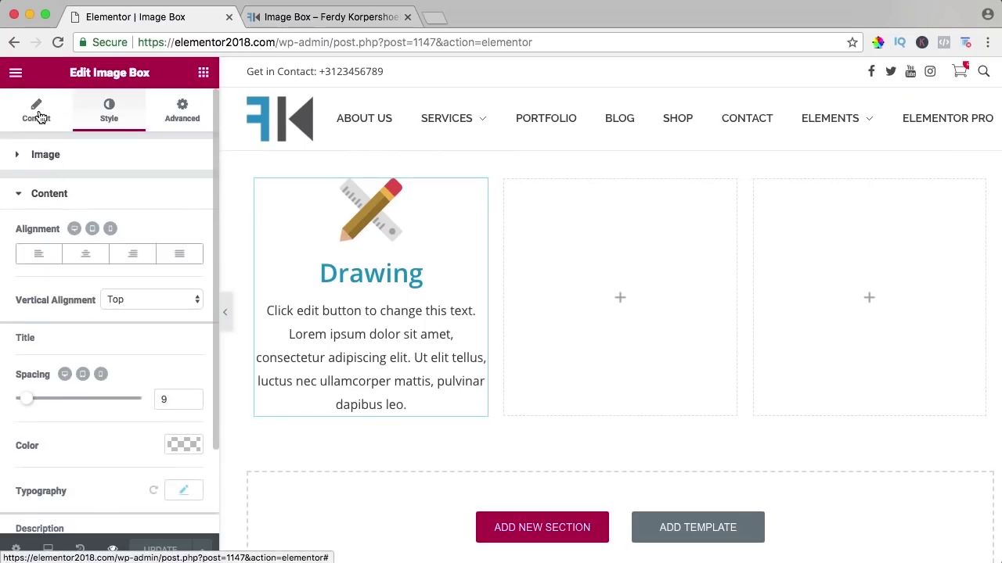
left_click(36, 109)
scroll(47, 375, "down", 5)
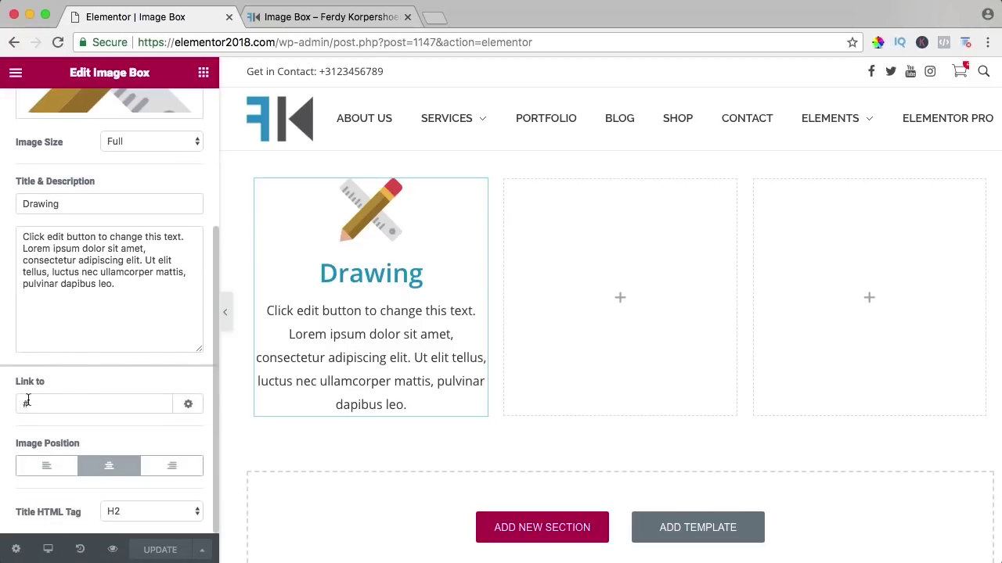
left_click(404, 304)
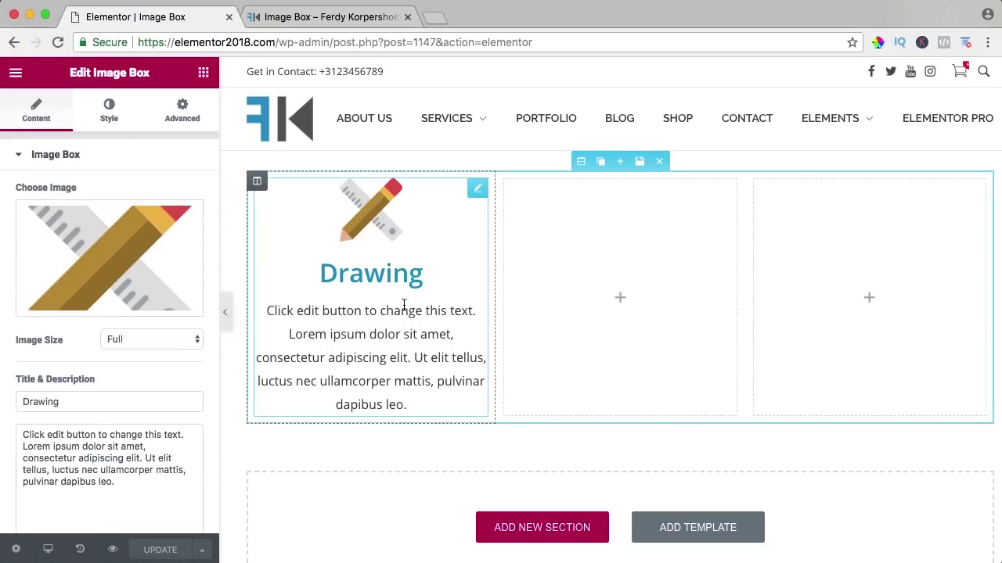
left_click(256, 180)
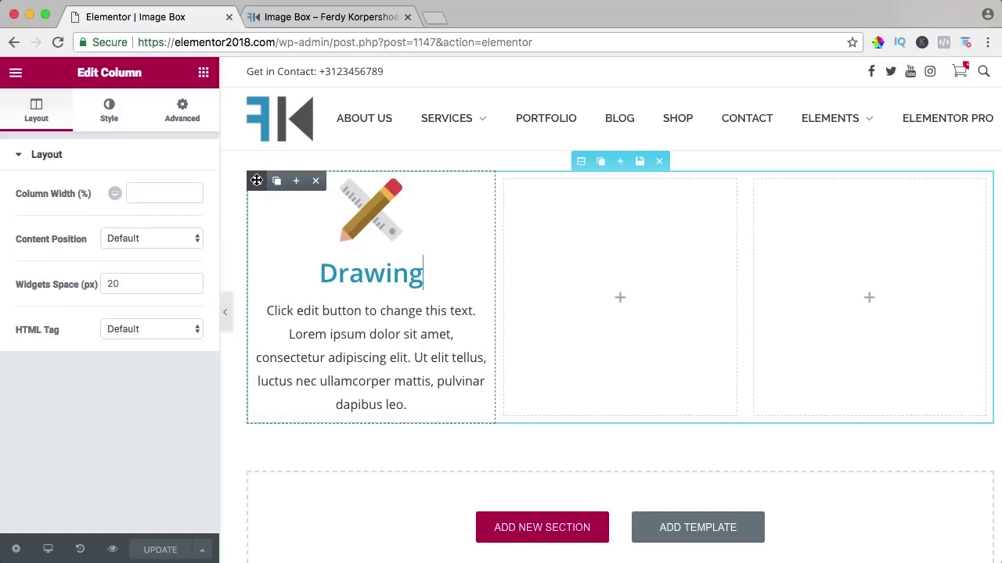
Step: Give the column a solid #2096c4 border, 4 wide on all sides, and enable box shadow
left_click(108, 114)
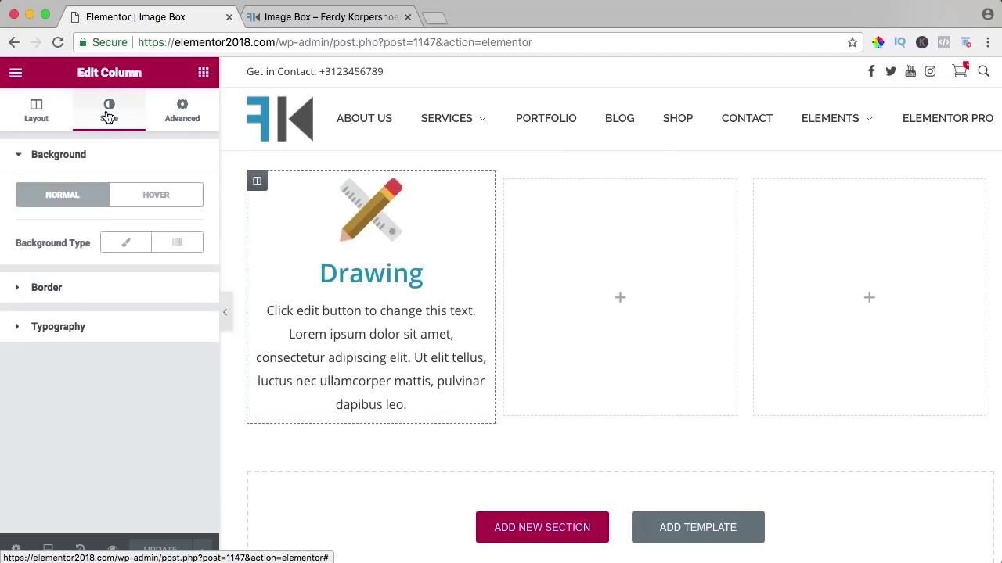
left_click(22, 291)
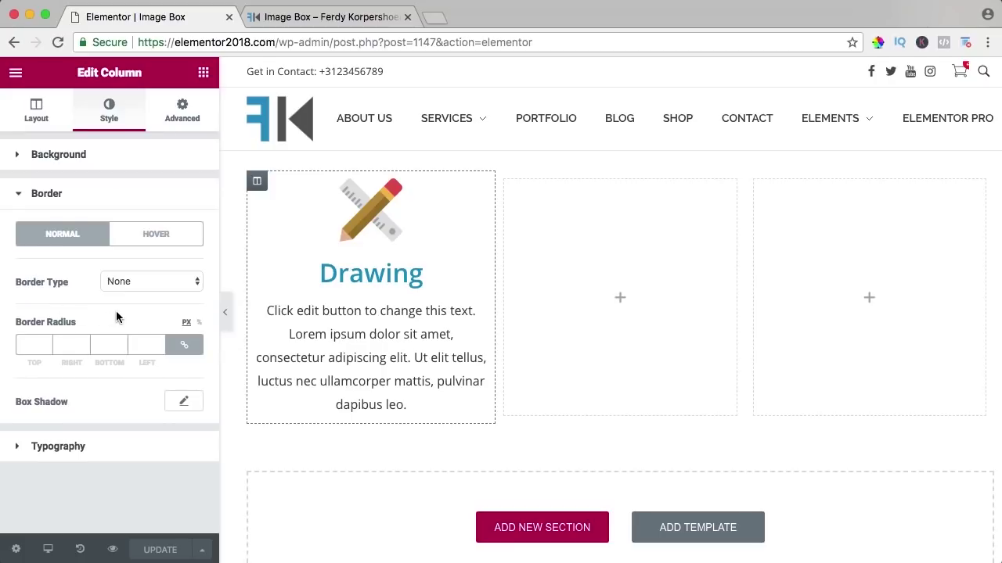
left_click(149, 282)
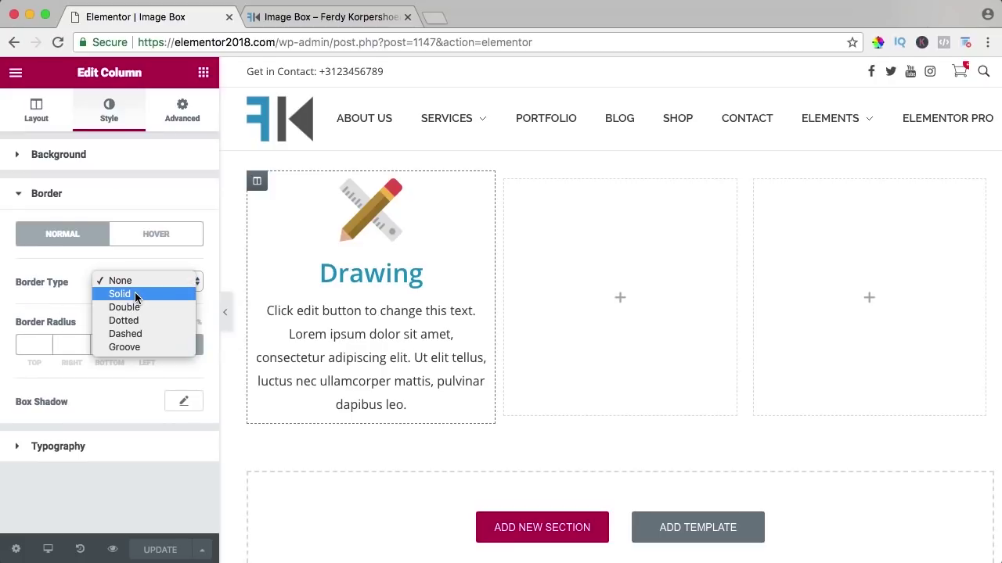
left_click(134, 292)
key("Tab")
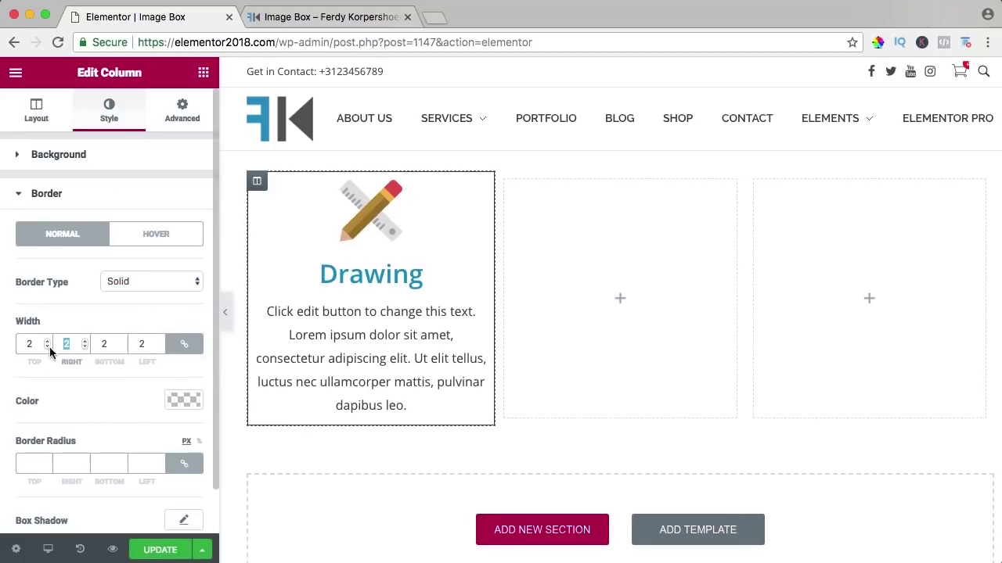
left_click(182, 401)
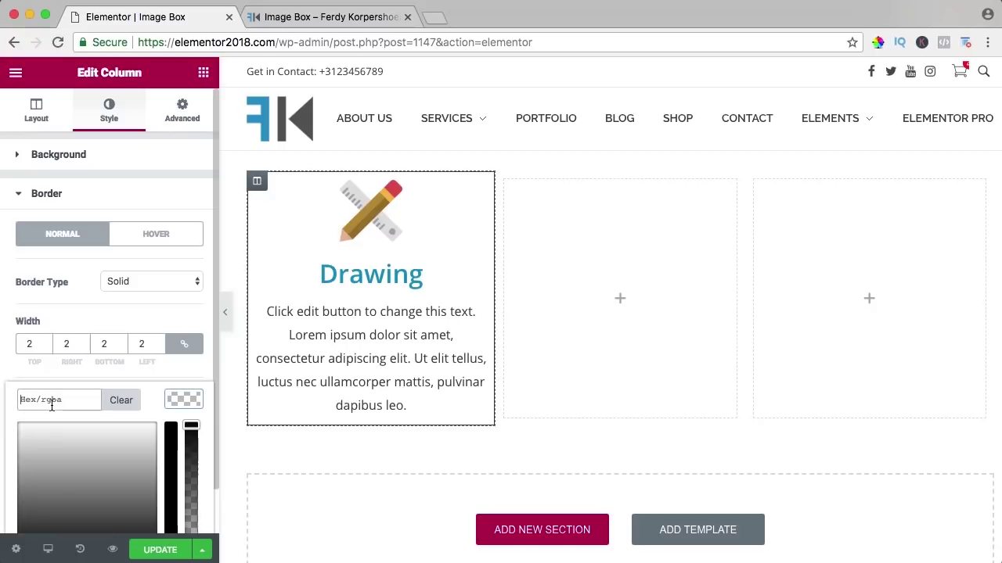
left_click(180, 401)
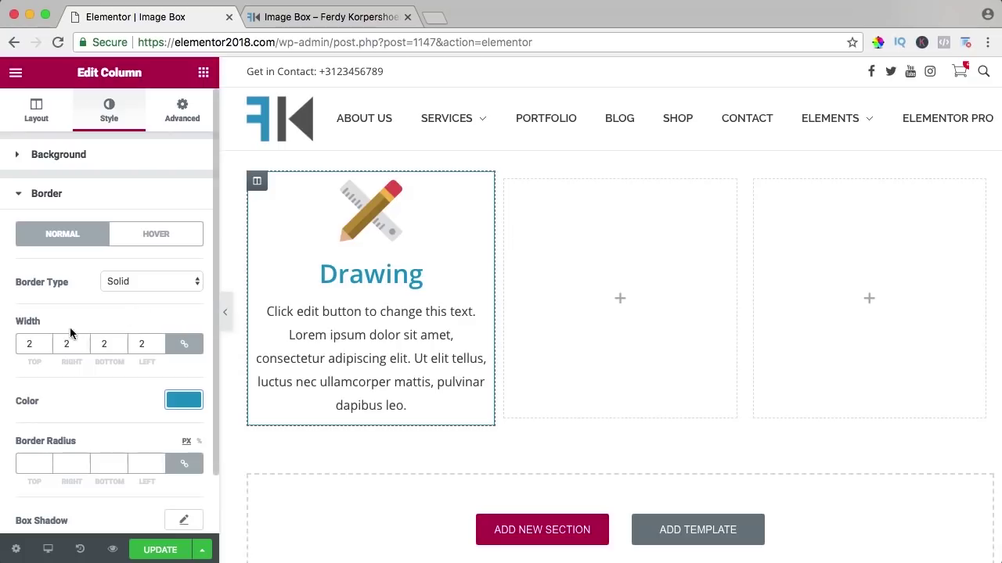
type("3")
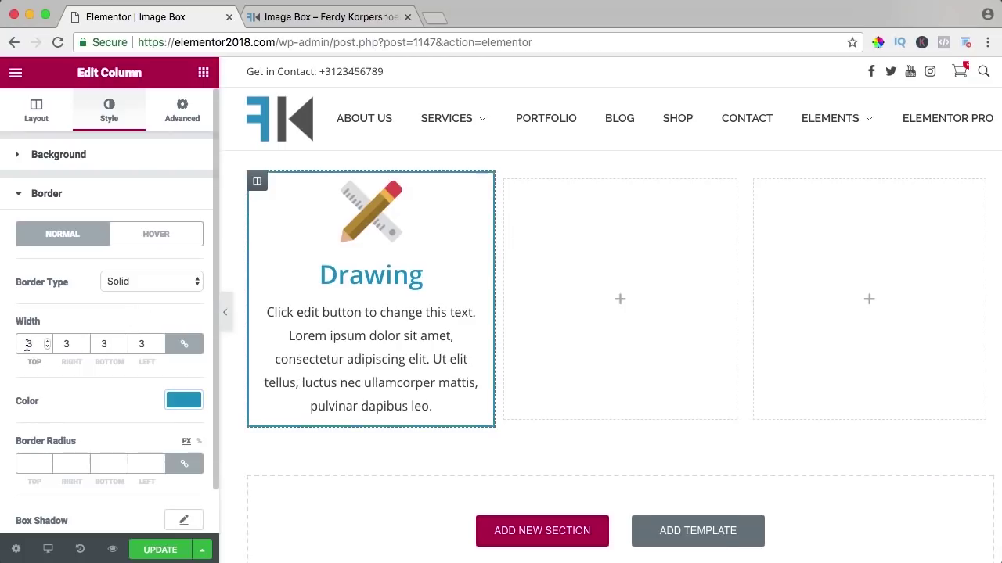
type("4")
key("Tab")
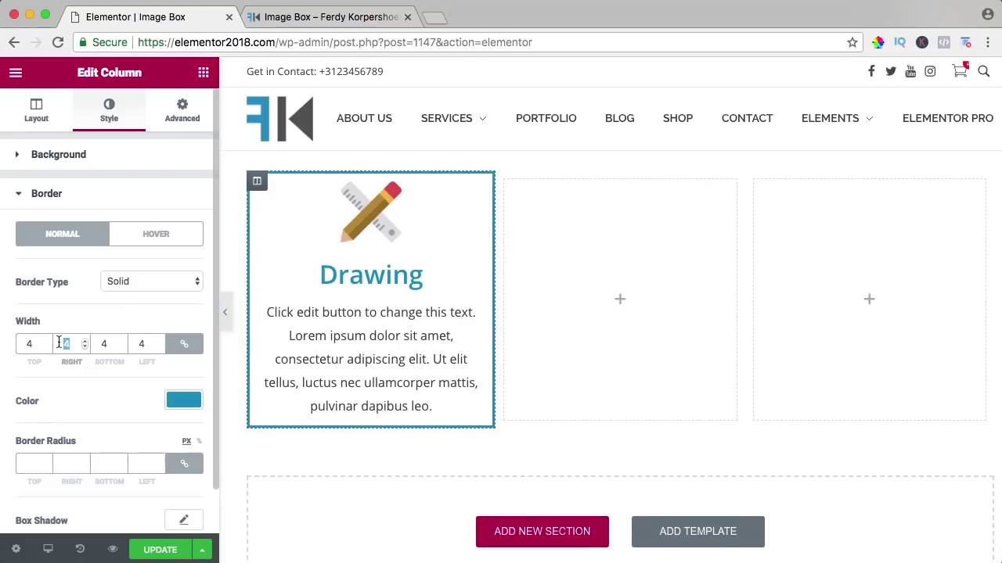
scroll(86, 319, "down", 2)
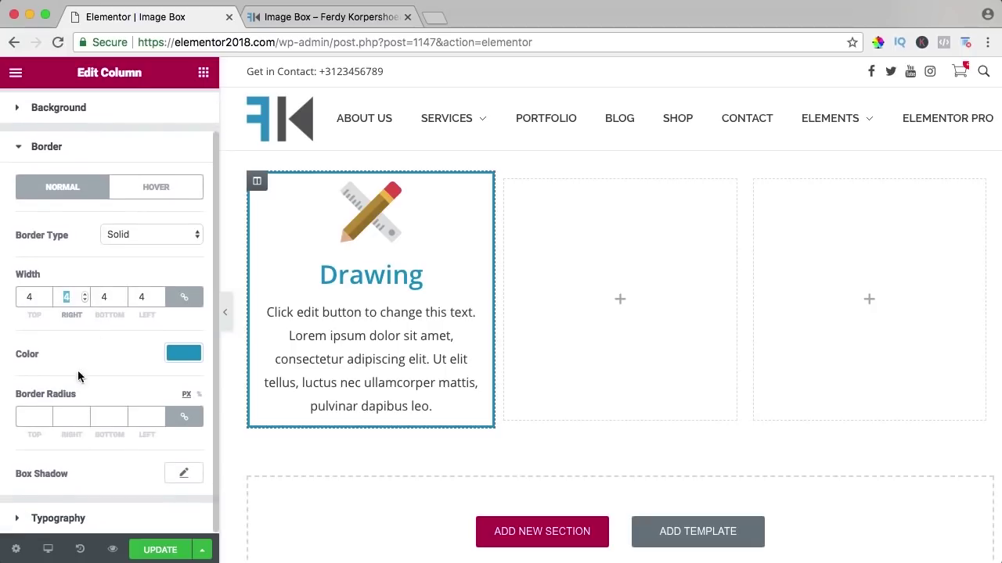
scroll(107, 388, "up", 2)
scroll(108, 392, "down", 2)
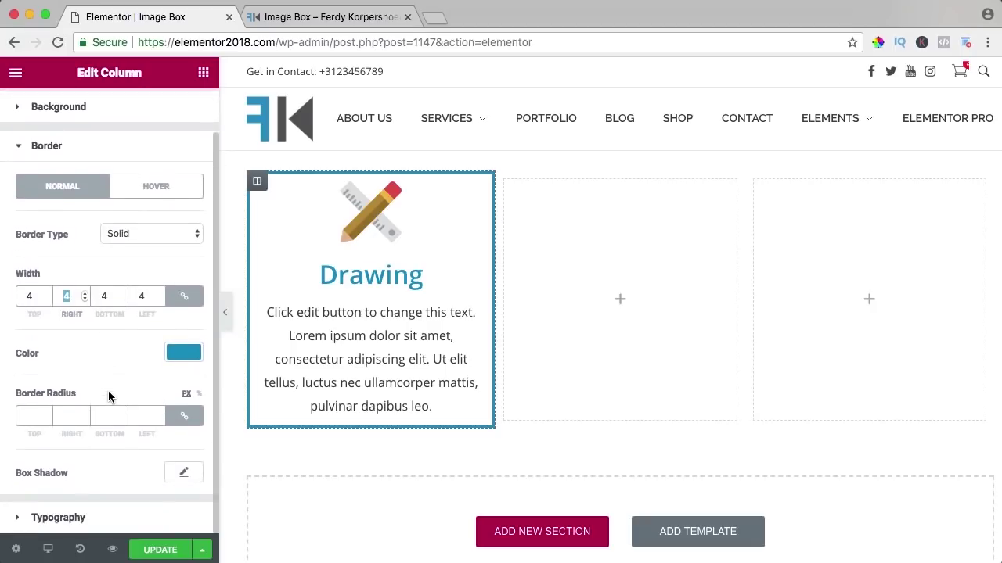
left_click(185, 473)
Step: Offset the column's box shadow 6 right and 6 down and fade its colour to alpha 0.12
scroll(141, 422, "down", 5)
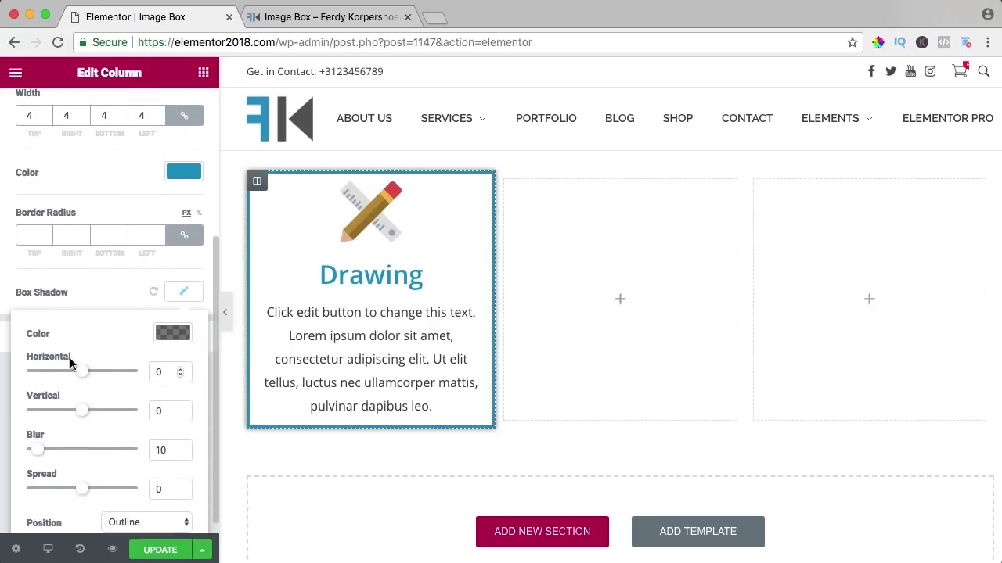
left_click_drag(83, 376, 87, 377)
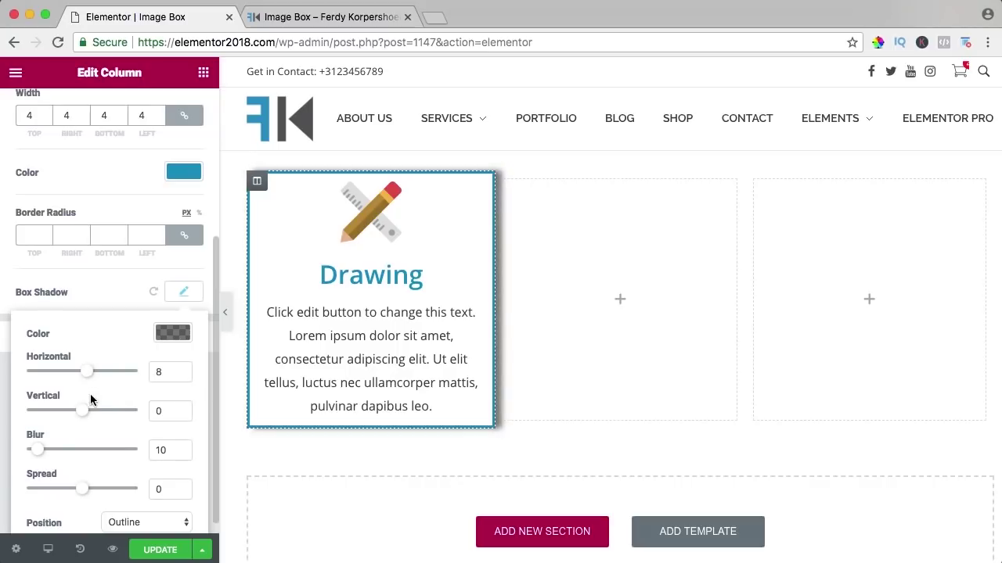
left_click_drag(83, 415, 90, 415)
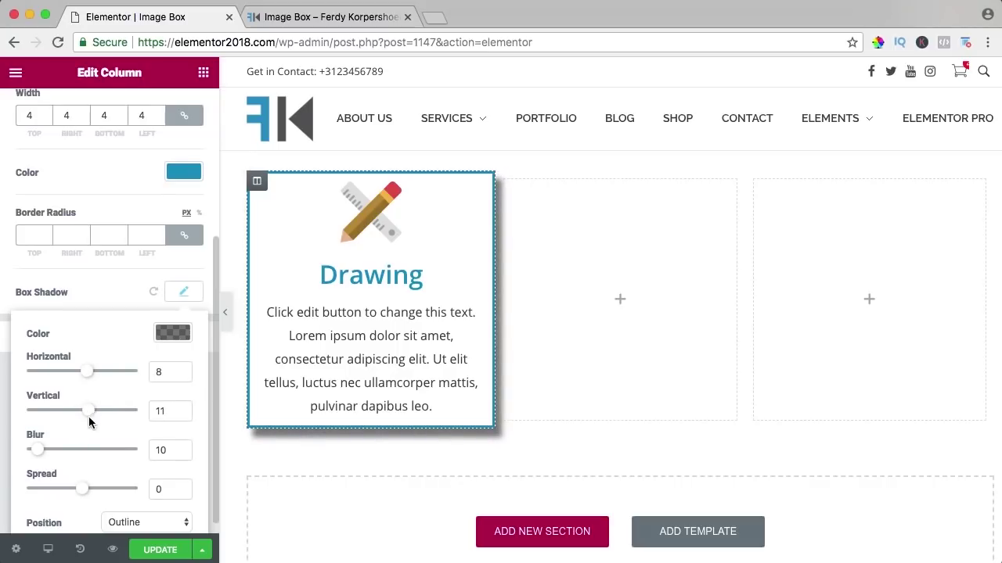
scroll(93, 423, "down", 1)
left_click(161, 321)
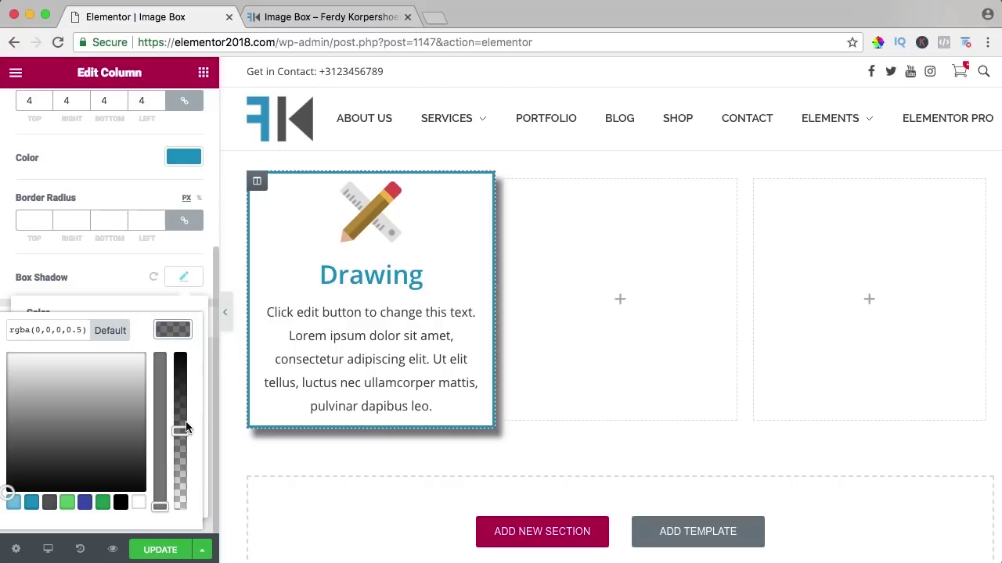
left_click_drag(183, 432, 178, 492)
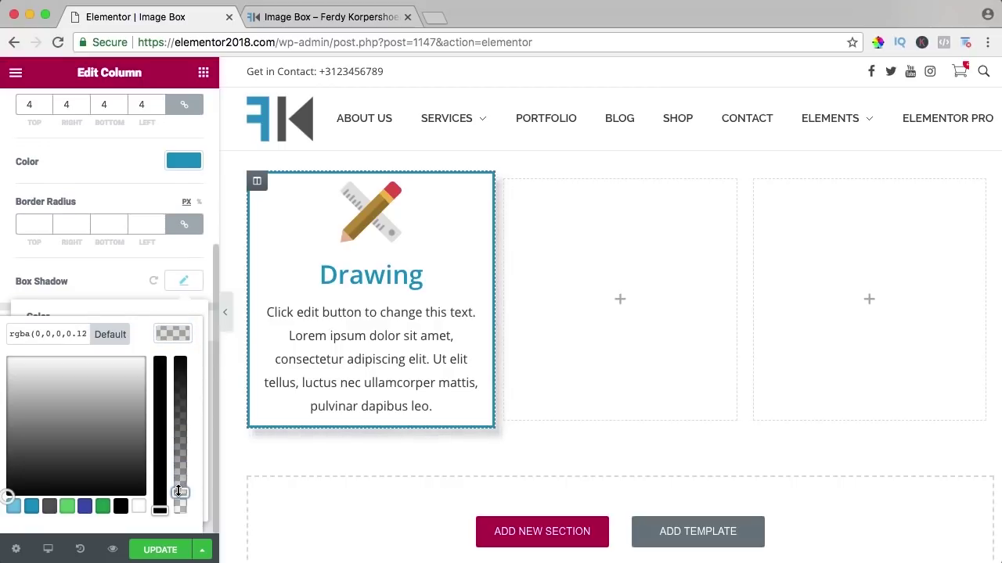
left_click(177, 338)
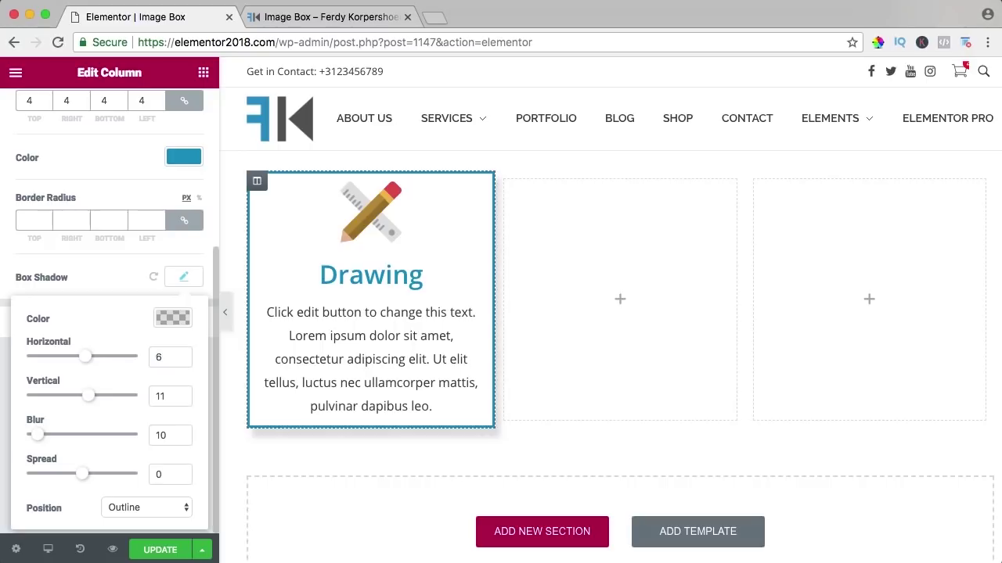
type("6")
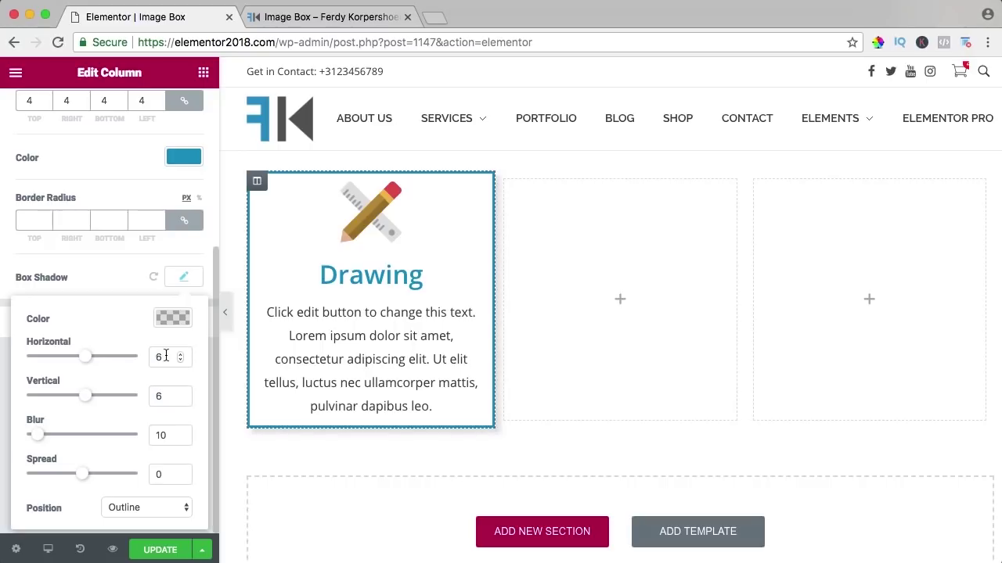
Step: Set the column's padding to 20 on all sides and save the page
scroll(97, 300, "up", 5)
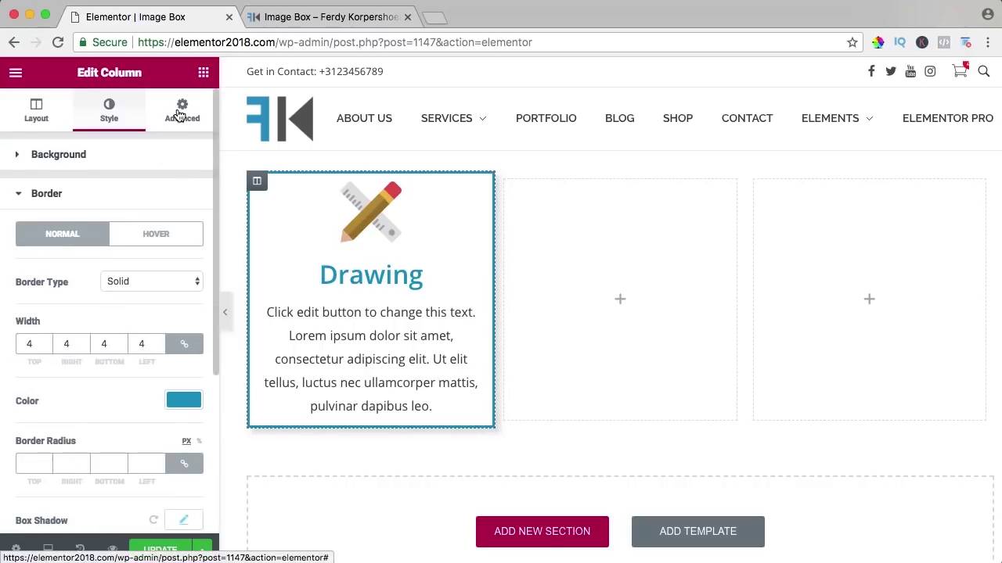
left_click(180, 115)
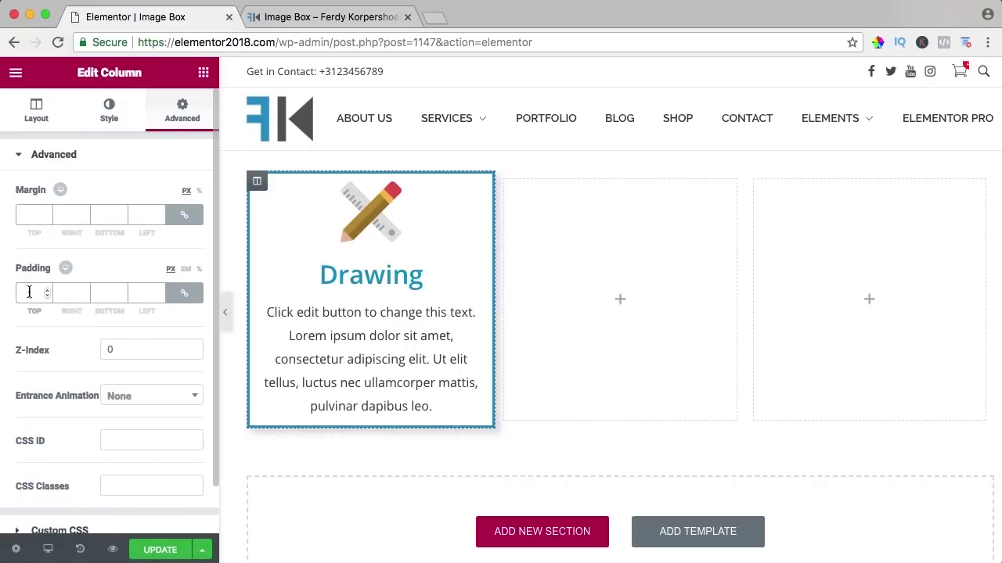
type("20")
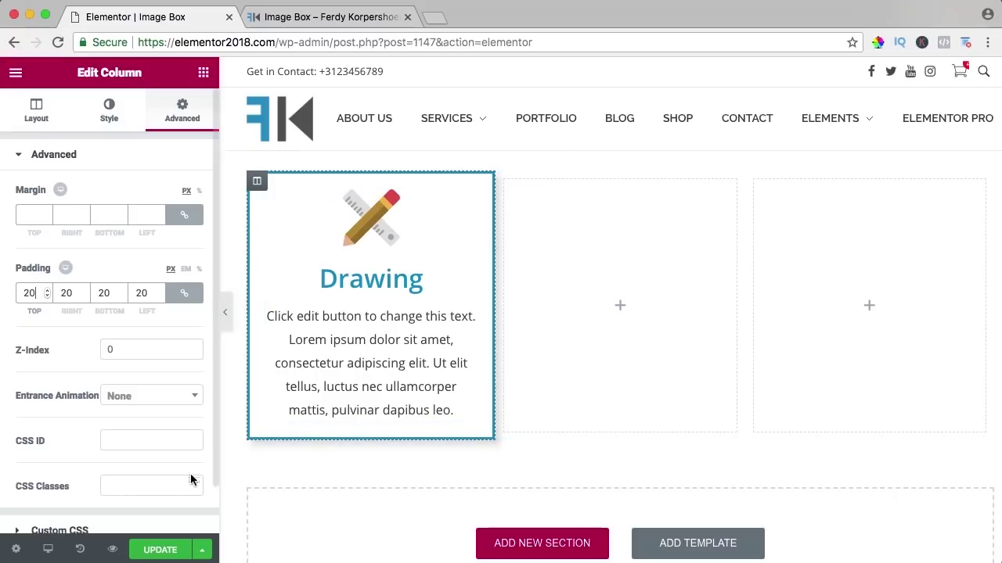
left_click(158, 550)
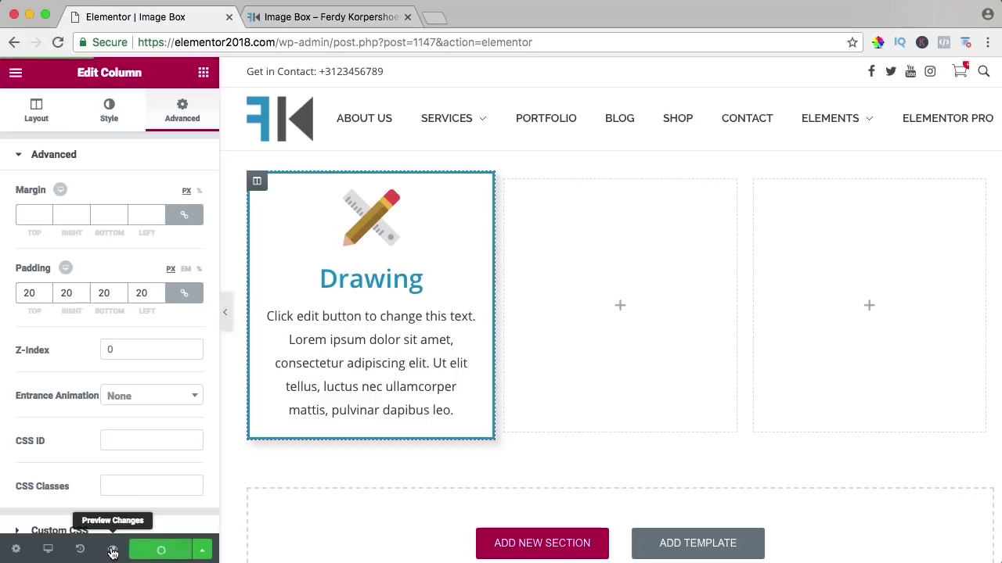
Step: After a quick preview, give the three-column section 20 px top and bottom margins and save
left_click(290, 8)
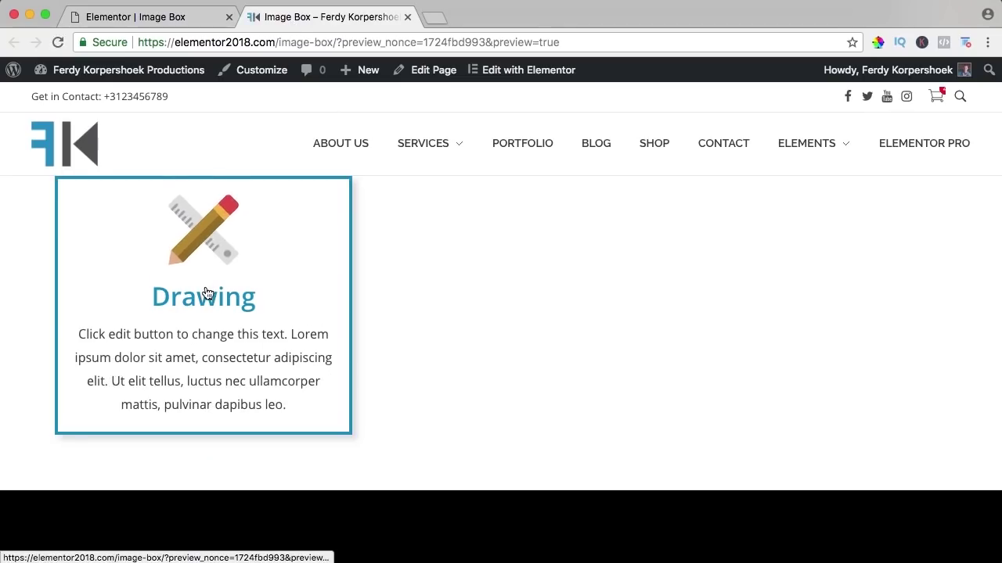
left_click(194, 16)
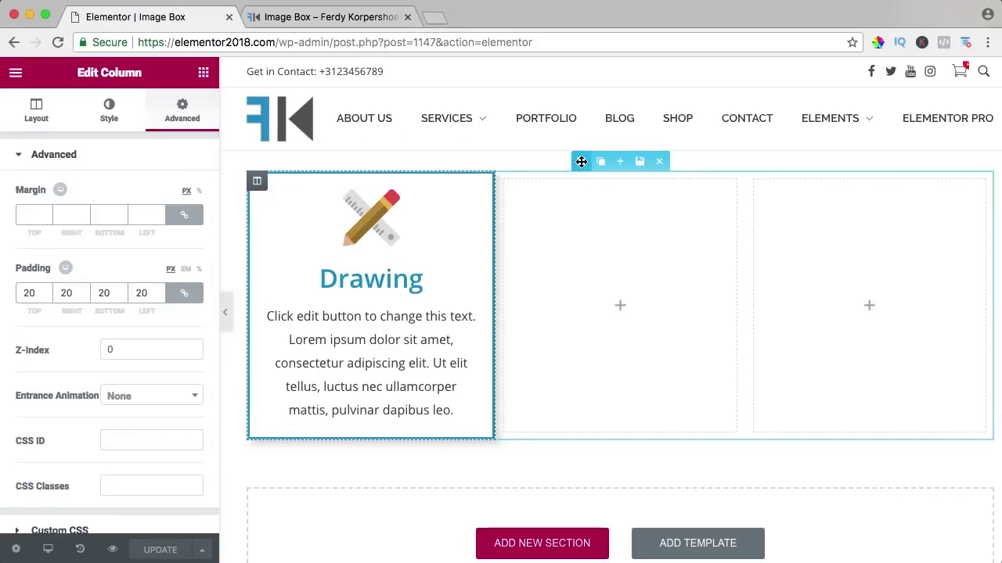
left_click(581, 161)
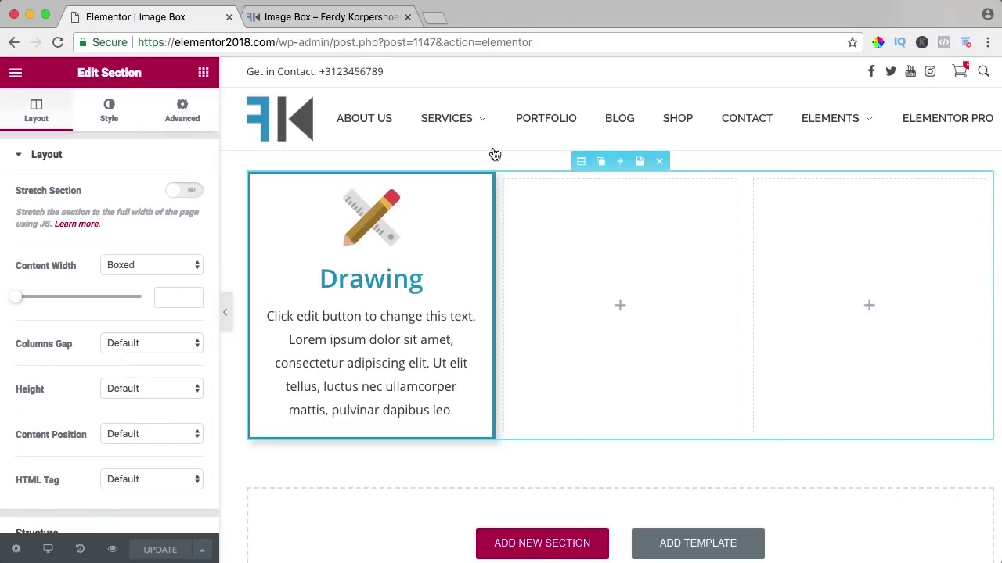
left_click(169, 117)
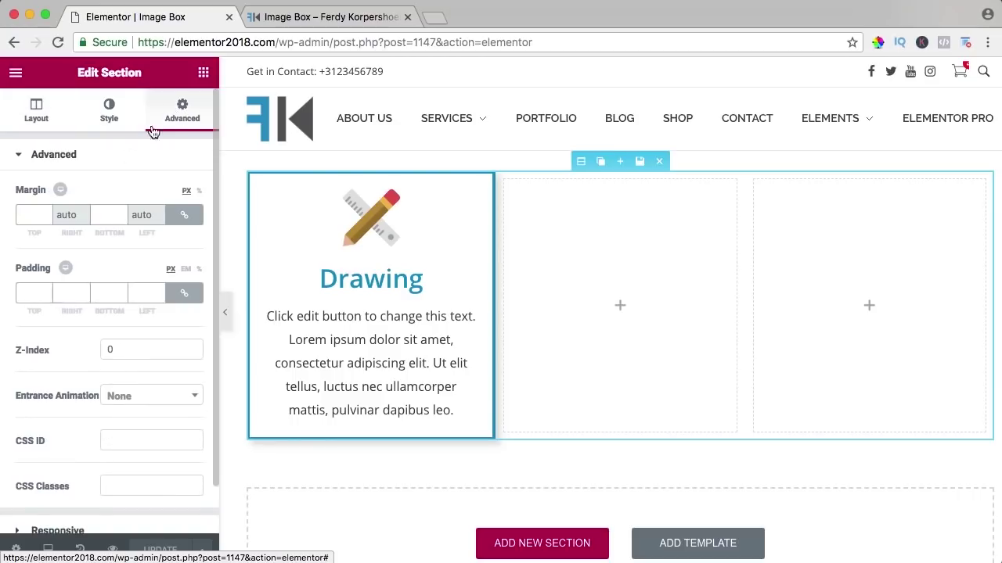
left_click(32, 213)
type("20")
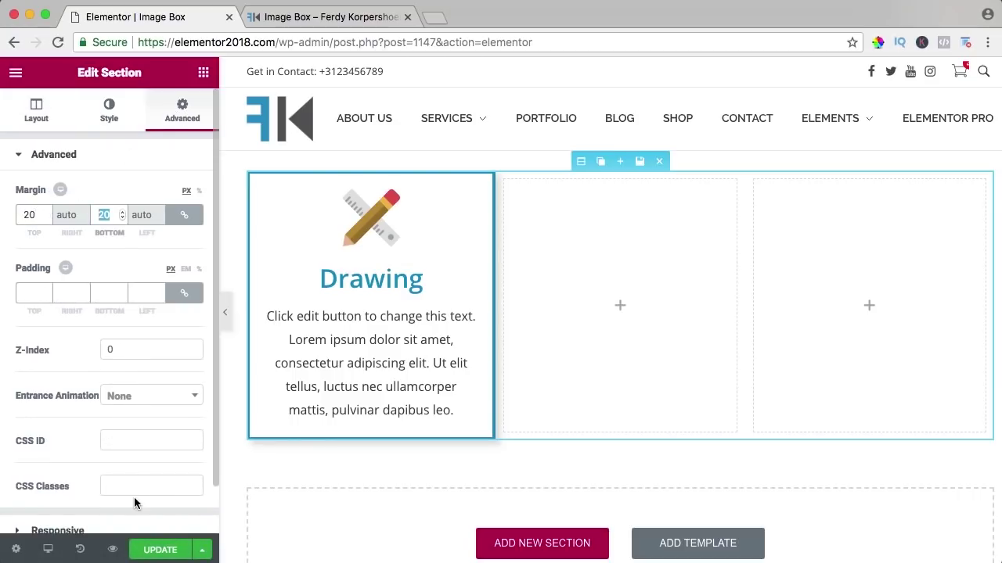
left_click(157, 547)
Step: Reload the live preview to check the section spacing, then return to the editor
left_click(321, 22)
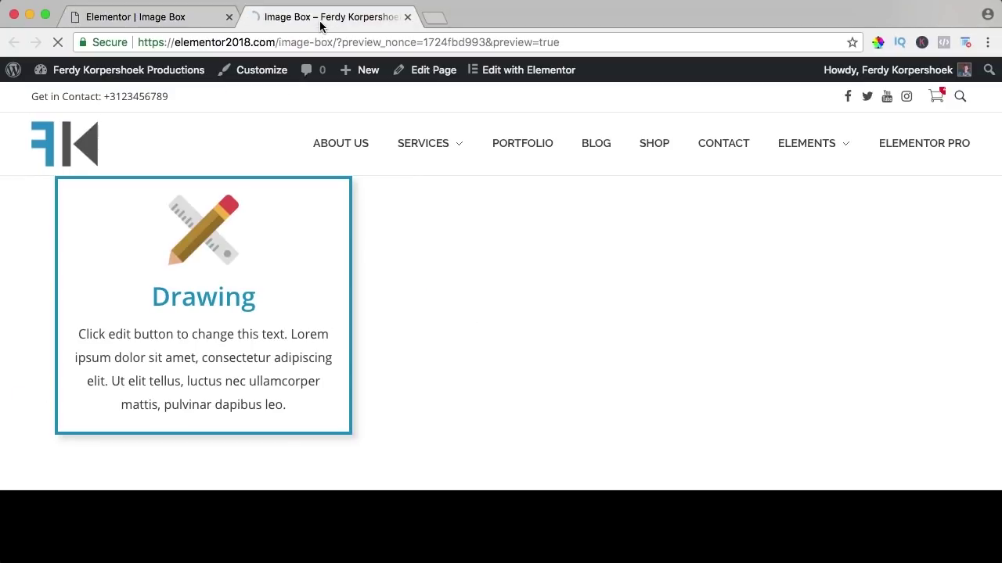
key("super+r")
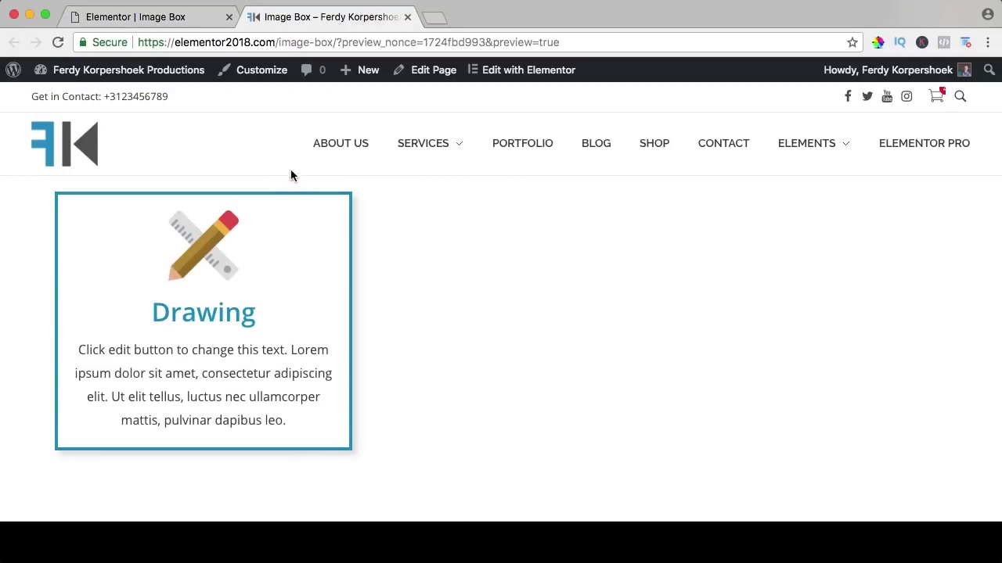
left_click(171, 17)
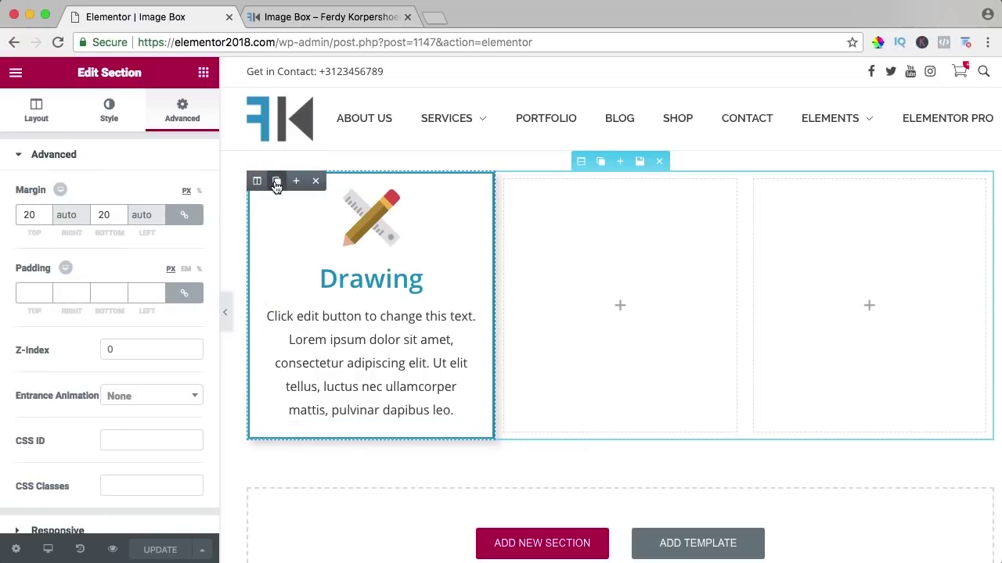
Step: Duplicate the Drawing column twice and delete the two empty leftover columns
left_click(276, 182)
left_click(276, 183)
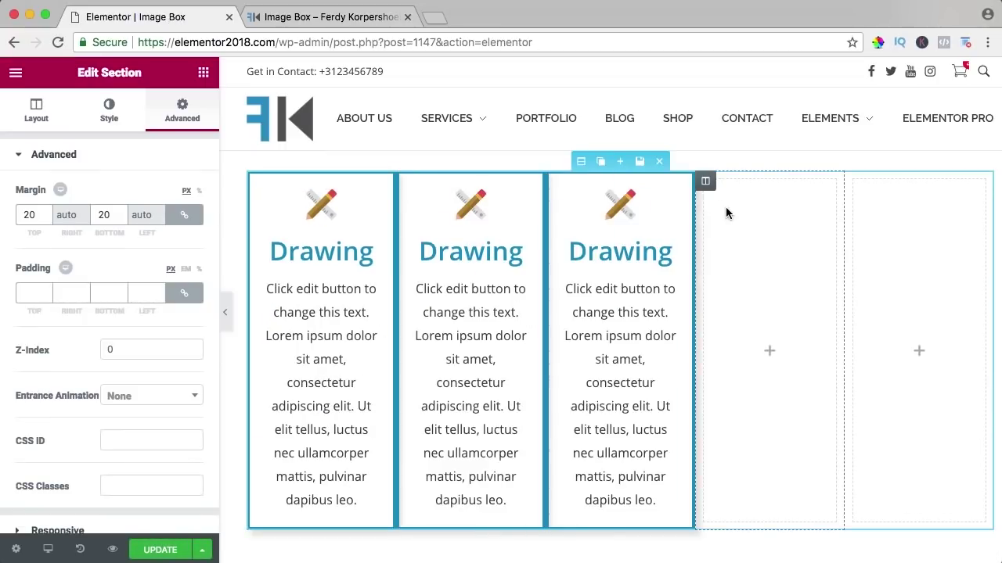
left_click(764, 183)
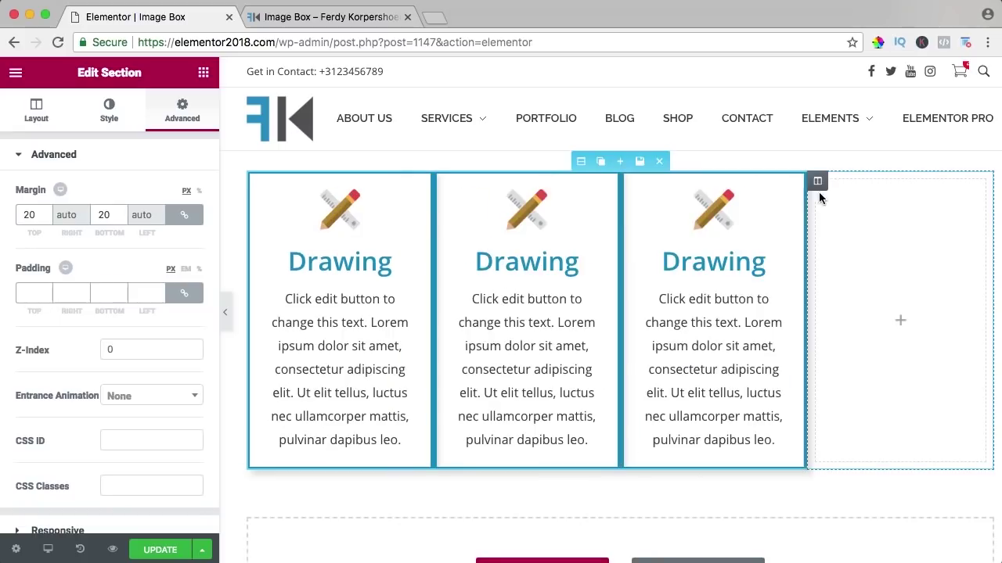
left_click(878, 181)
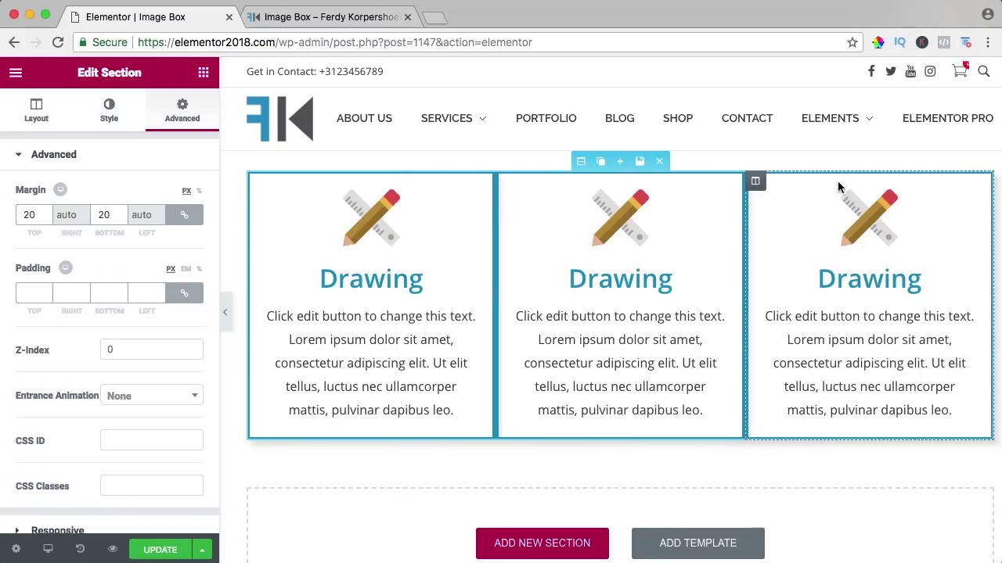
Step: Upload loader.png into the middle image box and title it 'Loader'
left_click(618, 214)
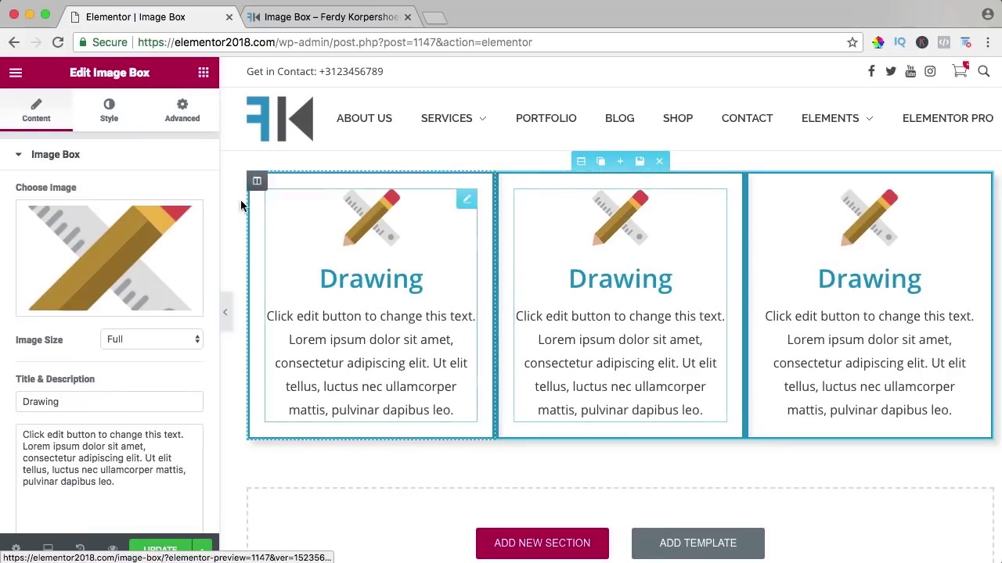
left_click(171, 247)
left_click(68, 132)
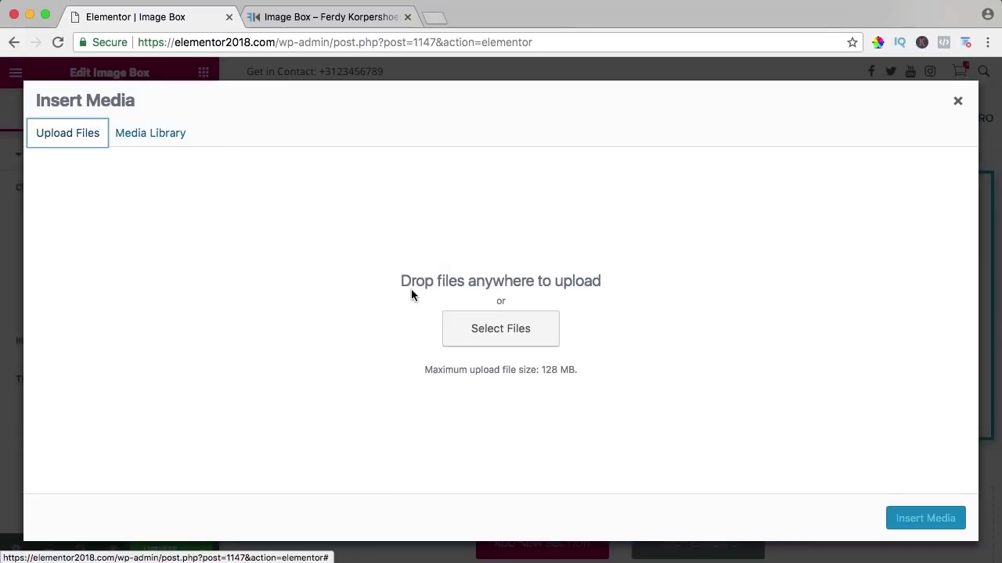
left_click(474, 321)
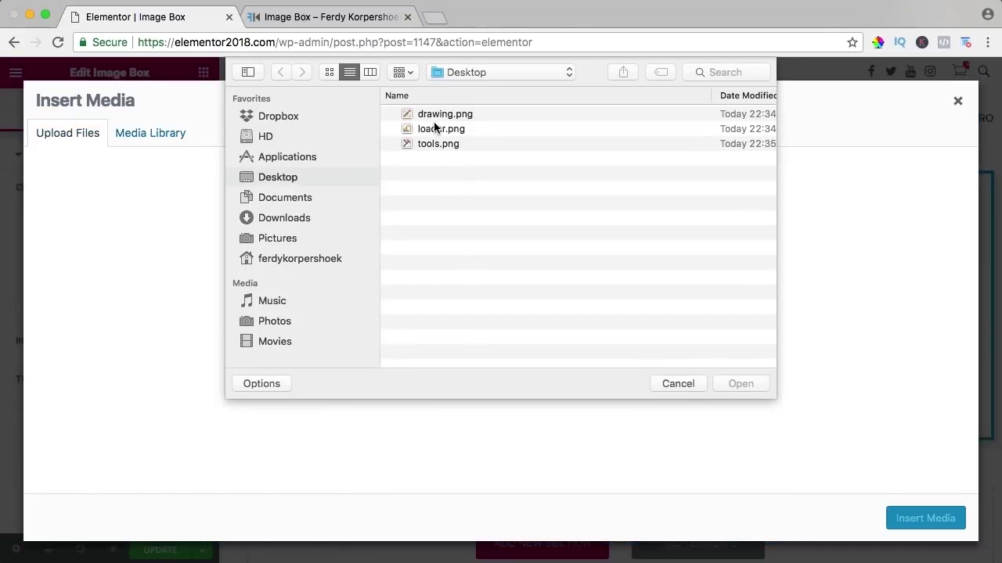
left_click(436, 128)
left_click(740, 383)
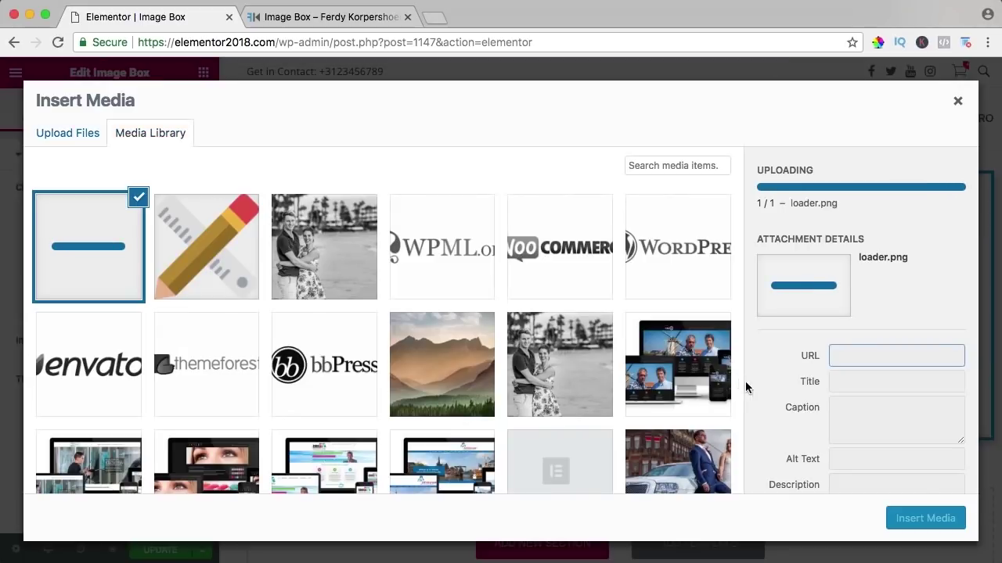
left_click(926, 518)
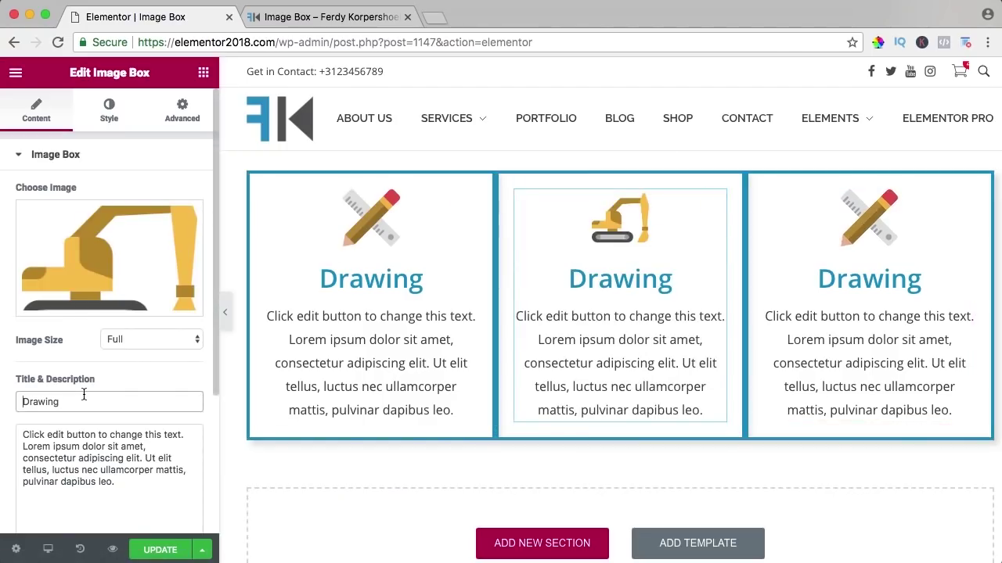
type("T")
key("BackSpace")
type("Loader")
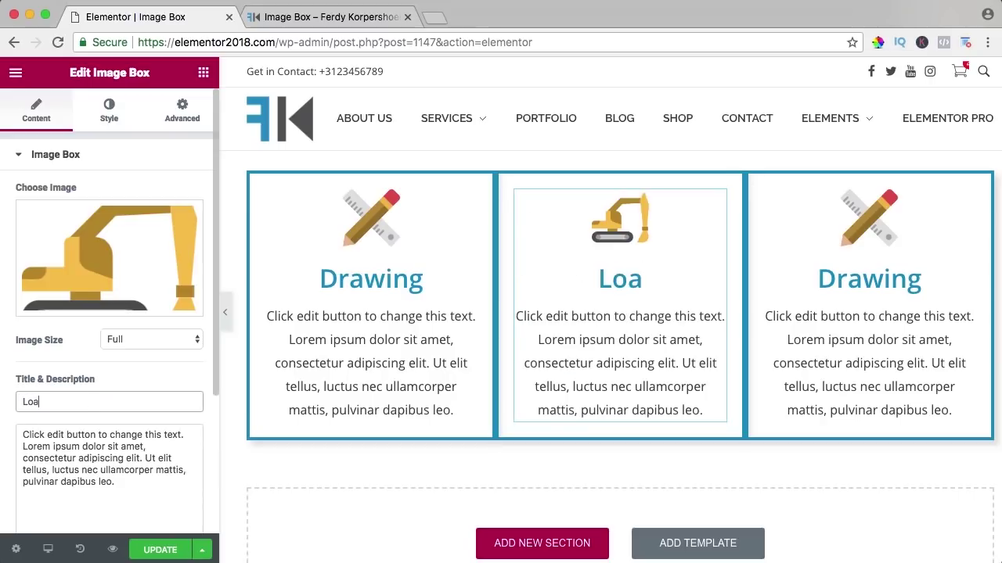
Step: Upload tools.png into the third image box and title it 'Tools'
left_click(868, 223)
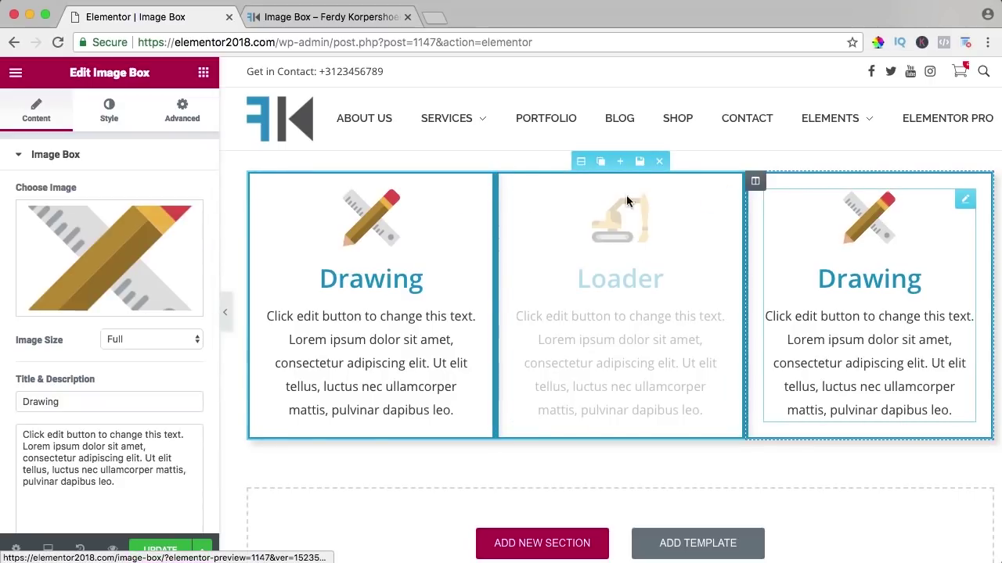
left_click(79, 243)
left_click(89, 134)
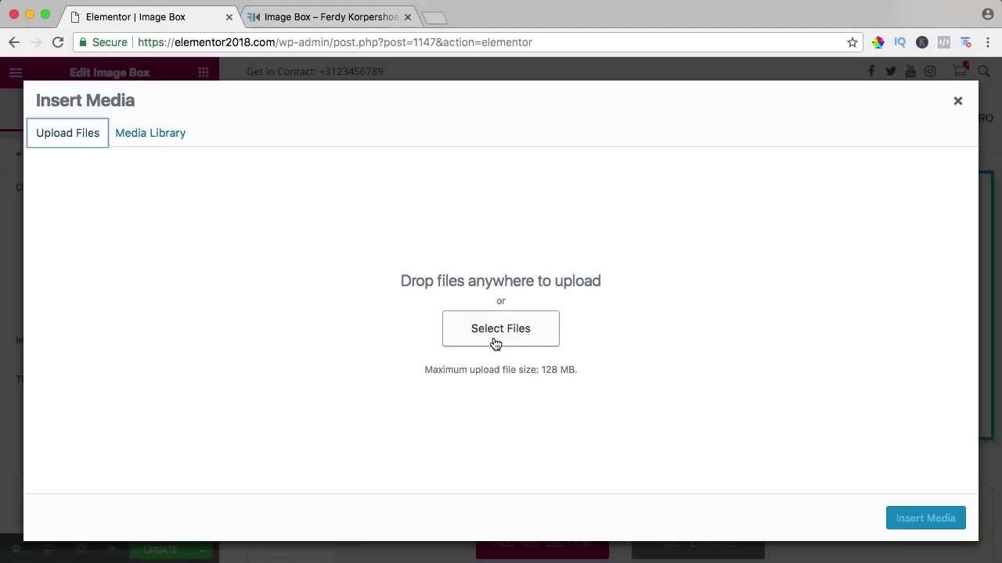
left_click(501, 328)
left_click(431, 145)
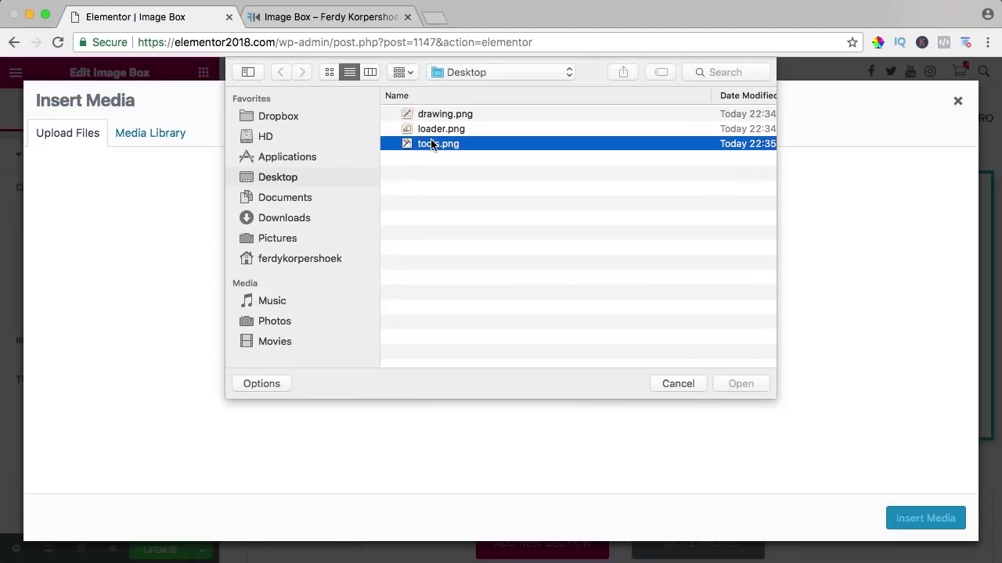
left_click(739, 383)
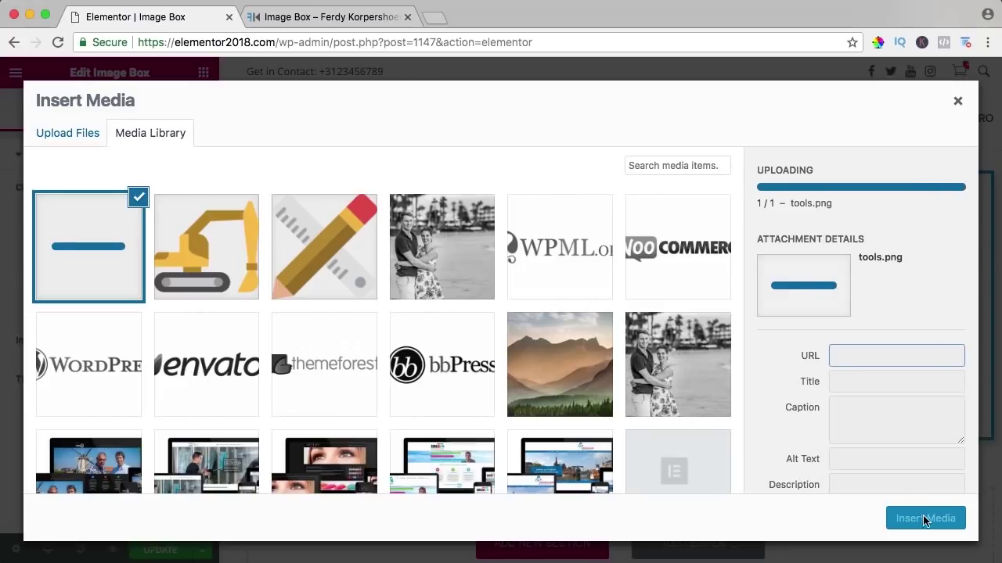
left_click(912, 523)
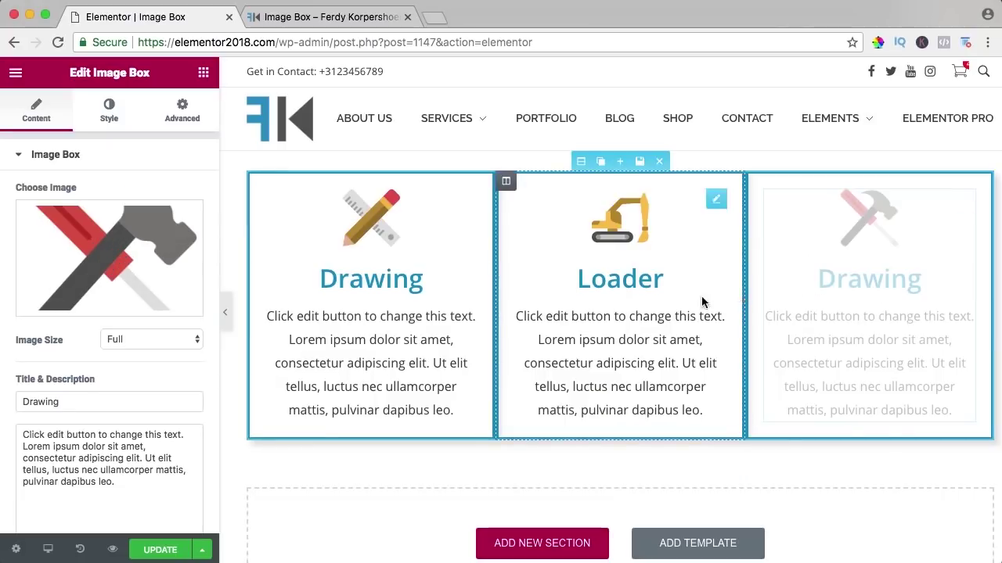
left_click(115, 245)
left_click(102, 243)
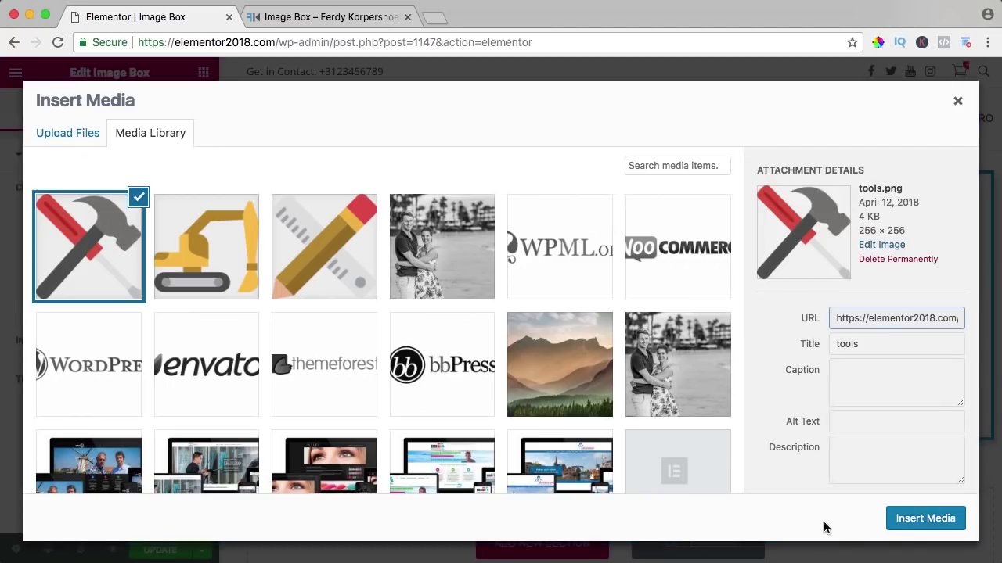
left_click(905, 519)
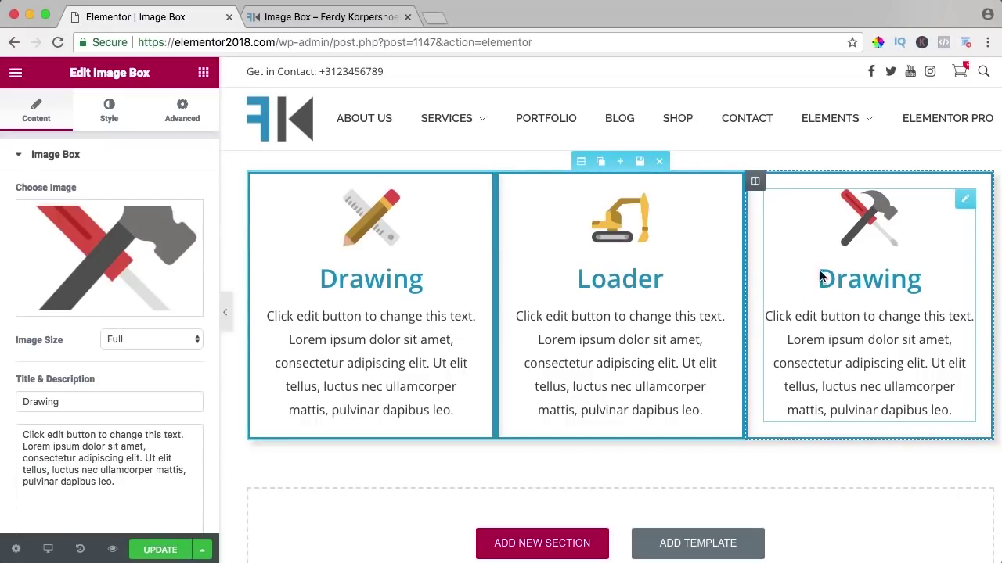
left_click(73, 399)
type("Tools")
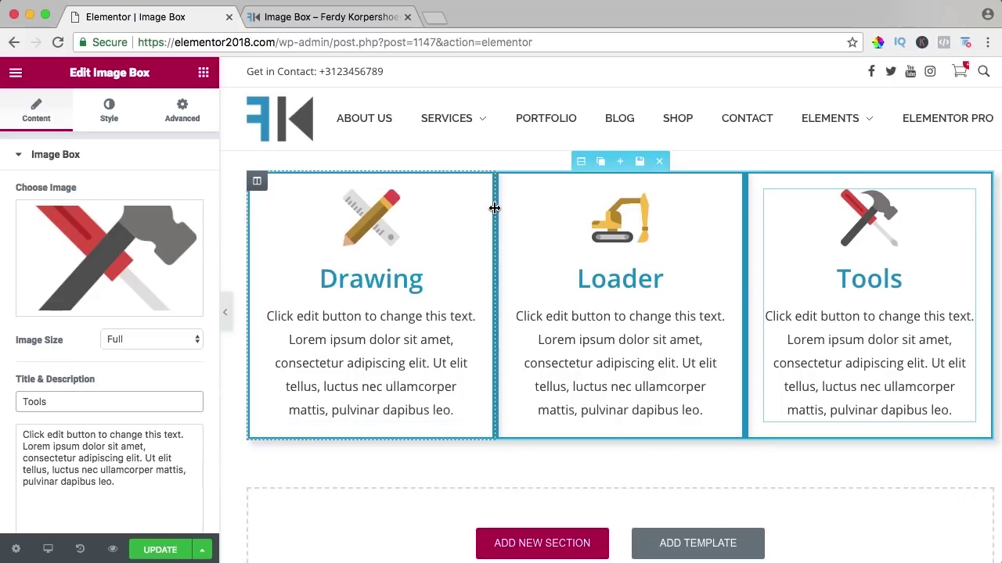
Step: Set a 10 px right margin on the Drawing column and a 10 px left margin on Tools
left_click(187, 112)
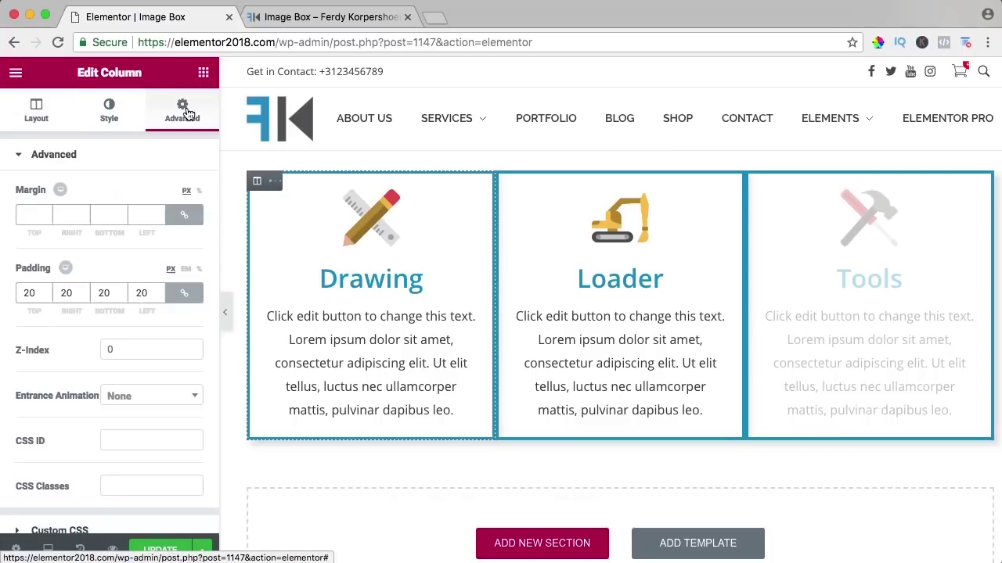
left_click(188, 216)
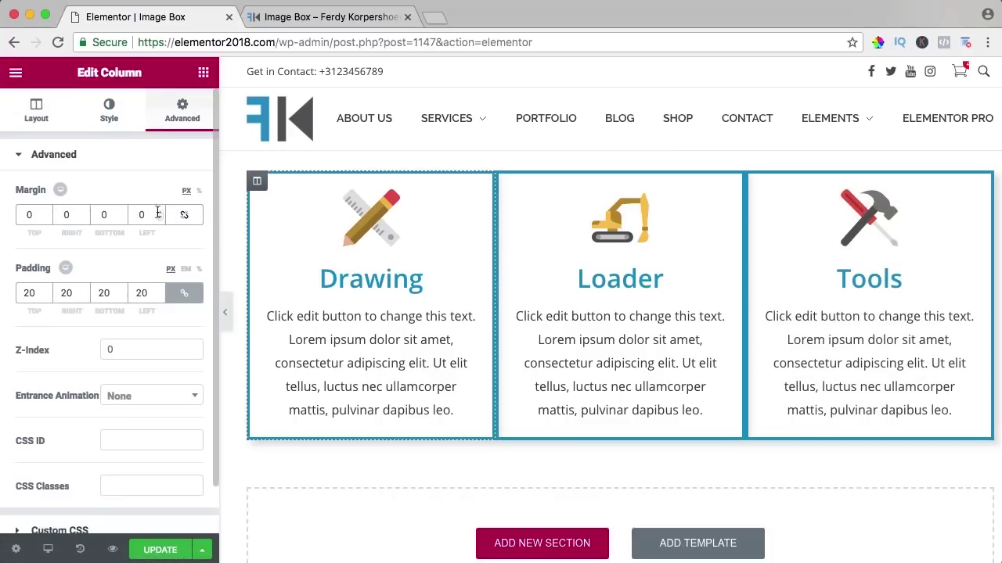
type("10")
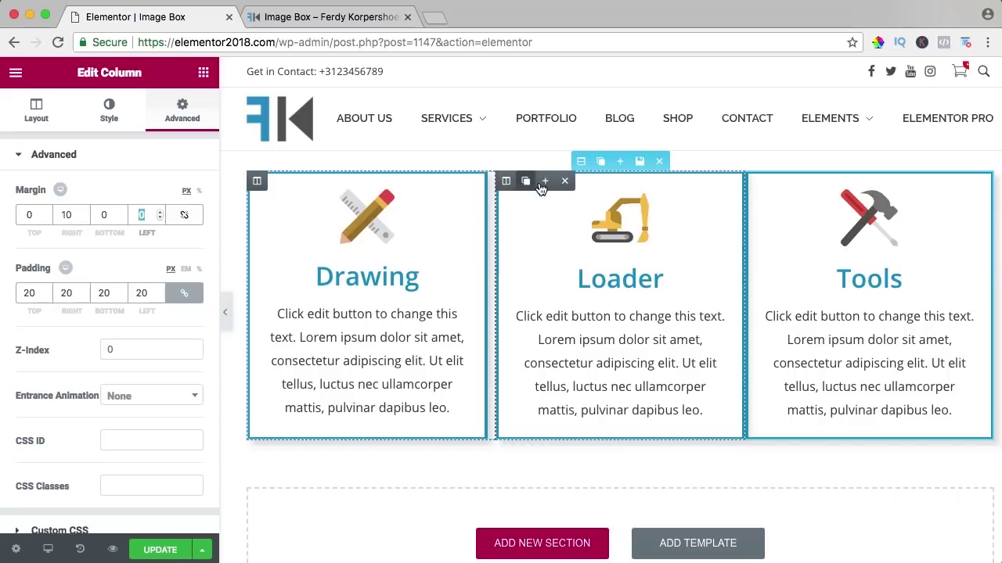
left_click(755, 180)
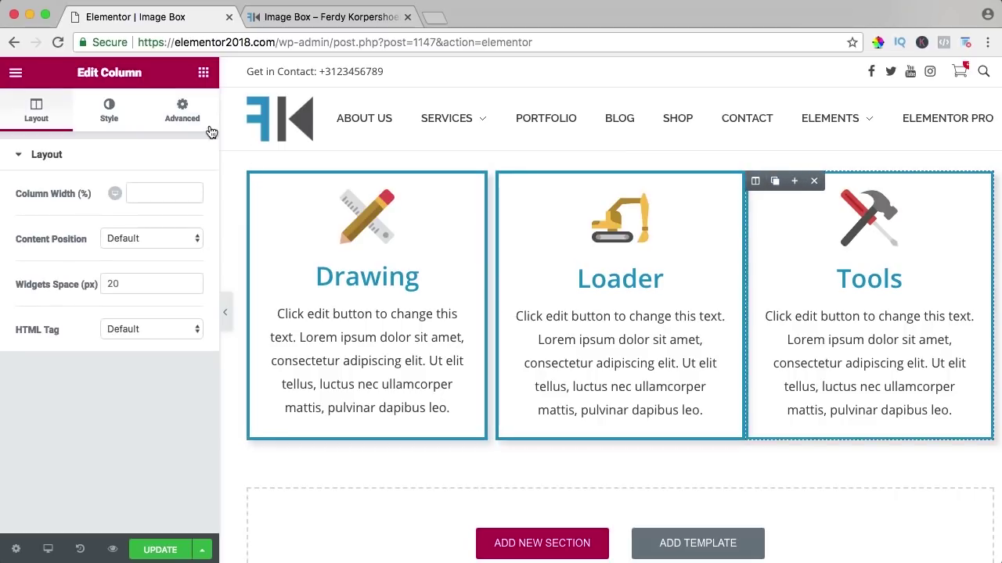
left_click(184, 113)
left_click(184, 215)
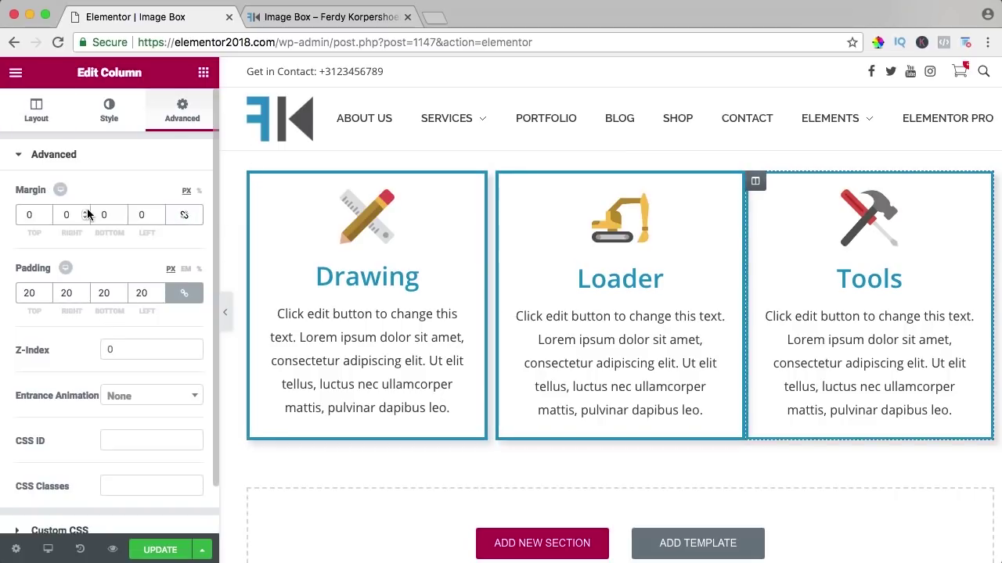
type("10")
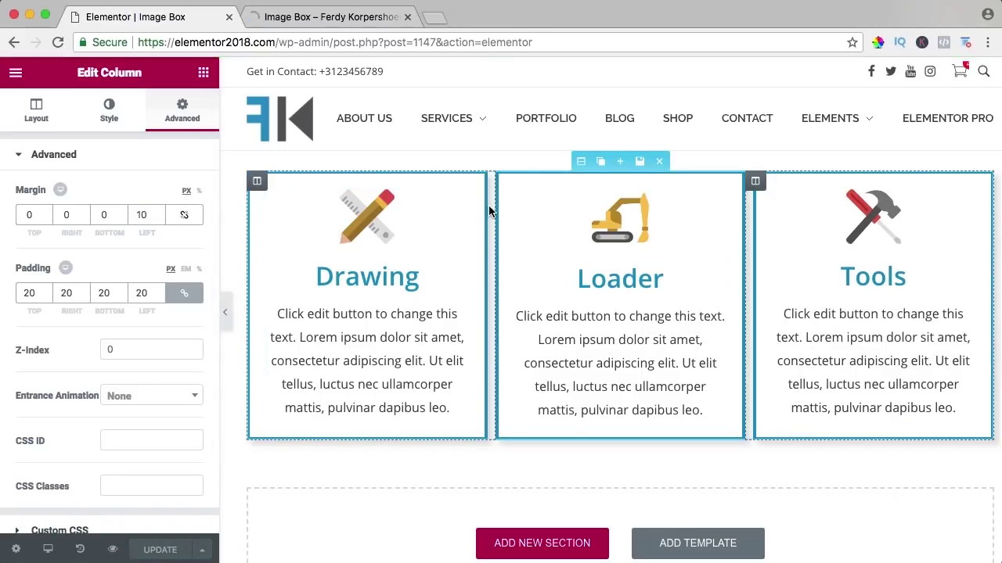
Step: After checking the gaps in preview, raise both margins to 20 px, save, and re-check the preview
left_click(358, 17)
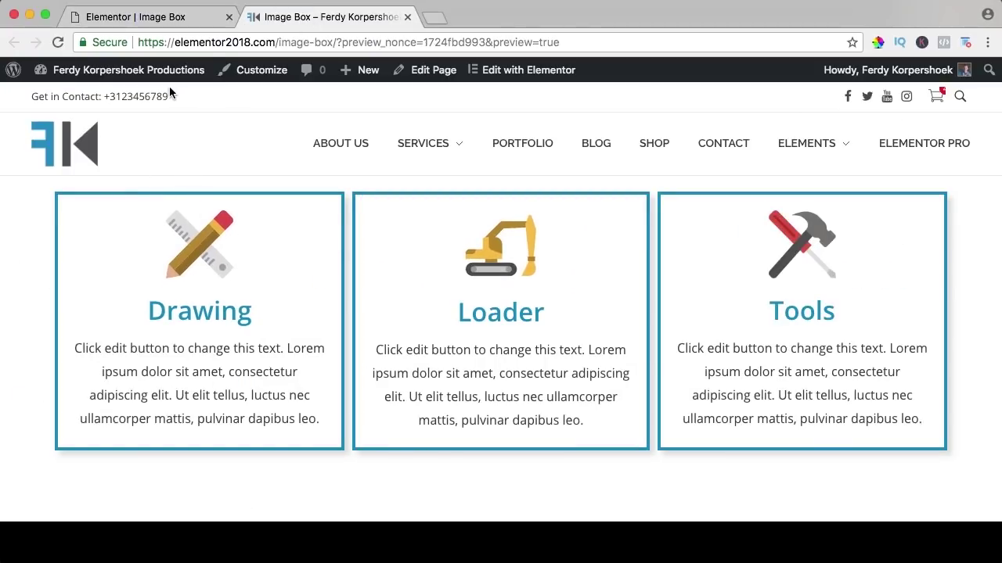
left_click(161, 16)
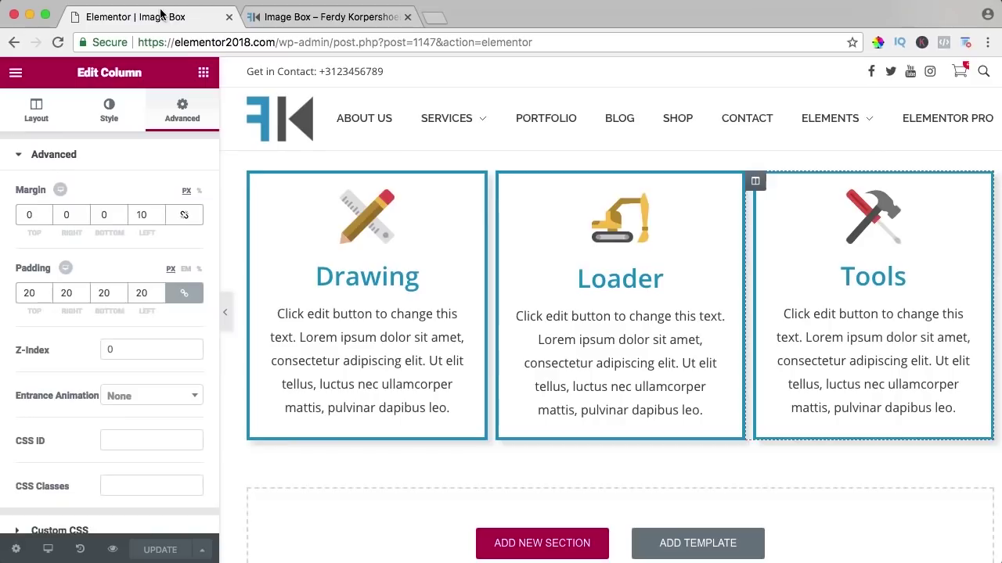
double_click(143, 214)
type("20")
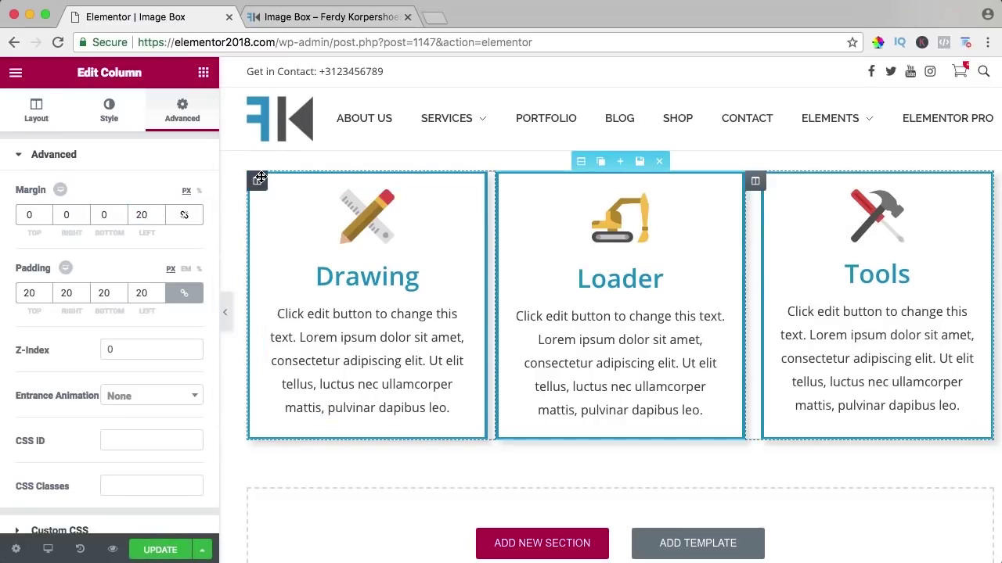
left_click(257, 181)
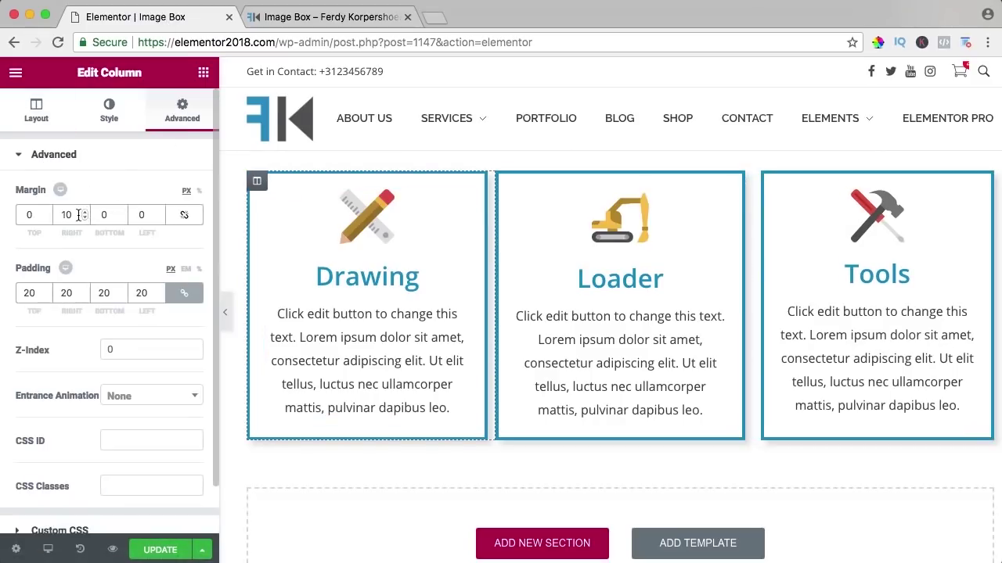
type("20")
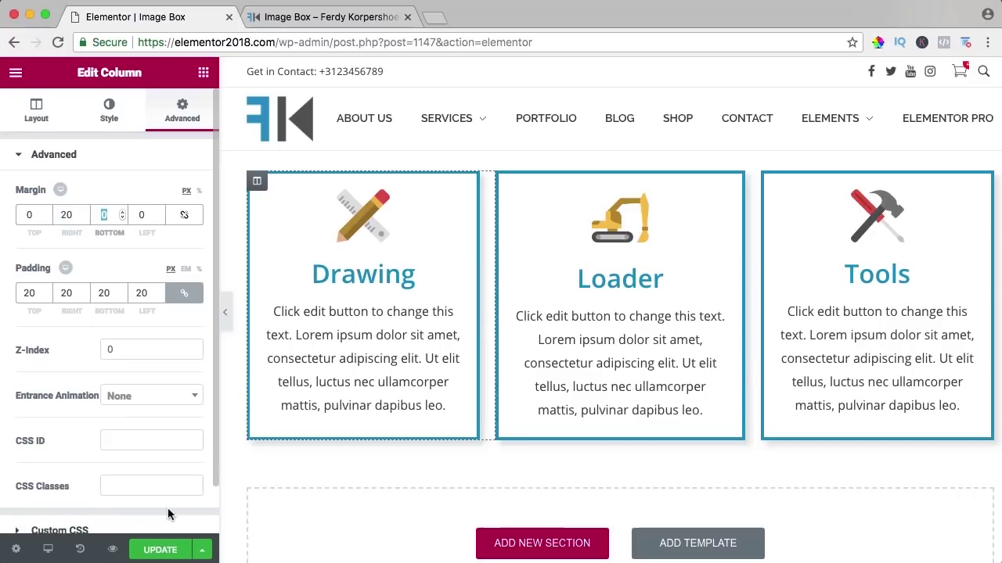
left_click(162, 552)
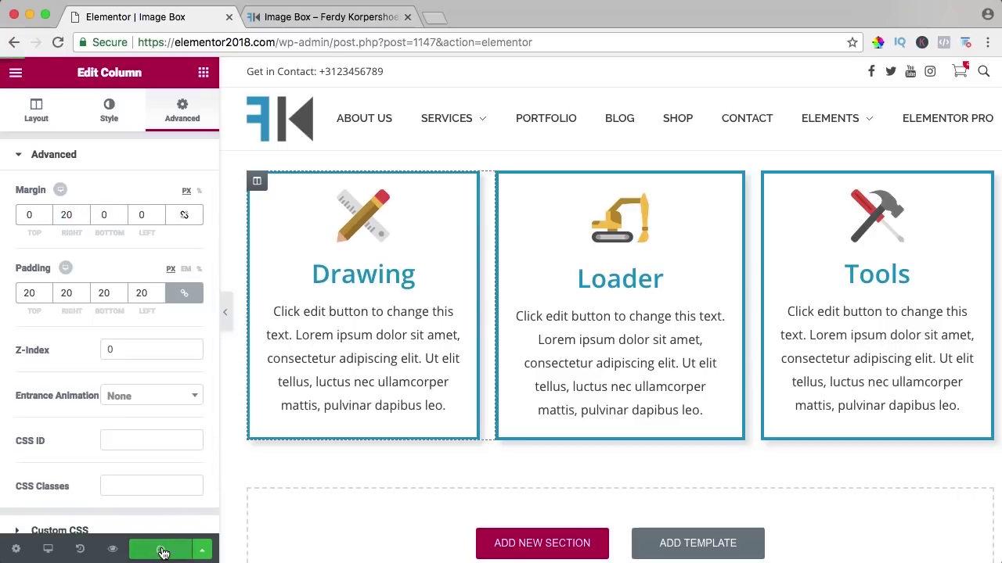
left_click(111, 551)
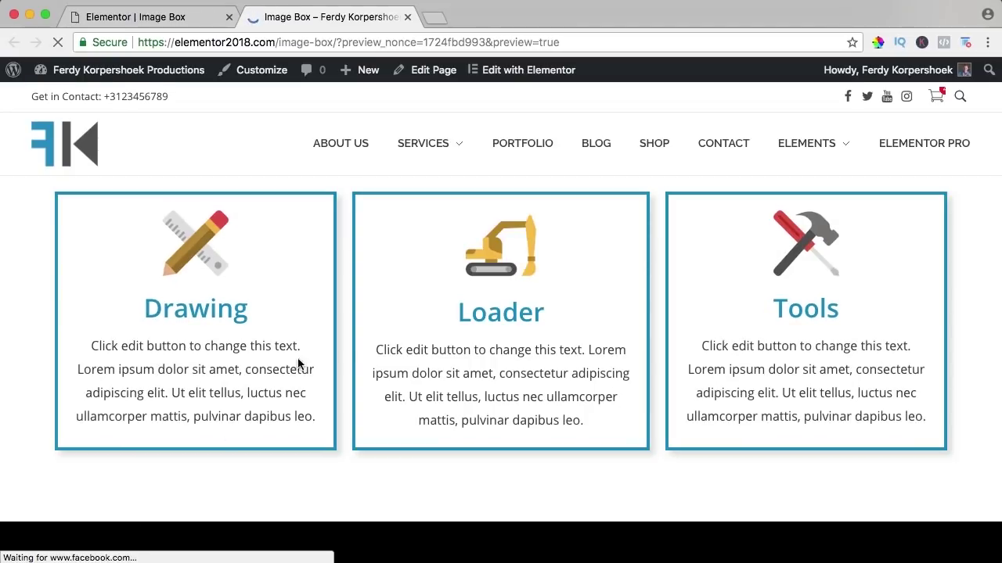
left_click(185, 16)
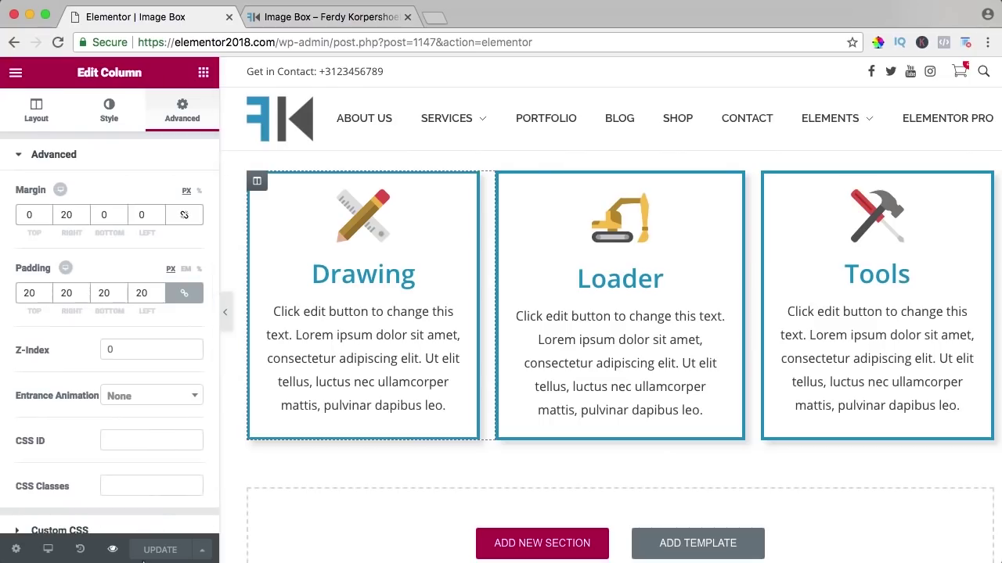
Step: Switch the editor preview to tablet, then mobile width
left_click(48, 550)
left_click(67, 486)
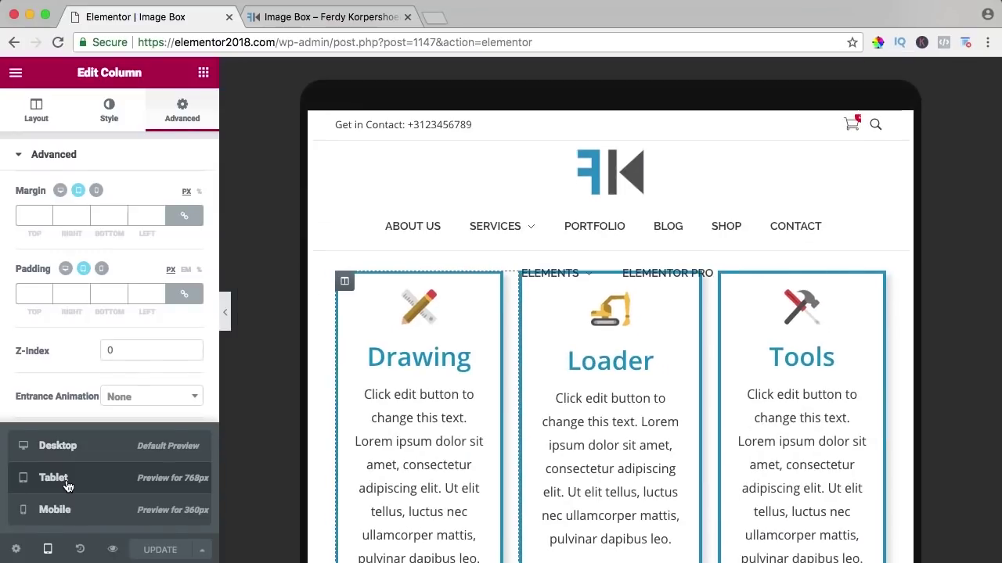
scroll(512, 354, "down", 2)
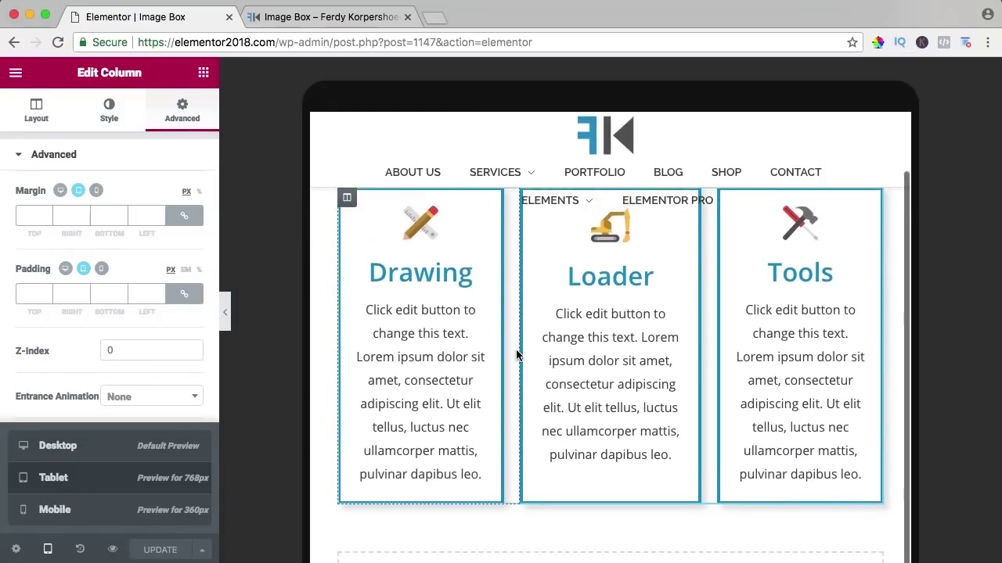
scroll(516, 353, "up", 2)
left_click(79, 515)
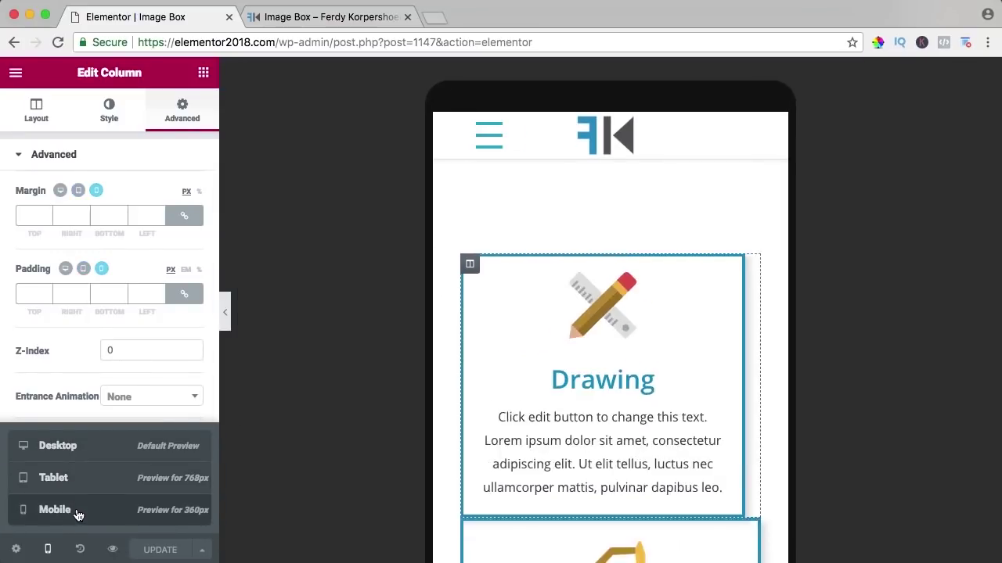
scroll(655, 287, "down", 3)
scroll(664, 286, "up", 2)
scroll(642, 286, "up", 1)
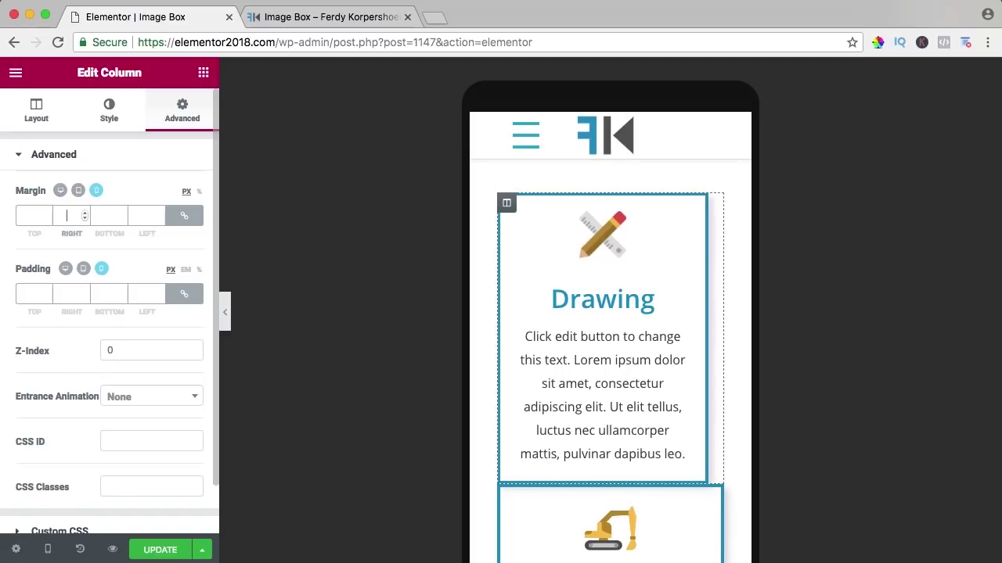
Step: Set 10 px margins on all sides of the Drawing, Loader and Tools columns for mobile
type("10")
scroll(705, 501, "down", 2)
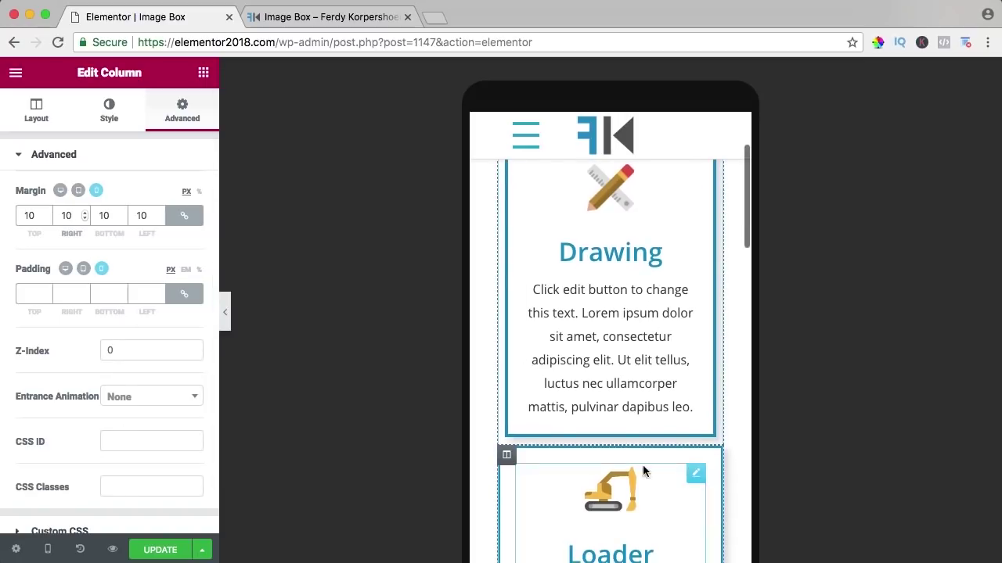
left_click(508, 459)
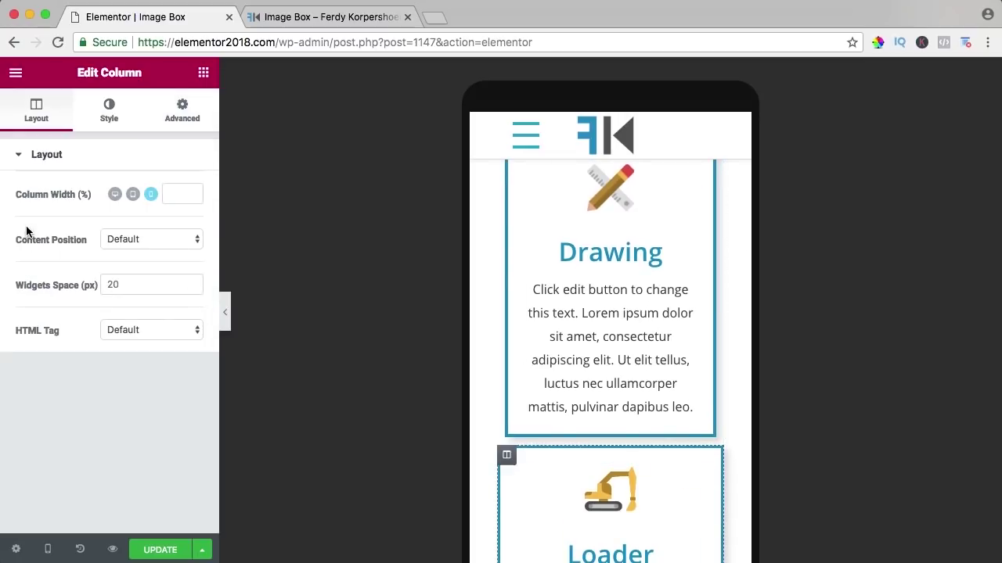
left_click(176, 125)
type("10")
key("Tab")
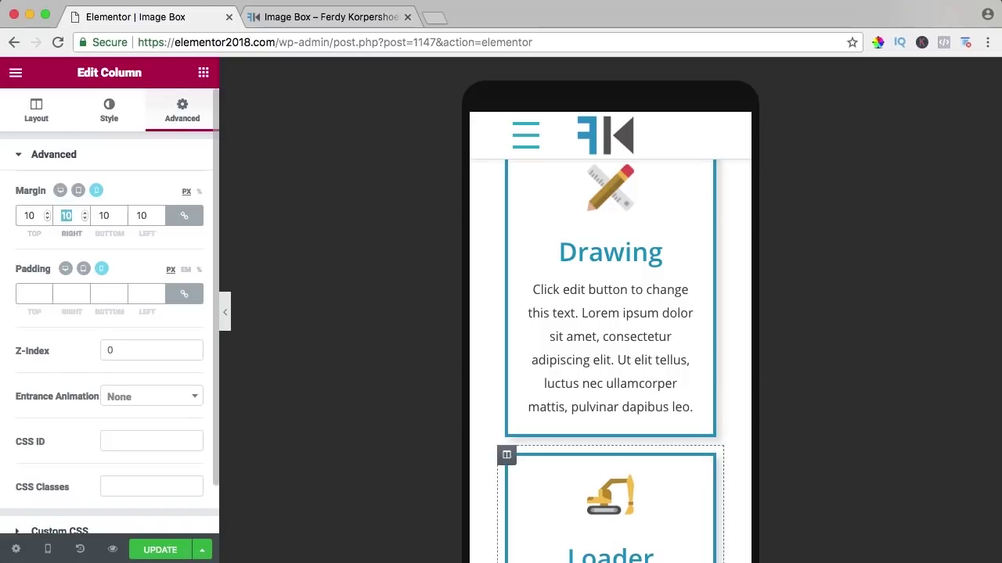
scroll(548, 360, "down", 5)
scroll(610, 344, "down", 2)
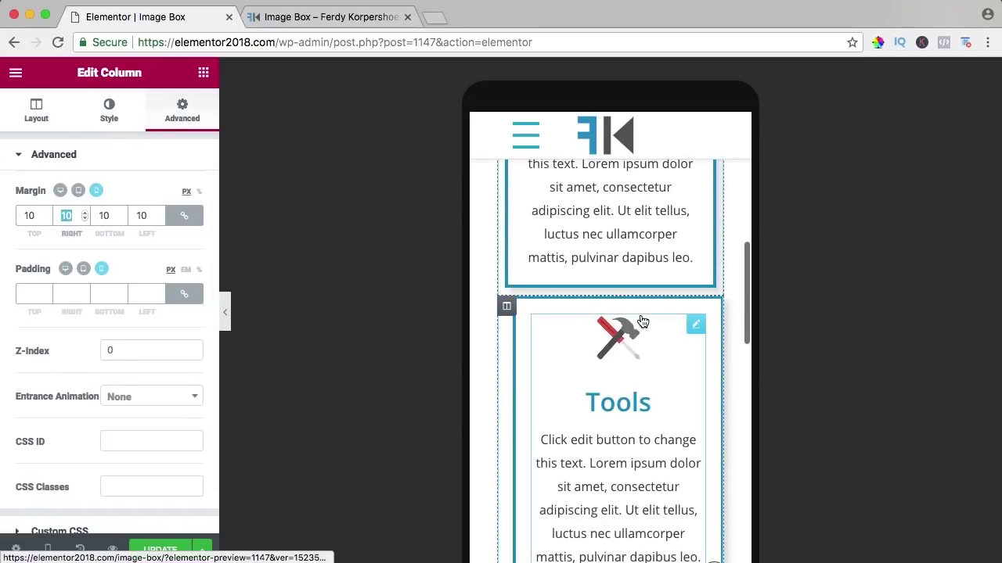
left_click(507, 306)
left_click(172, 125)
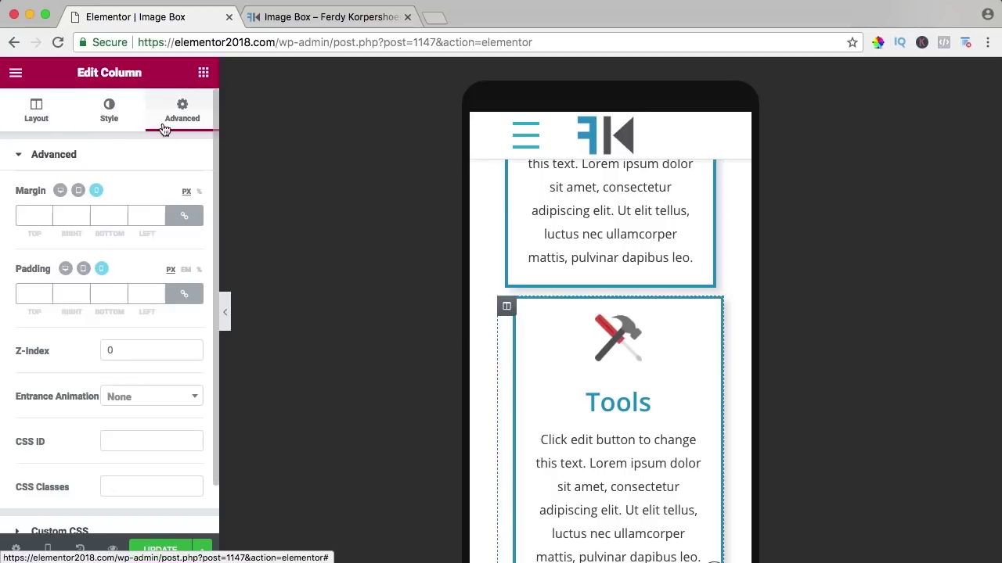
type("10")
key("Tab")
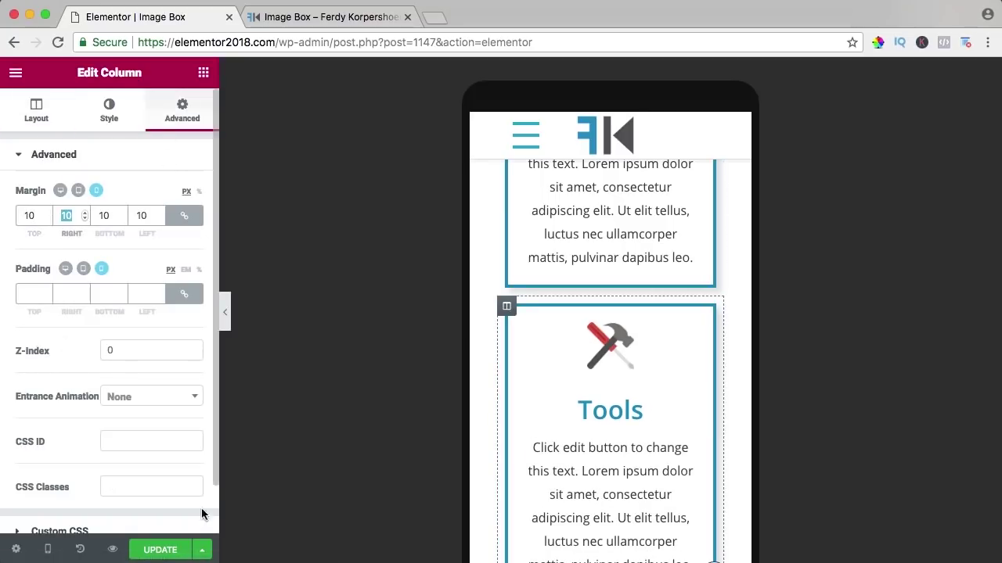
Step: Save the page and check the stacked boxes in a phone-width live preview
left_click(160, 549)
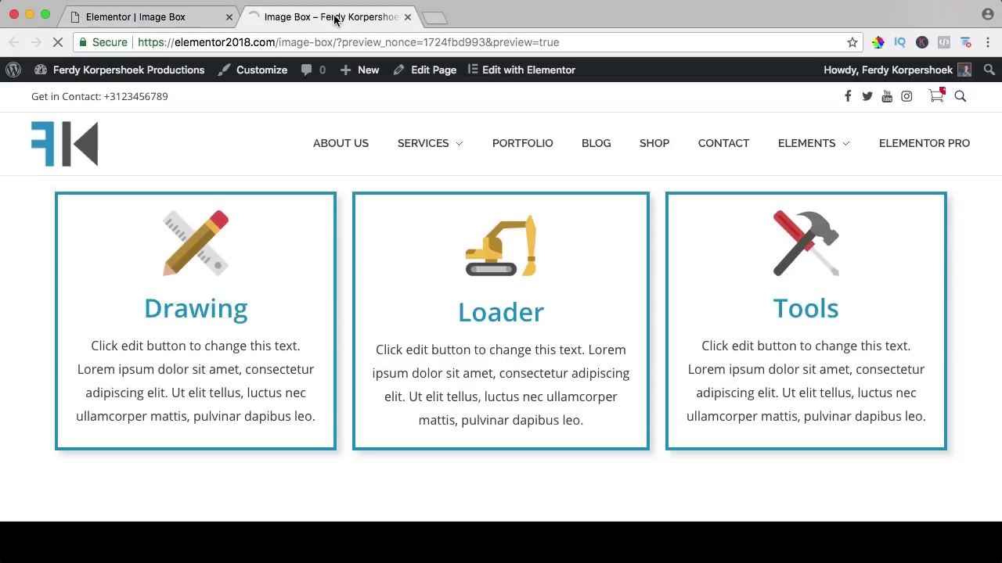
left_click(336, 17)
key("super+r")
left_click_drag(1000, 203, 391, 201)
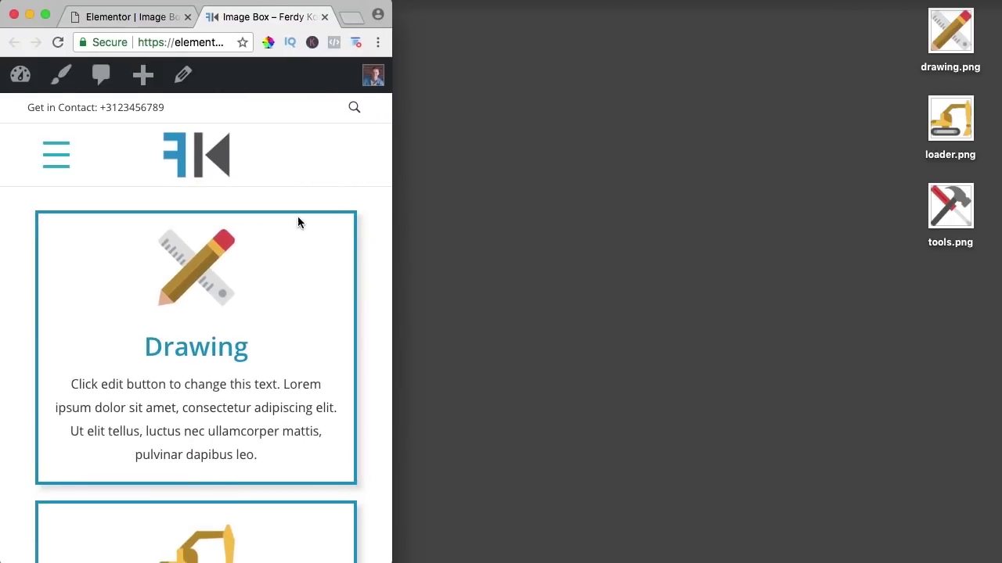
scroll(290, 222, "down", 10)
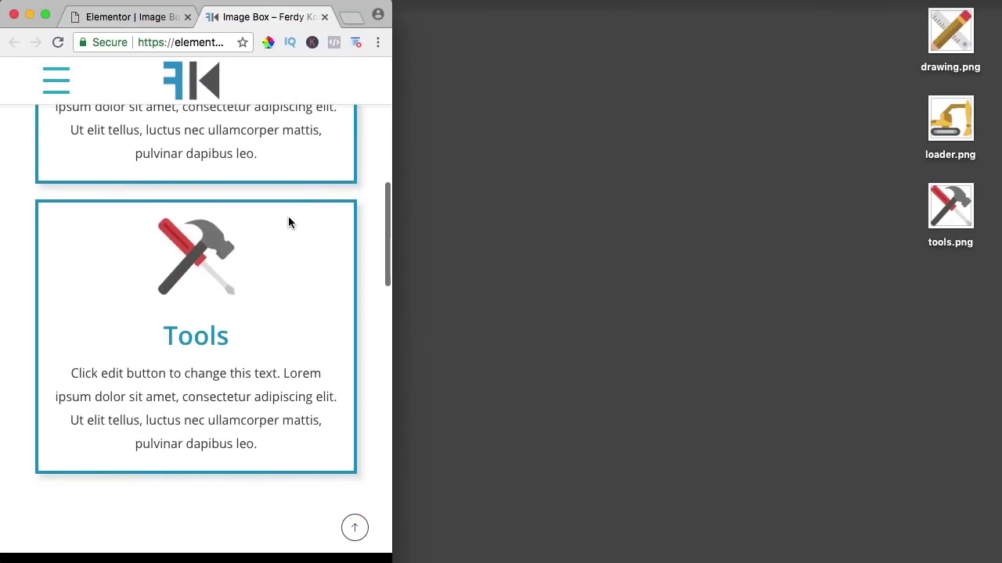
scroll(288, 216, "up", 10)
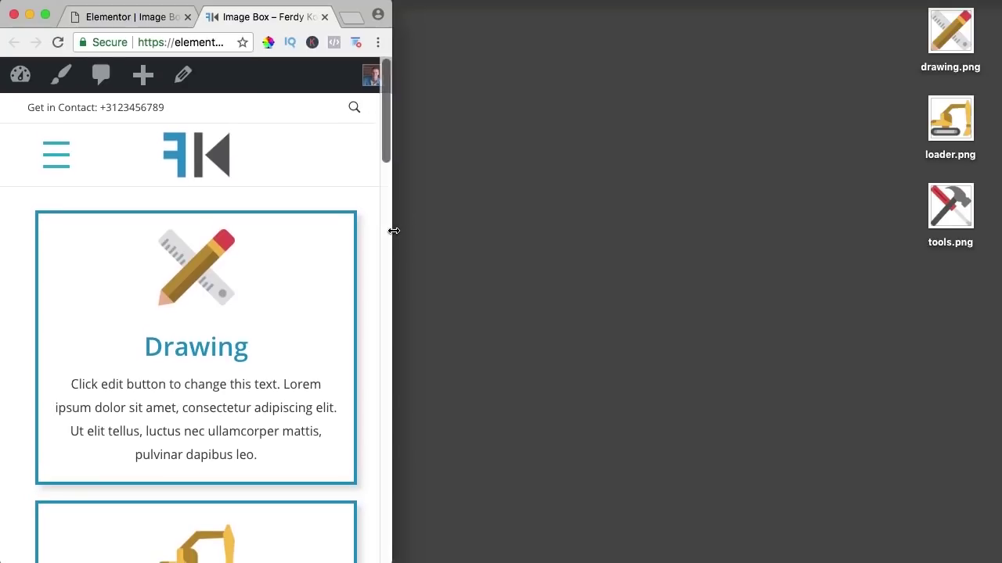
double_click(391, 230)
left_click(122, 17)
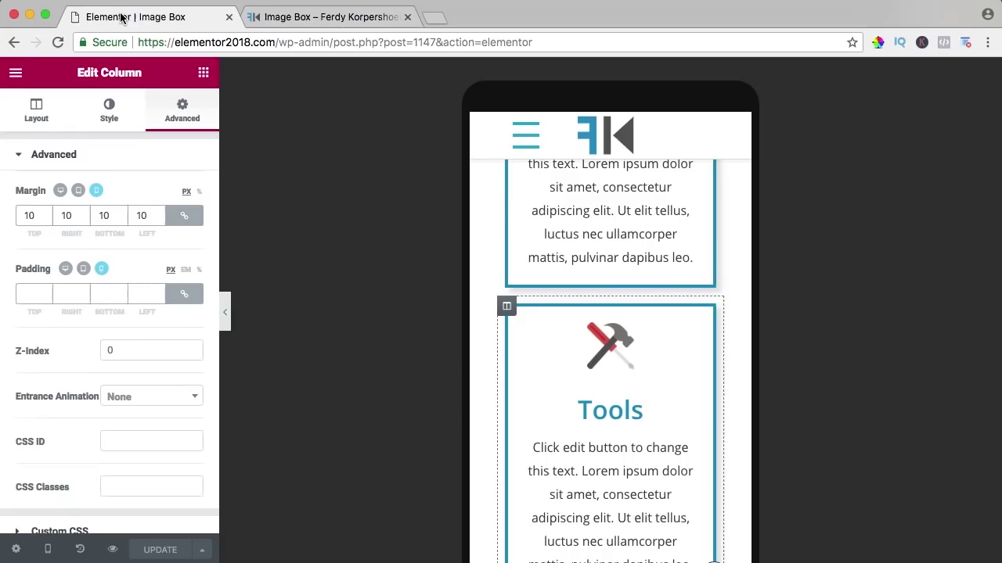
Step: Back in desktop view, try a teal #1f96c4 gradient section background, then remove it
left_click(48, 551)
left_click(70, 452)
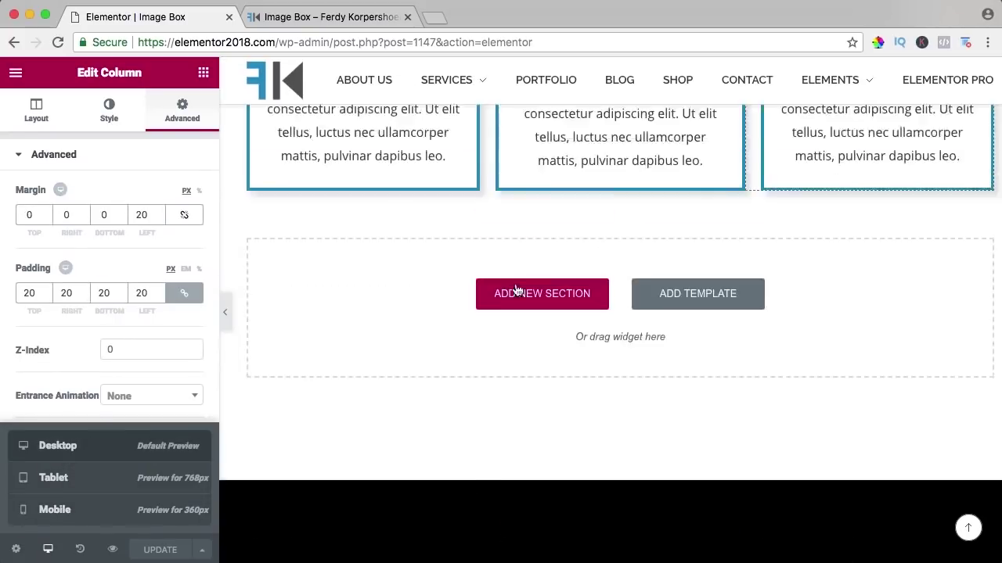
left_click(580, 161)
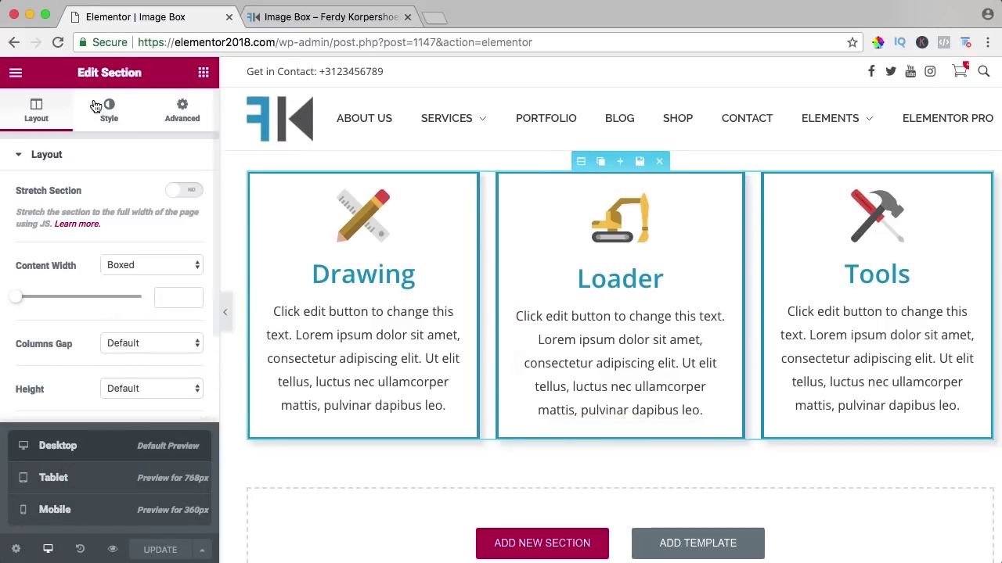
left_click(106, 110)
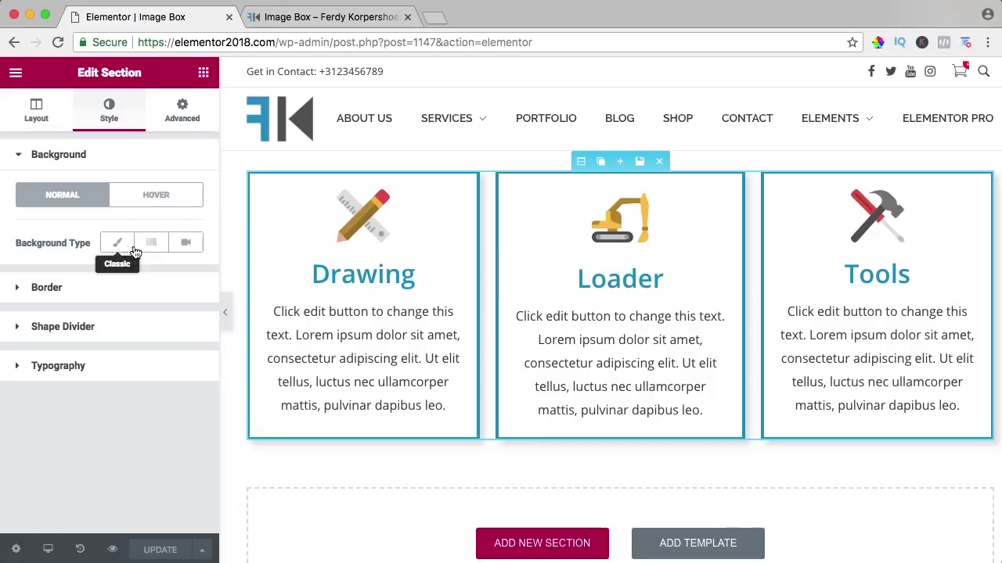
left_click(149, 244)
left_click(187, 287)
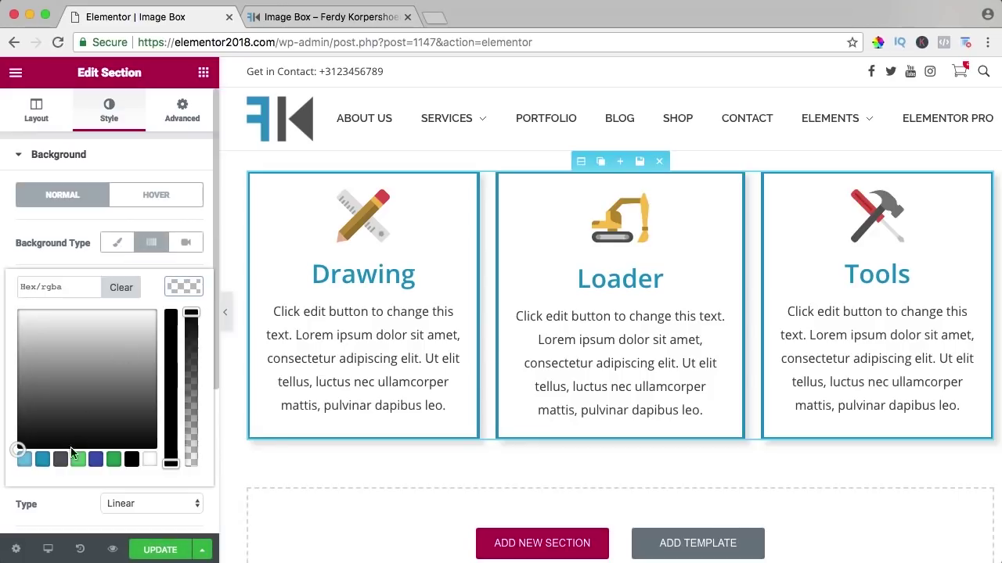
left_click(43, 462)
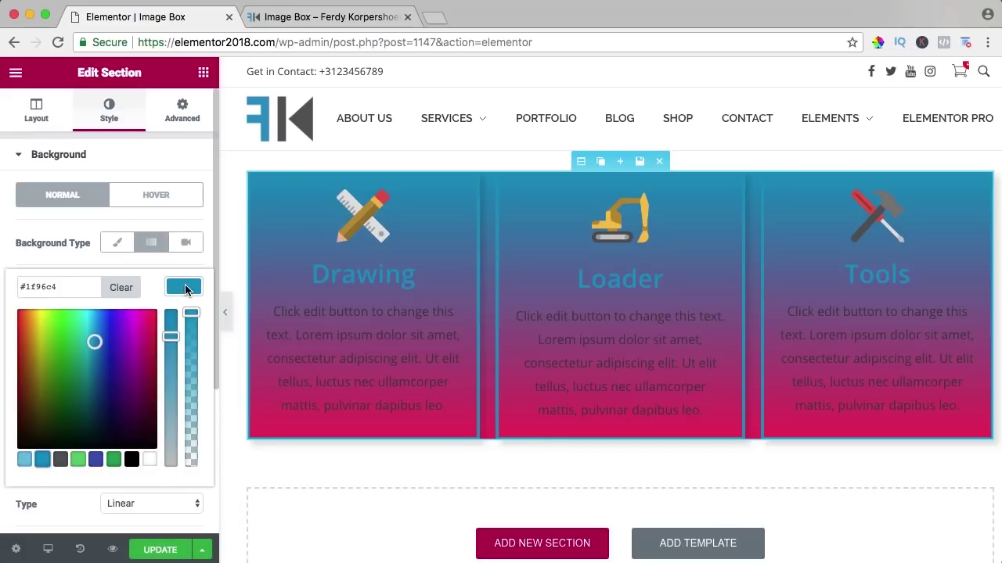
left_click(120, 285)
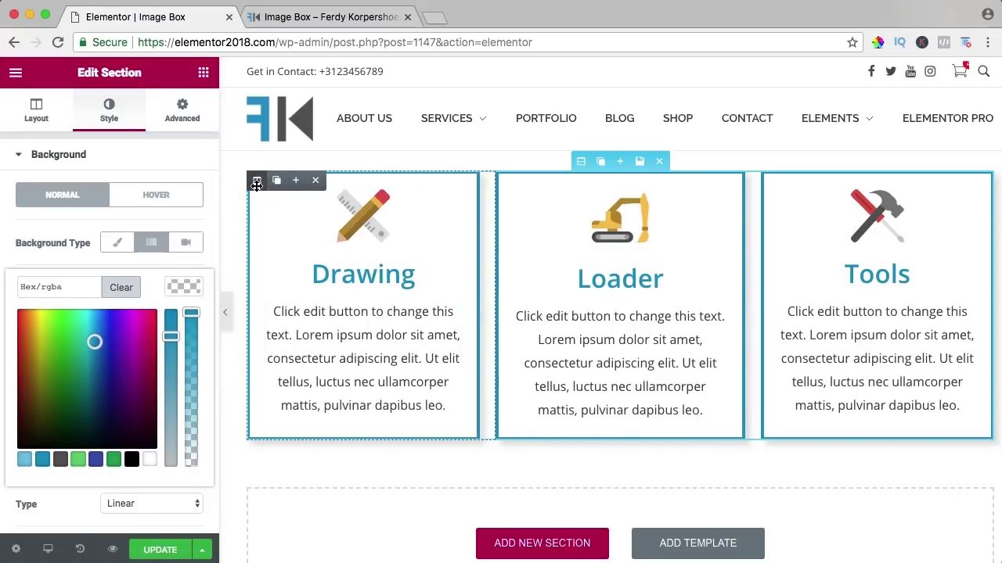
Step: Give the Drawing column a classic dark grey background colour
left_click(257, 180)
left_click(111, 123)
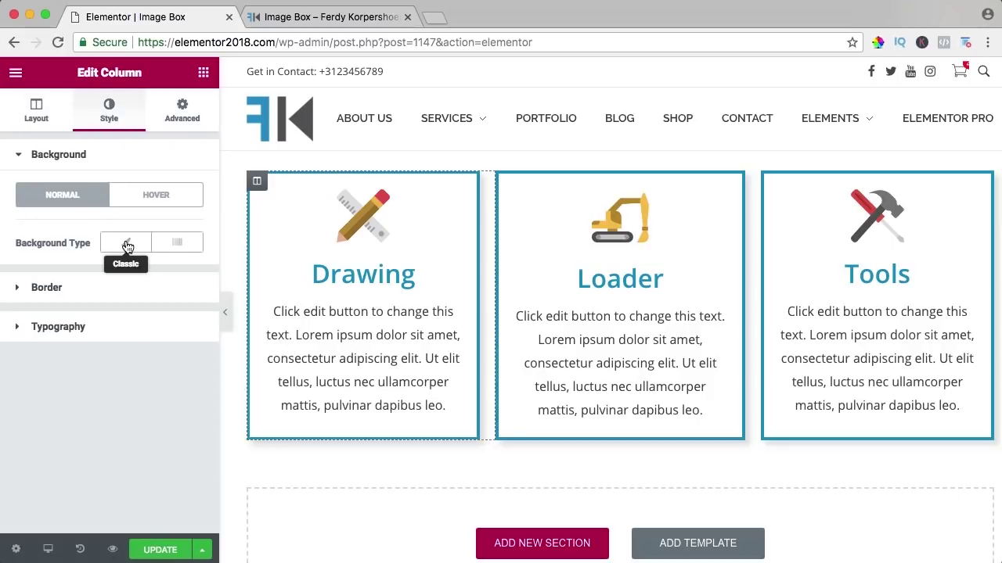
left_click(126, 247)
left_click(176, 284)
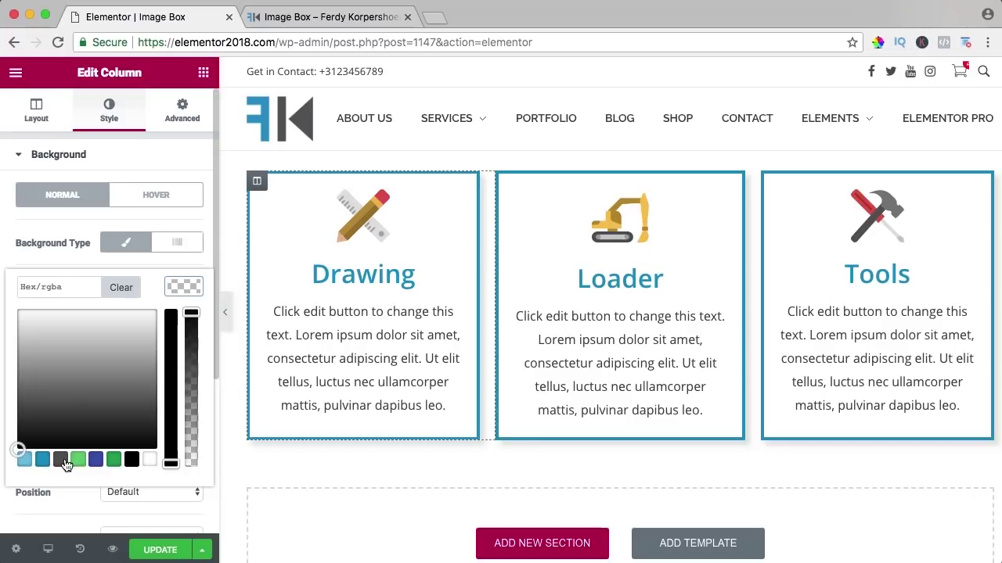
left_click(62, 464)
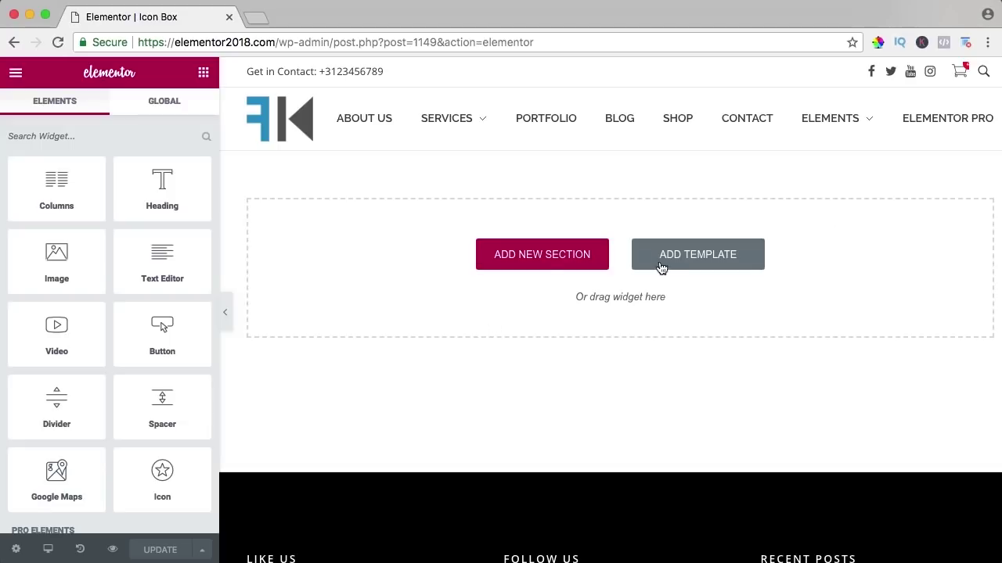
Step: Add a three-column section and drop an Icon Box widget into its first column
left_click(538, 263)
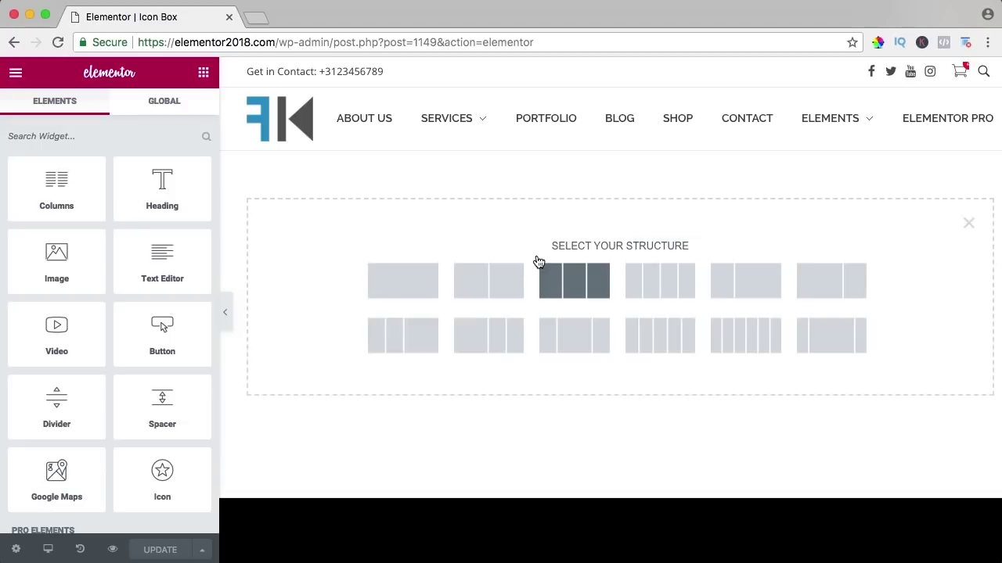
left_click(575, 290)
scroll(148, 271, "down", 5)
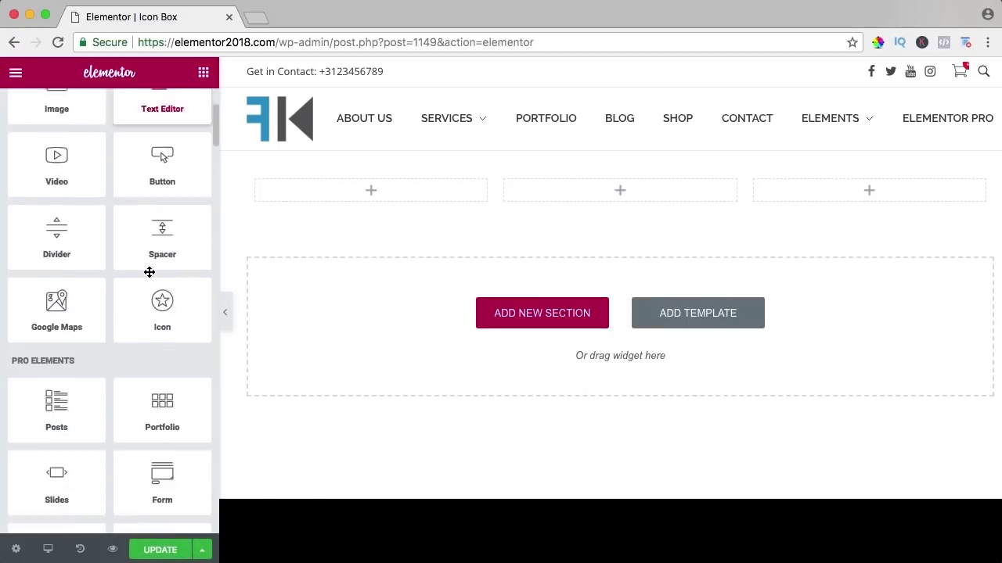
scroll(150, 271, "down", 15)
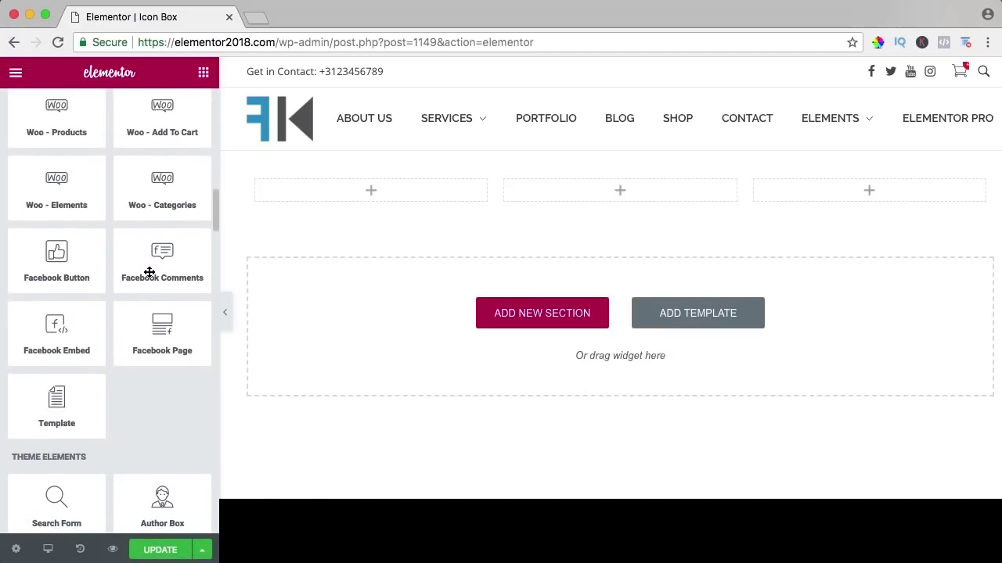
scroll(149, 272, "down", 8)
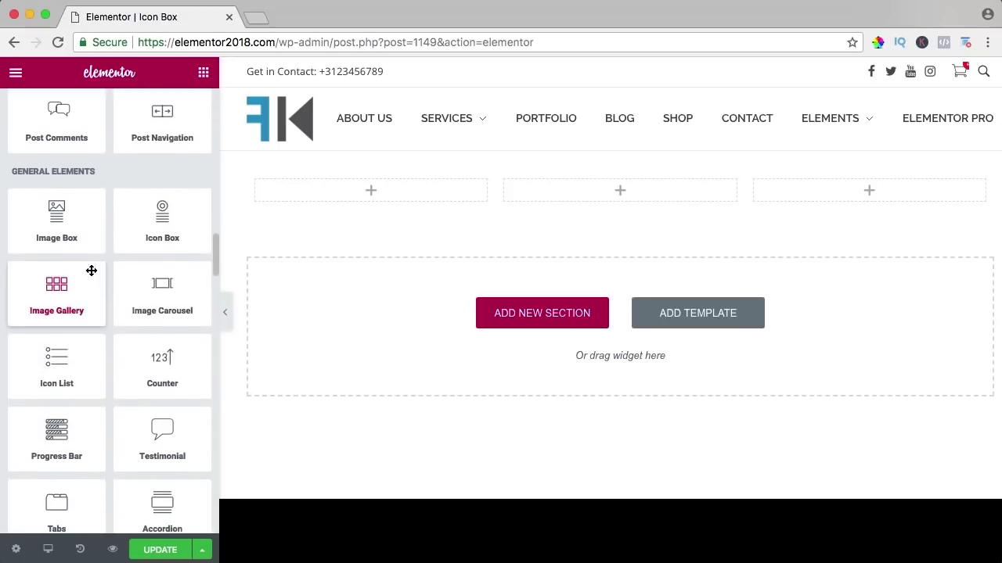
left_click_drag(157, 223, 397, 197)
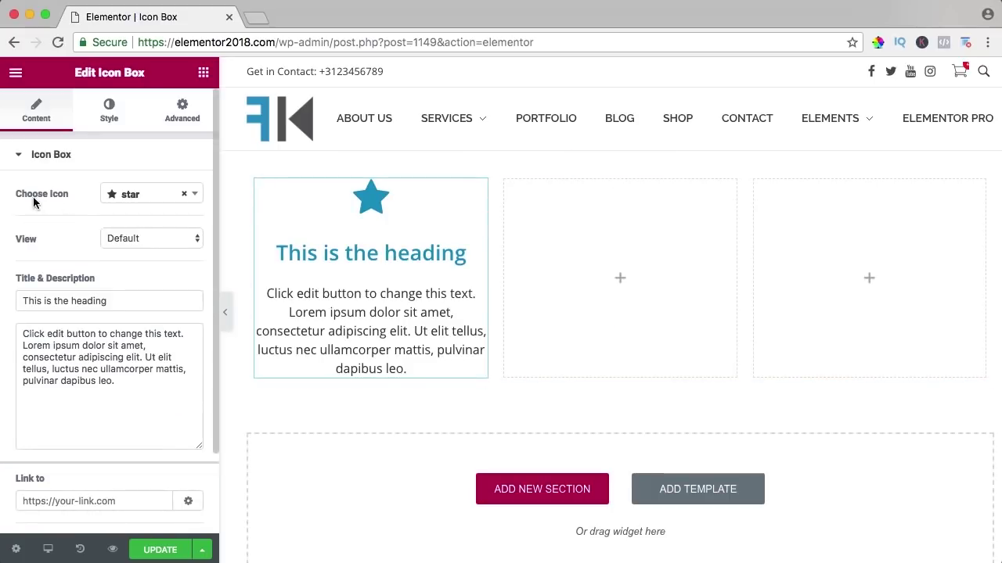
Step: Search the icon library for 'camera' and choose the camera icon for the box
left_click(165, 198)
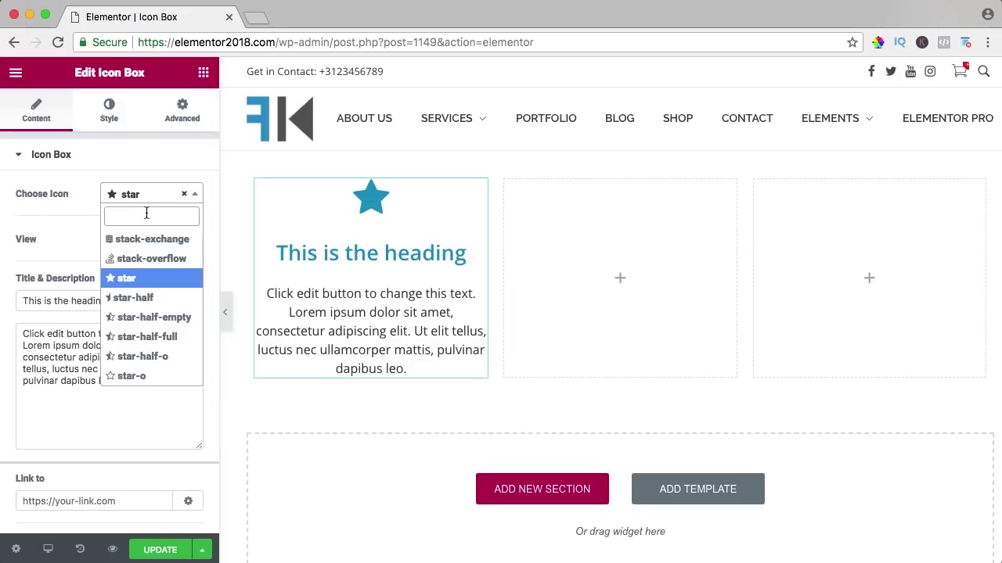
type("photo")
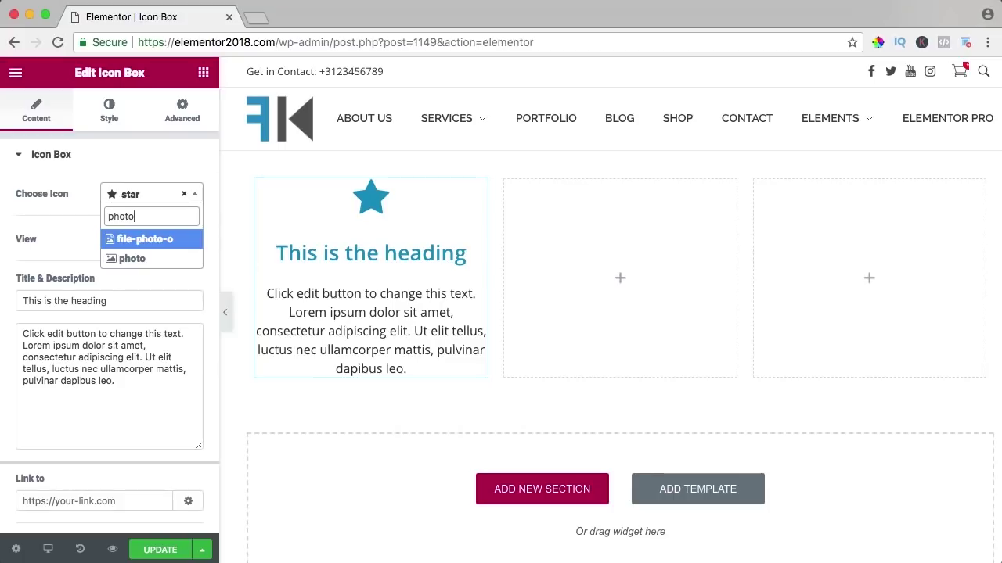
key("ctrl+a")
type("camer")
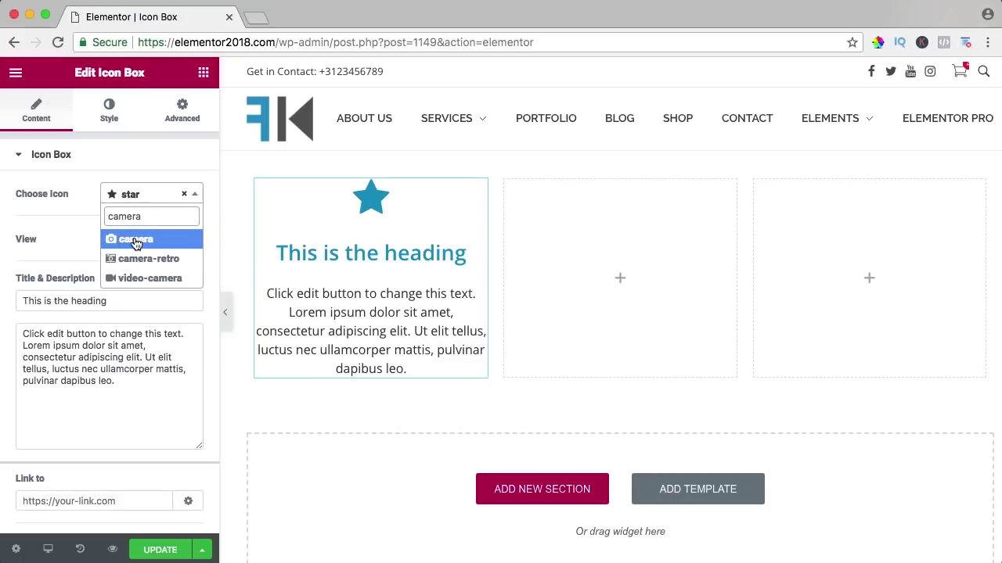
left_click(137, 241)
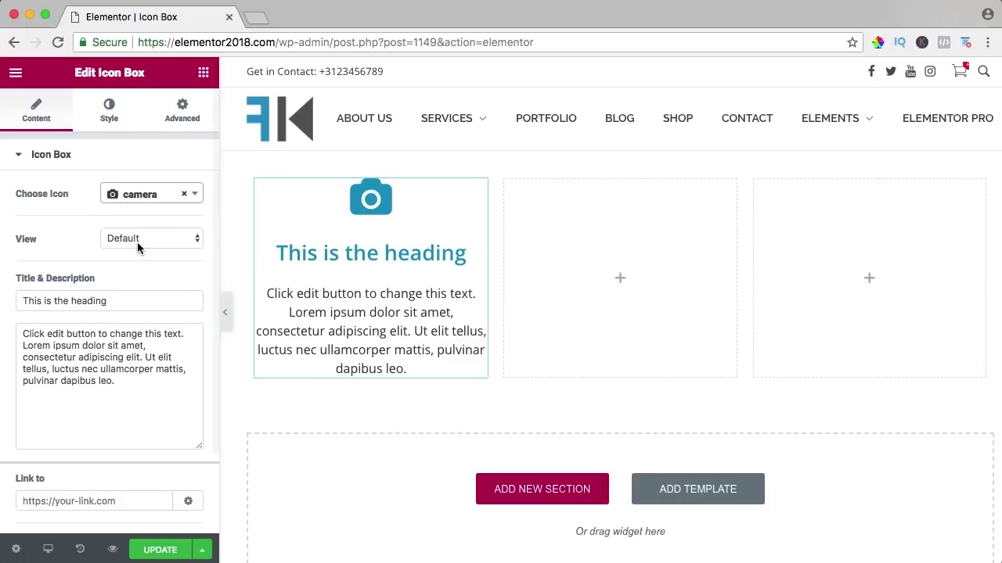
left_click(172, 195)
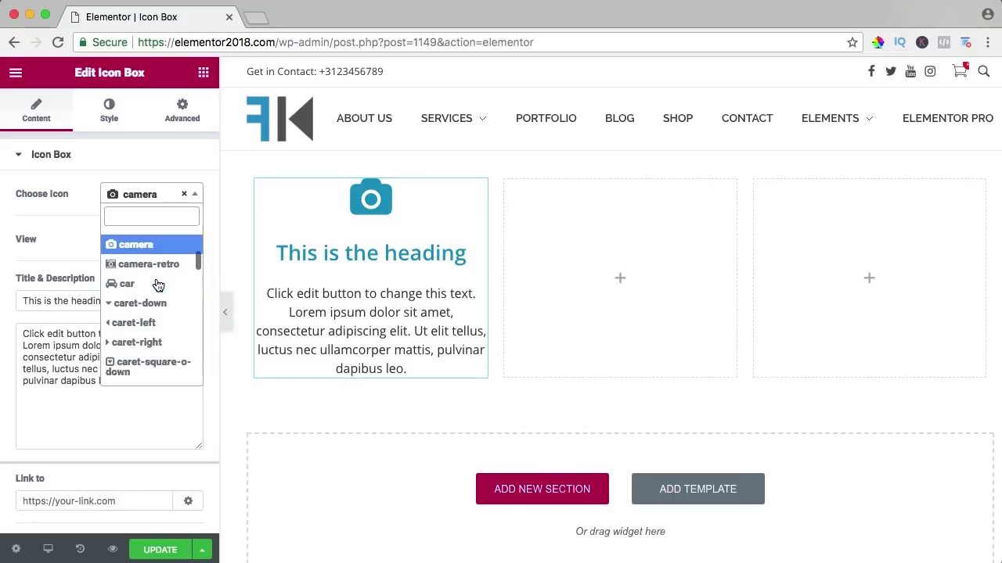
scroll(158, 285, "down", 15)
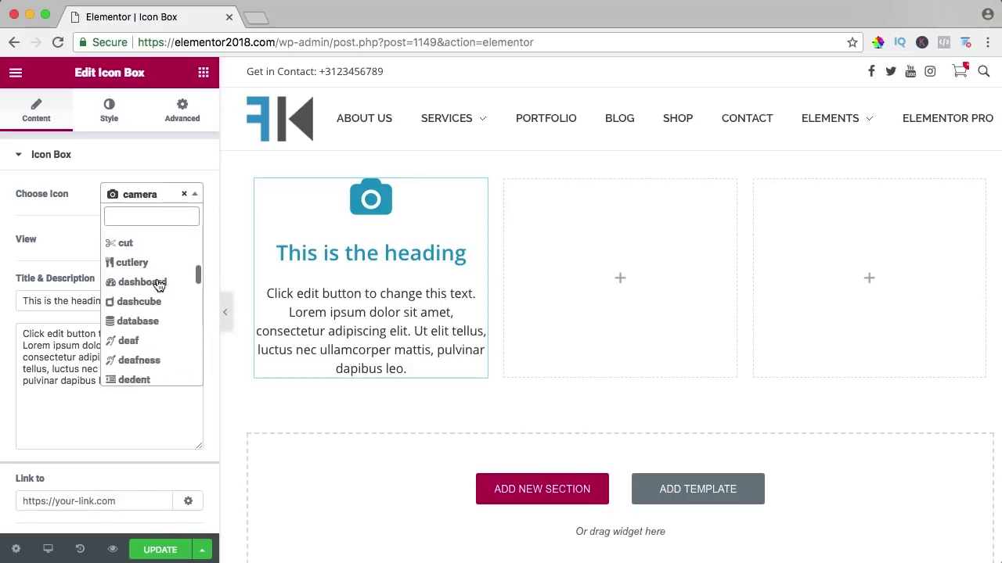
scroll(158, 285, "down", 20)
left_click(70, 215)
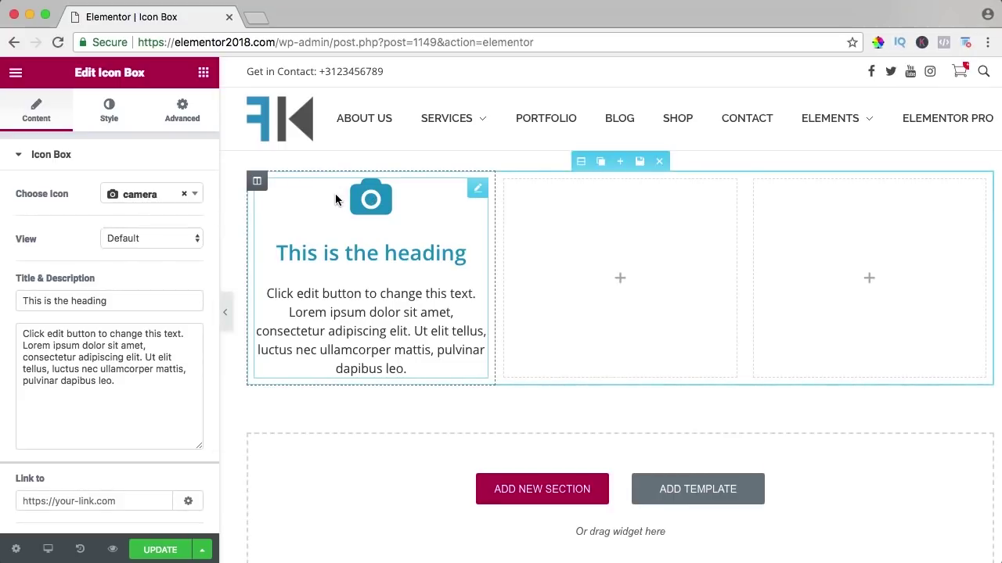
Step: Set the icon view to Stacked and keep the shape as Circle
left_click(153, 237)
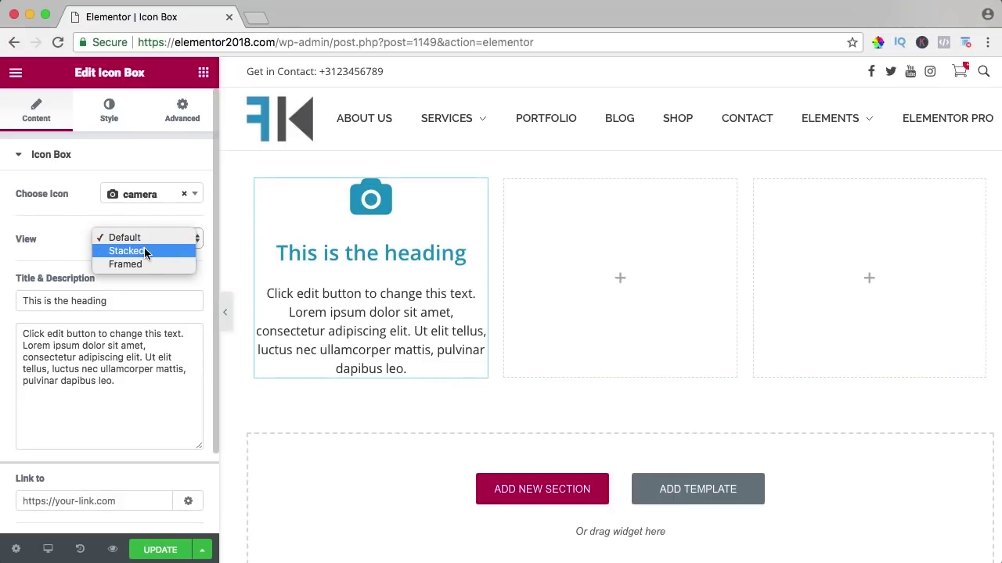
left_click(144, 250)
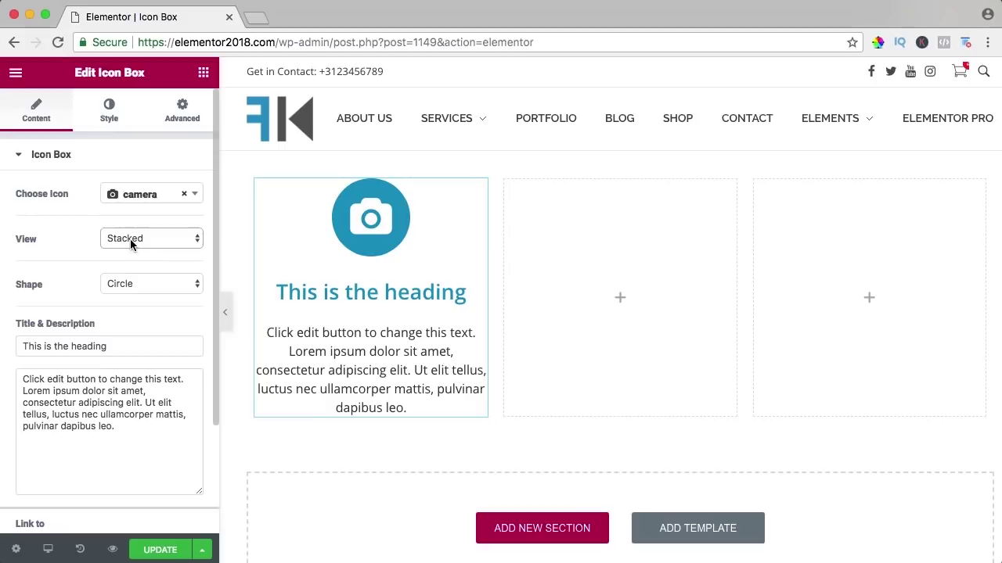
left_click(130, 238)
left_click(126, 250)
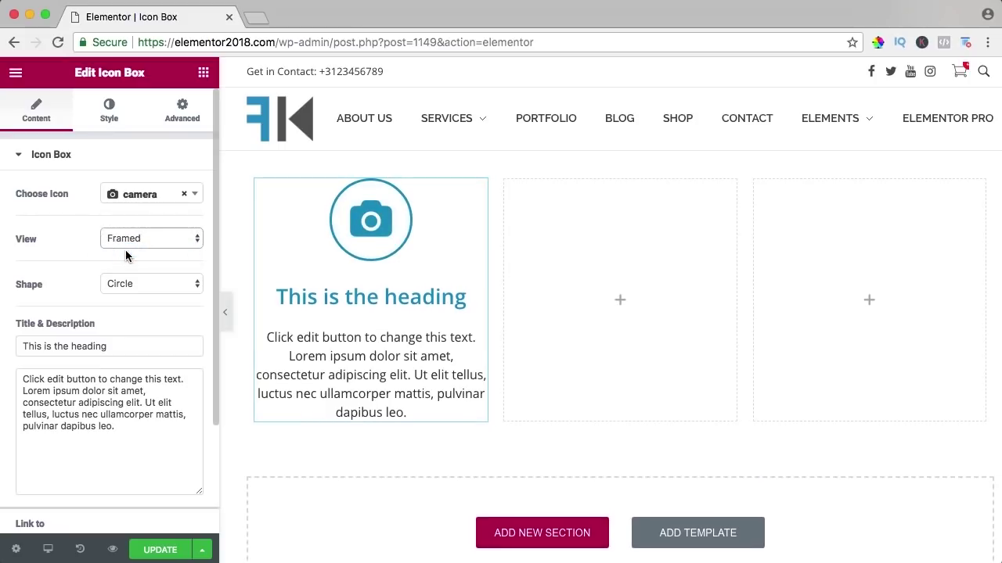
left_click(134, 237)
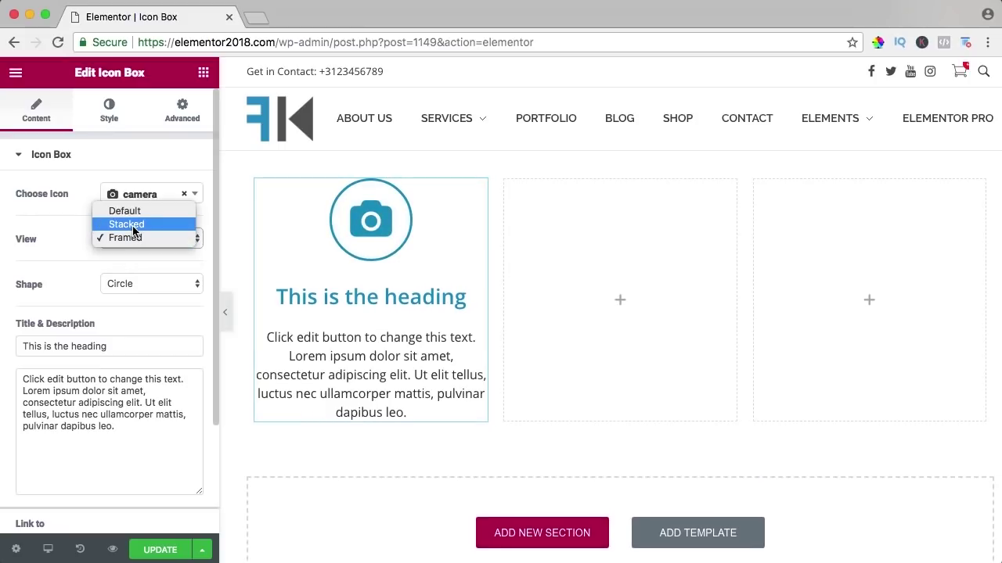
left_click(134, 225)
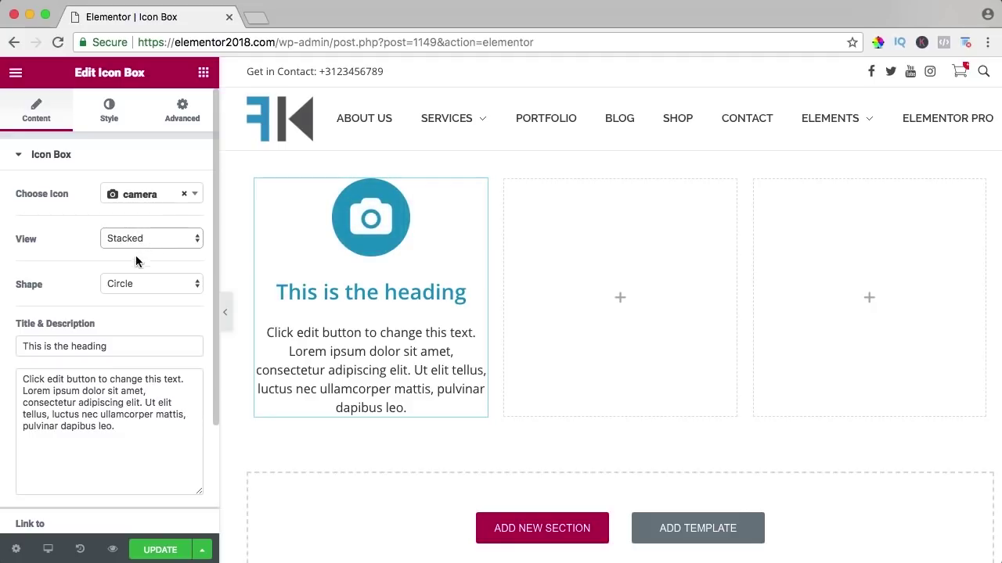
left_click(122, 283)
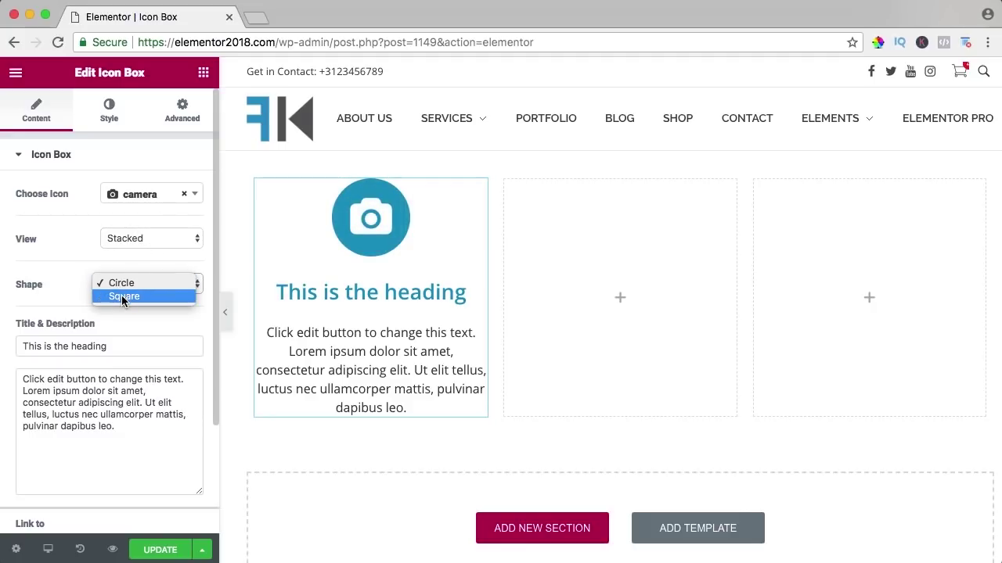
left_click(122, 295)
left_click(129, 283)
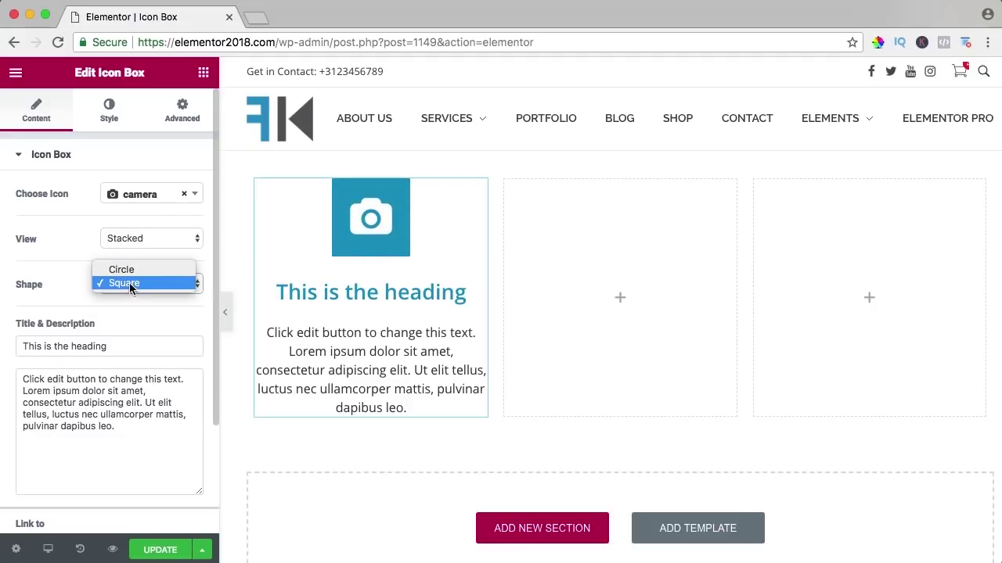
left_click(126, 271)
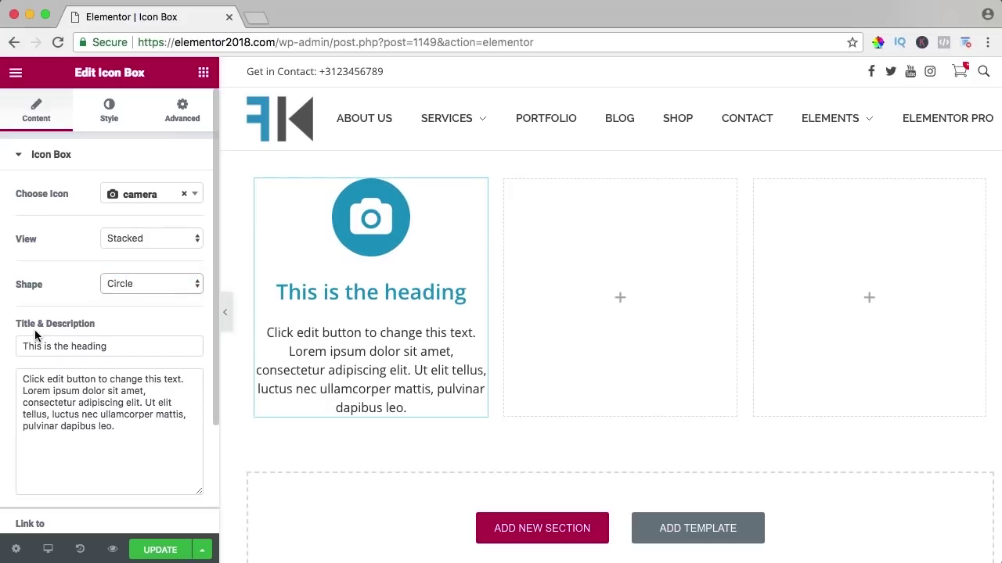
Step: Replace the placeholder title with 'Photography'
triple_click(89, 345)
key("BackSpace")
type("Photography")
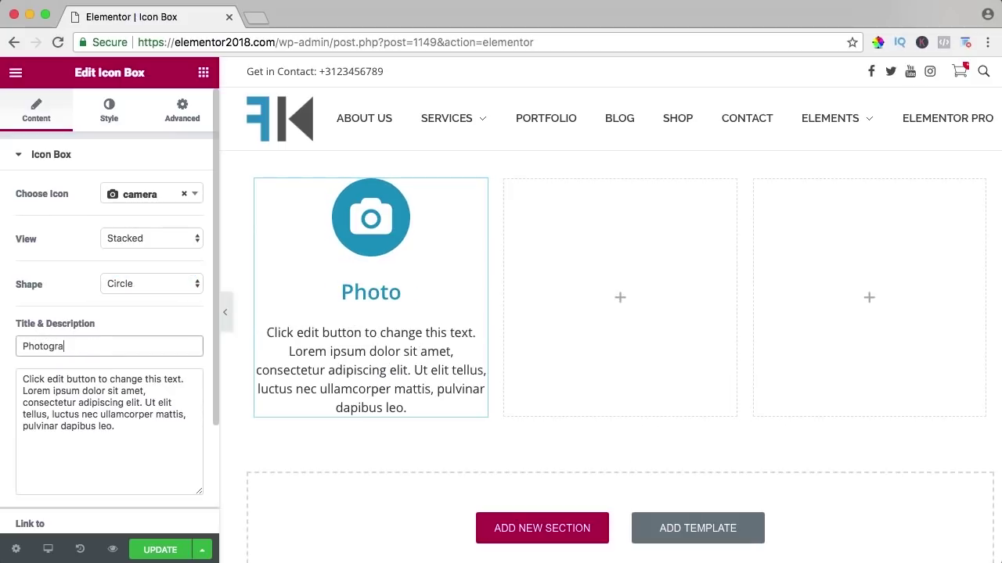
left_click(102, 426)
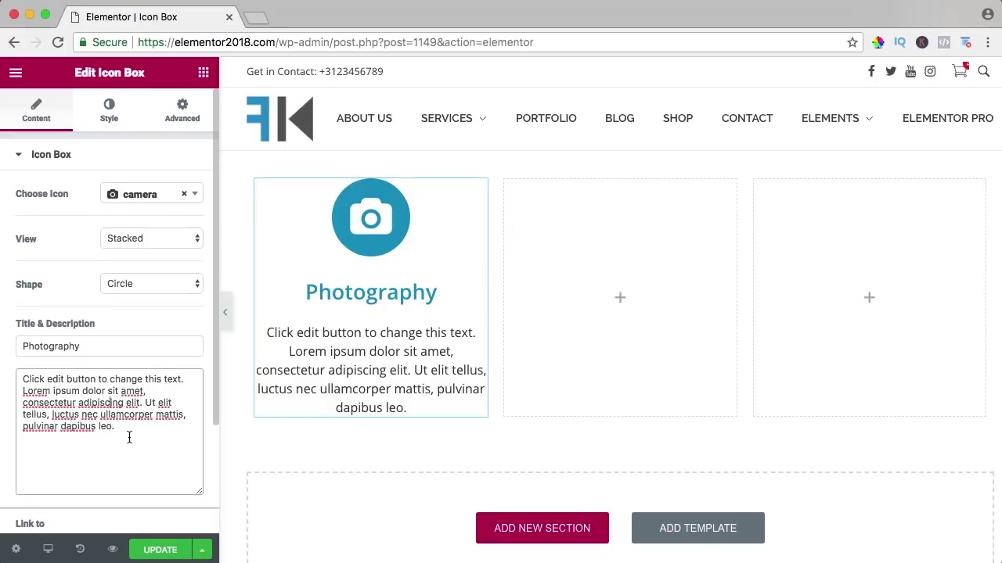
scroll(129, 438, "down", 3)
Step: Link the icon box to /photography
left_click(87, 404)
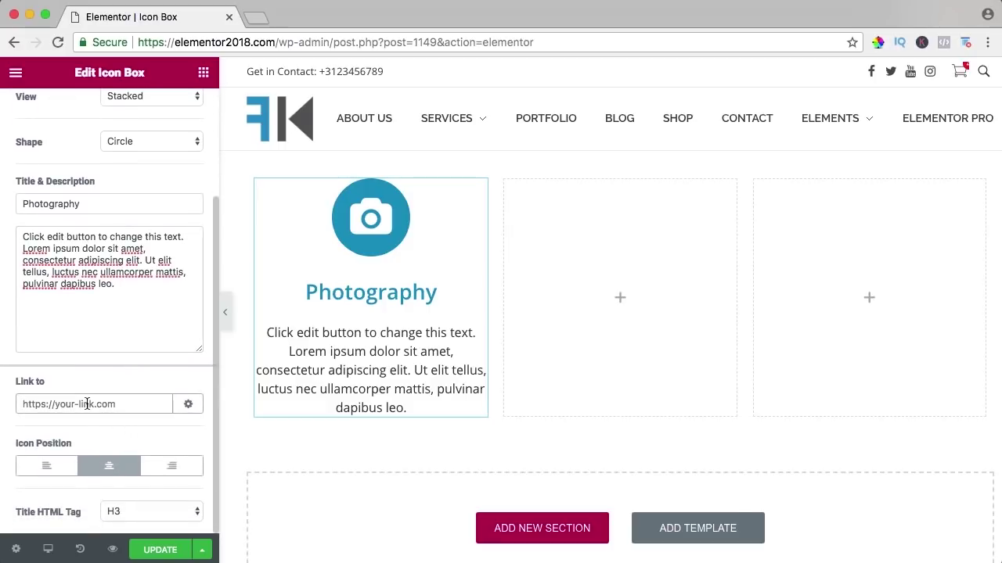
type("/")
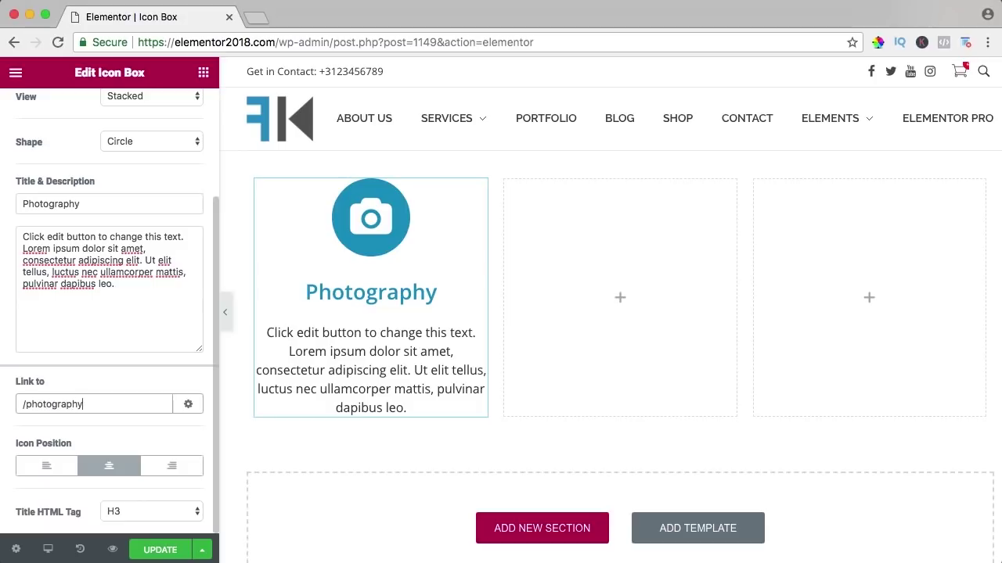
type("photography")
left_click(188, 404)
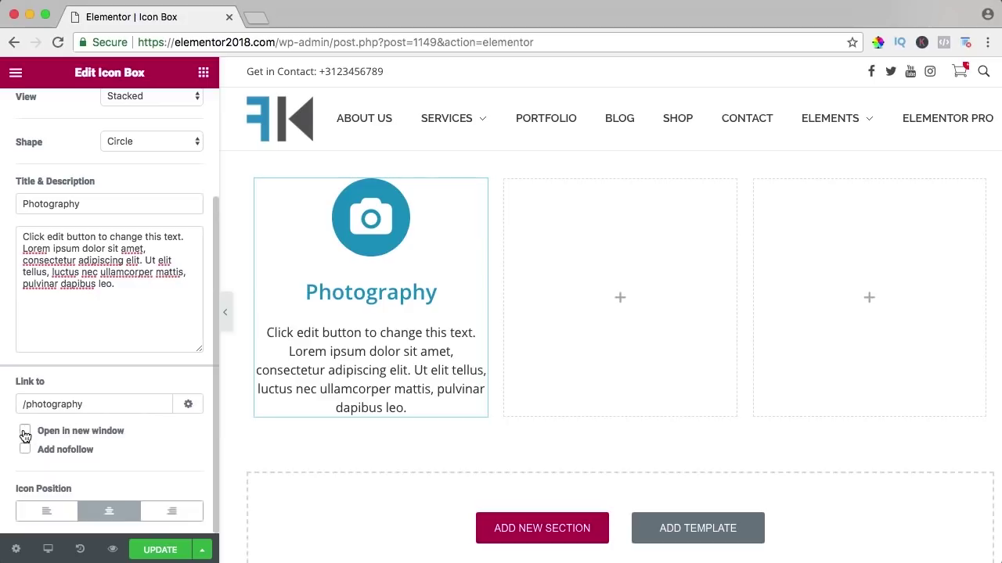
left_click(188, 405)
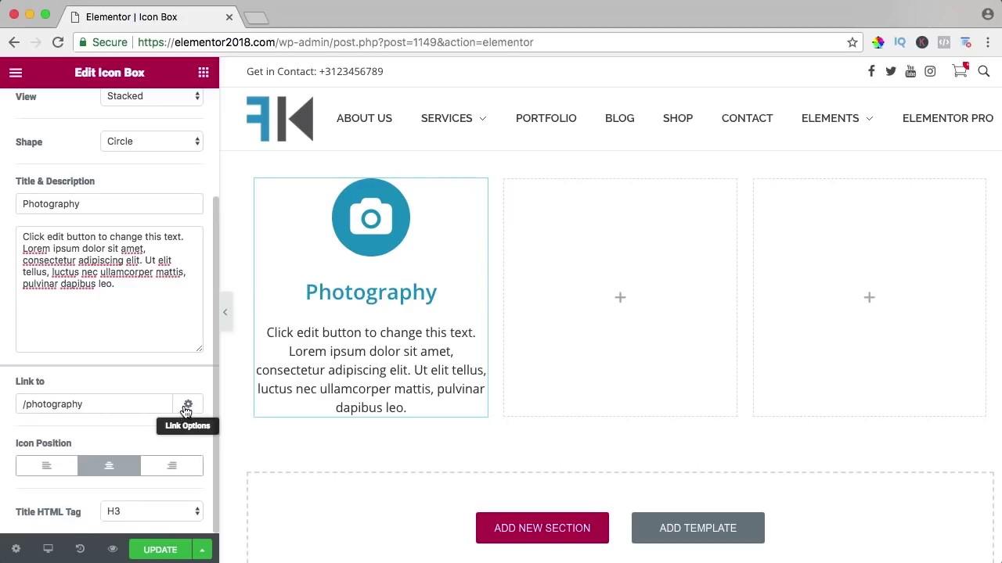
Step: Keep the icon position at Top and make the title an H2 heading
left_click(44, 471)
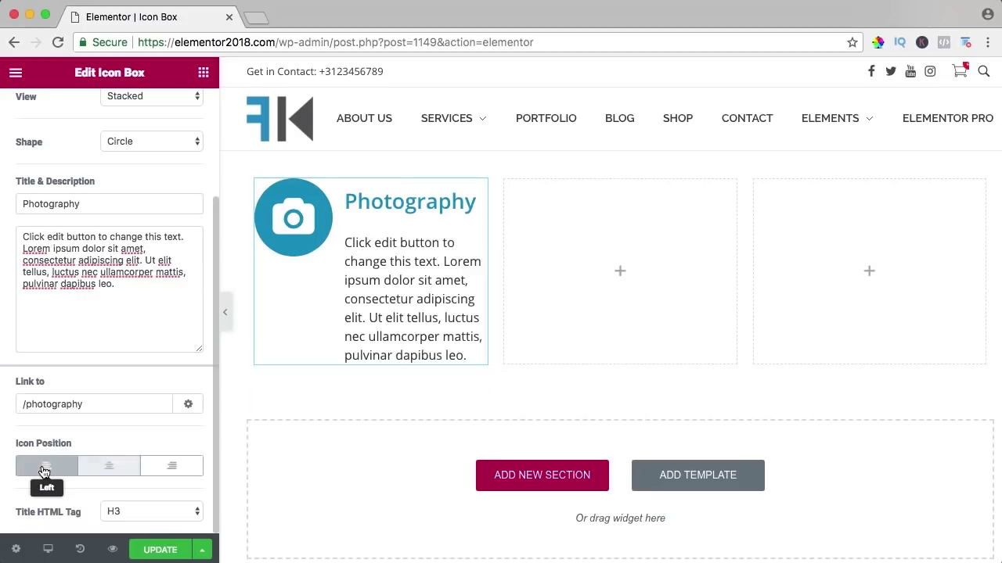
left_click(166, 468)
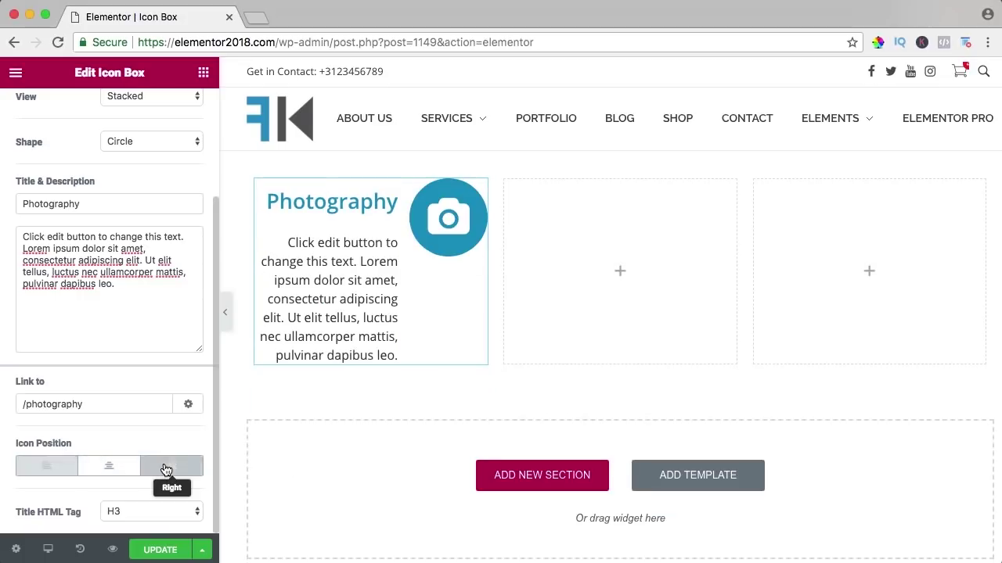
left_click(110, 468)
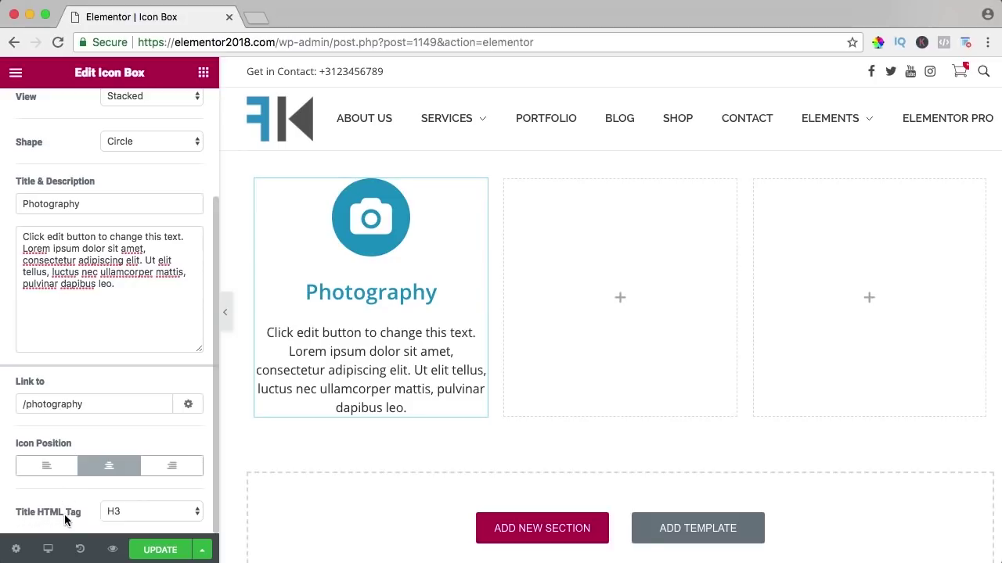
left_click(128, 511)
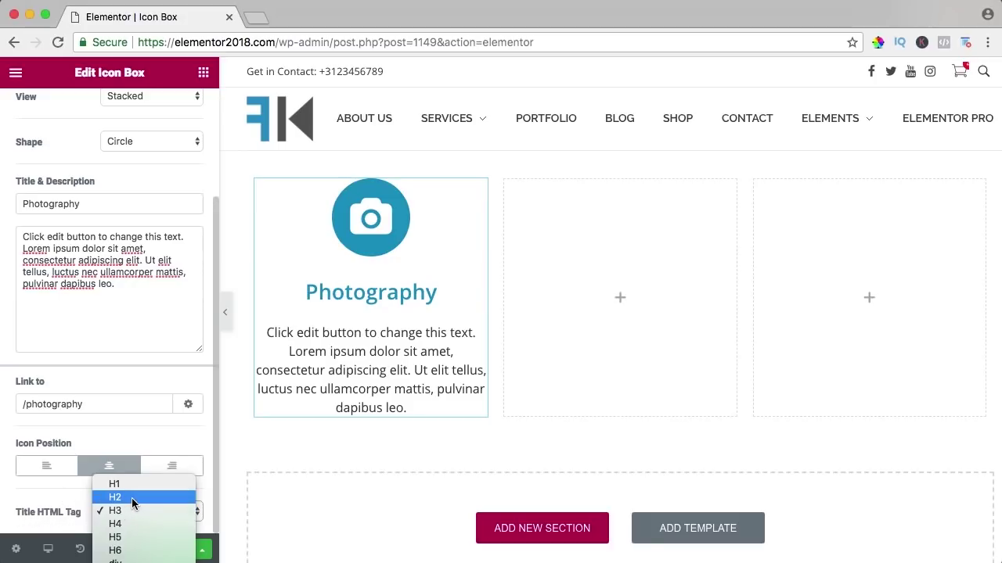
left_click(131, 498)
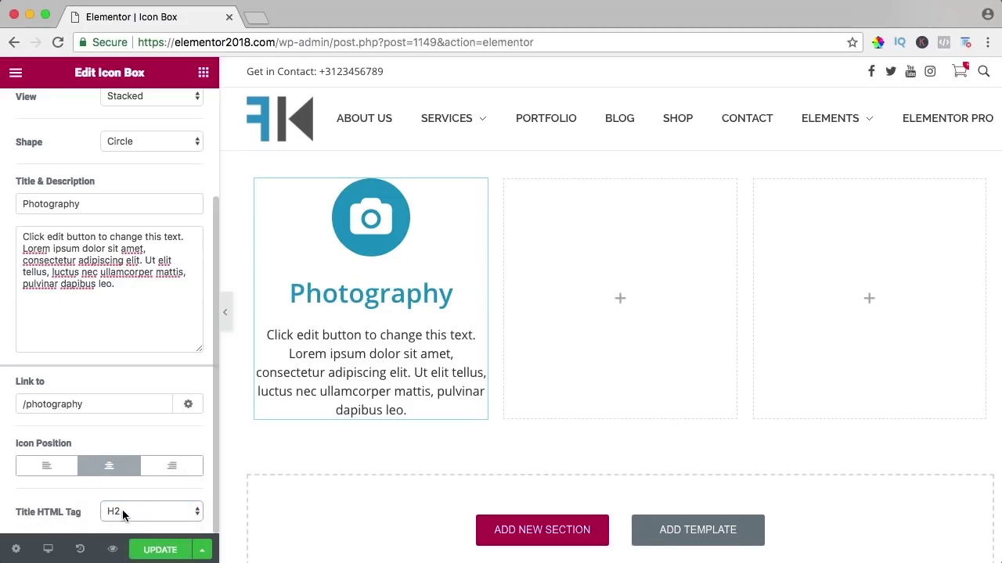
scroll(141, 259, "up", 4)
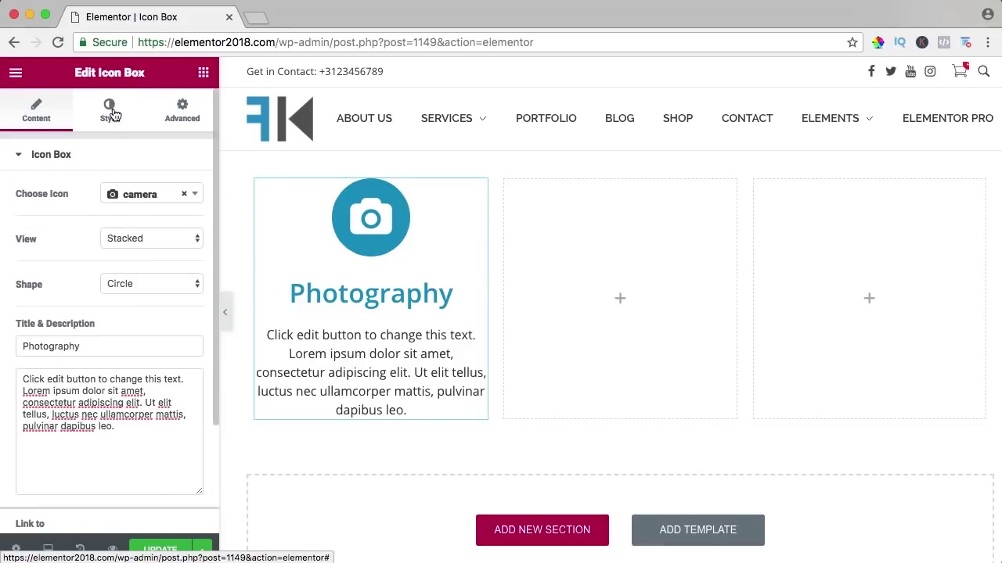
Step: Clear the icon's primary and secondary colours so it returns to default blue
left_click(114, 111)
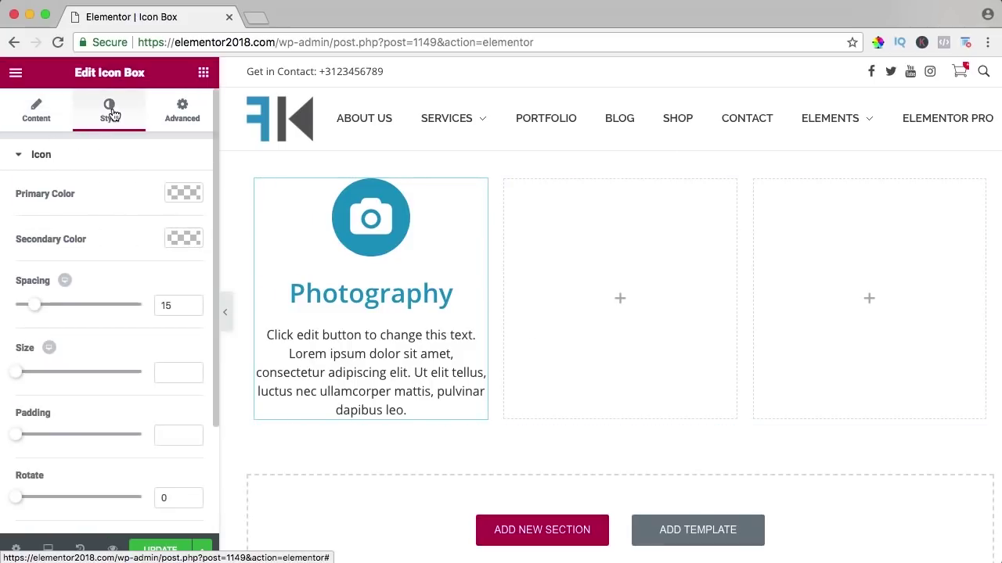
left_click(181, 195)
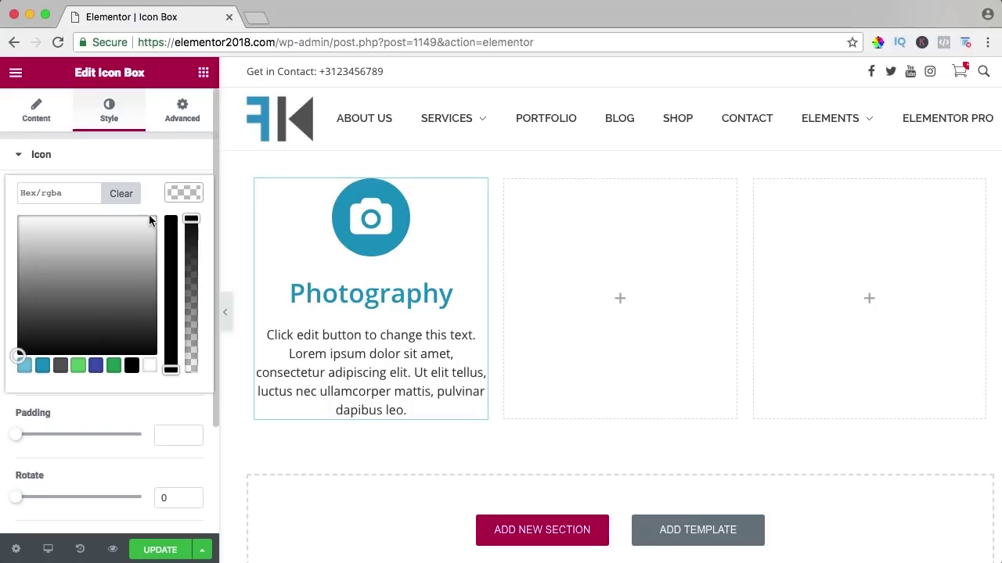
left_click(78, 368)
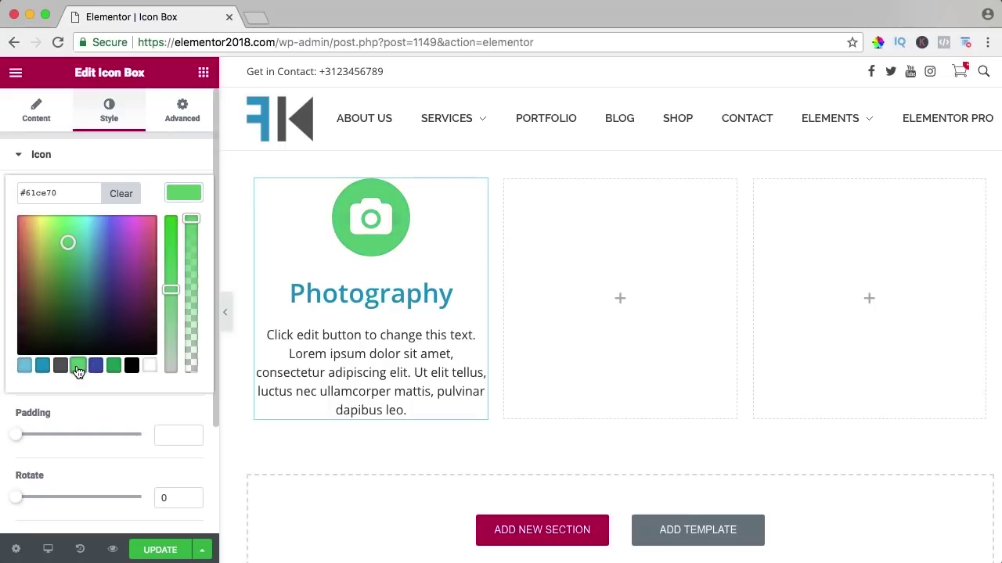
left_click(176, 196)
left_click(180, 239)
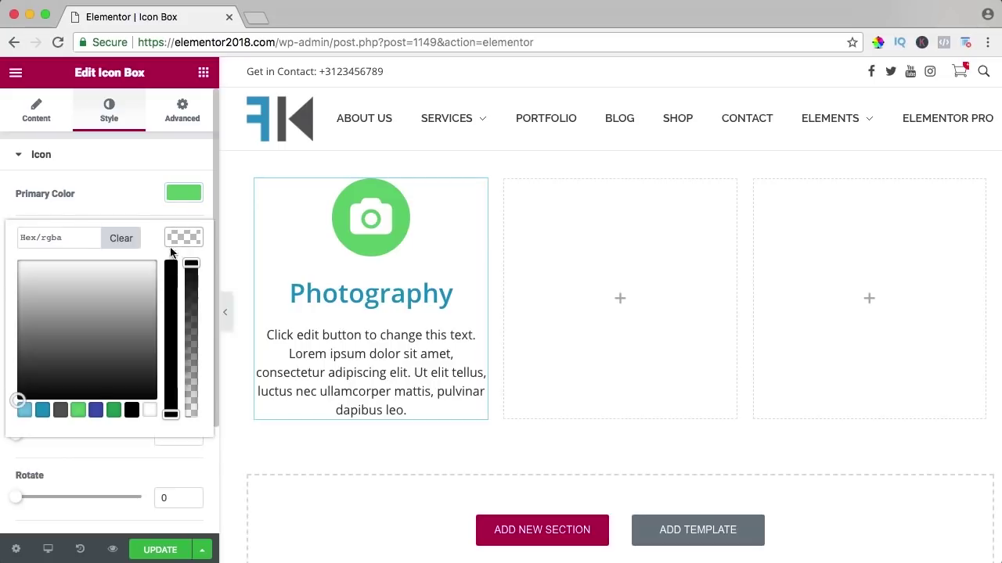
left_click(60, 410)
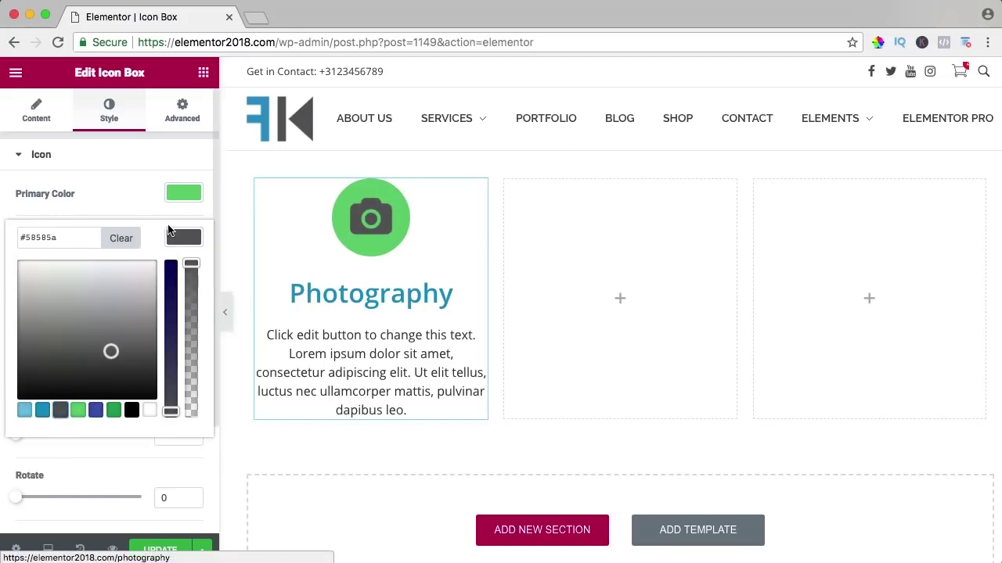
left_click(127, 237)
left_click(180, 195)
left_click(125, 194)
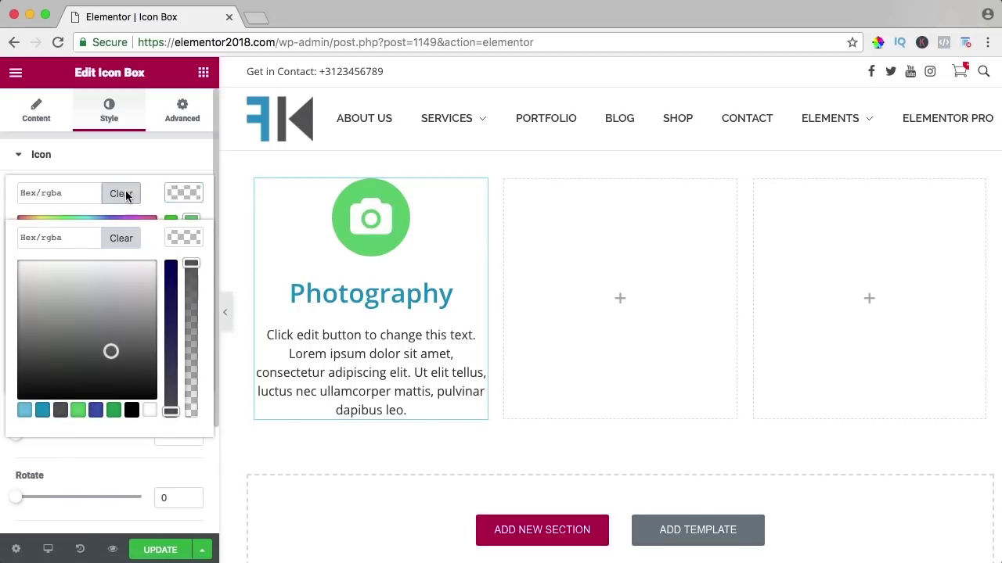
left_click(188, 196)
left_click(185, 237)
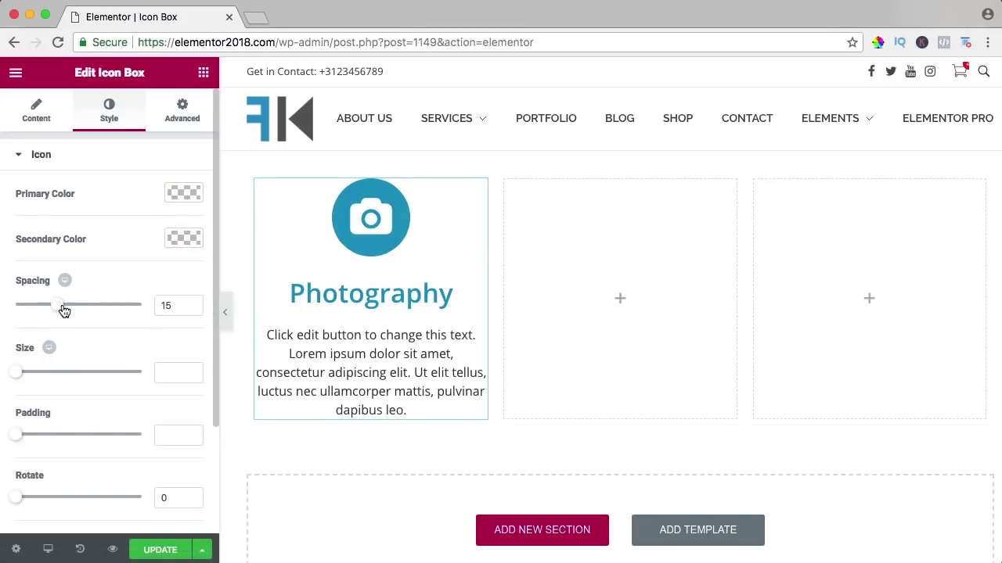
Step: Set icon spacing to 4, size to 46 and padding to 28, with no rotation
left_click_drag(58, 309, 21, 309)
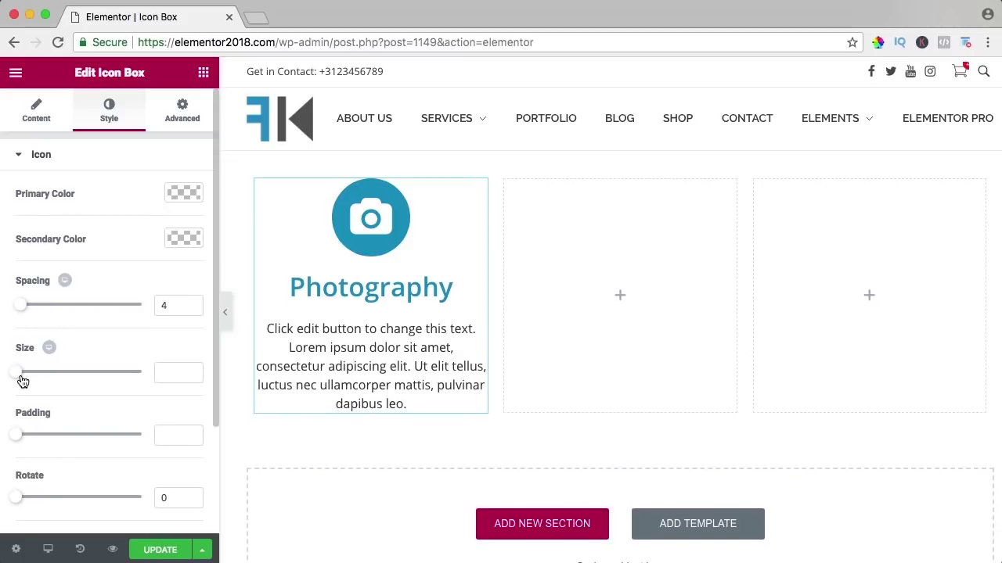
left_click_drag(22, 377, 49, 380)
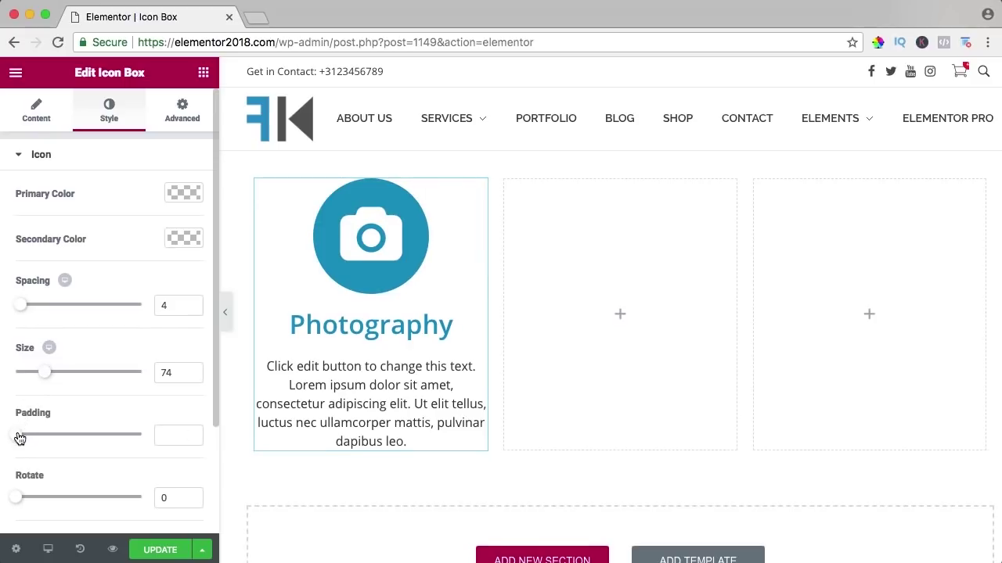
mouse_move(20, 438)
left_mouse_down()
mouse_move(116, 443)
mouse_move(34, 439)
left_mouse_up()
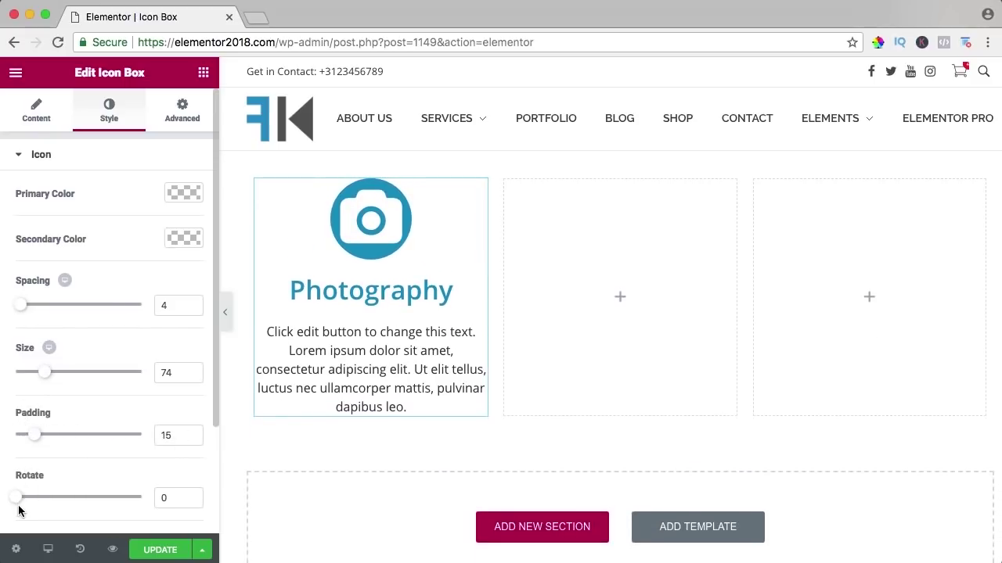
mouse_move(18, 501)
left_mouse_down()
mouse_move(151, 499)
mouse_move(3, 498)
left_mouse_up()
left_click_drag(45, 374, 30, 378)
left_click_drag(33, 437, 51, 439)
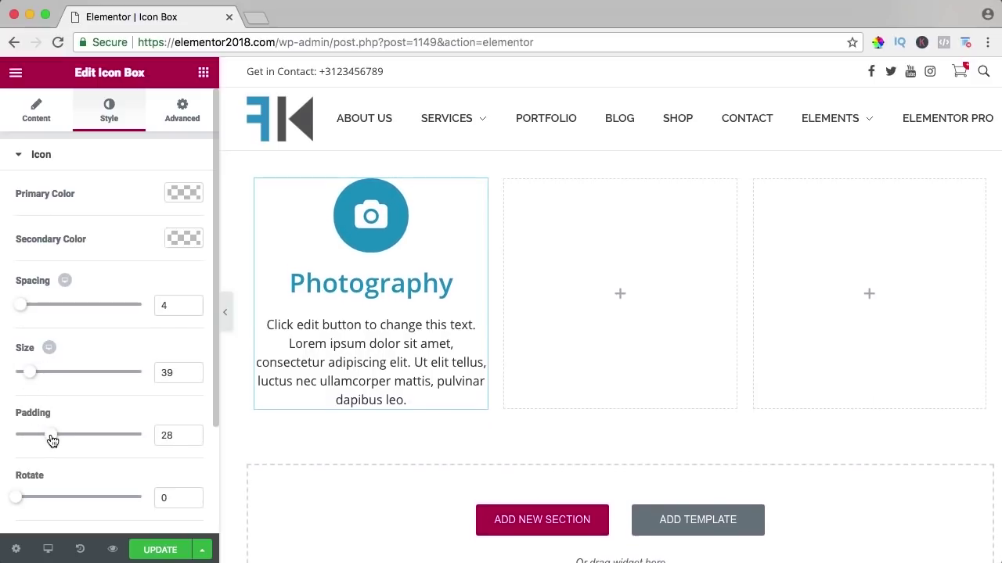
left_click_drag(37, 375, 36, 378)
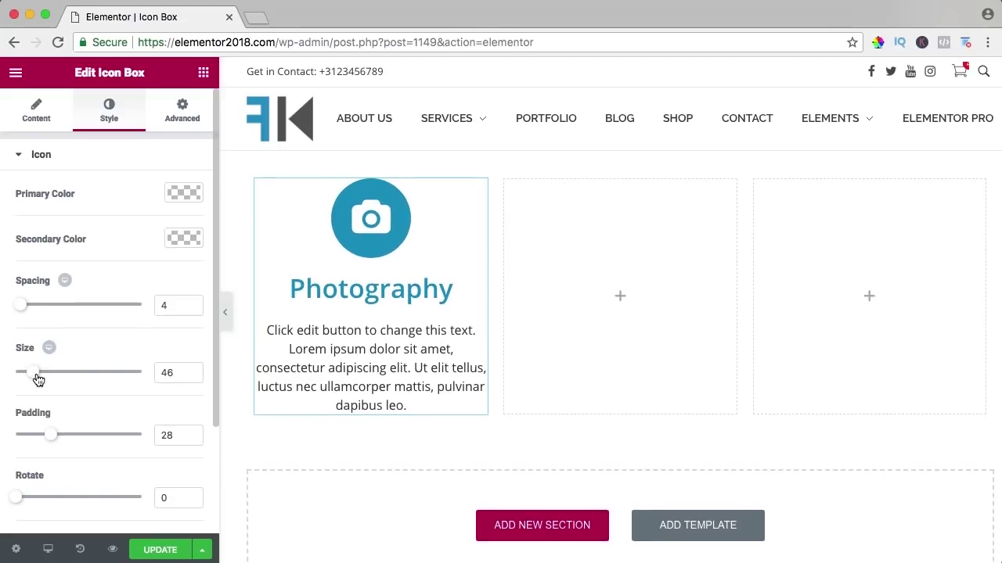
Step: Try 20 px and % corner radii on the icon background, clear them, then expand Icon Hover
scroll(113, 356, "down", 4)
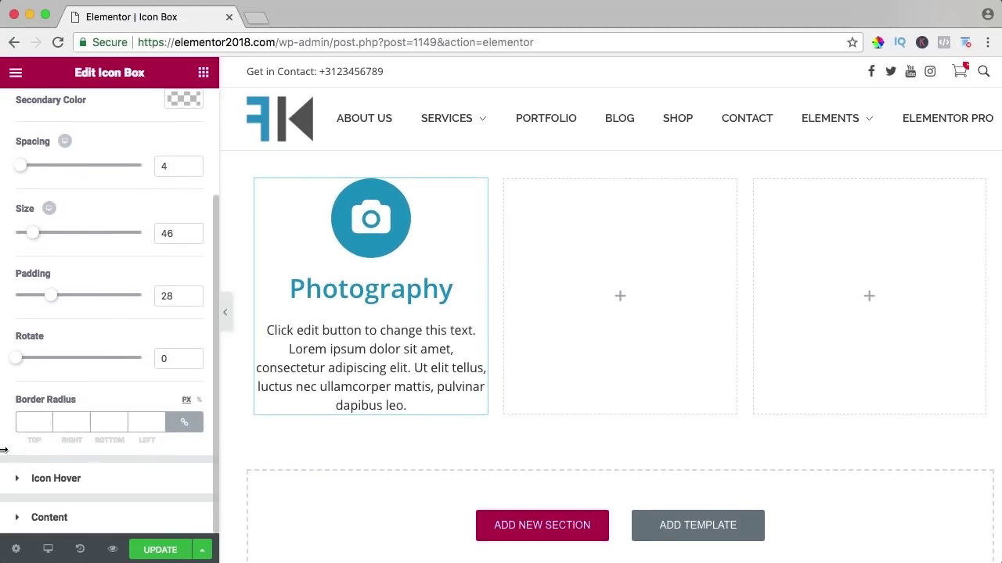
left_click(33, 422)
type("0")
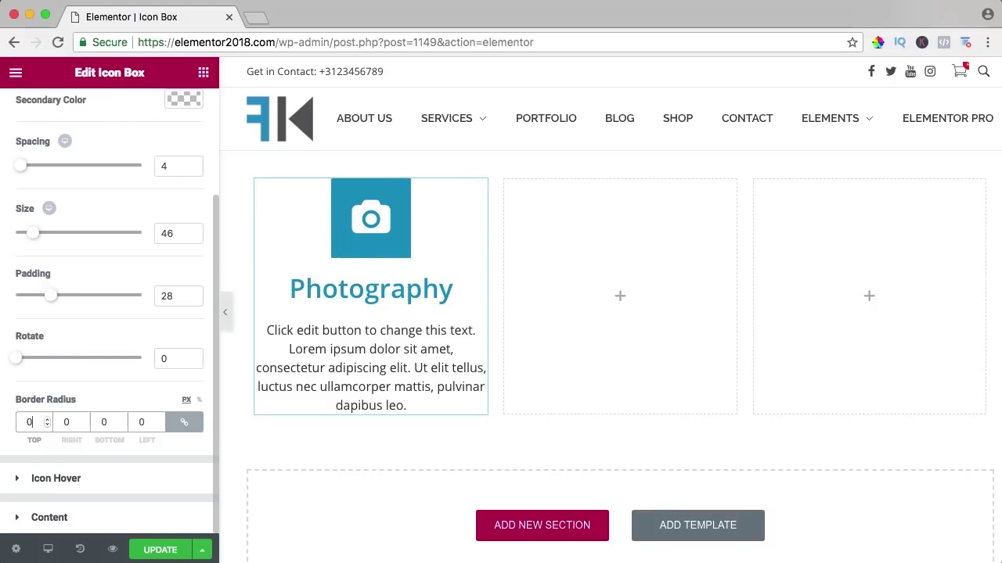
key("BackSpace")
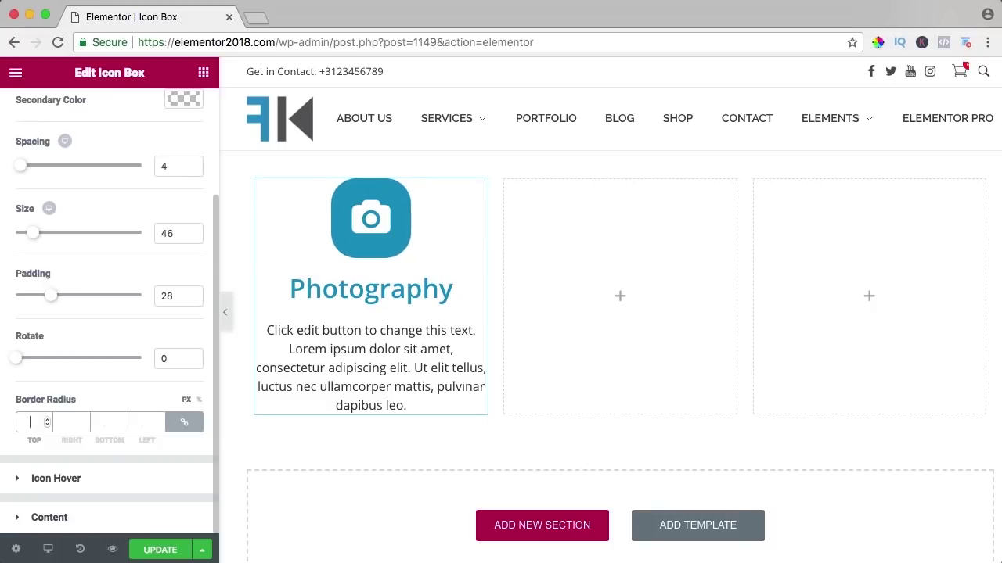
type("20")
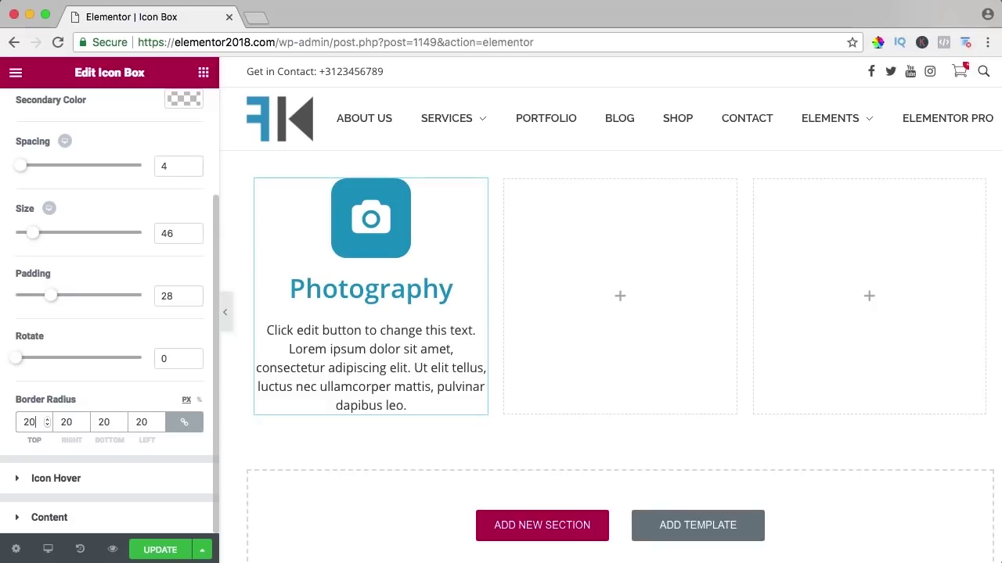
left_click(199, 400)
left_click(26, 422)
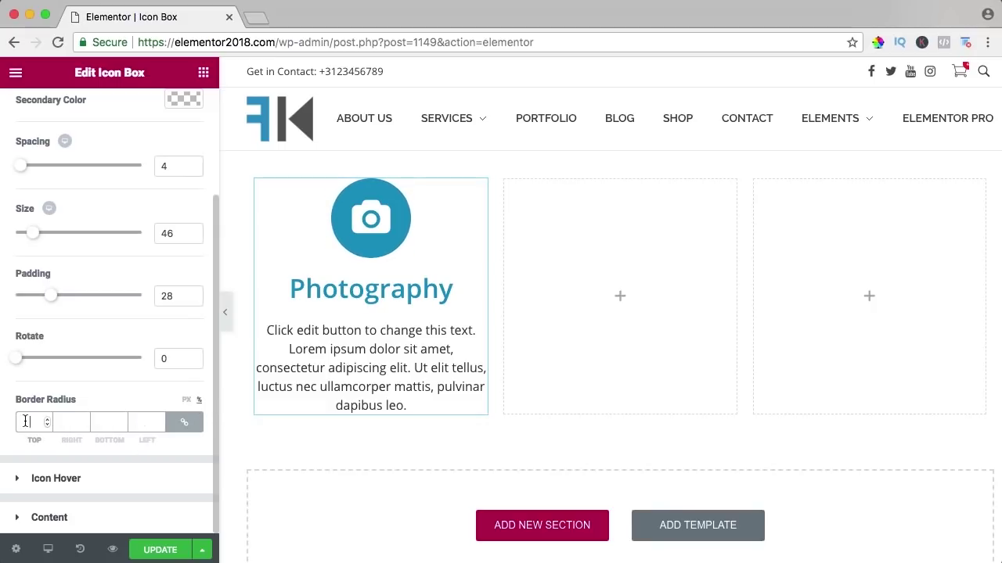
type("25")
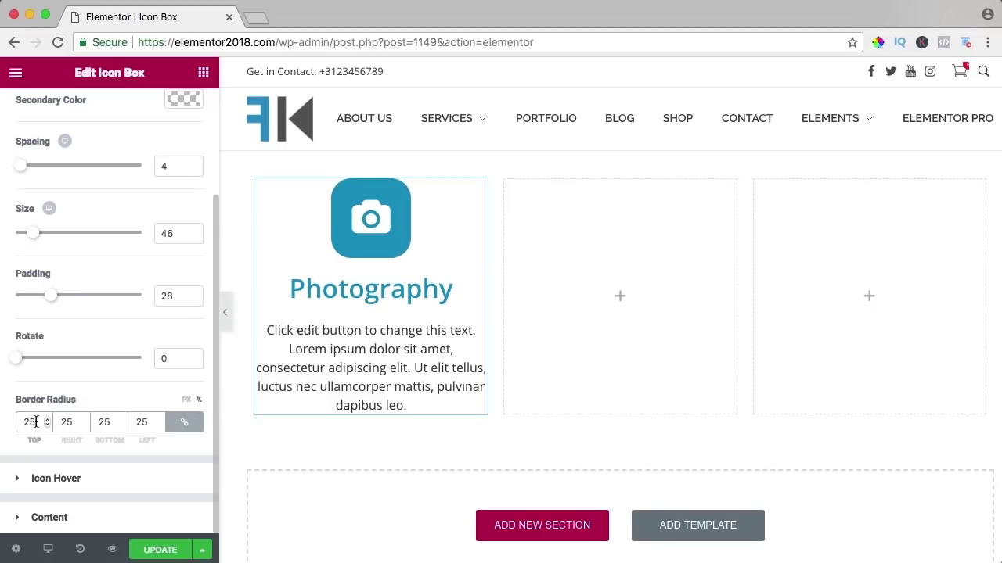
type("50")
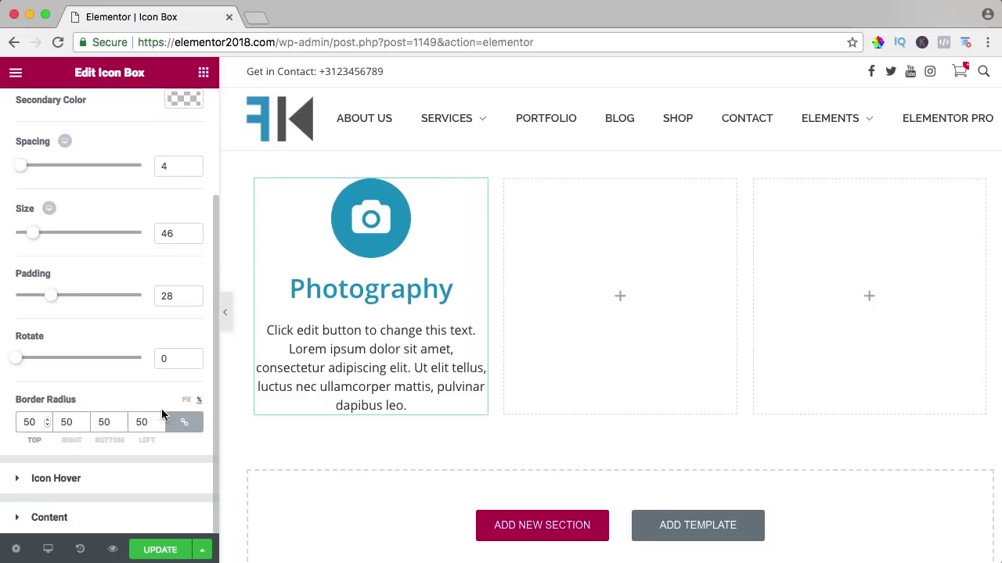
key("ctrl+a")
key("BackSpace")
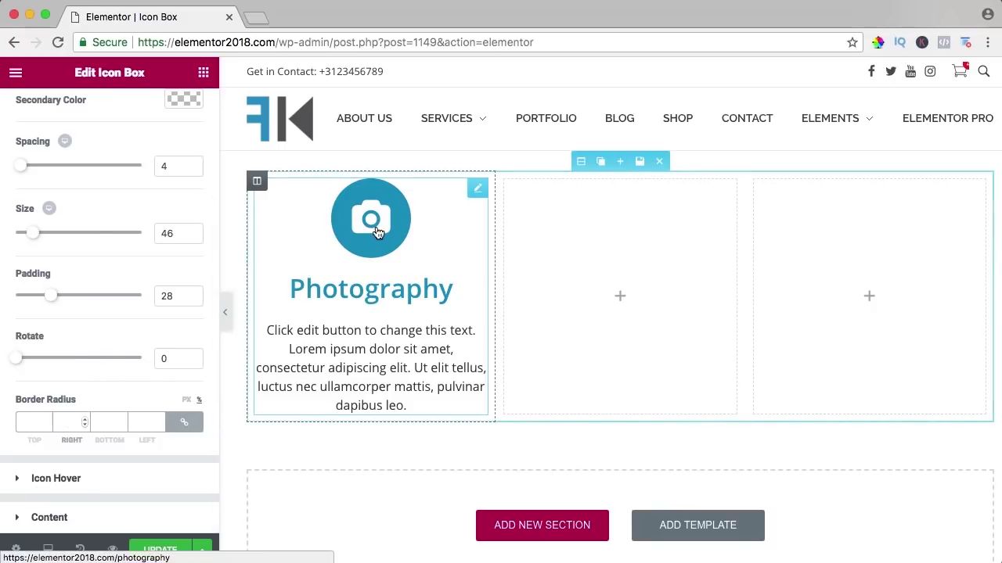
left_click(40, 479)
Step: Give the icon a green hover primary colour and a Grow hover animation
left_click(185, 233)
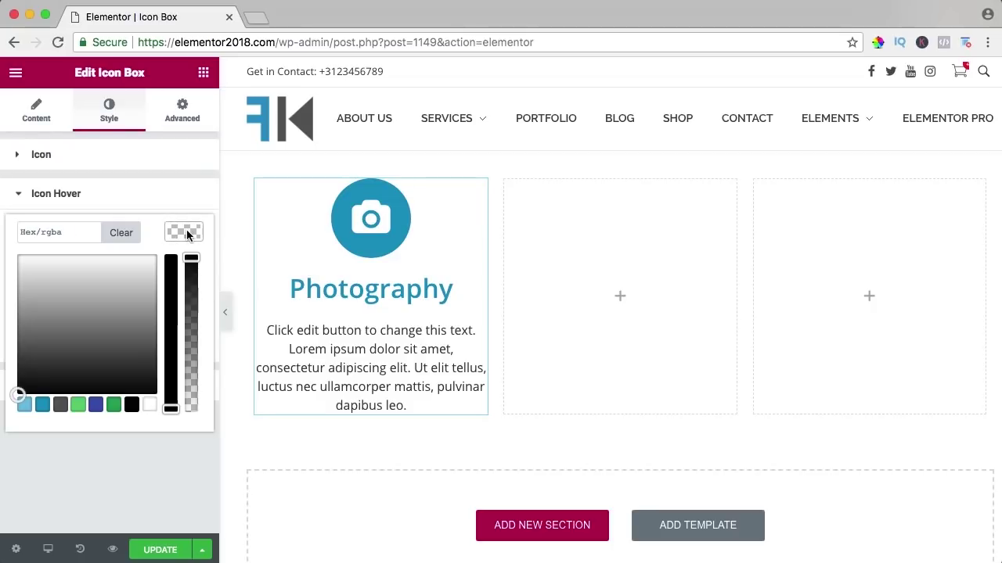
left_click(77, 405)
left_click(185, 233)
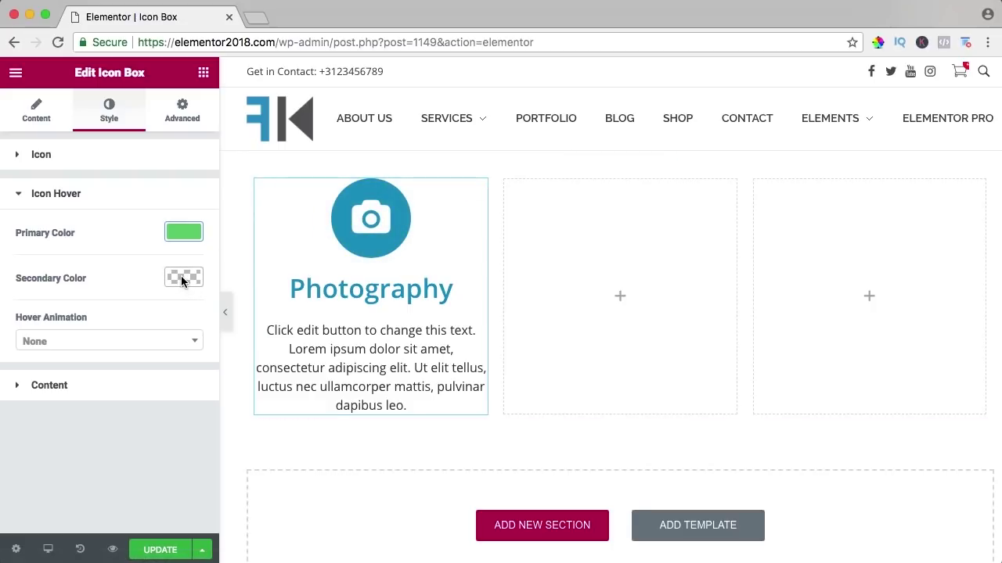
left_click(114, 343)
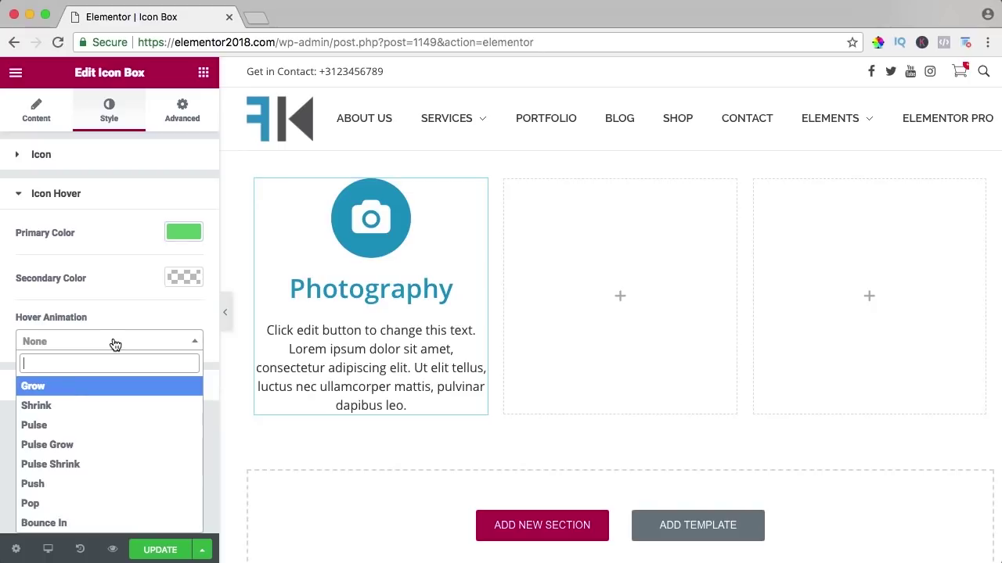
left_click(60, 465)
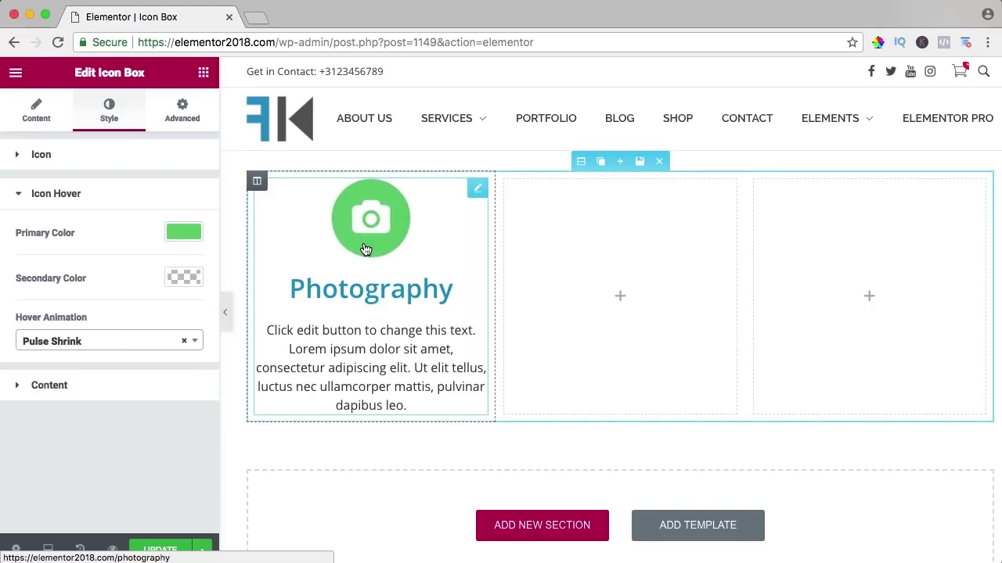
left_click(78, 343)
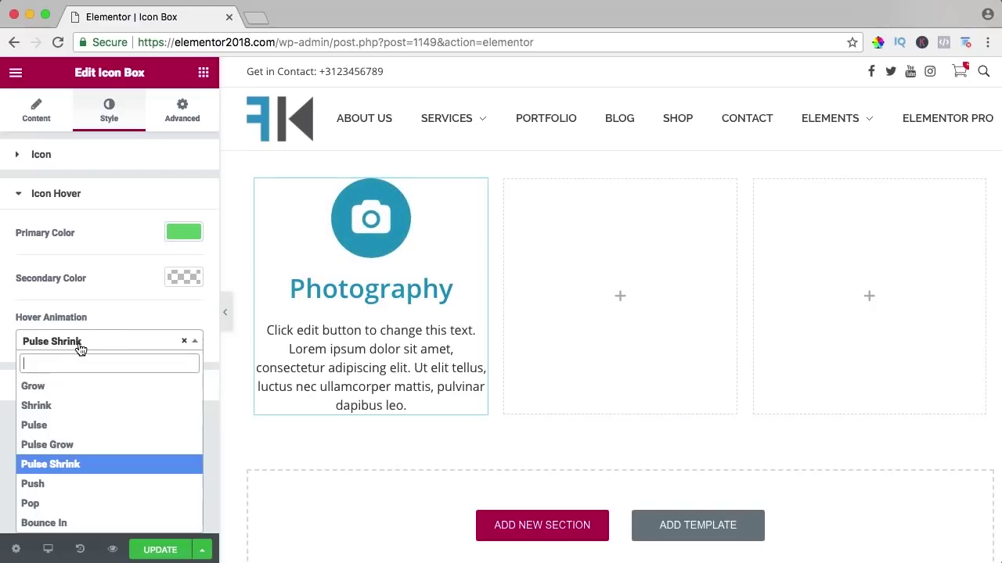
left_click(55, 389)
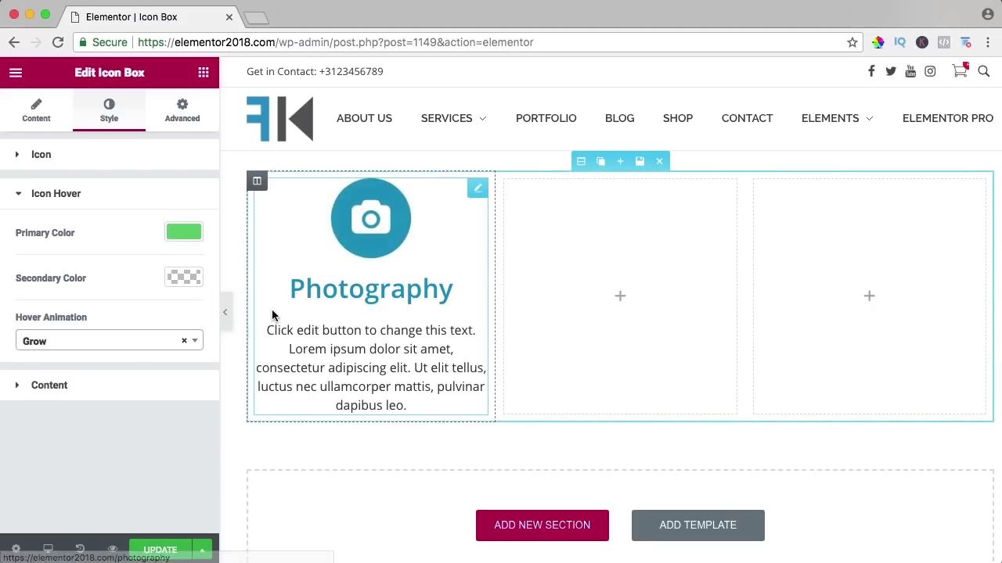
left_click(19, 387)
Step: Set the title spacing to 14 and keep the title colour at its default
scroll(96, 363, "down", 4)
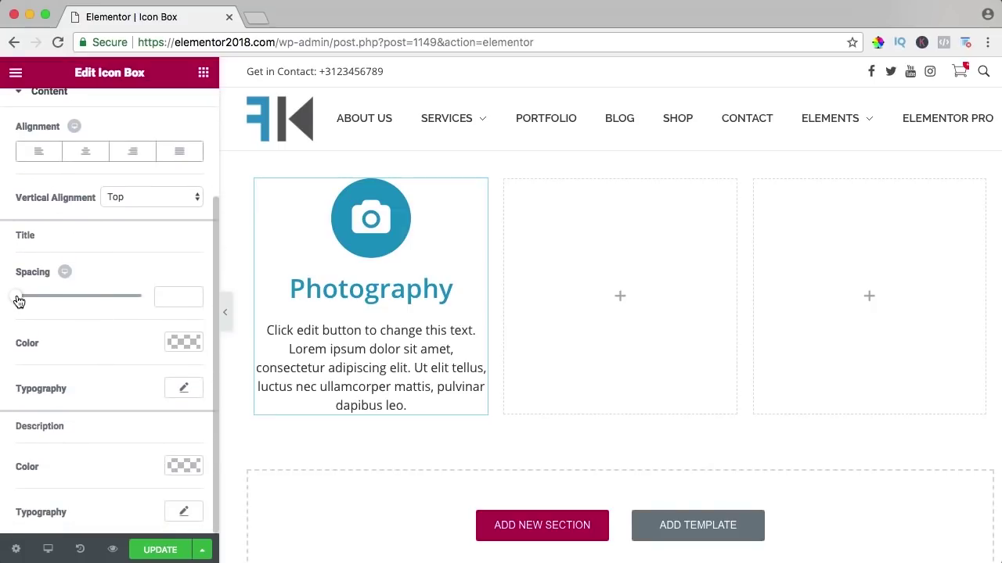
left_click_drag(21, 303, 37, 304)
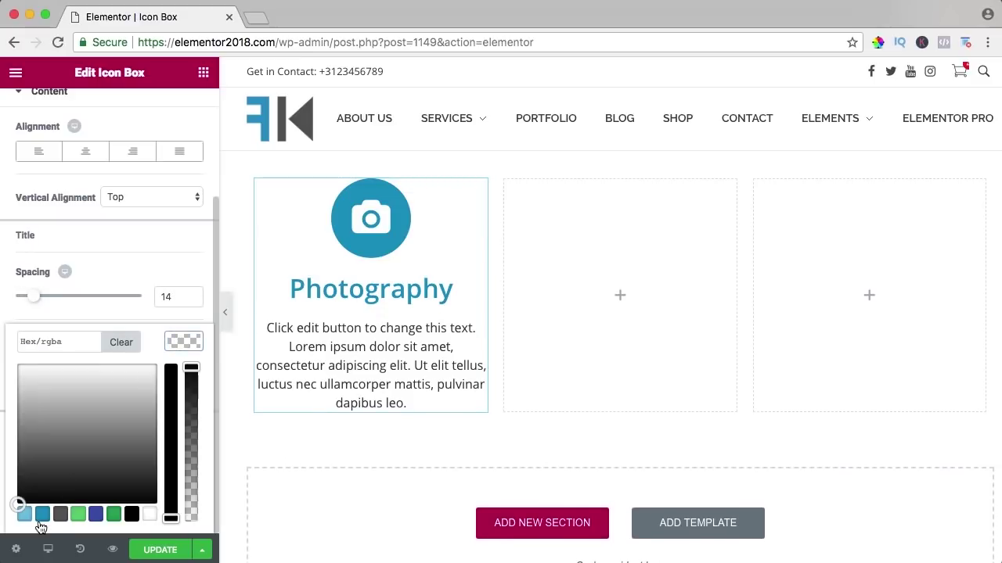
left_click(60, 516)
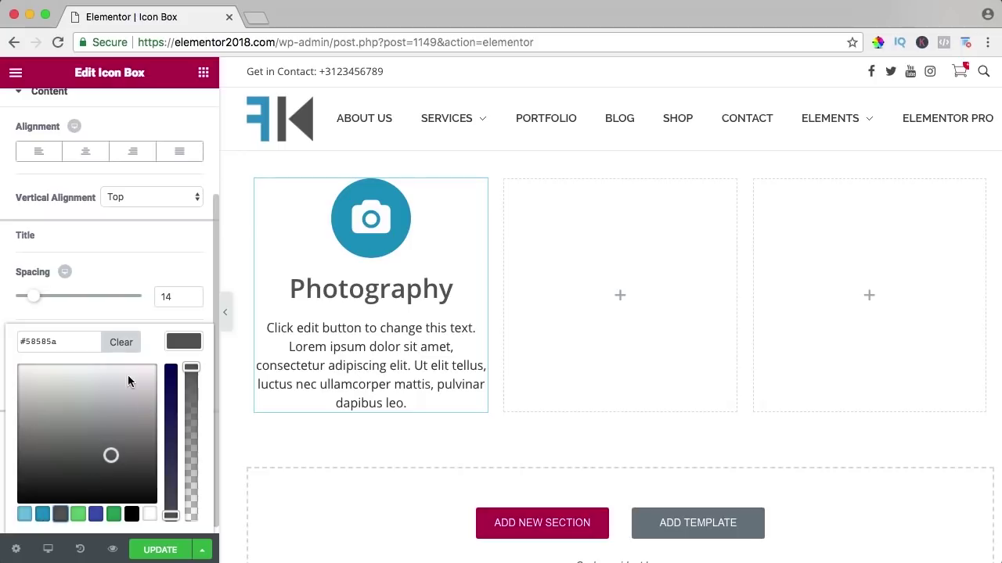
left_click(121, 342)
left_click(183, 341)
Step: Set the title typography to Arial with a thin 100 weight
left_click(183, 387)
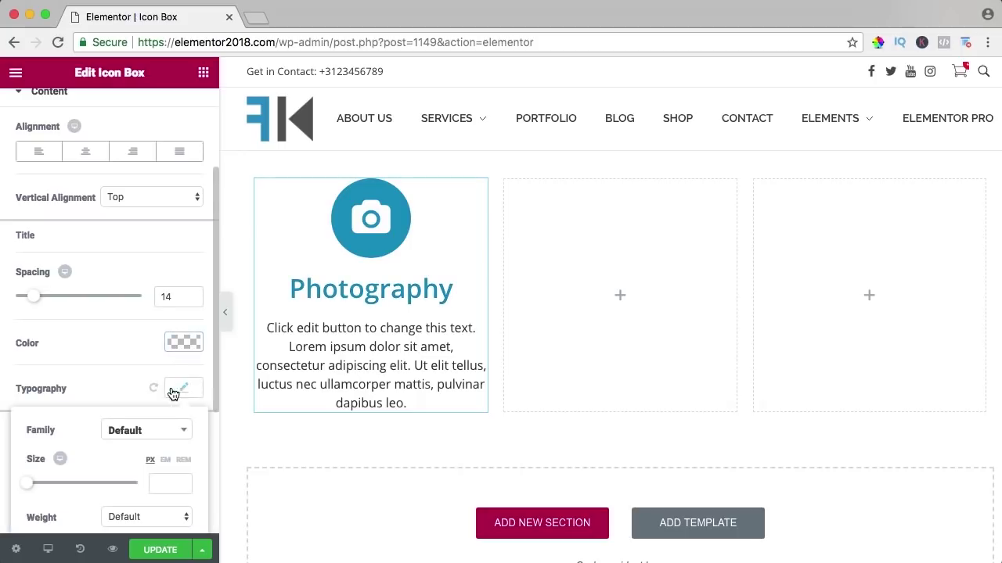
scroll(175, 392, "down", 4)
left_click(133, 282)
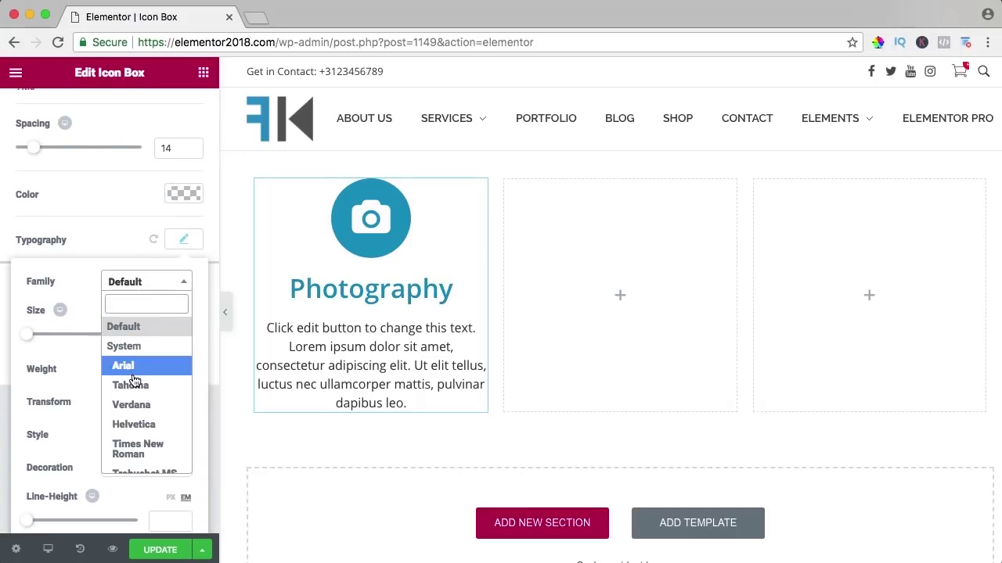
left_click(132, 367)
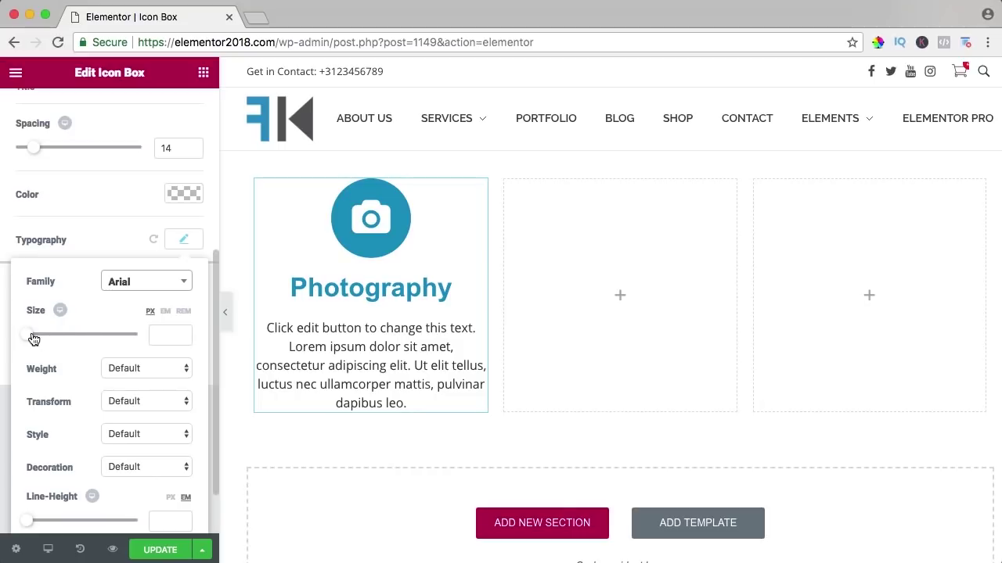
left_click_drag(34, 338, 47, 339)
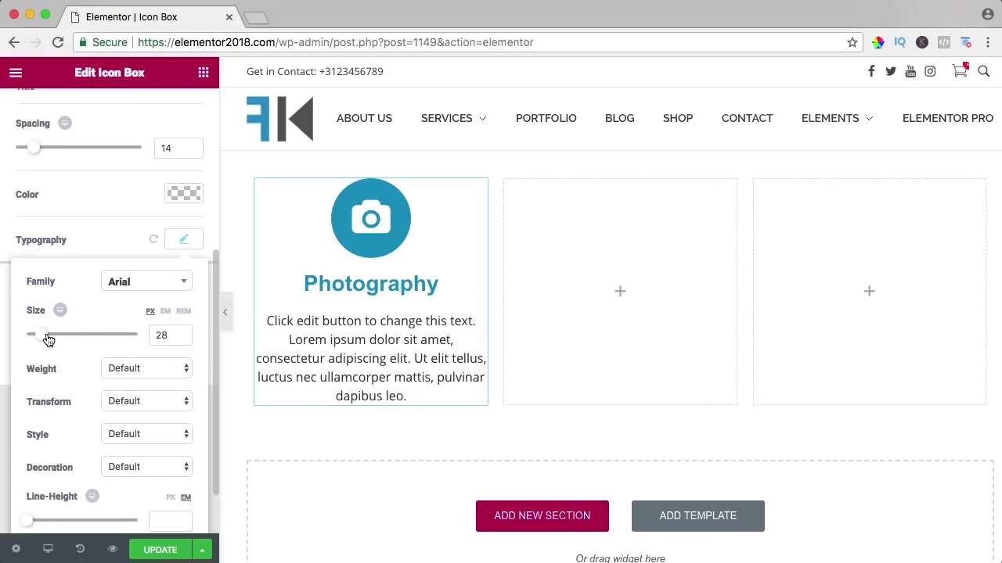
left_click(110, 368)
left_click(120, 394)
left_click(122, 370)
left_click(122, 218)
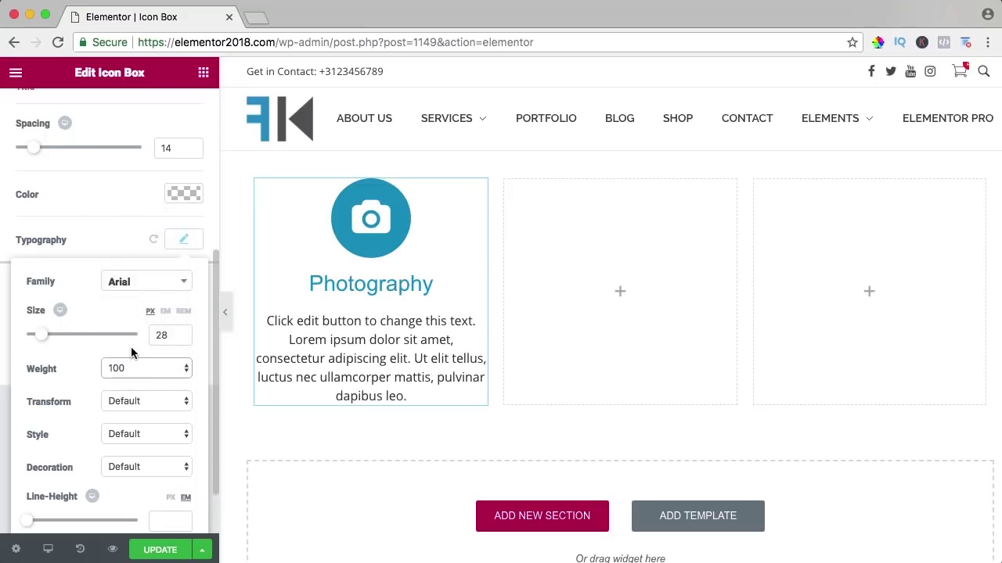
Step: Make the title uppercase at 24 px in the normal, non-italic style
left_click(134, 403)
left_click(131, 414)
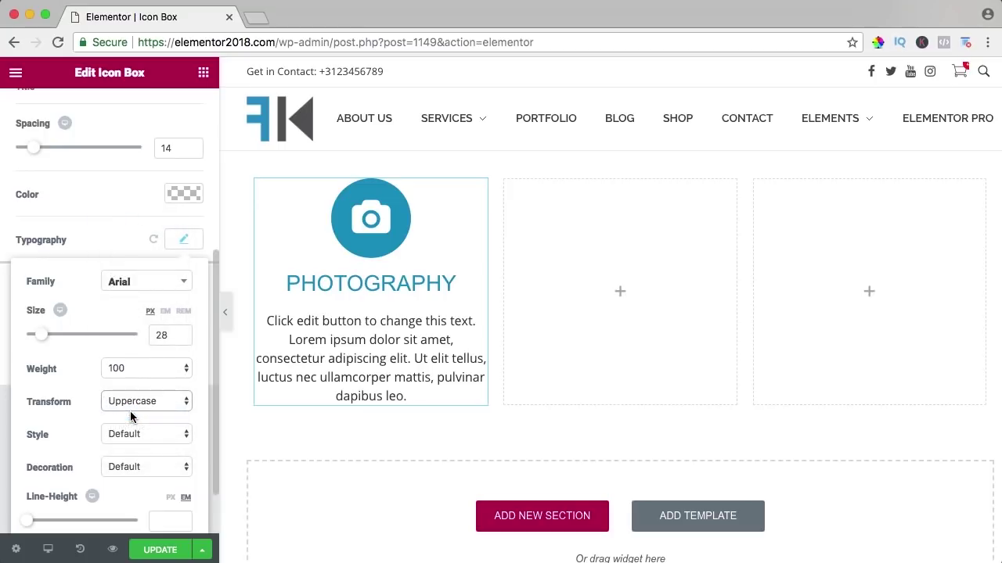
left_click_drag(45, 341, 38, 341)
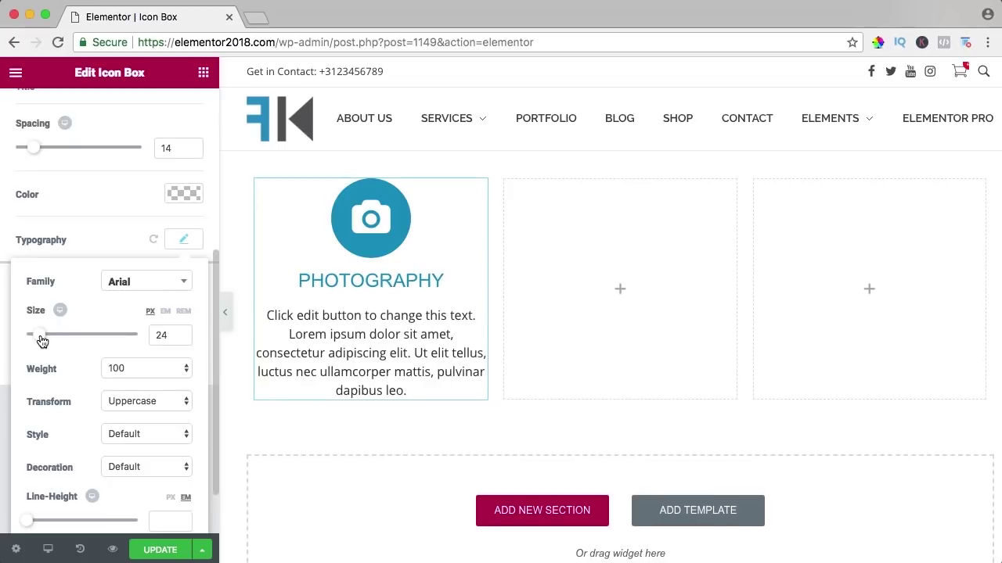
left_click(121, 435)
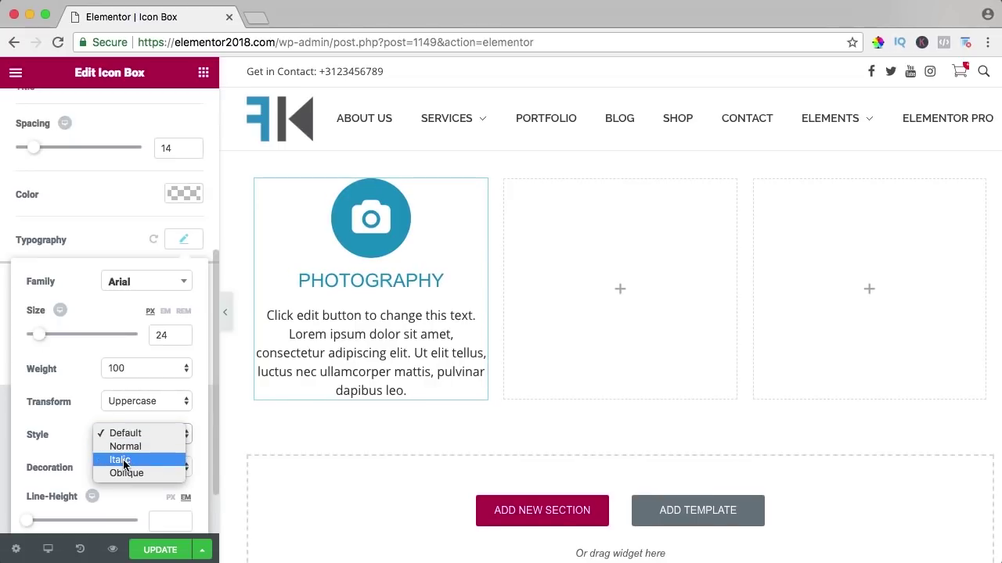
left_click(124, 459)
left_click(123, 437)
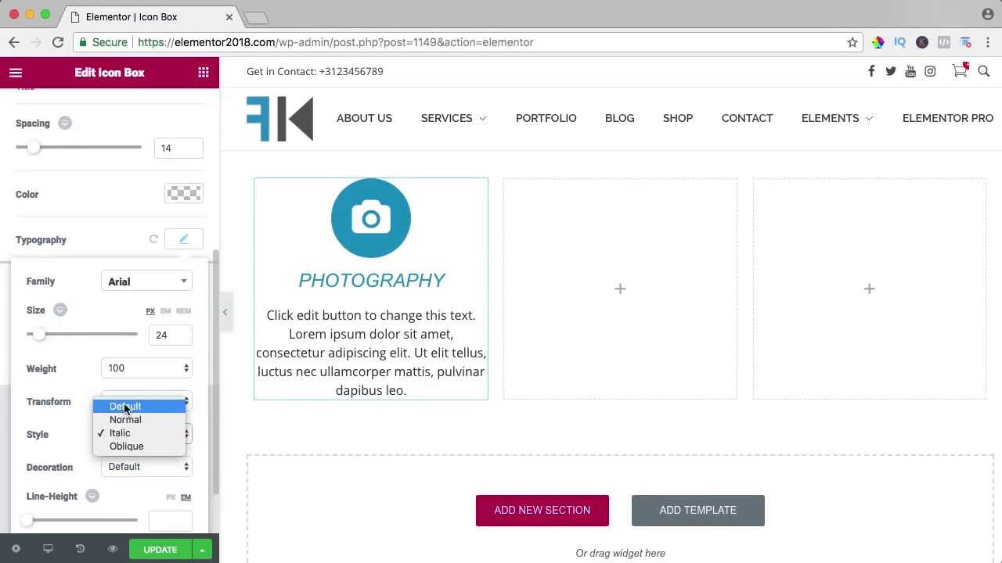
left_click(125, 406)
Step: Leave the title undecorated with default line height and 1.9 letter spacing
scroll(123, 433, "down", 2)
left_click(125, 410)
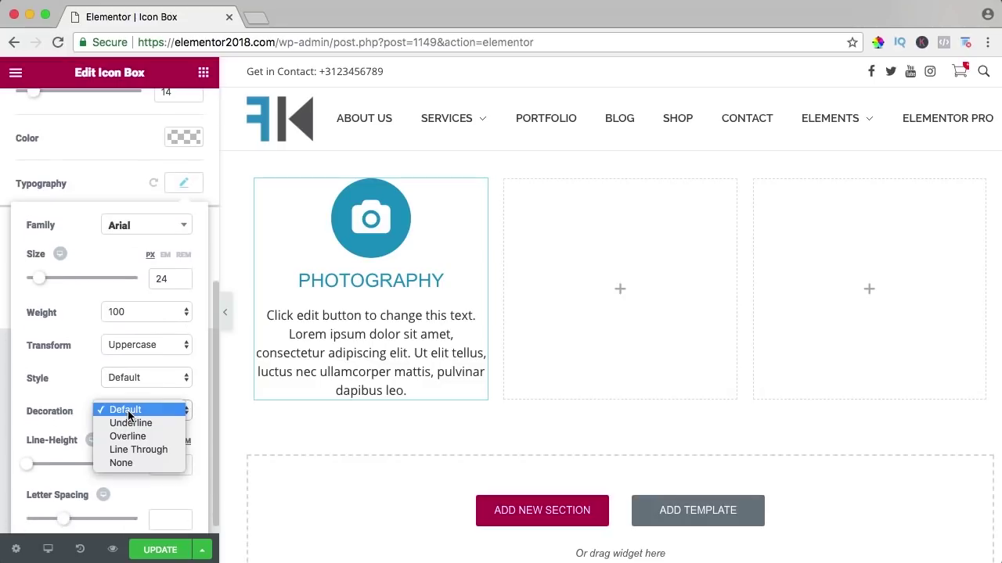
left_click(127, 423)
left_click(127, 408)
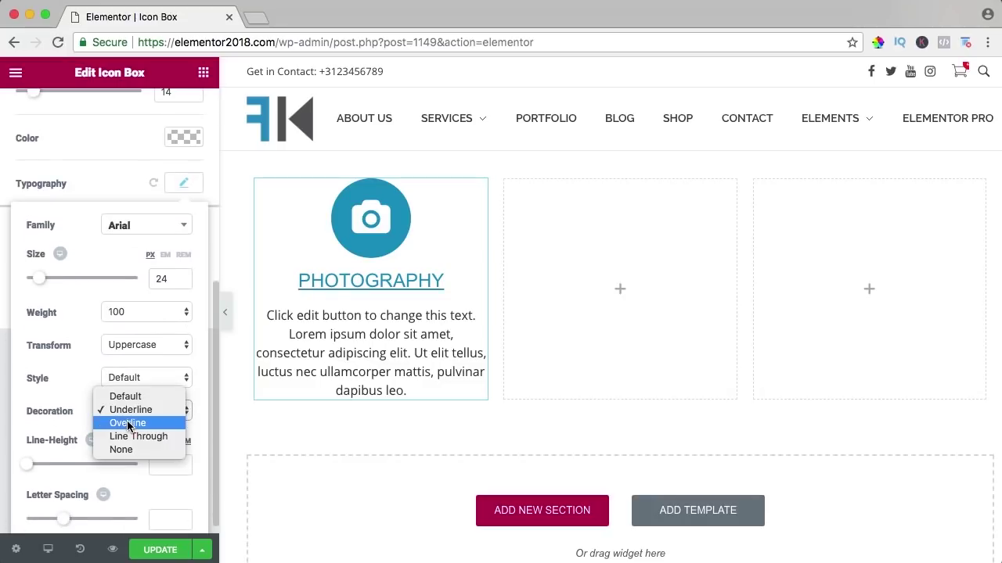
left_click(126, 421)
left_click(125, 407)
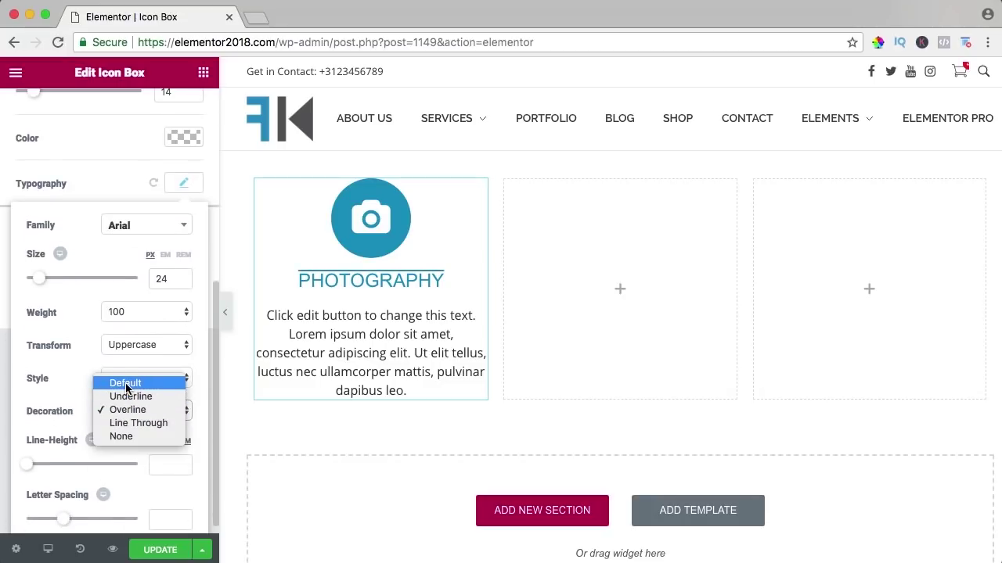
left_click(124, 384)
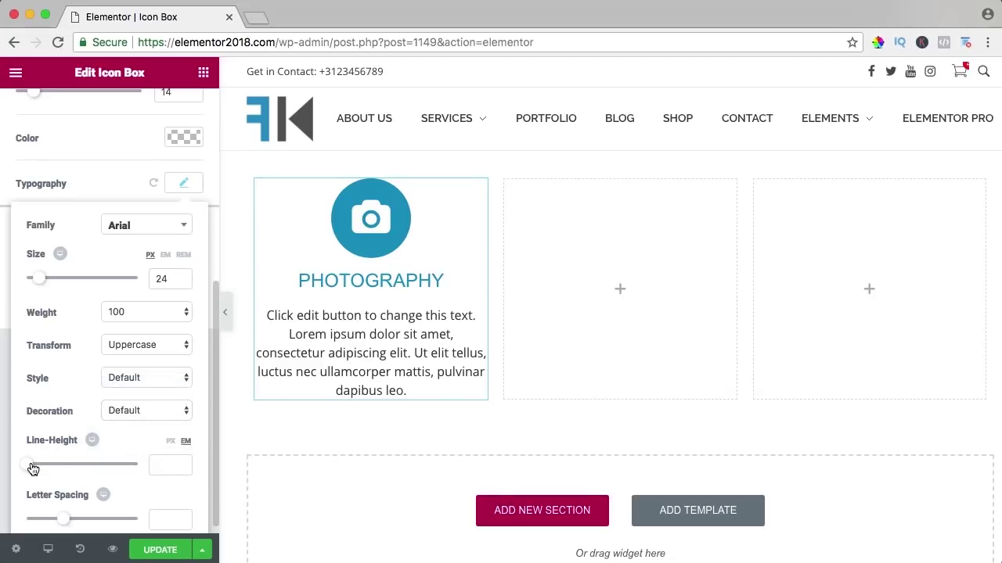
left_click_drag(33, 469, 53, 469)
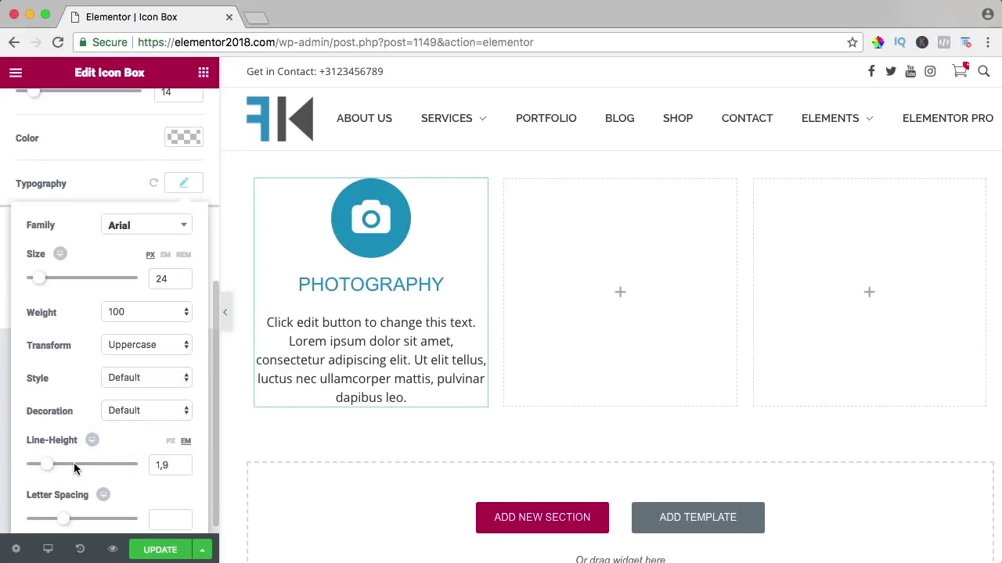
key("BackSpace")
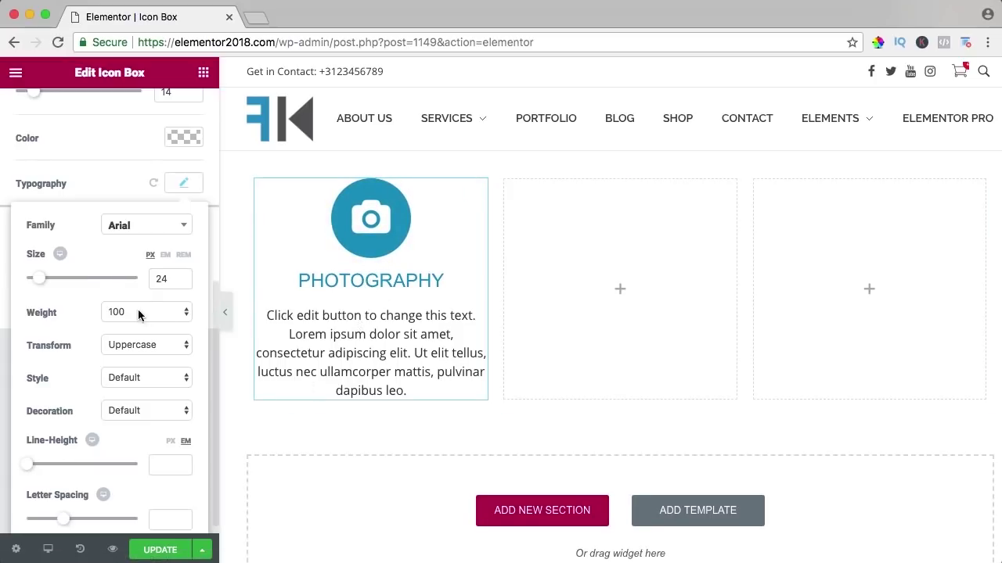
scroll(81, 326, "down", 1)
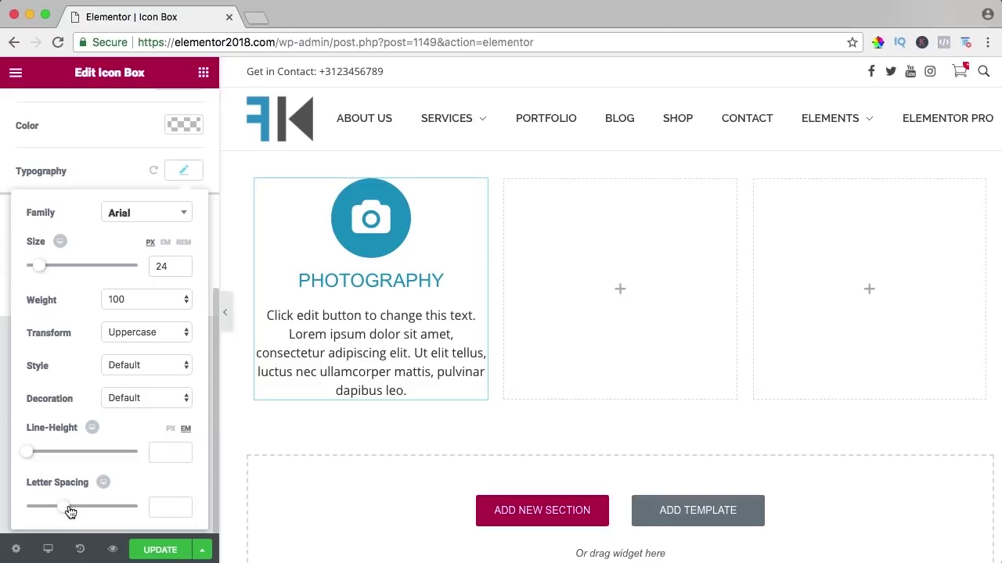
left_click_drag(69, 512, 82, 512)
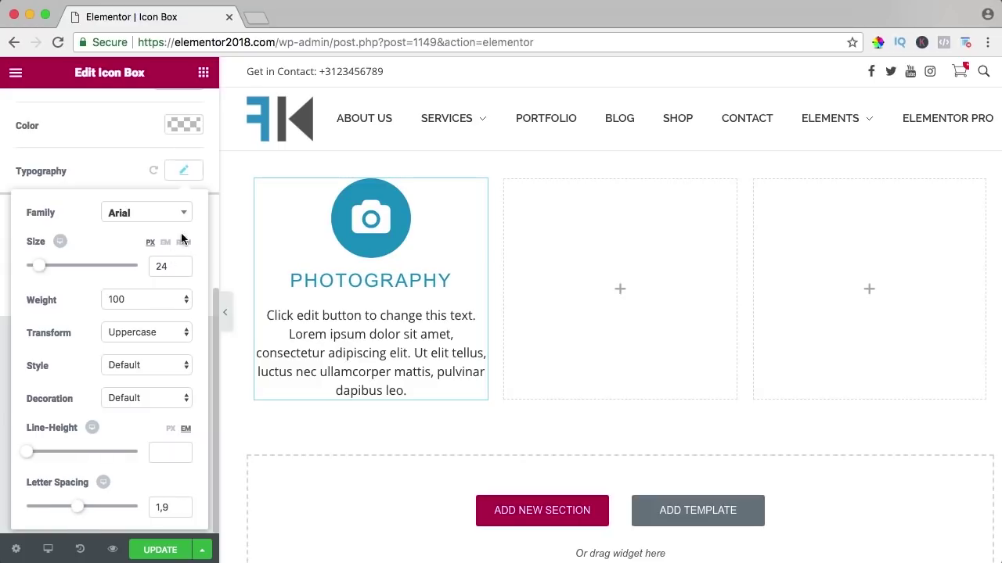
left_click(186, 179)
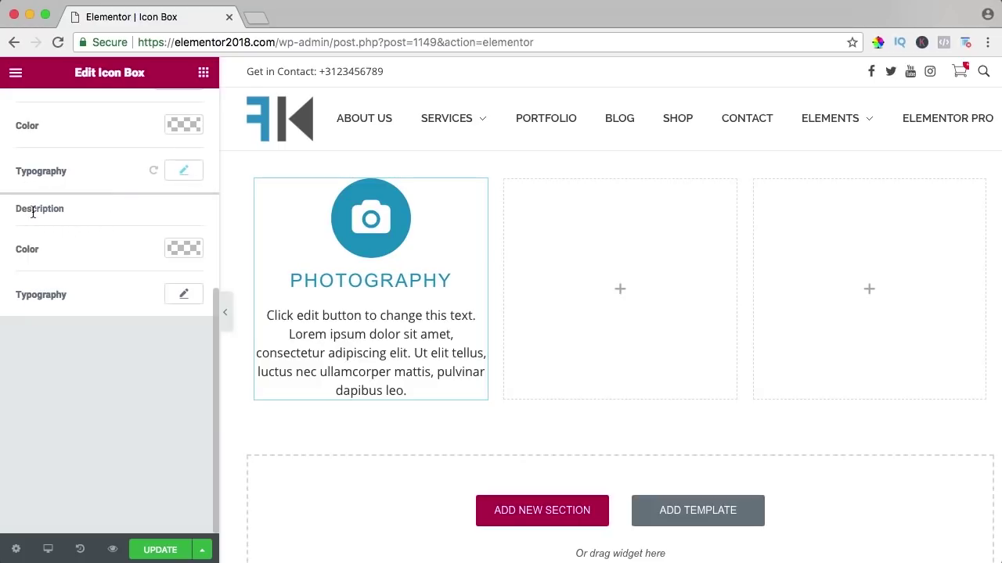
Step: Set the description text colour to dark grey #474747
left_click(176, 247)
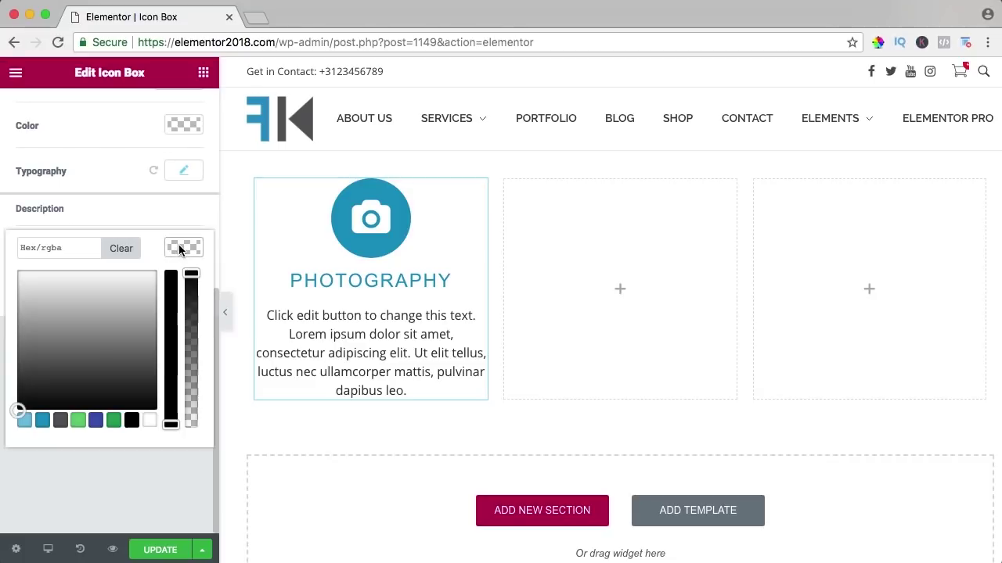
left_click(131, 425)
left_click(78, 507)
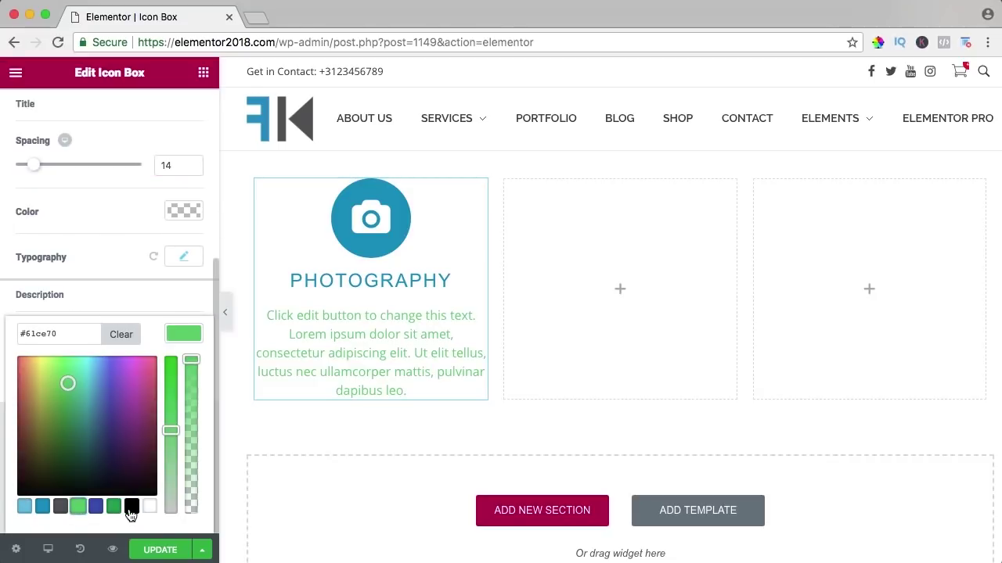
left_click(131, 507)
left_click(190, 330)
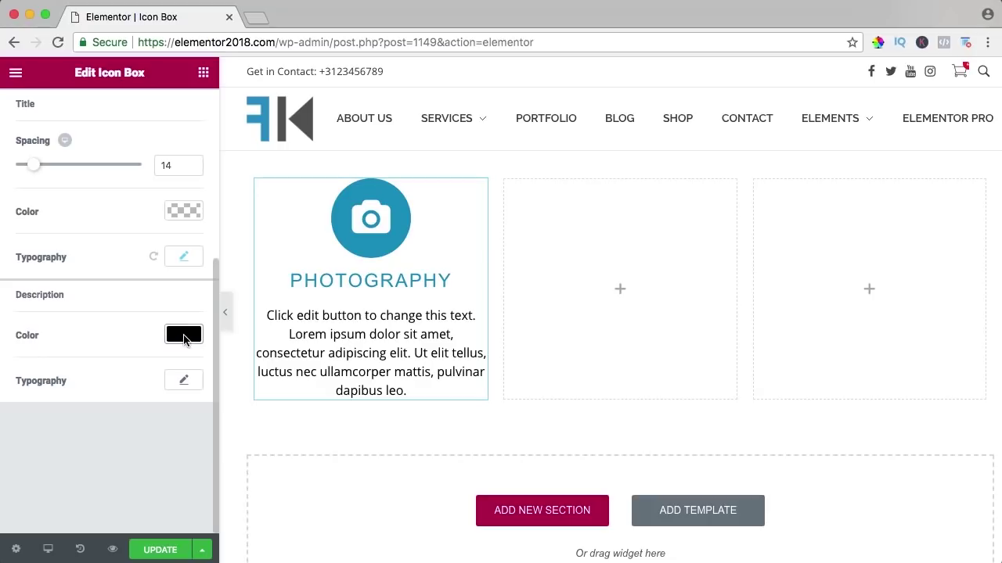
left_click(184, 335)
left_click_drag(73, 463, 7, 467)
left_click(183, 335)
Step: Set description typography to size 17, line height 1.9 em and letter spacing 0.4
left_click(182, 383)
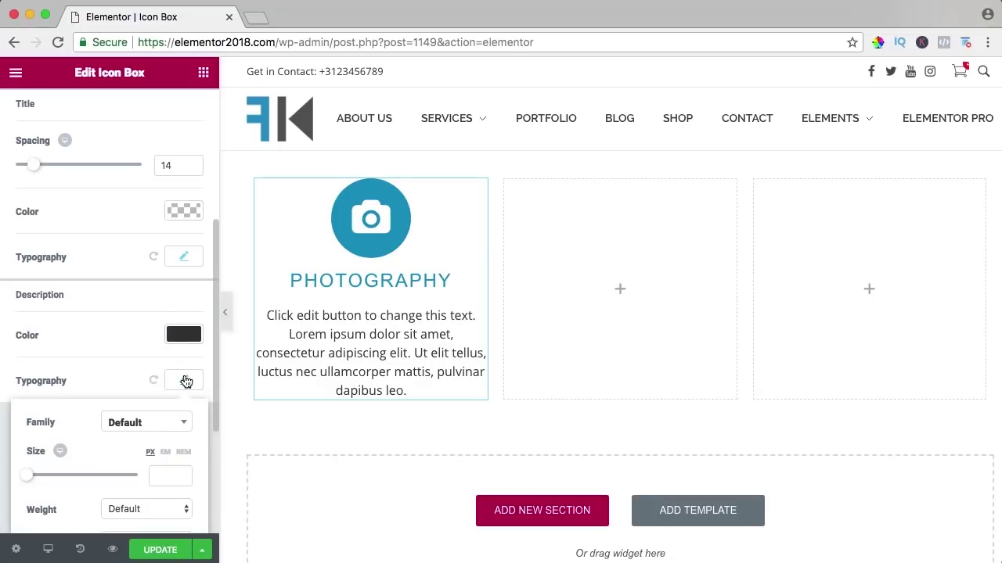
scroll(123, 396, "down", 5)
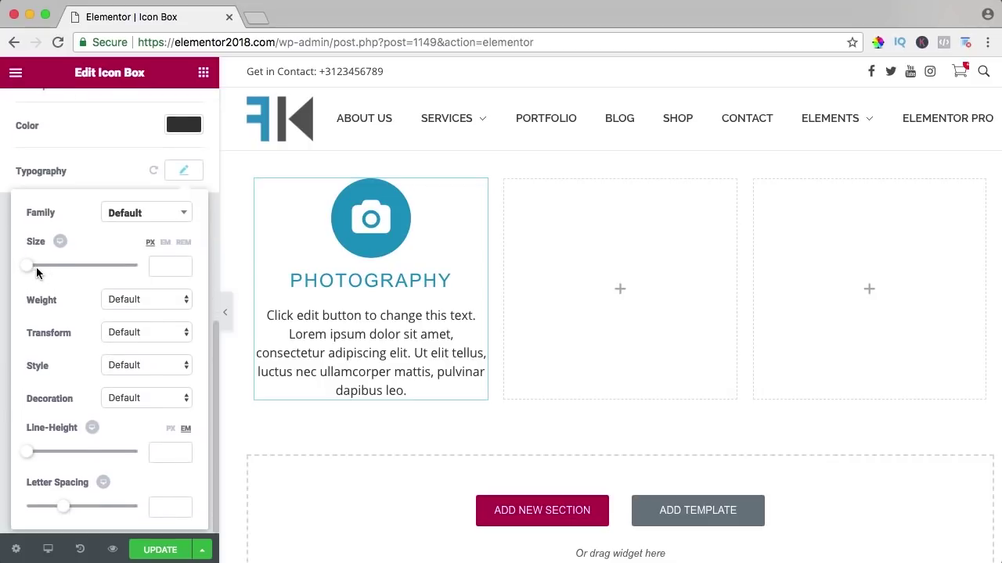
left_click_drag(35, 272, 40, 273)
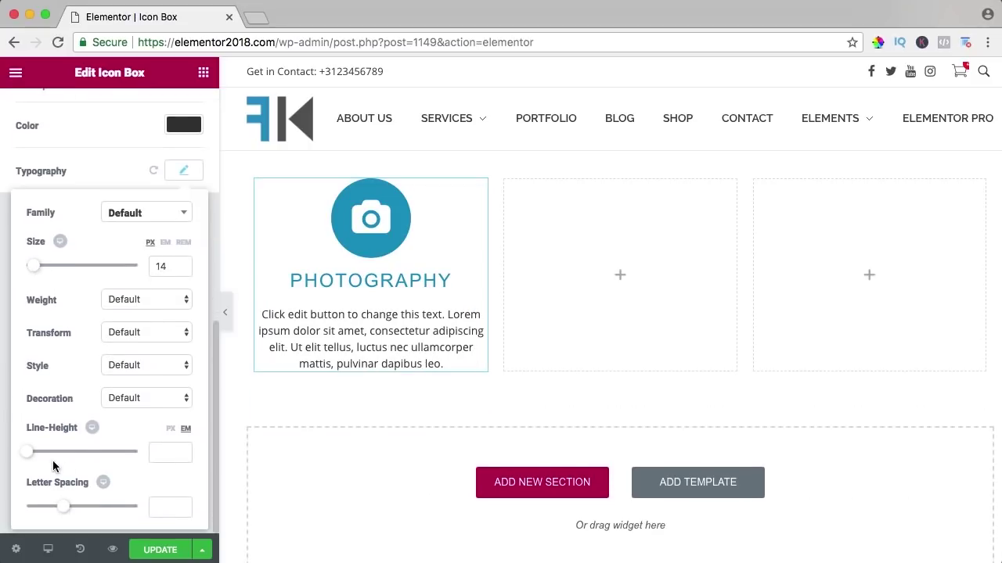
left_click_drag(32, 458, 51, 458)
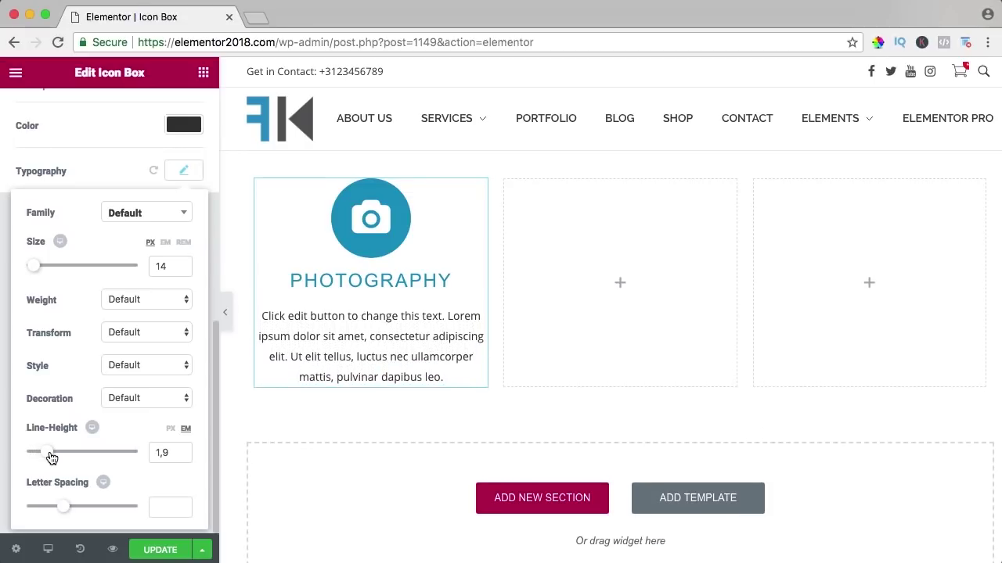
key("Up")
key("Up")
key("Up")
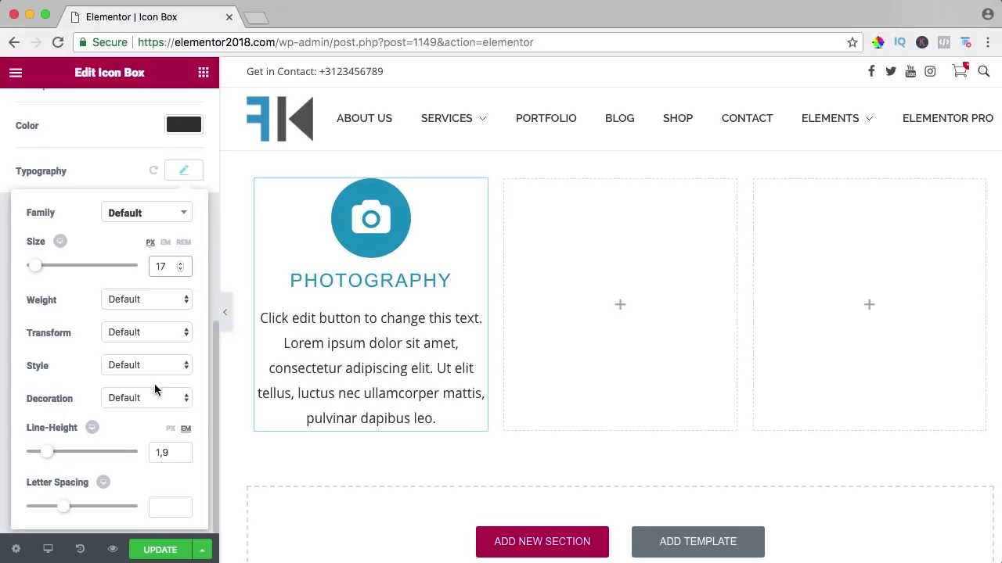
left_click_drag(69, 514, 71, 514)
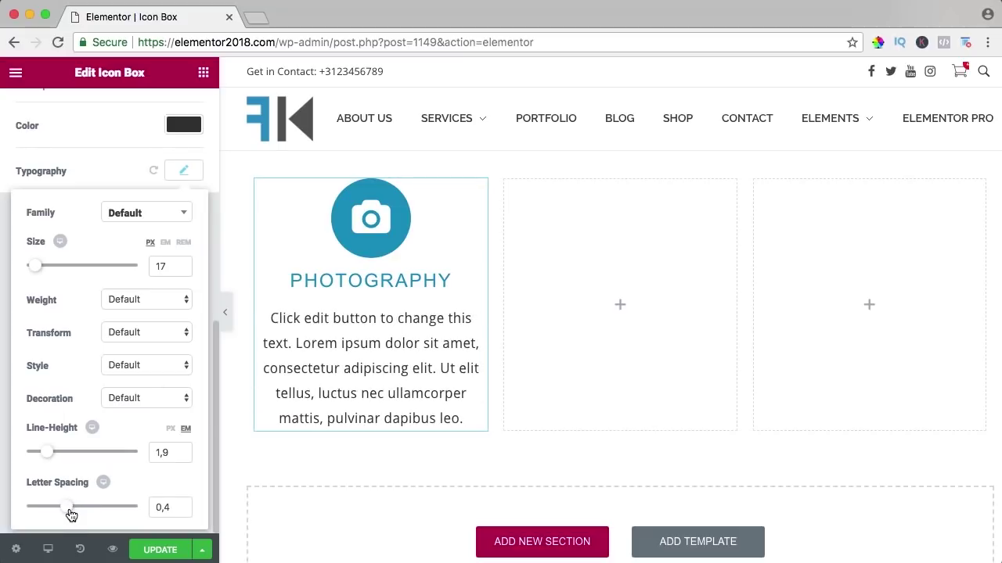
scroll(146, 463, "up", 10)
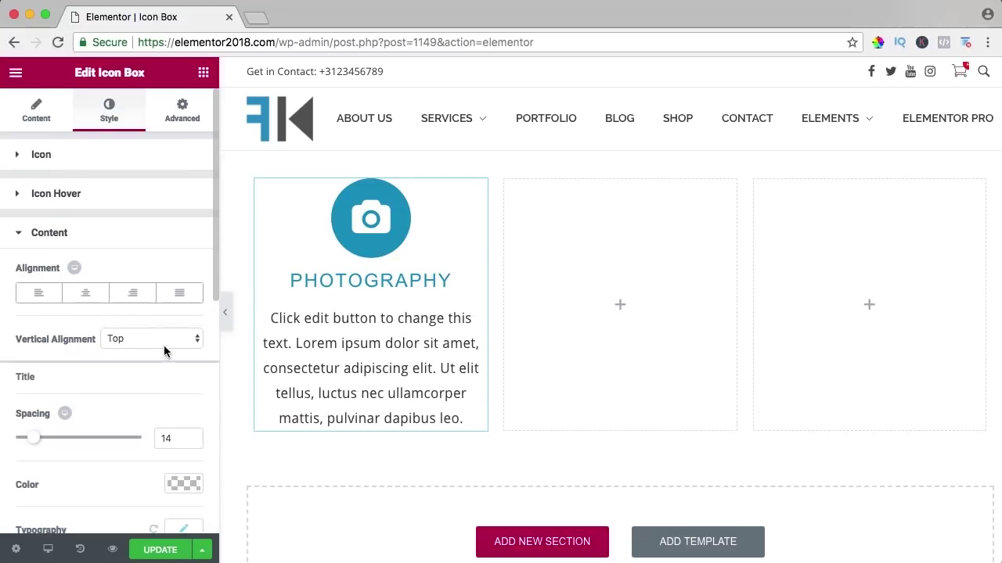
Step: Give the icon box a solid 4 px border in the Advanced settings
scroll(163, 351, "down", 8)
left_click(184, 241)
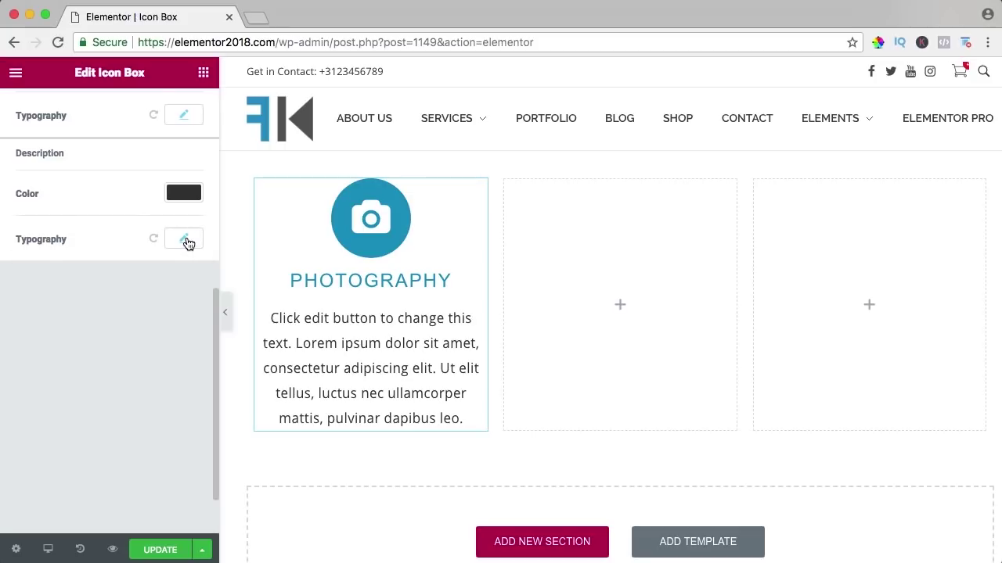
scroll(171, 244, "up", 10)
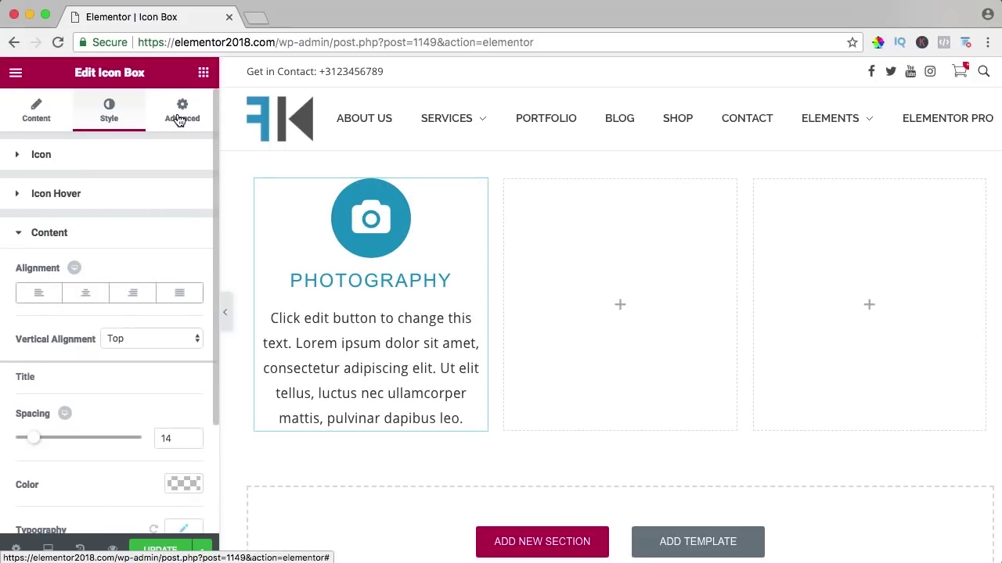
left_click(178, 119)
scroll(91, 351, "down", 4)
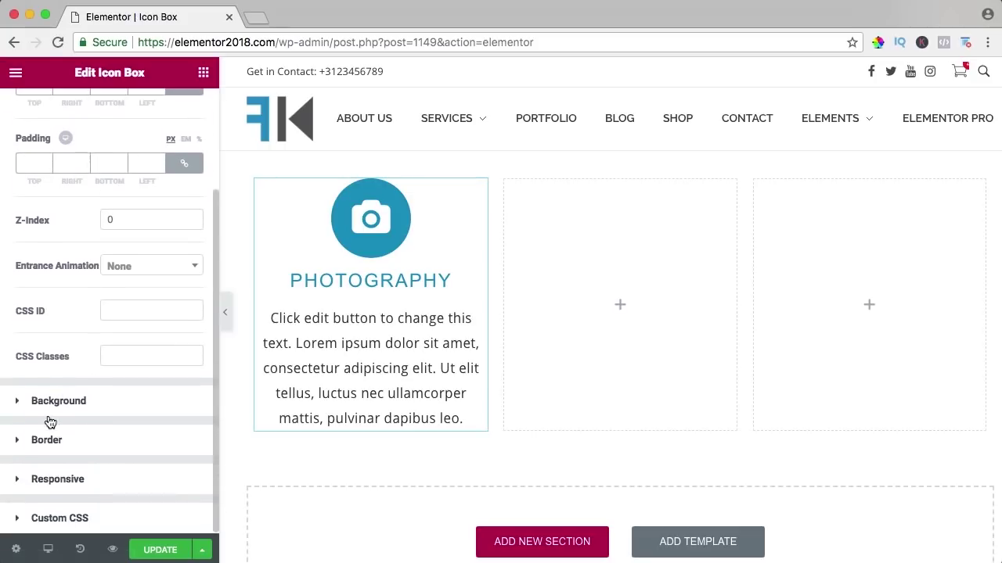
left_click(47, 440)
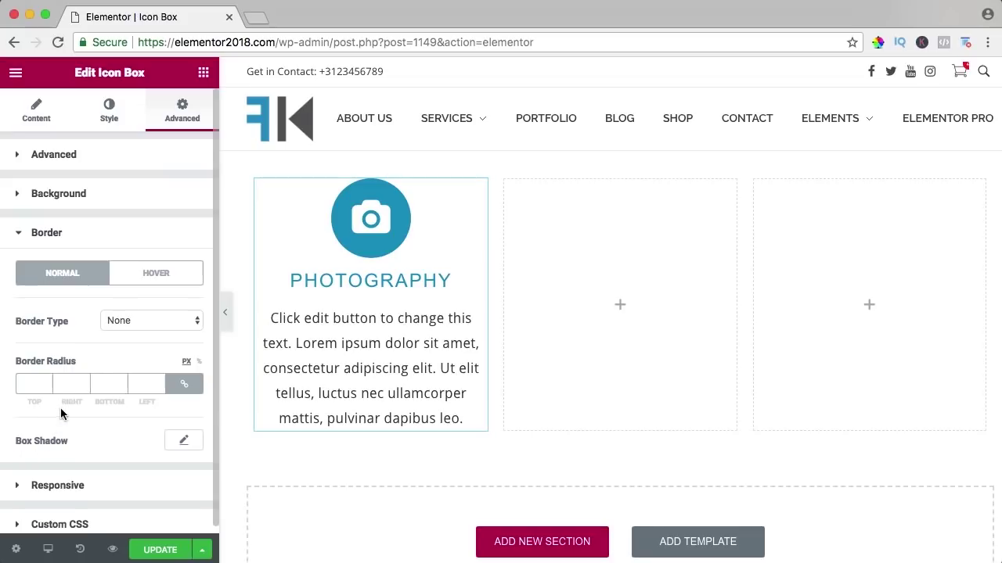
left_click(122, 321)
left_click(126, 332)
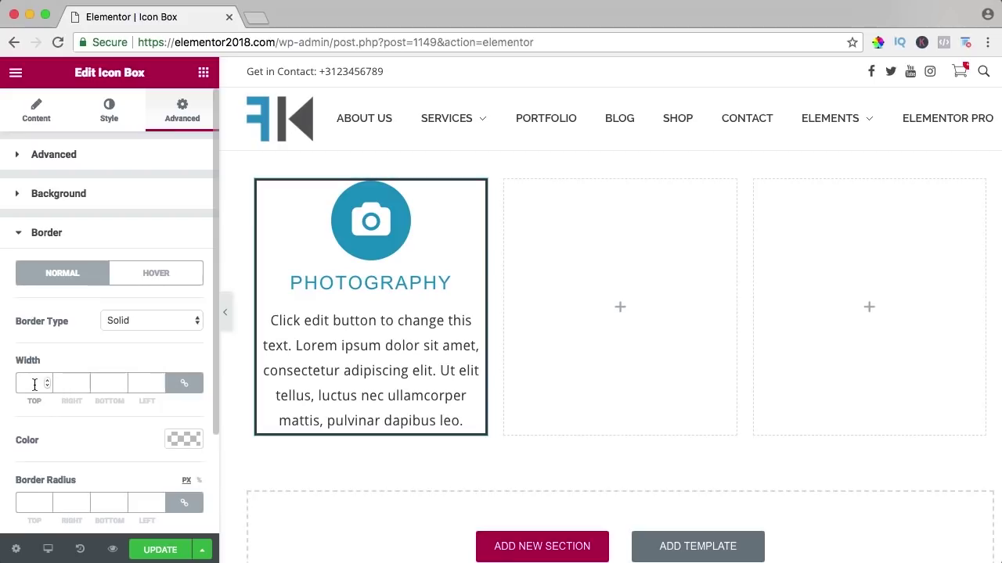
left_click(34, 384)
type("4")
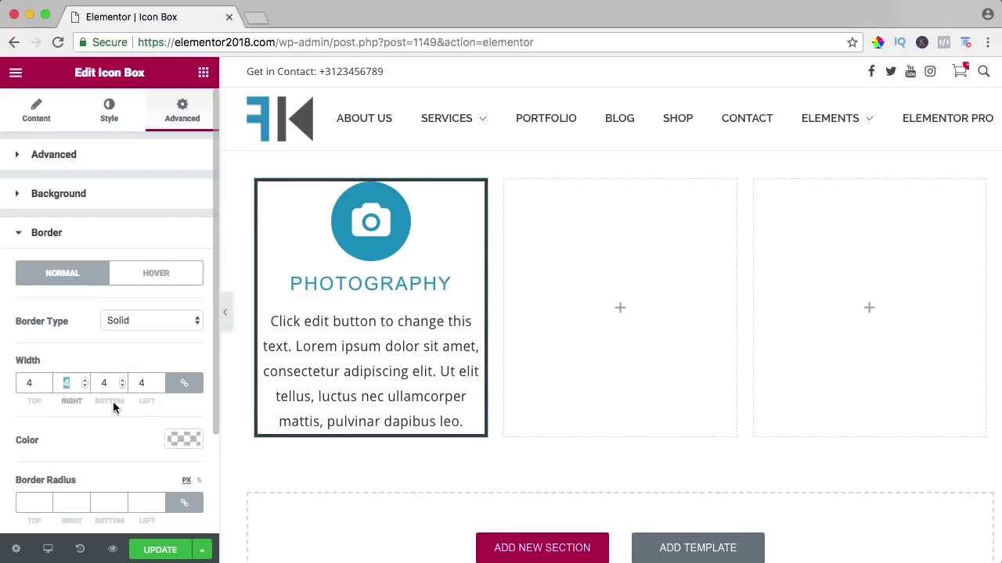
Step: Set the border colour to hex 2096C4
left_click(182, 440)
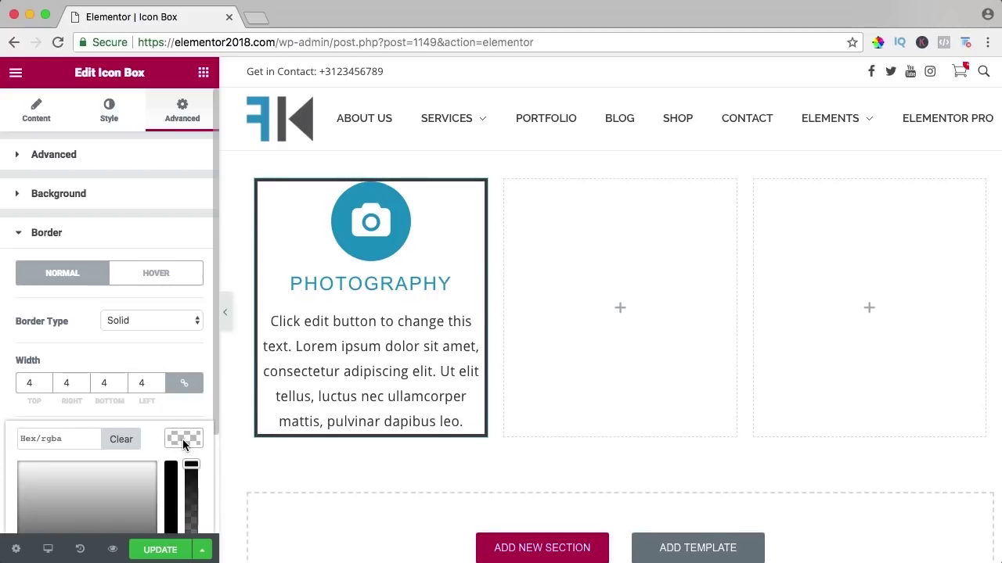
left_click(61, 439)
type("2096C4")
key("Return")
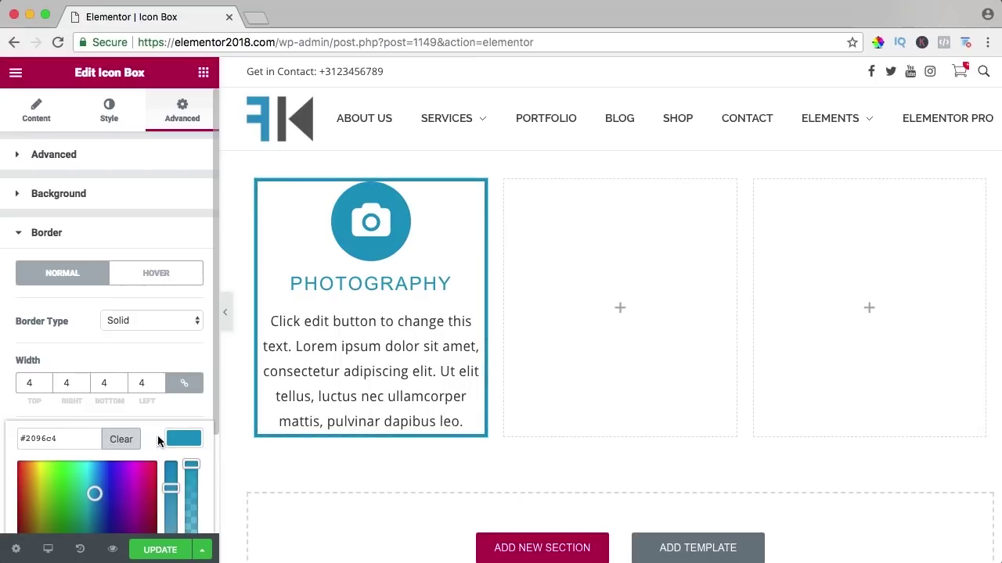
left_click(180, 438)
Step: Give the Photography icon box 20 px padding on the Advanced tab
left_click(50, 163)
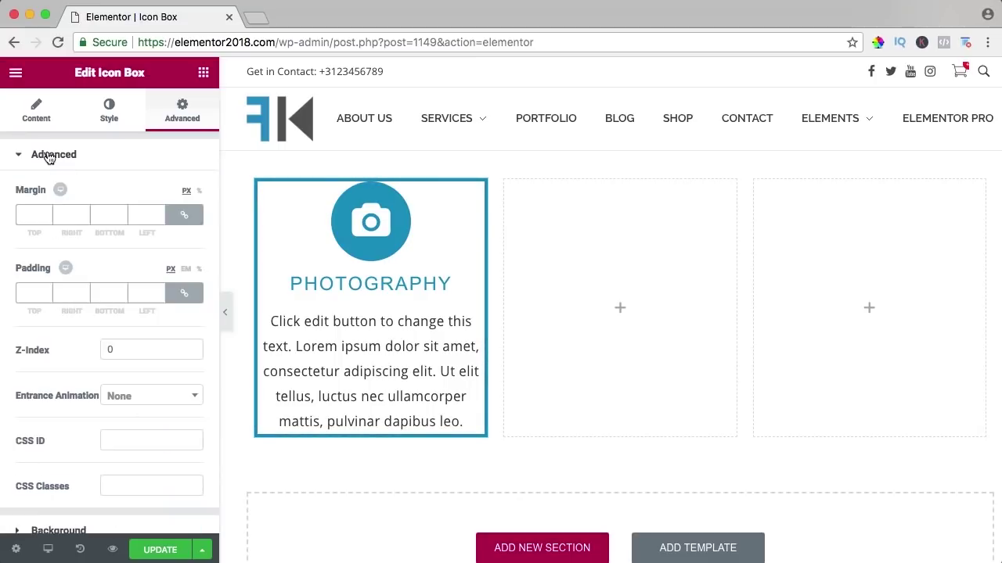
left_click(32, 287)
type("30")
key("BackSpace")
key("BackSpace")
type("20")
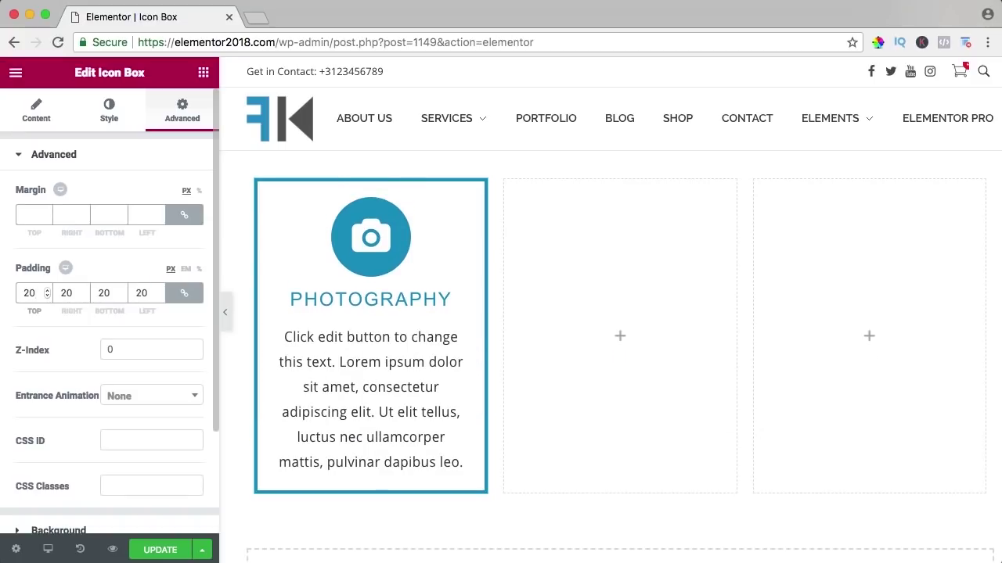
left_click(46, 158)
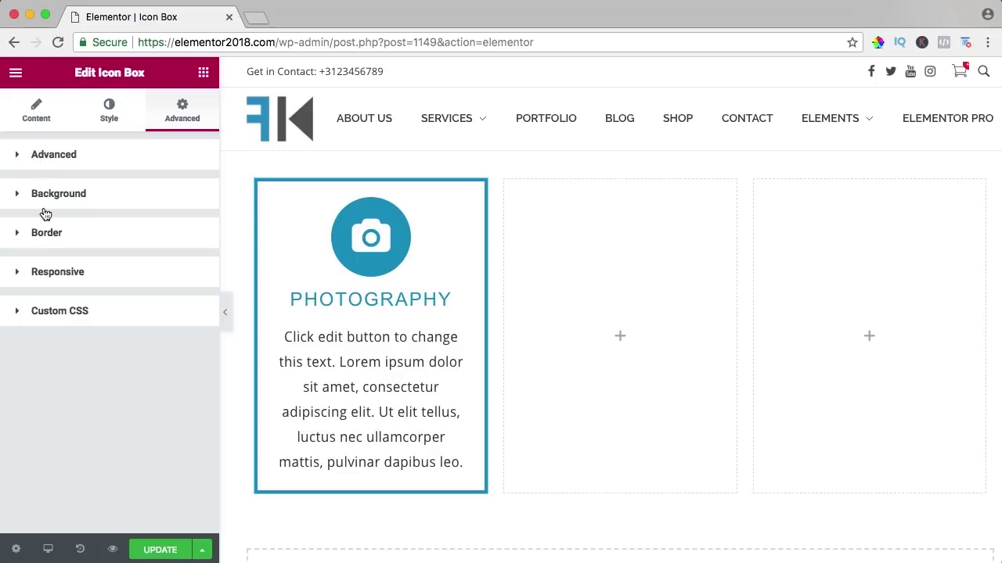
Step: Add a solid 4 px hover border to the Photography box
left_click(40, 242)
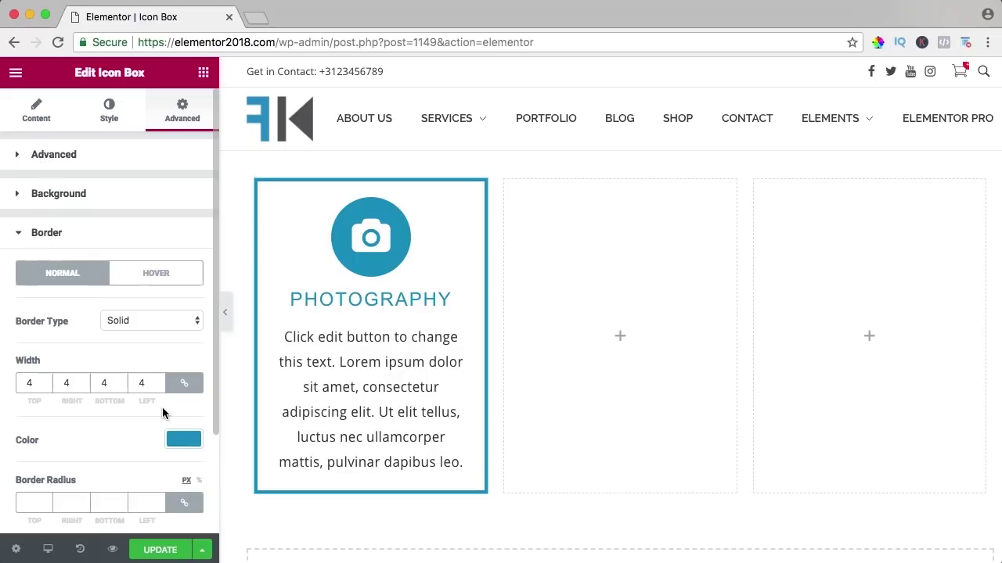
left_click(155, 278)
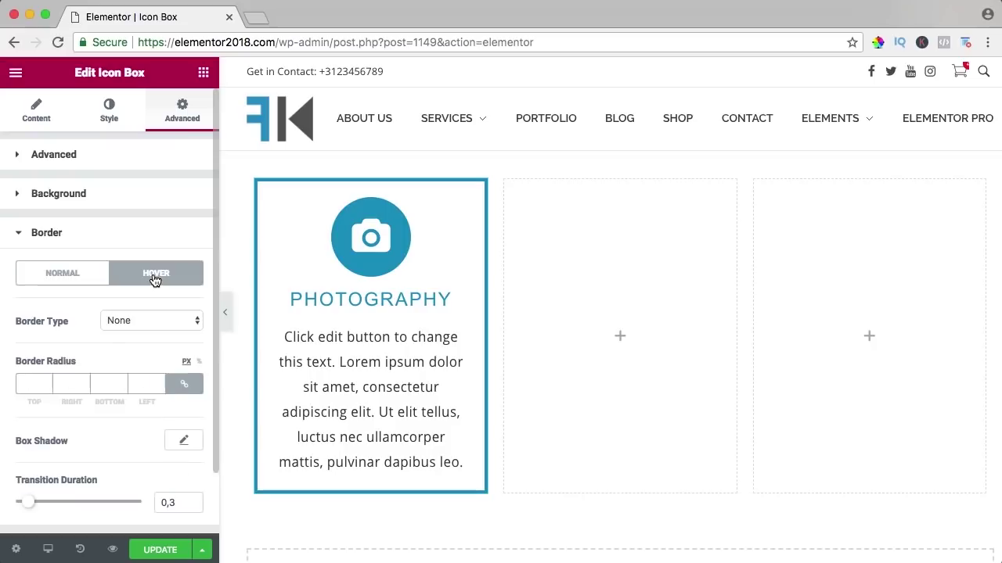
left_click(147, 319)
left_click(129, 335)
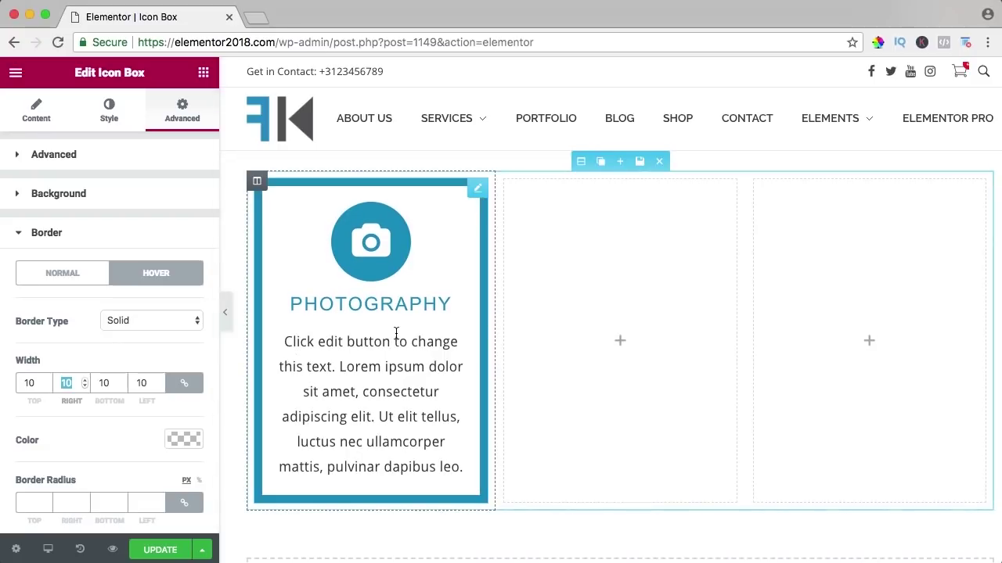
left_click(46, 379)
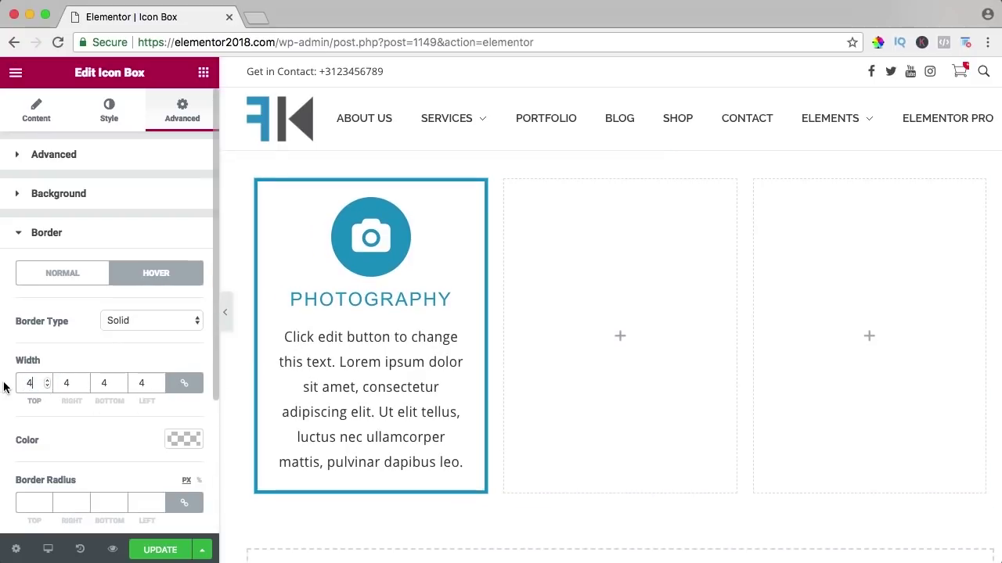
Step: Make the hover border a green preset colour with a 1.2 transition duration
left_click(183, 439)
scroll(148, 431, "down", 2)
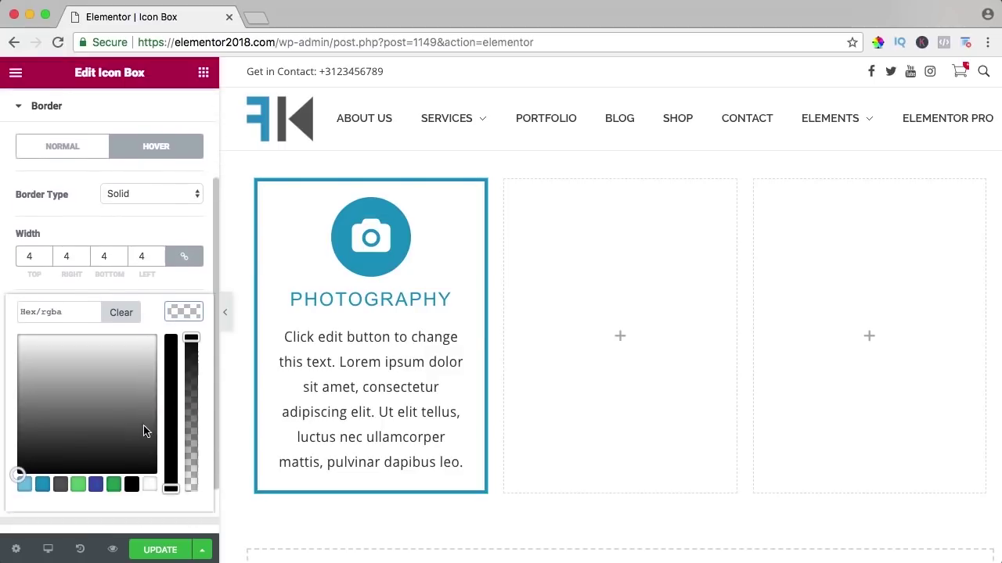
left_click(78, 470)
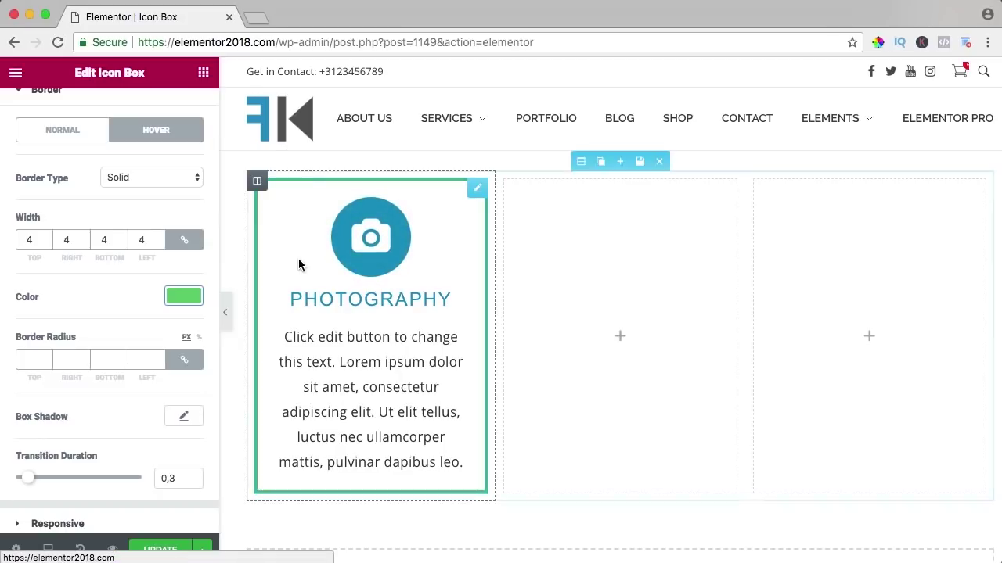
scroll(240, 242, "down", 2)
scroll(128, 349, "up", 1)
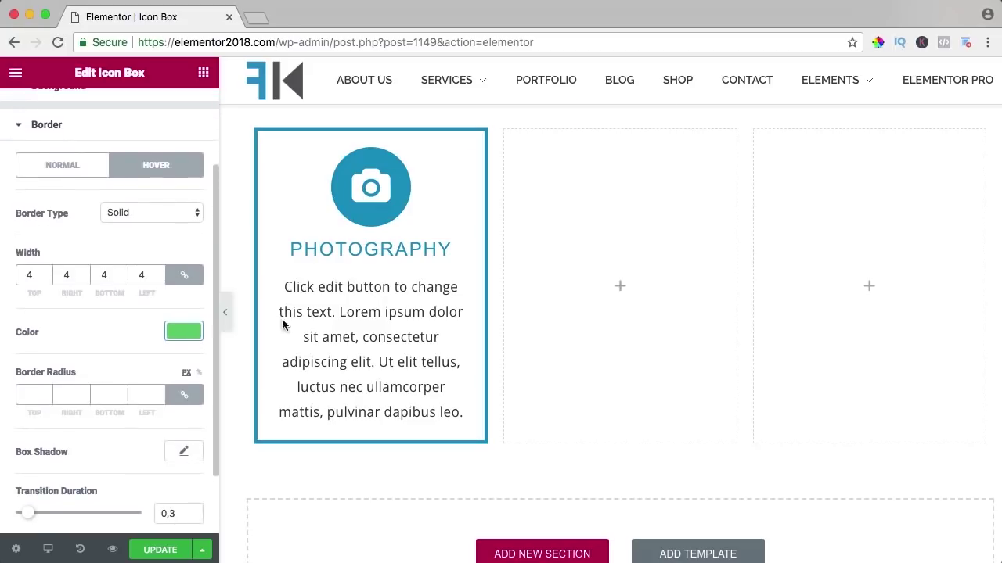
scroll(284, 321, "down", 2)
scroll(305, 320, "up", 3)
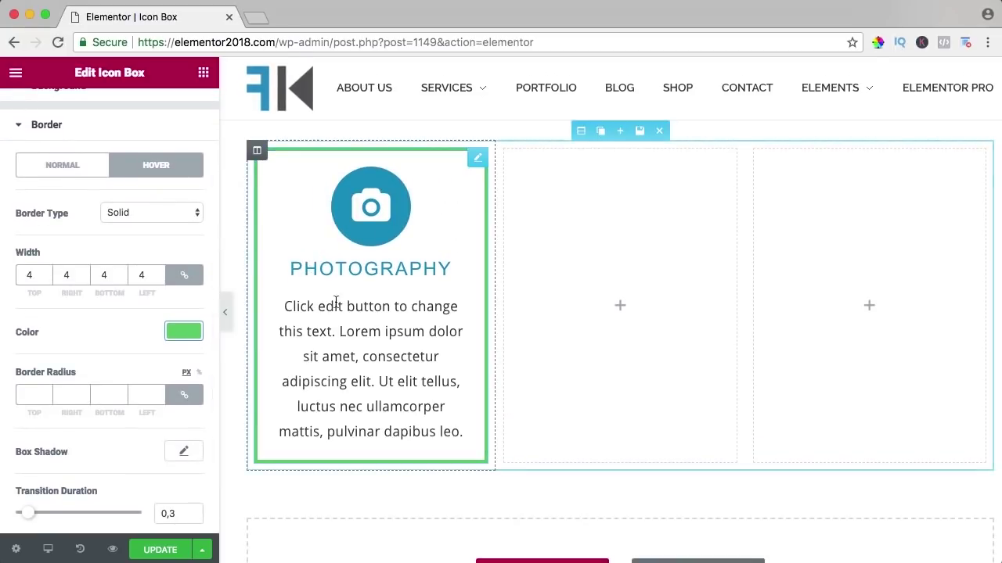
left_click_drag(30, 513, 57, 514)
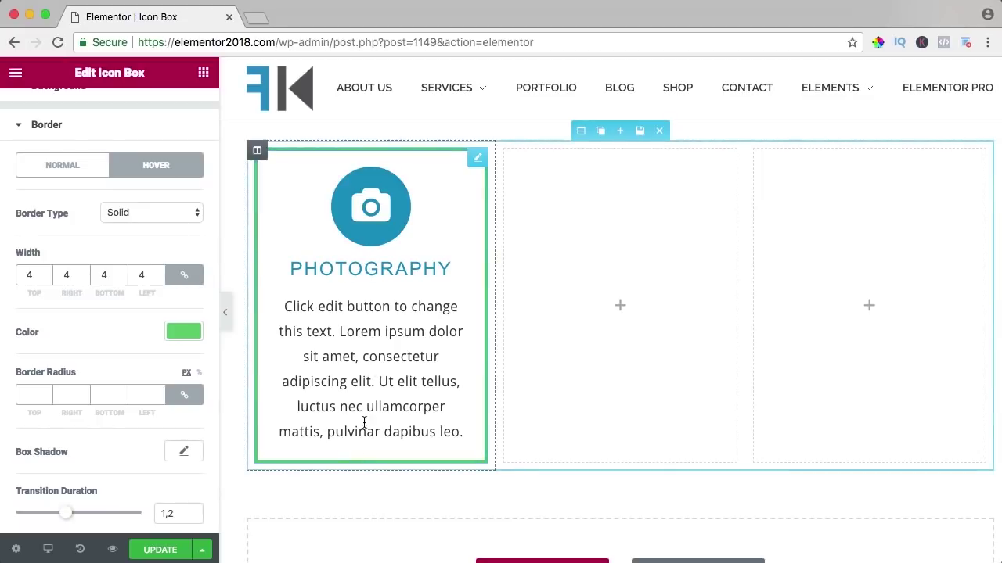
scroll(184, 353, "up", 3)
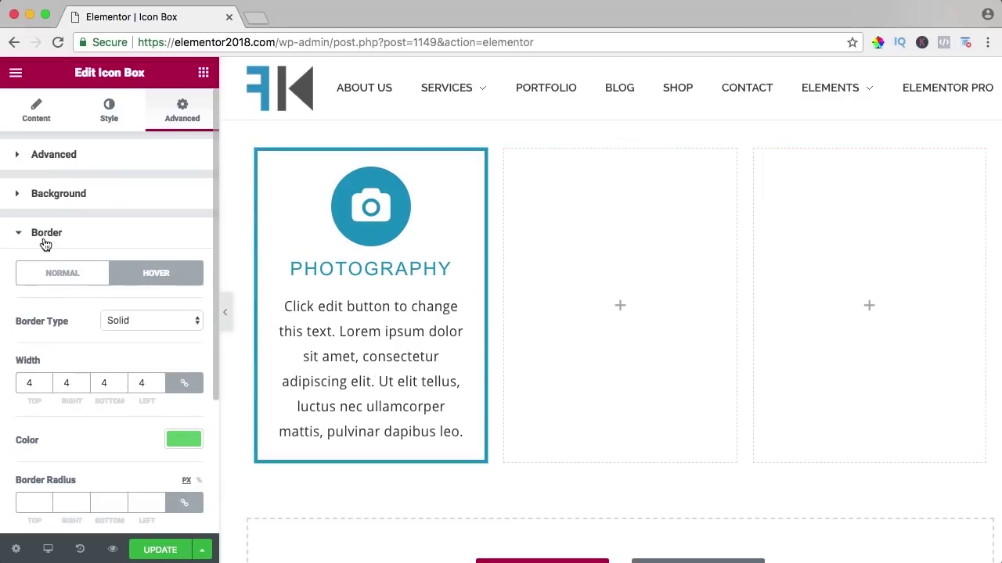
left_click(37, 232)
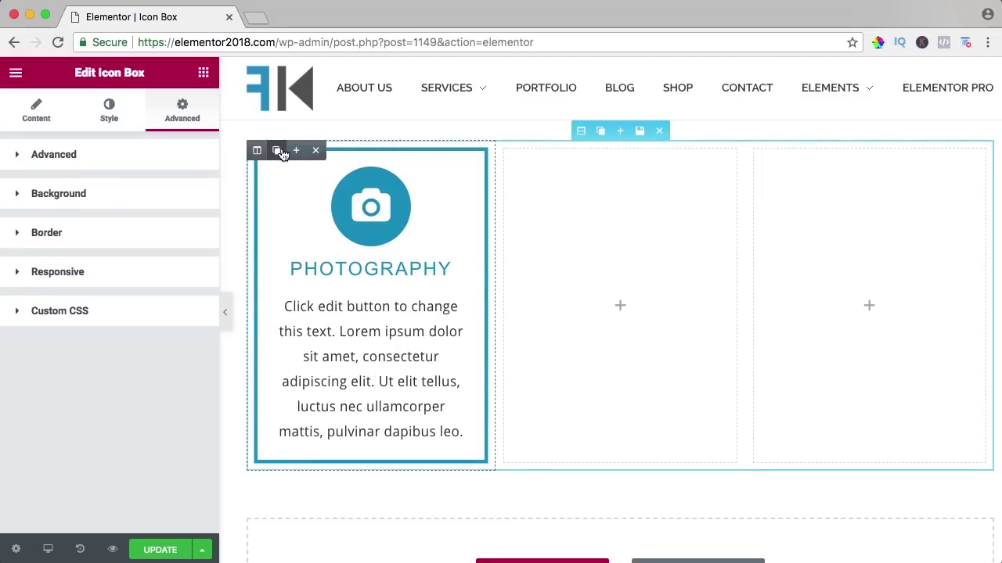
Step: Duplicate the Photography icon box twice and delete the two empty columns
left_click(279, 151)
left_click(279, 151)
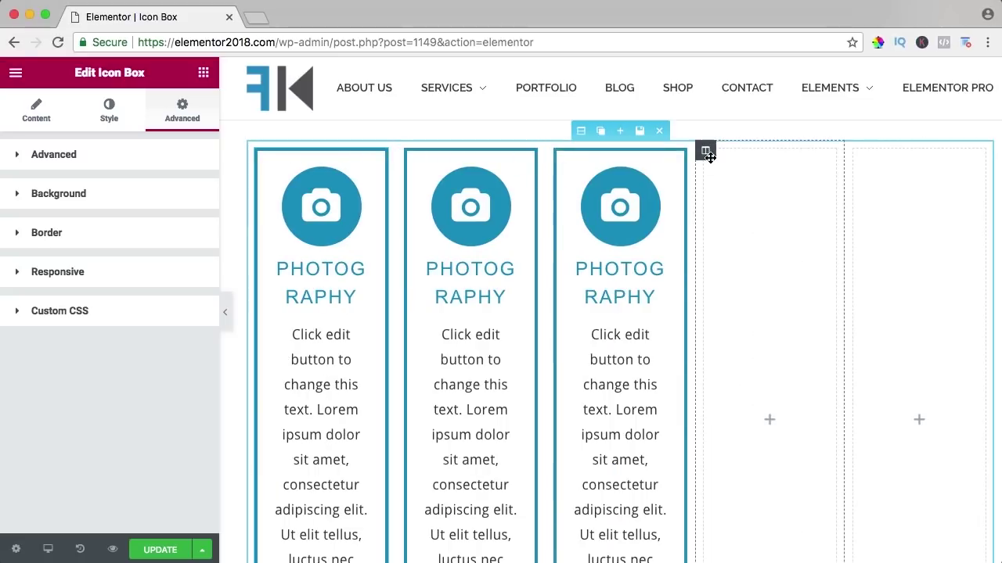
left_click(764, 151)
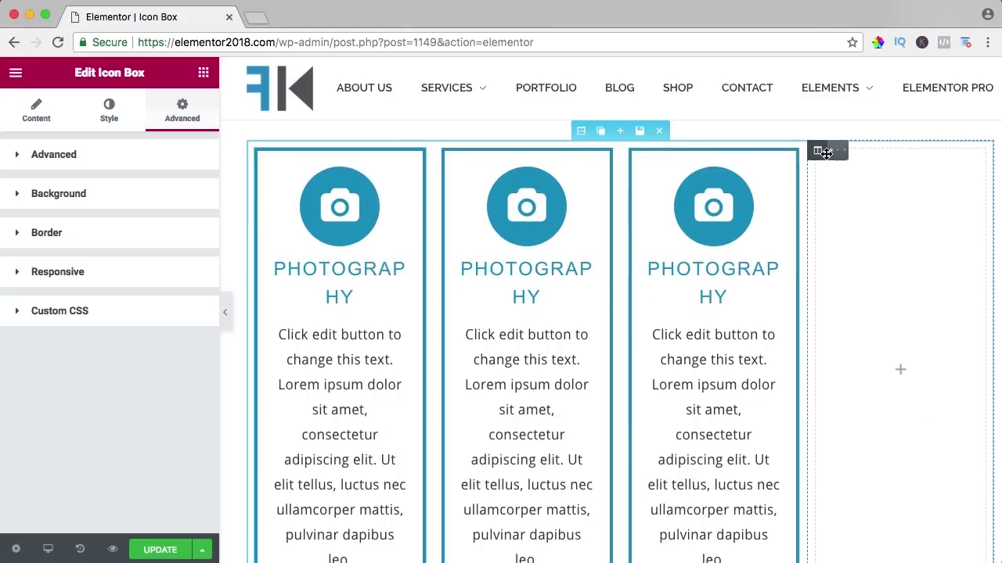
left_click(870, 152)
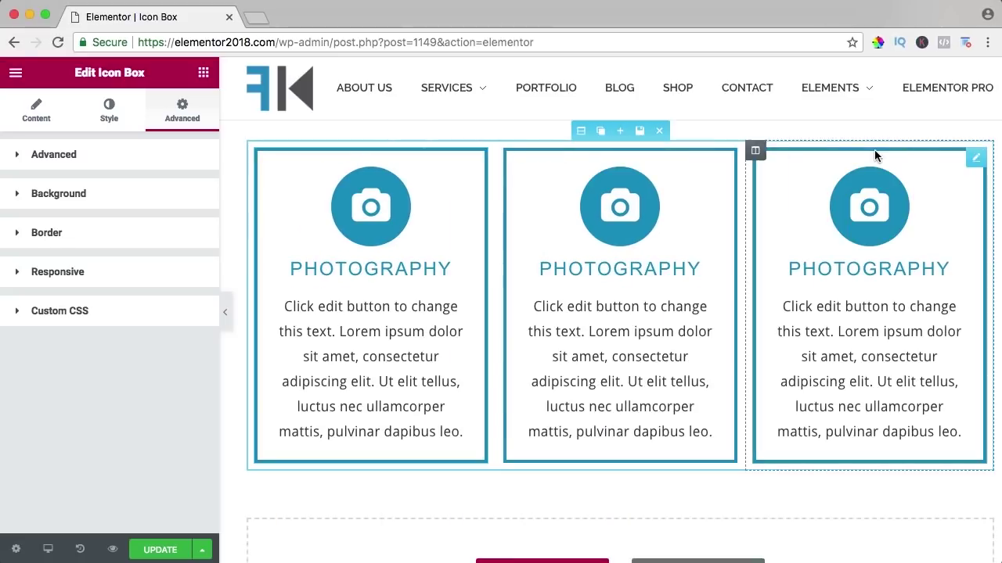
Step: Give the middle box a video-camera icon and the right box an address-card icon
left_click(642, 223)
left_click(184, 194)
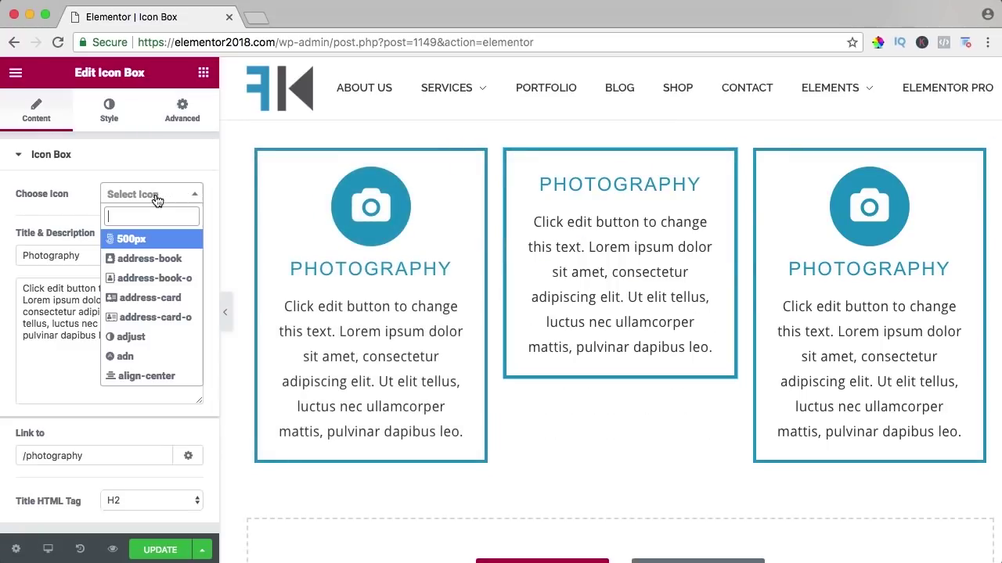
type("camer")
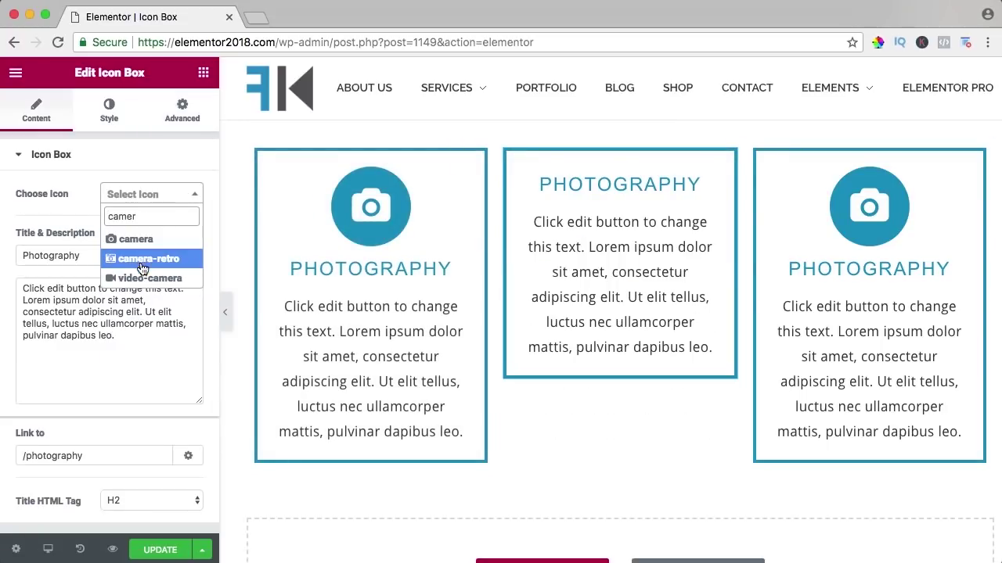
left_click(141, 278)
left_click(894, 205)
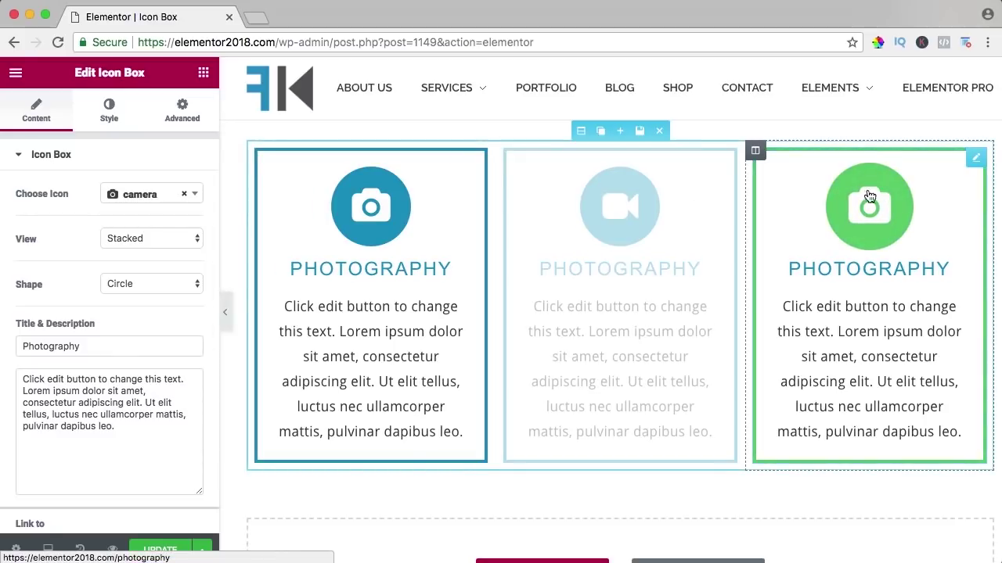
left_click(184, 194)
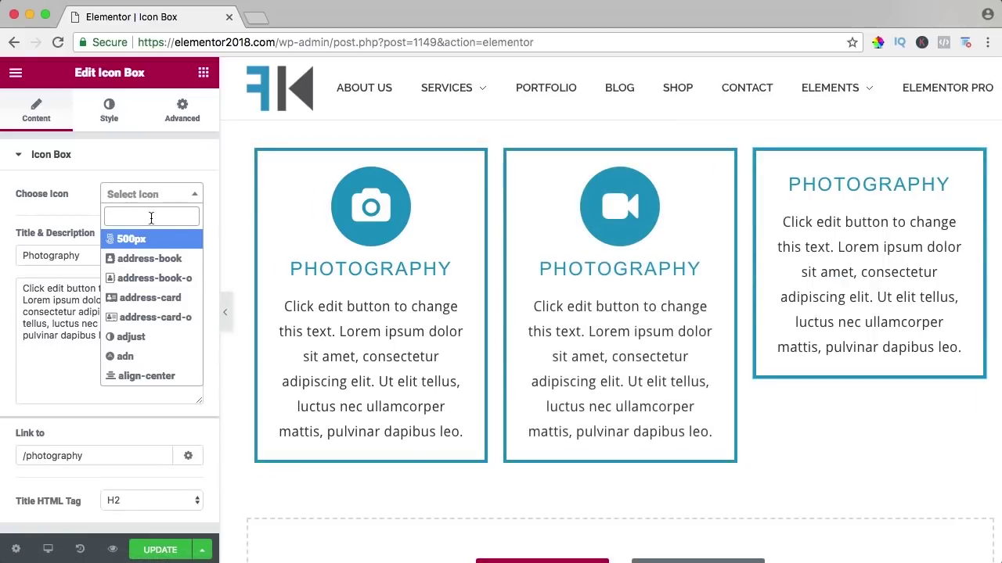
type("web")
key("BackSpace")
key("BackSpace")
key("BackSpace")
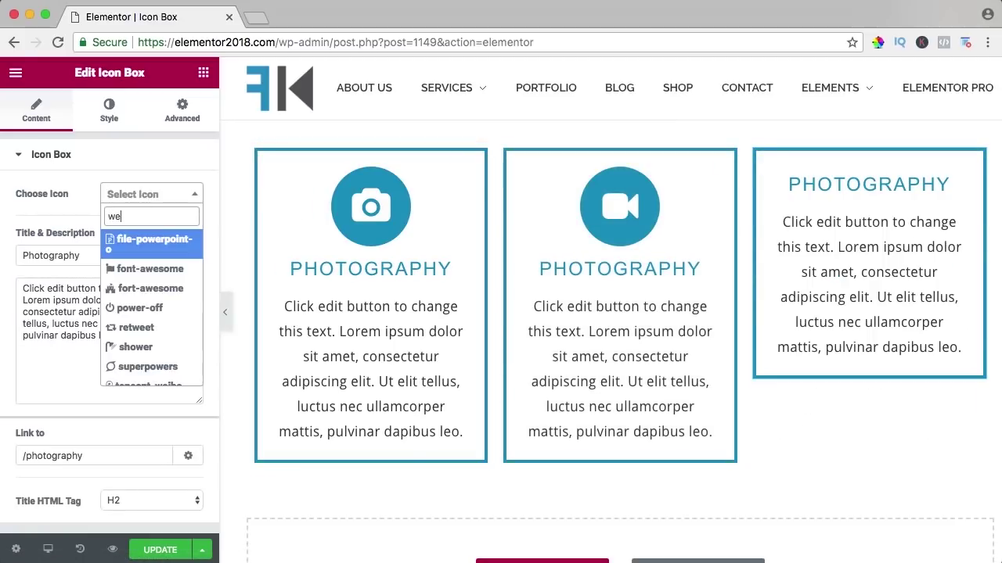
type("add")
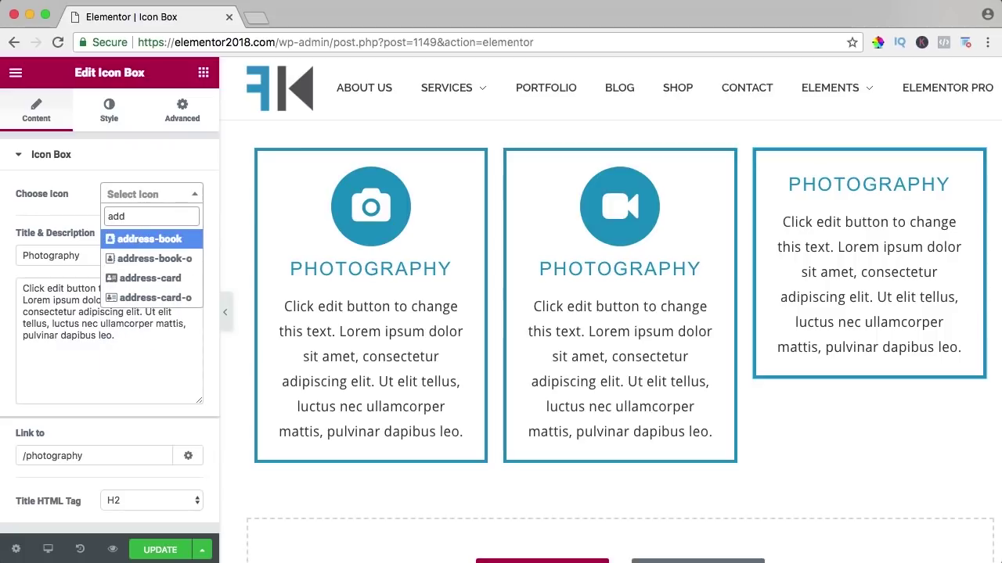
left_click(129, 298)
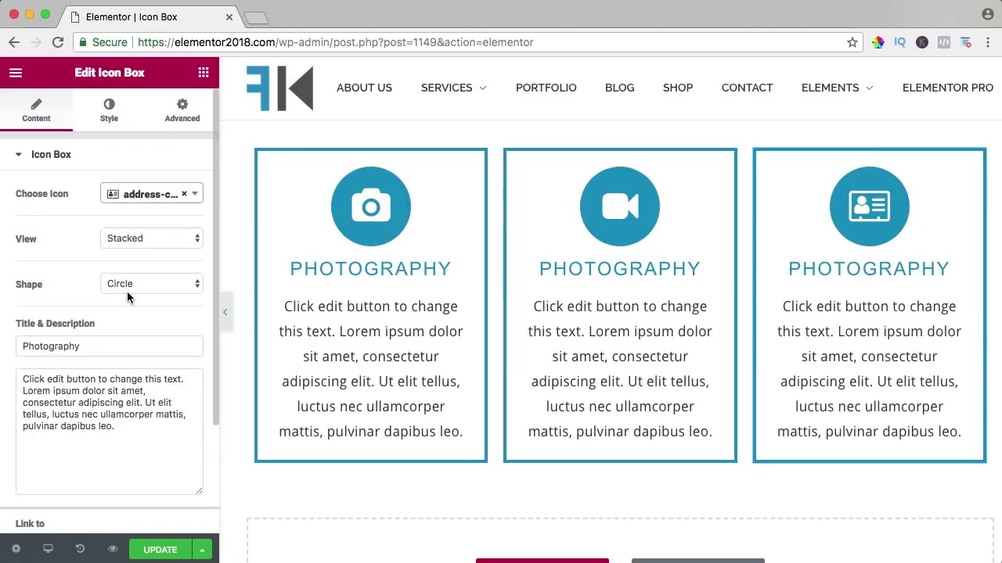
Step: Retitle the middle and right boxes Film and Webdesign, then save and preview the page
left_click(584, 270)
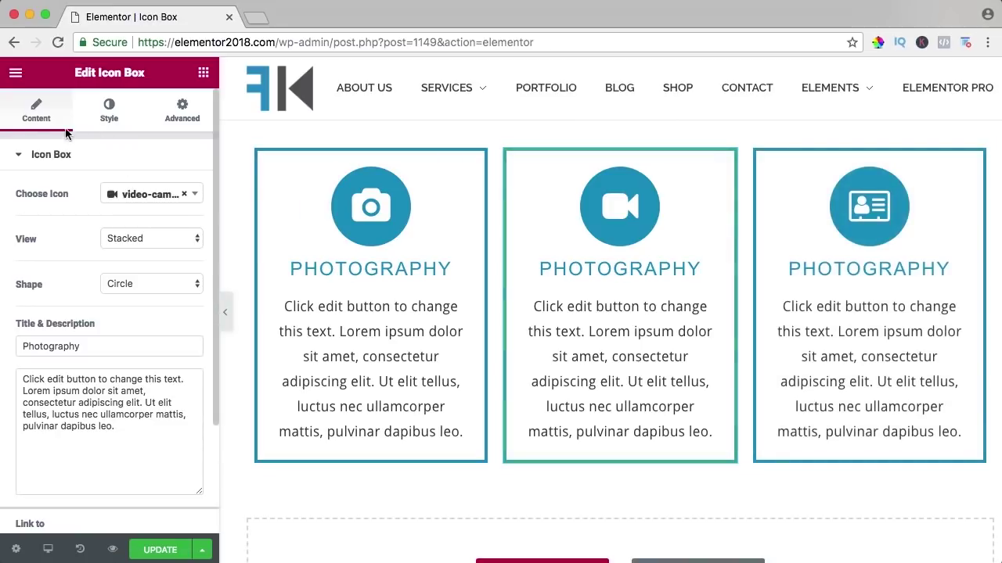
left_click(117, 283)
left_click(83, 346)
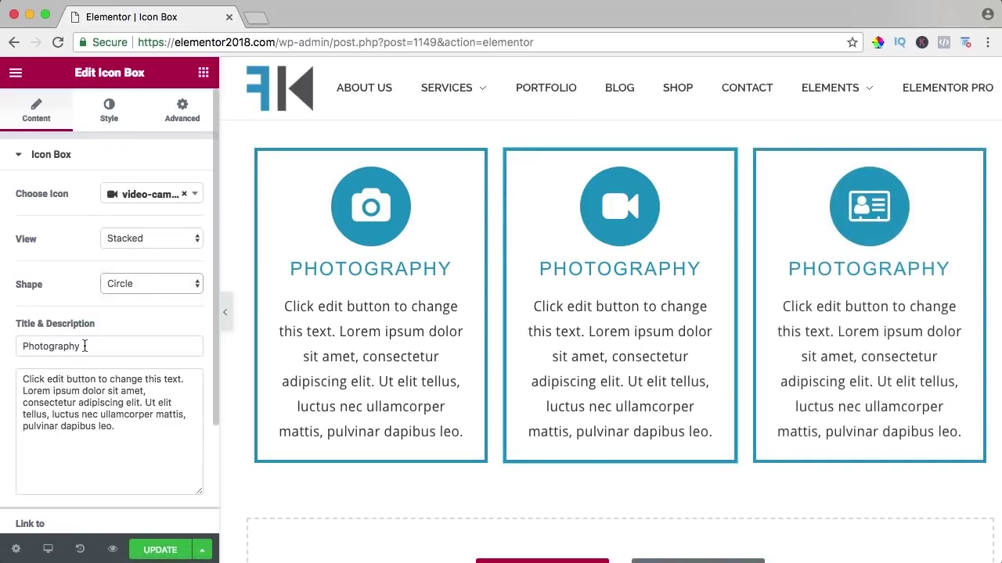
double_click(84, 346)
type("Film")
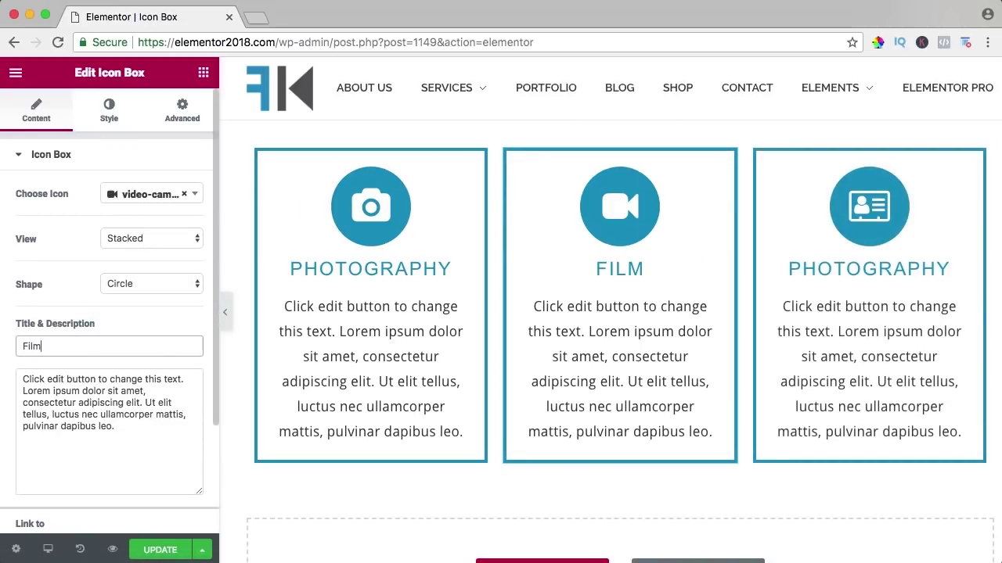
left_click(820, 264)
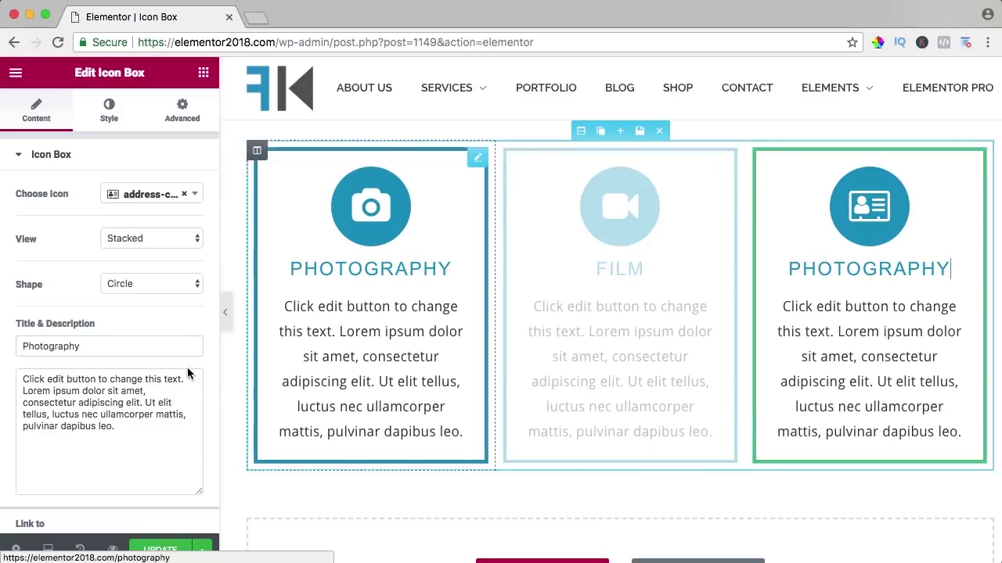
double_click(83, 346)
type("Webdesign")
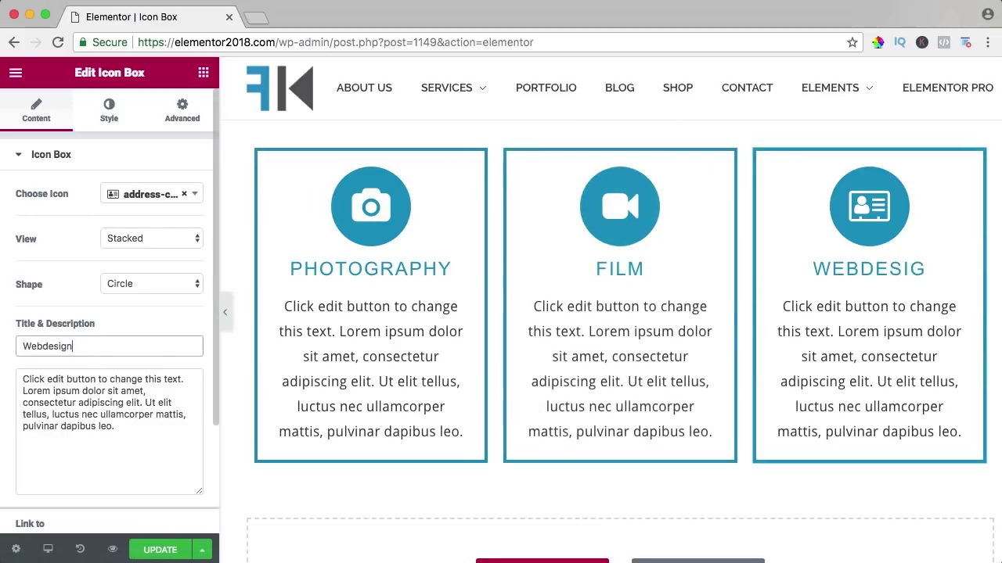
key("Tab")
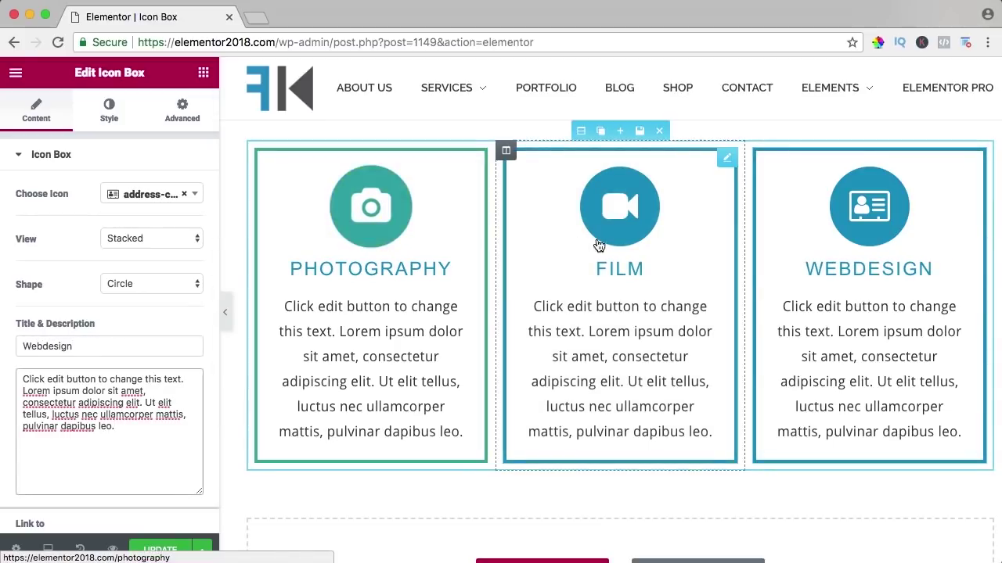
left_click(160, 550)
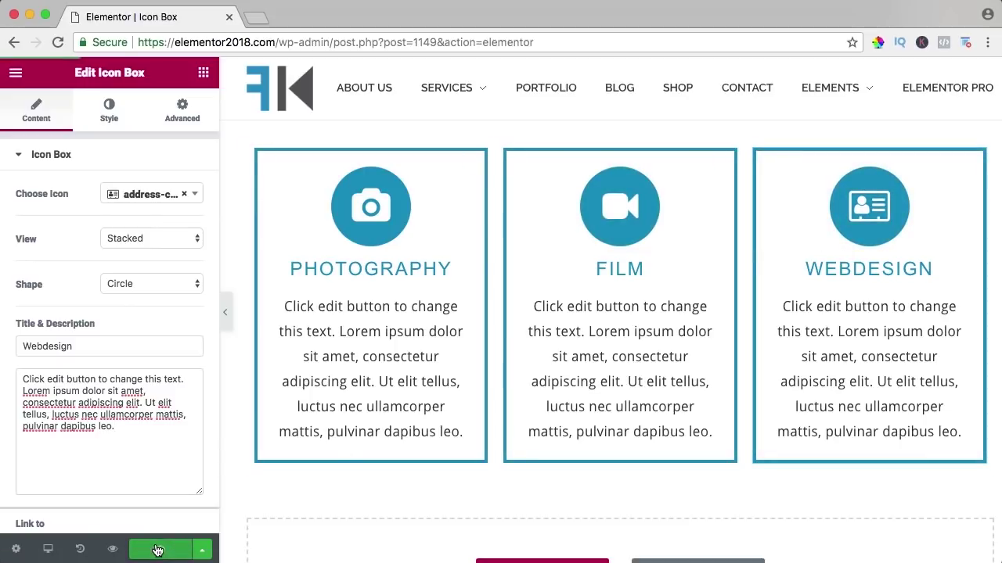
left_click(114, 550)
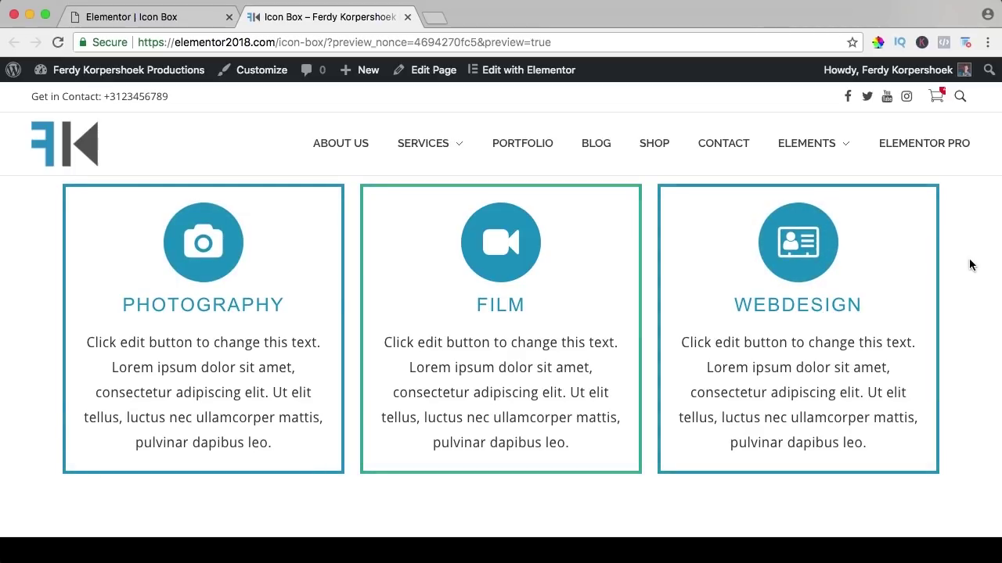
Step: Narrow the preview window to check the stacked mobile layout, restore it, and return to the editor
left_click_drag(978, 263, 506, 261)
scroll(397, 250, "down", 5)
scroll(398, 248, "down", 4)
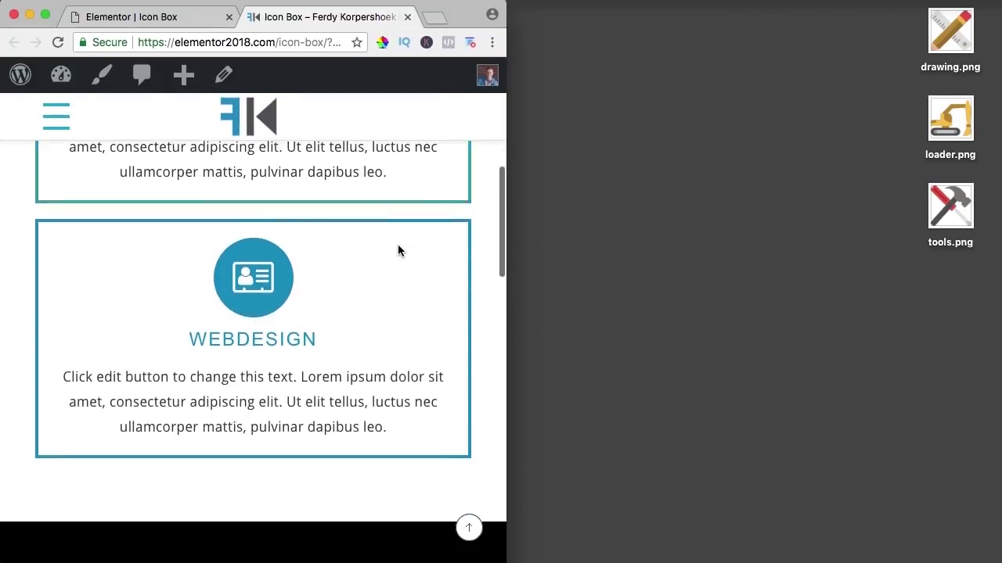
scroll(398, 248, "up", 10)
left_click_drag(505, 246, 1000, 245)
left_click(144, 21)
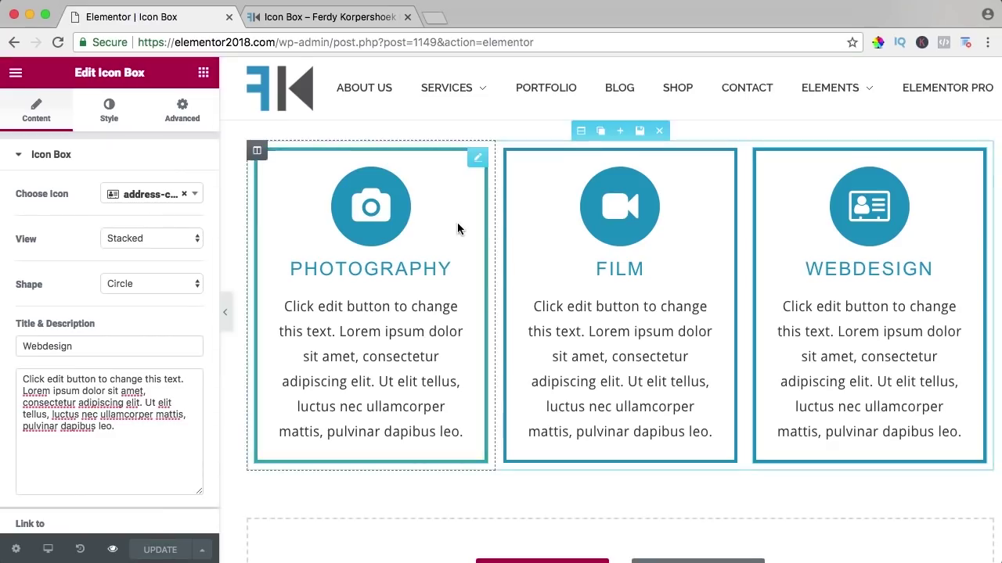
Step: Give the icon-box section a linked 50 px margin
scroll(459, 223, "up", 1)
left_click(572, 161)
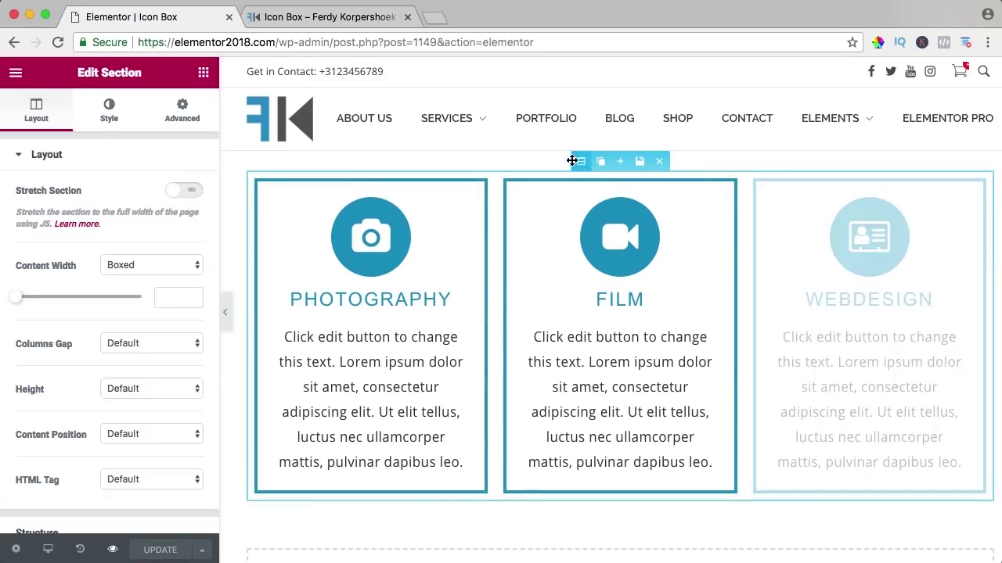
left_click(181, 112)
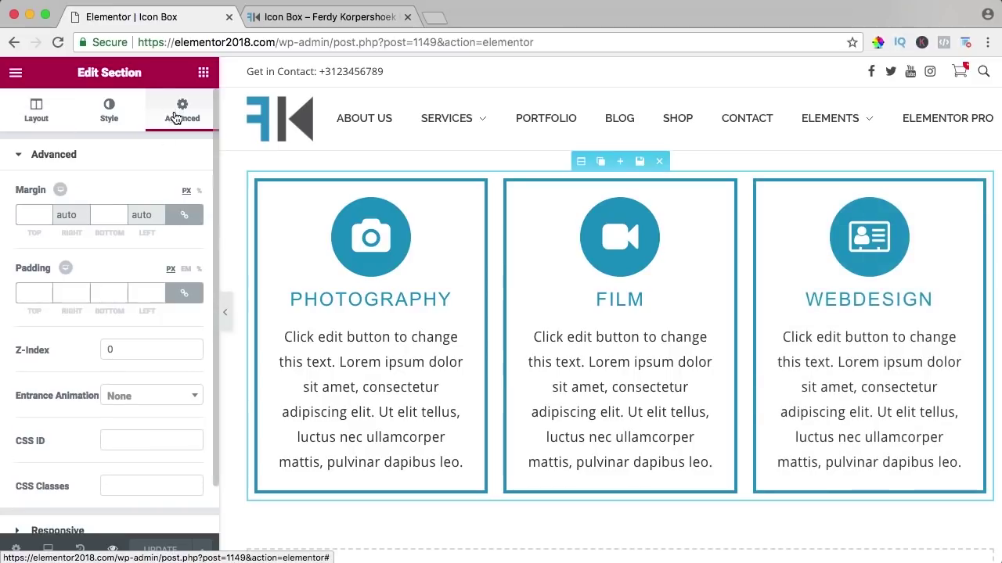
left_click(32, 214)
type("50")
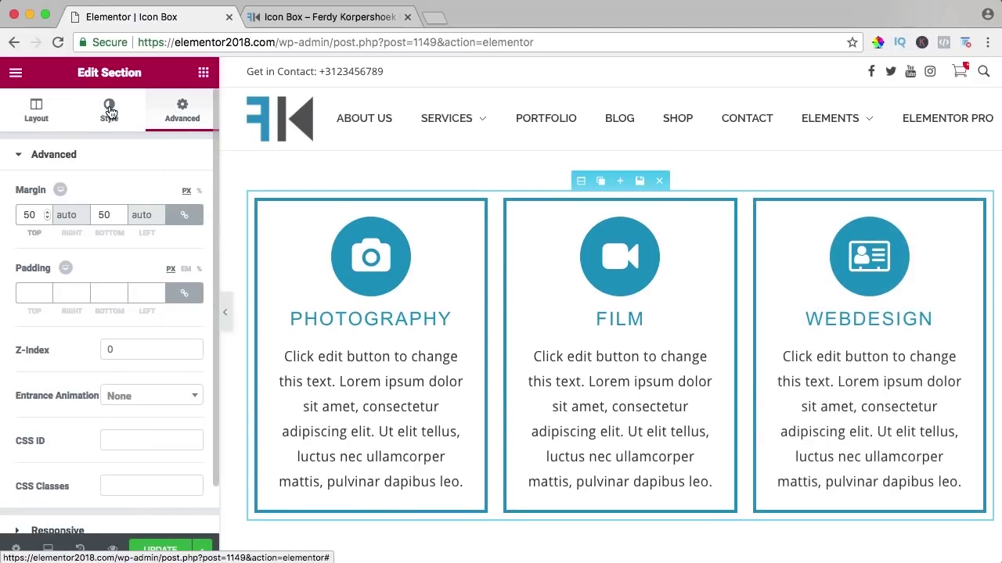
Step: Set the section's Classic background to the mountain photo Elementor-2018-1.jpg
left_click(110, 111)
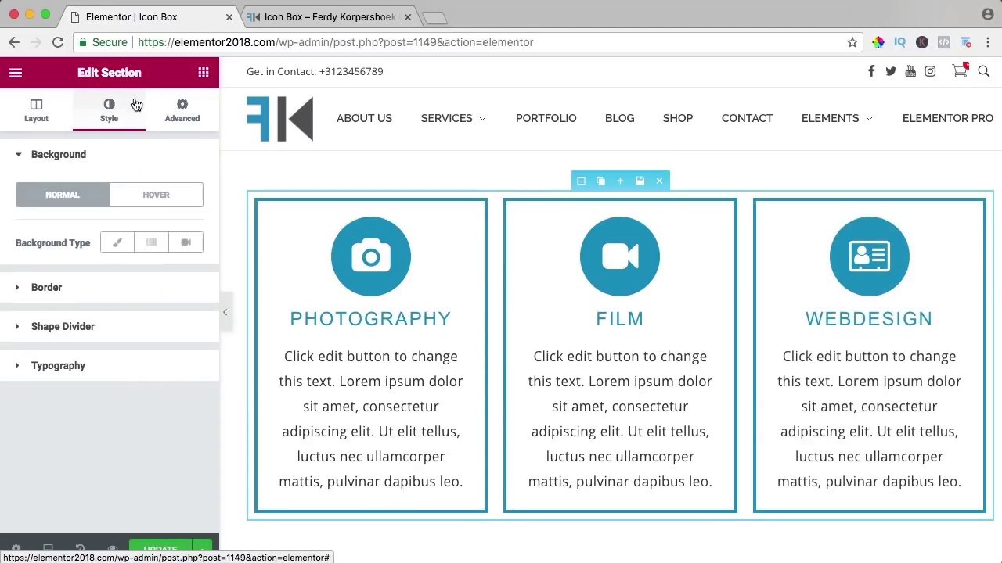
left_click(118, 246)
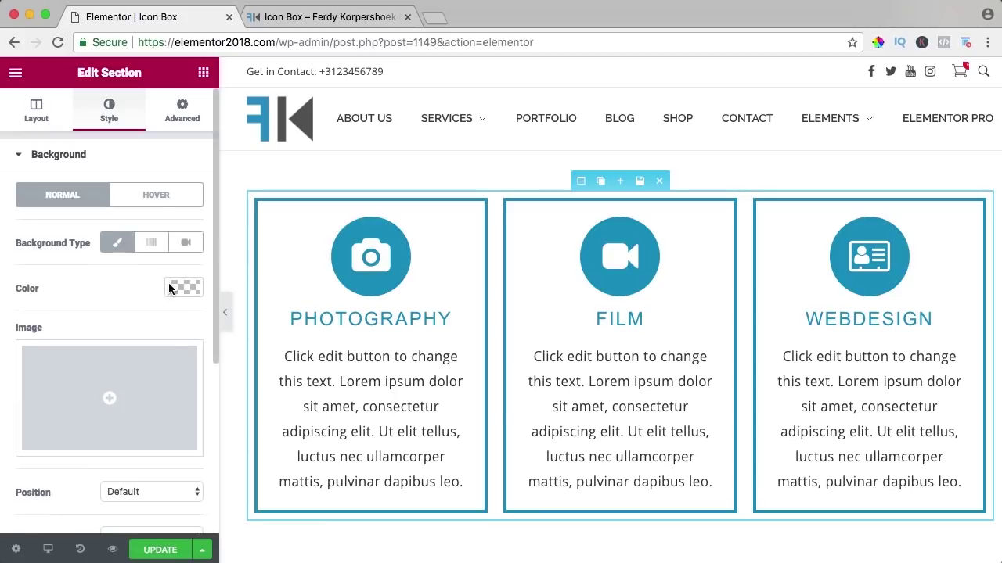
left_click(119, 374)
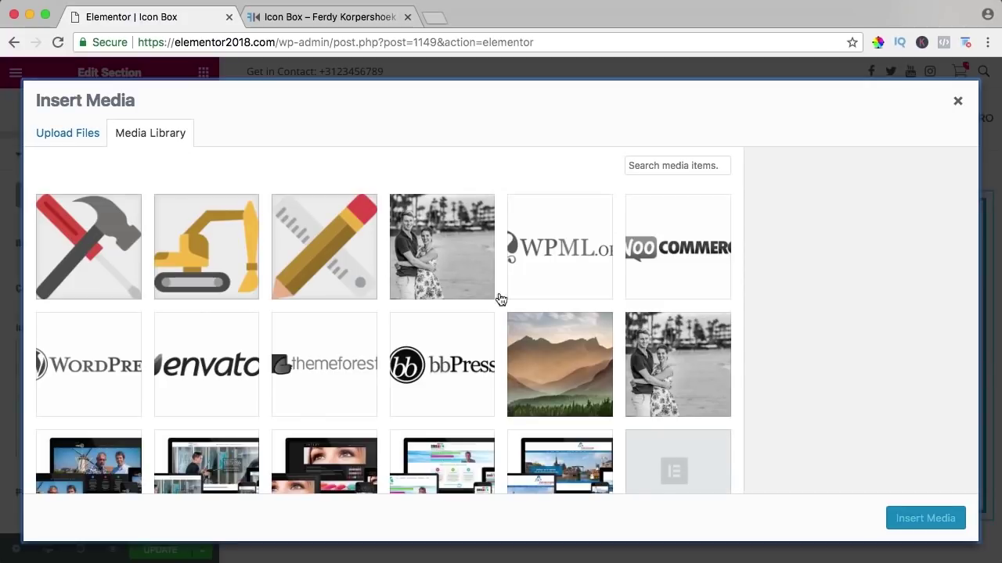
left_click(565, 368)
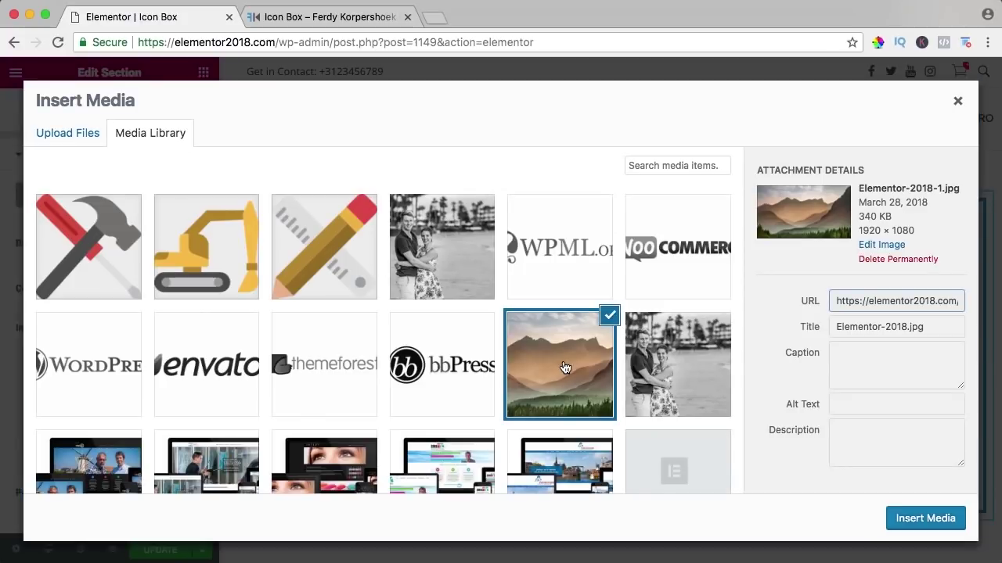
left_click(905, 521)
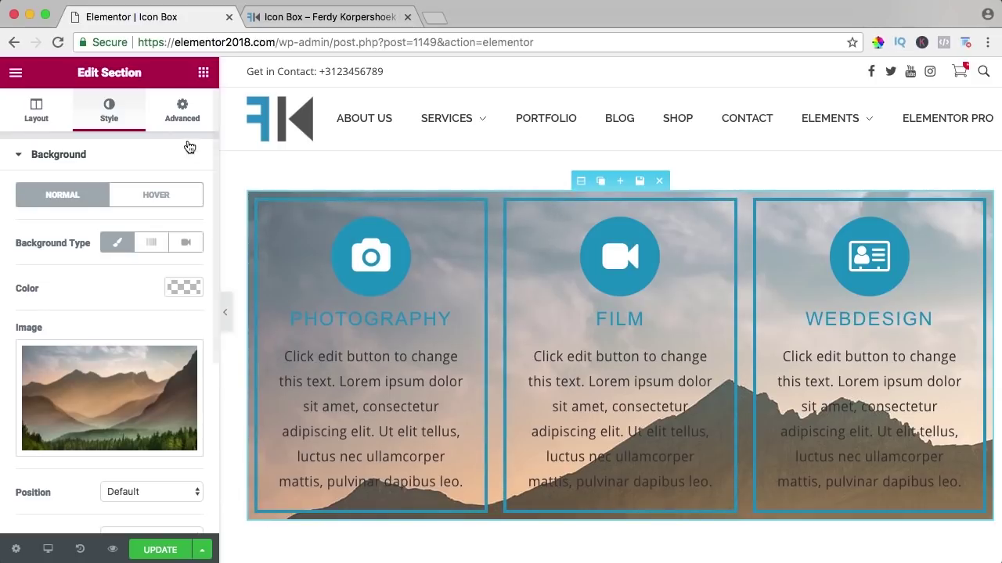
Step: Give the section a 534 px minimum height and stretch it to full page width
left_click(40, 114)
left_click(110, 393)
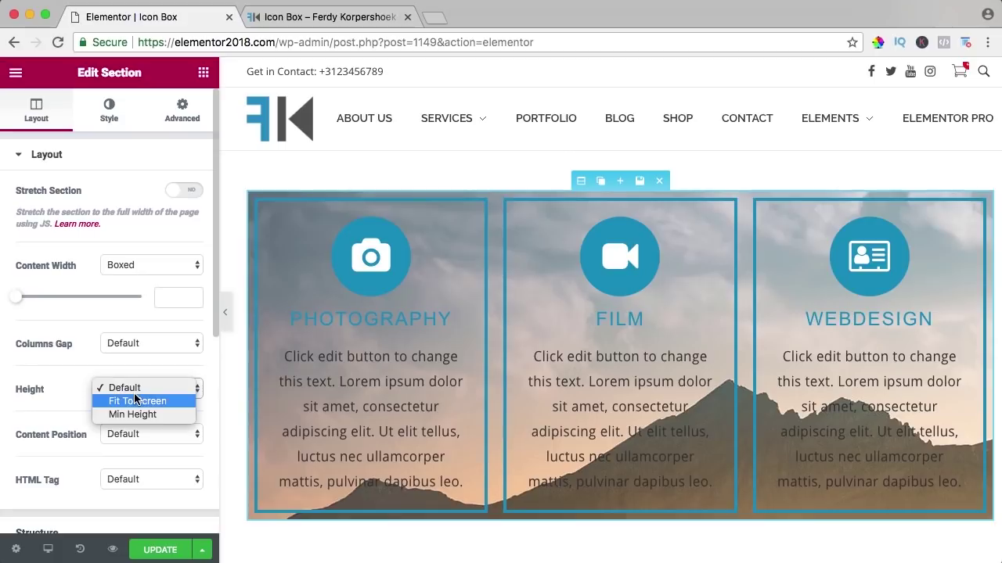
left_click(135, 415)
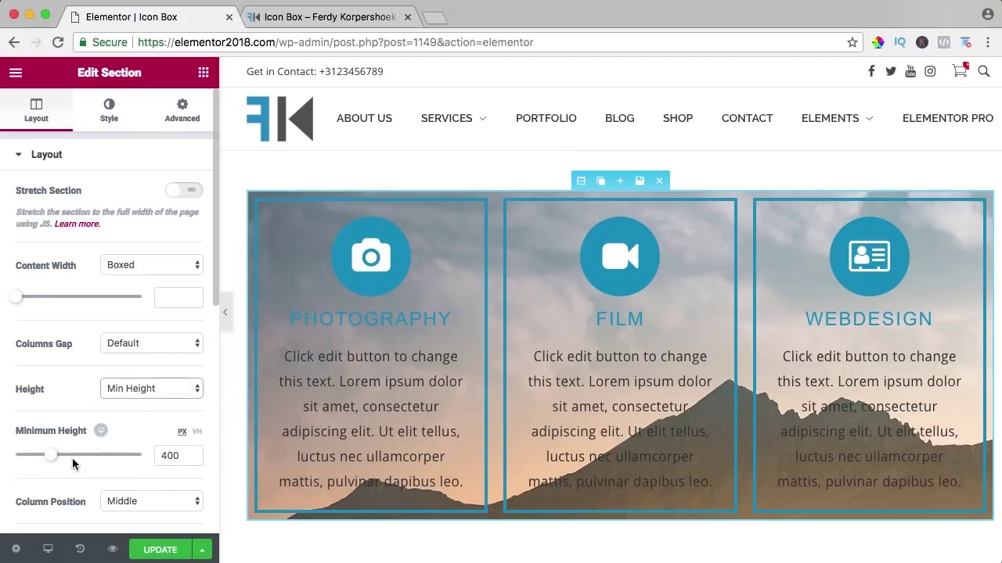
mouse_move(53, 460)
left_mouse_down()
mouse_move(78, 458)
mouse_move(65, 462)
left_mouse_up()
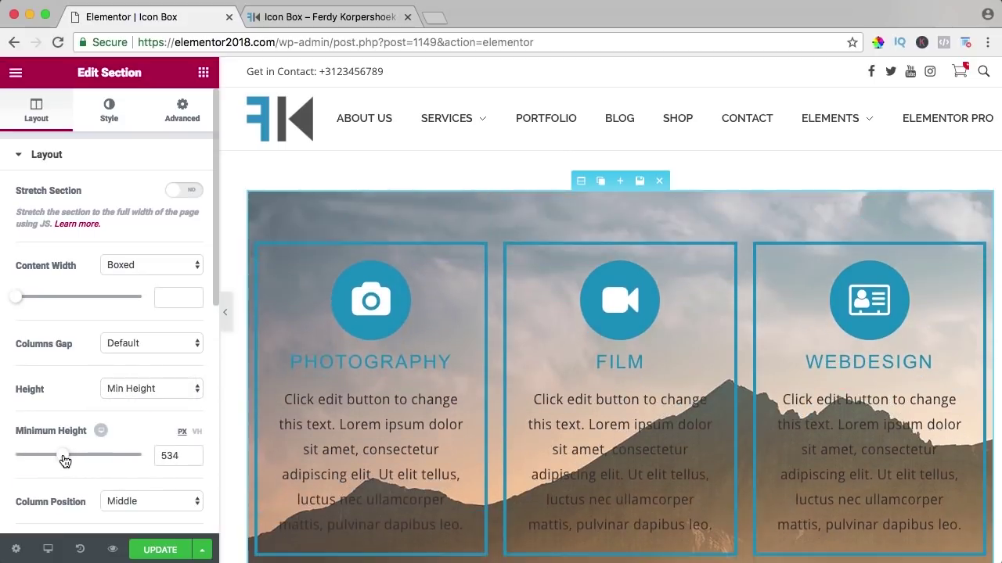
left_click(183, 192)
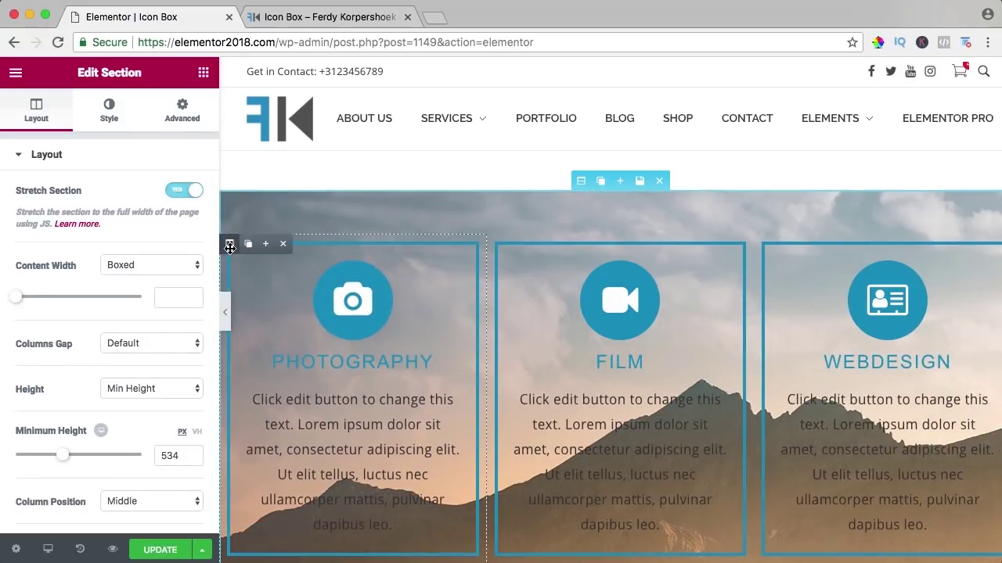
Step: Switch the Photography column's background to Classic and bring up its colour choices
left_click(231, 244)
left_click(107, 118)
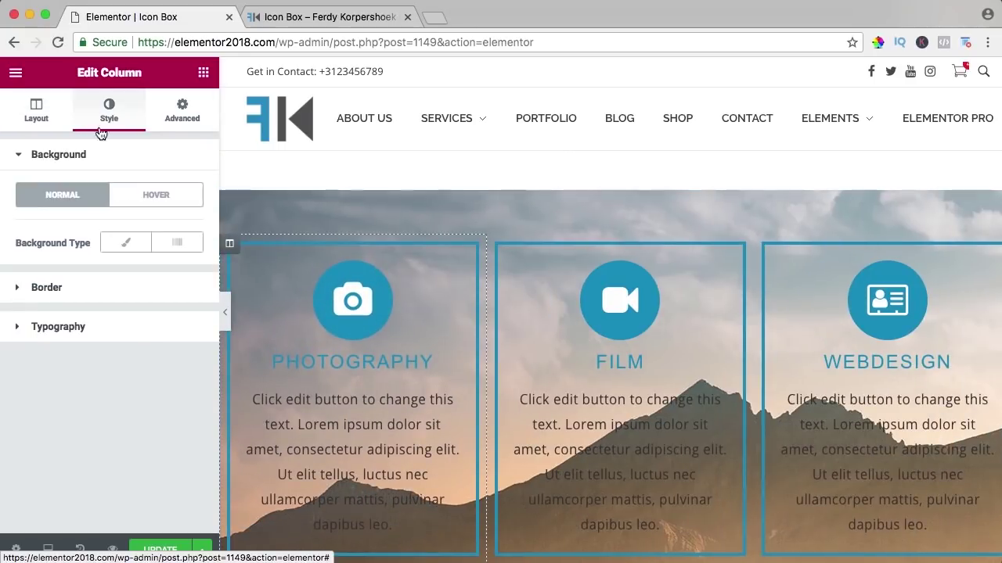
left_click(125, 243)
left_click(183, 287)
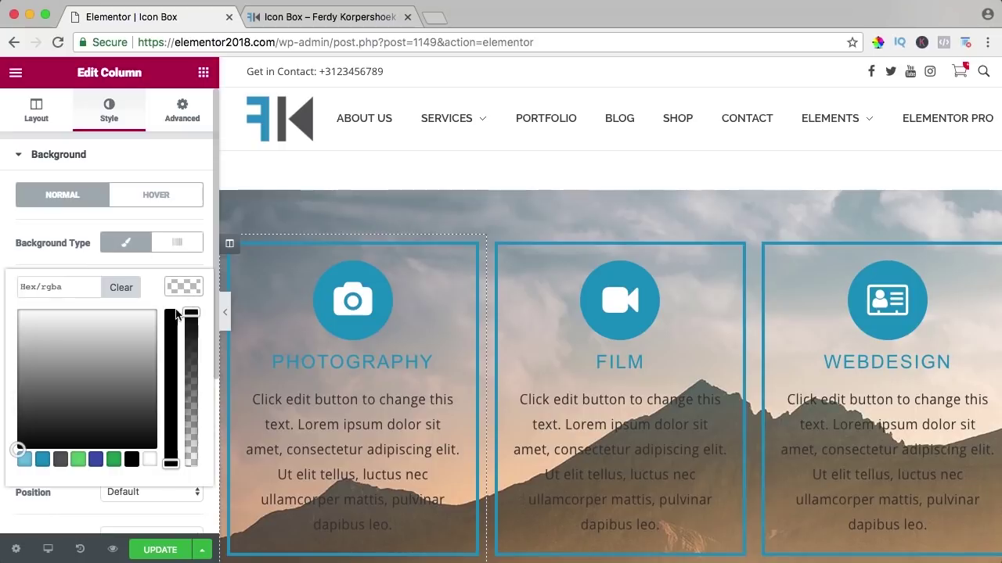
Step: Make the Photography and Film columns' backgrounds white
left_click(150, 462)
left_click(186, 288)
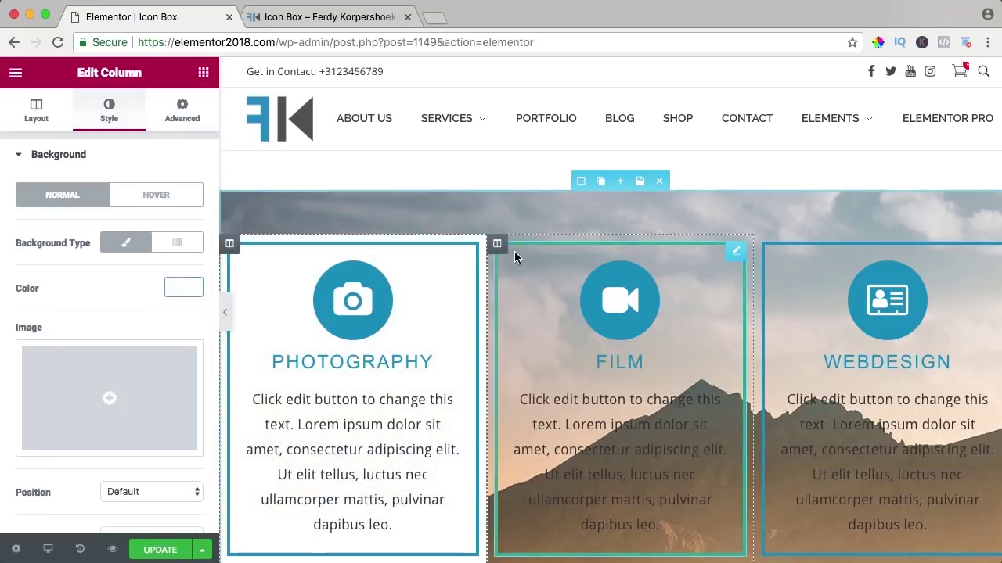
left_click(497, 244)
left_click(108, 110)
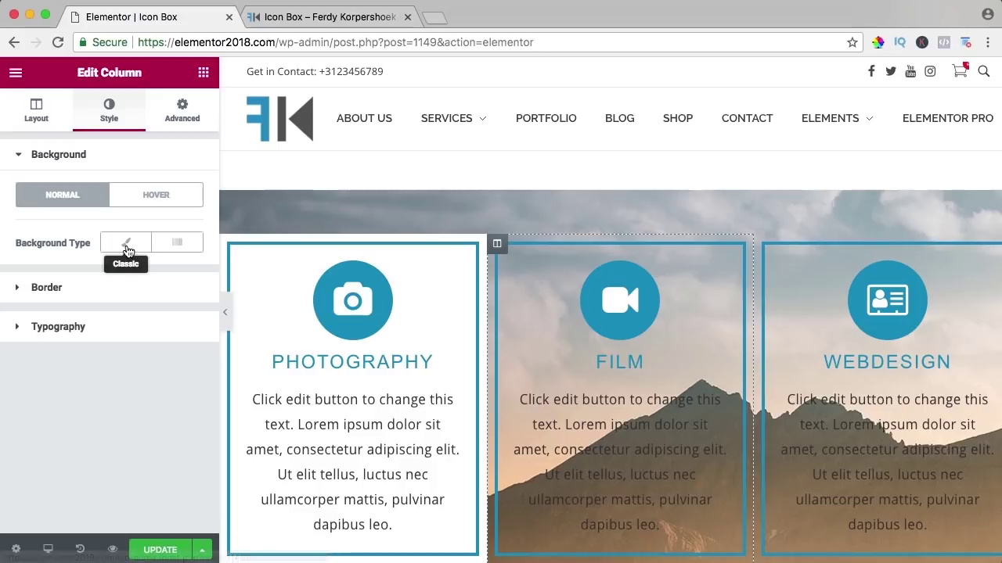
left_click(128, 249)
left_click(186, 287)
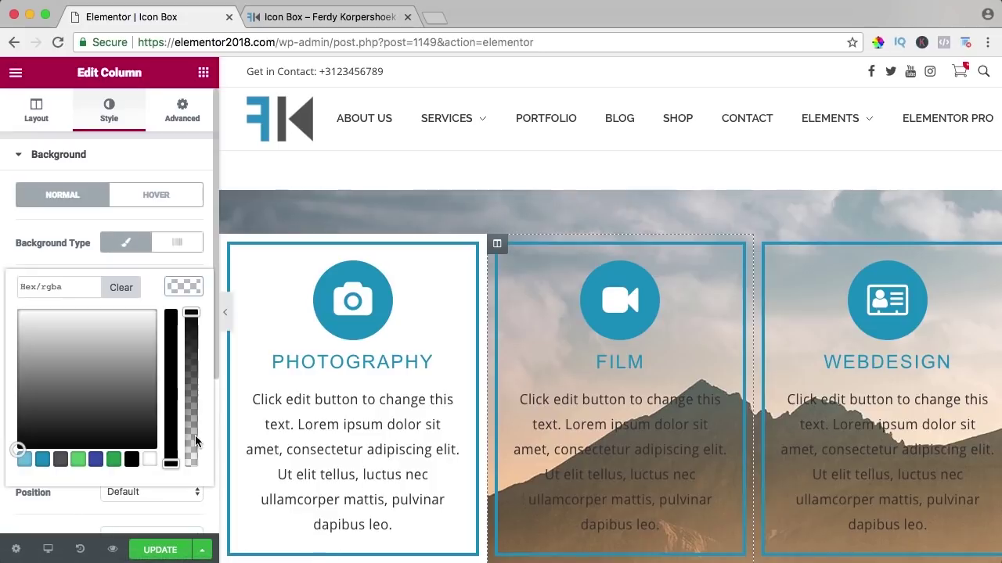
left_click(149, 462)
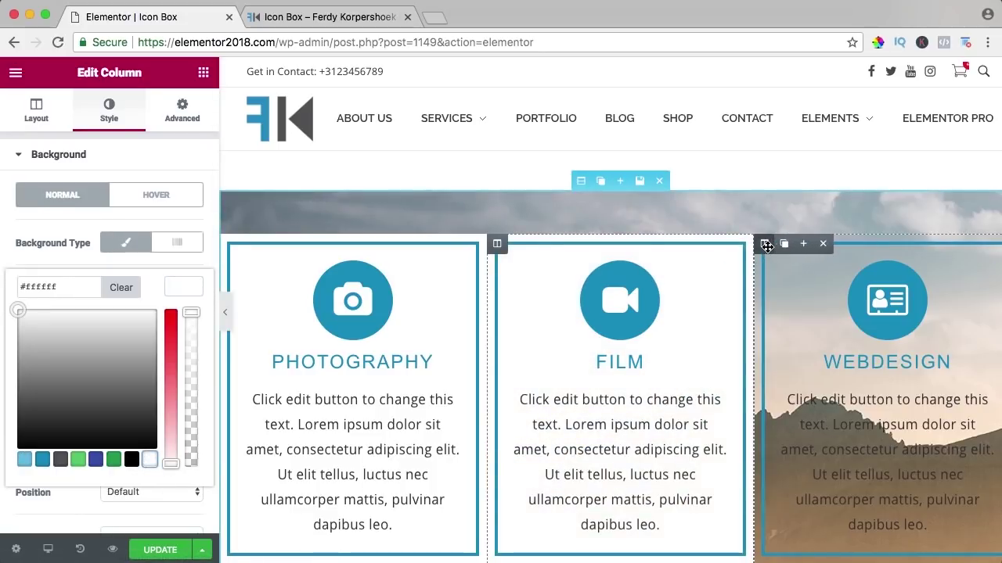
Step: Give the Webdesign column a classic white background
left_click(764, 244)
left_click(139, 116)
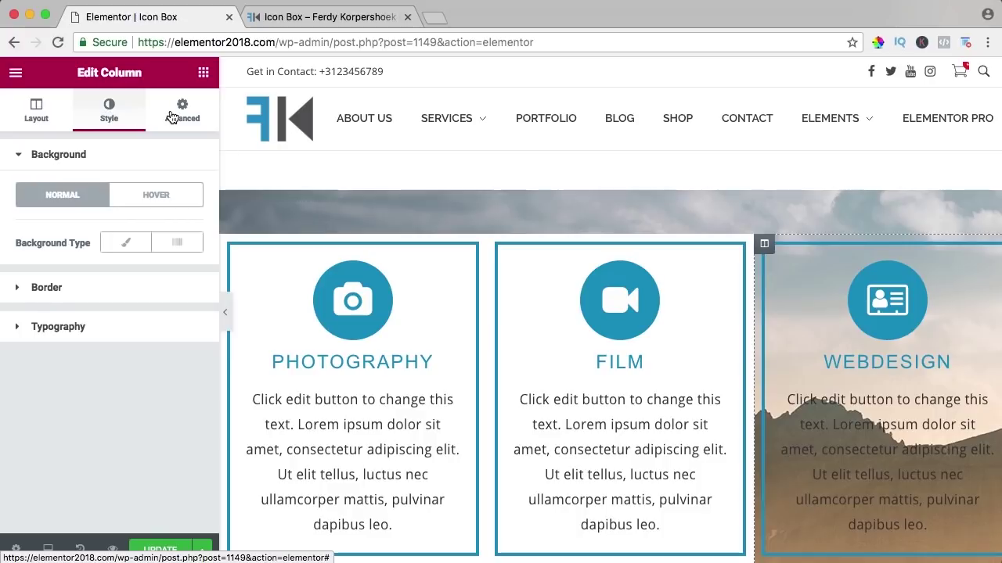
left_click(174, 116)
left_click(123, 113)
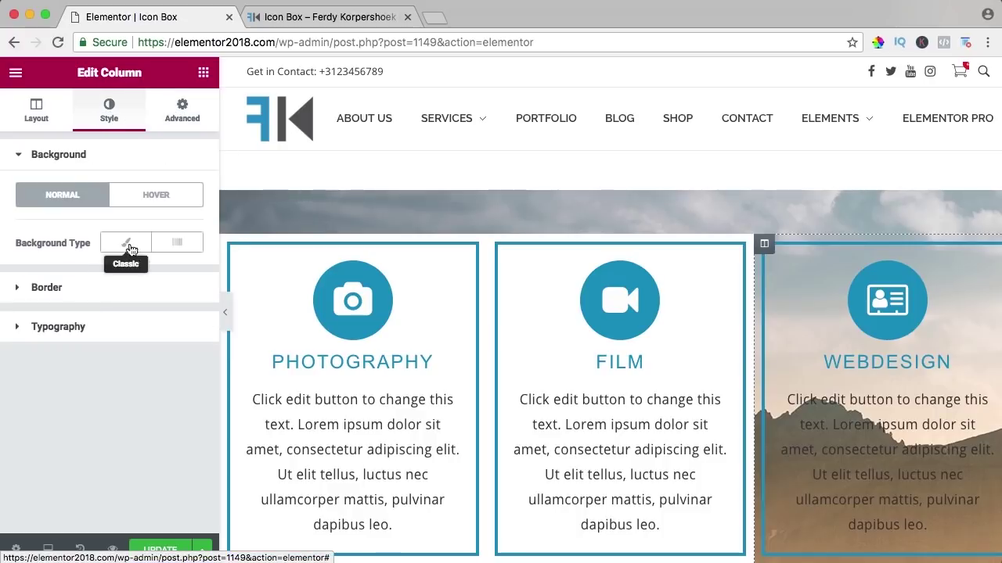
left_click(127, 246)
left_click(185, 288)
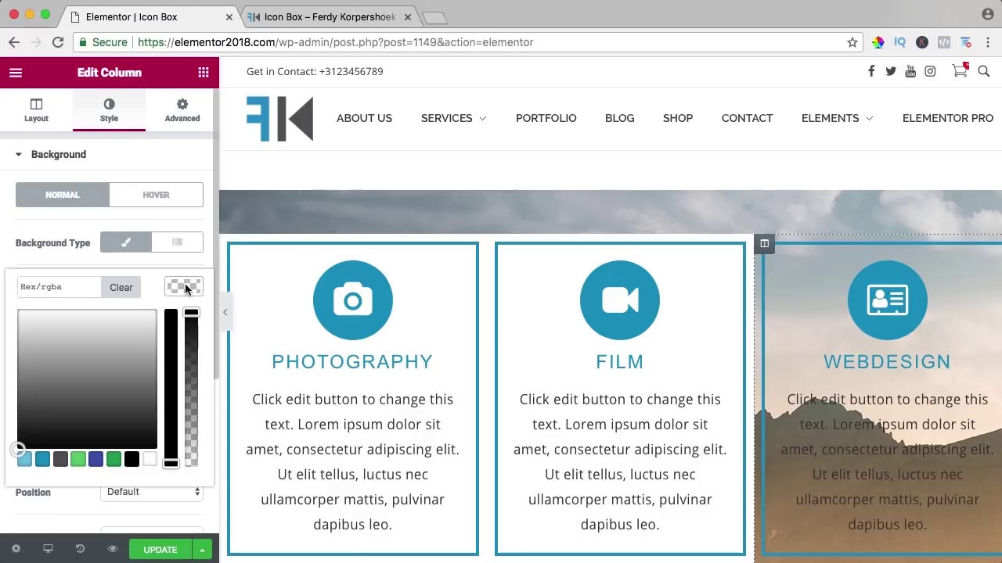
left_click(149, 459)
left_click(183, 287)
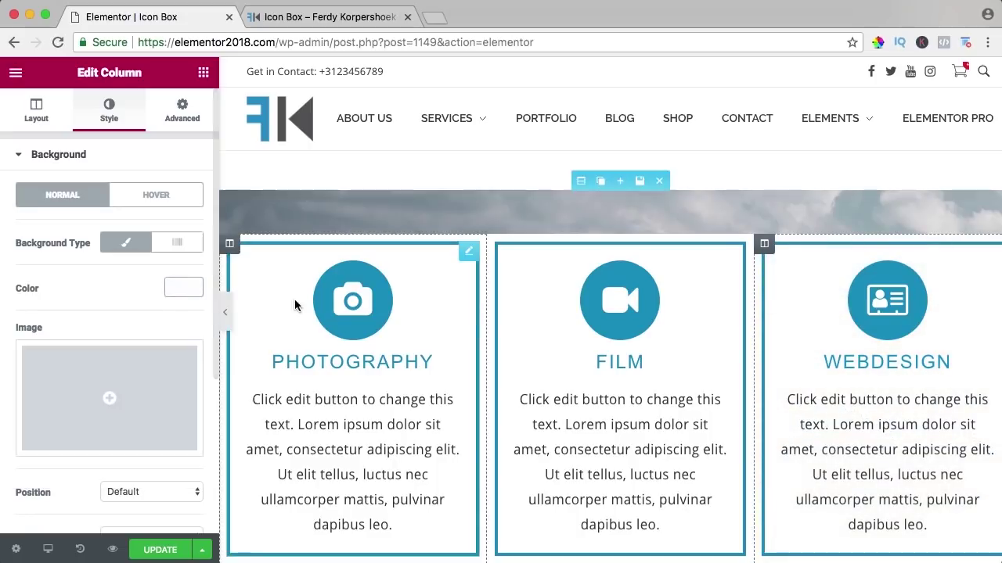
Step: Preview the page to check the white boxes over the mountain photo
left_click(112, 549)
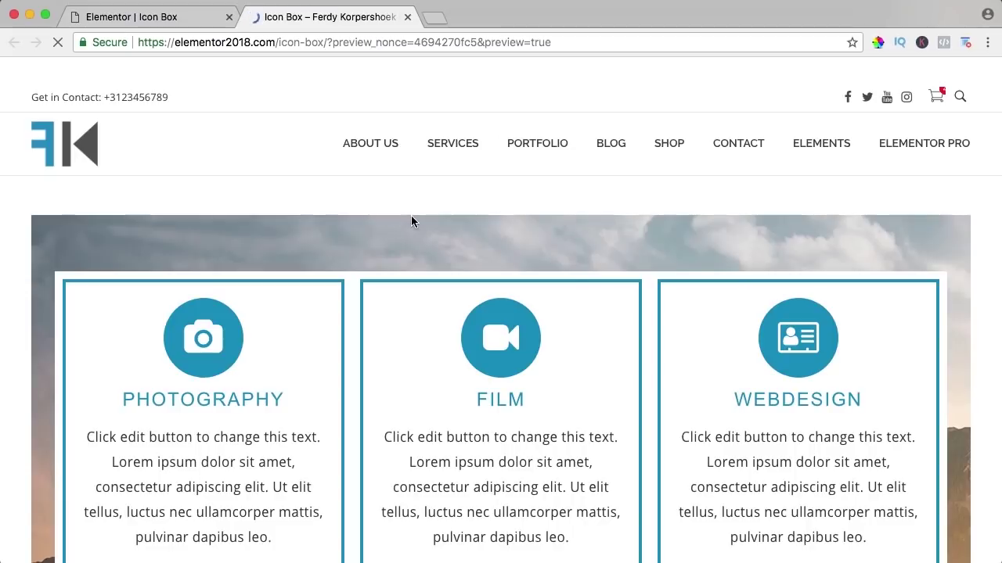
scroll(362, 249, "down", 3)
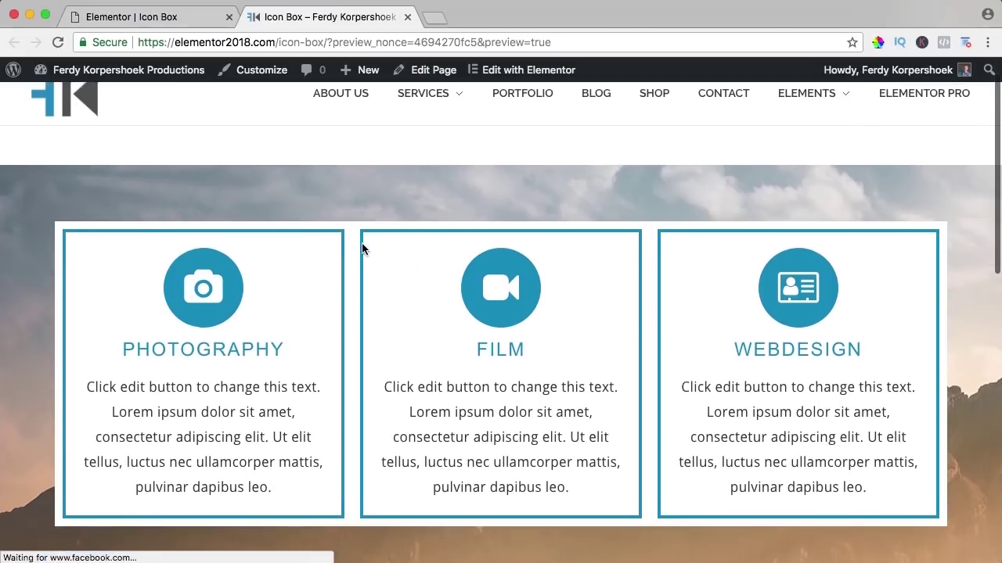
scroll(361, 244, "down", 1)
scroll(362, 244, "up", 2)
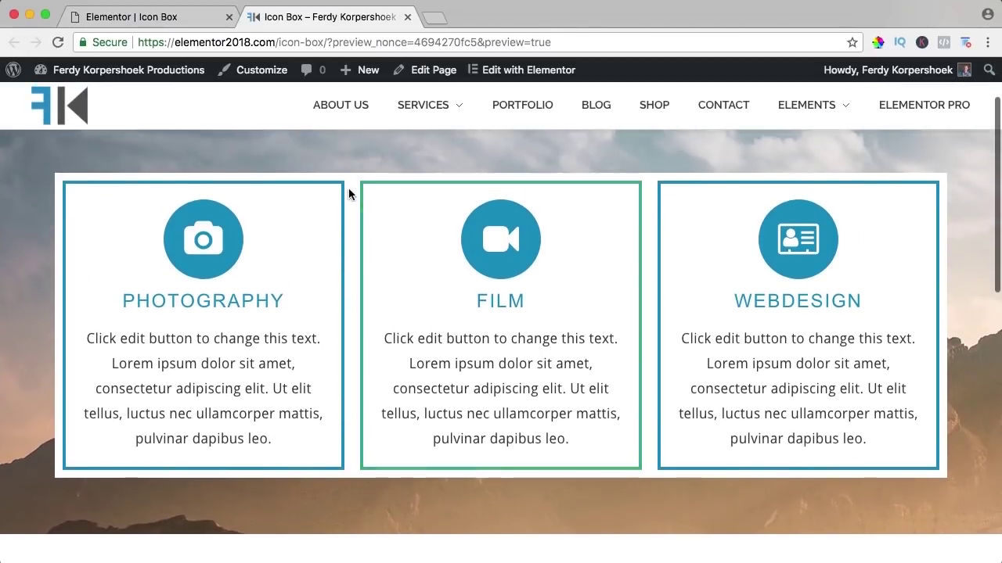
Step: Give the Photography and Film columns a 10 px margin on all sides
left_click(208, 19)
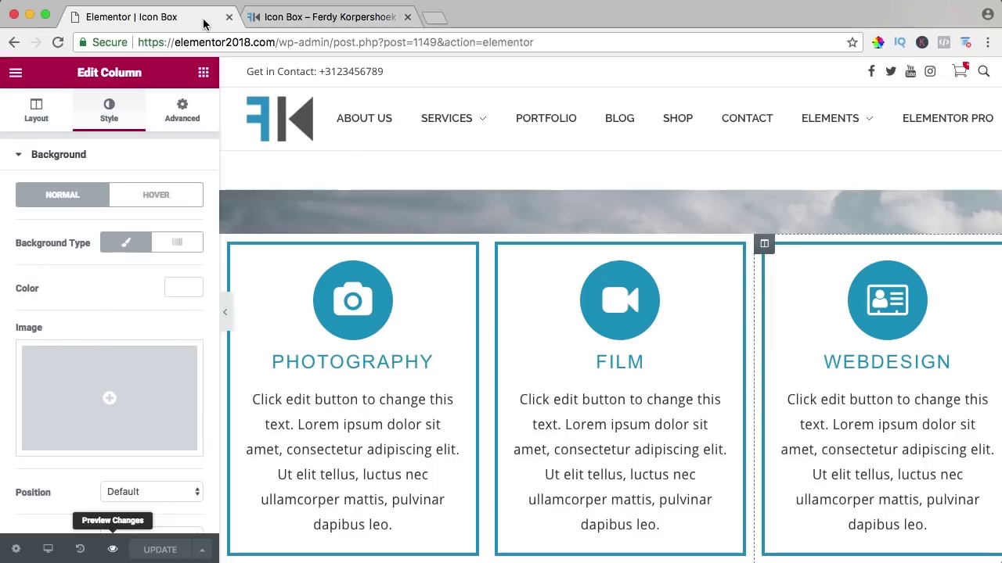
left_click(227, 246)
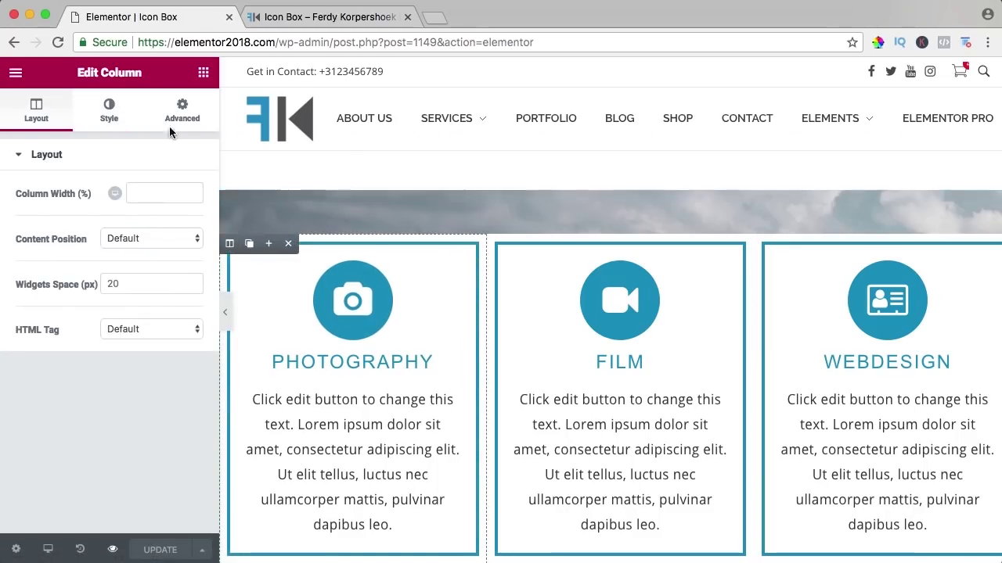
left_click(182, 109)
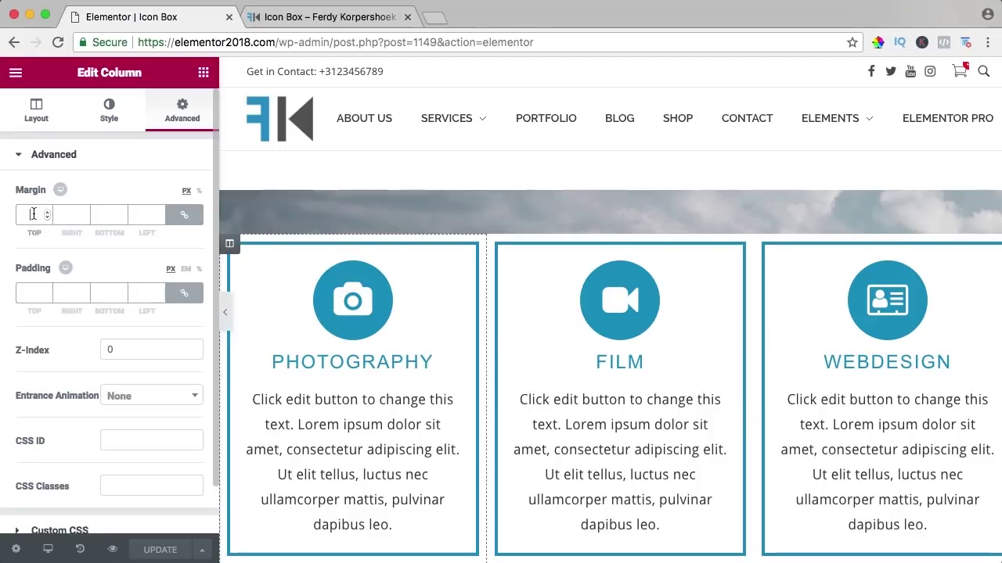
left_click(33, 214)
type("10")
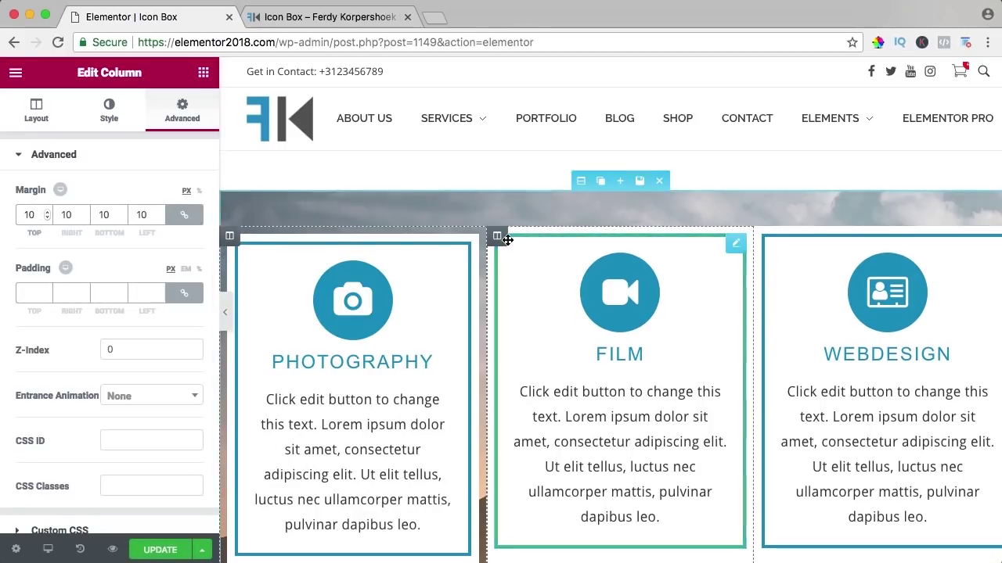
left_click(497, 236)
left_click(107, 116)
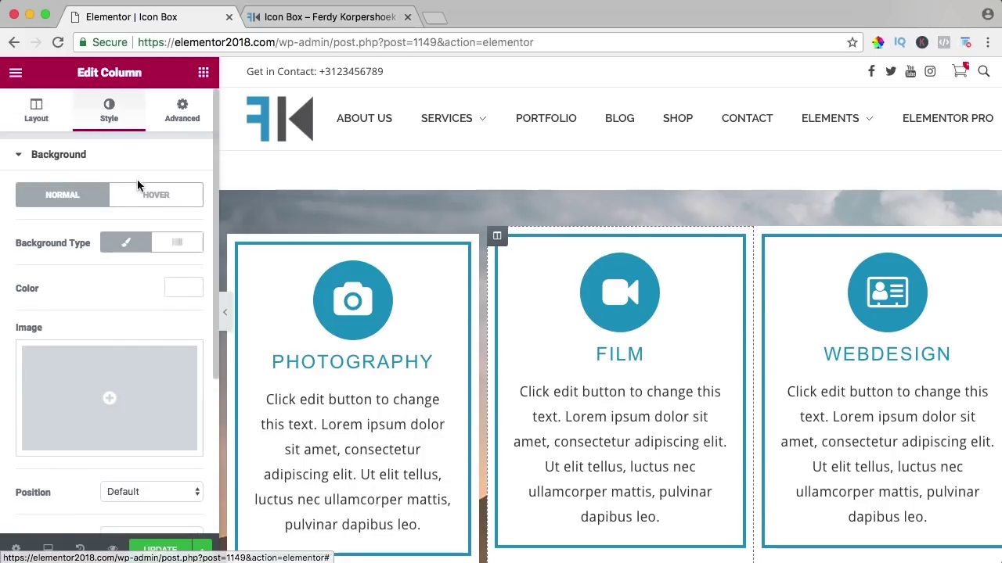
left_click(182, 109)
left_click(72, 214)
type("10")
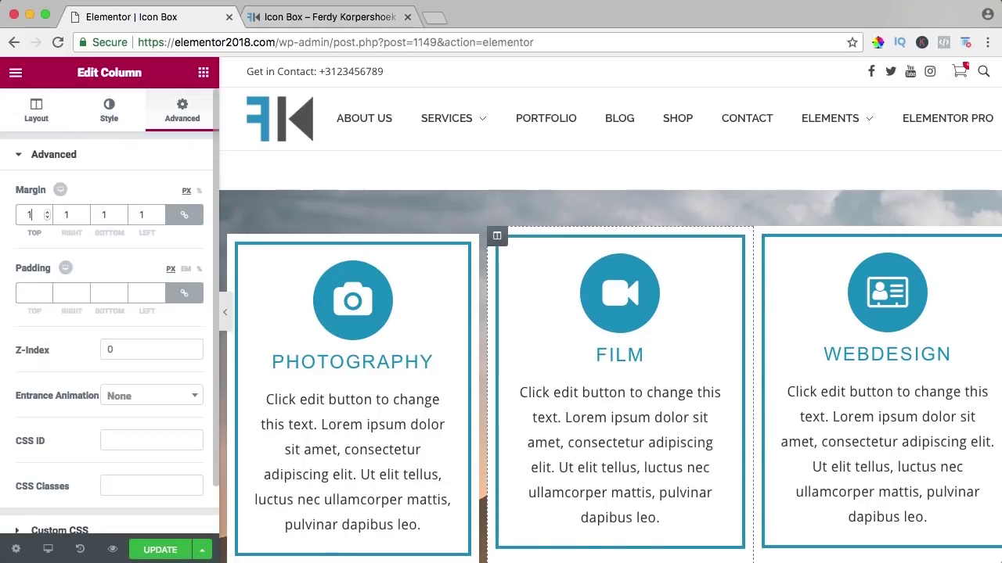
Step: Give the Webdesign column a 10 px margin on all sides
left_click(764, 236)
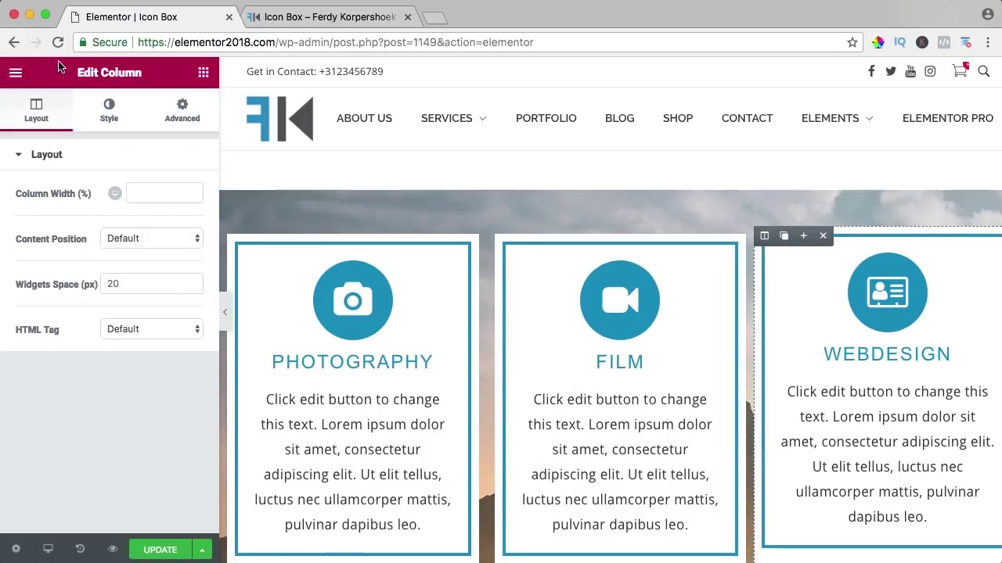
left_click(182, 109)
left_click(45, 214)
type("10")
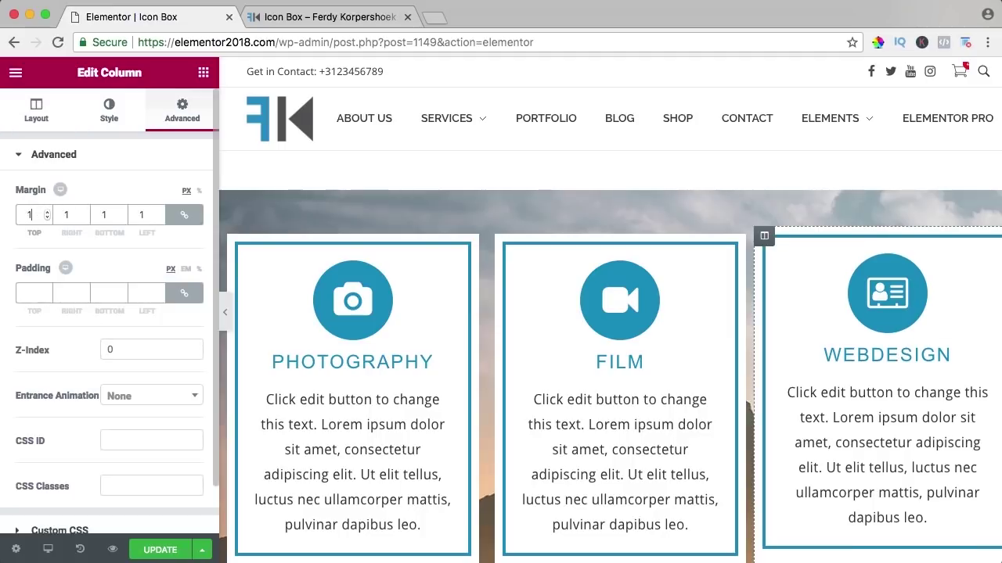
key("Tab")
Step: Save the page and check it in a new preview tab
left_click(156, 550)
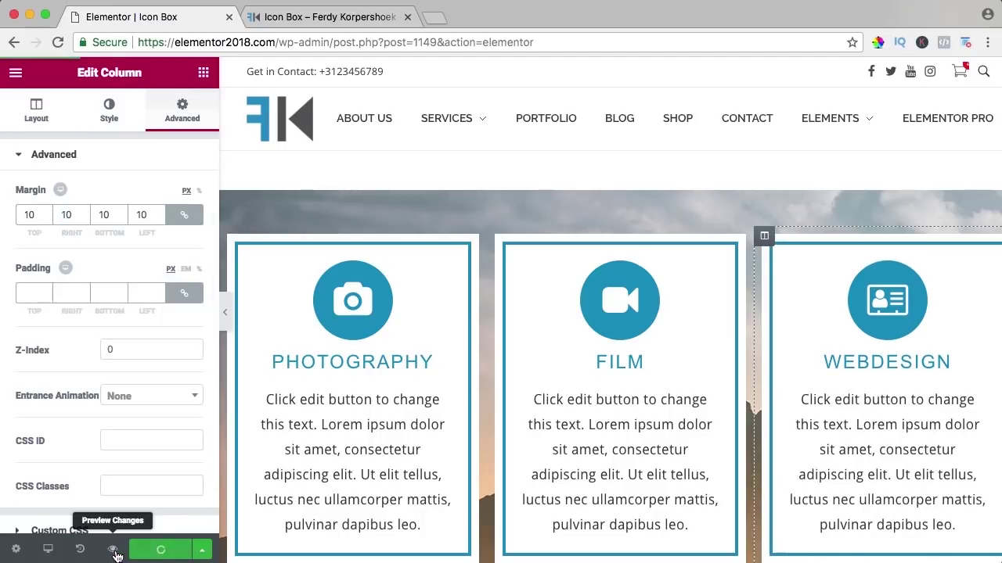
left_click(111, 551)
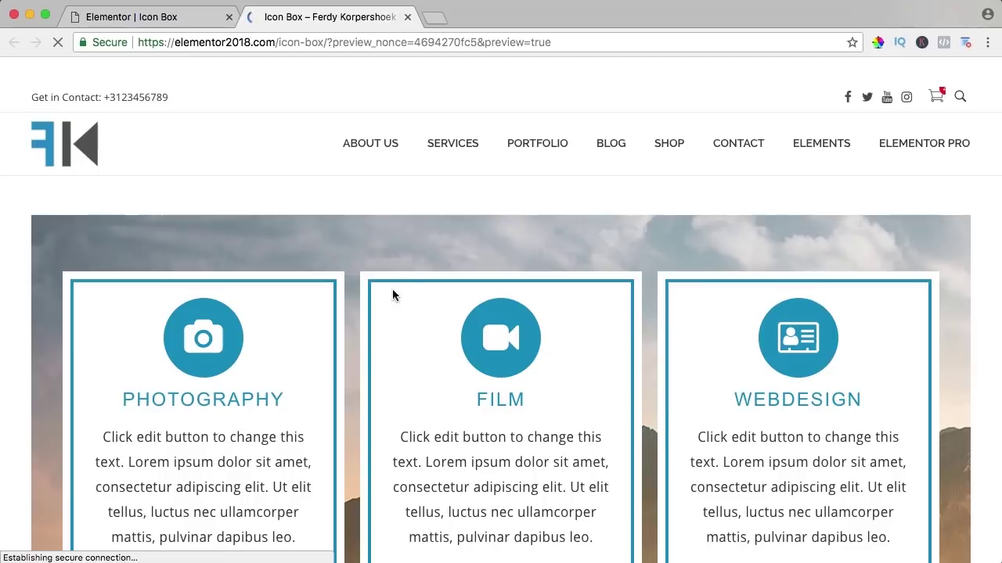
scroll(312, 246, "down", 3)
scroll(354, 241, "up", 3)
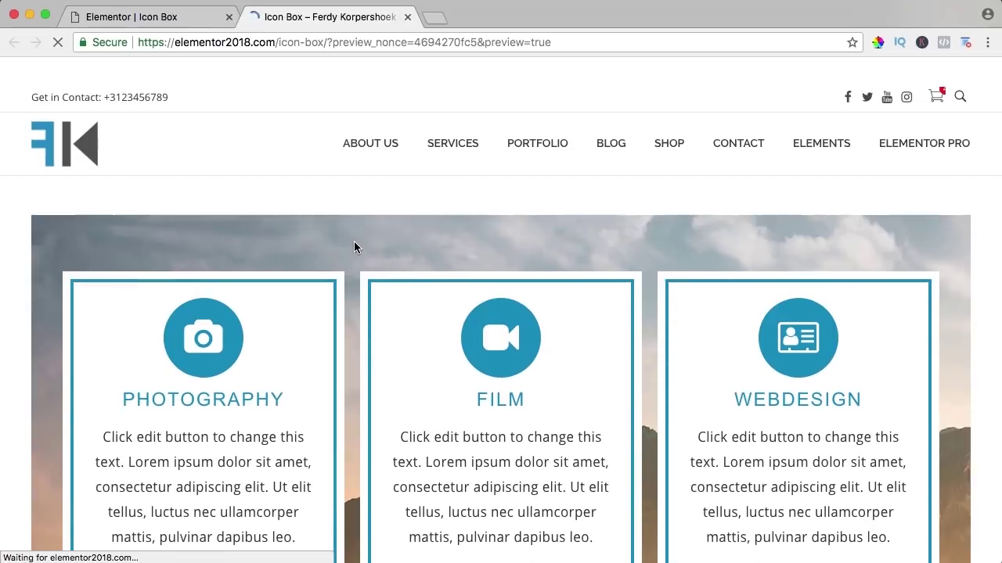
scroll(348, 249, "down", 3)
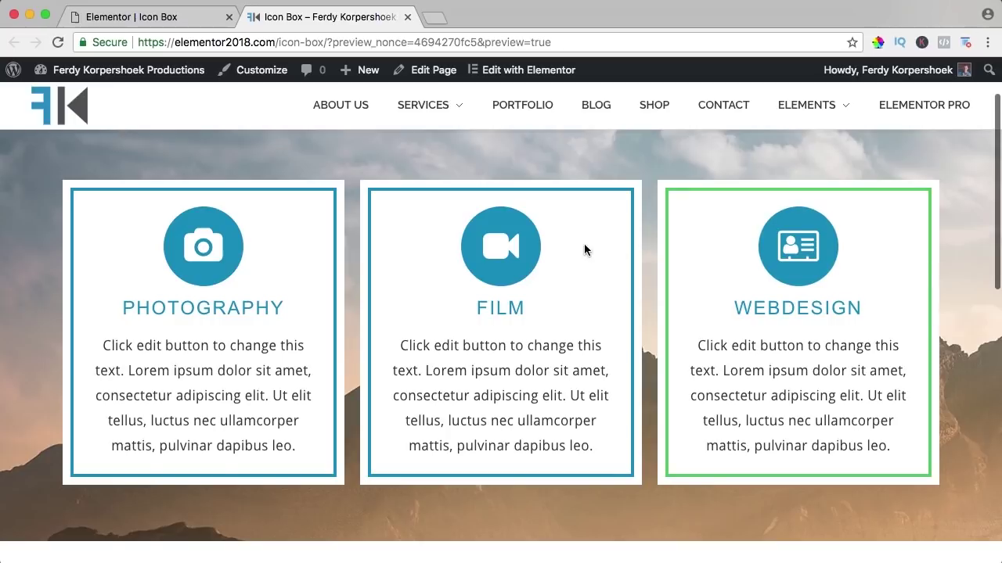
scroll(584, 250, "down", 3)
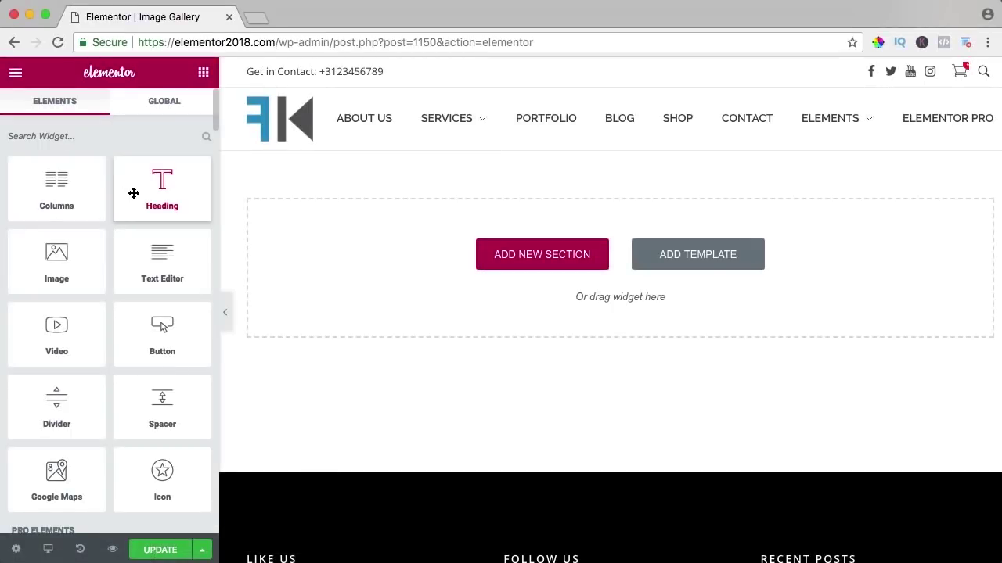
Step: Drag an Image Gallery widget from General Elements onto the empty page
scroll(133, 193, "down", 10)
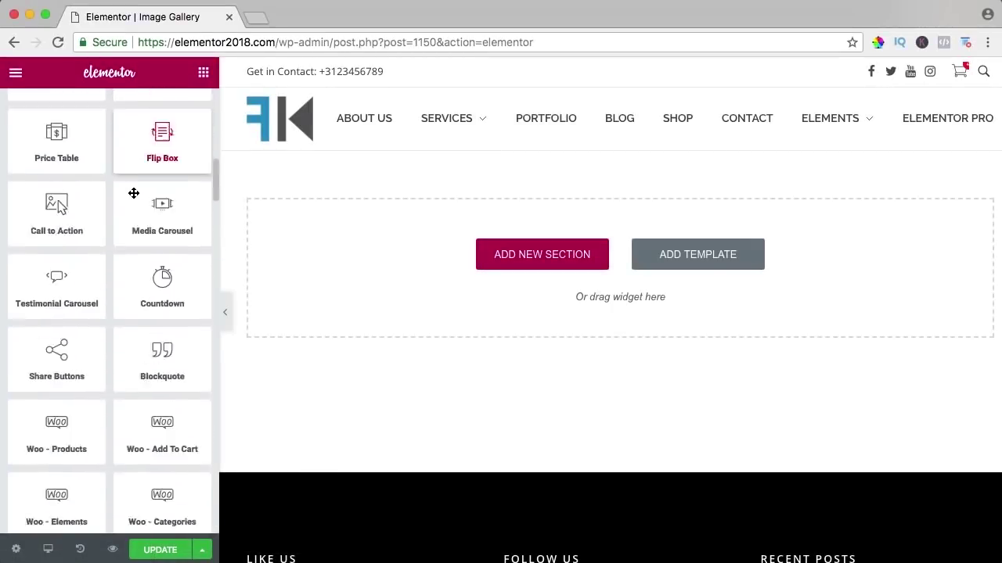
scroll(134, 193, "down", 15)
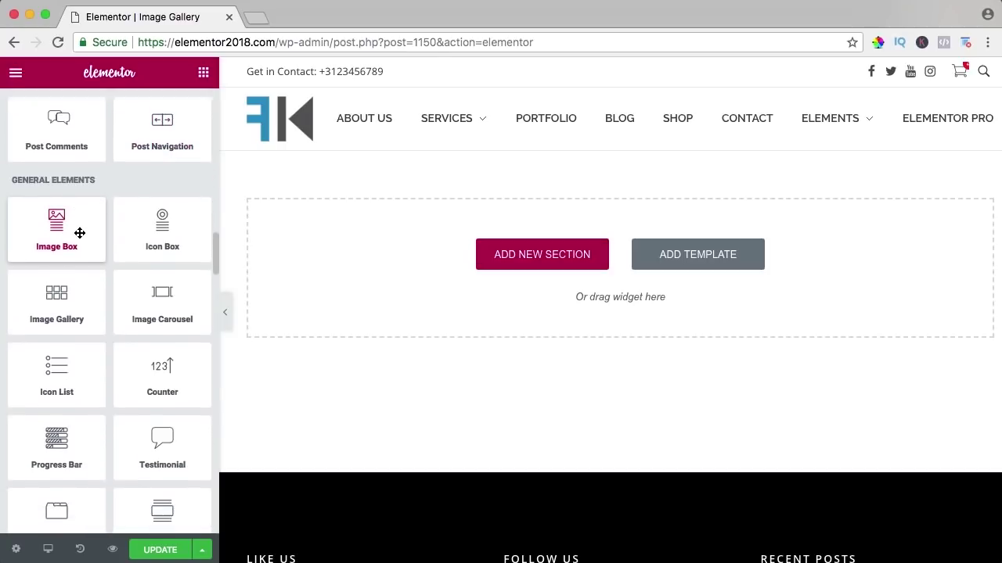
scroll(60, 251, "down", 1)
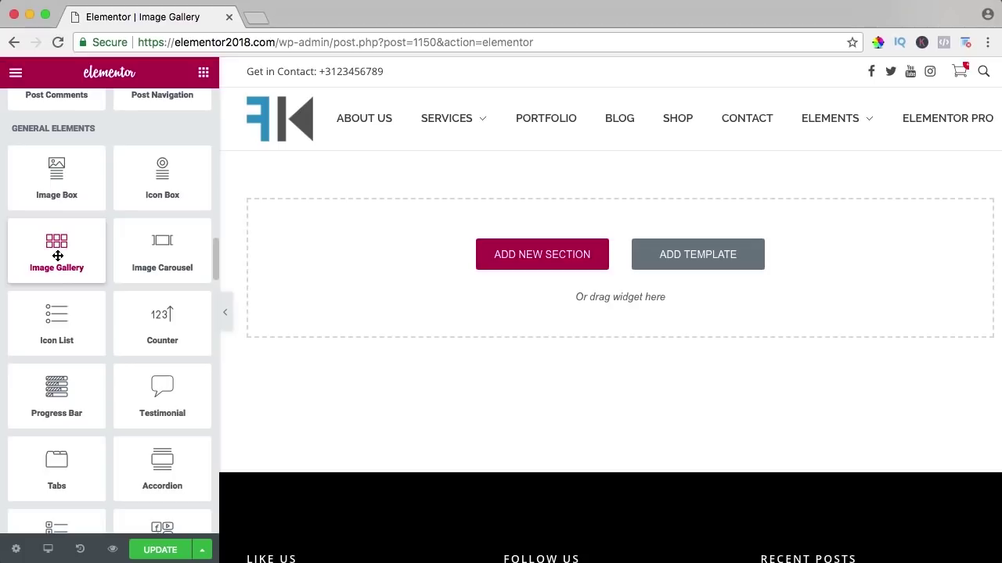
left_click_drag(57, 255, 418, 246)
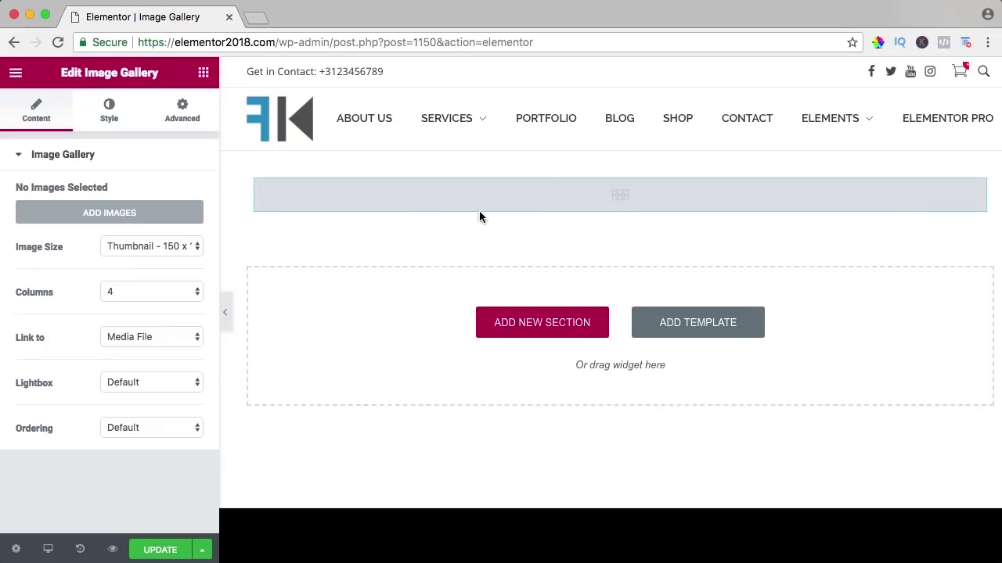
Step: Select eight photos from the green car through the woman portrait and create a new gallery
left_click(92, 219)
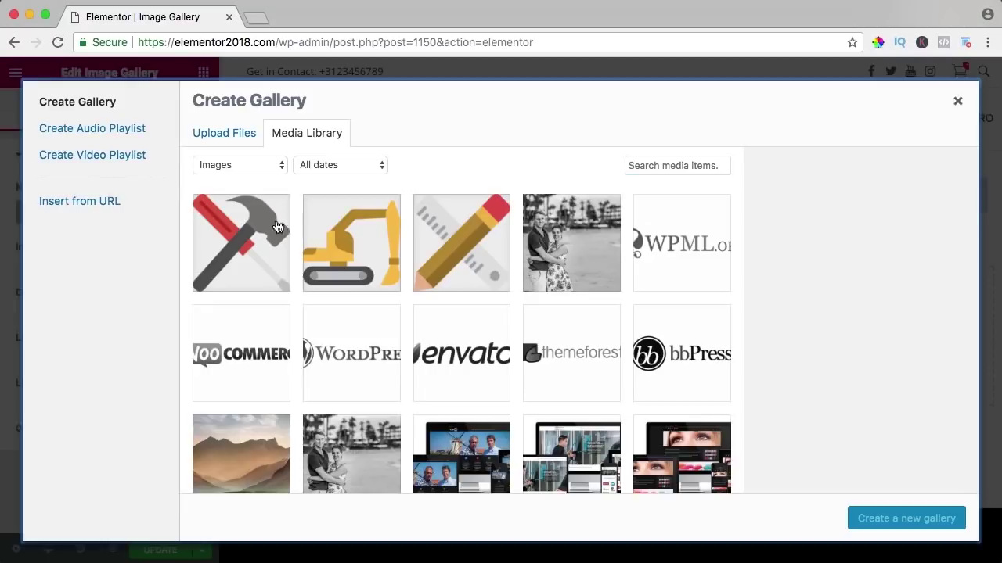
scroll(403, 264, "down", 1)
scroll(403, 265, "up", 1)
scroll(402, 264, "down", 6)
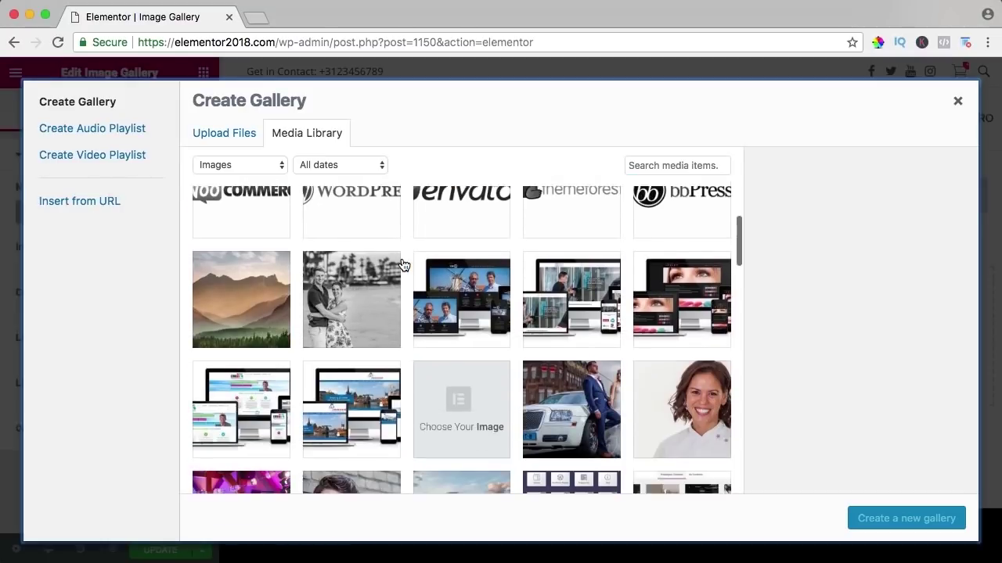
scroll(403, 264, "down", 2)
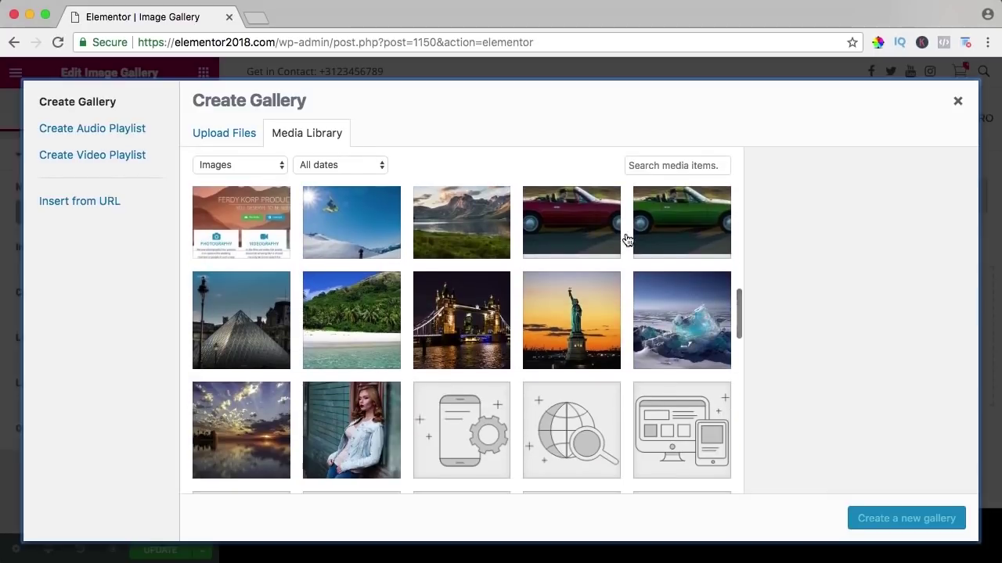
left_click(672, 224)
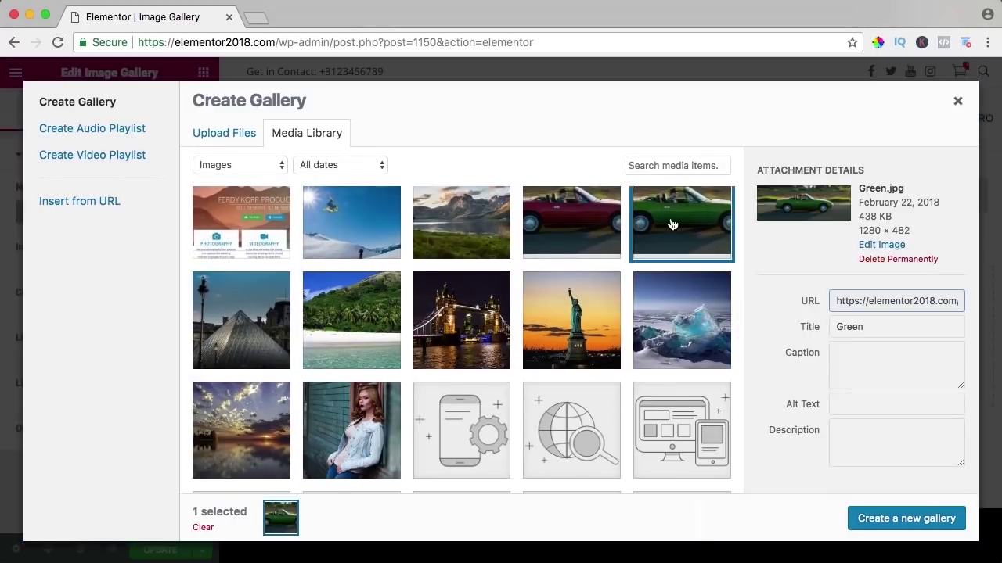
left_click(357, 426, "shift")
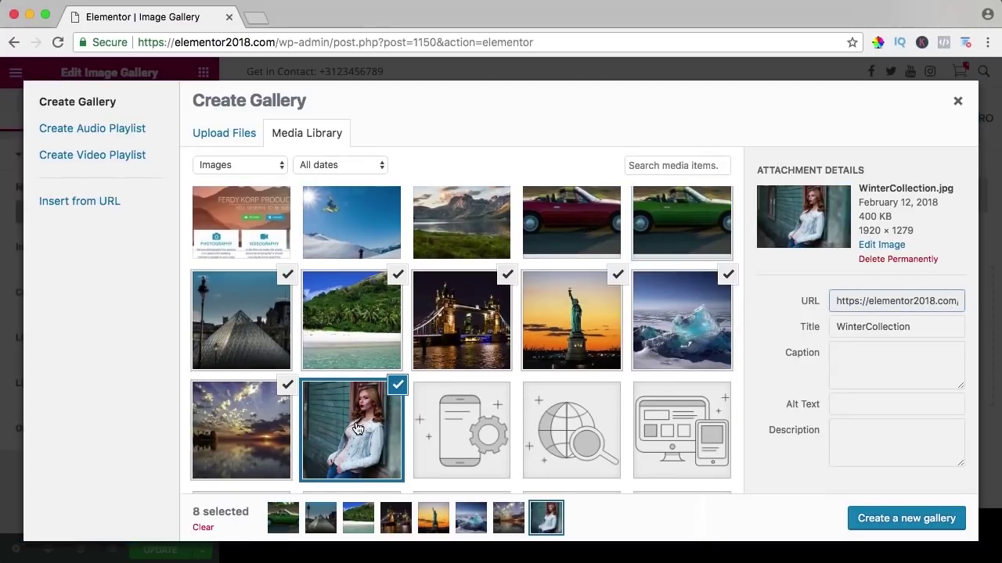
left_click(890, 519)
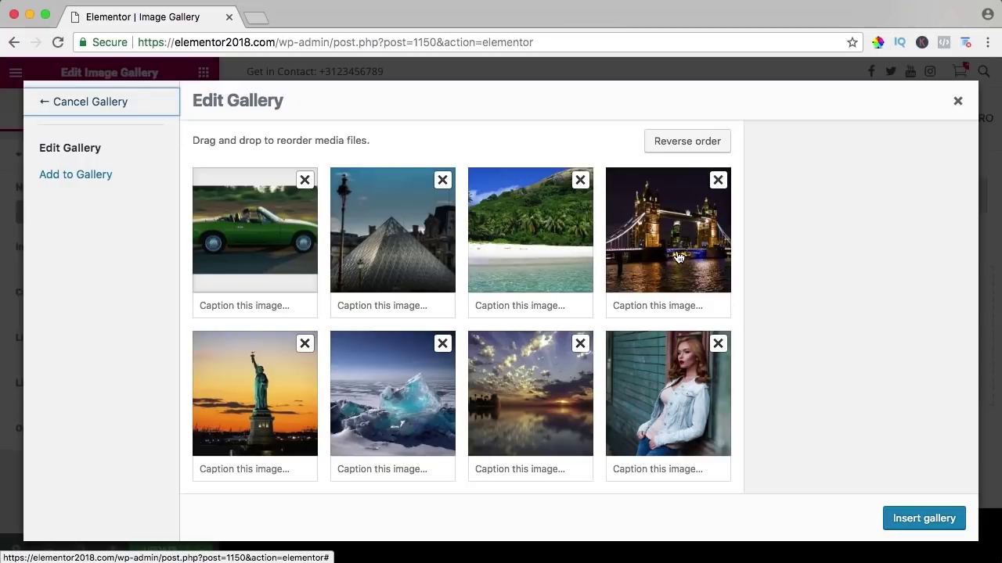
Step: Reorder the gallery so the pyramid comes first and the green car second
left_click_drag(677, 258, 493, 257)
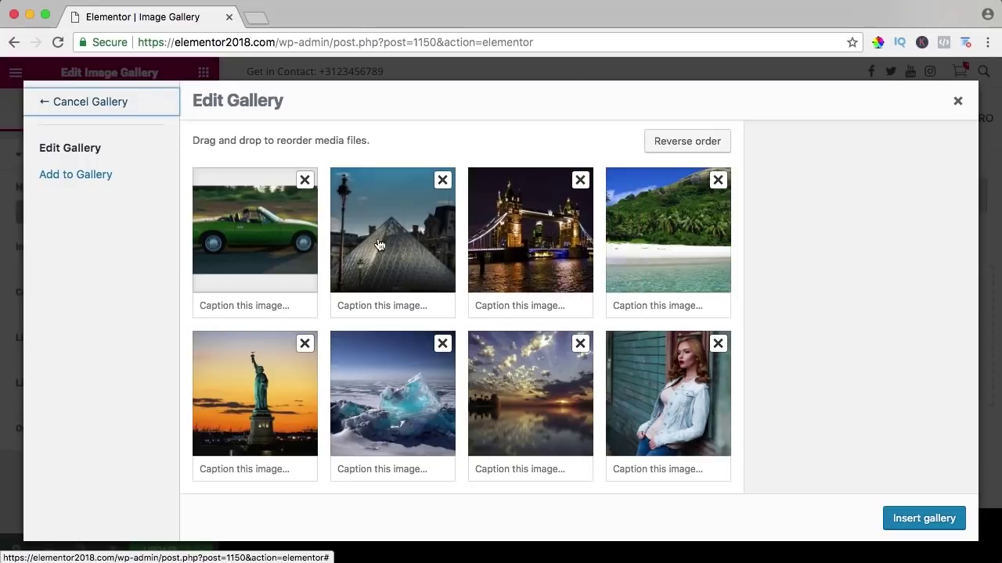
left_click_drag(378, 245, 605, 392)
left_click(678, 149)
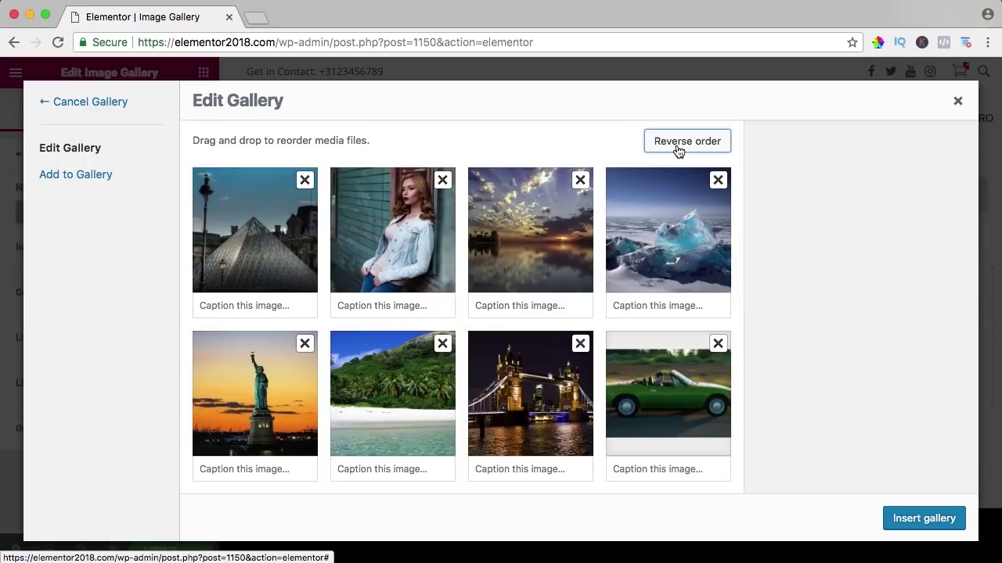
left_click_drag(604, 470, 463, 299)
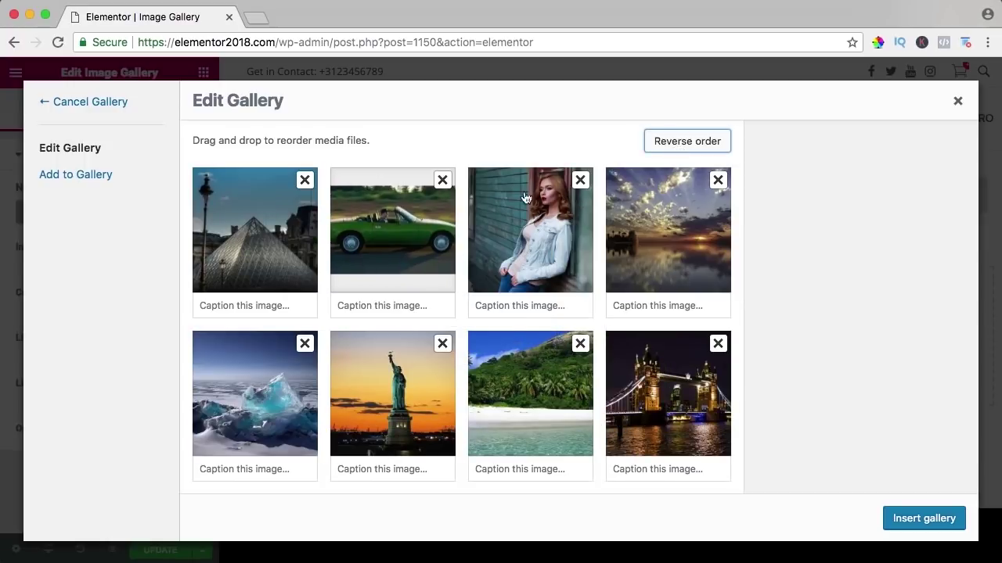
Step: Insert the eight photos into the gallery widget and set Image Size to Full
left_click(900, 516)
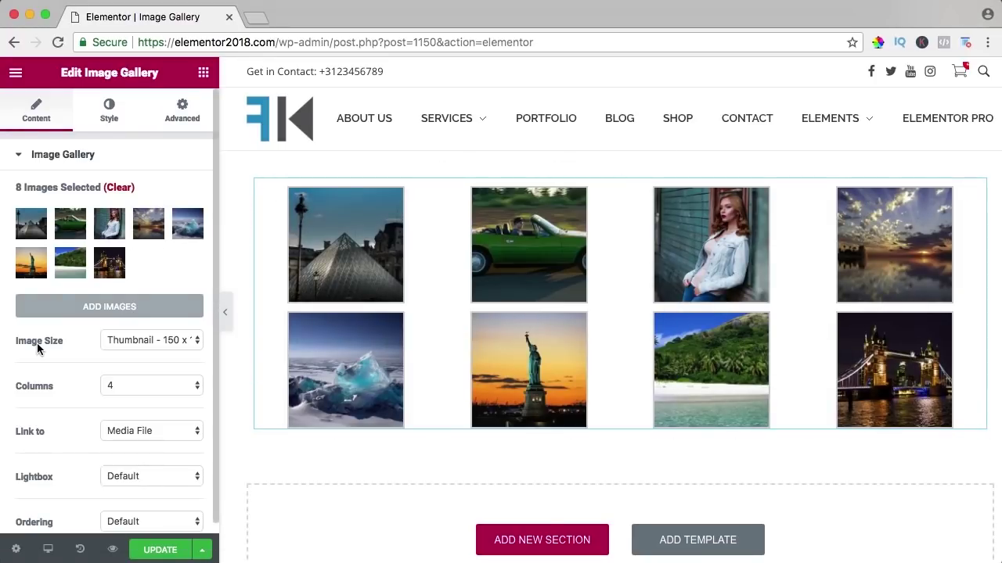
left_click(137, 341)
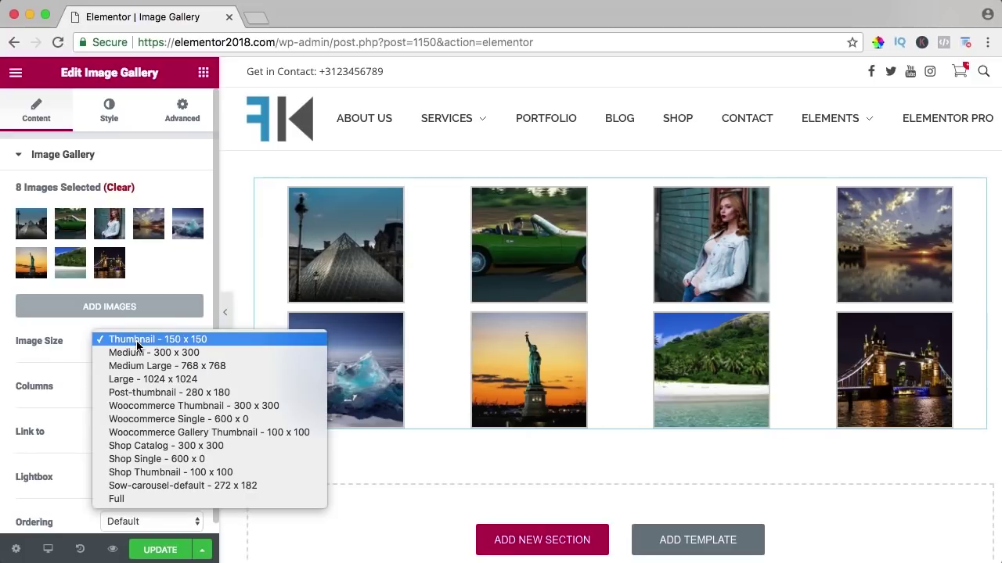
left_click(71, 333)
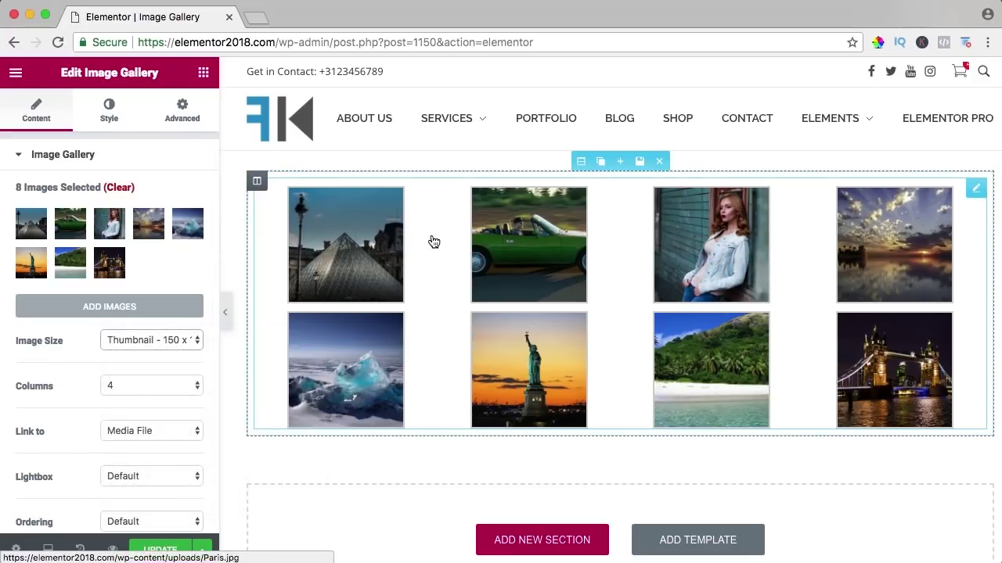
left_click(141, 342)
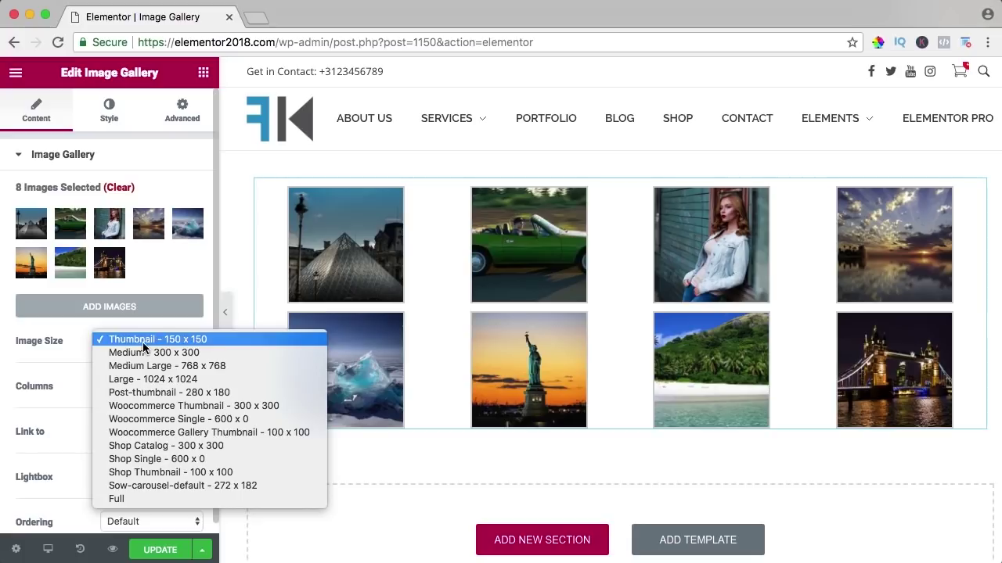
left_click(118, 499)
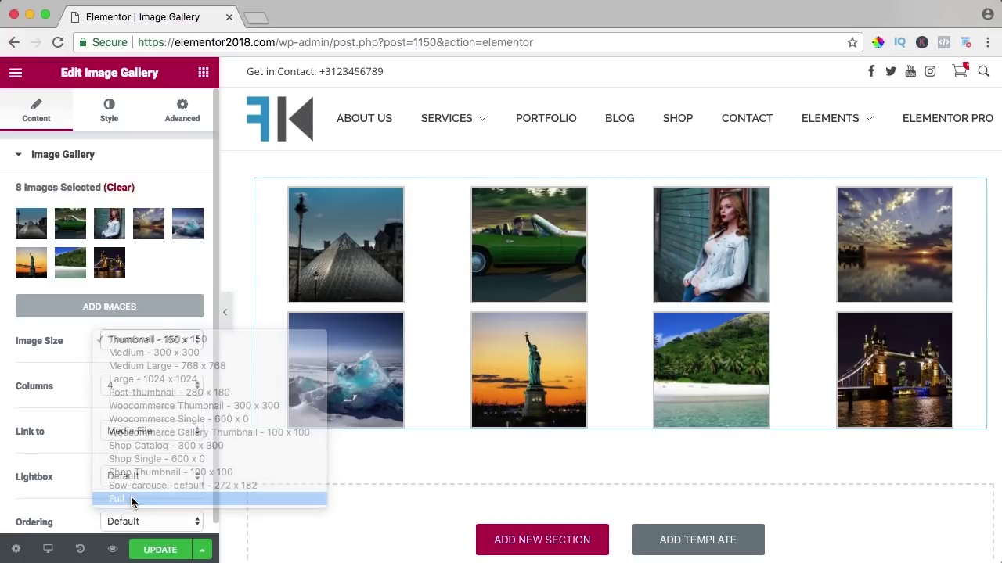
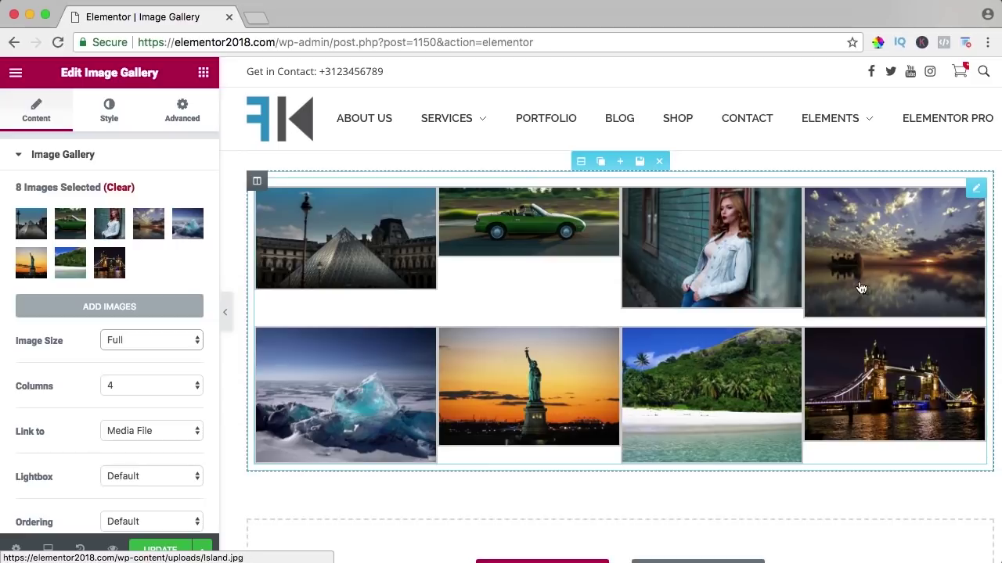
Step: Keep the full image size, save the gallery and check it in the preview
left_click(147, 340)
left_click(147, 339)
left_click(161, 550)
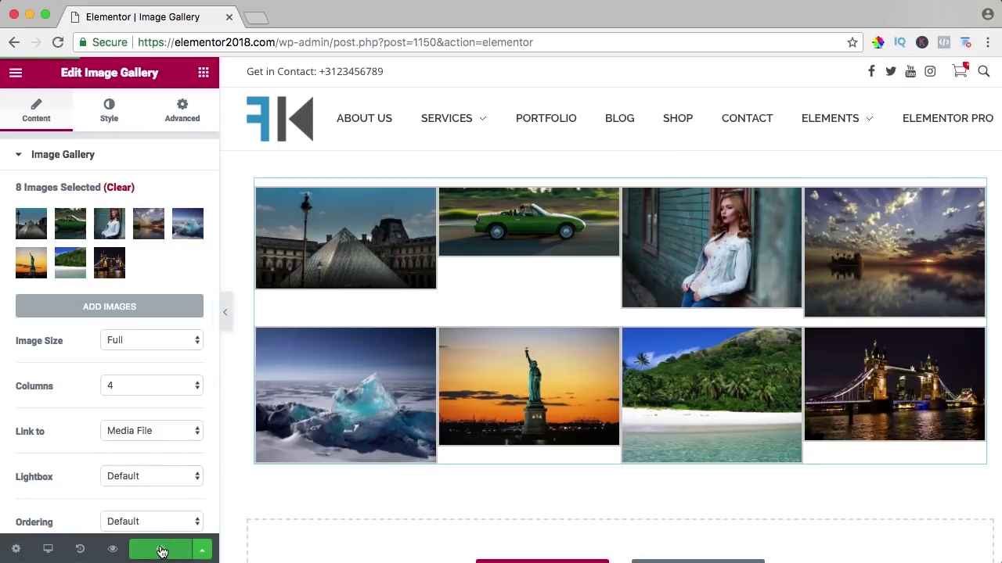
left_click(110, 551)
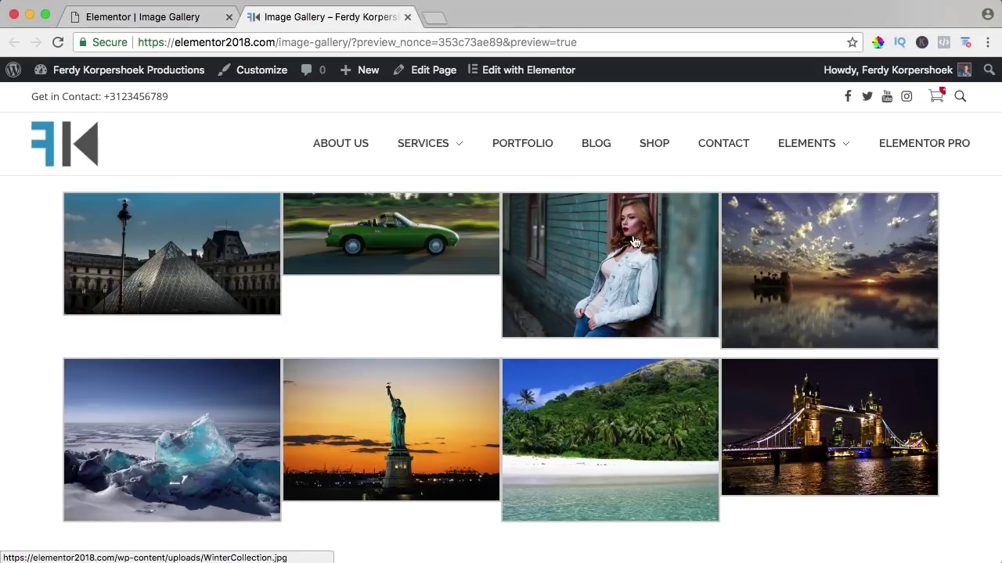
left_click(167, 22)
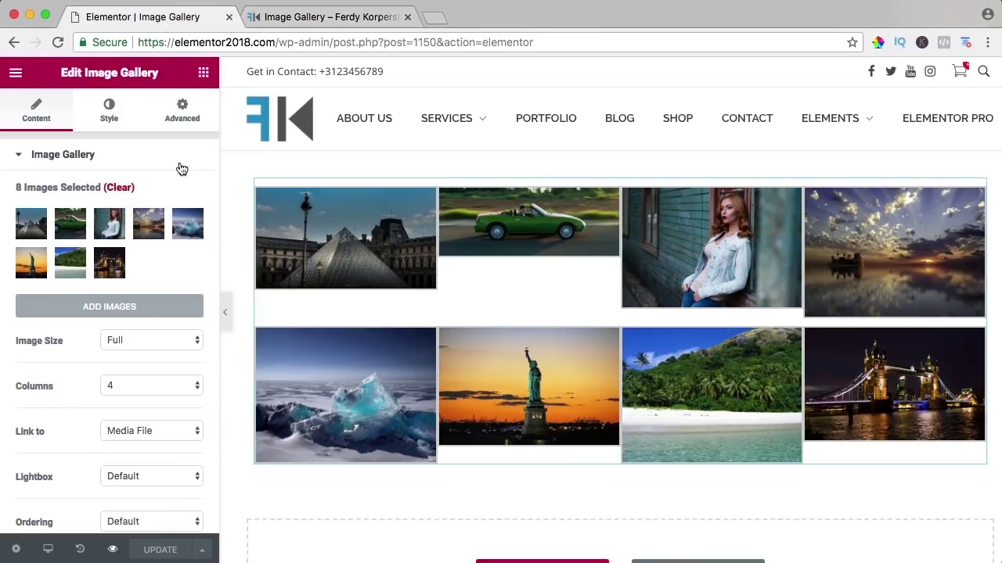
Step: Set Image Size to 'Woocommerce Thumbnail - 300 x 300'
left_click(131, 341)
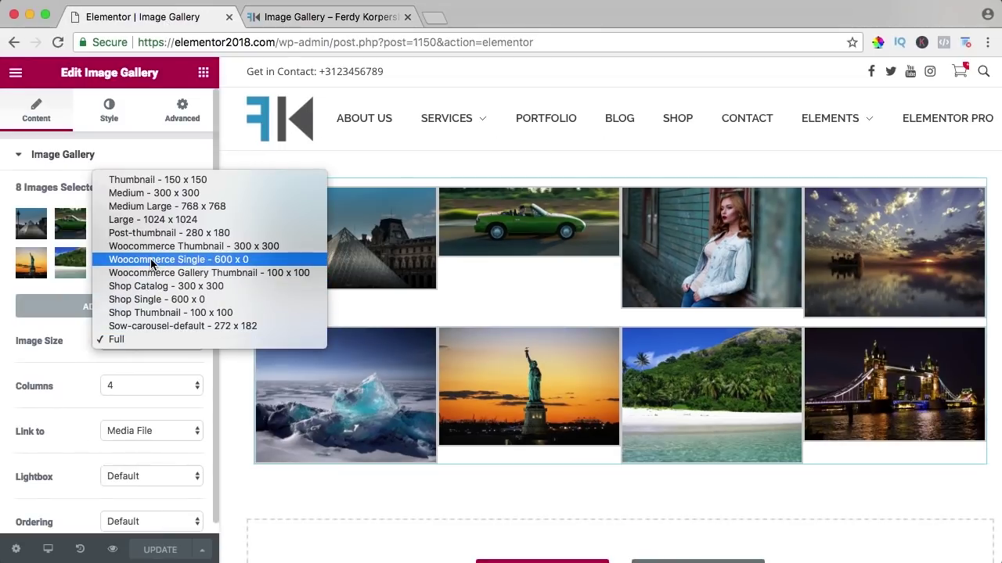
left_click(212, 247)
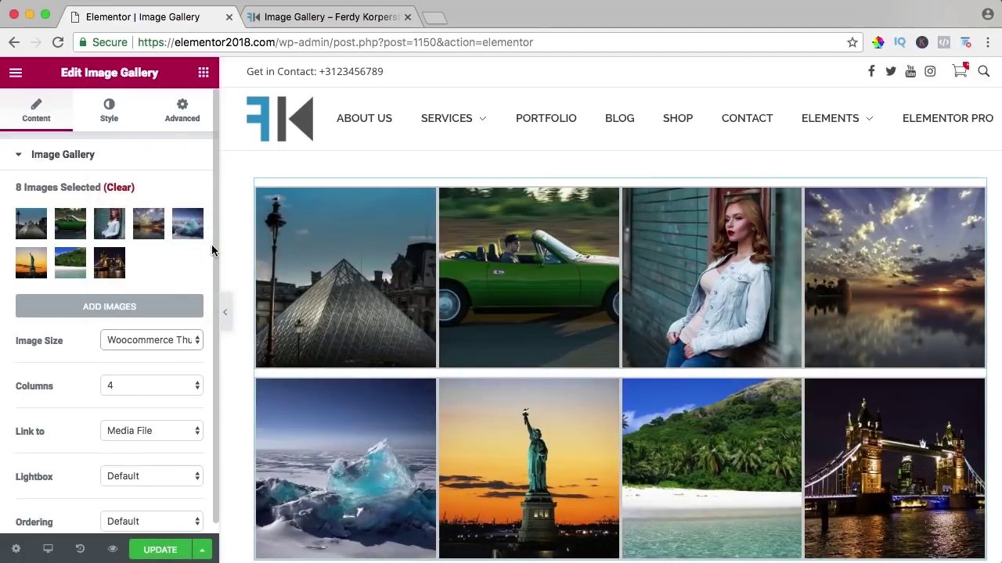
scroll(464, 266, "down", 3)
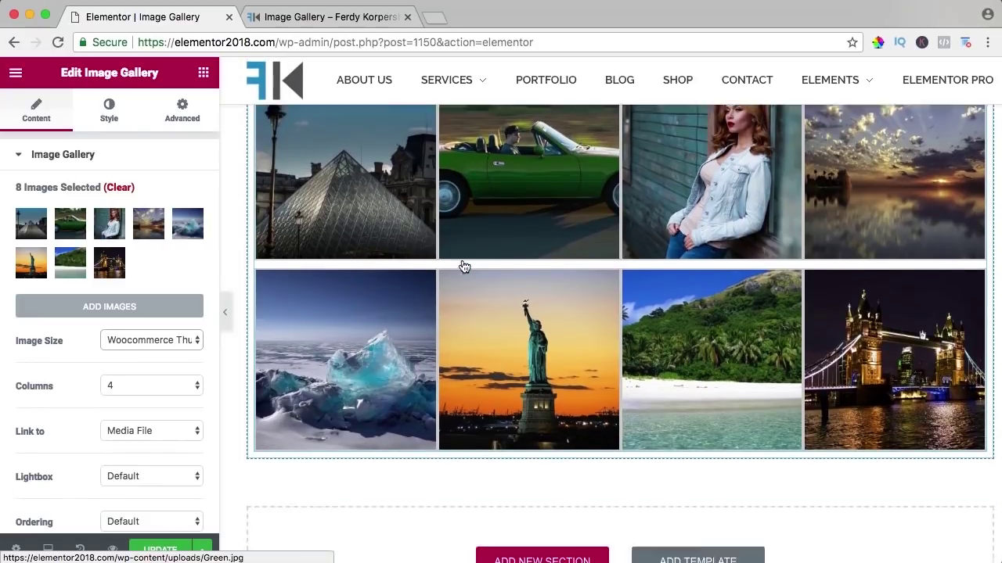
scroll(464, 267, "up", 3)
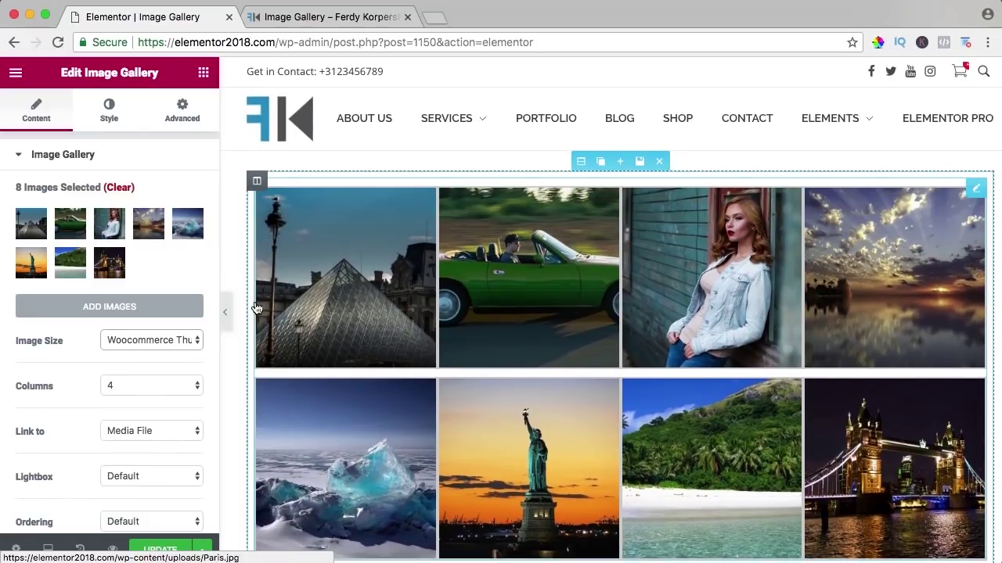
Step: Move the green car image to first place in the gallery
left_click(144, 253)
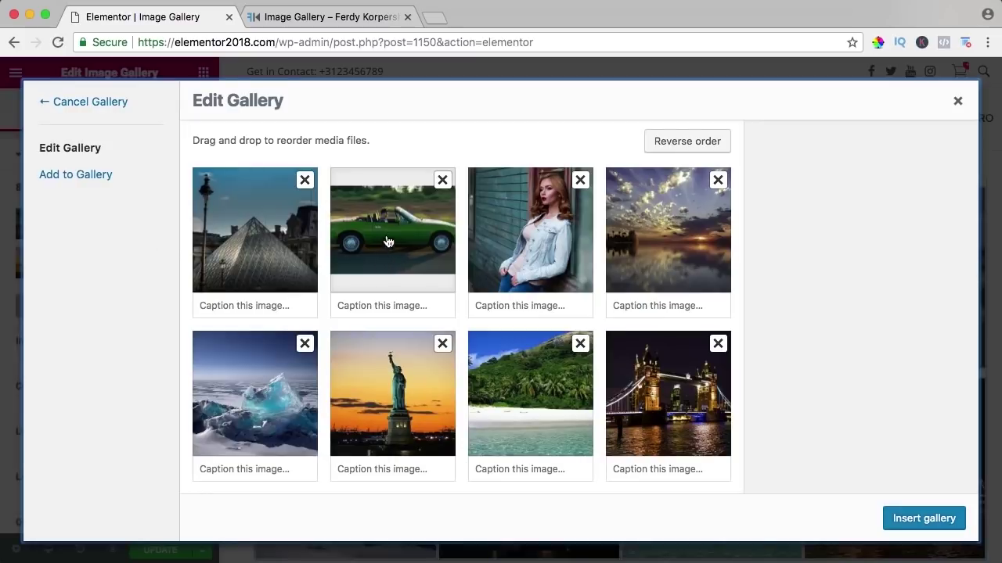
left_click_drag(392, 230, 252, 235)
left_click(911, 521)
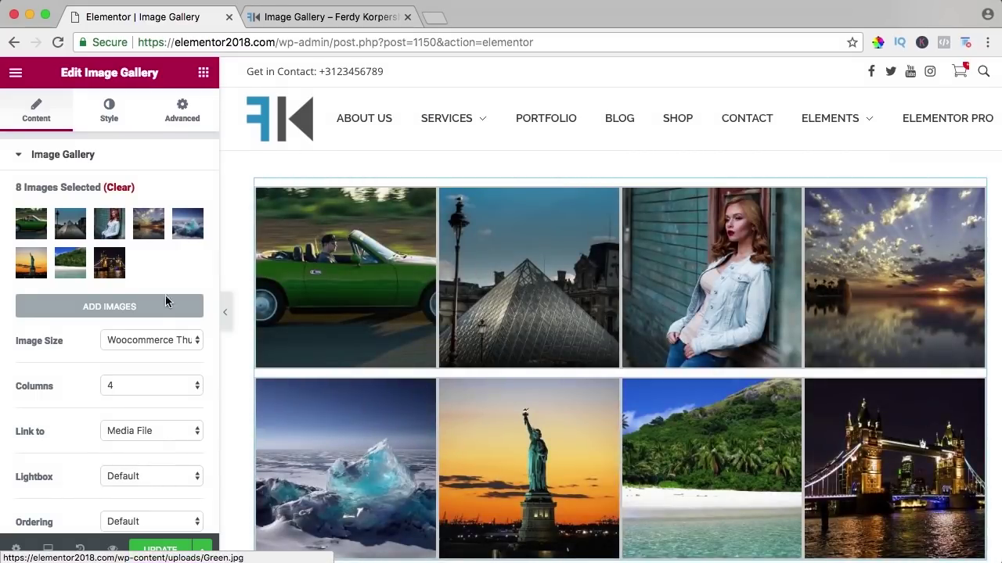
Step: Try five columns, then keep four columns and Media File links
left_click(131, 388)
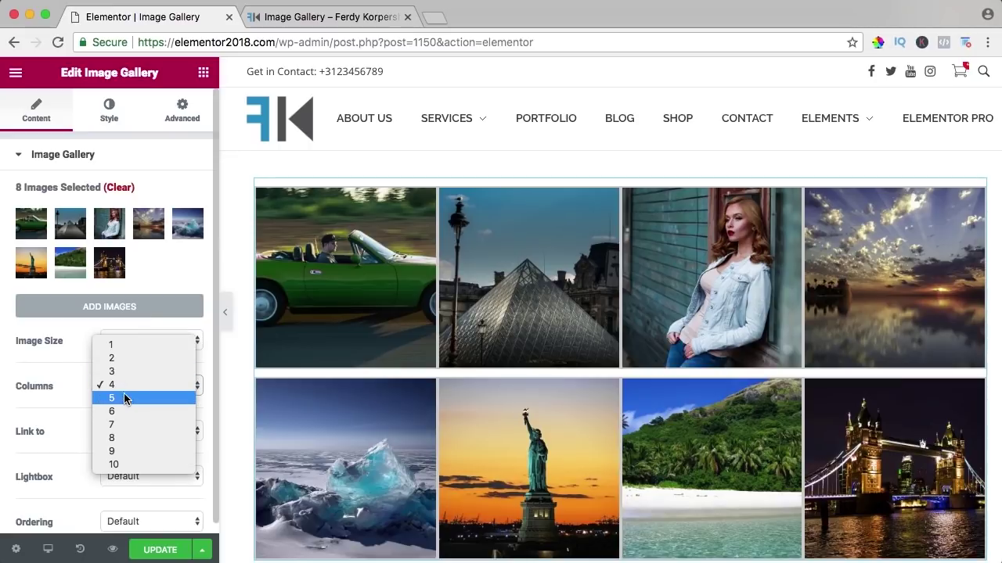
left_click(121, 400)
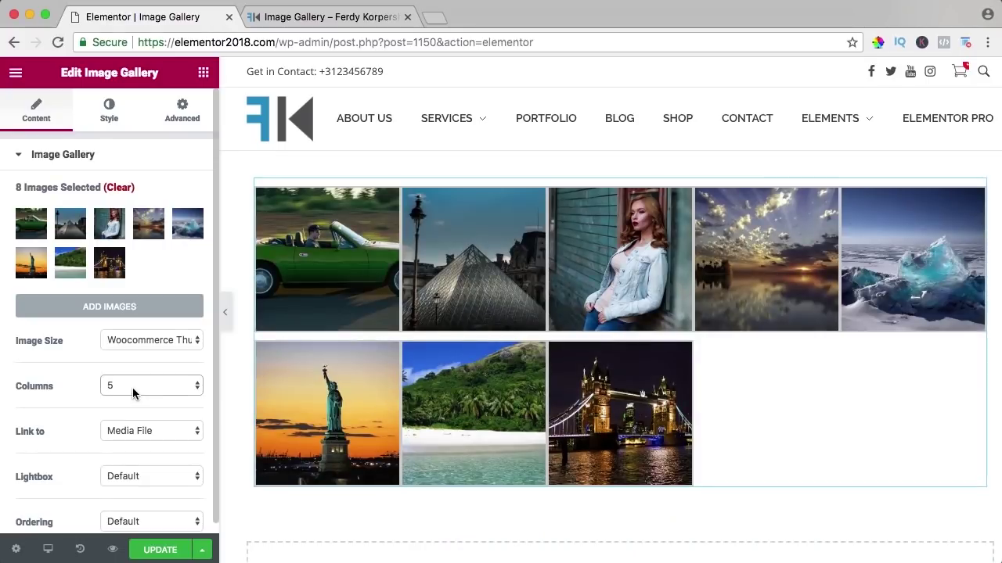
left_click(128, 385)
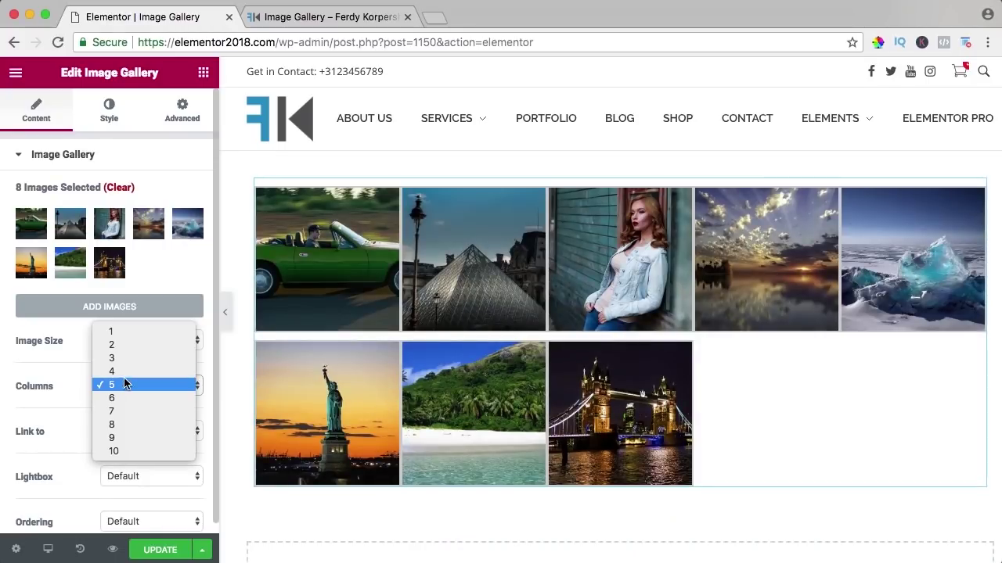
left_click(125, 371)
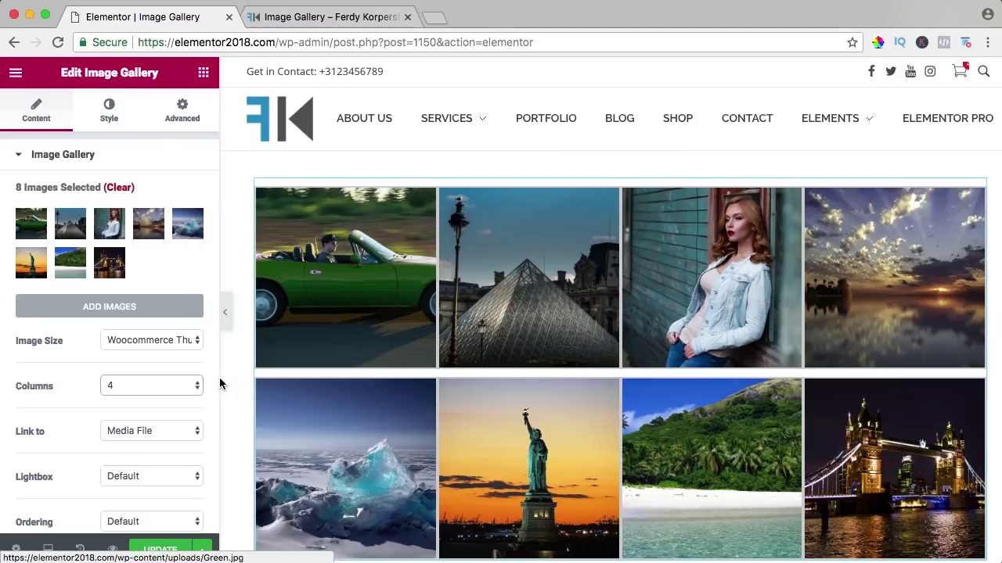
left_click(153, 432)
left_click(132, 432)
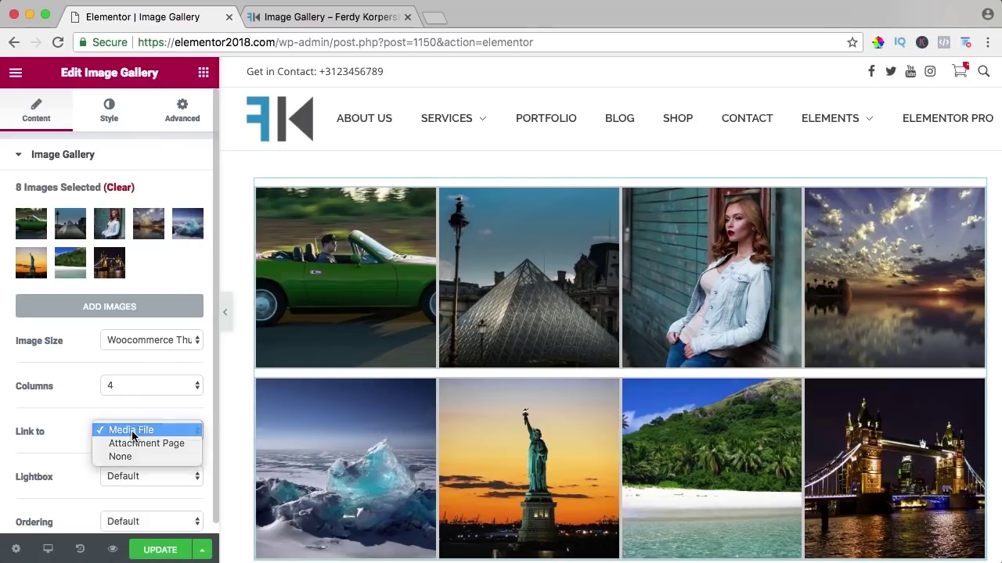
scroll(67, 432, "down", 1)
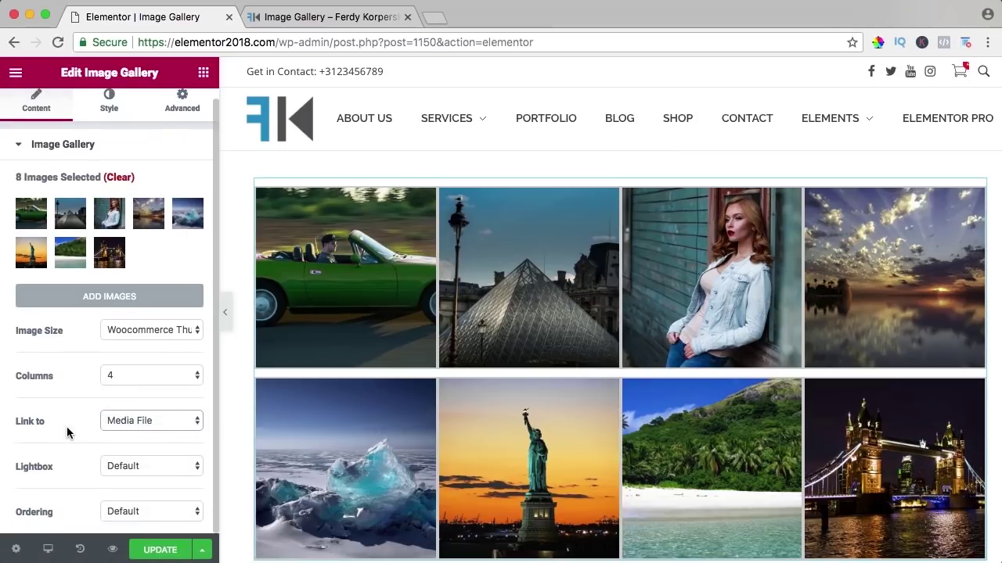
Step: Set Lightbox to Yes and Ordering to Random
left_click(129, 469)
left_click(123, 479)
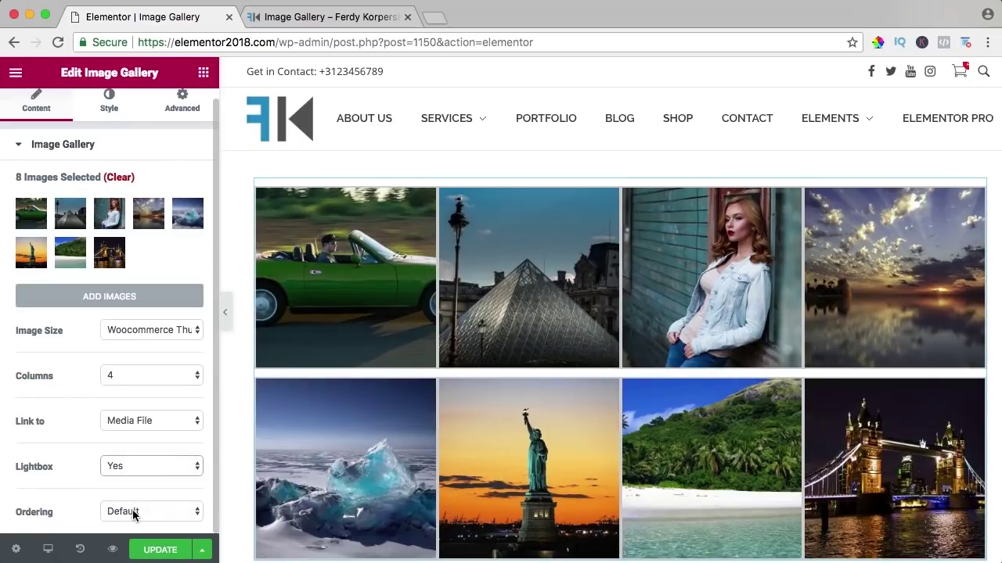
left_click(133, 513)
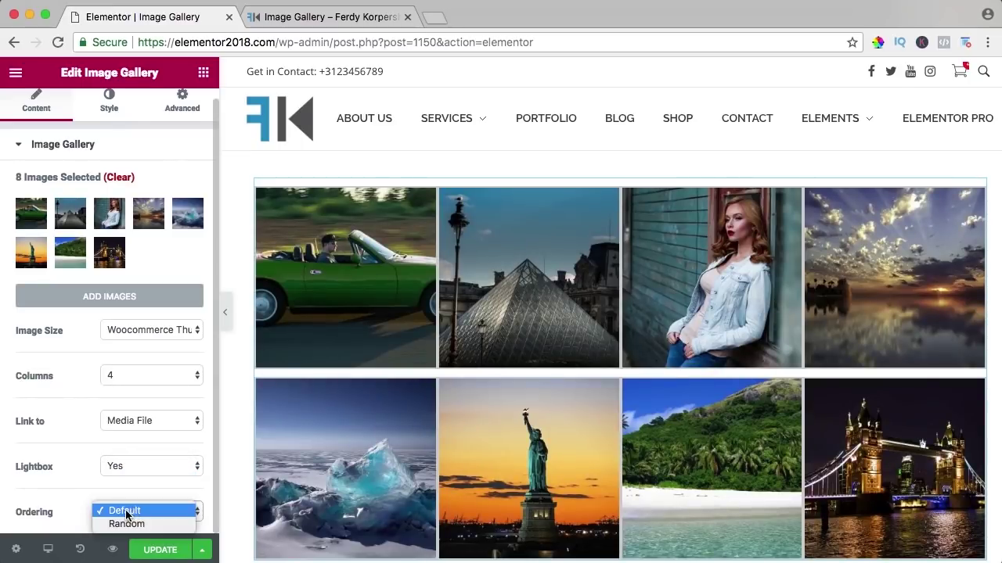
left_click(129, 523)
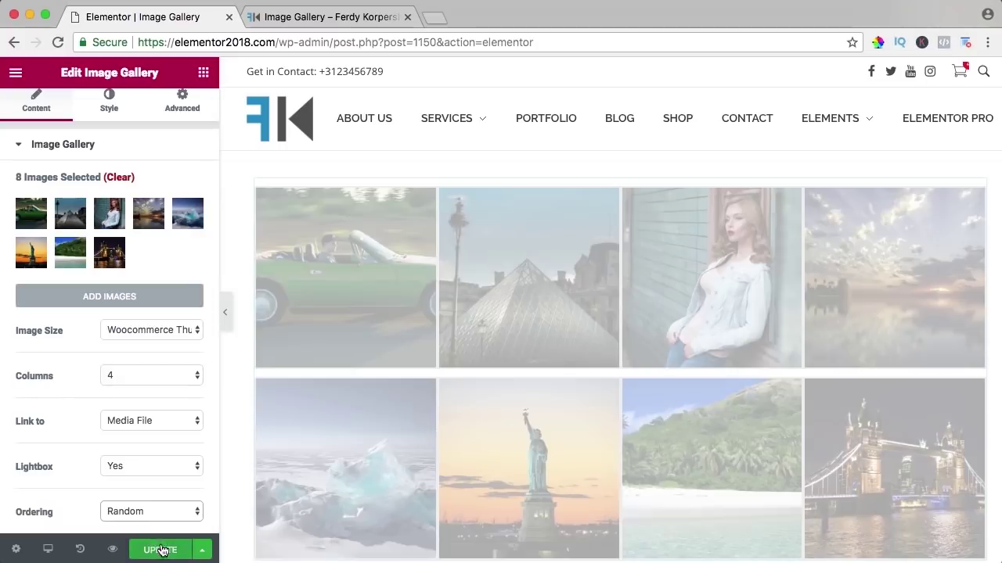
Step: Save the gallery and reload the preview to see the shuffled images
left_click(157, 550)
left_click(329, 16)
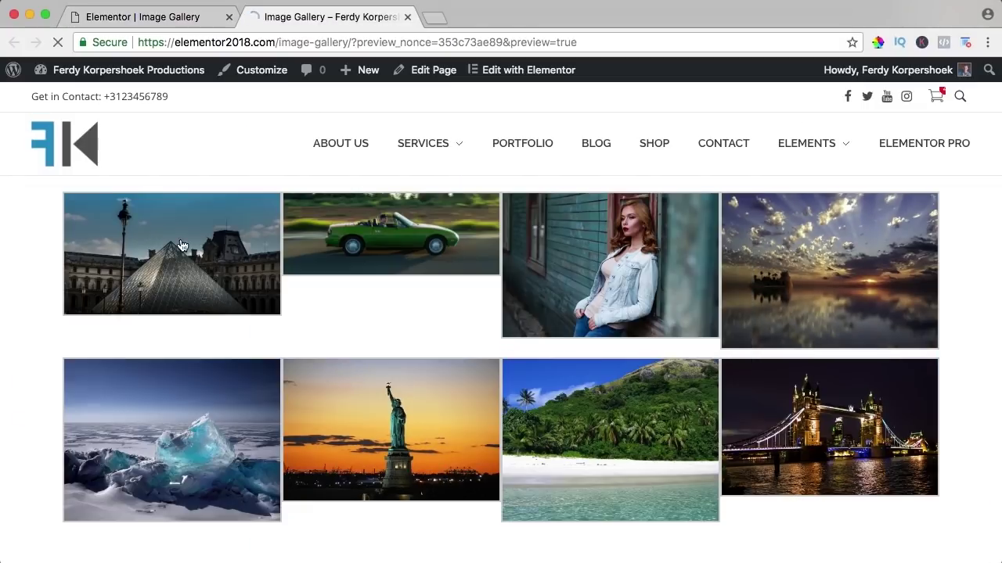
key("super+r")
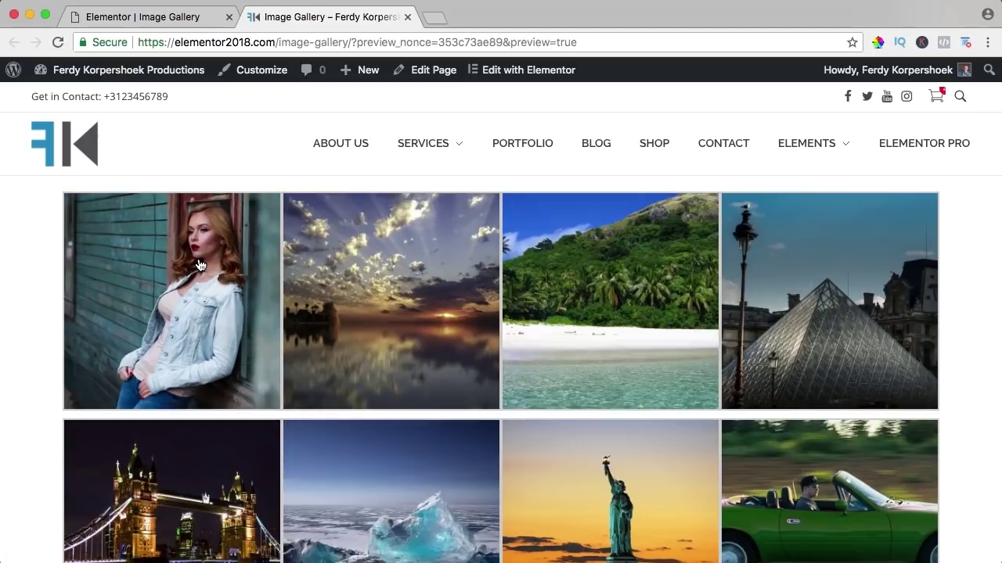
left_click(172, 17)
scroll(80, 323, "up", 1)
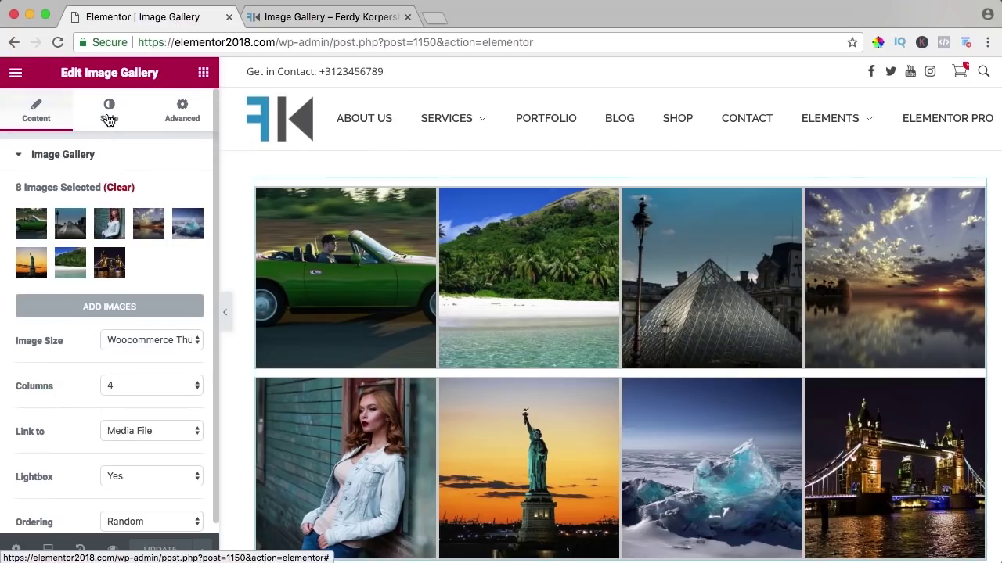
Step: Set the gallery image Spacing to Custom with a value of 14
left_click(109, 114)
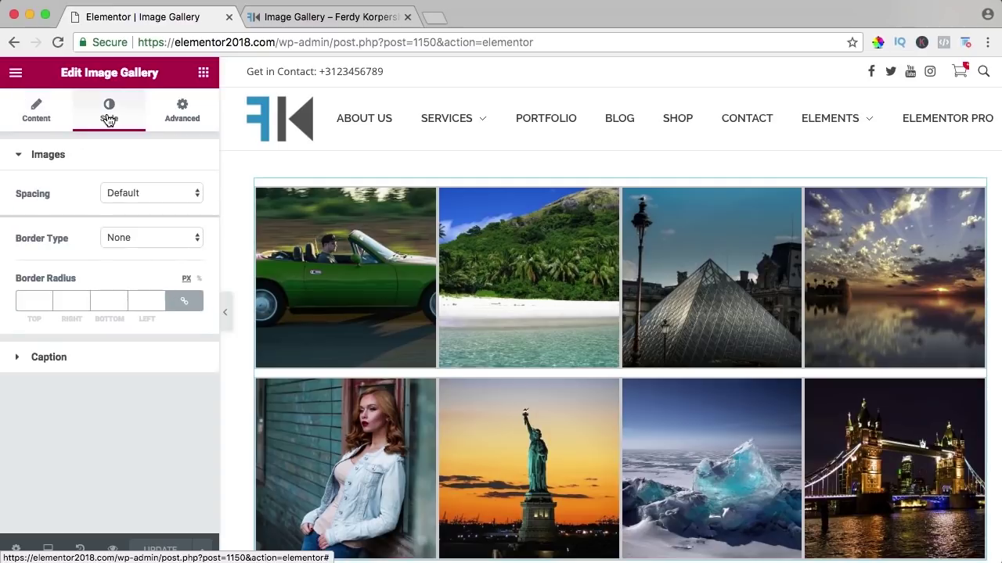
left_click(137, 193)
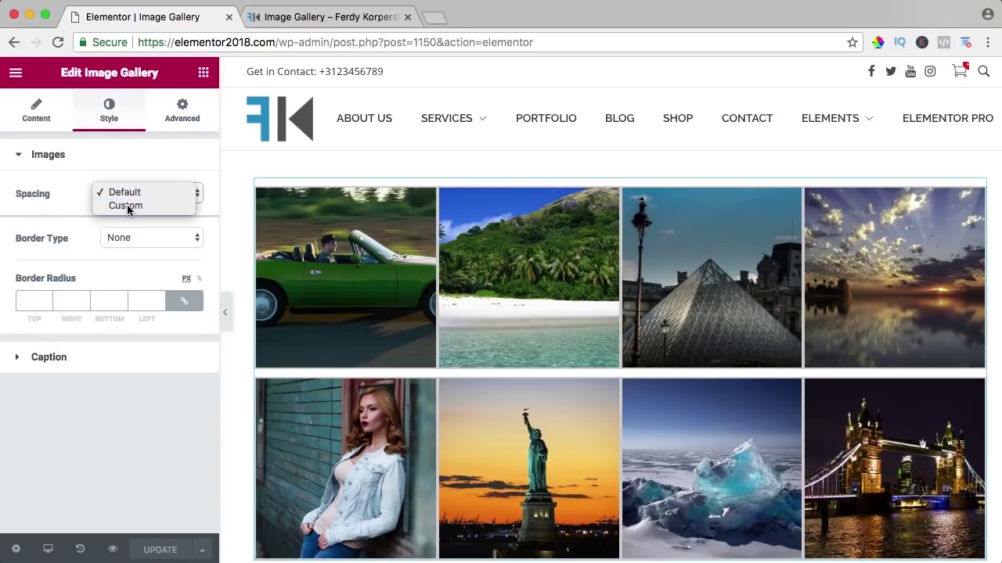
left_click(127, 205)
mouse_move(37, 239)
left_mouse_down()
mouse_move(133, 239)
mouse_move(36, 239)
left_mouse_up()
Step: Save the spacing change and check it in the preview
left_click(174, 550)
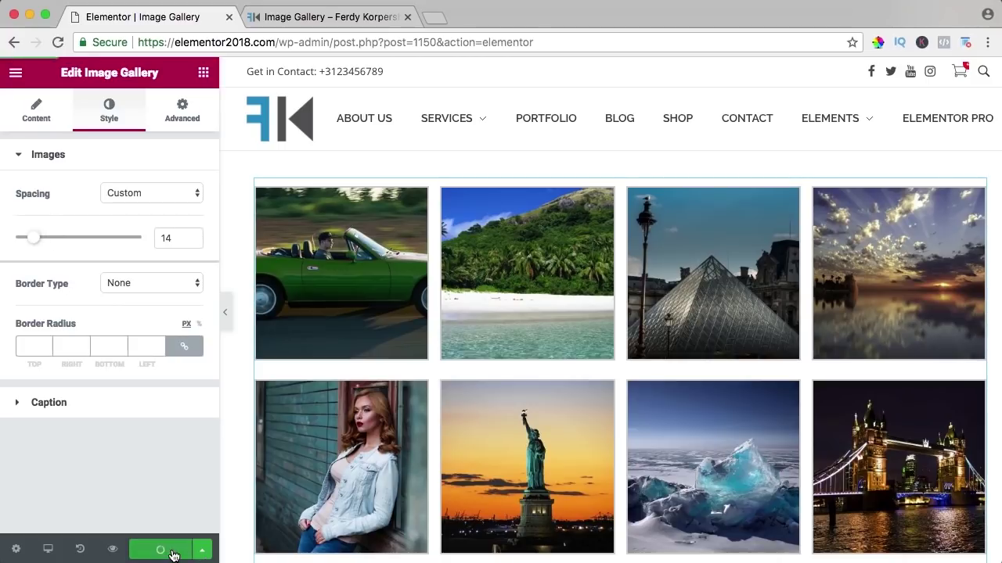
left_click(318, 17)
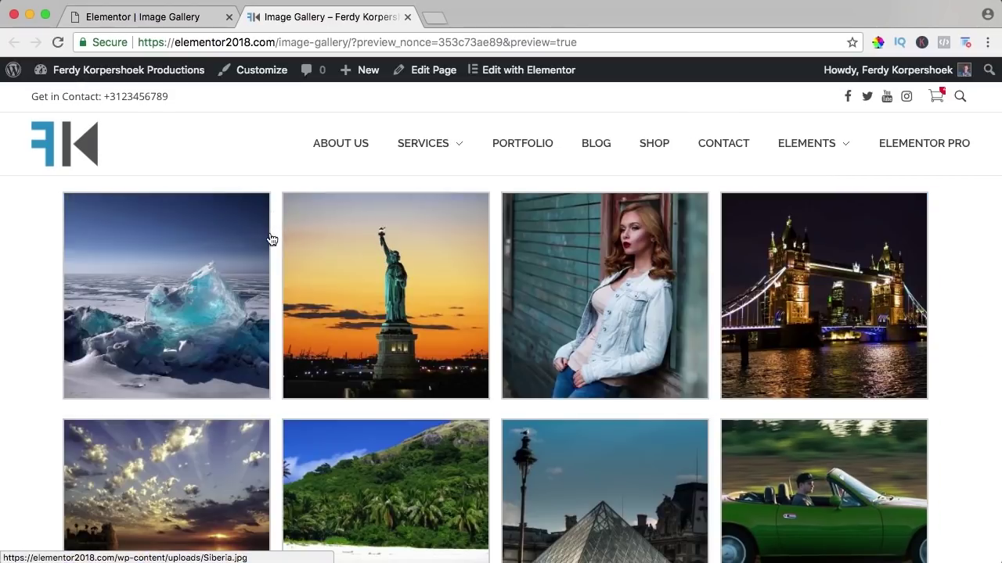
left_click(154, 19)
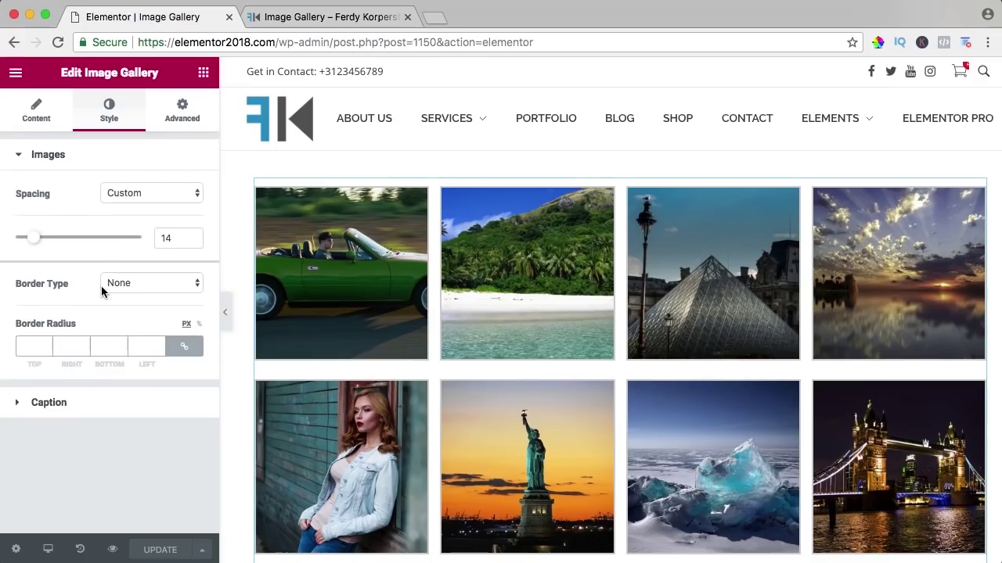
left_click(287, 11)
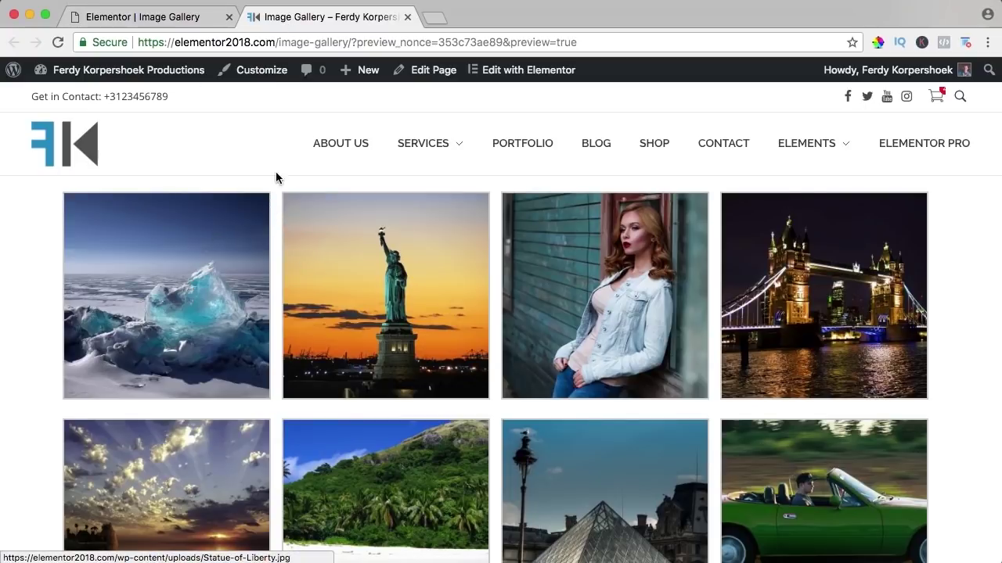
left_click(130, 18)
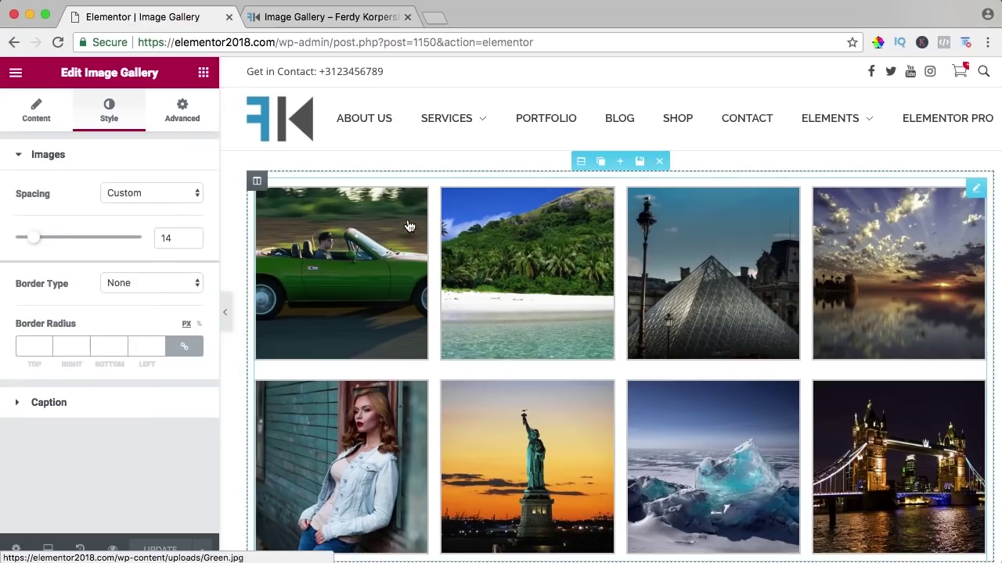
Step: Give the images a Solid border with width 0, save, and check the preview
left_click(133, 279)
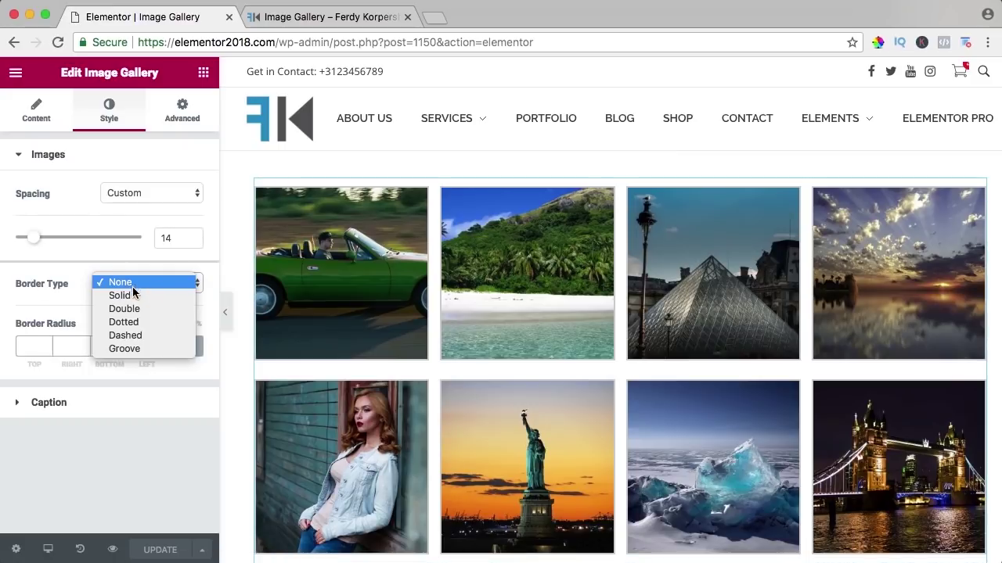
left_click(127, 296)
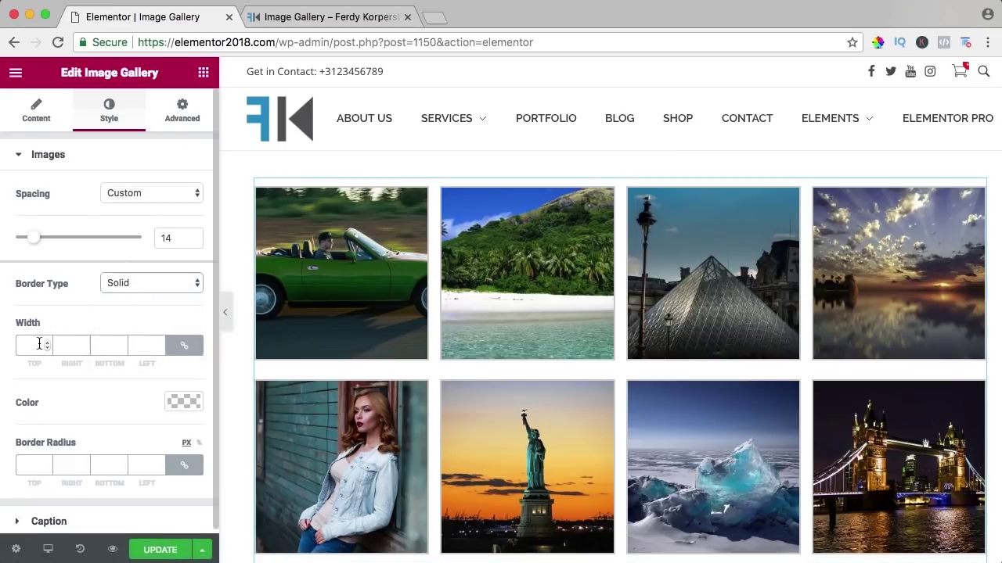
left_click(39, 344)
type("0")
double_click(66, 345)
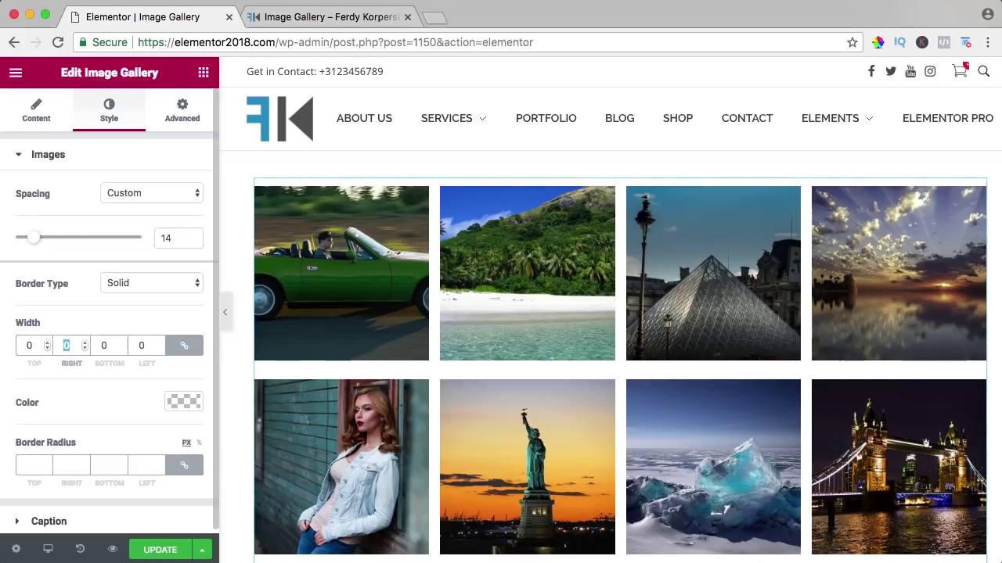
left_click(157, 548)
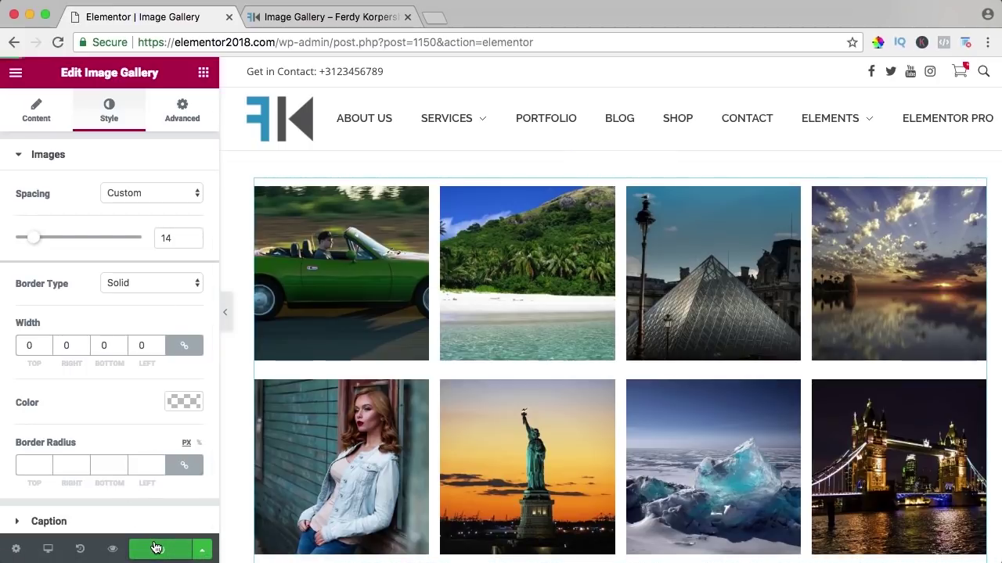
left_click(319, 19)
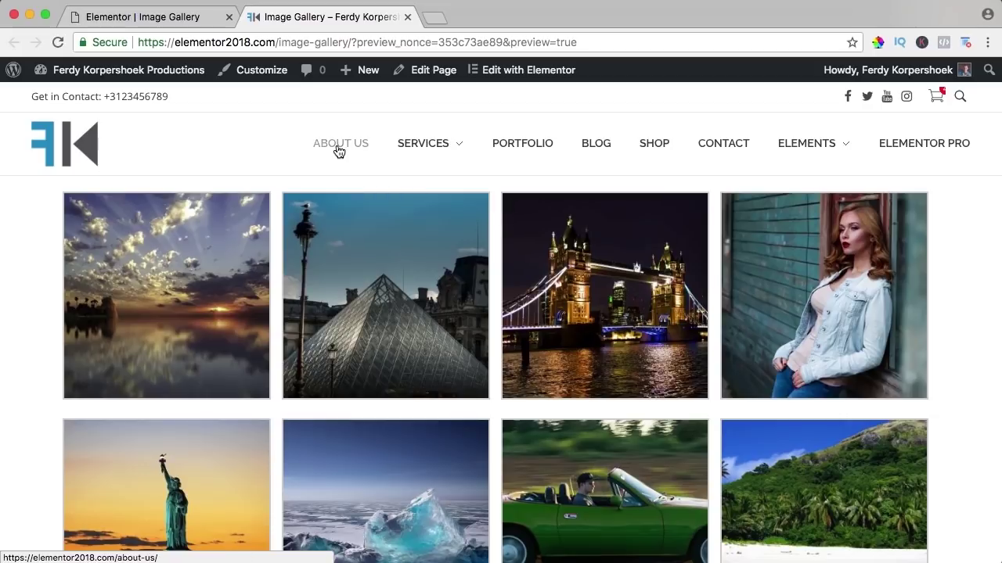
left_click(197, 22)
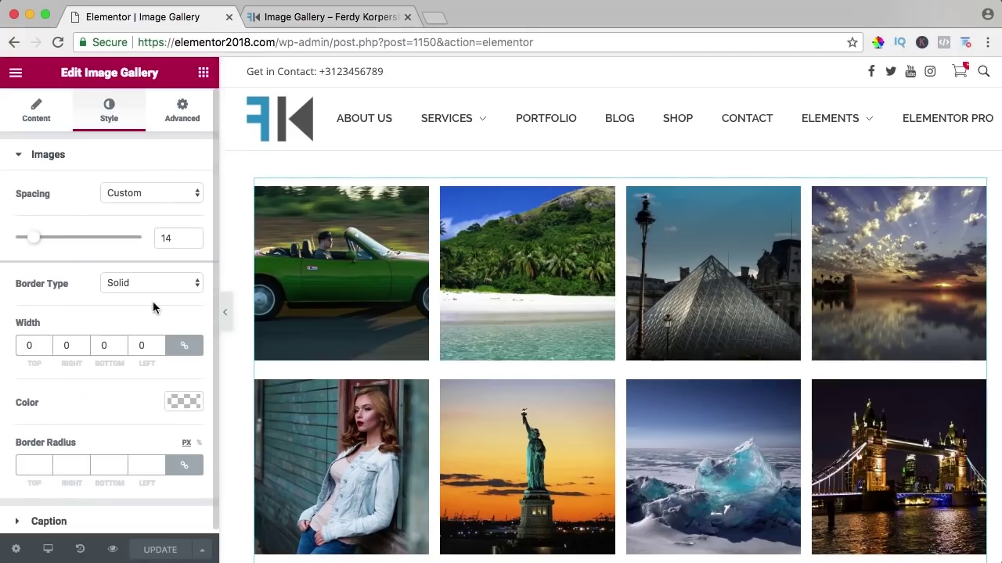
Step: Set the image border colour to white and save
left_click(183, 402)
scroll(142, 435, "down", 2)
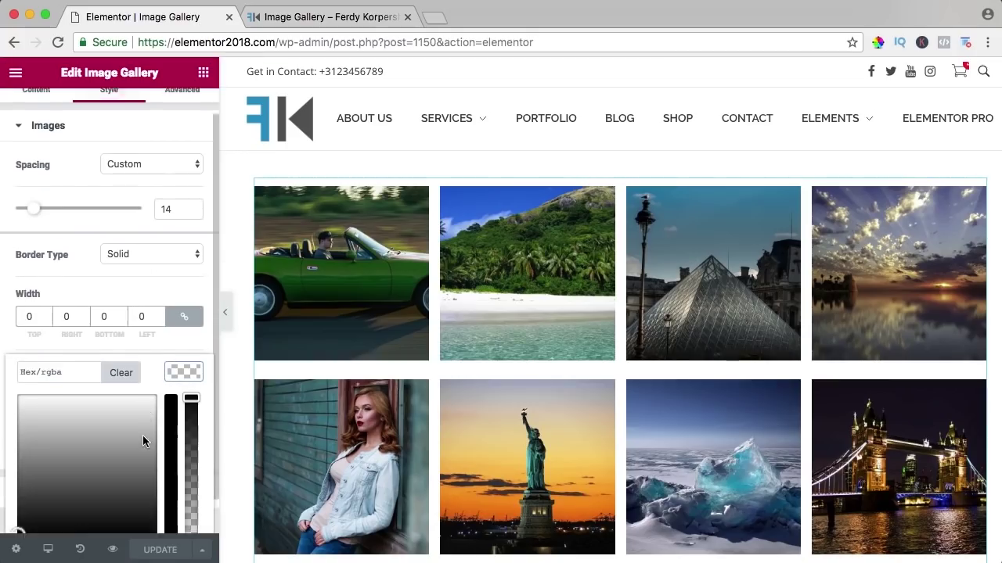
left_click(149, 506)
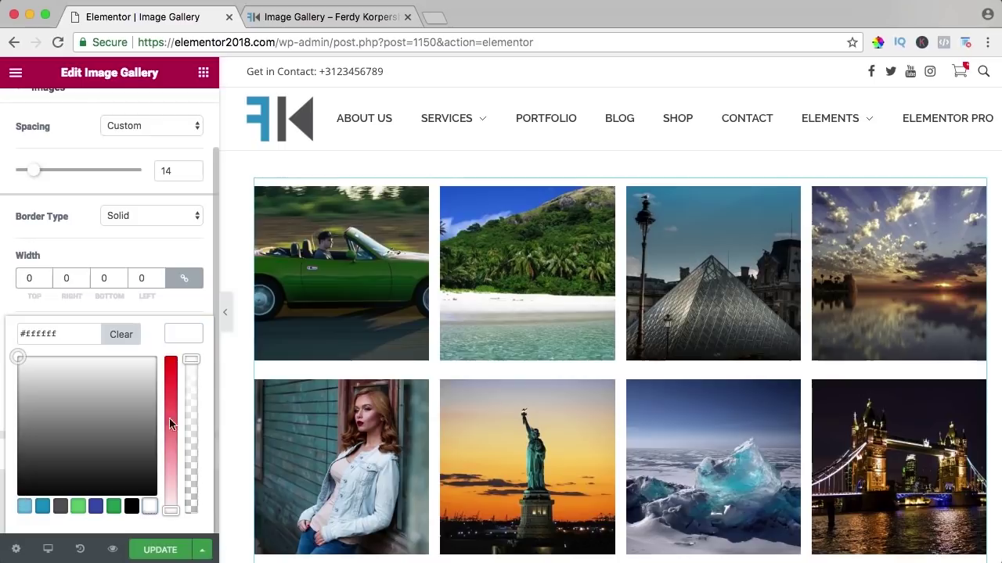
left_click(181, 335)
left_click(160, 550)
Step: Reload the live preview to check the white border
left_click(329, 16)
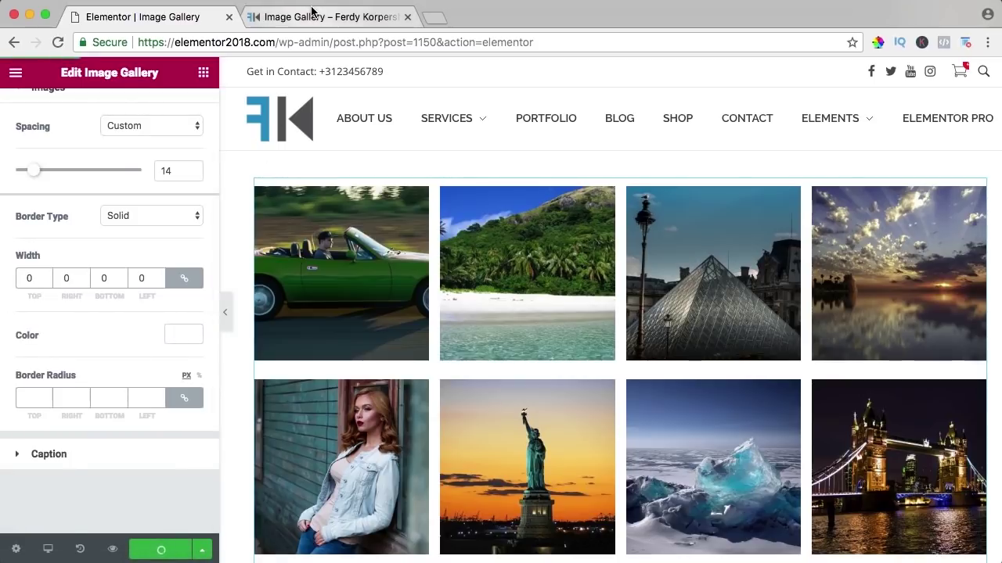
key("super+r")
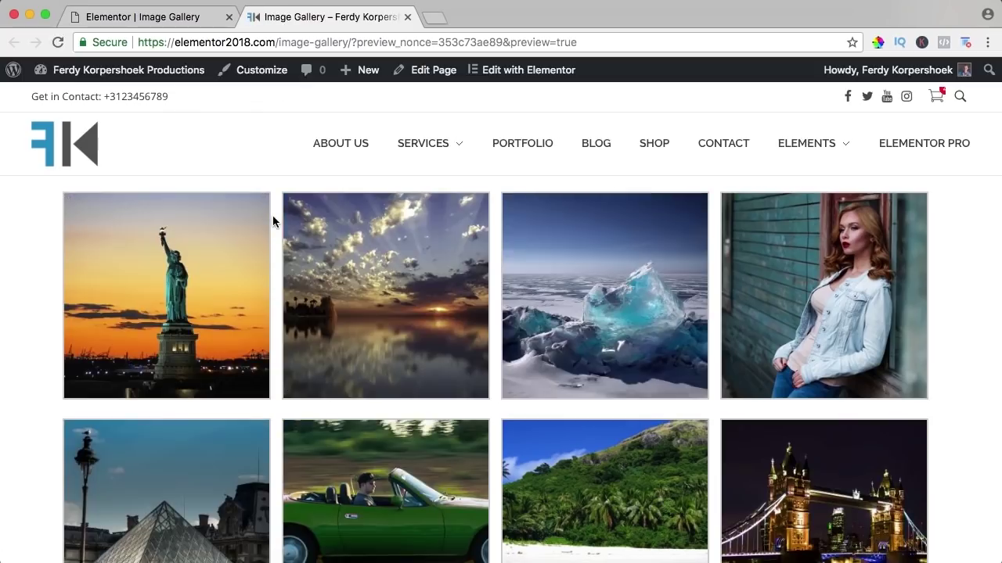
scroll(277, 286, "down", 5)
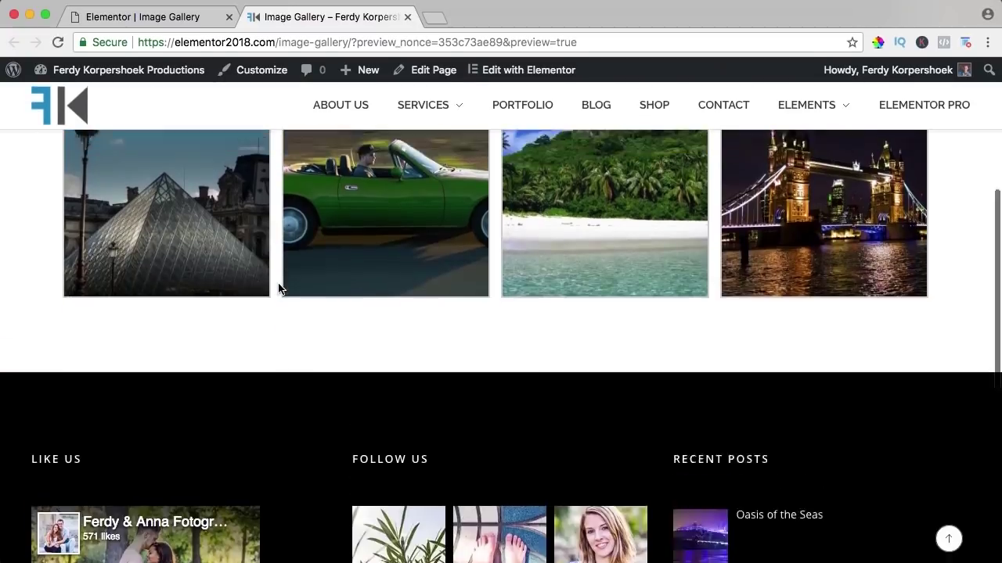
scroll(284, 281, "up", 5)
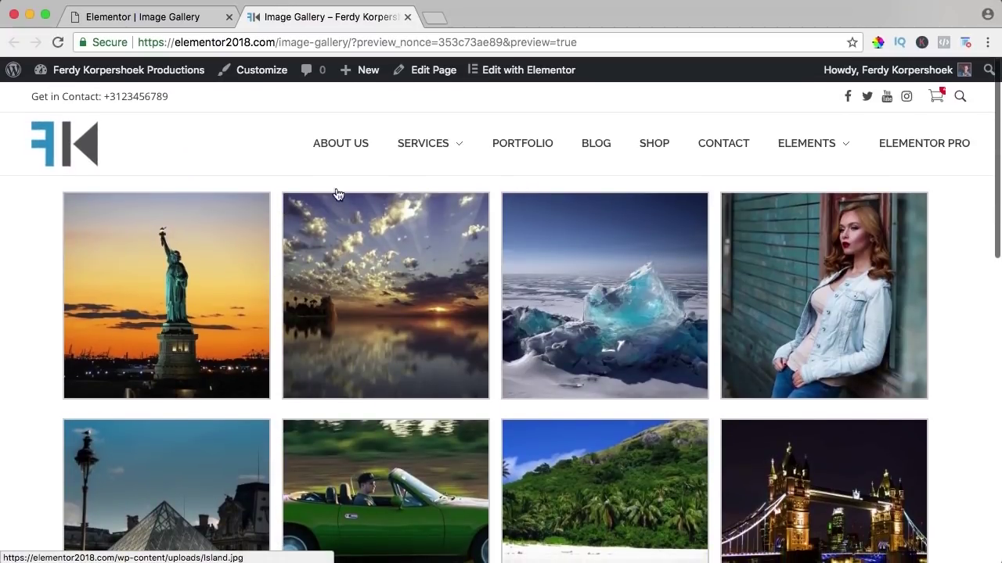
left_click(196, 22)
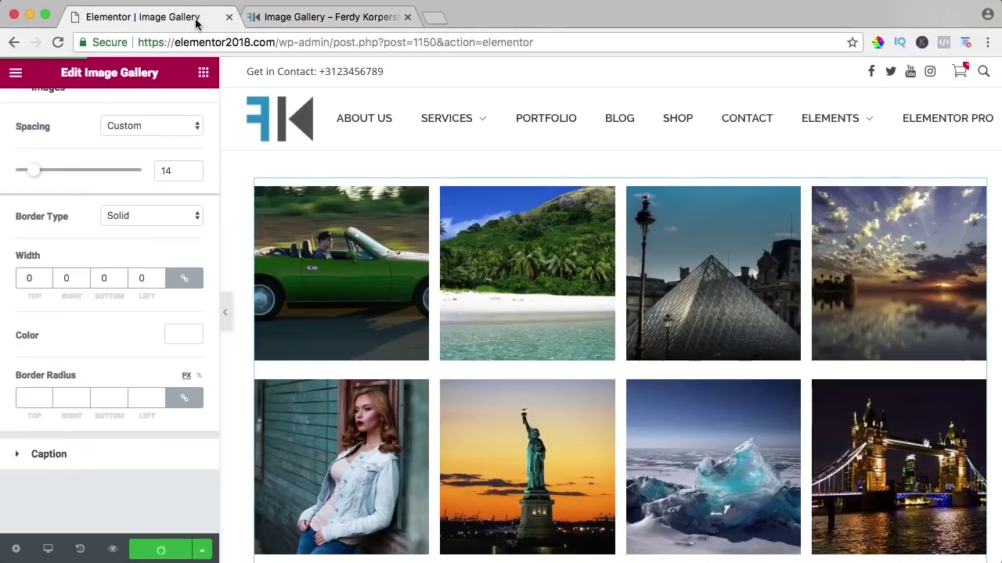
left_click(45, 456)
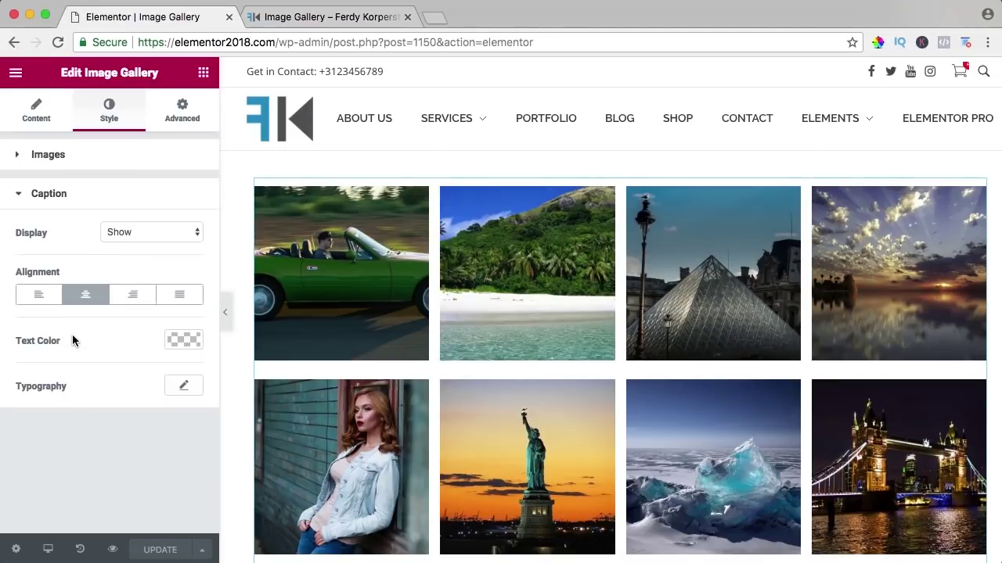
Step: Caption the green car image 'CAR' in Edit Gallery and insert the gallery
left_click(31, 122)
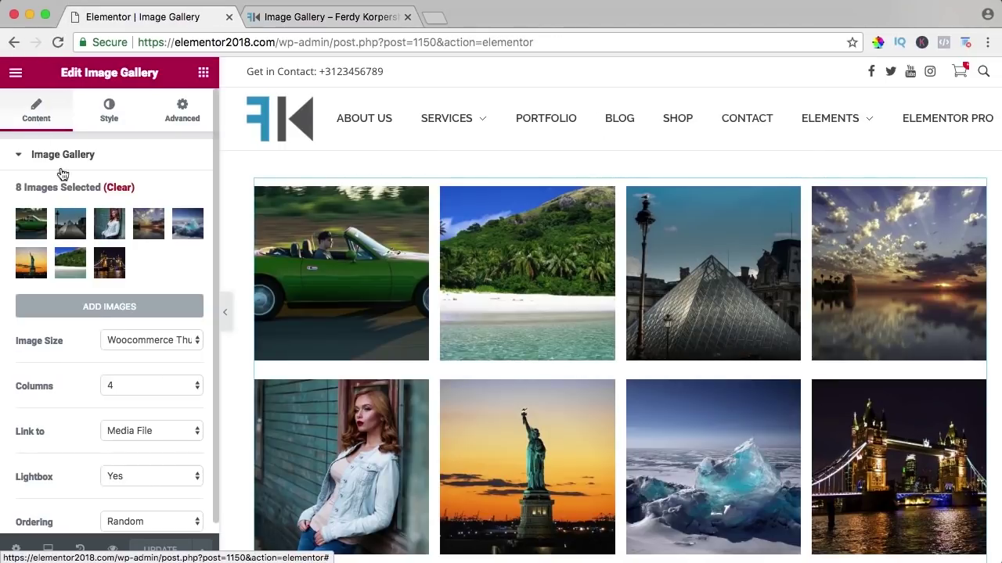
left_click(69, 223)
left_click(245, 225)
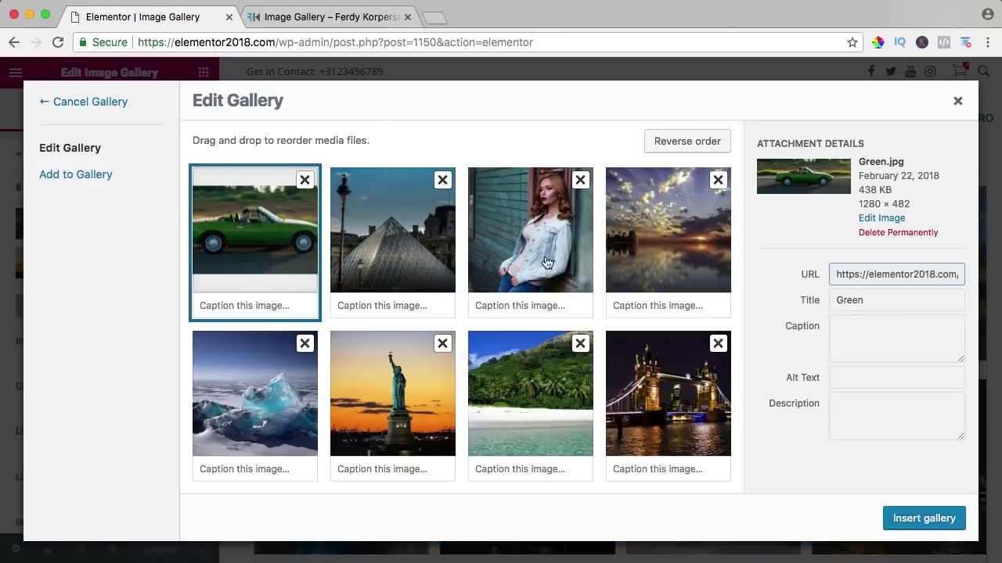
left_click(845, 331)
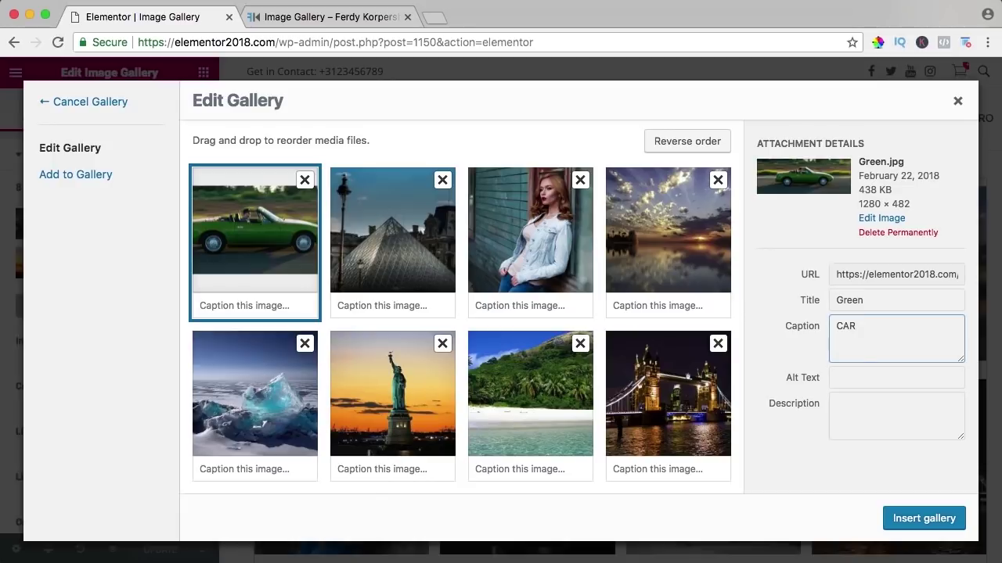
left_click(924, 518)
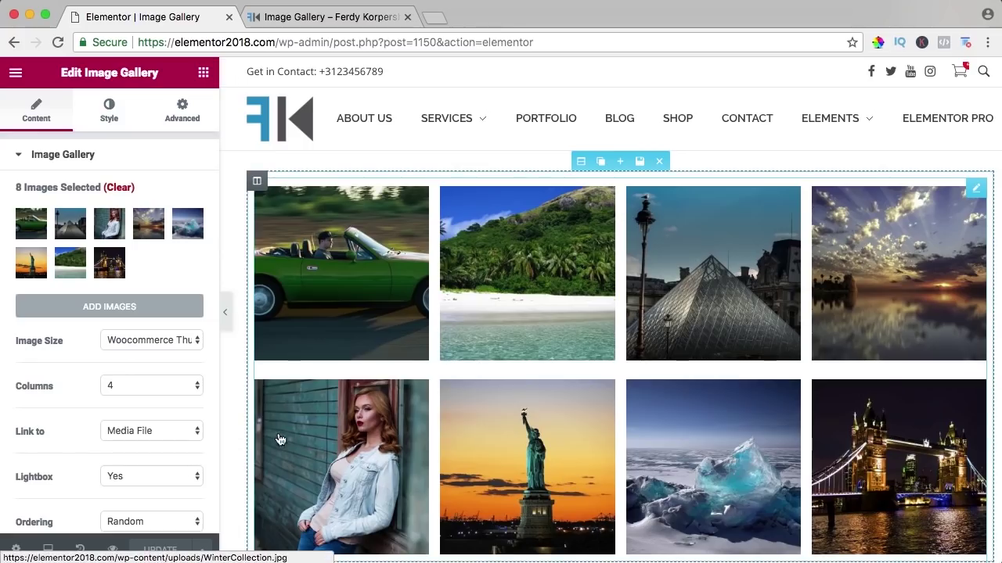
Step: Make the caption text black and enlarge its typography size
left_click(108, 113)
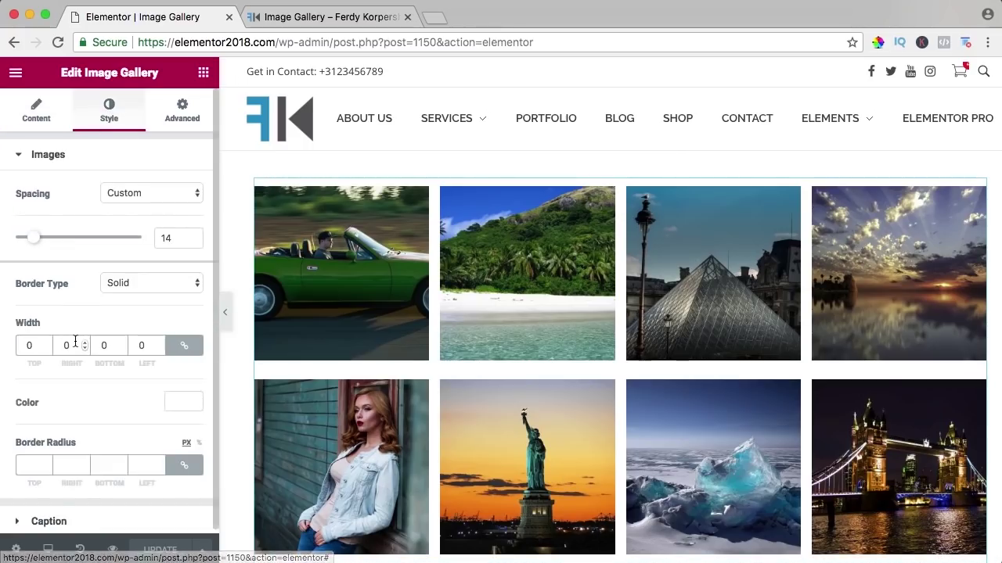
left_click(48, 518)
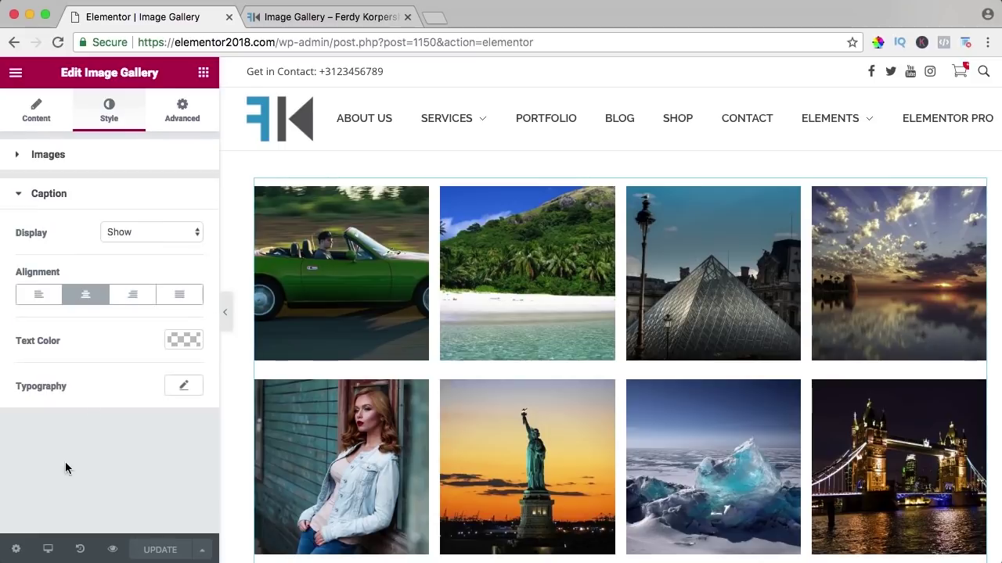
left_click(132, 233)
left_click(131, 233)
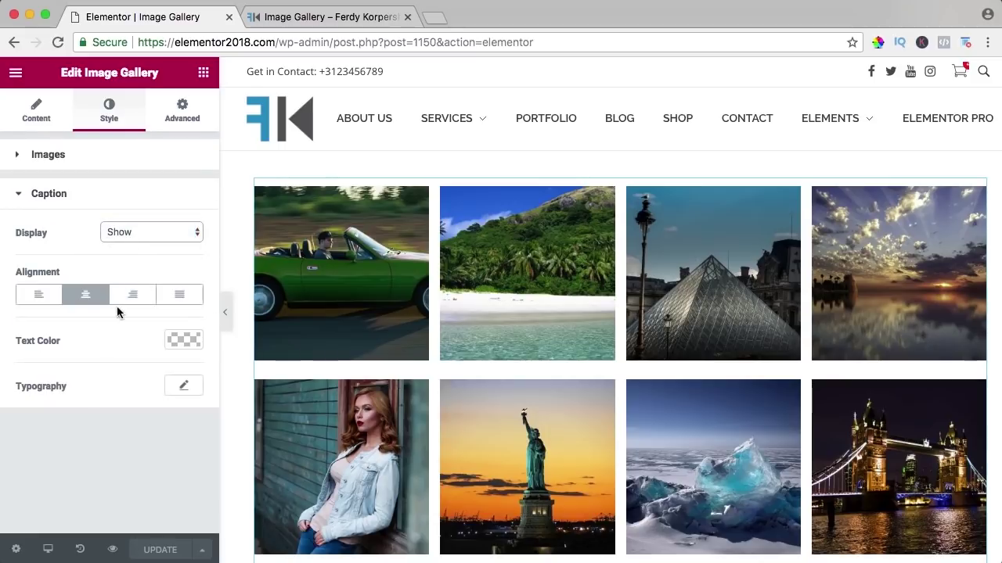
left_click(175, 341)
left_click(131, 512)
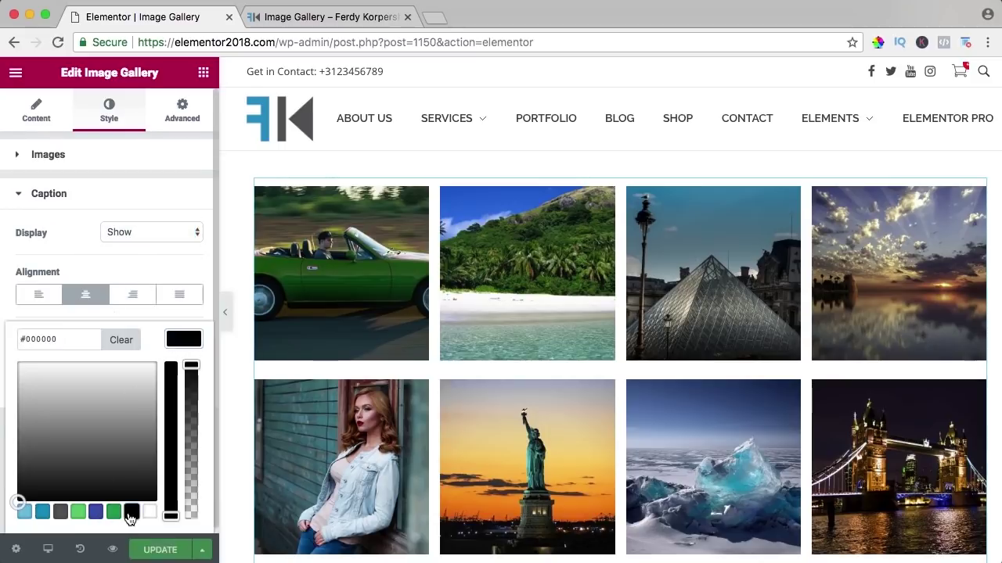
left_click(174, 343)
left_click(182, 387)
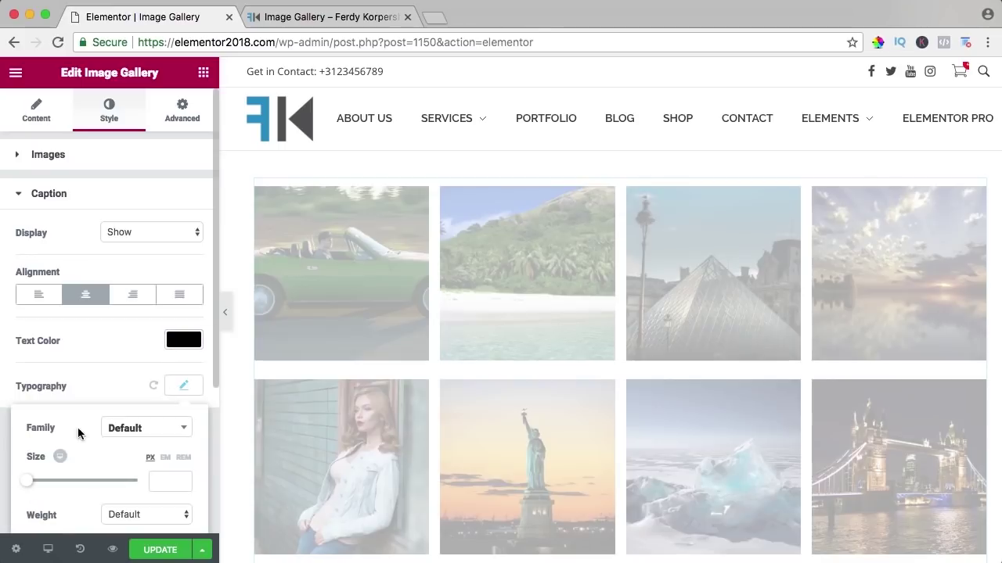
left_click_drag(32, 481, 47, 482)
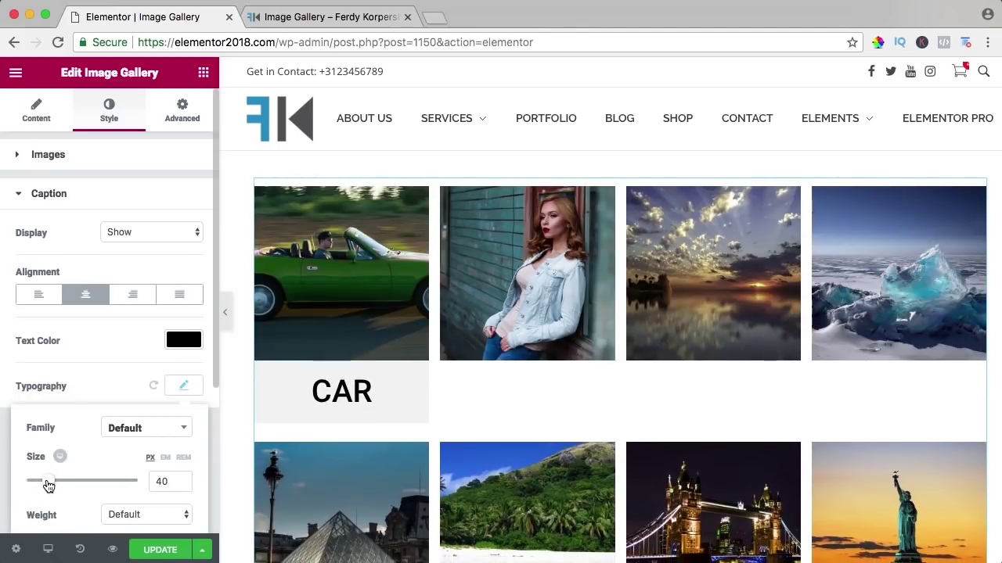
left_click(169, 386)
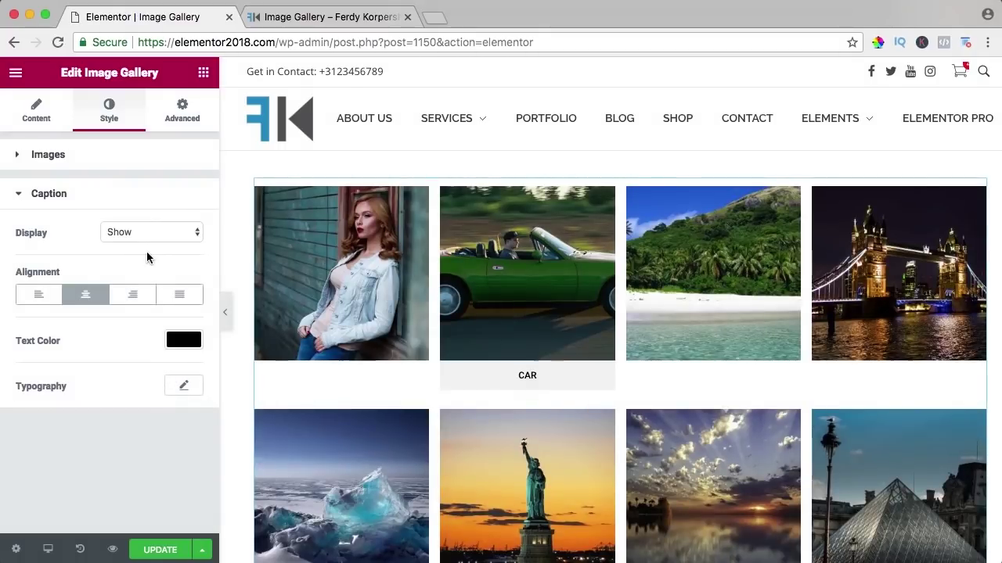
Step: Set caption Display to Hide, save, and check the preview
left_click(135, 233)
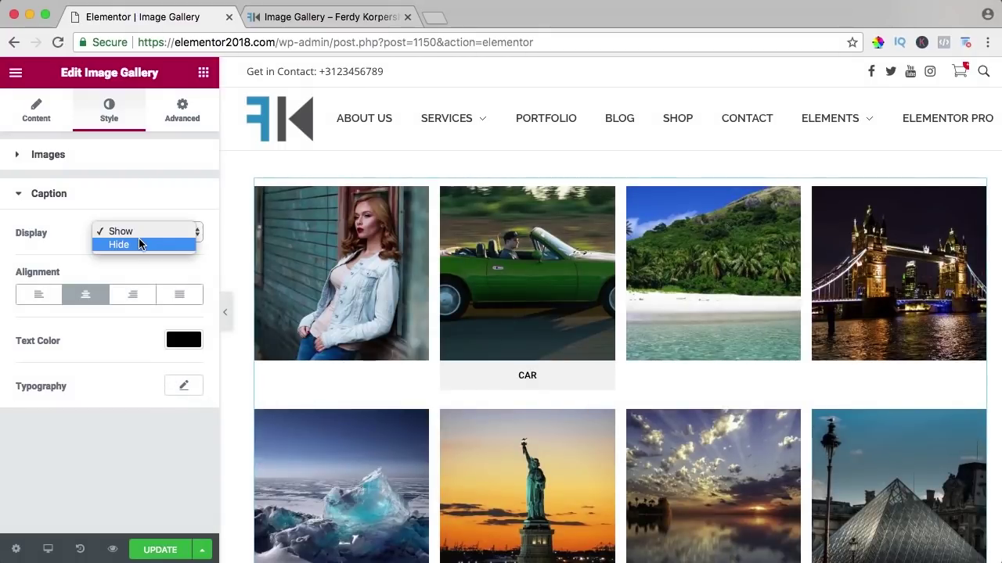
left_click(133, 242)
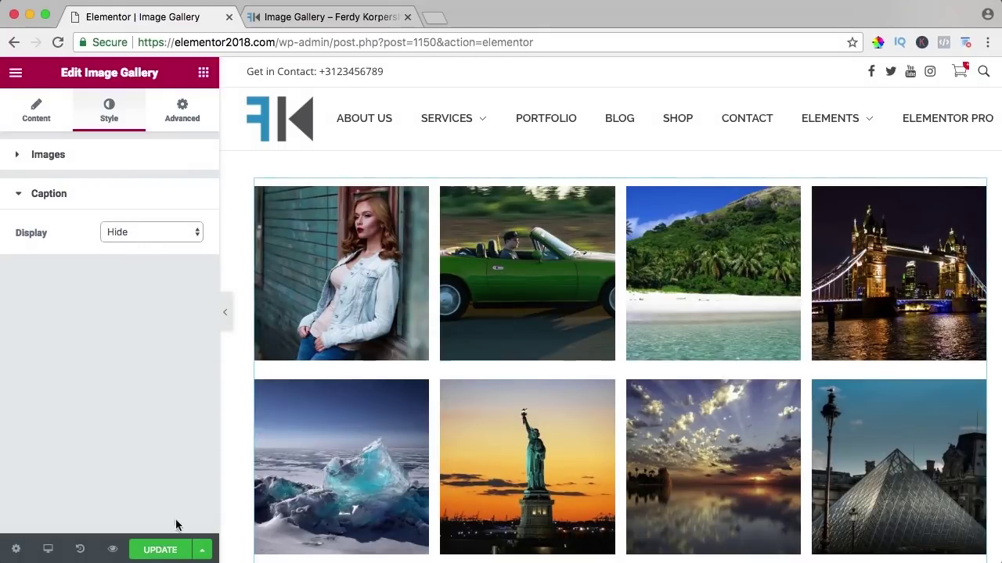
left_click(161, 551)
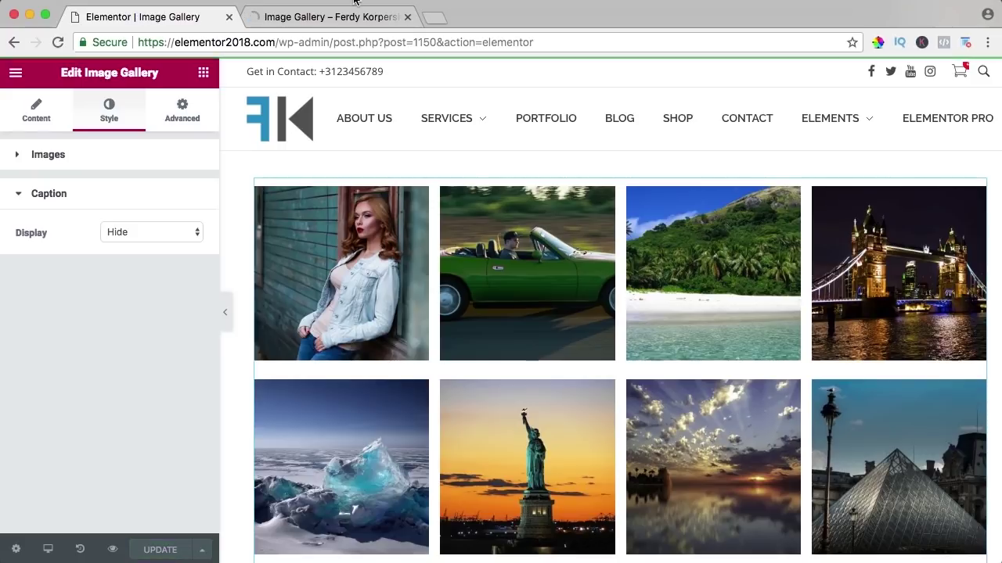
left_click(339, 17)
left_click(196, 20)
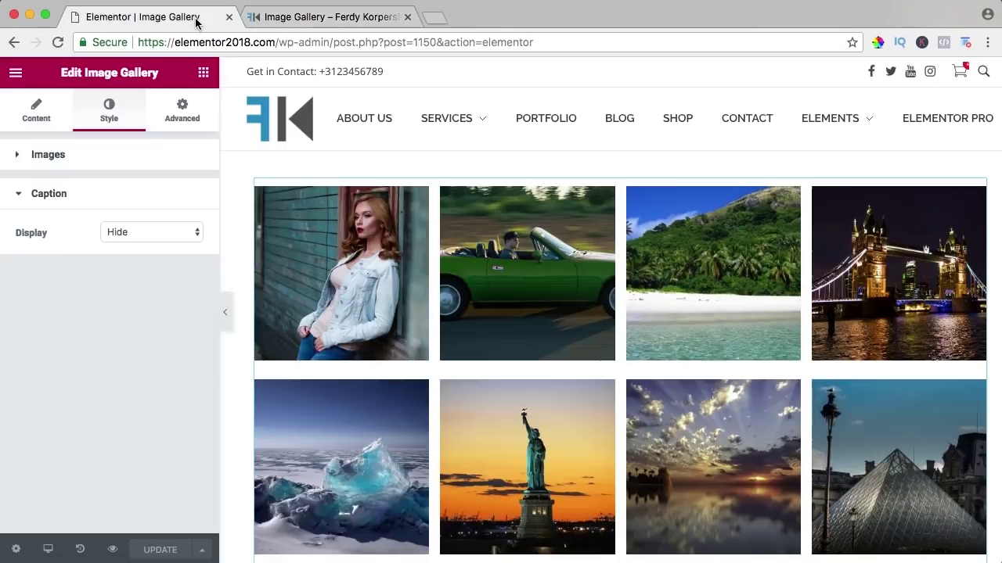
left_click(40, 158)
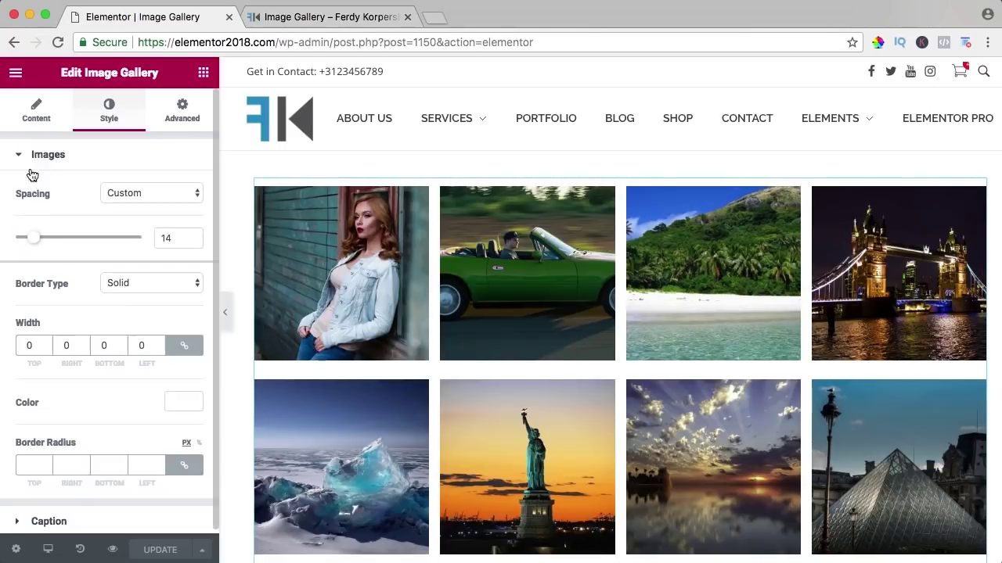
left_click(30, 461)
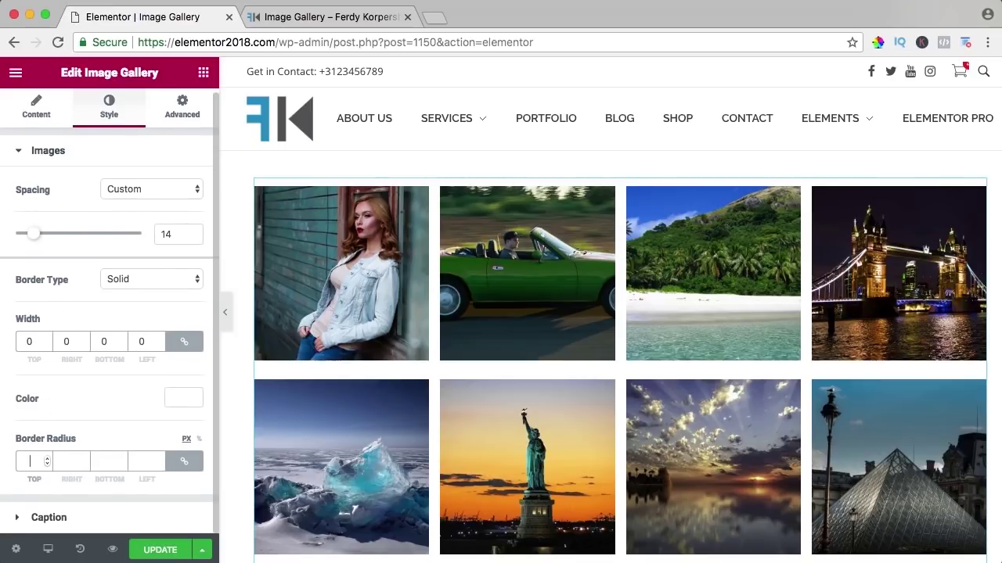
type("10")
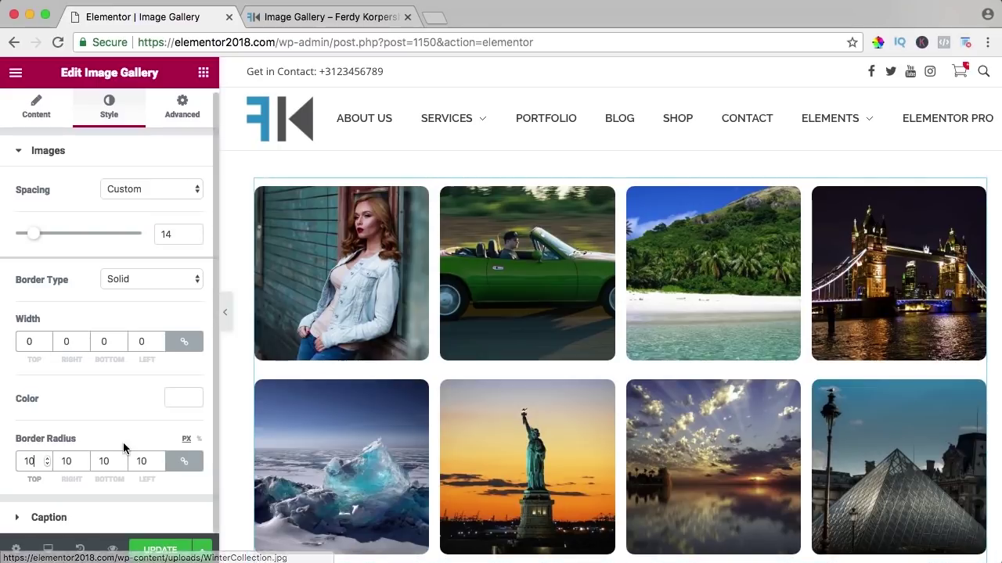
left_click(157, 552)
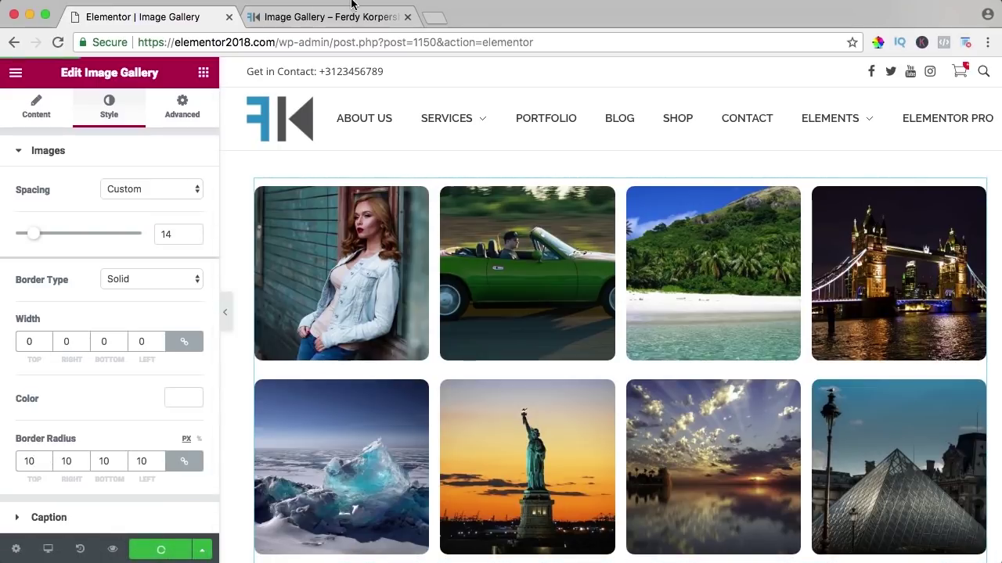
left_click(405, 23)
key("super+r")
scroll(305, 222, "down", 5)
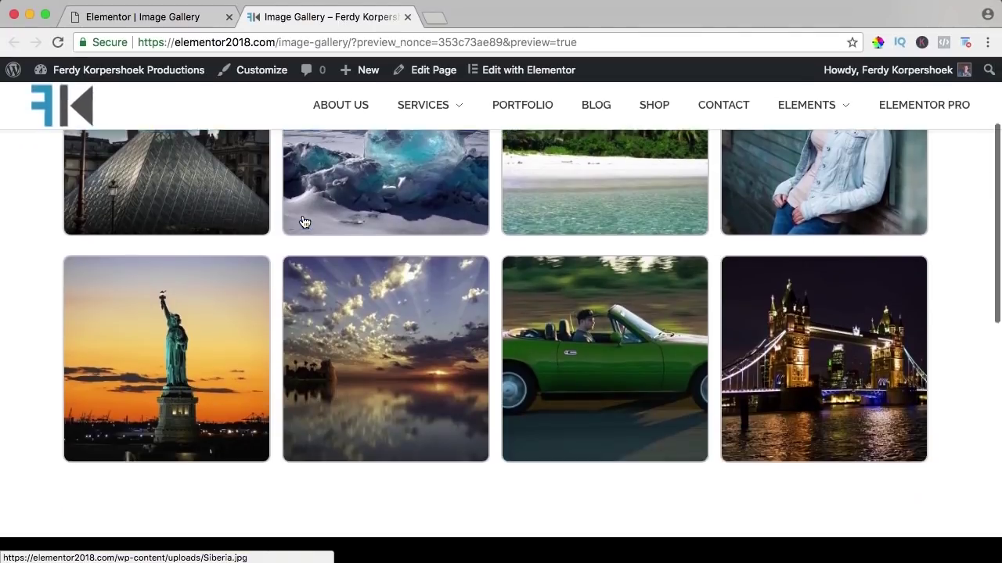
scroll(181, 208, "up", 6)
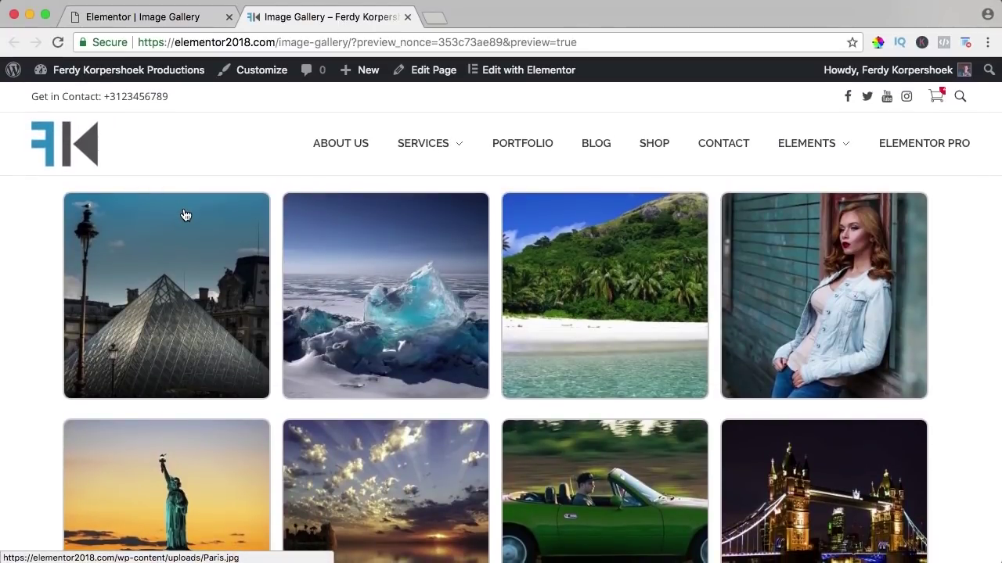
key("super+minus")
key("super+minus")
key("super+minus")
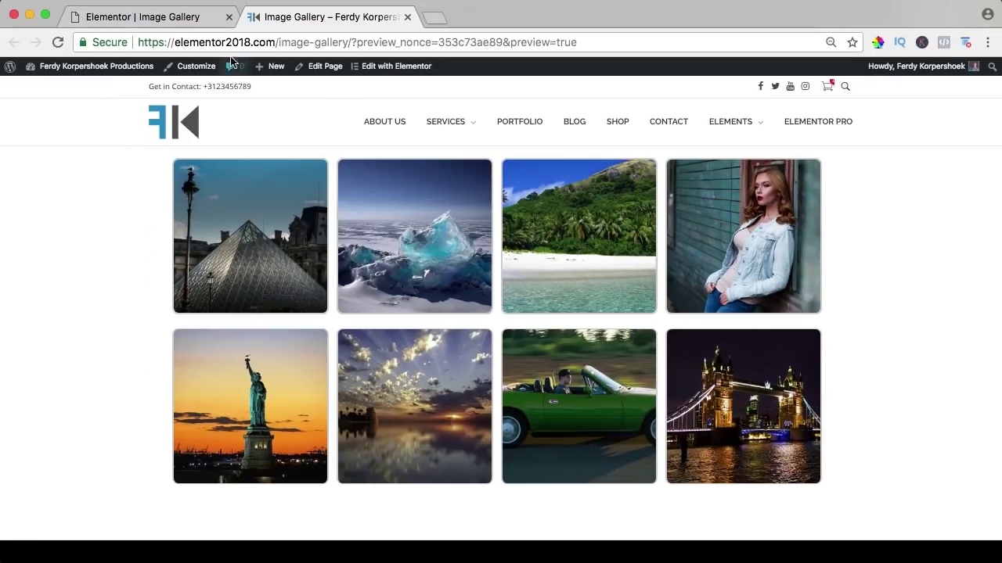
left_click(157, 17)
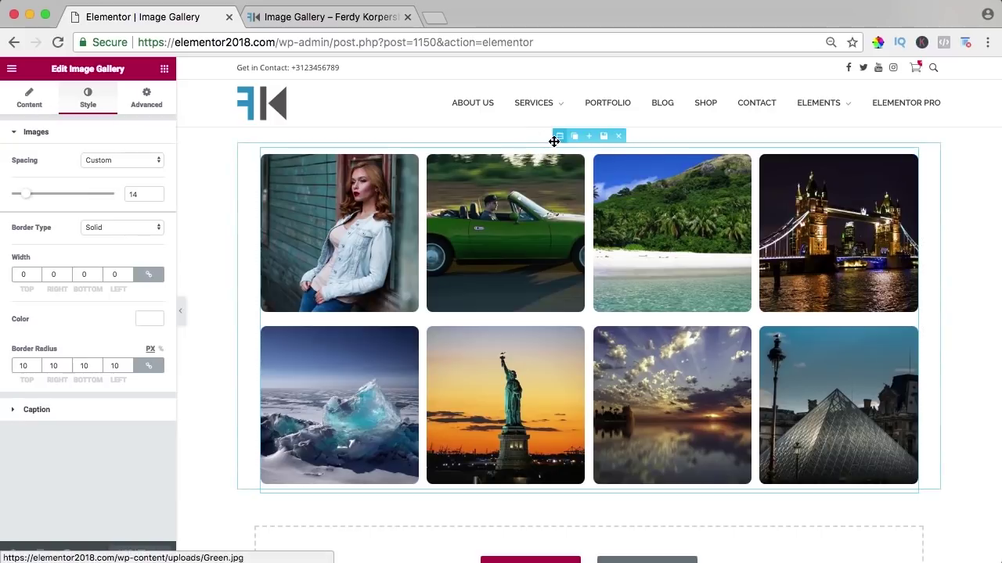
Step: Turn on Stretch Section with Full Width content, save, and check the preview
left_click(558, 138)
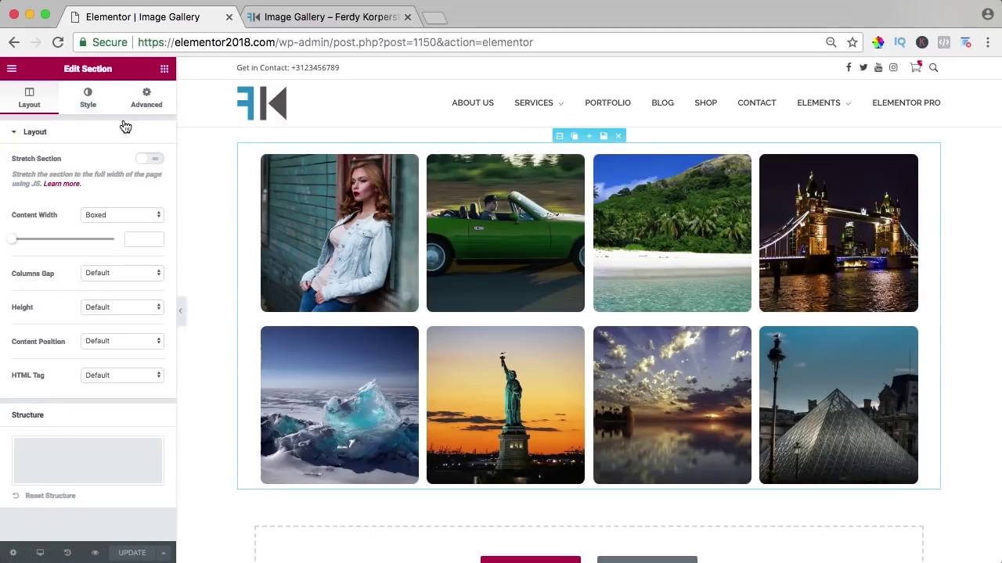
left_click(150, 160)
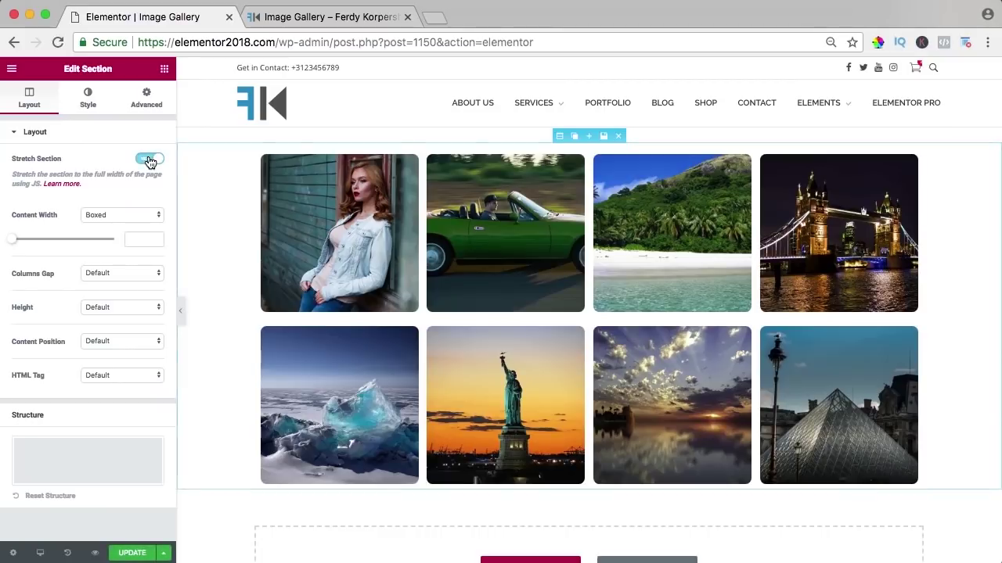
left_click(103, 214)
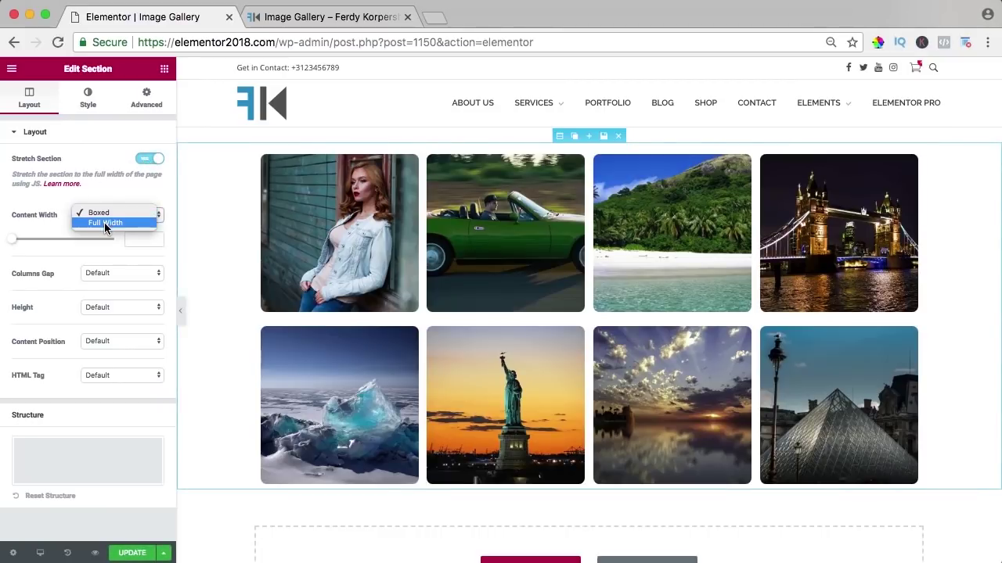
left_click(104, 222)
left_click(134, 553)
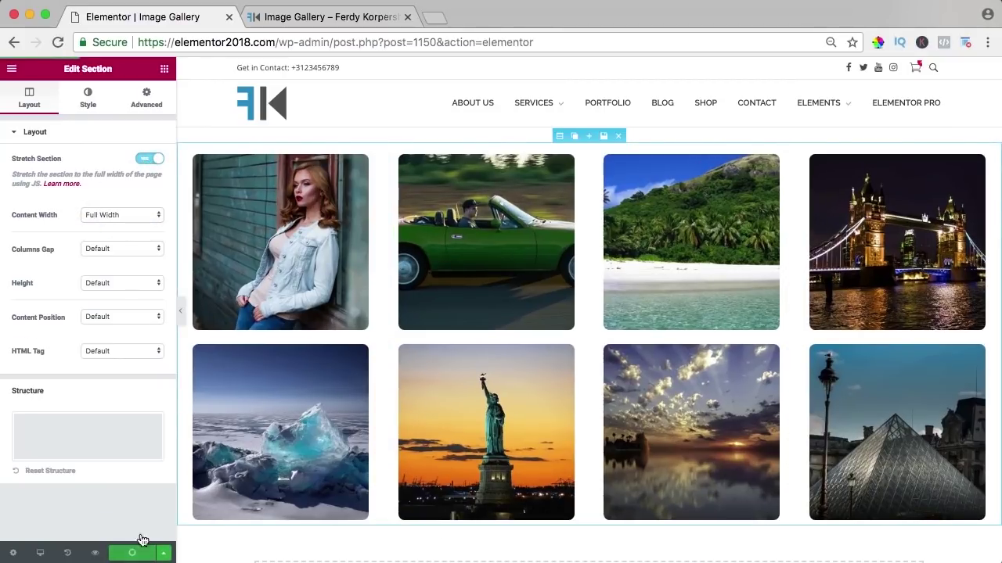
left_click(324, 16)
key("super+r")
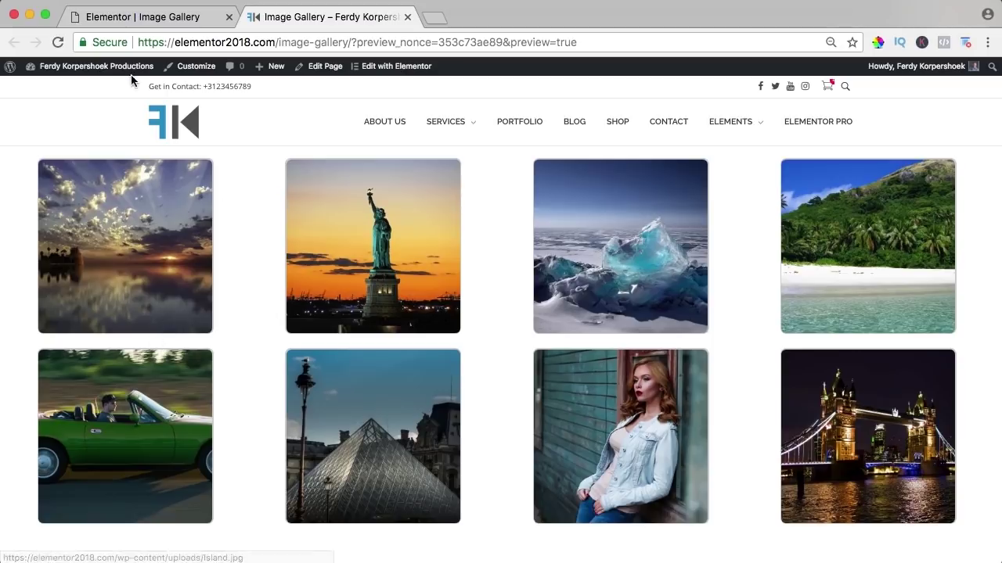
left_click(138, 17)
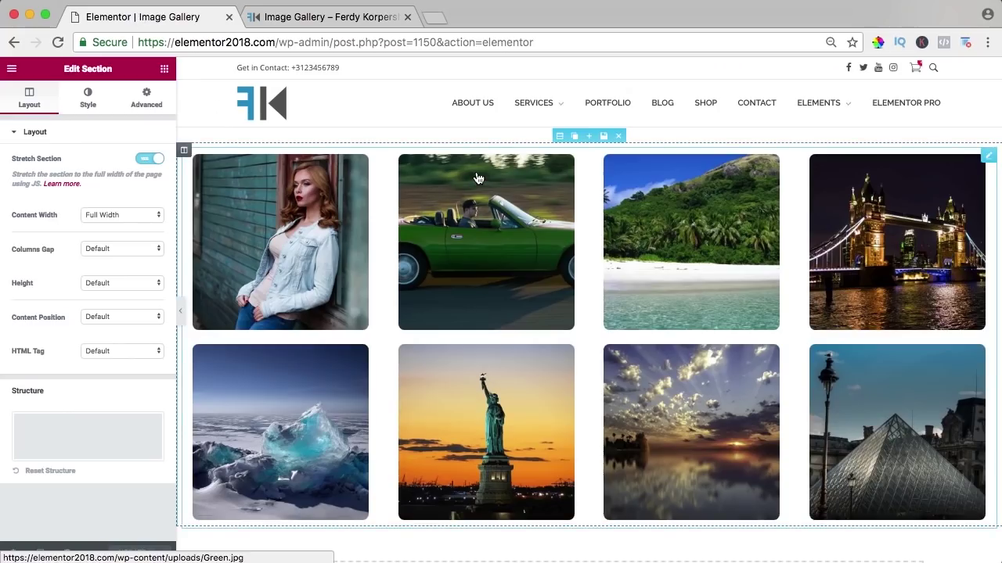
Step: Set the section Content Width back to Boxed, save, and reload the preview
key("ctrl+0")
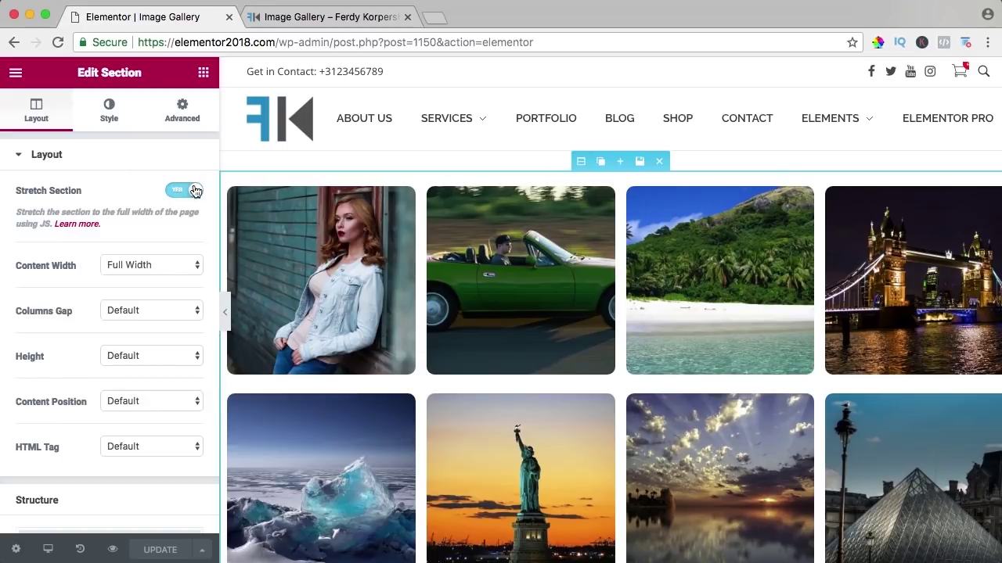
left_click(126, 271)
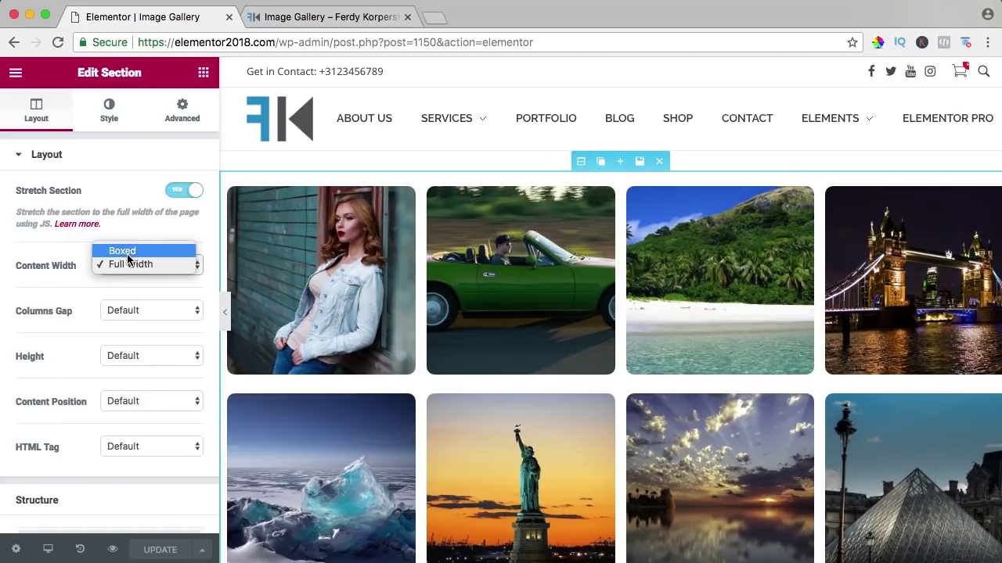
left_click(127, 253)
left_click(154, 550)
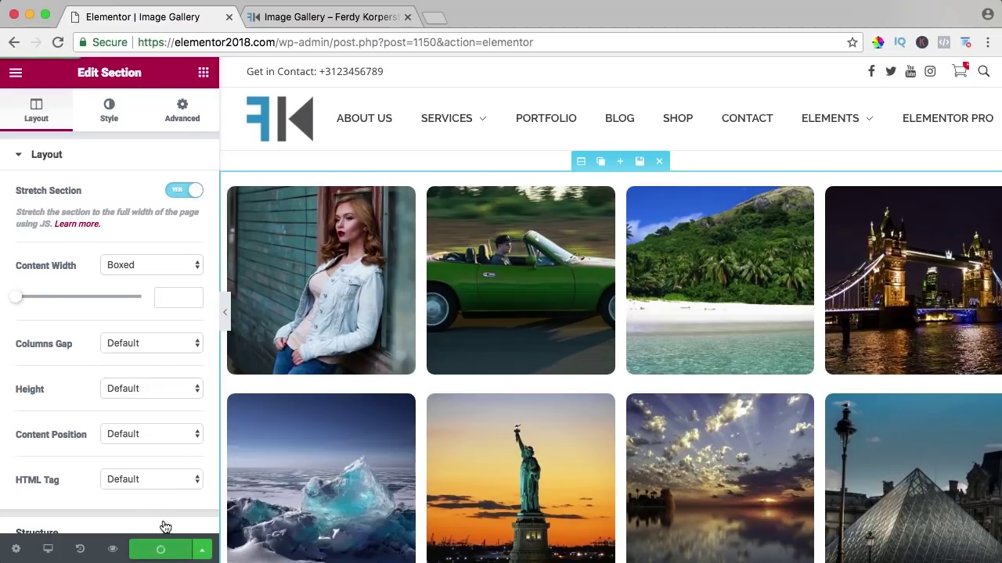
left_click(316, 16)
key("super+r")
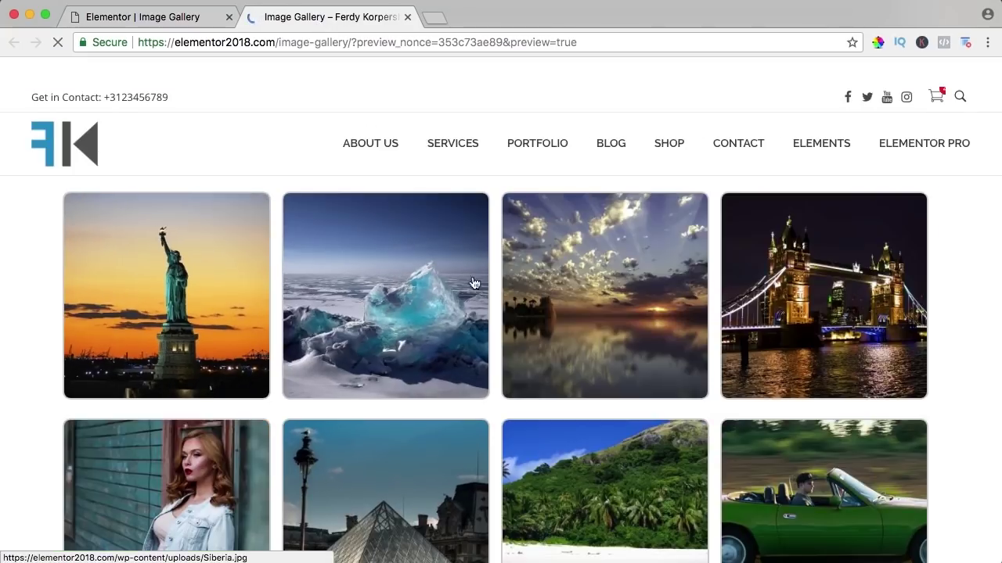
Step: Open the sunset photo in the lightbox and browse the next images
left_click(617, 295)
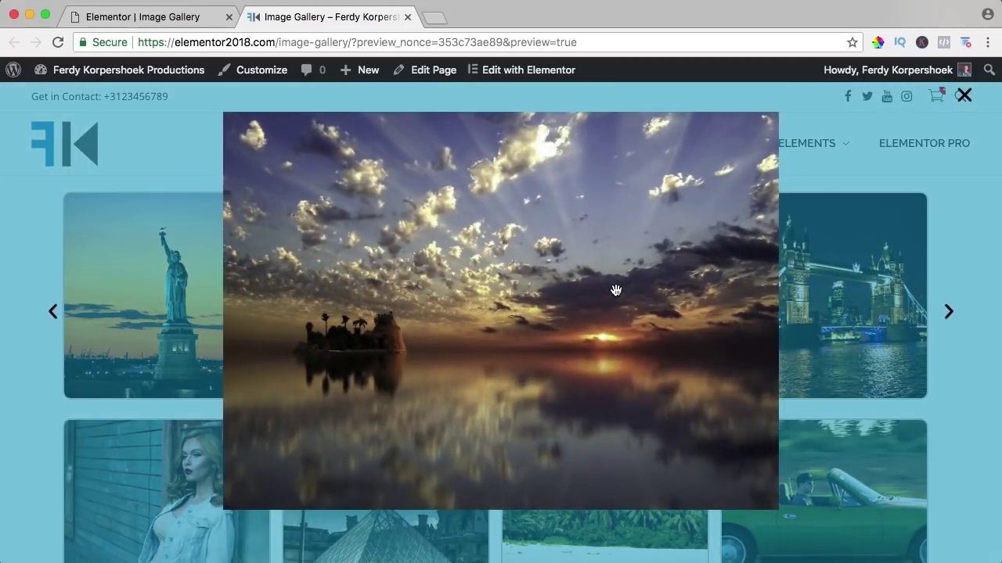
key("Right")
key("Right")
key("Right")
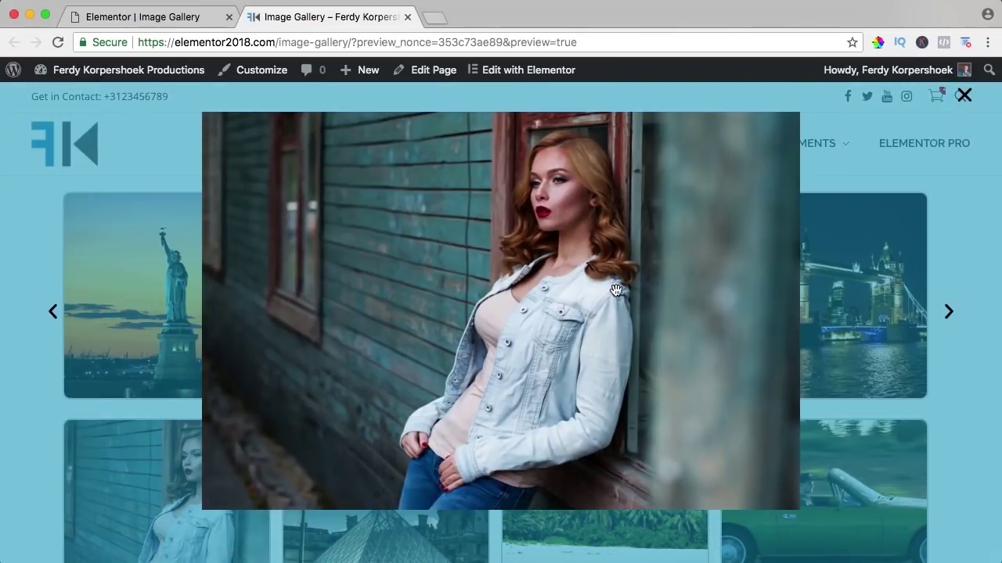
key("Right")
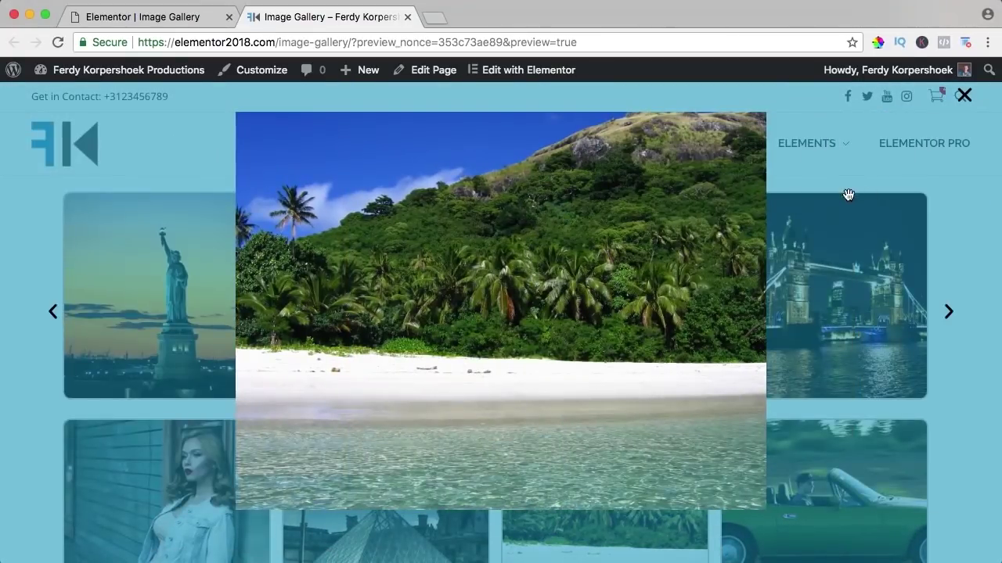
left_click(963, 96)
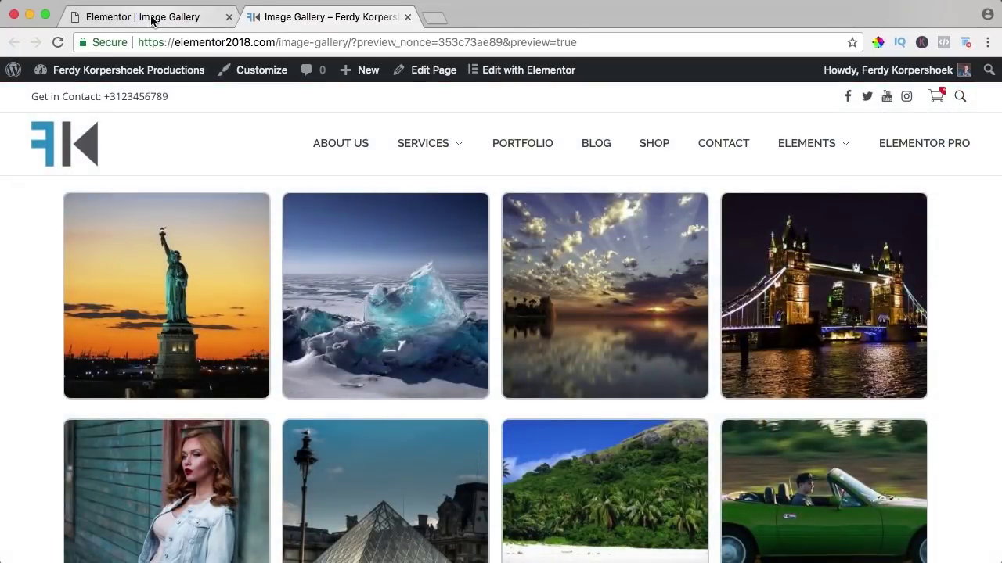
left_click(153, 20)
Step: In Global Settings > Lightbox, set the background to a dark, semi-transparent black
left_click(19, 75)
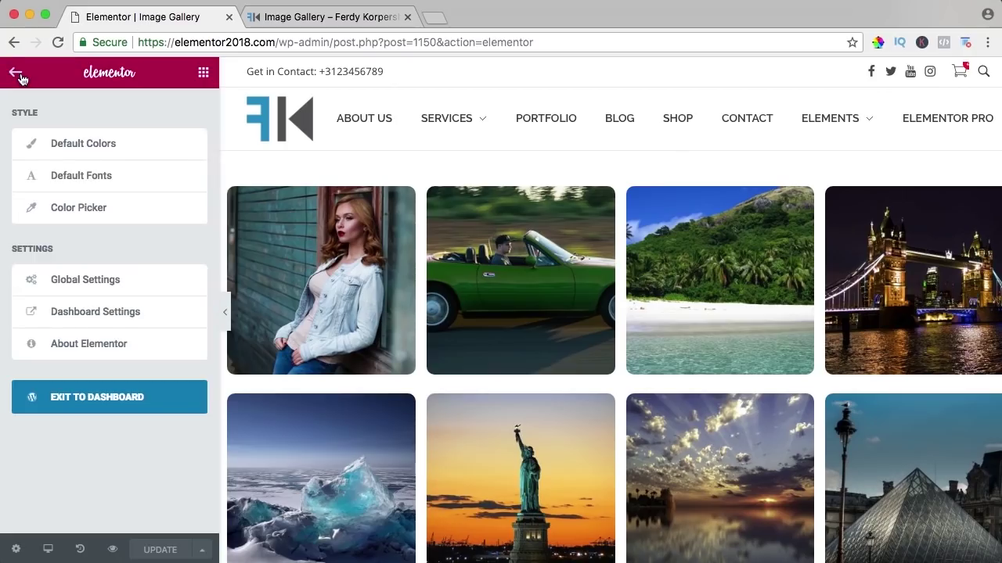
left_click(94, 274)
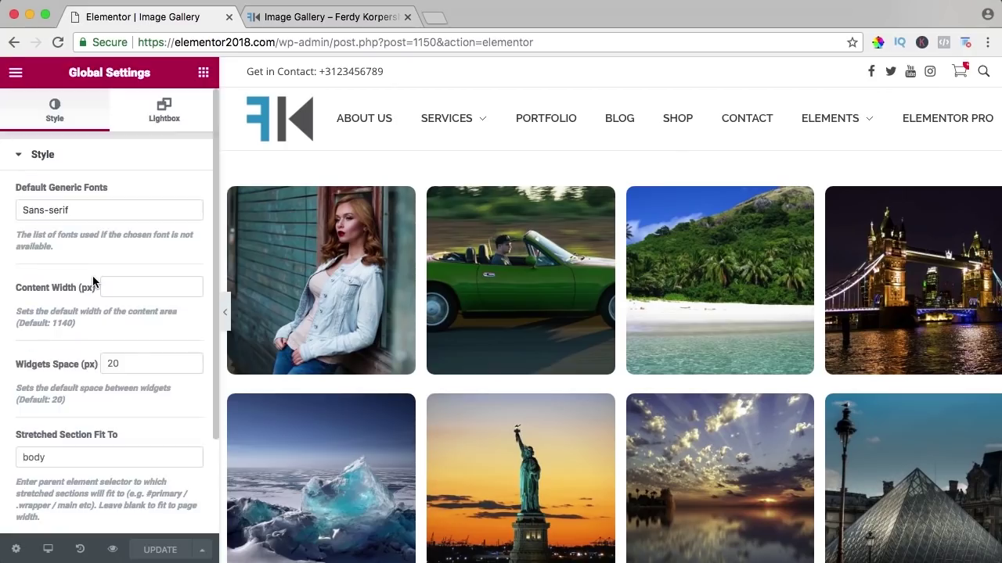
left_click(159, 114)
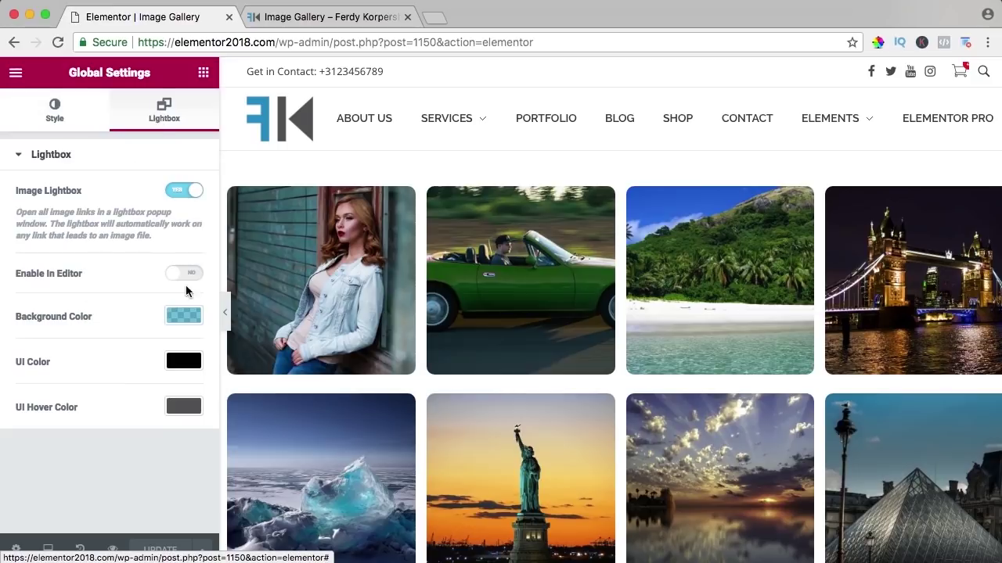
left_click(185, 317)
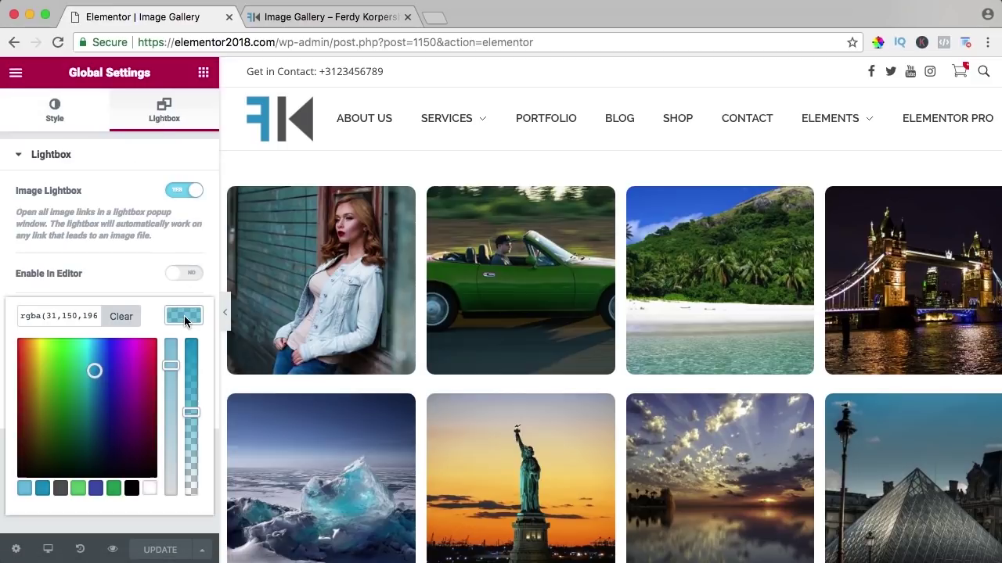
left_click(132, 489)
key("Escape")
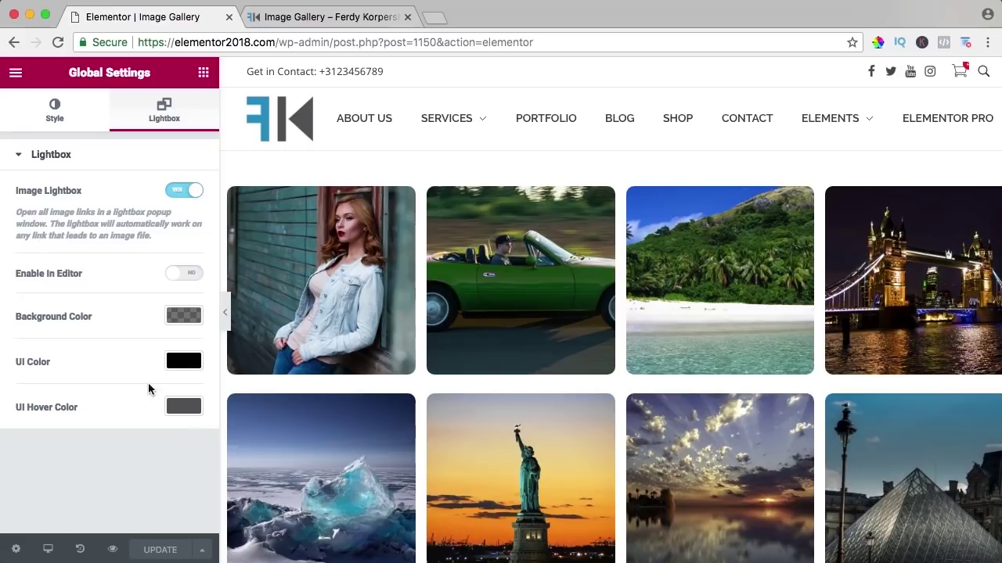
left_click(186, 318)
left_click_drag(194, 396, 191, 379)
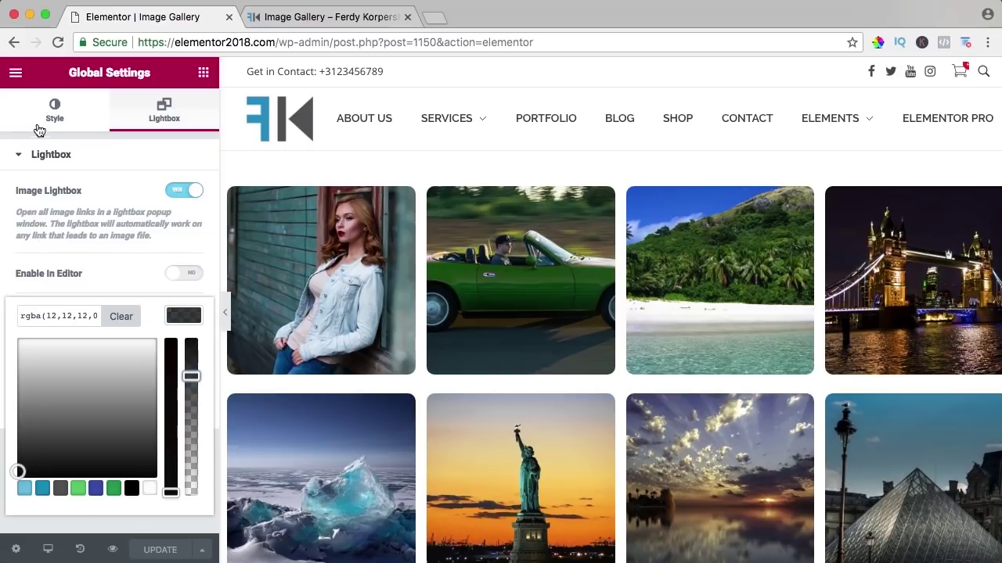
Step: Reload the preview and view the island photo in the darker lightbox
left_click(25, 81)
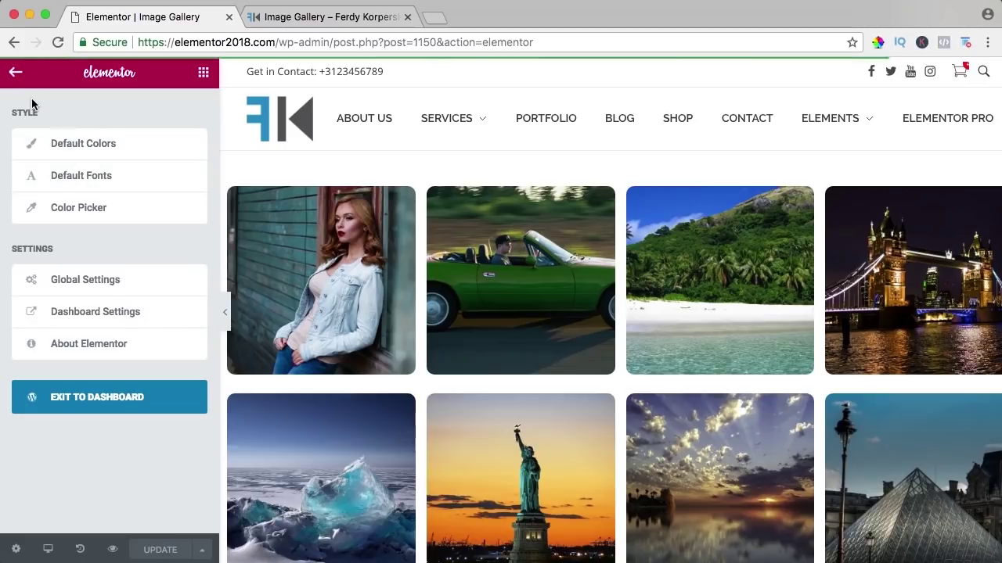
left_click(16, 72)
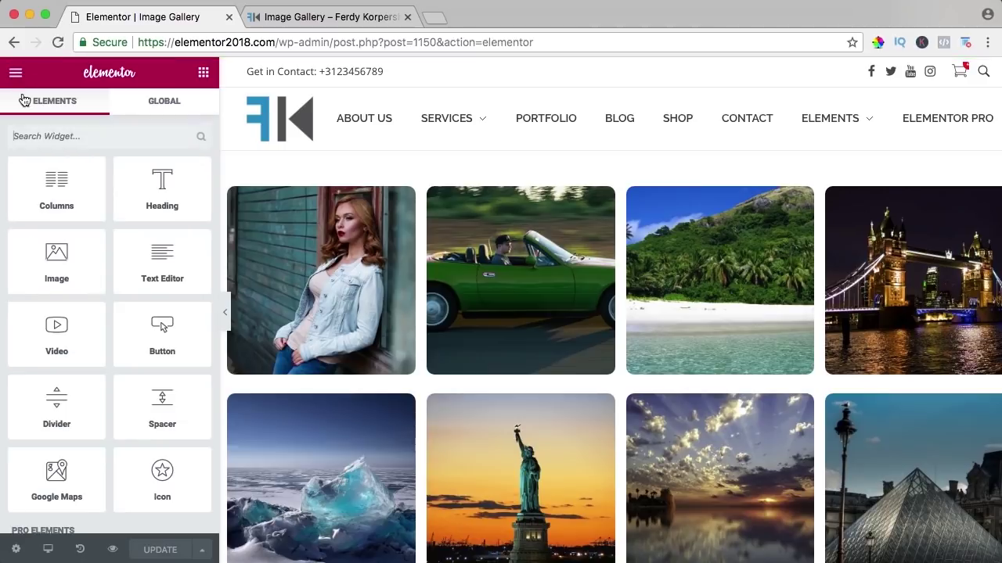
left_click(324, 20)
left_click(363, 265)
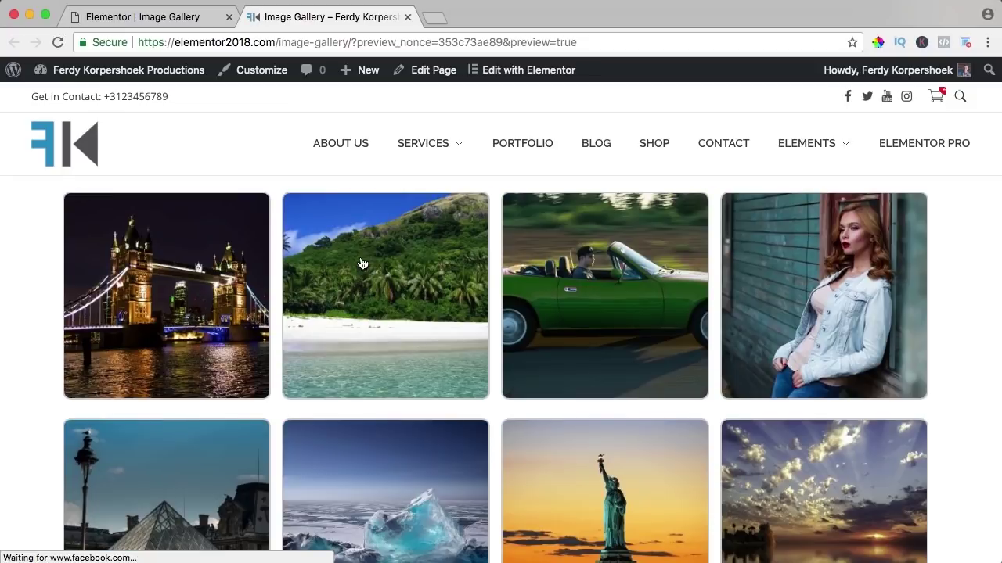
left_click(361, 258)
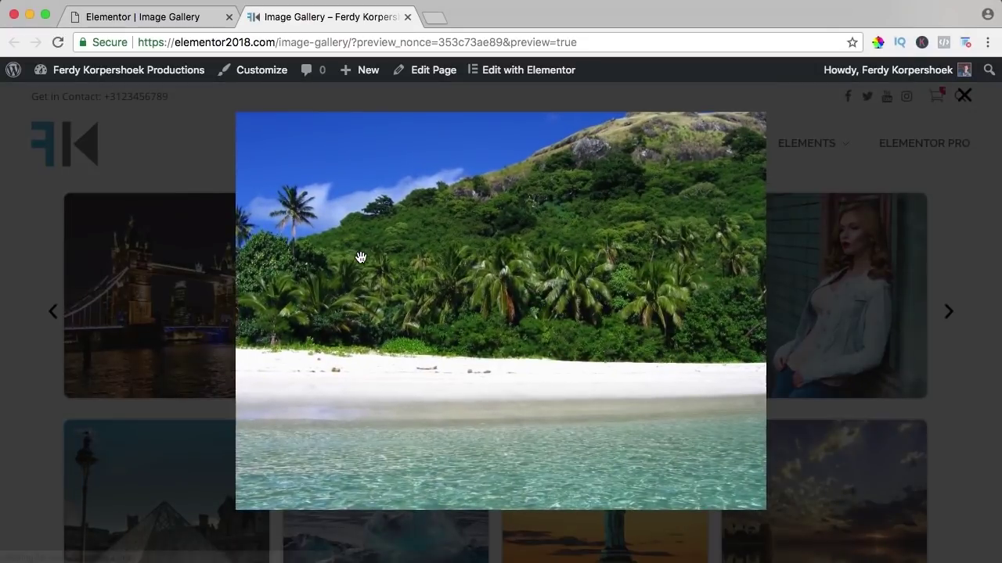
key("Right")
key("Right")
key("Right")
key("Right")
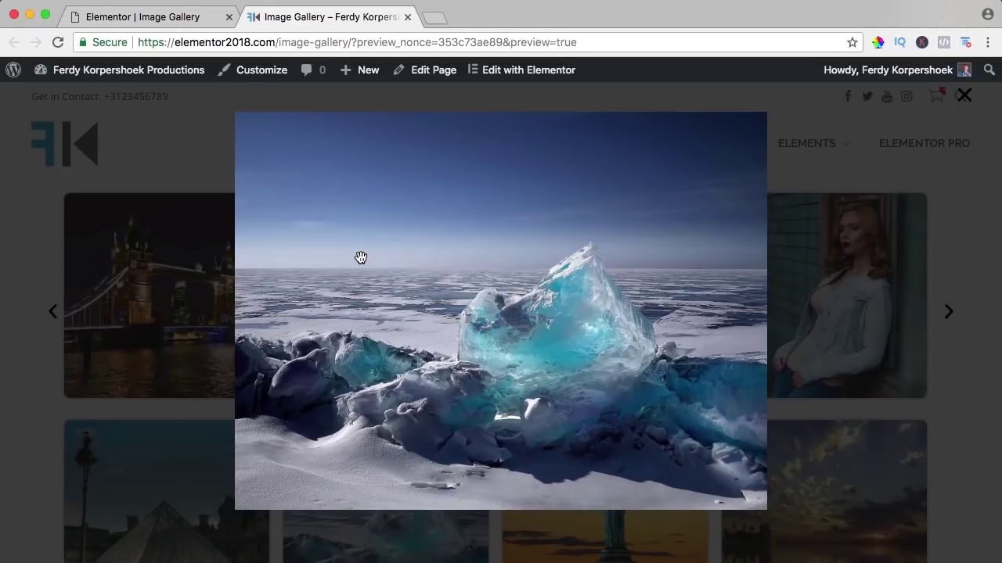
key("Escape")
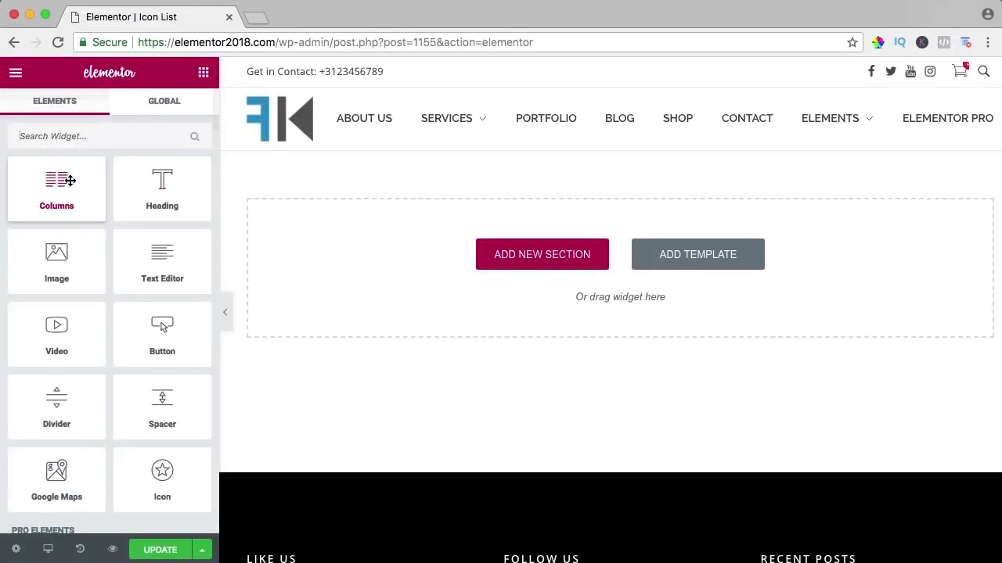
Step: Add an Icon List widget to the empty section and set its Layout to Inline
left_click(50, 145)
type("icon li")
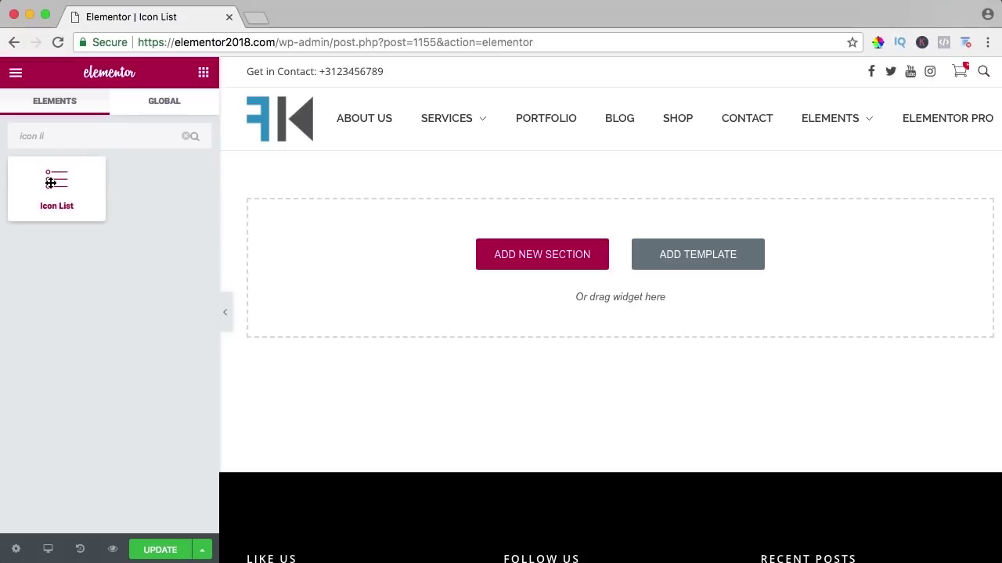
left_click_drag(50, 182, 590, 258)
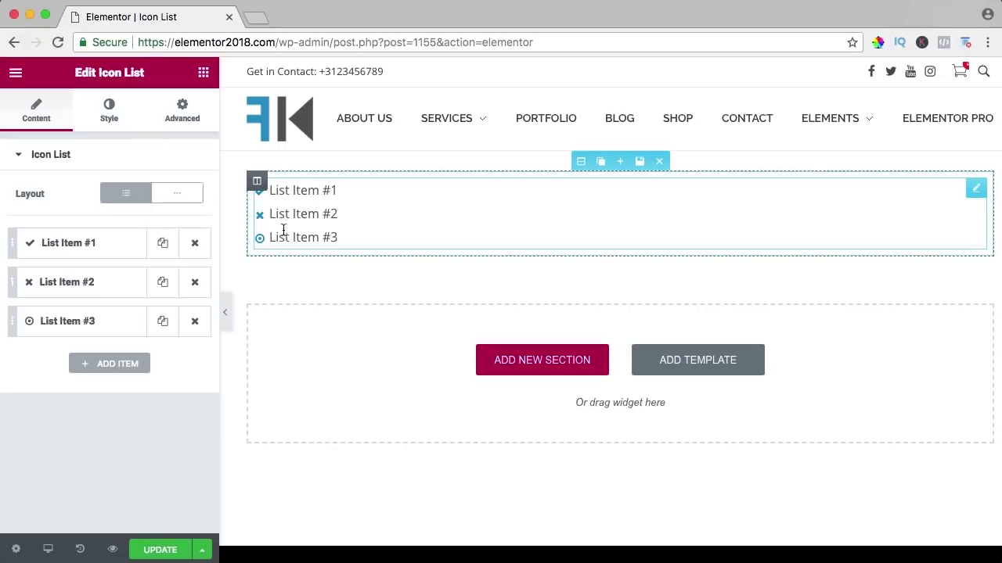
left_click(179, 195)
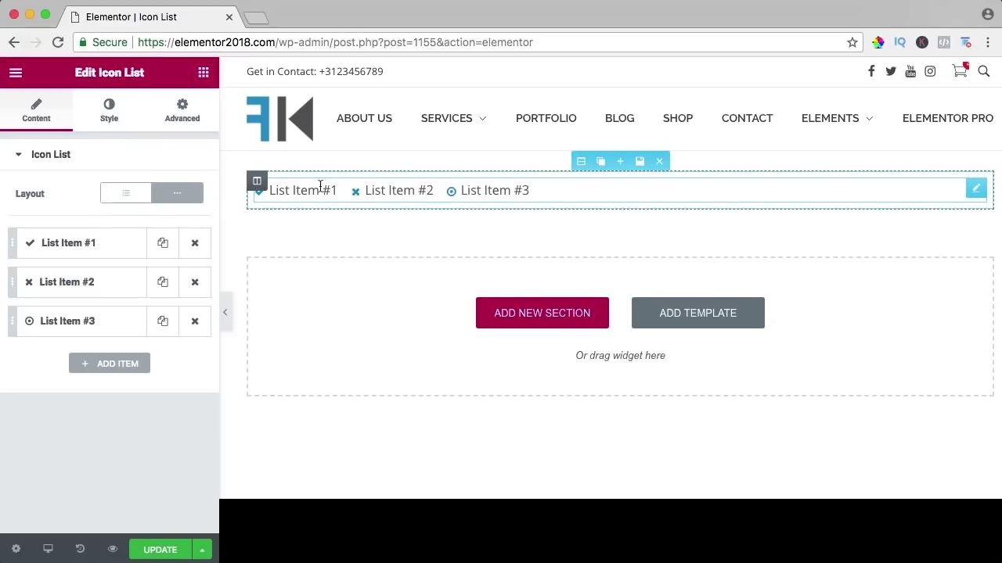
Step: Set the icon list layout to Default and rename the first item '31 Years Young'
left_click(124, 195)
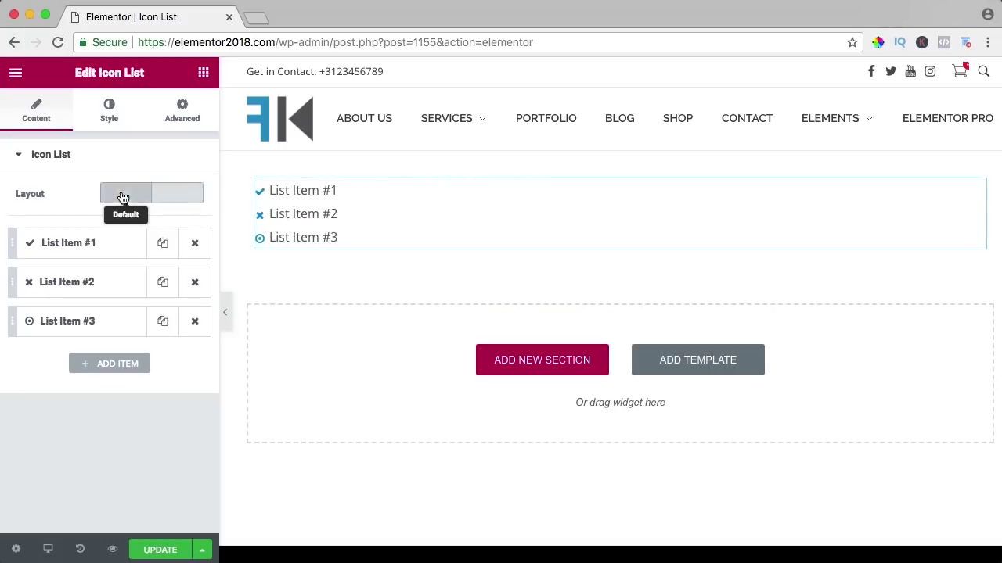
left_click(73, 246)
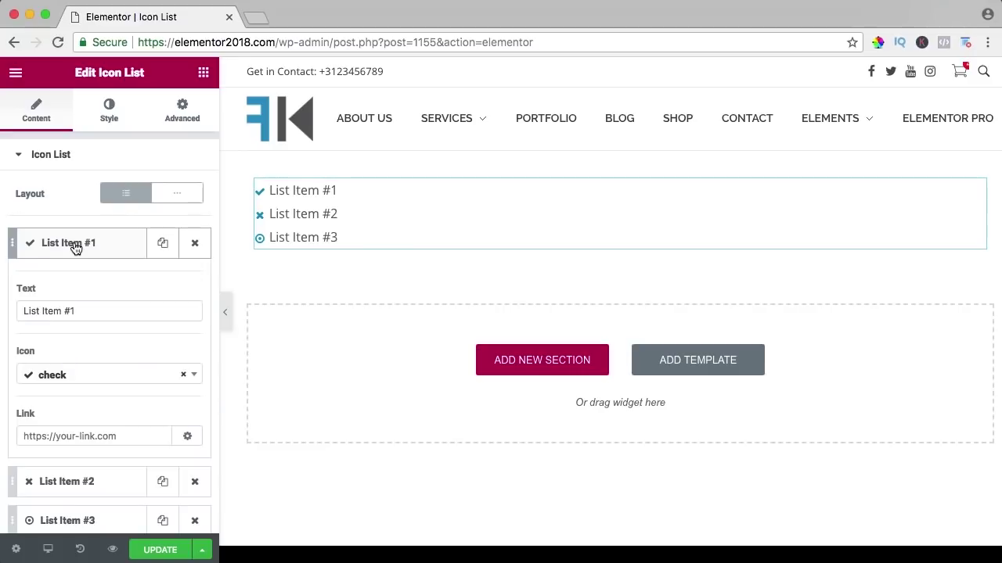
triple_click(60, 312)
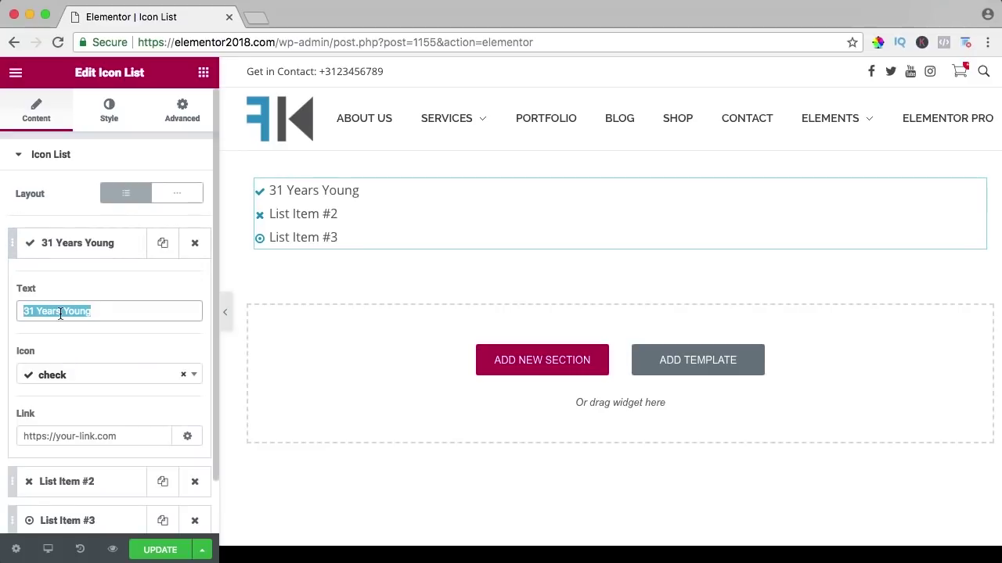
key("BackSpace")
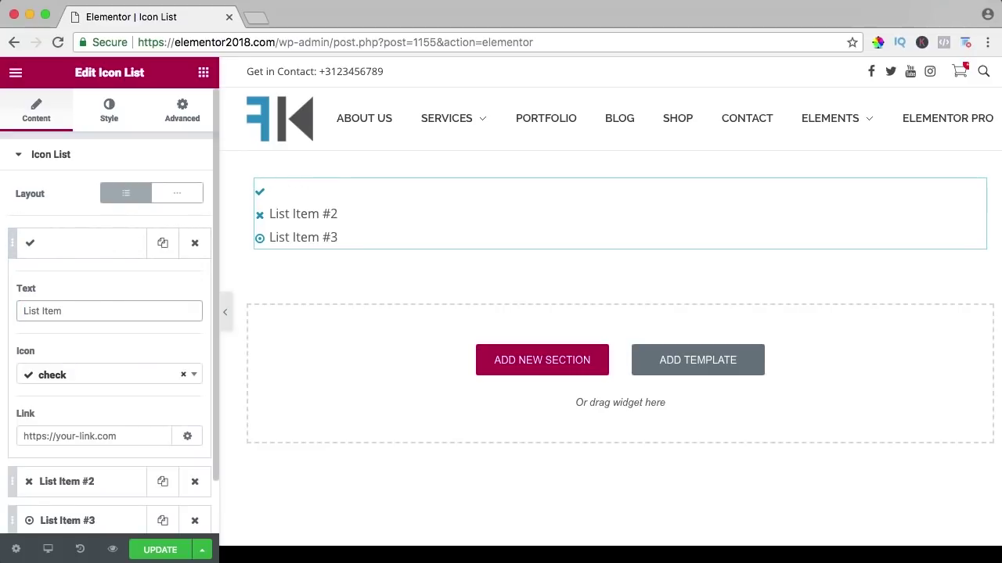
type("31 Years Young")
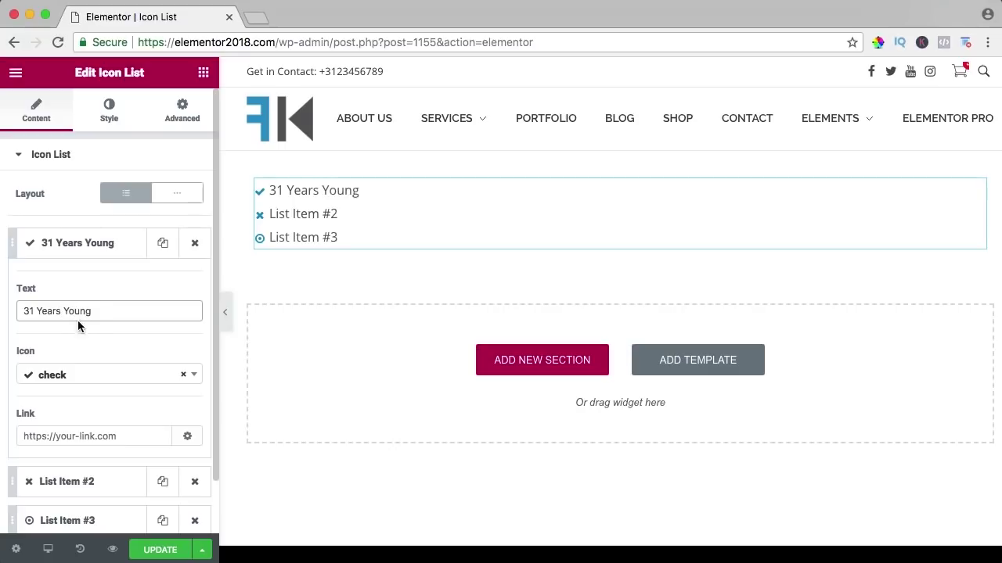
scroll(77, 320, "down", 2)
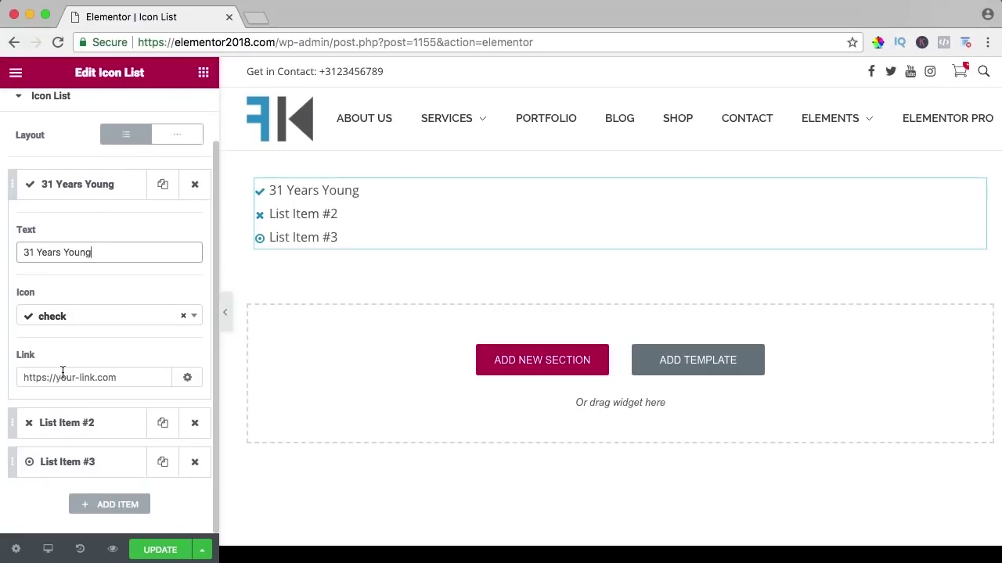
left_click(62, 372)
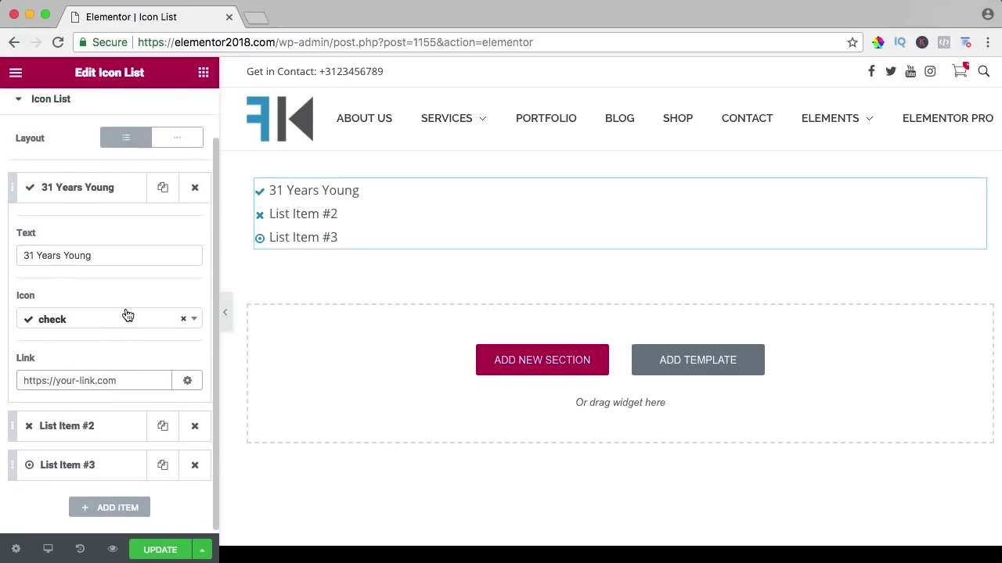
left_click(187, 380)
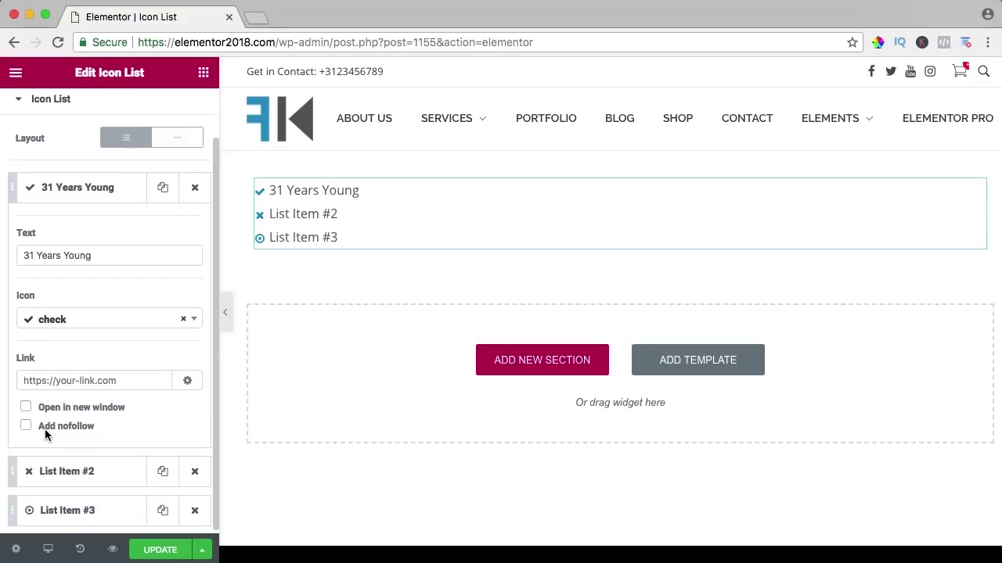
left_click(187, 381)
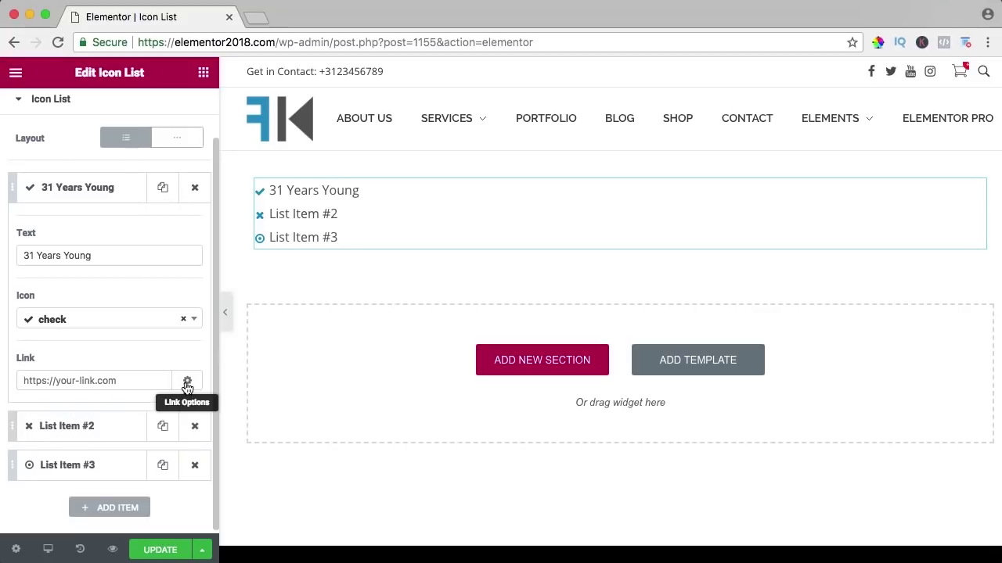
left_click(73, 193)
left_click(73, 193)
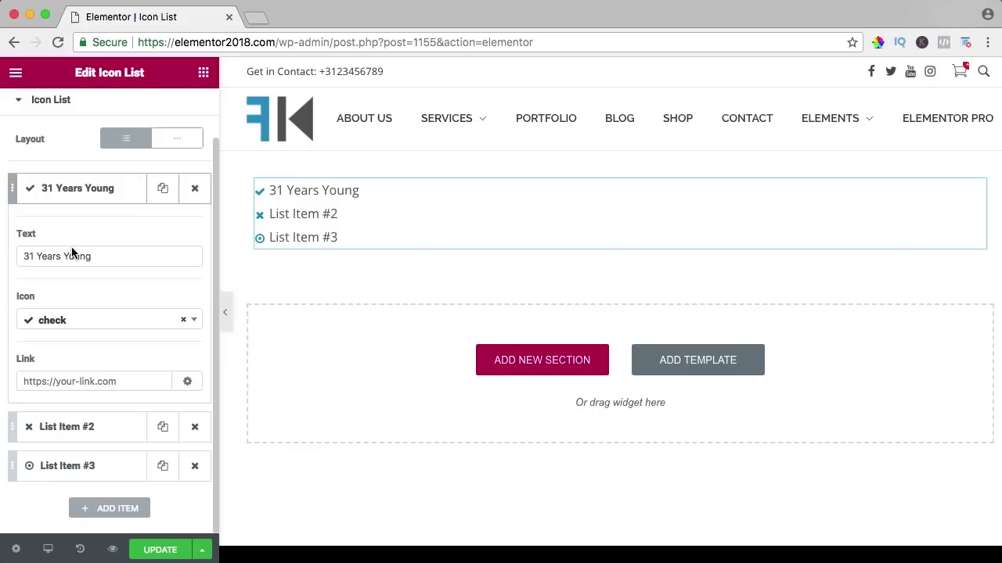
Step: Give the 31 Years Young item the hourglass icon
left_click(83, 327)
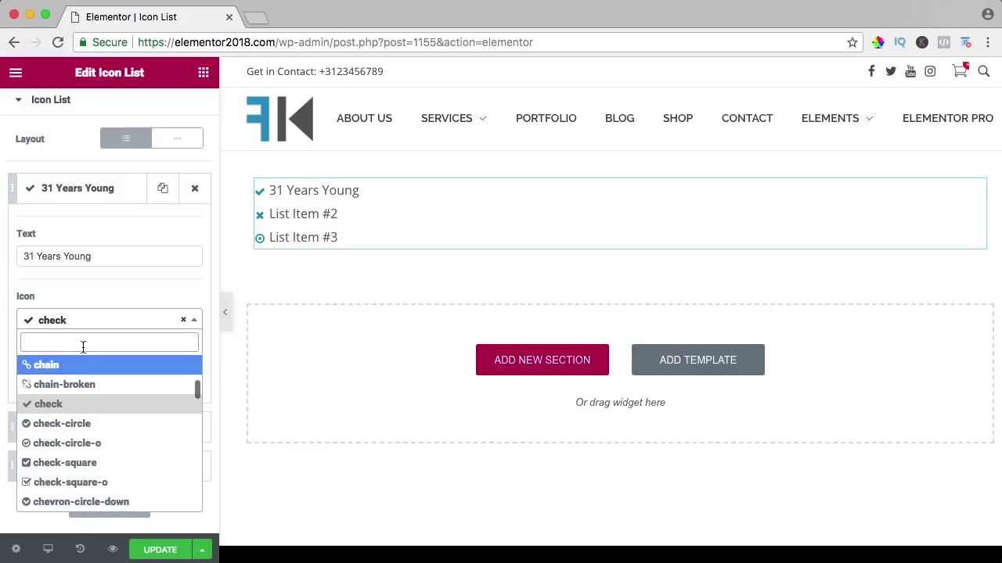
type("hour")
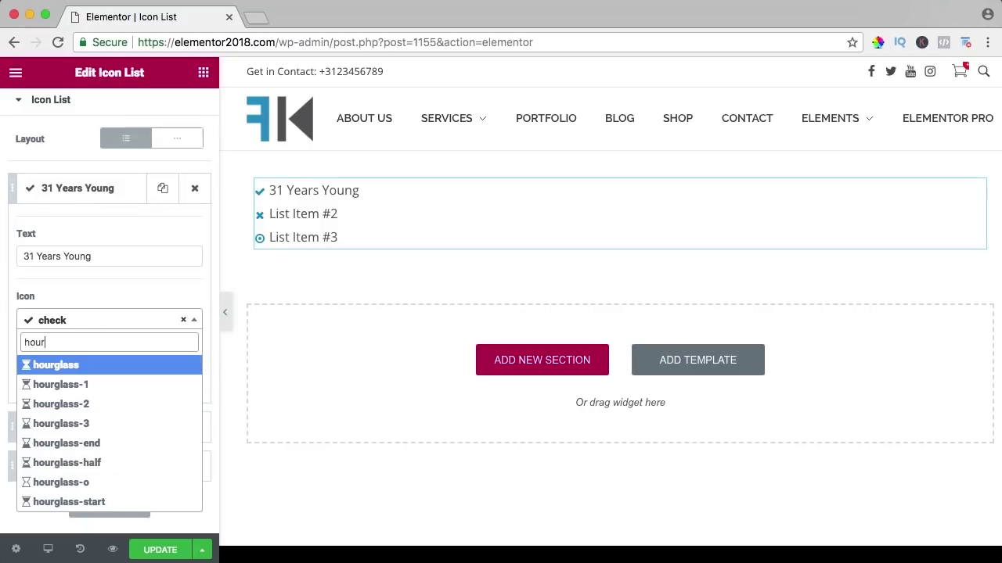
left_click(67, 443)
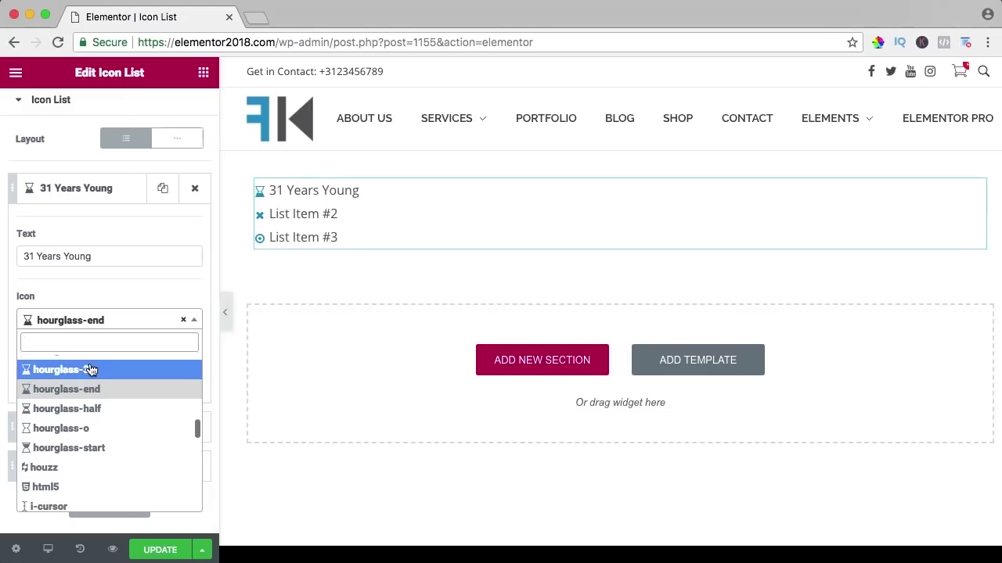
left_click(71, 368)
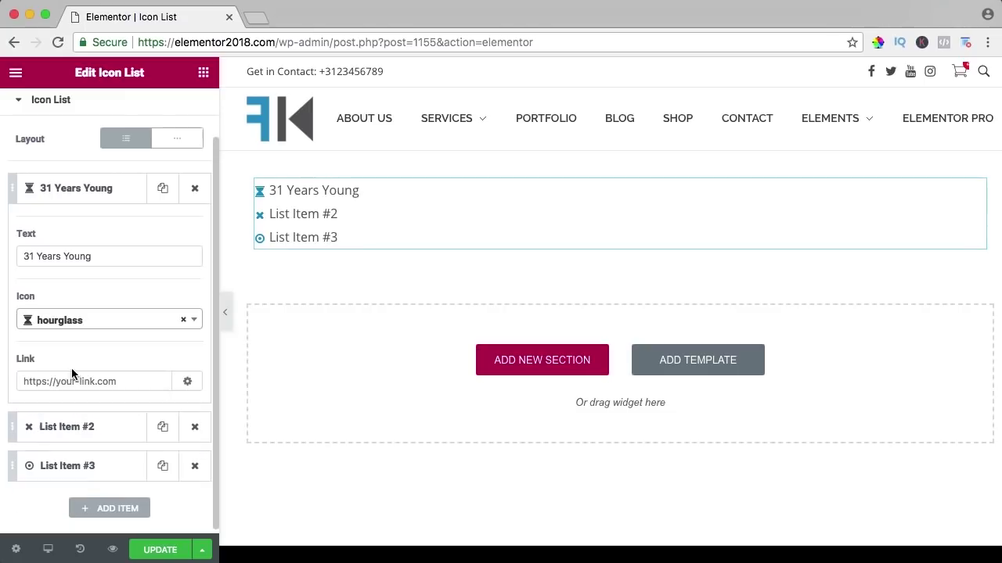
left_click(76, 190)
Step: Replace the second item's text with the marriage line and give it a heart icon
left_click(75, 223)
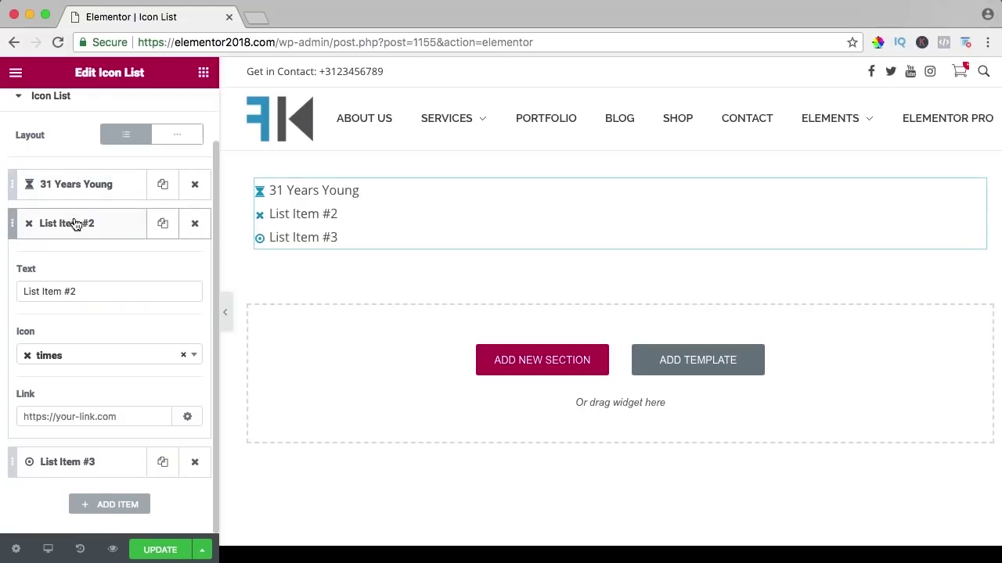
left_click(68, 290)
key("super+a")
type("M")
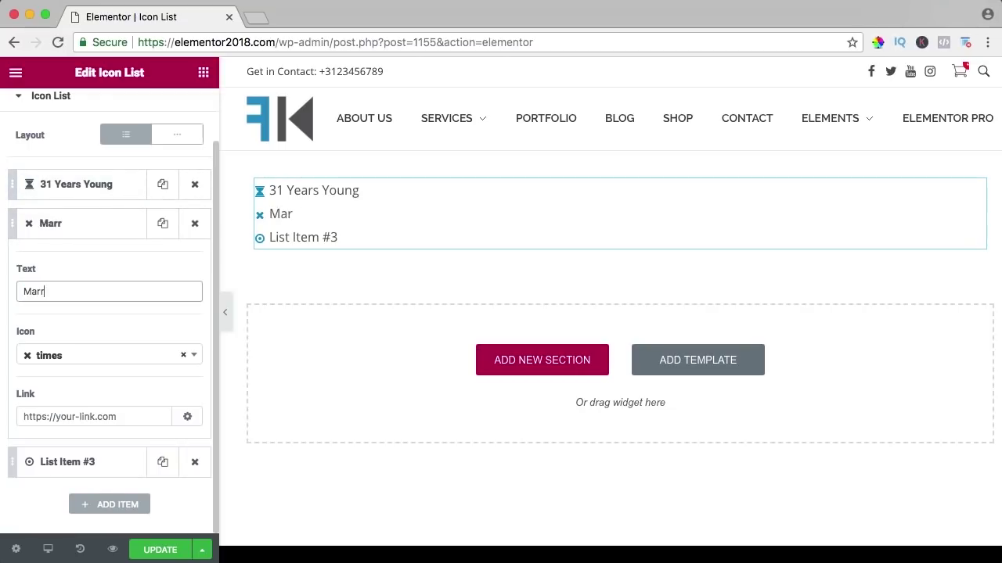
type("arried To Anna")
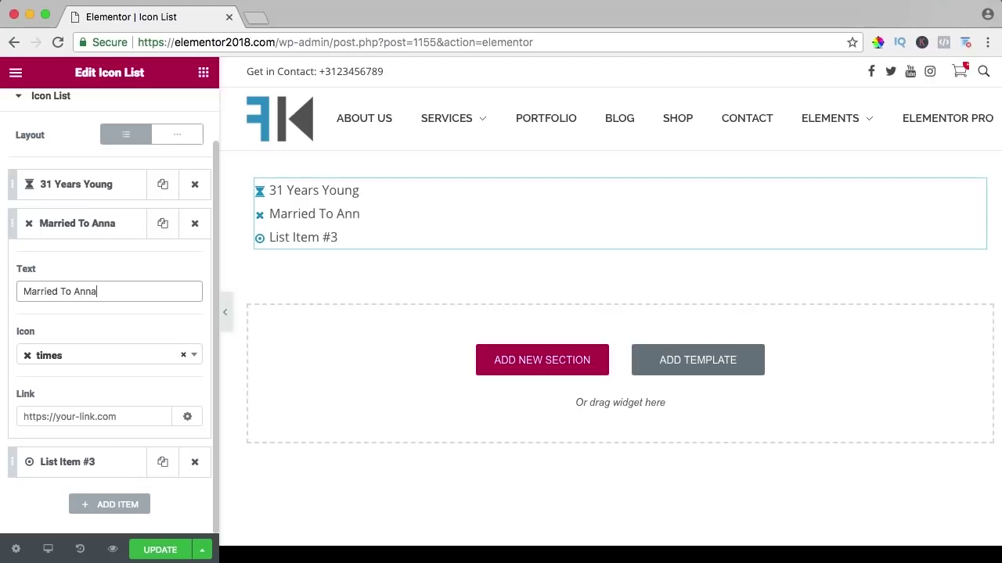
left_click(139, 361)
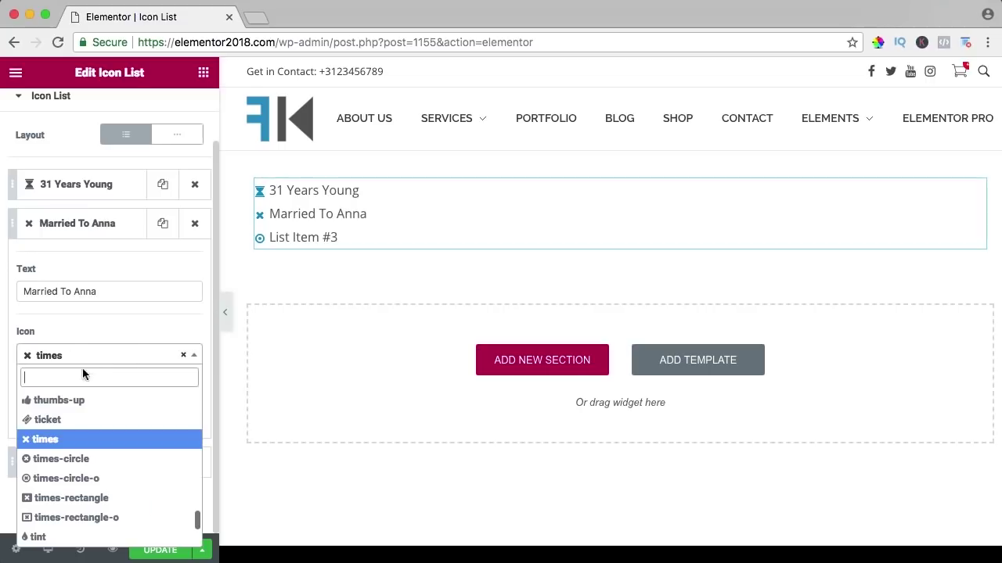
type("heart")
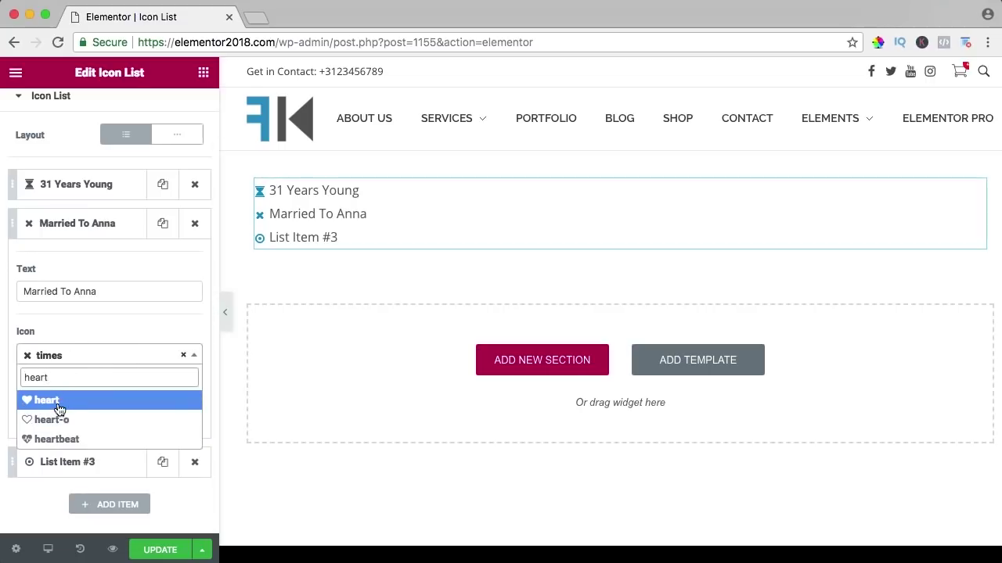
left_click(60, 406)
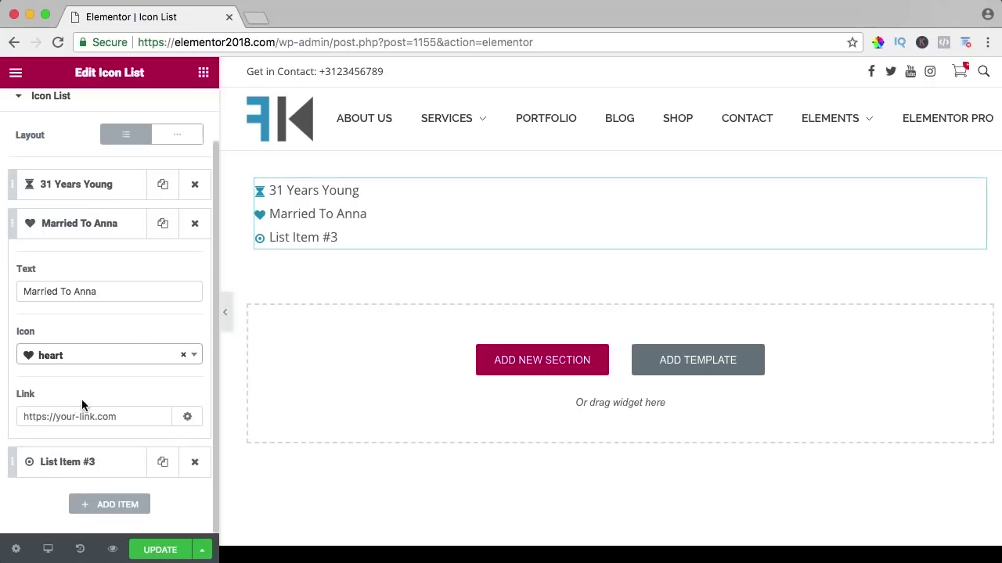
left_click(74, 228)
Step: Rename the third item 'Webdesigner' with the address-card-o icon
left_click(73, 262)
triple_click(70, 330)
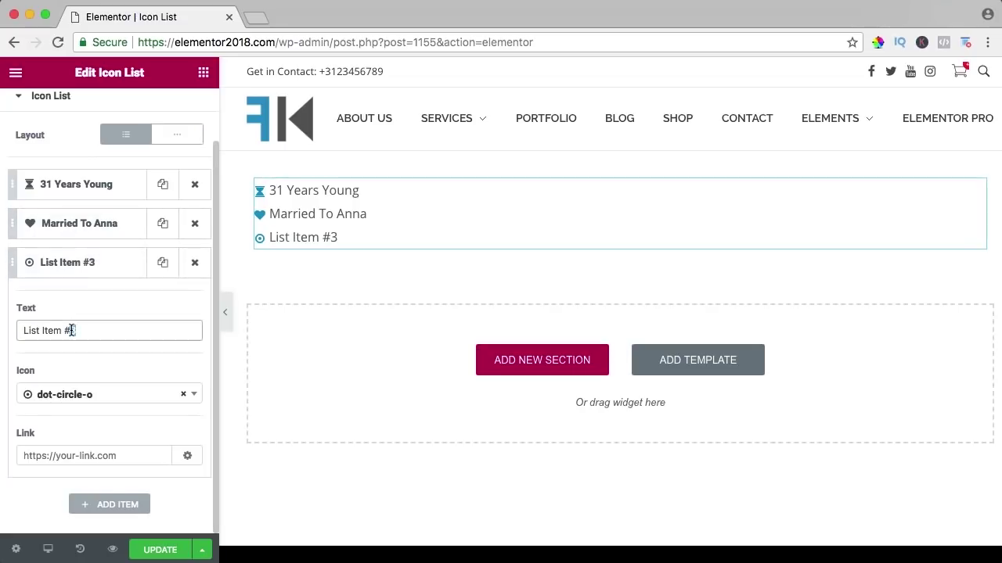
type("Webdesigner")
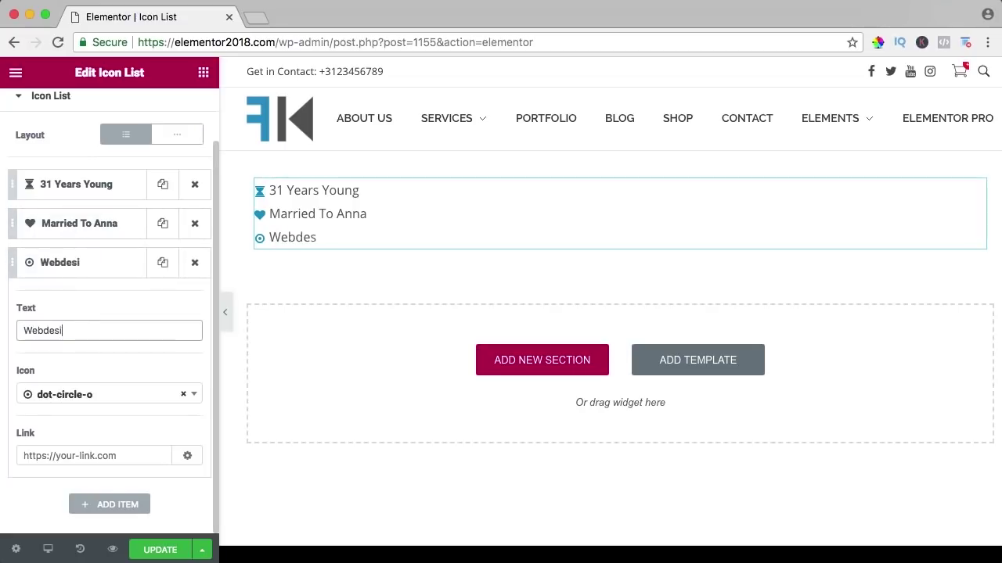
left_click(94, 397)
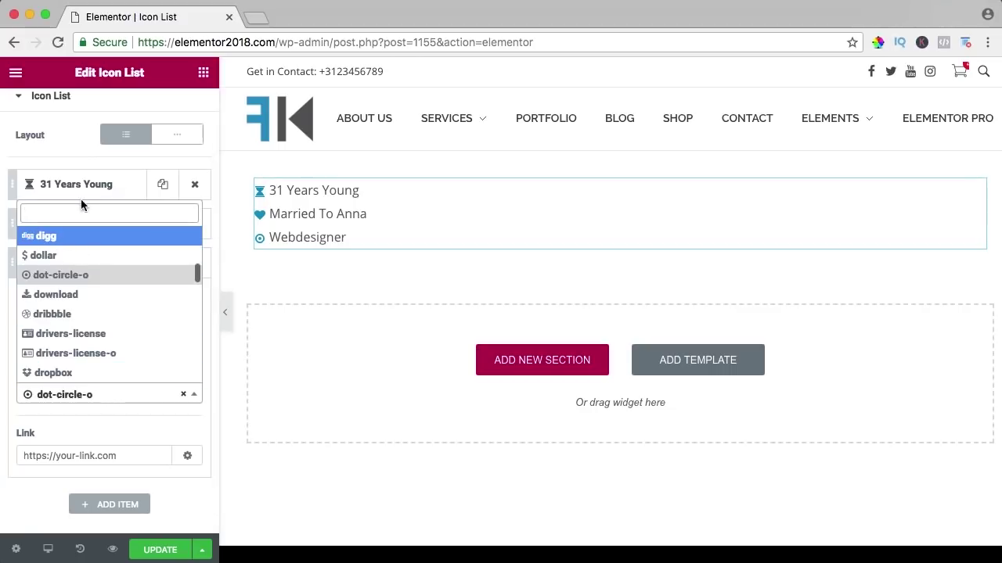
type("addr")
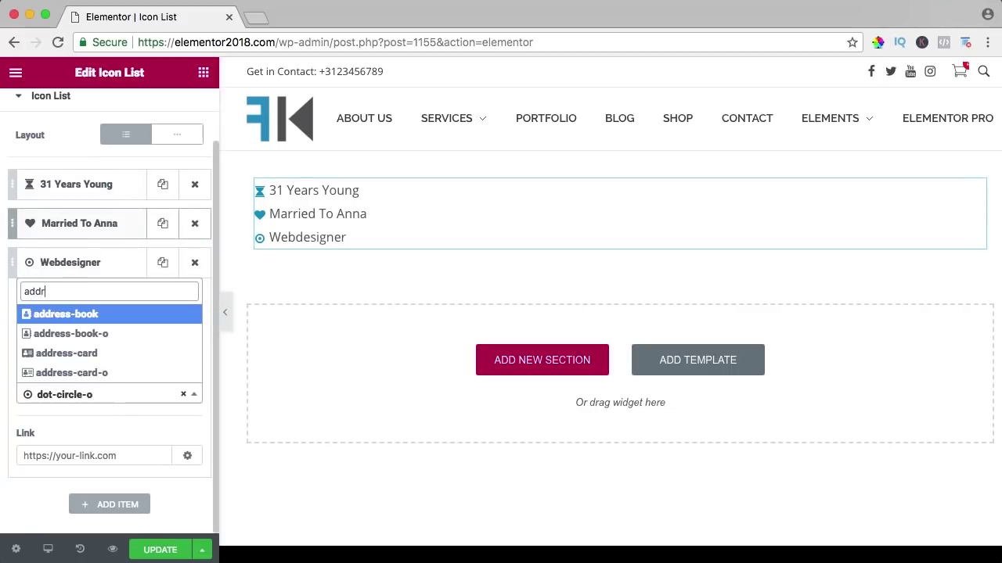
left_click(63, 373)
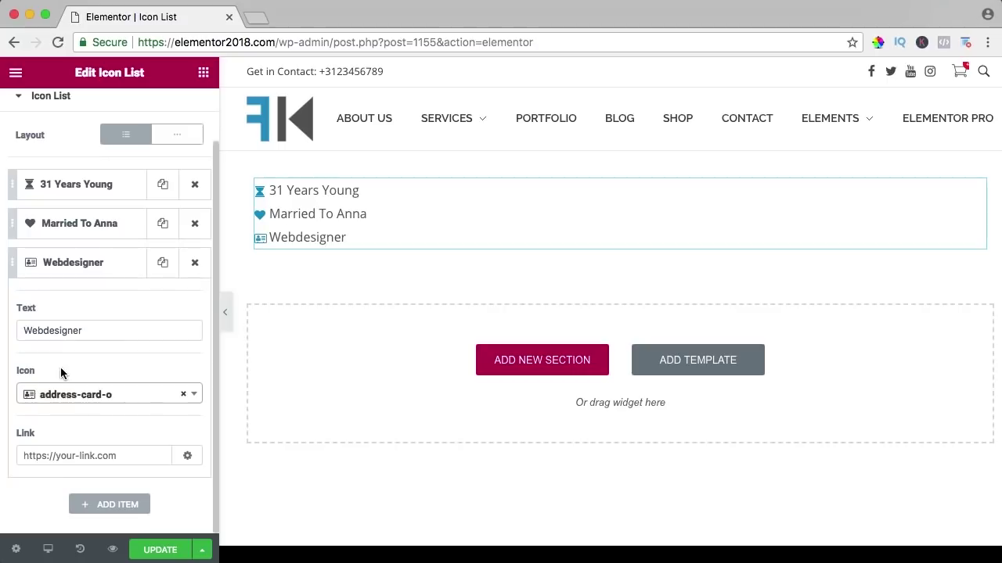
left_click(53, 270)
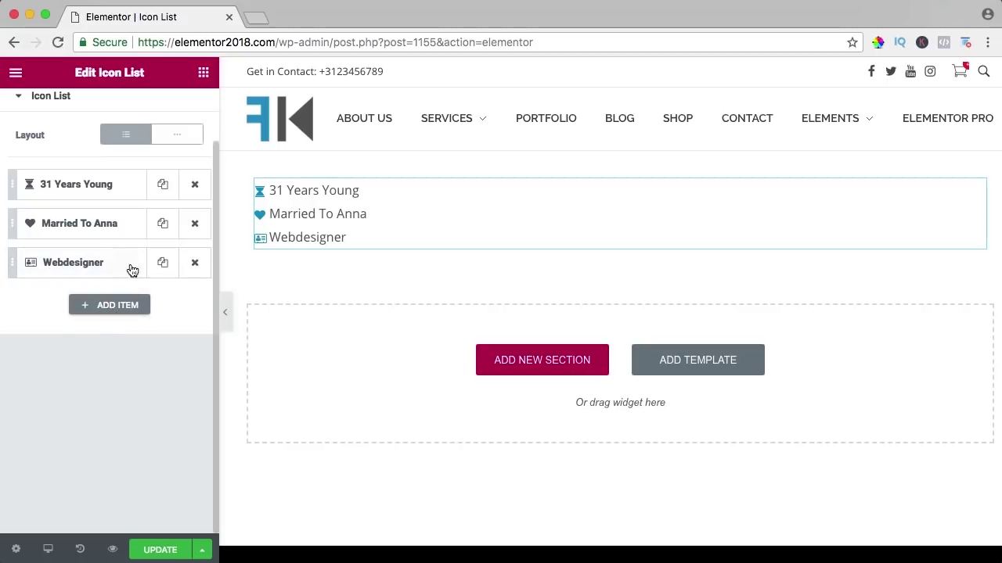
Step: Duplicate the Webdesigner item as 'Photographer' with a camera icon
left_click(163, 263)
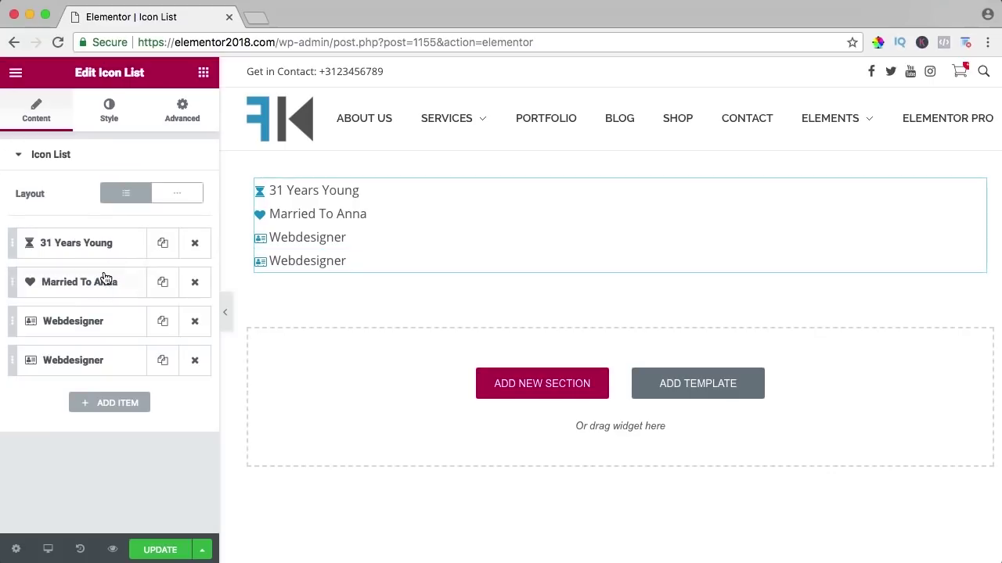
left_click(83, 362)
double_click(76, 428)
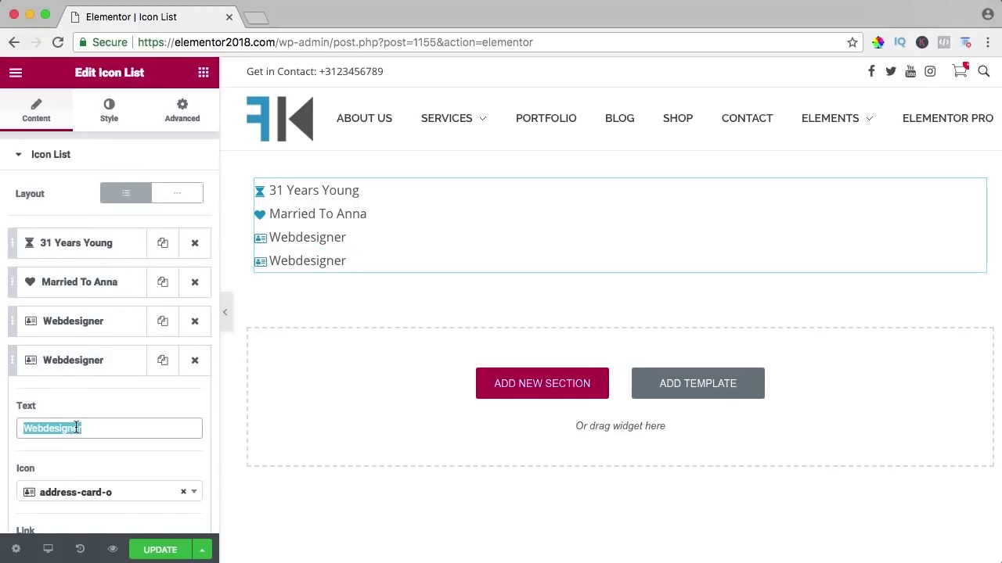
type("Photographt")
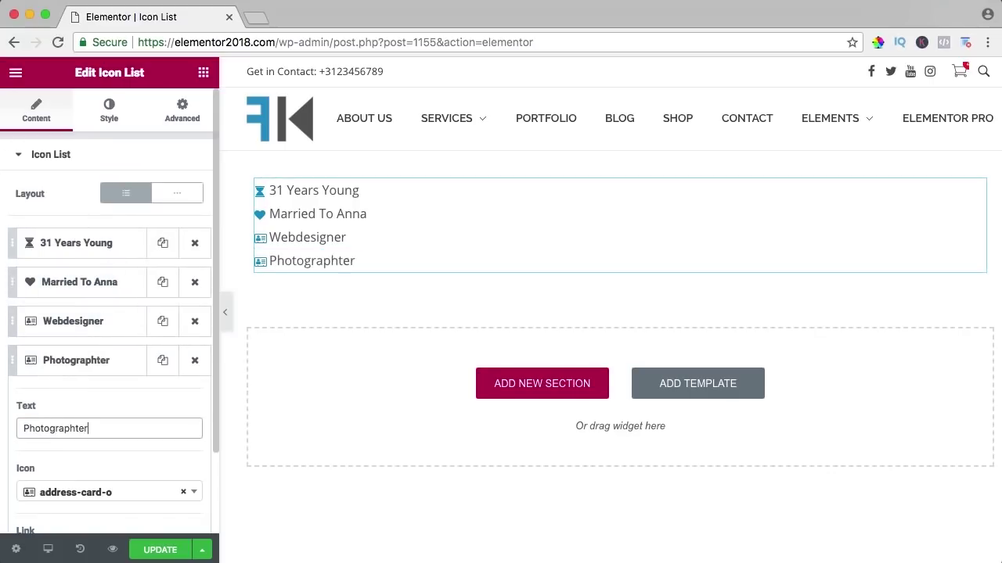
type("er")
key("Left")
key("Left")
key("BackSpace")
scroll(70, 392, "down", 3)
left_click(84, 395)
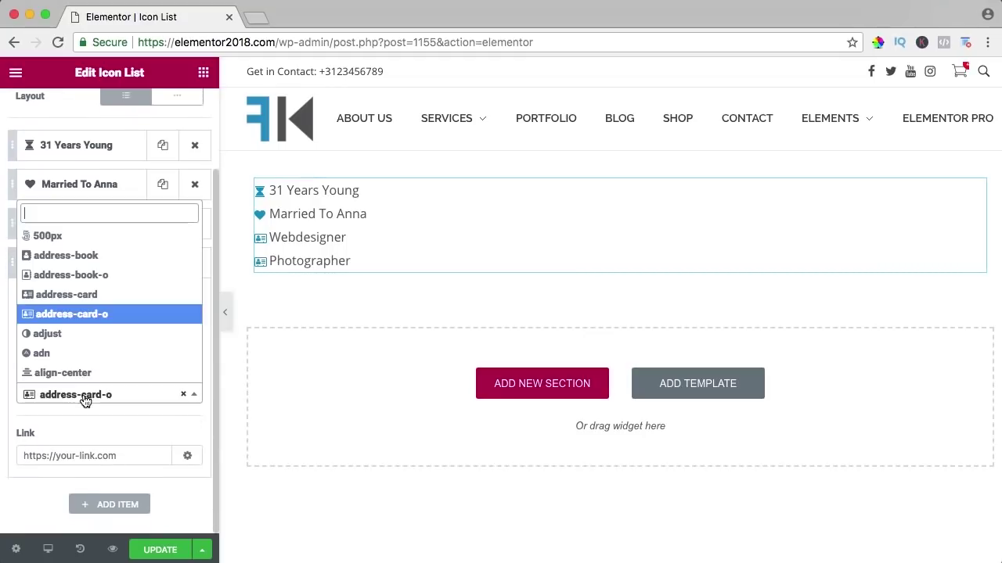
type("came")
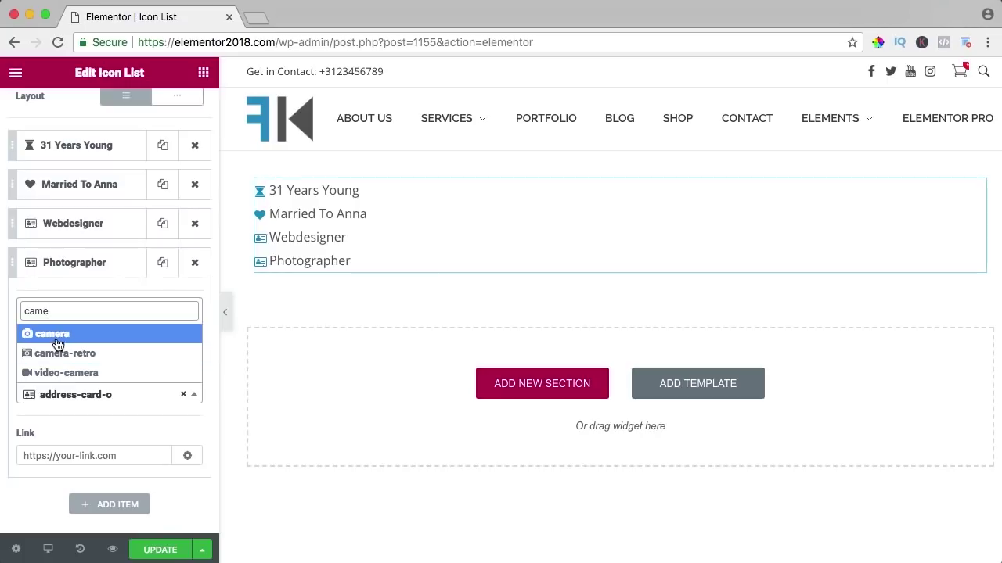
left_click(67, 335)
left_click(76, 265)
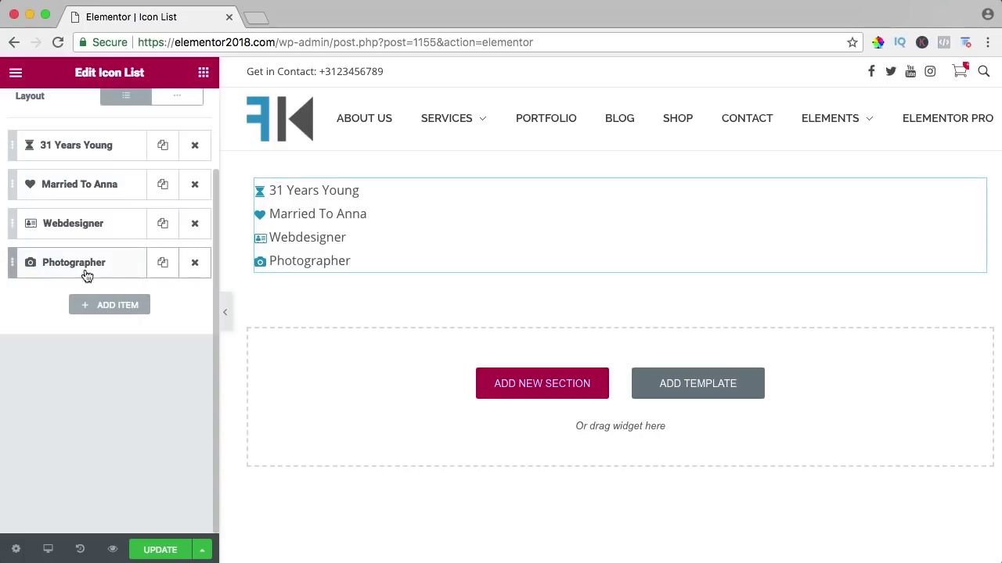
Step: Duplicate the Photographer item as 'Teacher' with the graduation-cap icon
left_click(162, 263)
left_click(72, 405)
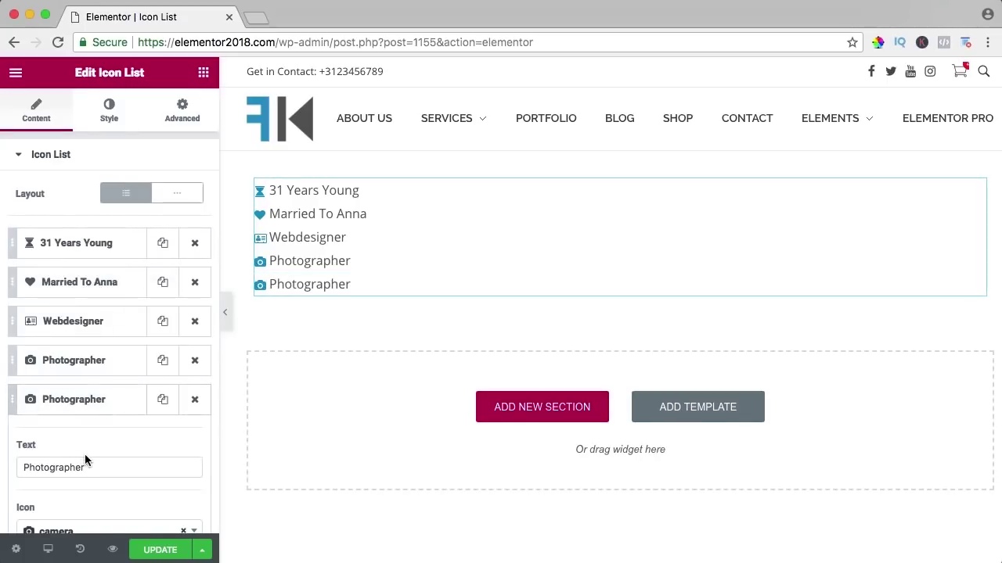
scroll(84, 454, "down", 3)
double_click(91, 384)
scroll(91, 368, "up", 1)
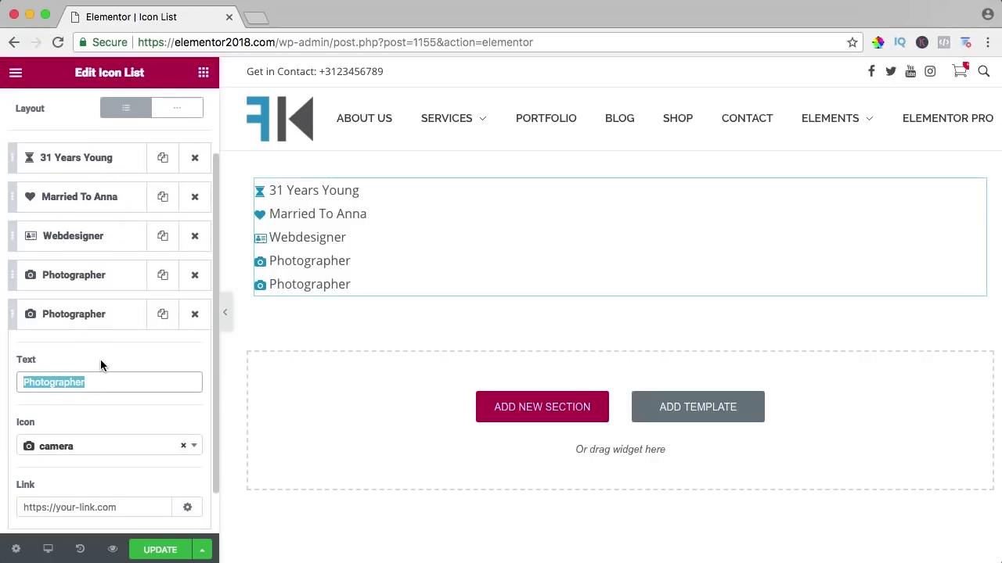
type("Teacher")
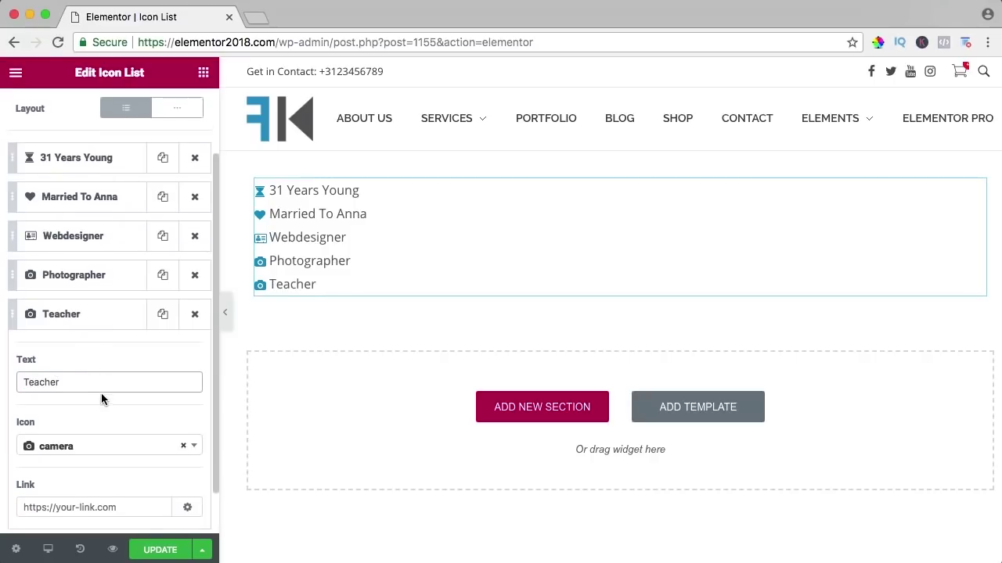
scroll(101, 393, "down", 1)
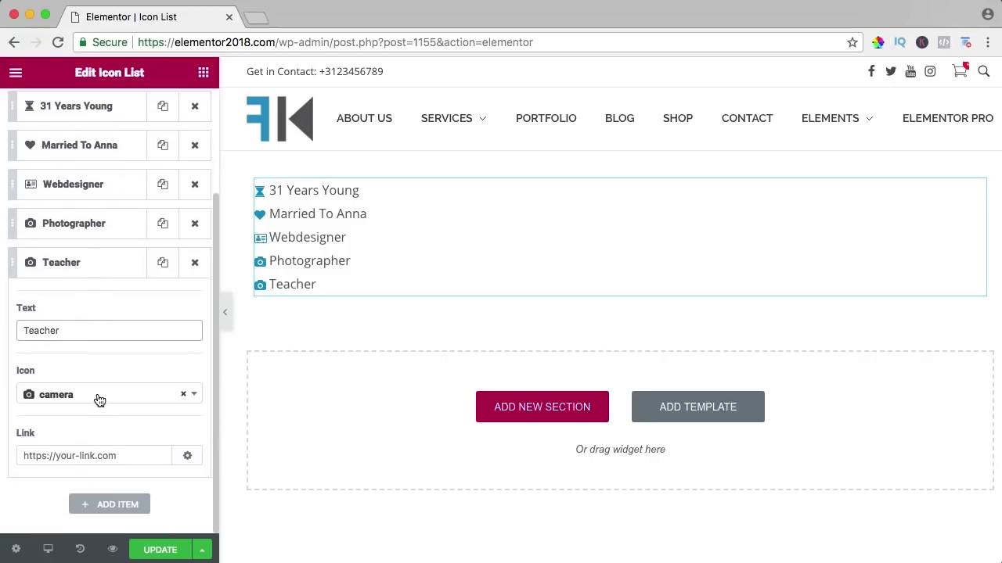
left_click(101, 393)
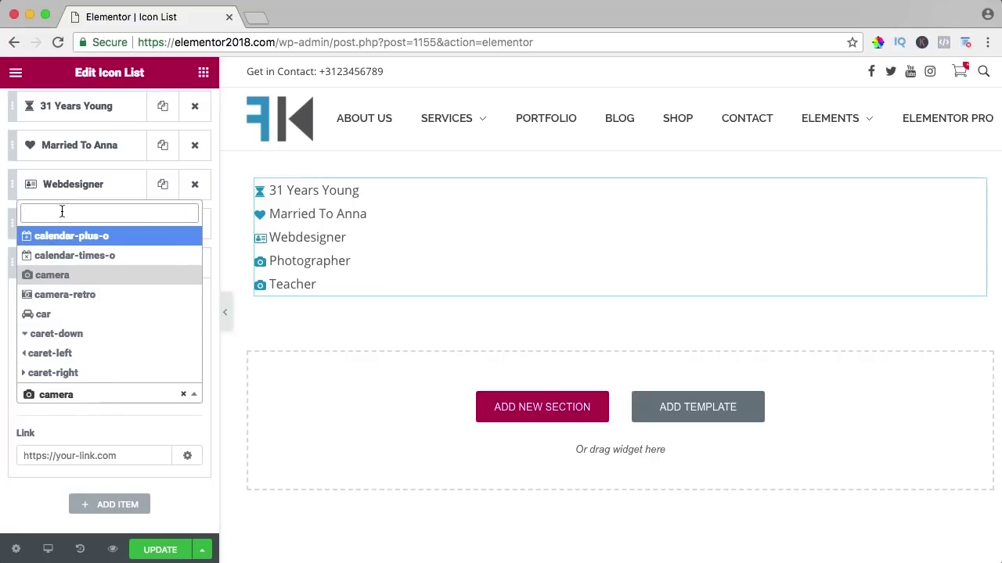
type("lec")
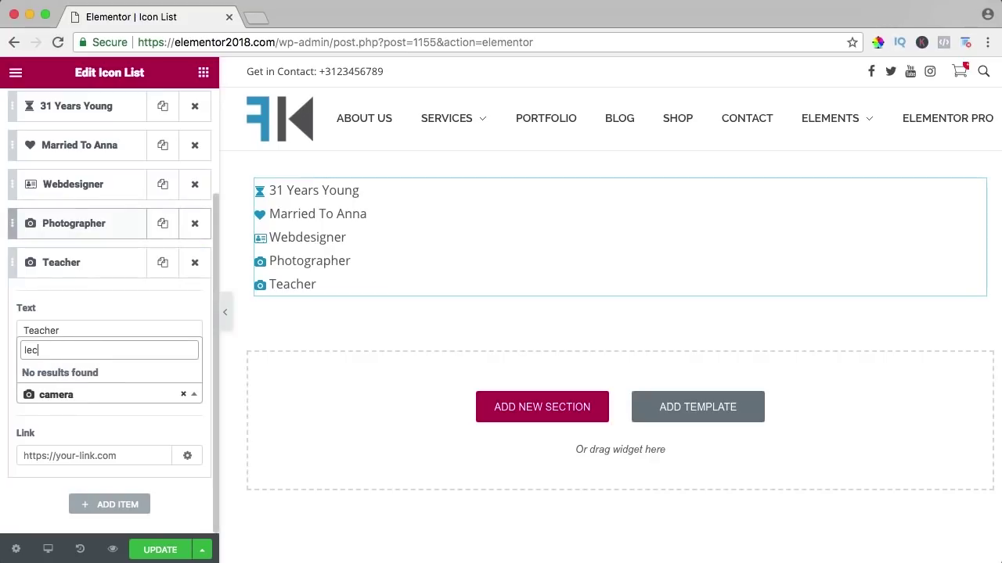
key("BackSpace")
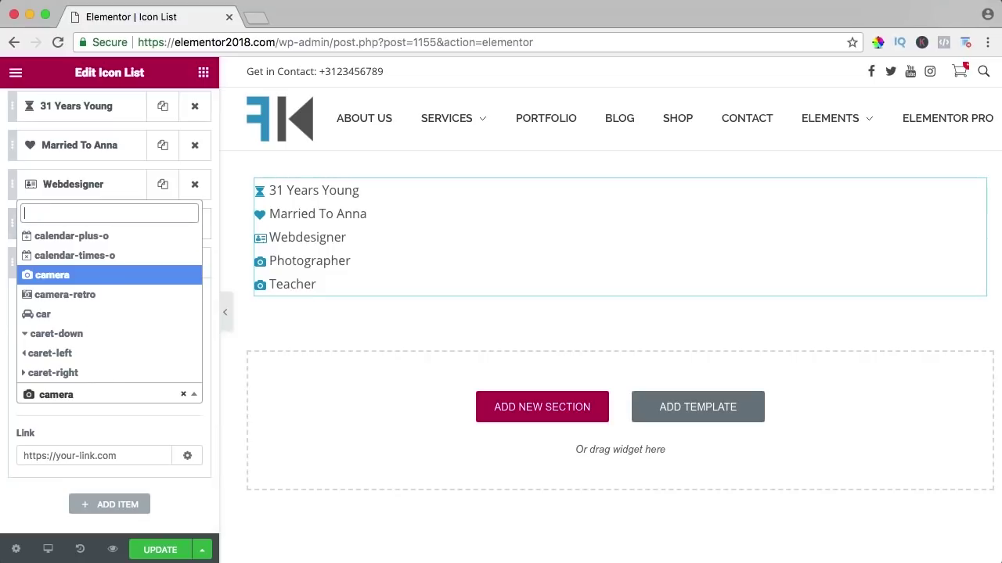
type("gra")
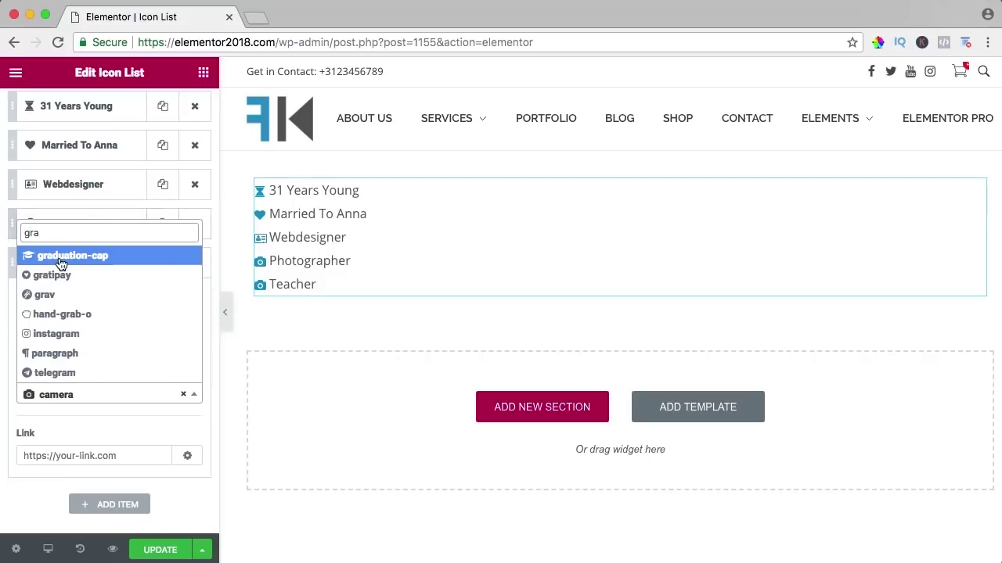
key("Return")
left_click(79, 262)
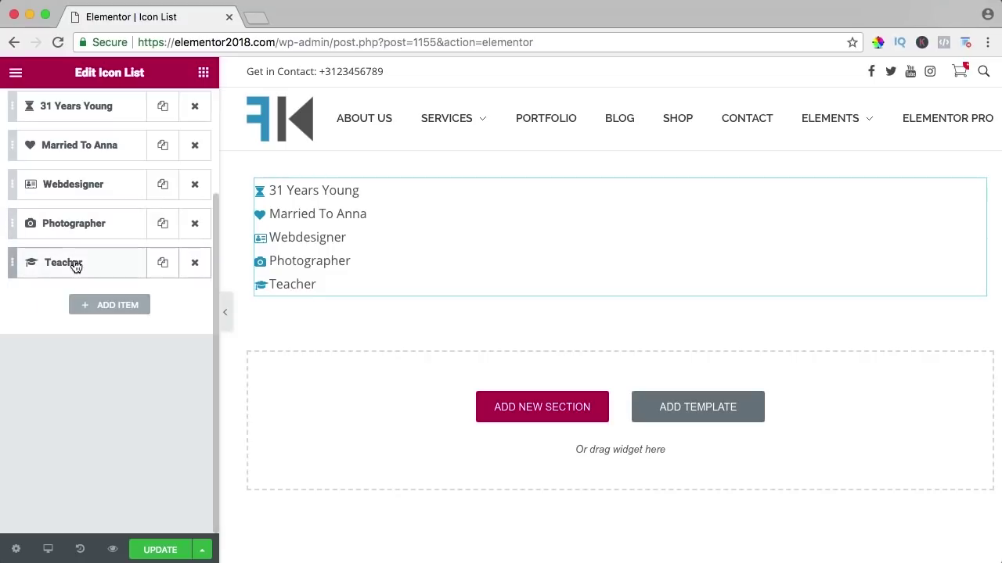
Step: Add a new list item with the text 'Soon To Be Dad'
left_click(108, 305)
left_click(106, 440)
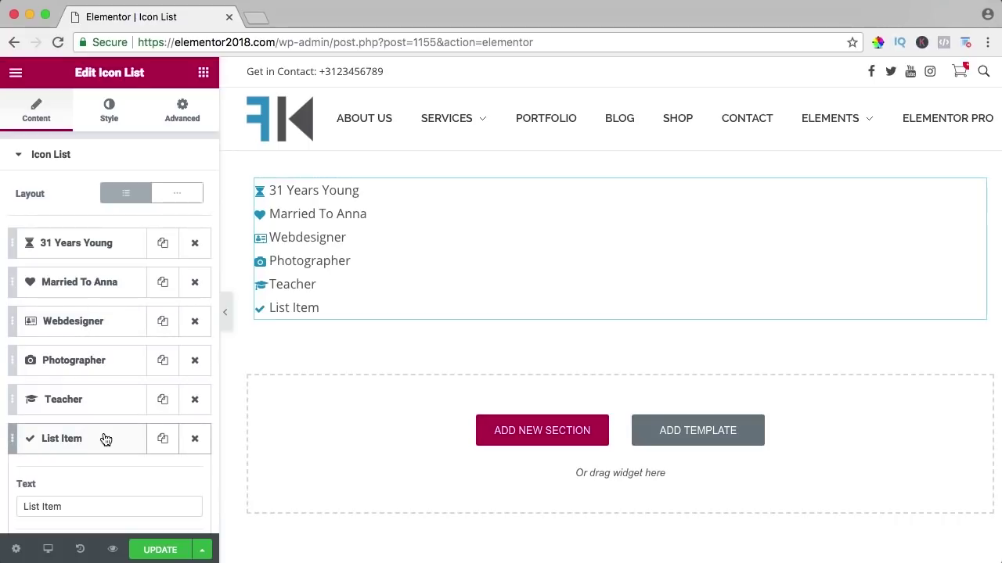
scroll(102, 419, "down", 4)
triple_click(79, 330)
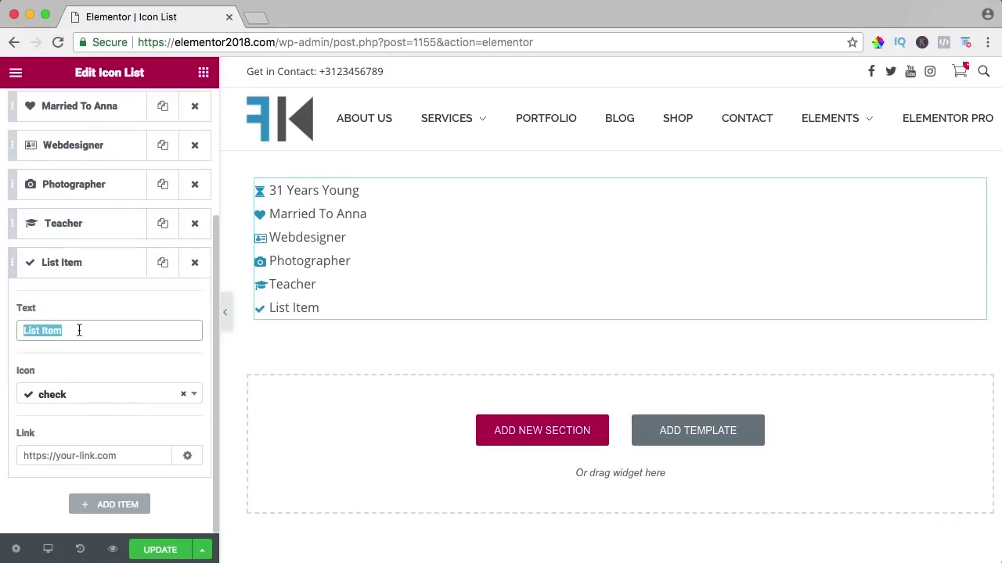
type("Soon To")
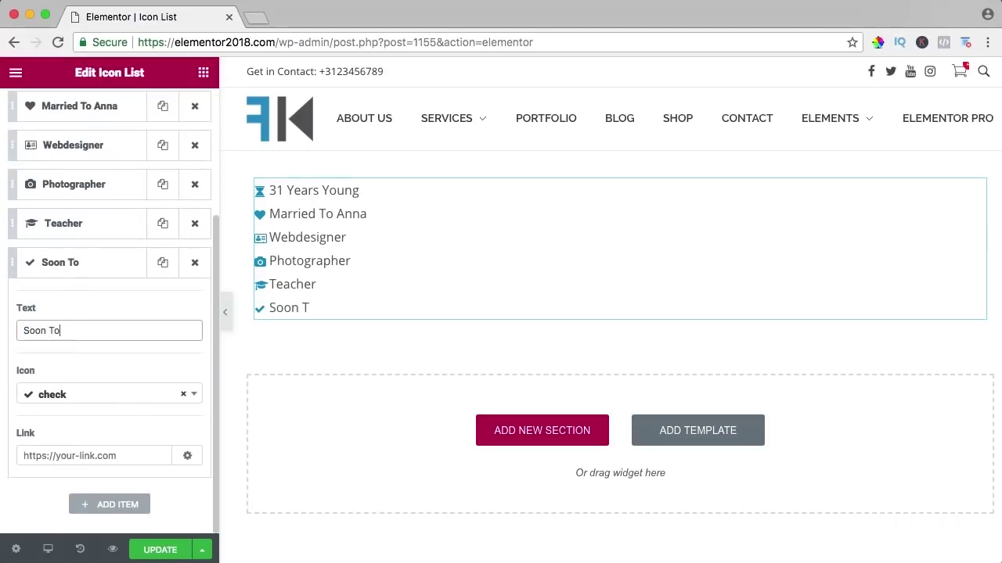
type(" Be Dad")
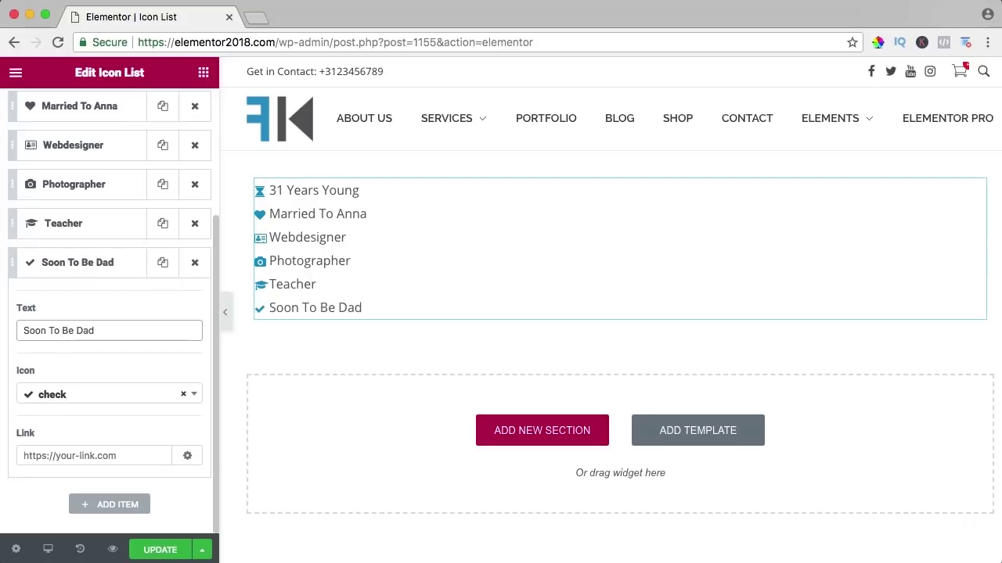
left_click(82, 405)
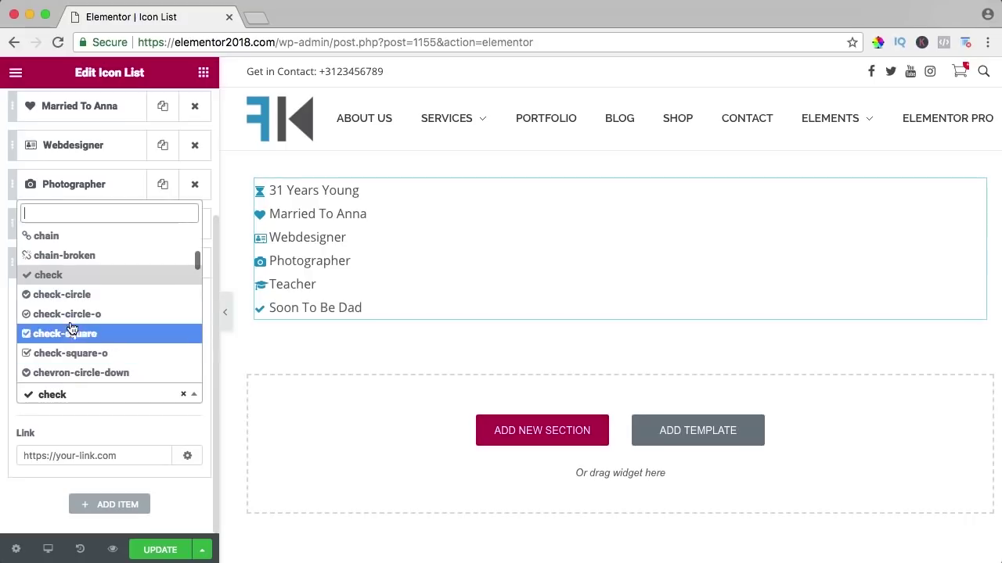
scroll(112, 309, "down", 1)
scroll(112, 309, "down", 5)
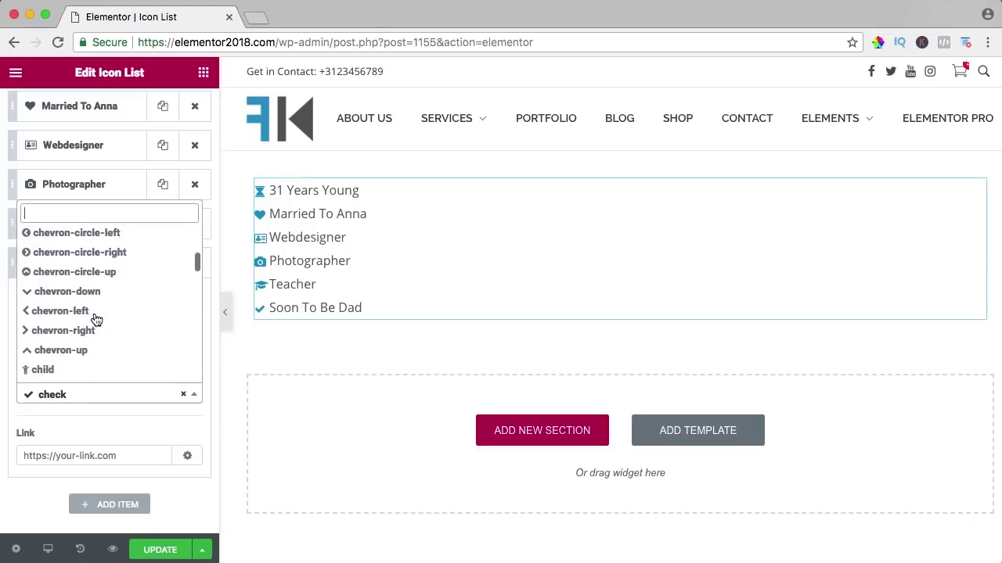
Step: Give Soon To Be Dad the child icon and keep the list in Default stacked layout
left_click(54, 299)
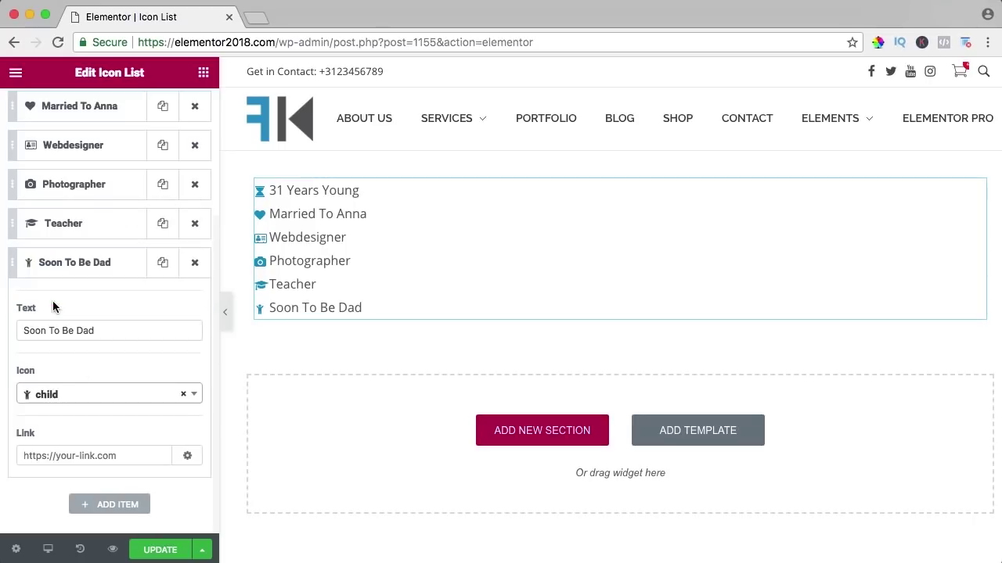
left_click(79, 263)
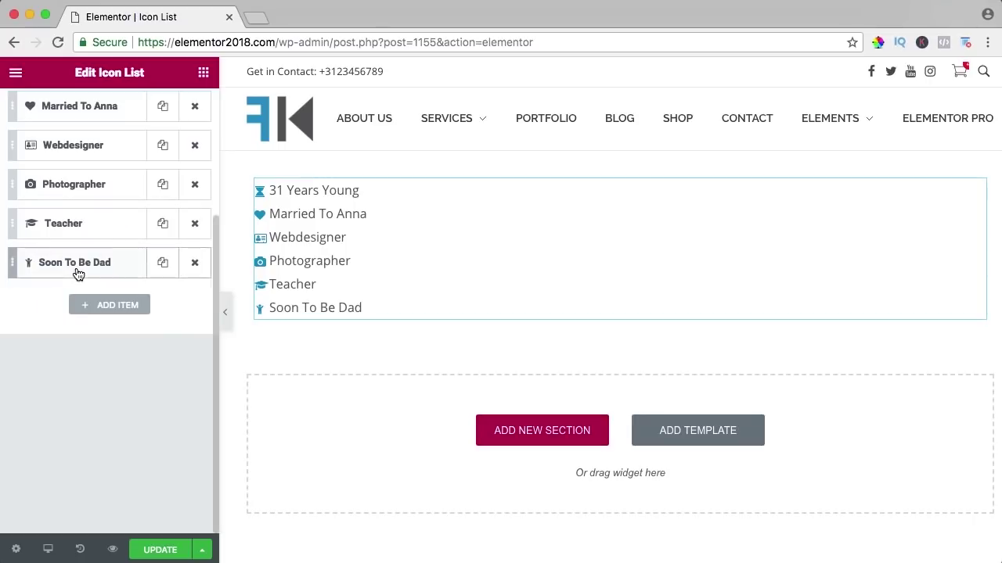
scroll(36, 232, "up", 5)
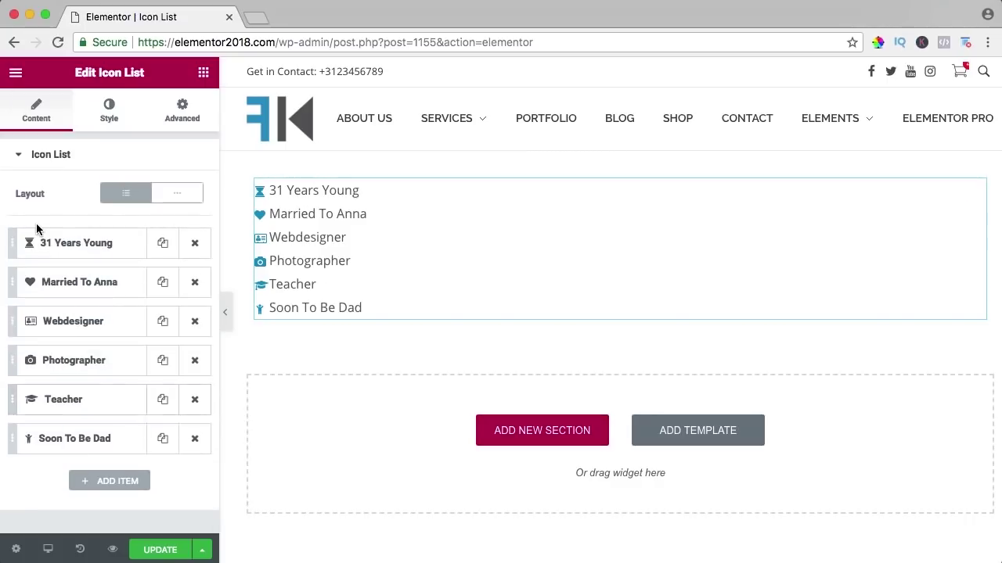
left_click(187, 195)
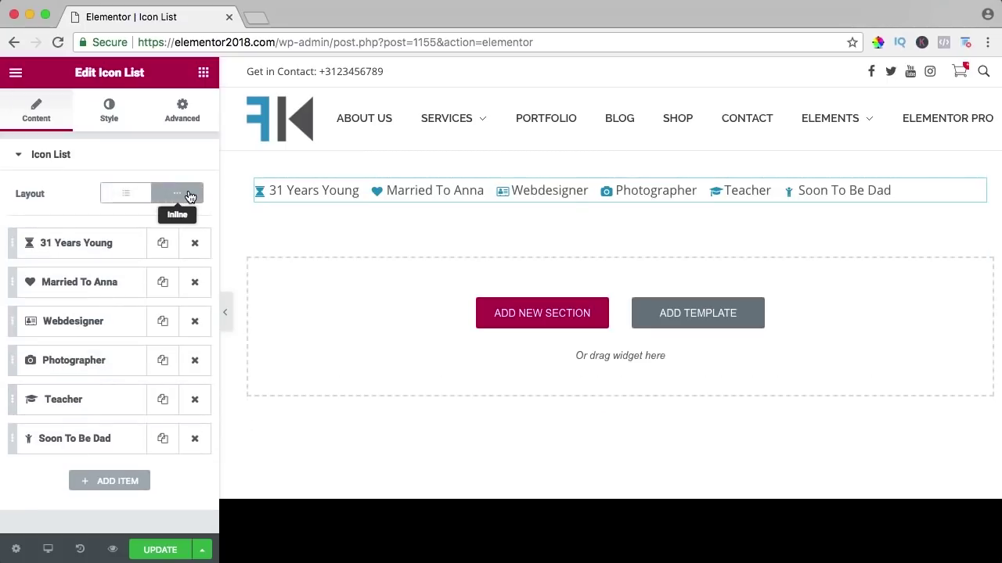
left_click(130, 197)
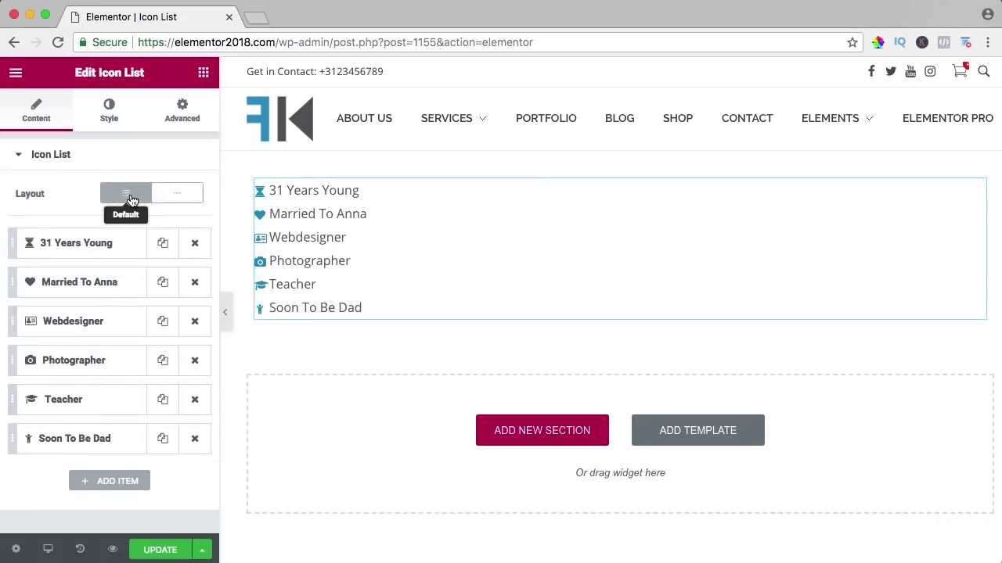
Step: Update the page, check it in the preview tab, and return to the editor
left_click(160, 549)
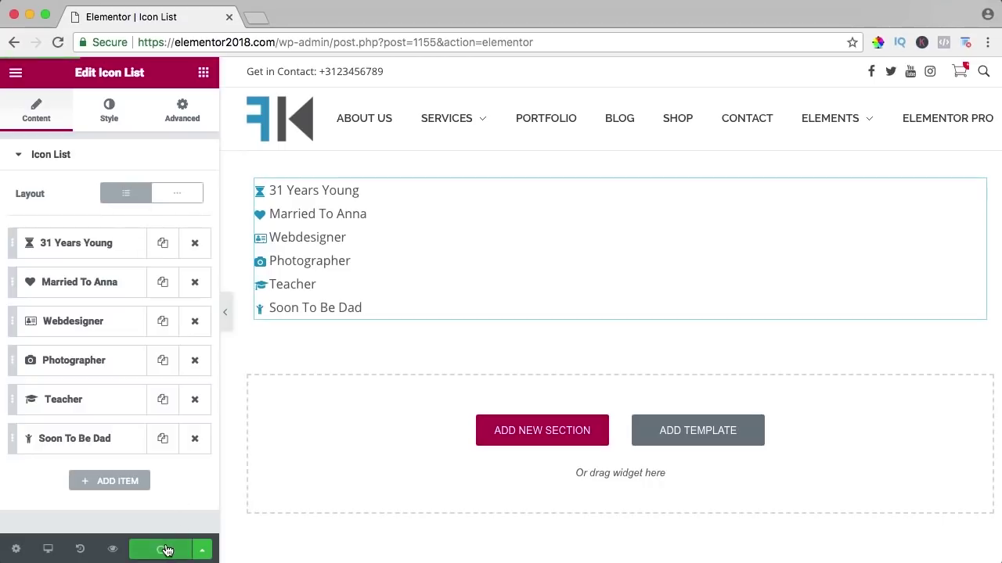
left_click(114, 551)
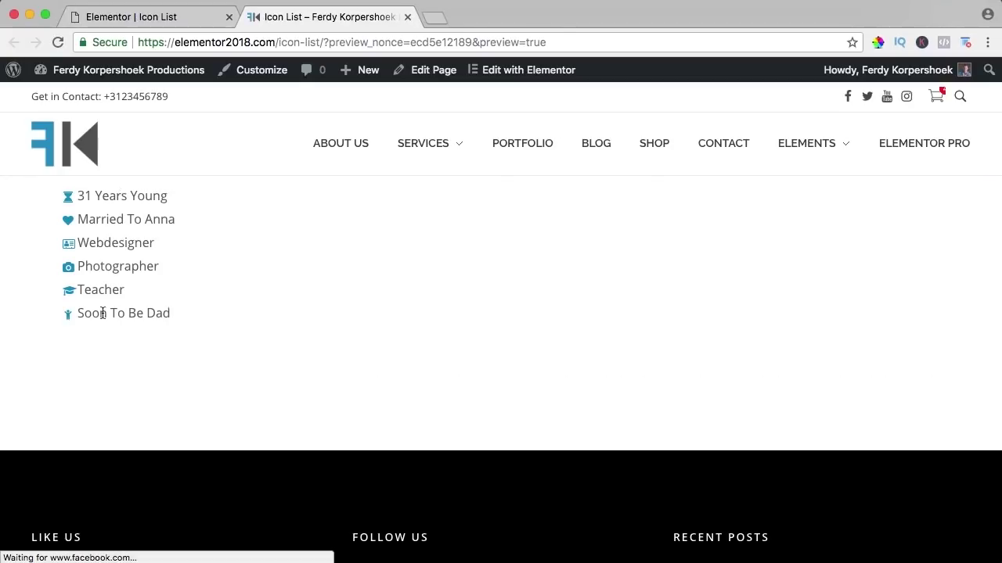
left_click(193, 22)
Step: Space the list items 22 apart and keep them left-aligned
left_click(110, 111)
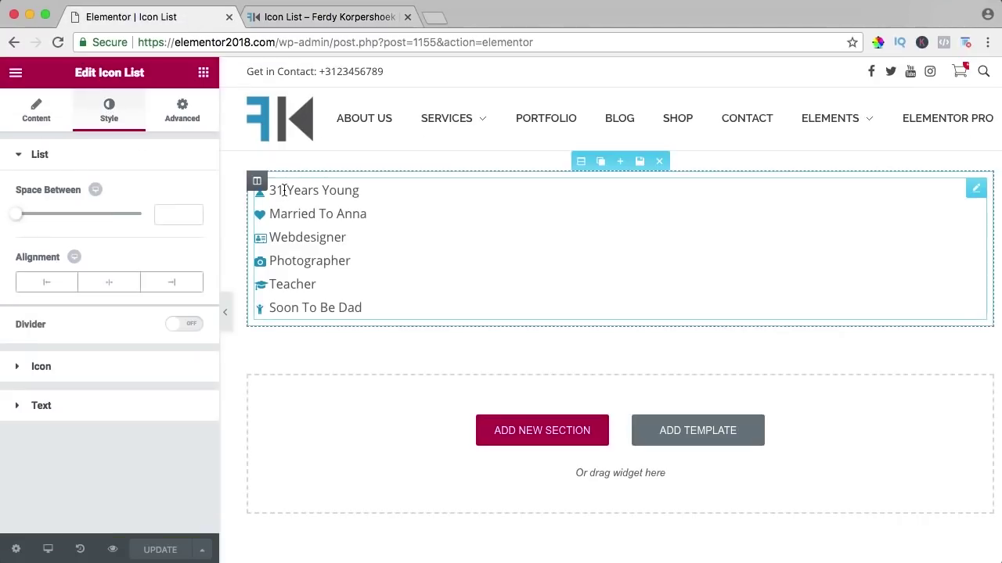
left_click_drag(23, 221, 71, 223)
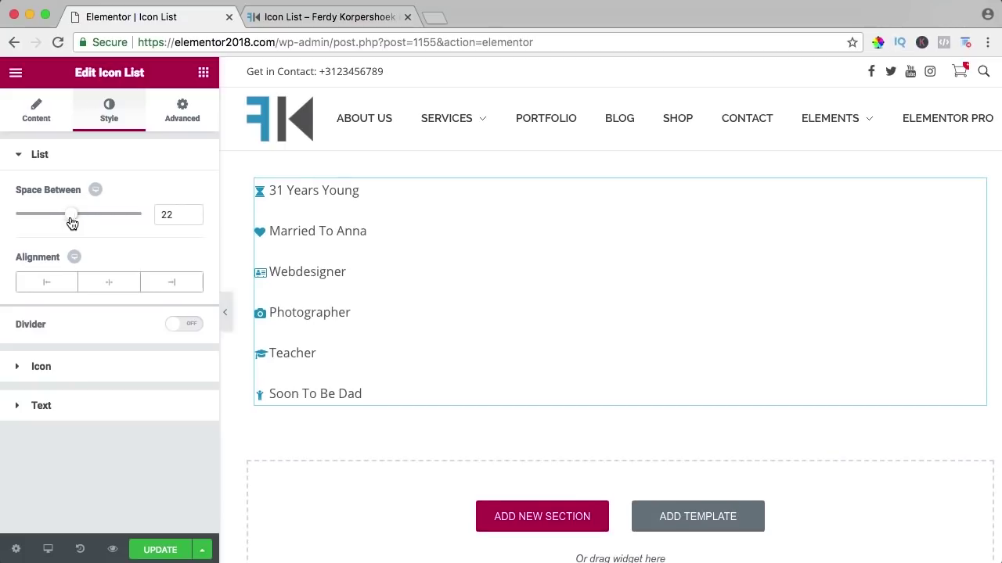
left_click(57, 283)
left_click(108, 287)
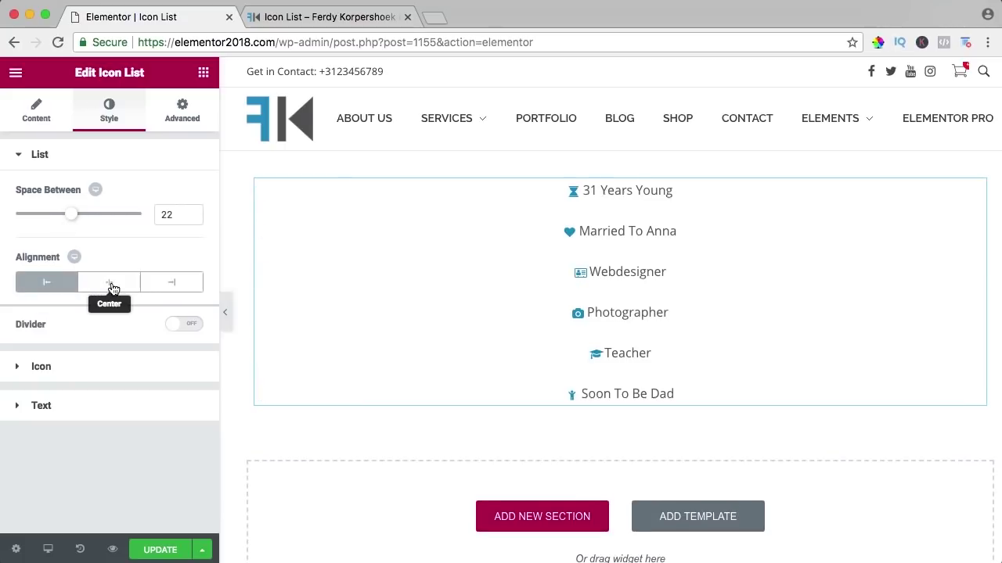
left_click(167, 285)
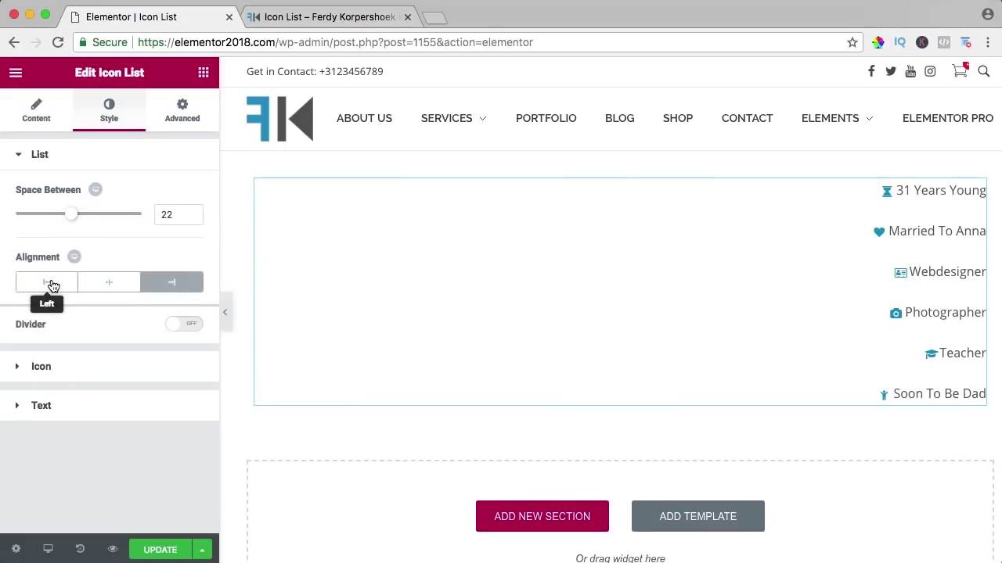
left_click(51, 285)
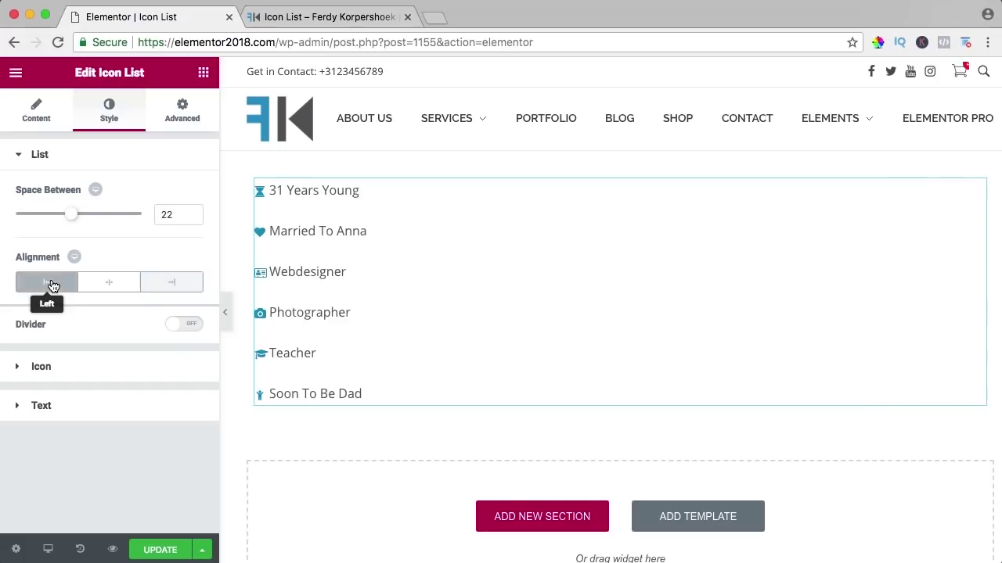
Step: Try dotted, weight-4 blue dividers at partial width, then solid, and switch dividers off
left_click(182, 327)
left_click(136, 365)
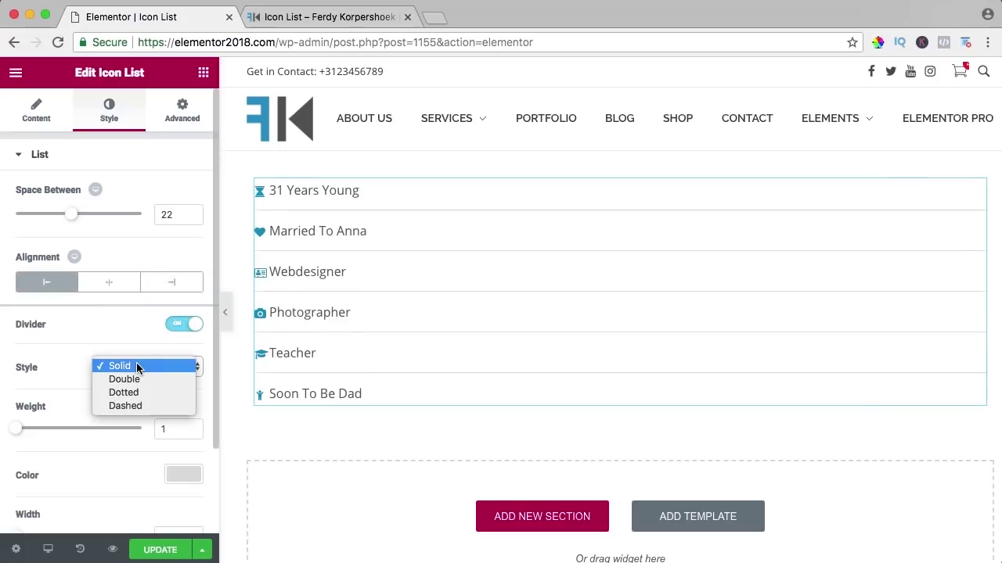
left_click(133, 394)
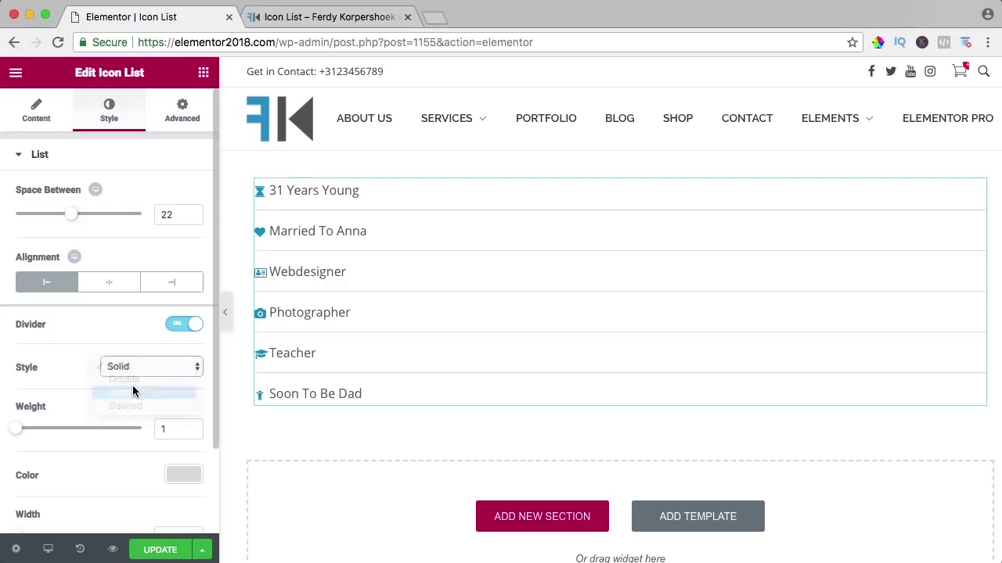
left_click_drag(21, 433, 66, 436)
left_click(173, 477)
scroll(108, 475, "down", 3)
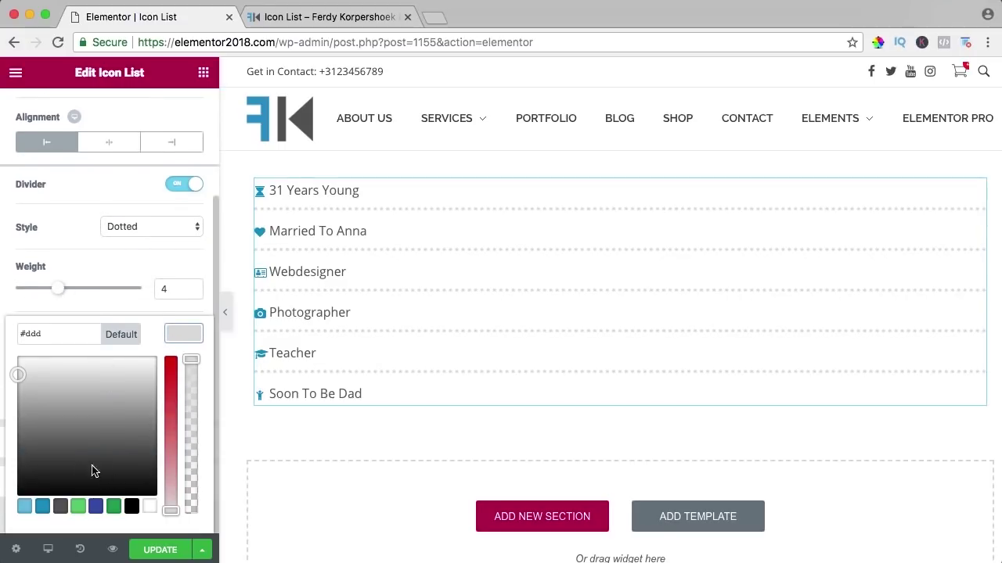
left_click(42, 506)
left_click(178, 339)
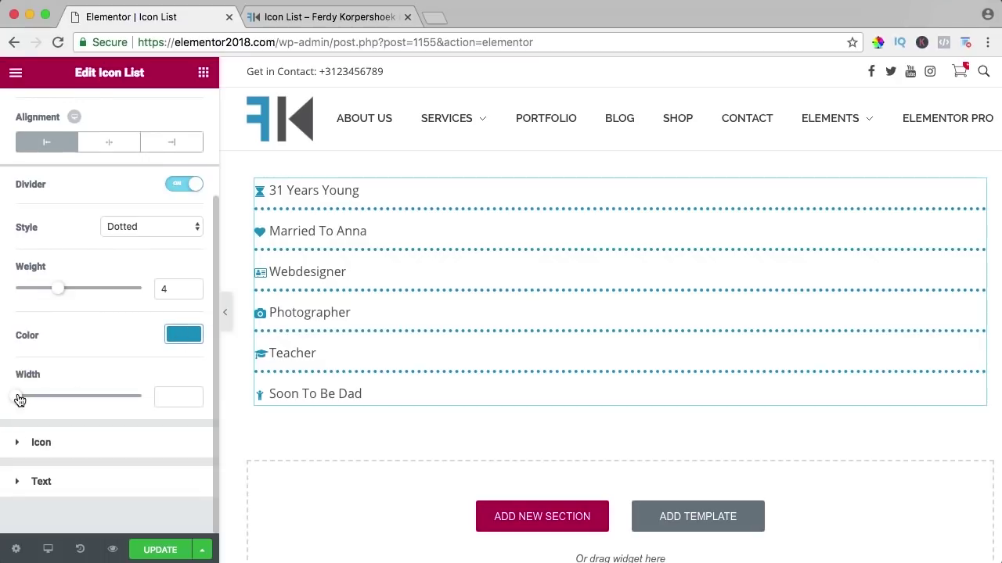
left_click_drag(19, 400, 41, 407)
left_click(150, 262)
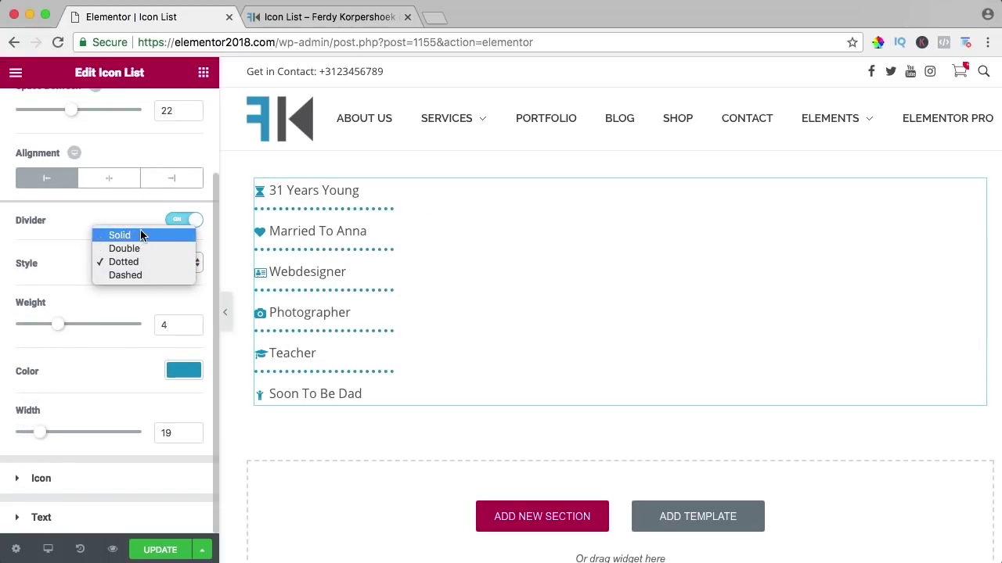
left_click(140, 237)
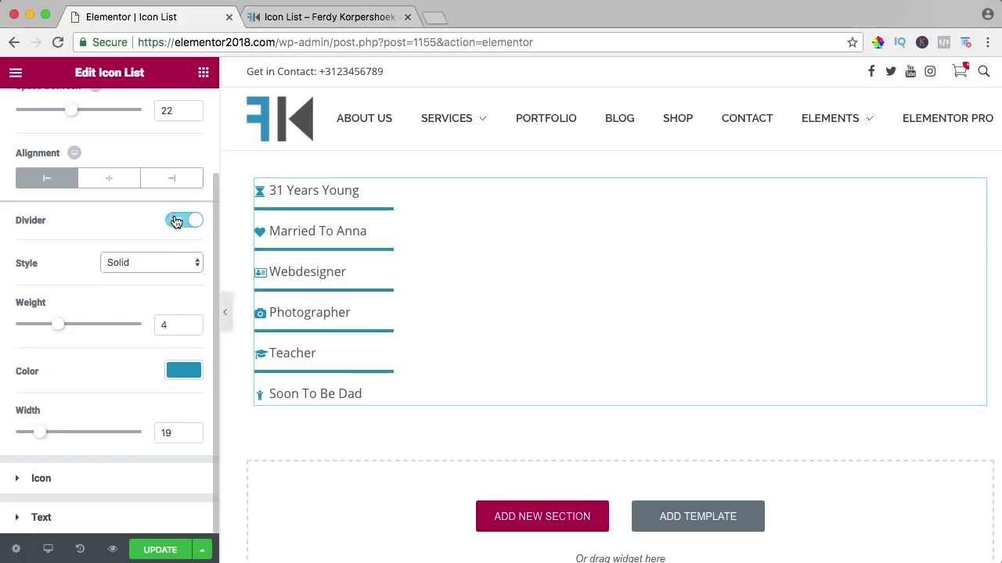
left_click(175, 220)
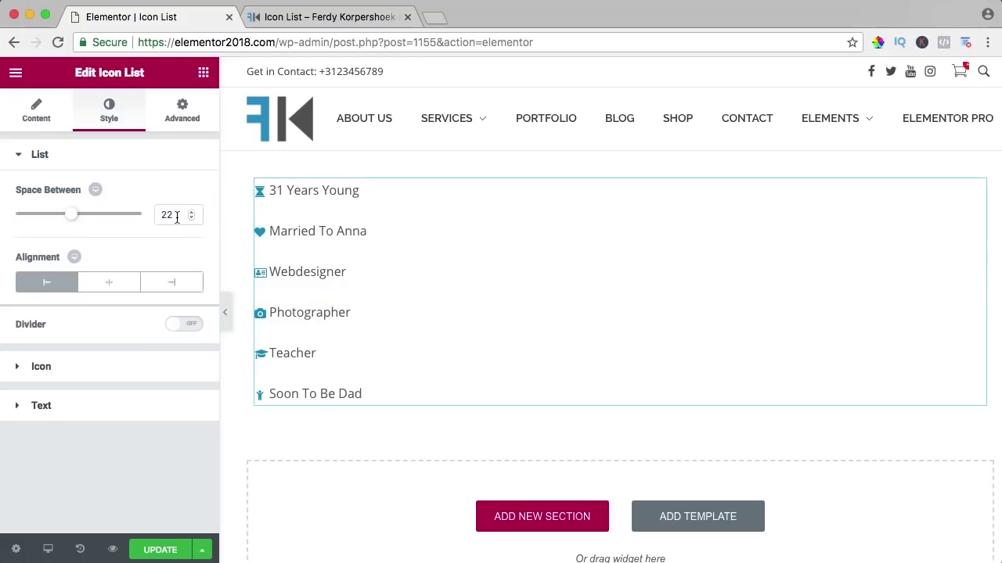
Step: Set the list icons to size 45 in the green preset with a blue hover colour
left_click(45, 370)
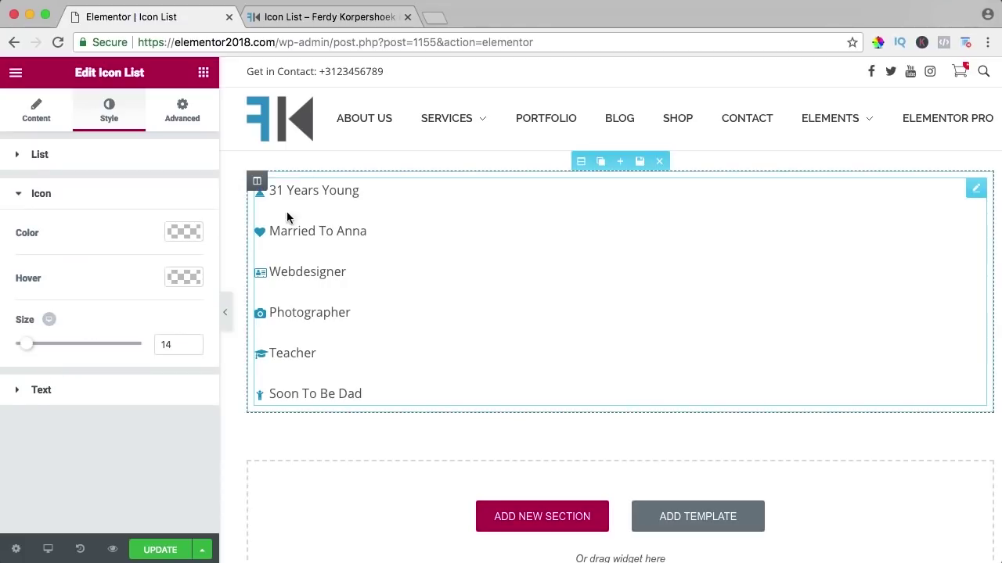
left_click_drag(29, 351, 72, 354)
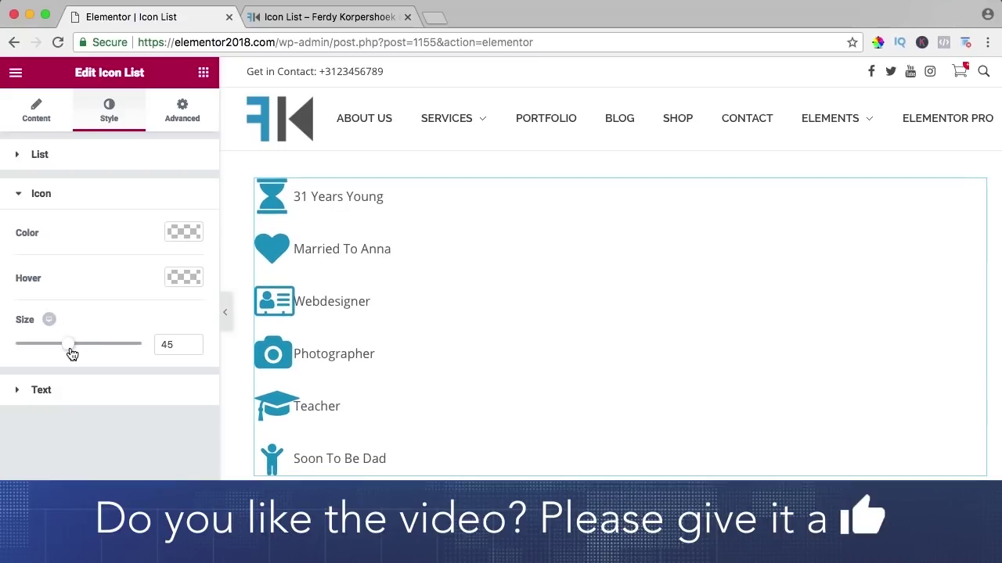
left_click(175, 233)
left_click(78, 404)
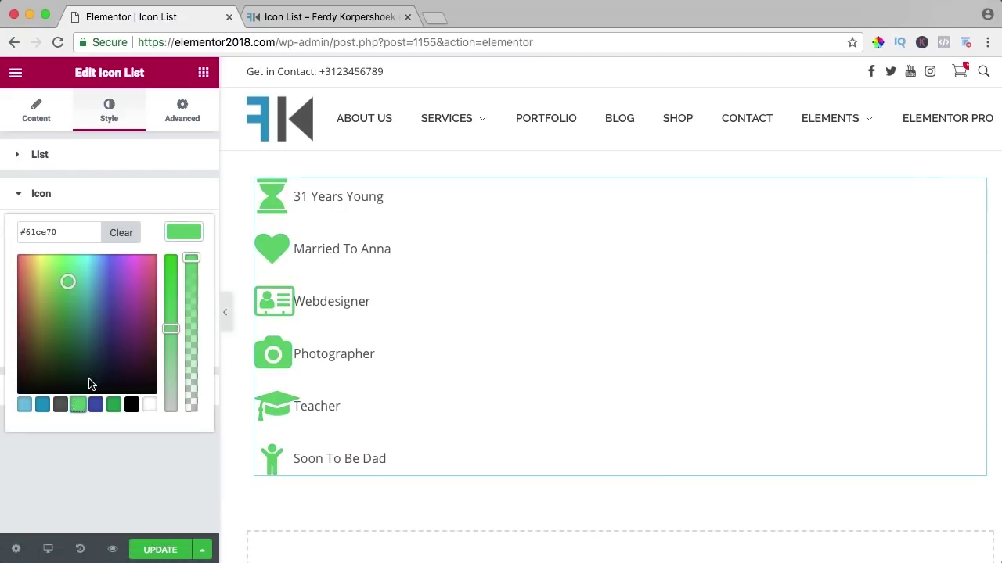
left_click(180, 236)
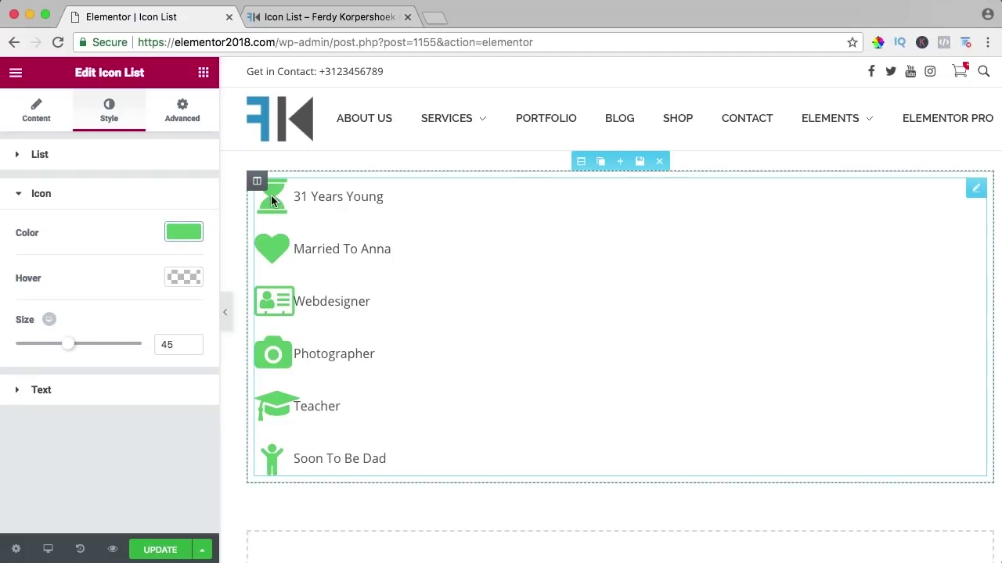
left_click(185, 277)
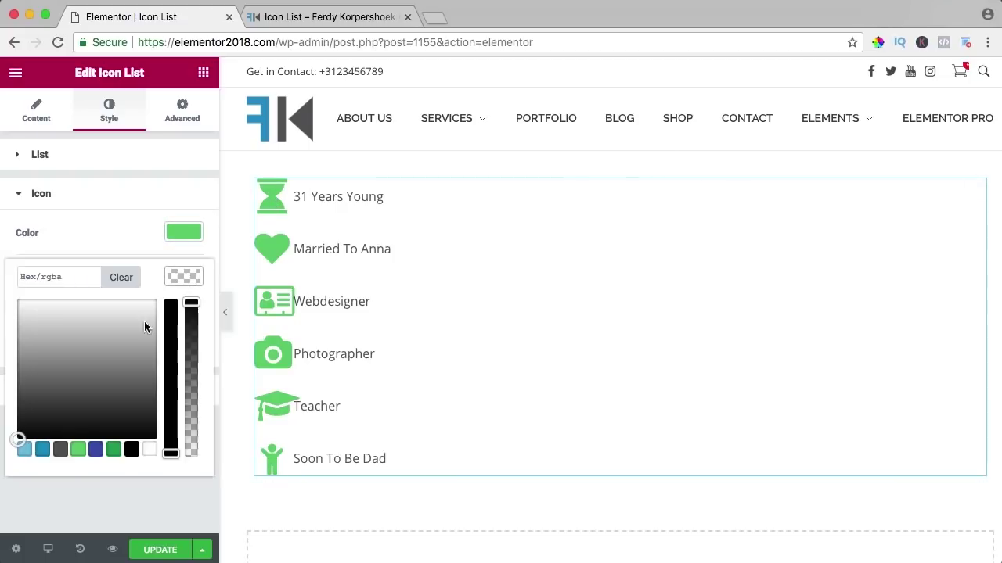
left_click(42, 451)
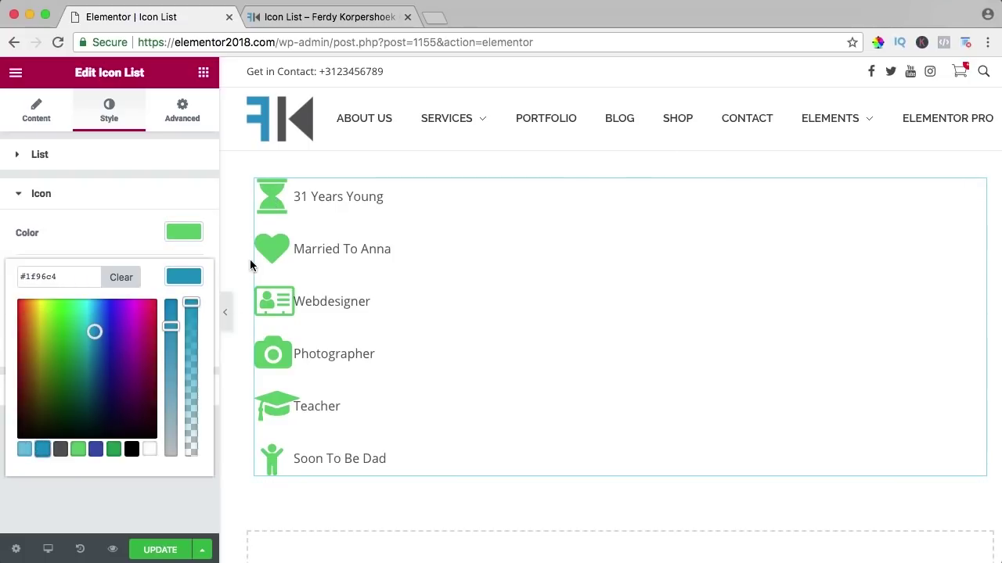
left_click(194, 279)
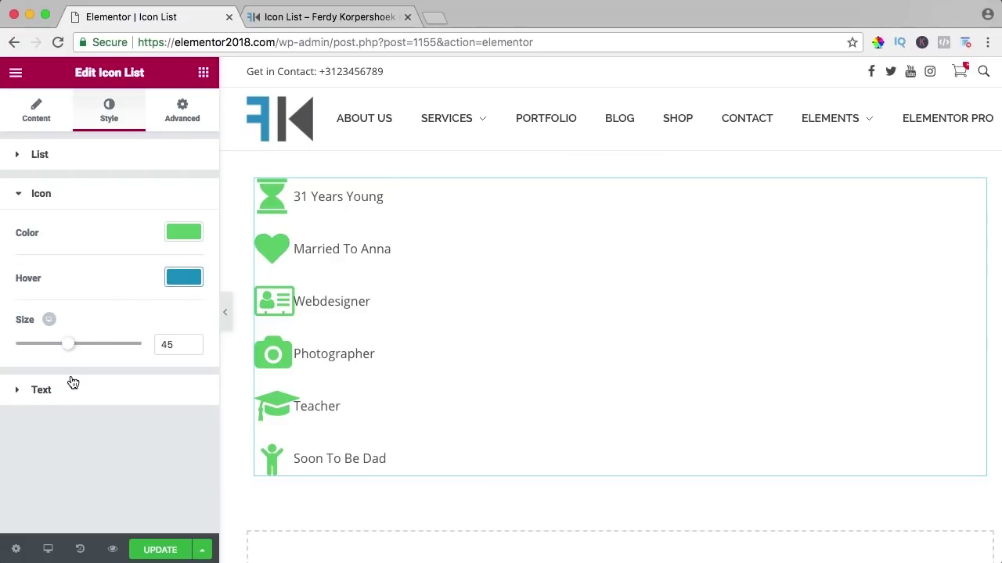
left_click(43, 392)
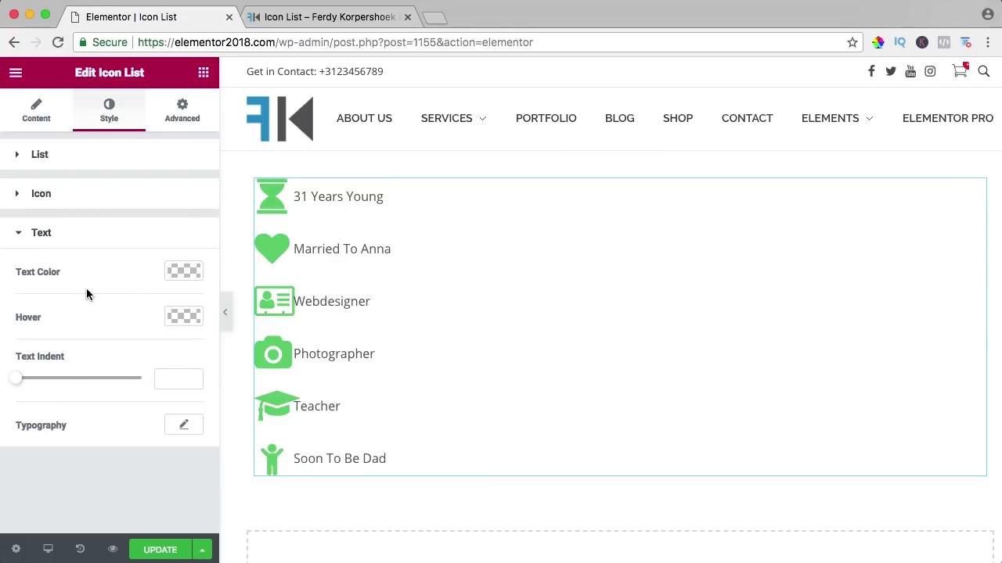
Step: Give the list text a blue hover colour and a text indent of 27
left_click(182, 316)
left_click(42, 488)
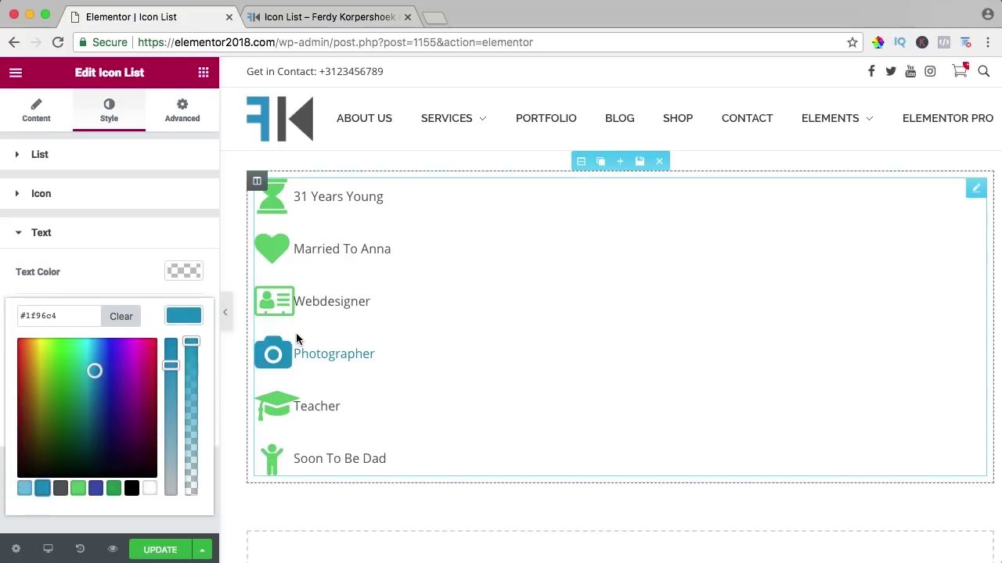
left_click(184, 317)
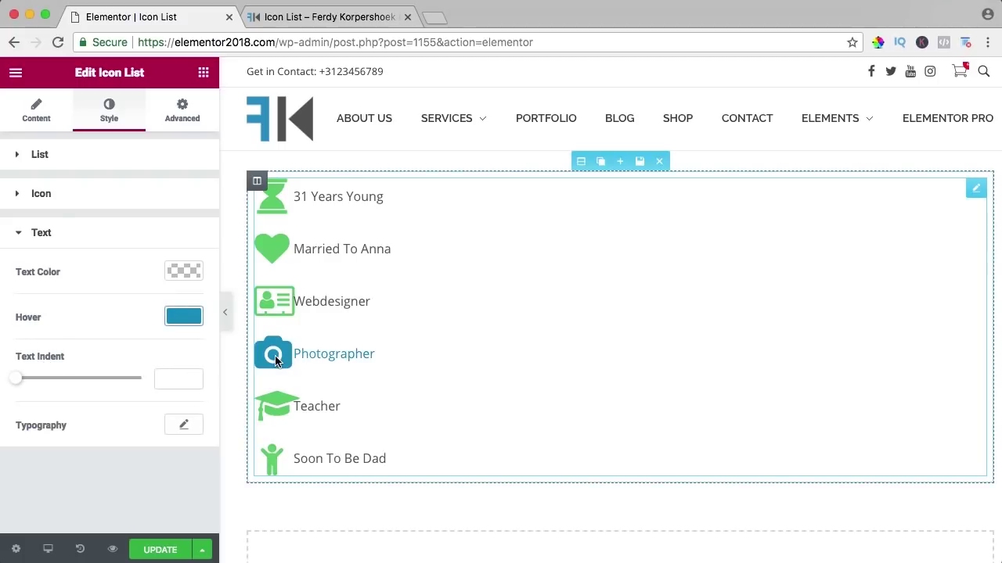
left_click_drag(17, 379, 108, 385)
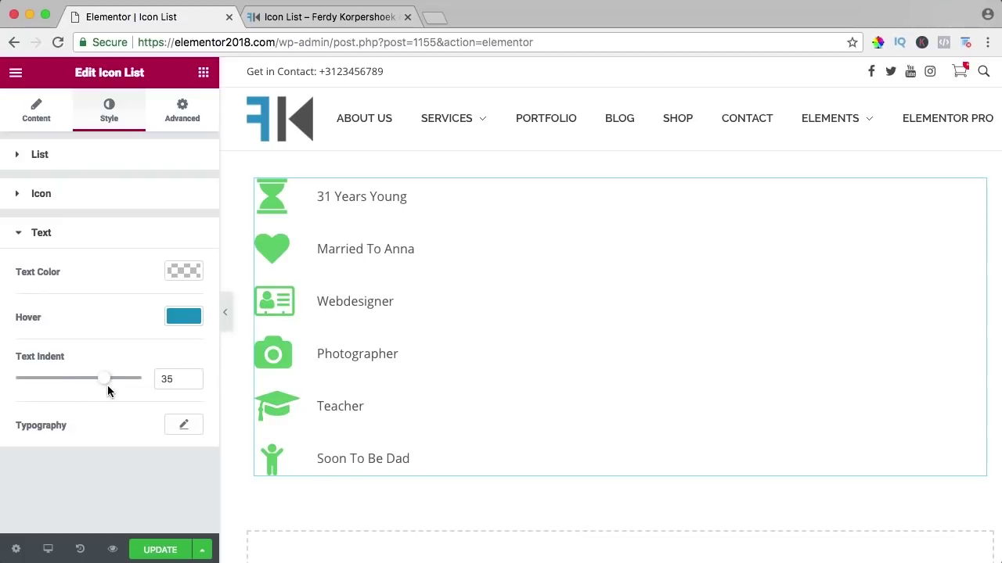
Step: Set the list text typography to size 26 and Uppercase transform
left_click(182, 428)
scroll(148, 403, "down", 3)
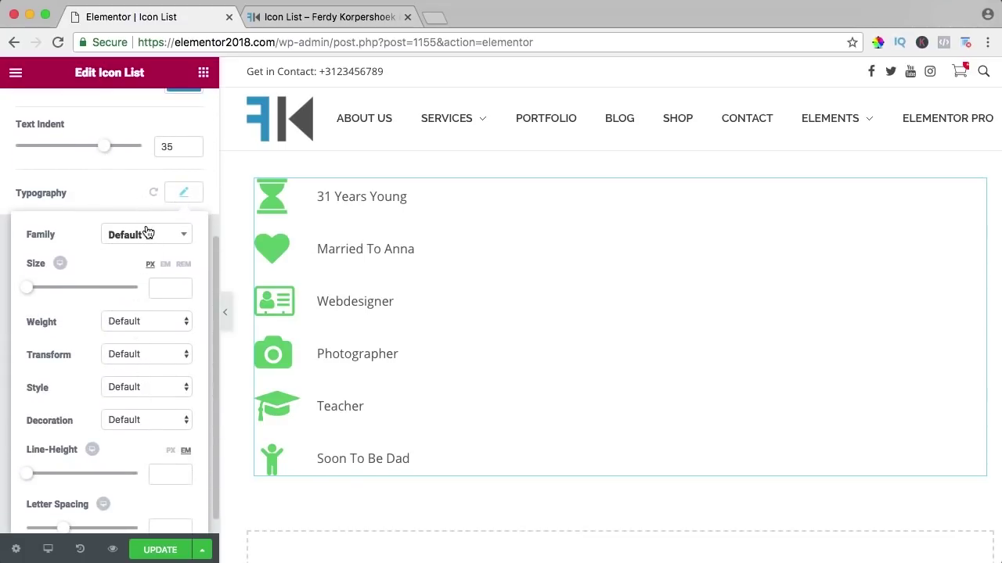
left_click_drag(30, 289, 47, 295)
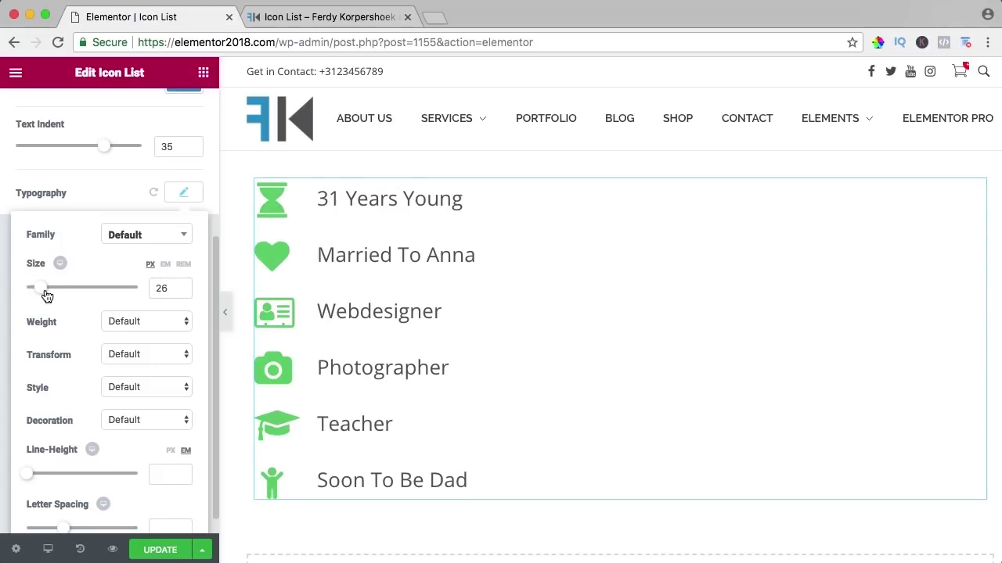
left_click(118, 322)
left_click(43, 319)
left_click(134, 361)
left_click(131, 370)
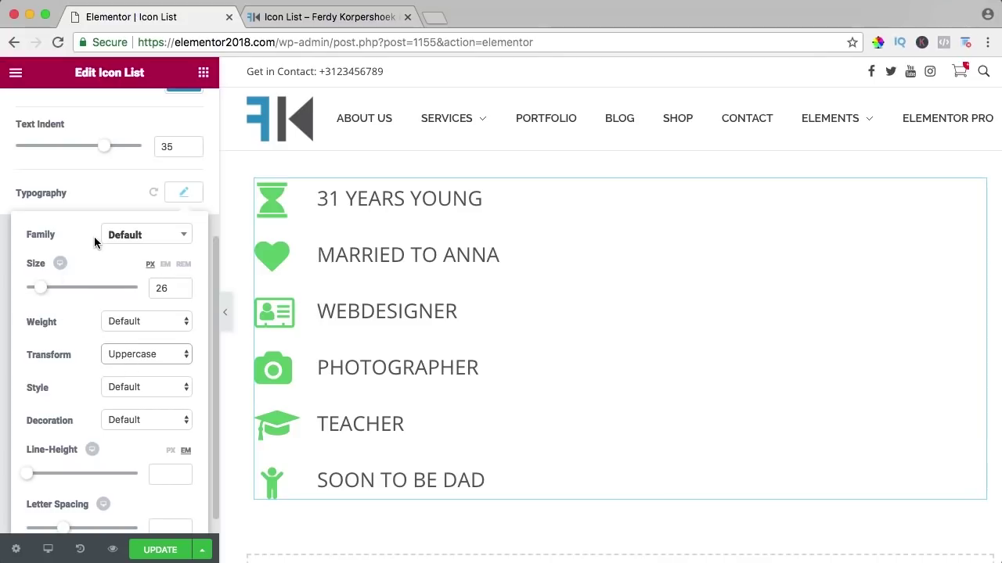
left_click(79, 203)
scroll(81, 201, "up", 2)
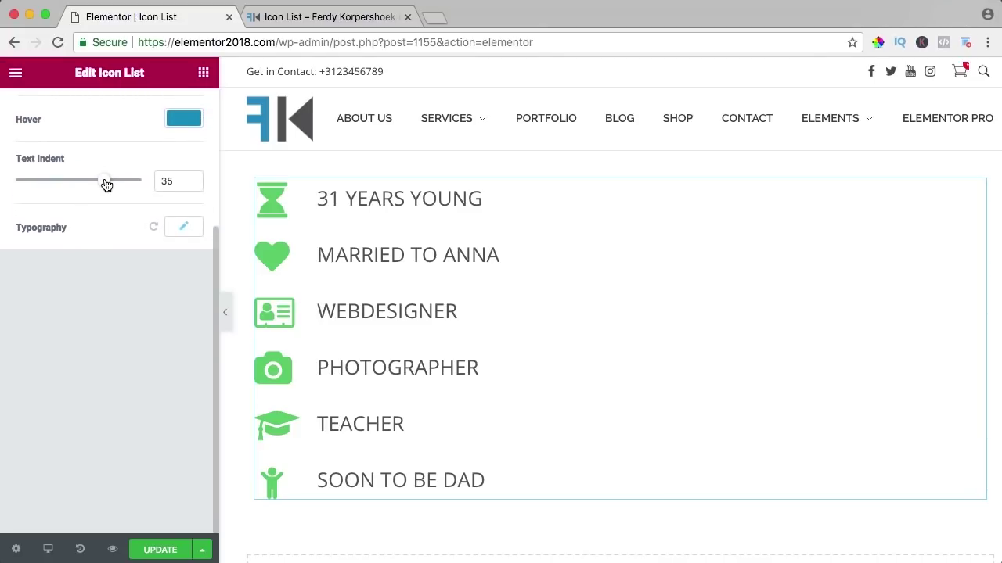
scroll(95, 183, "up", 5)
left_click_drag(106, 184, 130, 423)
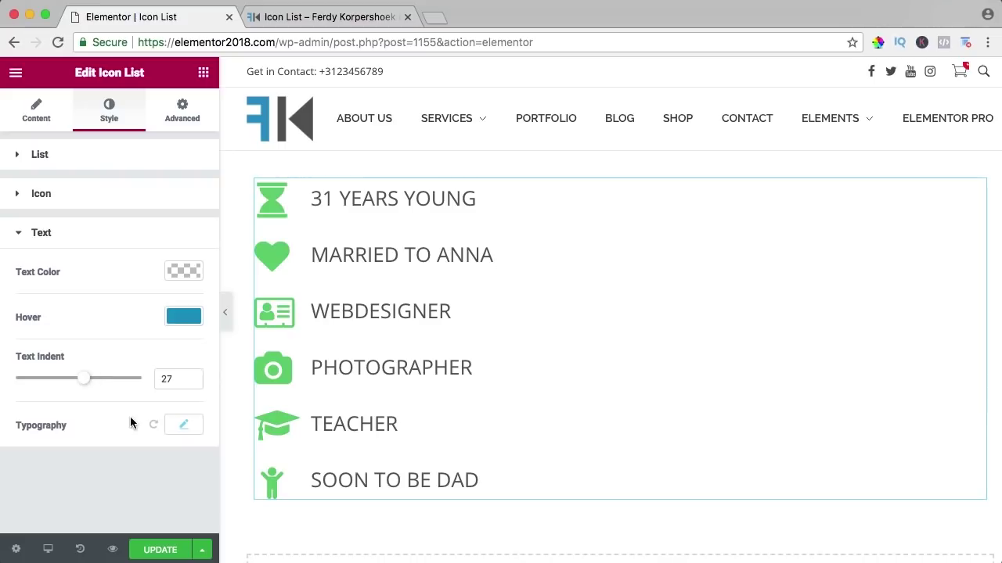
Step: Update the page, check the preview tab, and return to the editor
left_click(174, 552)
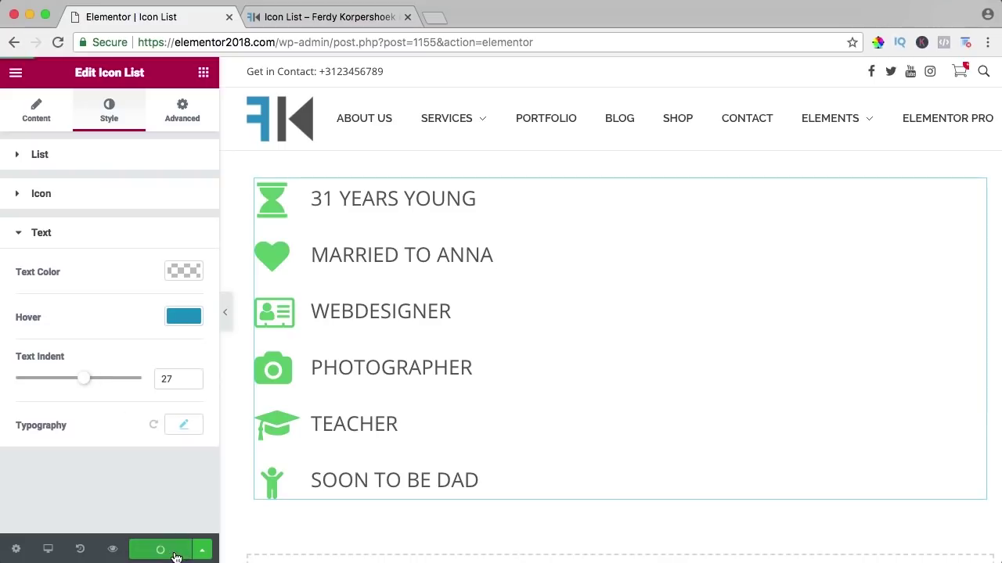
left_click(328, 17)
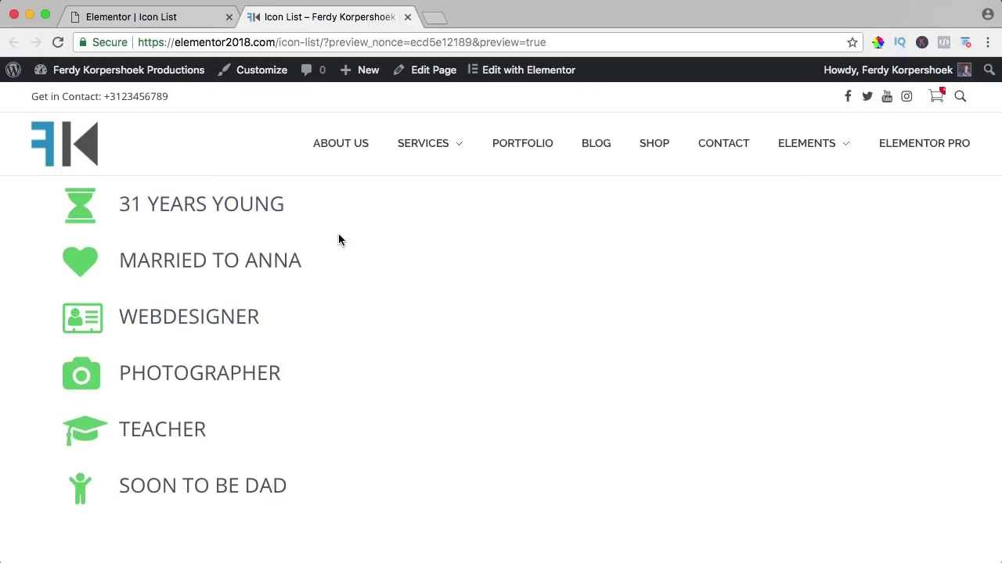
left_click(201, 17)
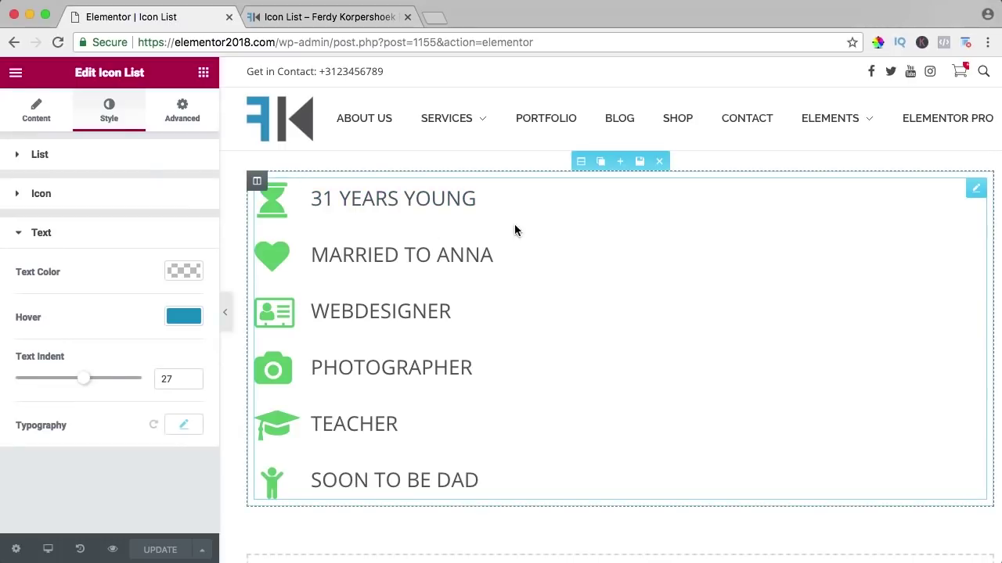
Step: Stretch the icon list section to full width with an 800 minimum height
left_click(583, 162)
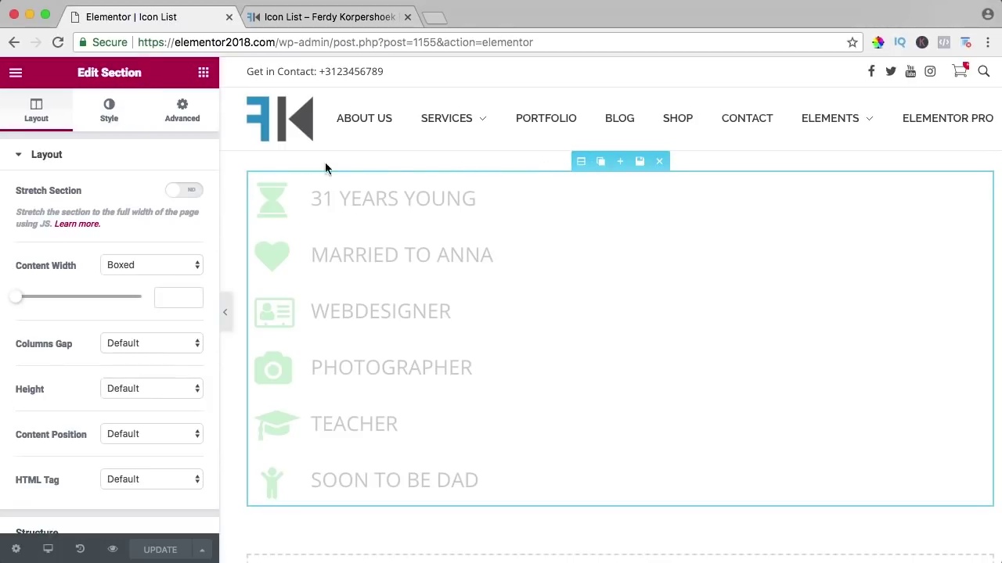
left_click(182, 191)
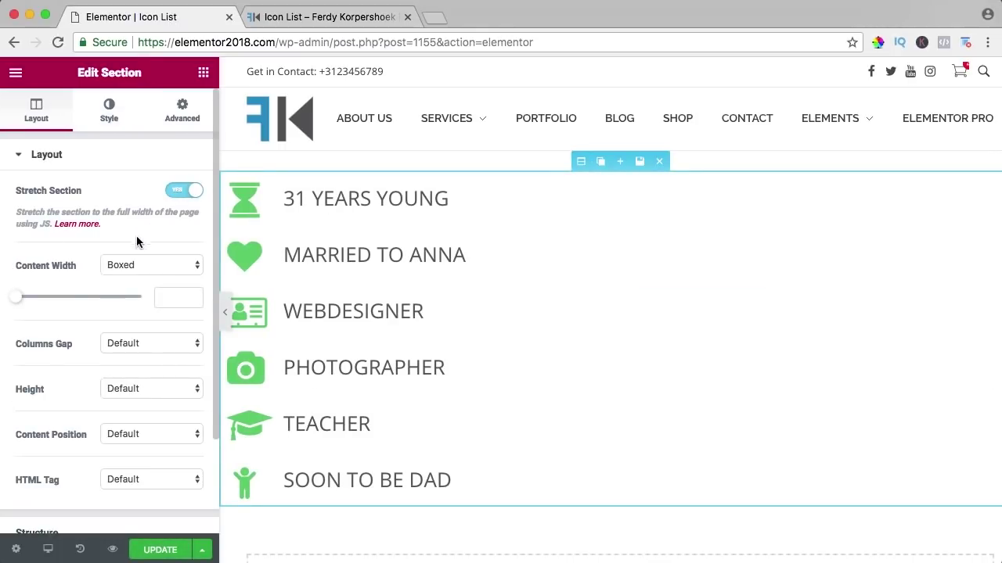
left_click(129, 389)
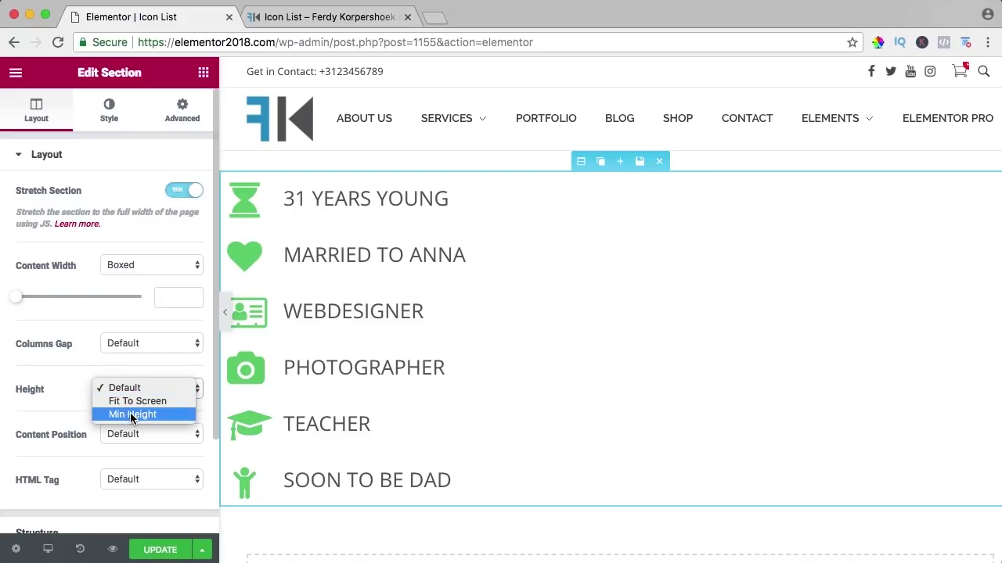
left_click(130, 414)
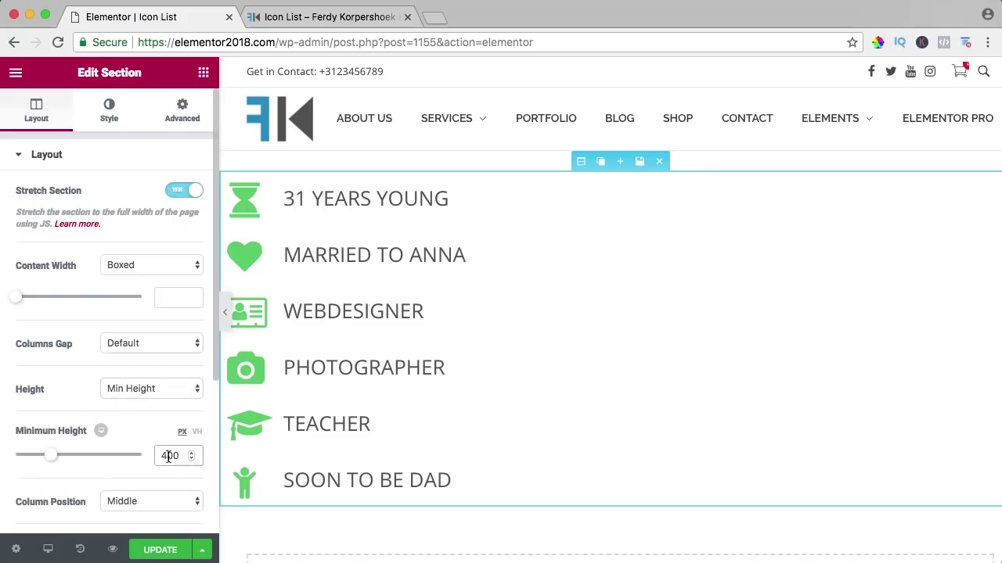
type("8")
key("Tab")
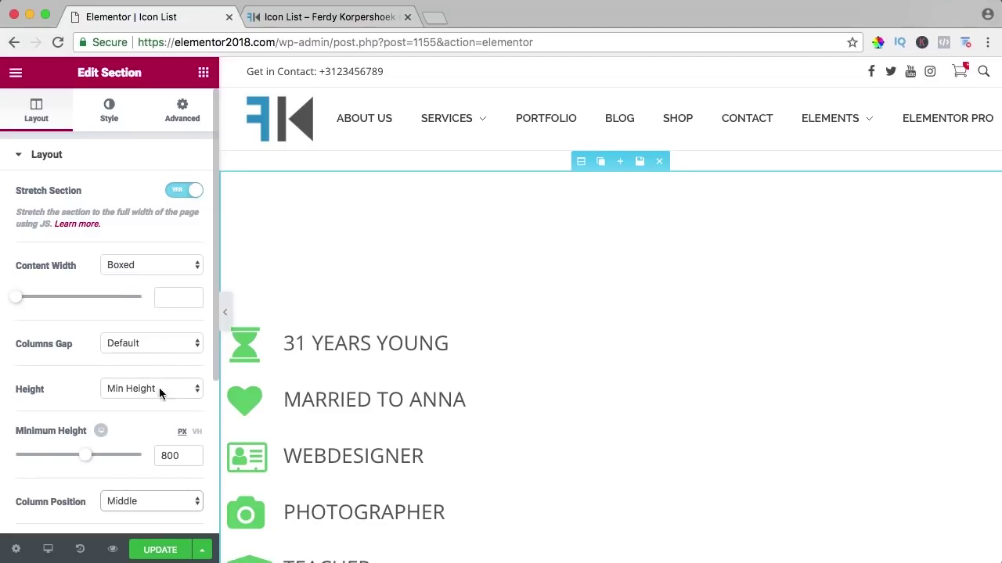
Step: Set the couple photo from the Media Library as the section's classic background
left_click(108, 116)
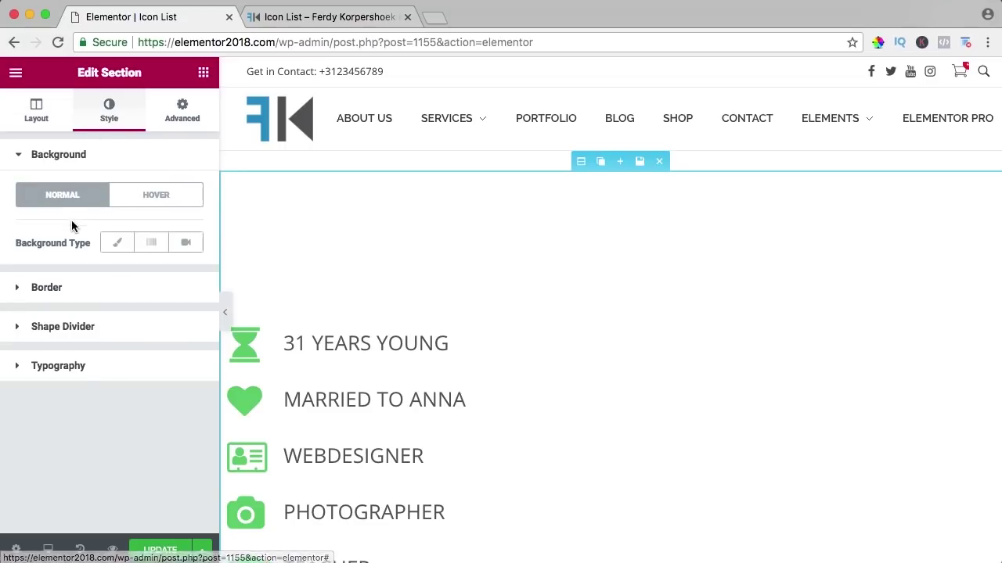
left_click(113, 248)
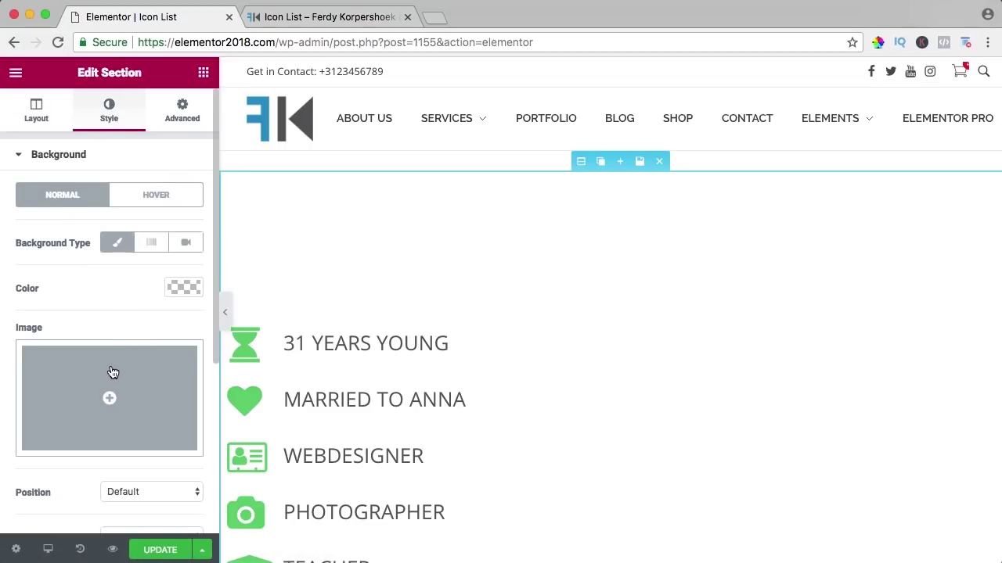
left_click(112, 373)
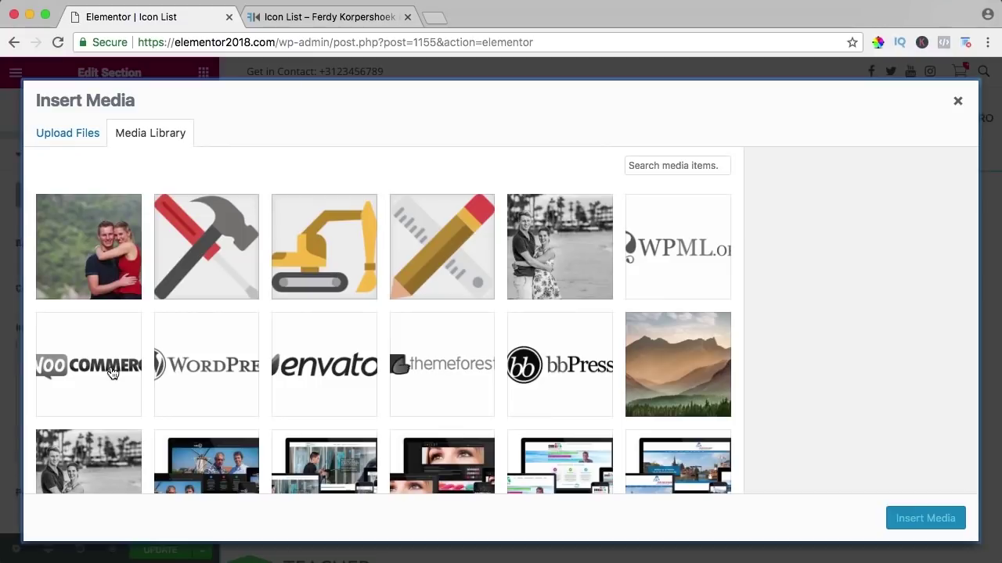
left_click(102, 245)
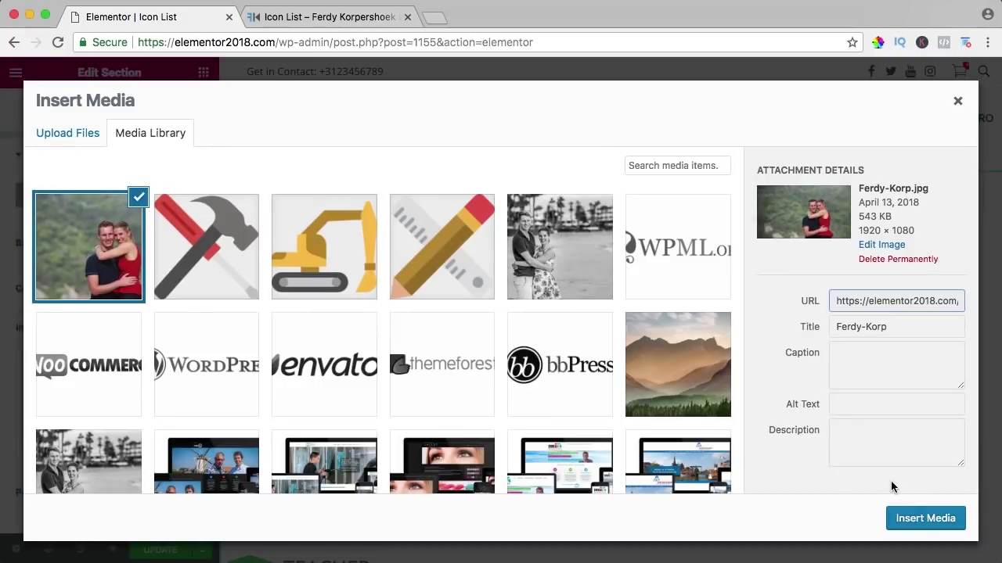
left_click(924, 519)
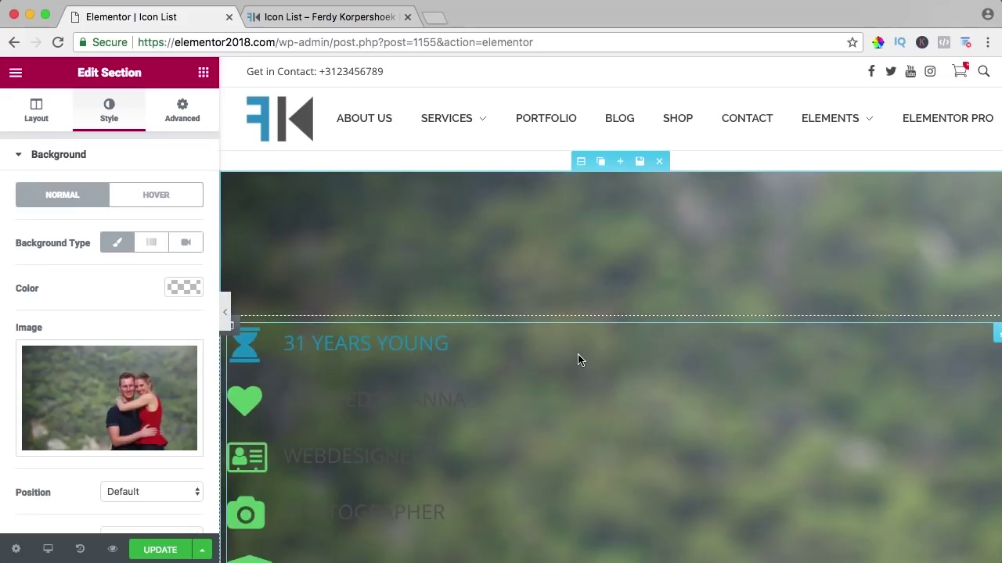
Step: Set the background size to Cover and position to Center Right
scroll(582, 342, "down", 3)
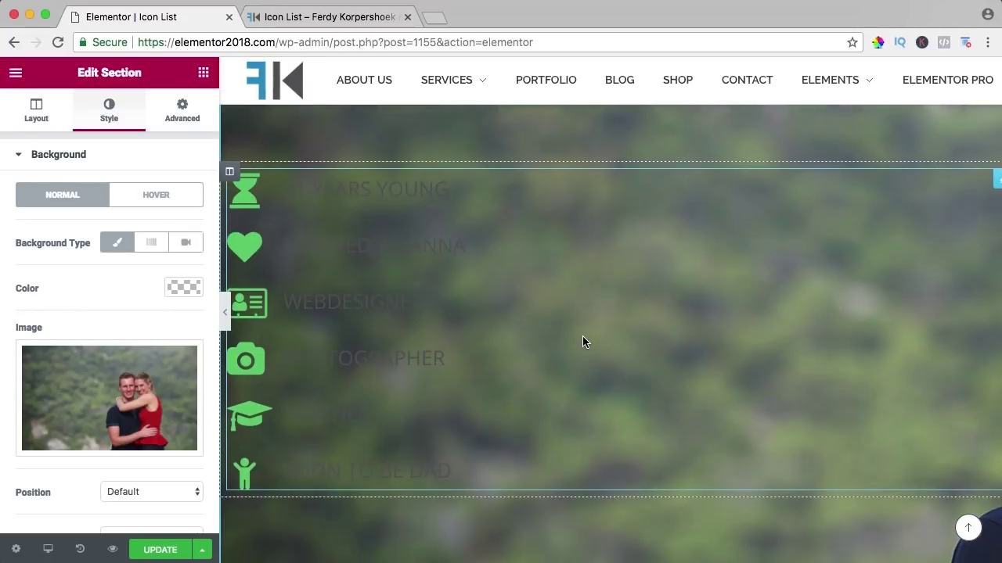
scroll(582, 333, "up", 2)
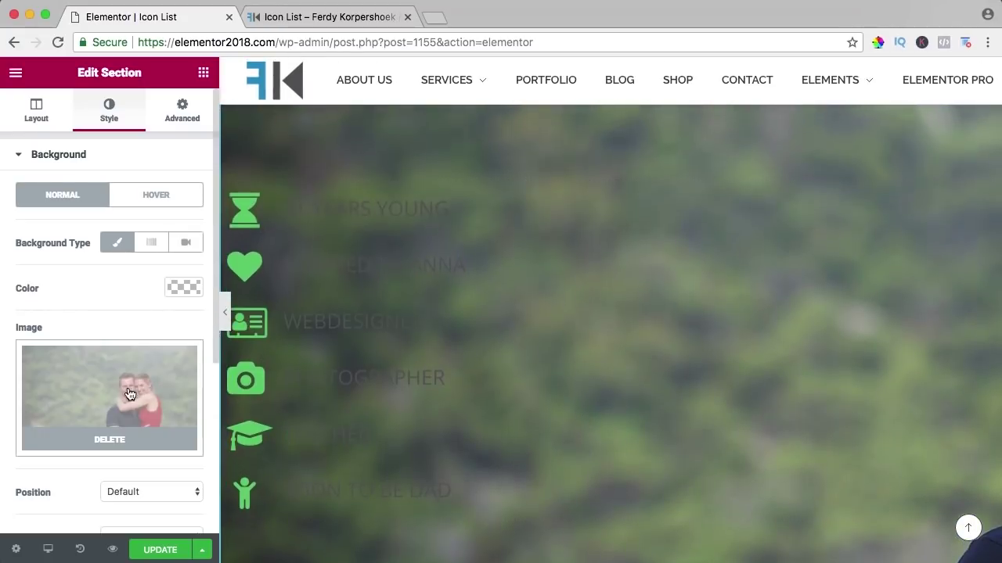
scroll(108, 389, "down", 2)
scroll(108, 389, "down", 2)
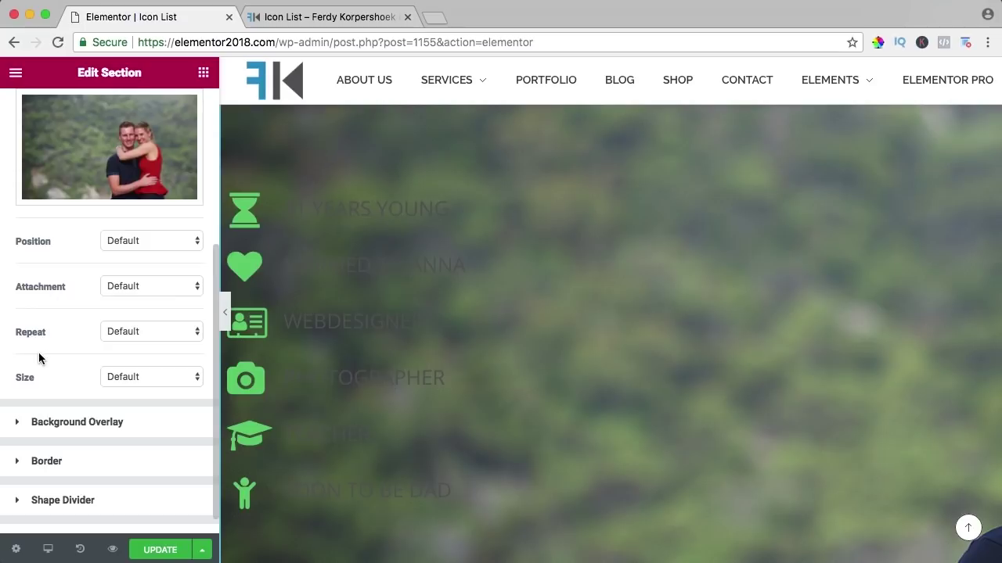
left_click(149, 378)
left_click(131, 399)
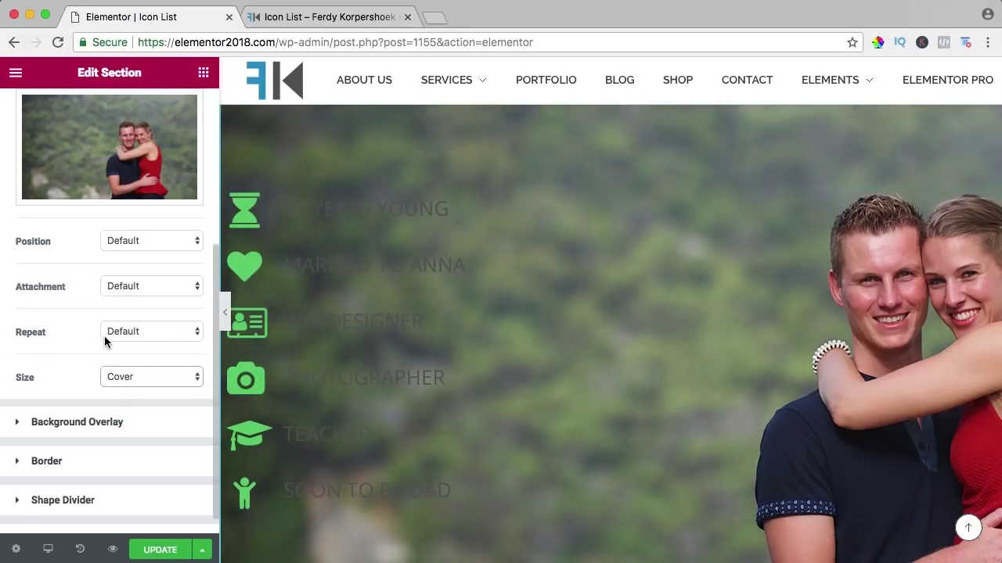
left_click(141, 242)
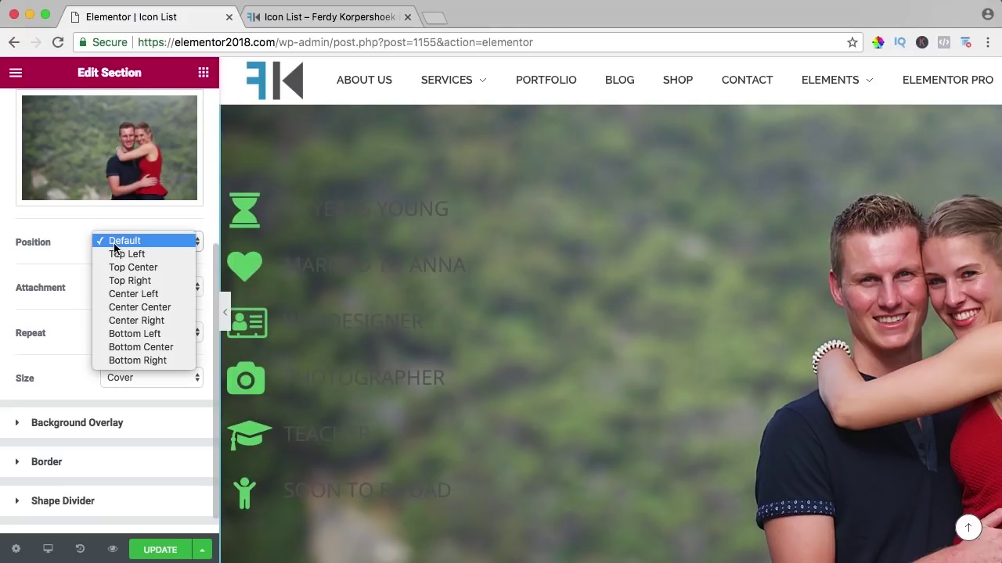
left_click(138, 321)
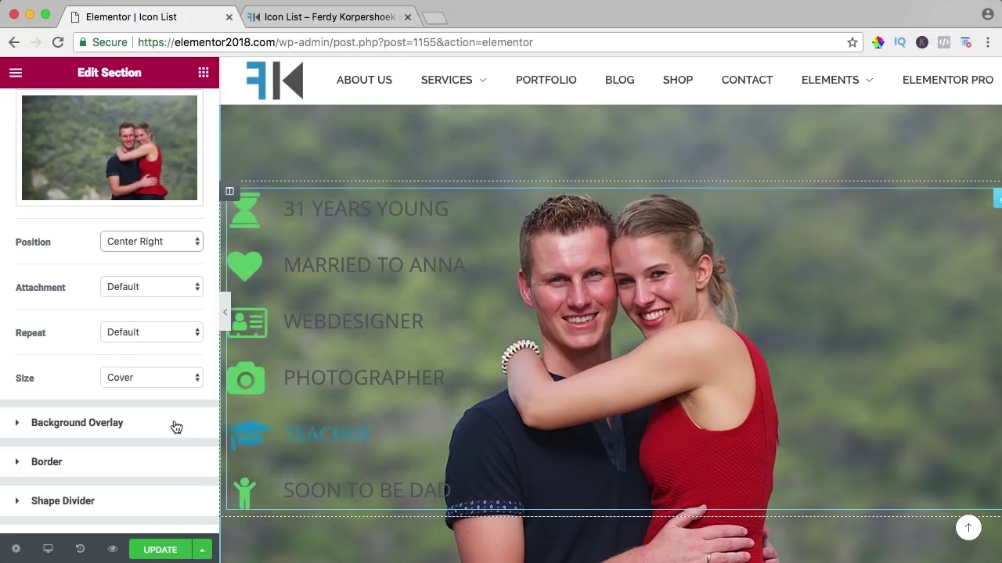
Step: Make the icon list's icons white
left_click(397, 280)
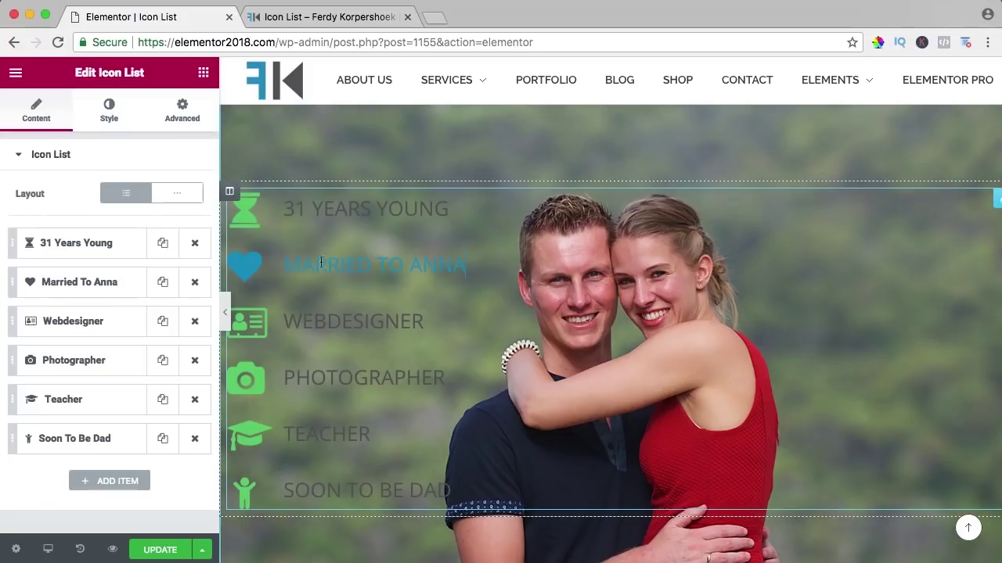
left_click(107, 117)
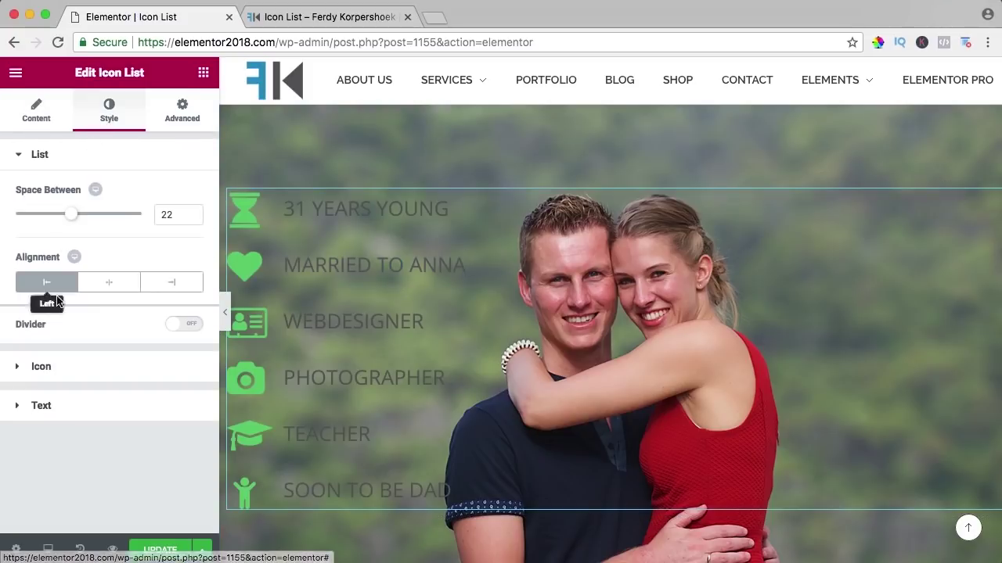
left_click(42, 368)
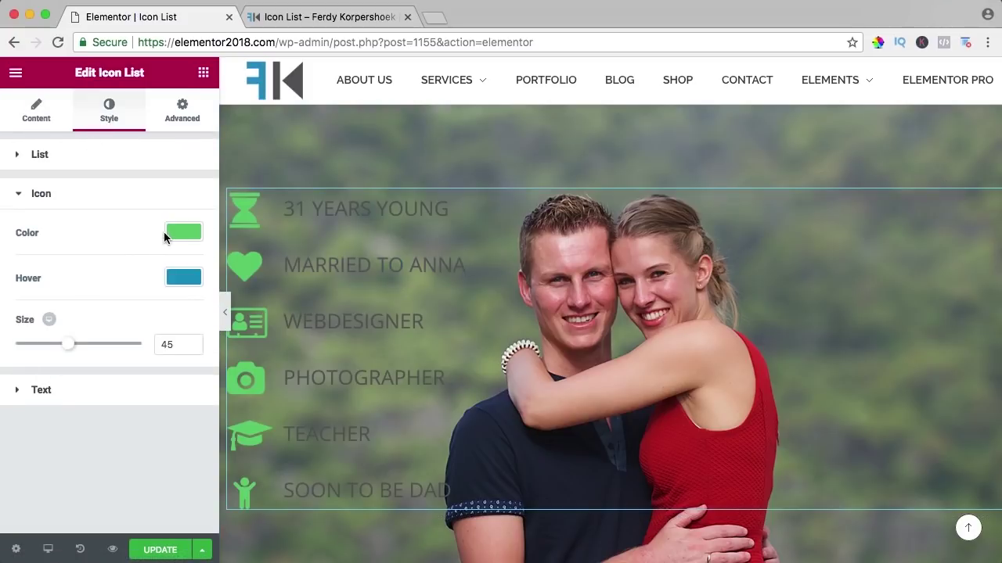
left_click(178, 235)
left_click(149, 411)
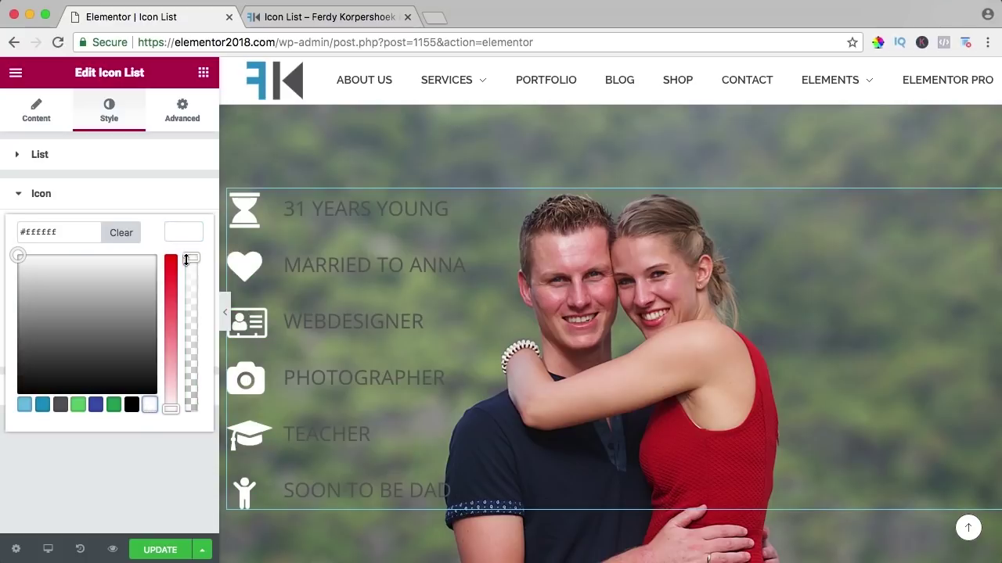
left_click(185, 233)
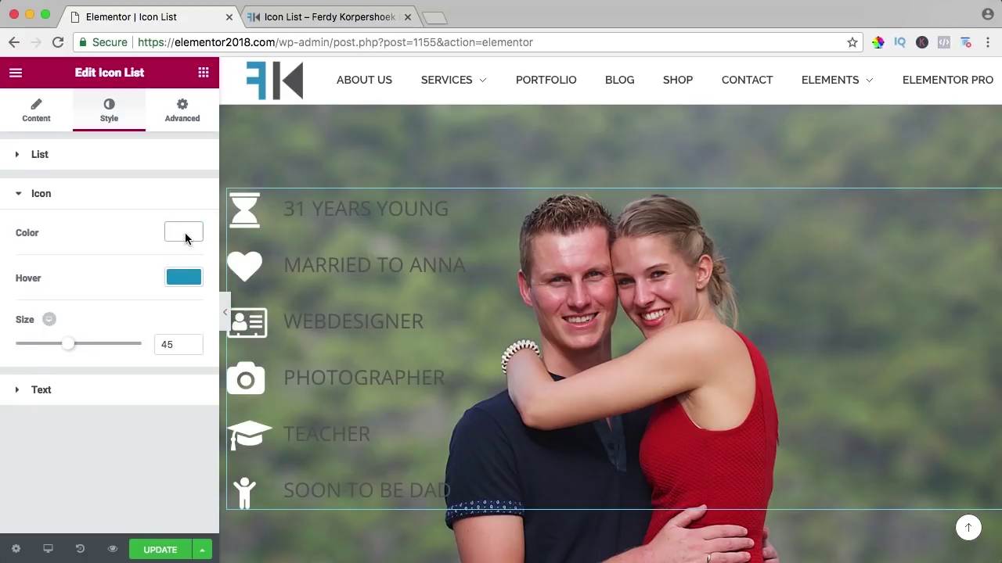
Step: Make the list text white, remove the text hover colour, save, and go to the preview
left_click(43, 390)
left_click(185, 273)
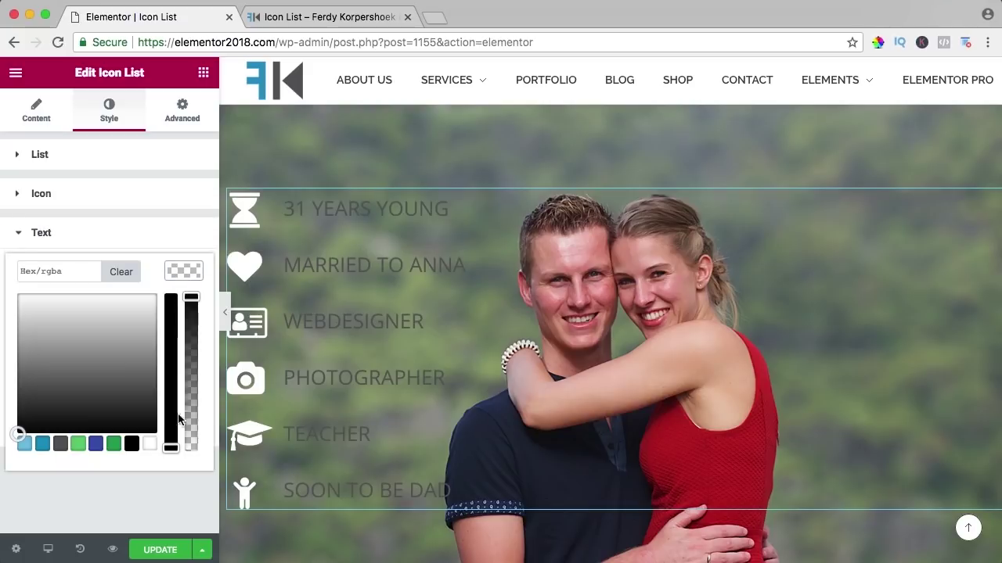
left_click(150, 445)
left_click(184, 273)
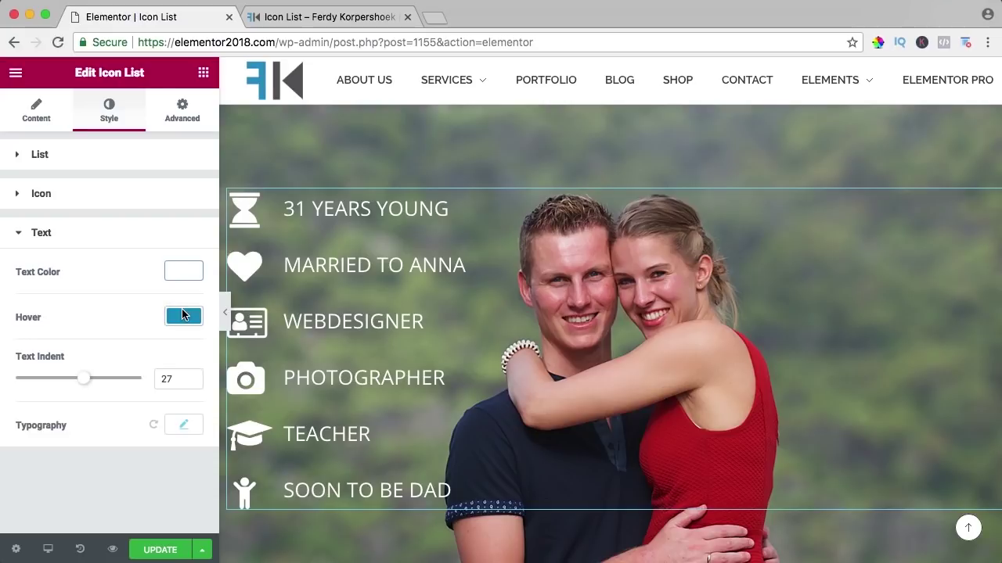
left_click(184, 315)
left_click(125, 320)
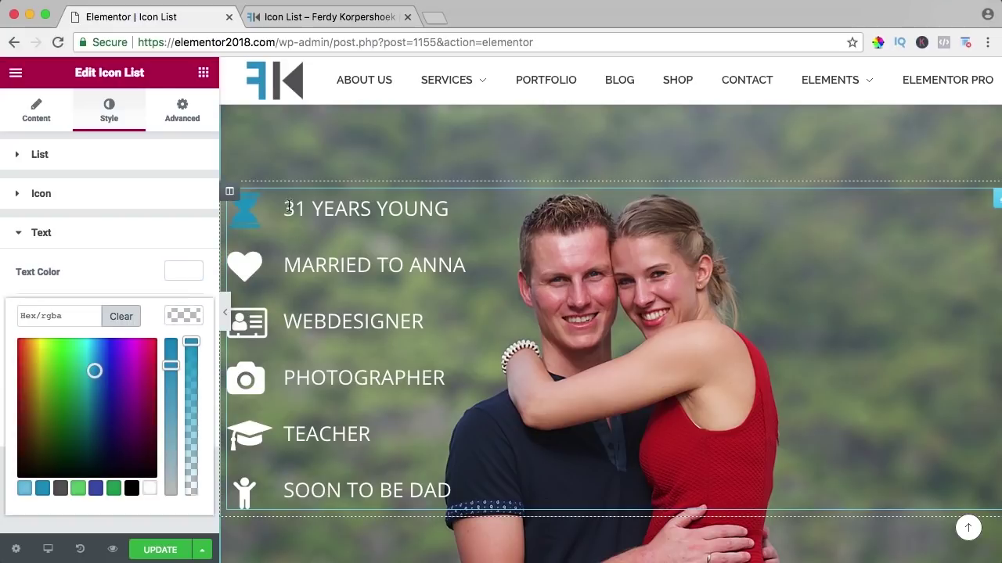
left_click(169, 550)
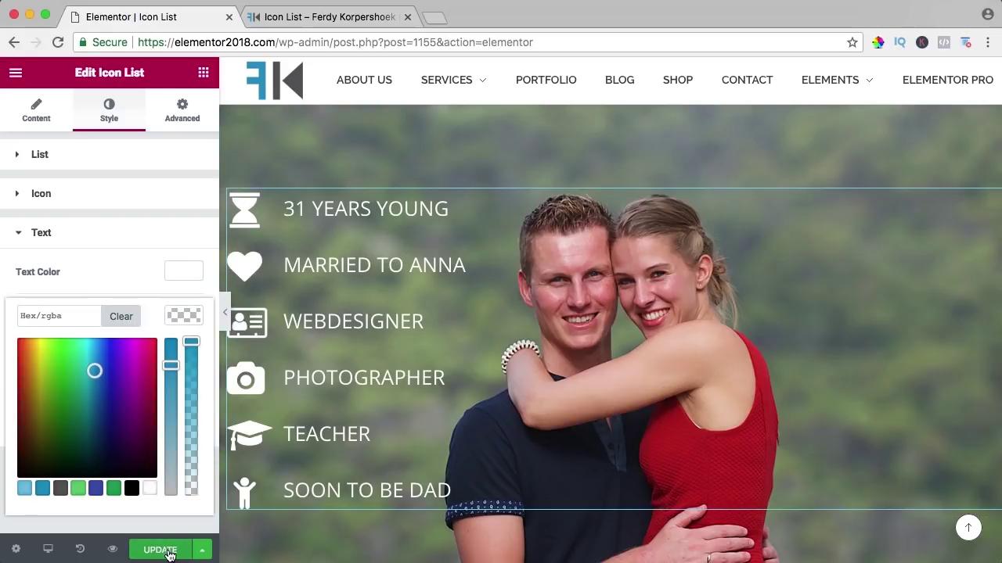
left_click(332, 17)
Step: Reload the preview and scroll to check the white icon list
key("super+r")
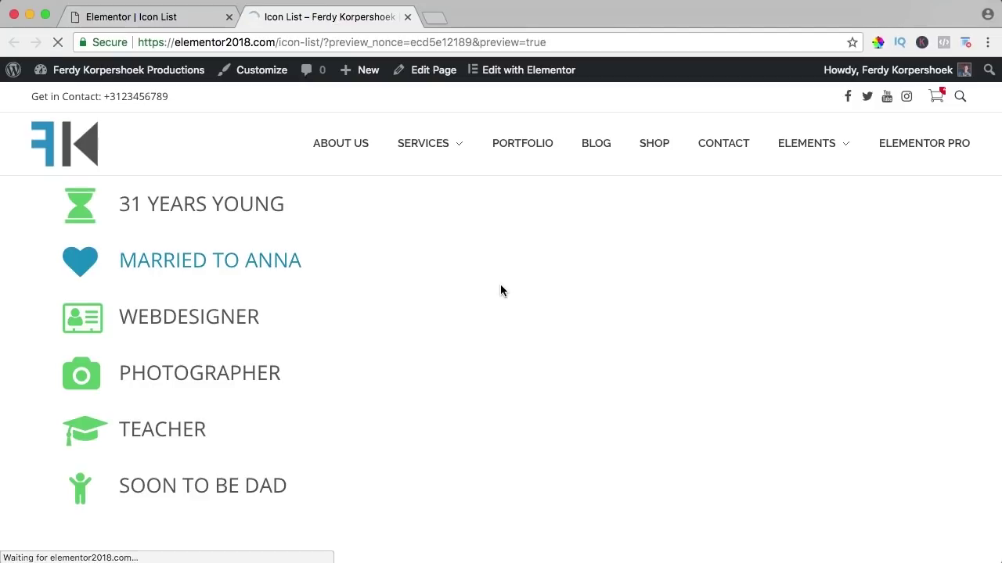
scroll(513, 291, "down", 5)
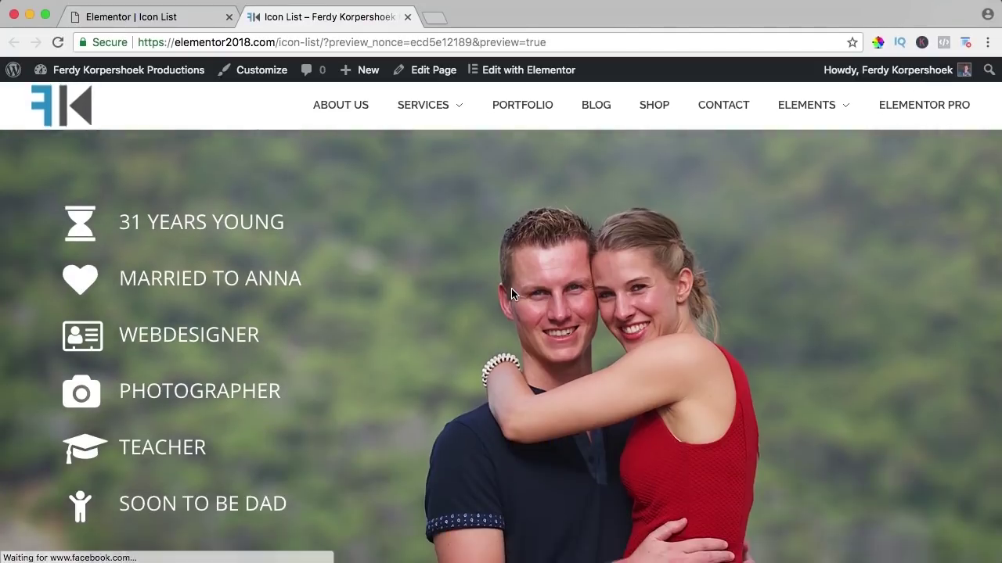
scroll(512, 289, "up", 4)
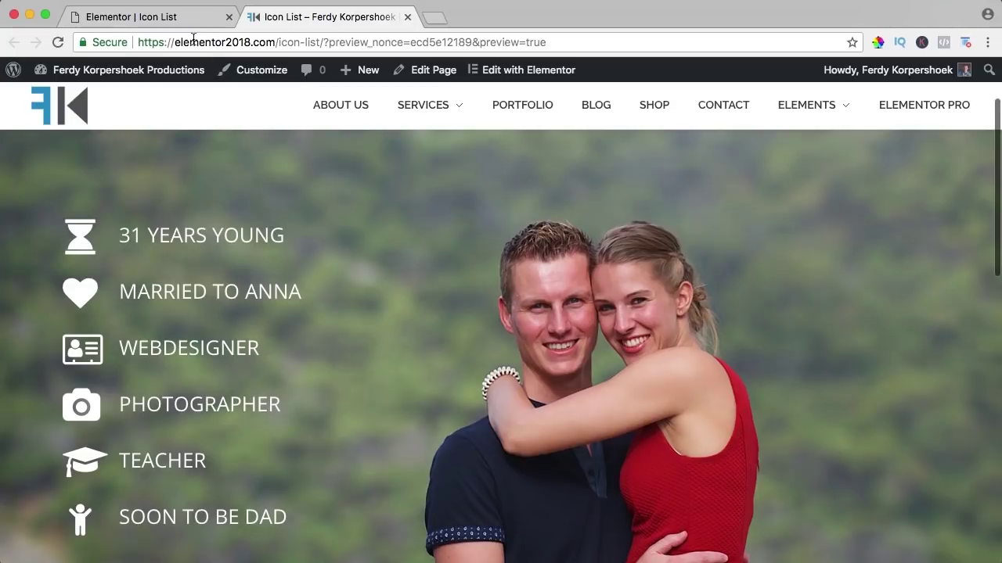
Step: Set the section's background attachment to Fixed and save
left_click(160, 18)
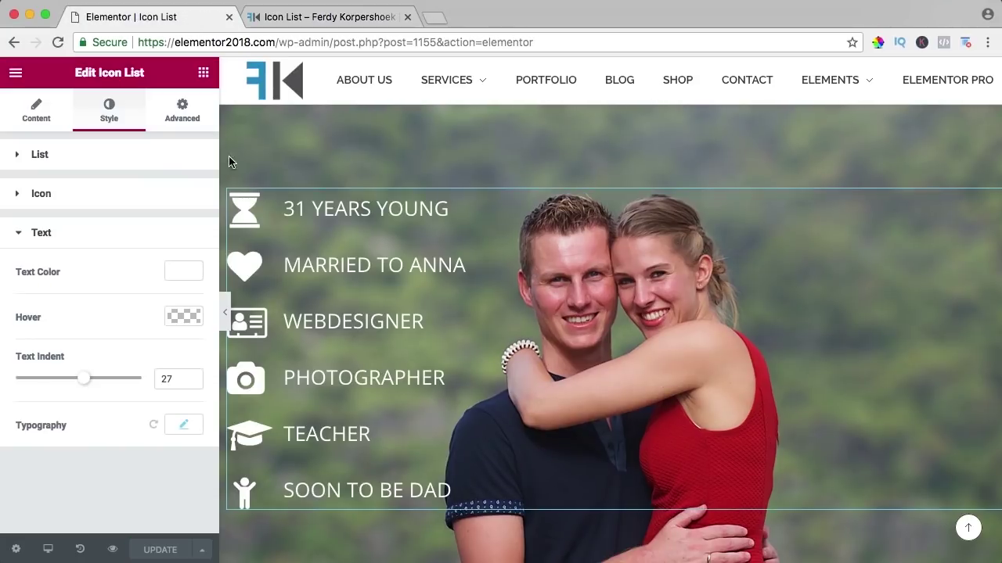
scroll(520, 187, "up", 3)
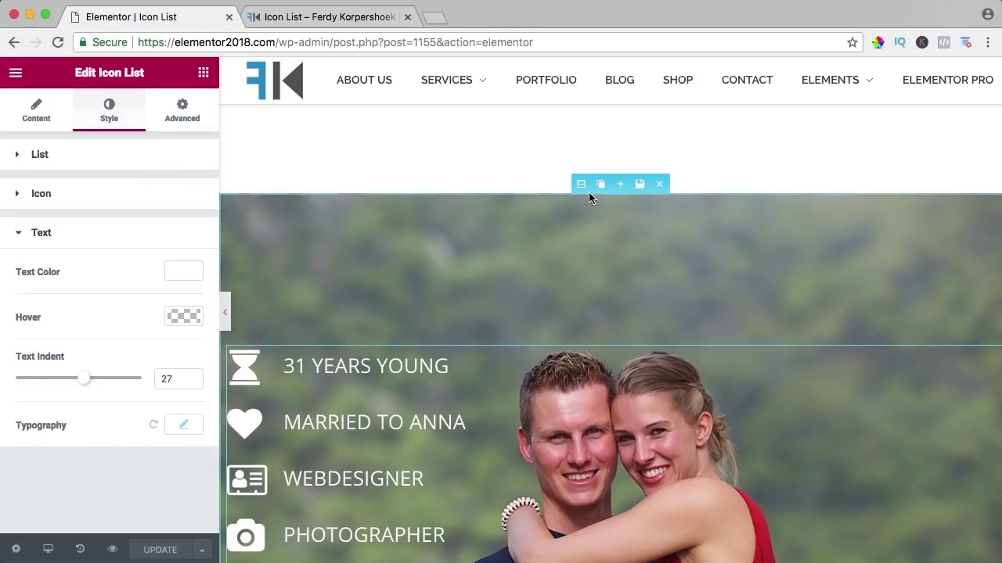
left_click(581, 185)
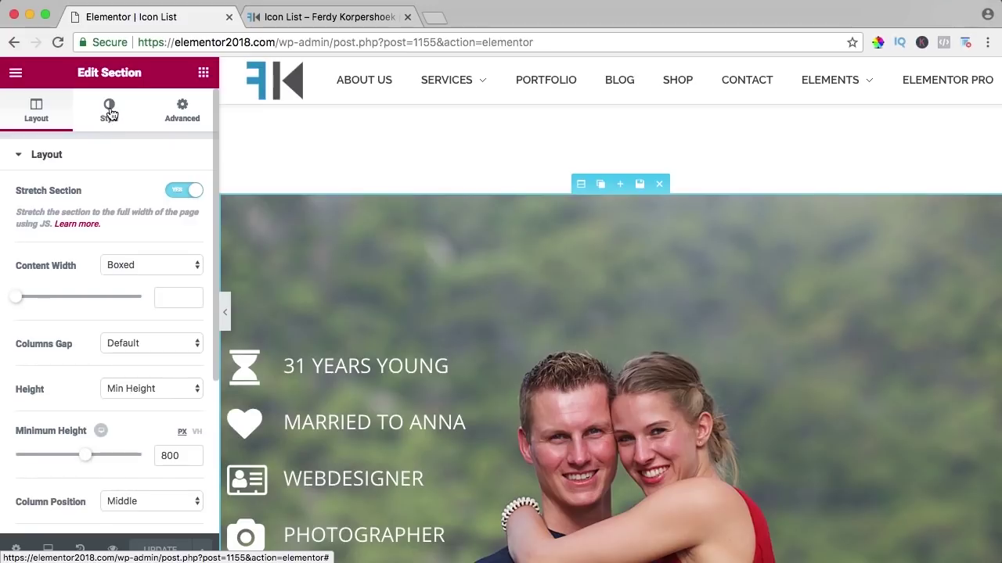
left_click(110, 114)
scroll(84, 263, "down", 5)
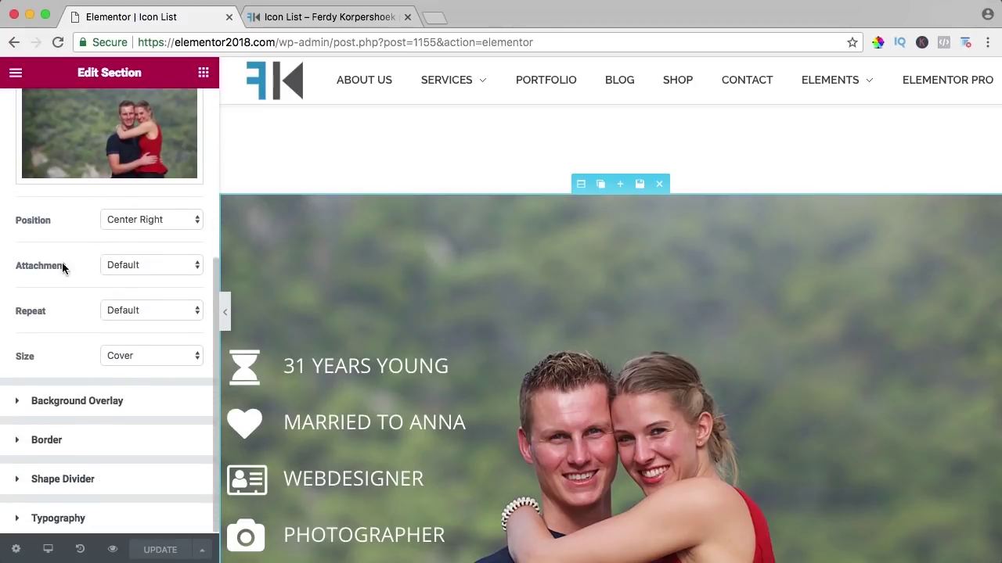
left_click(135, 265)
left_click(126, 291)
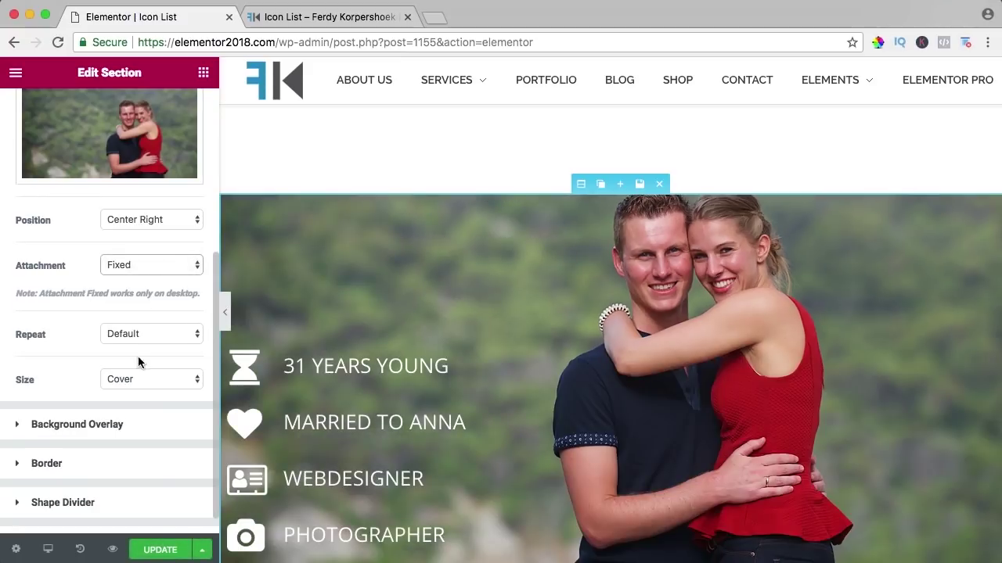
left_click(165, 548)
Step: Scroll the live page to check the fixed background photo
left_click(296, 17)
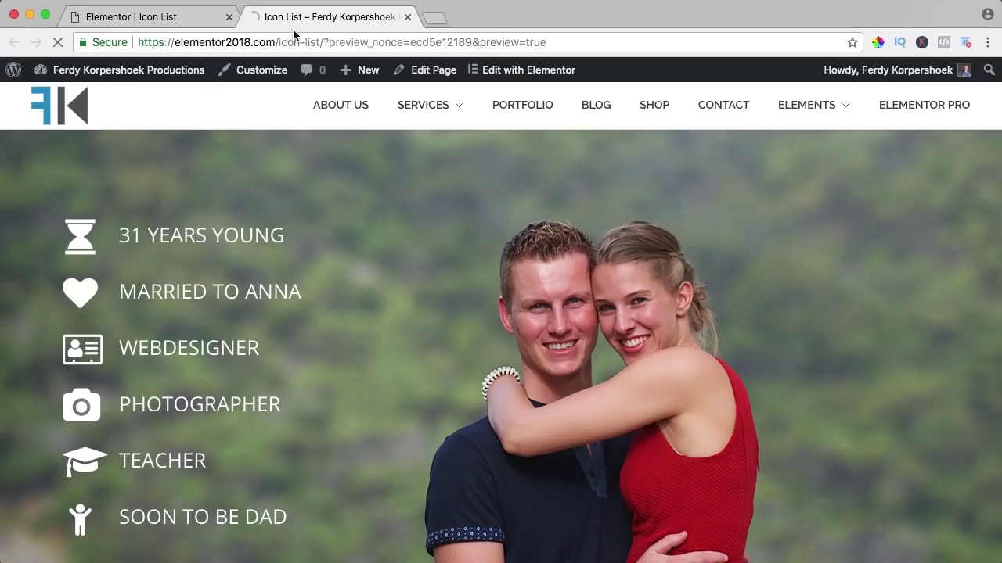
scroll(432, 258, "down", 2)
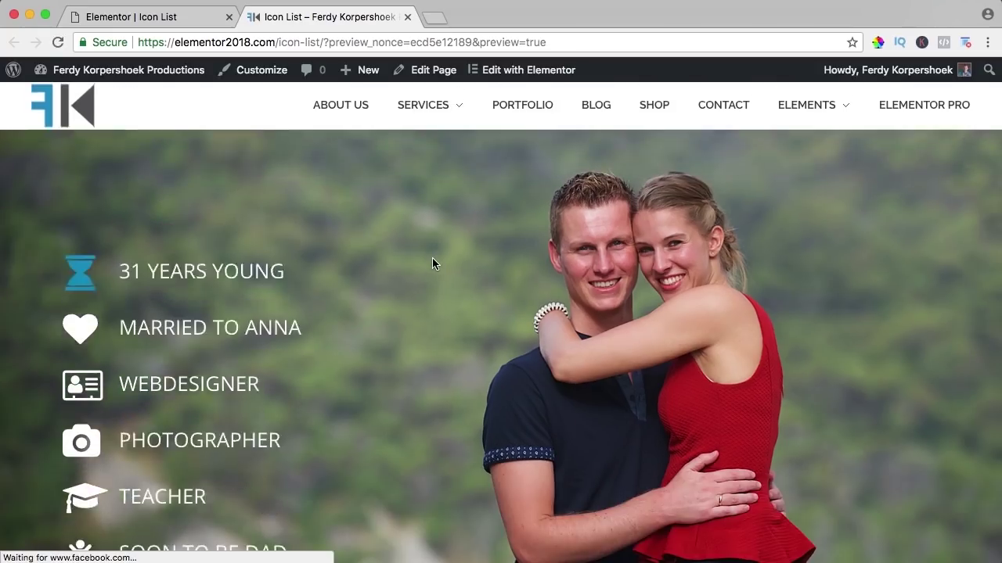
scroll(432, 257, "down", 5)
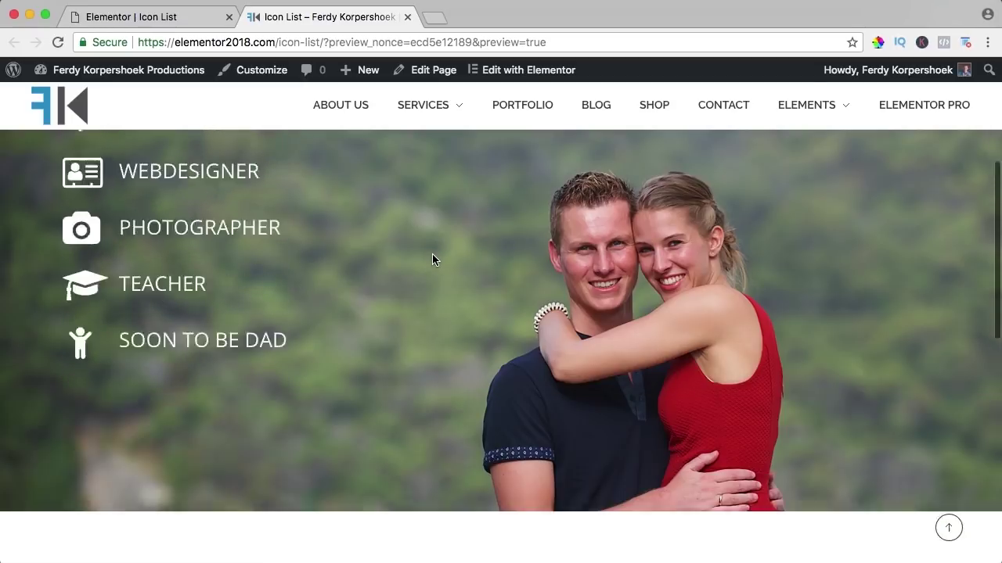
scroll(432, 253, "up", 5)
scroll(432, 254, "down", 4)
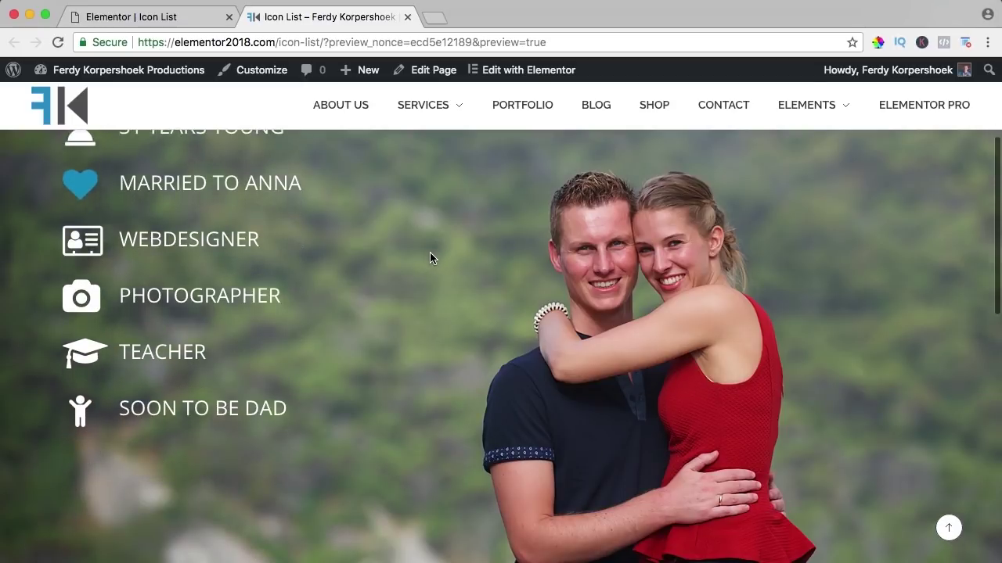
scroll(430, 258, "up", 2)
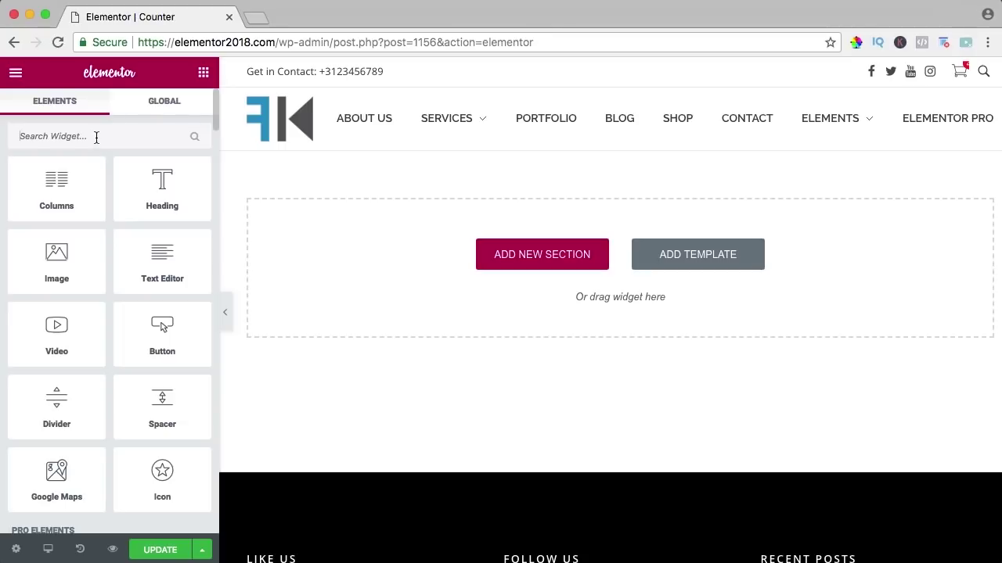
Step: Drop a Counter widget onto the page, set its starting number to 50, save, and preview
type("counter")
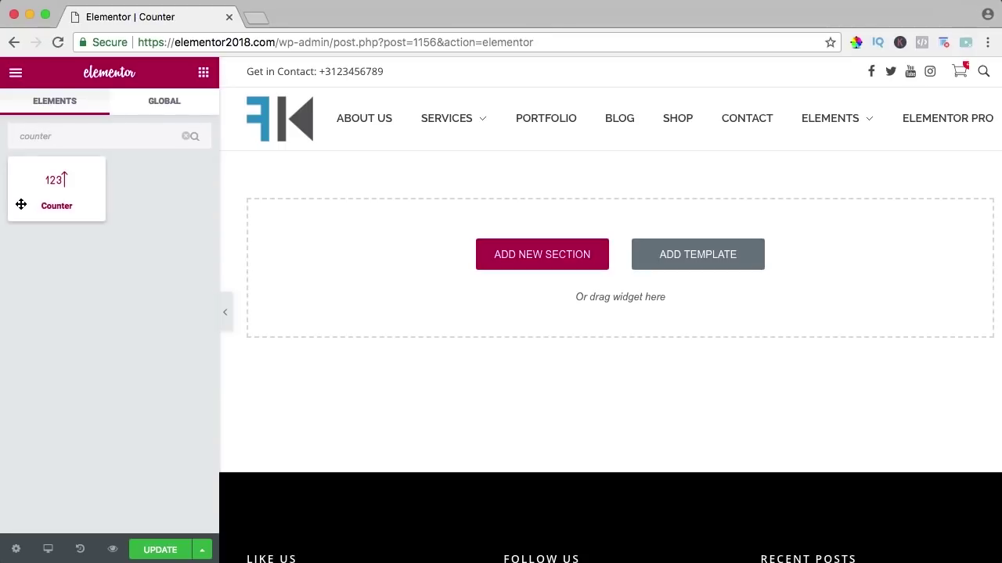
left_click_drag(52, 192, 426, 264)
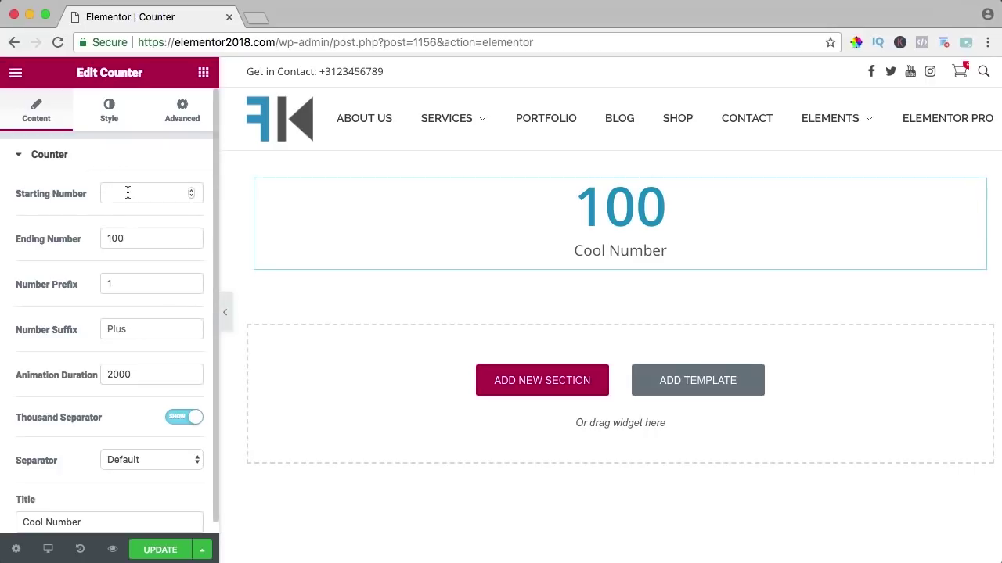
type("50")
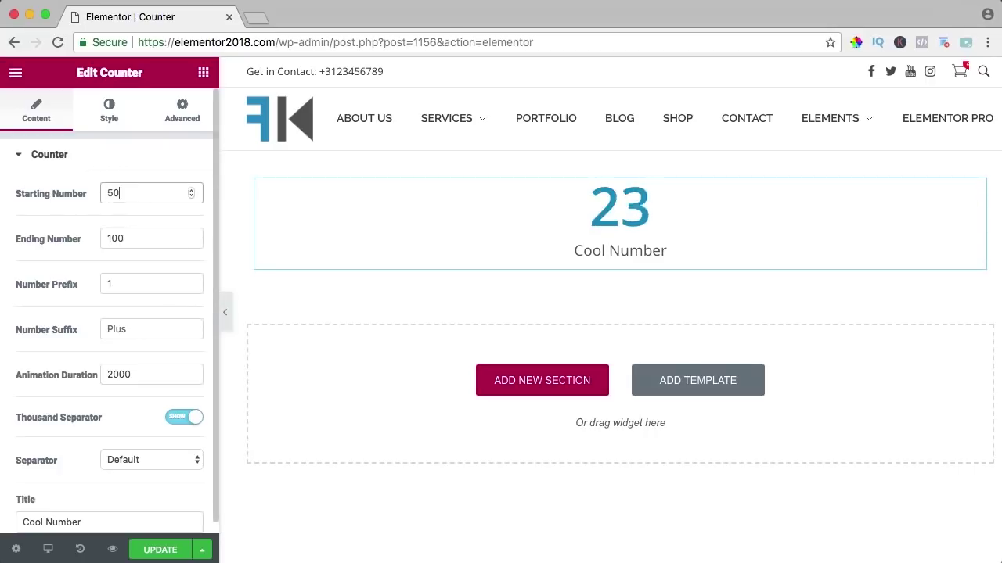
left_click(166, 548)
left_click(112, 550)
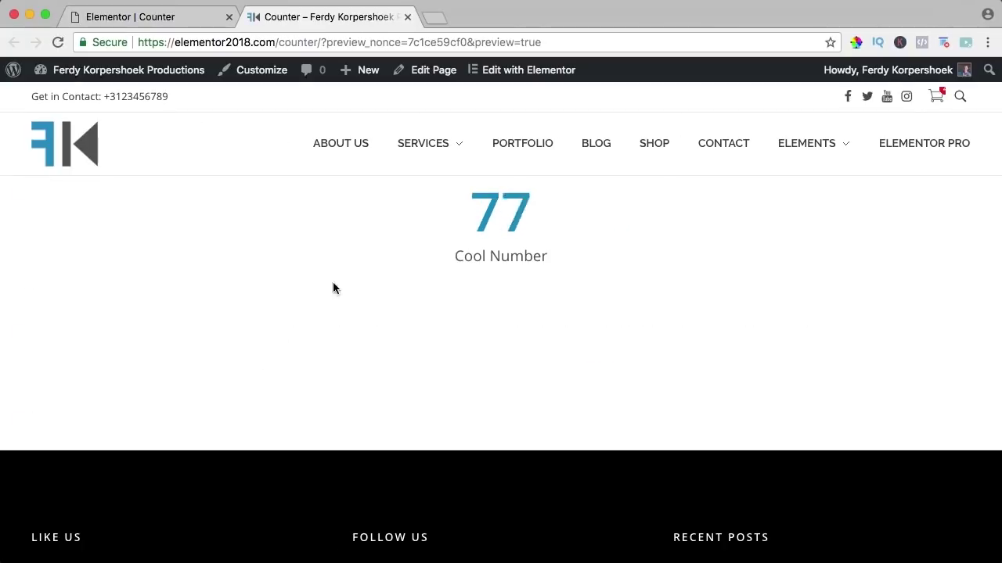
Step: Change the counter's ending number from 100 to 1000 and save
left_click(171, 19)
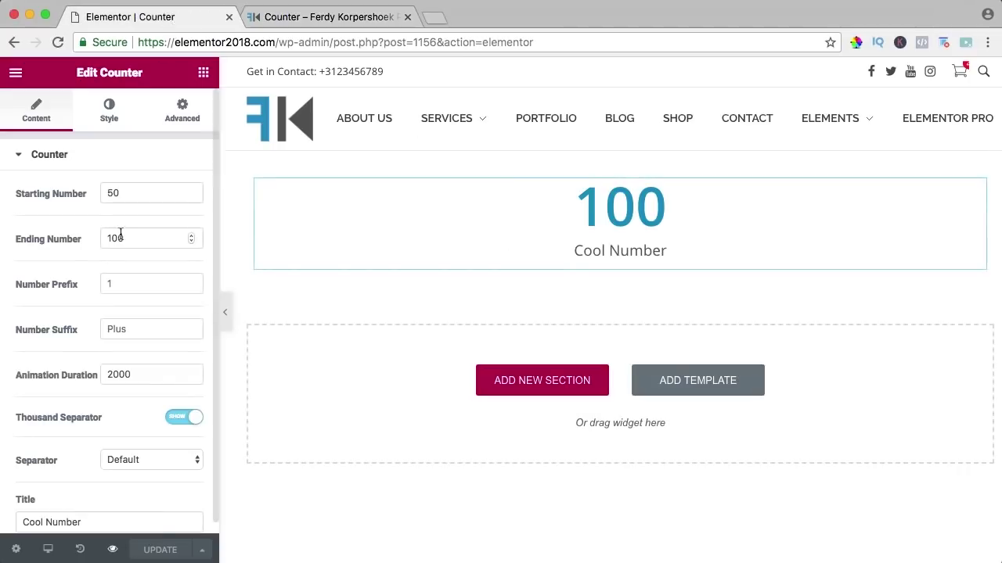
left_click(141, 239)
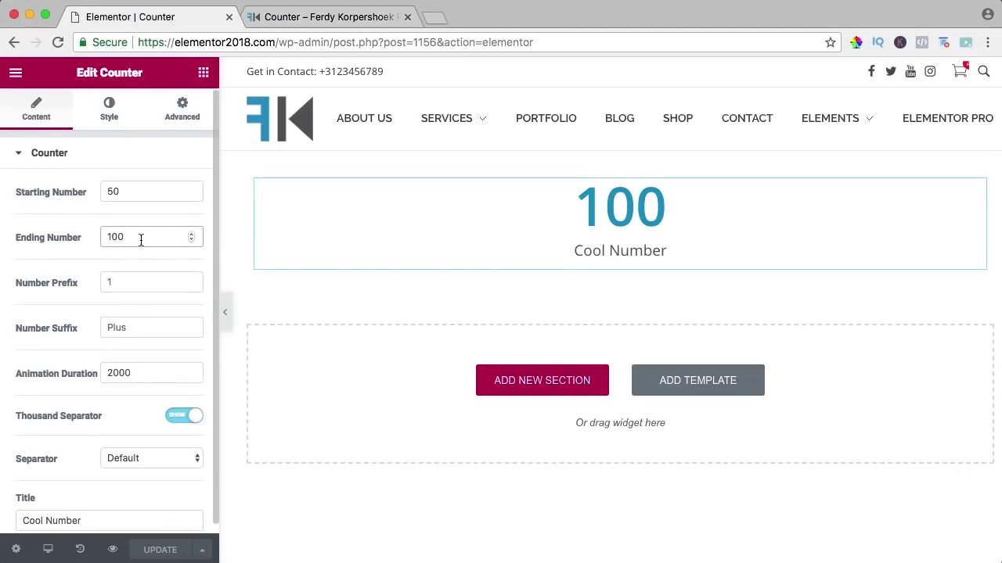
type("0")
left_click(170, 549)
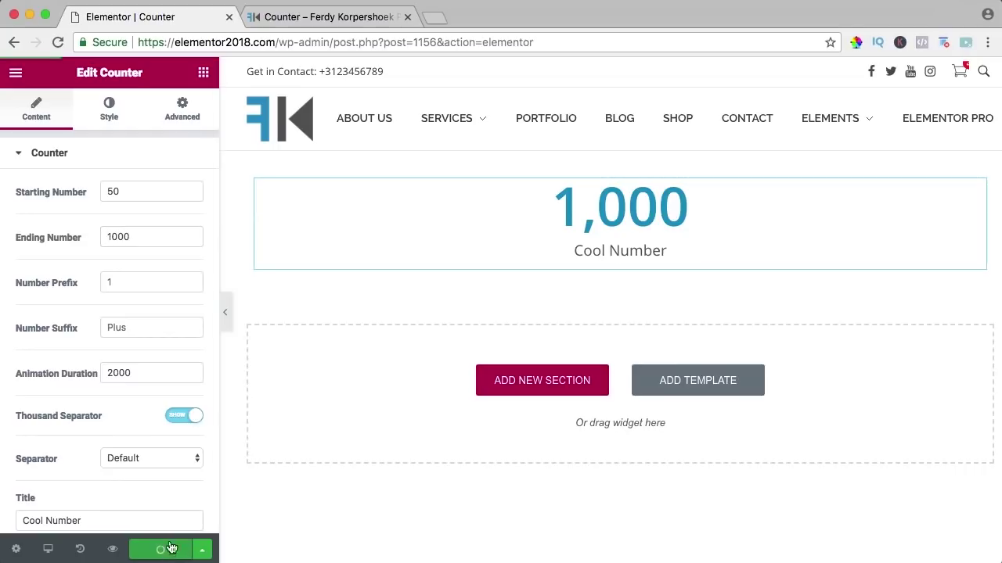
Step: Reload the preview and inspect the comma separator in 1,000
left_click(302, 17)
key("super+r")
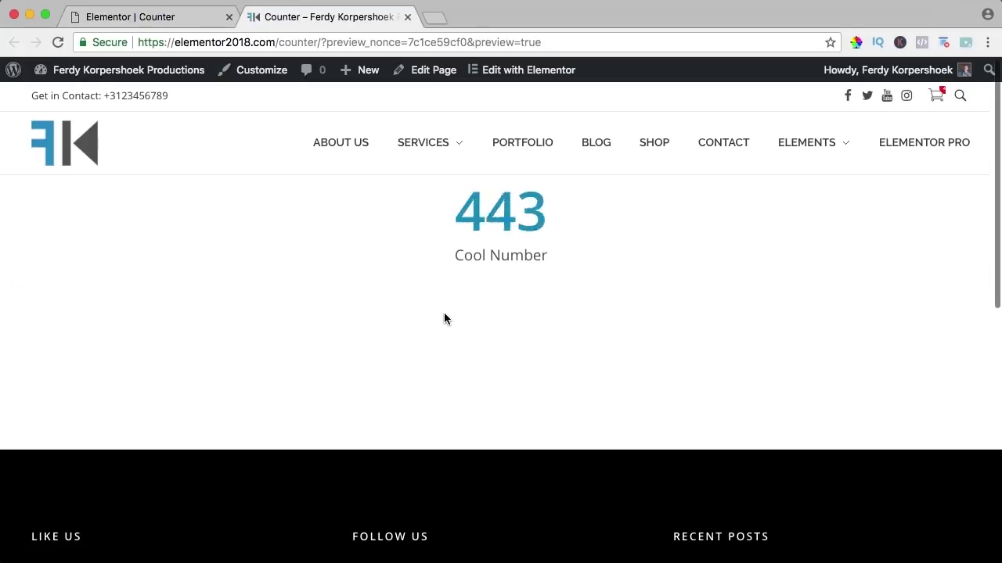
left_click_drag(476, 230, 464, 229)
left_click(518, 235)
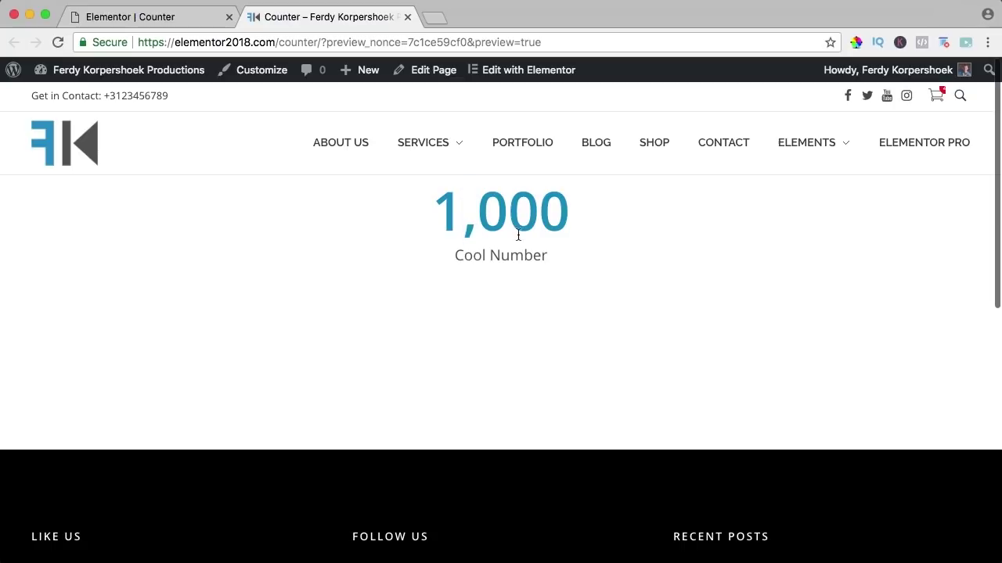
left_click(214, 25)
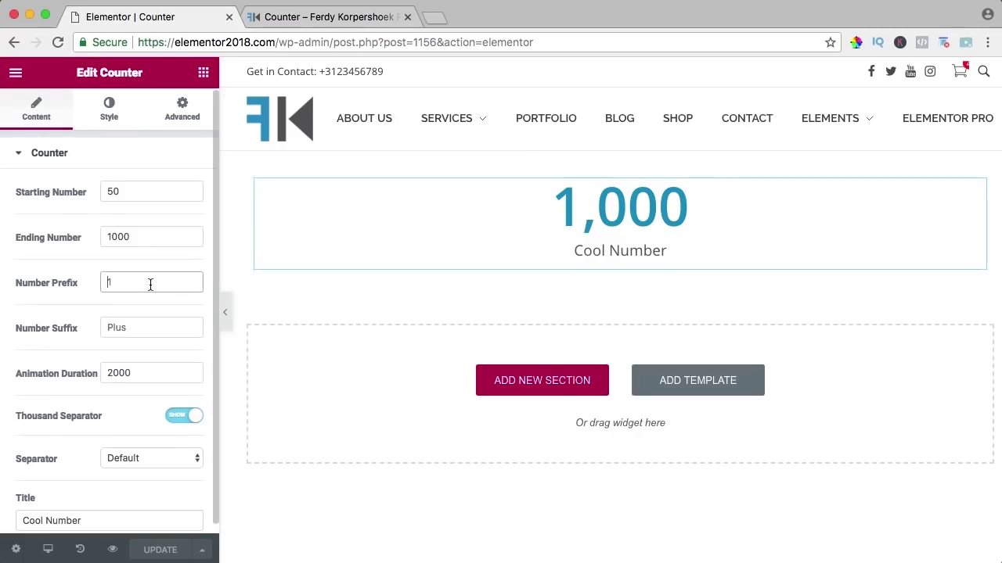
Step: Set the number prefix to 'We have' and suffix to ' employees', then save
key("BackSpace")
type("We have")
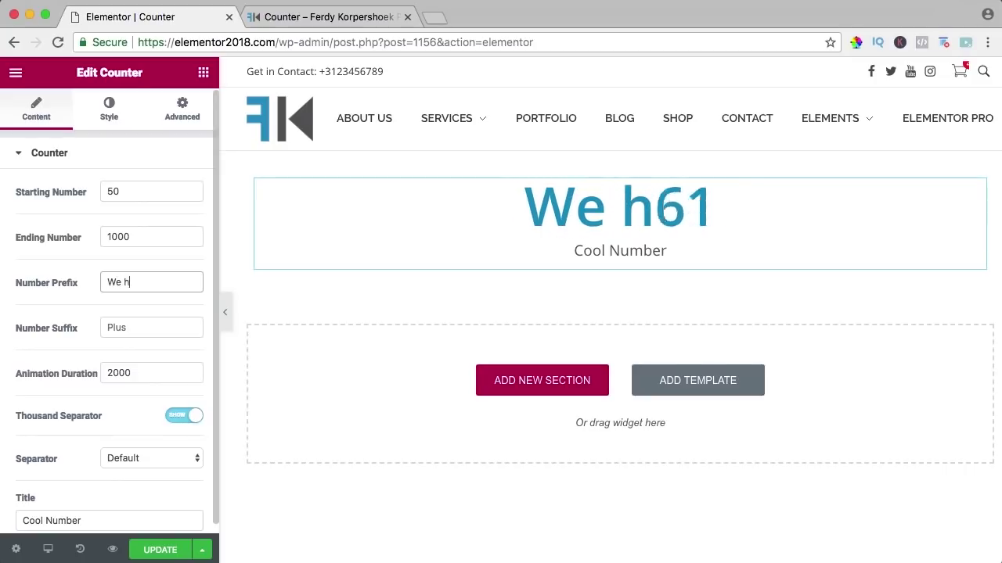
key("Tab")
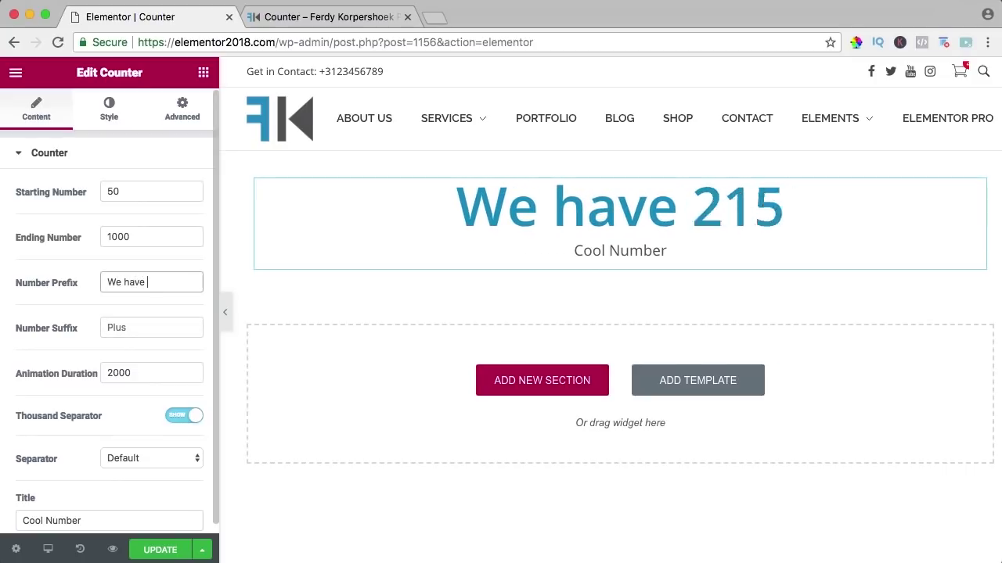
type("emplyees")
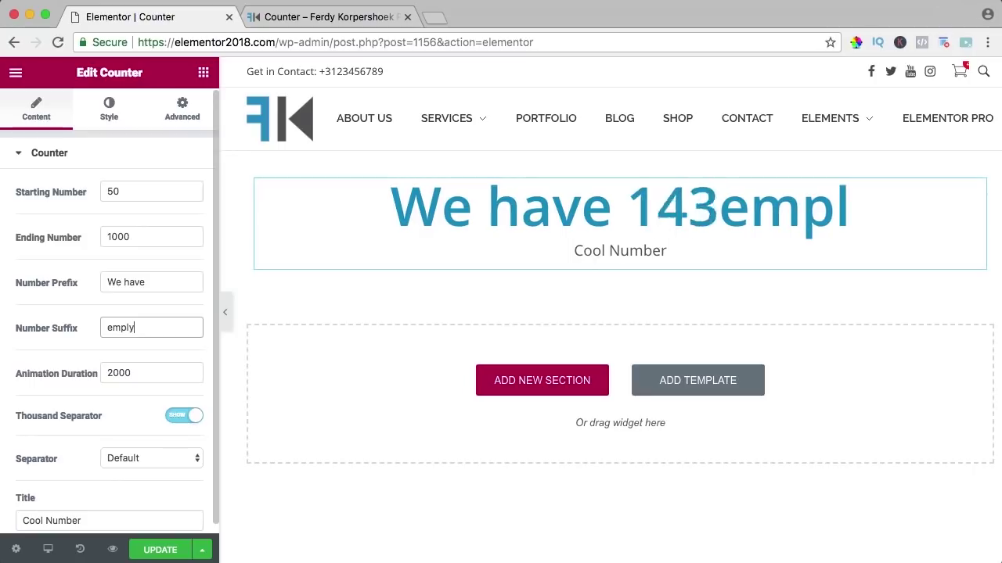
key("super+Left")
key("Right")
key("Right")
key("Right")
key("Right")
type("o")
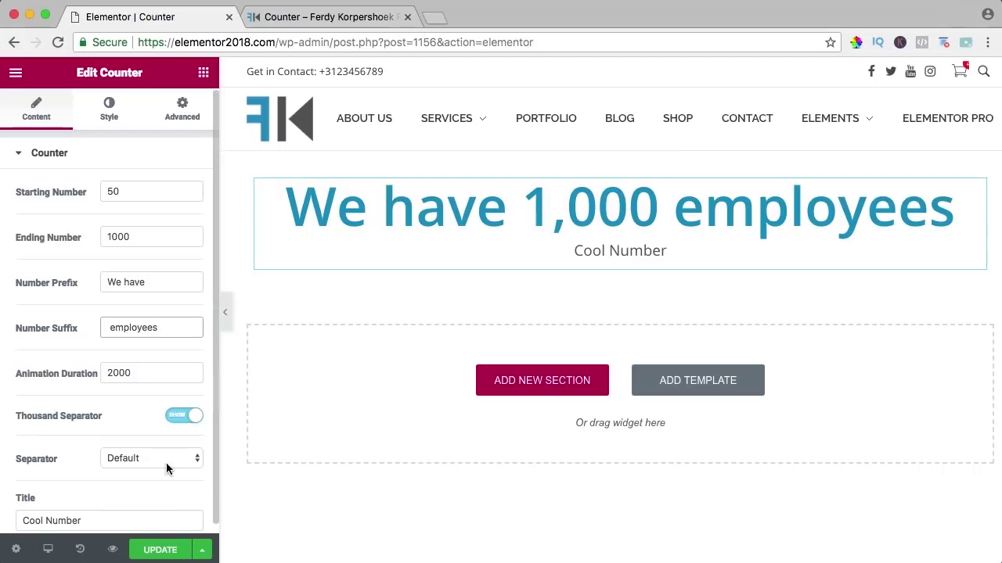
left_click(160, 549)
left_click(298, 19)
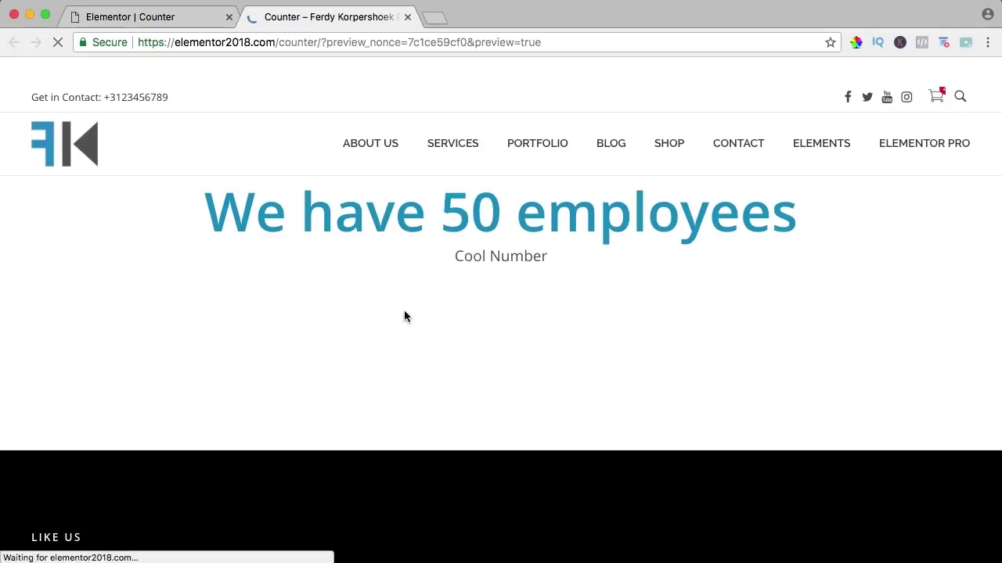
left_click(190, 25)
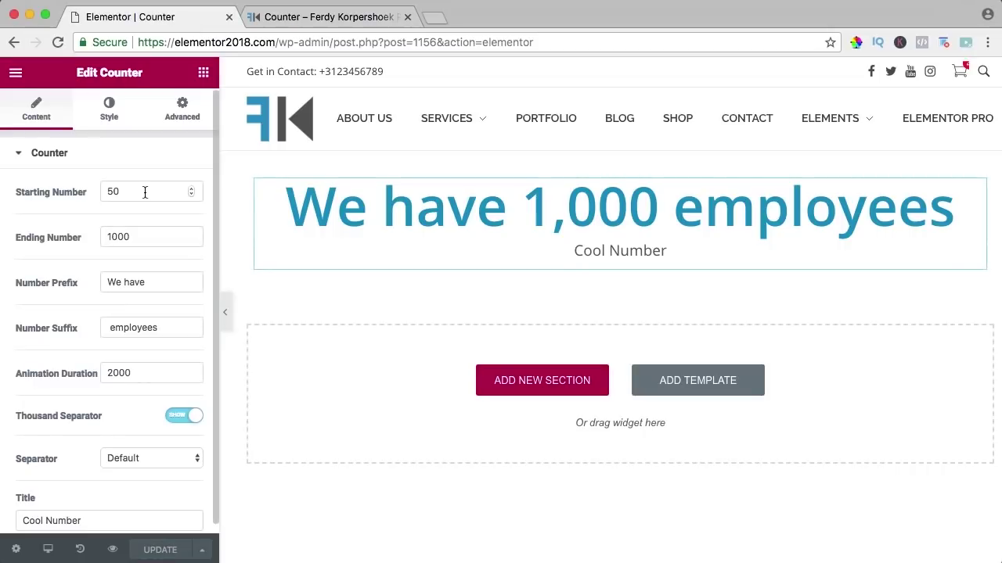
Step: Clear the starting number, use Dot separator, title it 'And we are still growing', and save
key("BackSpace")
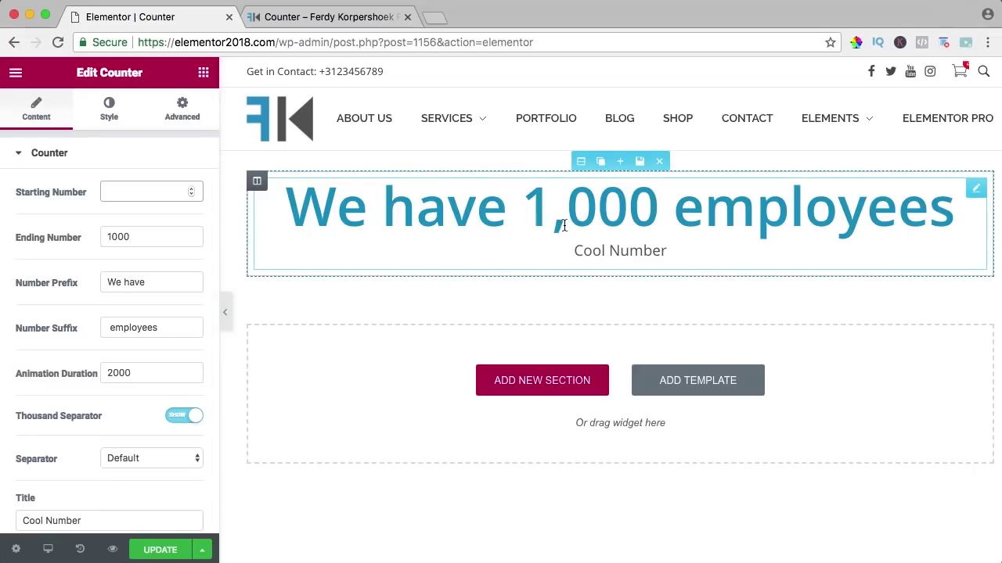
scroll(186, 361, "down", 1)
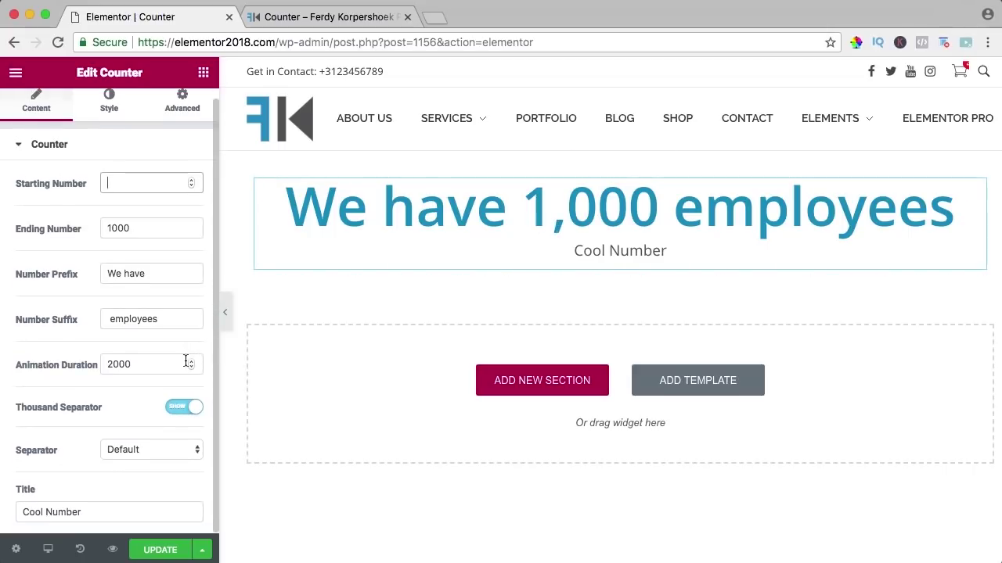
left_click(126, 458)
left_click(133, 461)
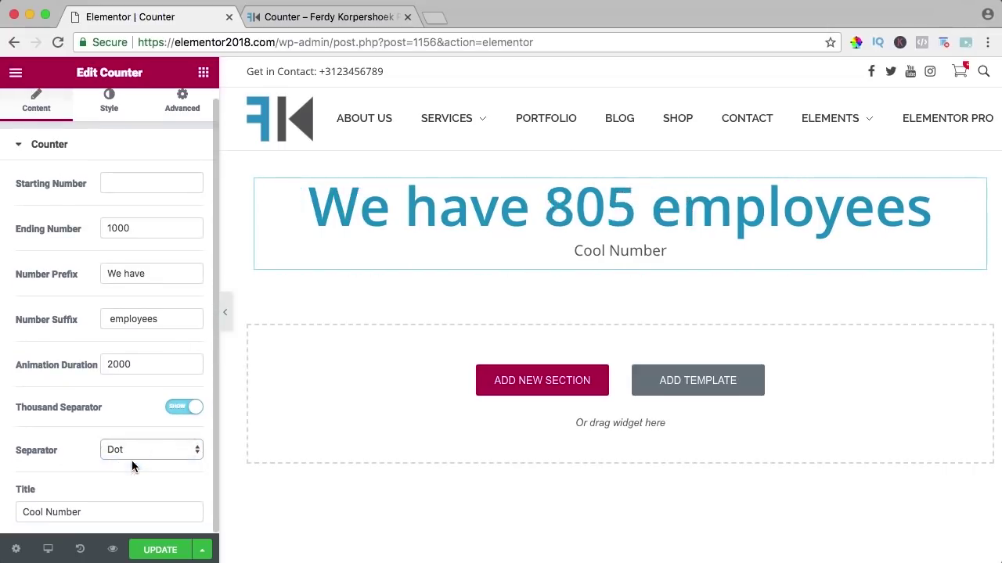
left_click(133, 451)
left_click(133, 464)
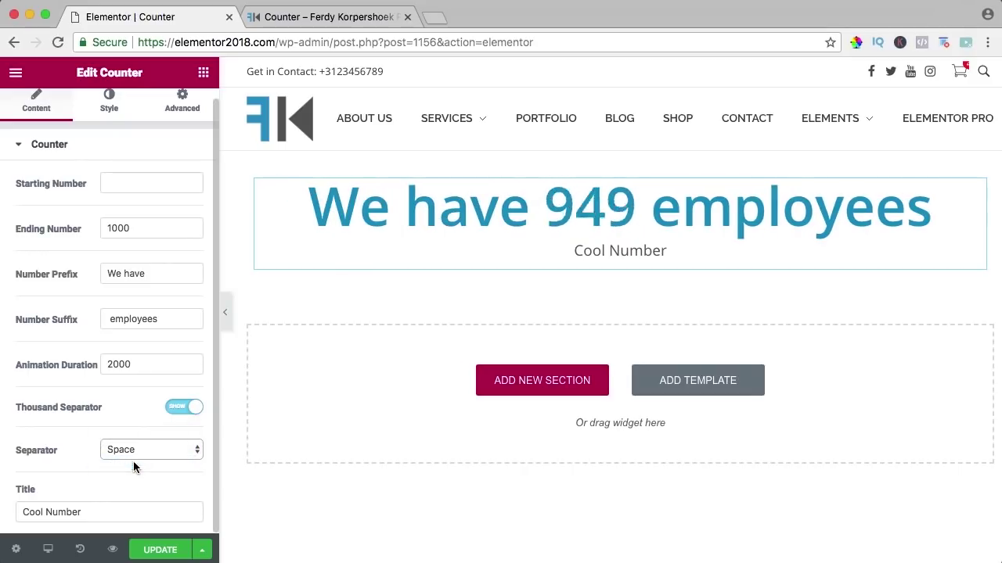
left_click(134, 462)
left_click(127, 437)
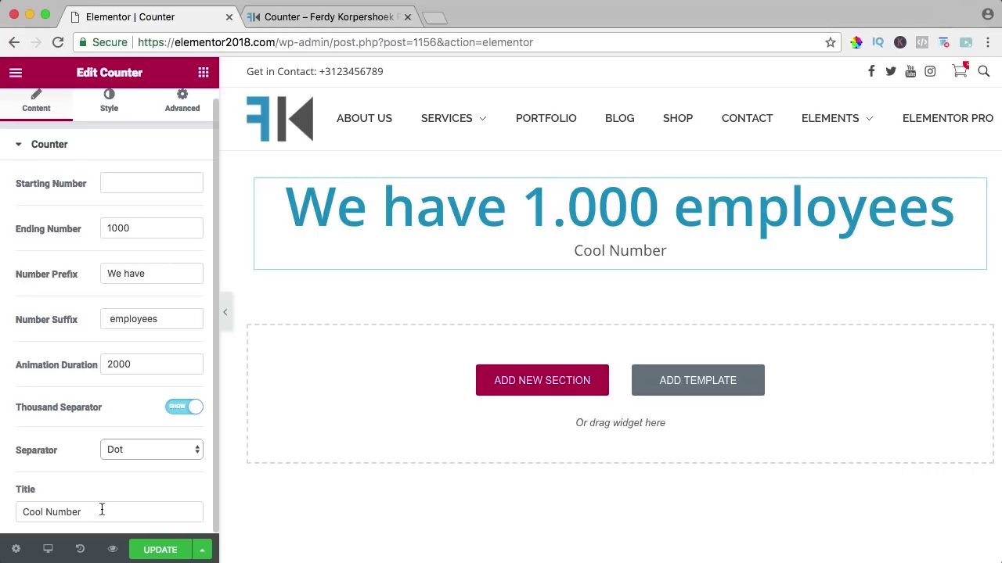
type("And we")
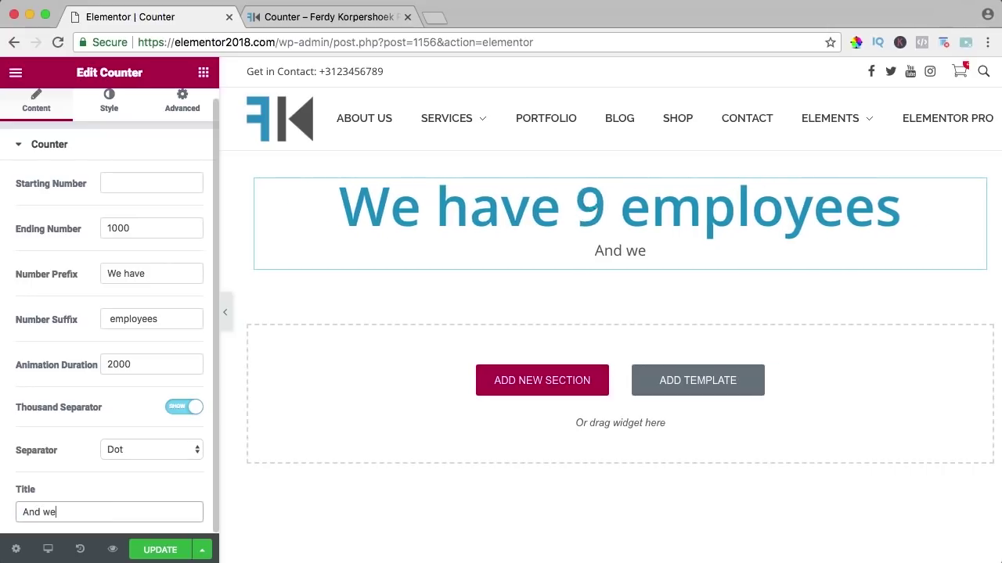
type(" are still gr")
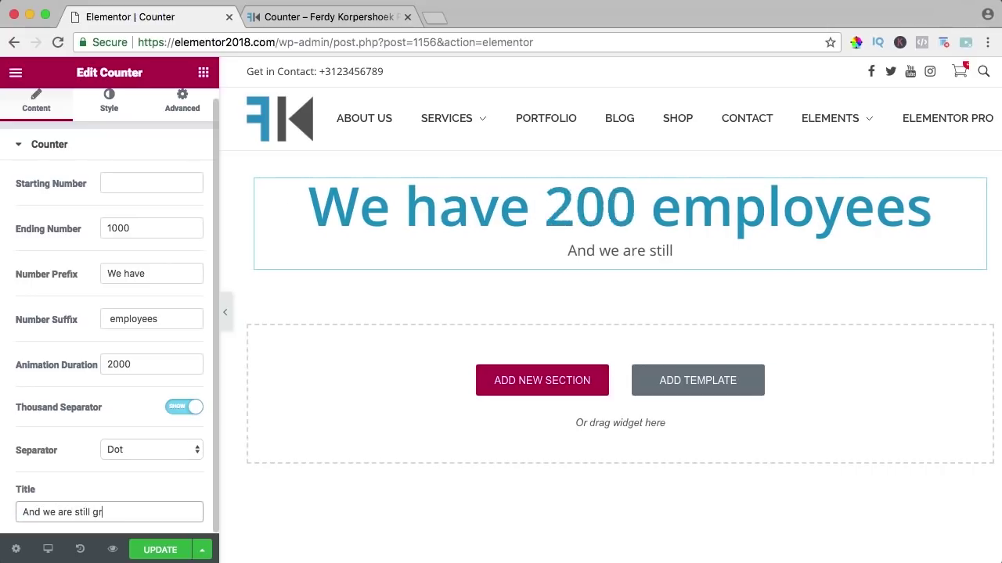
type("owing")
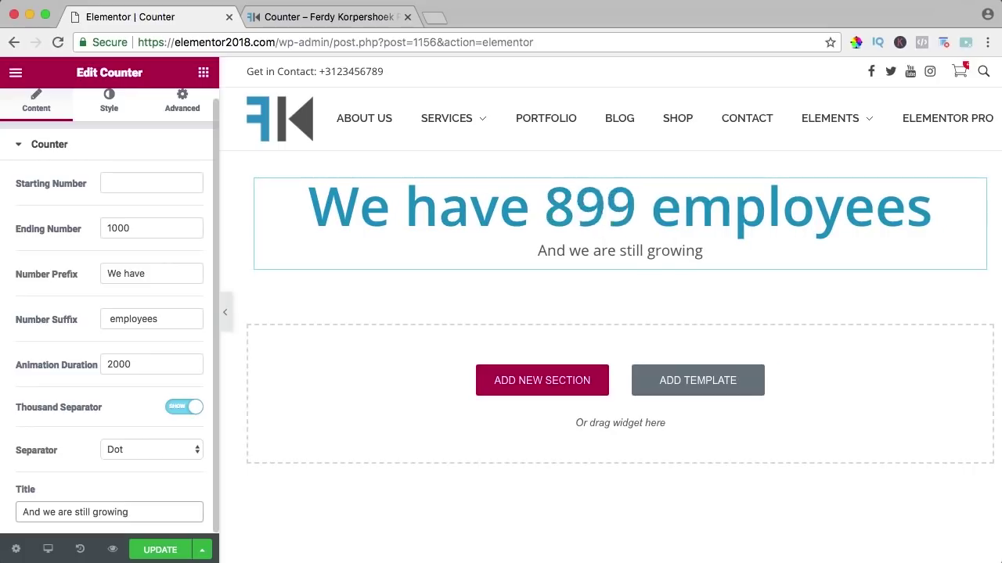
left_click(160, 550)
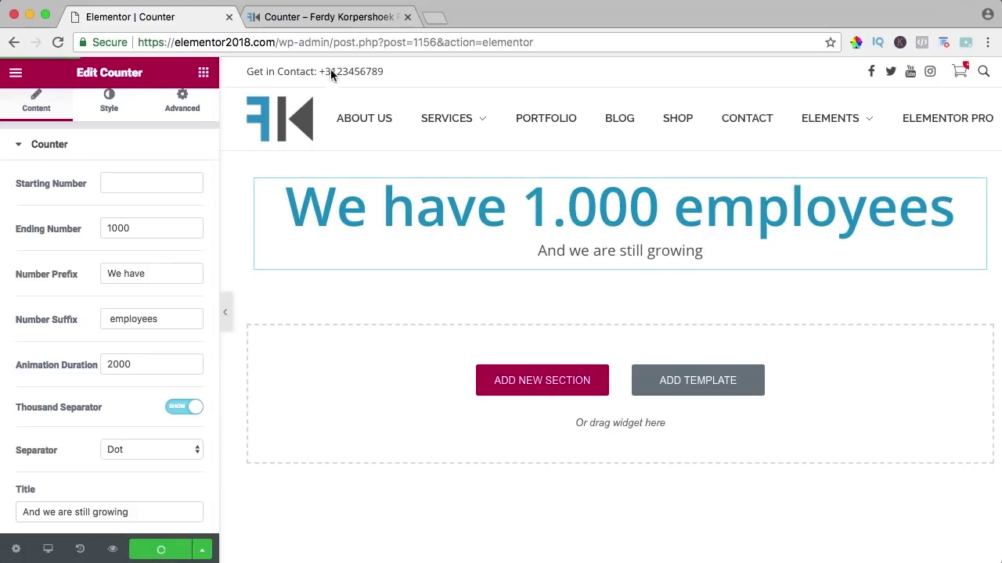
Step: Reload the preview to check the 'And we are still growing' title, then open the counter's Style settings
left_click(331, 16)
key("super+r")
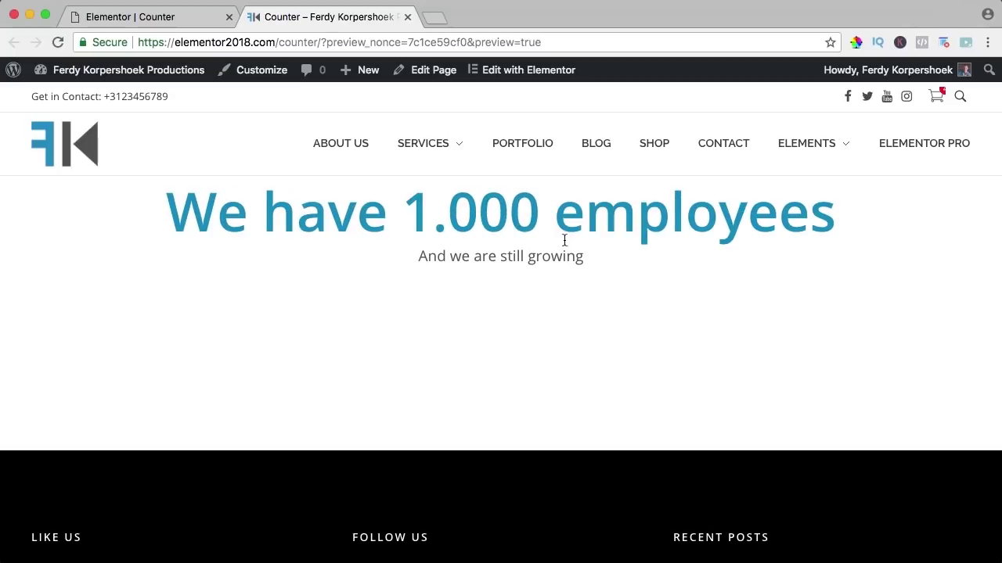
left_click_drag(419, 259, 584, 258)
left_click(156, 17)
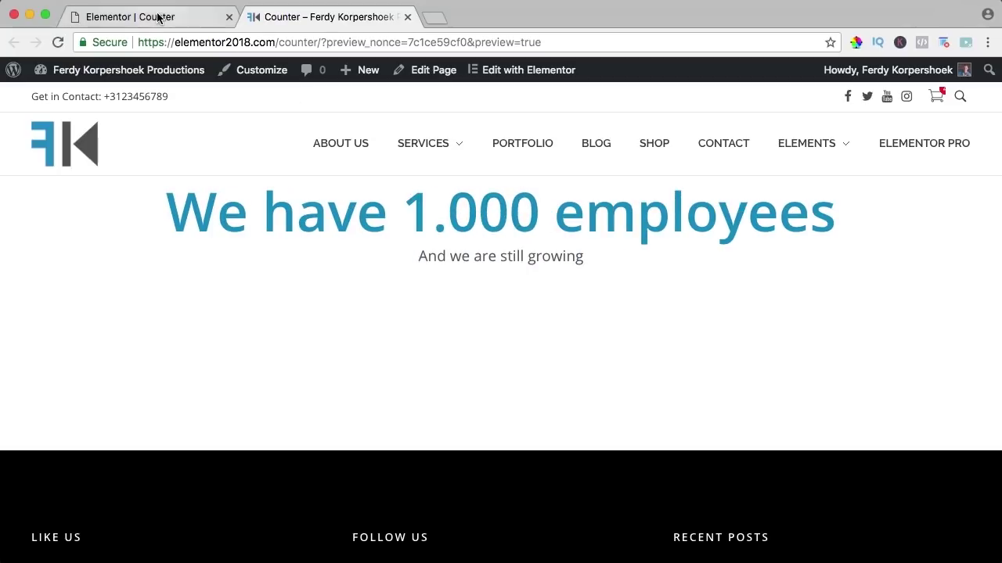
scroll(110, 133, "up", 1)
left_click(110, 113)
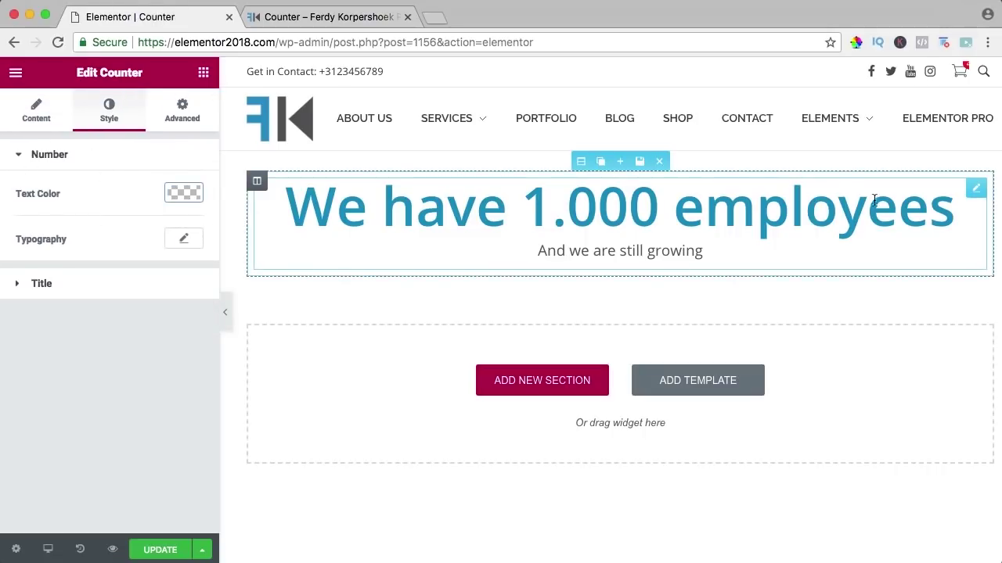
Step: Make the number line dark grey and enlarge its font size
left_click(189, 189)
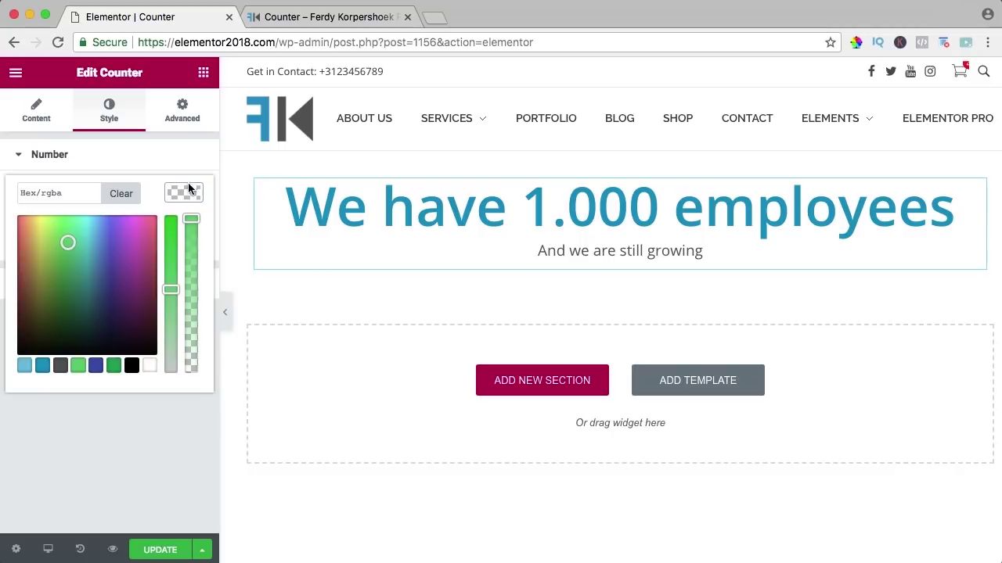
left_click(78, 365)
left_click(61, 365)
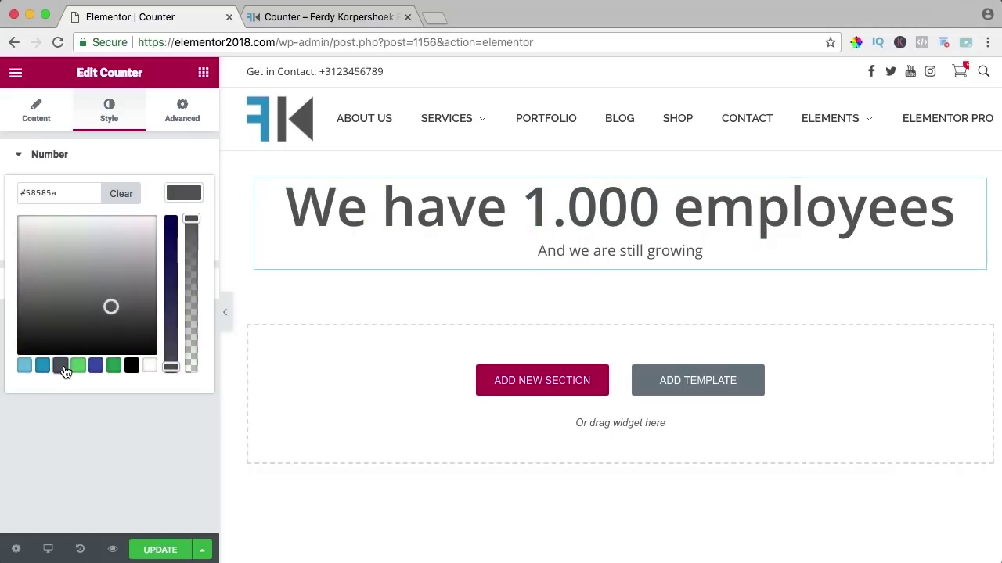
left_click(185, 192)
left_click(185, 241)
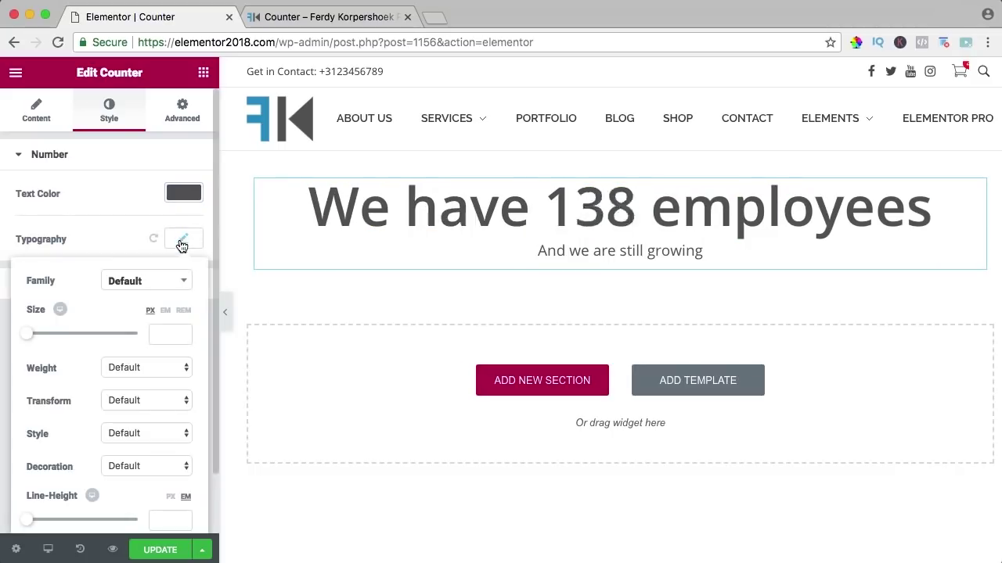
left_click(36, 337)
left_click_drag(37, 337, 43, 335)
Step: Set the number line to Arial, weight 100, uppercase, with default (non-italic) style
left_click(131, 279)
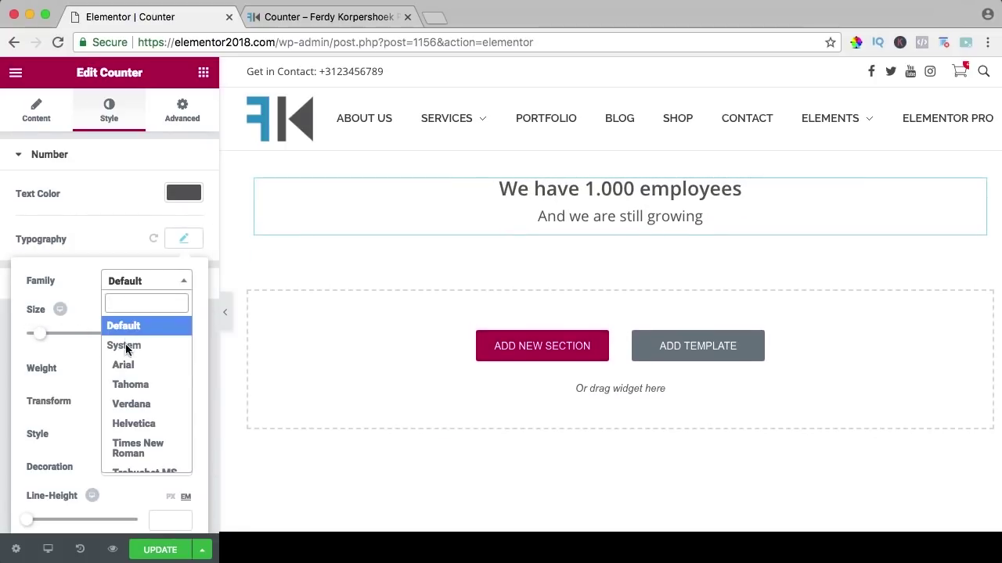
left_click(123, 364)
left_click(129, 368)
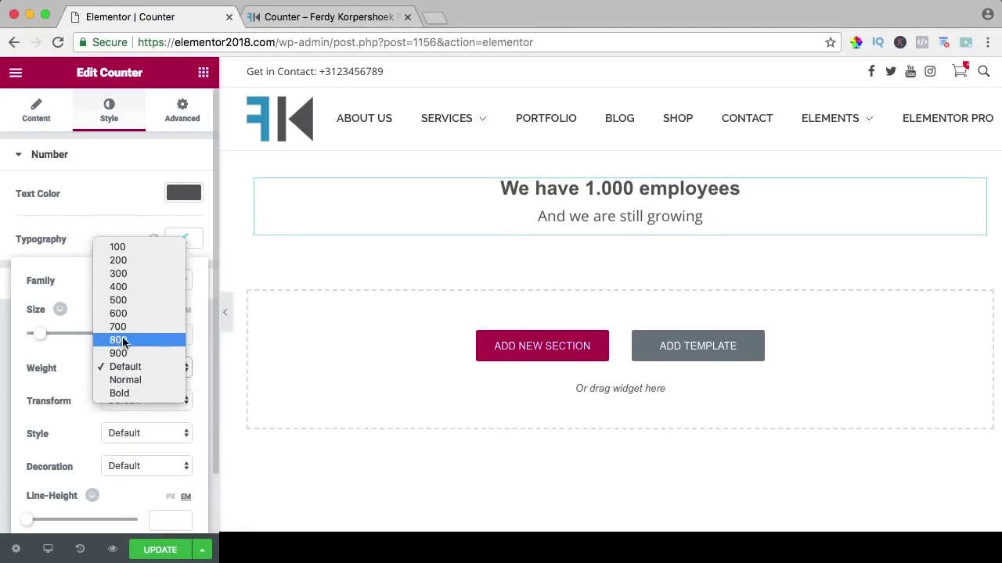
left_click(121, 252)
left_click(141, 403)
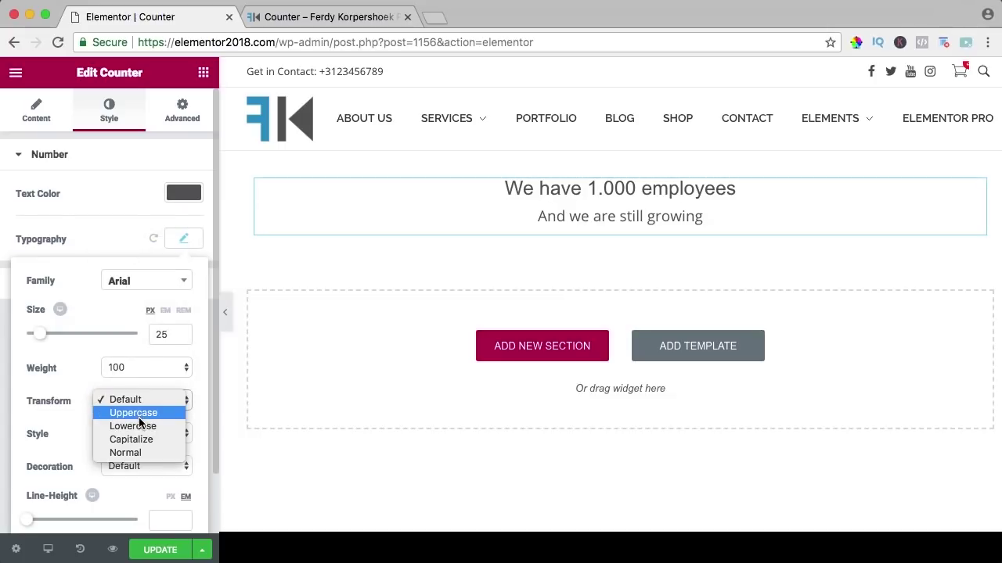
left_click(139, 416)
left_click(121, 432)
left_click(131, 460)
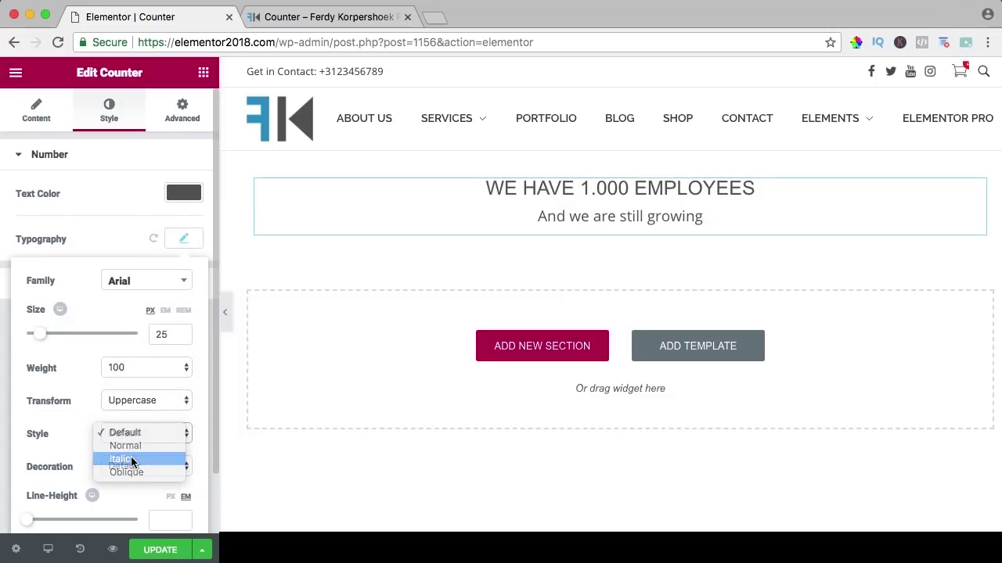
left_click(138, 432)
left_click(81, 433)
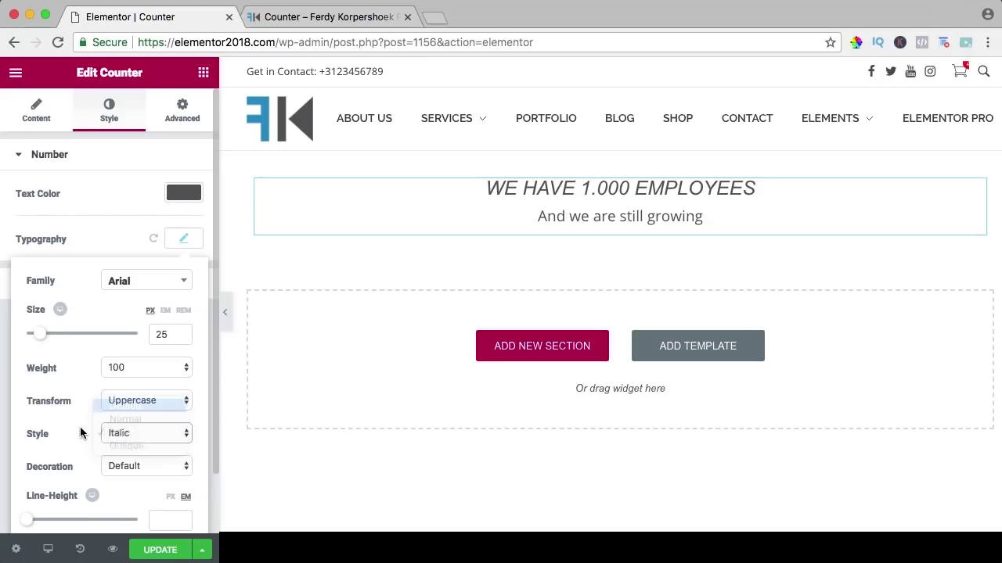
Step: Widen the number line's letter spacing to 3.8
scroll(77, 438, "down", 1)
scroll(72, 488, "up", 1)
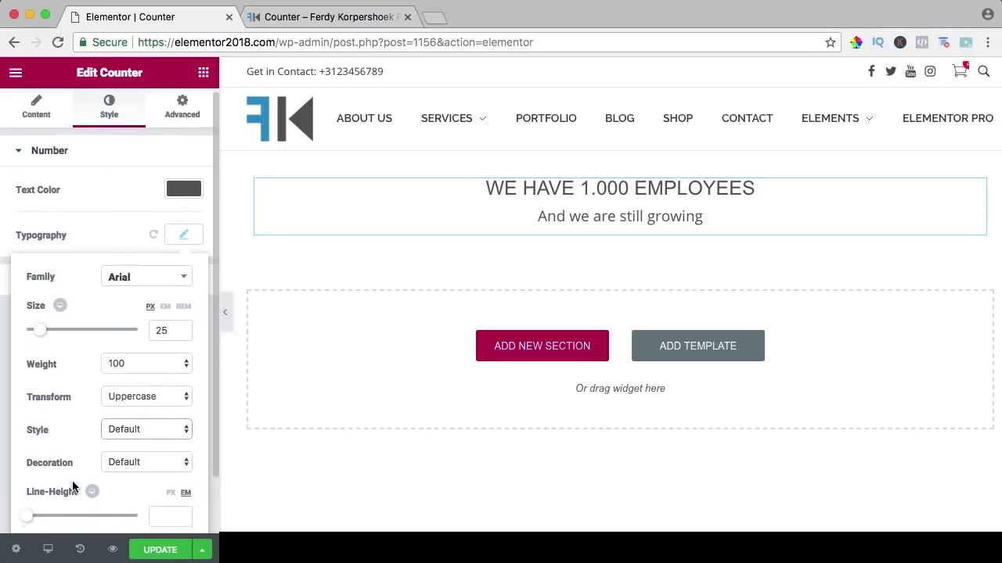
scroll(72, 488, "down", 2)
left_click_drag(66, 508, 94, 512)
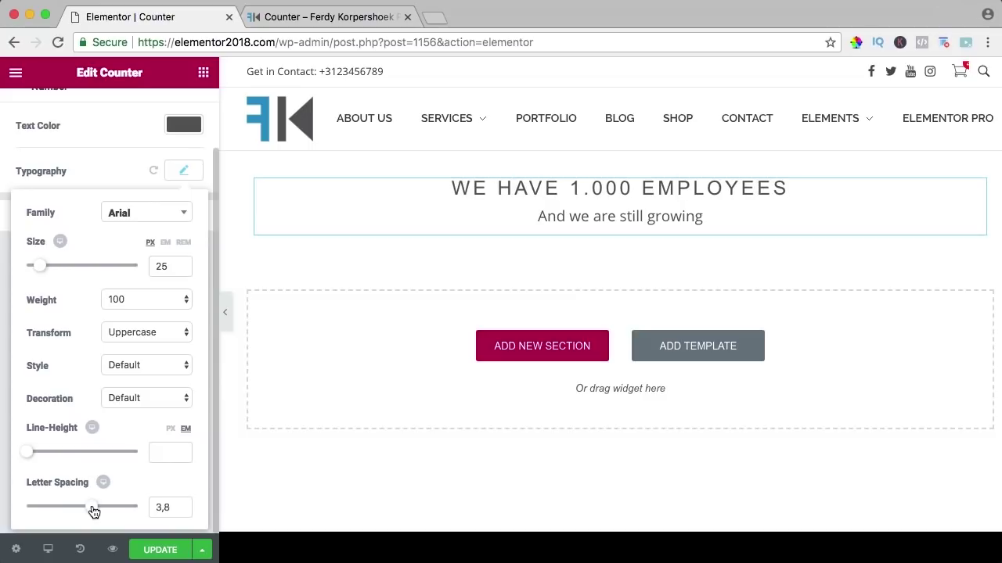
left_click(184, 171)
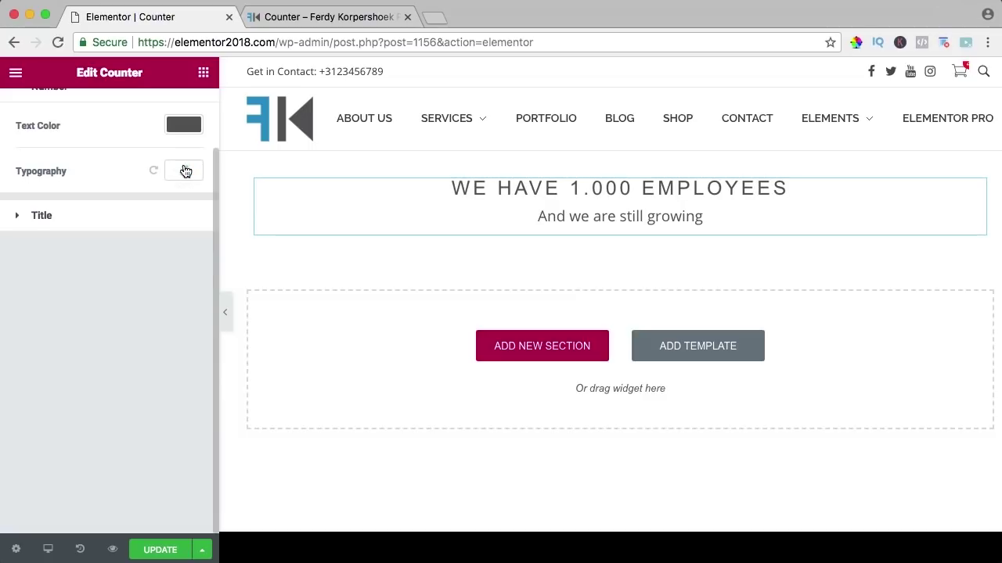
Step: Make the counter title text blue
left_click(16, 219)
left_click(173, 233)
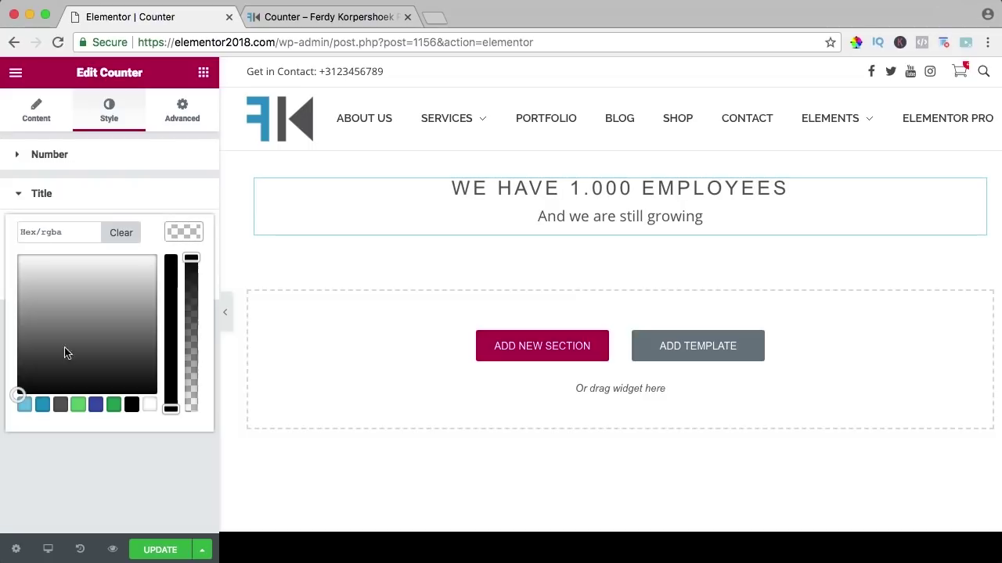
left_click(43, 405)
left_click(187, 234)
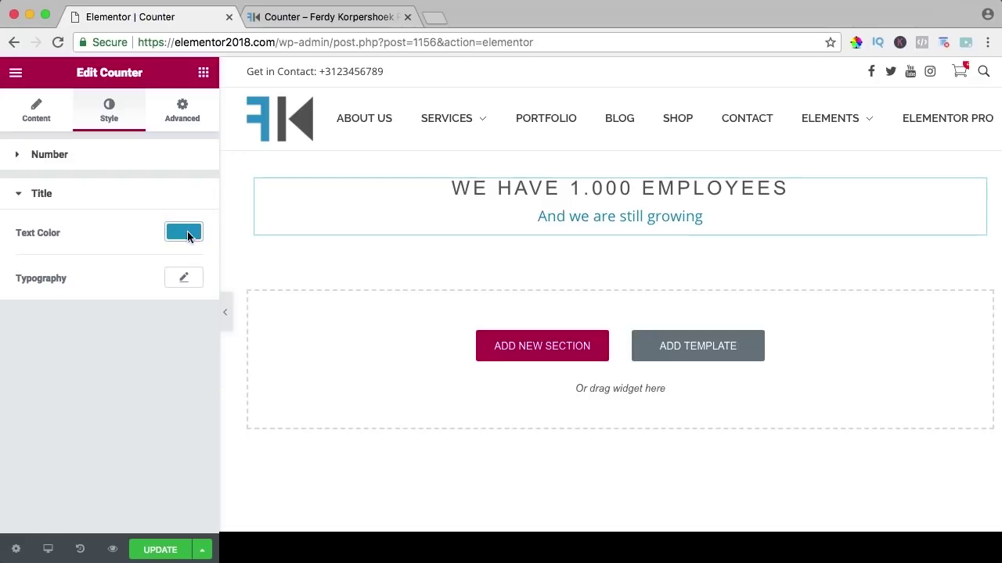
Step: Set the title typography to uppercase, default weight, size 32 px
left_click(186, 280)
left_click_drag(36, 379, 51, 382)
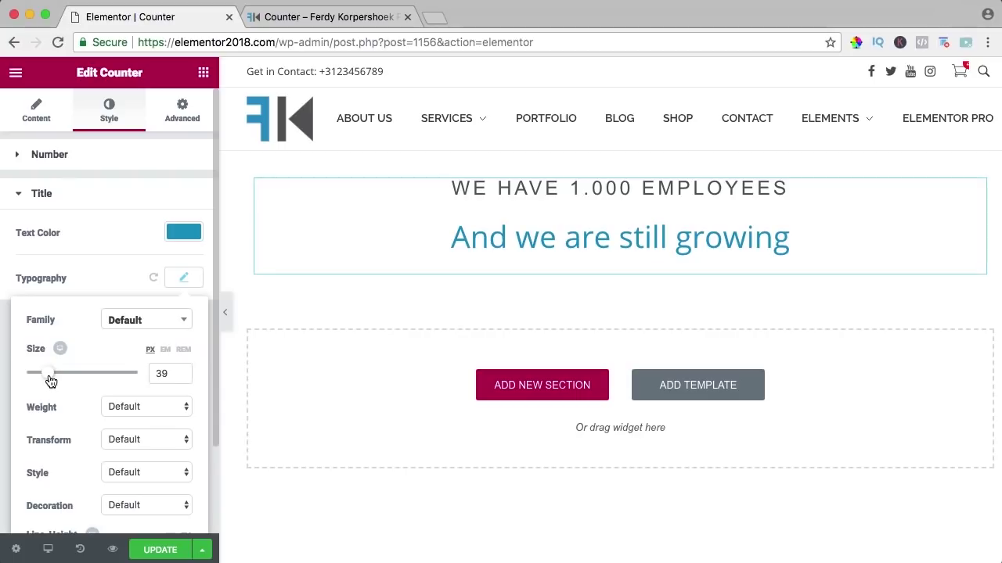
left_click(129, 407)
left_click(93, 438)
left_click(129, 440)
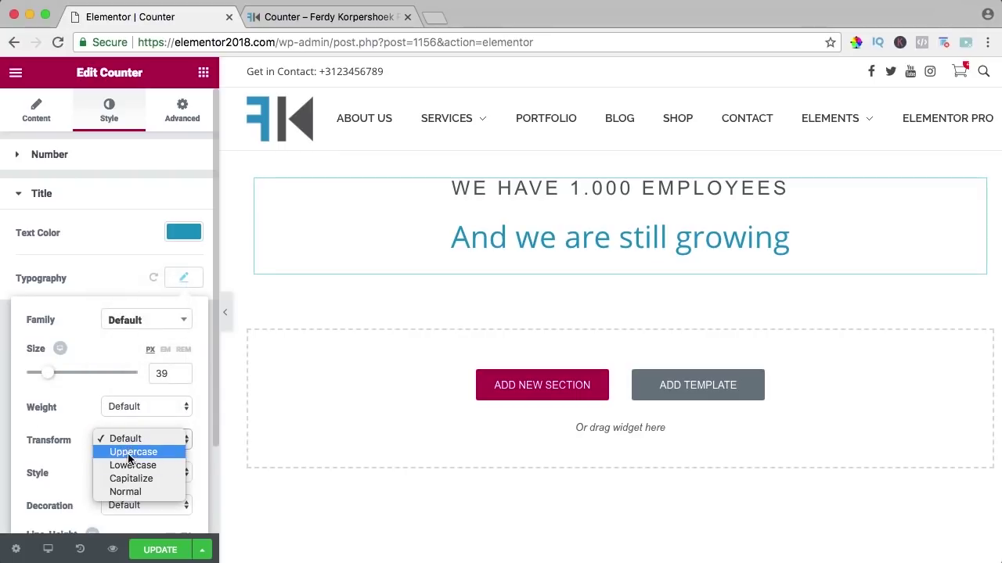
left_click(130, 454)
left_click_drag(48, 372, 44, 381)
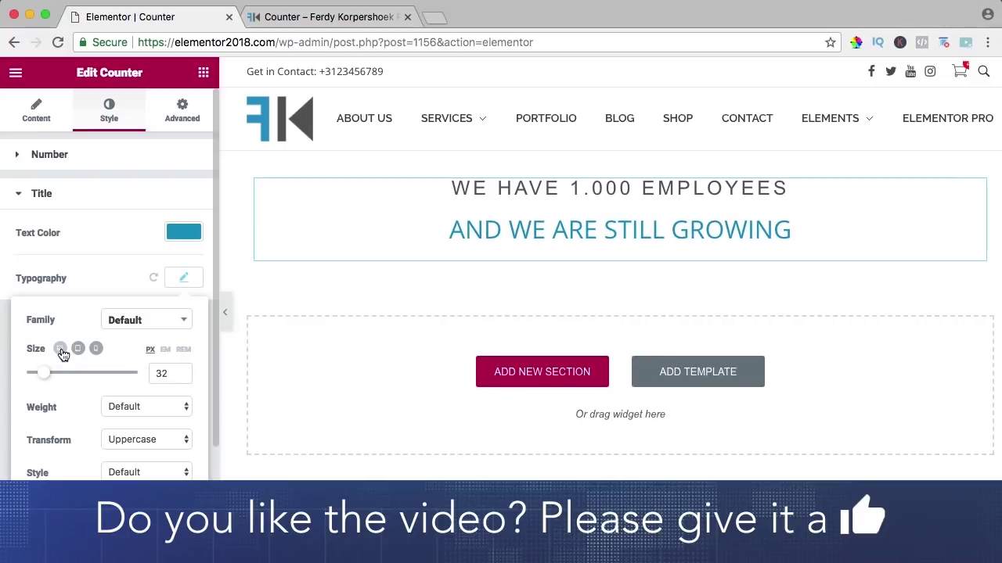
left_click(95, 349)
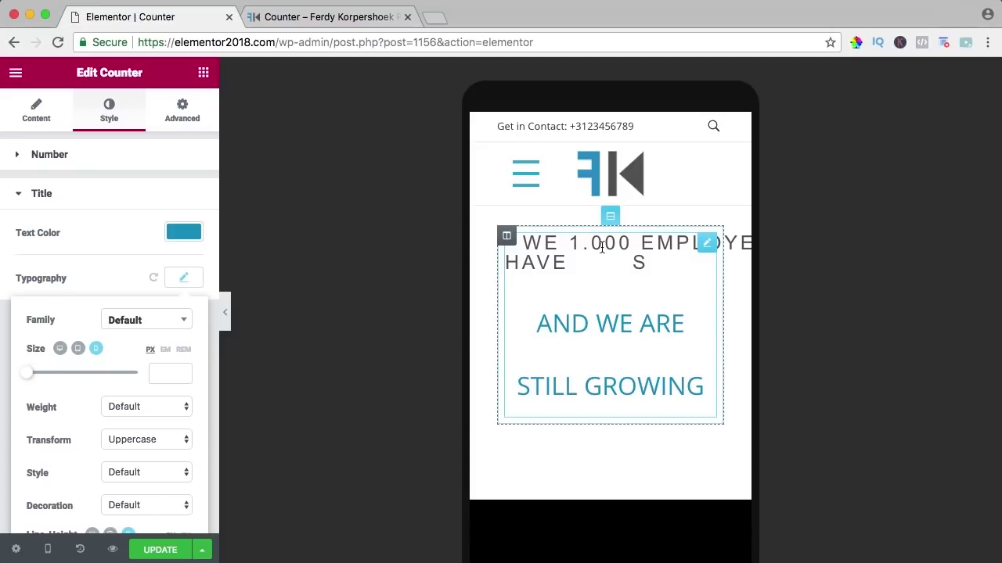
Step: On mobile, size the title at 18 px and the number line at 12 px
left_click_drag(27, 380, 36, 381)
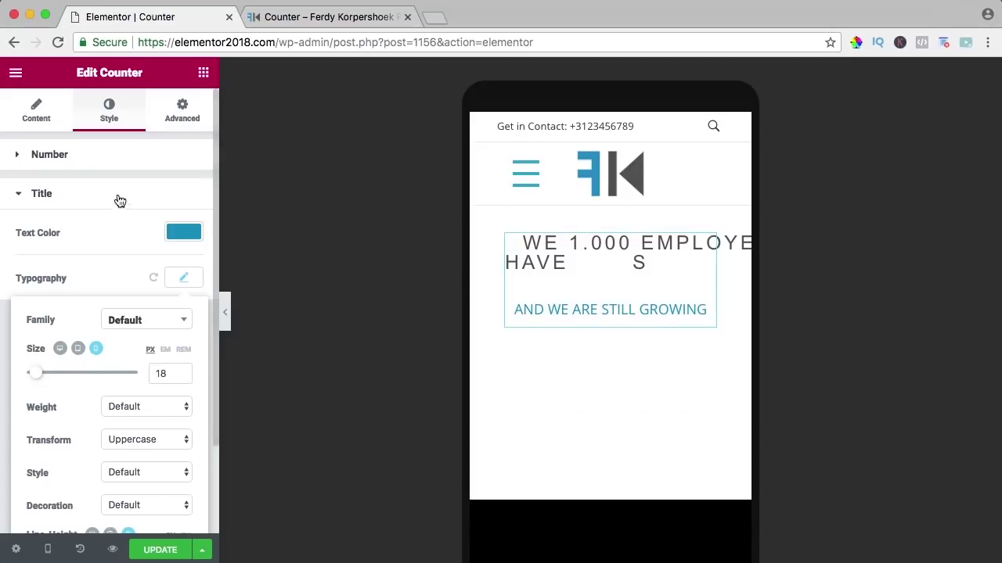
left_click(26, 157)
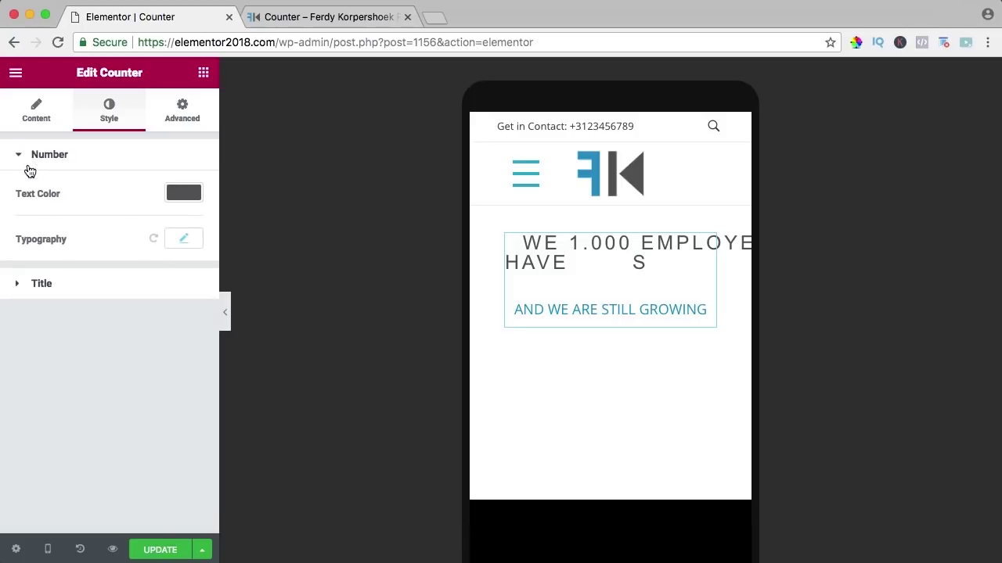
left_click(186, 239)
left_click_drag(27, 340, 34, 342)
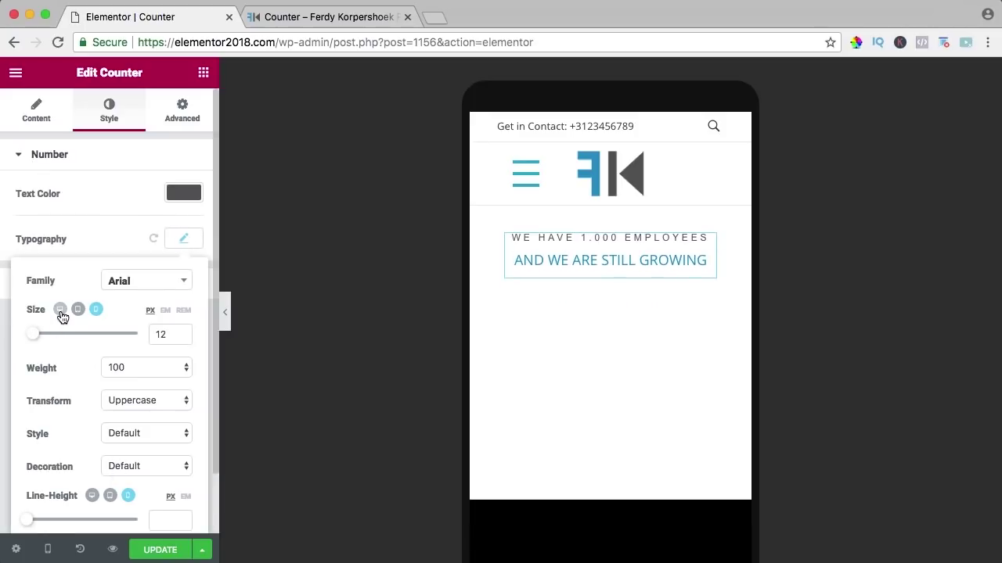
left_click(60, 309)
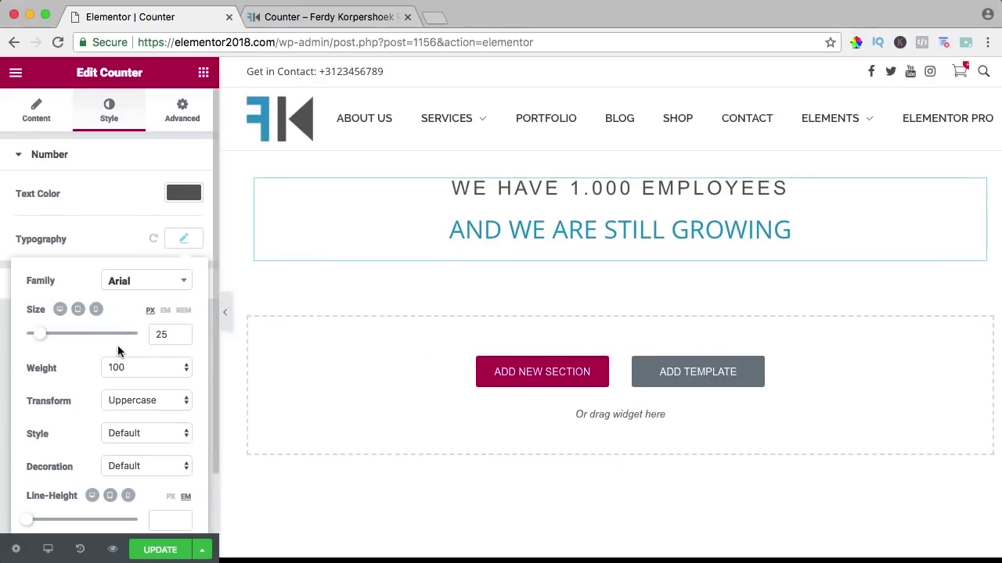
Step: Set the number line's line height to 1
scroll(115, 352, "down", 2)
left_click_drag(38, 458, 31, 461)
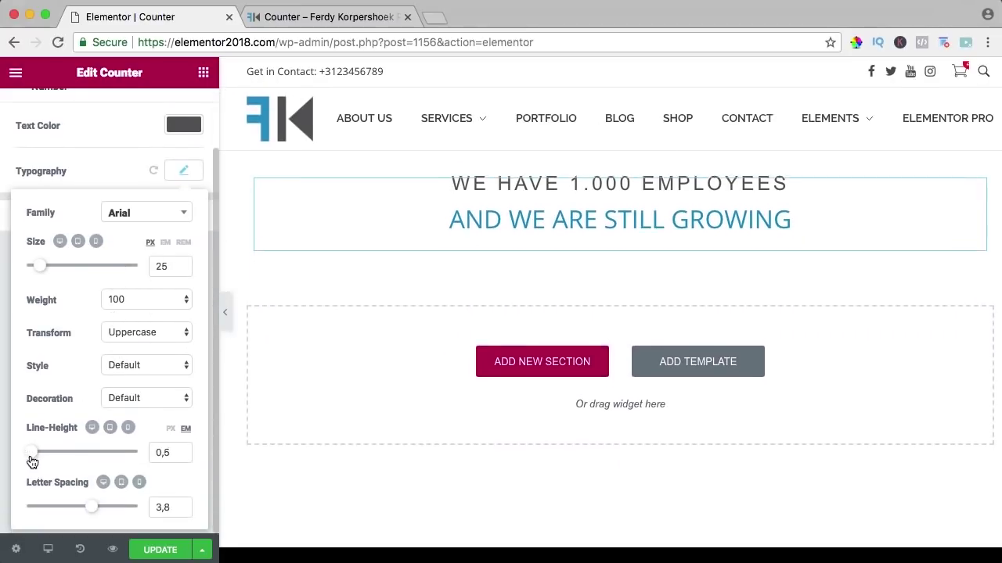
key("Down")
key("Down")
key("Down")
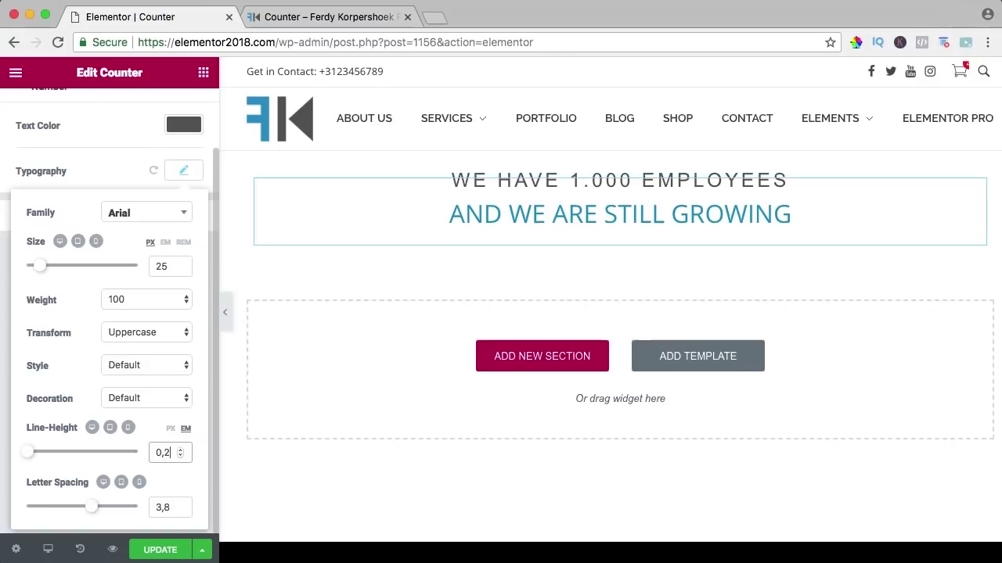
type("1")
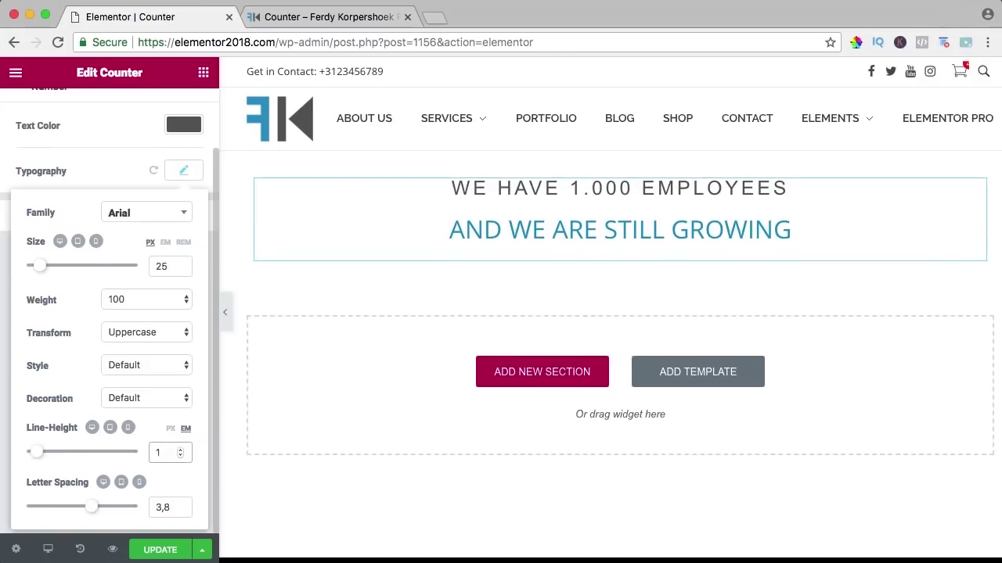
left_click(179, 175)
Step: Set the title's line height to 1.2, save, and view the preview
left_click(37, 220)
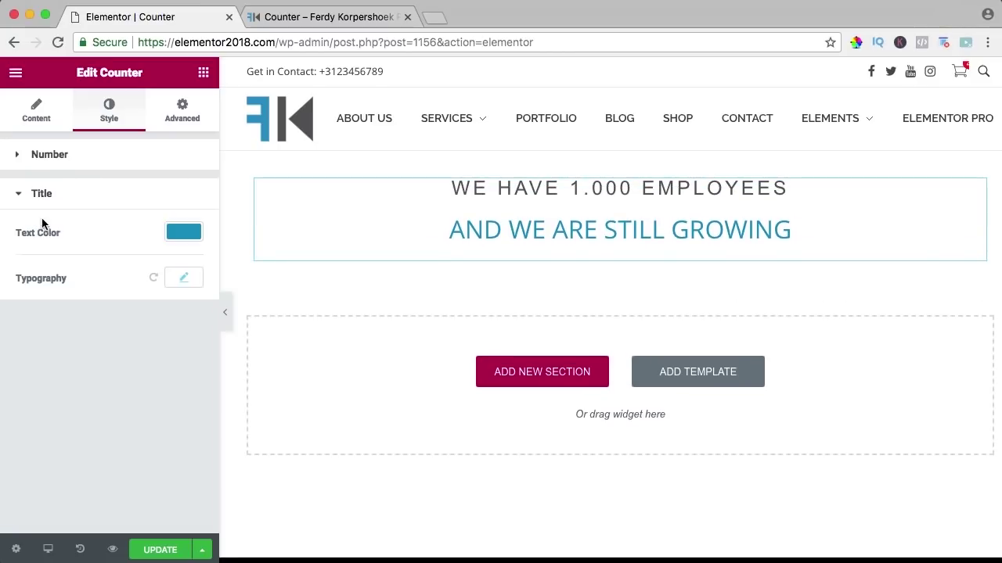
left_click(179, 280)
scroll(114, 409, "down", 3)
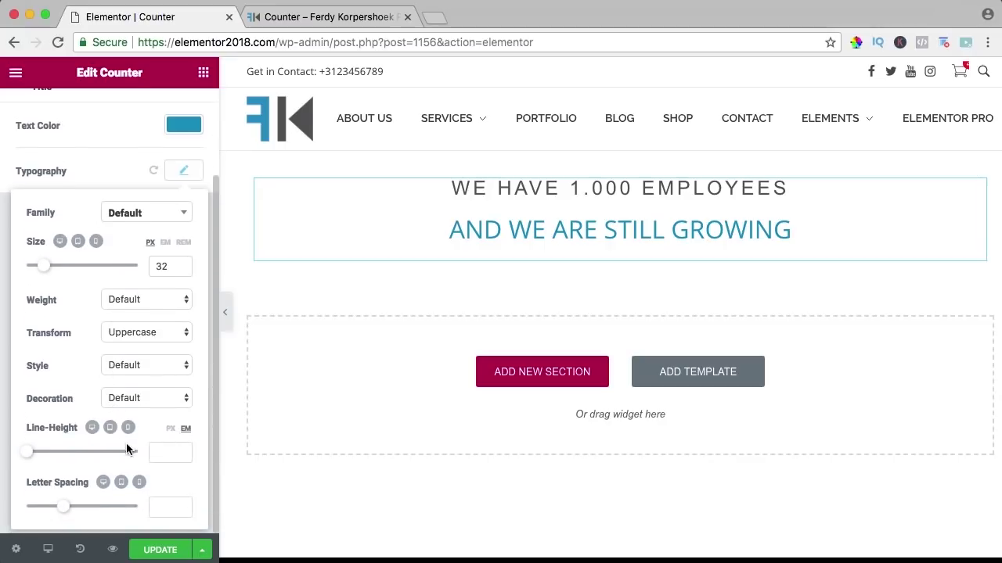
left_click_drag(28, 453, 41, 455)
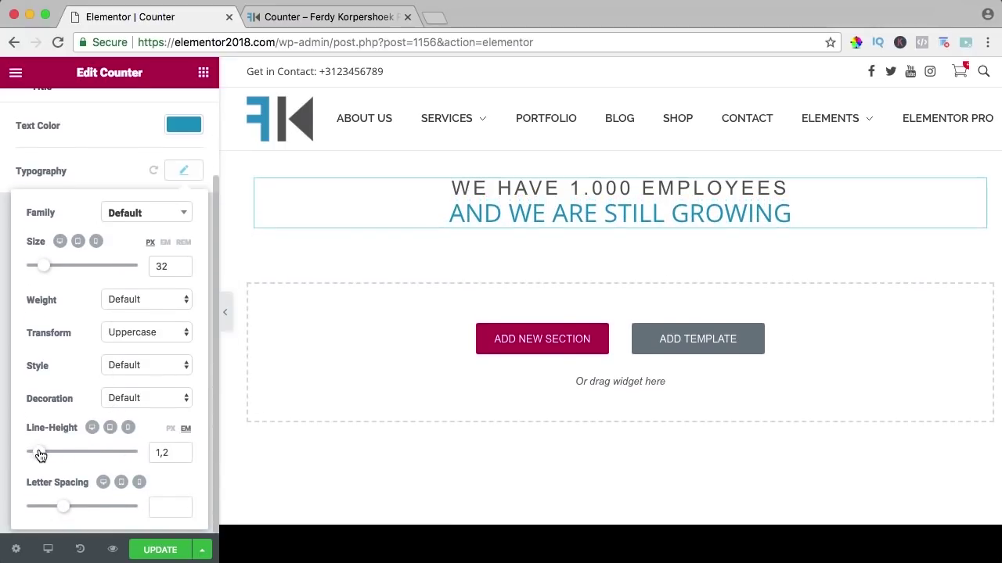
left_click(156, 548)
left_click(320, 17)
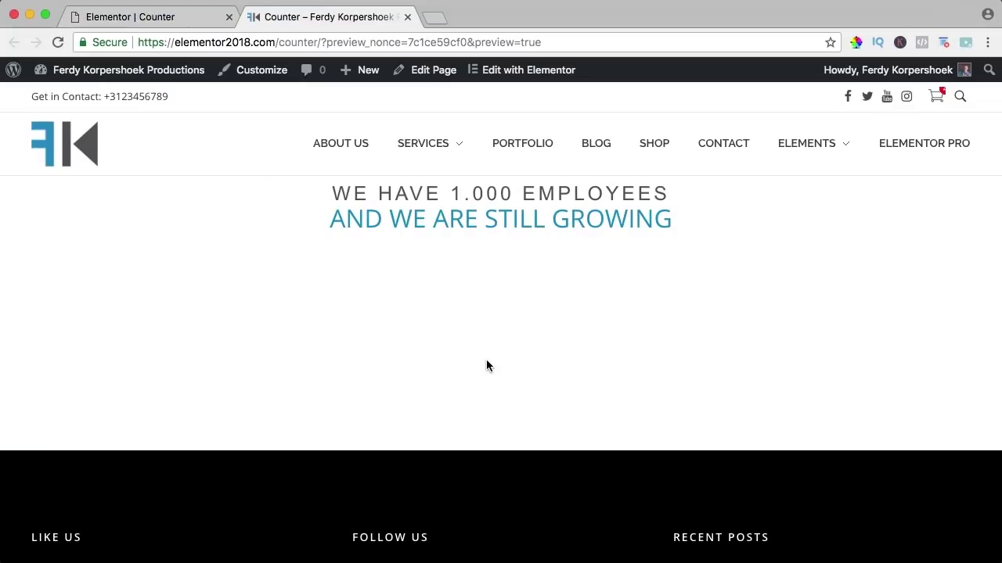
Step: Change the counter's Animation Duration from 2000 to 5000 ms, update the page, and watch it count on the preview tab
left_click(180, 21)
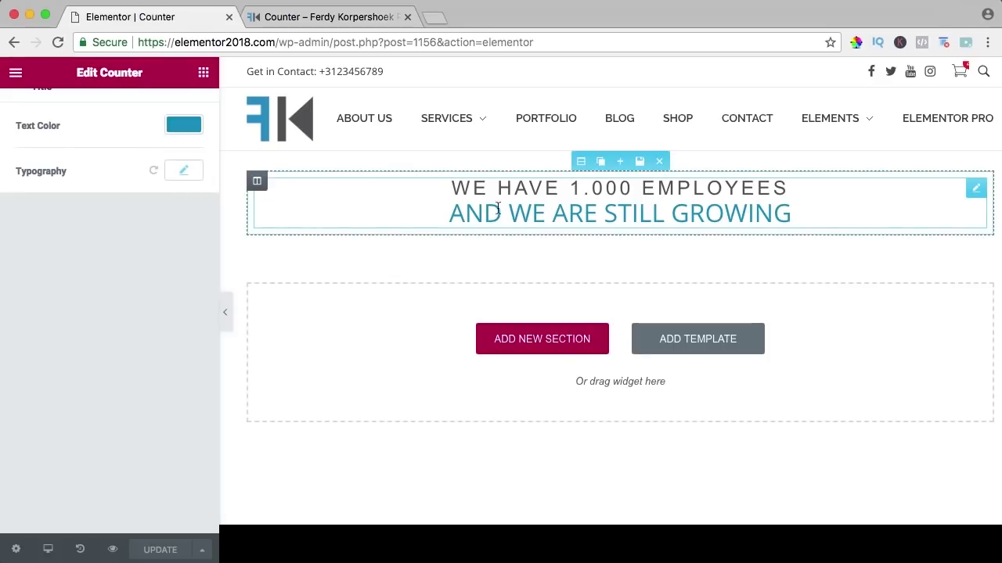
scroll(71, 130, "up", 2)
left_click(36, 110)
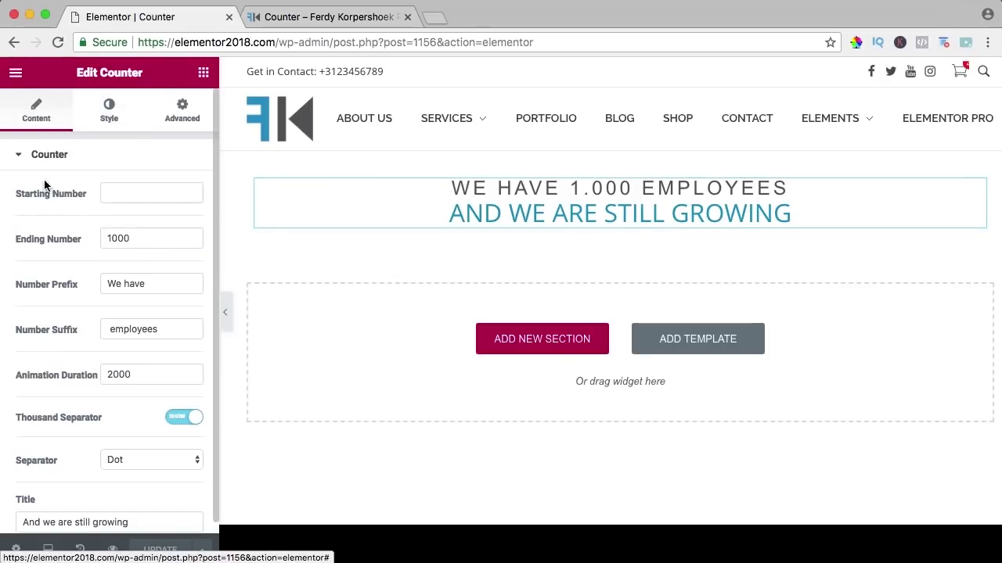
double_click(113, 375)
type("5000")
key("Tab")
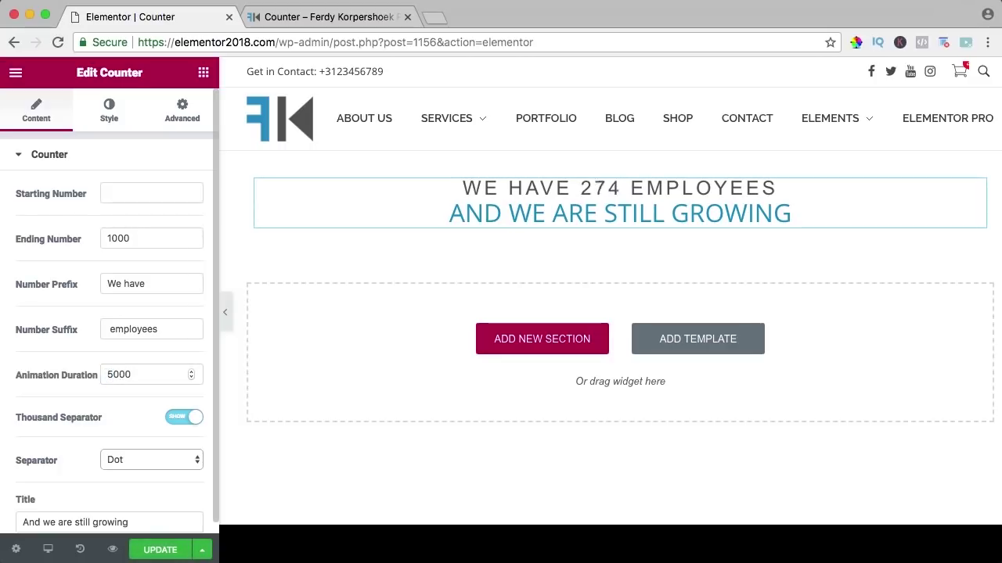
left_click(159, 549)
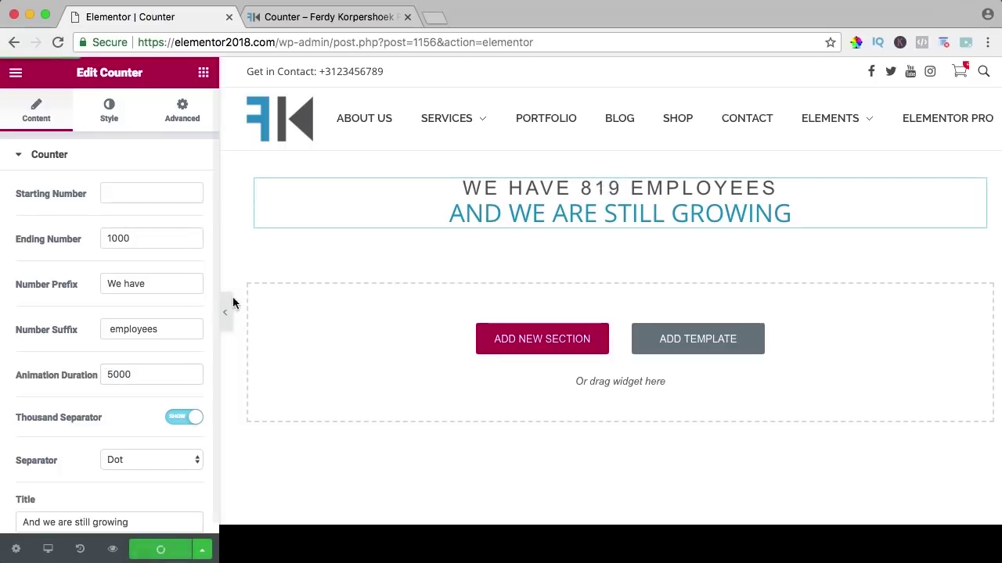
left_click(306, 19)
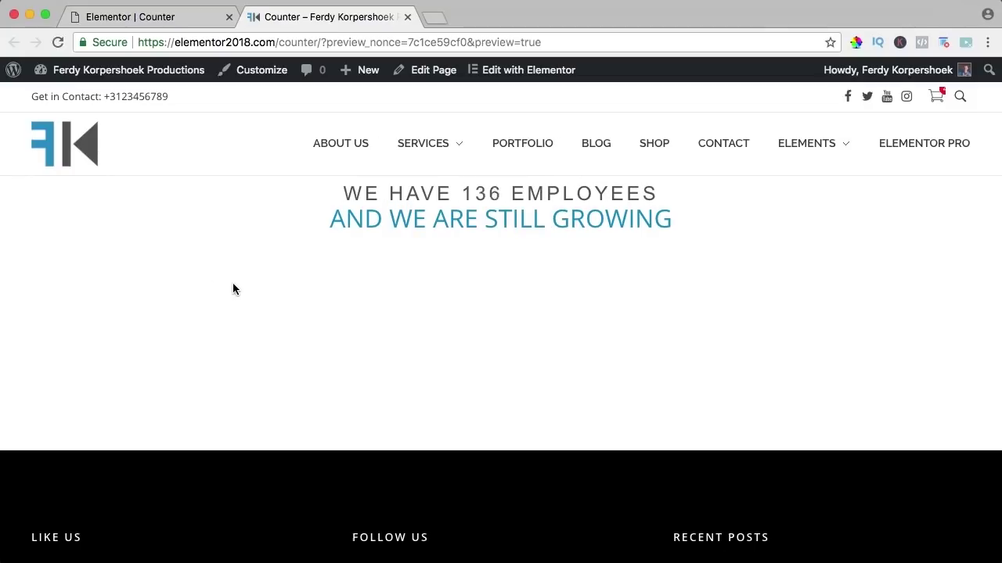
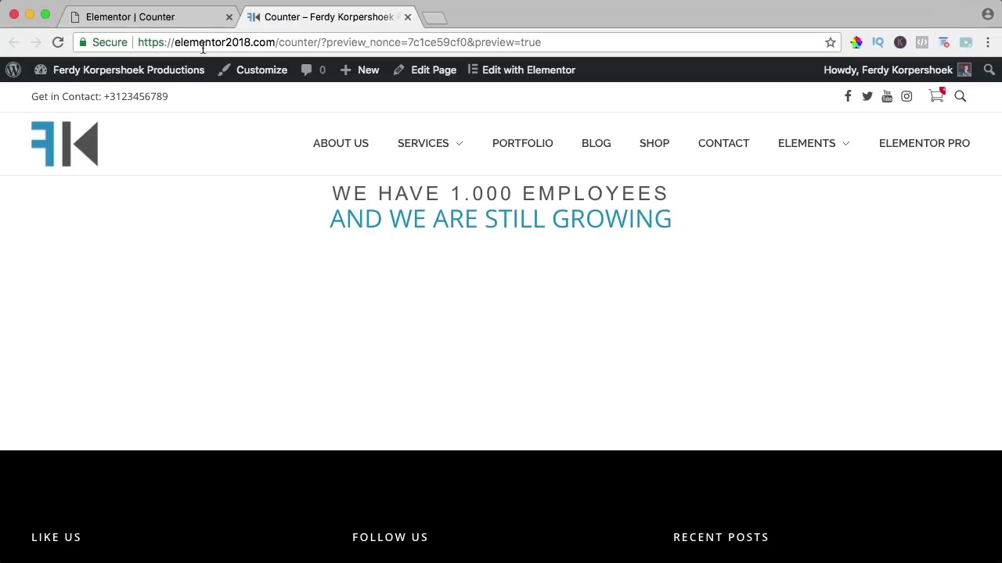
Step: Add a new four-column section below the heading
left_click(193, 25)
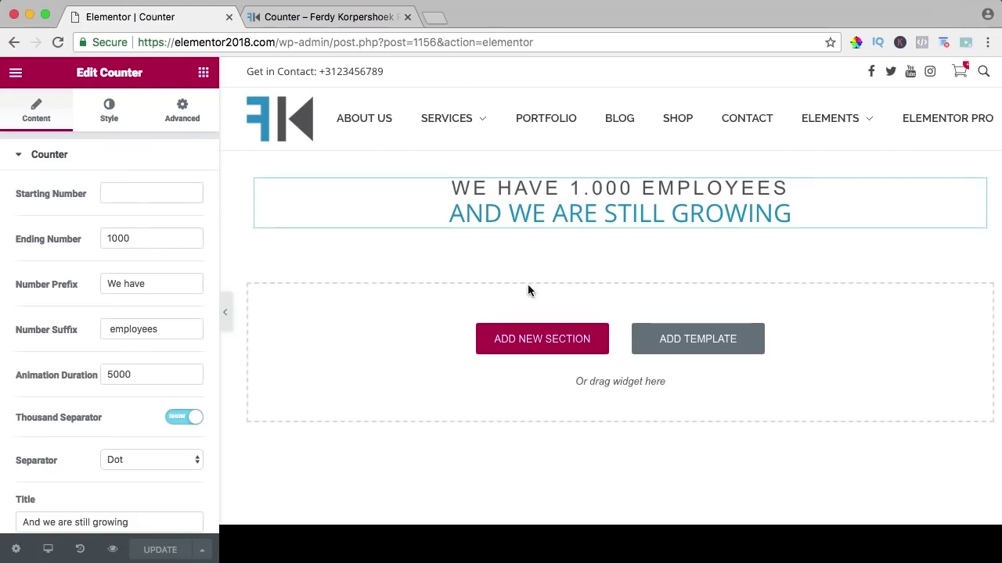
left_click(521, 345)
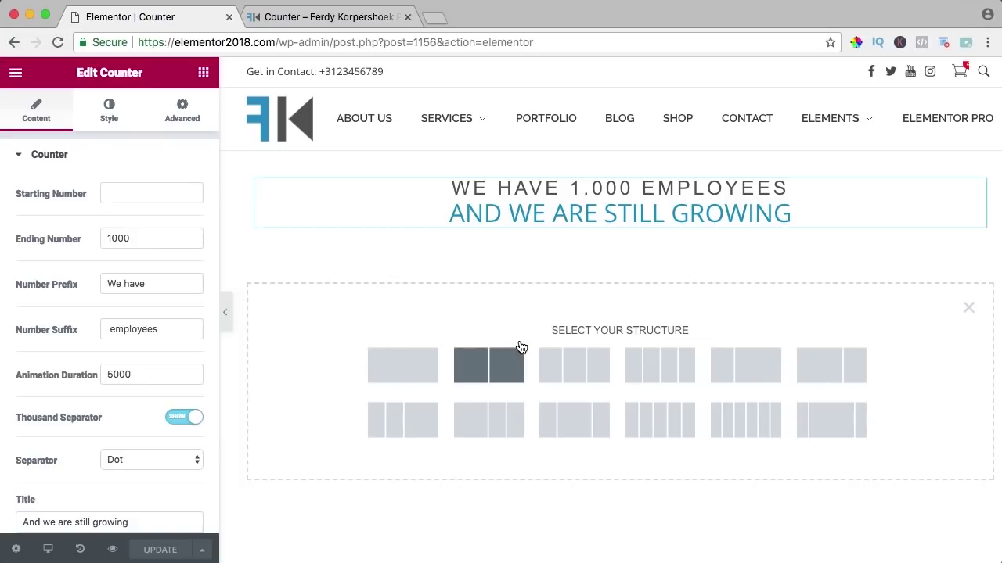
left_click(663, 378)
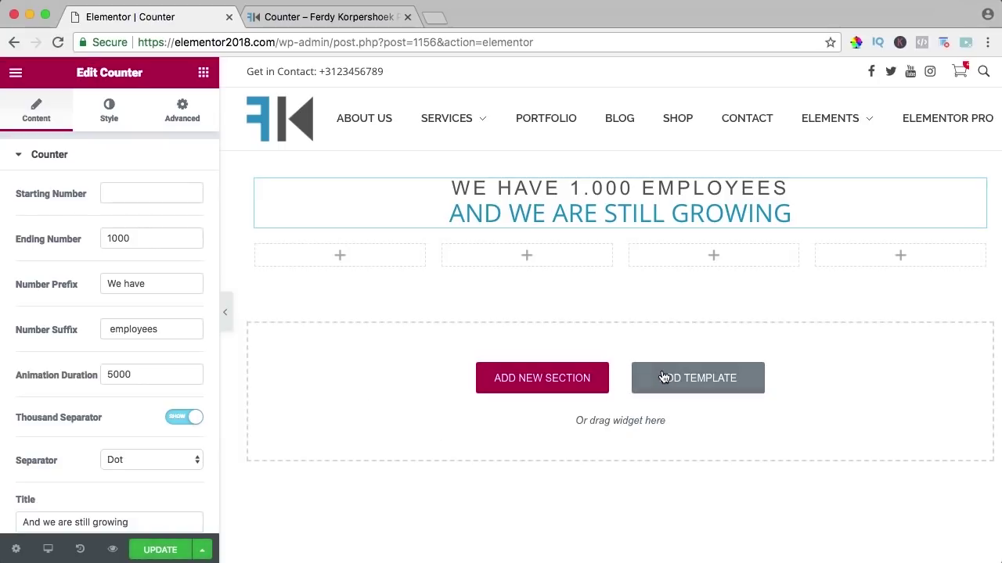
Step: Search for the Counter widget and drop it into the first column
left_click(203, 73)
left_click(73, 133)
type("coun")
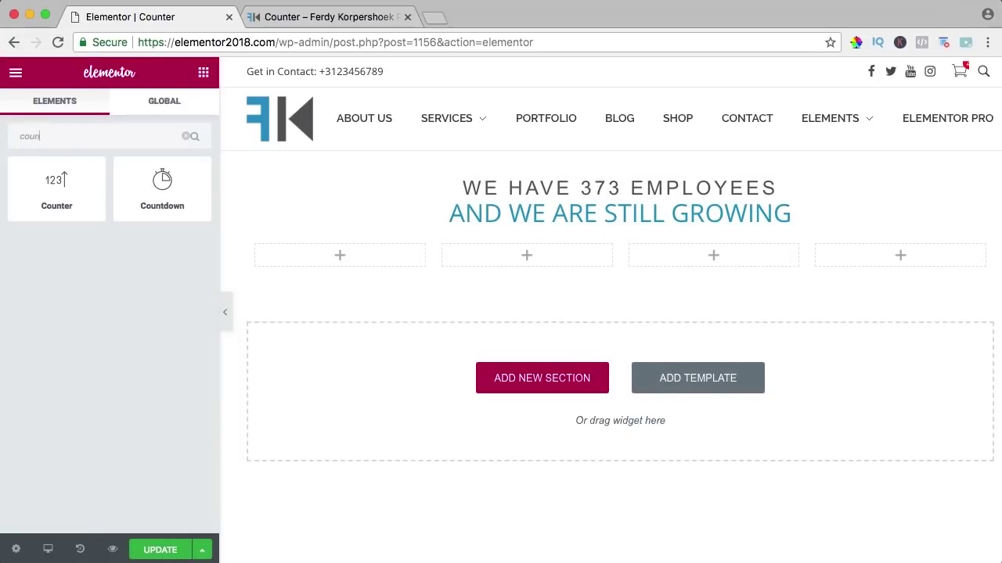
type("ter")
left_click_drag(57, 188, 383, 258)
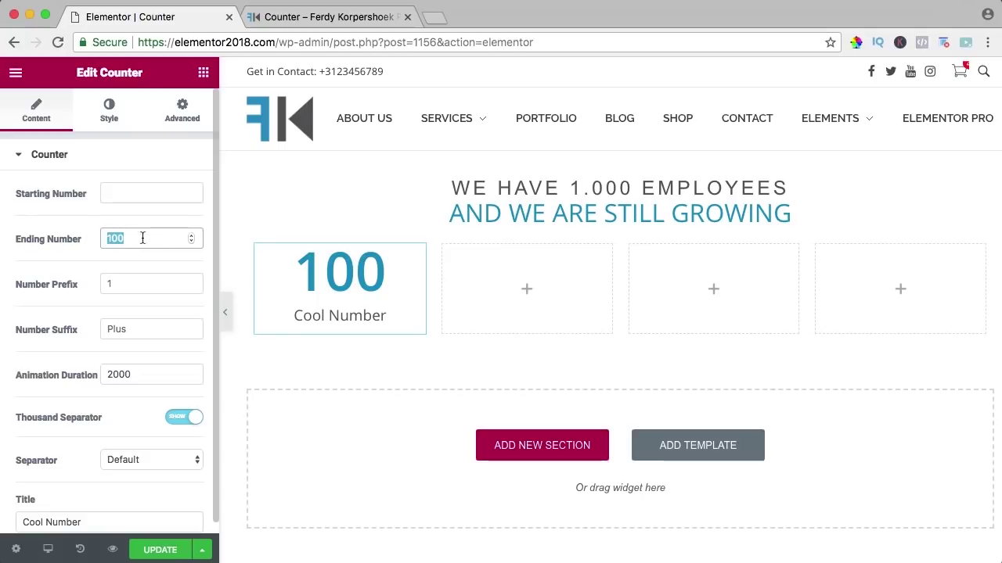
Step: Set the counter's ending number to 72 and its title to Loveshoots
type("72")
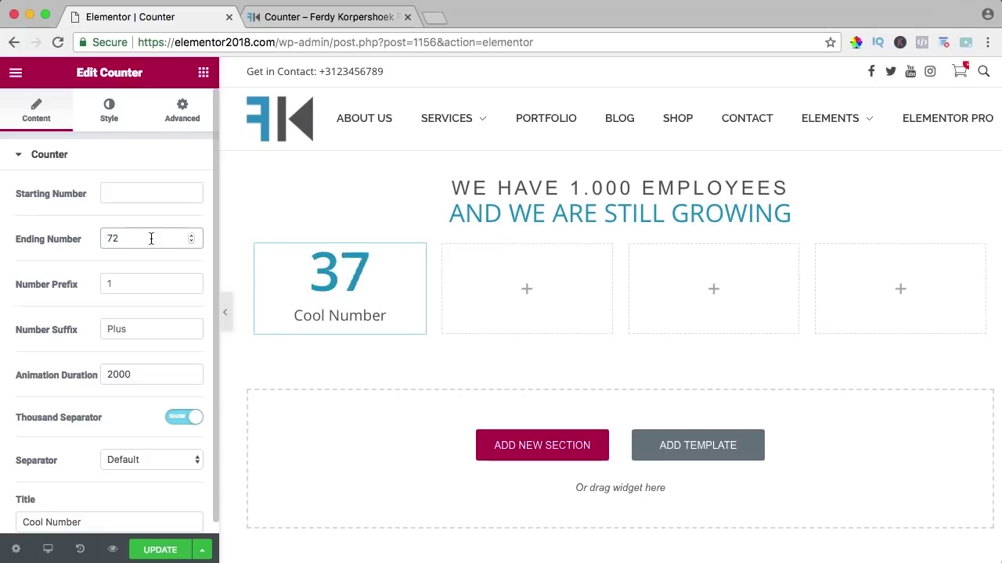
scroll(77, 347, "down", 1)
left_click(83, 510)
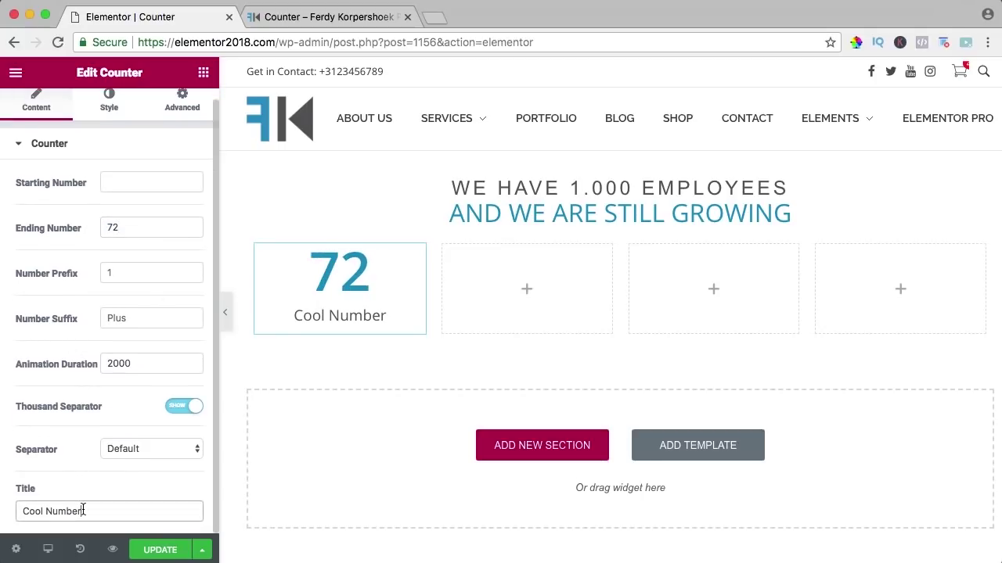
type("Loveshoots")
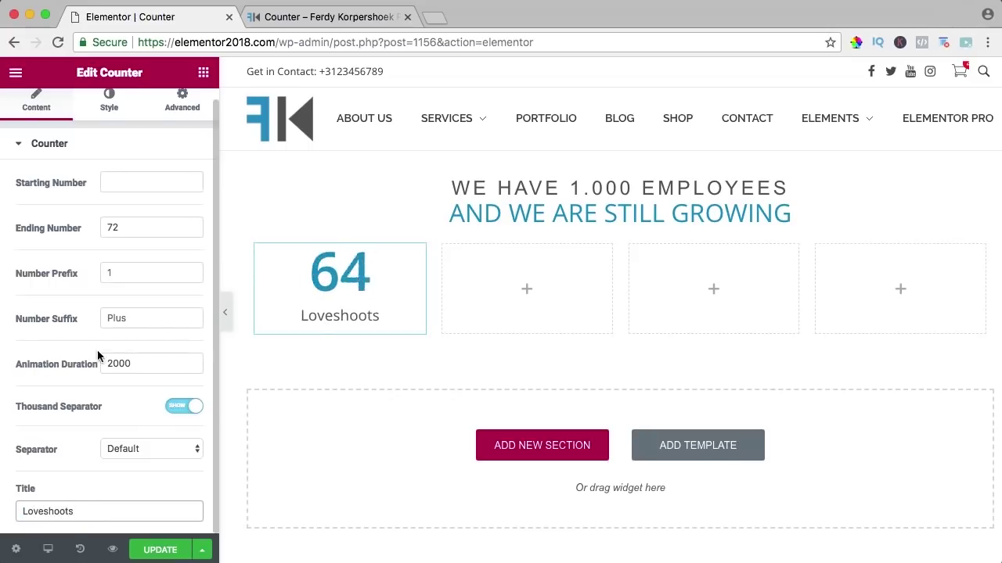
scroll(87, 238, "up", 1)
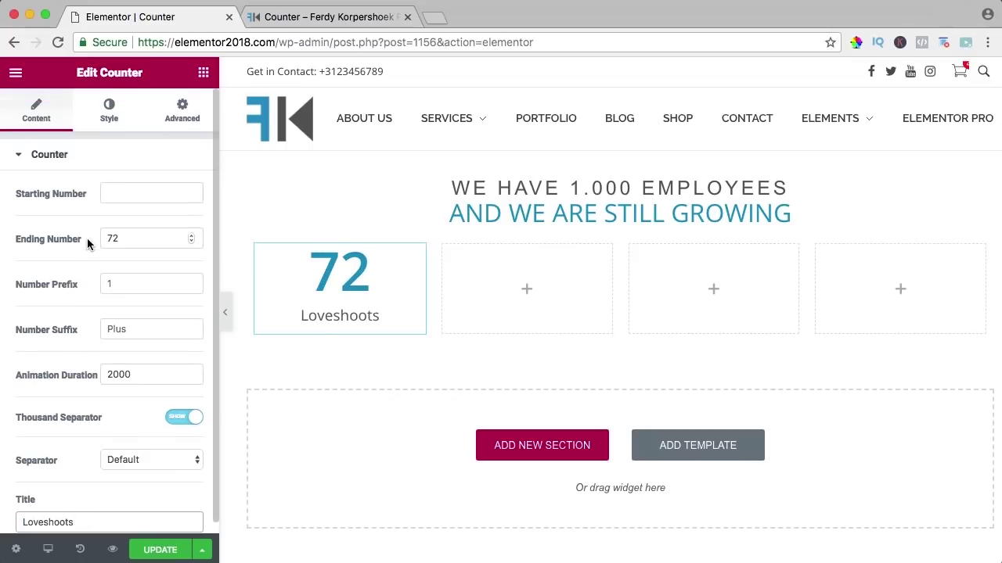
left_click(180, 116)
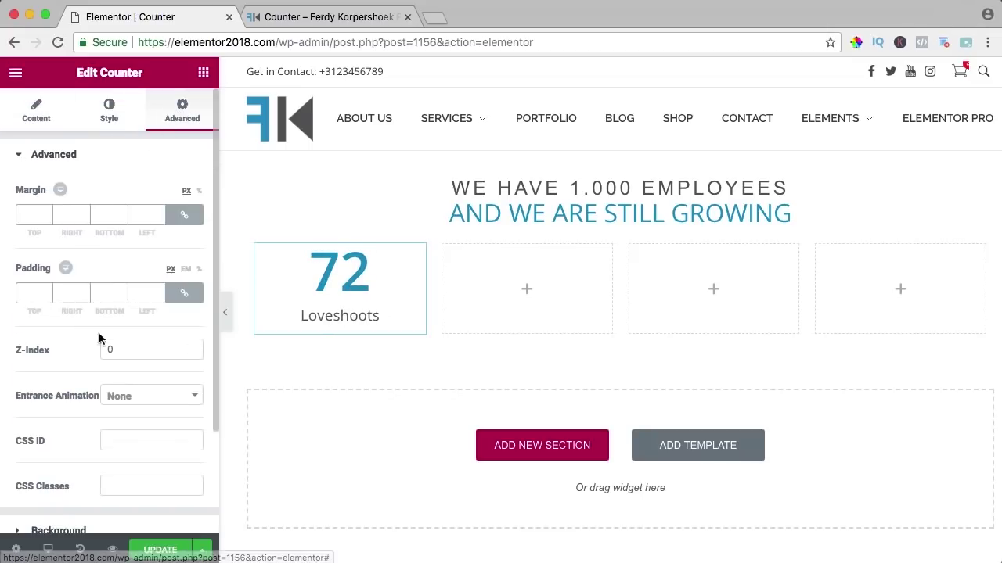
Step: Give the counter a classic white background
scroll(99, 357, "down", 5)
left_click(37, 403)
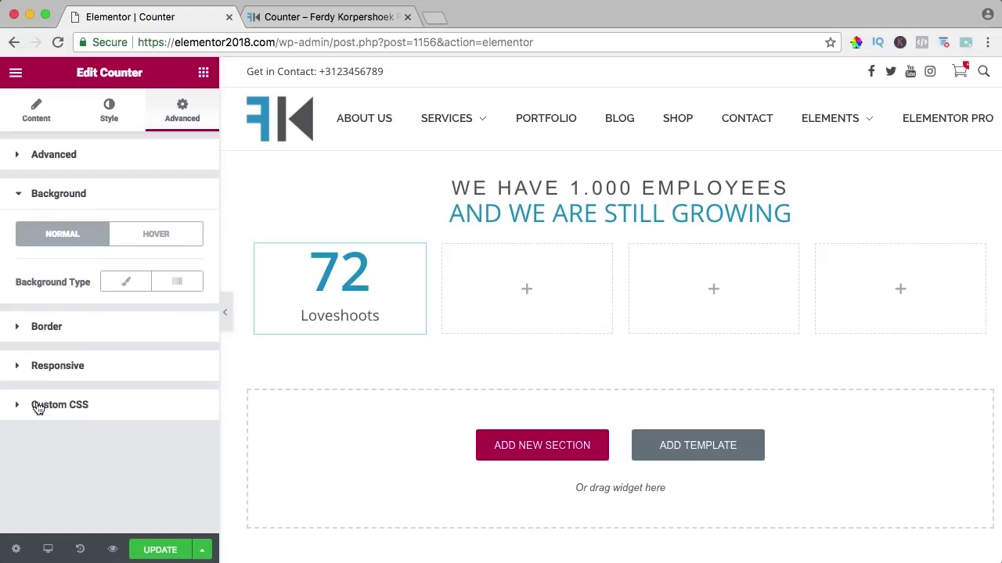
left_click(126, 282)
scroll(127, 331, "down", 3)
scroll(157, 274, "up", 2)
left_click(179, 239)
left_click_drag(24, 227, 10, 226)
left_click(122, 175)
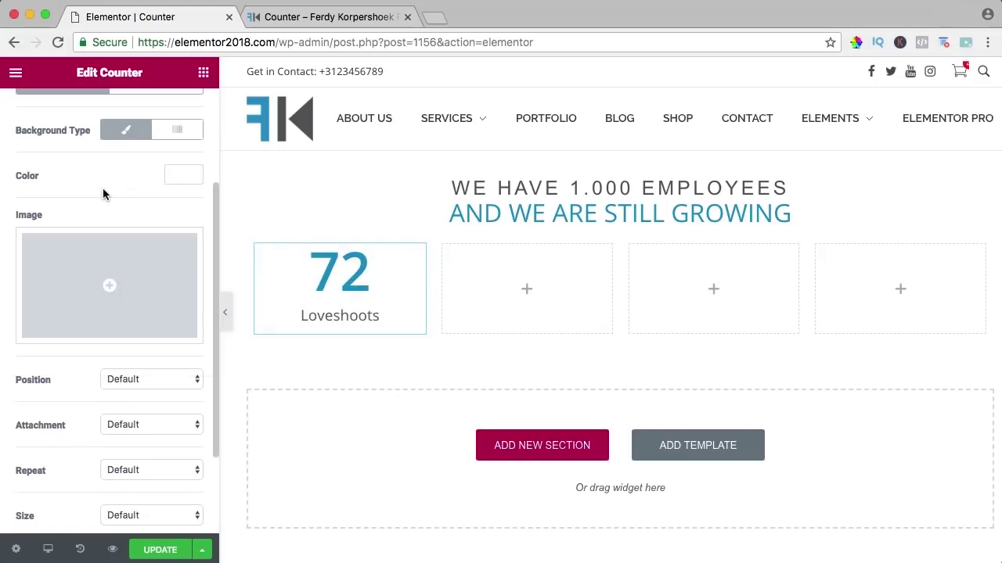
left_click(180, 175)
left_click(180, 176)
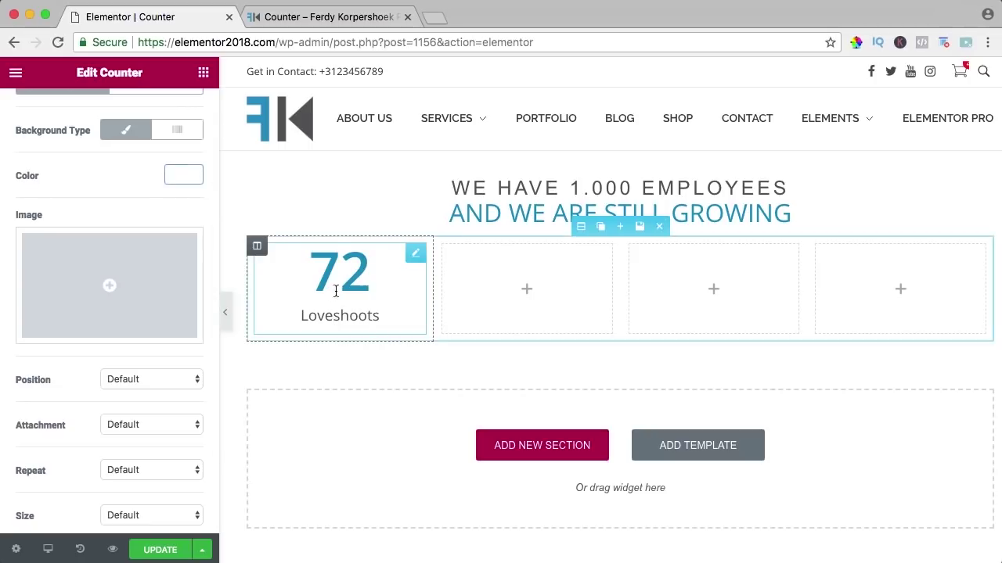
Step: Stretch the counter's section to full width and give it a gradient background starting with purple
left_click(582, 228)
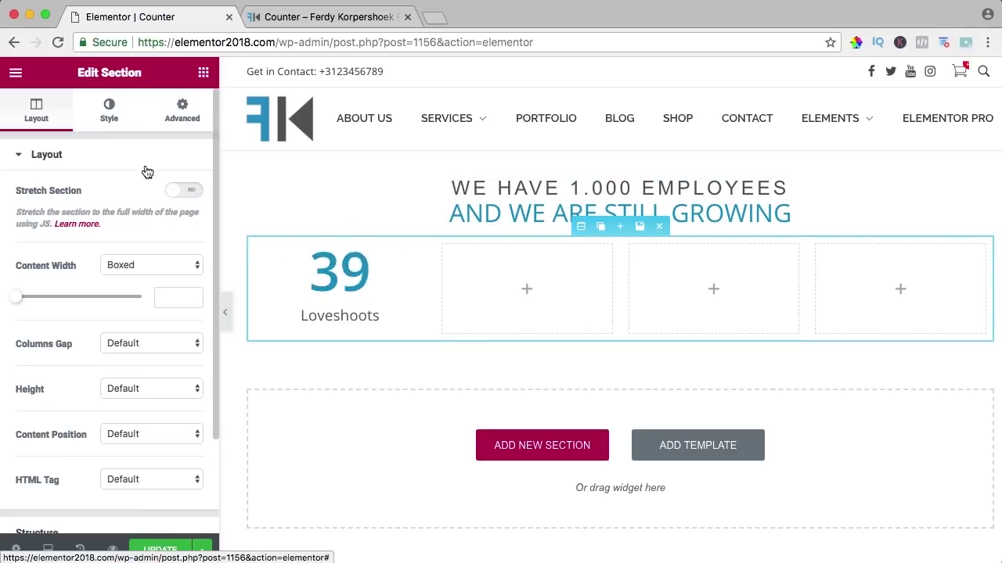
left_click(191, 195)
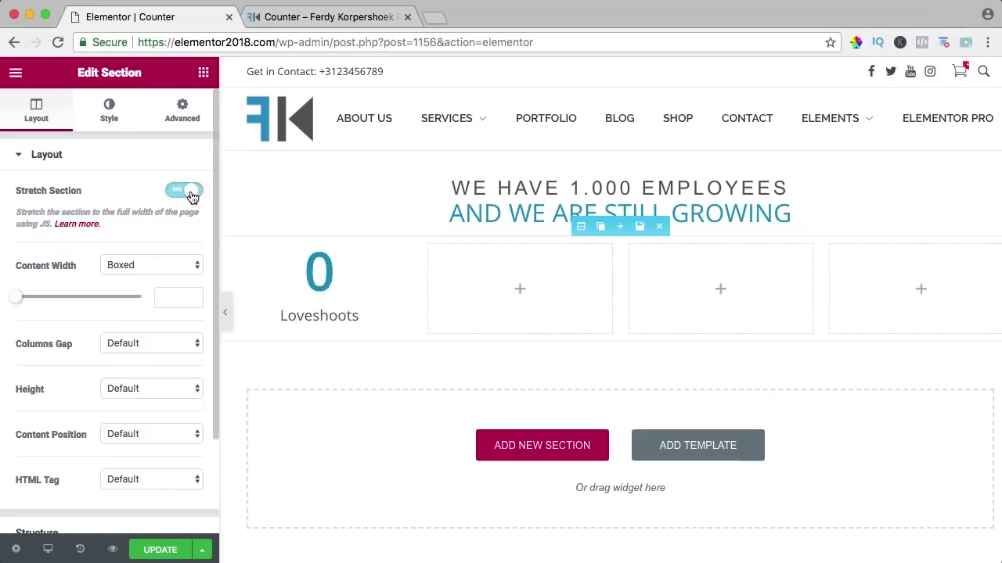
left_click(109, 115)
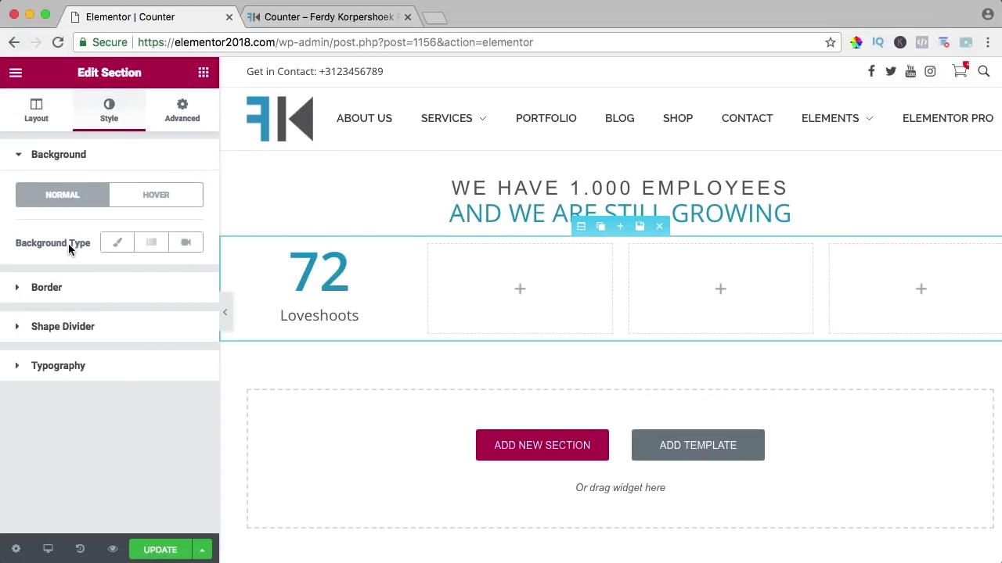
left_click(152, 243)
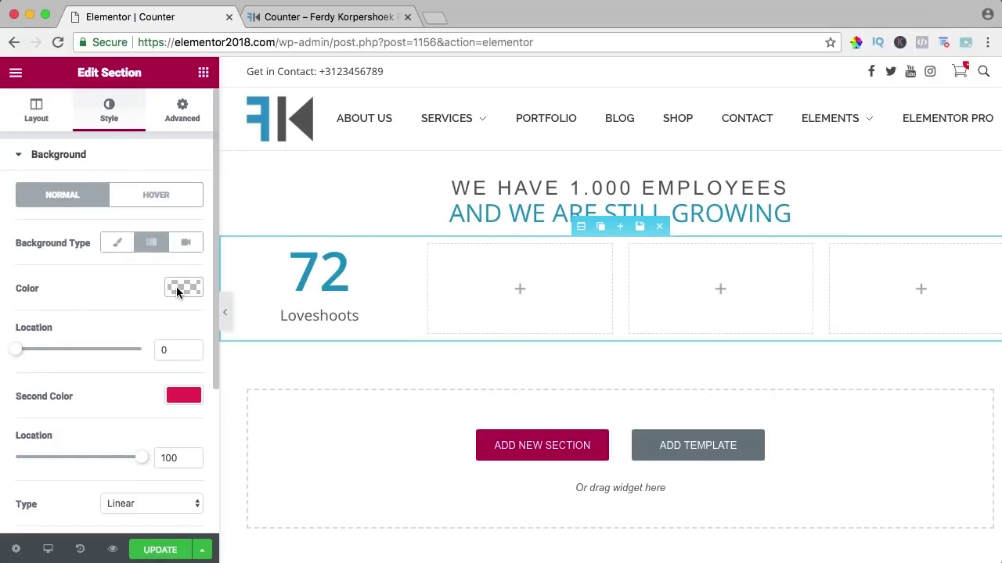
left_click(177, 289)
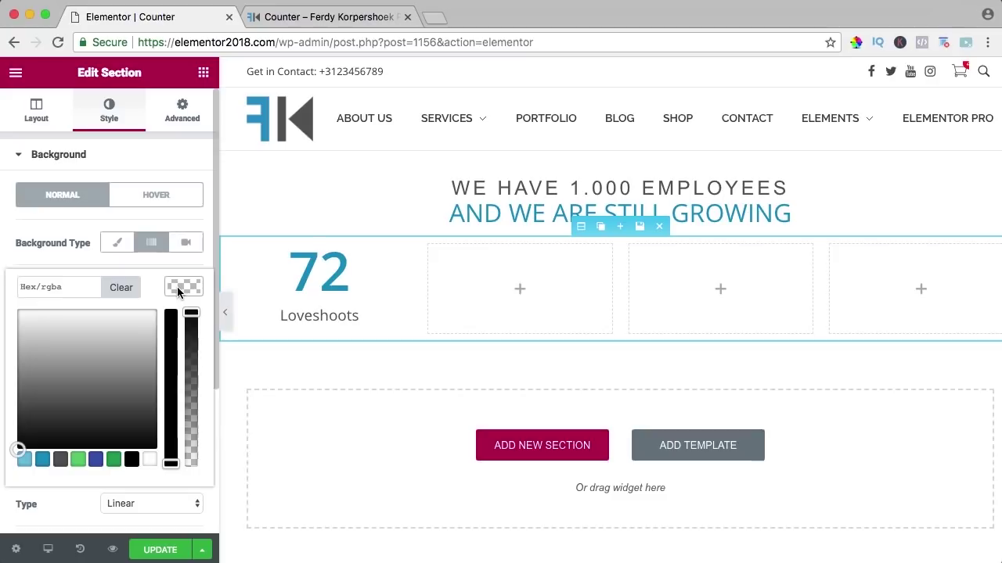
left_click(96, 460)
left_click(67, 164)
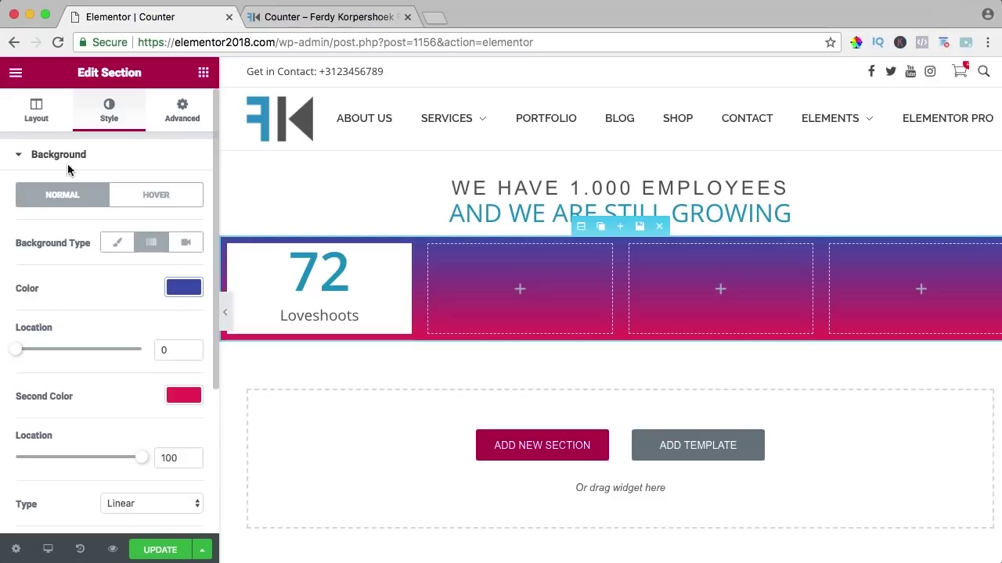
Step: Set the section padding to 100px top and bottom, 0 on the sides
left_click(36, 110)
left_click(182, 110)
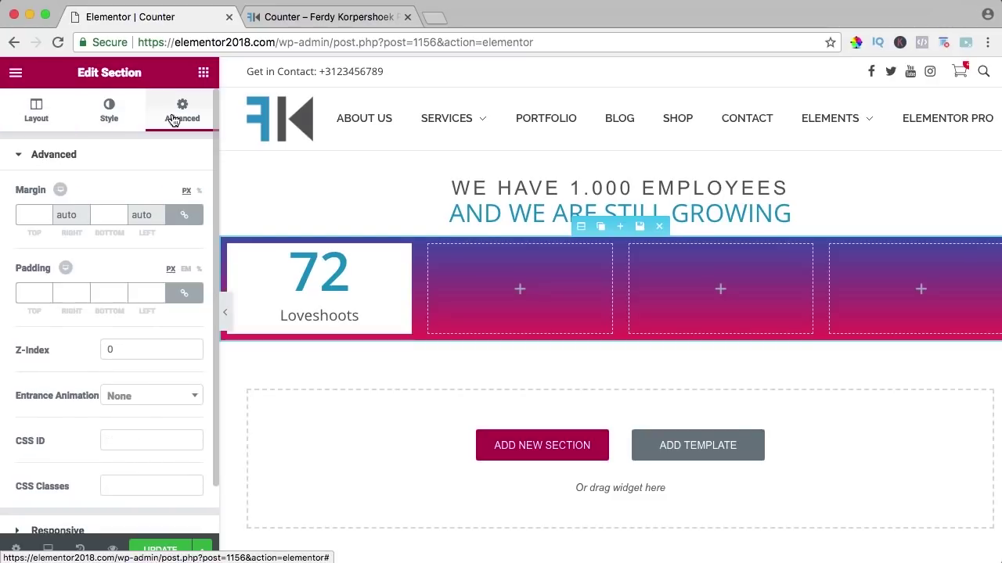
left_click(31, 291)
type("100")
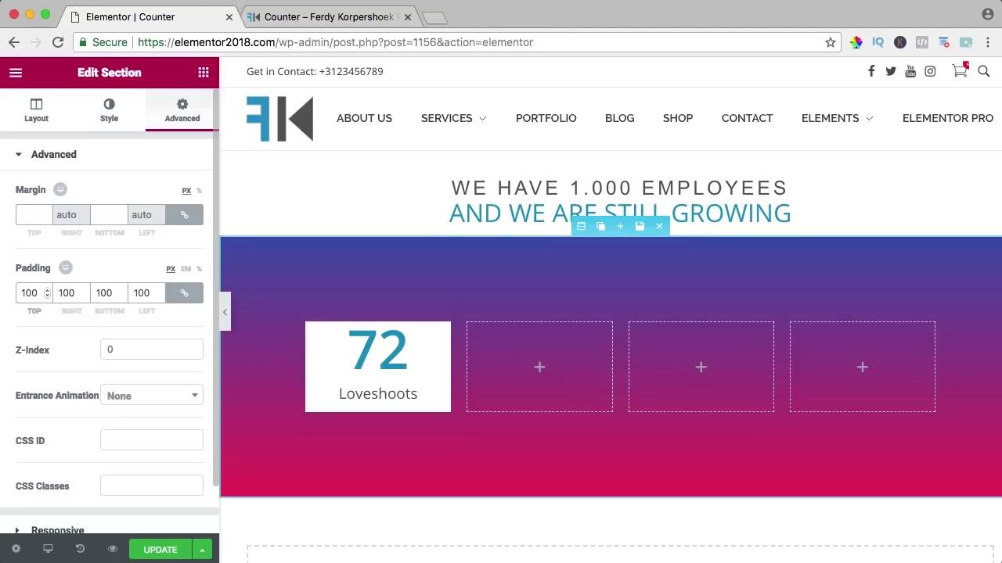
left_click(186, 295)
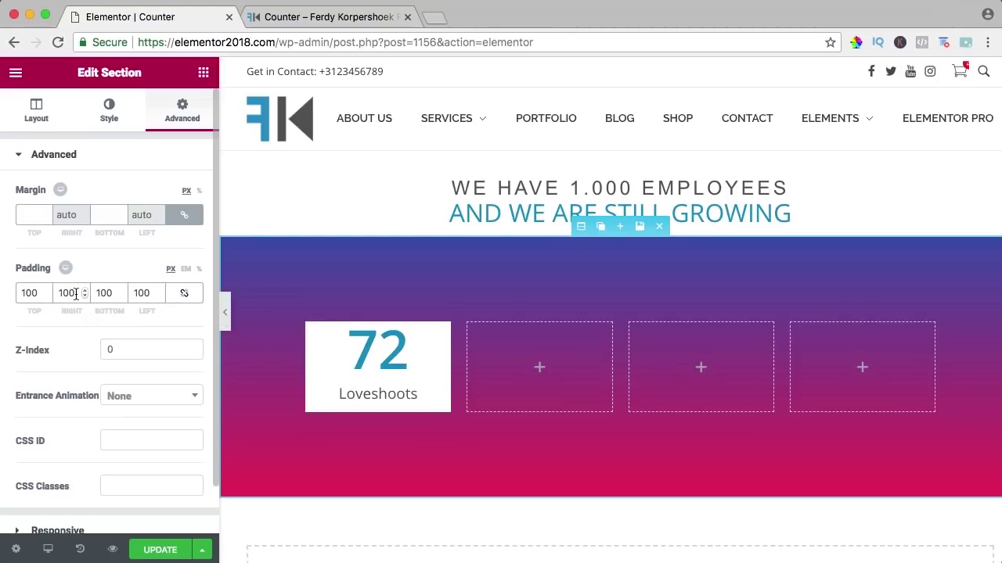
type("0")
key("Tab")
key("Tab")
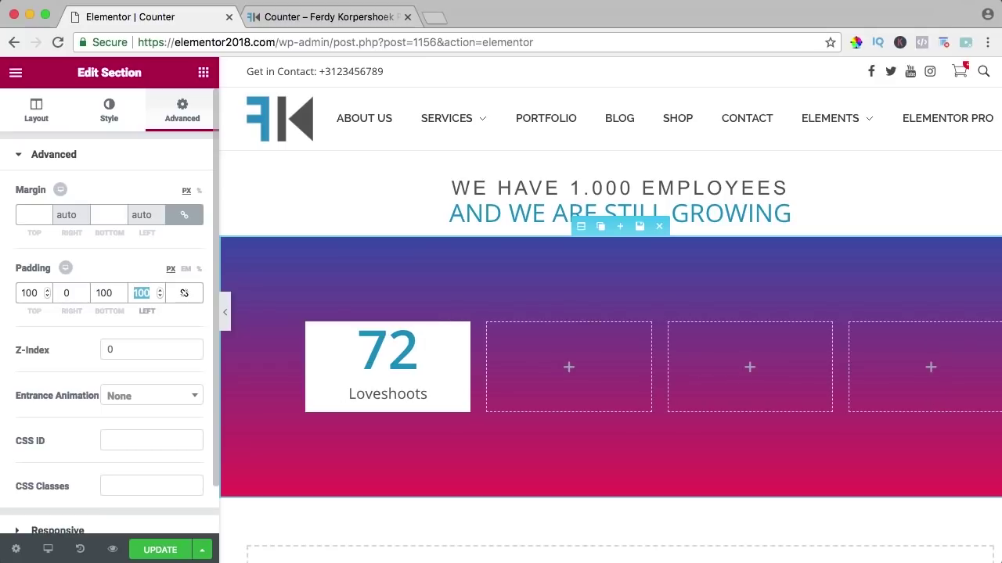
type("0")
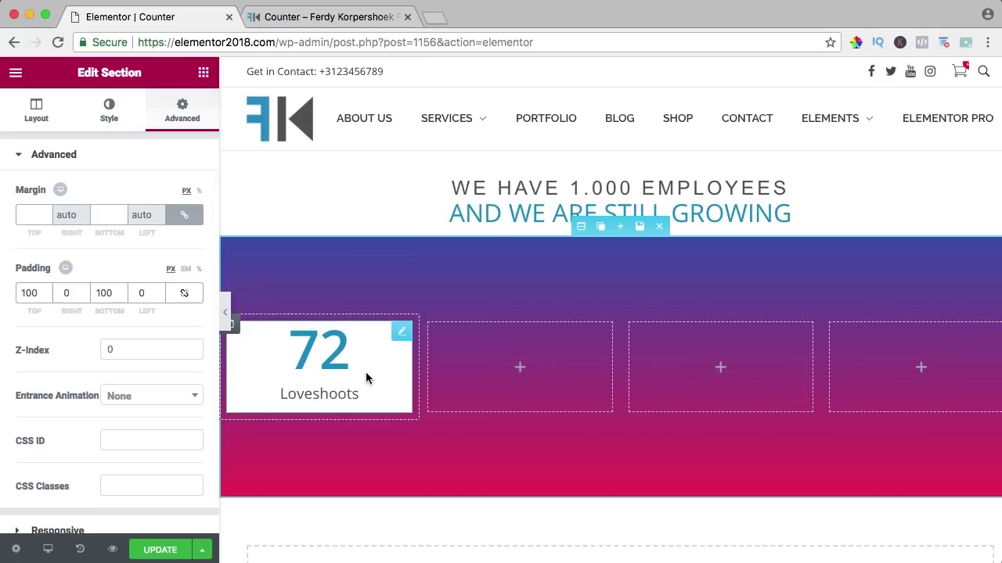
Step: Save the page and check it in the live preview
left_click(160, 549)
left_click(320, 24)
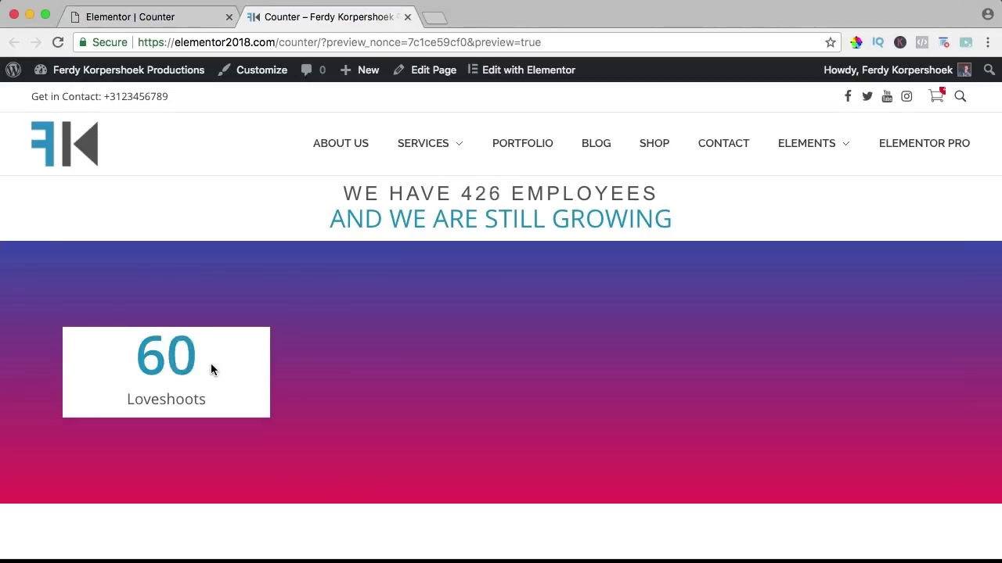
left_click(179, 16)
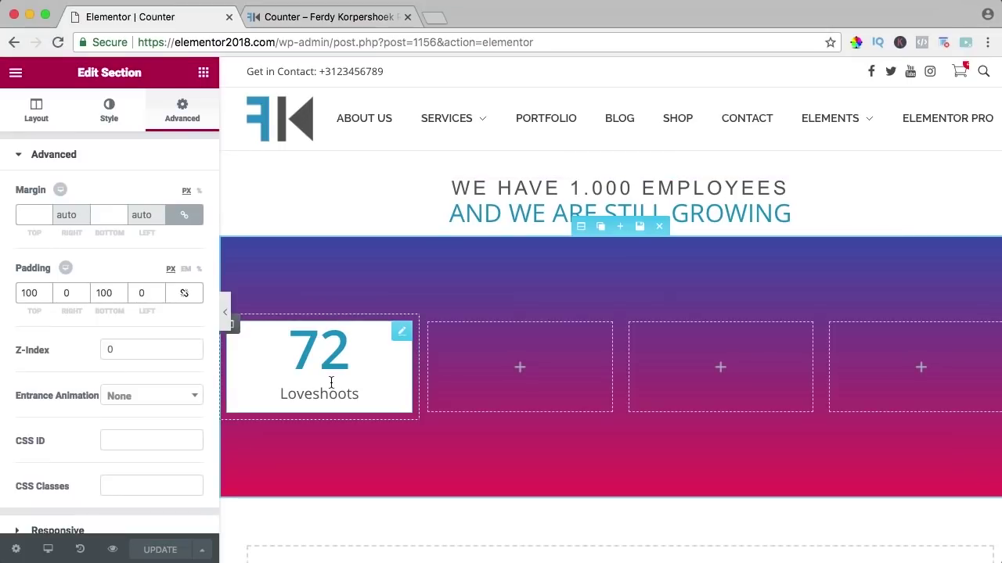
Step: Set the counter's animation duration to 4000
left_click(358, 368)
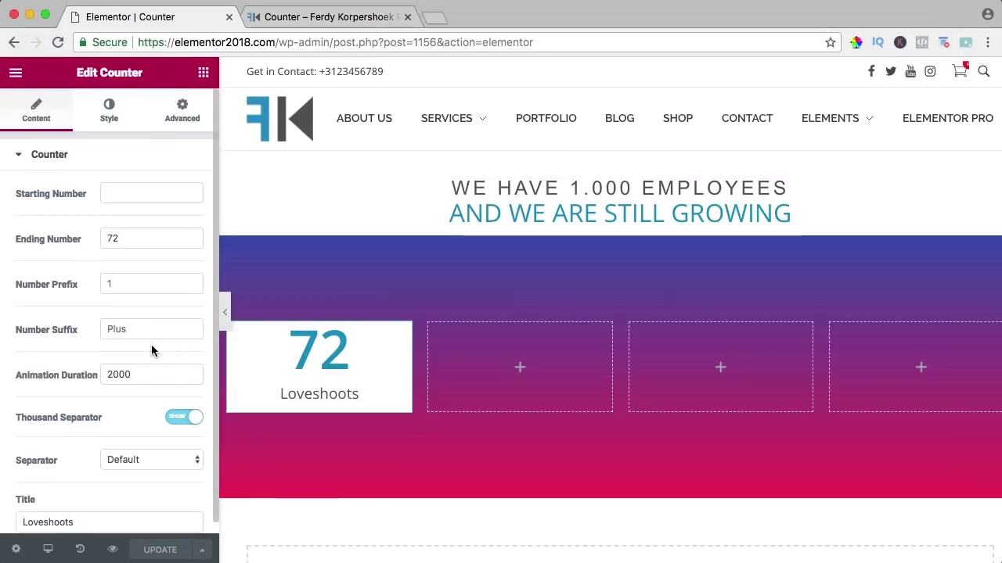
left_click(160, 373)
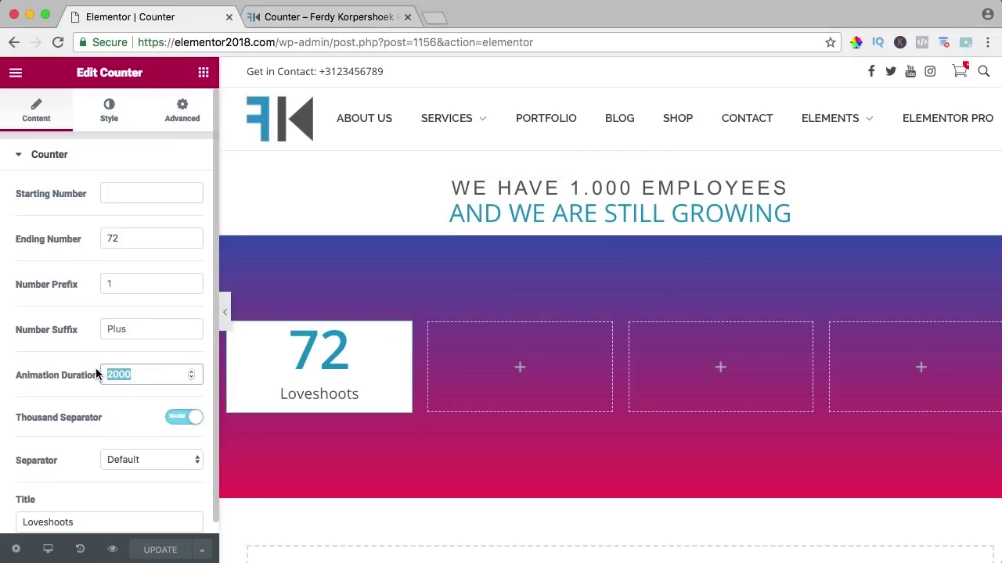
type("4000")
scroll(78, 282, "down", 1)
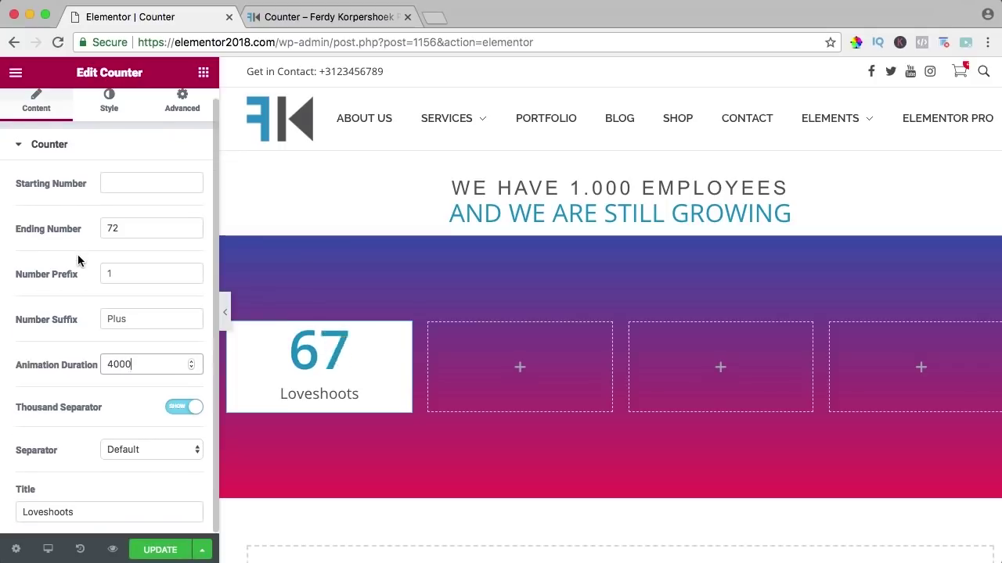
Step: Set the counter title's typography to uppercase transform and bold weight
left_click(111, 103)
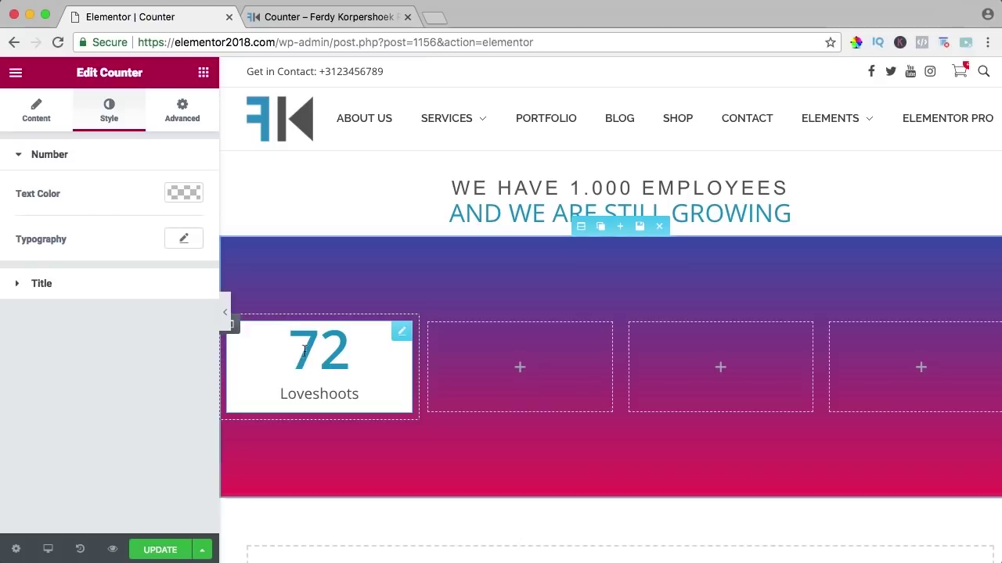
left_click(43, 284)
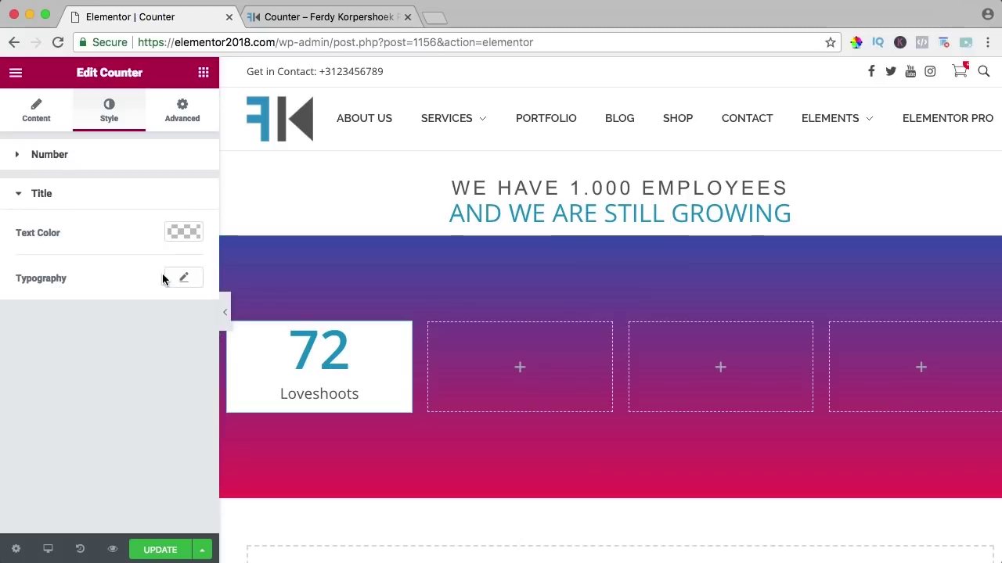
left_click(189, 280)
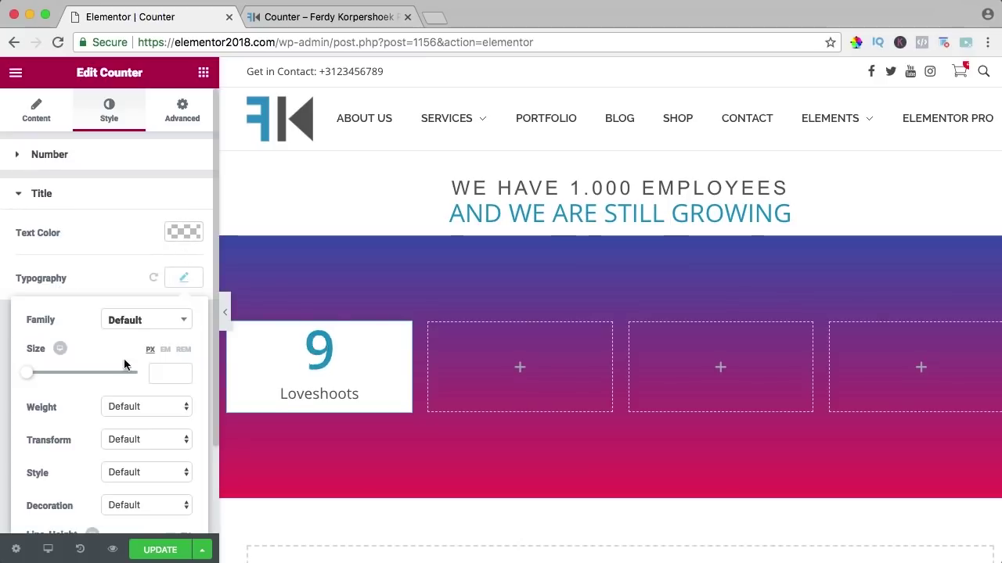
left_click(137, 440)
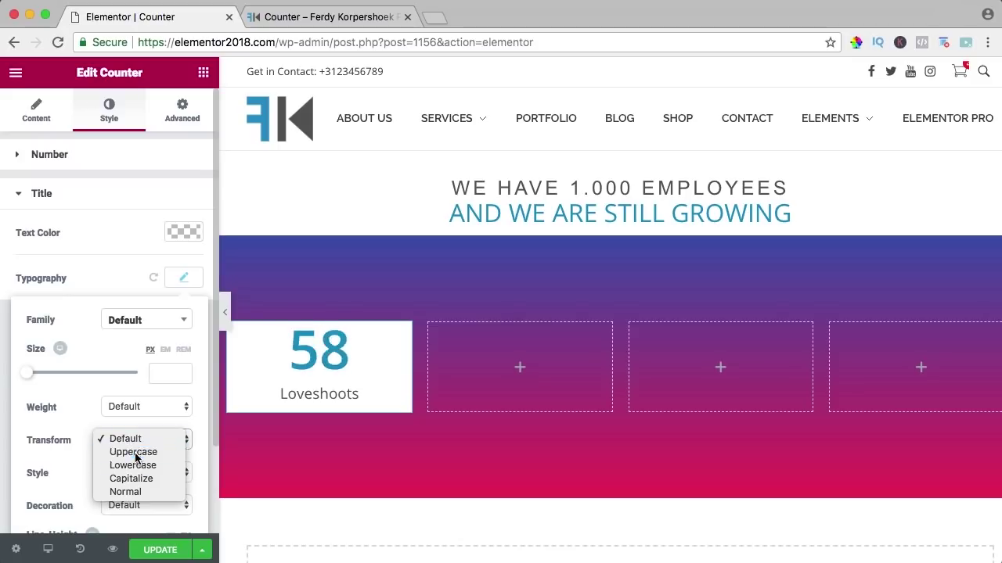
left_click(131, 452)
left_click(178, 284)
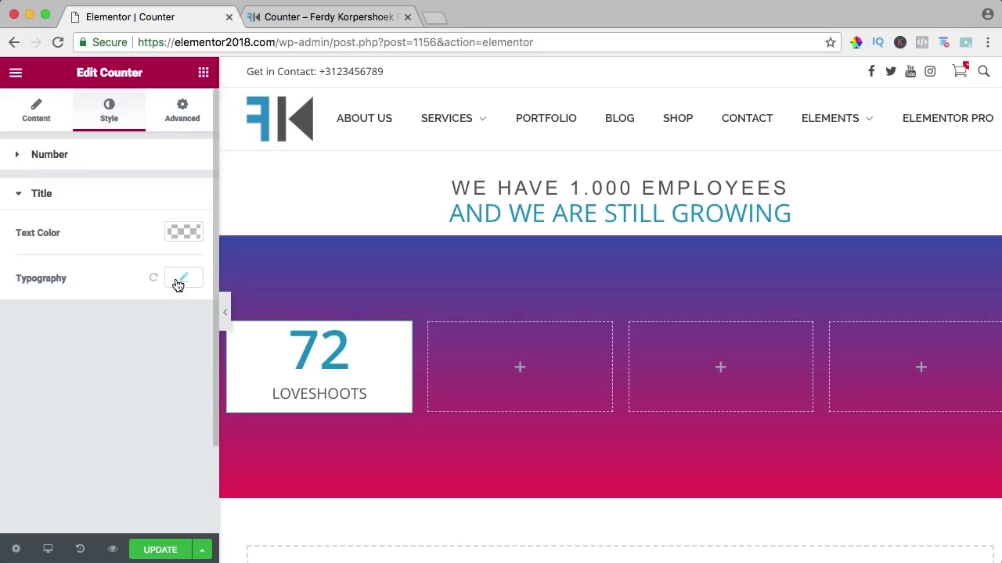
left_click(180, 283)
left_click(143, 406)
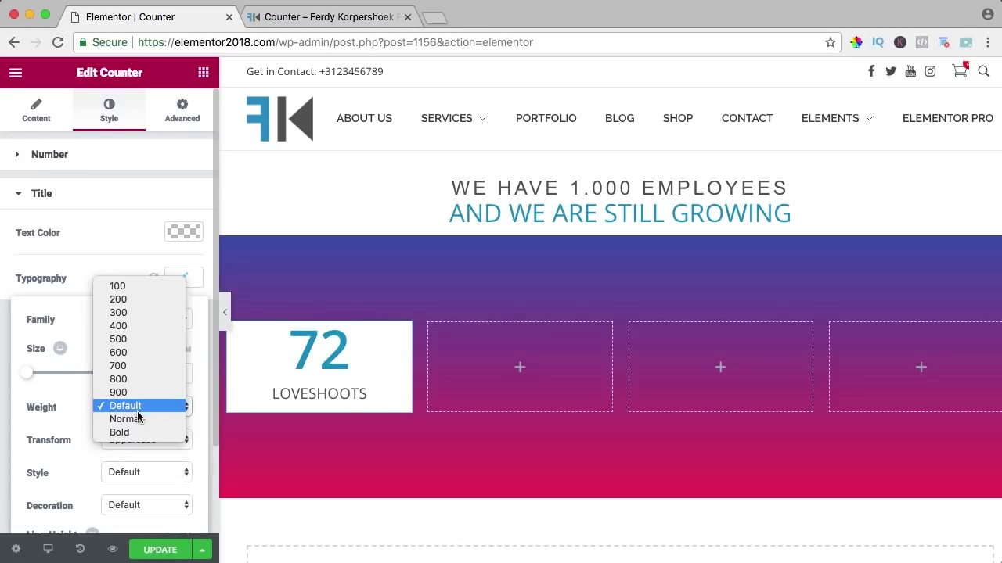
left_click(133, 433)
left_click(182, 281)
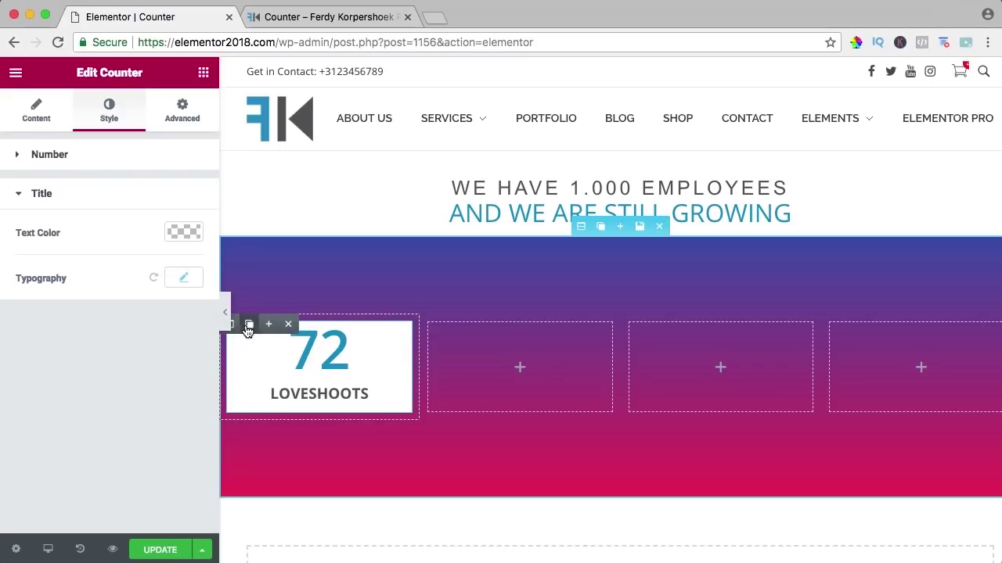
Step: Duplicate the counter column three times and delete the three empty columns
left_click(248, 329)
left_click(248, 329)
left_click(248, 329)
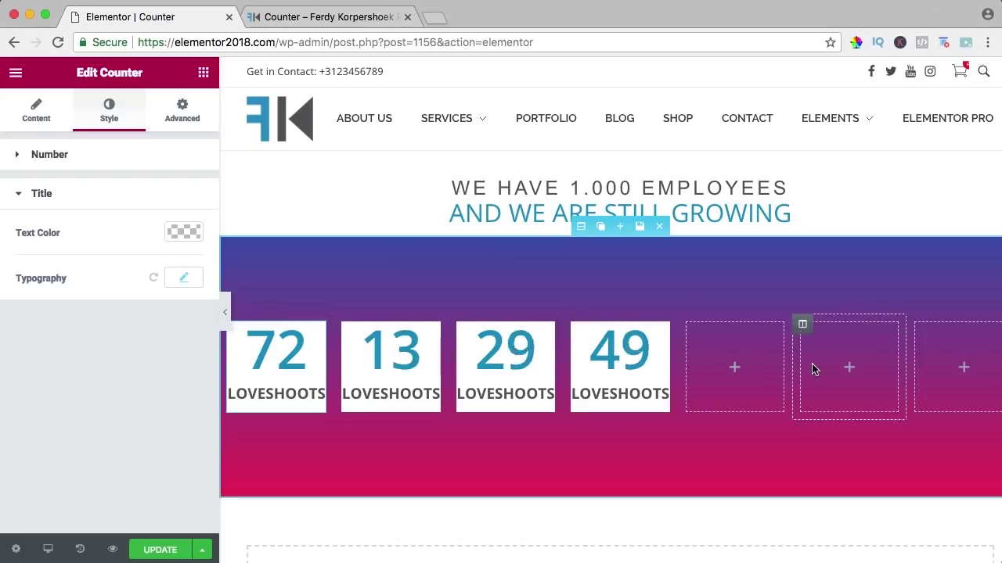
mouse_move(690, 324)
left_click(747, 328)
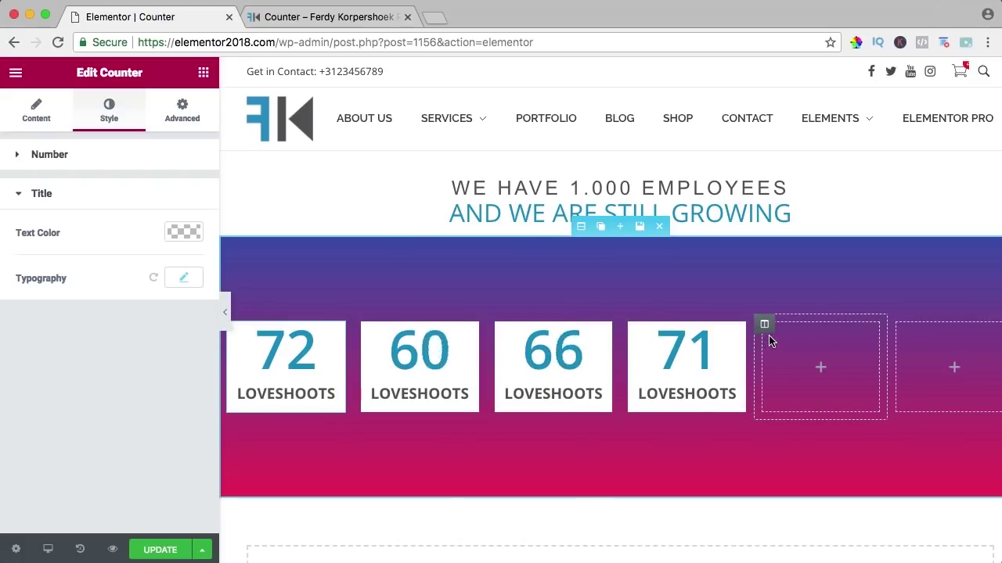
mouse_move(771, 327)
left_click(824, 327)
mouse_move(873, 328)
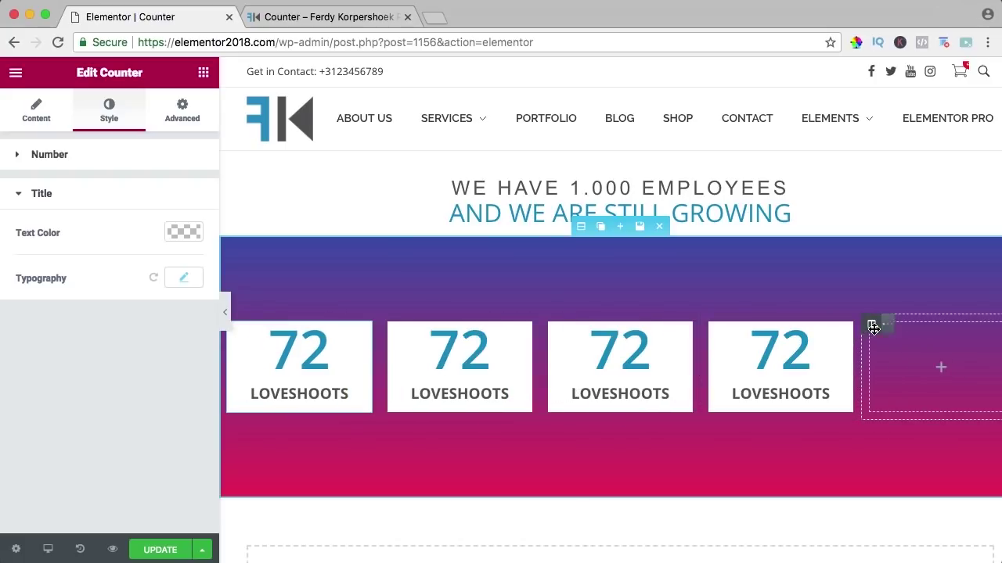
left_click(930, 328)
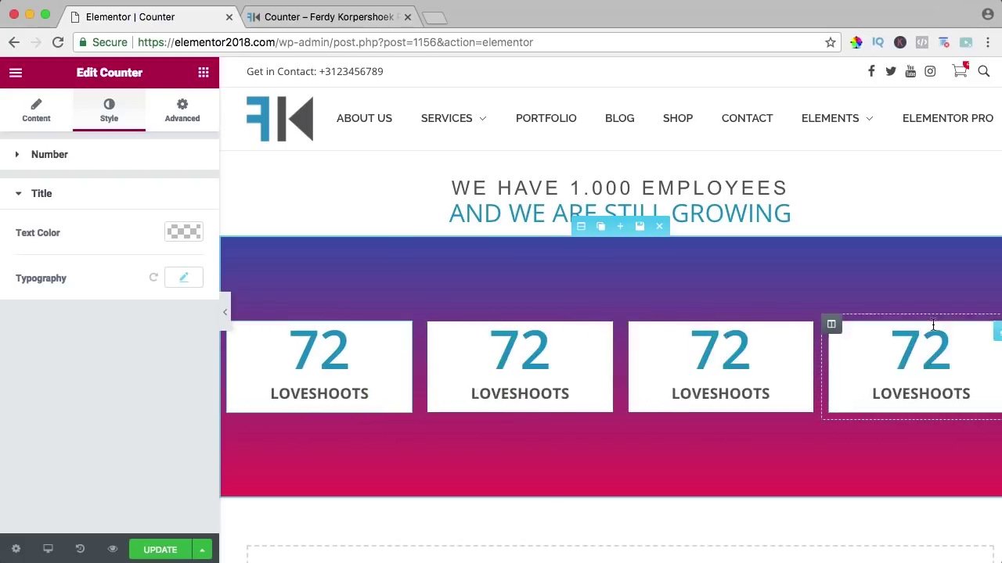
Step: Change the second counter to 28 with title Weddingfilms
left_click(520, 353)
left_click_drag(152, 242, 88, 236)
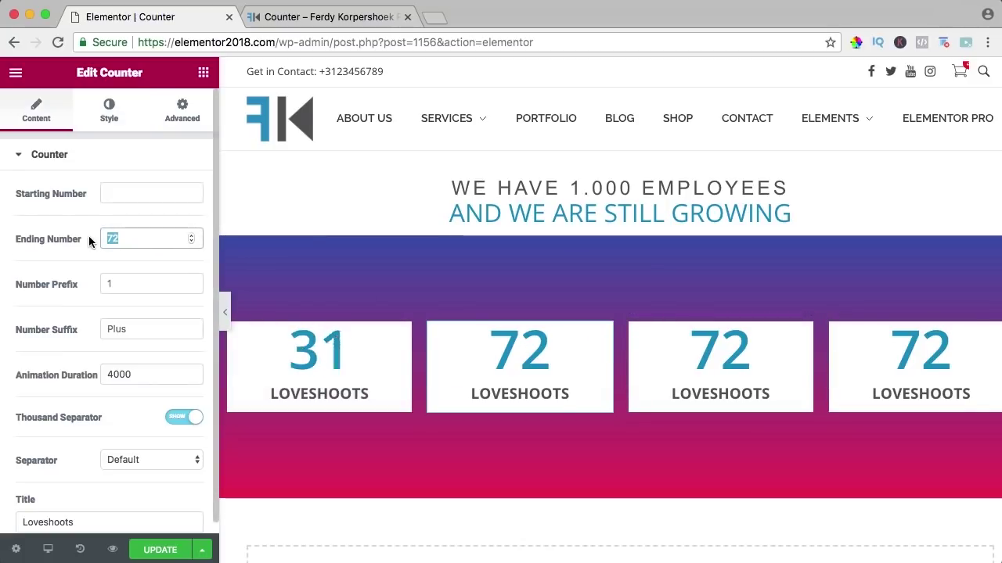
type("28")
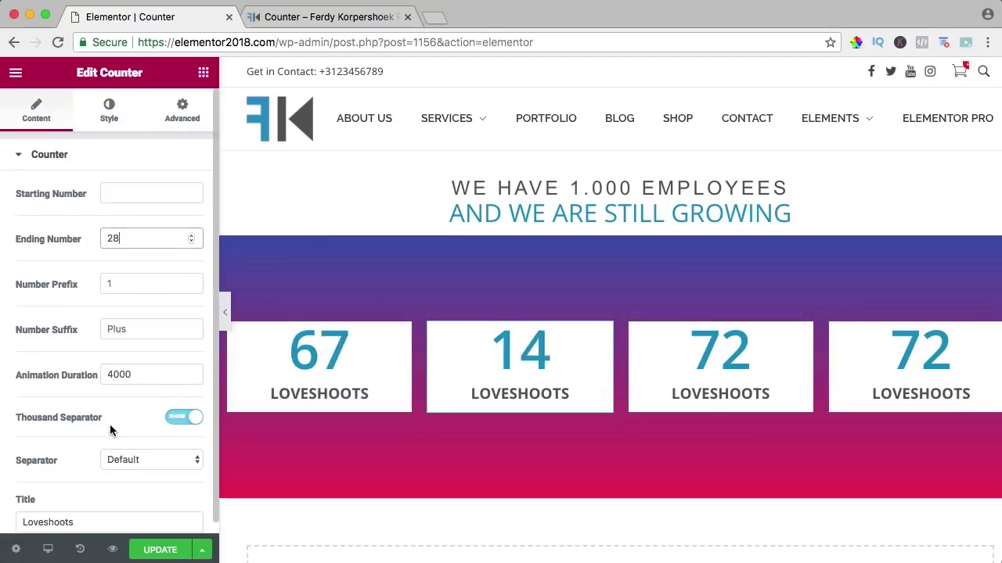
scroll(109, 424, "down", 1)
double_click(91, 509)
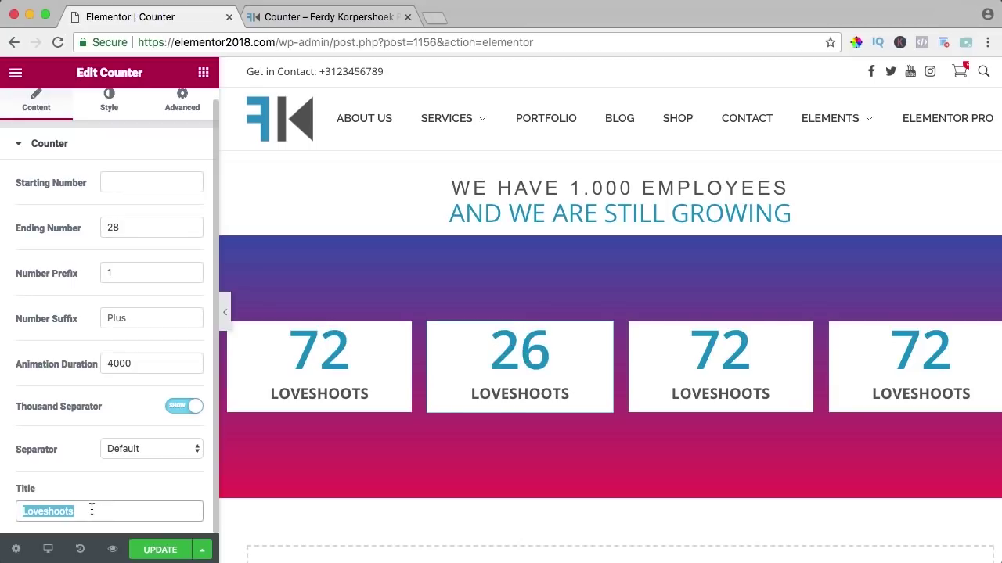
type("Weddingfilms")
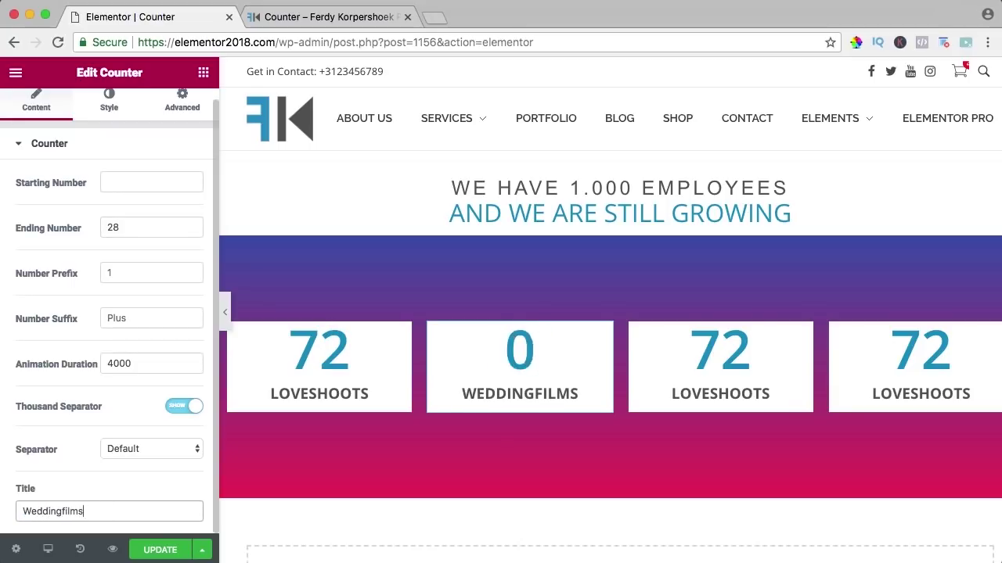
Step: Change the third counter to 128 with title Websites
left_click(720, 368)
left_click(138, 237)
left_click_drag(139, 237, 88, 233)
type("128")
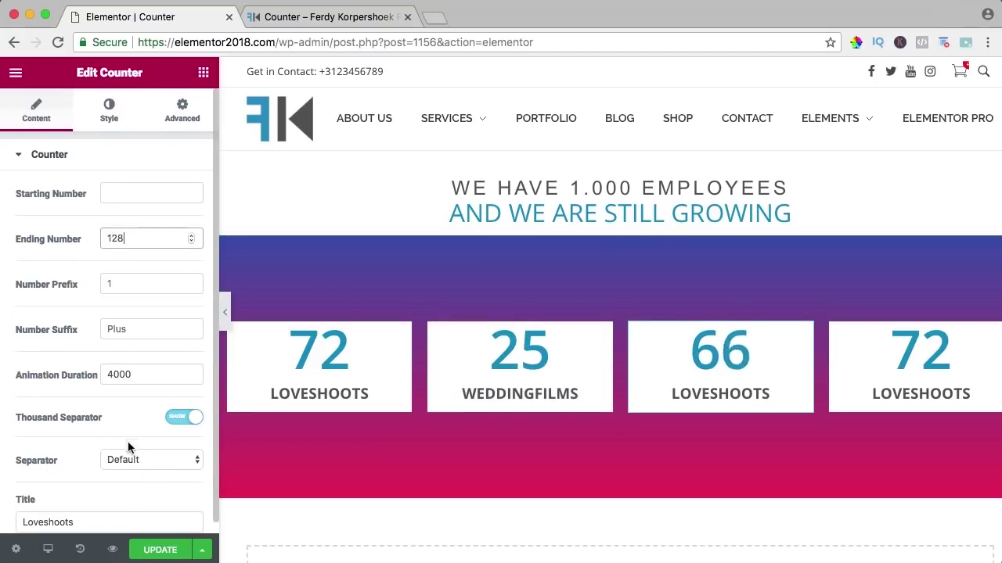
scroll(128, 442, "down", 1)
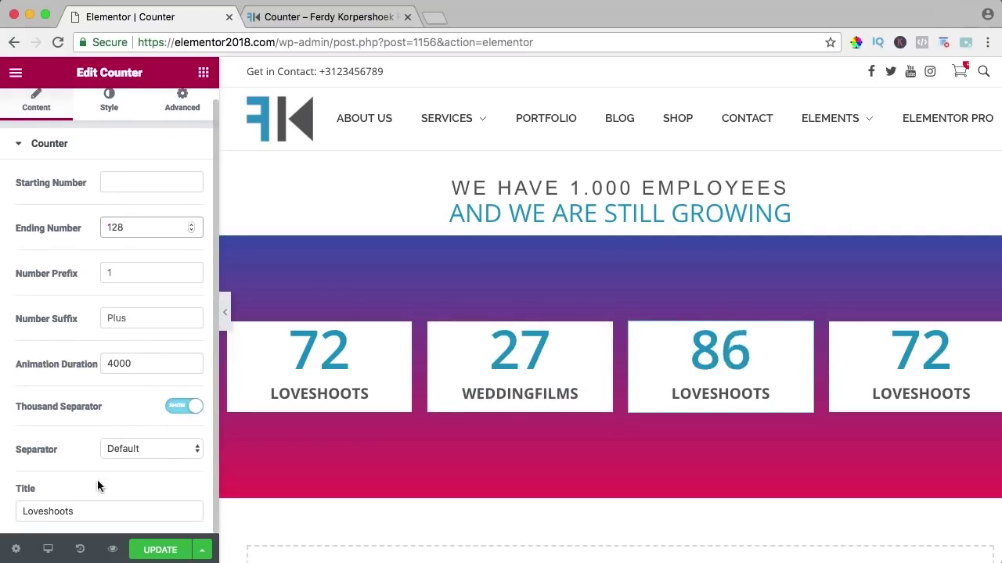
double_click(92, 511)
type("Webd")
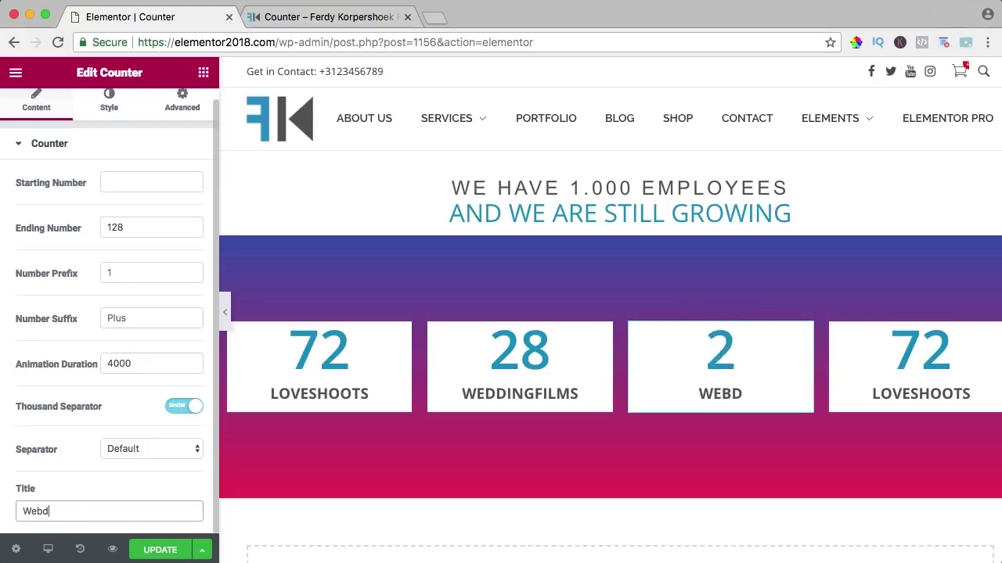
key("BackSpace")
type("sites")
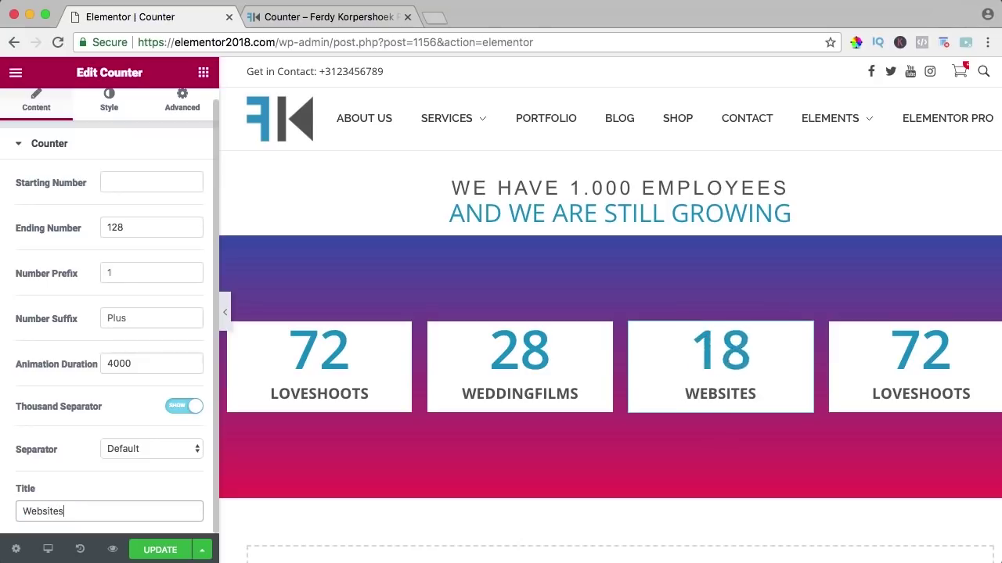
Step: Change the fourth counter to 56 with title Commercials and save the page
left_click(920, 355)
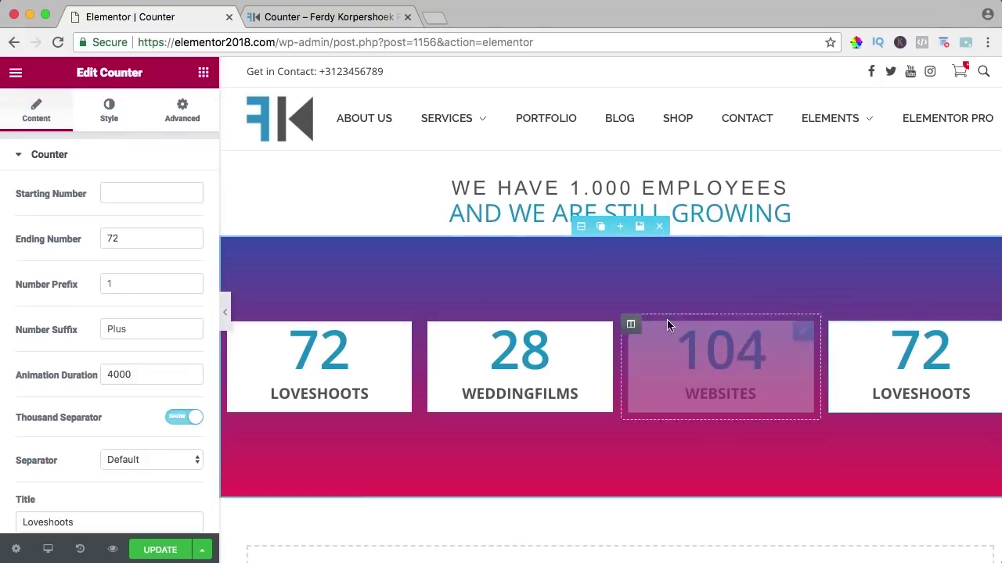
double_click(128, 238)
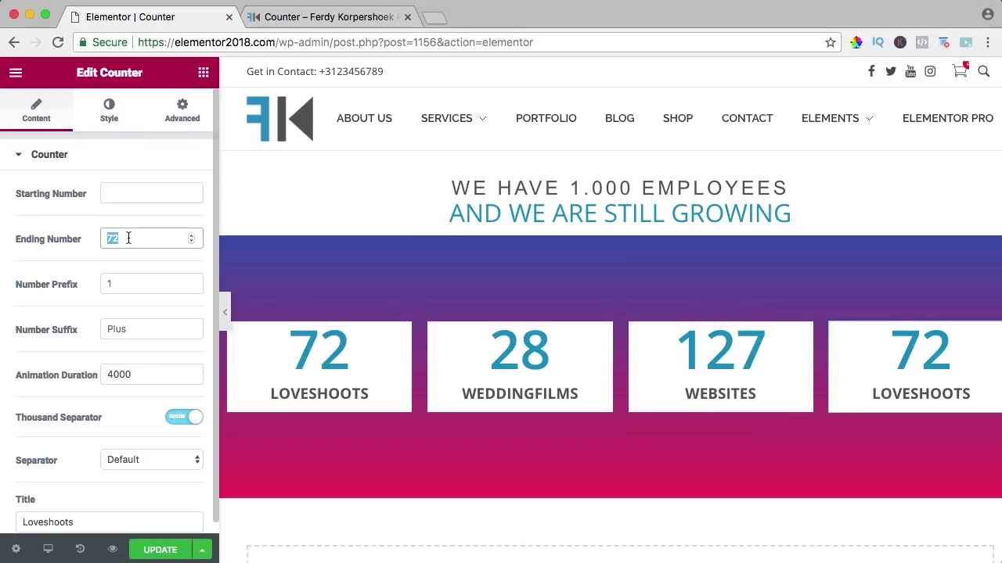
type("56")
scroll(109, 472, "down", 1)
left_click(94, 511)
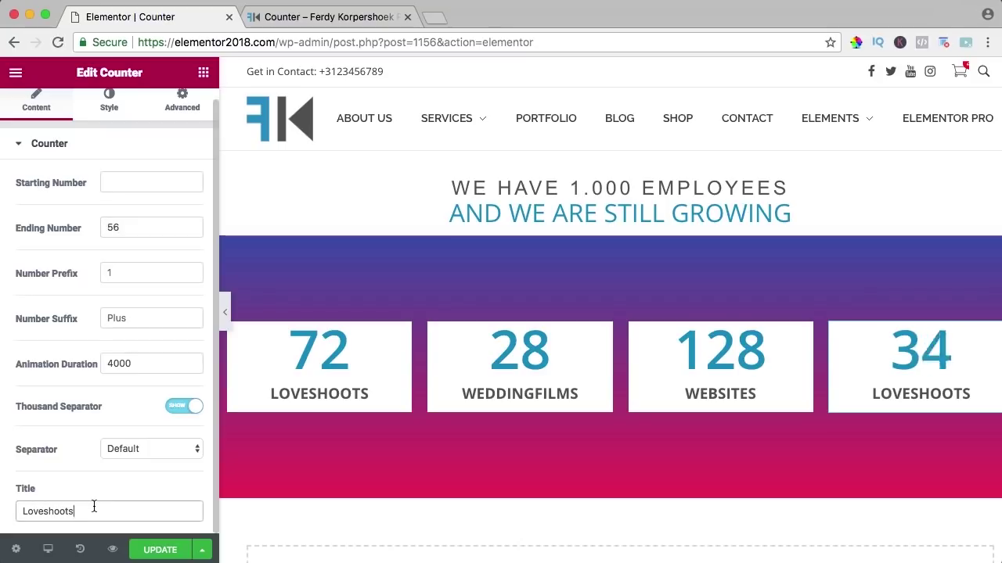
key("ctrl+a")
type("Commercials")
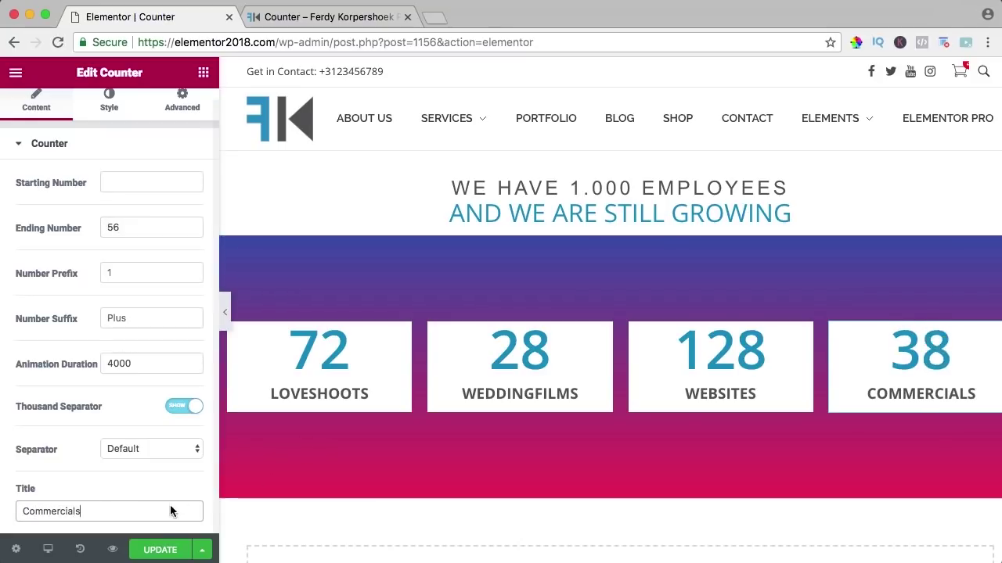
left_click(159, 549)
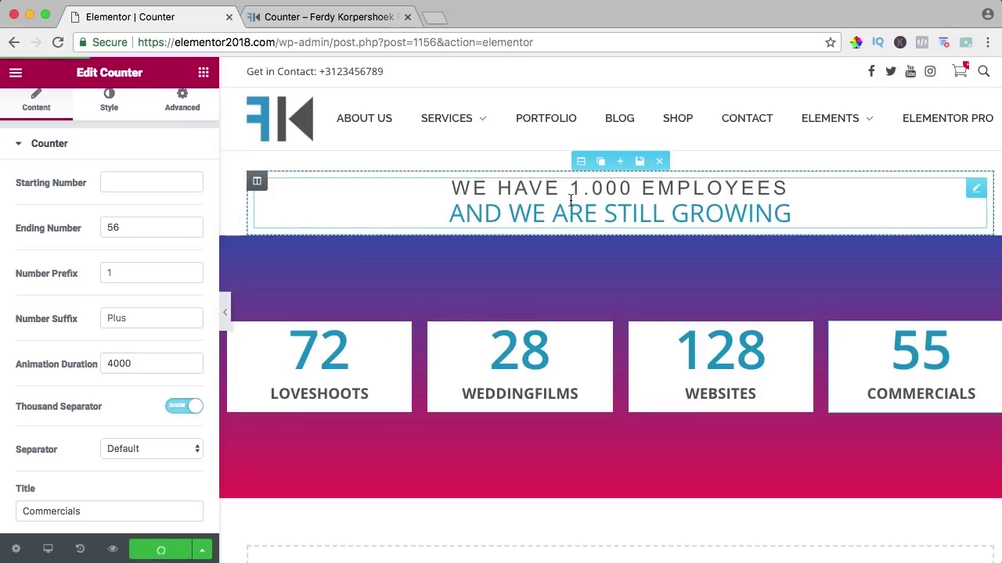
Step: Give the heading section a 15px margin, then reload the live preview
left_click(581, 161)
left_click(182, 109)
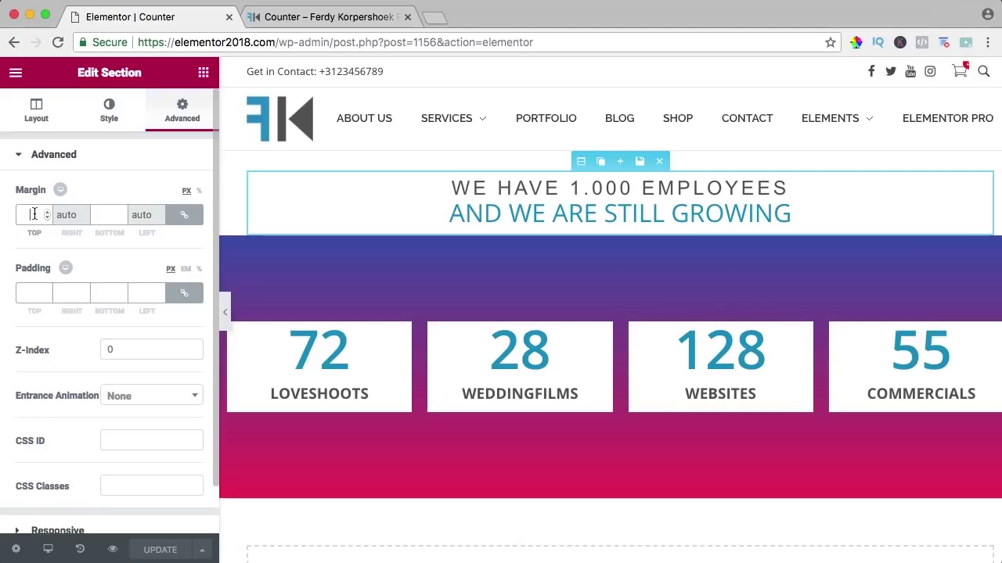
type("5")
key("BackSpace")
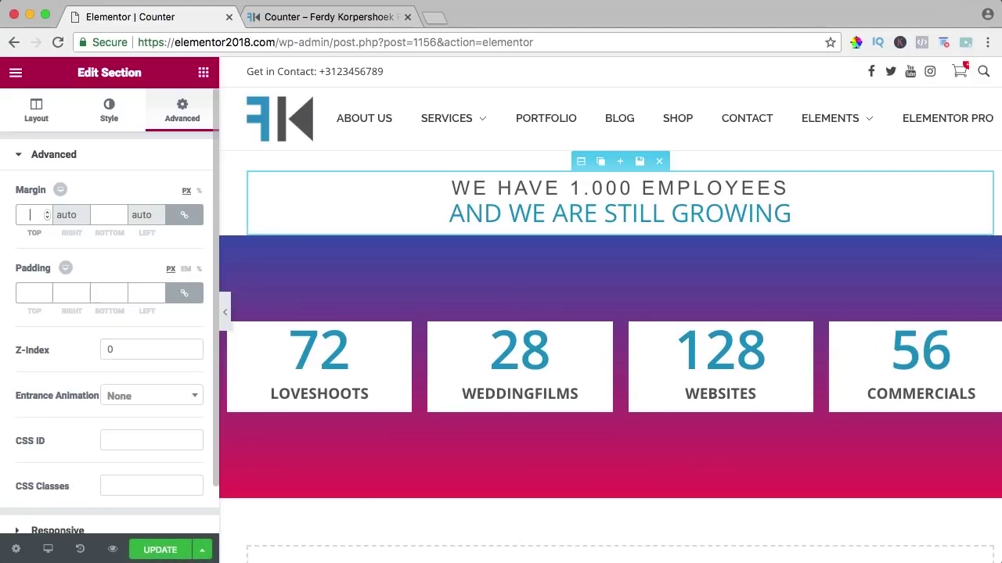
type("15")
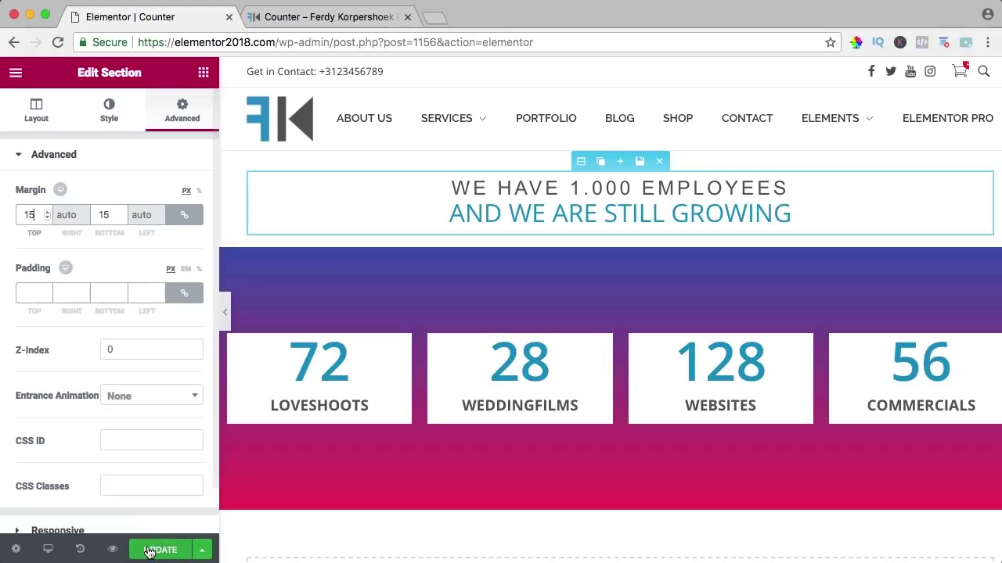
left_click(317, 21)
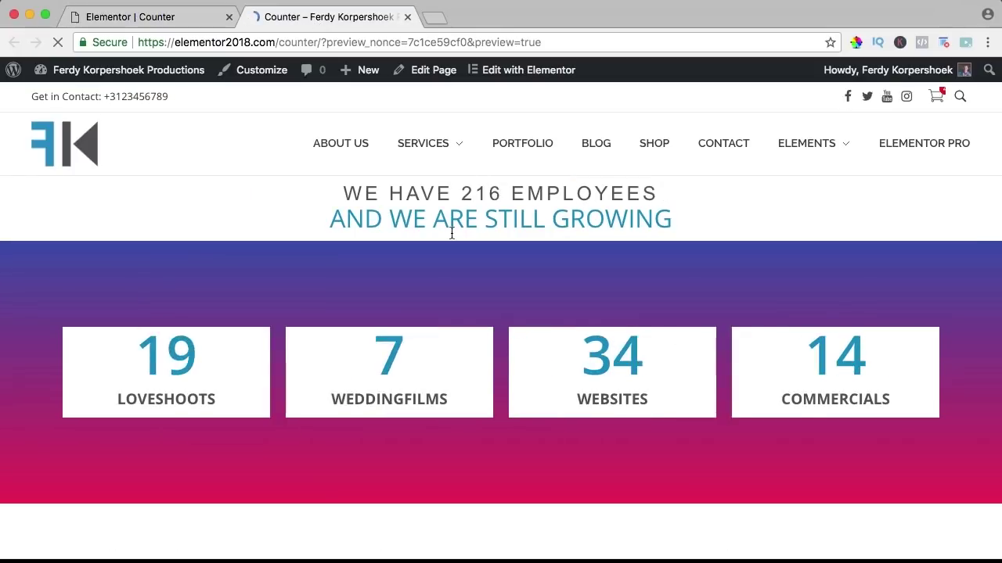
key("super+r")
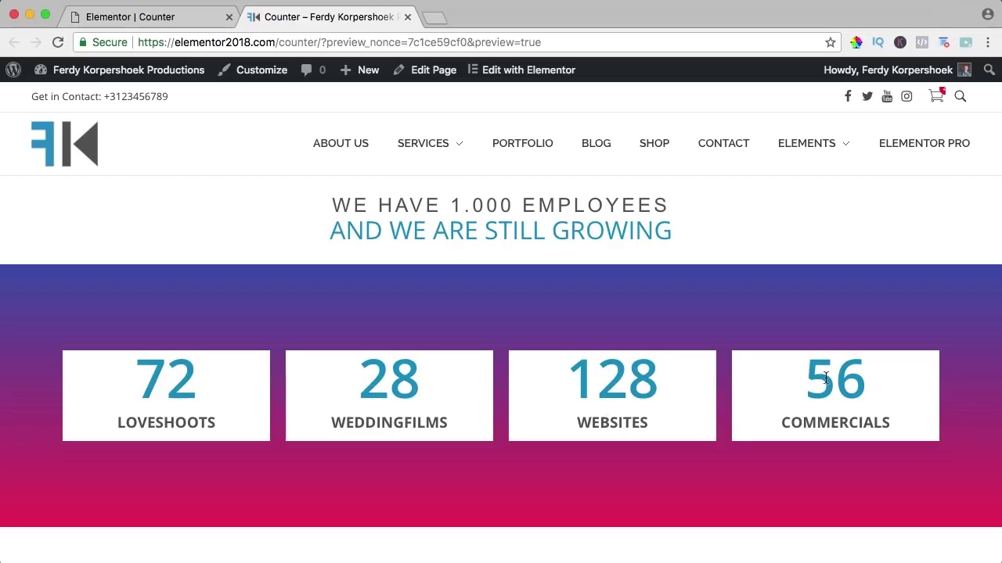
Step: Give the 72 Loveshoots and 28 Weddingfilms counters 20px padding on all sides
left_click(168, 17)
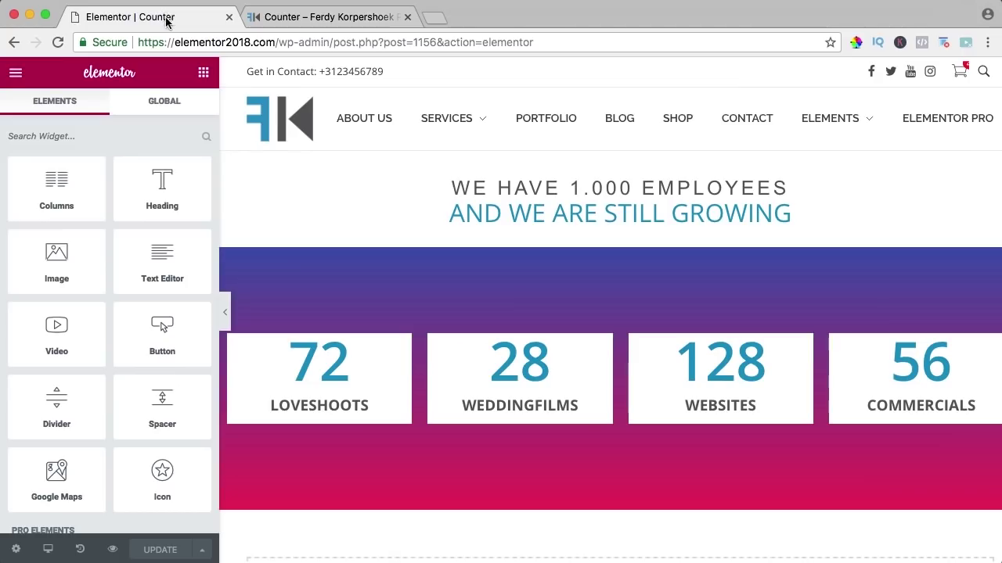
left_click(398, 344)
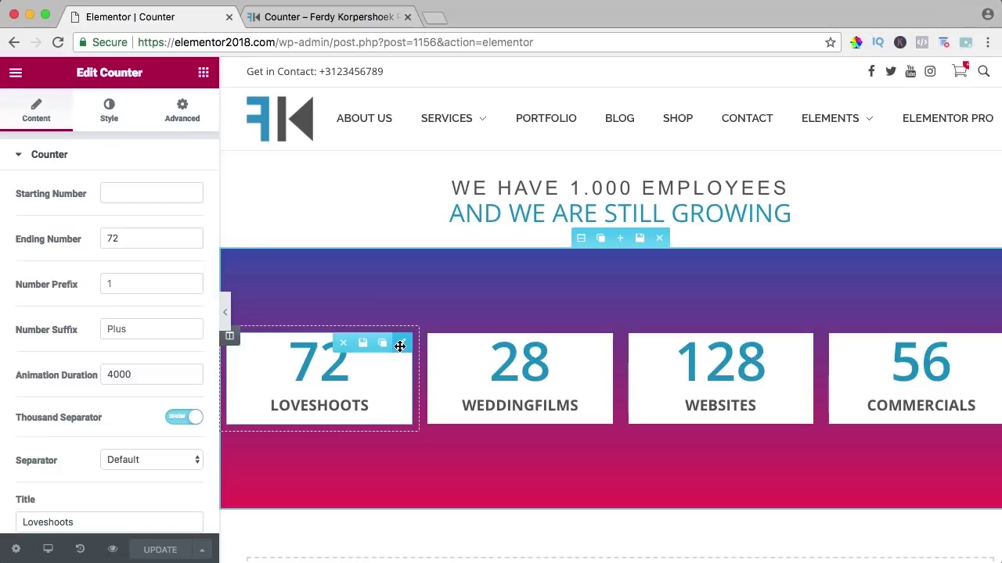
left_click(180, 118)
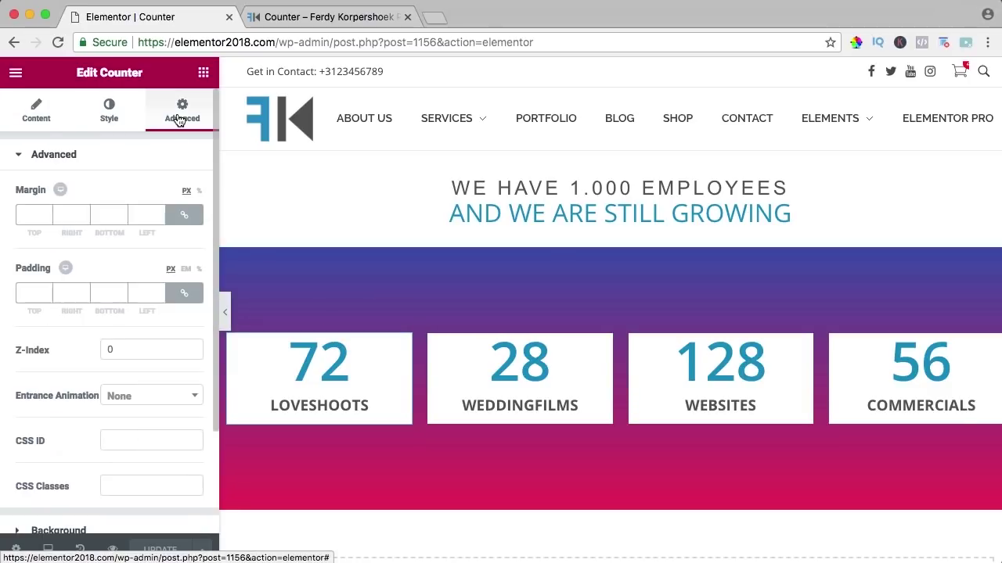
left_click(31, 289)
type("20")
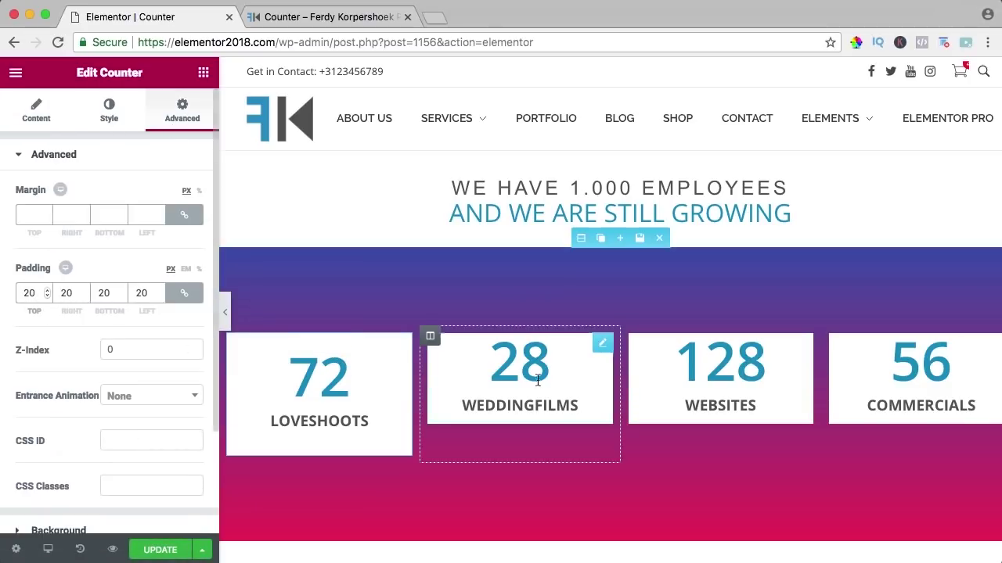
left_click(598, 345)
left_click(182, 110)
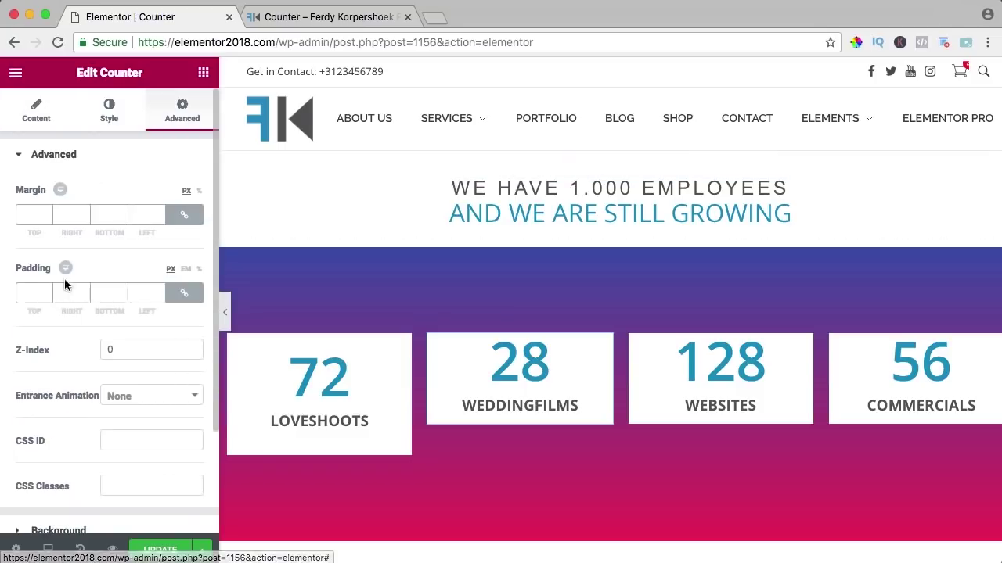
left_click(37, 291)
type("20")
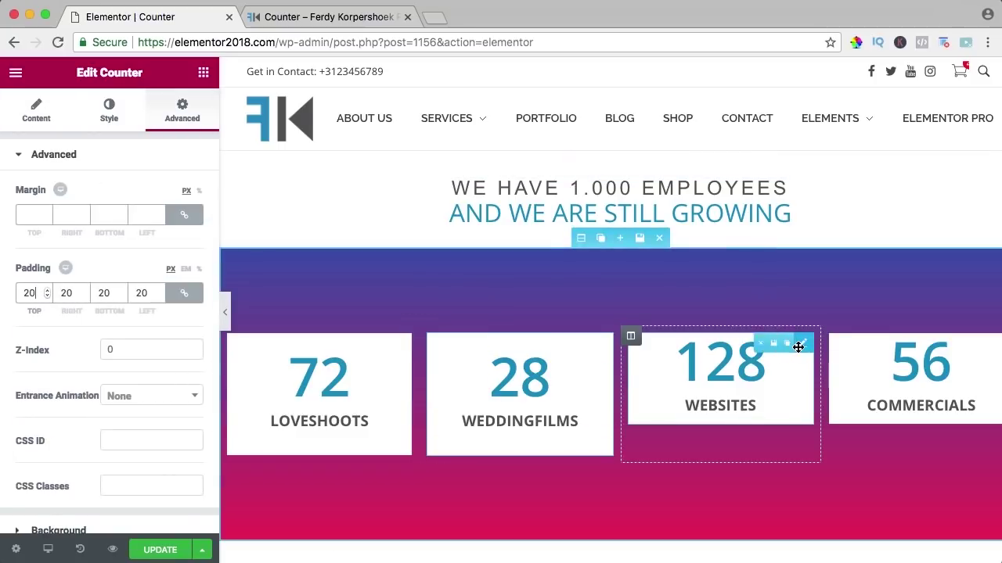
Step: Give the 128 Websites and 56 Commercials counters 20px padding, then save and view the page
left_click(794, 347)
left_click(176, 116)
left_click(32, 291)
type("20")
key("Tab")
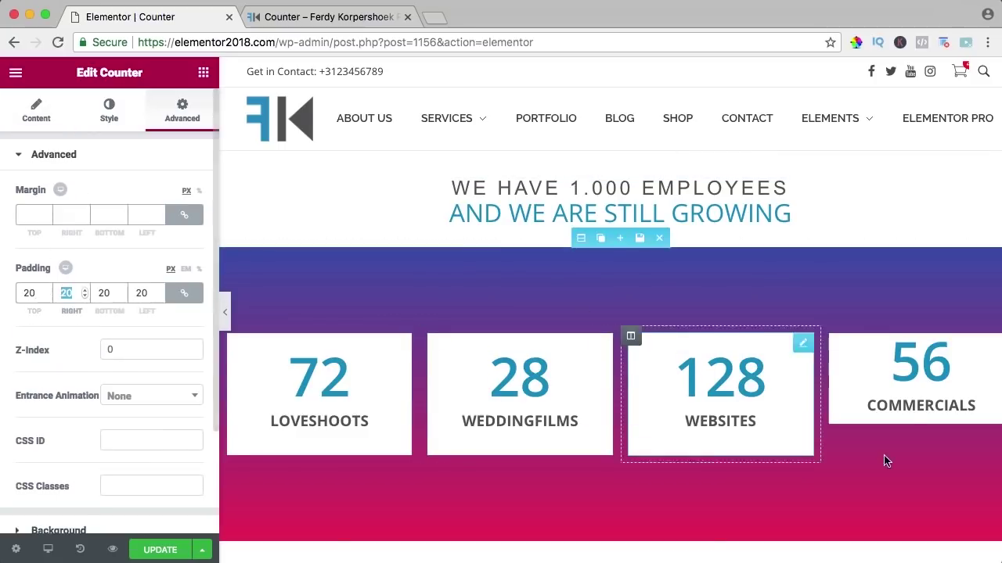
left_click(993, 344)
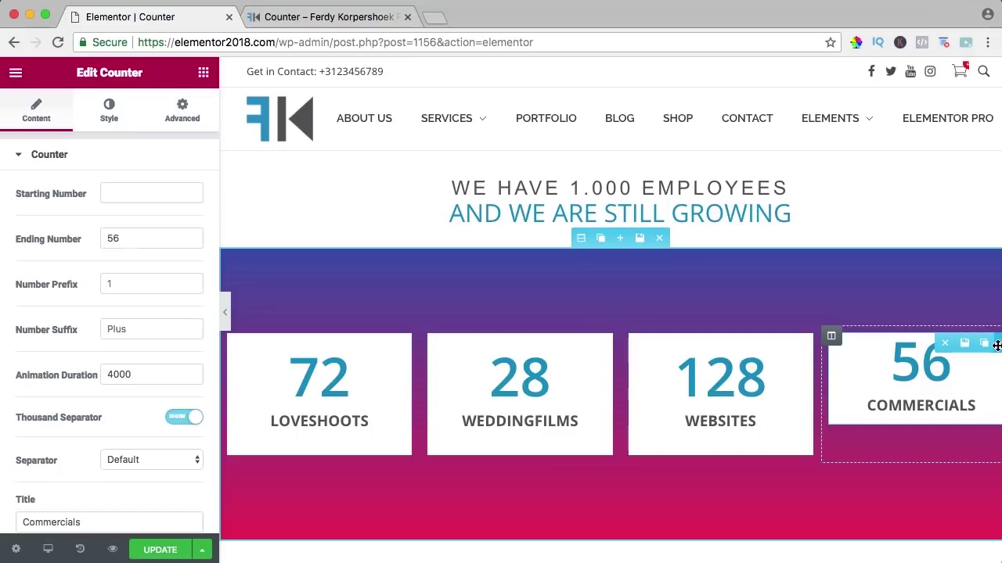
left_click(185, 123)
left_click(31, 292)
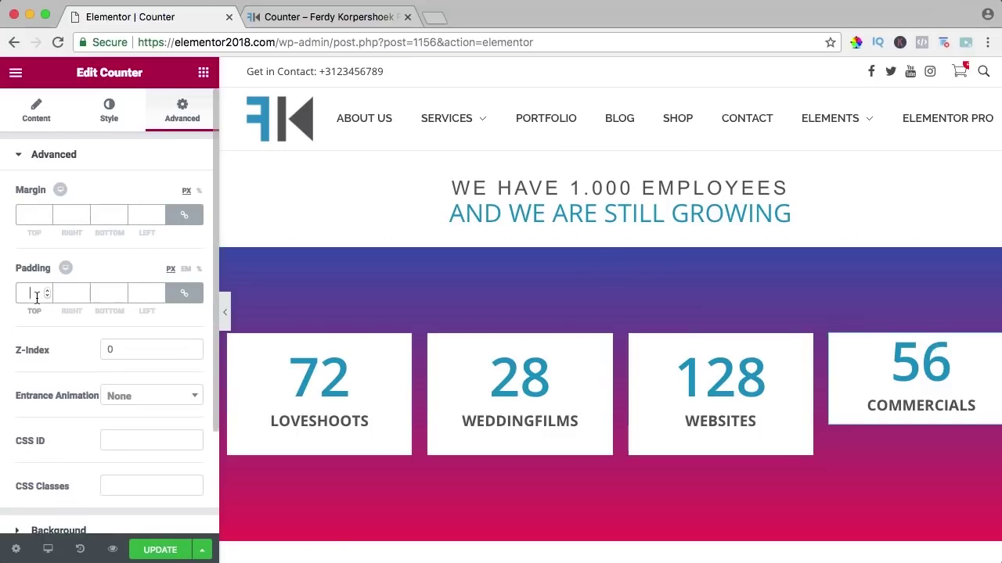
type("20")
key("Tab")
left_click(159, 550)
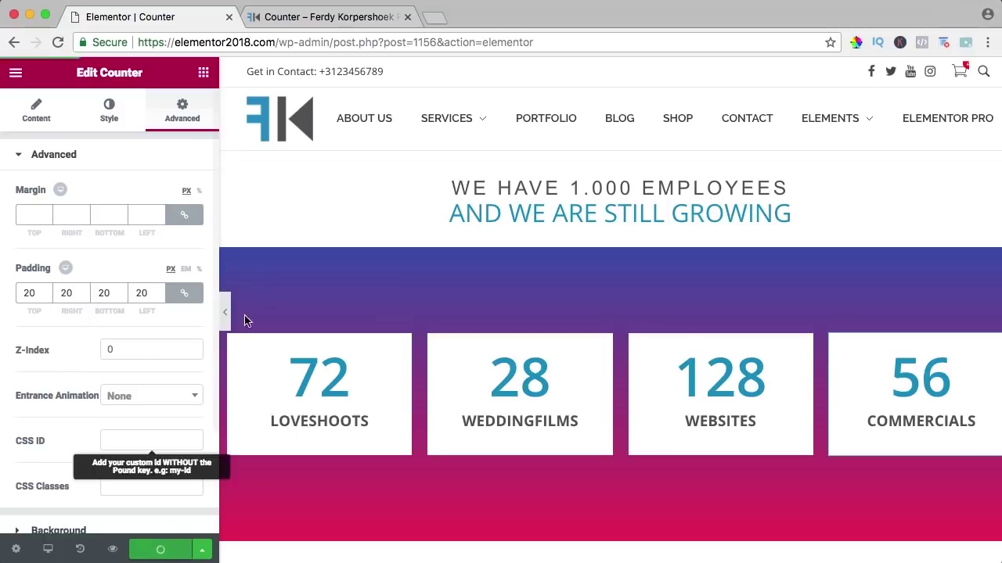
left_click(327, 17)
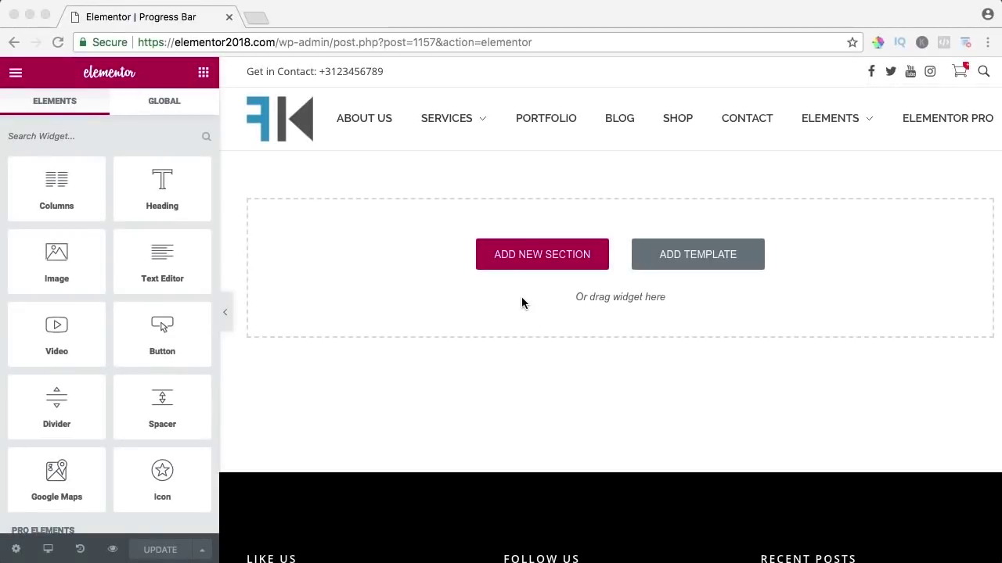
Step: Find the Progress Bar widget and place it at the top of the page
left_click(92, 139)
type("progre")
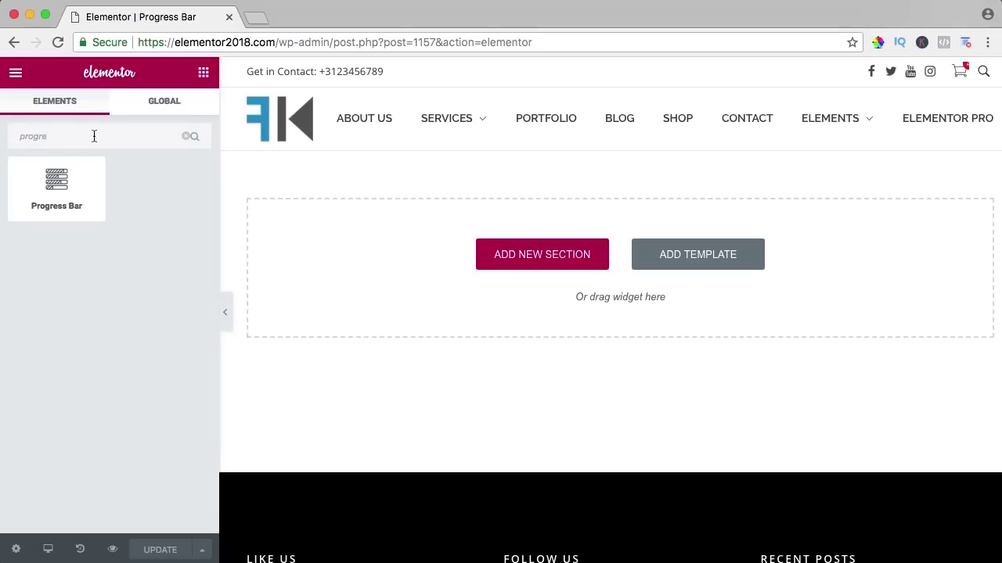
left_click_drag(56, 181, 409, 230)
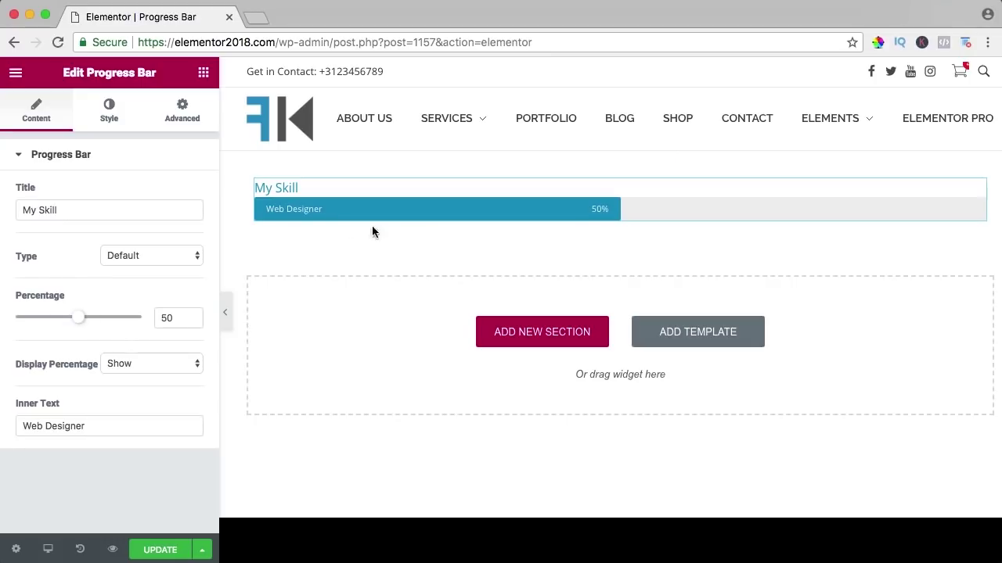
Step: Title the progress bar Photography and set its percentage to 90
left_click_drag(116, 218, 15, 212)
type("P")
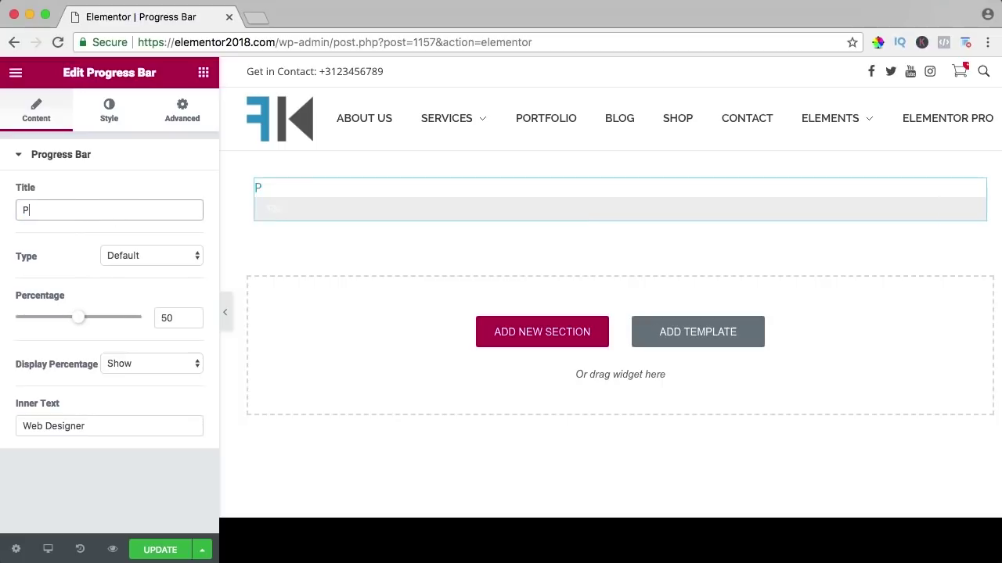
type("hotographt")
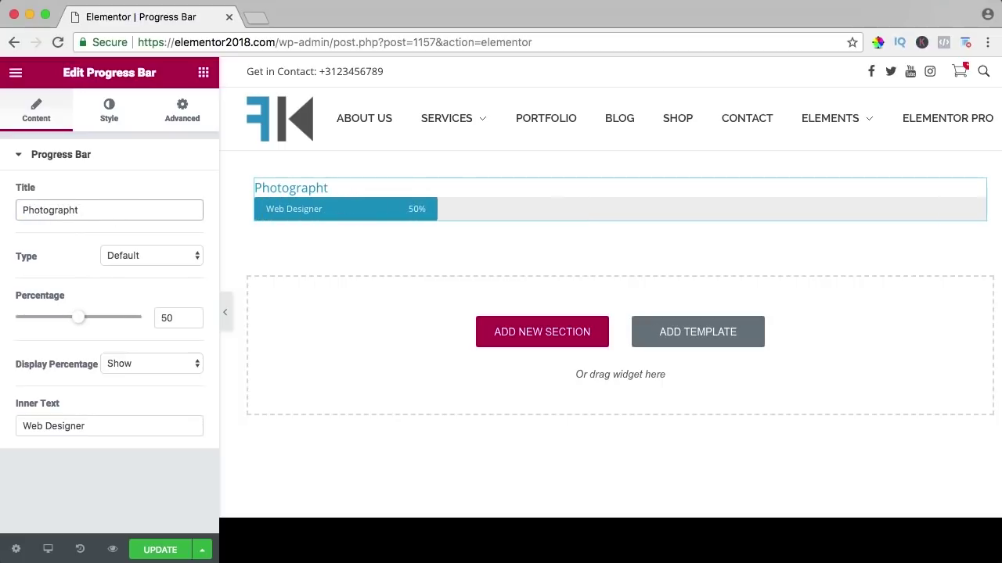
key("BackSpace")
type("y")
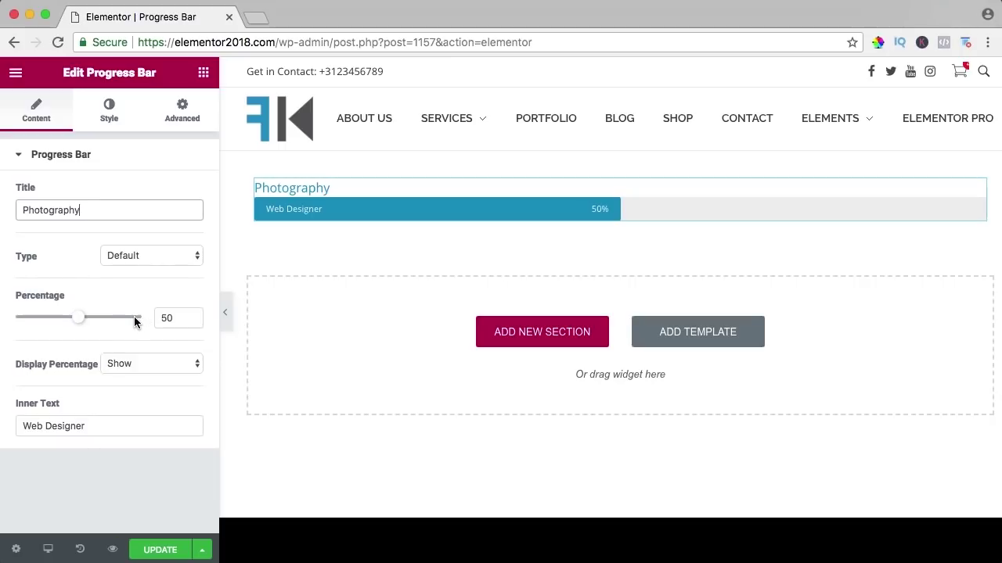
left_click_drag(78, 317, 135, 321)
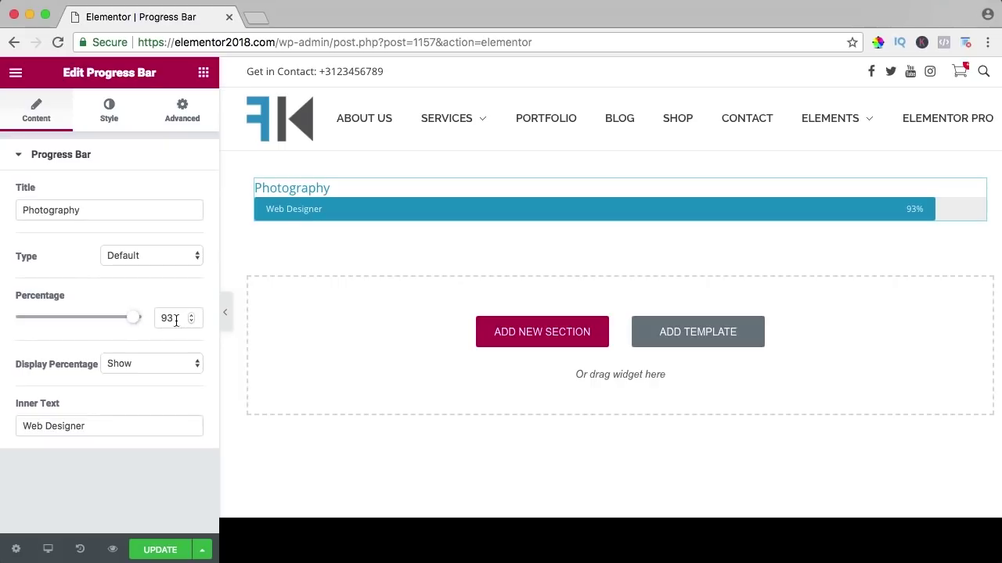
type("0")
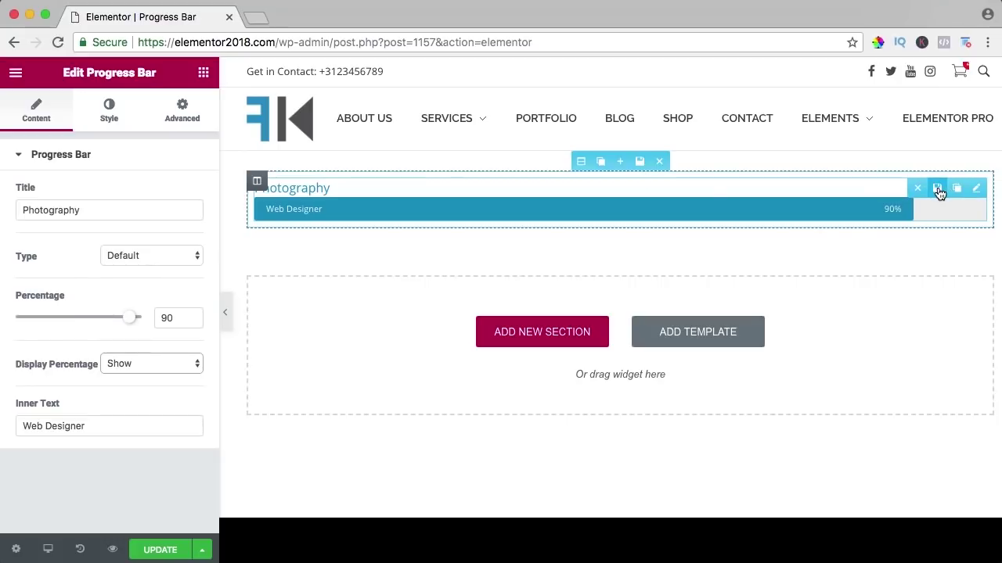
Step: Duplicate the progress bar as Webdesign at 80%
left_click(955, 188)
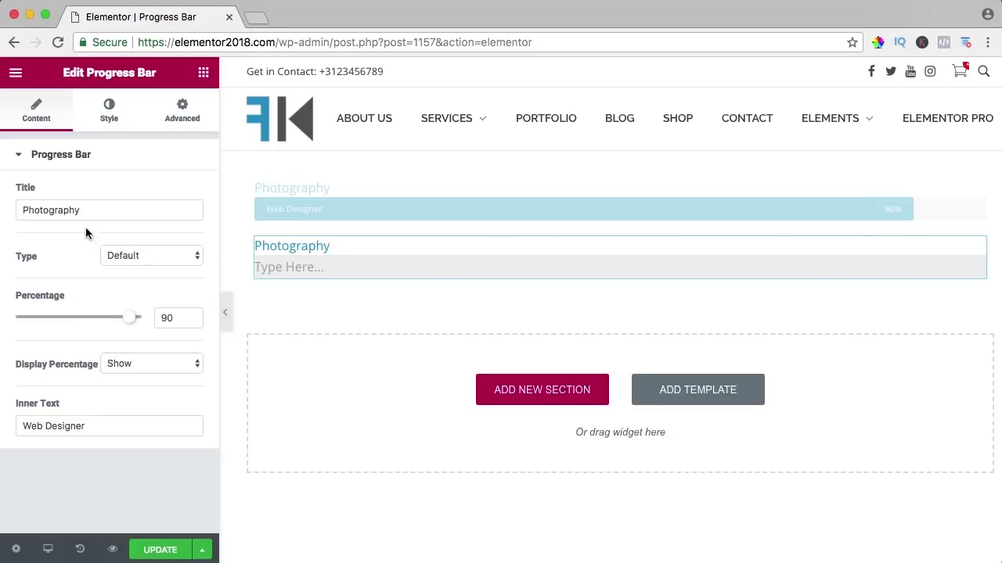
double_click(67, 211)
type("Webde")
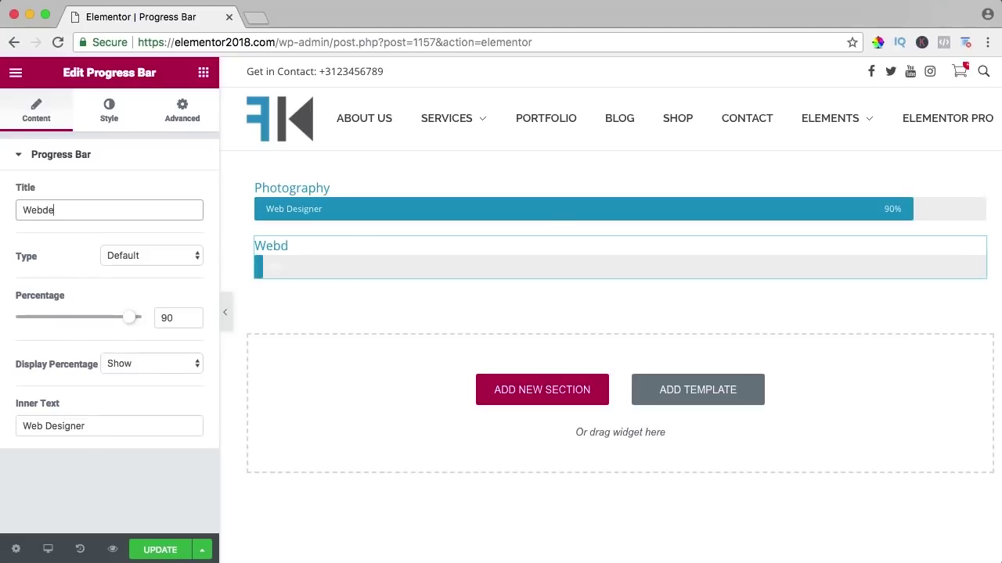
type("sign")
left_click_drag(174, 319, 156, 320)
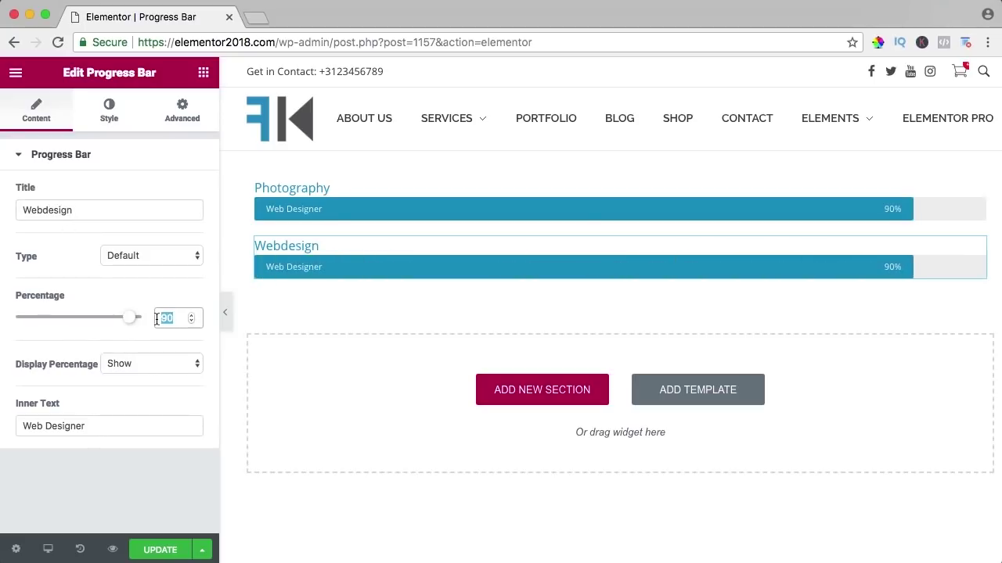
type("80")
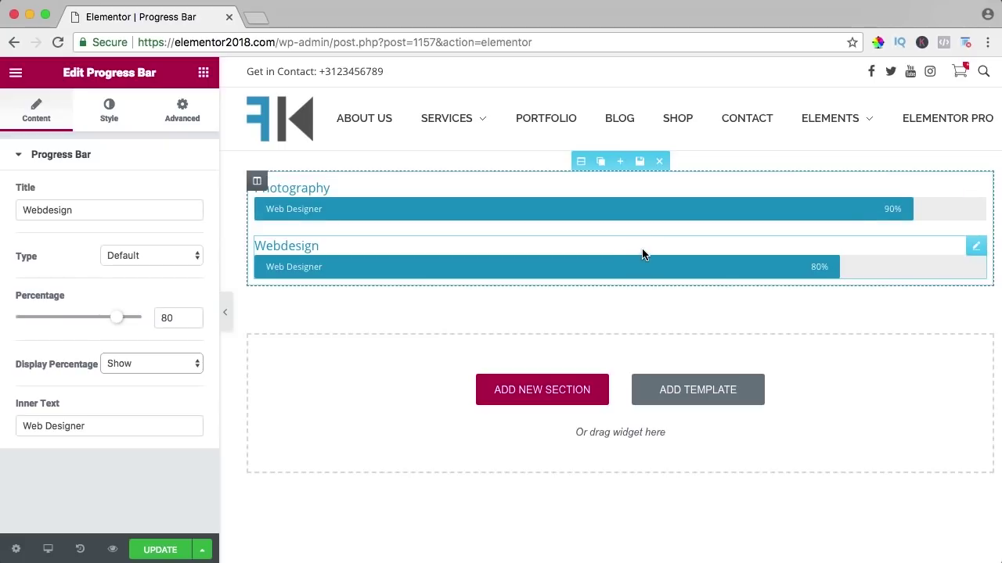
Step: Fill the Photography bar to 100% and delete the Webdesign bar
left_click(411, 217)
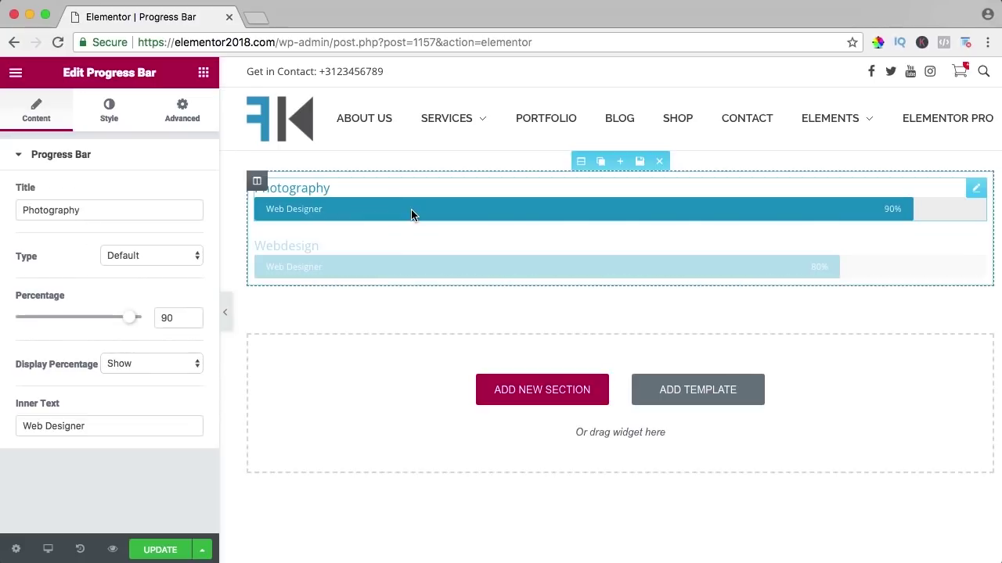
left_click(137, 321)
left_click_drag(137, 320, 148, 318)
left_click(503, 274)
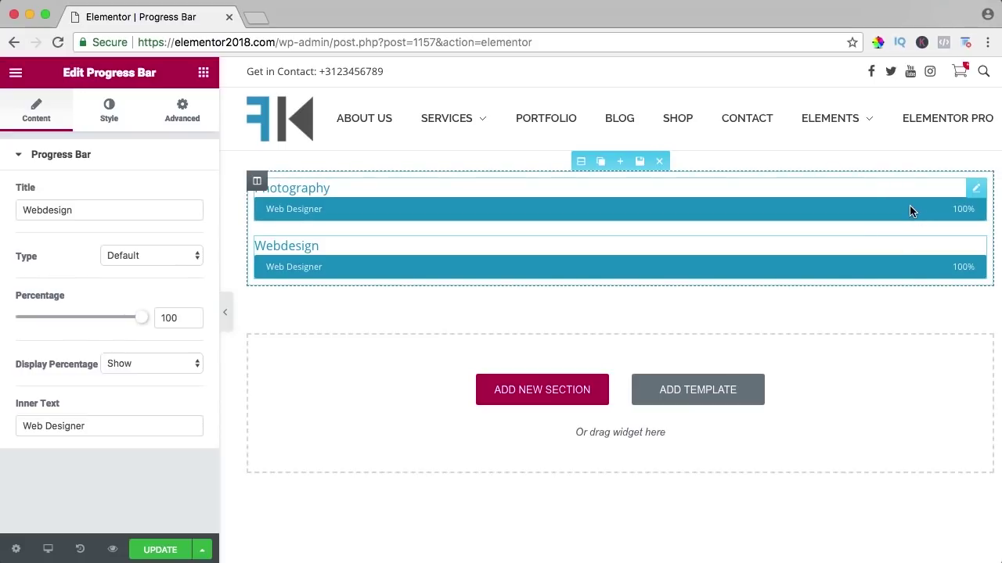
mouse_move(976, 245)
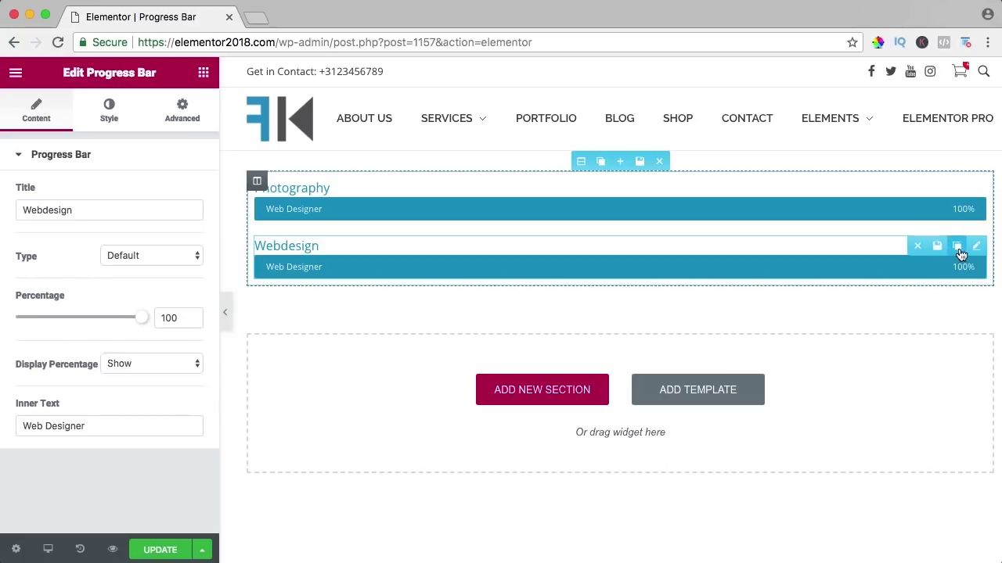
left_click(918, 245)
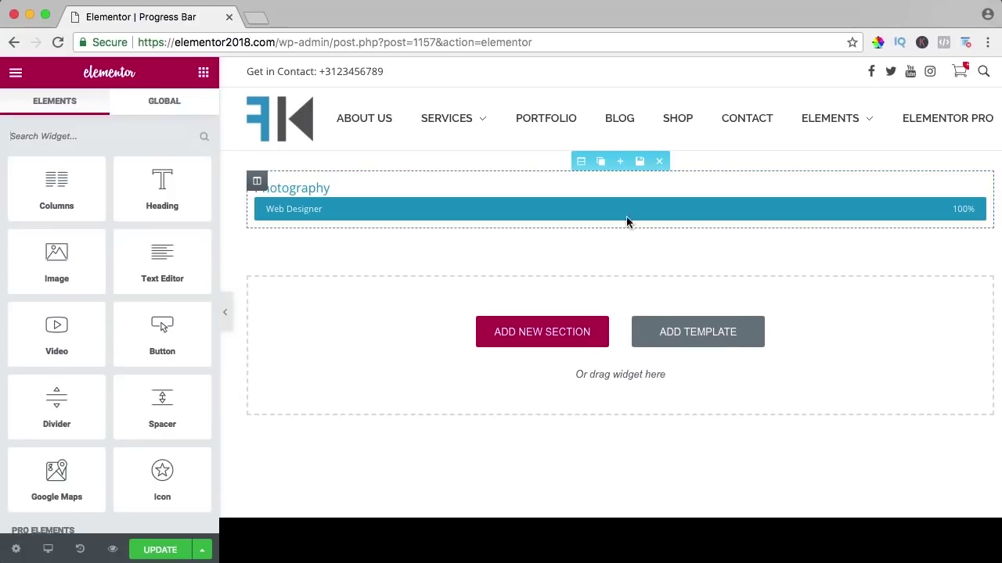
Step: Retitle the bar 'Teaching' and keep the bar type on Default after trying Success
left_click(478, 212)
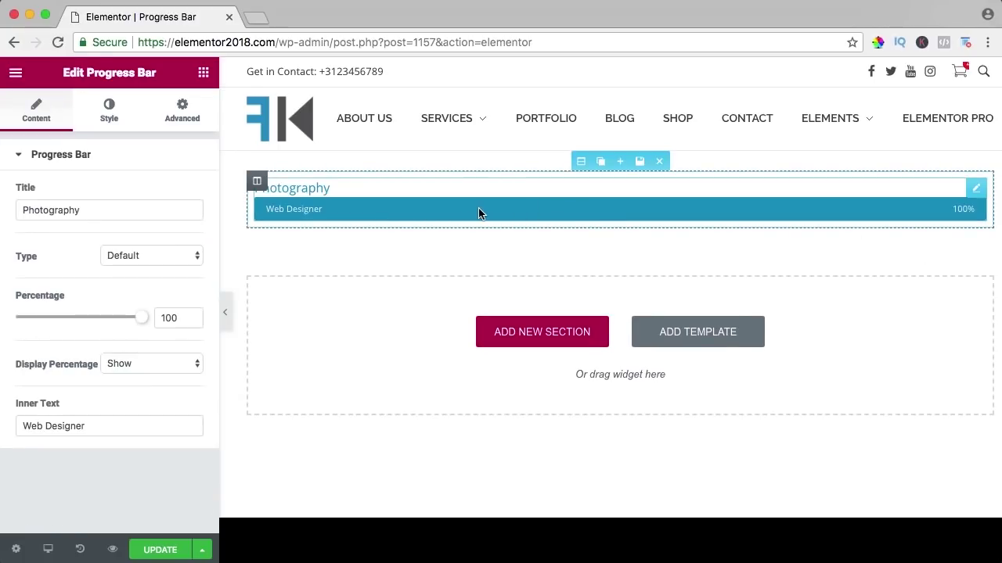
double_click(115, 211)
type("Teahci")
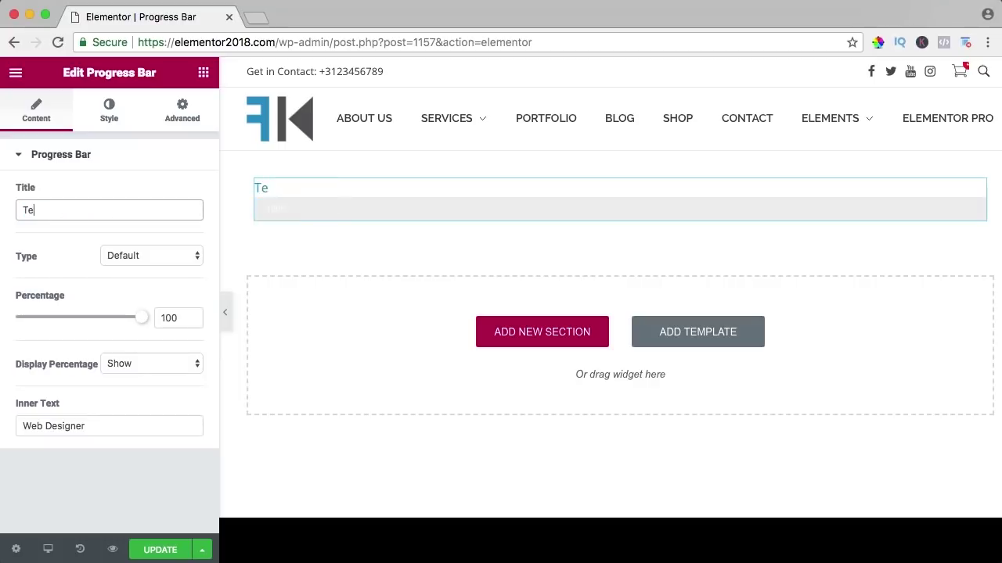
key("BackSpace")
key("BackSpace")
key("BackSpace")
type("ching")
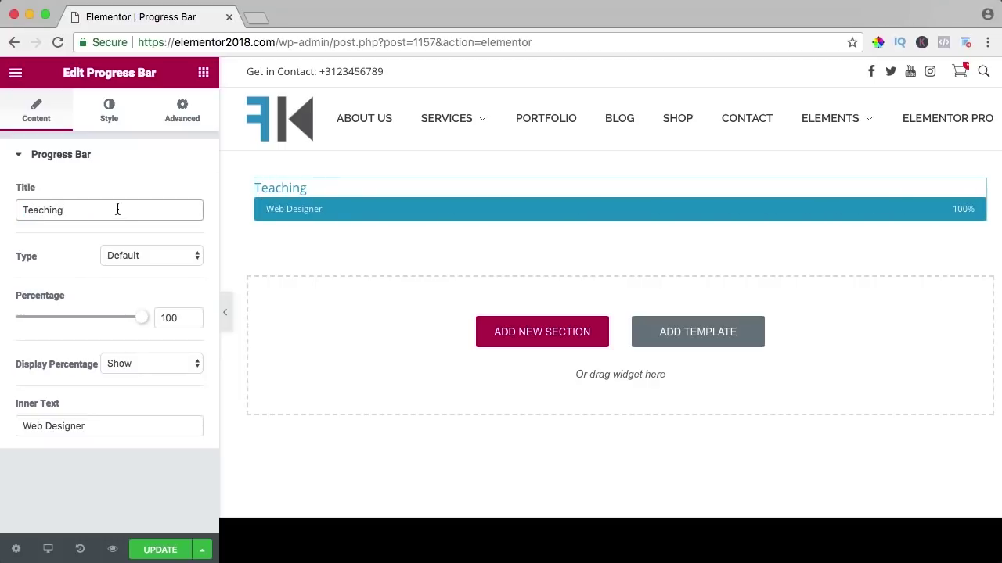
left_click(132, 255)
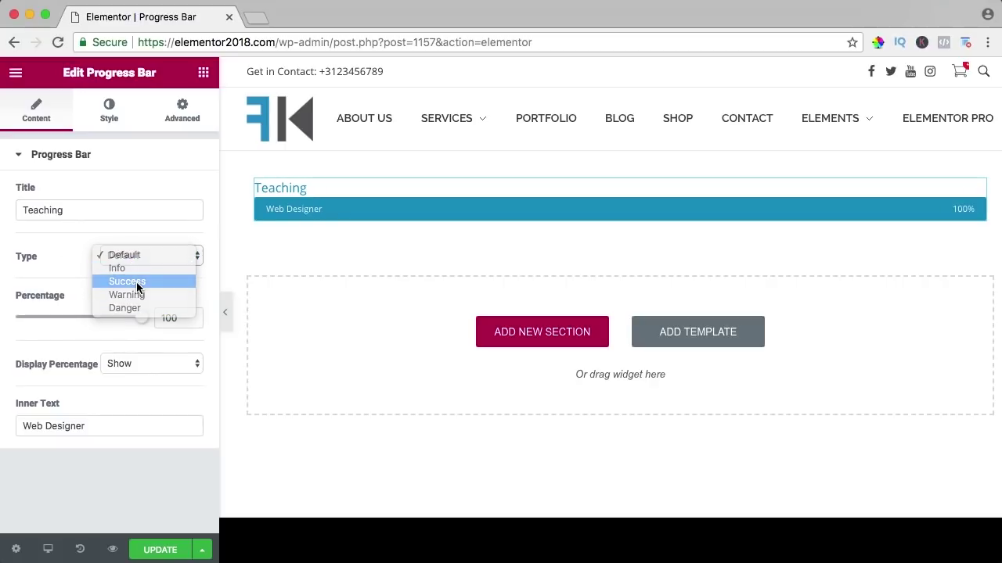
left_click(137, 284)
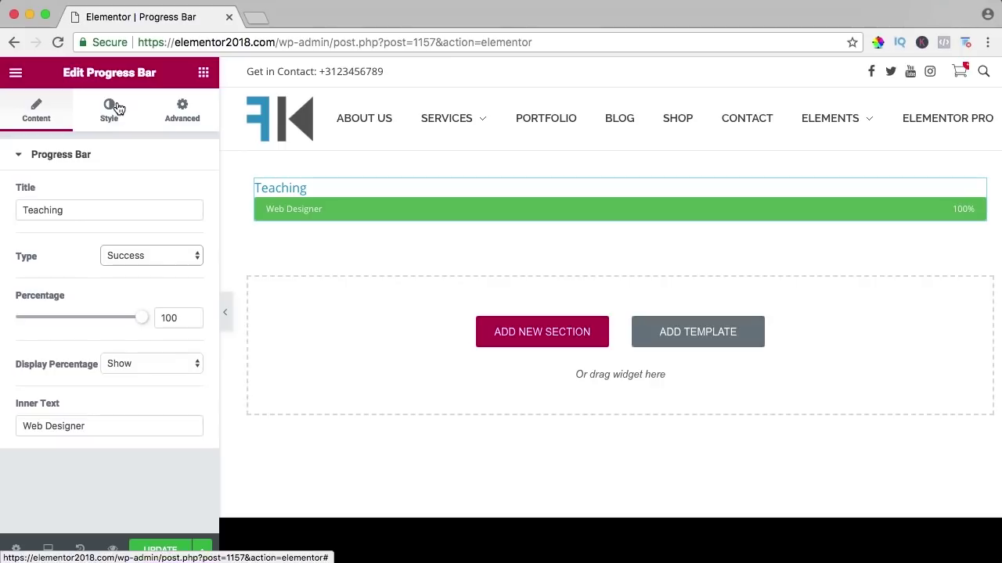
left_click(127, 256)
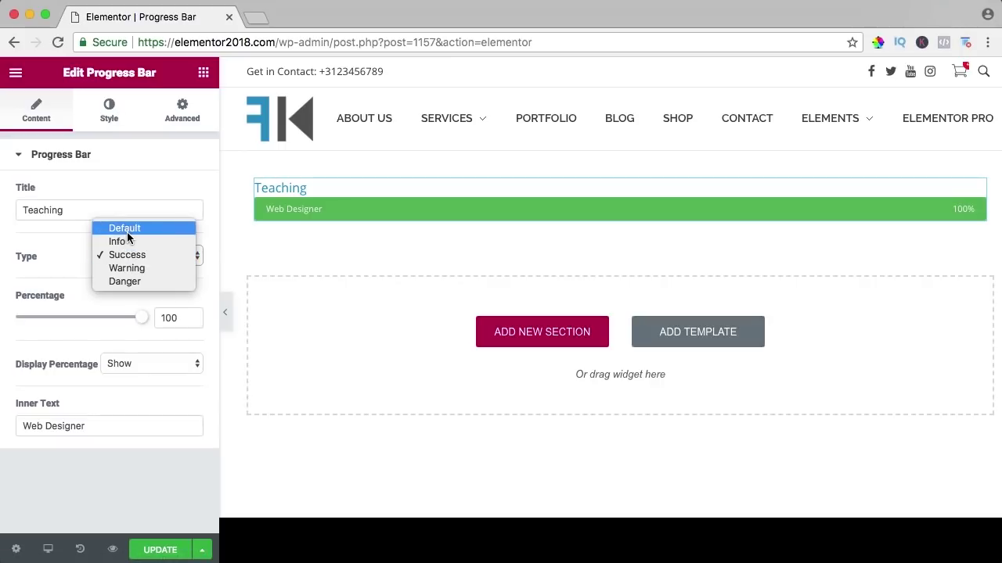
left_click(127, 231)
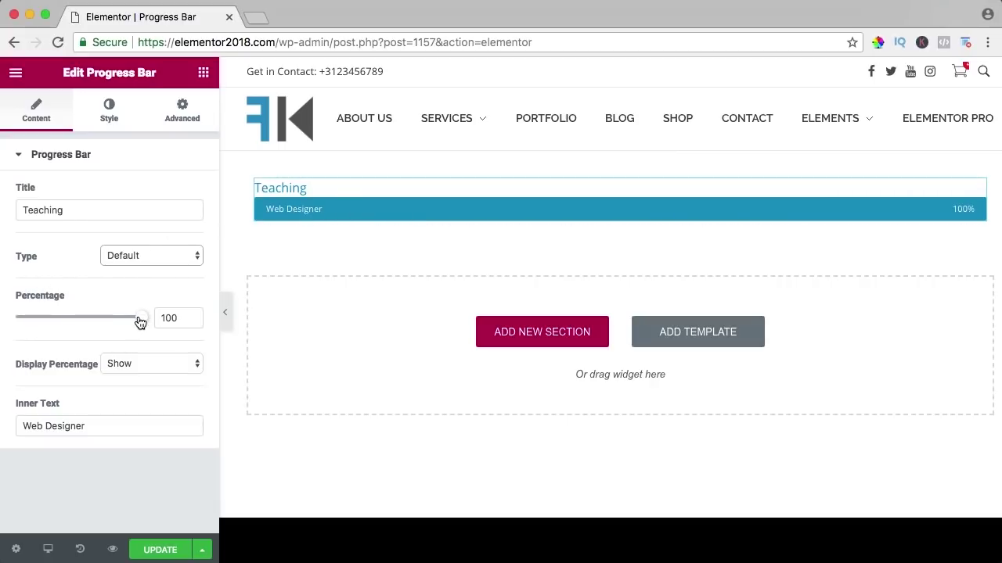
Step: Set the bar's fill to 85% and hide the displayed percentage
left_click_drag(140, 322, 134, 317)
double_click(165, 316)
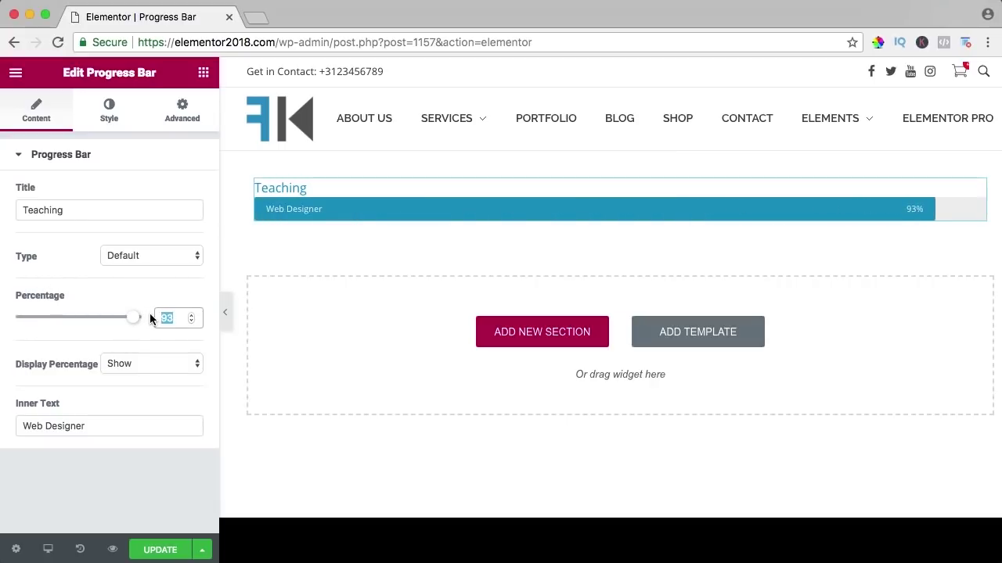
type("85")
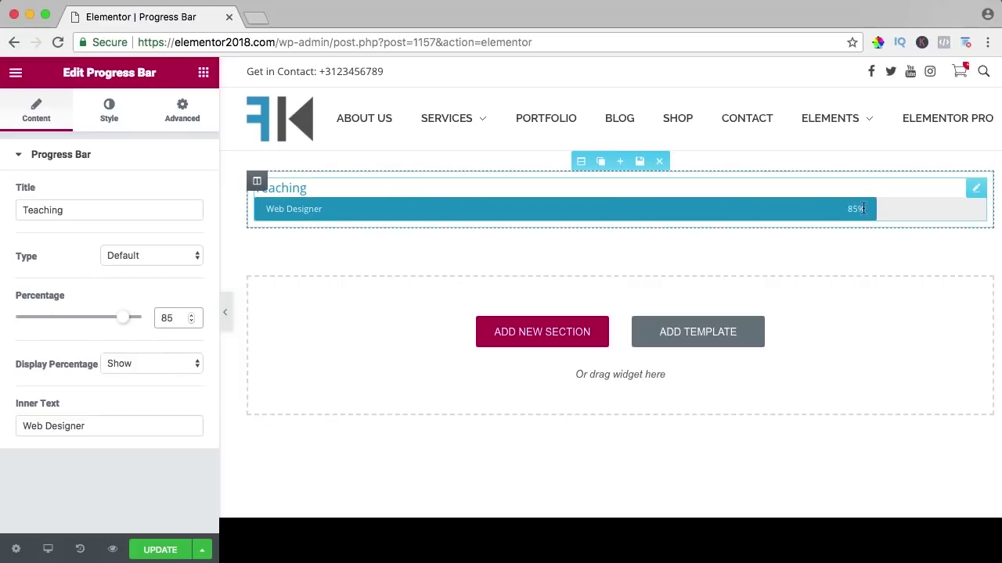
left_click(147, 361)
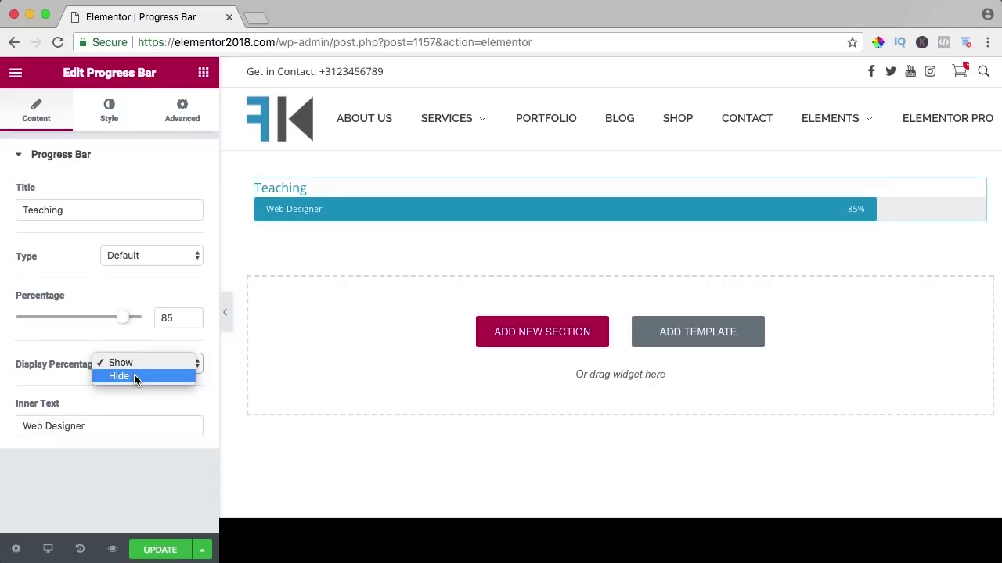
left_click(134, 375)
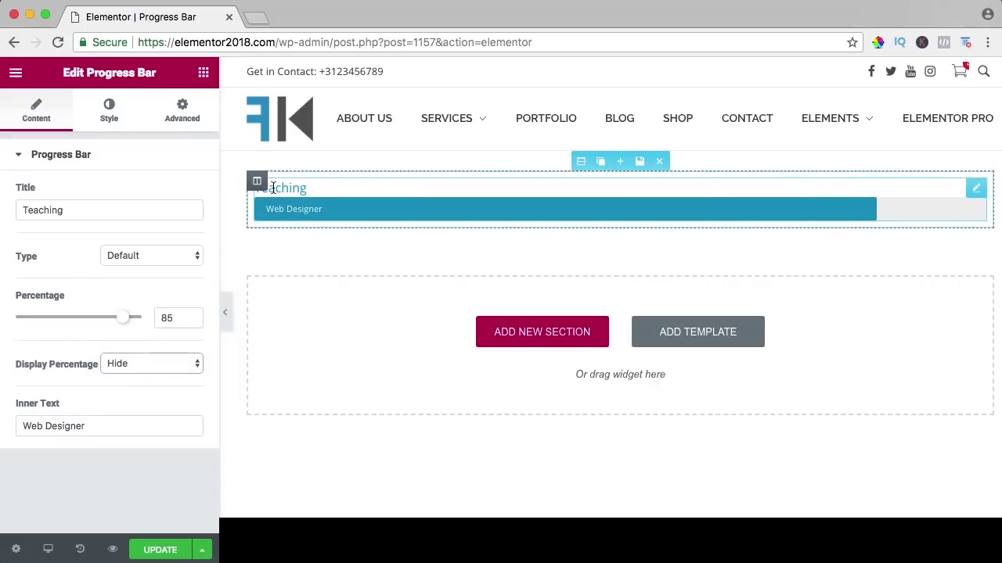
Step: Change the inner text to 'Teaching' and delete the title above the bar
left_click(78, 425)
key("super+Left")
key("alt+shift+Right")
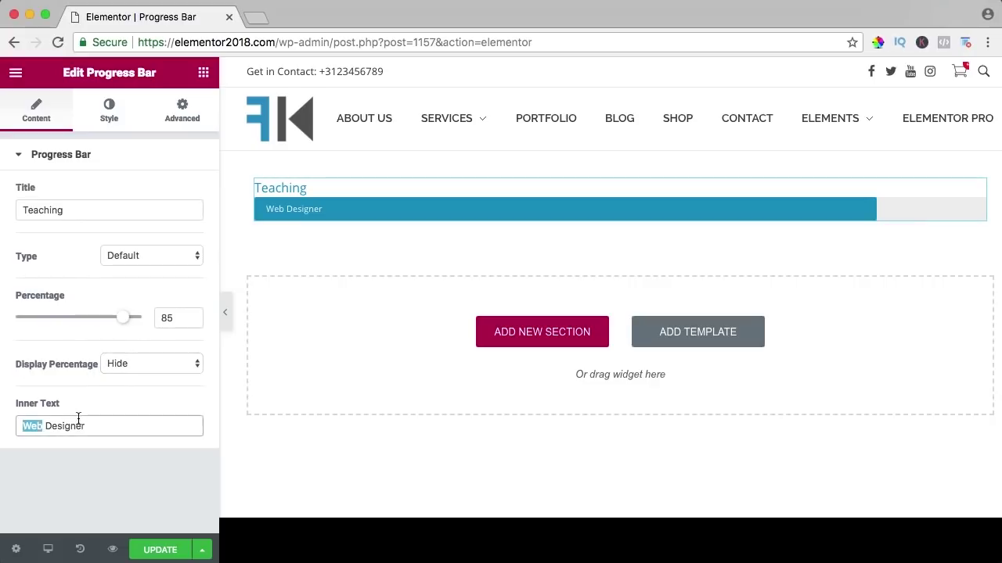
type("Teaher")
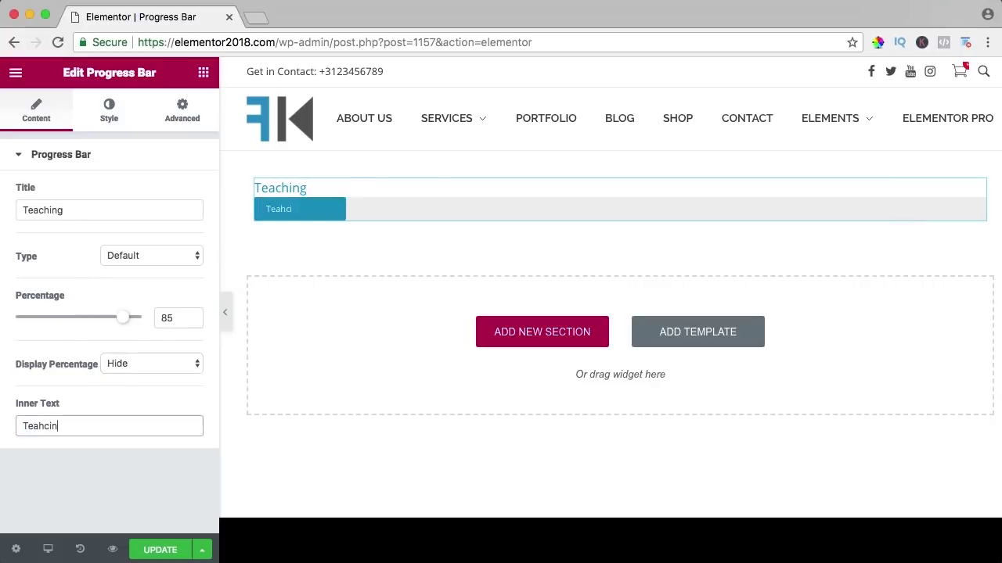
key("BackSpace")
key("BackSpace")
key("BackSpace")
type("ching")
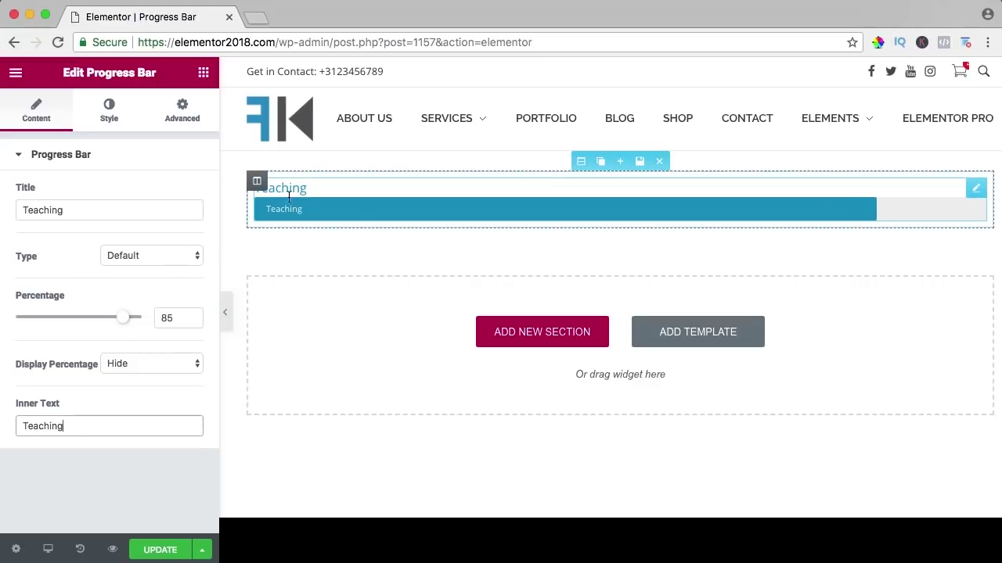
left_click(106, 206)
key("BackSpace")
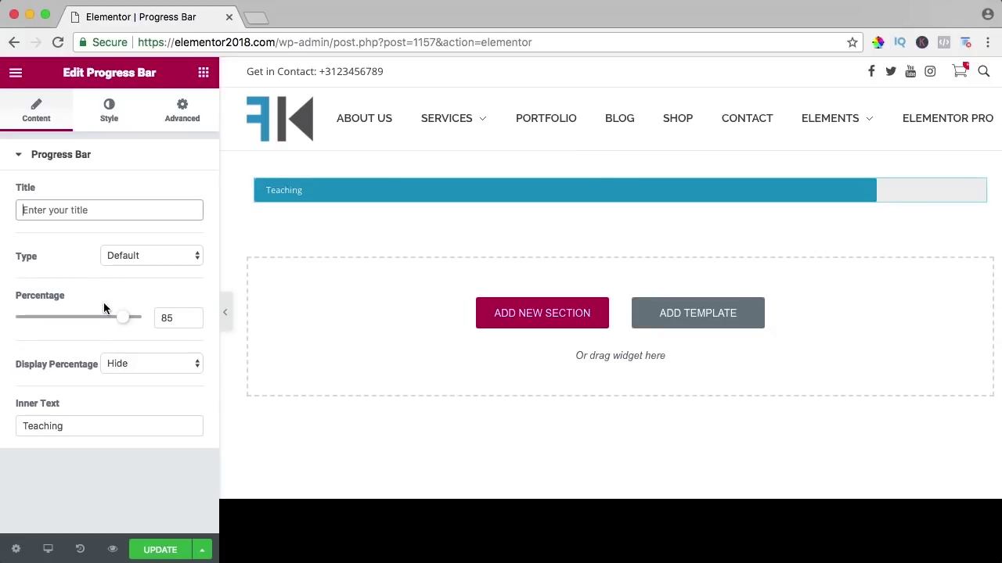
Step: Make the bar fill green (#61ce70) and its track background white (#ffffff)
left_click(110, 114)
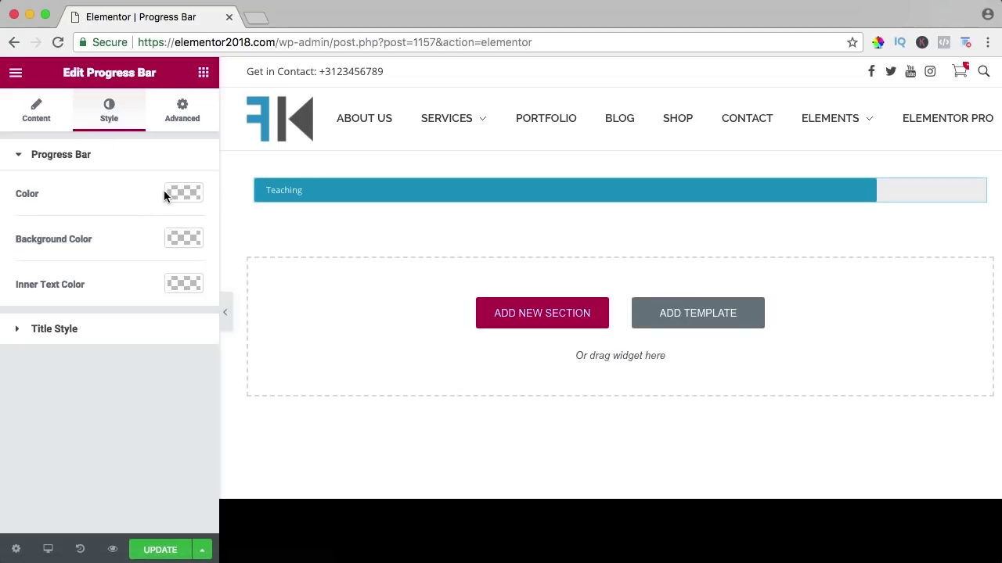
left_click(181, 195)
left_click(79, 366)
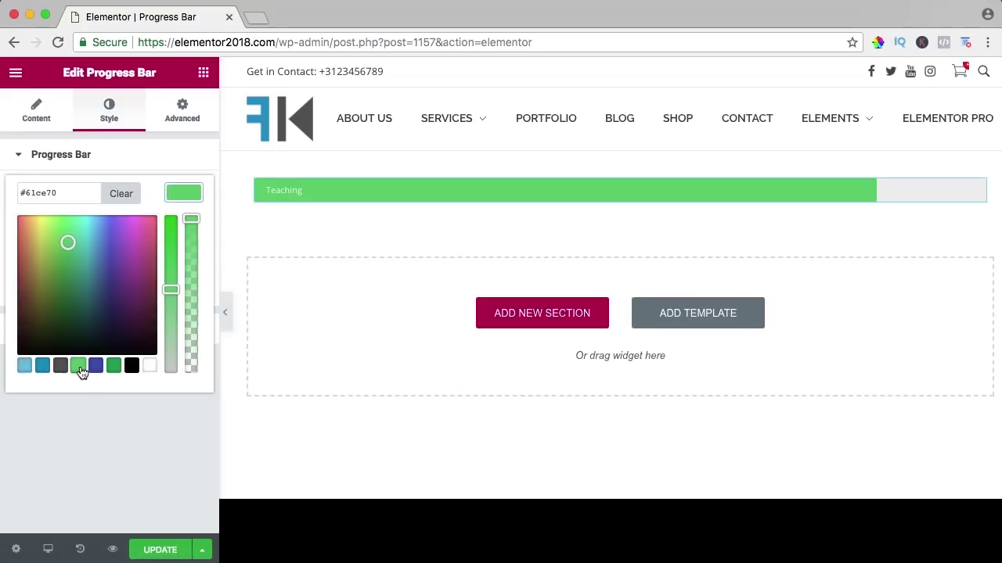
left_click(169, 195)
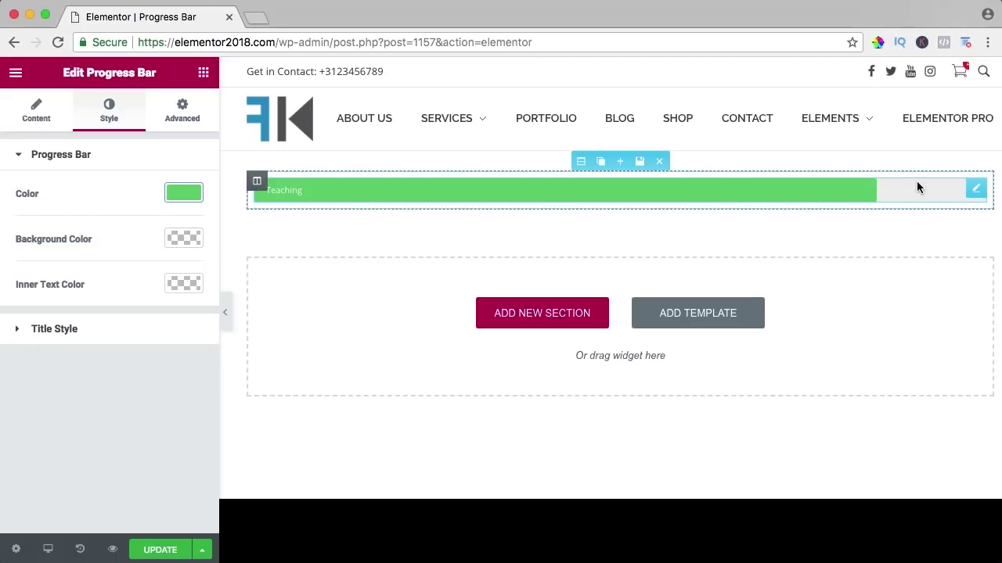
left_click(179, 232)
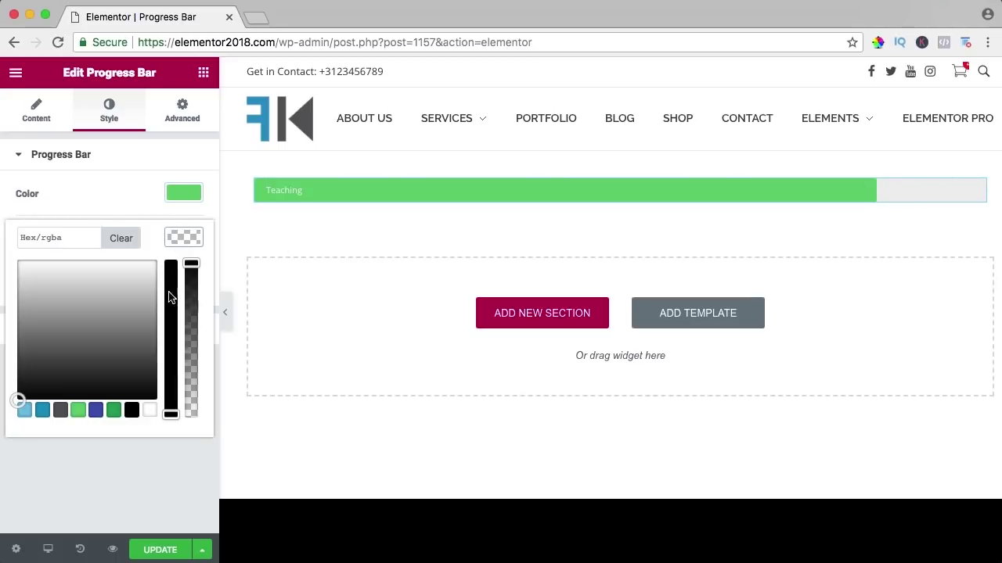
left_click(132, 412)
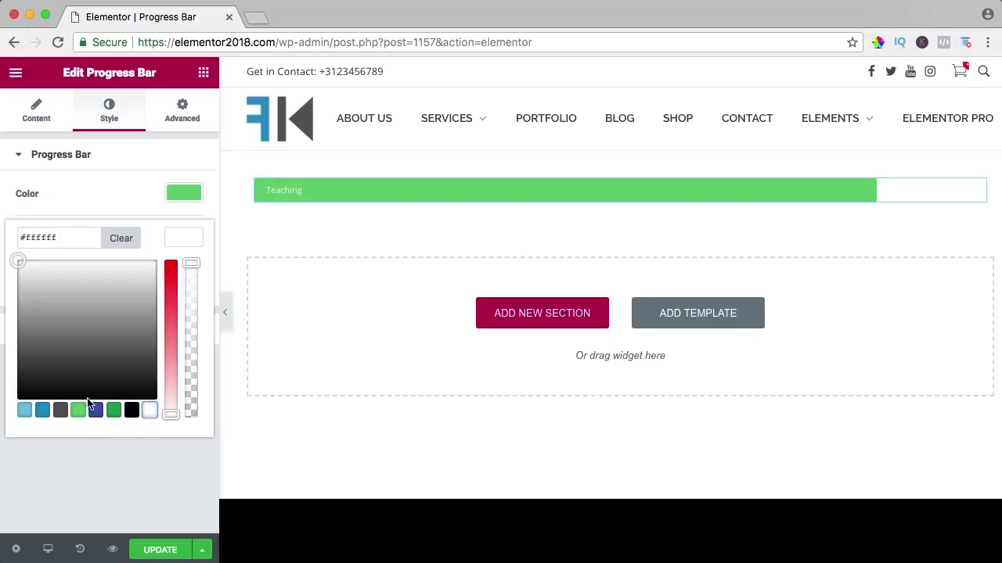
left_click(42, 413)
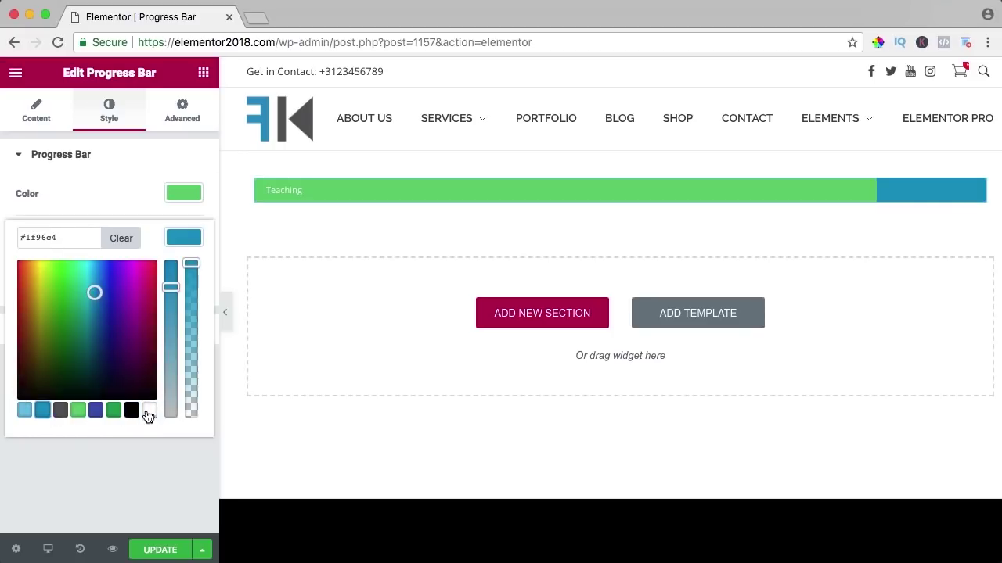
left_click(149, 412)
left_click(186, 237)
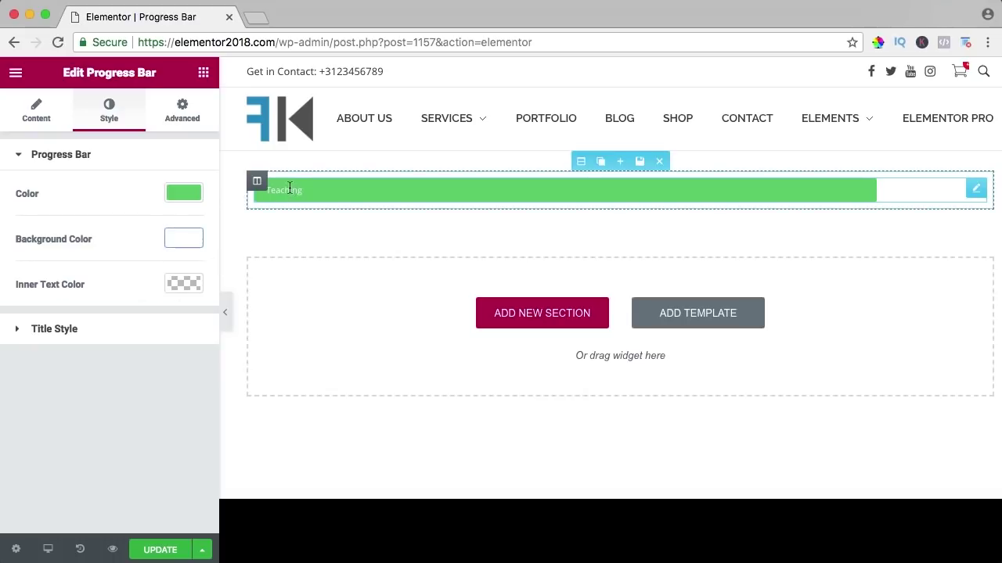
Step: Make the inner text white (#ffffff) and expand the Title Style options
left_click(188, 282)
left_click(60, 456)
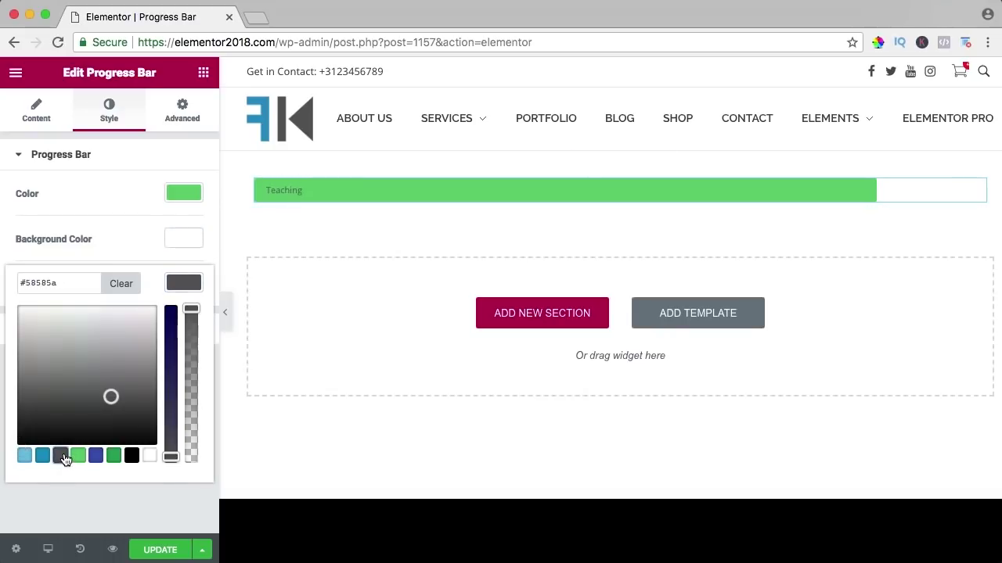
left_click(148, 460)
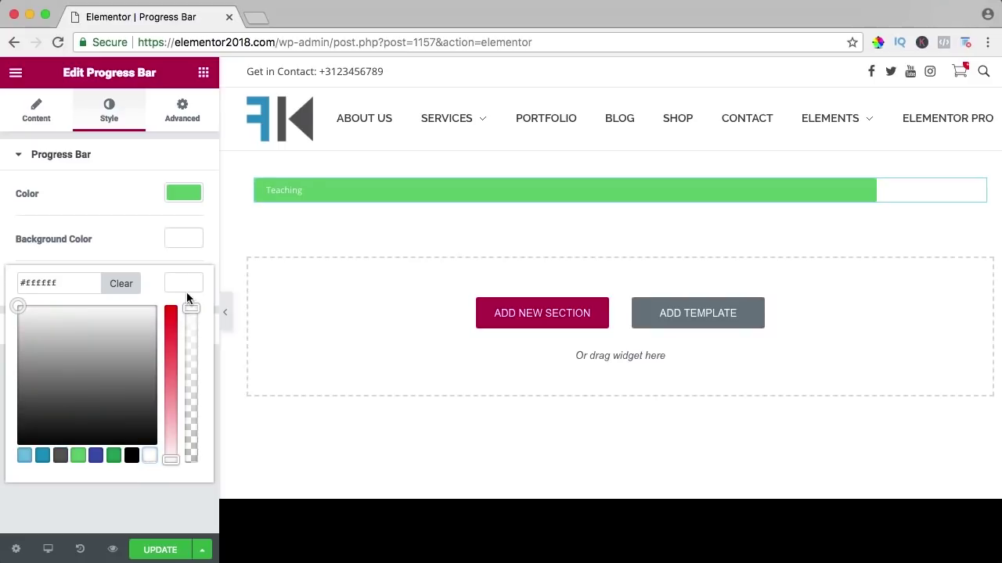
left_click(186, 289)
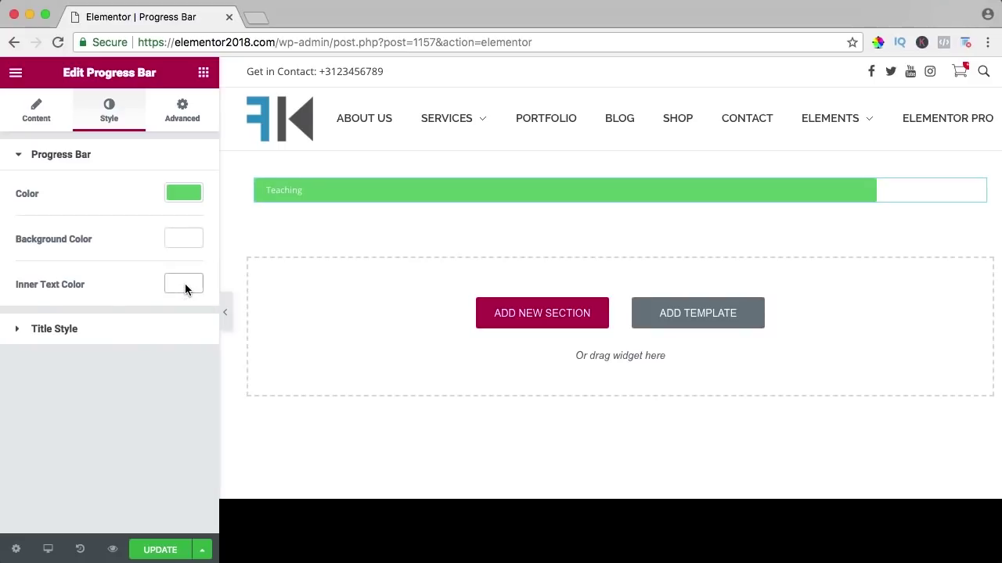
left_click(47, 329)
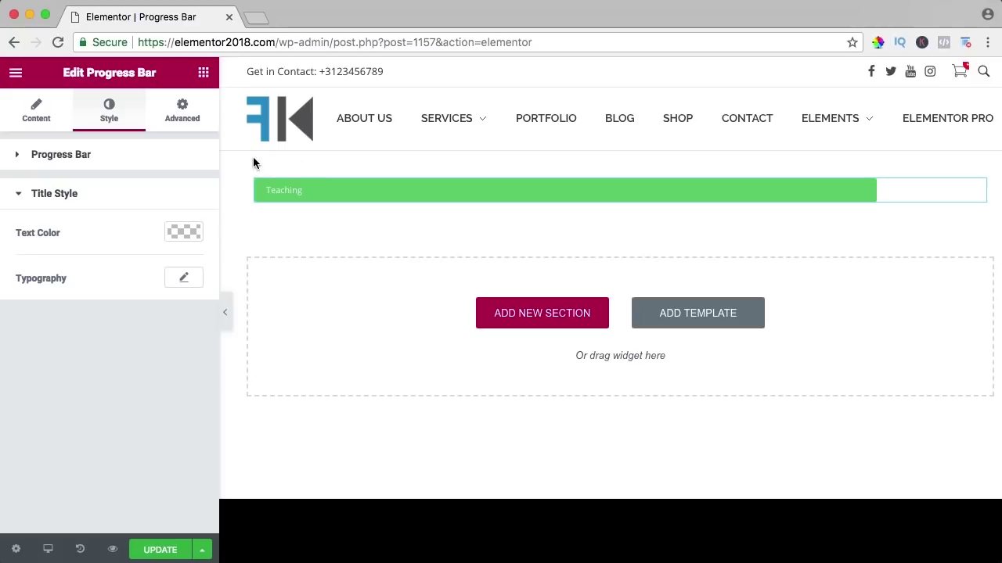
Step: Re-enter 'Teaching' as the bar's title so its styling can be seen
left_click(186, 280)
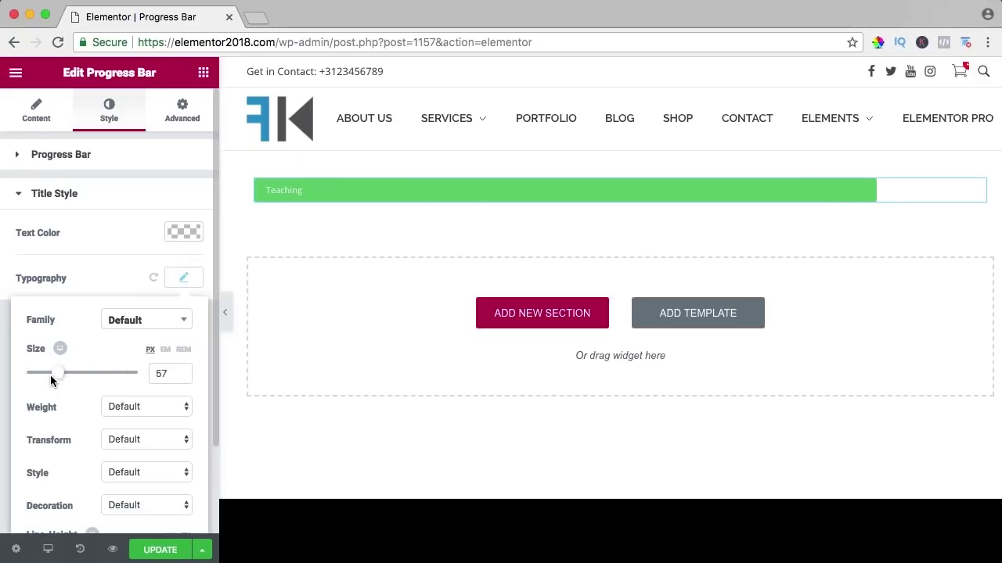
left_click(170, 280)
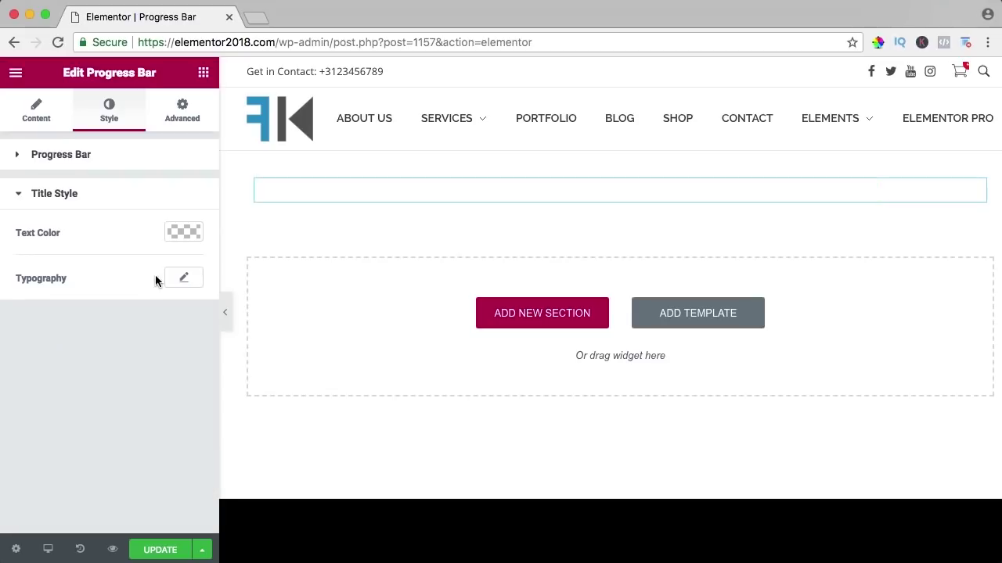
left_click(36, 110)
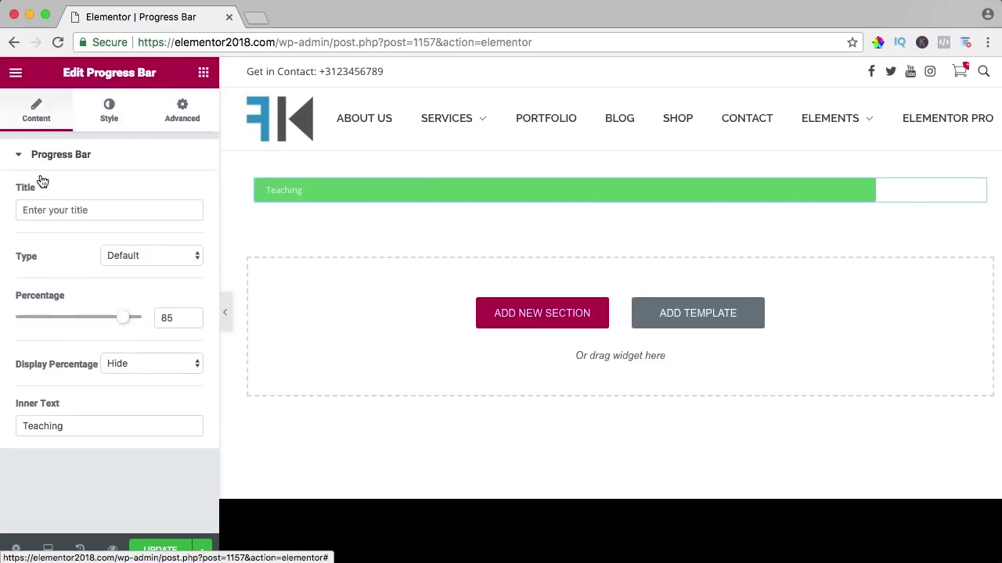
left_click(84, 210)
type("Teaching")
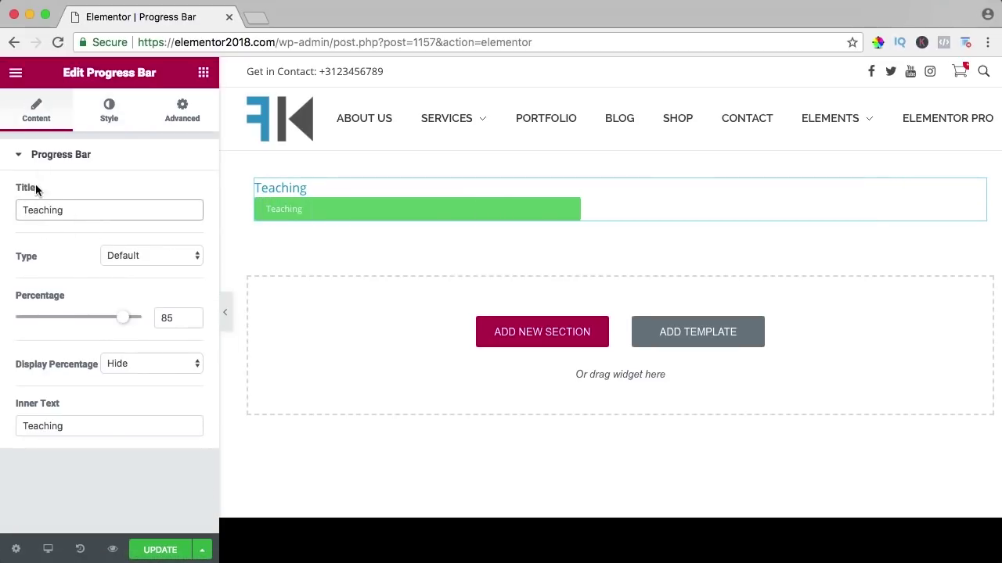
Step: Colour the title text dark grey (#58585a)
left_click(109, 110)
left_click(38, 333)
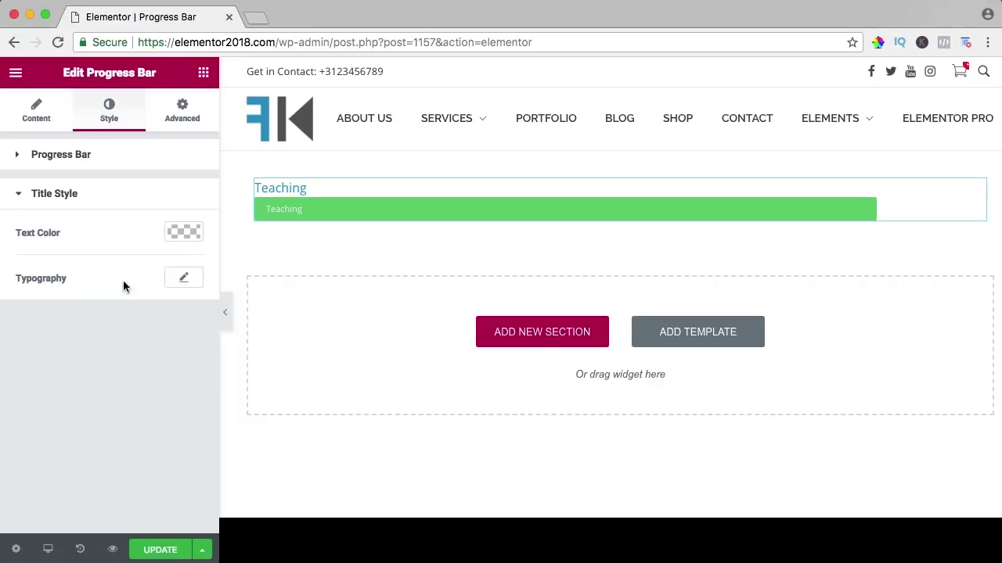
left_click(185, 232)
left_click(64, 405)
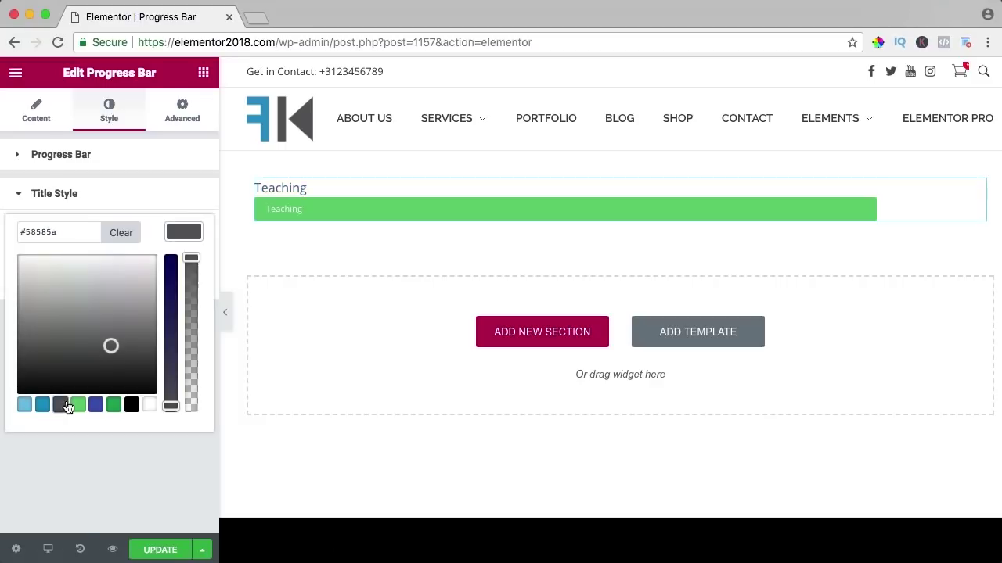
left_click(180, 233)
Step: Set the title to 26 px, Normal weight and uppercase, then clear the title text
left_click(177, 280)
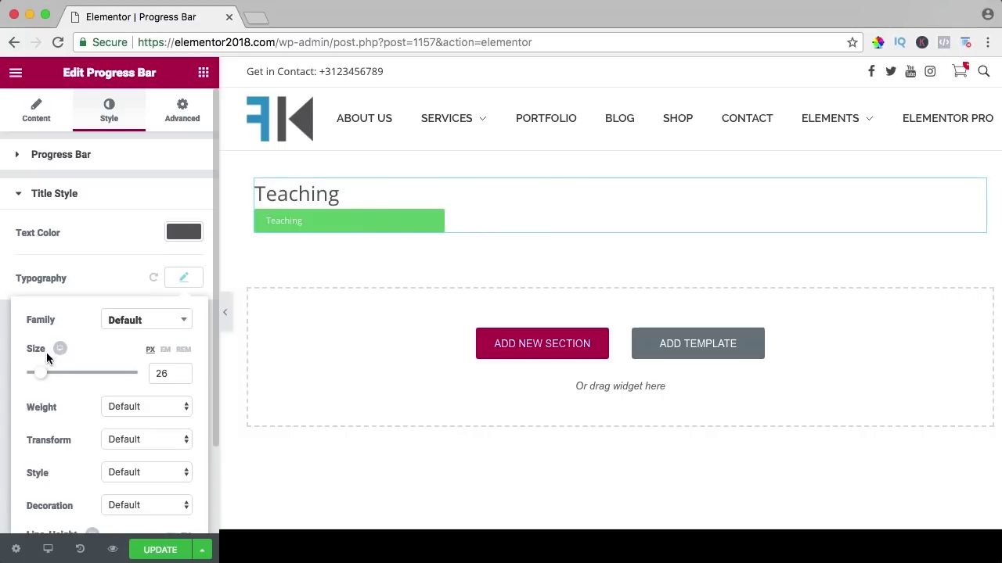
mouse_move(40, 373)
left_mouse_down()
mouse_move(52, 373)
mouse_move(44, 381)
left_mouse_up()
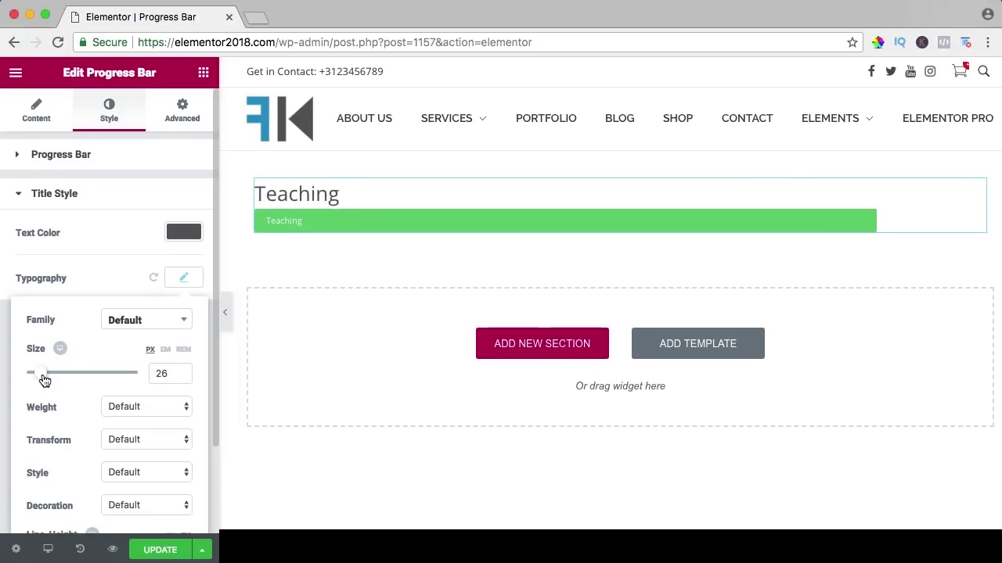
left_click(108, 406)
left_click(125, 418)
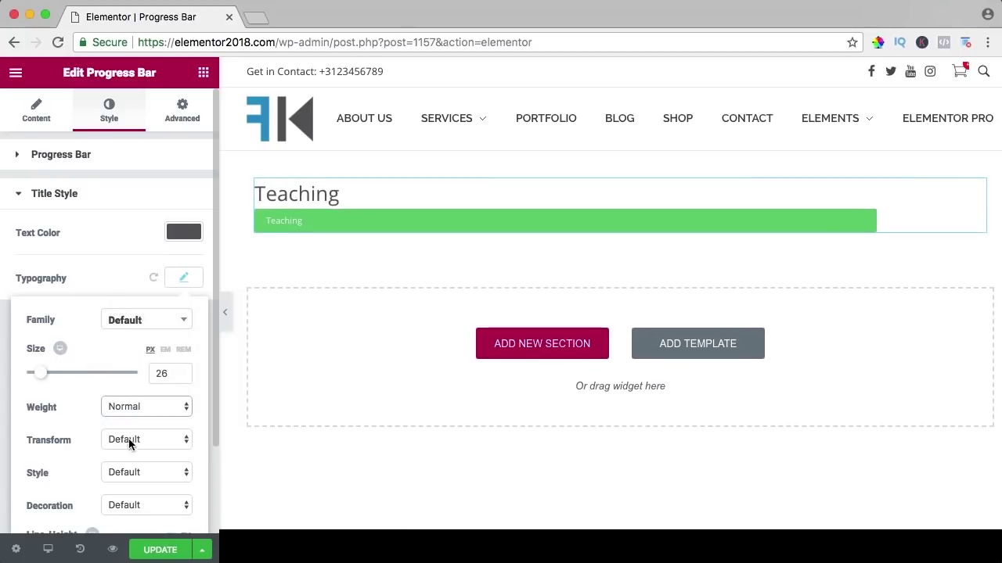
left_click(128, 440)
left_click(128, 453)
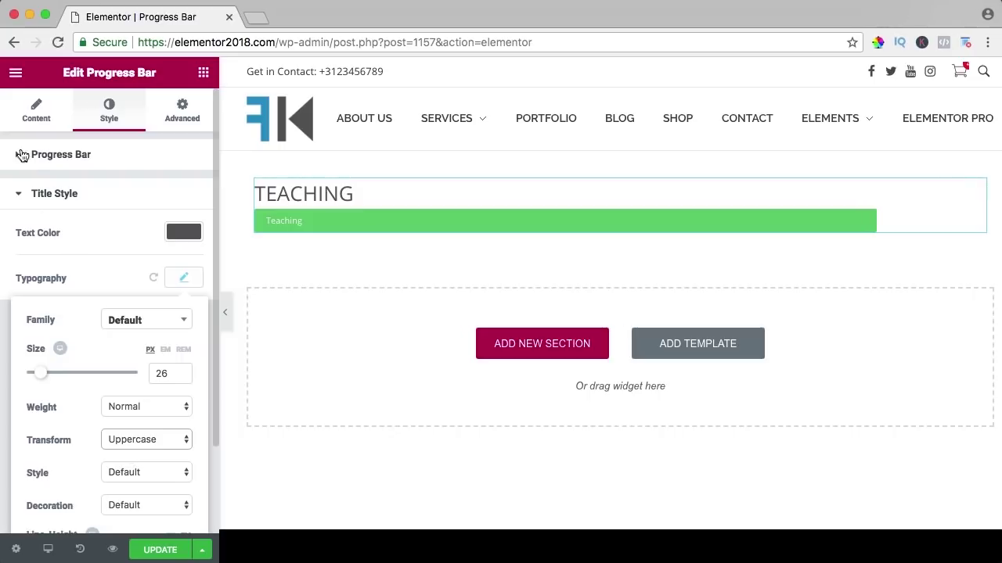
left_click(31, 118)
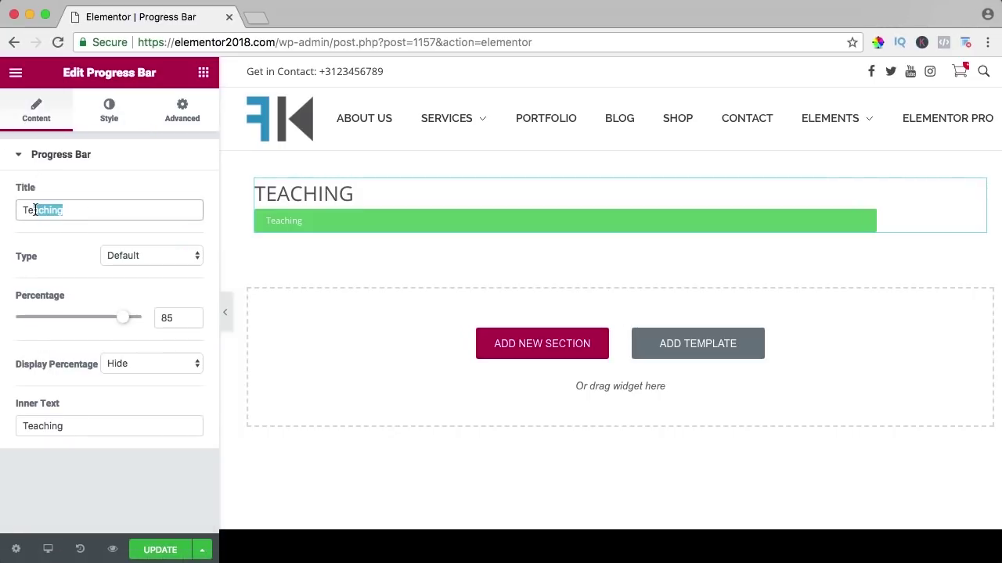
key("BackSpace")
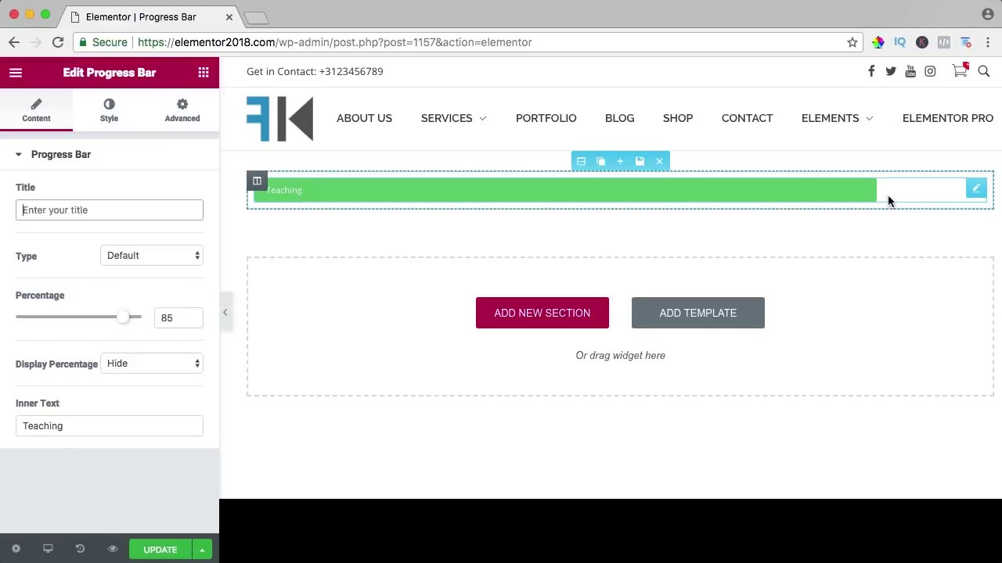
Step: Duplicate the progress bar and give the copy a blue background
left_click(957, 190)
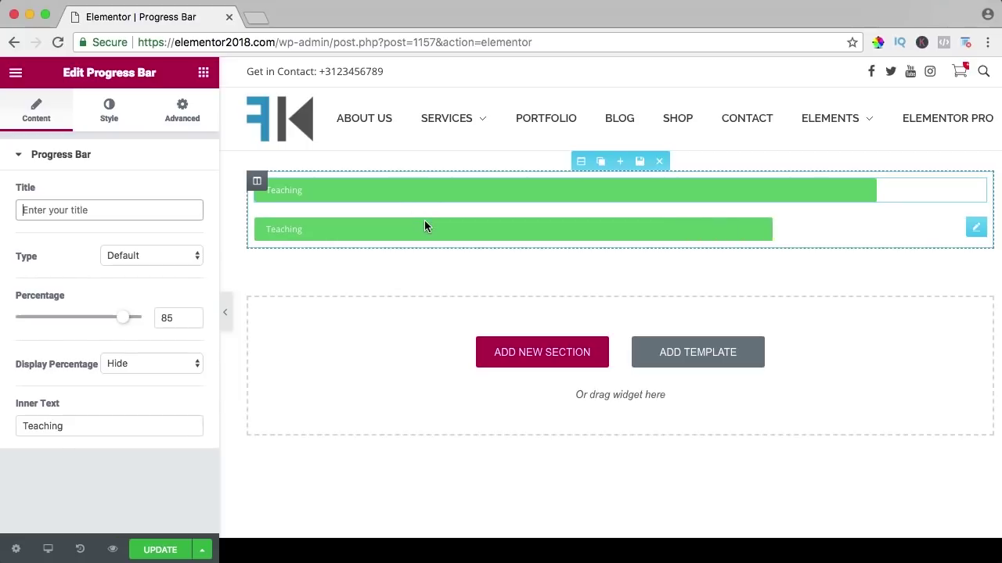
left_click(109, 110)
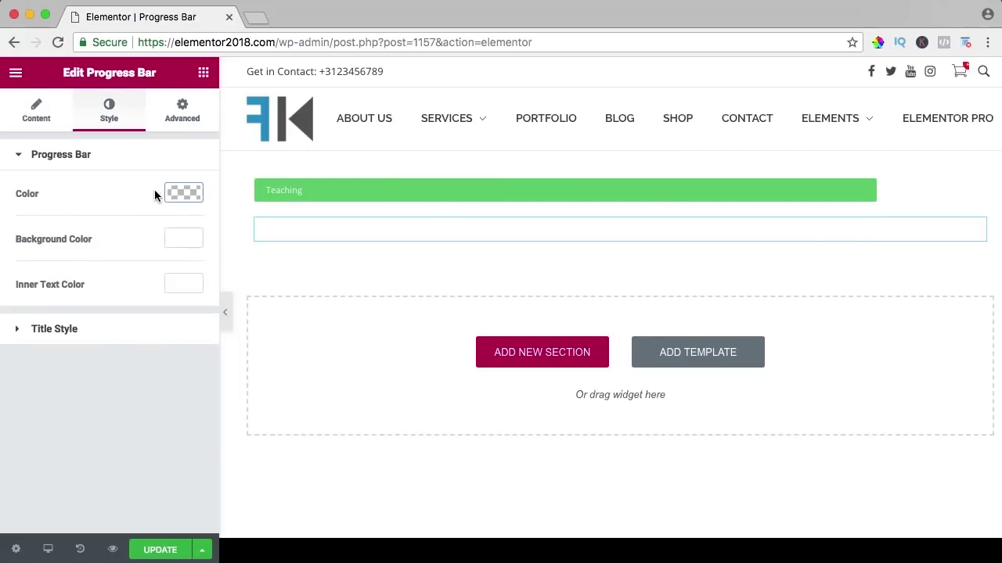
left_click(183, 239)
left_click(42, 411)
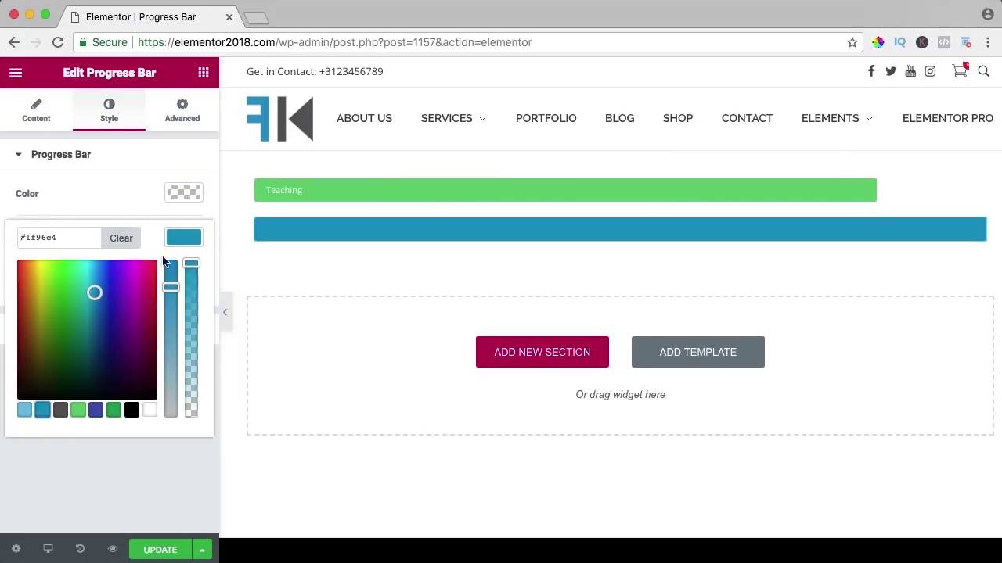
left_click(183, 236)
left_click(49, 112)
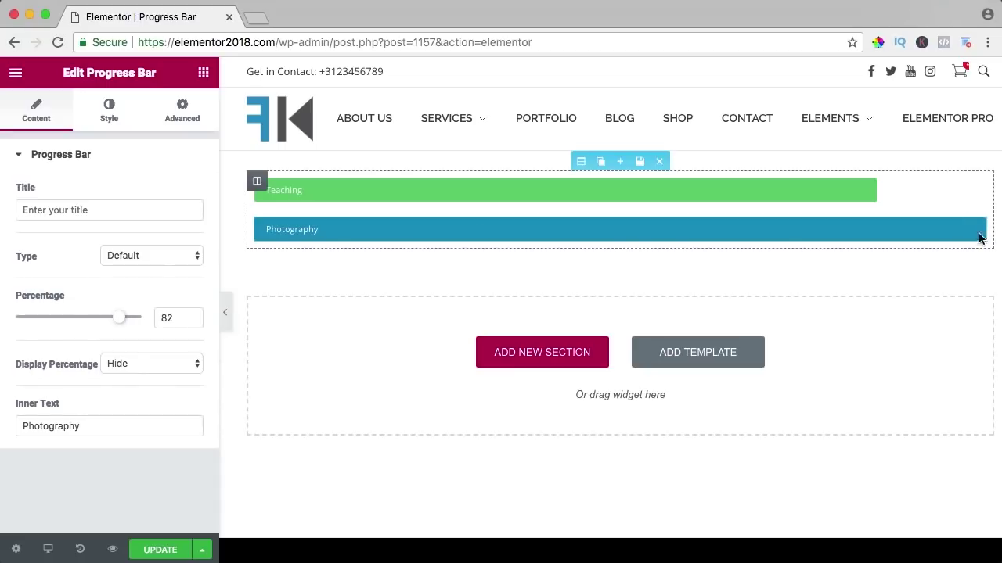
Step: Set the Photography bar to 80% with a white track background
left_click(113, 130)
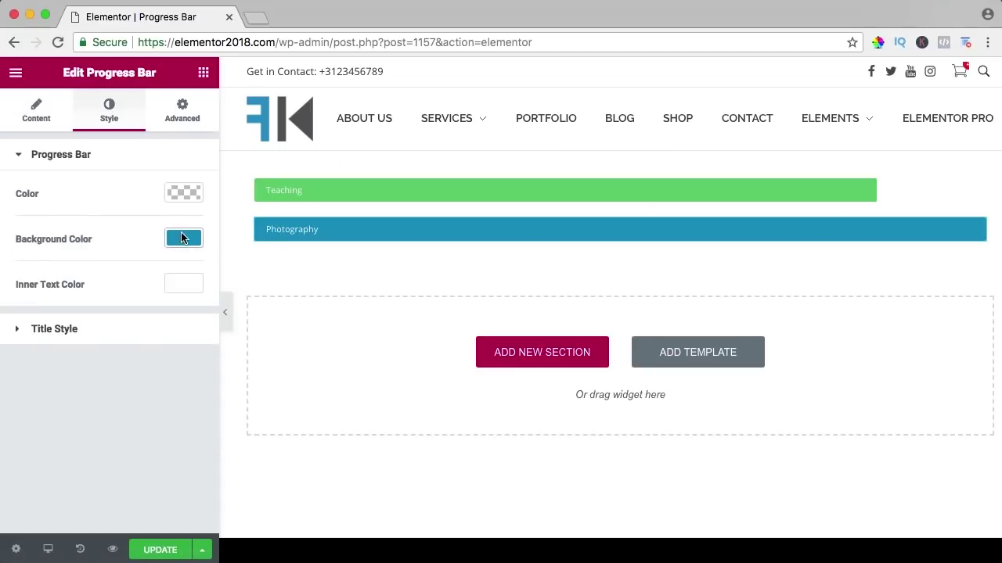
left_click(182, 239)
left_click(181, 238)
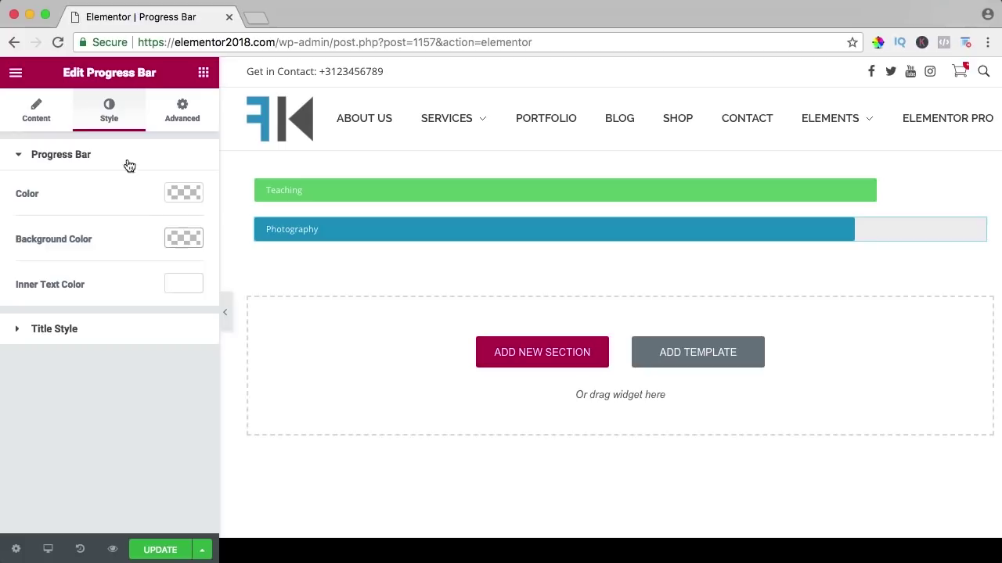
left_click(45, 116)
left_click_drag(118, 310, 107, 321)
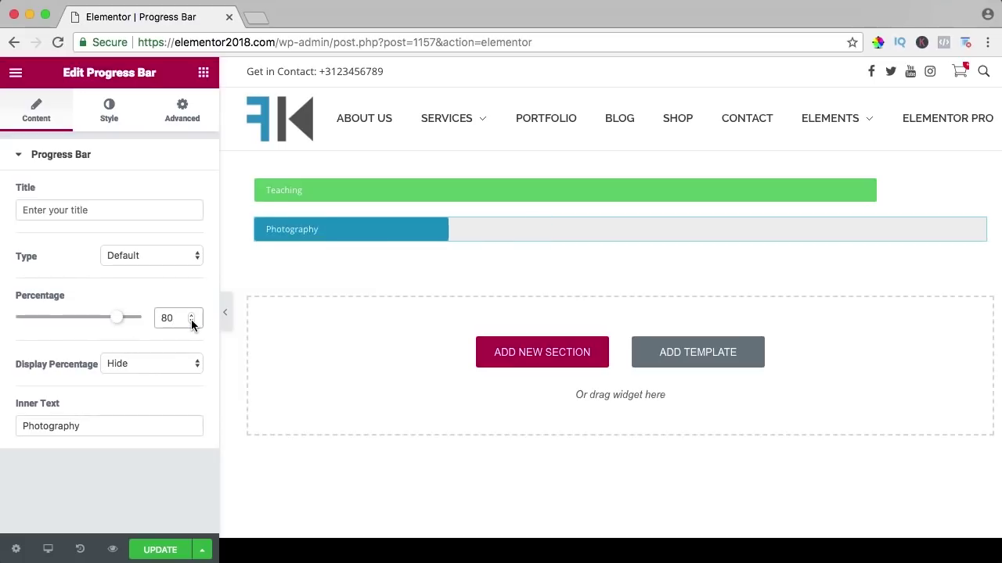
left_click(108, 116)
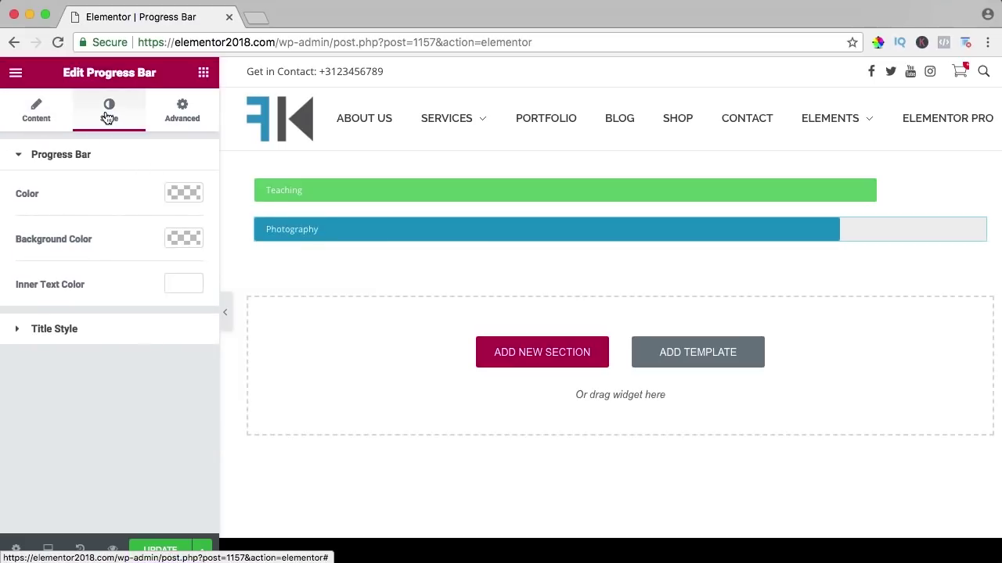
left_click(186, 238)
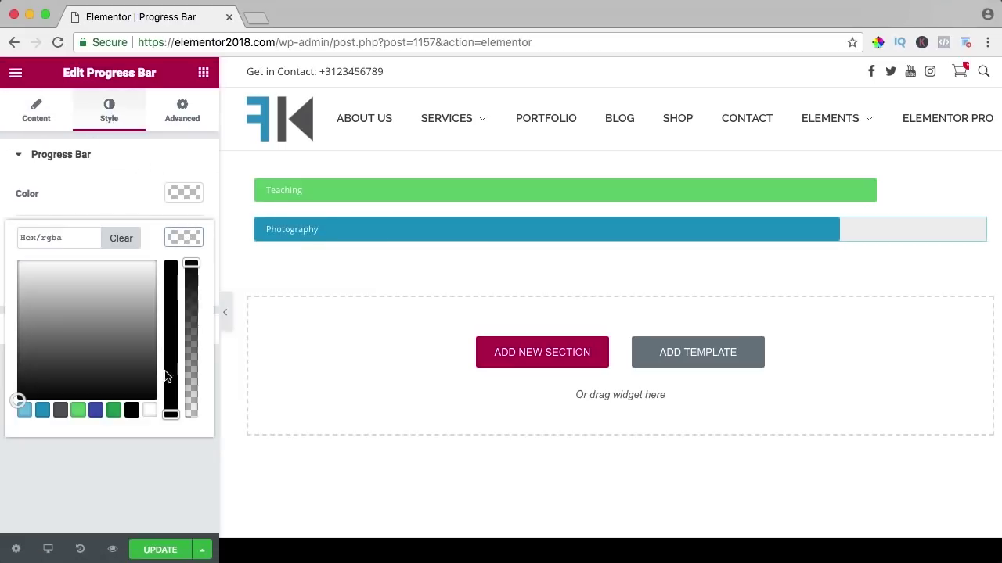
left_click(150, 411)
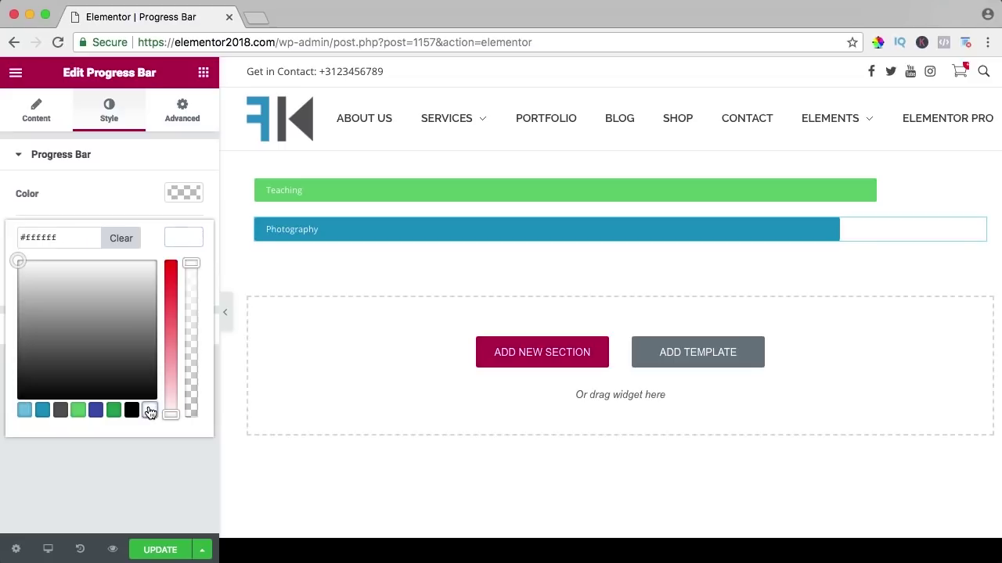
left_click(187, 237)
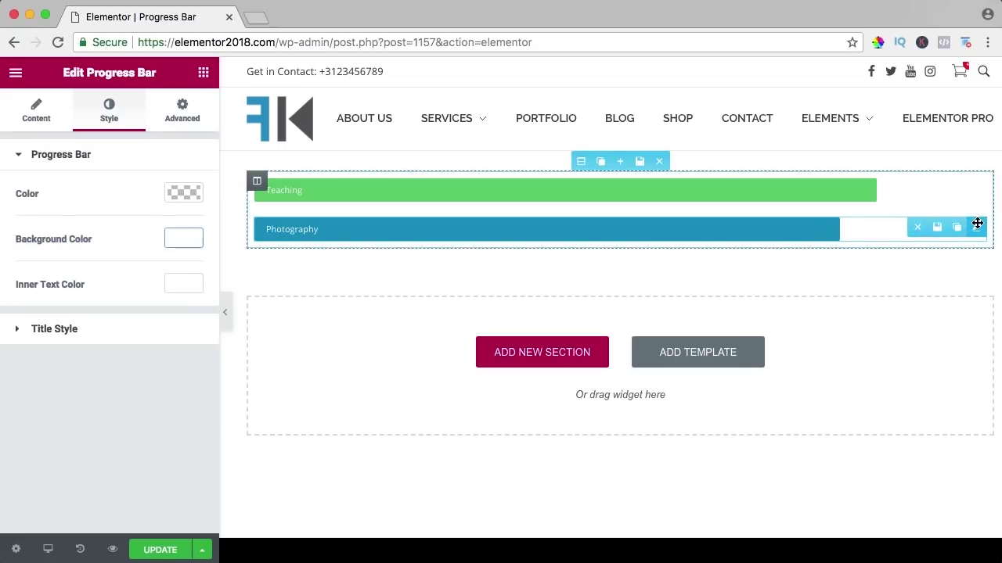
Step: Duplicate it into a 70% Film bar with an indigo fill, then select the section
left_click(956, 233)
left_click(435, 263)
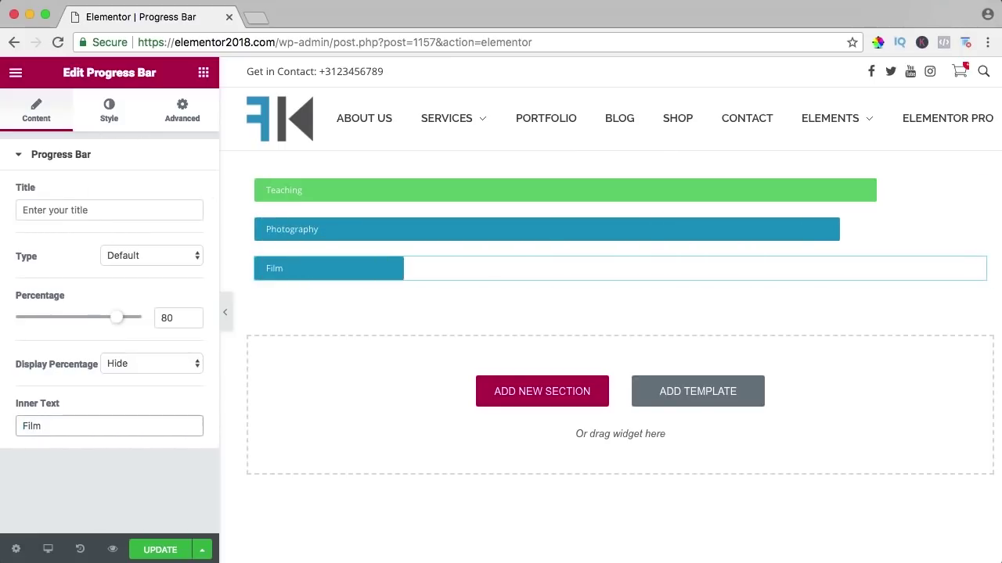
type("7")
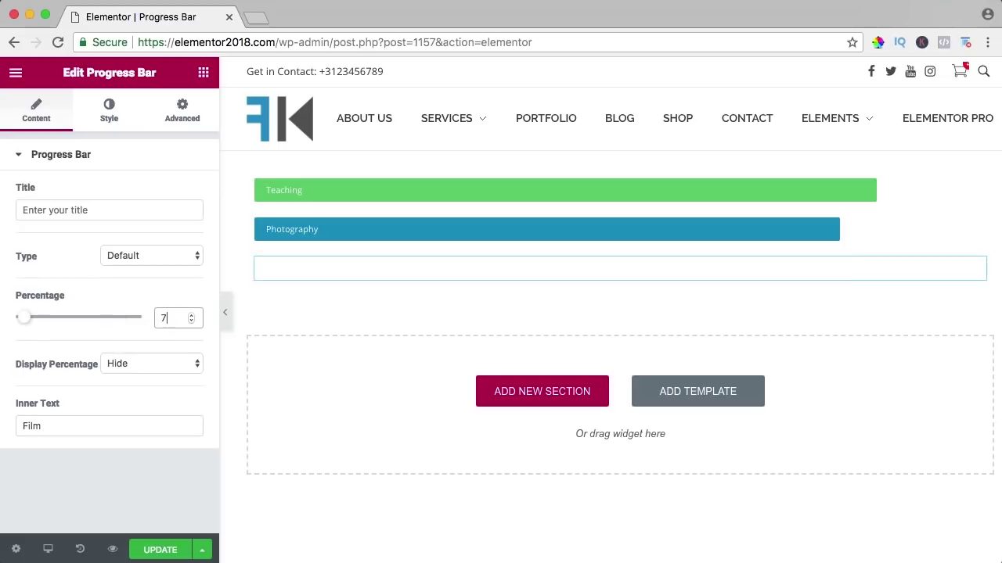
left_click(120, 116)
left_click(183, 197)
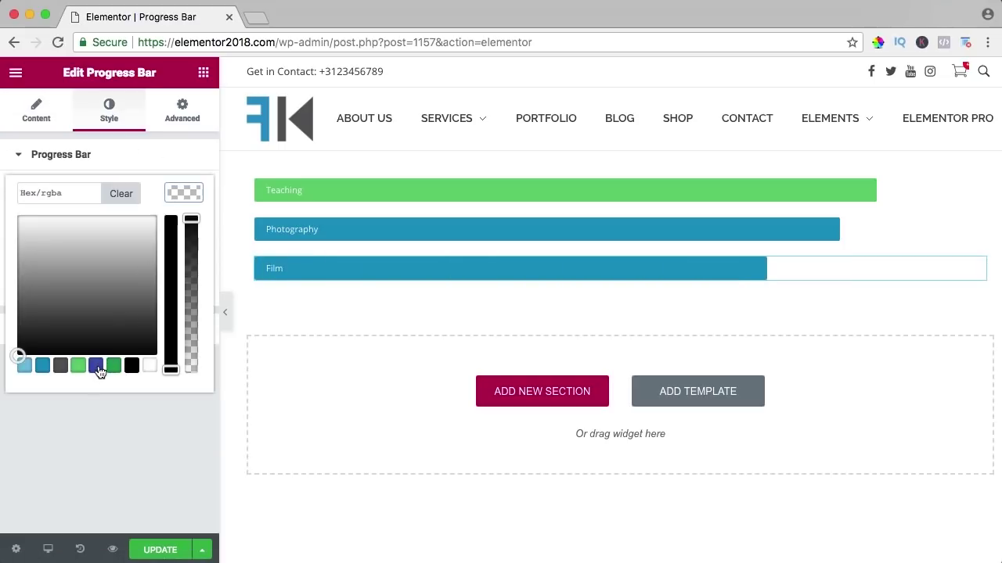
left_click(97, 366)
left_click(179, 195)
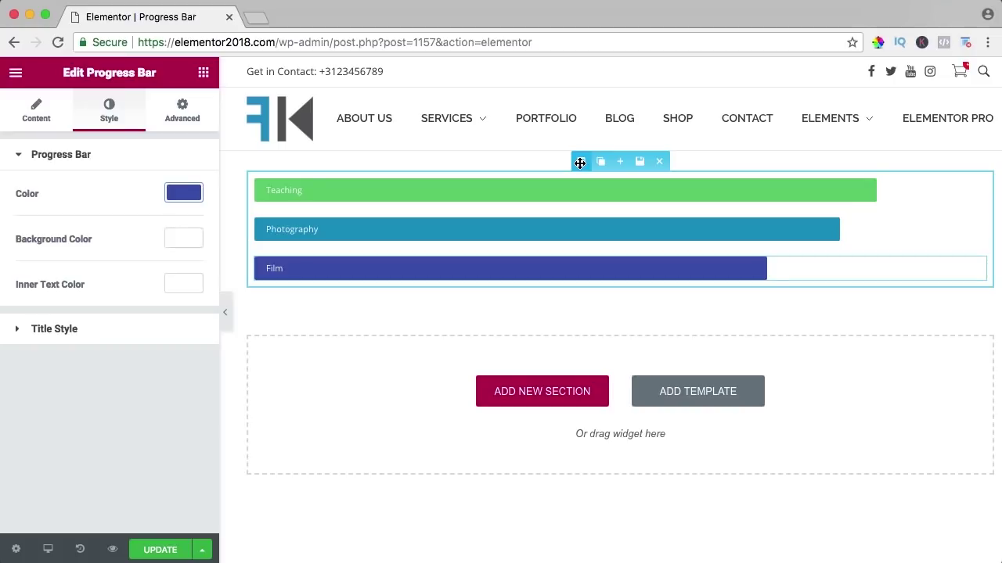
left_click(580, 162)
left_click(112, 110)
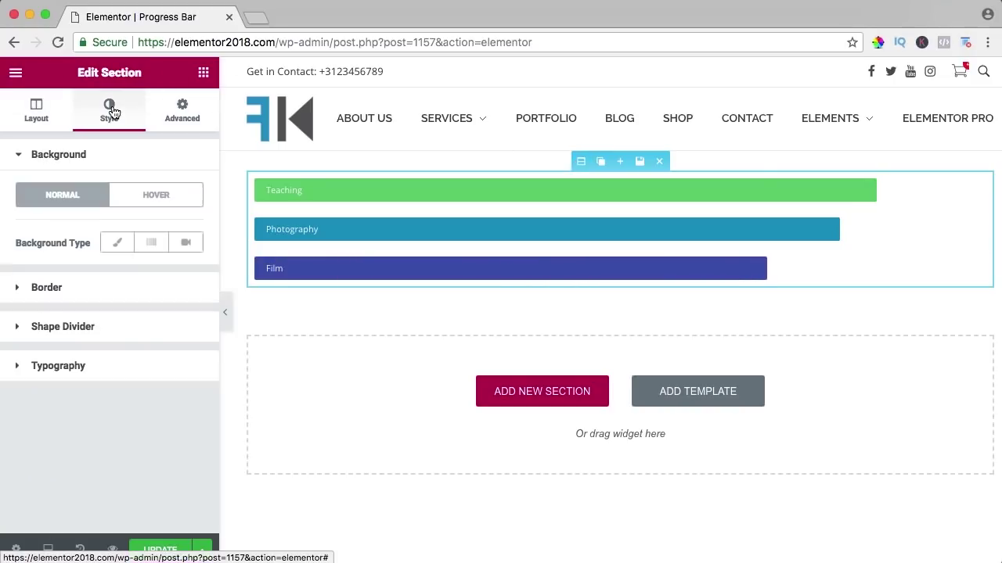
Step: Switch the section background to Video and copy the GoPro HERO6 video link from YouTube
left_click(185, 244)
left_click(258, 18)
type("y")
key("Return")
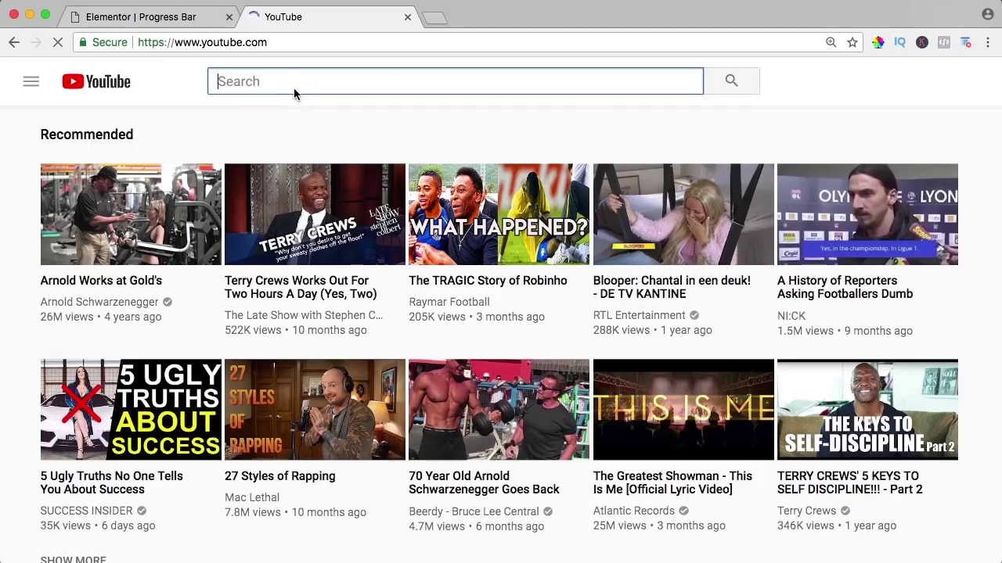
type("gopro hero 6")
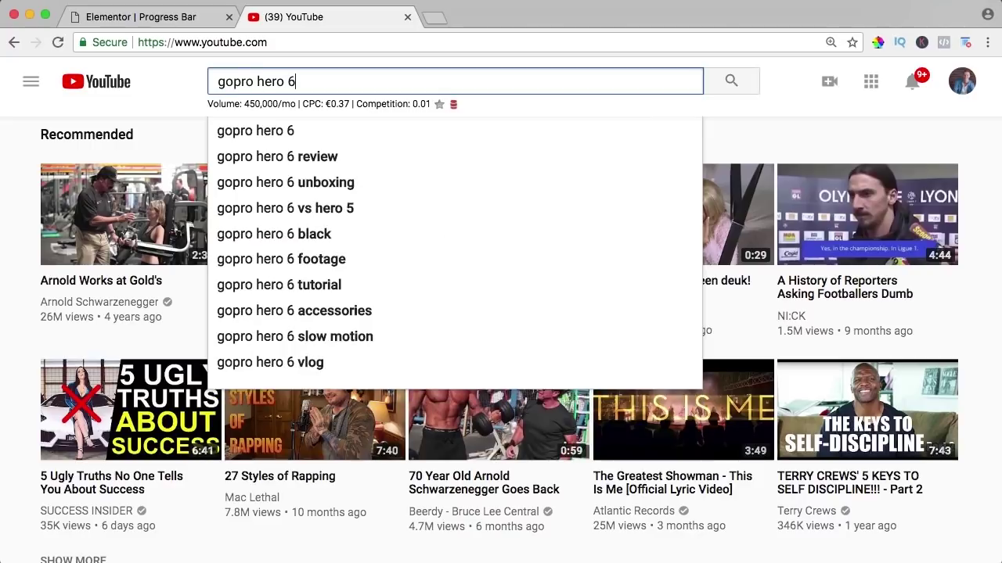
key("Return")
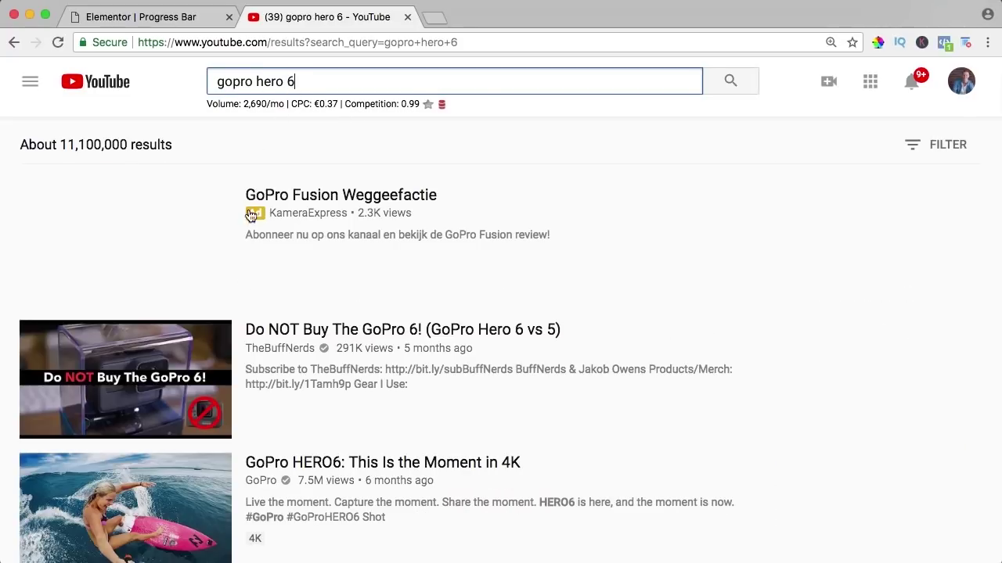
scroll(242, 282, "down", 5)
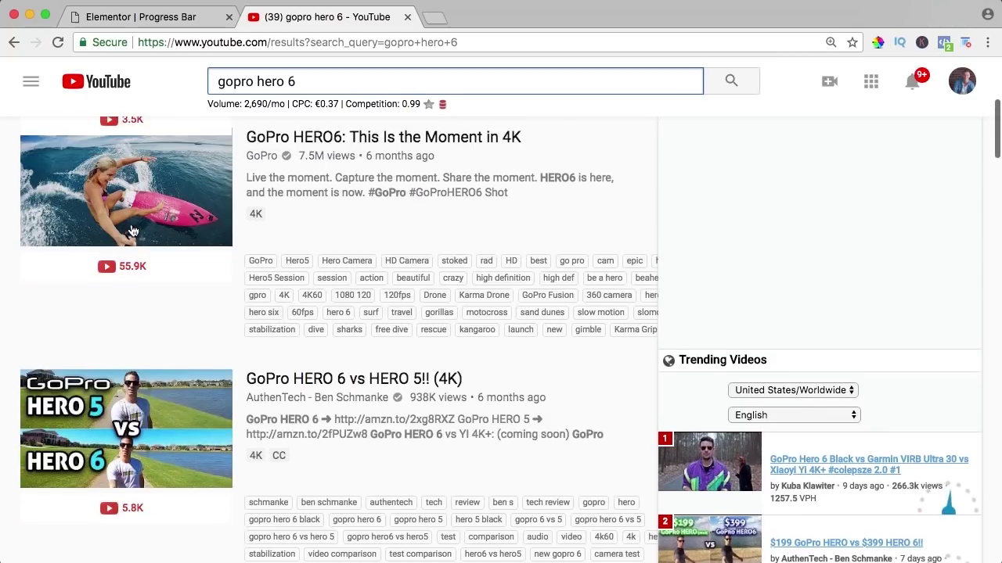
right_click(354, 217)
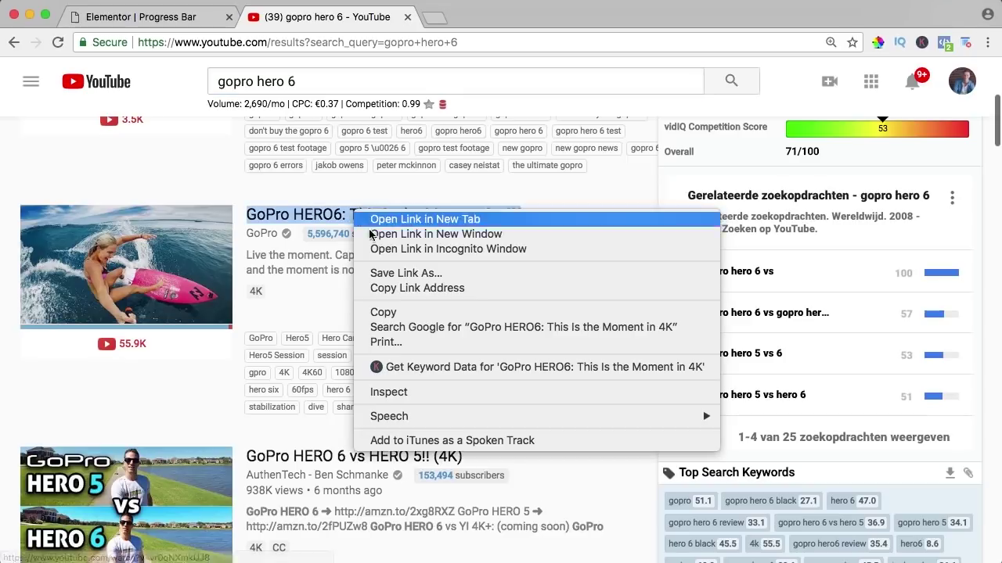
left_click(398, 288)
Step: Paste the copied YouTube link as the section's background video
left_click(407, 17)
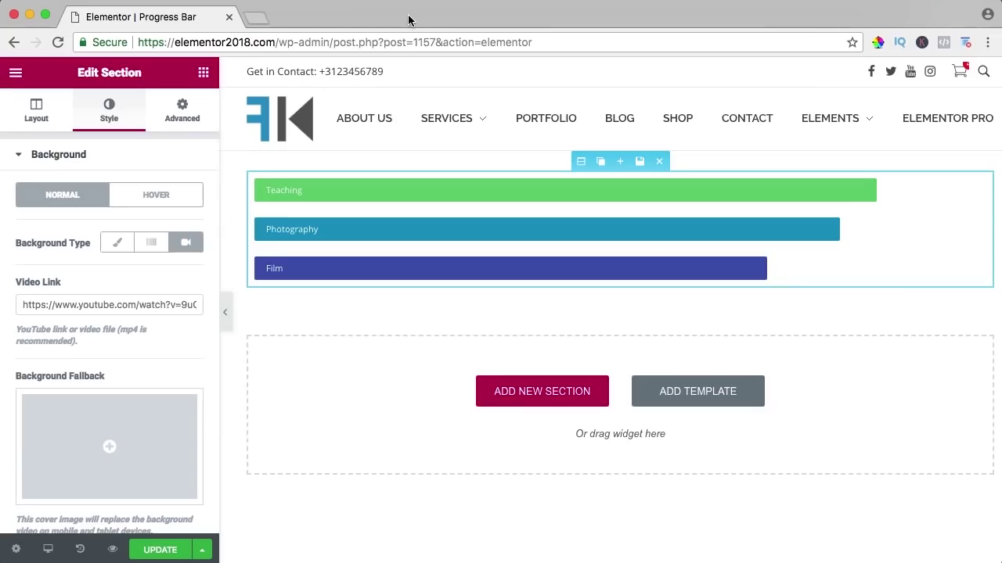
triple_click(84, 305)
key("super+v")
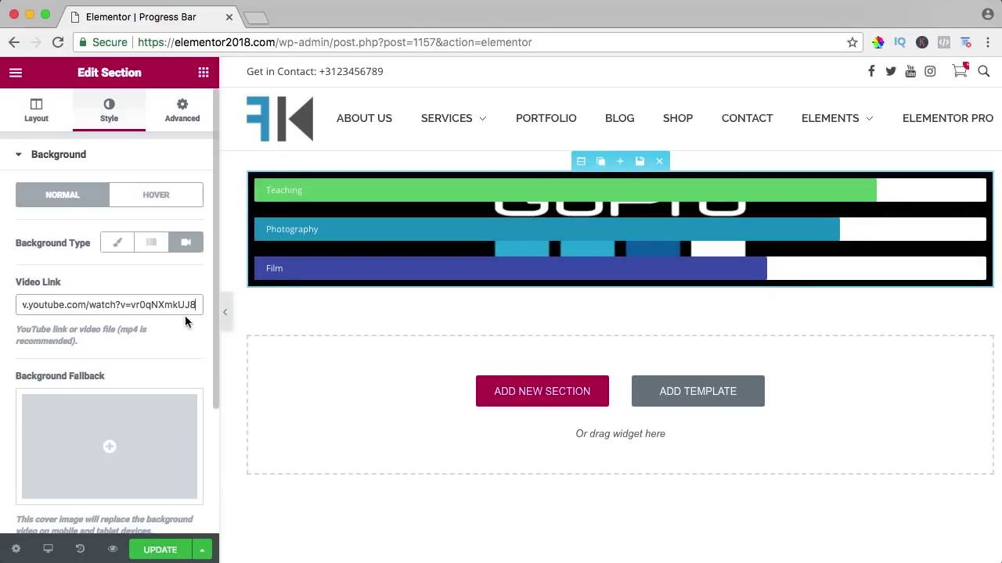
Step: Stretch the section full width with a 600 px minimum height and update the page
left_click(35, 111)
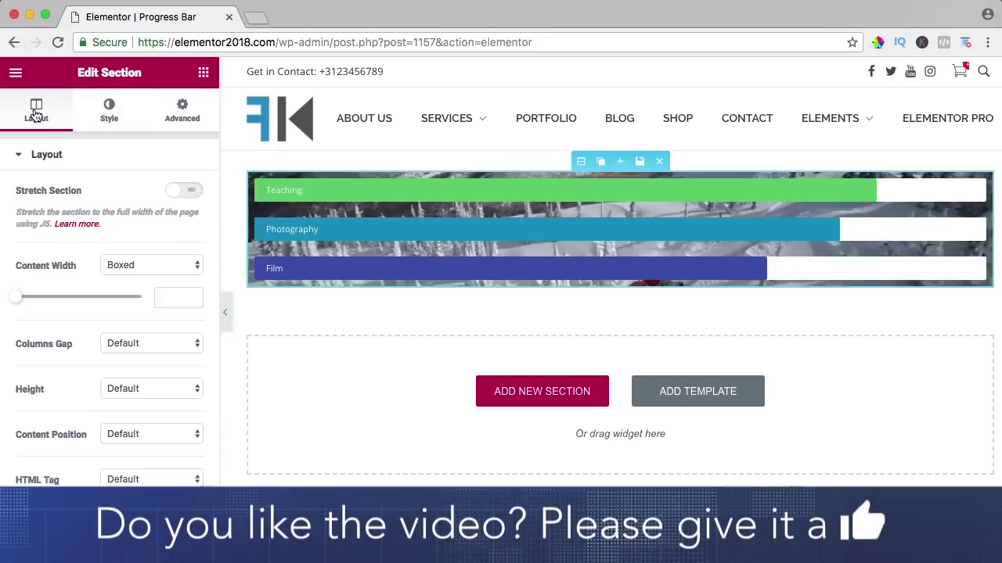
left_click(186, 191)
left_click(146, 389)
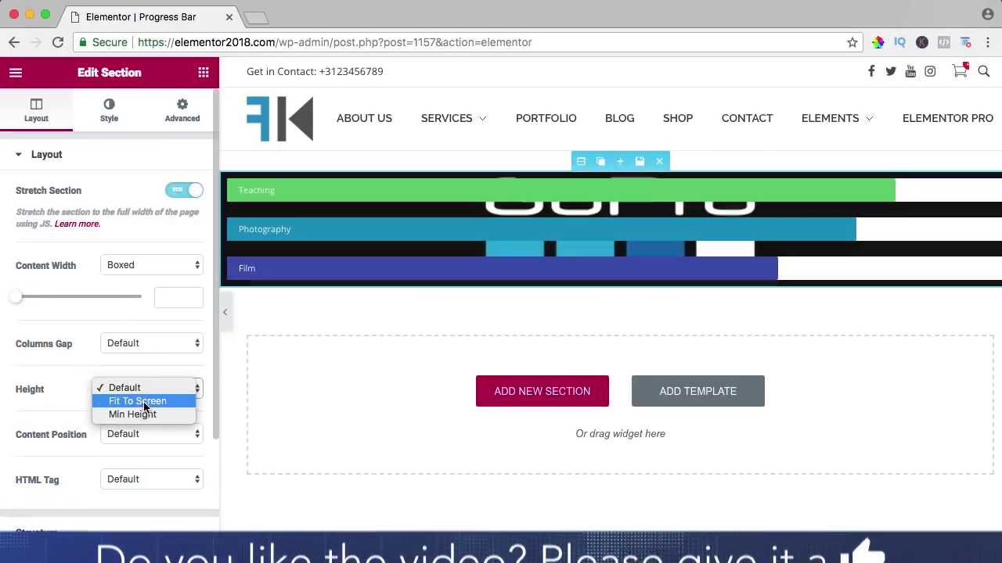
left_click(138, 414)
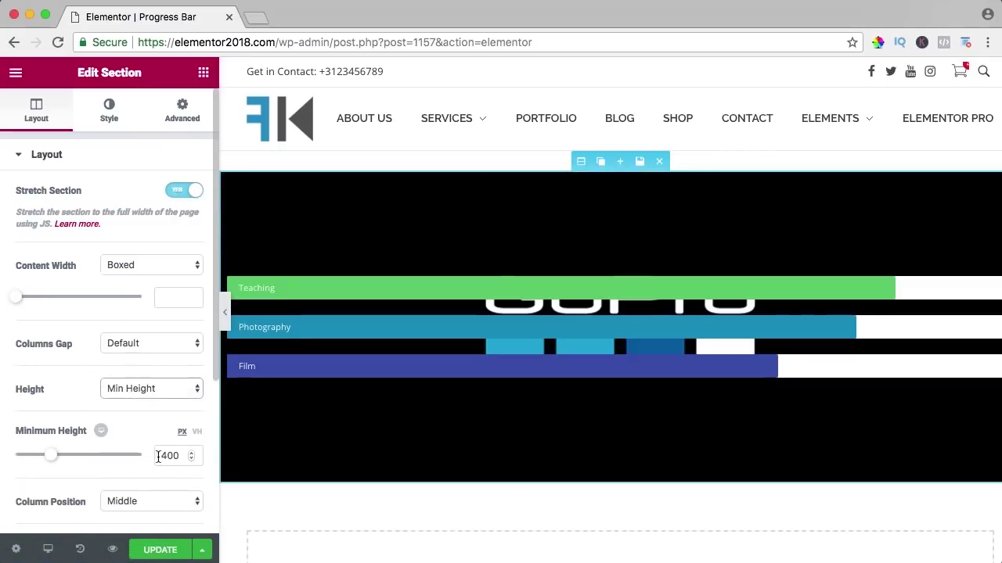
double_click(166, 456)
type("600")
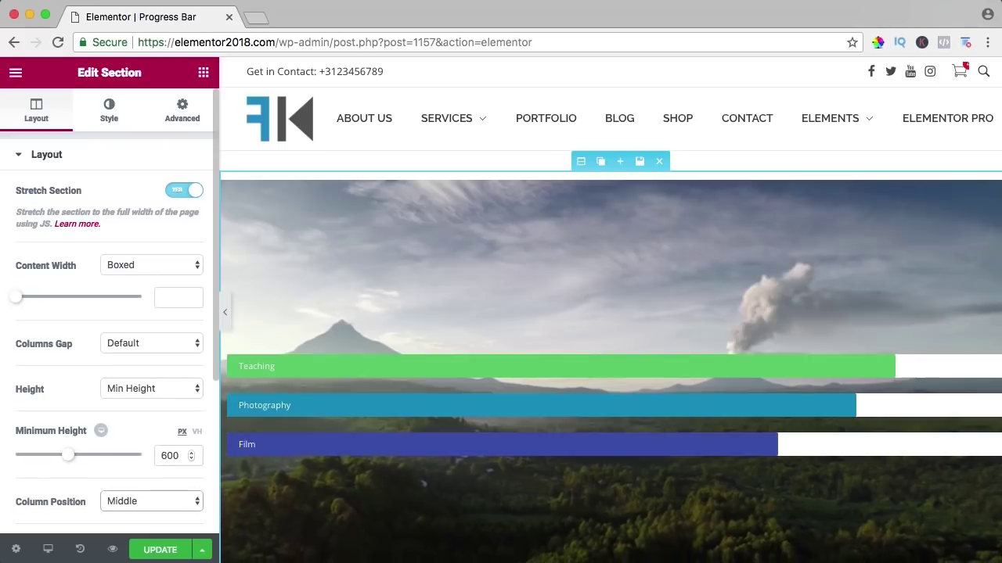
left_click(161, 550)
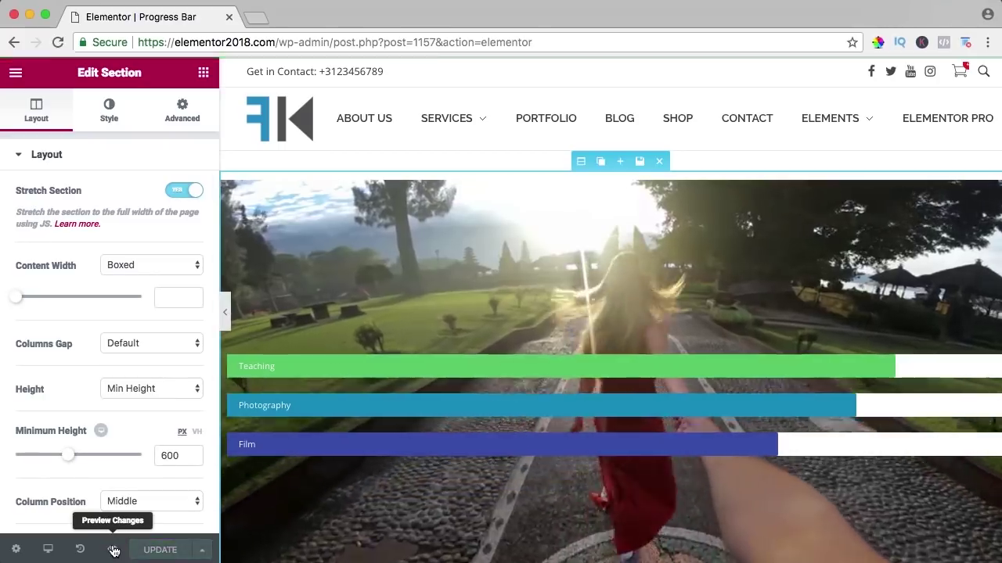
Step: Open the page preview, scroll down to the video-backed bars, then return to the editor
left_click(114, 551)
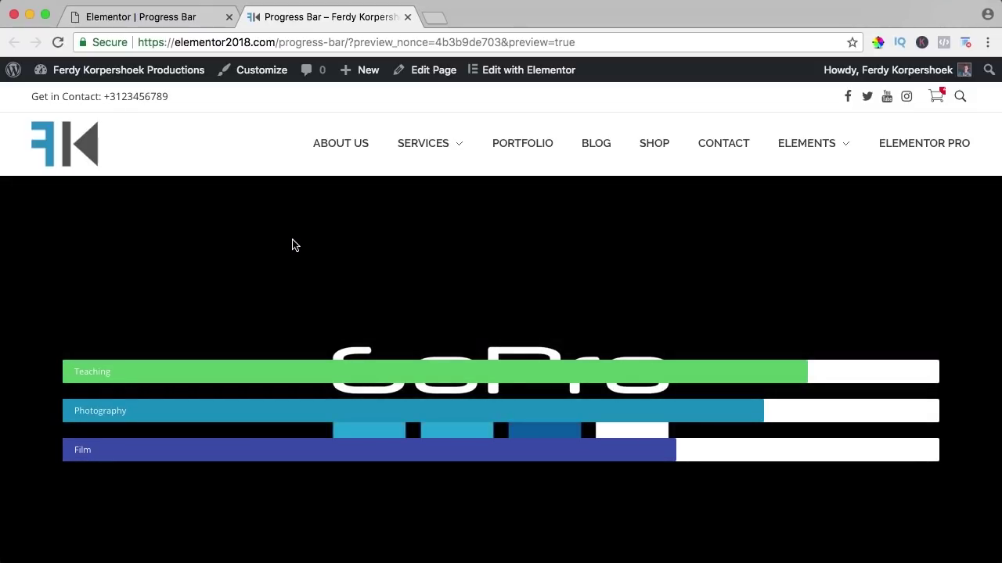
scroll(294, 245, "down", 1)
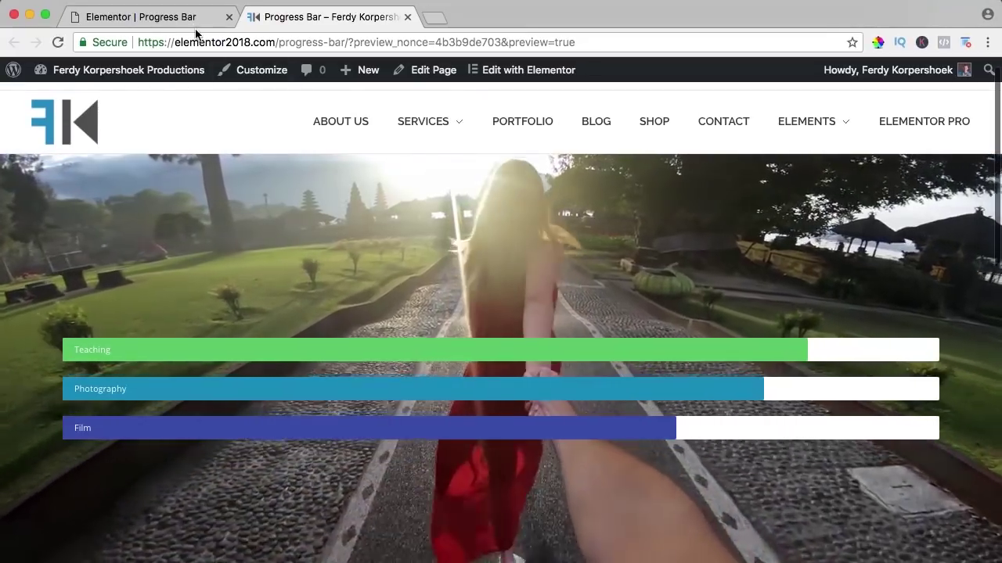
left_click(173, 19)
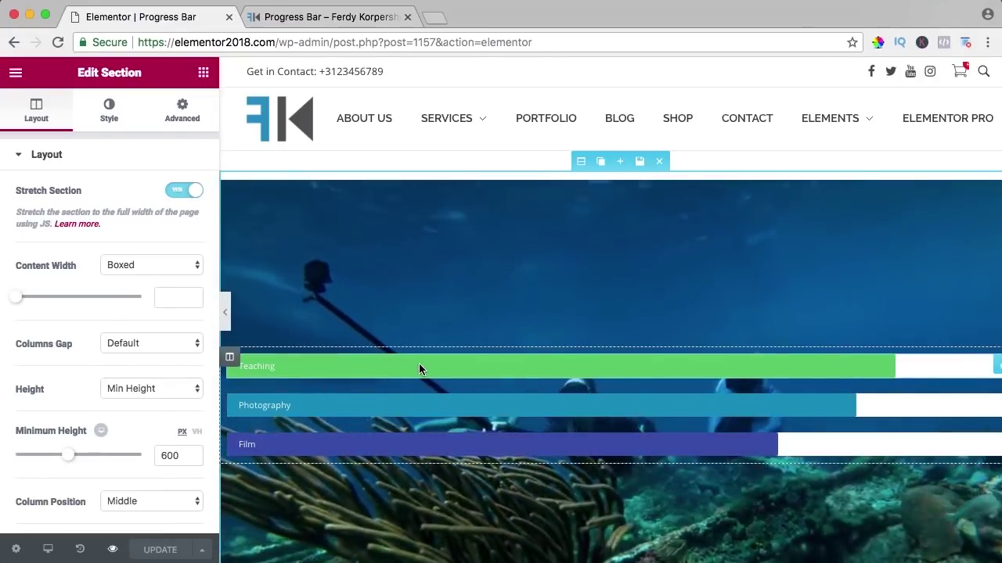
Step: Make the Teaching bar's track background fully transparent and check the Photography bar's
left_click(420, 365)
left_click(109, 113)
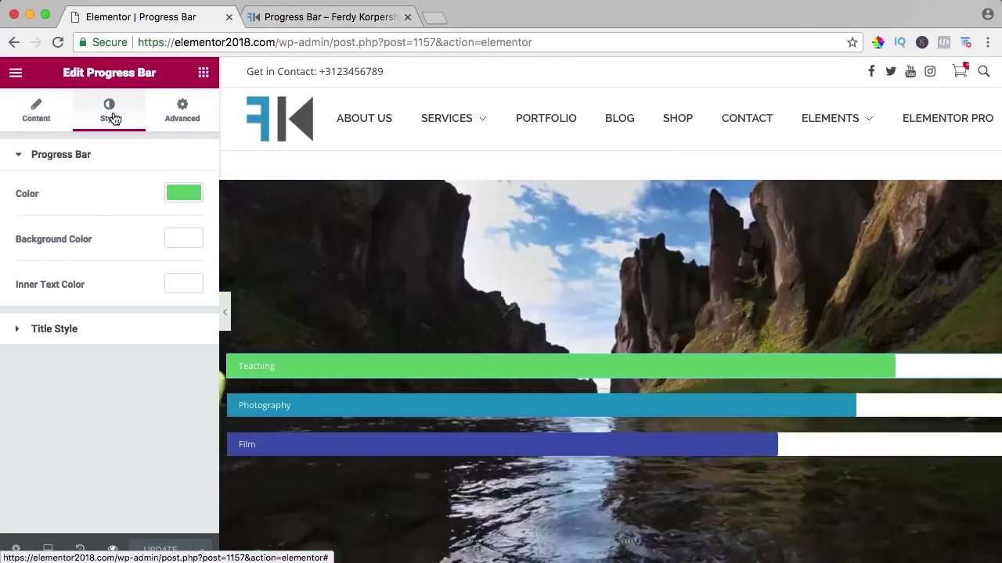
left_click(182, 239)
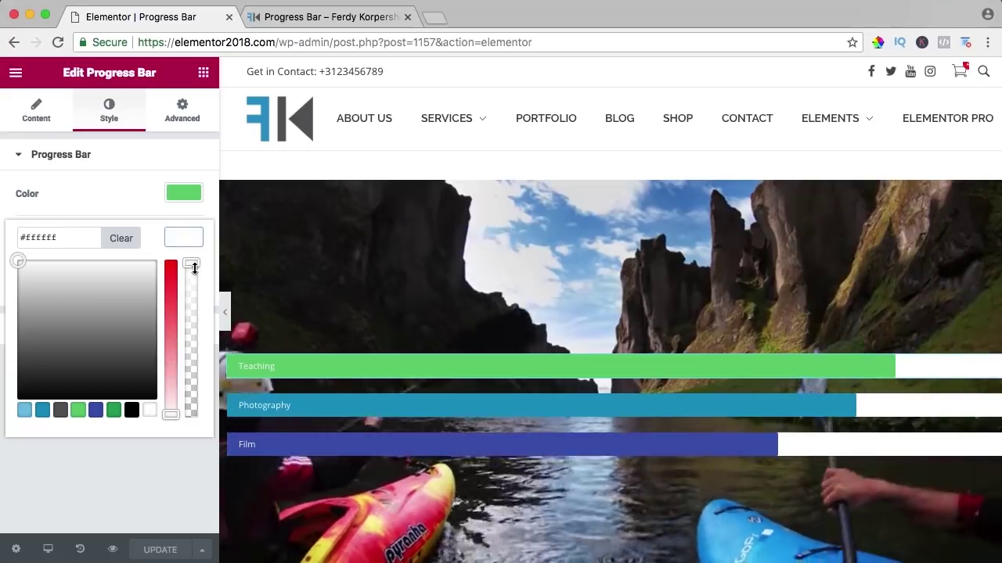
left_click_drag(192, 266, 195, 457)
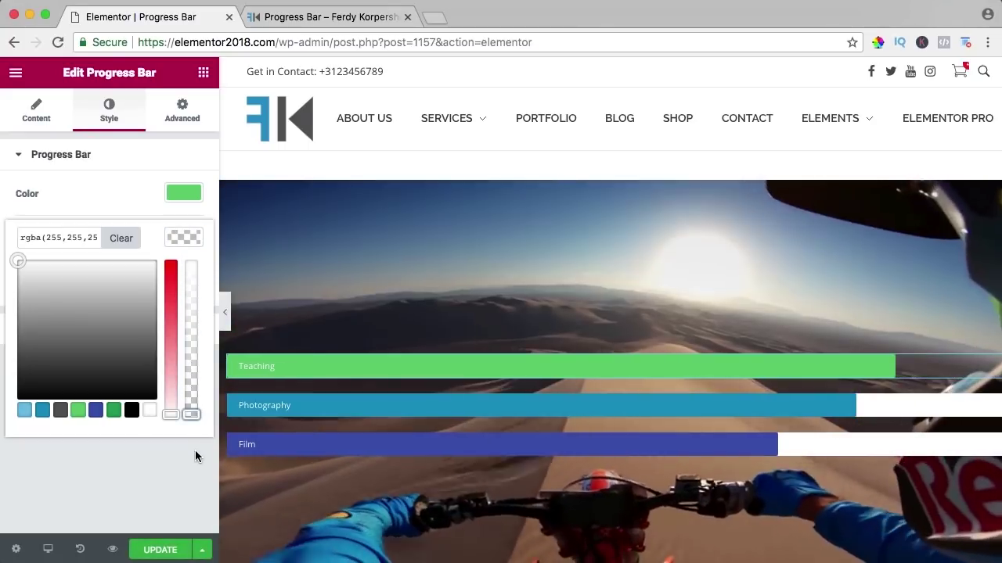
left_click(243, 443)
left_click(910, 396)
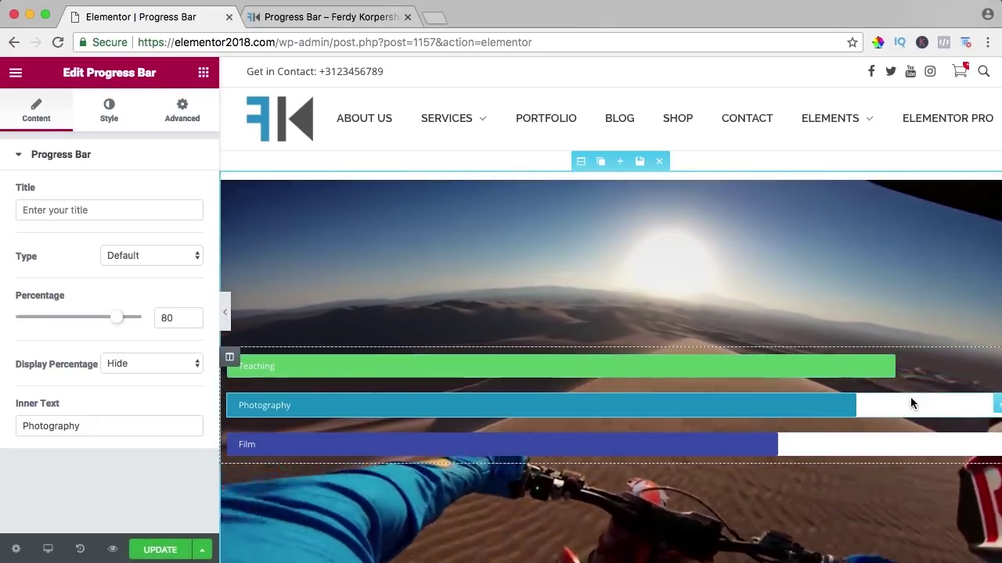
left_click(109, 112)
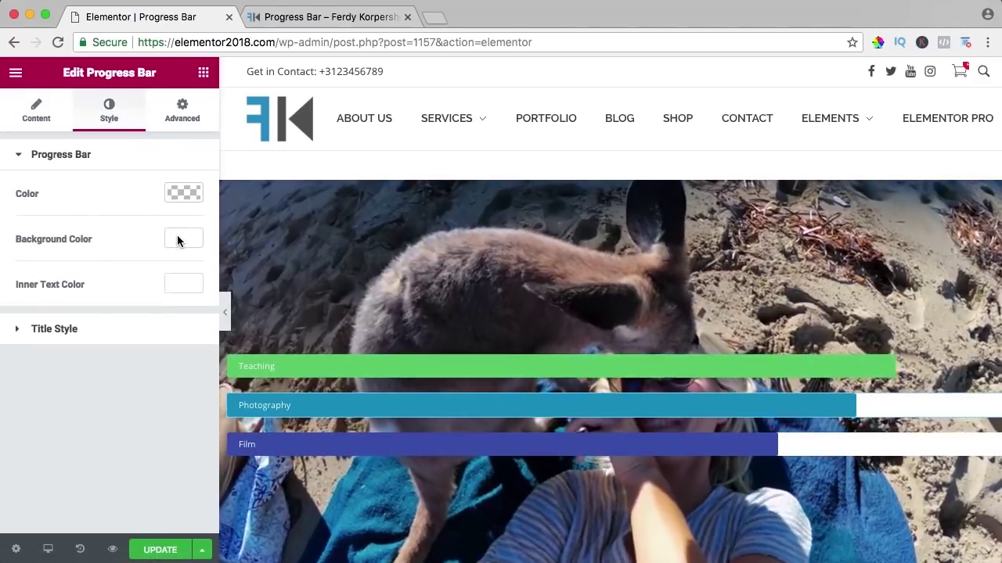
left_click(177, 238)
left_click(215, 438)
Step: Make the Film bar's track background fully transparent
left_click(425, 436)
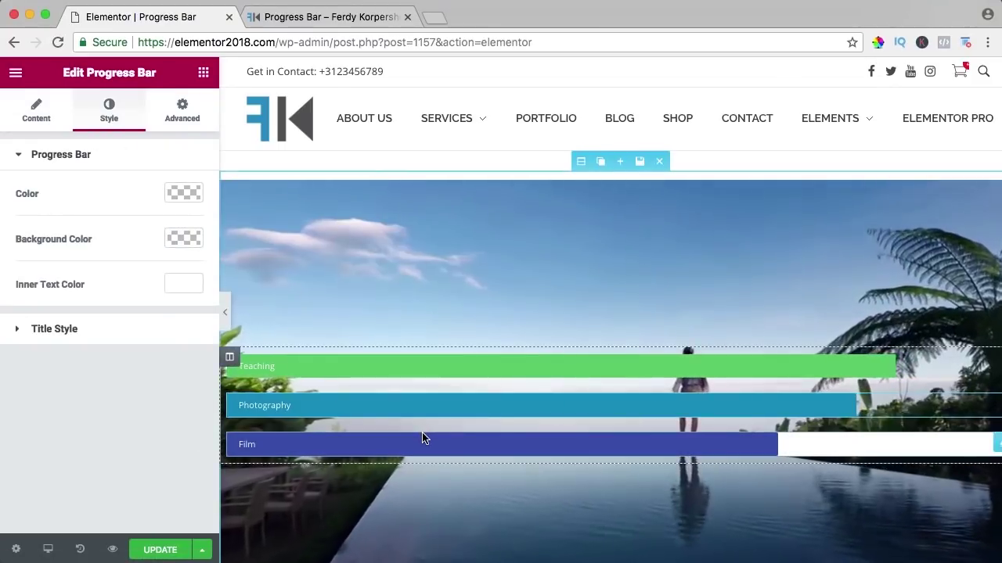
left_click(109, 112)
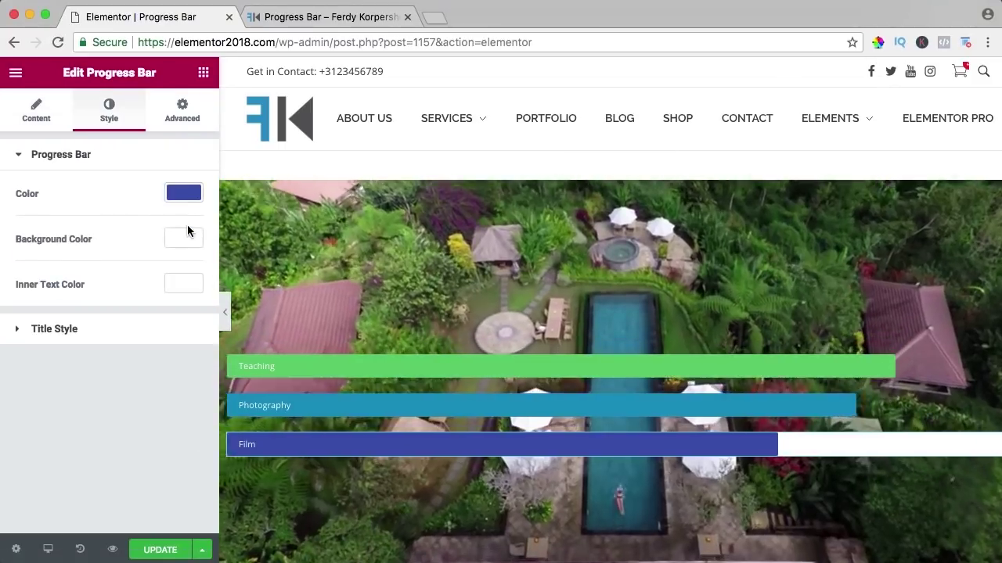
left_click(185, 238)
left_click_drag(191, 263, 191, 413)
left_click(181, 446)
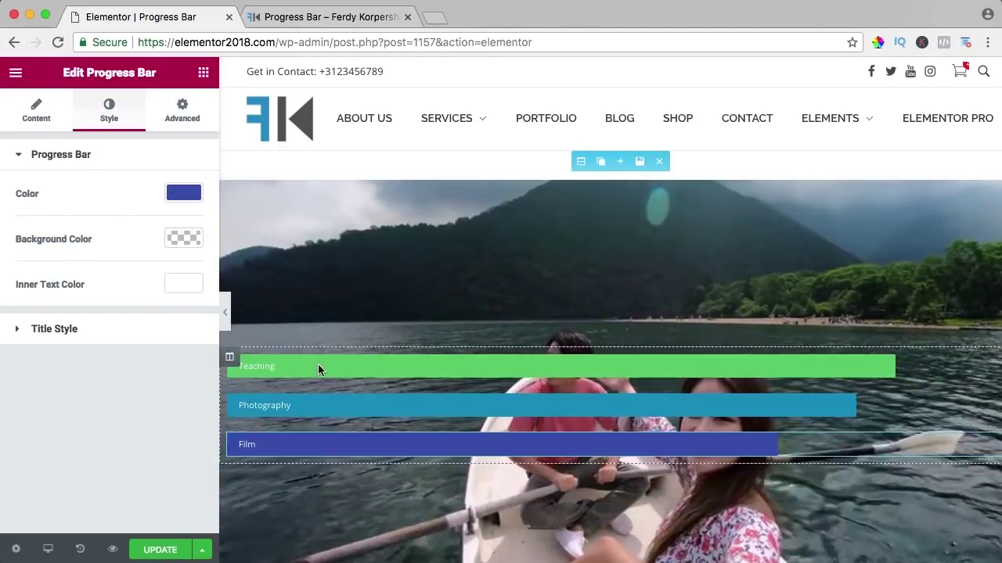
scroll(521, 299, "down", 2)
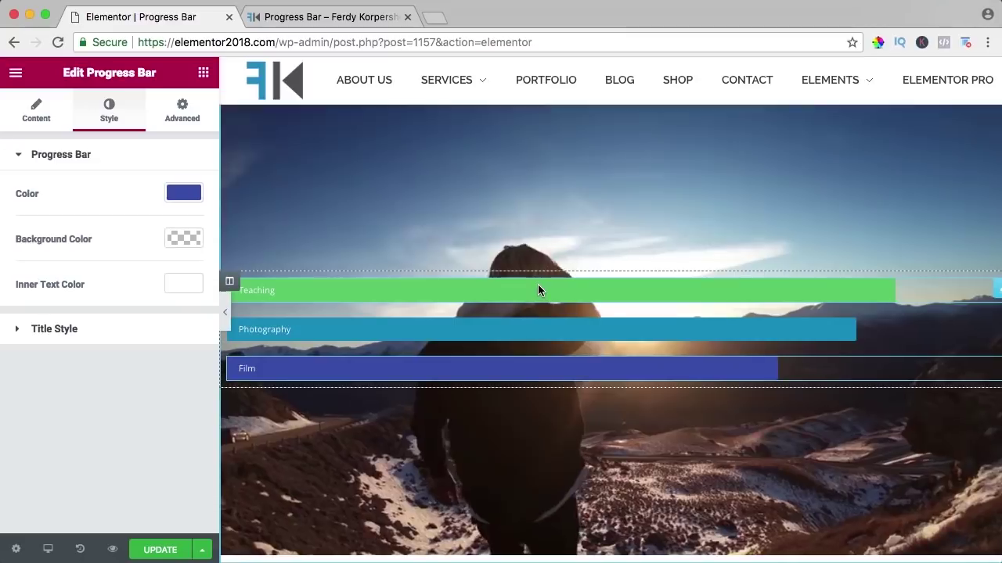
Step: Give the Teaching and Photography bars 20 px padding on every side
left_click(533, 286)
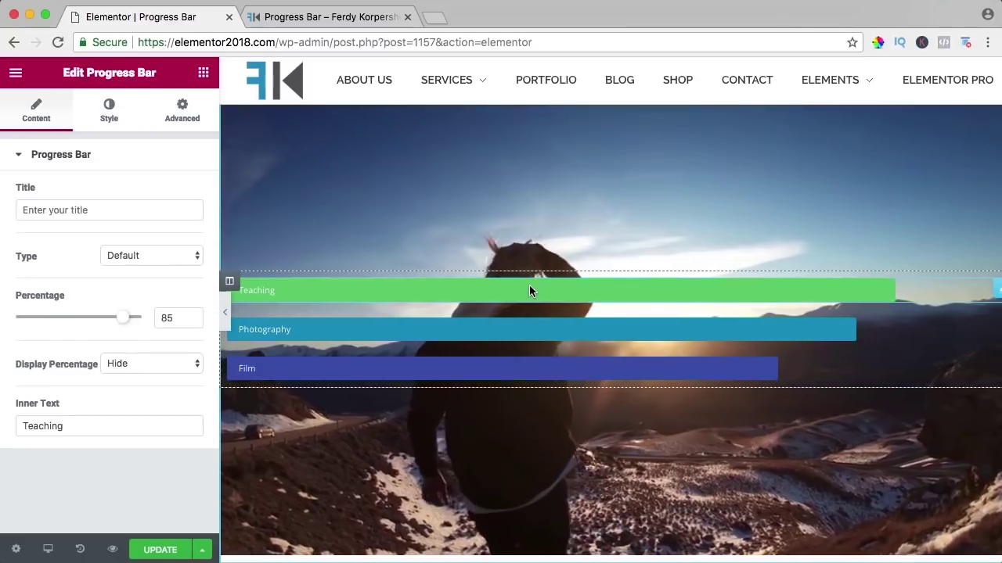
left_click(183, 111)
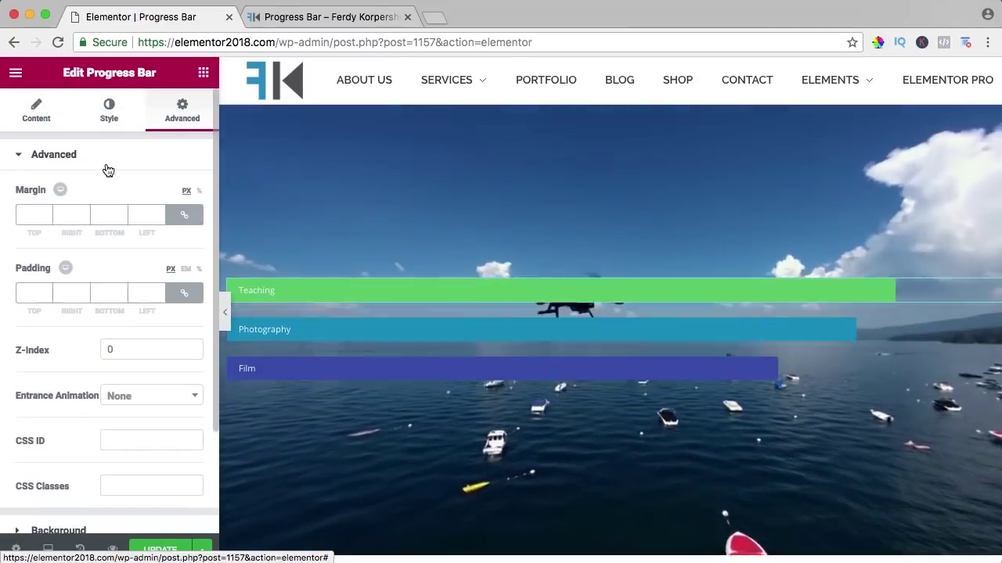
left_click(37, 292)
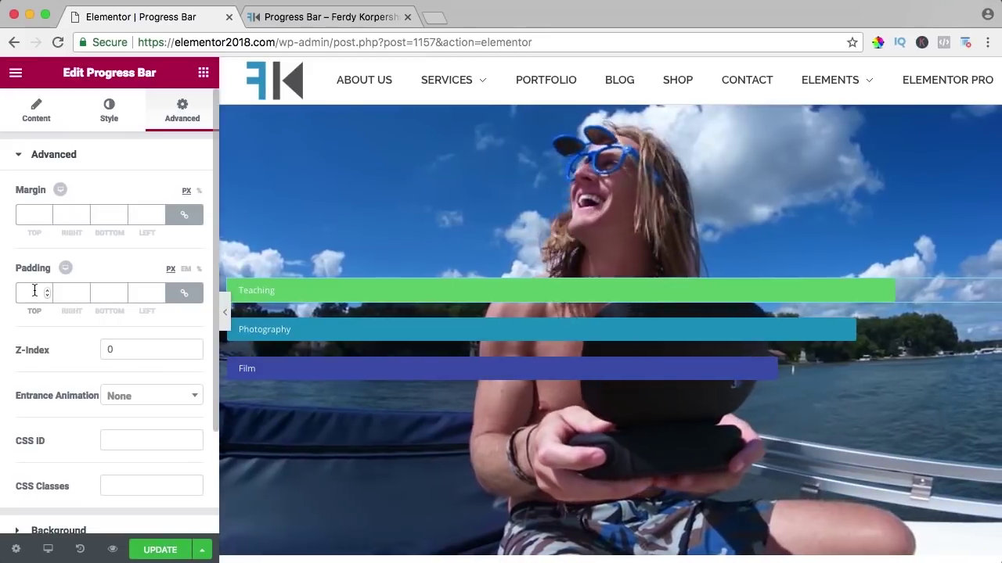
type("20")
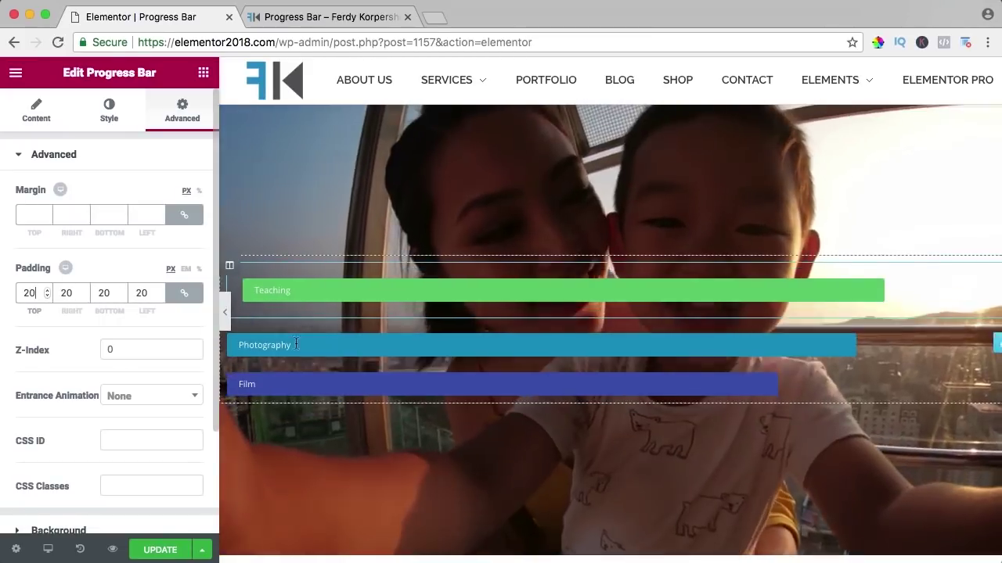
left_click(332, 352)
left_click(183, 111)
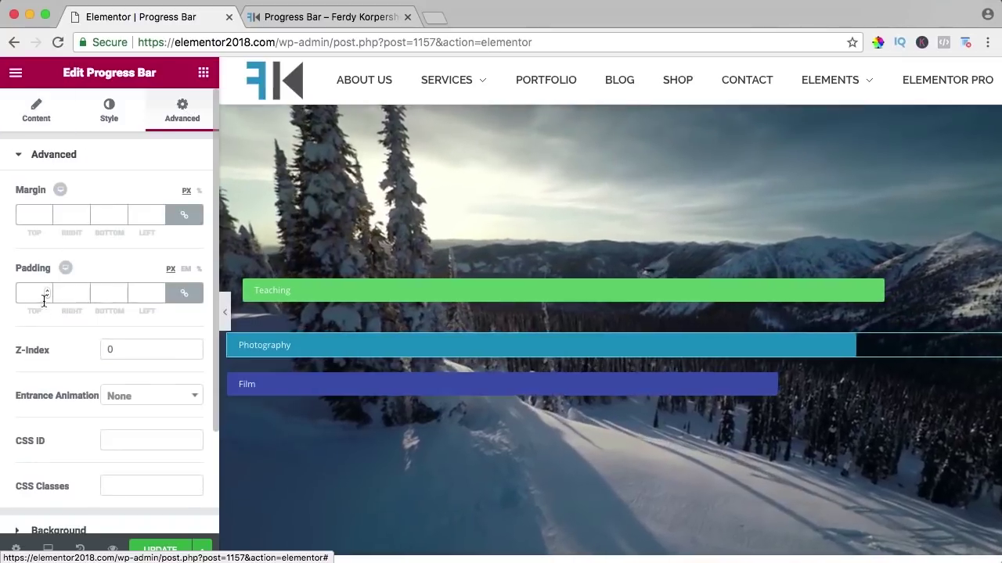
left_click(31, 291)
type("20")
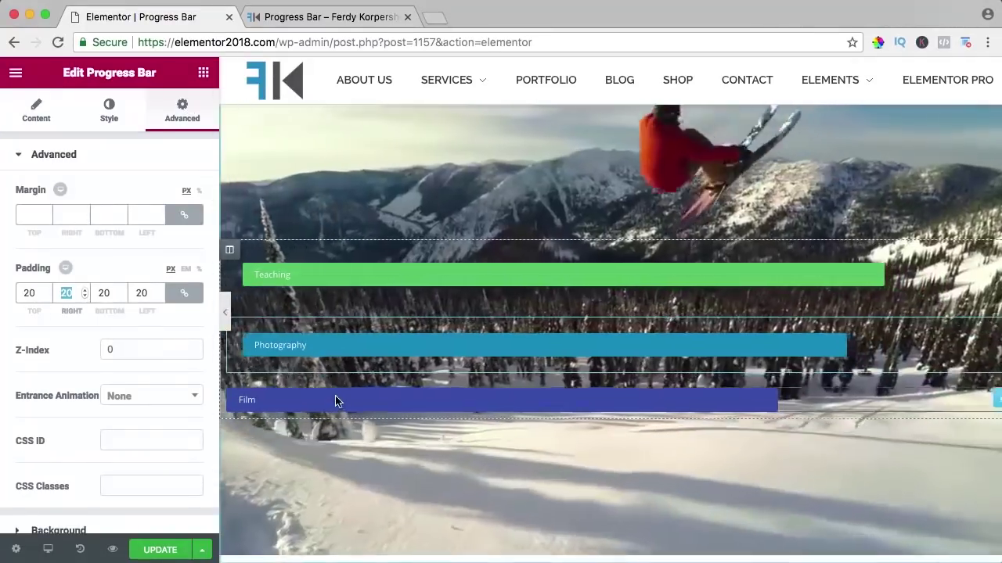
Step: Give the Film bar 20 px padding, discard a trial 20 px margin, and save the page
left_click(336, 401)
left_click(182, 111)
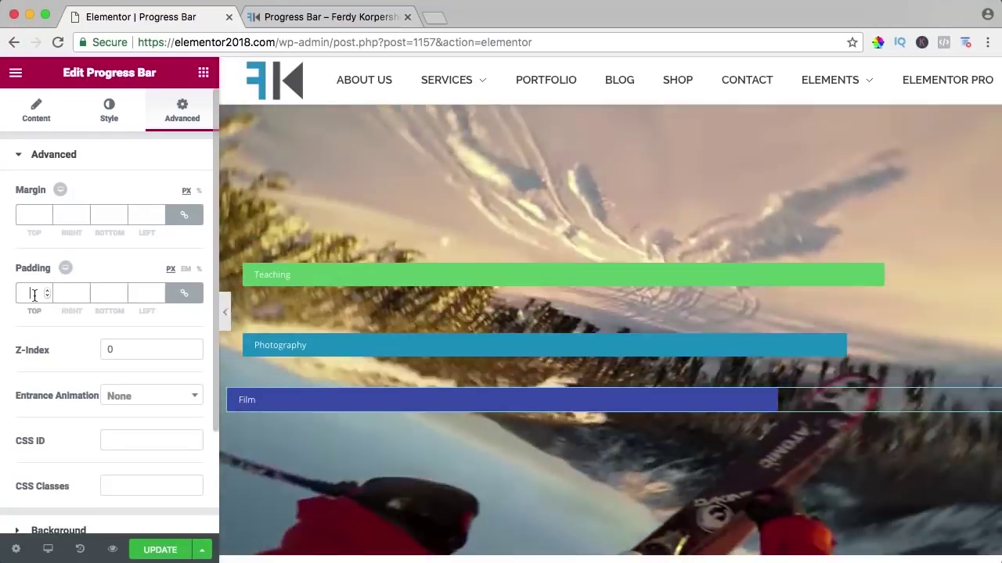
left_click(33, 294)
type("20")
key("Tab")
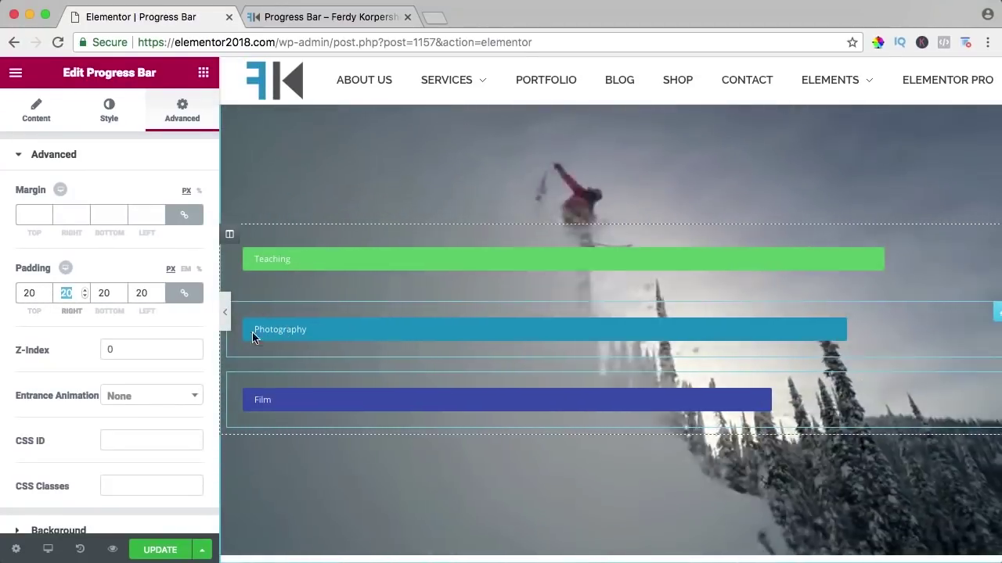
left_click(33, 214)
type("20")
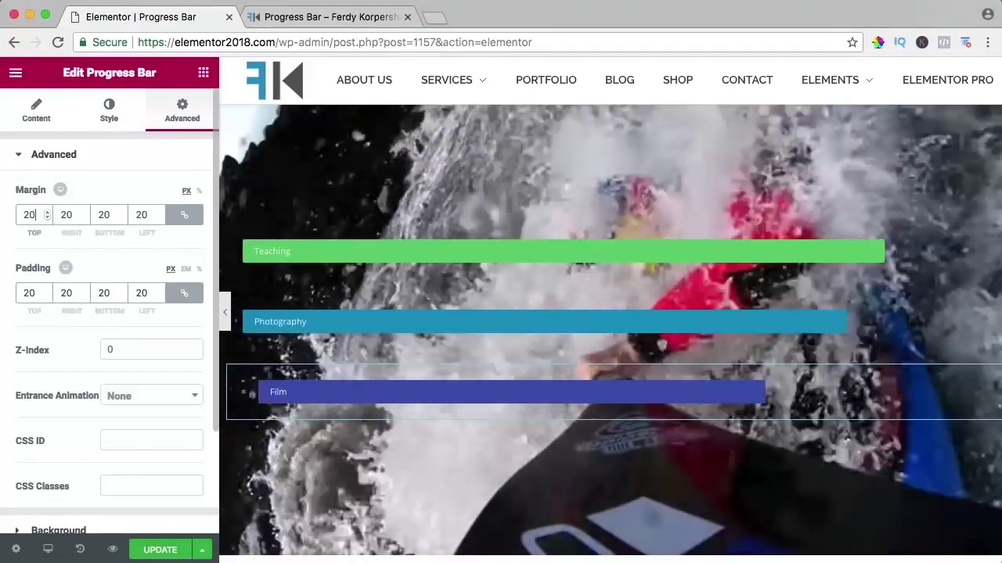
key("Tab")
key("BackSpace")
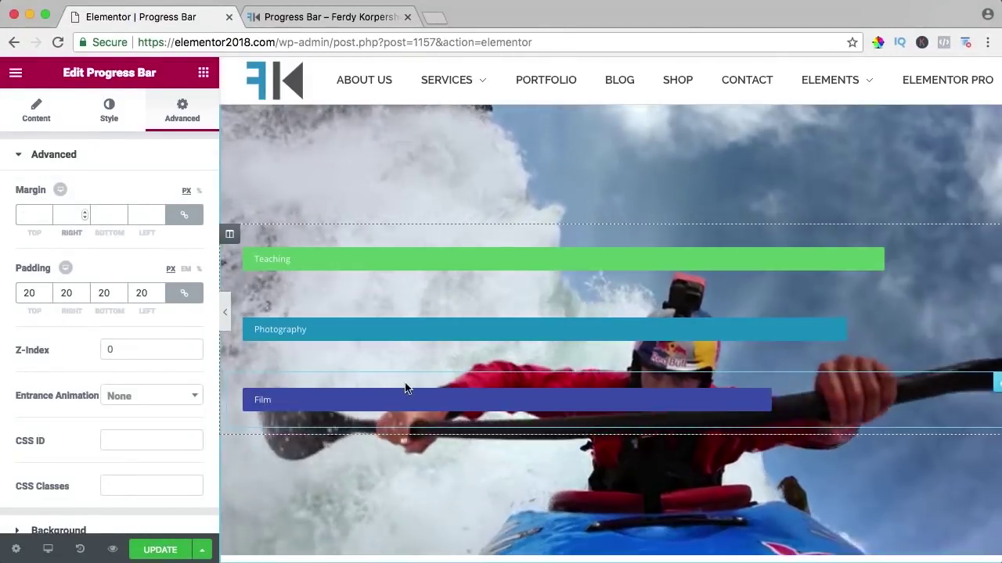
left_click(165, 549)
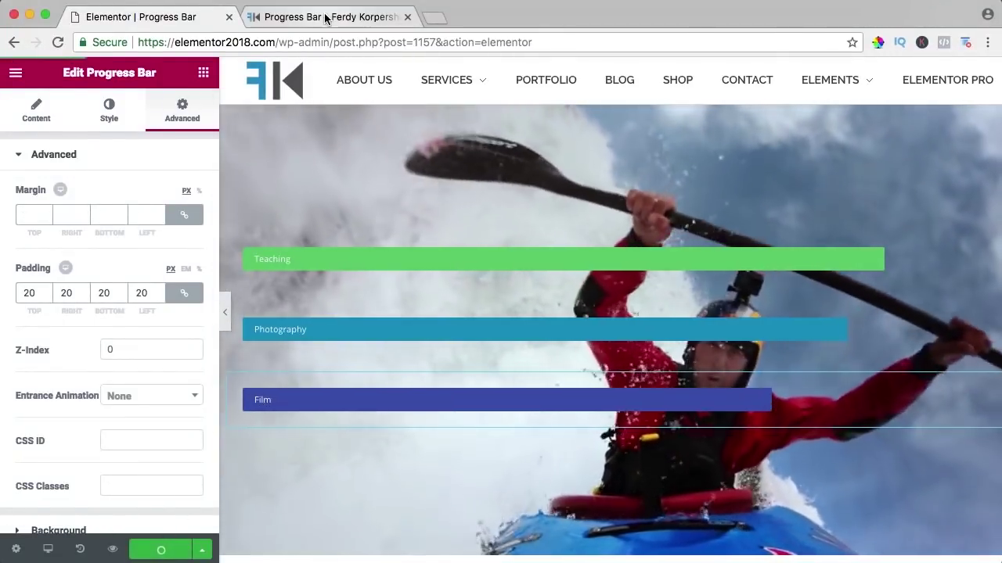
left_click(324, 18)
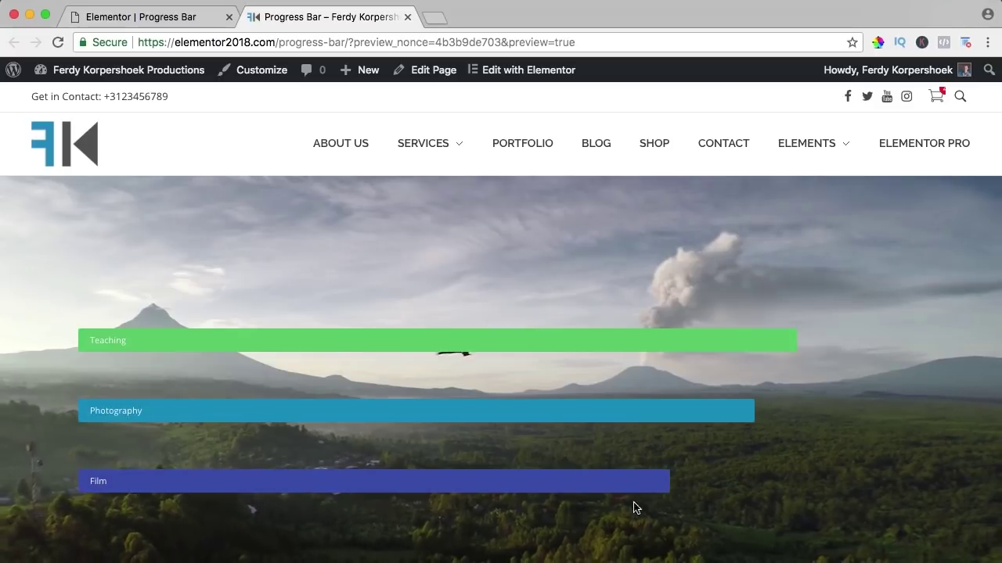
Step: Scroll down and back up through the preview to check the three bars over the video
scroll(645, 446, "down", 3)
scroll(540, 412, "up", 3)
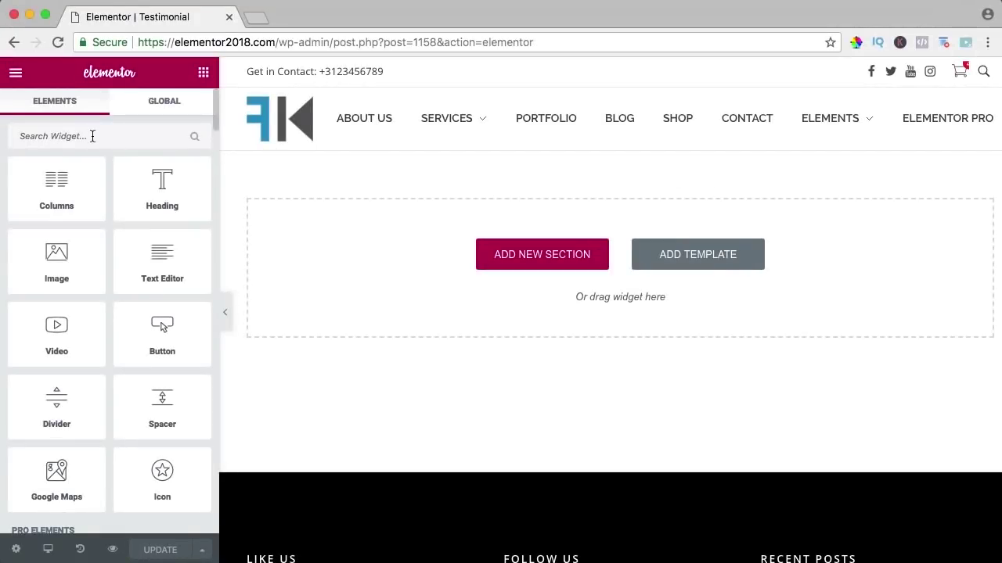
Step: Add a Testimonial widget to the empty page using a widget search for 'tes'
type("tes")
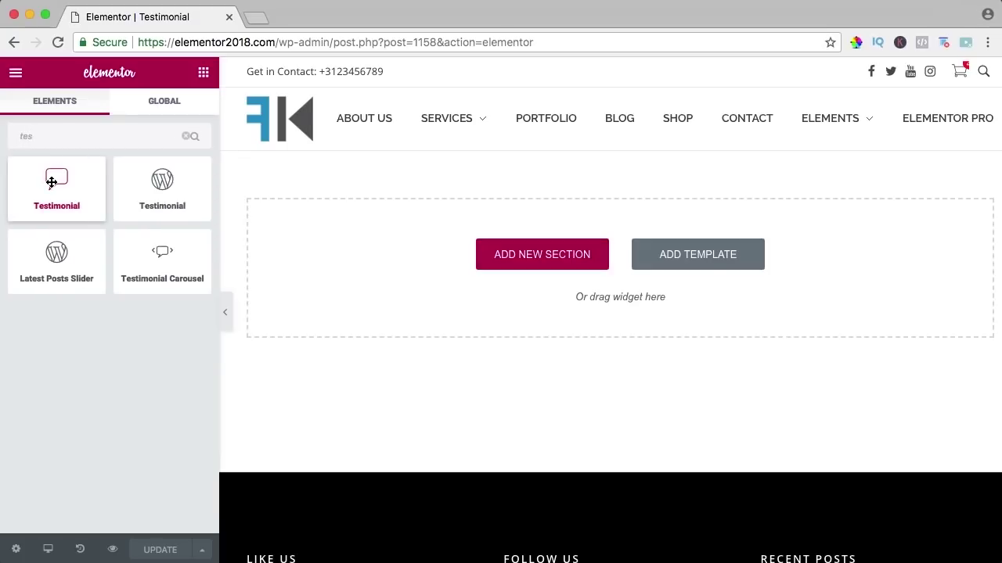
left_click_drag(50, 185, 523, 268)
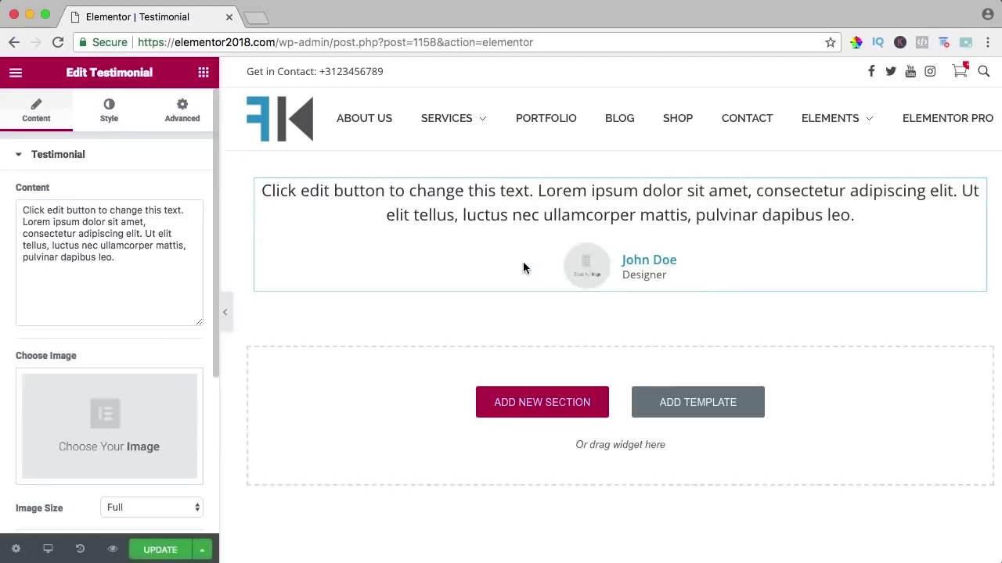
left_click(26, 210)
left_click_drag(26, 210, 147, 282)
left_click(149, 282)
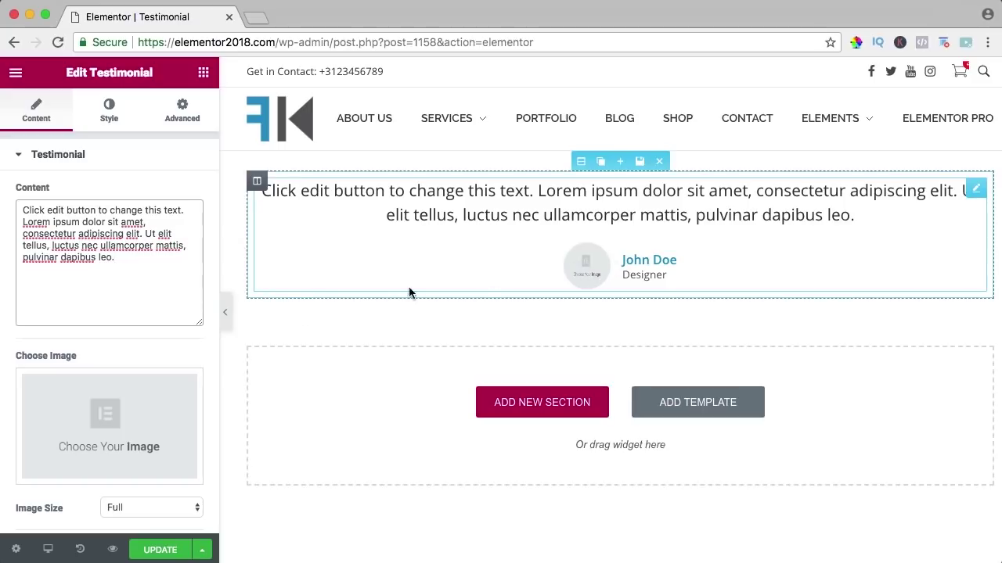
Step: Set the testimonial image to the portrait of the man in glasses from the media library
left_click(117, 406)
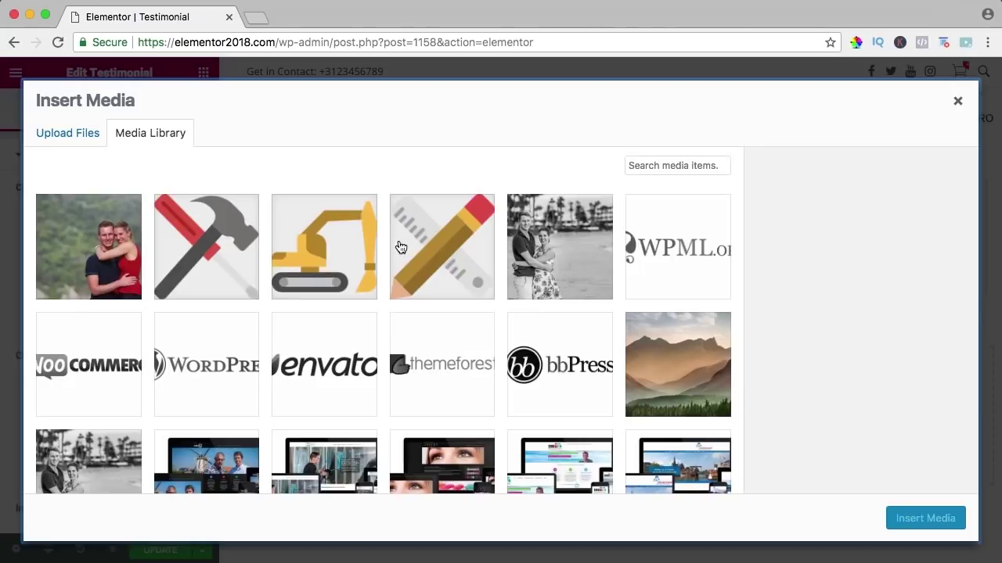
scroll(400, 247, "down", 20)
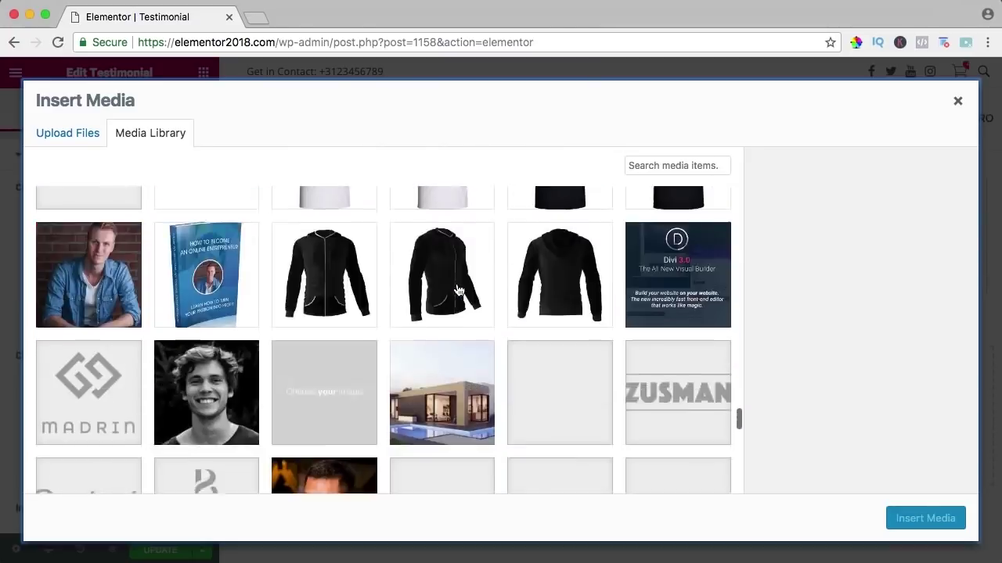
scroll(459, 291, "down", 15)
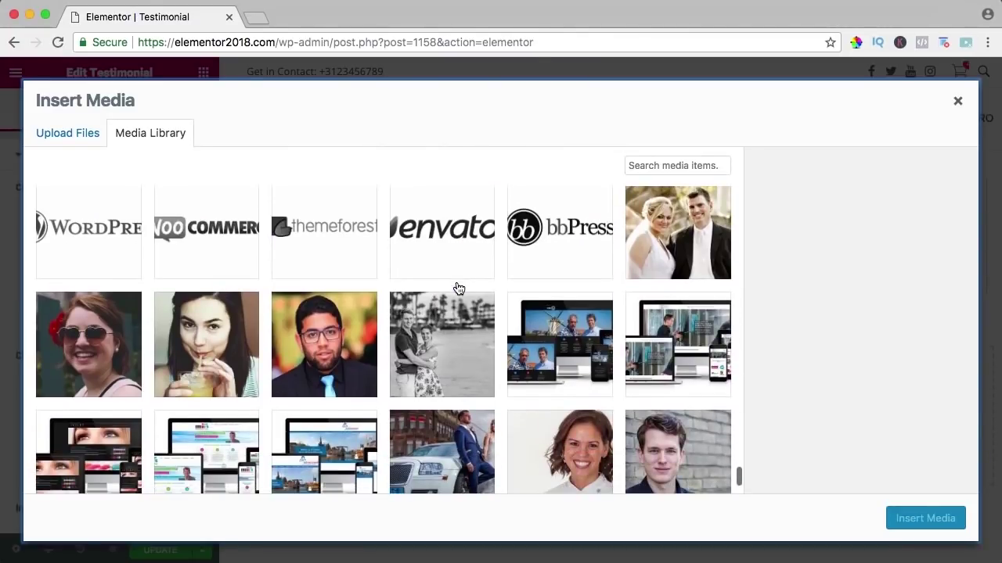
left_click(338, 334)
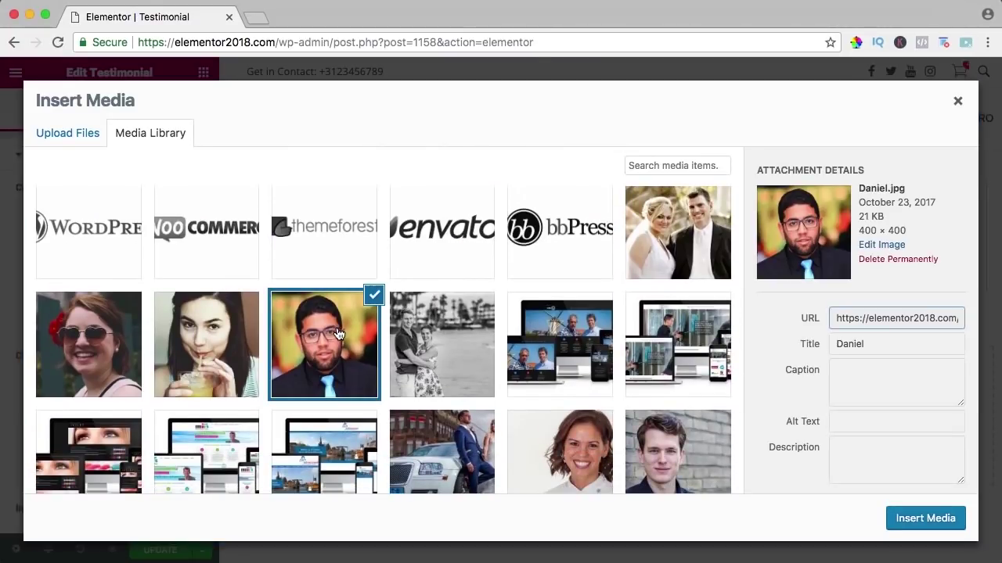
left_click(947, 518)
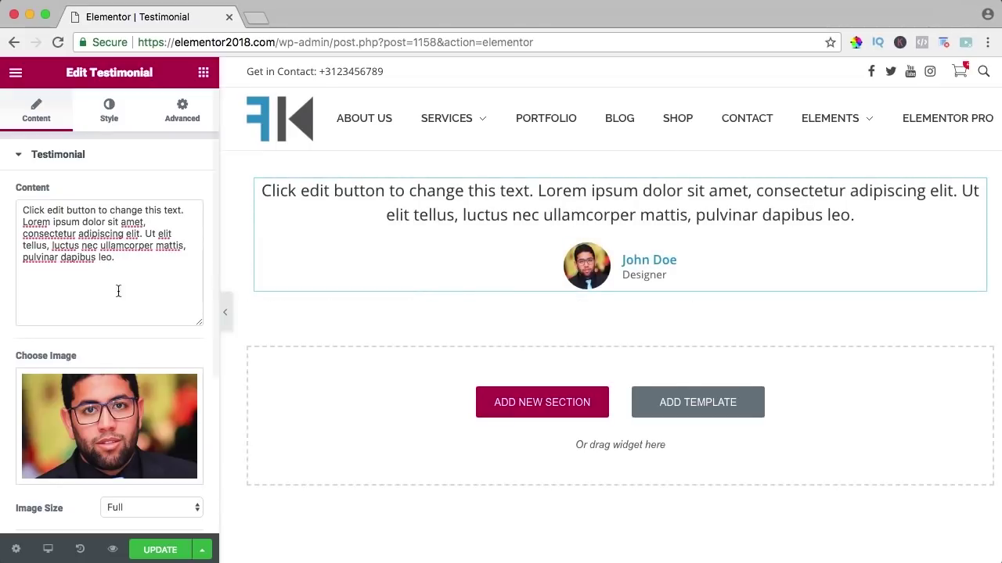
Step: Keep the testimonial image at full size
left_click(77, 234)
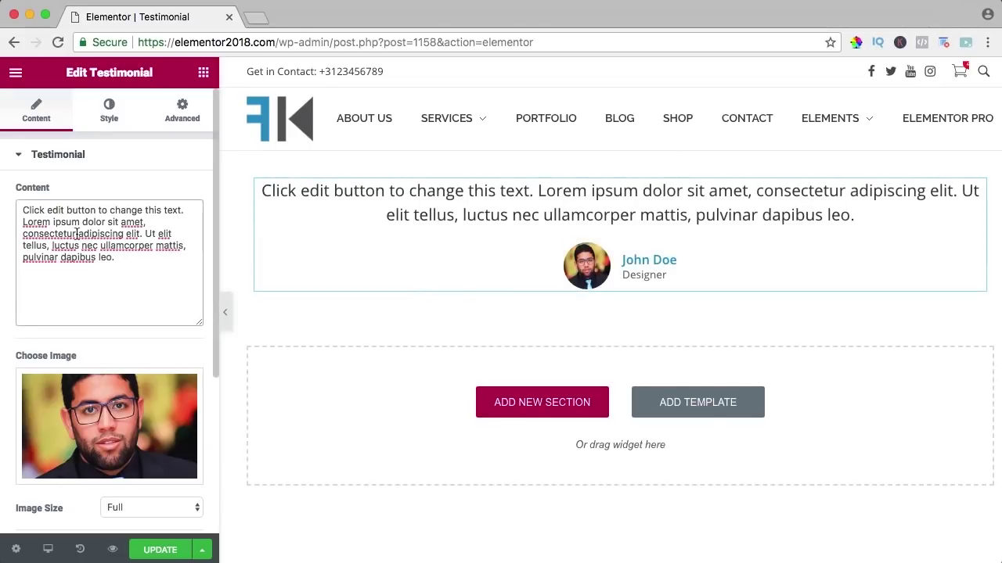
scroll(112, 349, "down", 5)
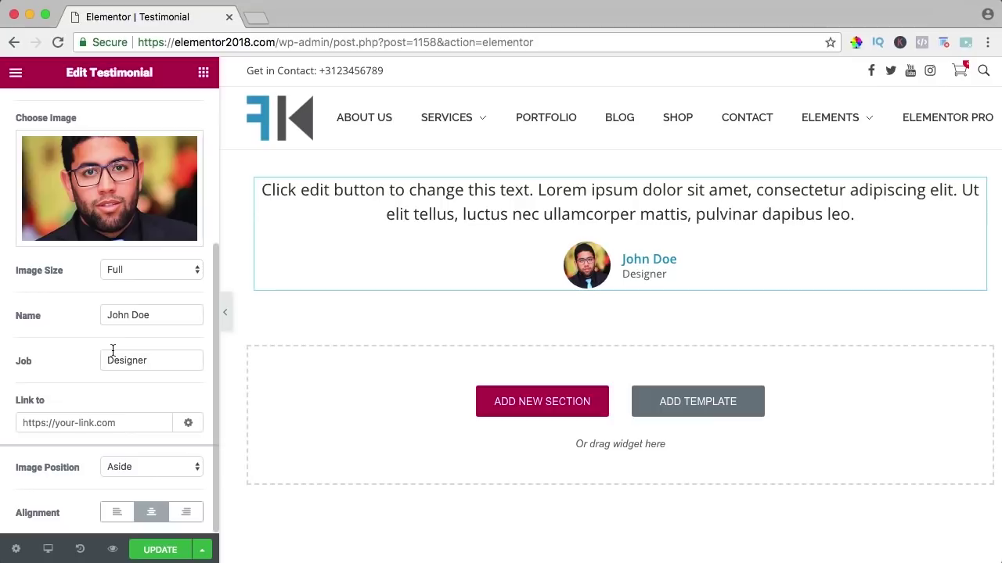
left_click(128, 271)
left_click(152, 269)
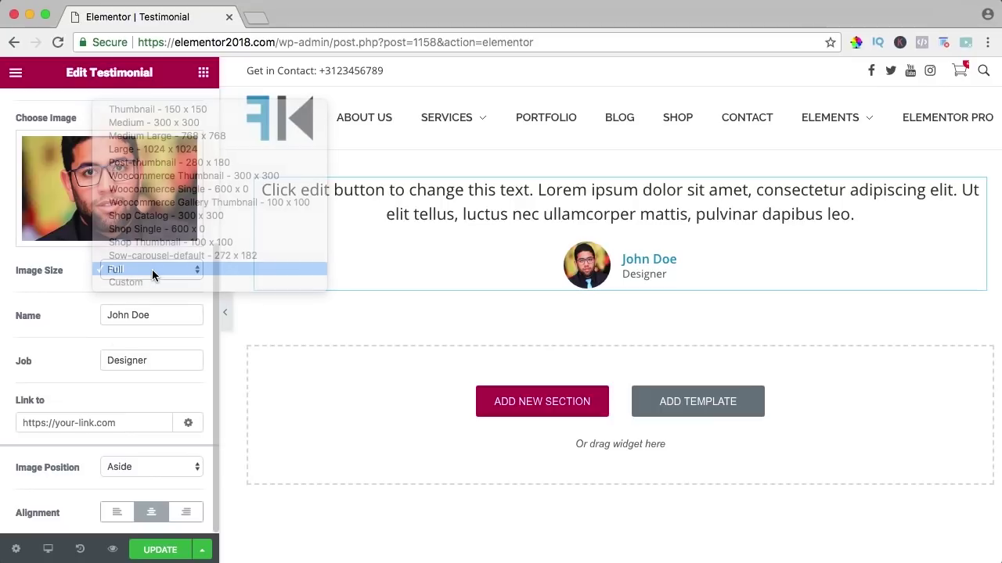
Step: Replace the placeholder author name and set the job title to Fitness Coach
triple_click(144, 318)
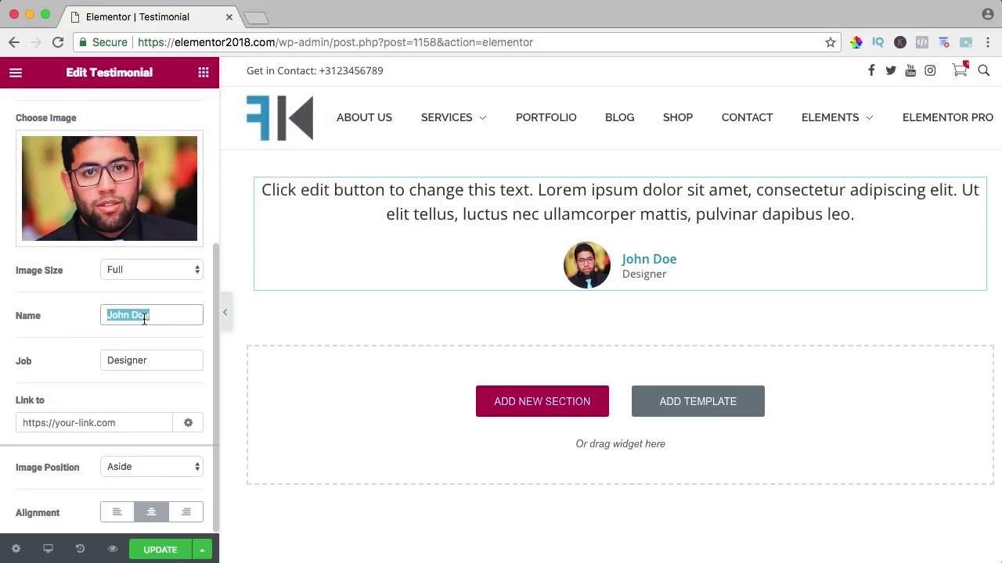
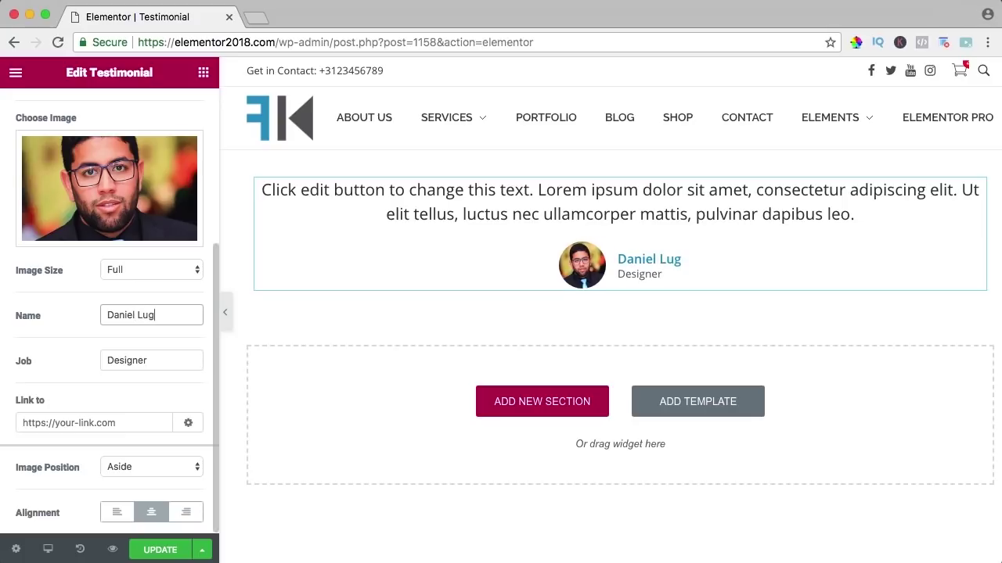
left_click(166, 364)
double_click(165, 364)
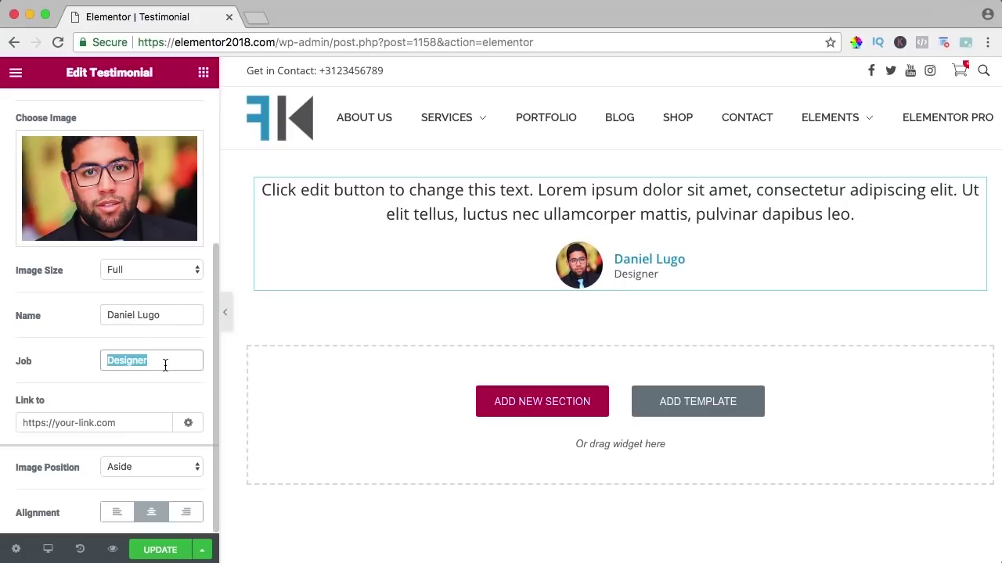
type("Fitness Coach")
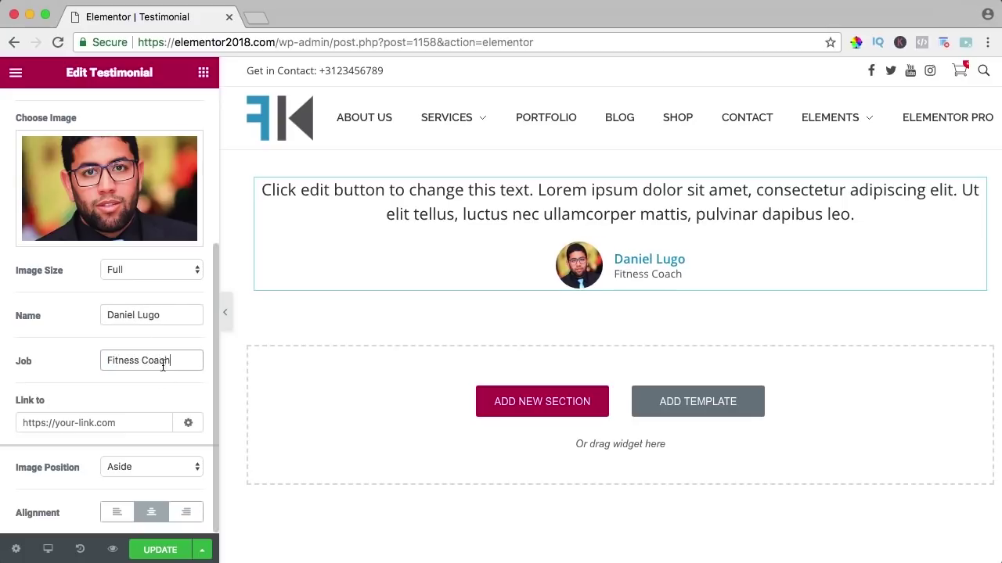
left_click(118, 422)
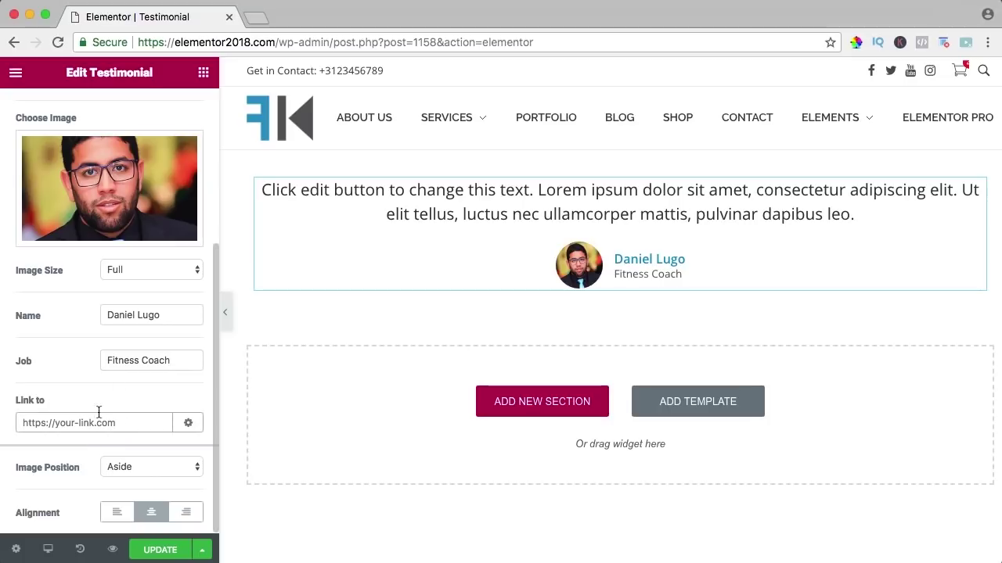
type("ht")
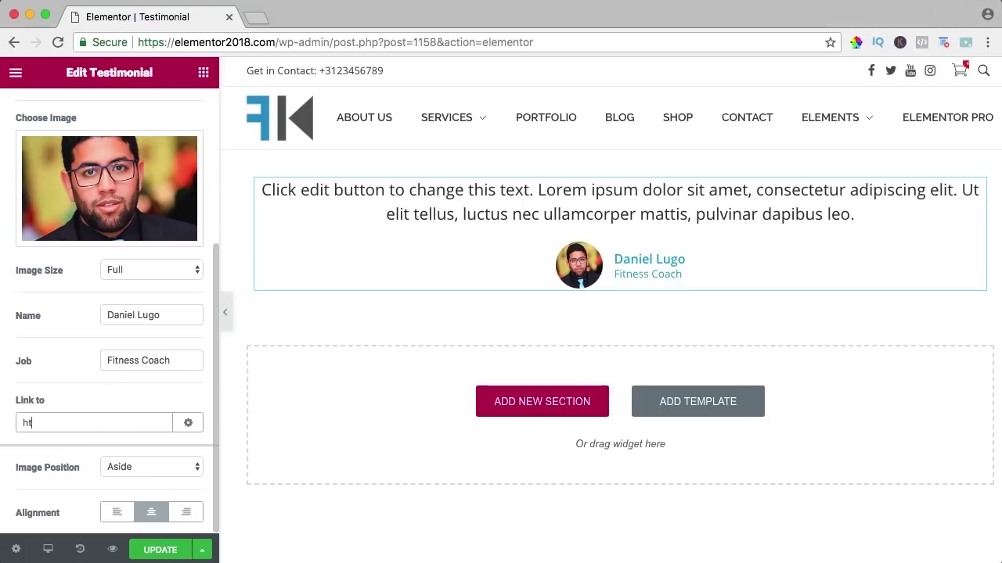
type("tps://fitnesscoach.com")
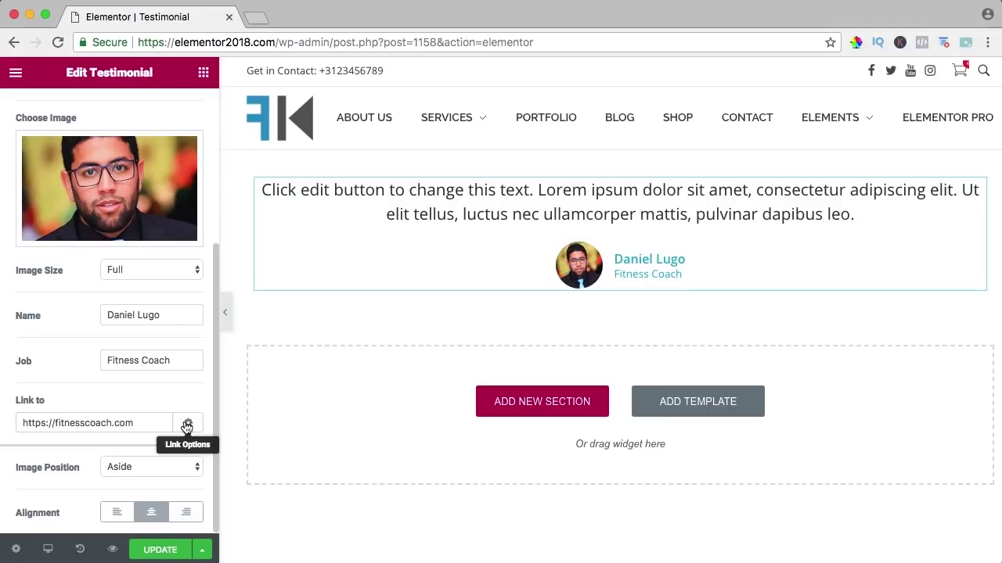
left_click(188, 423)
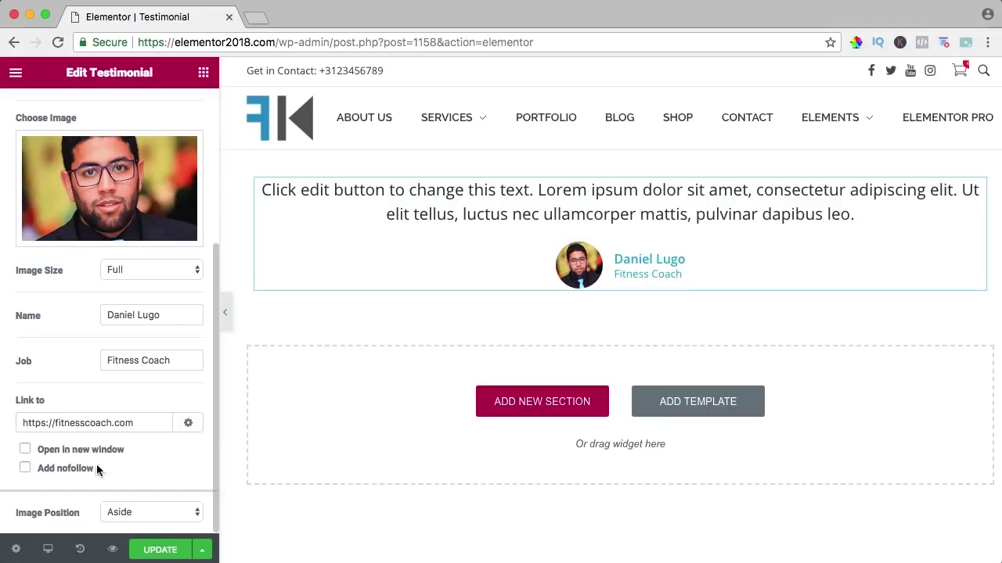
left_click(47, 454)
left_click(188, 422)
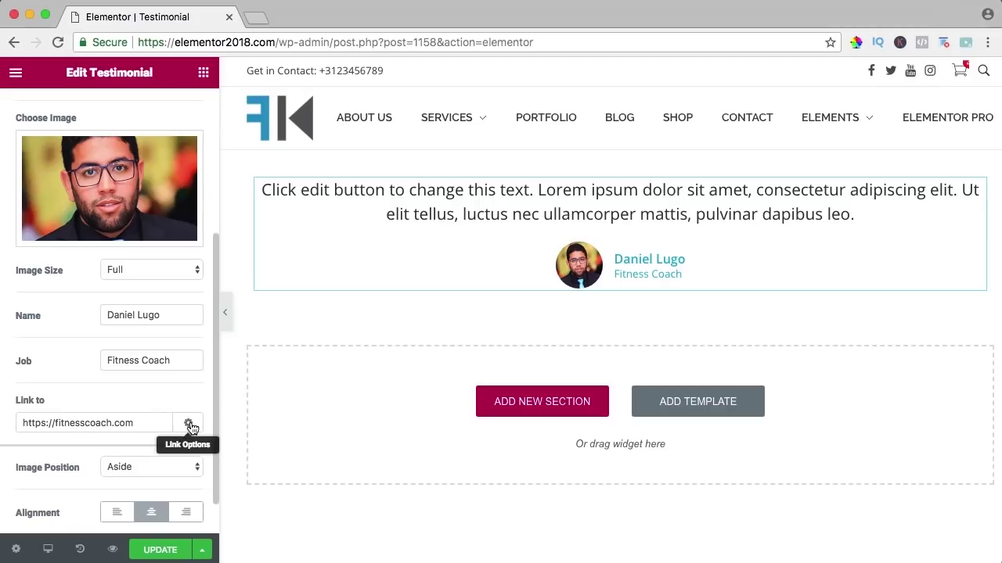
Step: Try image positions and alignments, ending with the photo beside the name and centred
left_click(145, 467)
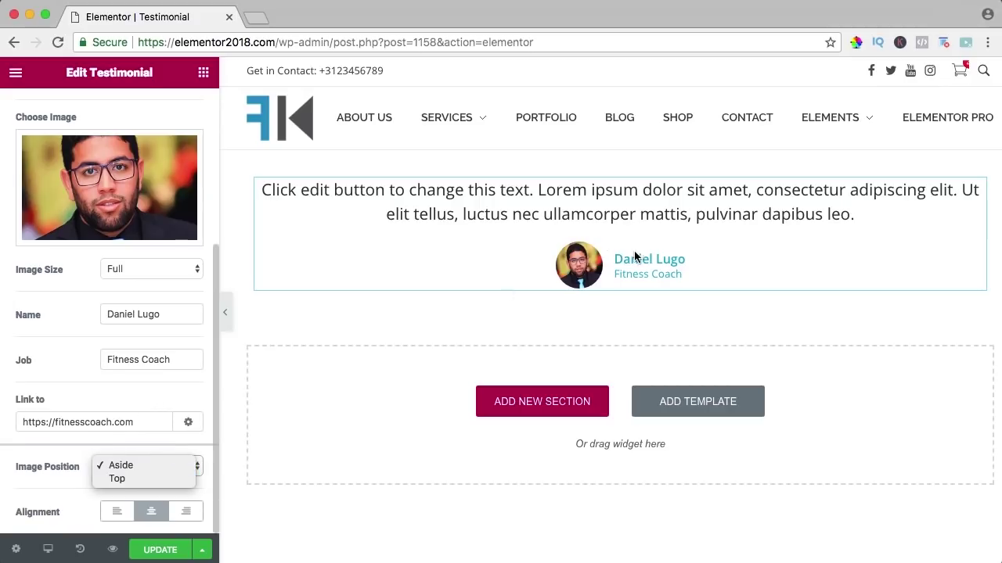
left_click(114, 479)
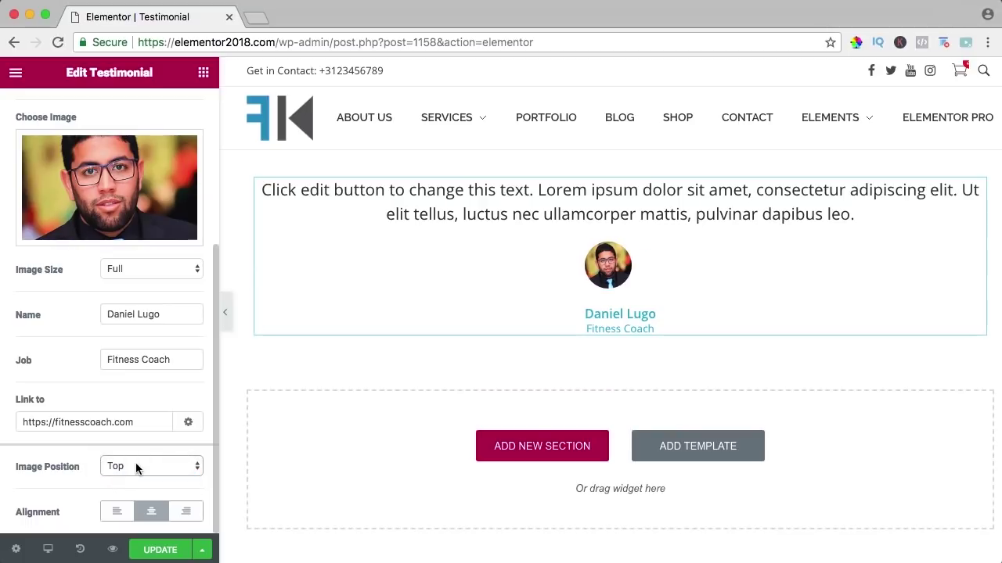
left_click(140, 464)
left_click(129, 454)
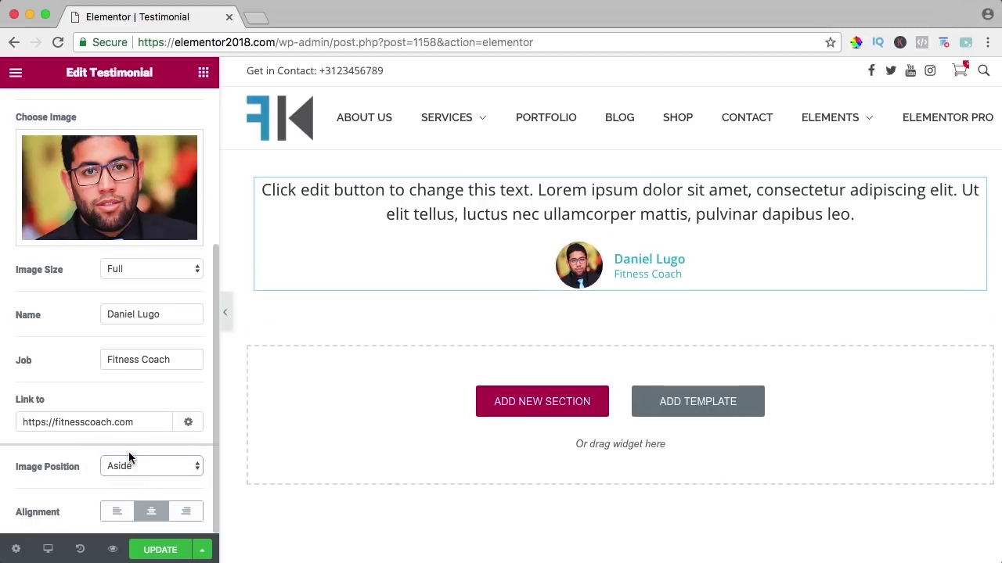
left_click(118, 514)
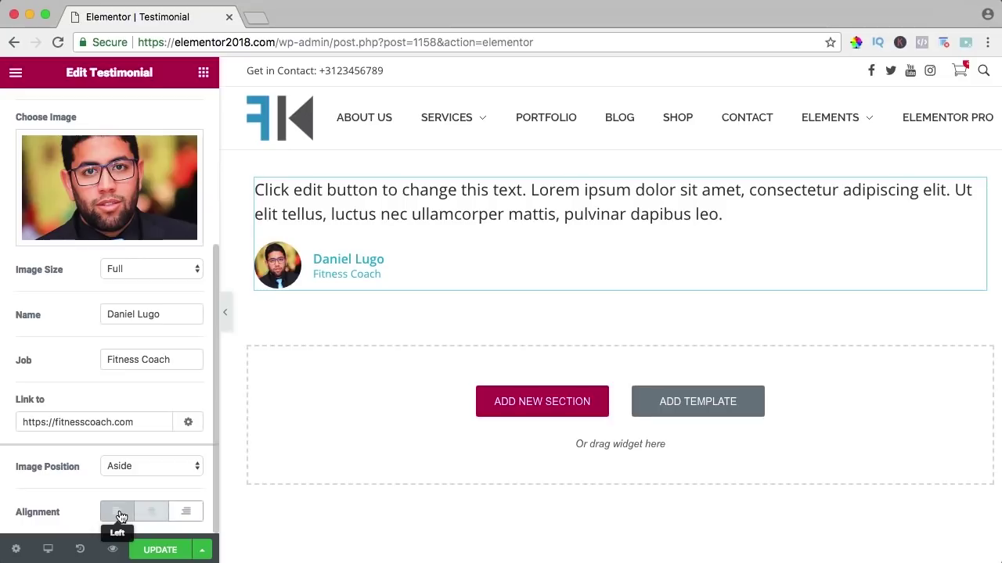
left_click(181, 517)
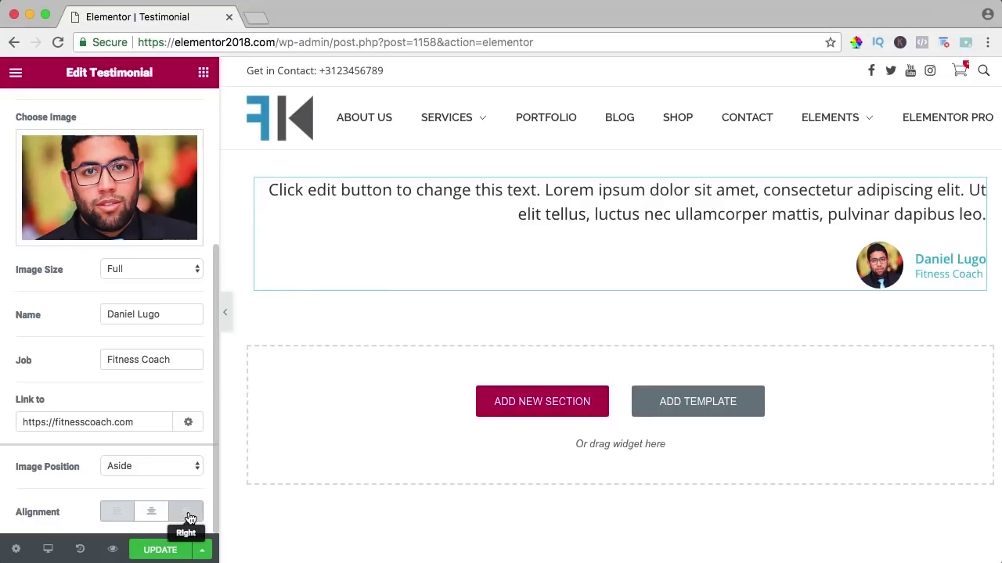
left_click(152, 518)
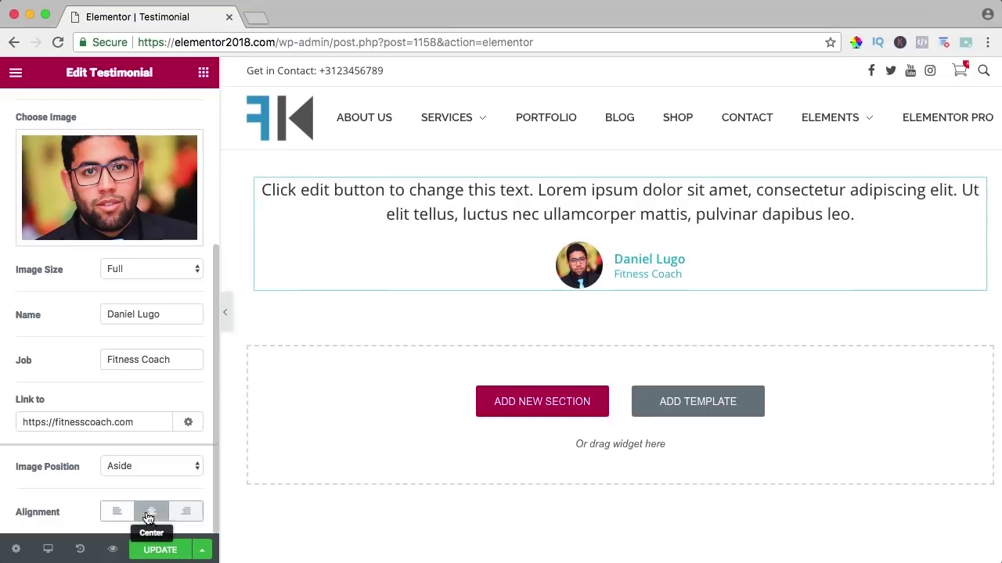
scroll(99, 470, "up", 5)
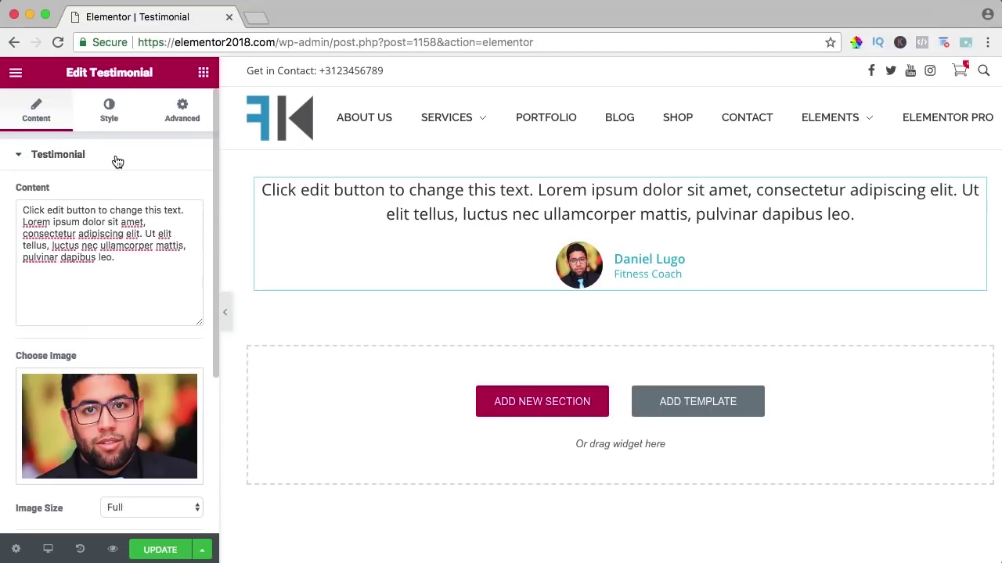
Step: Enlarge the testimonial quote text to 25 px in the content typography
left_click(110, 116)
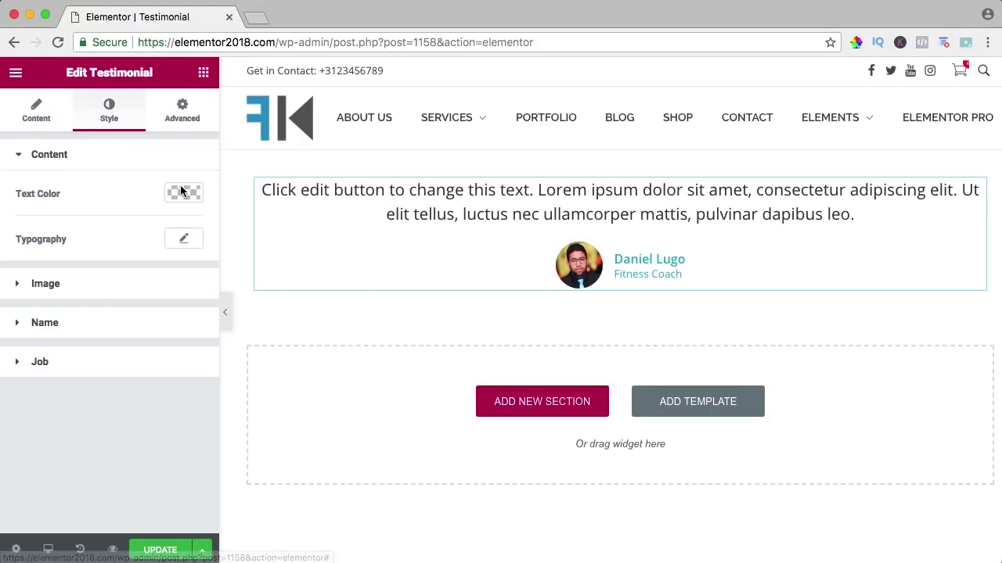
left_click(184, 238)
left_click_drag(31, 336, 44, 342)
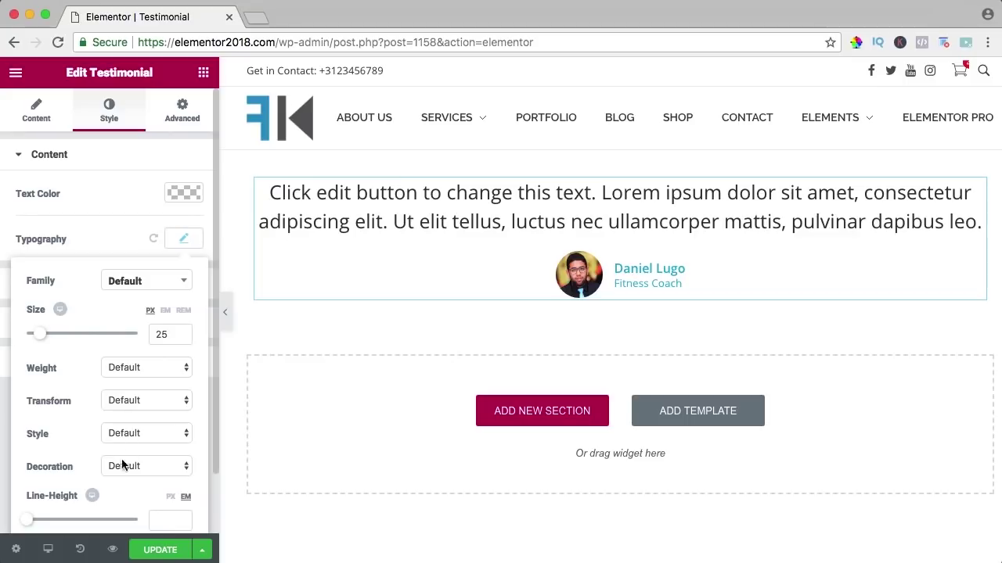
scroll(102, 438, "down", 2)
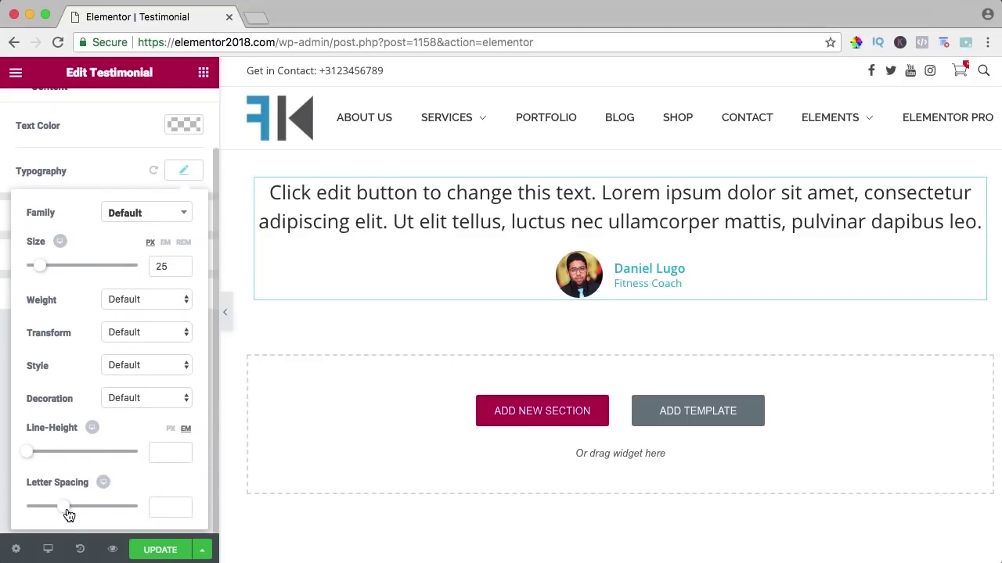
left_click_drag(69, 514, 69, 514)
left_click(187, 176)
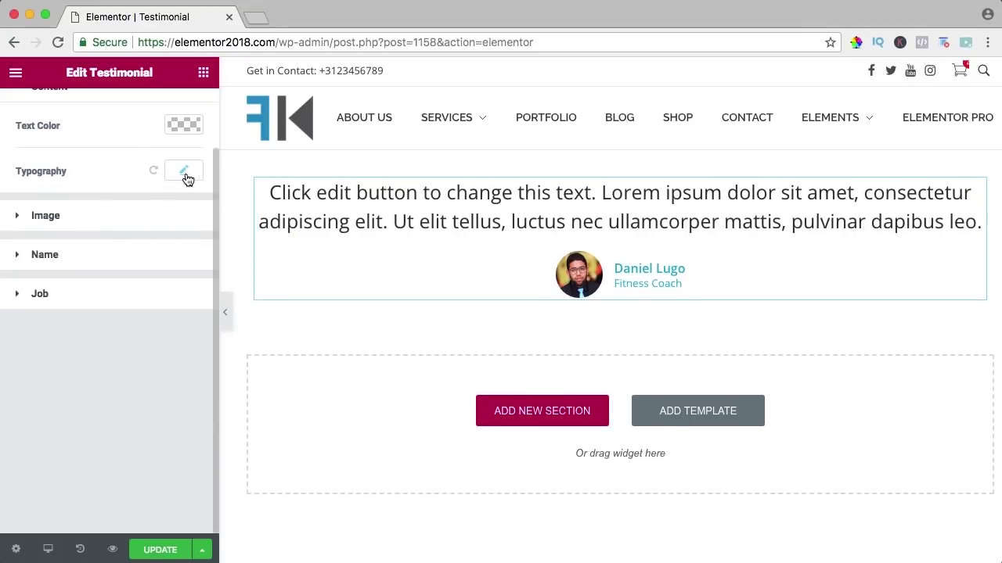
Step: Set the photo's image size to 84 and give it a solid 5 px border
left_click(23, 220)
left_click_drag(21, 255, 60, 257)
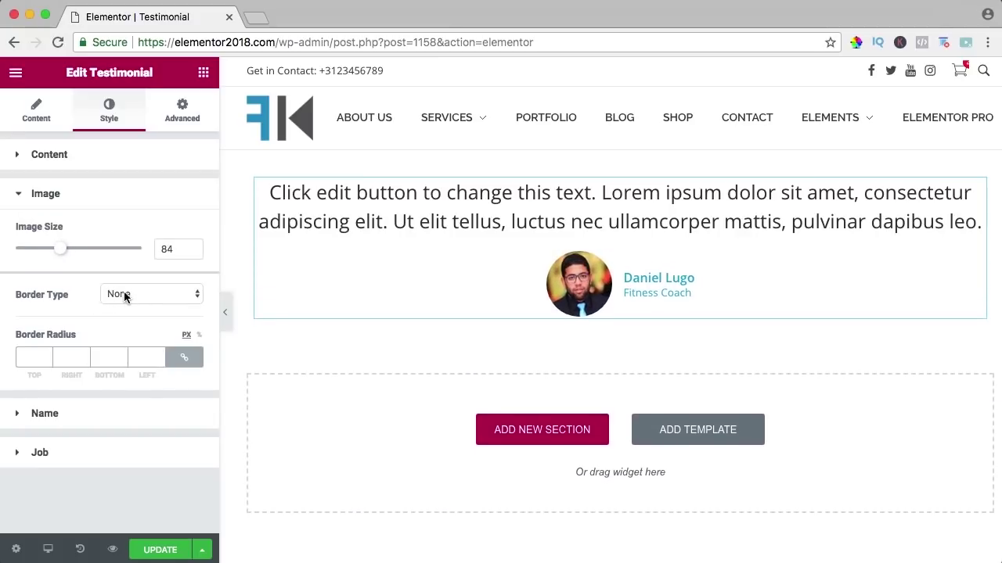
left_click(124, 296)
left_click(134, 315)
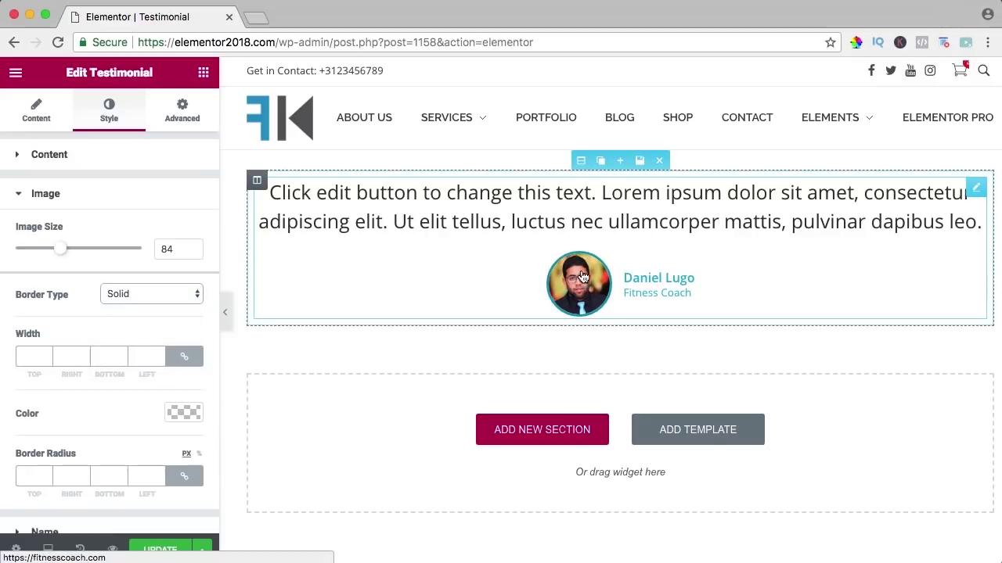
left_click(135, 301)
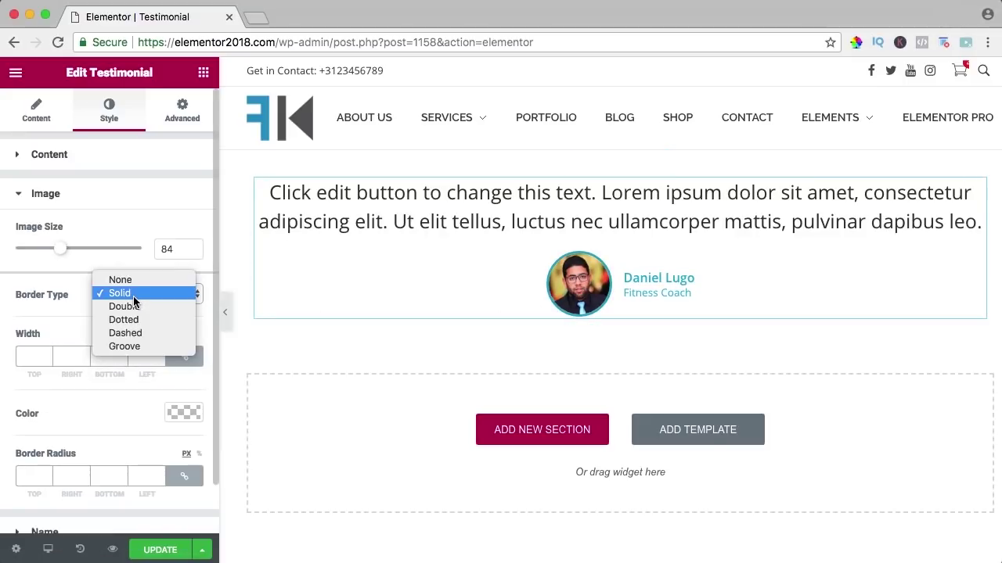
left_click(50, 331)
left_click(35, 358)
type("5")
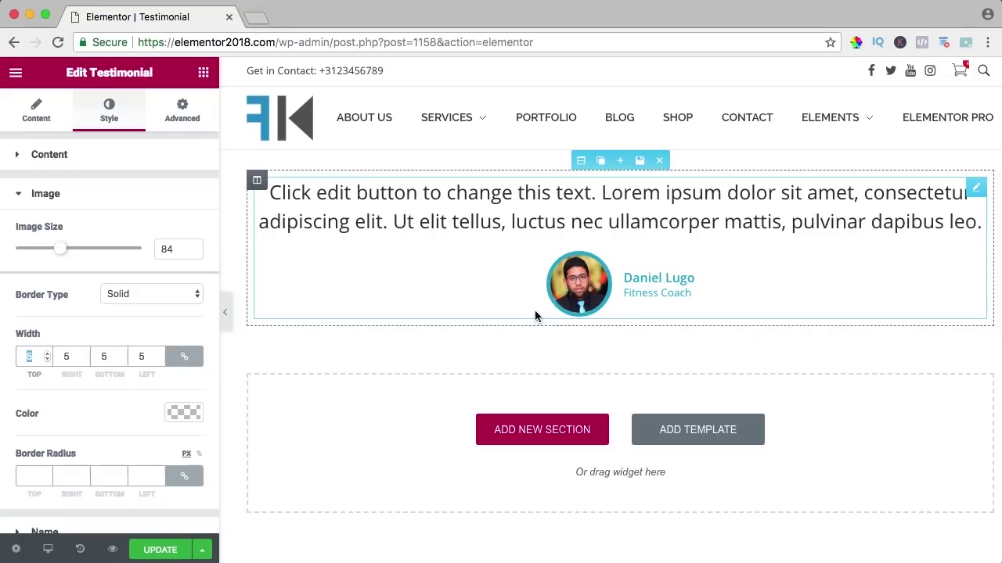
Step: Make the photo border black, then set the border type back to None
left_click(172, 419)
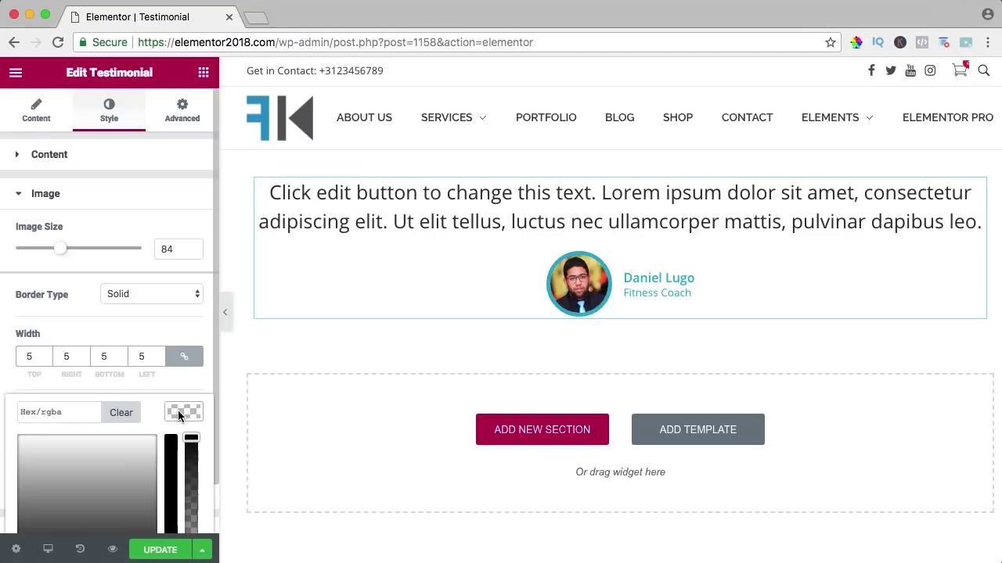
scroll(172, 415, "down", 3)
left_click(131, 506)
left_click(174, 313)
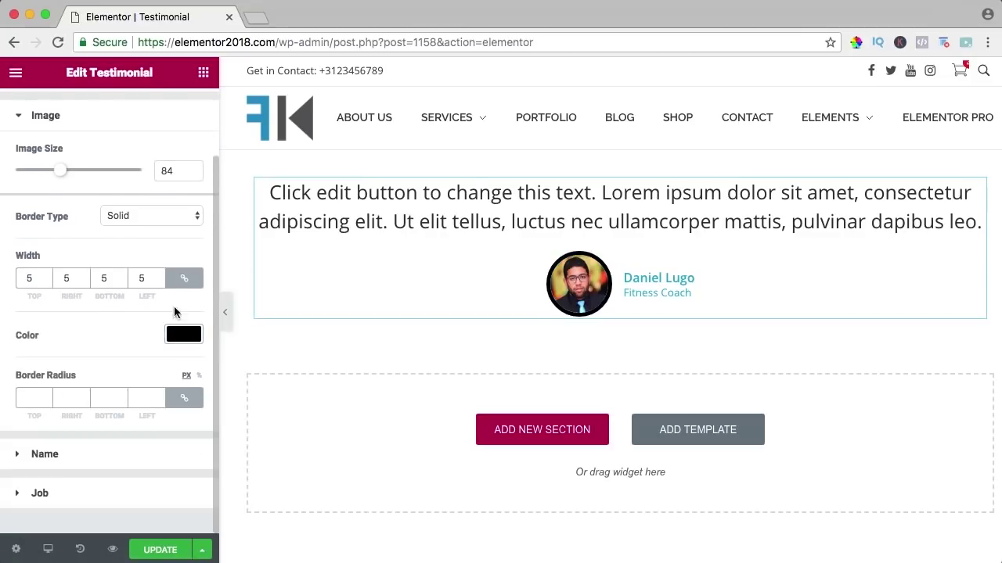
scroll(156, 297, "up", 3)
left_click(129, 282)
left_click(127, 271)
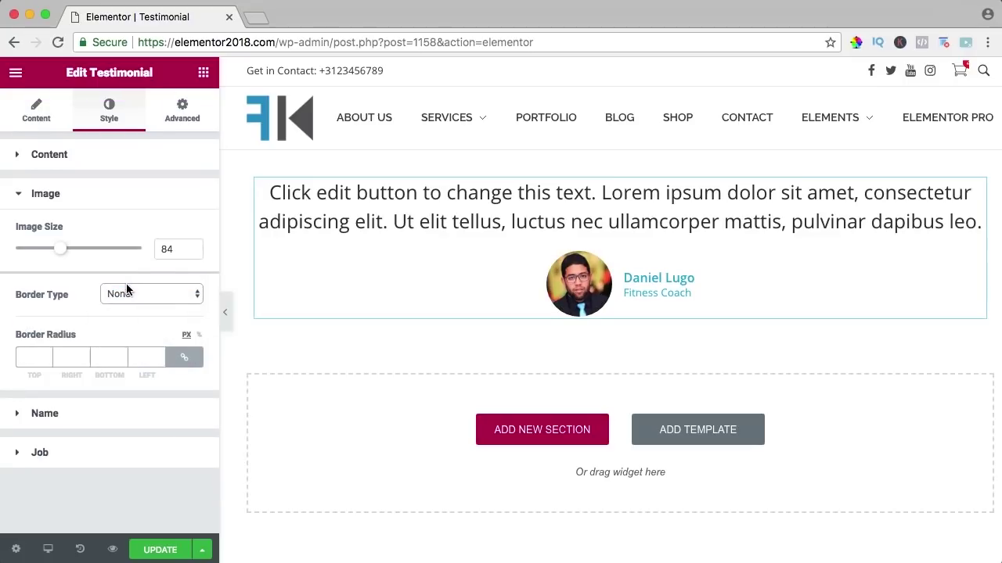
left_click(37, 414)
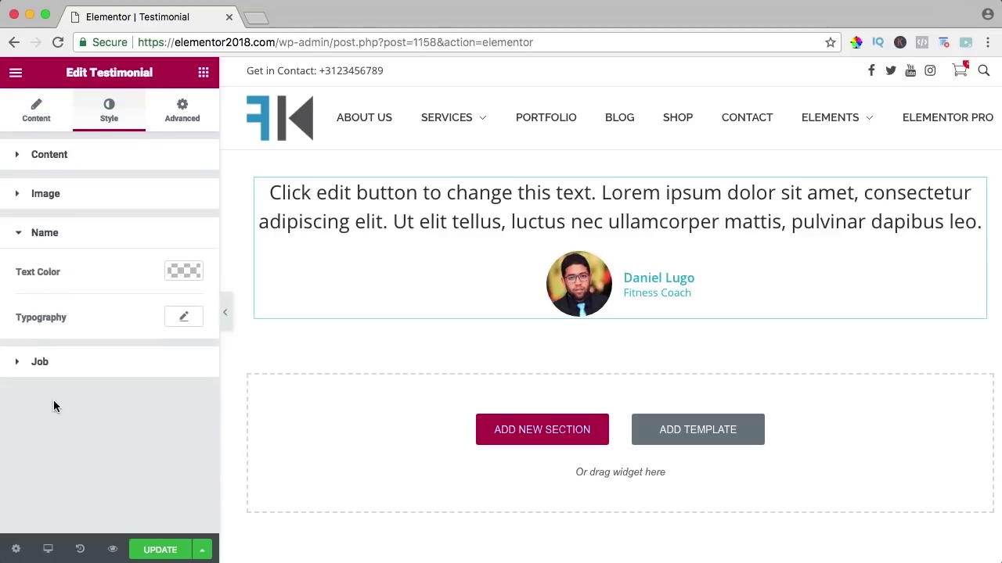
Step: Try blue and black name colours, then clear the name colour back to default
left_click(186, 271)
left_click(43, 445)
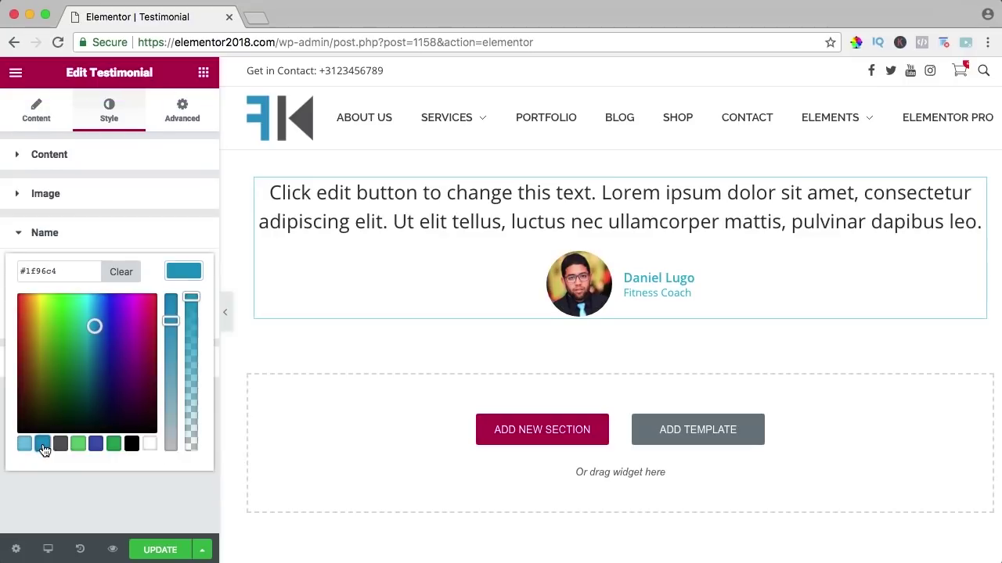
left_click(131, 444)
left_click(178, 275)
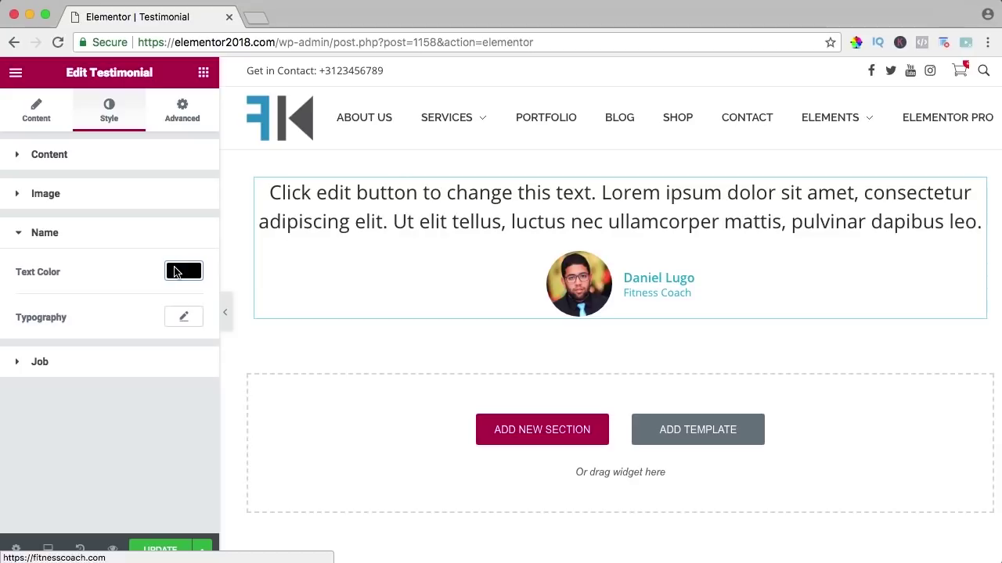
left_click(177, 274)
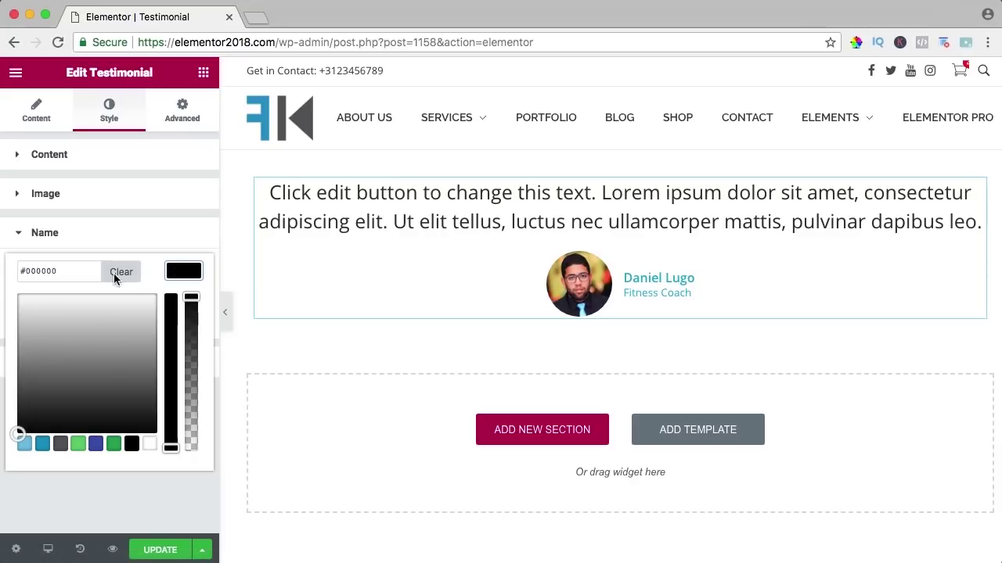
left_click(120, 271)
left_click(182, 273)
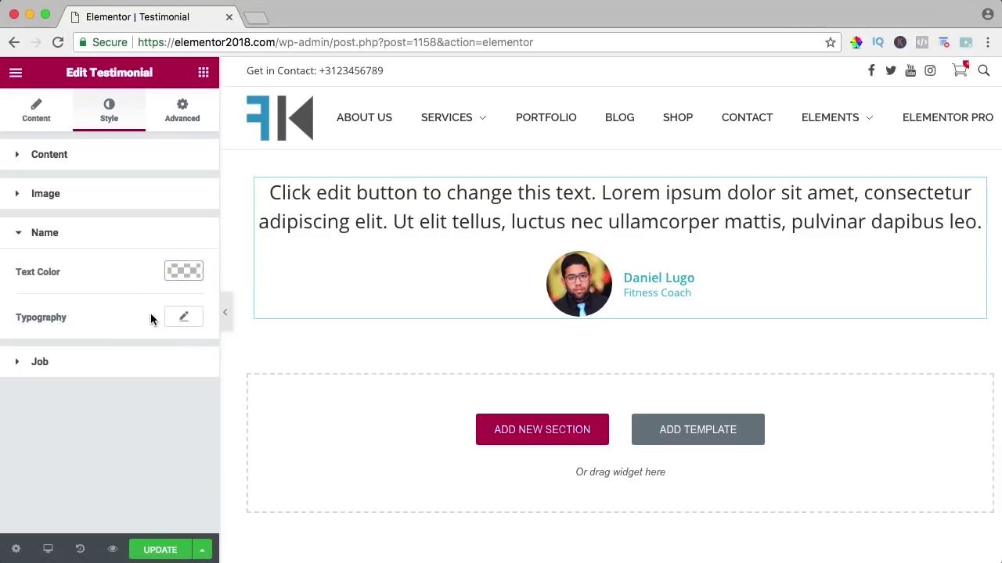
Step: Make the name text 18 px and uppercase
left_click(183, 317)
left_click(29, 415)
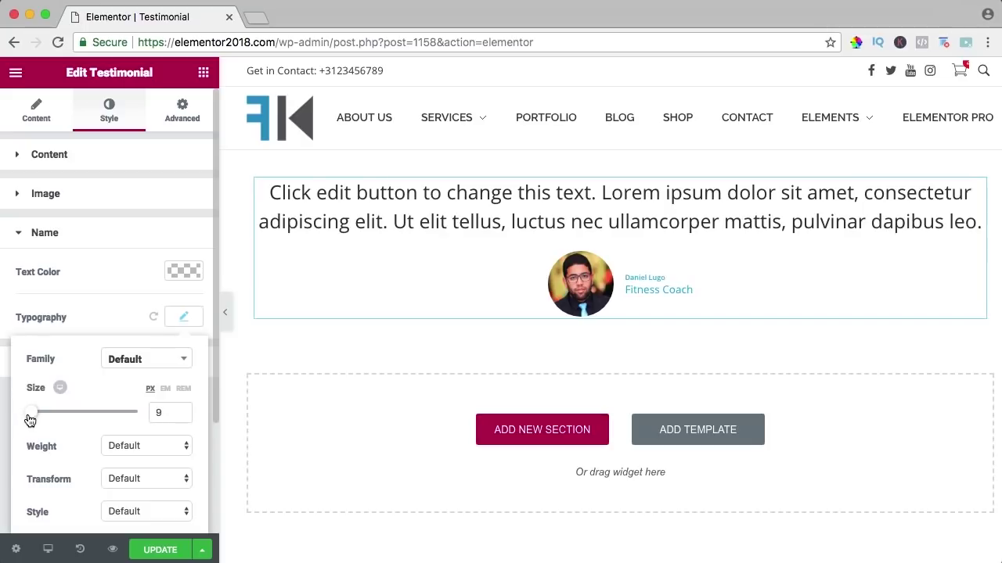
left_click_drag(29, 421, 34, 421)
scroll(125, 414, "down", 5)
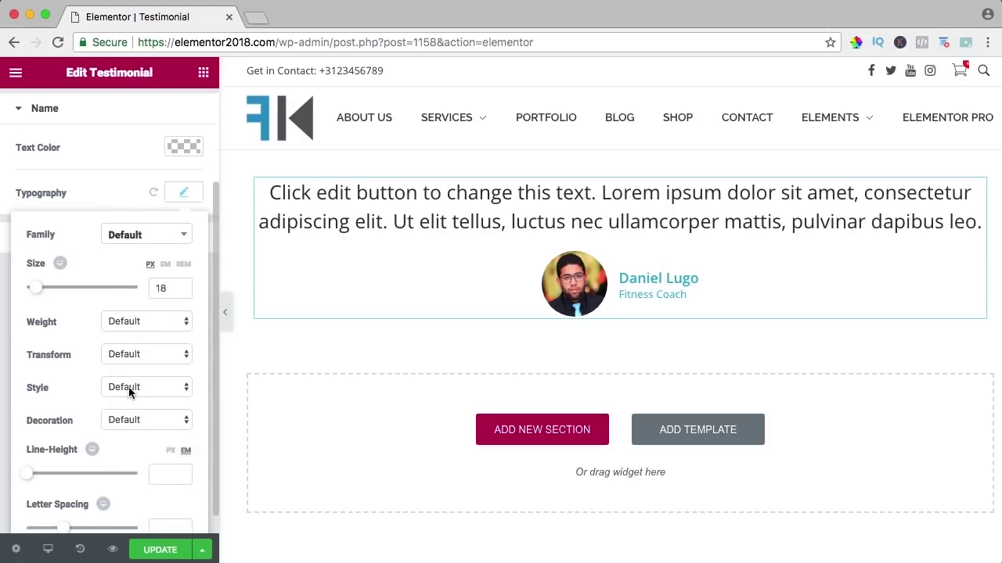
left_click(132, 356)
left_click(131, 367)
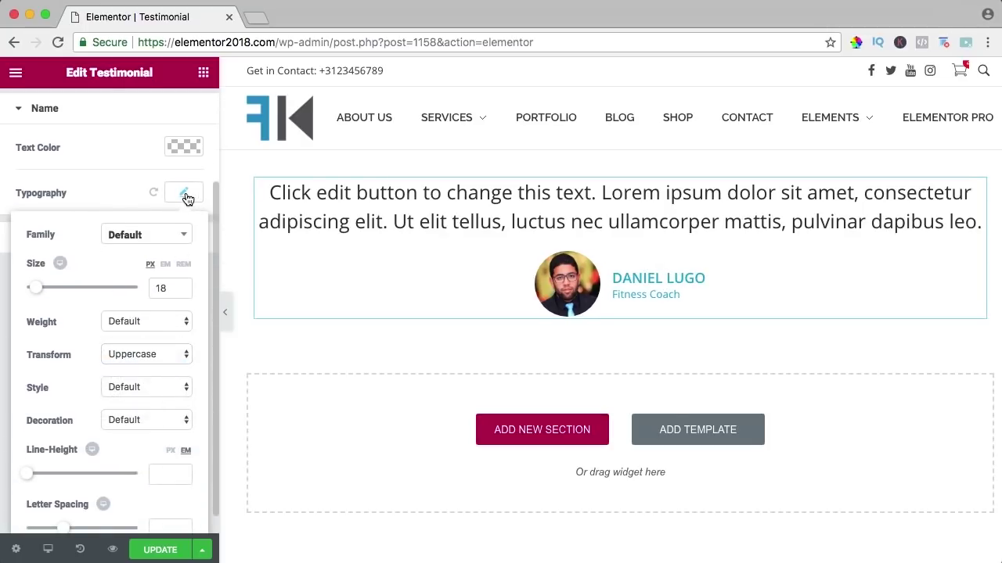
left_click(186, 197)
Step: Shrink the Fitness Coach job title to size 11, update the page and preview it
left_click(78, 238)
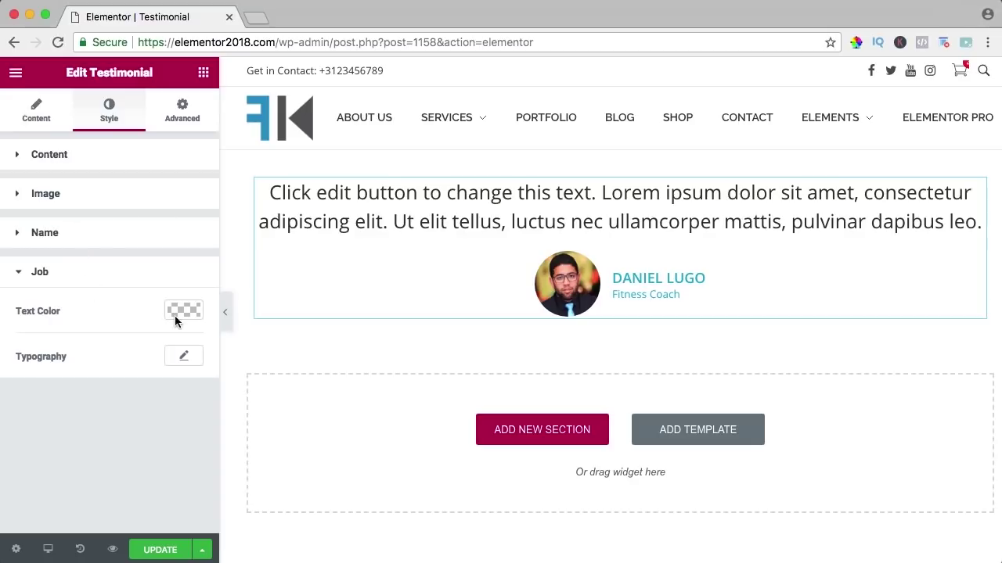
left_click(179, 357)
left_click_drag(30, 457, 36, 458)
left_click(182, 361)
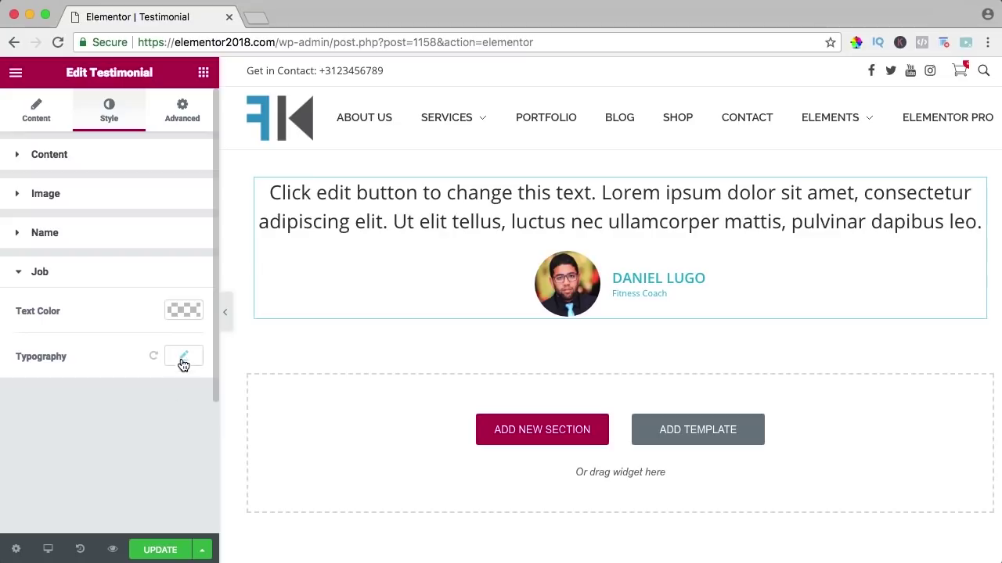
left_click(153, 549)
left_click(113, 550)
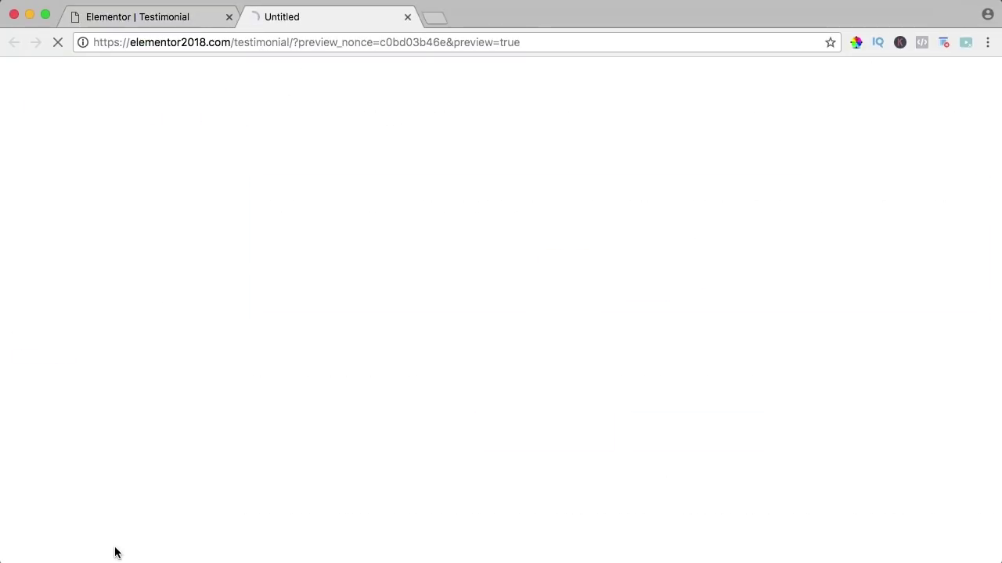
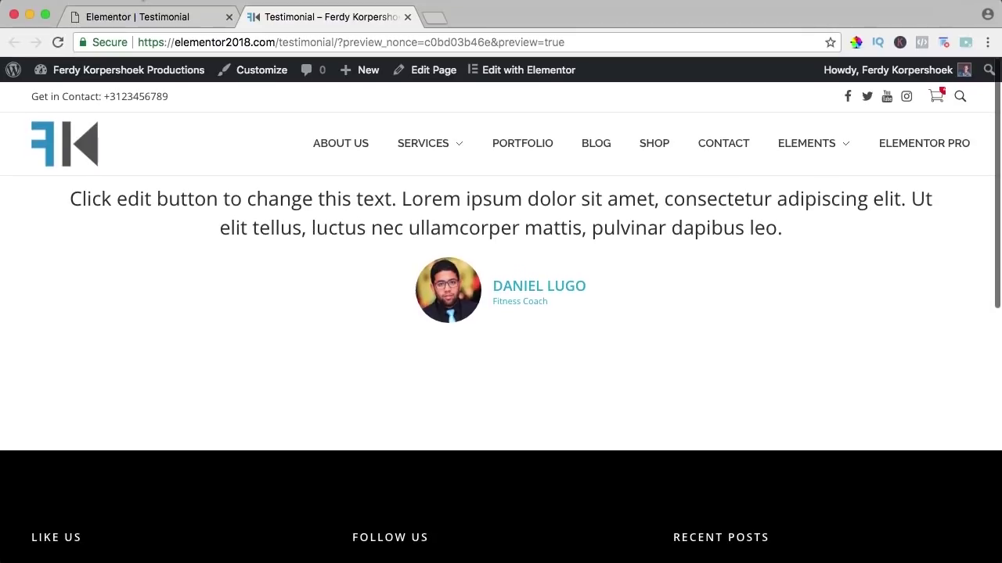
Step: Give the testimonial section 50 px top and bottom margins, update the page and preview it
left_click(135, 15)
mouse_move(577, 161)
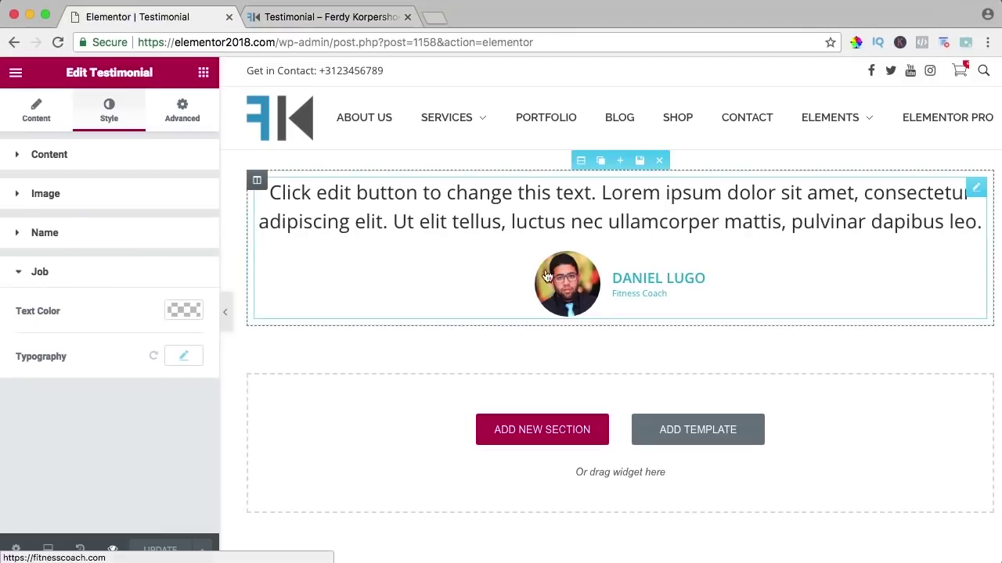
left_click(578, 162)
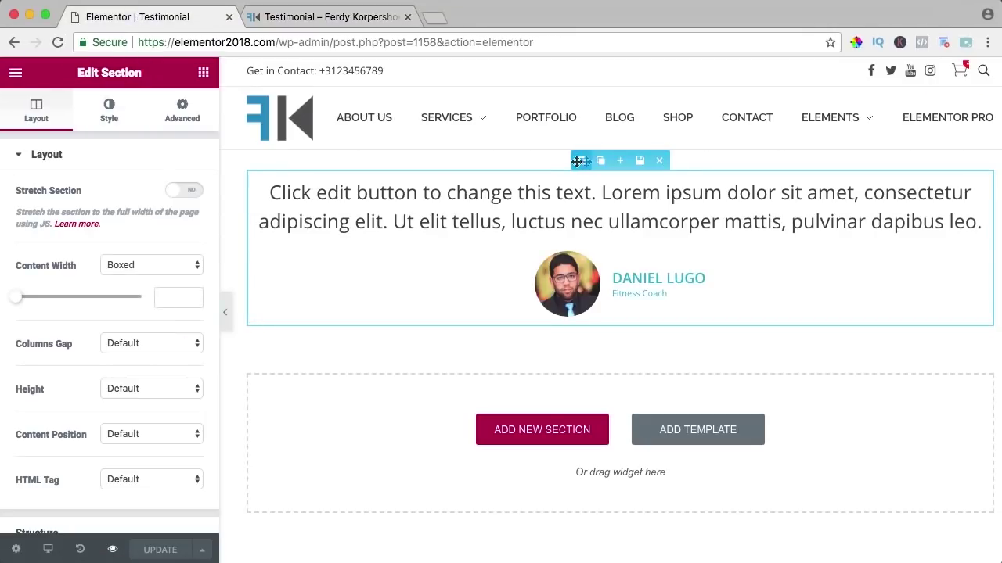
left_click(181, 113)
left_click(30, 213)
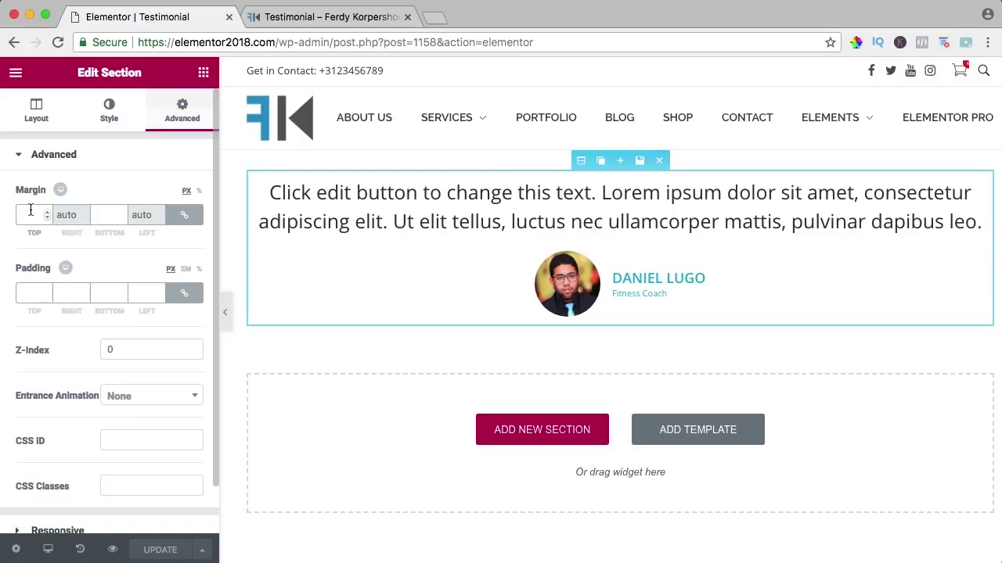
type("50")
left_click(148, 550)
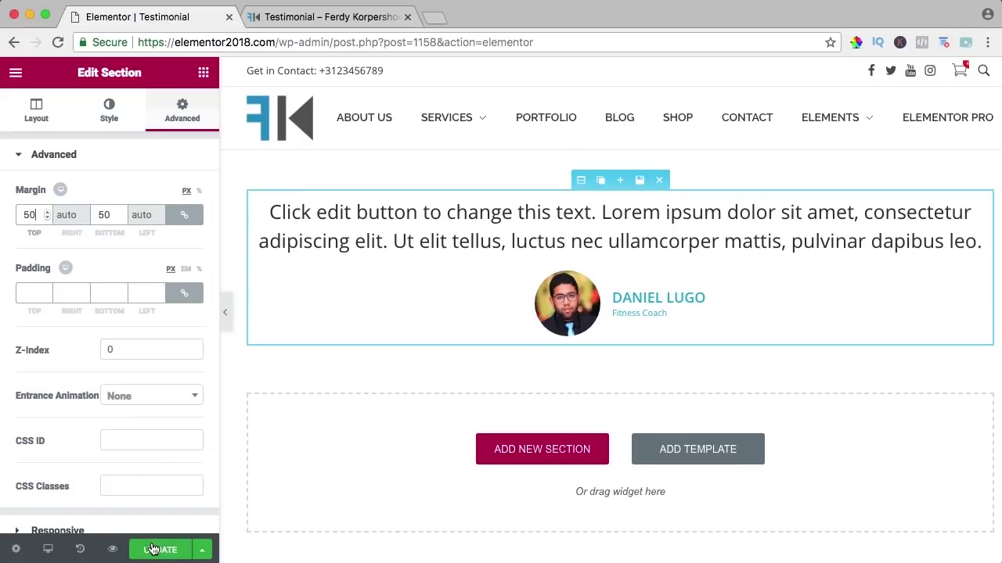
left_click(323, 19)
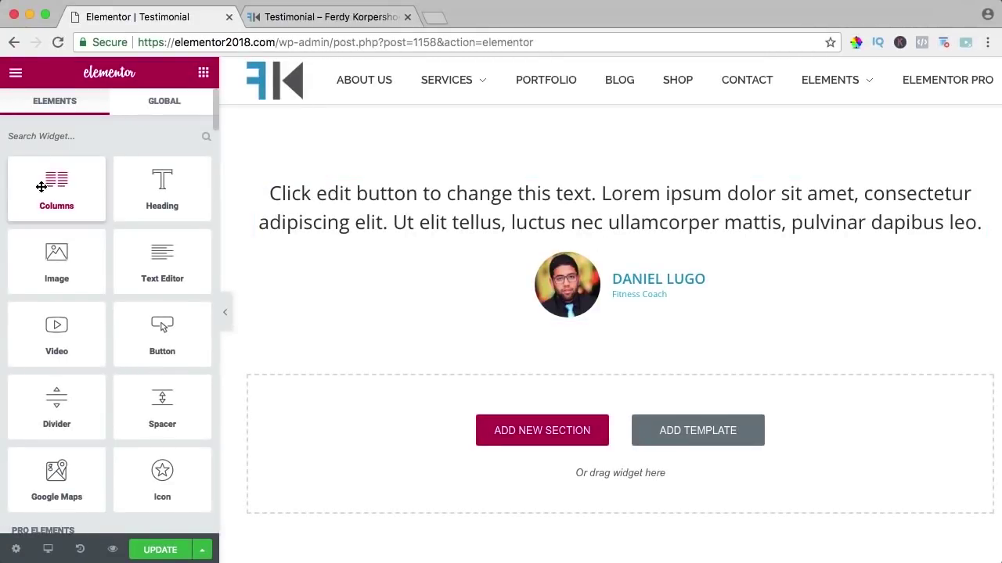
Step: Add a two-column section below the testimonial and stretch it to full page width
left_click_drag(46, 183, 499, 427)
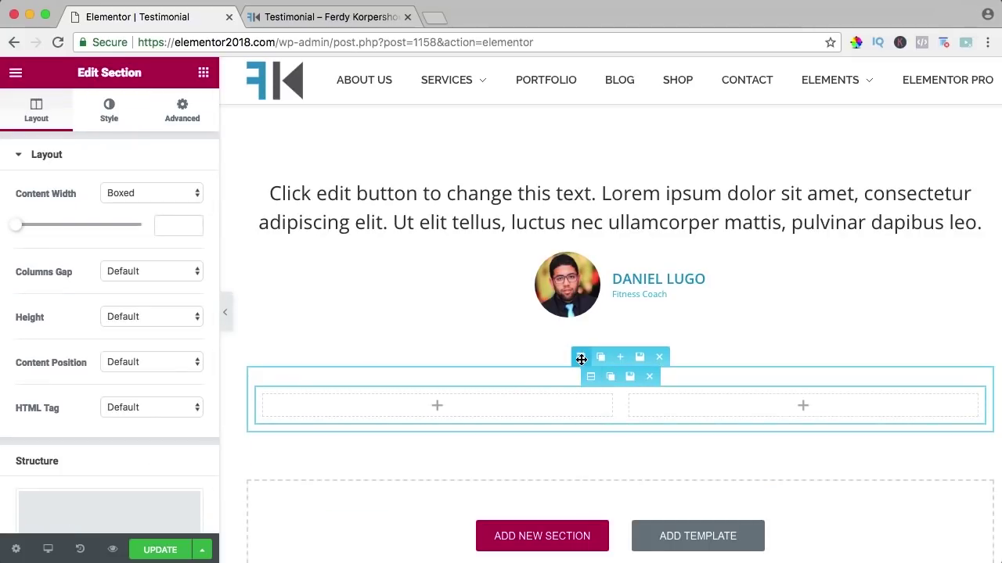
left_click(581, 359)
left_click(177, 194)
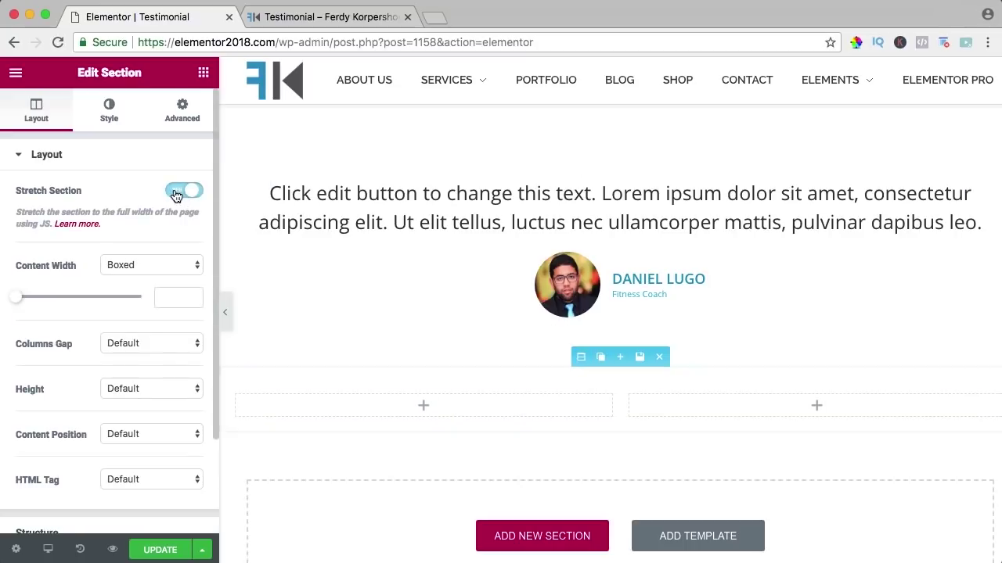
Step: Give the section a blue-to-cyan gradient background at 260 degrees and drop in a heading
left_click(108, 118)
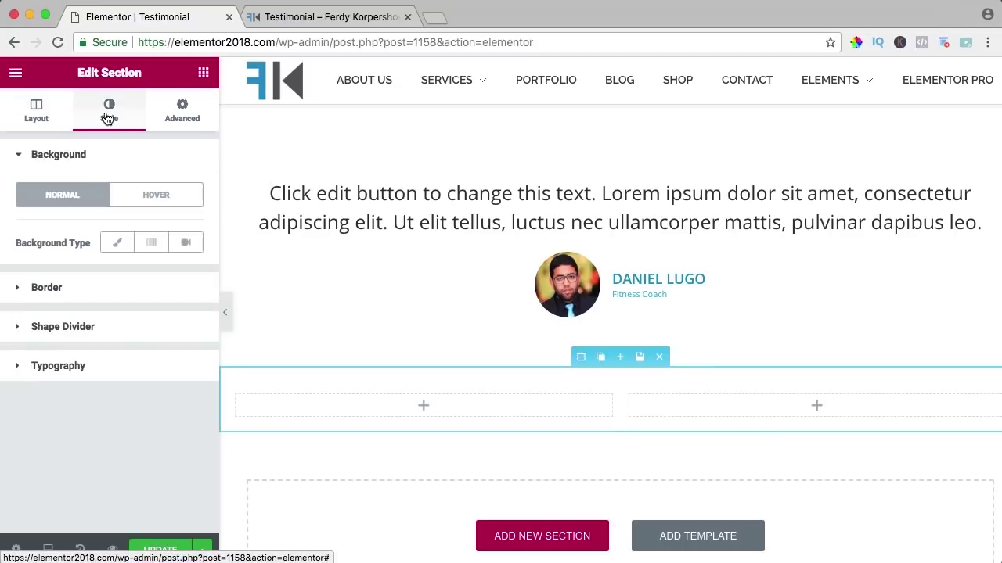
left_click(152, 244)
left_click(185, 287)
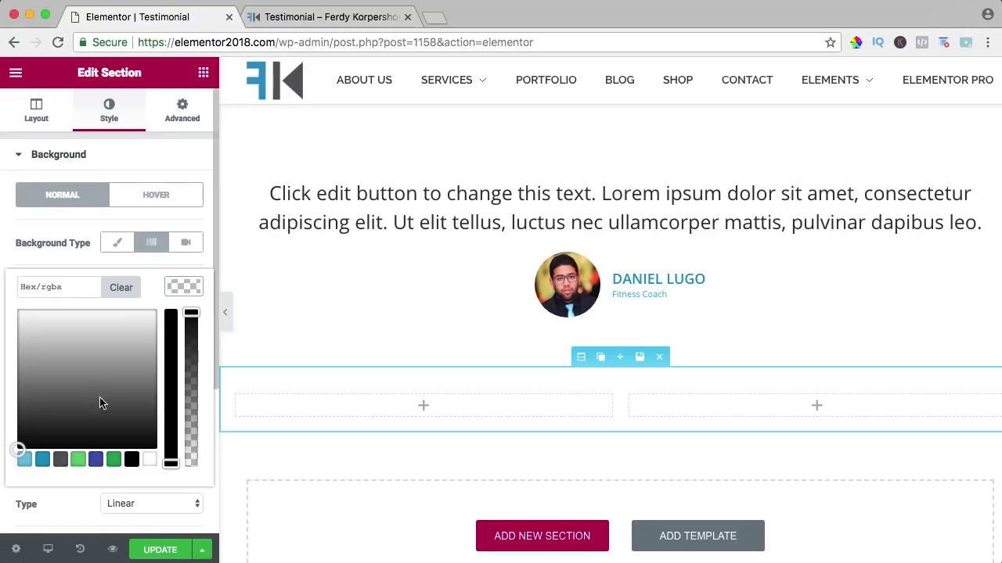
left_click(45, 461)
left_click(184, 291)
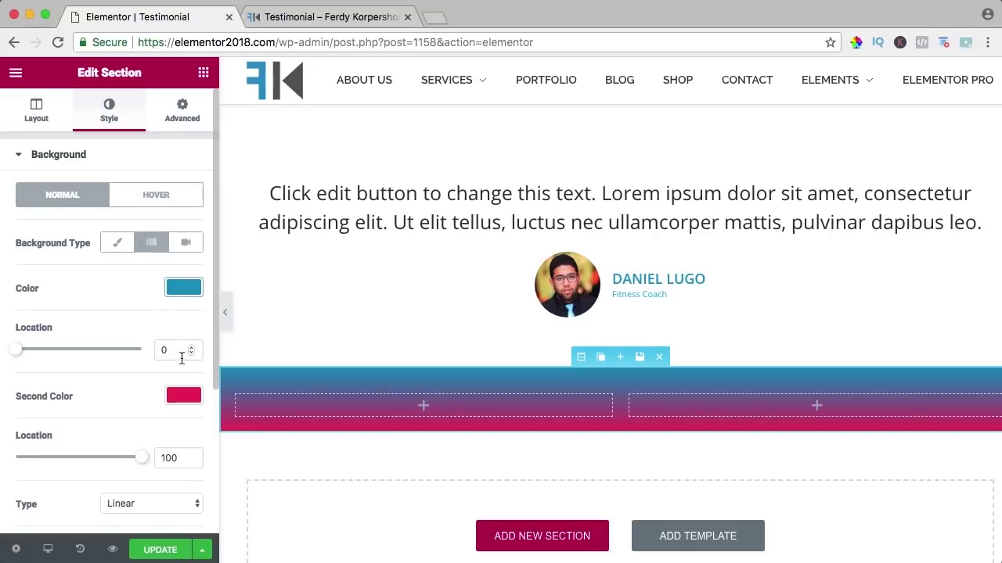
left_click(183, 331)
scroll(96, 454, "down", 2)
left_click_drag(102, 423, 89, 395)
left_click(183, 355)
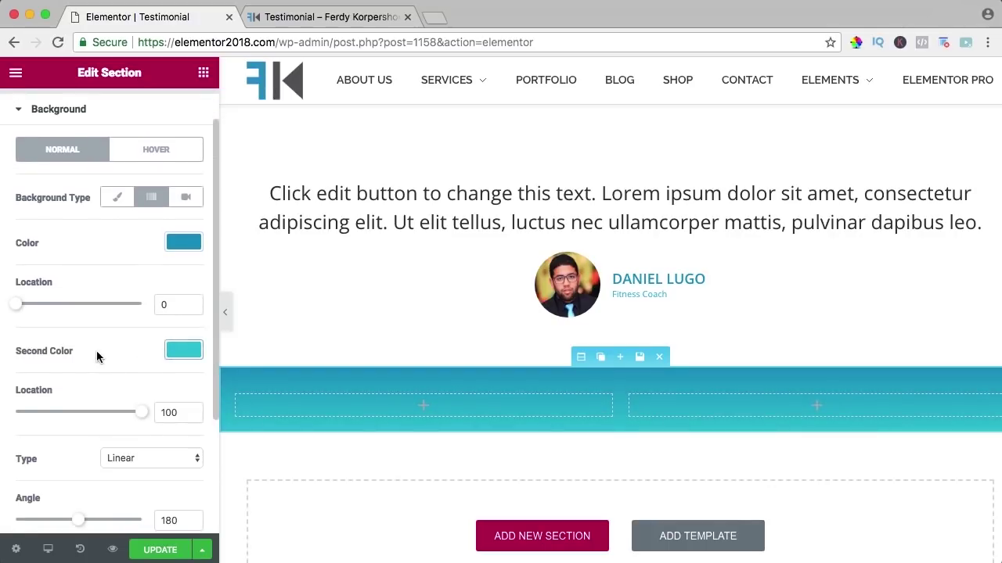
scroll(96, 351, "down", 5)
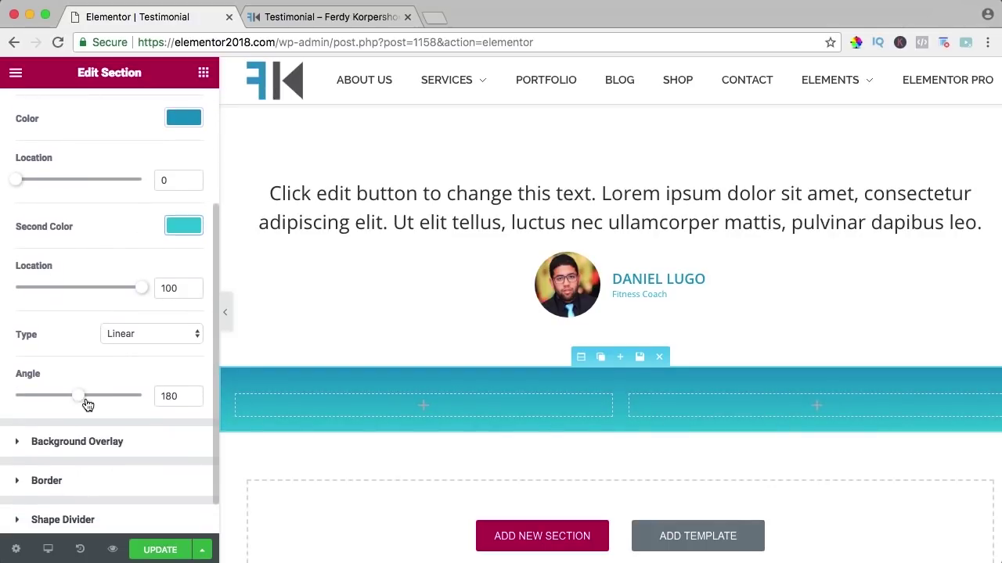
left_click_drag(85, 405, 112, 405)
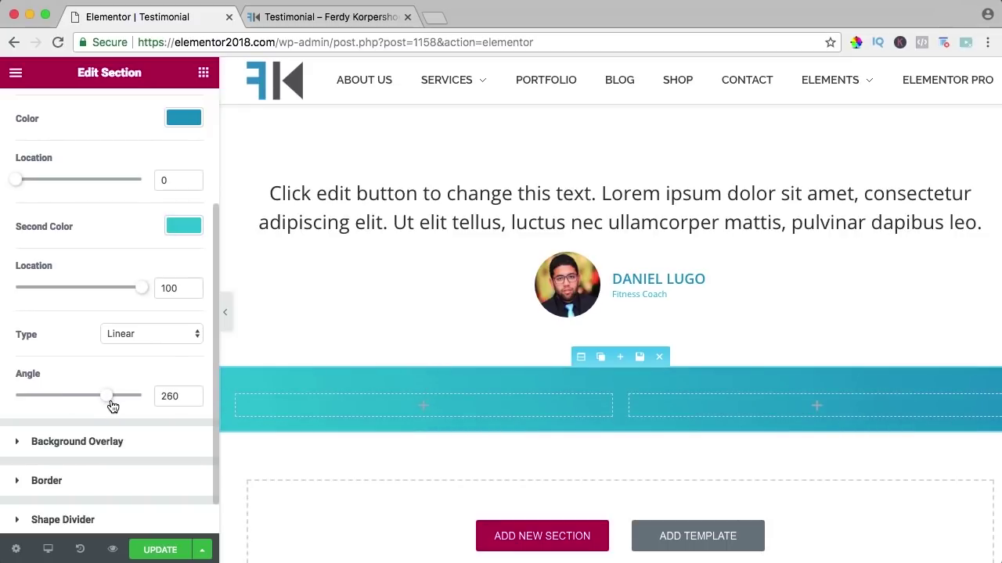
left_click(202, 72)
left_click_drag(162, 188, 609, 395)
Step: Make the heading a centred, white 'What People Say About Us'
left_click(86, 476)
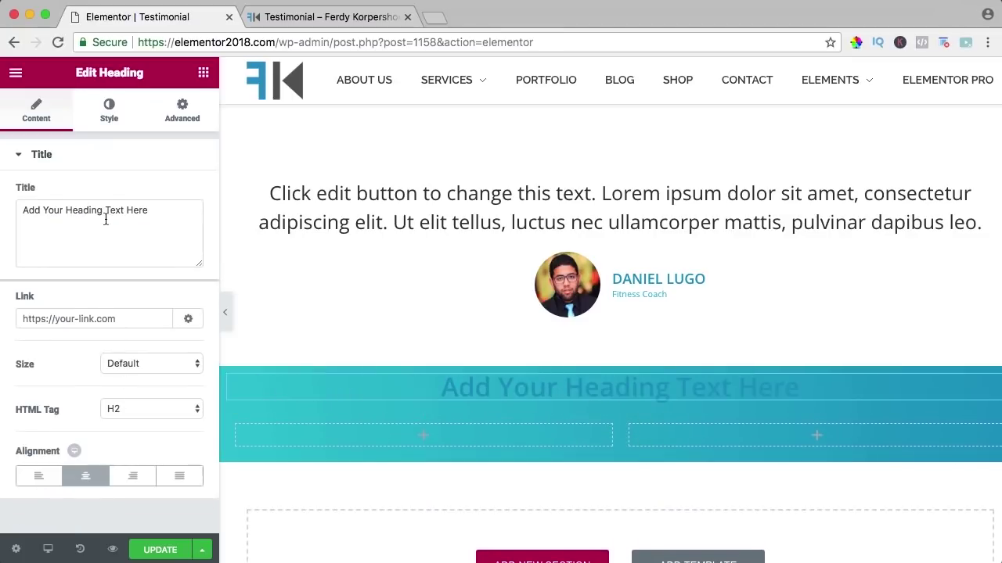
triple_click(106, 211)
type("W")
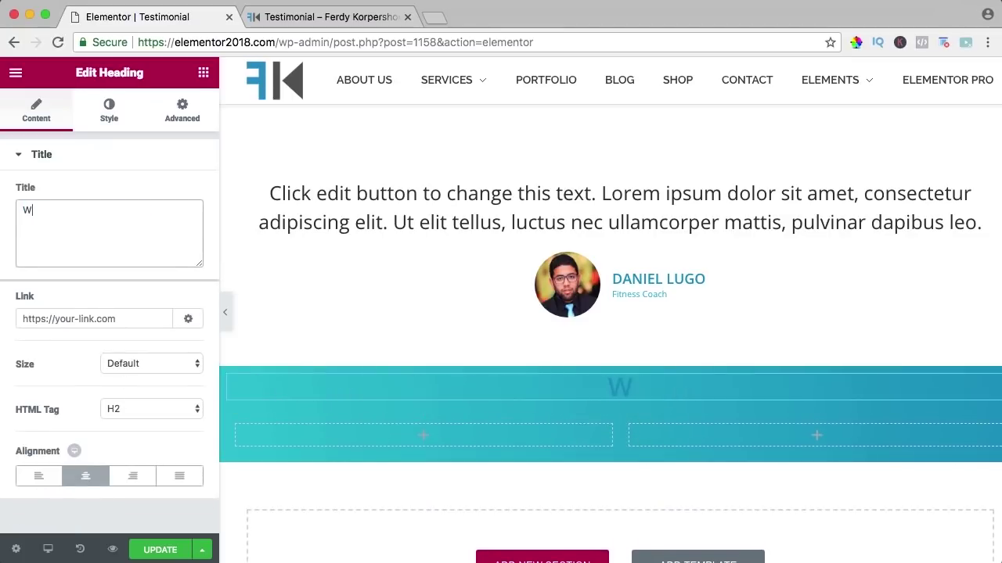
type("hat People Say About Us")
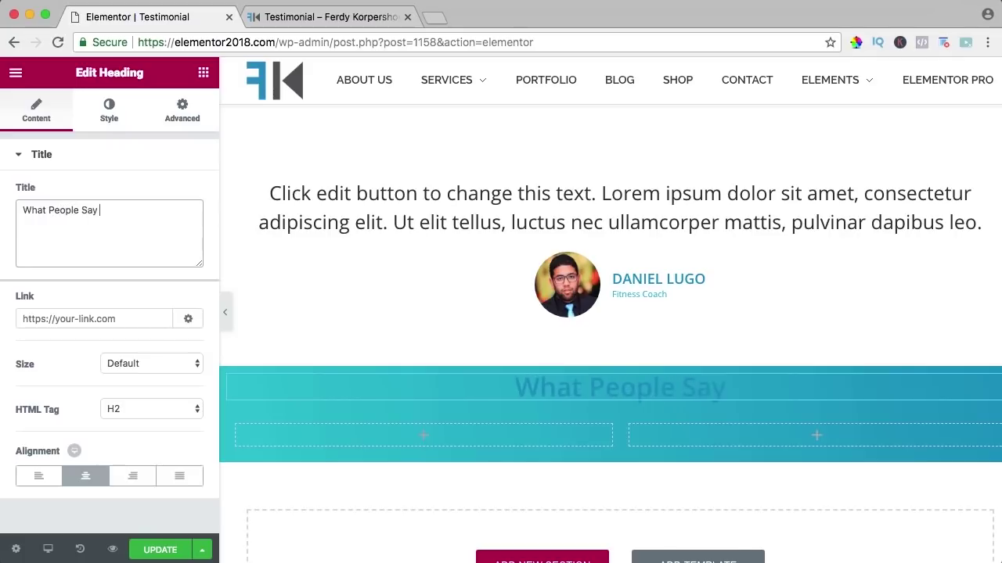
left_click(109, 114)
left_click(183, 197)
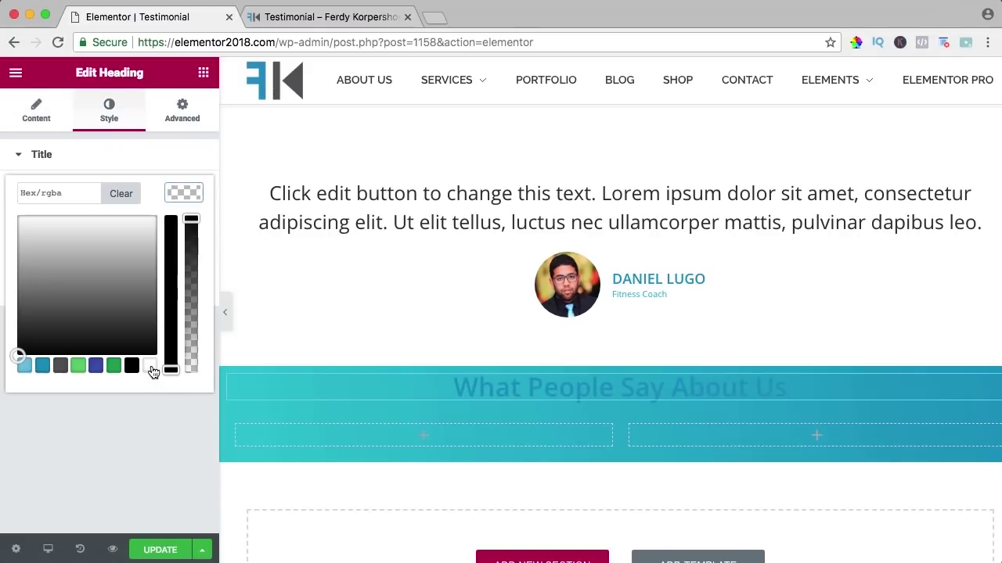
left_click(150, 365)
left_click(192, 197)
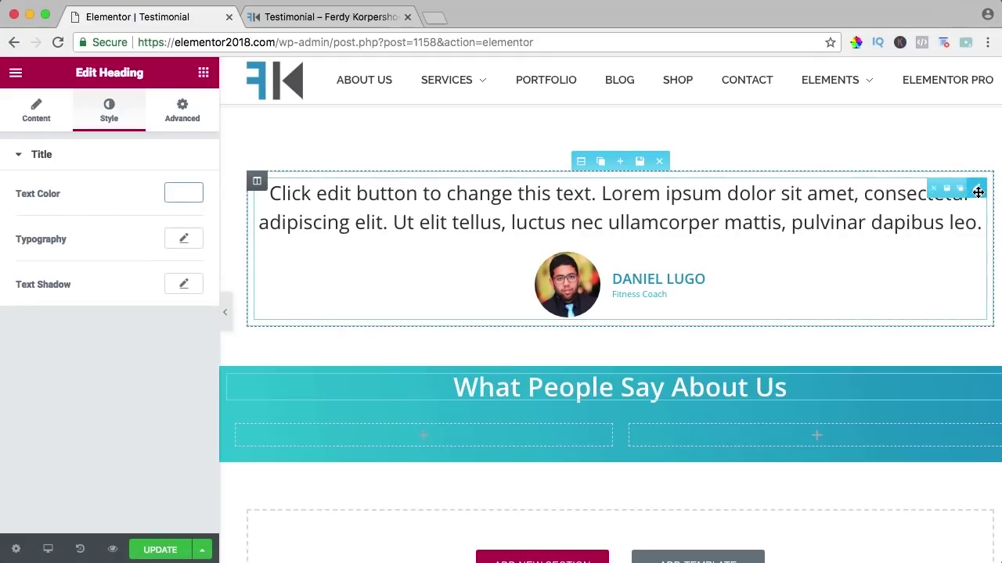
Step: Duplicate the testimonial and move the copy into the section's left column
left_click(955, 191)
scroll(842, 279, "down", 5)
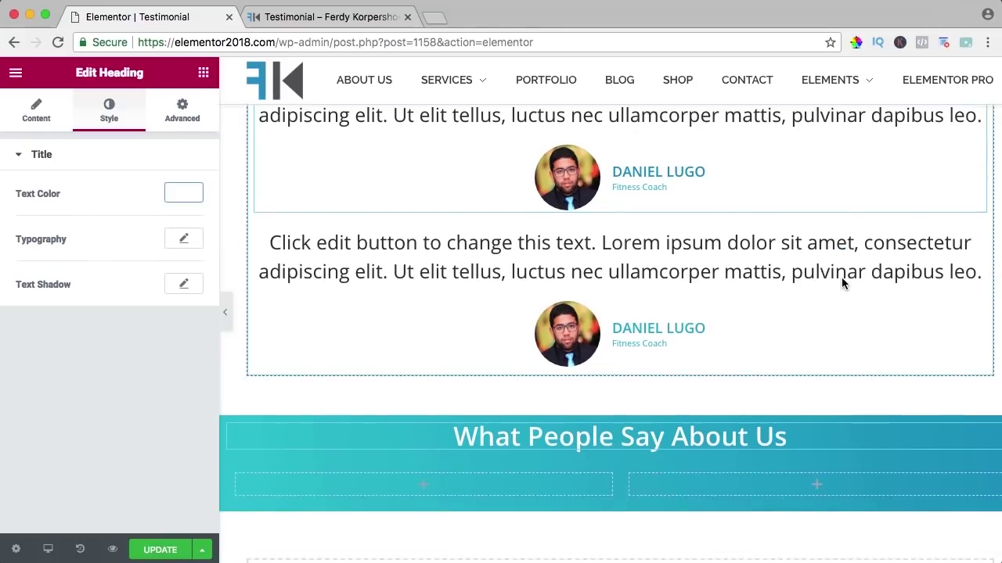
left_click_drag(979, 182, 470, 291)
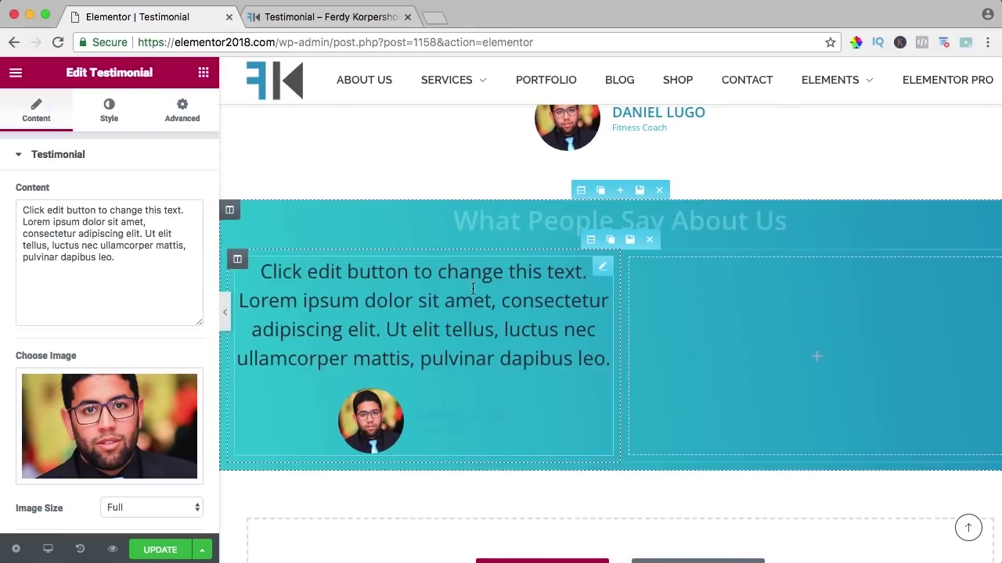
Step: Give the left column a solid white background
left_click(238, 259)
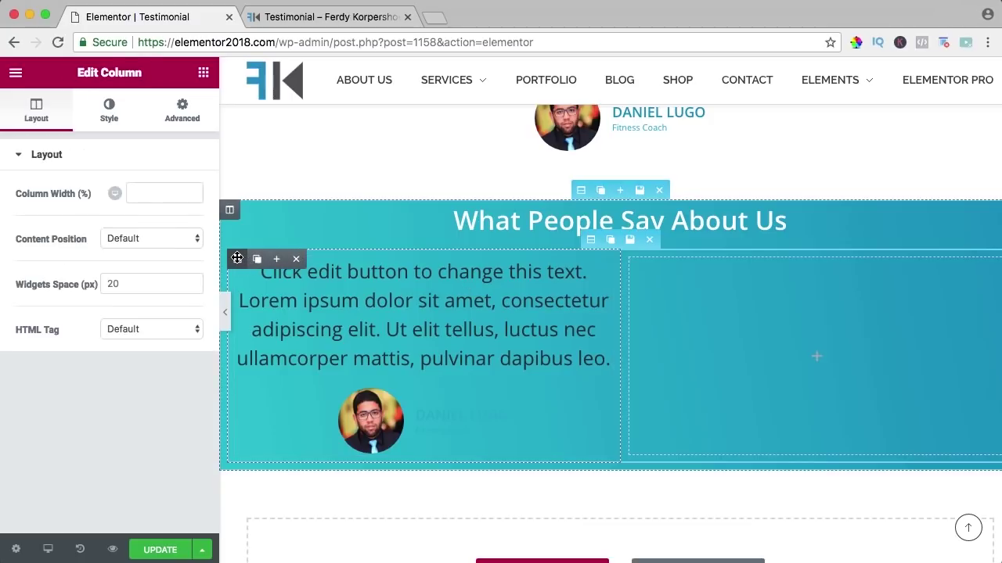
left_click(109, 111)
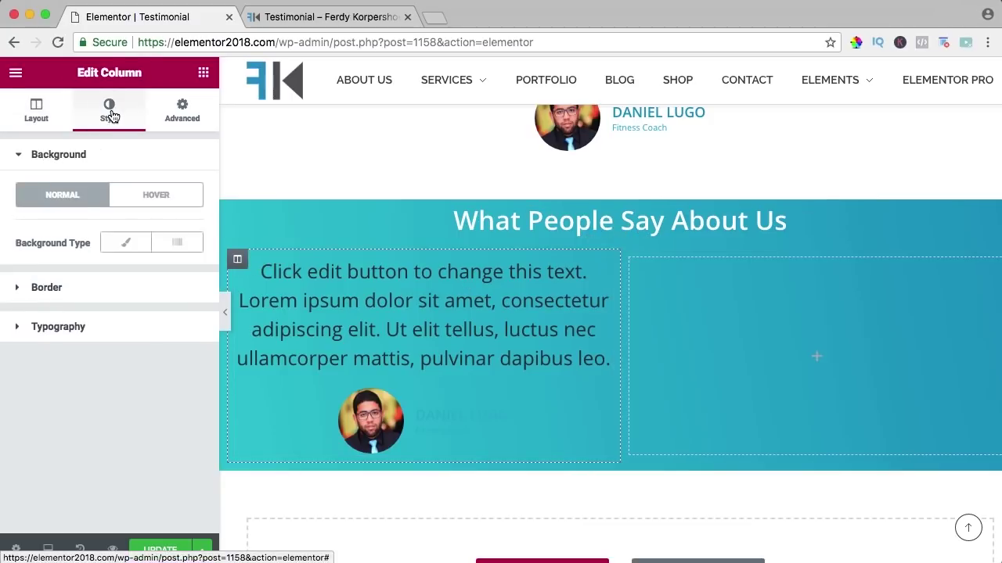
left_click(127, 244)
left_click(187, 287)
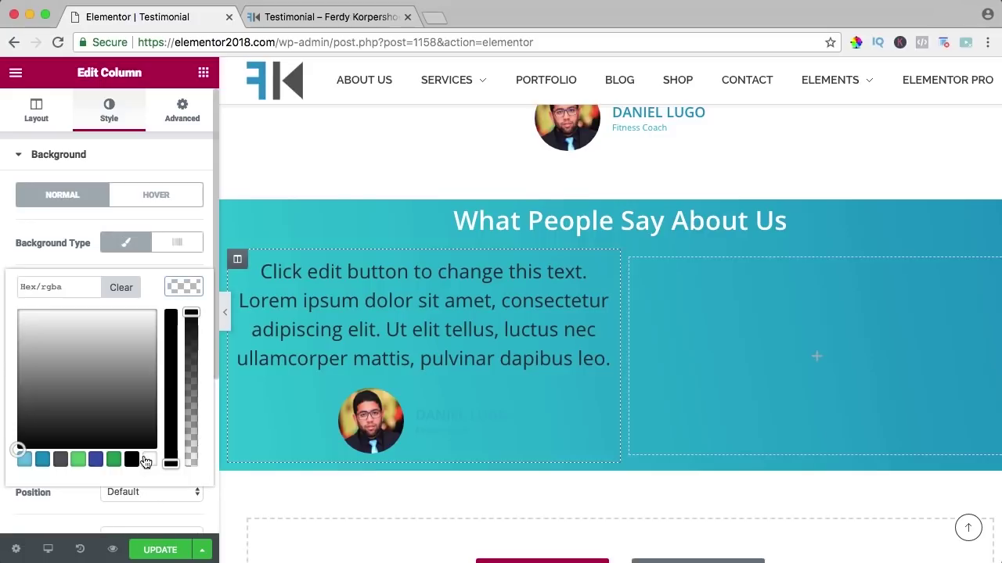
left_click(147, 460)
left_click(177, 290)
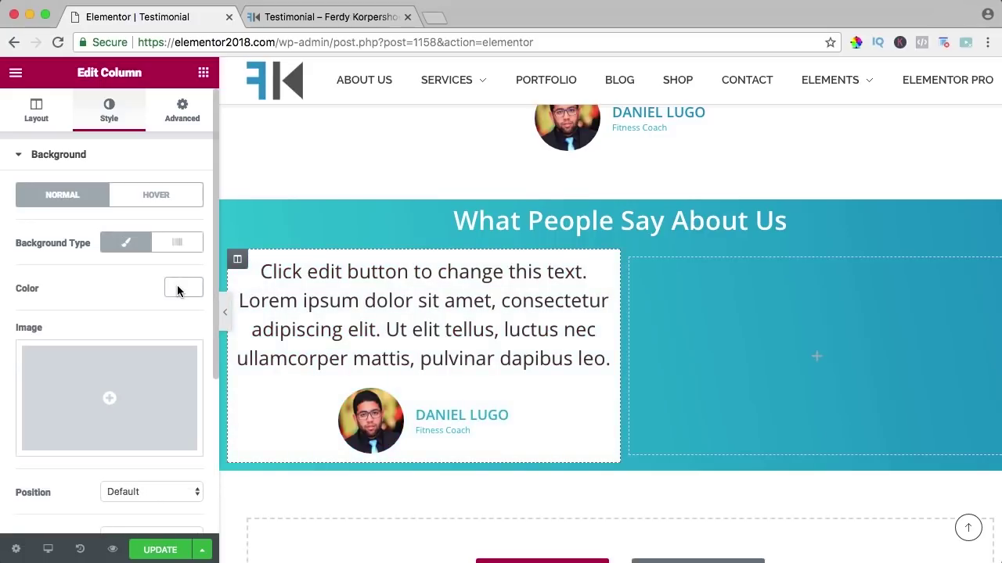
Step: Set the column's hover background to a solid light grey
left_click(157, 194)
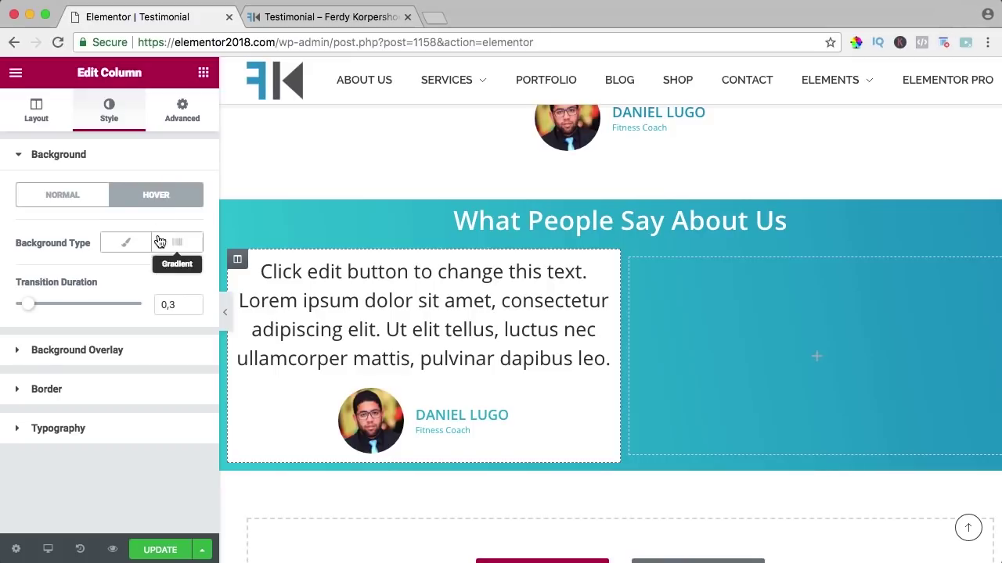
left_click(126, 244)
left_click(182, 290)
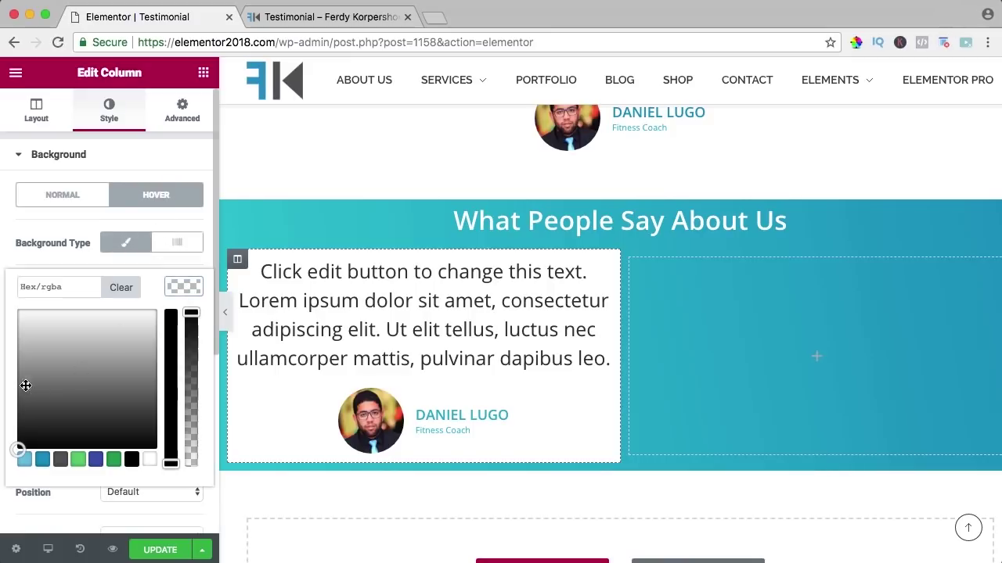
left_click_drag(26, 385, 18, 327)
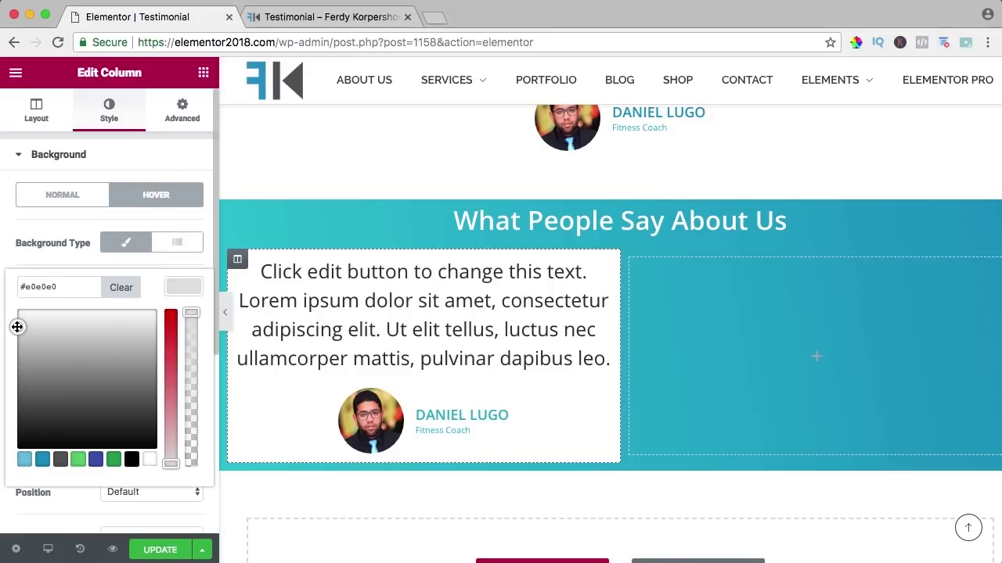
left_click(177, 288)
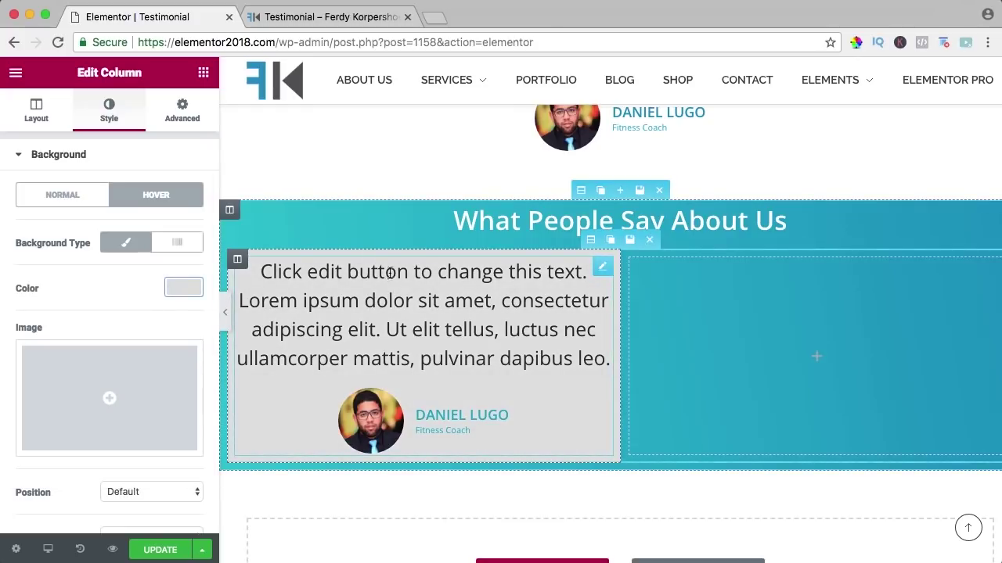
left_click(174, 291)
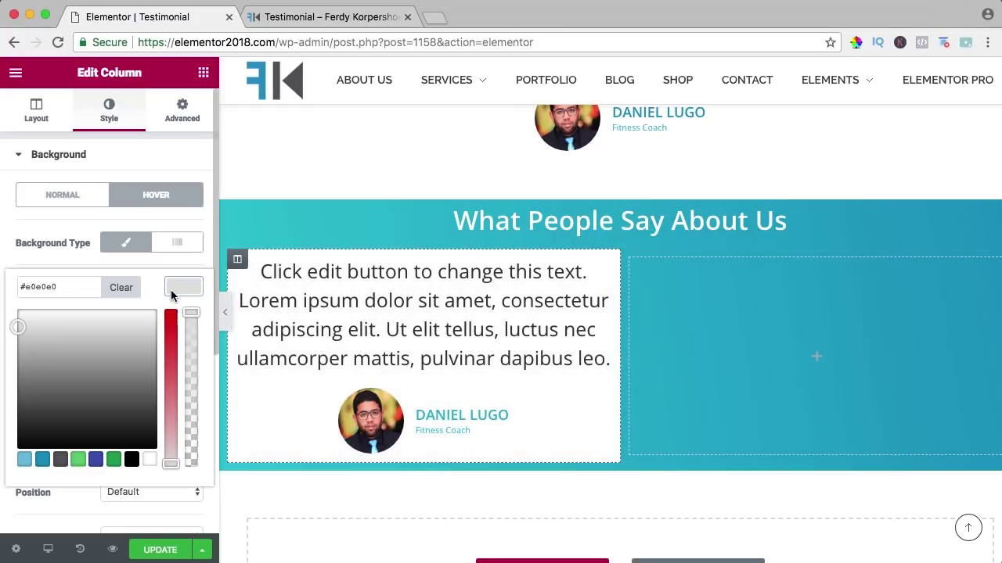
left_click_drag(25, 326, 17, 323)
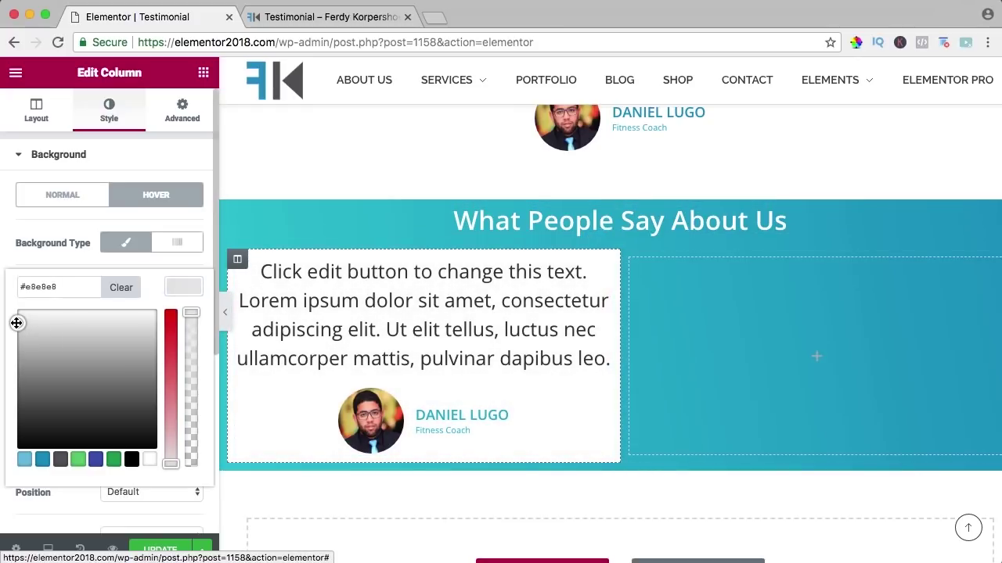
left_click(168, 286)
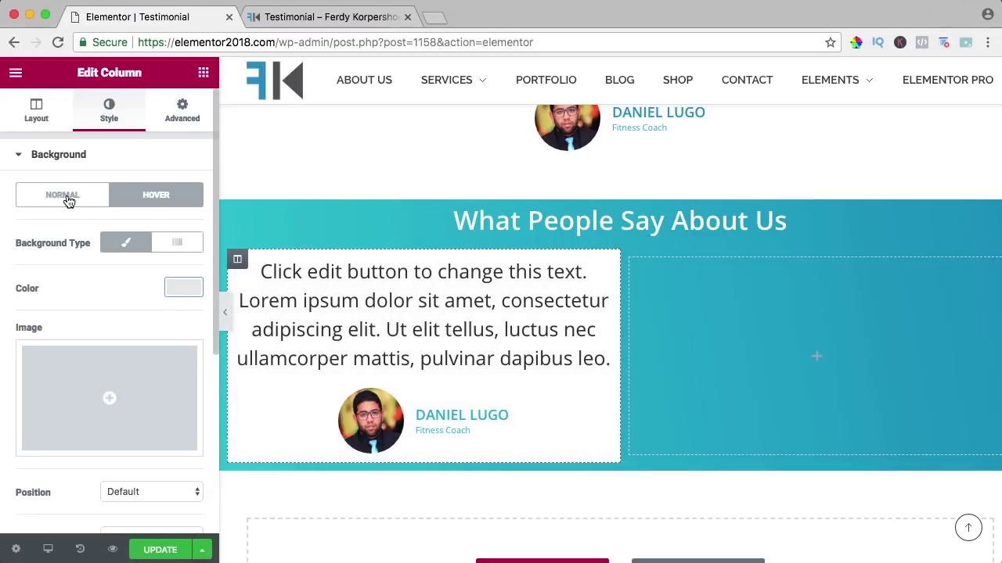
left_click(68, 201)
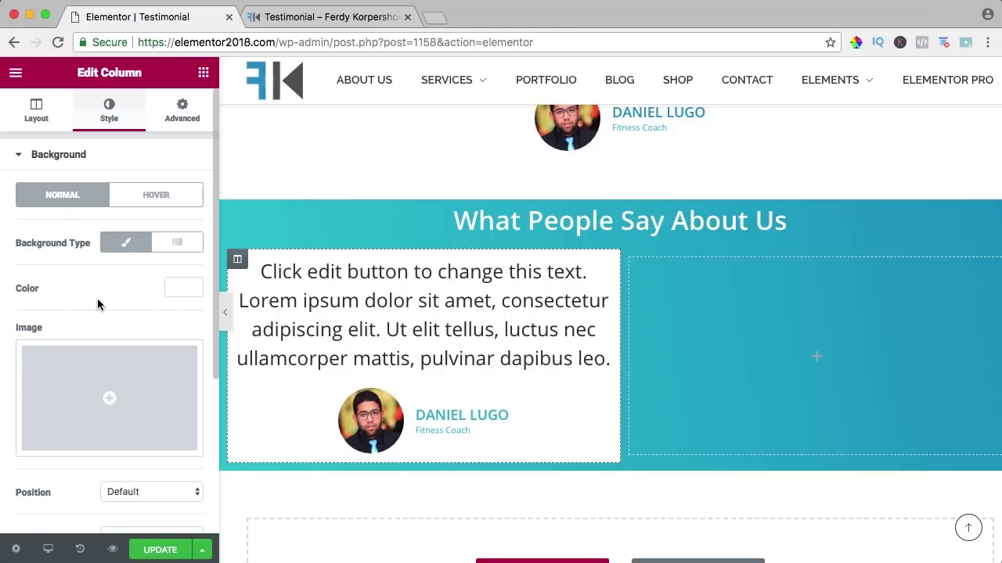
Step: Give the column a solid teal border 3 px wide on all sides
scroll(102, 298, "down", 3)
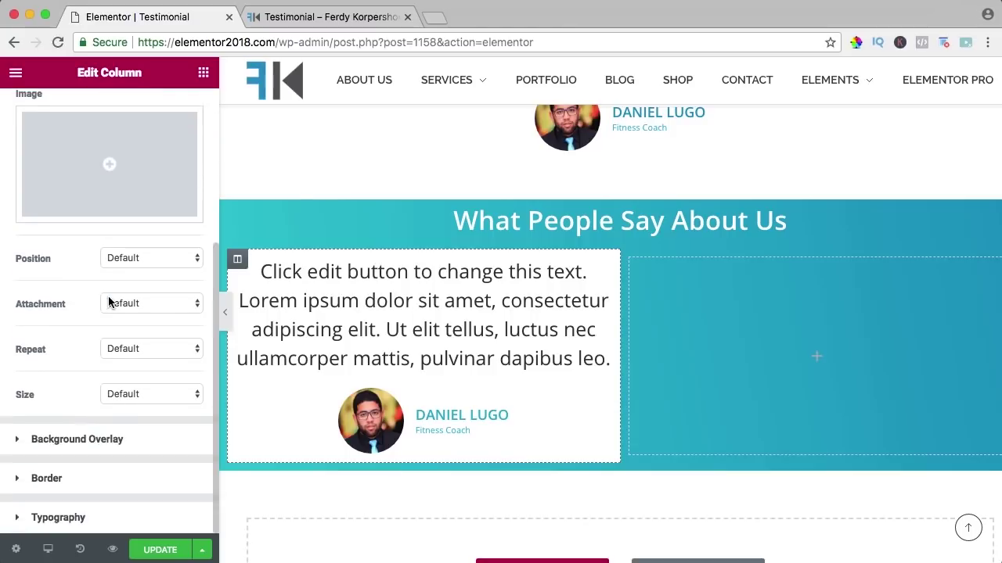
left_click(33, 481)
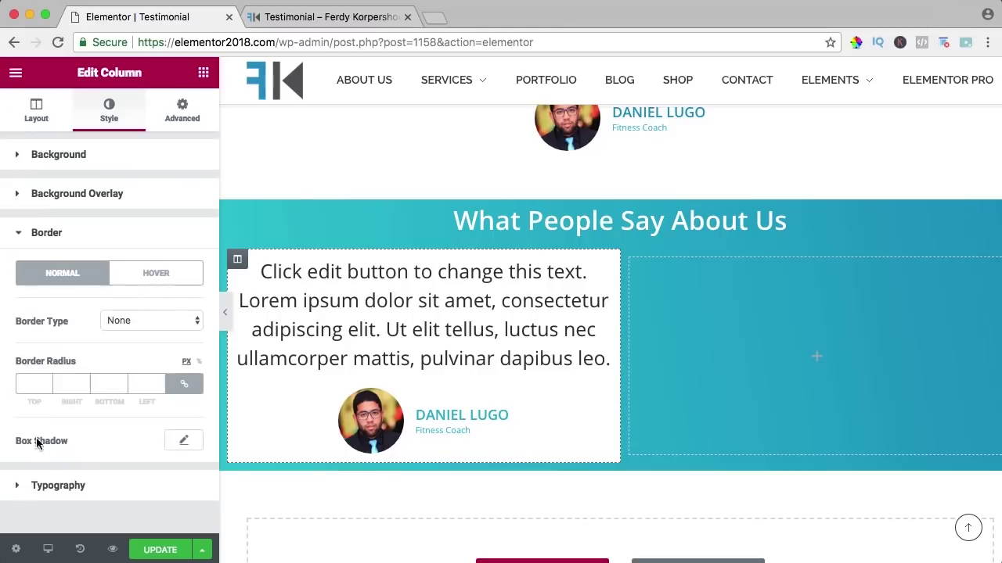
left_click(139, 321)
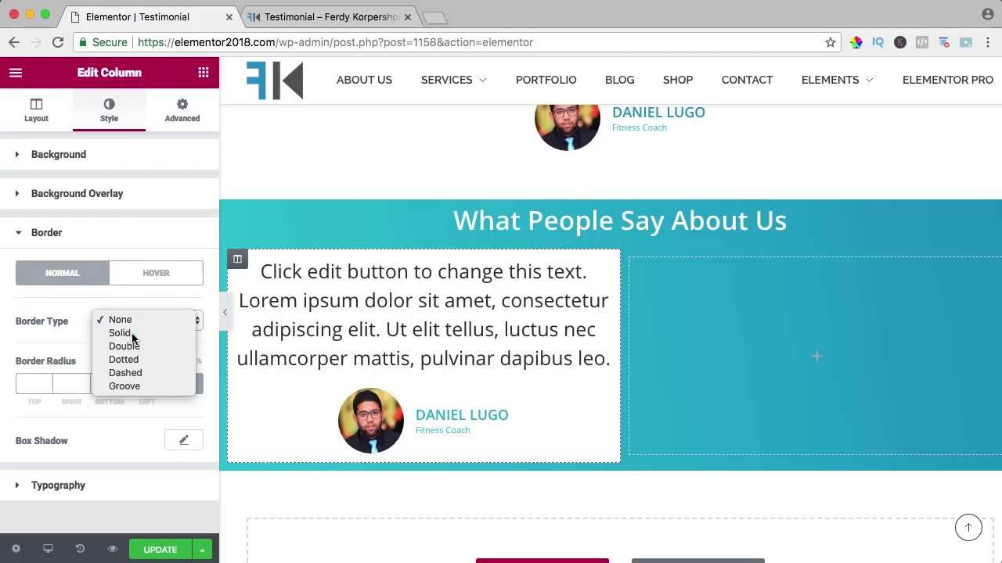
left_click(132, 334)
left_click(184, 441)
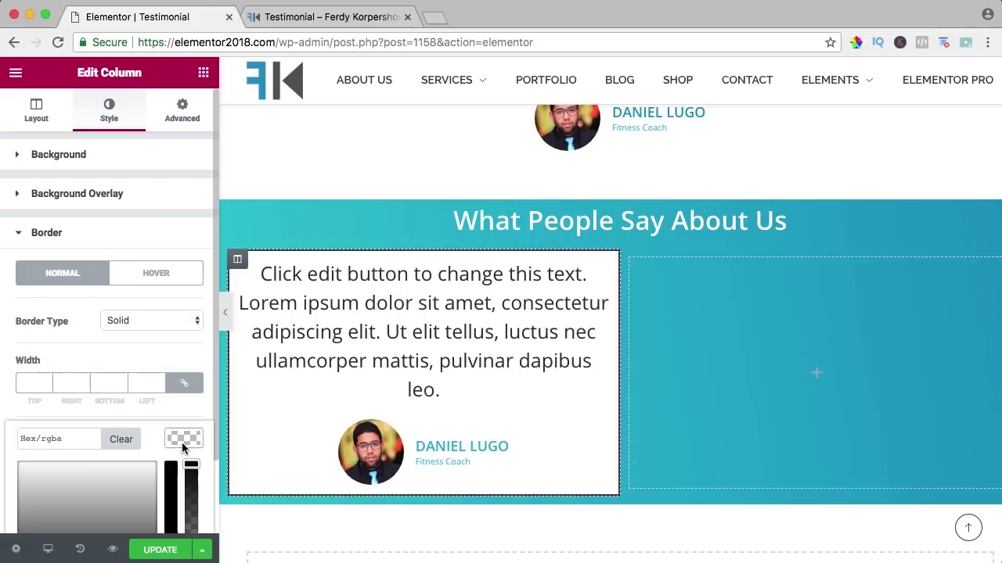
scroll(108, 452, "down", 3)
left_click(43, 507)
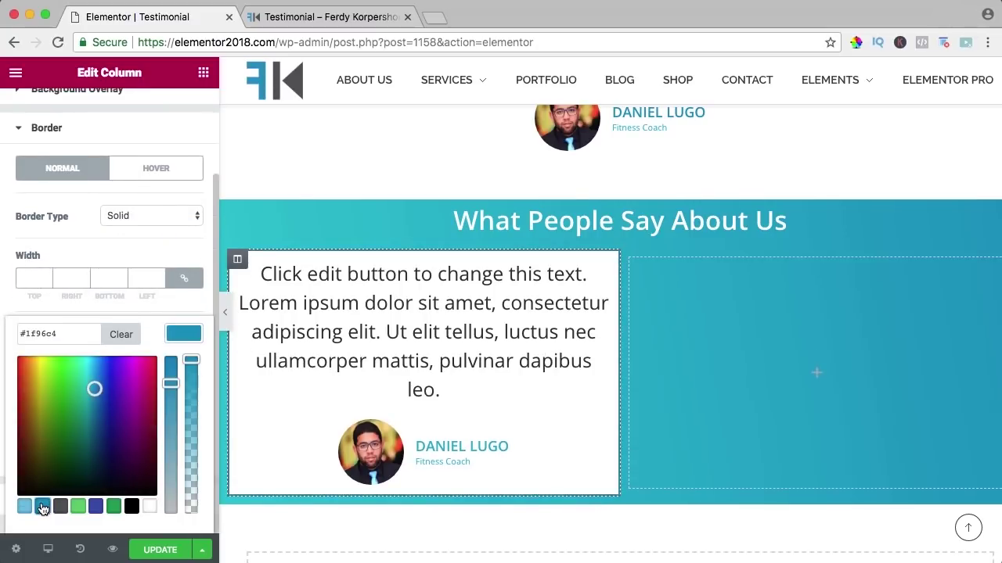
left_click(181, 335)
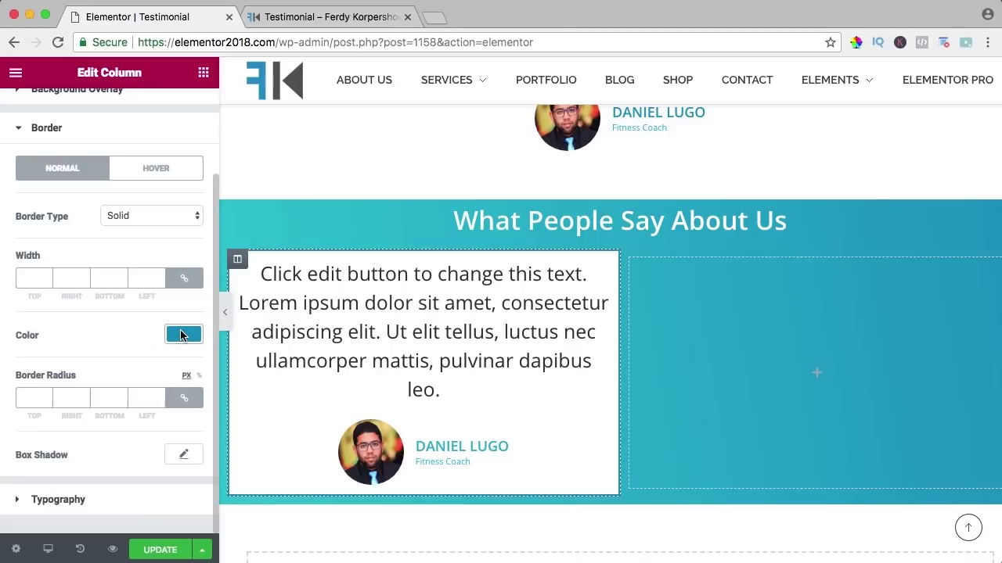
left_click(29, 275)
type("3")
key("Tab")
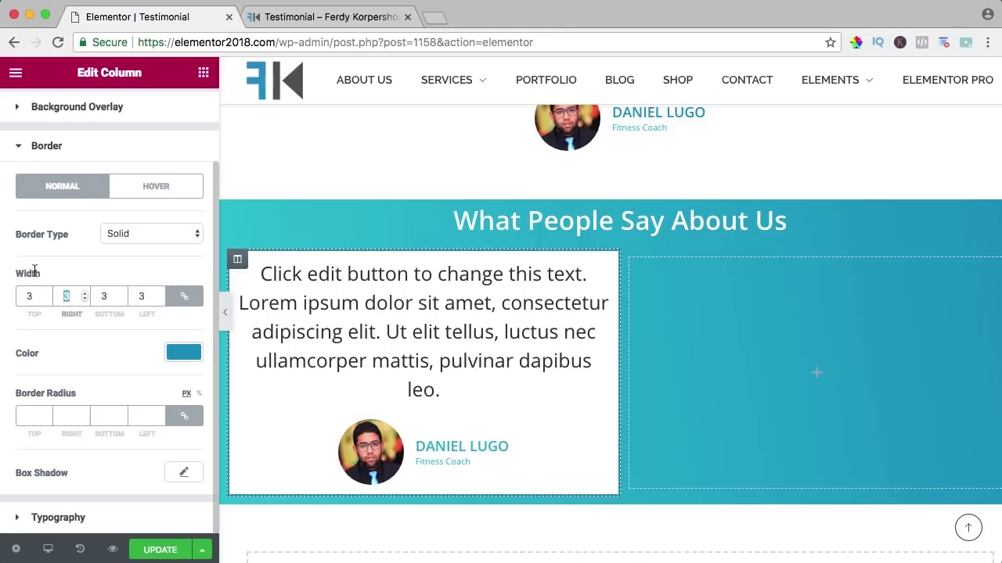
Step: Keep the hover border solid and widen it to 6 px
left_click(156, 187)
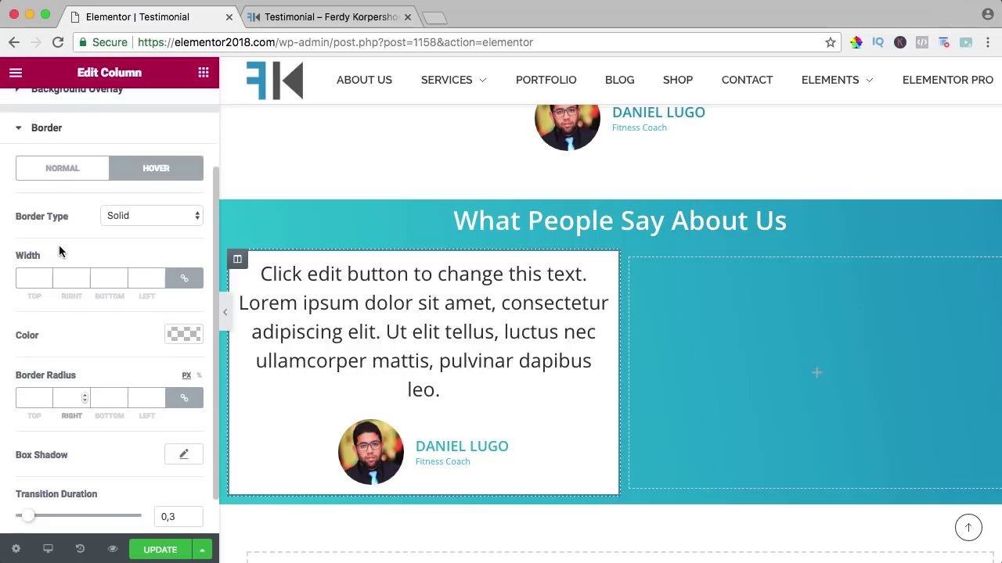
left_click(136, 213)
left_click(141, 215)
left_click(29, 278)
Step: Save the page and reload the preview to check the border
left_click(160, 550)
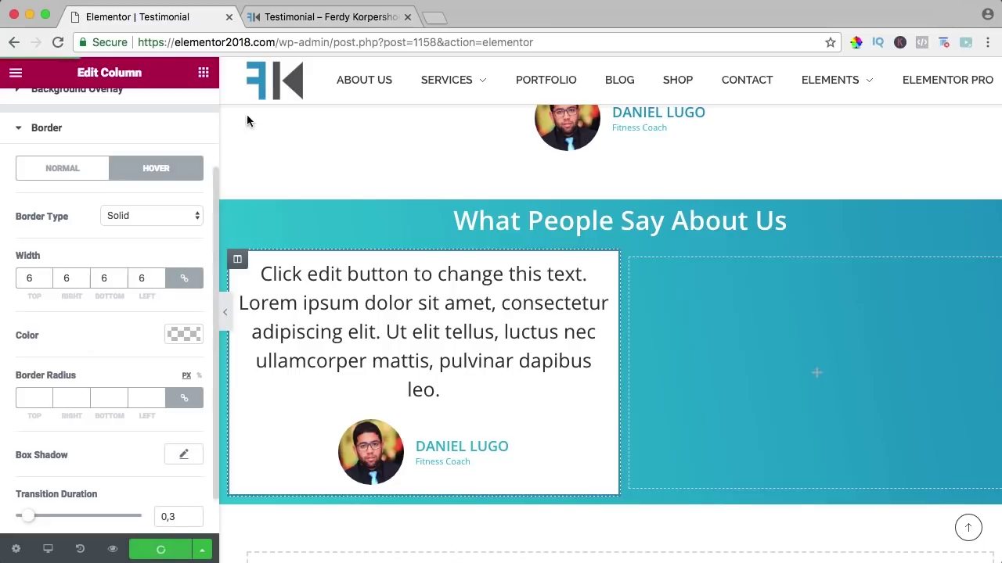
left_click(328, 17)
key("super+r")
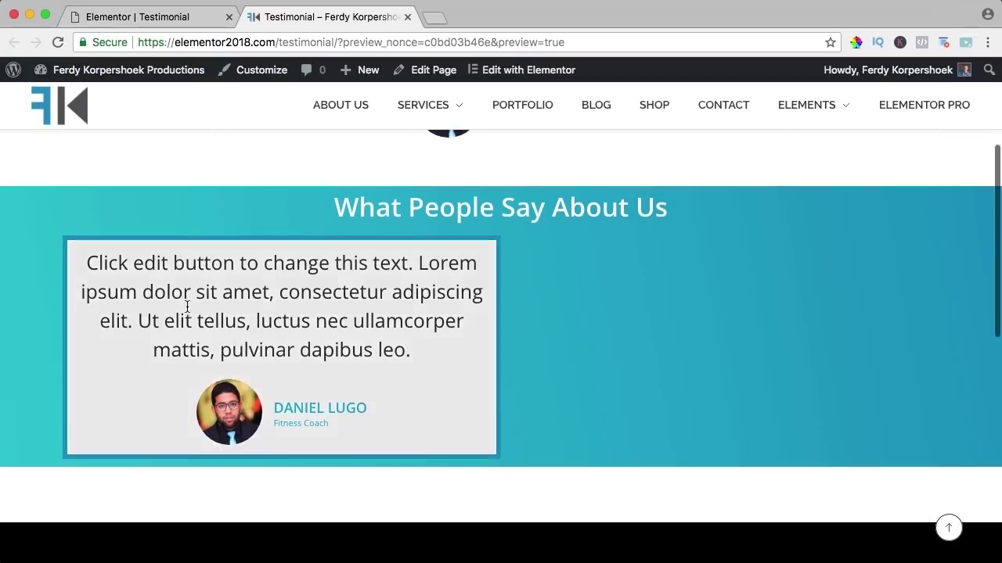
Step: Clear the light grey hover background colour from the testimonial column
left_click(205, 17)
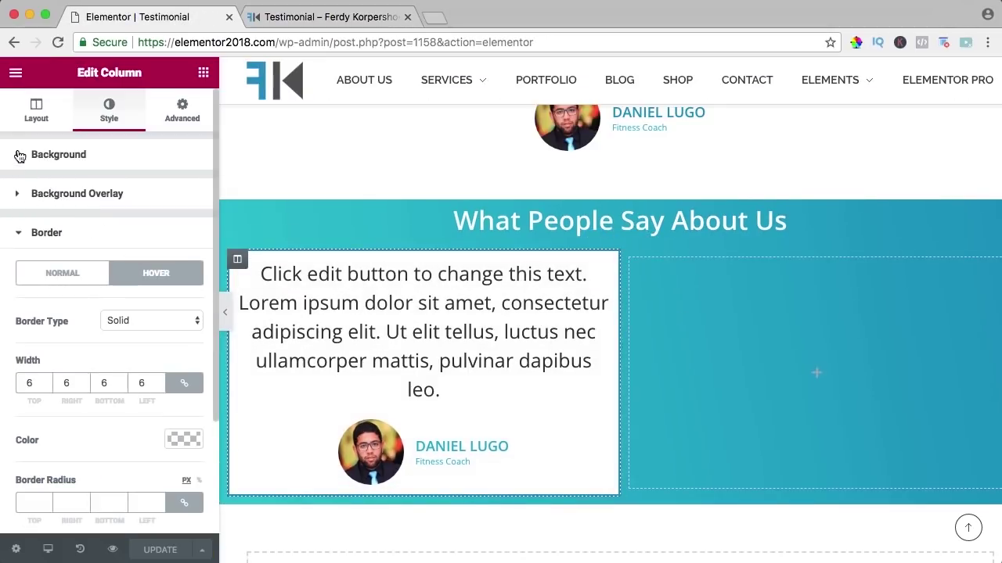
left_click(22, 156)
left_click(157, 195)
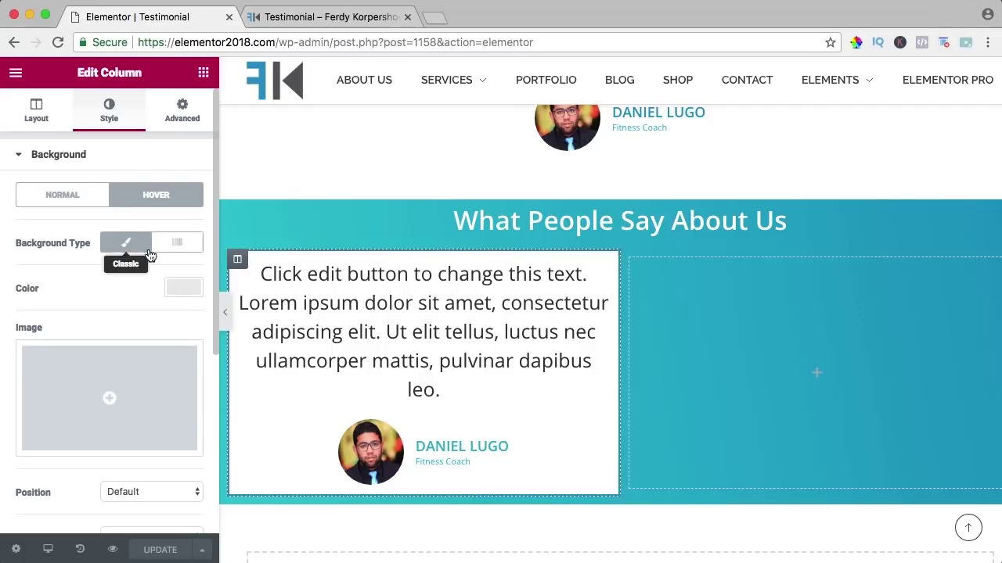
left_click(180, 287)
left_click(120, 287)
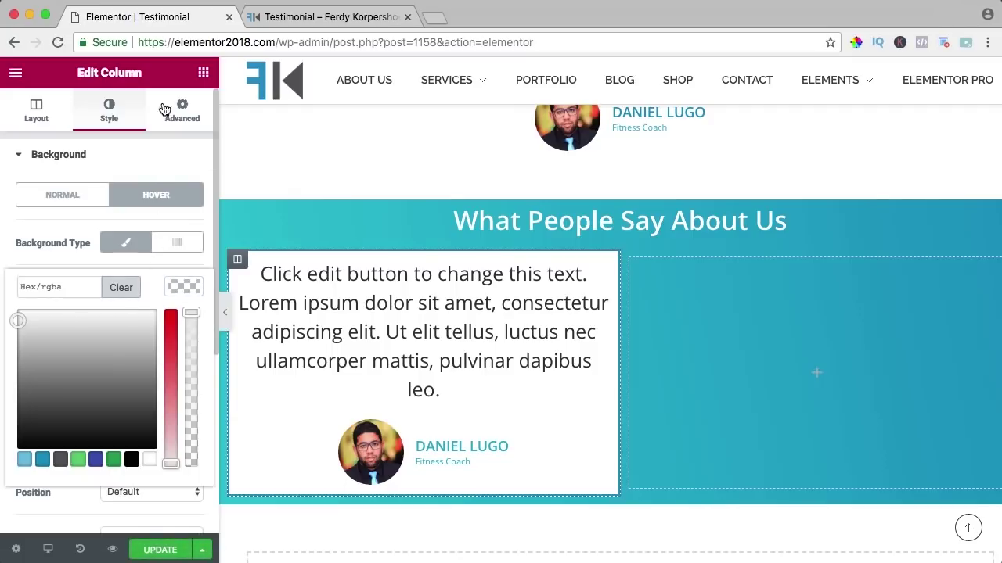
Step: Save the page, reload the preview to check it, and return to the editor
left_click(158, 549)
left_click(305, 17)
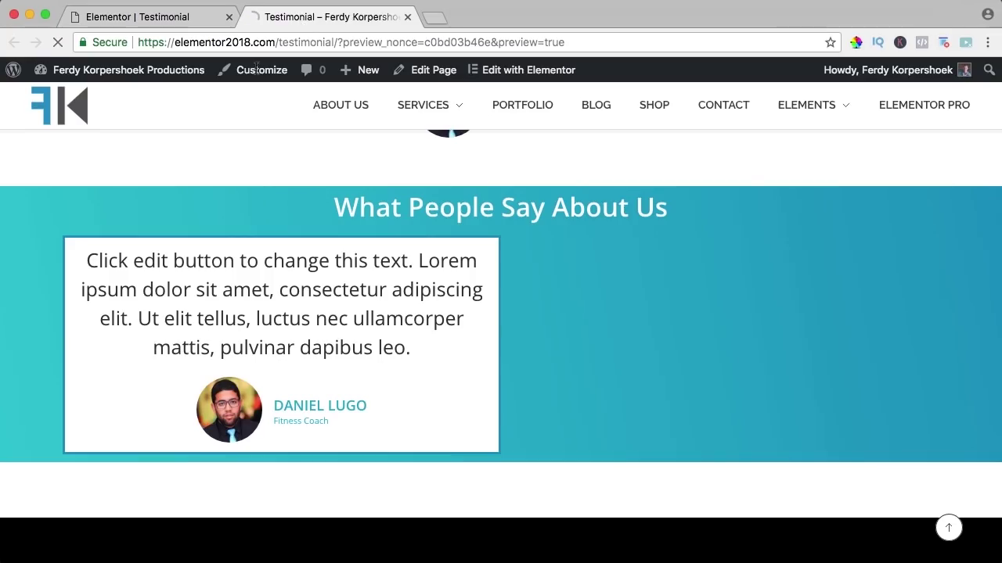
key("super+r")
scroll(36, 206, "down", 5)
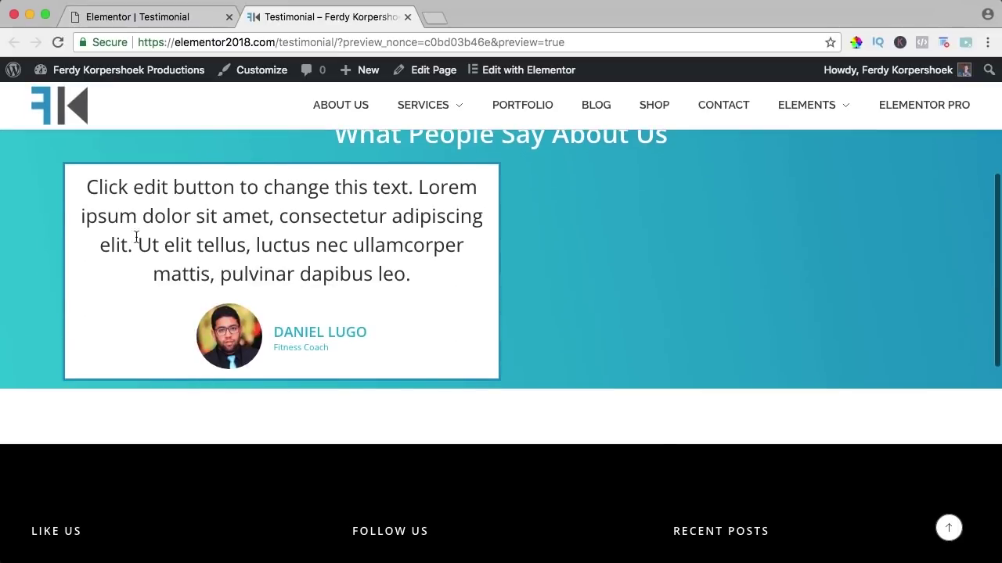
left_click(149, 18)
scroll(119, 257, "down", 5)
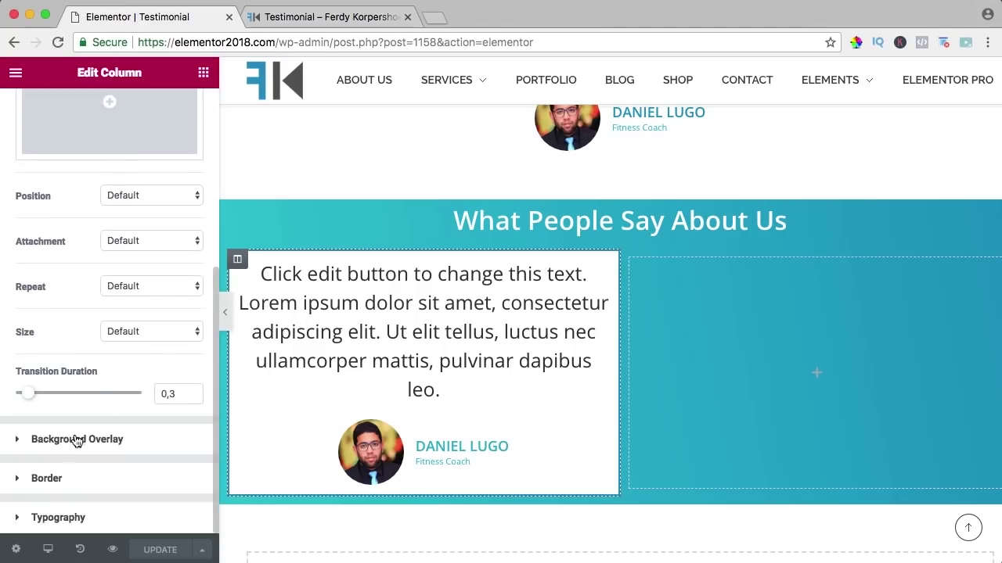
Step: Set the column's hover border width to 3 and corner radius to 20, then preview
left_click(45, 479)
left_click(144, 194)
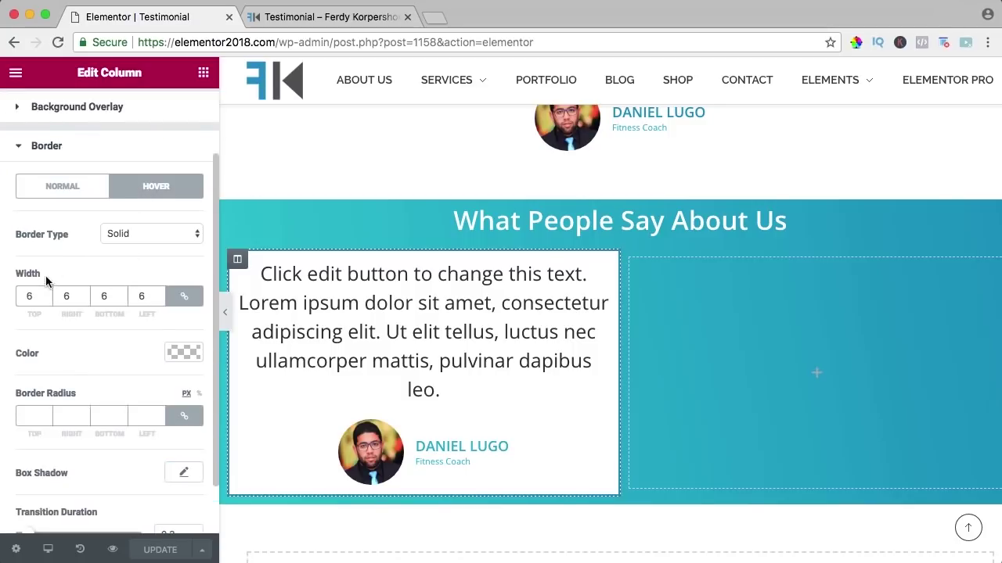
key("Tab")
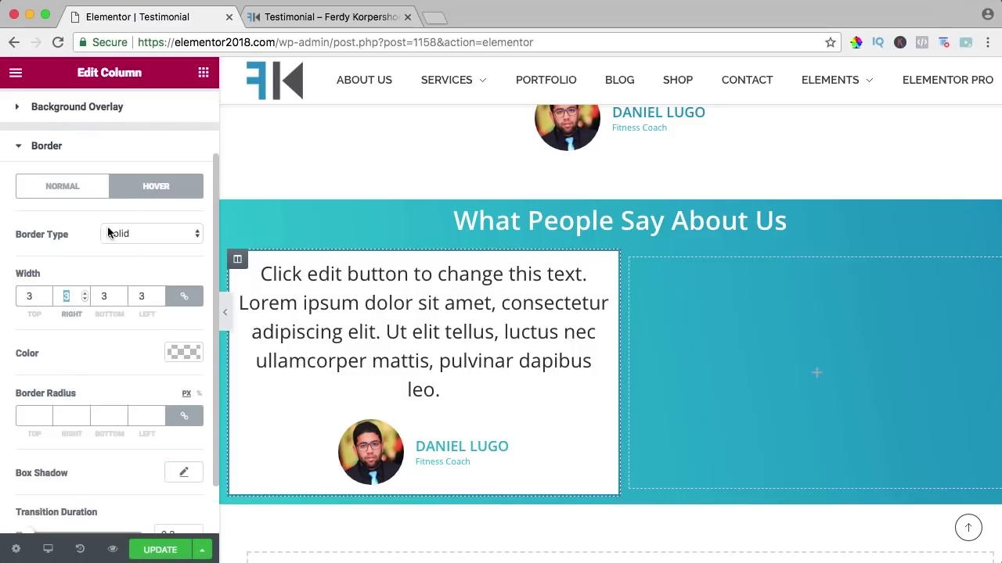
left_click(32, 420)
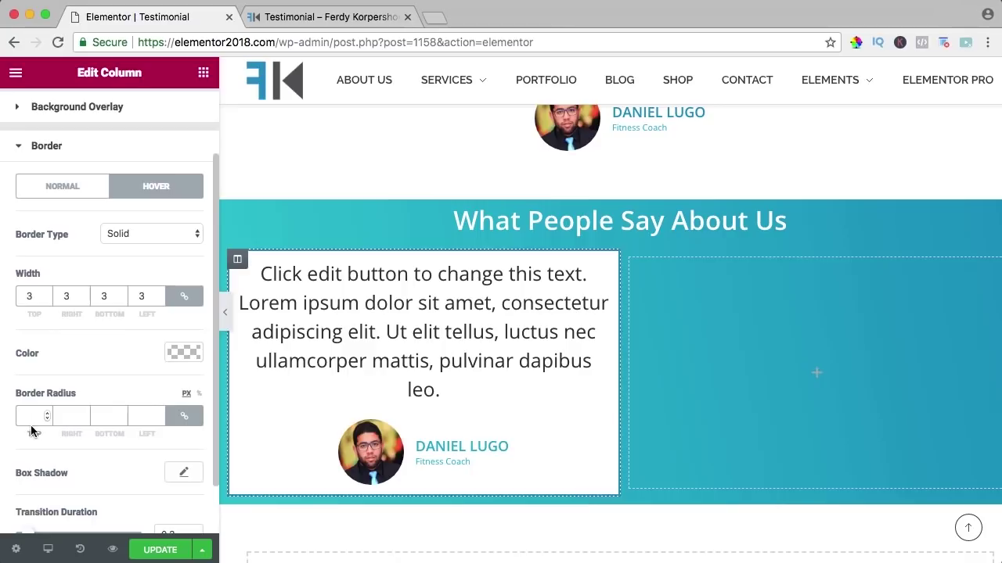
type("10")
key("Tab")
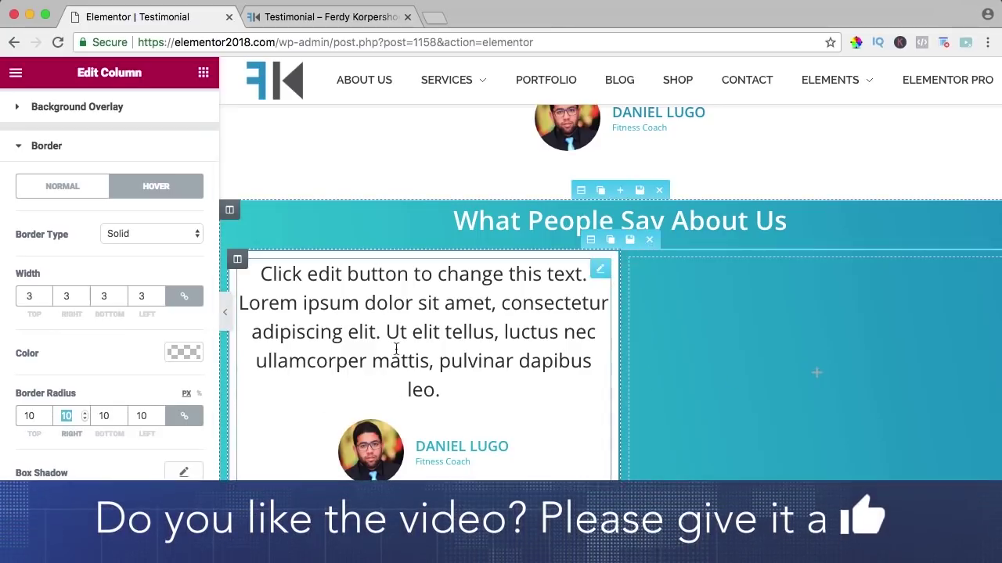
double_click(38, 410)
type("20")
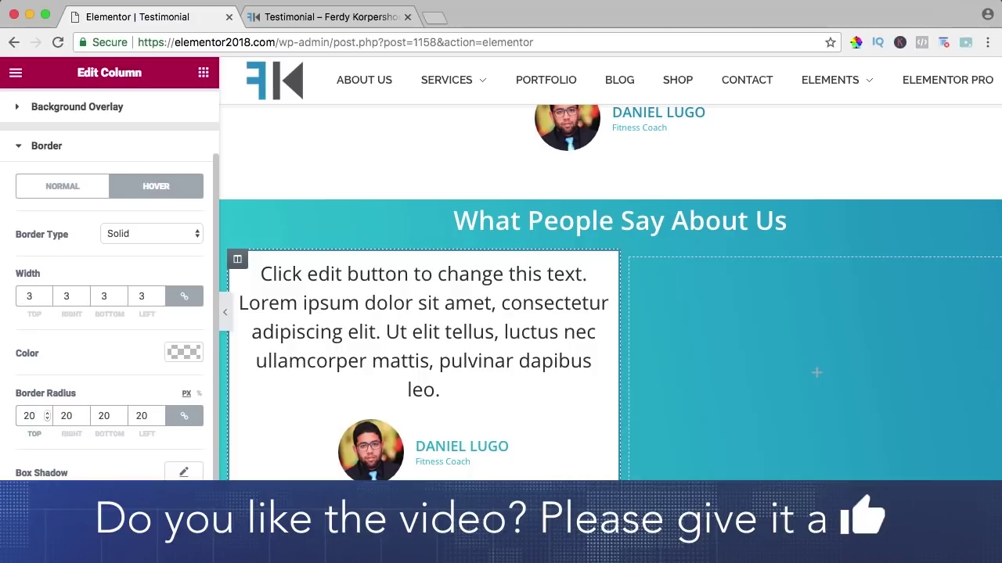
left_click(328, 17)
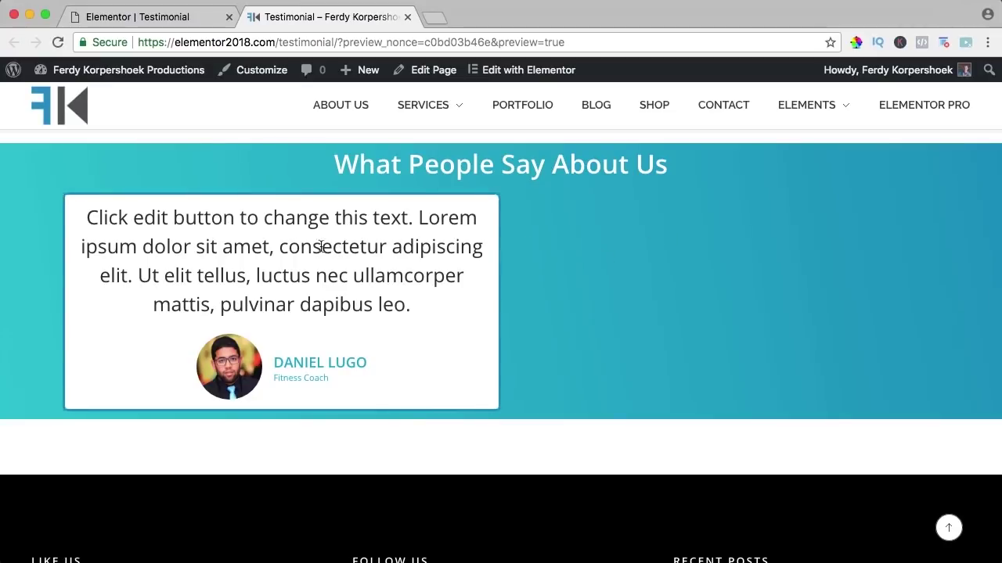
Step: Reduce the testimonial widget's text size to 18
left_click(205, 19)
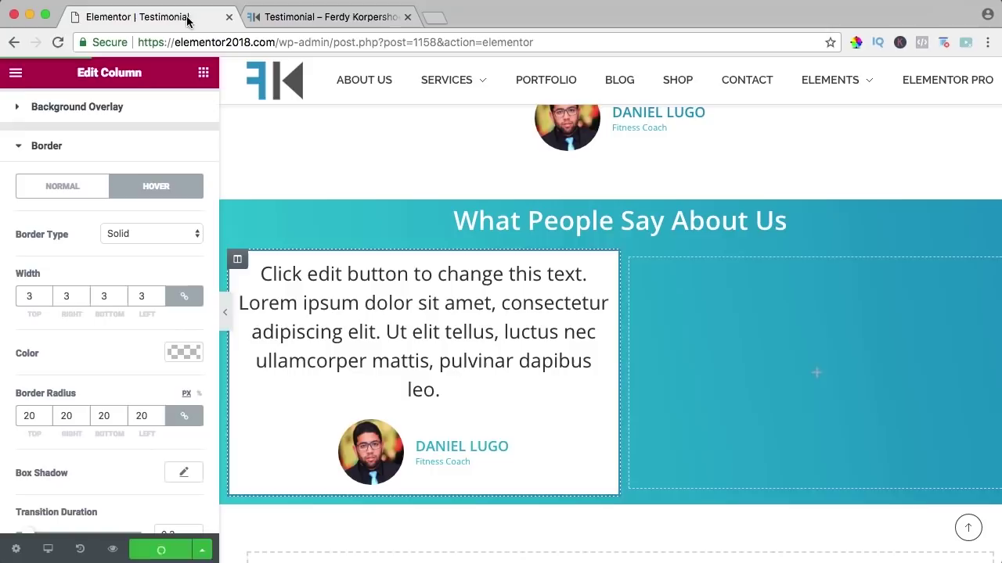
left_click(599, 270)
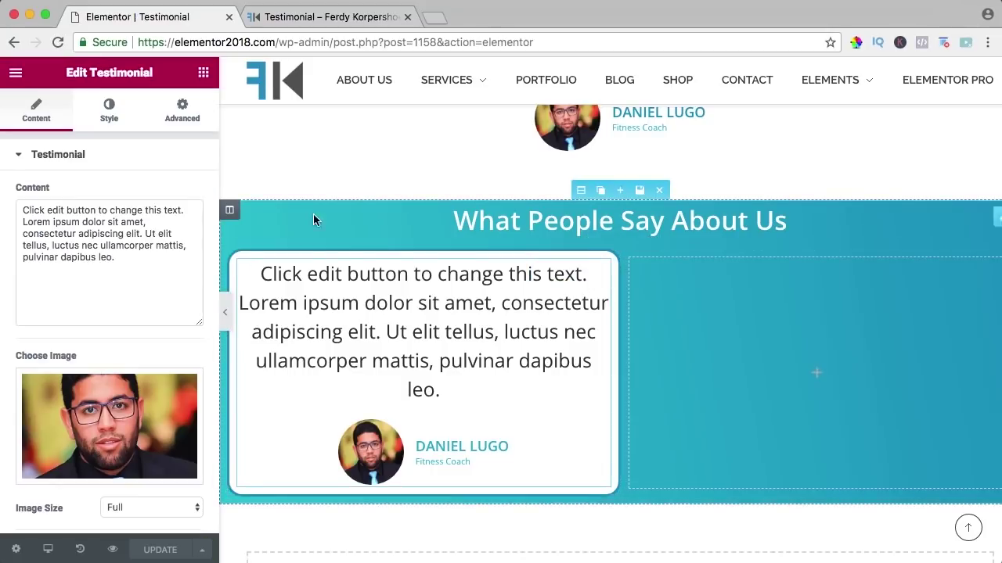
left_click(109, 111)
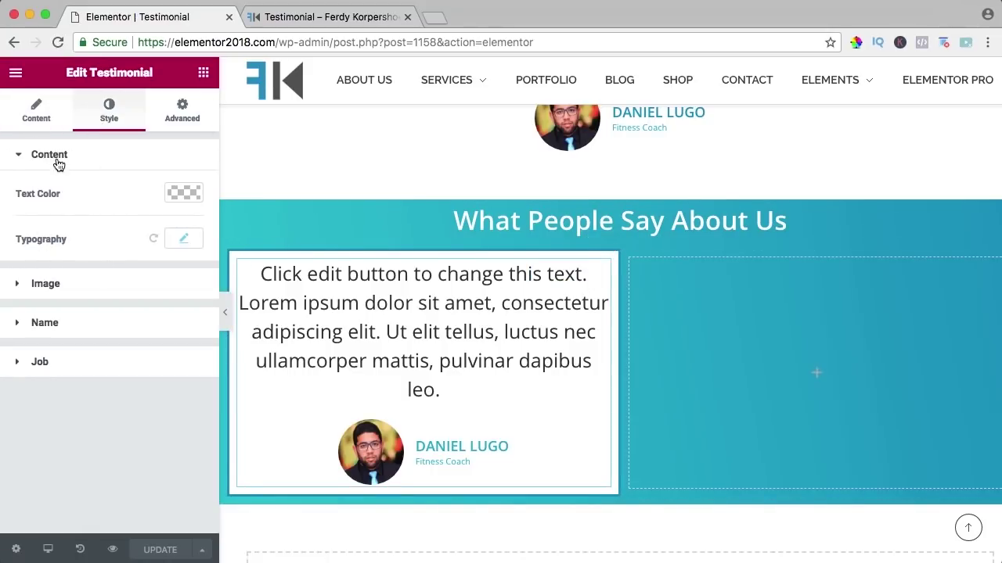
left_click(185, 241)
left_click_drag(40, 337, 35, 338)
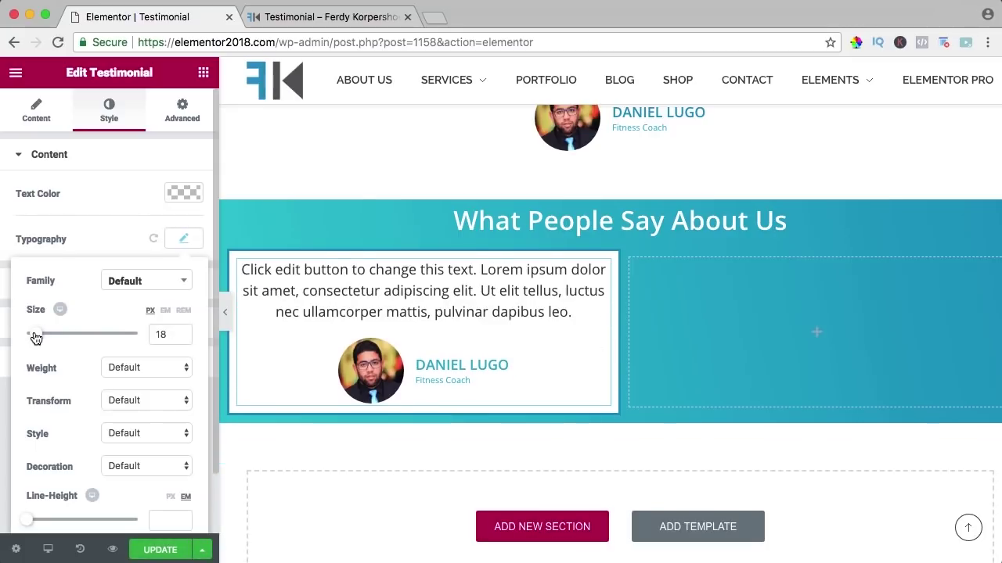
Step: Pad the testimonial by 20 px on all sides and save the page
left_click(174, 119)
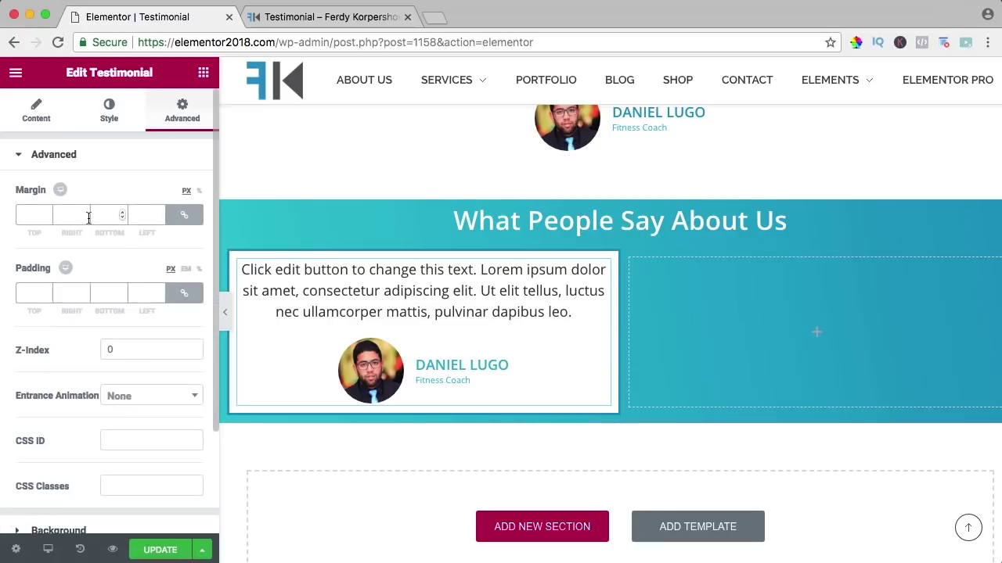
left_click(30, 293)
type("30")
key("BackSpace")
key("BackSpace")
type("20")
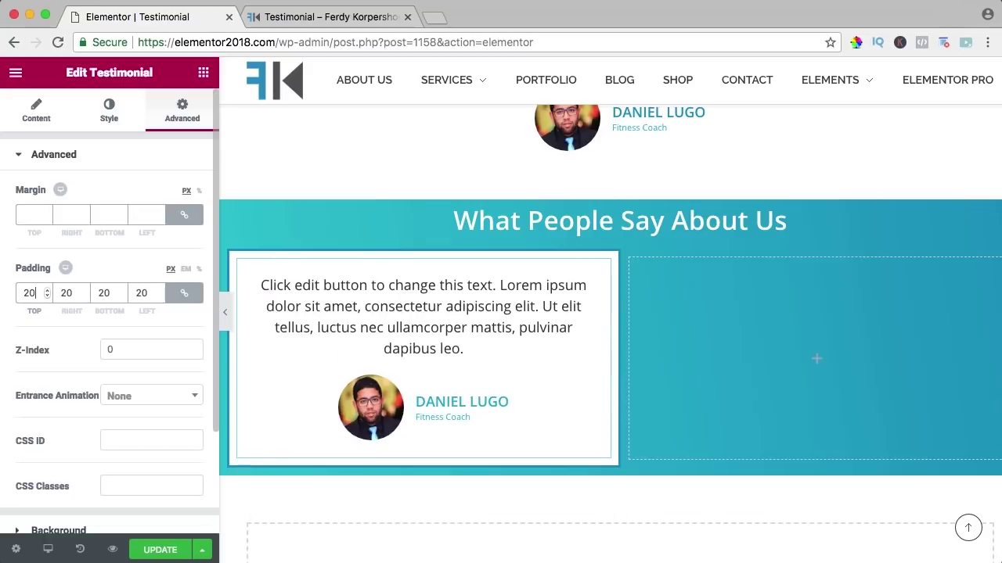
left_click(159, 549)
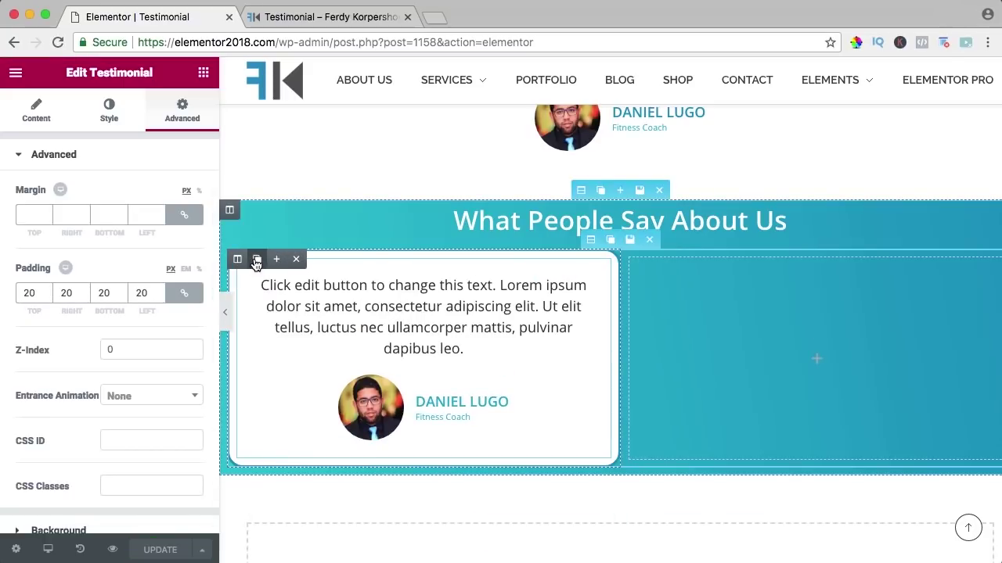
Step: Duplicate the testimonial column, delete the empty third column, save and check the preview
left_click(257, 261)
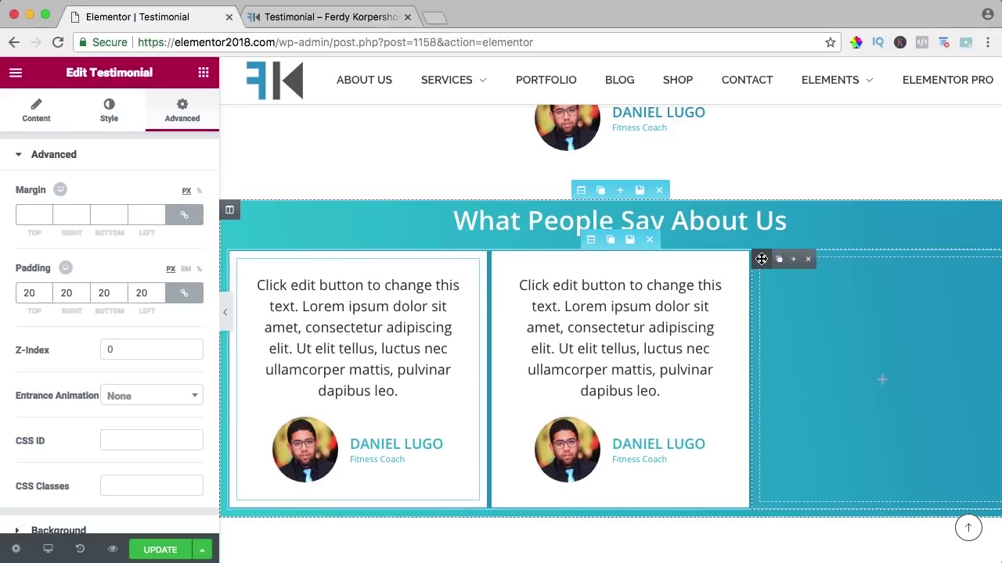
left_click(821, 260)
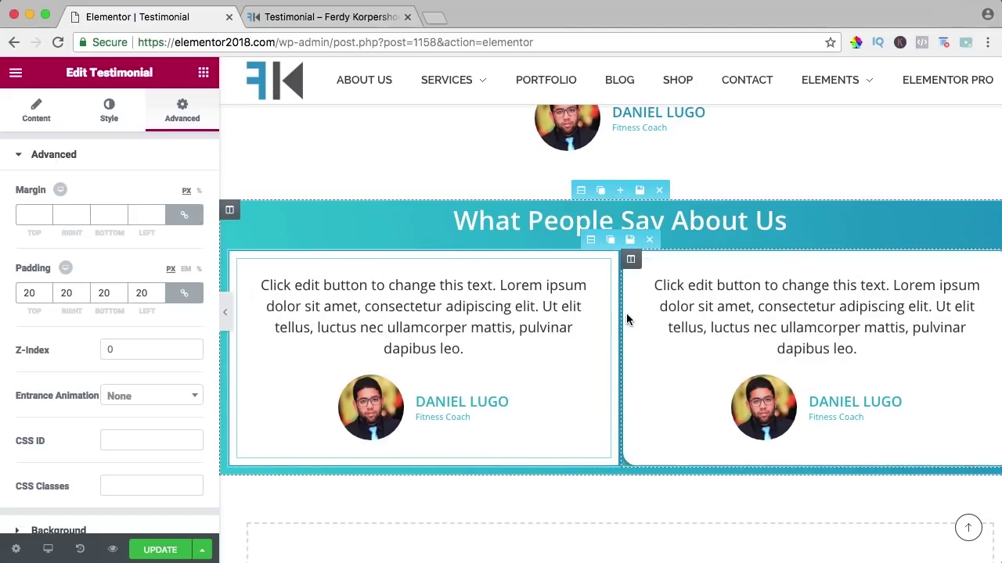
left_click(168, 548)
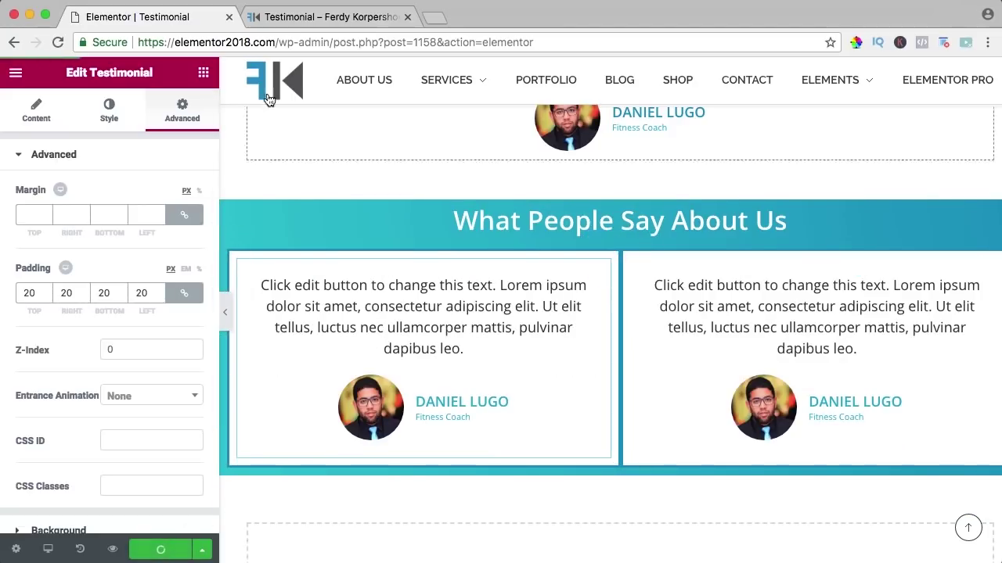
left_click(299, 20)
key("super+r")
scroll(541, 324, "down", 4)
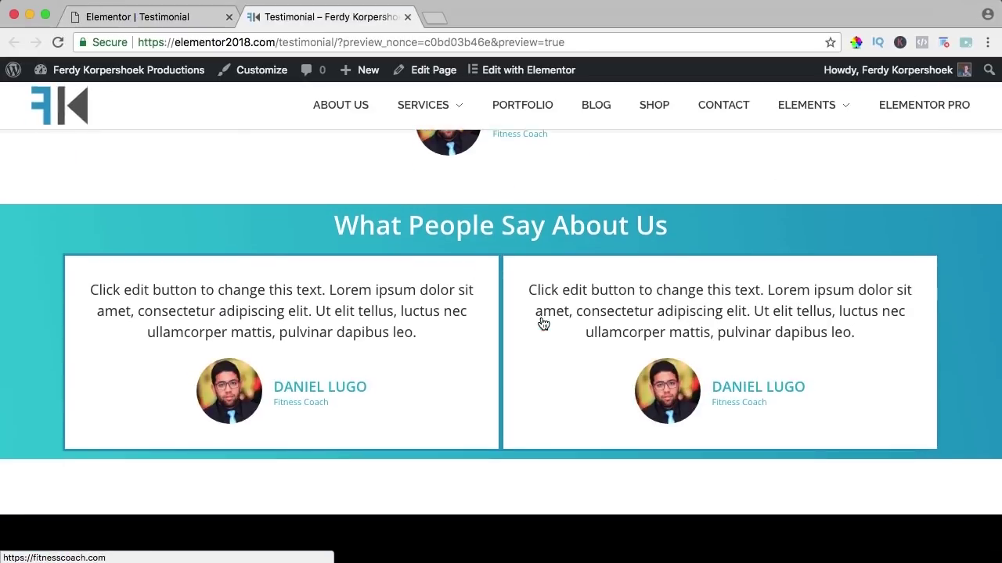
left_click(185, 20)
Step: Give the left column a 15 px right margin
left_click(738, 326)
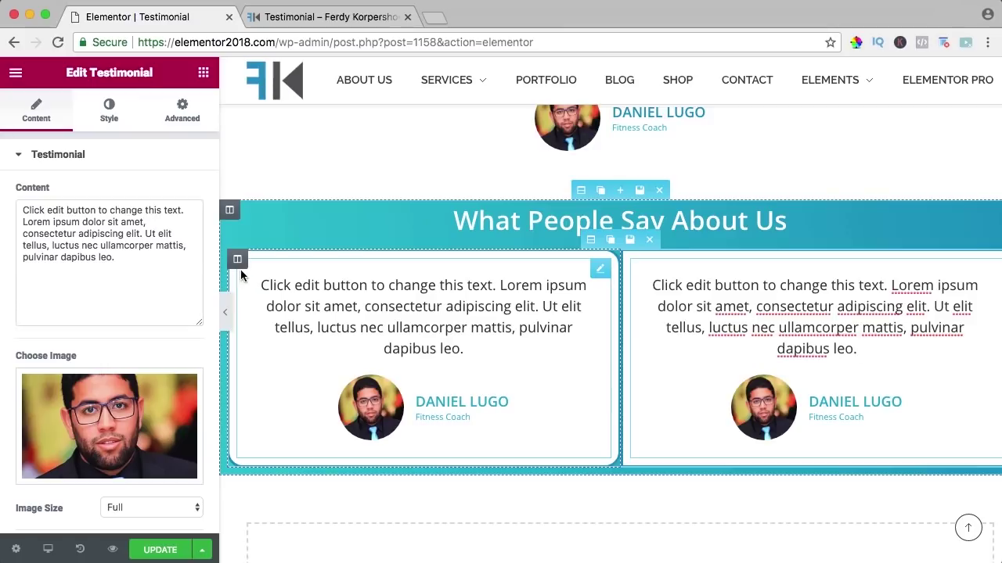
left_click(238, 261)
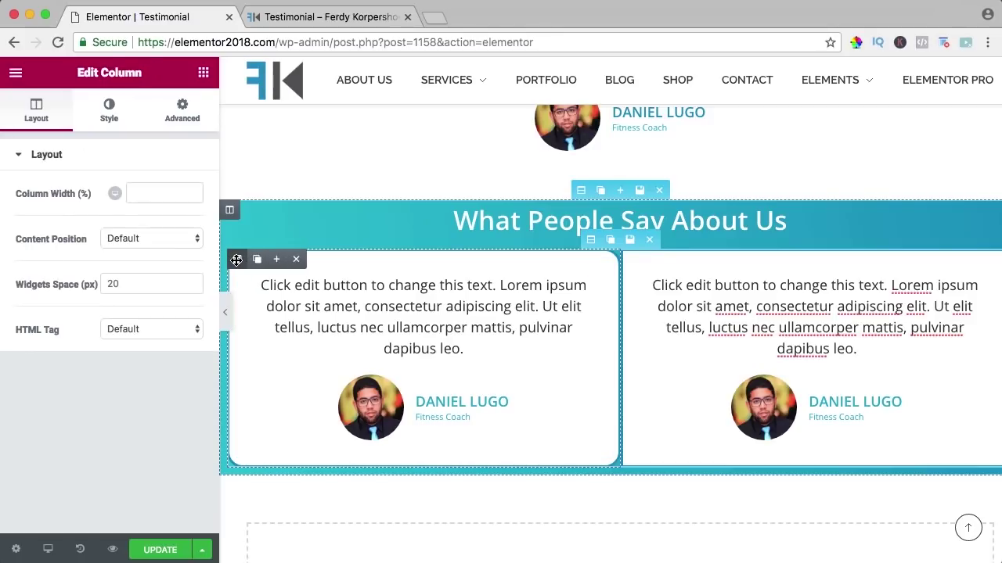
left_click(183, 115)
left_click(186, 216)
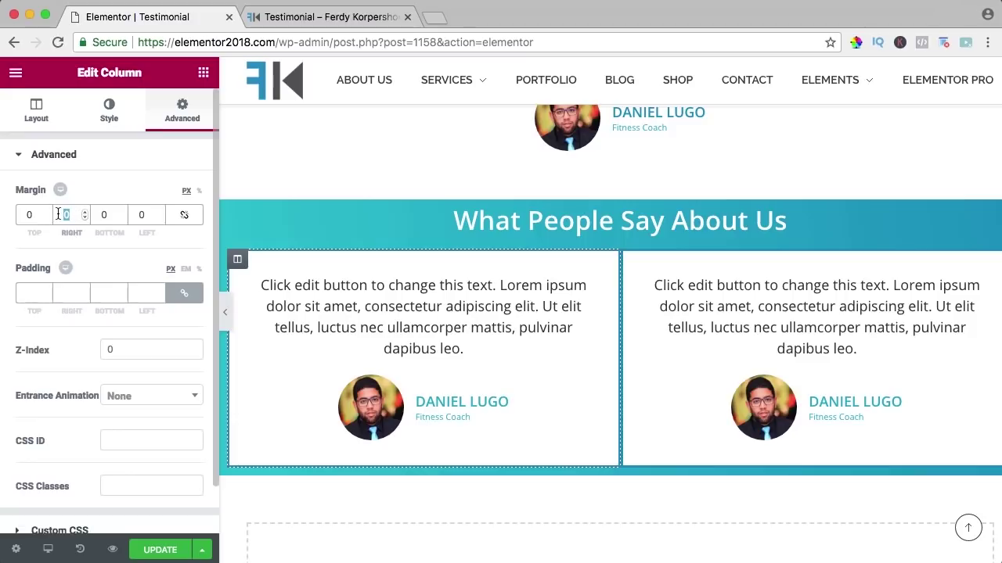
type("15")
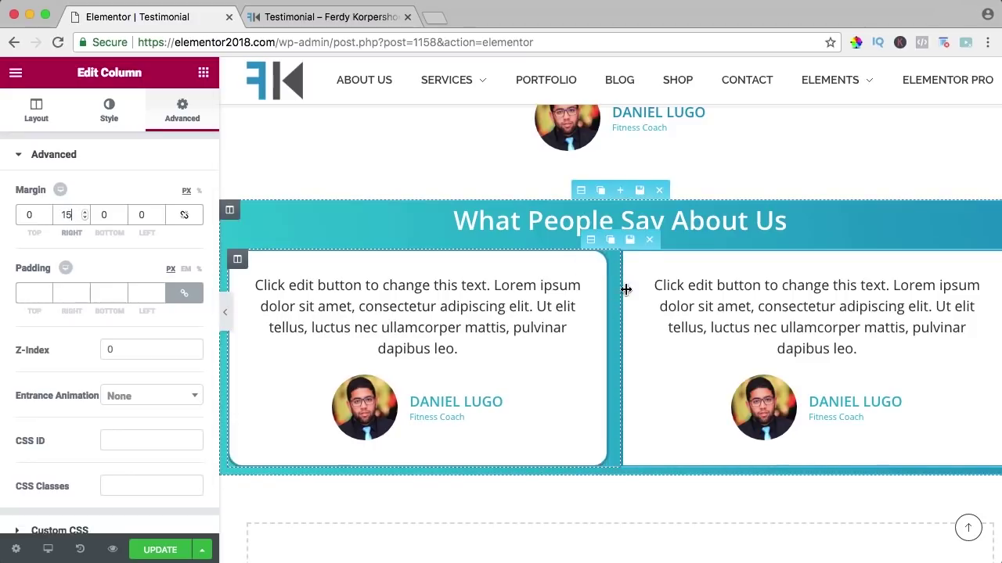
Step: Give the right column a 15 px left margin, save, and check the preview
left_click(631, 259)
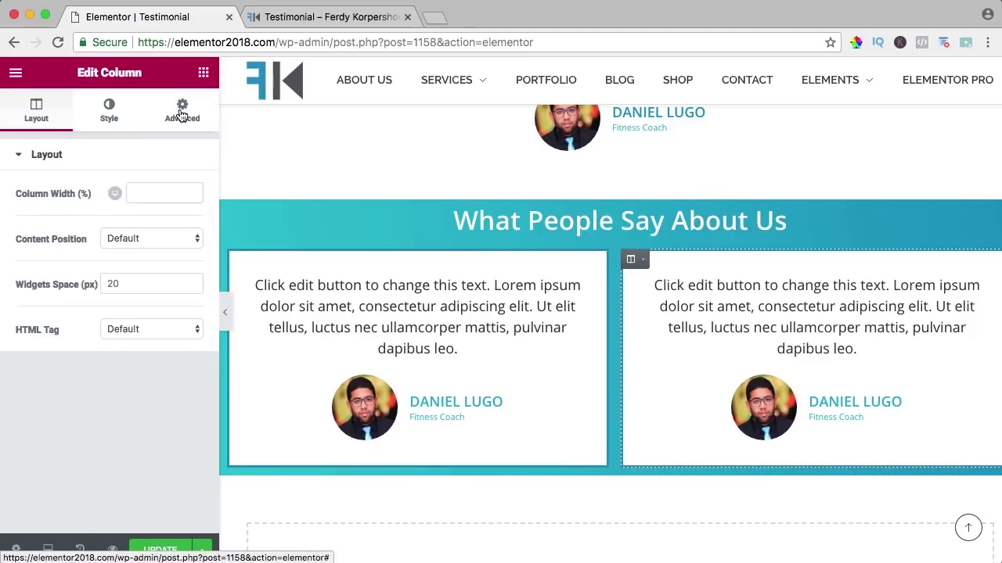
left_click(172, 114)
left_click(184, 214)
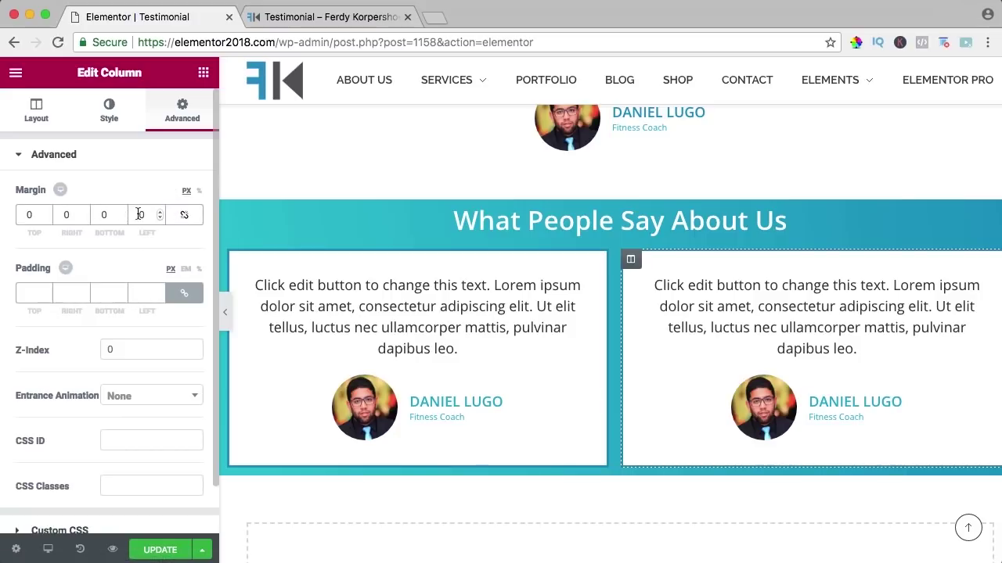
type("15")
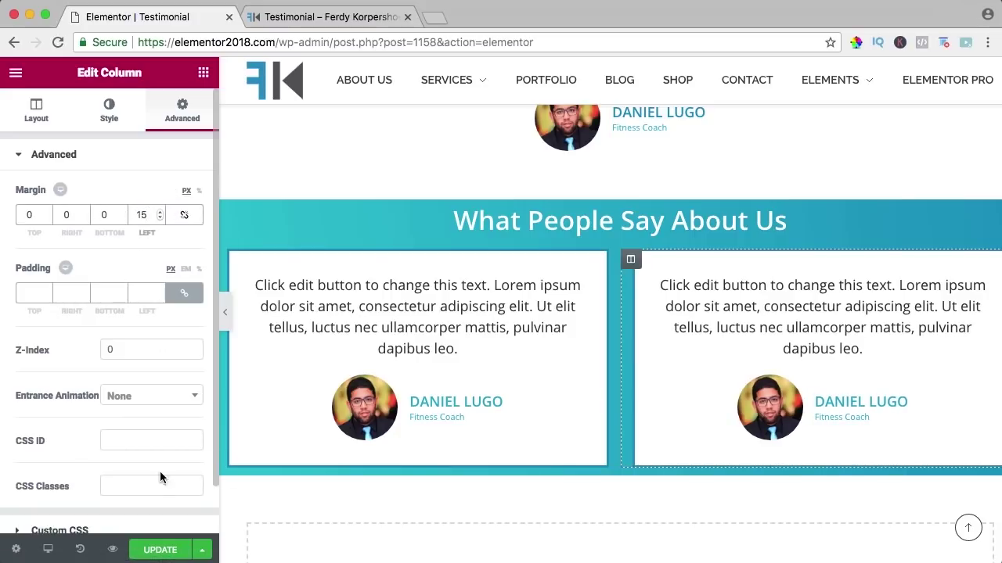
left_click(160, 550)
left_click(258, 20)
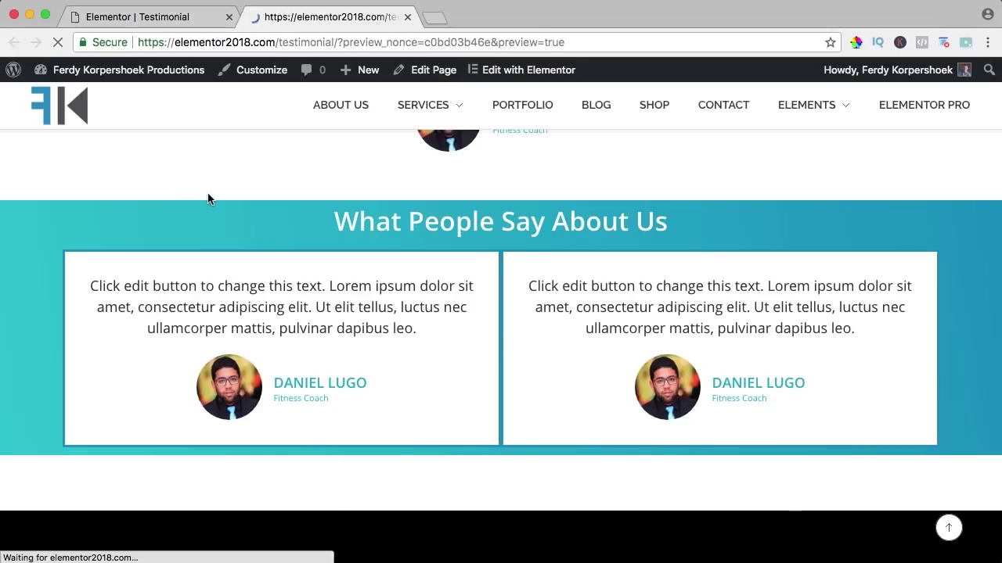
scroll(351, 224, "down", 5)
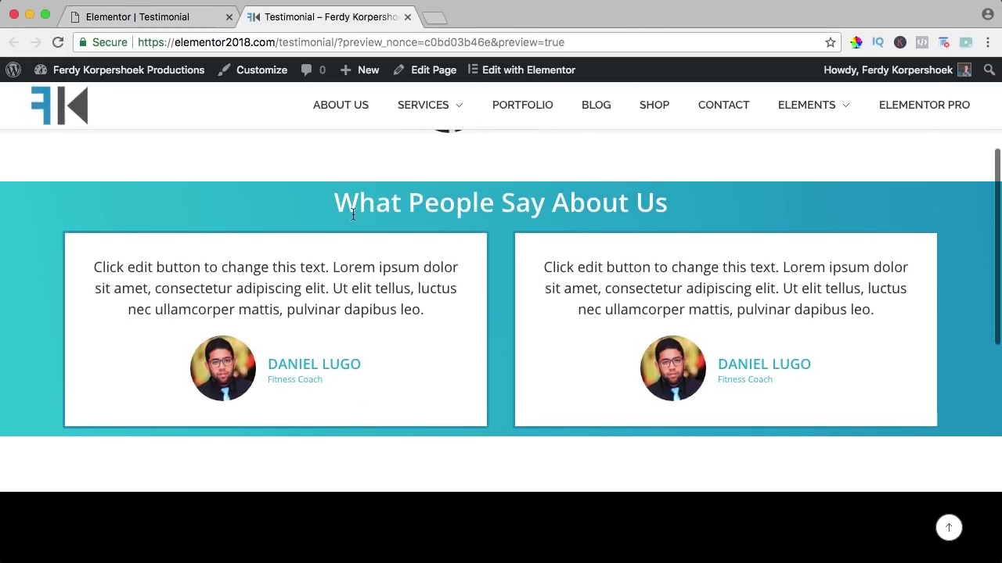
left_click(188, 18)
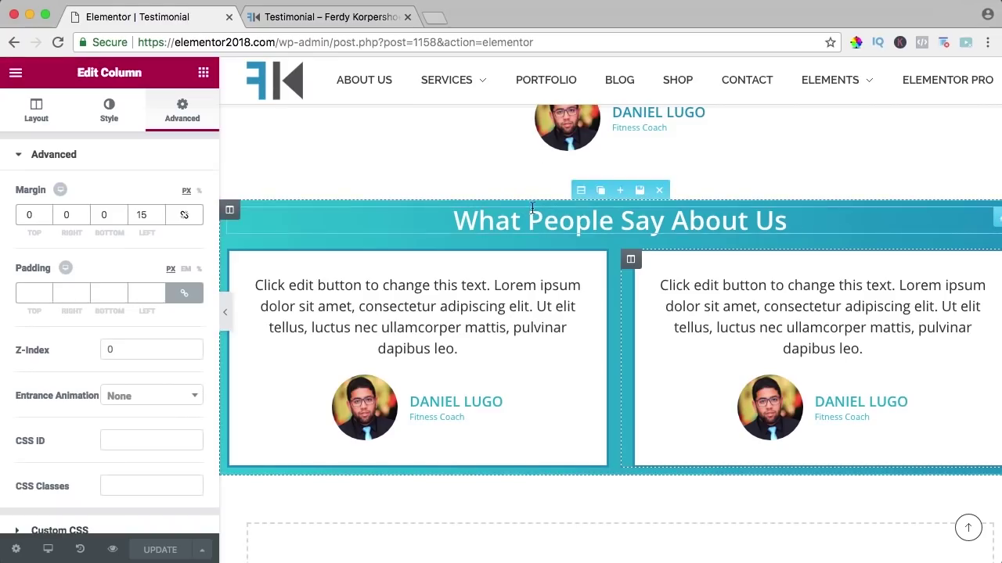
Step: Set the testimonials section's top and bottom padding to 30 px
left_click(581, 190)
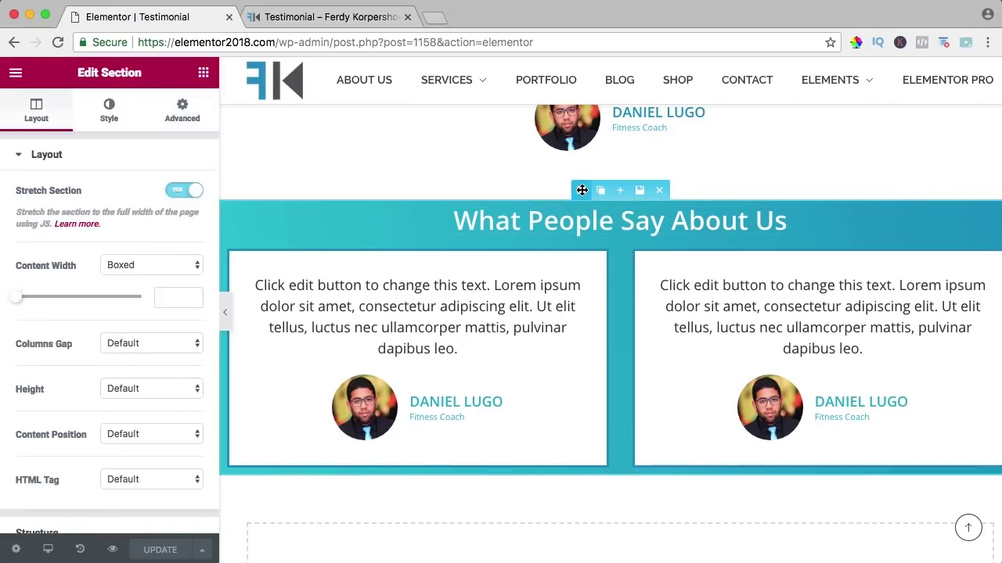
left_click(179, 111)
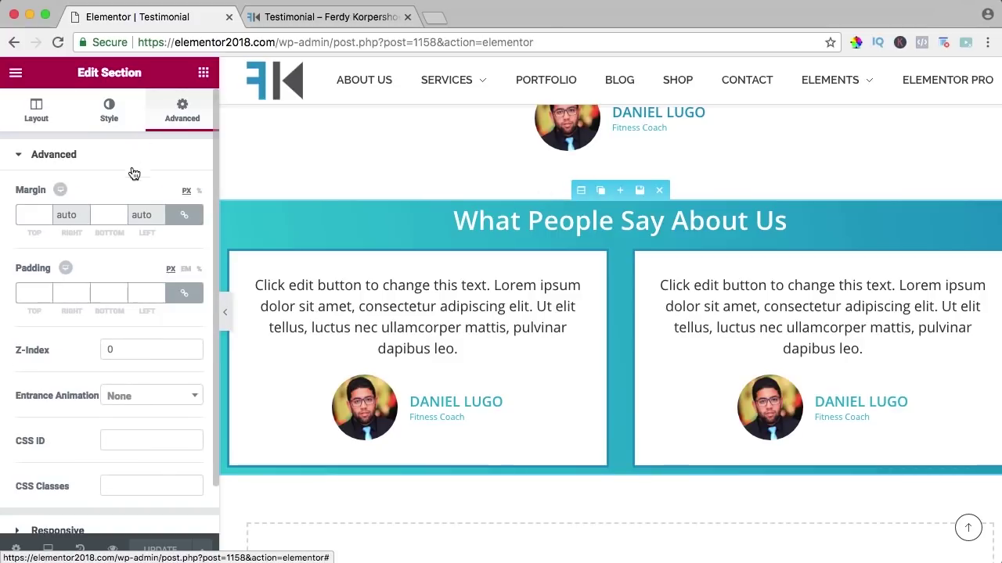
left_click(185, 297)
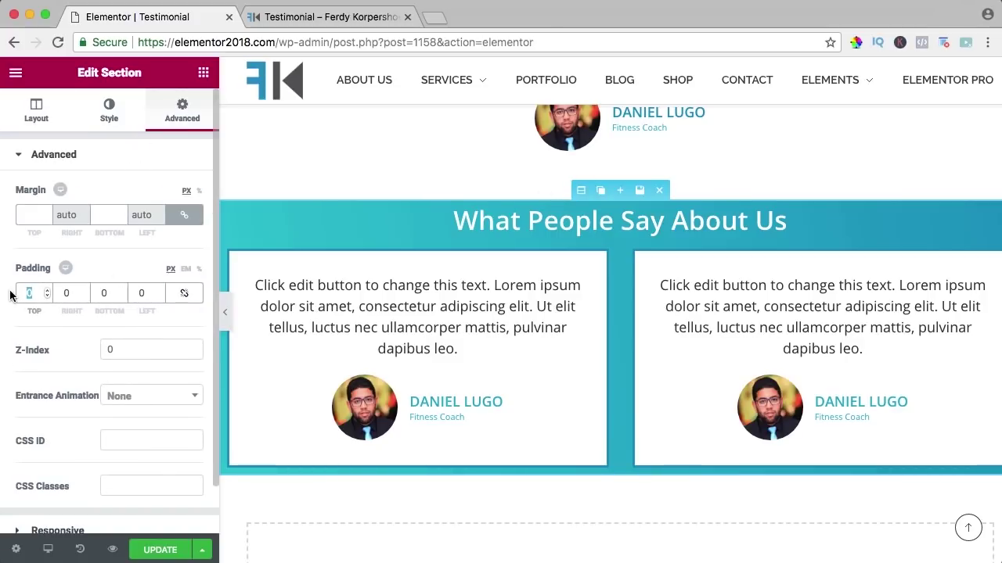
type("20")
key("BackSpace")
key("BackSpace")
type("030")
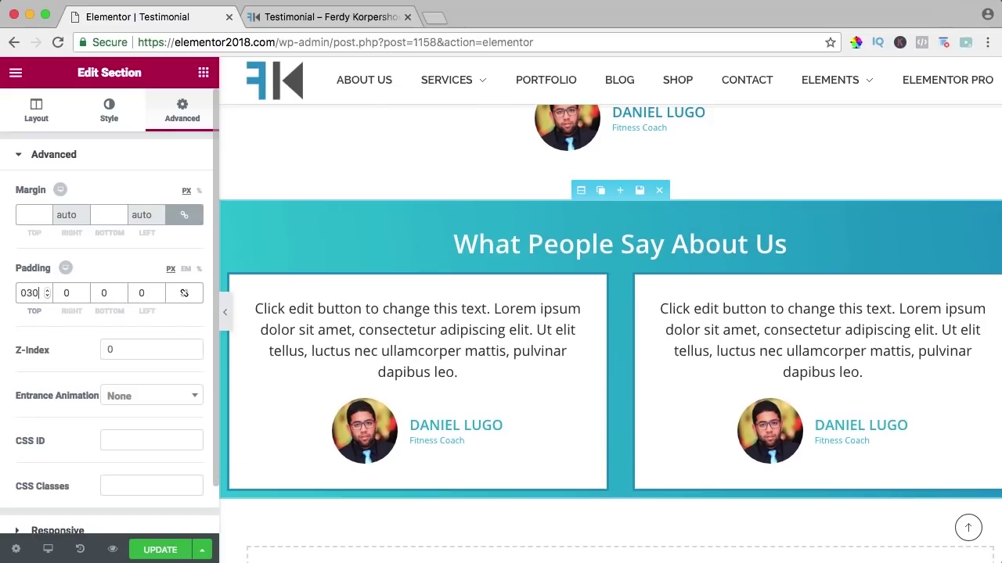
key("Tab")
key("Tab")
type("30")
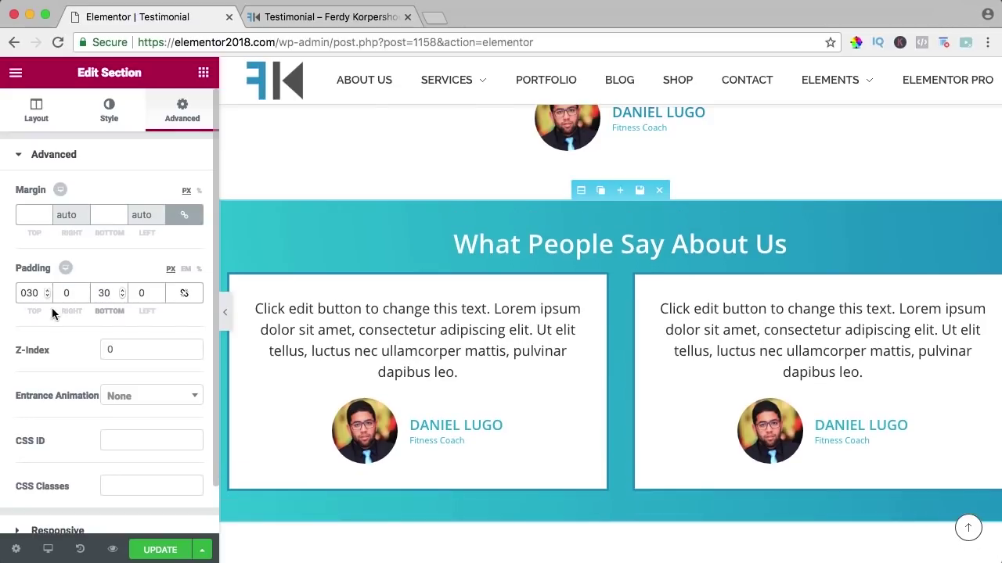
Step: Give the 'What People Say About Us' heading 20 px bottom padding, save, and preview
left_click(680, 244)
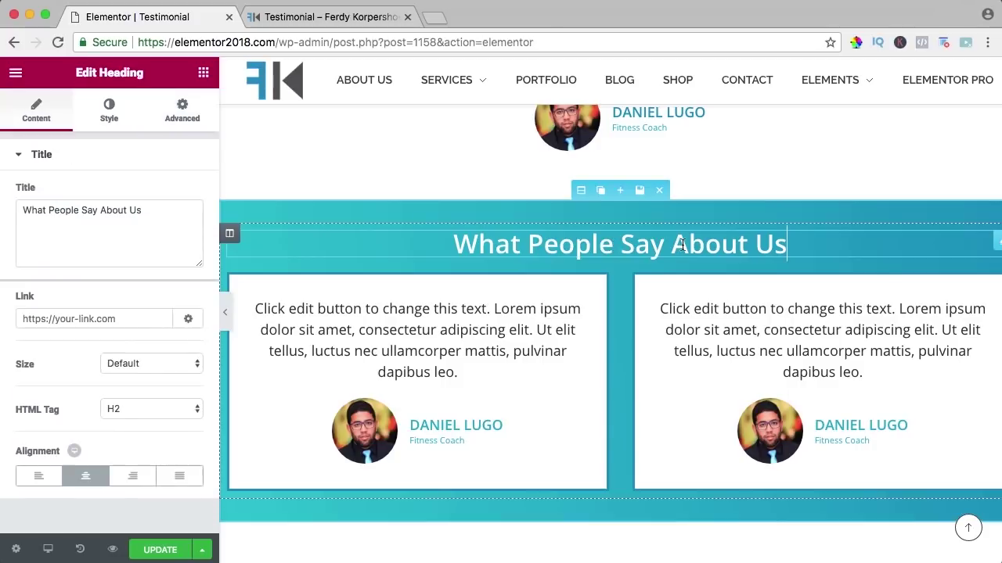
left_click(180, 115)
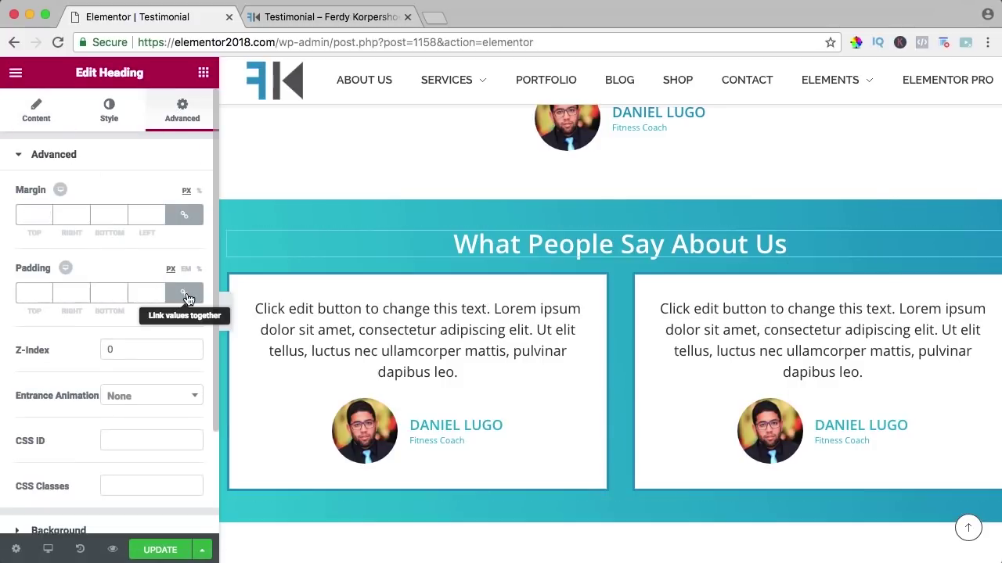
left_click(186, 293)
double_click(101, 293)
type("20")
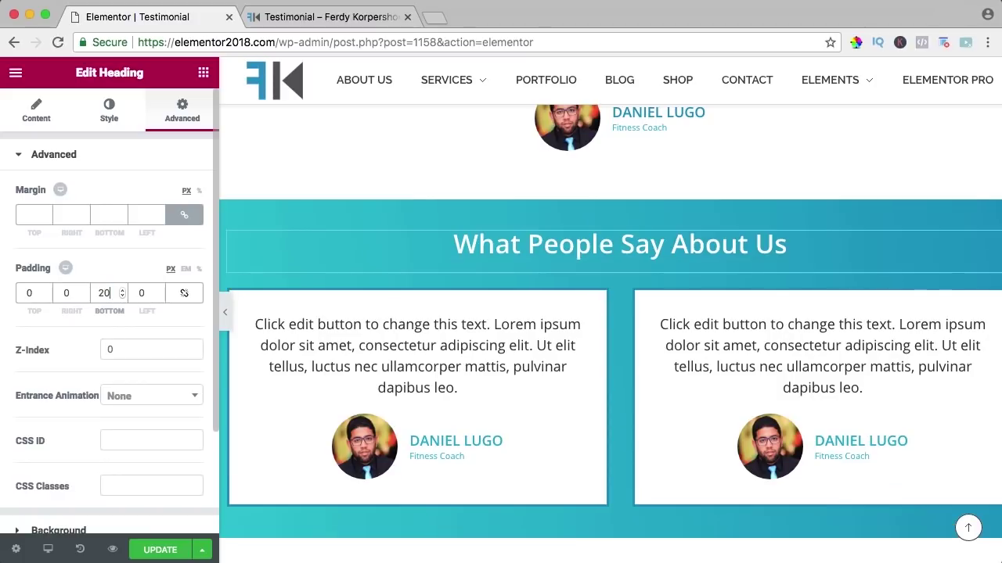
left_click(160, 549)
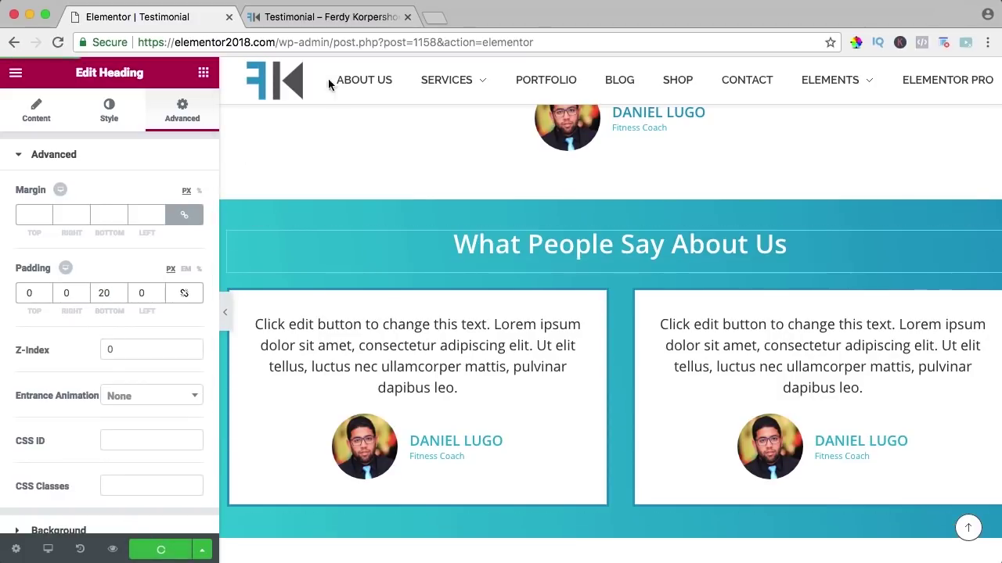
left_click(328, 16)
key("super+r")
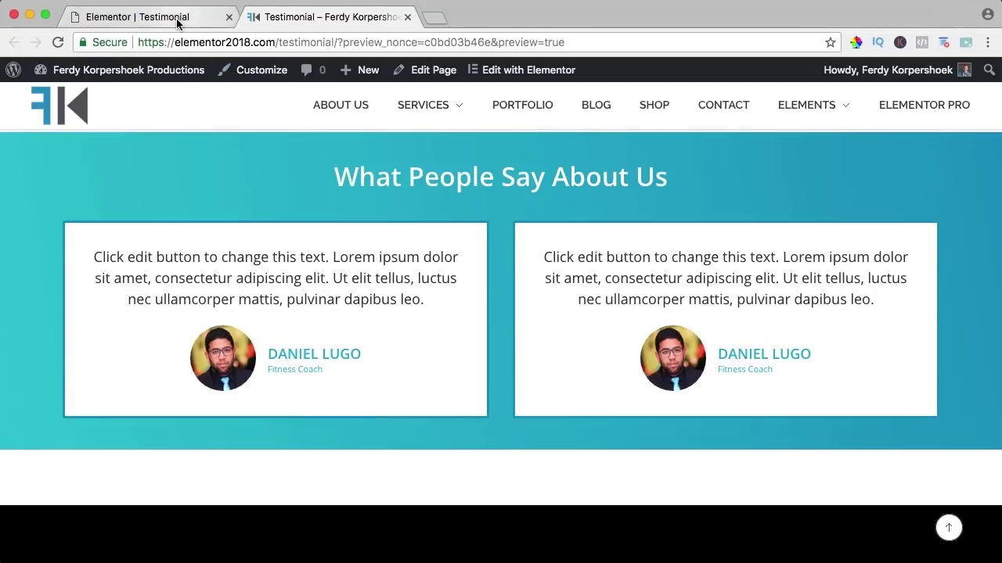
left_click(179, 17)
Step: Replace the right testimonial's photo with the woman's portrait from the media library
left_click(991, 307)
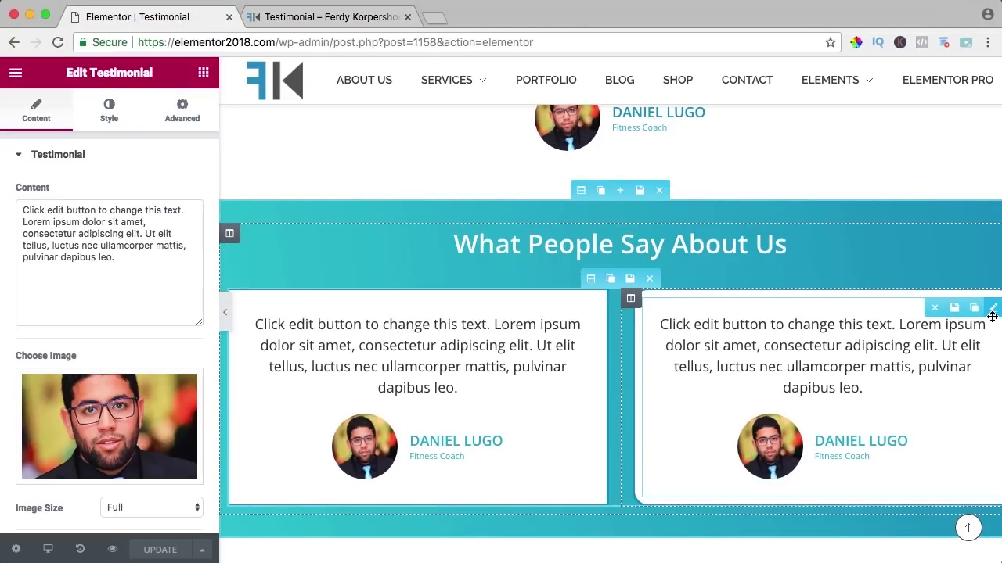
left_click(125, 424)
scroll(588, 324, "down", 15)
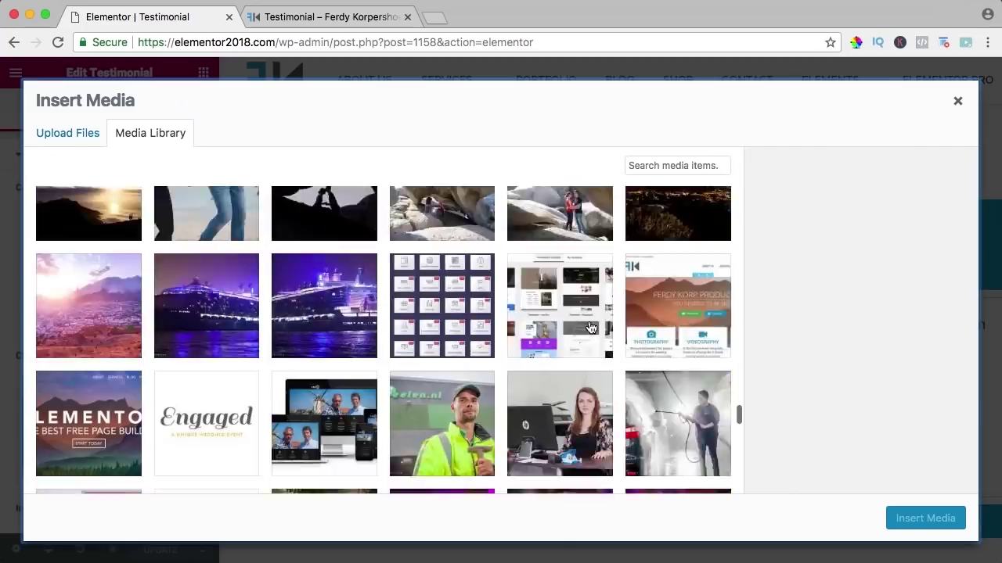
scroll(588, 324, "up", 10)
left_click(221, 377)
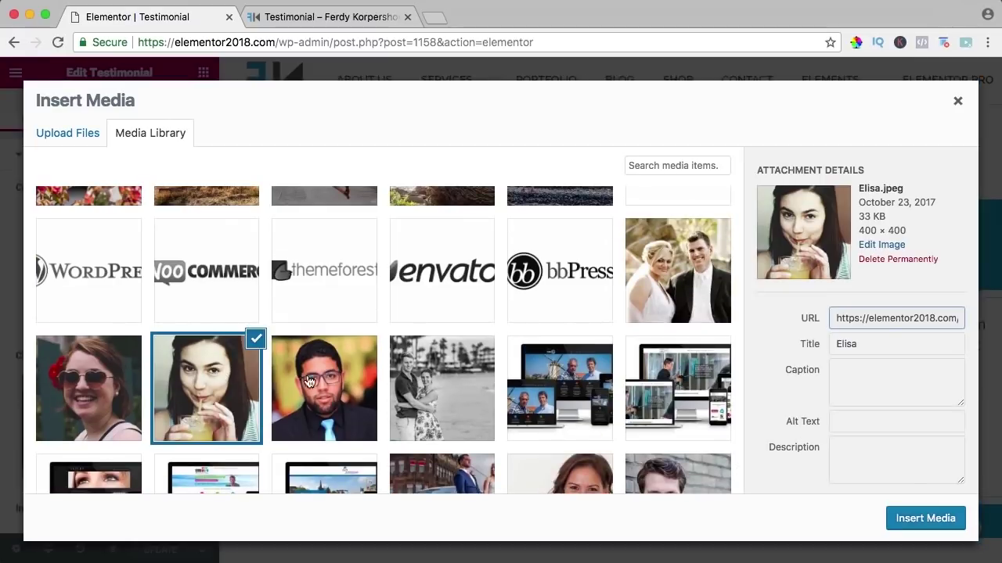
left_click(925, 518)
Step: Enter the reviewer's name and job title Artist, clear the link and new-window option, and save
scroll(139, 409, "down", 3)
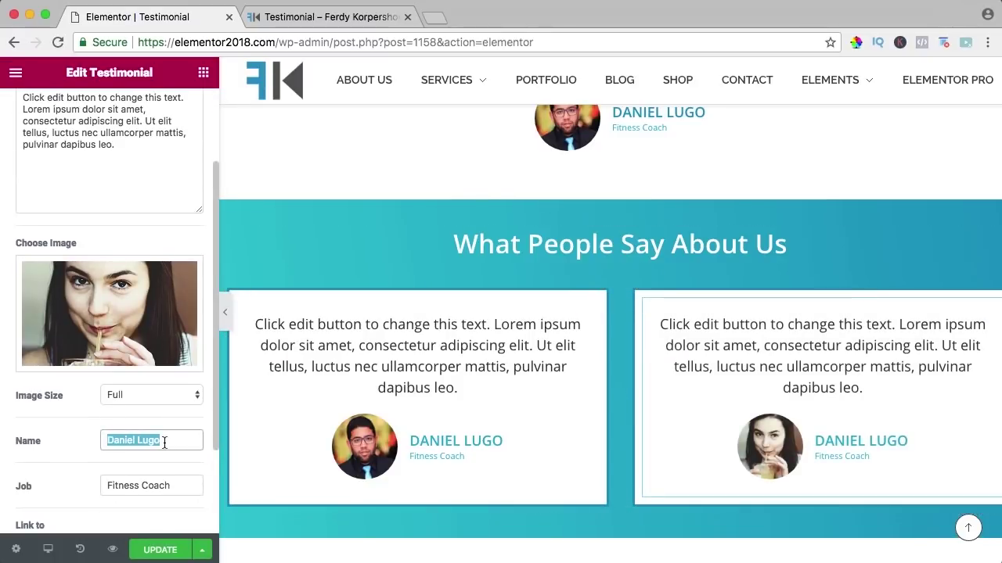
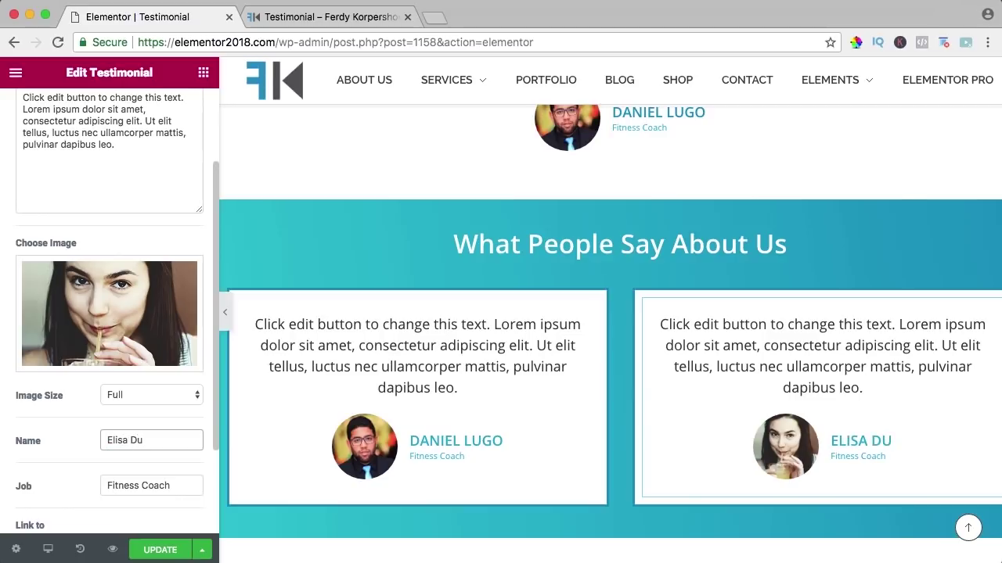
key("Tab")
type("Ar")
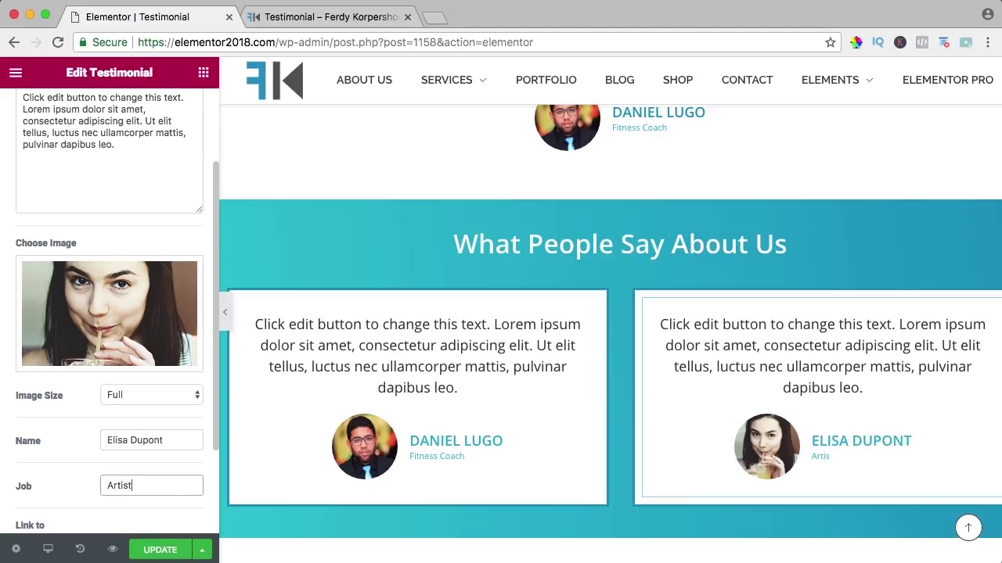
key("Tab")
left_click(188, 422)
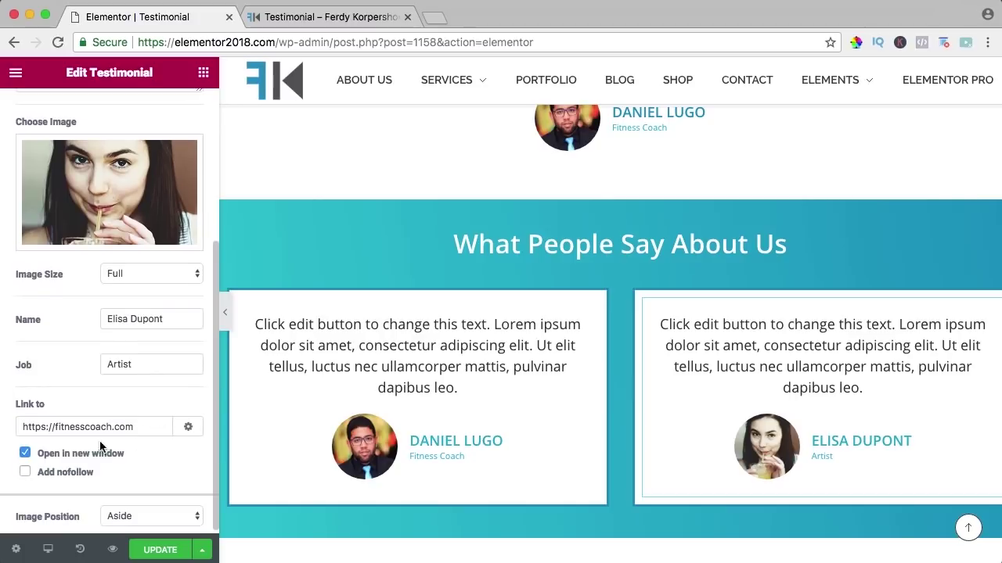
left_click(26, 453)
left_click(78, 426)
key("super+a")
key("BackSpace")
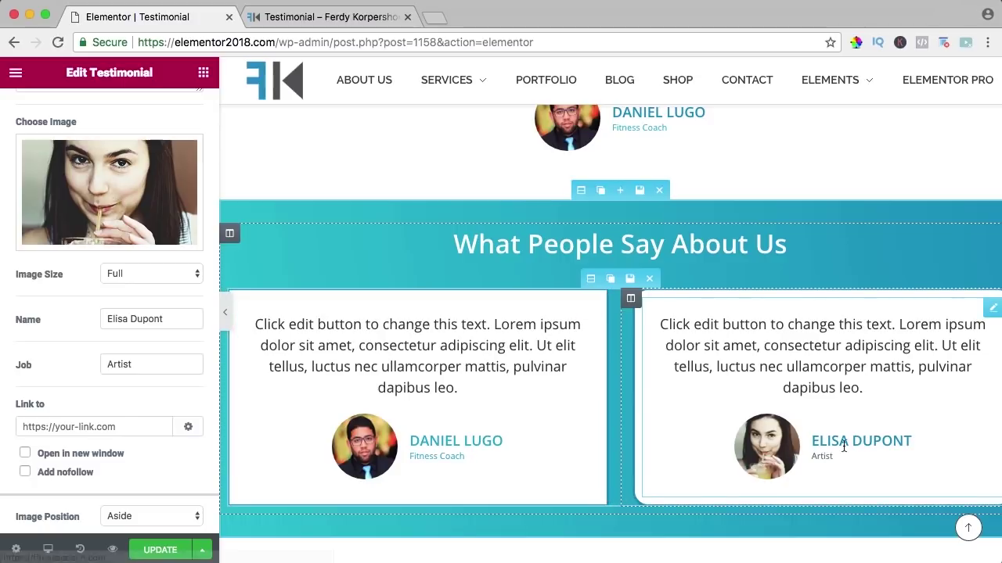
key("super+s")
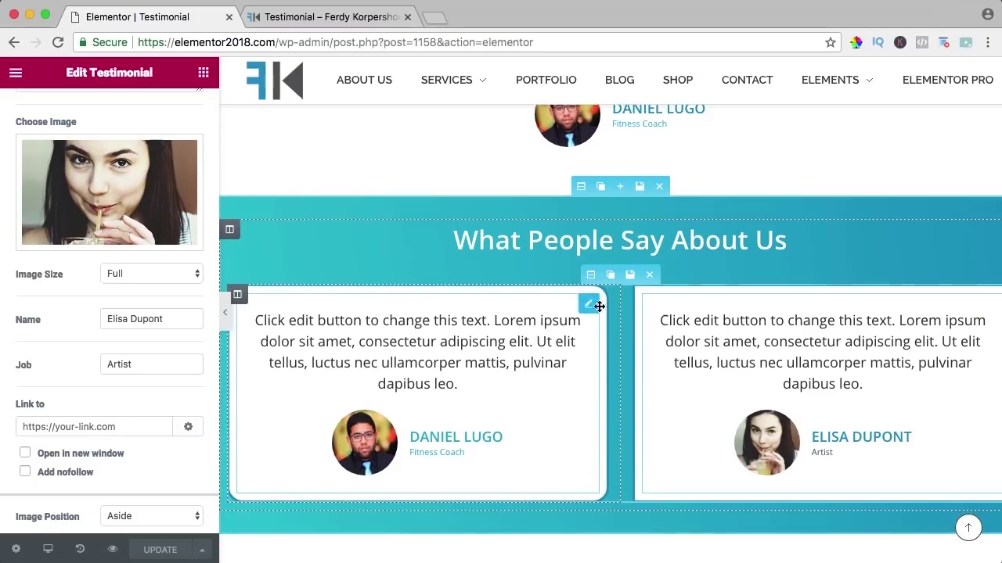
Step: Duplicate the testimonial row, give the copy 30 px top and bottom margins, and save
left_click(611, 275)
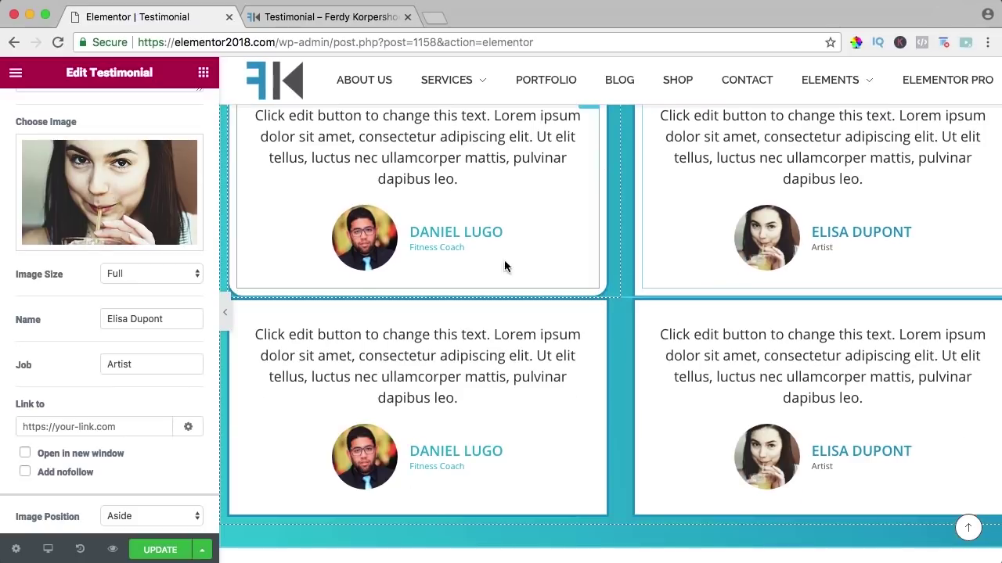
scroll(192, 125, "up", 3)
scroll(192, 125, "up", 2)
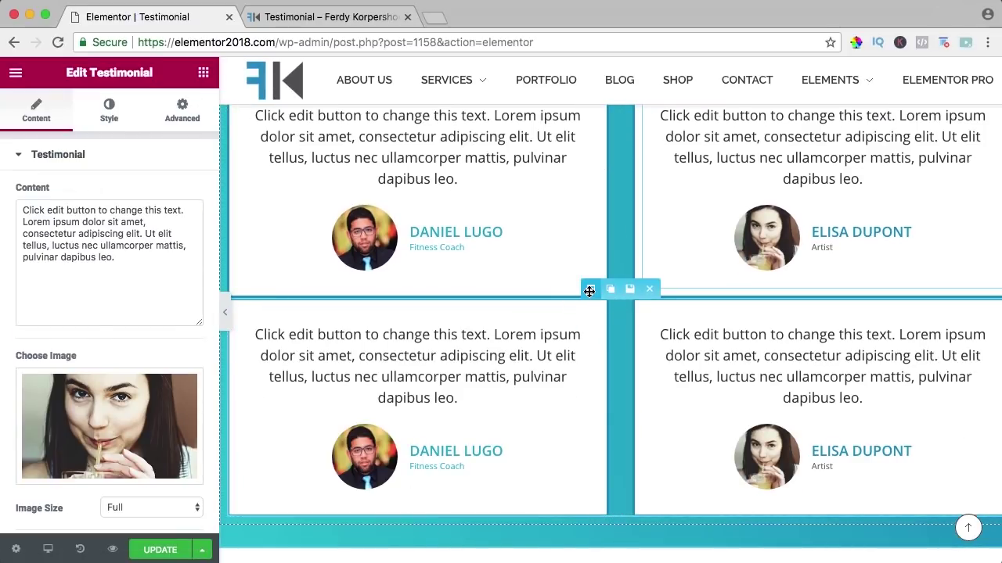
left_click(590, 289)
left_click(182, 110)
left_click(28, 214)
type("10")
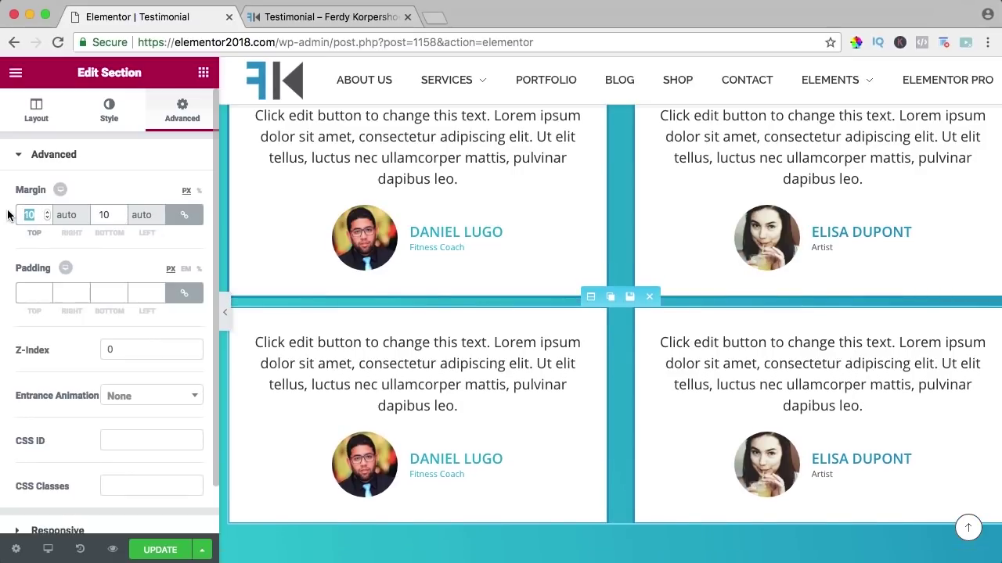
type("30")
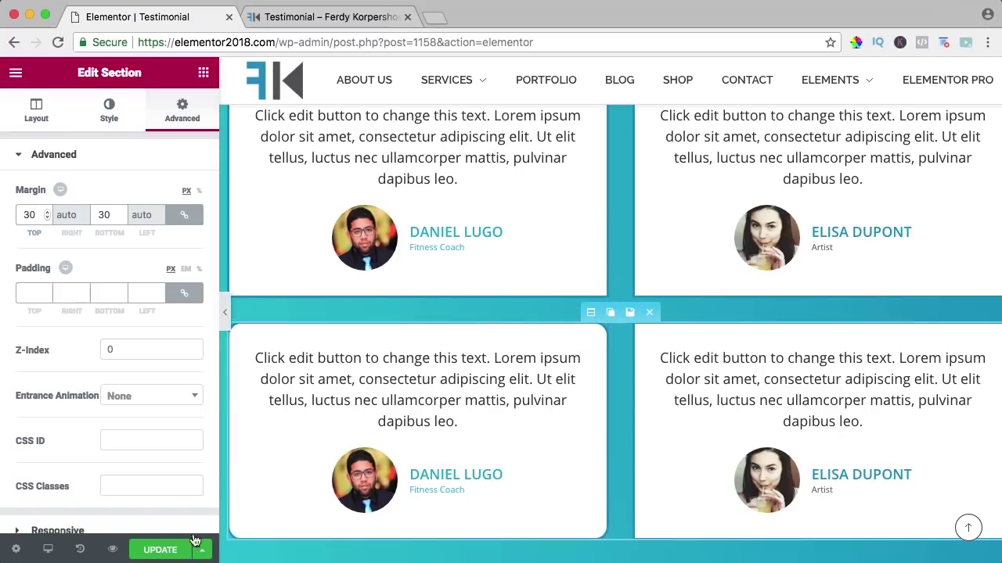
left_click(174, 547)
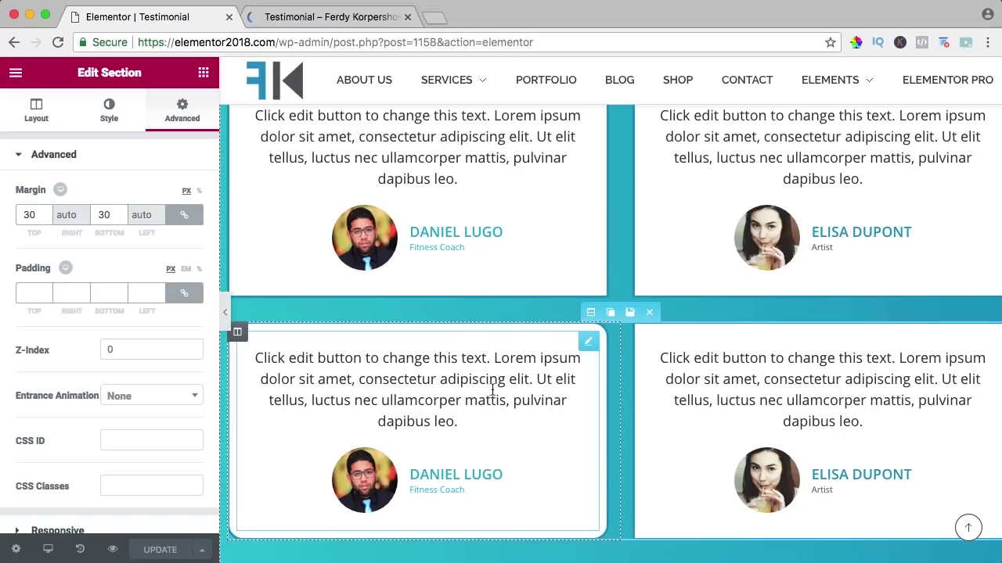
Step: Give the lower-left testimonial the Heather.jpeg photo and the lower-right one the wedding couple photo
left_click(588, 342)
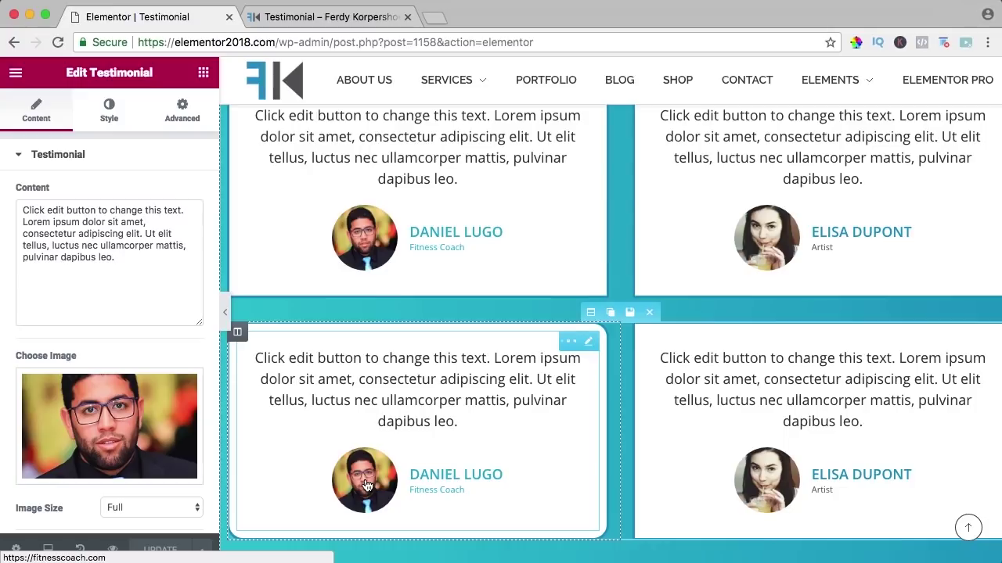
left_click(109, 414)
scroll(443, 309, "down", 10)
scroll(442, 309, "down", 10)
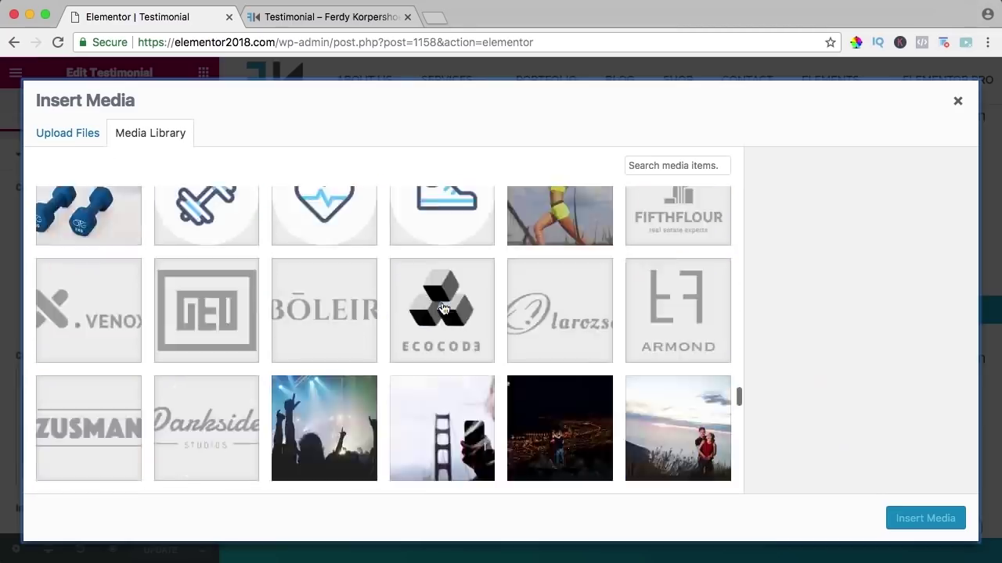
scroll(137, 278, "up", 2)
left_click(133, 276)
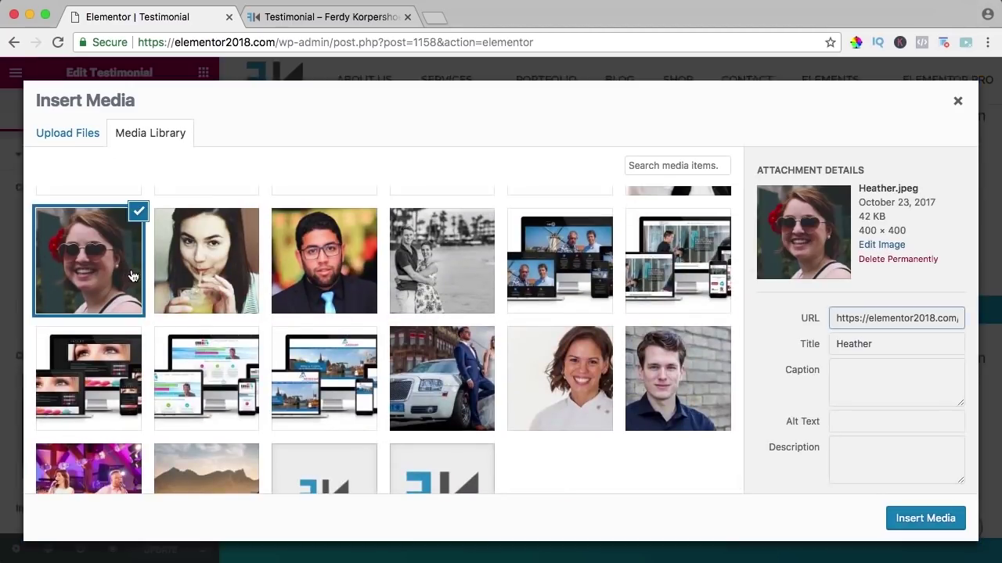
left_click(906, 527)
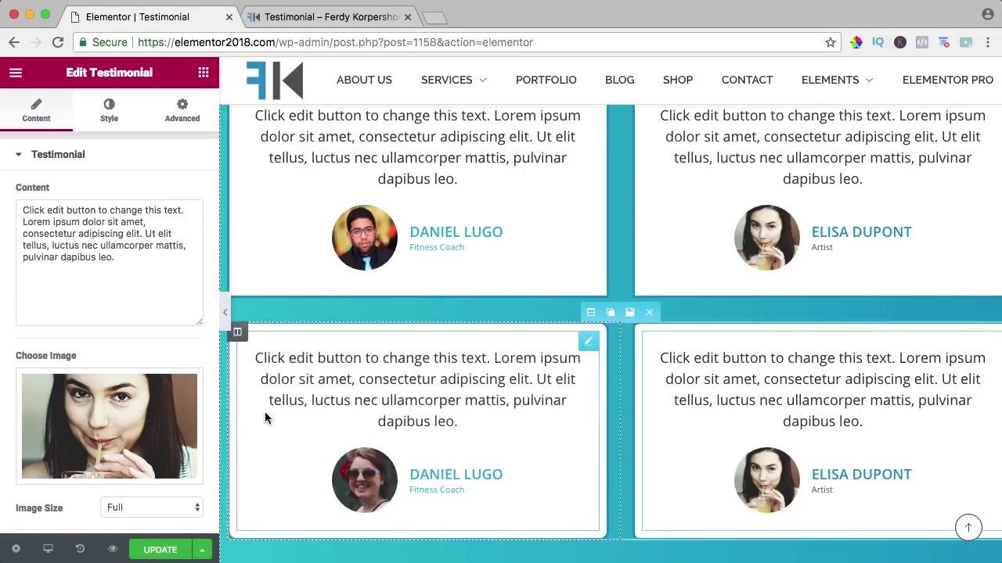
left_click(156, 418)
scroll(425, 381, "down", 10)
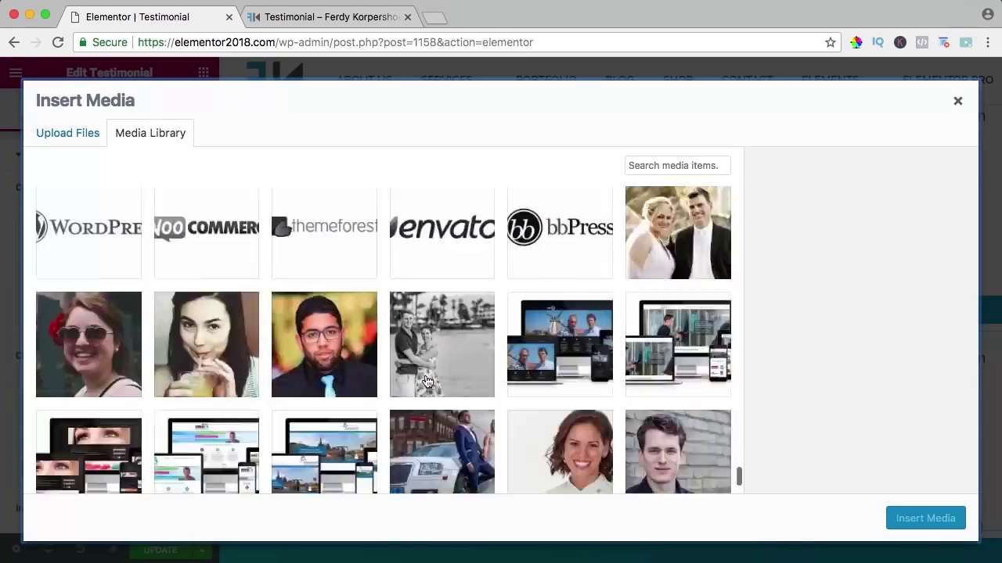
scroll(426, 381, "up", 1)
left_click(722, 258)
left_click(915, 517)
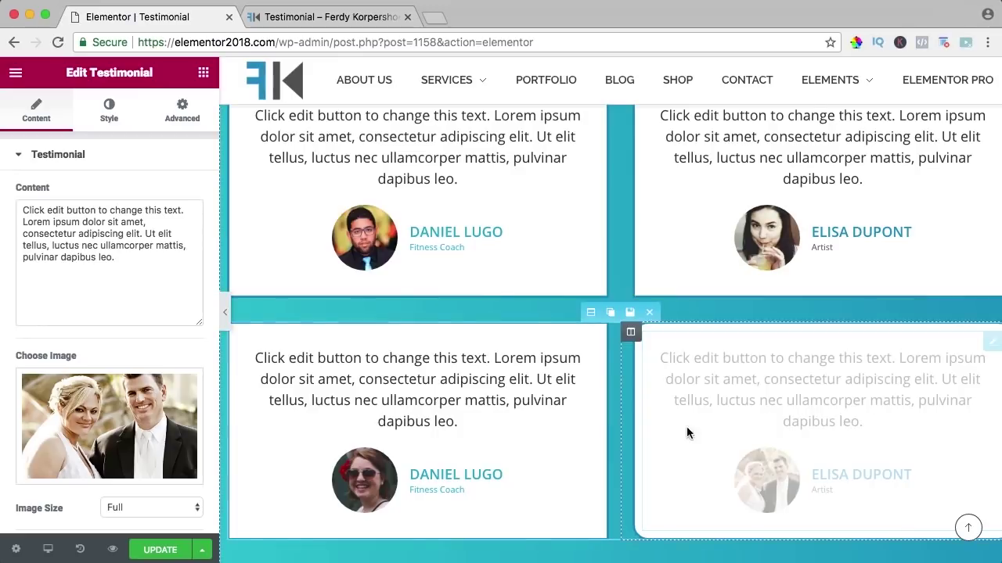
Step: Replace the reviewer names on both lower testimonials with new names
left_click(465, 475)
scroll(89, 358, "down", 3)
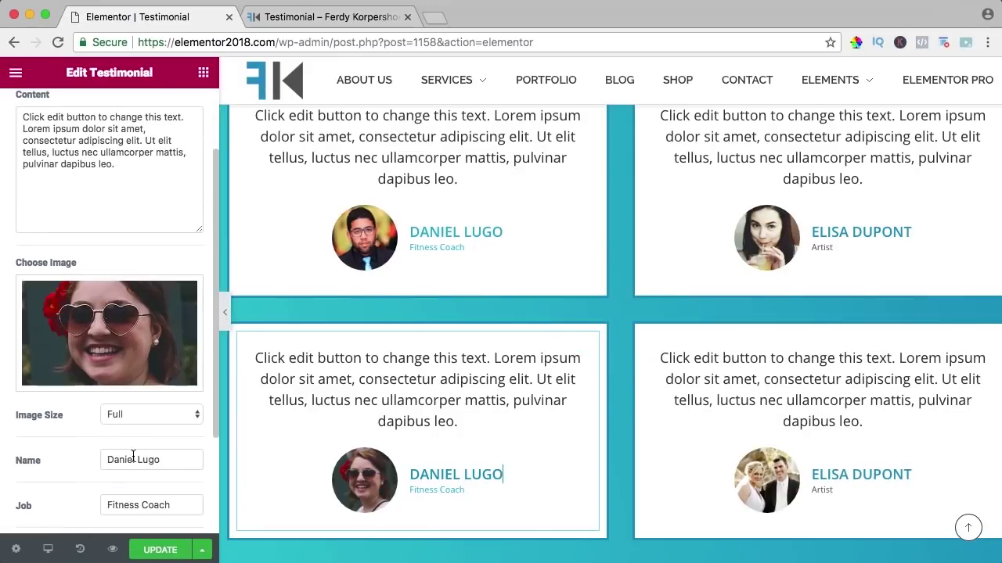
triple_click(134, 459)
type("Gwenn")
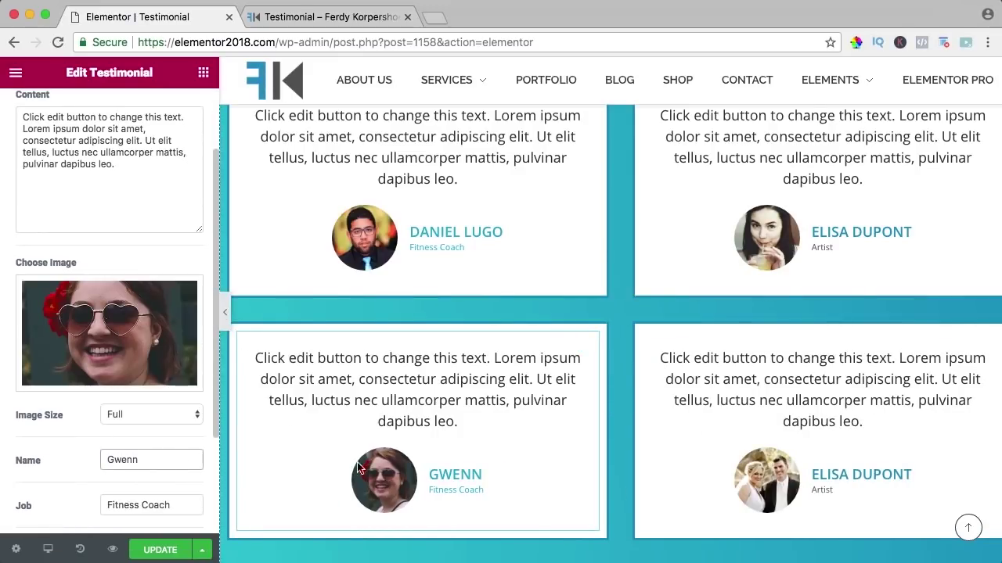
left_click(849, 474)
triple_click(133, 376)
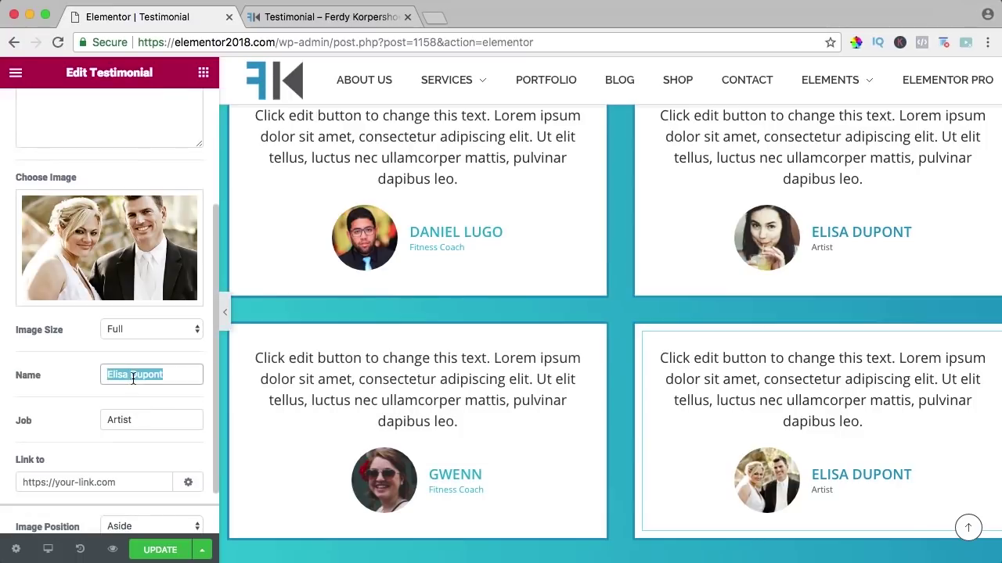
type("Robert & Diana")
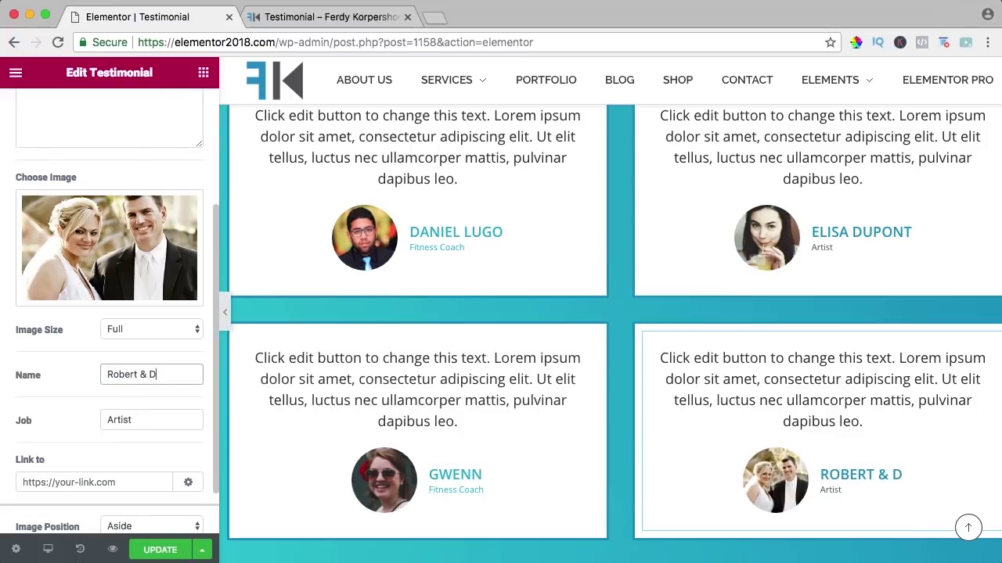
Step: Delete the lower-left testimonial's job title and save the page
left_click(487, 487)
scroll(149, 407, "down", 5)
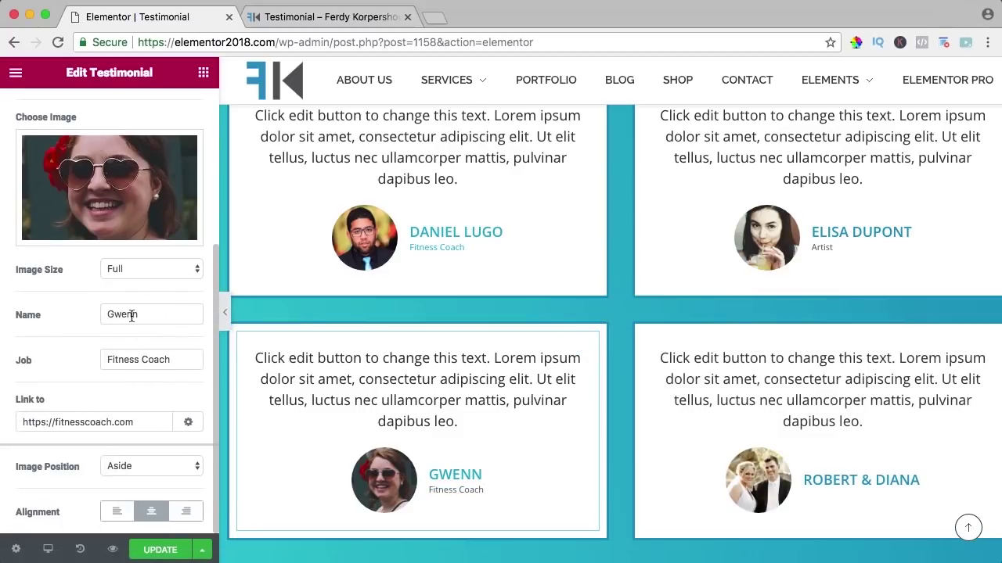
triple_click(139, 359)
key("BackSpace")
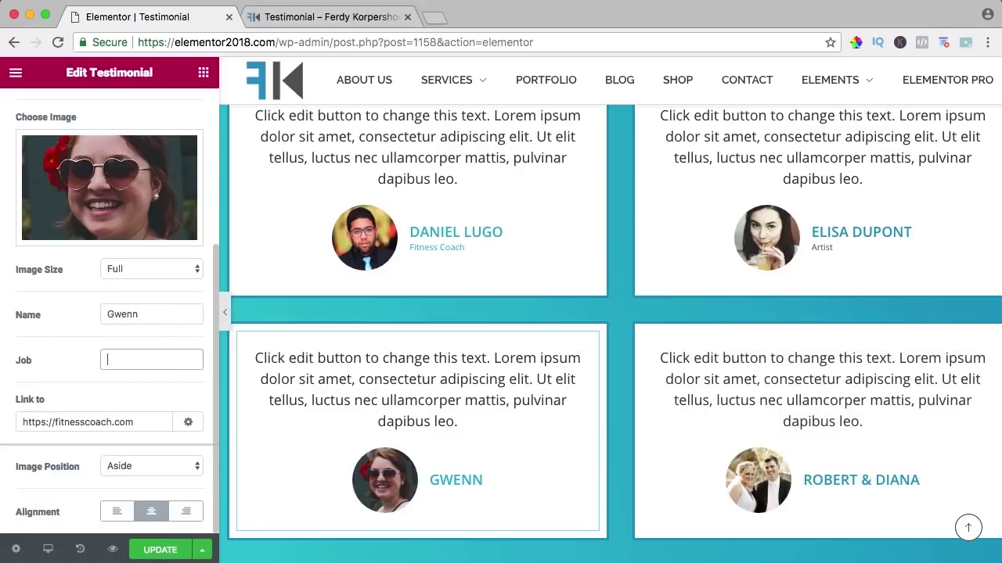
key("Tab")
left_click(165, 552)
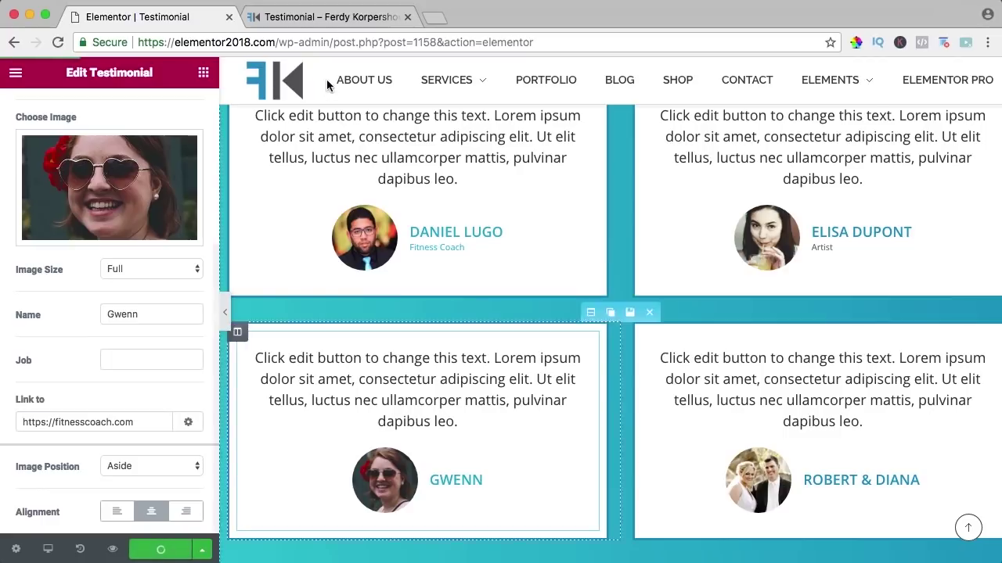
left_click(329, 18)
Step: Reload the preview and scroll through the four testimonial cards to check them
key("super+r")
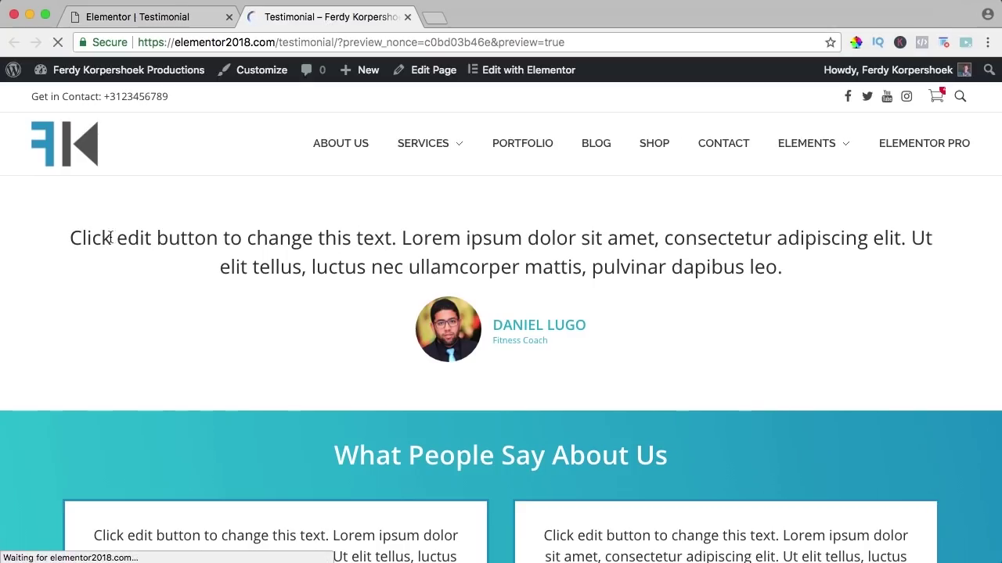
scroll(517, 356, "down", 5)
scroll(515, 360, "down", 3)
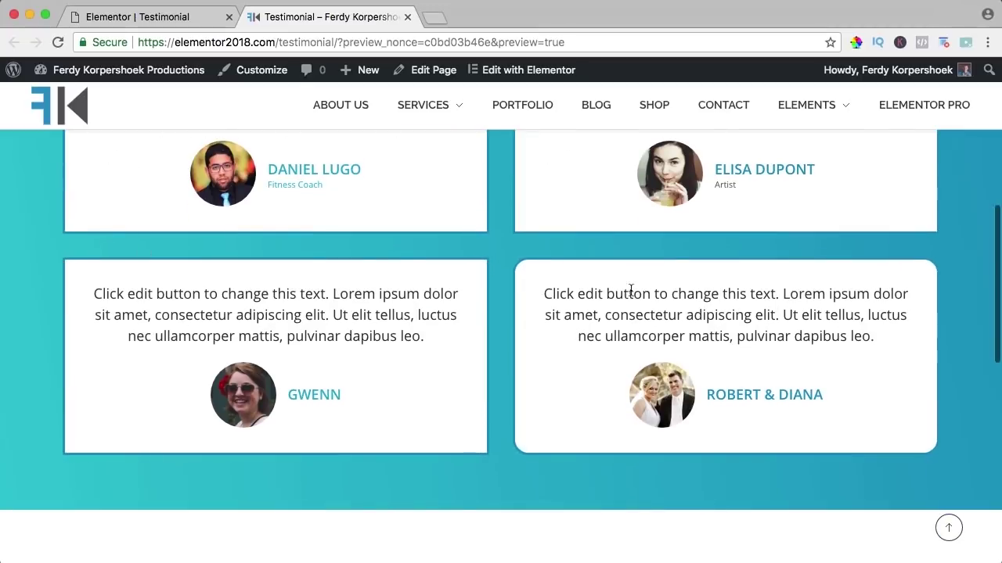
scroll(495, 250, "up", 2)
scroll(495, 256, "up", 5)
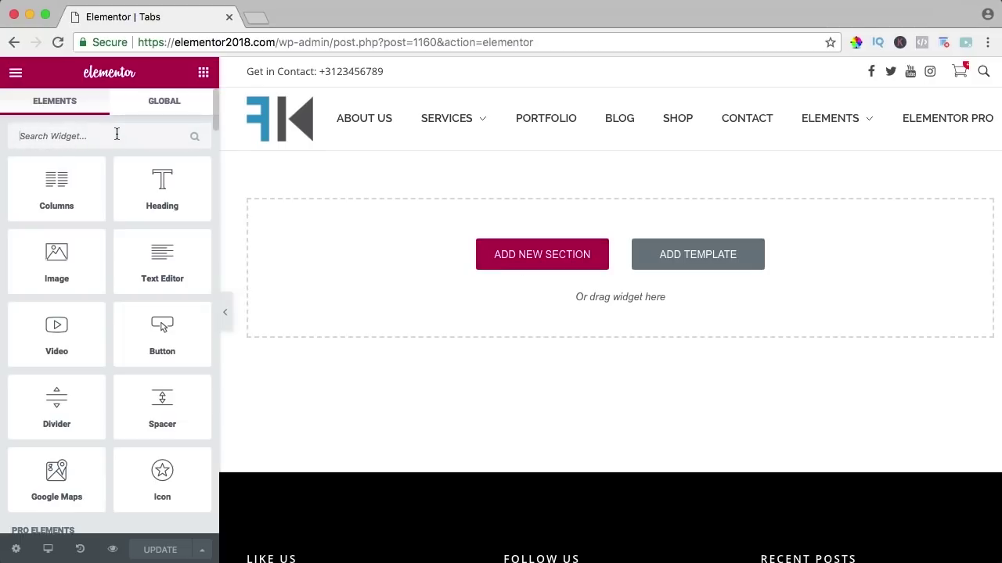
Step: Drop a Tabs widget from a 'tab' search onto the empty page and preview it
type("tab")
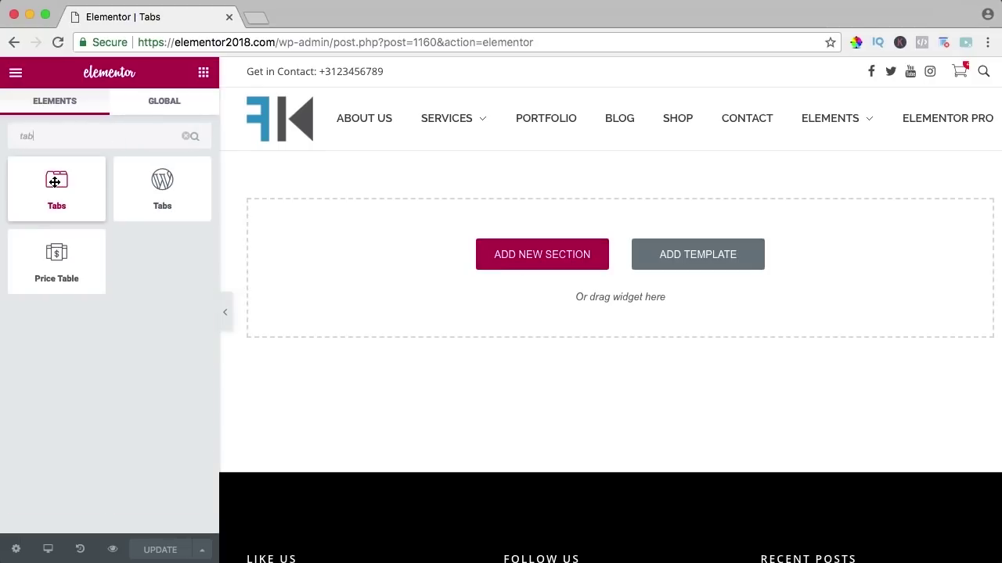
left_click_drag(55, 181, 508, 219)
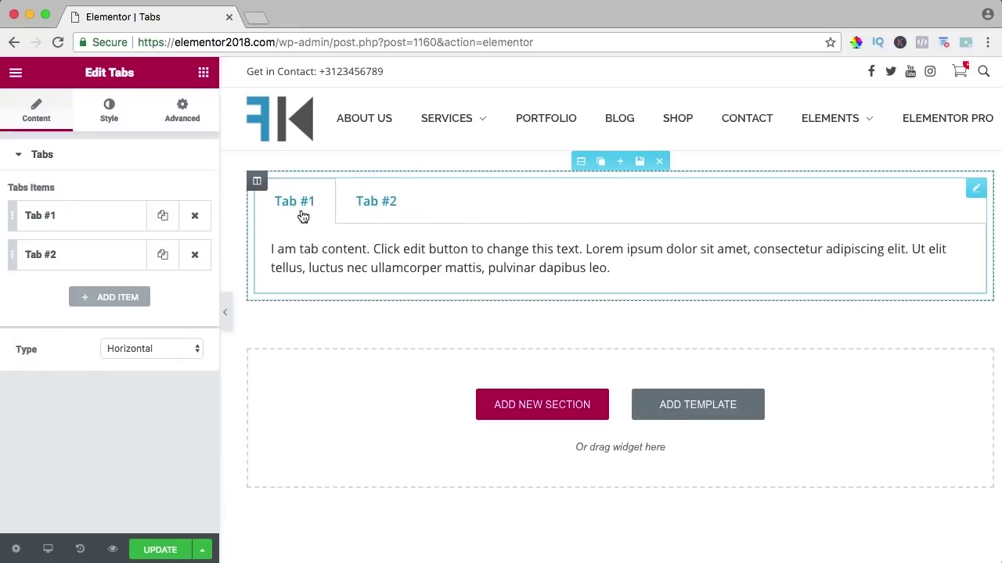
left_click(112, 549)
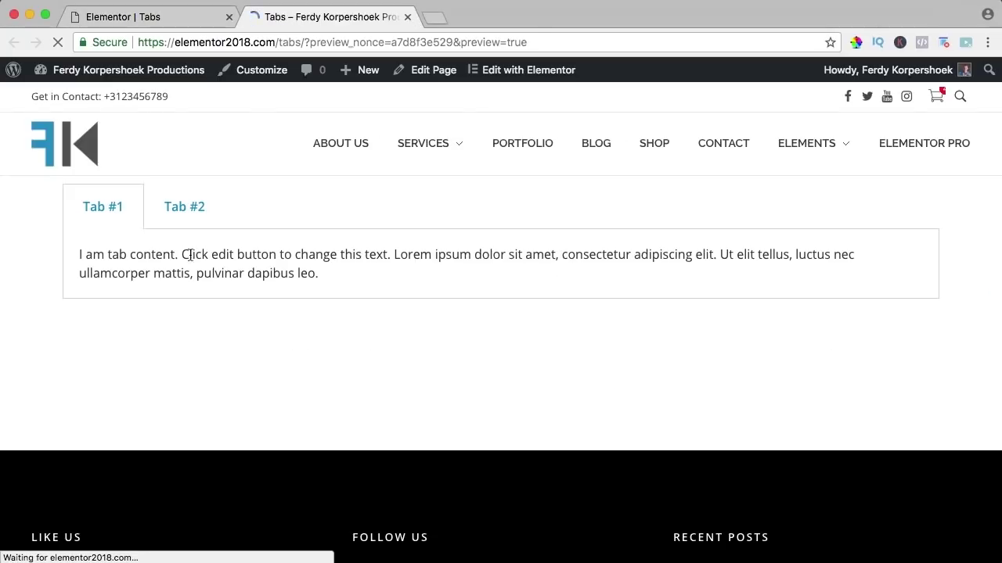
Step: In the preview, check the placeholder text of Tab #1 and Tab #2
left_click_drag(107, 250, 335, 275)
left_click(345, 277)
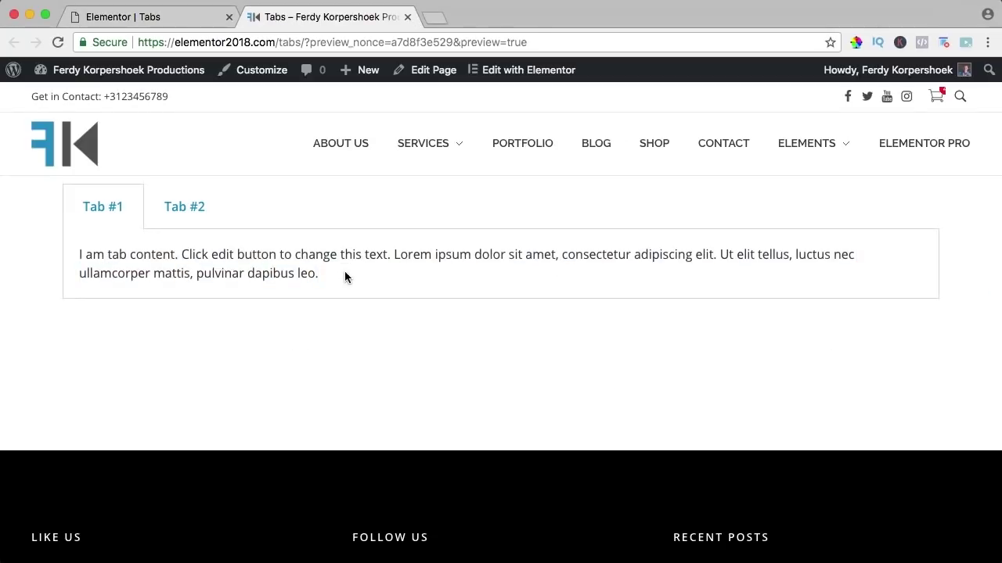
left_click(184, 208)
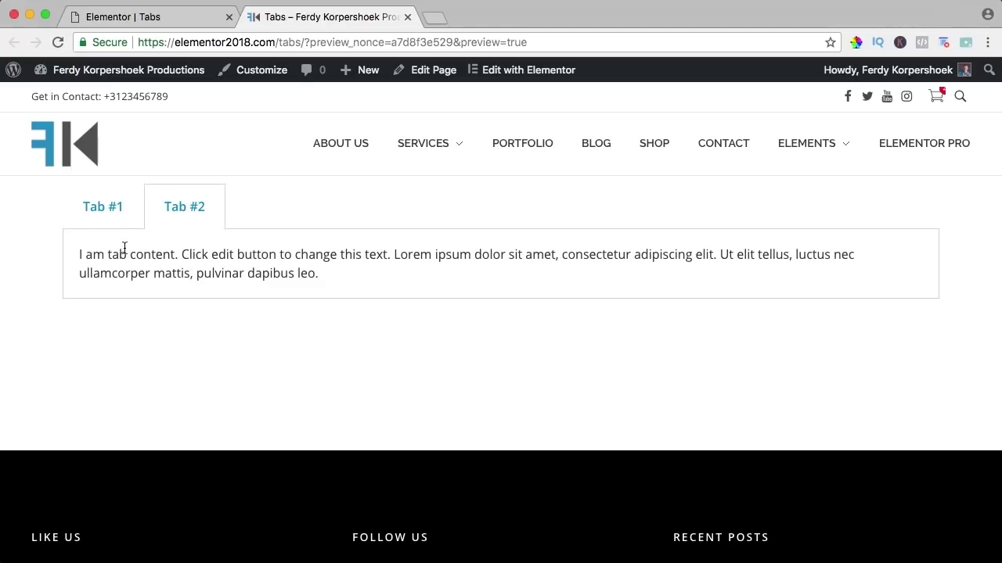
left_click_drag(125, 248, 342, 268)
left_click(348, 274)
Step: Retitle the first tab 'Photography'
left_click(133, 17)
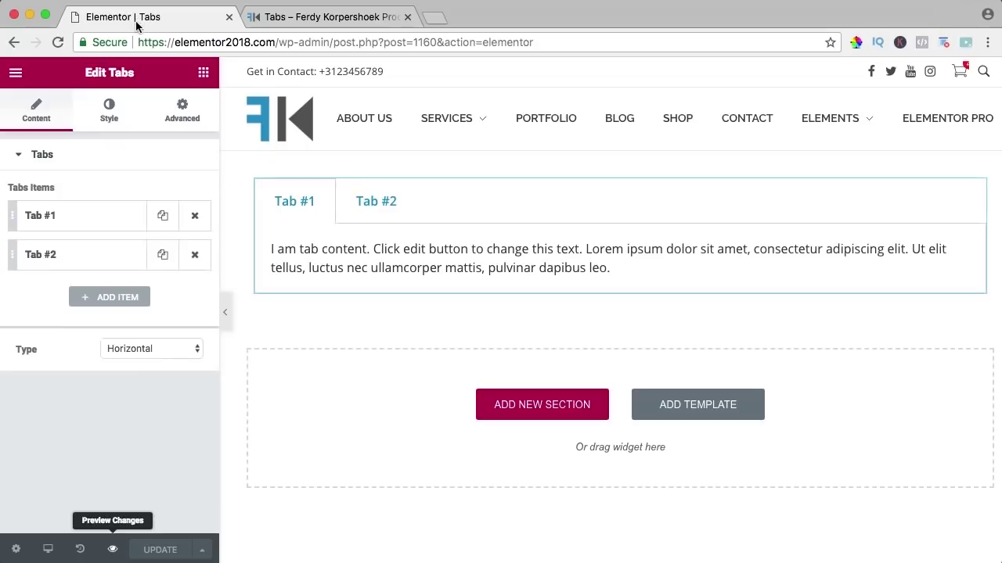
left_click(67, 218)
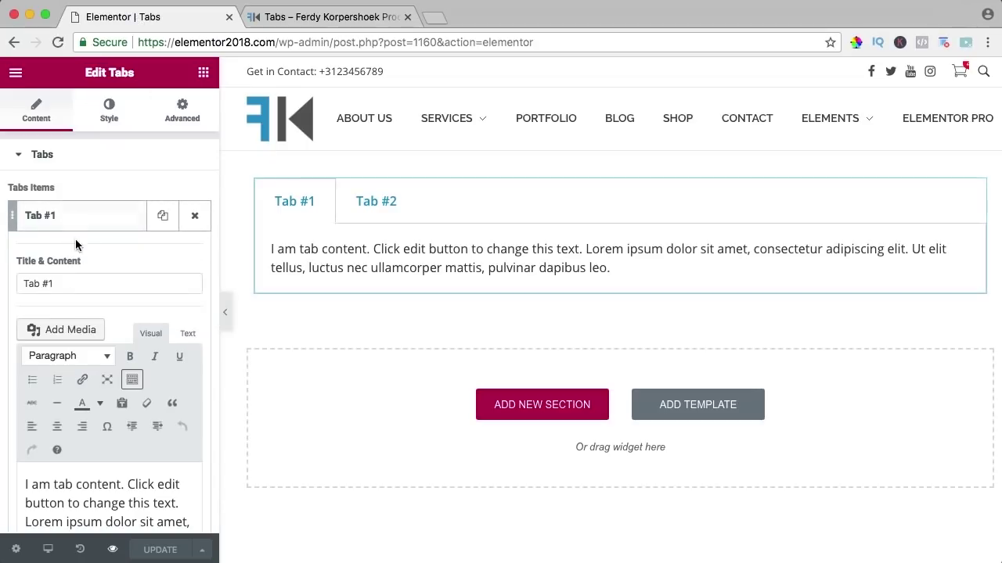
left_click(77, 283)
type("Ph")
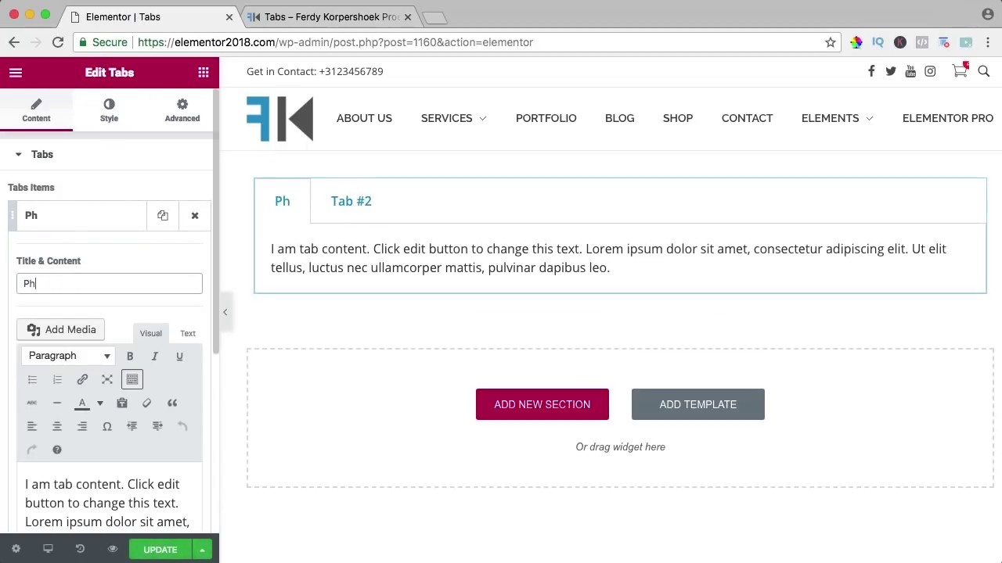
type("otography")
Step: Replace the first tab's placeholder with the photography paragraph and bold the word 'photography'
scroll(117, 288, "down", 5)
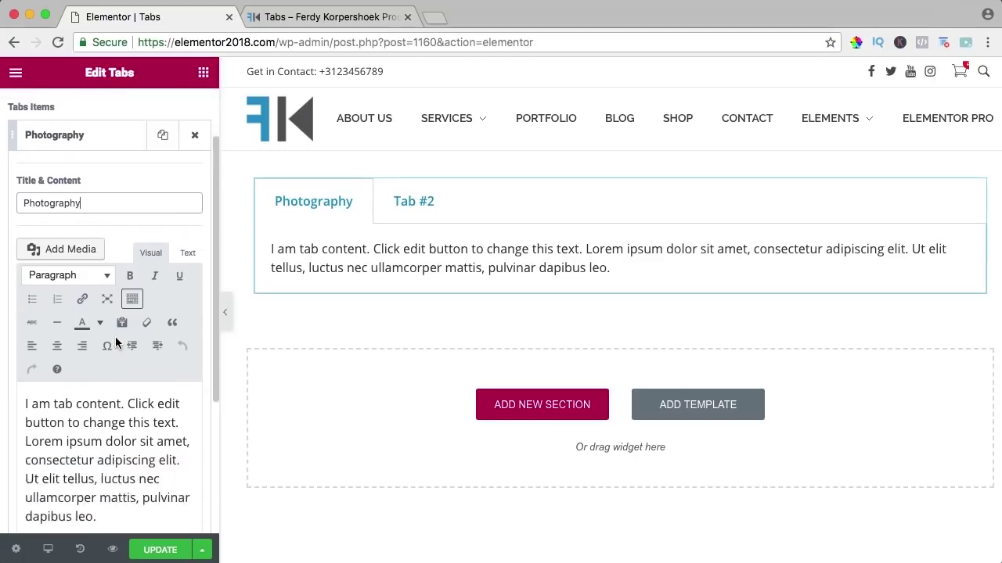
triple_click(142, 304)
type("We love photography! Our passion is to capture the wedding, moment or people in such a way that you will be amazed by the end result! We love light, quality and our photo’s are fresh, light and full color.")
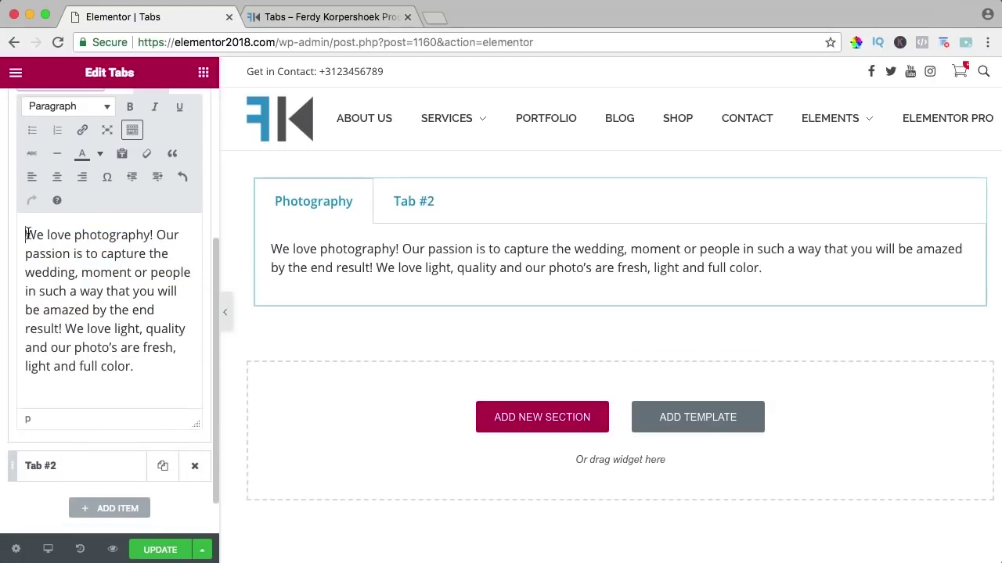
scroll(75, 190, "up", 3)
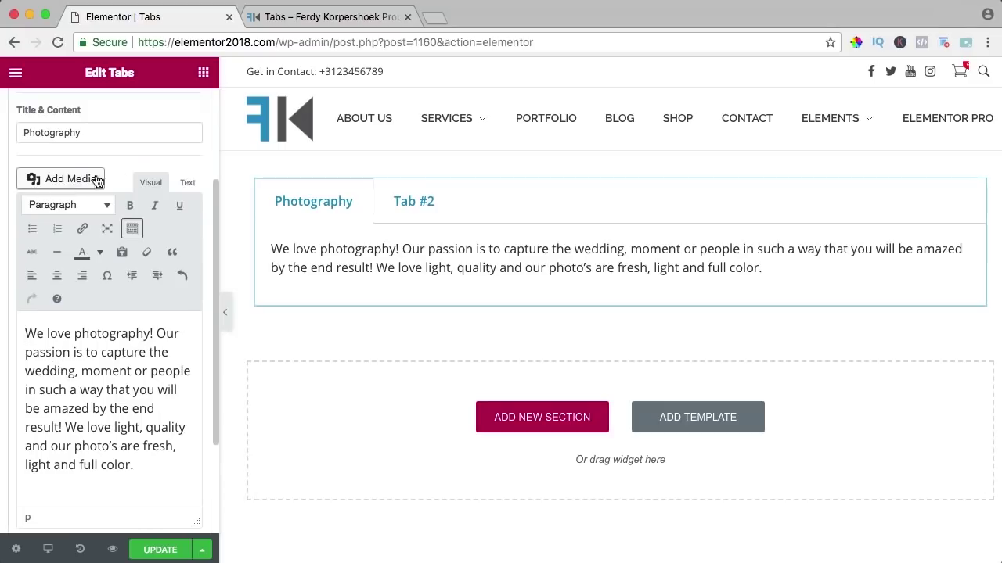
scroll(97, 181, "up", 3)
scroll(125, 327, "down", 4)
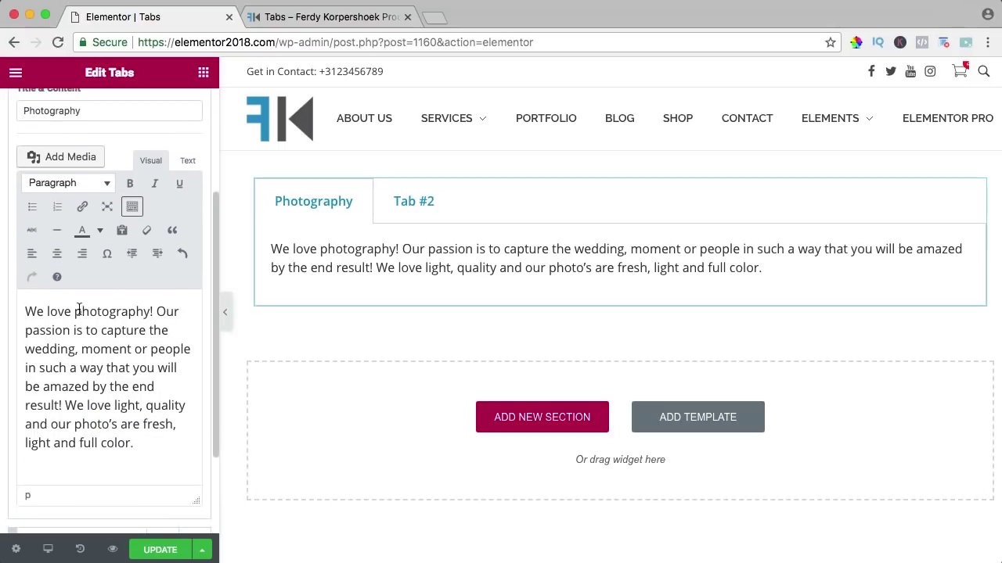
left_click_drag(82, 311, 151, 311)
key("super+b")
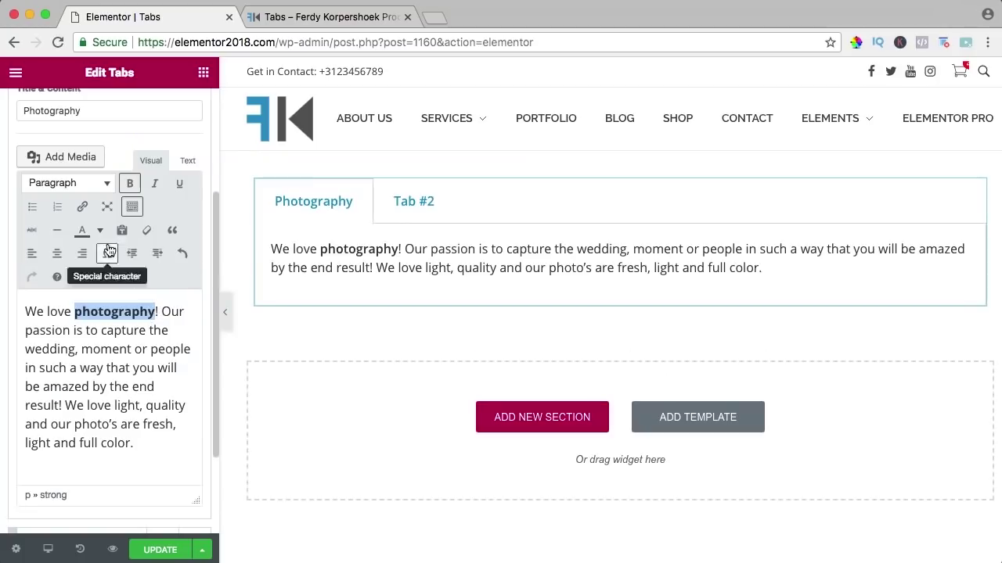
scroll(175, 202, "up", 1)
scroll(185, 201, "up", 3)
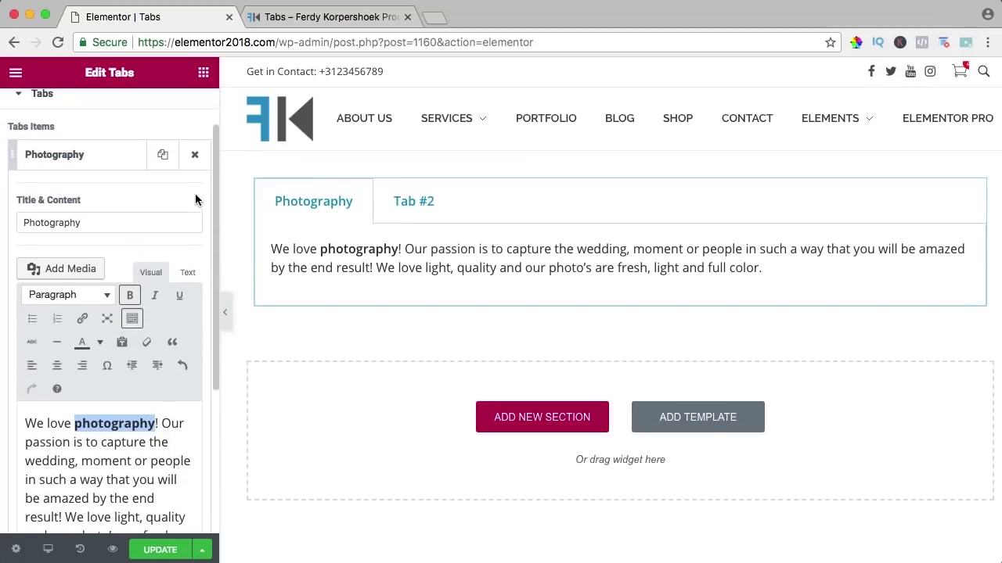
Step: Retitle the second tab 'Film' and paste the film paragraph as its content
left_click(75, 161)
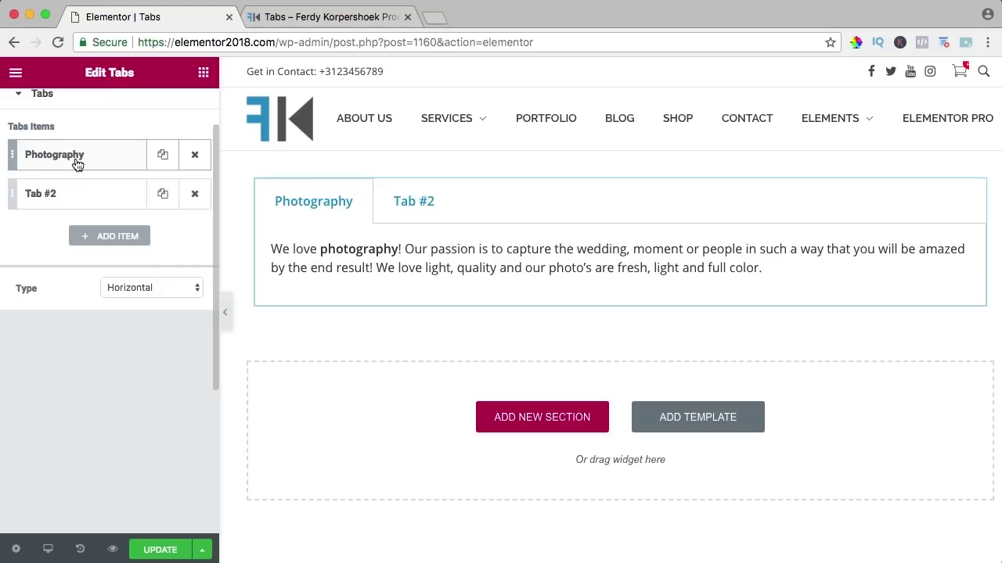
left_click(68, 199)
triple_click(68, 262)
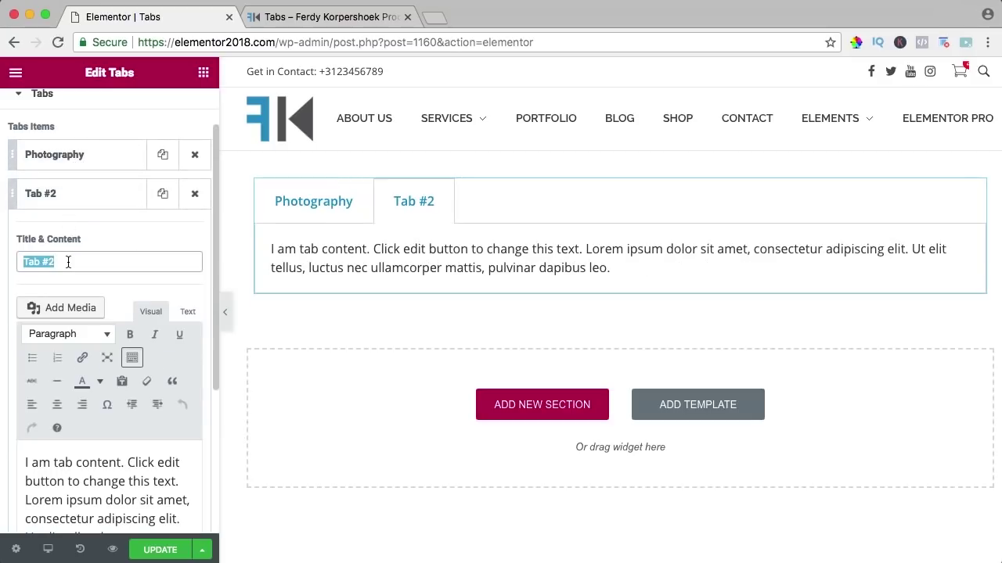
type("Film")
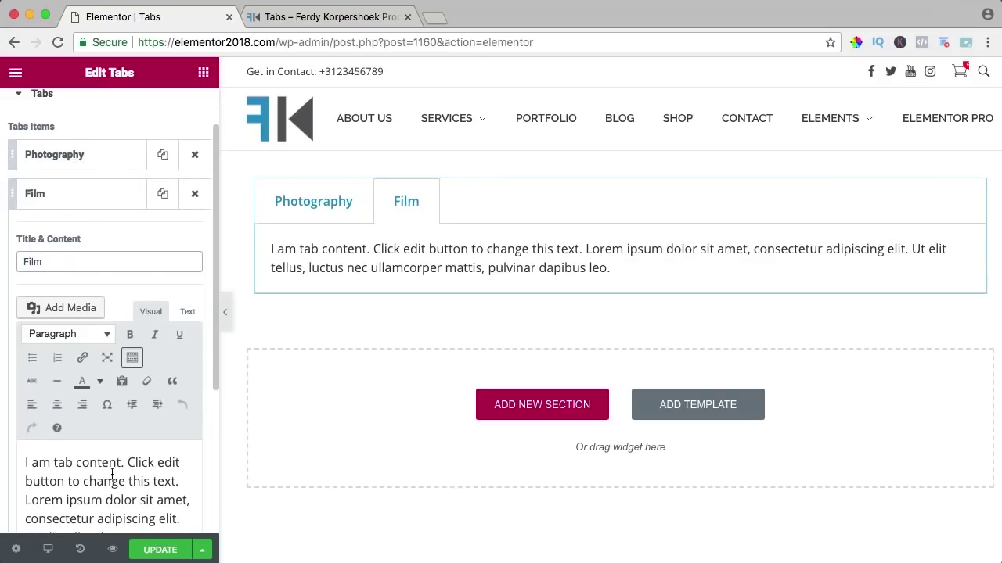
left_click(113, 475)
key("ctrl+a")
type("In the films we make, the quality should be amazing! But is should not only be nice to watch the quality. There should be a compelling story. About a wedding couple. The films we make are full of quality.")
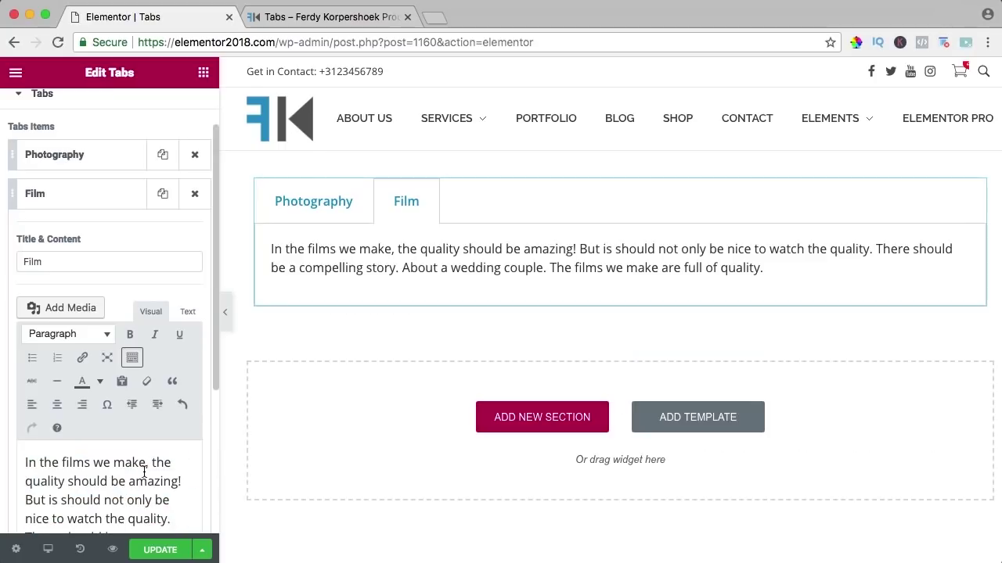
left_click(99, 195)
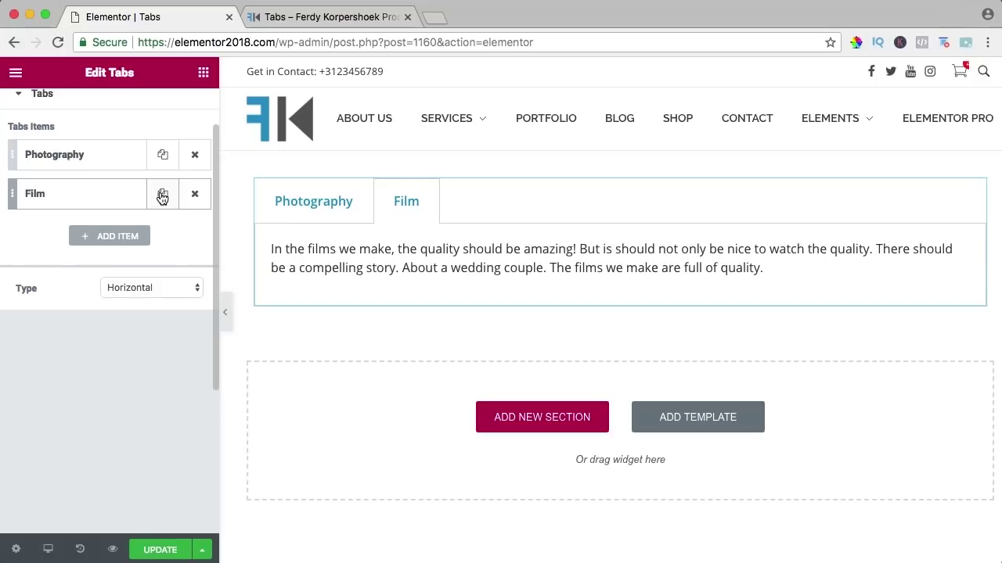
Step: Add a third tab titled 'Webdesign' containing the web design paragraph
left_click(125, 236)
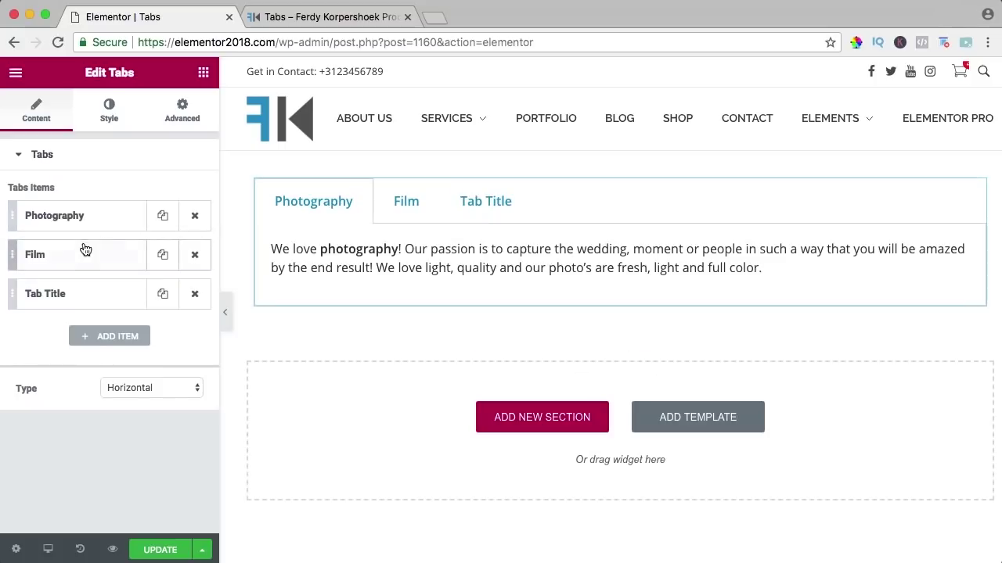
left_click(73, 298)
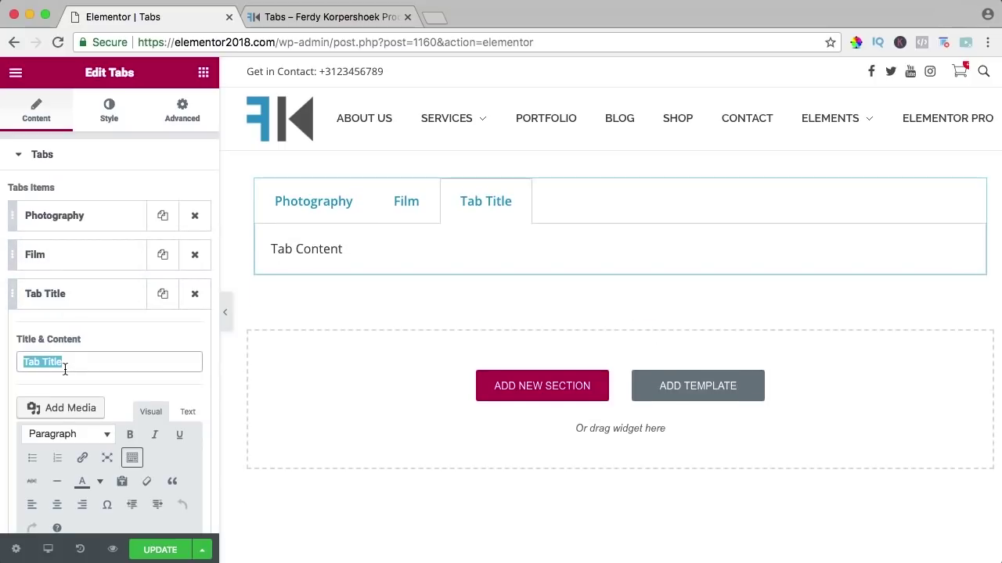
type("Webdesign")
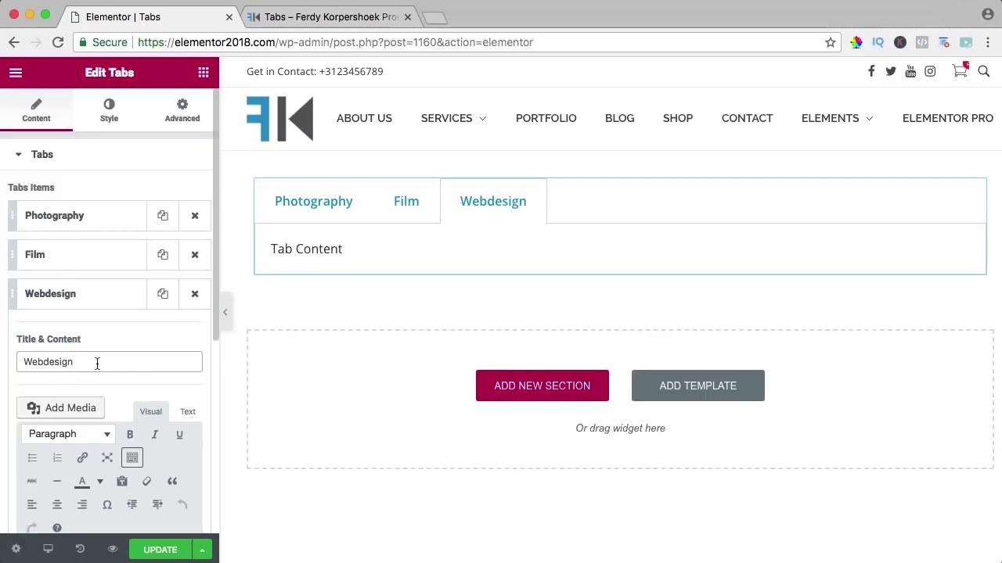
scroll(200, 374, "down", 5)
left_click(151, 346)
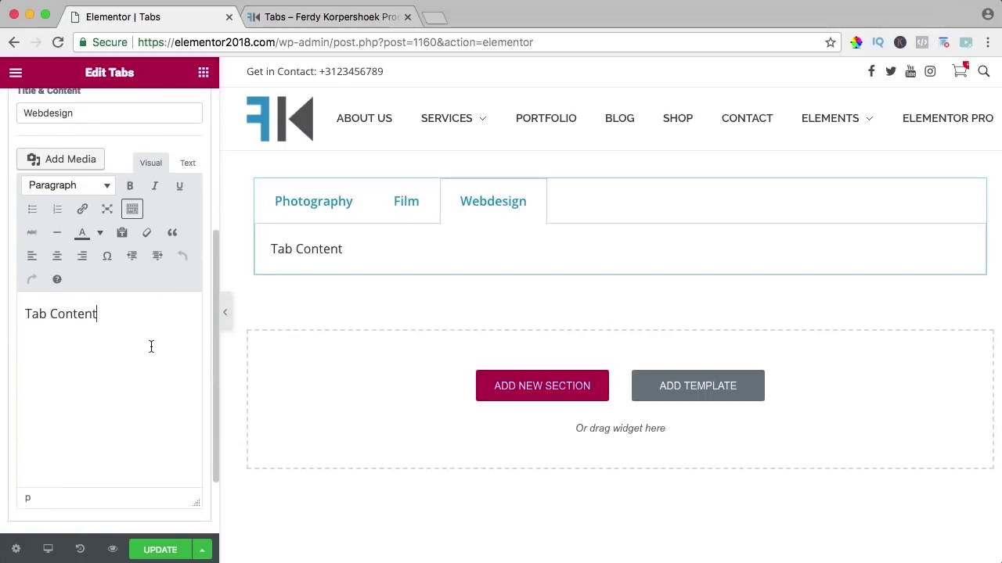
key("ctrl+a")
type("It is important to be seen on the internet. You can have a great business but If people do not see nor find you, what does it profit you? We help you to be found on the internet.")
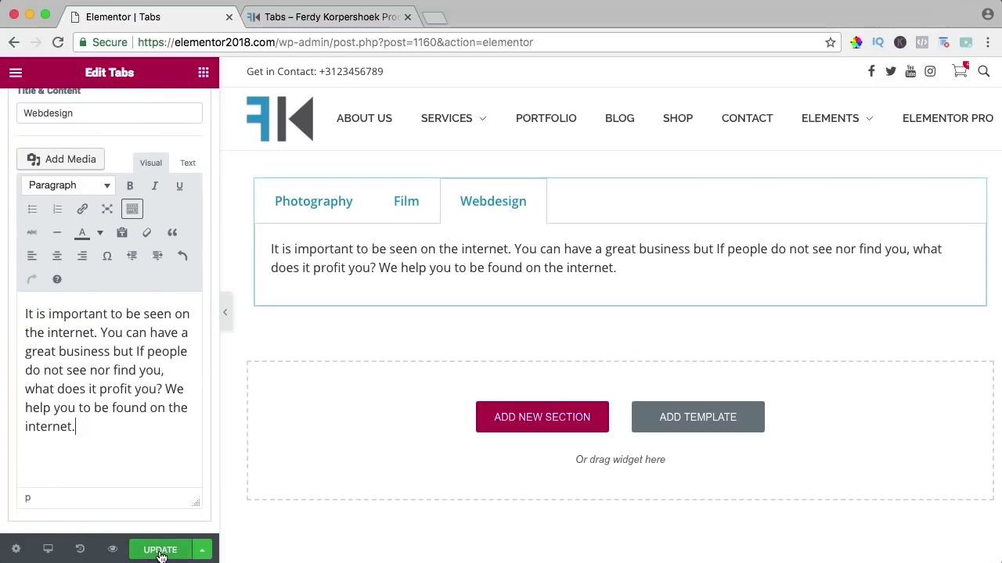
Step: Preview the page and click through the Photography, Film and Webdesign tabs to verify their text
left_click(113, 549)
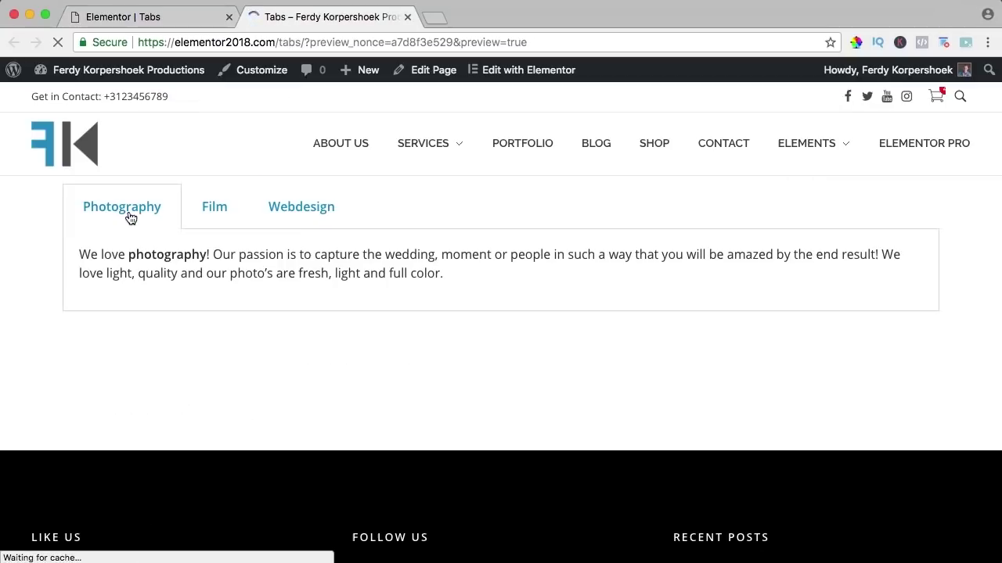
left_click(219, 211)
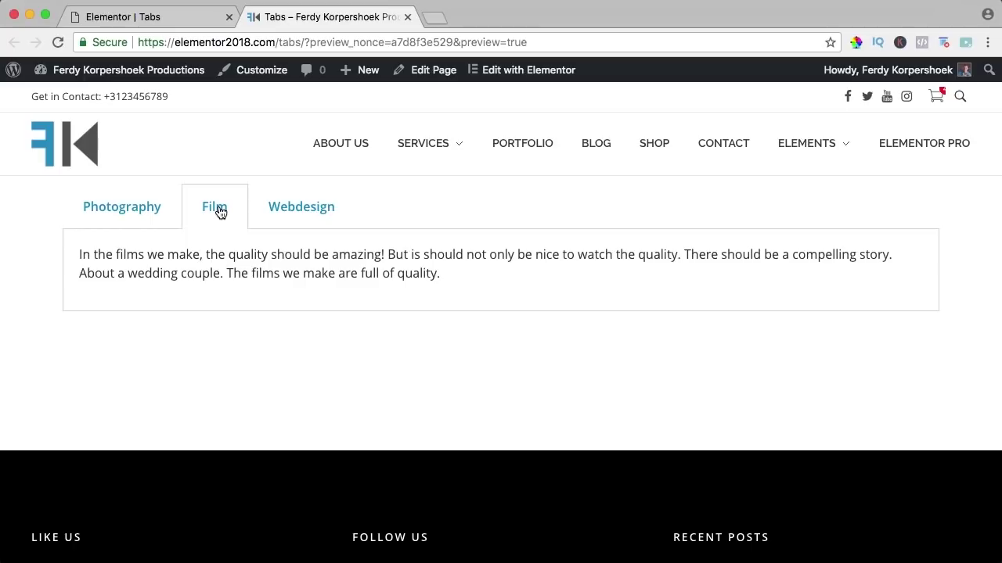
left_click(284, 212)
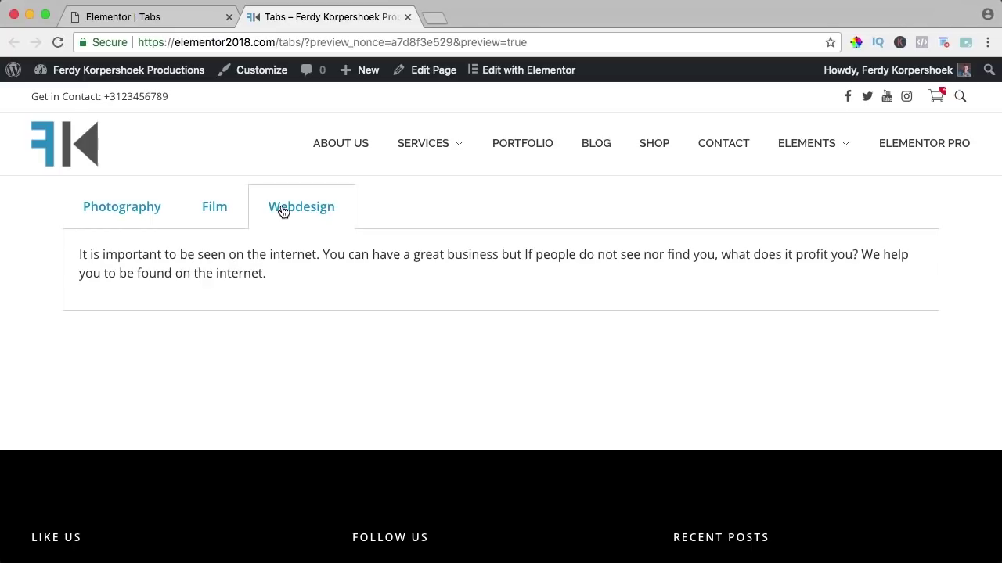
left_click(146, 210)
left_click(227, 213)
left_click(300, 211)
left_click(153, 210)
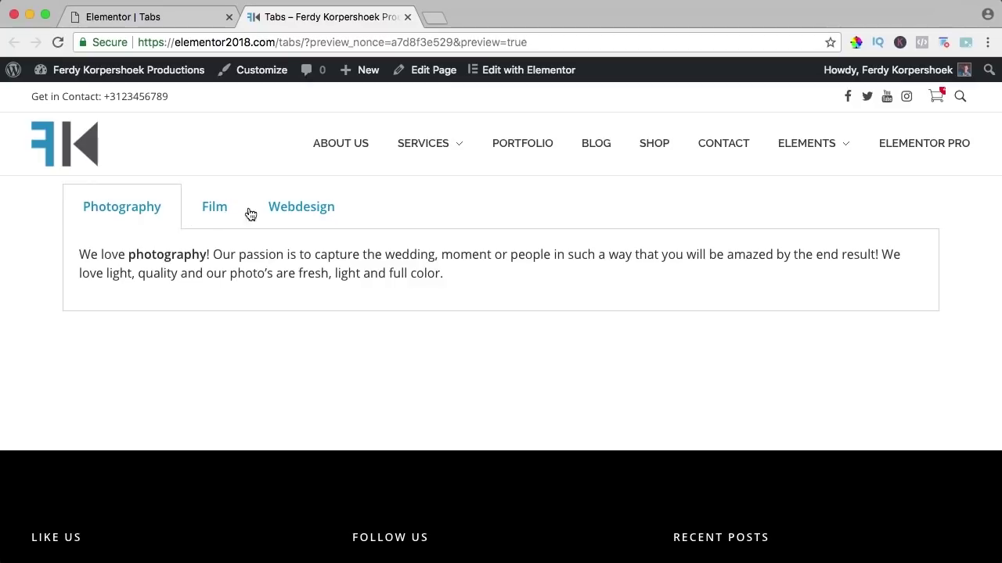
left_click(171, 11)
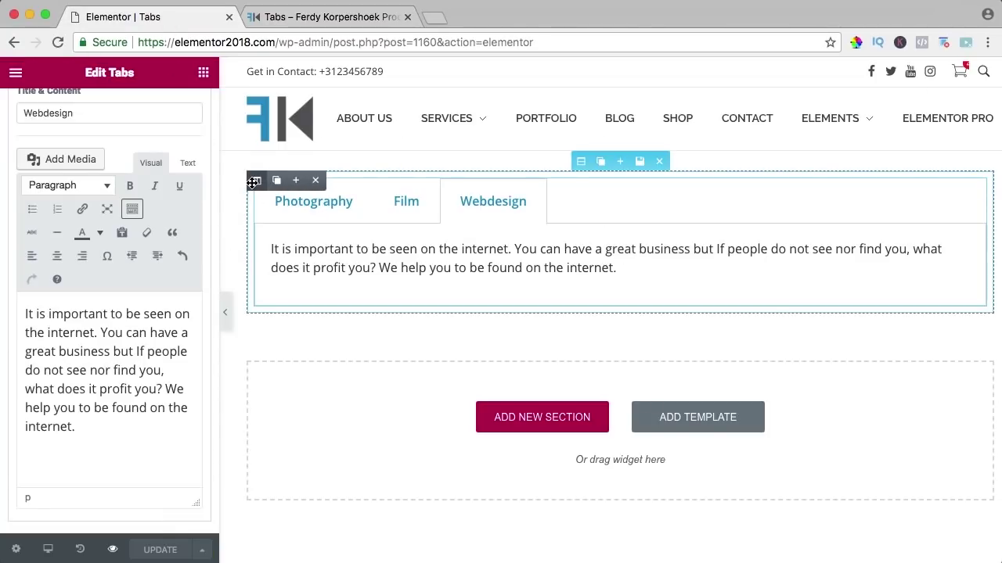
Step: Duplicate the tabs column, swap the left copy for an Image widget with the couple photo, and save
left_click(276, 185)
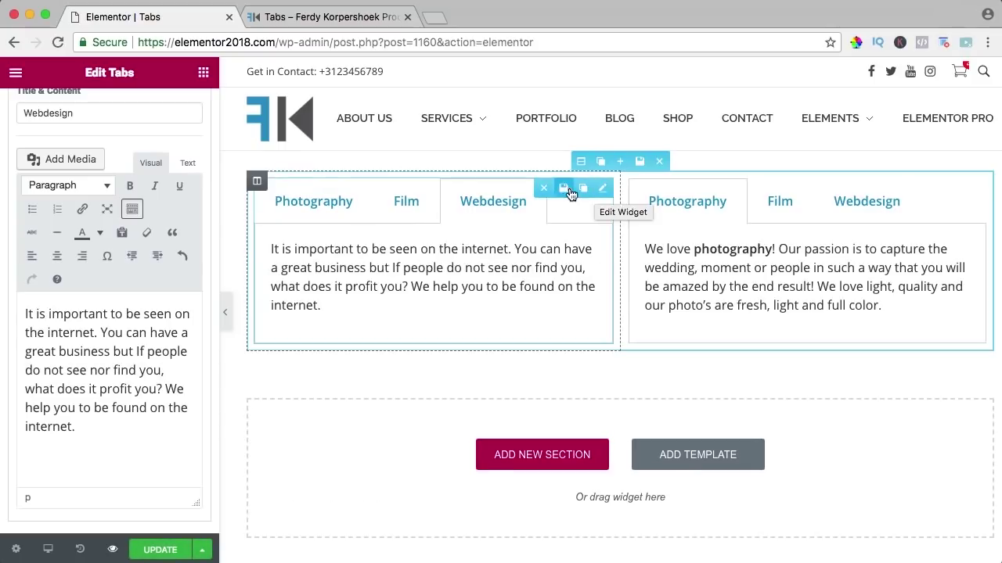
left_click(546, 190)
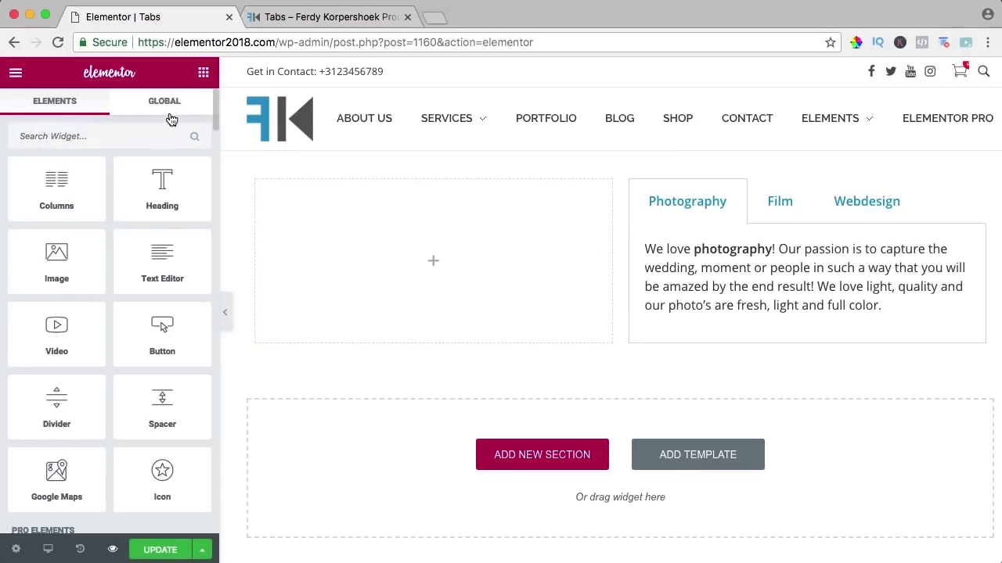
left_click_drag(35, 270, 425, 251)
left_click(106, 250)
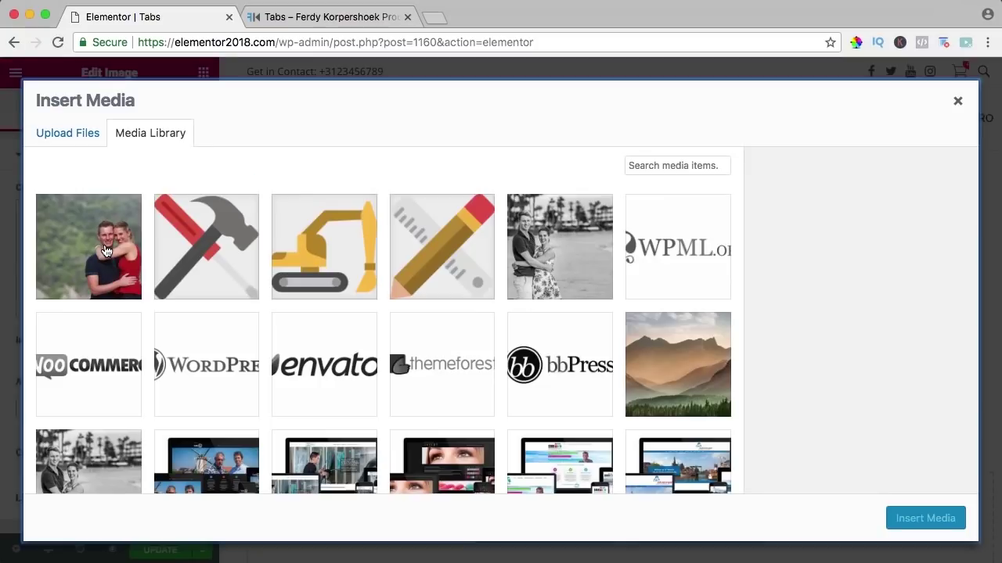
left_click(106, 250)
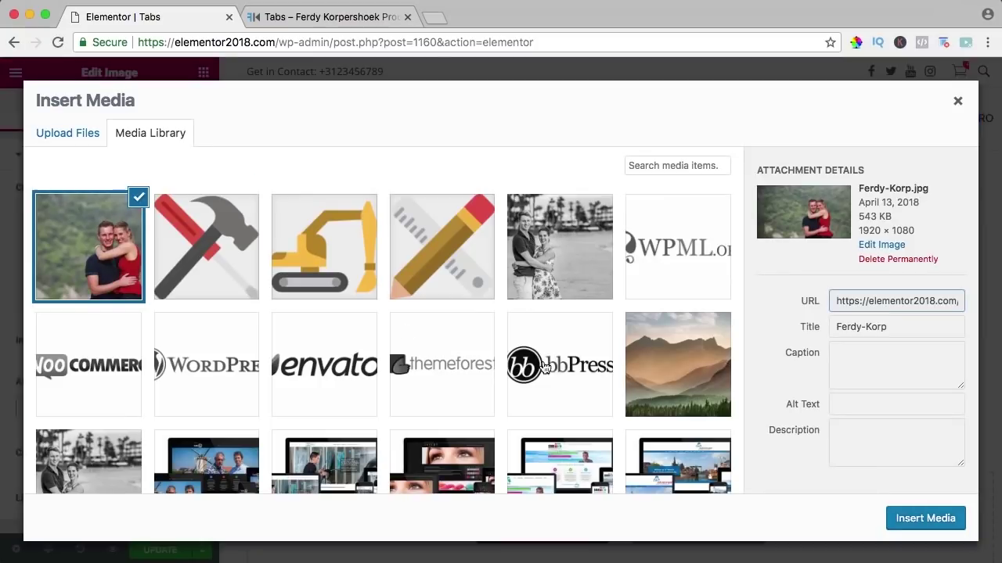
left_click(925, 519)
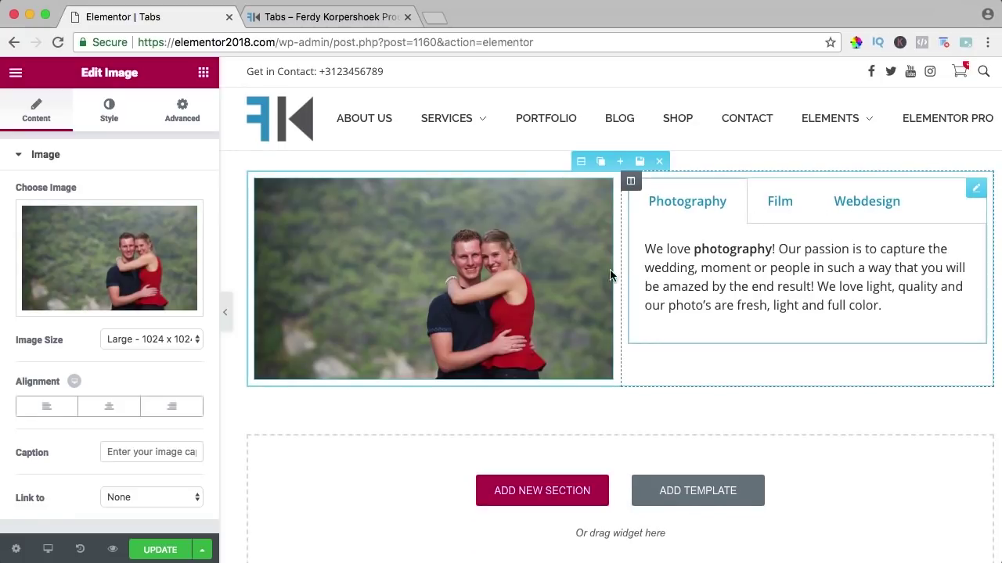
left_click(161, 549)
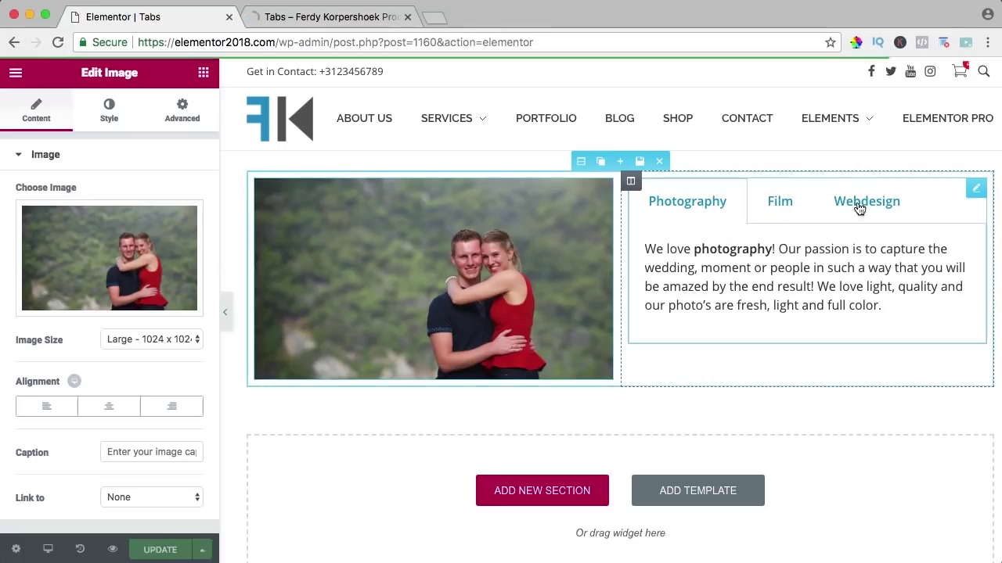
Step: Check the live page with the photo, viewing the Film and Webdesign tabs
left_click(305, 17)
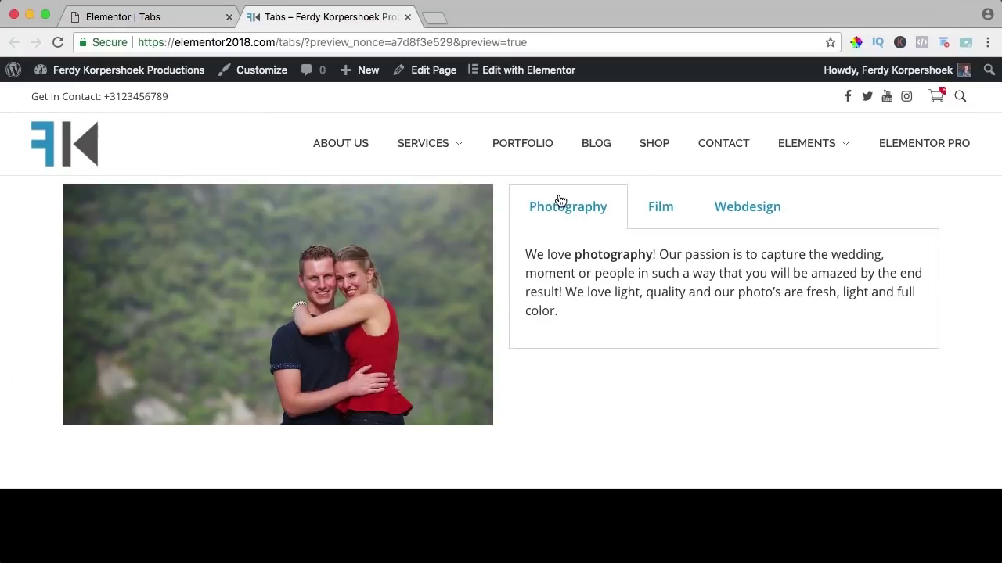
left_click(649, 212)
left_click(749, 213)
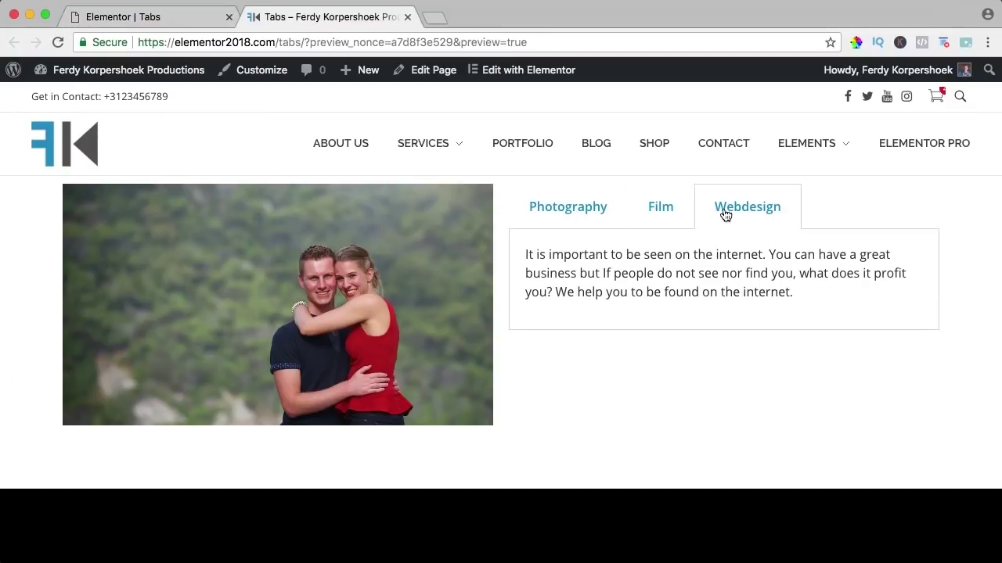
left_click(201, 19)
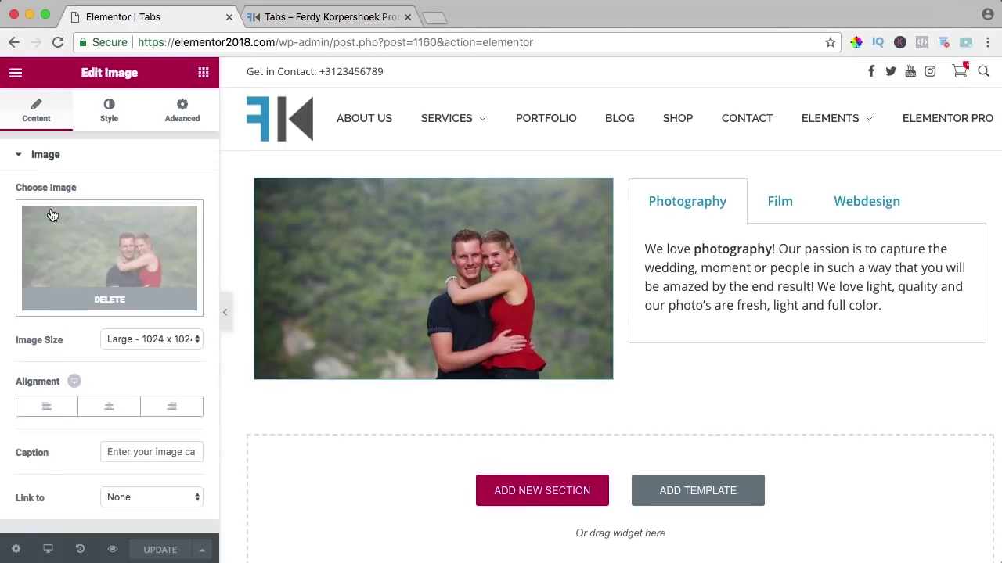
Step: Switch the Tabs widget to Vertical, save, and narrow the image column beside it
left_click(976, 188)
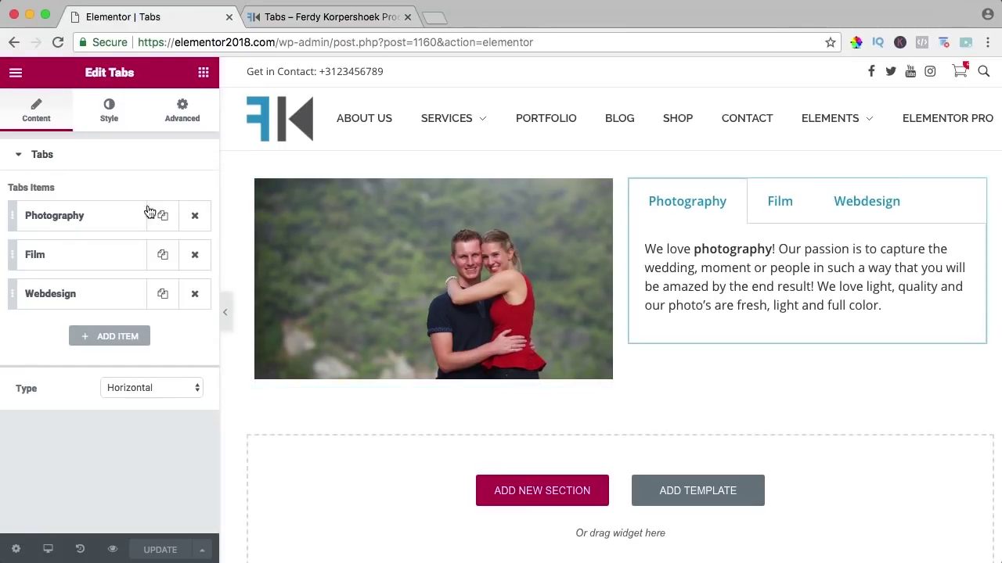
left_click(128, 388)
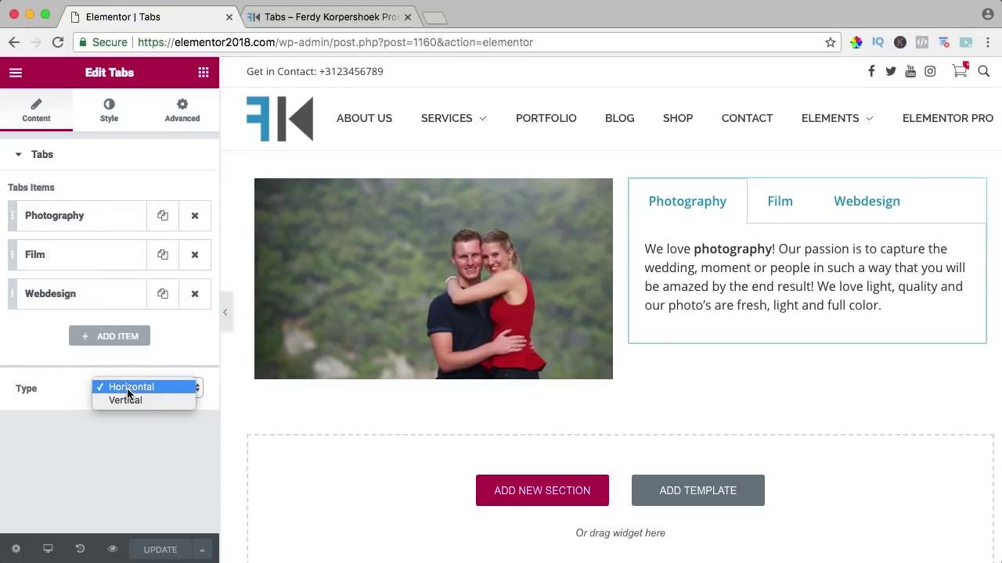
left_click(135, 399)
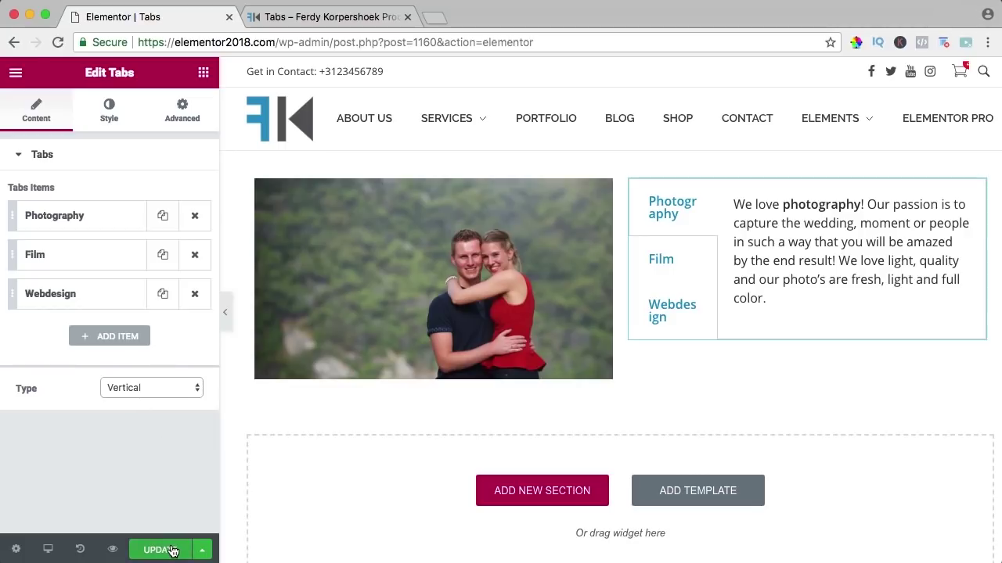
left_click(164, 549)
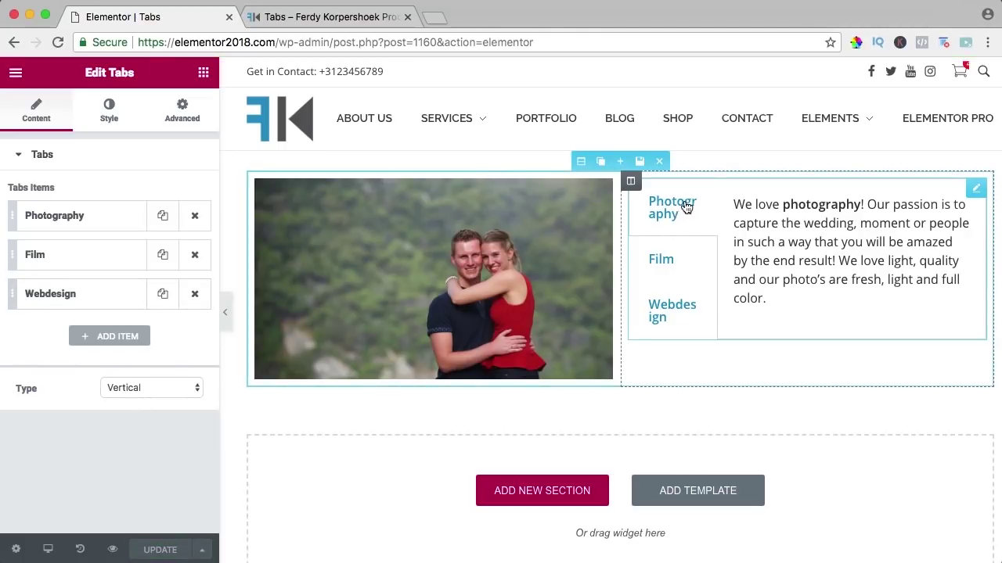
left_click_drag(621, 226, 571, 219)
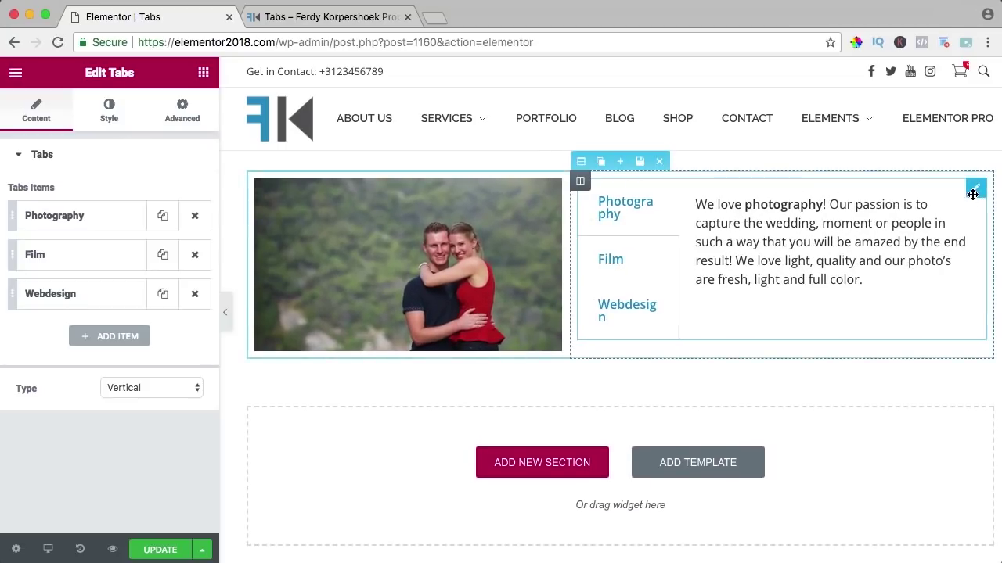
Step: Set the tabs' navigation width to 32 and give them a 2-wide blue border
left_click(109, 115)
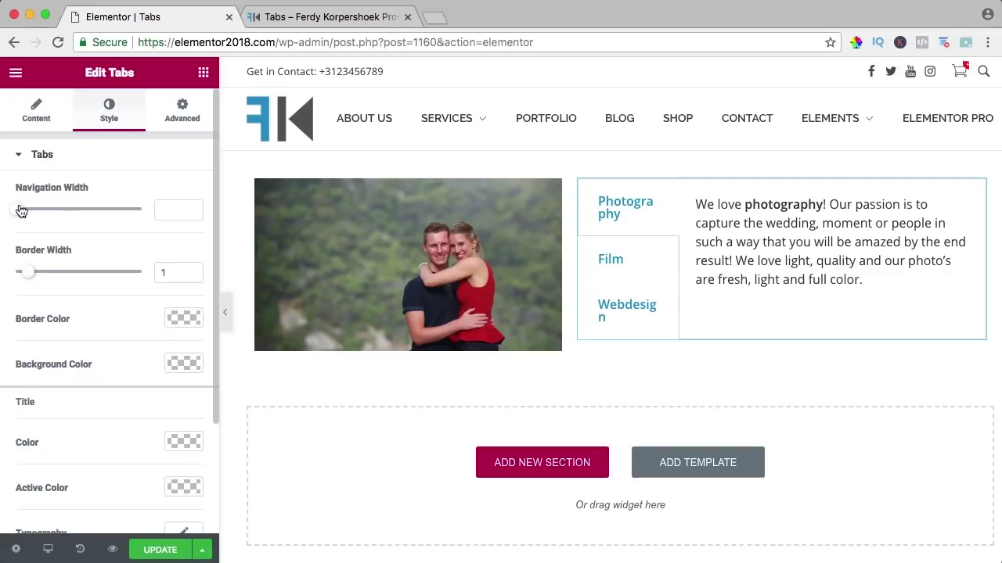
left_click_drag(20, 213, 85, 218)
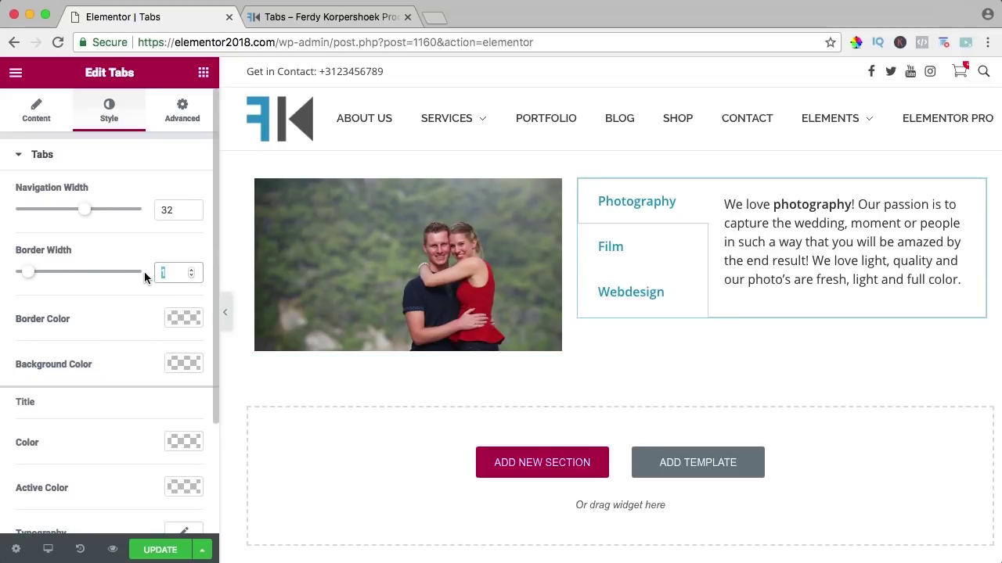
type("5")
type("1")
left_click(185, 319)
left_click(43, 491)
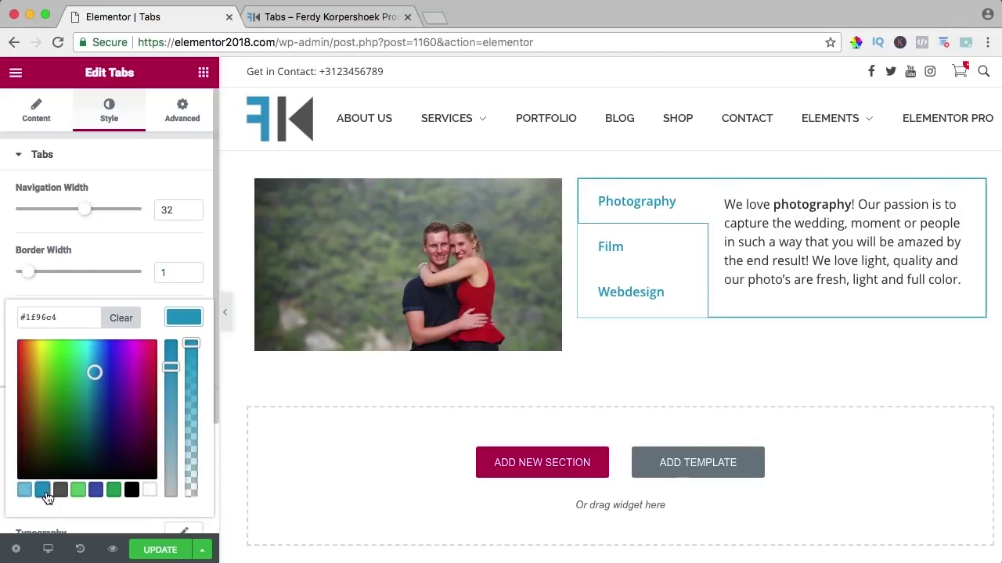
left_click(180, 290)
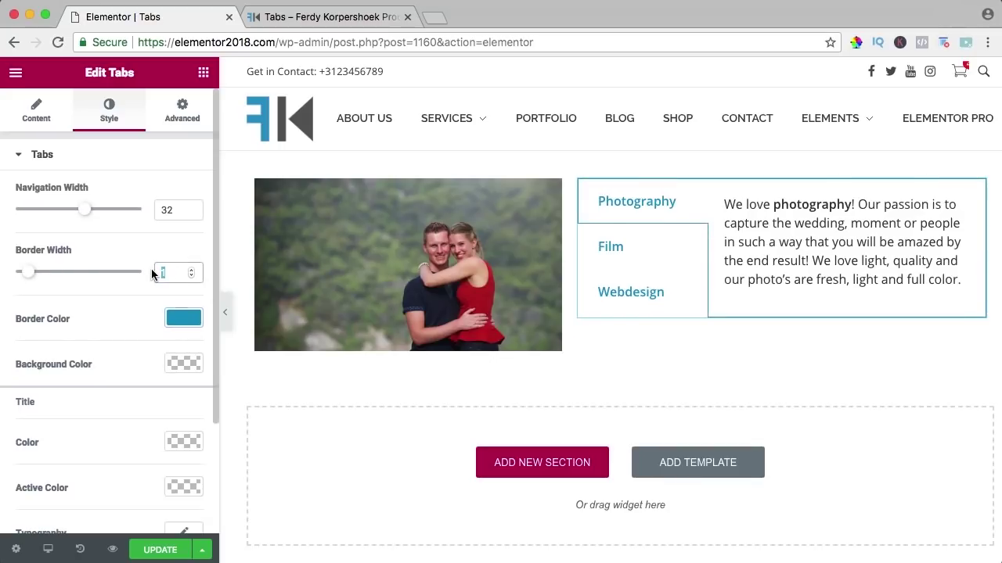
type("2")
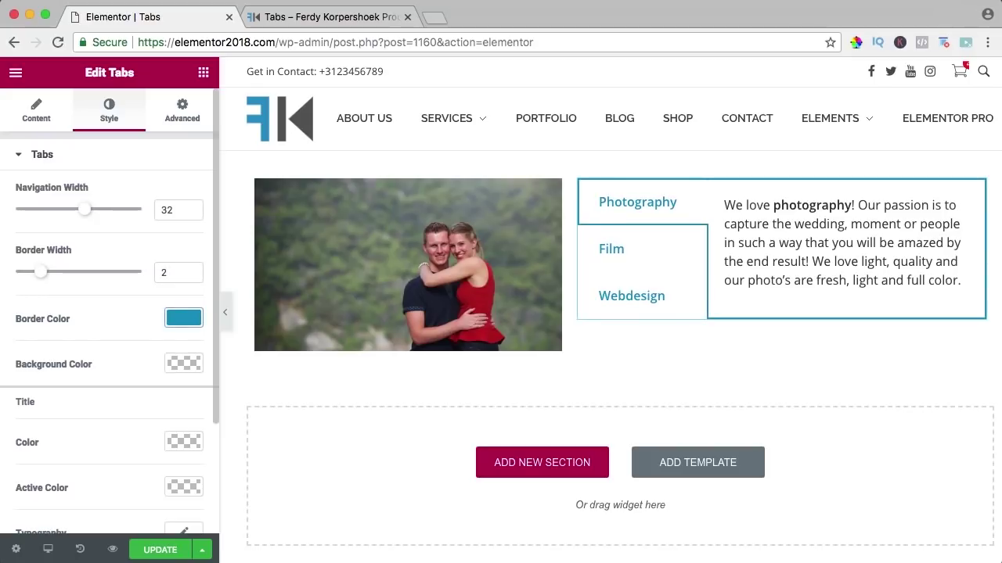
Step: Clear the tab content's dark grey background colour
left_click(178, 366)
scroll(83, 500, "down", 1)
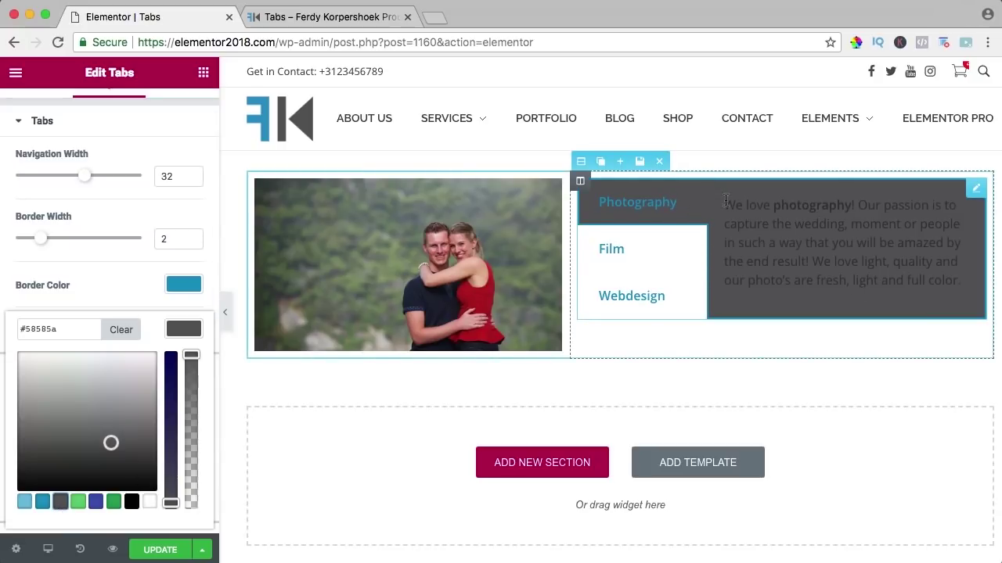
left_click(182, 329)
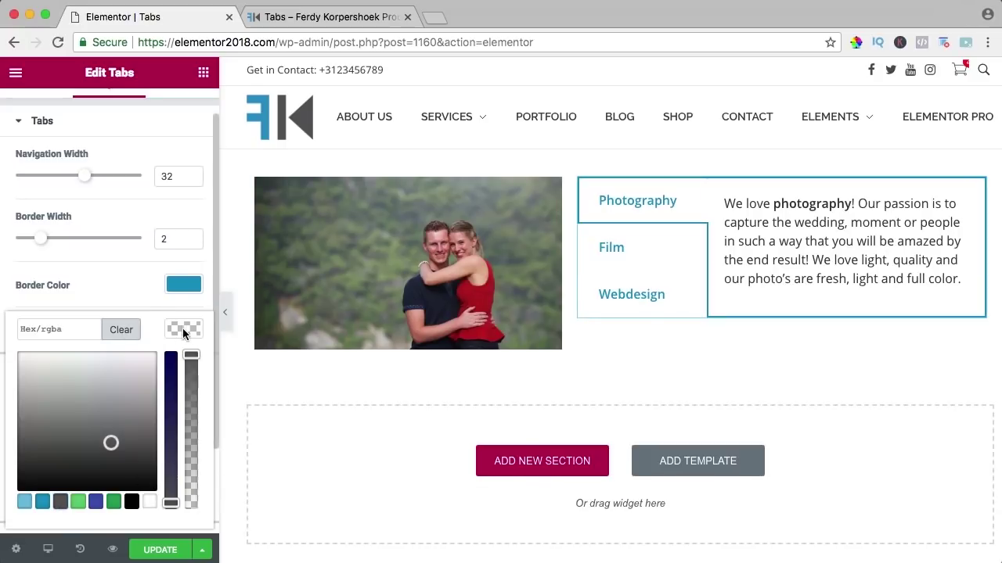
left_click(188, 328)
scroll(101, 332, "down", 3)
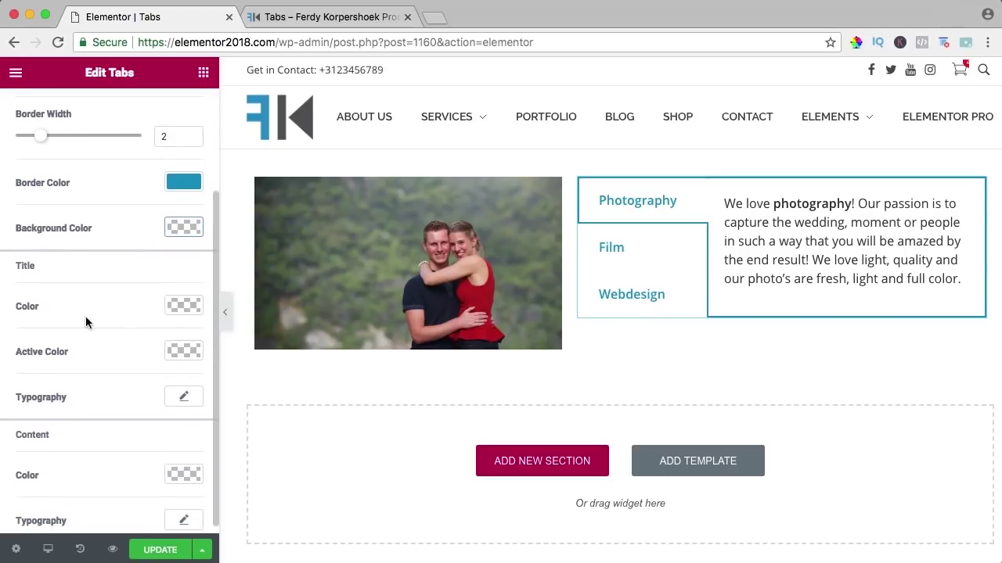
left_click(184, 306)
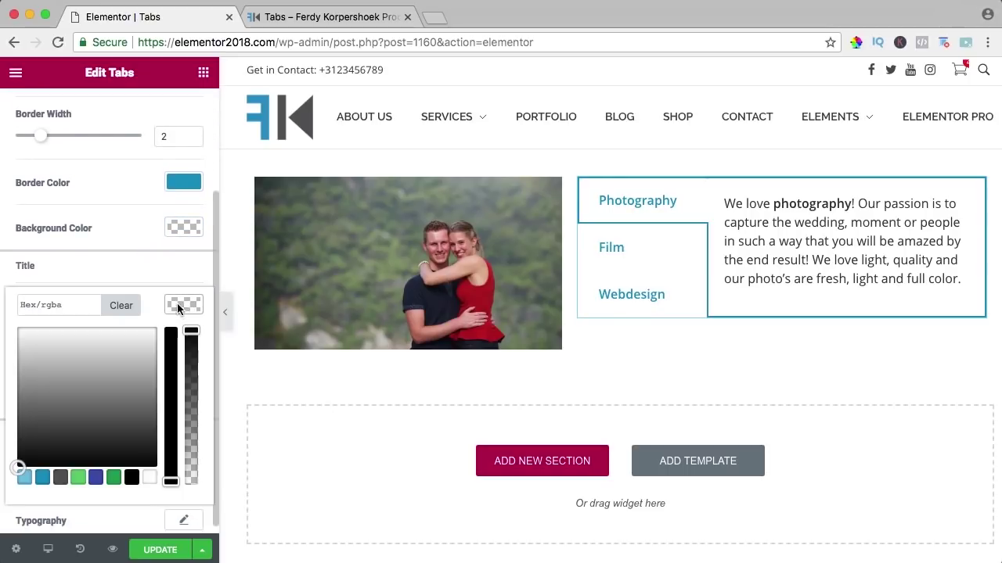
left_click(182, 302)
scroll(134, 306, "down", 1)
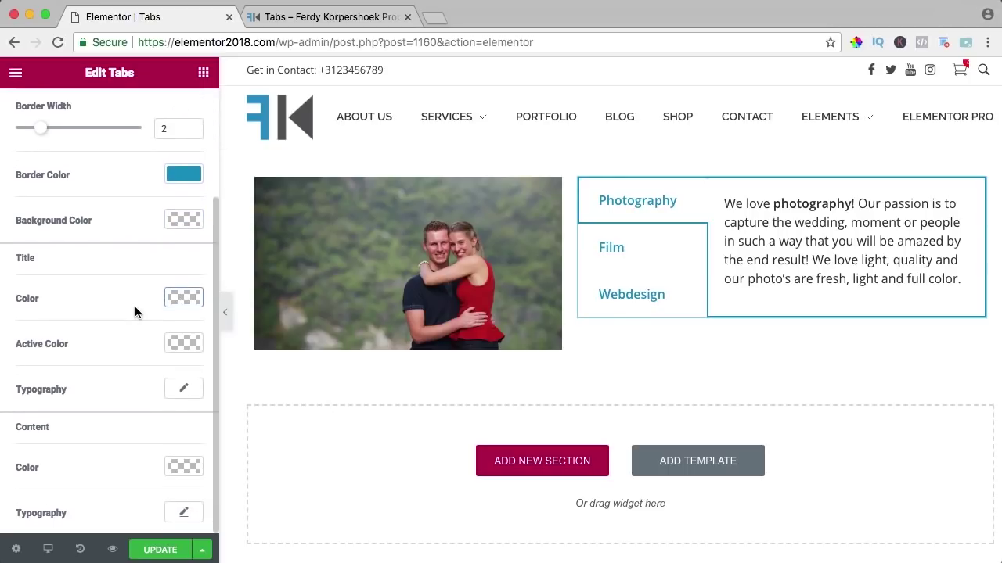
Step: Set the active tab title colour to near-black #383635
left_click(170, 345)
scroll(95, 362, "down", 1)
left_click(62, 507)
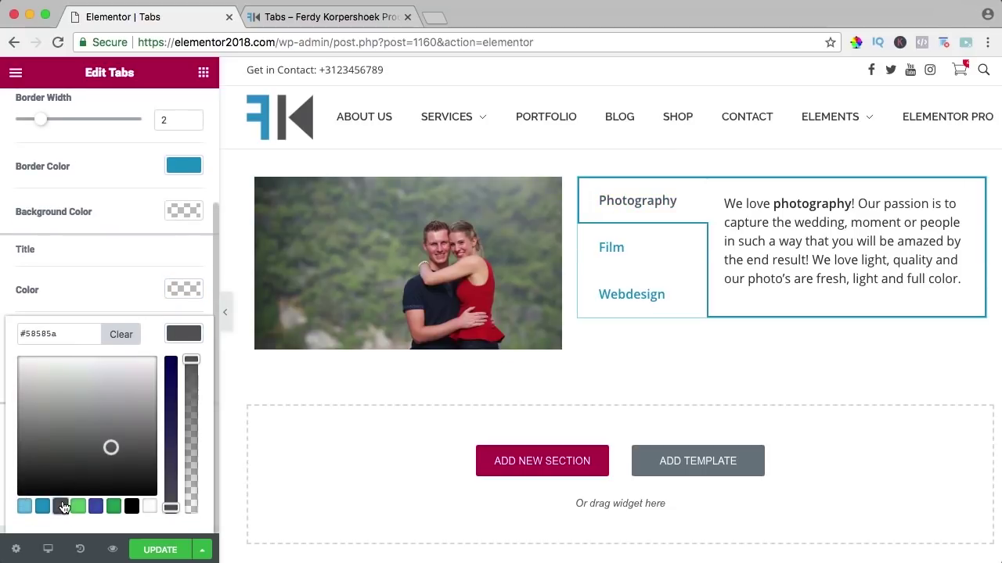
left_click_drag(80, 463, 26, 467)
left_click(205, 345)
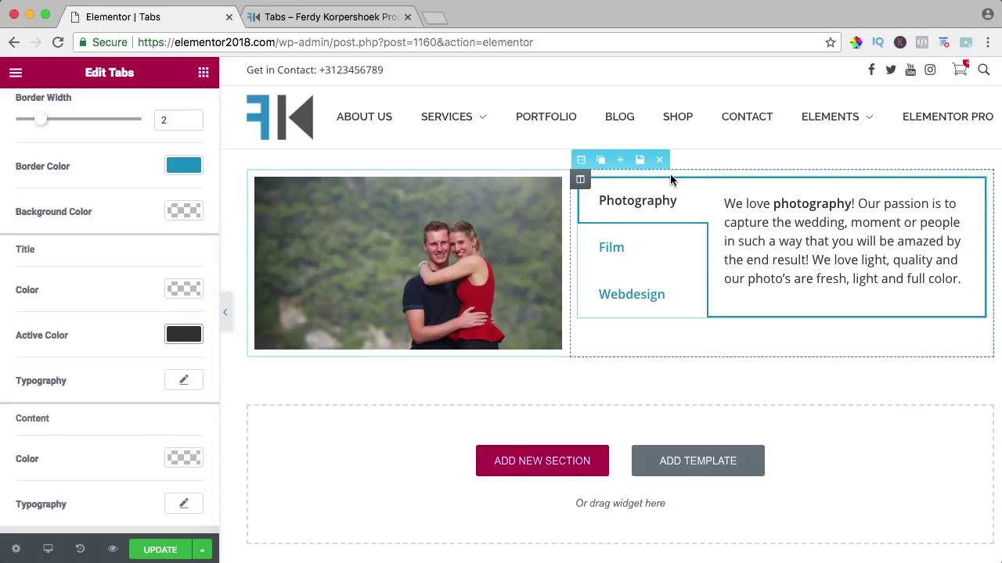
Step: Make the tab titles uppercase and fine-tune the tab navigation column width
left_click(198, 388)
scroll(183, 364, "down", 1)
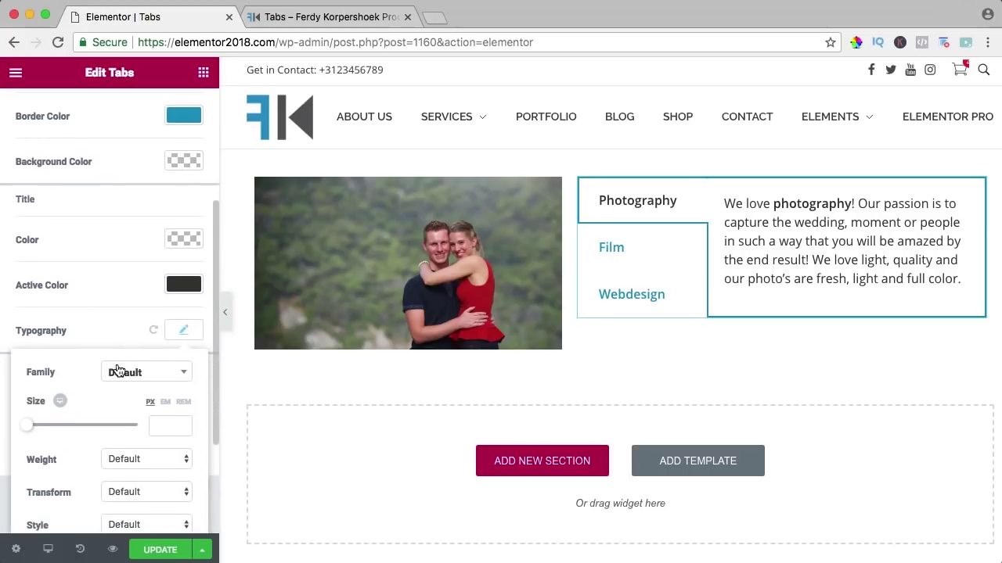
scroll(118, 371, "down", 2)
left_click(133, 382)
left_click(132, 397)
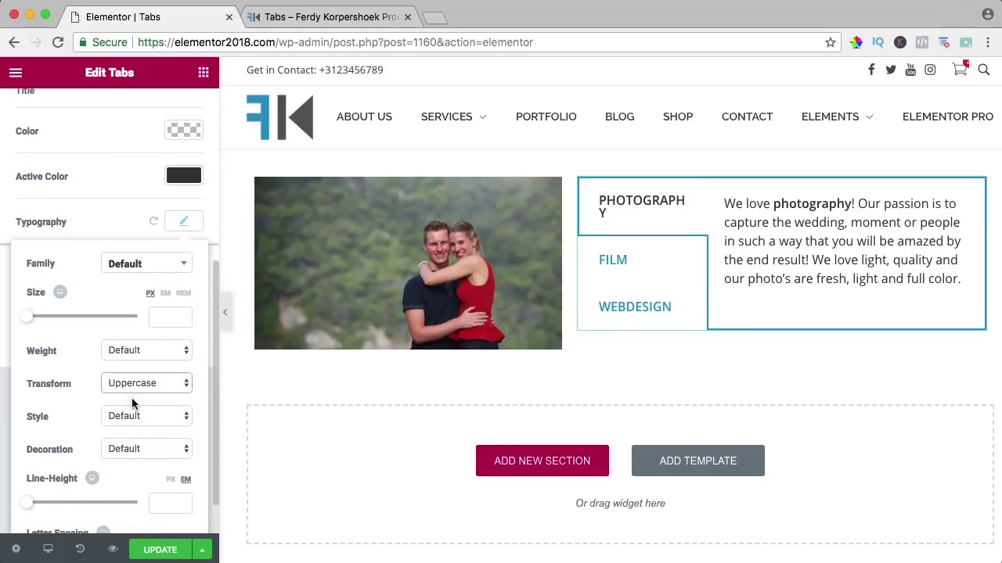
left_click(177, 236)
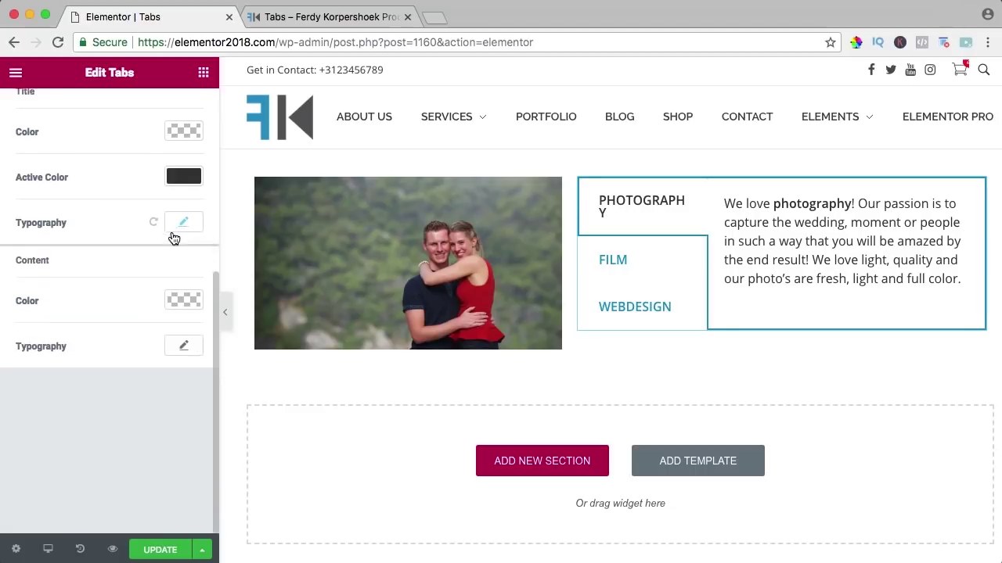
scroll(98, 216, "up", 5)
left_click_drag(85, 212, 83, 212)
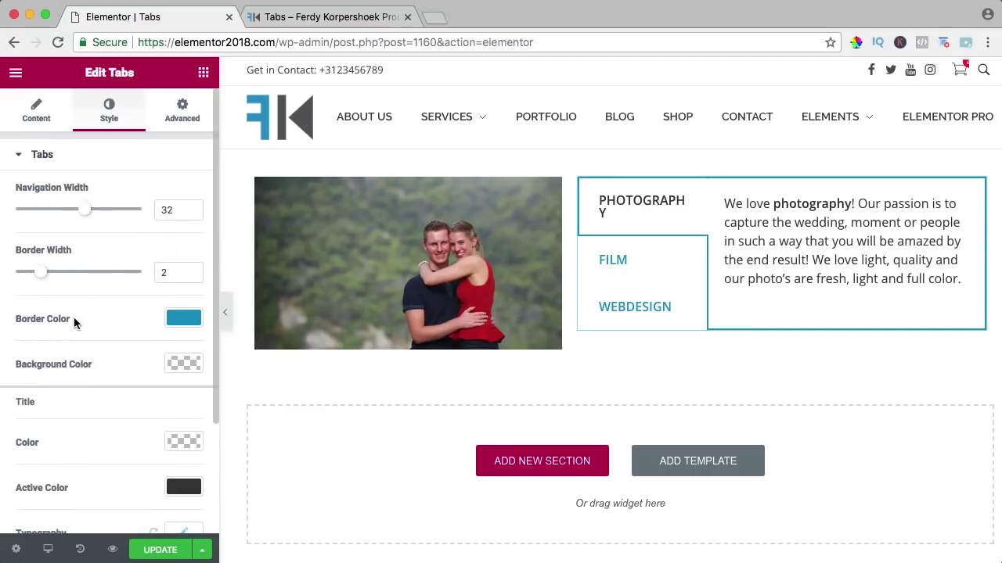
scroll(86, 321, "down", 4)
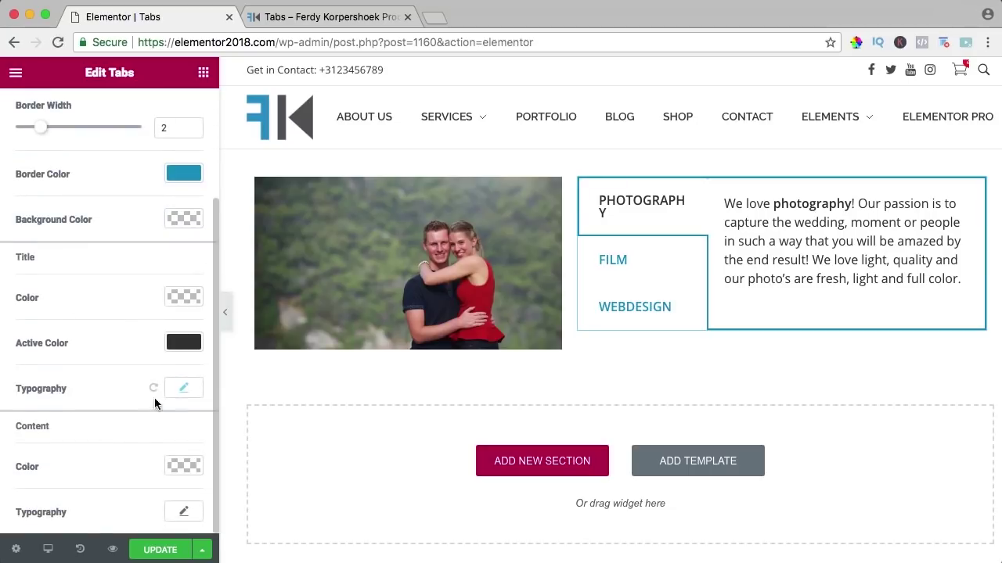
Step: Set the tab title font size to 15
left_click(178, 389)
scroll(78, 391, "down", 5)
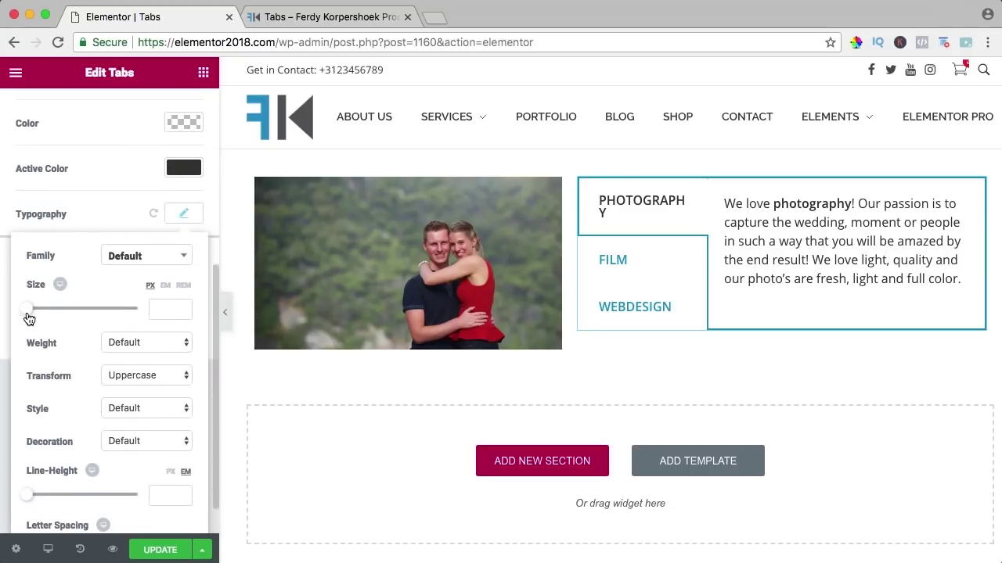
left_click_drag(31, 313, 40, 315)
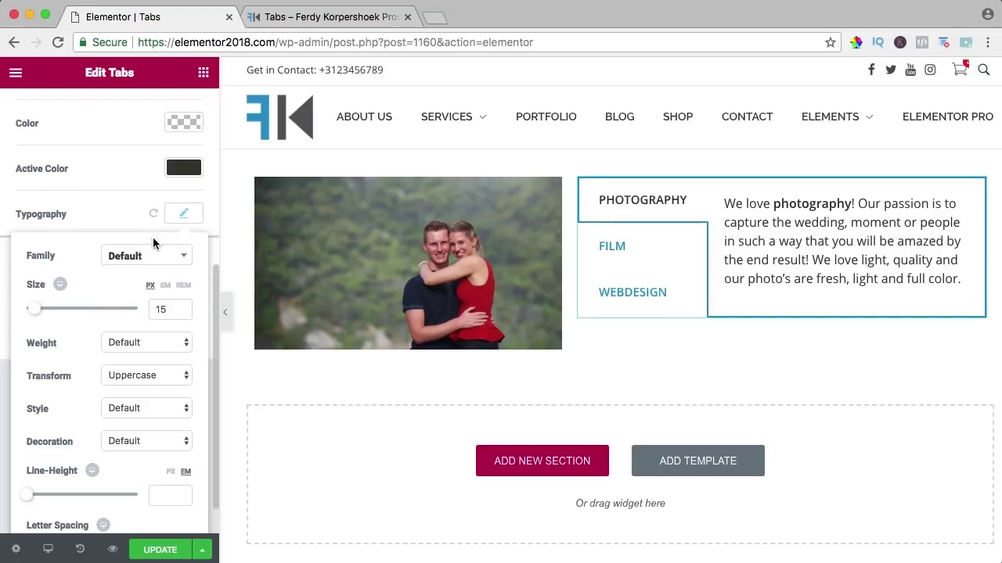
left_click(180, 219)
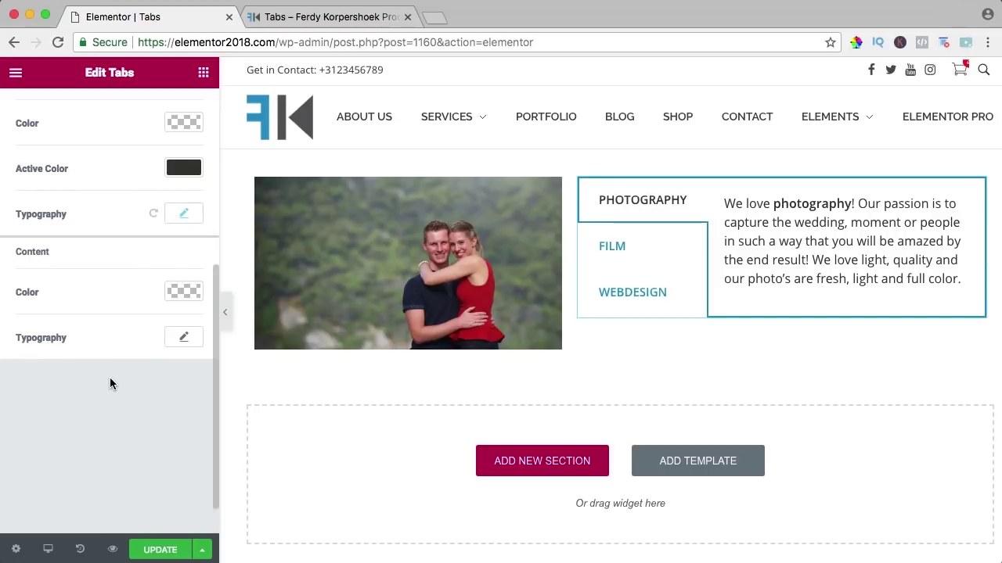
Step: Save the tab styling changes with UPDATE and switch to the preview
scroll(79, 289, "up", 1)
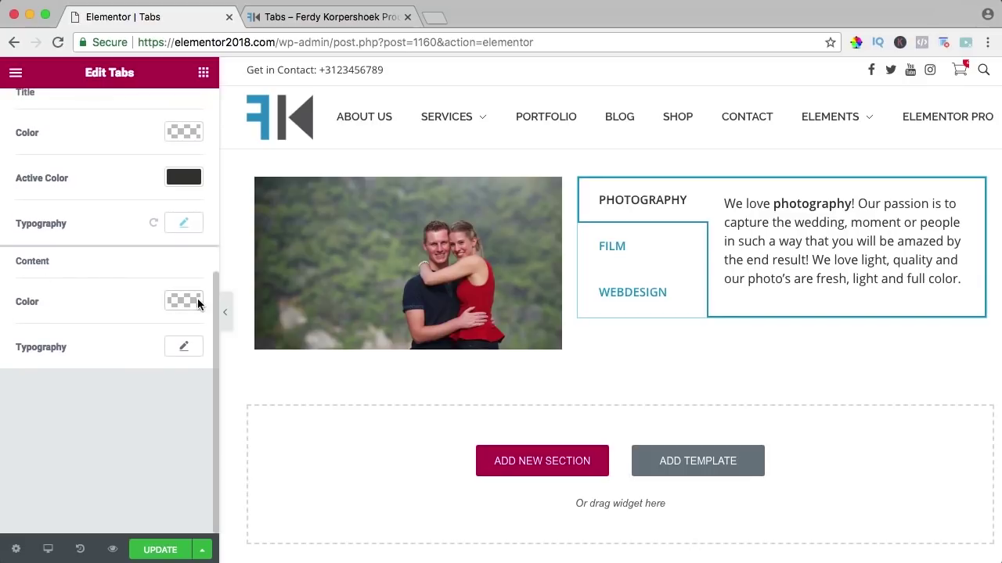
left_click(184, 347)
scroll(114, 403, "down", 5)
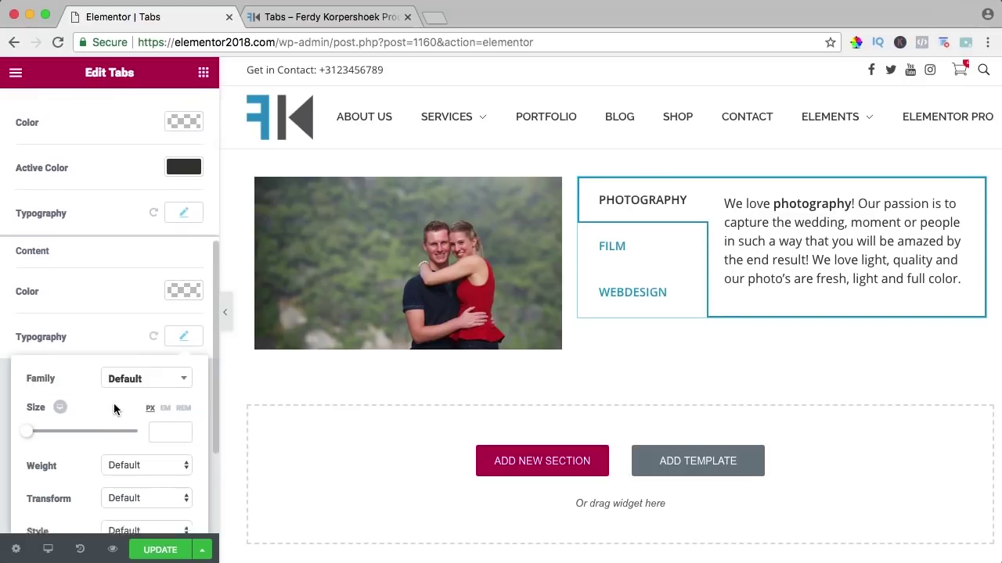
left_click(174, 177)
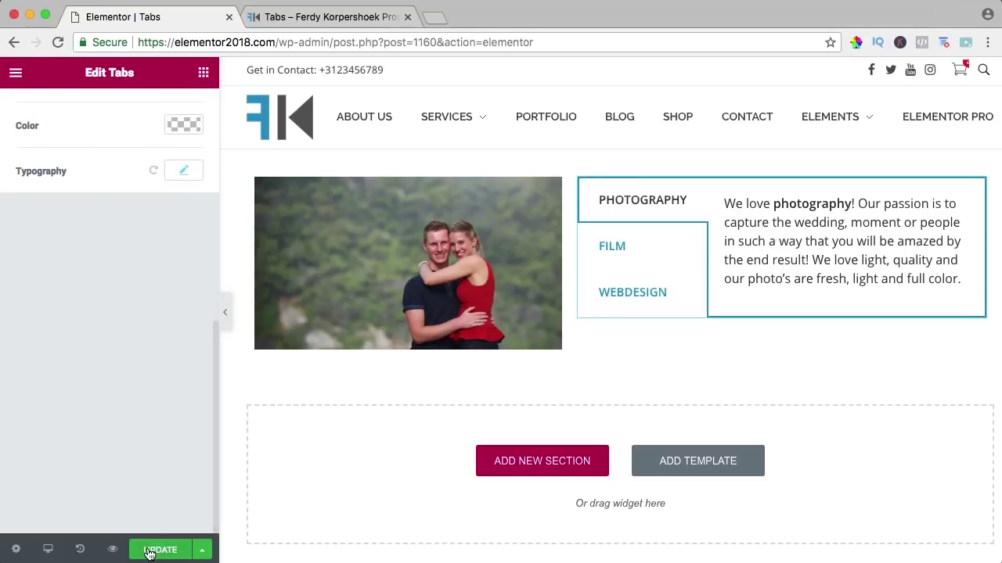
left_click(273, 18)
Step: Reload the preview, try the Film, Webdesign and Photography tabs, then duplicate the section in the editor
key("super+r")
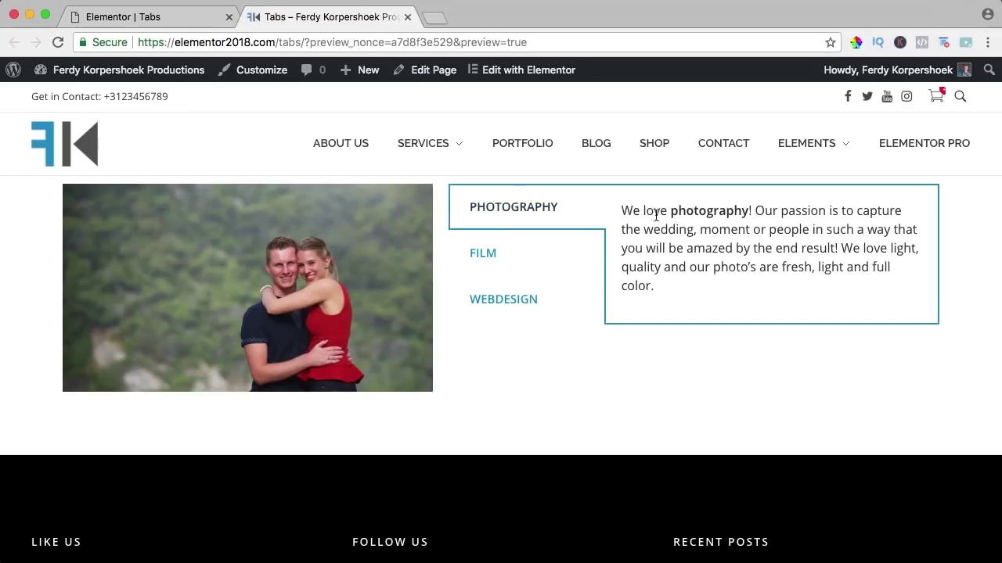
left_click(511, 254)
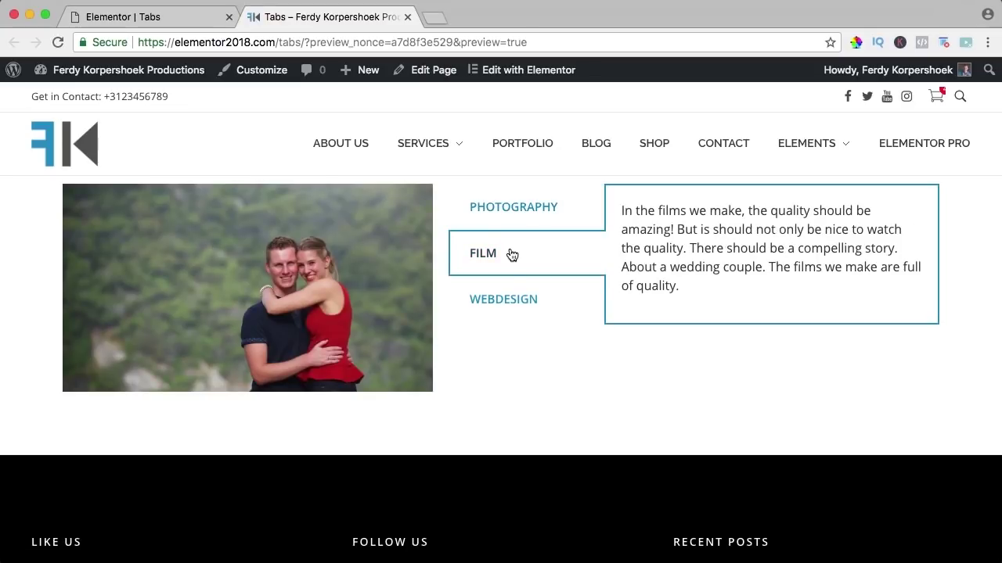
left_click(511, 304)
left_click(507, 210)
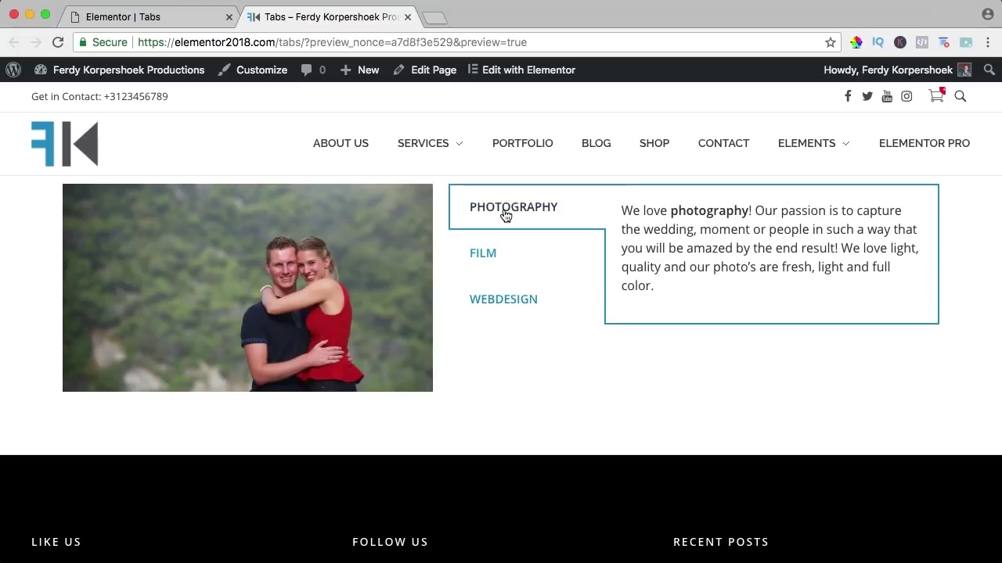
left_click(196, 17)
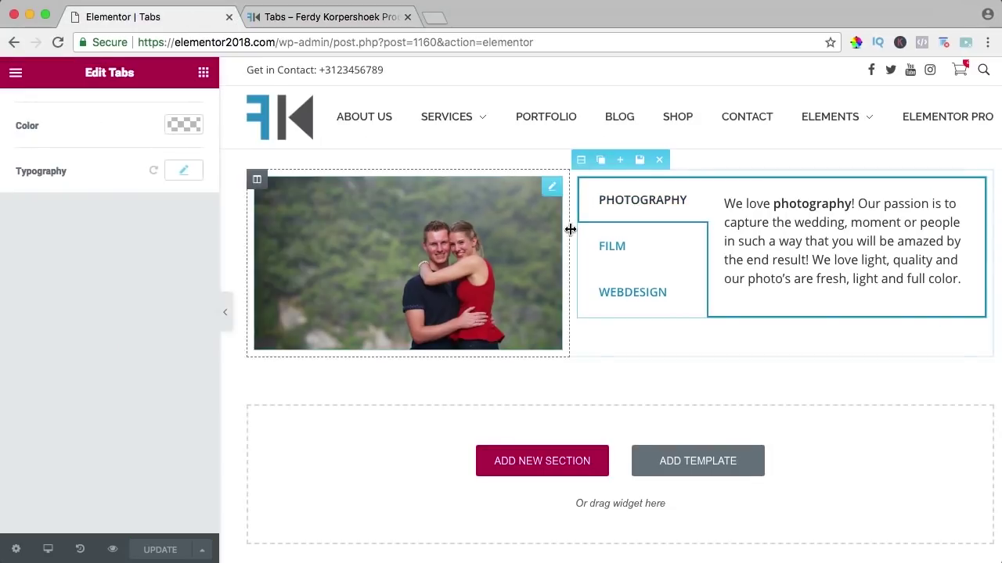
left_click(600, 160)
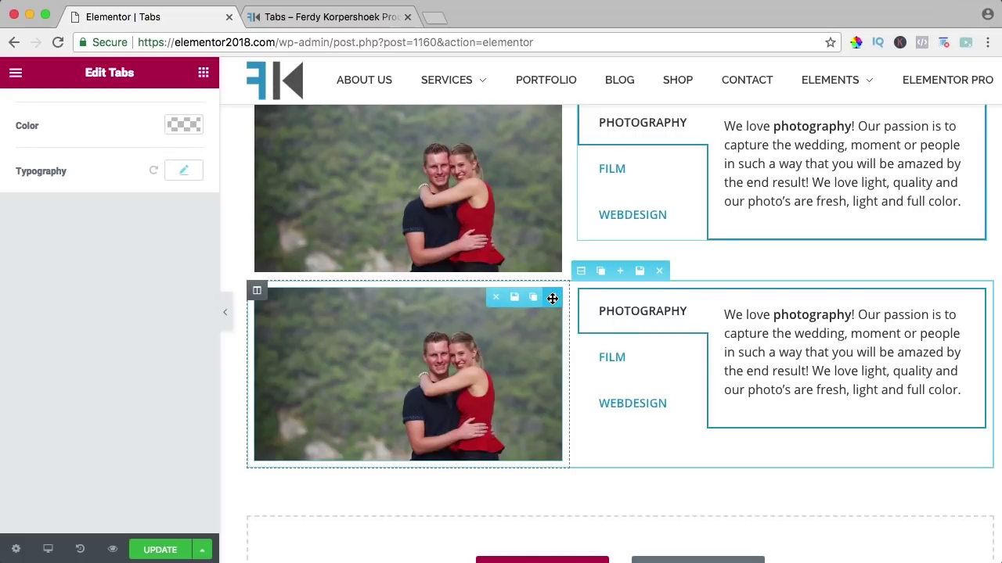
Step: Move the copied image to the right column and the tabs left, widening the tabs column
left_click_drag(518, 297, 822, 333)
scroll(872, 353, "down", 4)
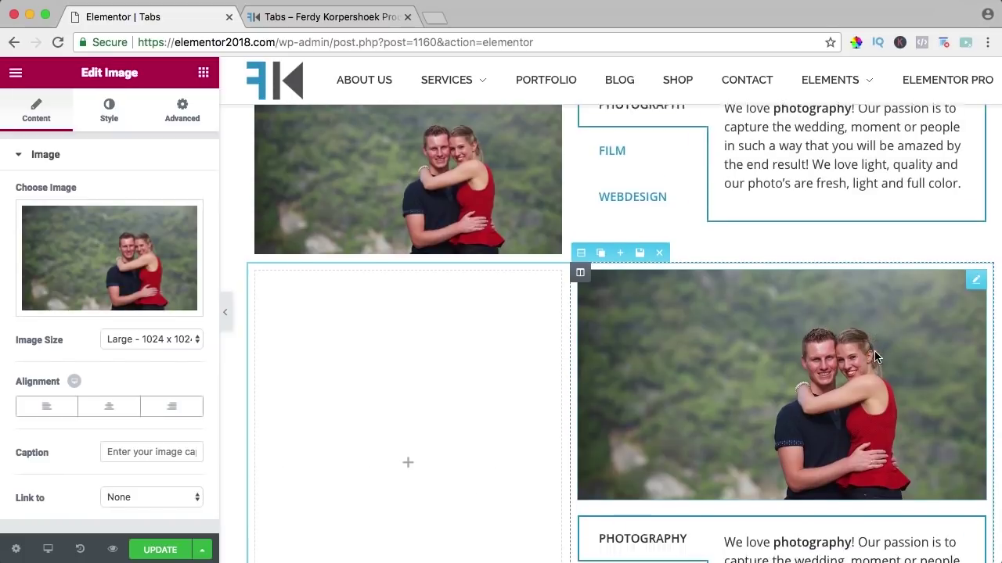
left_click_drag(975, 389, 481, 247)
scroll(462, 262, "up", 2)
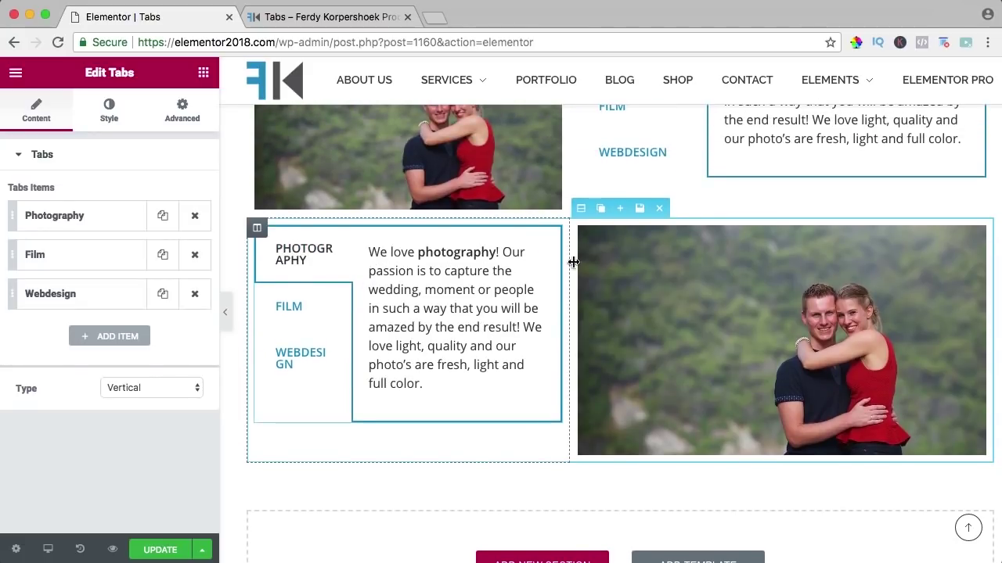
left_click_drag(574, 262, 693, 273)
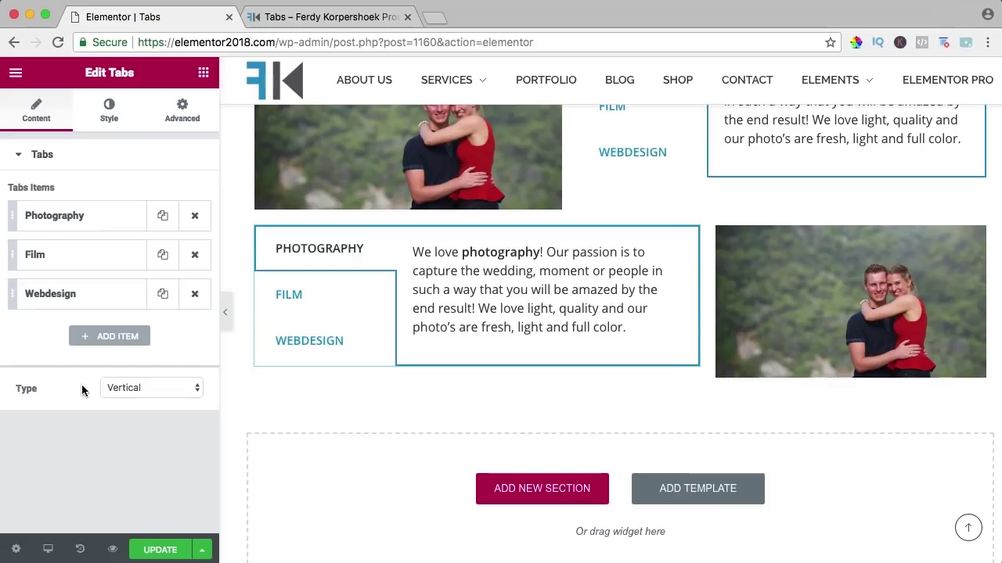
Step: Set the tabs Type to Horizontal and save the page with Update
left_click(136, 388)
left_click(138, 374)
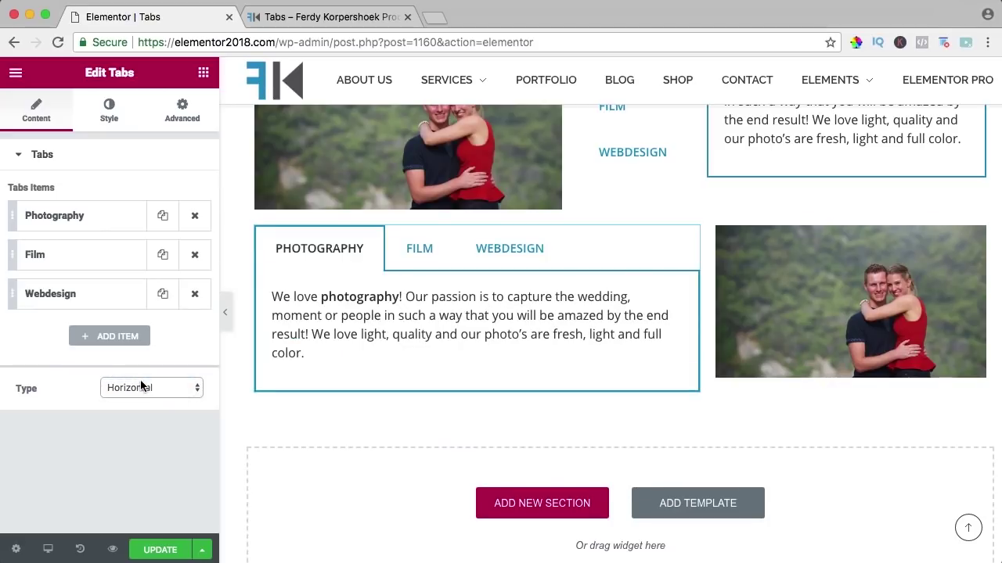
left_click(160, 550)
left_click(293, 18)
Step: Reload the preview and try the Film and Webdesign tabs of the new horizontal tabs
key("super+r")
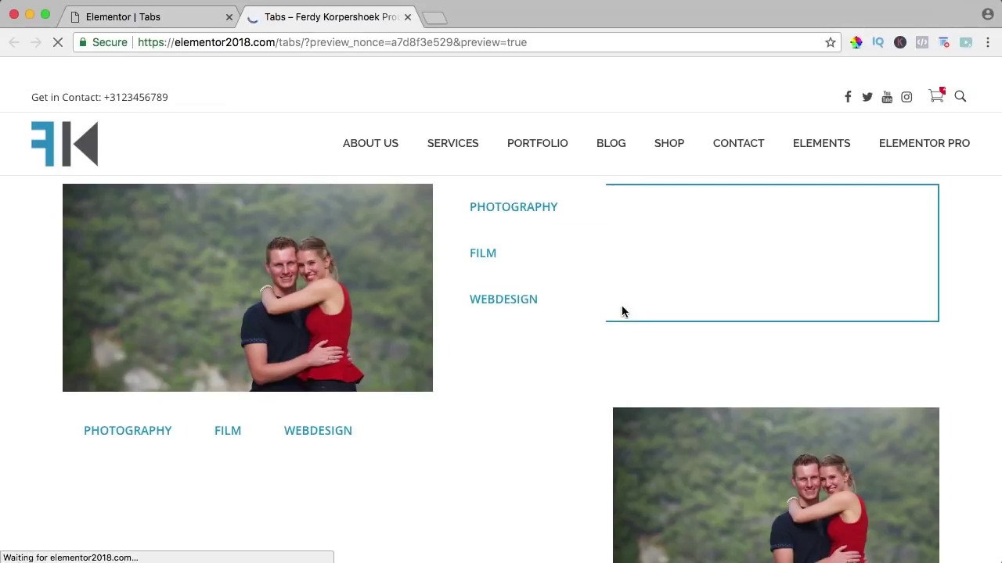
scroll(598, 307, "down", 2)
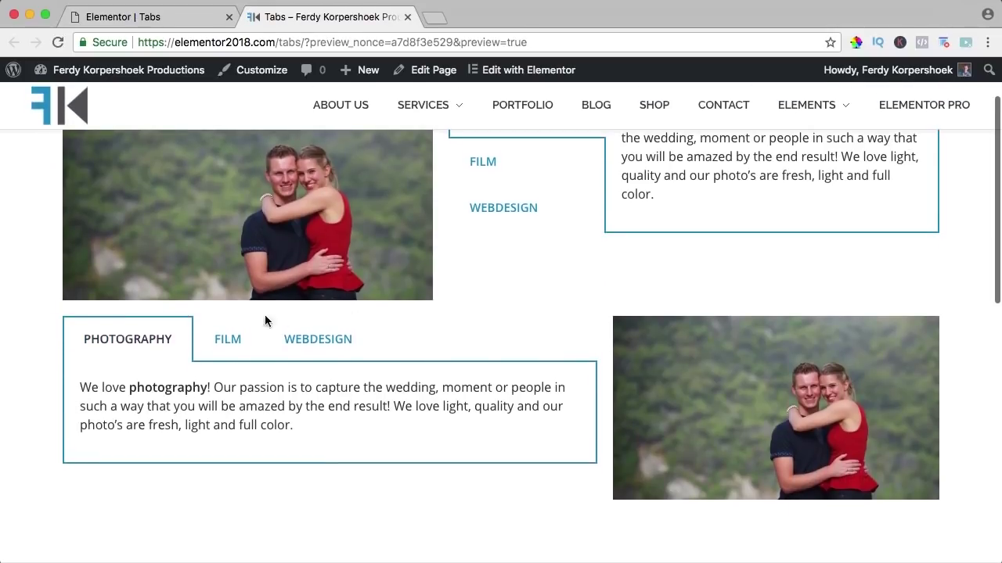
left_click(216, 339)
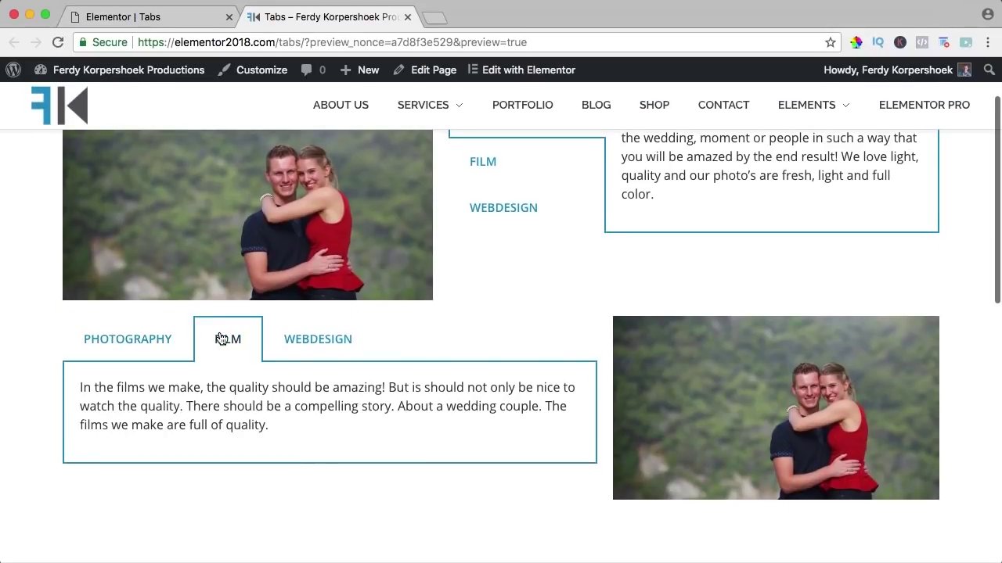
left_click(306, 341)
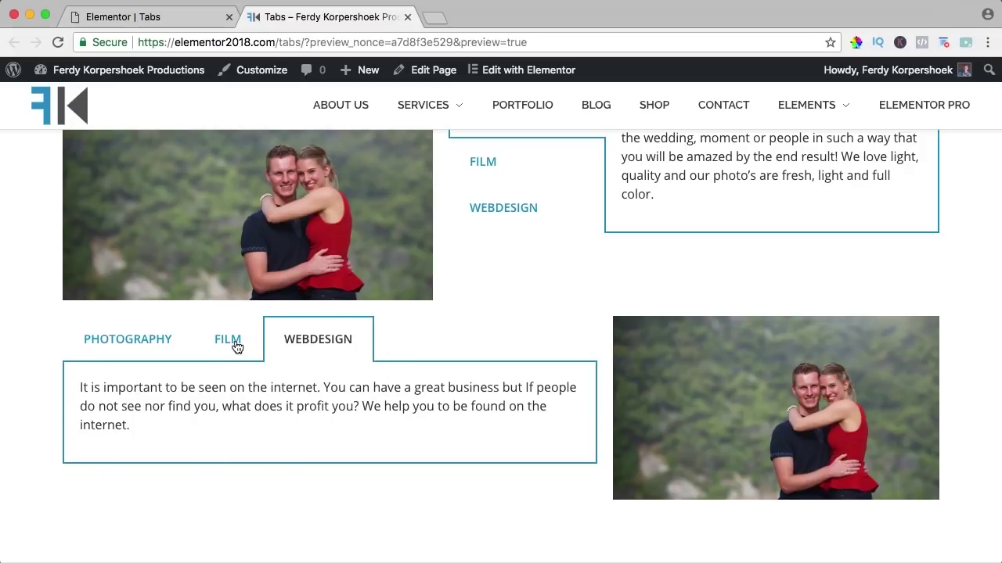
Step: Clear the tab titles' active colour, save with Update, and reload the preview
left_click(190, 18)
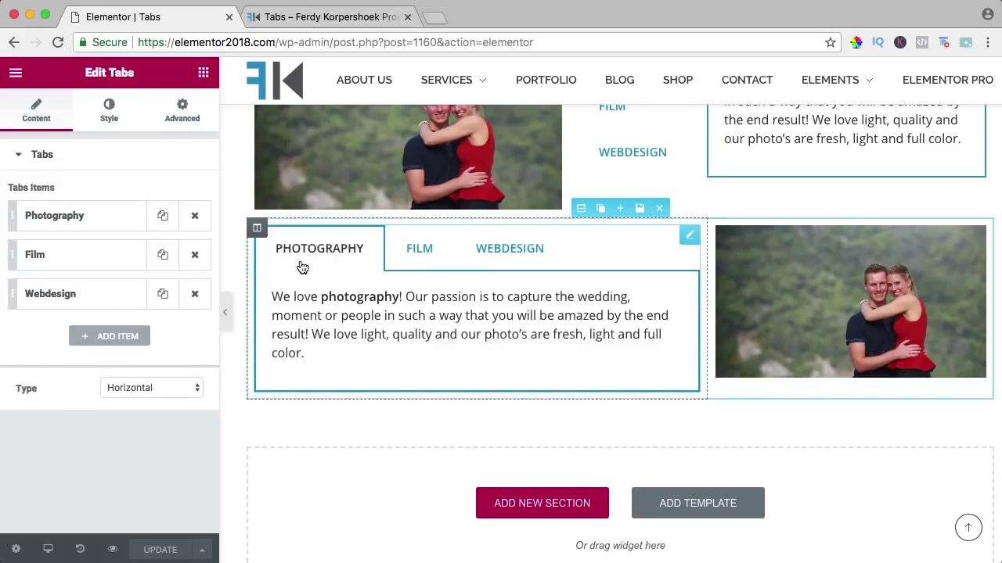
left_click(110, 117)
left_click(187, 430)
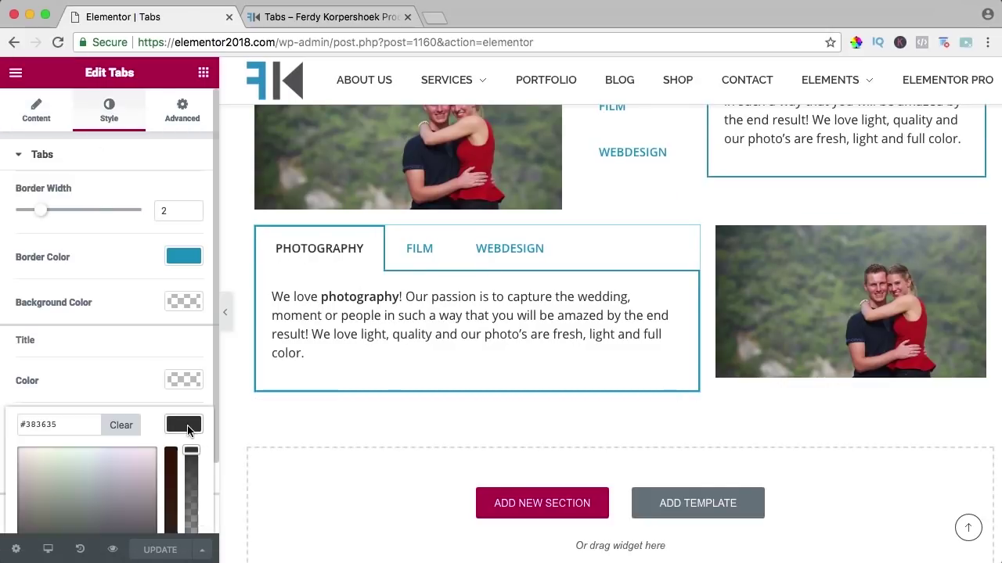
left_click(130, 426)
left_click(173, 550)
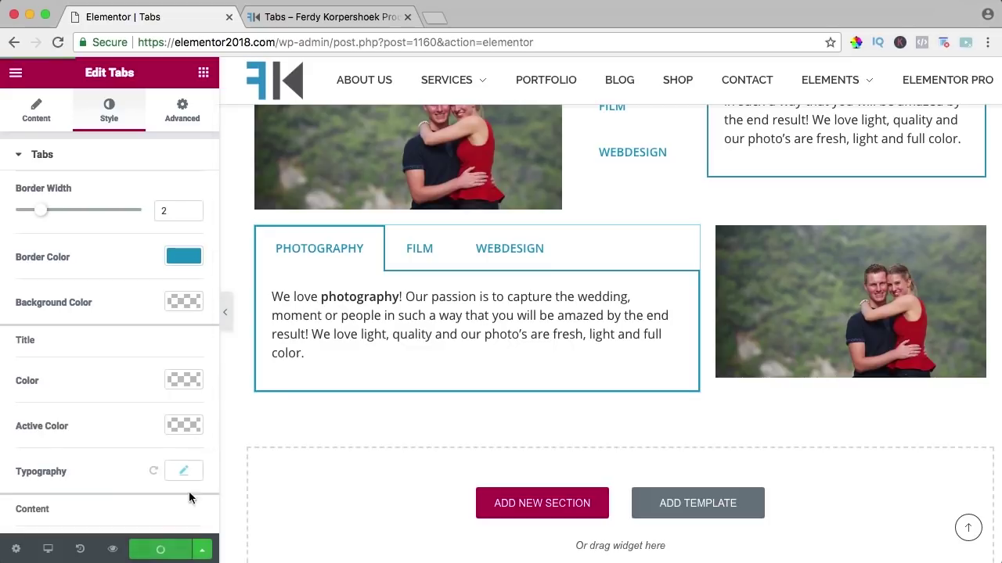
left_click(281, 22)
key("super+r")
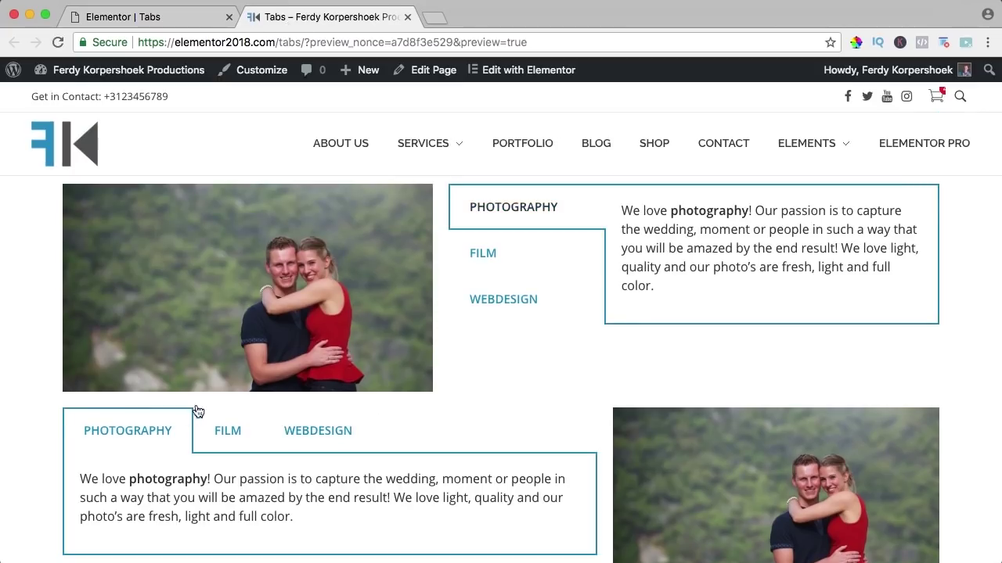
Step: Try the Film, Webdesign, Film and Photography tabs of the lower horizontal tabs widget
scroll(198, 411, "down", 2)
left_click(240, 329)
left_click(311, 334)
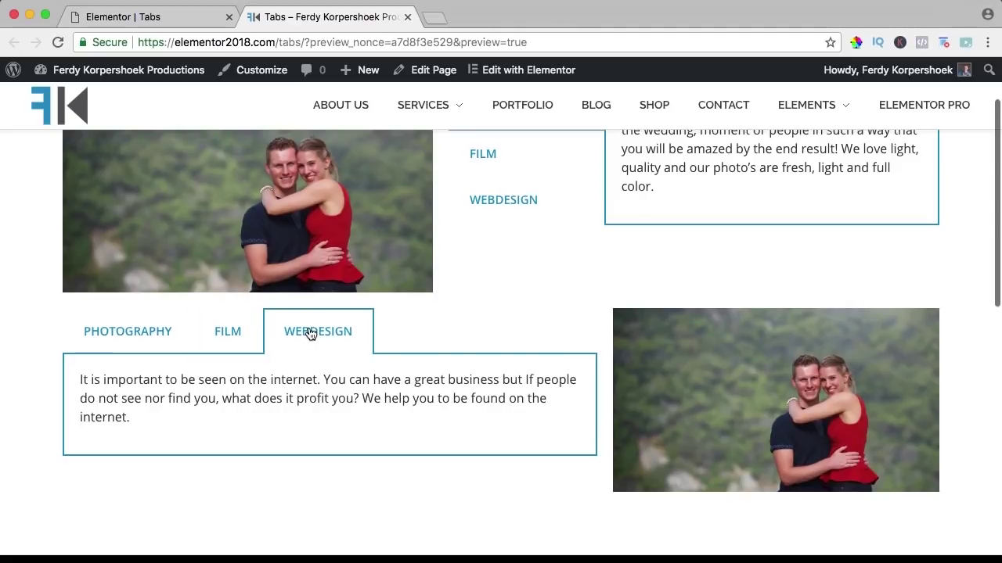
left_click(216, 336)
left_click(125, 339)
scroll(407, 416, "up", 2)
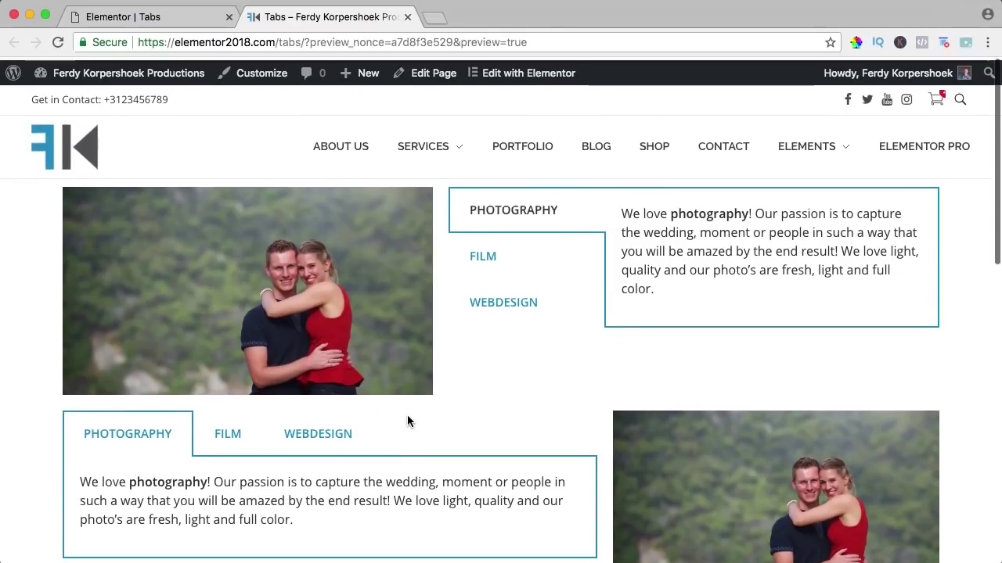
scroll(287, 394, "down", 2)
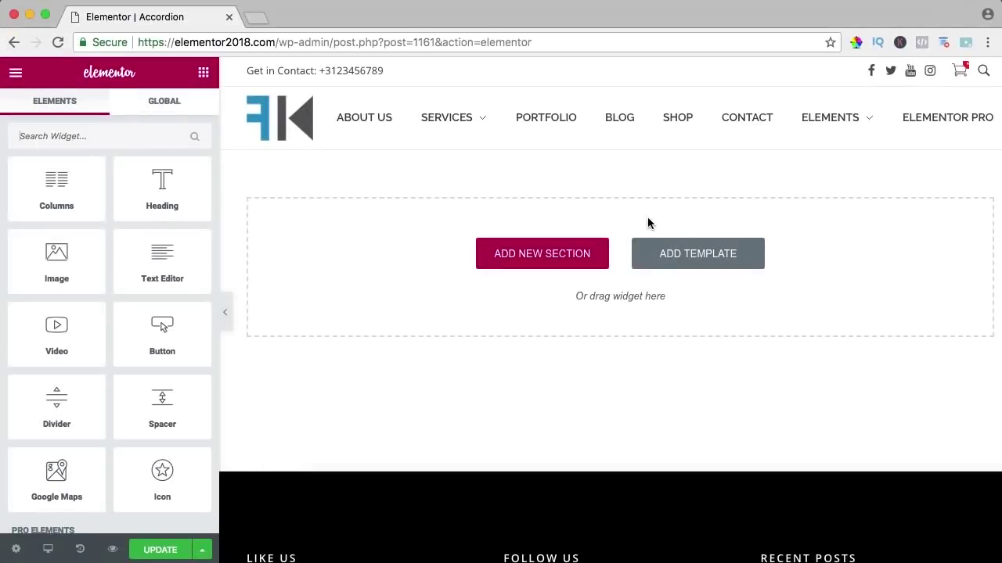
Step: Search for 'acc' and place an Accordion widget on the empty page
left_click(59, 135)
type("acc")
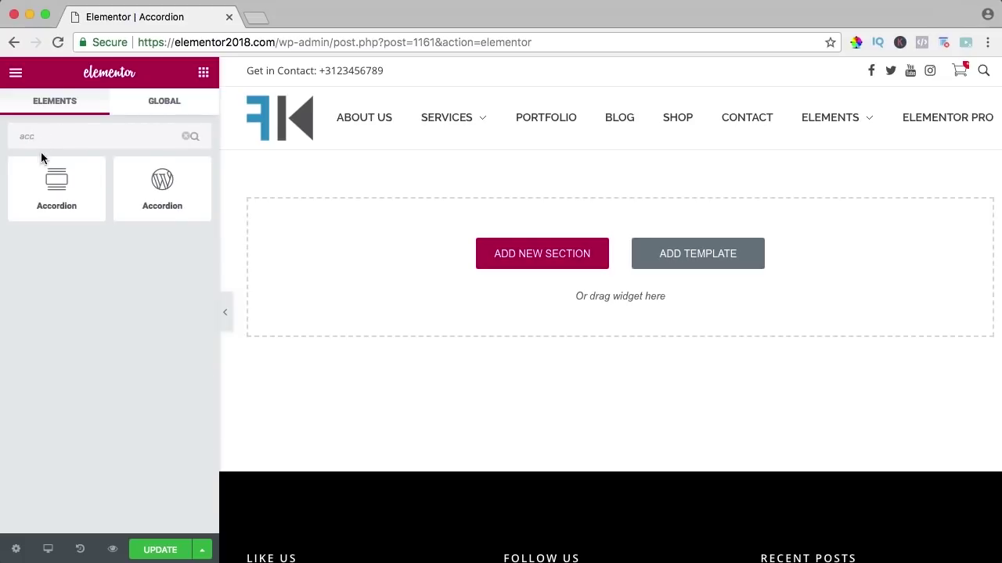
left_click_drag(47, 178, 423, 241)
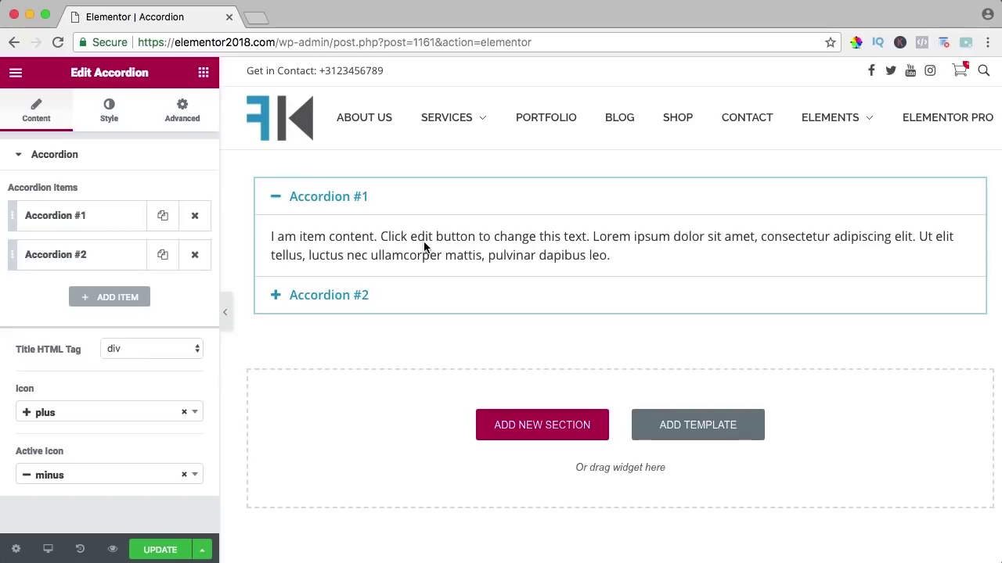
Step: Rename the first item to 'Photography' and paste the photography description as its content
left_click(98, 226)
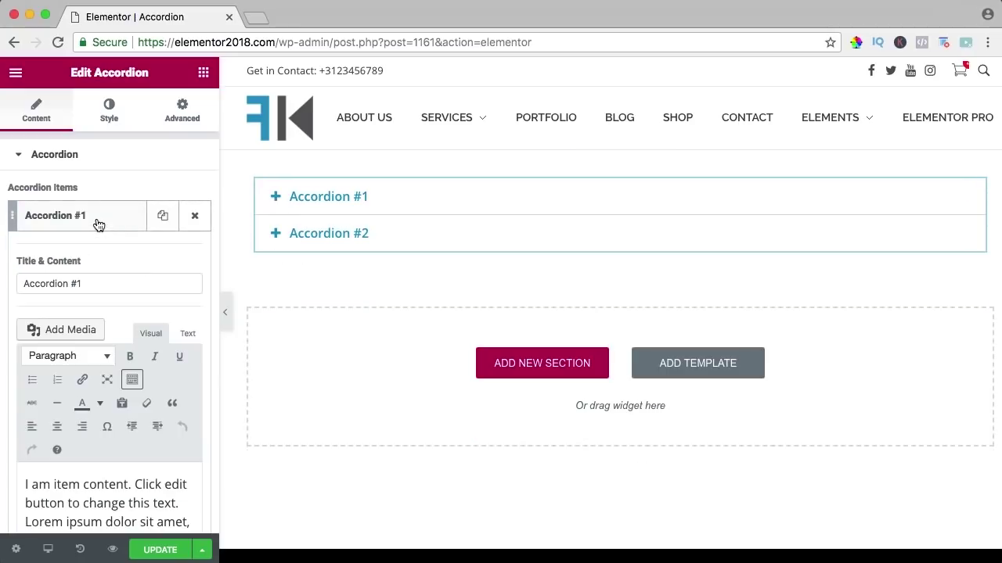
left_click_drag(78, 283, 97, 288)
triple_click(97, 288)
type("Photography")
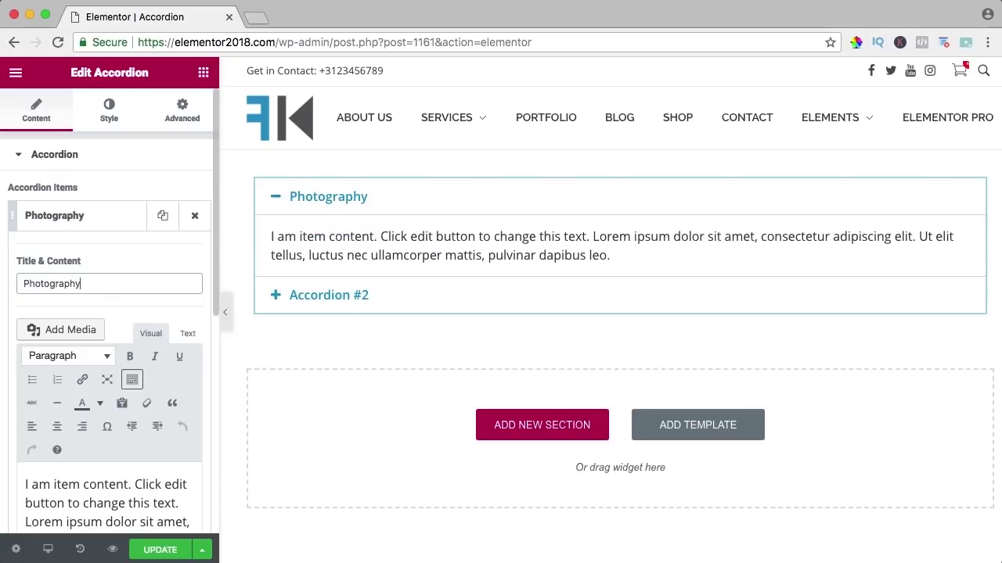
scroll(167, 206, "down", 5)
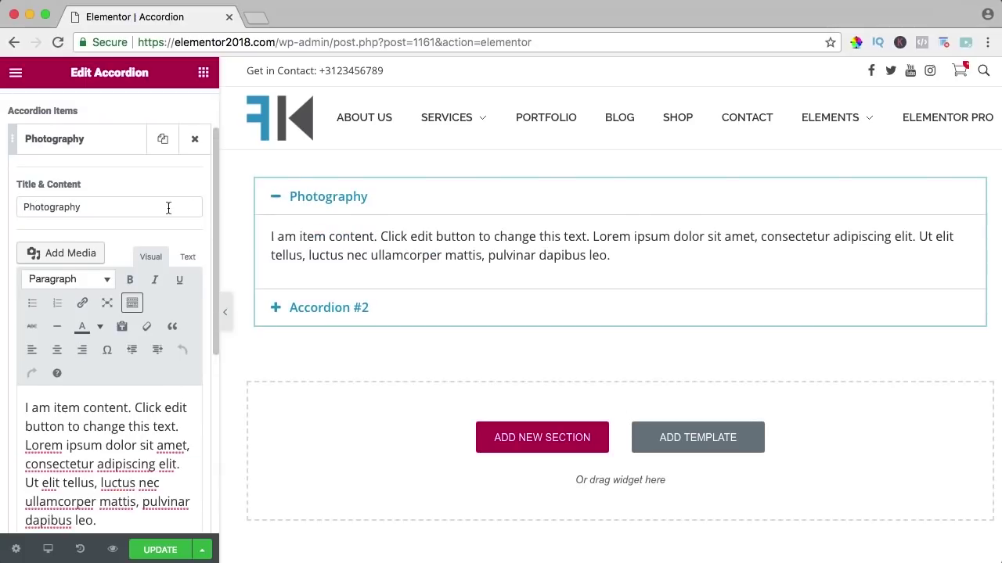
triple_click(143, 247)
left_click(143, 247)
key("ctrl+a")
type("We love photography! Our passion is to capture the wedding, moment or people in such a way that you will be amazed by the end result! We love light, quality and our photo’s are fresh, light and full color.")
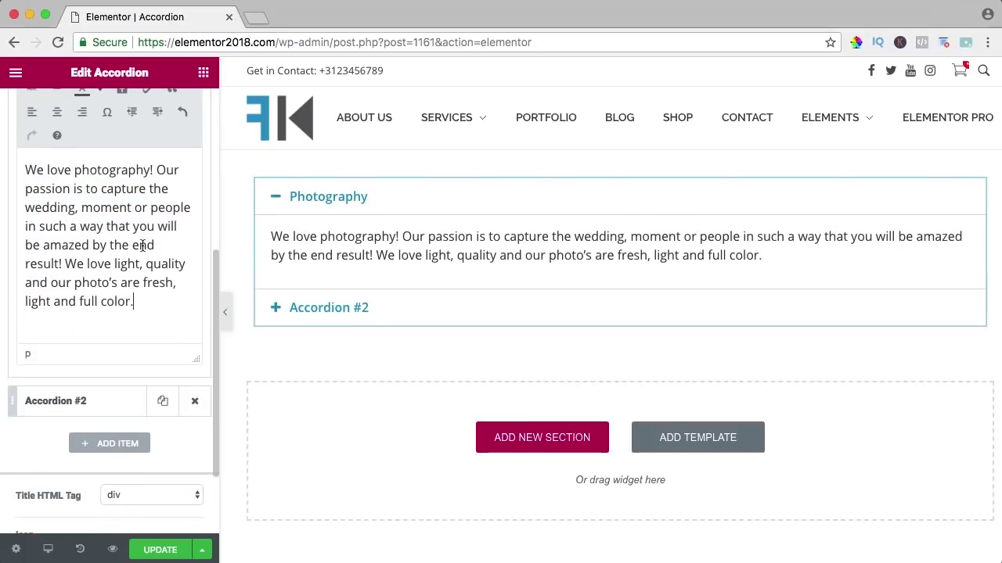
scroll(209, 251, "up", 5)
left_click(104, 153)
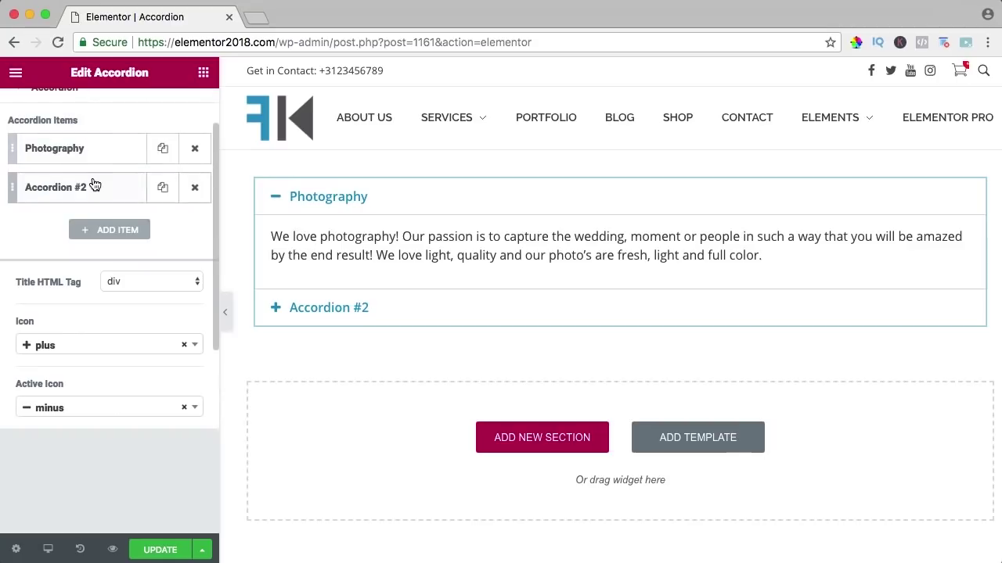
Step: Rename the second item to 'Film' and paste the film description as its content
left_click(93, 188)
double_click(84, 256)
triple_click(86, 255)
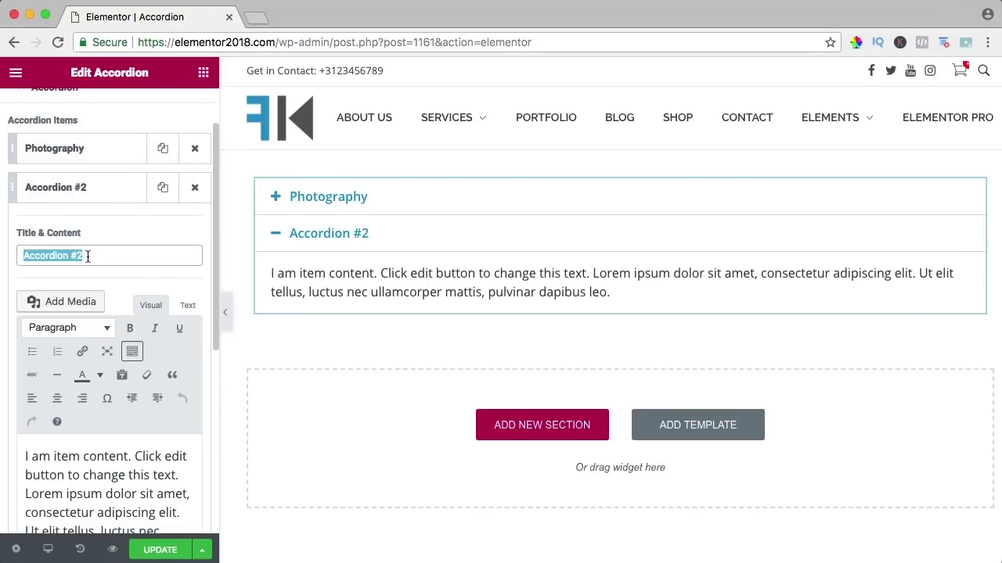
type("Film")
left_click(110, 485)
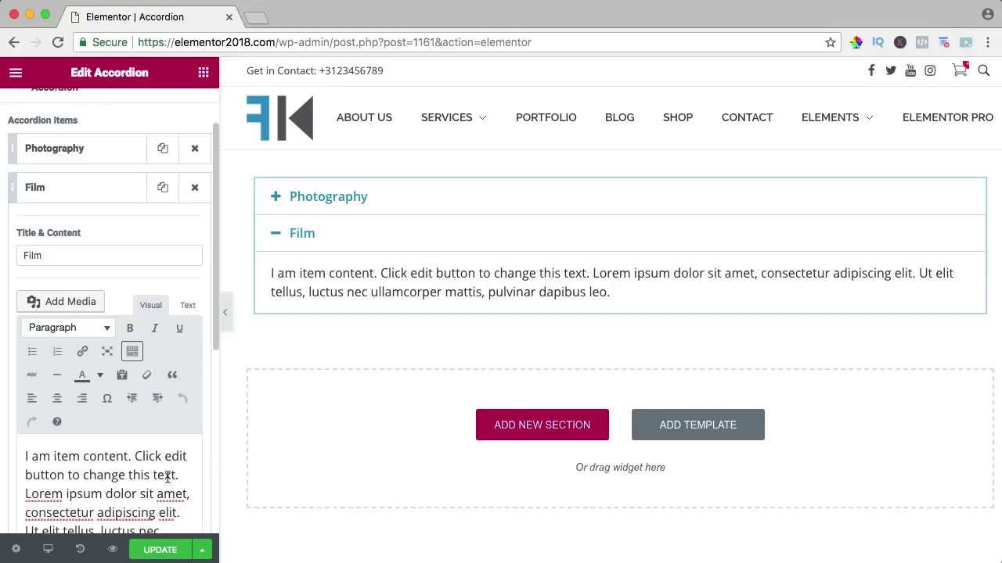
key("cmd+a")
type("In the films we make, the quality should be amazing! But is should not only be nice to watch the quality. There should be a compelling story. About a wedding couple. The films we make are full of quality.")
left_click(108, 194)
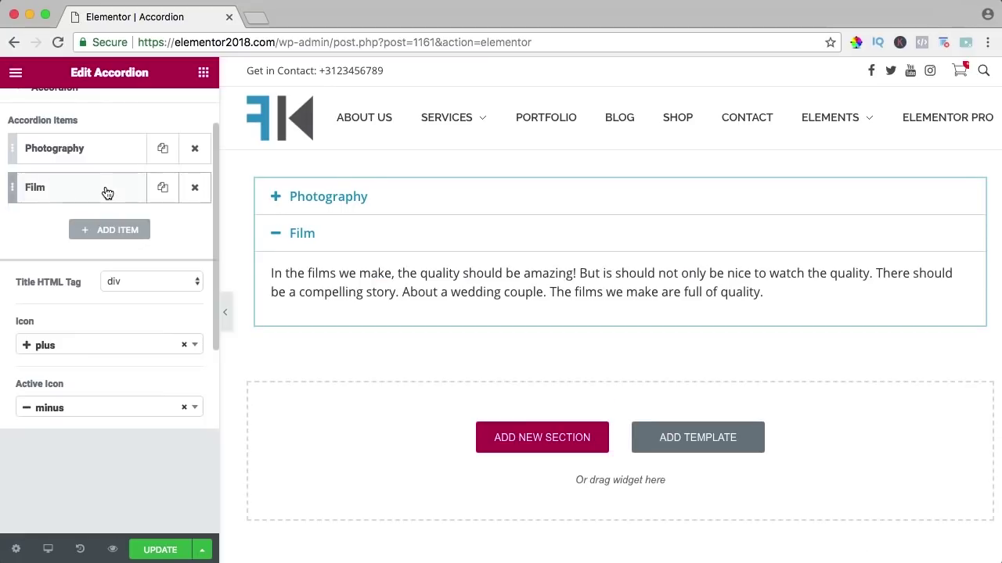
Step: Add a third item titled 'Webdesign', paste its paragraph as content, and save the page
left_click(133, 231)
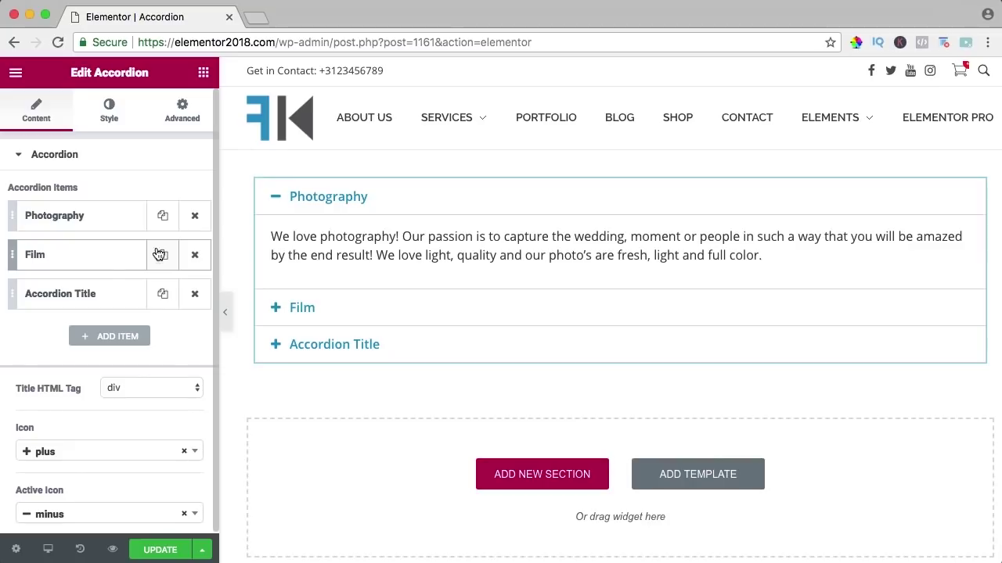
left_click(96, 293)
double_click(90, 362)
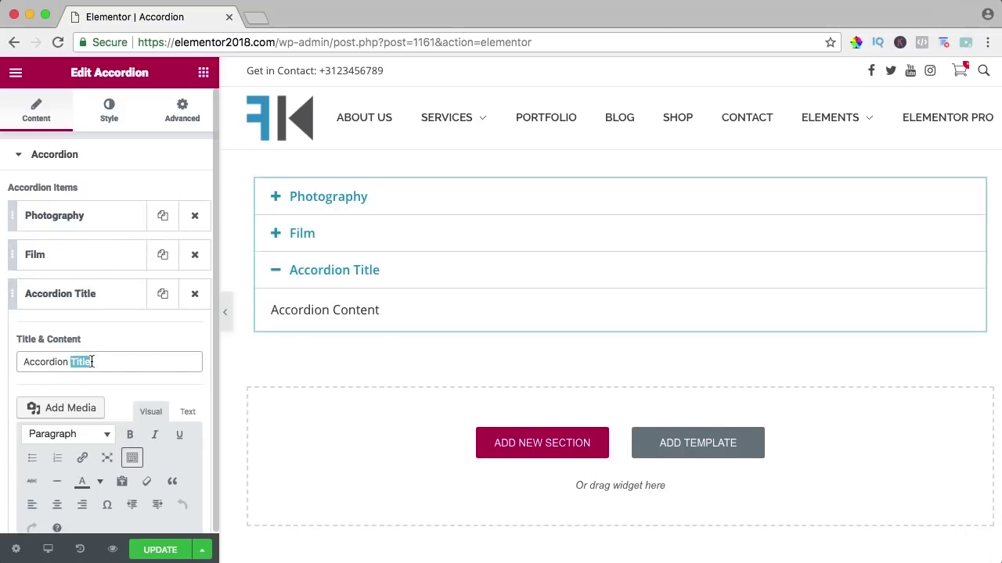
triple_click(90, 362)
type("Webdesign")
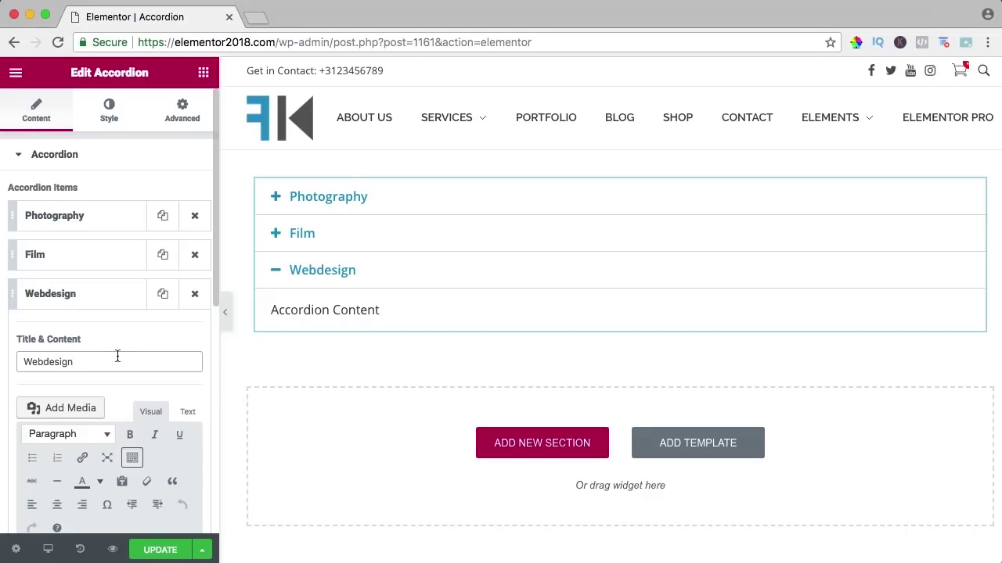
scroll(118, 356, "down", 5)
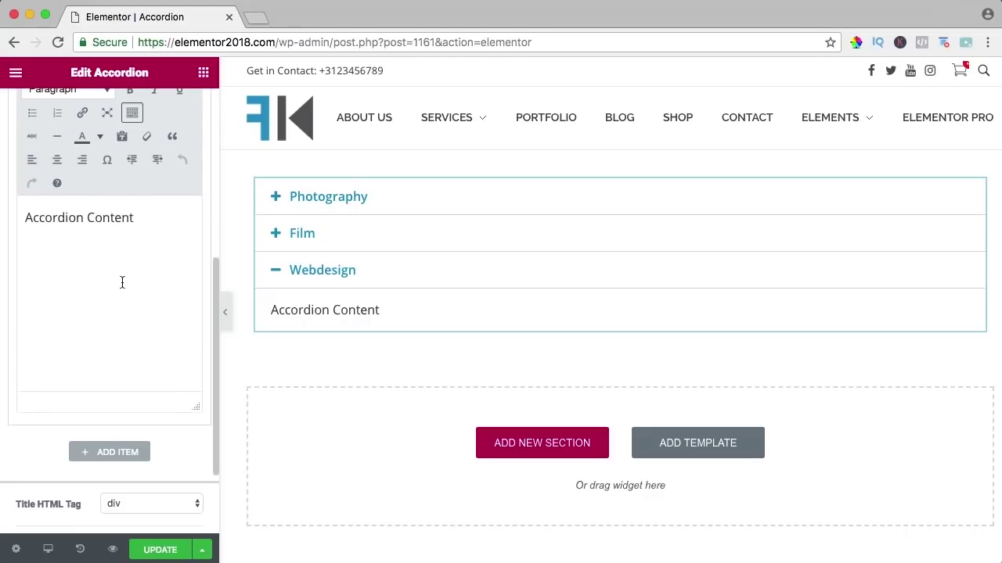
left_click(138, 259)
key("ctrl+a")
type("It is important to be seen on the internet. You can have a great business but If people do not see nor find you, what does it profit you? We help you to be found on the internet.")
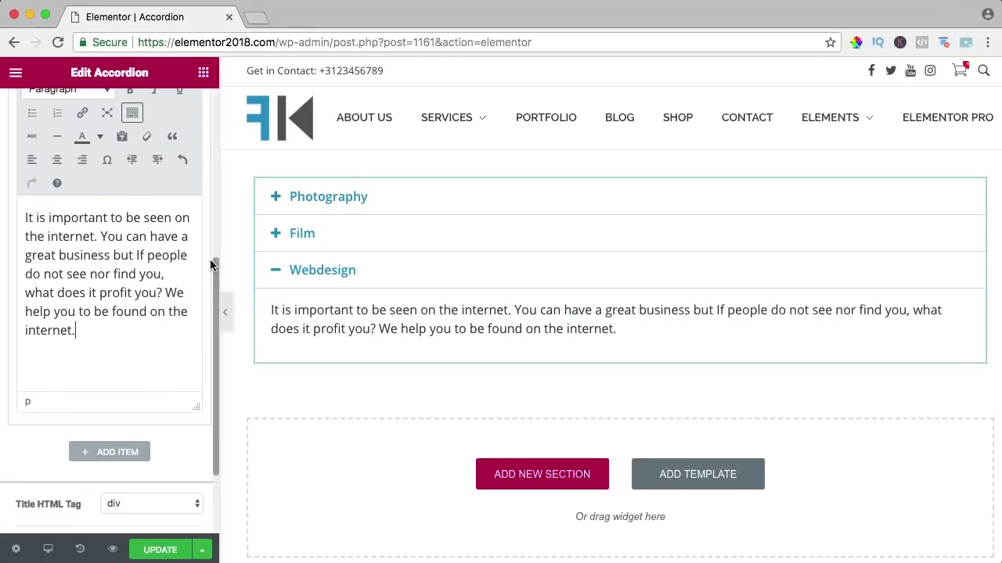
scroll(209, 259, "up", 7)
left_click(108, 210)
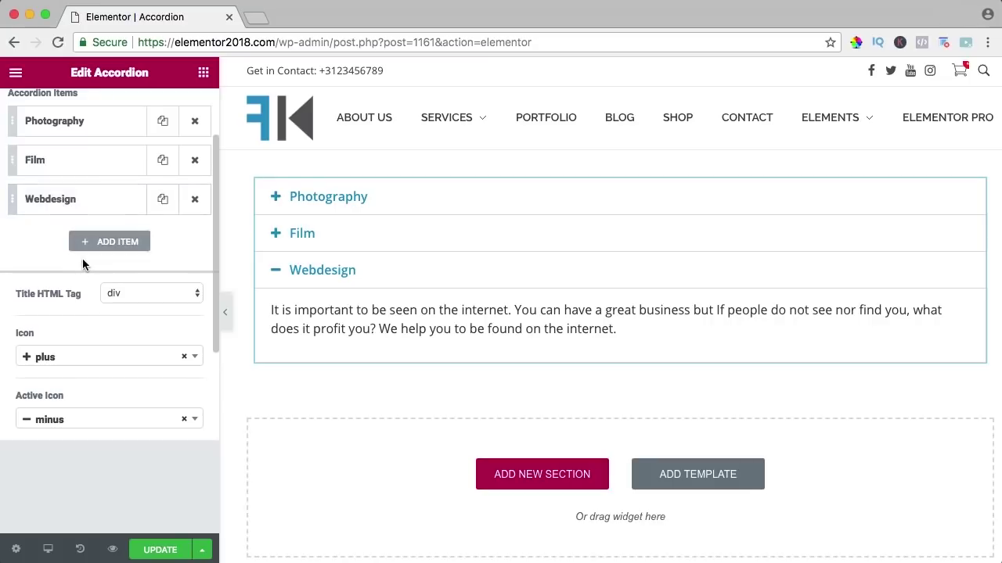
left_click(142, 546)
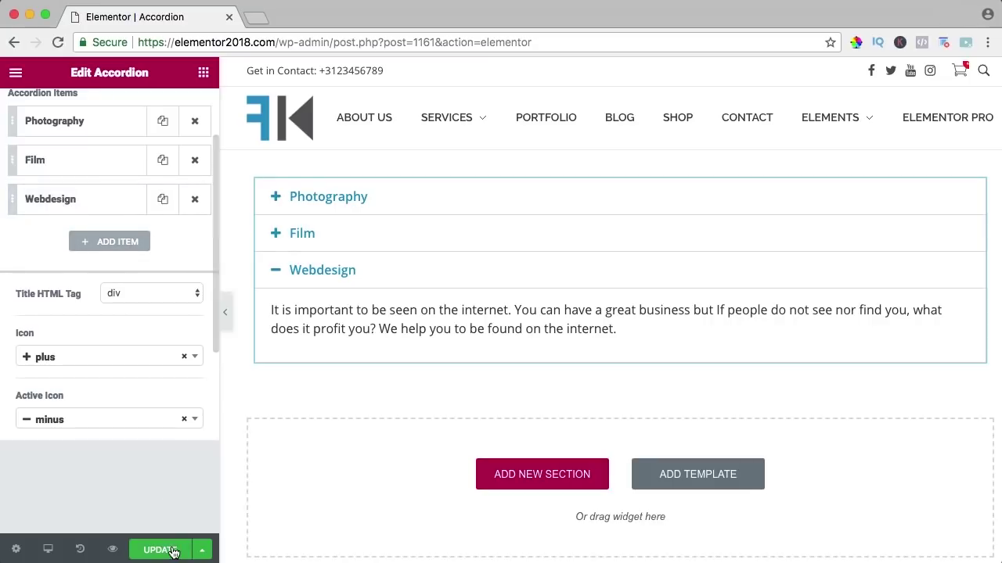
left_click(111, 548)
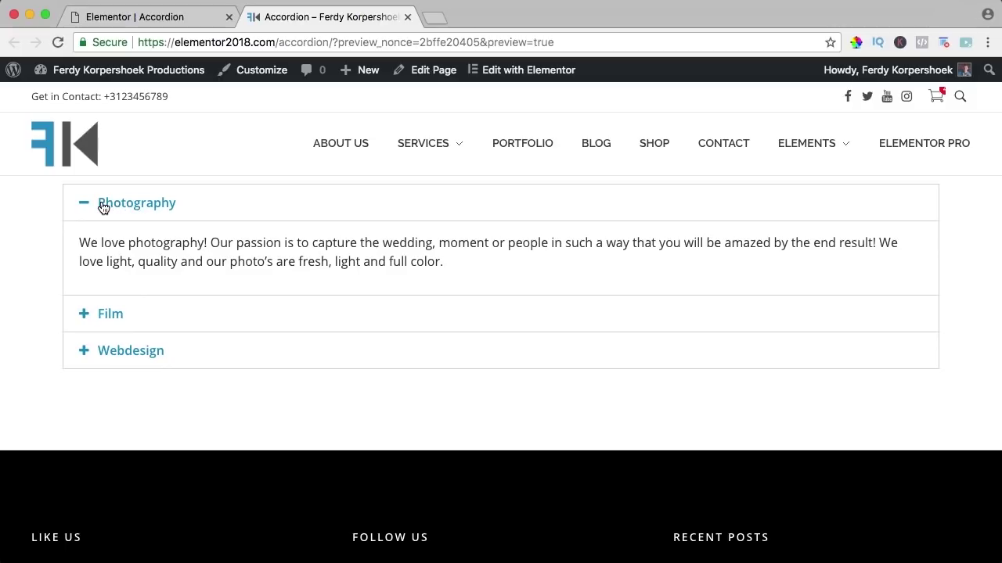
left_click(85, 315)
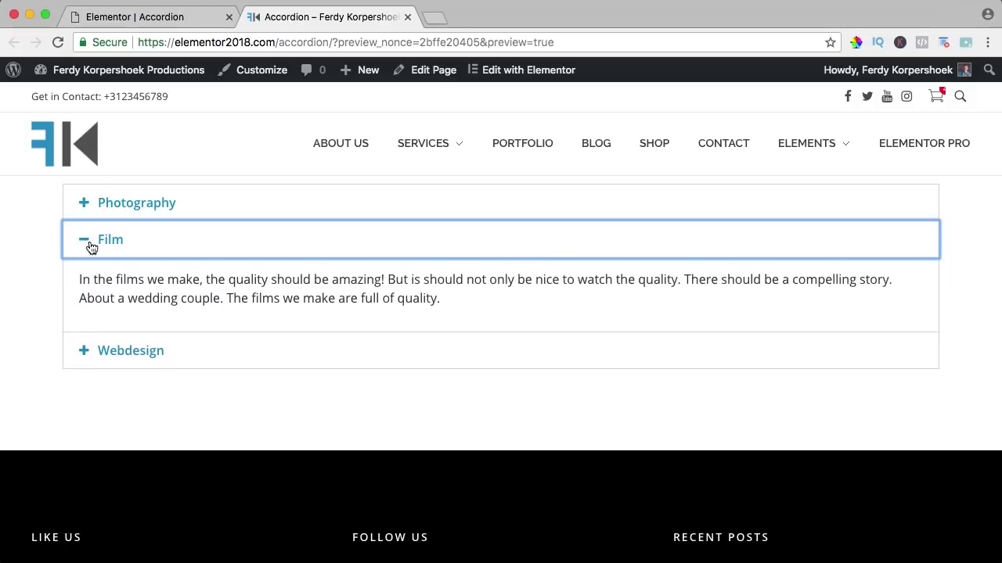
left_click(82, 353)
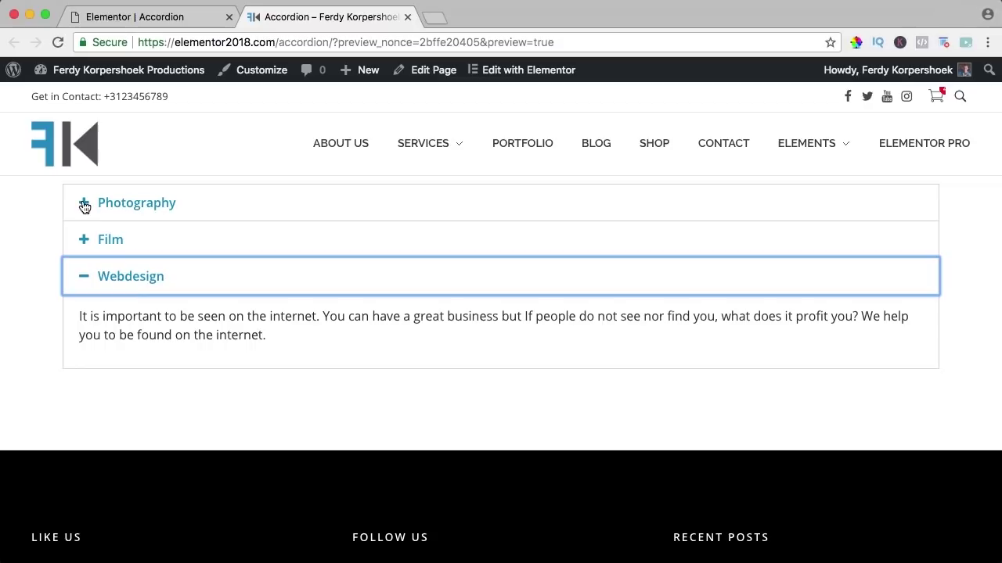
left_click(83, 203)
left_click_drag(108, 261, 409, 263)
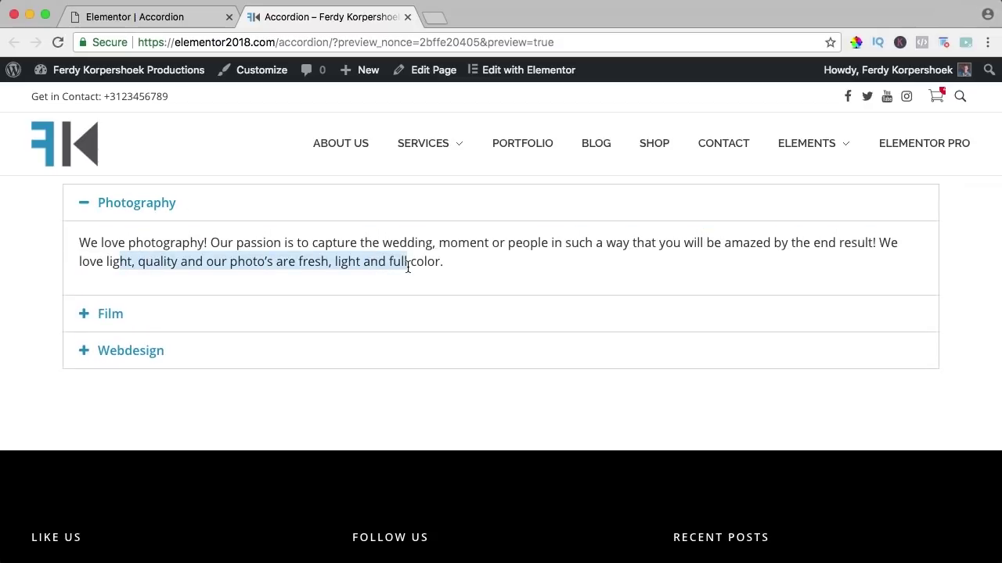
left_click(323, 282)
left_click(85, 315)
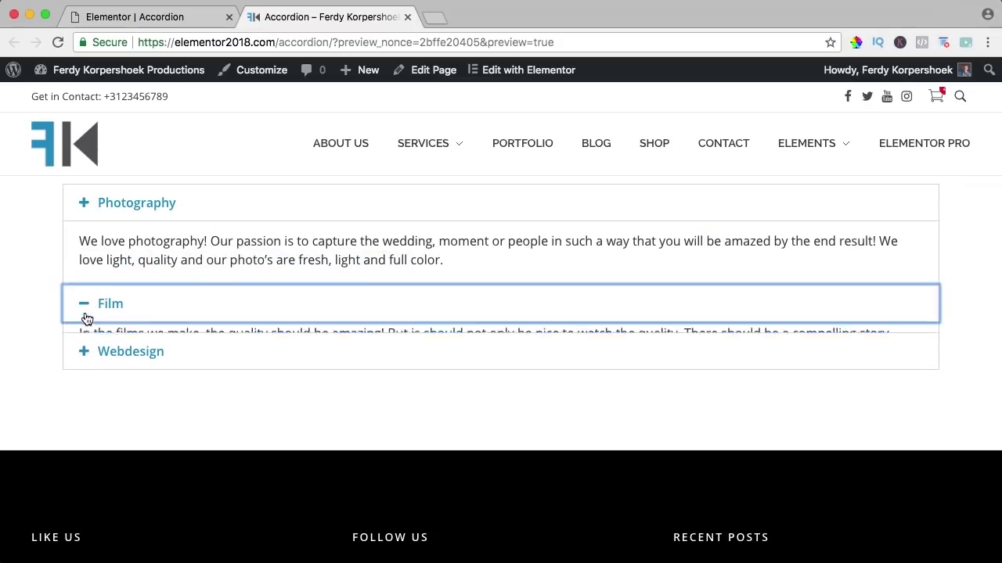
left_click_drag(79, 275, 501, 302)
left_click(496, 304)
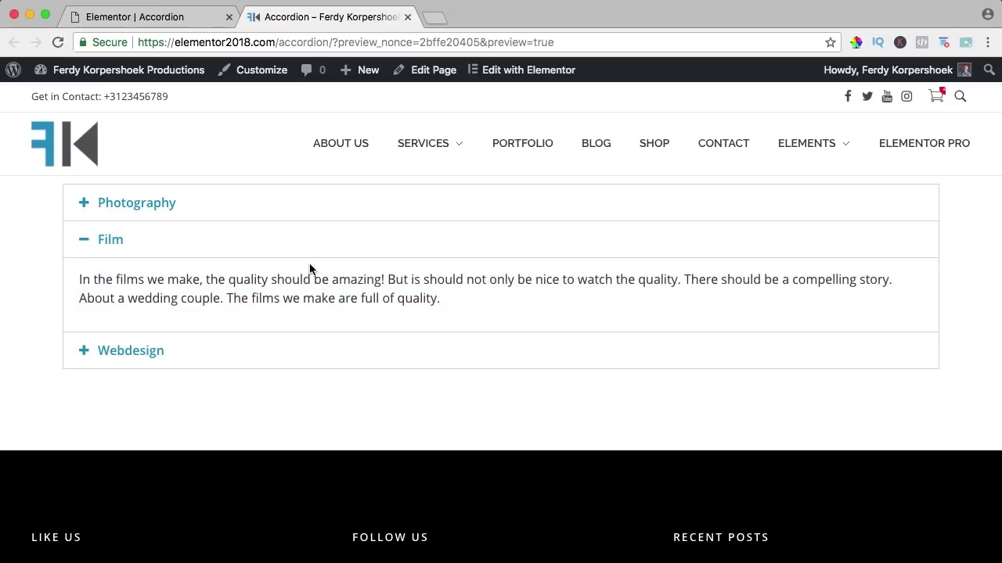
left_click(144, 22)
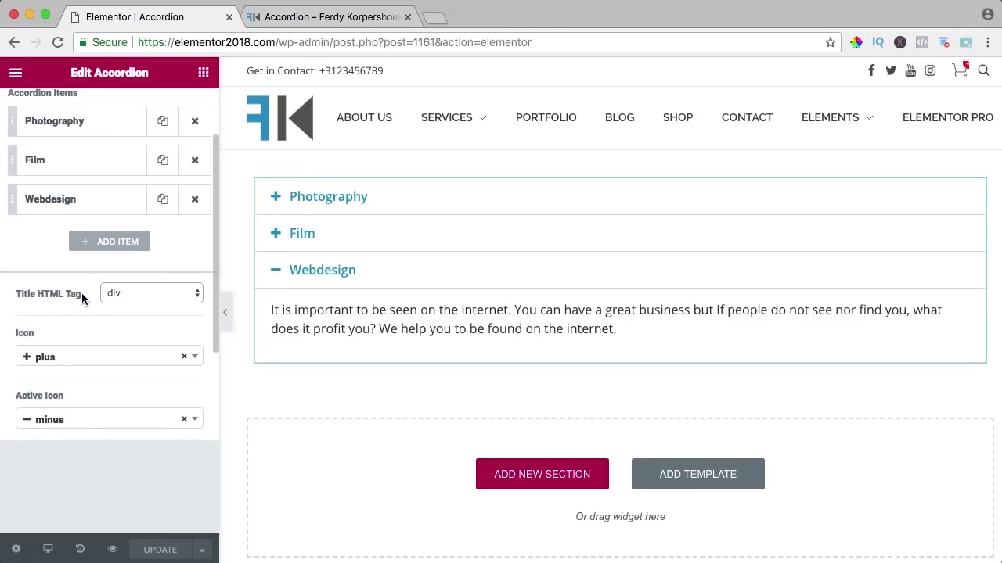
Step: Set the title HTML tag to H2, keeping the plus and minus icons
left_click(118, 294)
left_click(134, 223)
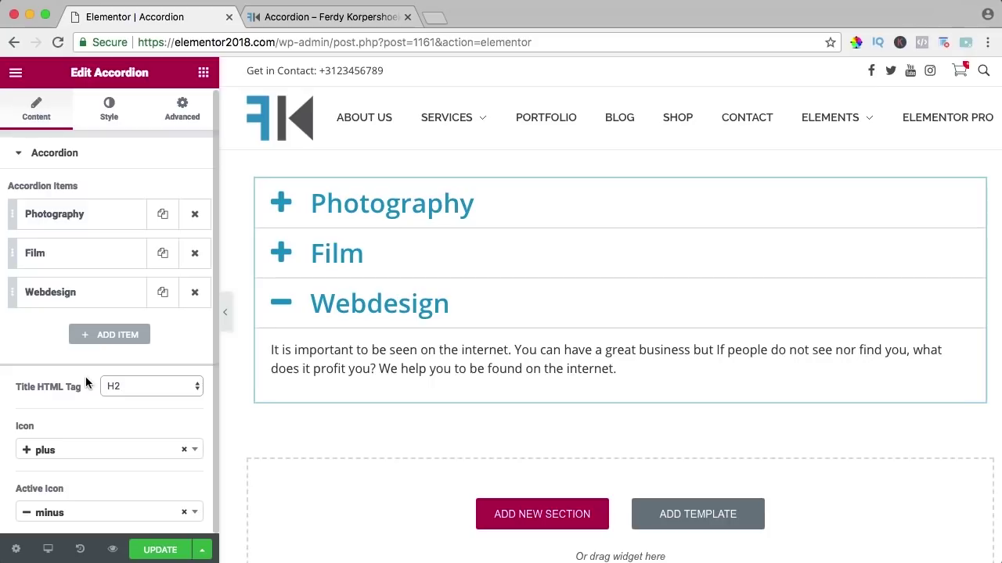
left_click(90, 456)
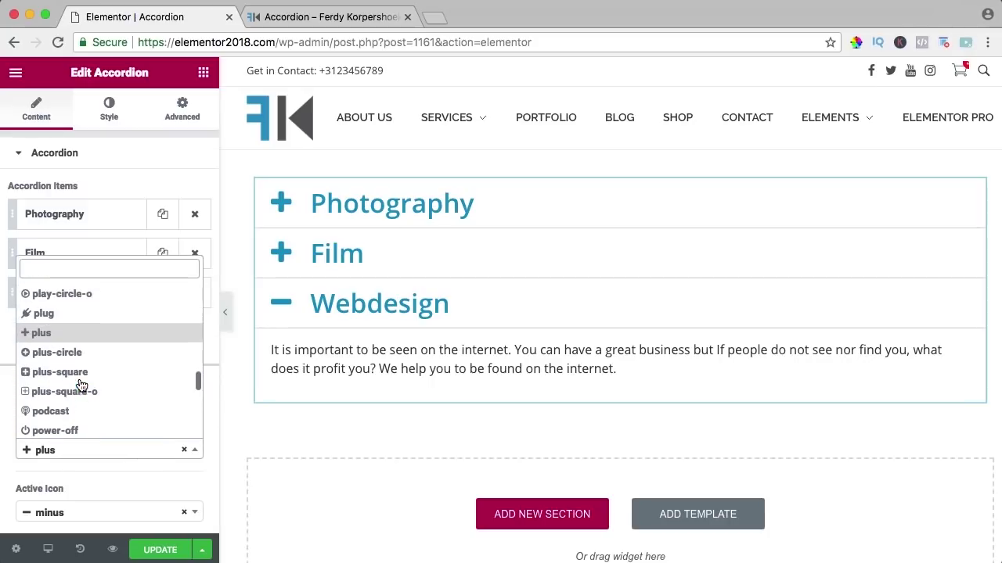
scroll(78, 336, "up", 2)
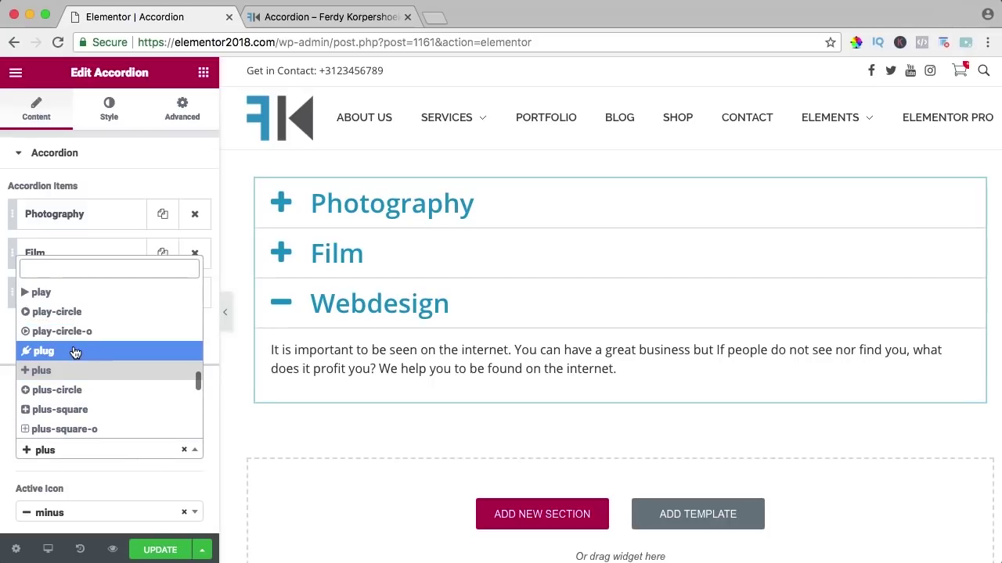
left_click(208, 272)
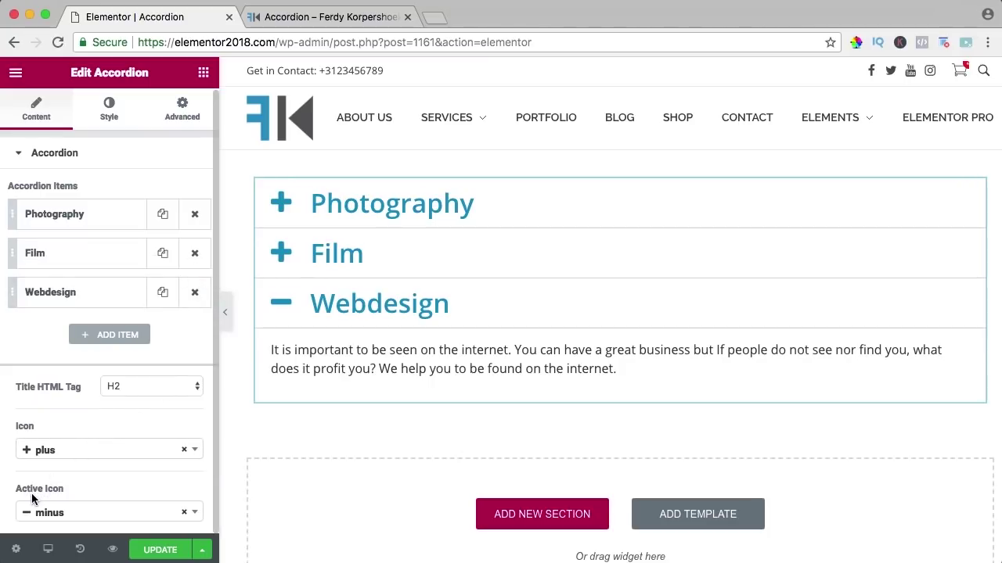
left_click(90, 520)
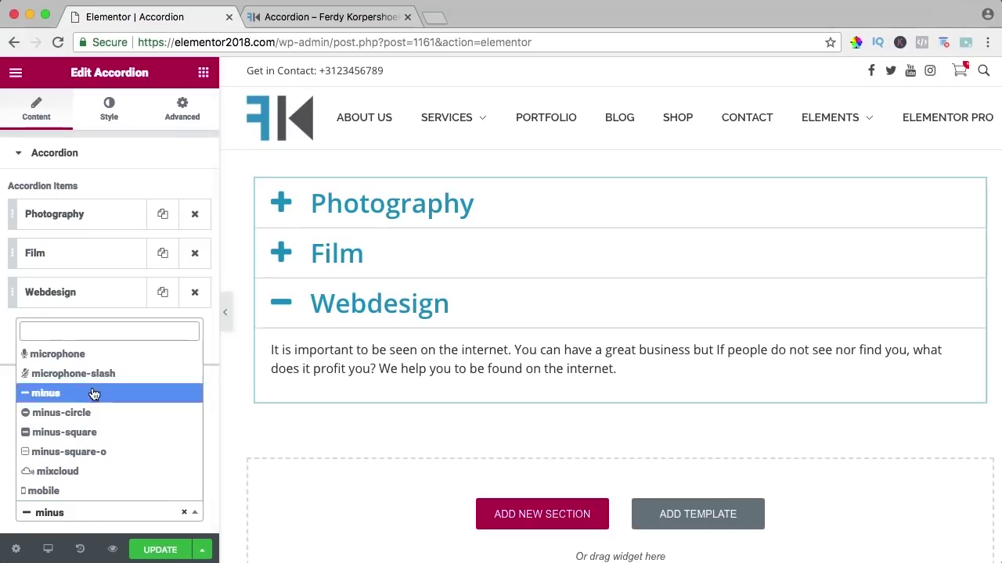
left_click(87, 307)
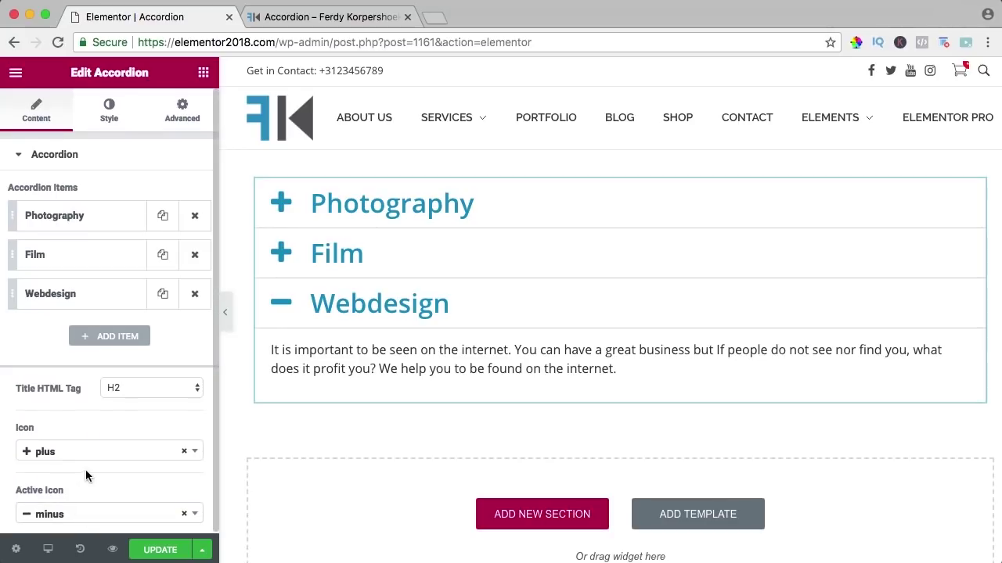
Step: Give the accordion border the blue colour #1f96c4 and start editing its width
left_click(100, 117)
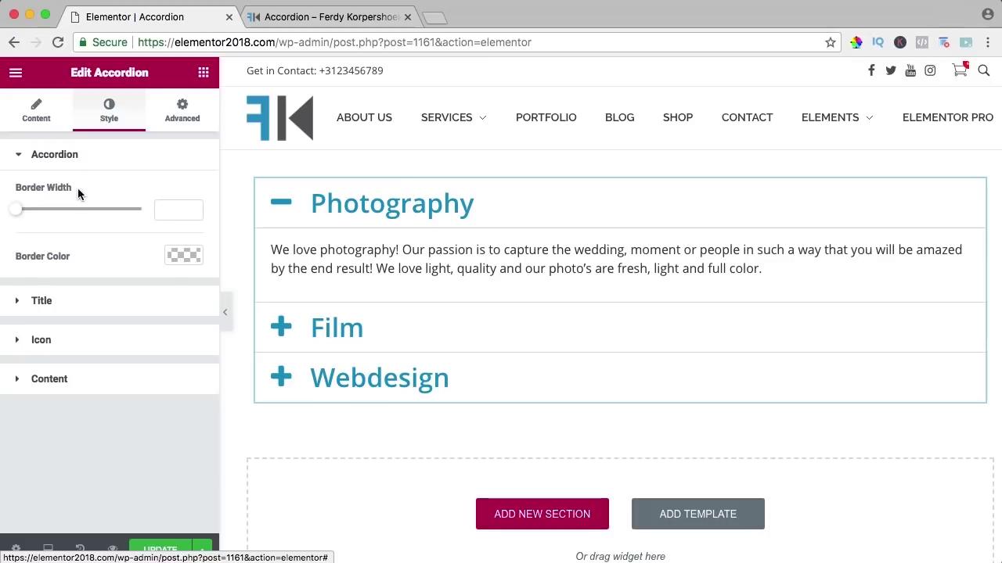
left_click_drag(15, 208, 141, 210)
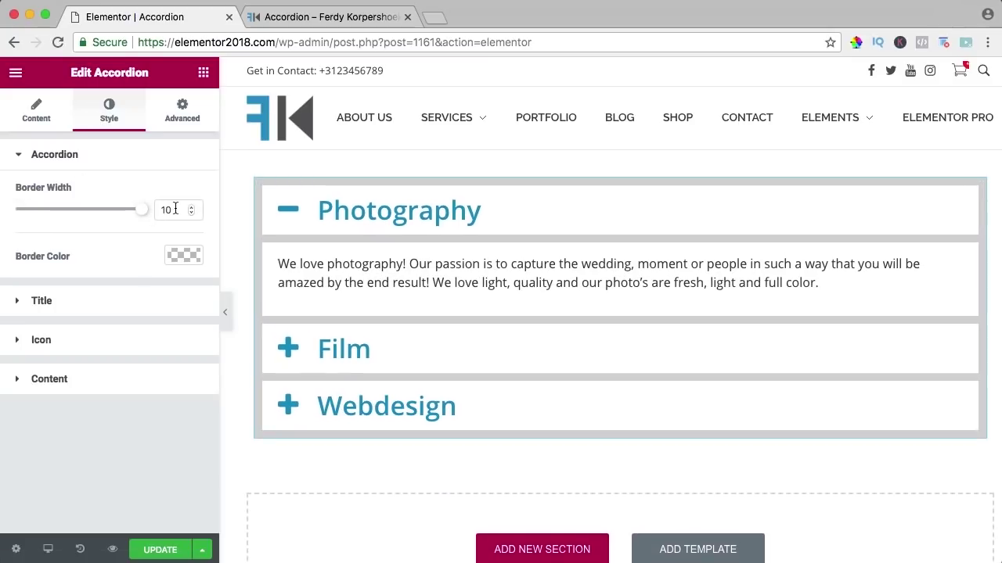
left_click(183, 257)
left_click(42, 427)
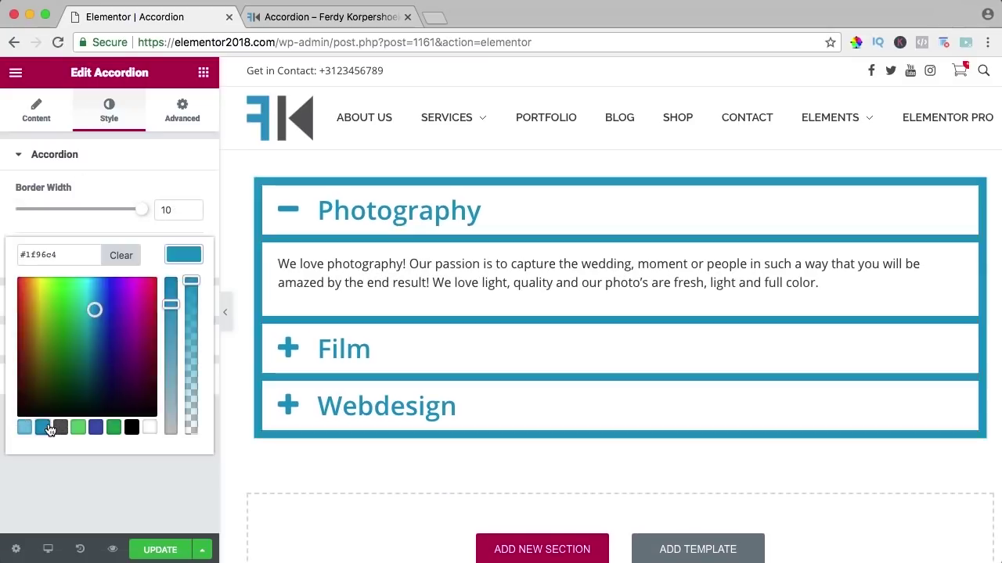
left_click(184, 255)
left_click_drag(139, 212, 39, 212)
left_click(183, 210)
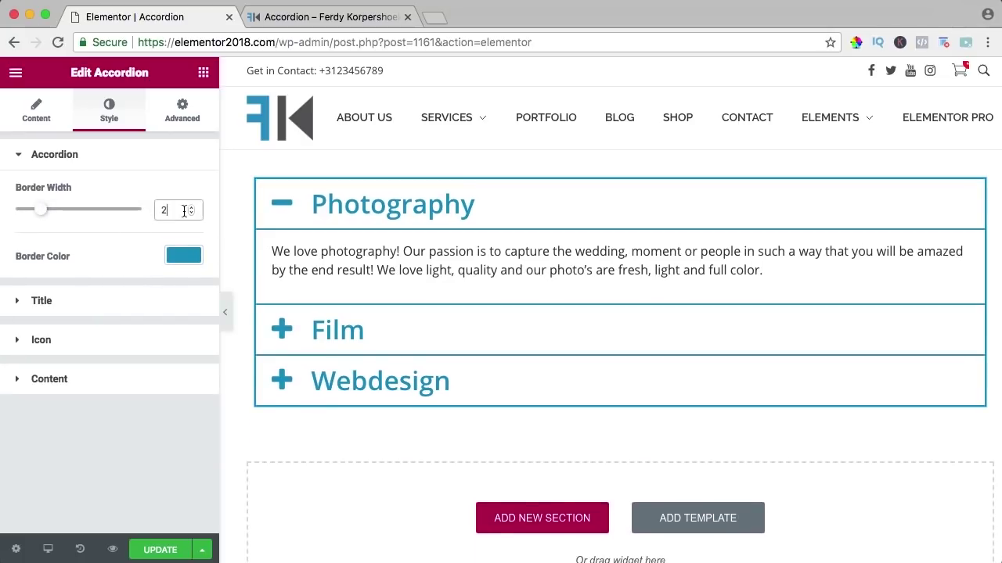
Step: Set the border width to 1 and make the titles uppercase with letter spacing 1
type("1")
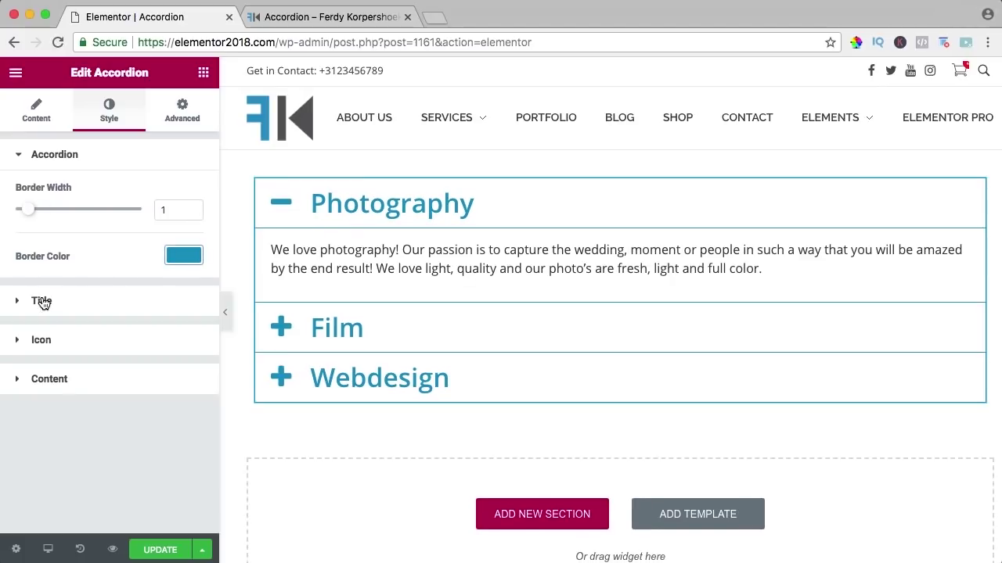
left_click(42, 301)
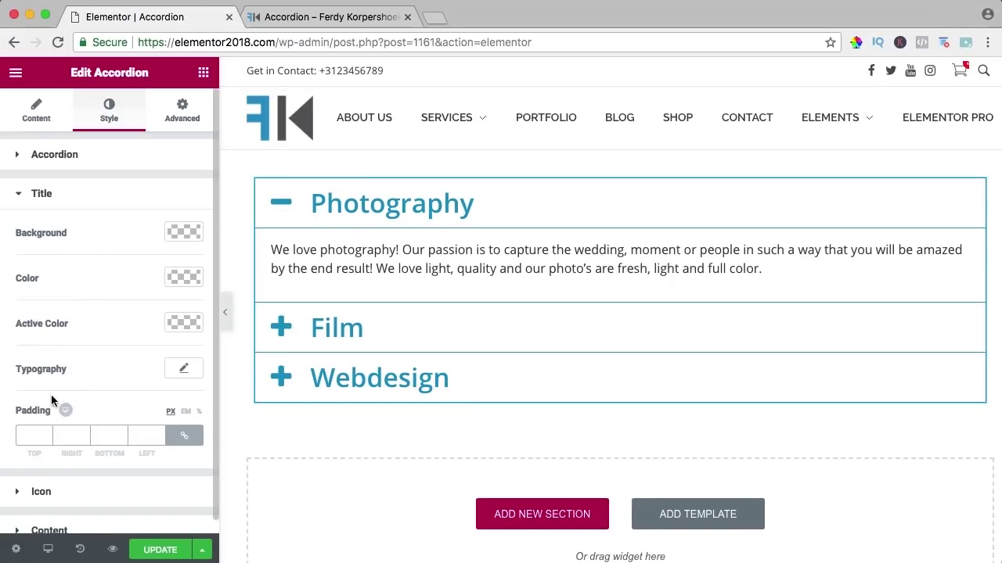
left_click(180, 370)
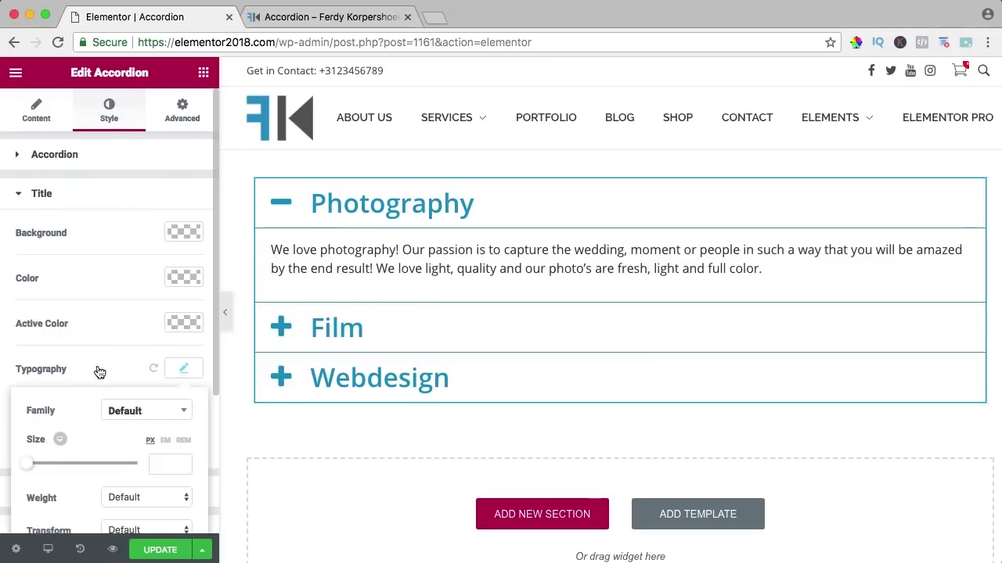
scroll(73, 381, "down", 1)
left_click_drag(75, 423, 40, 428)
scroll(100, 419, "down", 3)
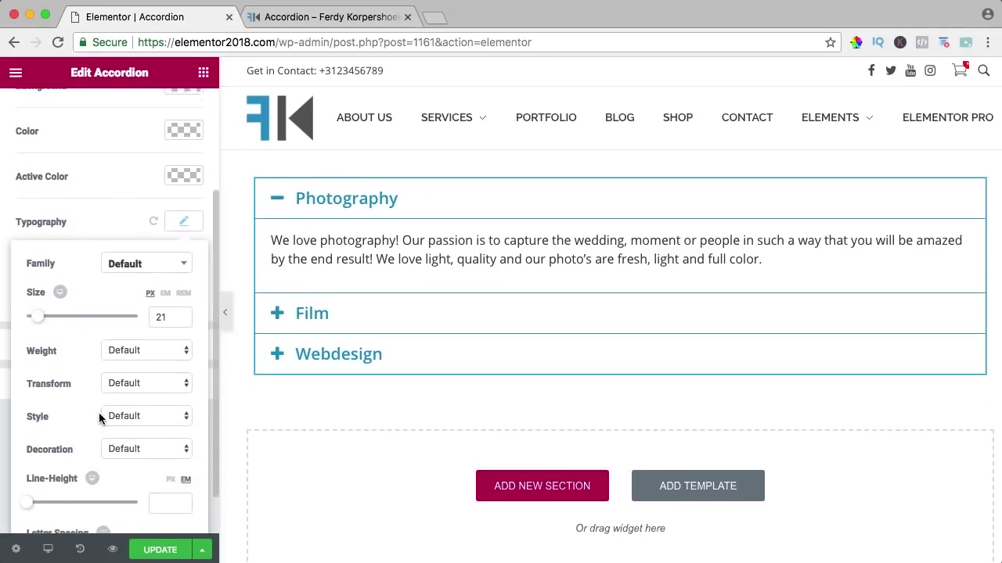
left_click(113, 377)
left_click(124, 388)
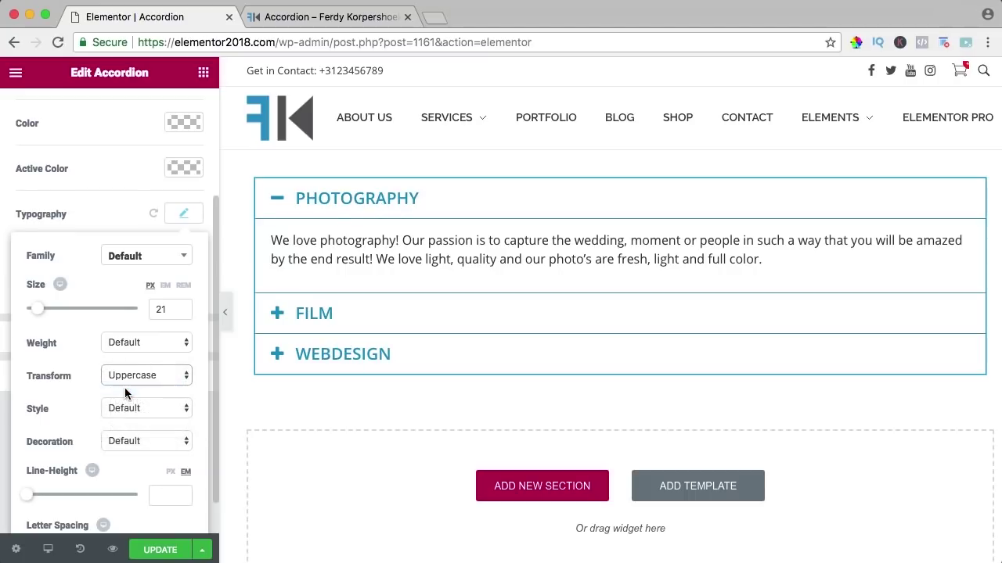
scroll(78, 438, "down", 1)
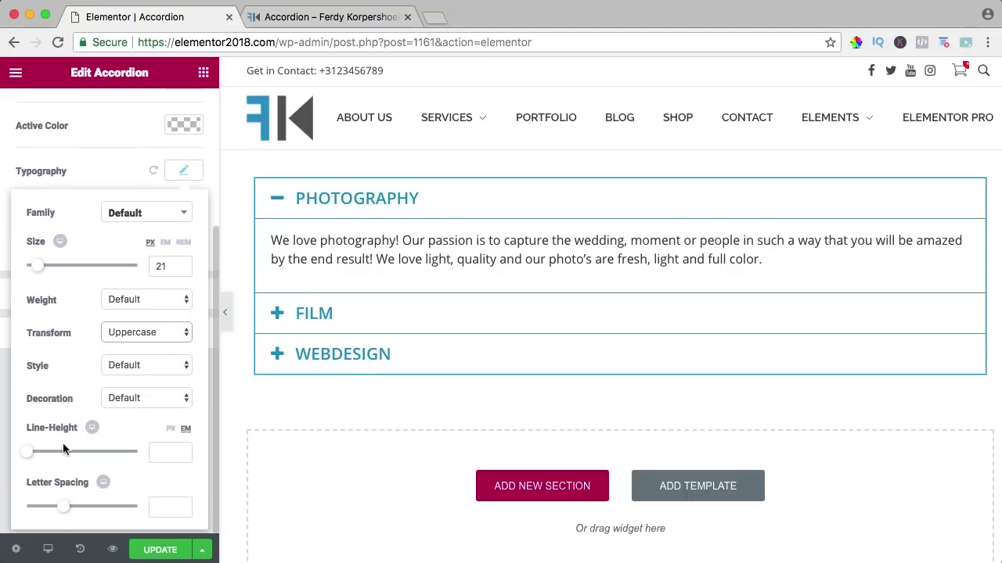
left_click_drag(68, 516, 75, 516)
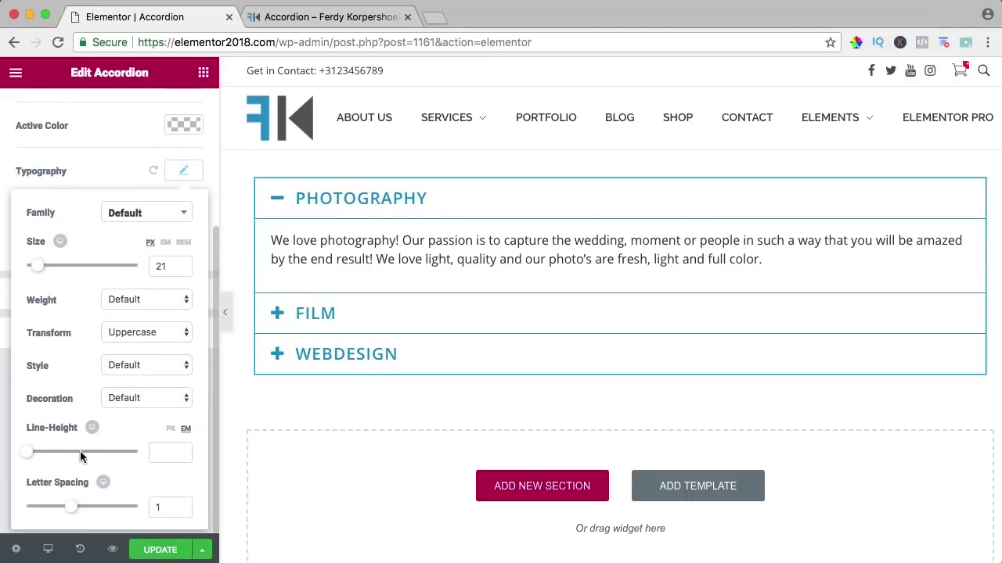
scroll(107, 360, "up", 2)
left_click(182, 242)
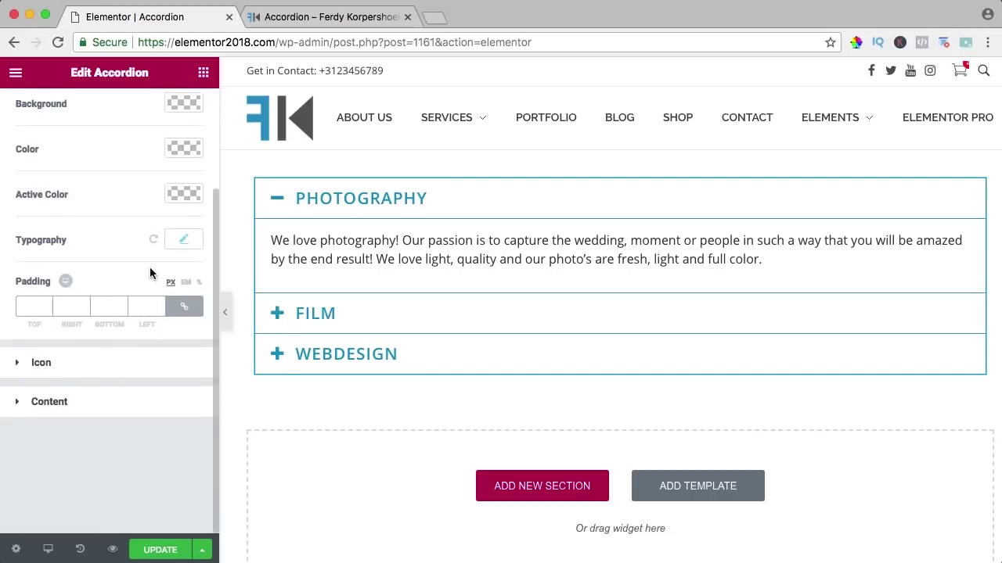
Step: Give the title backgrounds the light grey colour #eaeaea
scroll(149, 270, "up", 2)
left_click(182, 193)
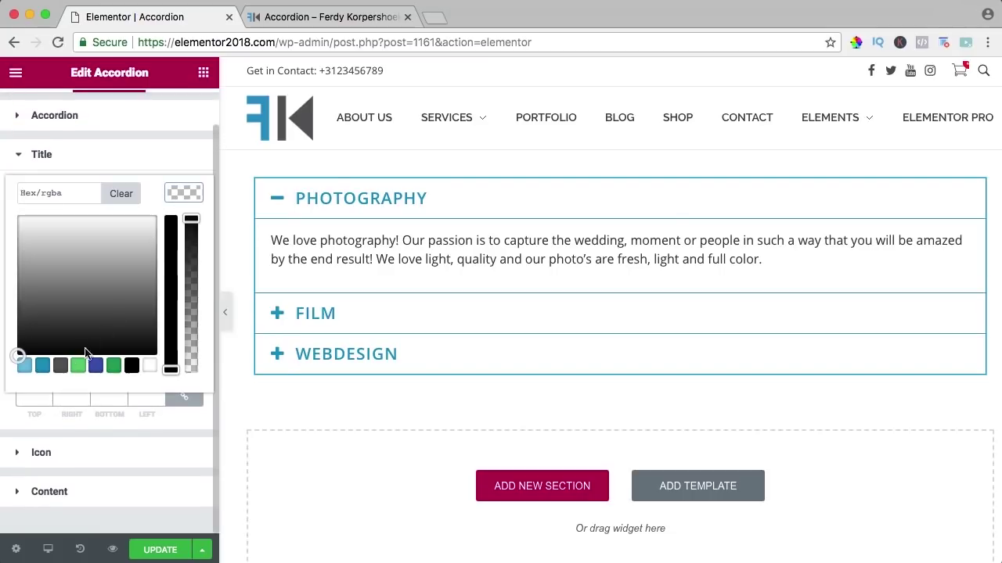
left_click(43, 366)
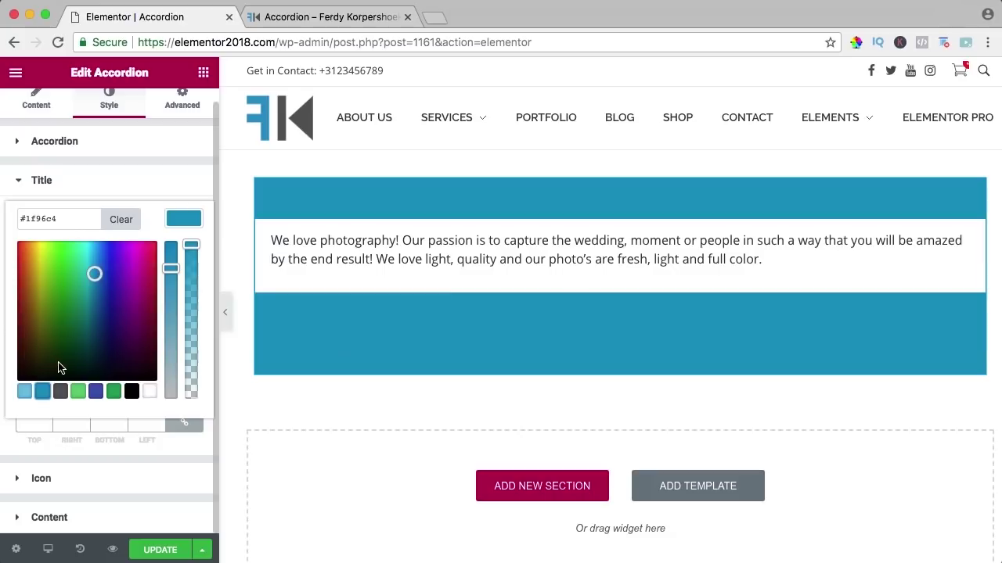
mouse_move(44, 362)
left_mouse_down()
mouse_move(18, 328)
mouse_move(13, 380)
mouse_move(3, 287)
mouse_move(9, 239)
left_mouse_up()
left_click(197, 218)
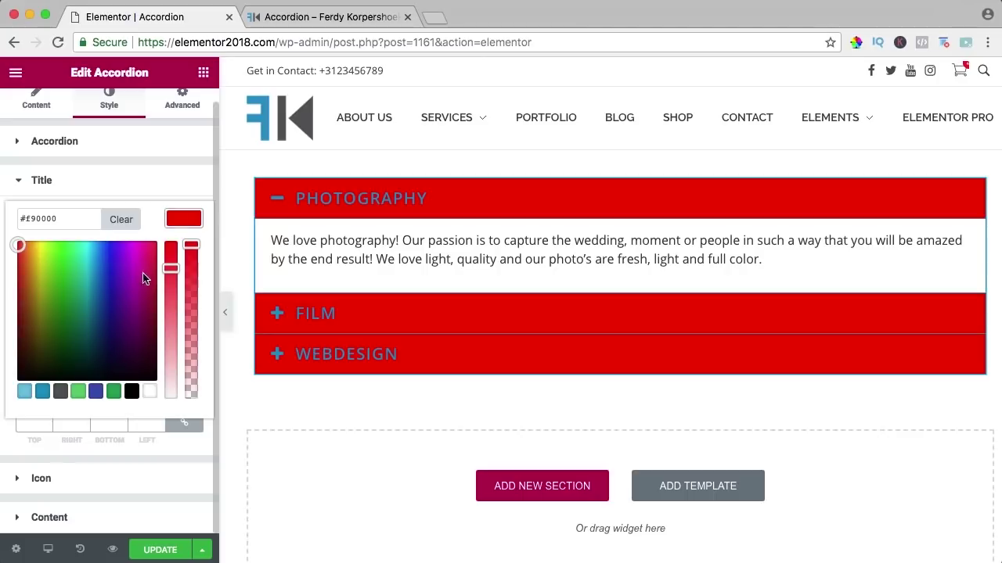
left_click(149, 392)
left_click_drag(19, 243, 4, 256)
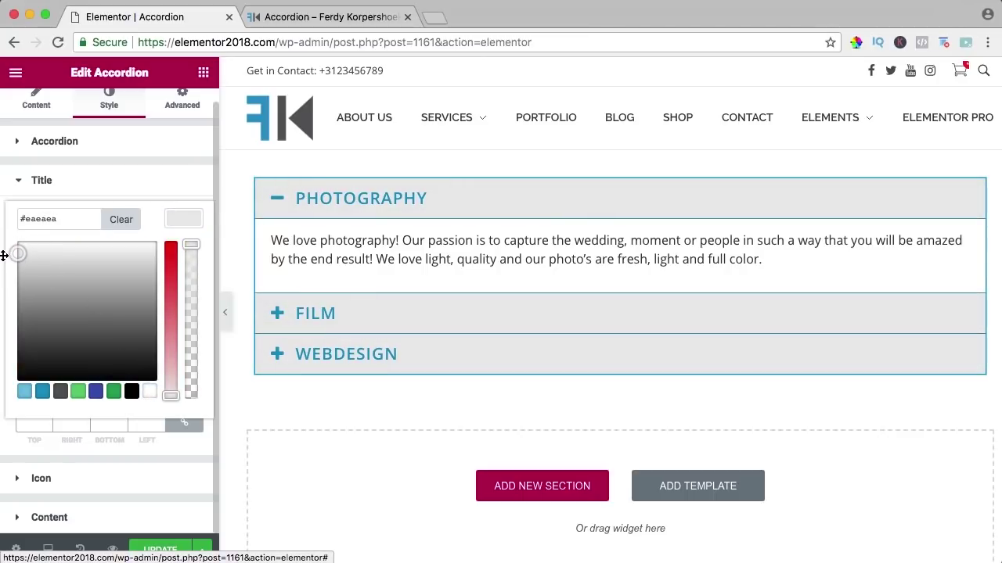
left_click(179, 217)
Step: Try a green active title colour on the expanded items, then reset it to default
left_click(191, 267)
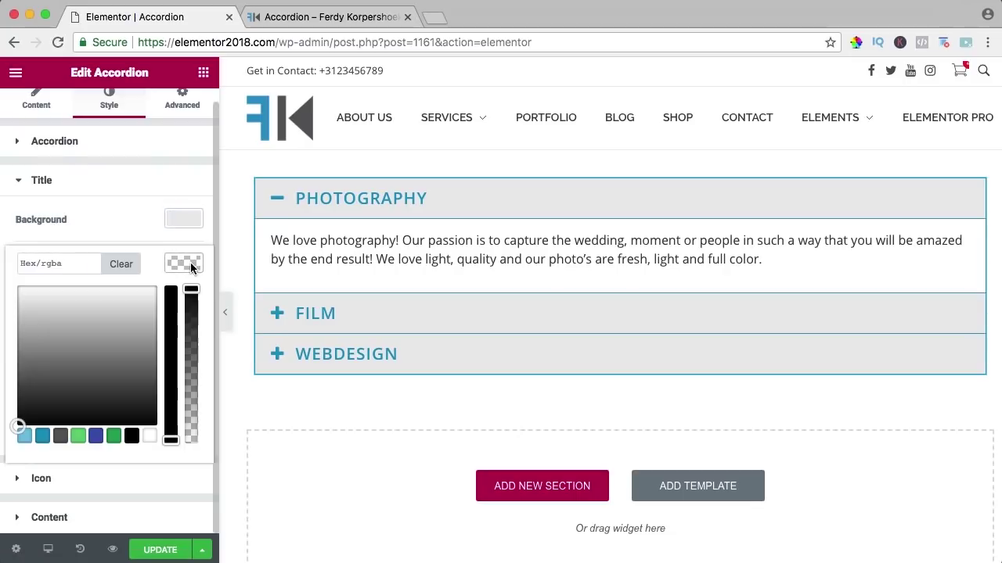
left_click(188, 265)
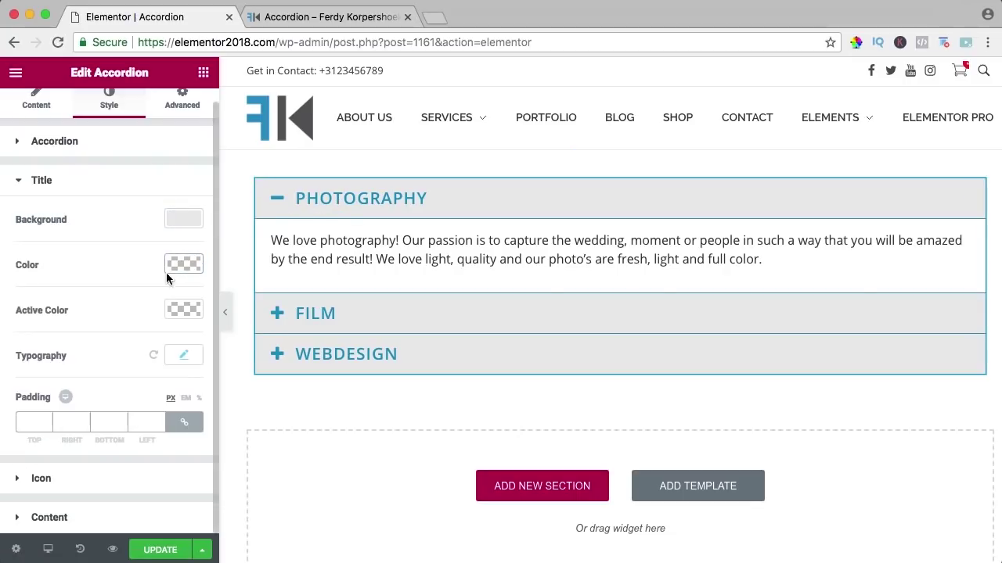
left_click(183, 313)
left_click(78, 481)
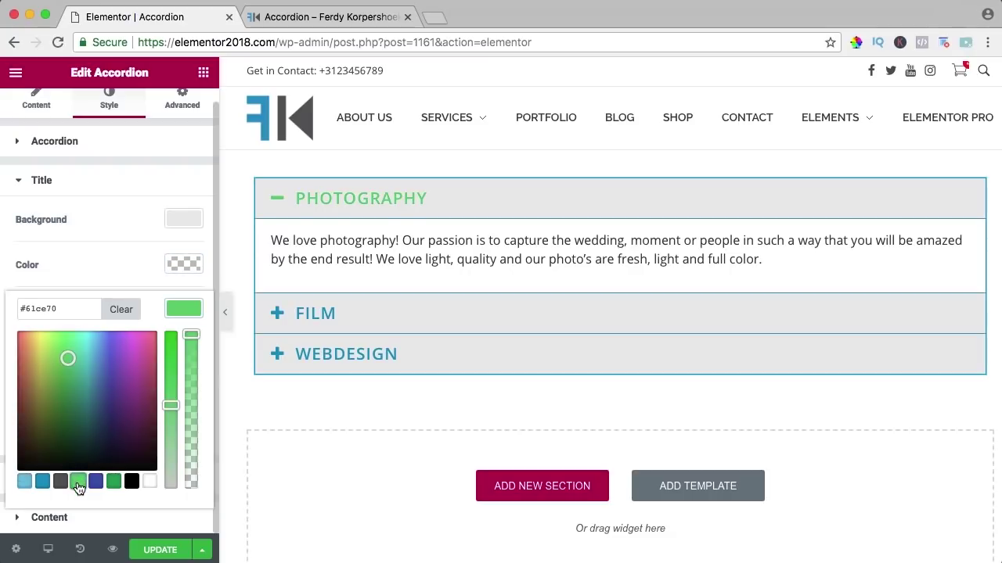
left_click(185, 309)
left_click(301, 314)
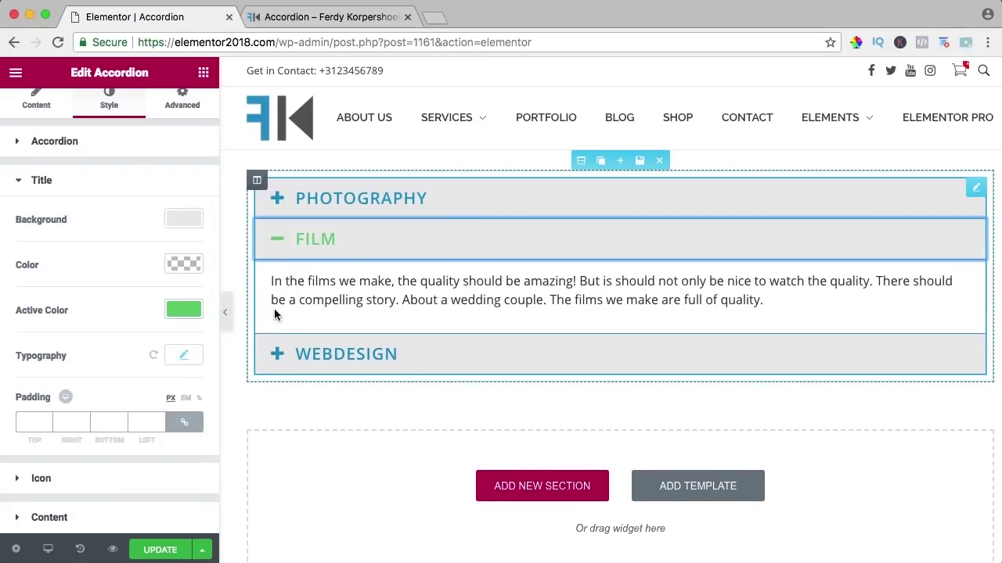
left_click(282, 211)
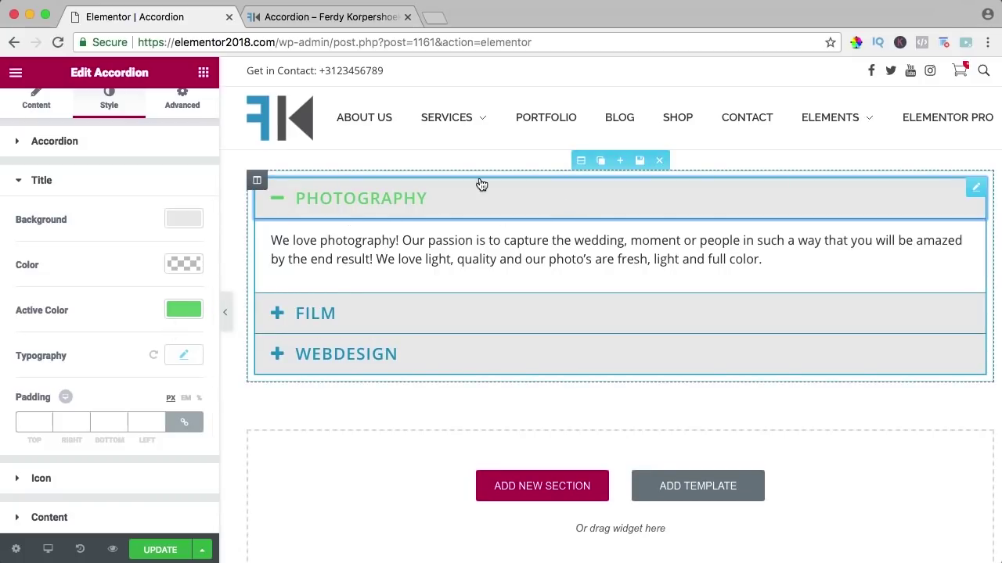
left_click(185, 310)
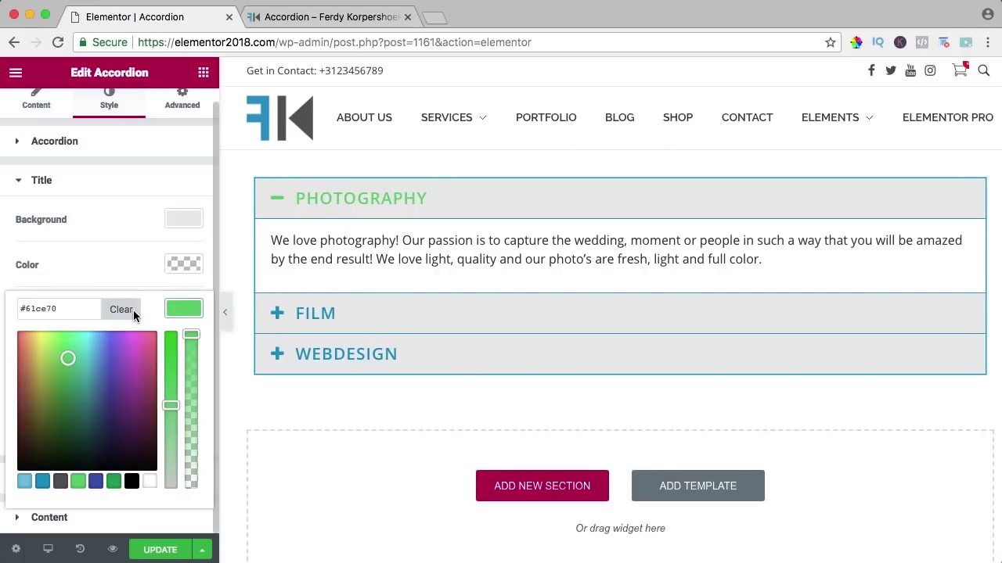
left_click(121, 310)
left_click(178, 311)
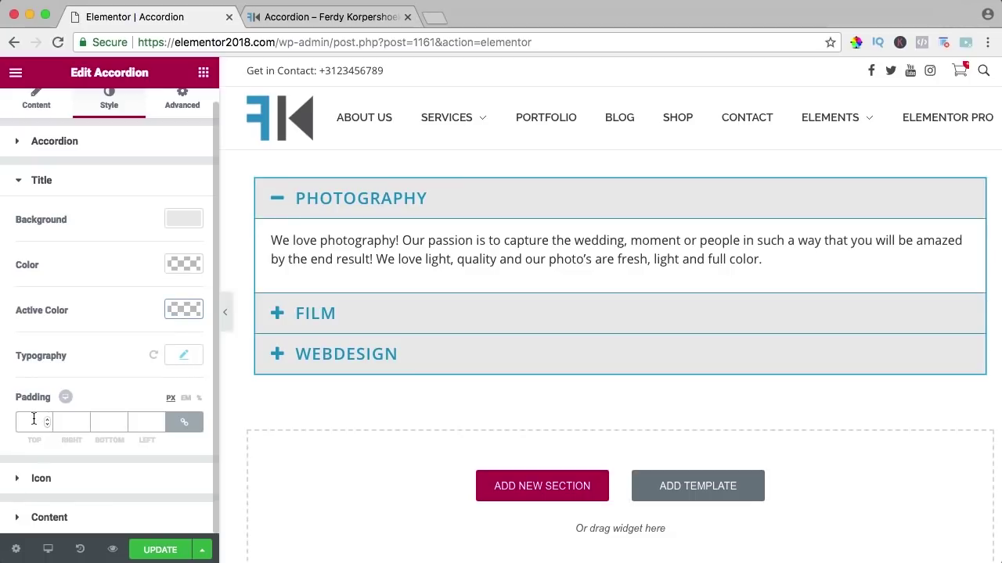
Step: Try a title padding of 20, then clear the padding back to empty
type("20")
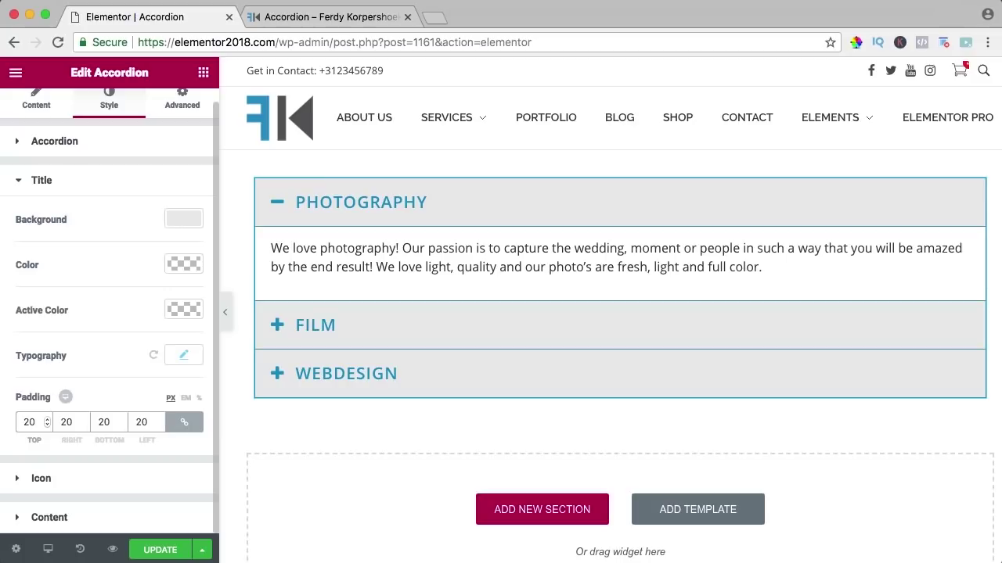
key("Up")
key("Up")
key("Up")
key("Up")
key("Up")
key("Up")
key("Up")
key("Up")
key("Up")
key("Up")
key("Up")
key("Up")
key("Up")
key("Up")
key("Up")
key("Up")
key("Up")
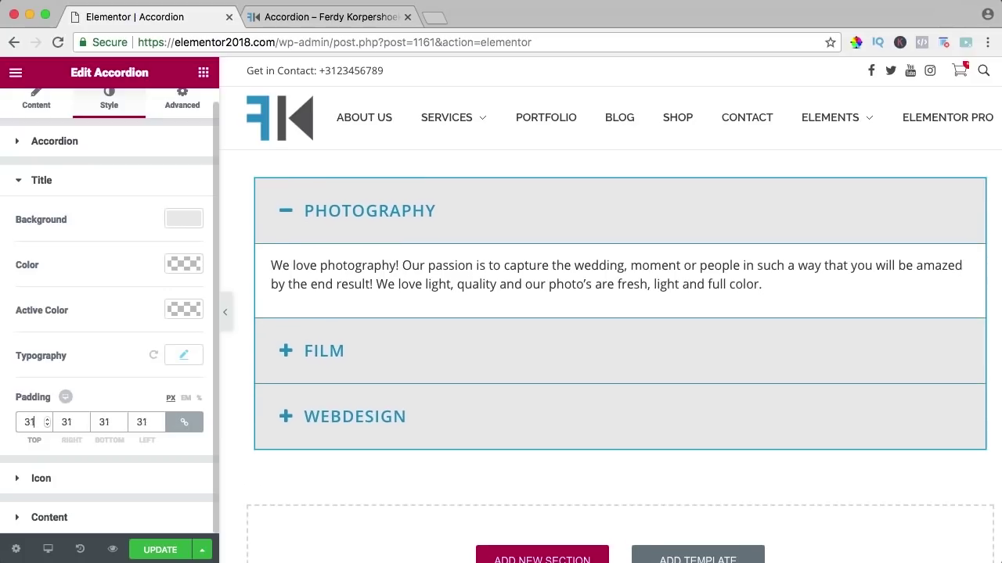
key("BackSpace")
key("BackSpace")
left_click(67, 422)
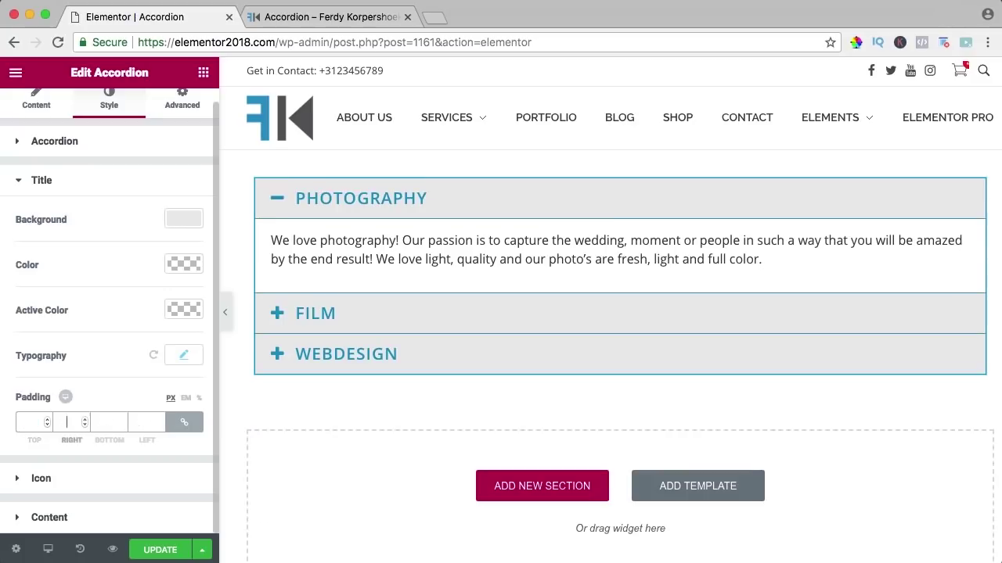
Step: Keep the accordion icons left-aligned (Start) with the default blue icon colour
left_click(35, 479)
mouse_move(17, 438)
left_mouse_down()
mouse_move(34, 436)
mouse_move(17, 436)
left_mouse_up()
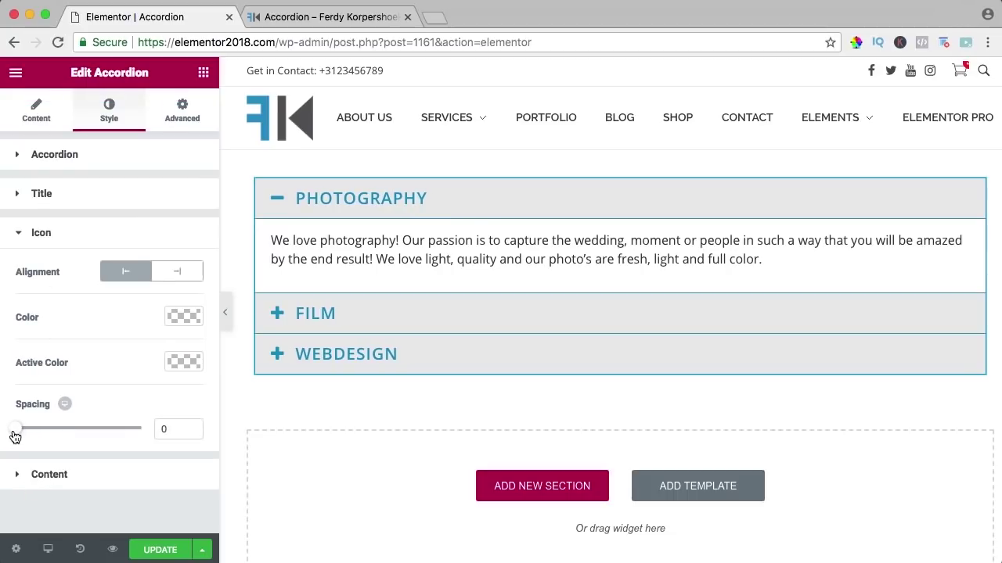
left_click(167, 273)
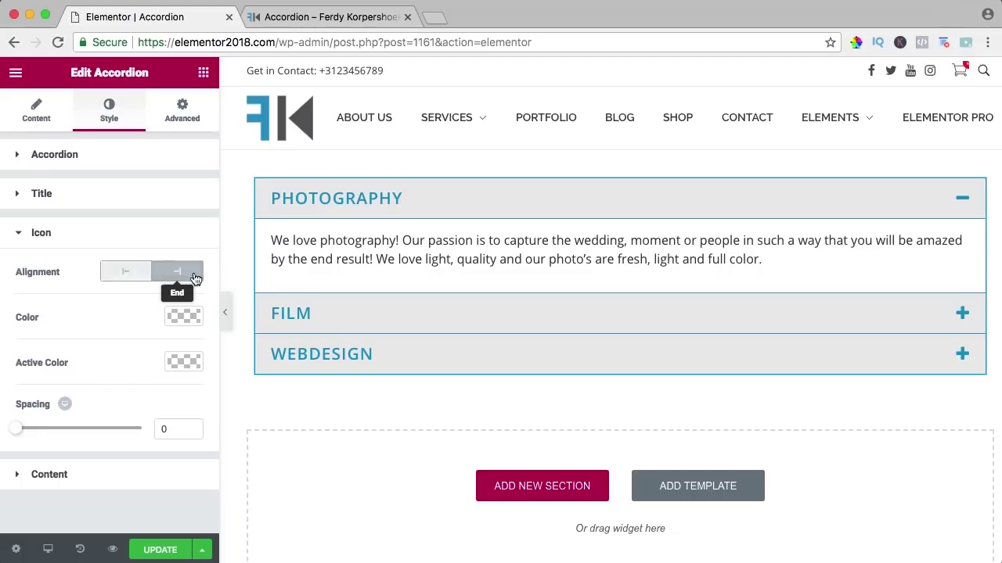
left_click(130, 273)
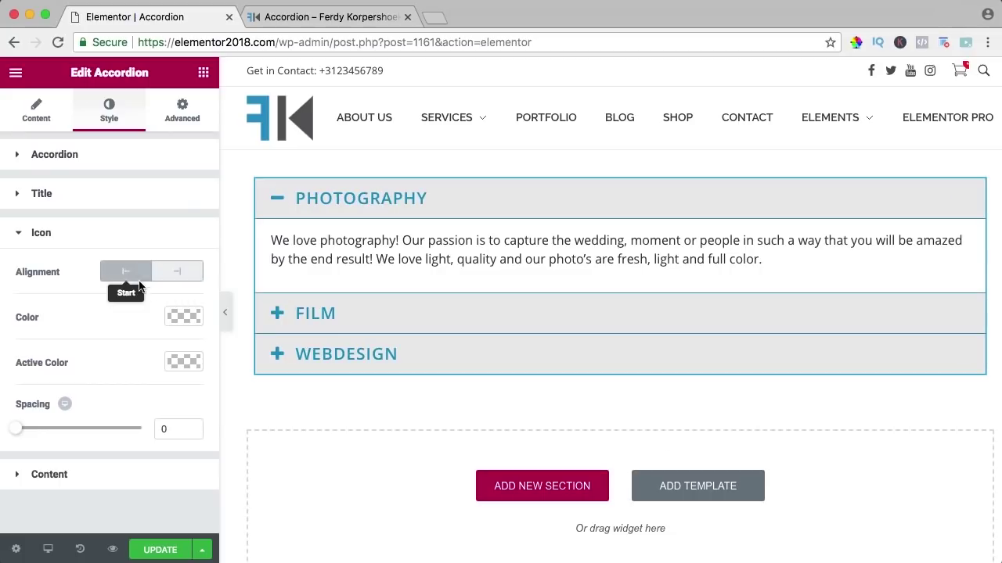
left_click(183, 316)
left_click(78, 488)
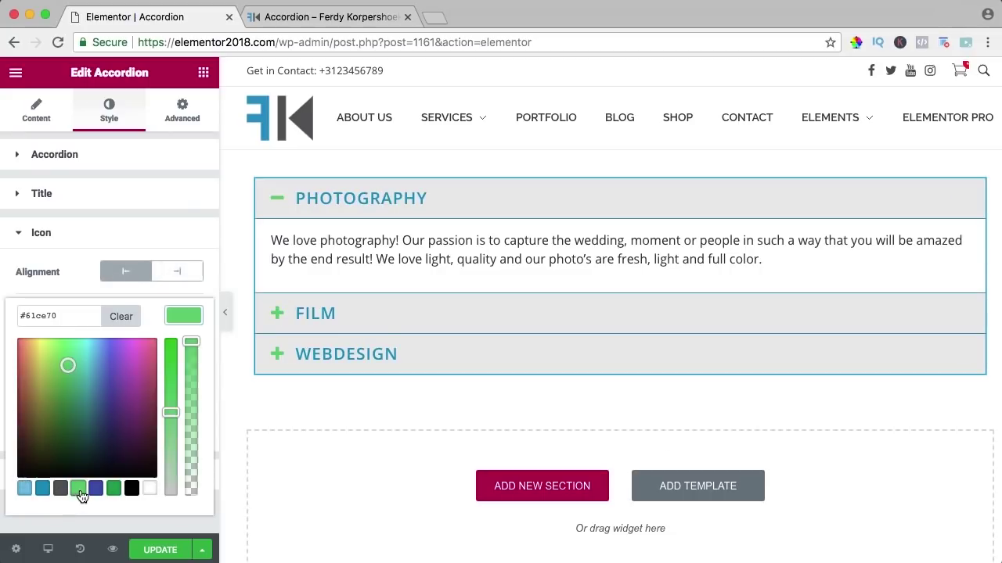
left_click(123, 316)
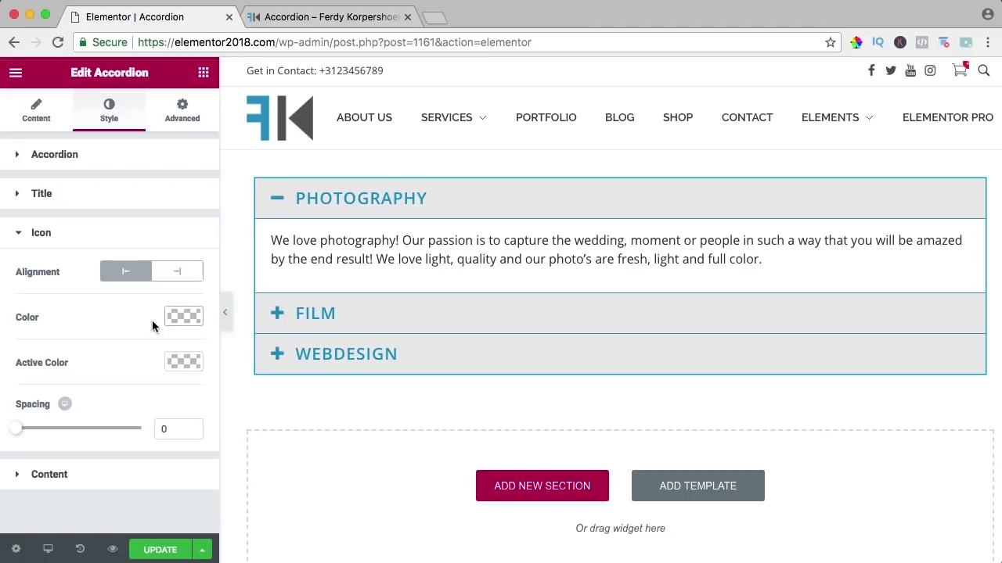
Step: Leave the active icon colour at default after trying black, blue and orange, and adjust the icon spacing
left_click(180, 362)
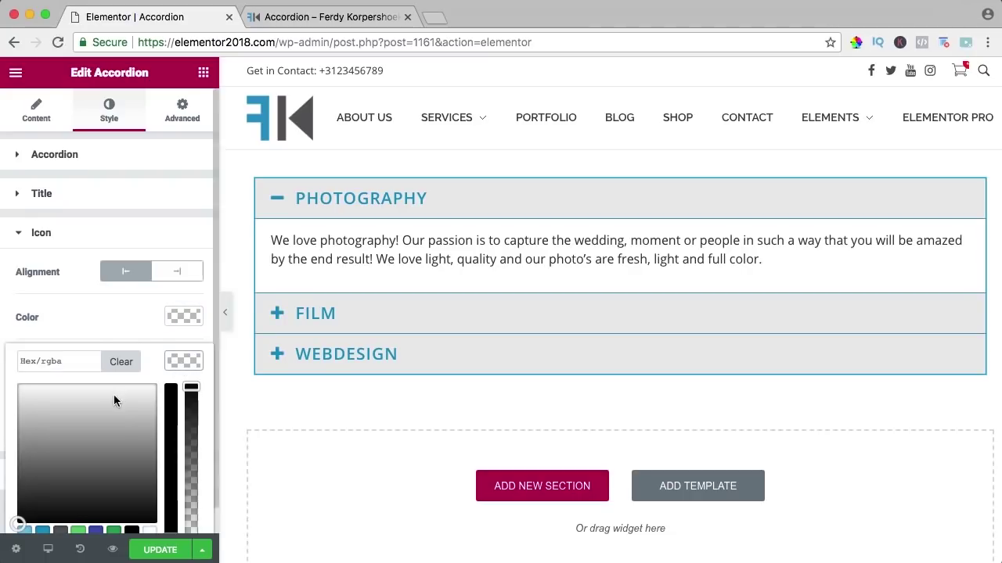
scroll(110, 446, "down", 1)
left_click(131, 507)
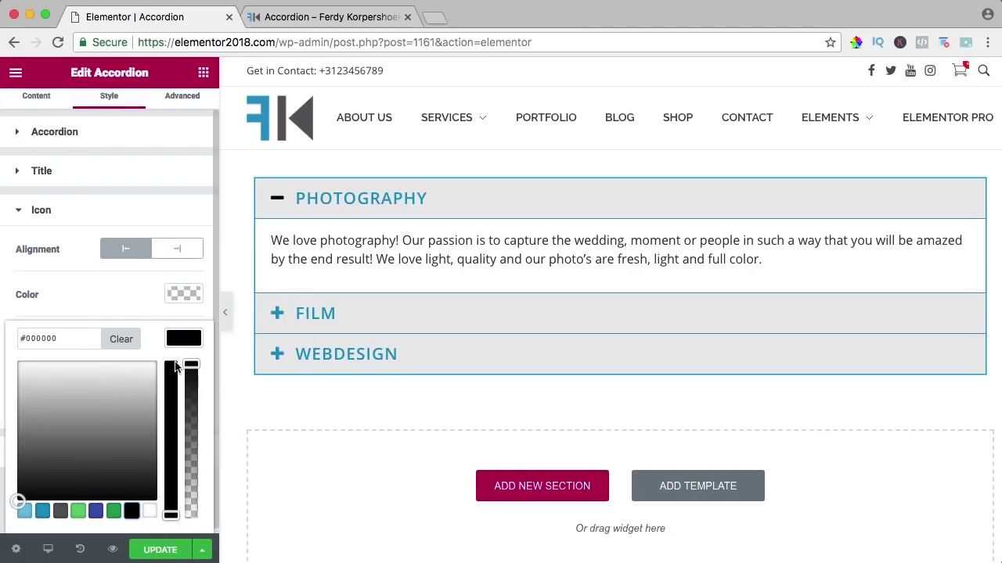
left_click(95, 511)
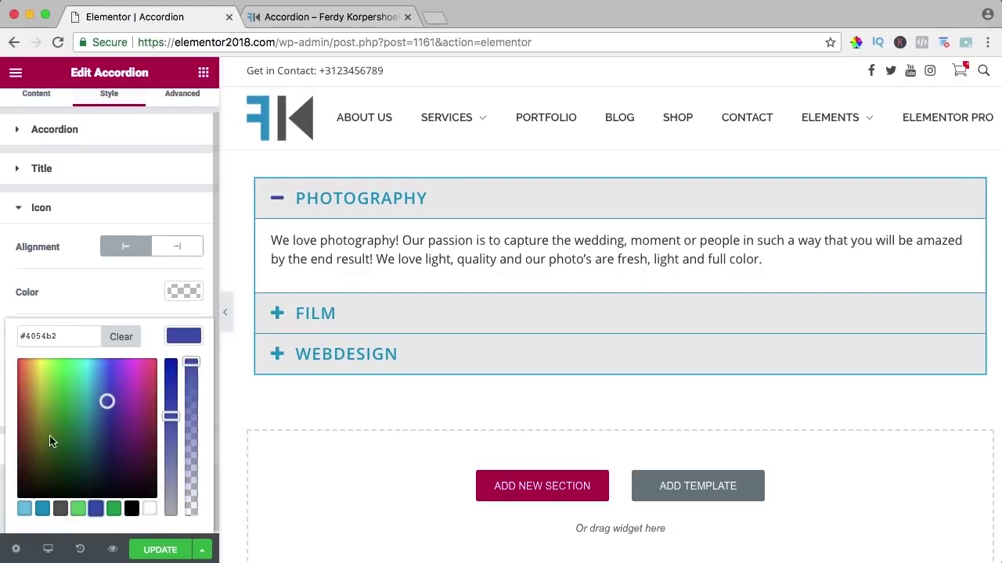
left_click_drag(50, 439, 28, 366)
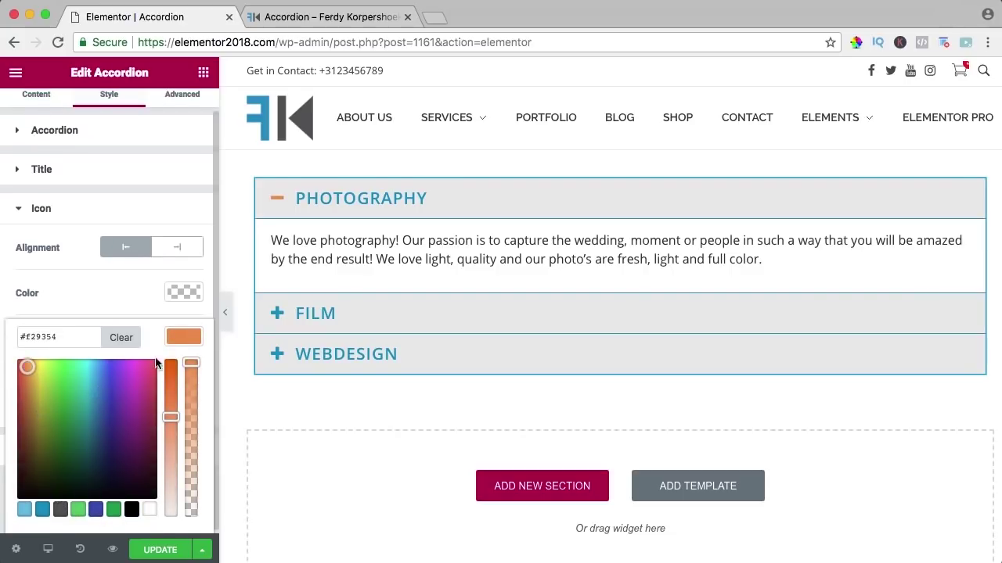
left_click(138, 337)
left_click(169, 336)
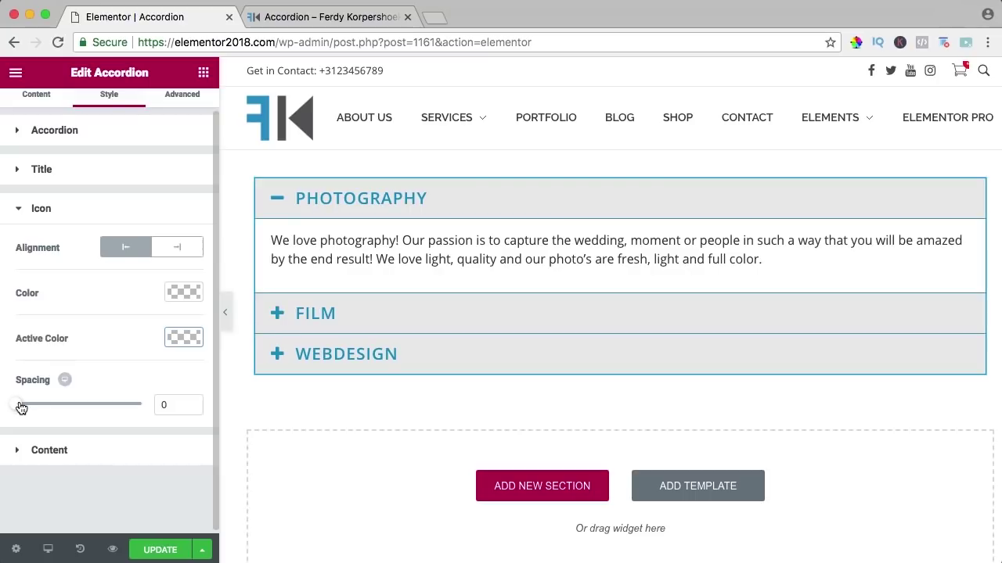
mouse_move(15, 404)
left_mouse_down()
mouse_move(35, 404)
mouse_move(16, 413)
left_mouse_up()
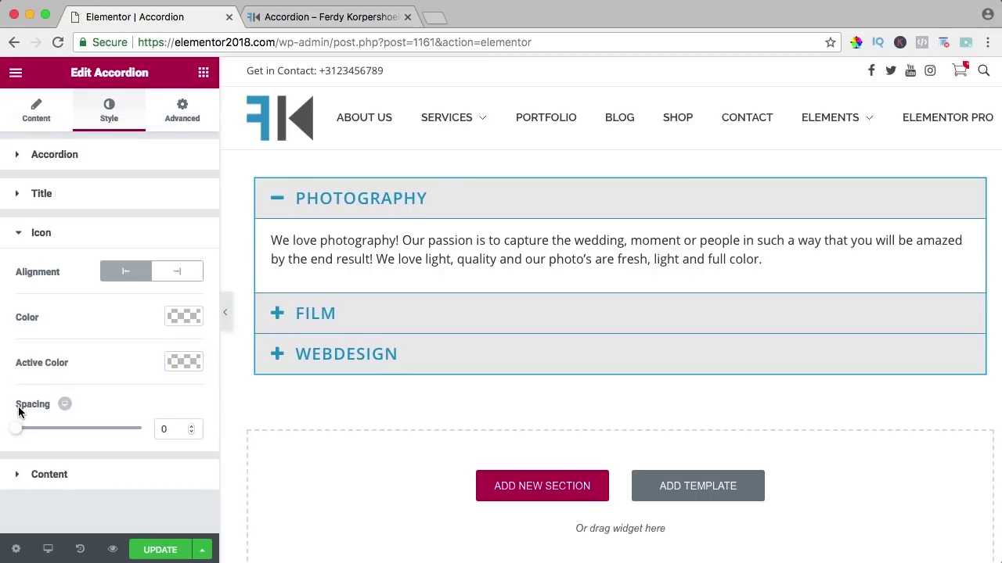
Step: Leave the content background unset and give the accordion content 20 px padding on all sides
left_click(35, 475)
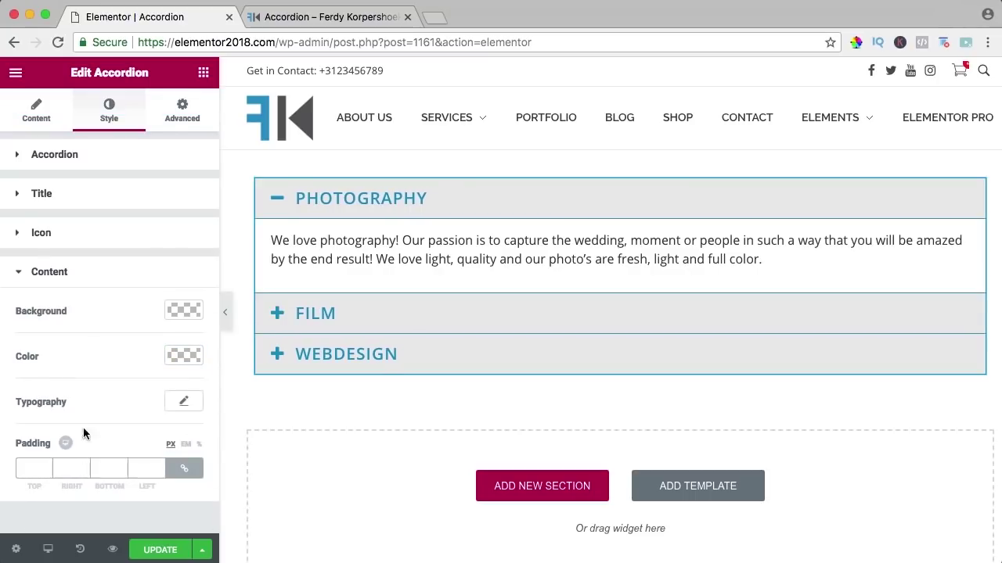
left_click(184, 310)
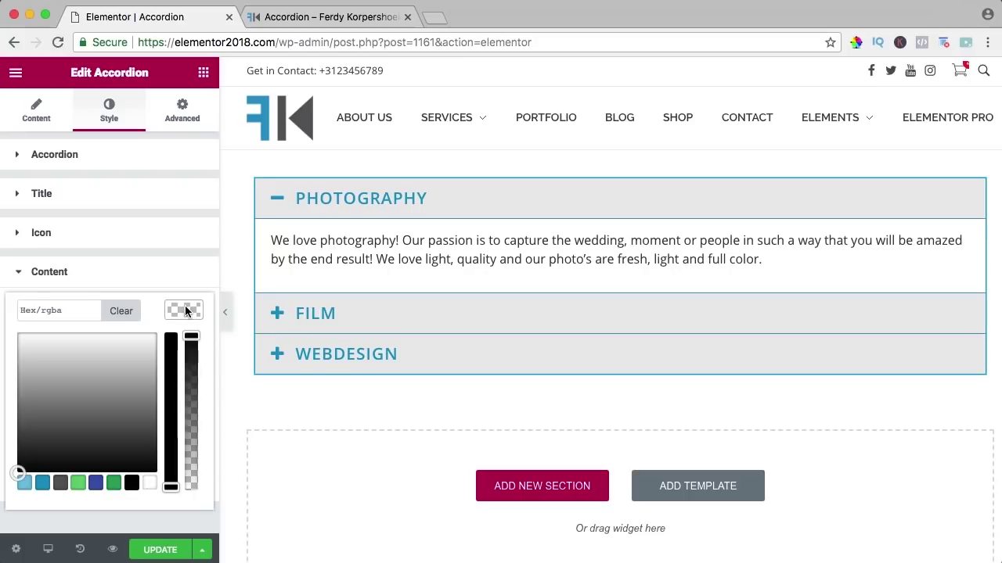
left_click(174, 309)
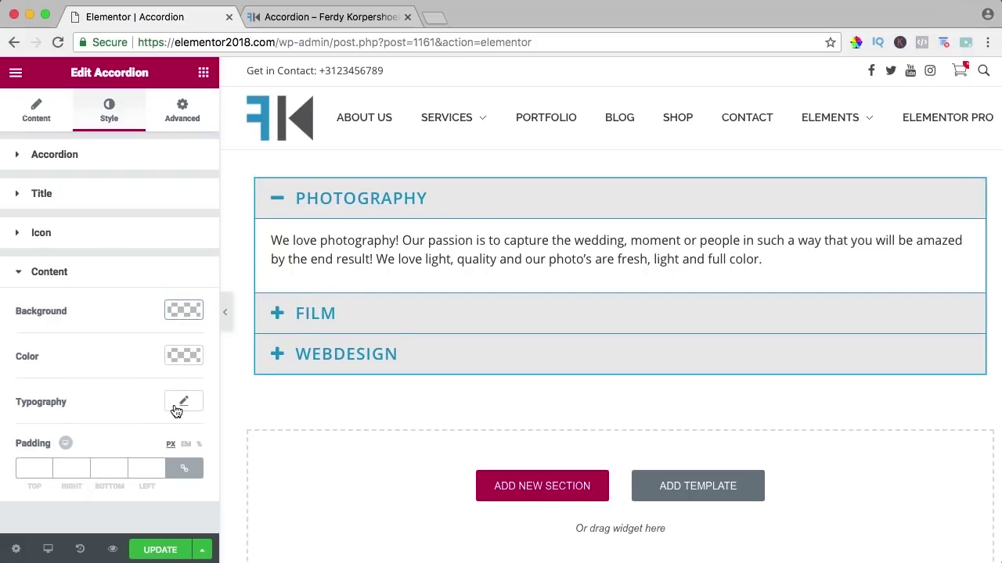
left_click(30, 467)
type("1")
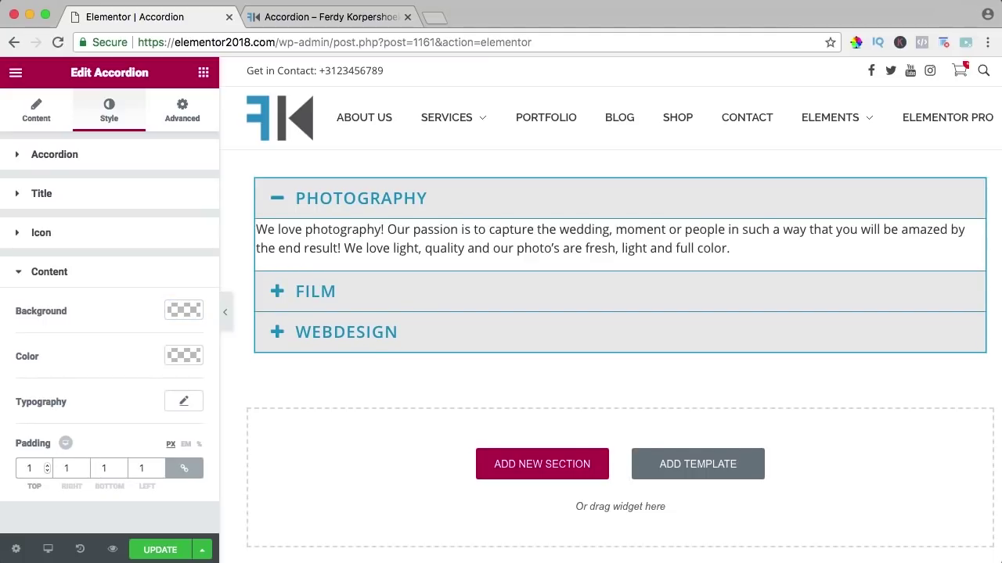
type("1")
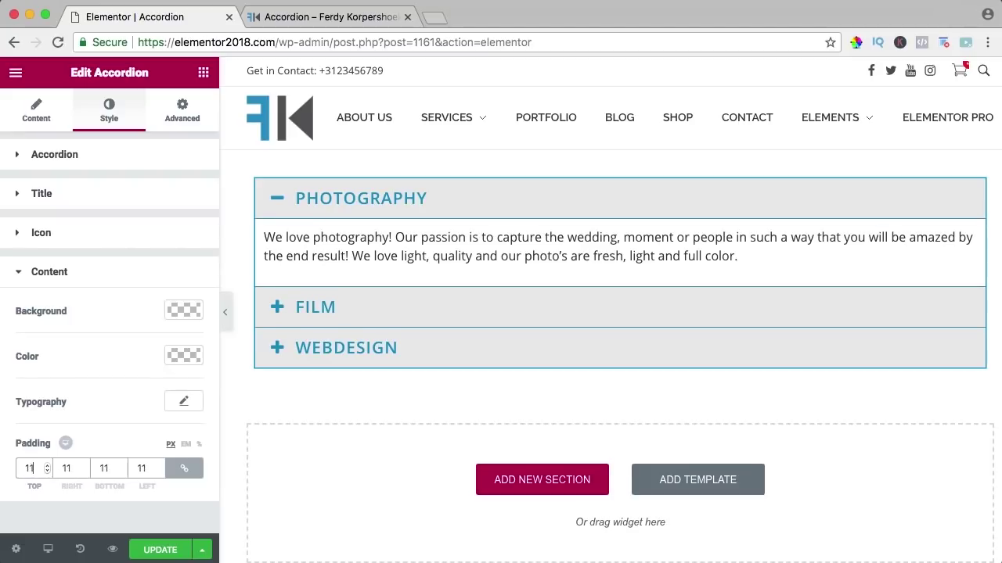
key("Up")
key("Up")
key("Up")
key("Up")
key("Up")
key("Up")
key("Up")
key("Up")
key("Up")
key("Up")
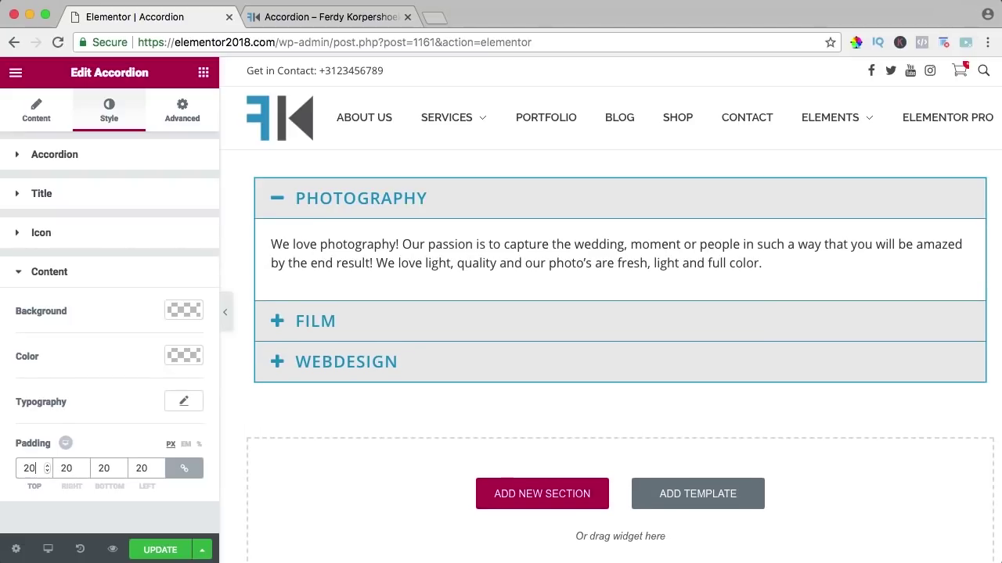
key("Down")
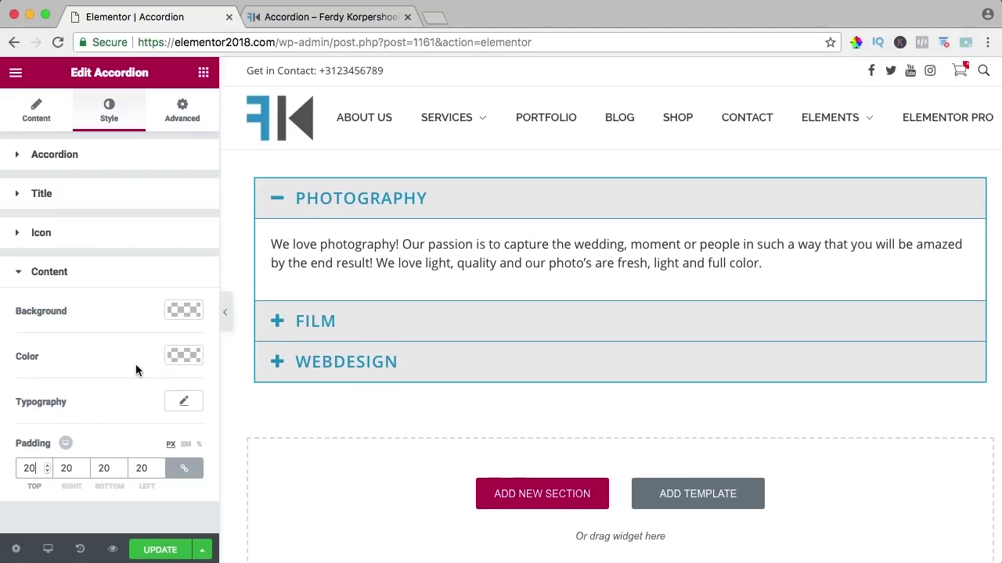
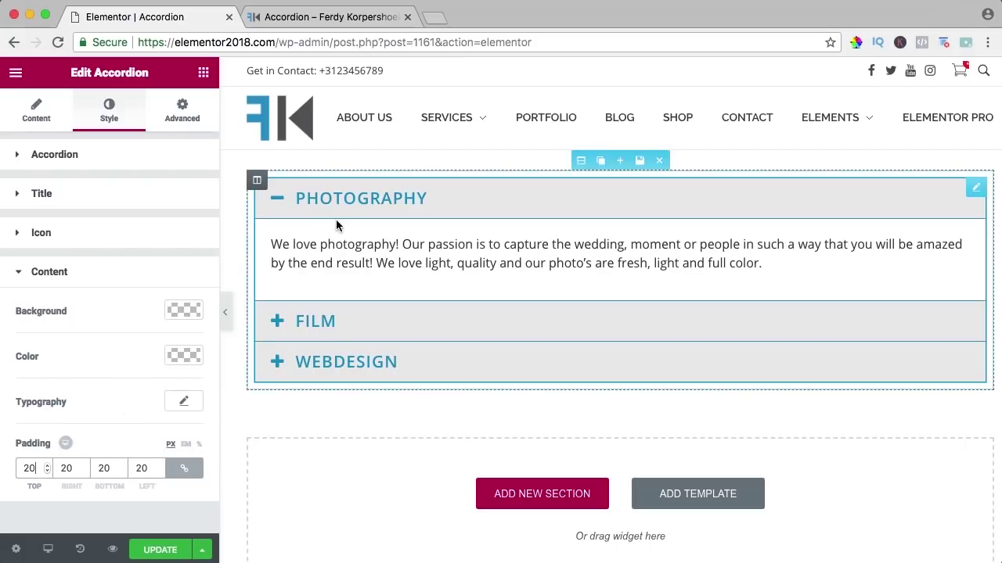
Step: Duplicate the accordion and its section, then delete the top section's right column
left_click(160, 548)
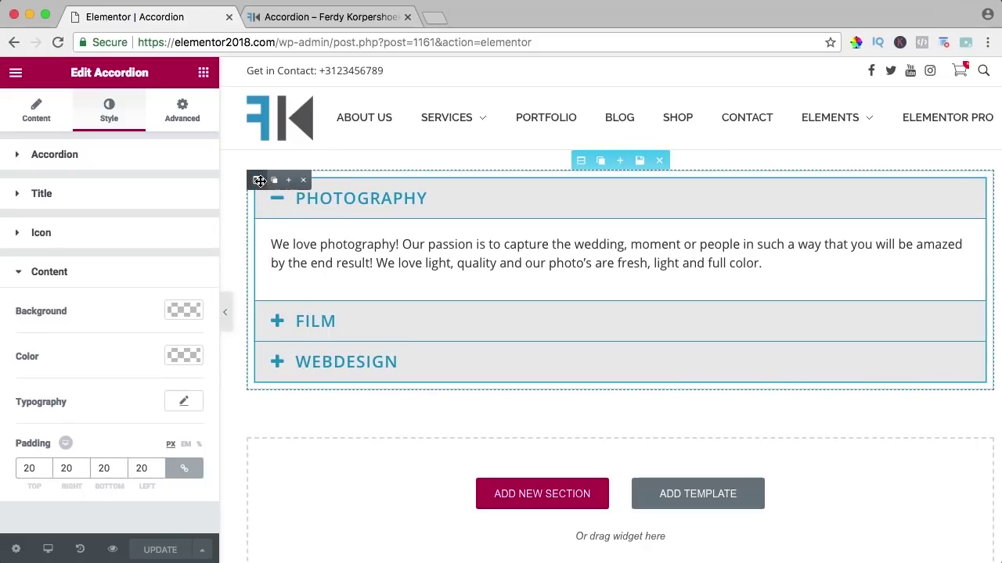
left_click(276, 181)
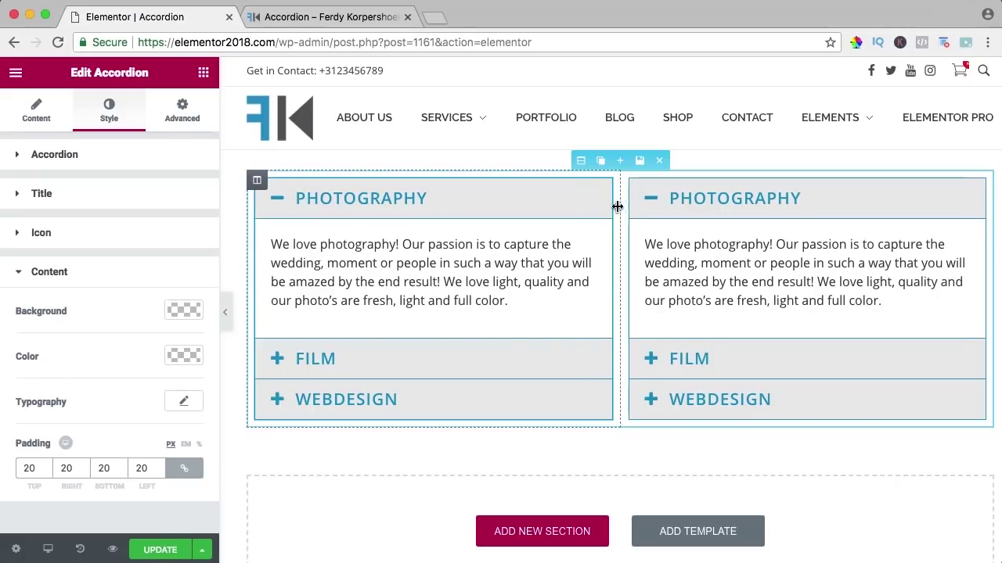
left_click(600, 163)
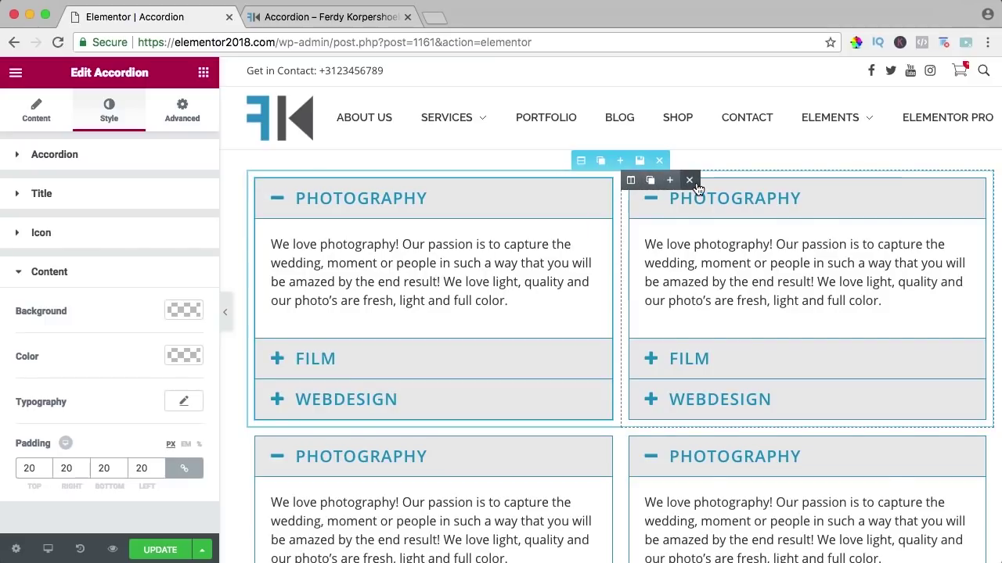
left_click(679, 180)
Step: Give the lower section a 50px top and bottom margin, then update and preview the page
left_click(578, 382)
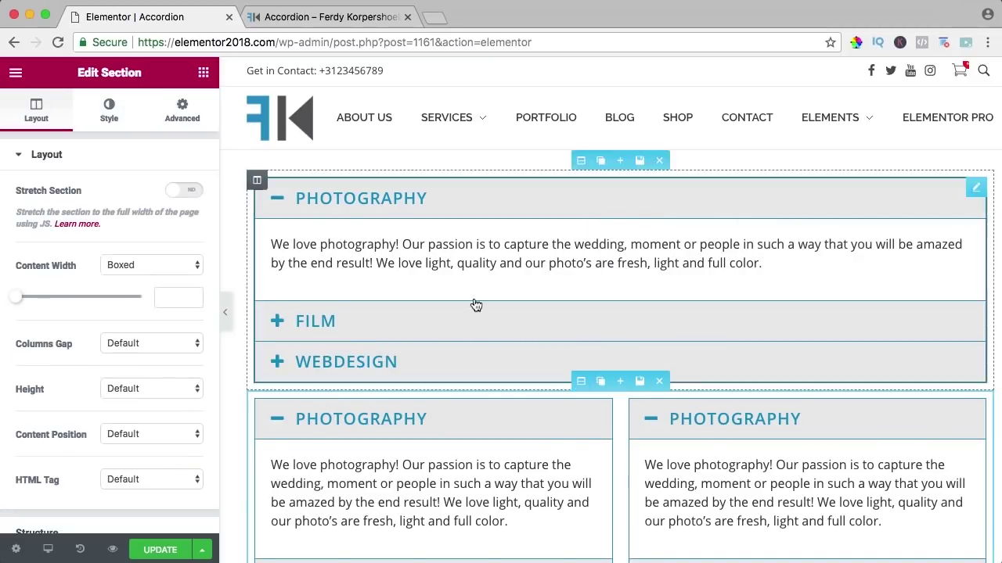
left_click(194, 123)
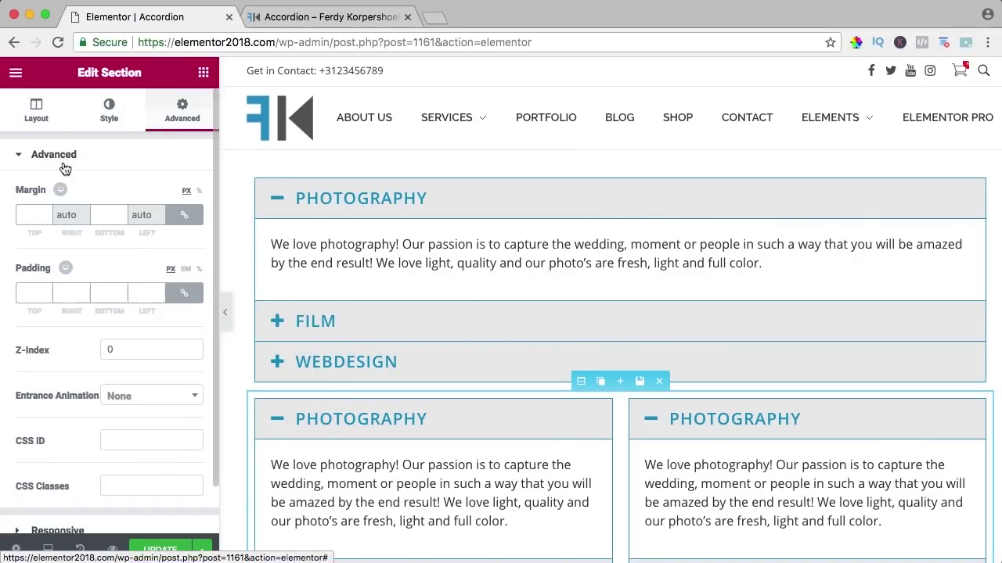
left_click(34, 214)
type("50")
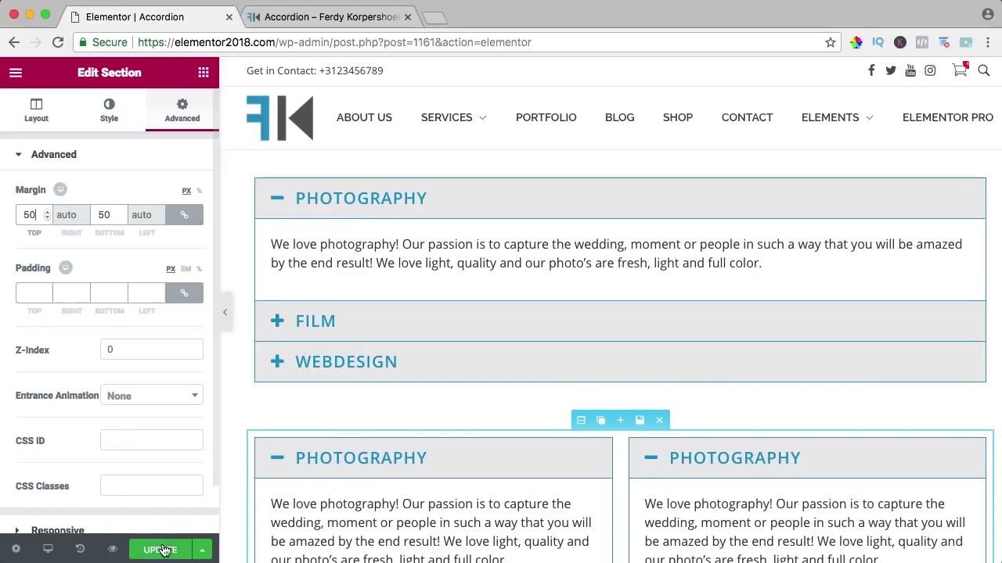
left_click(163, 550)
left_click(308, 18)
Step: In the preview, toggle the first accordion's PHOTOGRAPHY, FILM and WEBDESIGN sections
key("super+r")
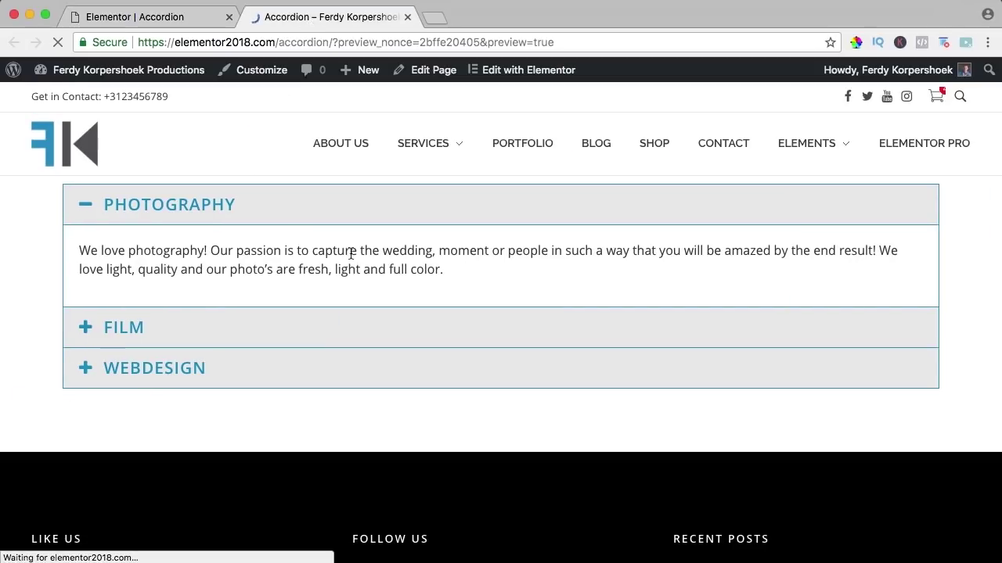
scroll(277, 243, "down", 3)
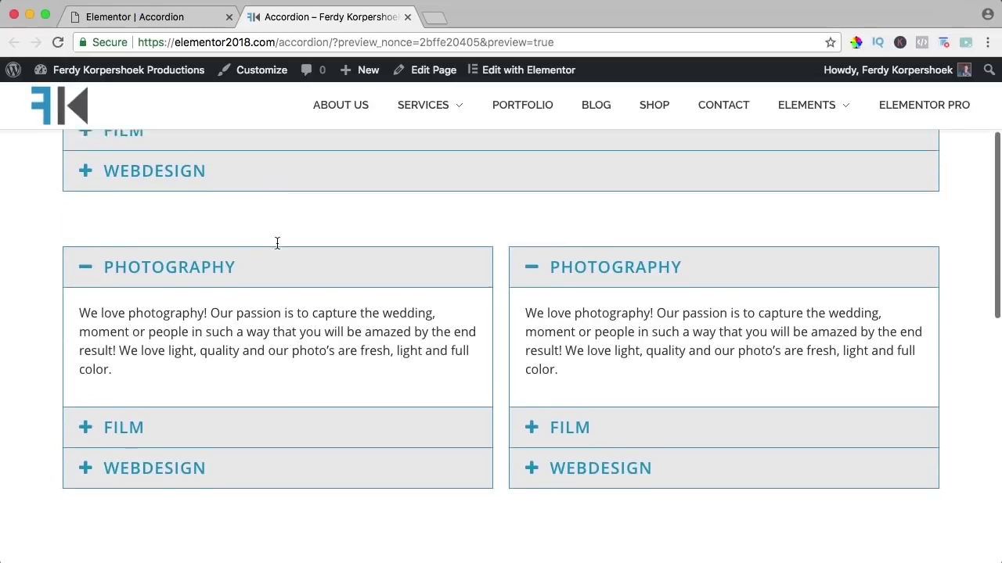
scroll(275, 241, "up", 5)
left_click(123, 201)
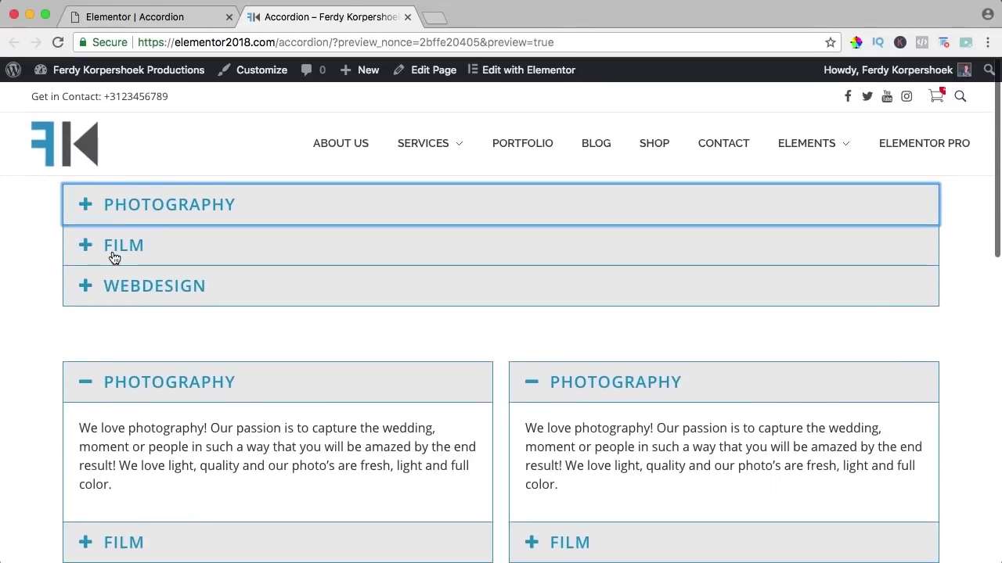
left_click(113, 250)
left_click(127, 365)
left_click(123, 219)
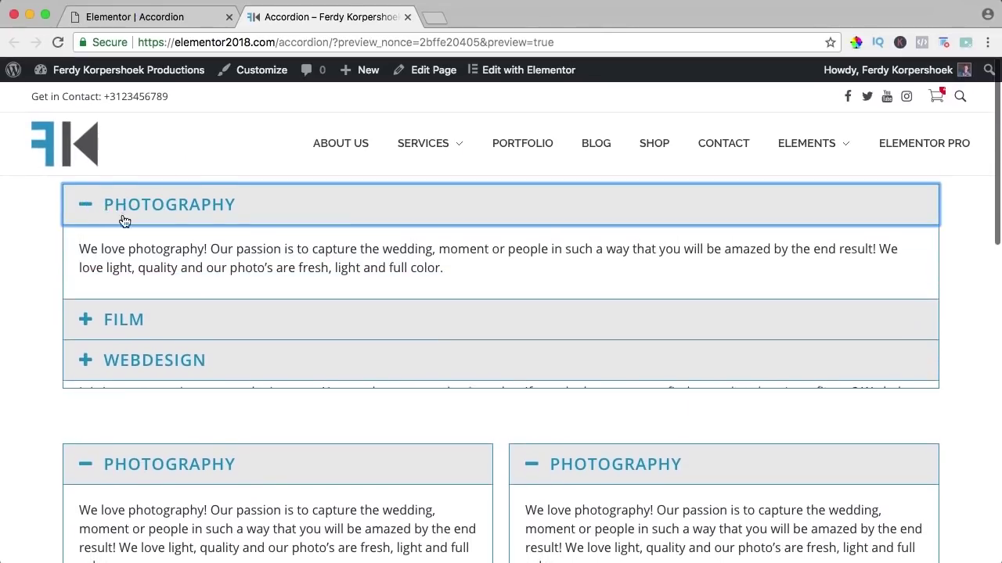
Step: Collapse the right accordion's PHOTOGRAPHY item, reopen the first accordion's FILM, and reload the preview
scroll(157, 251, "down", 5)
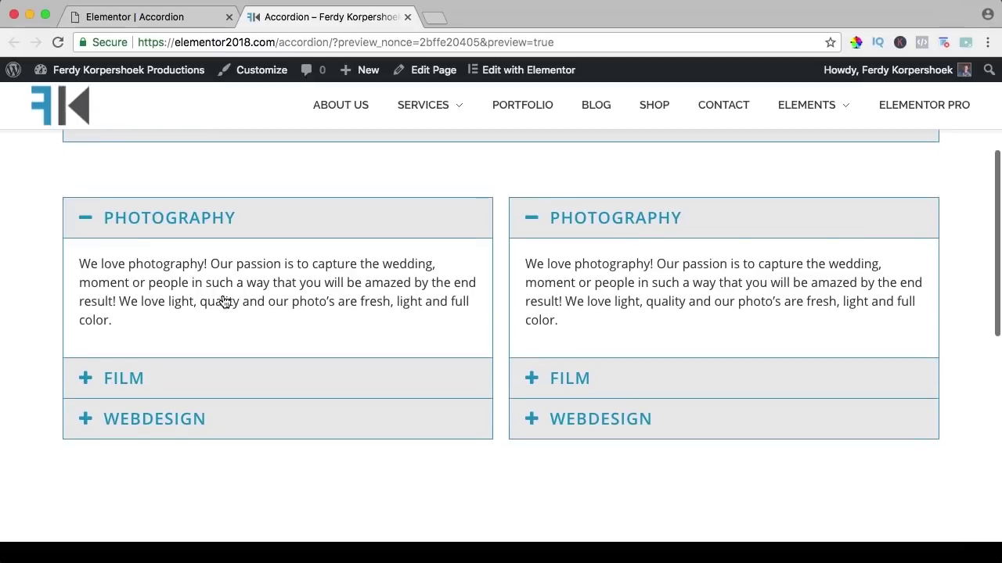
left_click(560, 237)
scroll(407, 252, "up", 5)
left_click(156, 331)
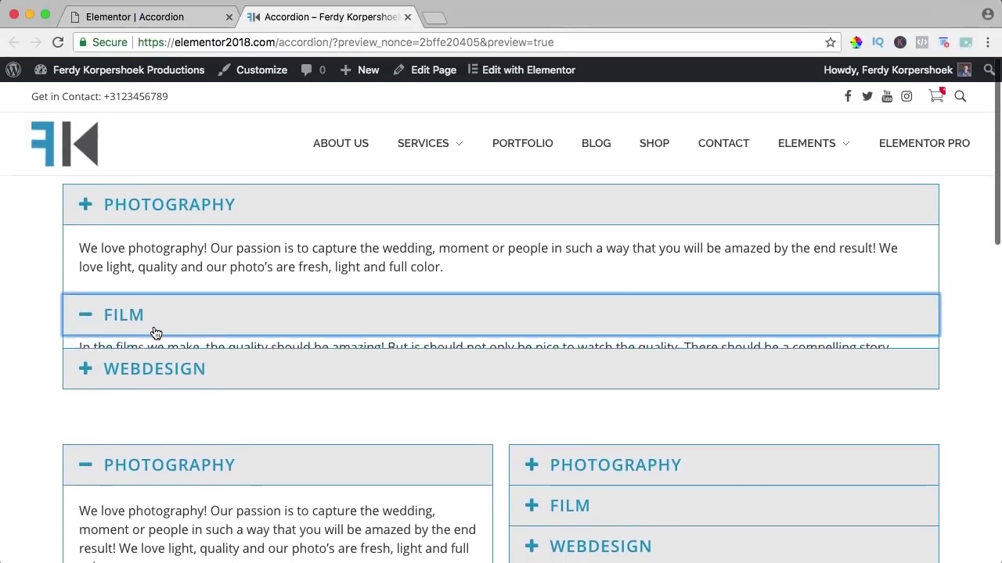
key("super+r")
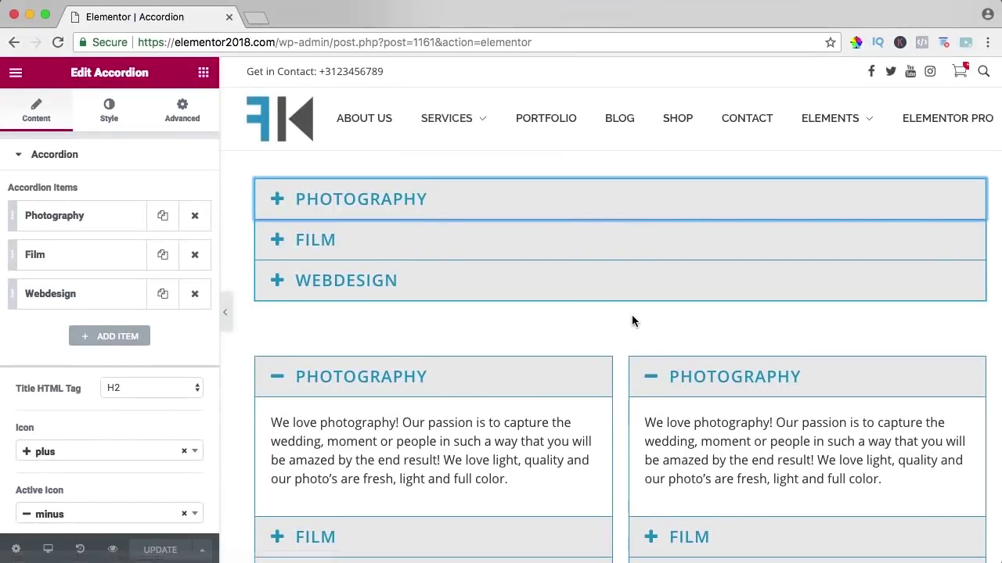
Step: Search widgets for 'togg' and drop a Toggle widget below the accordions
scroll(632, 320, "down", 5)
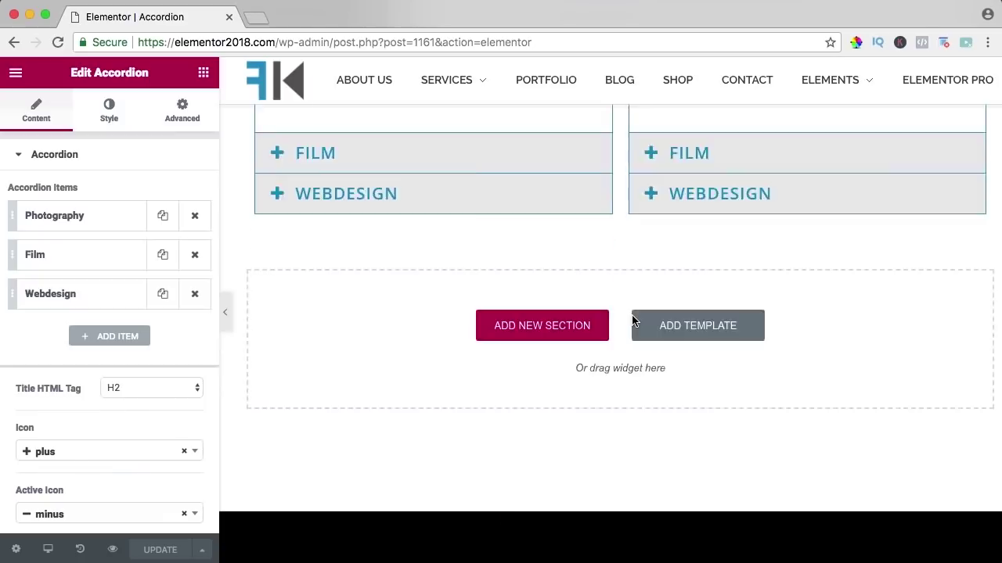
scroll(632, 320, "down", 5)
scroll(632, 322, "up", 5)
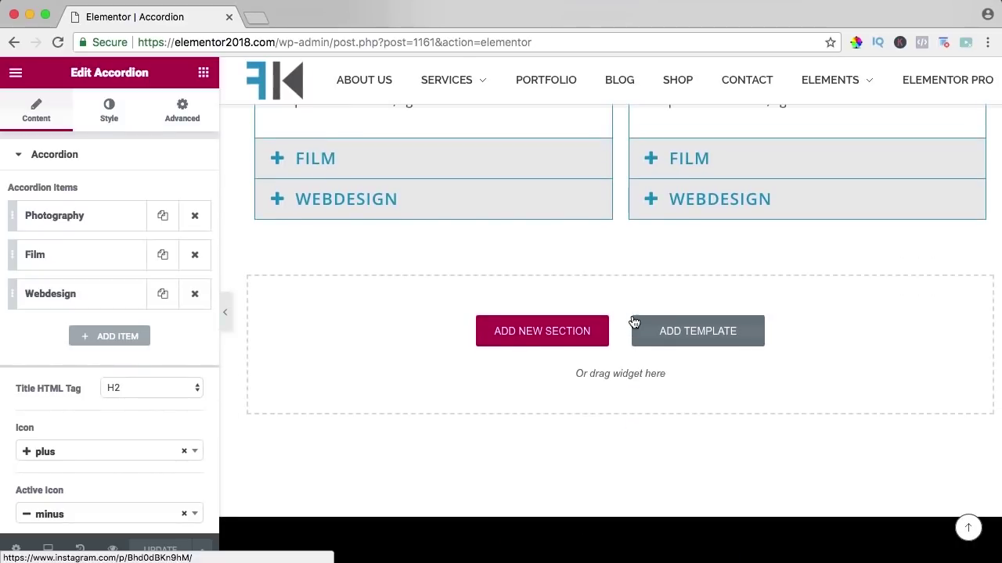
left_click(204, 73)
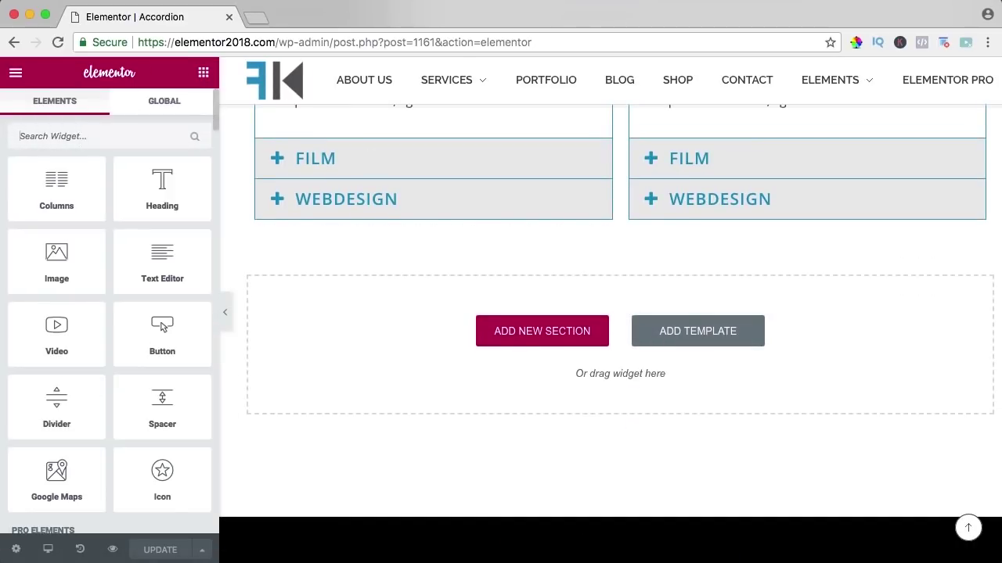
type("togg")
left_click_drag(76, 161, 494, 297)
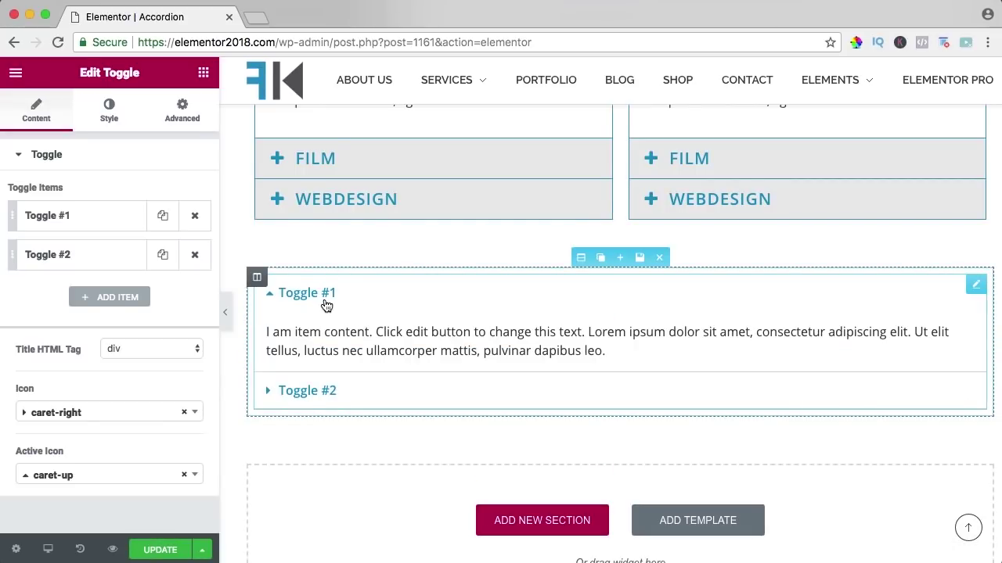
Step: Expand and collapse Toggle #1 and Toggle #2, and open the accordion's Film item
left_click(273, 394)
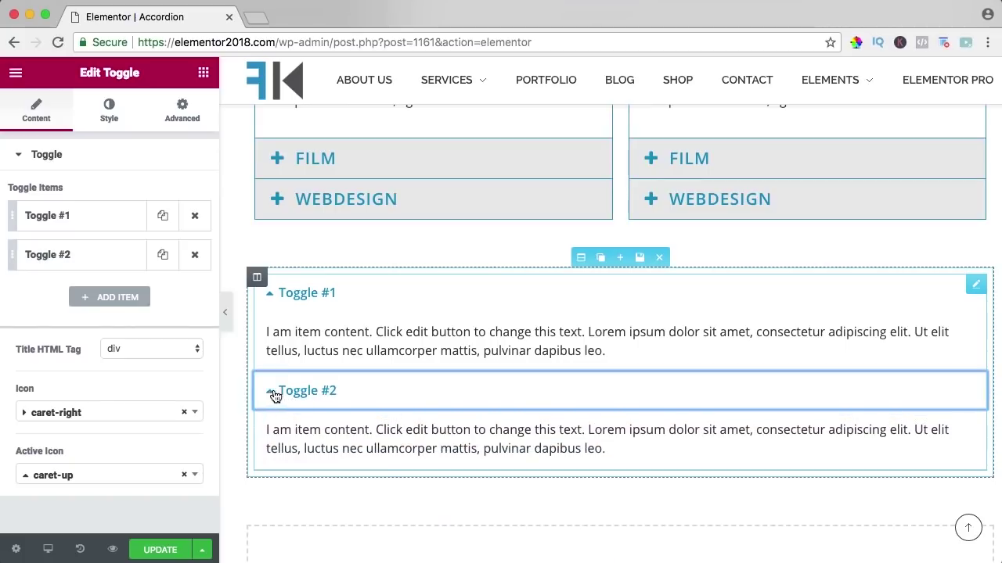
scroll(279, 307, "up", 5)
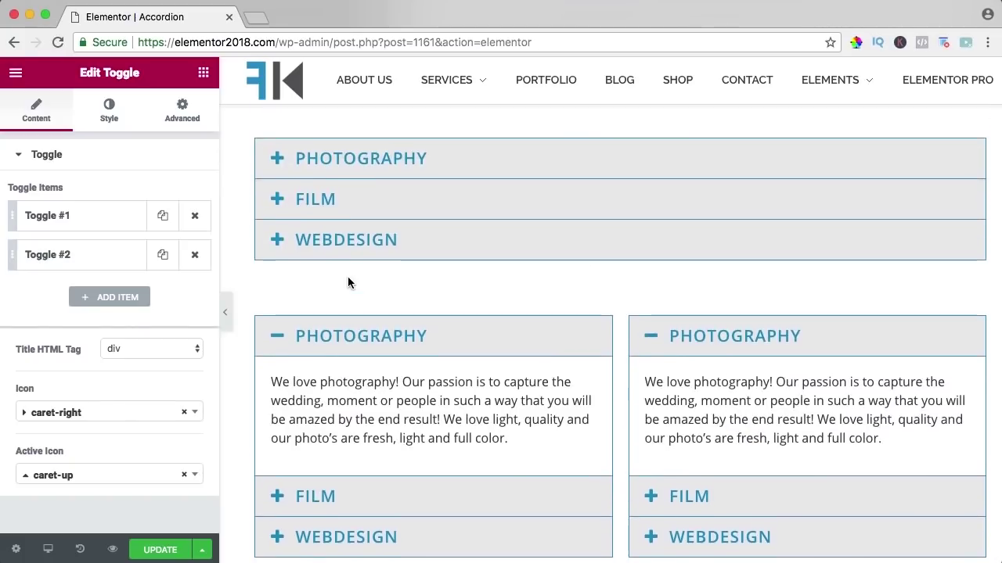
left_click(280, 196)
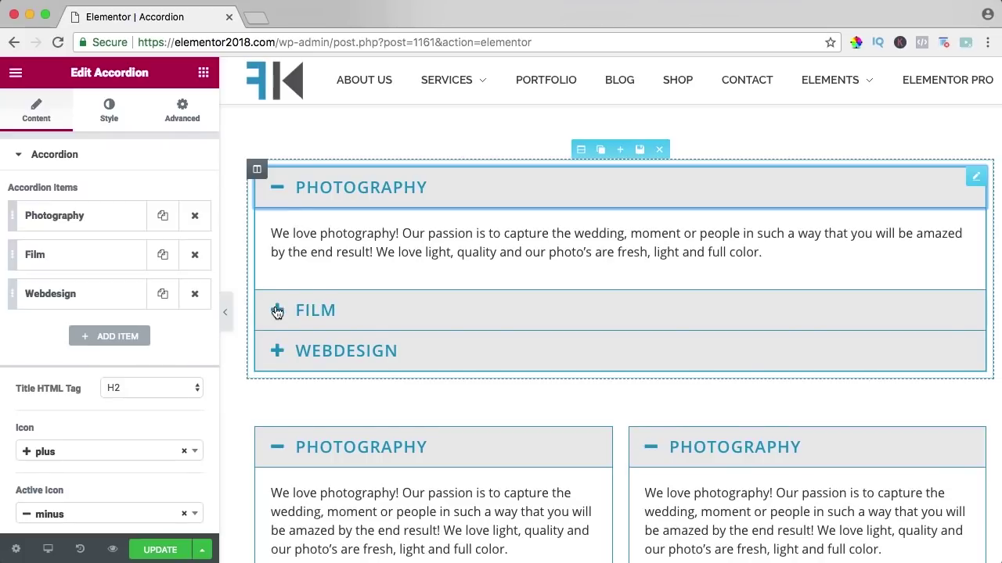
left_click(277, 311)
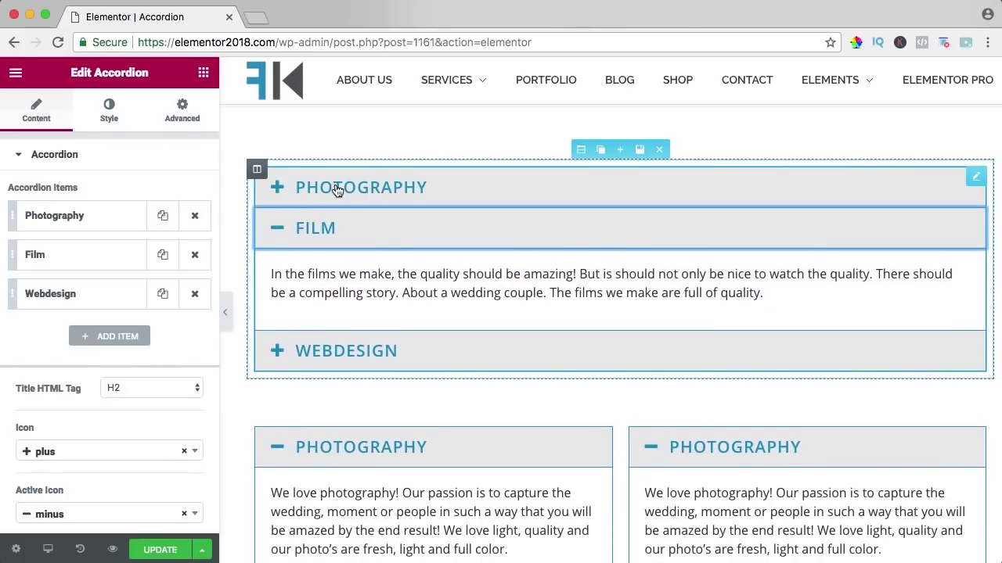
scroll(381, 261, "down", 10)
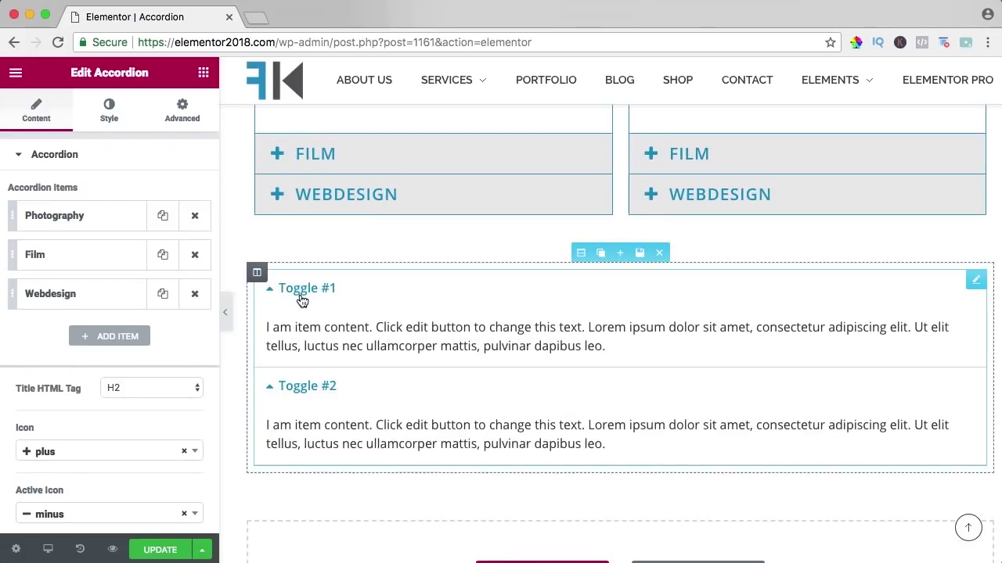
left_click(302, 291)
left_click(302, 326)
left_click(297, 289)
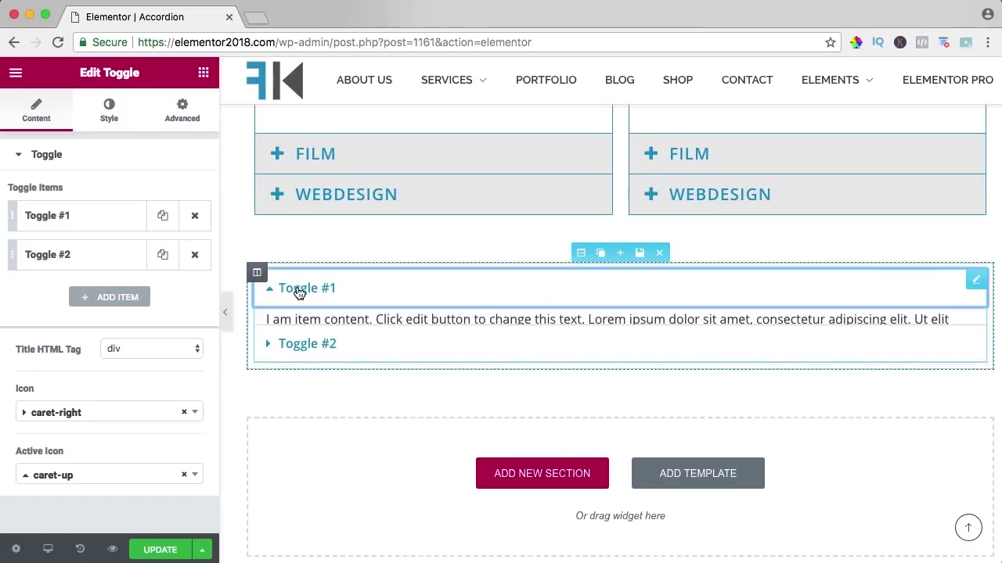
left_click(304, 384)
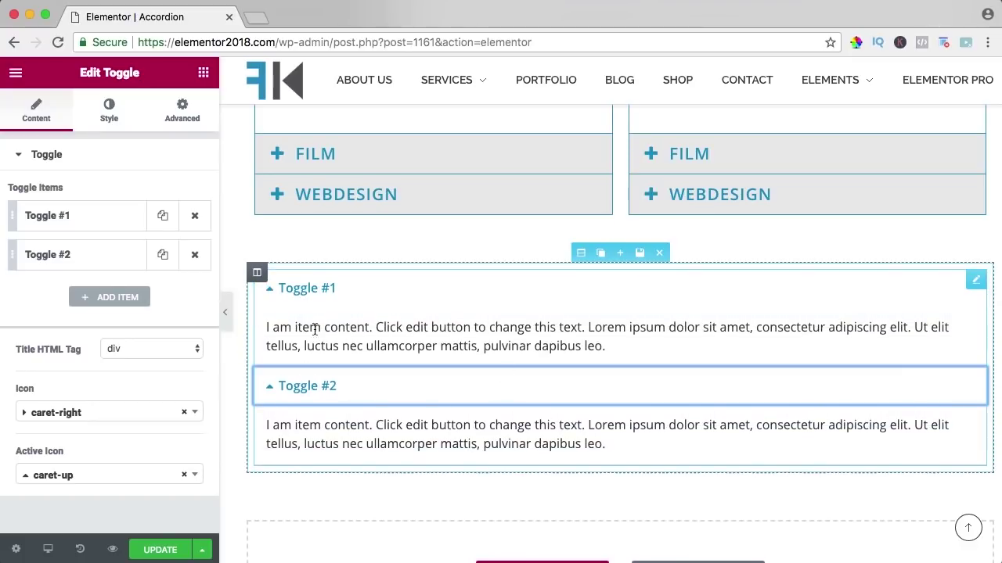
scroll(520, 350, "up", 2)
scroll(526, 355, "down", 1)
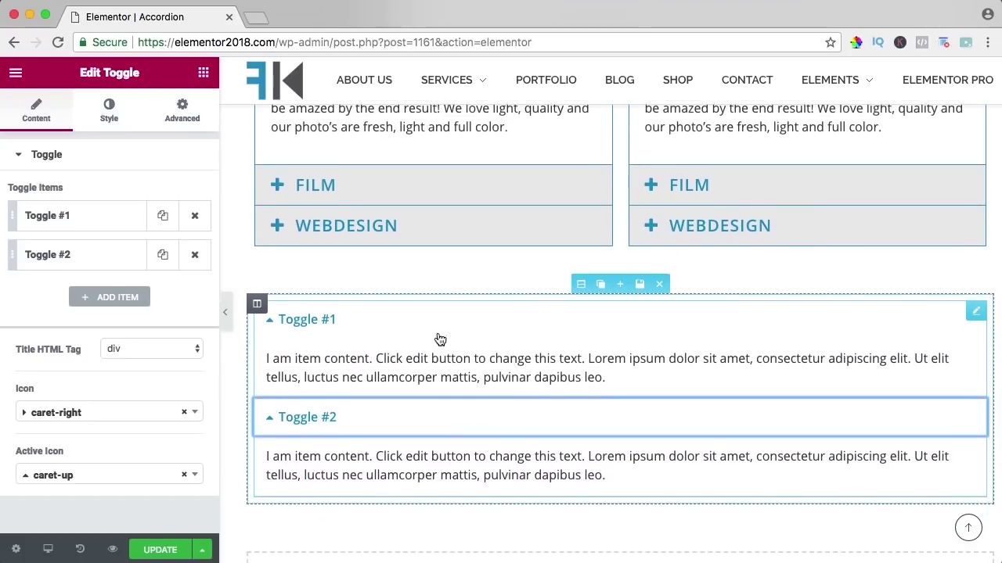
Step: Bring up the Toggle widget's Style settings
left_click(111, 116)
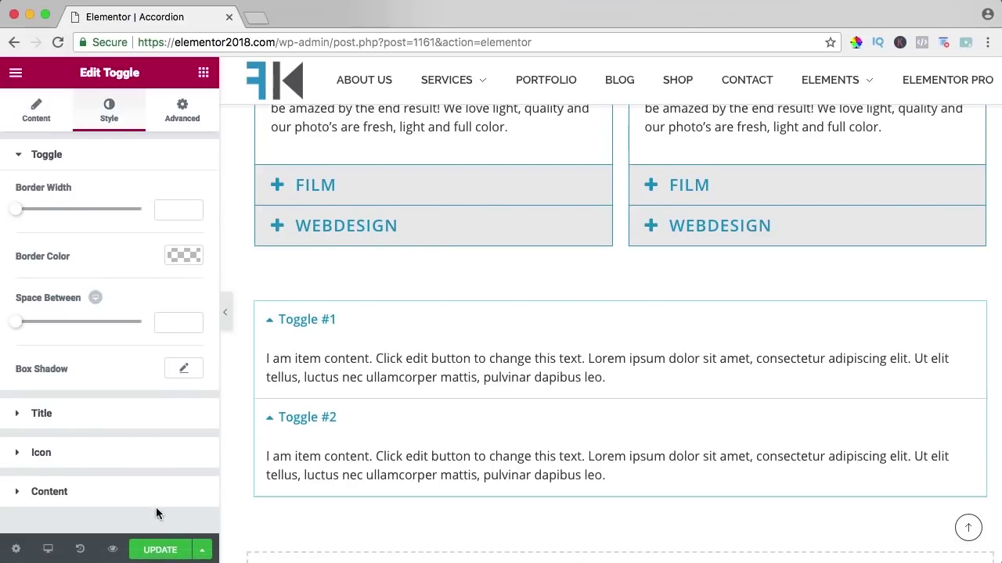
scroll(482, 269, "up", 6)
scroll(389, 228, "down", 10)
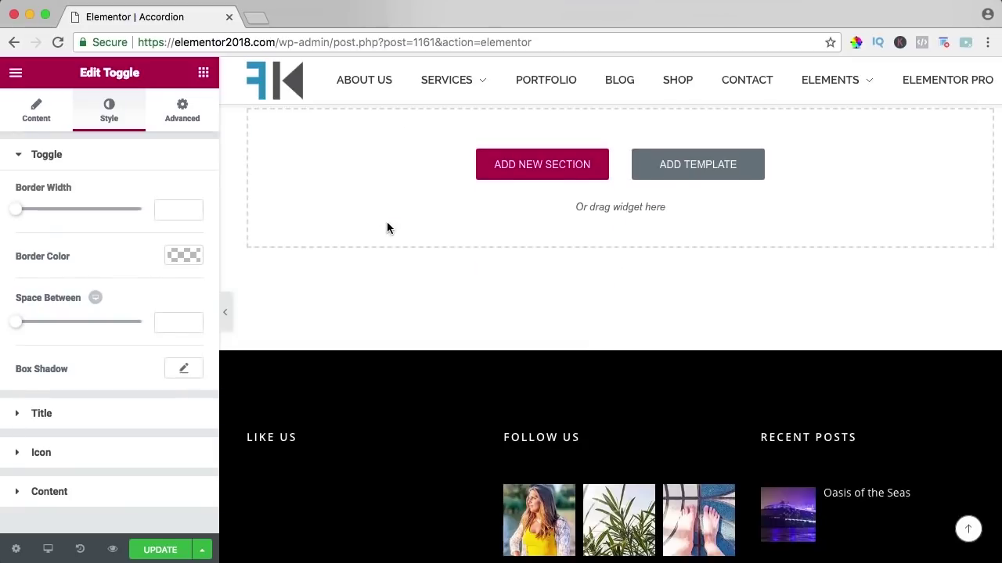
scroll(386, 224, "up", 5)
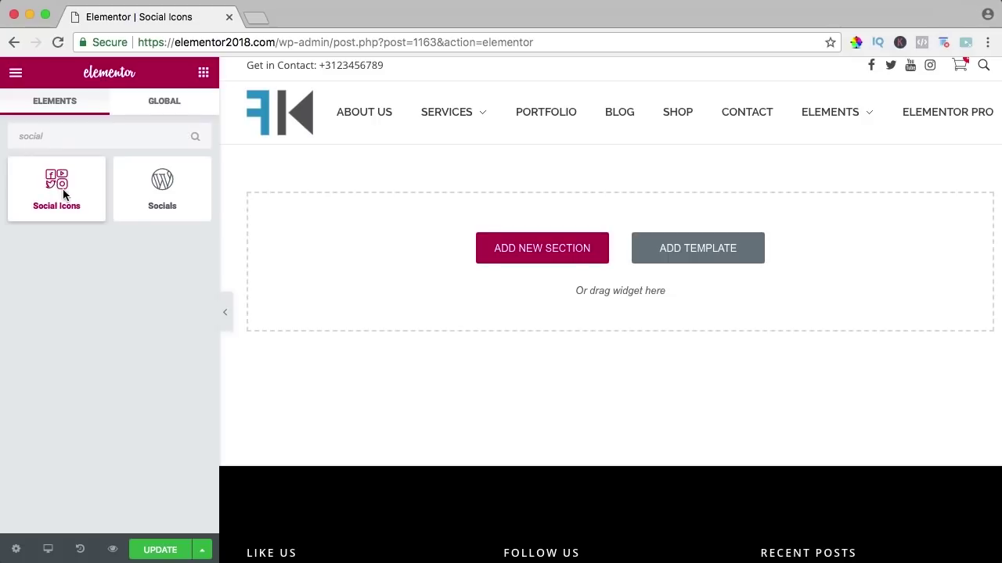
Step: Add a Social Icons widget and change its first icon from Facebook to Instagram
left_click_drag(63, 188, 491, 210)
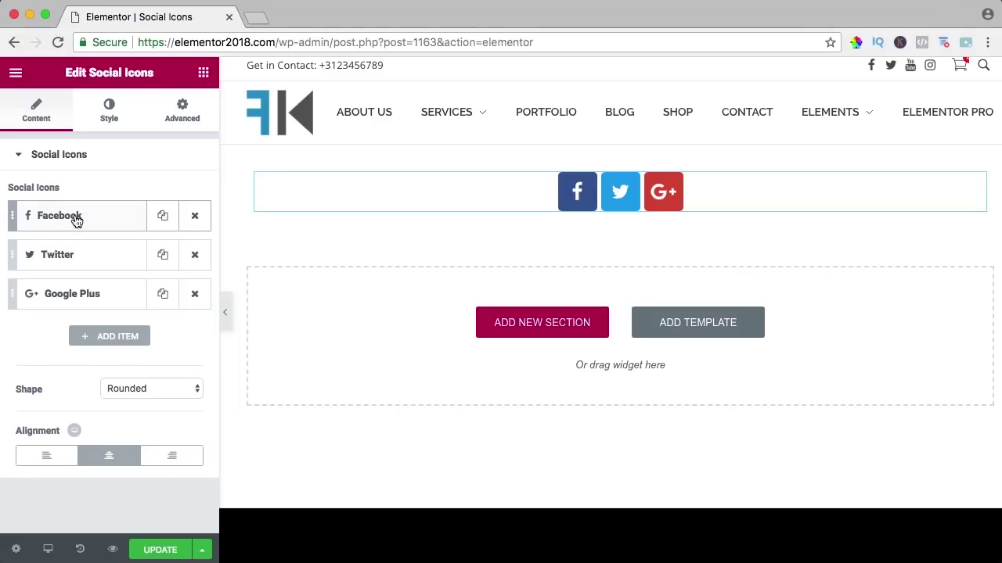
left_click(76, 221)
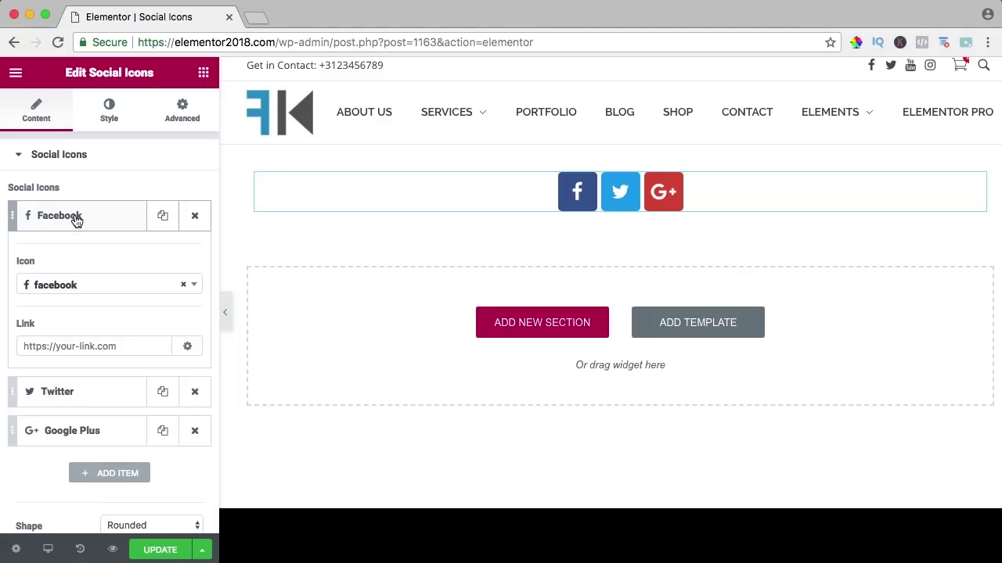
left_click(100, 291)
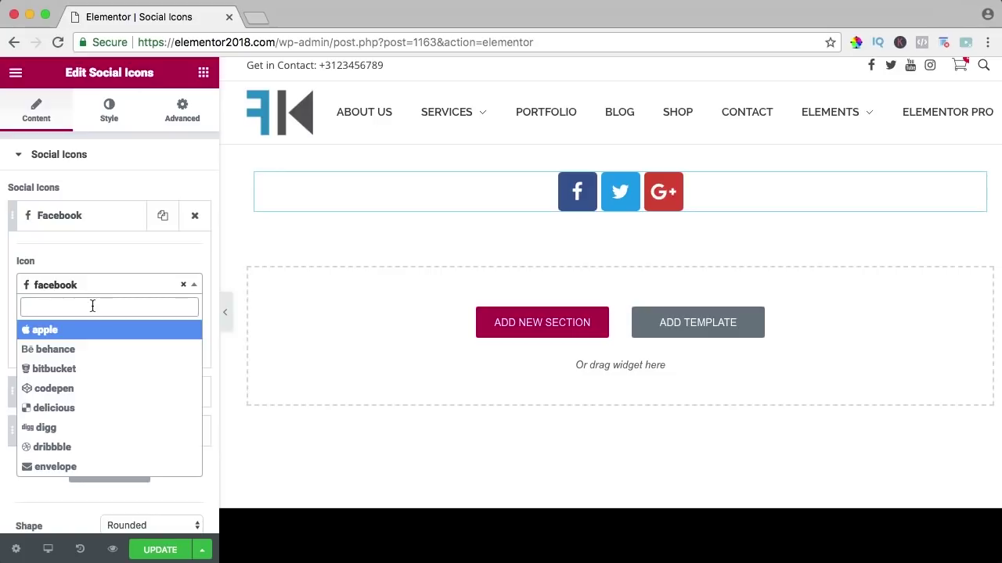
type("ins")
left_click(85, 332)
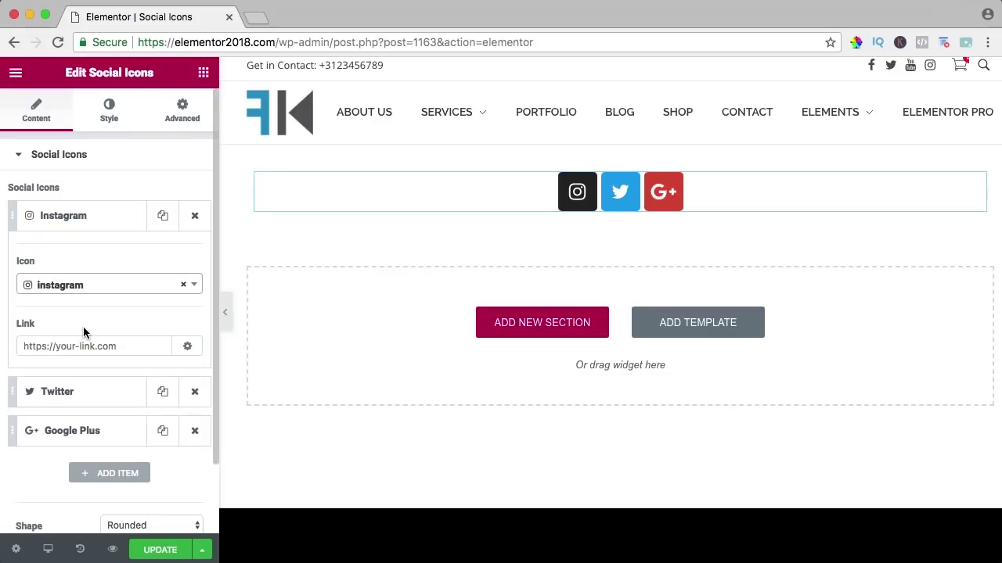
Step: Copy the Instagram profile address from a new tab and paste it as the icon's link
left_click(39, 347)
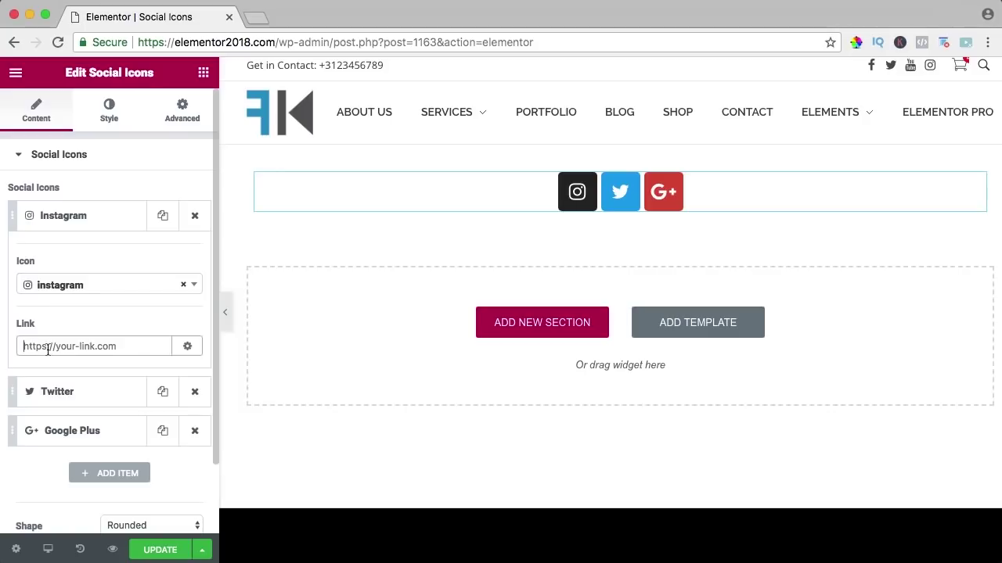
left_click(255, 16)
type("insta")
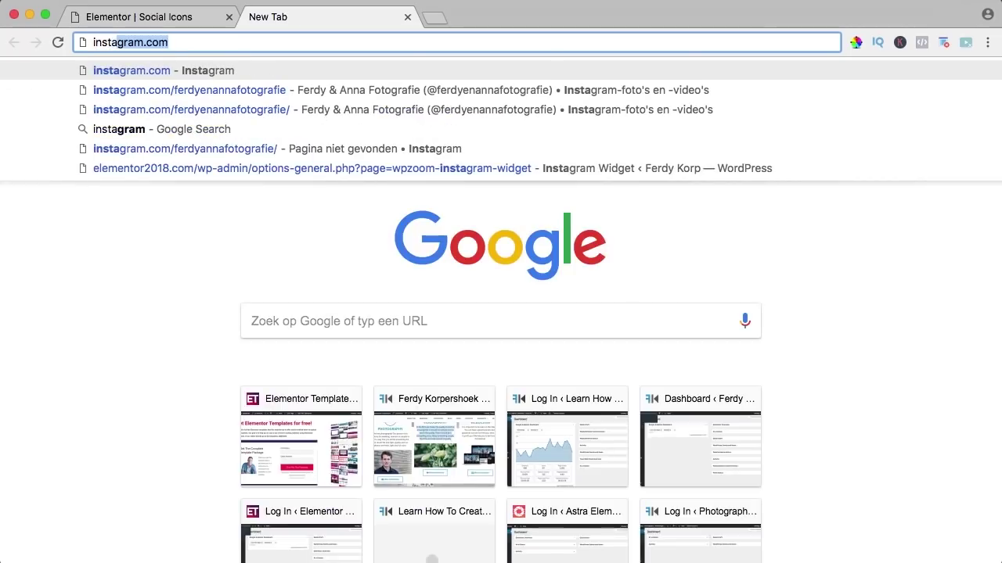
key("Down")
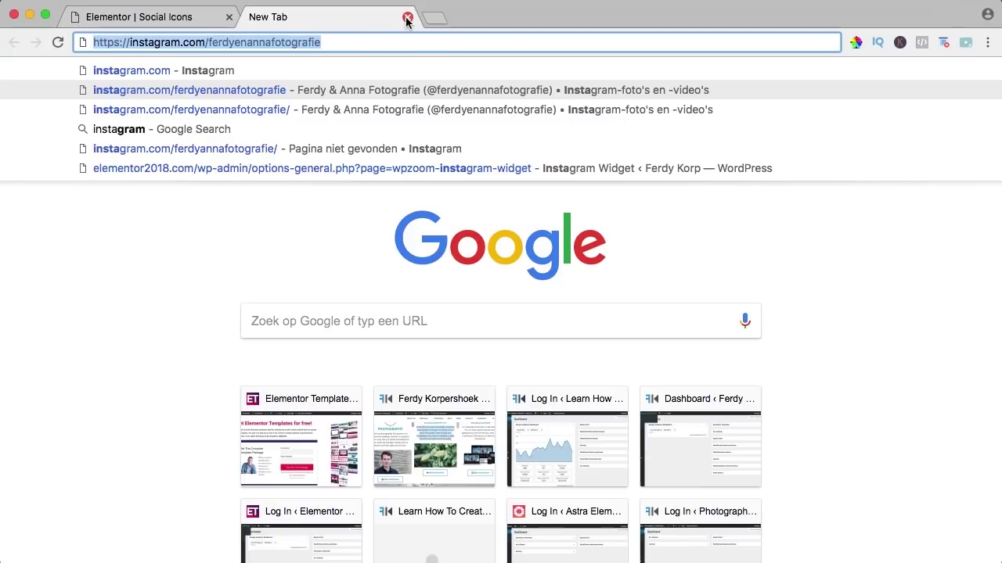
left_click(407, 16)
key("super+v")
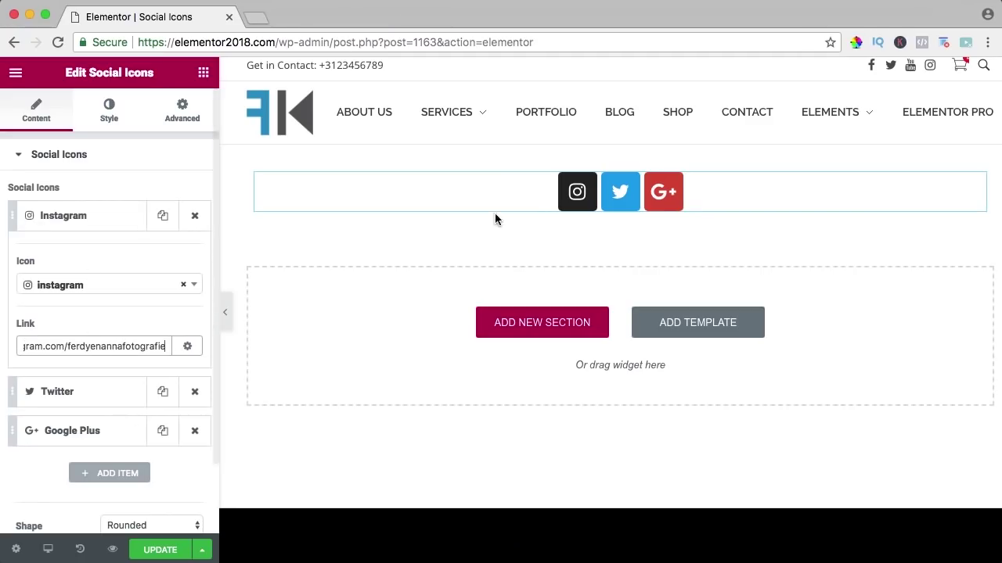
Step: Toggle the Link options, collapse the Instagram item, and expand the Twitter item
left_click(187, 346)
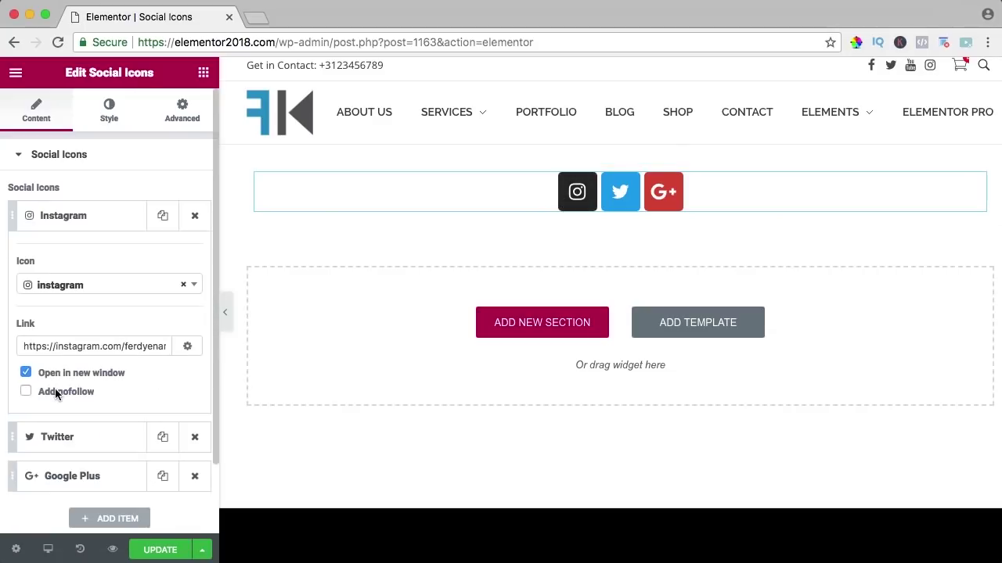
left_click(188, 345)
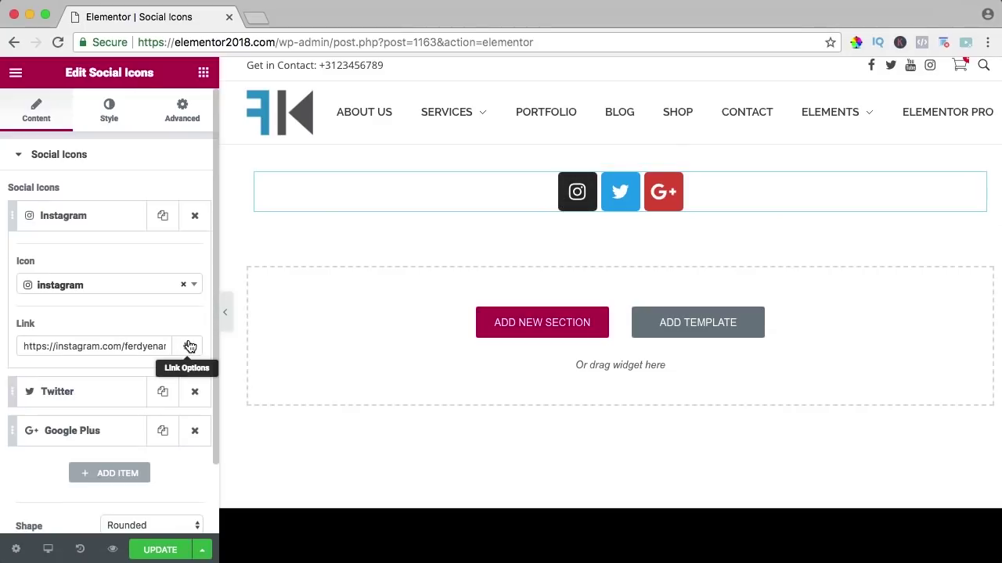
left_click(94, 223)
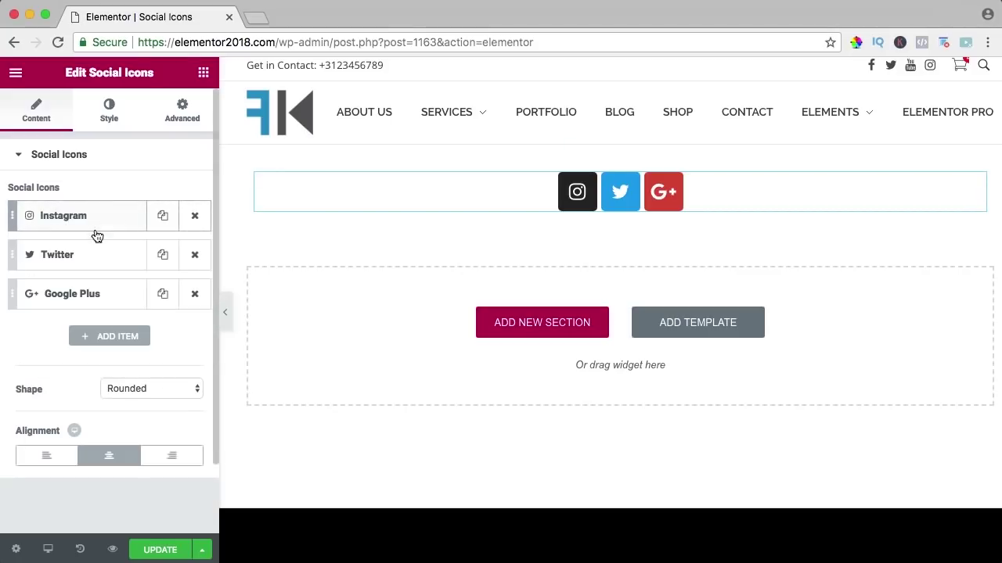
left_click(86, 259)
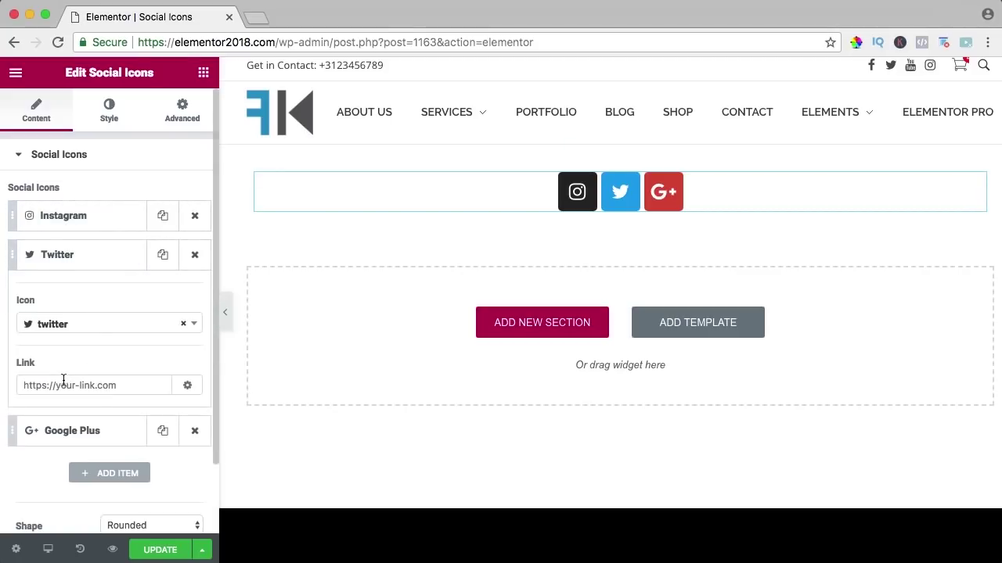
Step: Enter twitter.com in a new browser tab, then go back to the editor
left_click(259, 17)
type("twt")
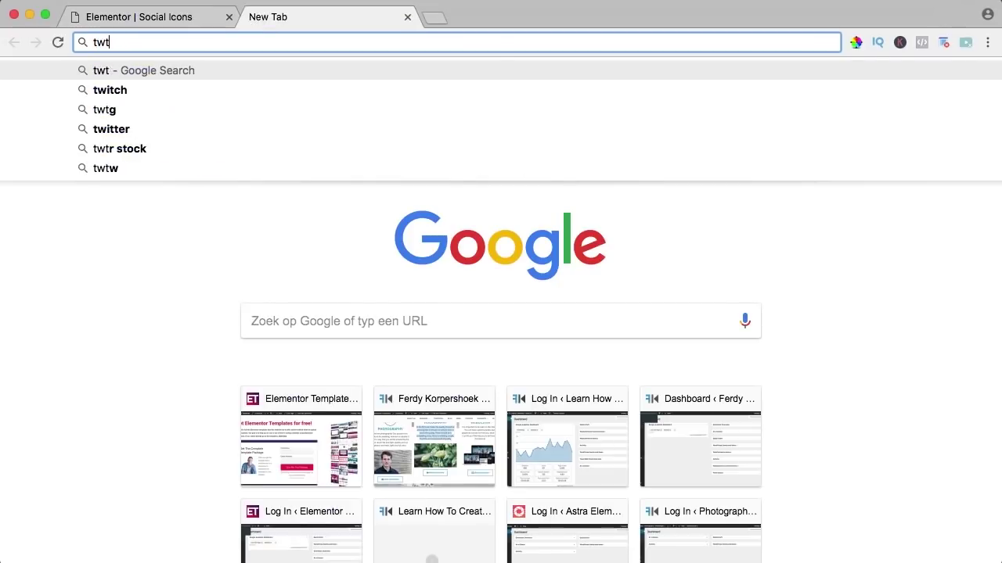
key("BackSpace")
type("itter.com/f")
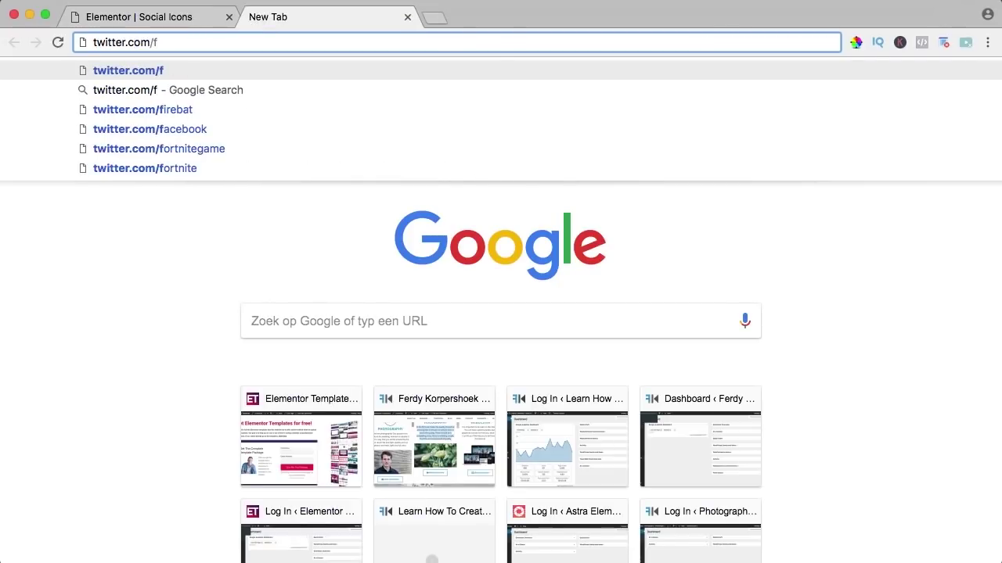
type("e")
key("BackSpace")
key("BackSpace")
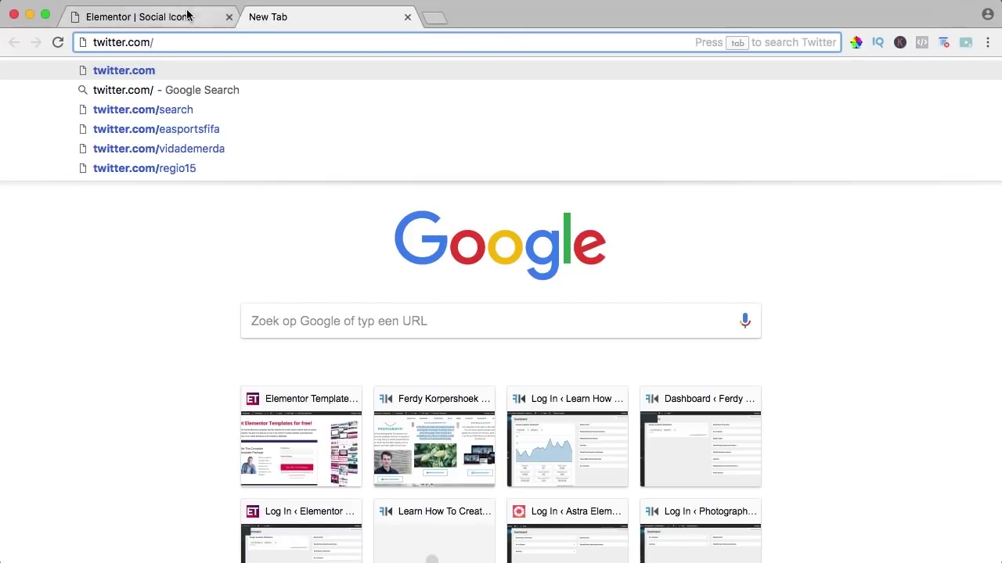
left_click(133, 17)
Step: Set the Twitter icon's link to '#' and briefly check the Google Plus item
left_click(96, 384)
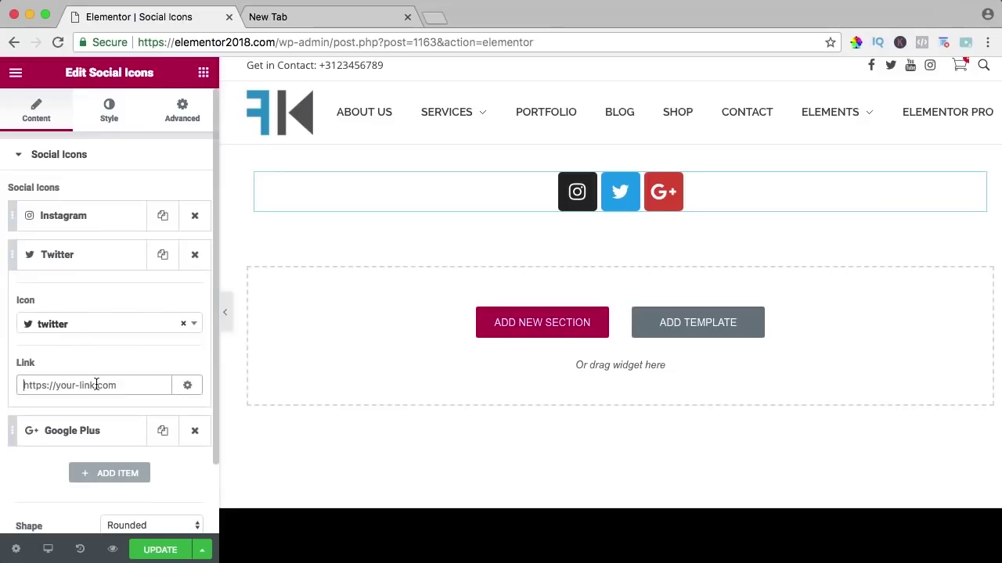
type("#")
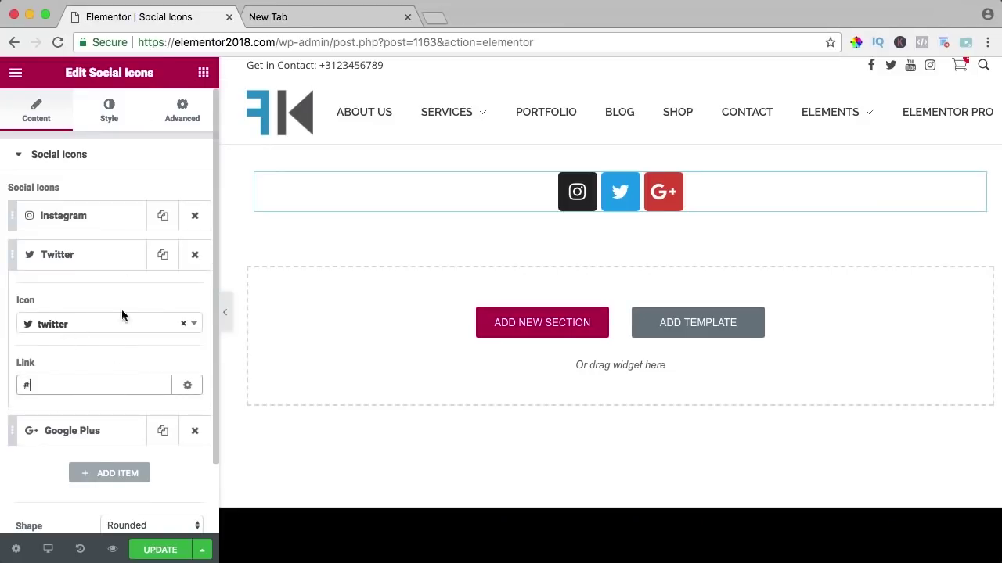
left_click(83, 258)
left_click(84, 297)
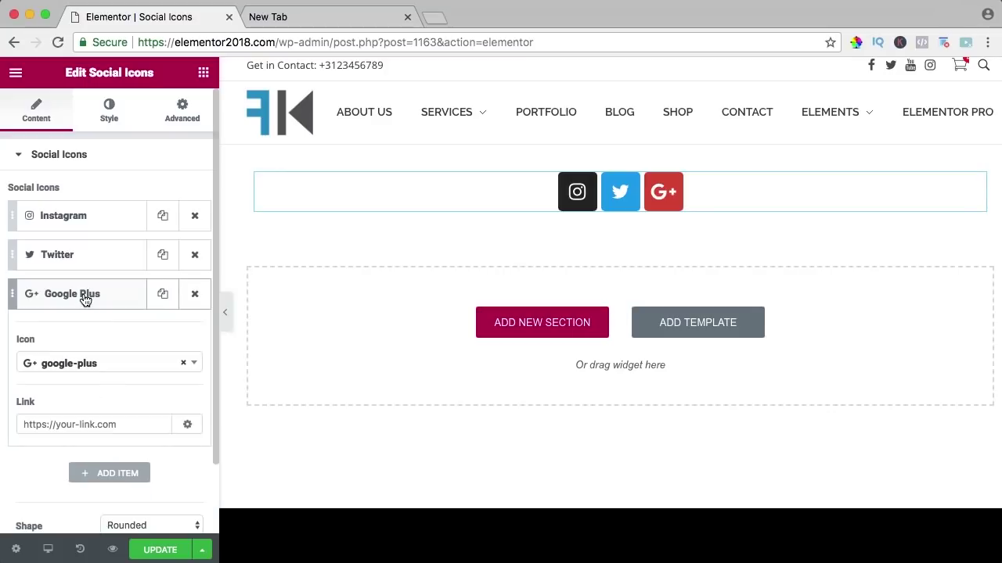
left_click(92, 295)
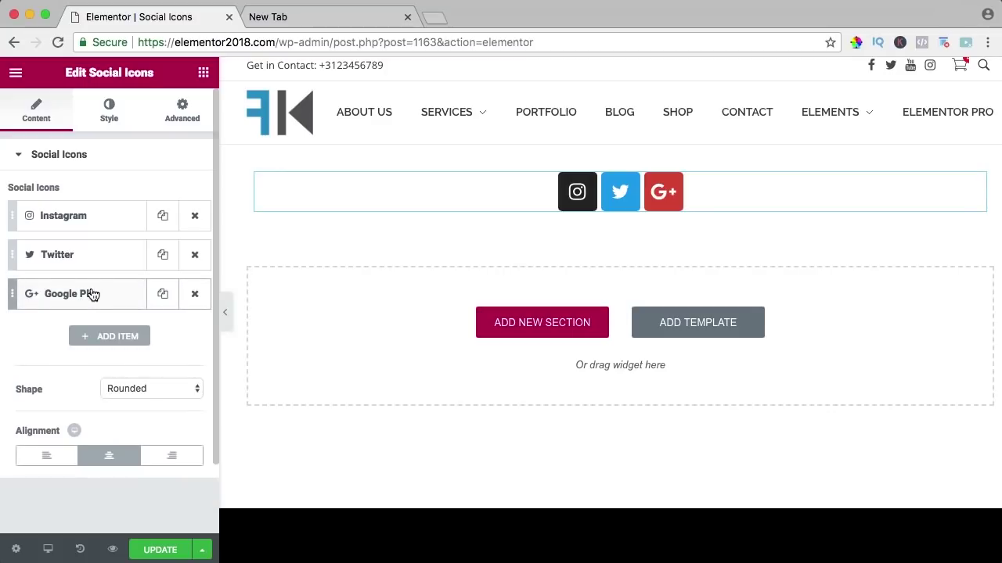
Step: Add a new social icon set to Facebook with link '#'
left_click(111, 336)
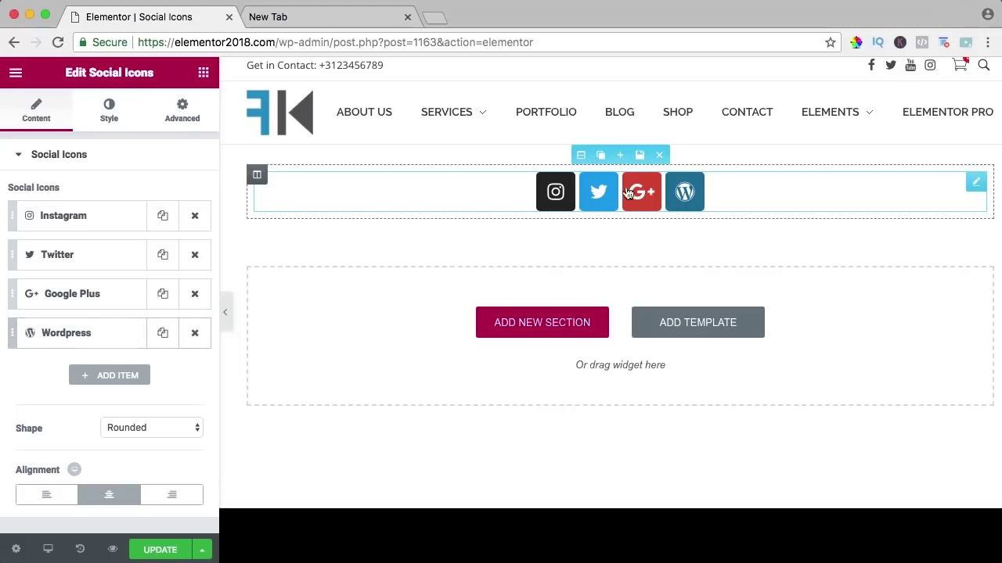
left_click(78, 336)
scroll(83, 342, "down", 3)
left_click(83, 290)
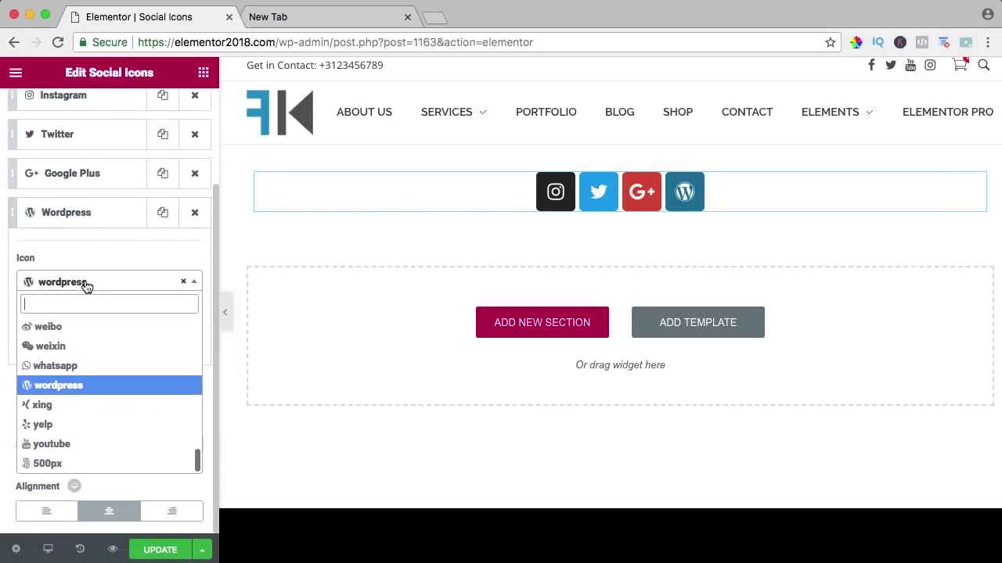
type("face")
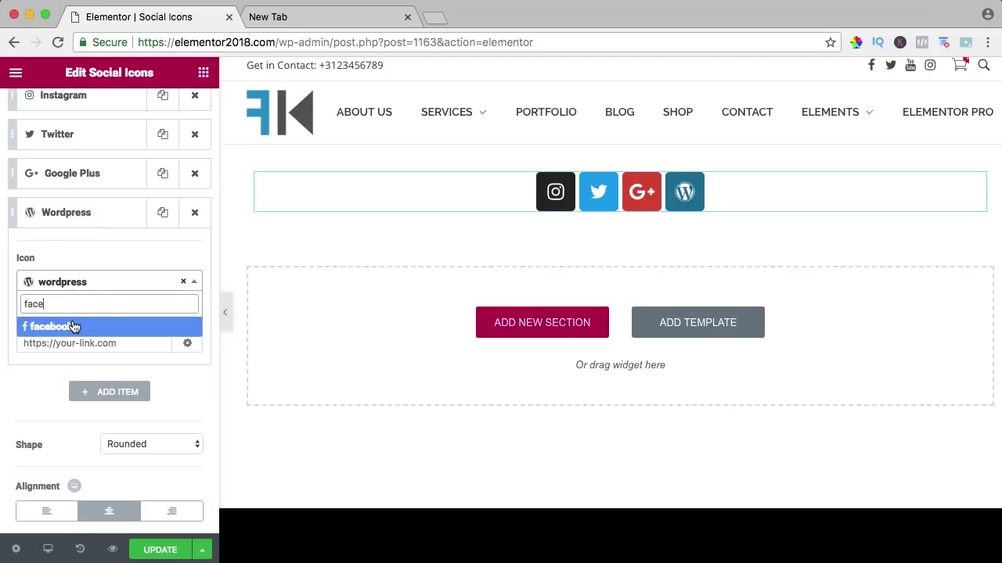
left_click(73, 326)
left_click(71, 343)
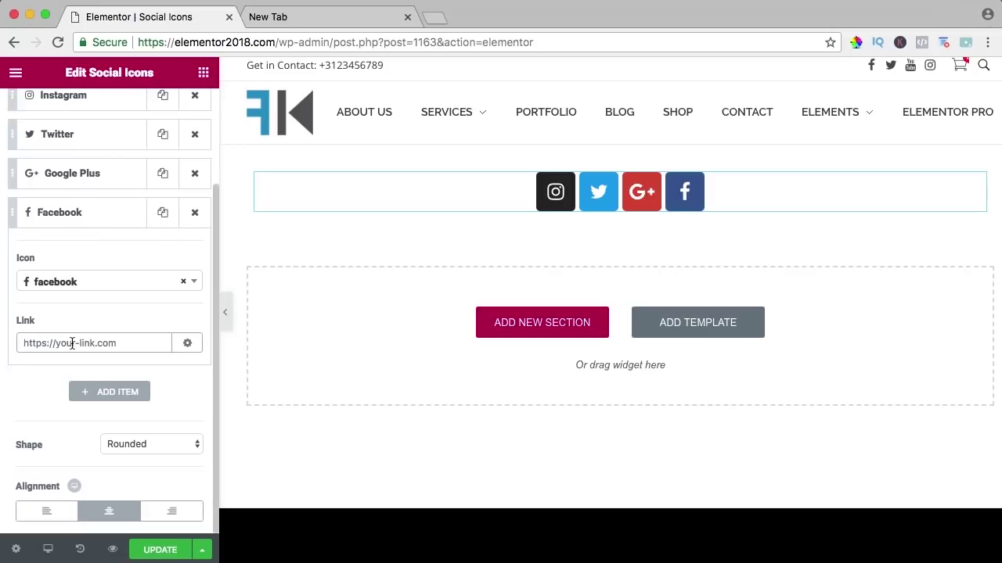
type("#")
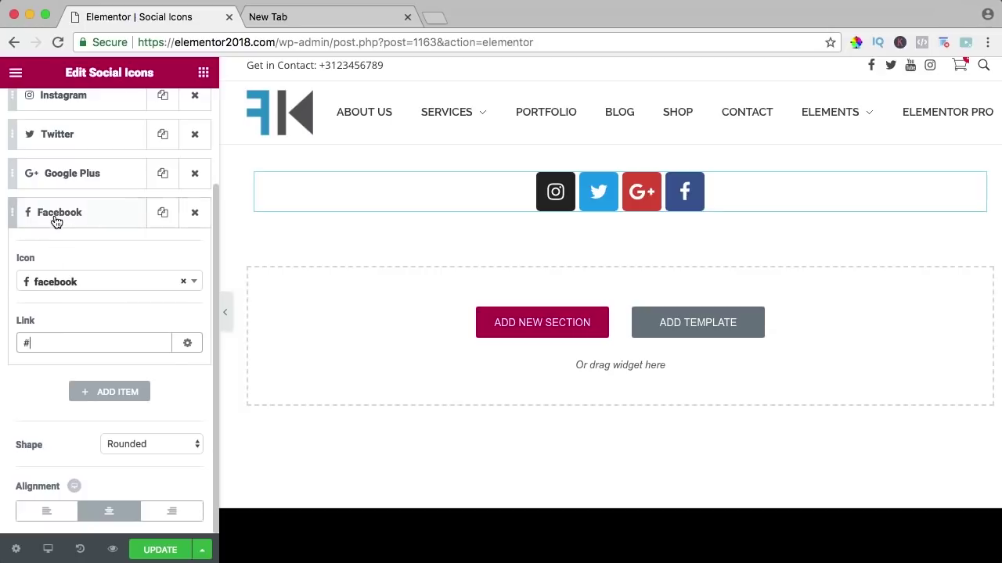
left_click(56, 216)
Step: Add a YouTube social icon with link '#'
left_click(102, 258)
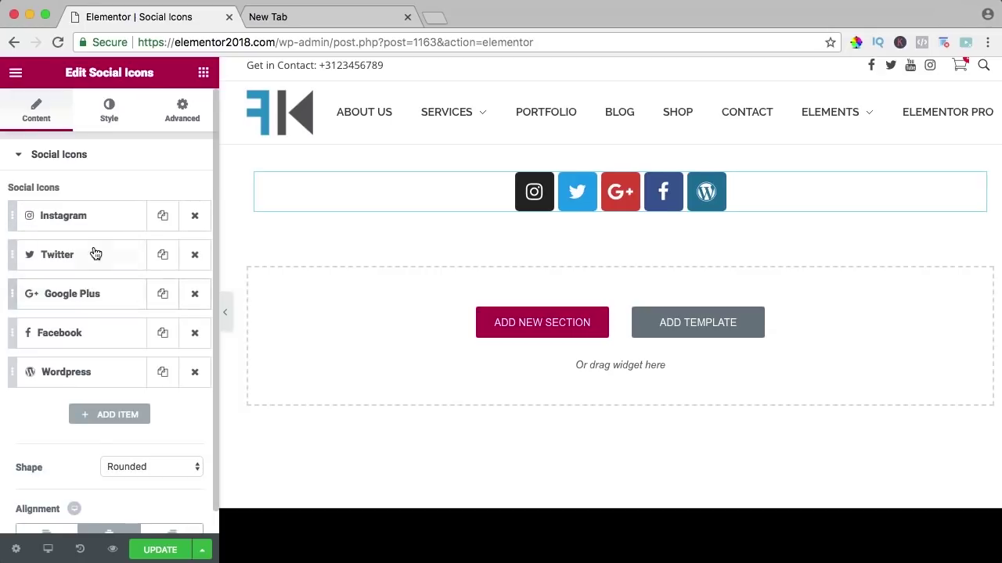
left_click(85, 371)
left_click(102, 442)
left_click(76, 401)
scroll(78, 411, "down", 3)
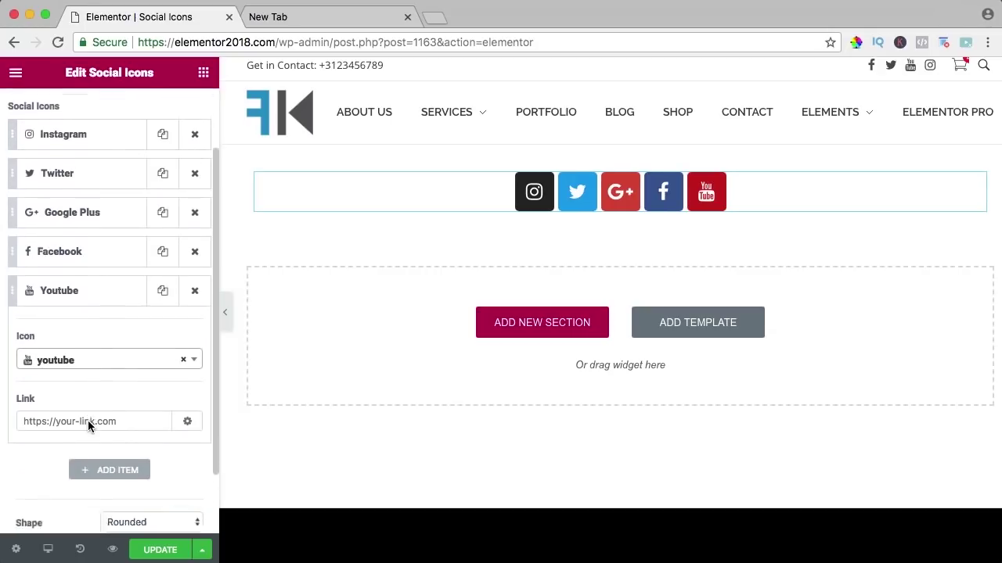
left_click(87, 399)
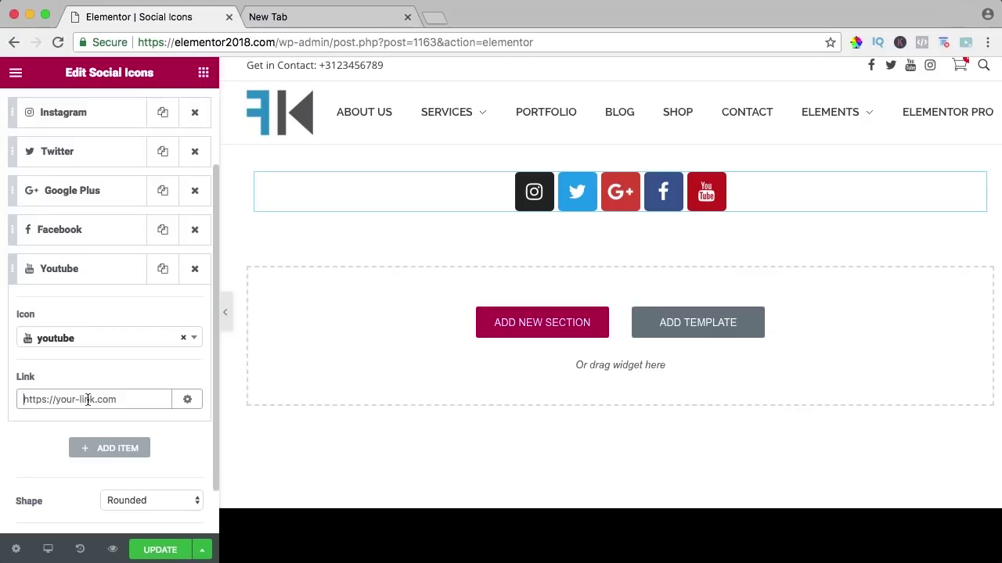
type("#")
left_click(74, 270)
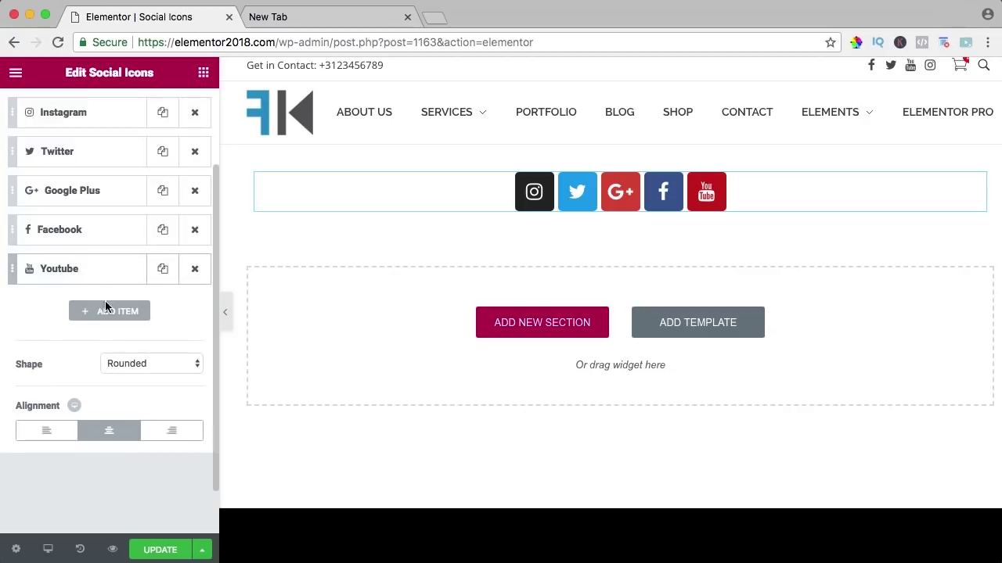
Step: Add one more social icon and change it from WordPress to Twitch
left_click(107, 311)
left_click(96, 413)
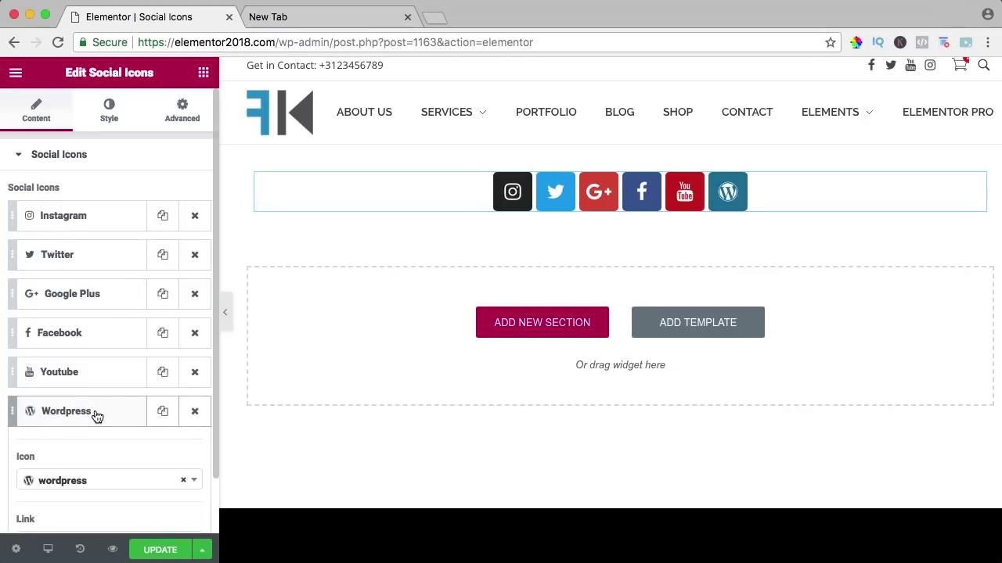
scroll(100, 409, "down", 5)
left_click(66, 283)
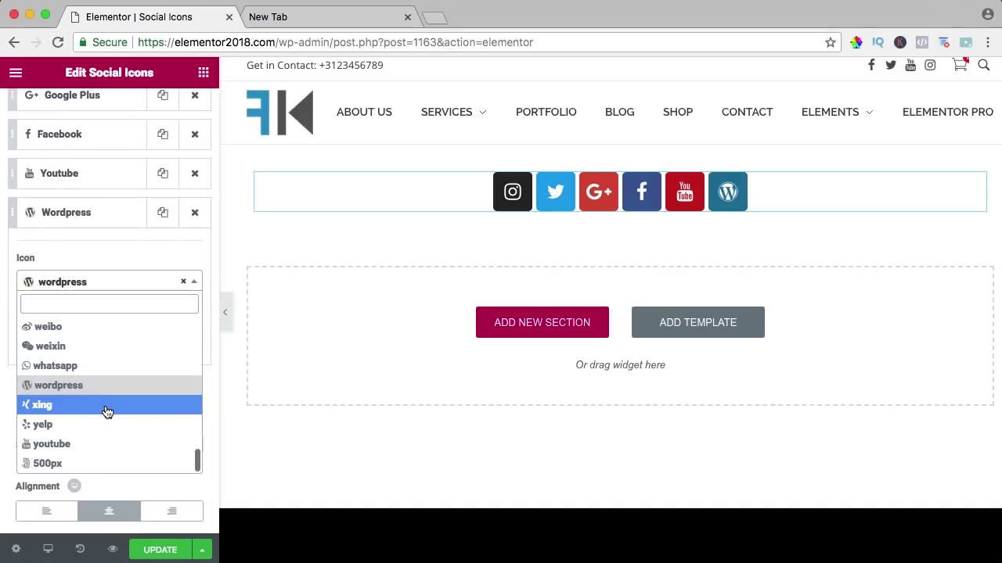
scroll(109, 407, "up", 6)
scroll(86, 408, "down", 1)
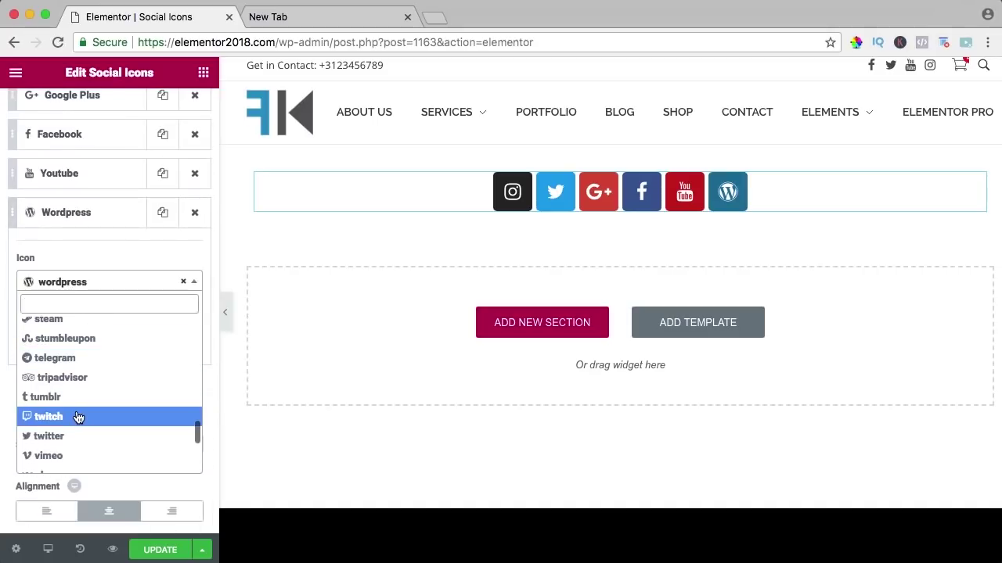
left_click(77, 417)
left_click(72, 342)
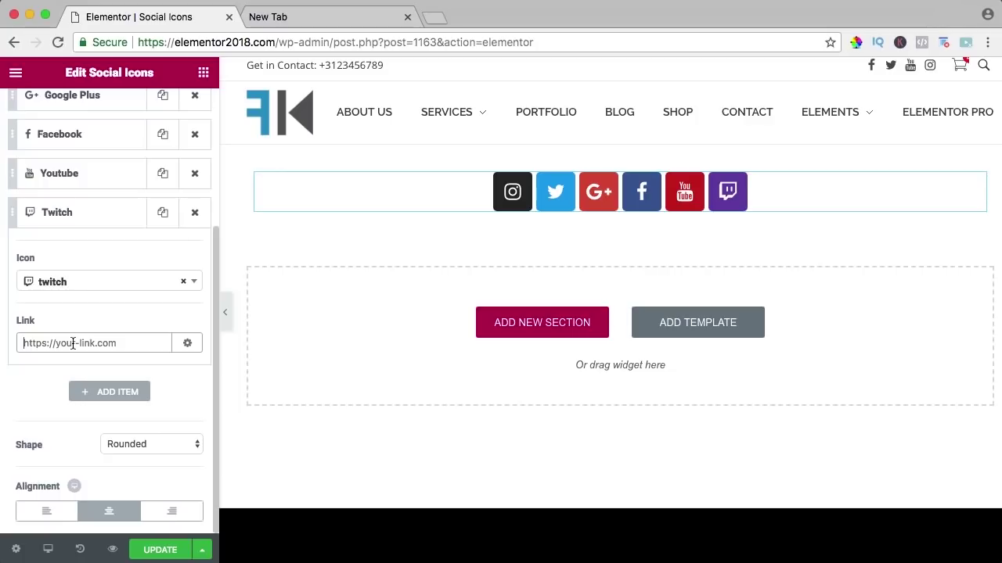
left_click(84, 213)
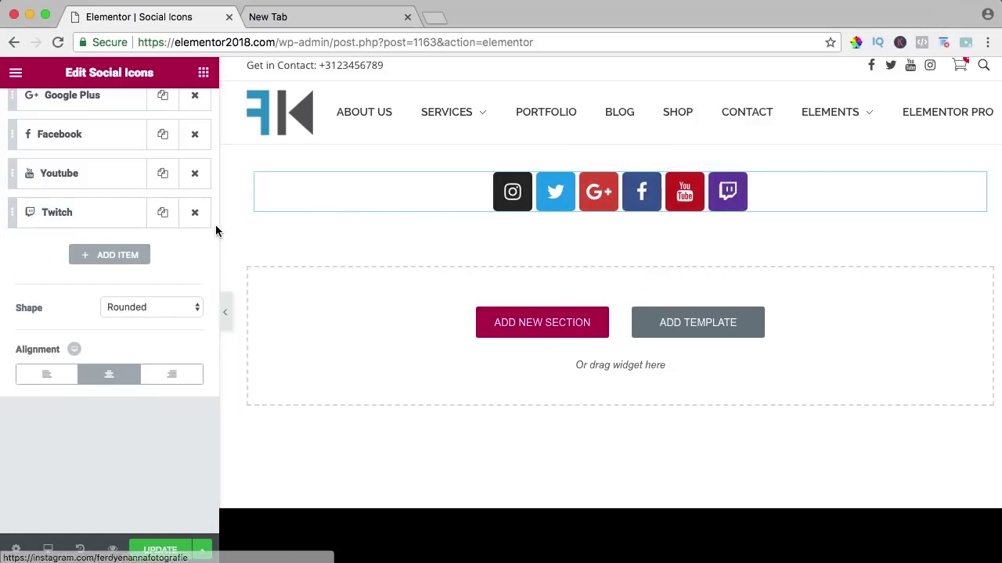
Step: Set the social icons' shape to Circle after trying Square
left_click(148, 307)
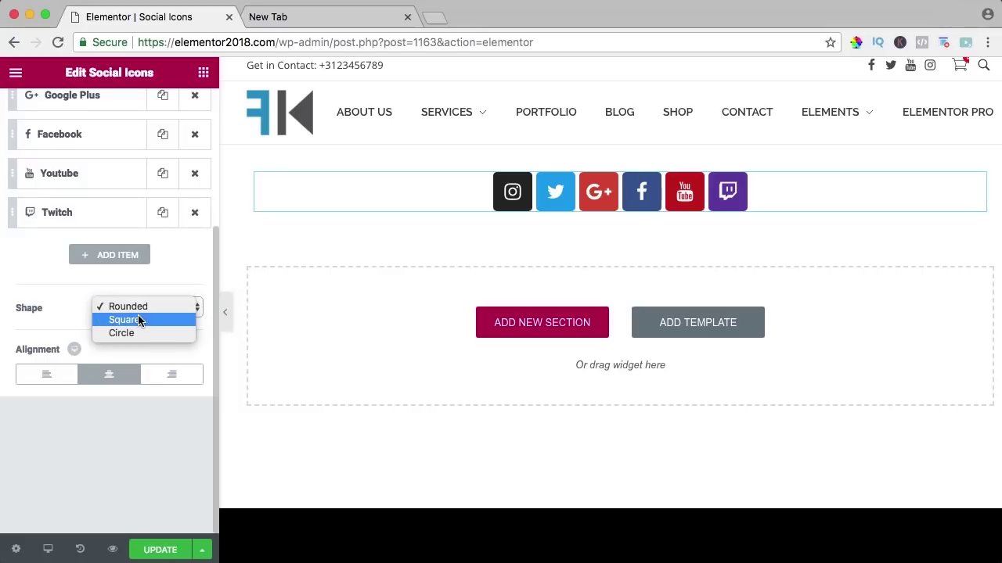
left_click(141, 320)
scroll(138, 320, "up", 3)
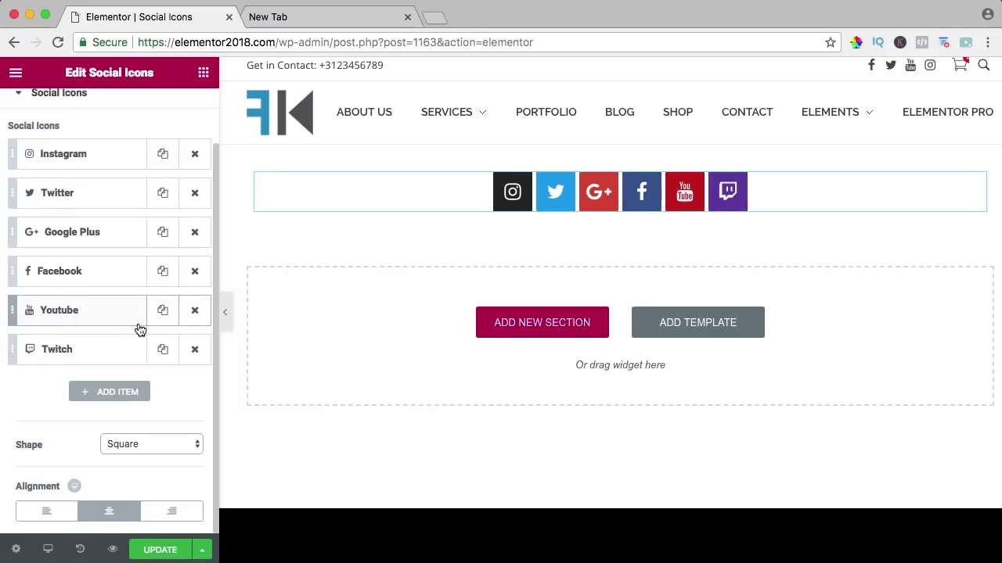
left_click(141, 444)
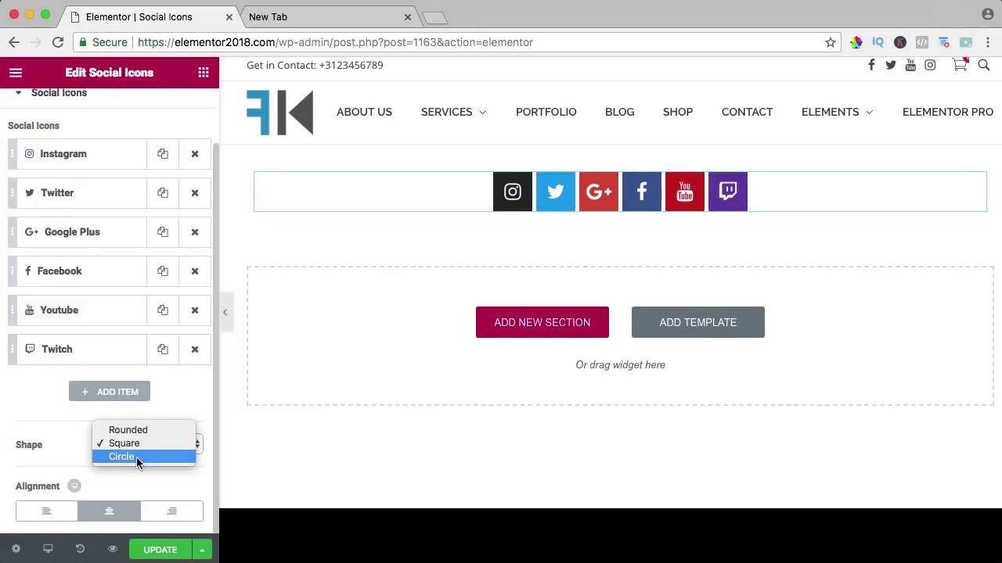
left_click(137, 457)
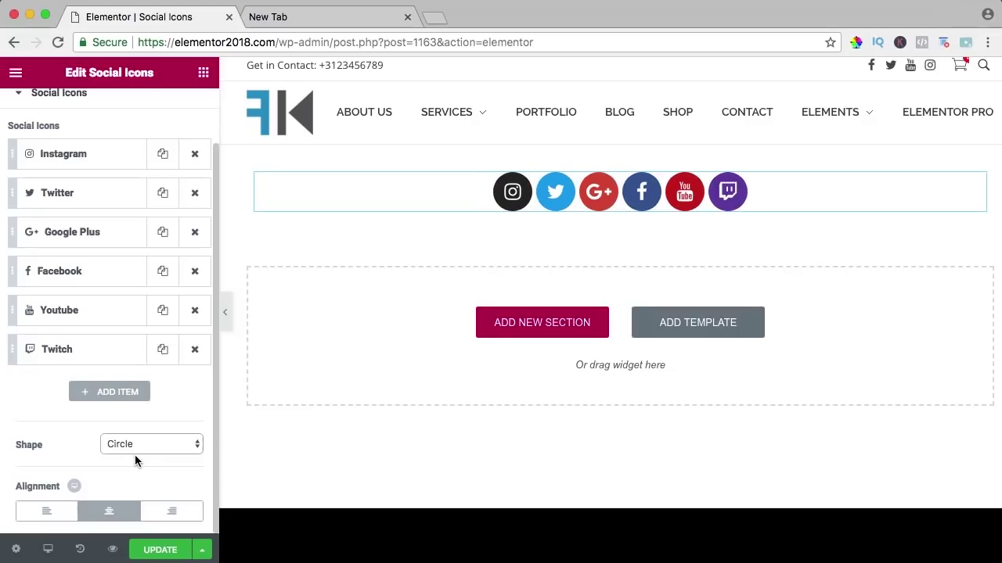
Step: Try left, right and centre alignment, then align the icons left on tablet
left_click(45, 512)
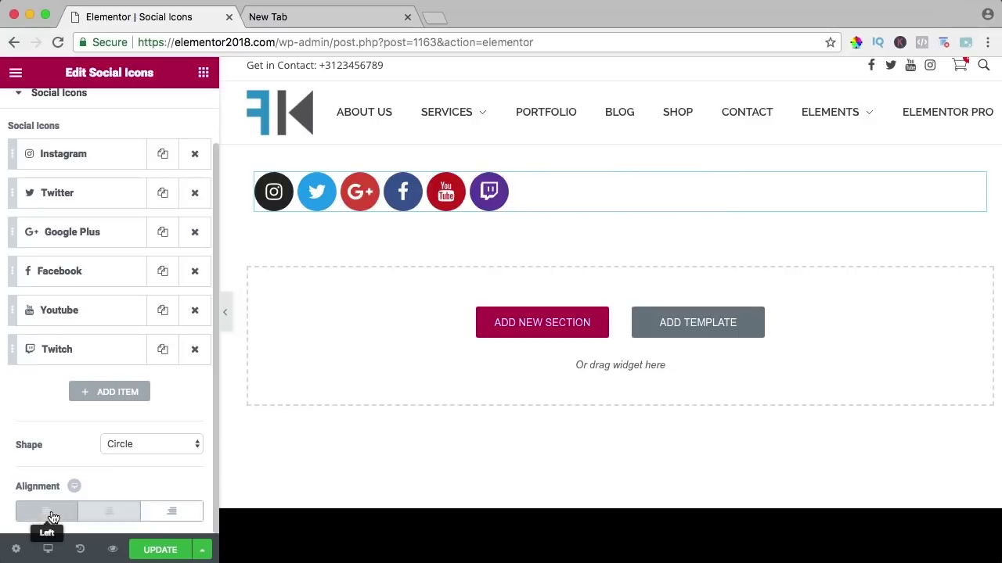
left_click(172, 515)
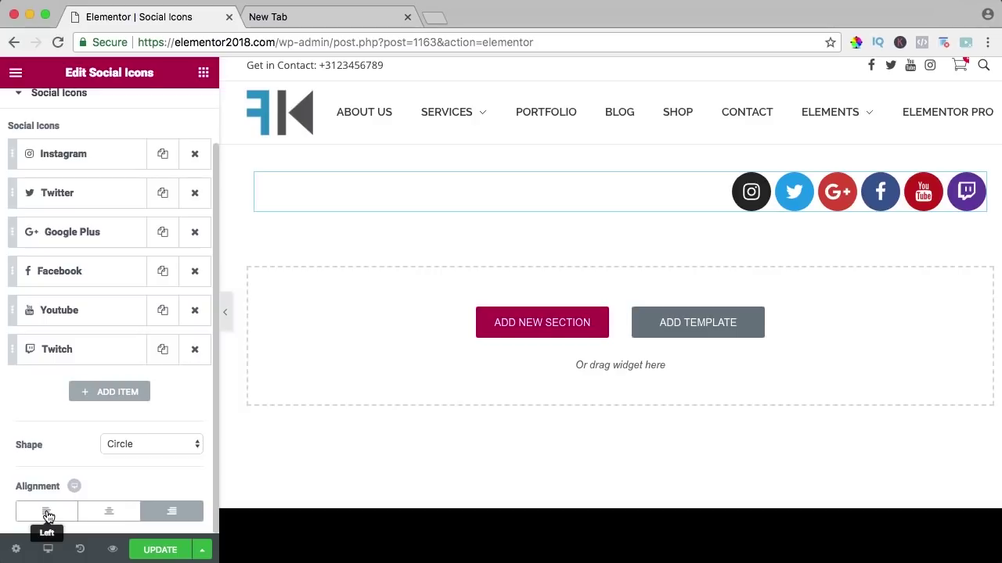
left_click(105, 512)
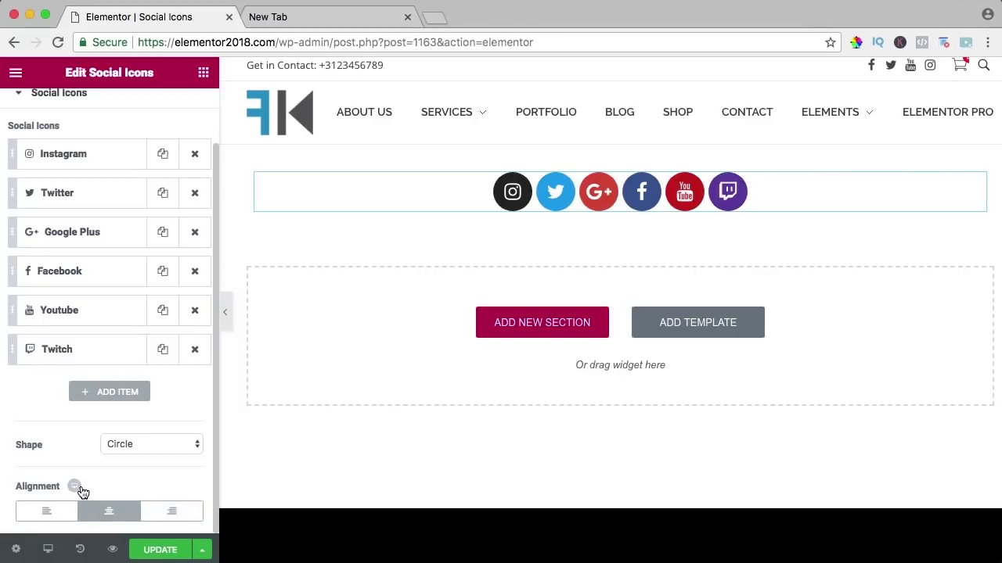
left_click(93, 487)
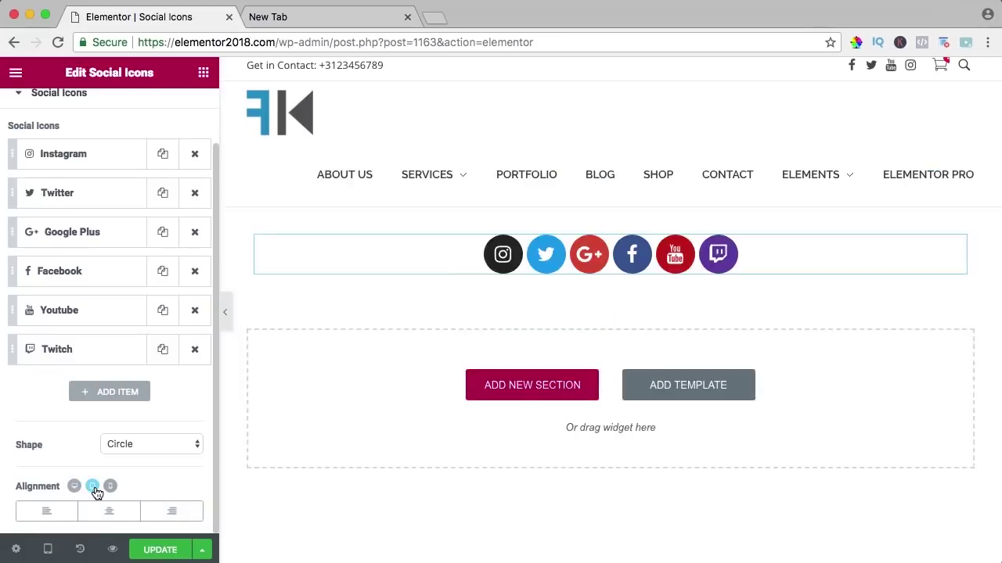
left_click(66, 516)
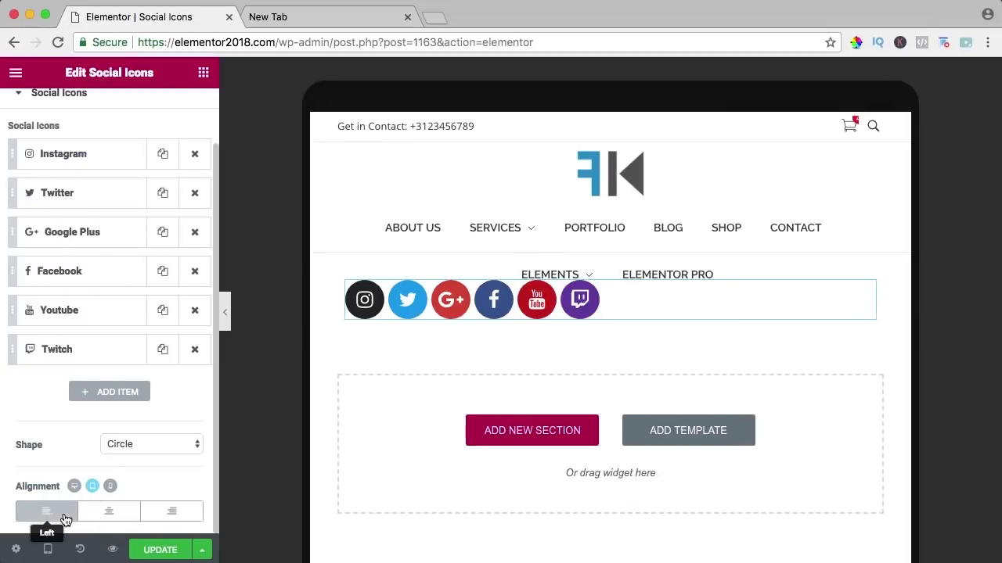
Step: Update the page and open a preview in another tab, then return to the editor
left_click(142, 550)
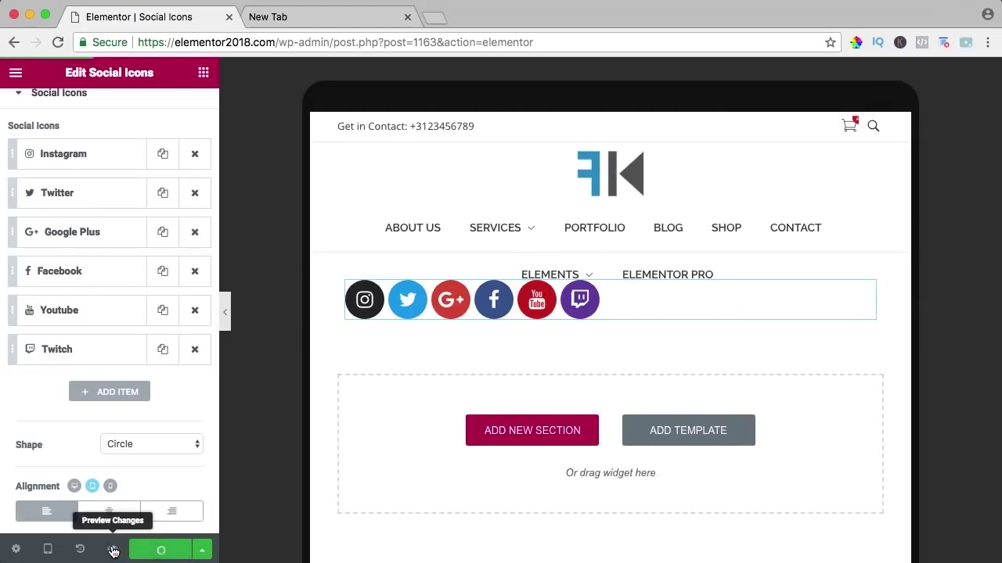
left_click(112, 548)
left_click(585, 18)
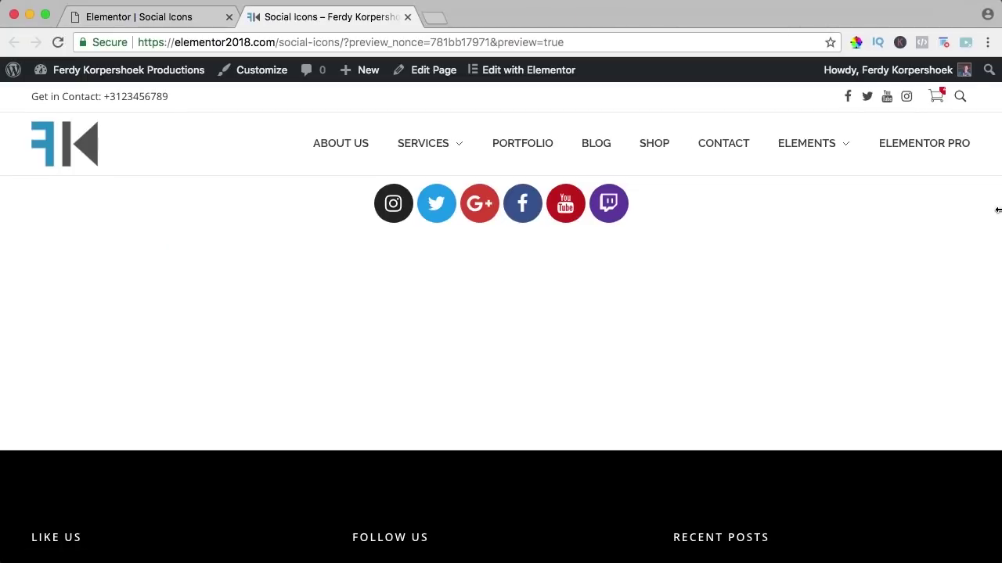
mouse_move(998, 209)
left_mouse_down()
mouse_move(748, 205)
mouse_move(1000, 206)
left_mouse_up()
left_click(182, 17)
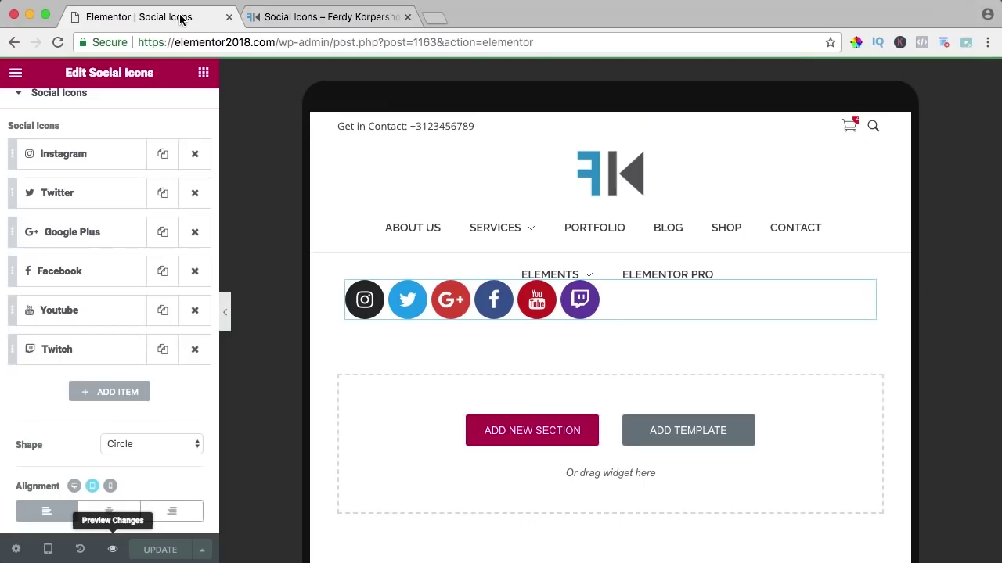
Step: Centre the social icons on the tablet layout and switch back to desktop
left_click(75, 486)
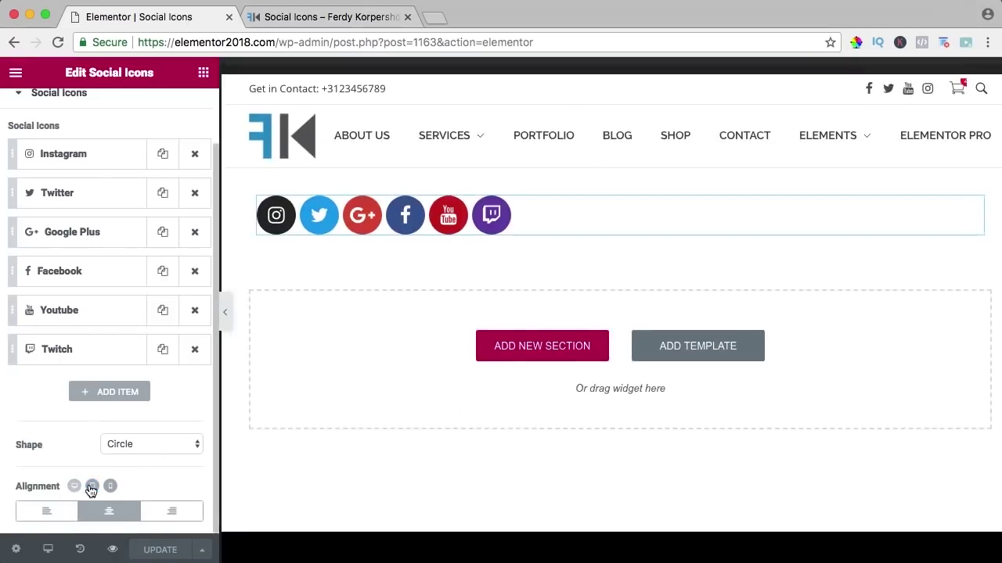
left_click(92, 486)
left_click(98, 512)
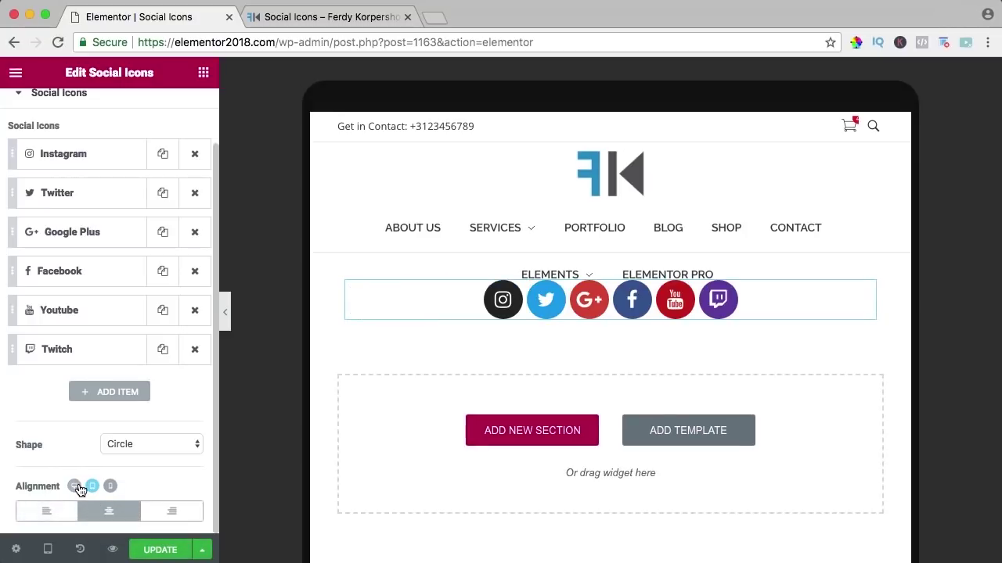
left_click(74, 486)
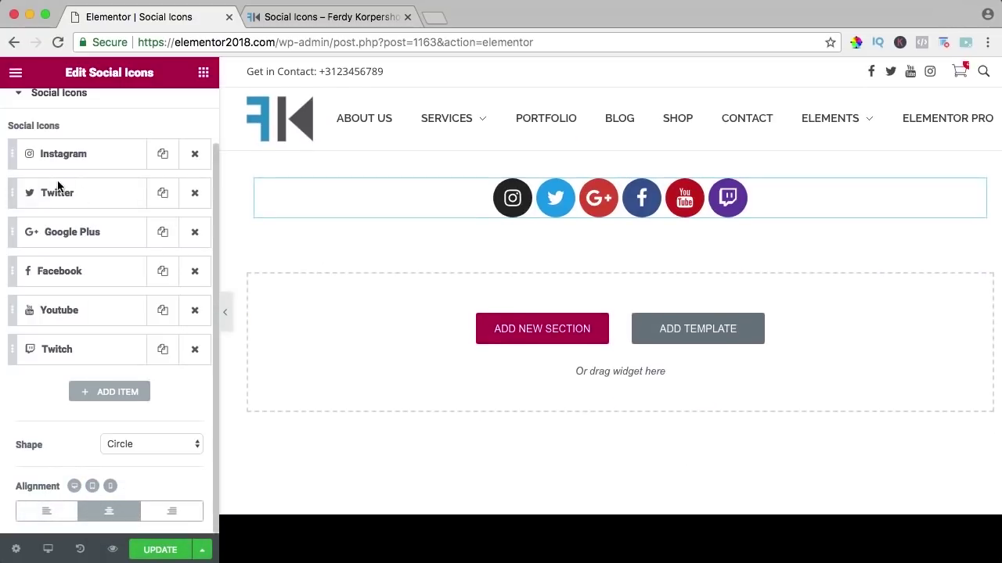
scroll(98, 382, "up", 2)
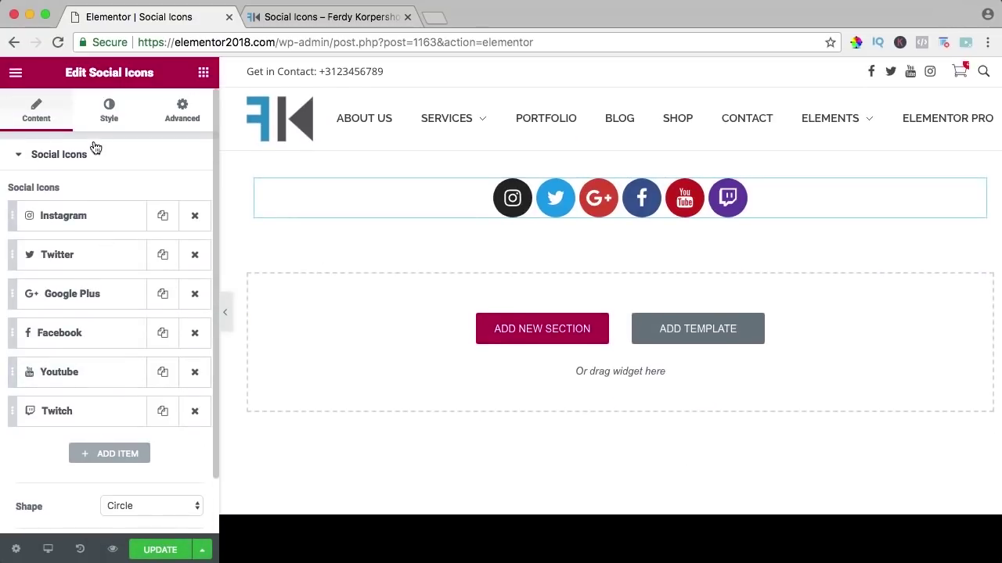
Step: Give the social icons custom colours: blue primary and white secondary
left_click(107, 118)
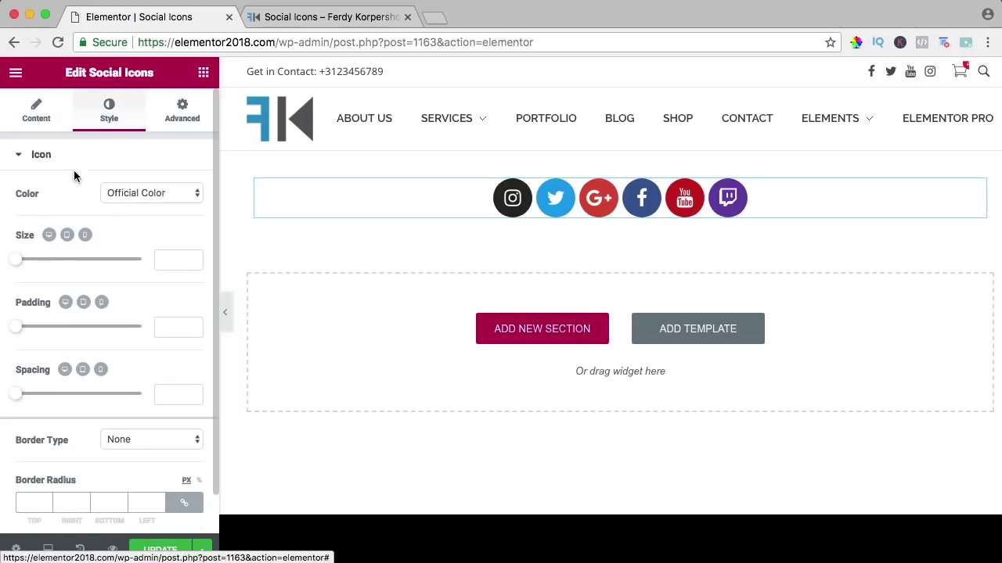
left_click(148, 194)
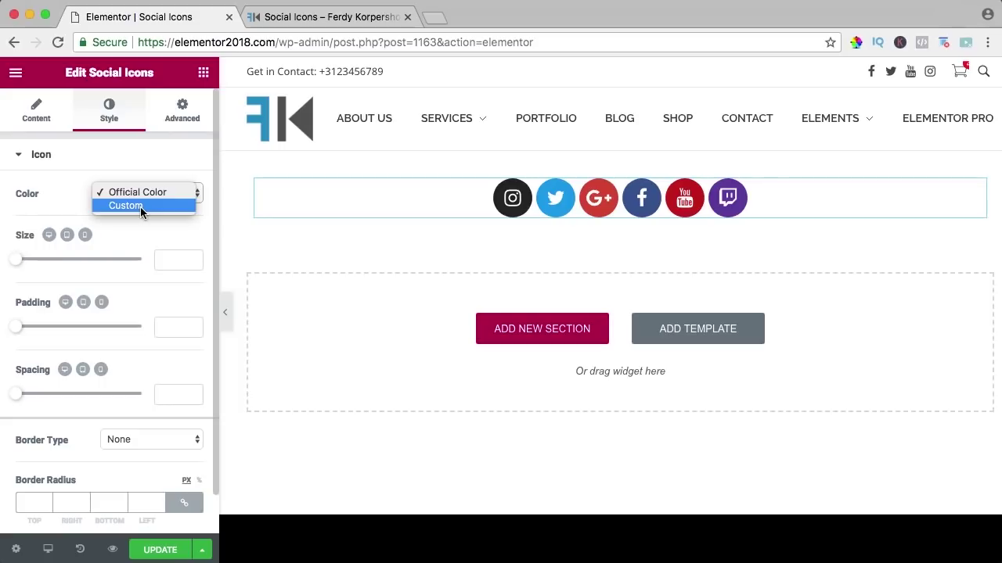
left_click(140, 206)
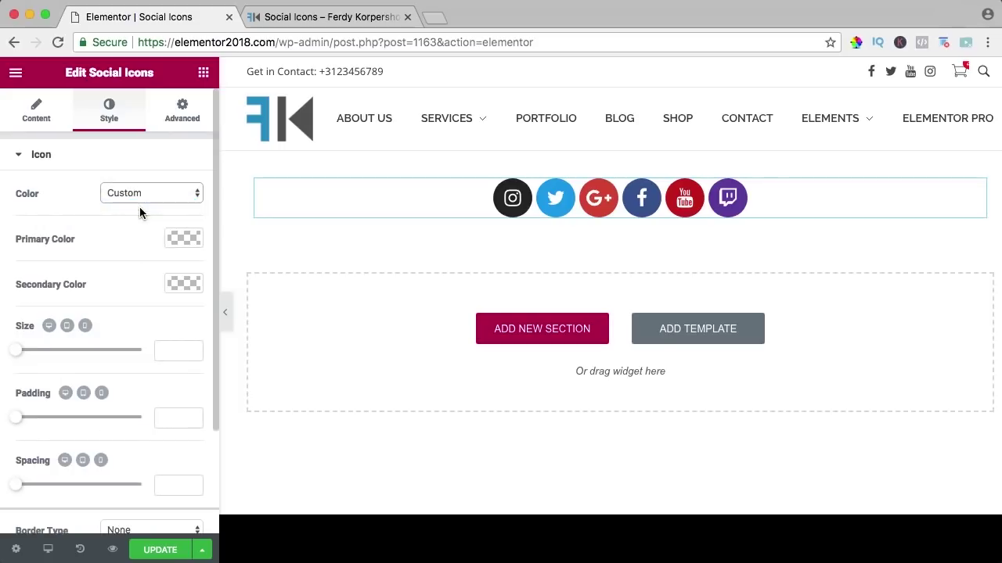
left_click(185, 239)
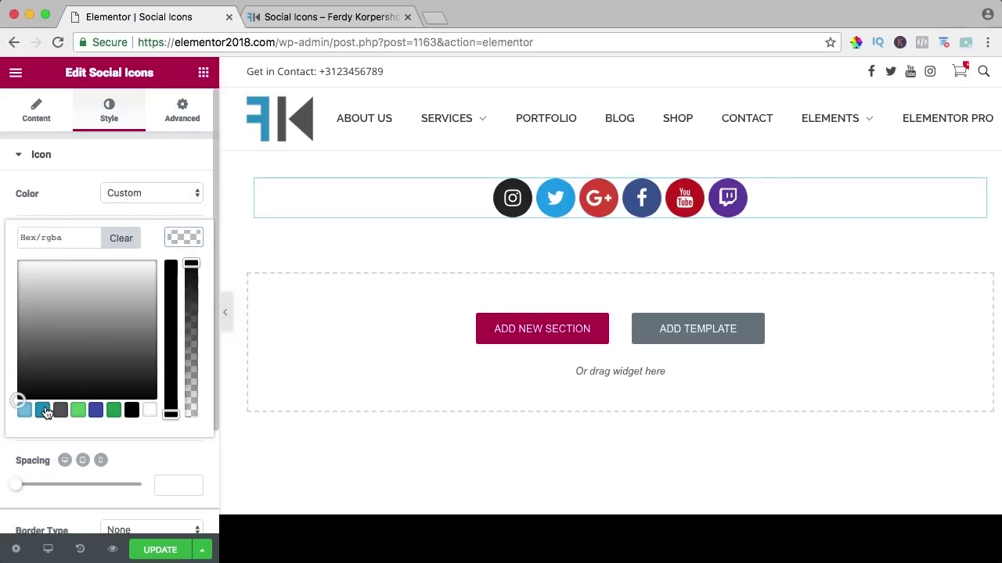
left_click(45, 413)
left_click(185, 238)
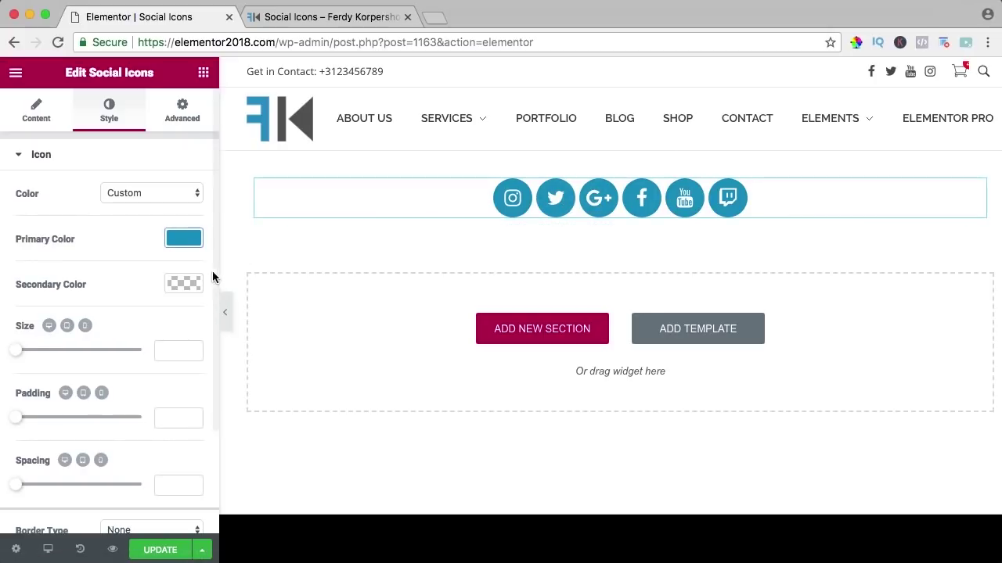
left_click(184, 283)
left_click(78, 456)
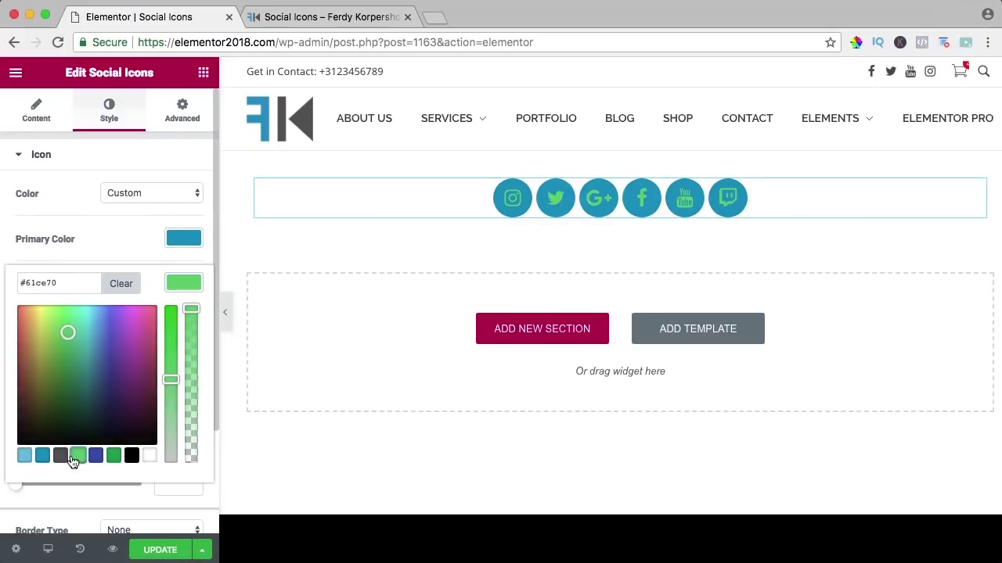
left_click(149, 457)
left_click(196, 291)
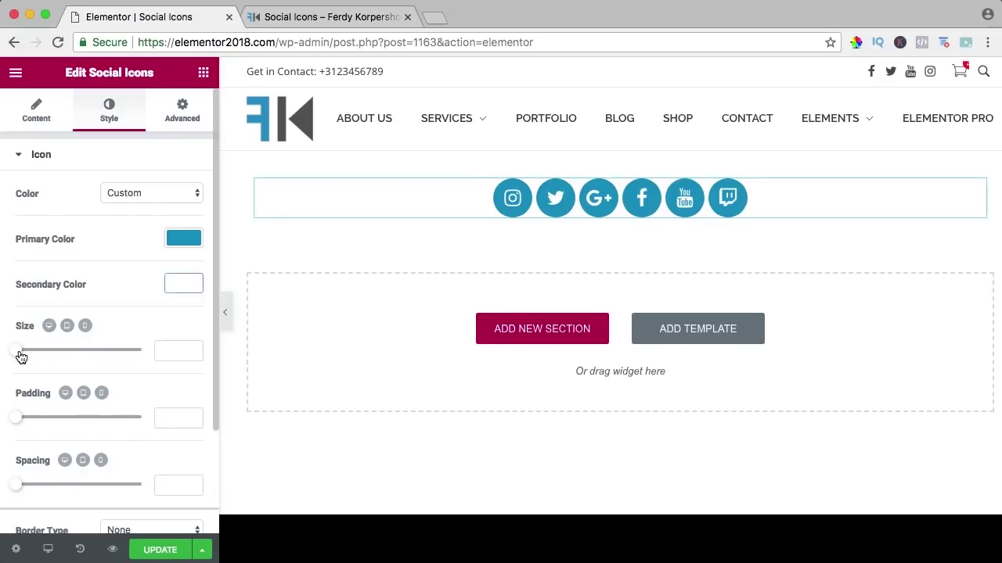
Step: Set icon size 22, padding 0,5, spacing 19, and a solid border type
left_click_drag(21, 357, 24, 357)
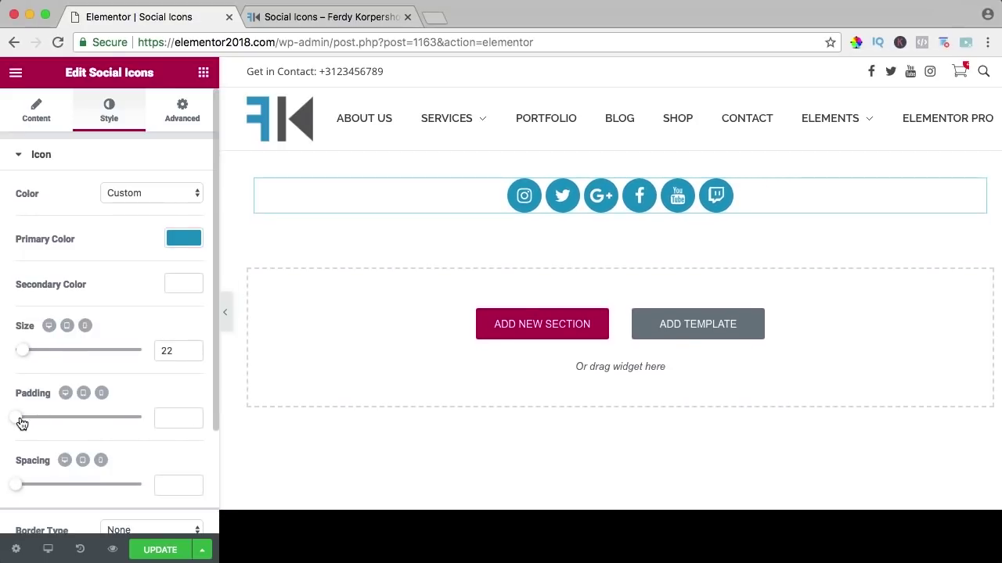
mouse_move(22, 423)
left_mouse_down()
mouse_move(63, 425)
mouse_move(35, 428)
left_mouse_up()
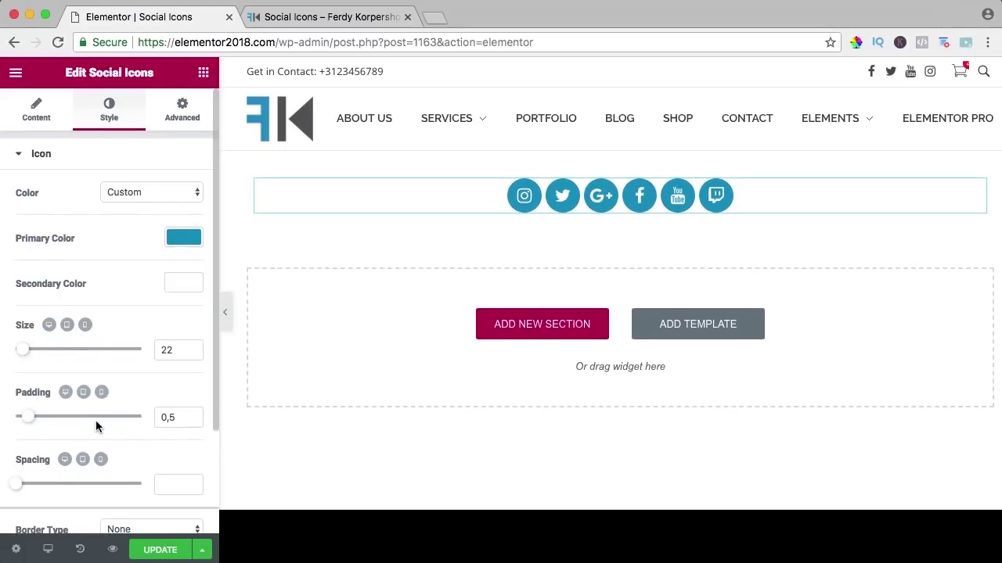
scroll(96, 425, "down", 3)
left_click_drag(20, 357, 43, 358)
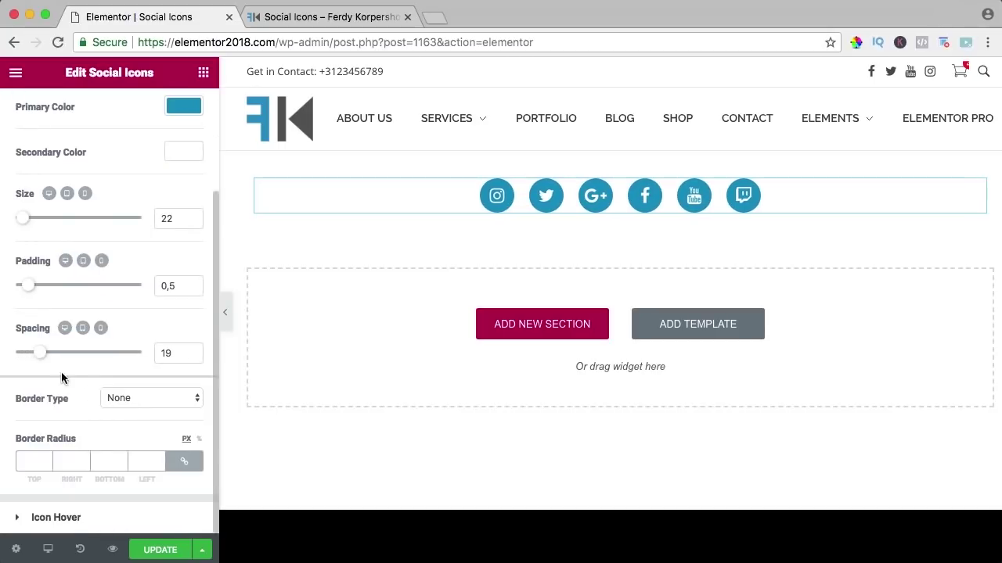
left_click(129, 402)
Step: Give the social icons a solid 5 px border in light blue #6ec1e4
left_click(123, 412)
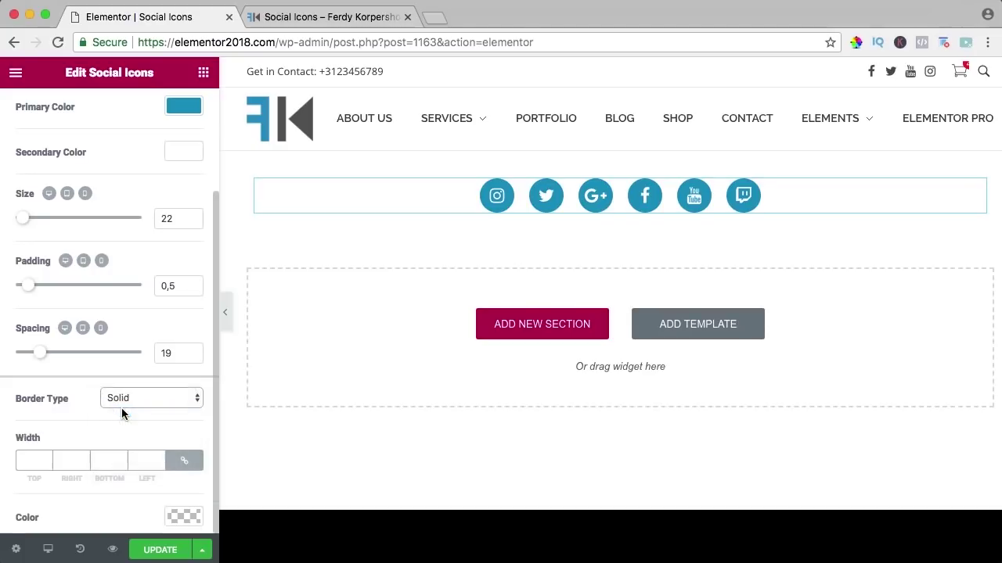
scroll(47, 415, "down", 2)
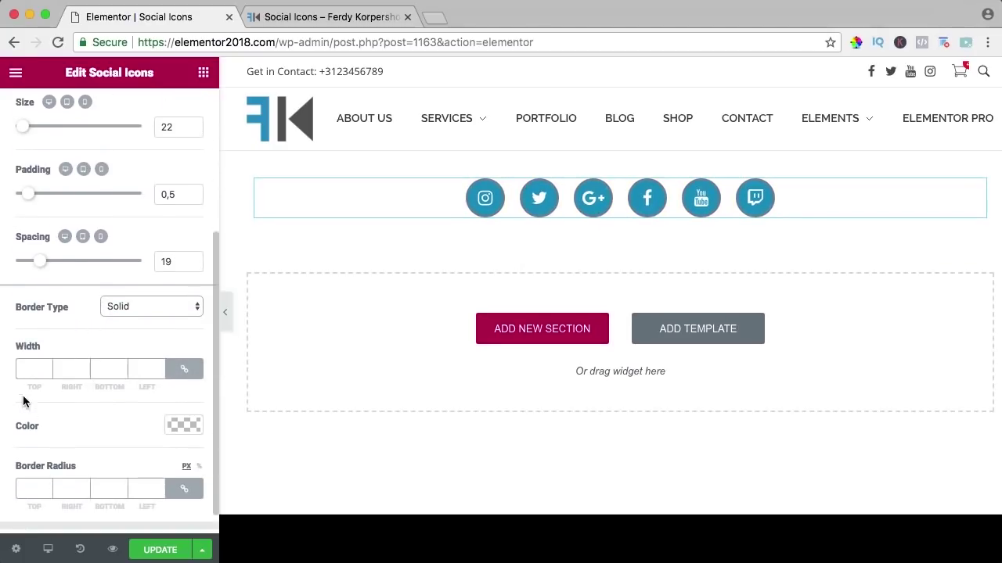
left_click(28, 369)
type("5")
key("Tab")
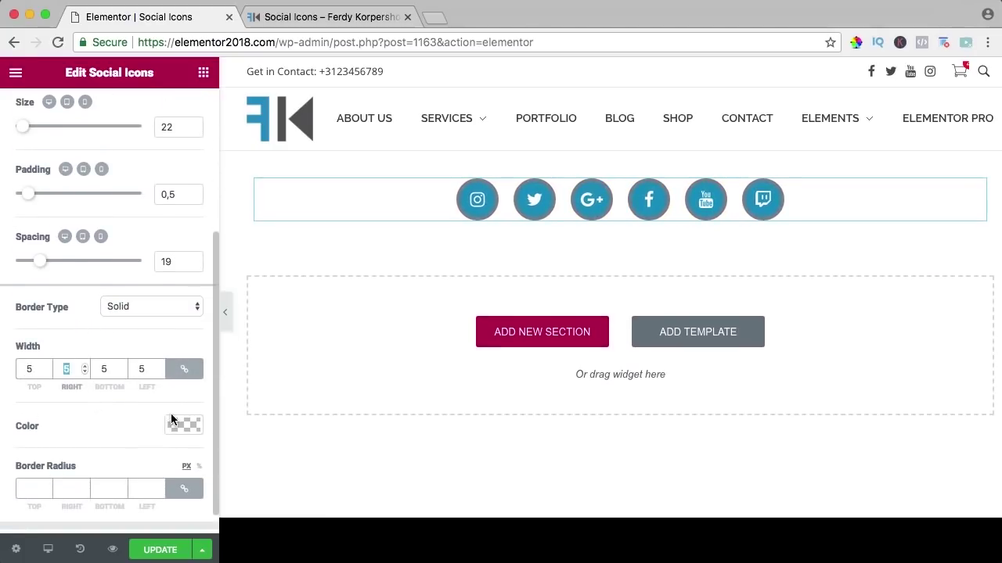
left_click(172, 423)
scroll(121, 431, "down", 2)
left_click(24, 507)
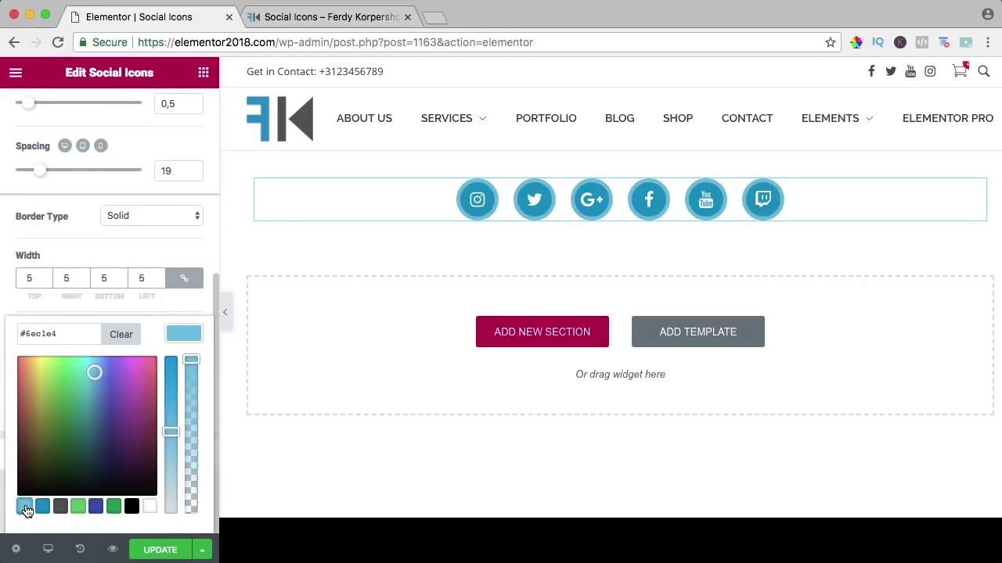
left_click(189, 330)
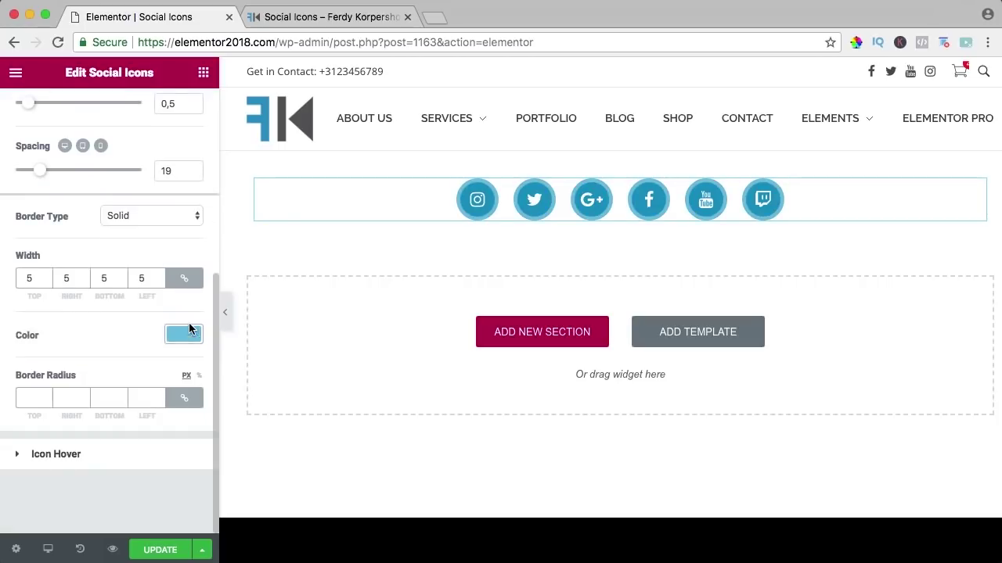
Step: Unlink the border widths and set them to 6, 1, 3 and 1 px
key("Down")
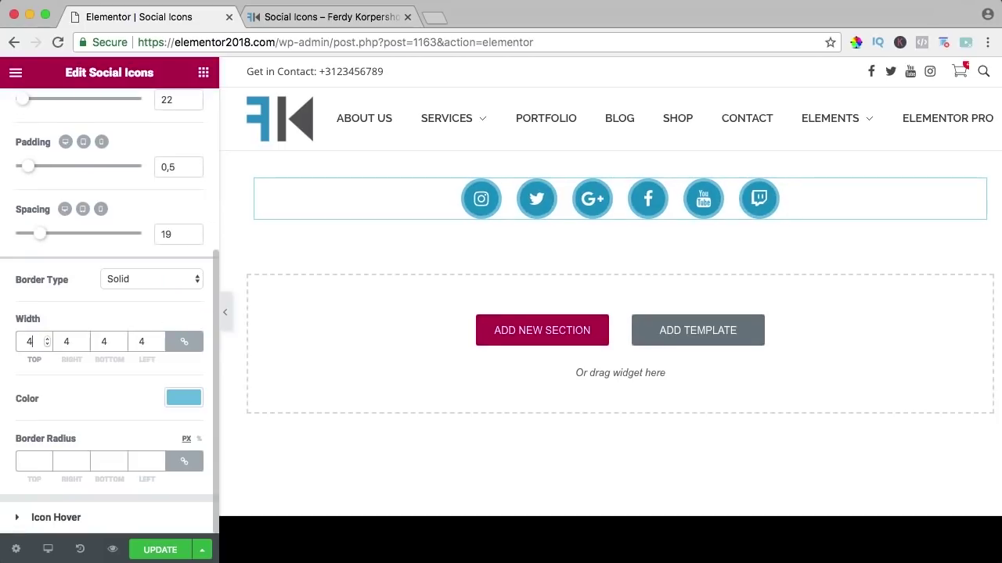
left_click(184, 342)
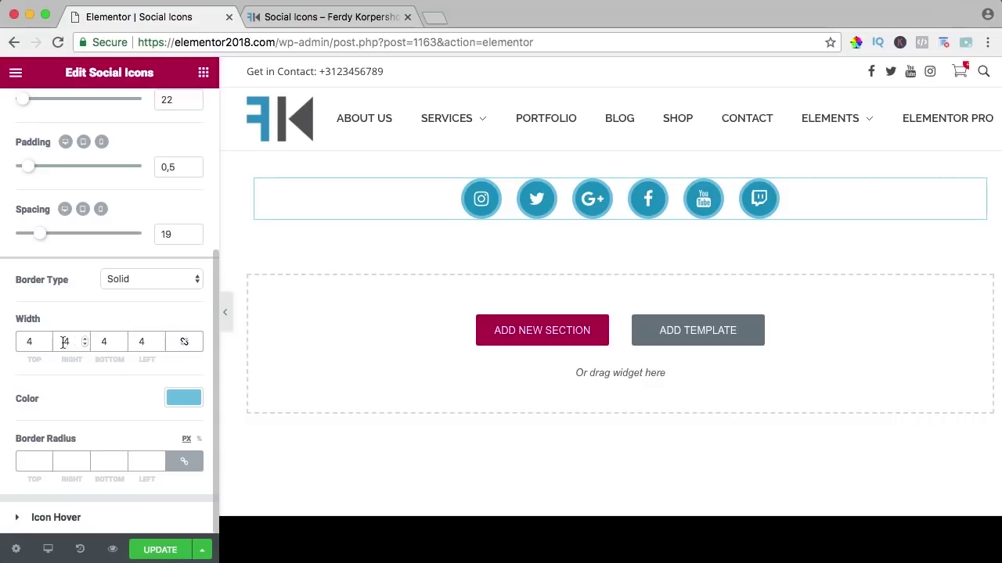
key("Tab")
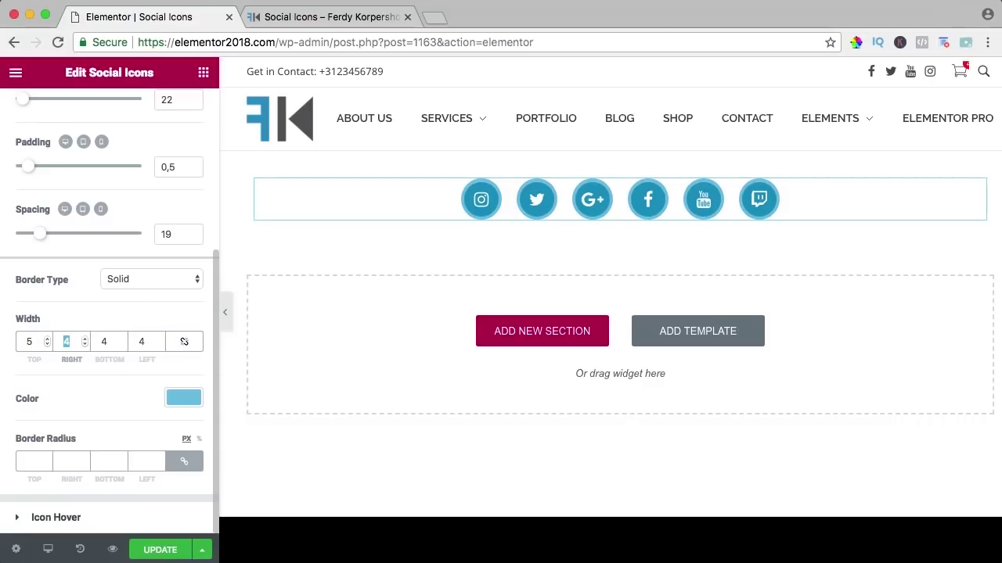
type("1")
key("Tab")
type("5")
key("Tab")
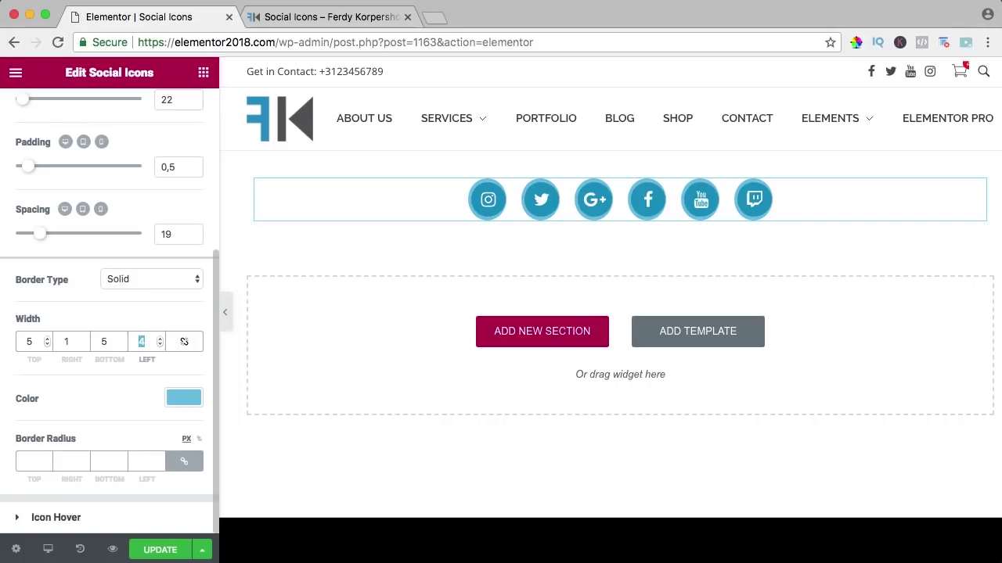
type("1")
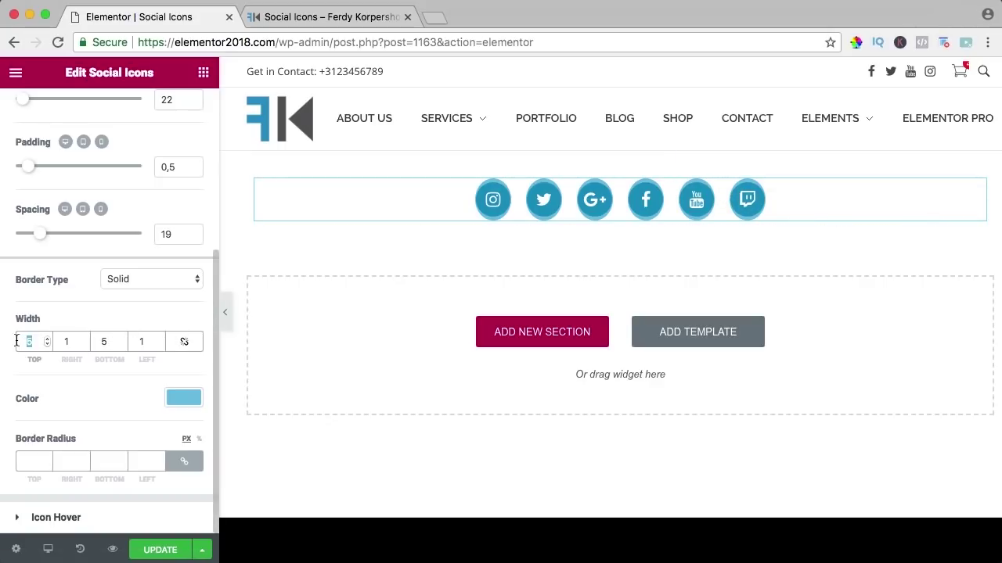
type("6")
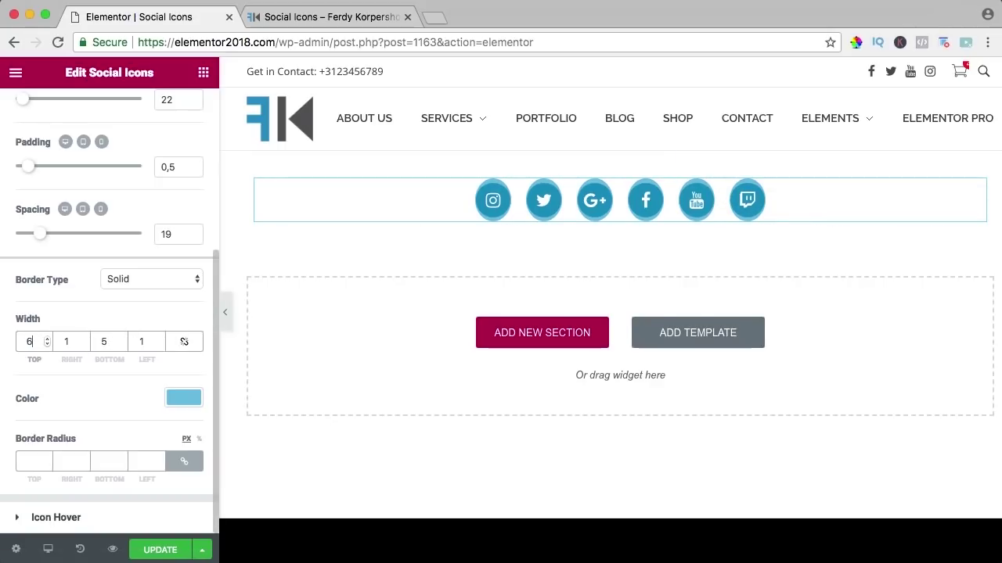
left_click(109, 342)
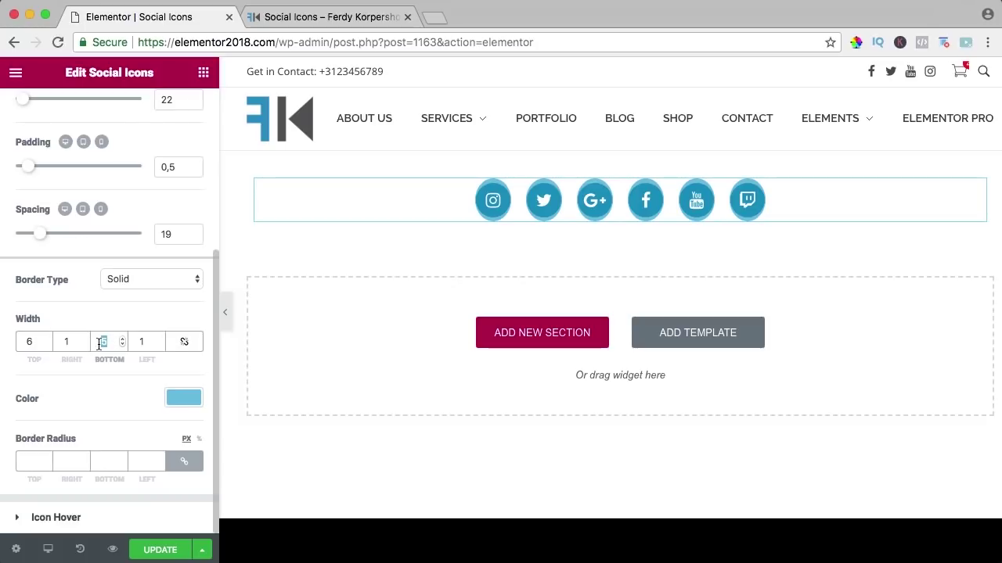
type("3")
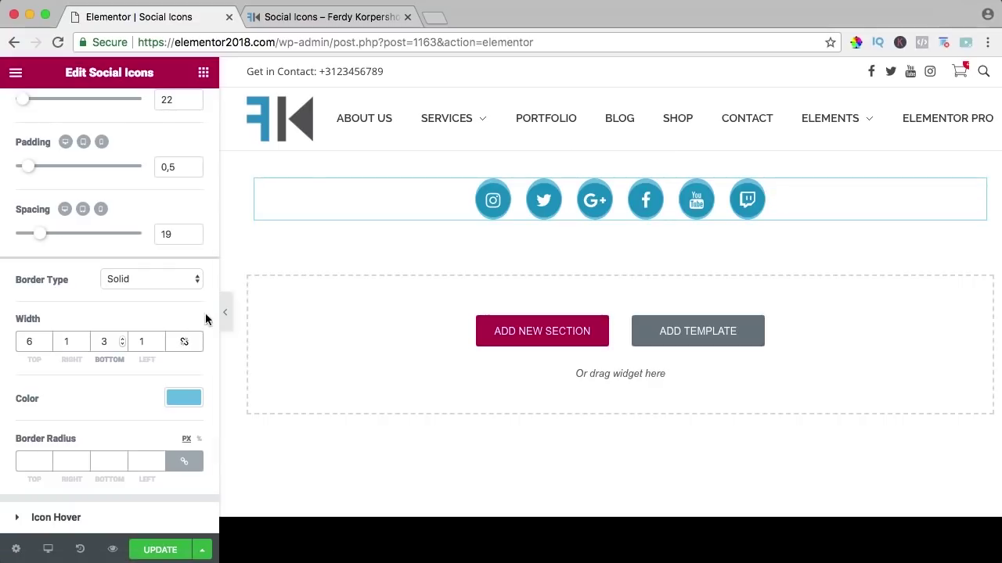
Step: Unlink the border radius and round only the top-left corners by 35 px
left_click(34, 460)
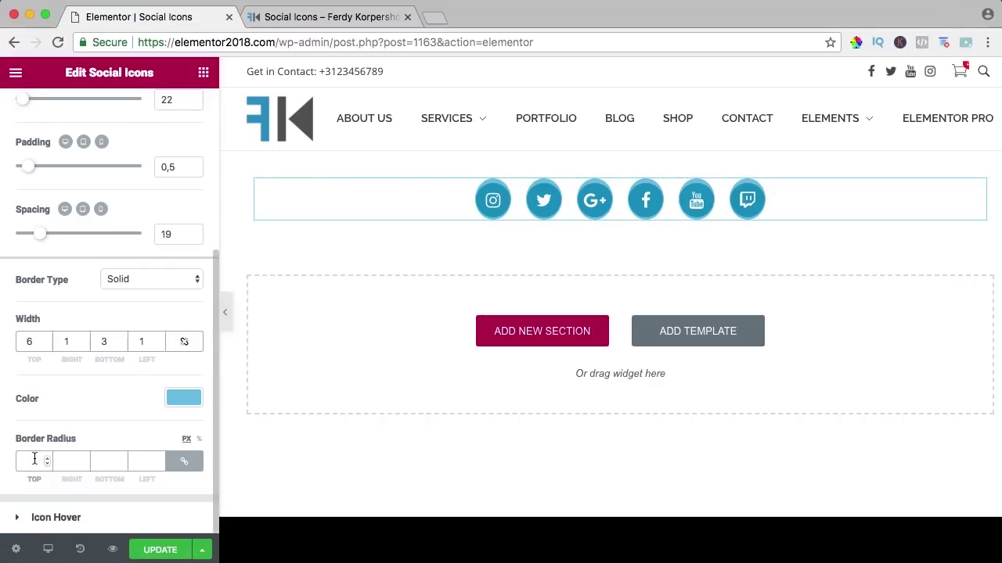
type("1")
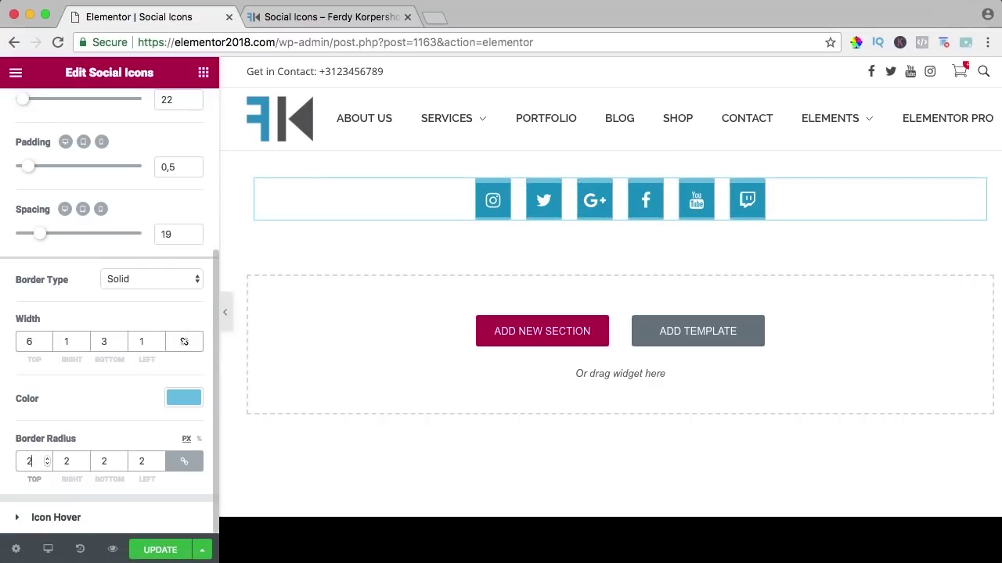
key("Up")
key("Up")
key("Up")
key("Up")
key("Up")
key("Up")
key("Up")
key("Up")
key("Up")
key("Up")
key("Up")
key("Up")
key("Up")
key("Up")
key("Up")
key("Up")
key("Up")
key("Up")
key("Up")
key("Up")
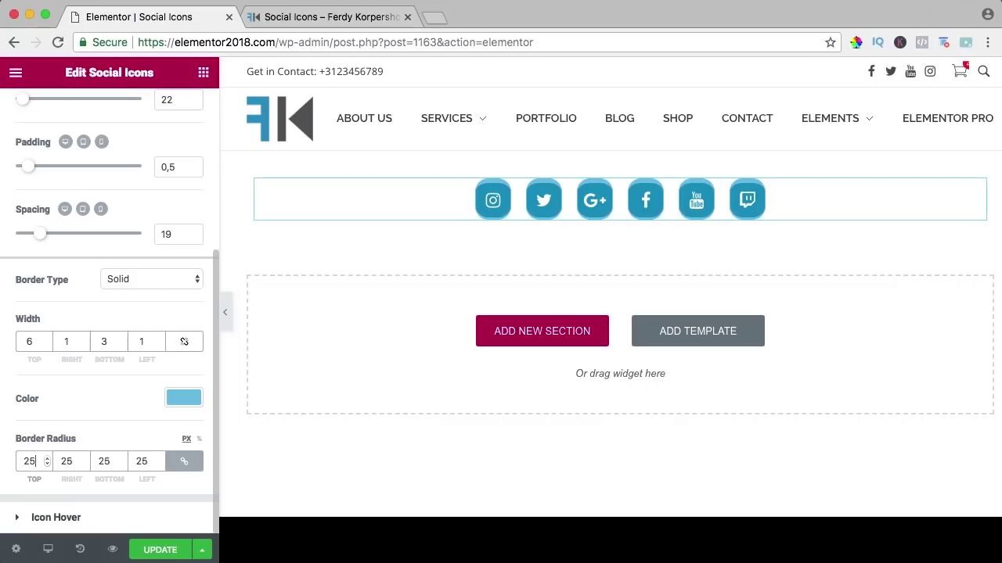
key("Up")
key("Up")
key("Up")
key("Up")
key("Up")
key("Up")
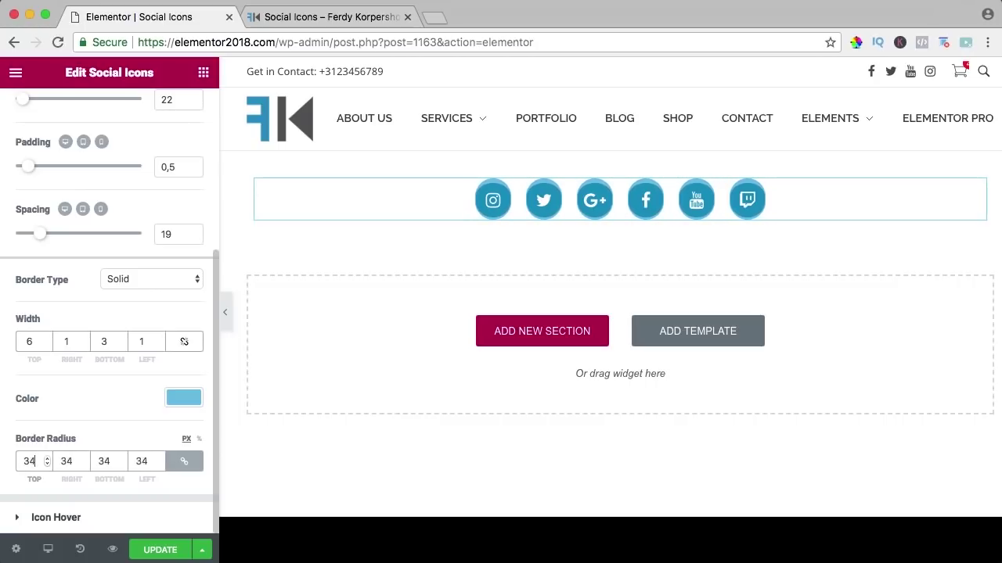
type("0")
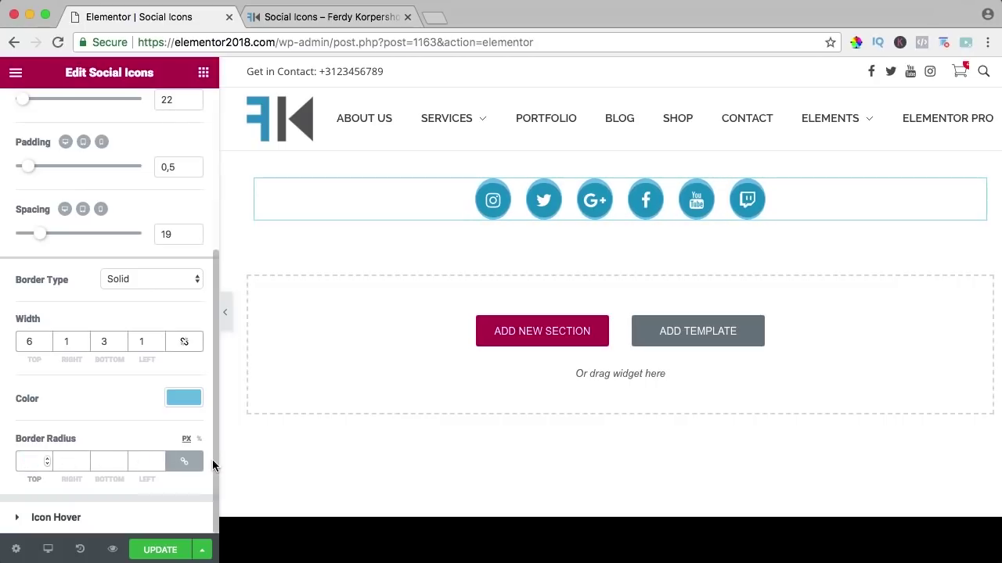
left_click(184, 461)
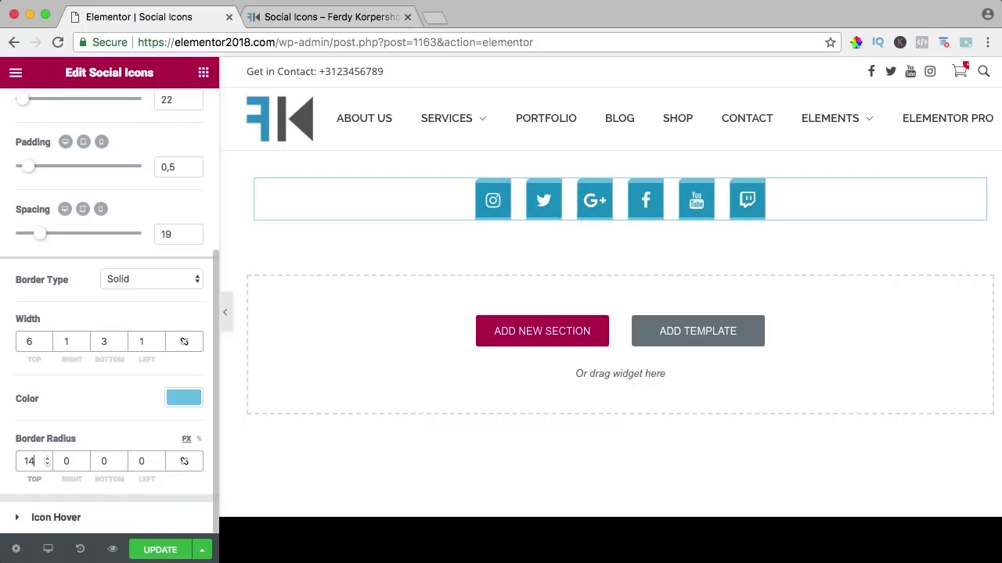
key("Up")
key("Up")
key("Up")
key("Up")
key("Up")
key("Up")
key("Up")
key("Up")
key("Up")
key("Up")
key("Up")
key("Up")
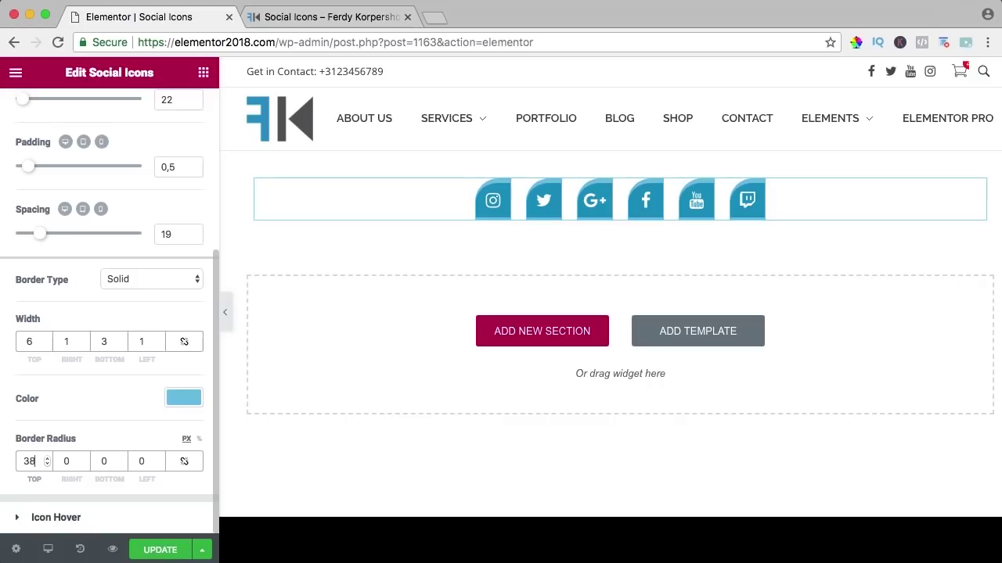
key("Down")
key("Down")
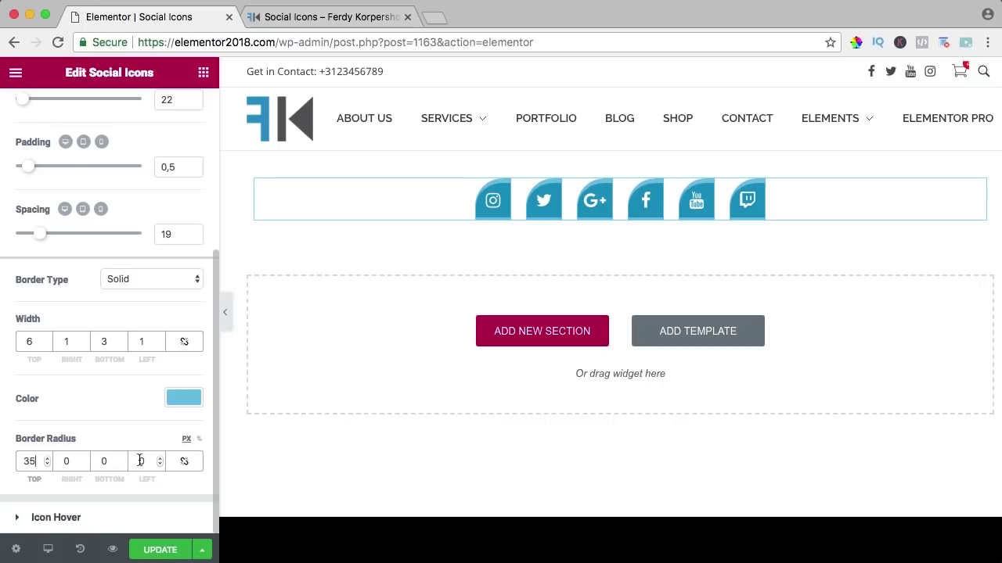
Step: Set the icons' hover colours to dark grey with light green #61ce70 glyphs
left_click(39, 518)
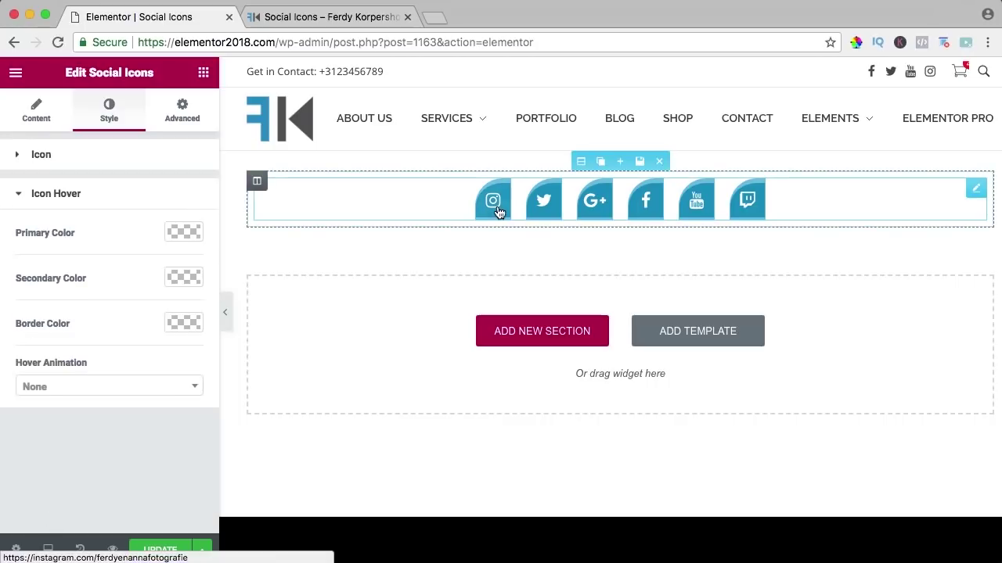
left_click(184, 231)
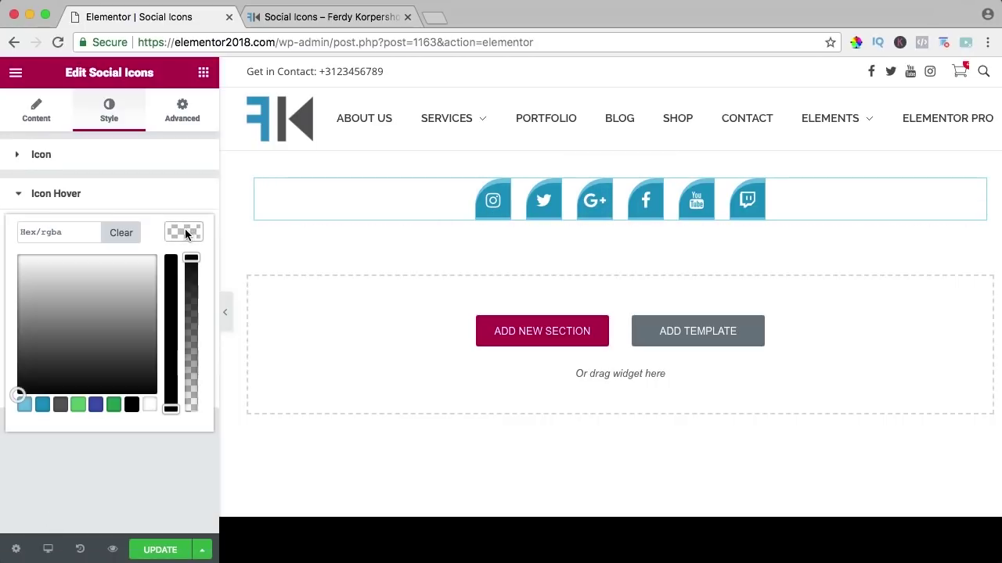
left_click(61, 408)
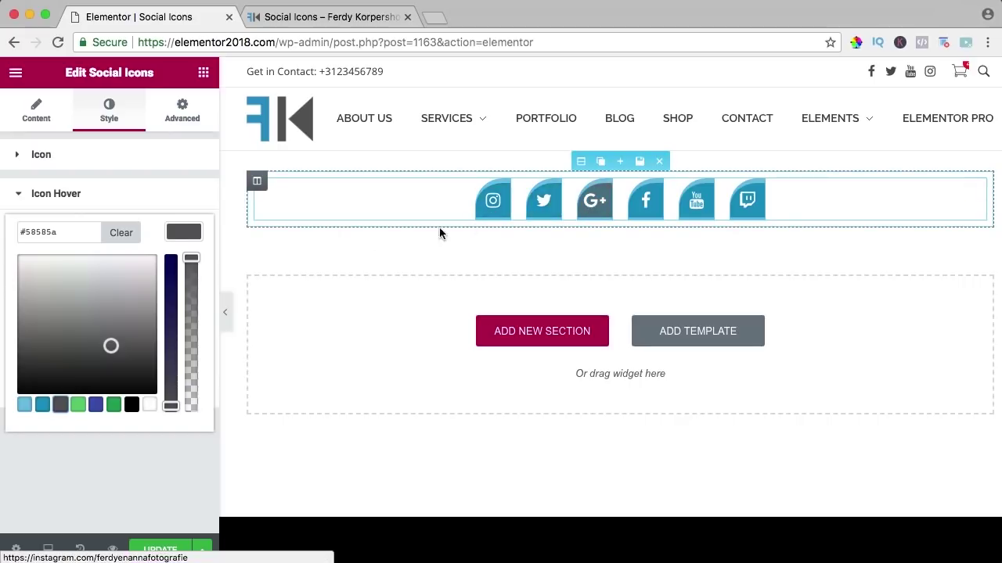
left_click(190, 232)
left_click(182, 277)
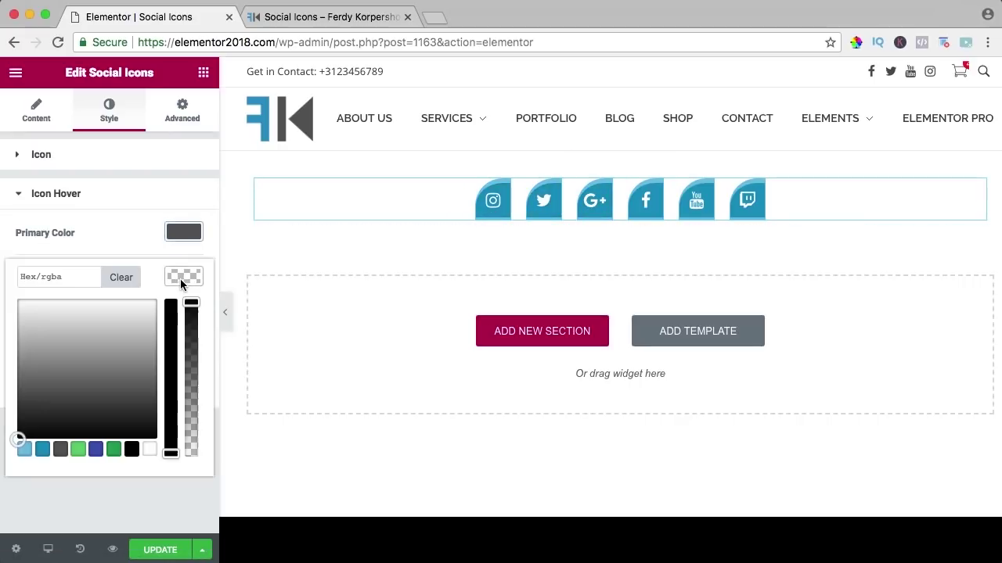
left_click(78, 450)
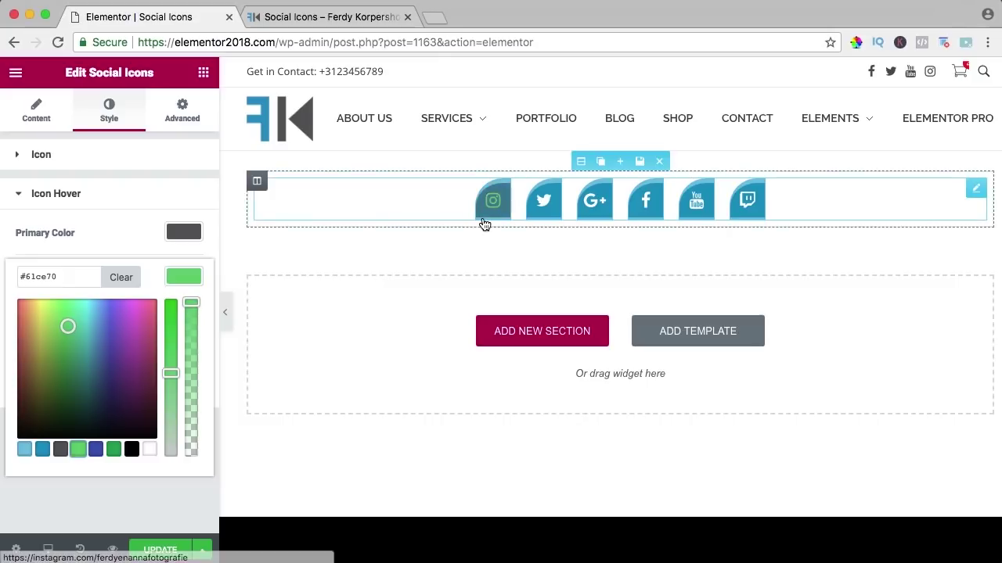
left_click(180, 278)
Step: Make the hover border light green and add a Grow hover animation
left_click(184, 324)
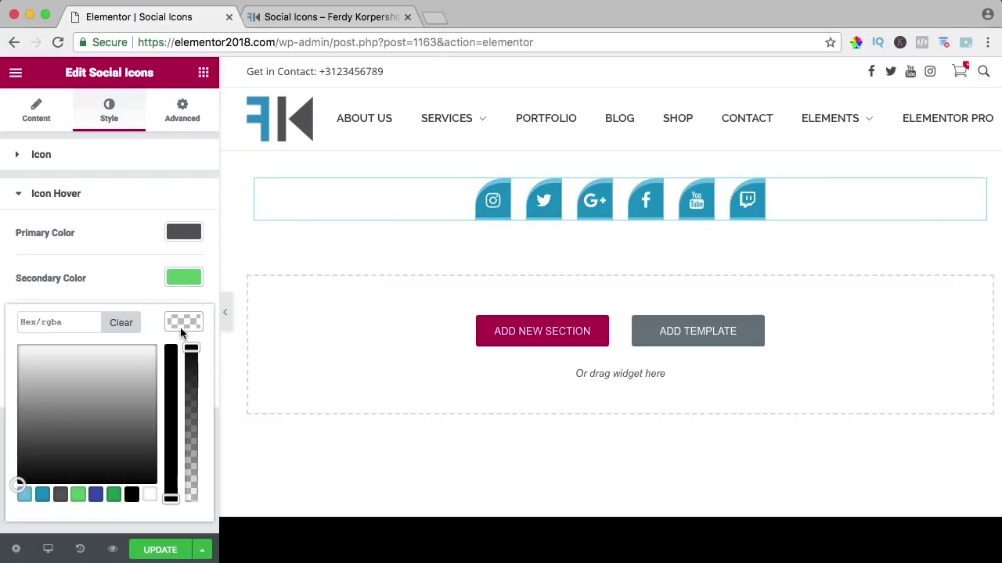
left_click(73, 498)
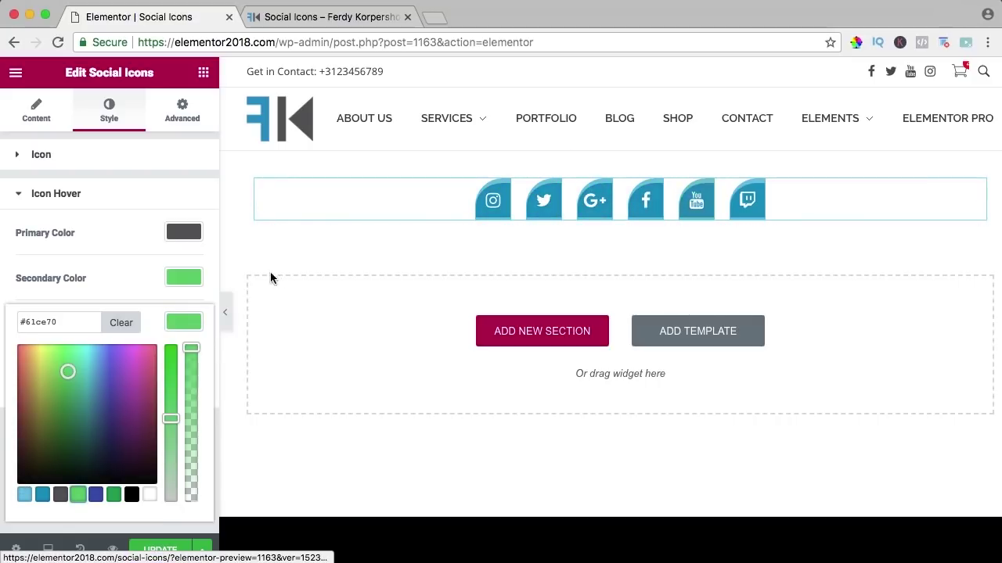
left_click(181, 324)
left_click(55, 393)
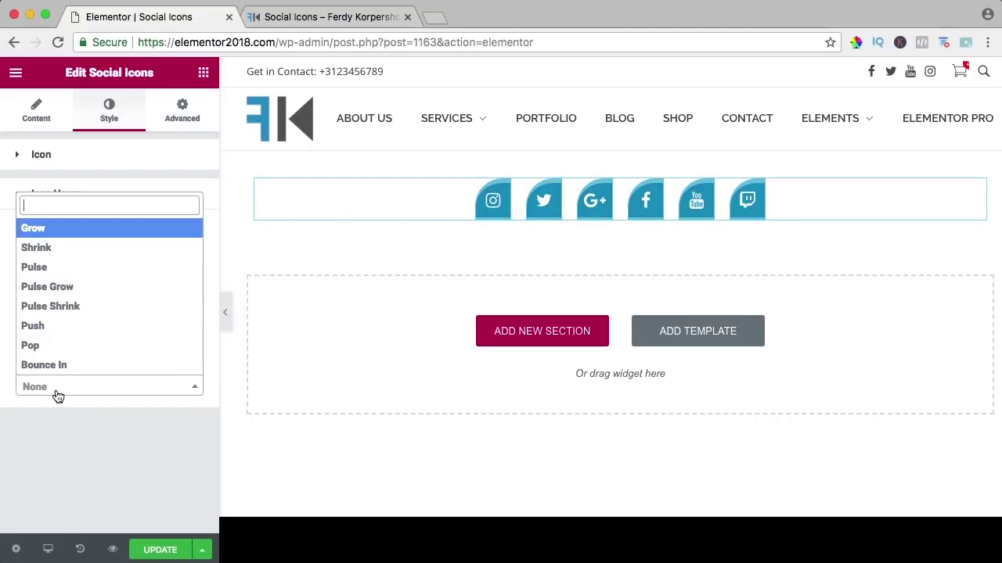
left_click(59, 229)
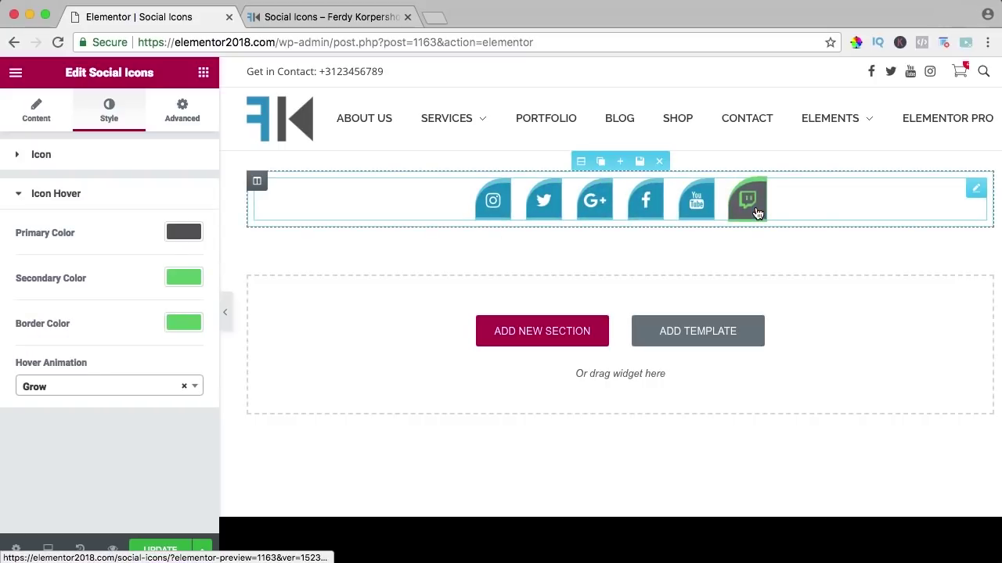
Step: Stretch the section full width with a gradient background starting at blue #1f96c4
left_click(581, 161)
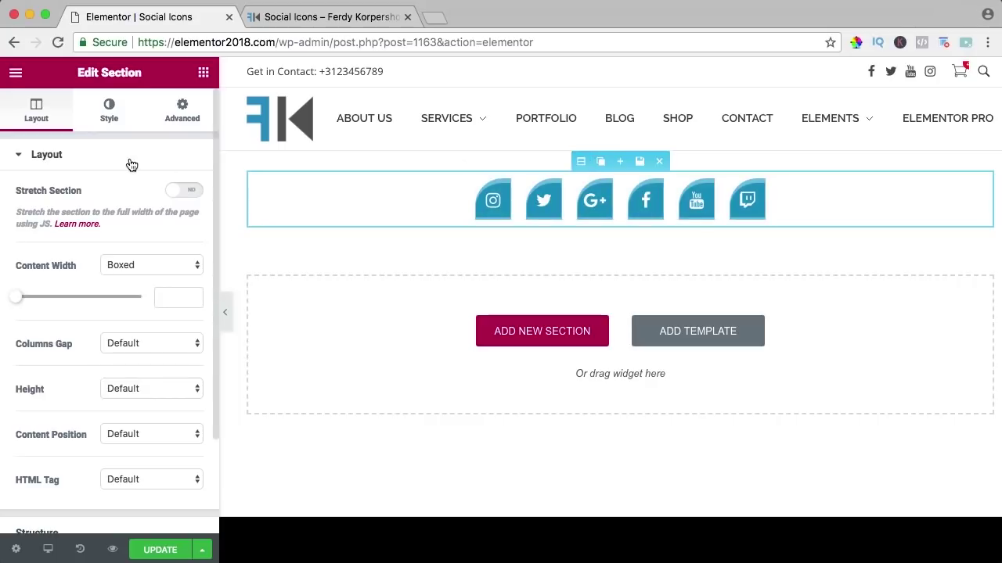
left_click(187, 191)
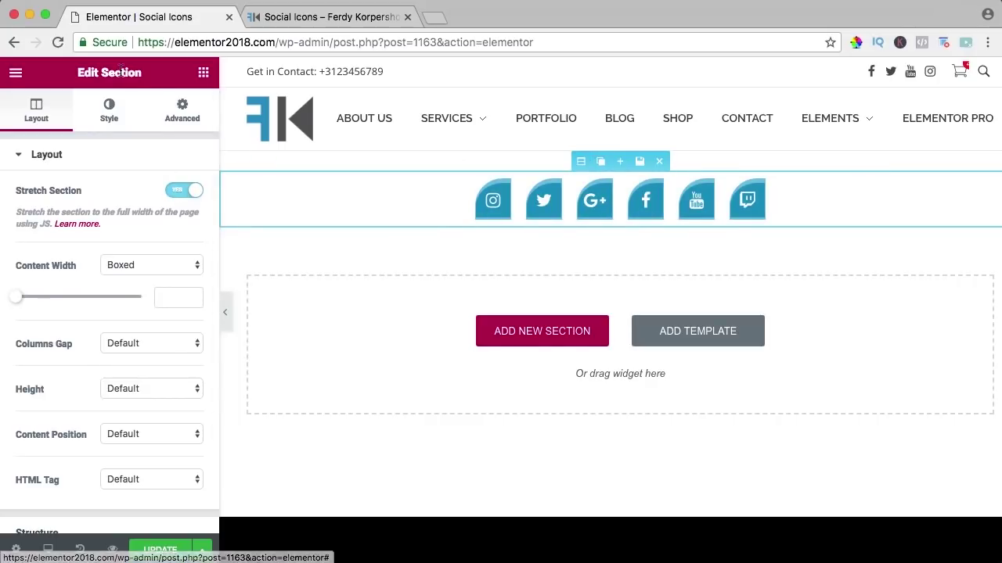
left_click(108, 114)
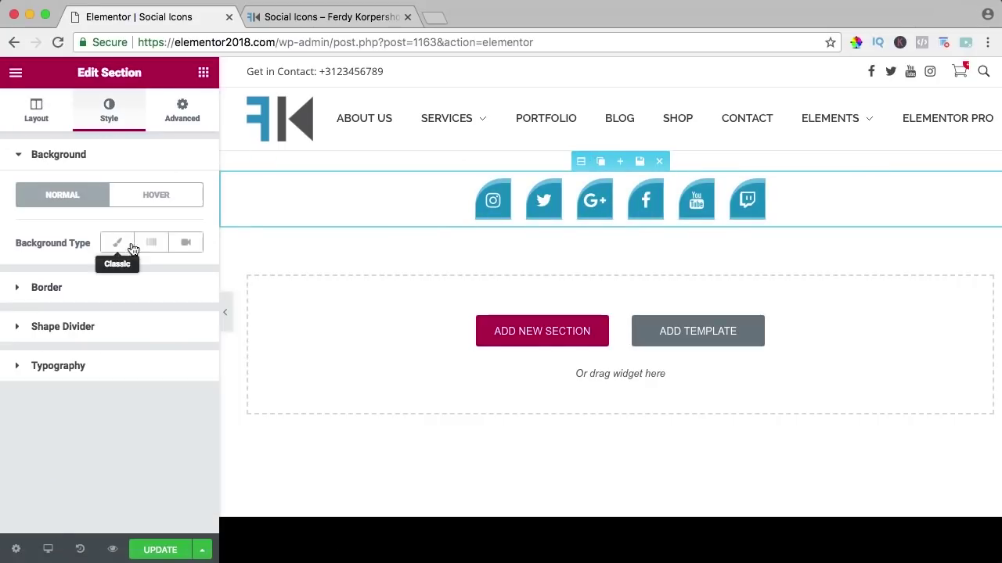
left_click(151, 242)
left_click(181, 288)
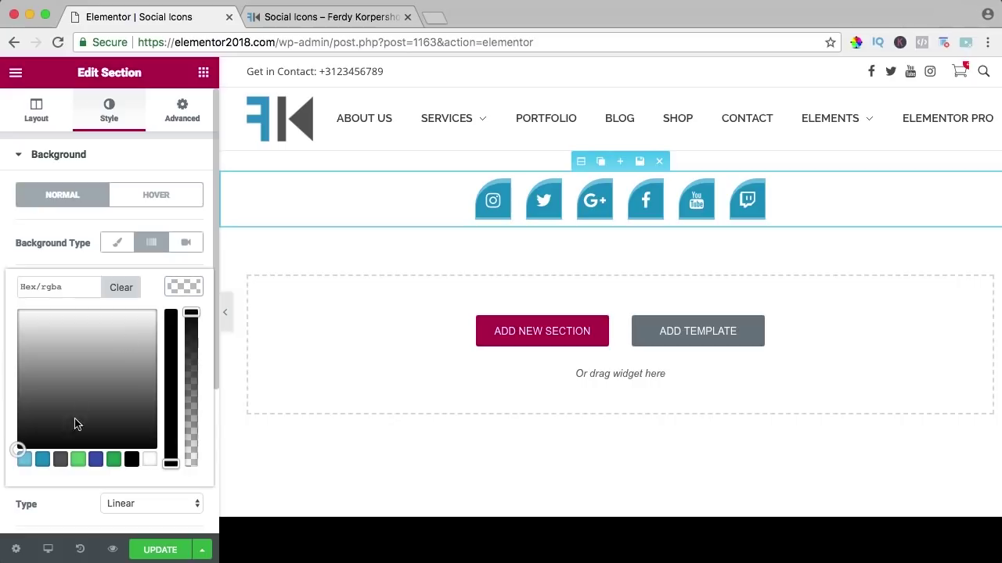
left_click(43, 461)
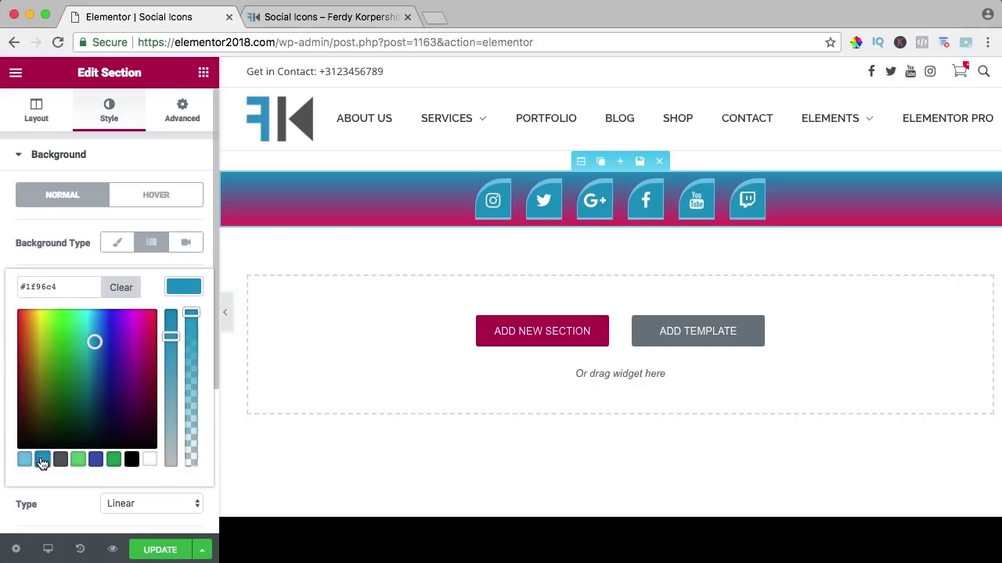
Step: Try full-screen and minimum-height options, then reset the section height to Default
left_click(45, 121)
left_click(120, 389)
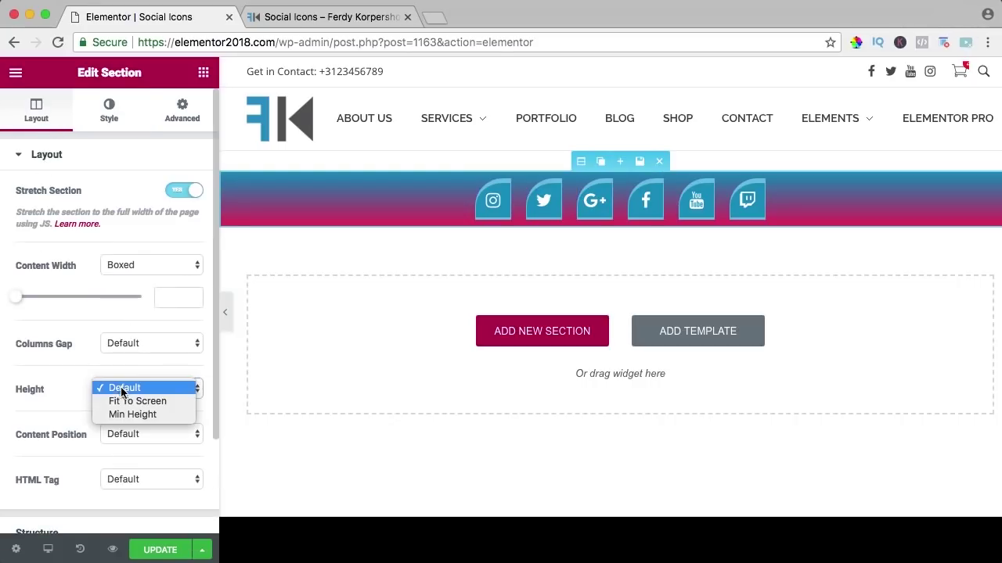
left_click(129, 400)
left_click(118, 391)
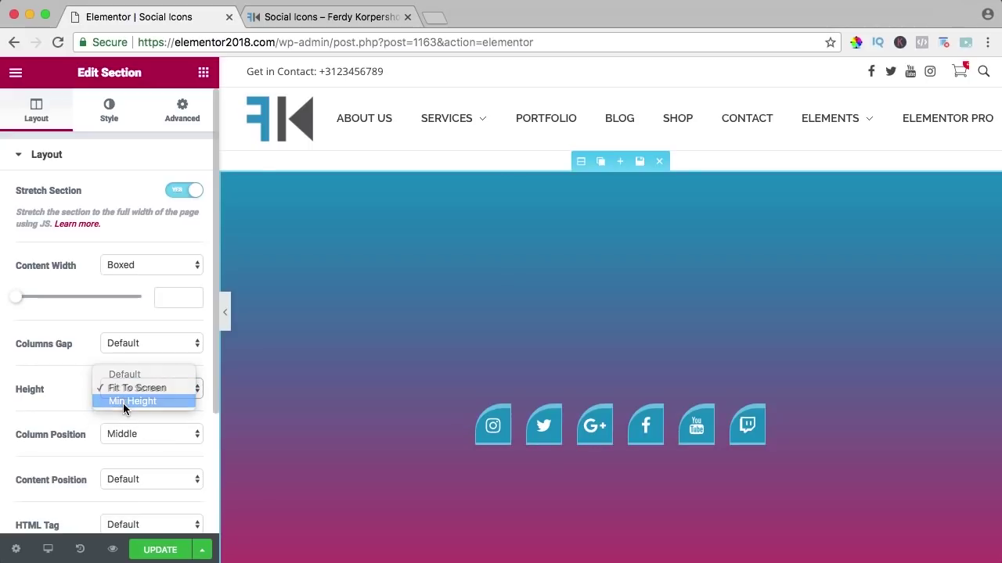
left_click(124, 401)
left_click(166, 456)
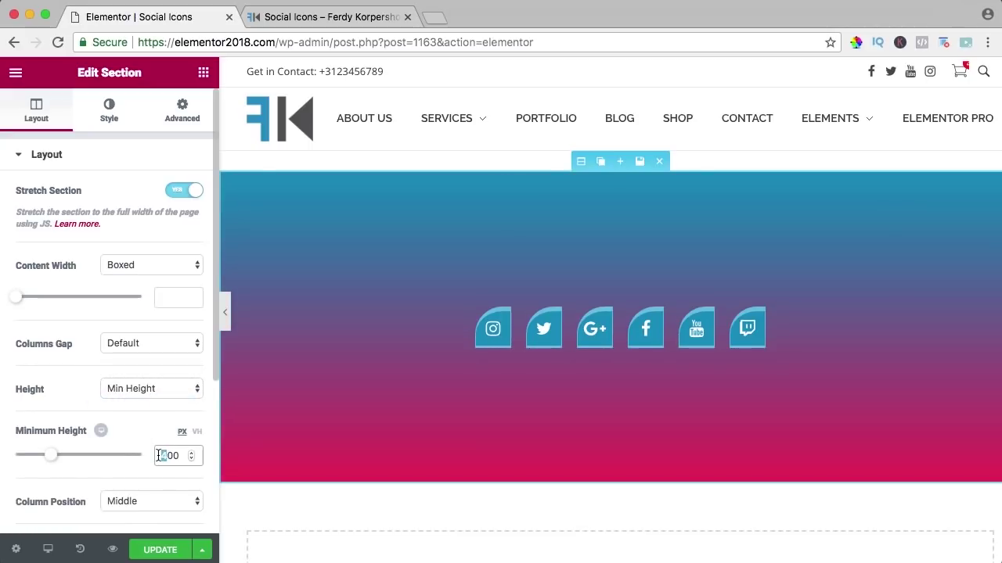
key("BackSpace")
type("2")
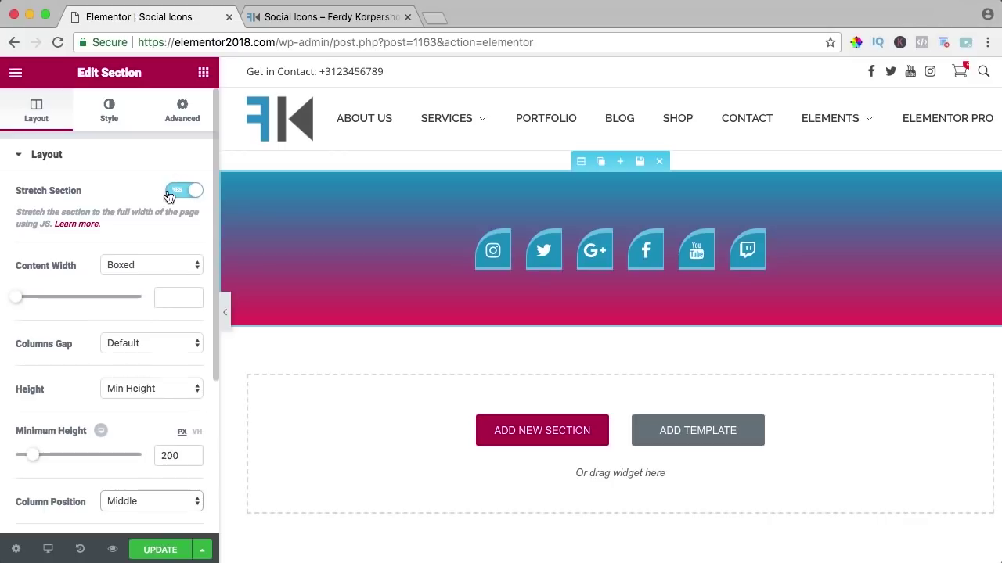
left_click(125, 396)
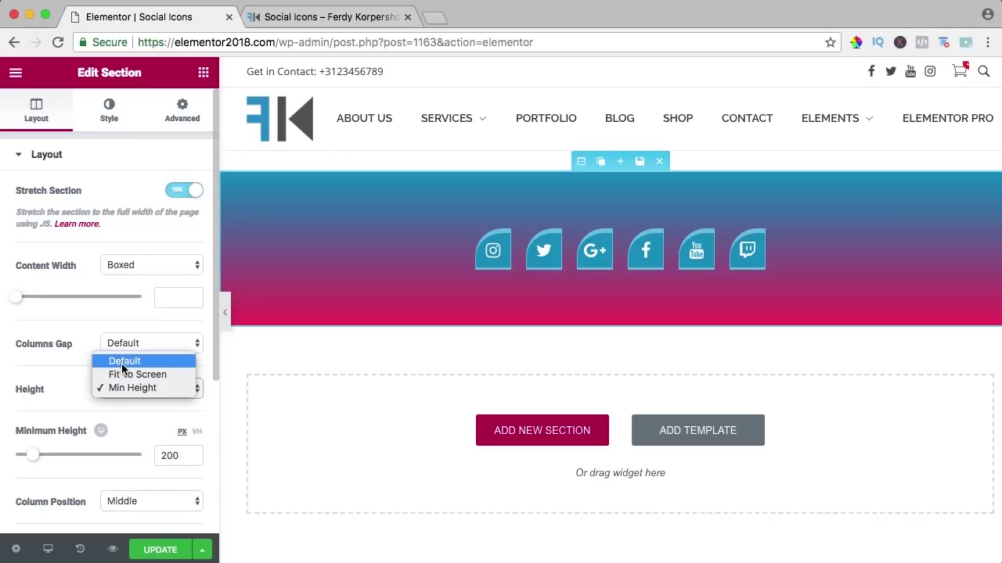
left_click(118, 356)
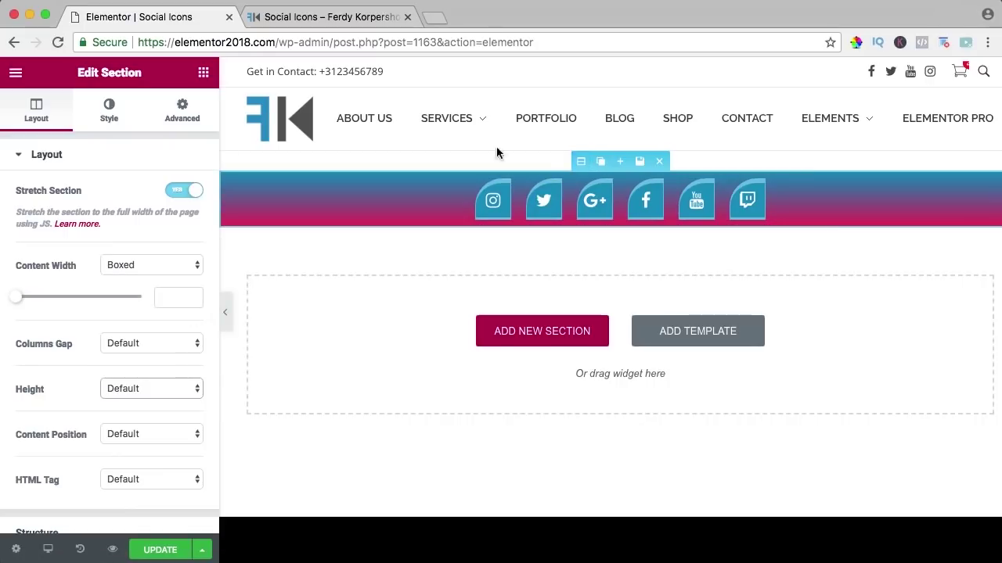
Step: Set the section's padding to 20 px on every side
left_click(180, 118)
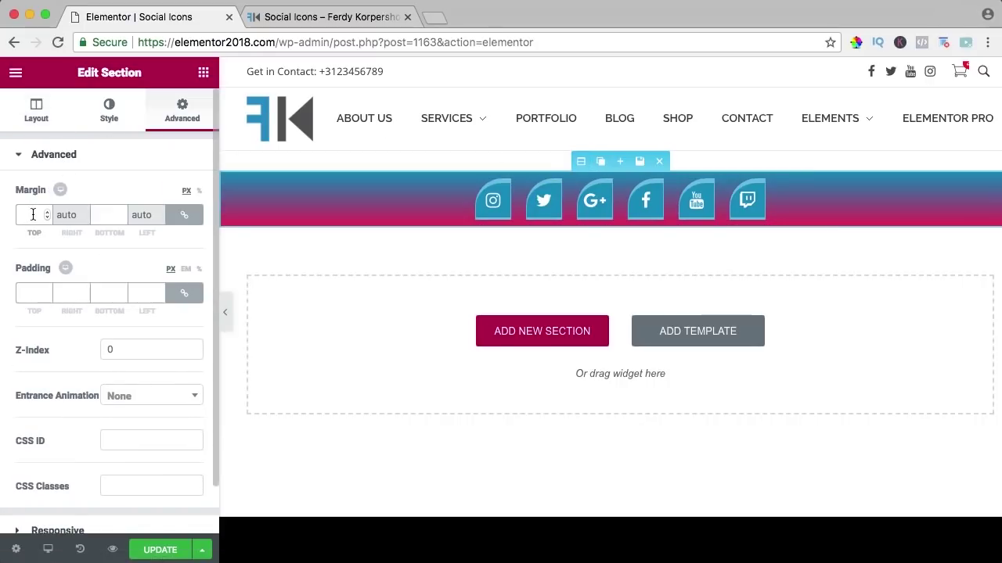
key("Tab")
left_click(40, 302)
type("20")
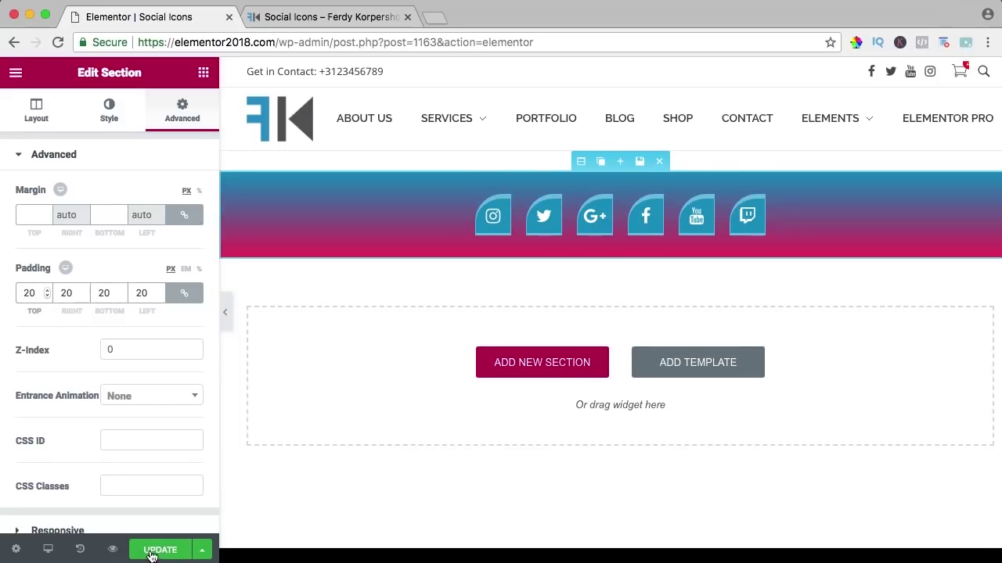
Step: Save the page with UPDATE and check it in the preview tab
left_click(160, 549)
left_click(309, 17)
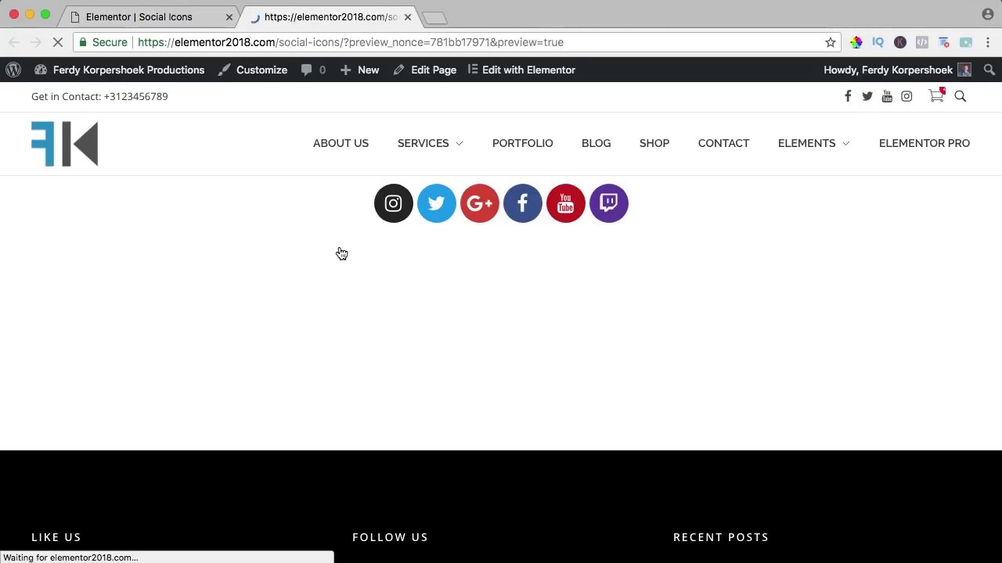
left_click(188, 22)
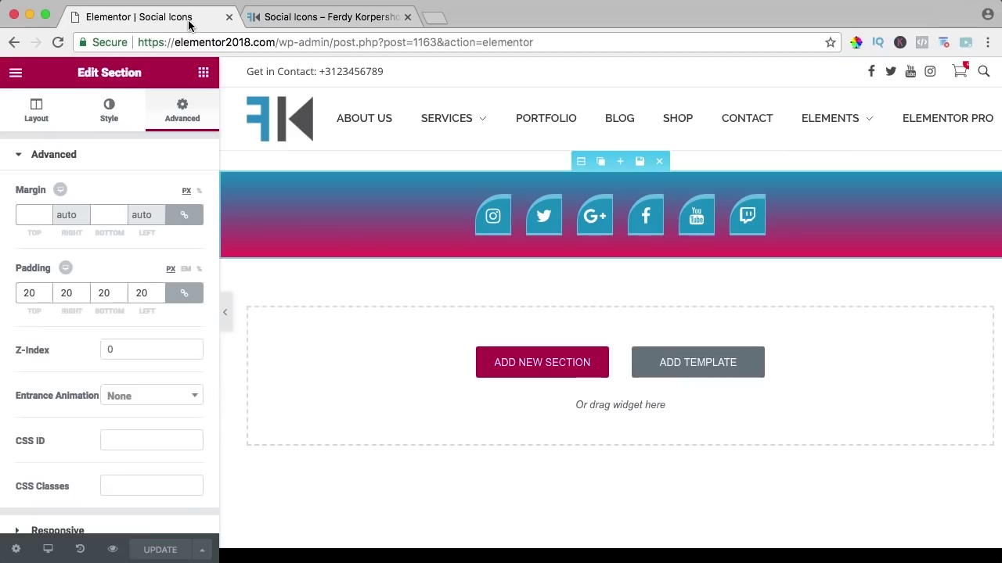
Step: Duplicate the gradient section, turn off Stretch Section on the copy and clear its background
left_click(601, 165)
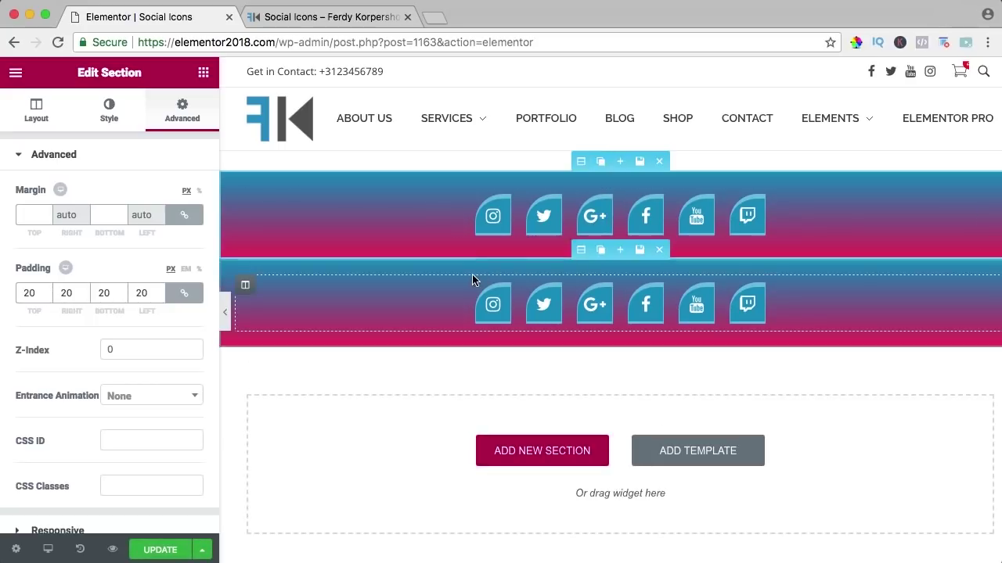
left_click(578, 251)
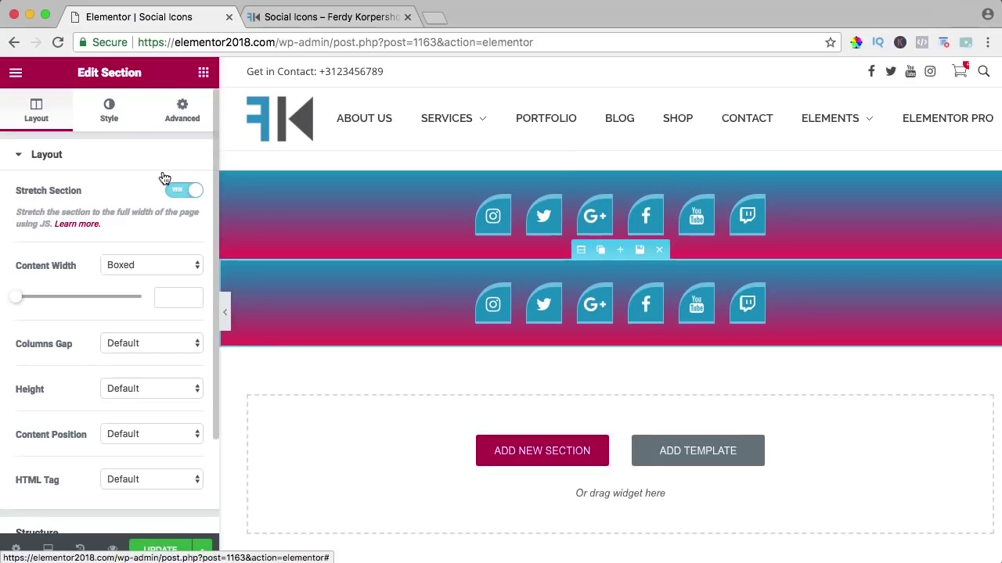
left_click(178, 195)
left_click(109, 109)
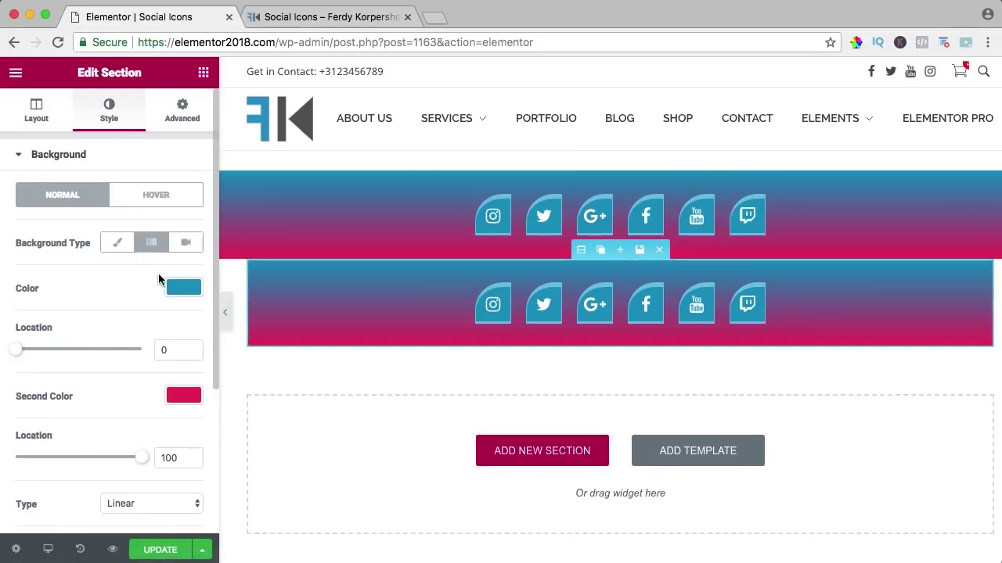
left_click(115, 249)
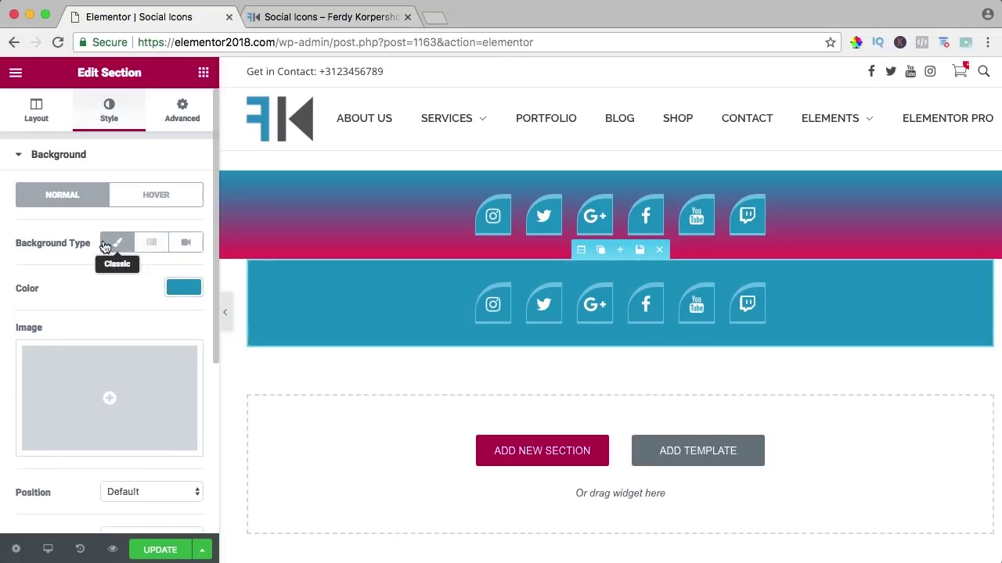
left_click(174, 288)
left_click(124, 288)
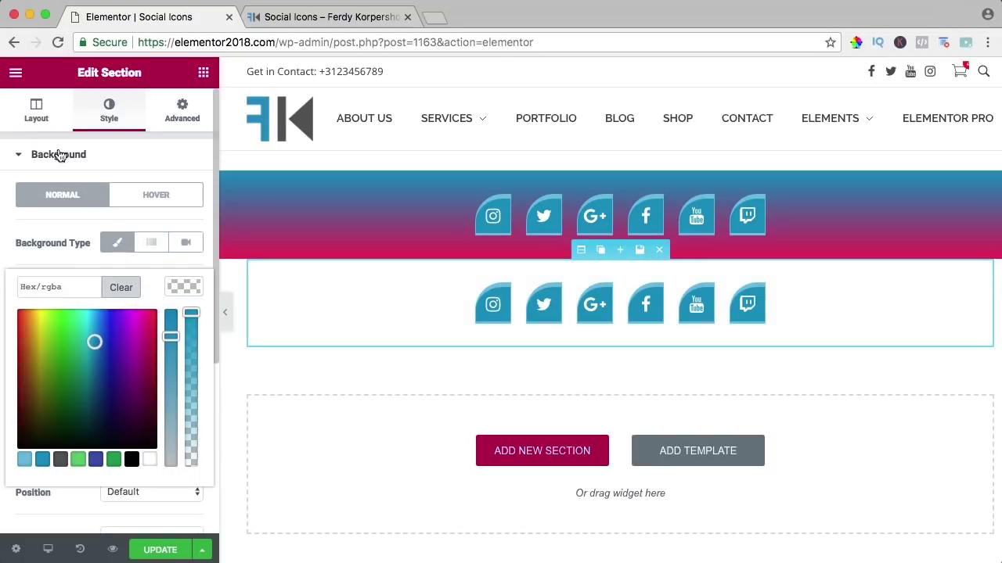
left_click(49, 118)
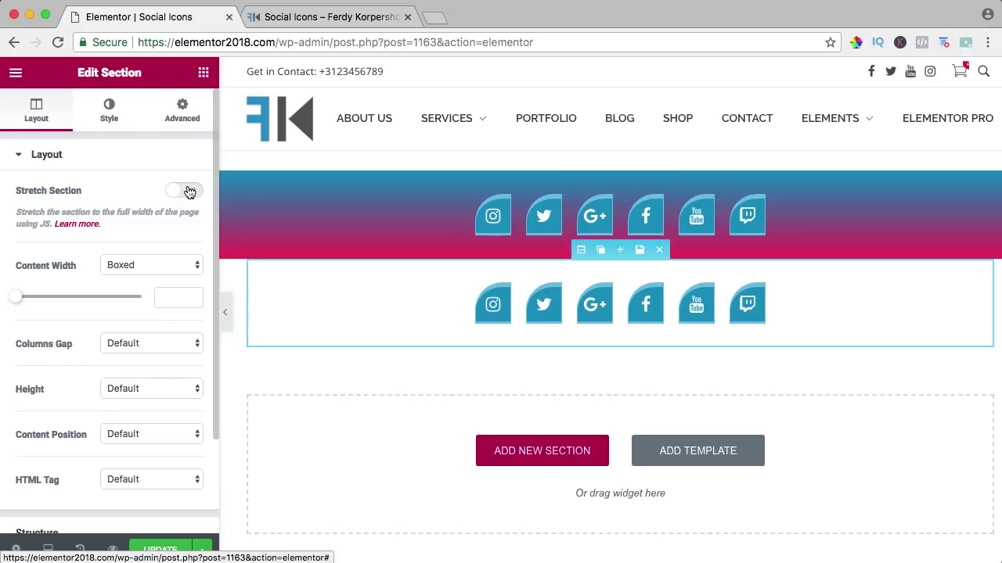
Step: Give the copied social icons their official brand colours
left_click(964, 292)
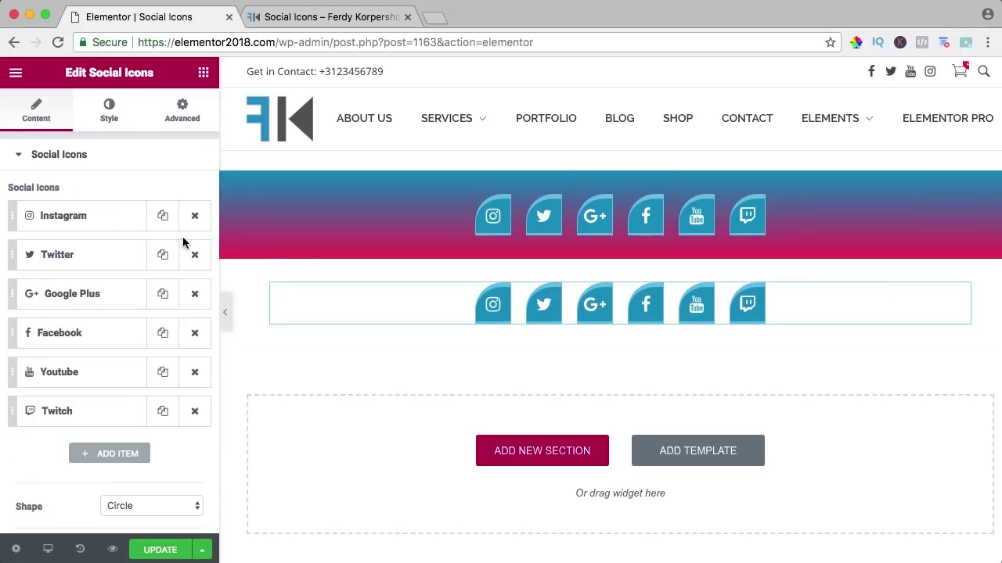
left_click(109, 114)
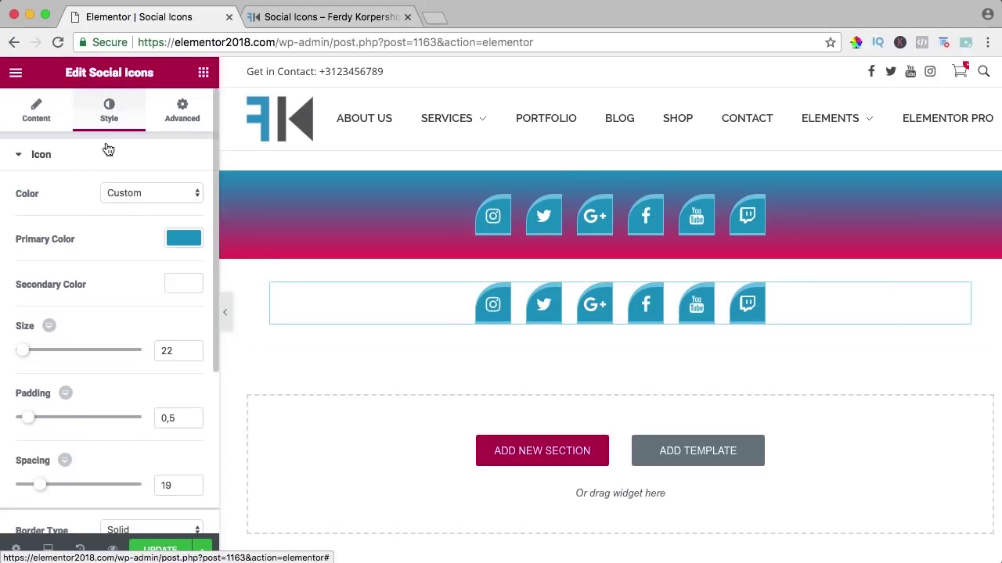
left_click(131, 195)
left_click(129, 180)
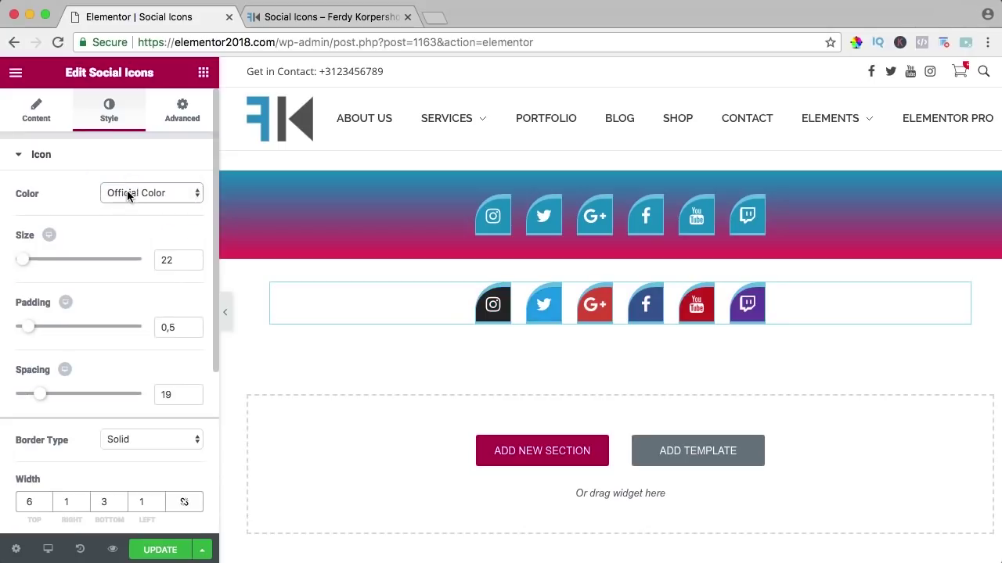
scroll(117, 223, "down", 3)
scroll(112, 224, "down", 2)
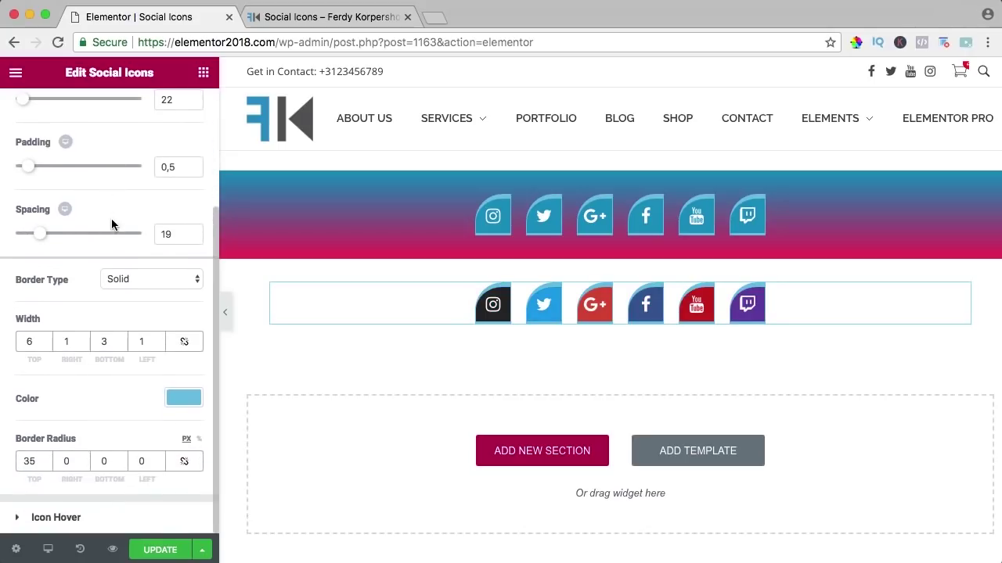
Step: Remove the copied icons' border and set their top corner radius to 0
left_click(123, 283)
left_click(117, 264)
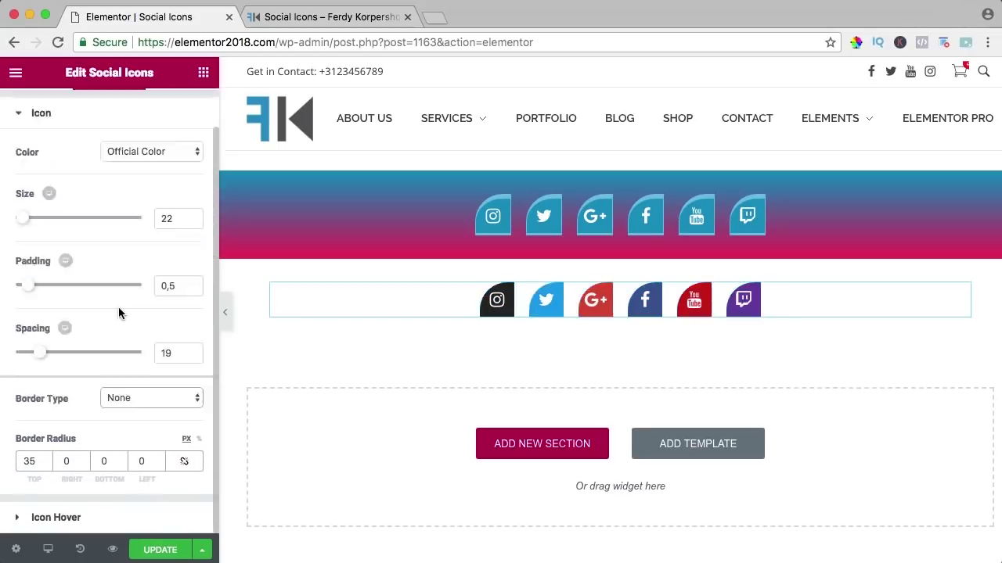
left_click(117, 403)
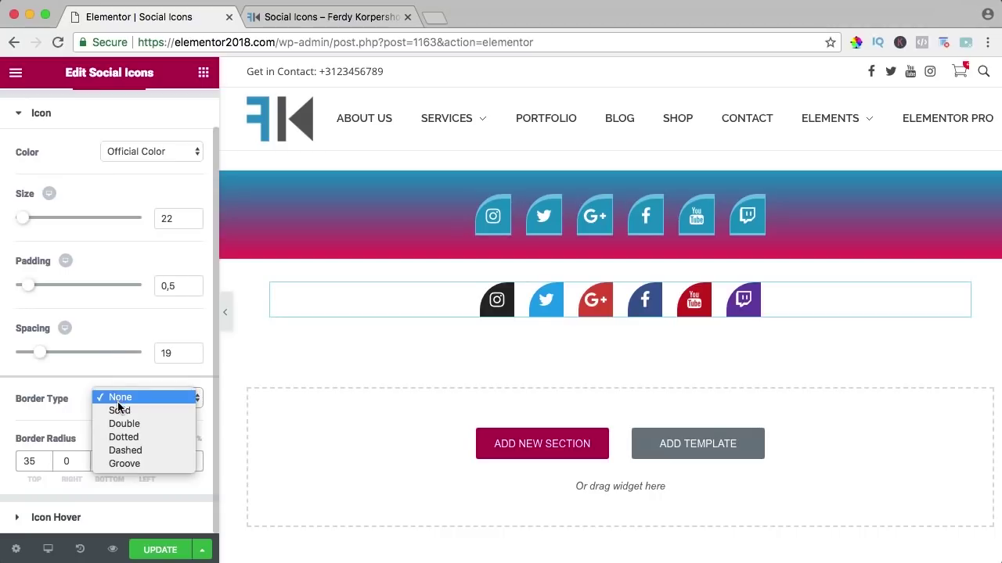
left_click(119, 397)
left_click_drag(40, 461, 4, 465)
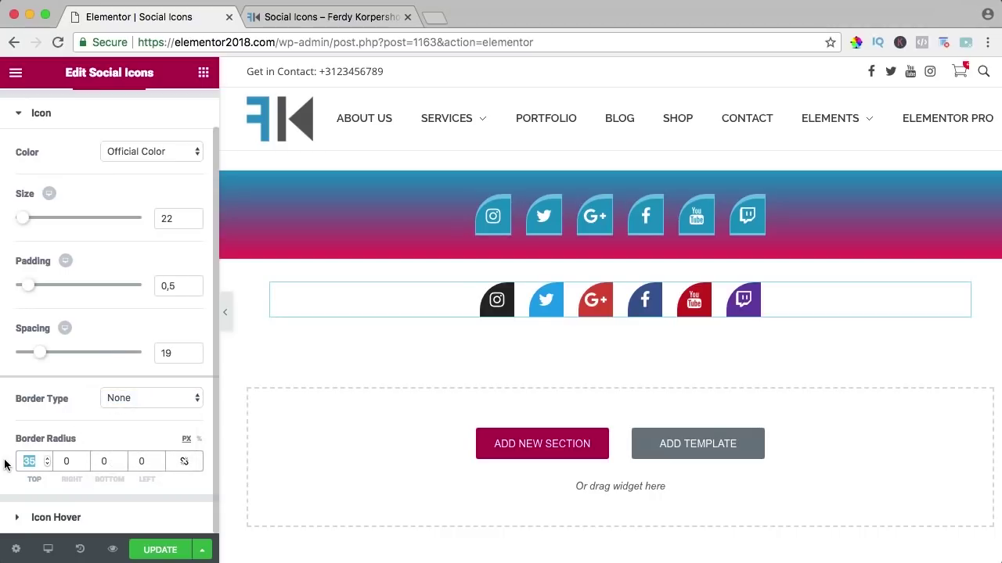
type("0")
key("Tab")
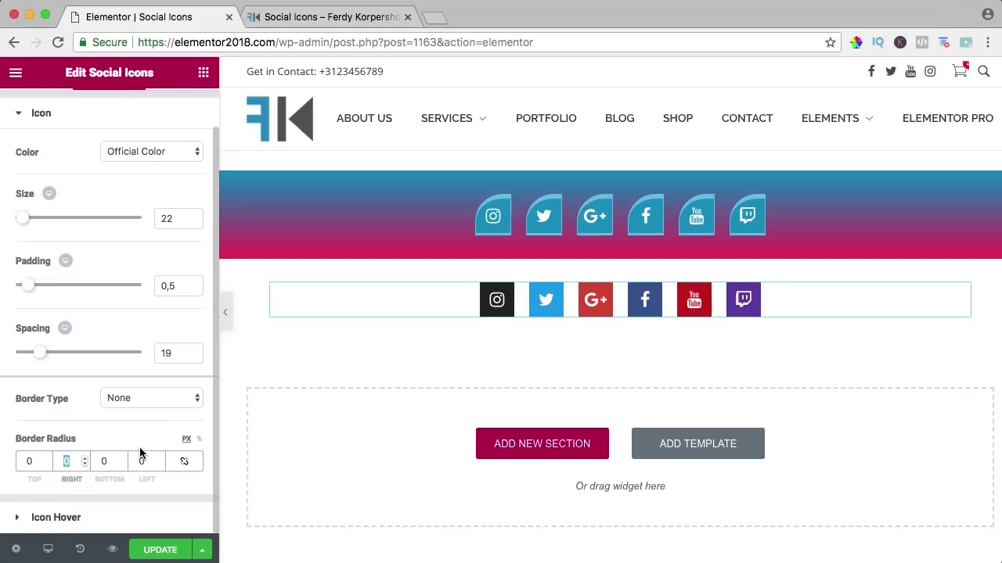
left_click(72, 515)
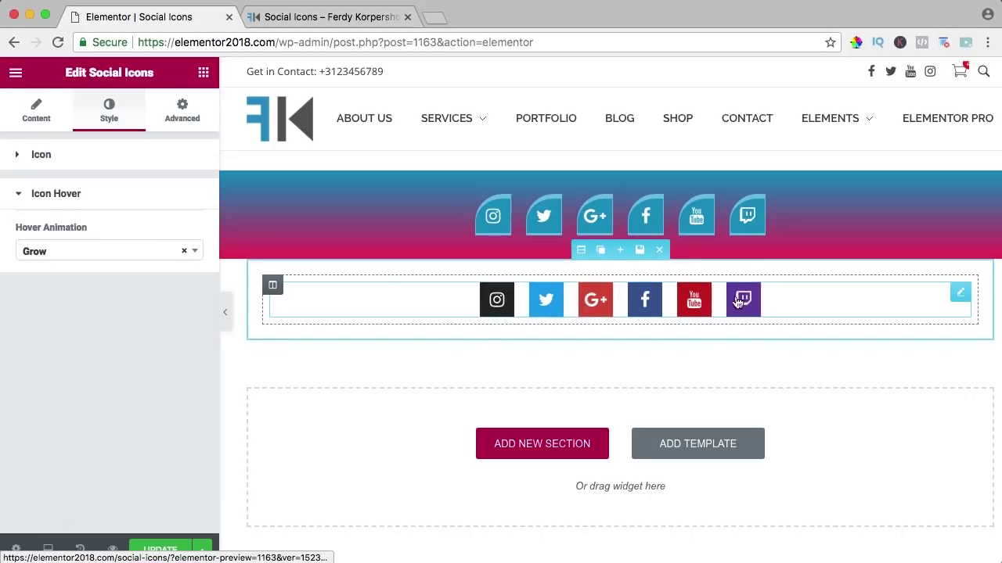
Step: Search for 'aler' and add an Alert widget to the empty Alerts page
left_click(297, 17)
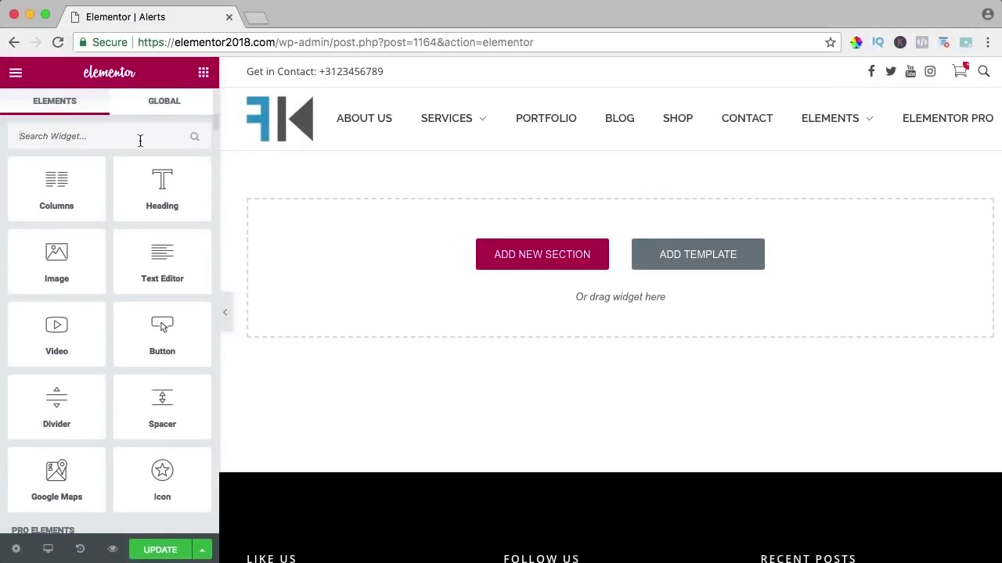
type("alert")
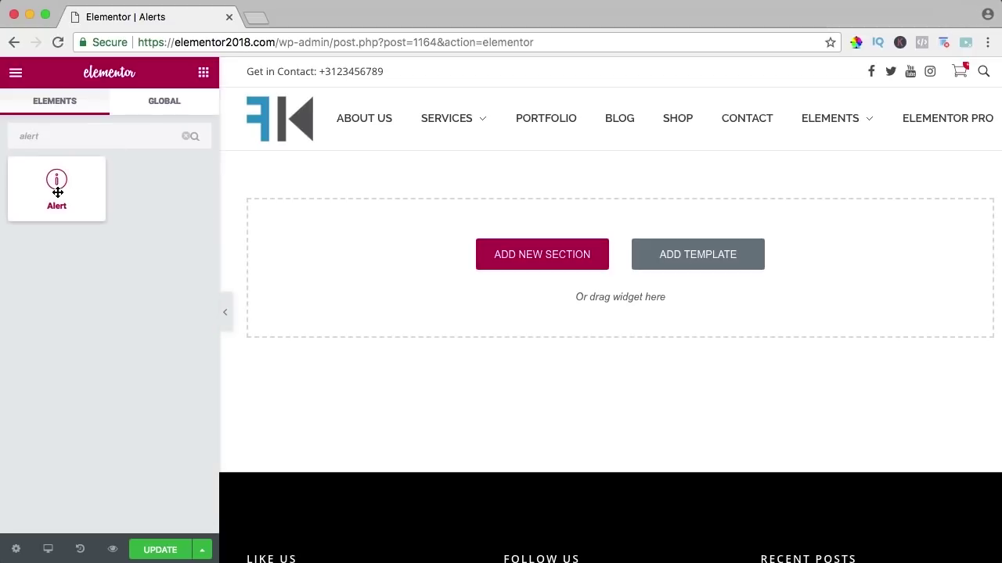
left_click_drag(49, 187, 518, 240)
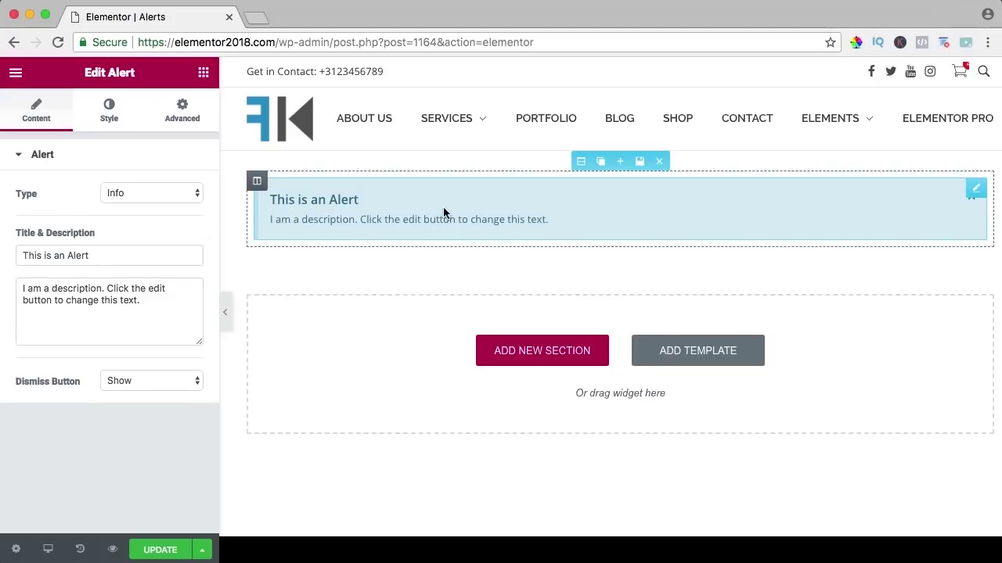
Step: Save the page and test the alert, dismissing it, in a live preview
left_click(160, 550)
left_click(112, 549)
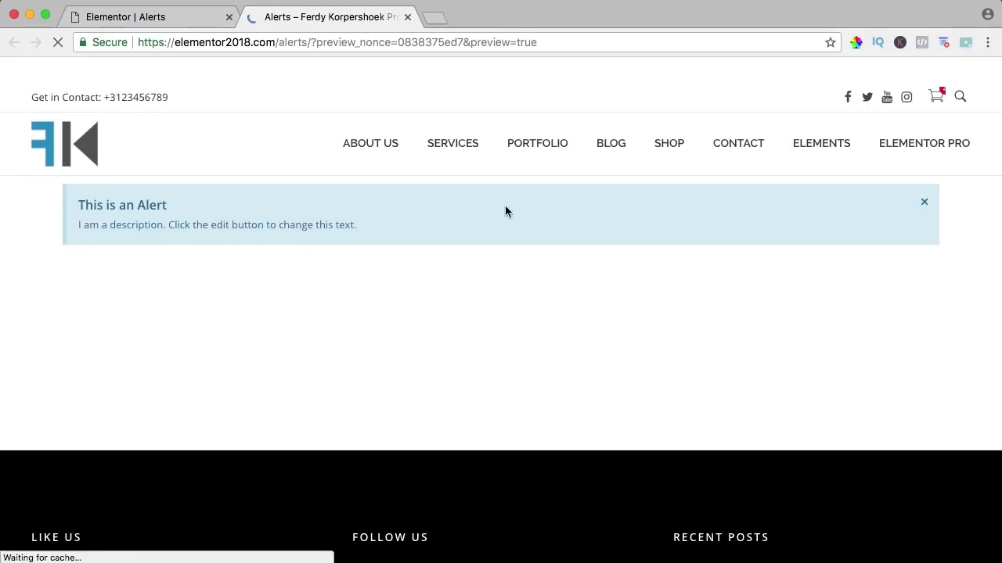
left_click(926, 205)
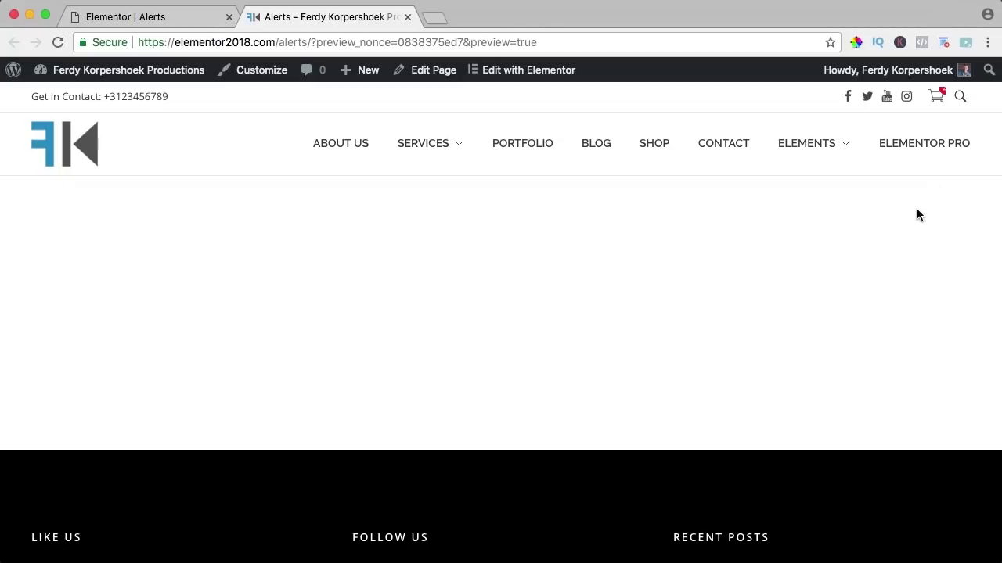
left_click(134, 23)
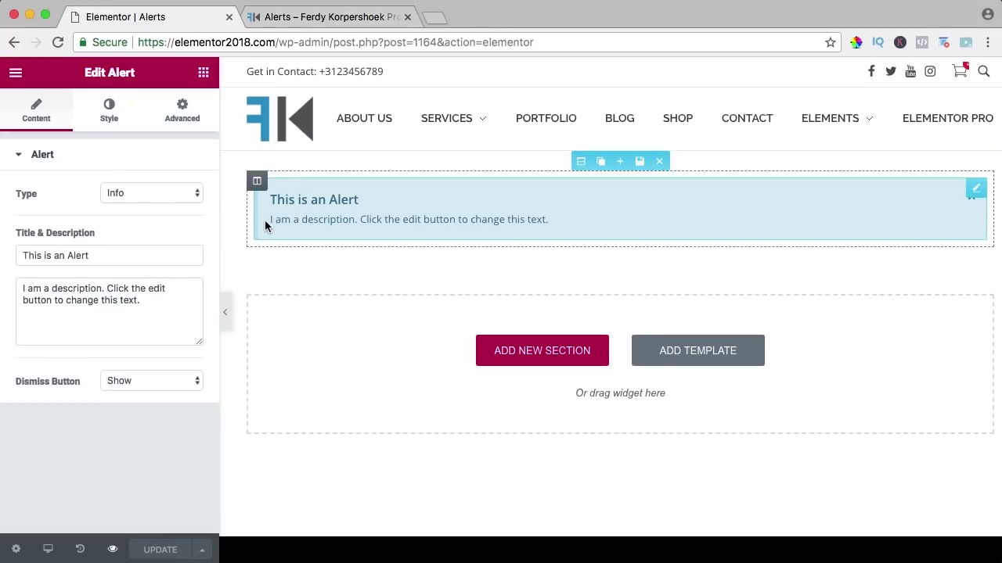
Step: Try the Success and Warning alert types, then keep the alert as Info
left_click(122, 195)
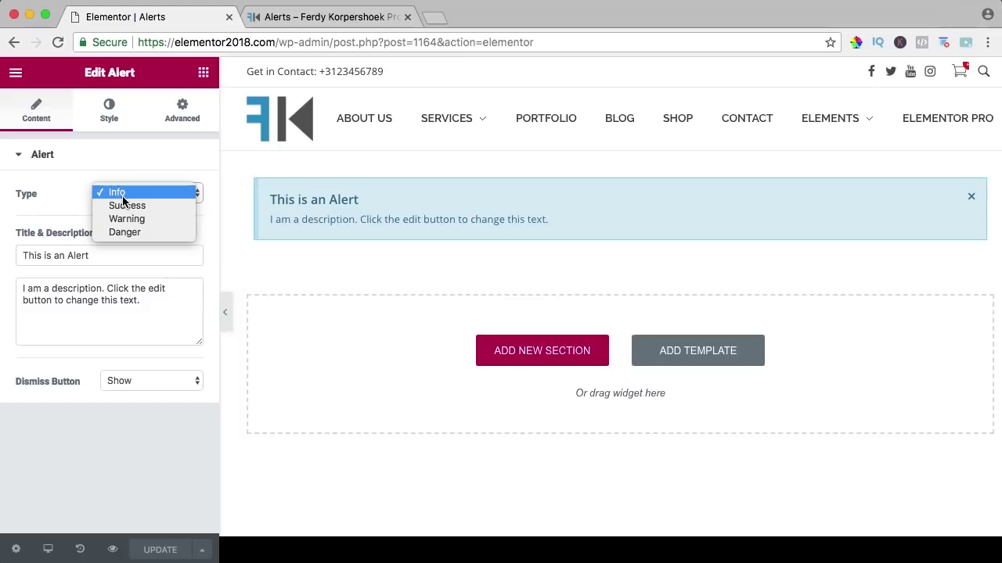
left_click(125, 206)
left_click(132, 192)
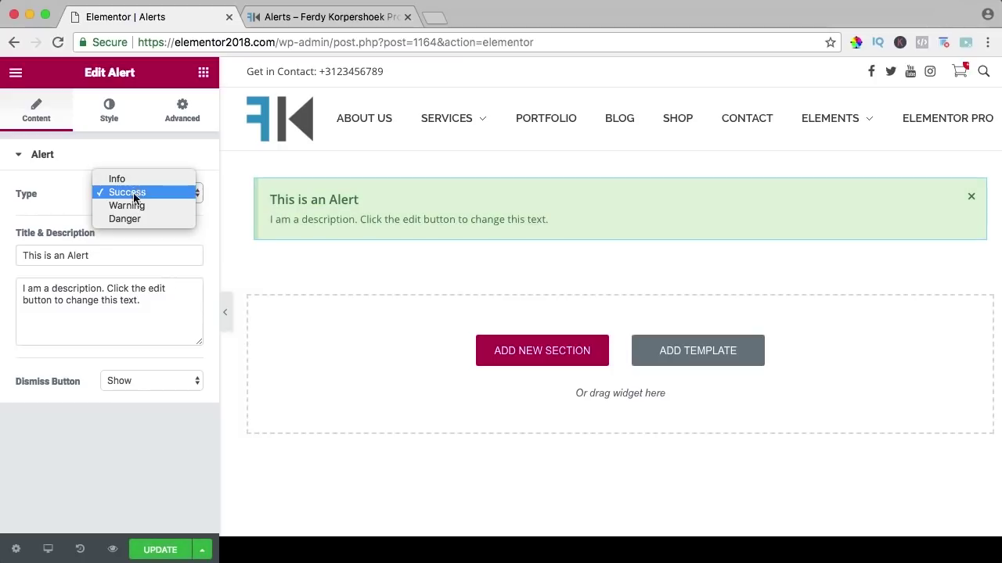
left_click(135, 205)
left_click(139, 194)
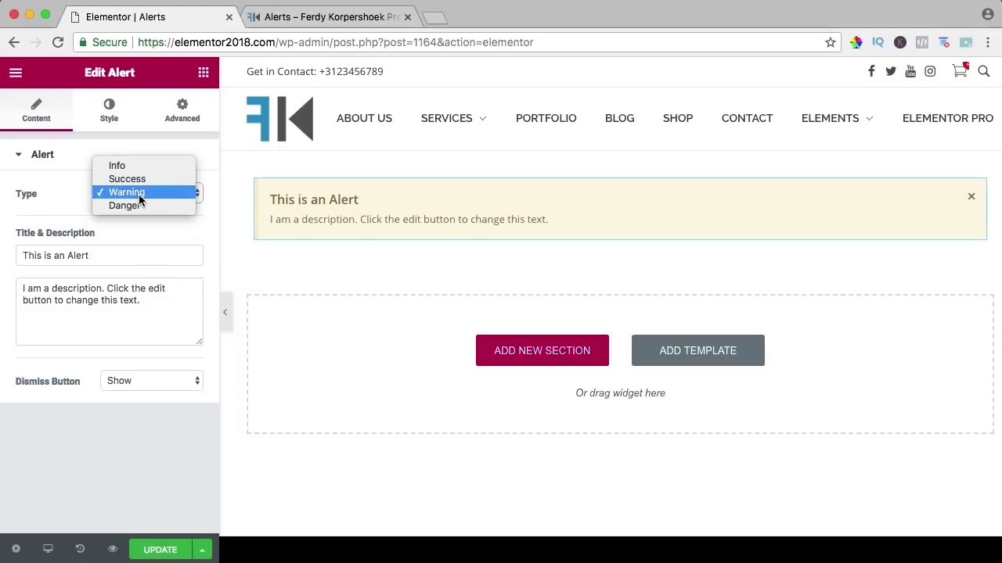
left_click(121, 166)
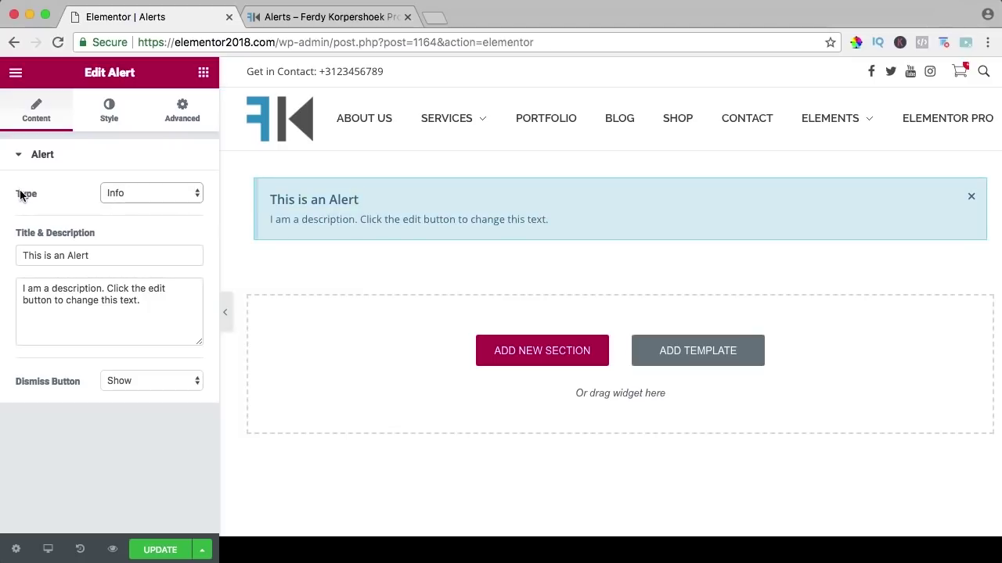
Step: Retitle the alert 'This is a Warning', replace its description about Elementor Page Builder, and save
triple_click(83, 254)
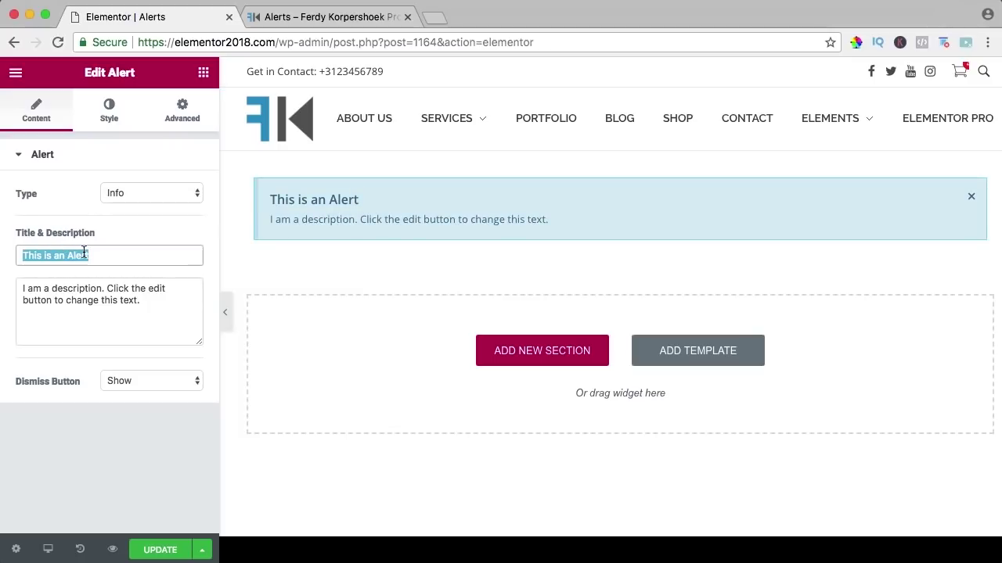
type("This is a W")
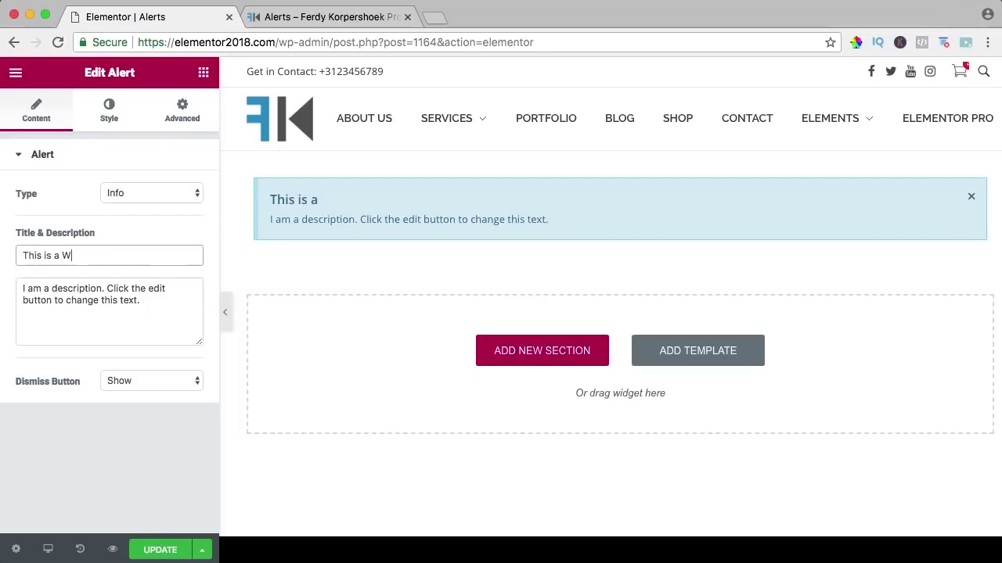
type("arning")
key("Tab")
key("super+a")
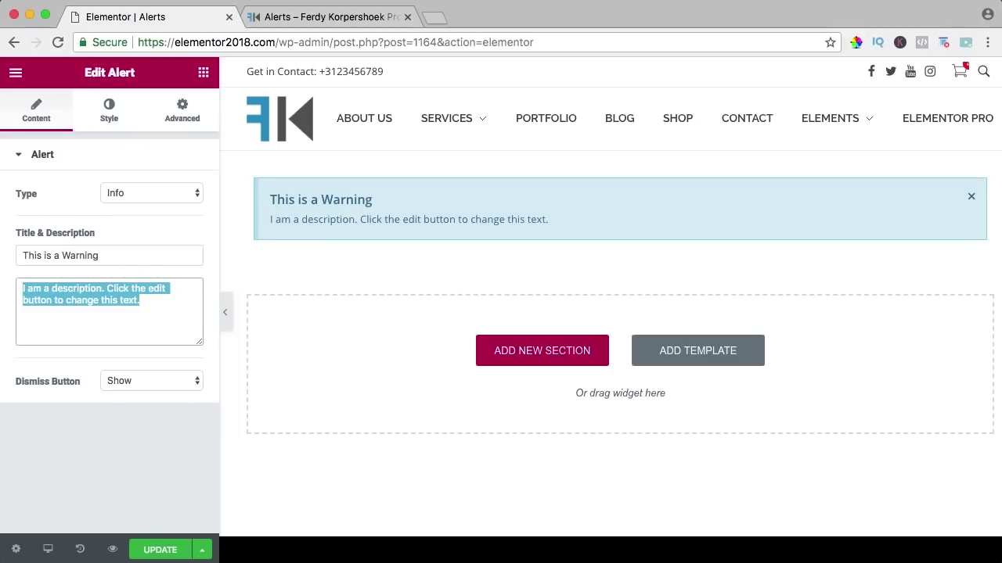
type("When you get the Elementor Page Builder there is a big chance that you will fall in love with it!")
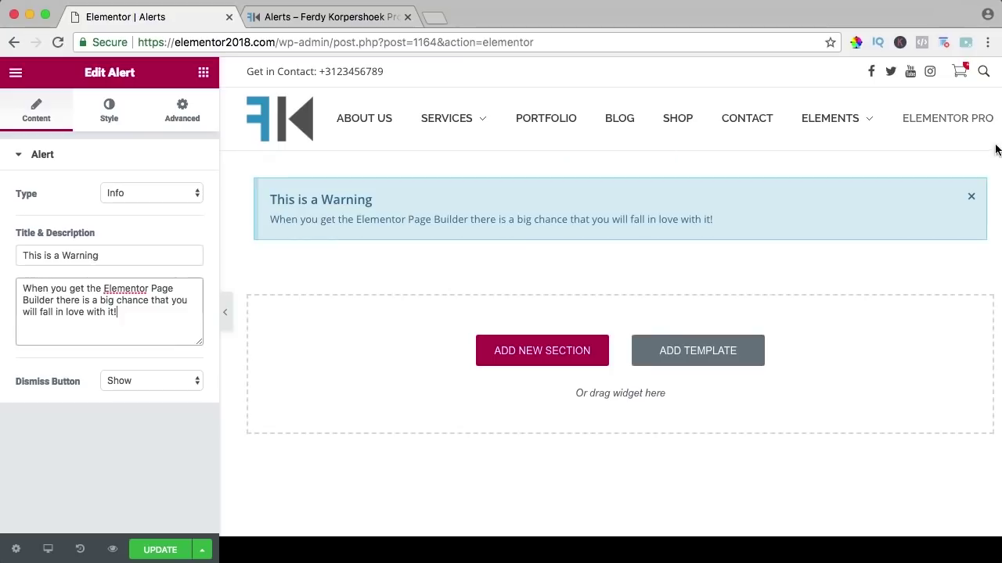
left_click(158, 548)
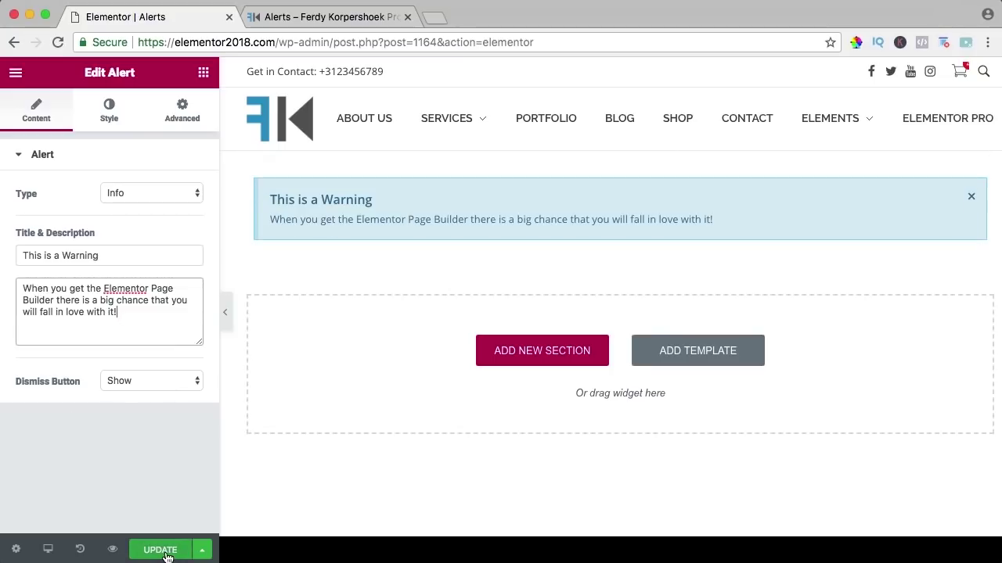
left_click(310, 17)
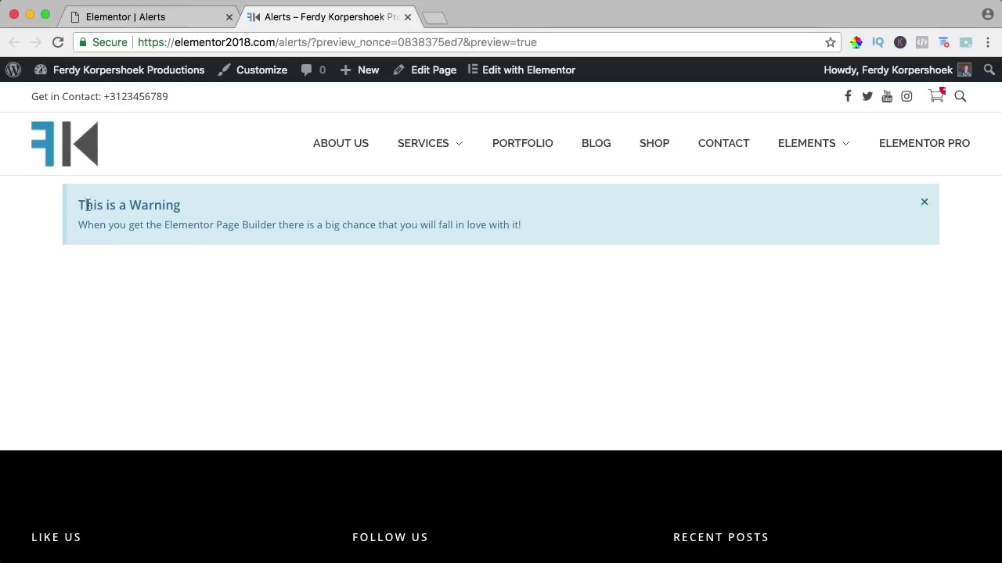
left_click(924, 205)
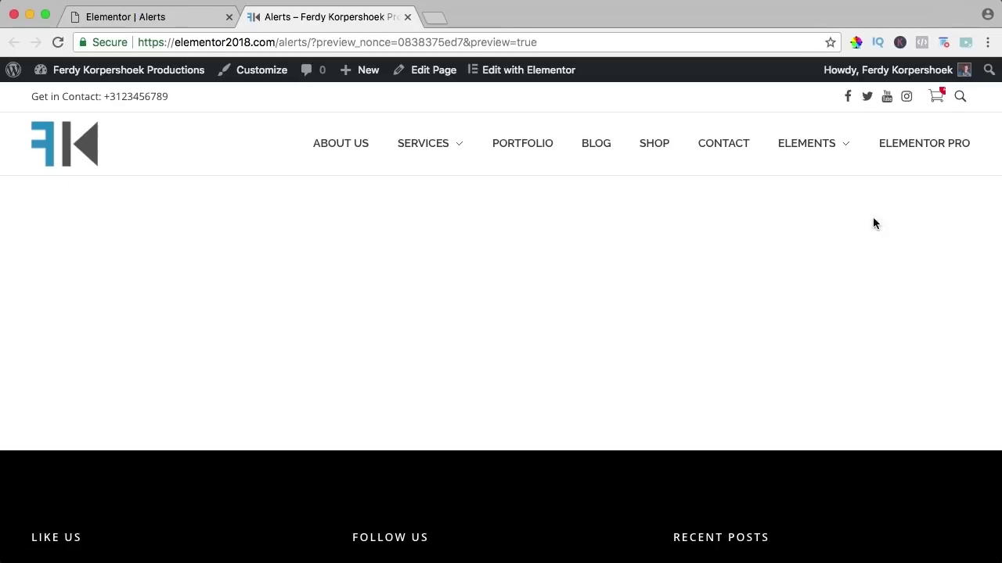
left_click(156, 19)
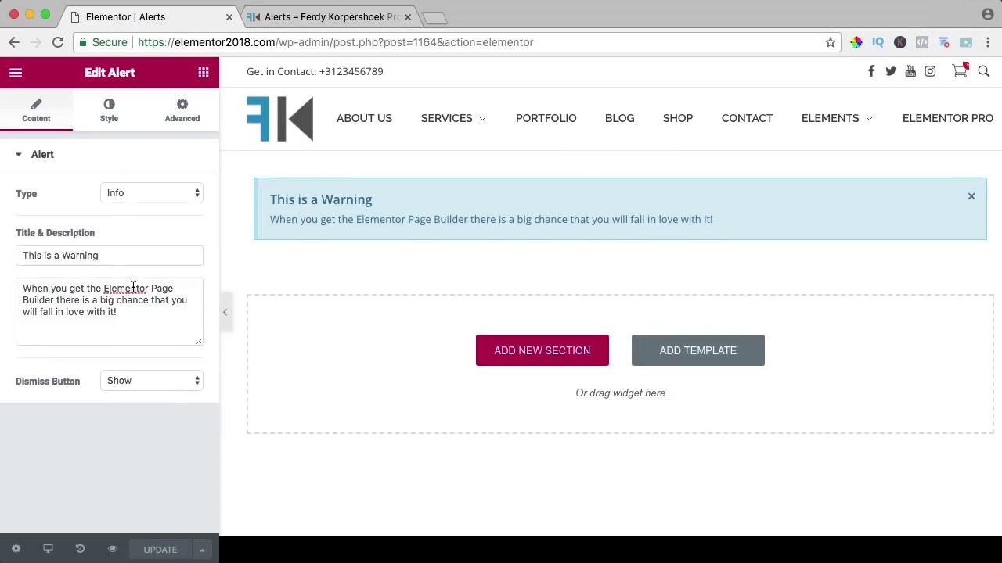
left_click(123, 382)
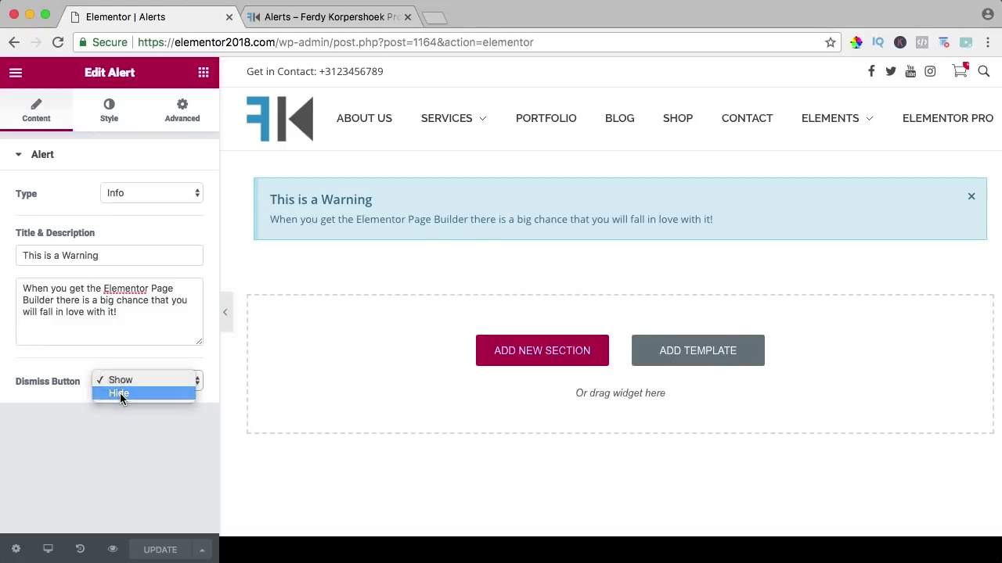
left_click(120, 393)
left_click(122, 384)
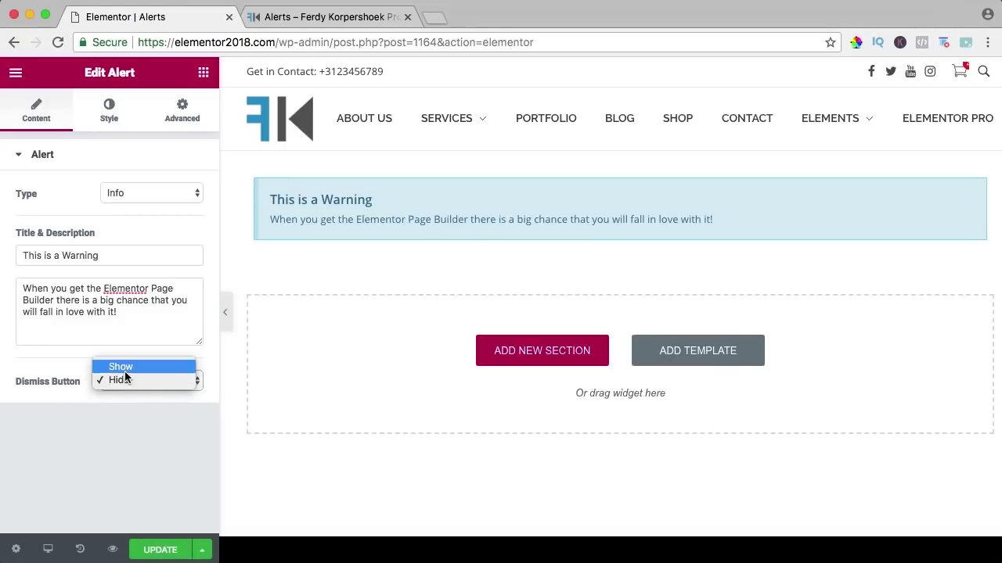
left_click(124, 371)
left_click(160, 384)
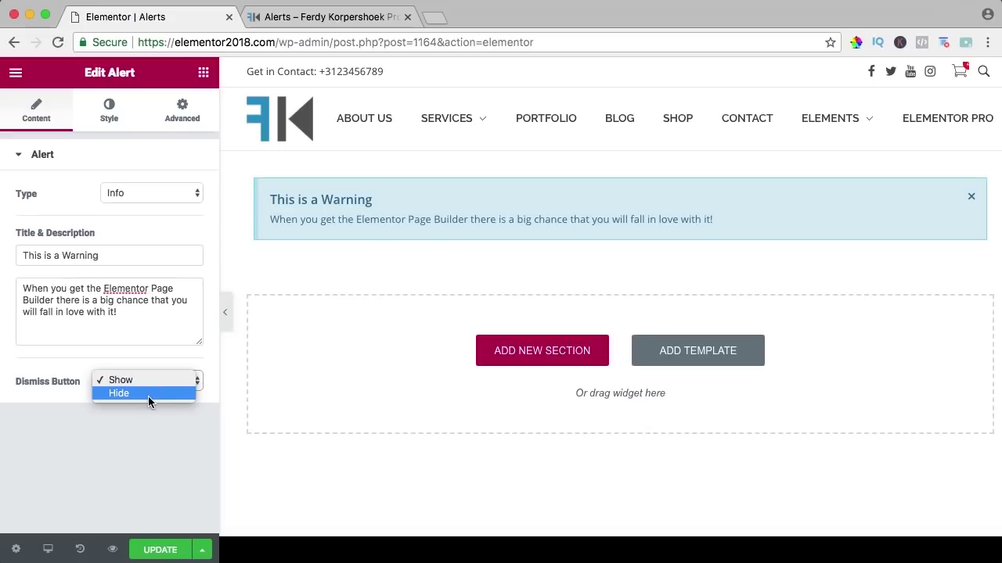
left_click(148, 396)
left_click(131, 385)
left_click(125, 360)
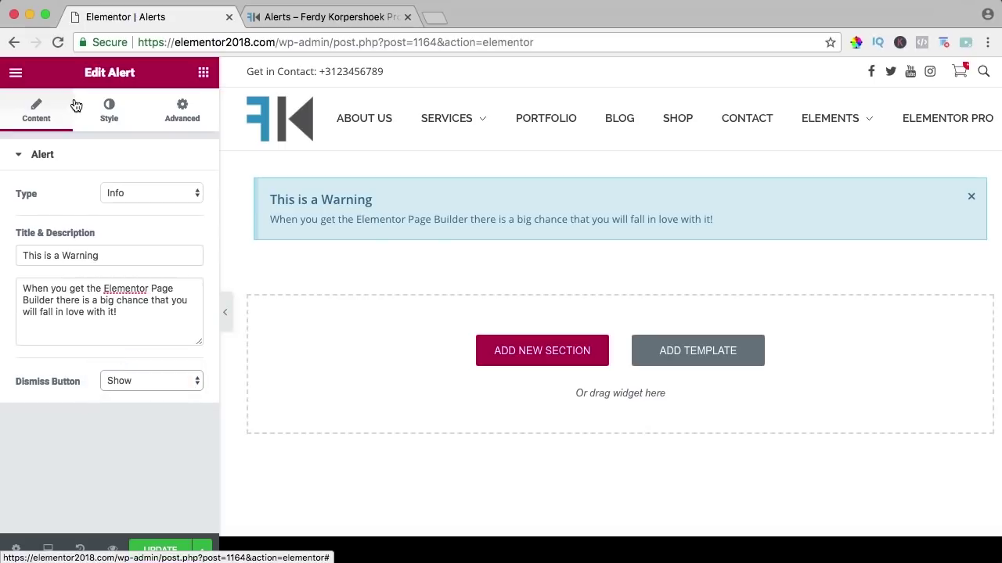
Step: Give the alert a light, semi-transparent teal background colour
left_click(107, 114)
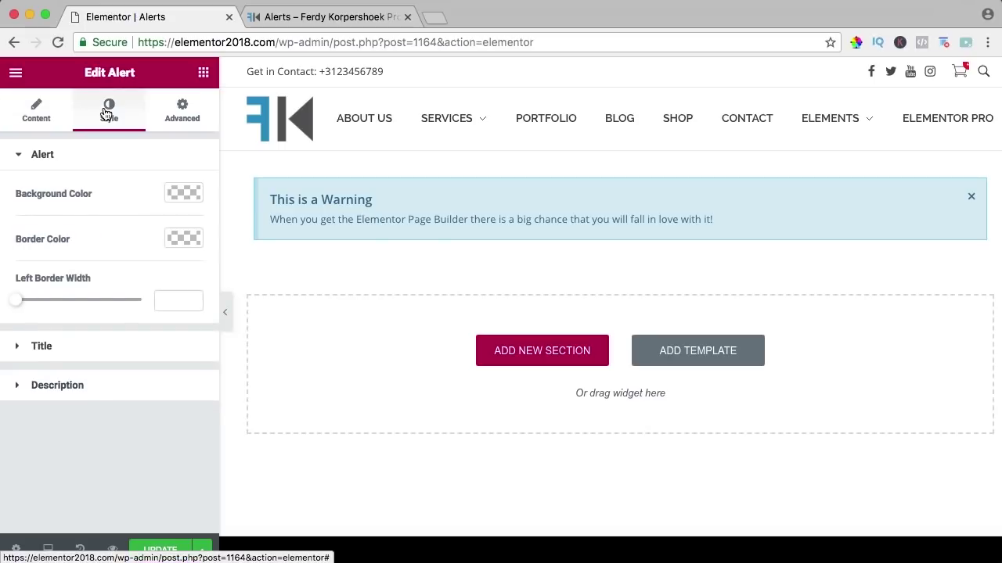
left_click(179, 195)
left_click(43, 366)
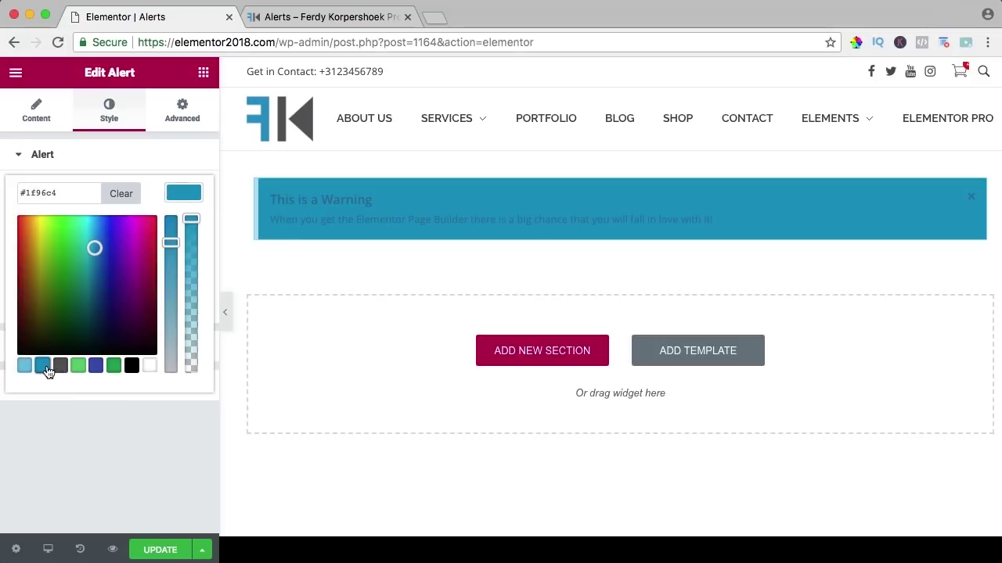
mouse_move(94, 245)
left_mouse_down()
mouse_move(74, 275)
mouse_move(82, 295)
mouse_move(91, 243)
left_mouse_up()
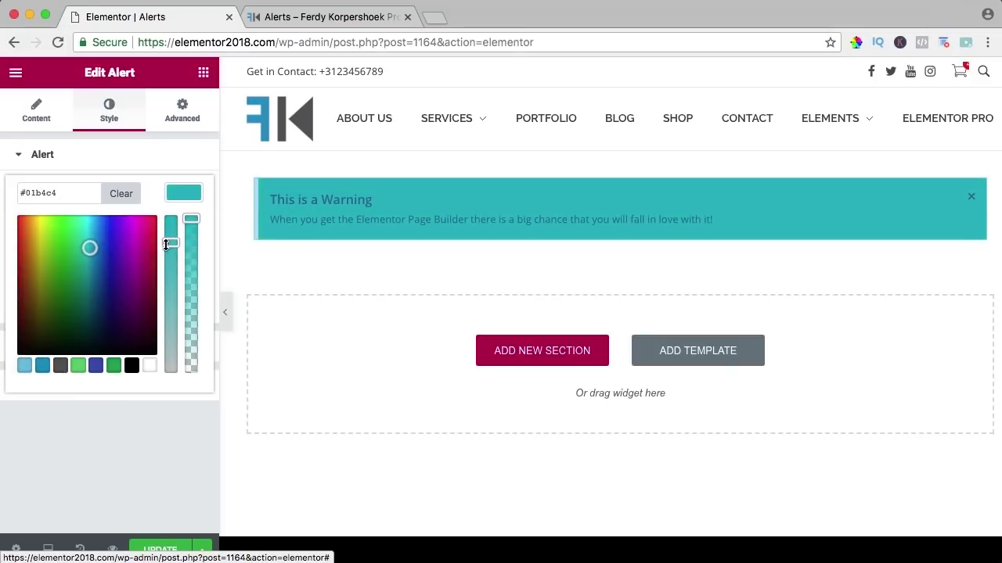
left_click_drag(166, 245, 169, 313)
left_click_drag(192, 222, 171, 329)
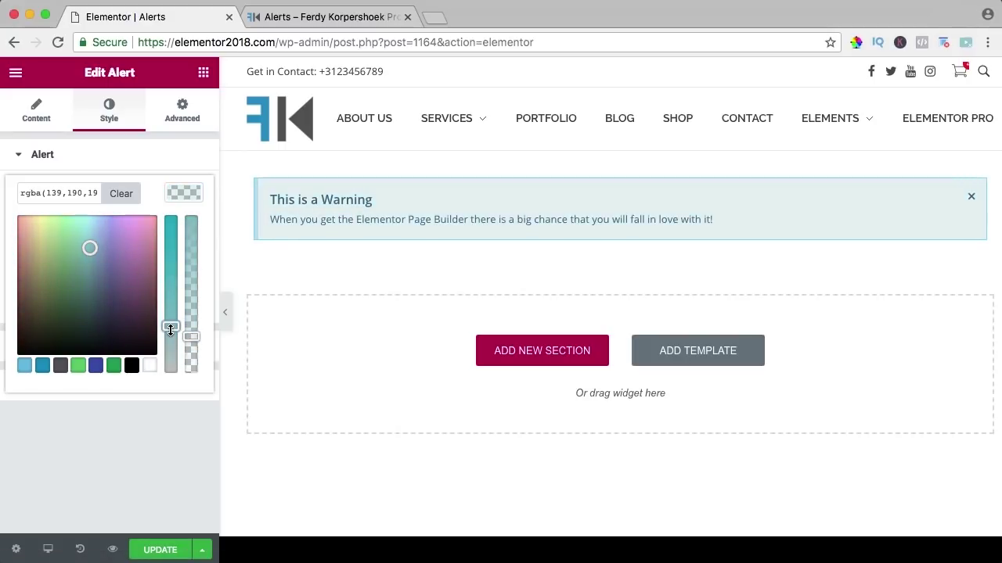
Step: Set the alert's border colour to teal after trying dark grey
left_click(175, 193)
left_click(181, 237)
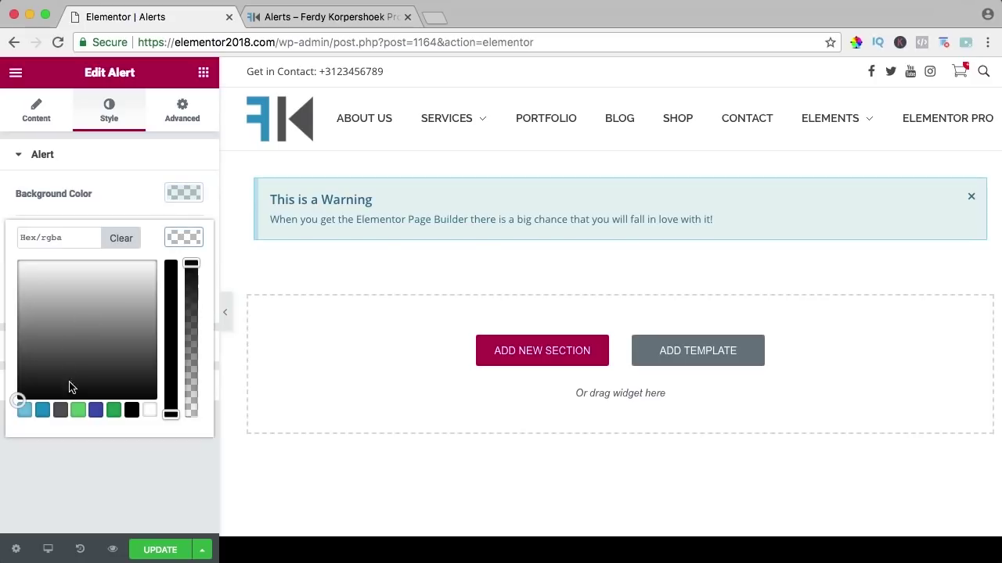
left_click(61, 412)
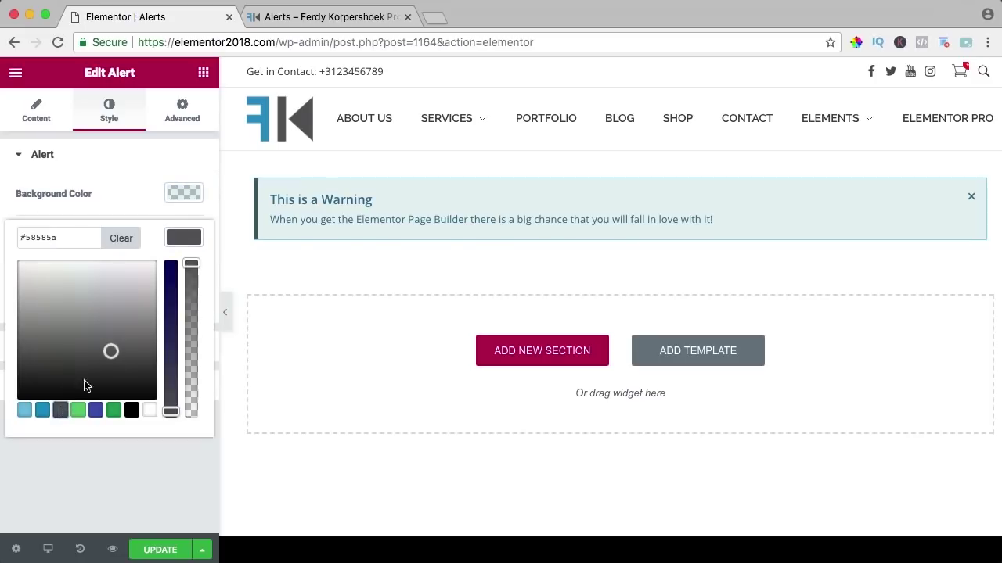
left_click(42, 411)
Step: Set the alert's left border width to 4 and make its title teal
left_click(180, 238)
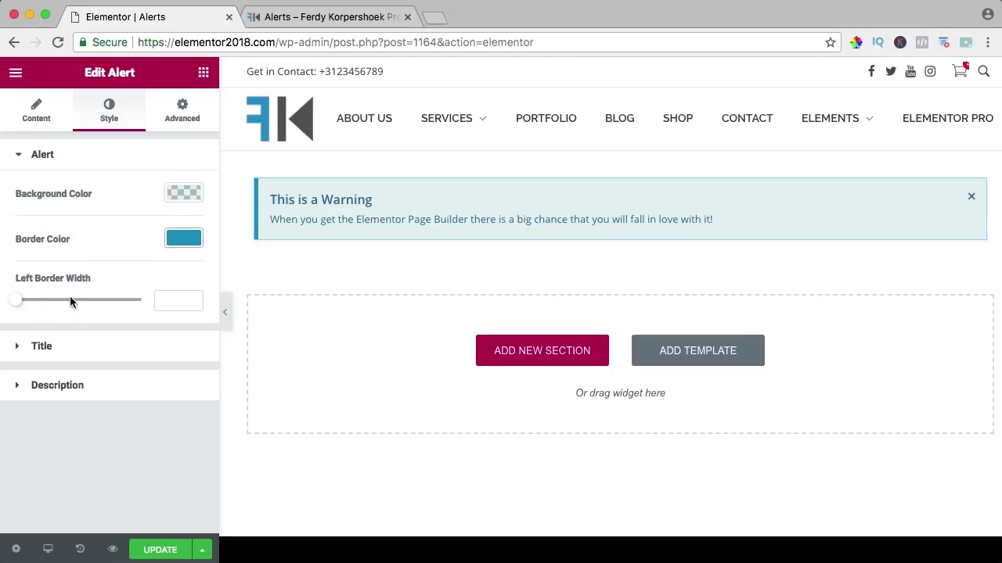
left_click_drag(22, 300, 24, 307)
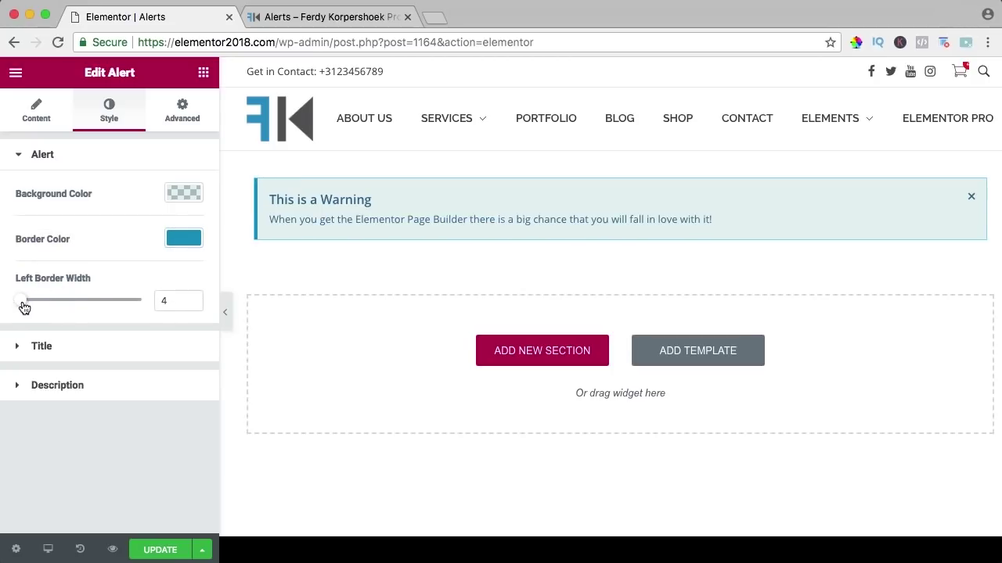
left_click(19, 350)
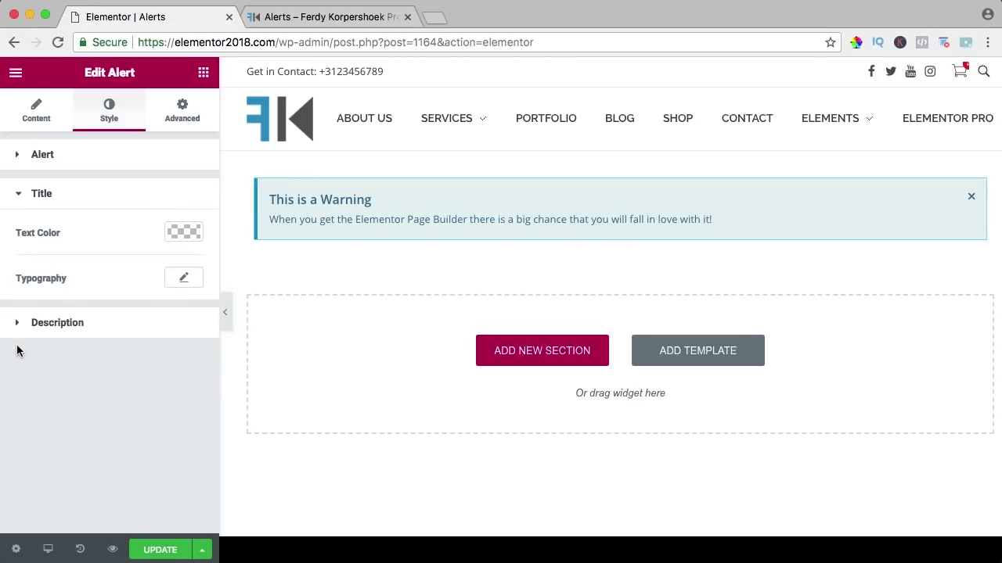
left_click(185, 233)
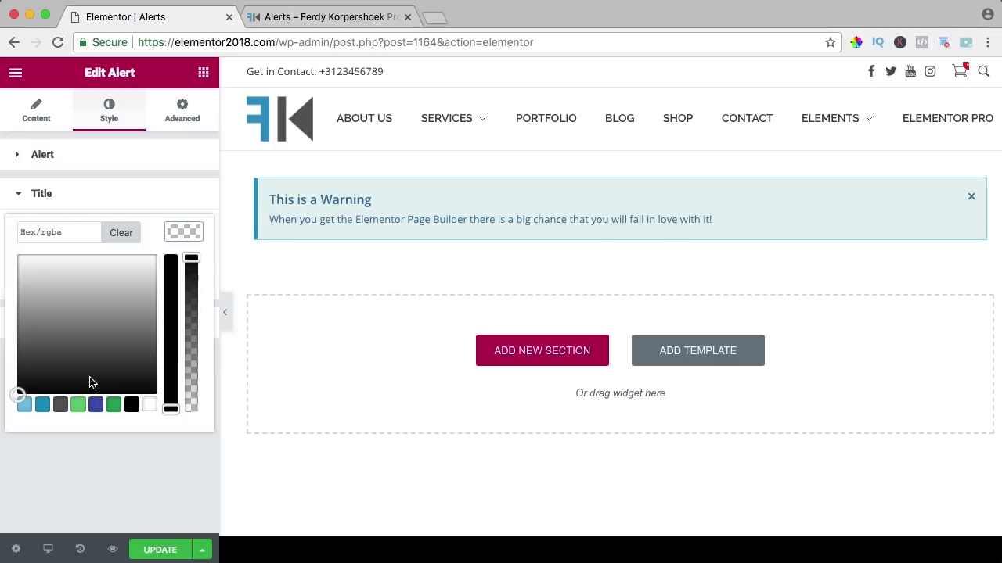
left_click(41, 404)
left_click(191, 238)
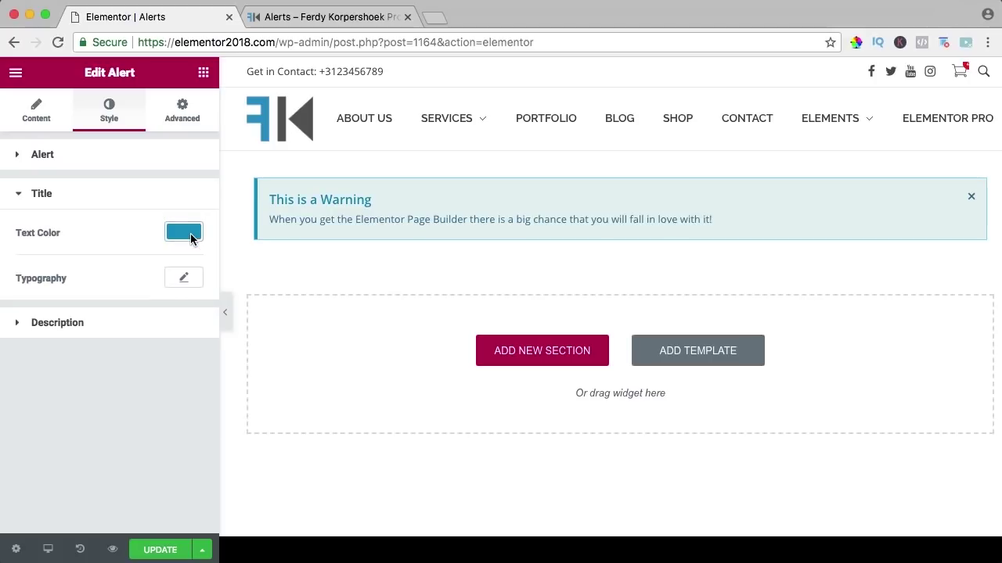
Step: Set the alert title's typography to 15 px and uppercase
left_click(180, 281)
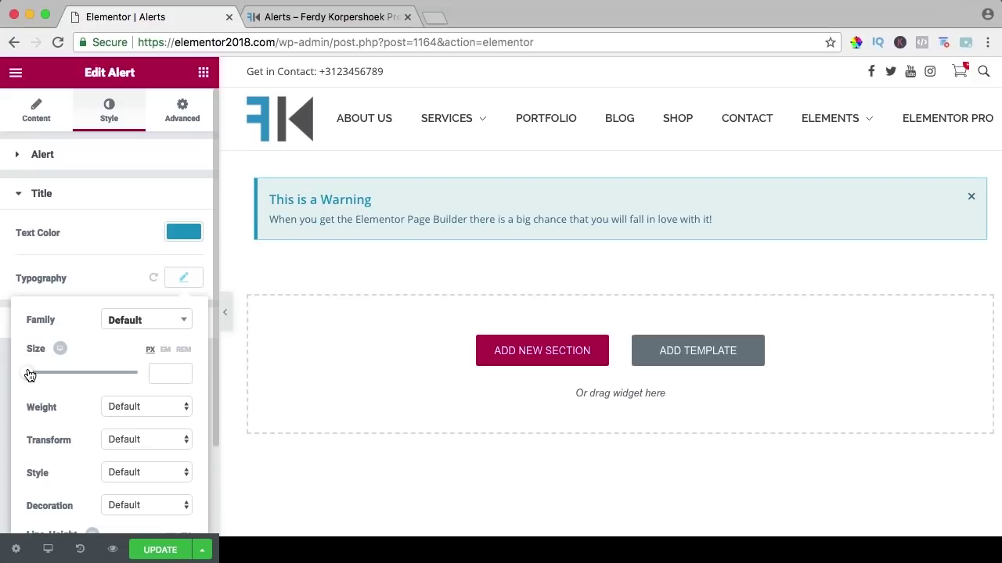
left_click_drag(29, 376, 37, 378)
left_click(119, 439)
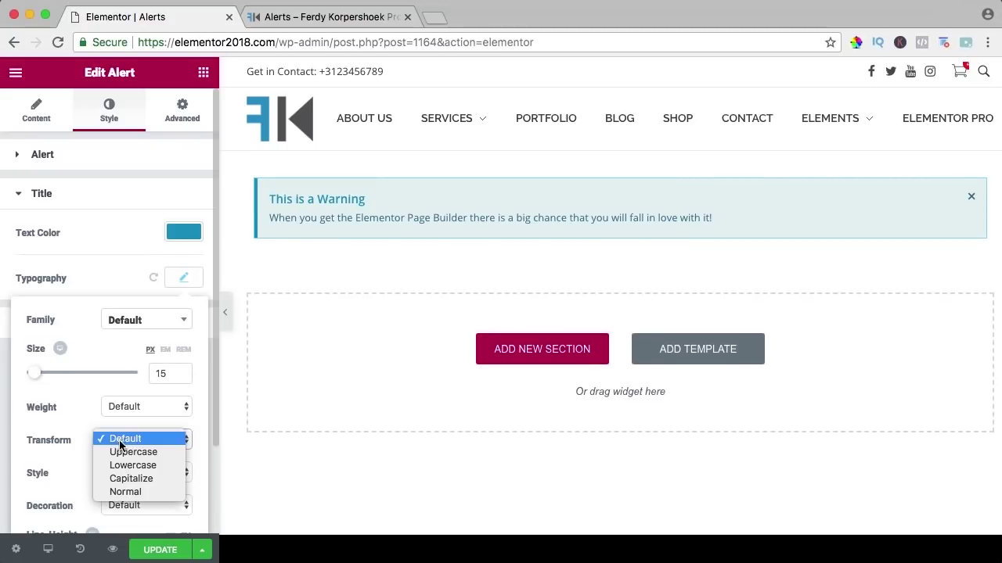
left_click(128, 454)
left_click(186, 276)
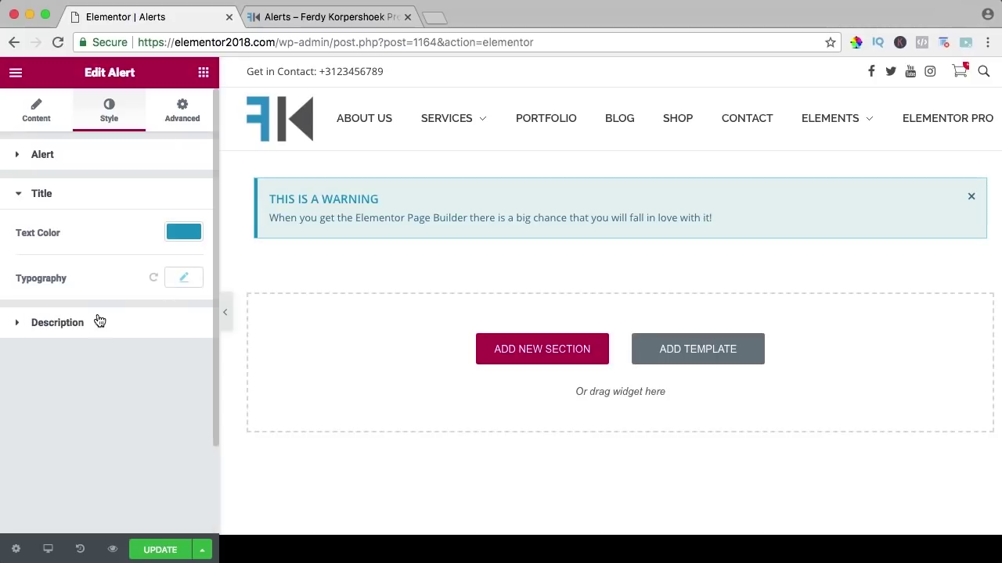
left_click(80, 327)
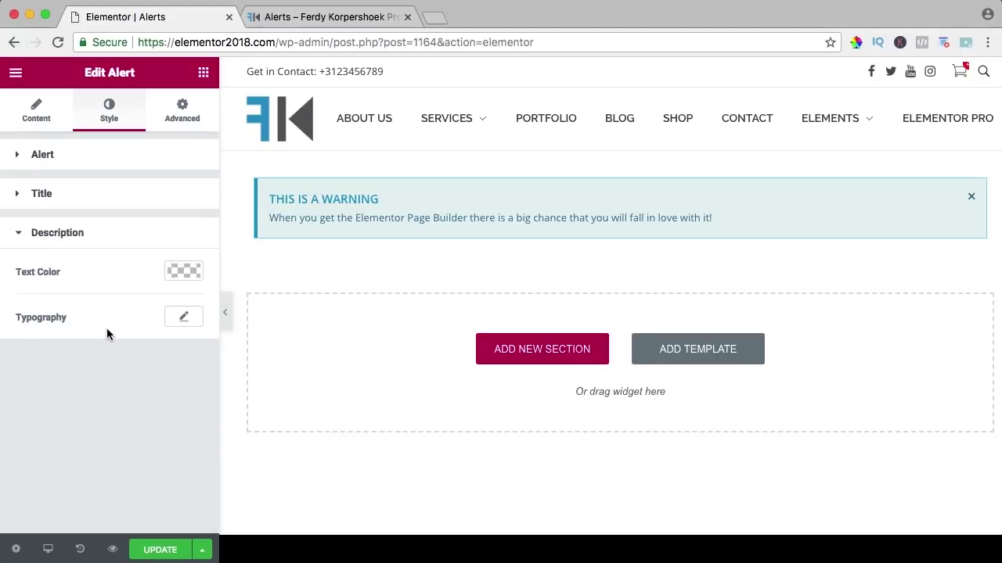
Step: Make the alert description text a near-black dark grey
left_click(184, 270)
left_click(61, 444)
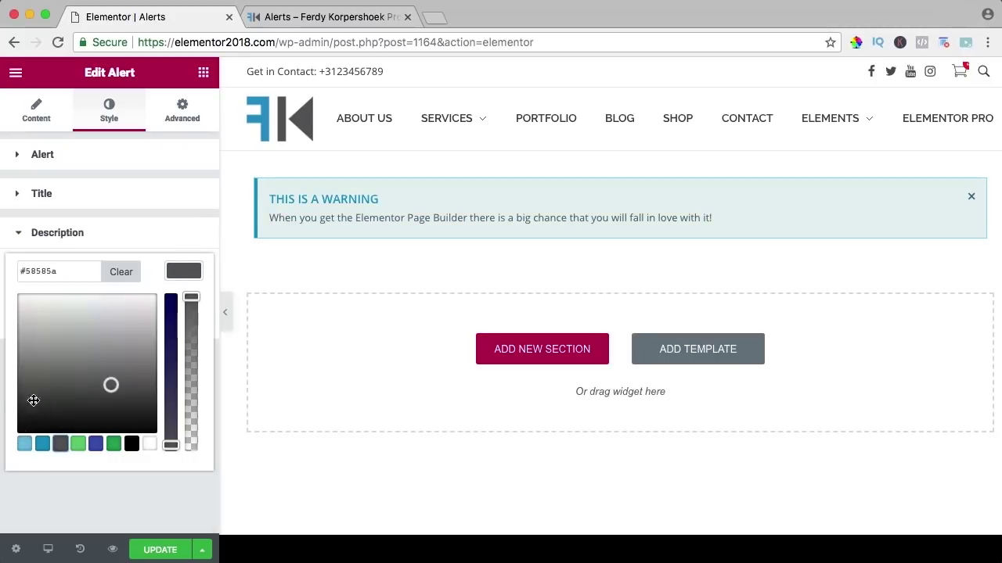
left_click_drag(33, 400, 17, 402)
left_click(176, 276)
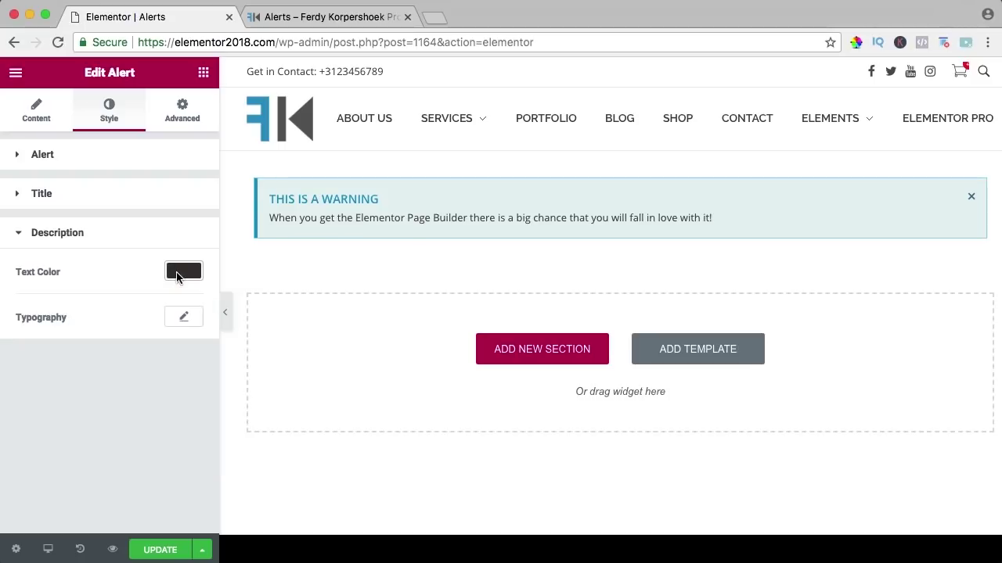
Step: Set the description size to 18 px and duplicate the alert below itself
left_click(179, 321)
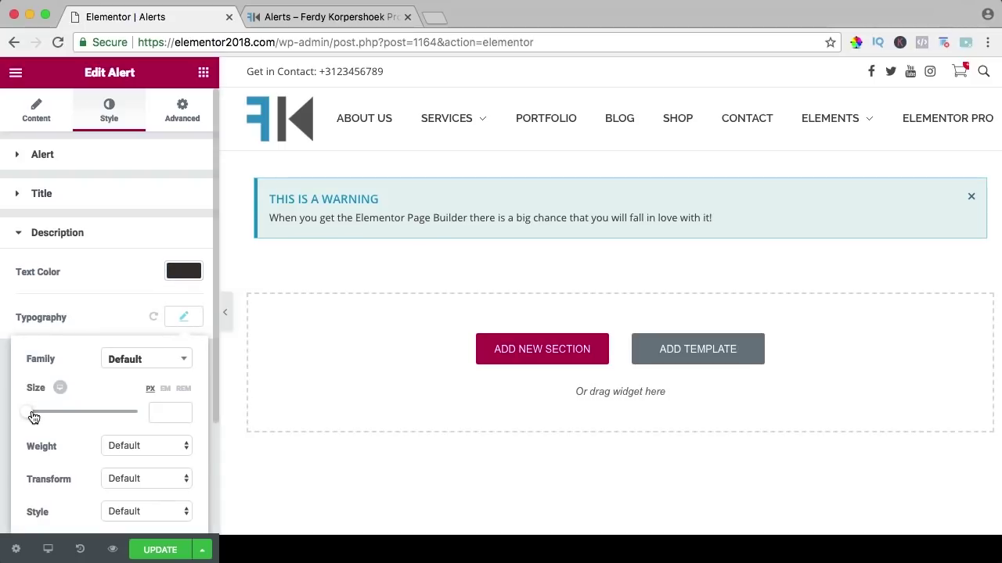
left_click_drag(34, 418, 44, 420)
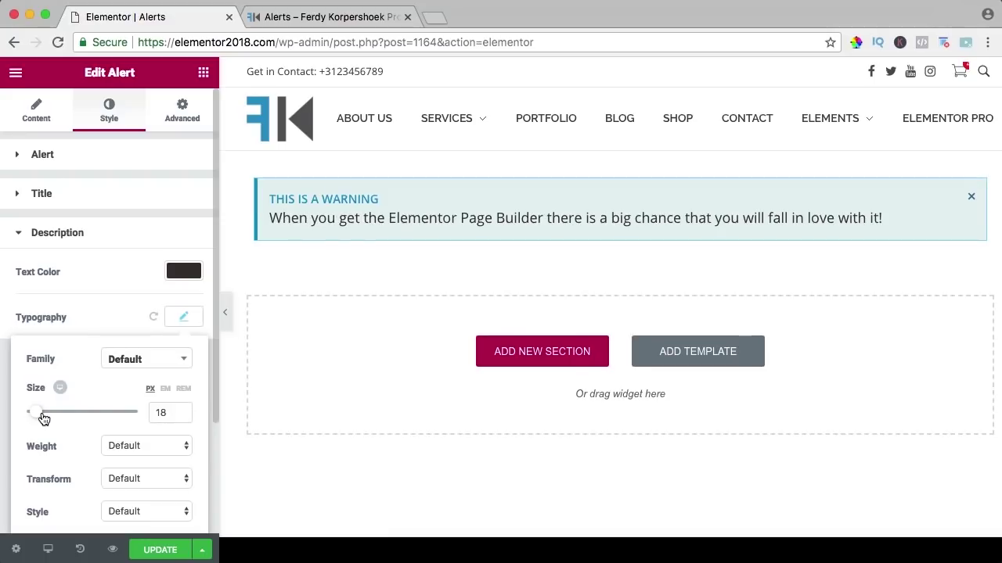
scroll(101, 398, "down", 3)
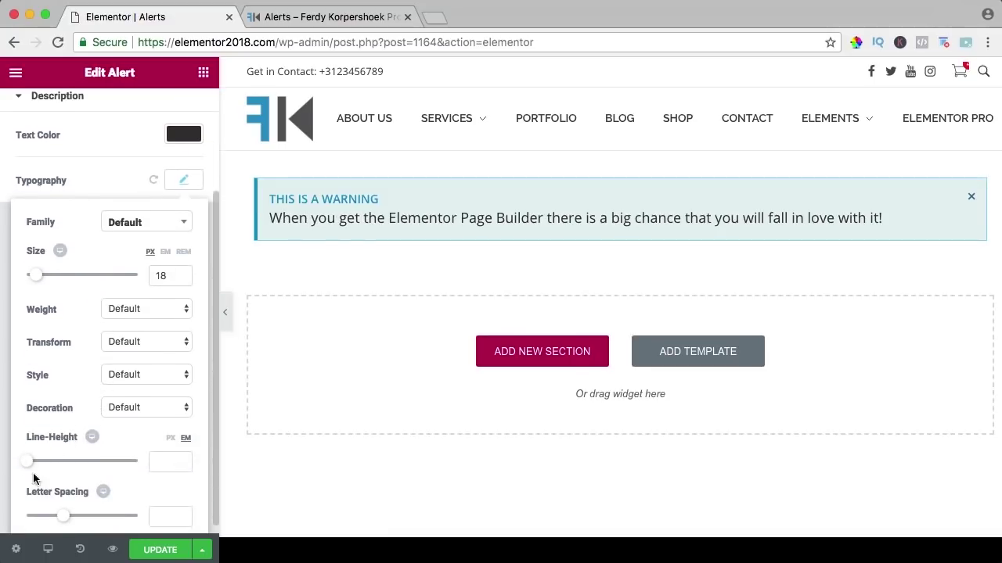
left_click(179, 185)
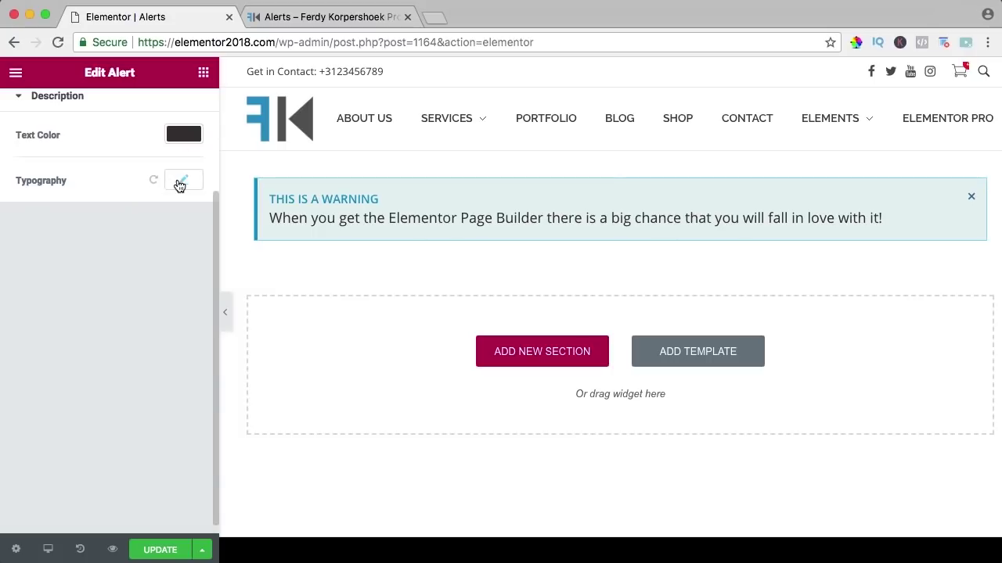
left_click(599, 164)
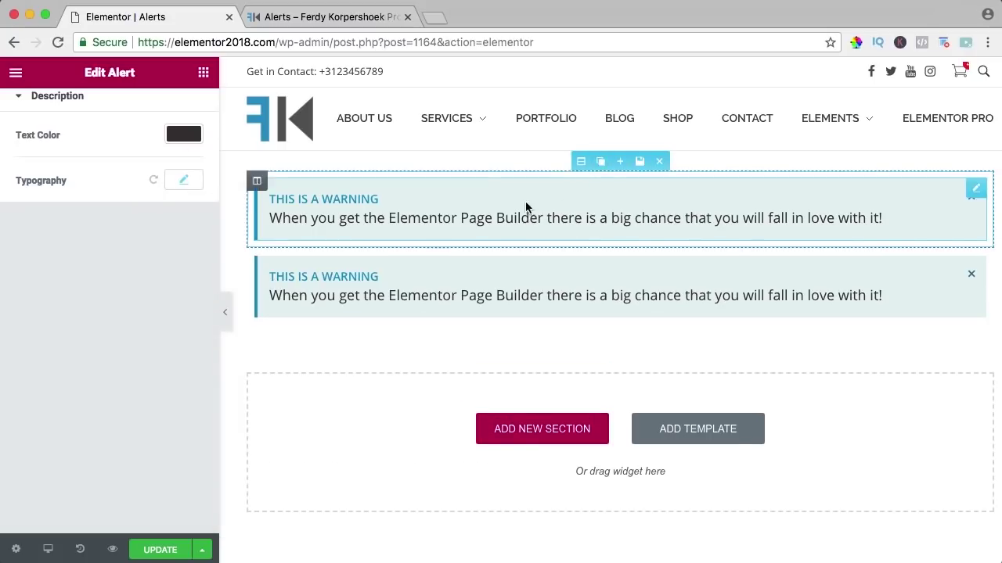
Step: Retitle the second alert 'Proverbs 23:7' with text 'As a man thinks in his heart so is he.'
left_click(384, 282)
triple_click(93, 249)
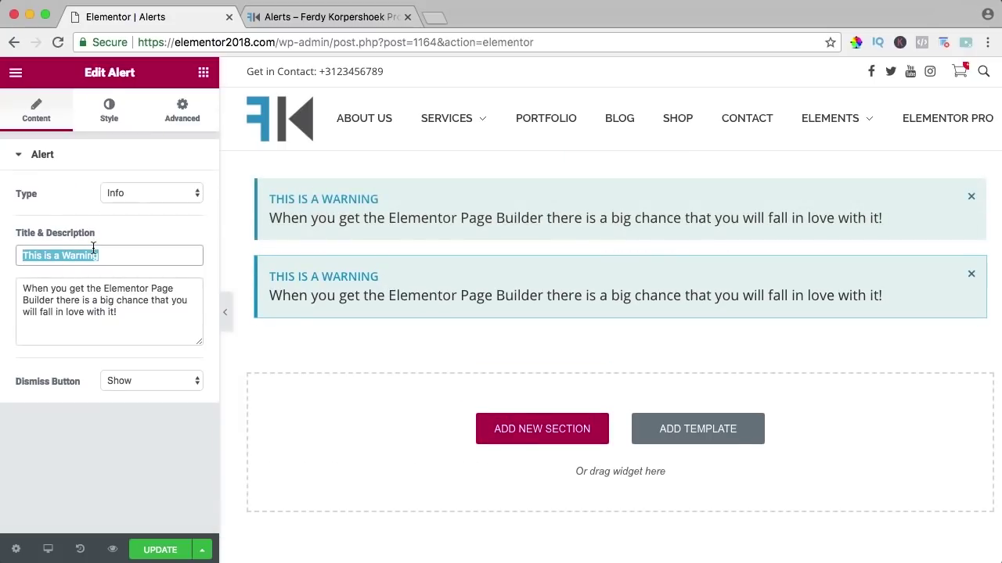
type("Proverbs 23:7")
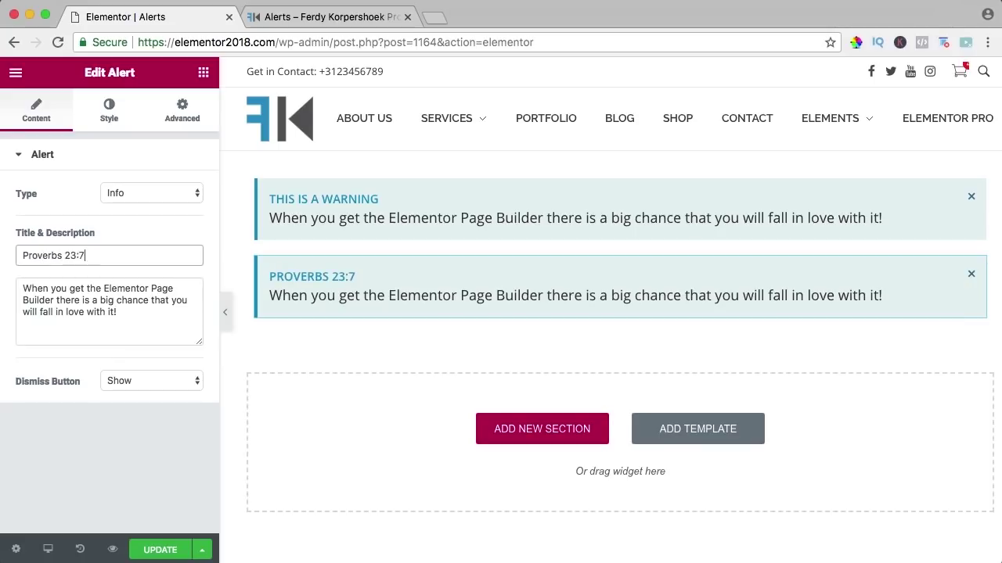
key("Tab")
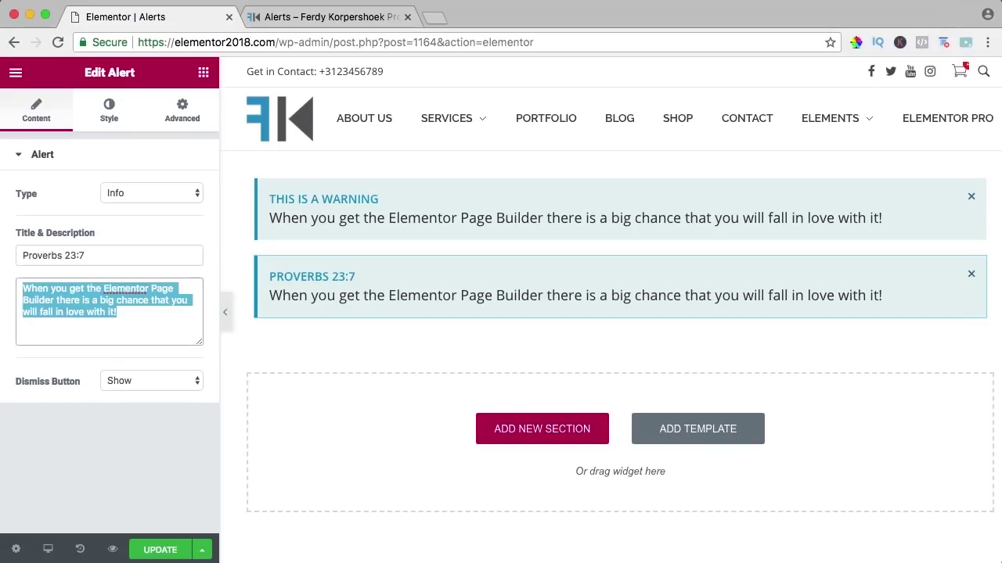
type("As")
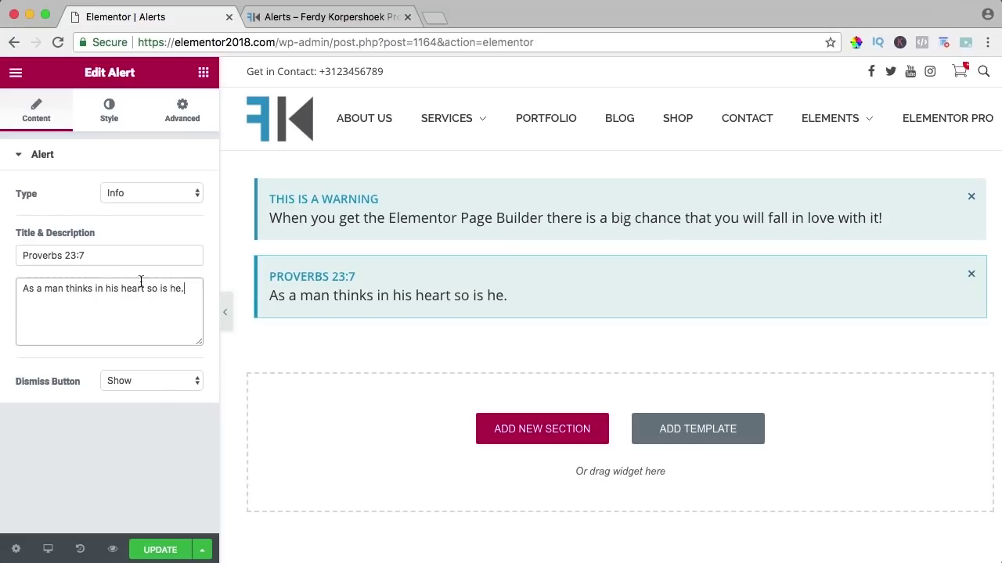
Step: Set the Proverbs 23:7 alert title size to 22 px
left_click(108, 110)
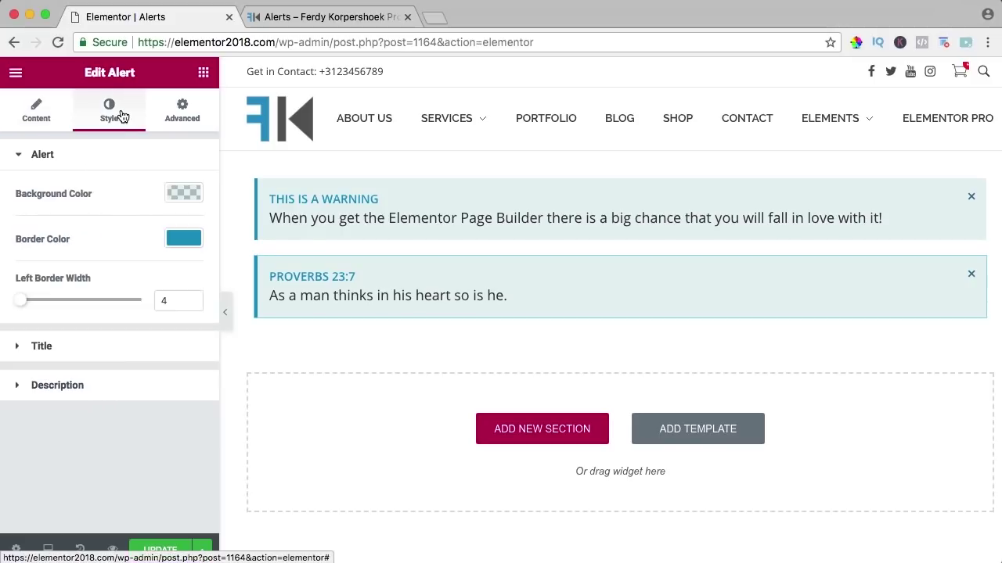
left_click(30, 349)
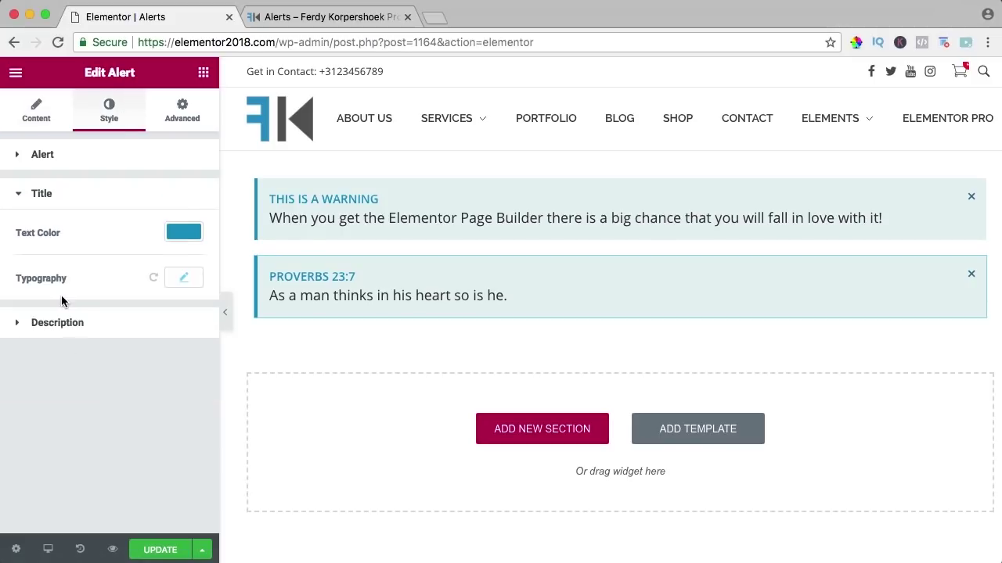
left_click(183, 278)
left_click_drag(36, 377, 39, 380)
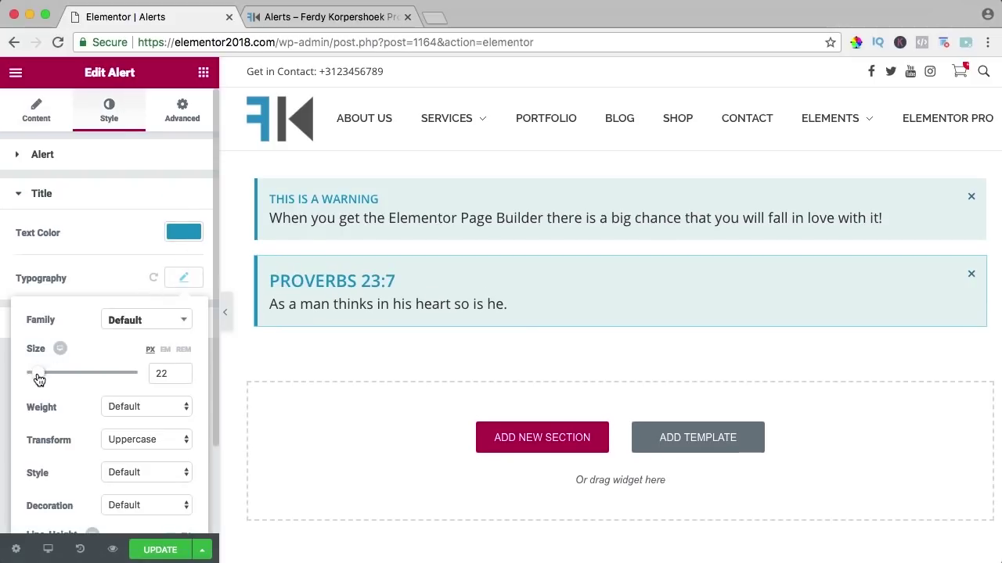
left_click(190, 277)
Step: Set the alert description size to 29 px and save the page
left_click(88, 328)
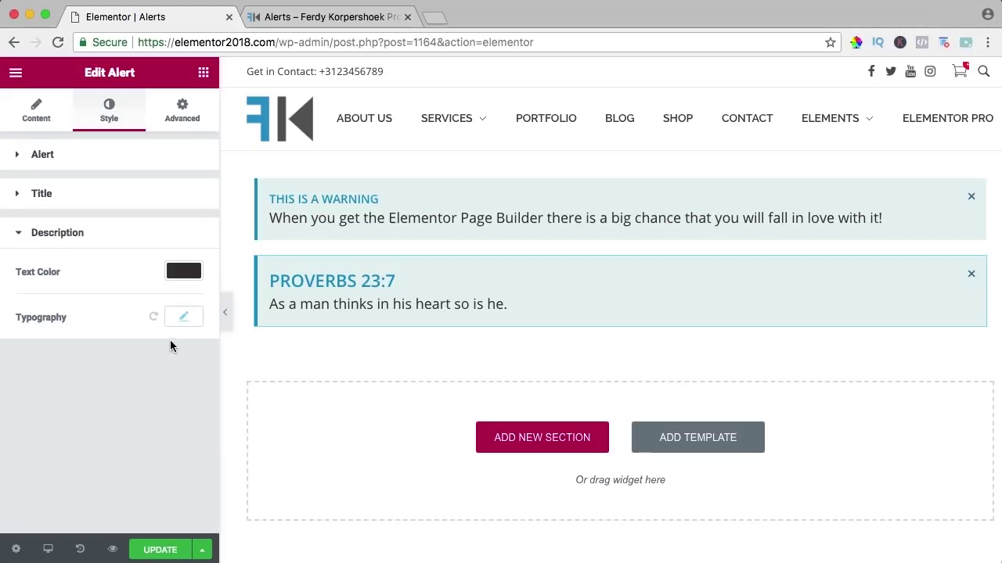
left_click(183, 316)
left_click_drag(37, 417, 43, 415)
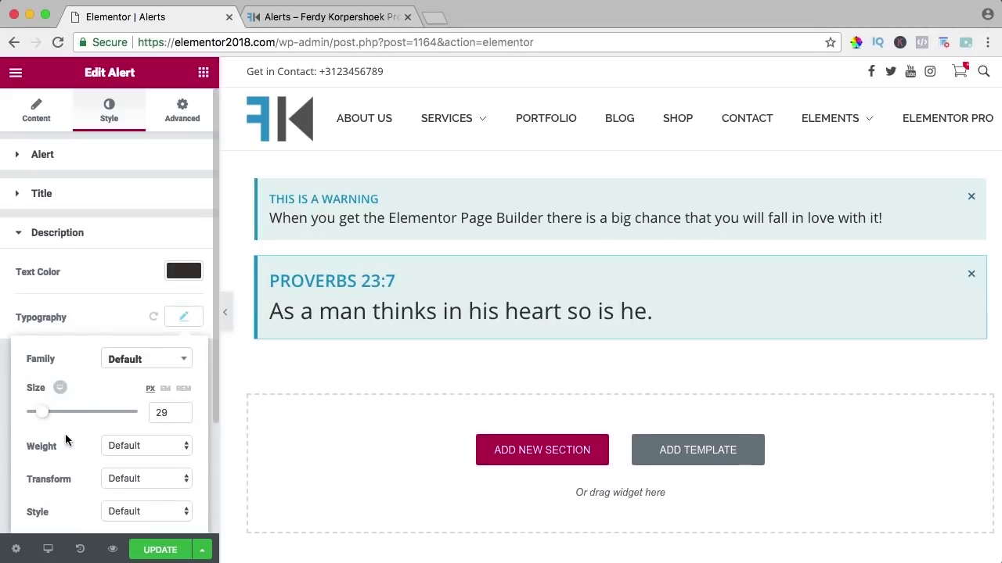
left_click(157, 548)
Step: Reload the Alerts preview and dismiss both alert messages
left_click(302, 17)
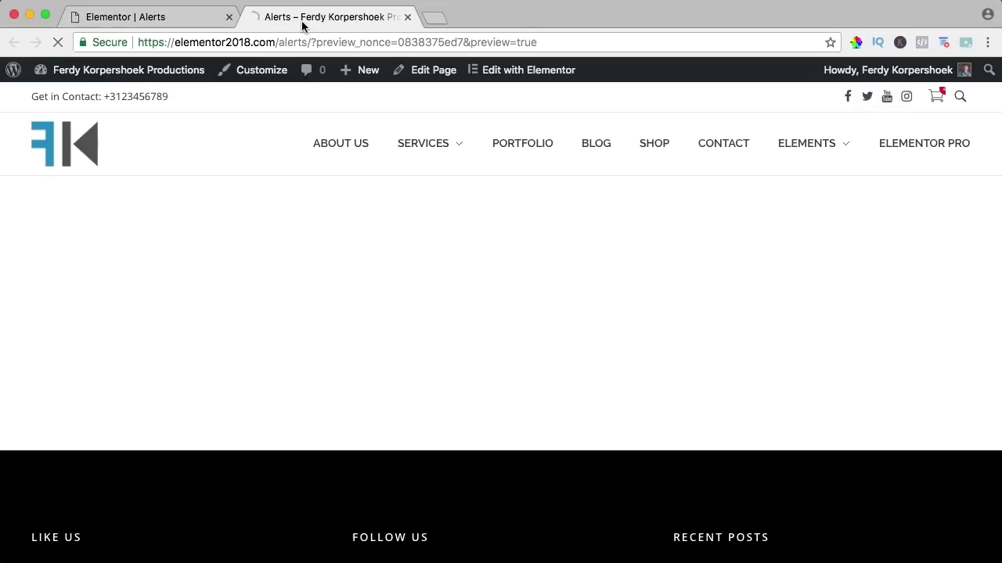
key("super+r")
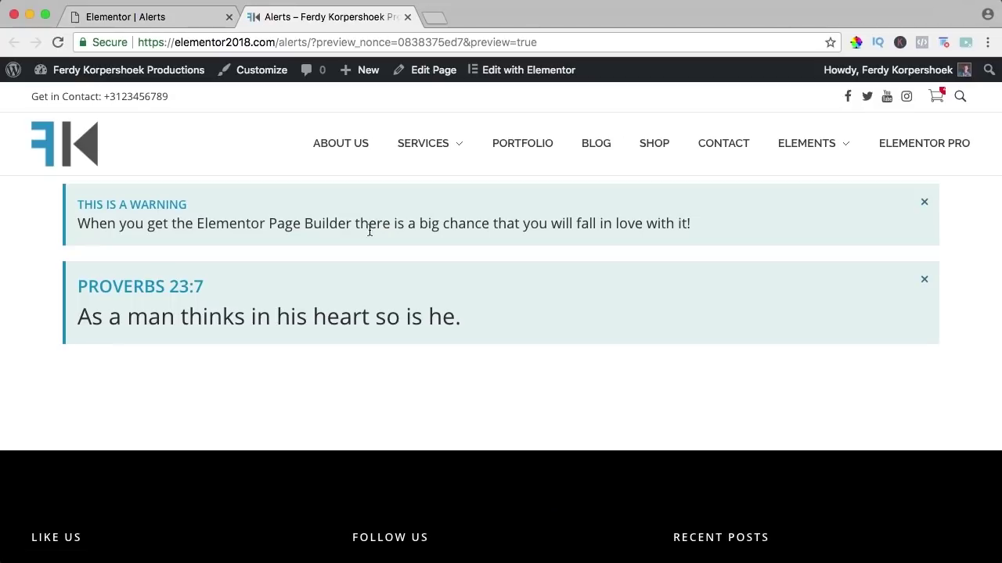
left_click(921, 280)
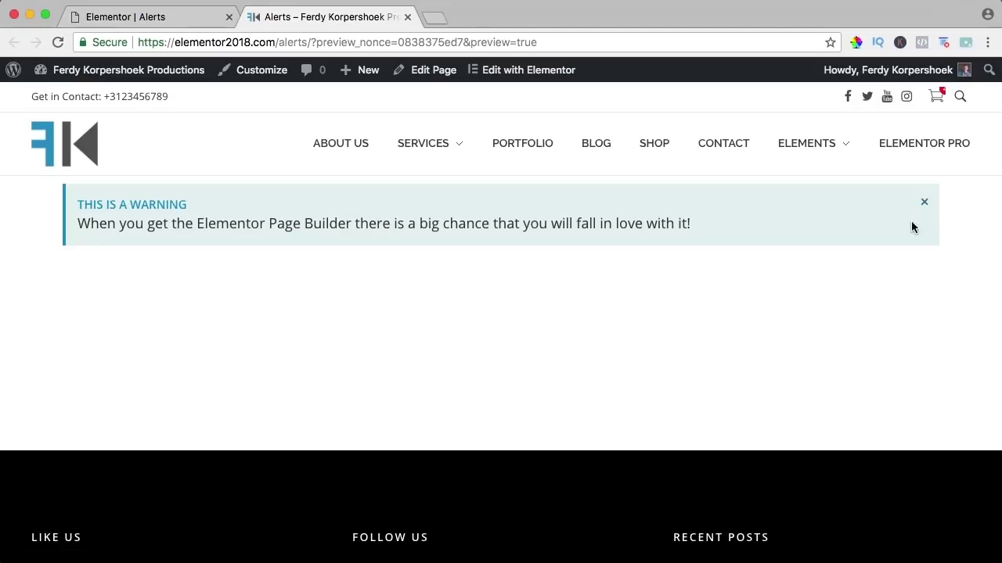
left_click(923, 206)
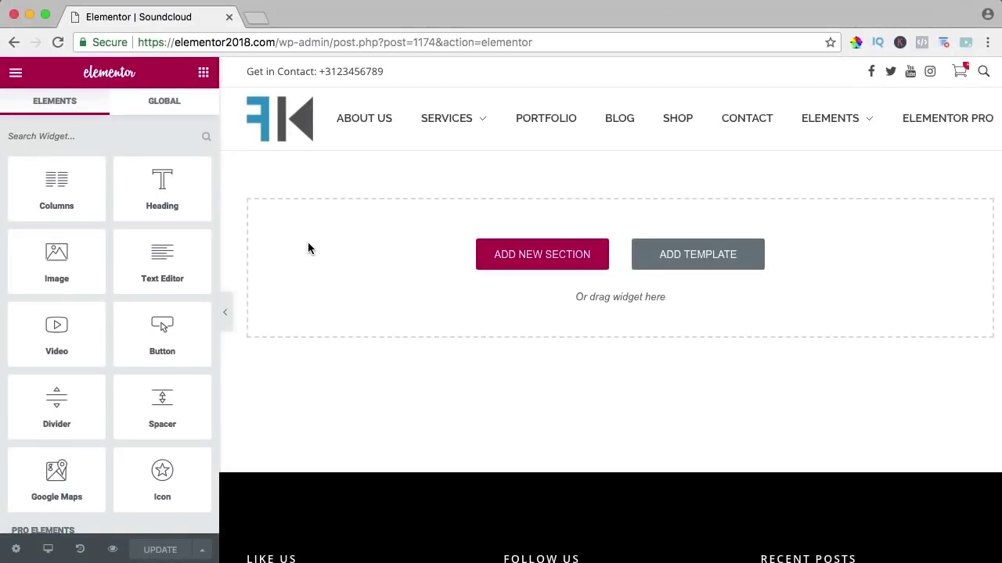
Step: Add a SoundCloud widget to the empty section, then save and preview the page
left_click(101, 140)
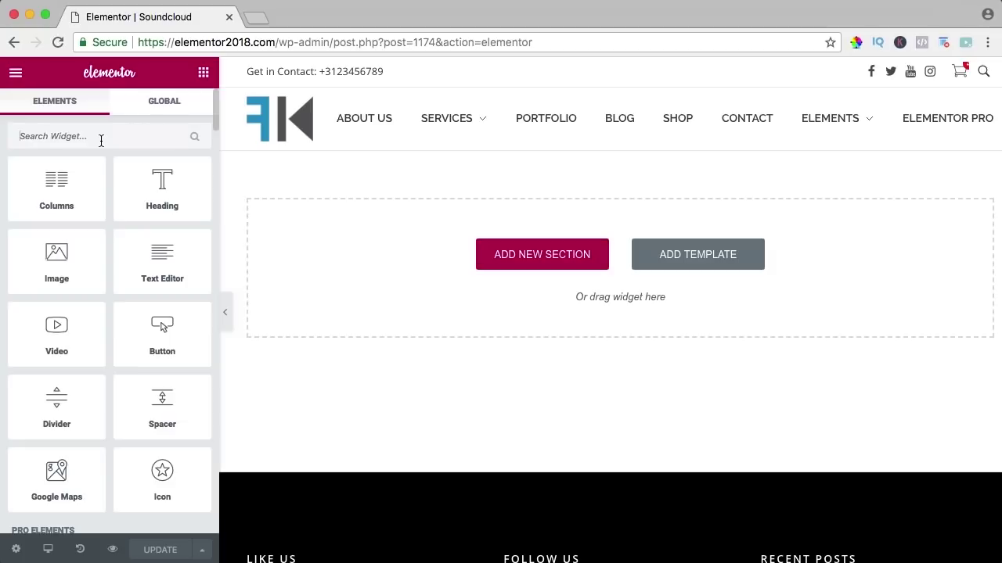
type("sound")
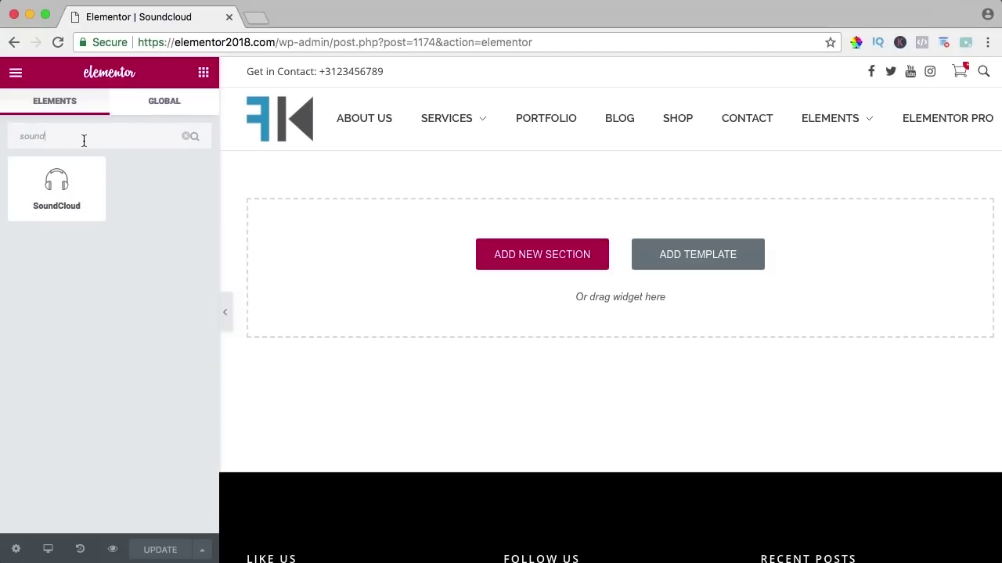
left_click_drag(35, 157, 425, 257)
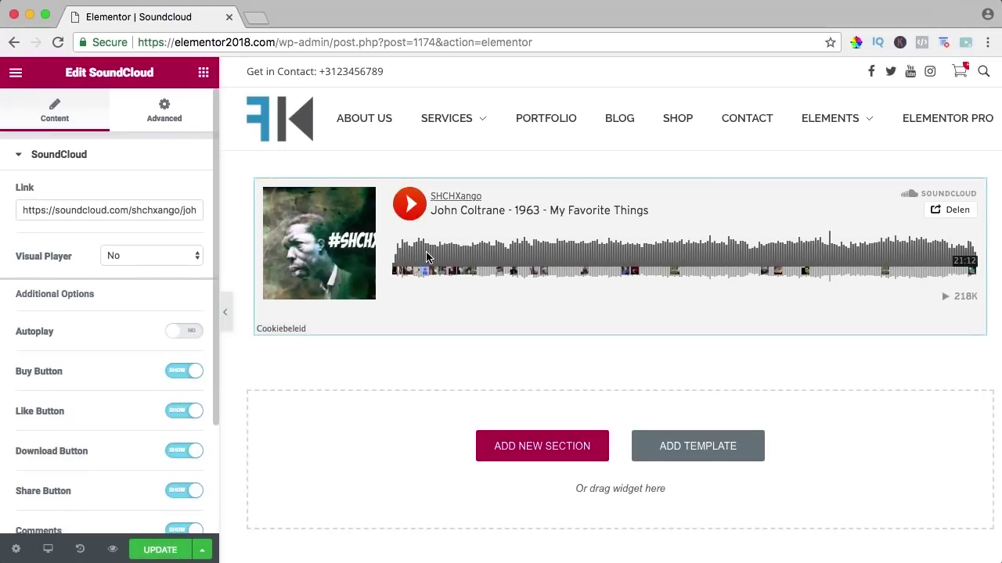
left_click(162, 549)
left_click(116, 550)
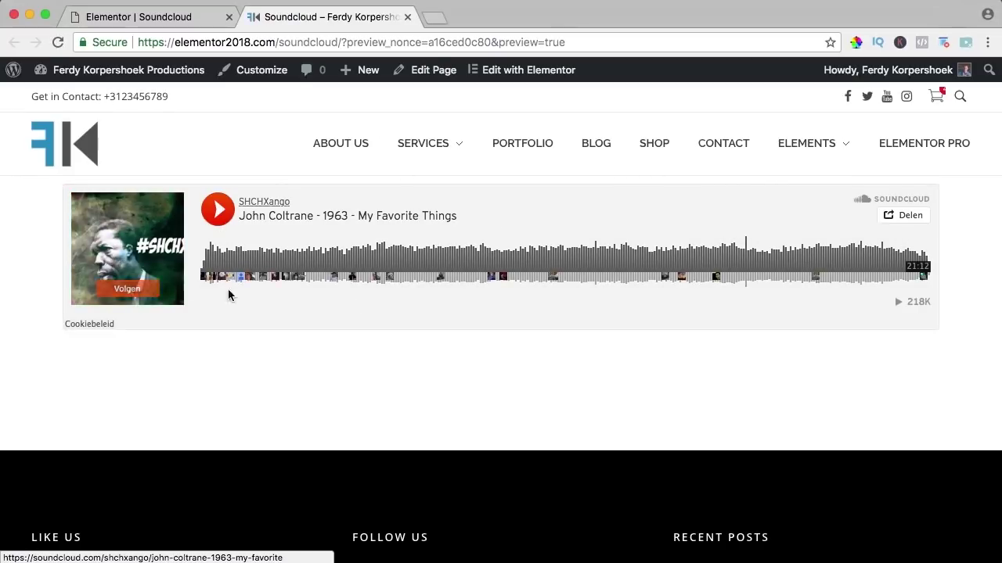
left_click(435, 17)
Step: Search Google for 'tony andersson music soundcloud' and open the TonyAnderson SoundCloud profile
type("tony")
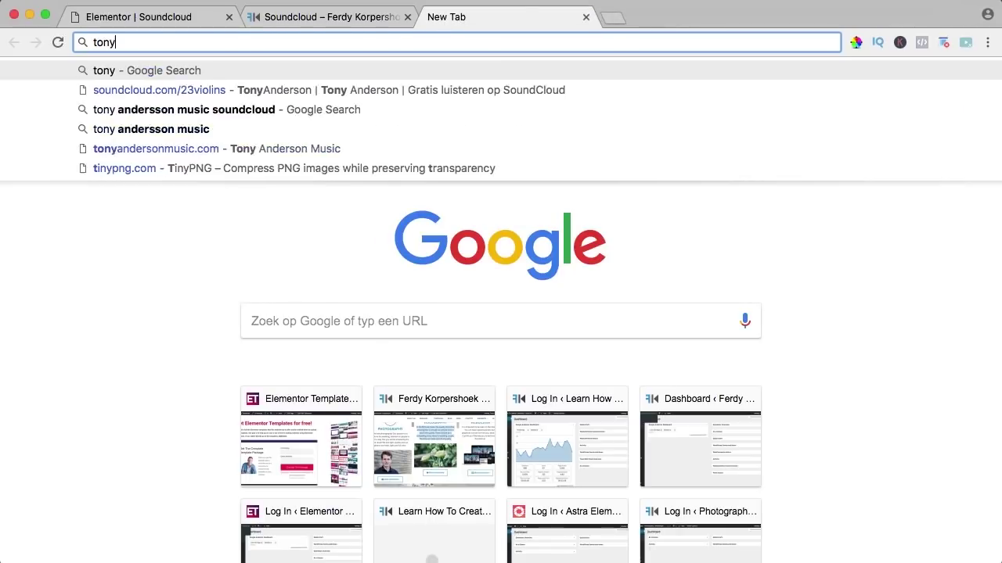
type(" andersson m")
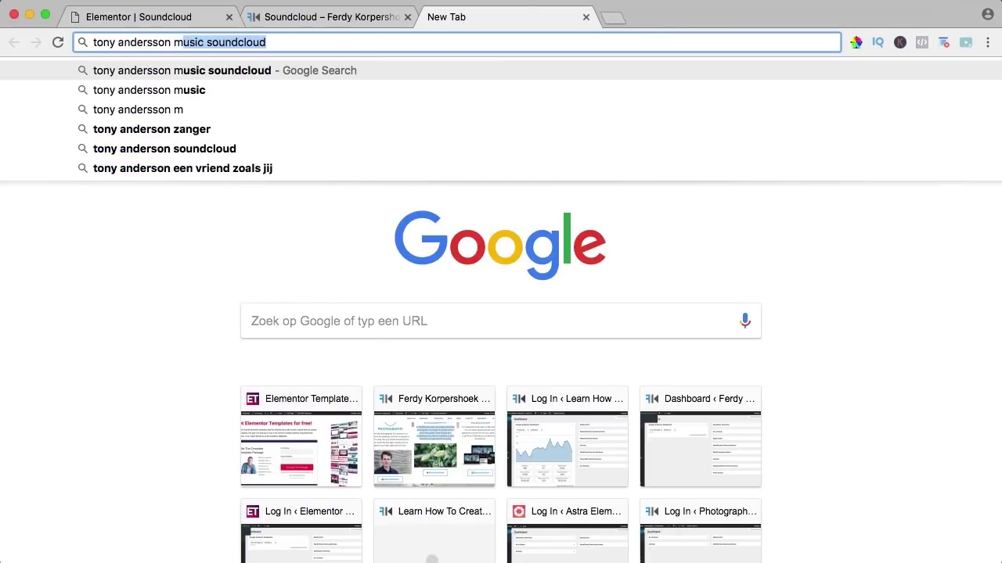
type("usic soundcl")
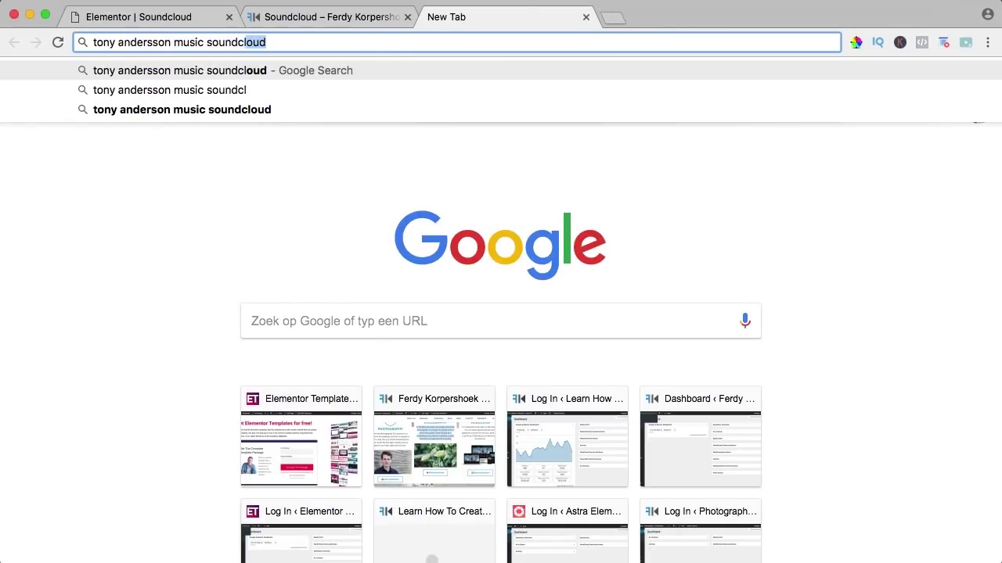
type("oud")
key("Return")
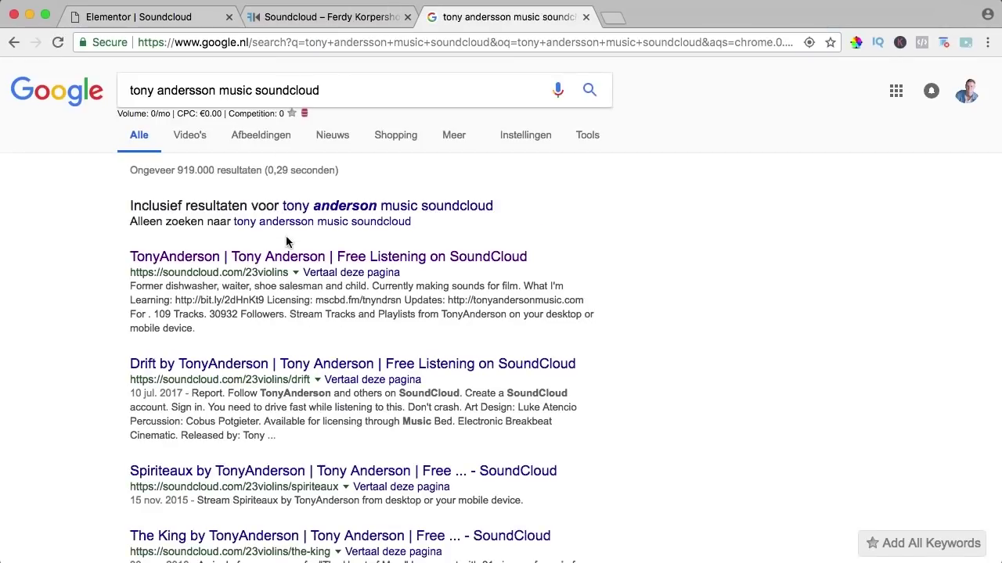
left_click(323, 262)
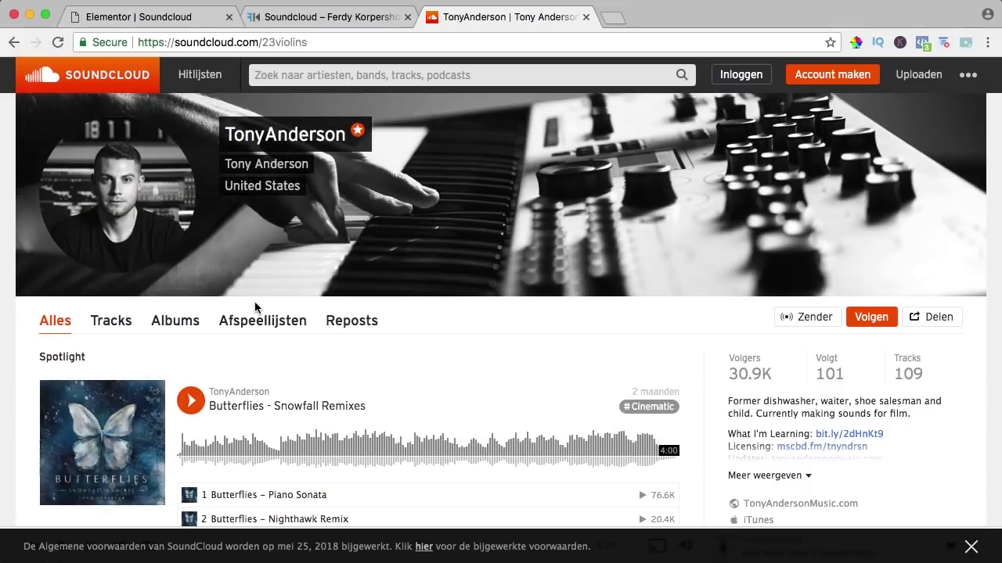
Step: Open the 'Eyes Wide Open (Cinematic Mix)' track page and select its URL
scroll(254, 301, "down", 10)
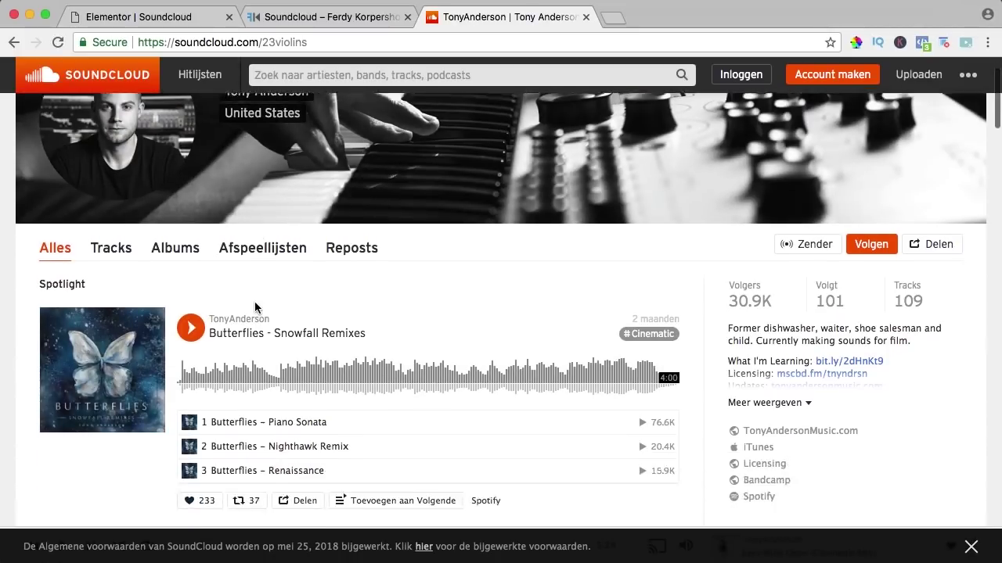
scroll(252, 305, "down", 2)
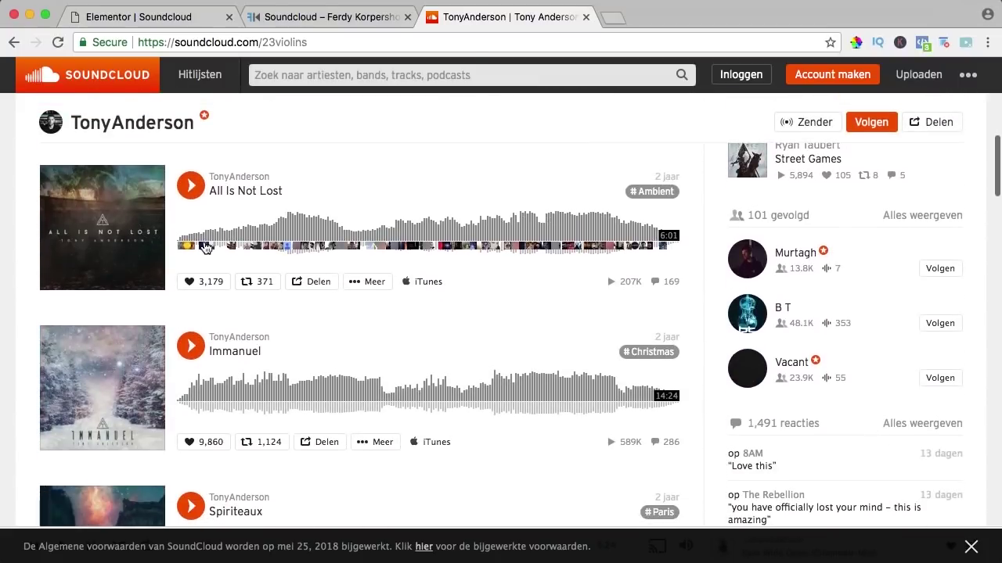
scroll(157, 310, "down", 10)
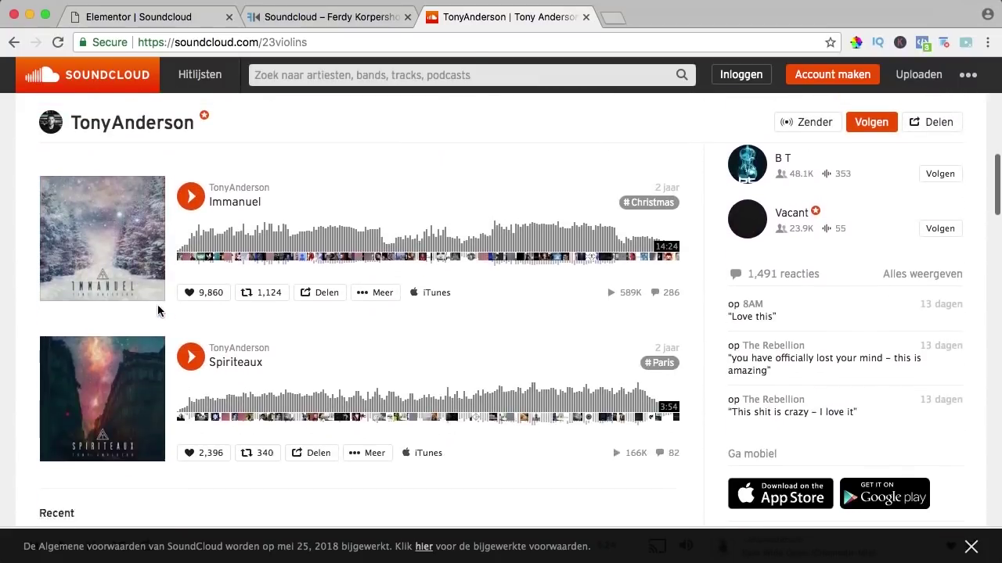
scroll(168, 309, "down", 15)
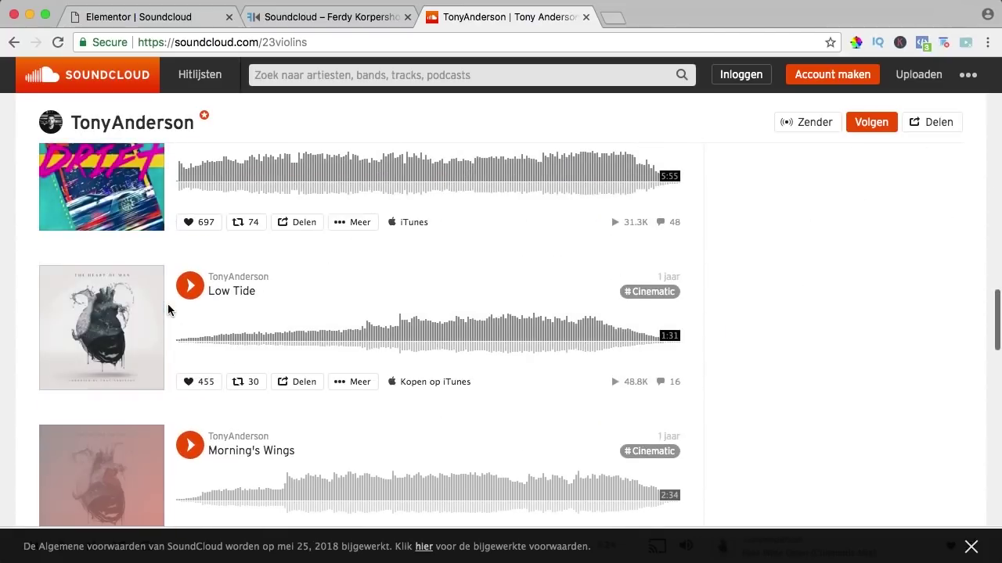
scroll(167, 310, "up", 1)
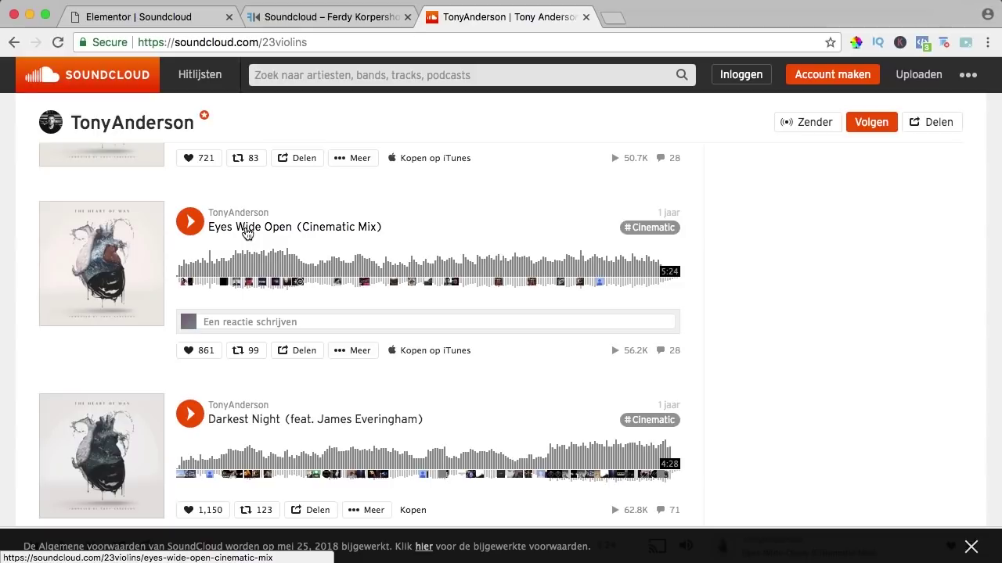
left_click(247, 233)
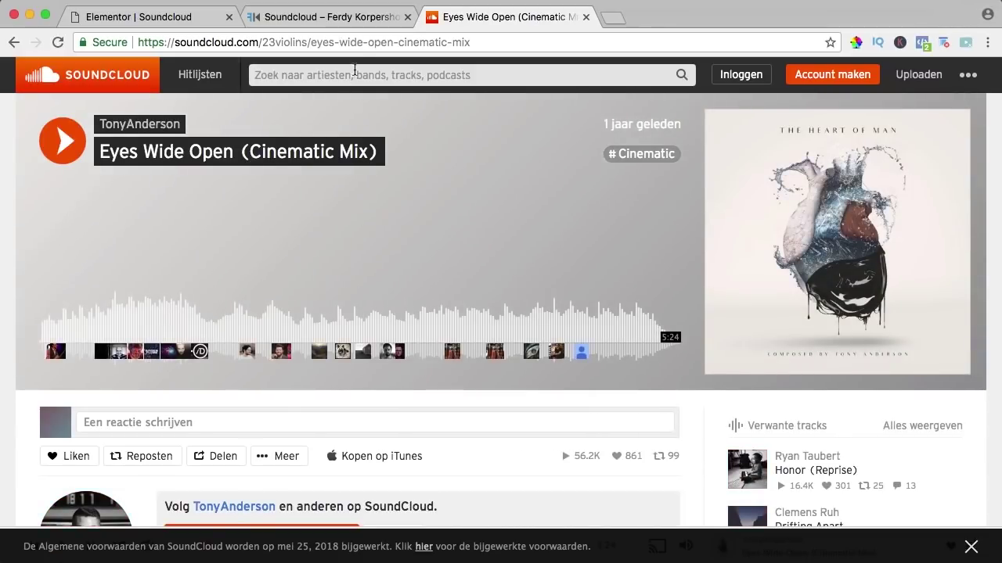
left_click(350, 42)
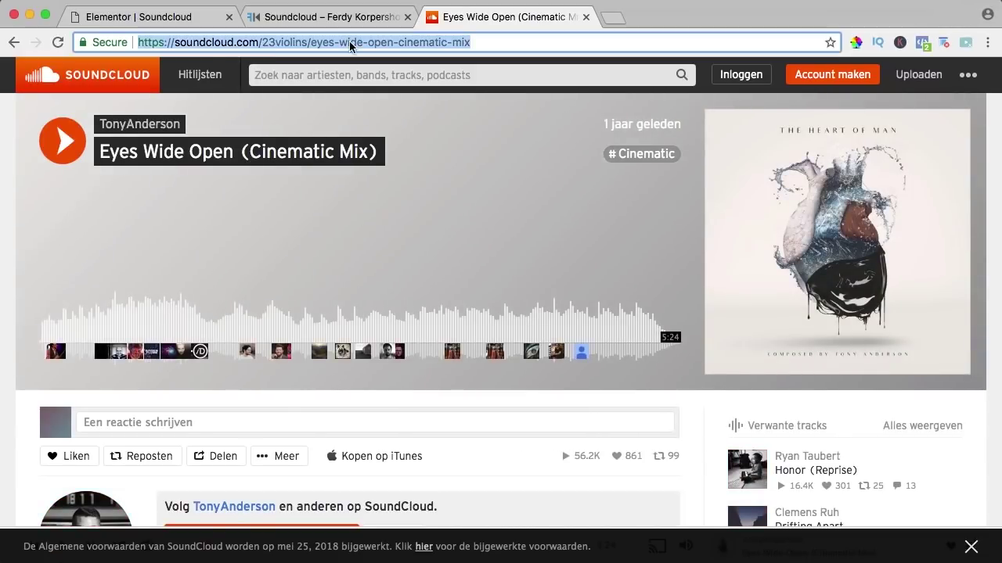
Step: Replace the SoundCloud widget's link with the copied Eyes Wide Open track URL
left_click(165, 17)
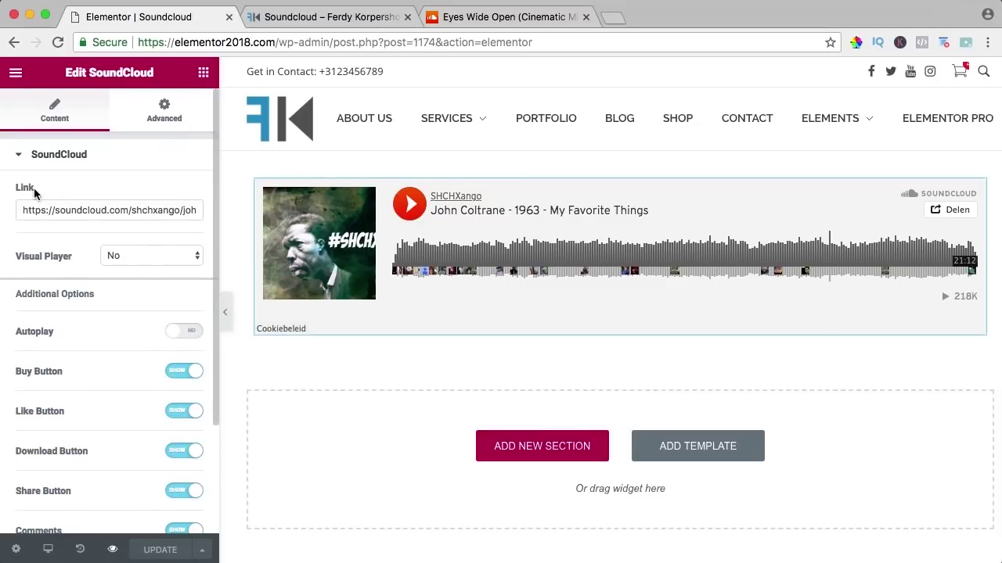
triple_click(74, 210)
key("super+v")
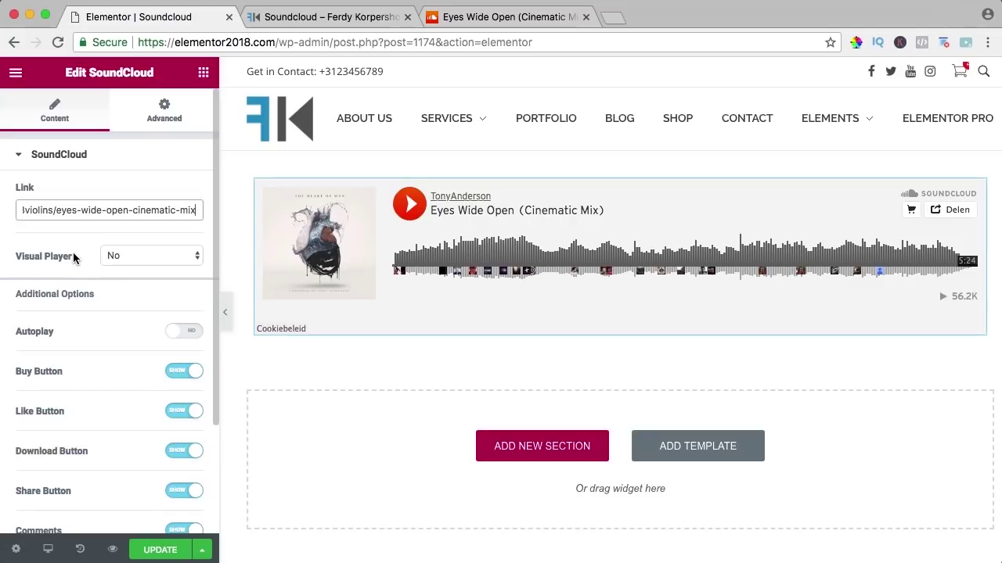
Step: Set Visual Player to Yes and check the player in the reloaded preview
left_click(132, 256)
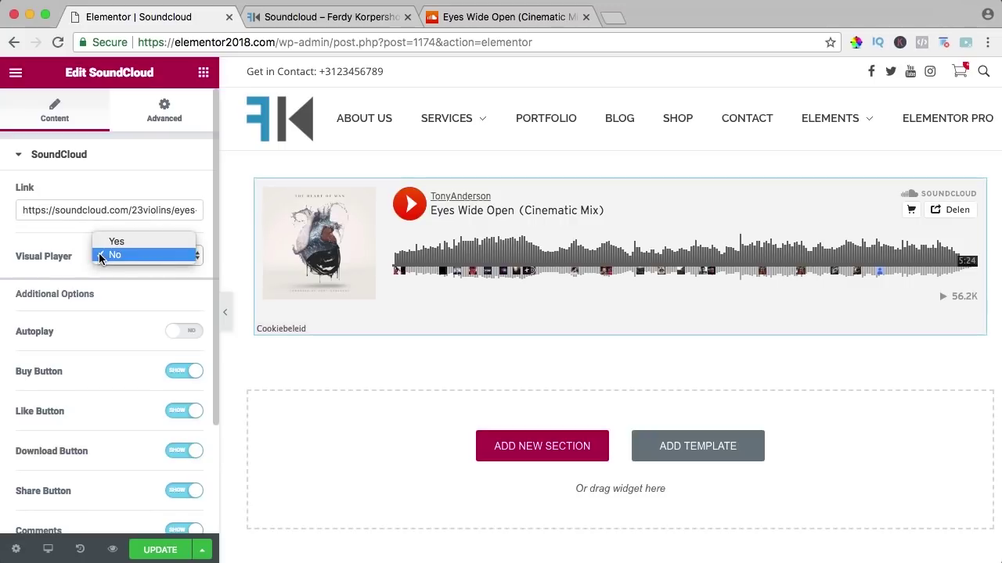
left_click(120, 244)
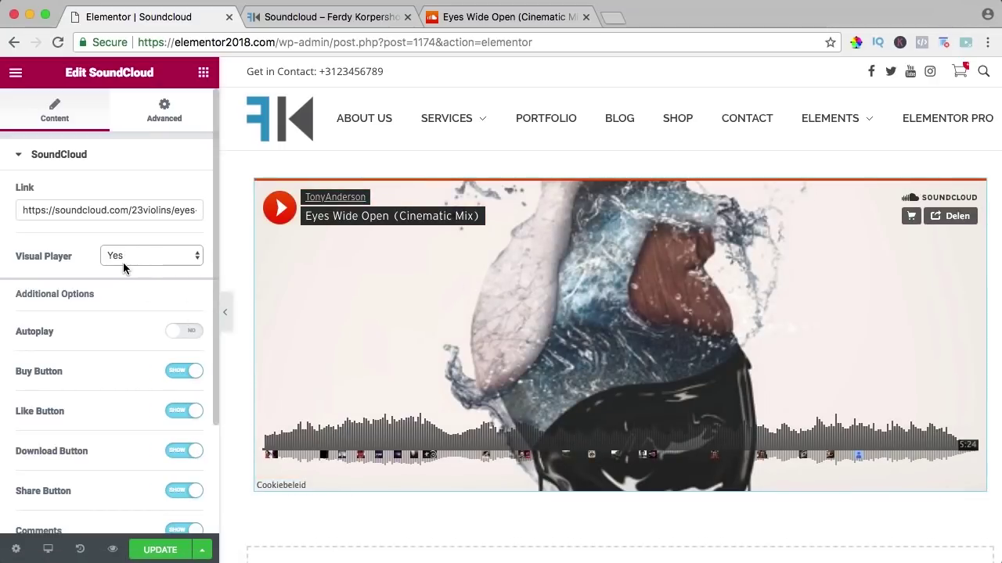
scroll(116, 275, "down", 3)
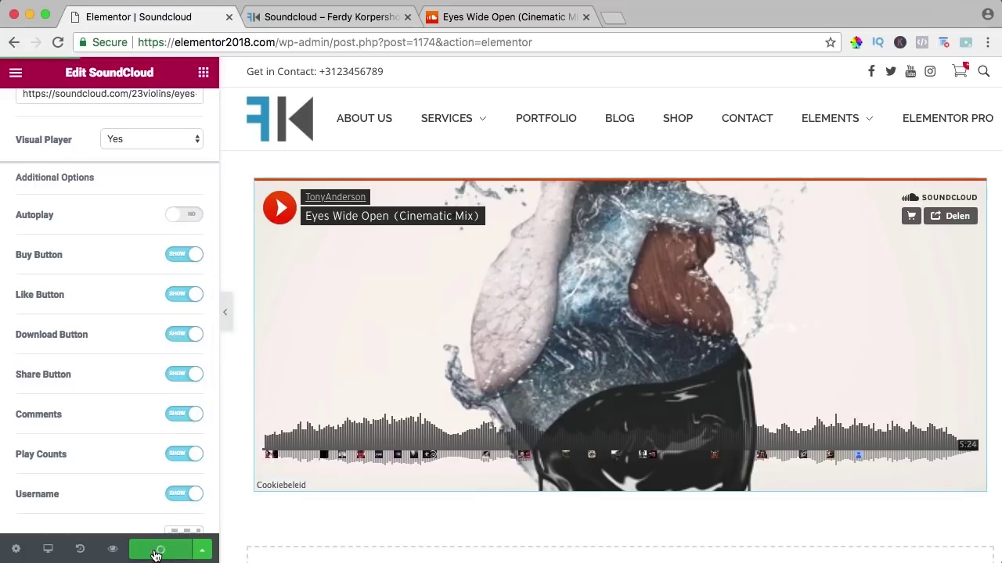
left_click(306, 19)
key("super+r")
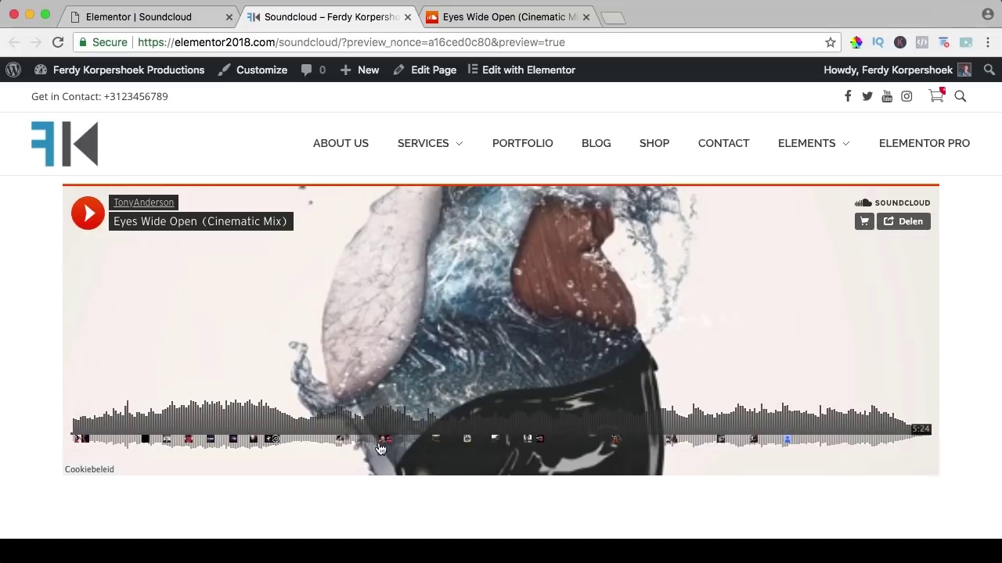
mouse_move(157, 444)
left_click(139, 16)
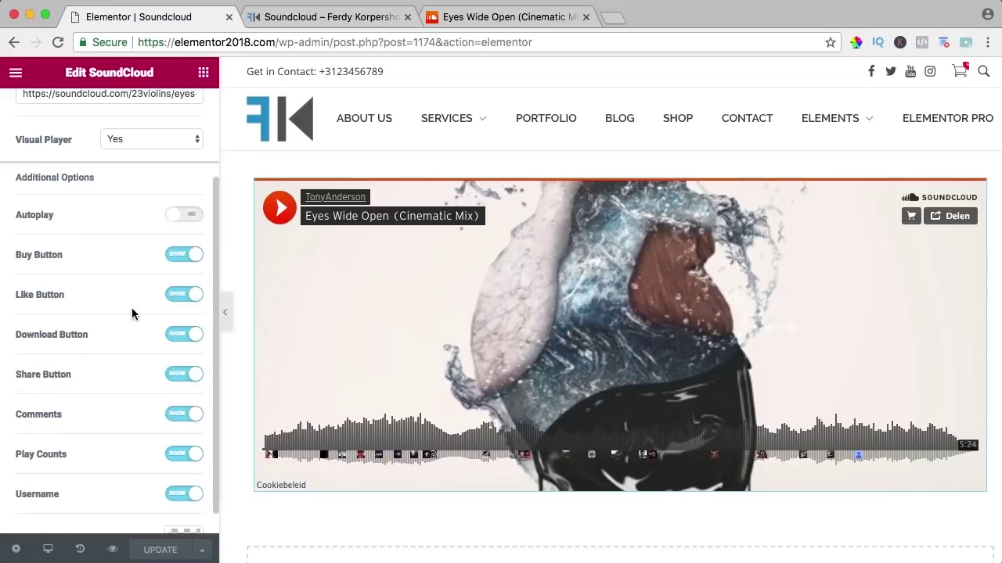
Step: Hide the player's buy, like, download, share, comments and play-count options
left_click(182, 257)
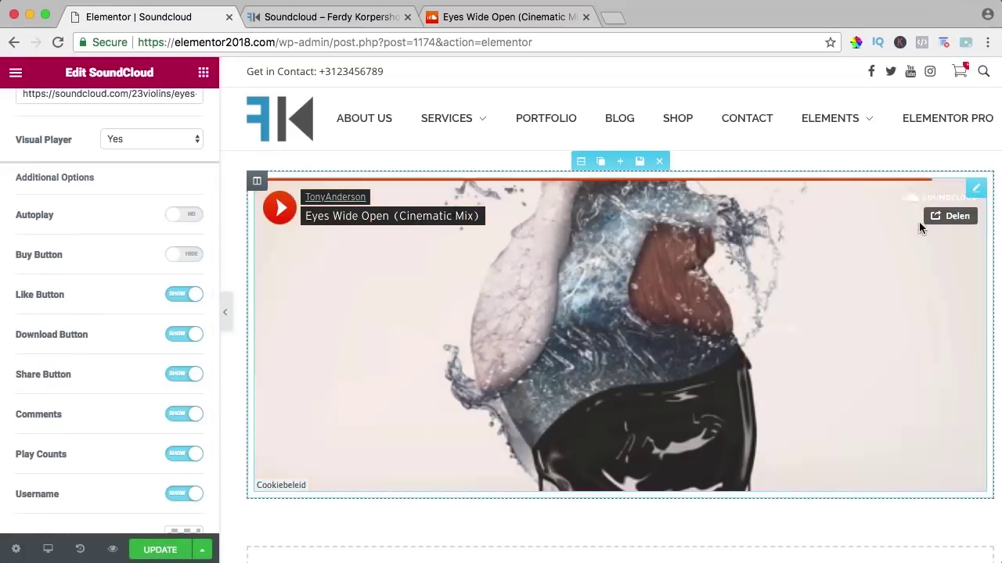
left_click(183, 296)
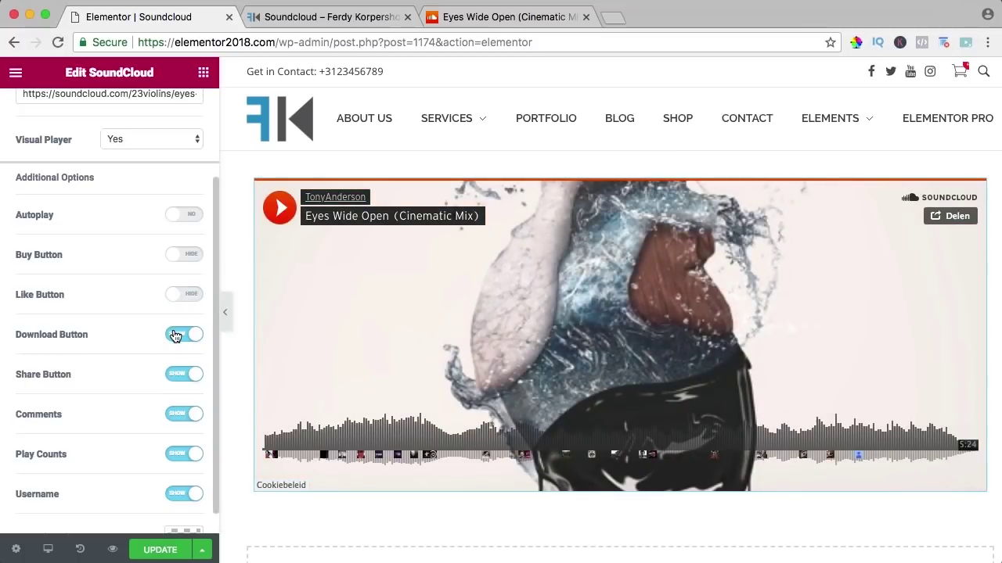
left_click(178, 337)
left_click(180, 377)
left_click(183, 416)
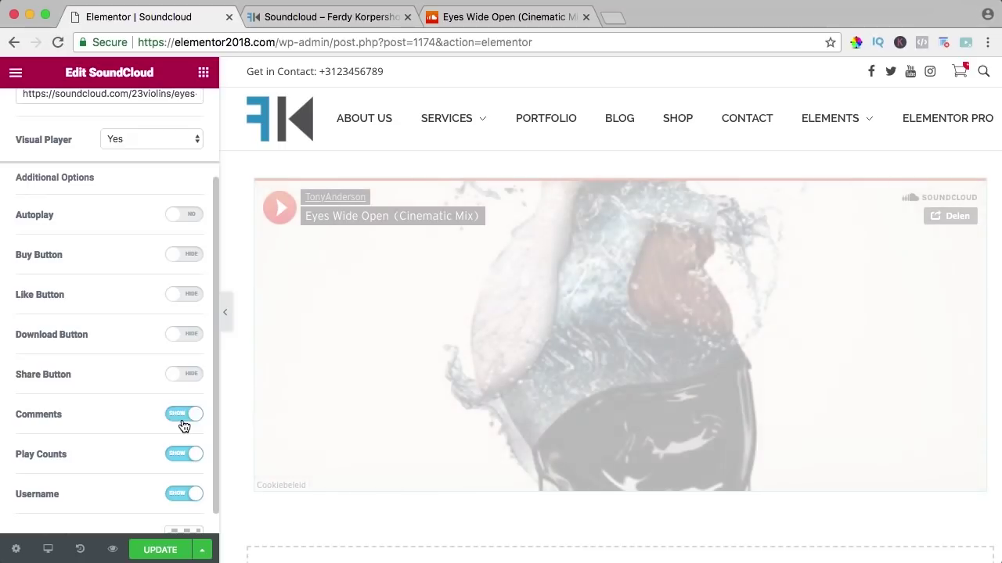
left_click(183, 457)
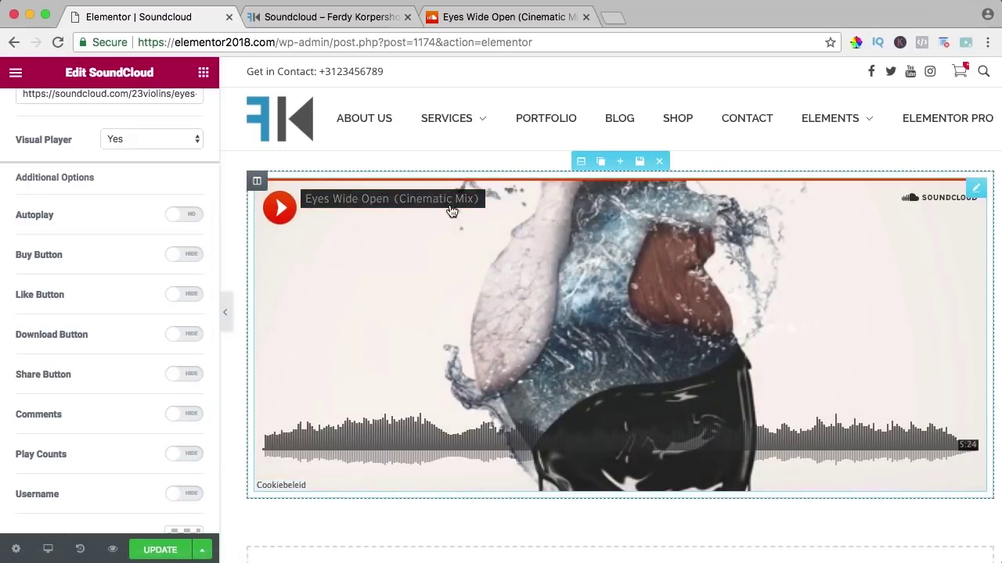
Step: Set the controls colour to teal-blue #1f96c4, save, and check the preview
scroll(107, 374, "down", 1)
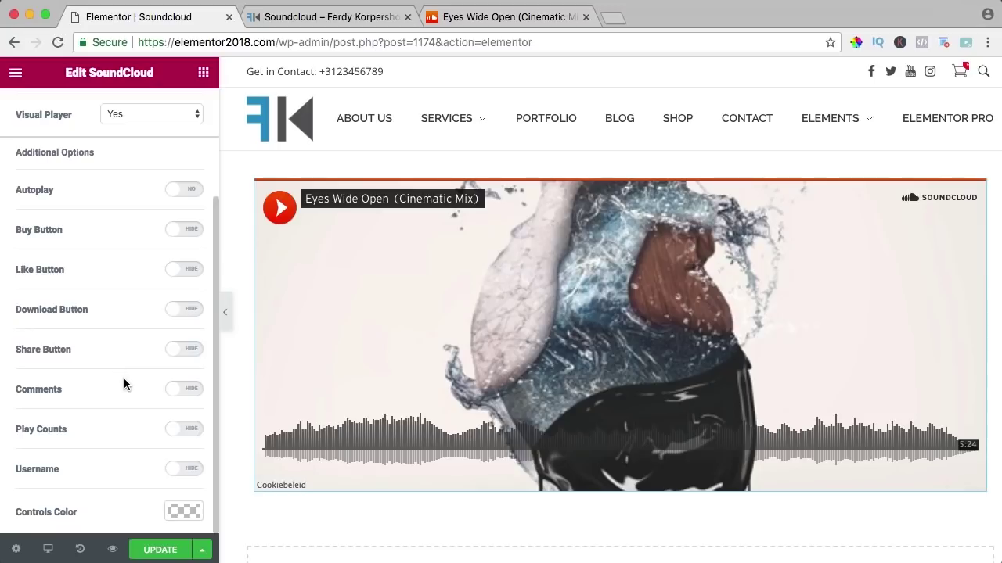
left_click(184, 510)
left_click(43, 509)
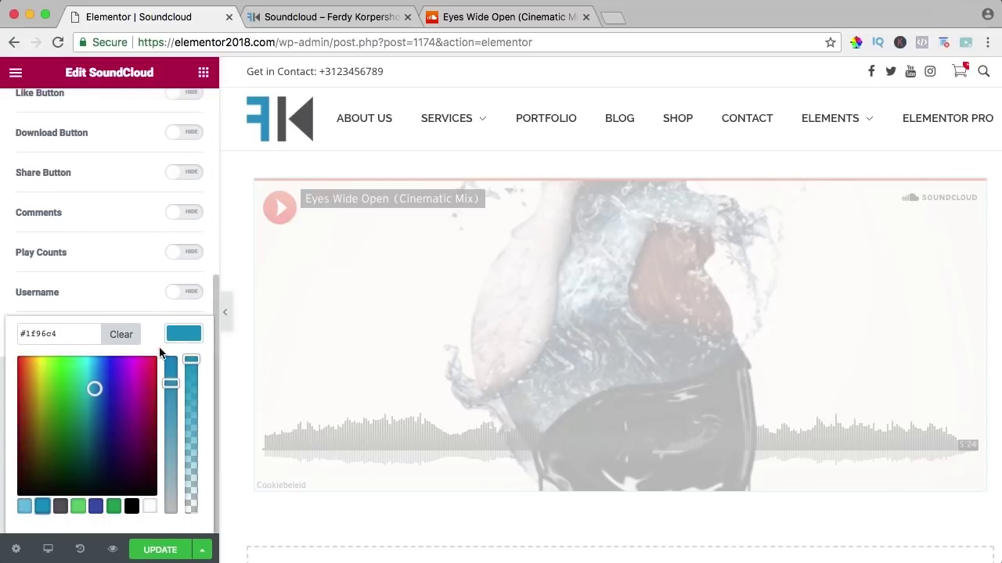
left_click(261, 223)
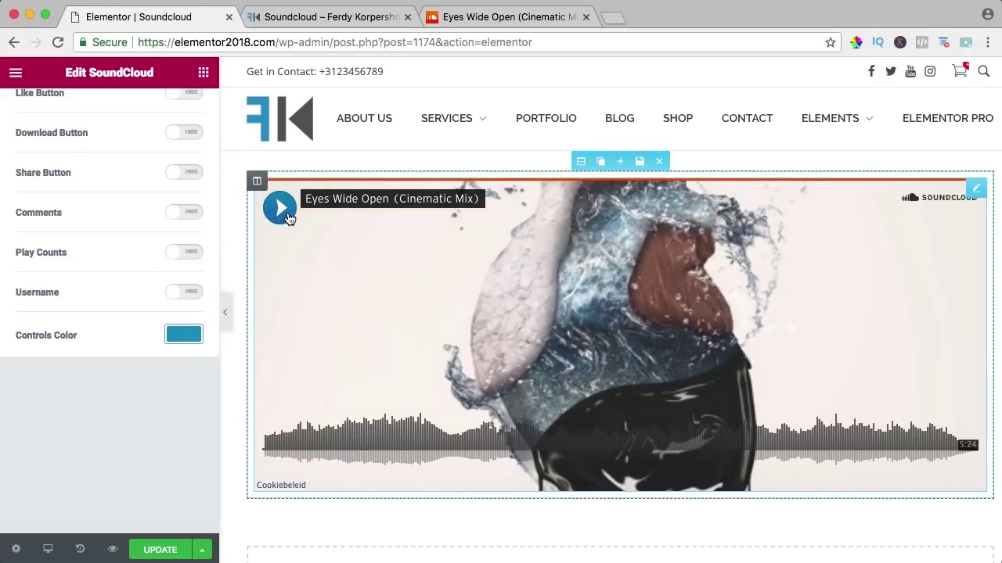
left_click(161, 549)
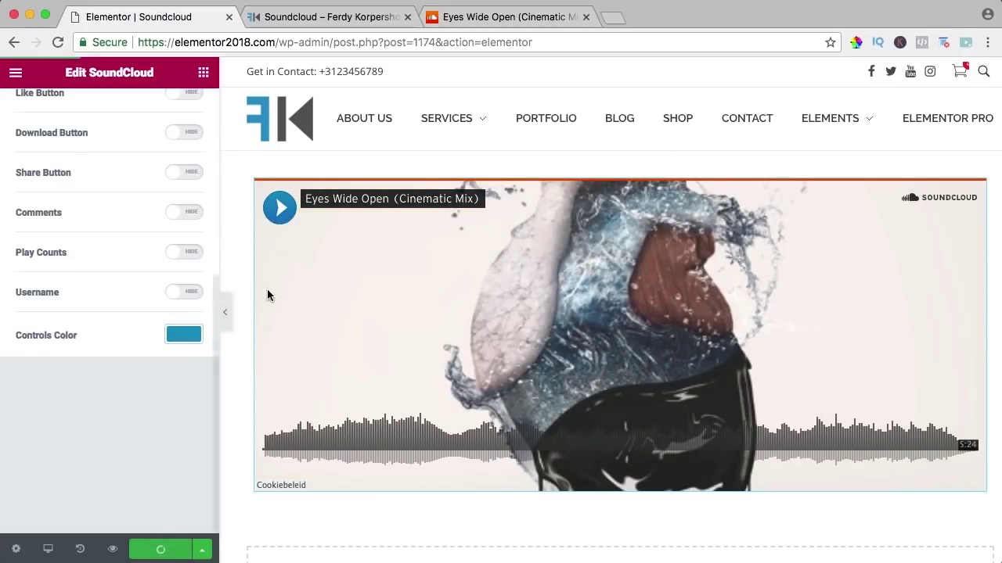
left_click(317, 24)
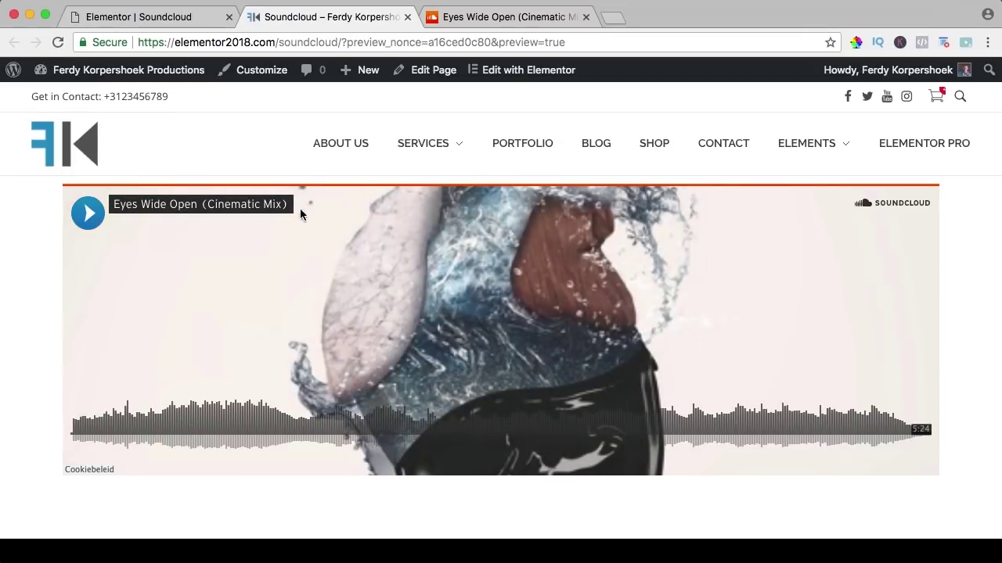
left_click(208, 20)
Step: Set the SoundCloud widget's Visual Player to No for a compact player
scroll(130, 164, "up", 5)
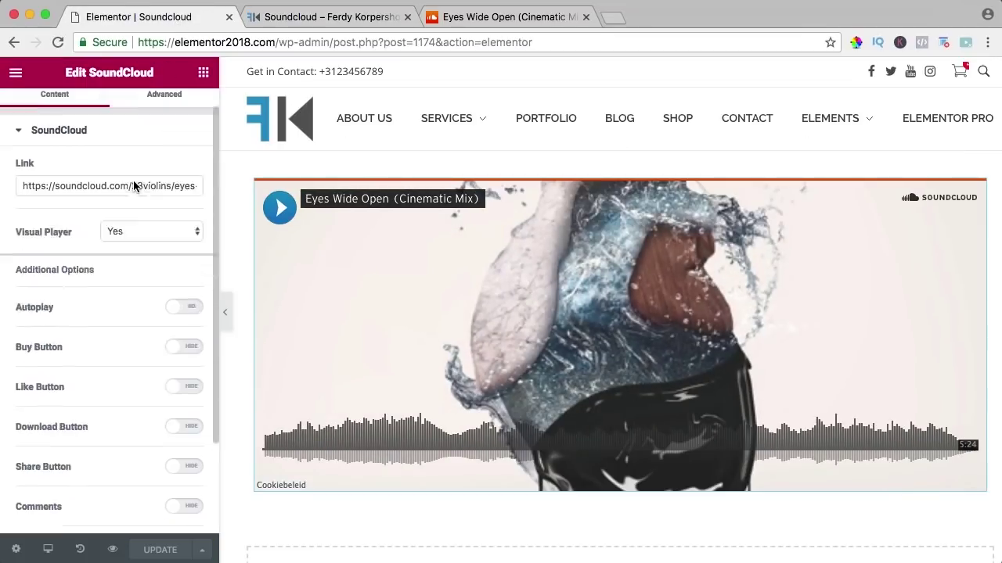
left_click(159, 259)
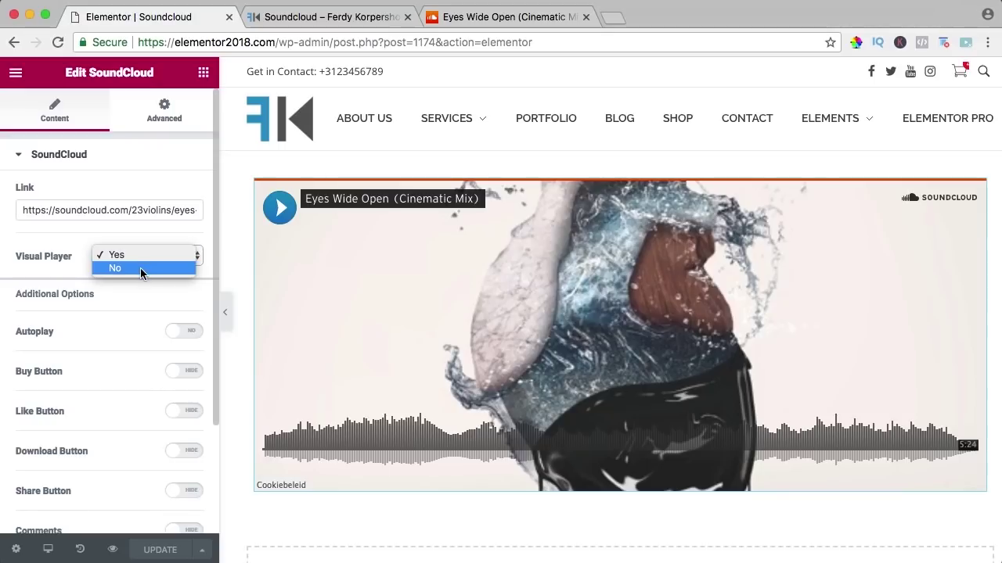
left_click(142, 270)
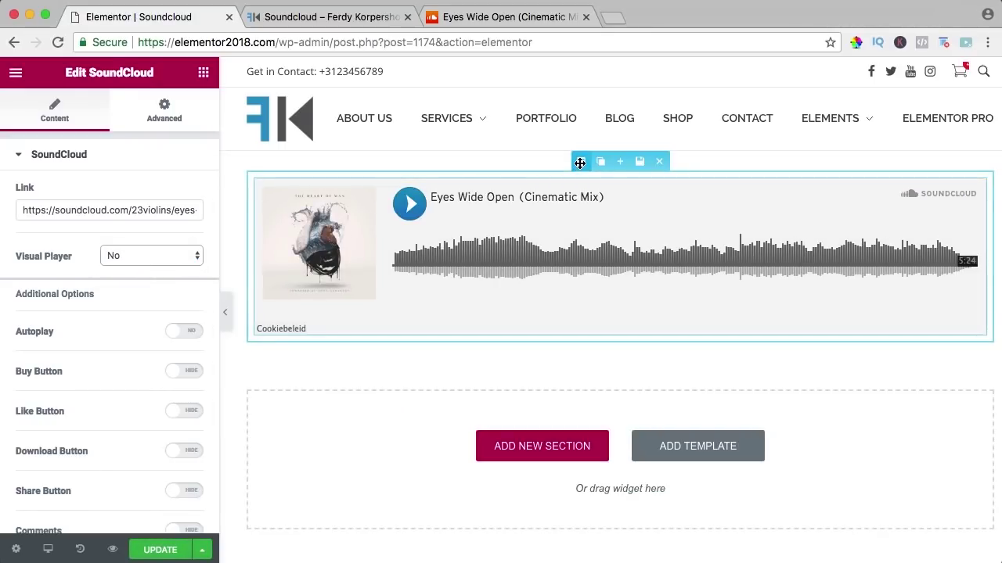
Step: Stretch the section full width and give it a gradient background with navy #00024f second colour
left_click(580, 163)
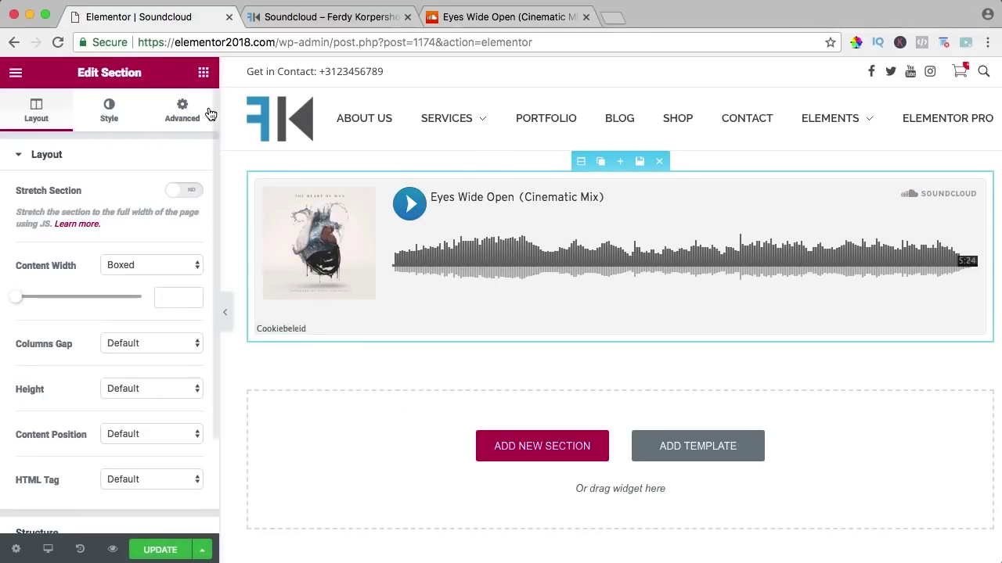
left_click(191, 190)
left_click(108, 121)
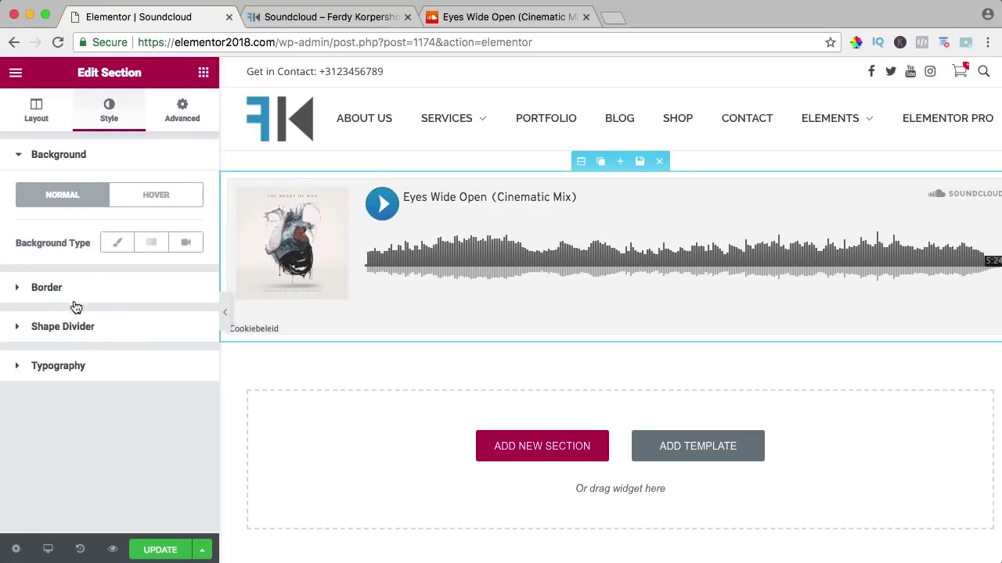
left_click(151, 243)
left_click(179, 396)
left_click(111, 347)
left_click_drag(111, 346, 110, 331)
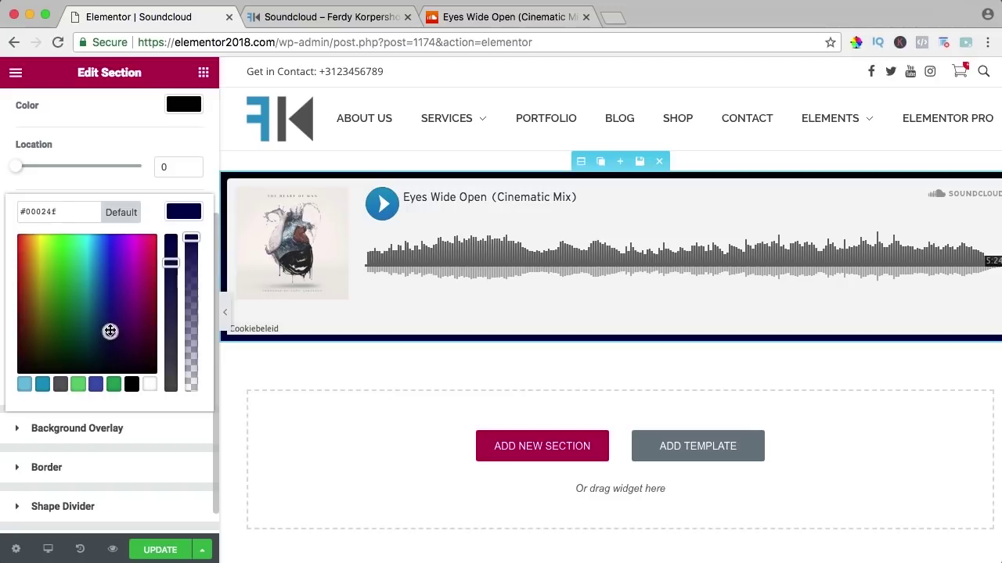
left_click(183, 213)
Step: Unlink the section padding and set top and bottom to 100px
scroll(110, 167, "up", 5)
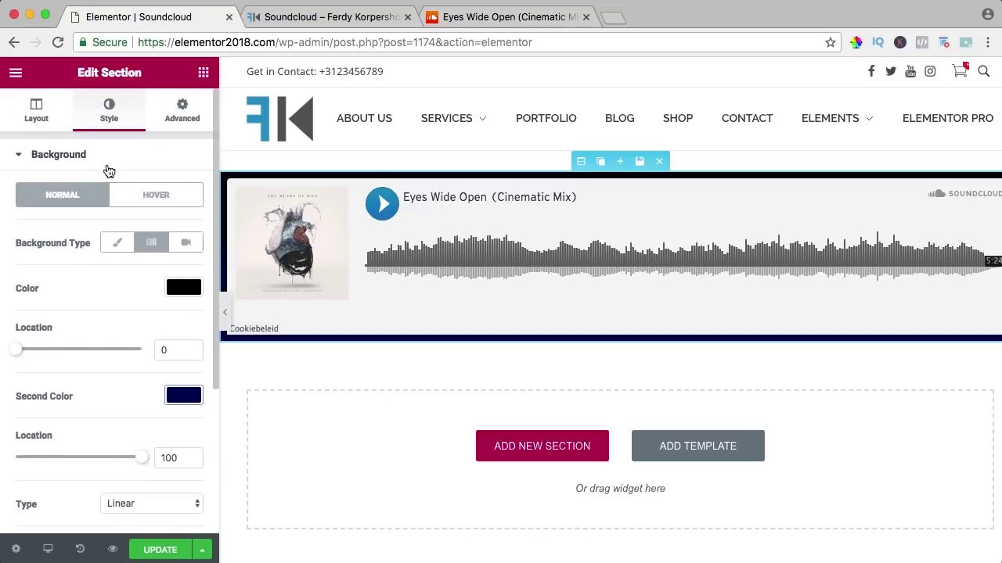
left_click(175, 116)
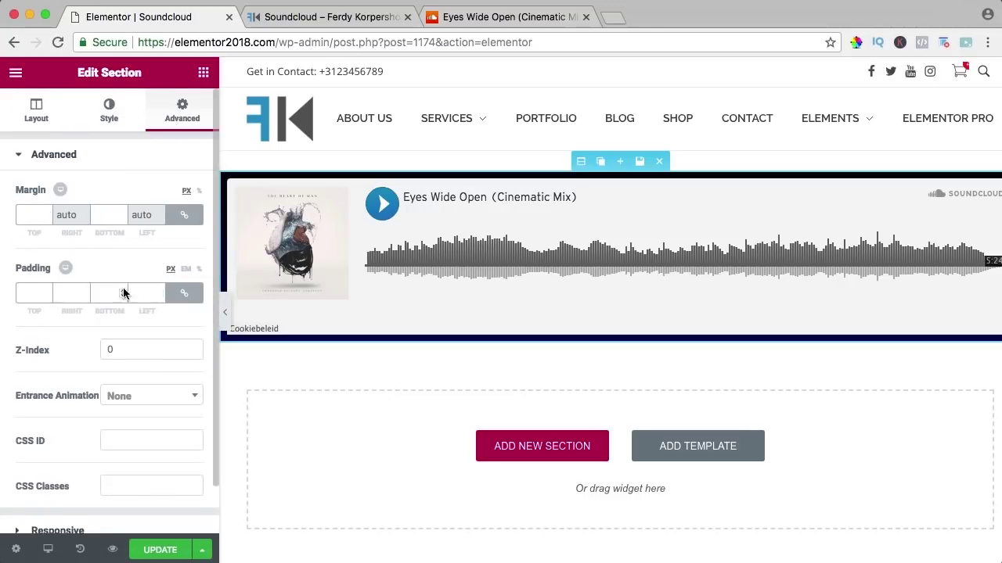
left_click(184, 293)
type("100")
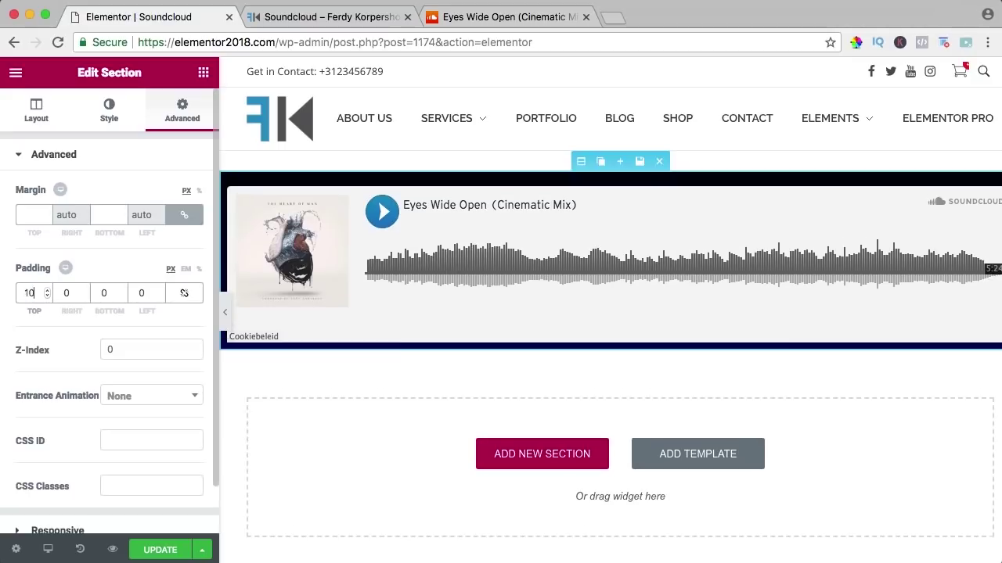
key("Tab")
key("Tab")
type("100")
key("Tab")
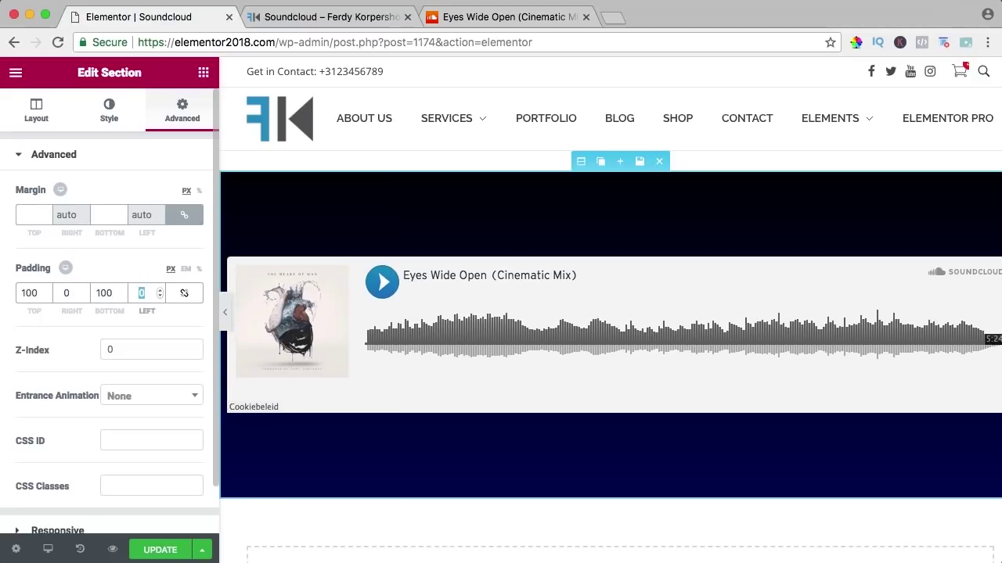
Step: Update the page, check the navy section in the preview, then return to the editor
left_click(159, 549)
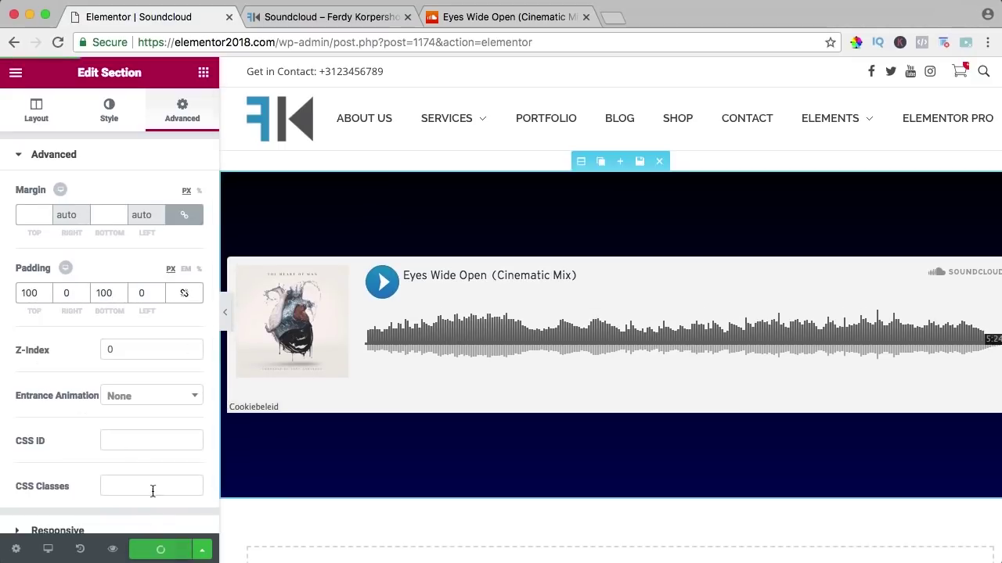
left_click(300, 24)
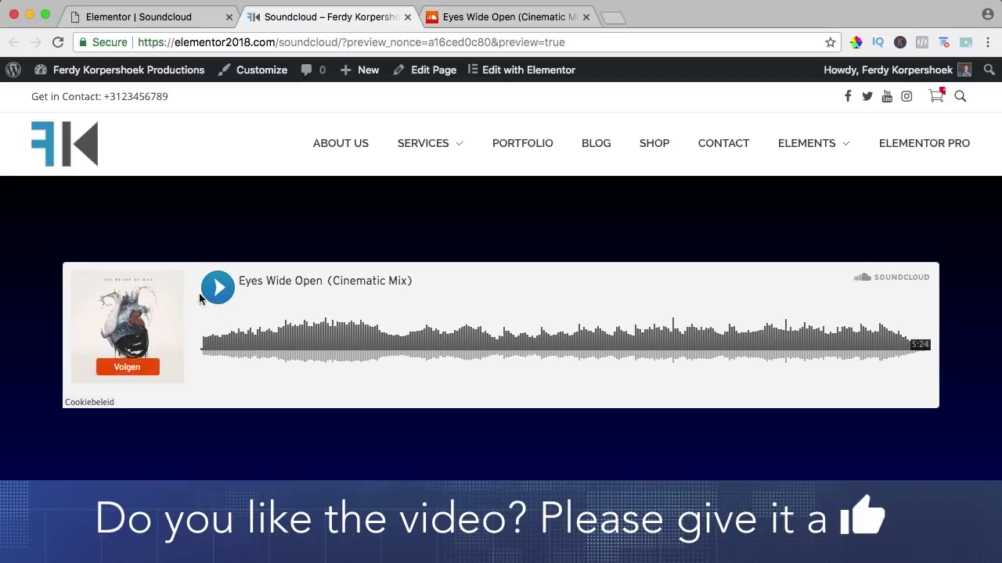
left_click(181, 22)
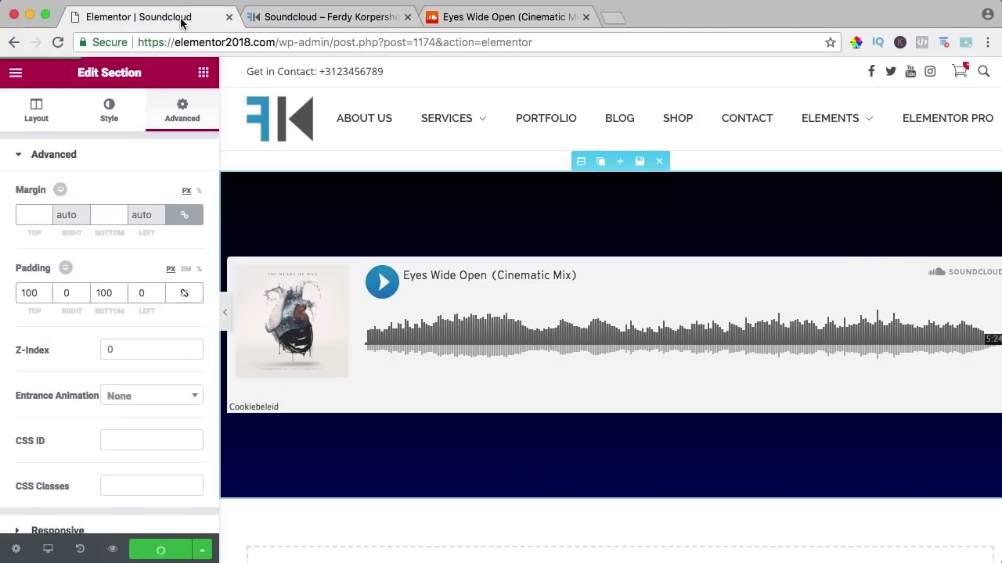
Step: Duplicate the player section, turn off Stretch Section, use a Classic background, and duplicate its column
left_click(602, 163)
scroll(579, 313, "down", 3)
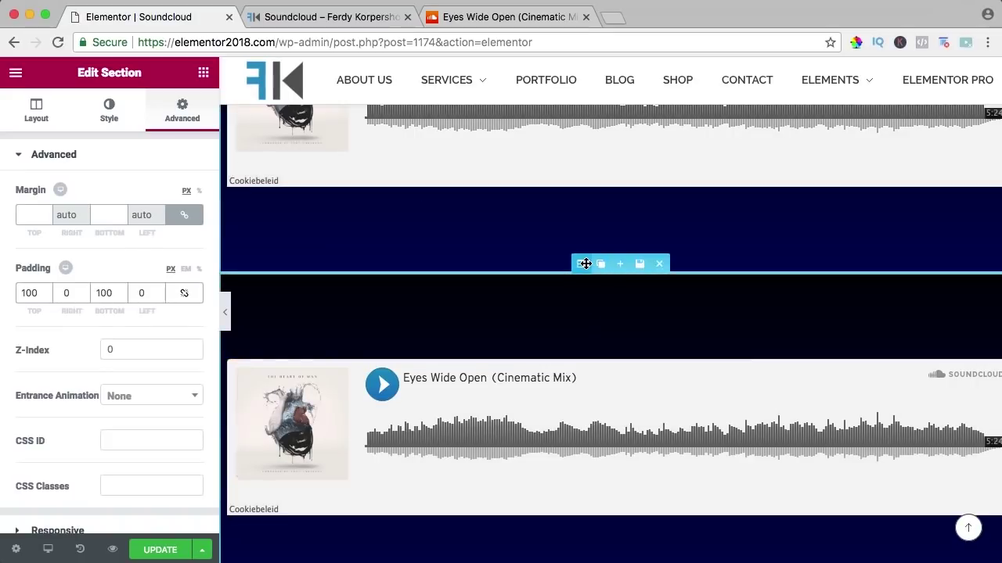
left_click(581, 264)
left_click(178, 190)
left_click(109, 109)
left_click(117, 243)
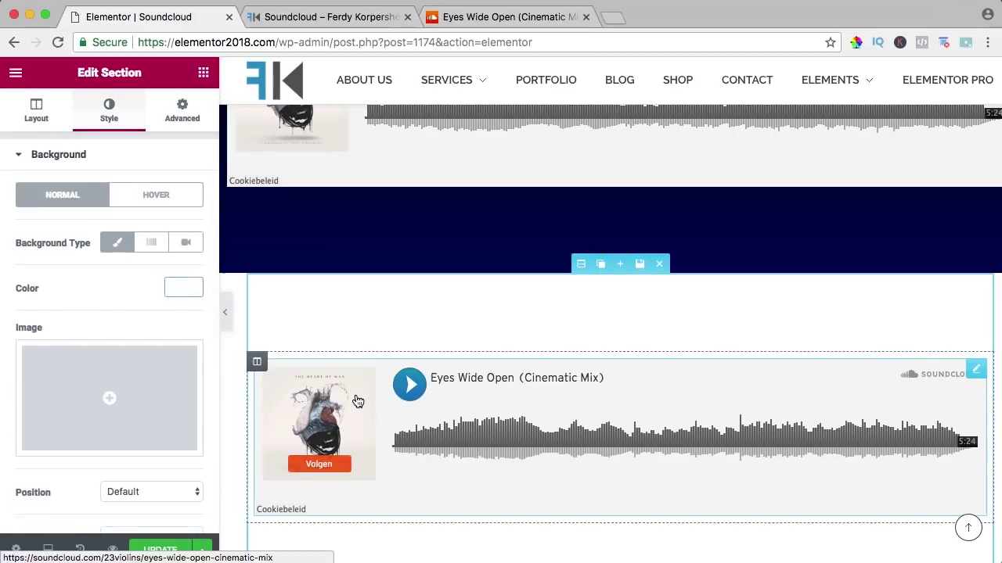
left_click(277, 365)
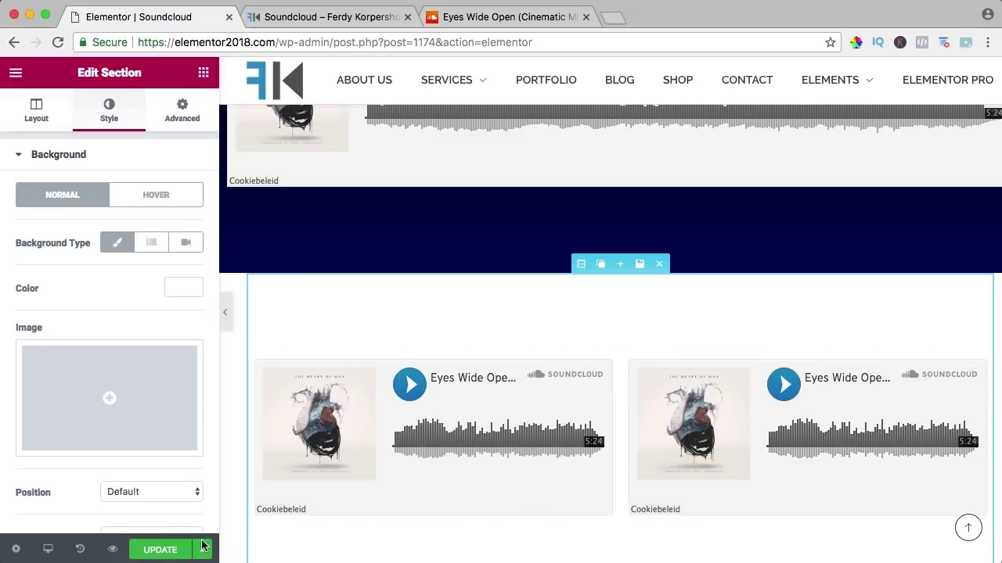
Step: Update the page and reload the preview to view the two side-by-side players
left_click(159, 550)
left_click(308, 16)
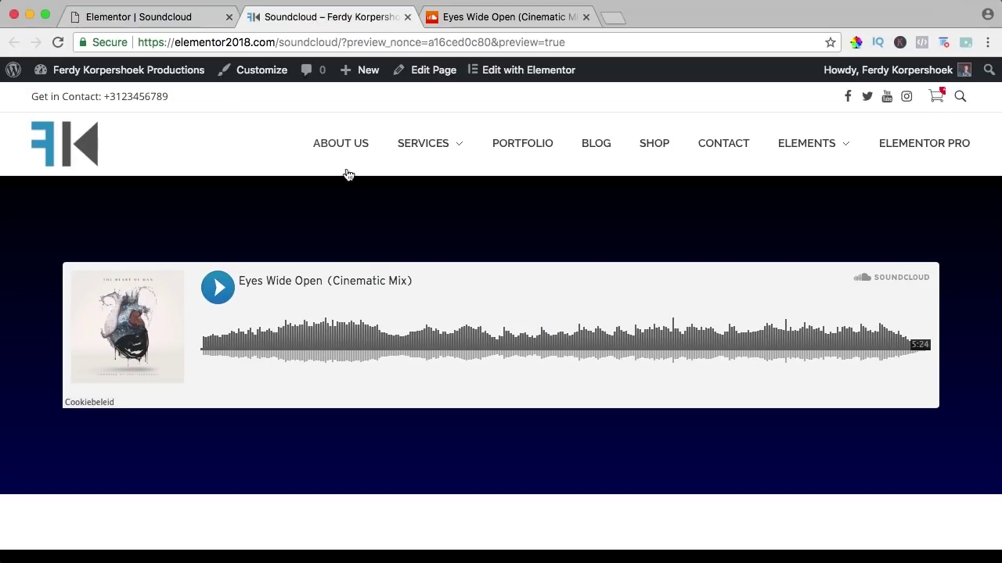
key("super+r")
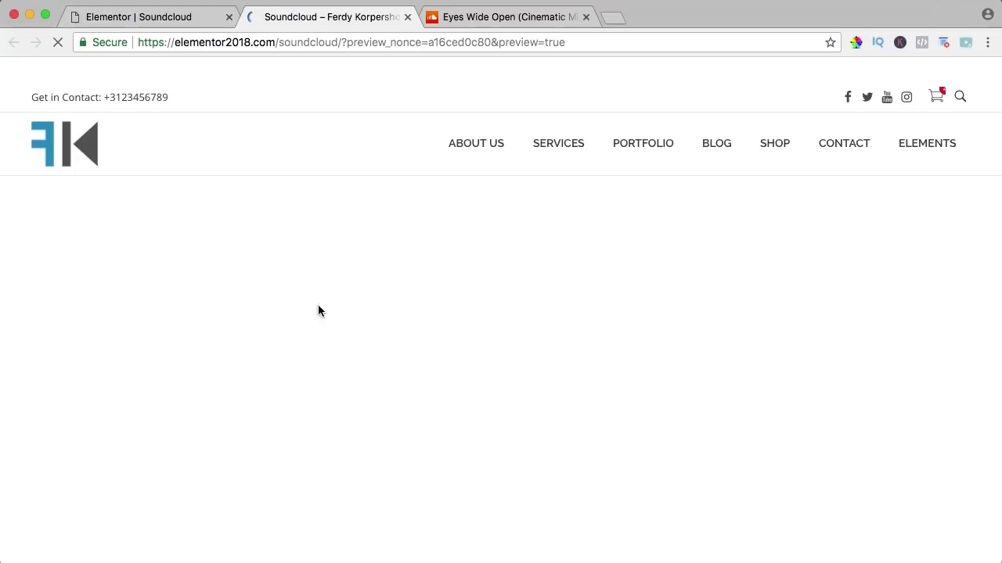
scroll(409, 298, "down", 3)
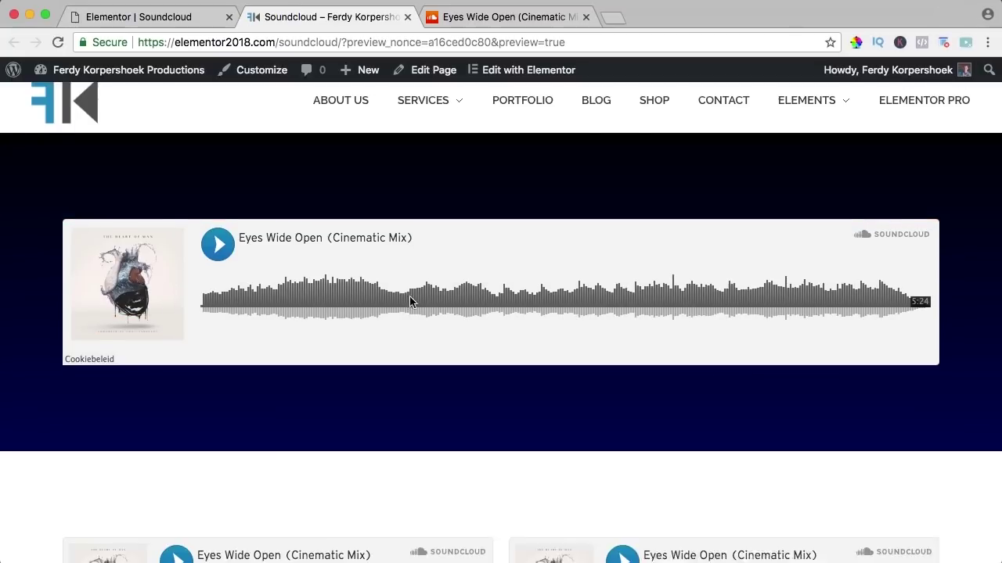
scroll(410, 303, "down", 1)
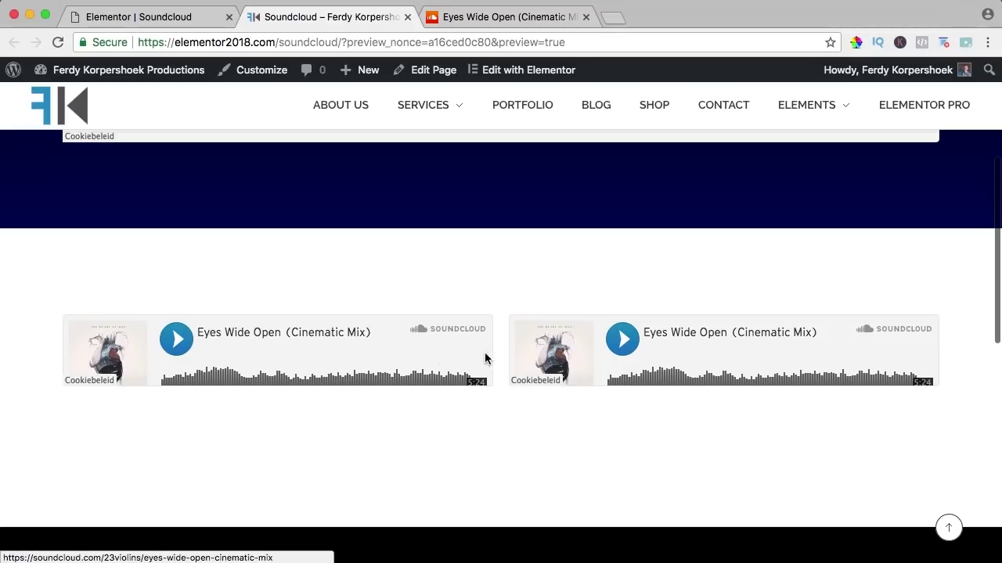
scroll(501, 340, "up", 4)
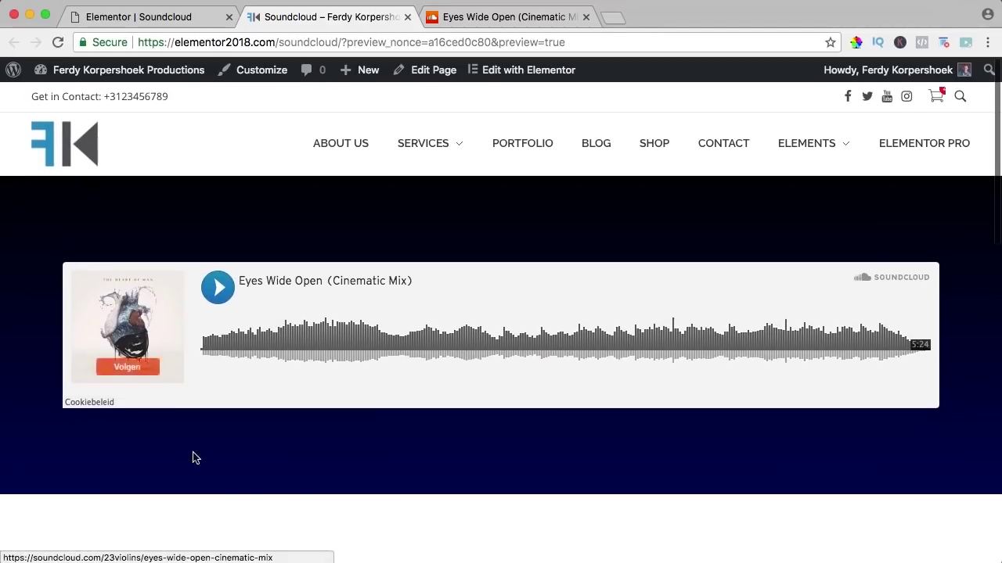
scroll(624, 329, "down", 4)
scroll(438, 320, "up", 4)
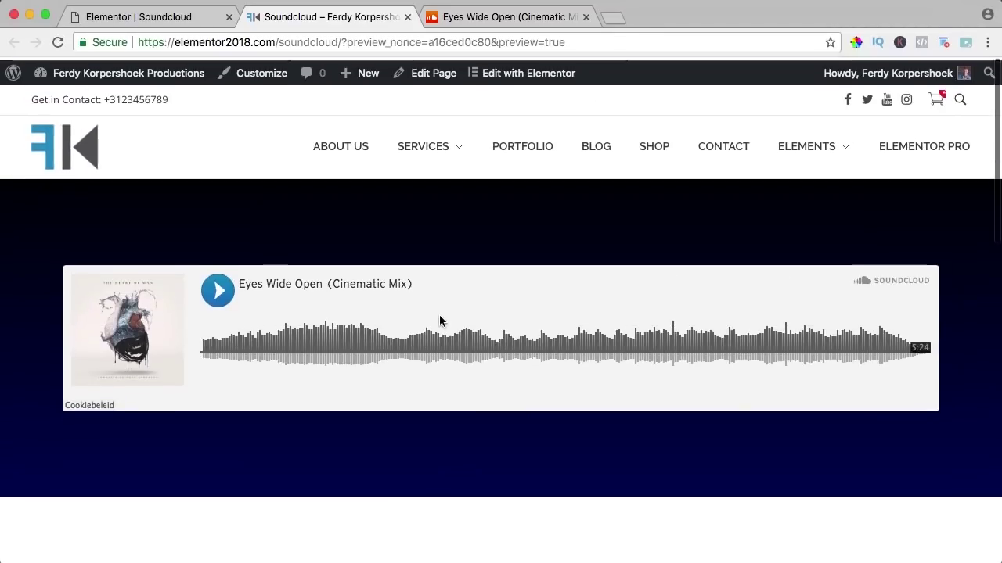
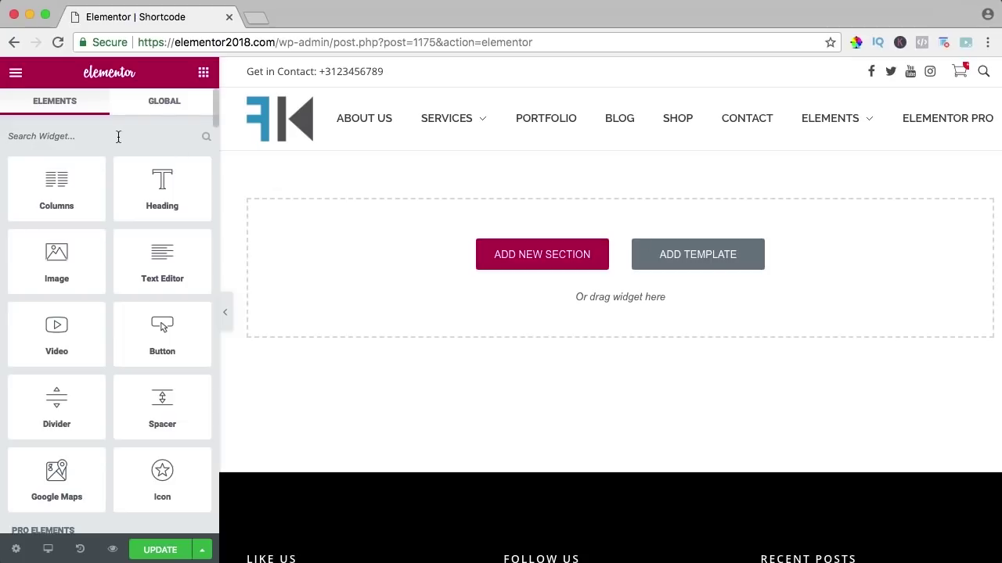
Step: Add a Text Editor widget and paste the [contact-form-7 id="147" title="Contact form 1"] shortcode in Text view
type("short")
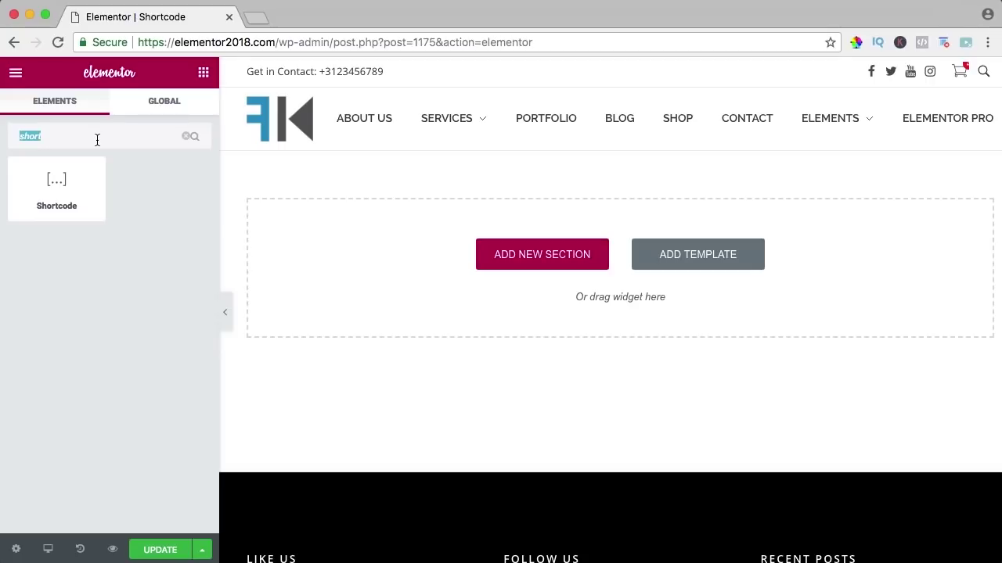
key("BackSpace")
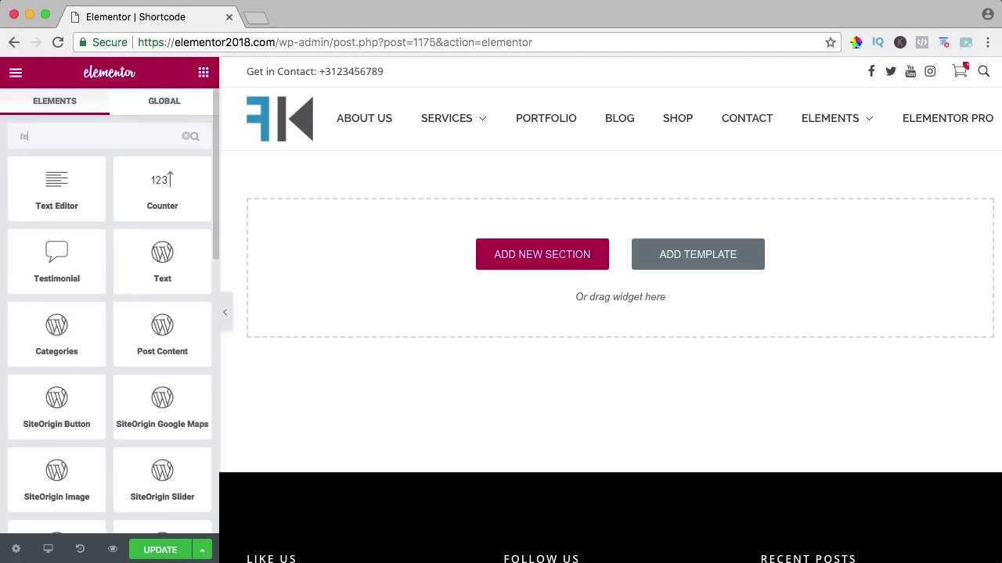
type("tex")
left_click_drag(68, 196, 491, 222)
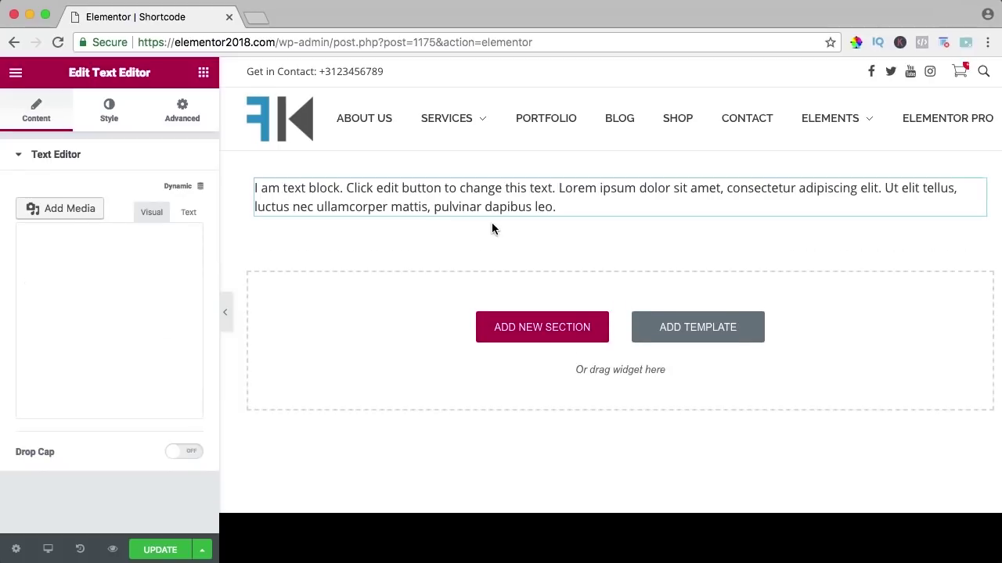
left_click(188, 215)
left_click(159, 321)
key("ctrl+a")
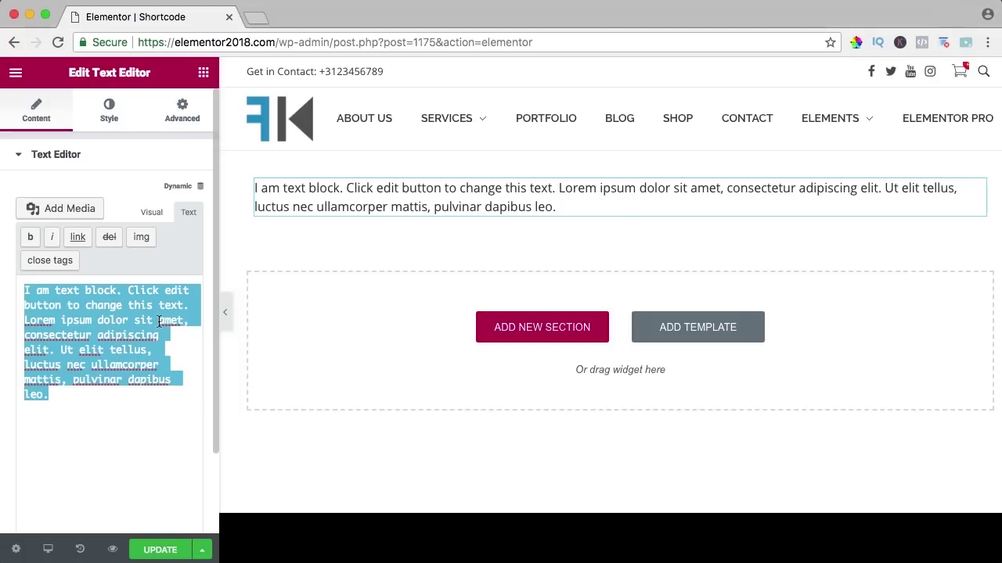
type("[contact-form-7 id=\"147\" title=\"Contact form 1\"]")
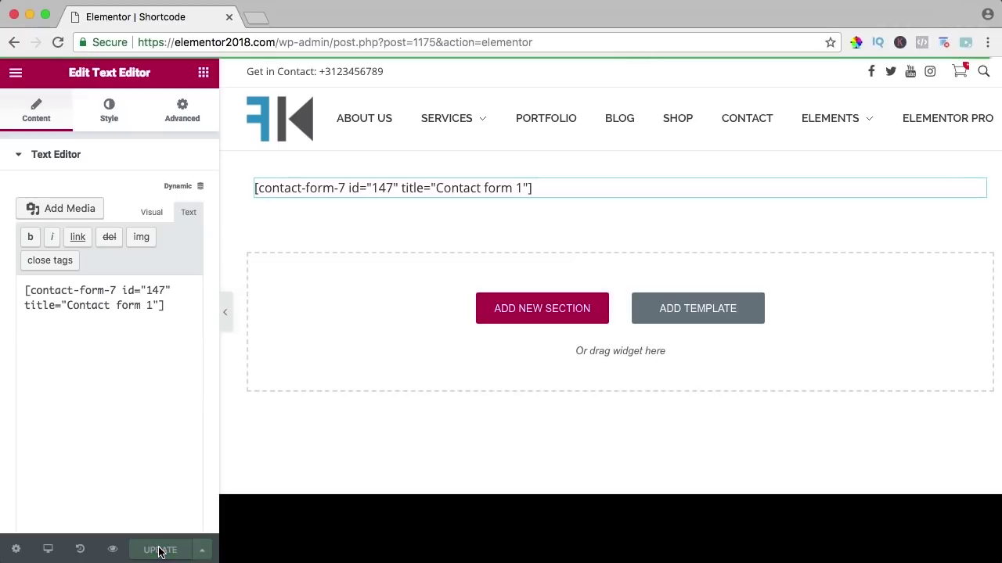
Step: Update the Shortcode page, check the rendered contact form in the preview, and return to Elementor
left_click(114, 550)
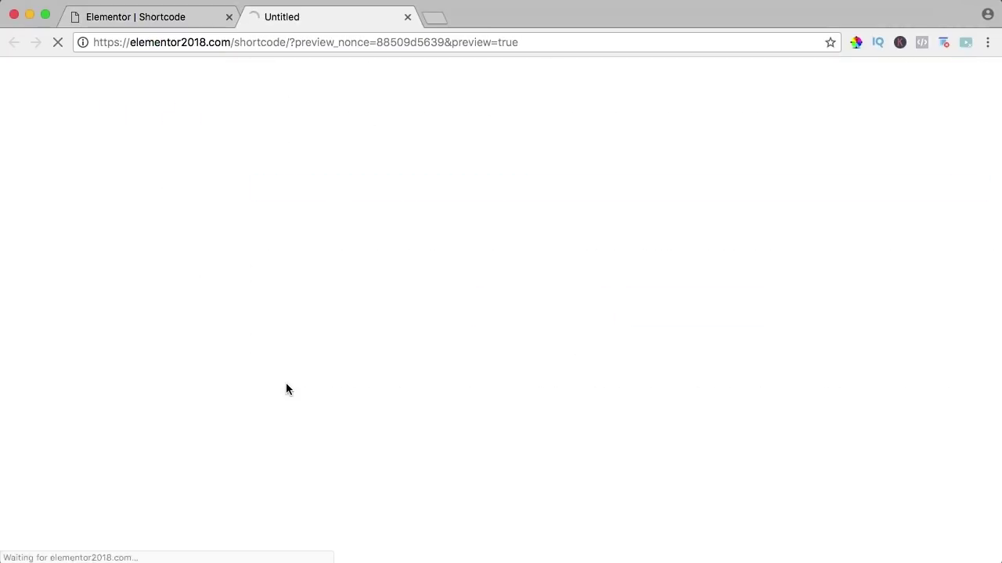
scroll(273, 196, "down", 5)
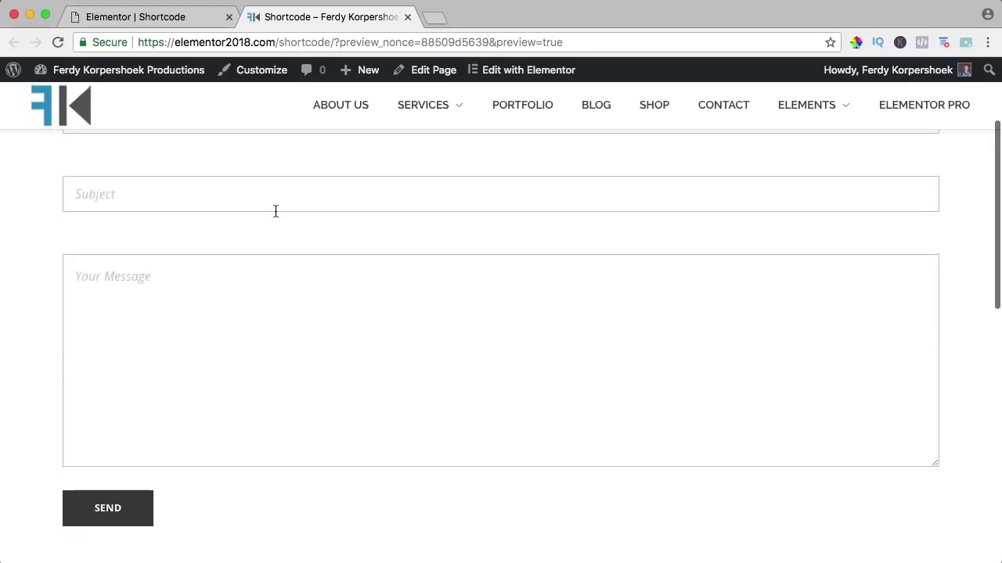
scroll(275, 212, "up", 5)
left_click(193, 22)
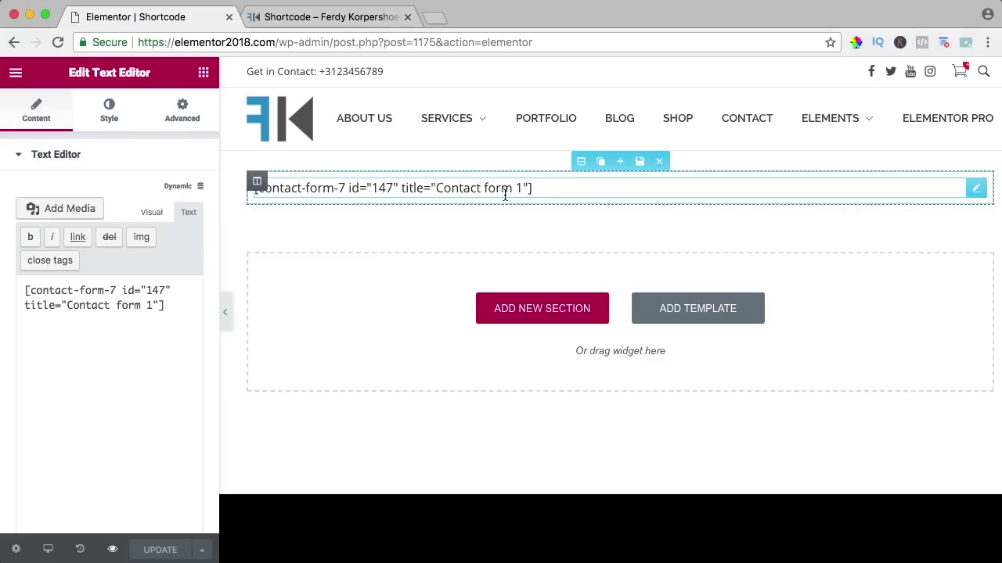
Step: Swap the text block for a Shortcode widget holding the Contact form 1 shortcode
left_click(660, 163)
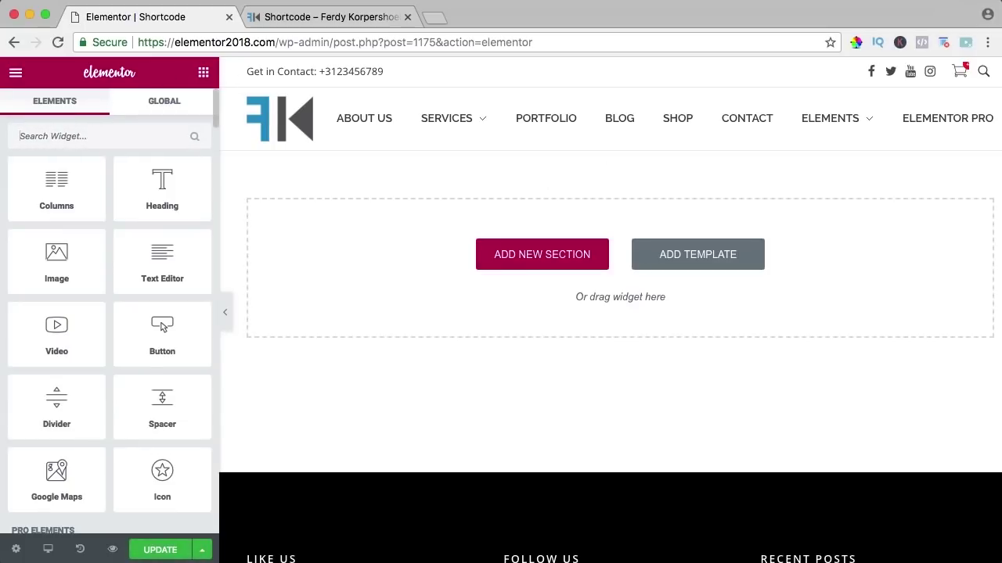
type("short")
left_click_drag(70, 183, 557, 227)
left_click(99, 250)
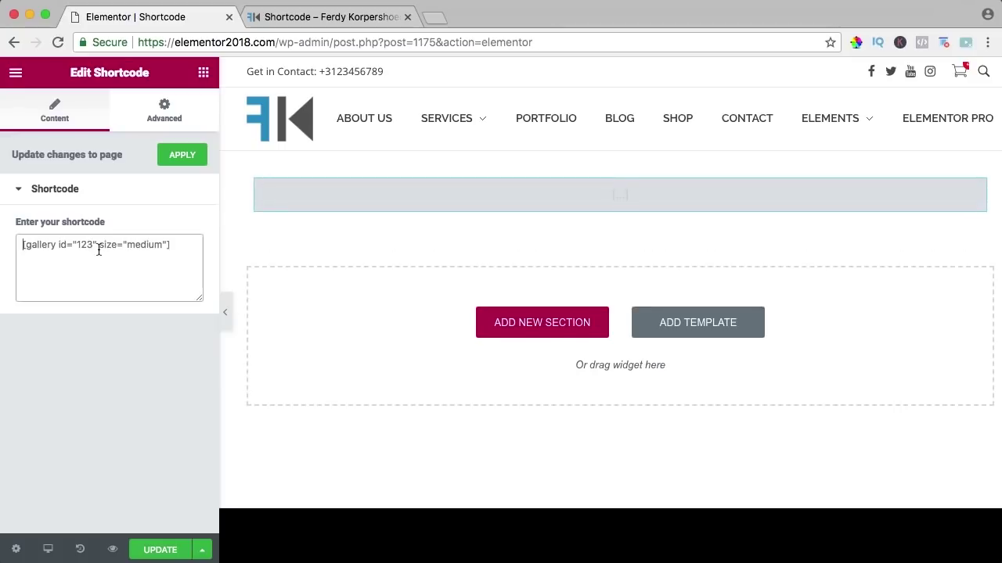
key("ctrl+a")
type("[contact-form-7 id=\"147\" title=\"Contact form 1\"]")
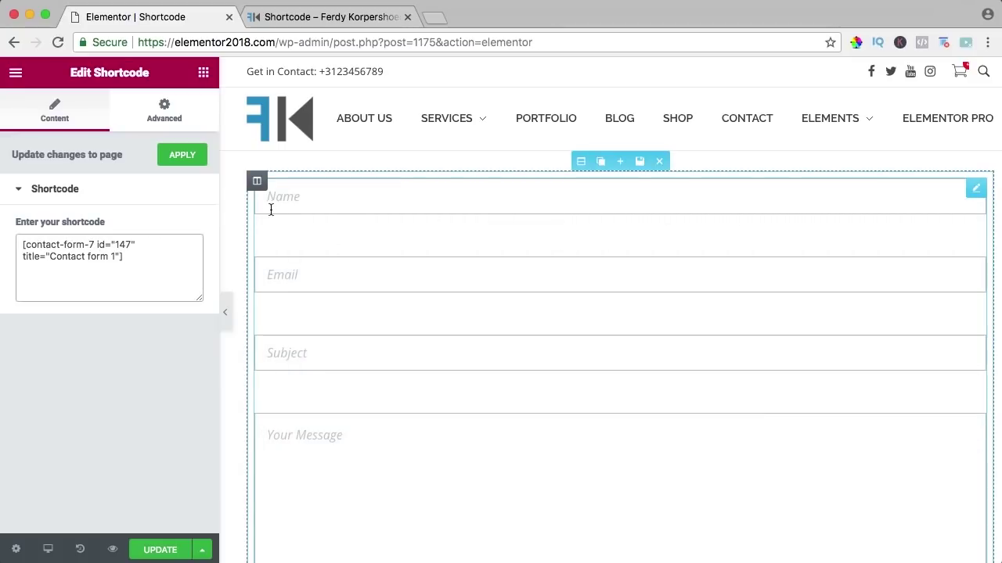
left_click(273, 186)
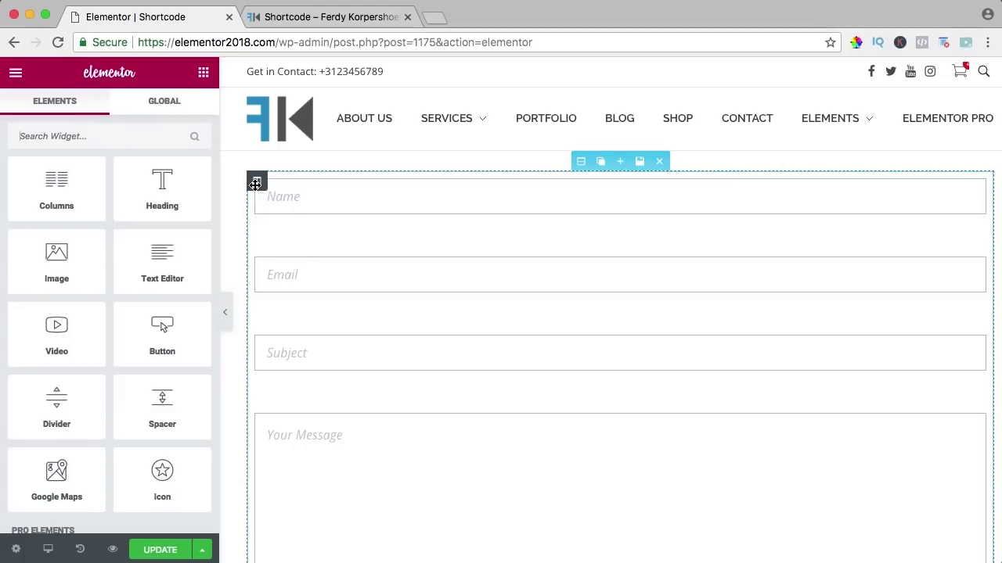
Step: Duplicate the column, empty the right copy, update, and reload the preview to see the half-width form
left_click(277, 182)
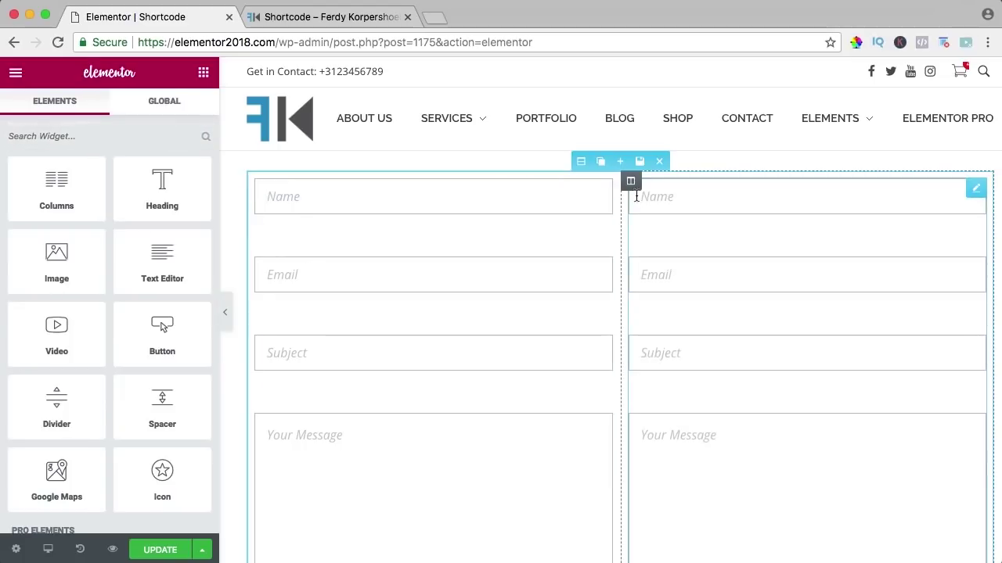
left_click(916, 189)
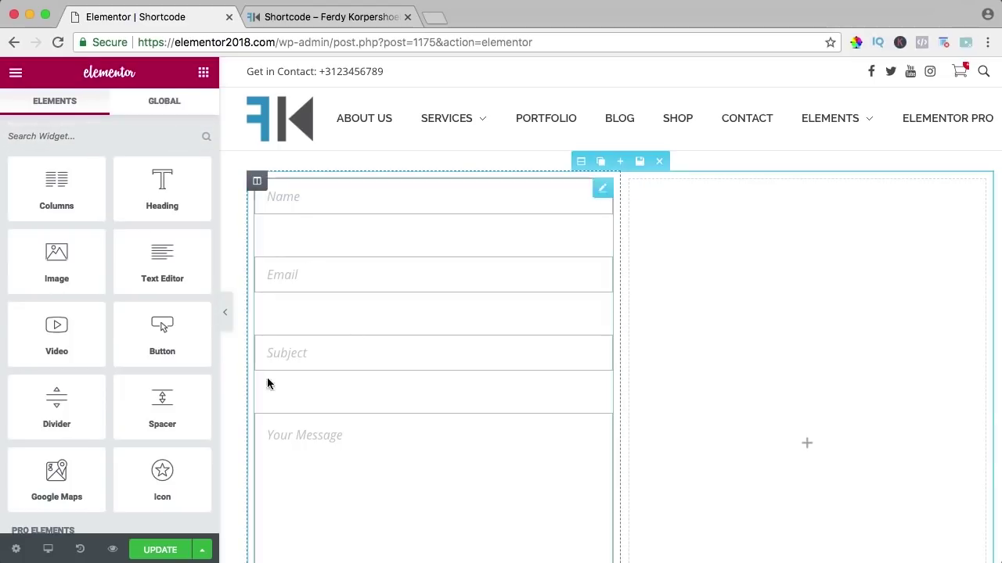
left_click(164, 550)
left_click(317, 18)
key("super+r")
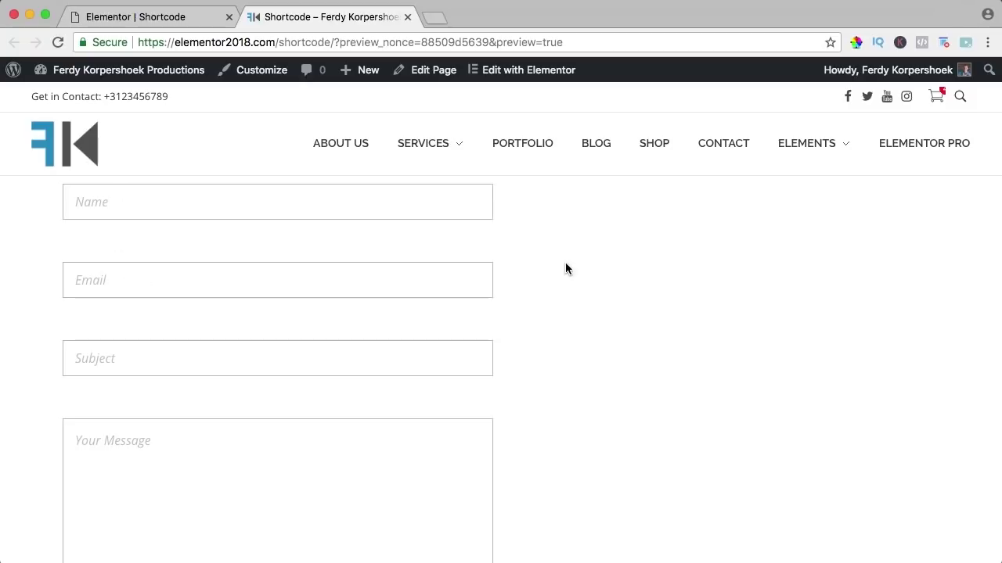
Step: Return to the Elementor editor and scroll past the half-width contact form
left_click(181, 19)
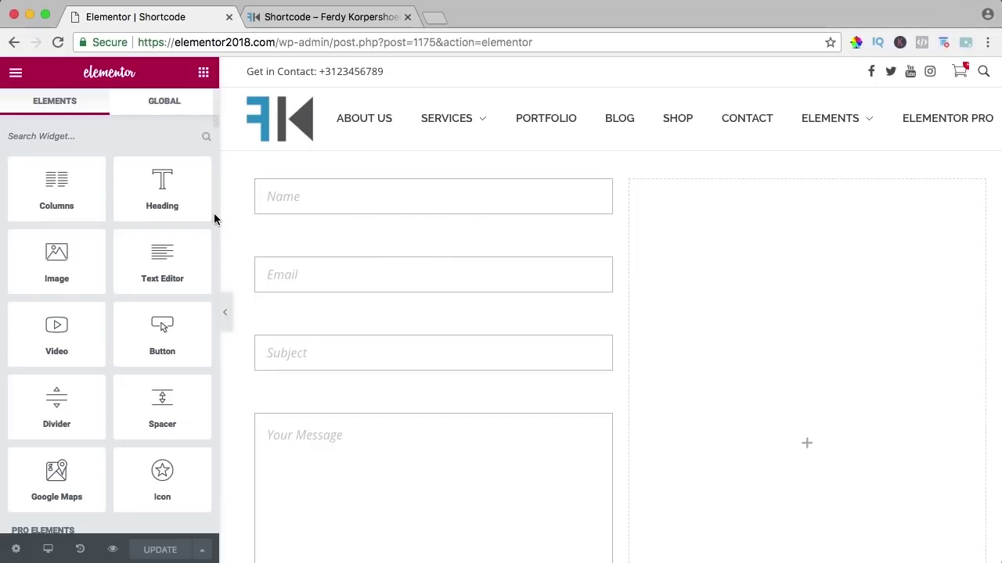
scroll(425, 351, "down", 4)
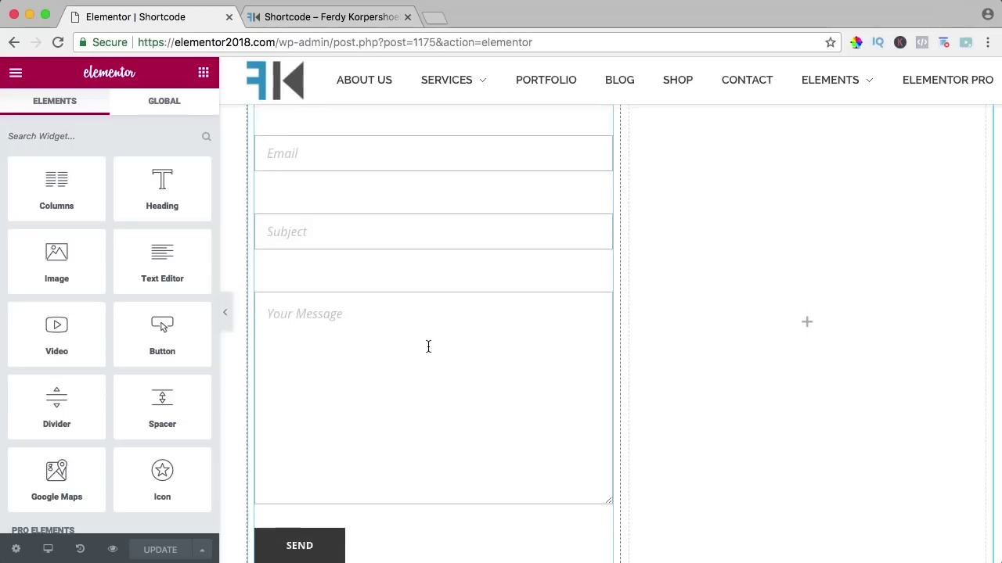
scroll(425, 344, "up", 4)
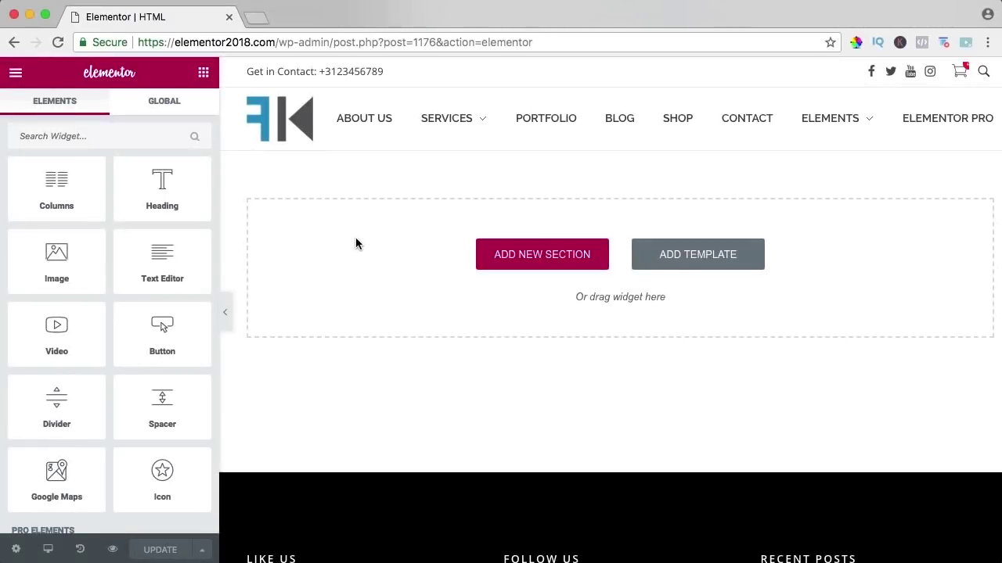
Step: Search widgets for 'ht' and drop an HTML widget at the top of the HTML page
type("html")
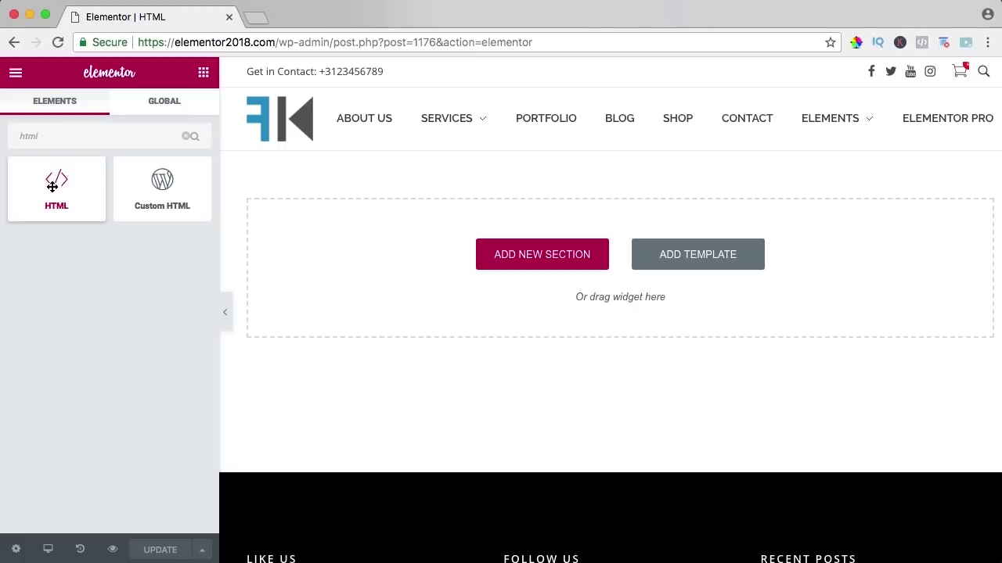
left_click_drag(53, 183, 442, 236)
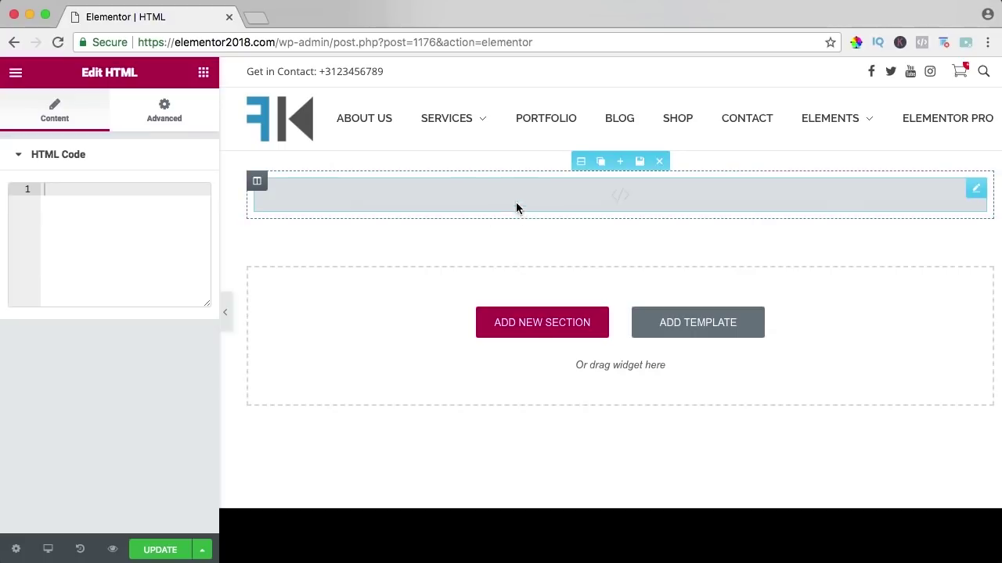
Step: Google 'html code marquee' in a new tab and open the html.am Marquees result
left_click(259, 17)
type("ht")
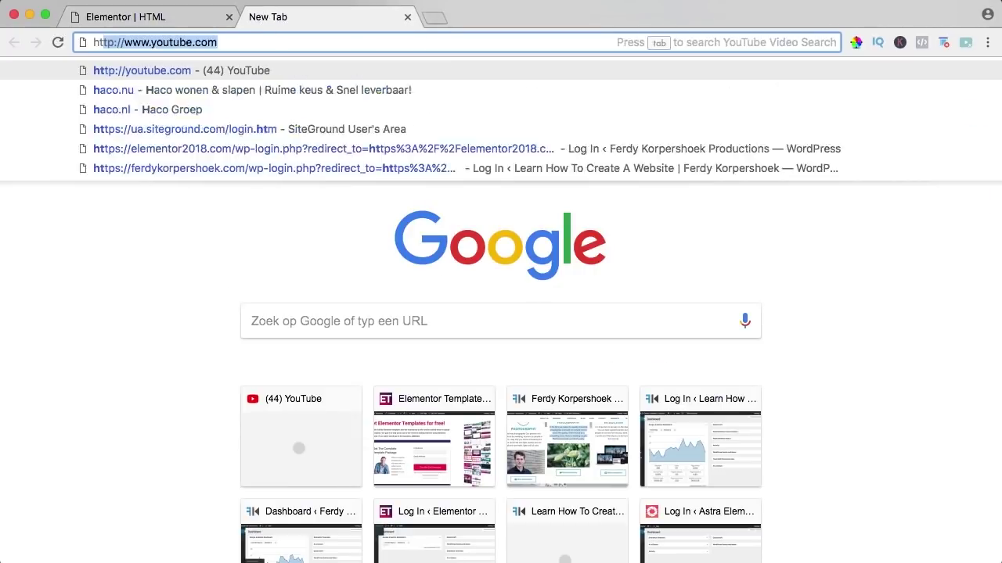
type("ml code marquee")
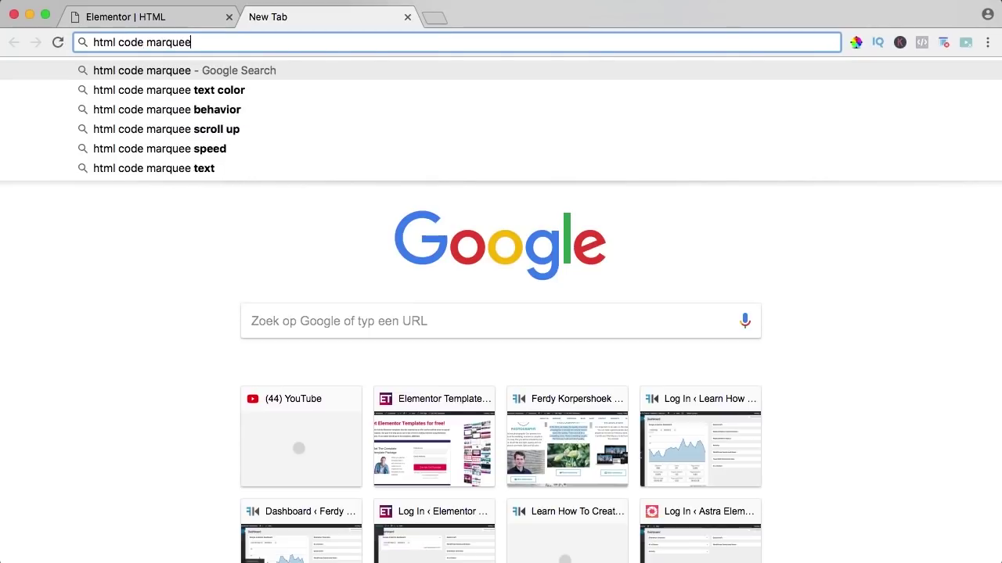
key("Return")
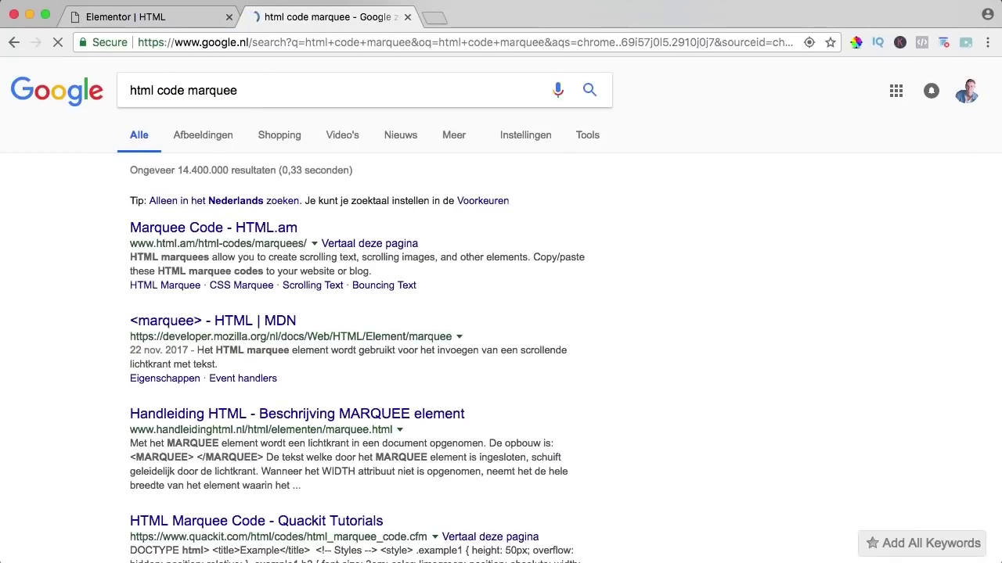
left_click(224, 228)
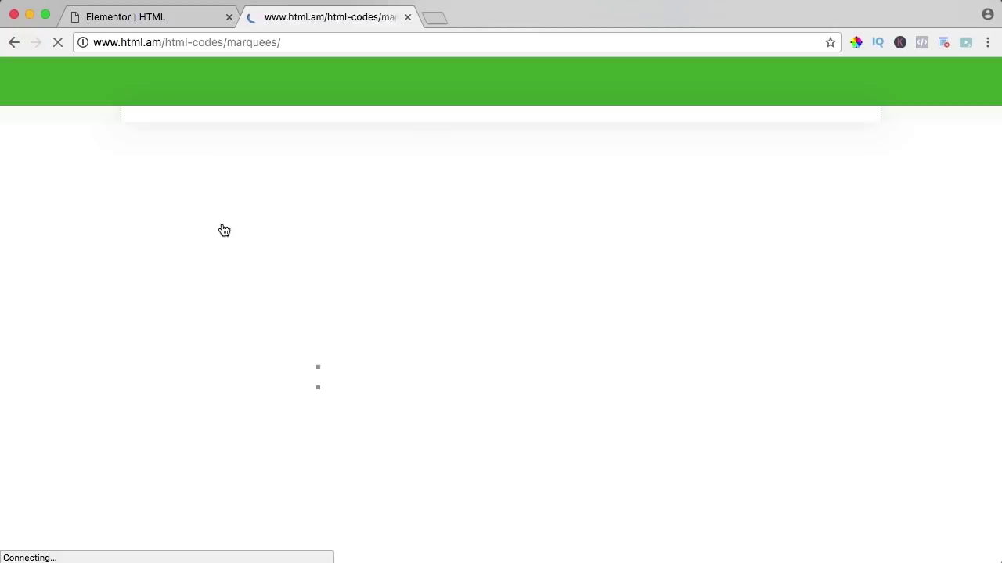
Step: Select and copy the scrolling-text marquee example's source code from html.am
scroll(429, 239, "down", 3)
scroll(429, 236, "down", 3)
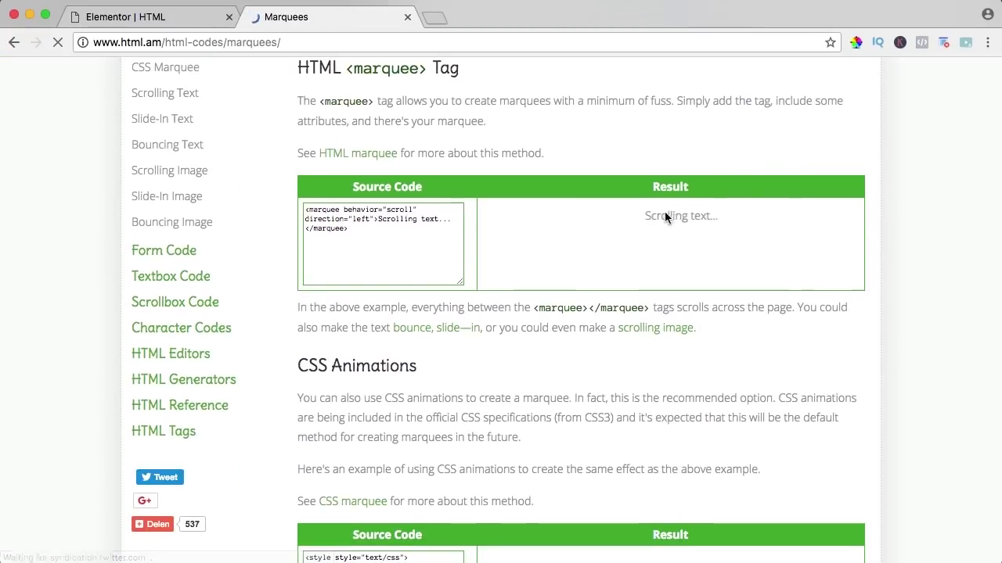
left_click(353, 226)
left_click_drag(353, 227, 304, 209)
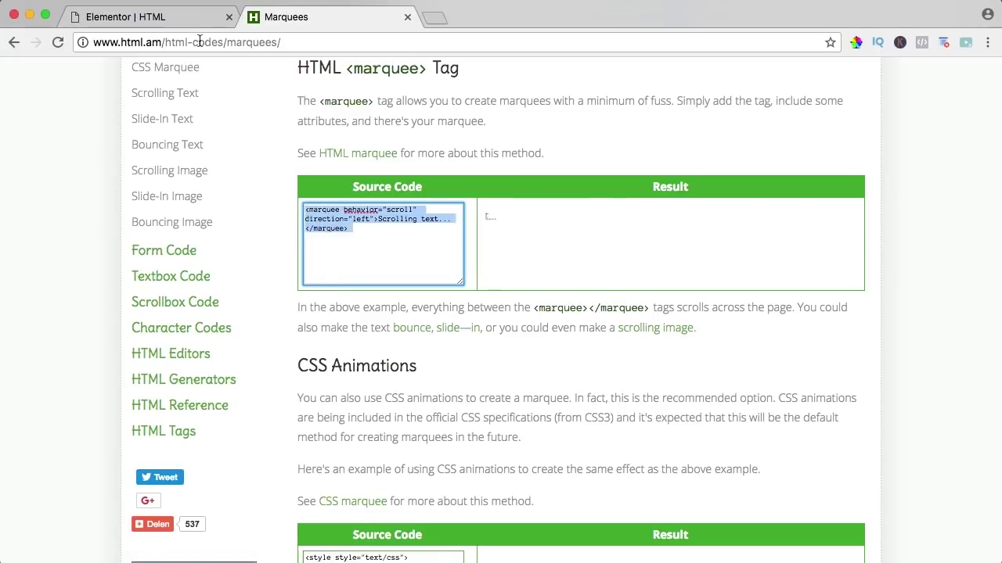
left_click(191, 16)
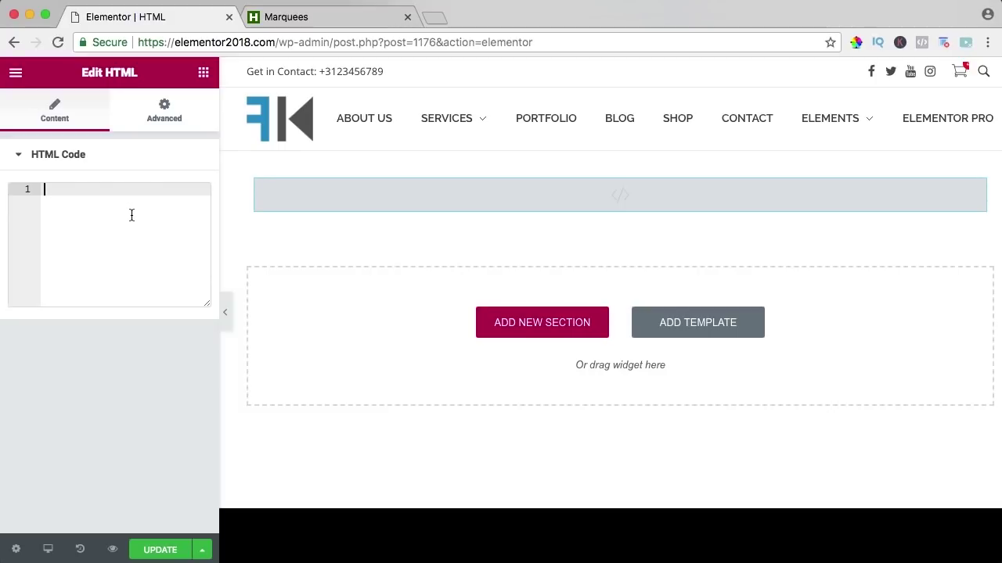
Step: Paste the marquee code and replace 'Scrolling text...' with 'This is the marquee code'
type("<marquee behavior=\"scroll\" direction=\"left\">Scrolling text...</marquee>")
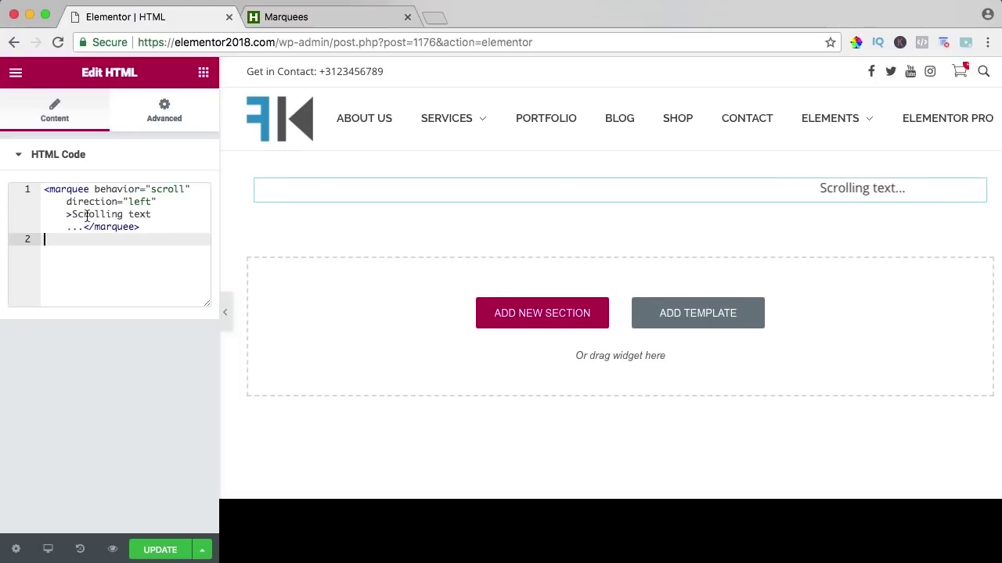
left_click_drag(75, 214, 83, 227)
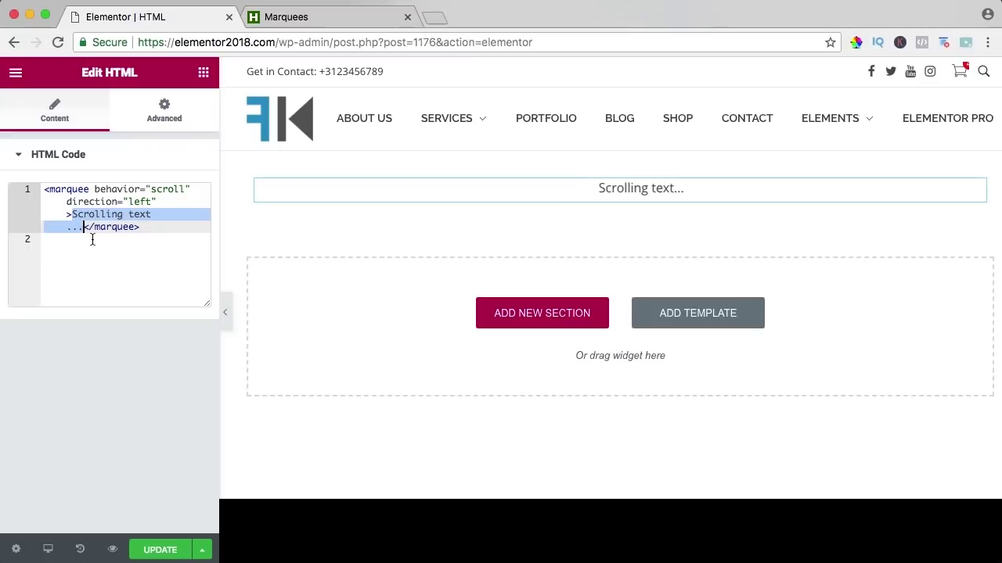
type("This is the m")
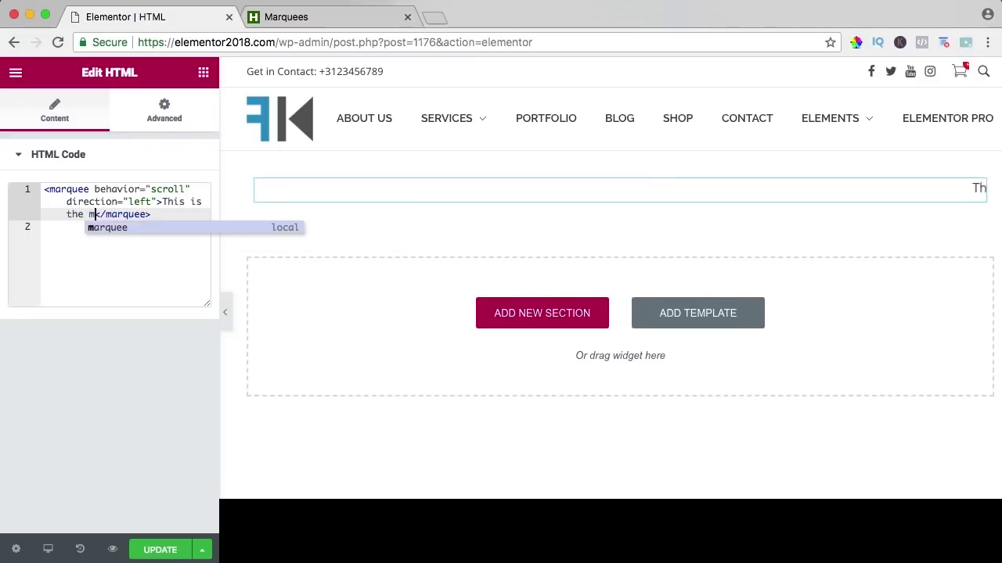
type("arquee")
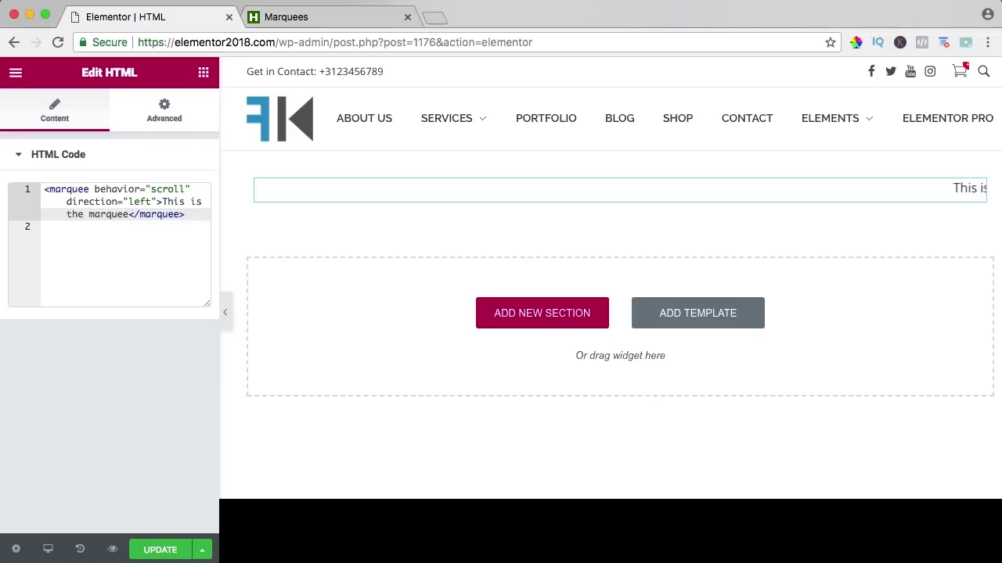
type(" code")
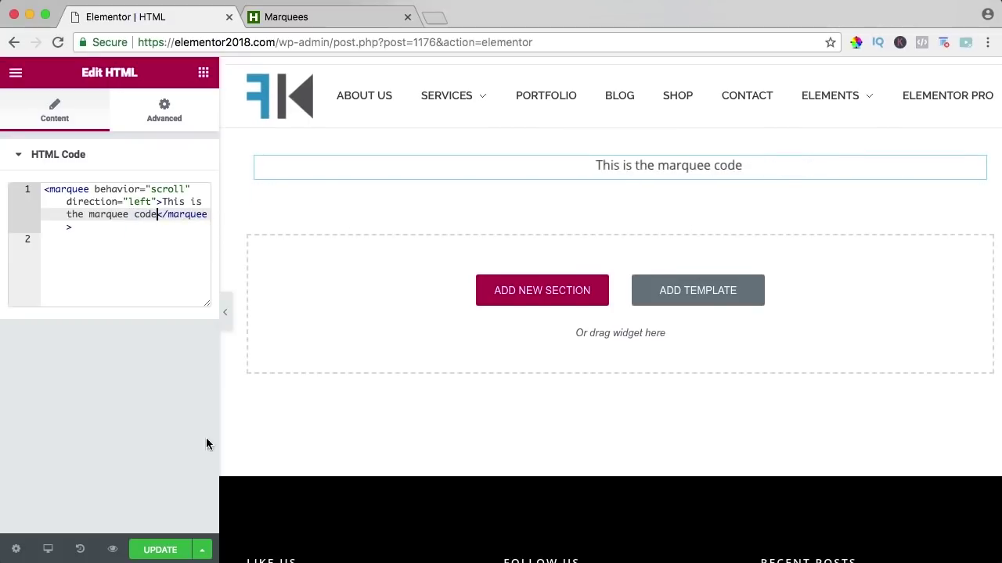
Step: Preview the scrolling marquee text, then enter 'best html codes 2018' in the html.am tab's address bar
left_click(112, 550)
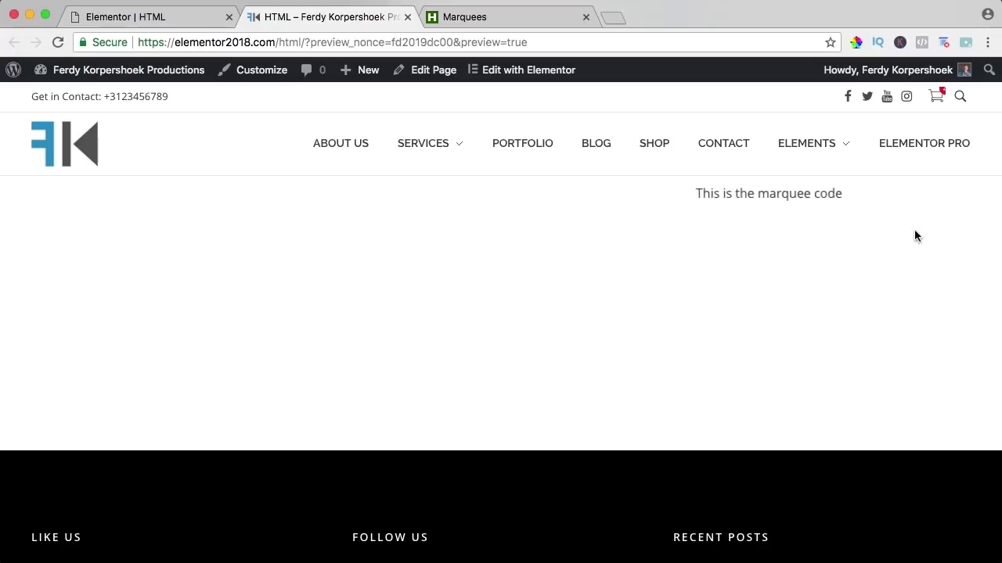
left_click(186, 25)
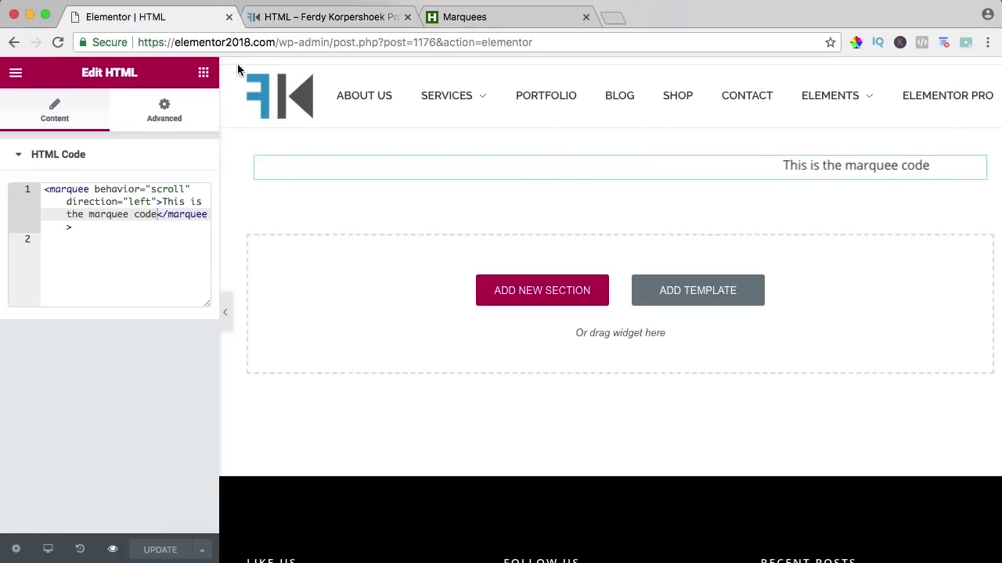
left_click(476, 15)
left_click(344, 42)
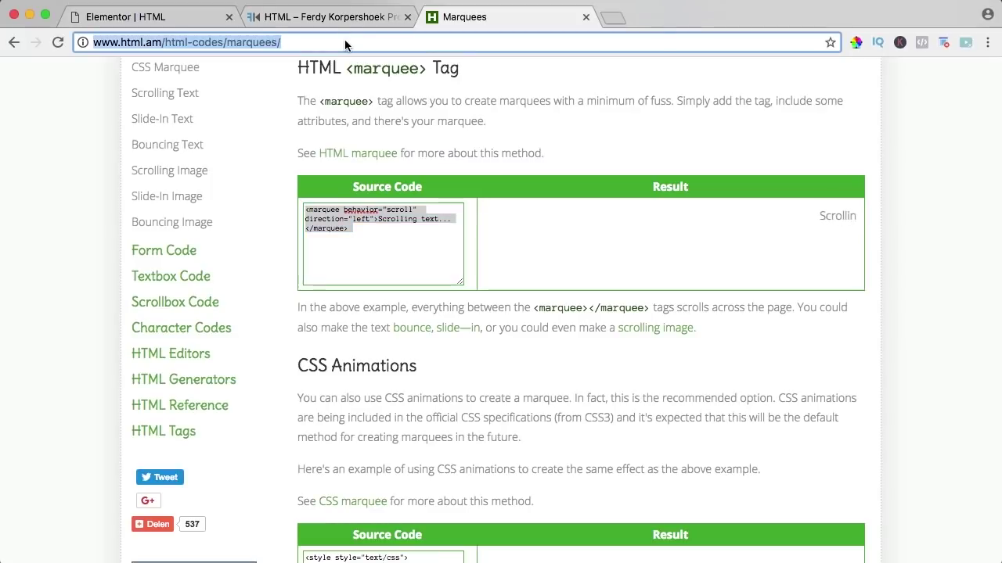
type("best html")
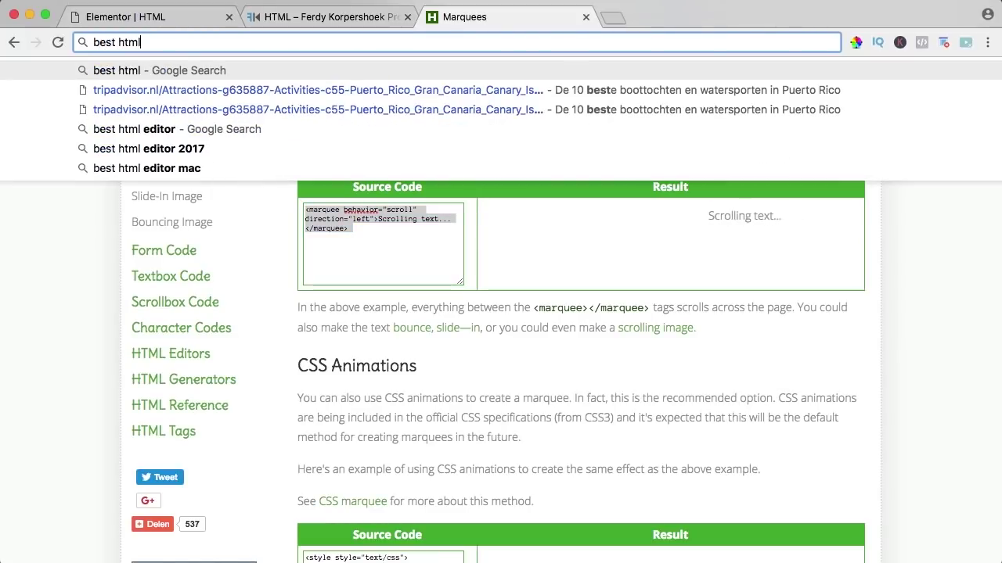
type(" codes 2018")
Step: Search 'best html codes 2018' and open the makeuseof 7 Cool HTML Effects article
key("Return")
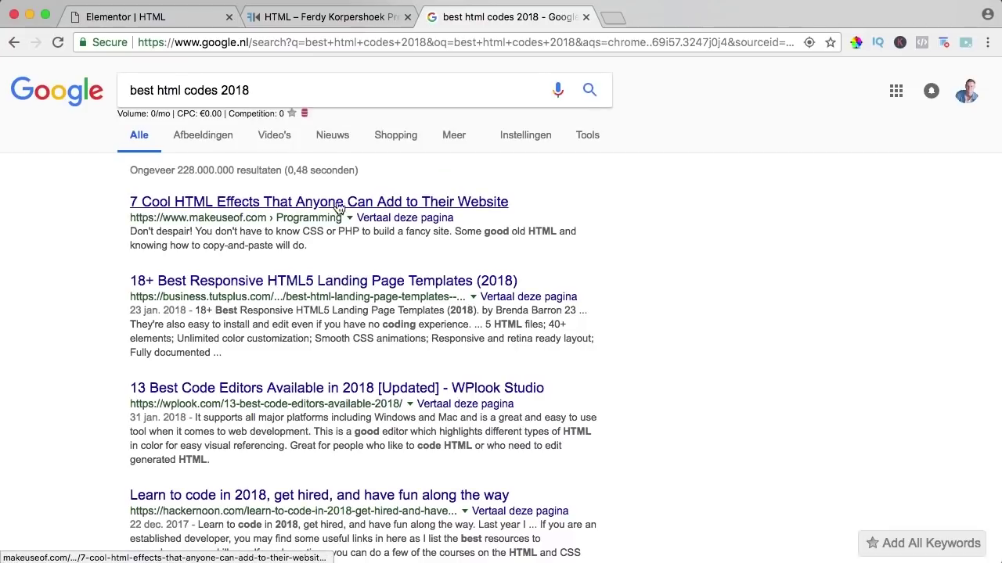
left_click(434, 206)
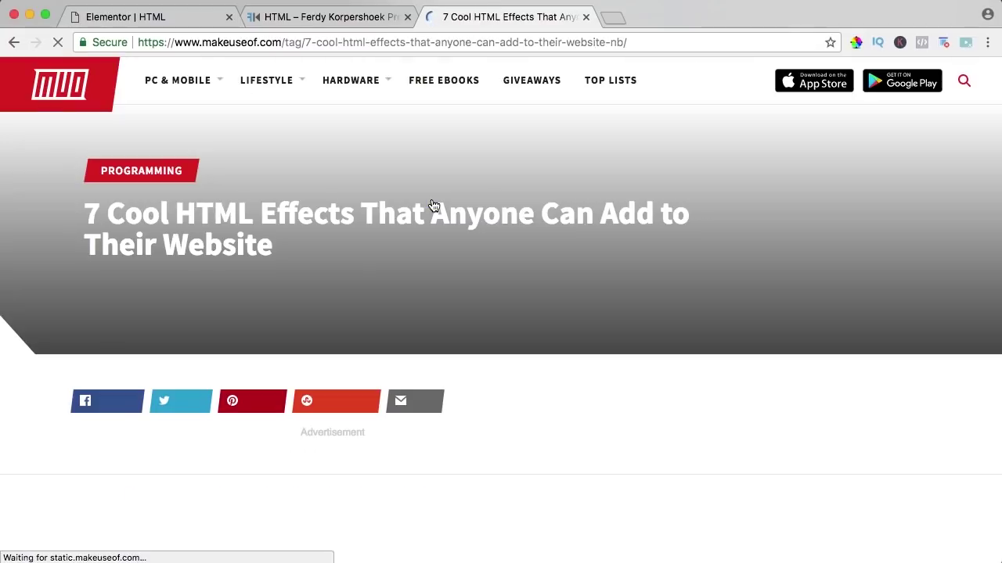
scroll(439, 210, "down", 7)
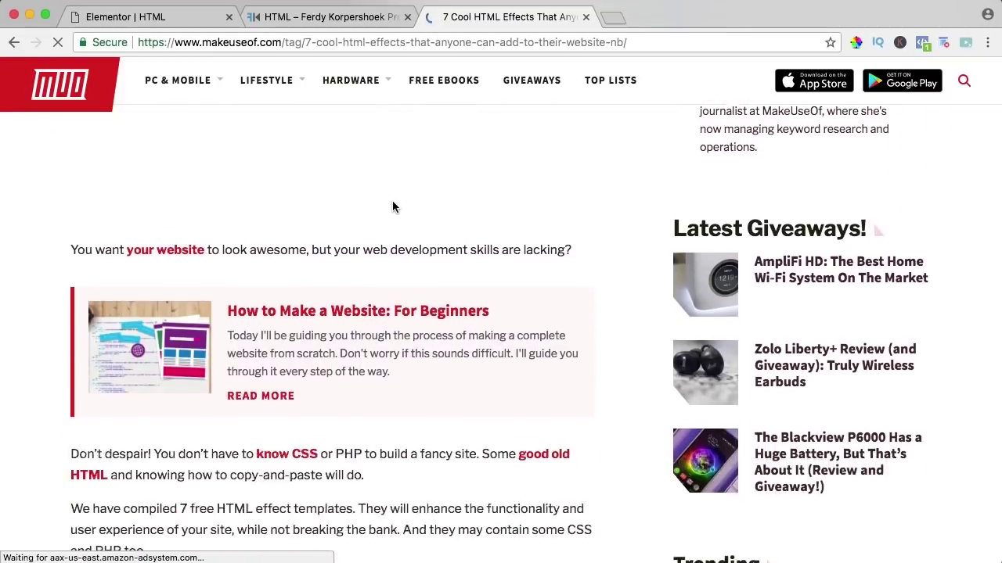
scroll(392, 200, "down", 4)
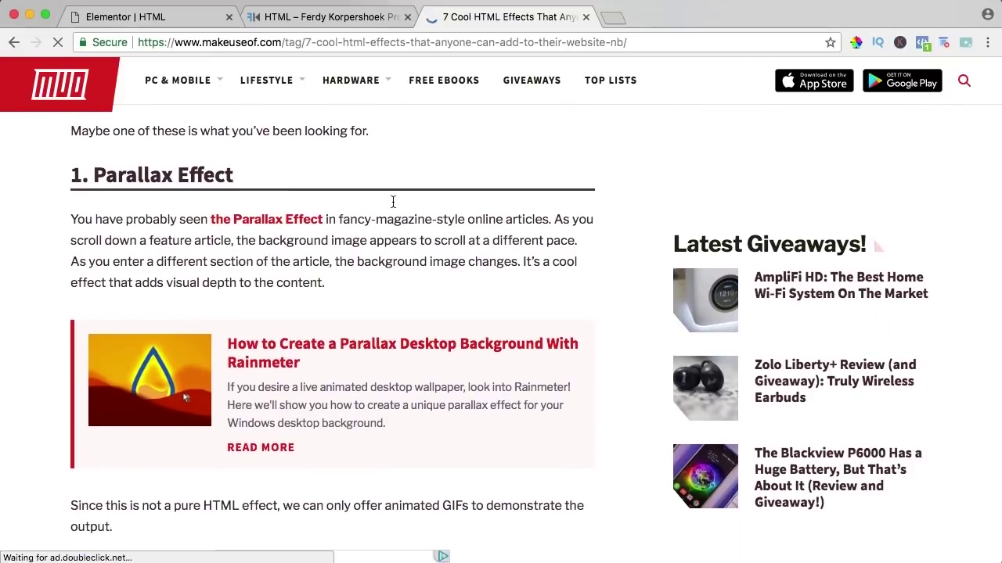
scroll(393, 202, "down", 10)
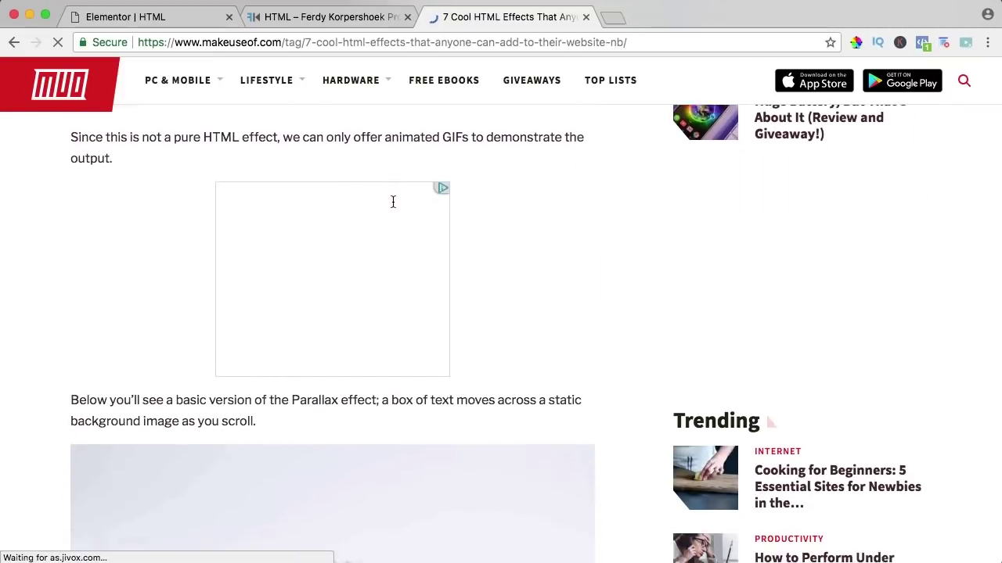
scroll(392, 202, "down", 6)
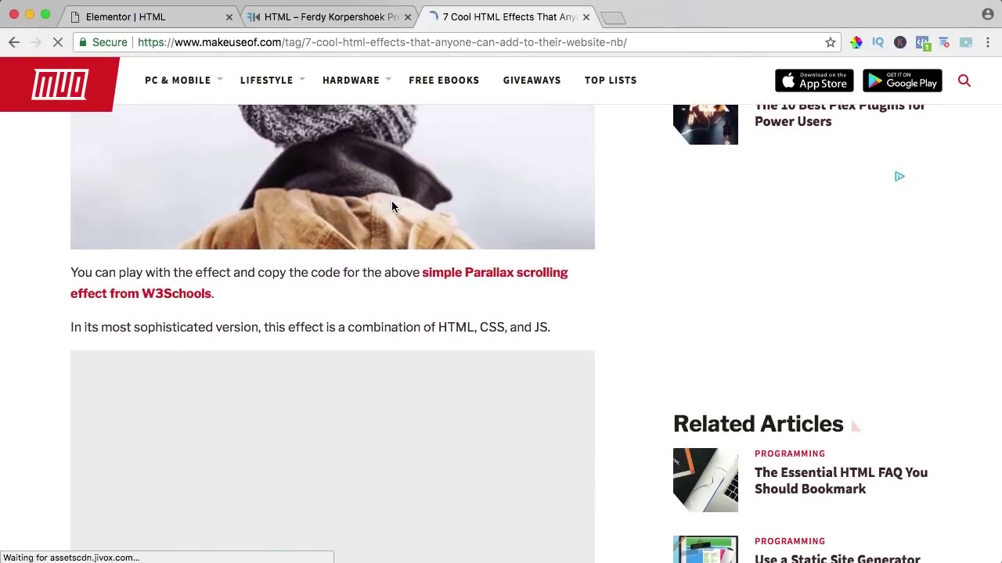
scroll(392, 206, "down", 7)
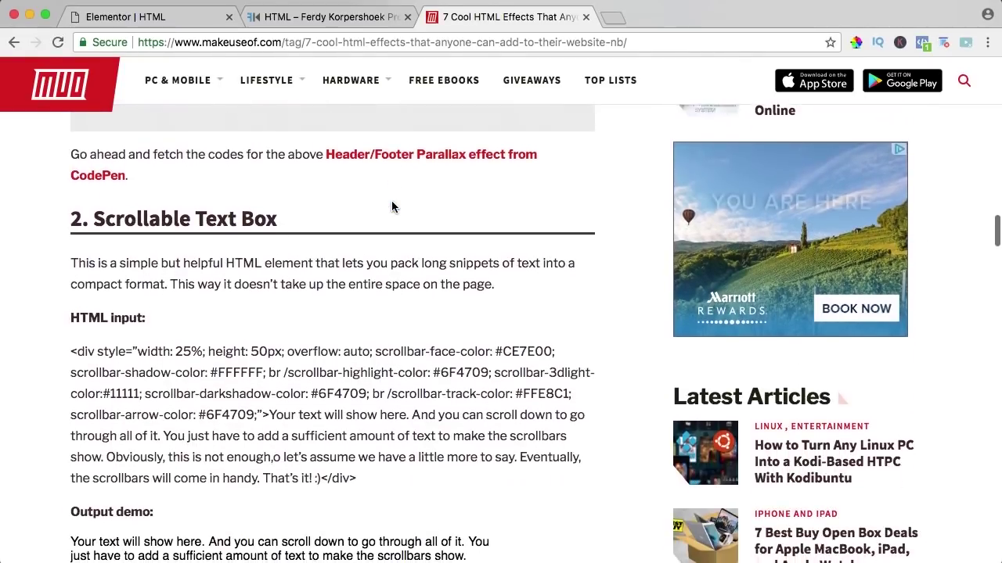
scroll(392, 206, "down", 4)
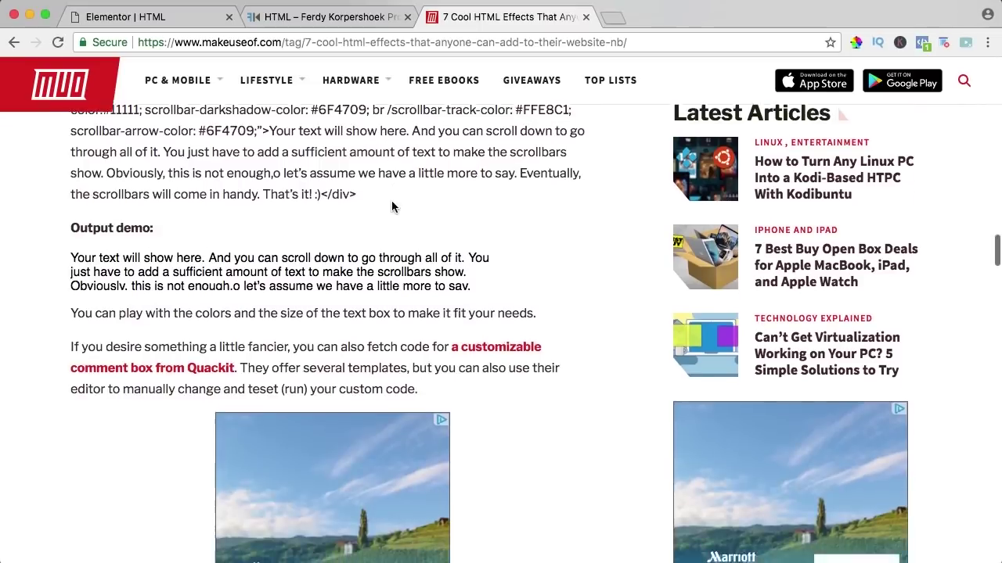
Step: Find the article's Scrollable Text Box example and select, then deselect, its code
scroll(278, 220, "up", 2)
scroll(288, 263, "down", 5)
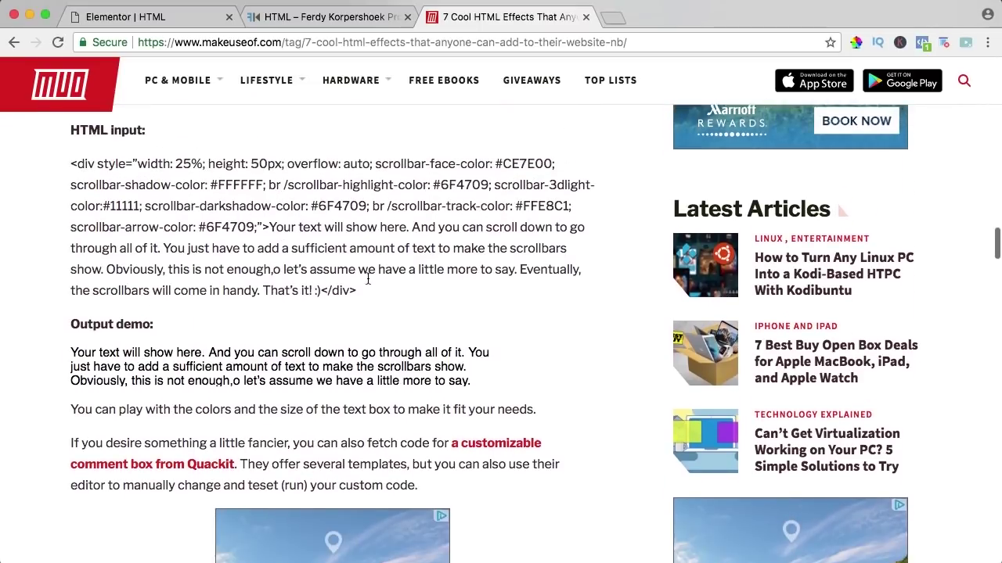
scroll(485, 211, "down", 1)
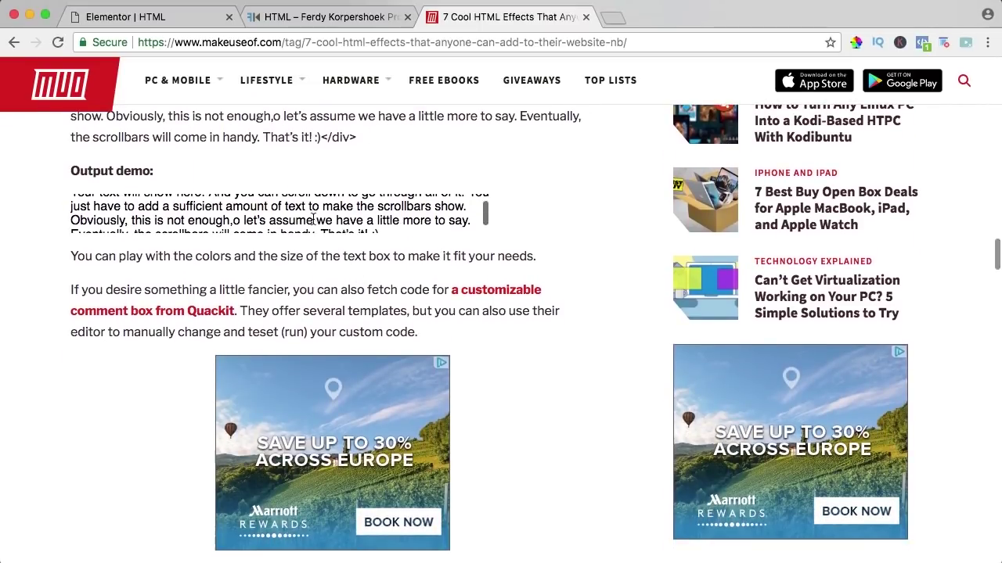
scroll(482, 210, "up", 1)
mouse_move(481, 211)
left_mouse_down()
mouse_move(483, 230)
mouse_move(481, 201)
left_mouse_up()
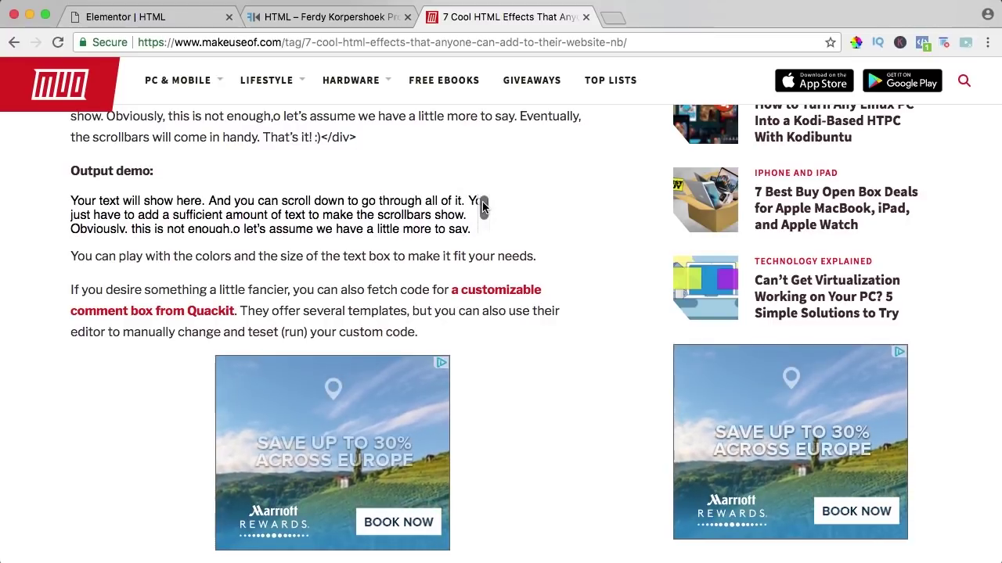
scroll(181, 228, "up", 5)
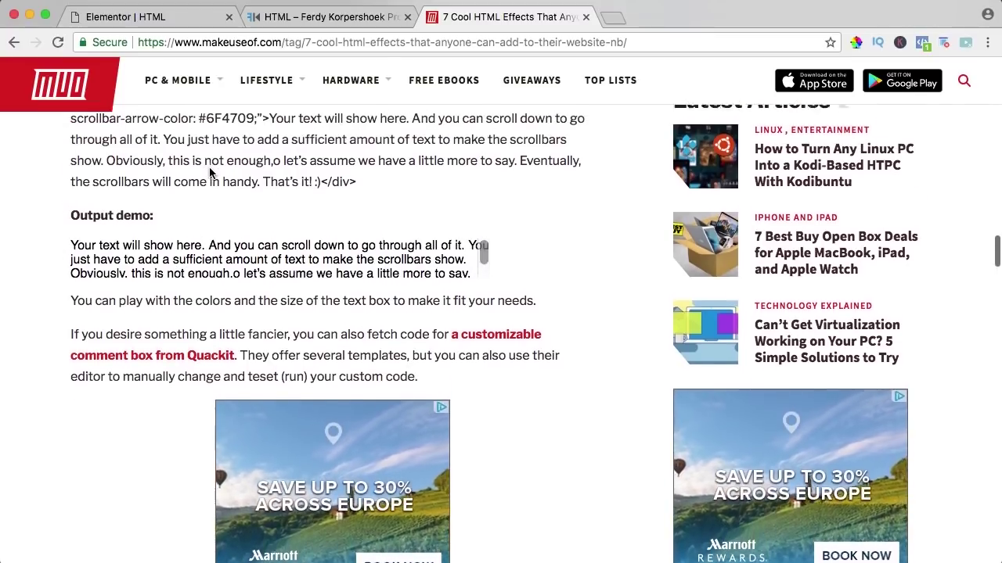
left_click_drag(375, 330, 152, 221)
left_click(153, 221)
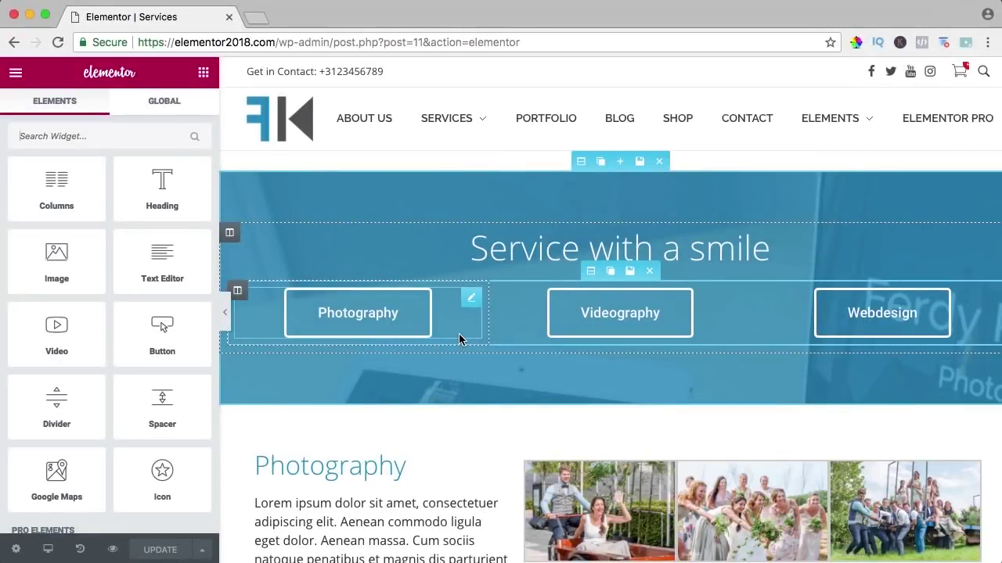
Step: Filter widgets with 'ancho' to reveal Menu Anchor and scroll the Services page to Photography
left_click(94, 136)
type("ancho")
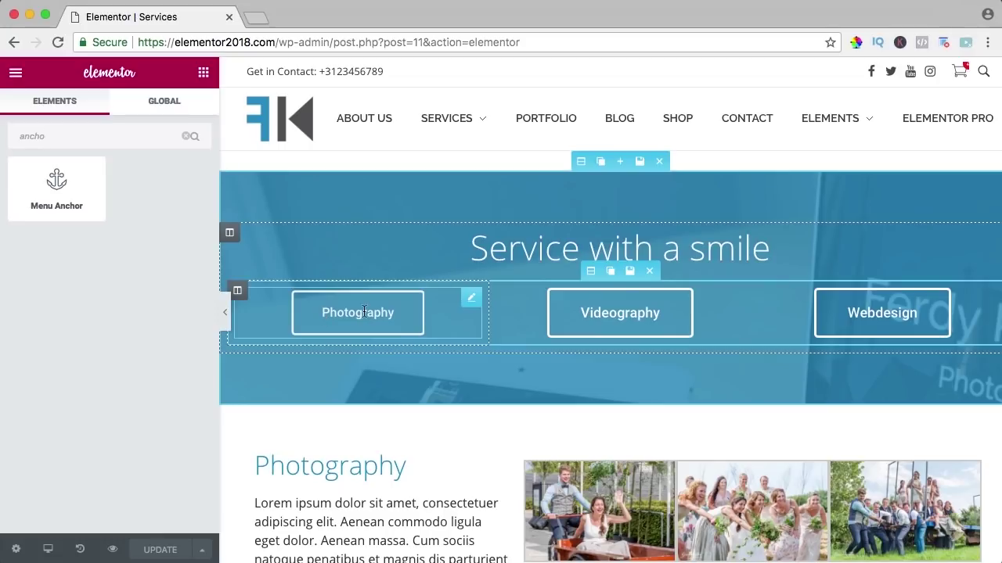
scroll(451, 333, "down", 5)
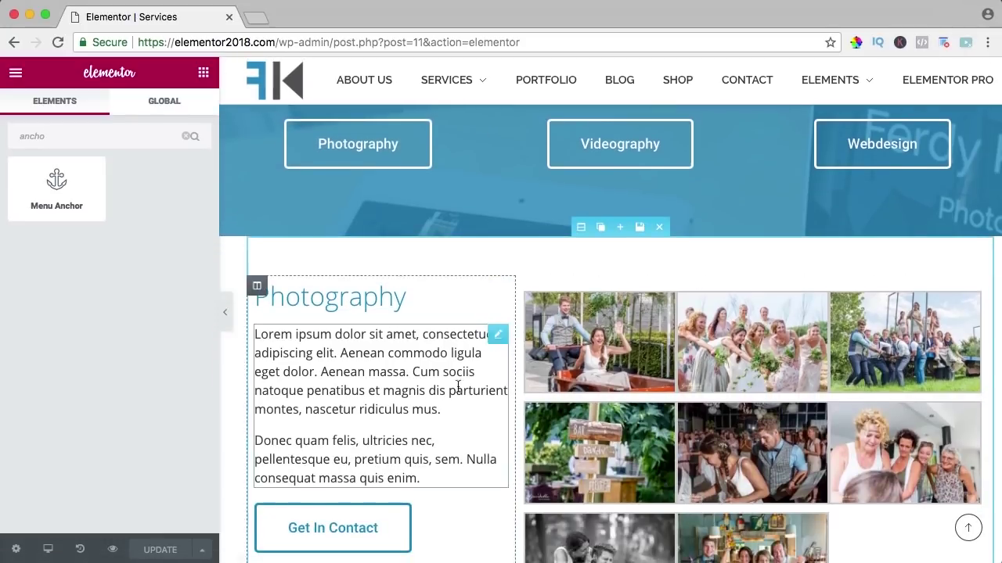
scroll(459, 384, "down", 1)
scroll(417, 348, "down", 2)
scroll(415, 349, "up", 5)
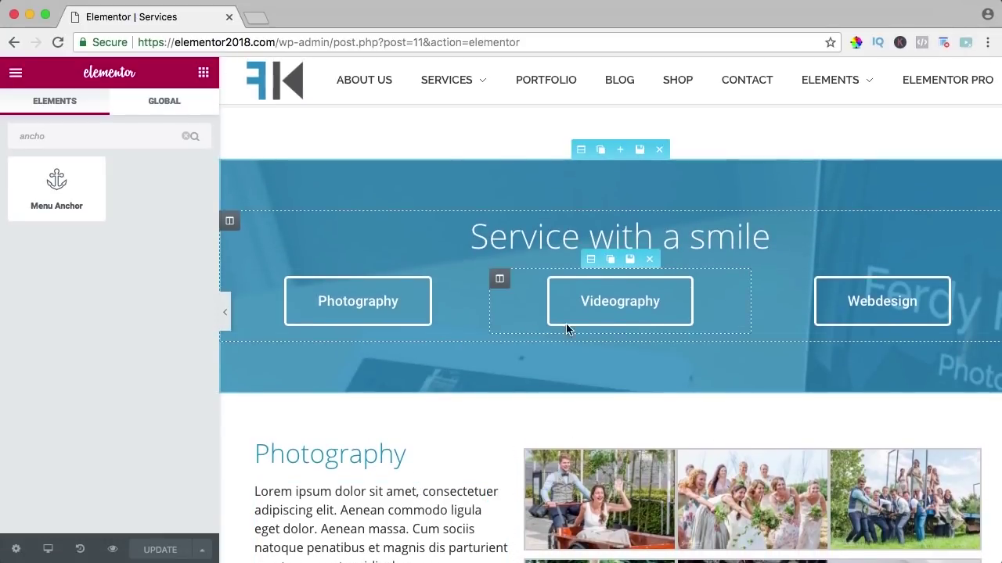
scroll(536, 398, "down", 10)
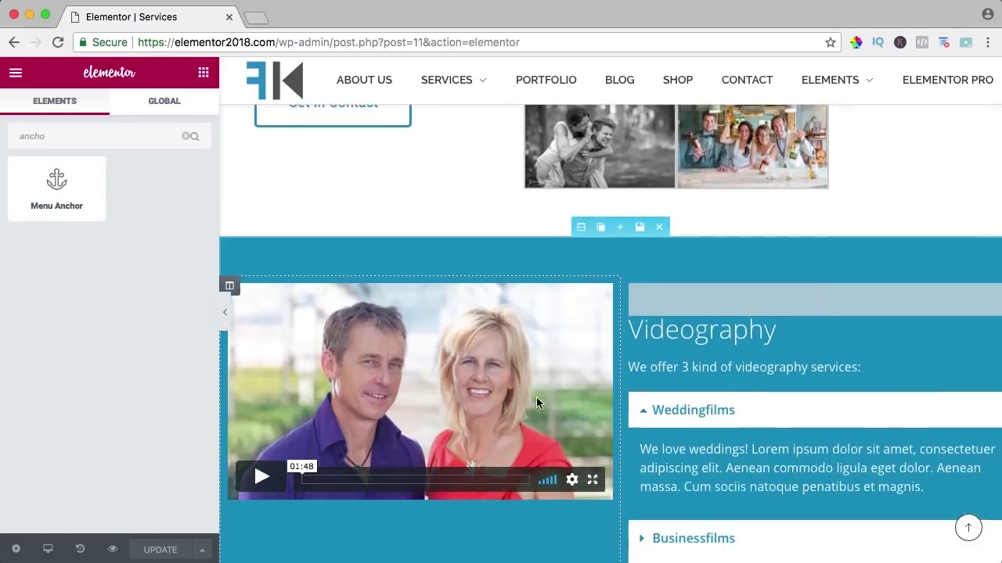
scroll(512, 264, "up", 10)
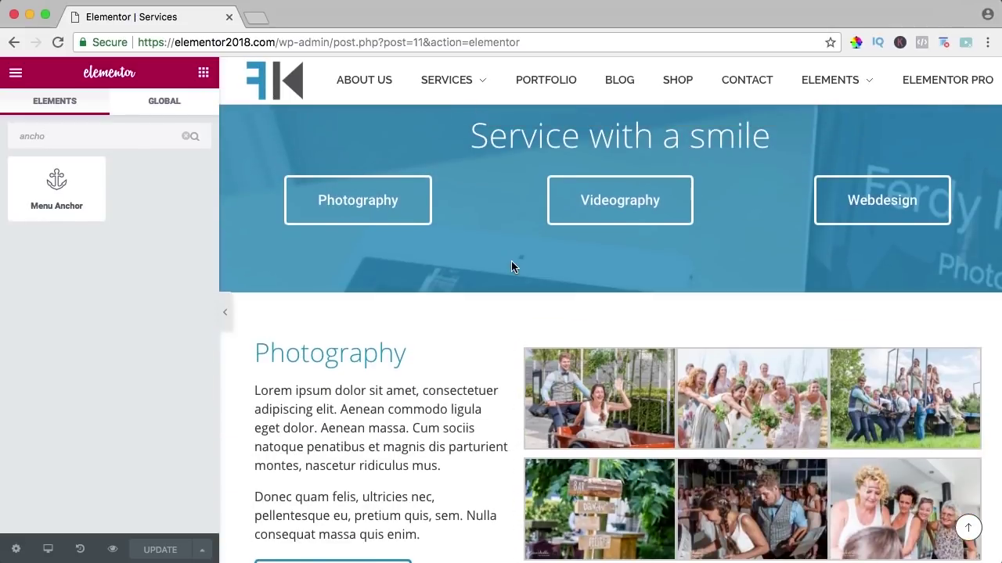
scroll(510, 271, "down", 3)
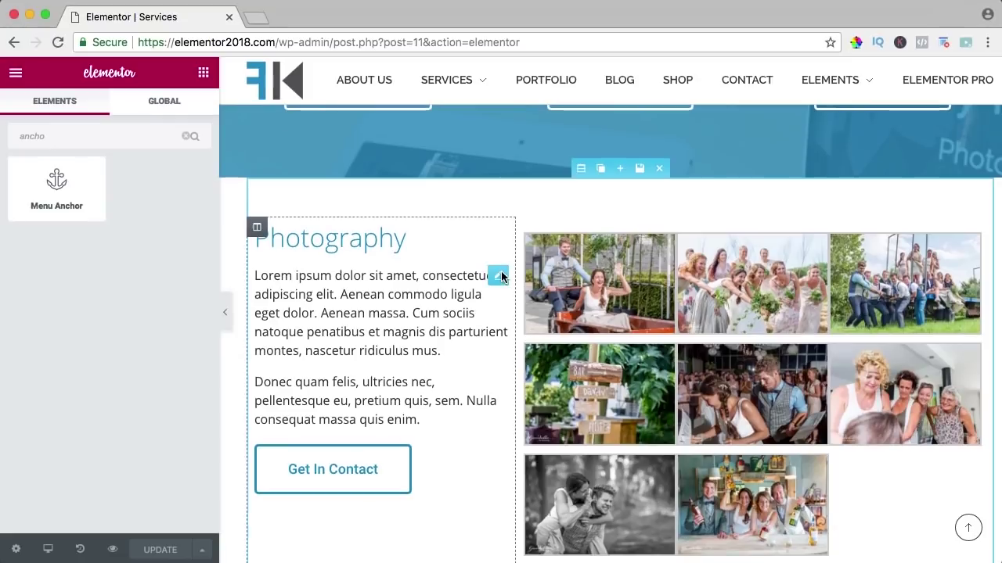
Step: Place a Menu Anchor with ID 'photography' above the Photography heading and preview the page
left_click_drag(50, 191, 340, 232)
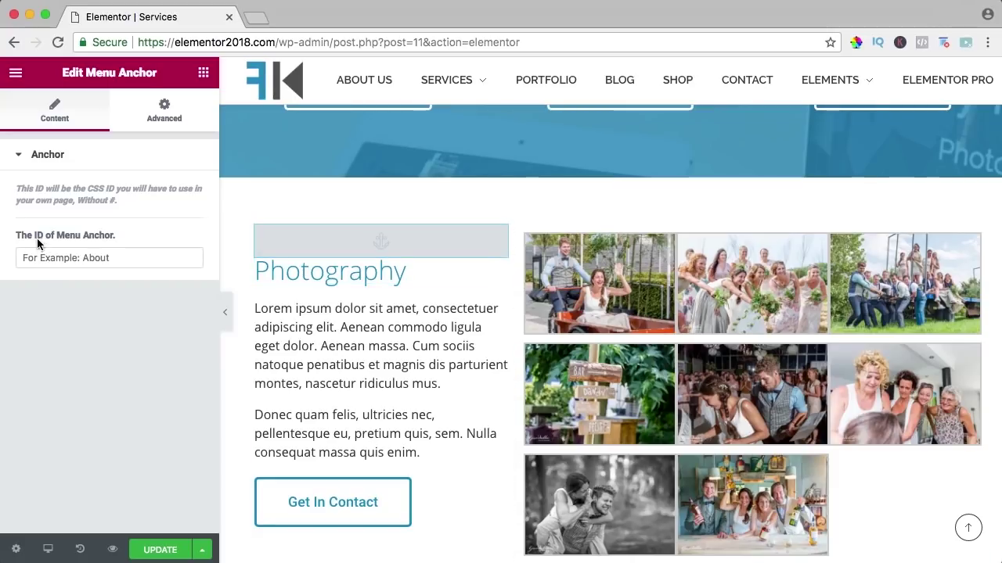
type("photography")
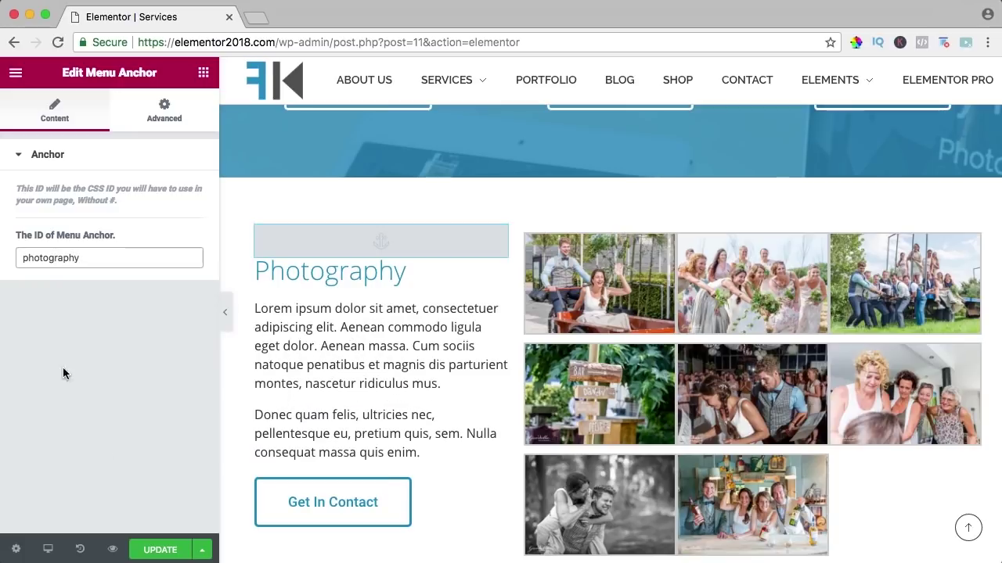
left_click(114, 553)
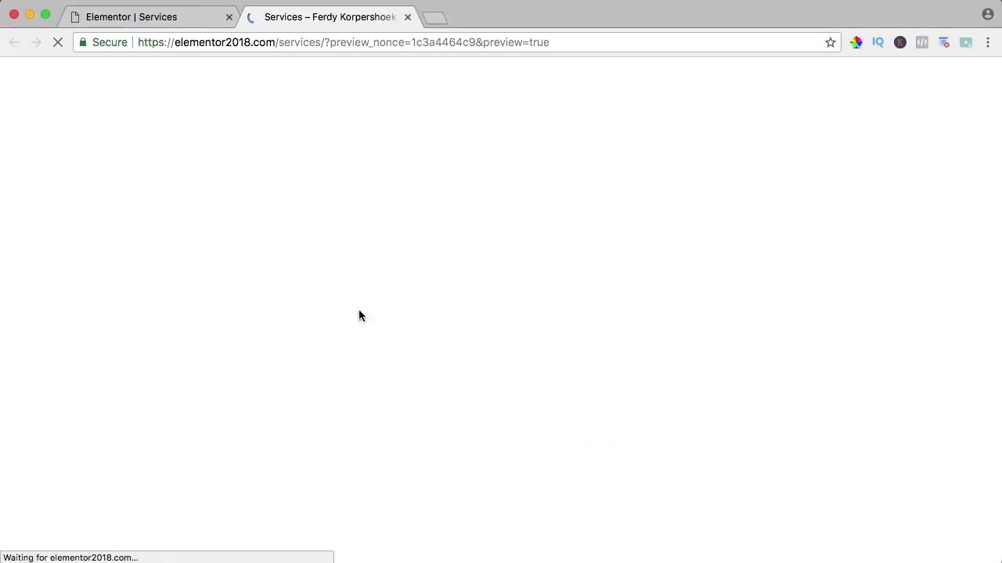
scroll(307, 301, "down", 2)
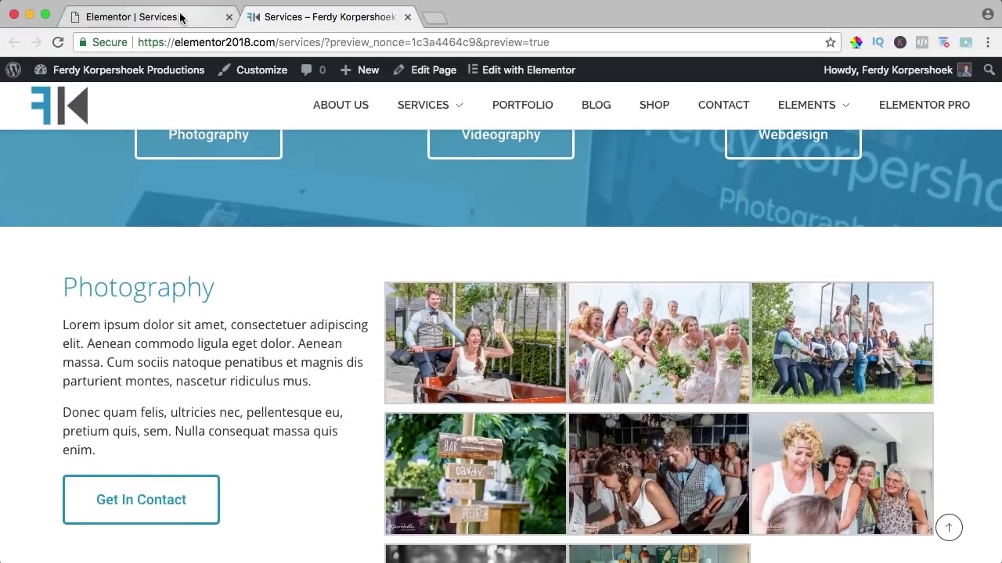
Step: Back in the editor, select the hero's Photography button
left_click(214, 16)
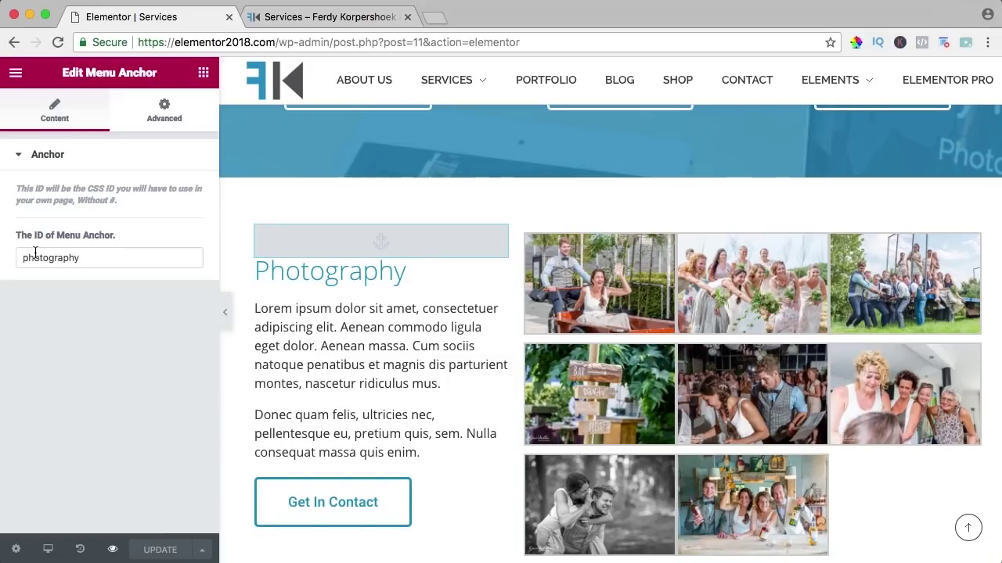
scroll(357, 292, "up", 3)
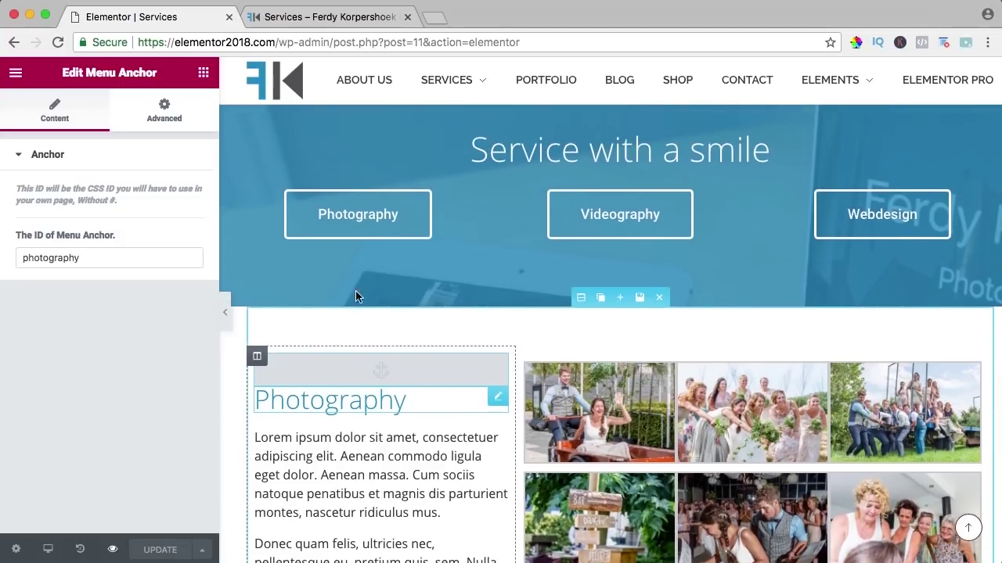
left_click(473, 215)
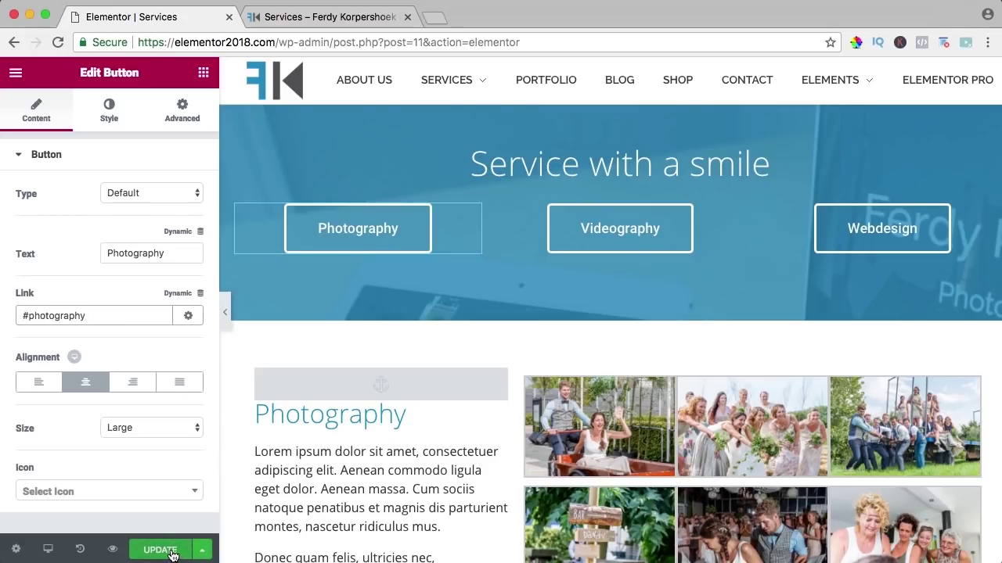
Step: Reload the Services preview, test that Photography jumps to its section, then return to the editor
left_click(356, 14)
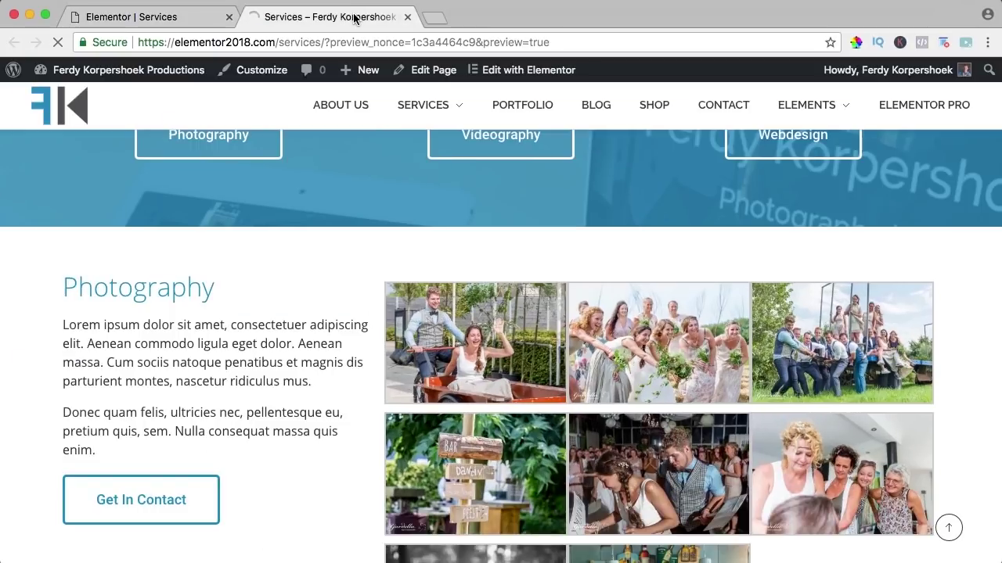
key("super+r")
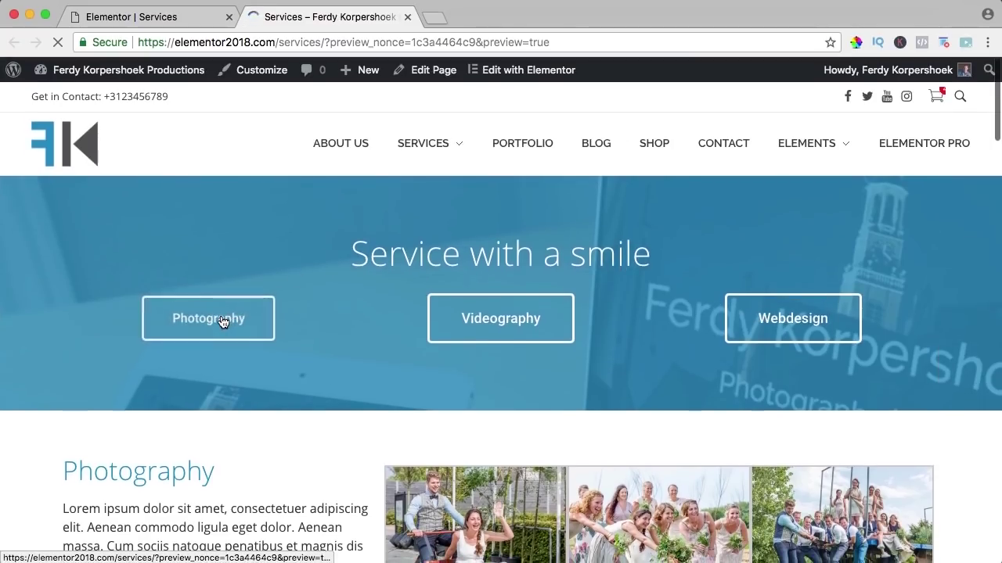
left_click(222, 321)
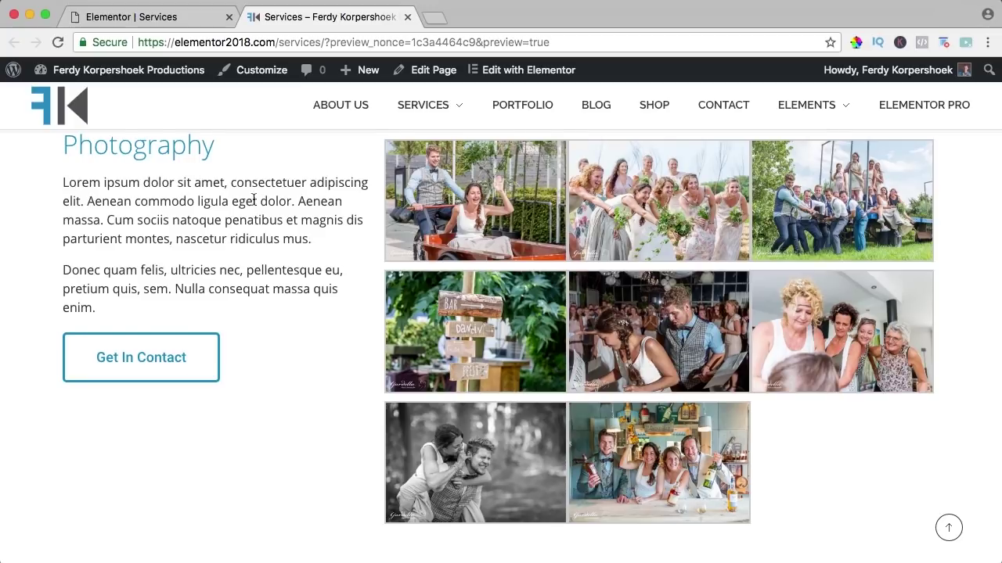
scroll(266, 205, "up", 3)
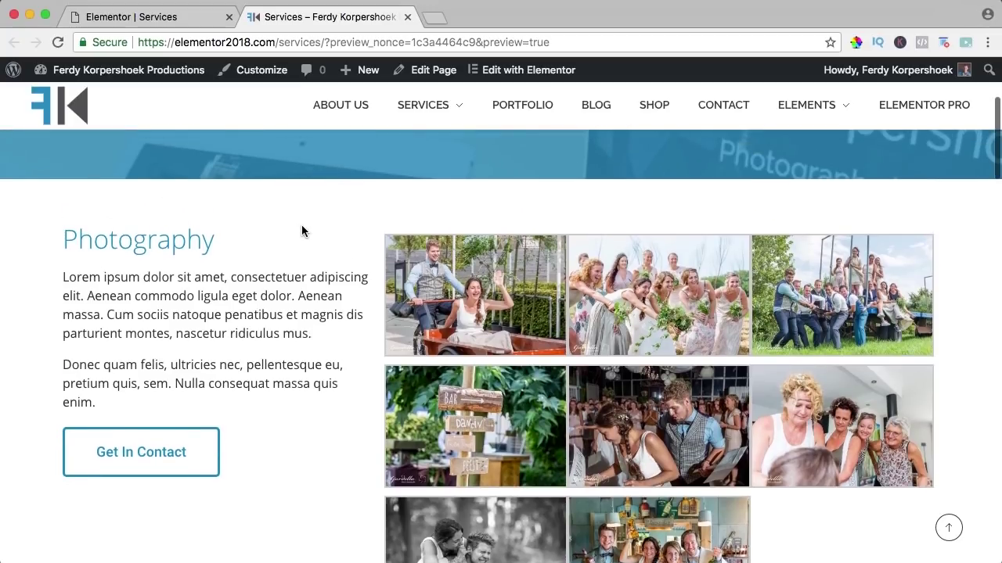
scroll(302, 225, "up", 5)
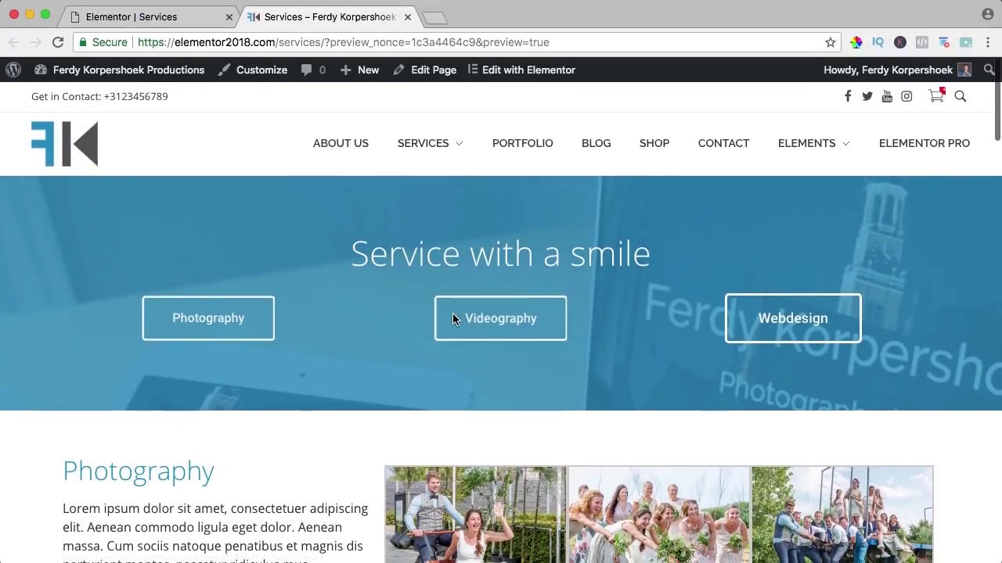
left_click(168, 19)
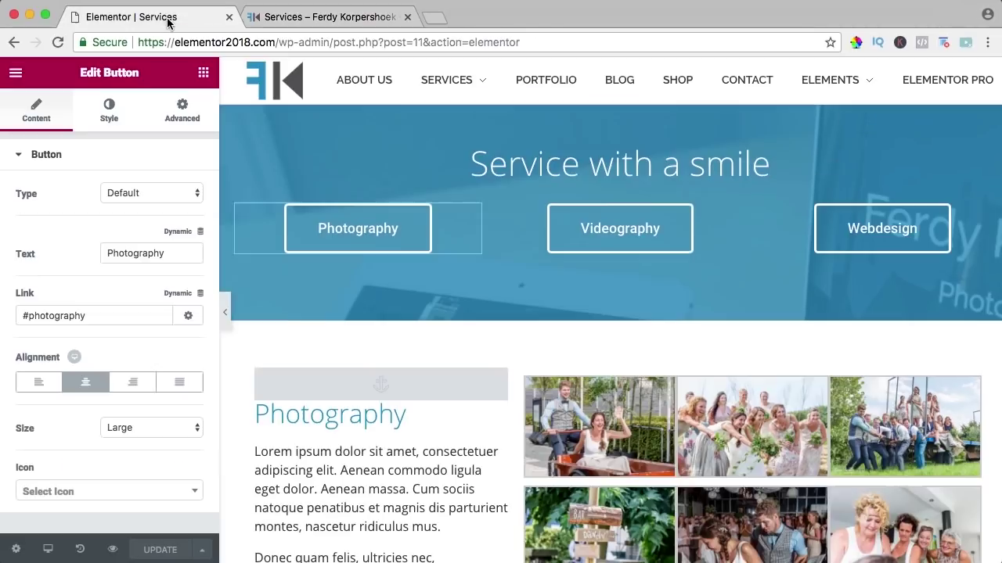
Step: Link the Videography button to #videography and check the anchor ID above the Videography heading
left_click(625, 231)
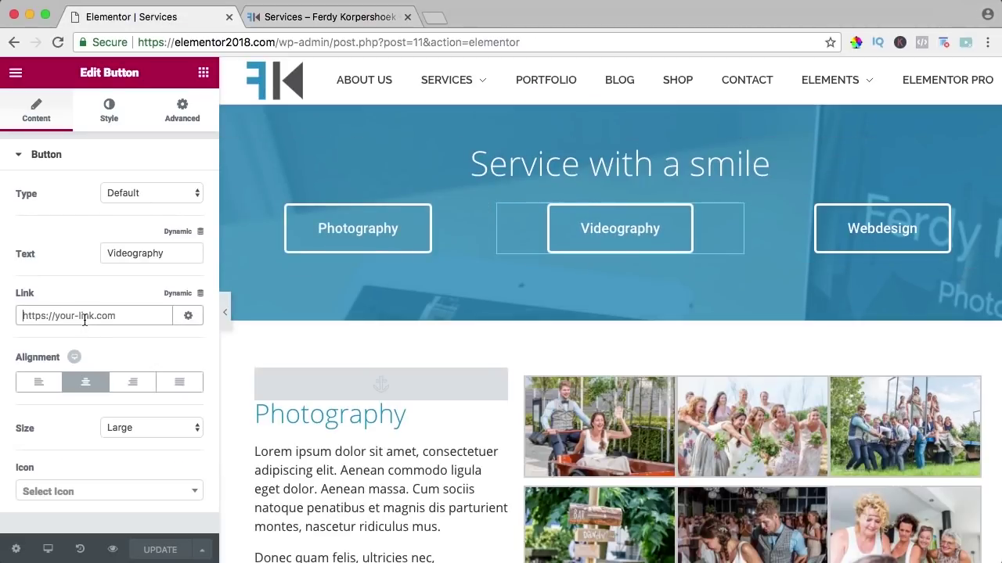
type("#videography")
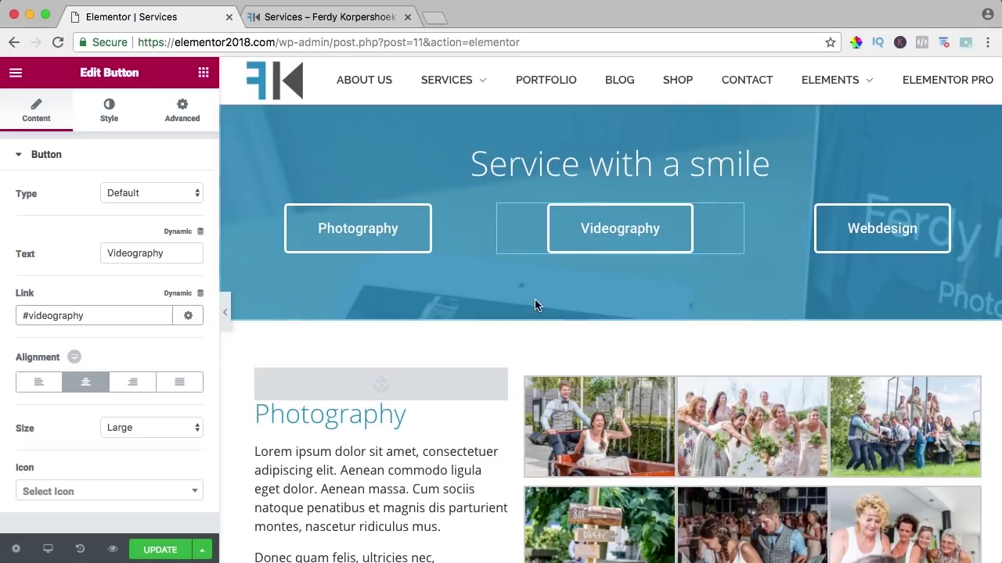
scroll(588, 297, "down", 7)
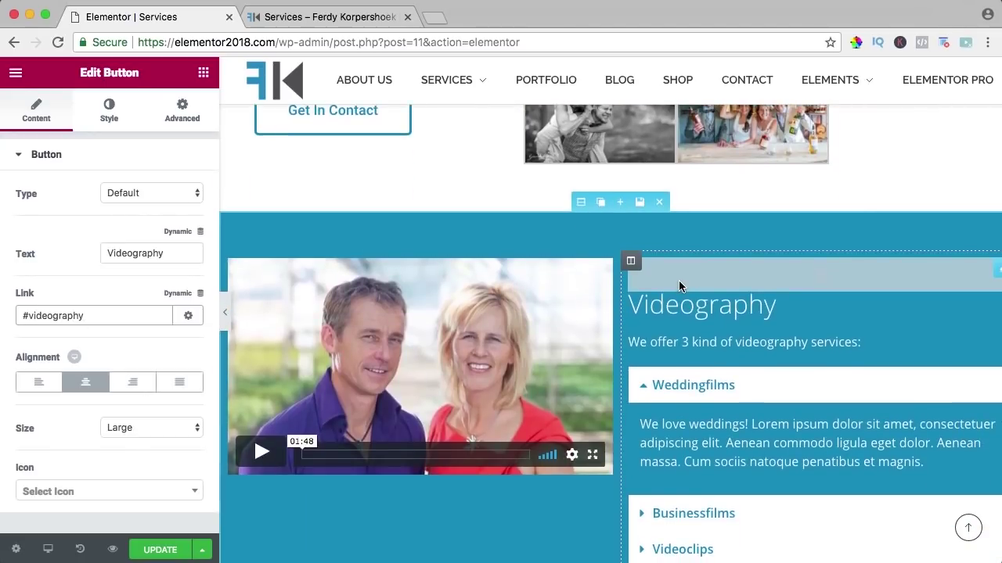
left_click(709, 281)
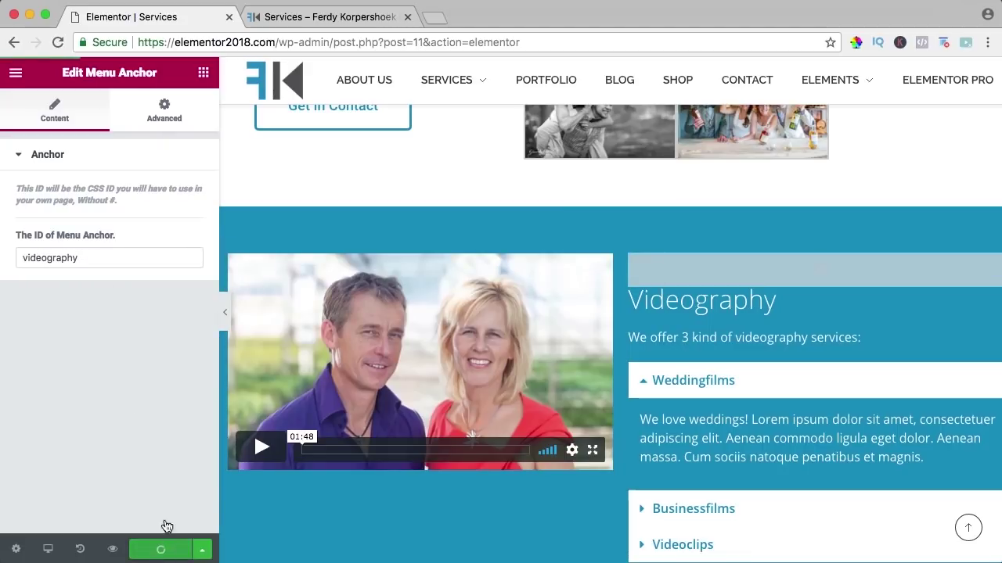
Step: Test in the preview that Videography jumps to its section, then return to the editor
left_click(297, 17)
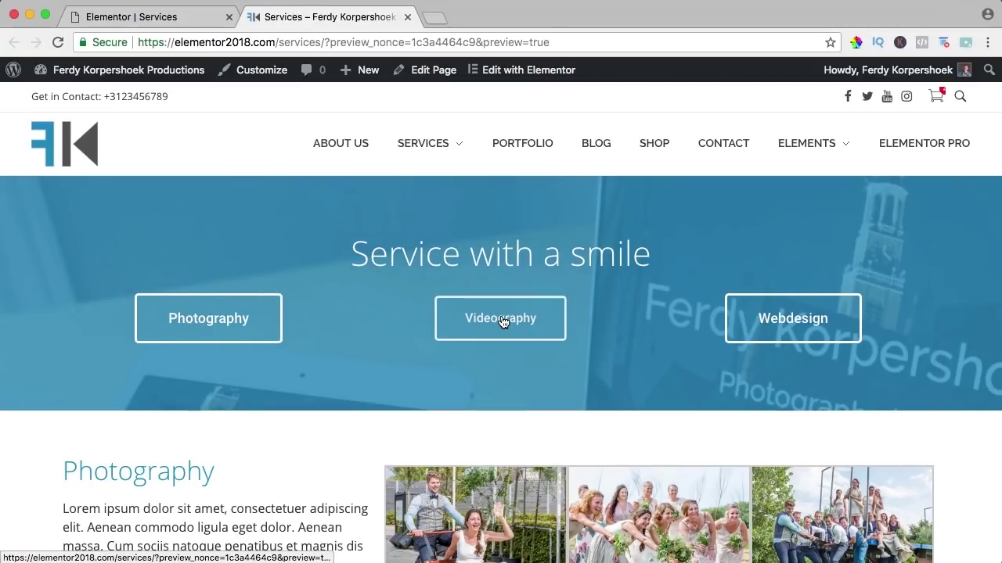
left_click(503, 321)
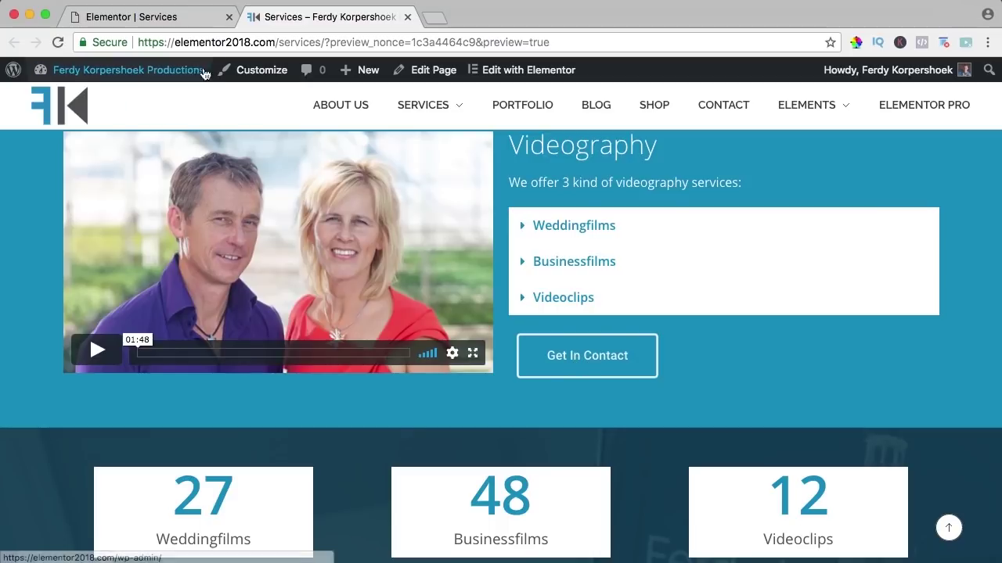
left_click(187, 20)
scroll(569, 327, "down", 15)
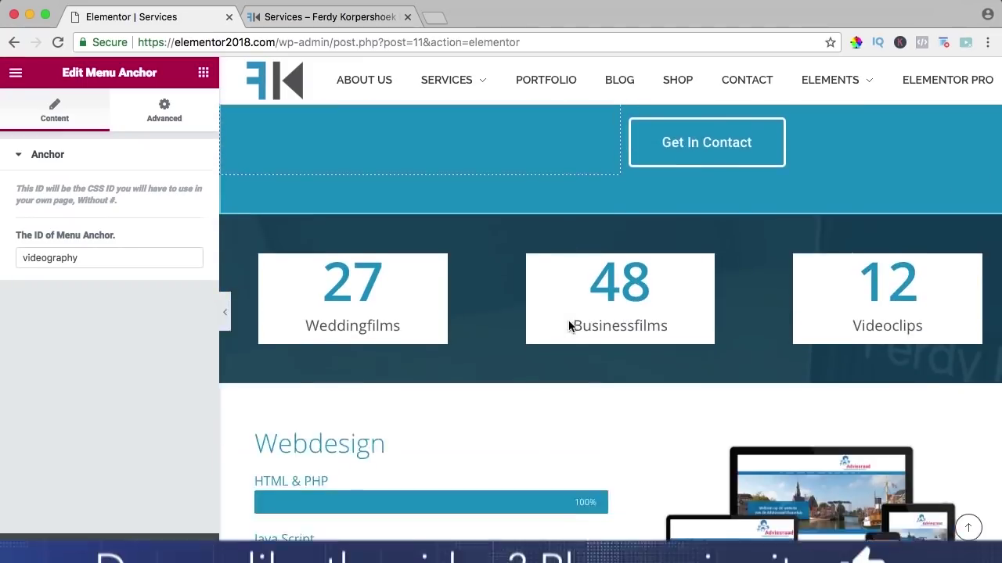
scroll(569, 321, "up", 3)
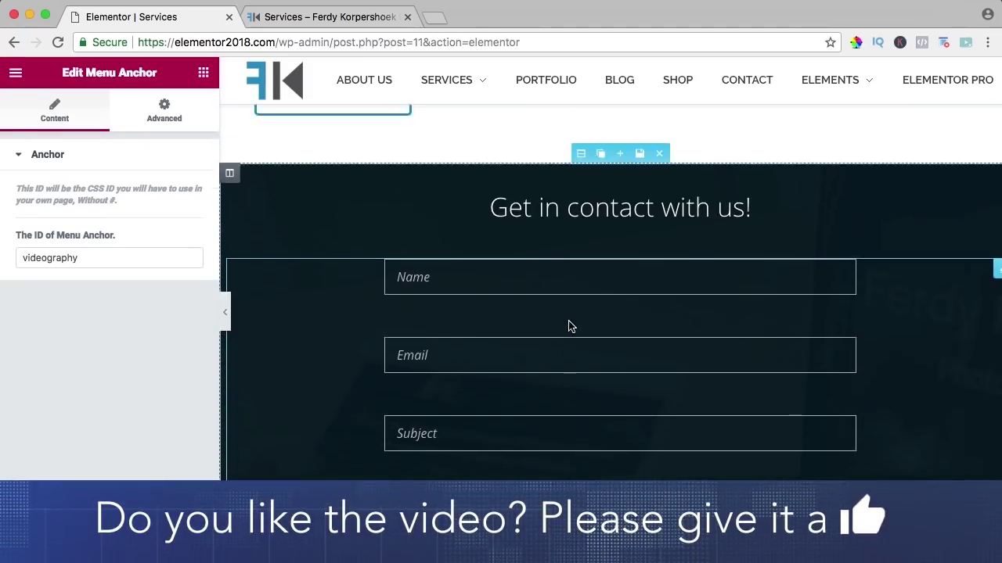
Step: Add a Menu Anchor with ID 'contact' at the top of the contact section
left_click(204, 73)
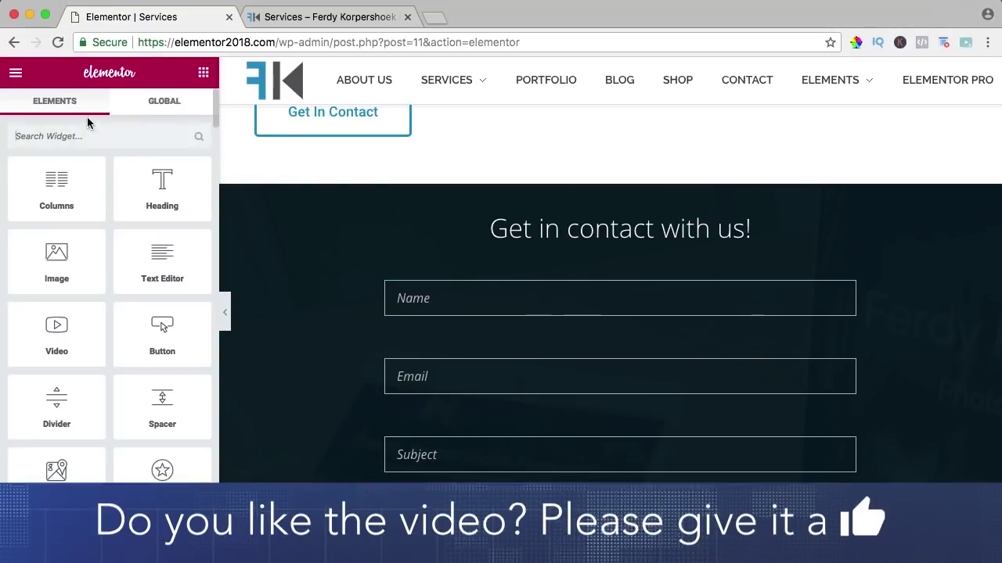
left_click(85, 132)
type("ancho")
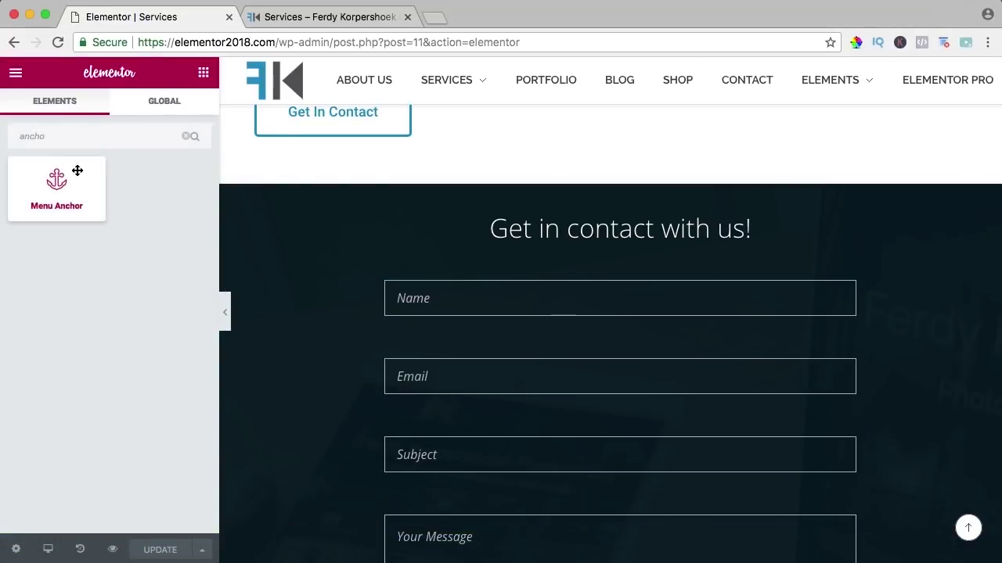
left_click_drag(66, 207, 577, 205)
type("cont")
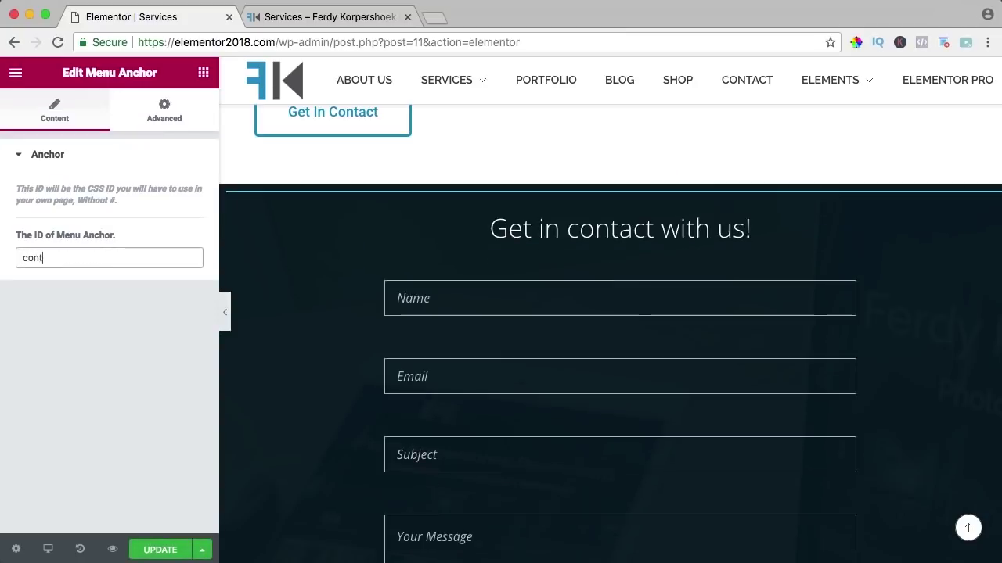
type("act")
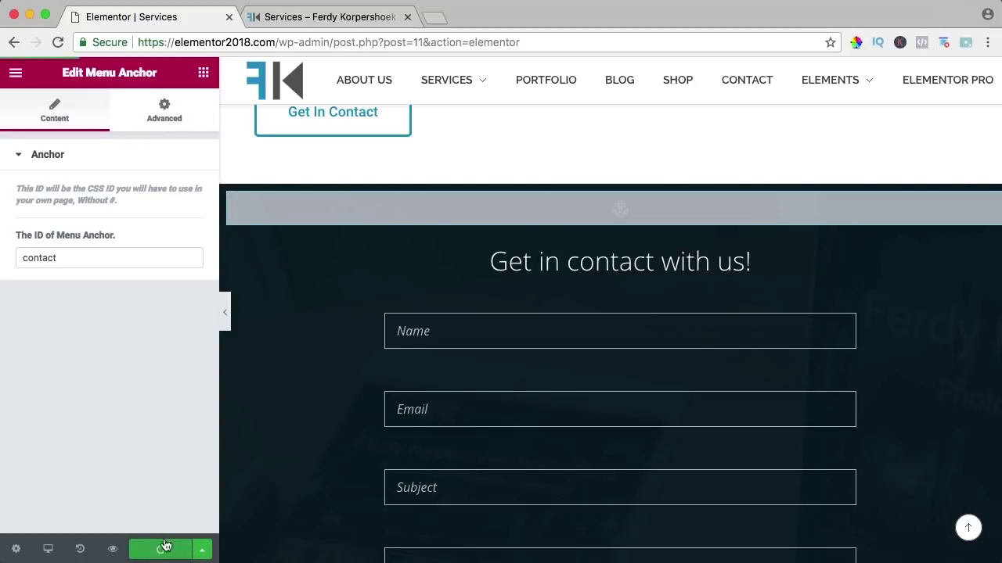
scroll(732, 188, "up", 4)
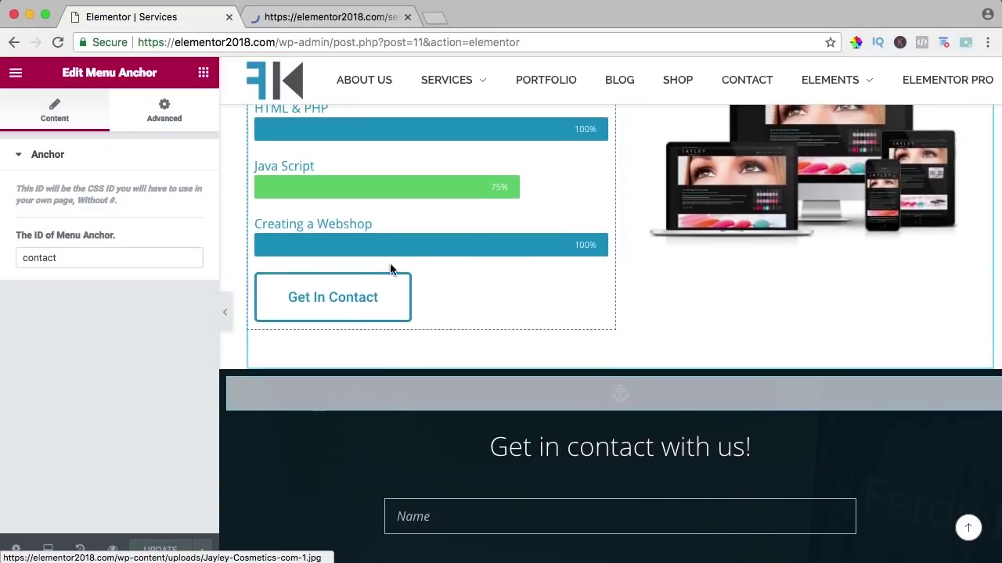
Step: Set the Get In Contact button's link to #contact and update the page
left_click(341, 291)
left_click(106, 313)
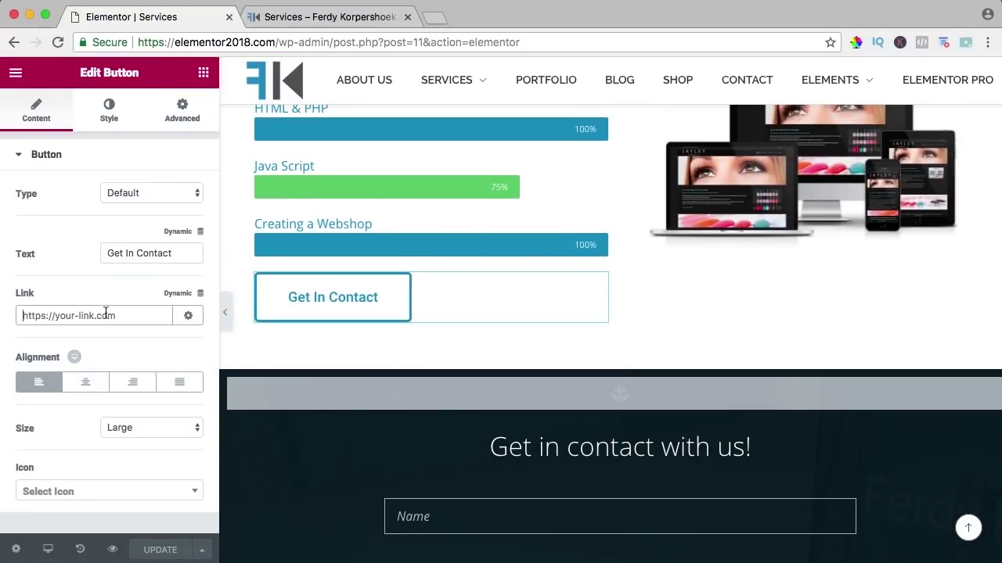
type("#contact")
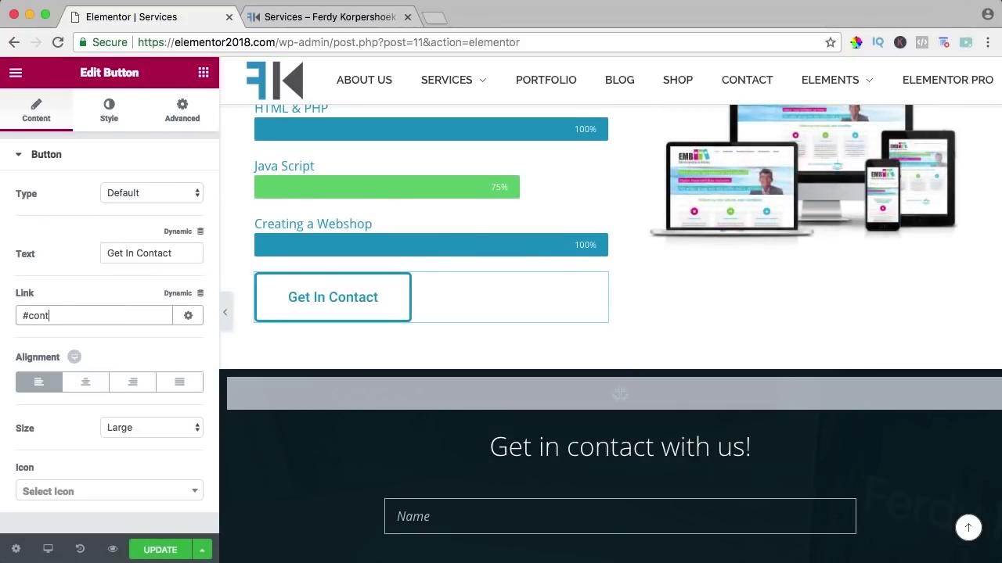
left_click(161, 551)
scroll(659, 275, "up", 8)
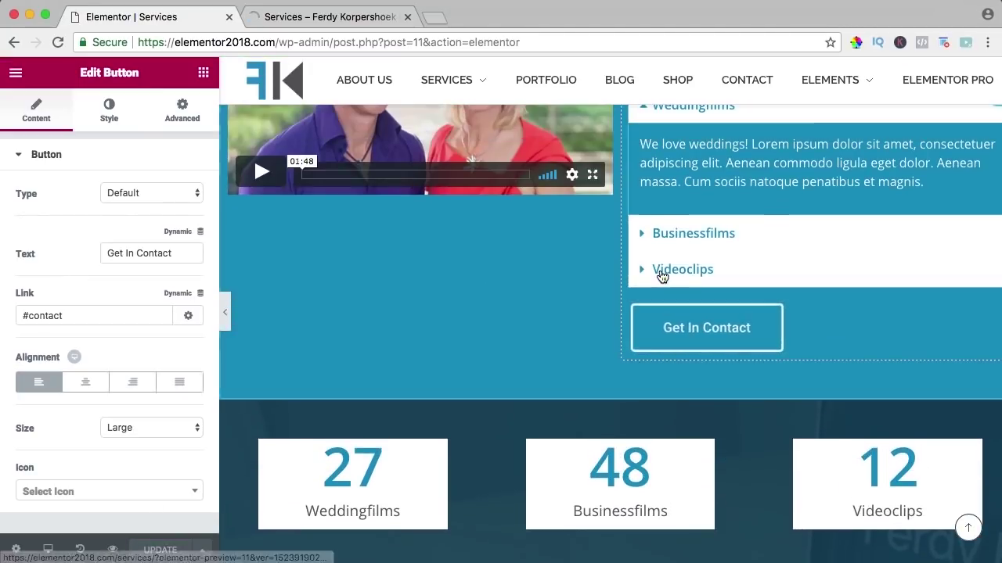
Step: Test the Get In Contact jump to the form, then switch to the live Services preview
left_click(706, 328)
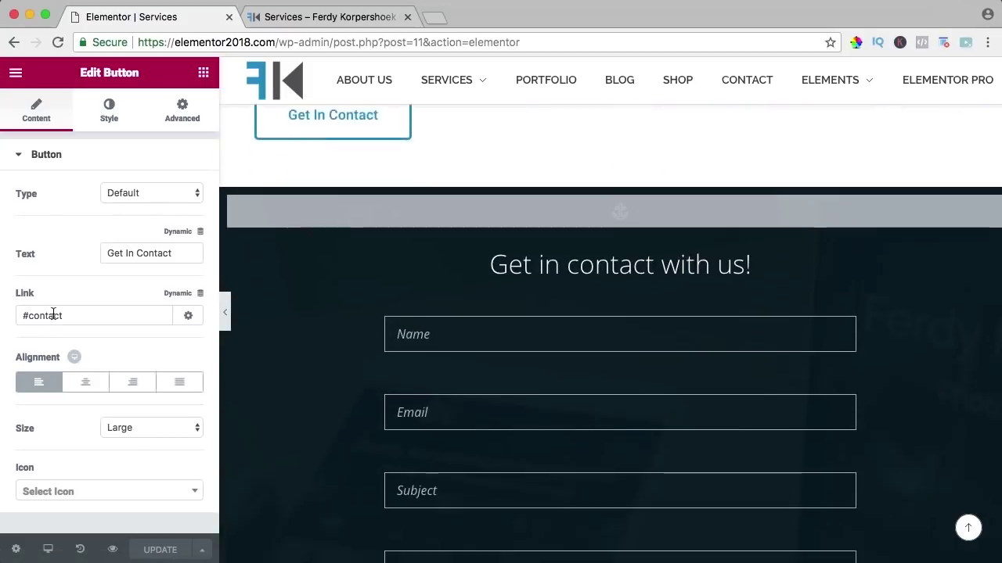
left_click(79, 315)
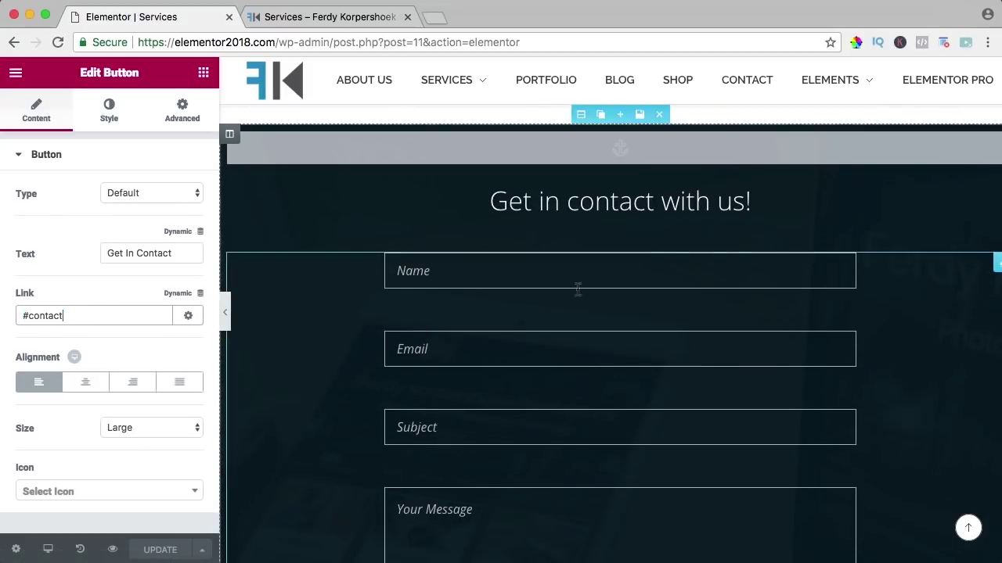
scroll(577, 286, "up", 10)
scroll(394, 214, "up", 3)
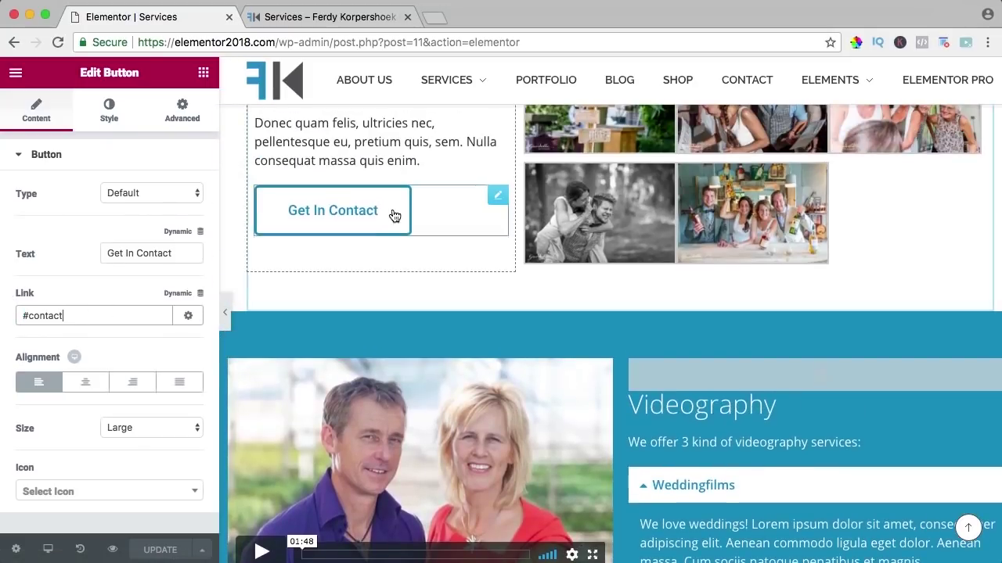
left_click(369, 215)
triple_click(94, 311)
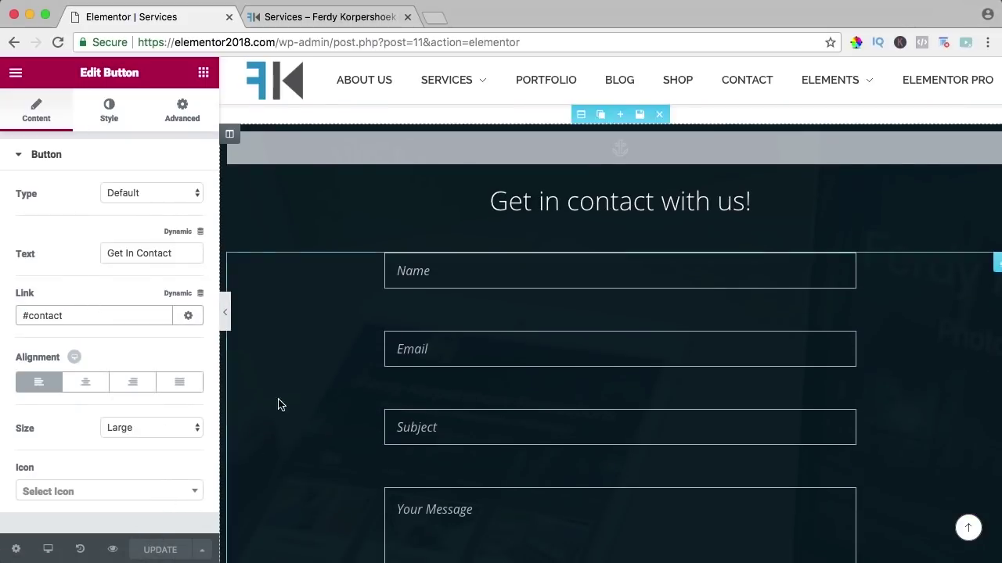
left_click(309, 18)
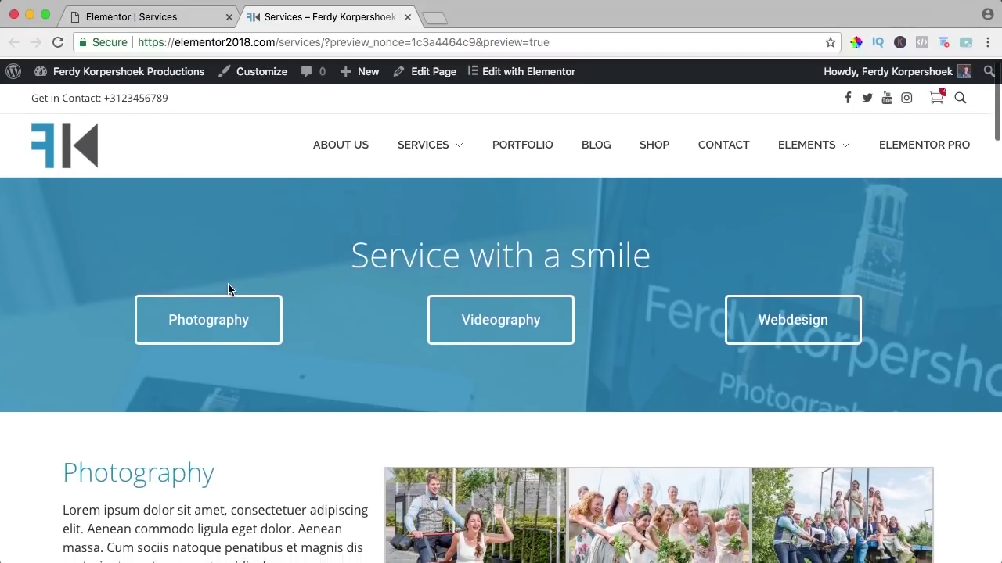
Step: Test that Photography, Videography and Get In Contact each jump to their sections on the live page
left_click(220, 324)
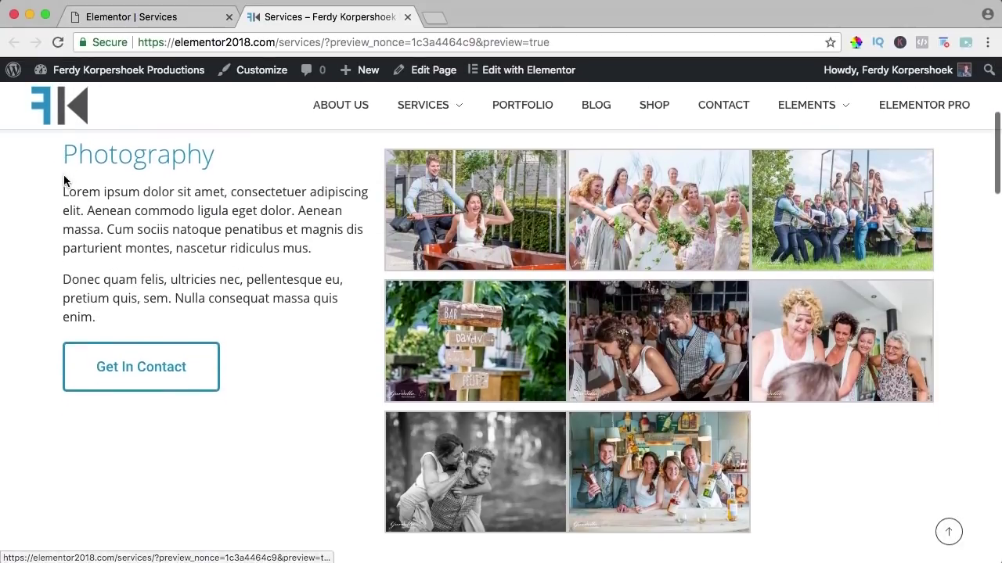
scroll(342, 290, "up", 5)
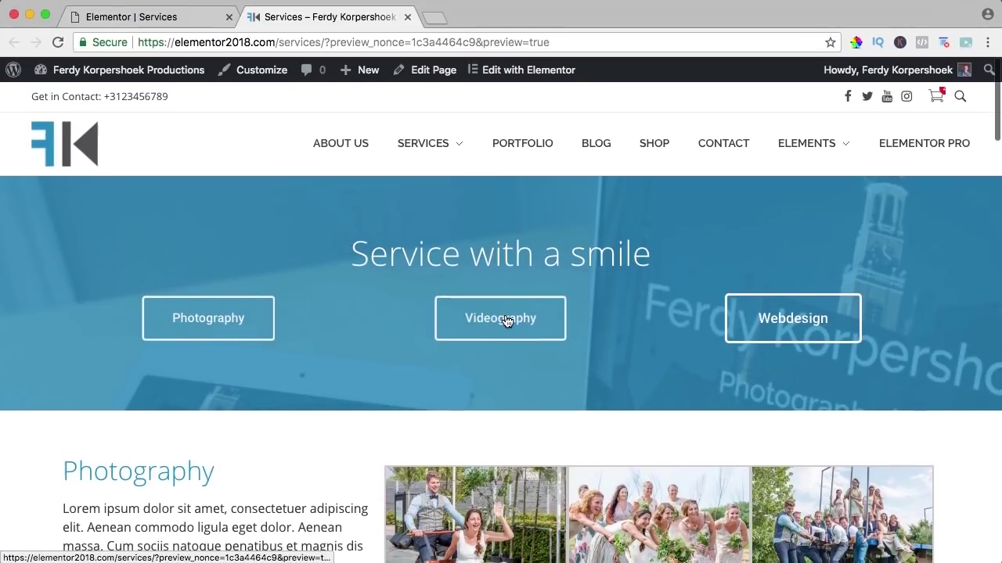
left_click(507, 323)
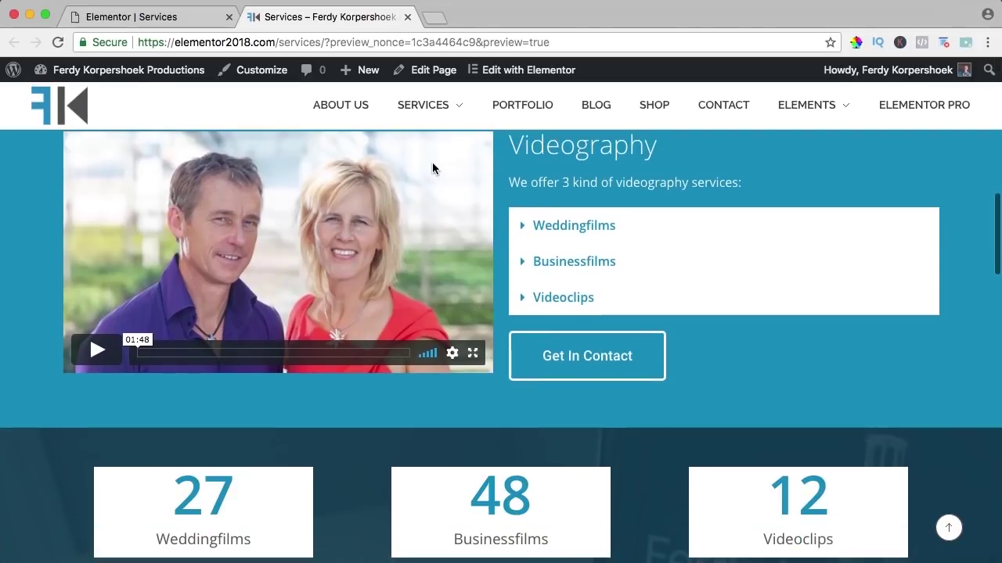
left_click(571, 358)
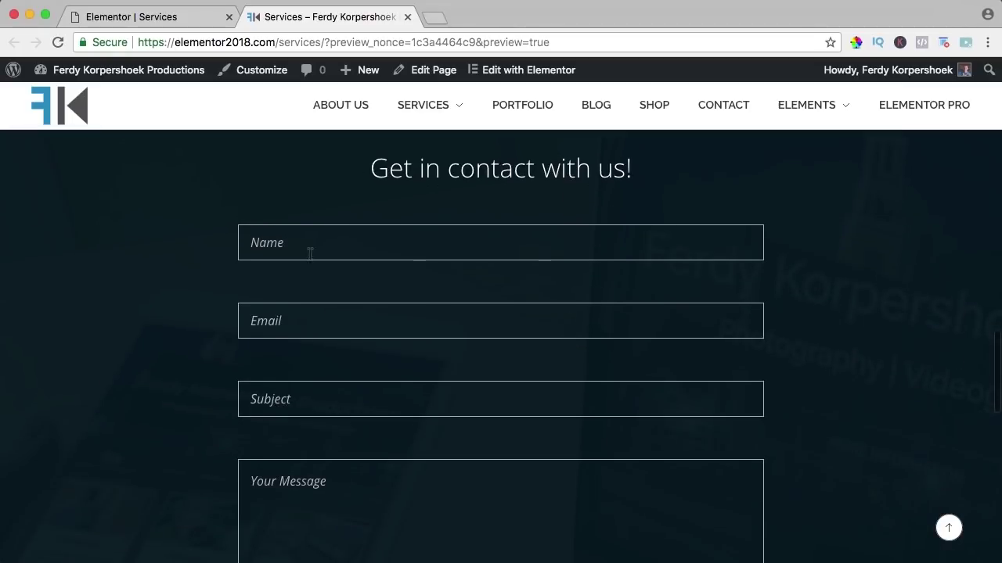
scroll(327, 240, "down", 1)
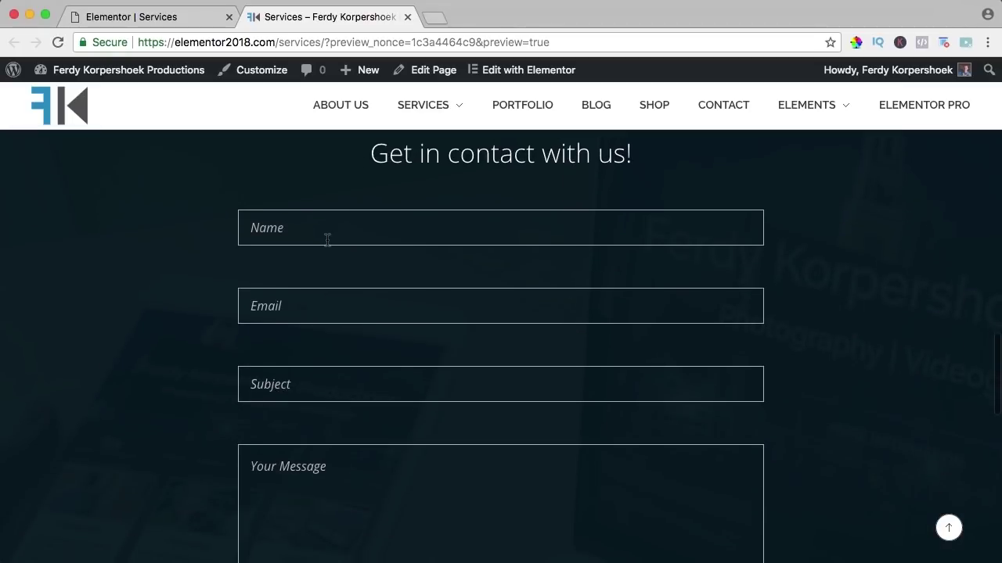
scroll(327, 240, "down", 5)
scroll(328, 240, "up", 8)
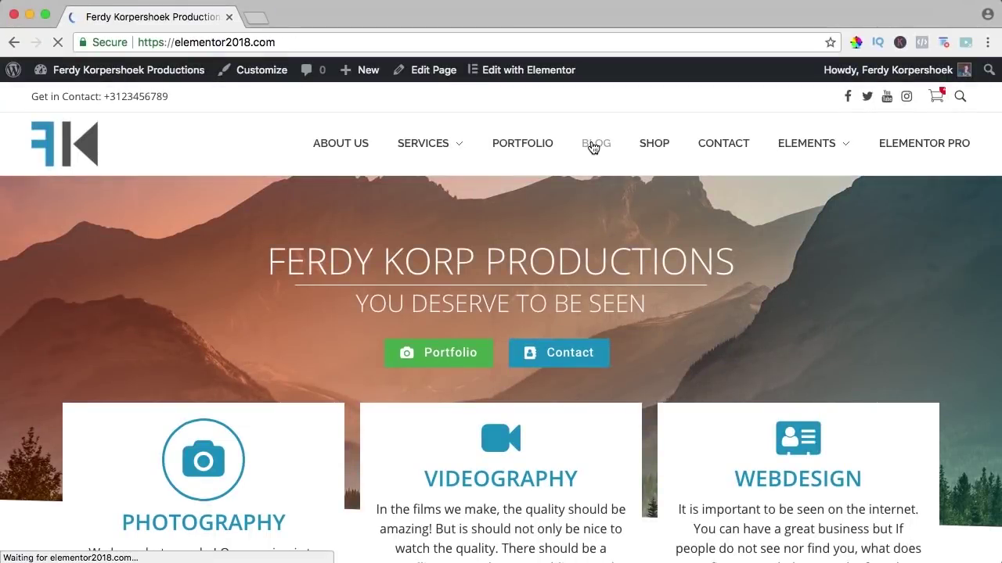
Step: Open the Elementor Page Builder post and confirm its sidebar has no search box
scroll(414, 279, "down", 3)
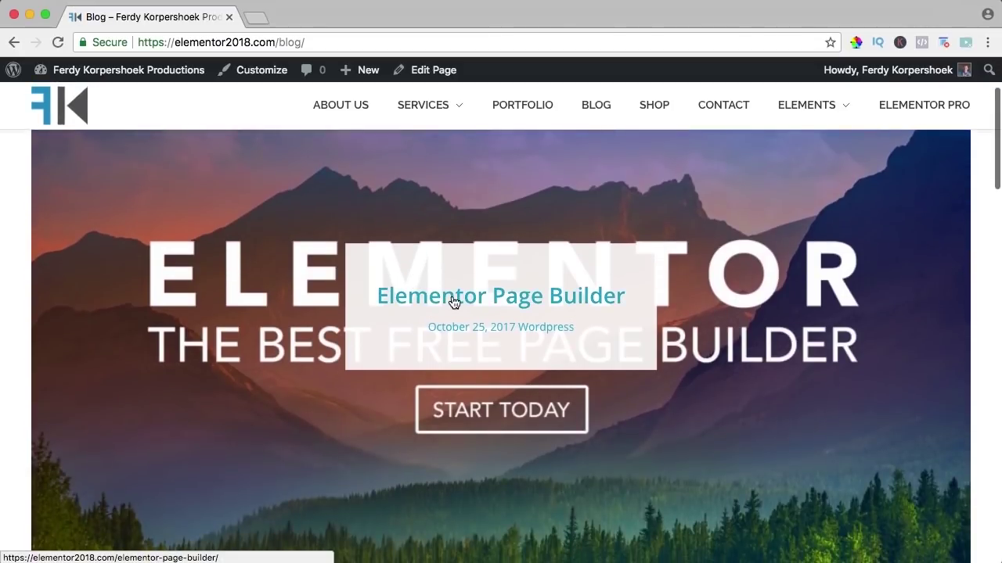
left_click(454, 303)
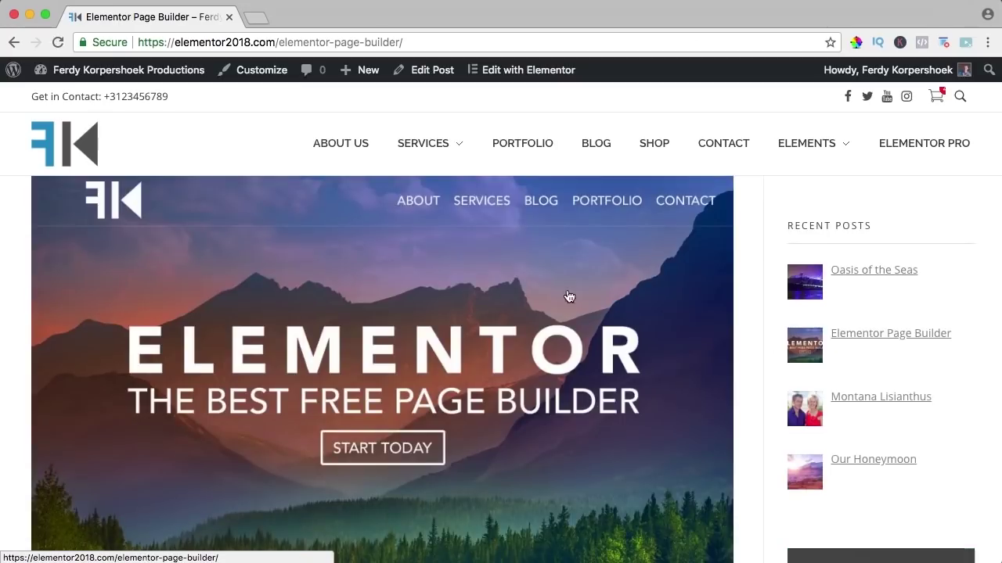
scroll(827, 223, "down", 2)
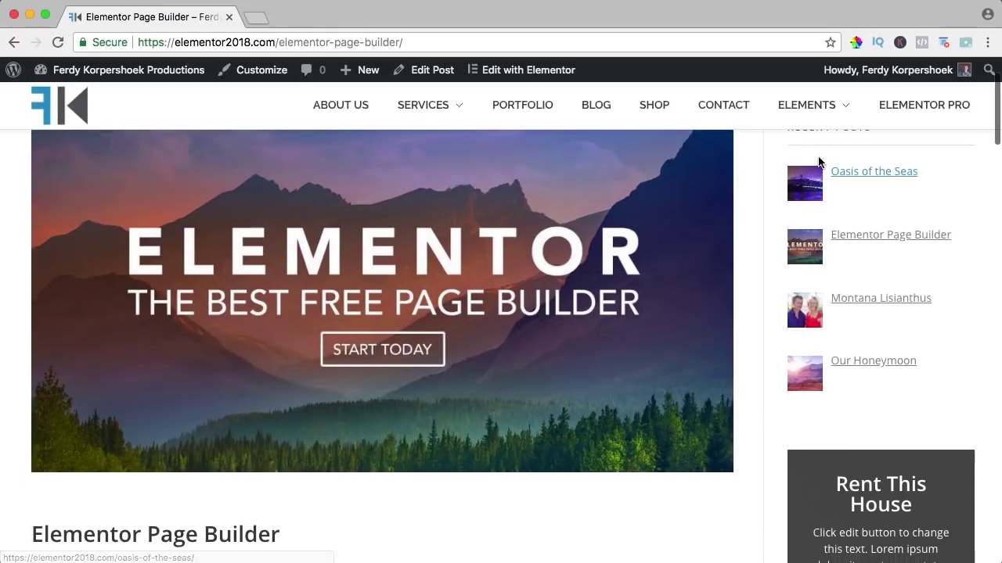
scroll(818, 161, "down", 4)
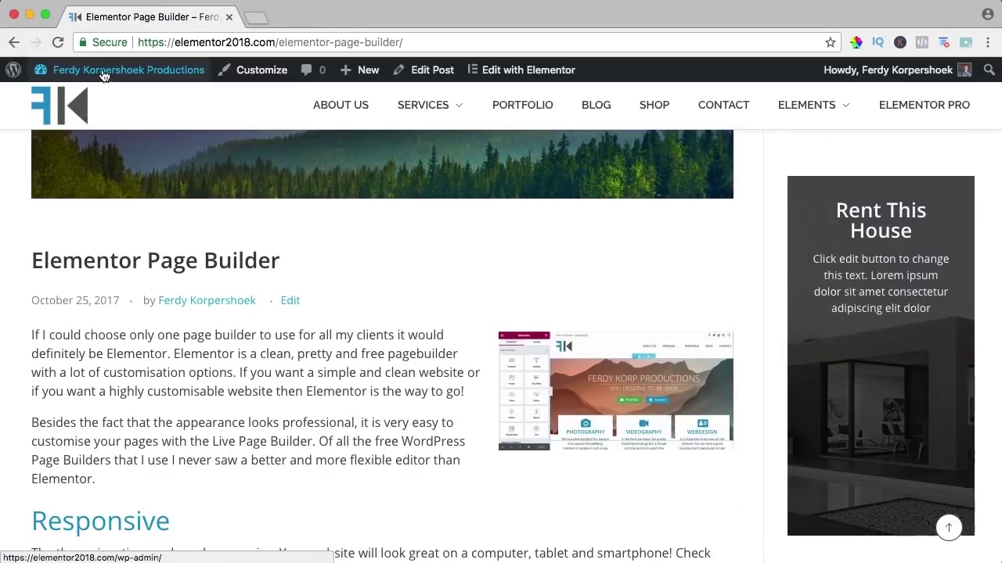
mouse_move(104, 74)
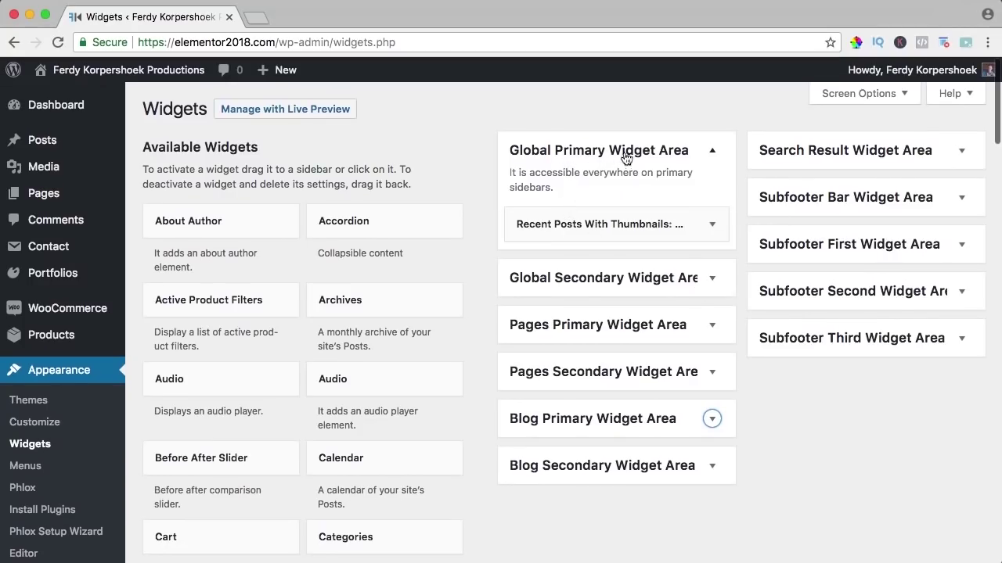
Step: Add the Search widget to the Global Primary Widget Area
left_click(712, 224)
left_click(711, 223)
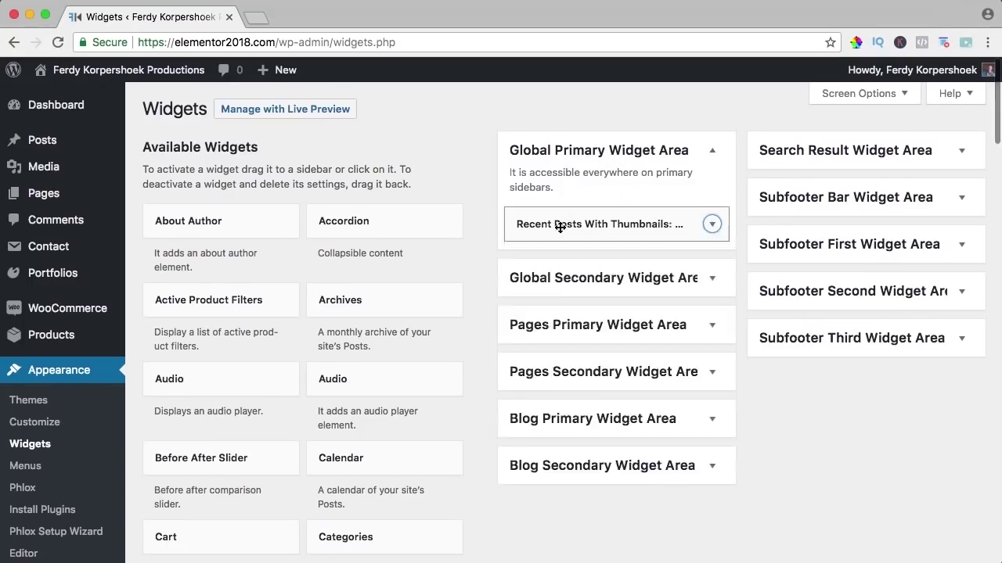
scroll(340, 277, "down", 10)
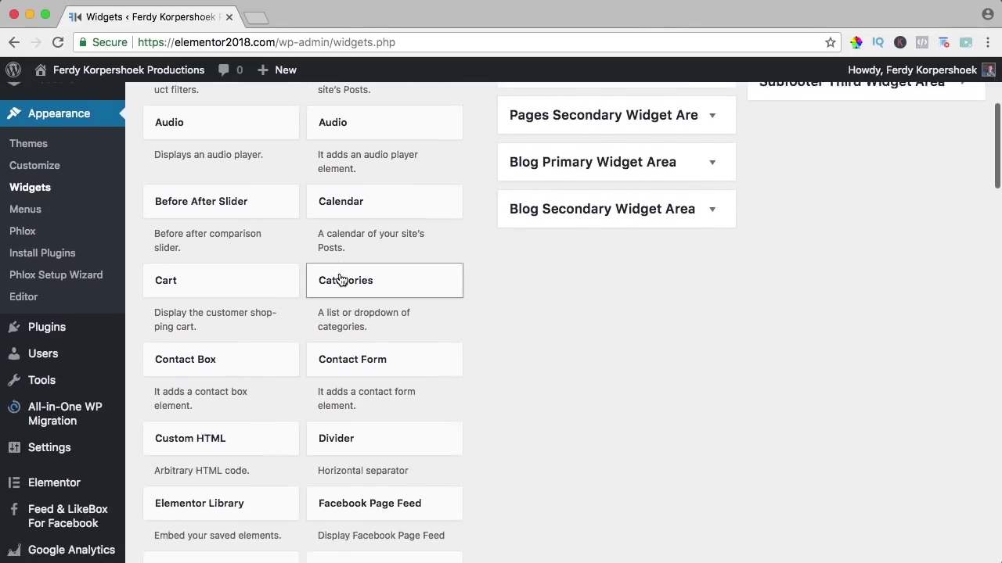
scroll(337, 272, "down", 15)
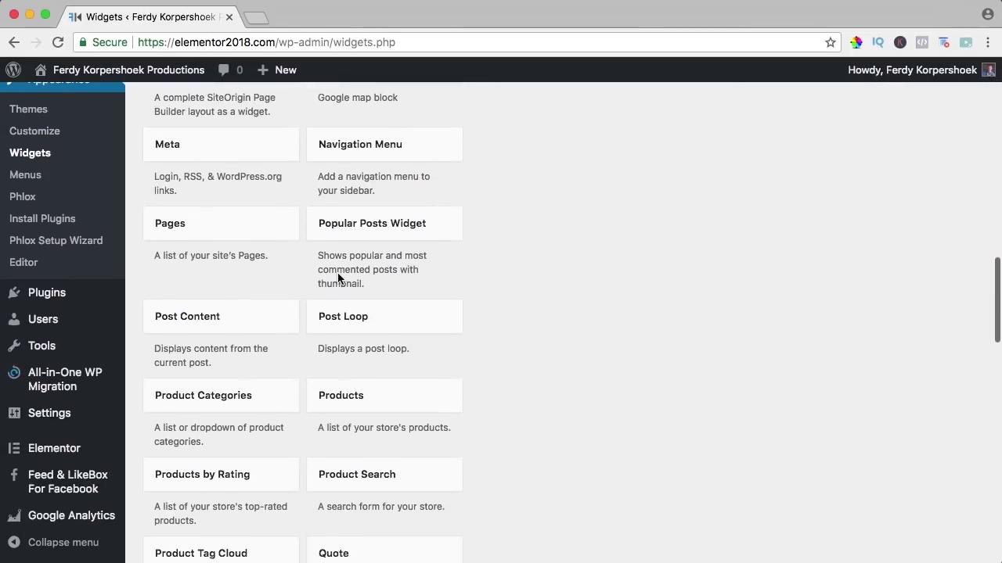
scroll(337, 276, "down", 12)
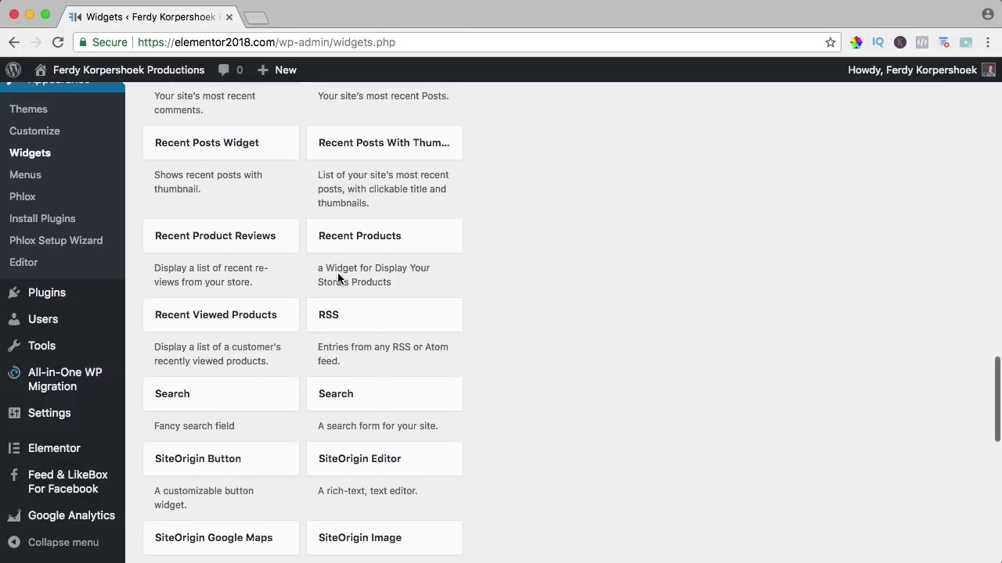
scroll(338, 274, "down", 2)
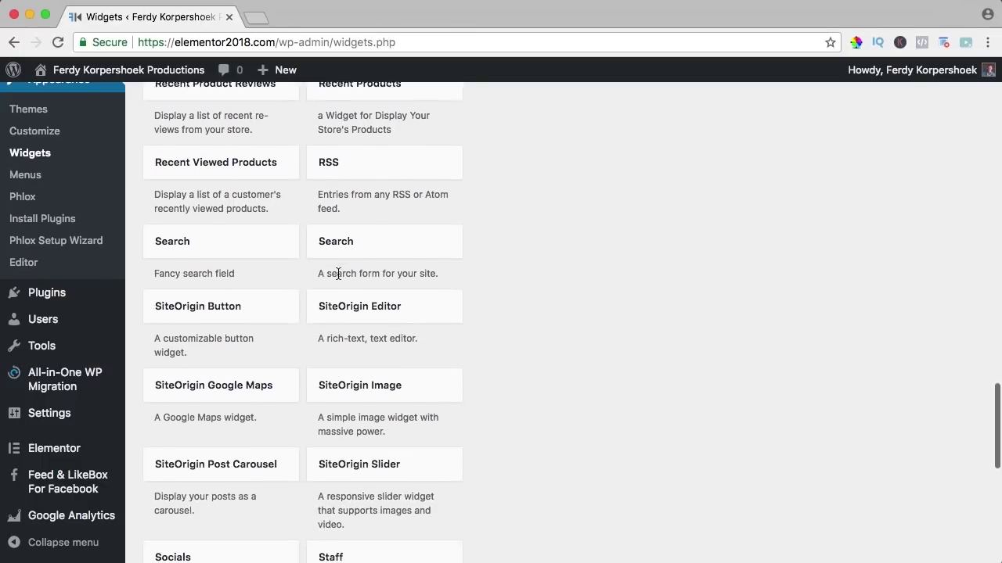
left_click(227, 245)
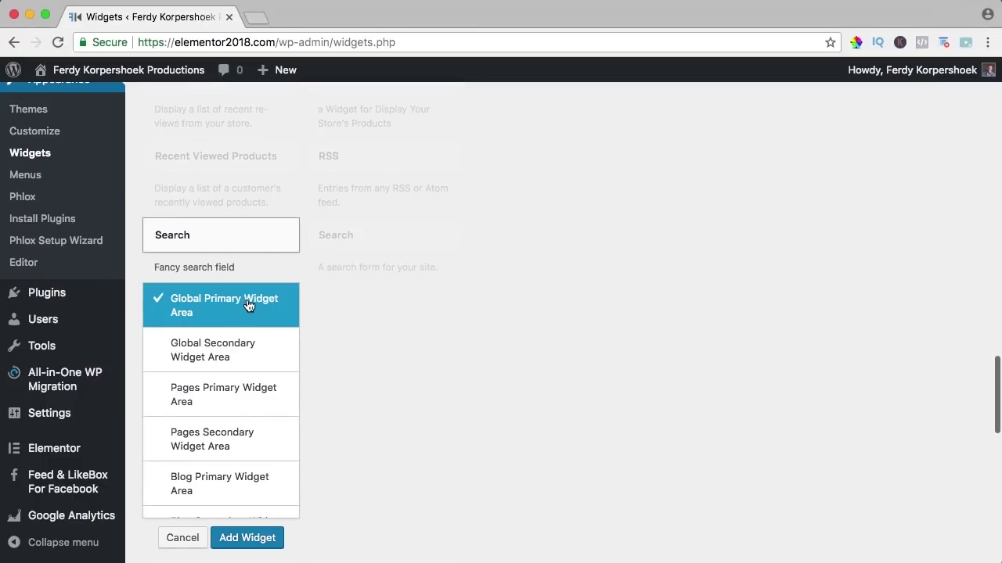
left_click(247, 538)
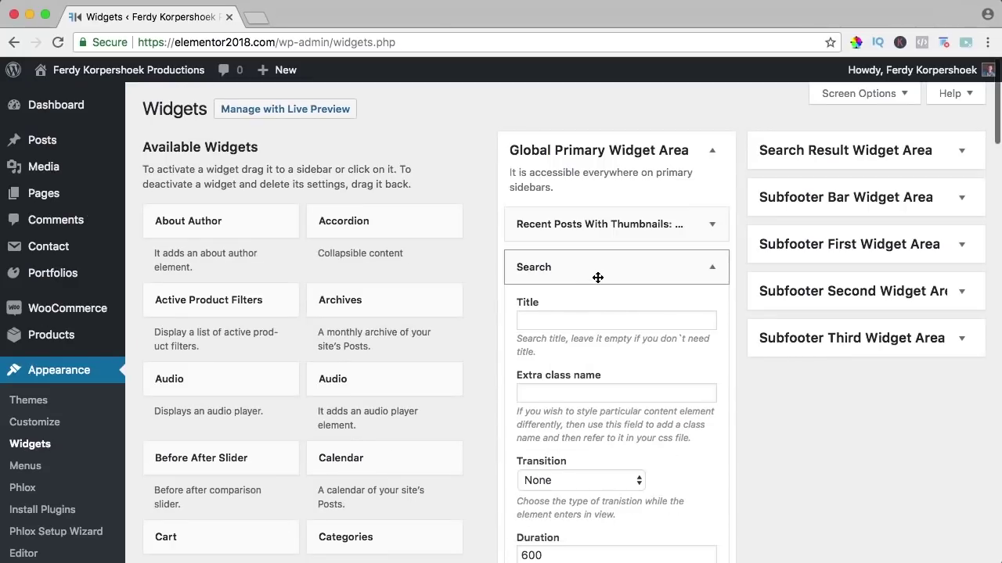
Step: Move Search above Recent Posts With Thumbnails and give it the title 'Search'
left_click_drag(595, 270, 593, 219)
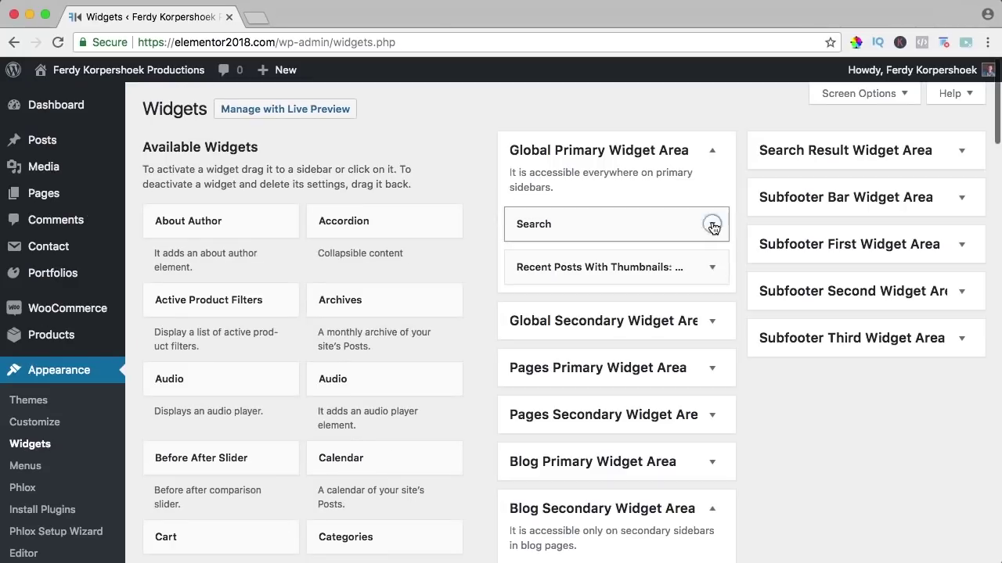
left_click(712, 225)
left_click(562, 279)
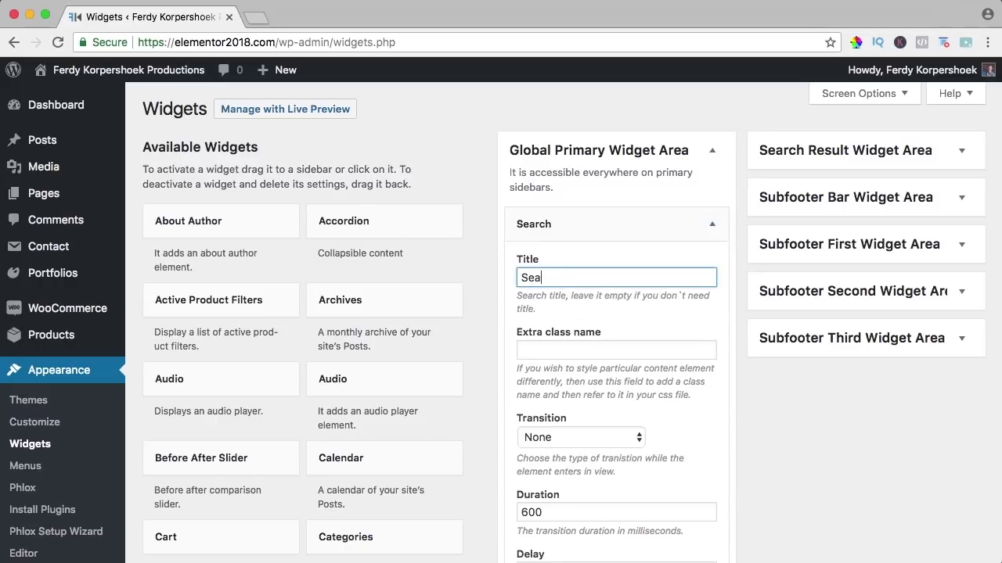
scroll(681, 420, "down", 10)
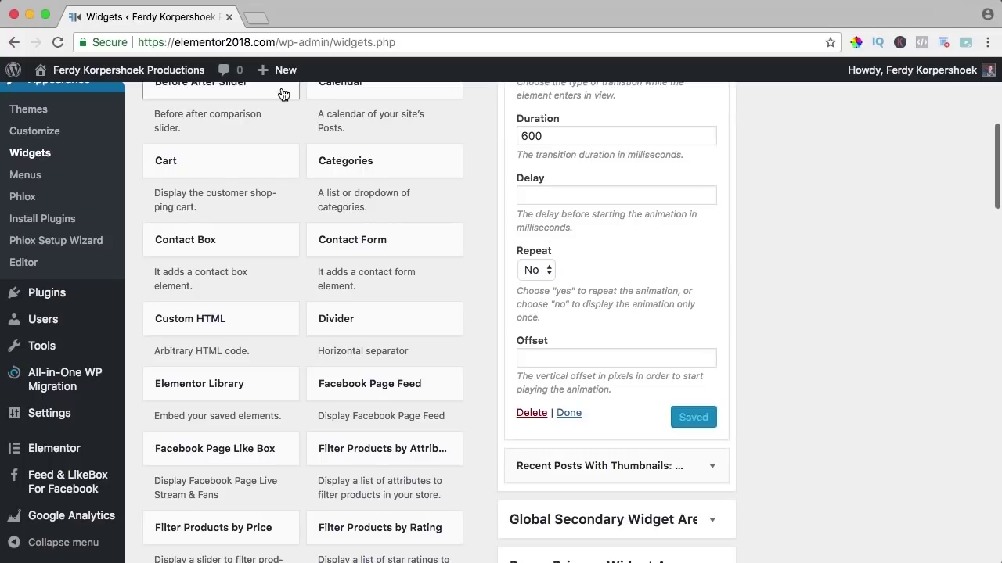
mouse_move(162, 76)
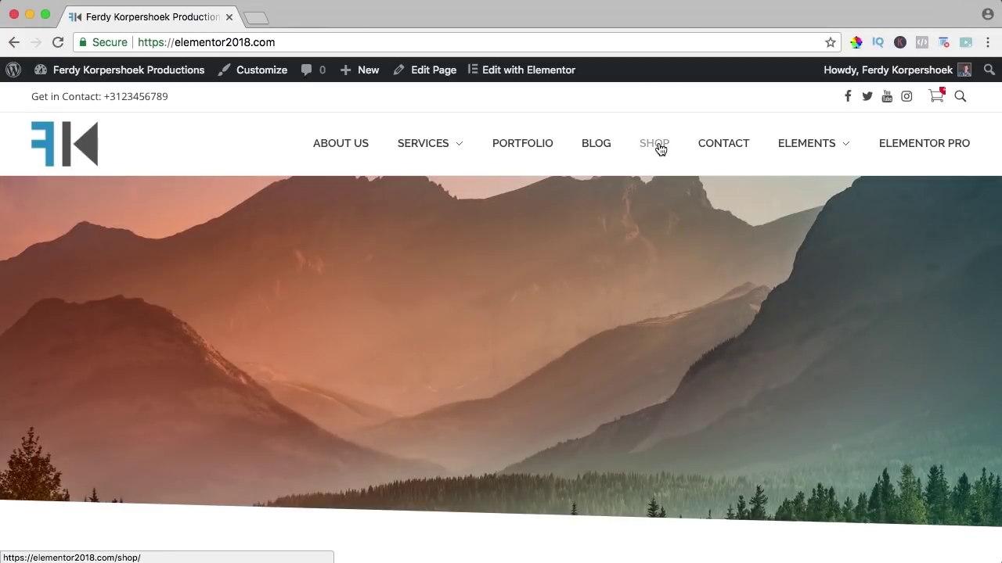
Step: Confirm the Elementor Page Builder post's sidebar now shows Search, then open the Sidebar page
left_click(600, 146)
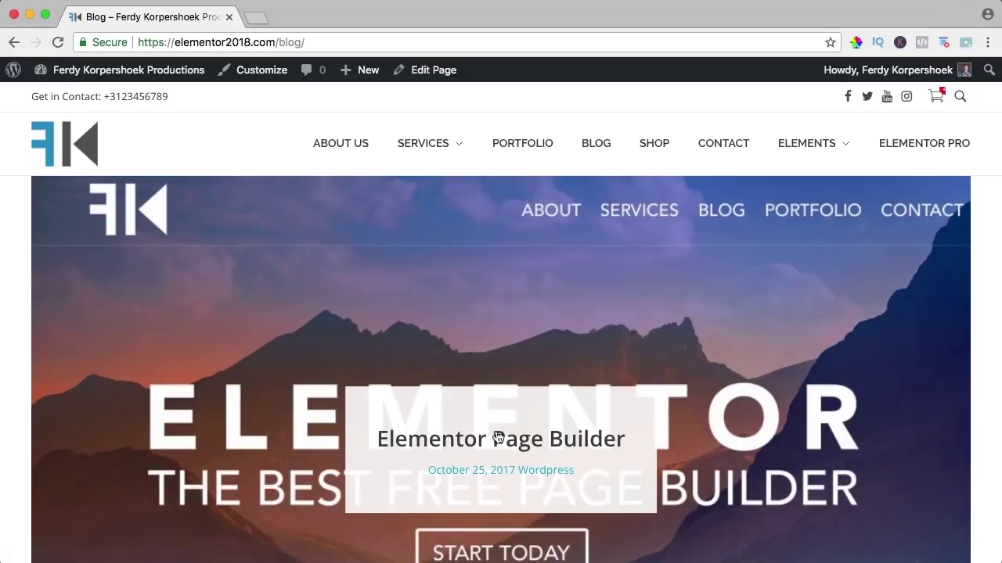
left_click(516, 446)
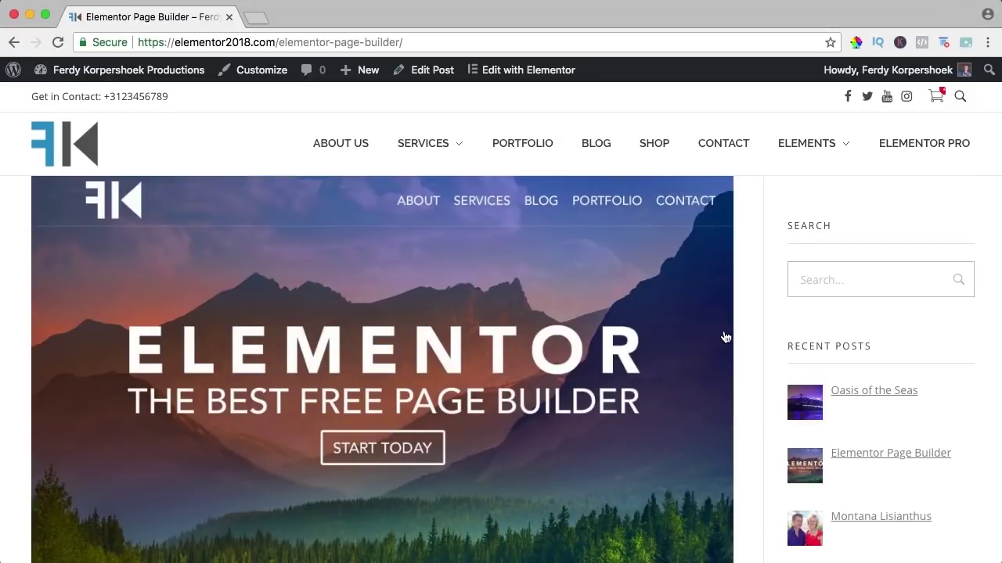
scroll(802, 266, "down", 3)
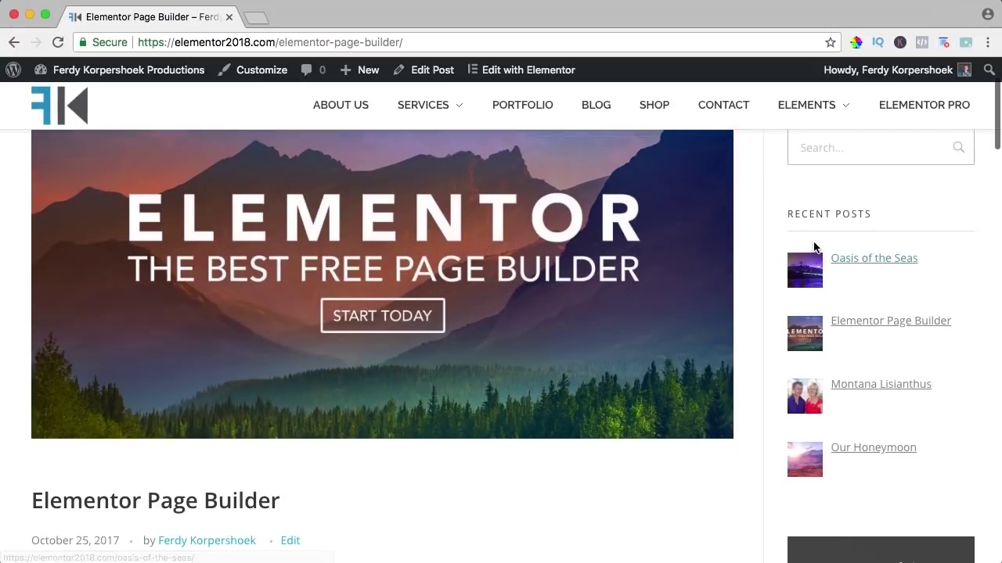
scroll(810, 258, "down", 4)
scroll(834, 405, "up", 7)
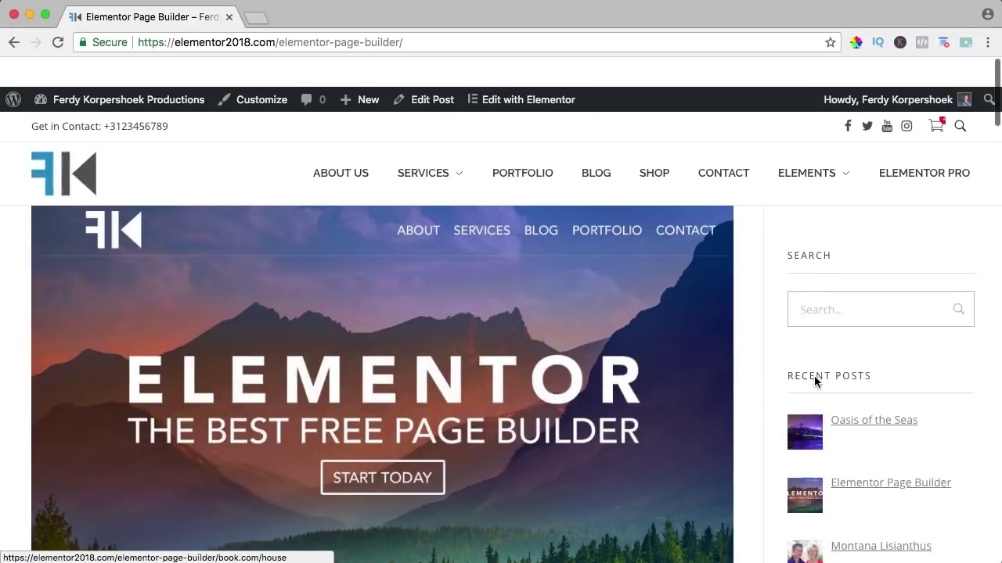
mouse_move(808, 149)
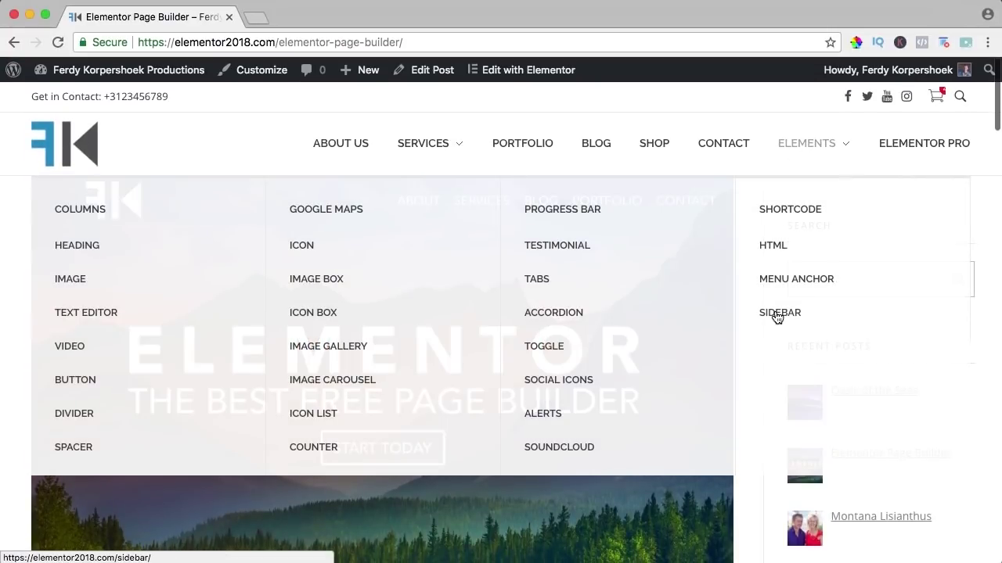
left_click(776, 316)
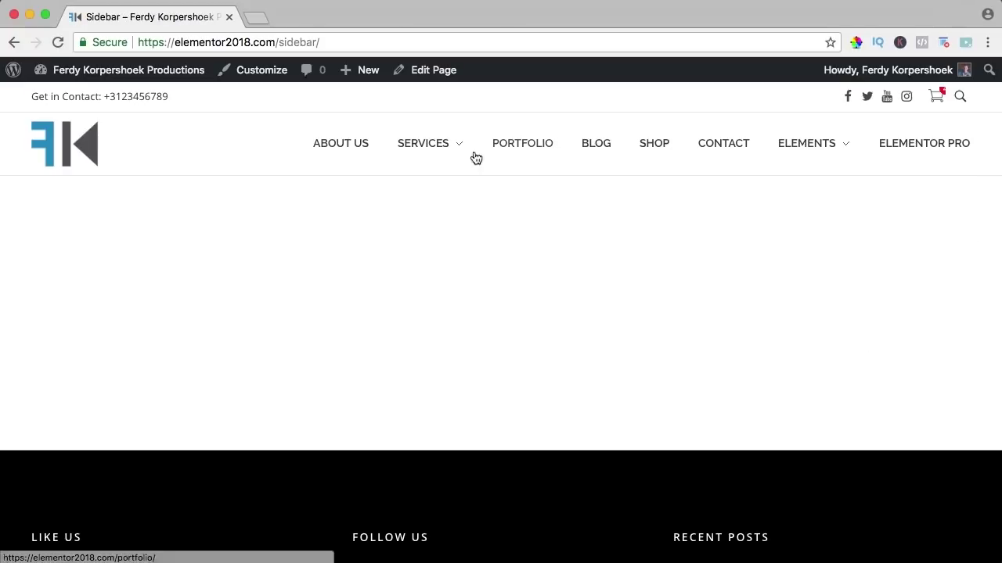
Step: Open the Sidebar page in Elementor and add a three-column section
left_click(432, 72)
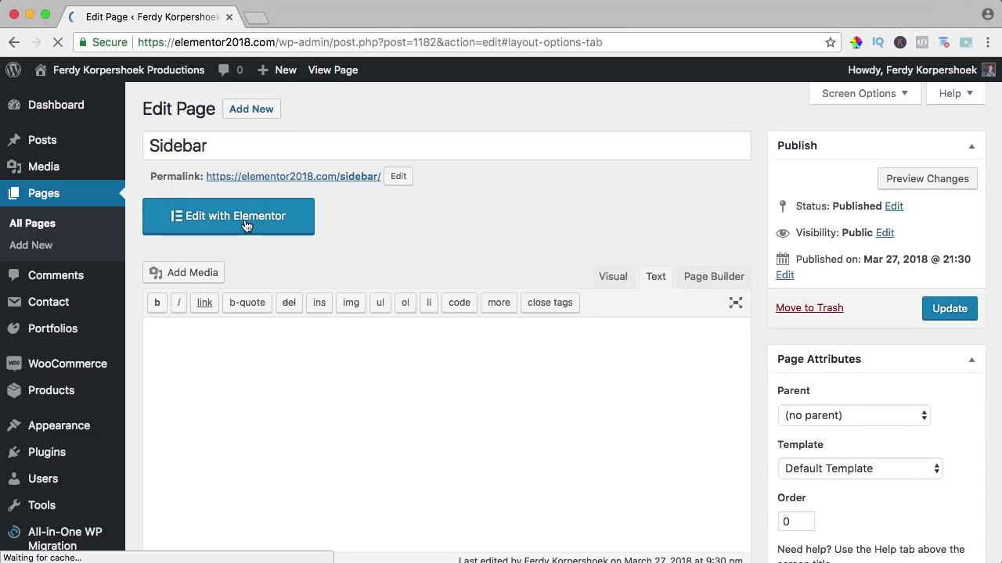
left_click(256, 226)
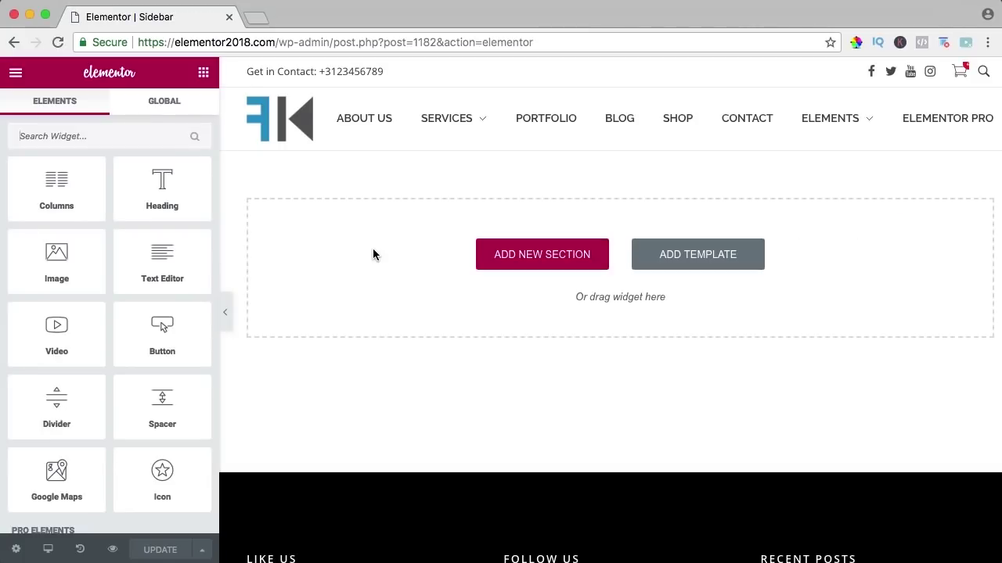
left_click(525, 256)
left_click(573, 288)
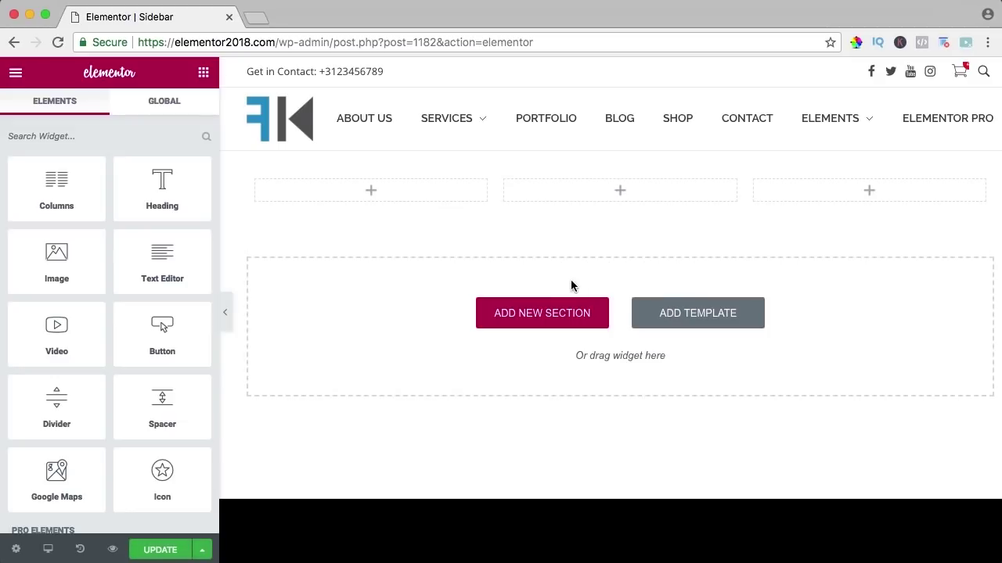
Step: Drop a Sidebar widget showing Global Primary Widget Area into the third column, save and preview
left_click(100, 140)
type("side")
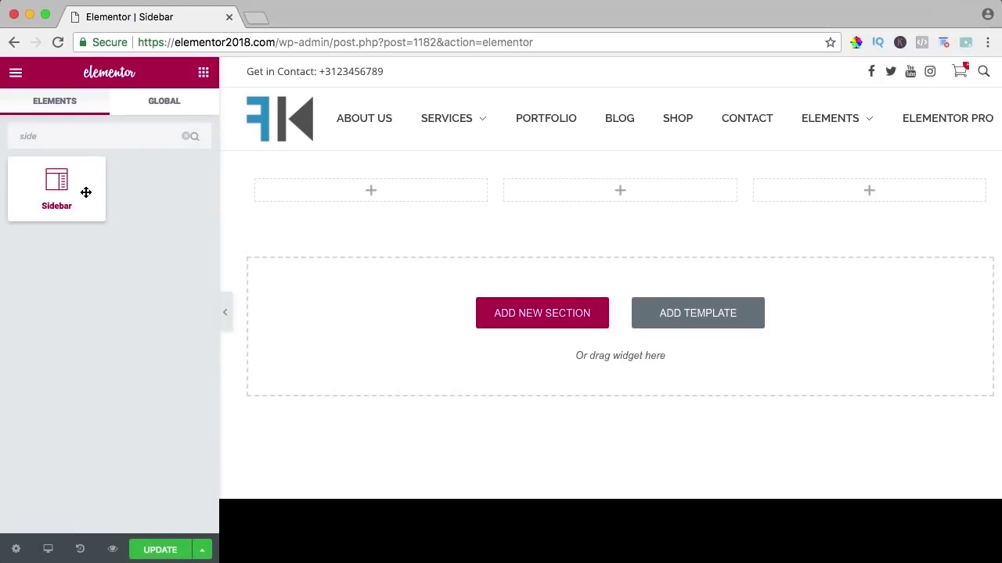
left_click_drag(85, 191, 854, 191)
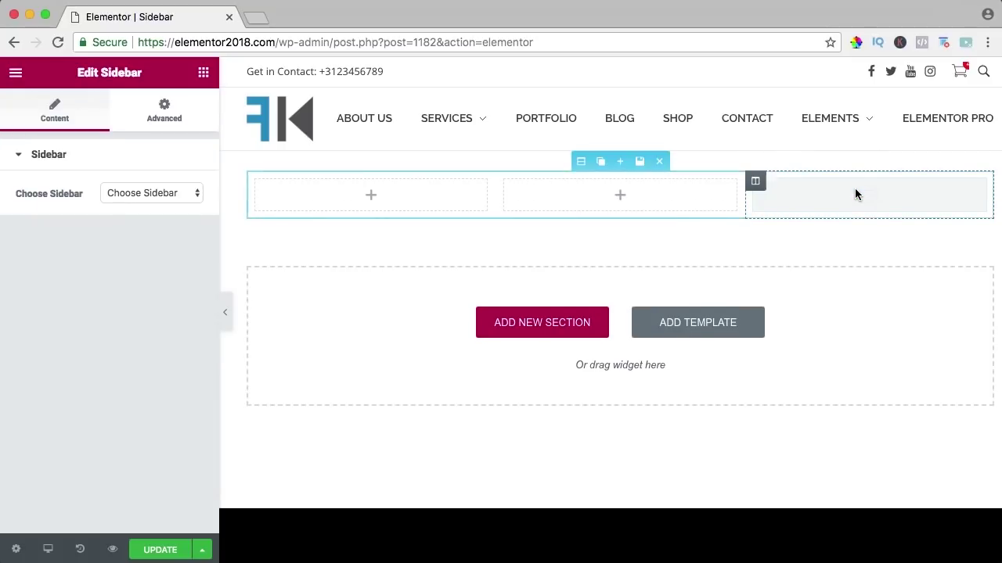
left_click(188, 195)
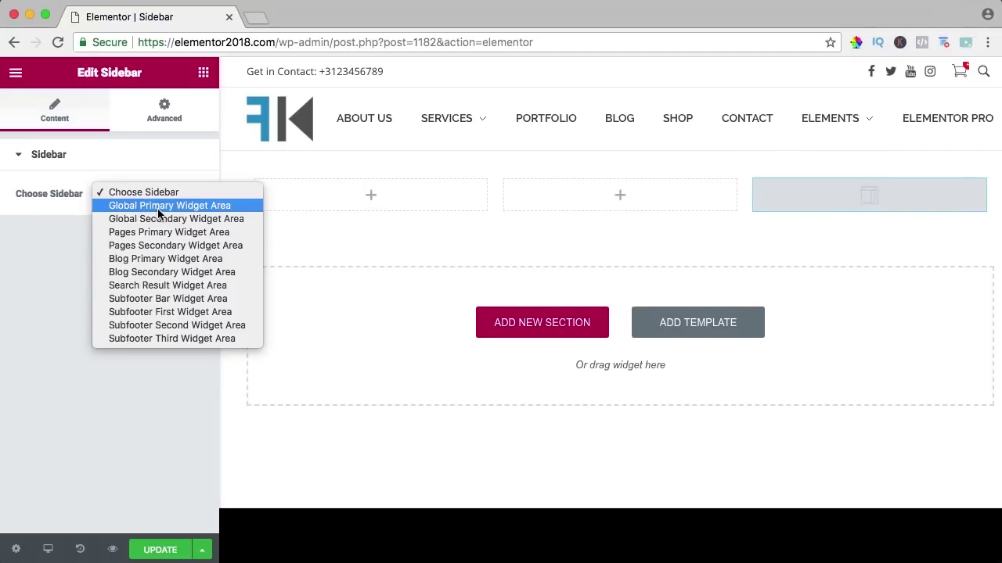
left_click(169, 211)
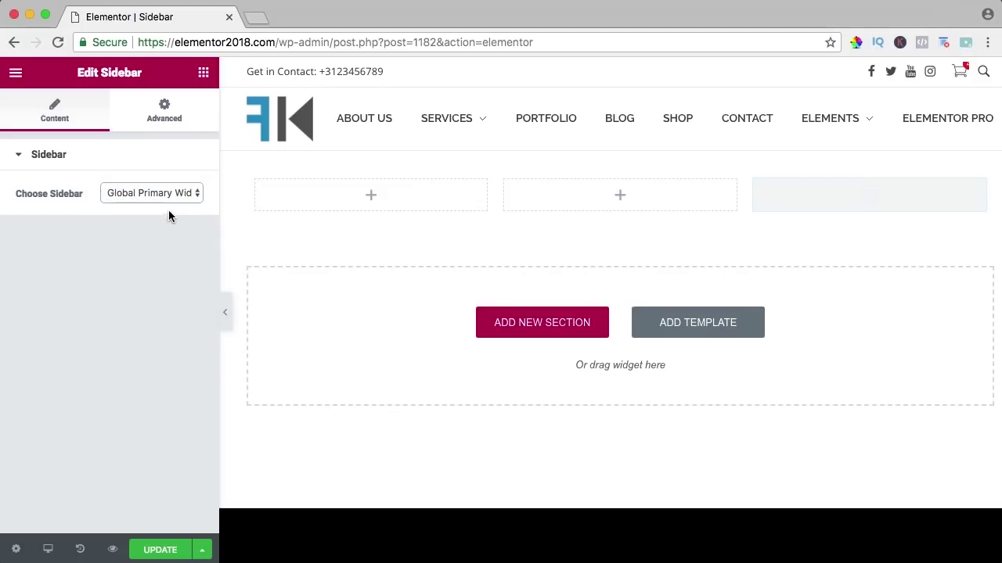
left_click(161, 550)
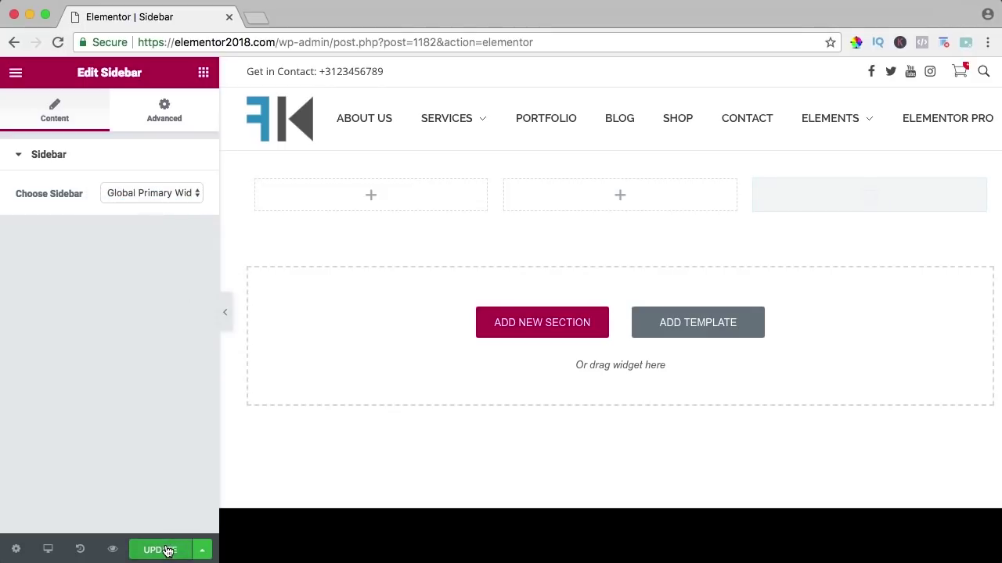
left_click(112, 550)
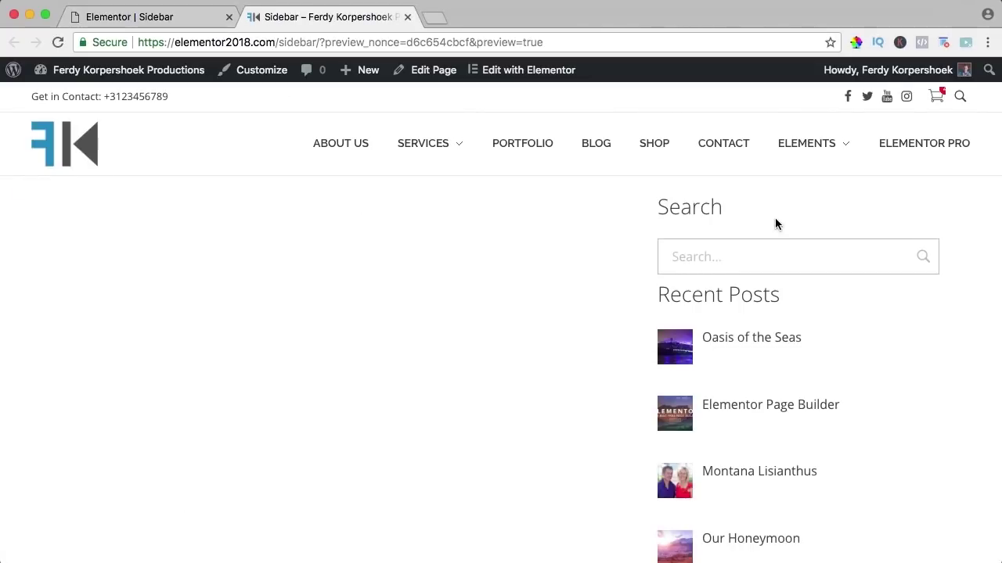
scroll(691, 335, "down", 3)
scroll(691, 336, "up", 4)
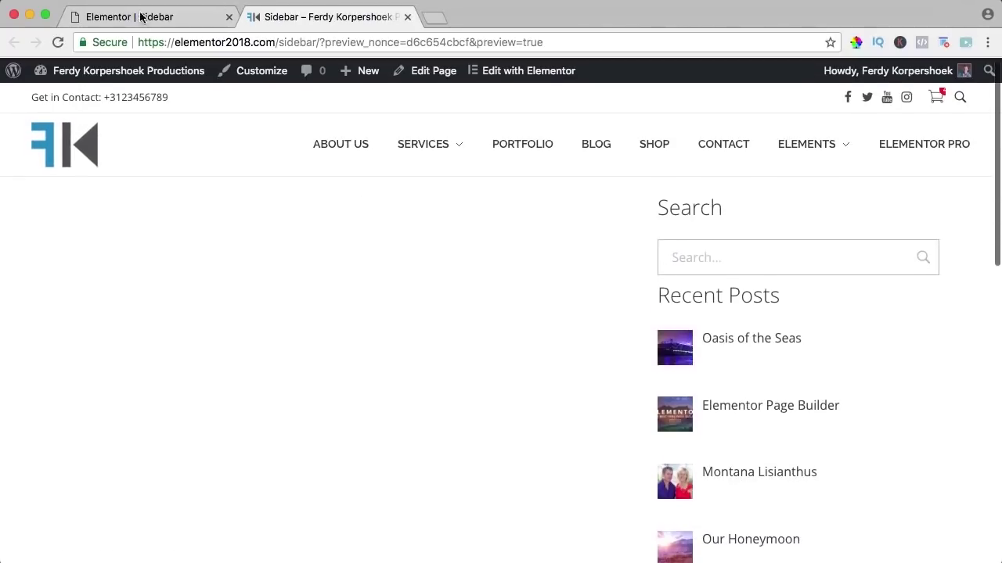
left_click(141, 18)
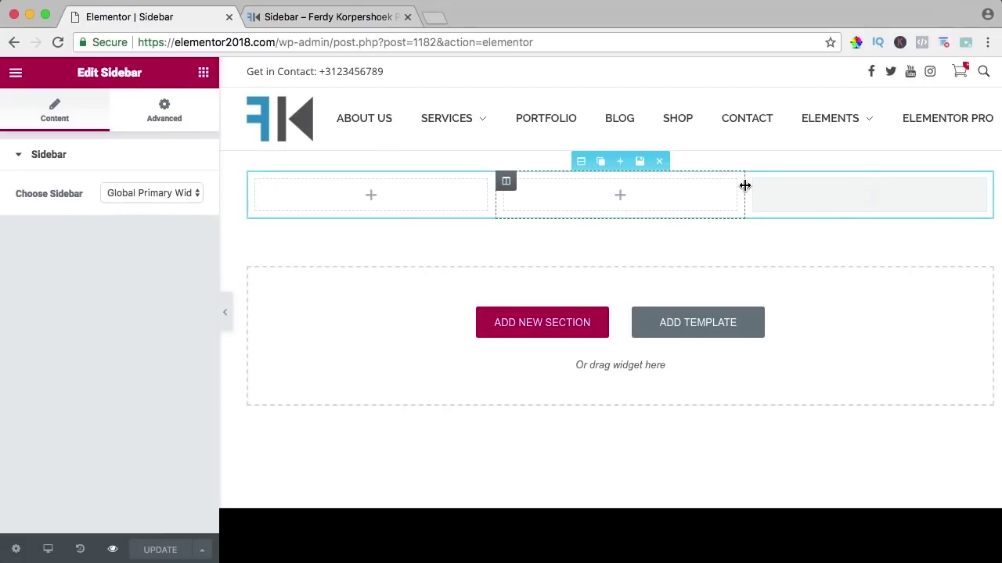
Step: Move the Sidebar widget into the first column, save, and check the preview
left_click_drag(971, 188, 382, 200)
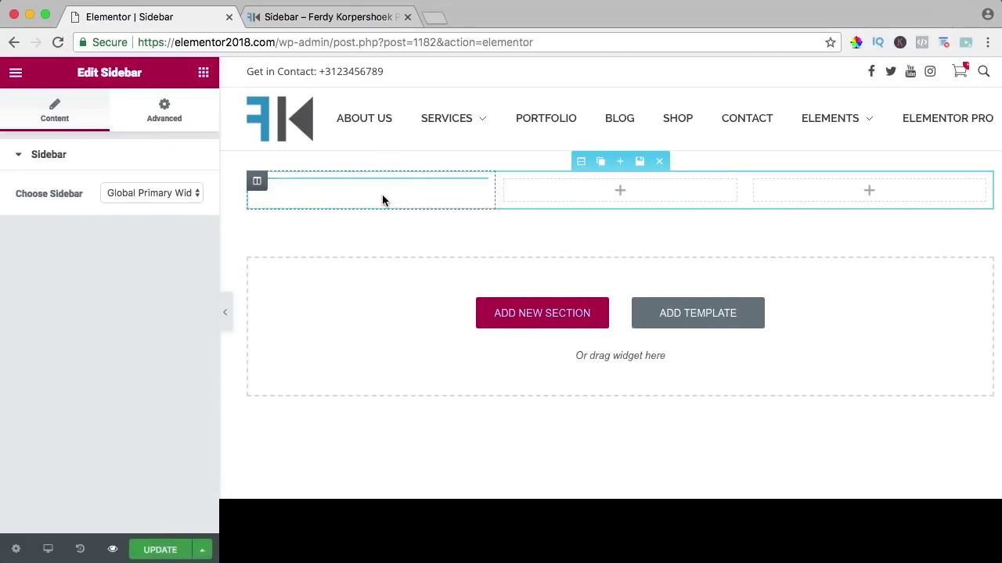
left_click(159, 552)
left_click(363, 17)
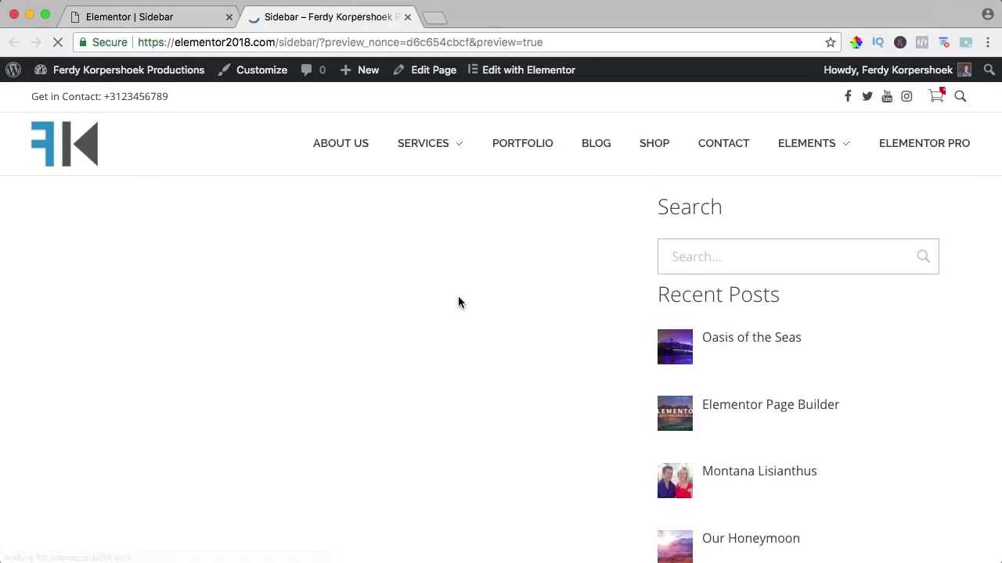
scroll(185, 251, "down", 3)
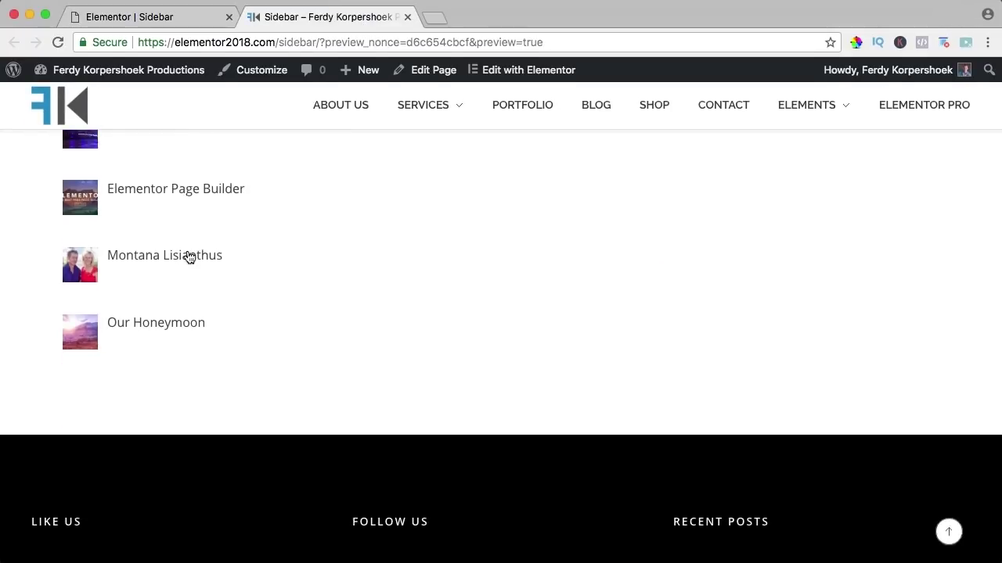
scroll(188, 258, "up", 3)
left_click(160, 17)
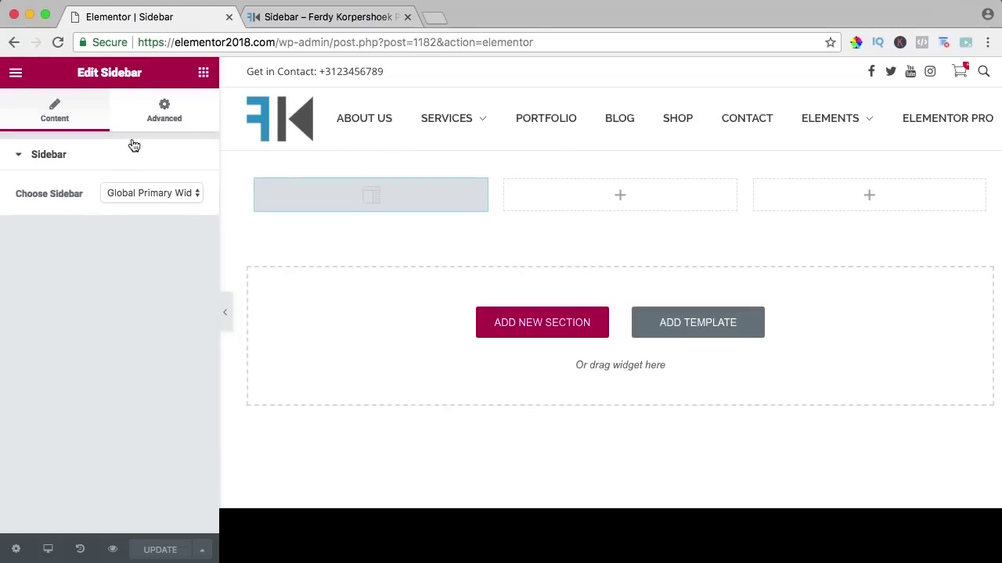
Step: Give the Sidebar widget a gradient background with blue #1f96c4 as first colour and update
left_click(163, 114)
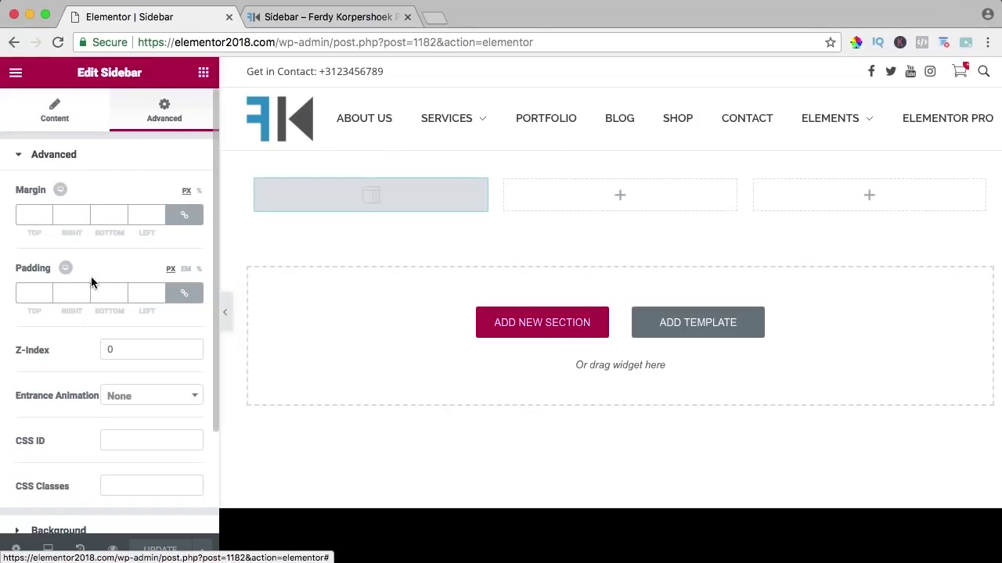
scroll(99, 298, "down", 3)
left_click(56, 402)
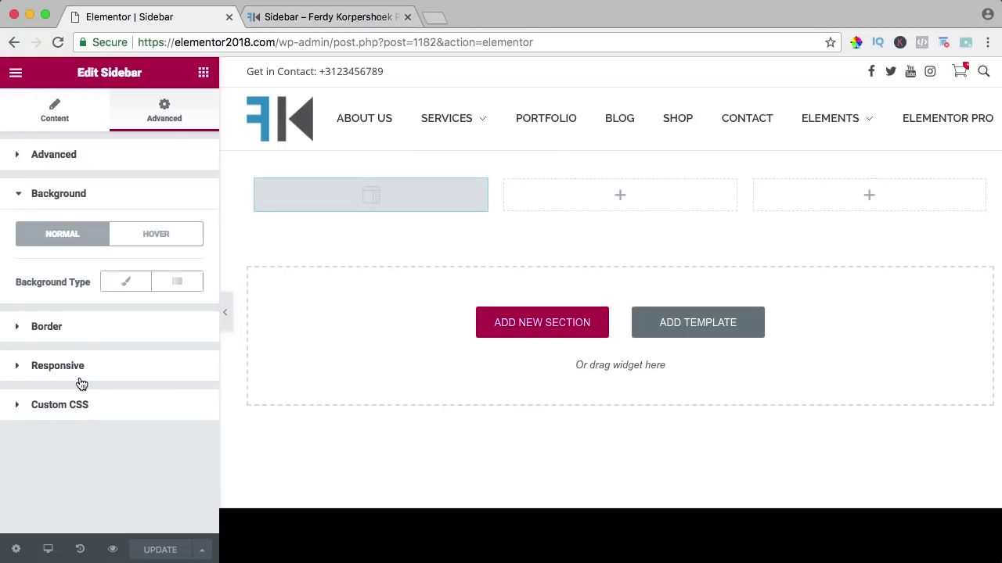
left_click(172, 282)
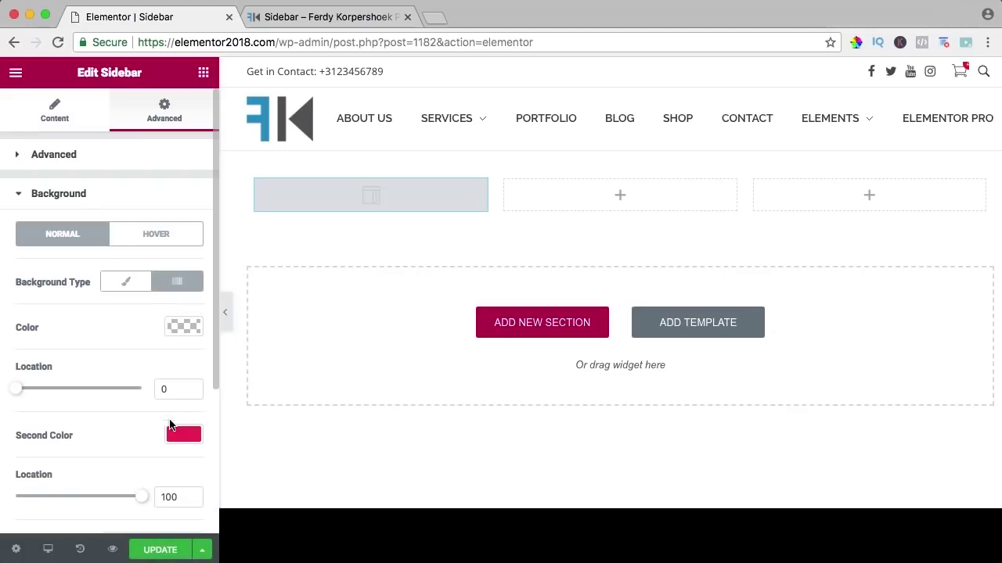
left_click(185, 326)
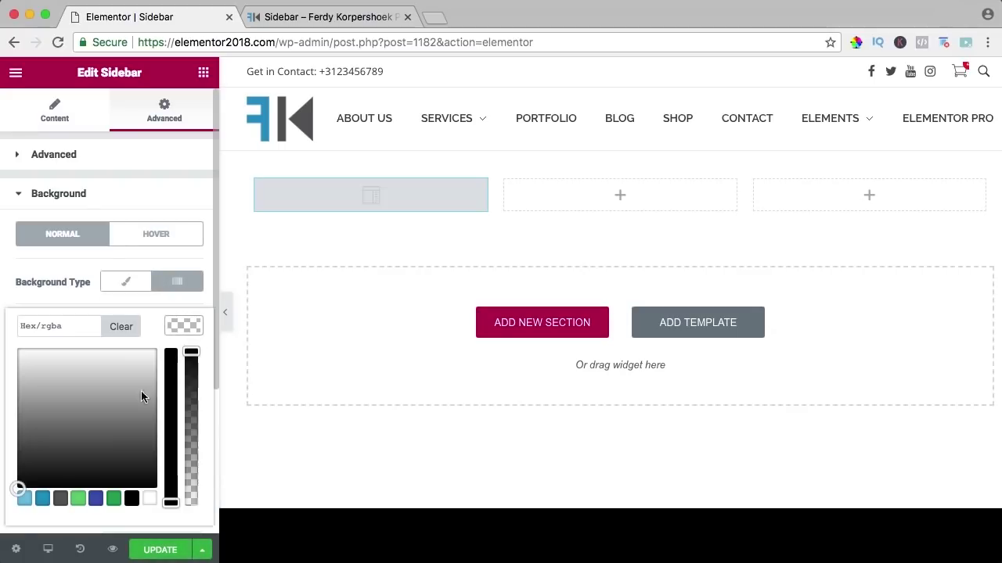
left_click(46, 500)
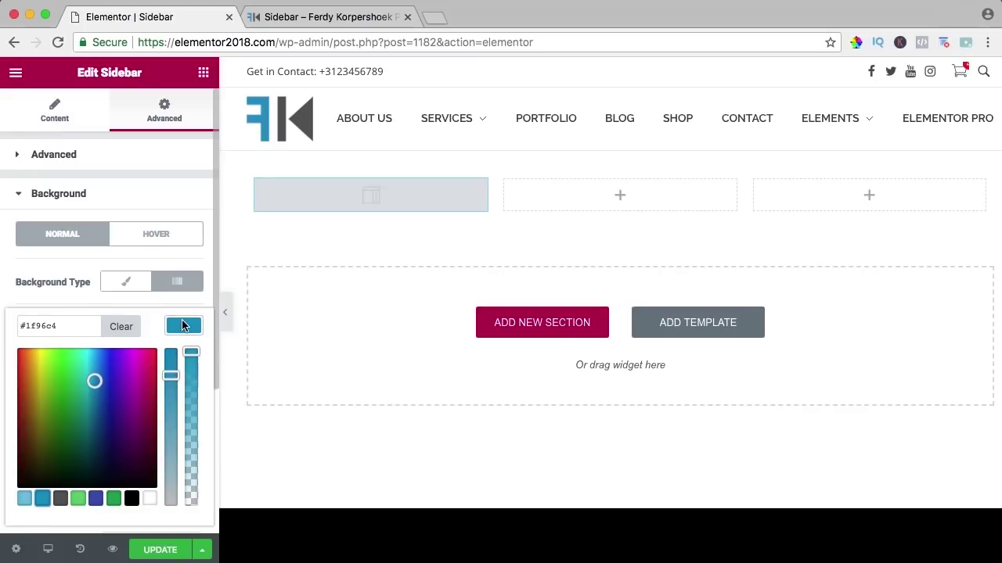
left_click(184, 326)
left_click(170, 549)
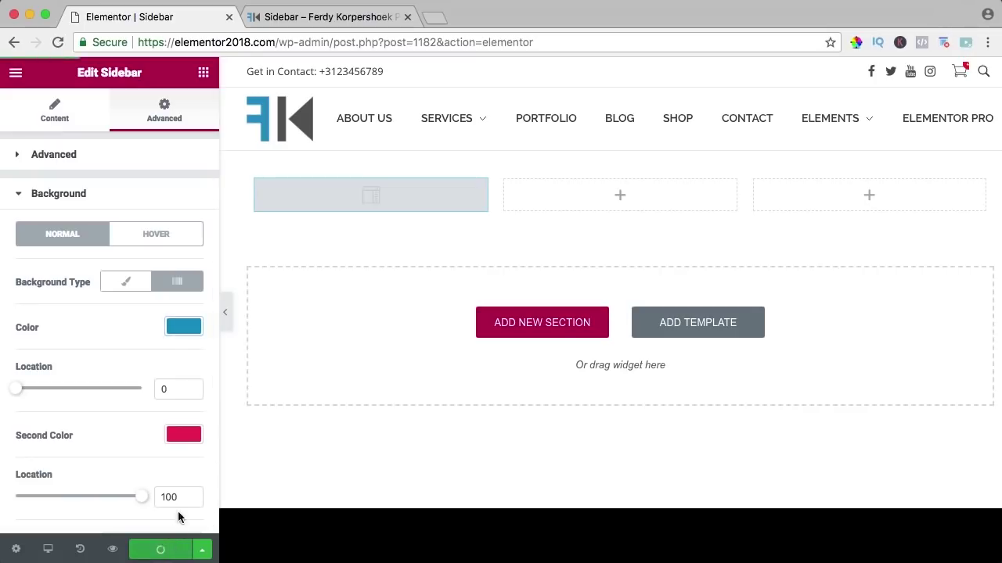
Step: Check the gradient background in the page preview
left_click(273, 17)
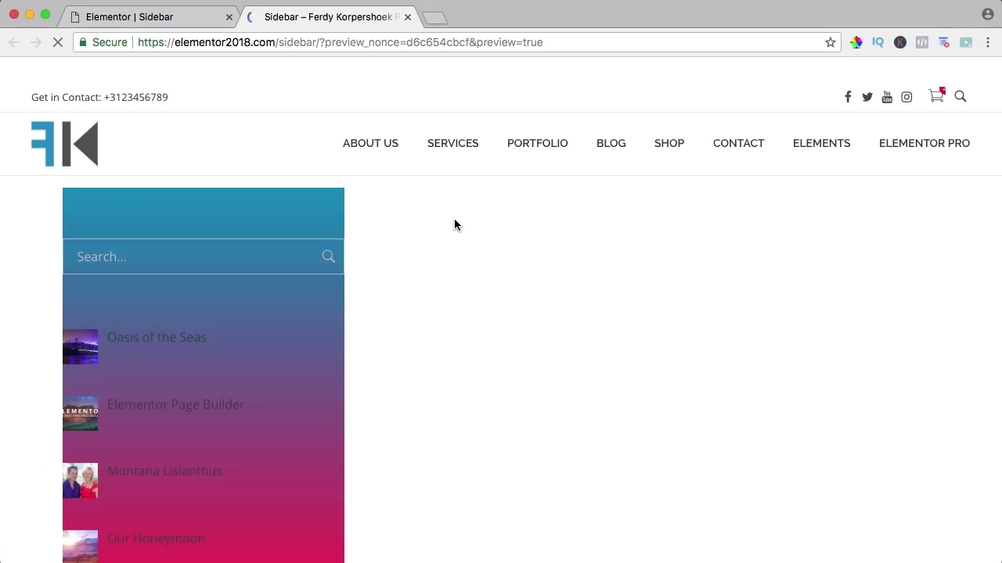
scroll(265, 241, "down", 3)
scroll(265, 242, "up", 4)
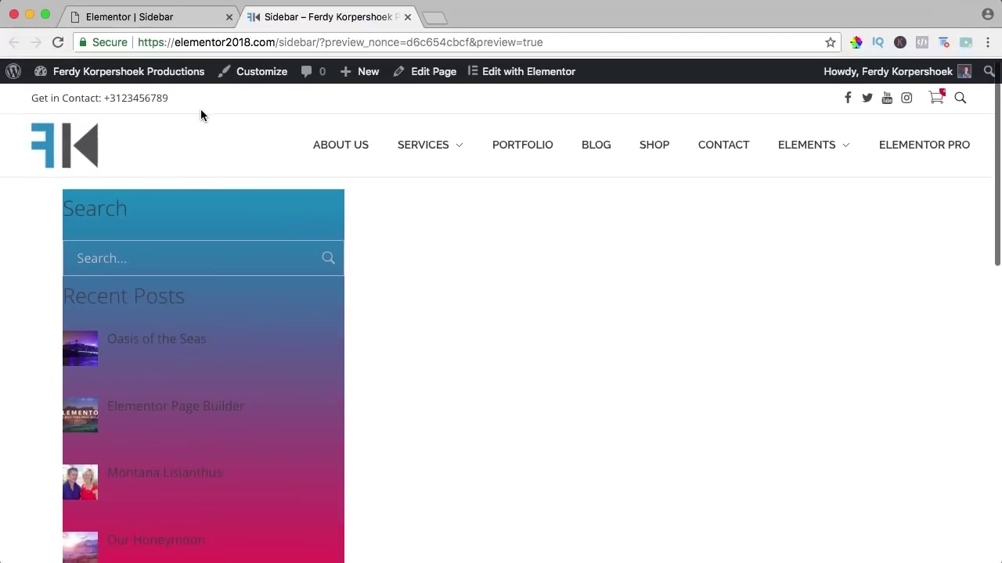
left_click(172, 18)
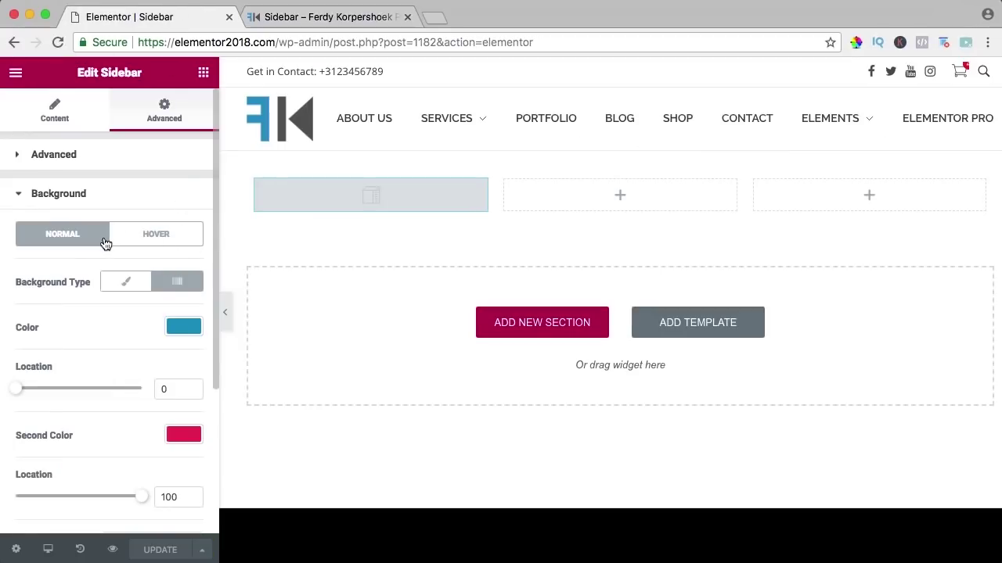
Step: Adjust the background type and colour settings, then delete the extra section below the columns
left_click(127, 285)
left_click(183, 326)
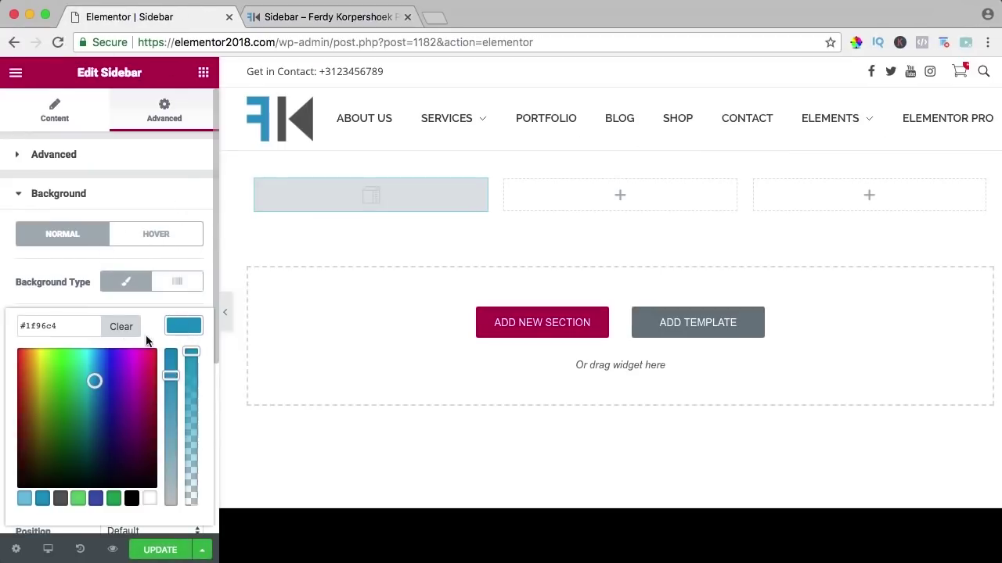
left_click(173, 329)
left_click(329, 16)
left_click(163, 18)
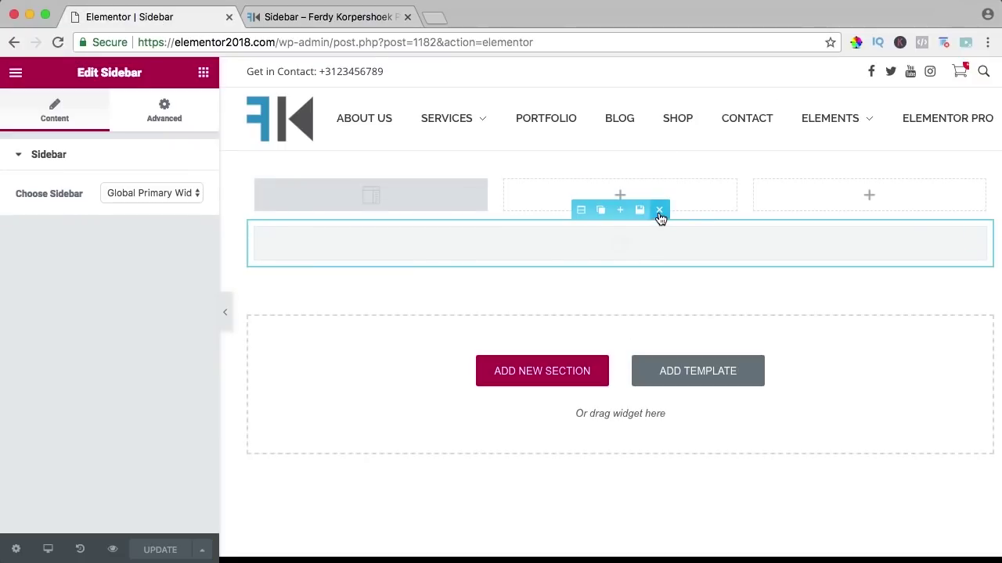
left_click(660, 211)
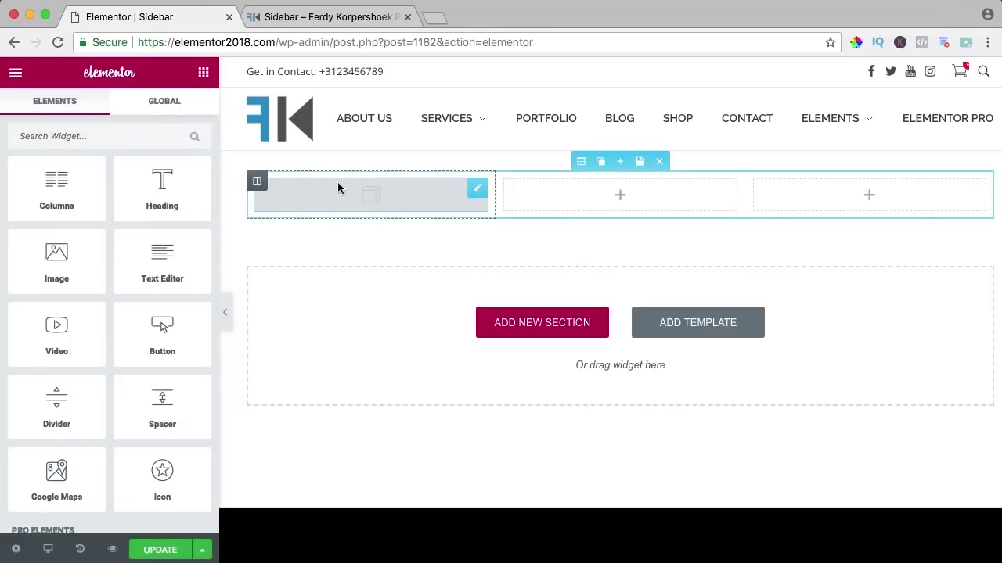